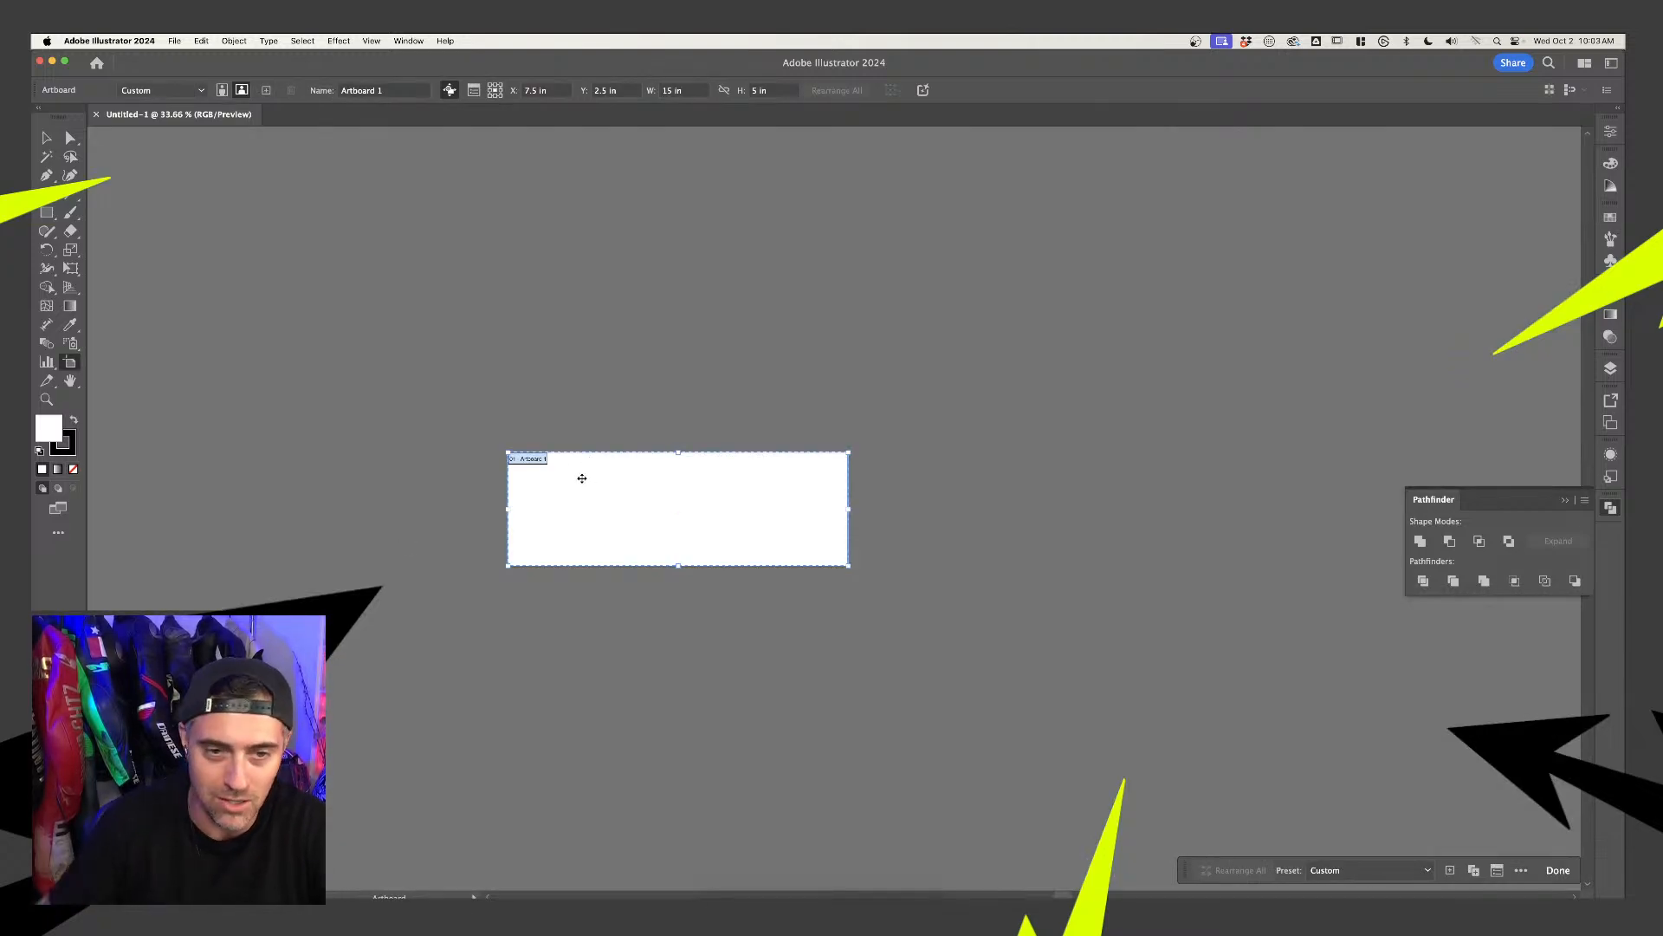
Leave artboard editing and place a new point-text object near the artboard's upper-left corner
{"action": "key", "text": "Escape"}
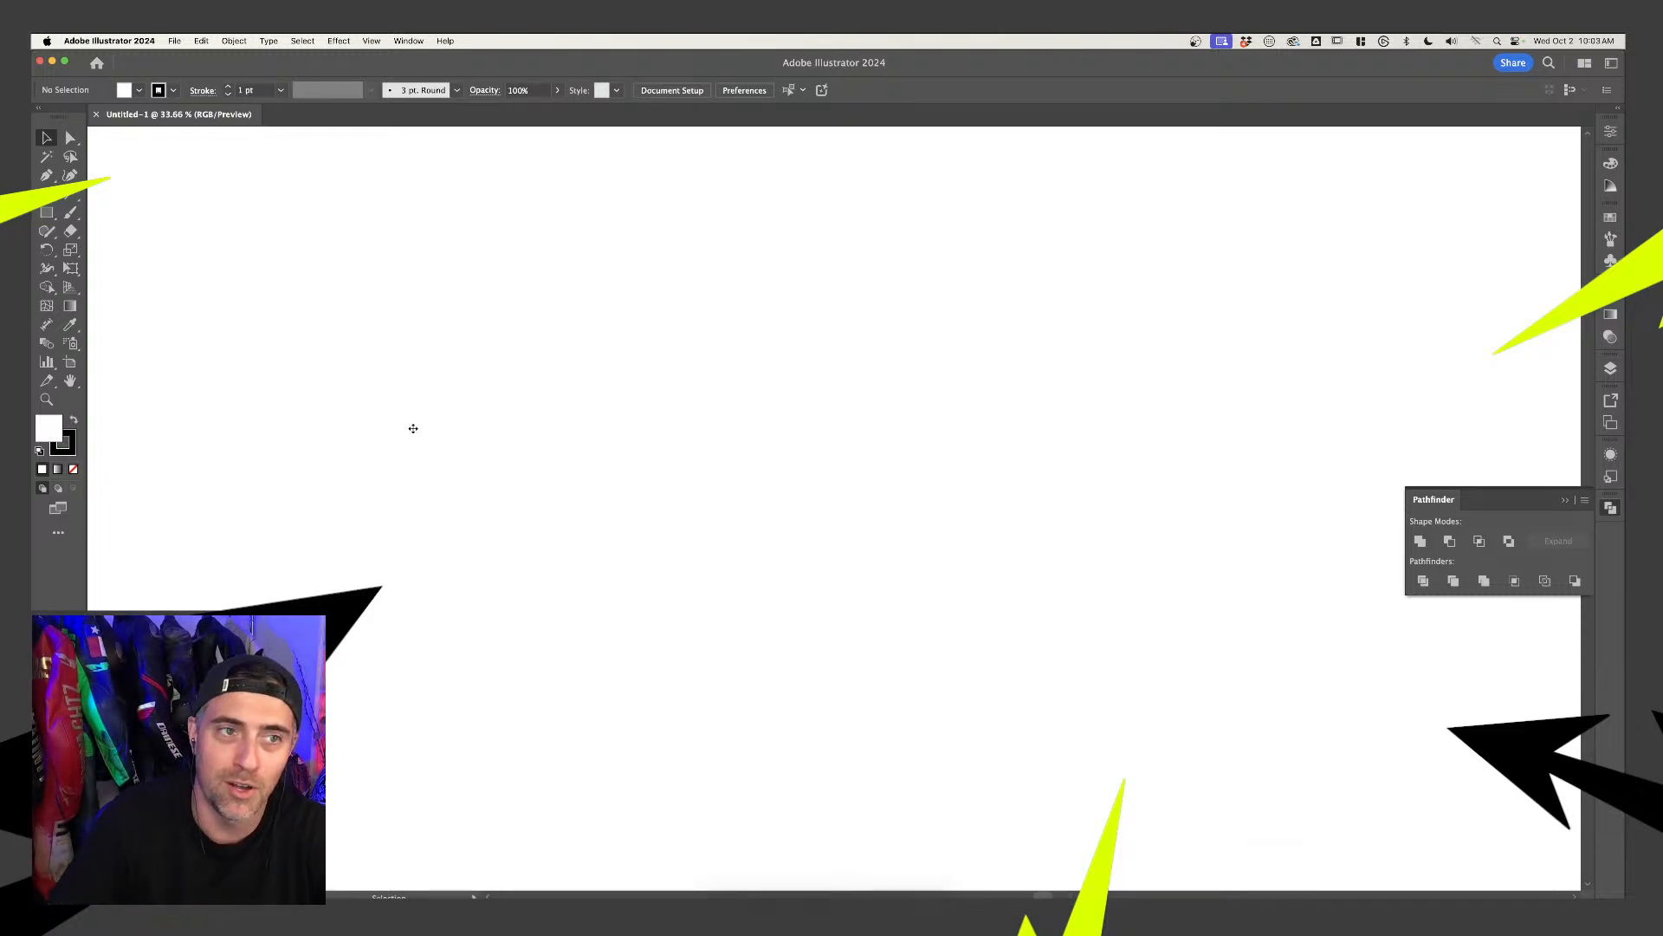
{"action": "scroll", "coordinate": [400, 386], "scroll_direction": "down", "scroll_amount": 3}
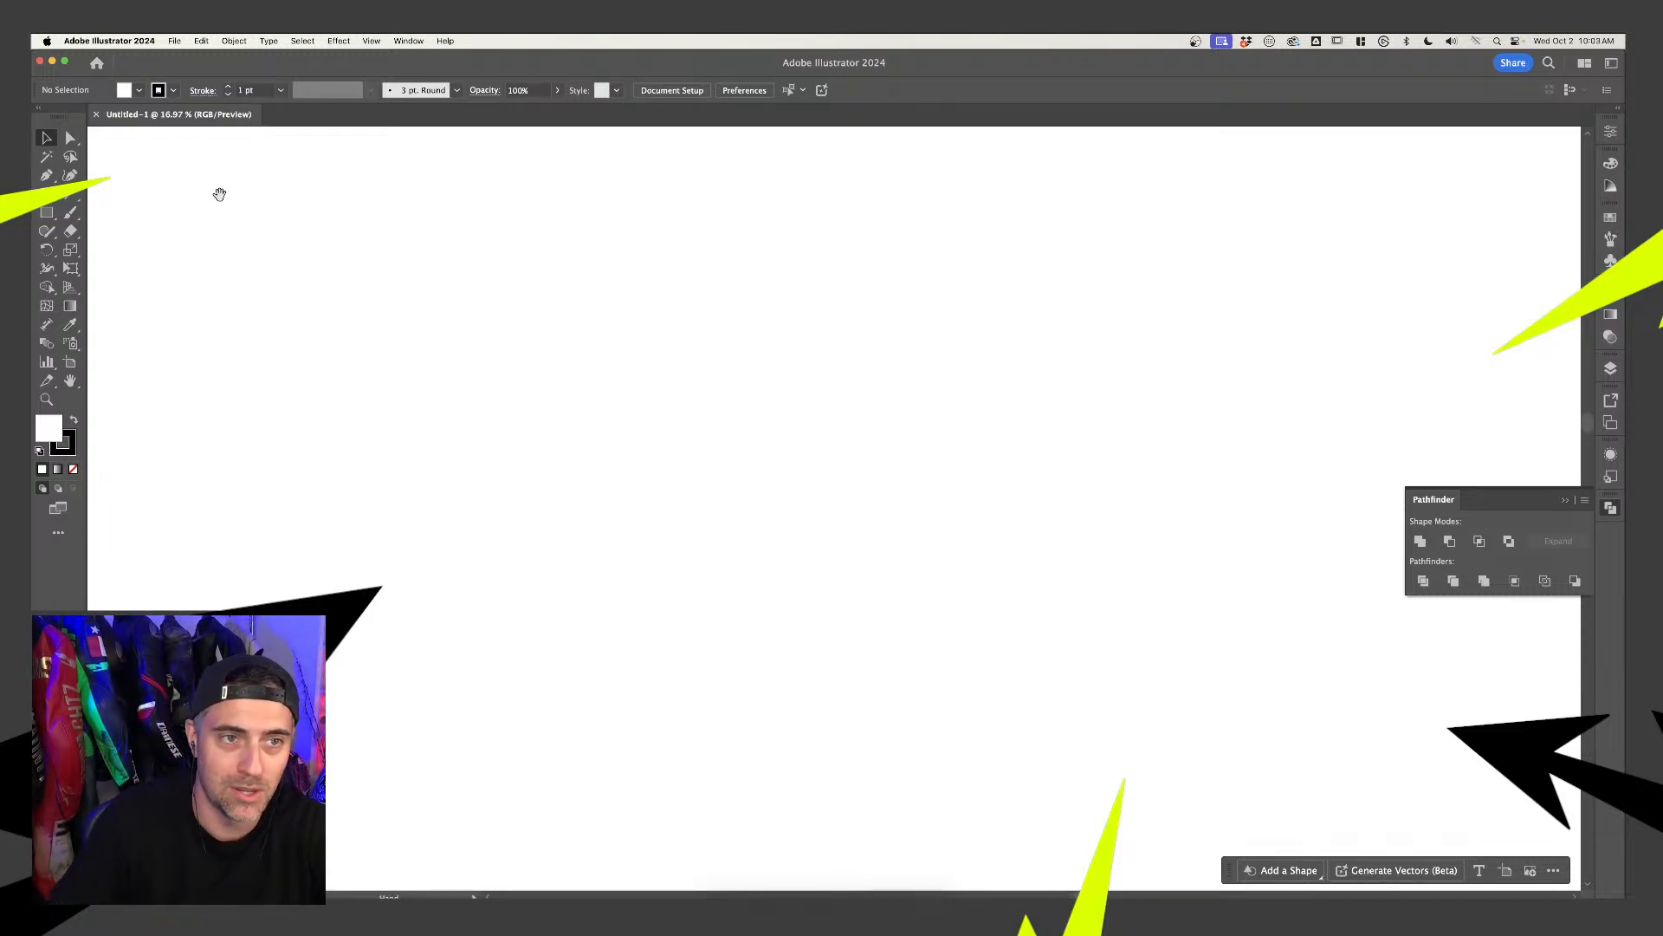
{"action": "left_click_drag", "start_coordinate": [219, 189], "coordinate": [529, 537]}
{"action": "left_click_drag", "start_coordinate": [459, 360], "coordinate": [553, 479]}
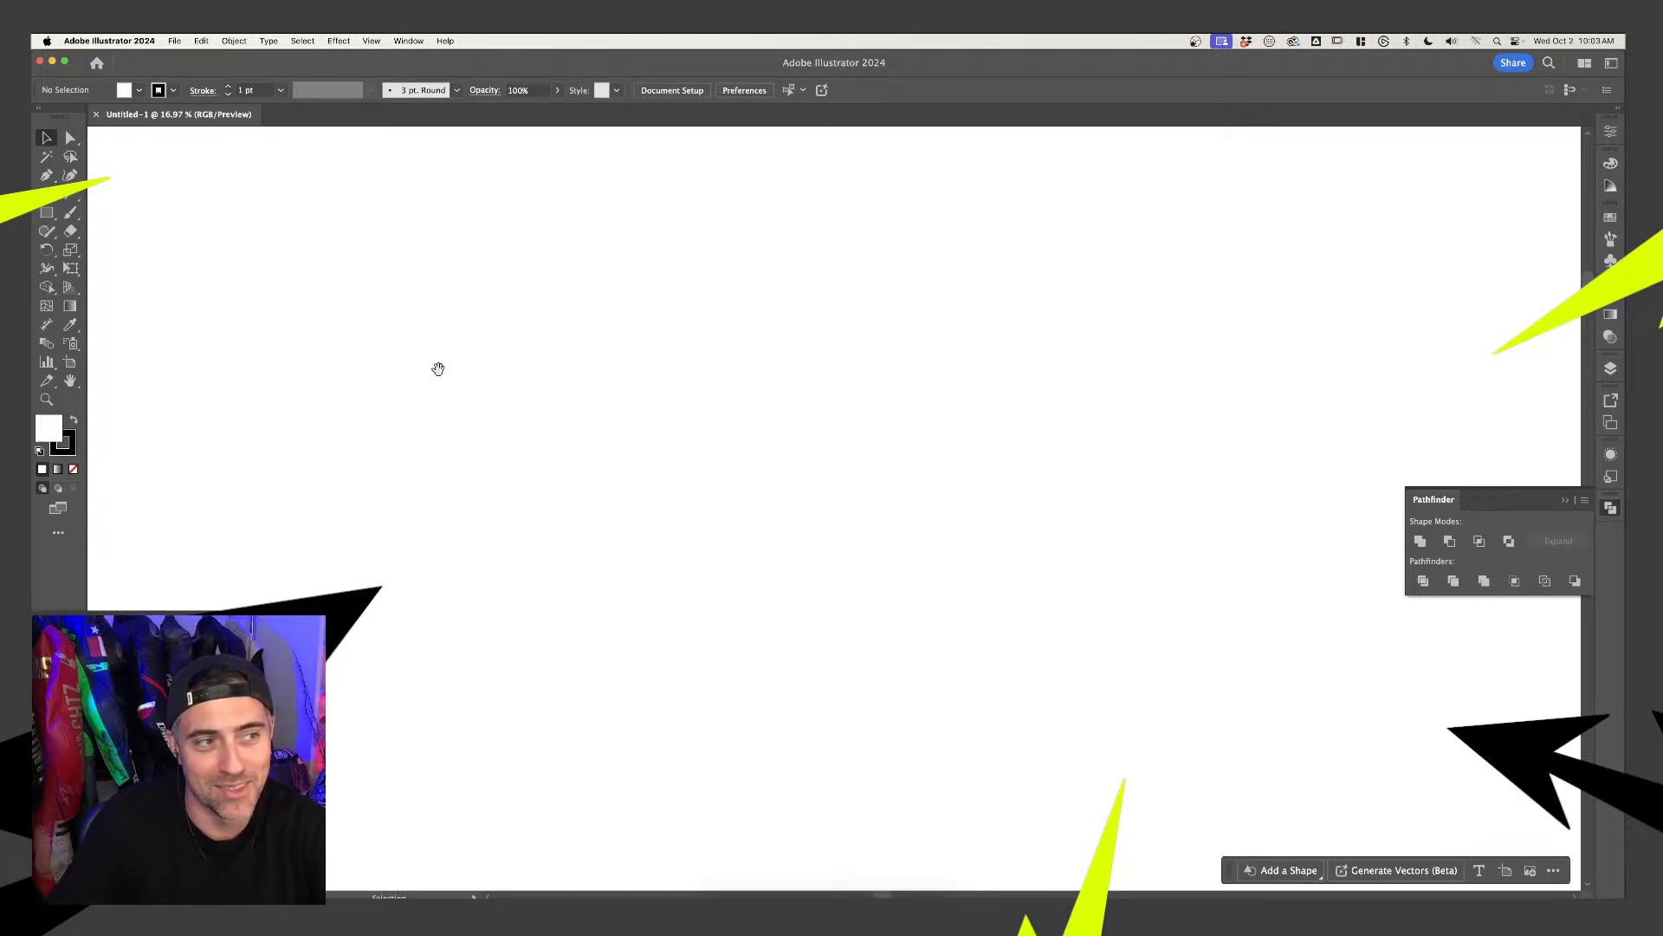
{"action": "left_click_drag", "start_coordinate": [438, 369], "coordinate": [457, 379]}
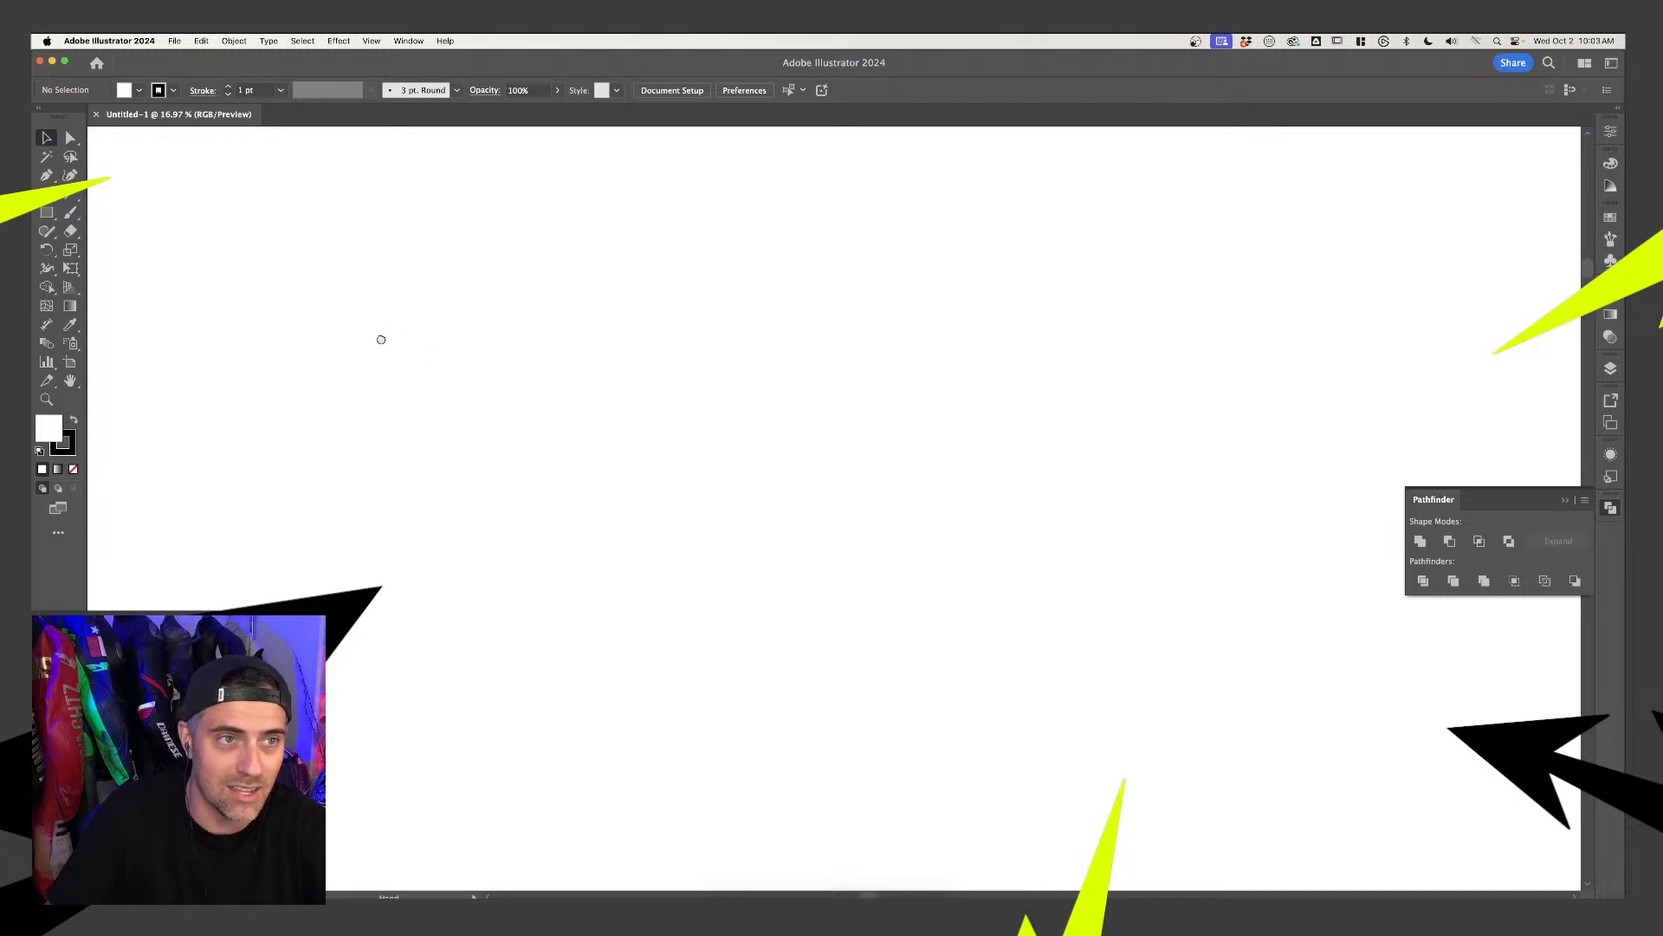
{"action": "left_click_drag", "start_coordinate": [427, 382], "coordinate": [615, 396]}
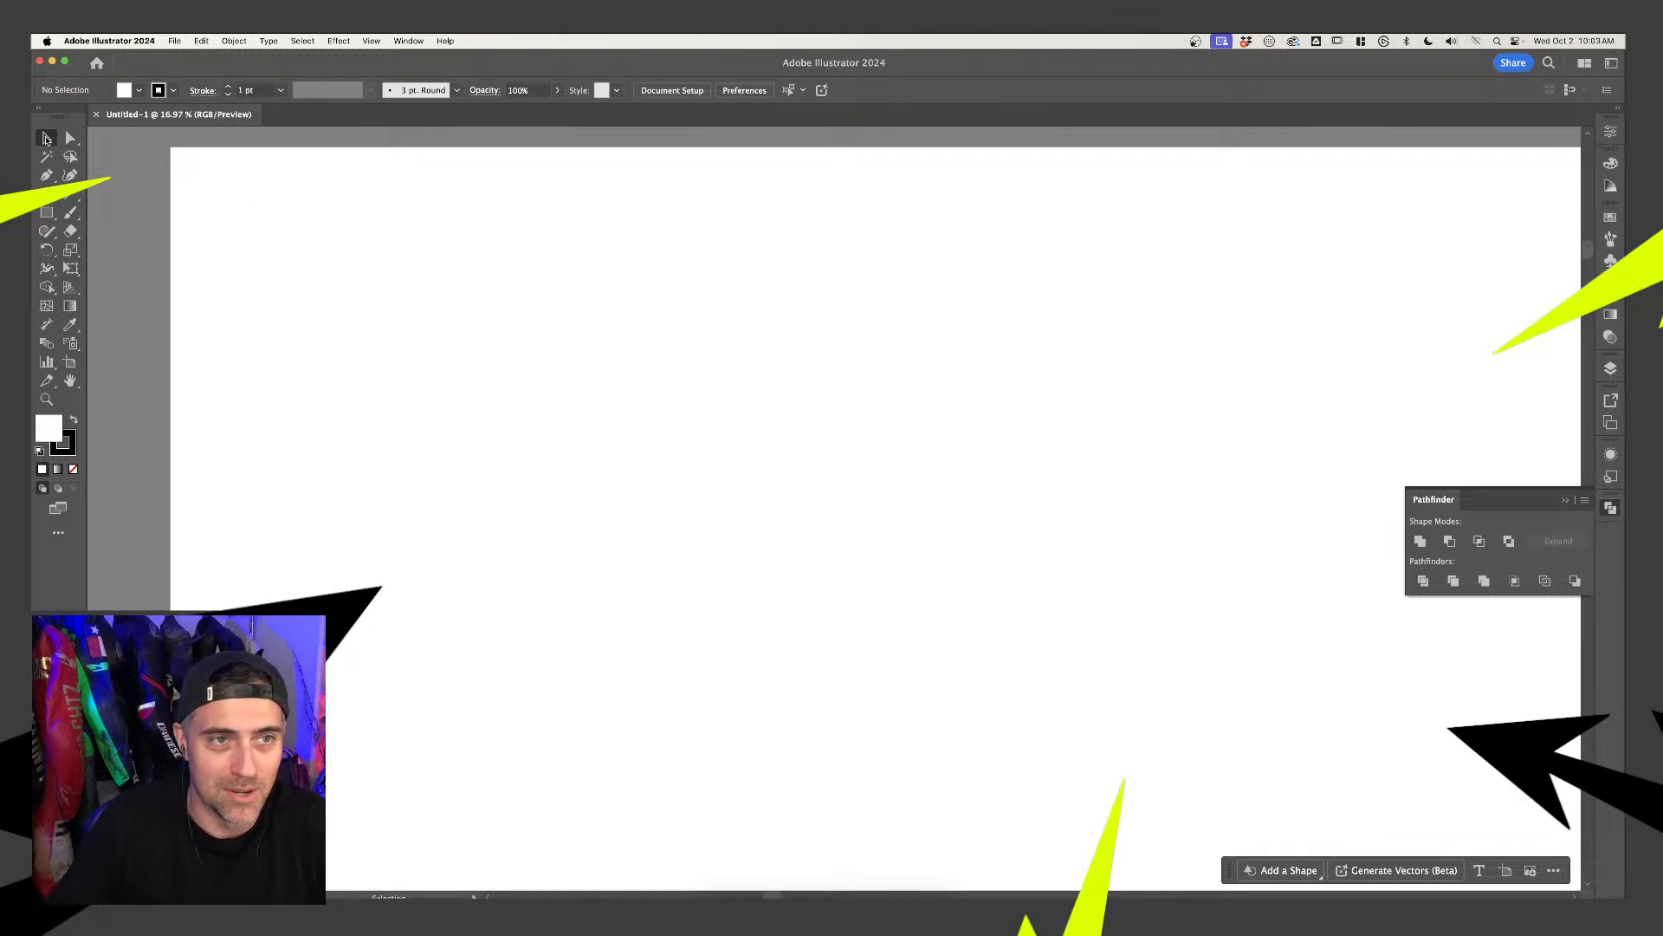
{"action": "left_click", "coordinate": [70, 194]}
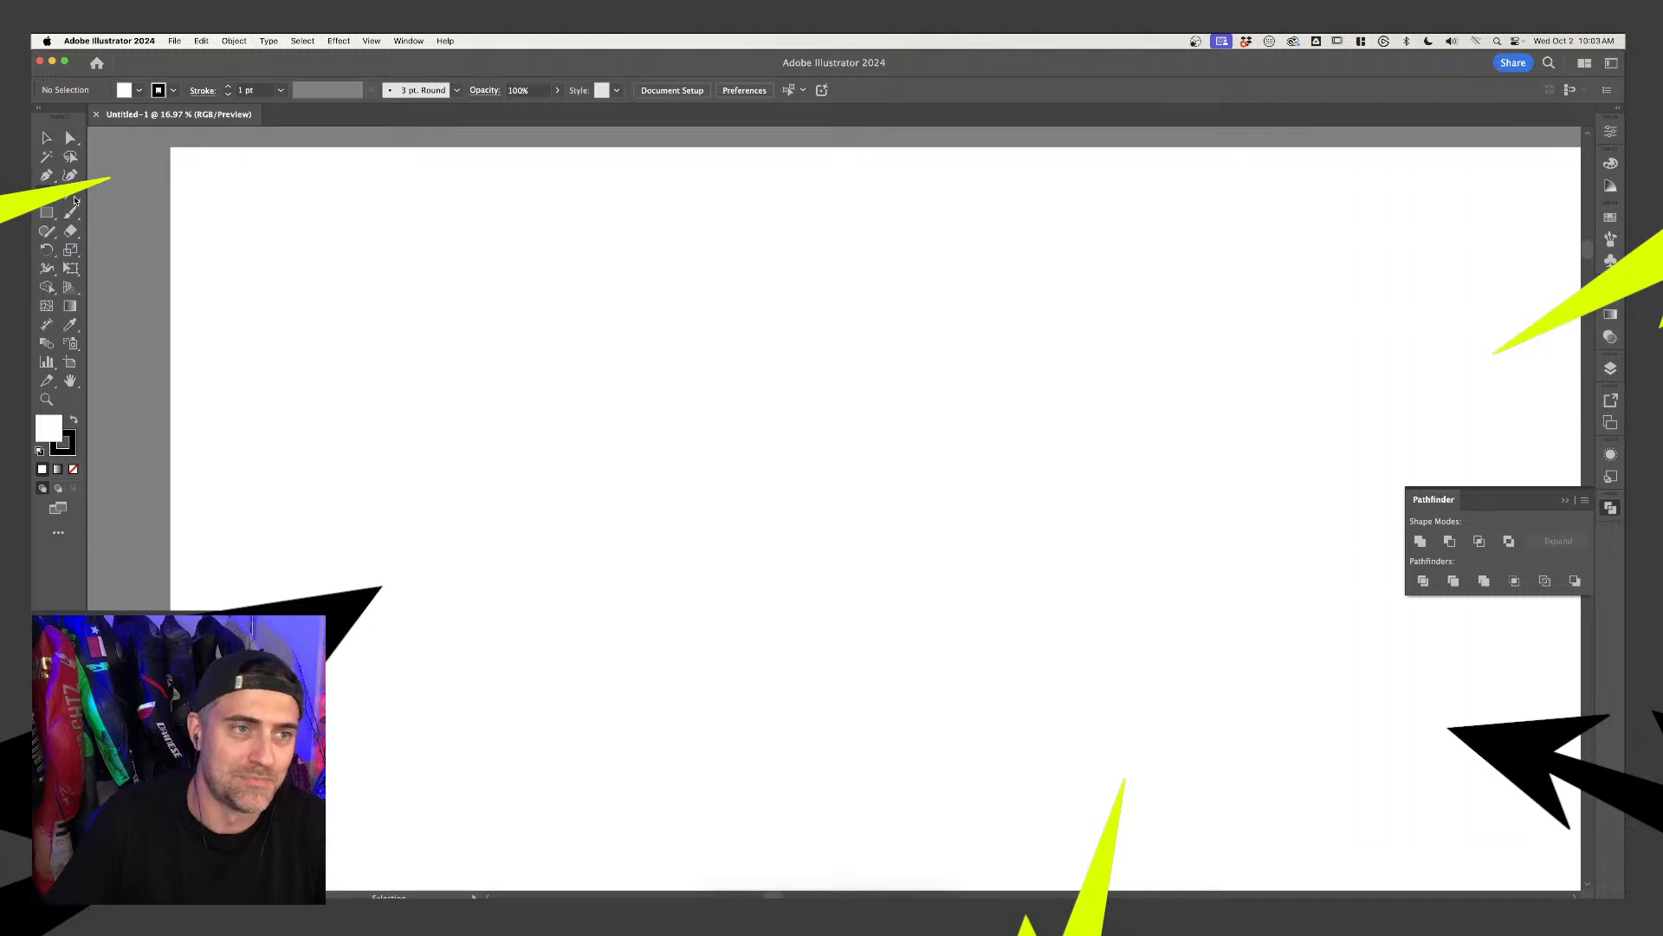
{"action": "left_click", "coordinate": [290, 240]}
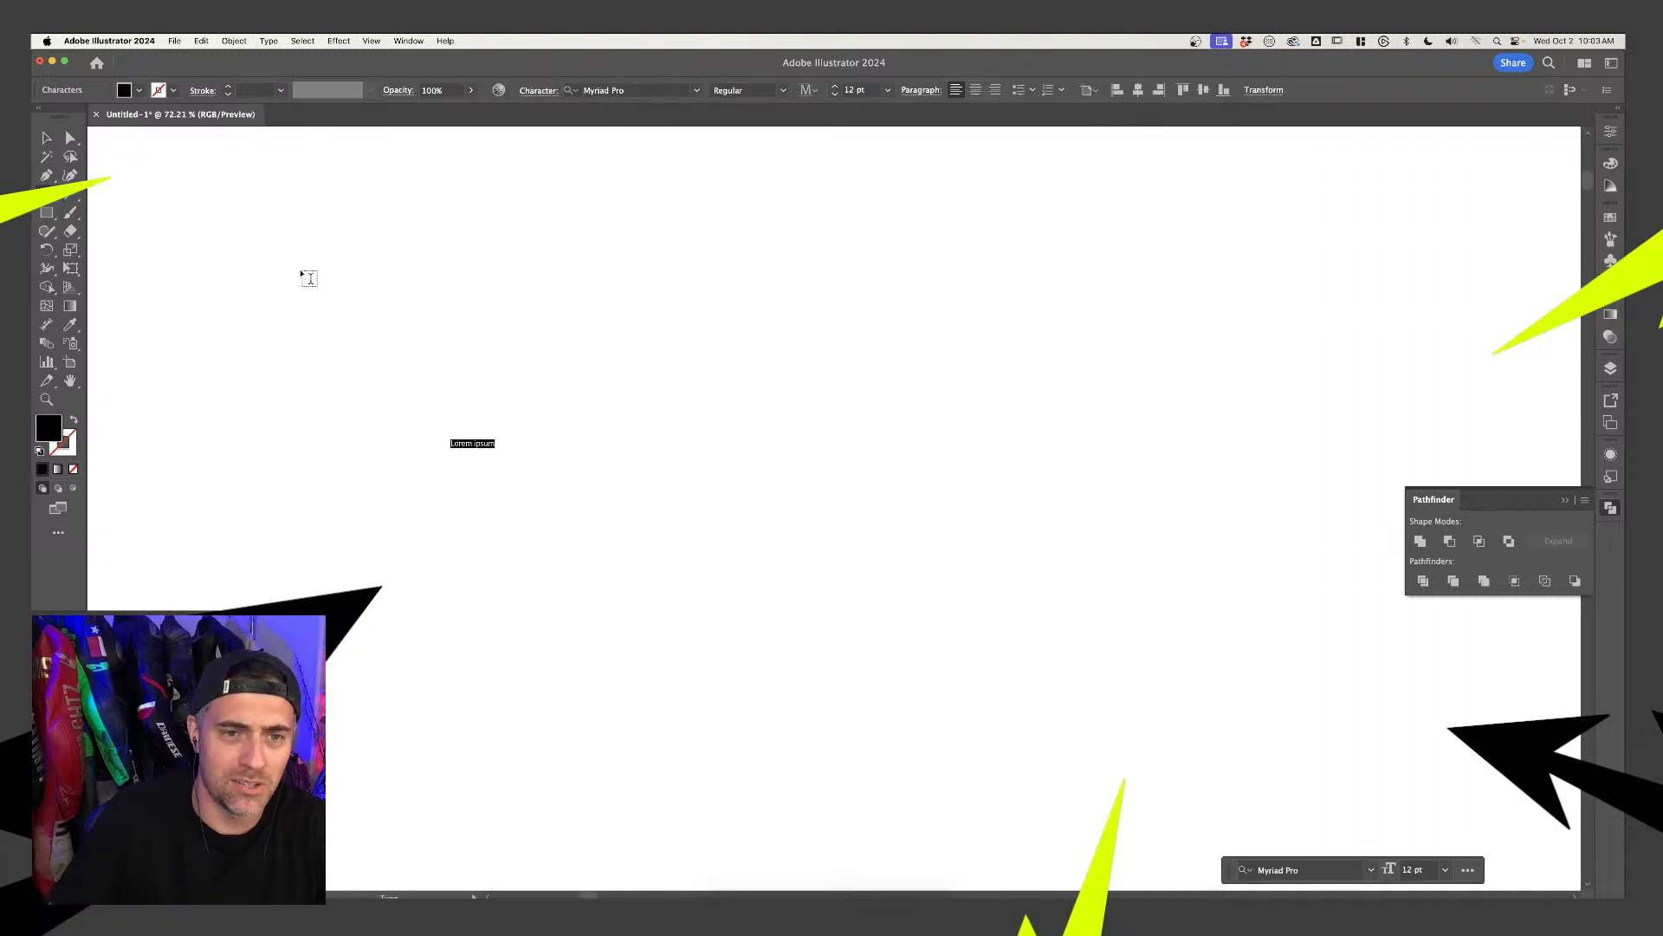
{"action": "scroll", "coordinate": [665, 527], "scroll_direction": "up", "scroll_amount": 3}
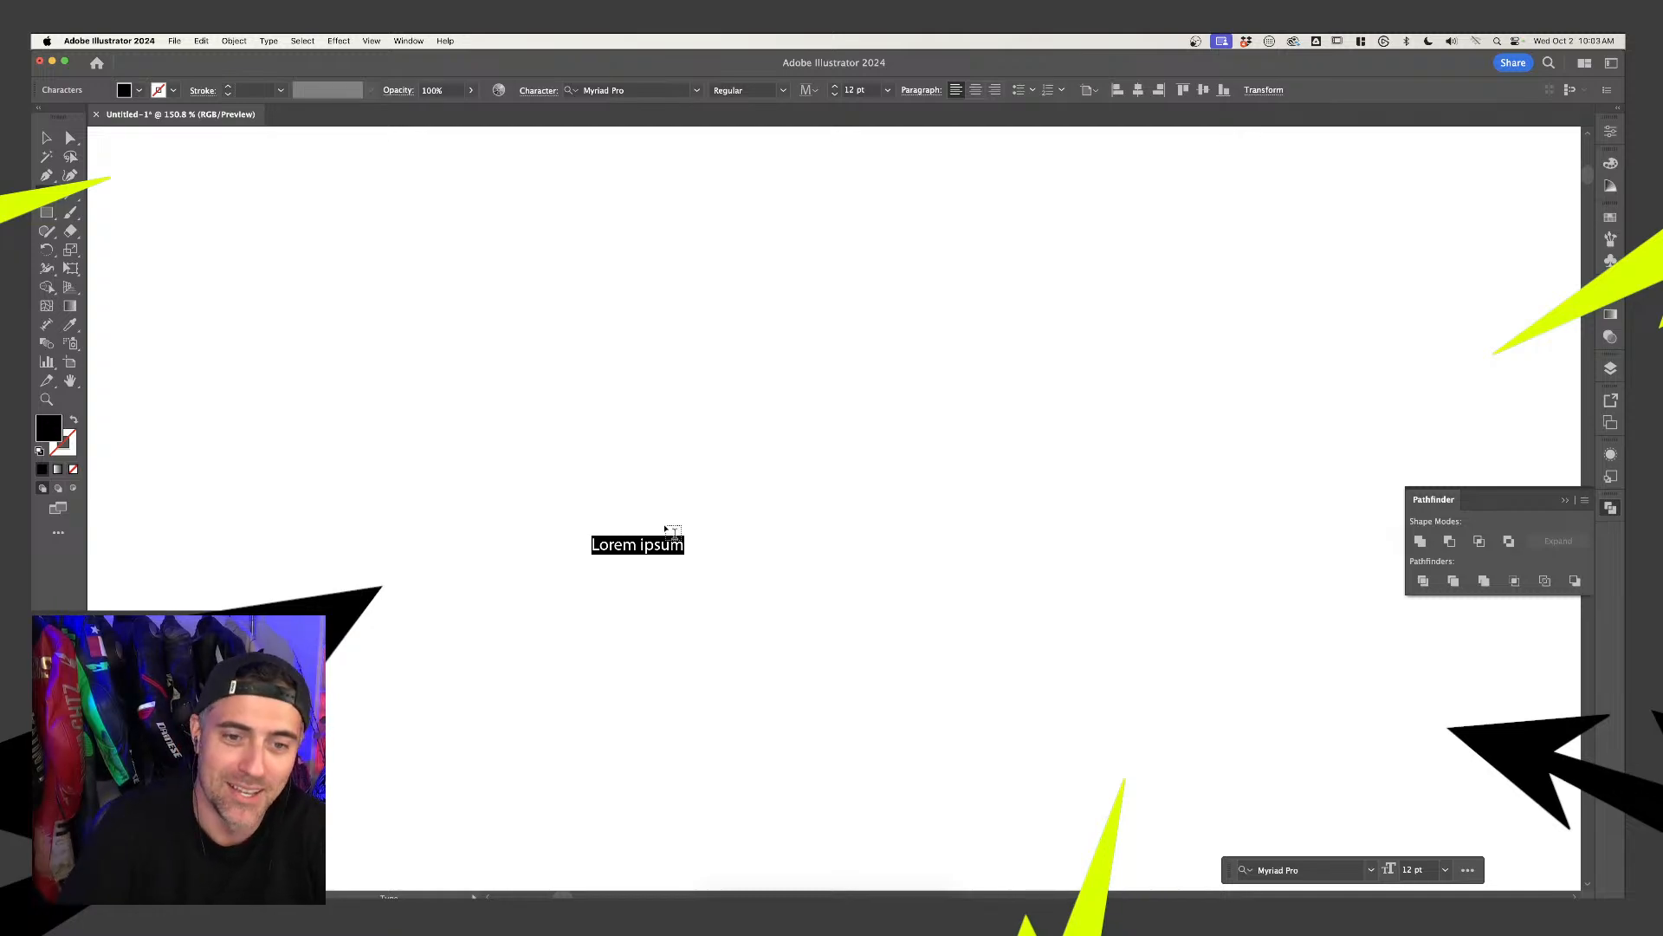
Set the placeholder text's font to Boldine and scale it up to about 51.47 pt
{"action": "left_click", "coordinate": [656, 87]}
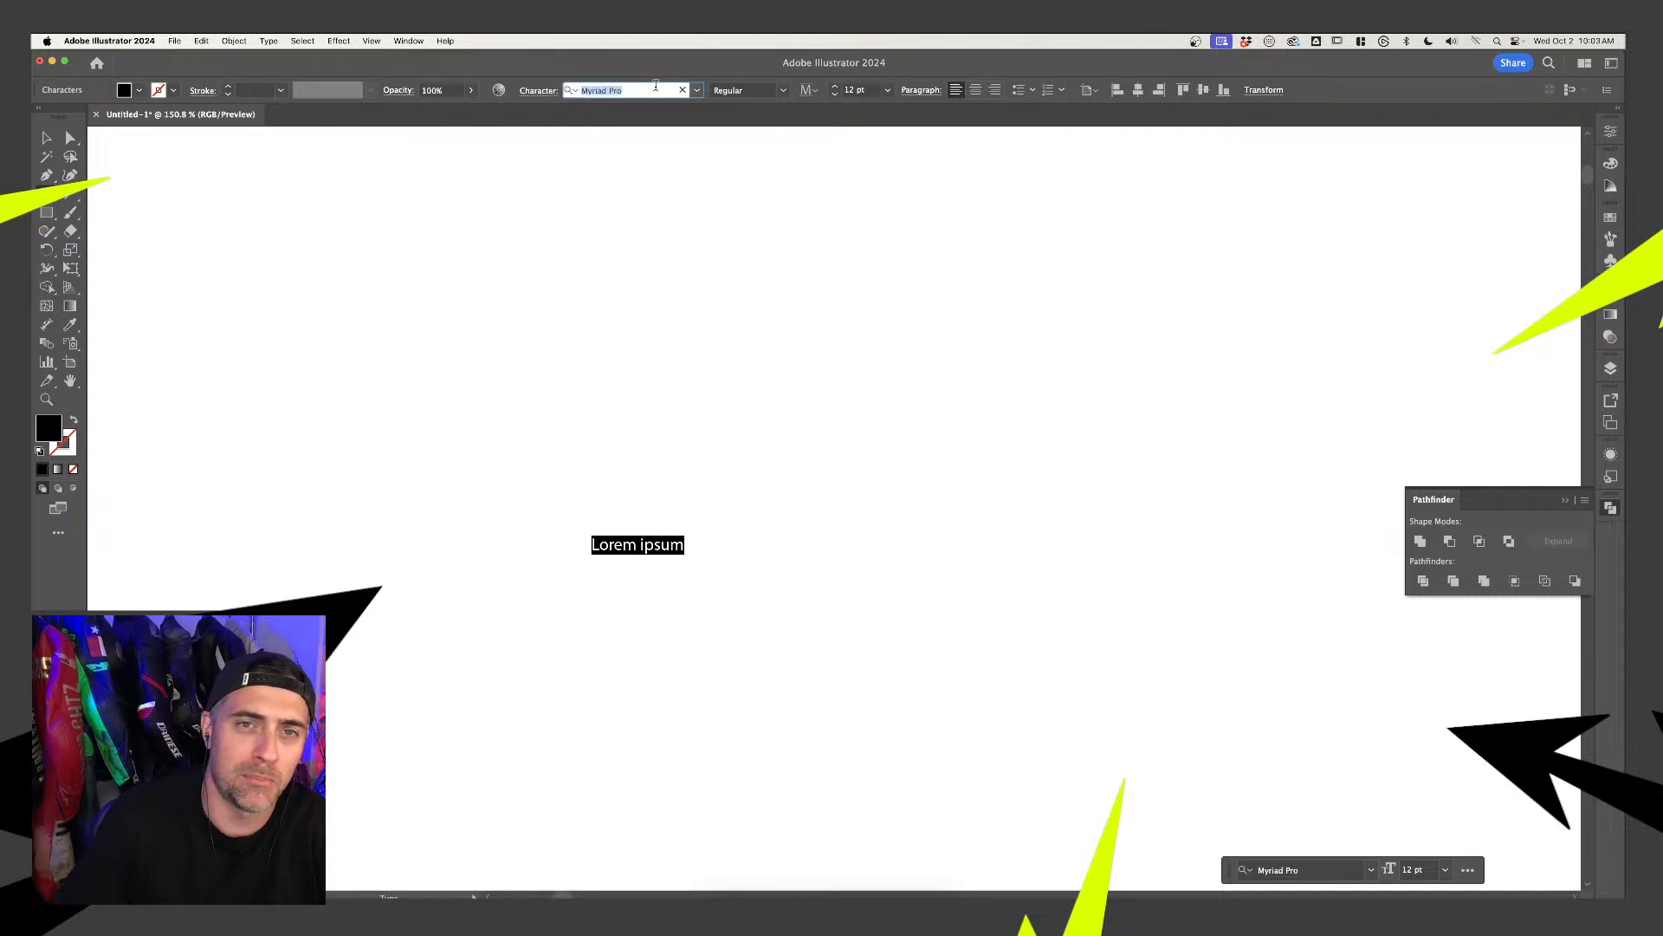
{"action": "type", "text": "bold"}
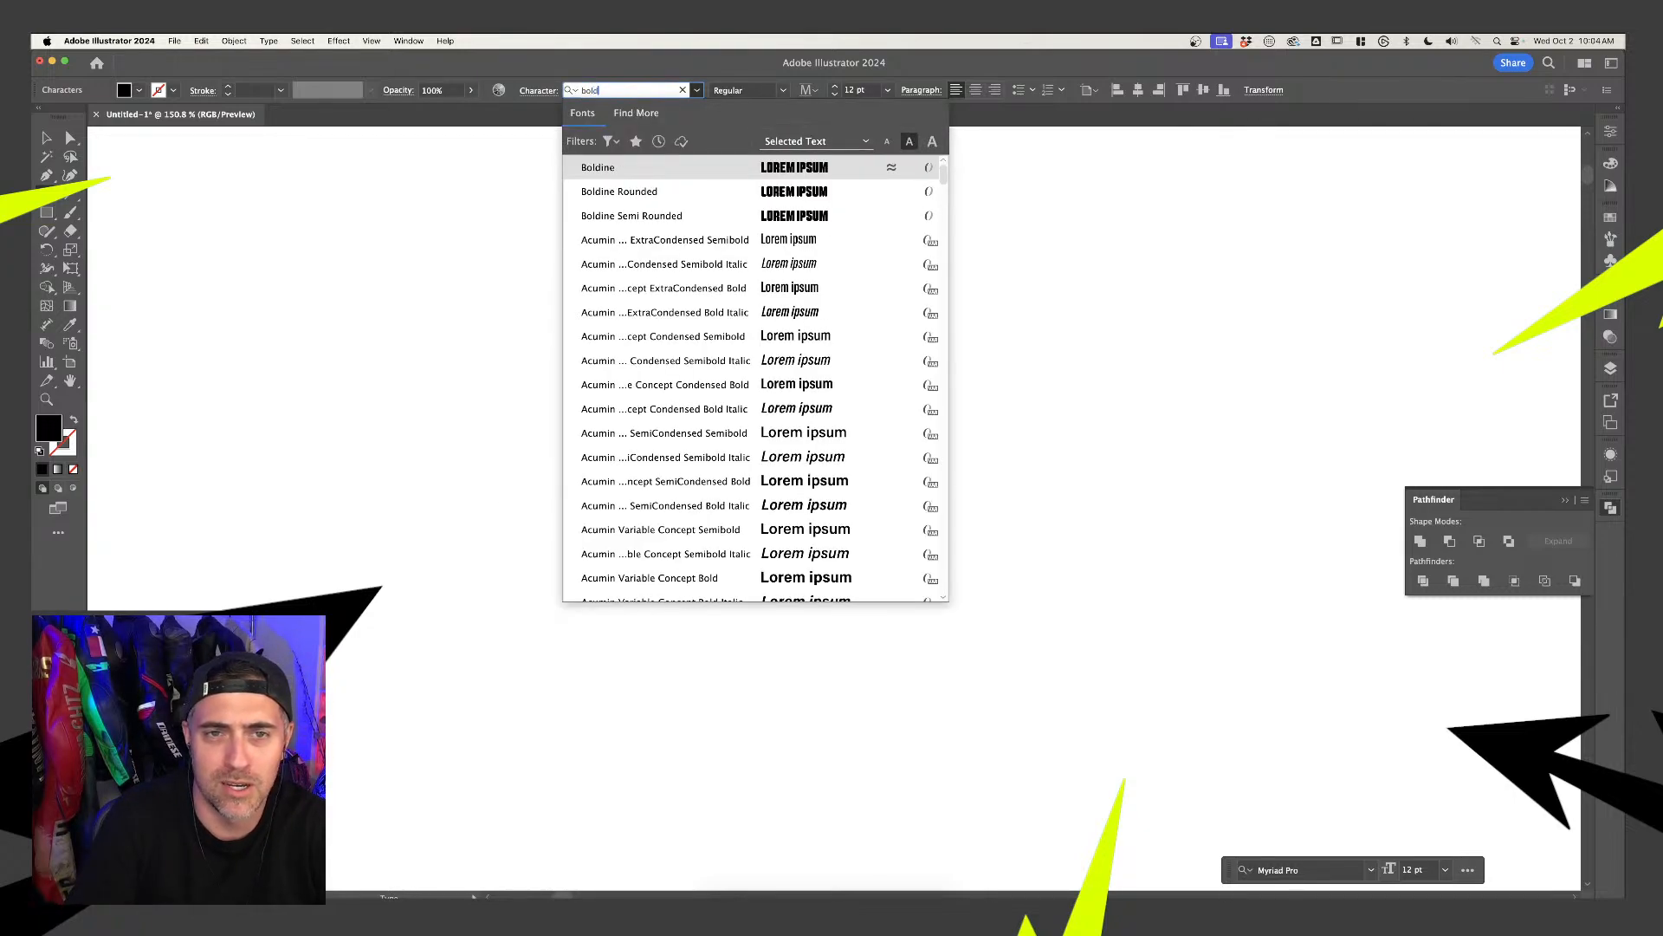
{"action": "key", "text": "Return"}
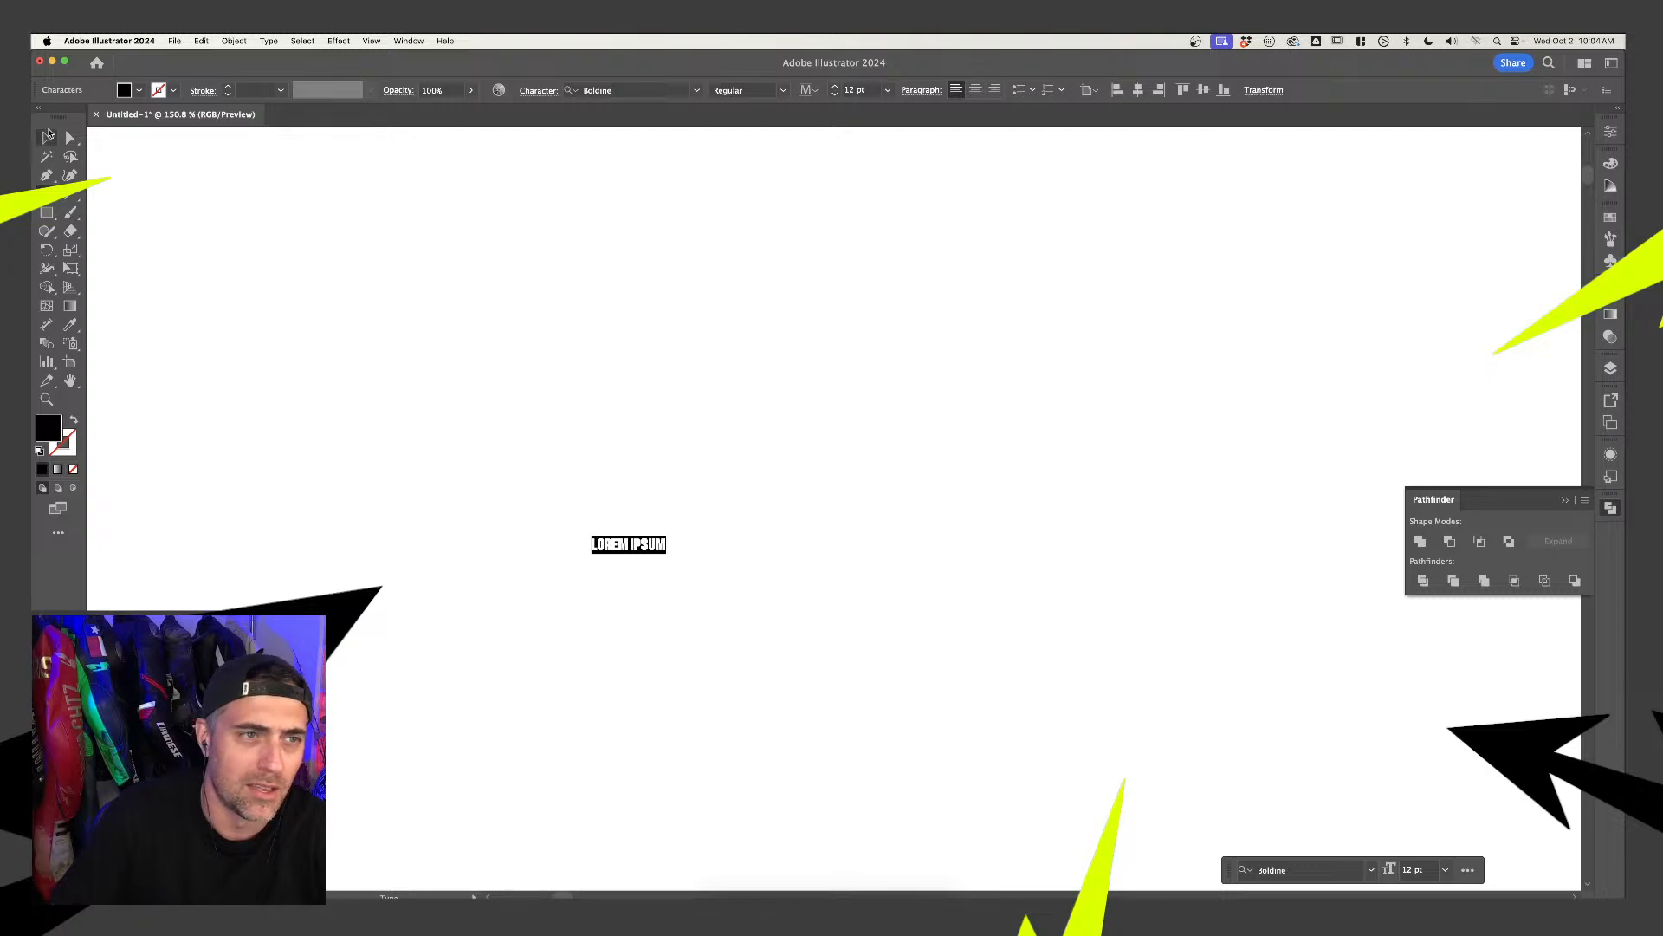
{"action": "key", "text": "Escape"}
{"action": "left_click_drag", "start_coordinate": [674, 539], "coordinate": [784, 433]}
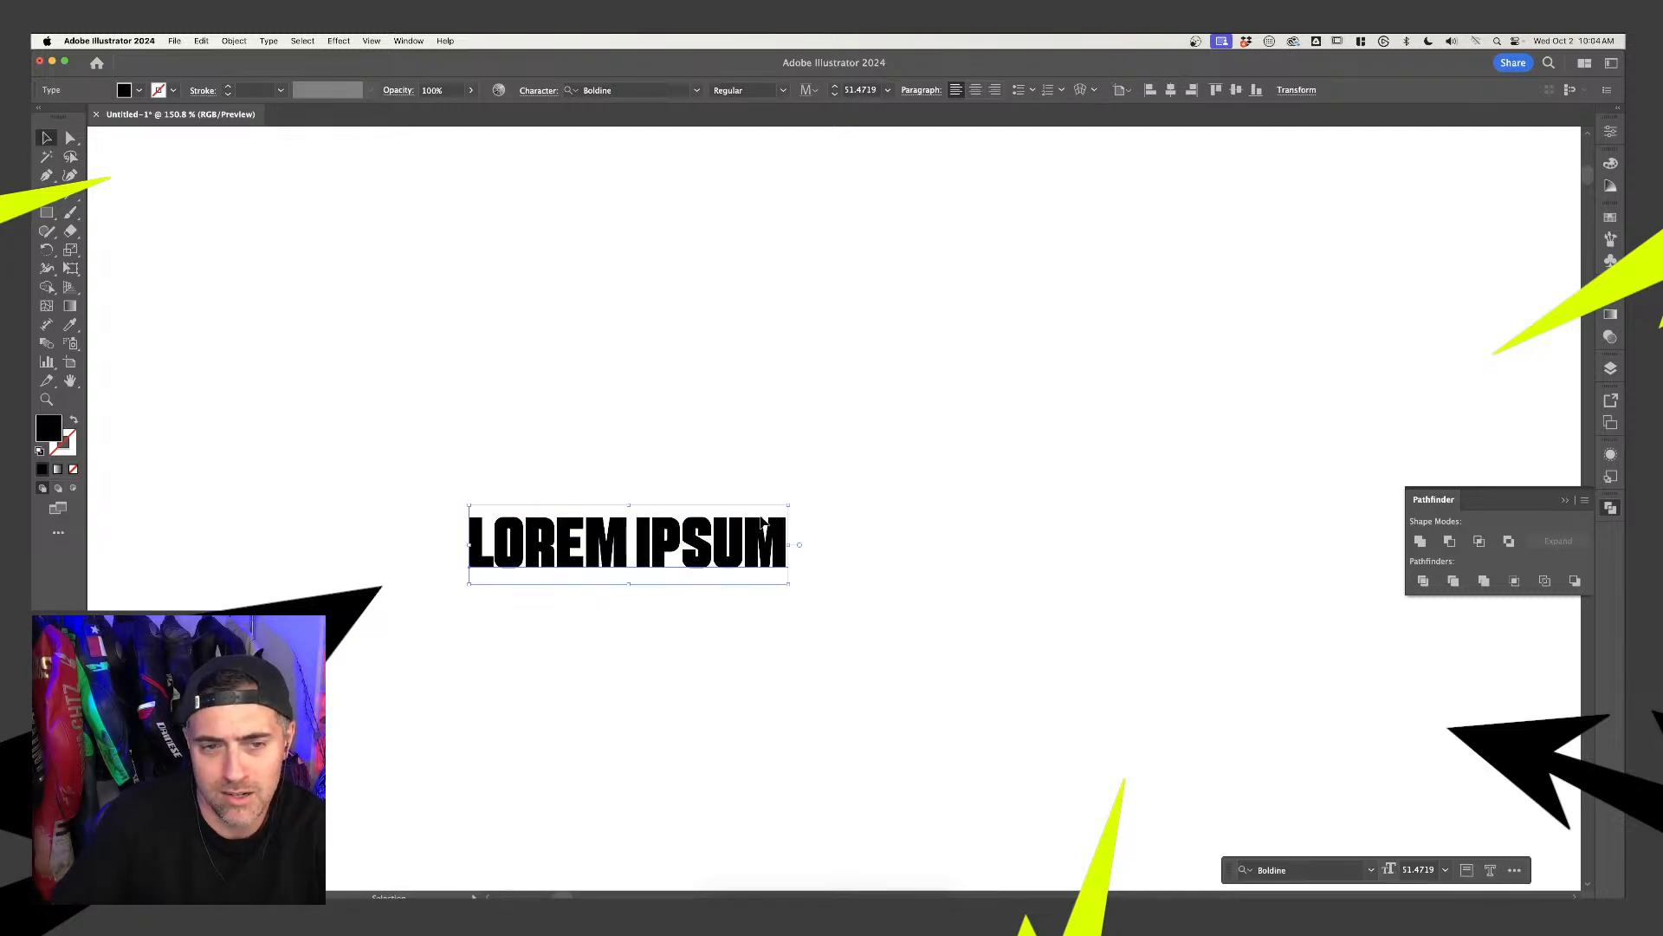
{"action": "scroll", "coordinate": [865, 367], "scroll_direction": "down", "scroll_amount": 3}
{"action": "left_click", "coordinate": [822, 372]}
{"action": "left_click_drag", "start_coordinate": [738, 380], "coordinate": [790, 421]}
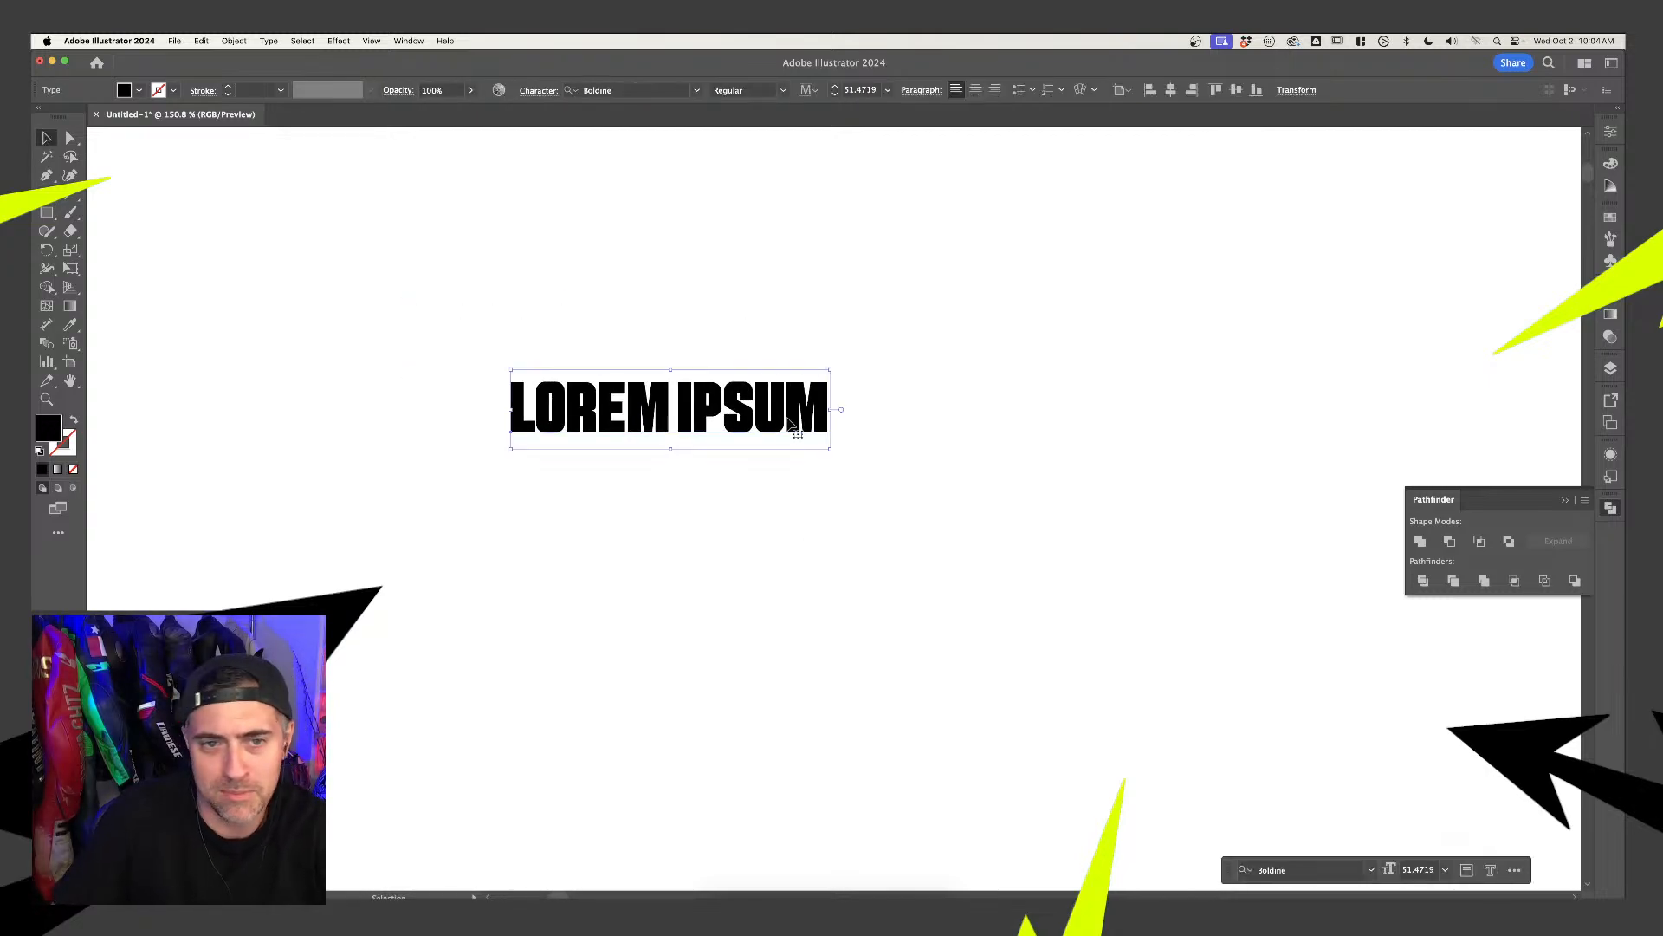
Replace the placeholder text with "The Grand Tour"
{"action": "double_click", "coordinate": [784, 420]}
{"action": "key", "text": "super+a"}
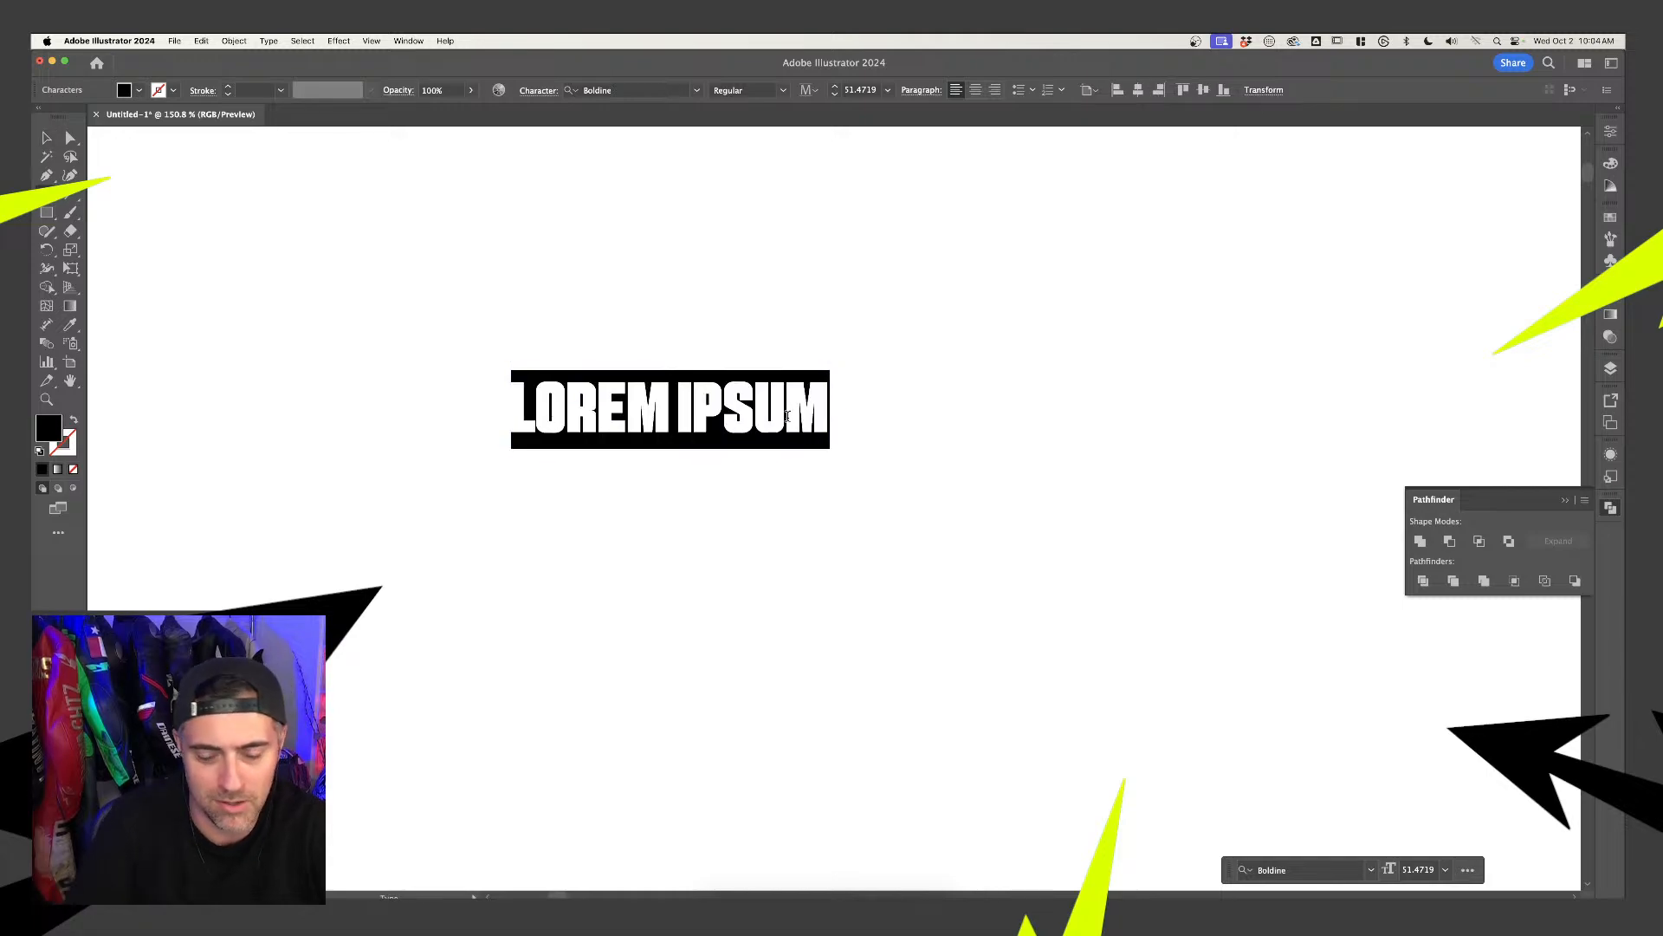
{"action": "key", "text": "BackSpace"}
{"action": "type", "text": "THE "}
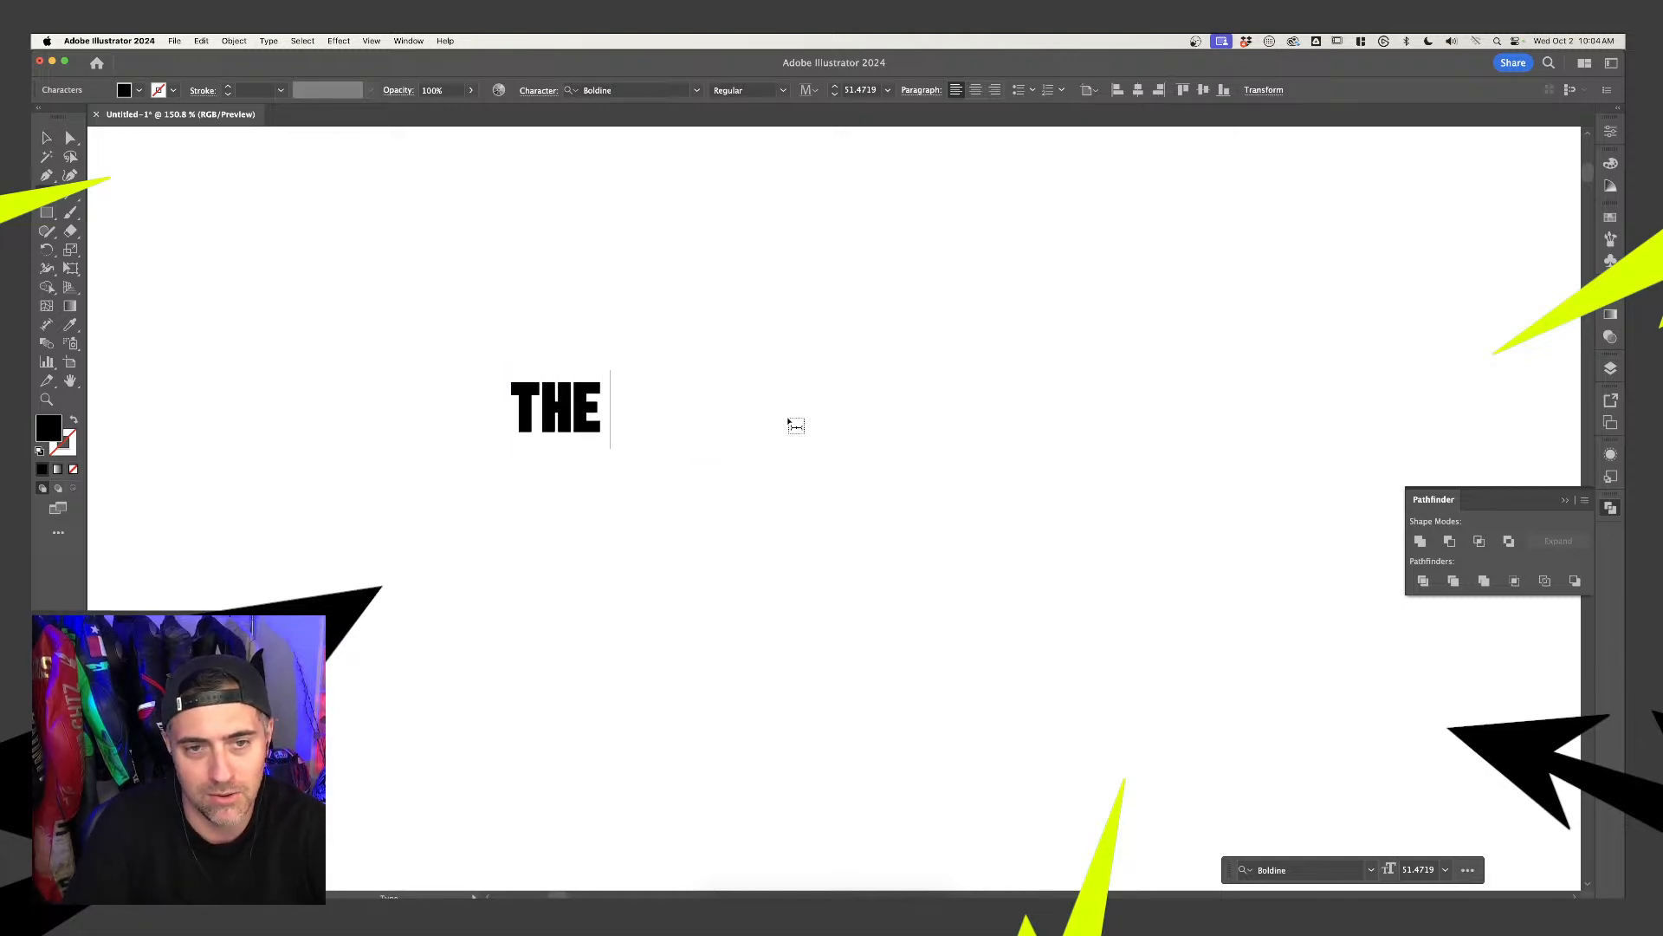
{"action": "type", "text": "GRAND TOUR"}
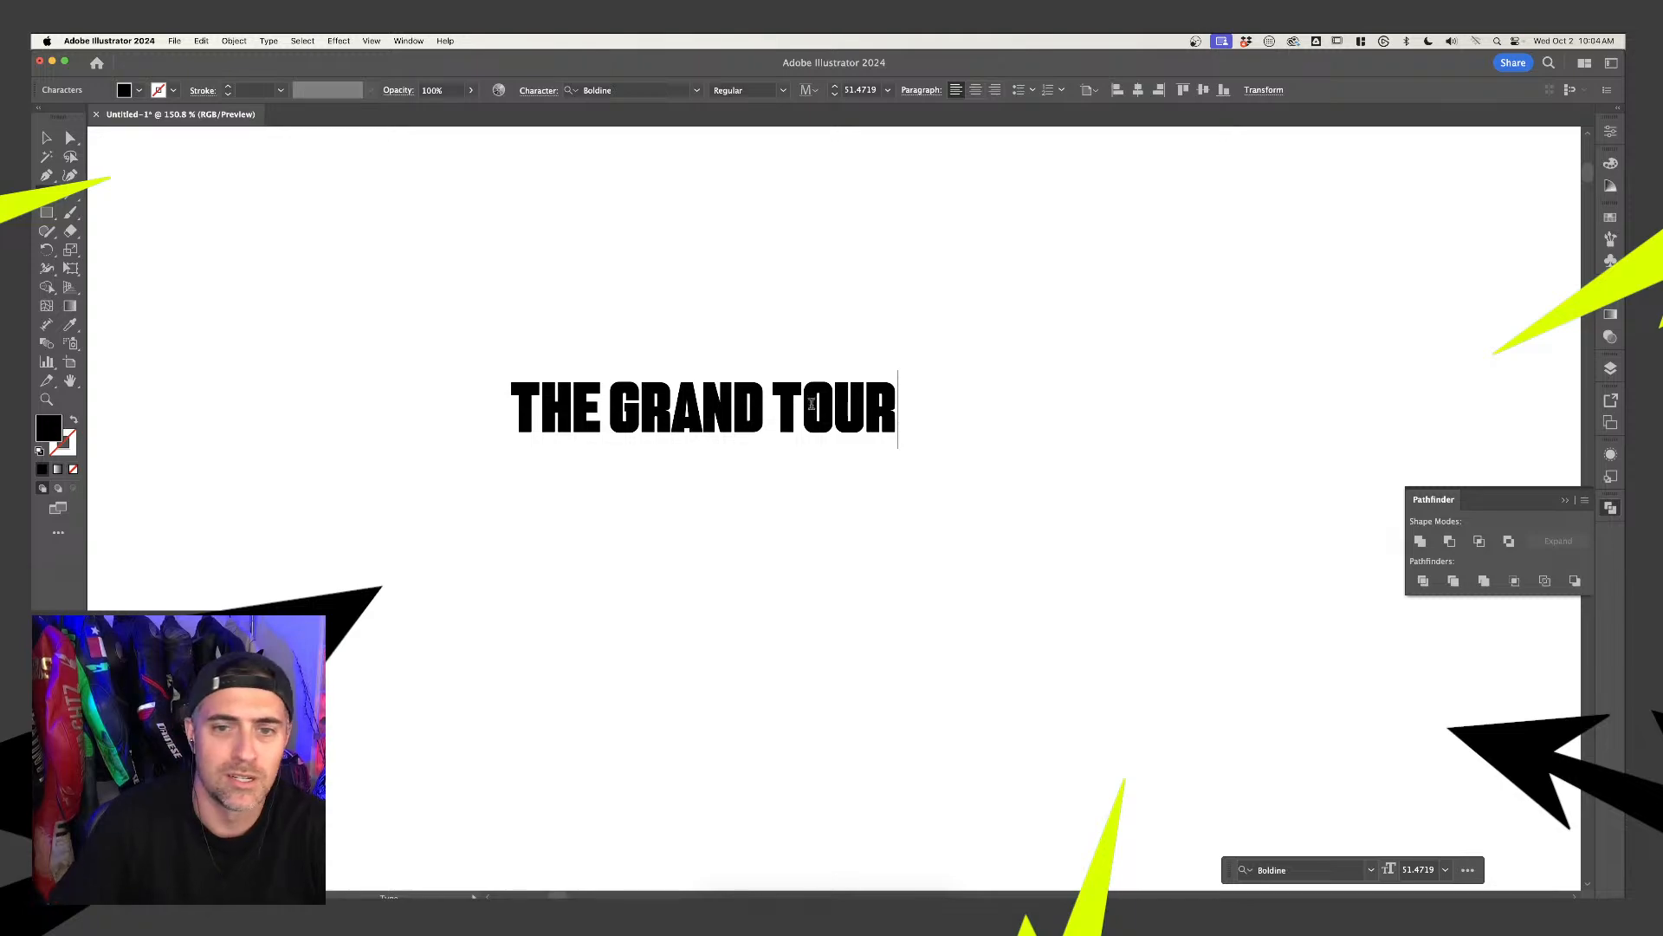
{"action": "left_click", "coordinate": [48, 140]}
{"action": "double_click", "coordinate": [666, 407]}
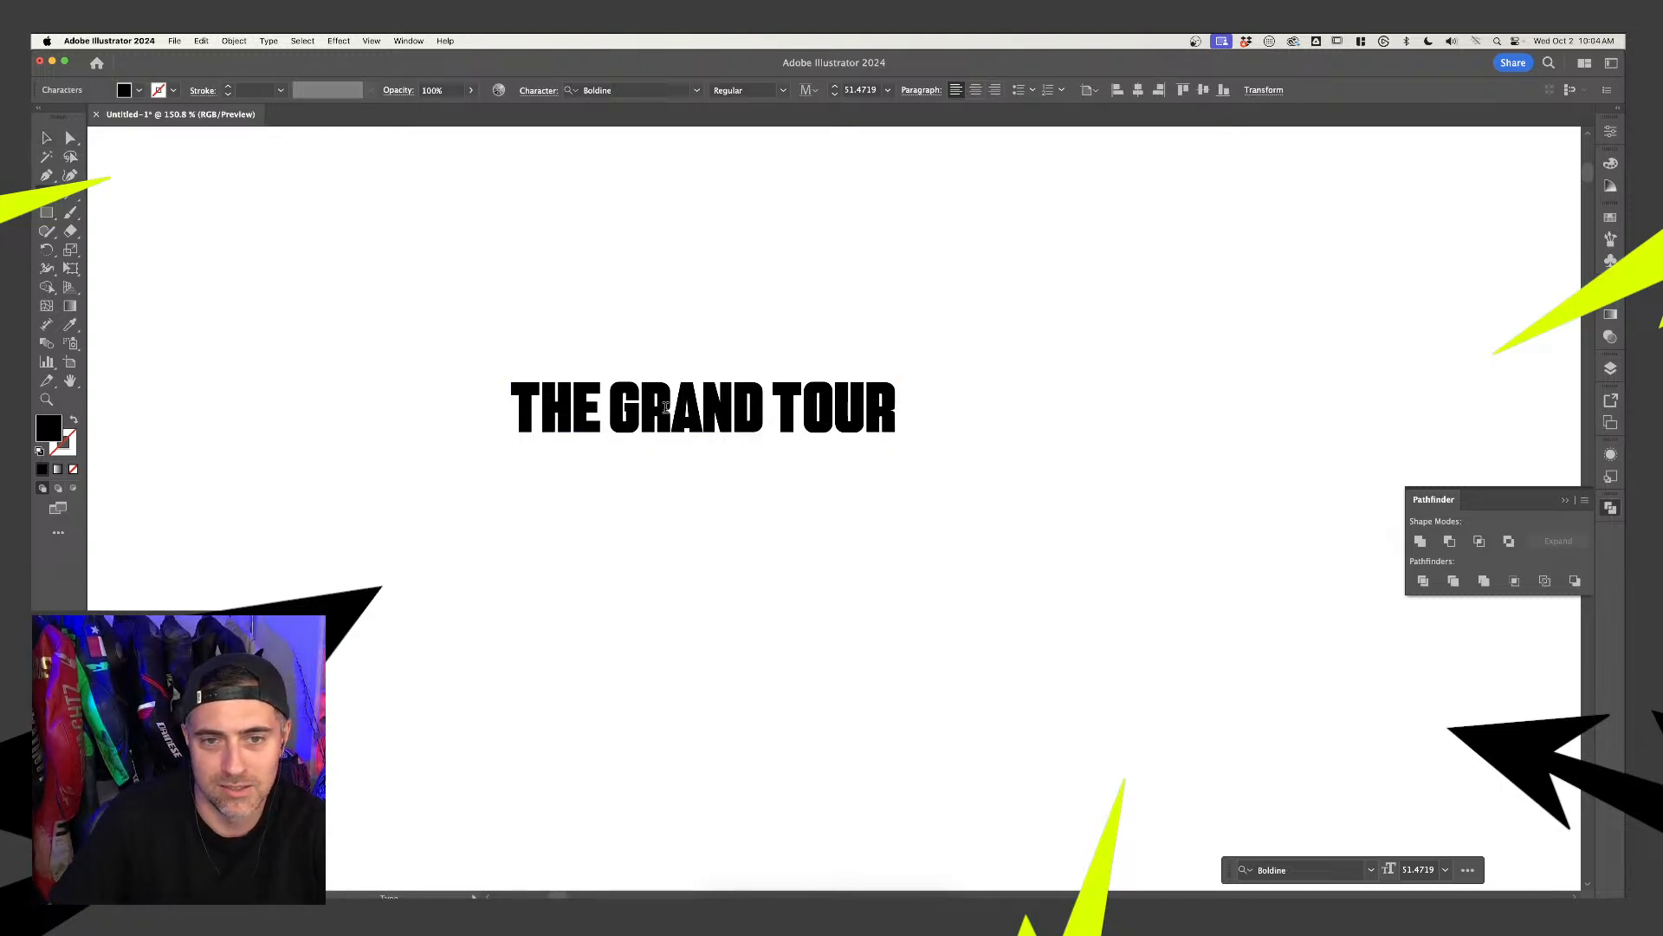
{"action": "left_click", "coordinate": [47, 139]}
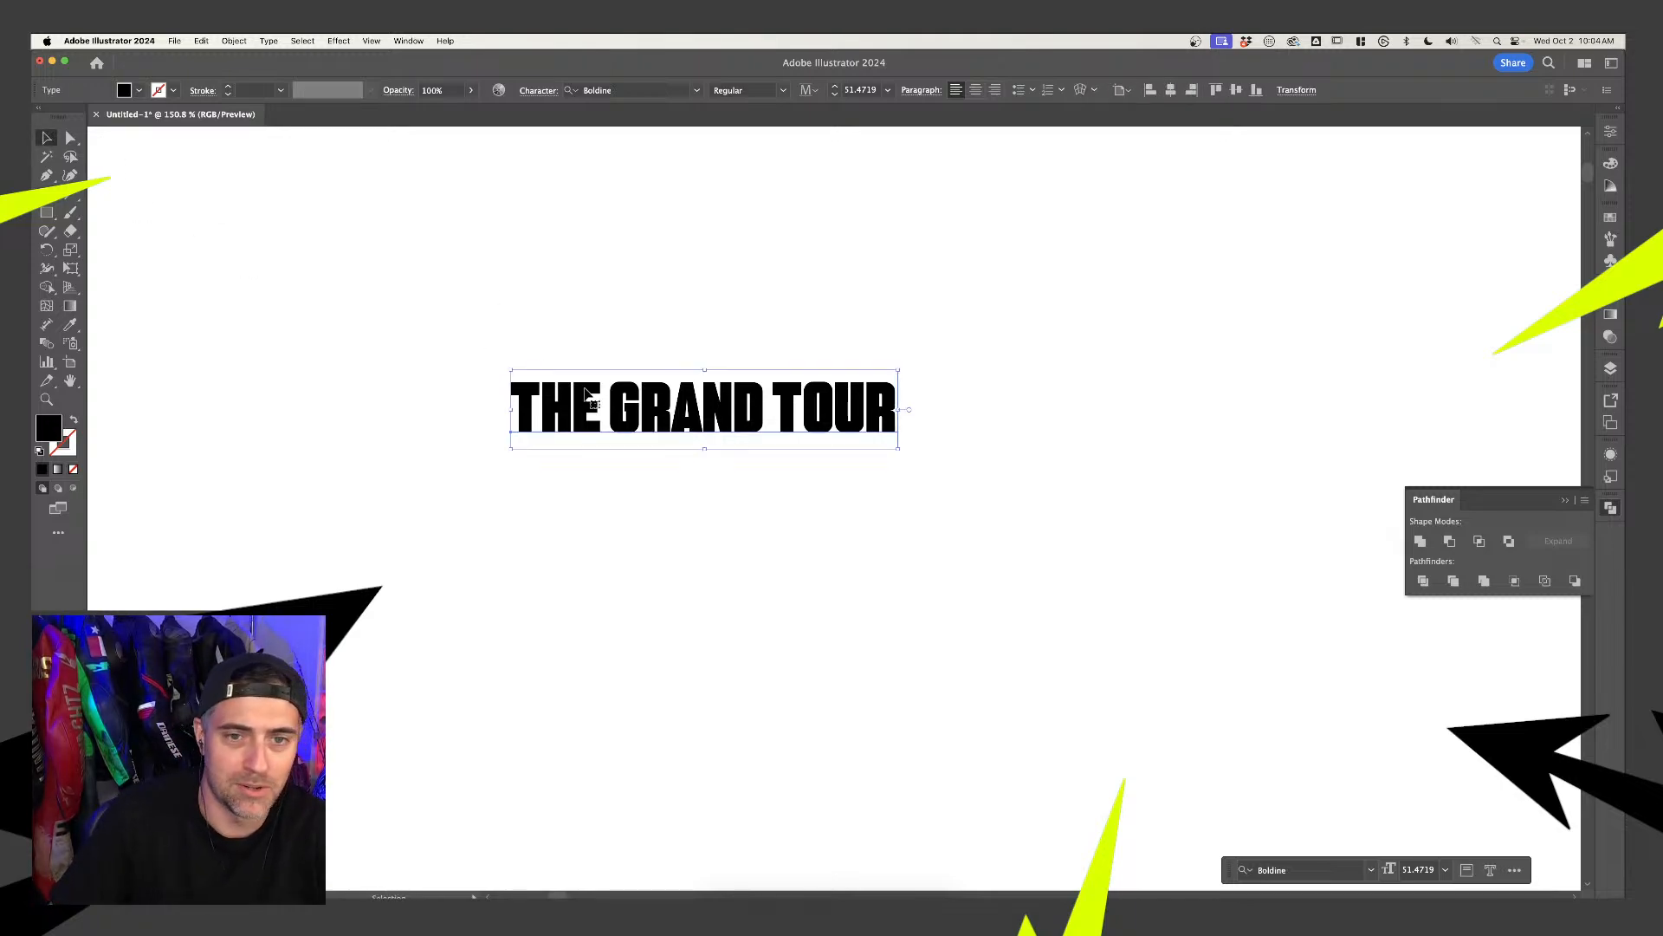
Duplicate the text line straight below the original and change the copy to read "Tour De Laz"
{"action": "left_click_drag", "start_coordinate": [613, 394], "coordinate": [613, 542]}
{"action": "triple_click", "coordinate": [632, 555]}
{"action": "type", "text": "TO"}
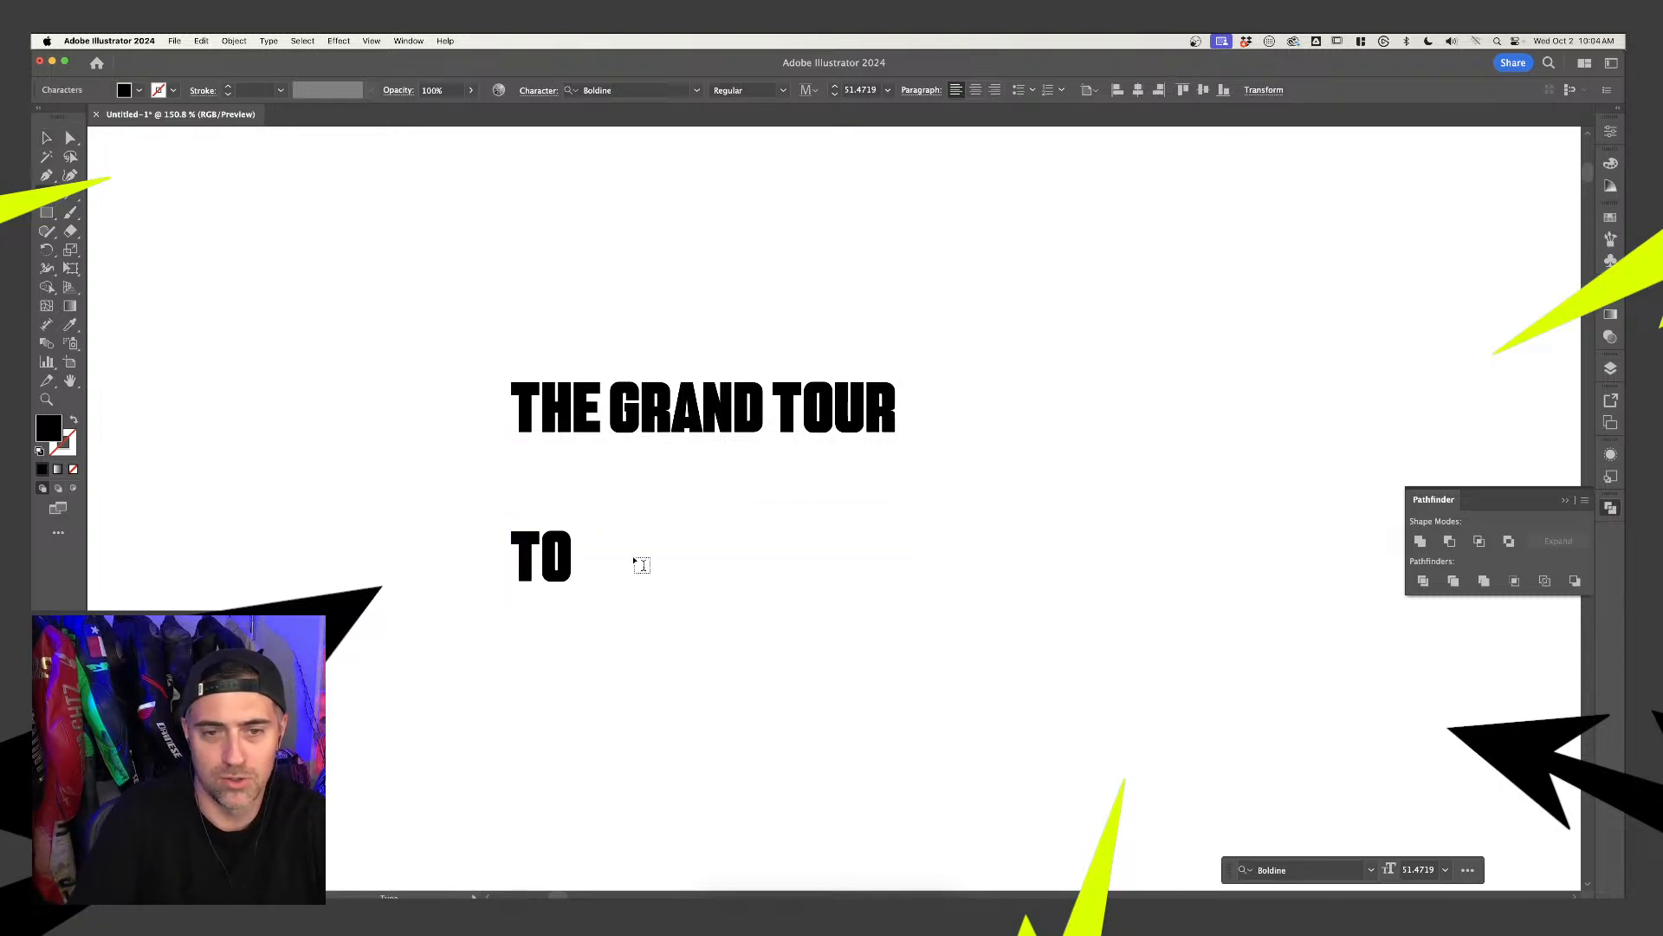
{"action": "type", "text": "UR DE"}
{"action": "key", "text": "BackSpace"}
{"action": "type", "text": "E"}
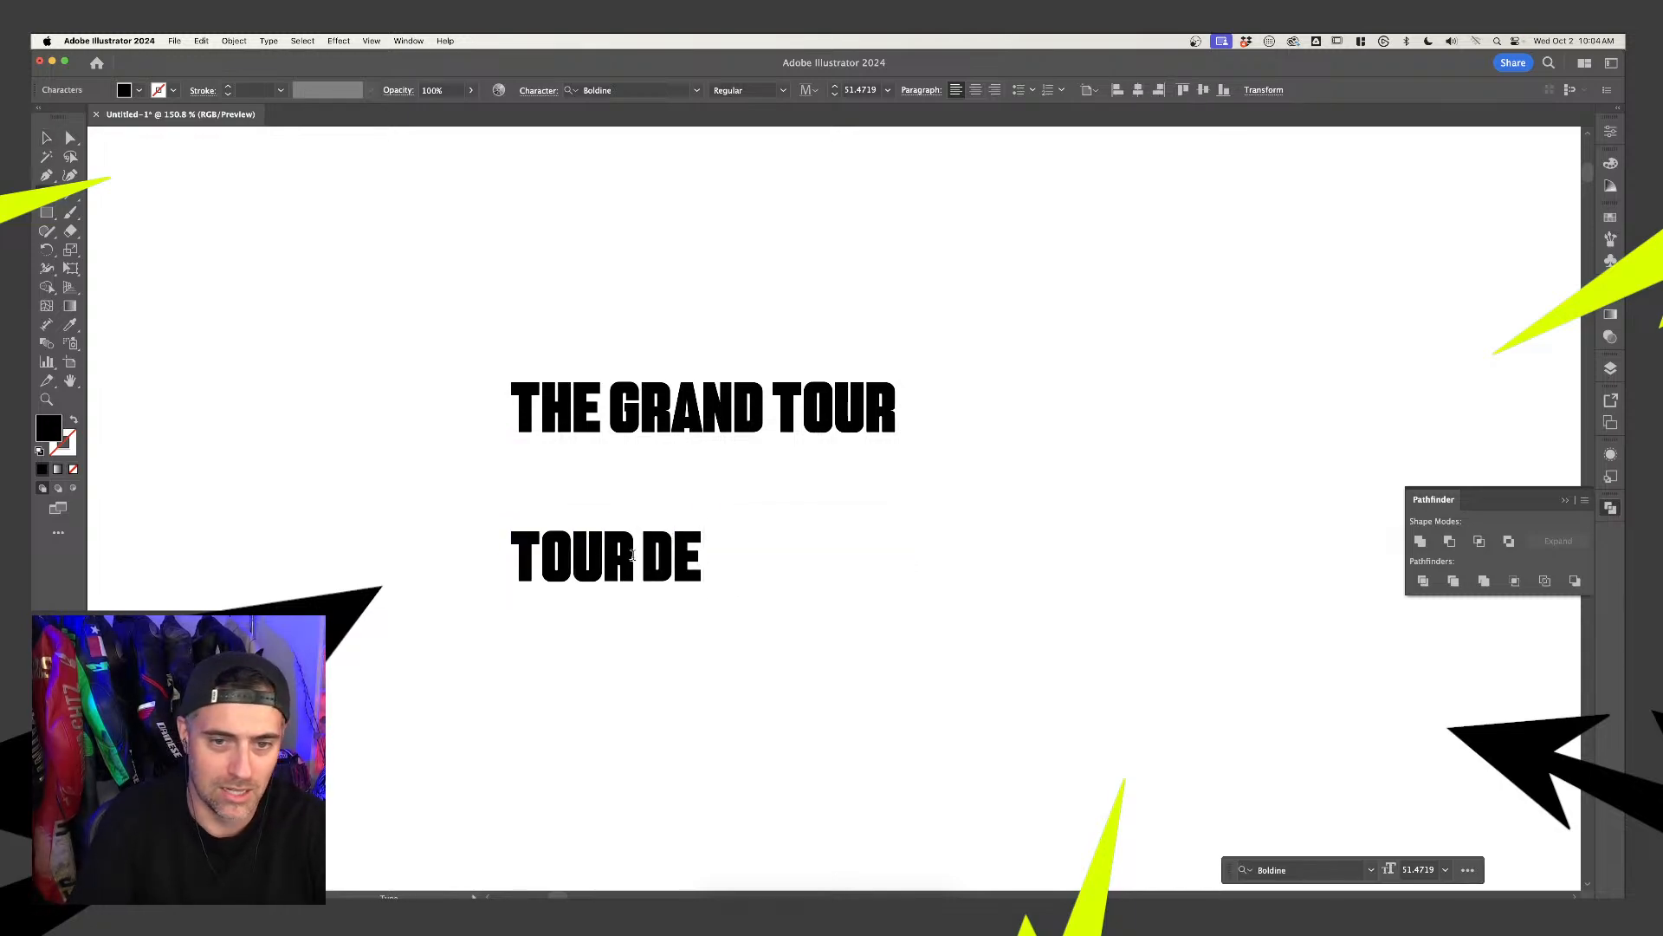
{"action": "type", "text": " LAZ"}
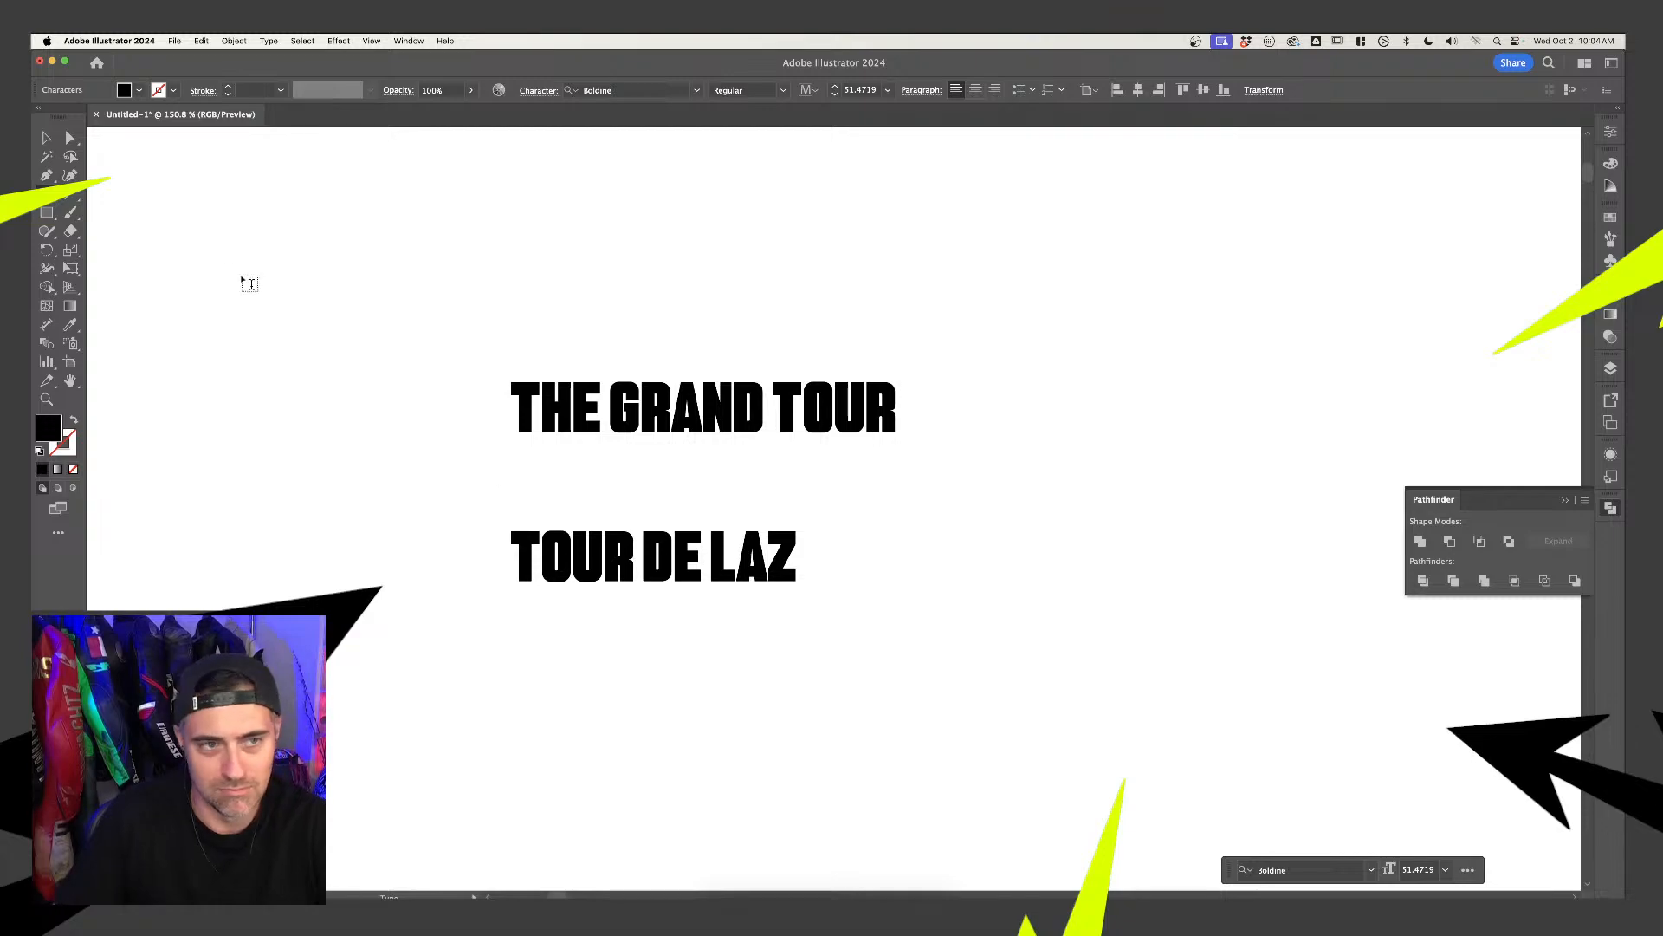
{"action": "left_click", "coordinate": [45, 141]}
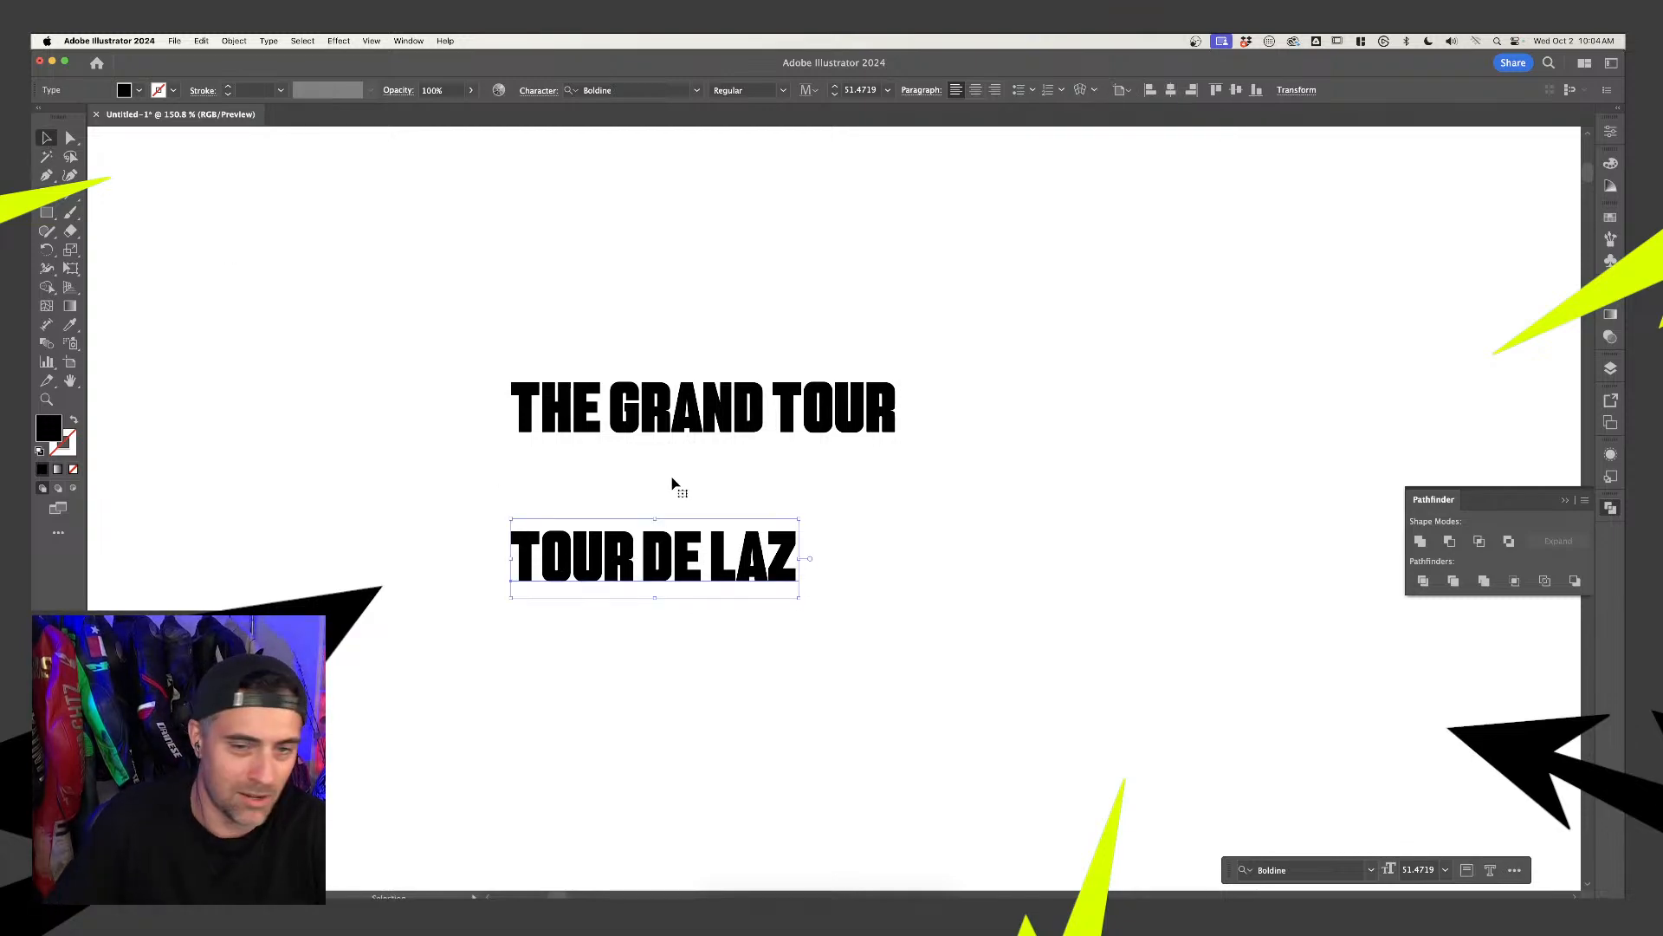
Extend the lower text line to read "Tour De Lazaris"
{"action": "left_click", "coordinate": [698, 415], "text": "shift"}
{"action": "scroll", "coordinate": [698, 416], "scroll_direction": "down", "scroll_amount": 2}
{"action": "left_click", "coordinate": [1022, 425]}
{"action": "scroll", "coordinate": [1022, 425], "scroll_direction": "left", "scroll_amount": 2}
{"action": "scroll", "coordinate": [1023, 424], "scroll_direction": "up", "scroll_amount": 2}
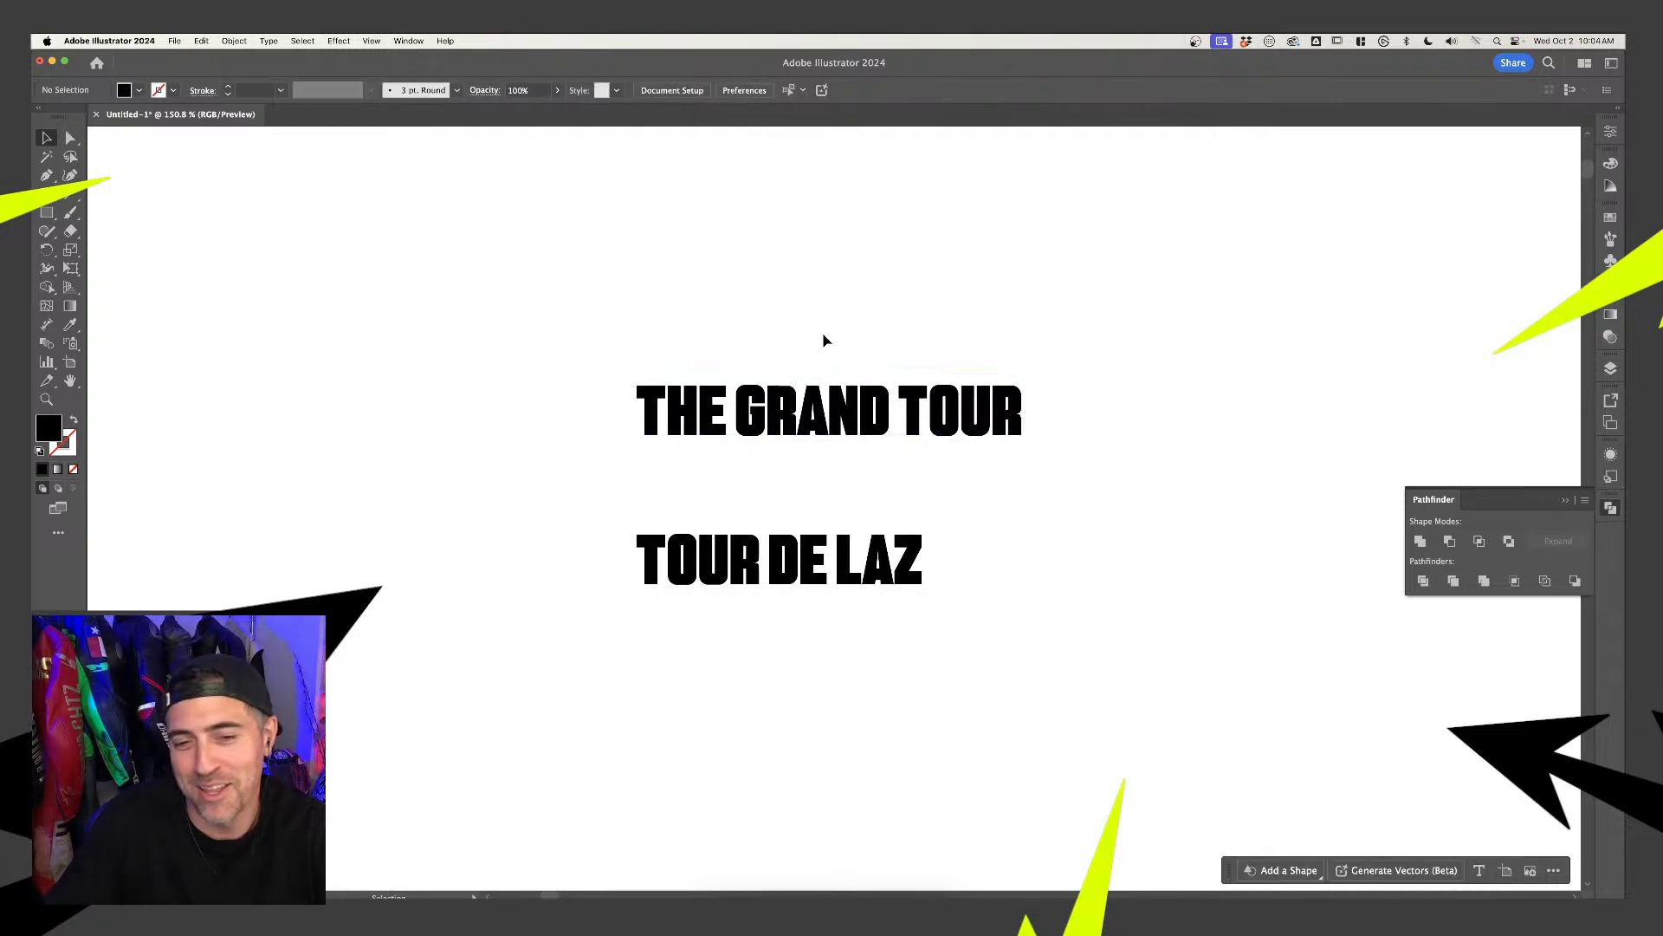
{"action": "left_click", "coordinate": [849, 567]}
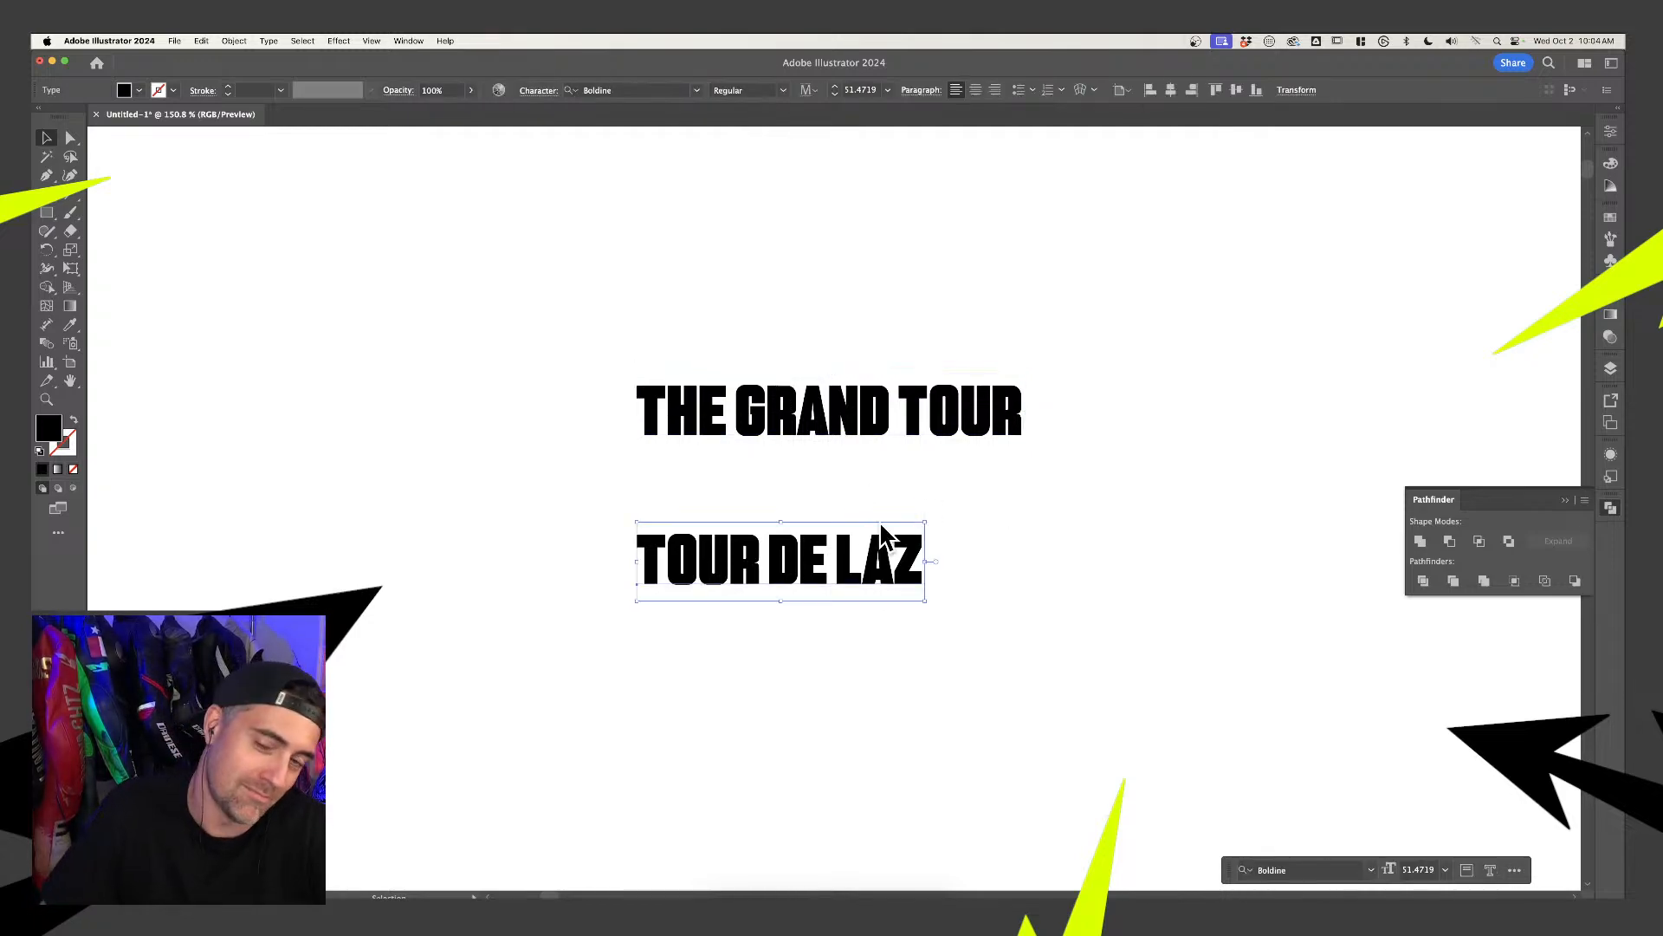
{"action": "double_click", "coordinate": [916, 567]}
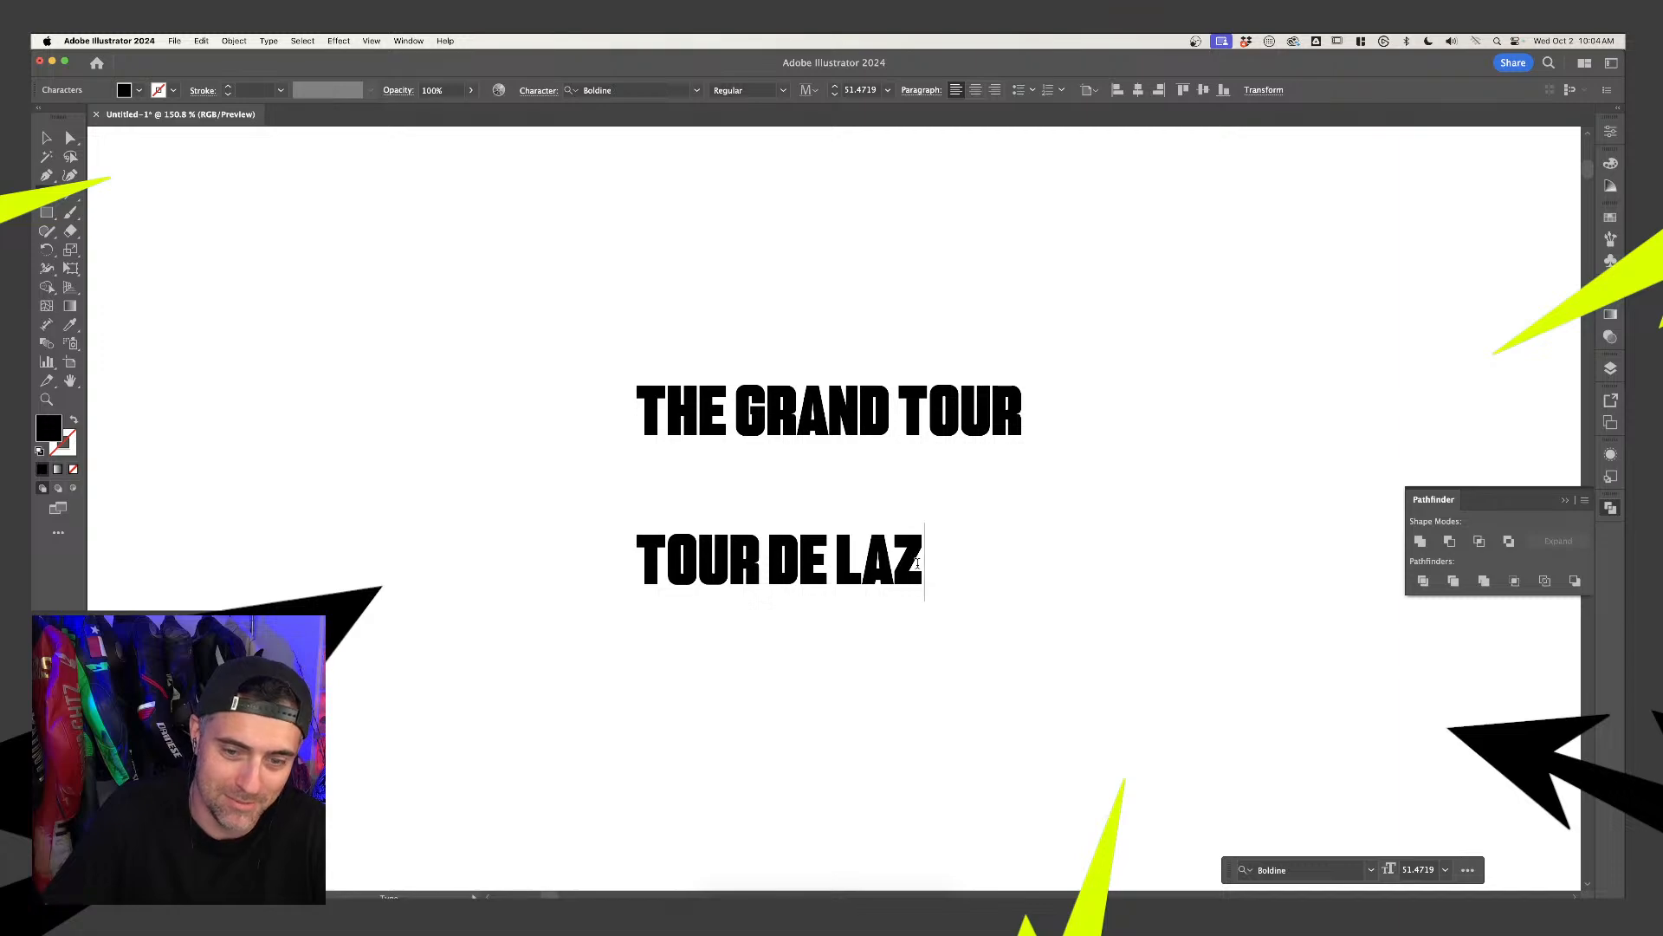
{"action": "type", "text": "ARIS"}
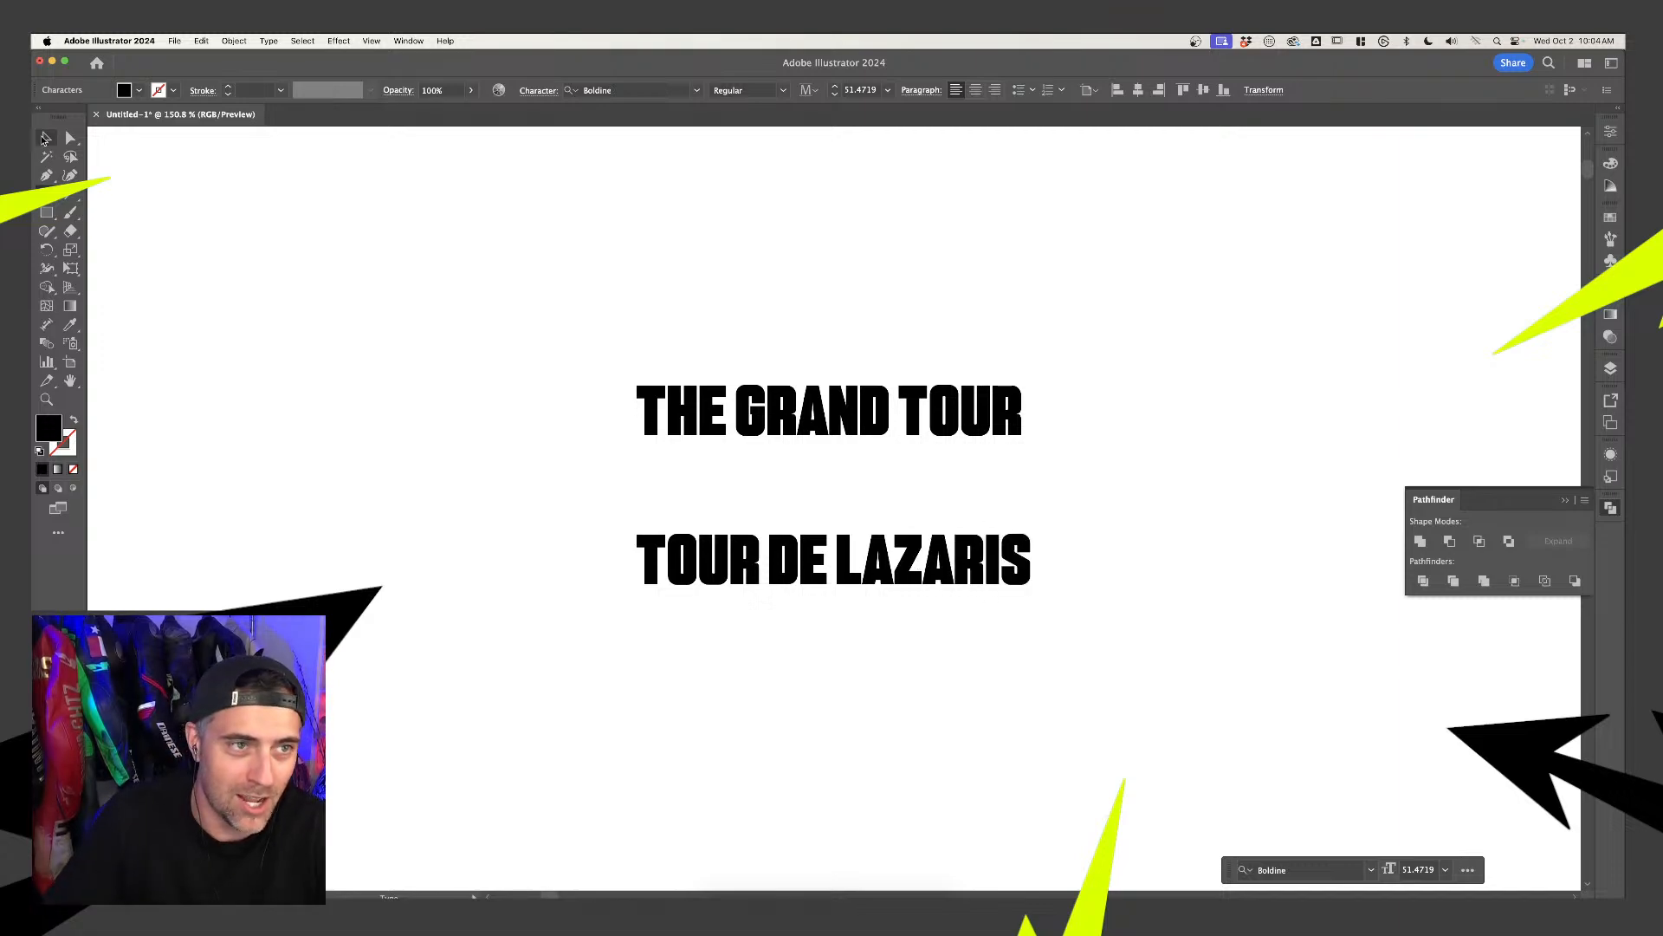
{"action": "left_click", "coordinate": [45, 139]}
{"action": "left_click", "coordinate": [535, 316]}
{"action": "left_click", "coordinate": [869, 567]}
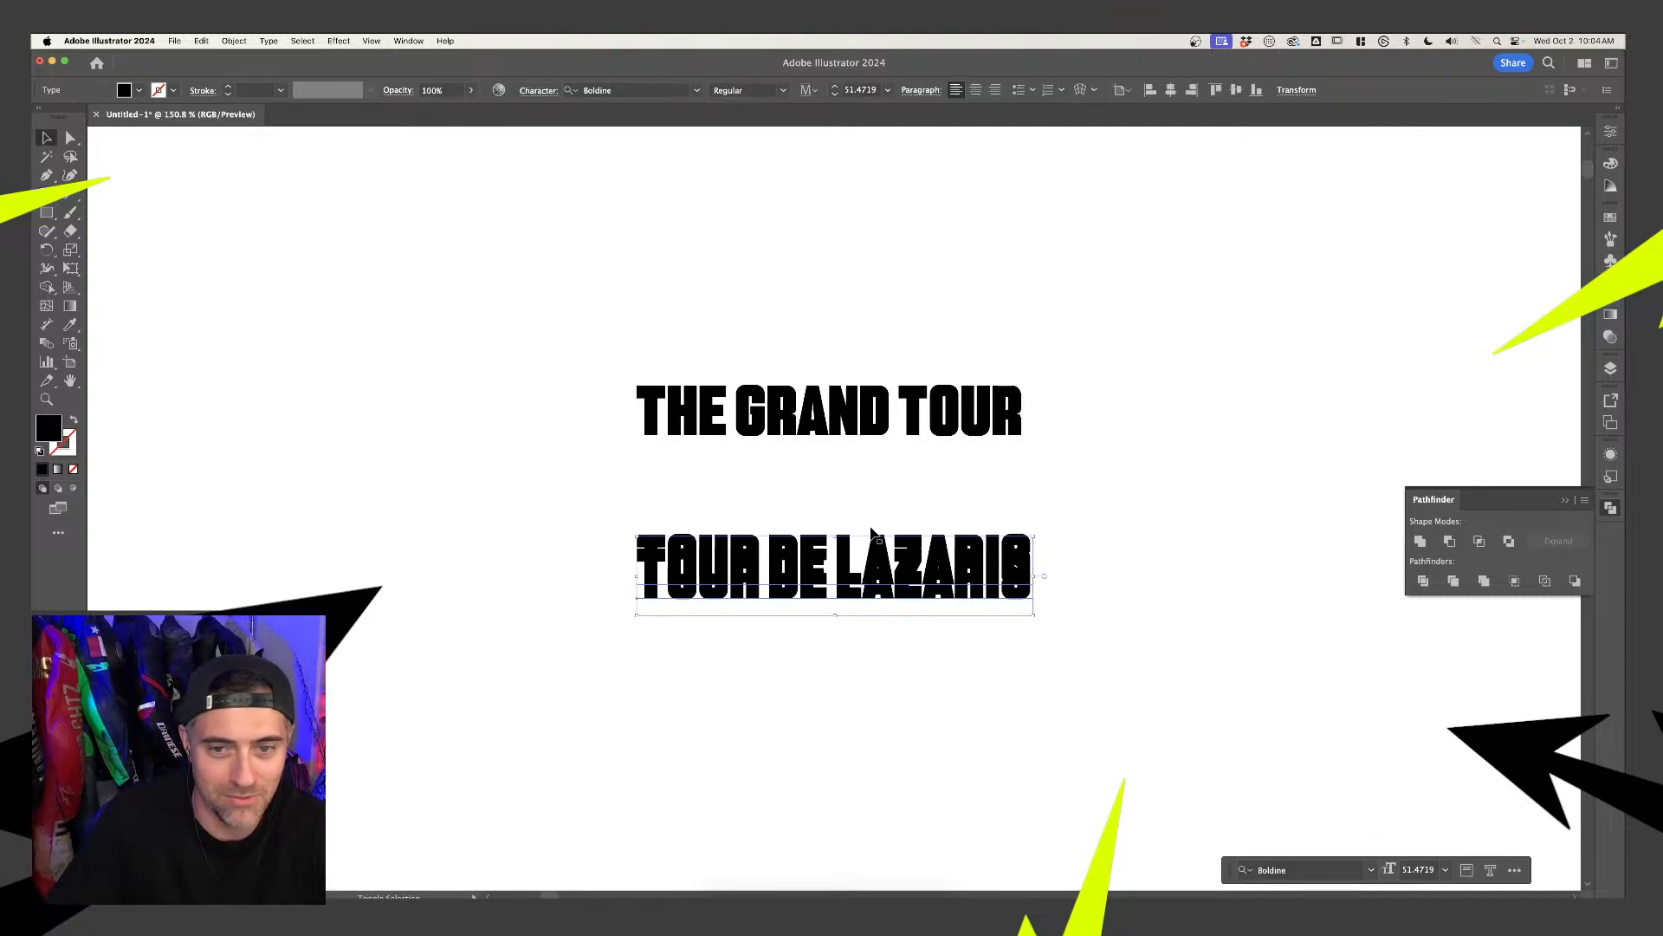
{"action": "left_click_drag", "start_coordinate": [871, 531], "coordinate": [875, 532]}
{"action": "left_click", "coordinate": [878, 492]}
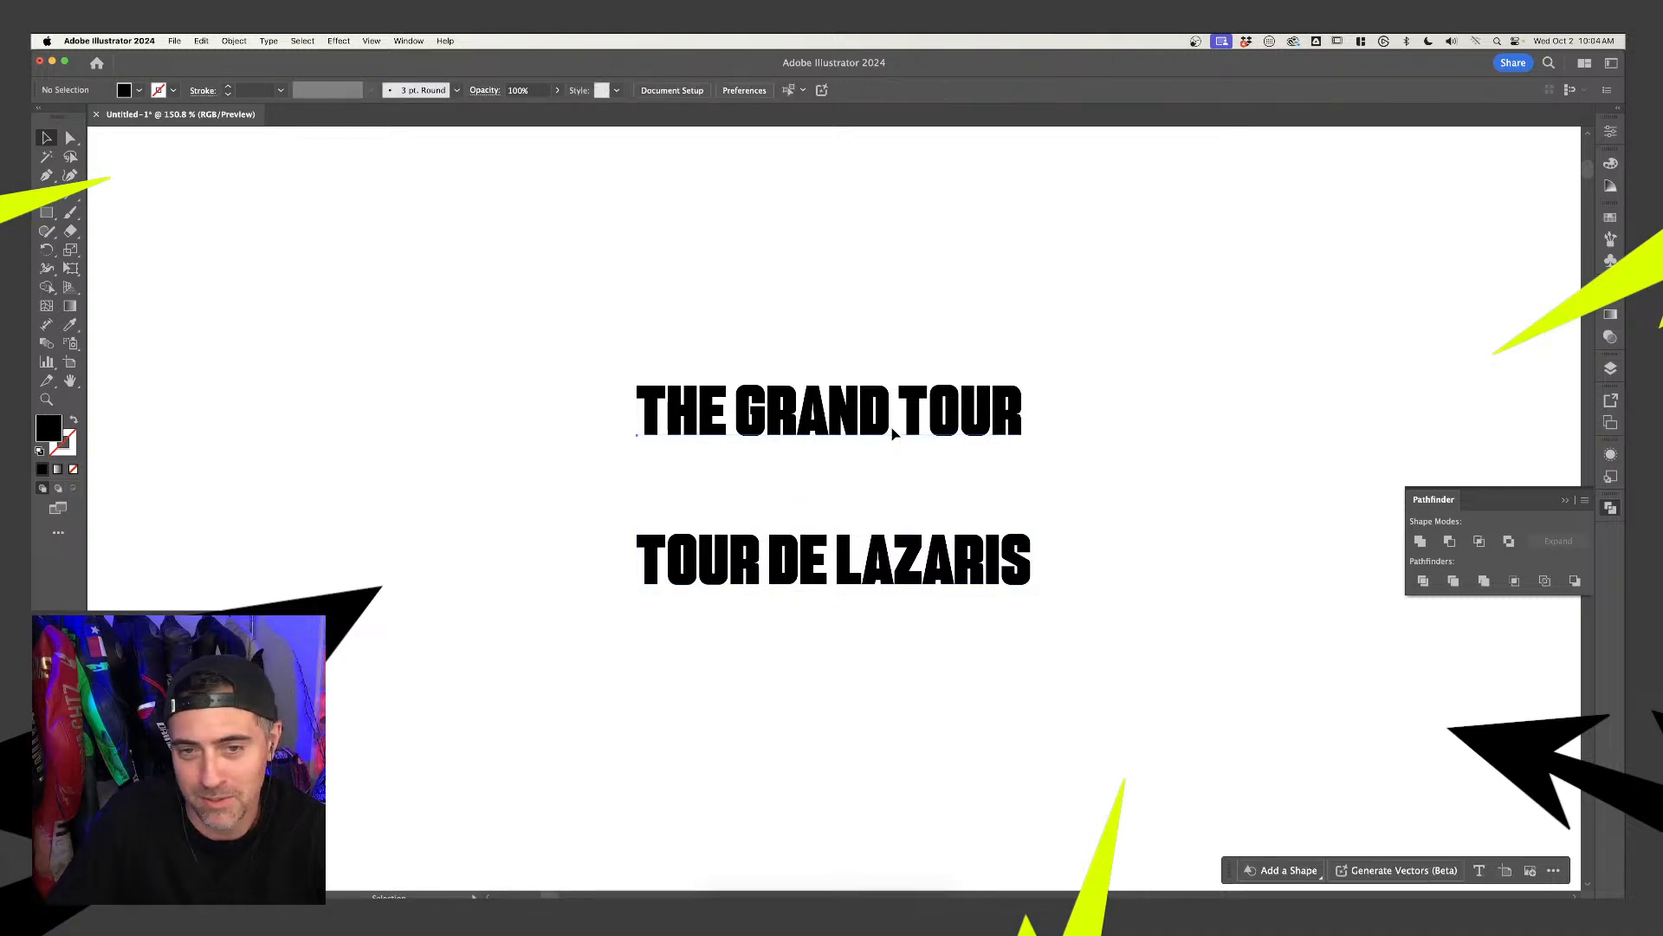
Duplicate both text lines together and place the copies to the right of the originals
{"action": "scroll", "coordinate": [901, 510], "scroll_direction": "down", "scroll_amount": 3}
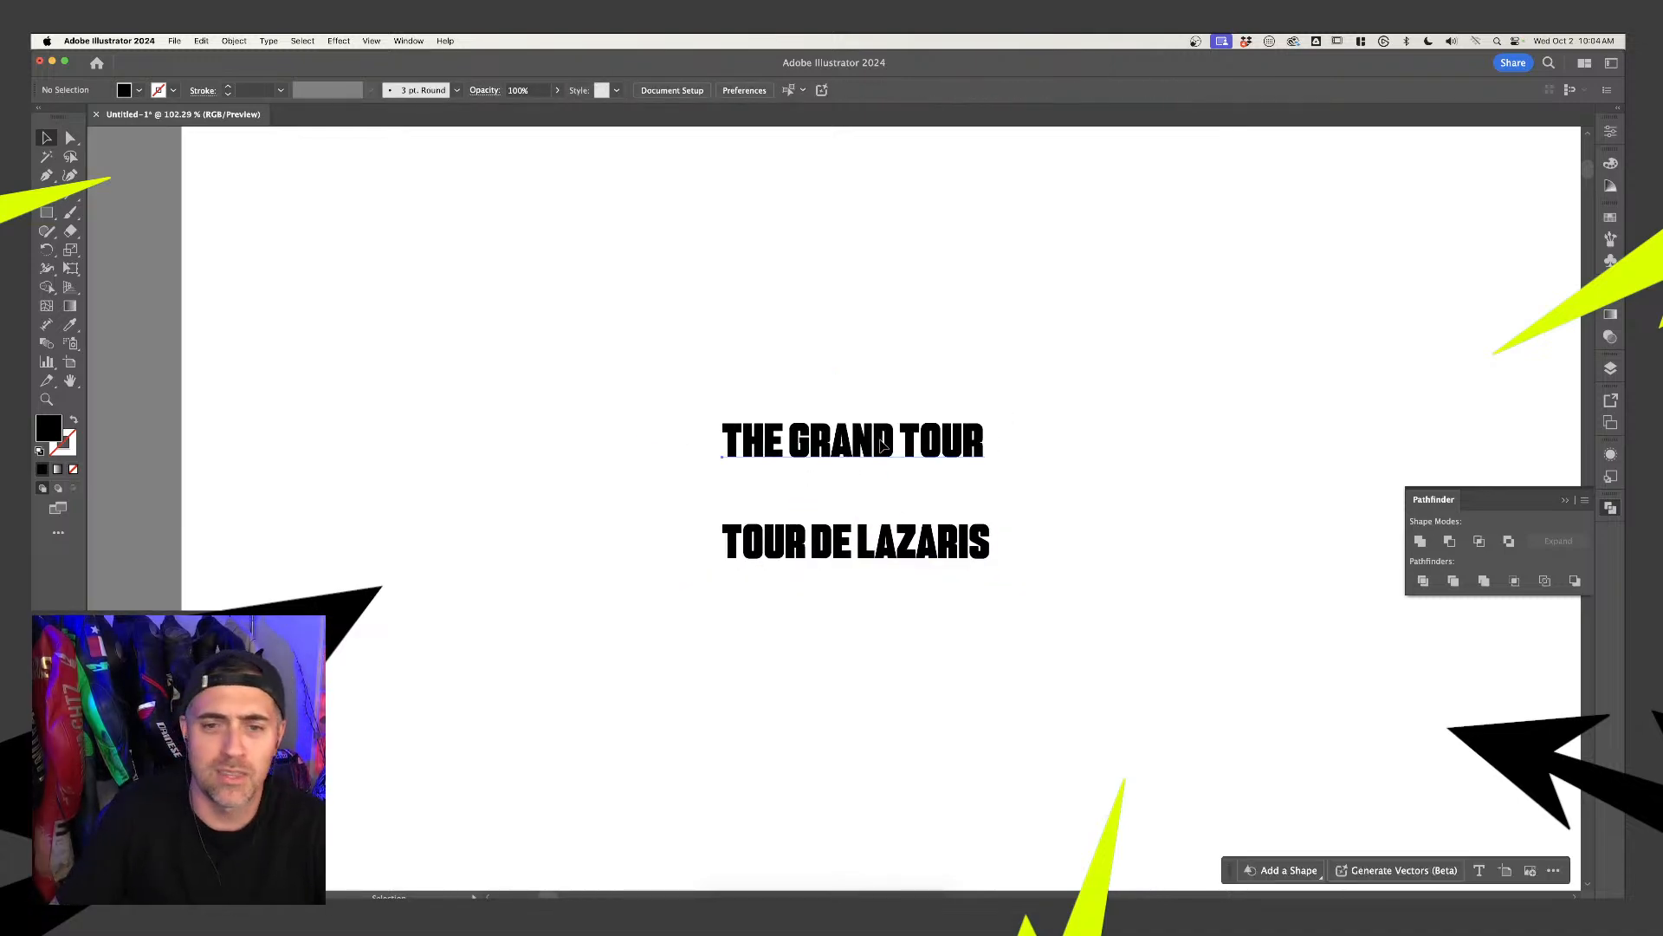
{"action": "left_click", "coordinate": [854, 442]}
{"action": "left_click", "coordinate": [914, 554], "text": "shift"}
{"action": "left_click_drag", "start_coordinate": [914, 554], "coordinate": [991, 518]}
Set the font of the two copied text lines to TT Supermolot Neue in the Black style
{"action": "left_click", "coordinate": [617, 90]}
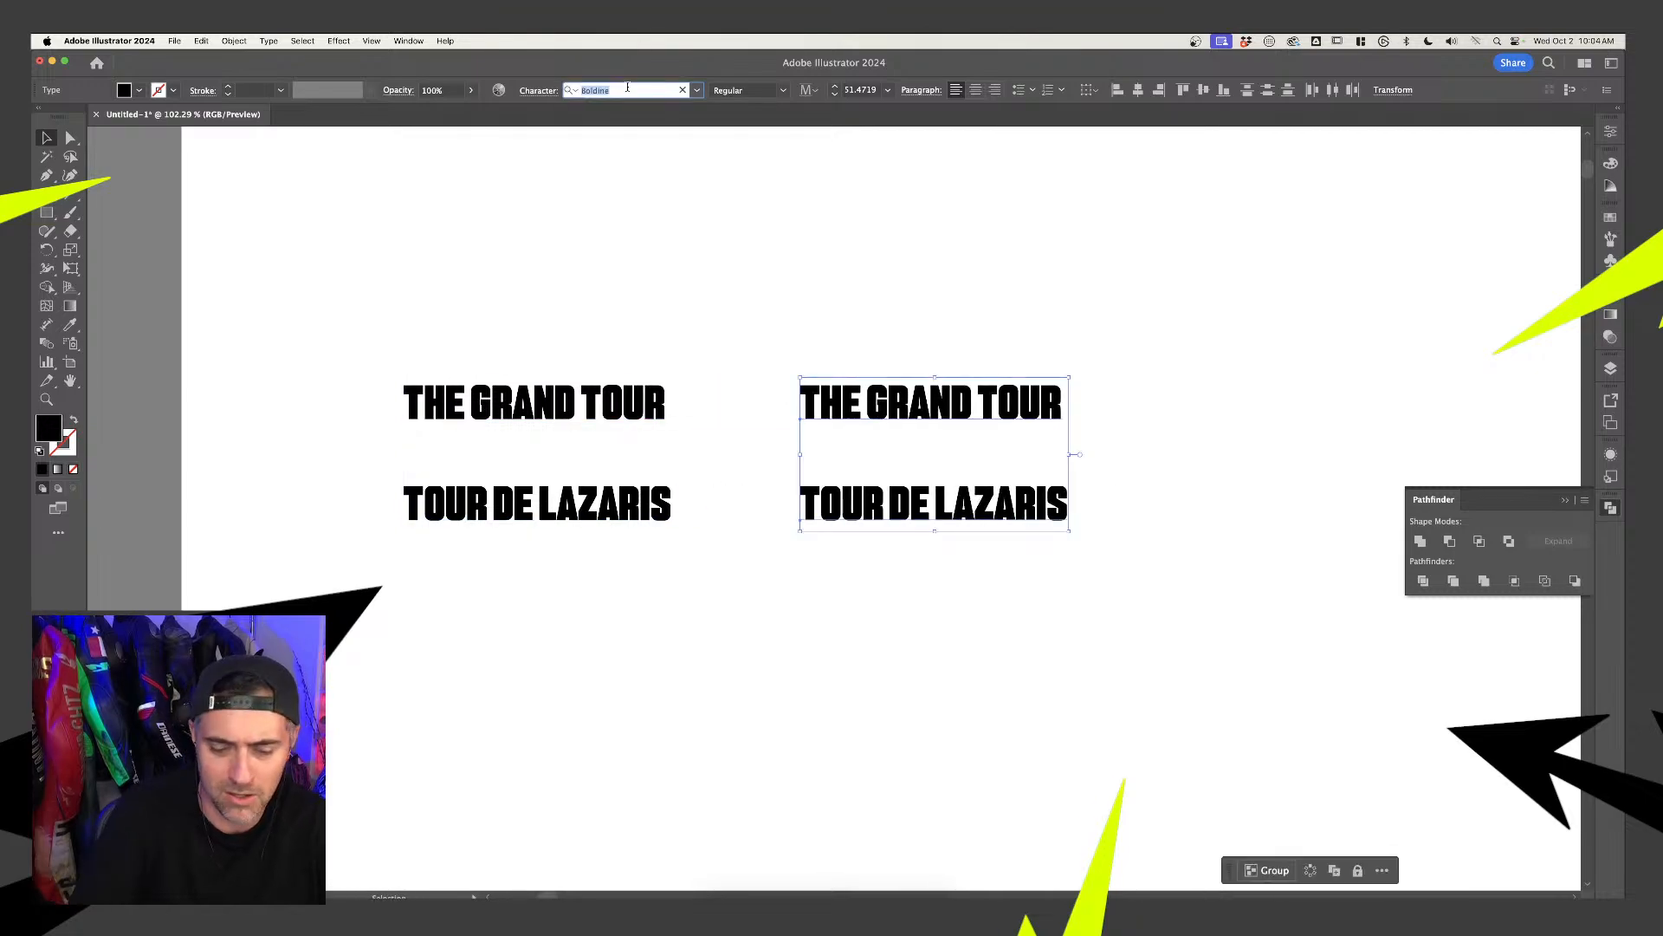
{"action": "type", "text": "super mol"}
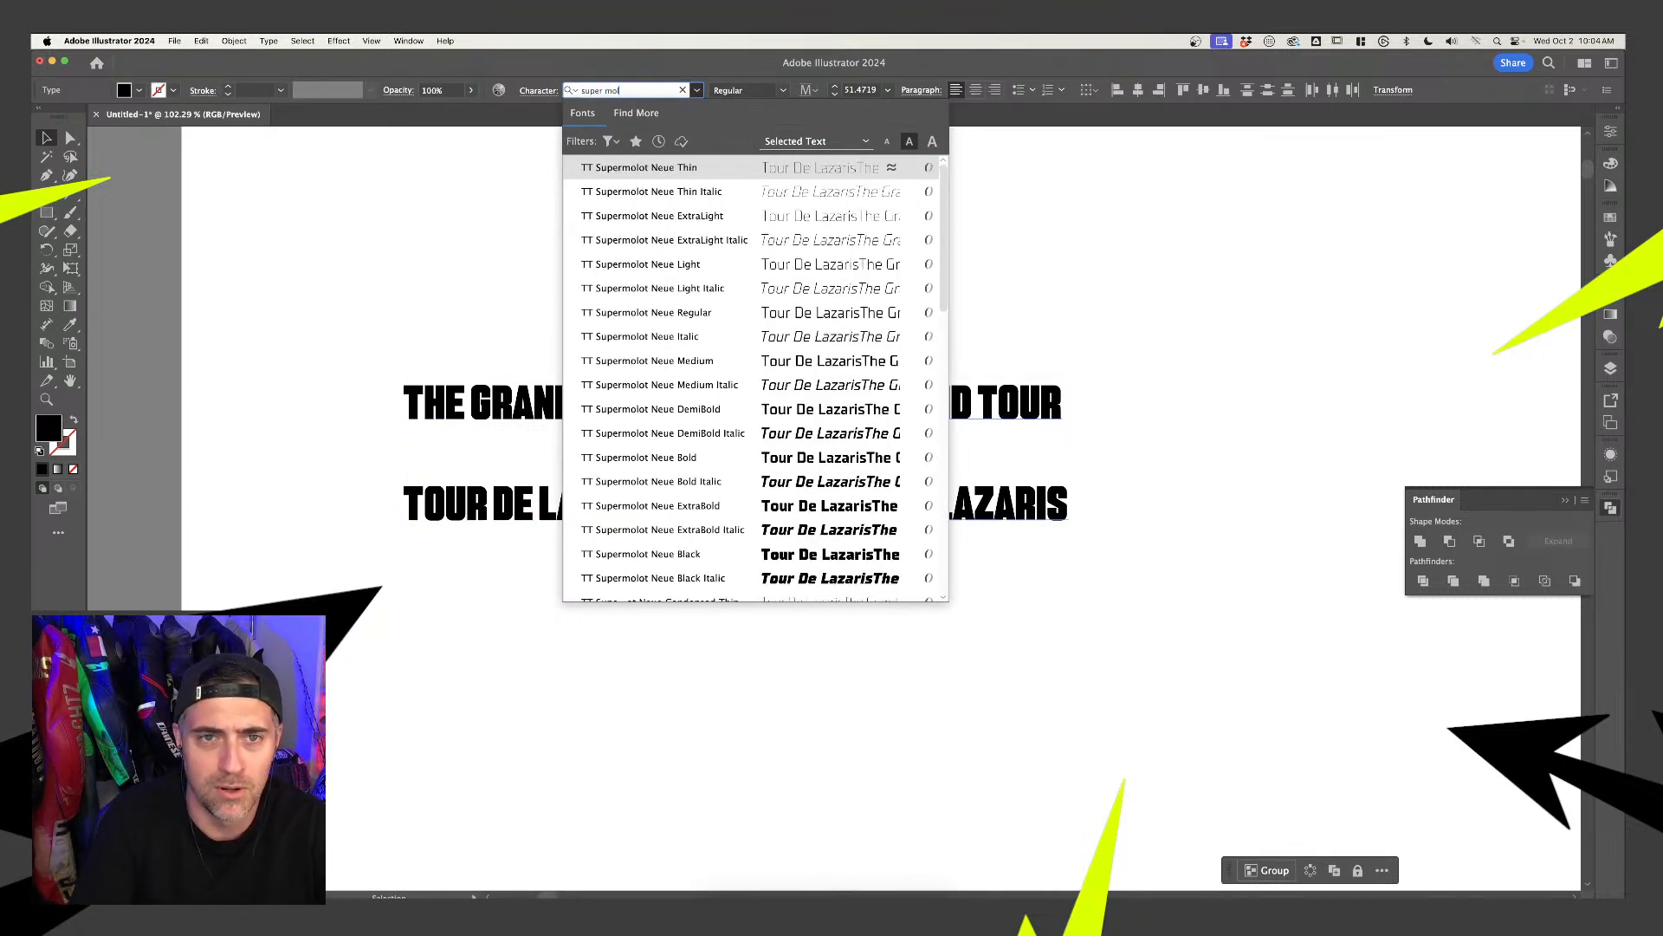
{"action": "type", "text": "o"}
{"action": "key", "text": "Return"}
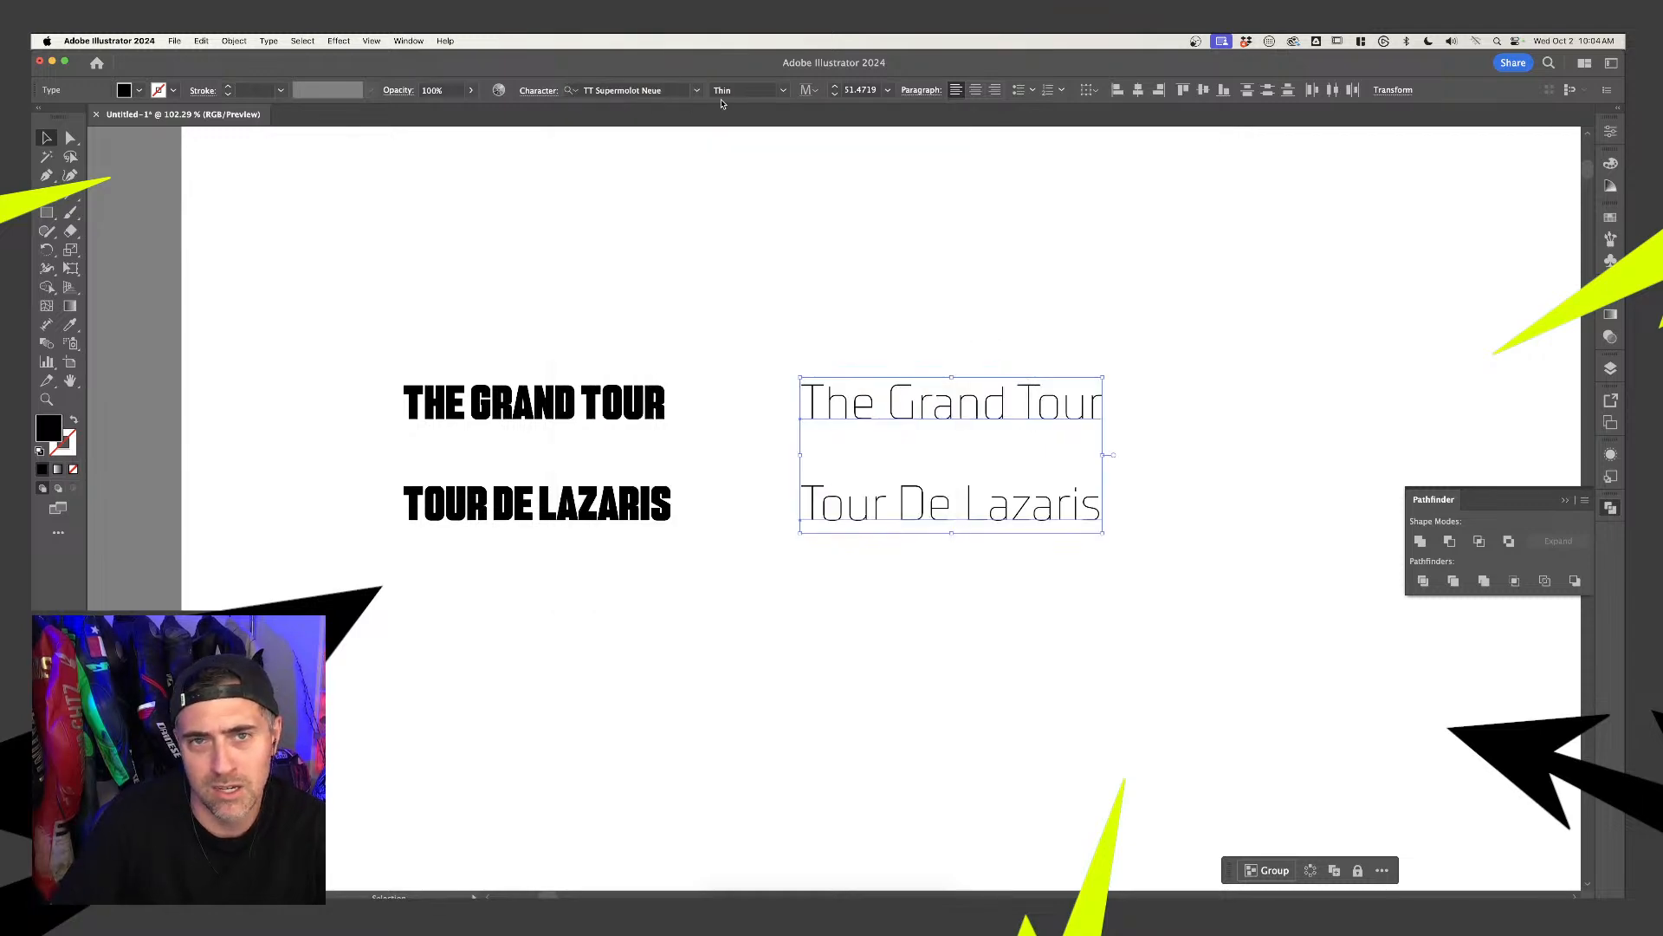
{"action": "left_click", "coordinate": [771, 91]}
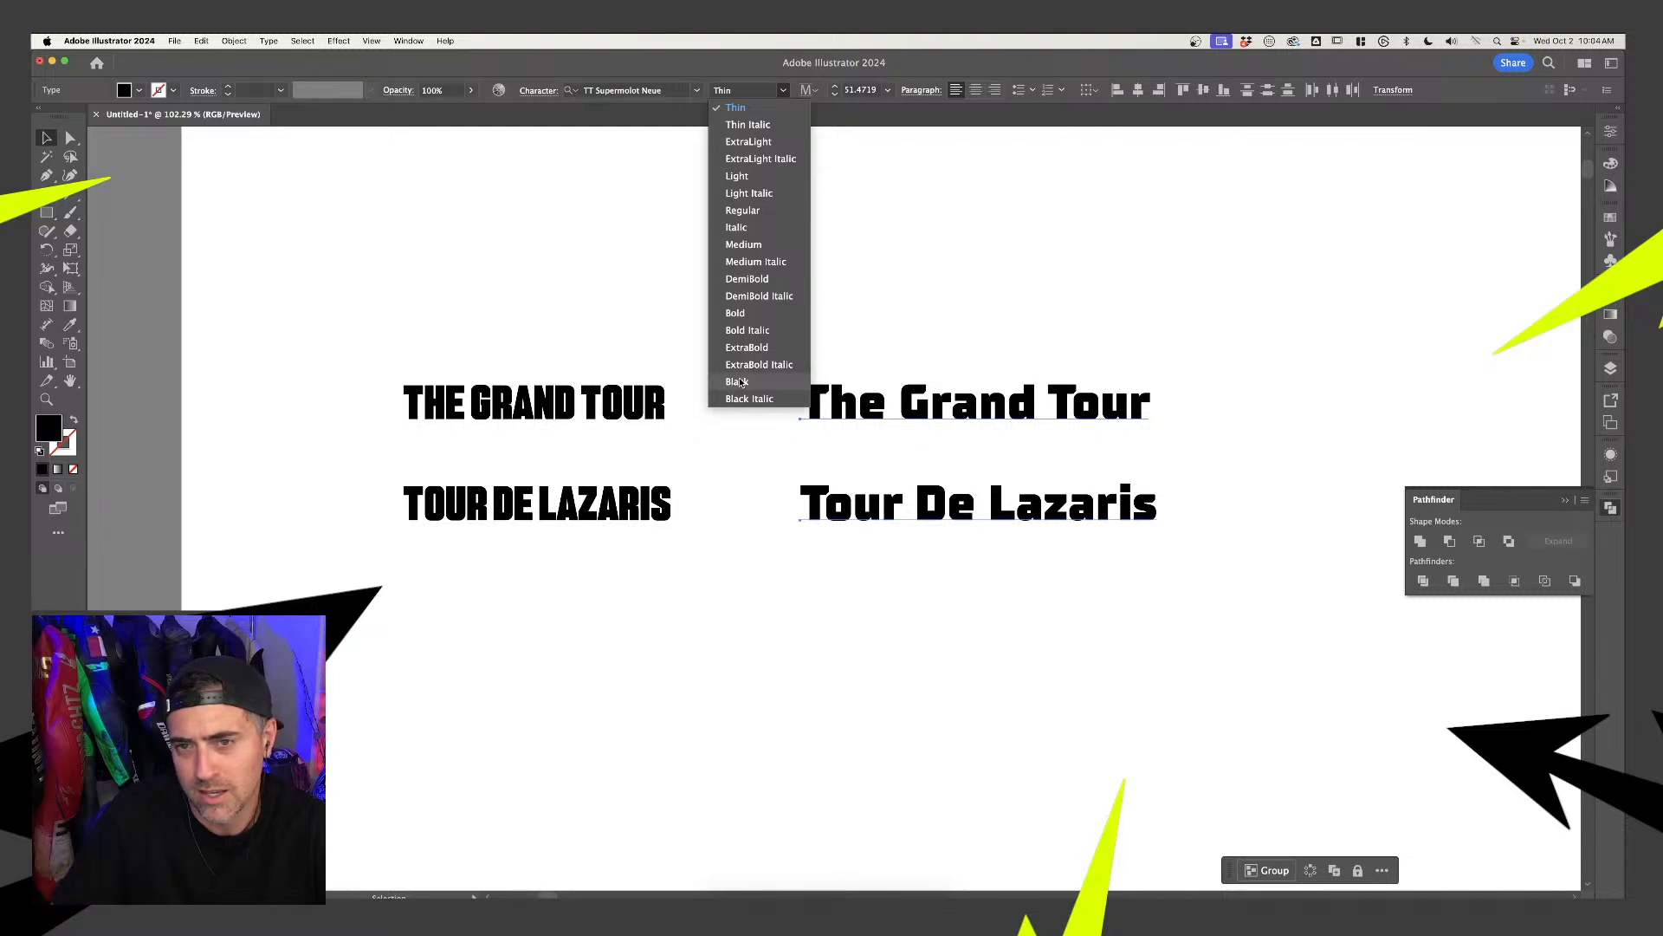
{"action": "left_click", "coordinate": [738, 382]}
{"action": "left_click", "coordinate": [1027, 346]}
{"action": "left_click", "coordinate": [1042, 542]}
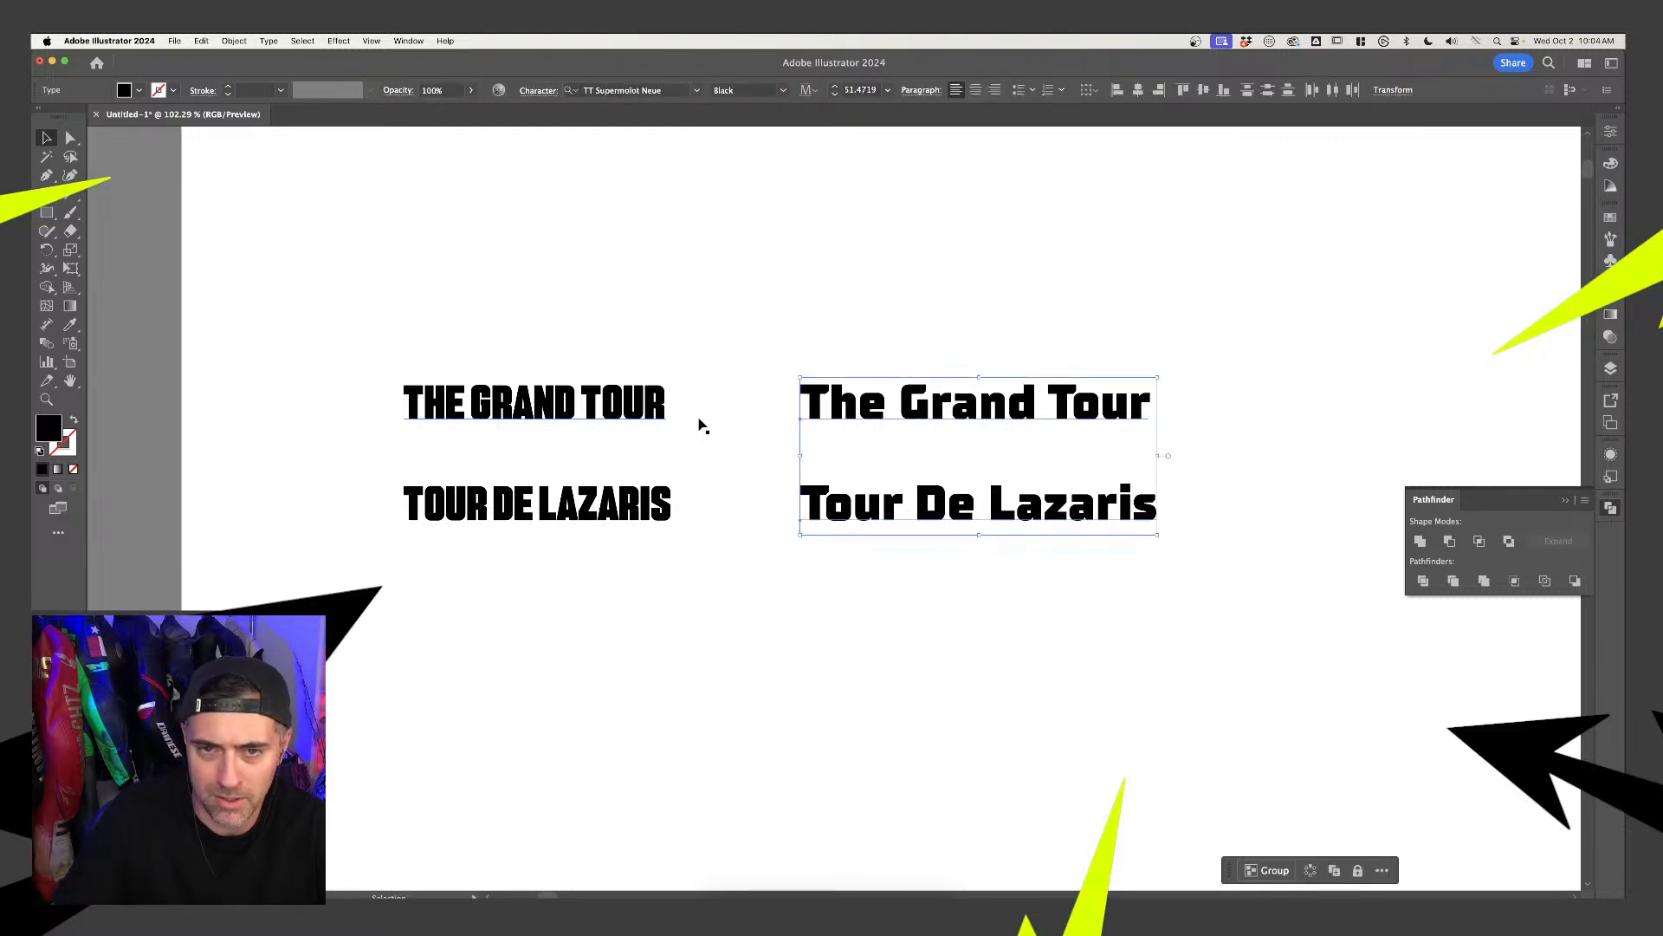
{"action": "scroll", "coordinate": [628, 411], "scroll_direction": "up", "scroll_amount": 3}
{"action": "key", "text": "a"}
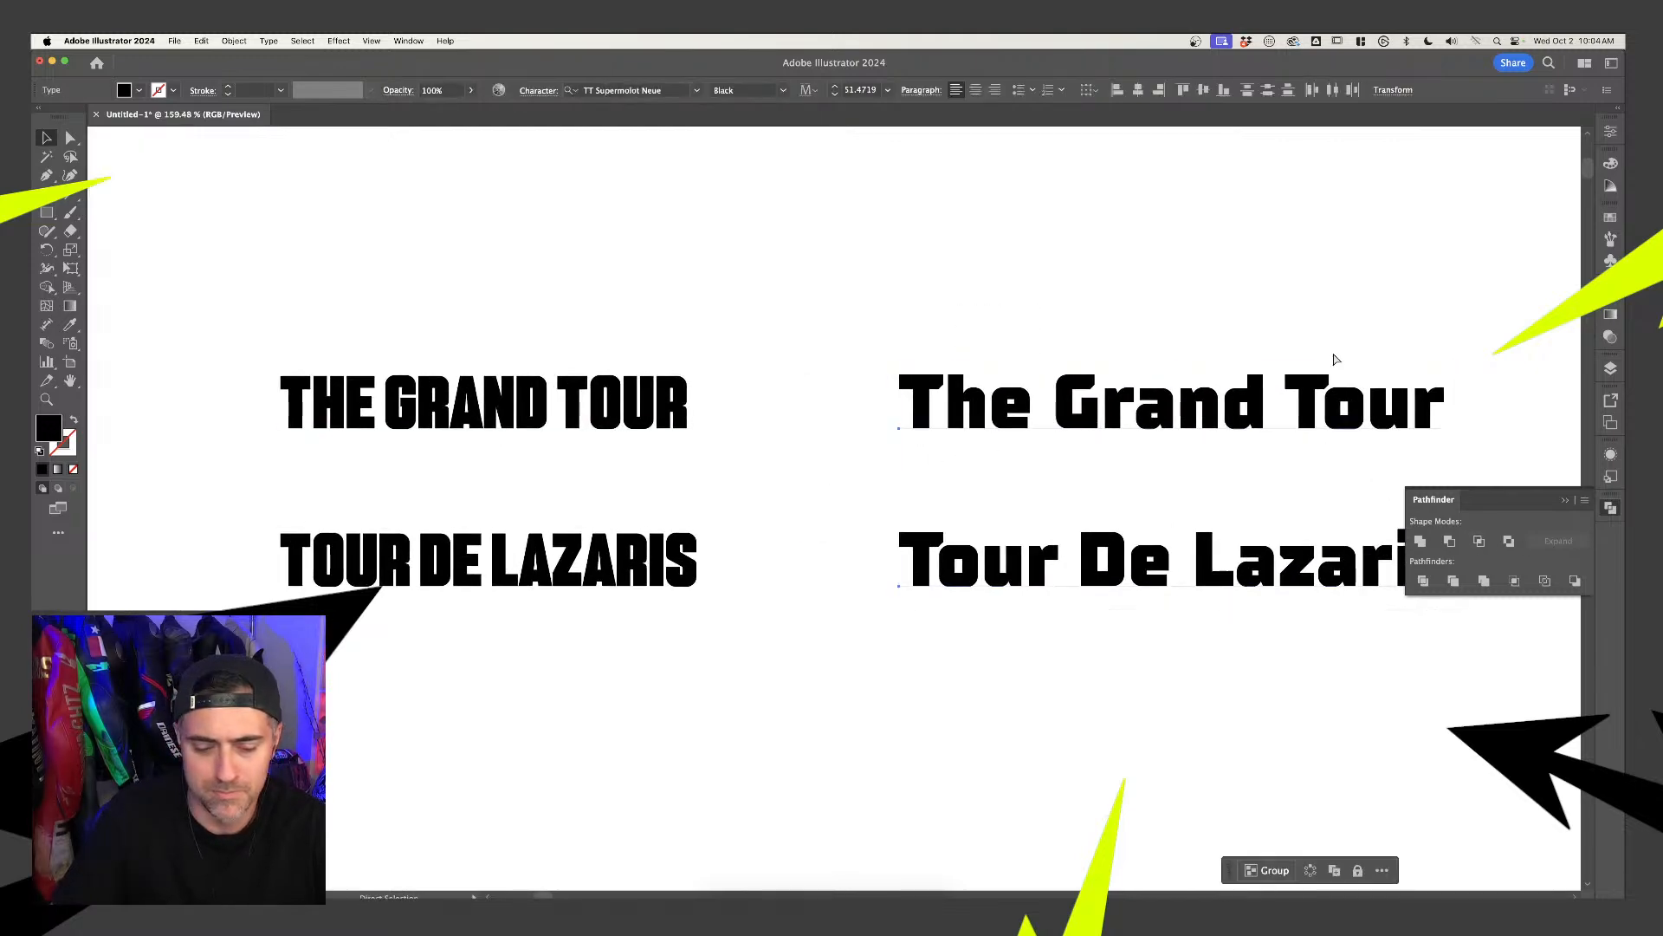
Apply All Caps to the two copied text lines set in TT Supermolot Neue
{"action": "key", "text": "super+t"}
{"action": "key", "text": "v"}
{"action": "left_click", "coordinate": [1400, 365]}
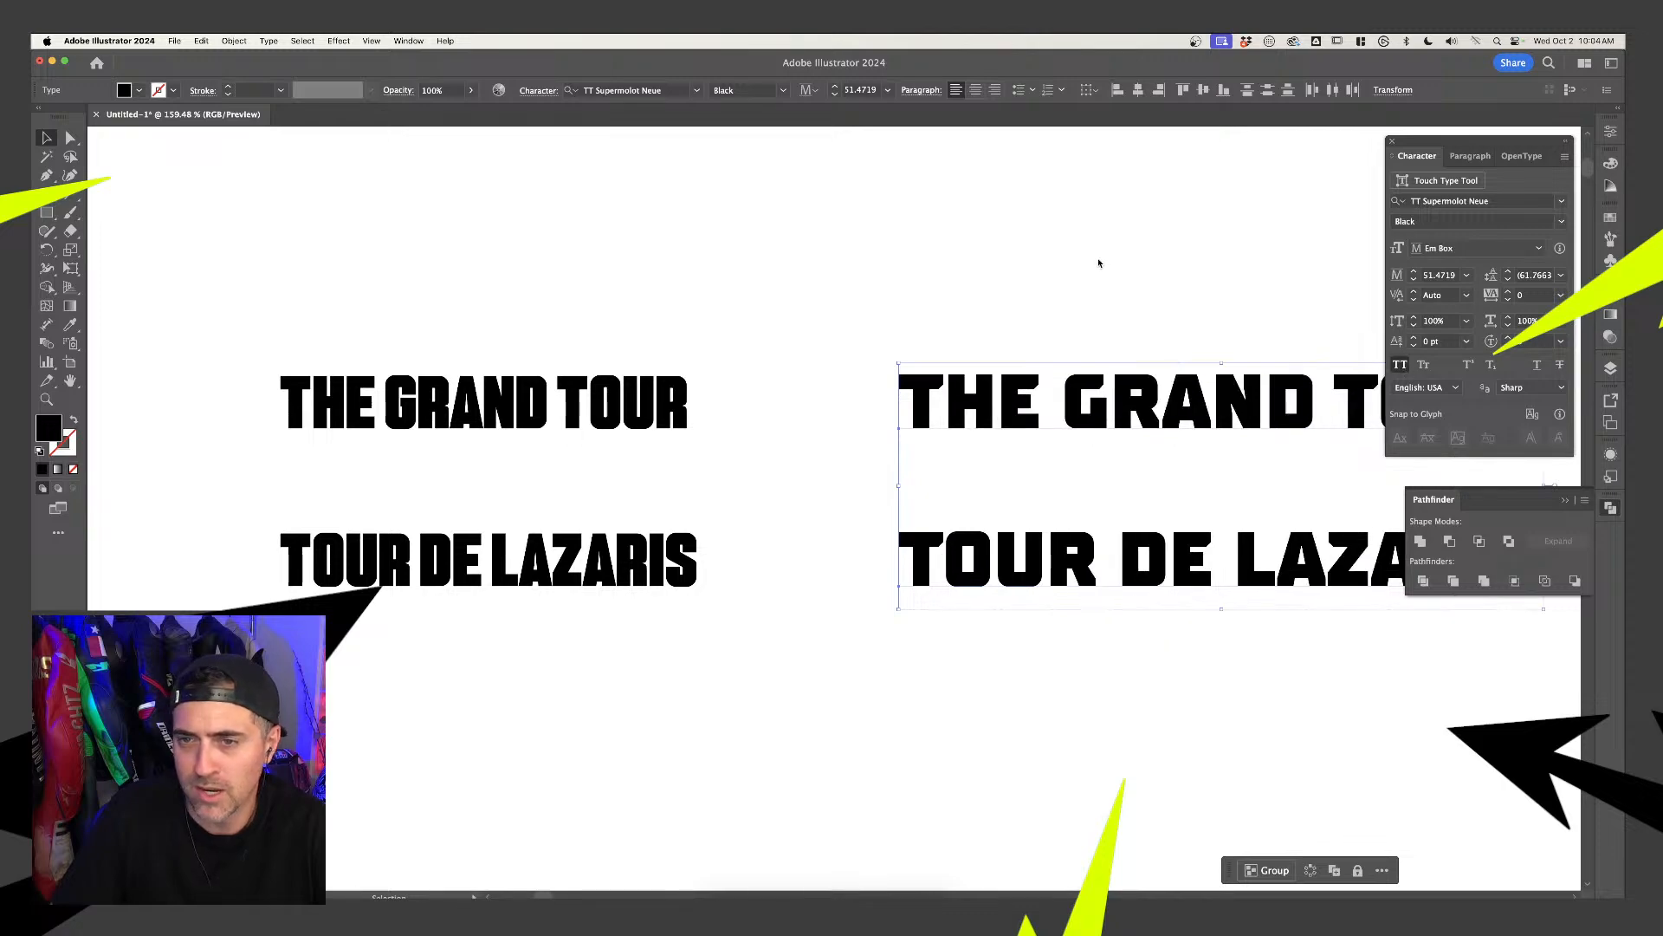
{"action": "left_click", "coordinate": [1099, 260]}
{"action": "left_click_drag", "start_coordinate": [1099, 260], "coordinate": [775, 189]}
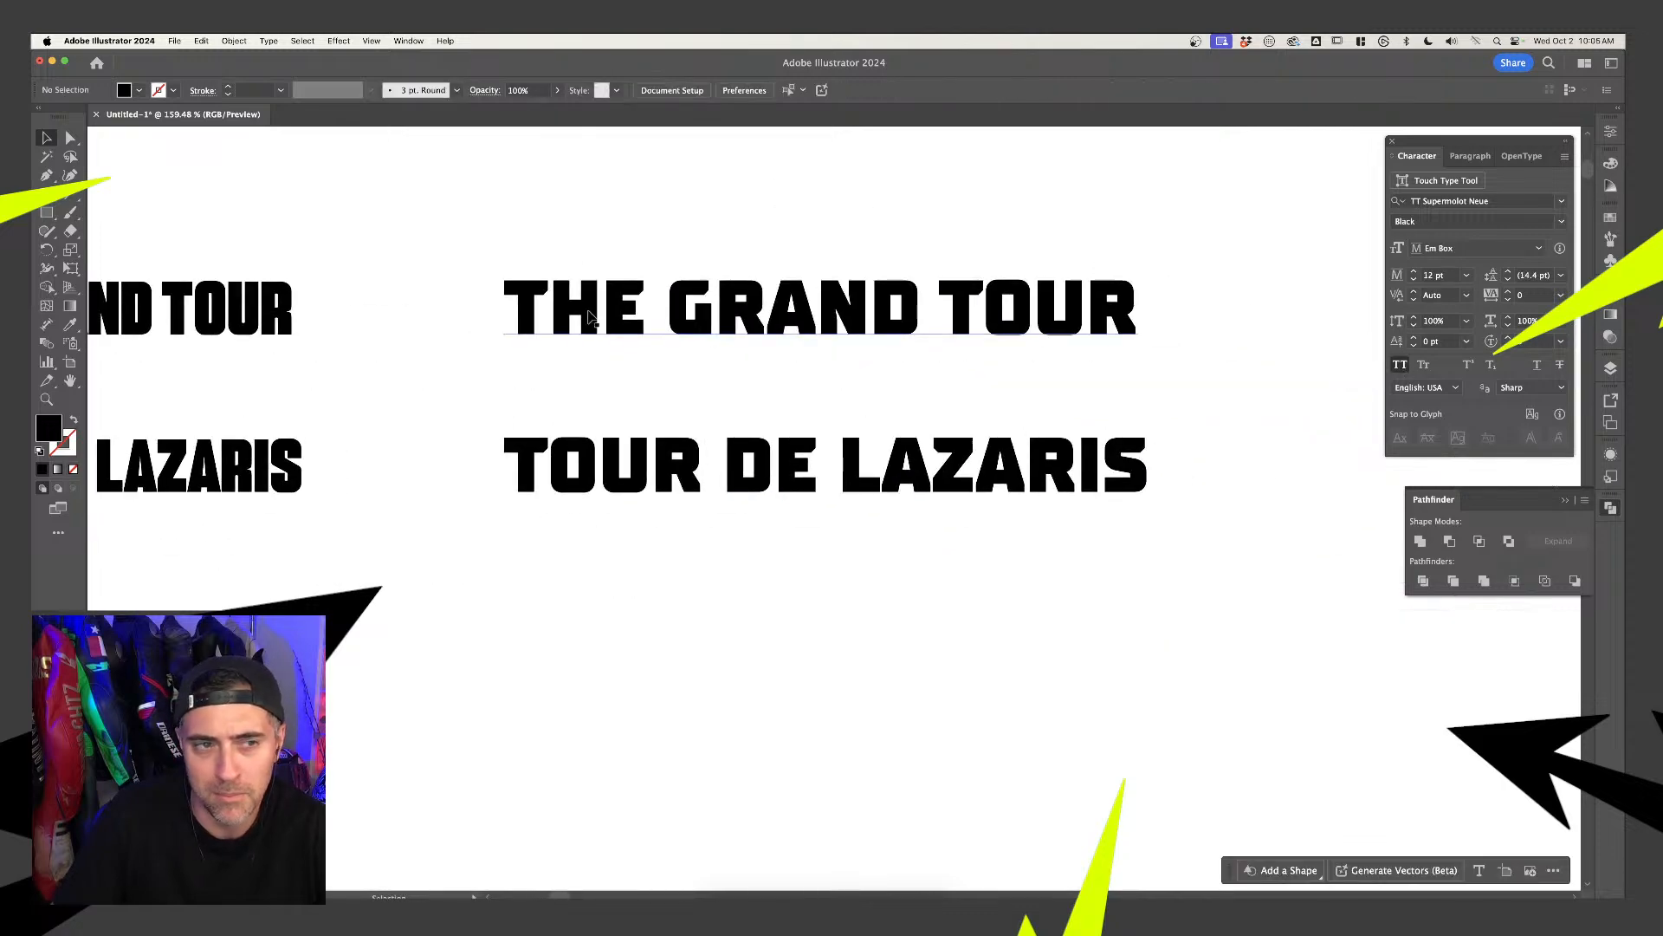
Examine the two typeface versions of both text lines side by side
{"action": "scroll", "coordinate": [260, 371], "scroll_direction": "down", "scroll_amount": 3}
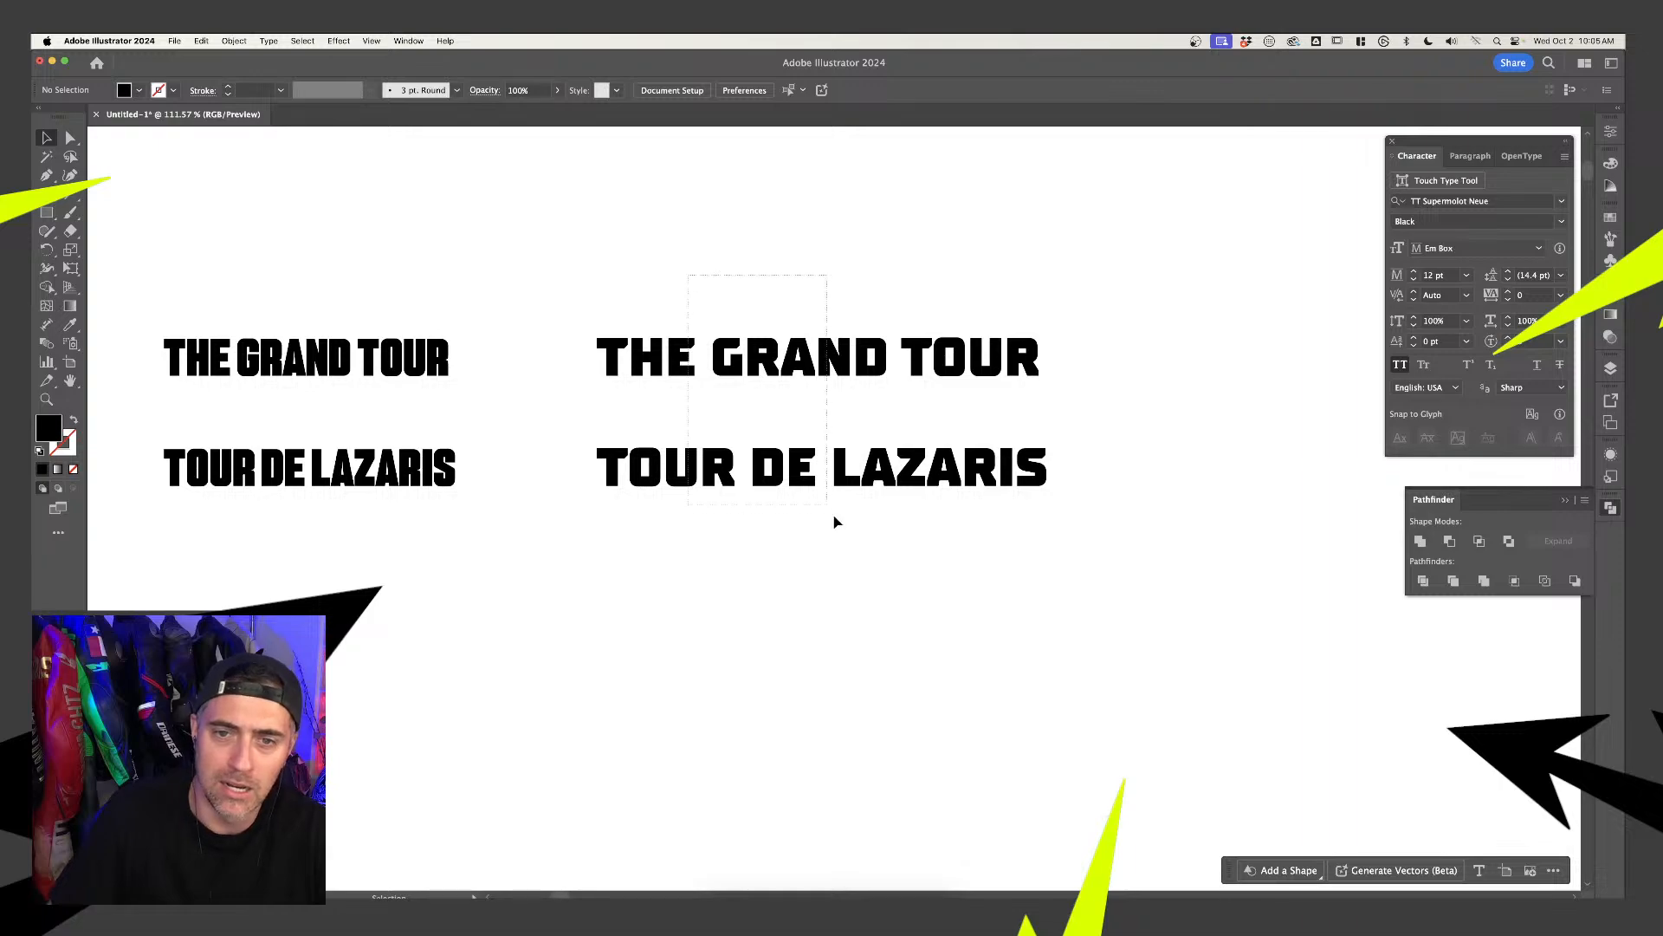
{"action": "left_click_drag", "start_coordinate": [836, 522], "coordinate": [969, 505]}
{"action": "left_click", "coordinate": [981, 554]}
{"action": "left_click_drag", "start_coordinate": [848, 356], "coordinate": [848, 357]}
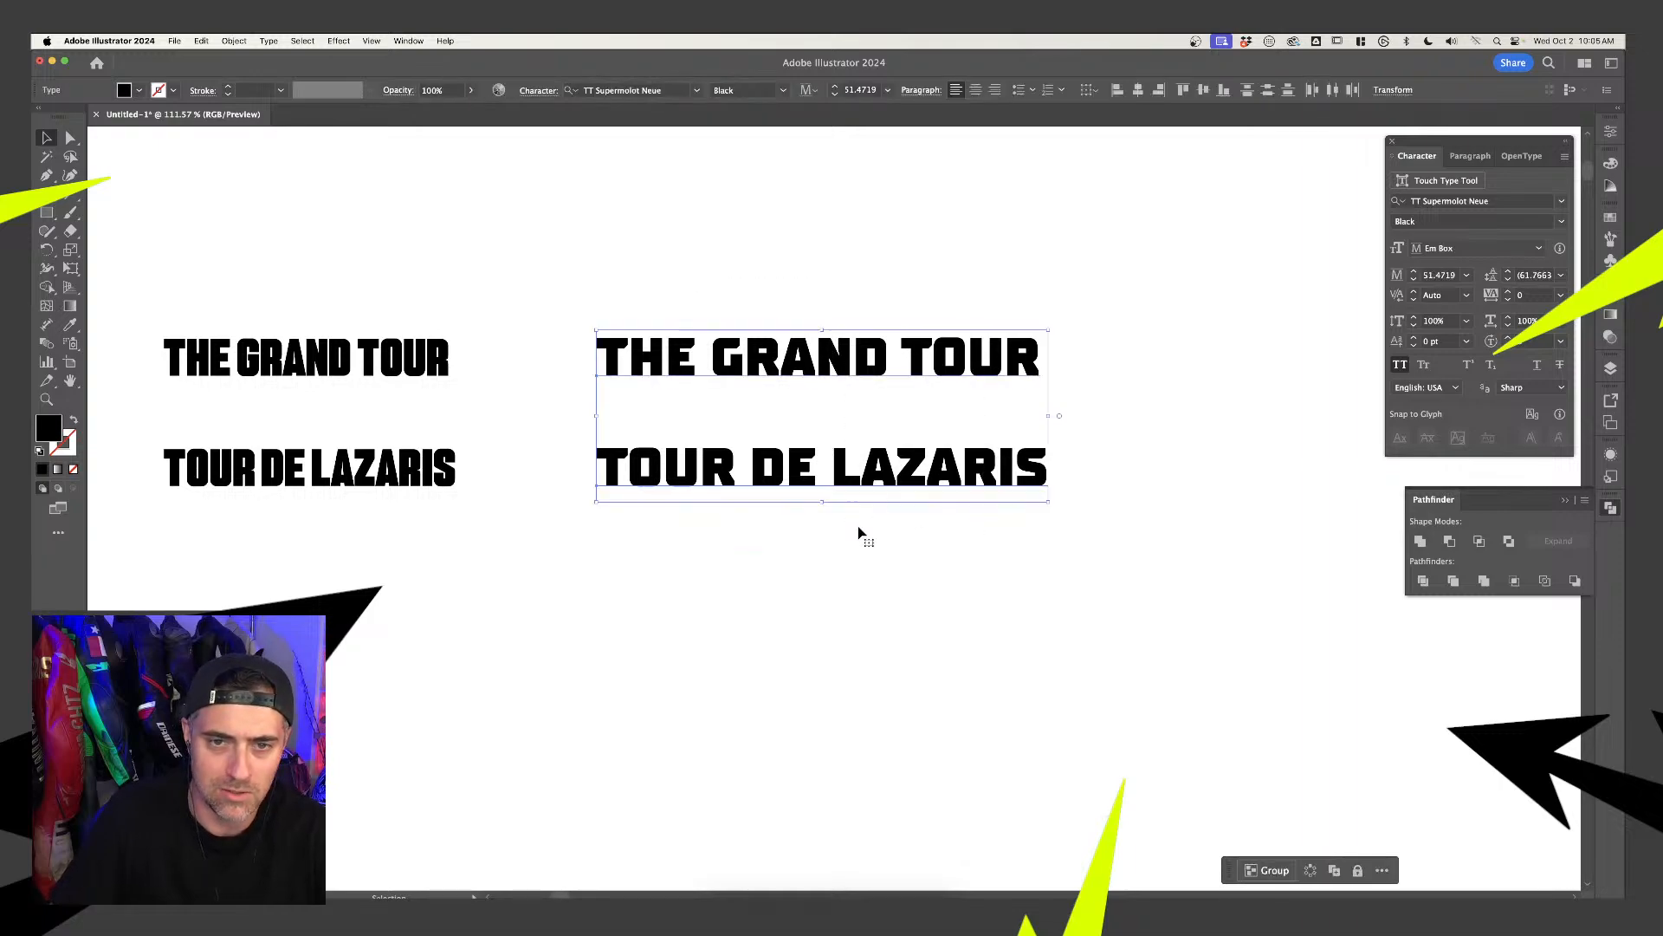
{"action": "left_click", "coordinate": [859, 527]}
{"action": "mouse_move", "coordinate": [858, 485]}
{"action": "left_mouse_down"}
{"action": "mouse_move", "coordinate": [866, 447]}
{"action": "mouse_move", "coordinate": [883, 489]}
{"action": "left_mouse_up"}
{"action": "left_click", "coordinate": [875, 495]}
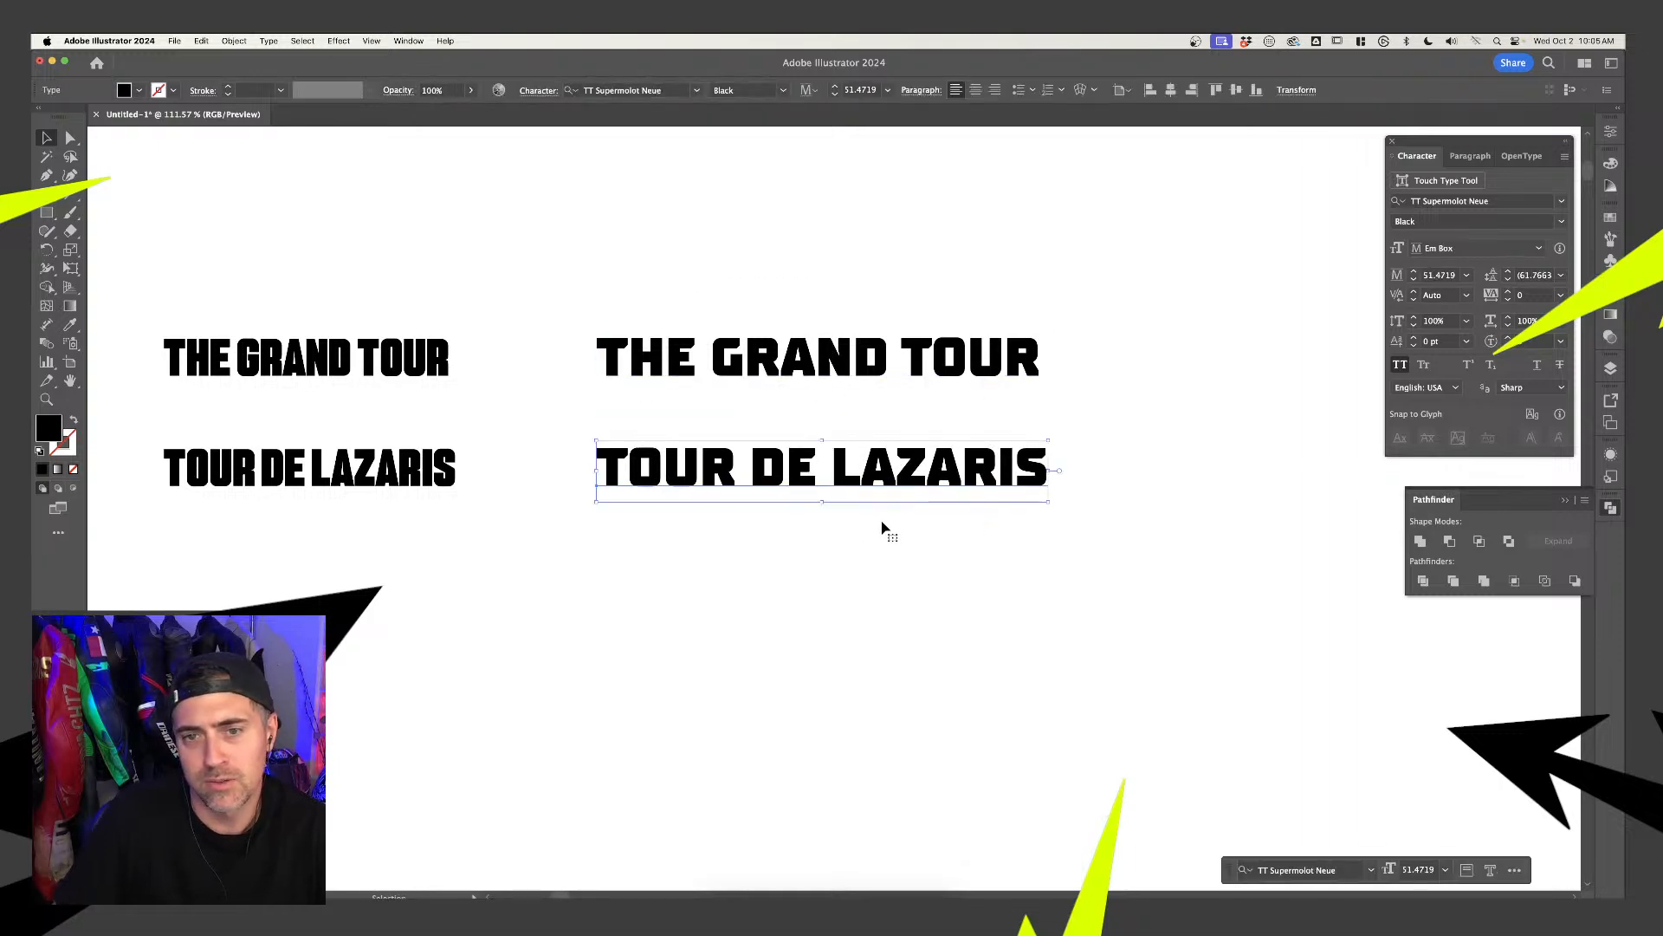
{"action": "left_click", "coordinate": [878, 541]}
{"action": "scroll", "coordinate": [414, 452], "scroll_direction": "down", "scroll_amount": 2}
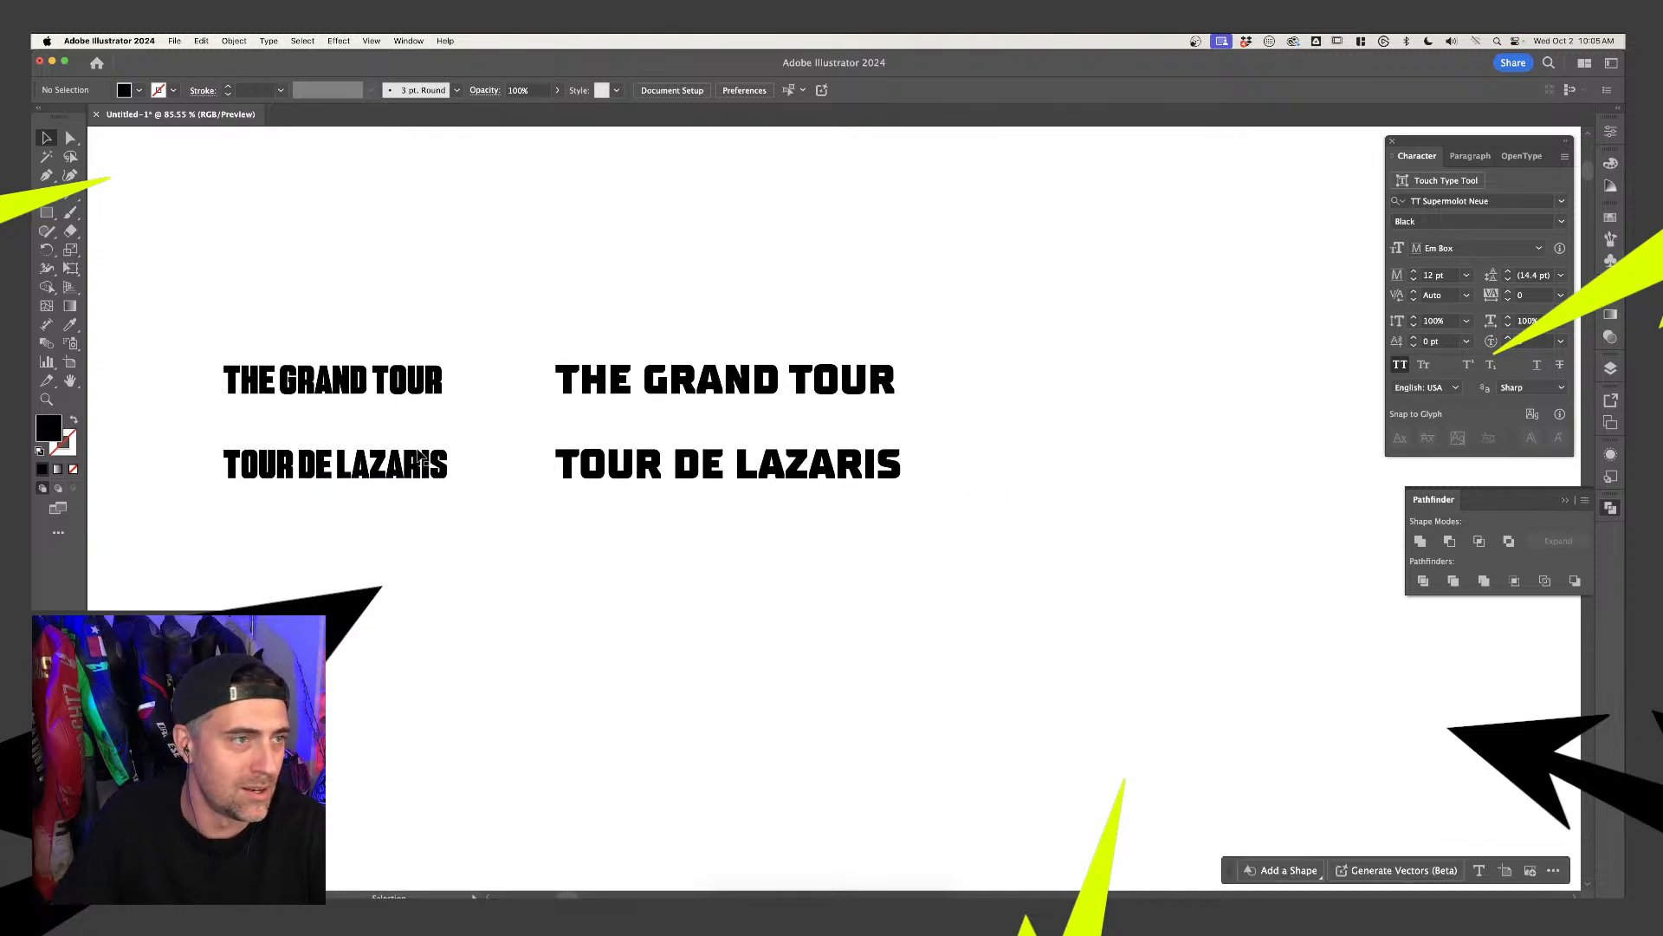
{"action": "scroll", "coordinate": [424, 448], "scroll_direction": "left", "scroll_amount": 5}
{"action": "scroll", "coordinate": [425, 449], "scroll_direction": "up", "scroll_amount": 2}
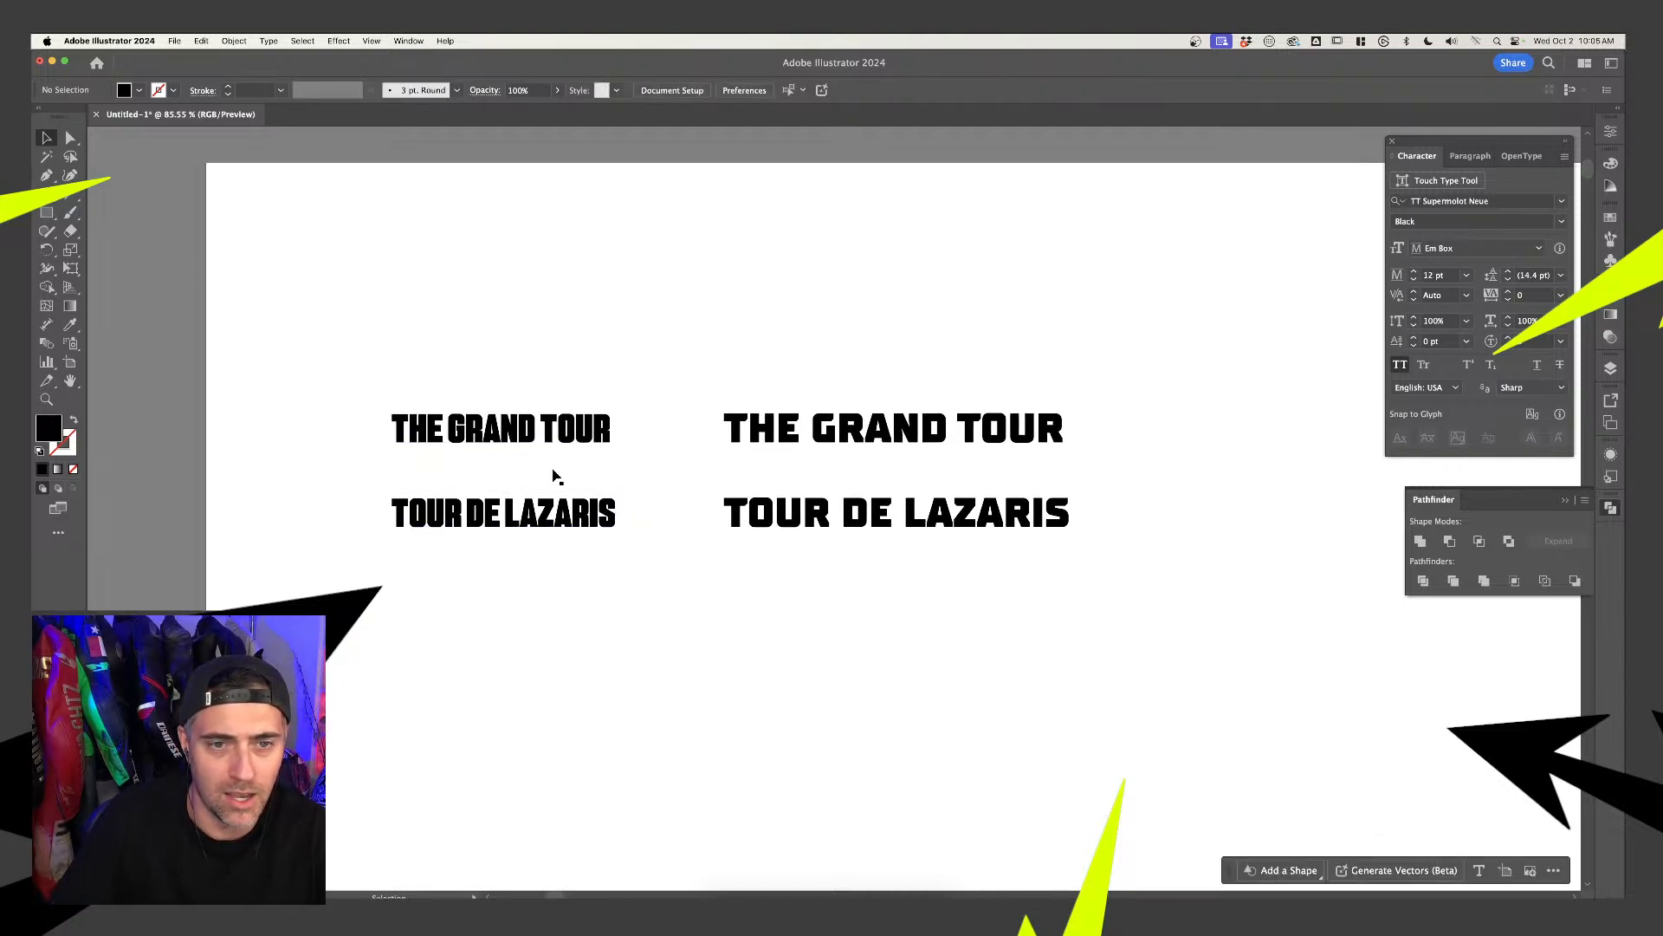
Duplicate the Boldine "THE GRAND TOUR" line straight above the original
{"action": "left_click", "coordinate": [551, 443]}
{"action": "left_click", "coordinate": [572, 530]}
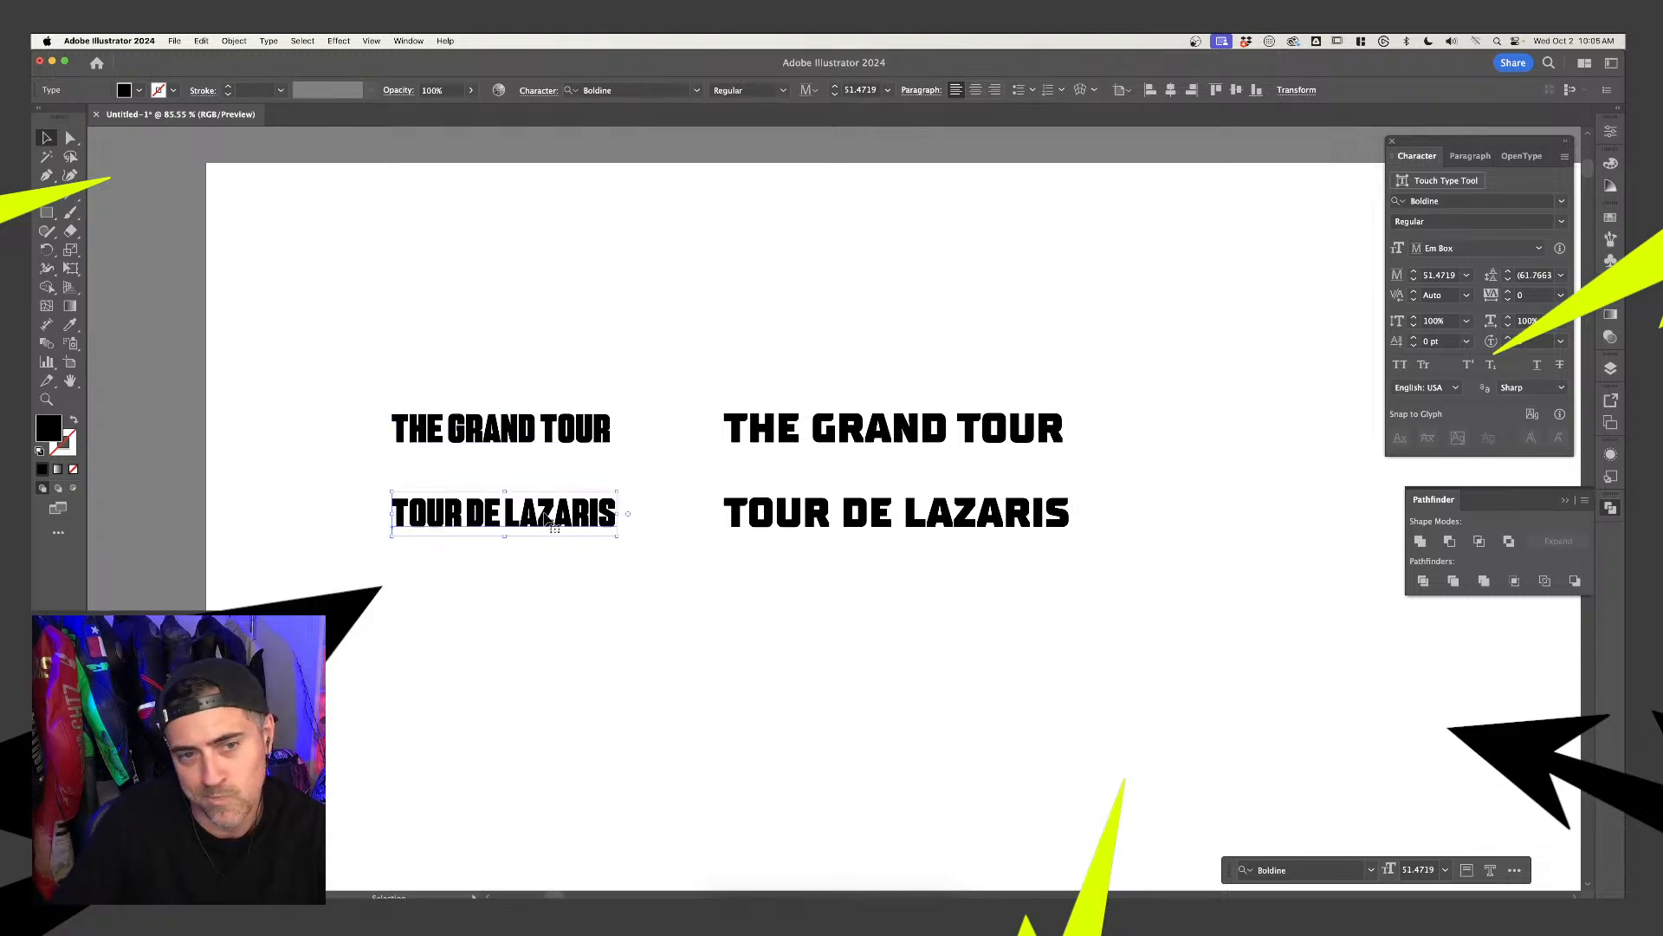
{"action": "left_click_drag", "start_coordinate": [555, 429], "coordinate": [808, 527]}
{"action": "left_click", "coordinate": [661, 348]}
{"action": "scroll", "coordinate": [680, 473], "scroll_direction": "up", "scroll_amount": 5}
Warp the upper "THE GRAND TOUR" copy with a horizontal Arc at 50% bend
{"action": "left_click", "coordinate": [706, 471]}
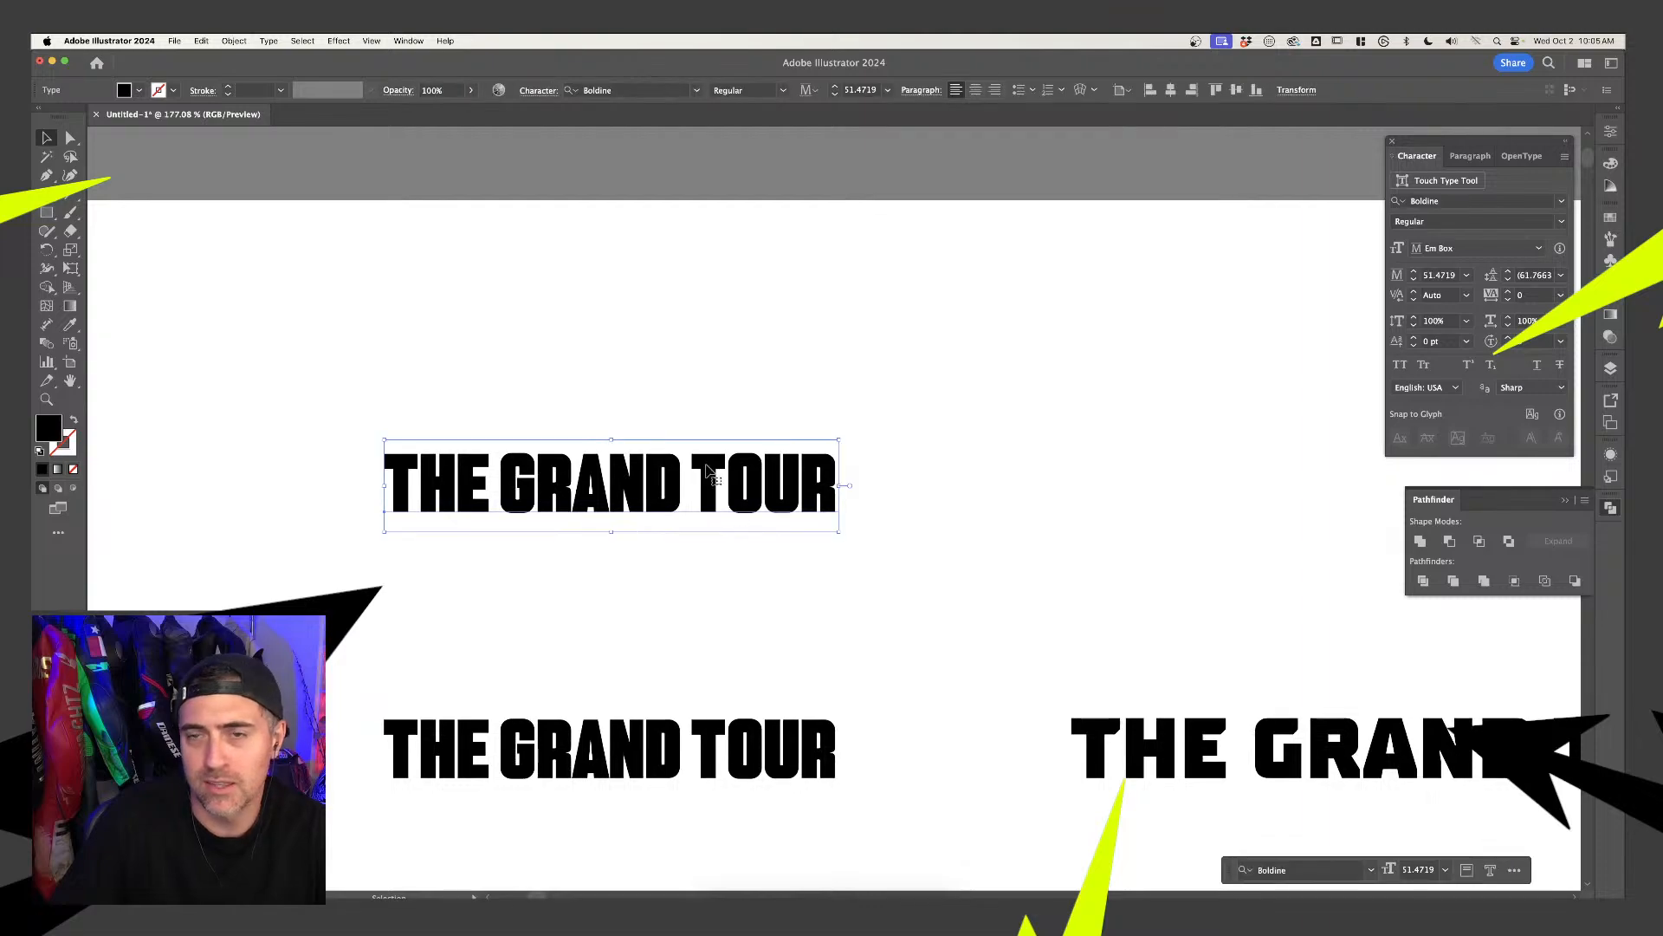
{"action": "left_click", "coordinate": [1082, 90]}
{"action": "left_click", "coordinate": [1356, 190]}
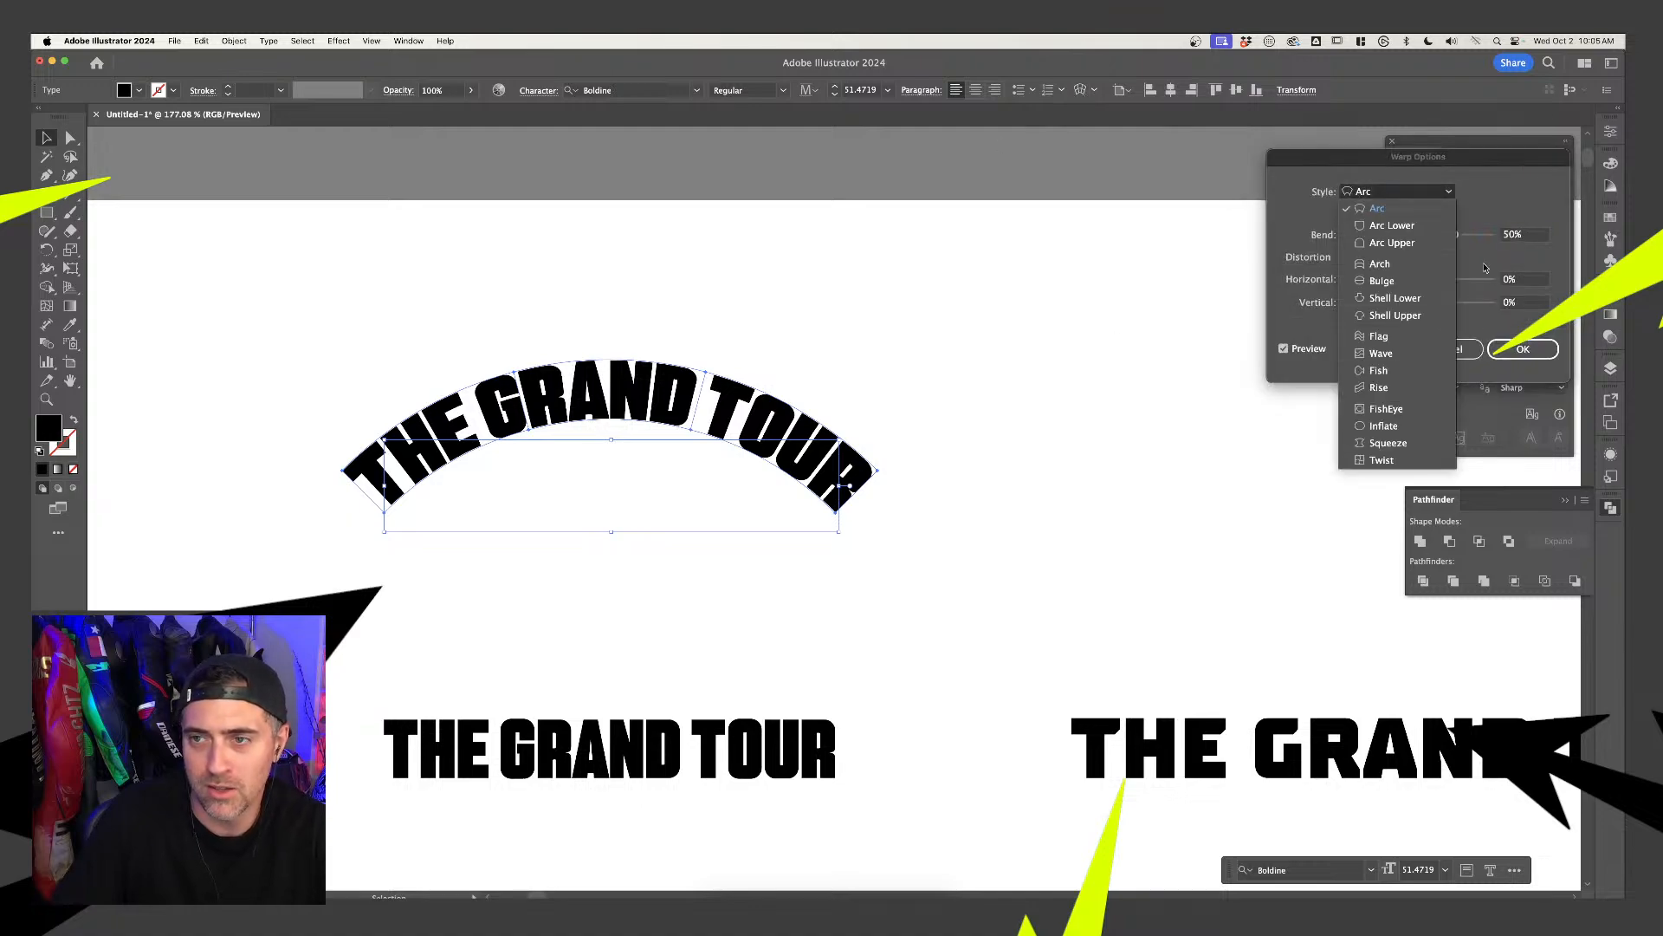
{"action": "left_click", "coordinate": [1485, 268]}
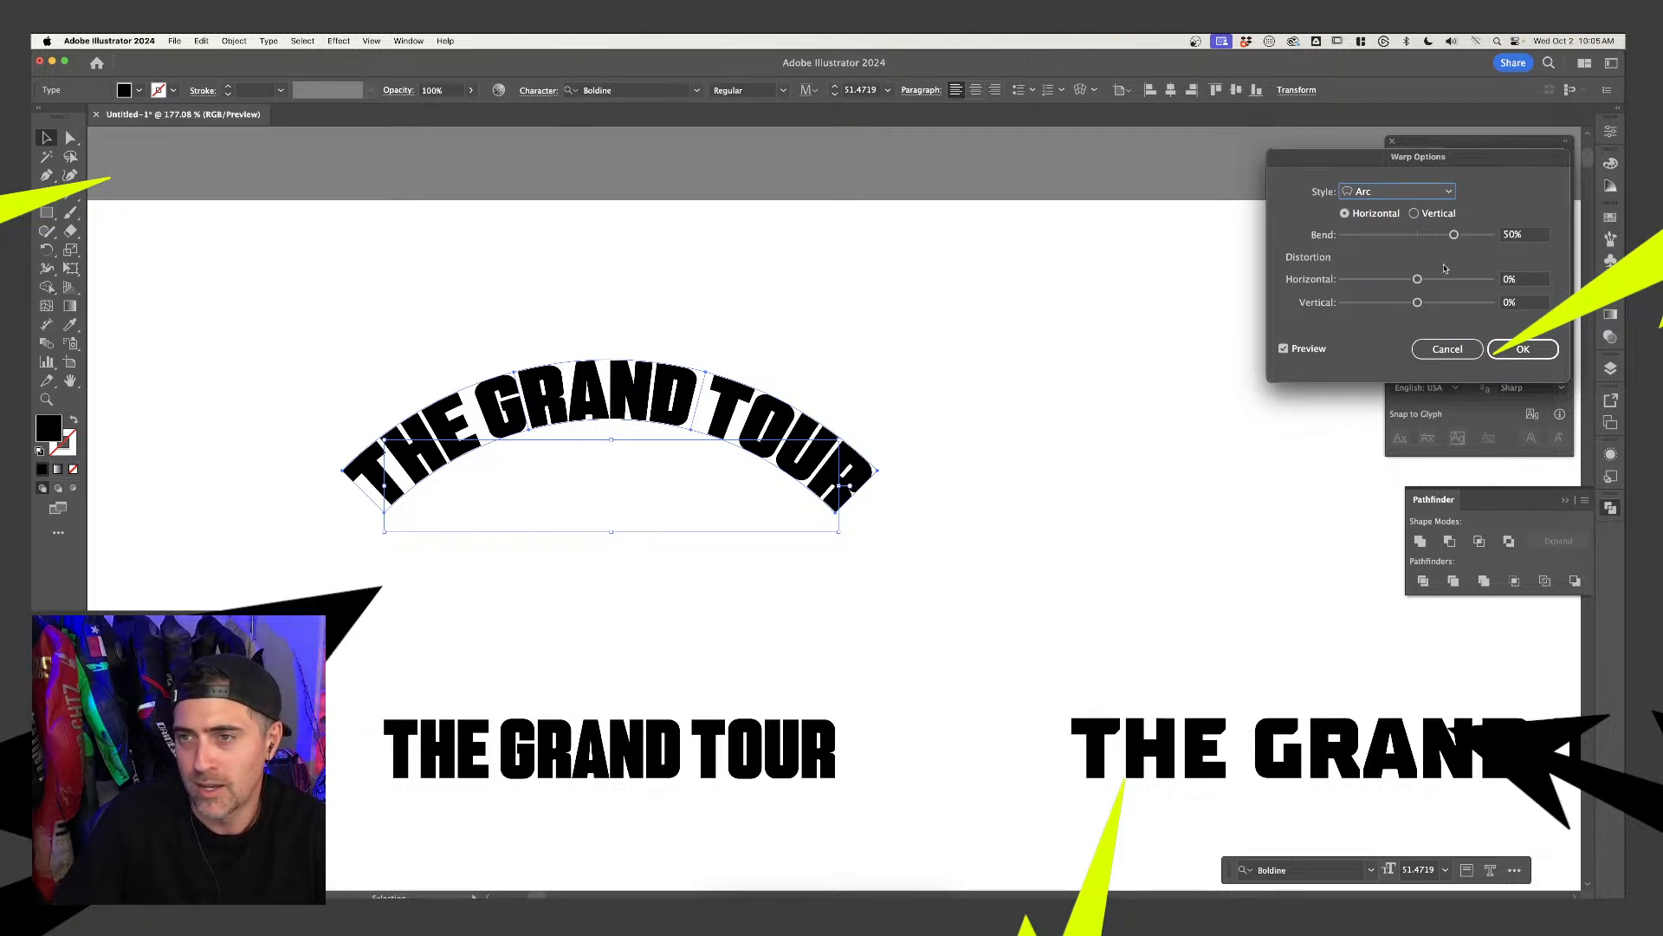
{"action": "mouse_move", "coordinate": [1455, 236]}
{"action": "left_mouse_down"}
{"action": "mouse_move", "coordinate": [1514, 241]}
{"action": "mouse_move", "coordinate": [1457, 236]}
{"action": "left_mouse_up"}
{"action": "left_click", "coordinate": [1523, 348]}
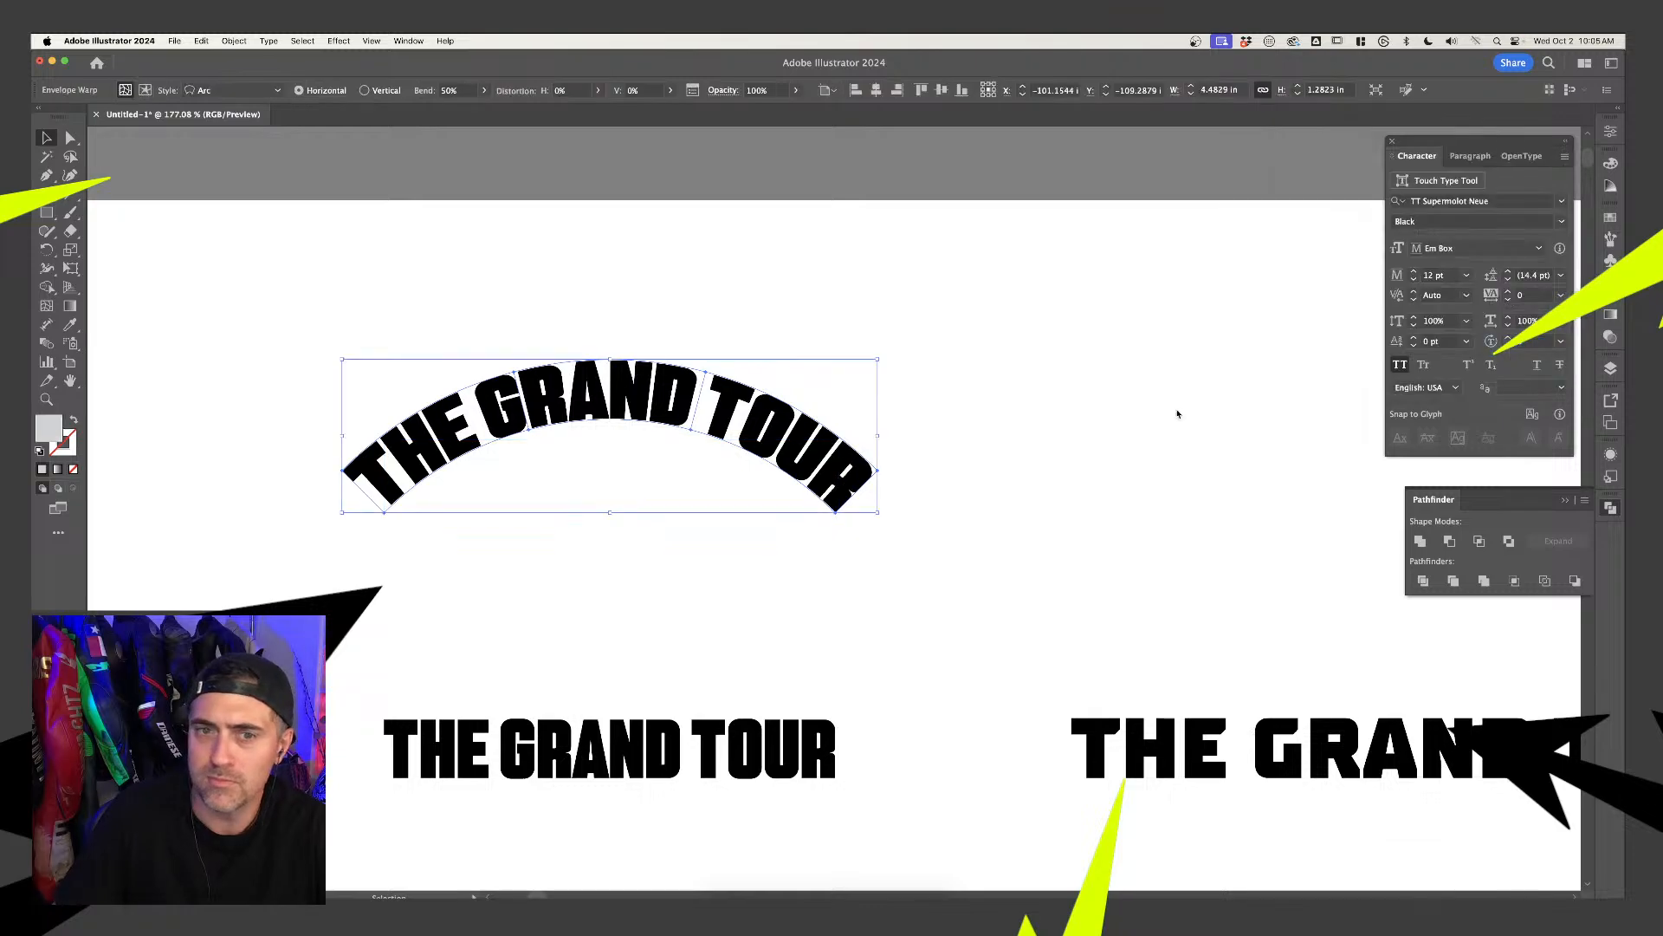
{"action": "left_click", "coordinate": [1178, 418]}
Duplicate the straight Boldine "THE GRAND TOUR" line and place the copy to the right of the arched version
{"action": "scroll", "coordinate": [1029, 455], "scroll_direction": "down", "scroll_amount": 3}
{"action": "left_click_drag", "start_coordinate": [921, 624], "coordinate": [844, 578]}
{"action": "left_click_drag", "start_coordinate": [780, 507], "coordinate": [892, 473]}
{"action": "left_click", "coordinate": [1096, 509]}
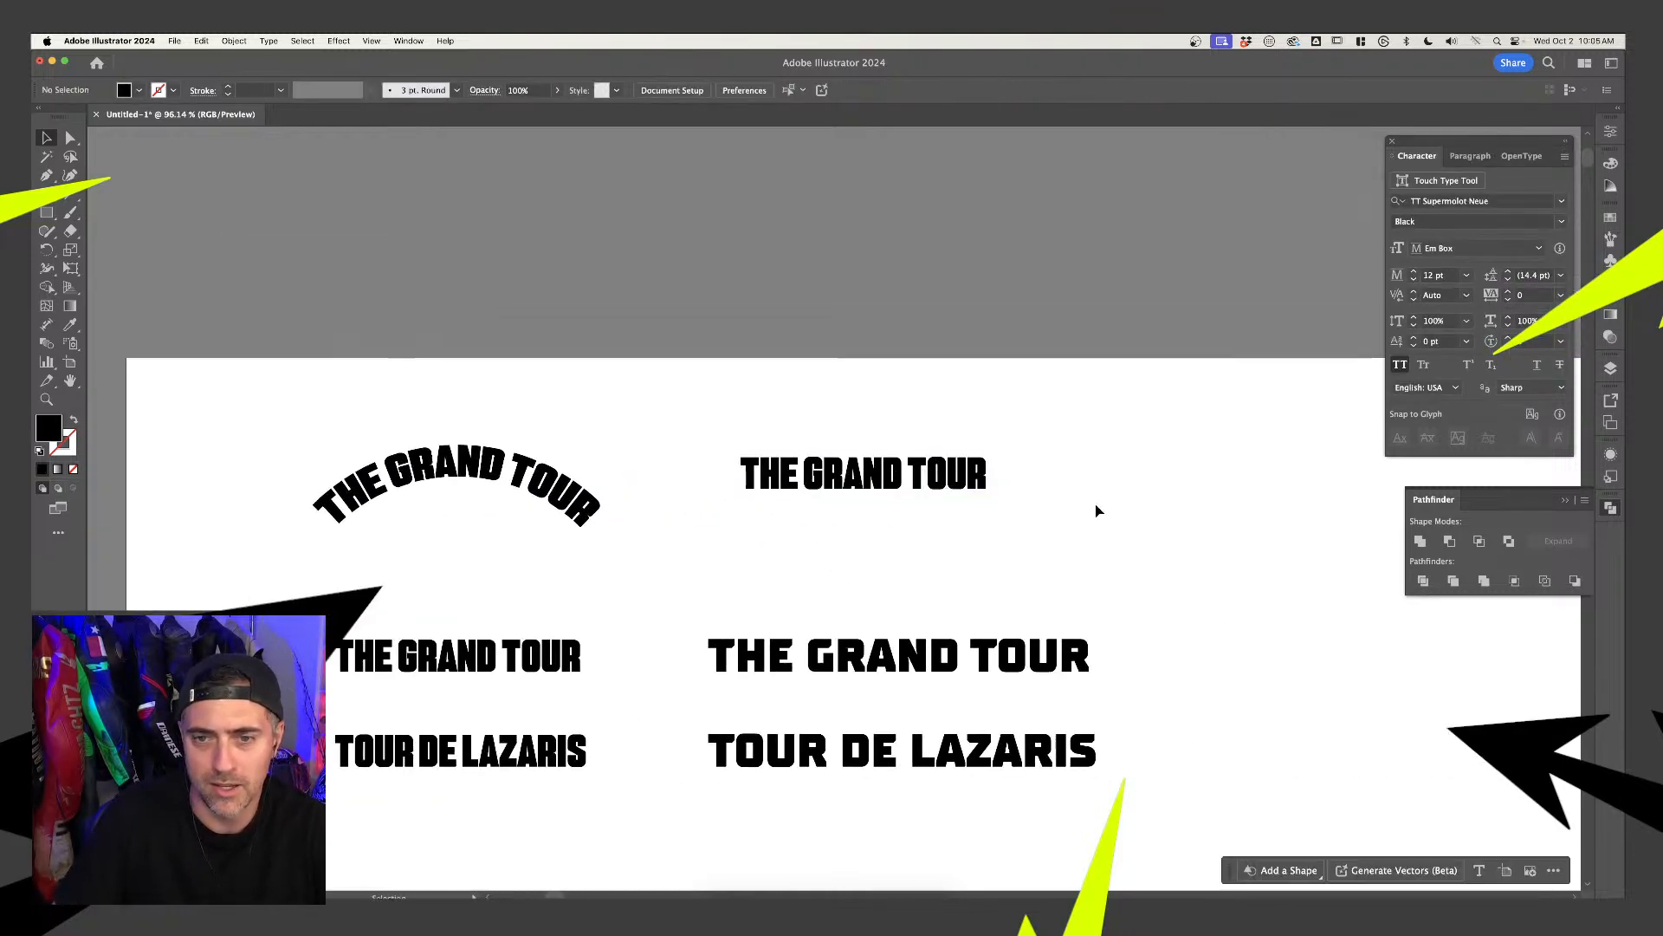
Draw a black square about 0.16 in wide beside the R of "TOUR", level with the letters' top edge
{"action": "scroll", "coordinate": [1087, 511], "scroll_direction": "up", "scroll_amount": 5}
{"action": "key", "text": "m"}
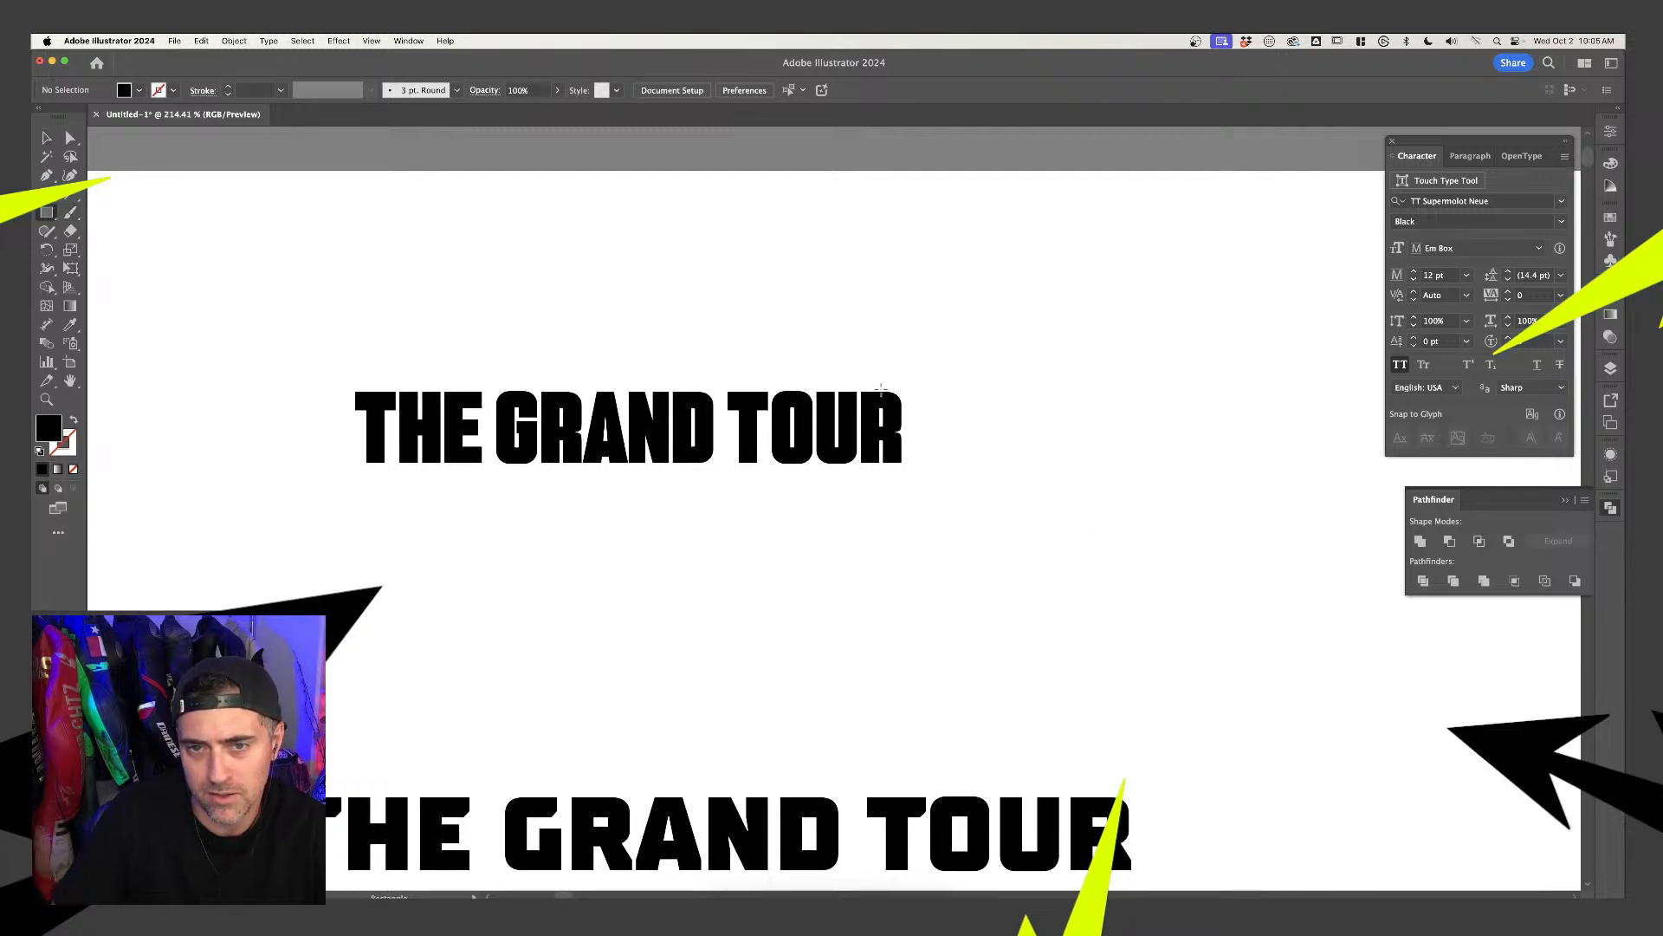
{"action": "left_click_drag", "start_coordinate": [880, 390], "coordinate": [909, 412]}
{"action": "key", "text": "v"}
Convert the "THE GRAND TOUR" line next to the square to outlines
{"action": "left_click", "coordinate": [900, 416], "text": "shift"}
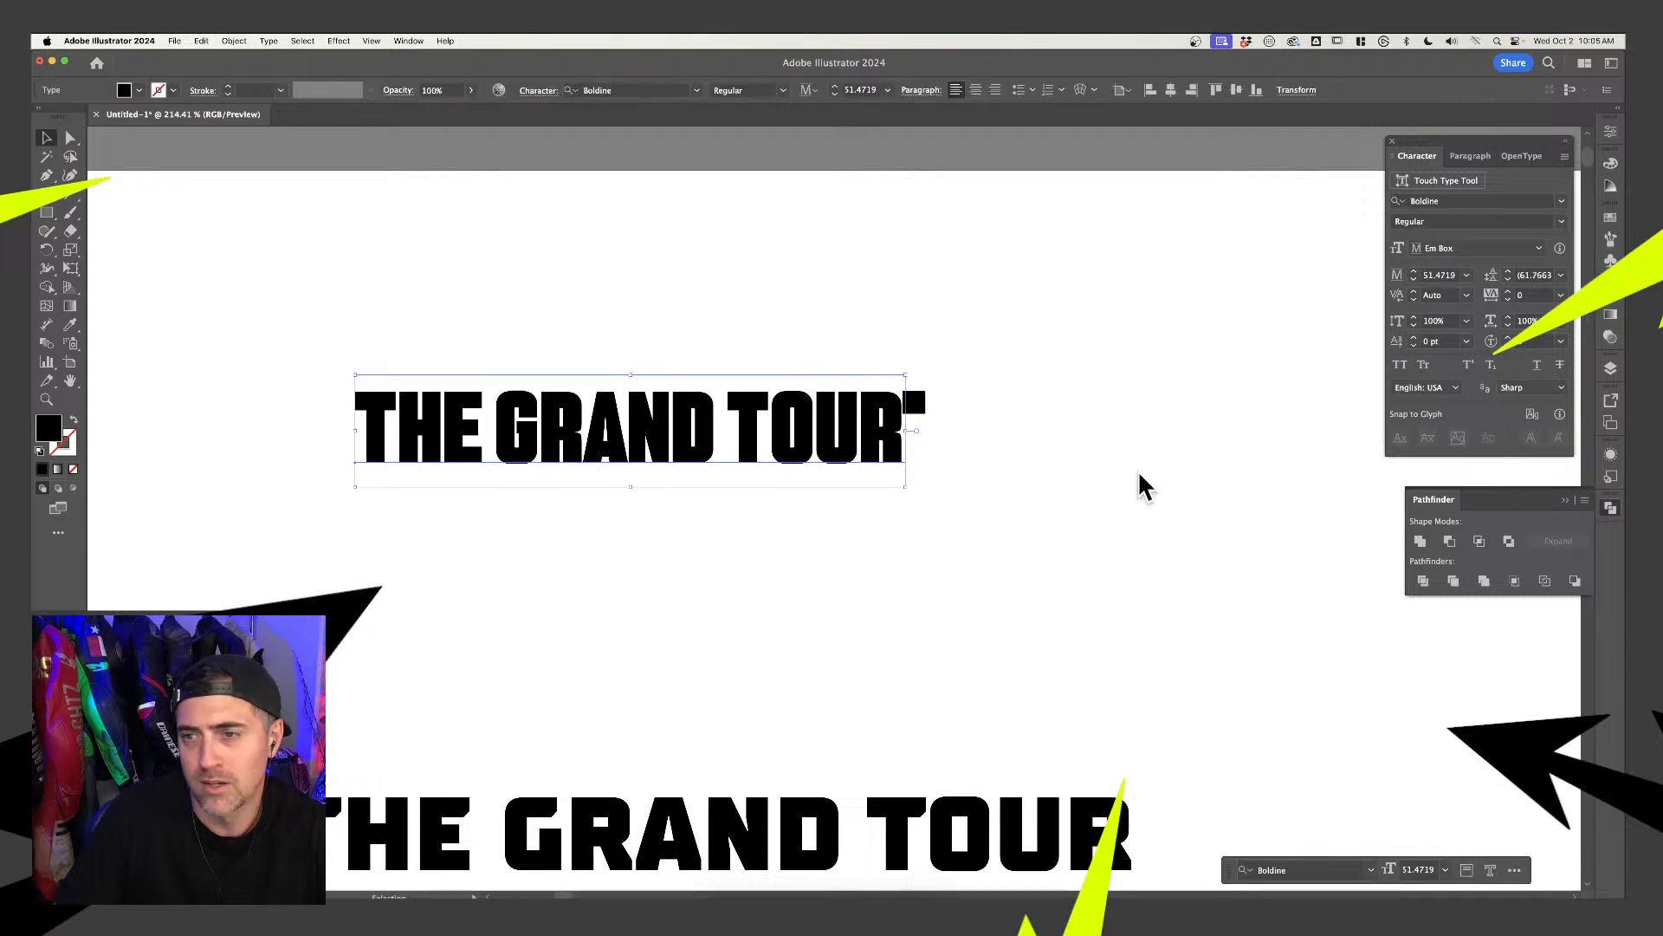
{"action": "key", "text": "super+g"}
{"action": "left_click", "coordinate": [880, 472]}
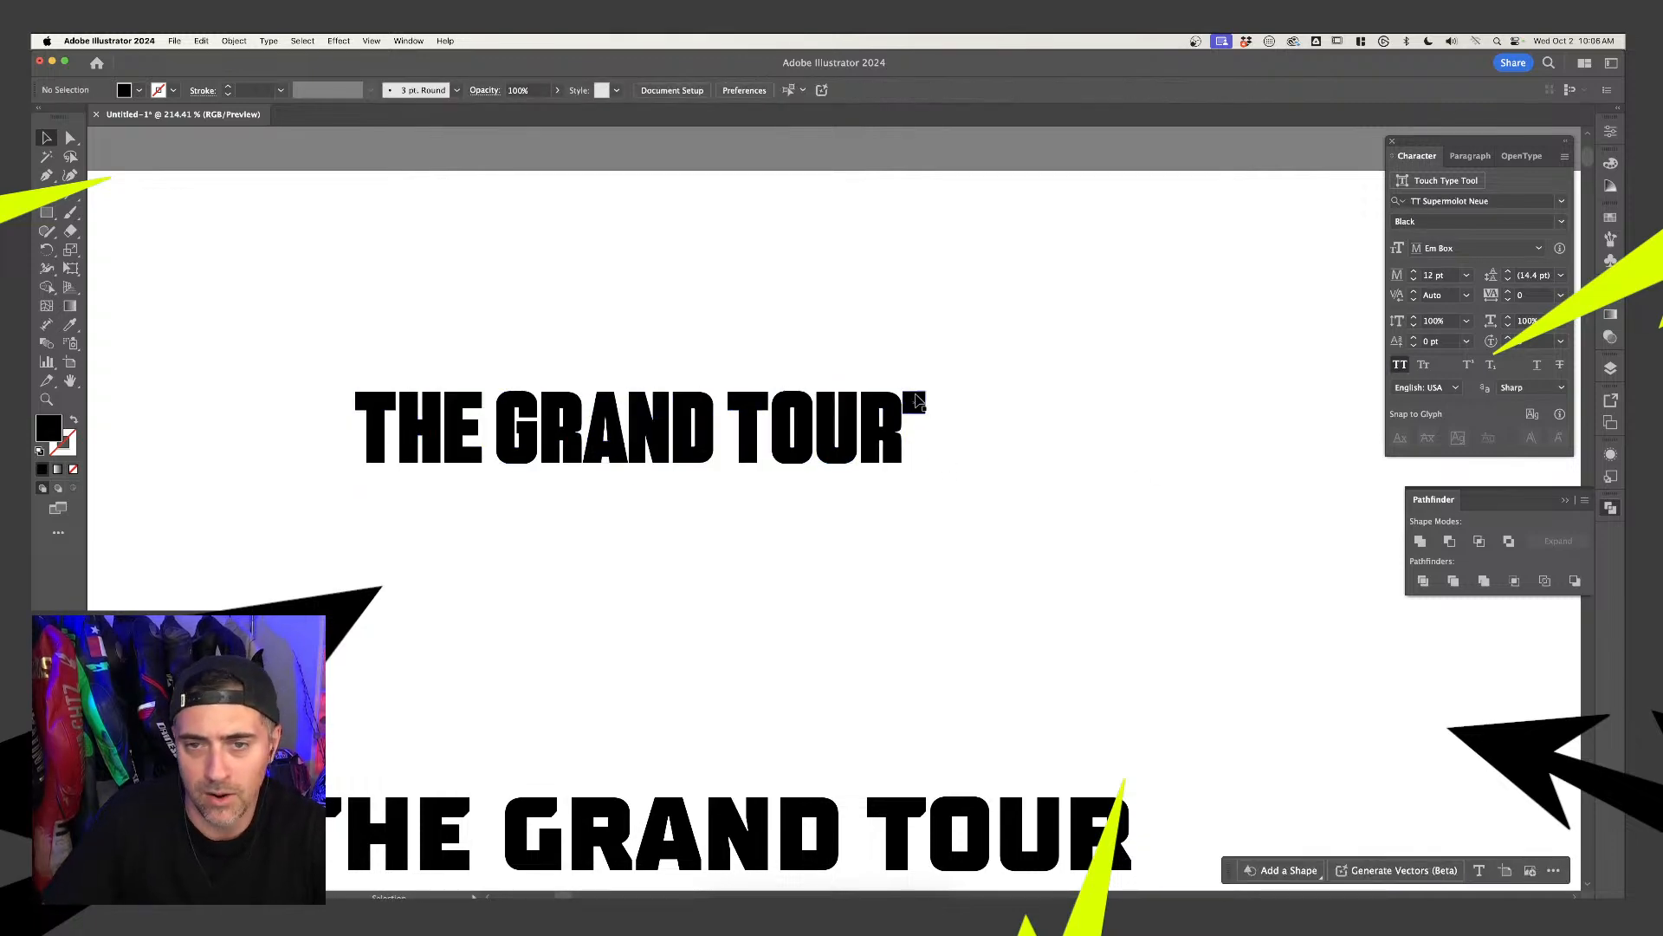
Copy the square diagonally downward twice into a three-square staircase after "TOUR", checking the corner alignment in outline view
{"action": "left_click_drag", "start_coordinate": [915, 404], "coordinate": [982, 461]}
{"action": "key", "text": "super+y"}
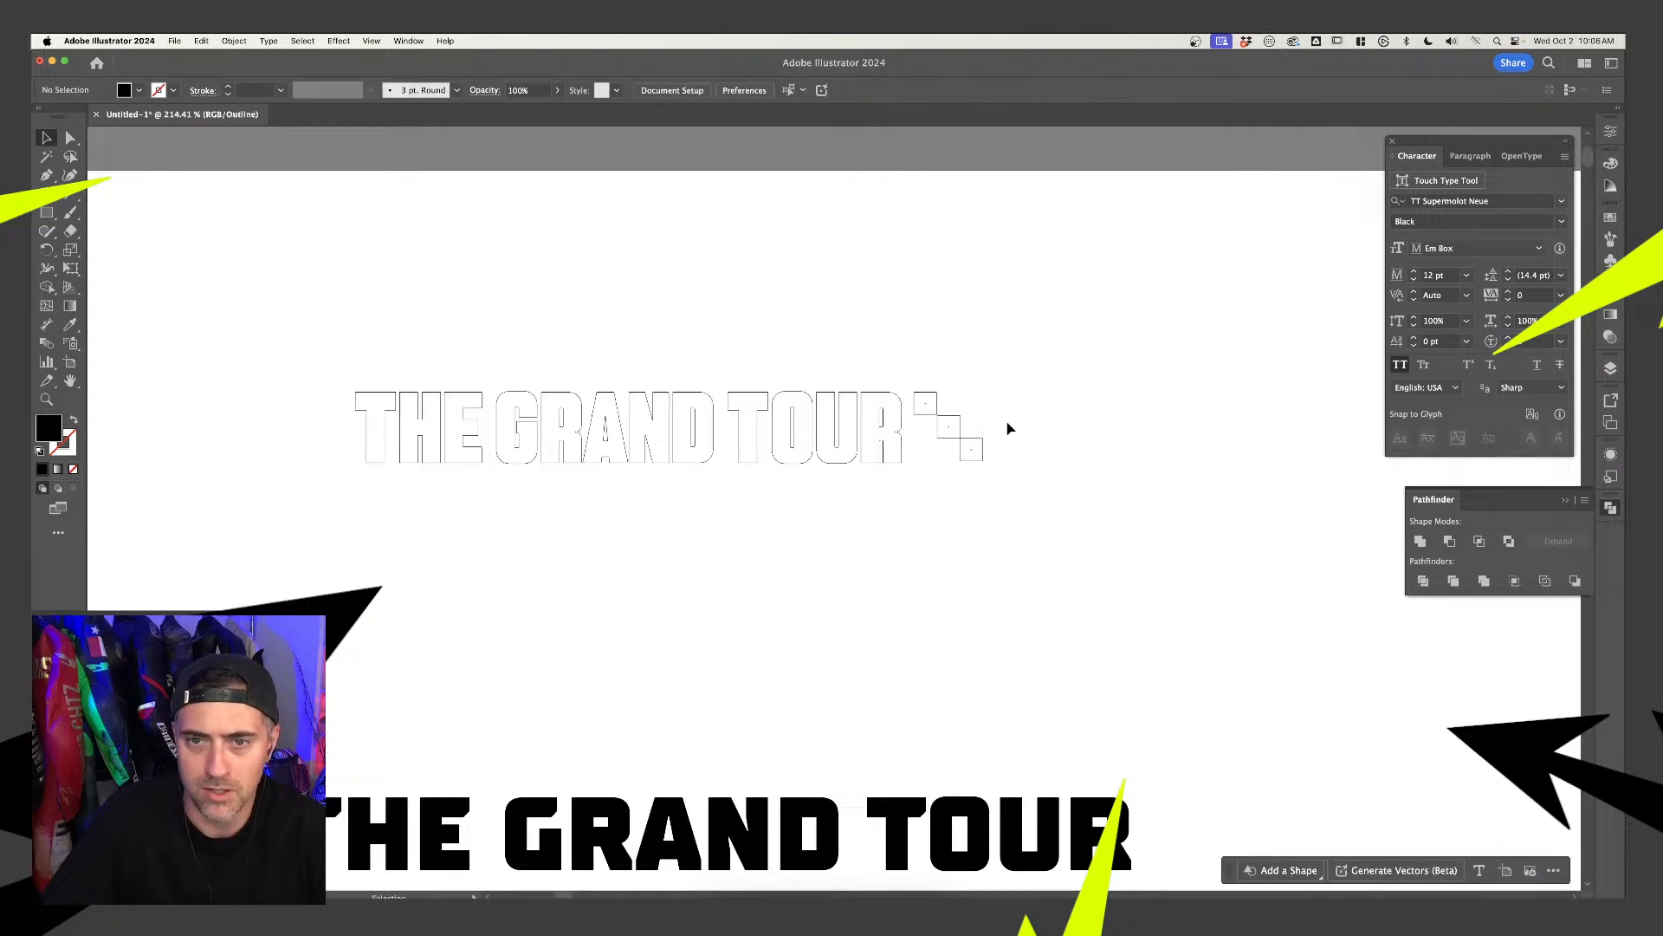
{"action": "scroll", "coordinate": [1011, 427], "scroll_direction": "up", "scroll_amount": 5}
{"action": "left_click_drag", "start_coordinate": [803, 369], "coordinate": [805, 367]}
{"action": "left_click", "coordinate": [992, 377]}
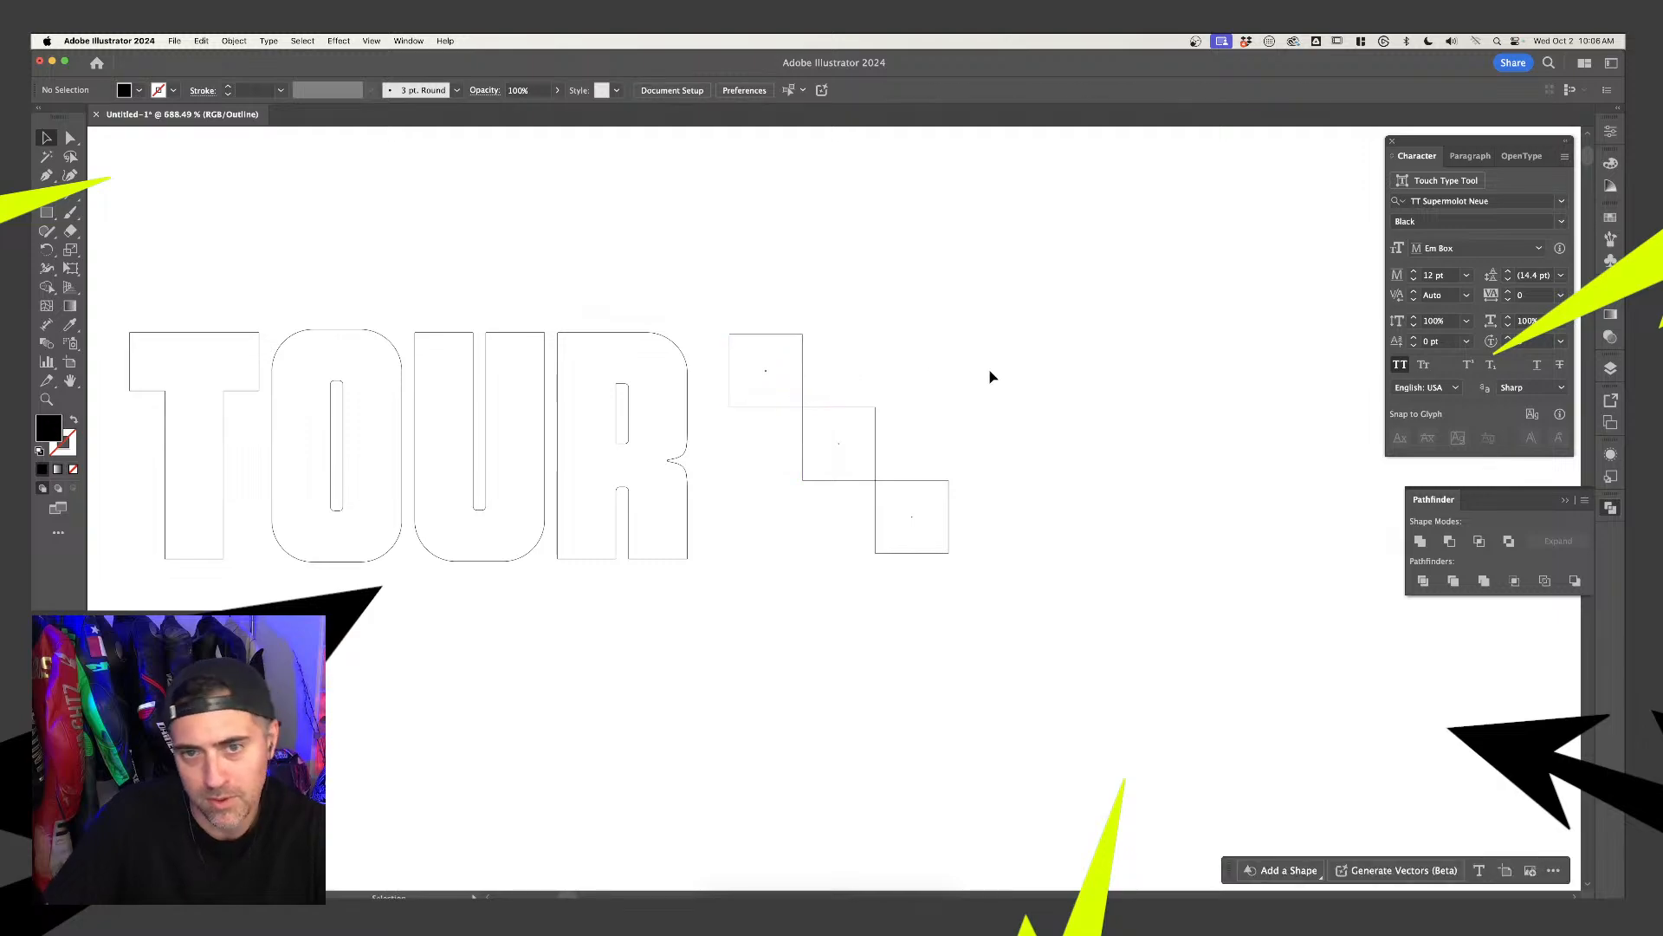
{"action": "key", "text": "ctrl+y"}
Duplicate the three-square staircase two square widths to the right to begin a checkerboard
{"action": "left_click_drag", "start_coordinate": [984, 568], "coordinate": [946, 388]}
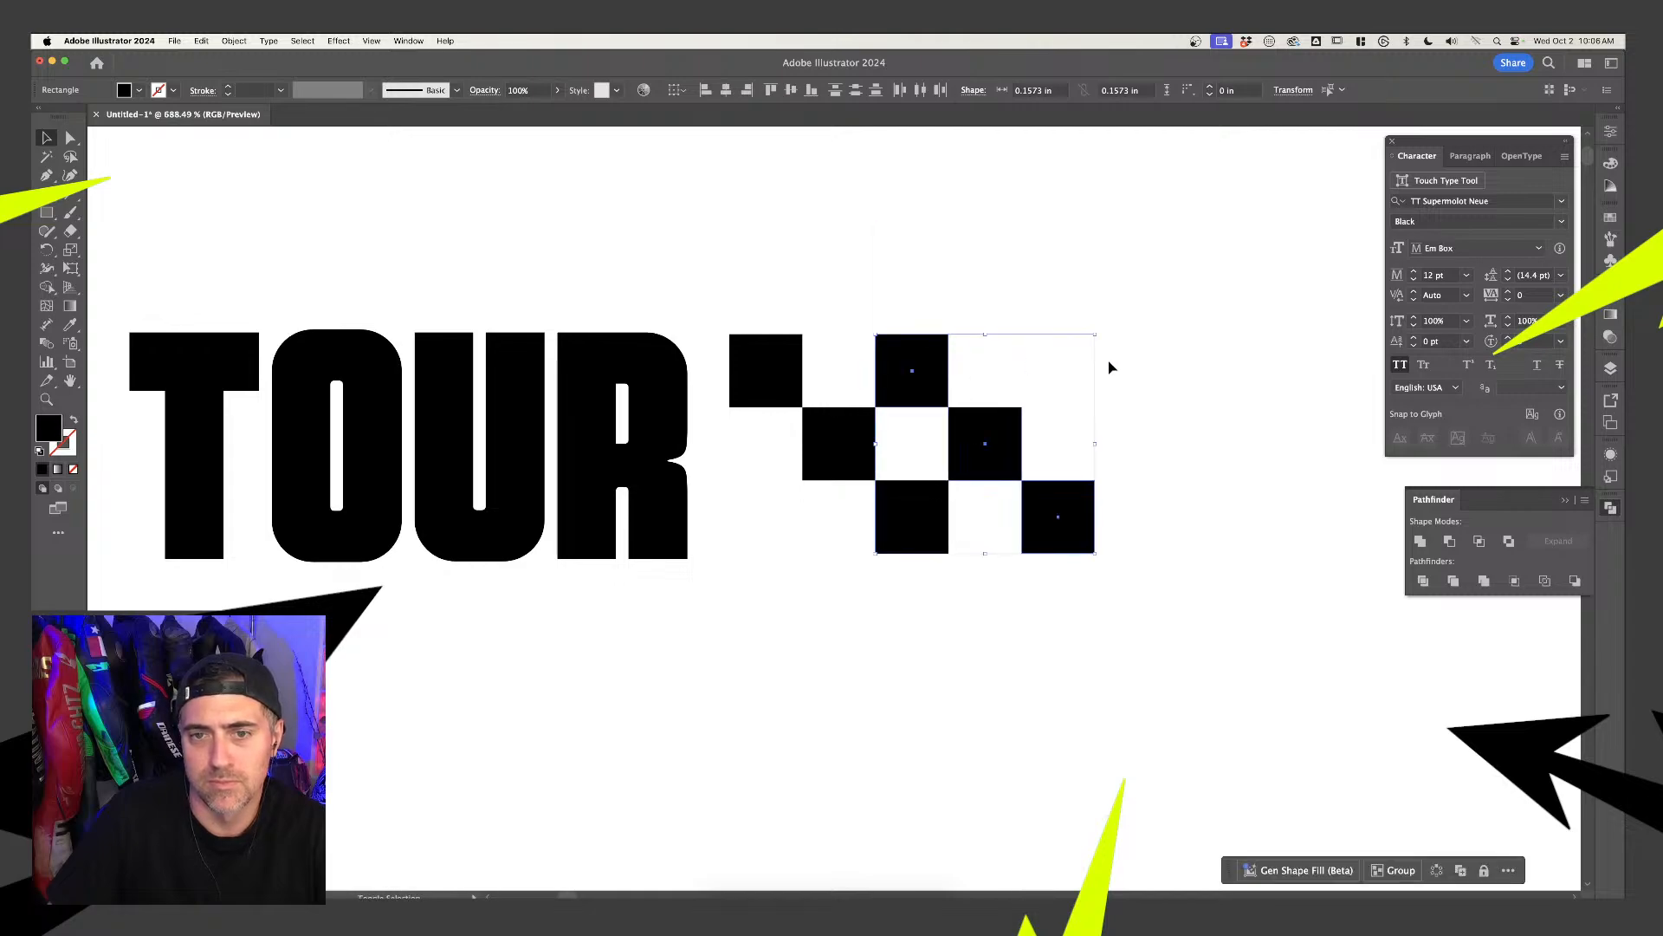
{"action": "left_click", "coordinate": [1144, 367]}
{"action": "scroll", "coordinate": [1155, 375], "scroll_direction": "down", "scroll_amount": 2}
Add a third three-square diagonal at the right end of the checker pattern, offset by another two squares
{"action": "left_click", "coordinate": [1079, 473]}
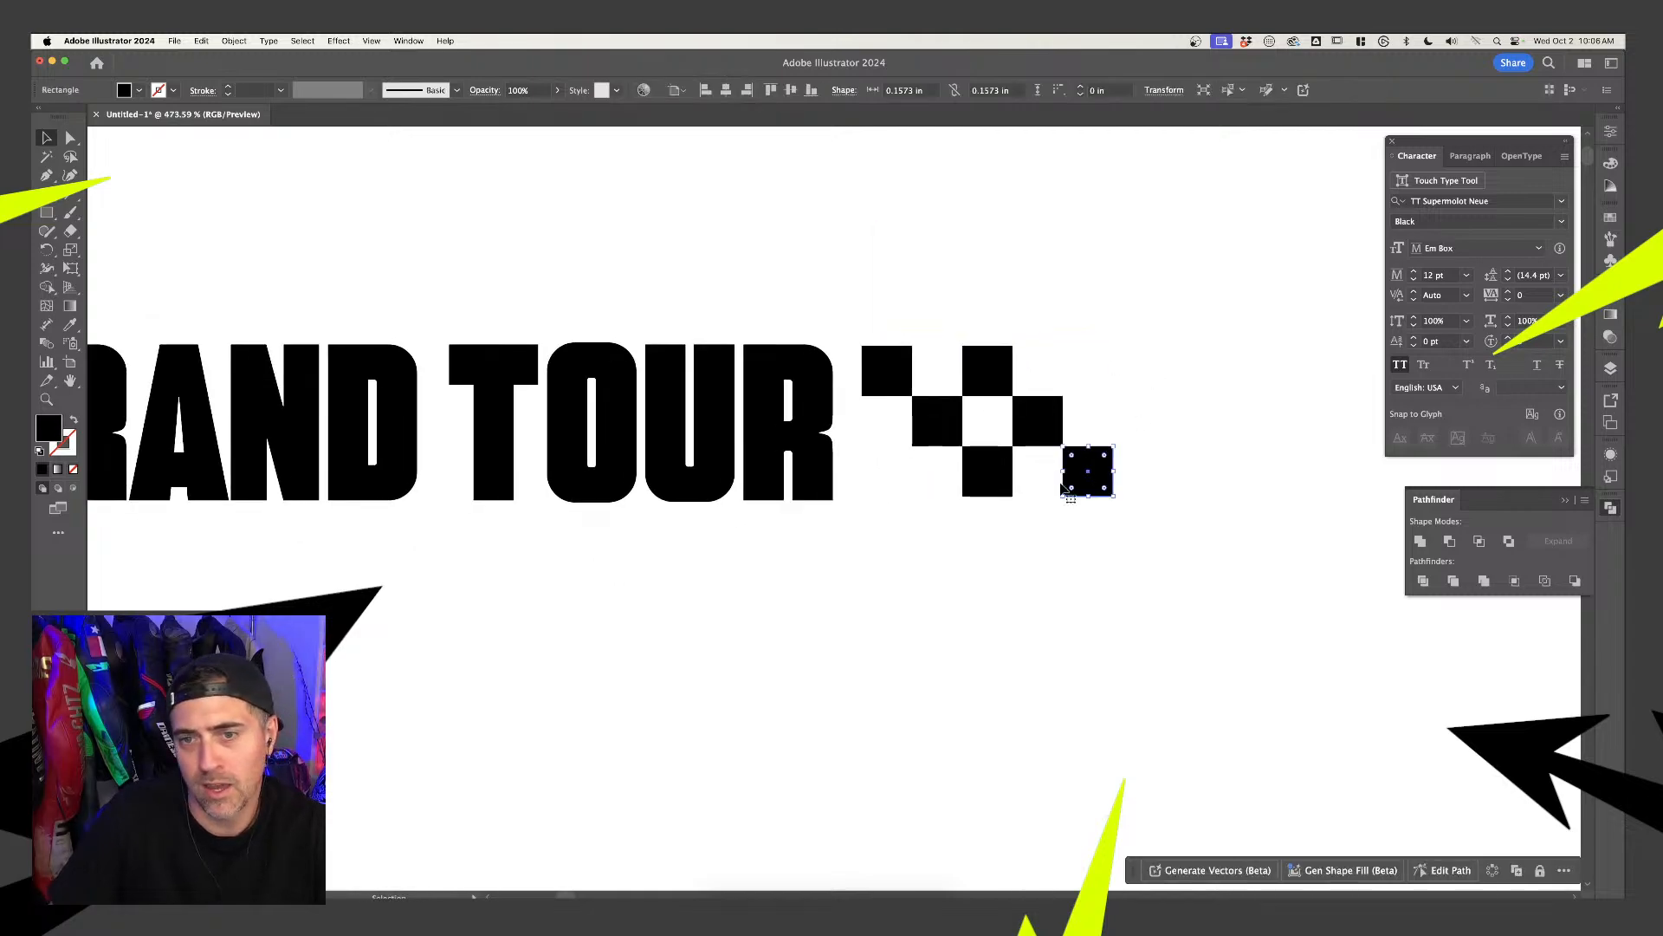
{"action": "left_click", "coordinate": [1022, 528]}
{"action": "scroll", "coordinate": [1113, 546], "scroll_direction": "right", "scroll_amount": 3}
{"action": "left_click", "coordinate": [941, 498]}
{"action": "left_click", "coordinate": [838, 383]}
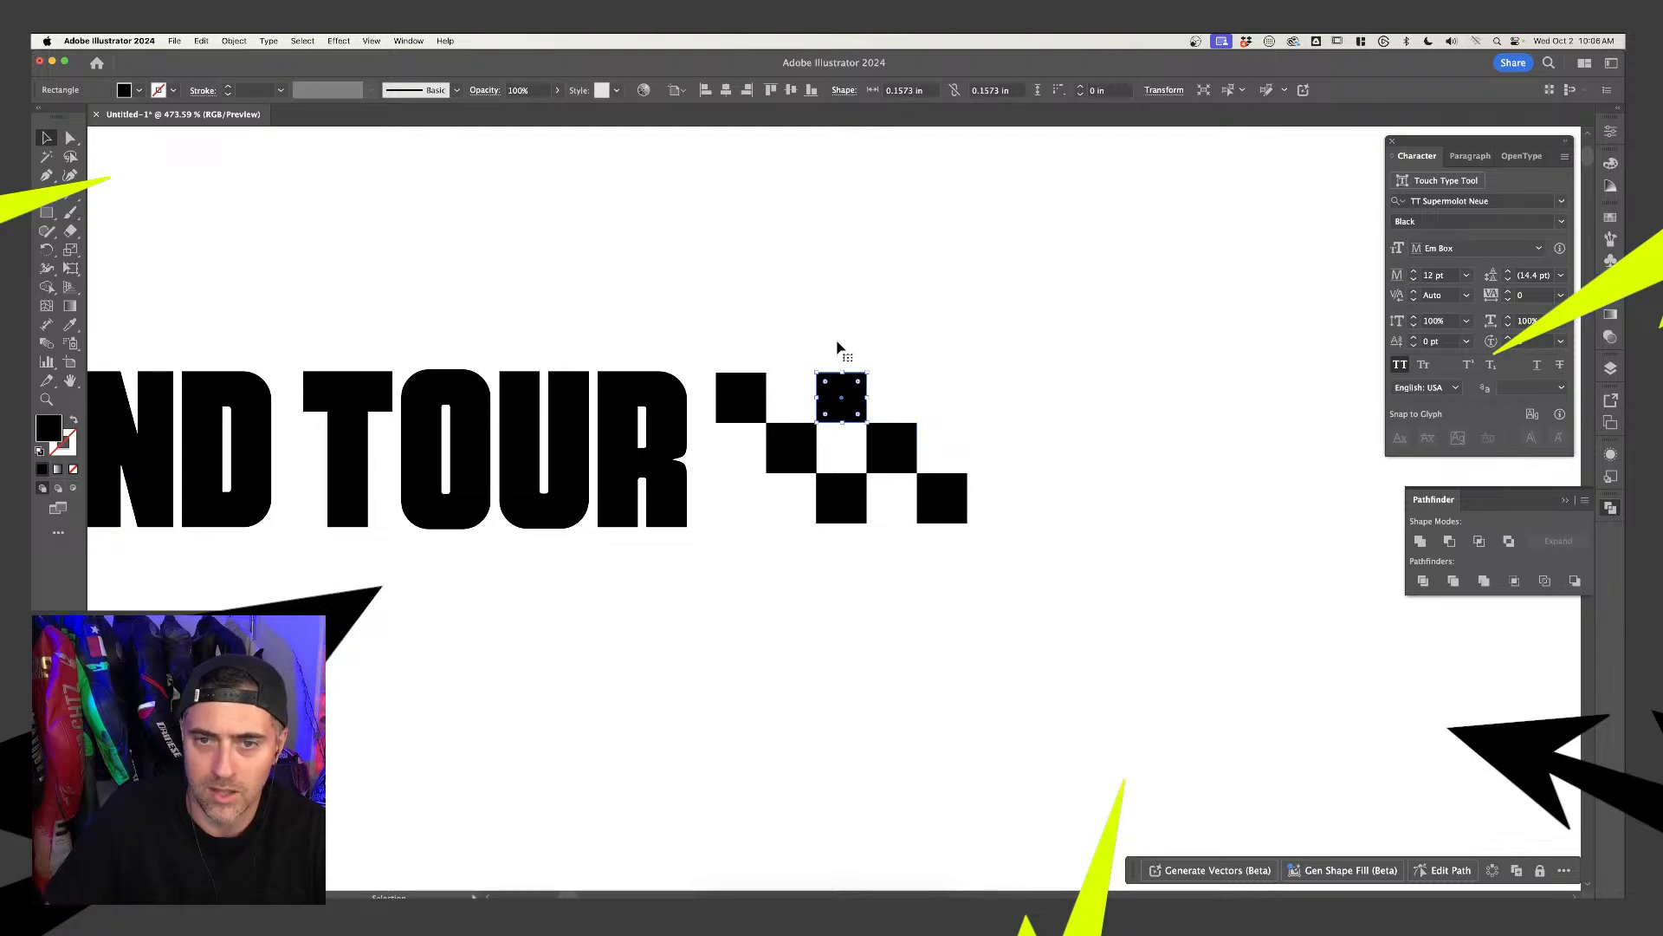
{"action": "left_click_drag", "start_coordinate": [838, 343], "coordinate": [954, 554]}
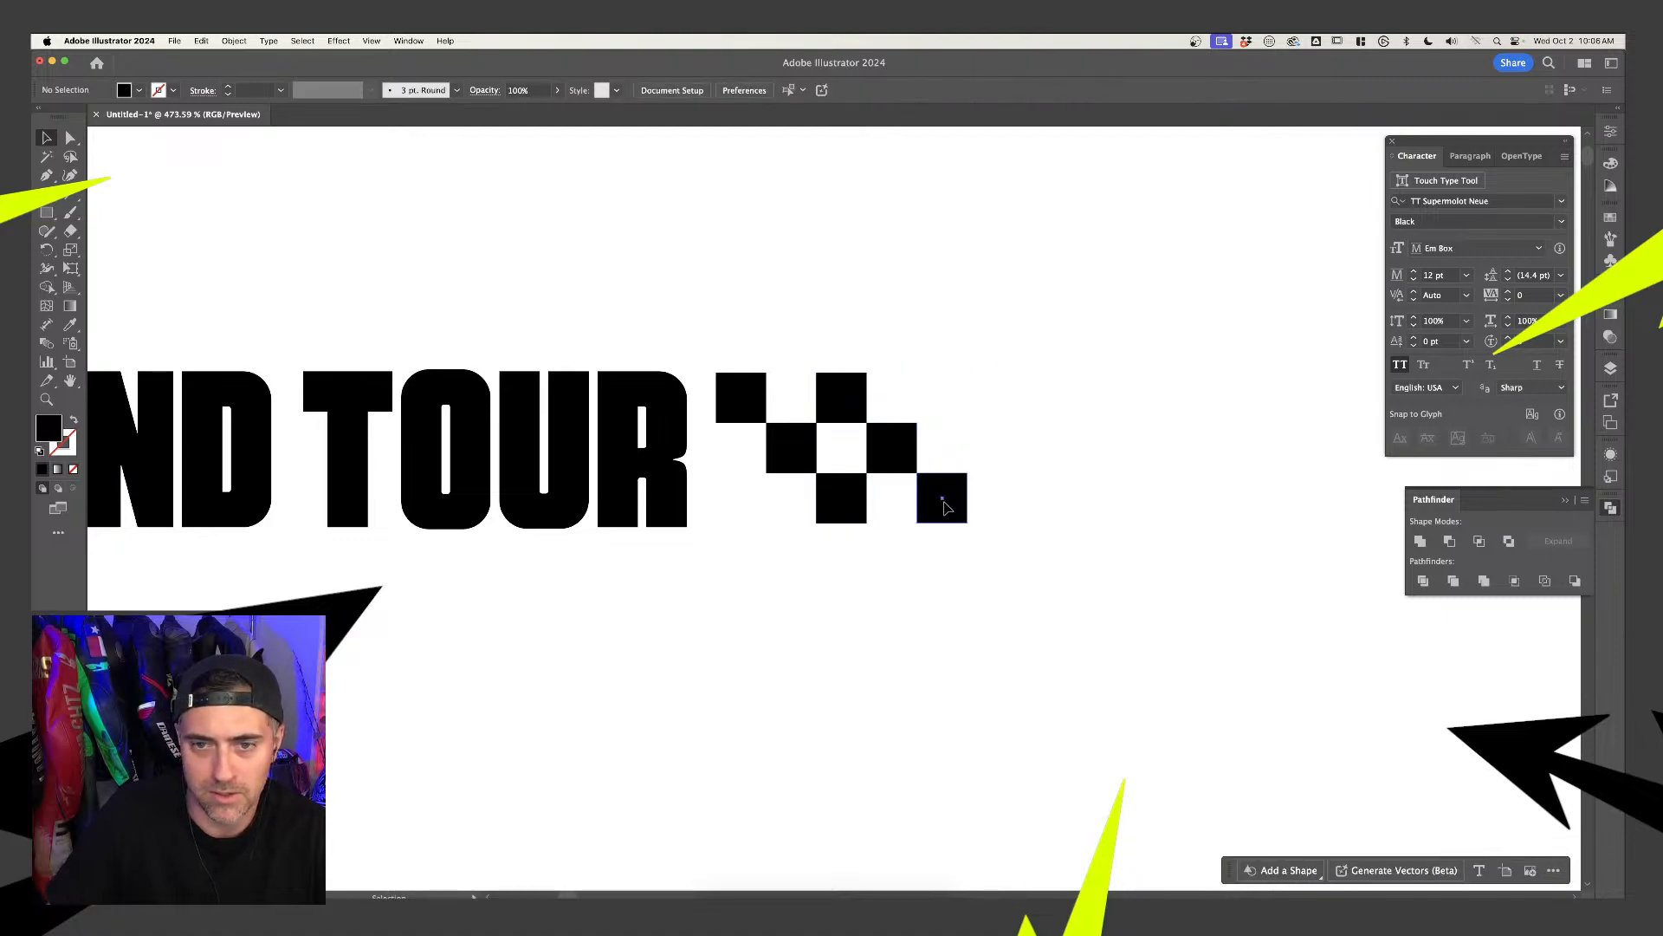
{"action": "left_click", "coordinate": [849, 402]}
{"action": "left_click_drag", "start_coordinate": [849, 402], "coordinate": [950, 390]}
{"action": "left_click", "coordinate": [1105, 370]}
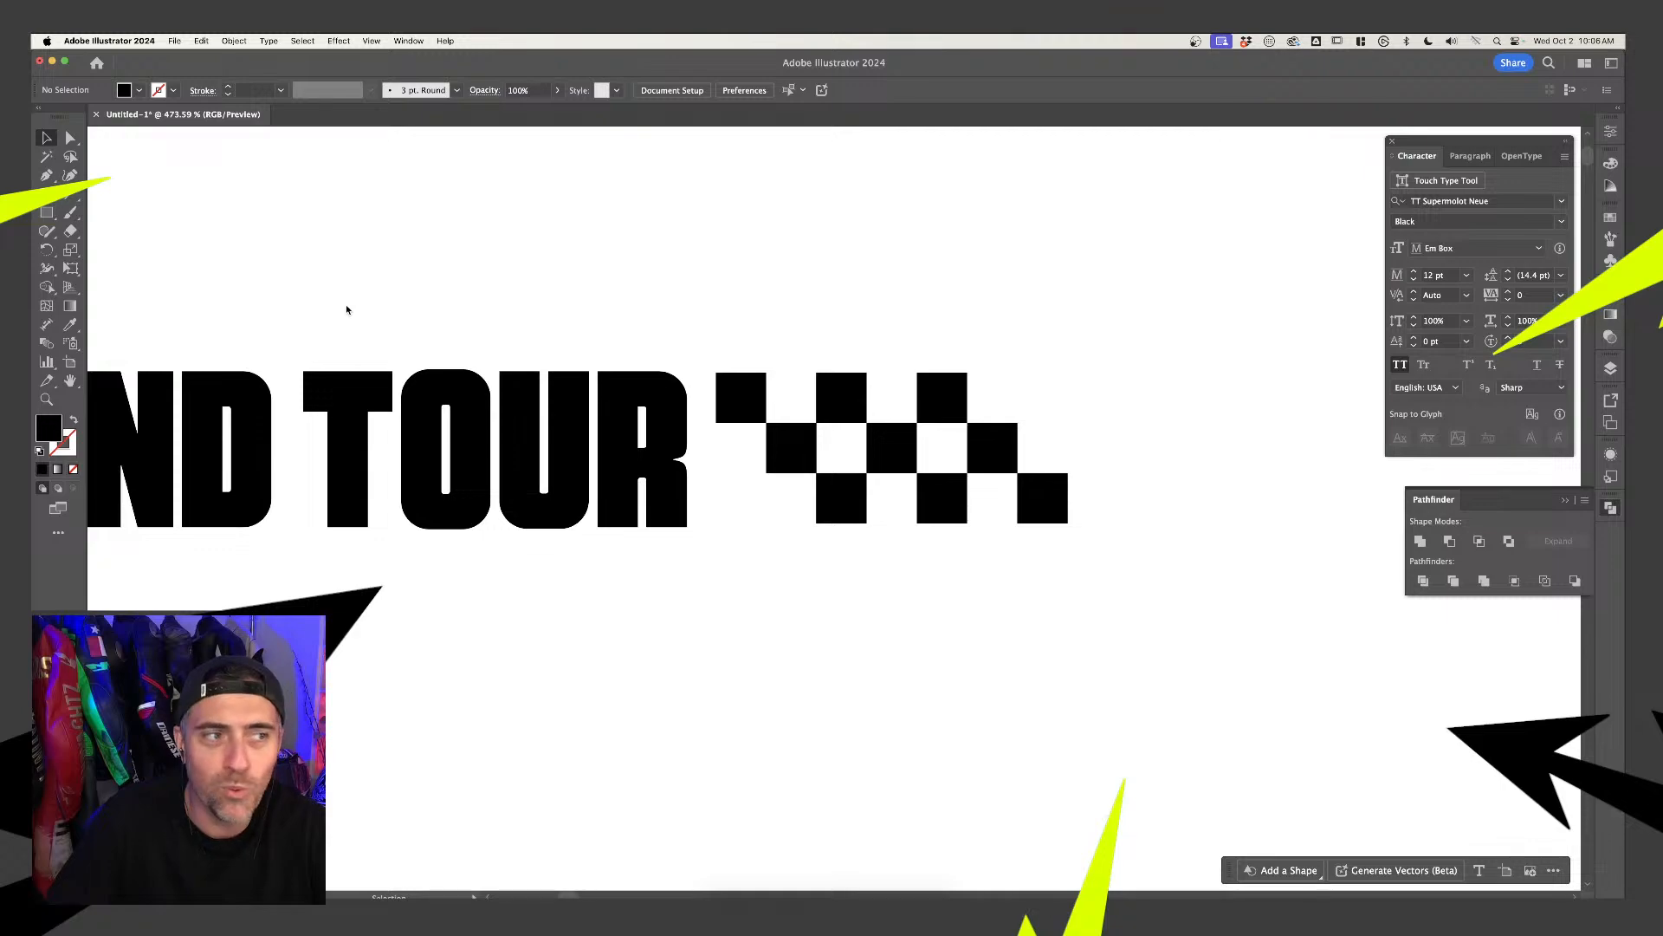
Complete the checkerboard by copying squares into its empty bottom-left and top-right corners
{"action": "scroll", "coordinate": [900, 422], "scroll_direction": "down", "scroll_amount": 3}
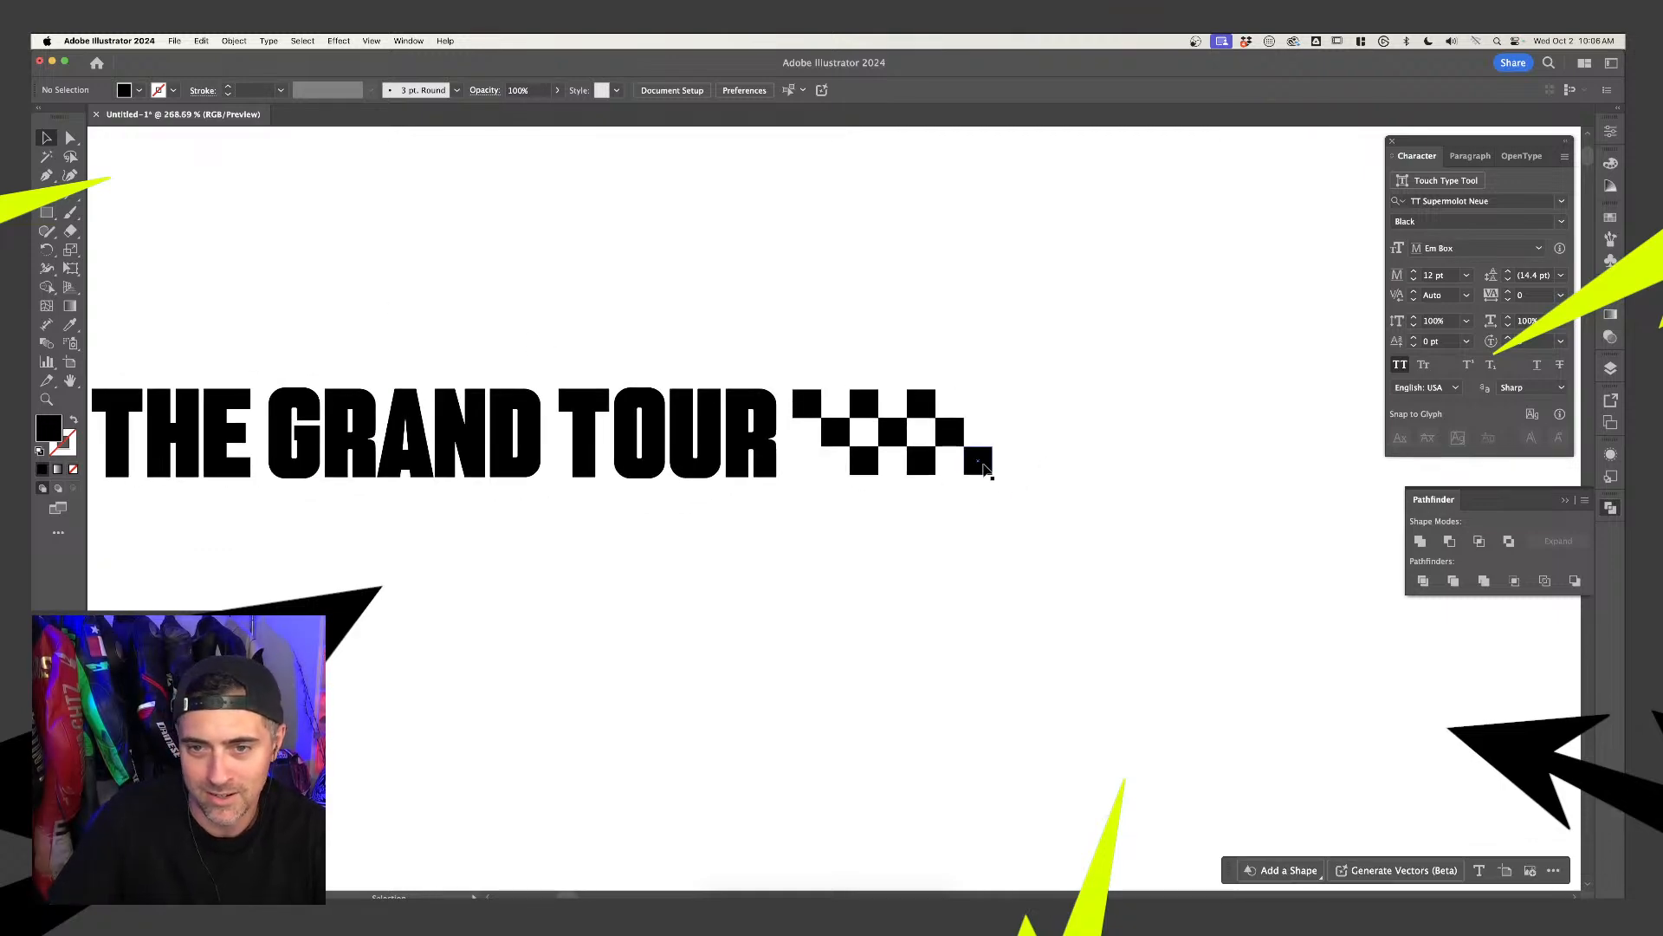
{"action": "left_click_drag", "start_coordinate": [983, 469], "coordinate": [814, 468]}
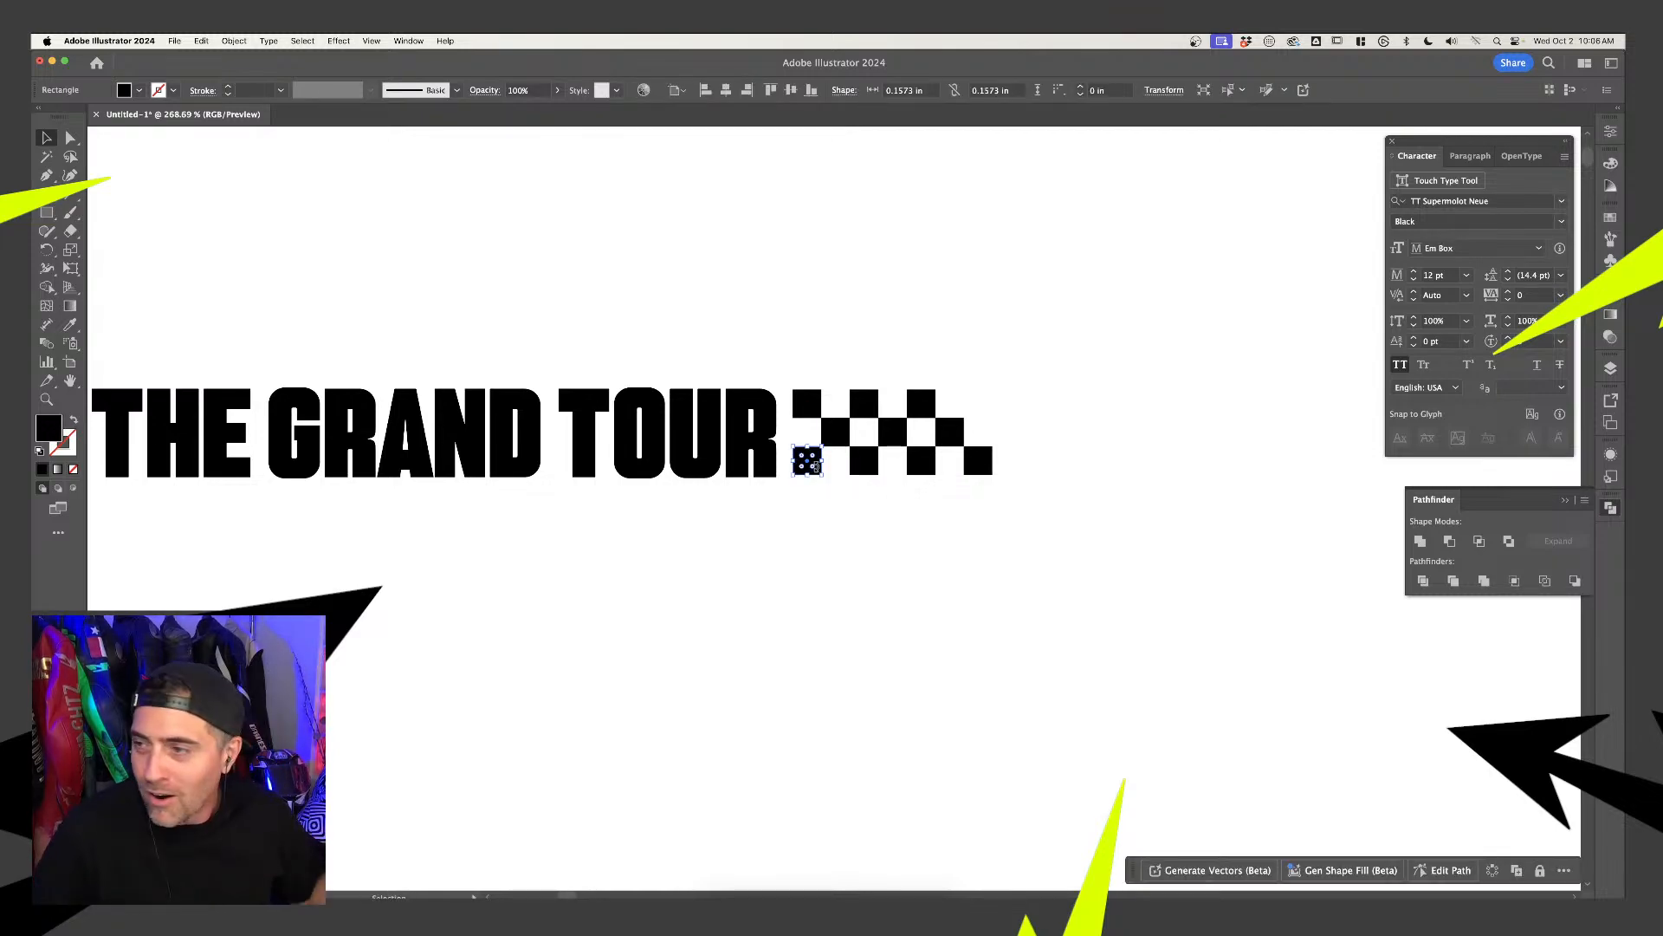
{"action": "left_click", "coordinate": [932, 534]}
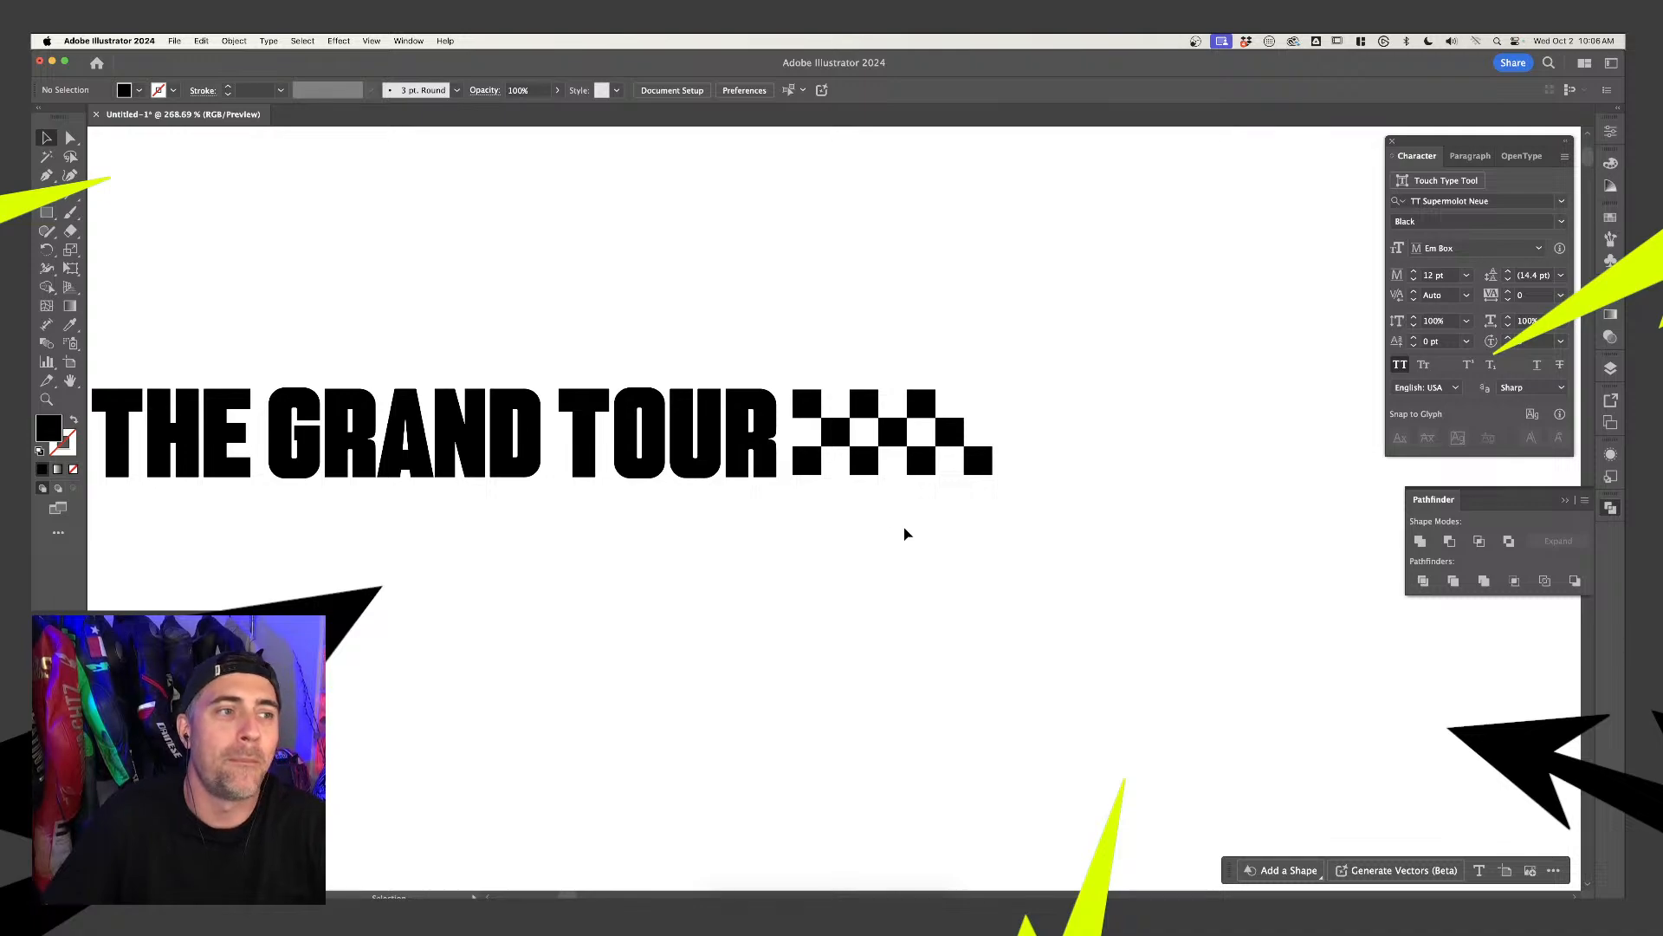
{"action": "scroll", "coordinate": [801, 456], "scroll_direction": "up", "scroll_amount": 5}
{"action": "left_click_drag", "start_coordinate": [858, 476], "coordinate": [1135, 454]}
{"action": "left_click", "coordinate": [957, 561]}
{"action": "scroll", "coordinate": [957, 562], "scroll_direction": "down", "scroll_amount": 1}
{"action": "scroll", "coordinate": [957, 562], "scroll_direction": "down", "scroll_amount": 3}
Group the checkerboard squares and align the group with the bottom edge of the outlined "THE GRAND TOUR" text
{"action": "left_click", "coordinate": [1158, 534]}
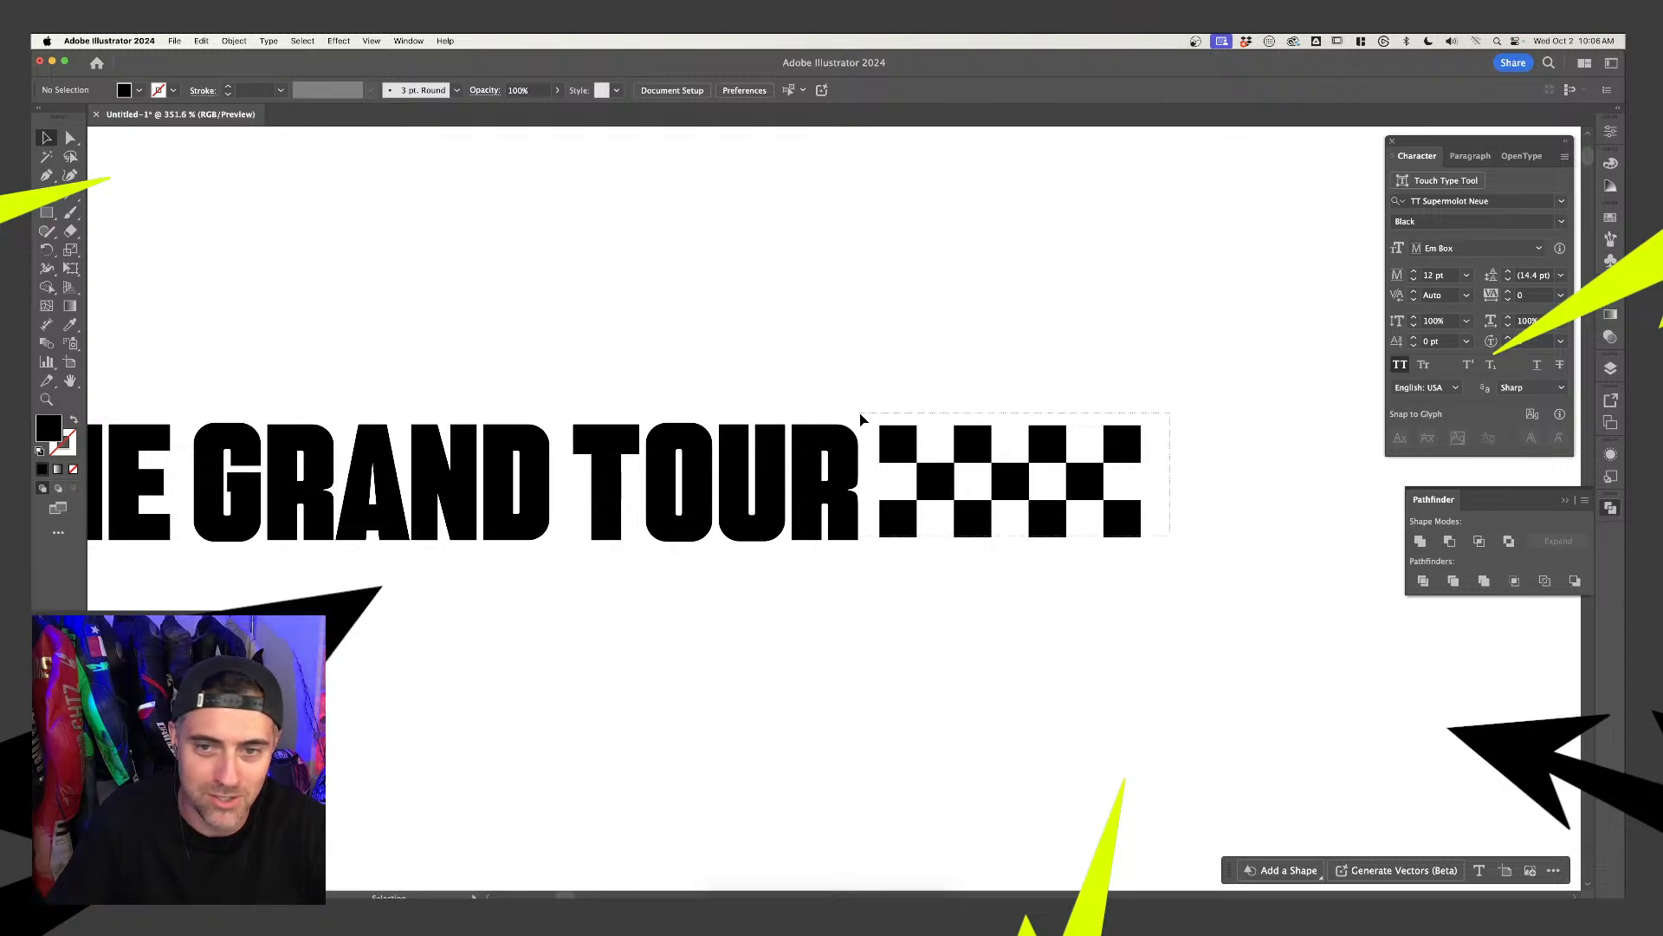
{"action": "key", "text": "super+a"}
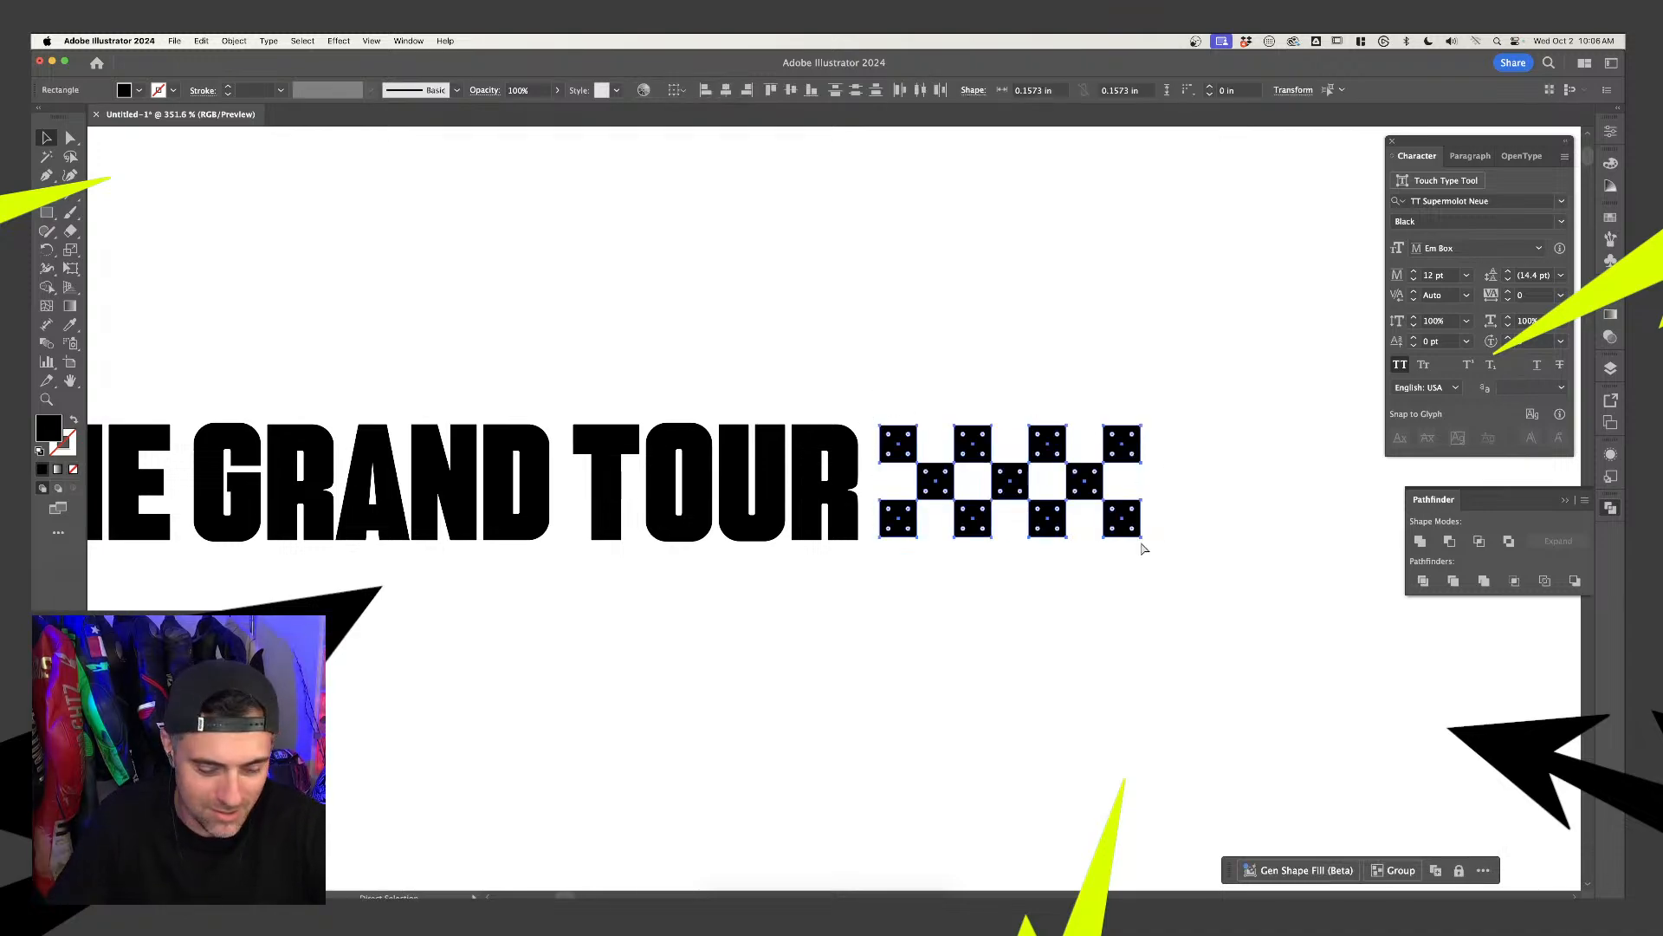
{"action": "key", "text": "super+g"}
{"action": "left_click", "coordinate": [851, 523], "text": "shift"}
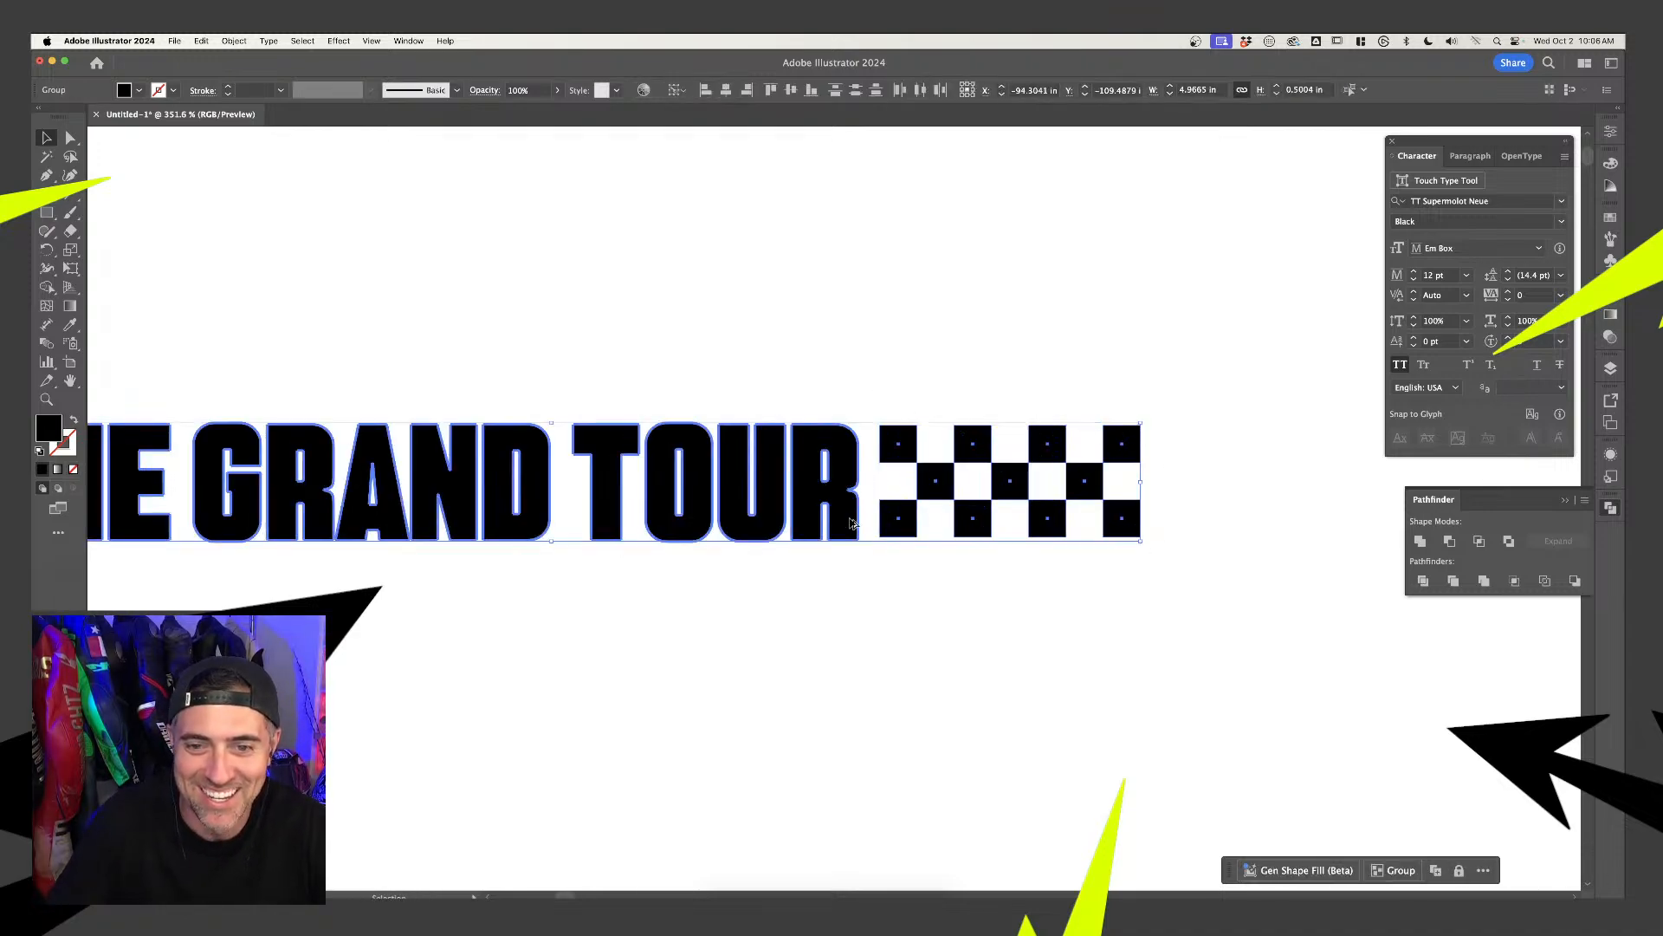
{"action": "left_click", "coordinate": [811, 90]}
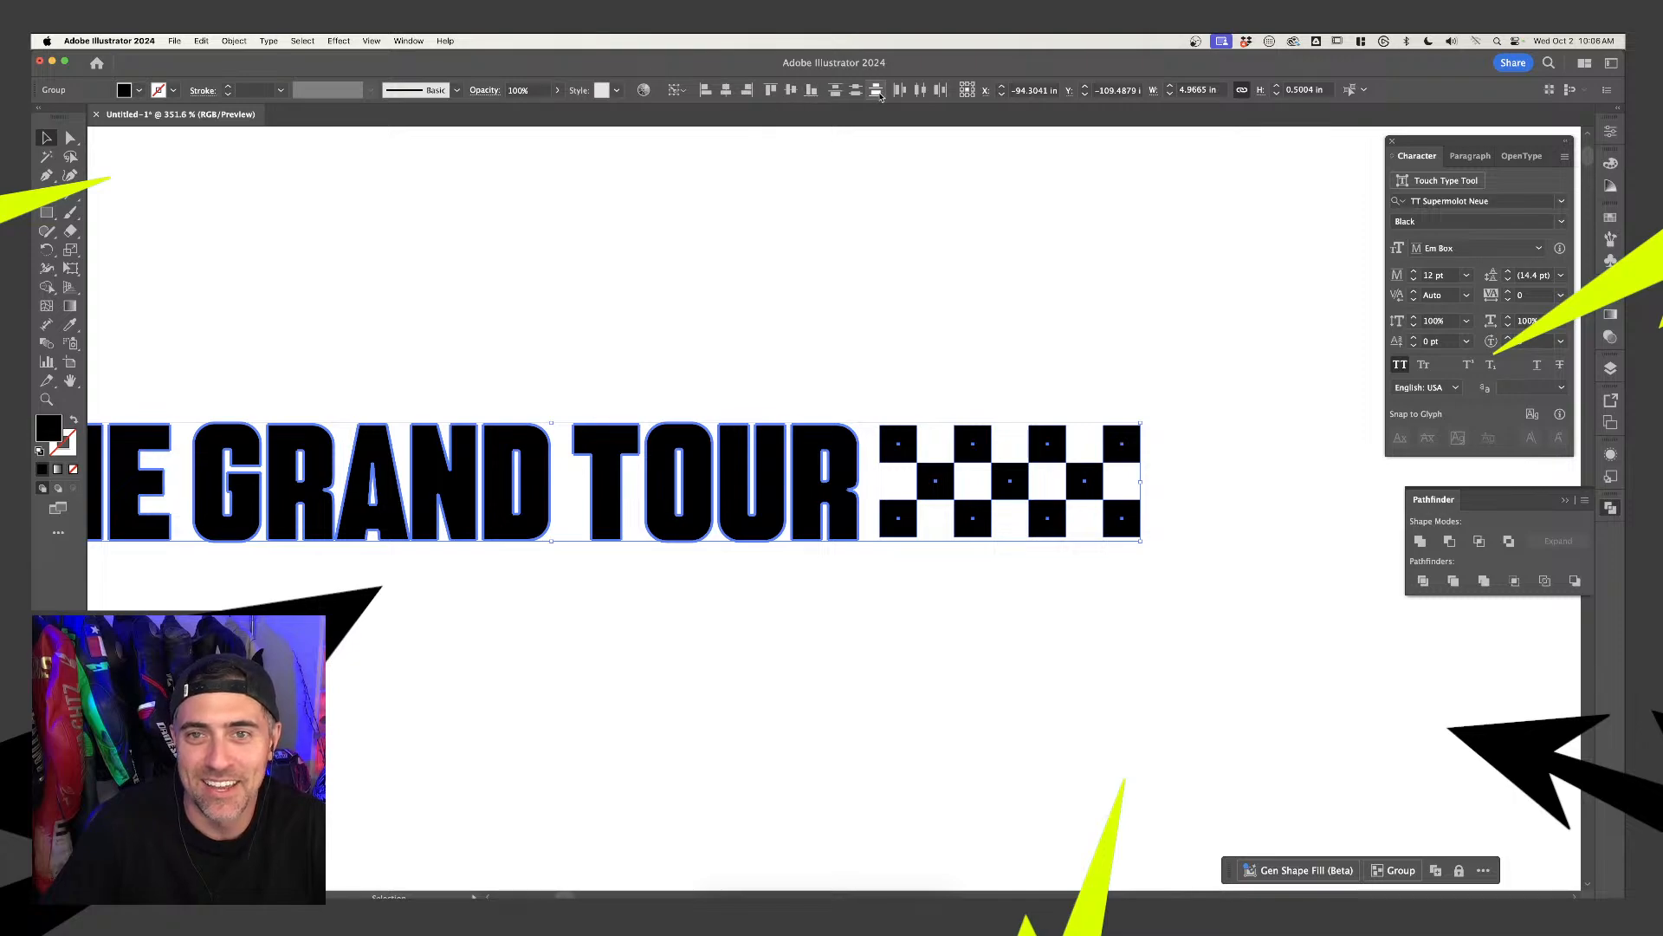
{"action": "left_click", "coordinate": [1084, 274]}
Scale the checkered group up to about 1.15 by 0.49 in so it matches the letter height and sits close to the R
{"action": "left_click", "coordinate": [972, 449]}
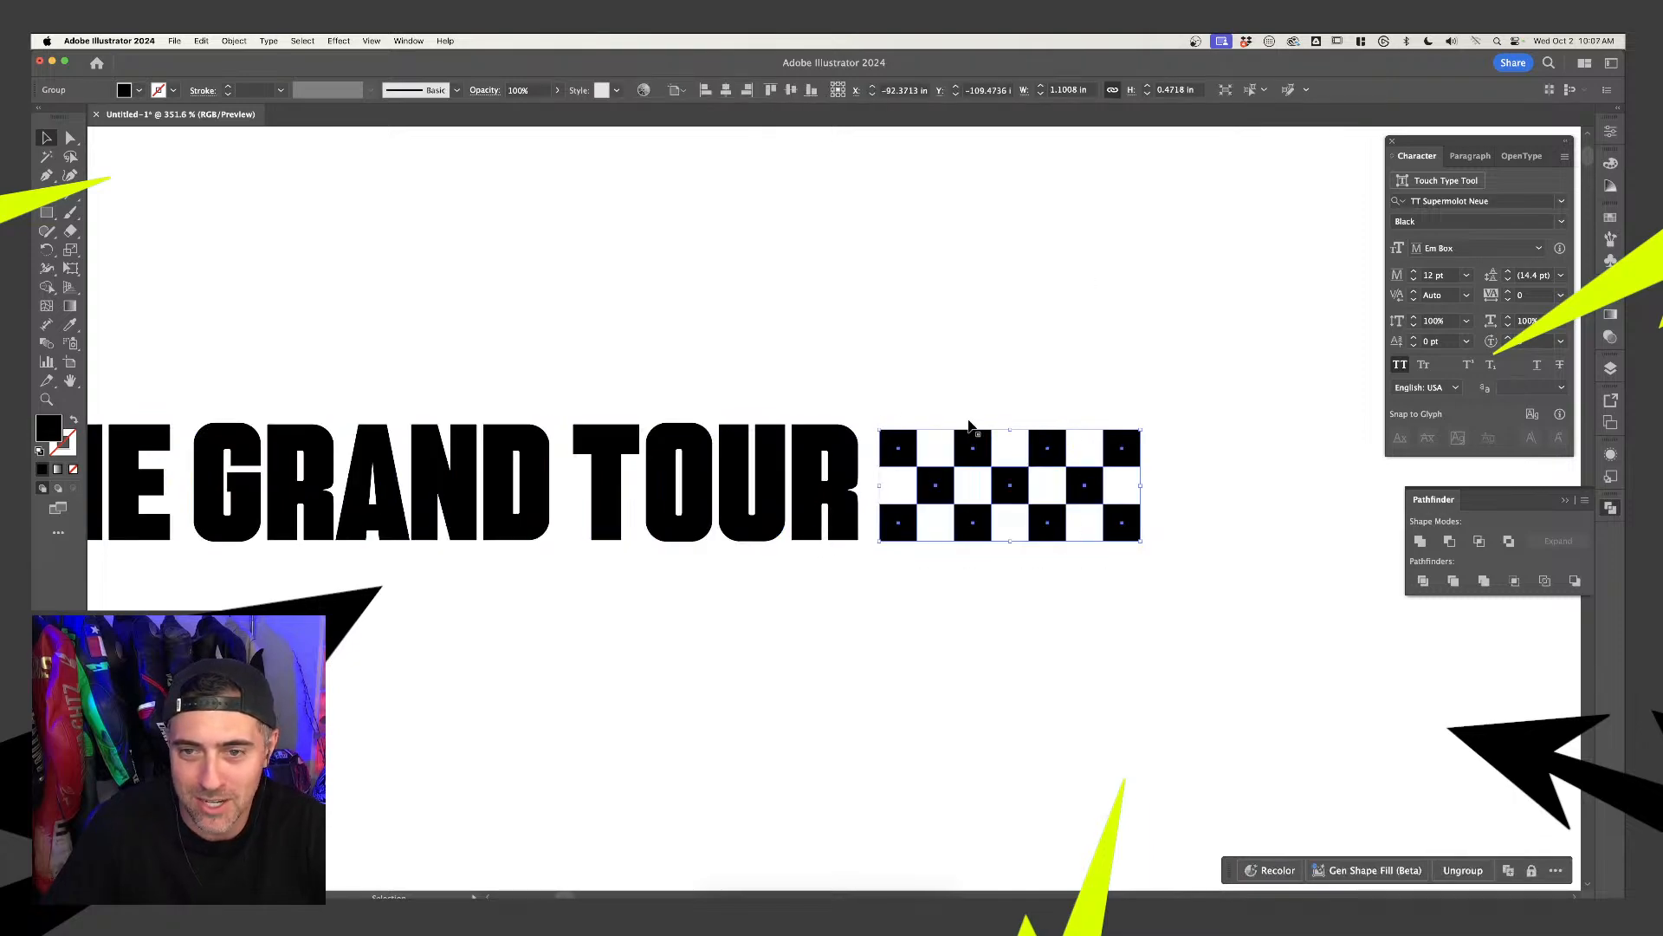
{"action": "left_click_drag", "start_coordinate": [879, 431], "coordinate": [866, 426]}
{"action": "left_click", "coordinate": [910, 375]}
{"action": "scroll", "coordinate": [913, 379], "scroll_direction": "down", "scroll_amount": 3}
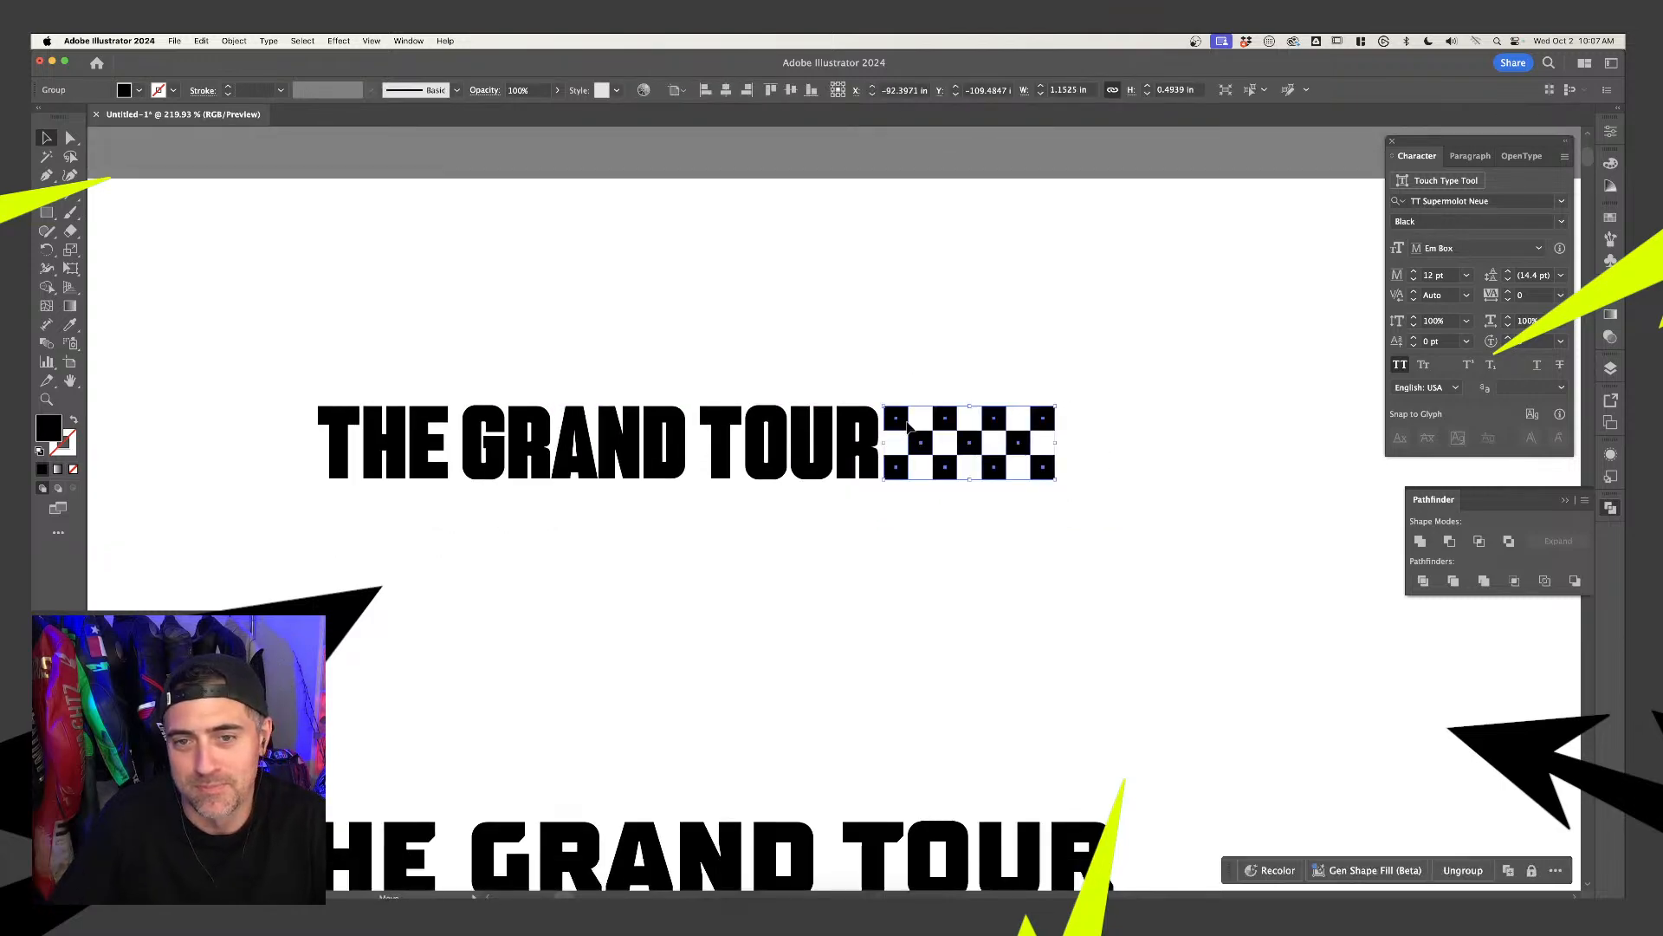
{"action": "scroll", "coordinate": [964, 347], "scroll_direction": "down", "scroll_amount": 3}
Place a copy of the checkered block directly before "THE" and select the block after "TOUR"
{"action": "left_click", "coordinate": [1002, 394]}
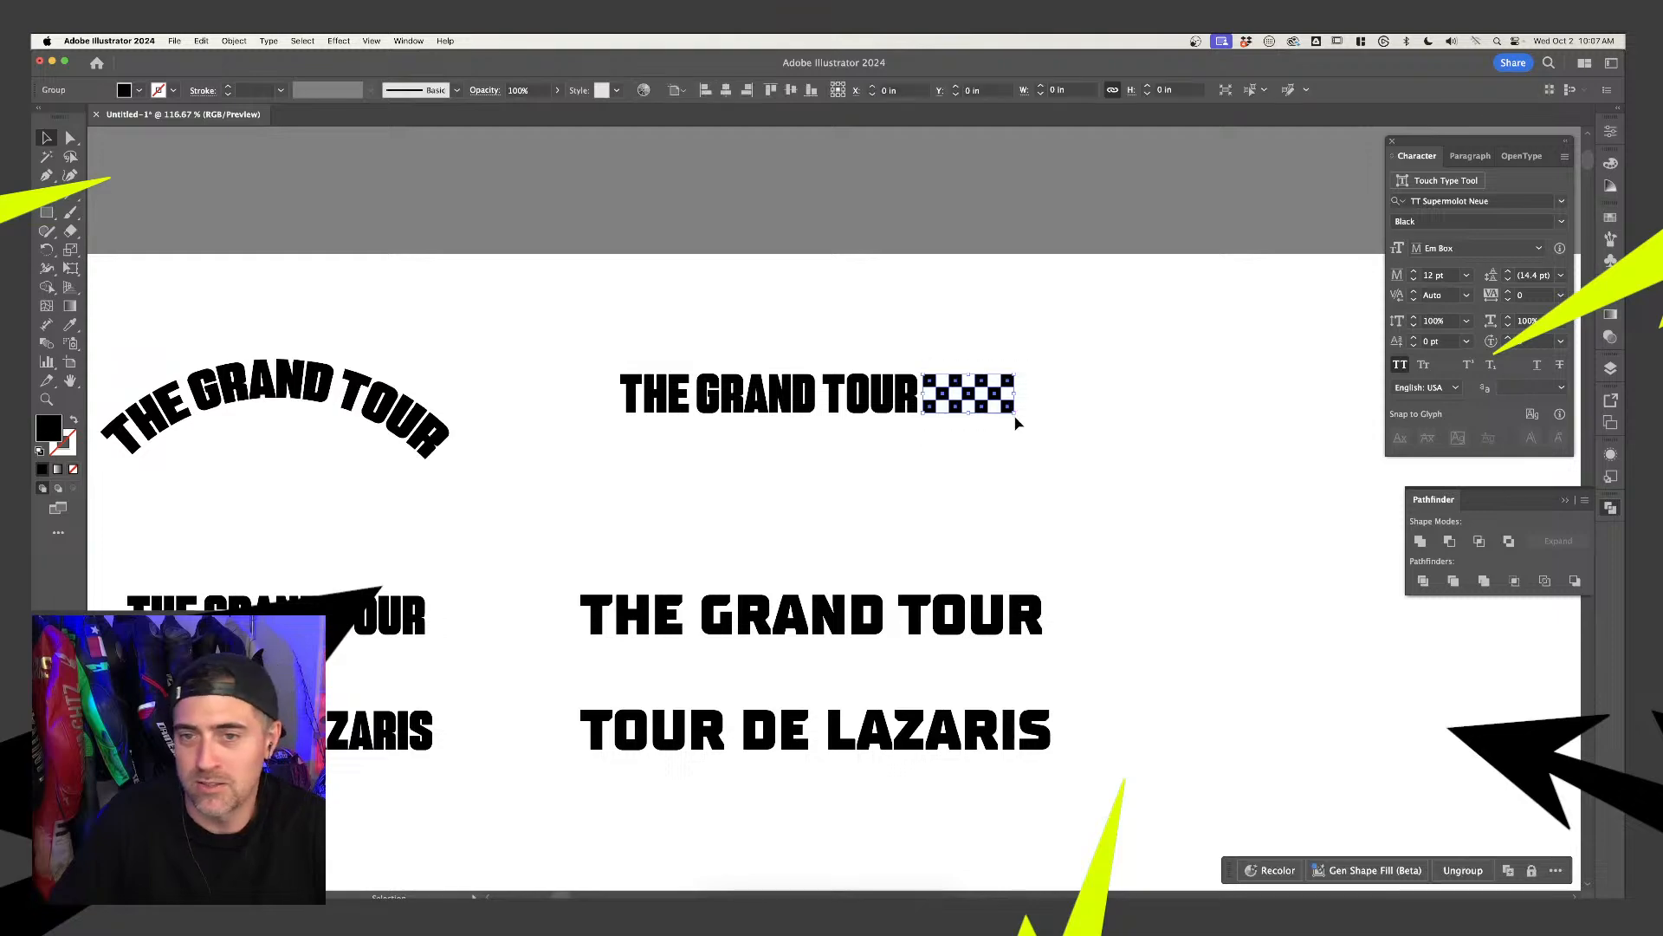
{"action": "left_click_drag", "start_coordinate": [1002, 394], "coordinate": [606, 394]}
{"action": "left_click", "coordinate": [710, 315]}
{"action": "scroll", "coordinate": [809, 338], "scroll_direction": "down", "scroll_amount": 2}
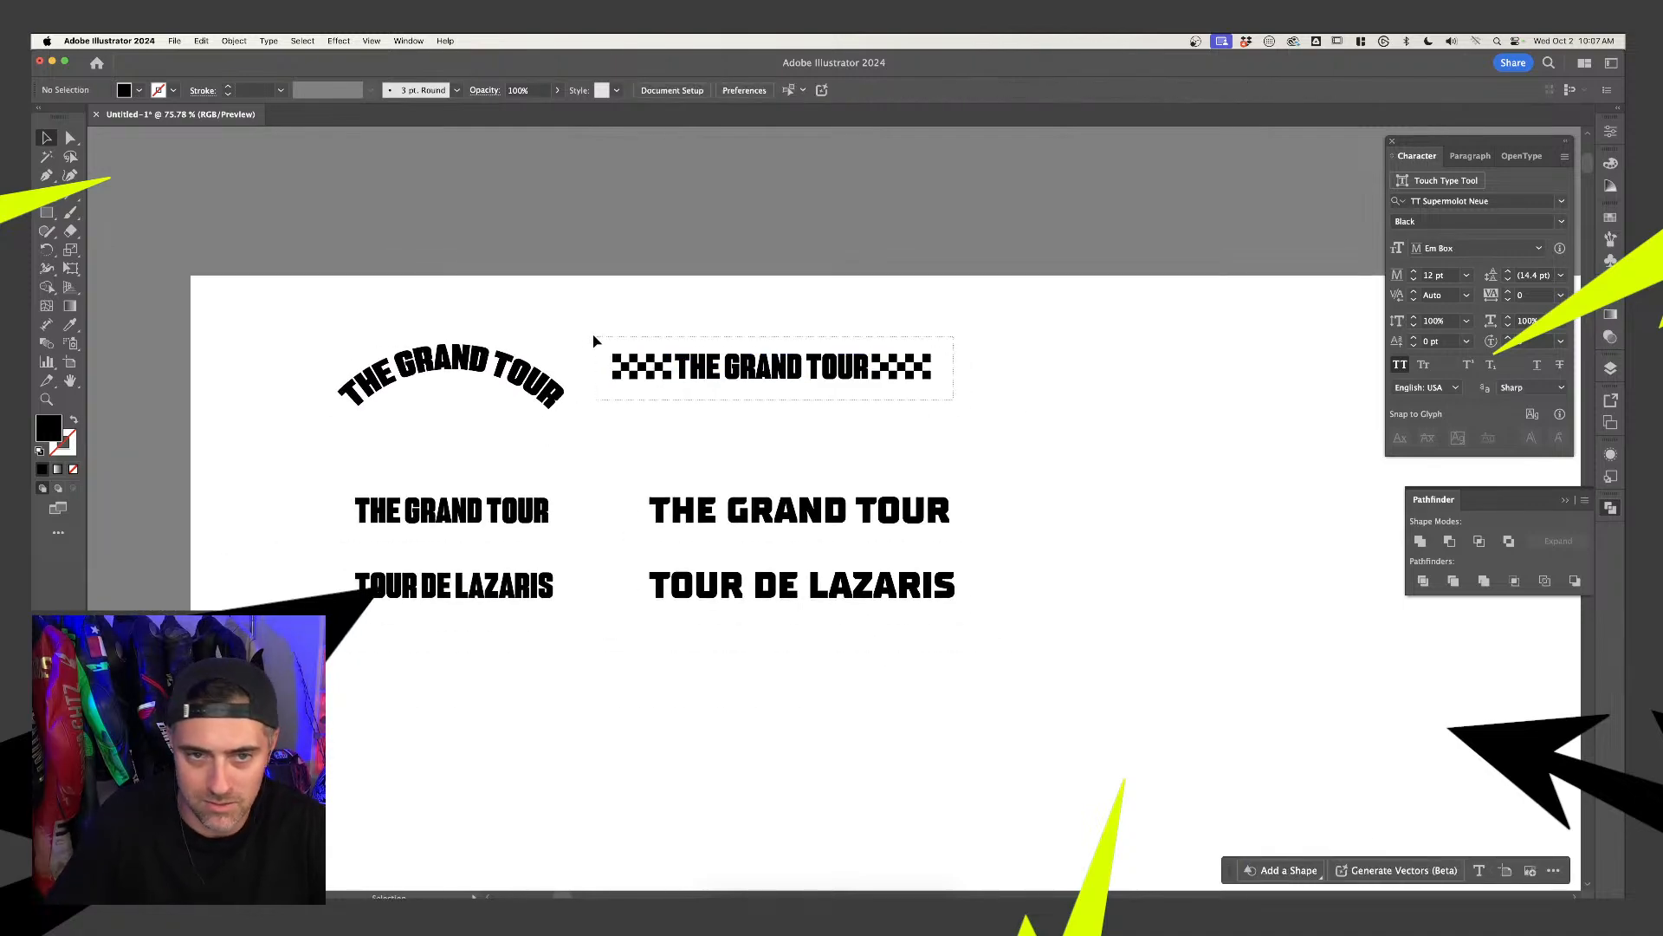
{"action": "left_click", "coordinate": [925, 371]}
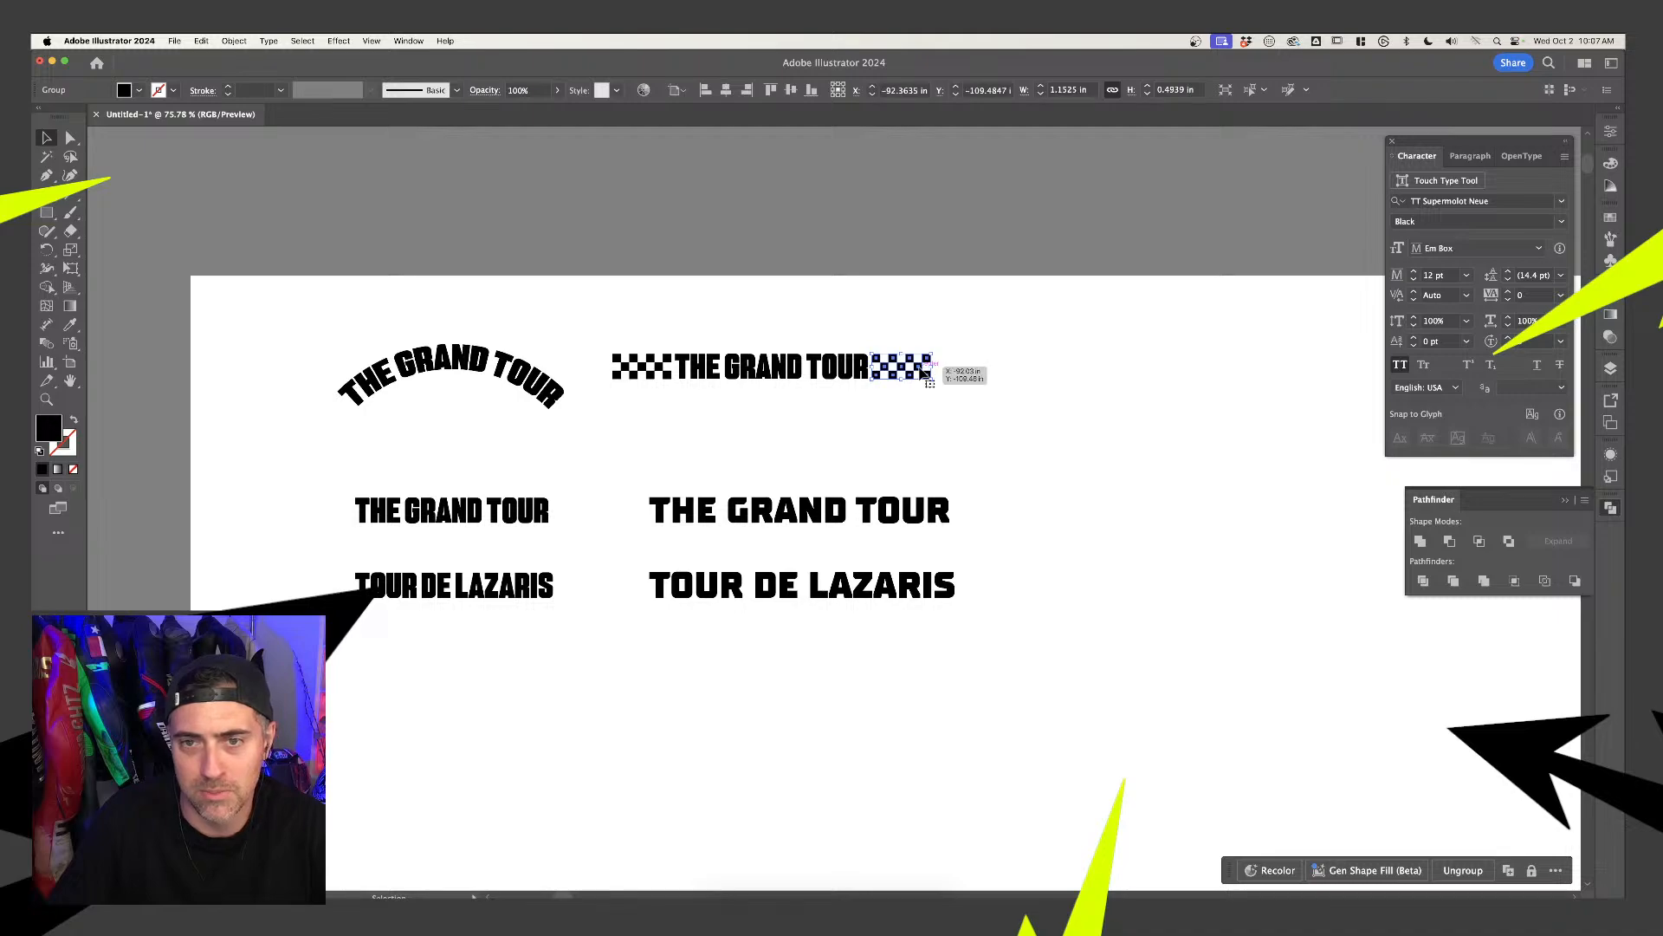
Place a copy of the checkered block well clear of the wordmark and apply a horizontal Arc warp with 100% bend
{"action": "left_click_drag", "start_coordinate": [927, 372], "coordinate": [1079, 374]}
{"action": "scroll", "coordinate": [1079, 375], "scroll_direction": "up", "scroll_amount": 2}
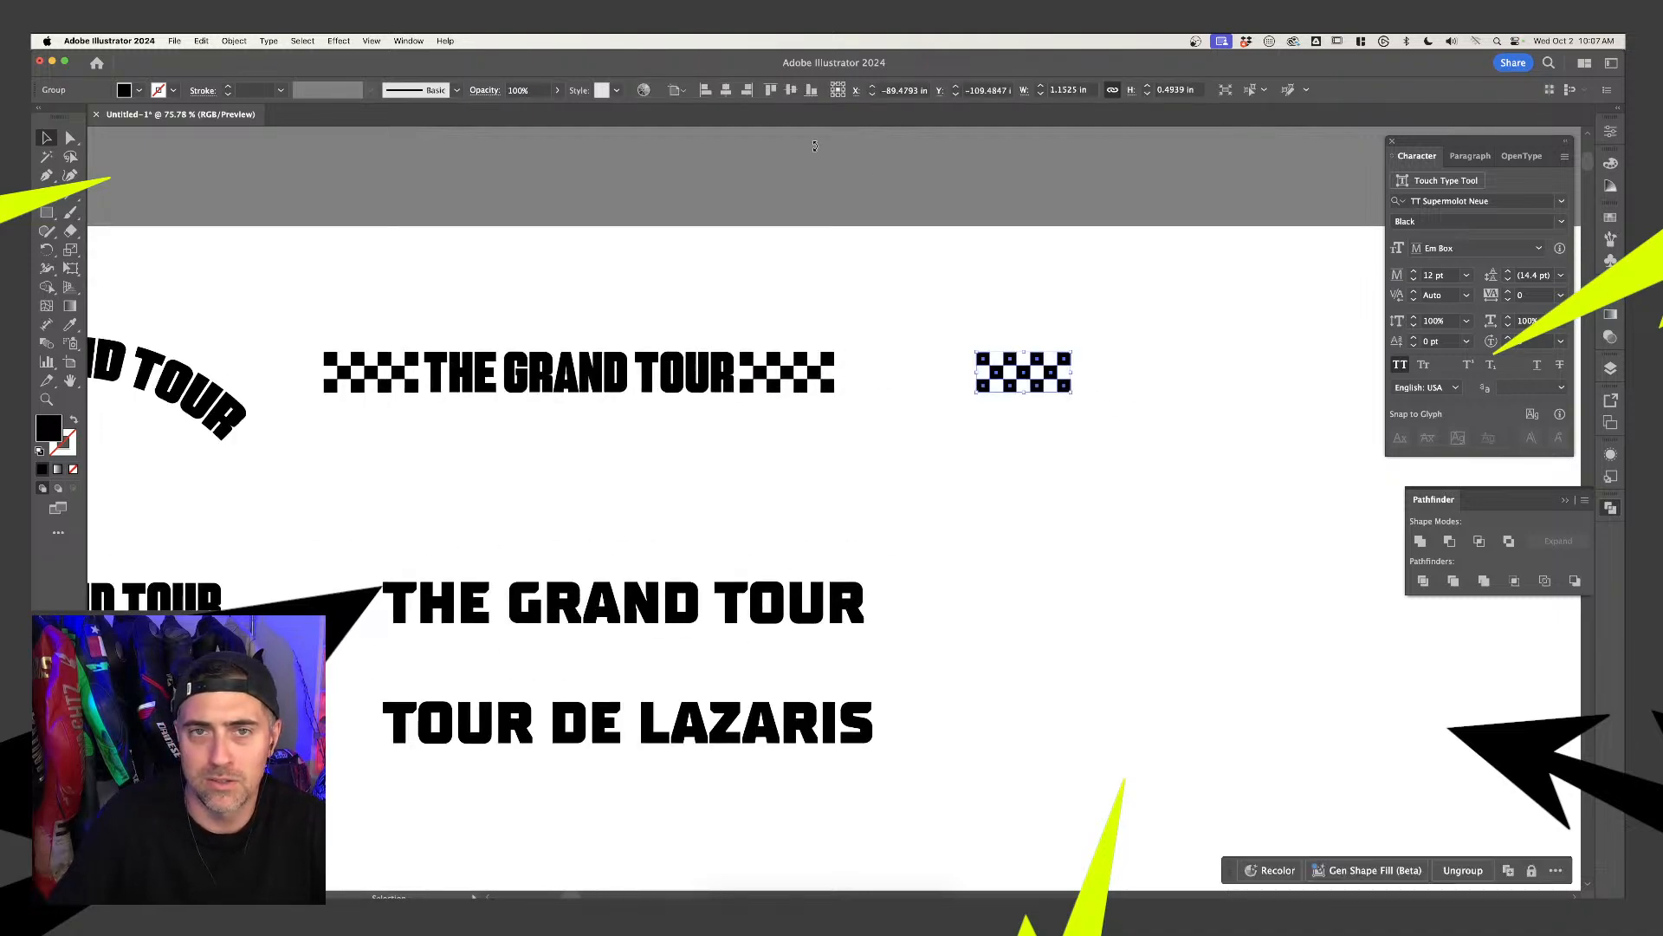
{"action": "left_click", "coordinate": [338, 41]}
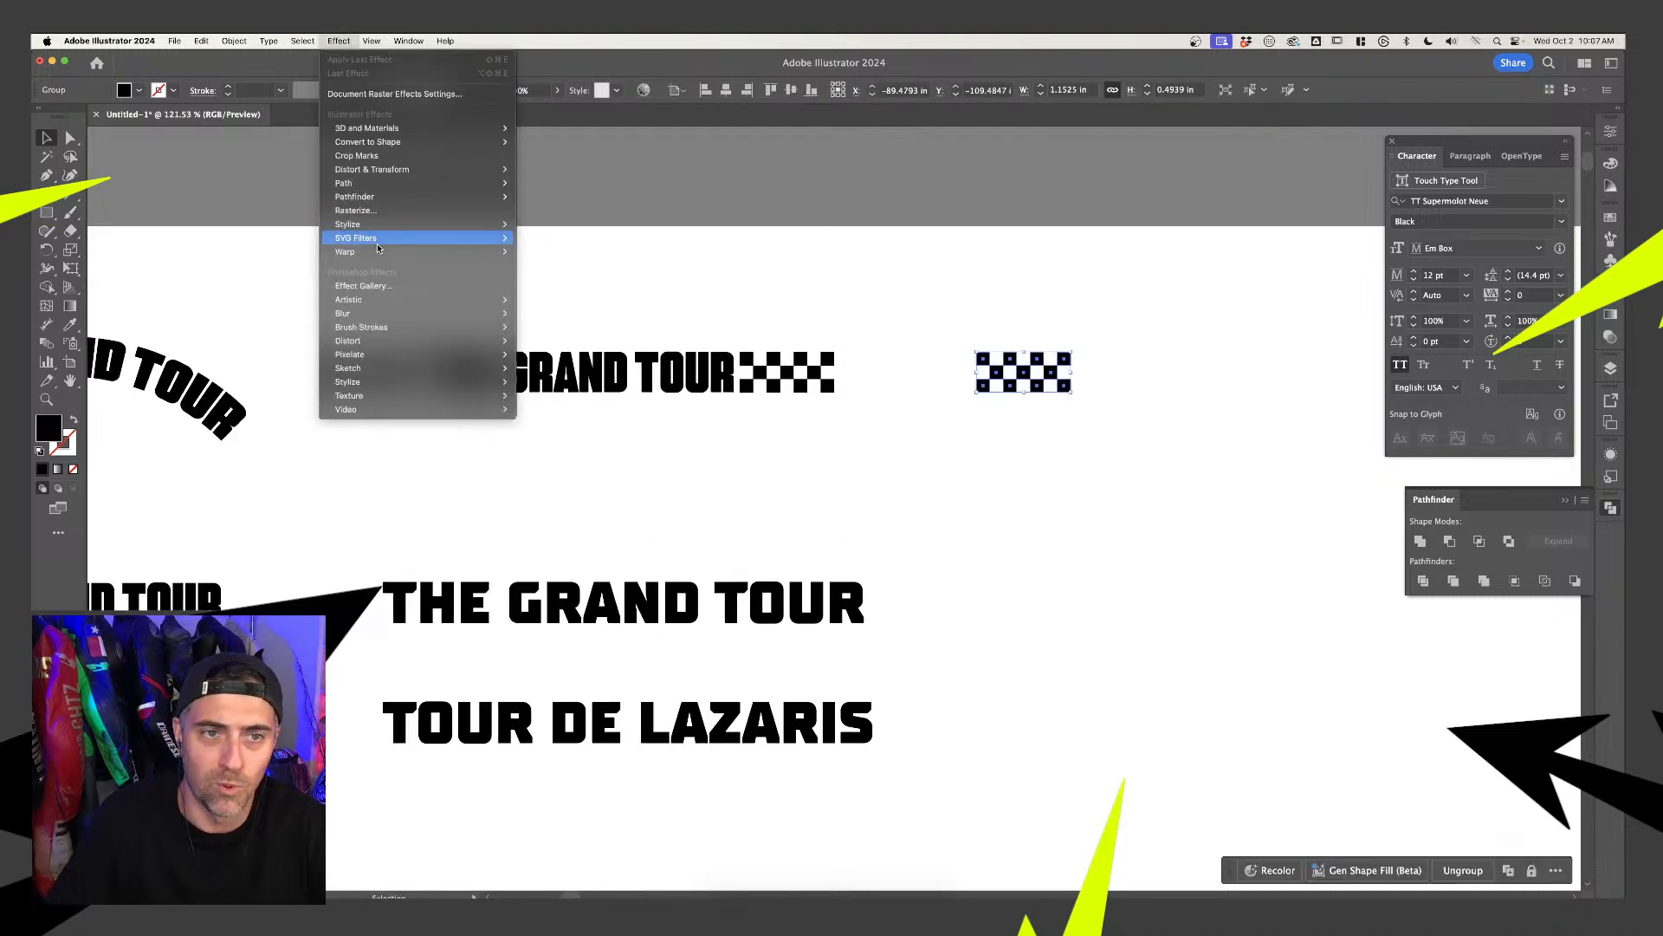
{"action": "mouse_move", "coordinate": [381, 252]}
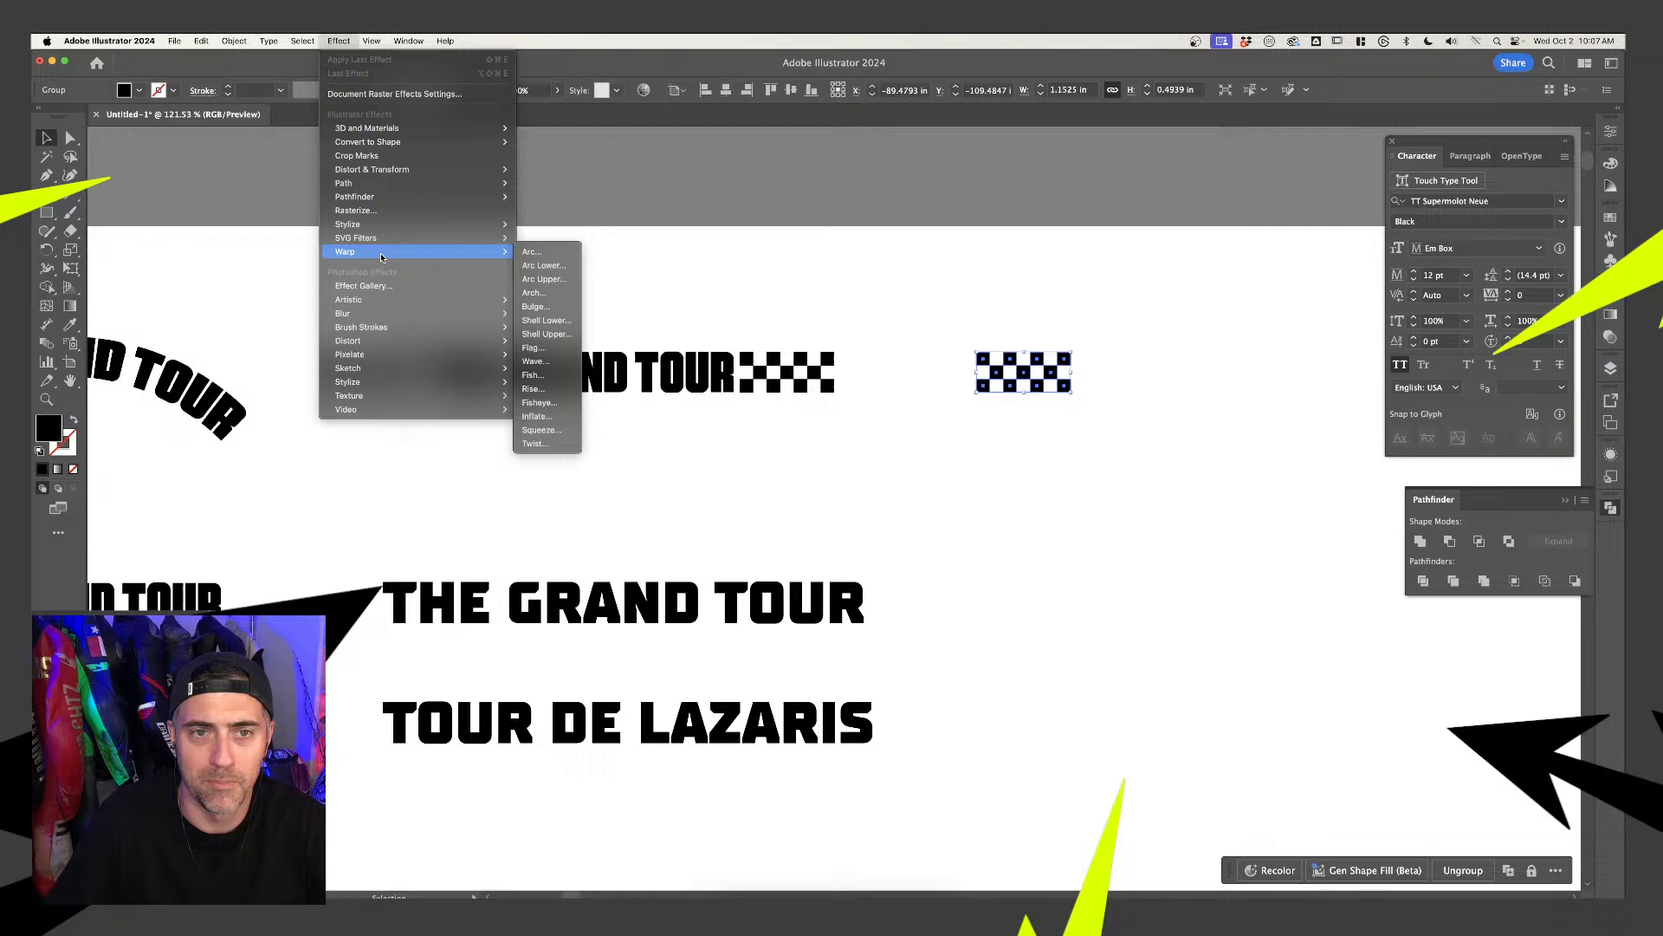
{"action": "left_click", "coordinate": [571, 257]}
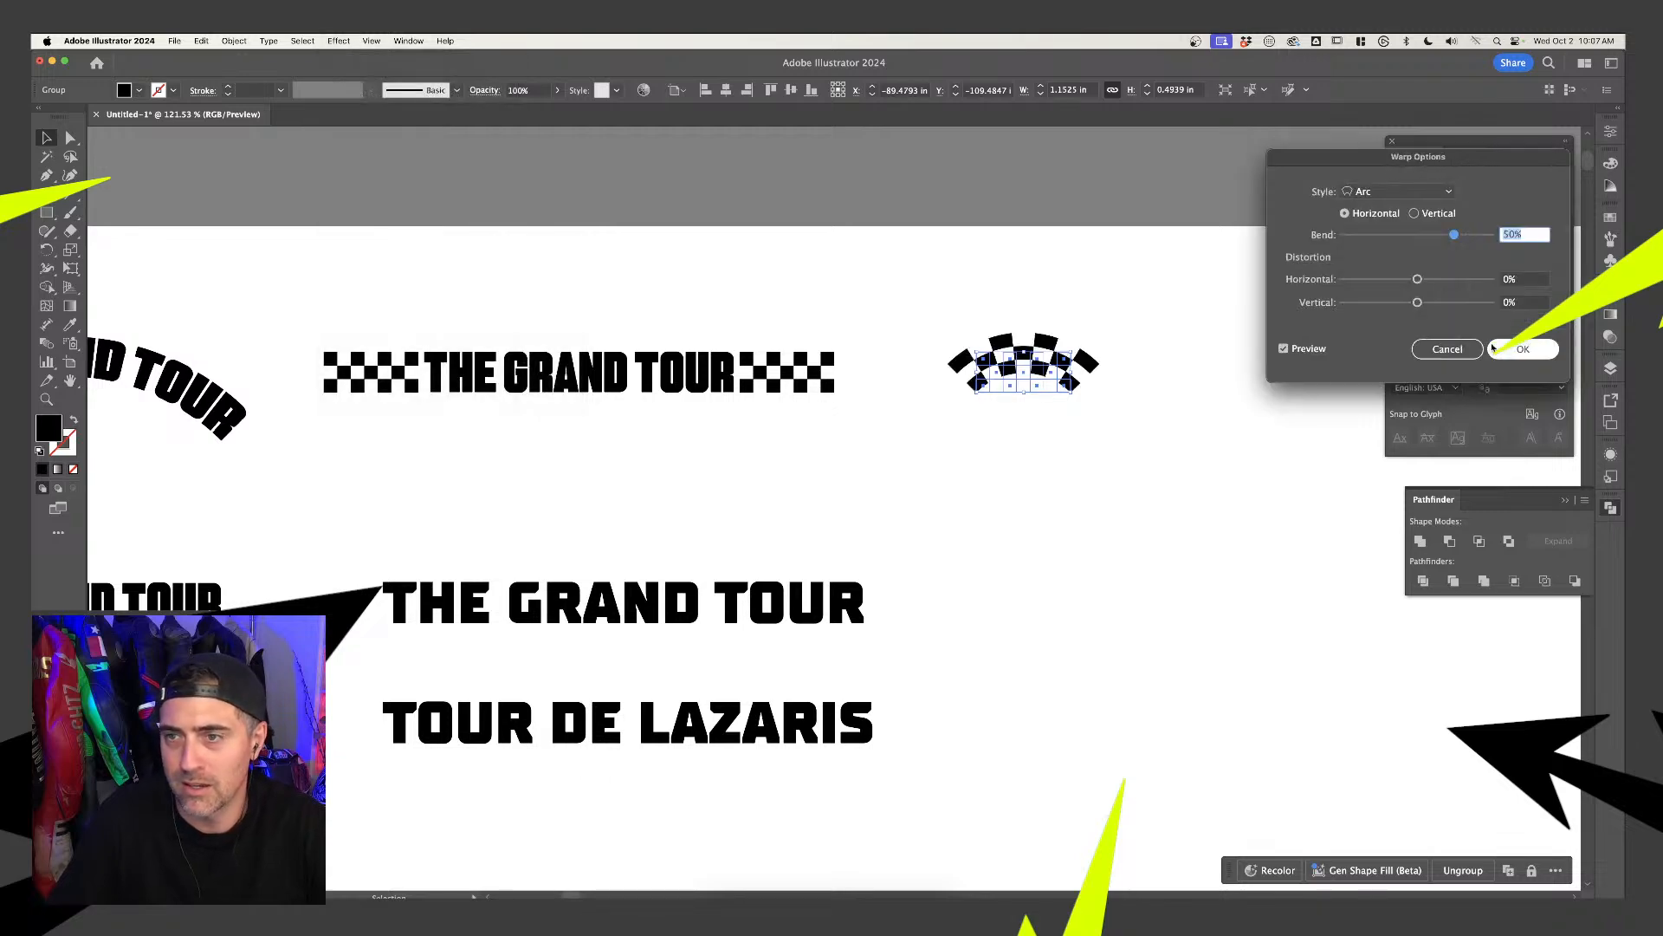
{"action": "left_click_drag", "start_coordinate": [1487, 239], "coordinate": [1487, 243]}
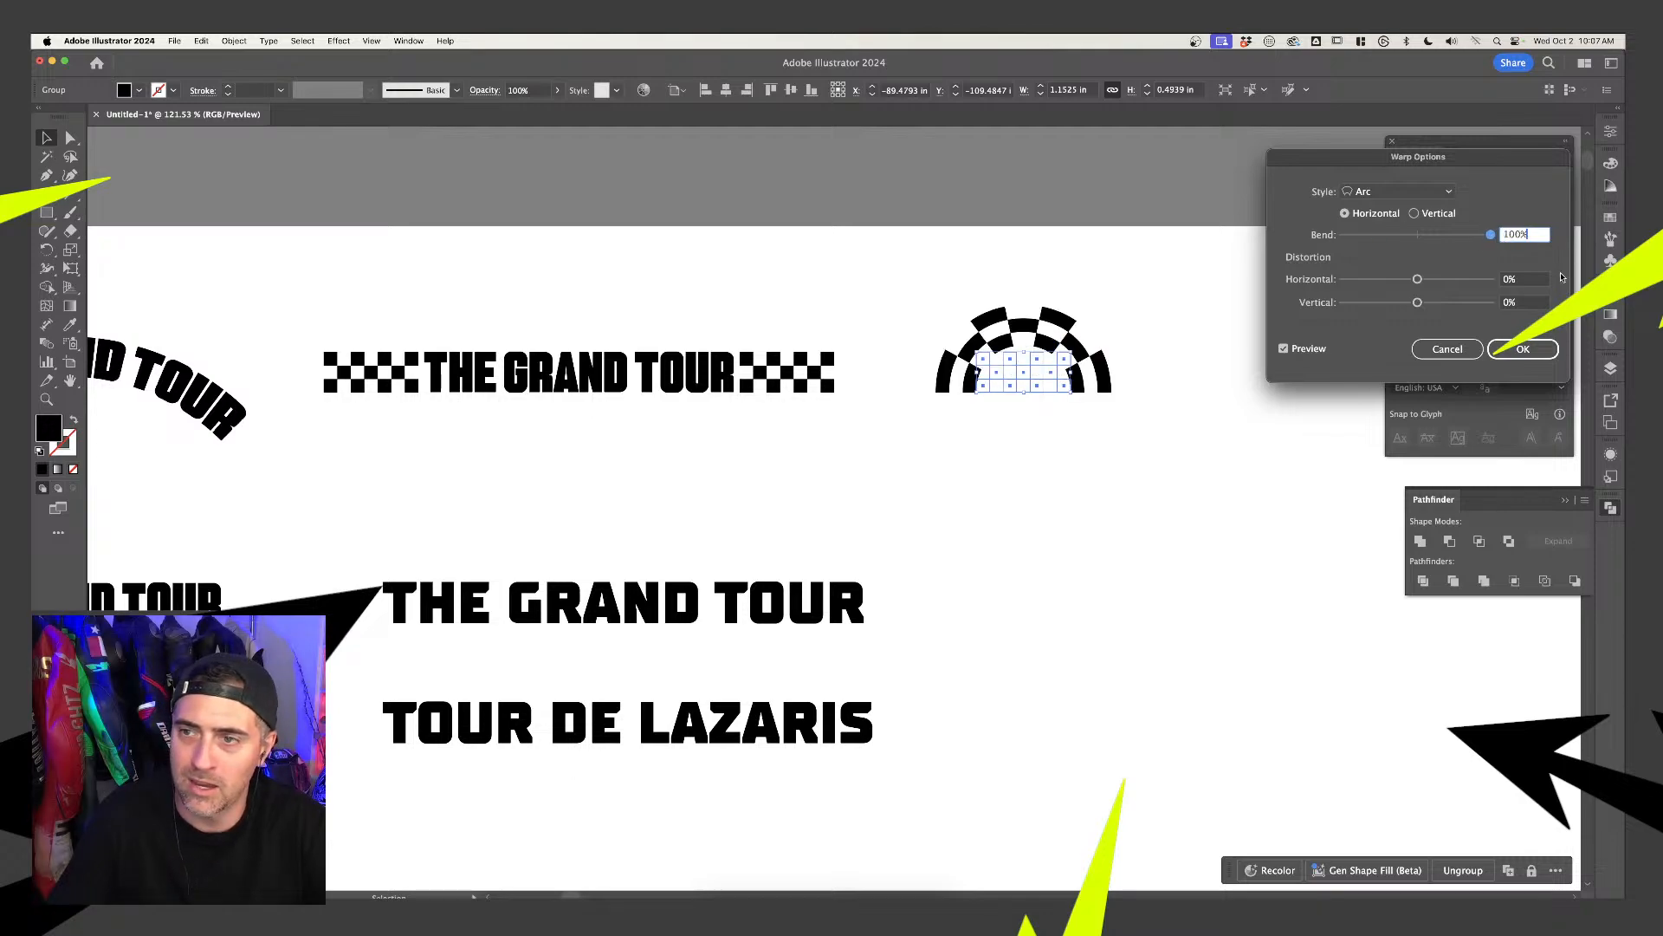
{"action": "left_click", "coordinate": [1523, 348]}
{"action": "left_click", "coordinate": [1161, 449]}
{"action": "left_click", "coordinate": [1024, 373]}
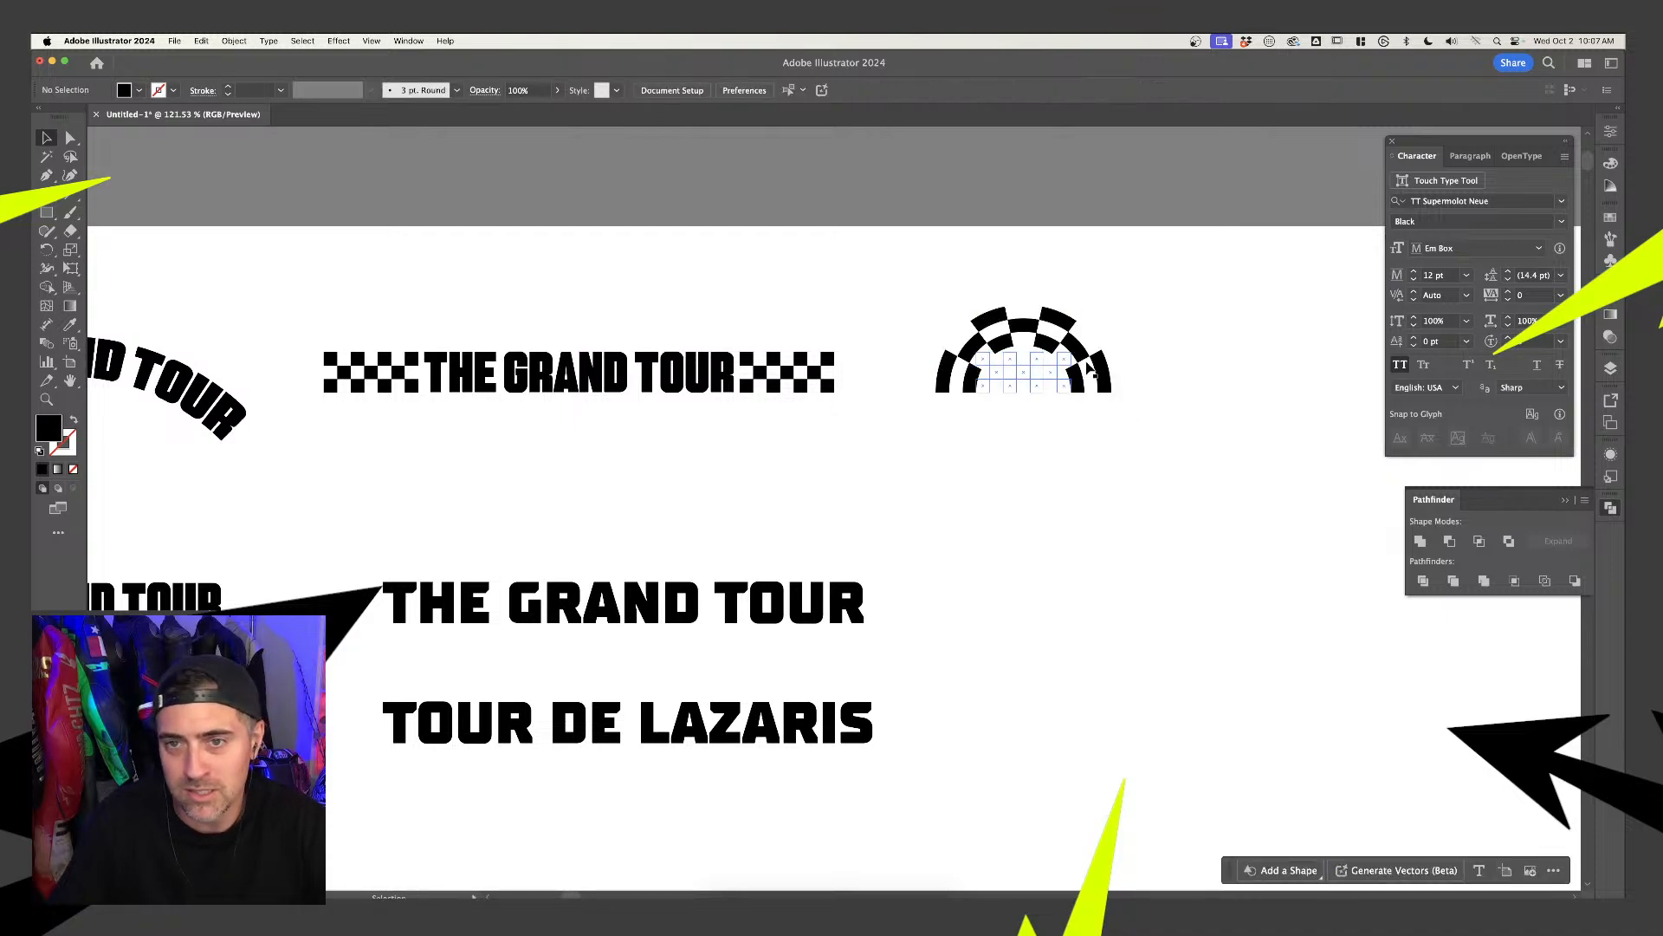
{"action": "left_click_drag", "start_coordinate": [1129, 419], "coordinate": [1122, 507]}
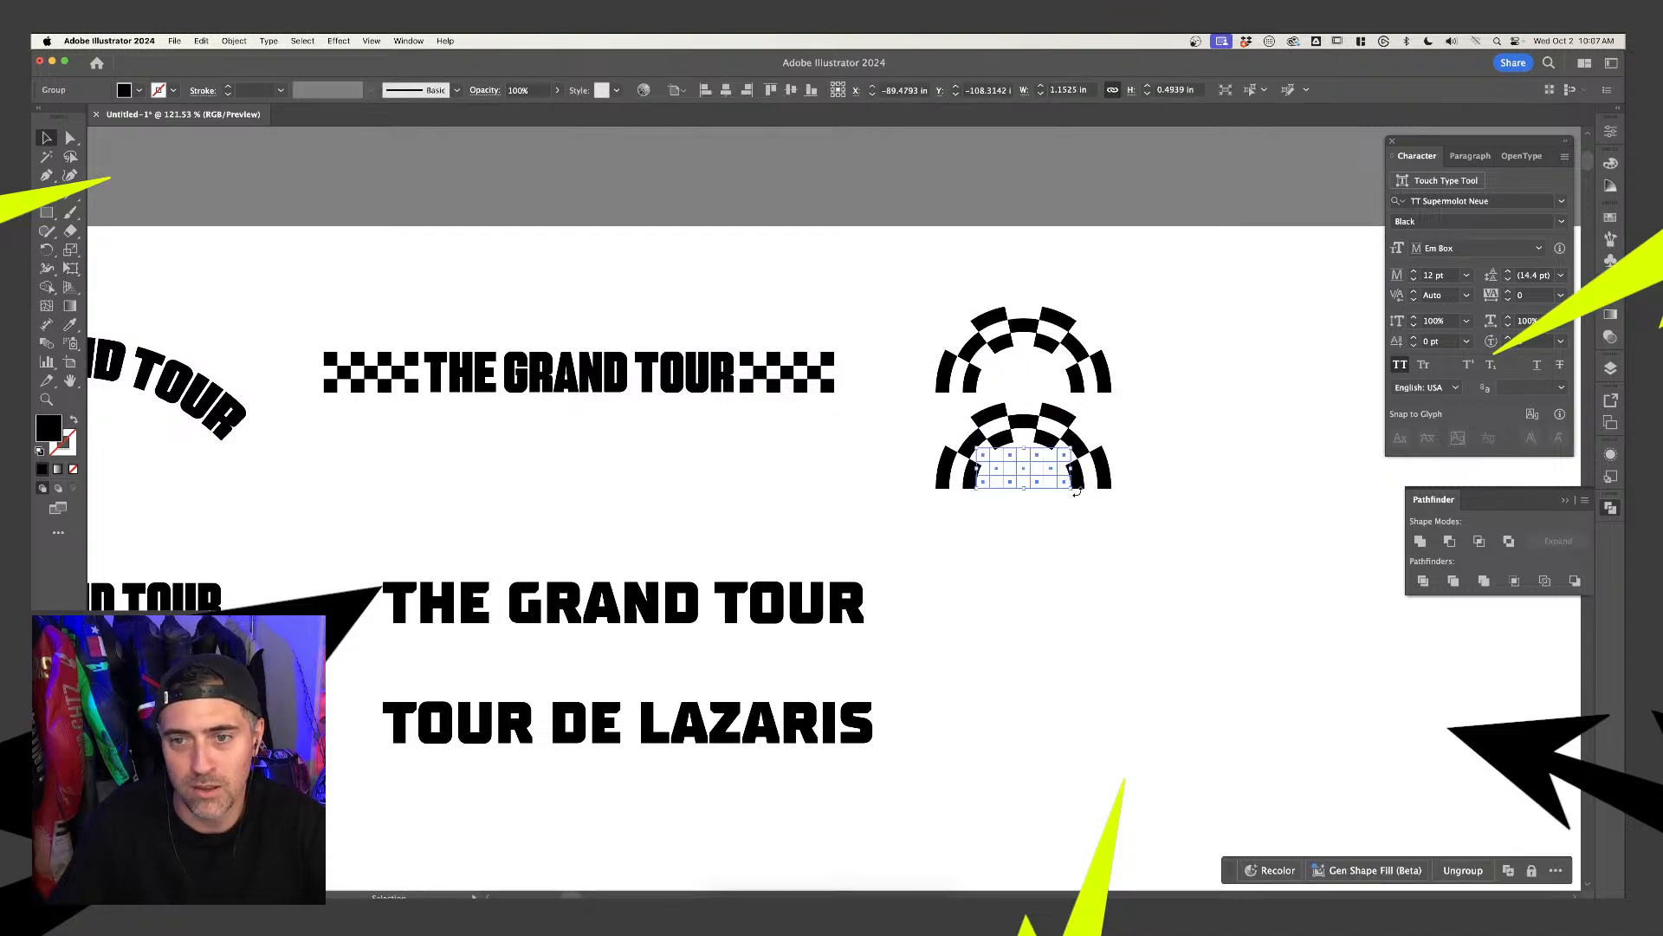
{"action": "left_click_drag", "start_coordinate": [898, 360], "coordinate": [1083, 396]}
{"action": "key", "text": "super+z"}
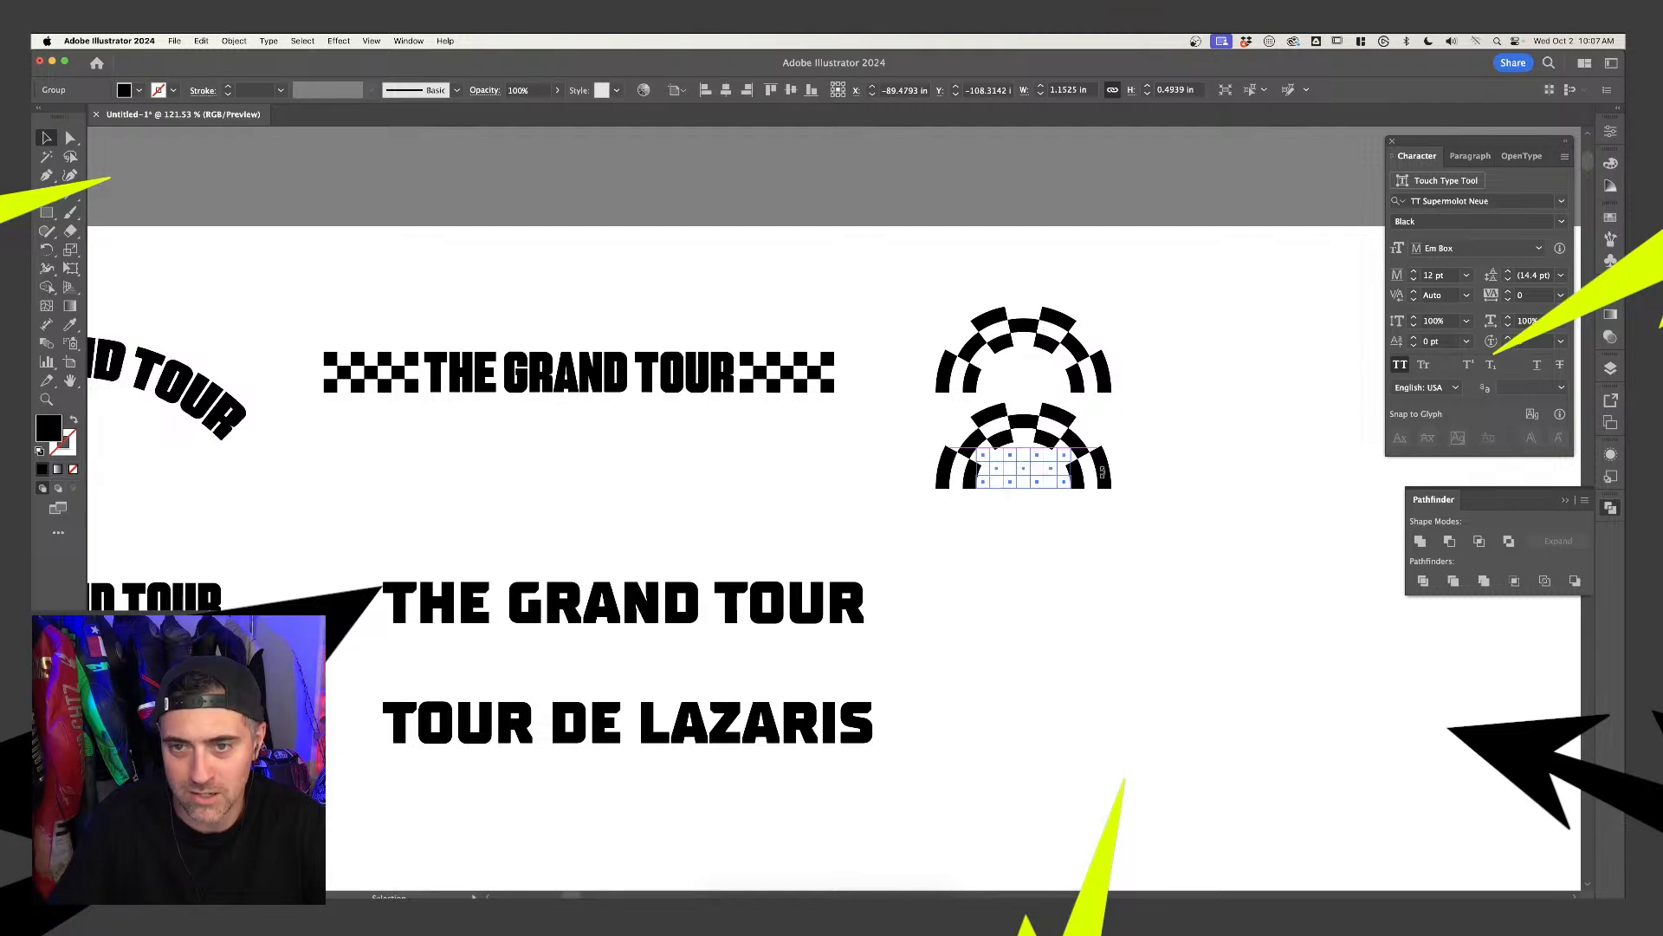
{"action": "key", "text": "super+z"}
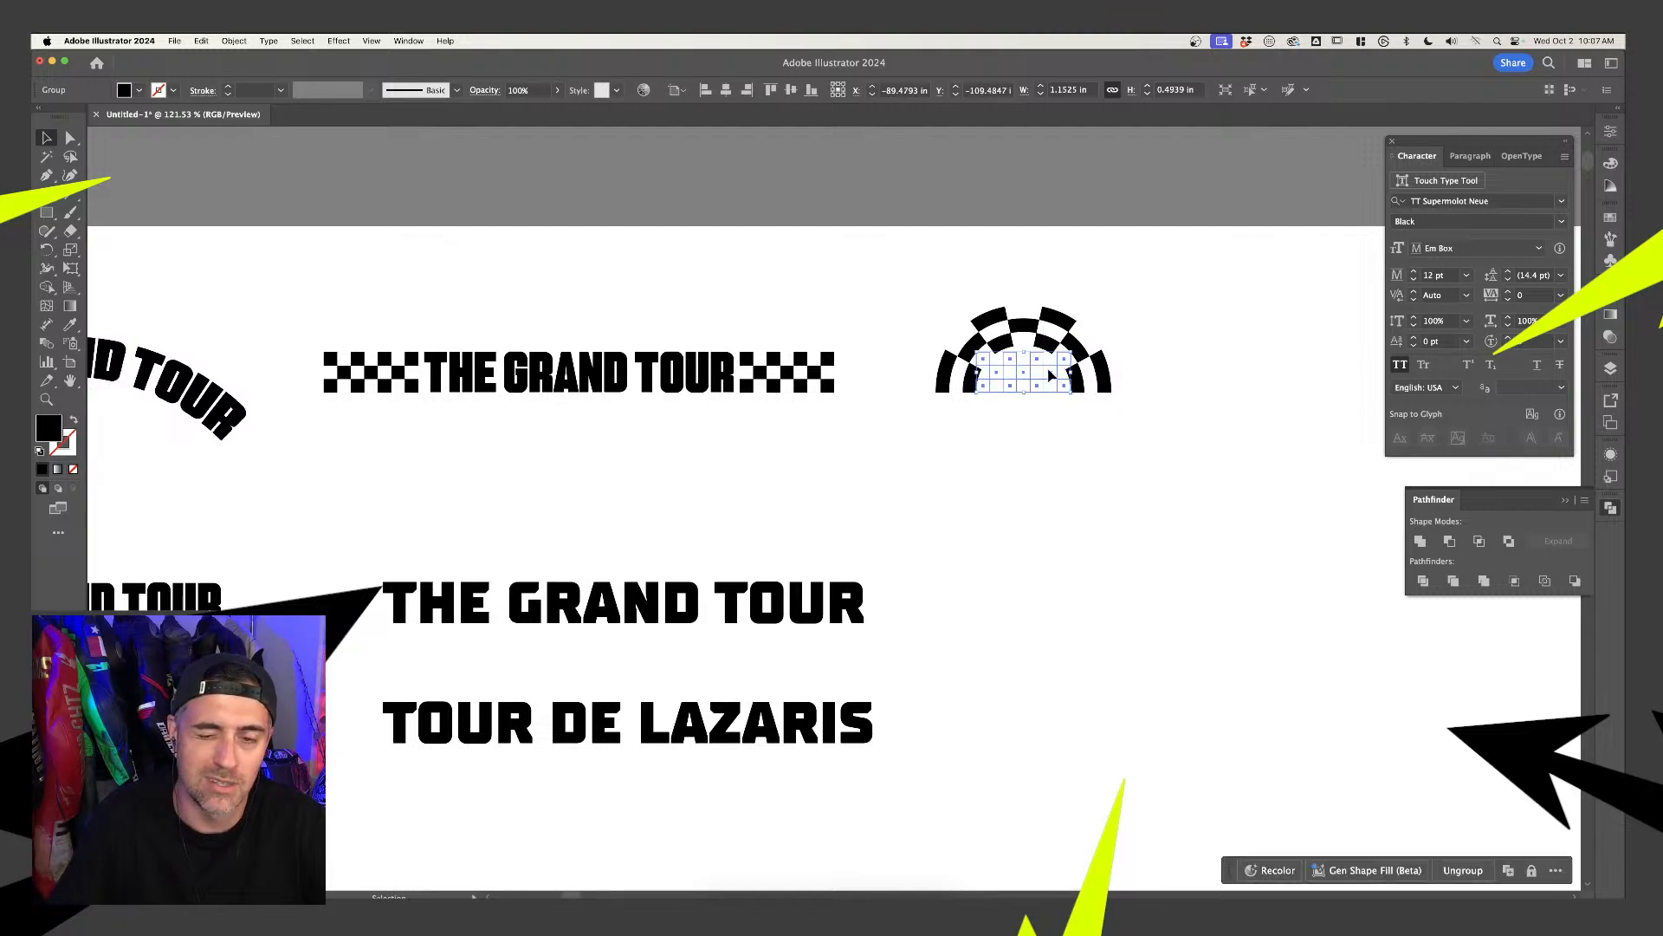
Place a copy of the checkered arch directly below the original and expand the copy's appearance
{"action": "left_click_drag", "start_coordinate": [1050, 374], "coordinate": [1075, 528]}
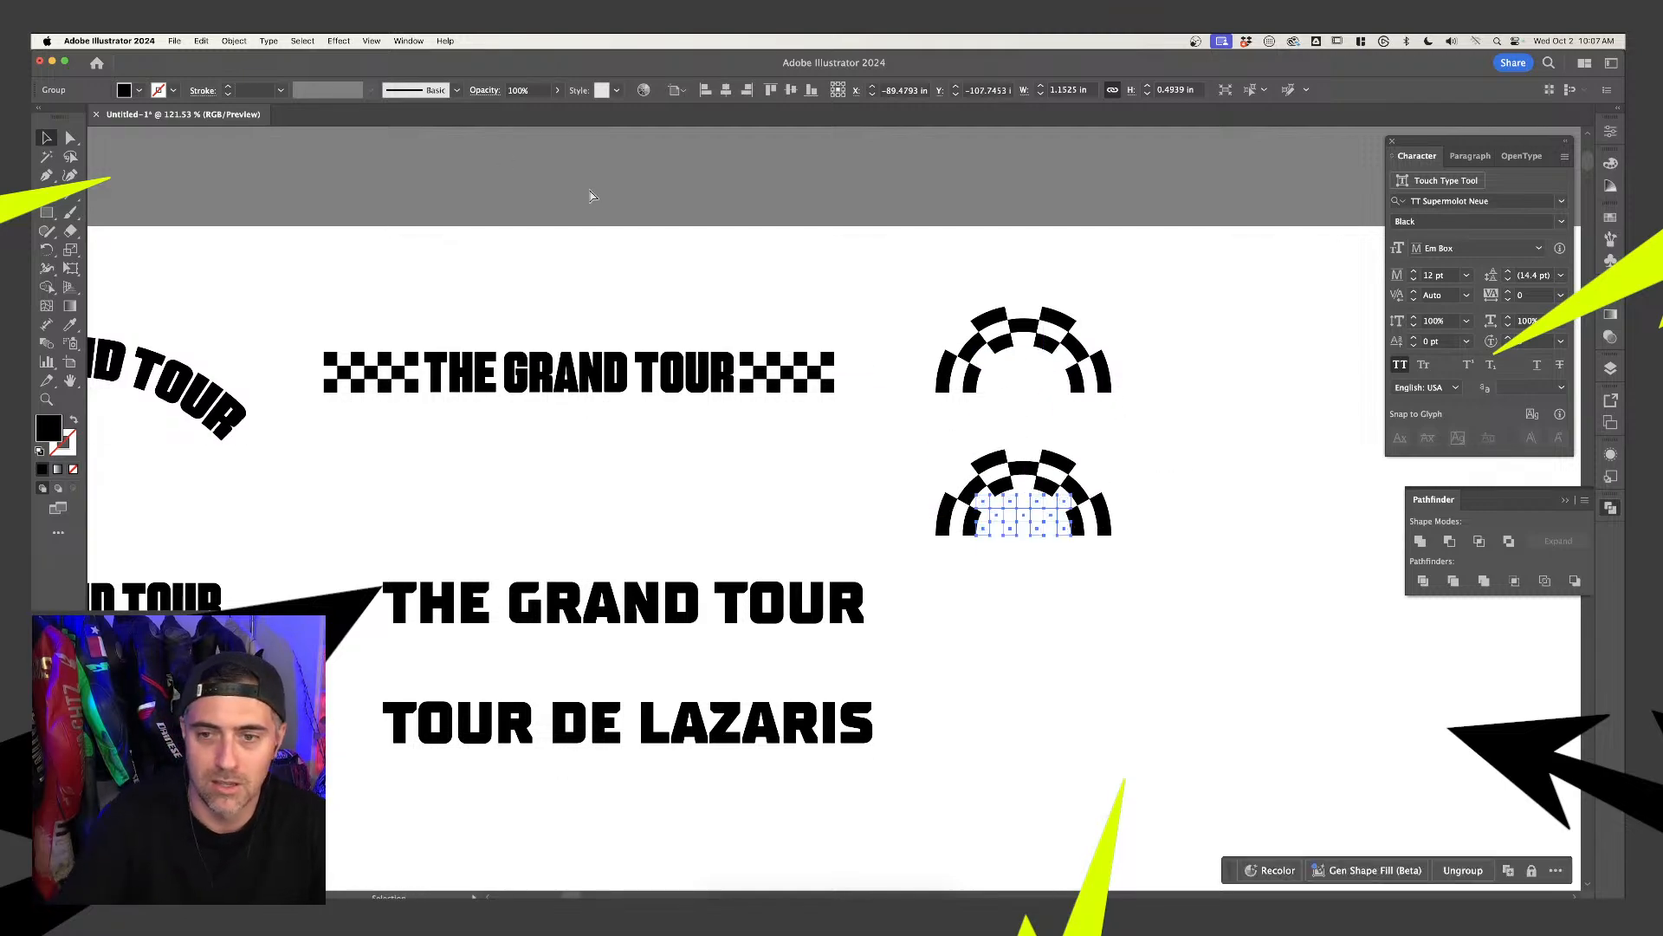
{"action": "left_click", "coordinate": [226, 42]}
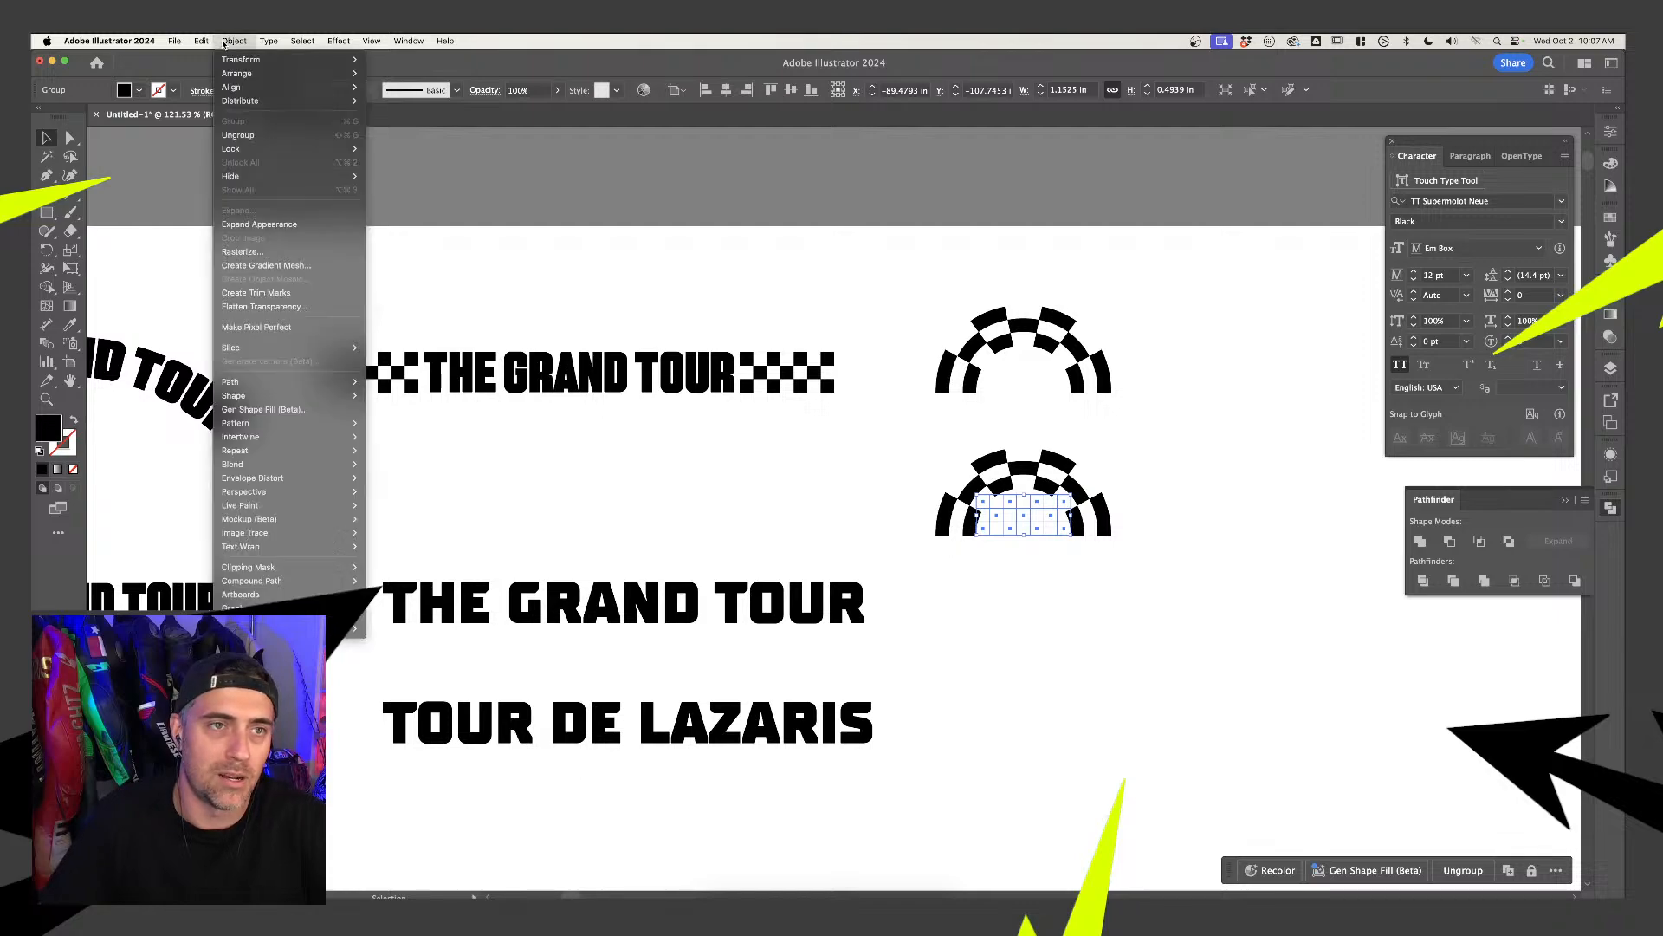
{"action": "left_click", "coordinate": [244, 227]}
{"action": "left_click", "coordinate": [1196, 503]}
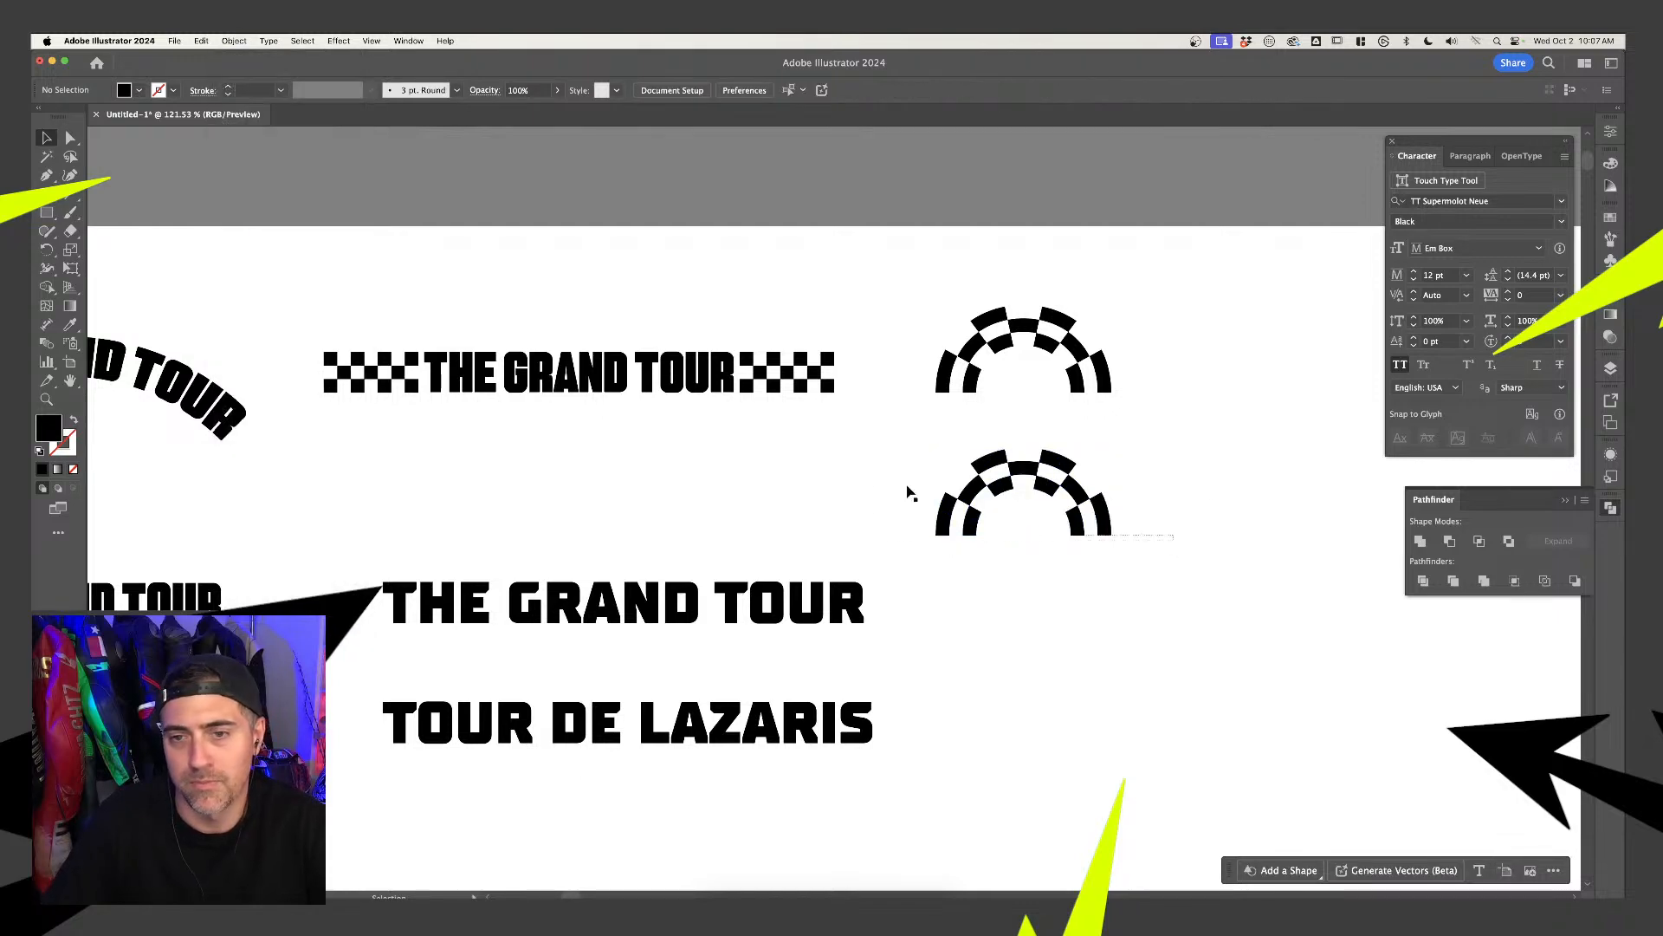
Add a vertically flipped copy under the expanded arch so the two halves form a full checkered ring
{"action": "mouse_move", "coordinate": [910, 487]}
{"action": "left_mouse_down"}
{"action": "mouse_move", "coordinate": [1056, 520]}
{"action": "mouse_move", "coordinate": [1059, 598]}
{"action": "mouse_move", "coordinate": [892, 461]}
{"action": "left_mouse_up"}
{"action": "left_click", "coordinate": [1184, 585]}
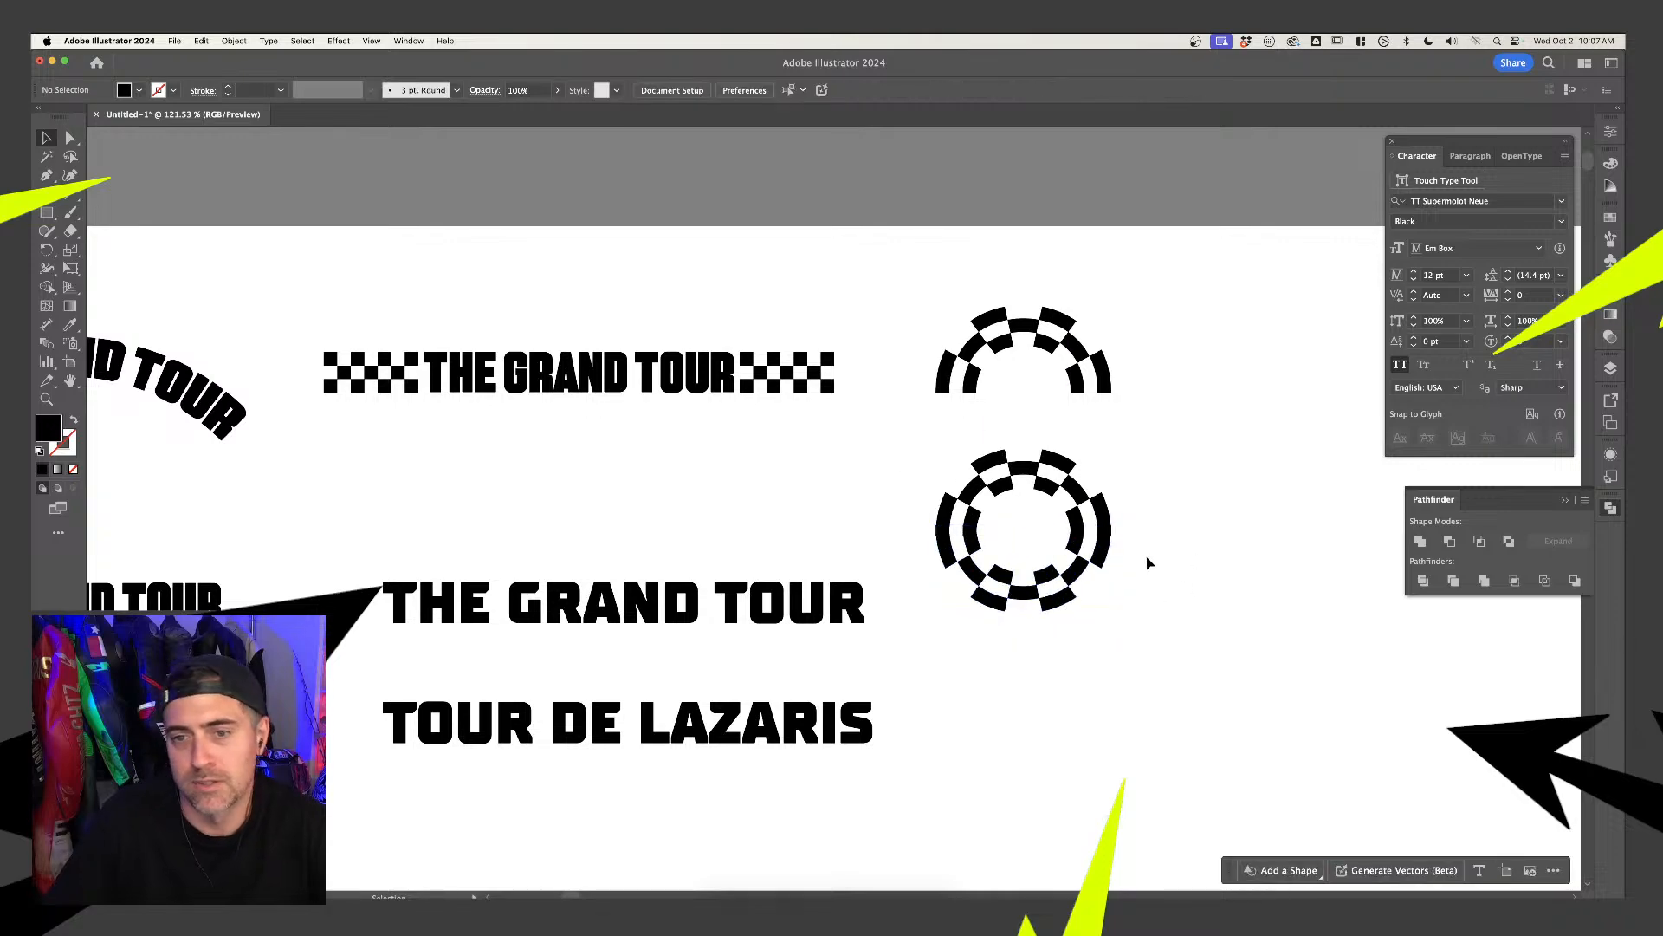
{"action": "scroll", "coordinate": [1035, 550], "scroll_direction": "up", "scroll_amount": 5}
{"action": "left_click_drag", "start_coordinate": [855, 544], "coordinate": [847, 563]}
{"action": "scroll", "coordinate": [1022, 485], "scroll_direction": "down", "scroll_amount": 3}
{"action": "scroll", "coordinate": [1053, 476], "scroll_direction": "down", "scroll_amount": 5}
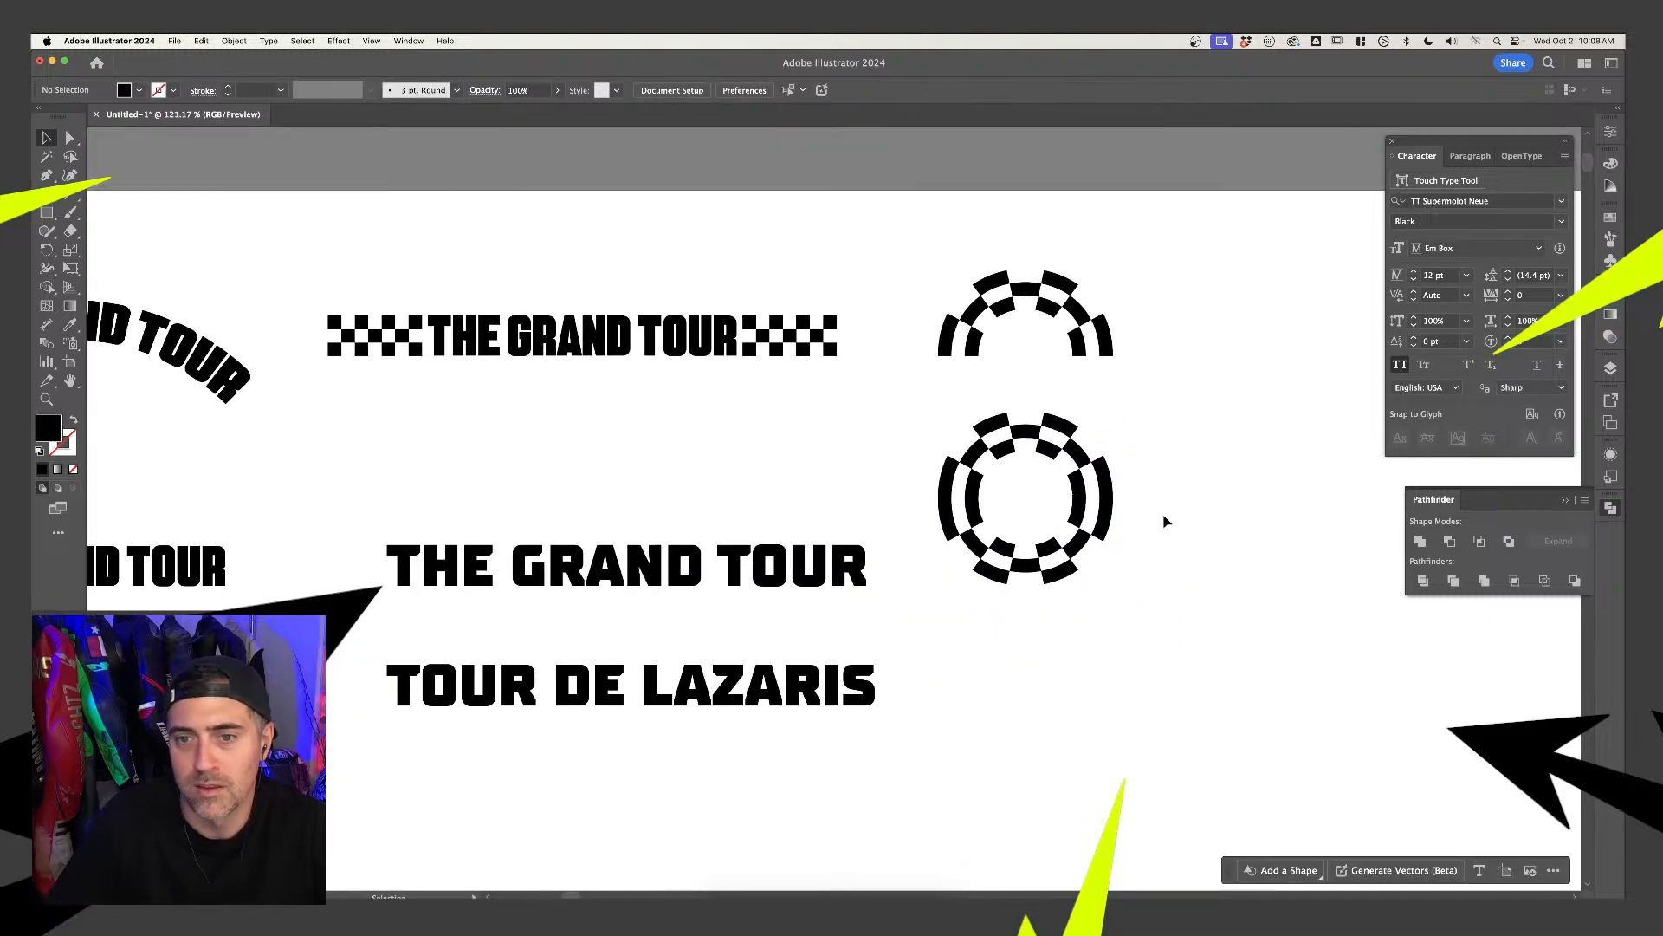
Move the checkered ring down and away from the arch into the empty space beside the wordmarks, and deselect it
{"action": "left_click_drag", "start_coordinate": [1005, 543], "coordinate": [1193, 631]}
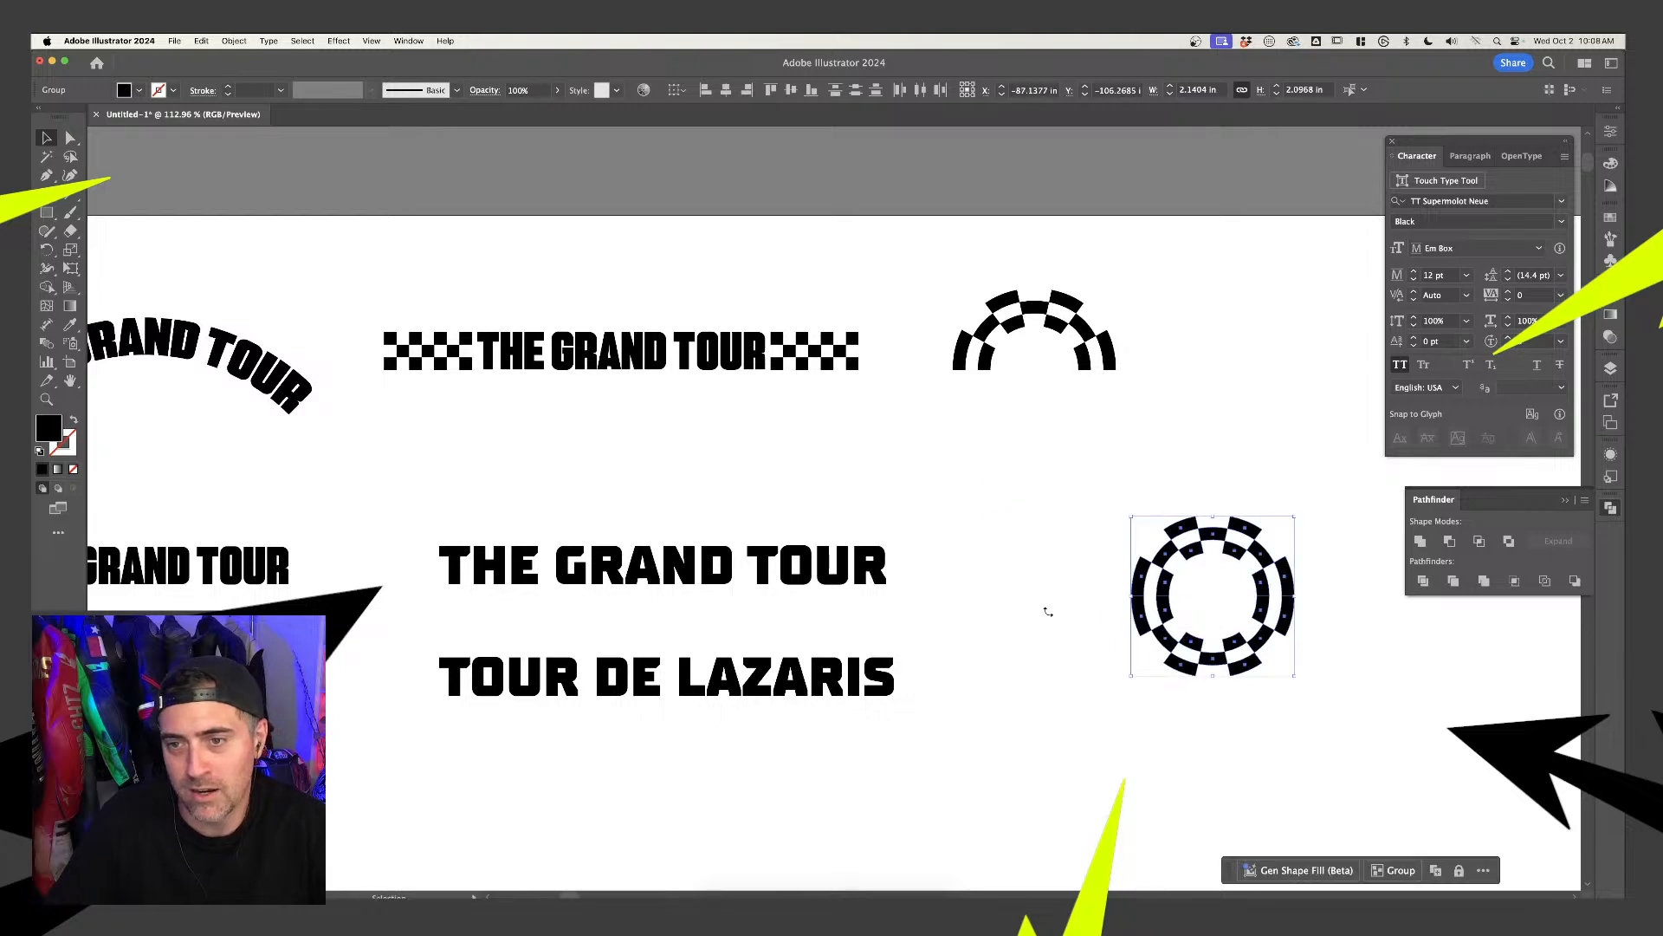
{"action": "scroll", "coordinate": [1066, 528], "scroll_direction": "right", "scroll_amount": 3}
{"action": "scroll", "coordinate": [1066, 527], "scroll_direction": "up", "scroll_amount": 2}
{"action": "left_click", "coordinate": [1001, 501]}
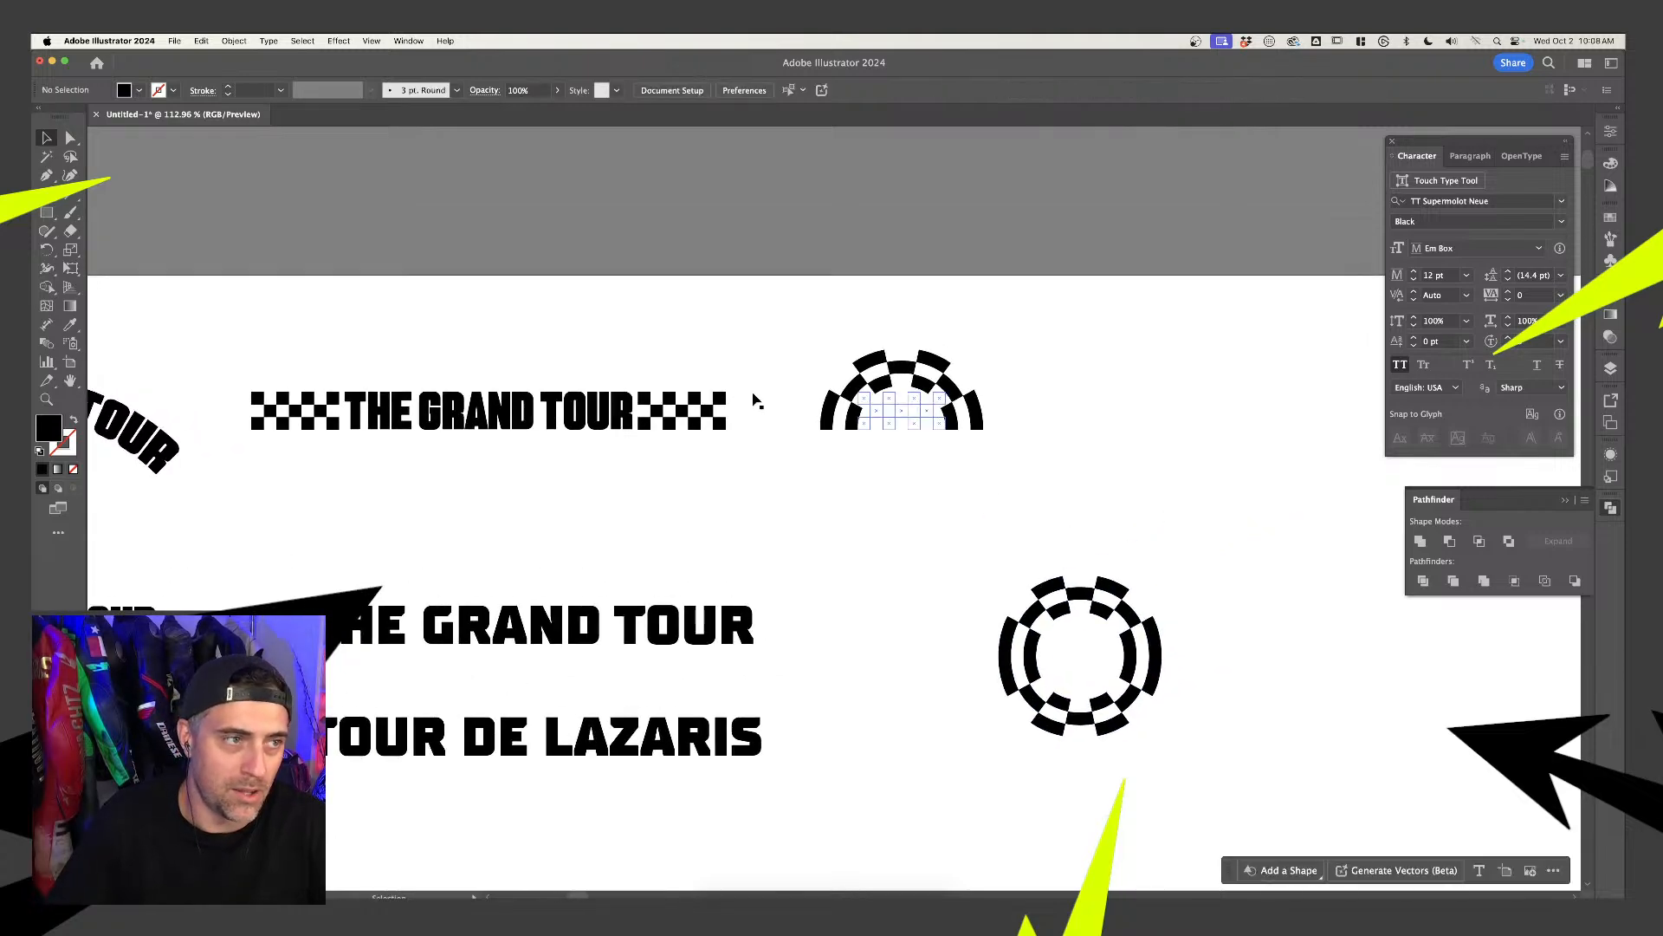
{"action": "key", "text": "super+Tab"}
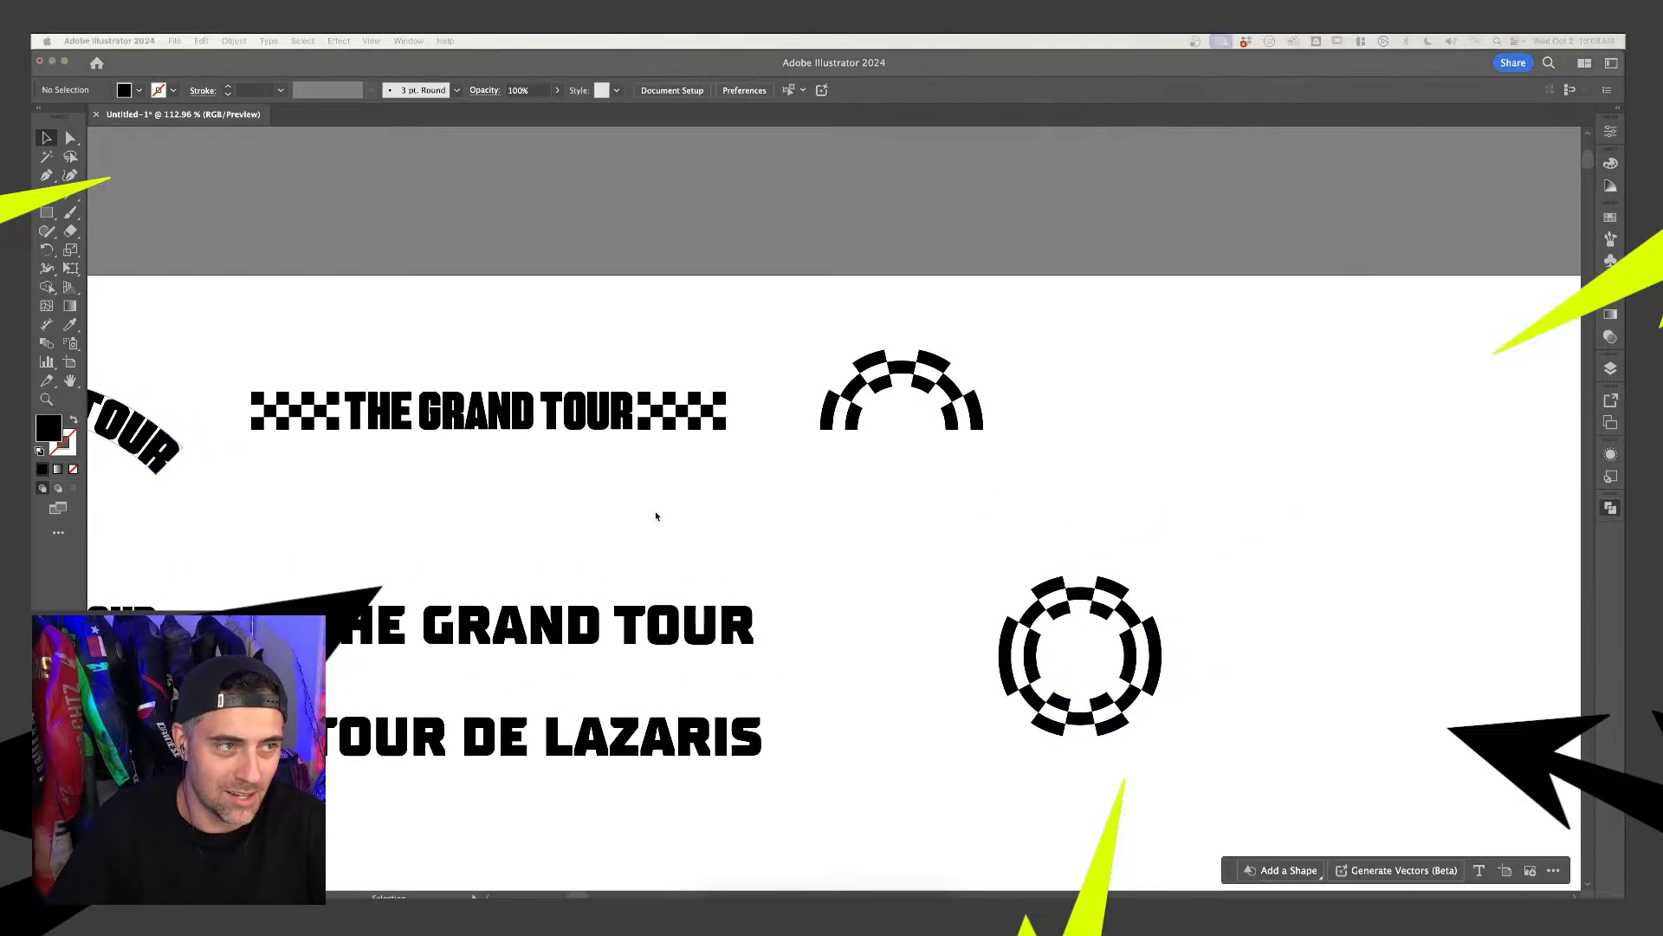
{"action": "key", "text": "super+Tab"}
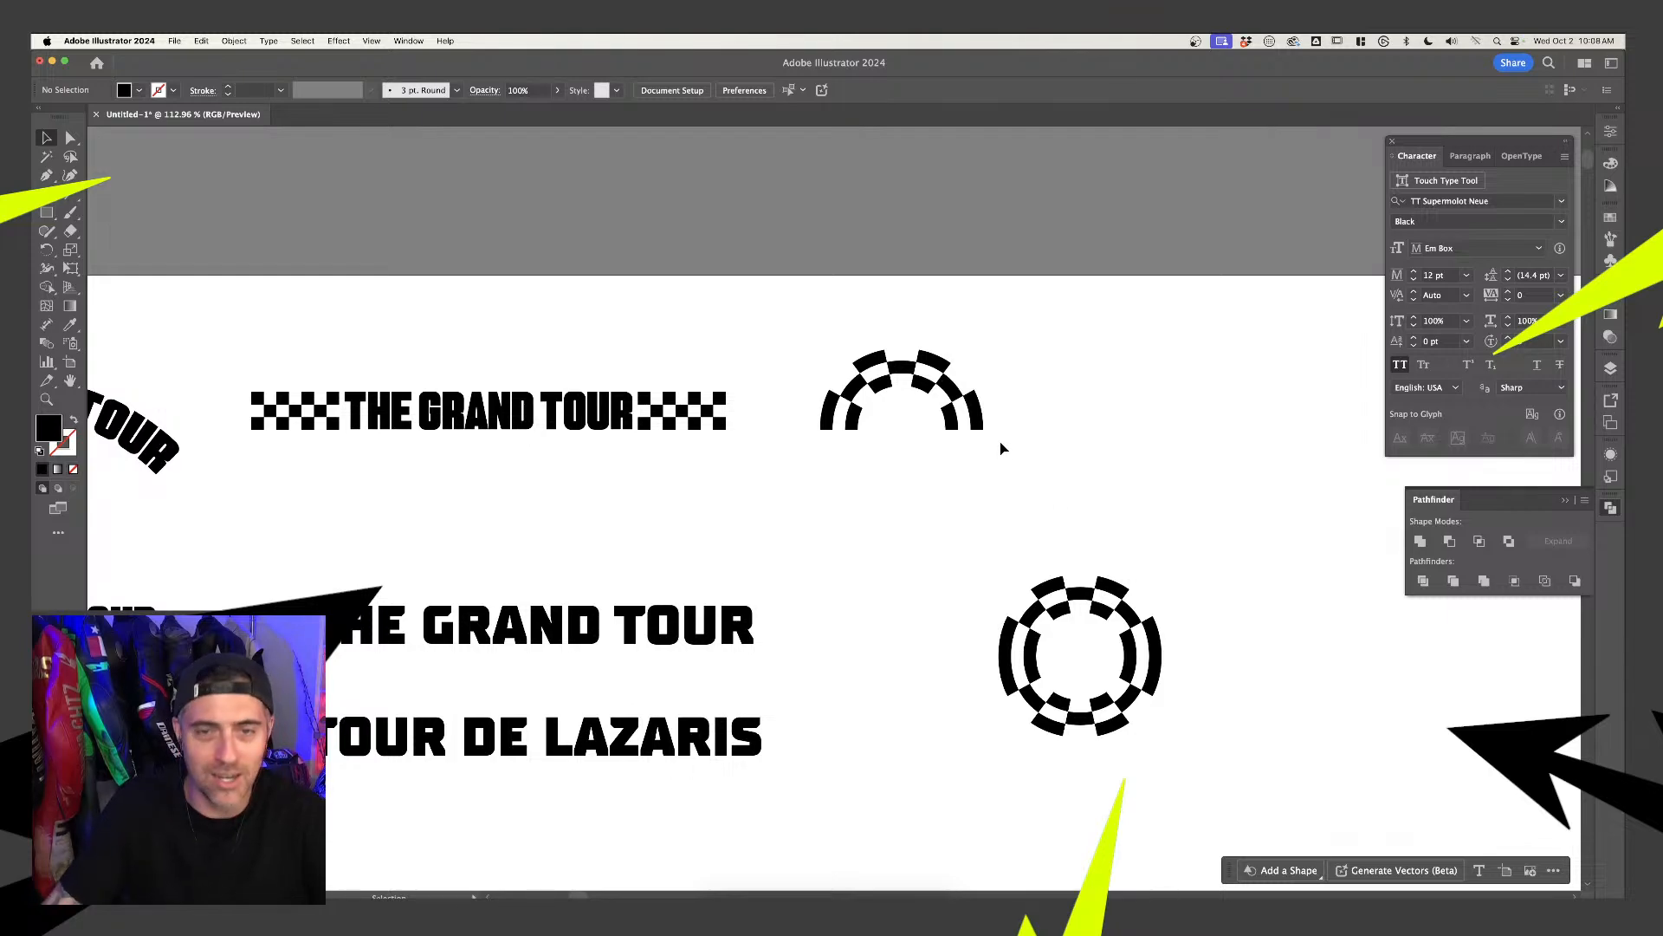
Place a copy of the checkered arch beside the original and open the copy's Arc warp for editing
{"action": "left_click", "coordinate": [924, 403]}
{"action": "left_click_drag", "start_coordinate": [923, 403], "coordinate": [1151, 404]}
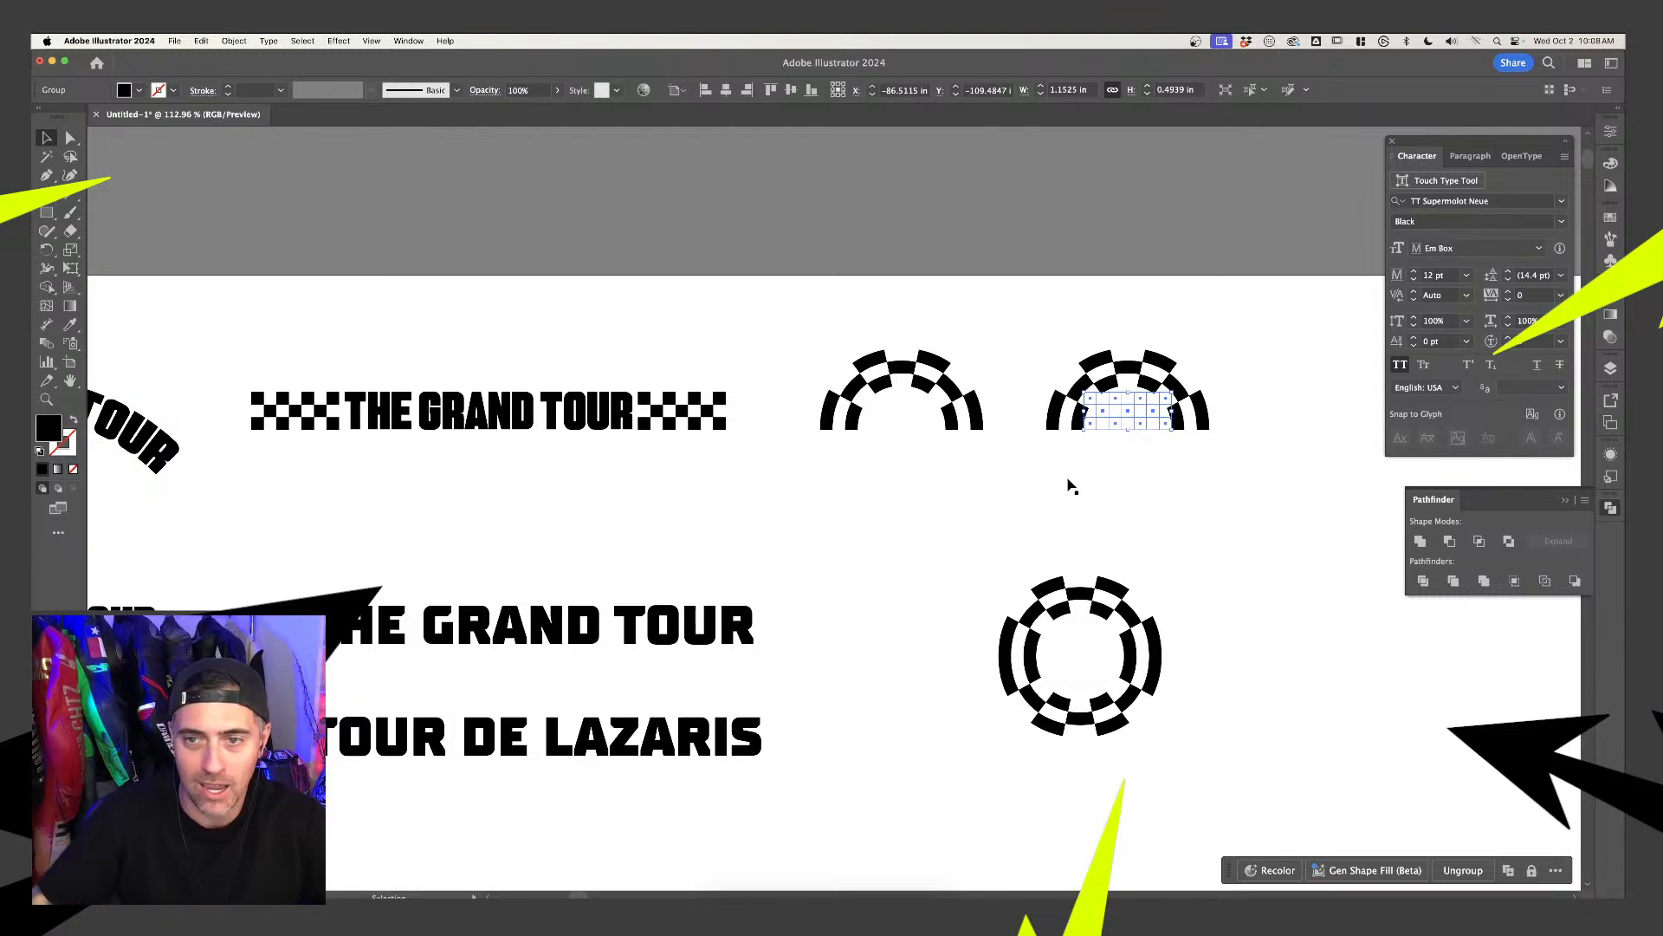
{"action": "double_click", "coordinate": [1103, 390]}
{"action": "double_click", "coordinate": [1216, 394]}
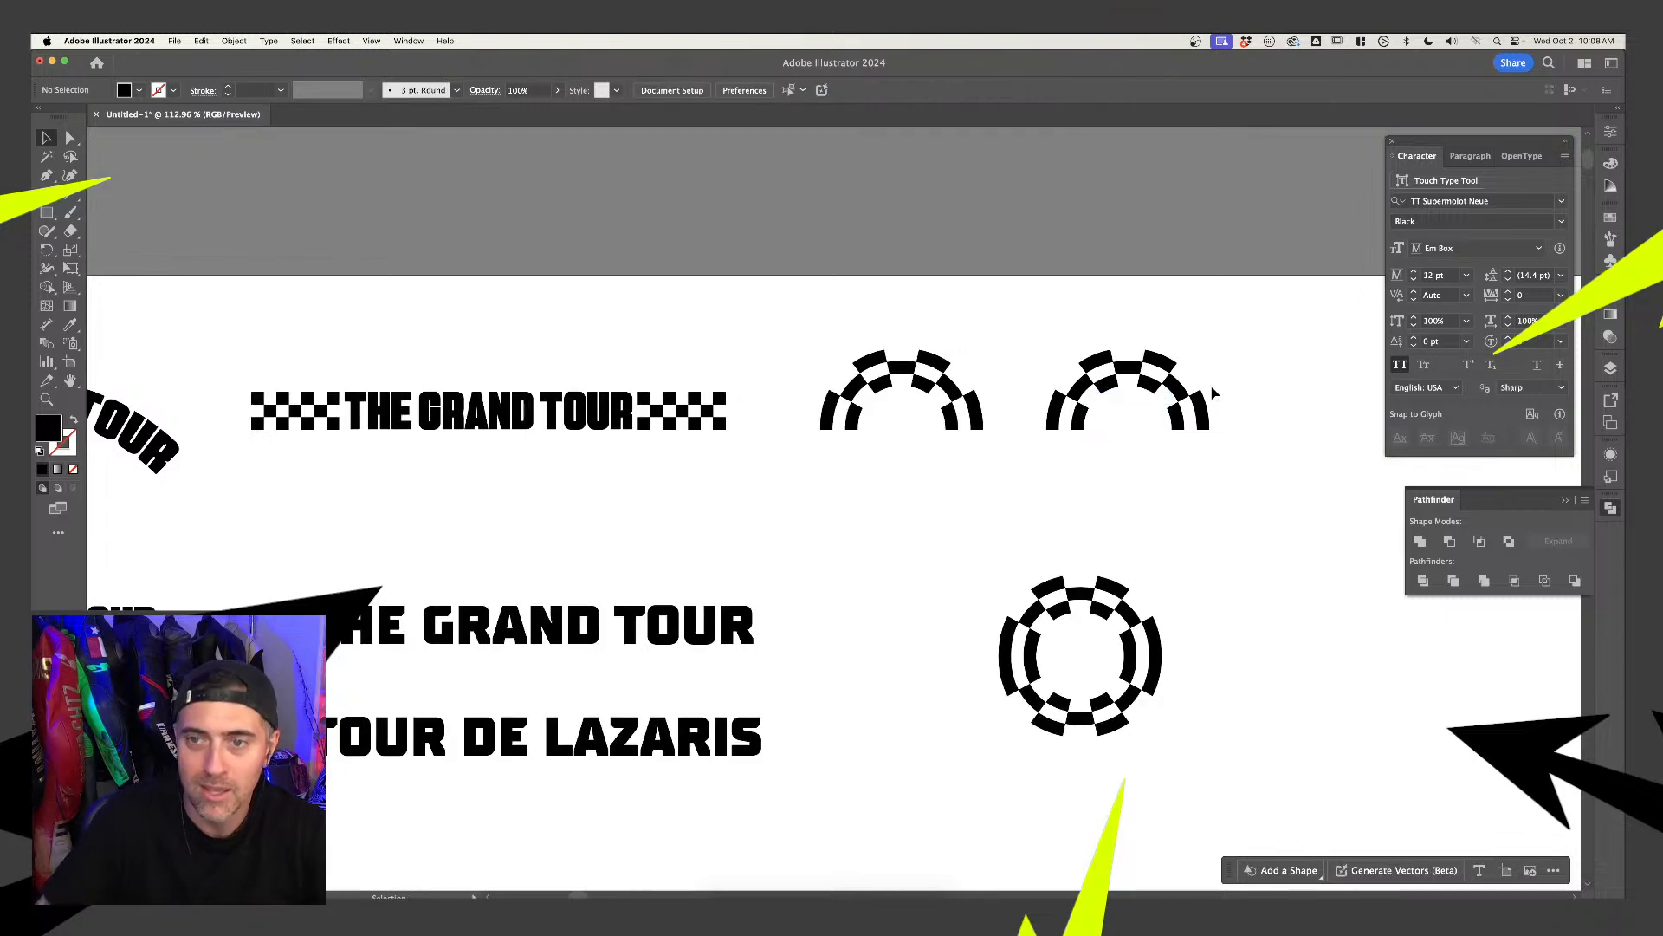
{"action": "left_click", "coordinate": [1202, 407]}
{"action": "left_click", "coordinate": [1610, 455]}
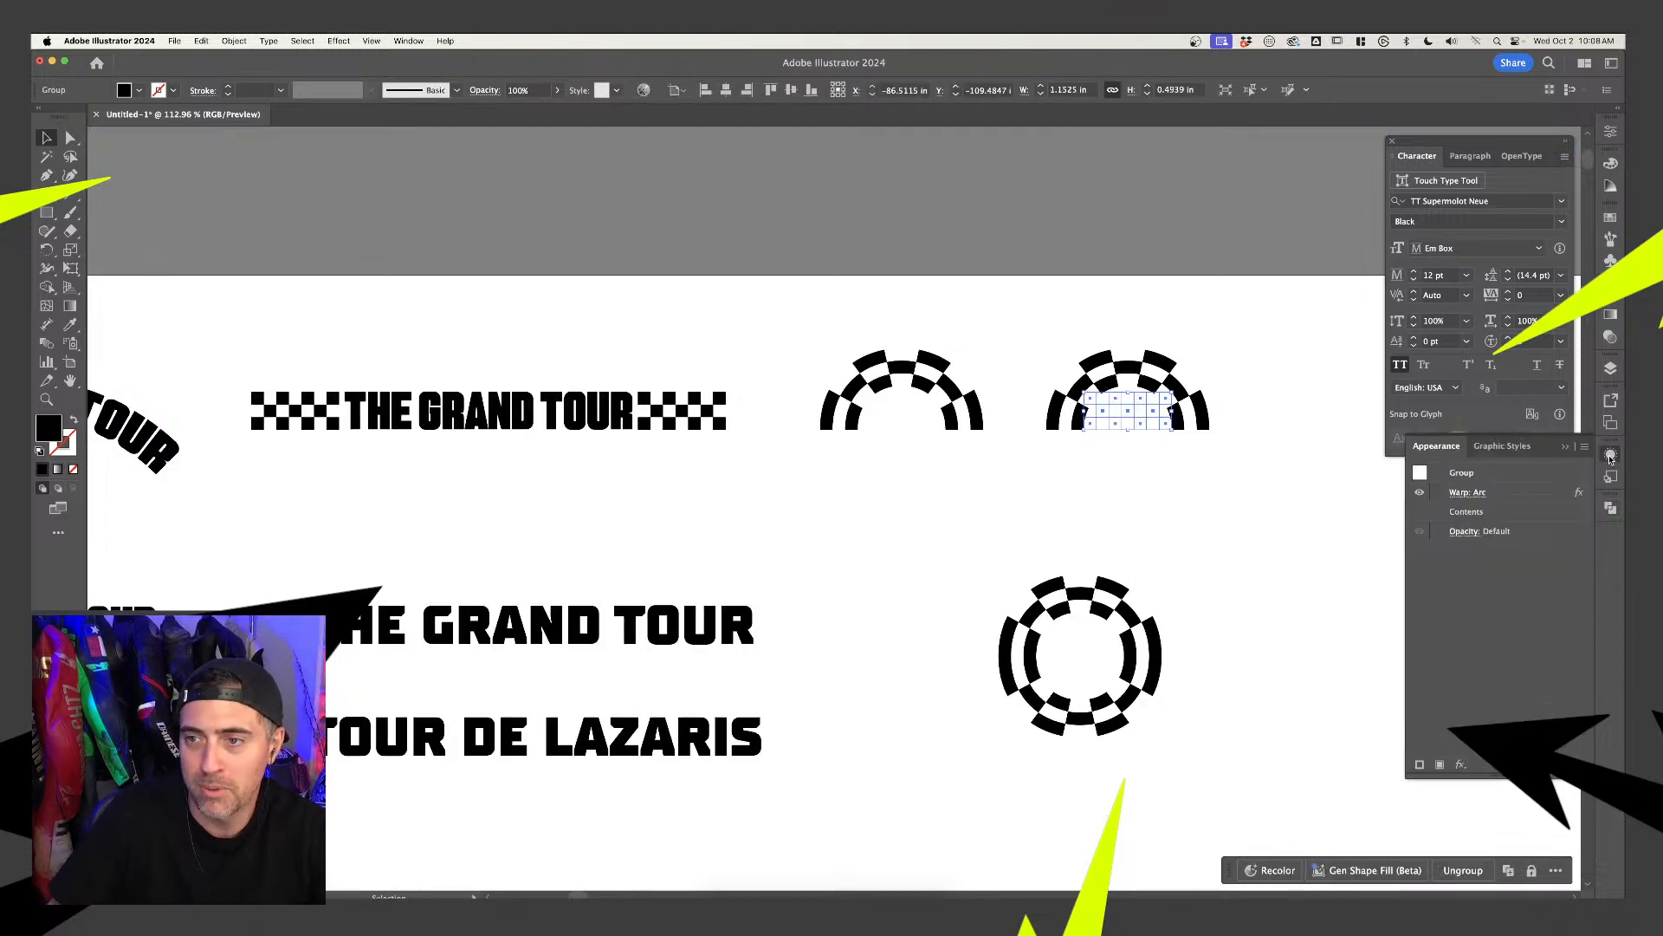
{"action": "left_click", "coordinate": [1470, 493]}
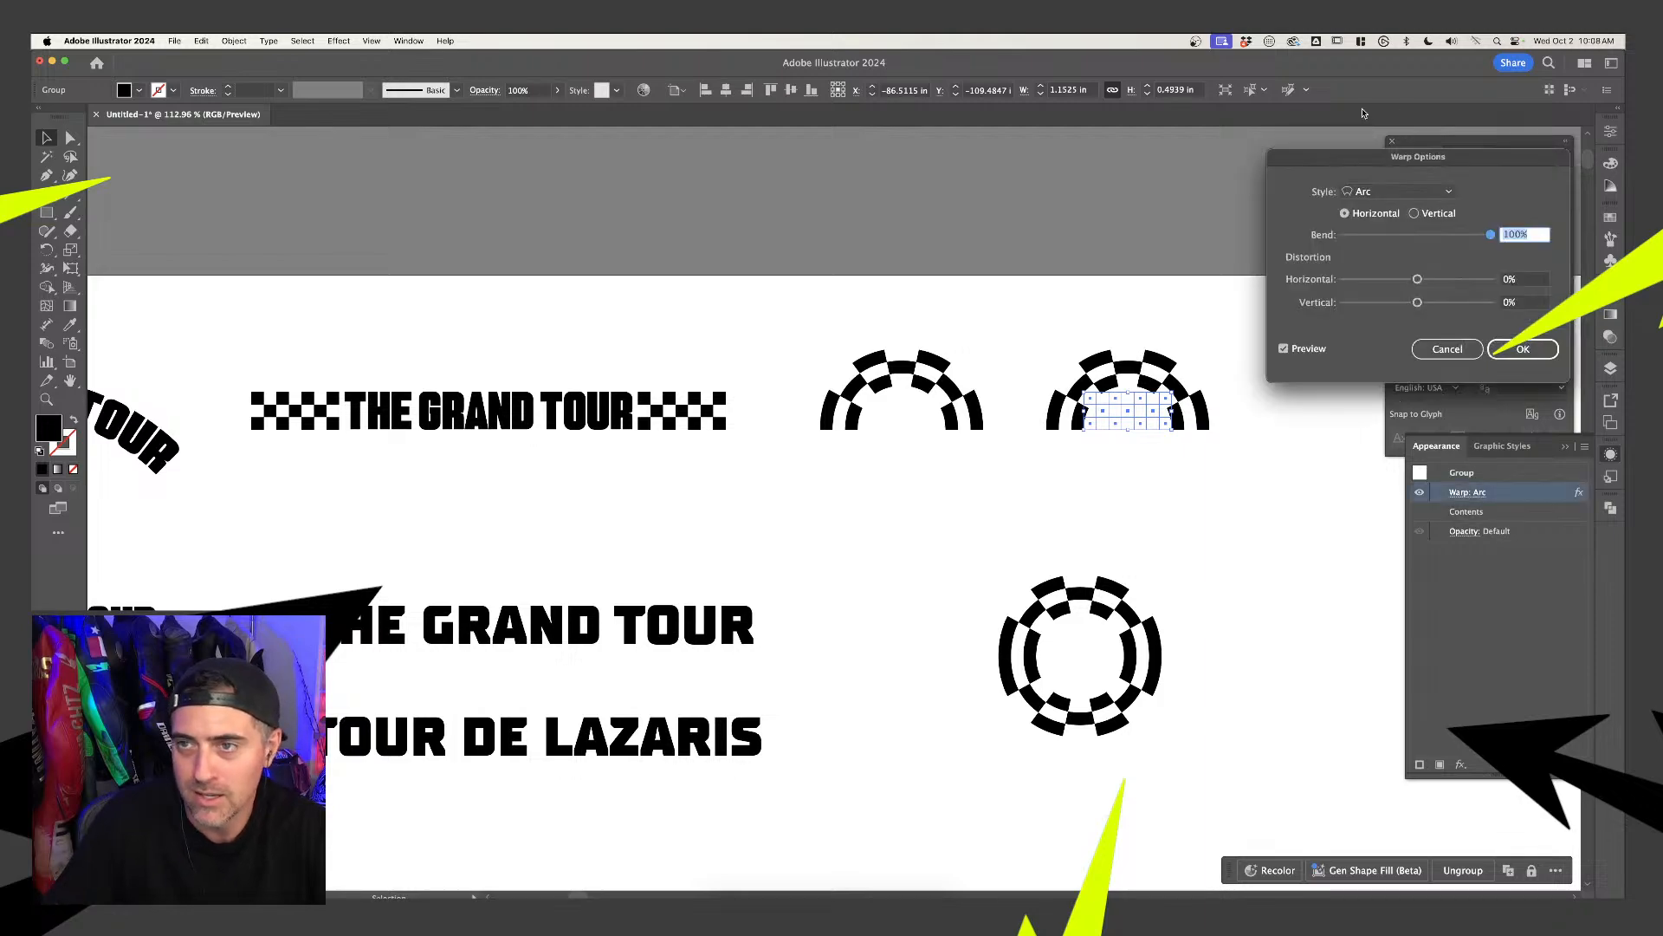
Preview the Arc Lower, Arc Upper, Arch at 40% bend, Bulge and Shell Lower warp styles on the copied checkered block
{"action": "left_click", "coordinate": [1398, 191]}
{"action": "left_click", "coordinate": [1389, 225]}
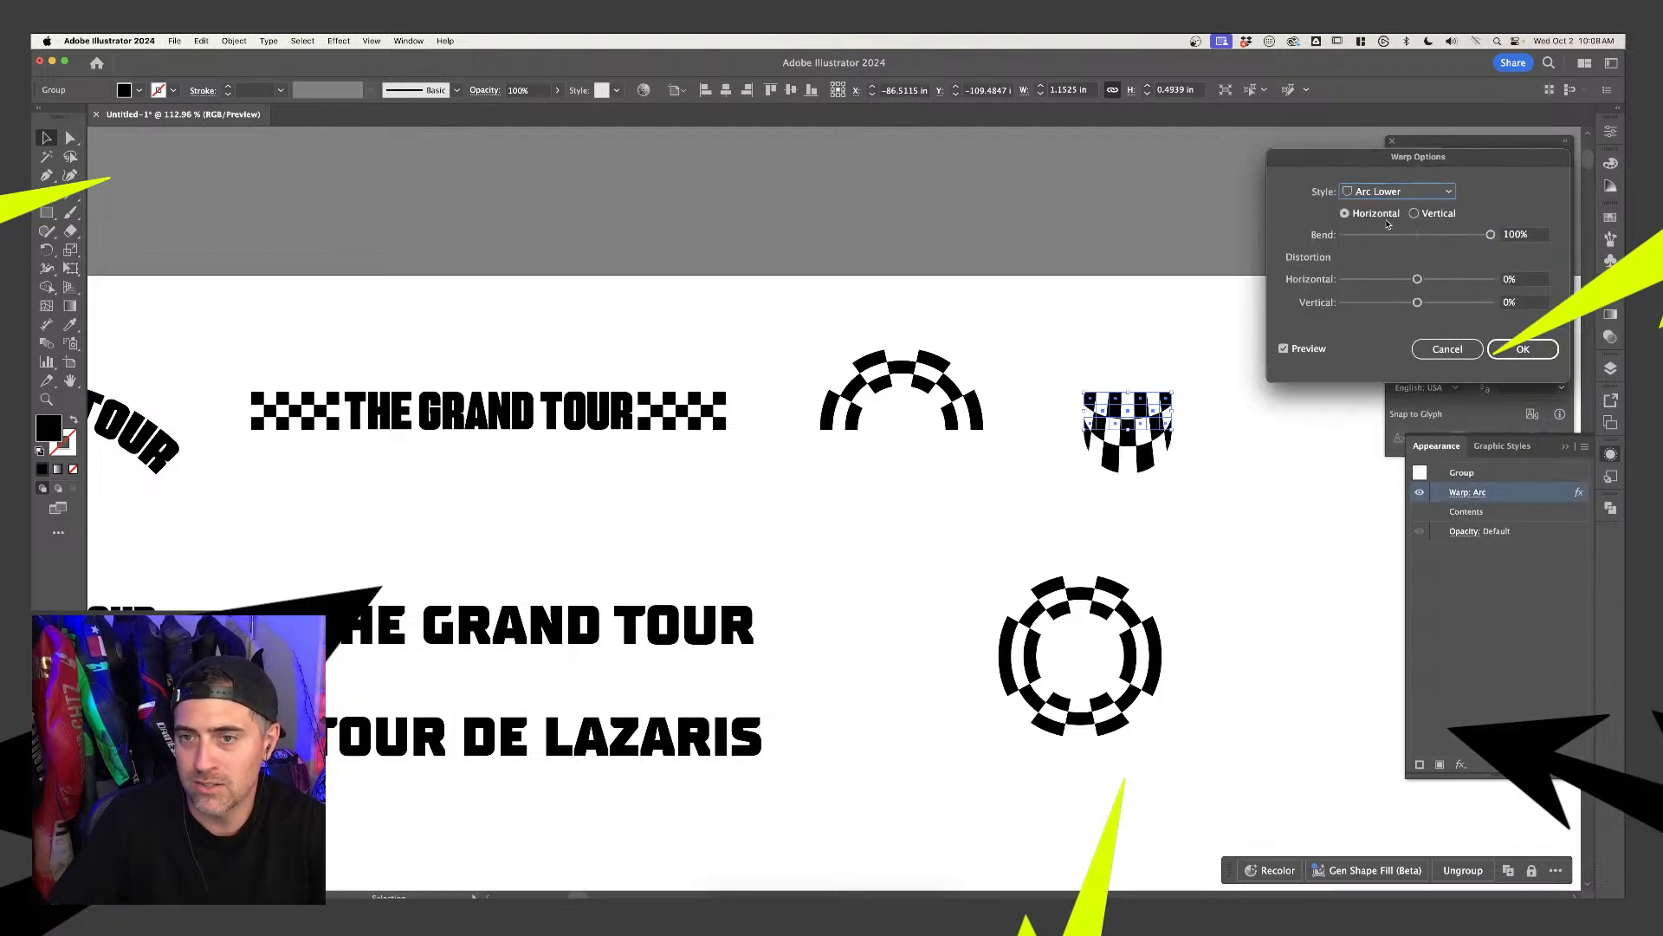
{"action": "left_click", "coordinate": [1391, 191]}
{"action": "left_click", "coordinate": [1389, 242]}
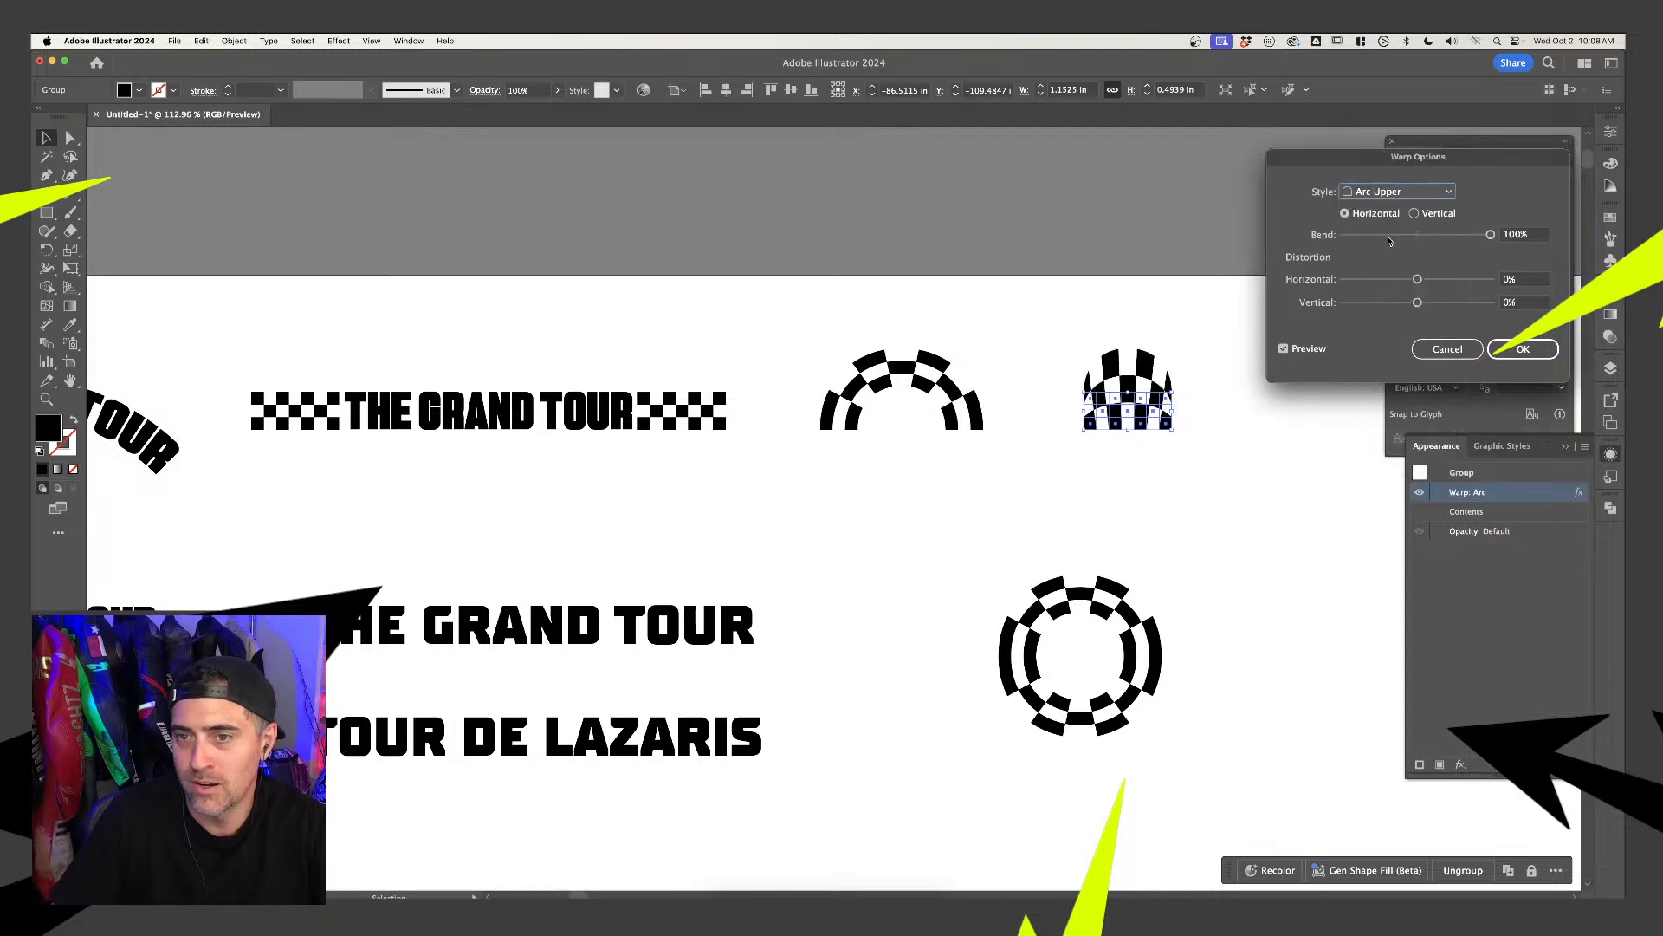
{"action": "left_click", "coordinate": [1380, 191]}
{"action": "left_click", "coordinate": [1391, 262]}
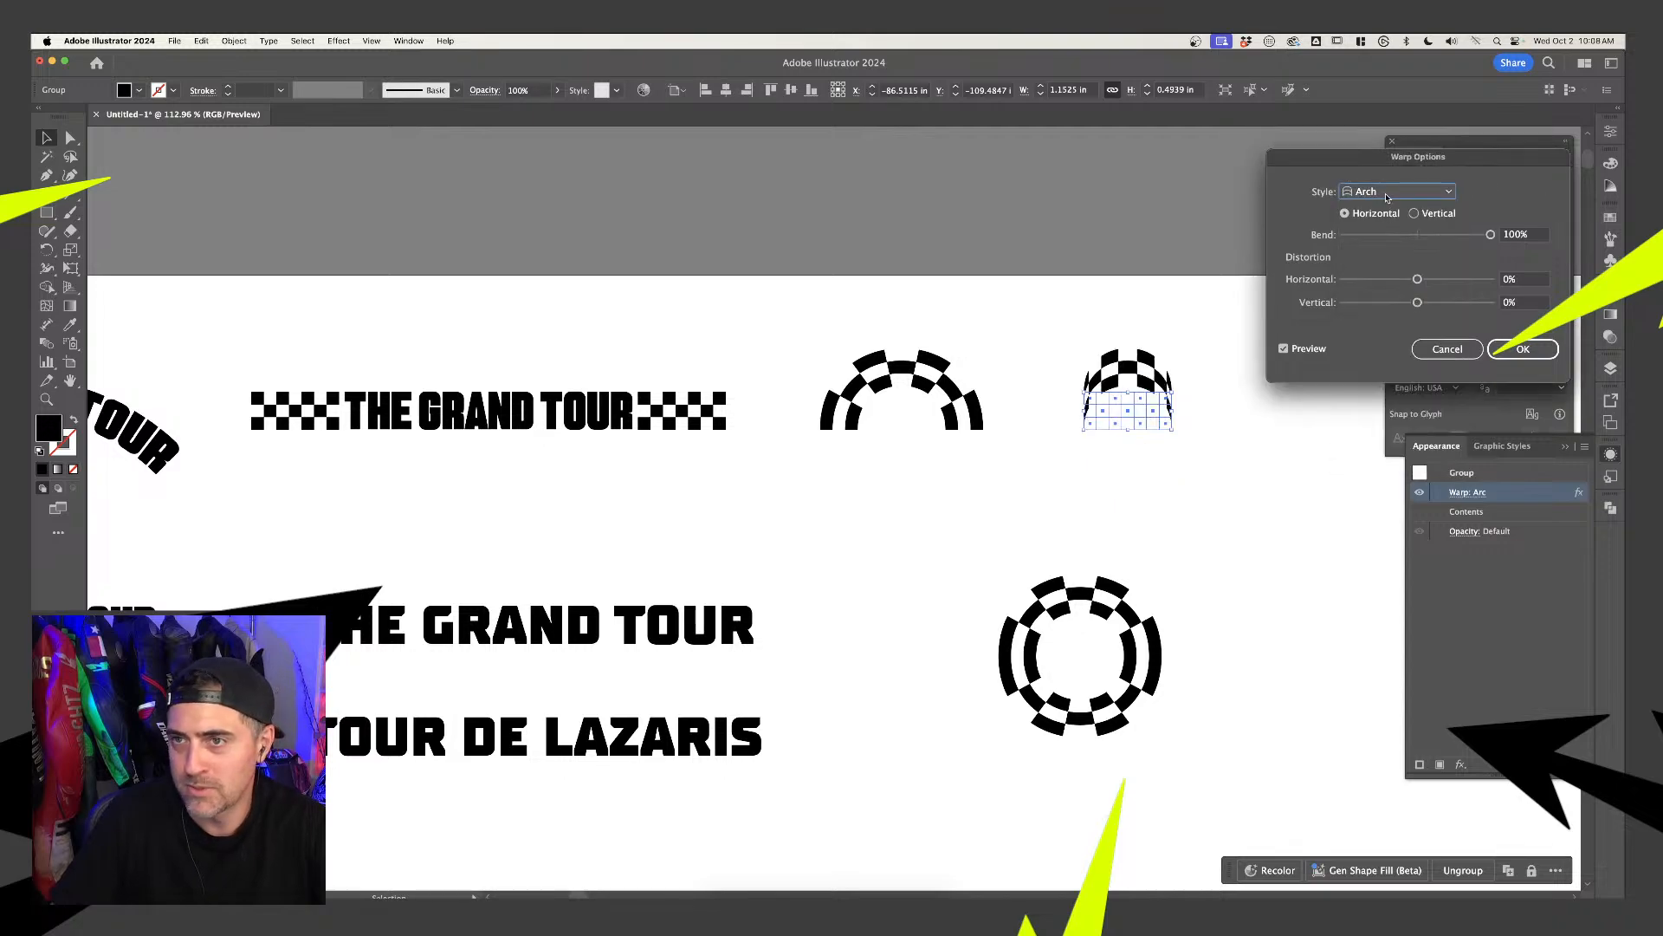
{"action": "left_click_drag", "start_coordinate": [1470, 236], "coordinate": [1446, 240]}
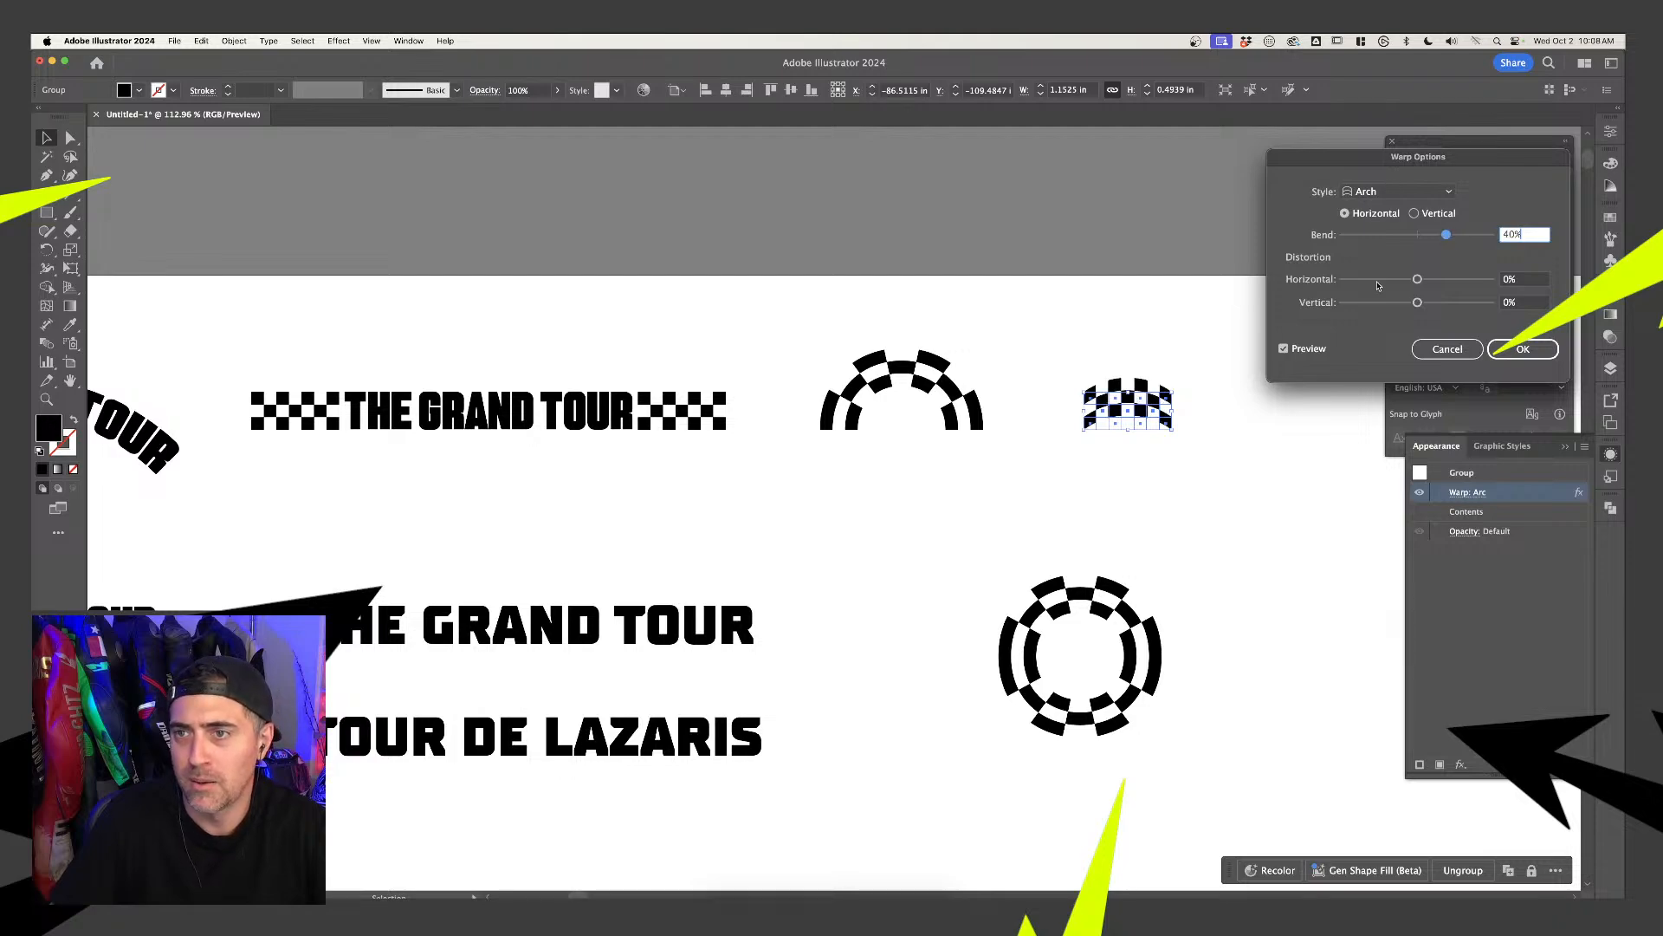
{"action": "left_click", "coordinate": [1397, 190]}
{"action": "left_click", "coordinate": [1381, 280]}
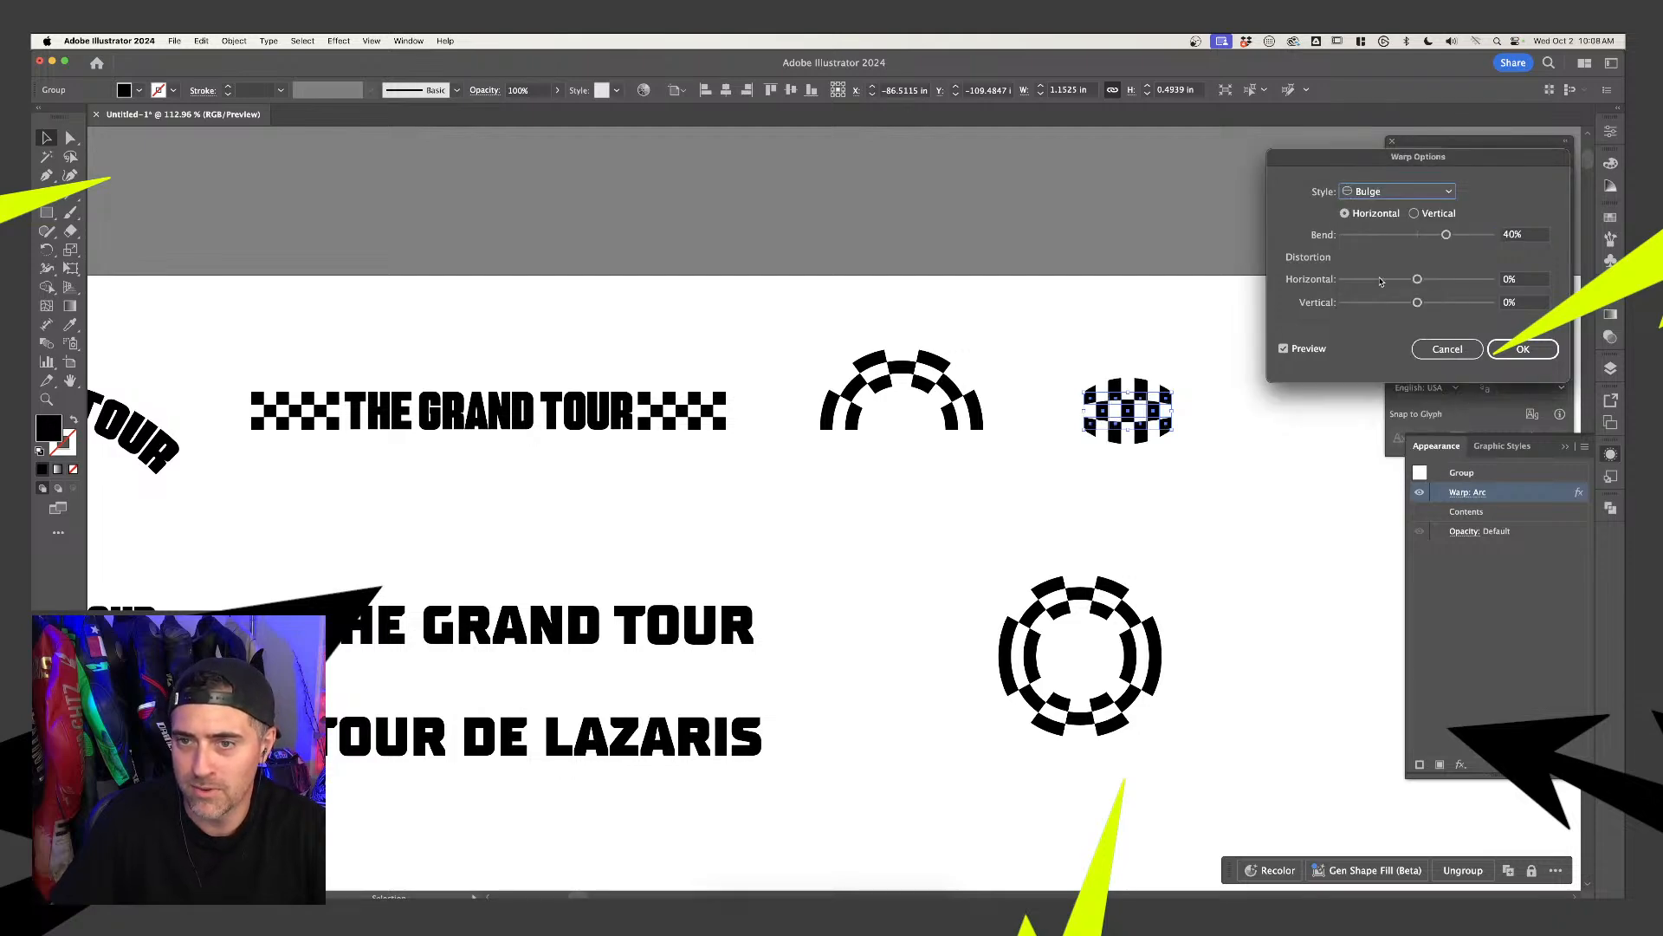
{"action": "left_click", "coordinate": [1395, 192]}
{"action": "left_click", "coordinate": [1373, 301]}
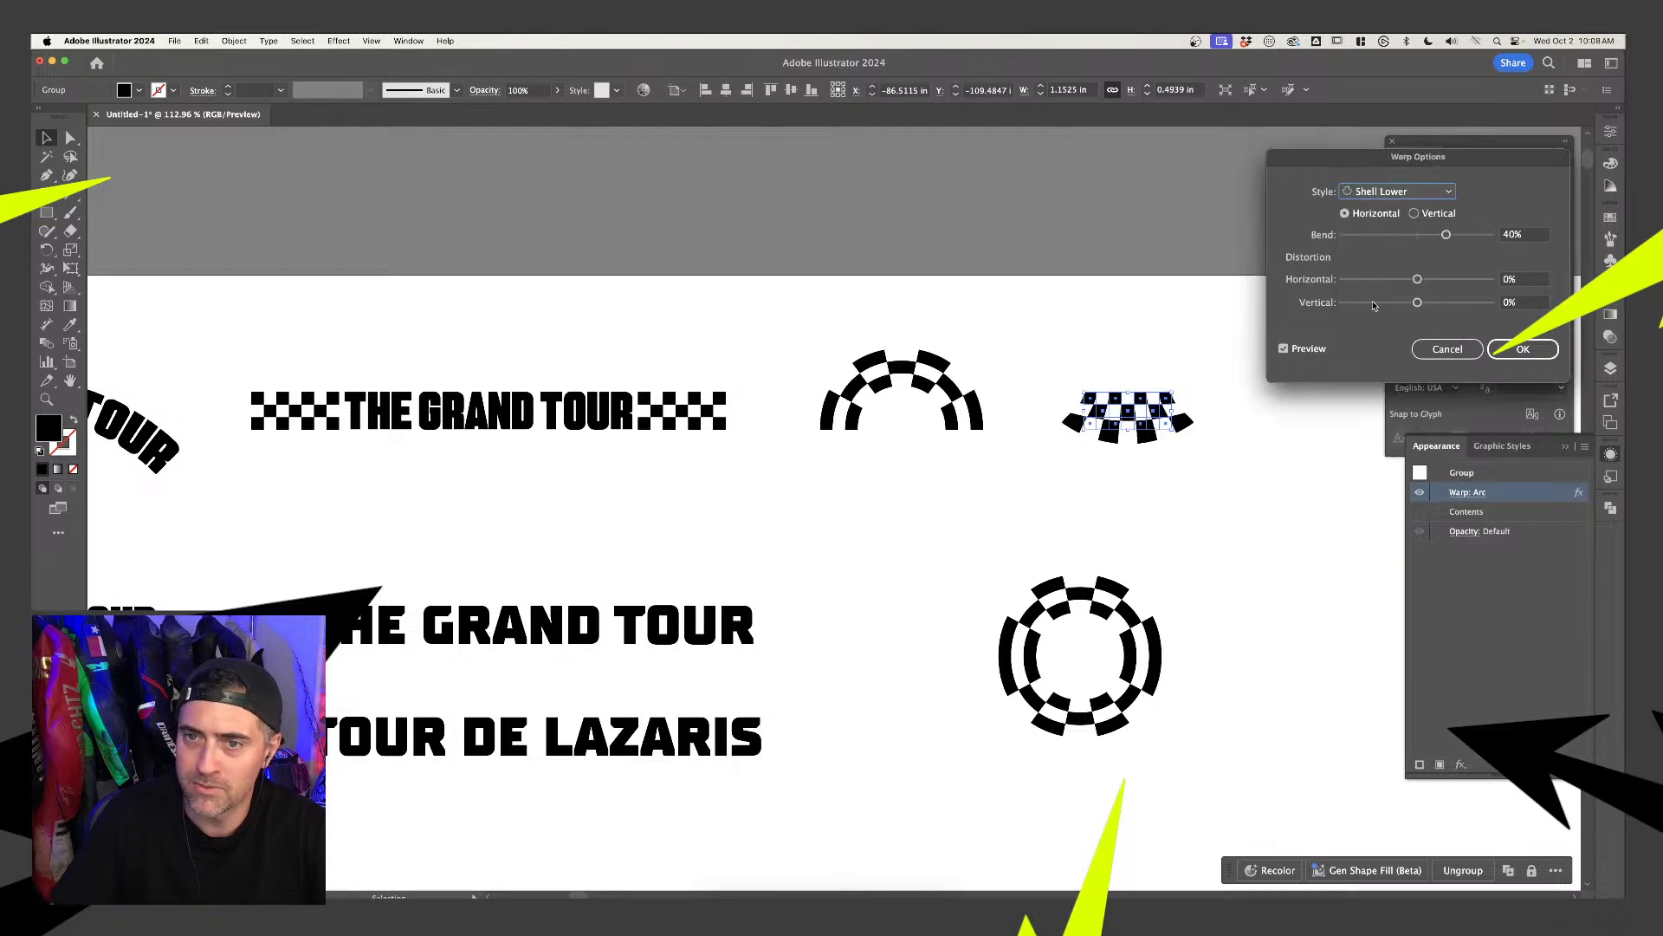
Apply the Flag warp style with a 43% horizontal bend to the copied checkered block
{"action": "left_click", "coordinate": [1387, 197]}
{"action": "left_click", "coordinate": [1389, 337]}
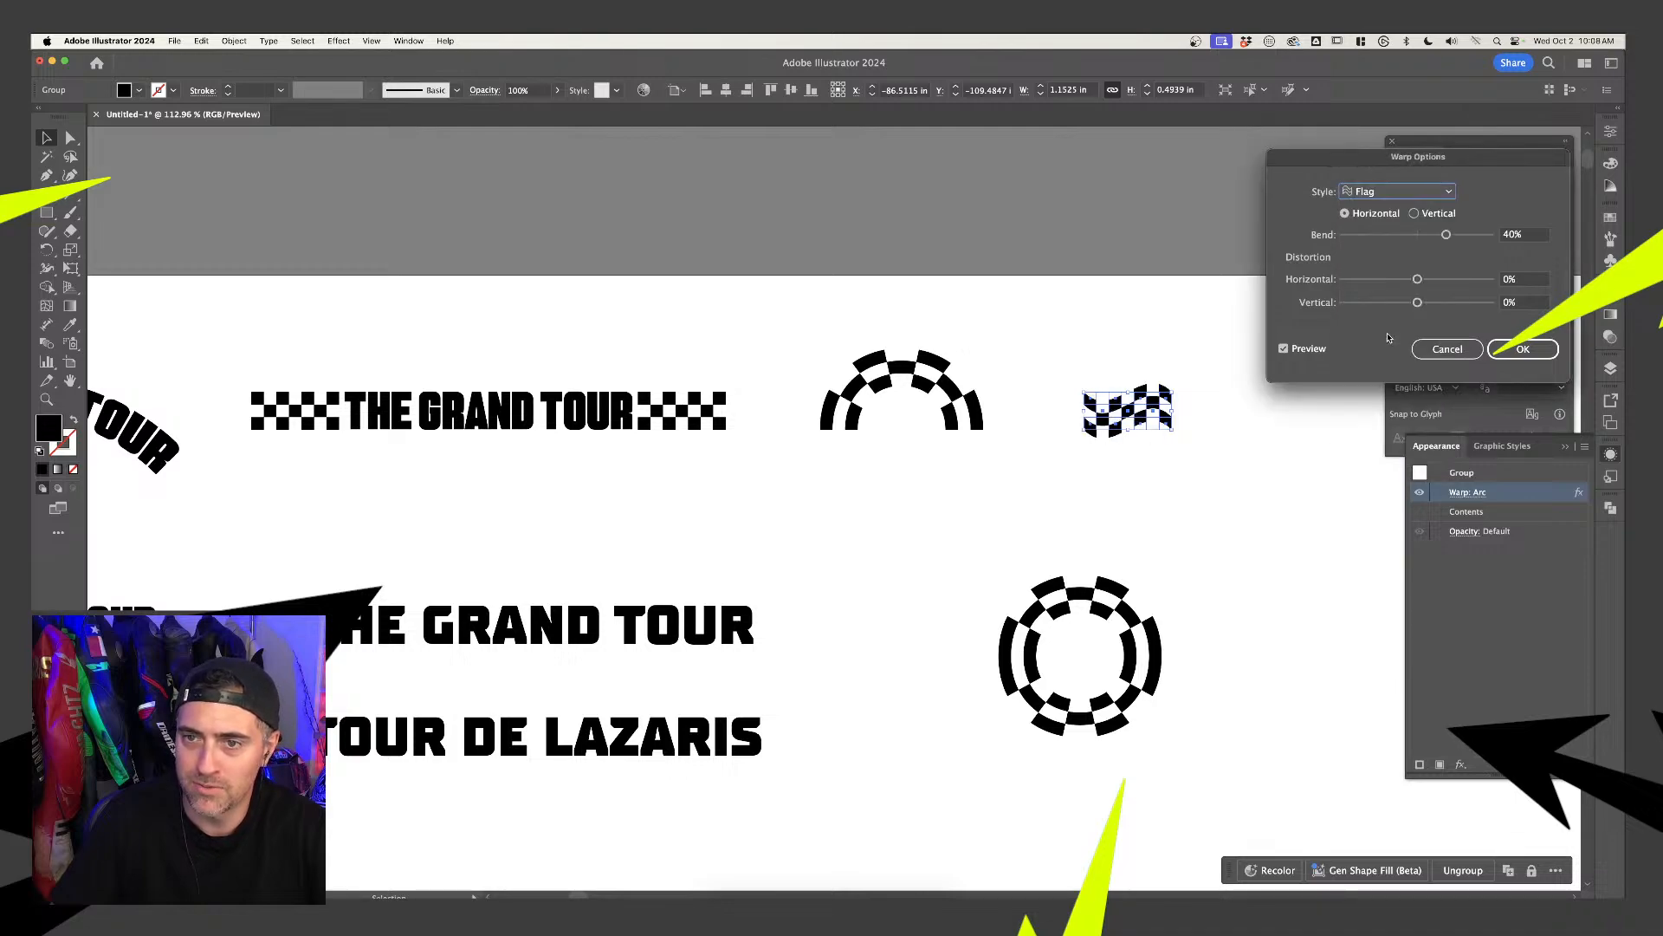
{"action": "mouse_move", "coordinate": [1446, 235]}
{"action": "left_mouse_down"}
{"action": "mouse_move", "coordinate": [1488, 237]}
{"action": "mouse_move", "coordinate": [1448, 237]}
{"action": "left_mouse_up"}
{"action": "left_click", "coordinate": [1523, 348]}
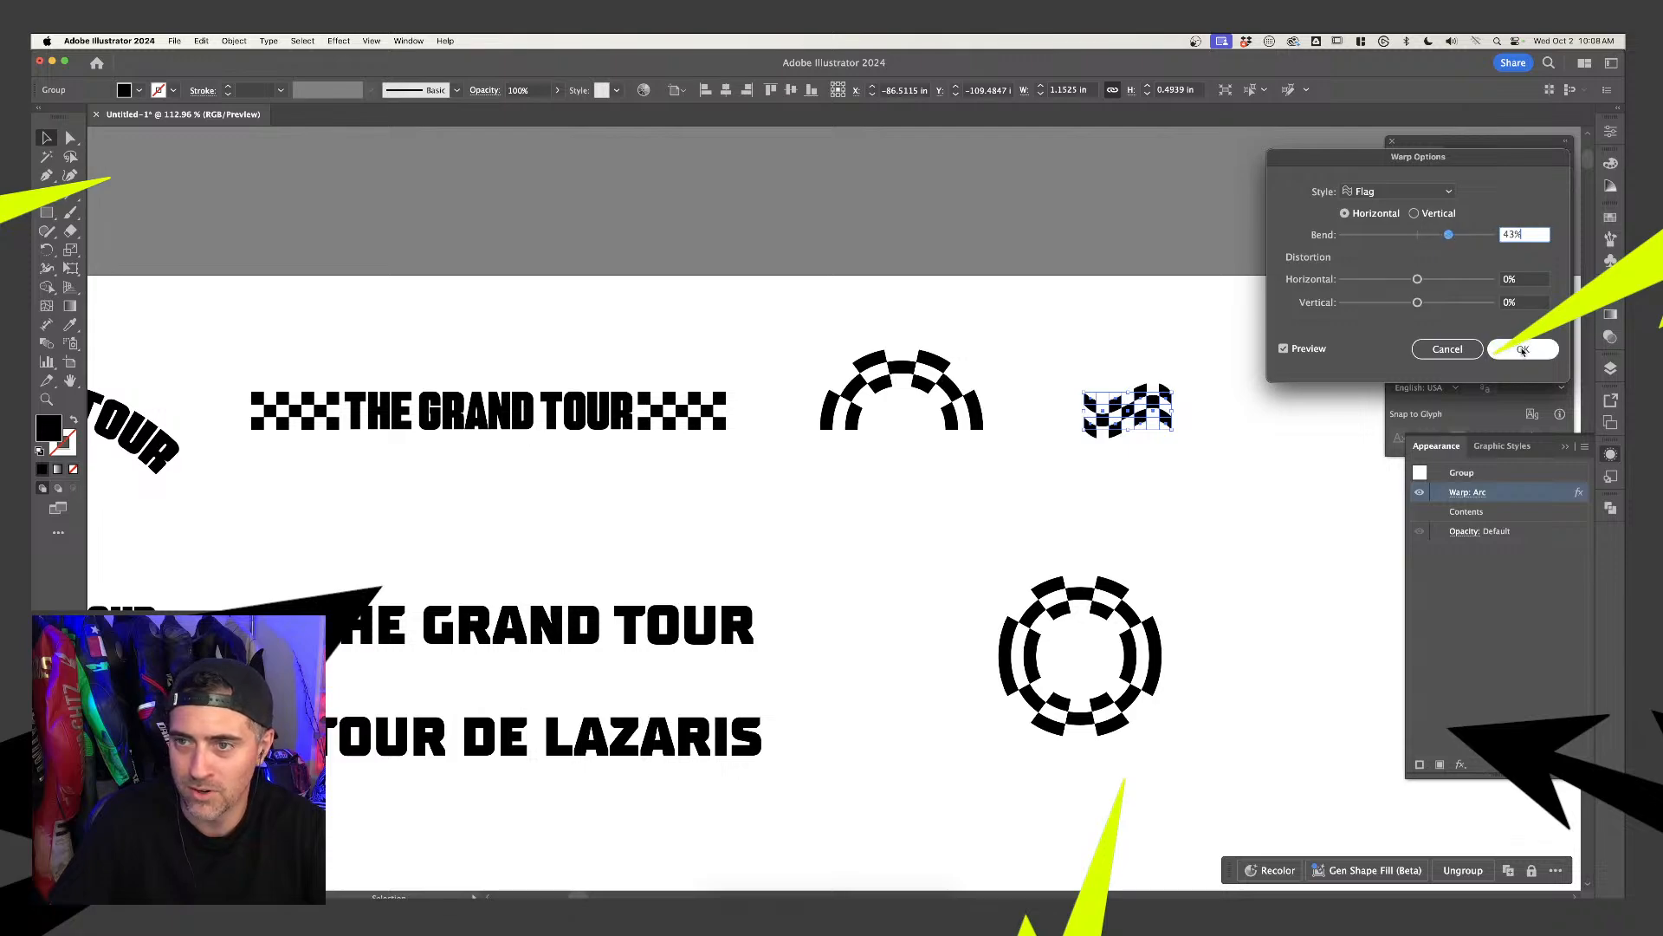
{"action": "left_click", "coordinate": [1272, 422]}
Place a copy of the waving checkered block flush against its end to form one continuous wavy strip
{"action": "scroll", "coordinate": [1207, 451], "scroll_direction": "right", "scroll_amount": 3}
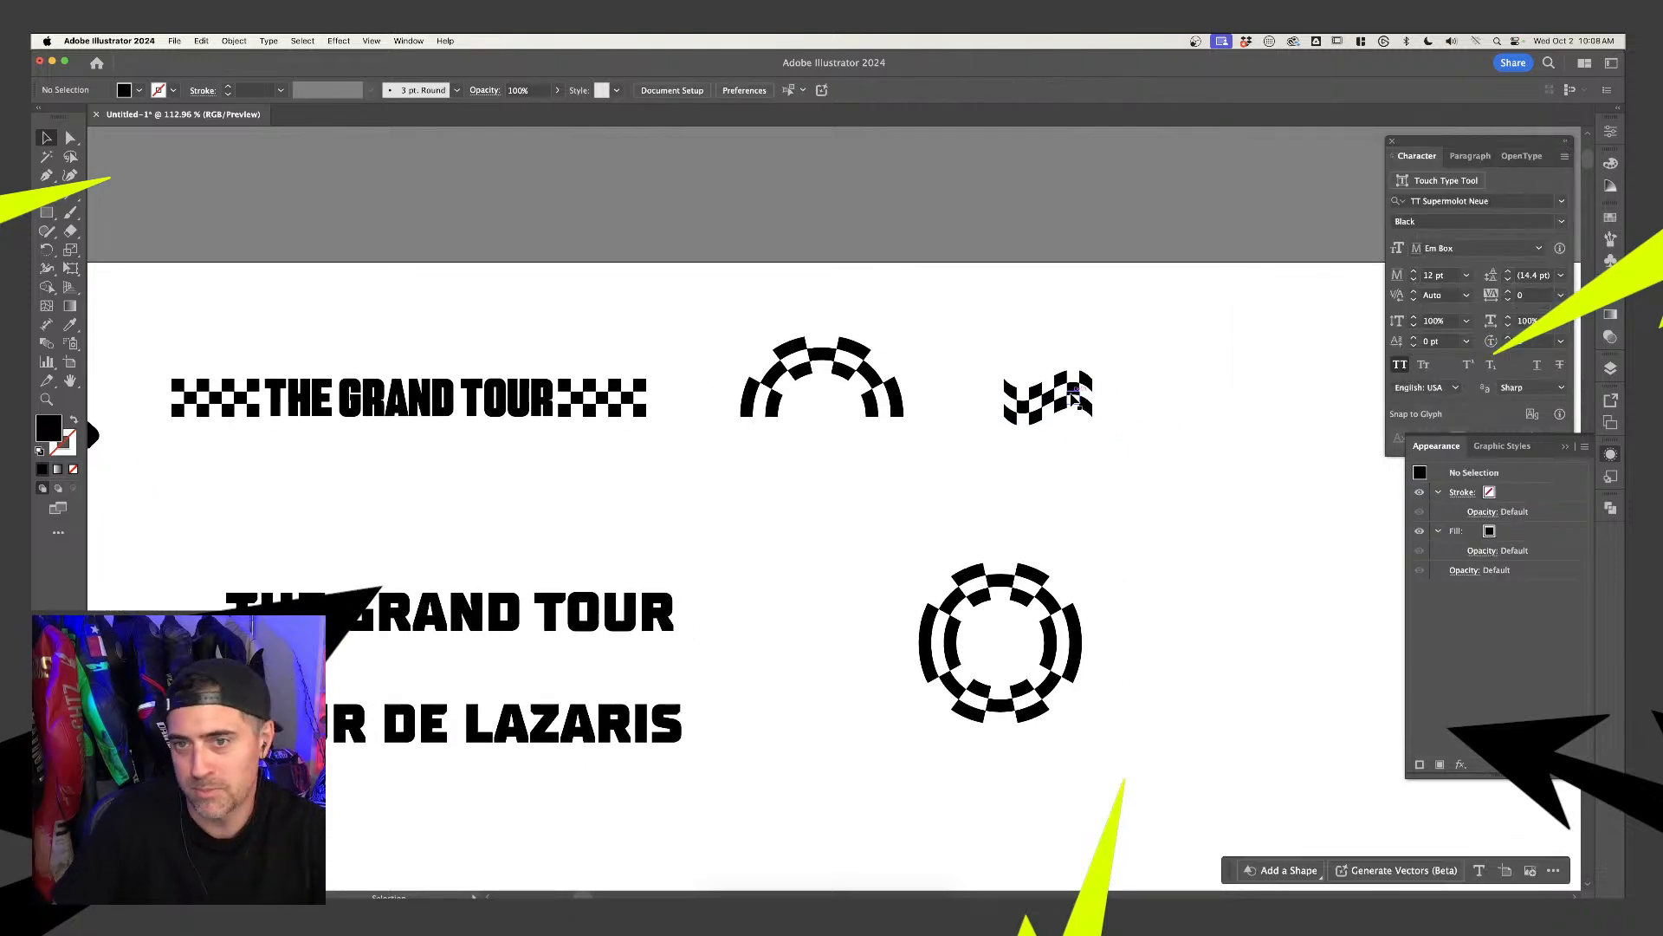
{"action": "left_click_drag", "start_coordinate": [1078, 400], "coordinate": [1157, 399]}
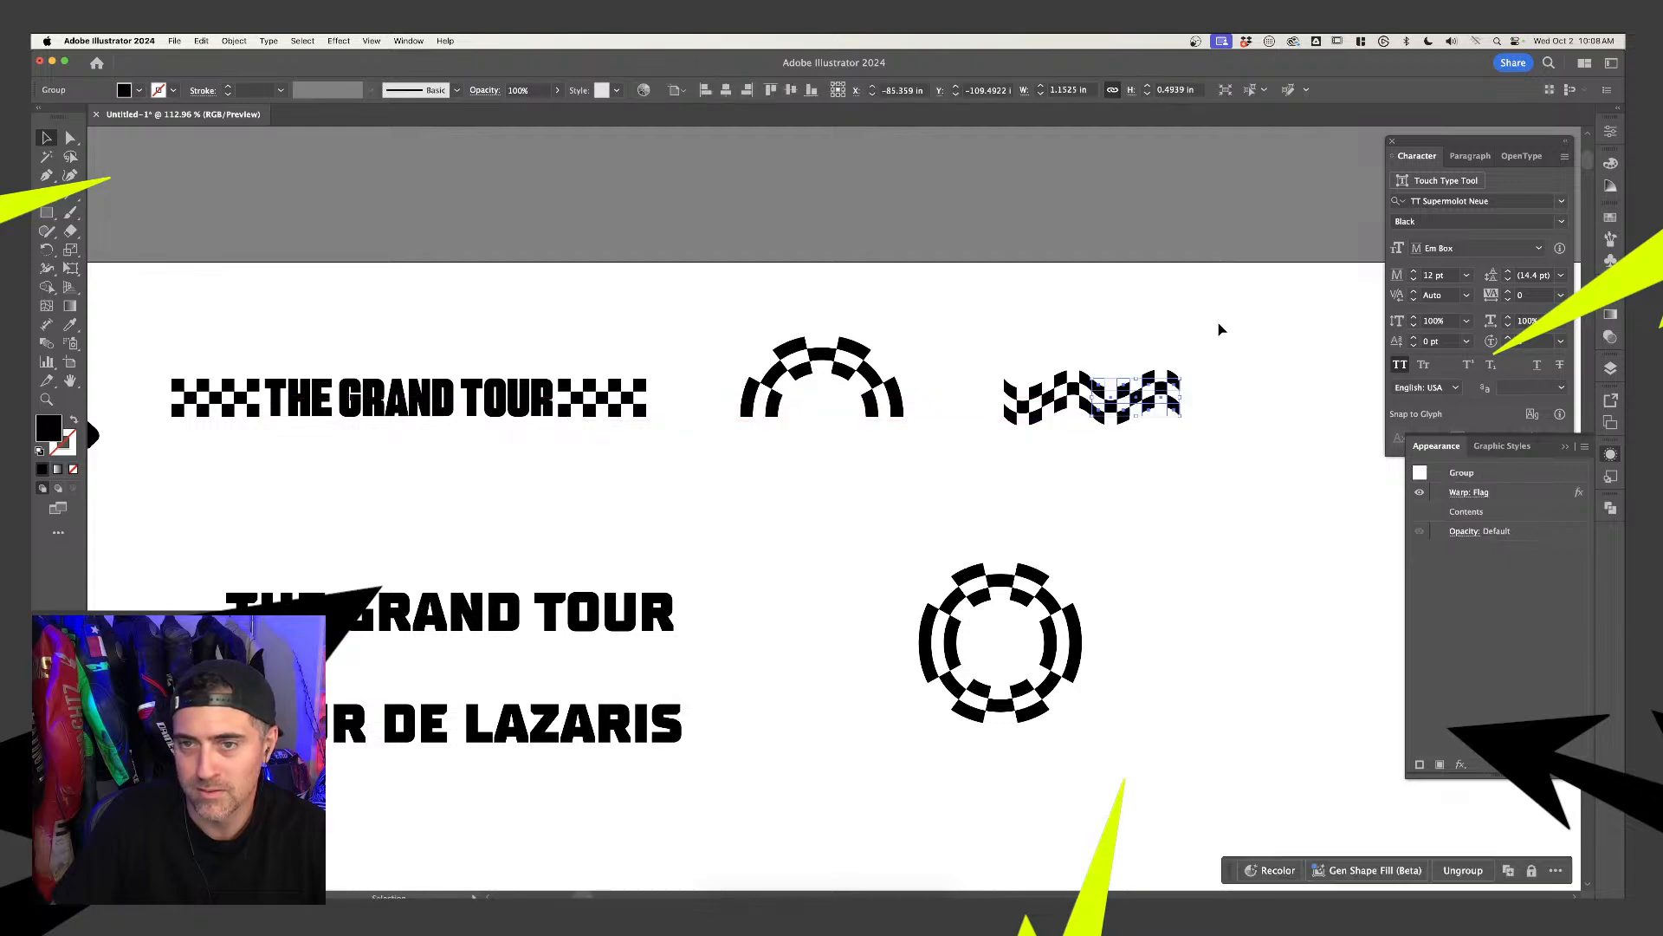
{"action": "left_click", "coordinate": [1221, 327]}
{"action": "scroll", "coordinate": [1174, 355], "scroll_direction": "up", "scroll_amount": 6, "text": "alt"}
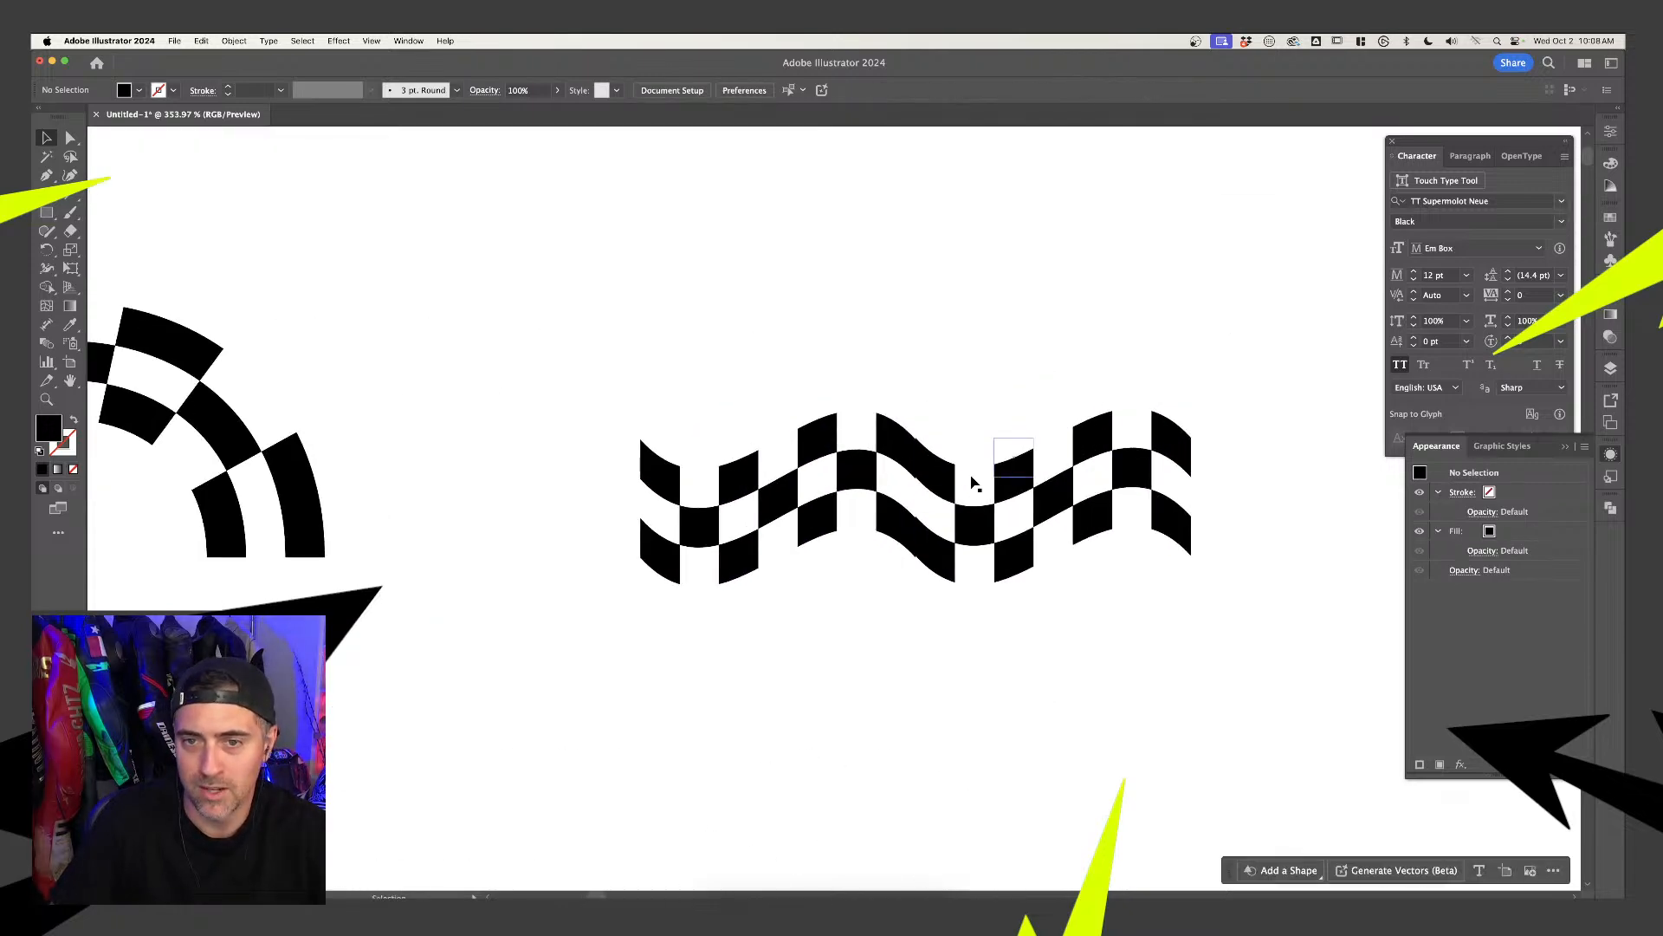
{"action": "left_click_drag", "start_coordinate": [972, 483], "coordinate": [932, 486]}
{"action": "scroll", "coordinate": [1010, 351], "scroll_direction": "down", "scroll_amount": 5, "text": "alt"}
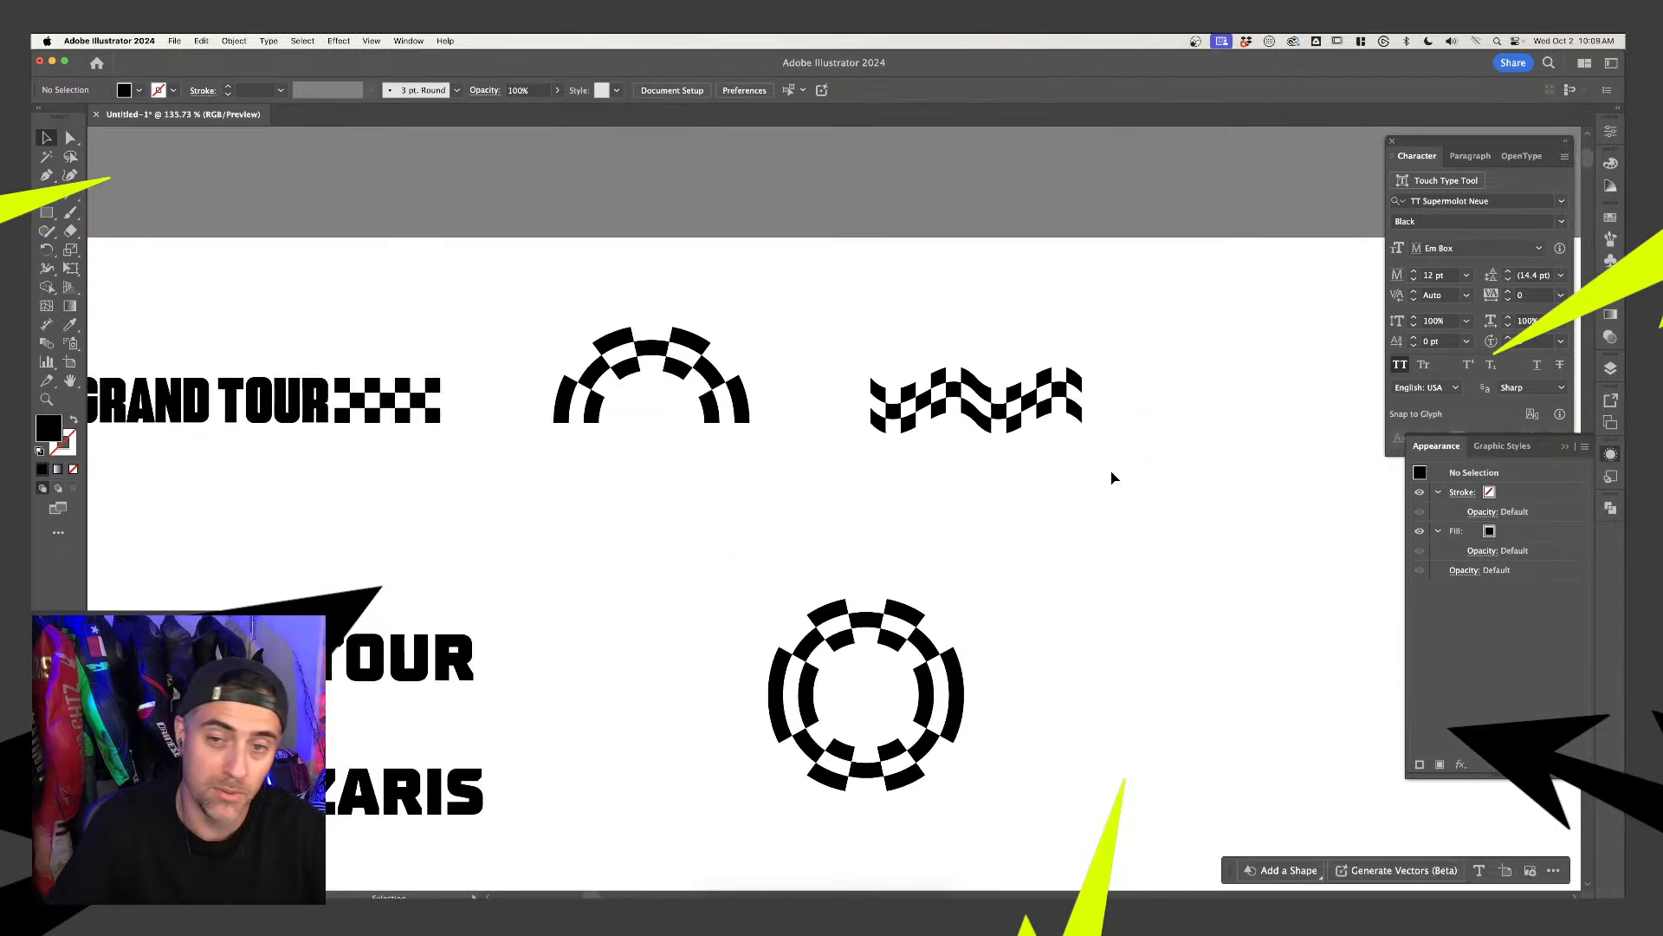
{"action": "scroll", "coordinate": [1022, 488], "scroll_direction": "down", "scroll_amount": 2}
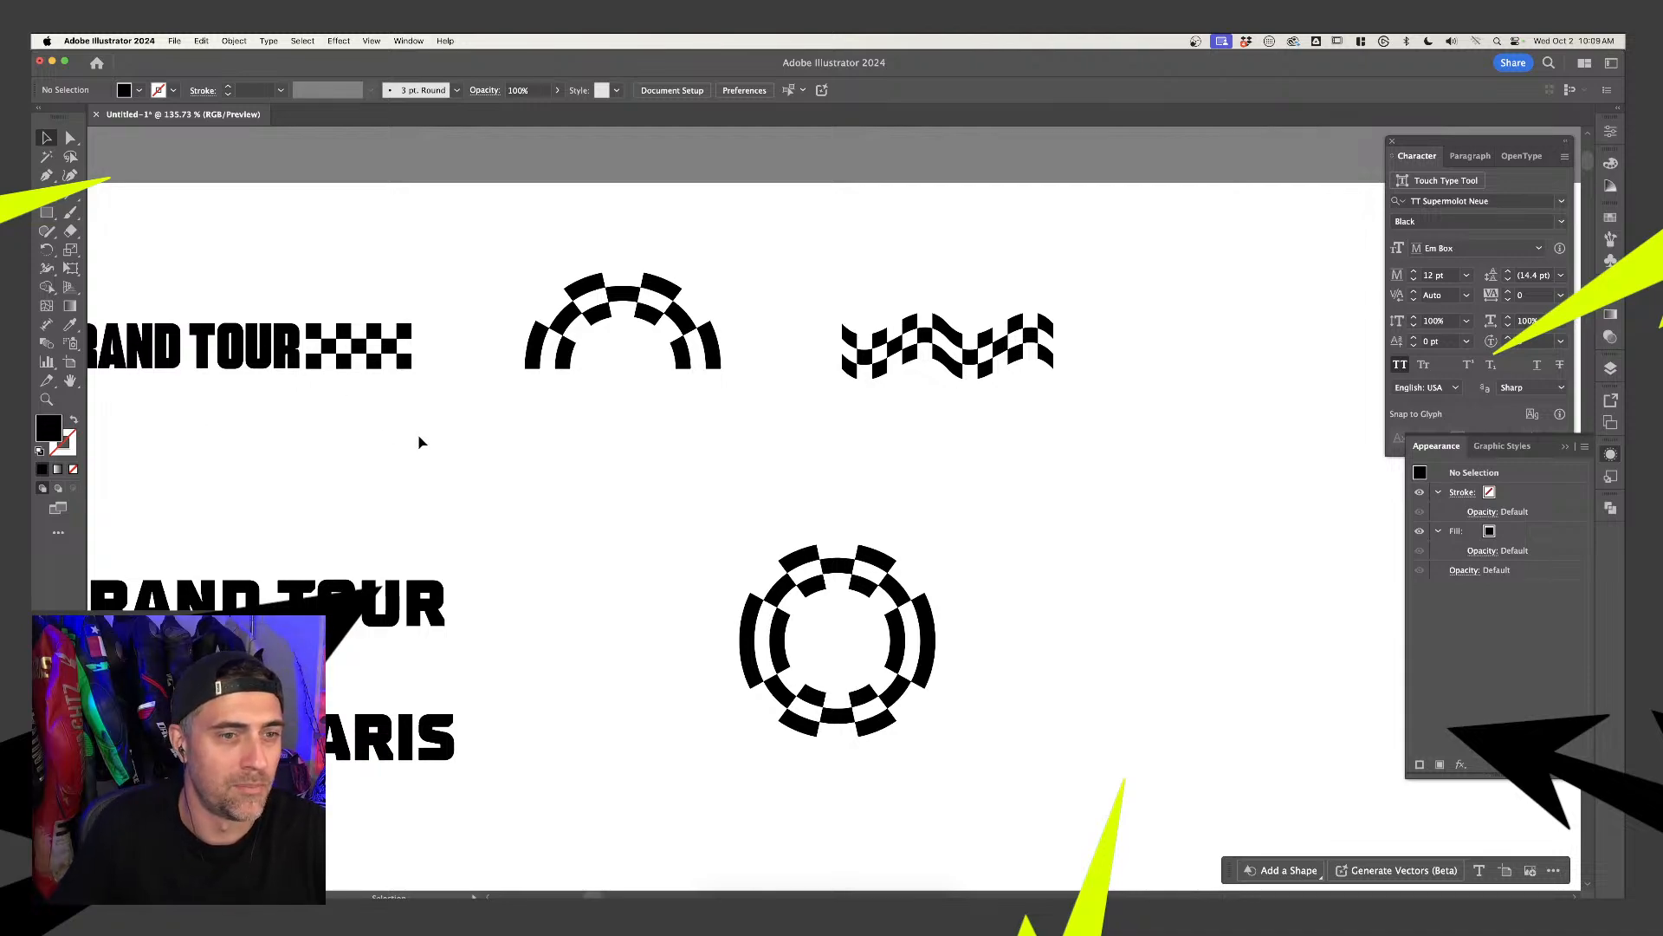
Compare the two "THE GRAND TOUR" lettering versions with the surrounding checkered graphics
{"action": "left_click", "coordinate": [281, 558]}
{"action": "scroll", "coordinate": [281, 559], "scroll_direction": "down", "scroll_amount": 4}
{"action": "scroll", "coordinate": [281, 559], "scroll_direction": "left", "scroll_amount": 2}
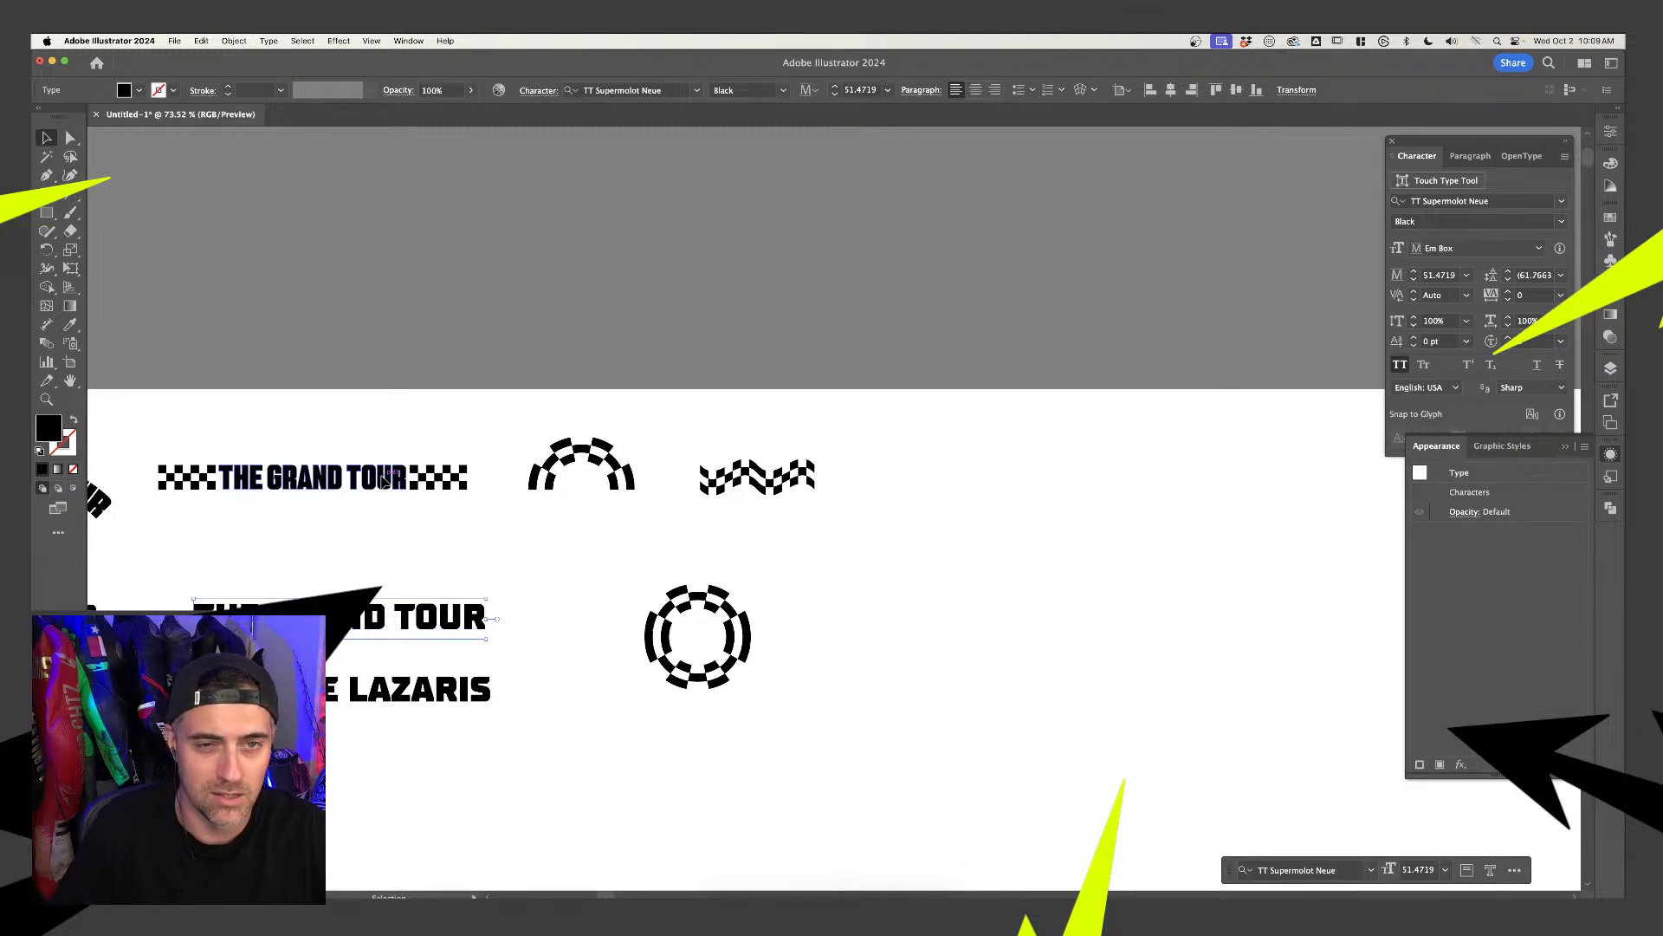
{"action": "left_click", "coordinate": [410, 530]}
{"action": "left_click", "coordinate": [401, 617]}
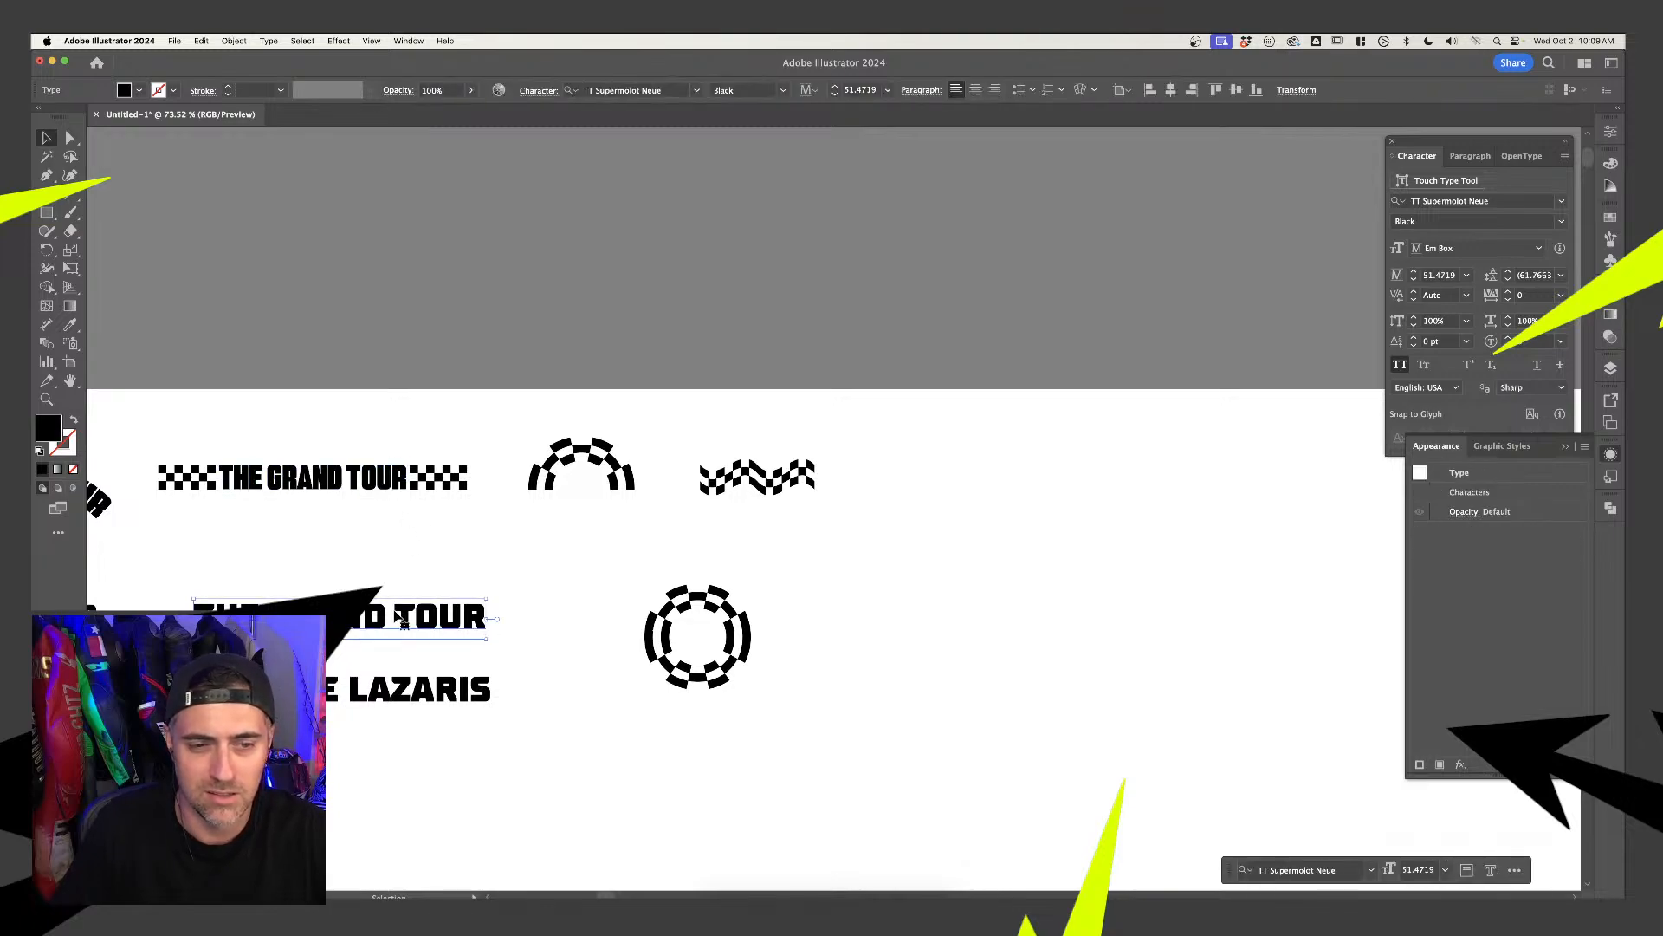
{"action": "left_click", "coordinate": [423, 554]}
{"action": "left_click", "coordinate": [407, 617]}
{"action": "left_click", "coordinate": [393, 542]}
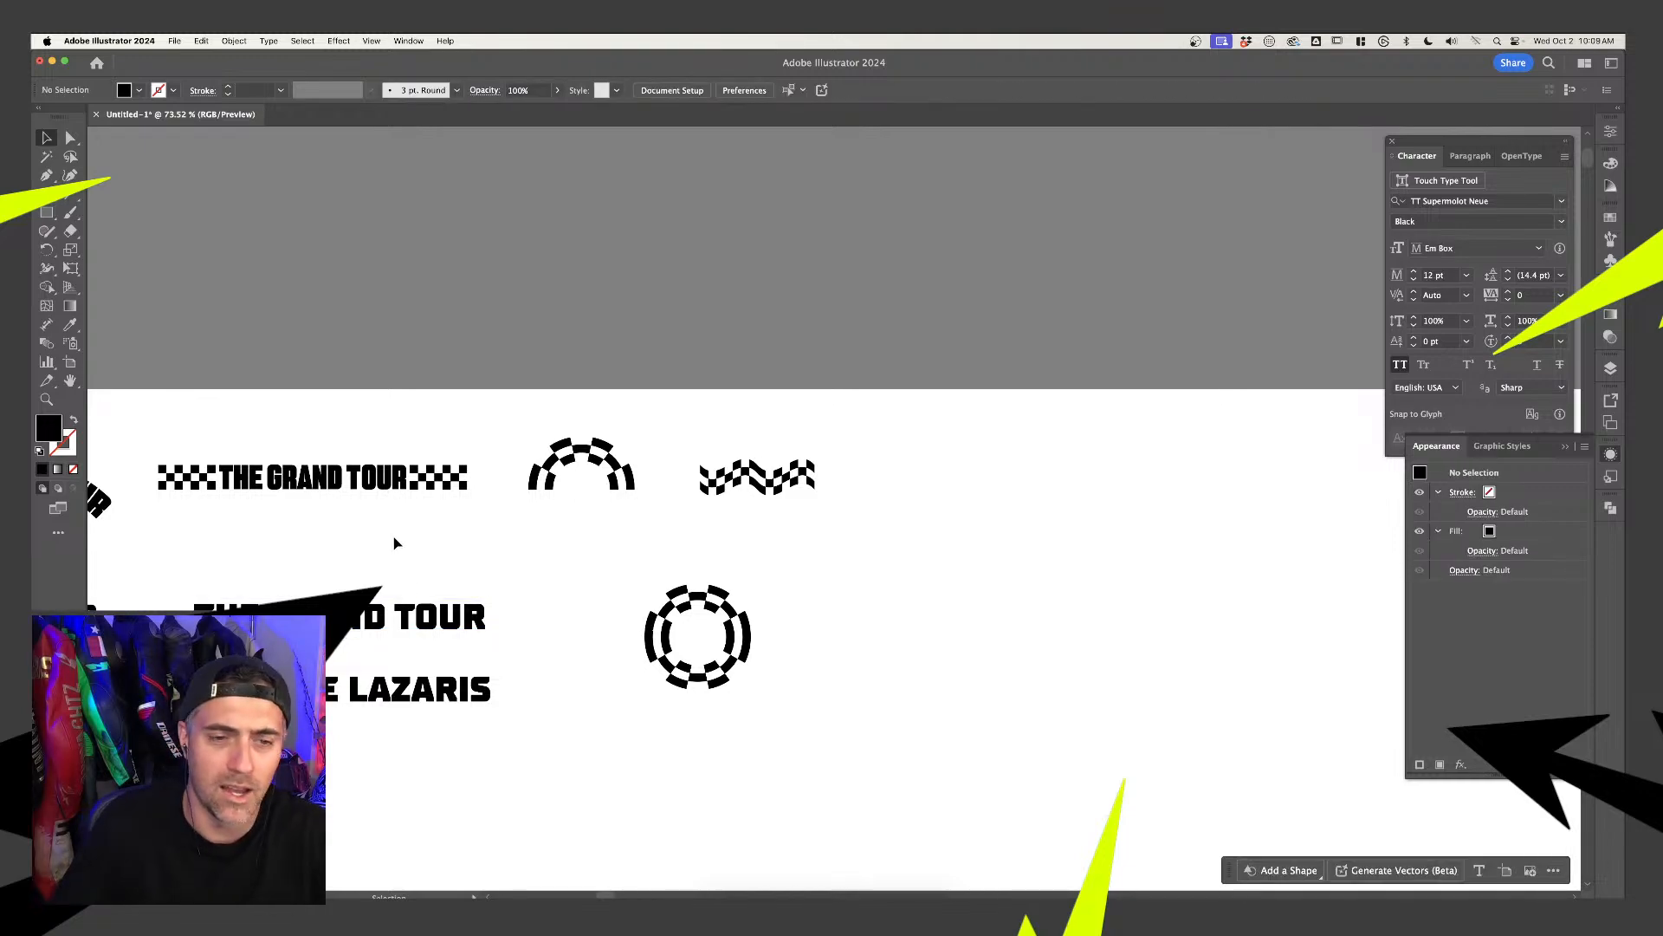
{"action": "left_click", "coordinate": [375, 494]}
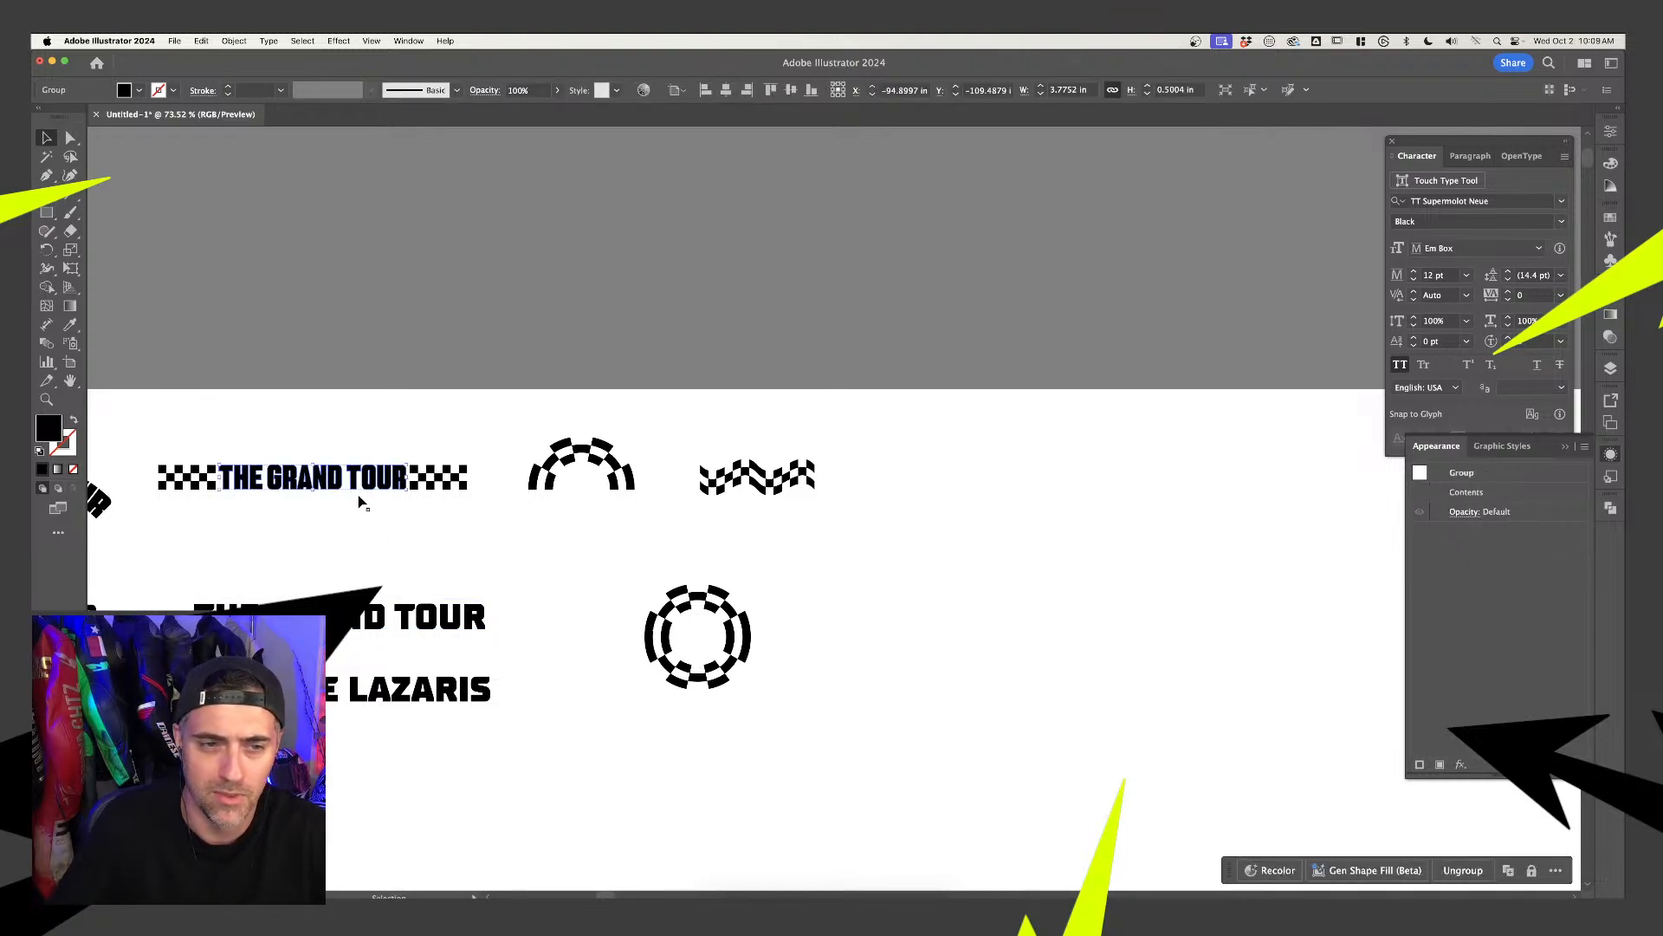
{"action": "left_click", "coordinate": [359, 500]}
{"action": "scroll", "coordinate": [358, 500], "scroll_direction": "up", "scroll_amount": 5}
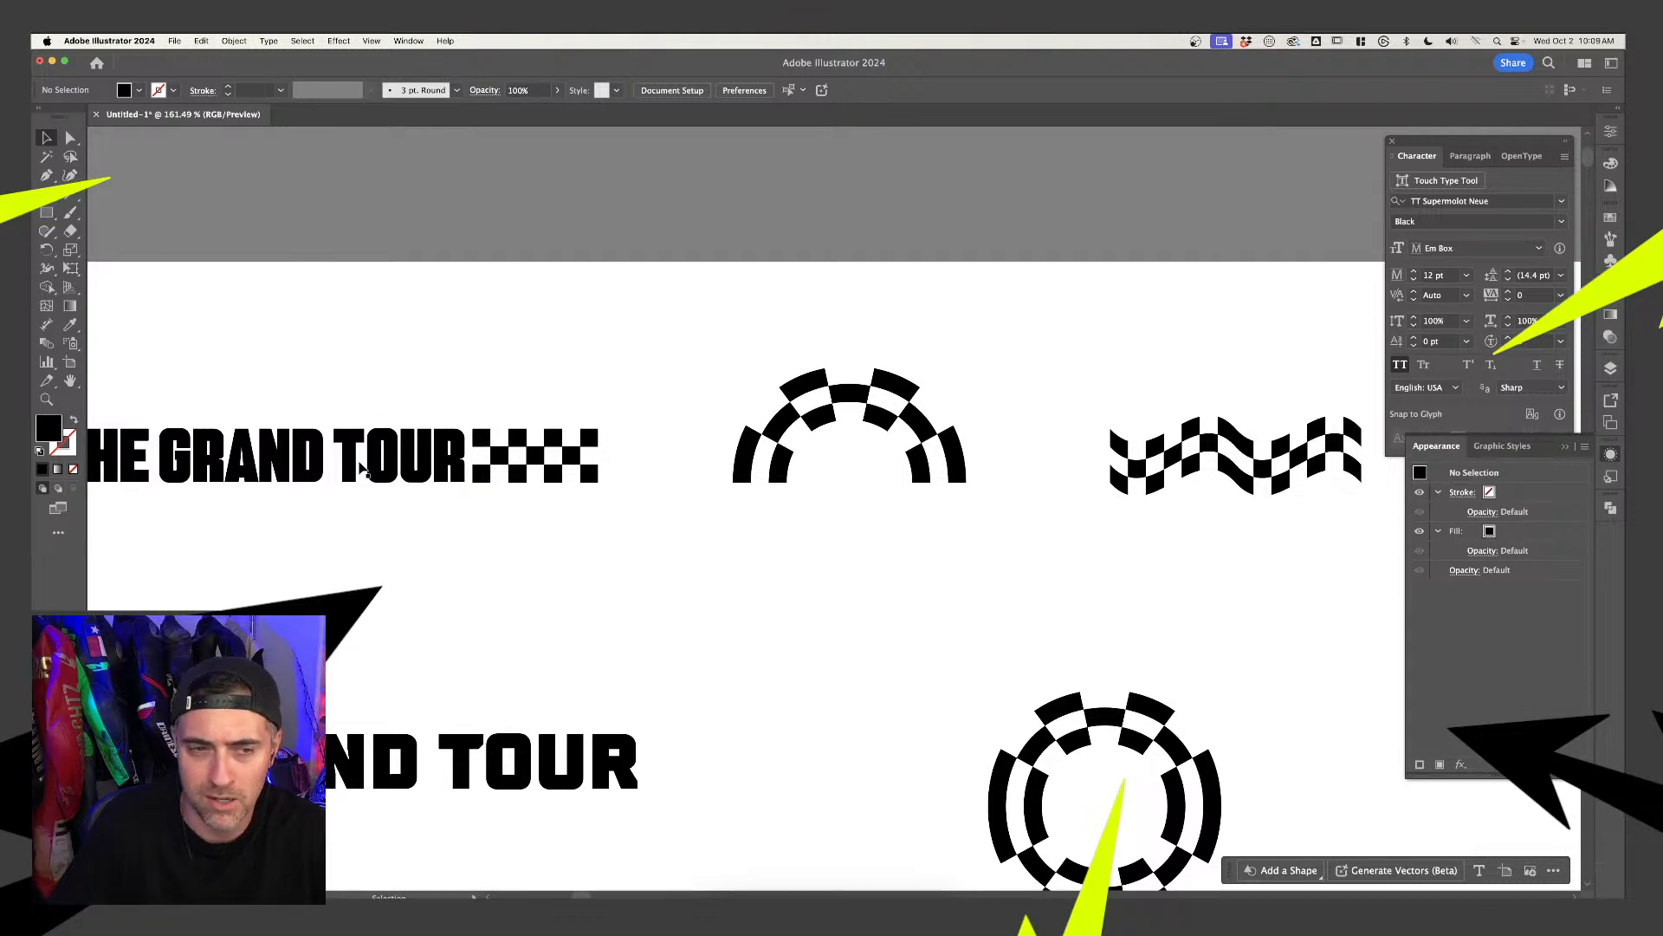
{"action": "scroll", "coordinate": [381, 468], "scroll_direction": "down", "scroll_amount": 2}
{"action": "left_click", "coordinate": [372, 472]}
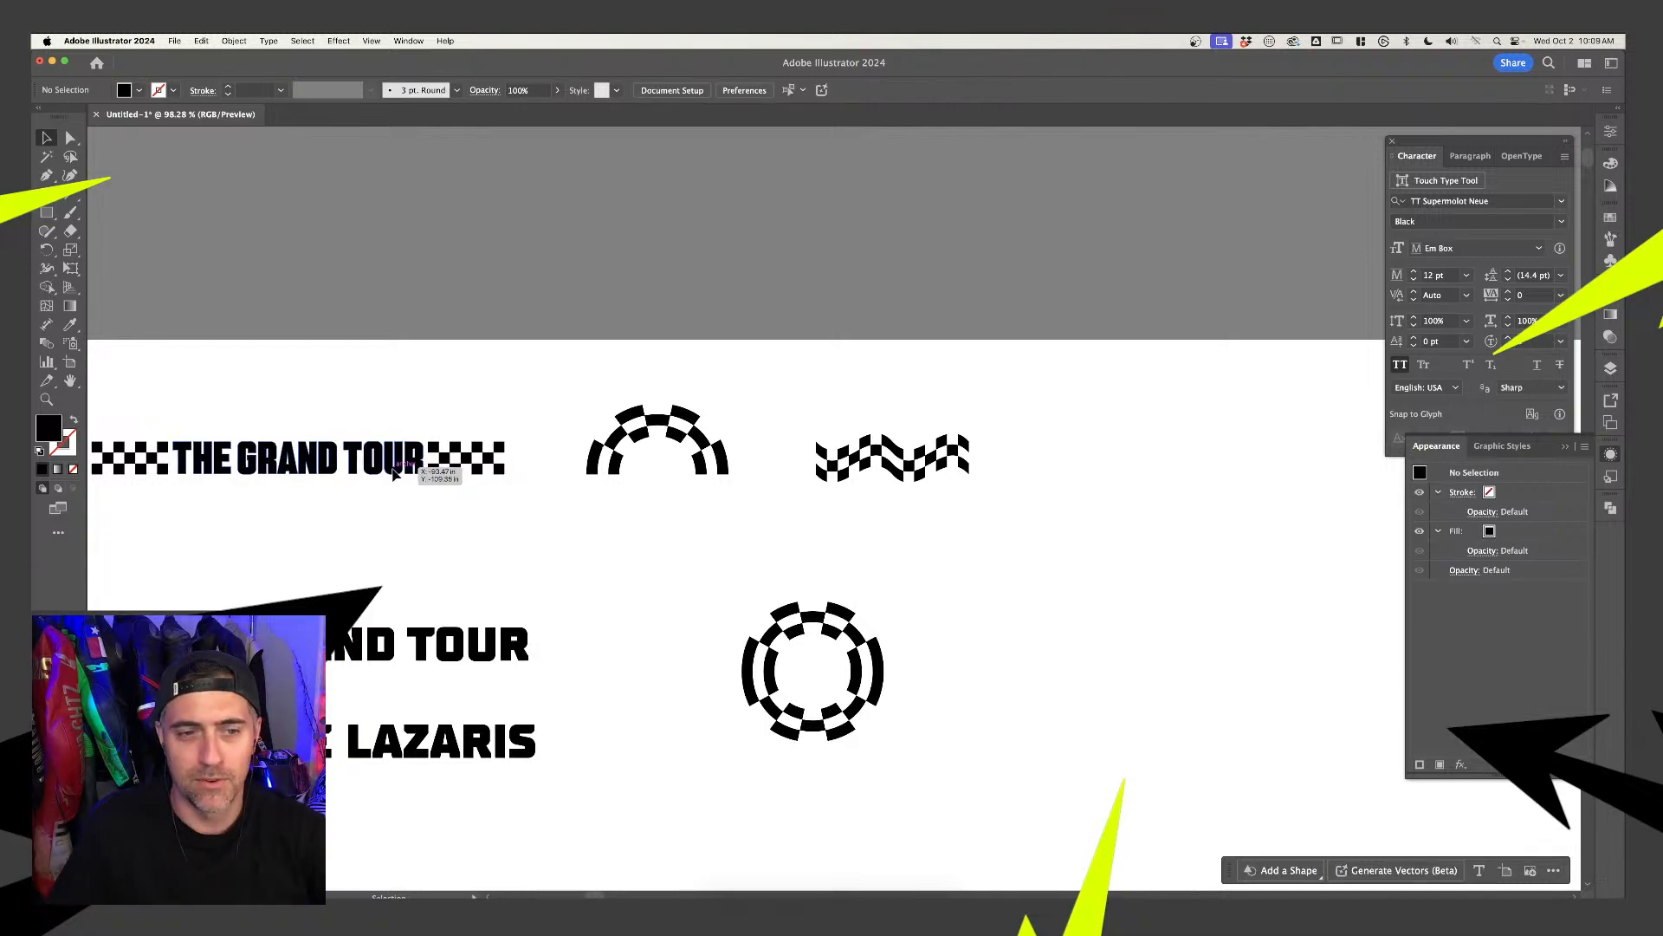
{"action": "left_click", "coordinate": [391, 425]}
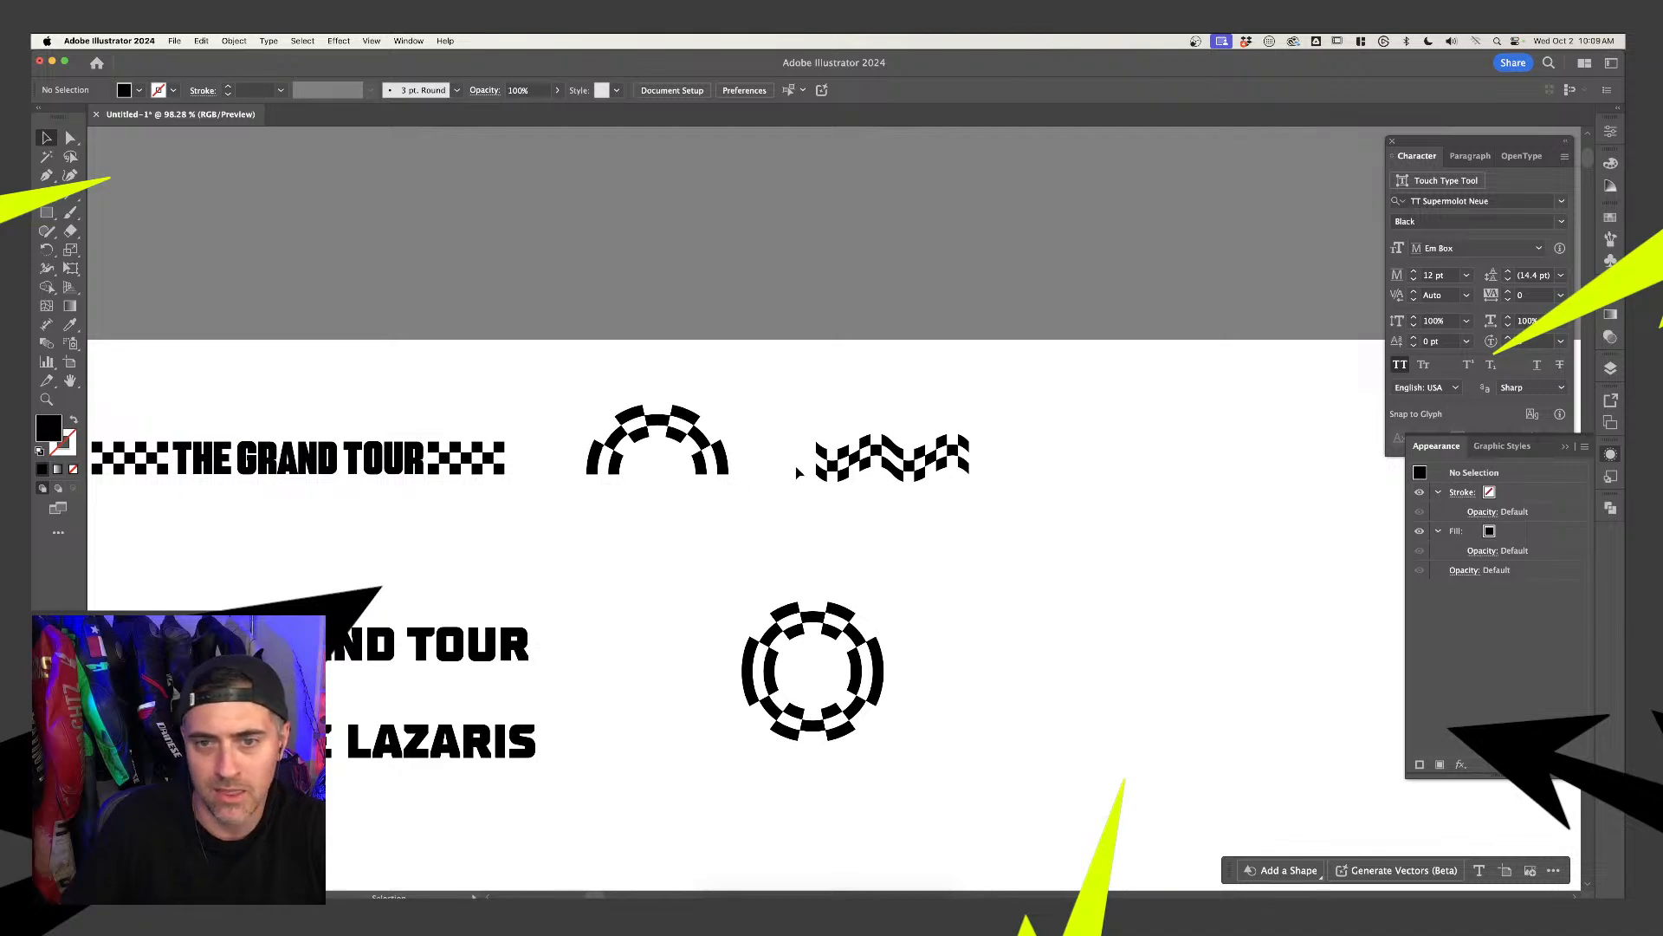
{"action": "left_click", "coordinate": [424, 643]}
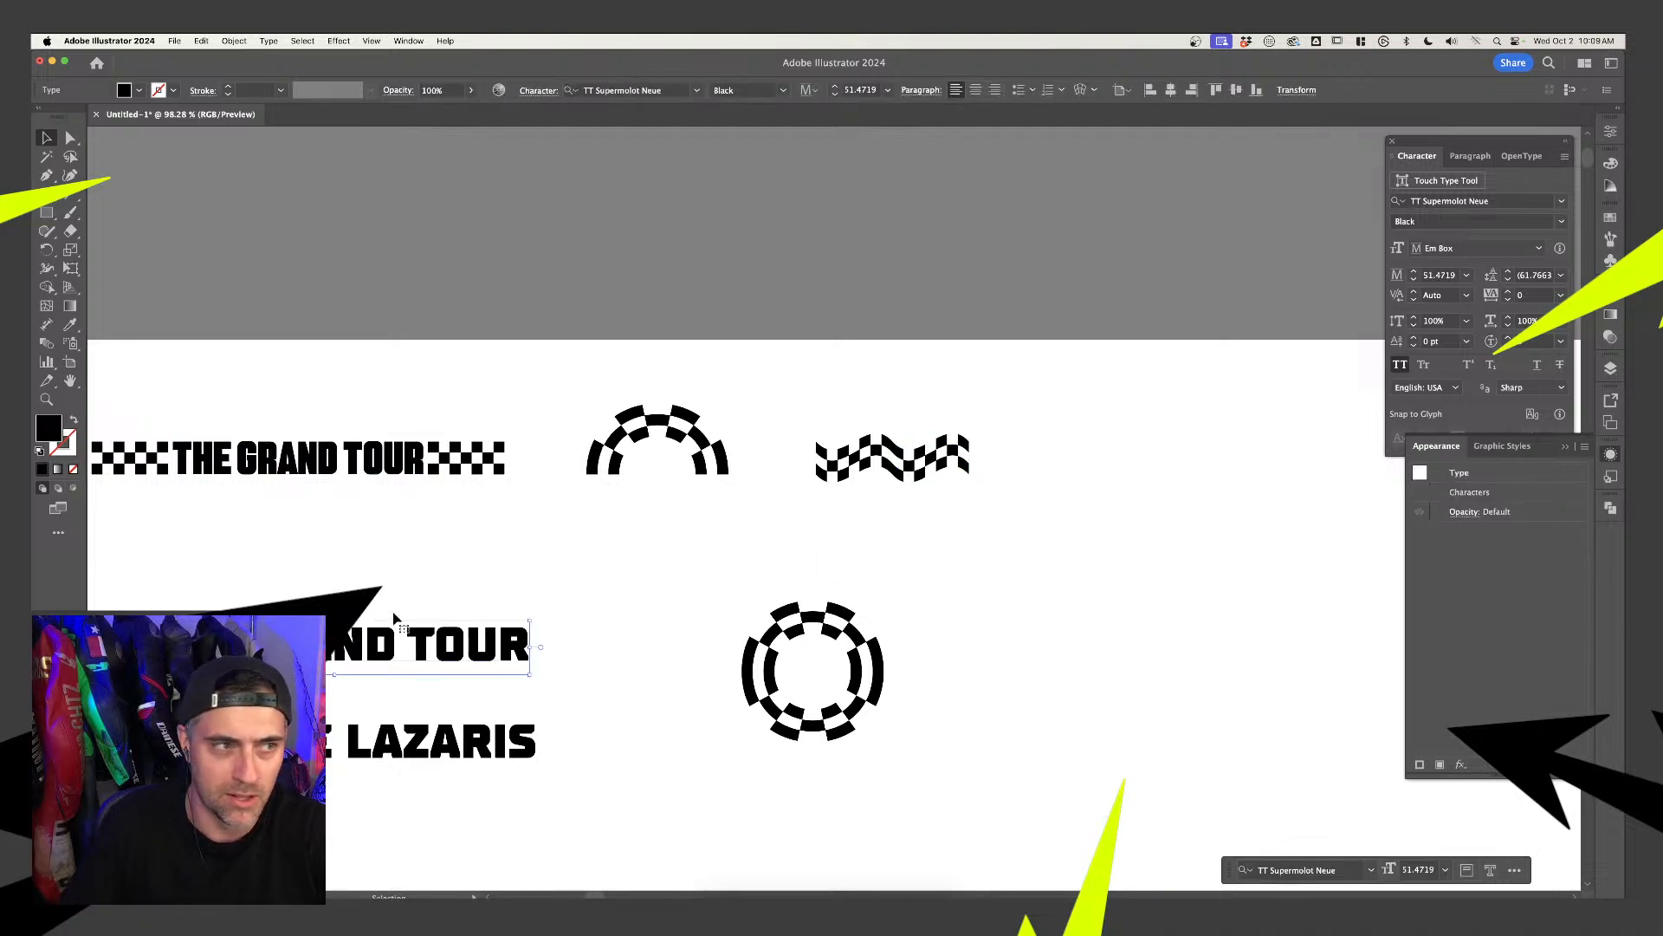
{"action": "left_click", "coordinate": [996, 472]}
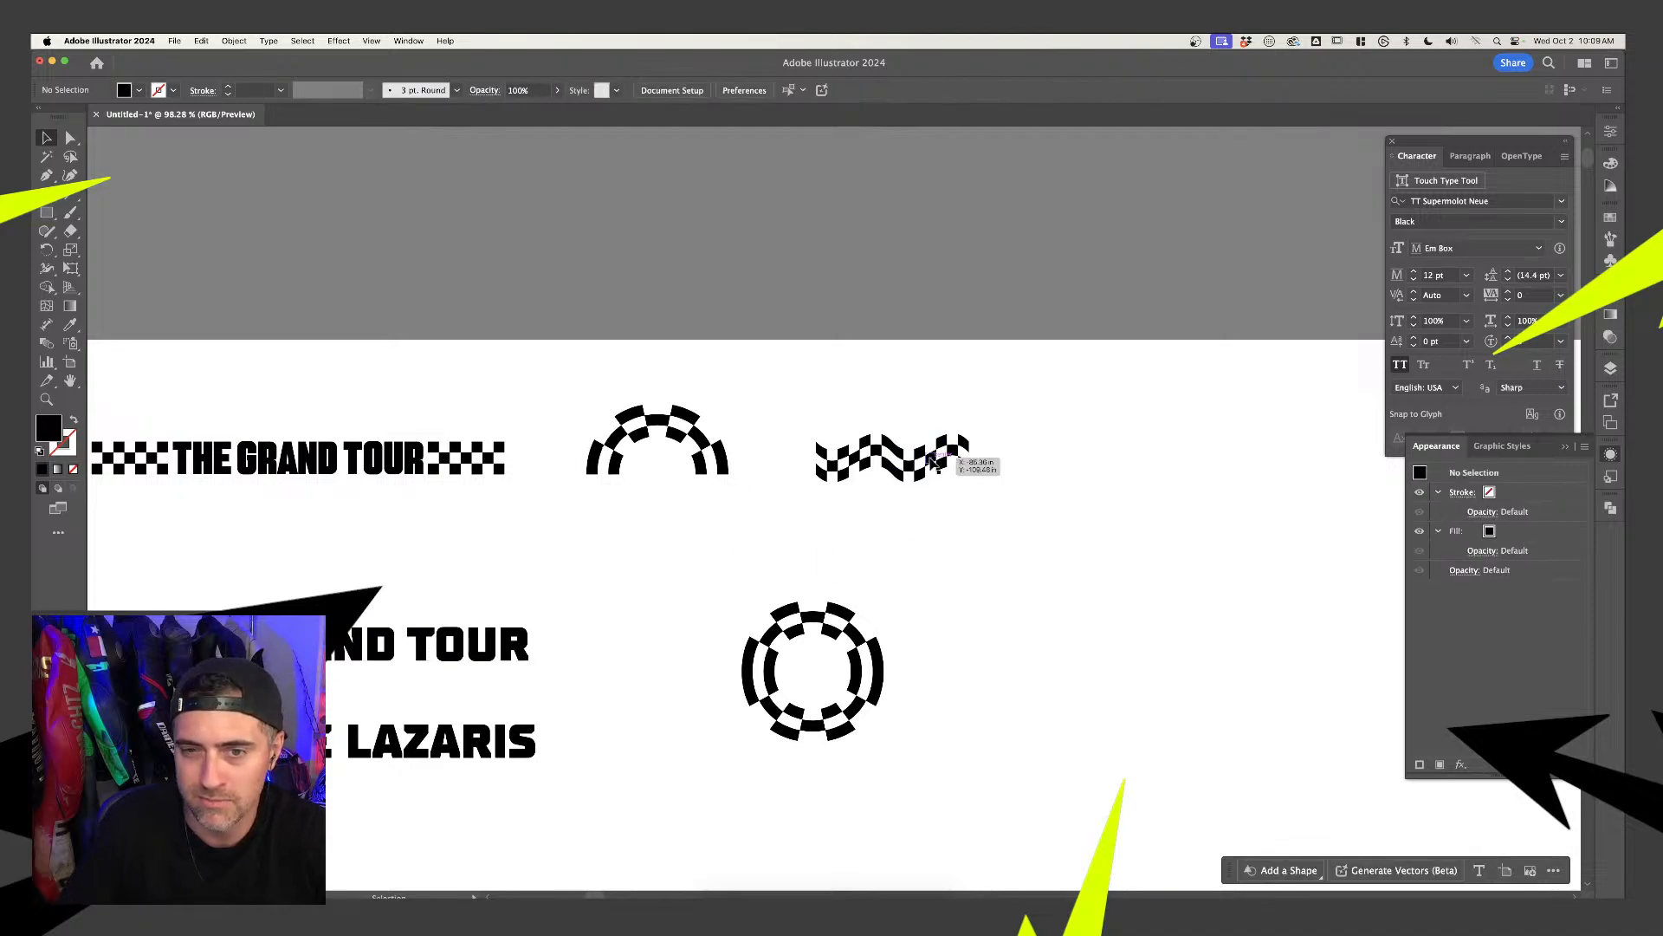
Place a copy of the waving checkered block beside the strip and change its warp to Wave with an 81% horizontal bend
{"action": "scroll", "coordinate": [929, 459], "scroll_direction": "up", "scroll_amount": 5}
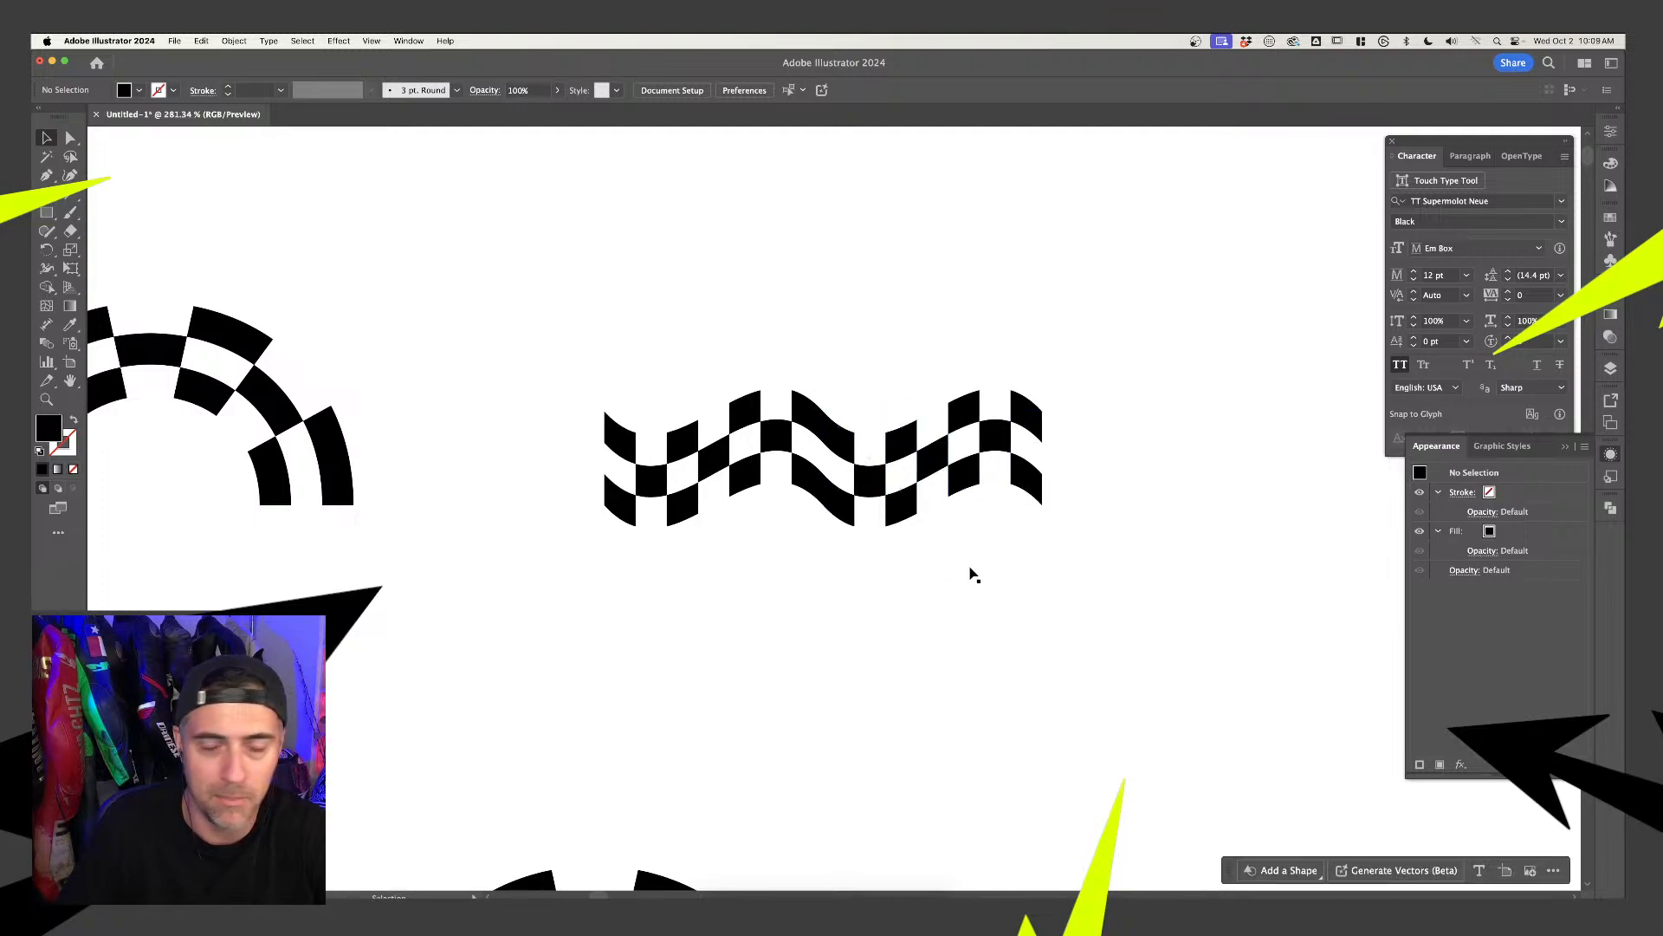
{"action": "scroll", "coordinate": [988, 576], "scroll_direction": "down", "scroll_amount": 4}
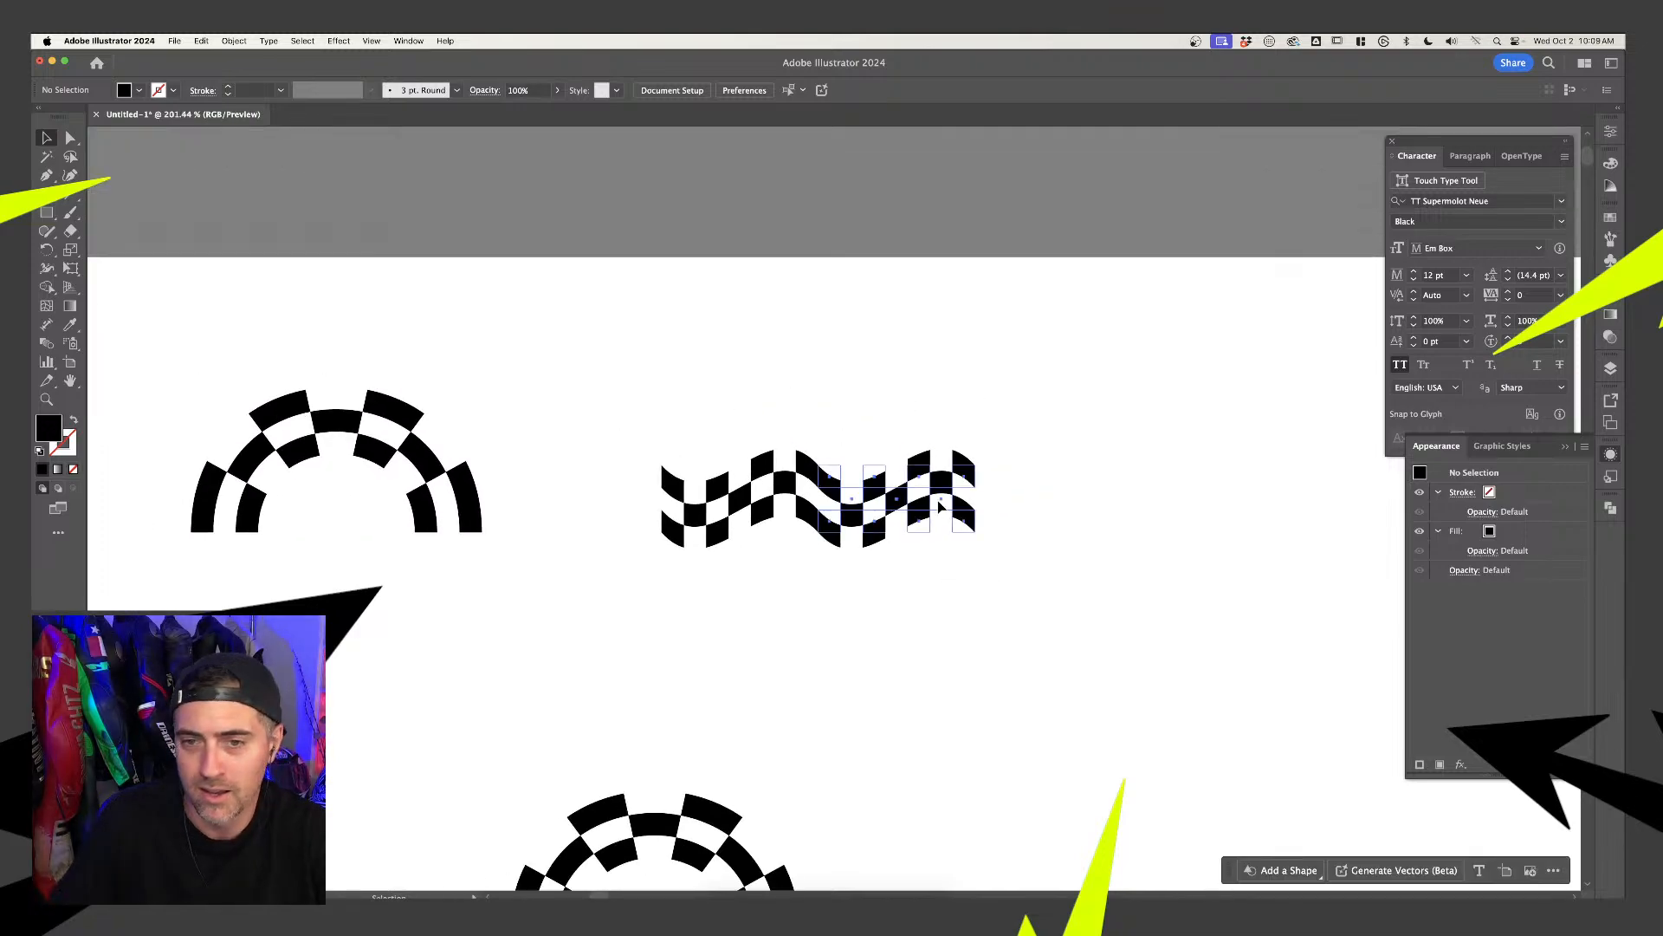
{"action": "left_click", "coordinate": [950, 517]}
{"action": "left_click_drag", "start_coordinate": [947, 490], "coordinate": [1228, 491], "text": "alt"}
{"action": "left_click", "coordinate": [1467, 492]}
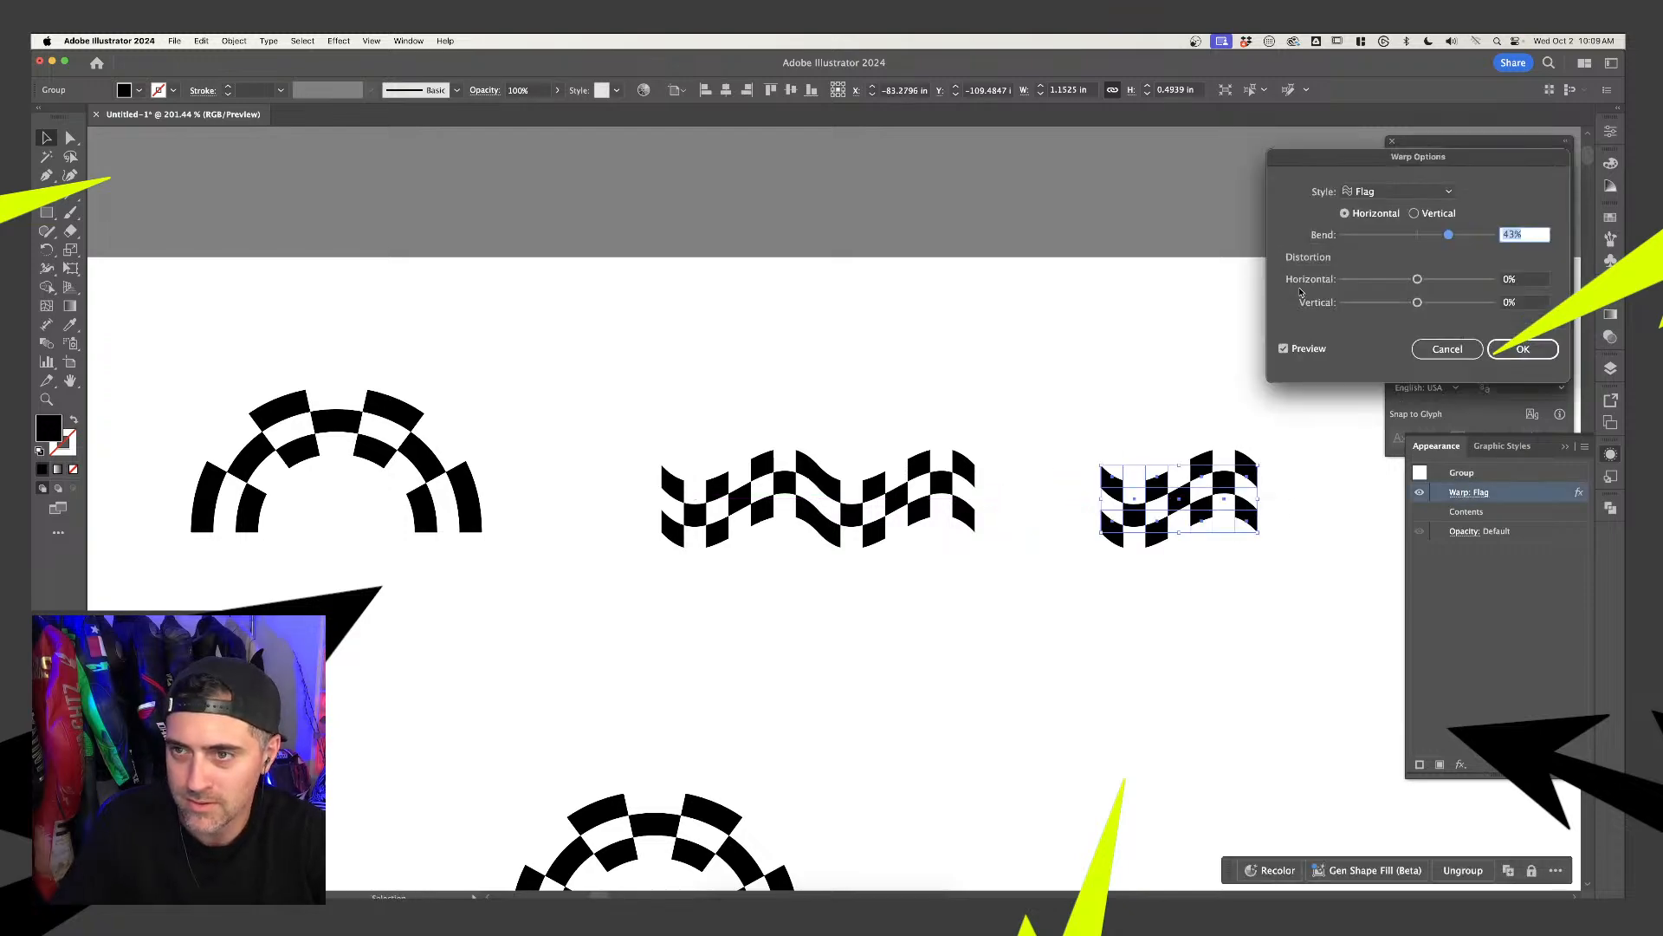
{"action": "left_click", "coordinate": [1438, 196]}
{"action": "left_click", "coordinate": [1405, 362]}
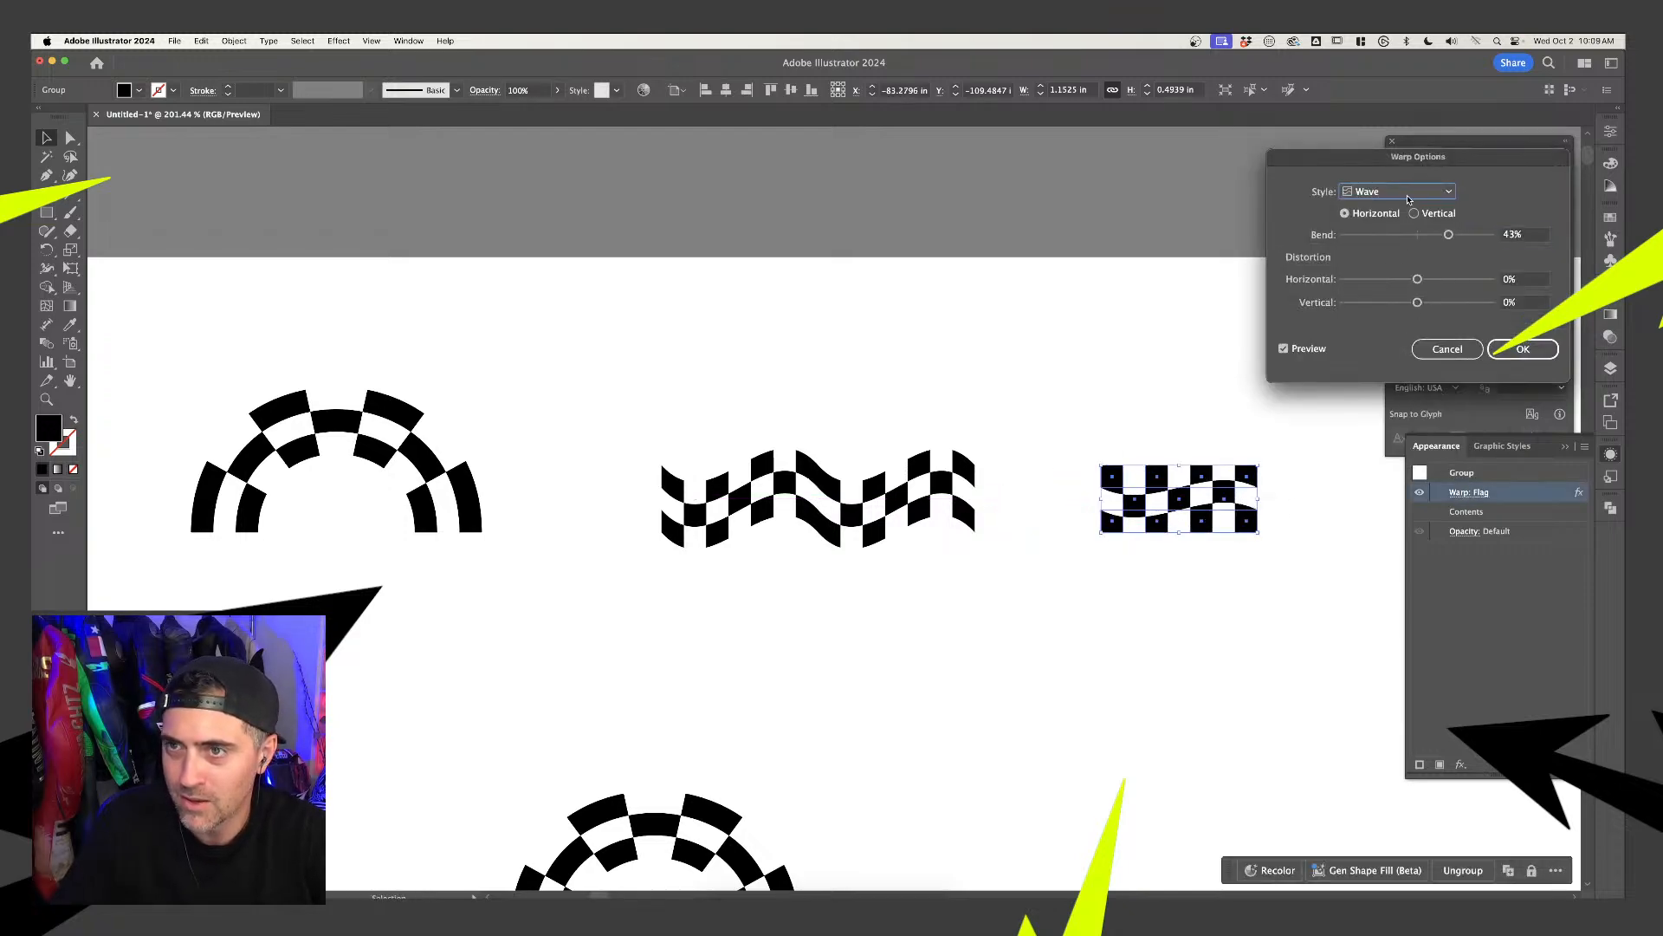
{"action": "left_click_drag", "start_coordinate": [1450, 234], "coordinate": [1483, 238]}
{"action": "left_click", "coordinate": [1523, 349]}
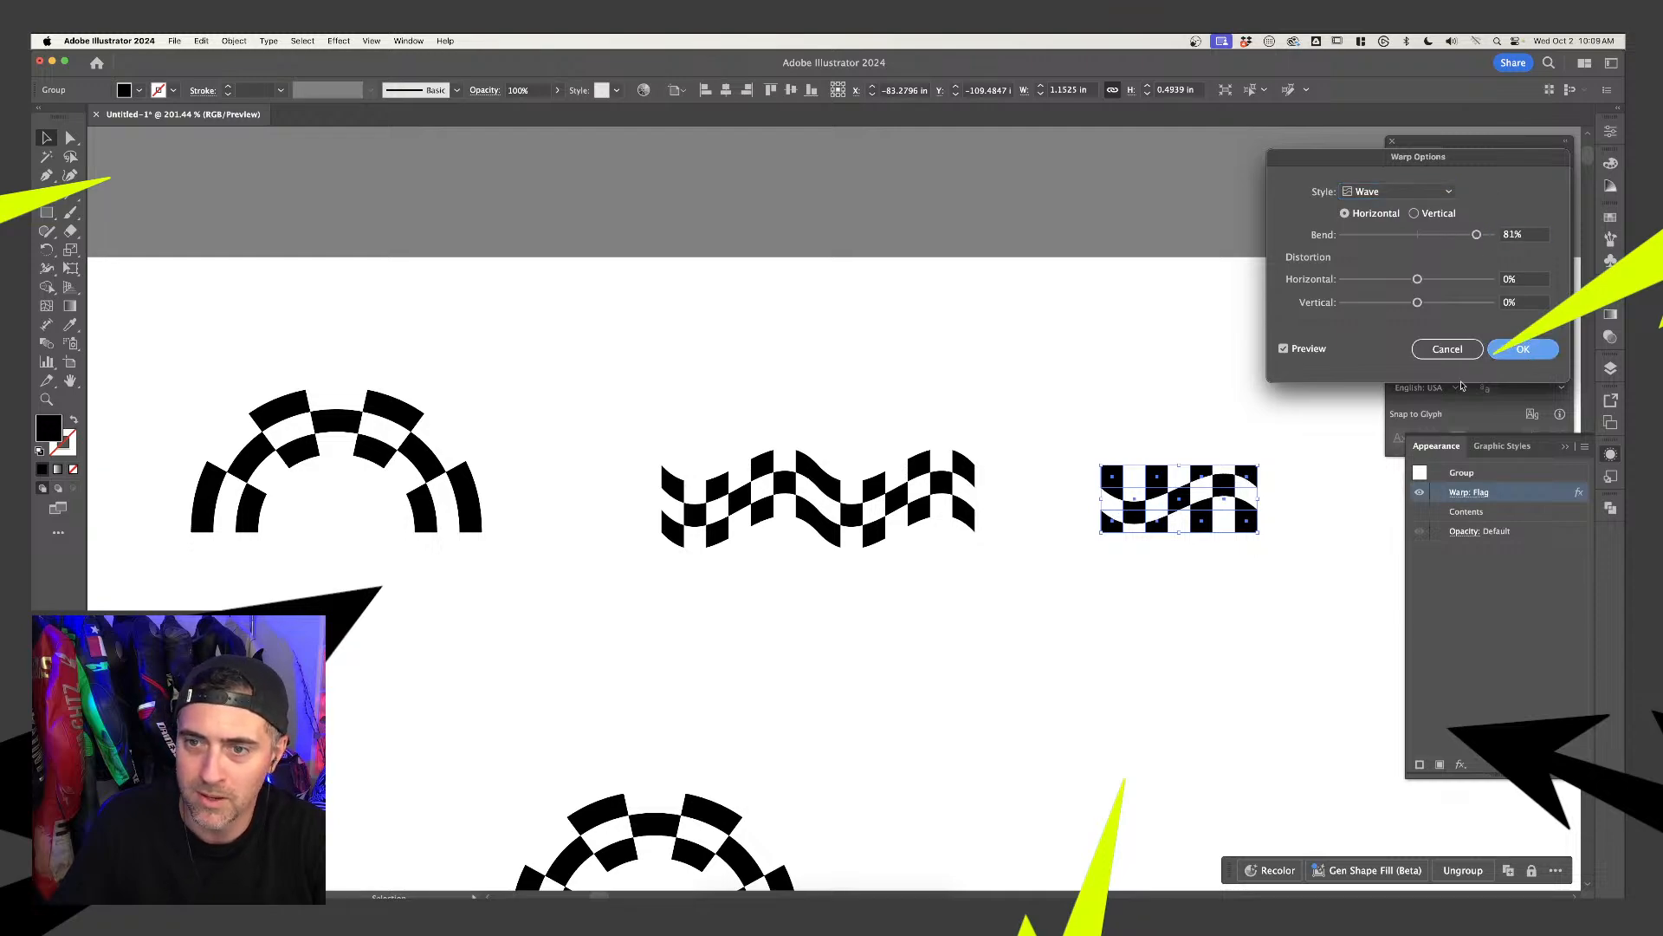
{"action": "left_click", "coordinate": [1174, 425]}
Duplicate the Wave-warped checkered block and set the copy beside it with a gap between them
{"action": "scroll", "coordinate": [1205, 412], "scroll_direction": "right", "scroll_amount": 5}
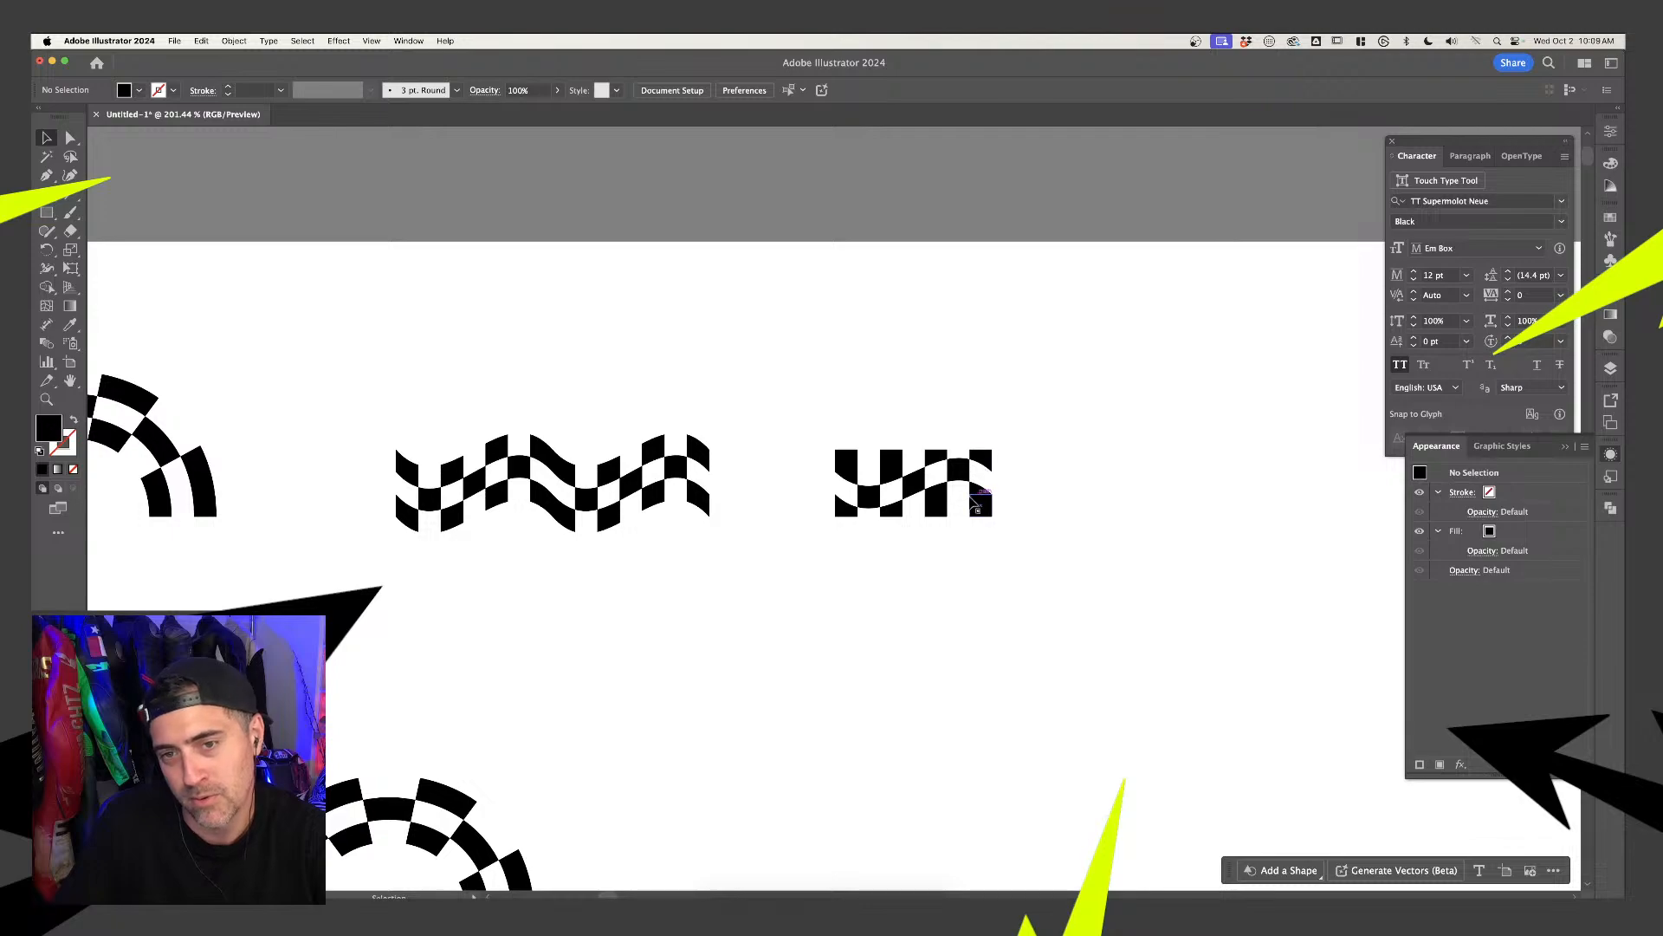
{"action": "left_click_drag", "start_coordinate": [977, 484], "coordinate": [1153, 481]}
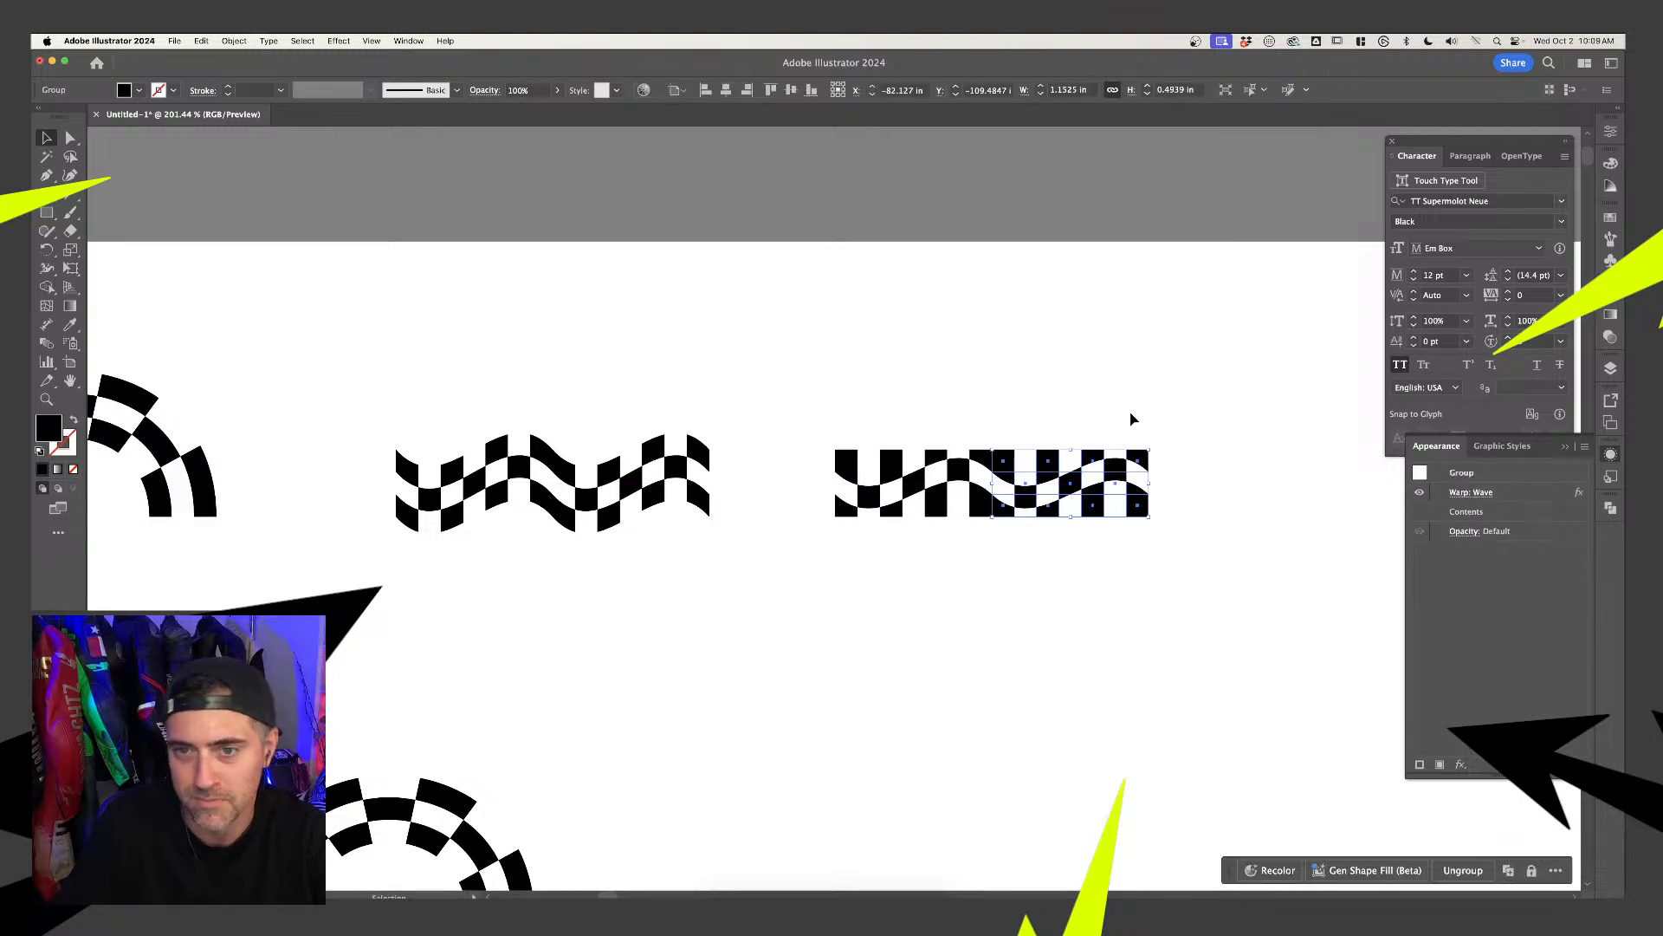
{"action": "left_click", "coordinate": [1070, 459]}
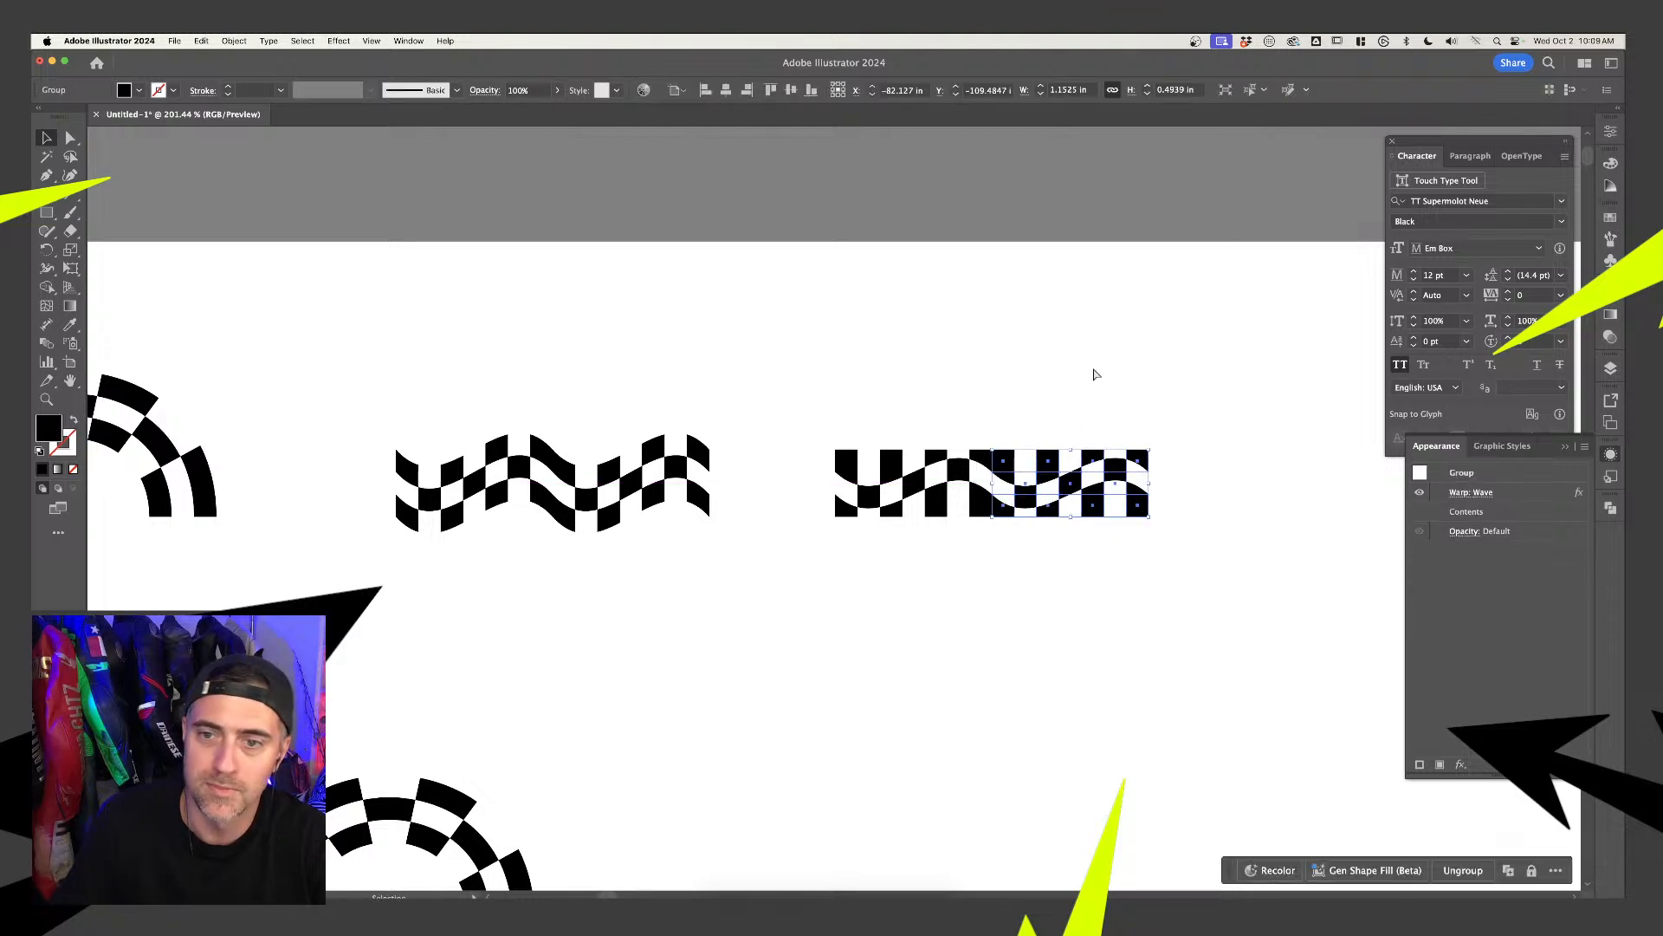
{"action": "left_click_drag", "start_coordinate": [1071, 485], "coordinate": [1136, 485]}
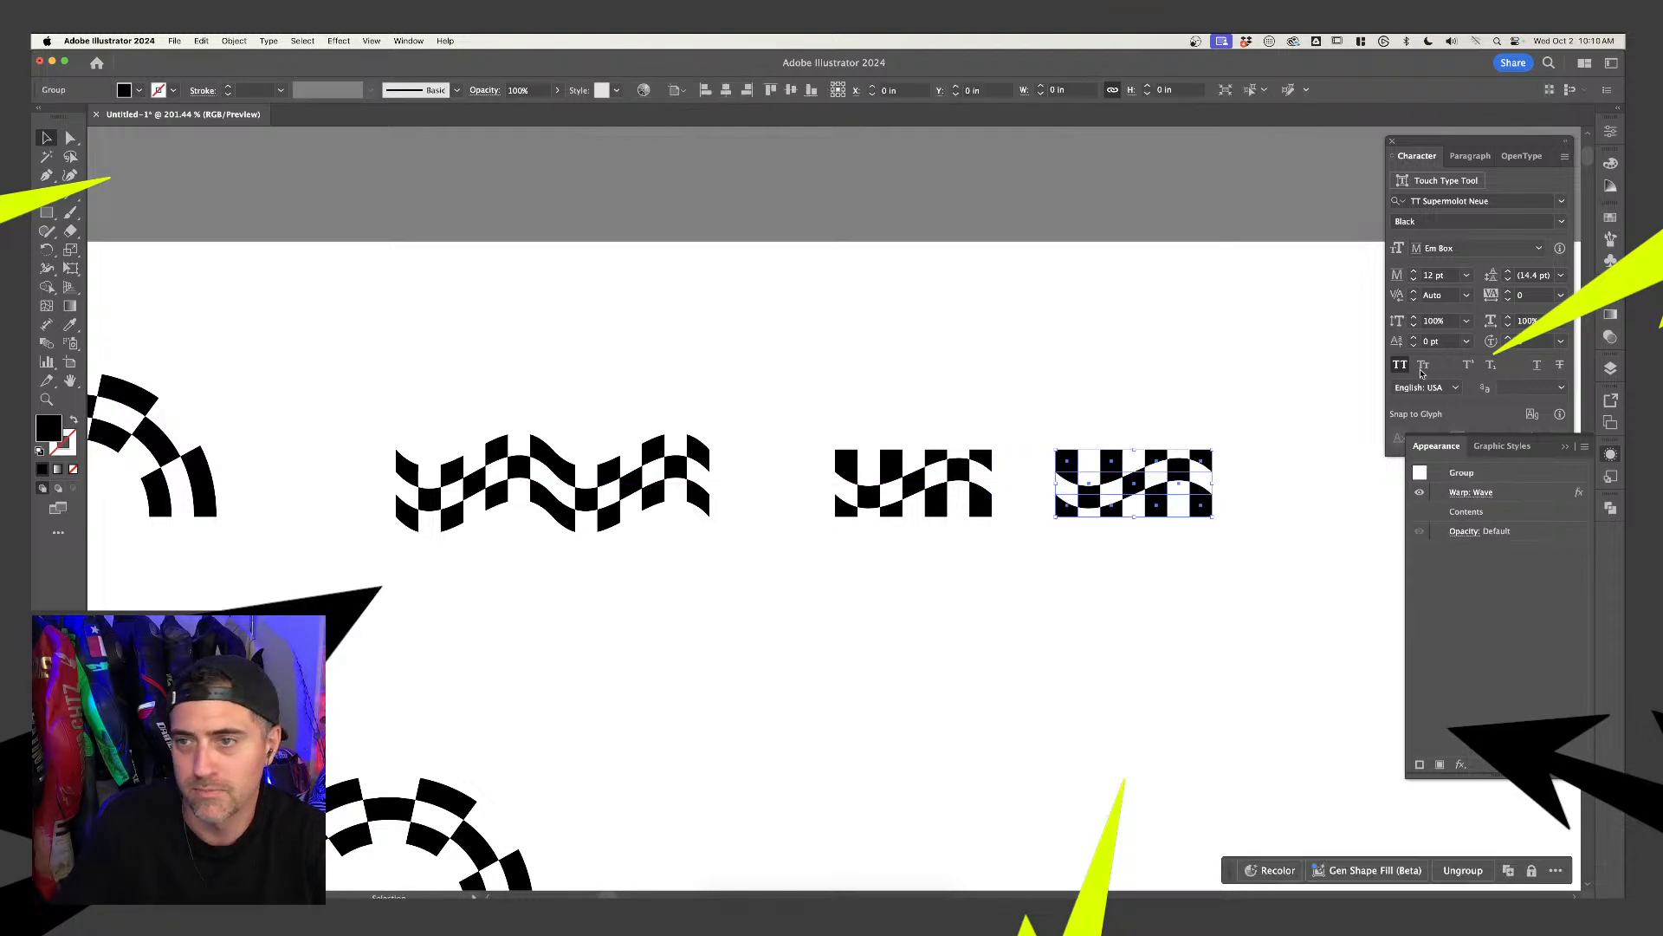
Preview the Fish warp style on the new copy and apply the Rise style with a 46% horizontal bend
{"action": "left_click", "coordinate": [1490, 492]}
{"action": "left_click", "coordinate": [1396, 192]}
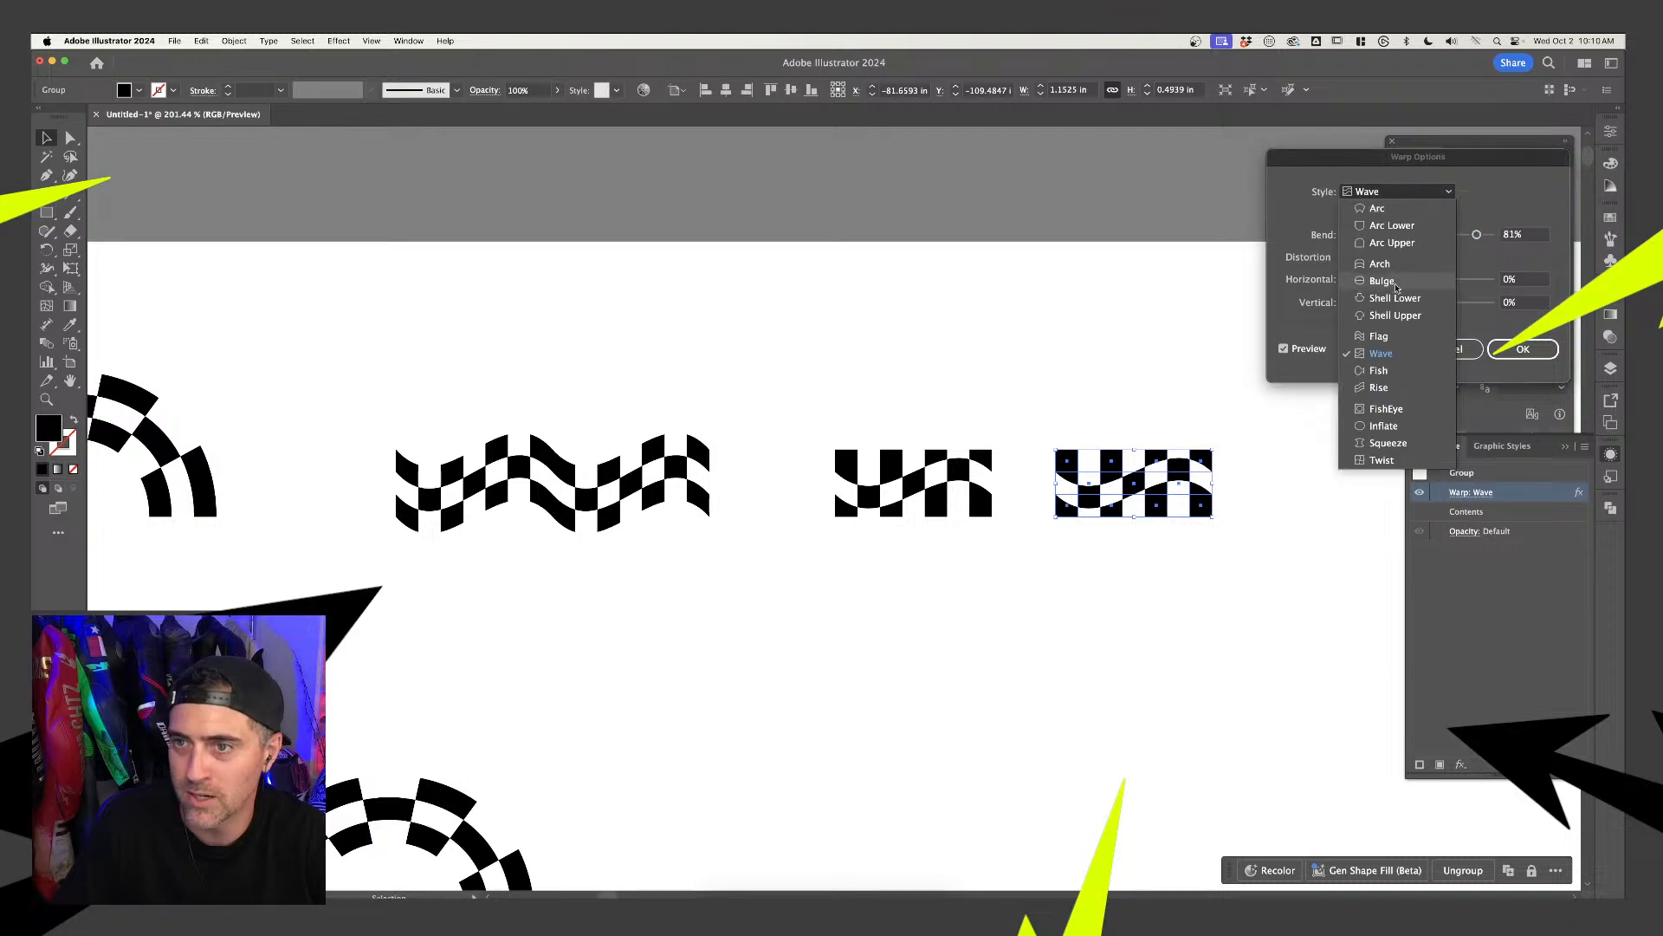
{"action": "left_click", "coordinate": [1380, 371]}
{"action": "left_click", "coordinate": [1410, 193]}
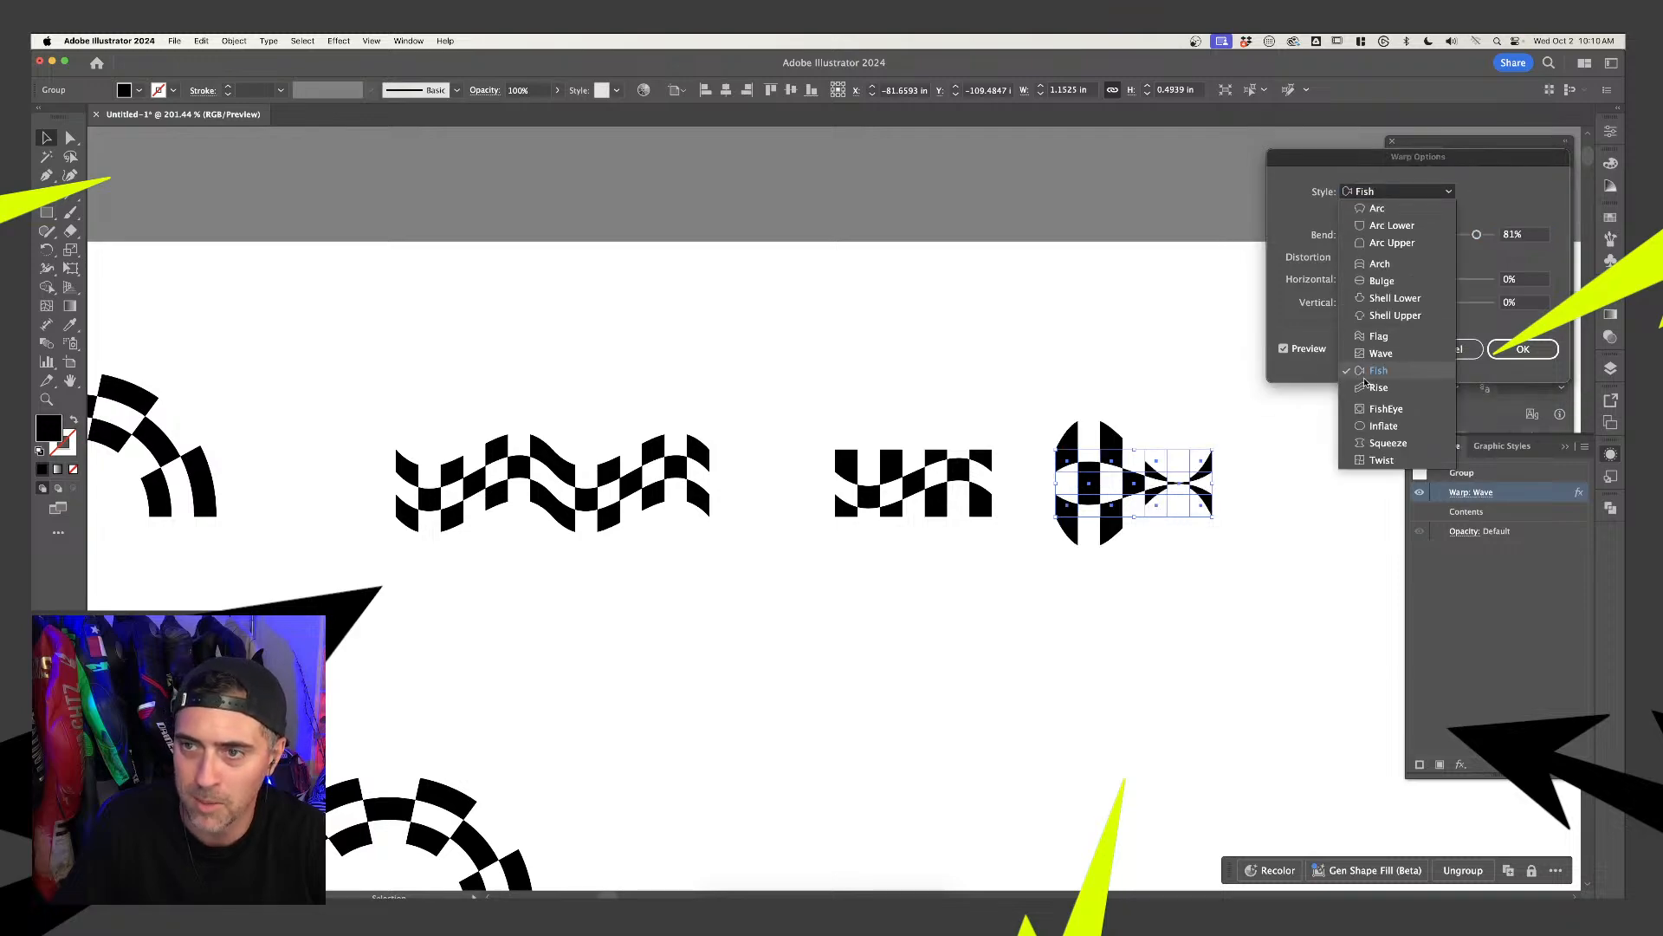
{"action": "left_click", "coordinate": [1378, 387]}
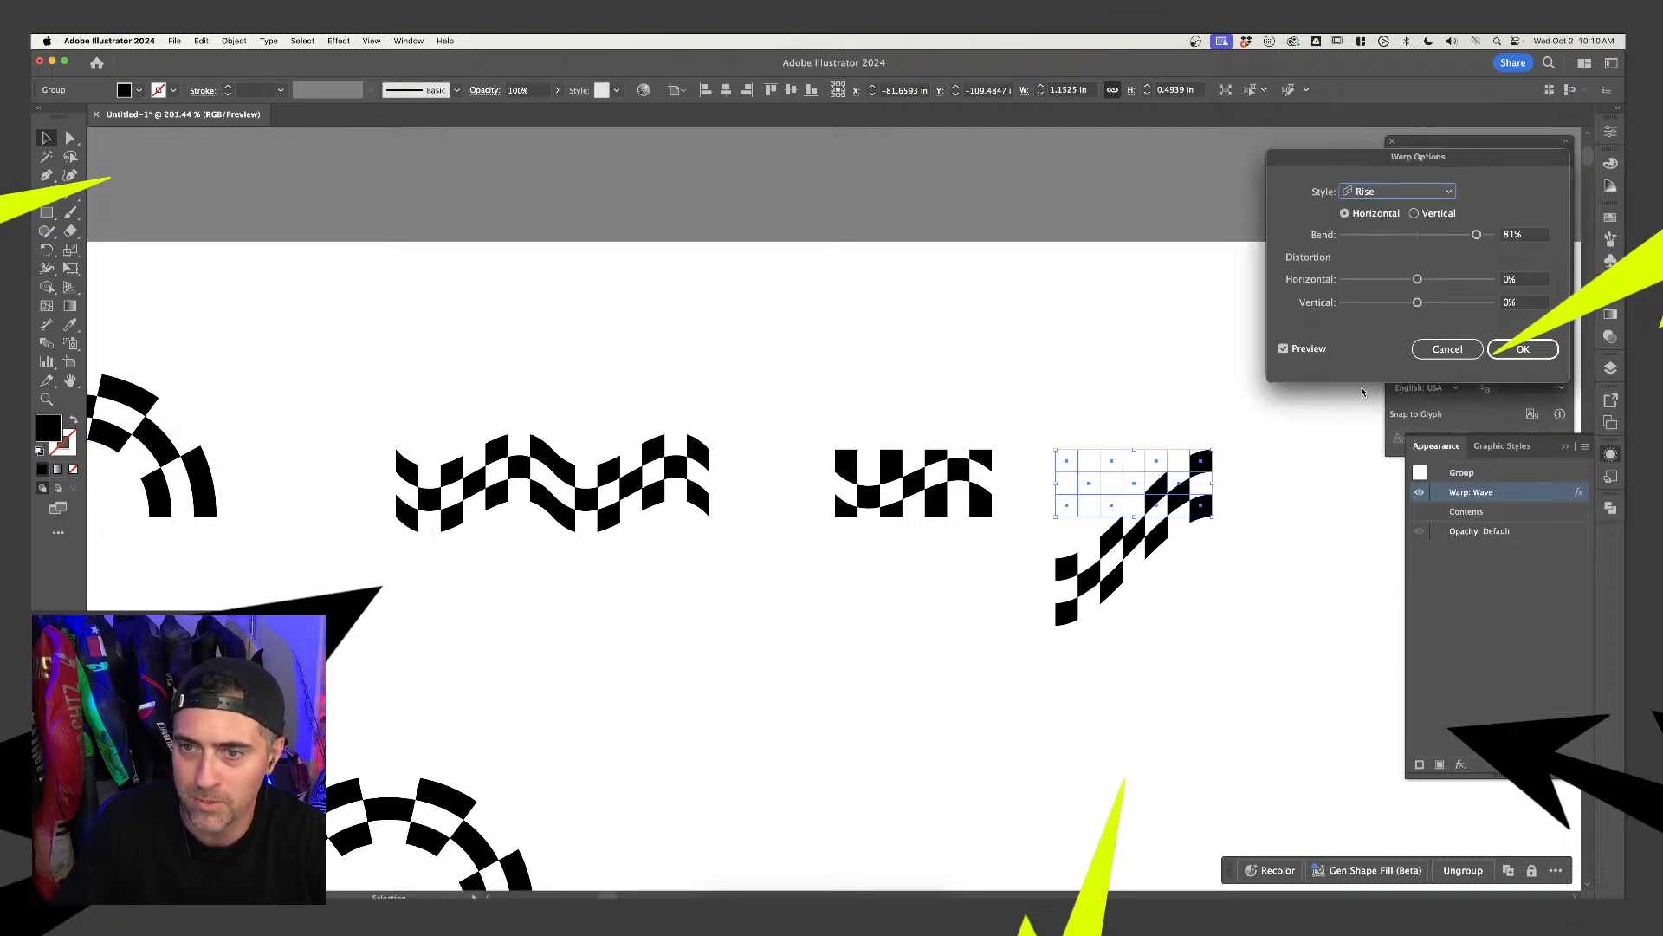
{"action": "left_click", "coordinate": [1444, 236]}
{"action": "left_click_drag", "start_coordinate": [1444, 240], "coordinate": [1449, 240]}
{"action": "left_click", "coordinate": [1523, 348]}
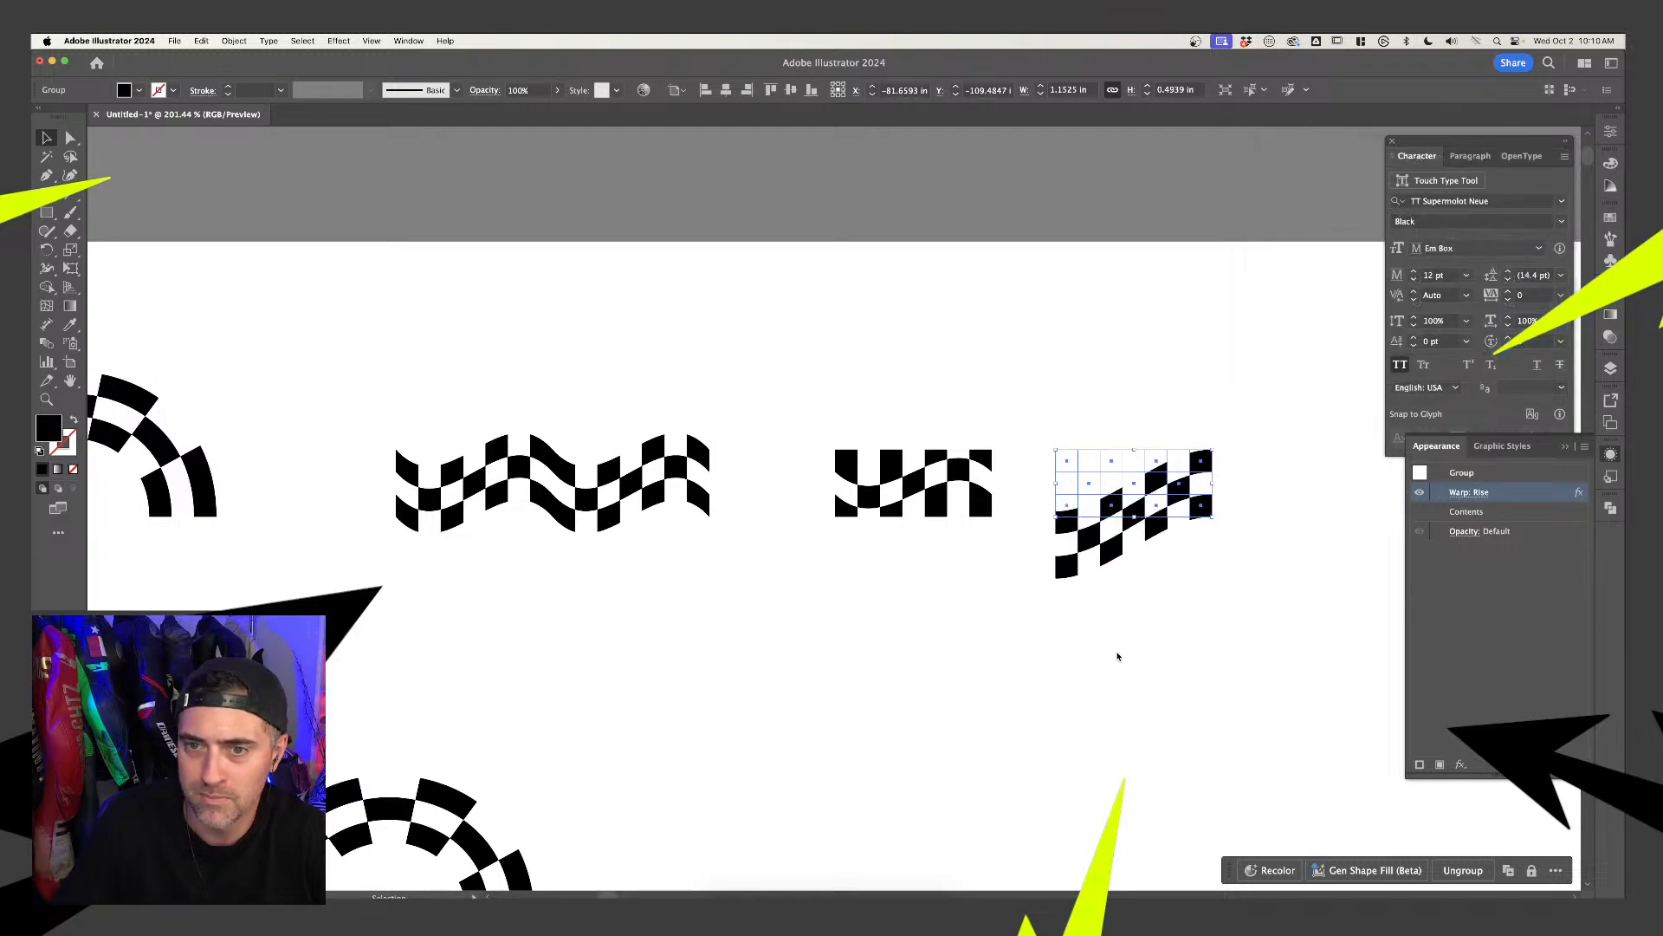
{"action": "left_click", "coordinate": [1118, 657]}
Move the rising checkered block beneath the wavy strip and place a copy of it alongside
{"action": "scroll", "coordinate": [1124, 642], "scroll_direction": "down", "scroll_amount": 5}
{"action": "left_click_drag", "start_coordinate": [1142, 575], "coordinate": [818, 625]}
{"action": "left_click", "coordinate": [1090, 610]}
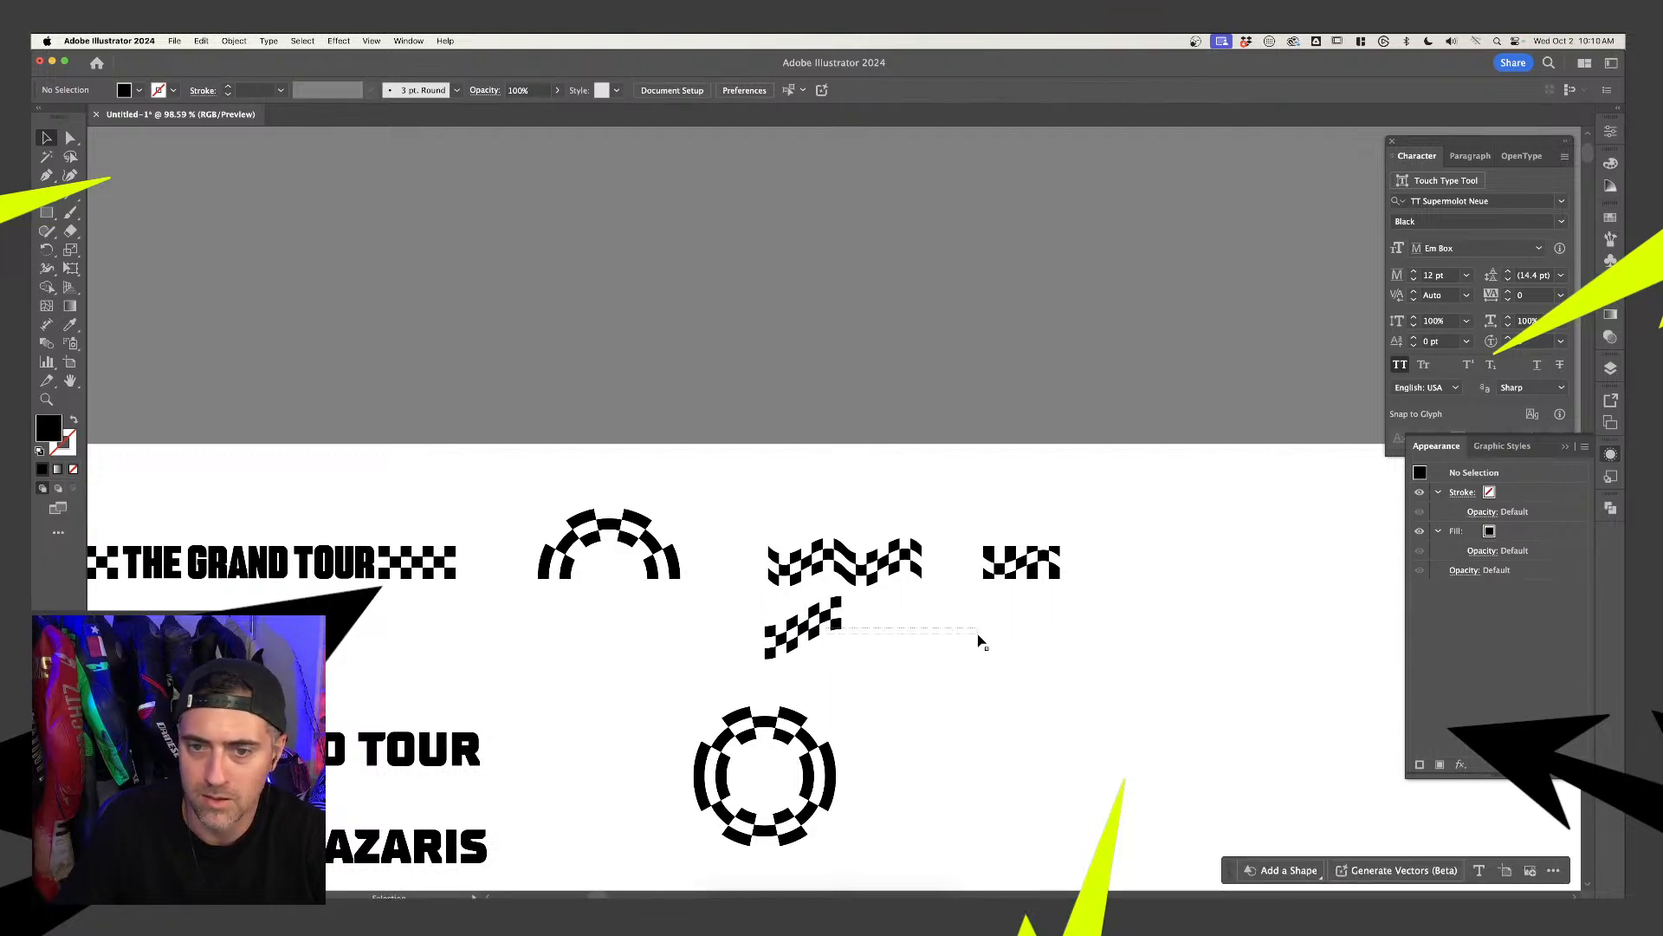
{"action": "left_click_drag", "start_coordinate": [980, 642], "coordinate": [977, 643]}
{"action": "left_click_drag", "start_coordinate": [827, 616], "coordinate": [977, 631]}
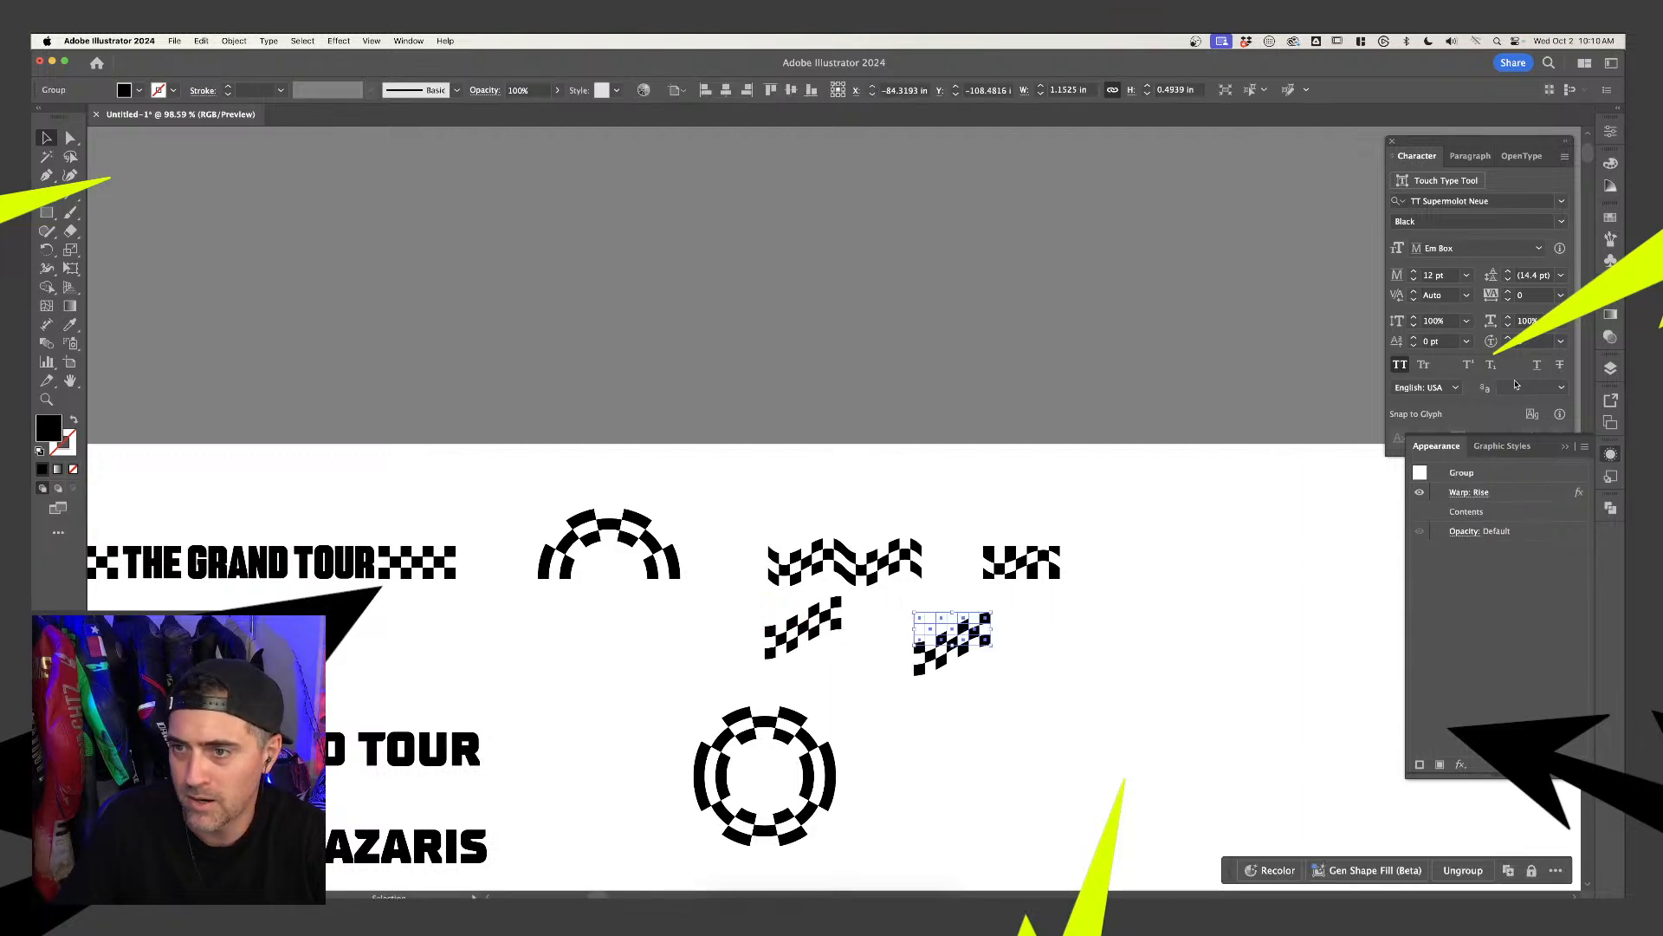
Change the copied rising block's warp to the FishEye style with a 46% bend
{"action": "left_click", "coordinate": [1468, 494]}
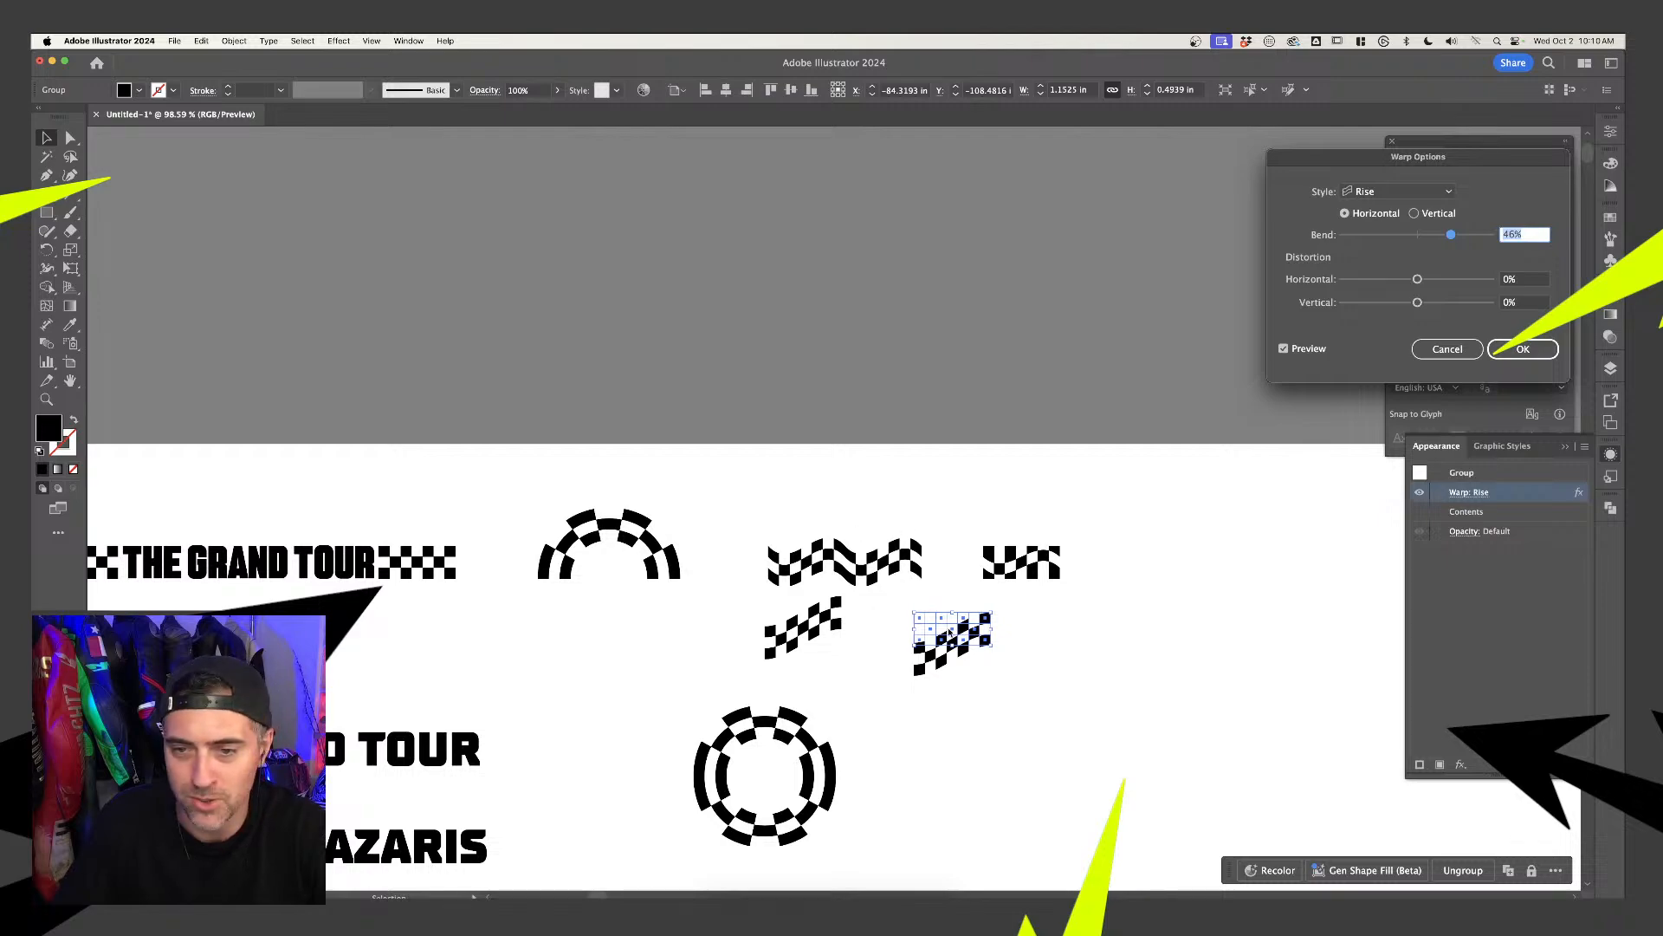
{"action": "left_click", "coordinate": [1399, 191]}
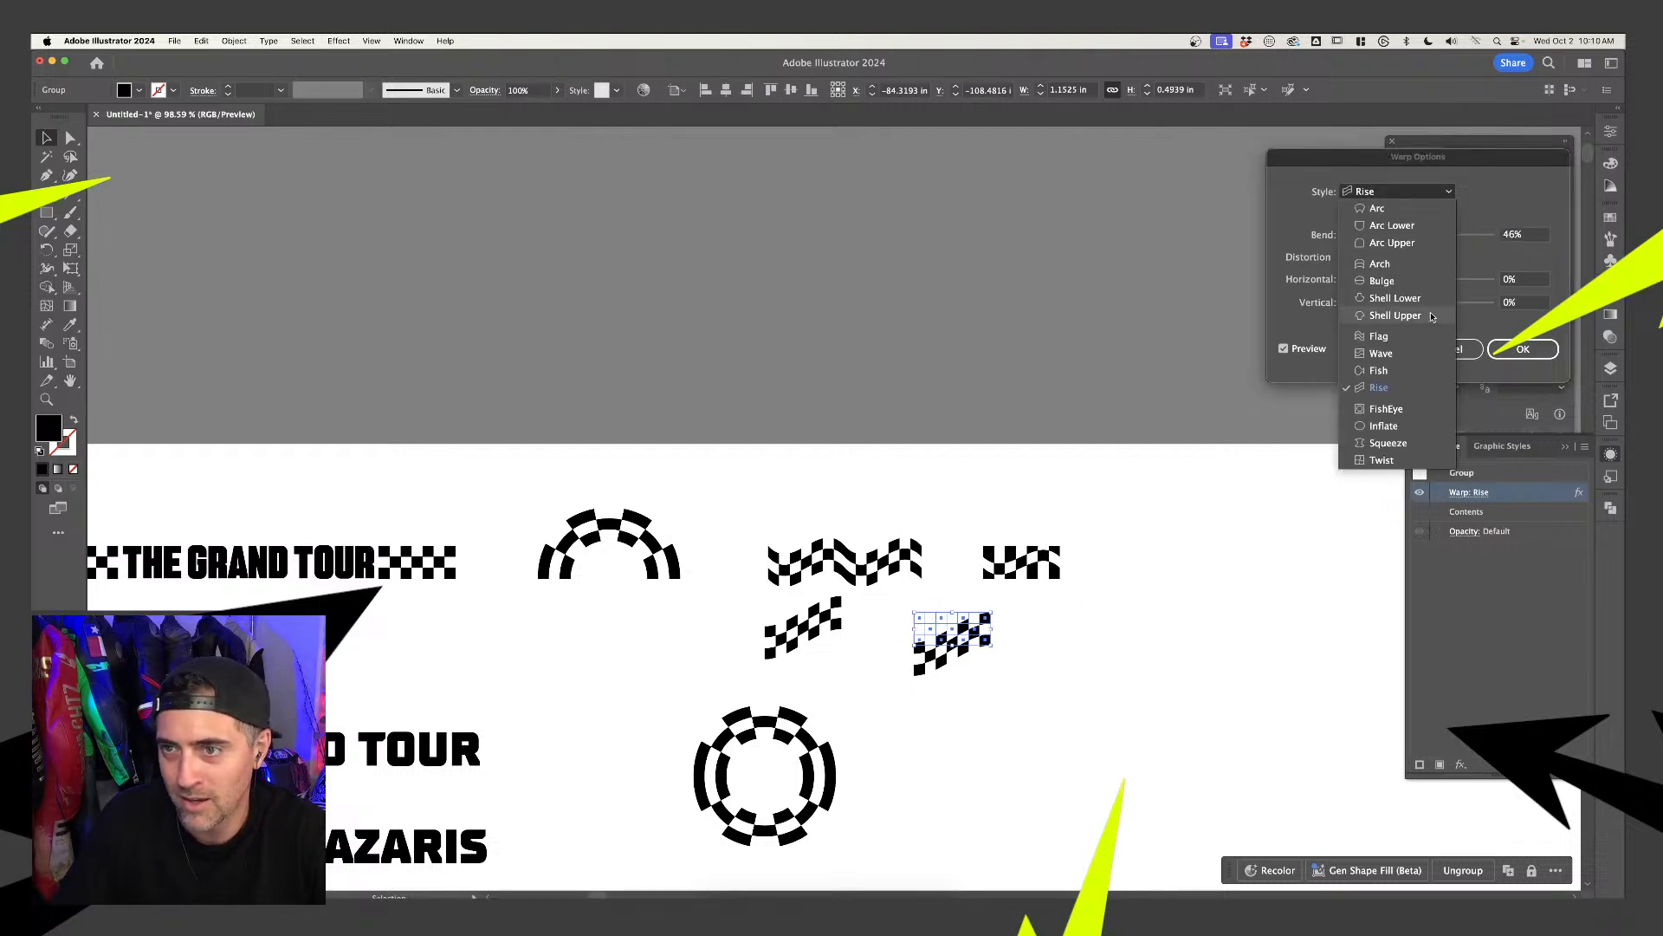
{"action": "left_click", "coordinate": [1401, 411]}
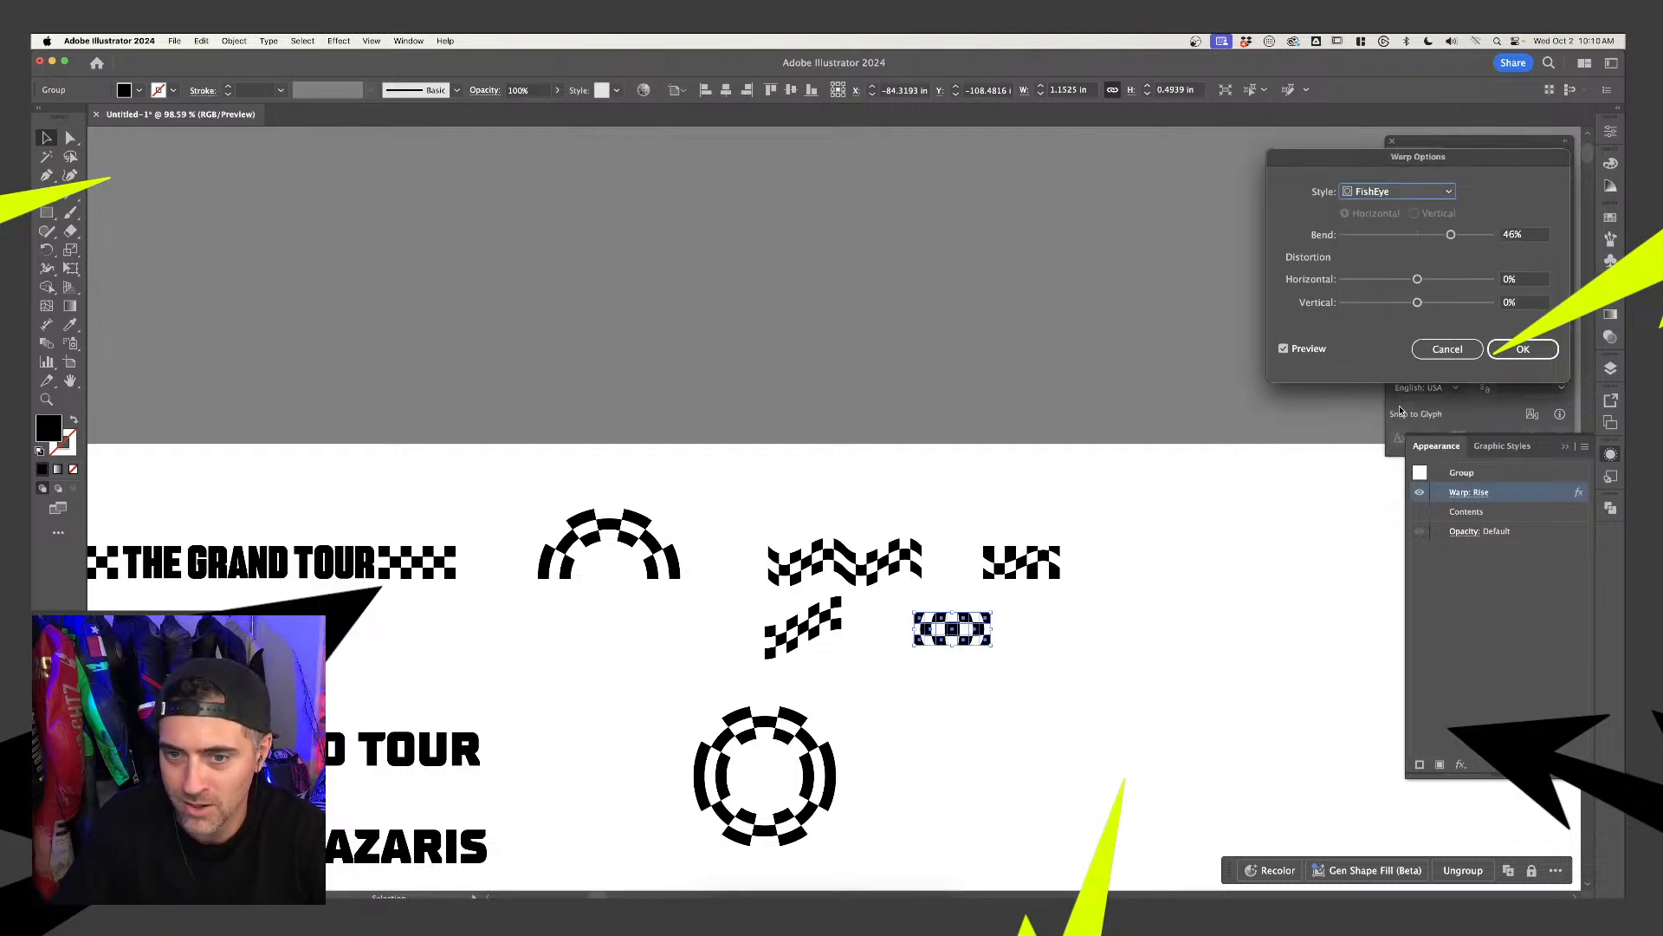
{"action": "left_click", "coordinate": [1523, 348]}
Place a copy of the FishEye checkered block beside it and widen the gap between the two
{"action": "scroll", "coordinate": [1069, 679], "scroll_direction": "up", "scroll_amount": 5}
{"action": "left_click_drag", "start_coordinate": [862, 596], "coordinate": [1090, 549]}
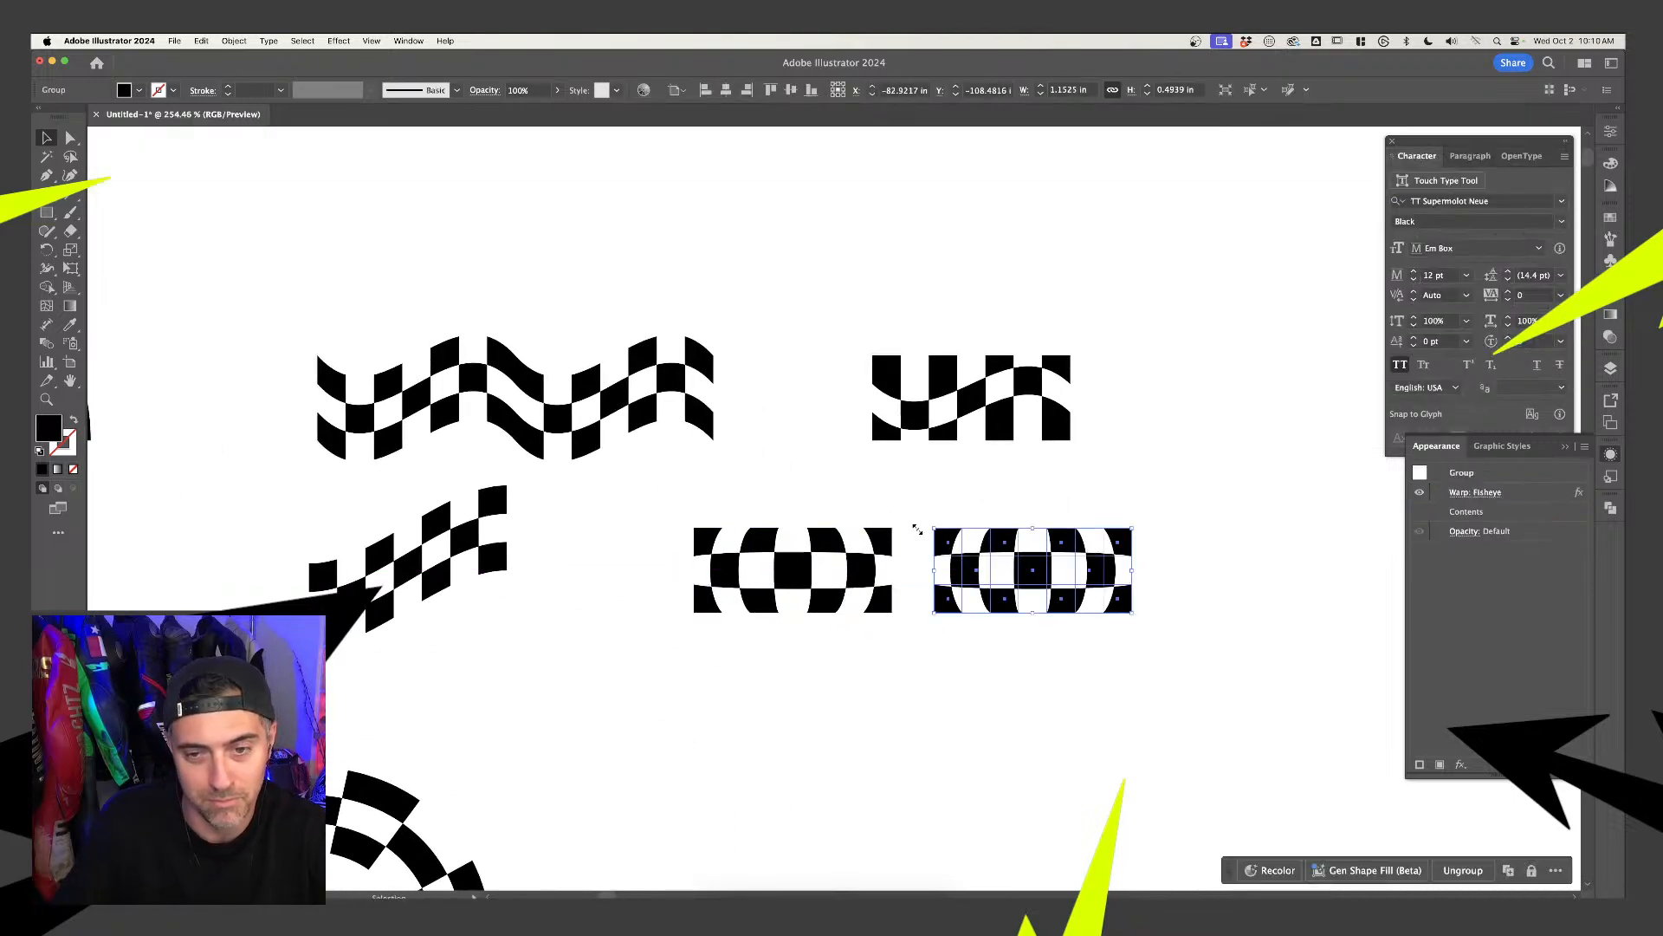
{"action": "left_click", "coordinate": [879, 551]}
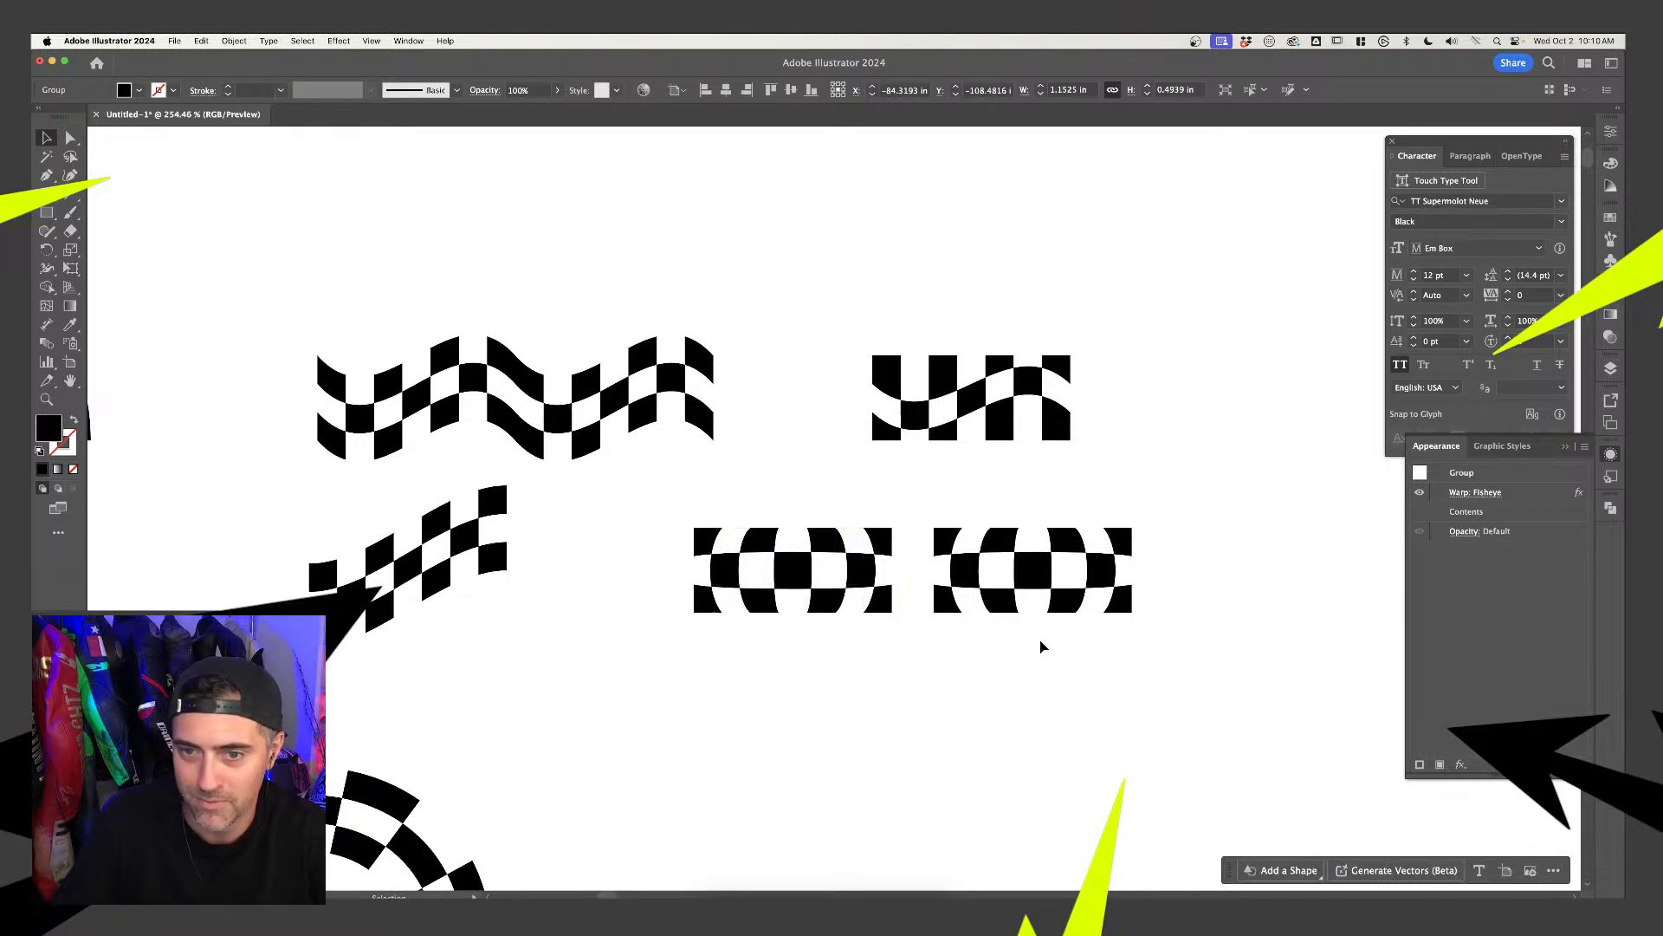
{"action": "left_click_drag", "start_coordinate": [876, 572], "coordinate": [833, 573]}
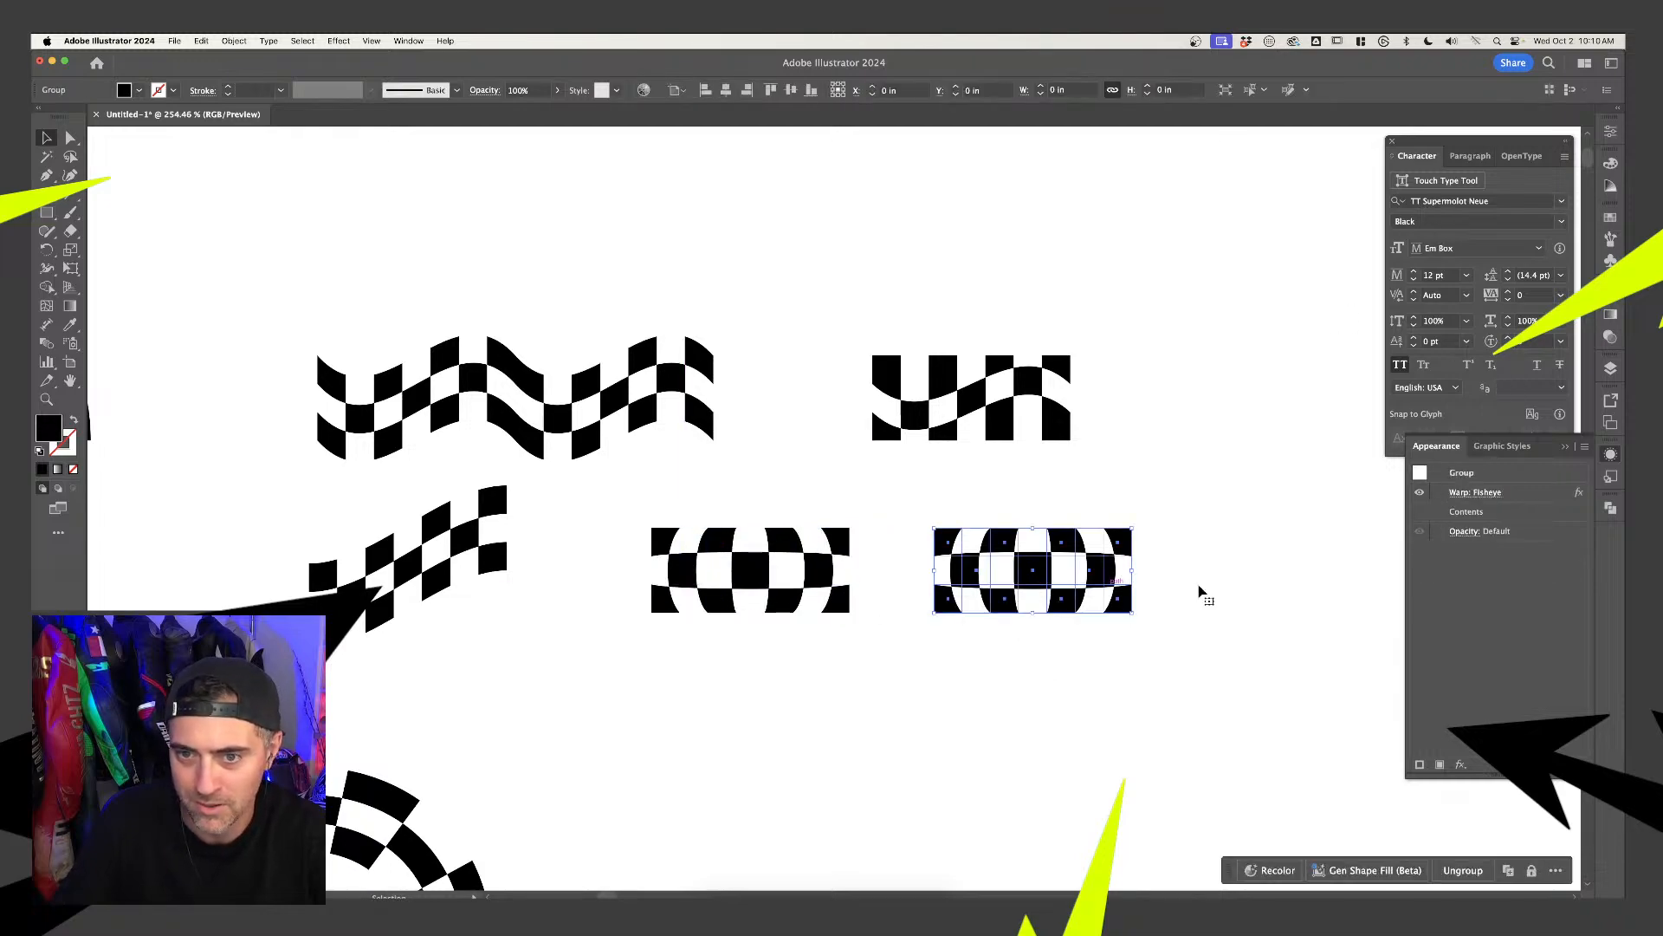
{"action": "left_click", "coordinate": [980, 679]}
{"action": "key", "text": "super+z"}
Set the copied FishEye block's warp bend to 100%
{"action": "left_click", "coordinate": [1021, 586]}
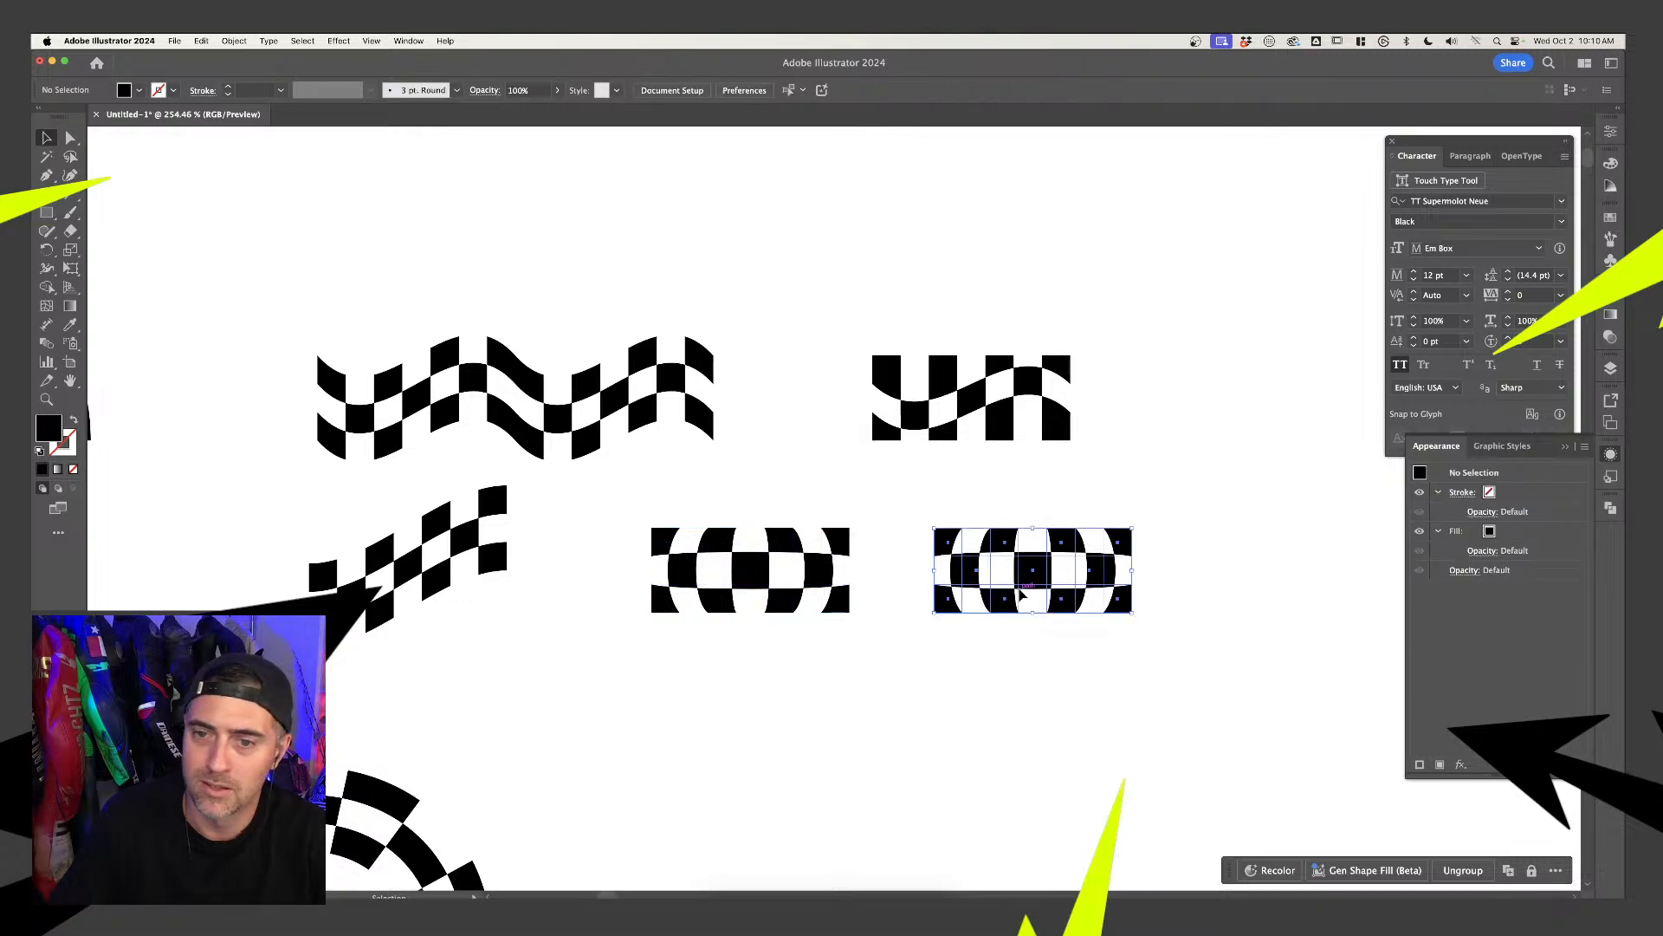
{"action": "left_click", "coordinate": [1457, 492]}
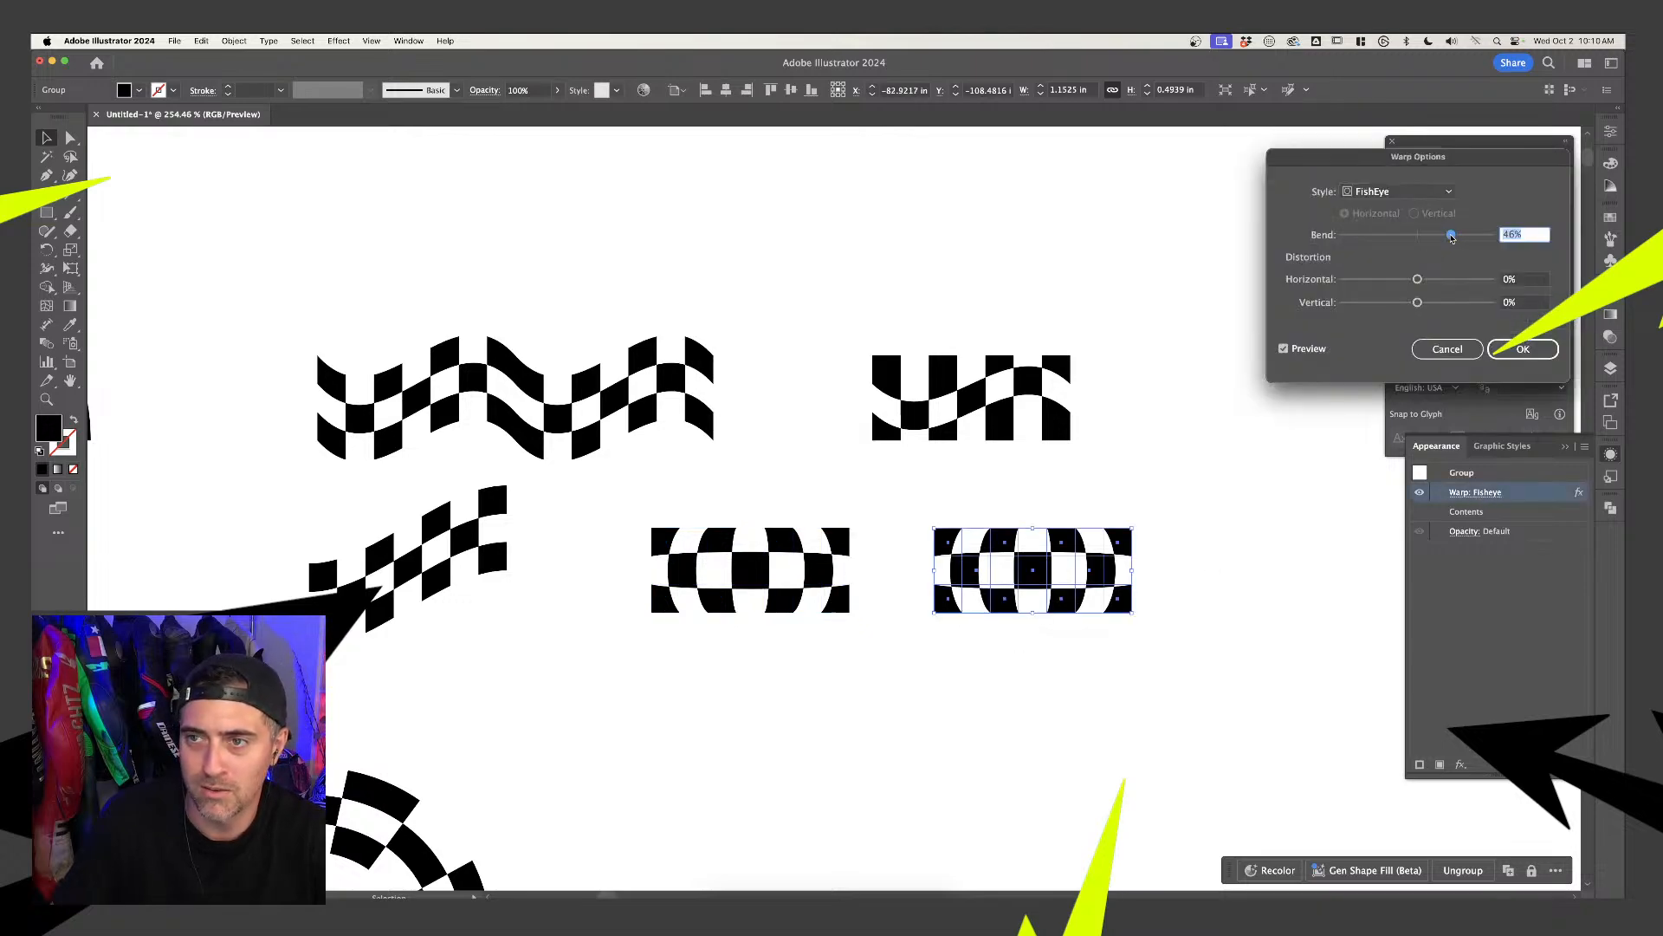
{"action": "left_click_drag", "start_coordinate": [1452, 237], "coordinate": [1492, 238]}
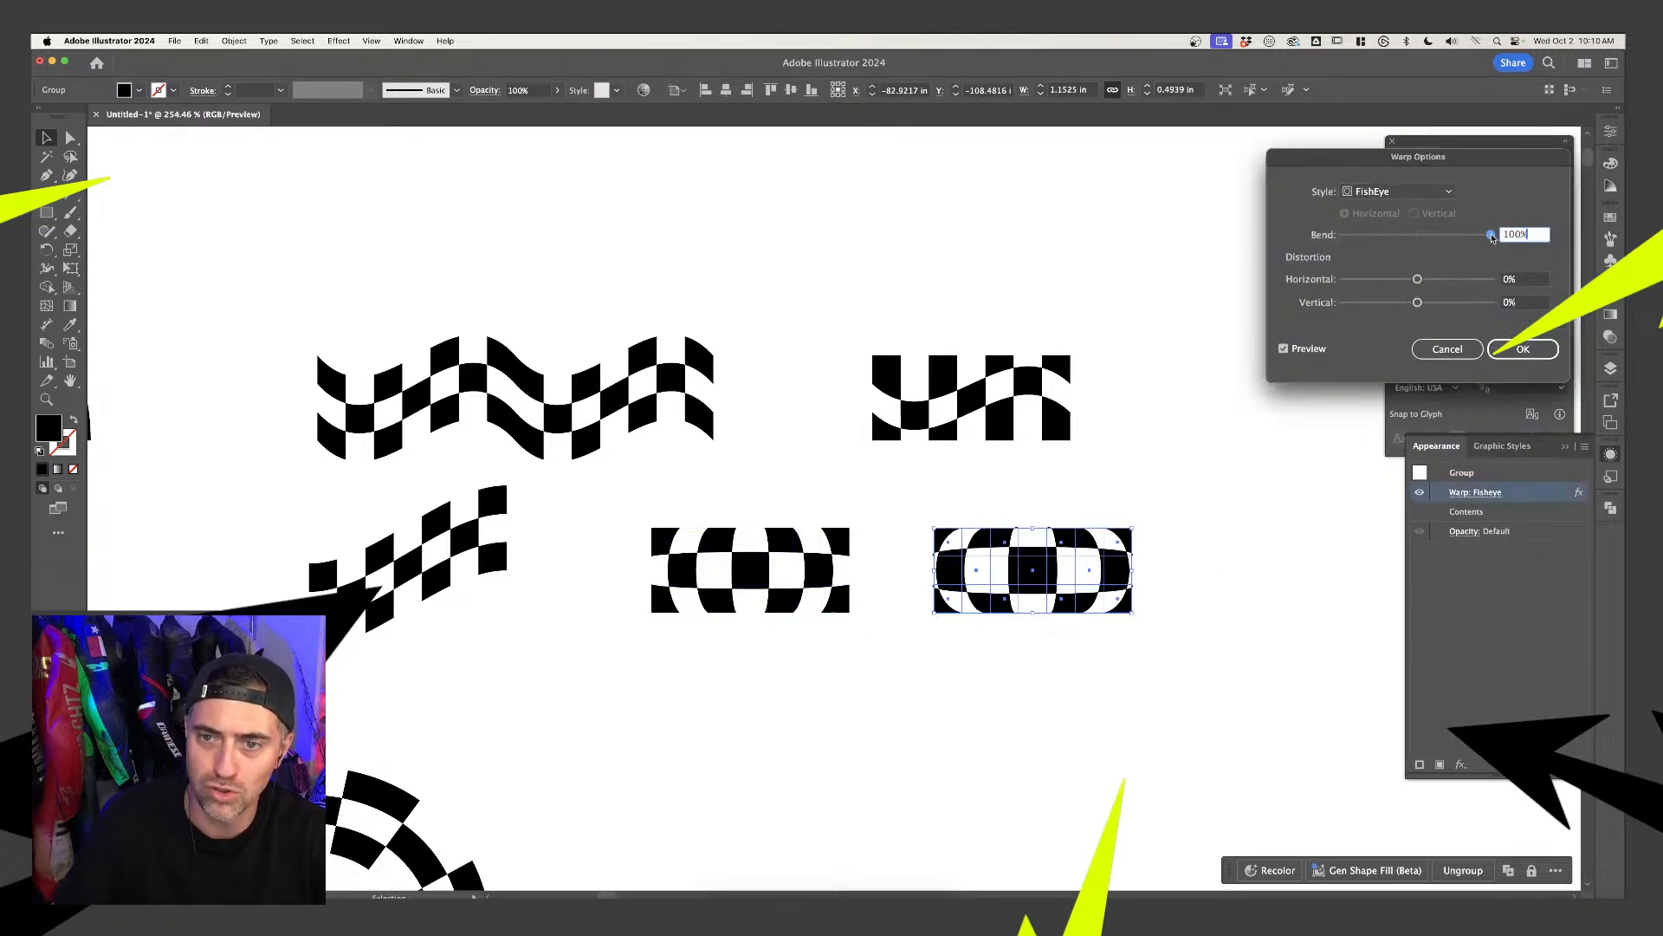
{"action": "left_click", "coordinate": [1523, 348]}
{"action": "left_click", "coordinate": [1218, 673]}
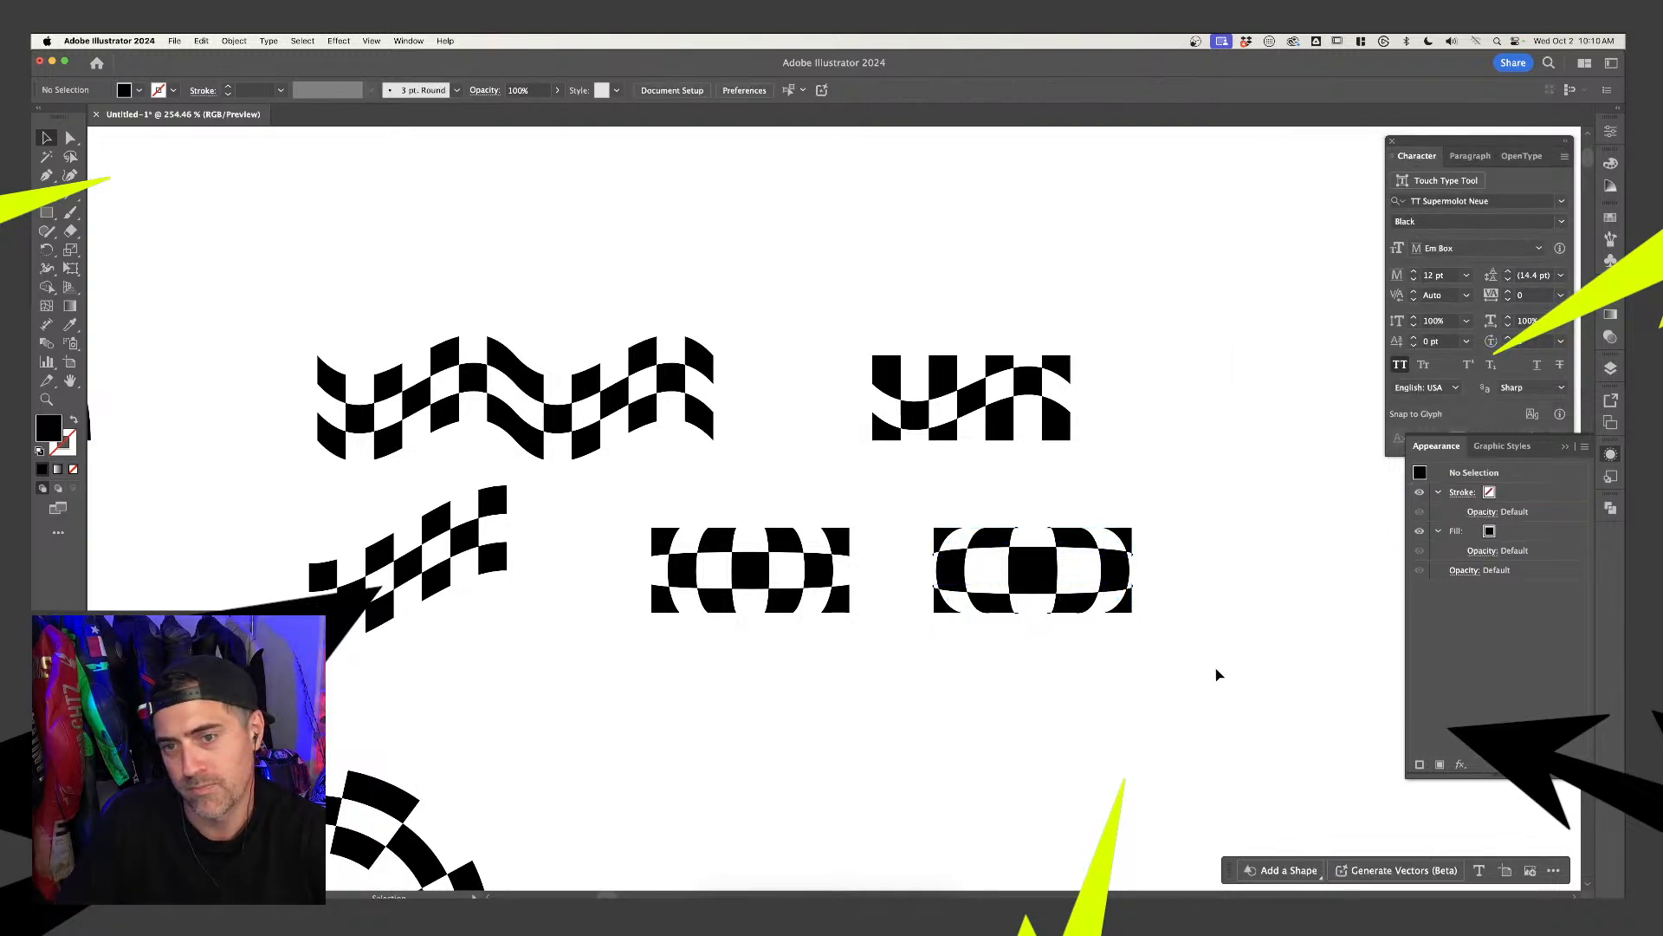
Move the FishEye block with the 100% bend up above and beside the Wave-warped block
{"action": "scroll", "coordinate": [1218, 672], "scroll_direction": "down", "scroll_amount": 3}
{"action": "left_click_drag", "start_coordinate": [1161, 639], "coordinate": [1222, 466]}
{"action": "left_click", "coordinate": [1260, 524]}
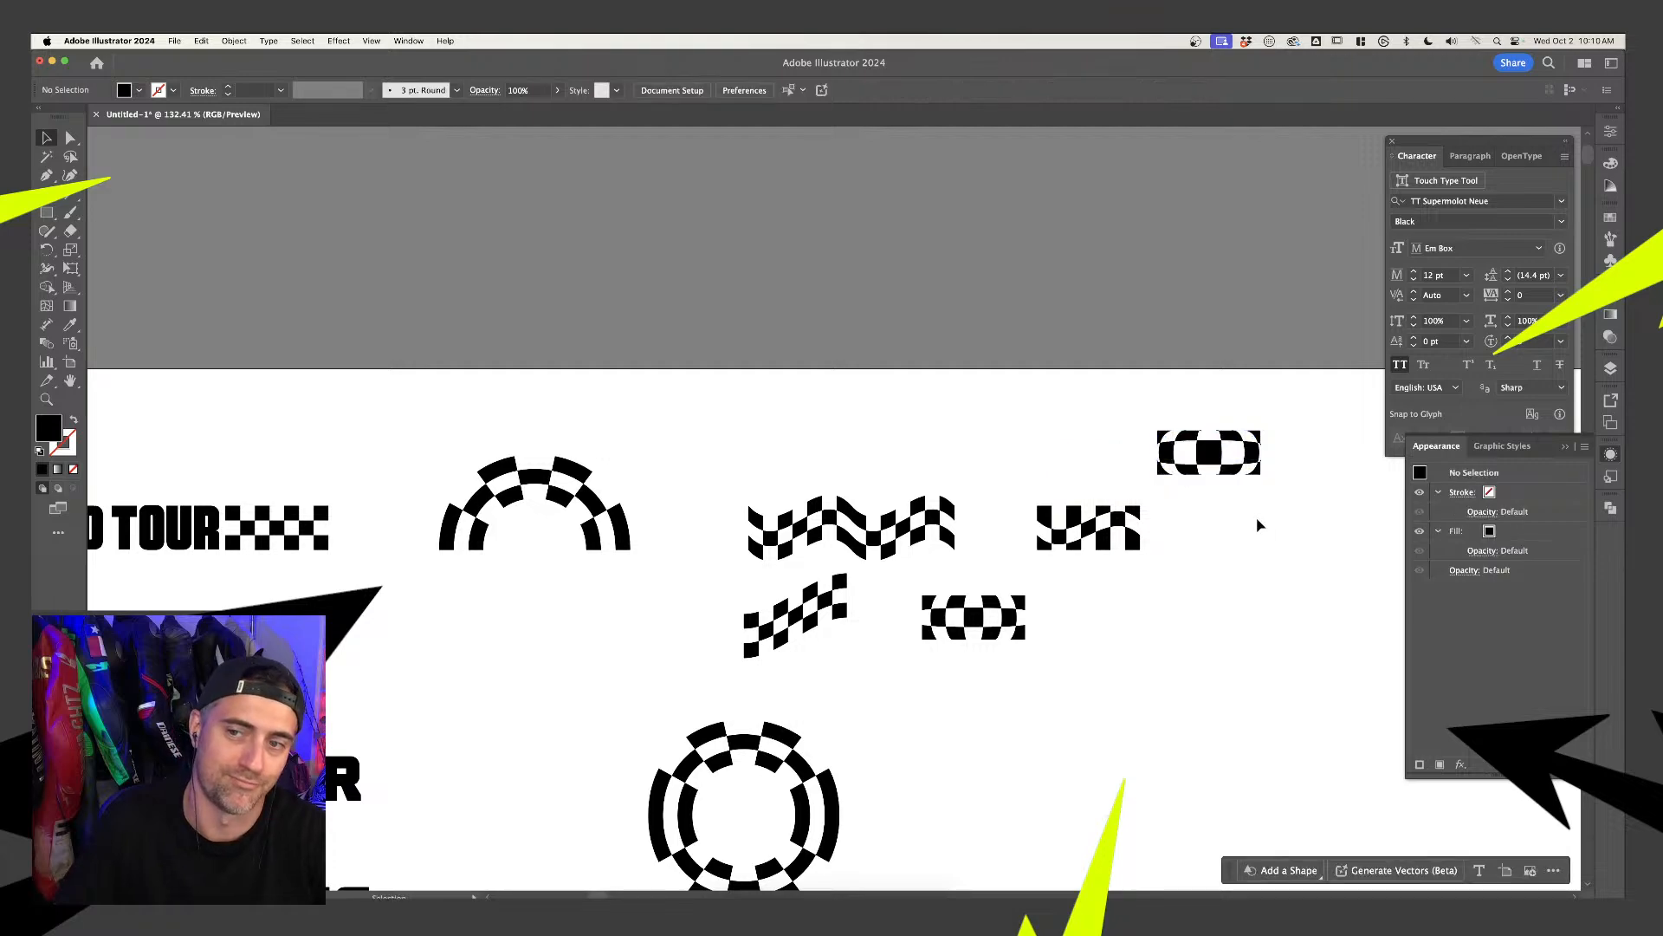
Place a copy of the FishEye block with the 46% bend beside the original, under the Wave-warped block
{"action": "left_click", "coordinate": [1234, 444]}
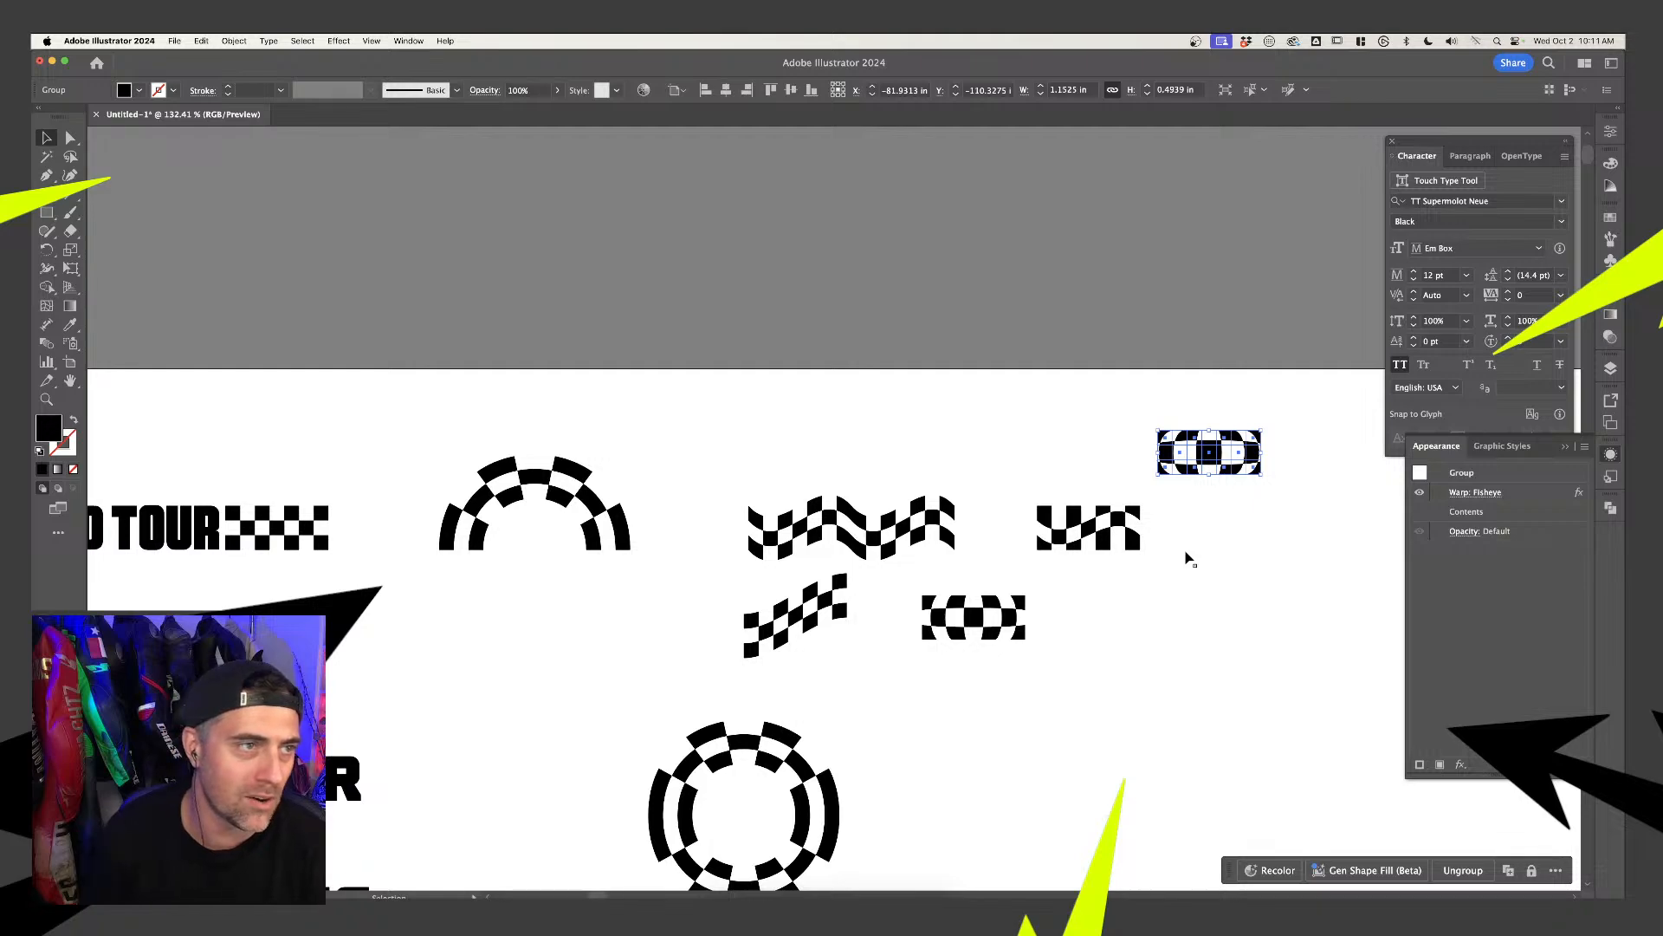
{"action": "left_click", "coordinate": [1136, 596]}
{"action": "scroll", "coordinate": [1136, 597], "scroll_direction": "down", "scroll_amount": 1}
{"action": "left_click_drag", "start_coordinate": [962, 583], "coordinate": [1098, 584]}
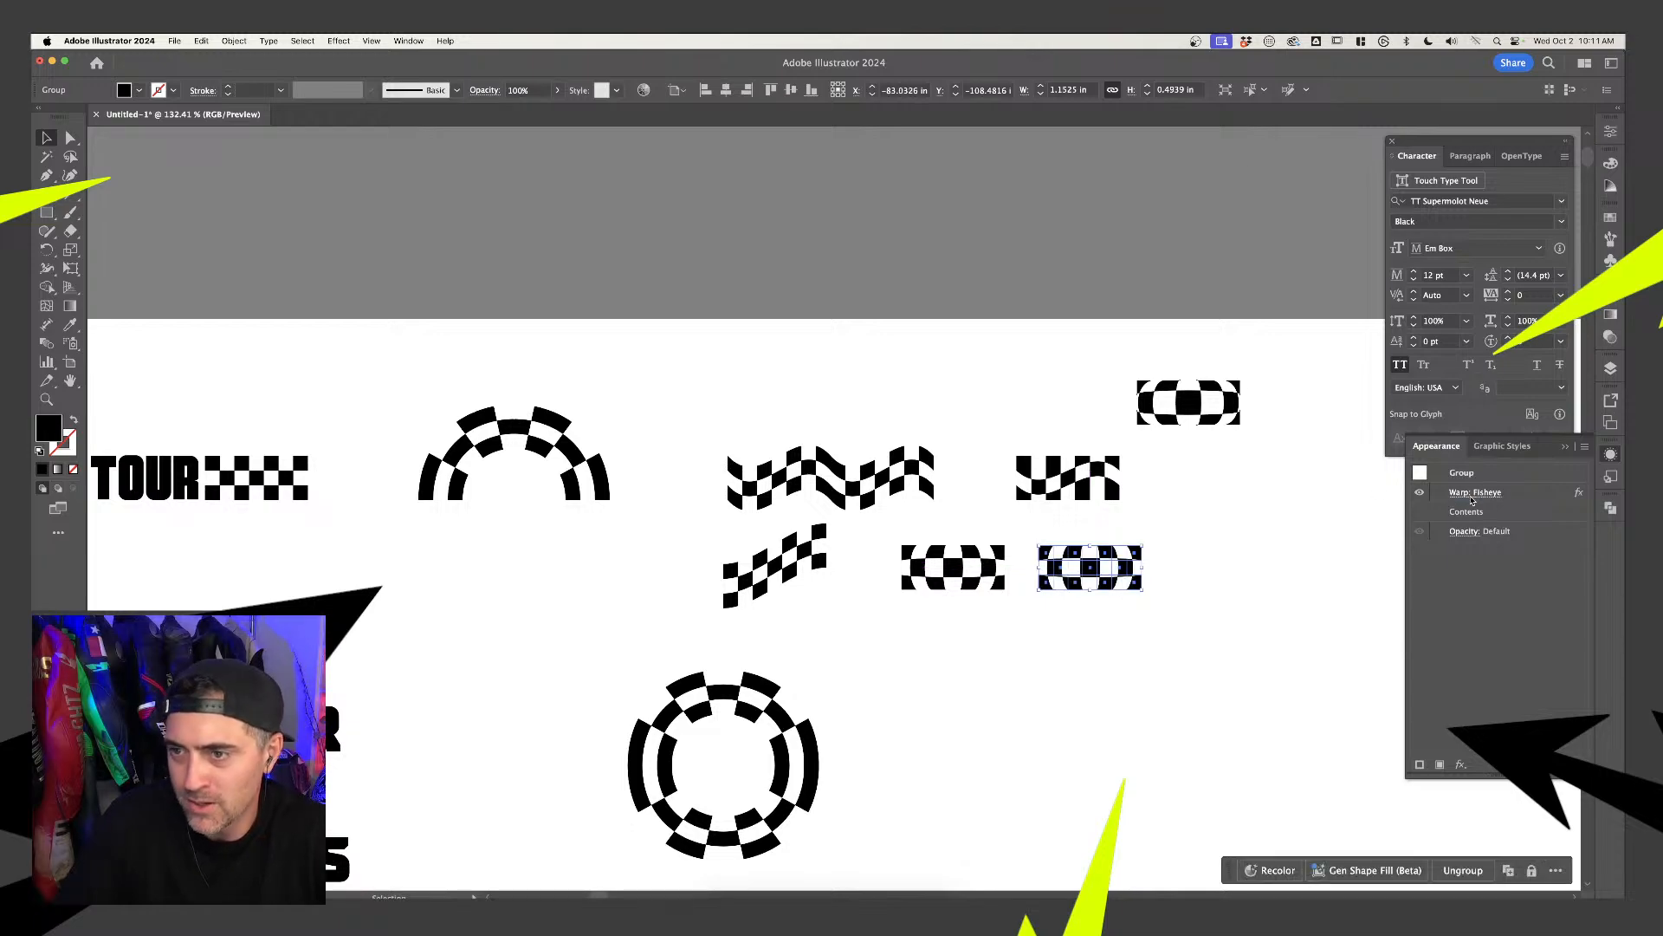
Change the copied FishEye block's warp to the Inflate style with a 91% bend
{"action": "left_click", "coordinate": [1473, 495]}
{"action": "left_click", "coordinate": [1397, 191]}
{"action": "left_click", "coordinate": [1388, 433]}
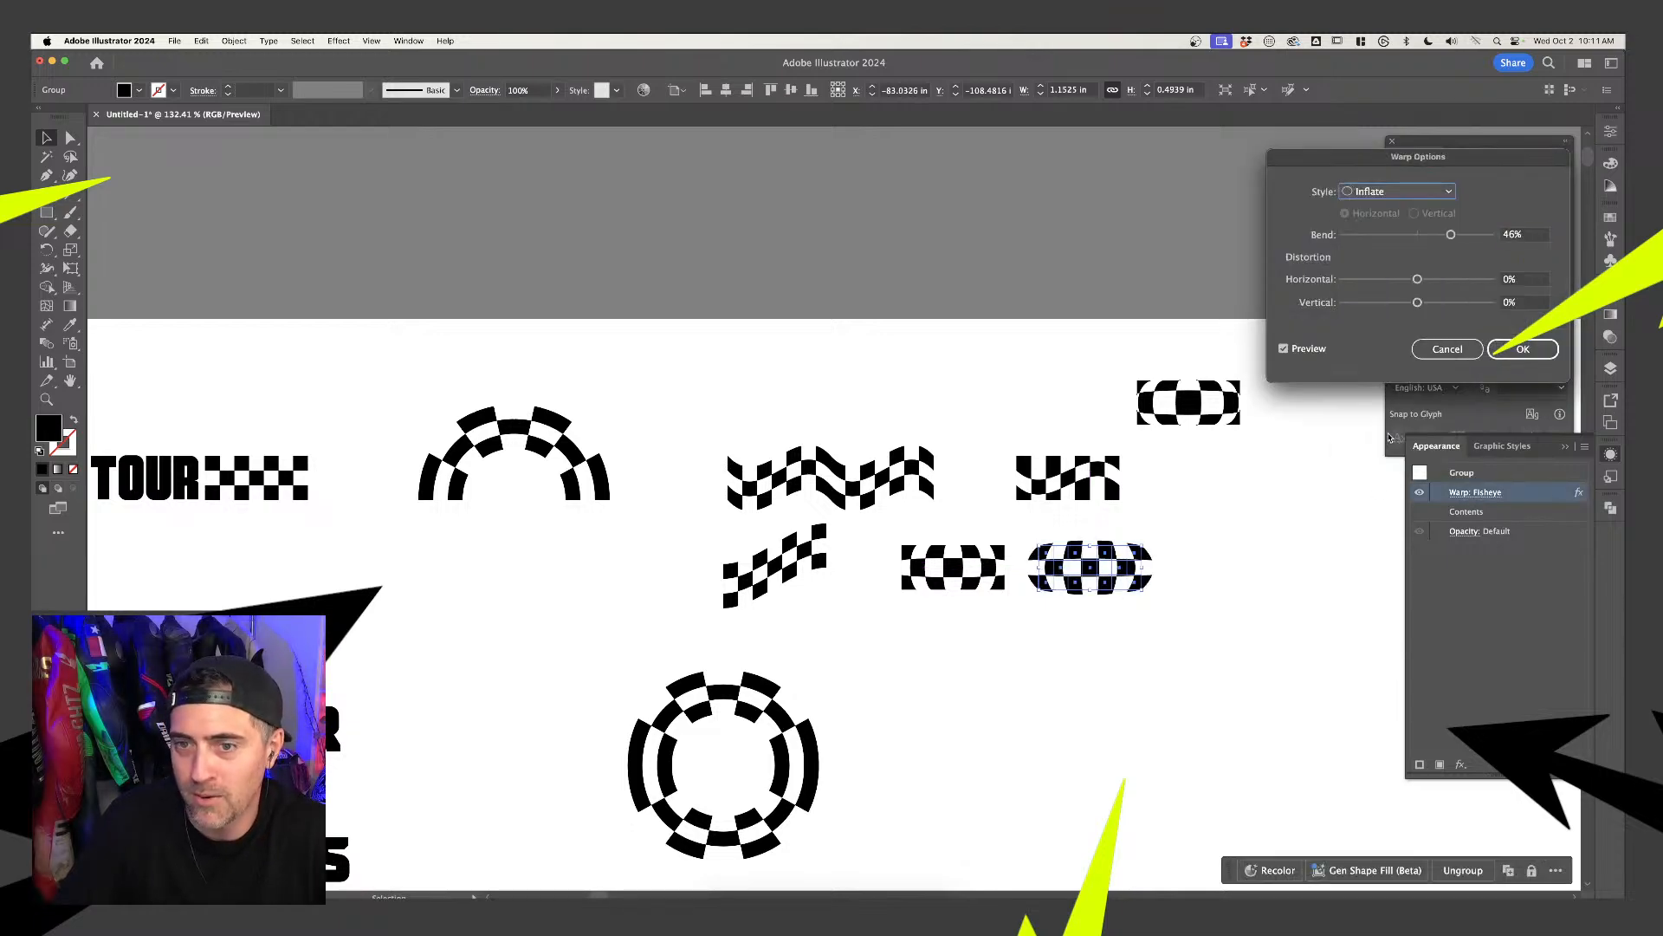
{"action": "left_click_drag", "start_coordinate": [1463, 238], "coordinate": [1475, 239]}
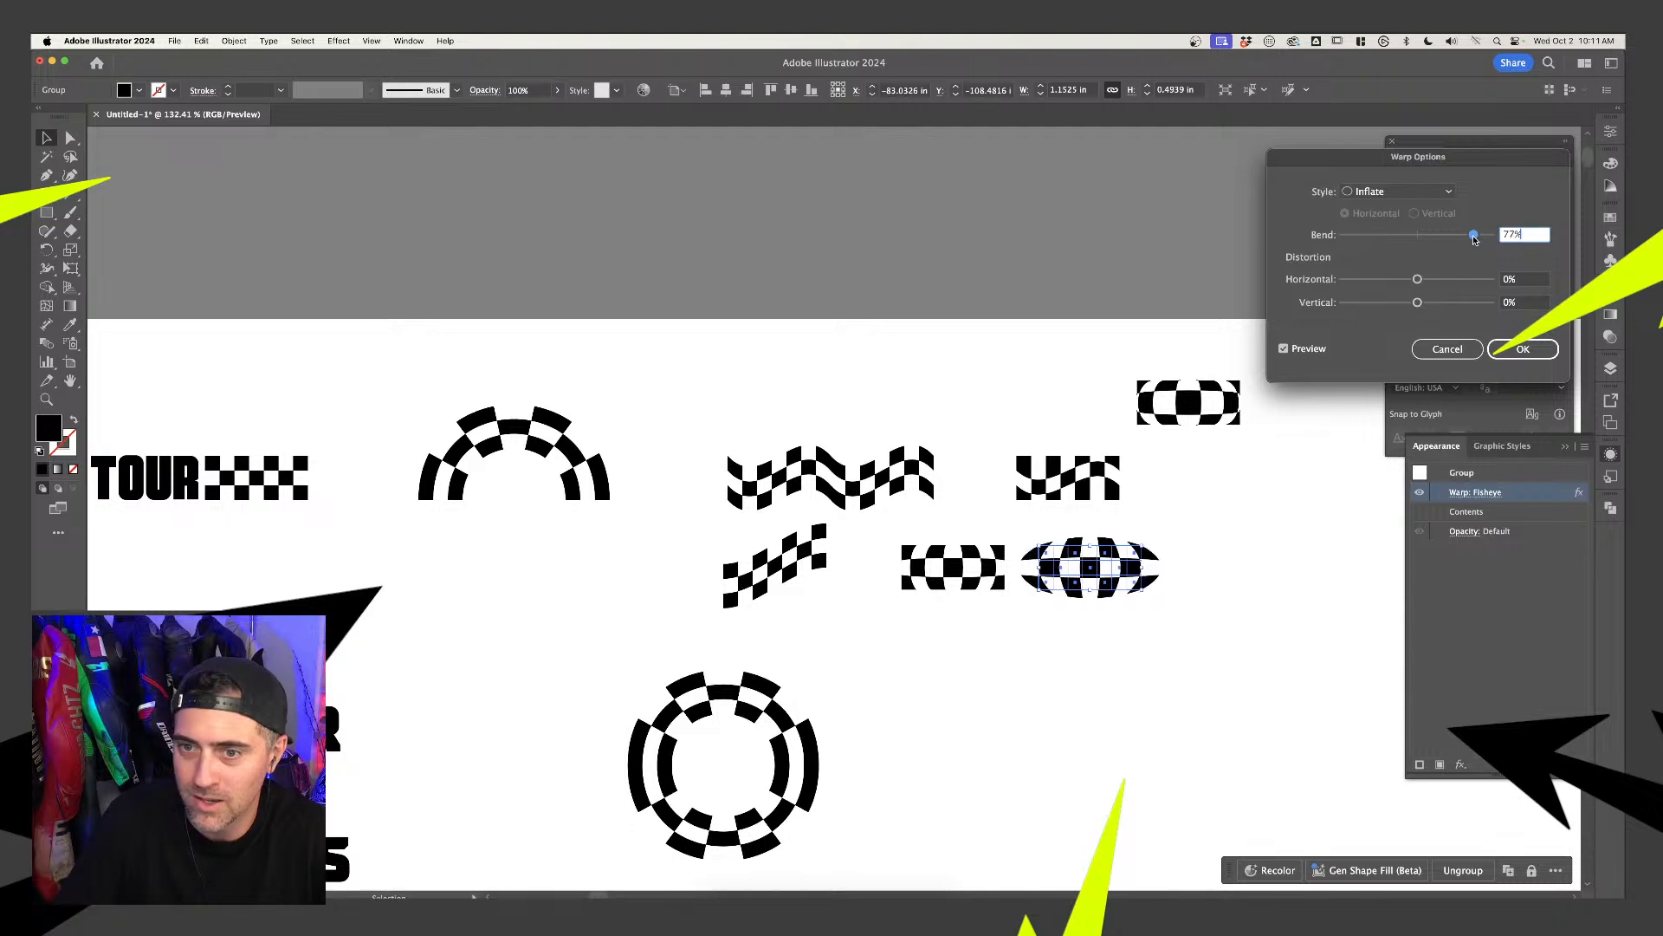
{"action": "left_click", "coordinate": [1522, 348]}
{"action": "left_click", "coordinate": [1274, 568]}
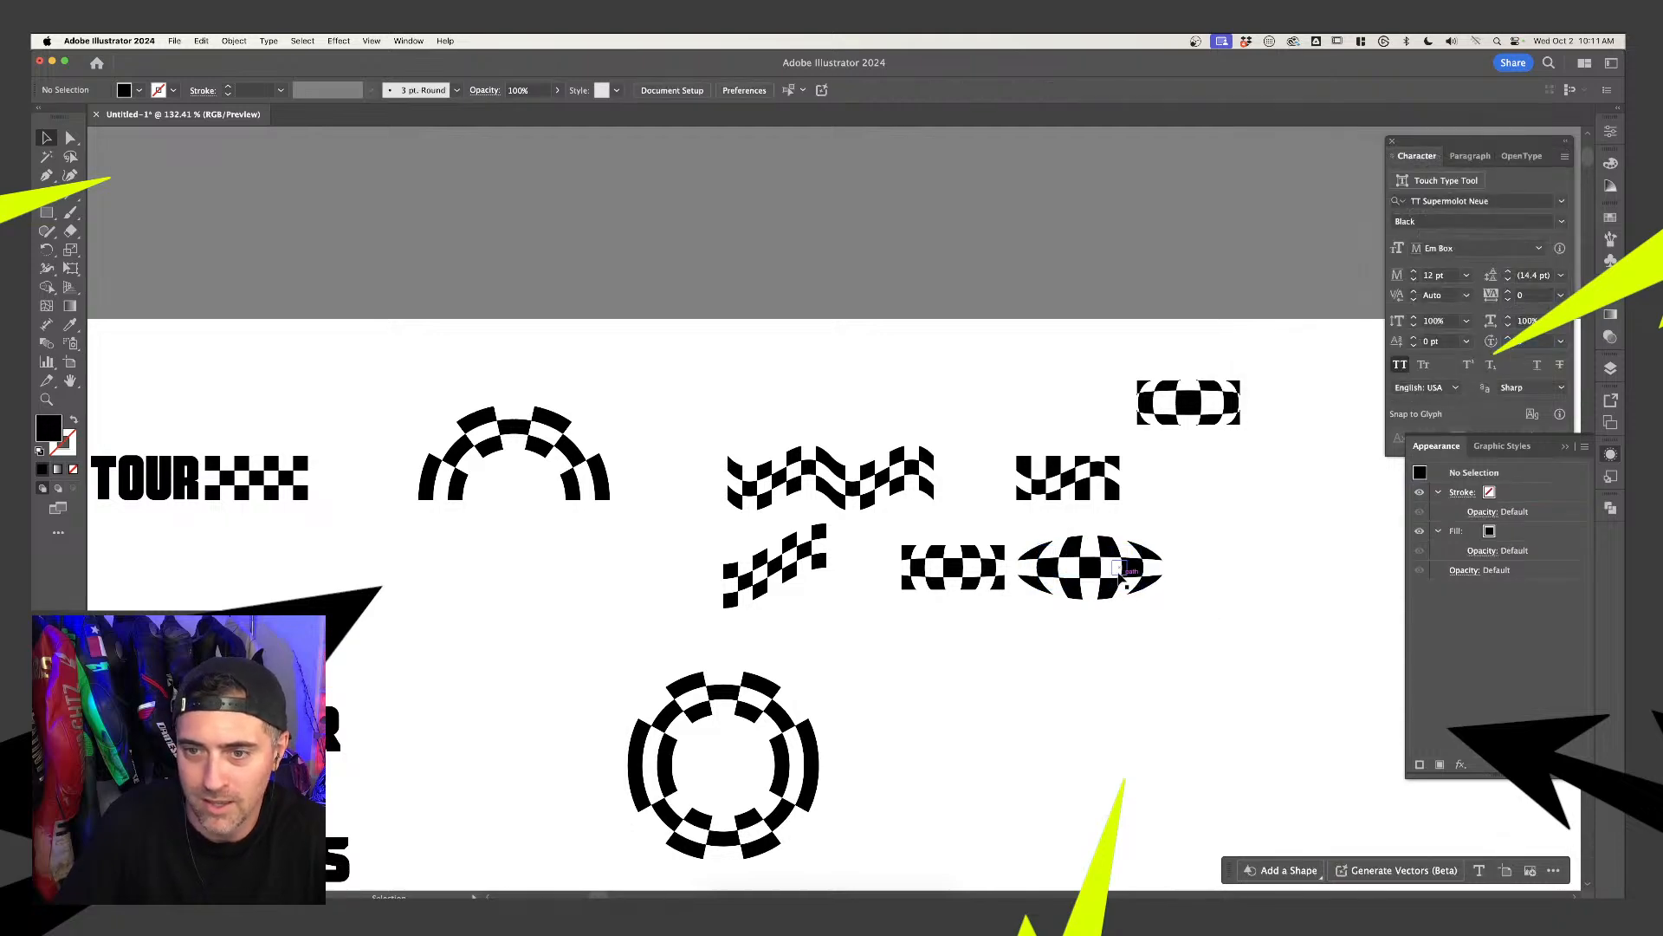
Move the Inflate block beneath the 100% FishEye block and add a Squeeze-warped copy with a 91% bend beside them
{"action": "mouse_move", "coordinate": [1114, 582]}
{"action": "left_mouse_down"}
{"action": "mouse_move", "coordinate": [1263, 481]}
{"action": "mouse_move", "coordinate": [1157, 592]}
{"action": "mouse_move", "coordinate": [1113, 566]}
{"action": "left_mouse_up"}
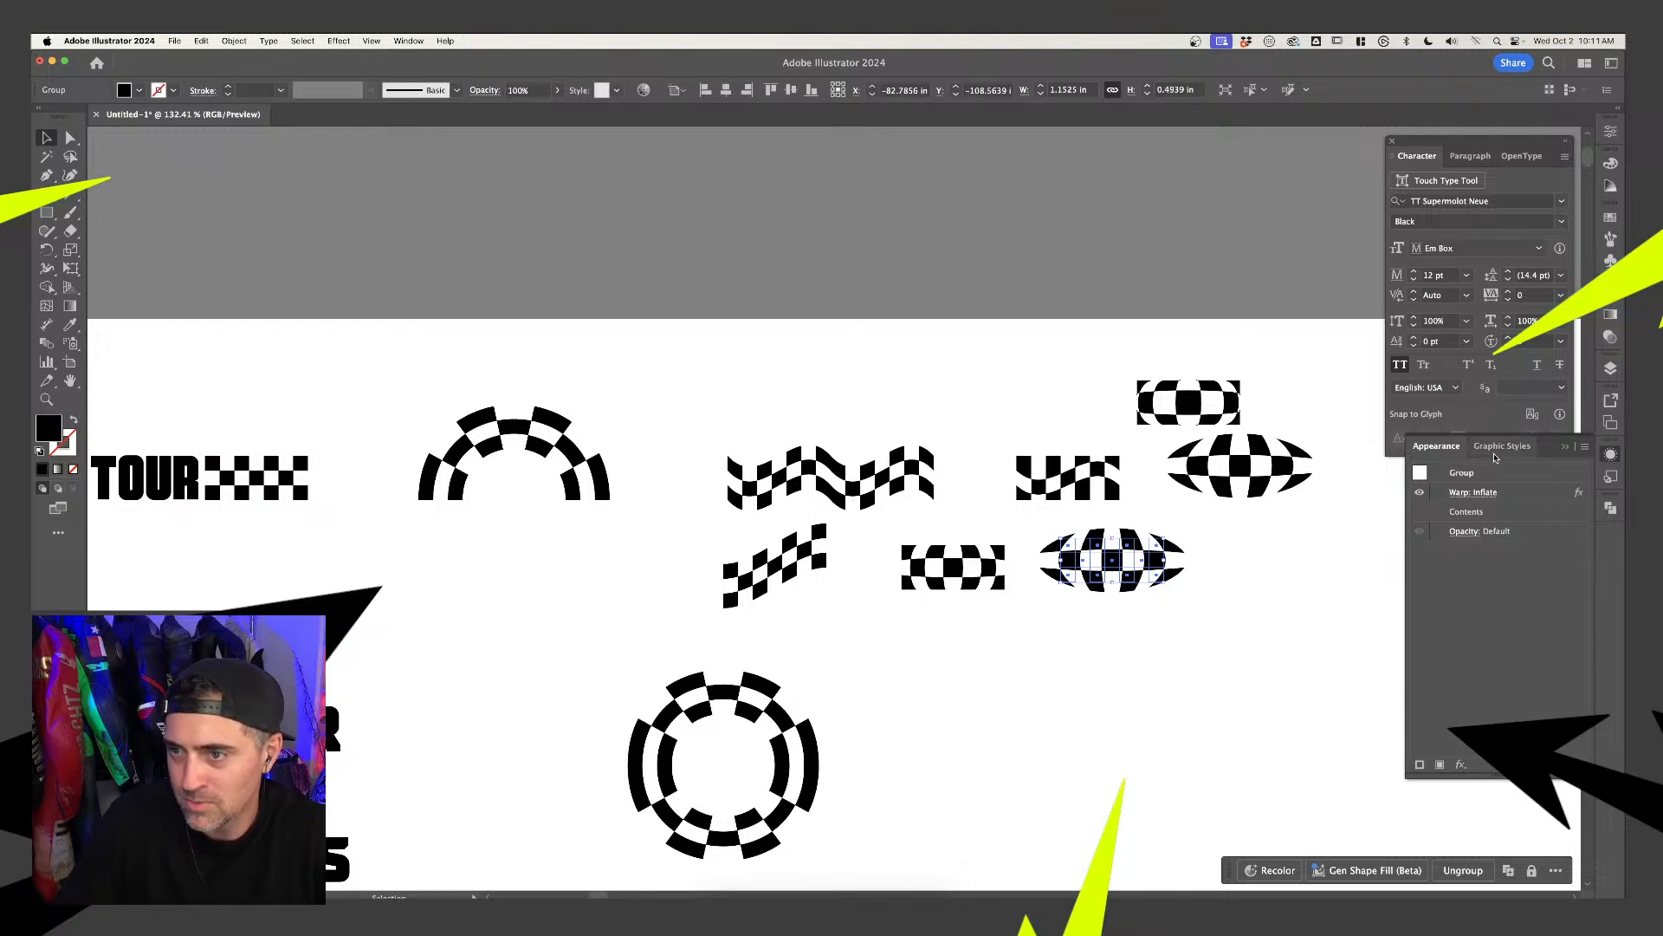
{"action": "left_click", "coordinate": [1473, 492]}
{"action": "left_click", "coordinate": [1398, 192]}
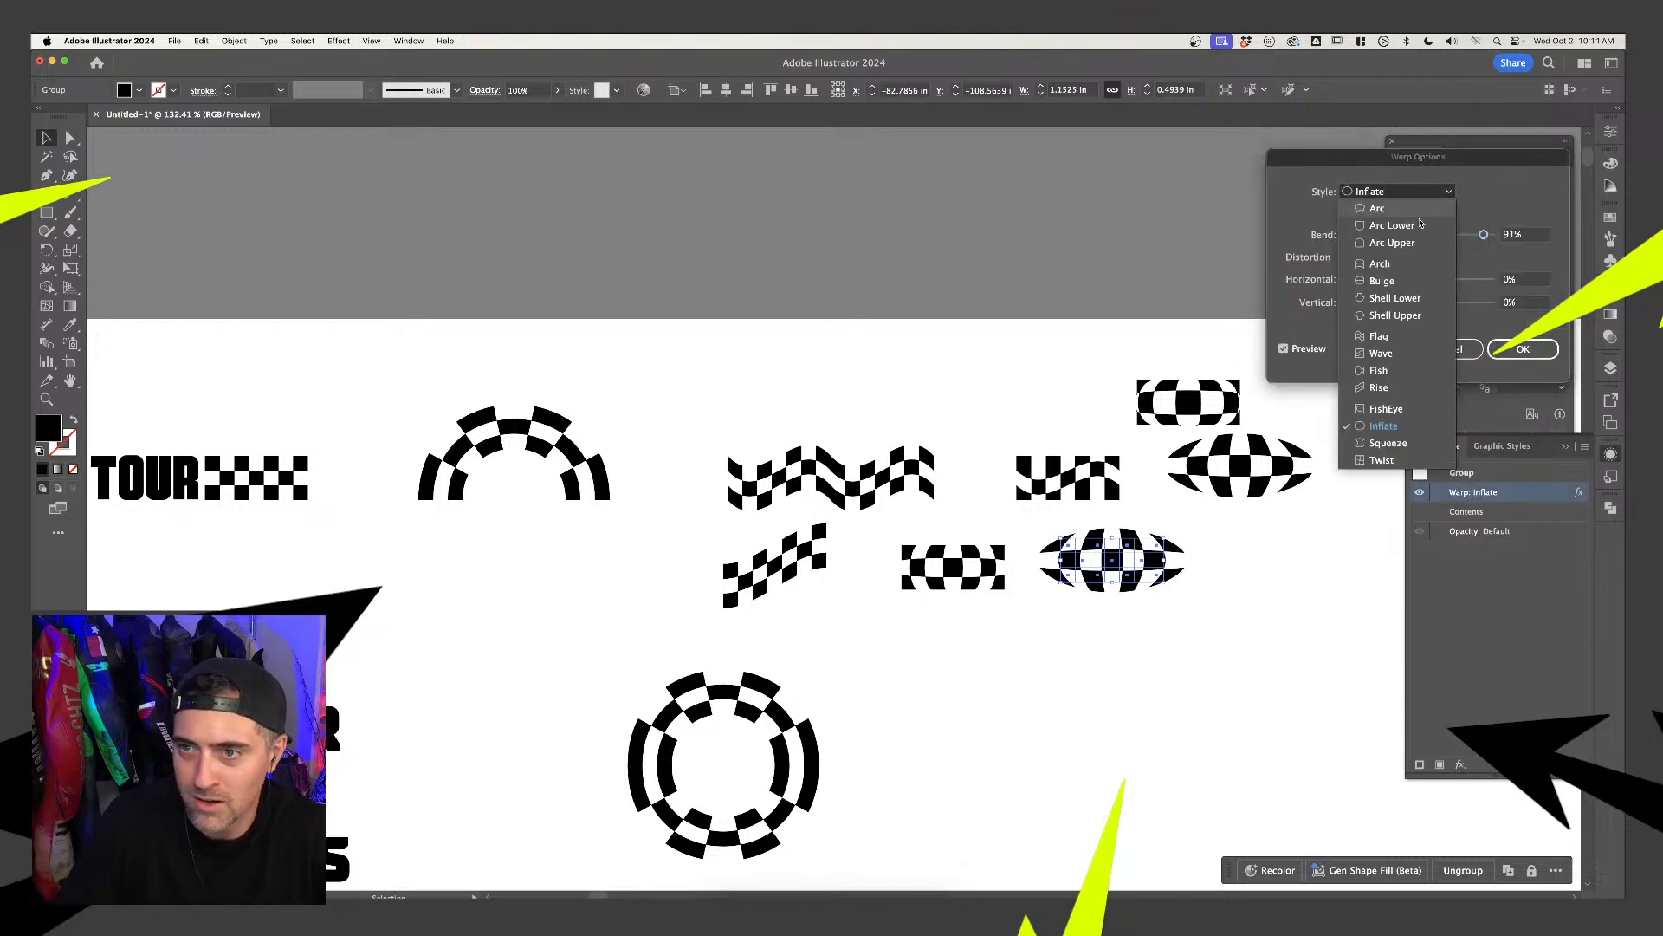
{"action": "left_click", "coordinate": [1371, 448]}
{"action": "left_click", "coordinate": [1395, 192]}
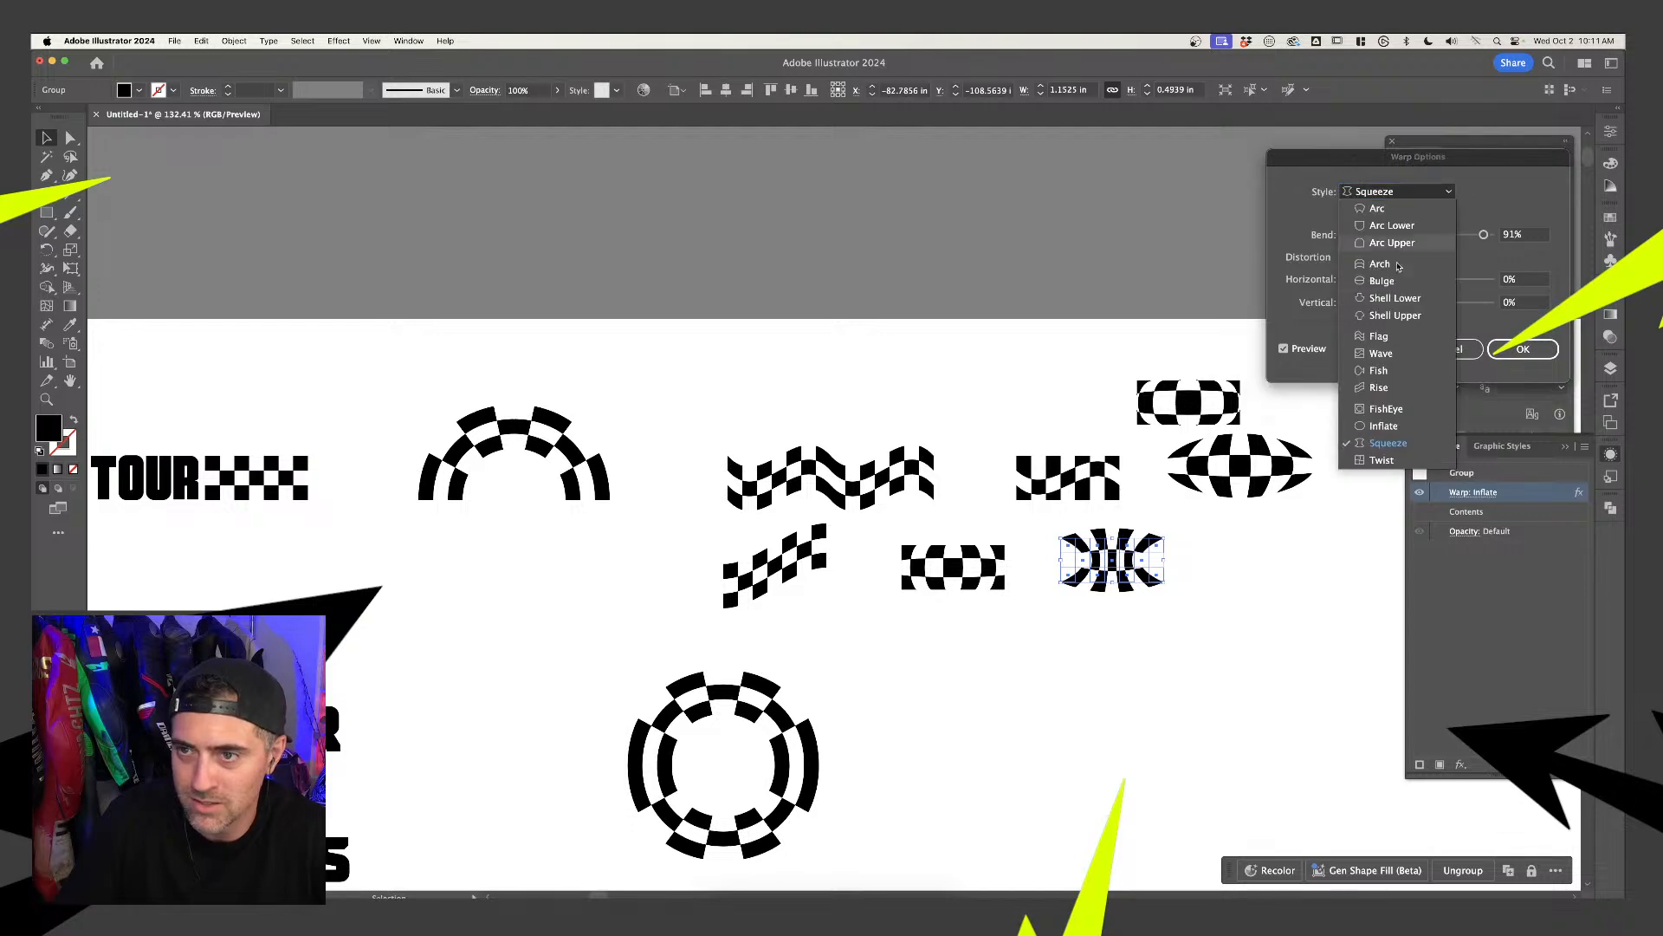
{"action": "left_click", "coordinate": [1398, 460]}
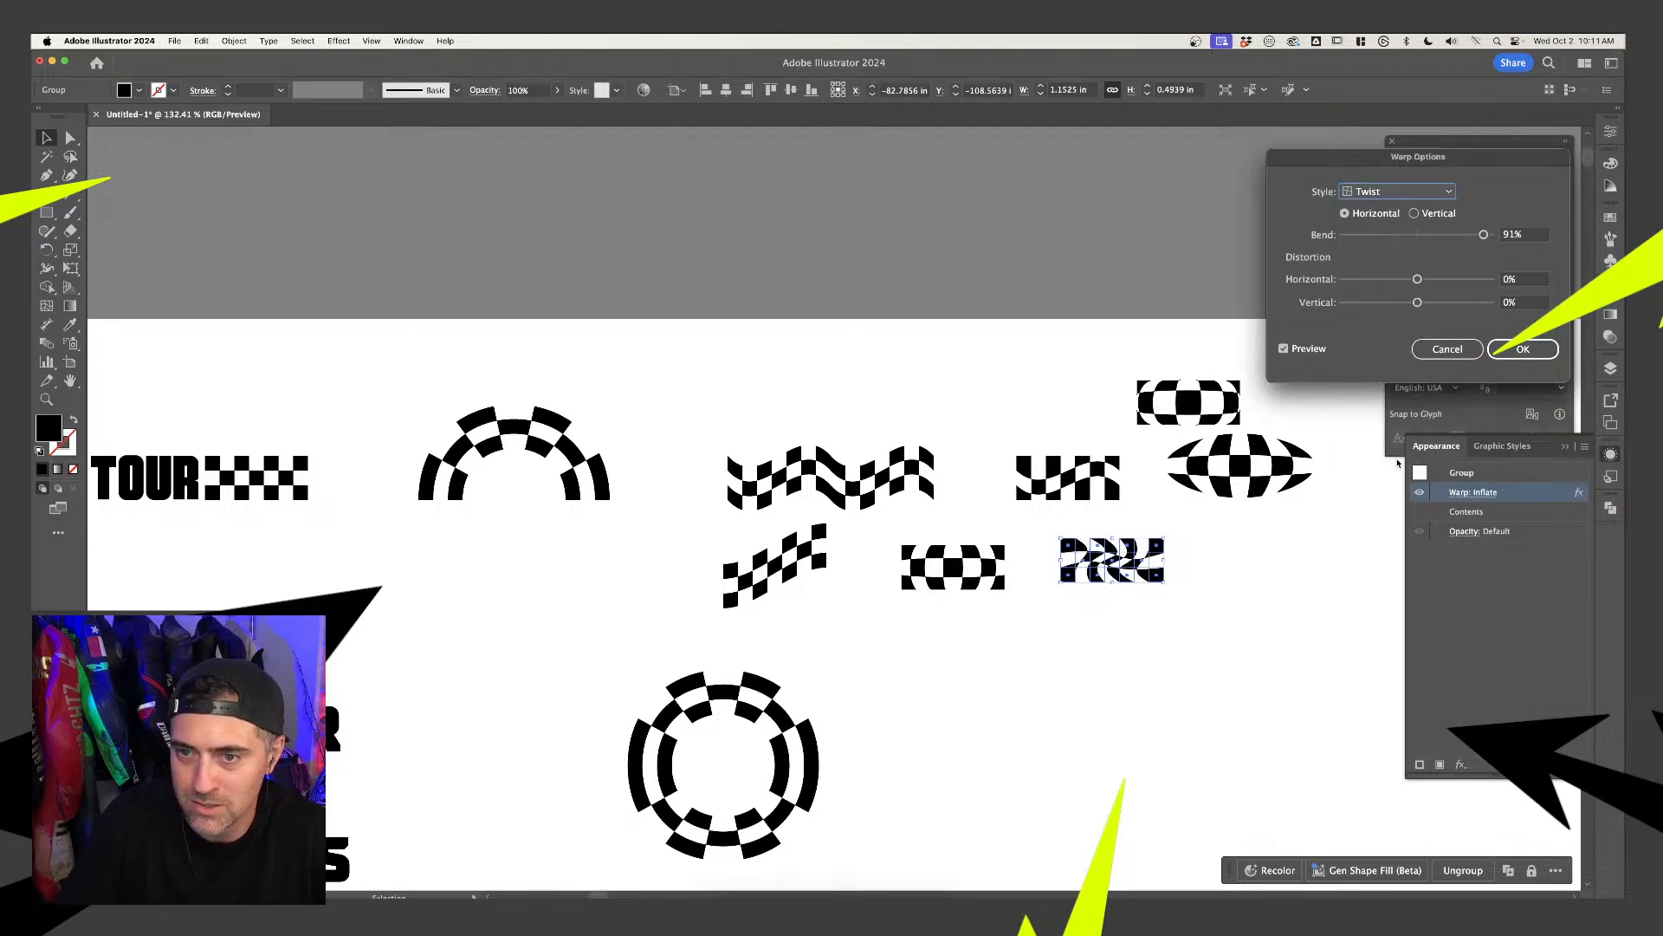
{"action": "left_click", "coordinate": [1379, 191]}
{"action": "left_click", "coordinate": [1371, 448]}
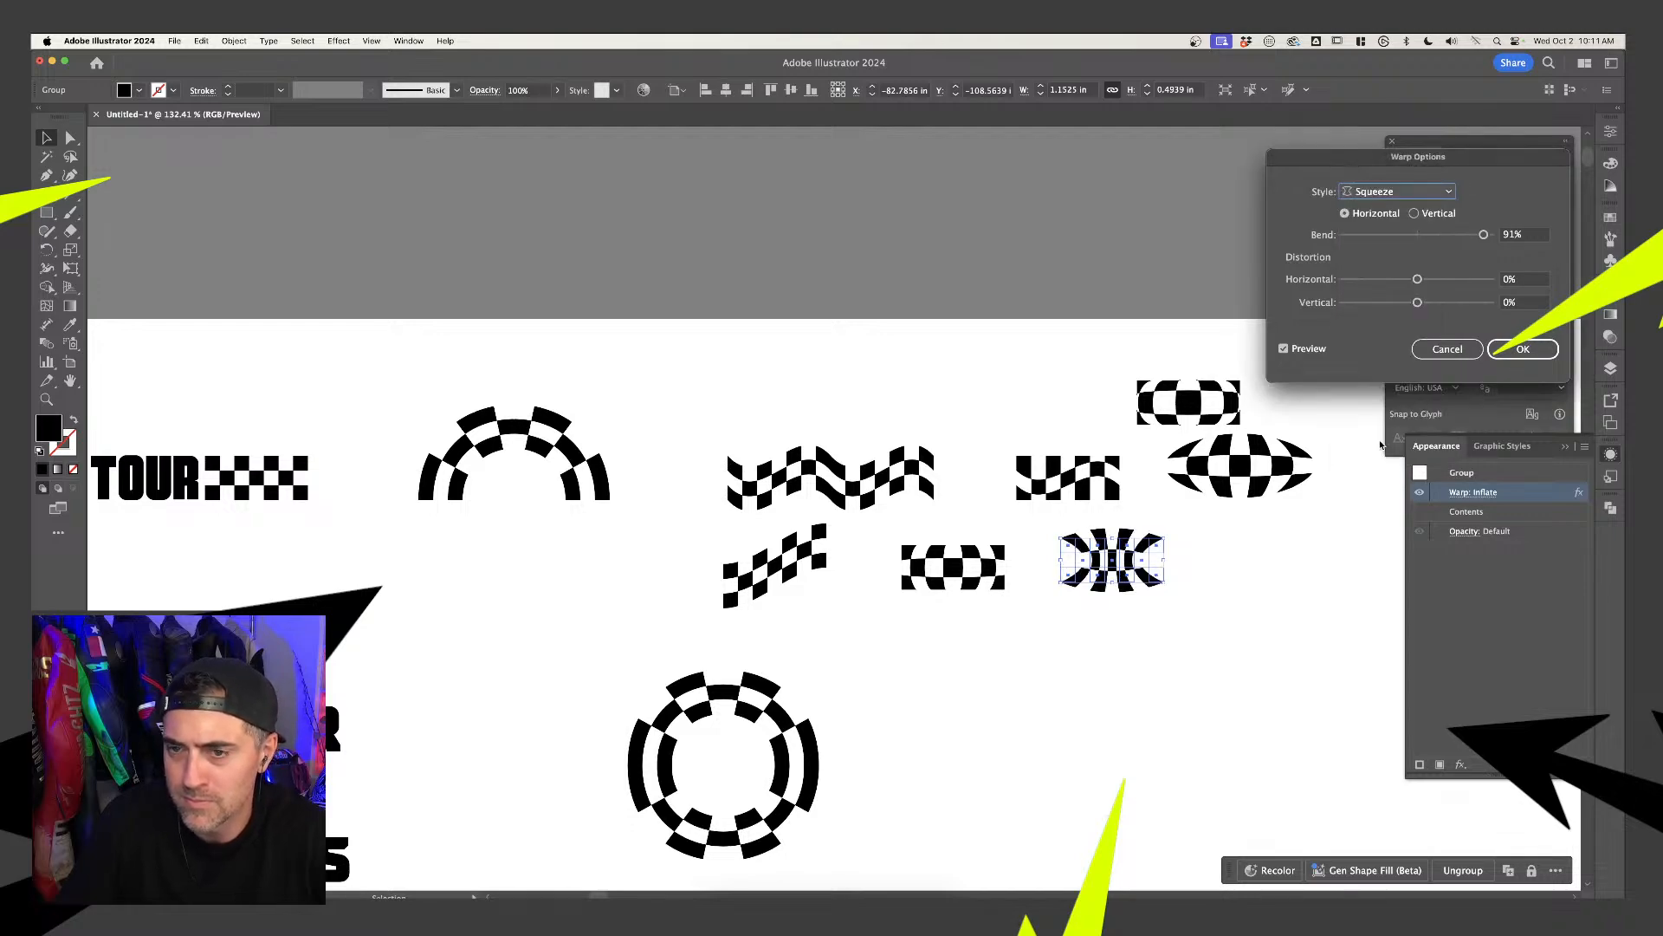
{"action": "left_click", "coordinate": [1522, 349]}
{"action": "left_click_drag", "start_coordinate": [1118, 561], "coordinate": [1335, 395]}
{"action": "left_click", "coordinate": [1226, 587]}
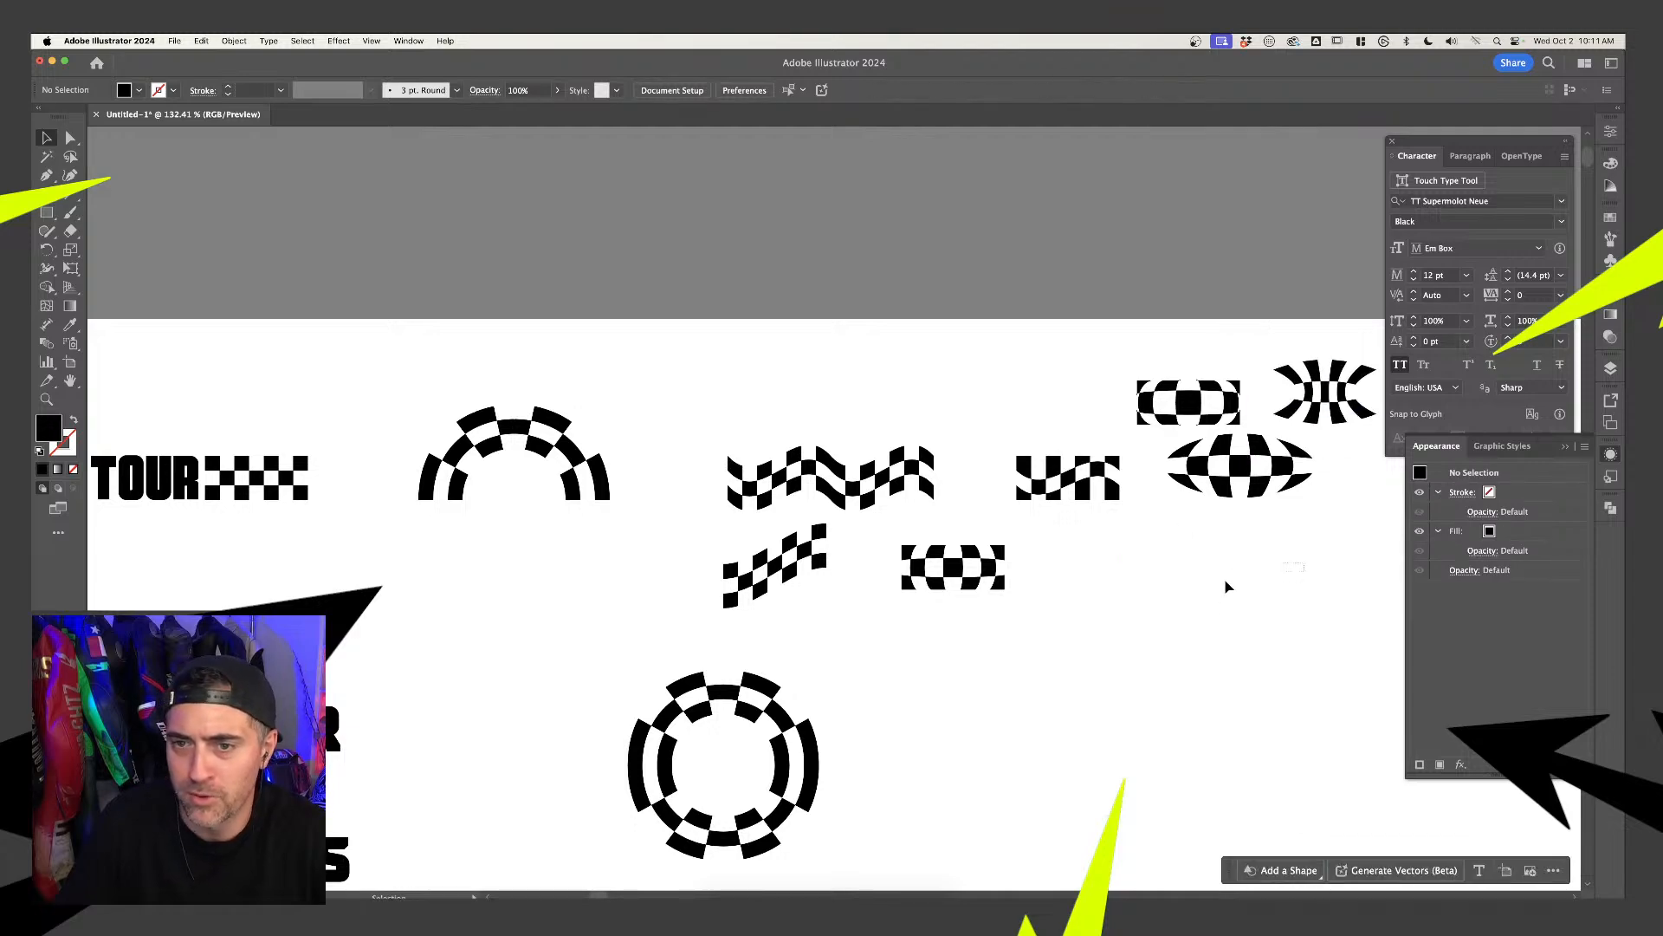
Examine the FishEye, Inflate and Squeeze checkered blocks up close and at a reduced size
{"action": "left_click_drag", "start_coordinate": [1225, 575], "coordinate": [947, 632]}
{"action": "left_click_drag", "start_coordinate": [854, 404], "coordinate": [1040, 468]}
{"action": "left_click", "coordinate": [1118, 586]}
{"action": "scroll", "coordinate": [1248, 594], "scroll_direction": "up", "scroll_amount": 5}
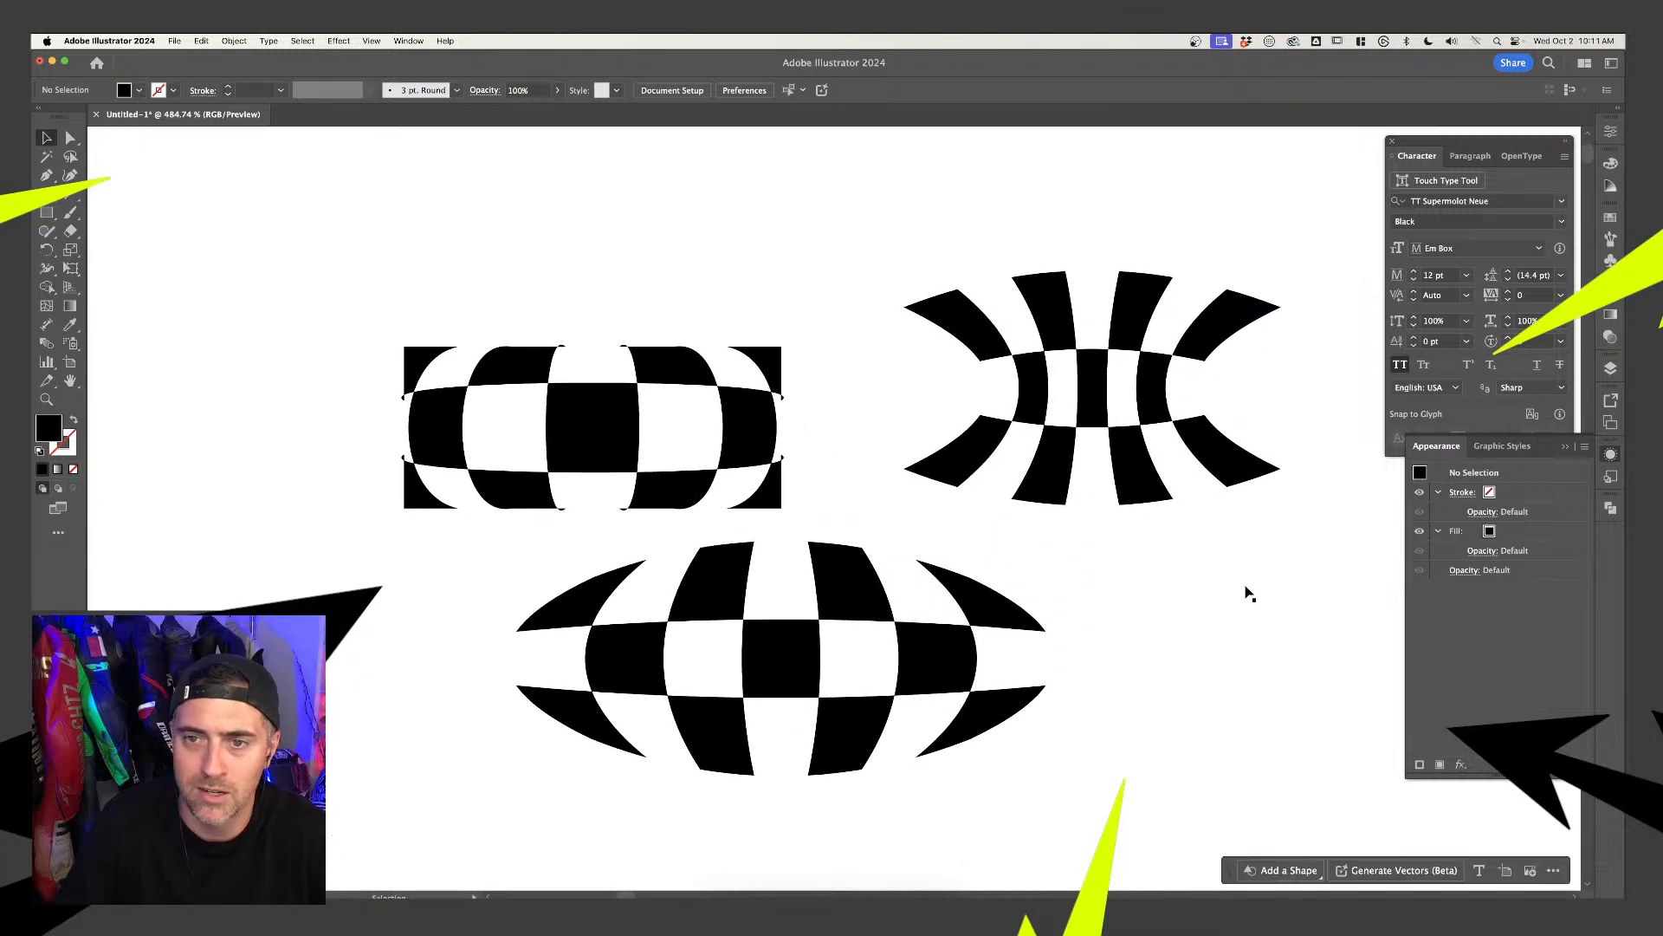
{"action": "scroll", "coordinate": [1246, 591], "scroll_direction": "right", "scroll_amount": 3}
{"action": "scroll", "coordinate": [1246, 591], "scroll_direction": "down", "scroll_amount": 1}
{"action": "scroll", "coordinate": [583, 367], "scroll_direction": "down", "scroll_amount": 5}
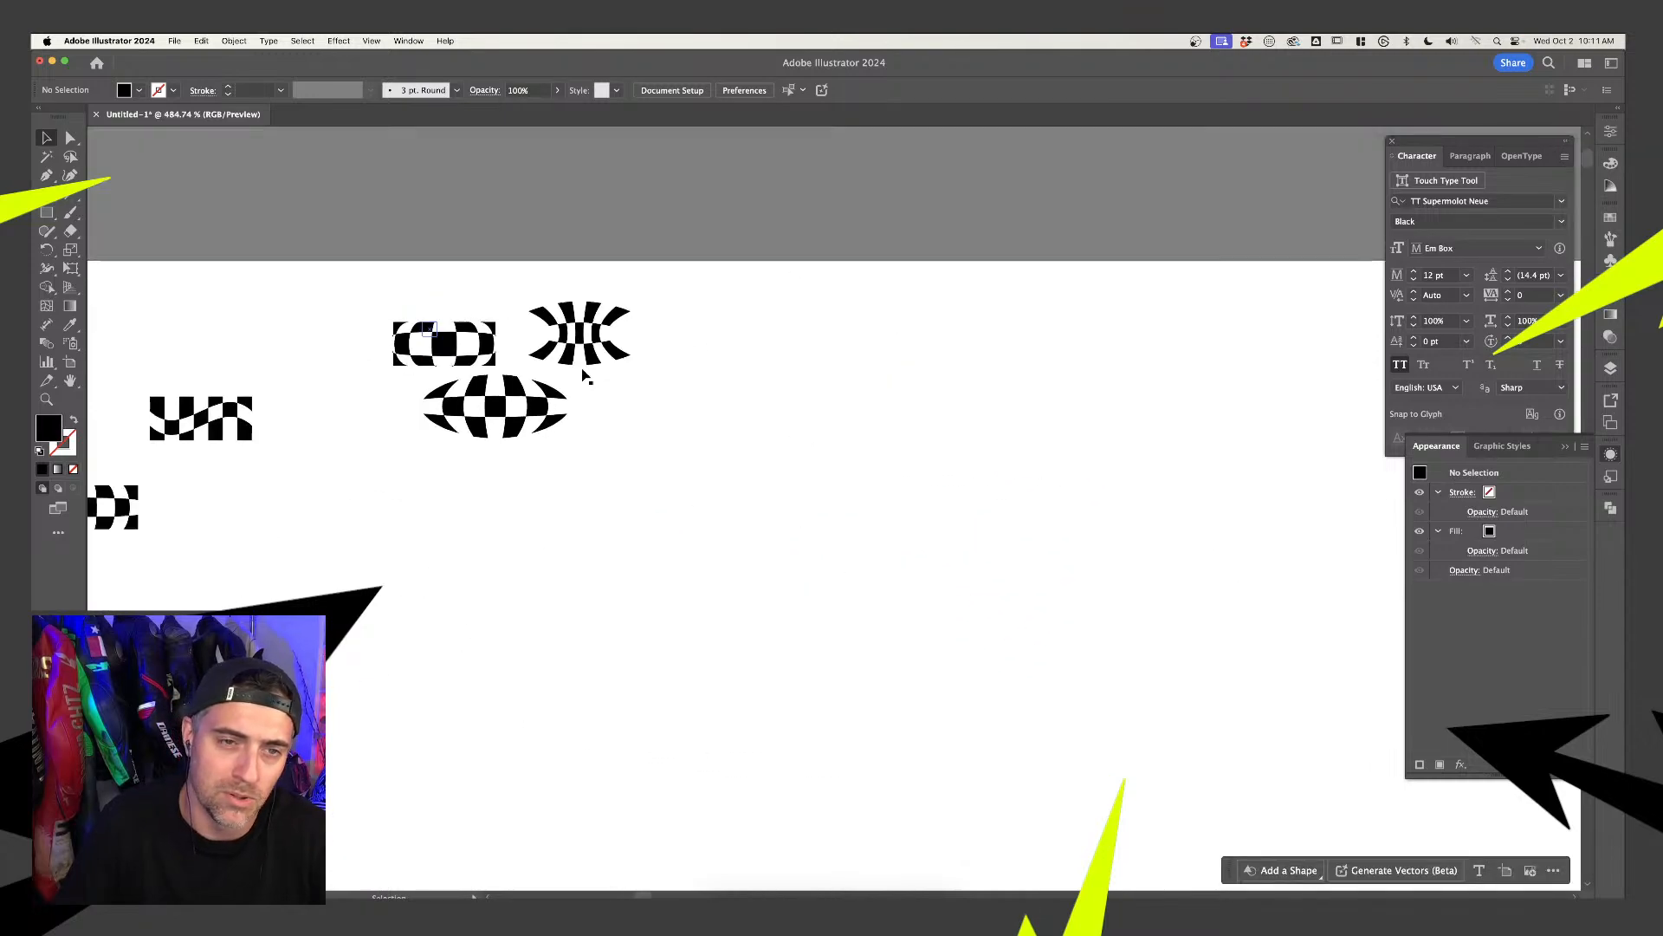
{"action": "scroll", "coordinate": [596, 346], "scroll_direction": "up", "scroll_amount": 3}
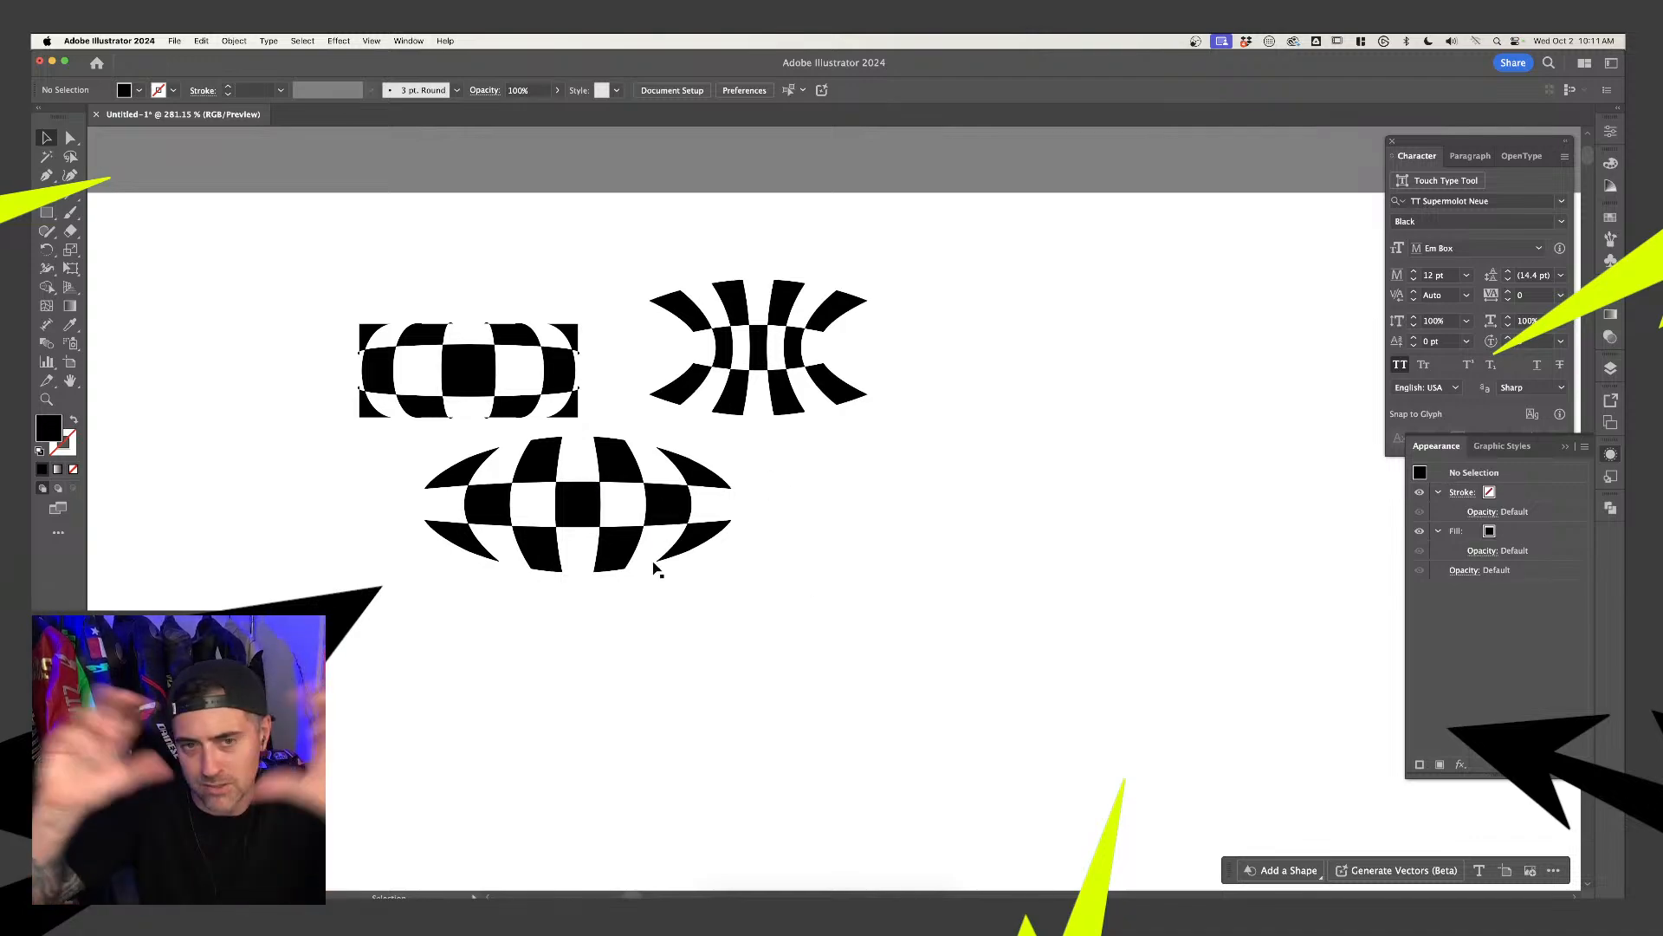
{"action": "left_click_drag", "start_coordinate": [642, 521], "coordinate": [1109, 591]}
{"action": "left_click_drag", "start_coordinate": [1129, 530], "coordinate": [1083, 526]}
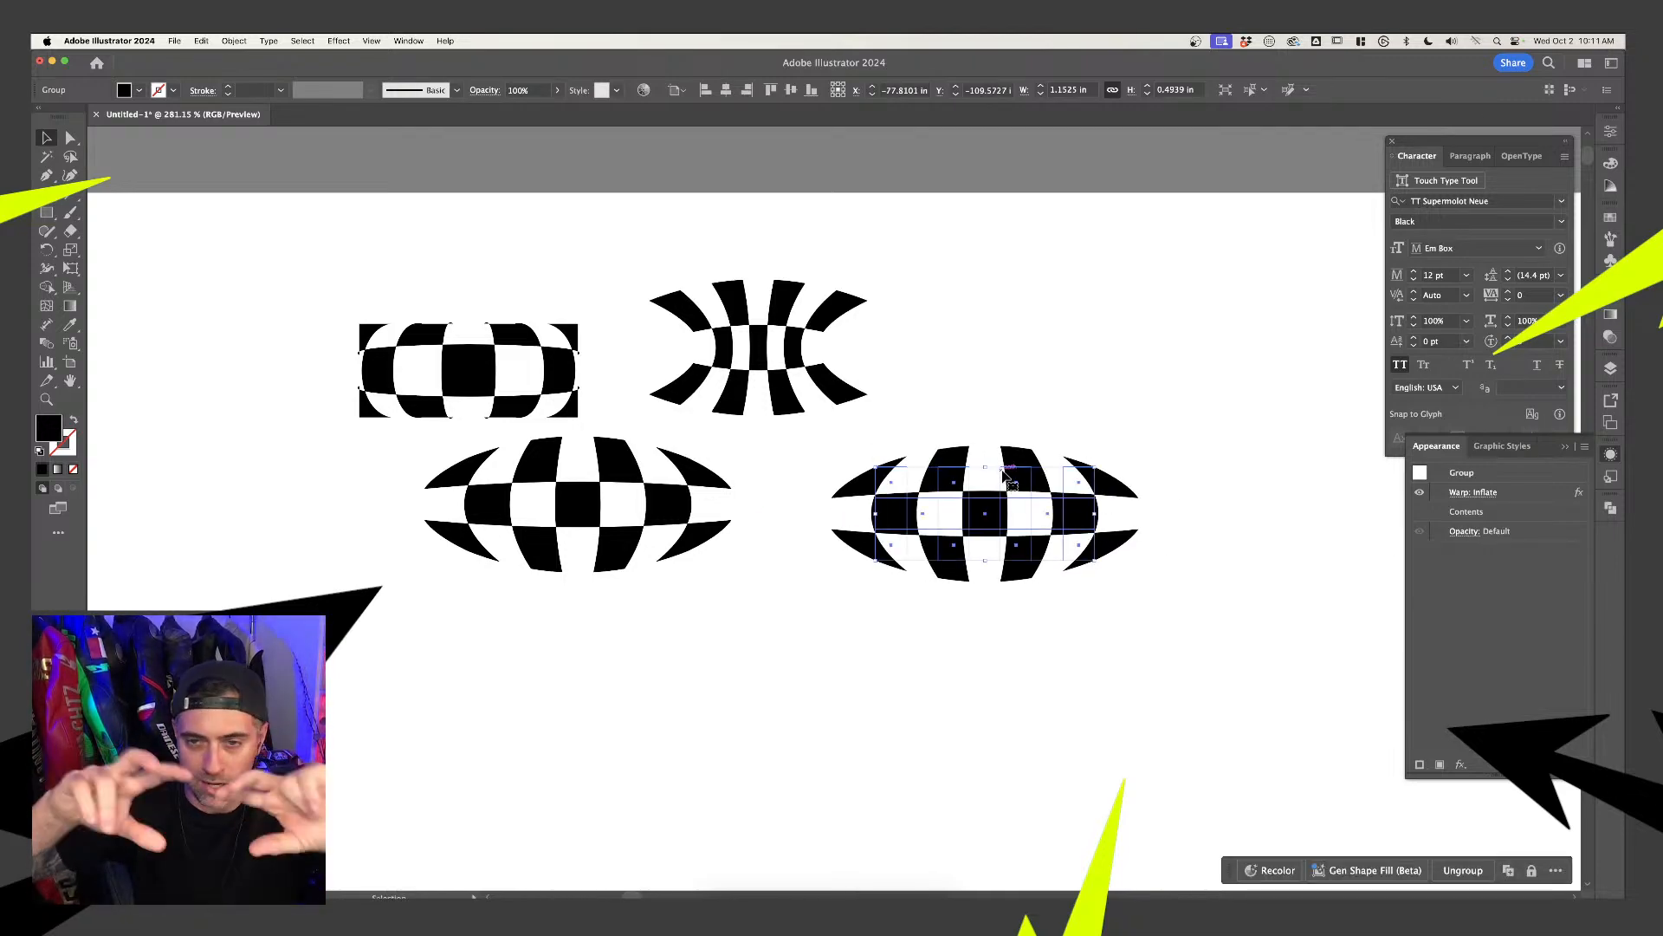
{"action": "key", "text": "Delete"}
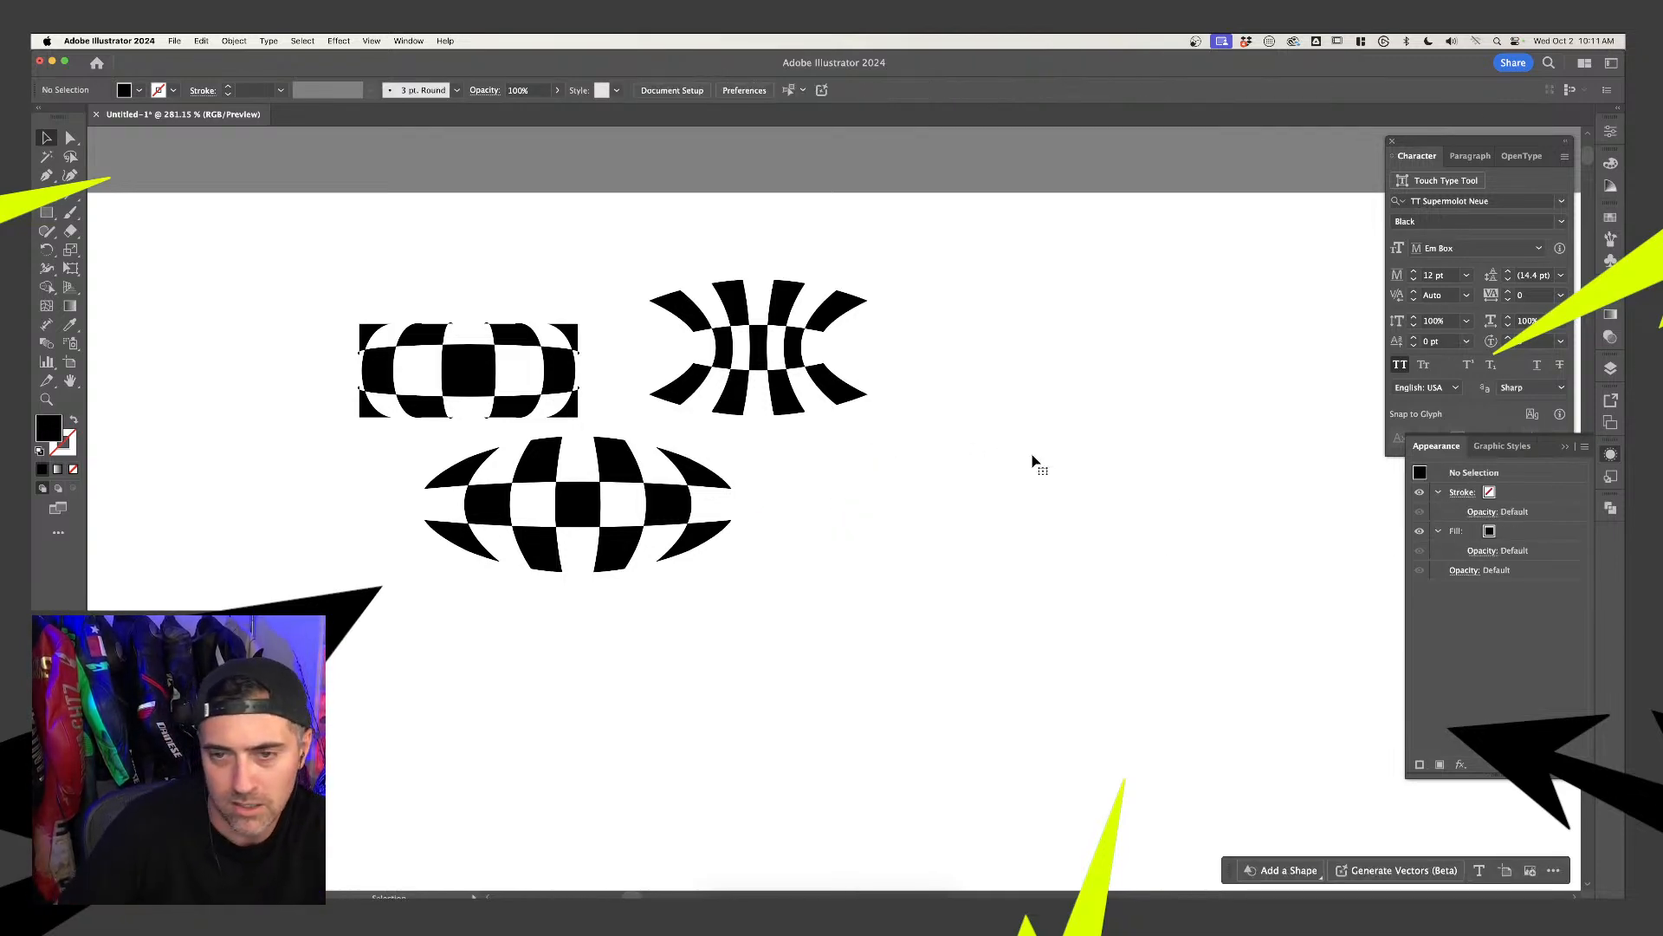
Place a copy of the straight THE GRAND TOUR lockup with checkered ends to the right of the checkered ring and group it
{"action": "scroll", "coordinate": [1034, 458], "scroll_direction": "down", "scroll_amount": 5}
{"action": "scroll", "coordinate": [939, 490], "scroll_direction": "down", "scroll_amount": 3}
{"action": "scroll", "coordinate": [884, 570], "scroll_direction": "left", "scroll_amount": 10}
{"action": "scroll", "coordinate": [885, 570], "scroll_direction": "down", "scroll_amount": 3}
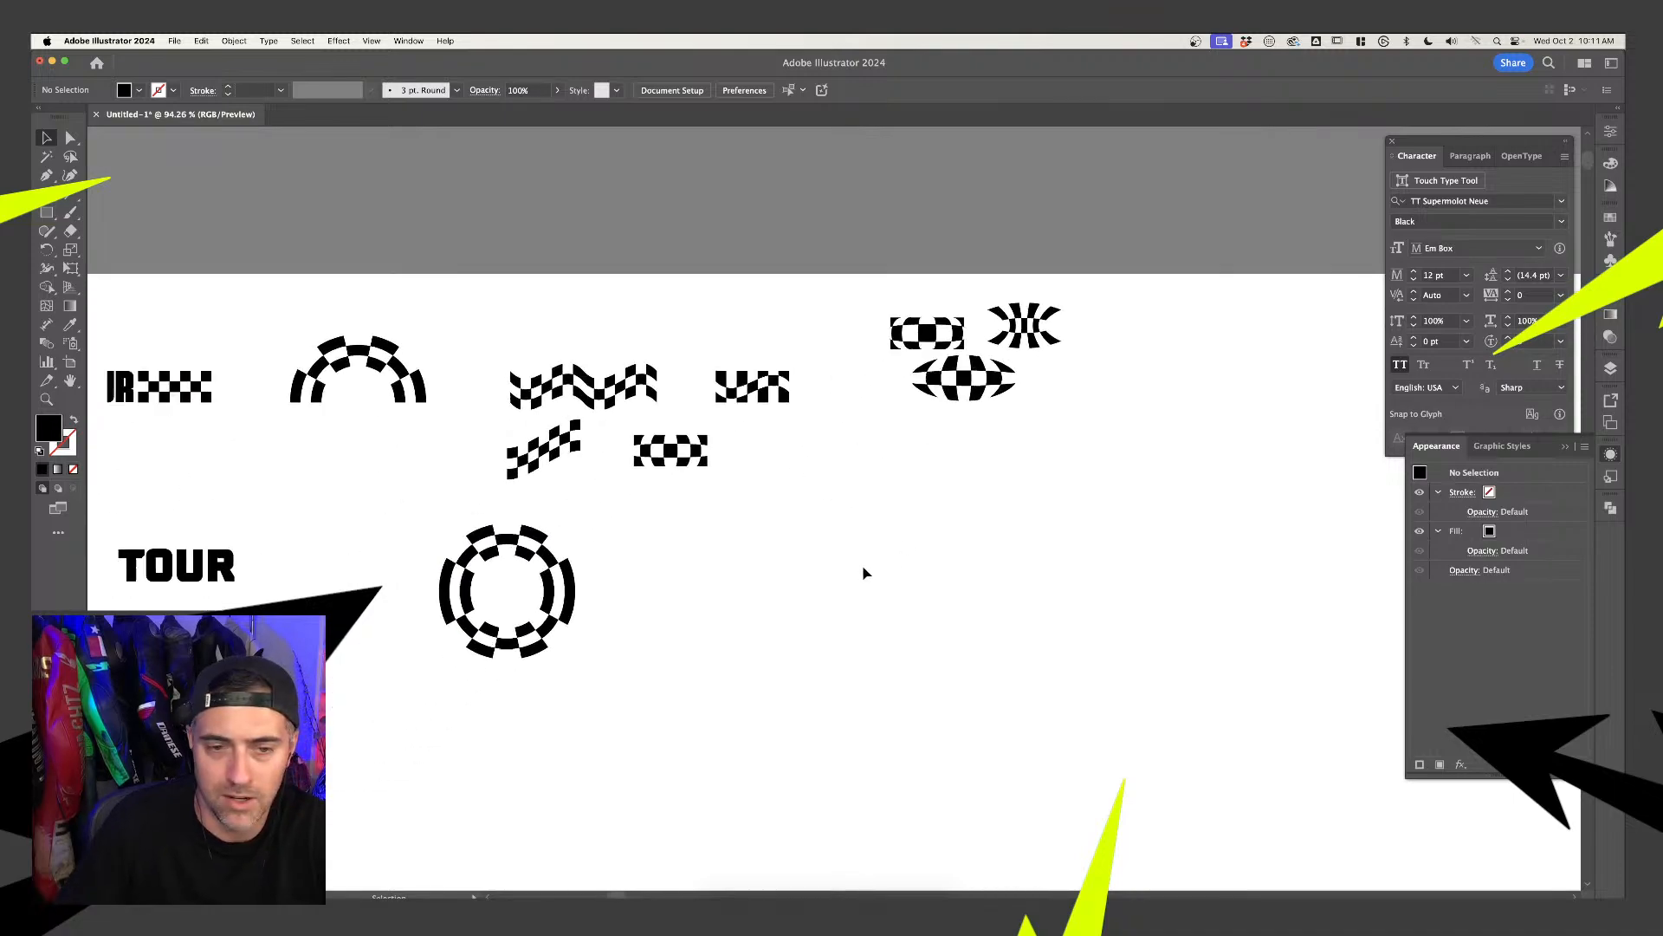
{"action": "scroll", "coordinate": [792, 503], "scroll_direction": "down", "scroll_amount": 2}
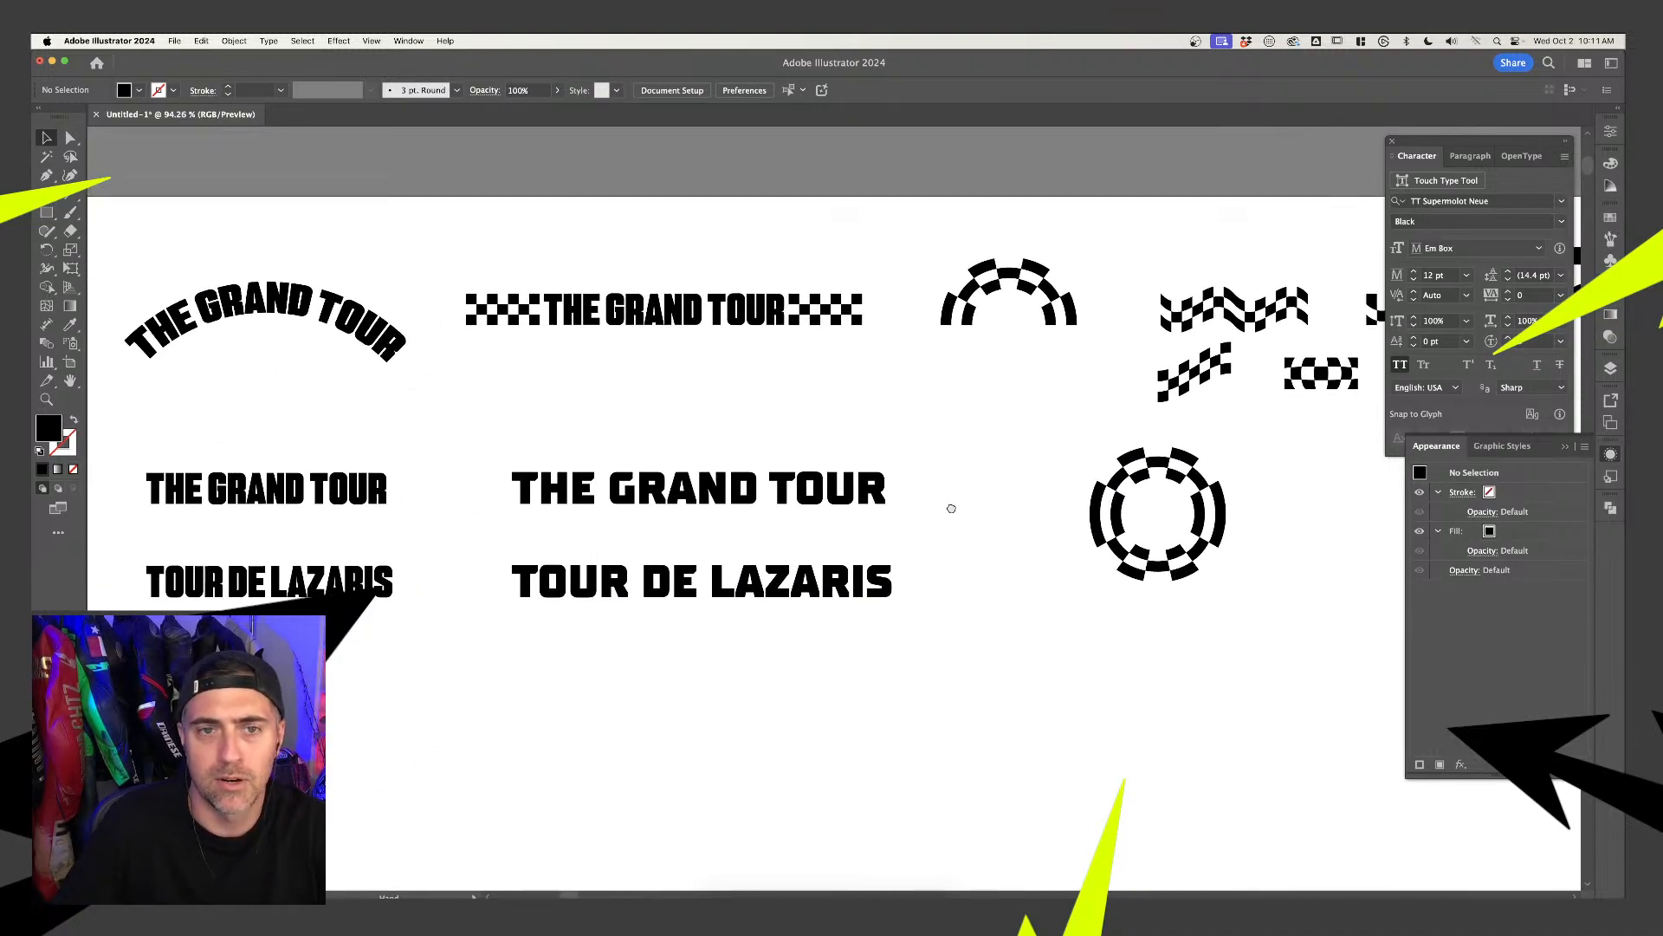
{"action": "scroll", "coordinate": [819, 356], "scroll_direction": "down", "scroll_amount": 3}
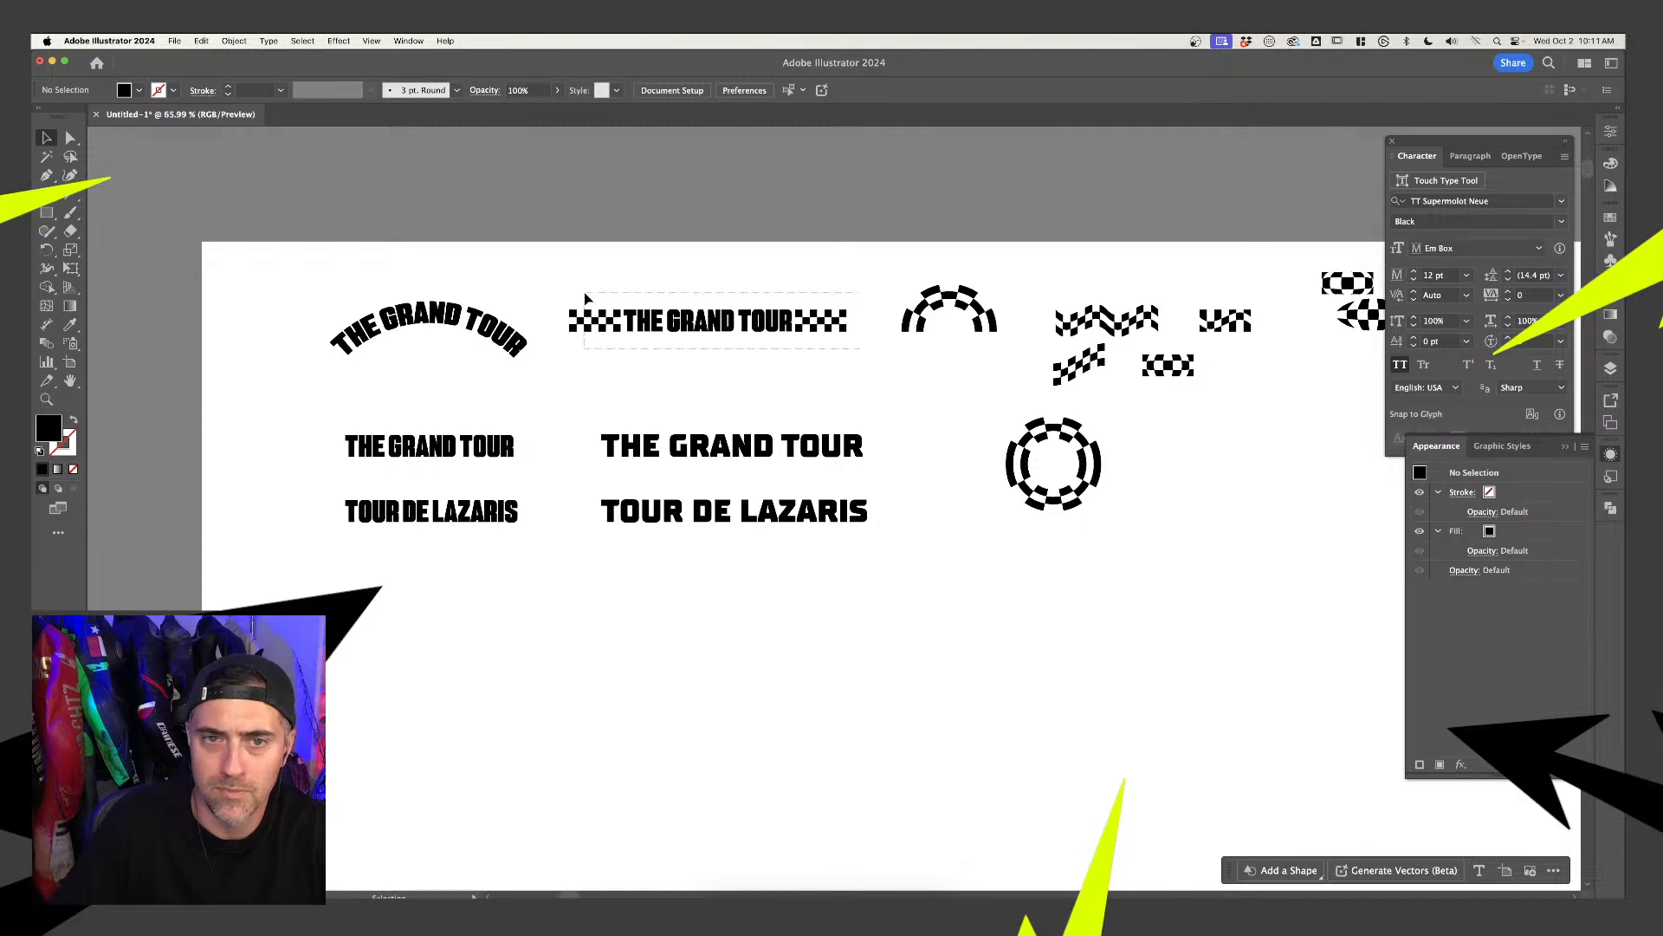
{"action": "left_click_drag", "start_coordinate": [586, 299], "coordinate": [1165, 518]}
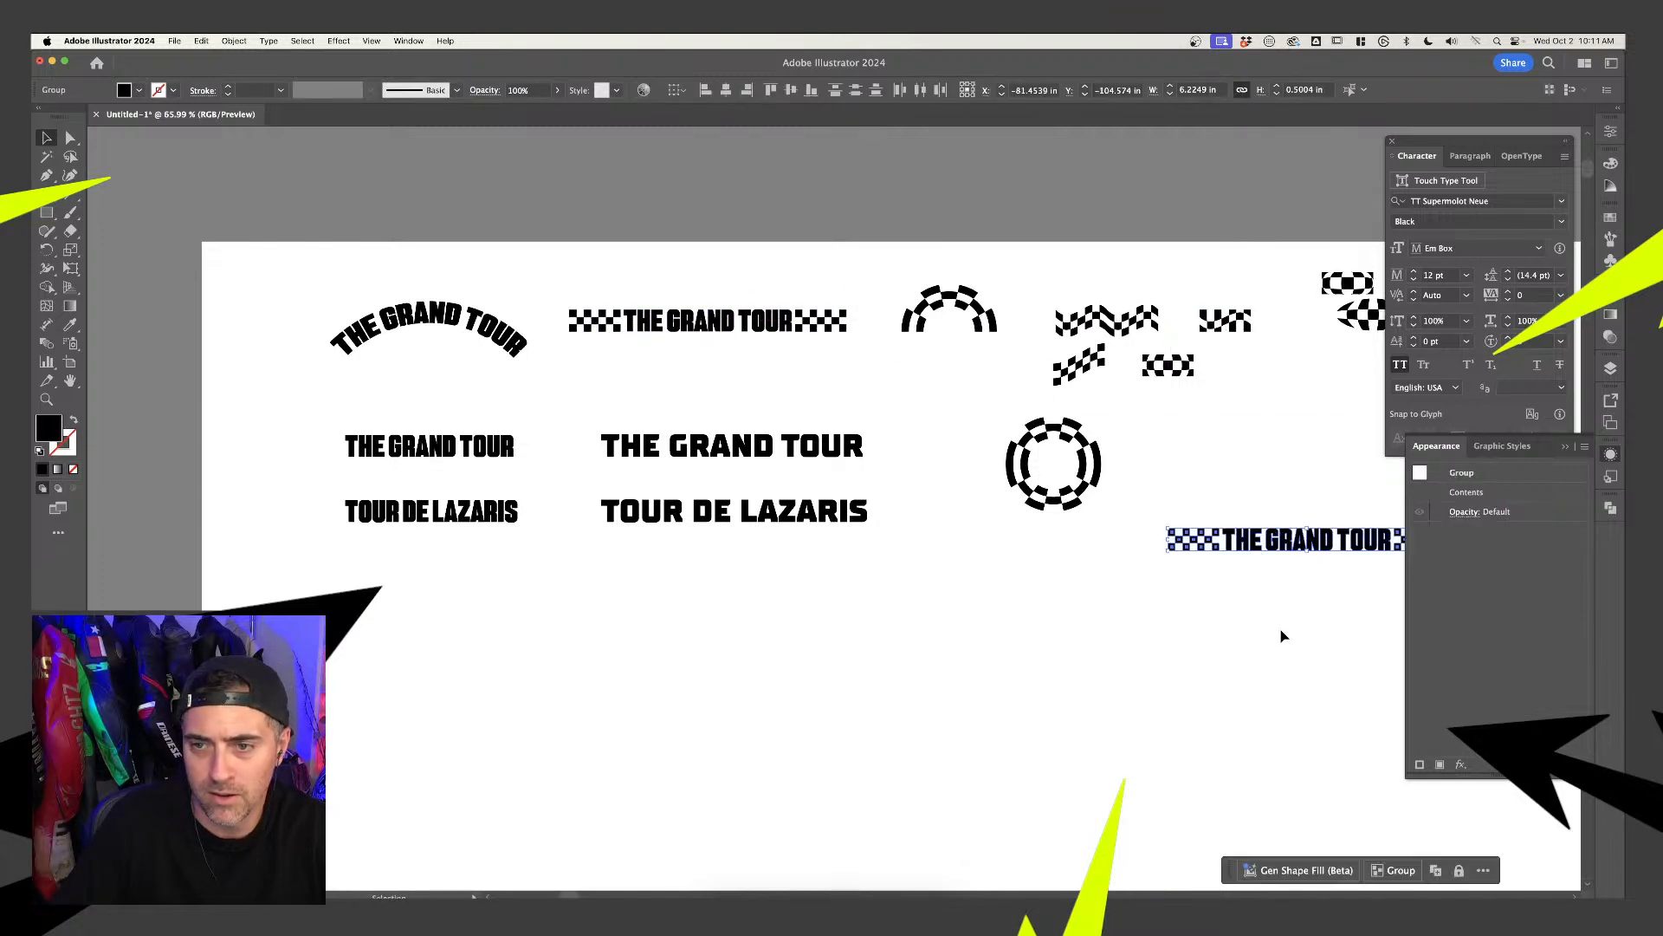
{"action": "left_click", "coordinate": [1243, 642]}
{"action": "scroll", "coordinate": [1178, 633], "scroll_direction": "right", "scroll_amount": 5}
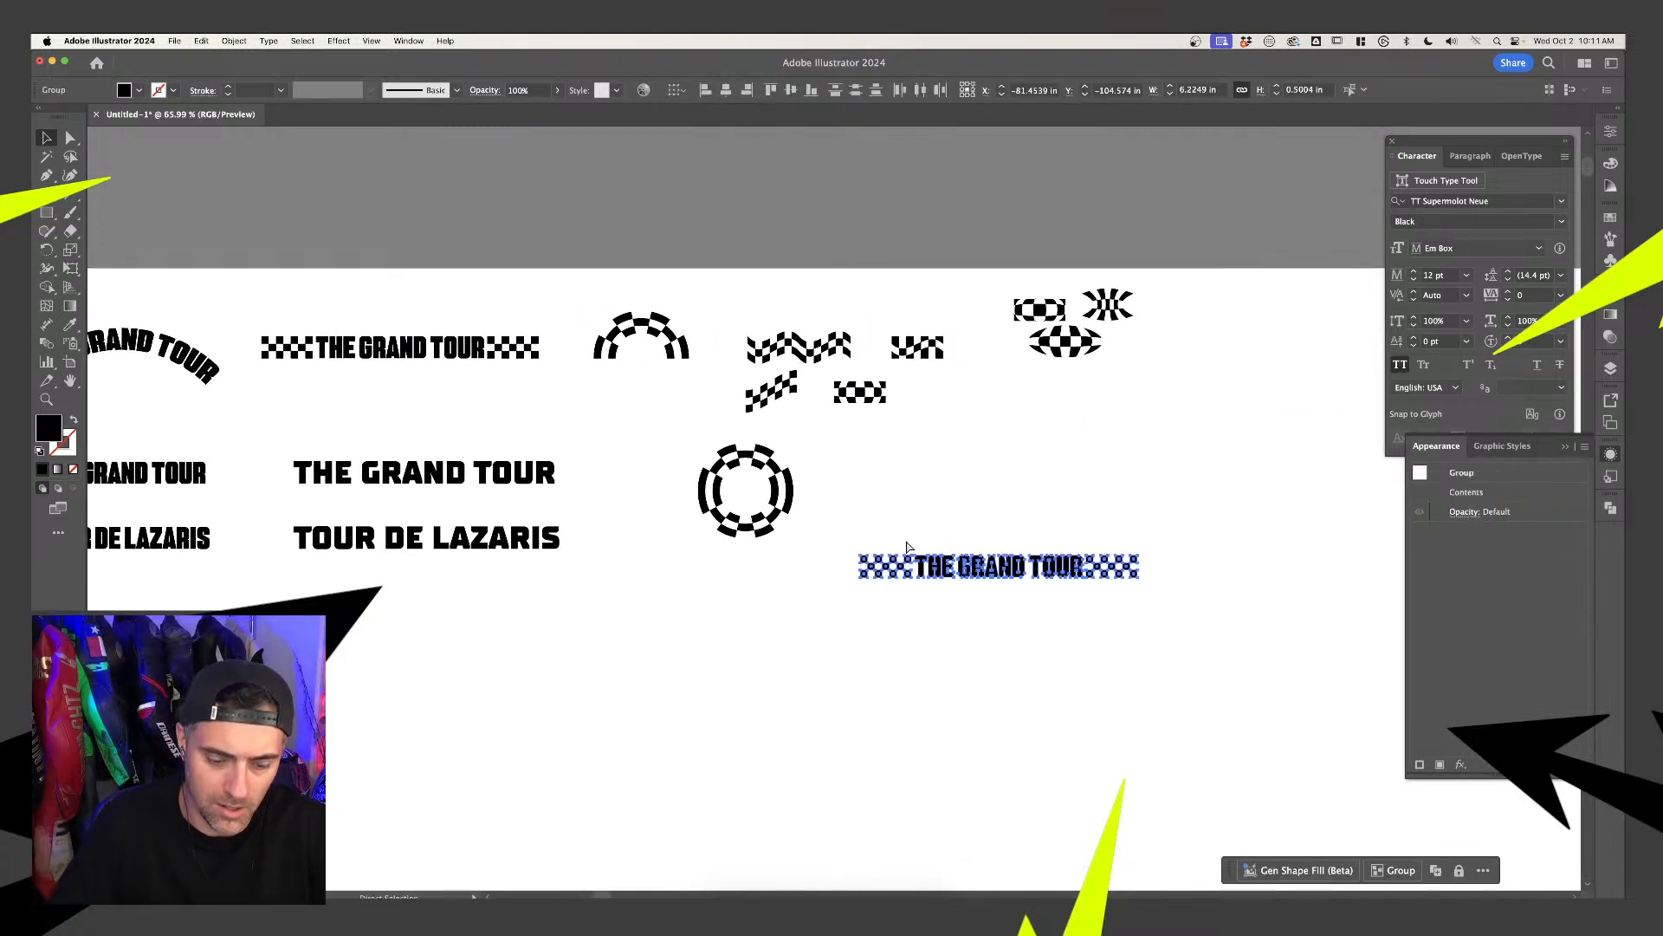
{"action": "scroll", "coordinate": [998, 529], "scroll_direction": "up", "scroll_amount": 3}
{"action": "left_click_drag", "start_coordinate": [960, 549], "coordinate": [941, 467]}
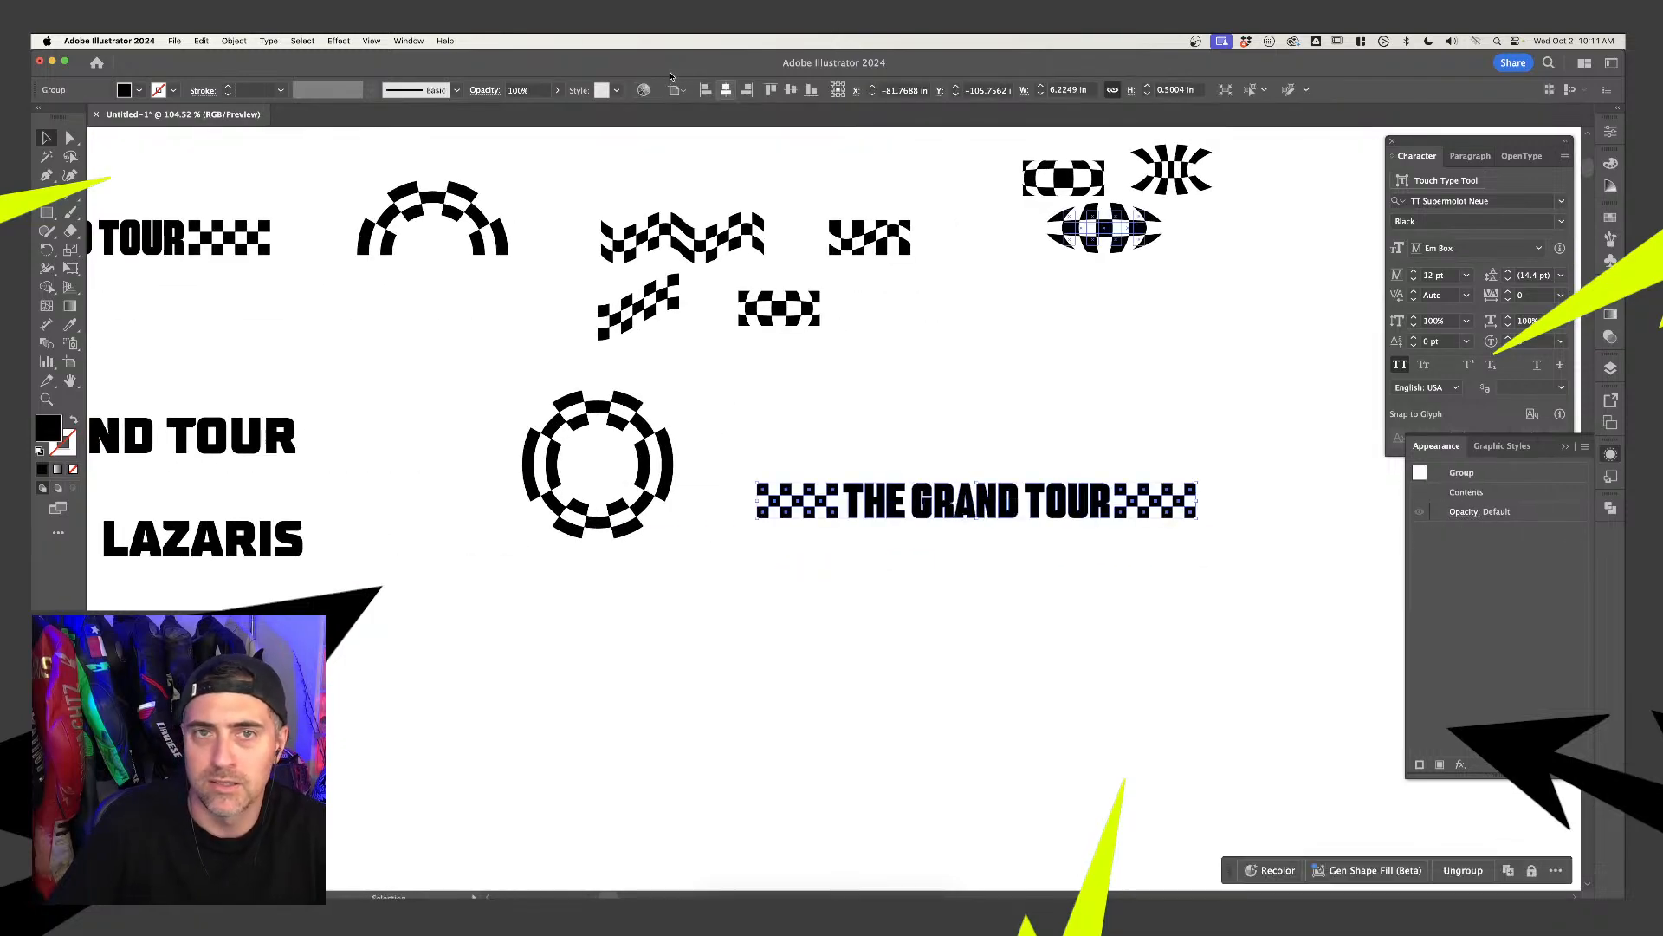
Apply a horizontal Arc warp with a 91% bend to the grouped lockup and move it down below the checkered blocks
{"action": "left_click", "coordinate": [339, 41]}
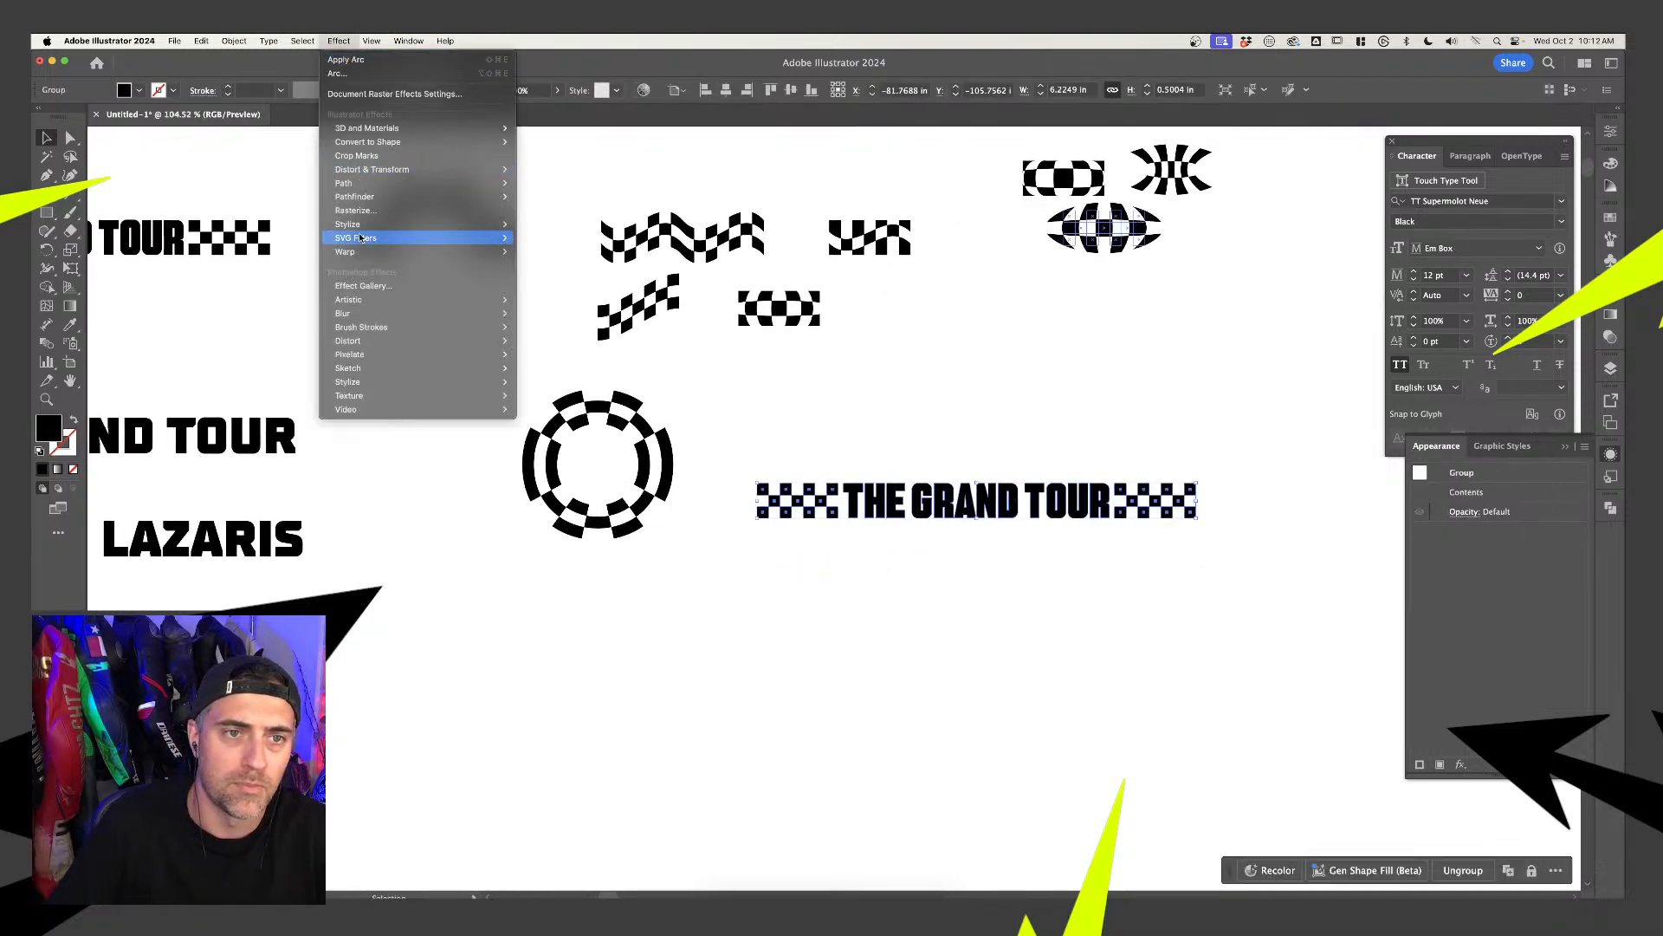
{"action": "mouse_move", "coordinate": [384, 254]}
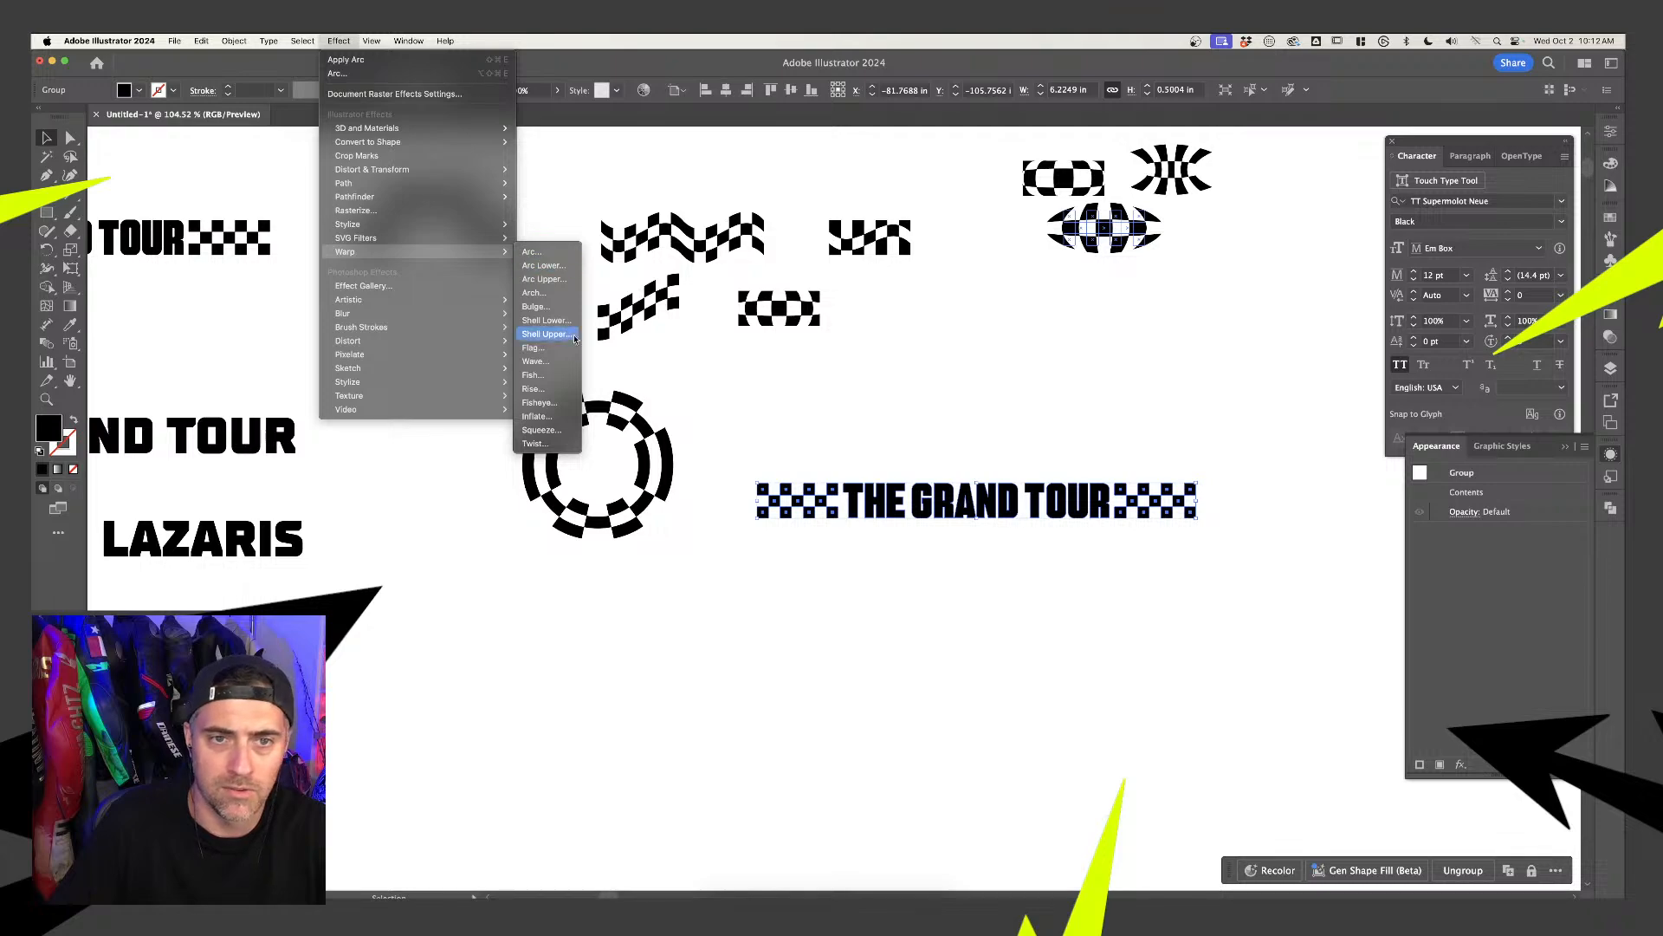
{"action": "left_click", "coordinate": [571, 308]}
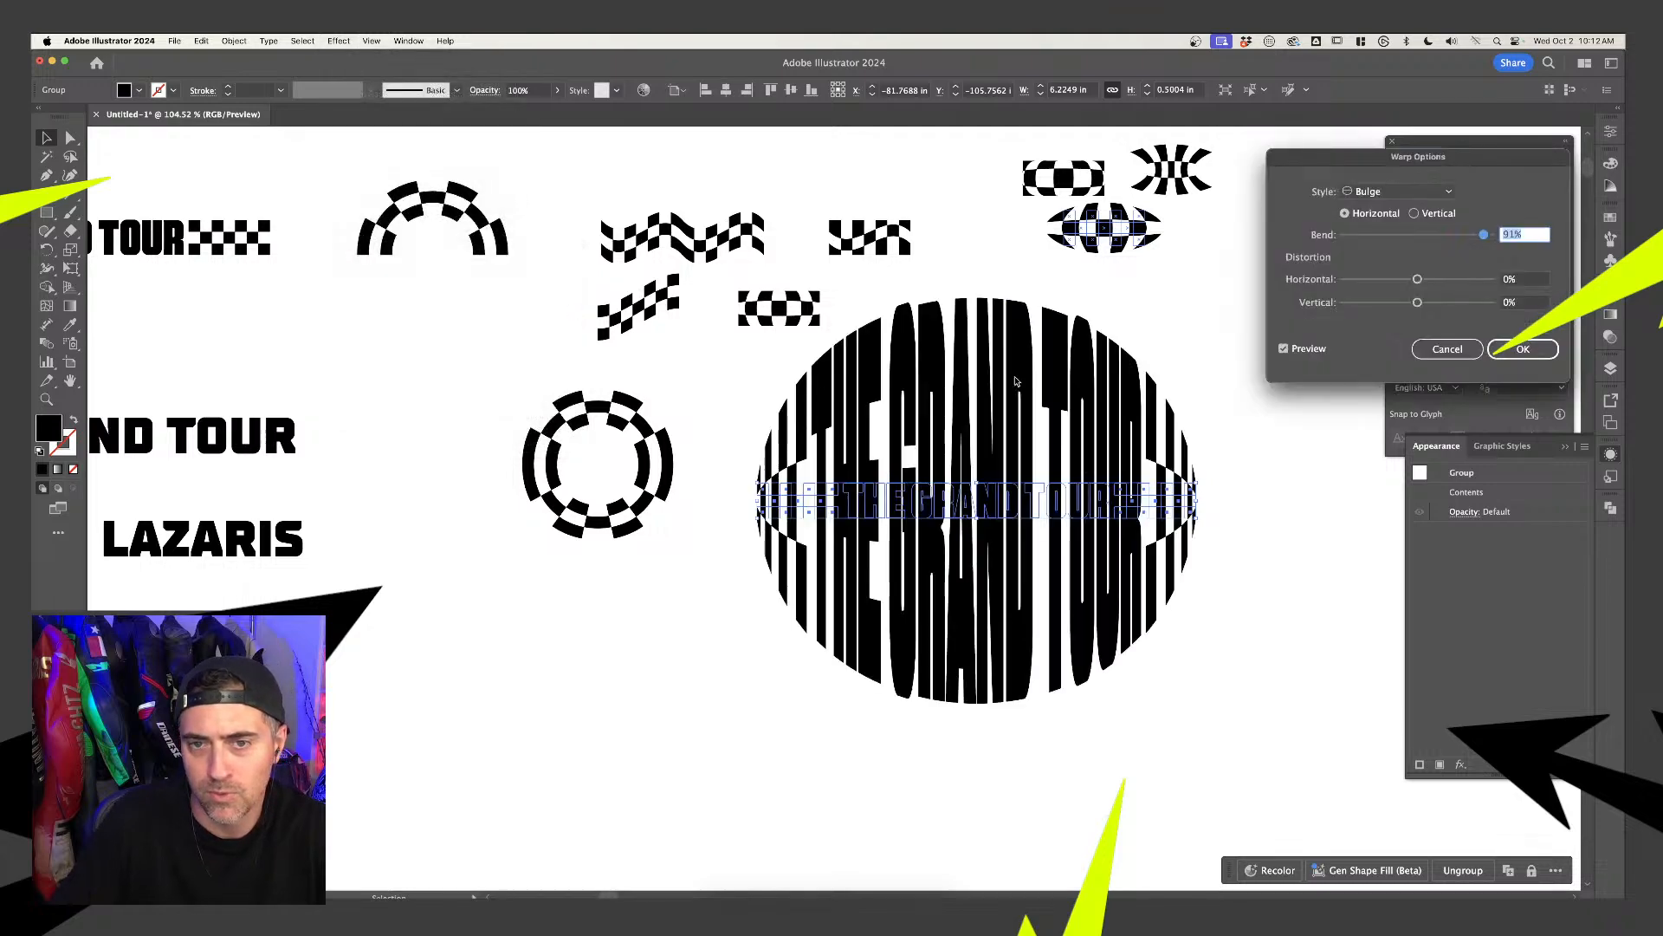
{"action": "left_click", "coordinate": [1397, 192]}
{"action": "left_click", "coordinate": [1377, 186]}
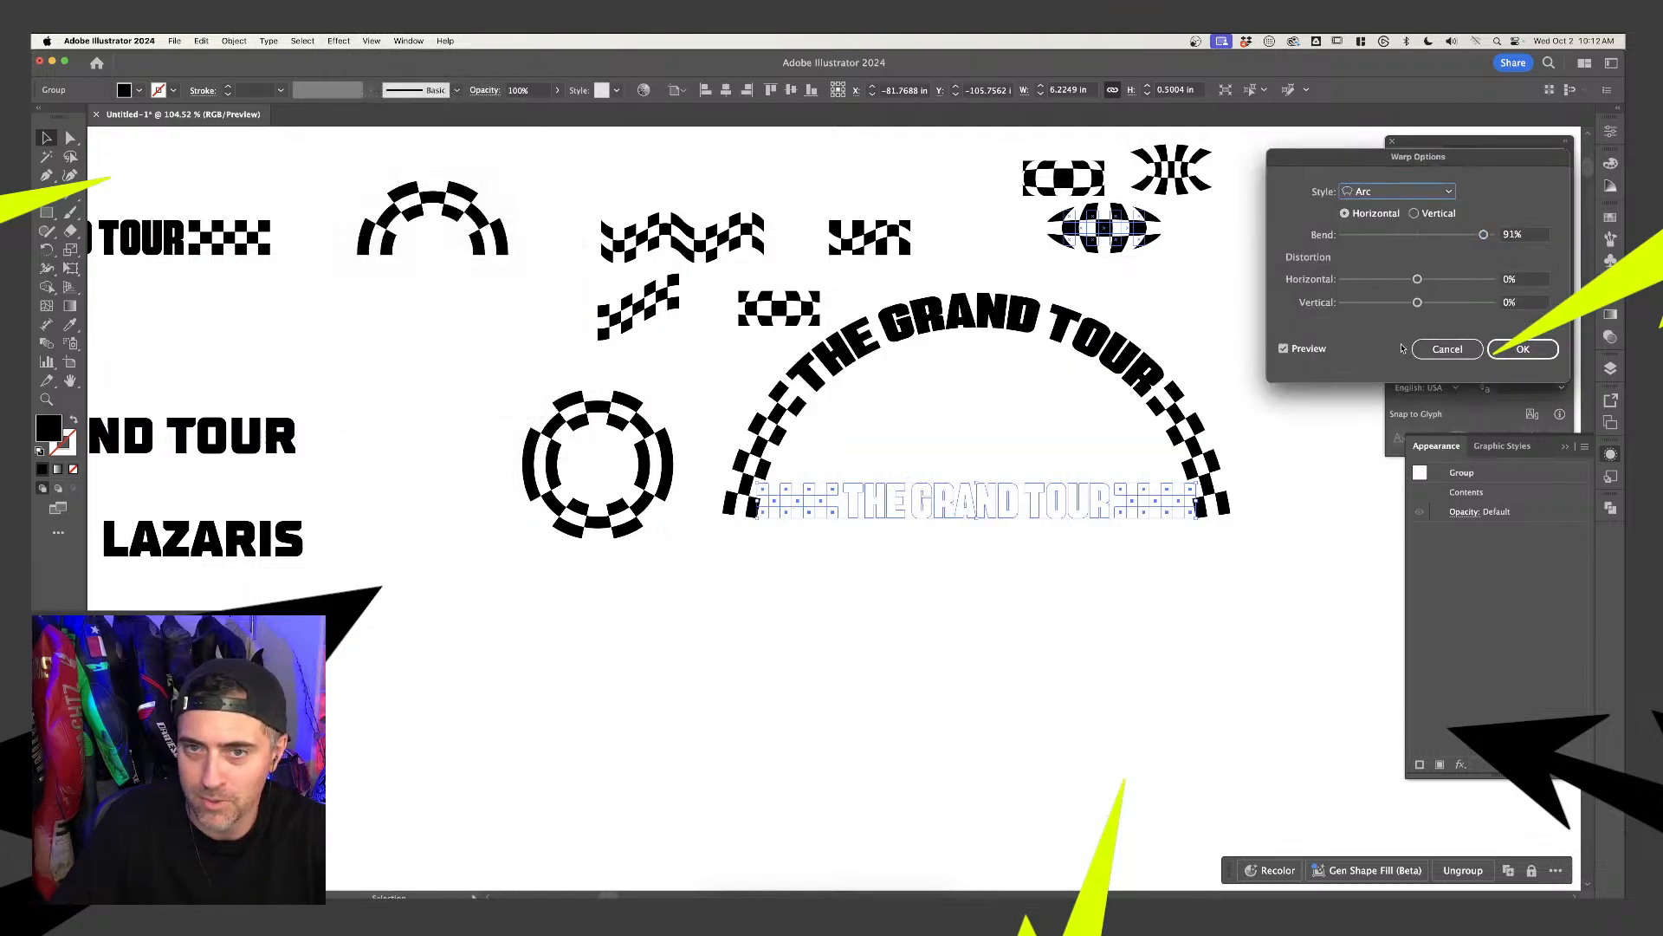
{"action": "left_click", "coordinate": [1522, 349]}
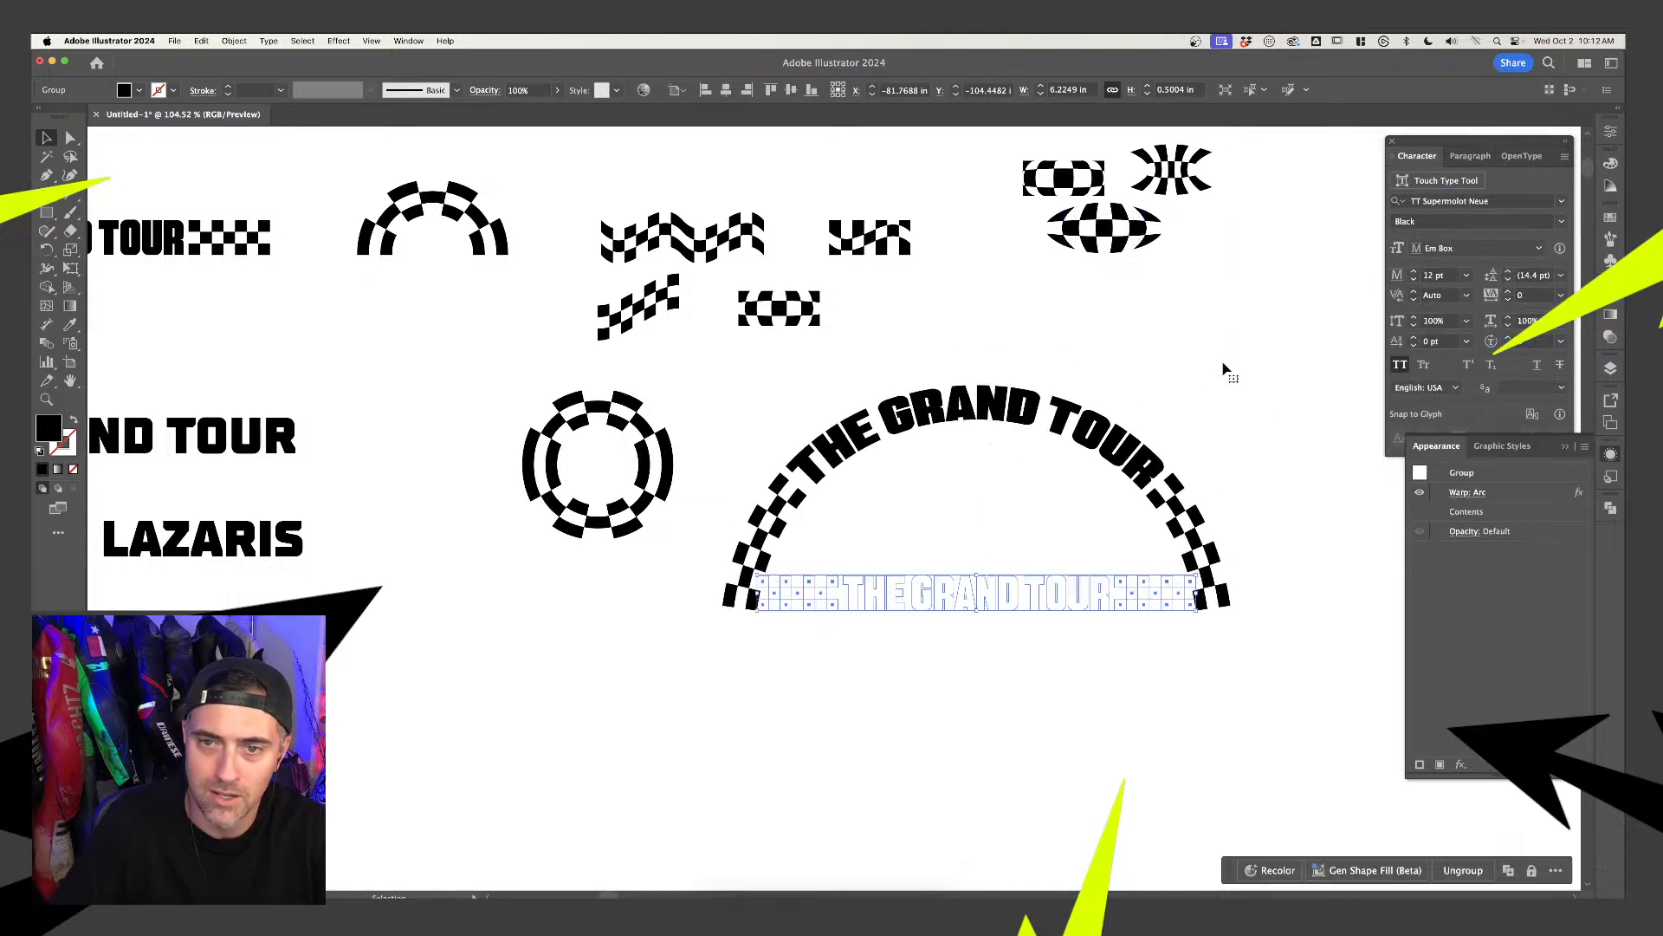
{"action": "left_click", "coordinate": [1222, 371]}
{"action": "scroll", "coordinate": [1222, 371], "scroll_direction": "down", "scroll_amount": 3}
{"action": "left_click", "coordinate": [953, 527]}
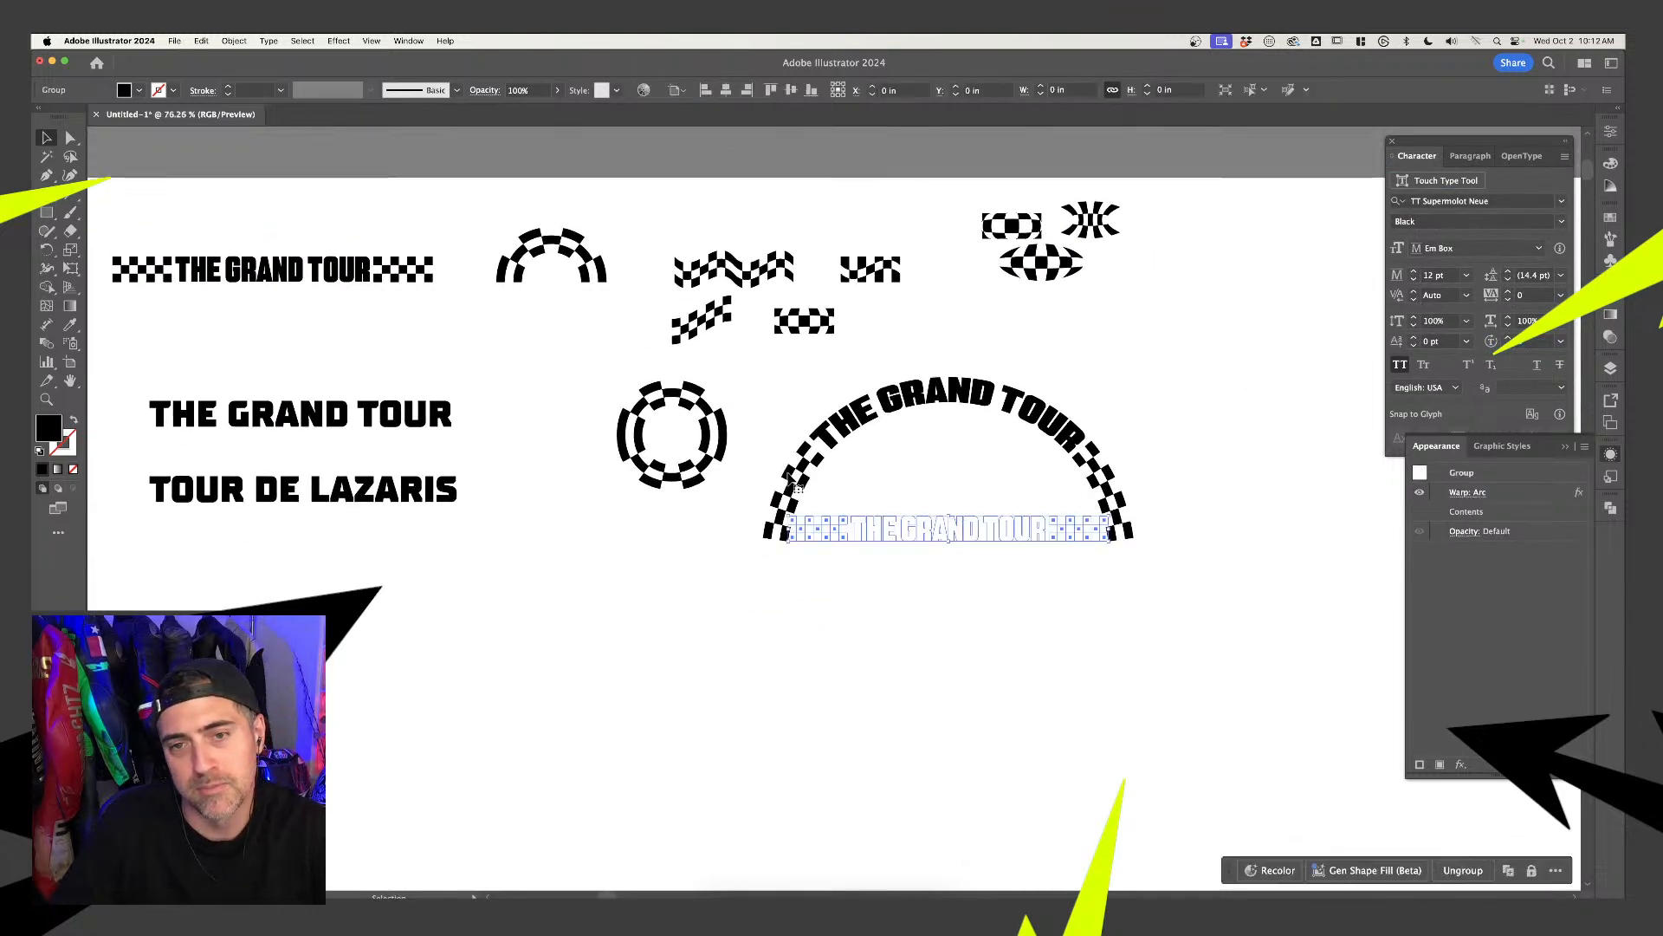
{"action": "left_click", "coordinate": [935, 343]}
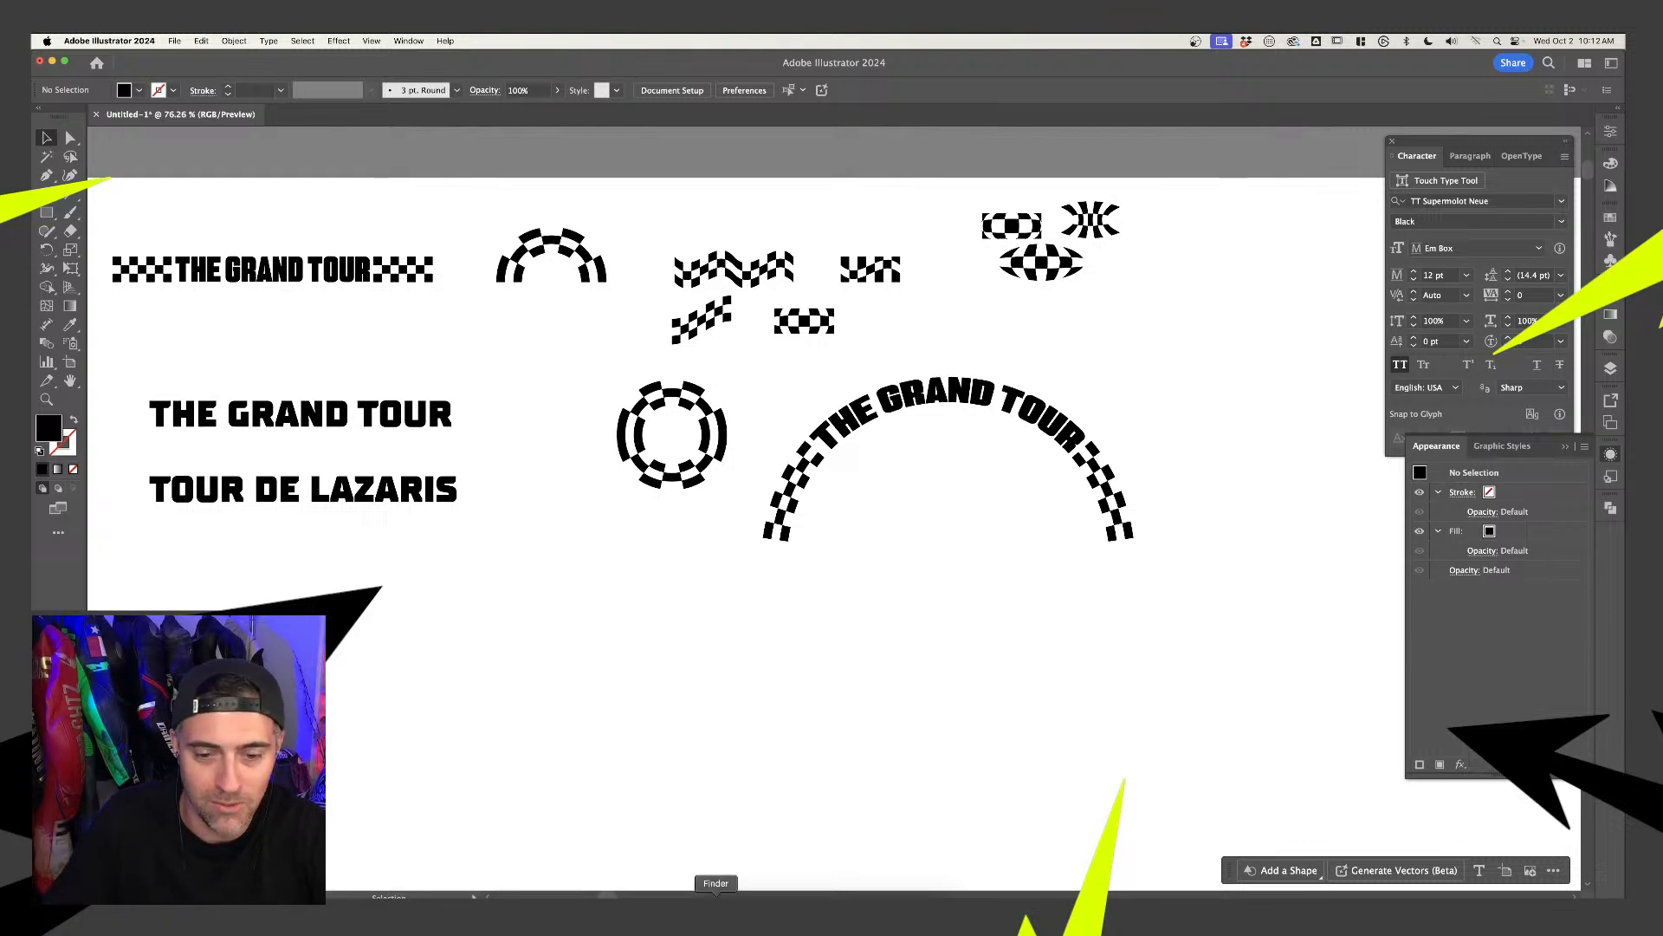
Switch to Finder to bring in the forest road photo, scale it to about 9.06 by 13.58 in and place it right of the logos
{"action": "left_click", "coordinate": [716, 897]}
{"action": "left_click_drag", "start_coordinate": [804, 460], "coordinate": [878, 464]}
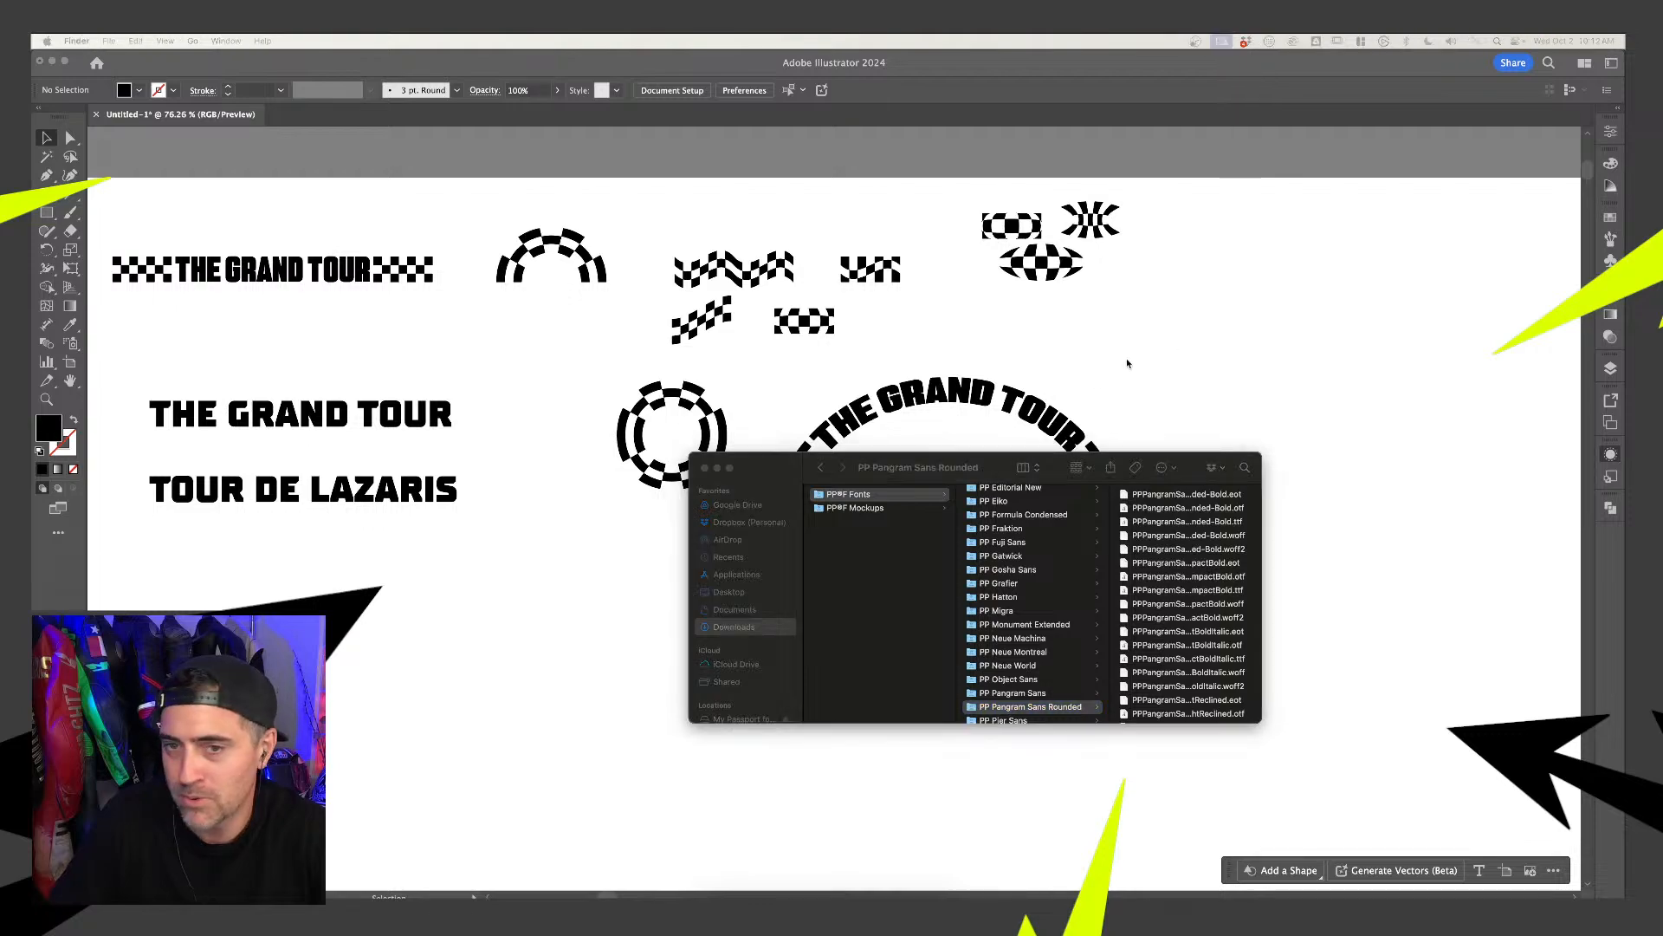
{"action": "left_click_drag", "start_coordinate": [993, 465], "coordinate": [1646, 468]}
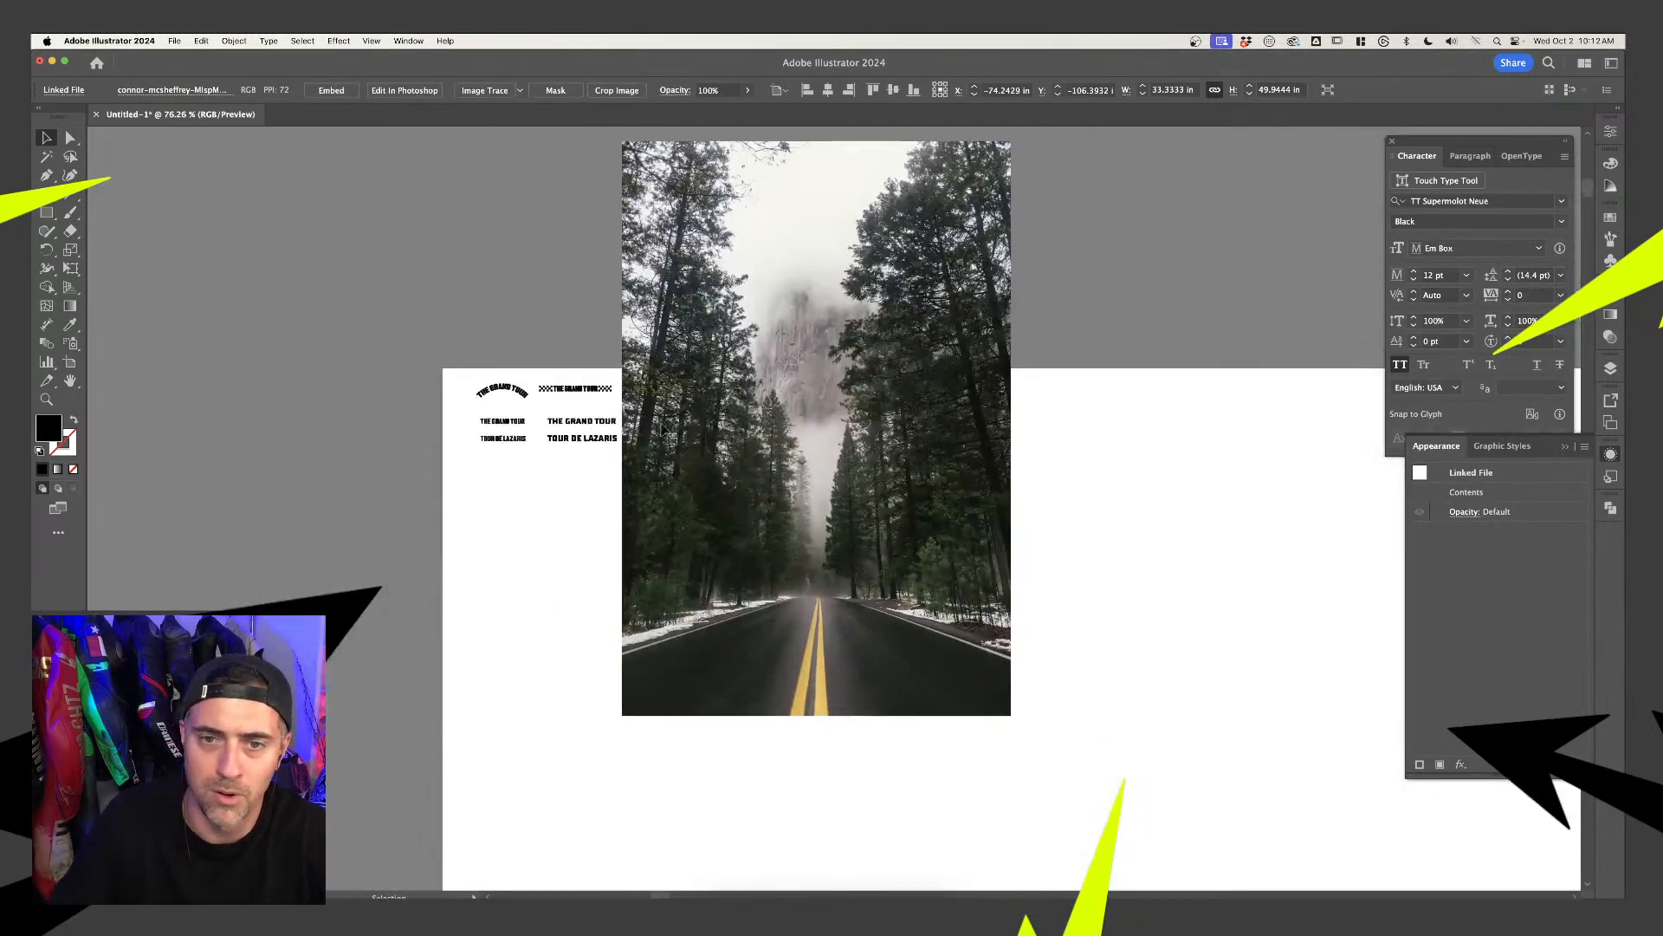
{"action": "left_click_drag", "start_coordinate": [1165, 272], "coordinate": [855, 417]}
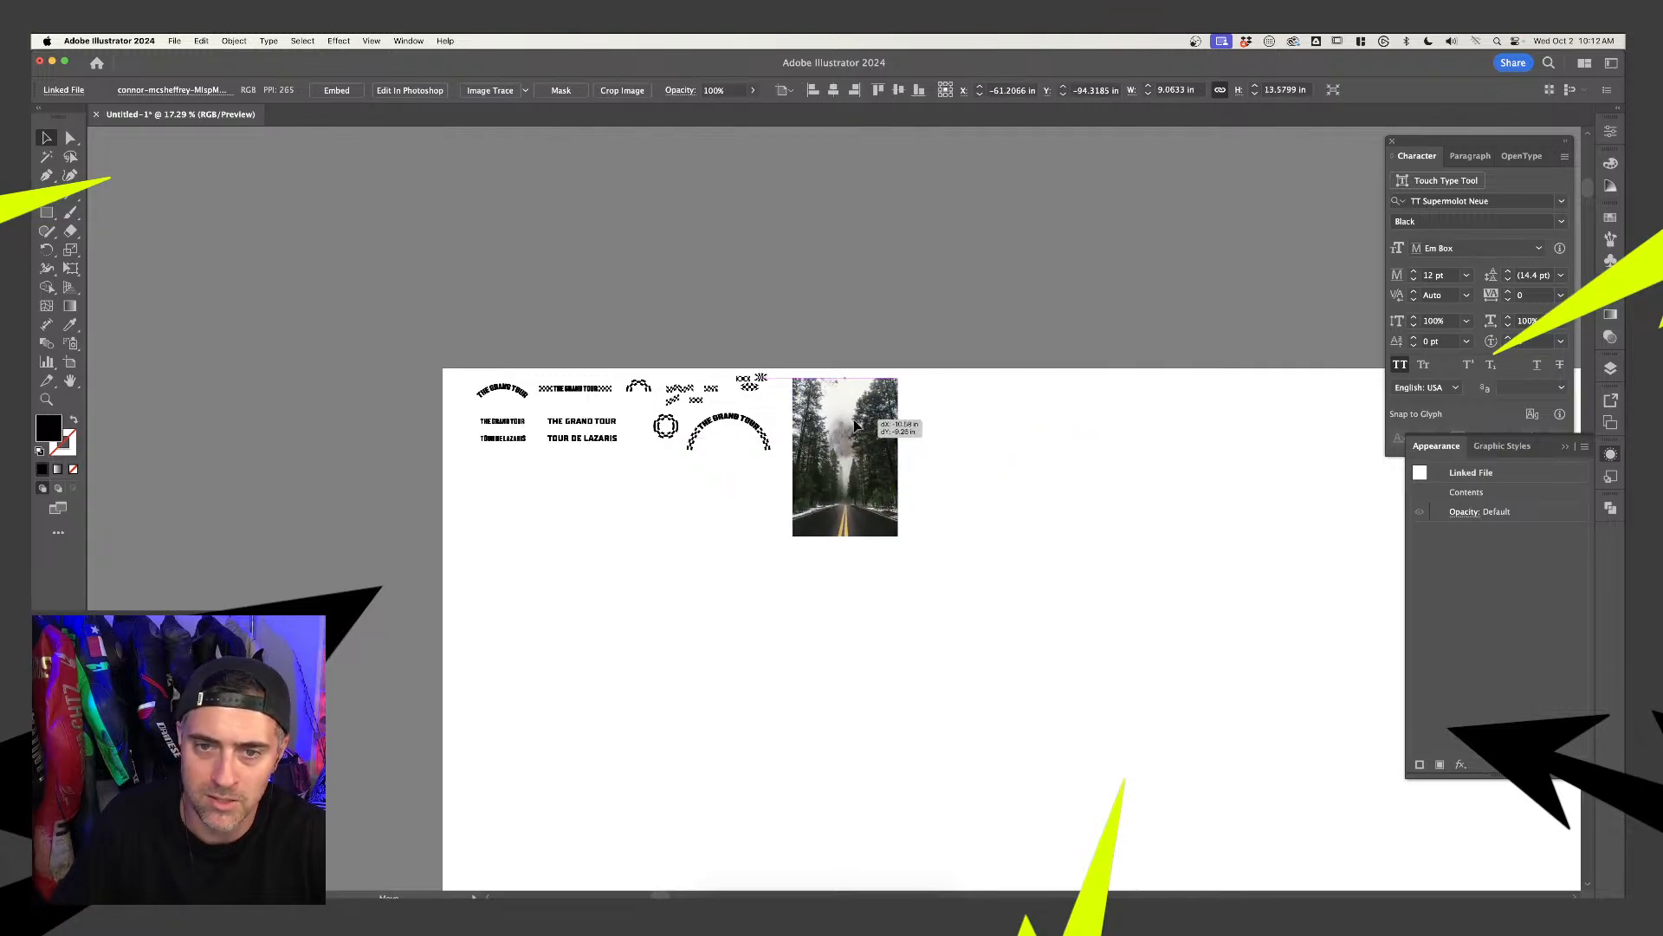
{"action": "left_click", "coordinate": [956, 442]}
Place a copy of the arched THE GRAND TOUR lockup on the blank area to the right of the forest photo
{"action": "scroll", "coordinate": [956, 441], "scroll_direction": "up", "scroll_amount": 5}
{"action": "left_click", "coordinate": [358, 382]}
{"action": "left_click_drag", "start_coordinate": [358, 381], "coordinate": [1108, 425], "text": "alt"}
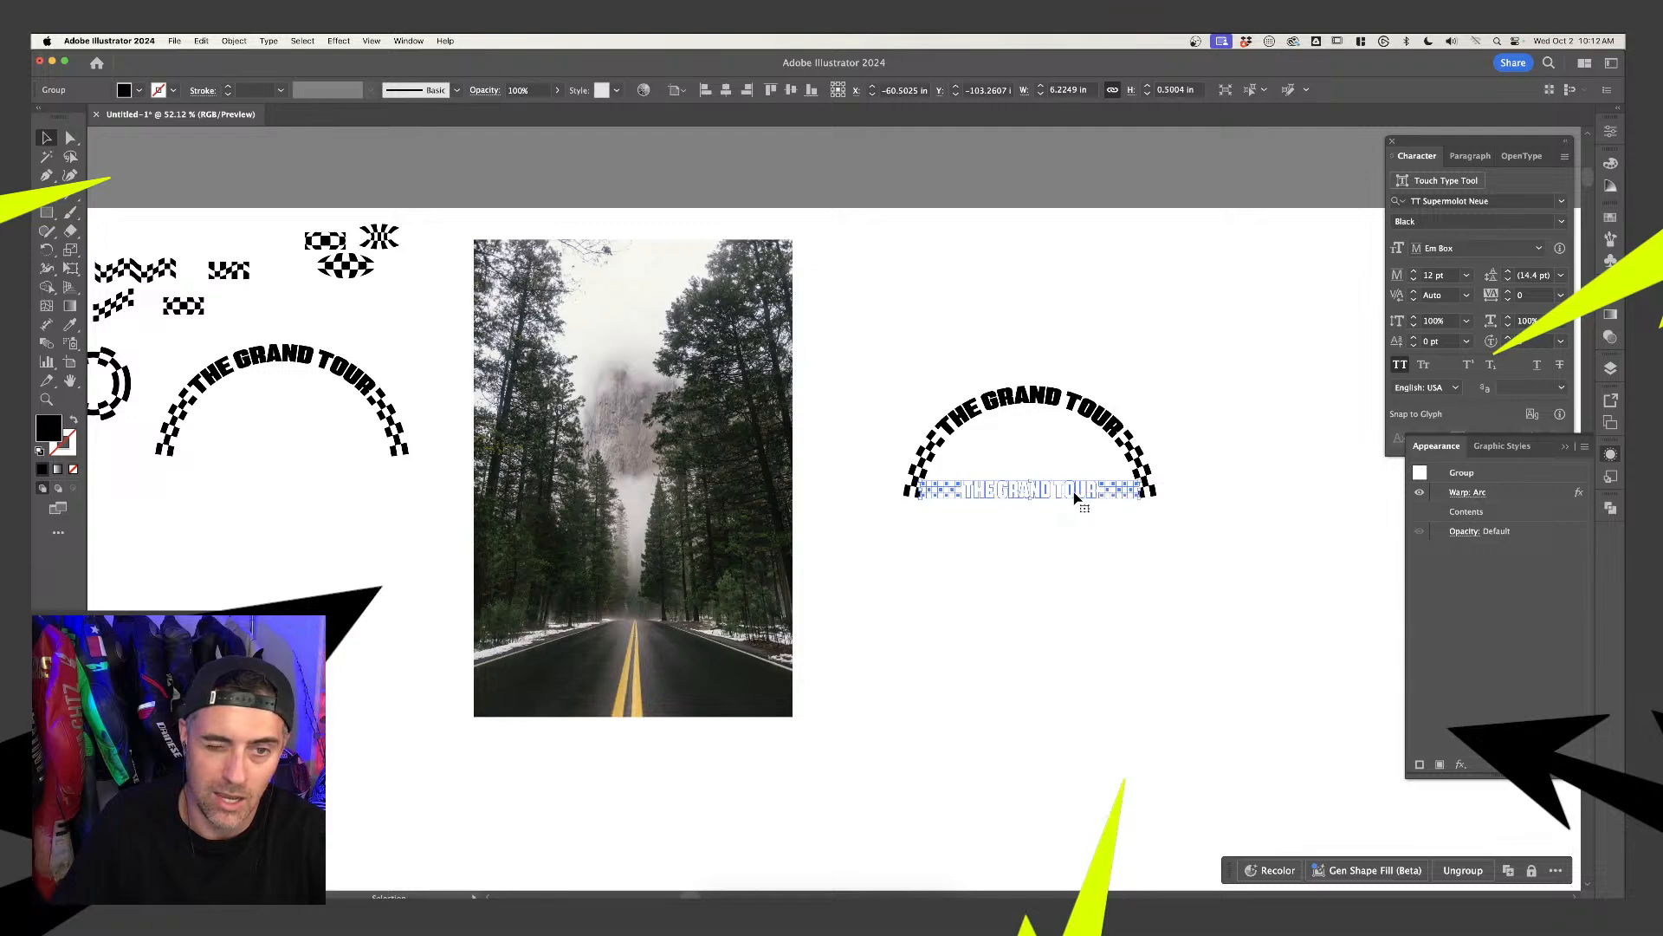
Inside the warped lockup group, draw a rectangle about 6.22 by 0.77 in spanning the straight lettering and fill it white
{"action": "double_click", "coordinate": [988, 493]}
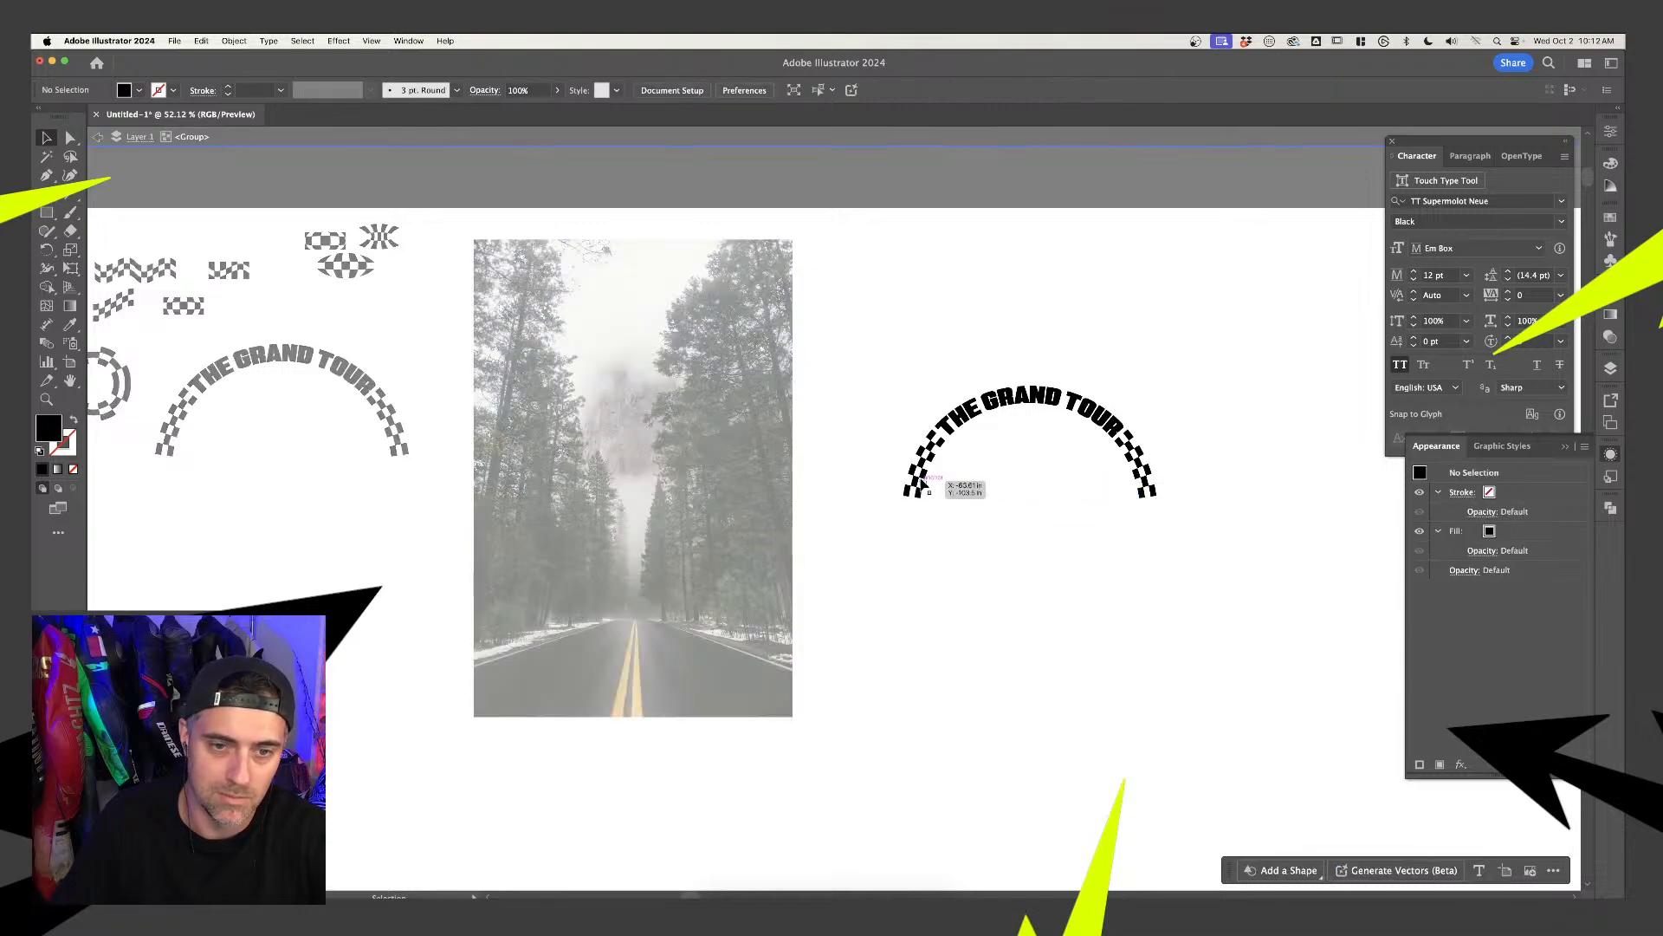
{"action": "key", "text": "m"}
{"action": "scroll", "coordinate": [924, 486], "scroll_direction": "up", "scroll_amount": 3}
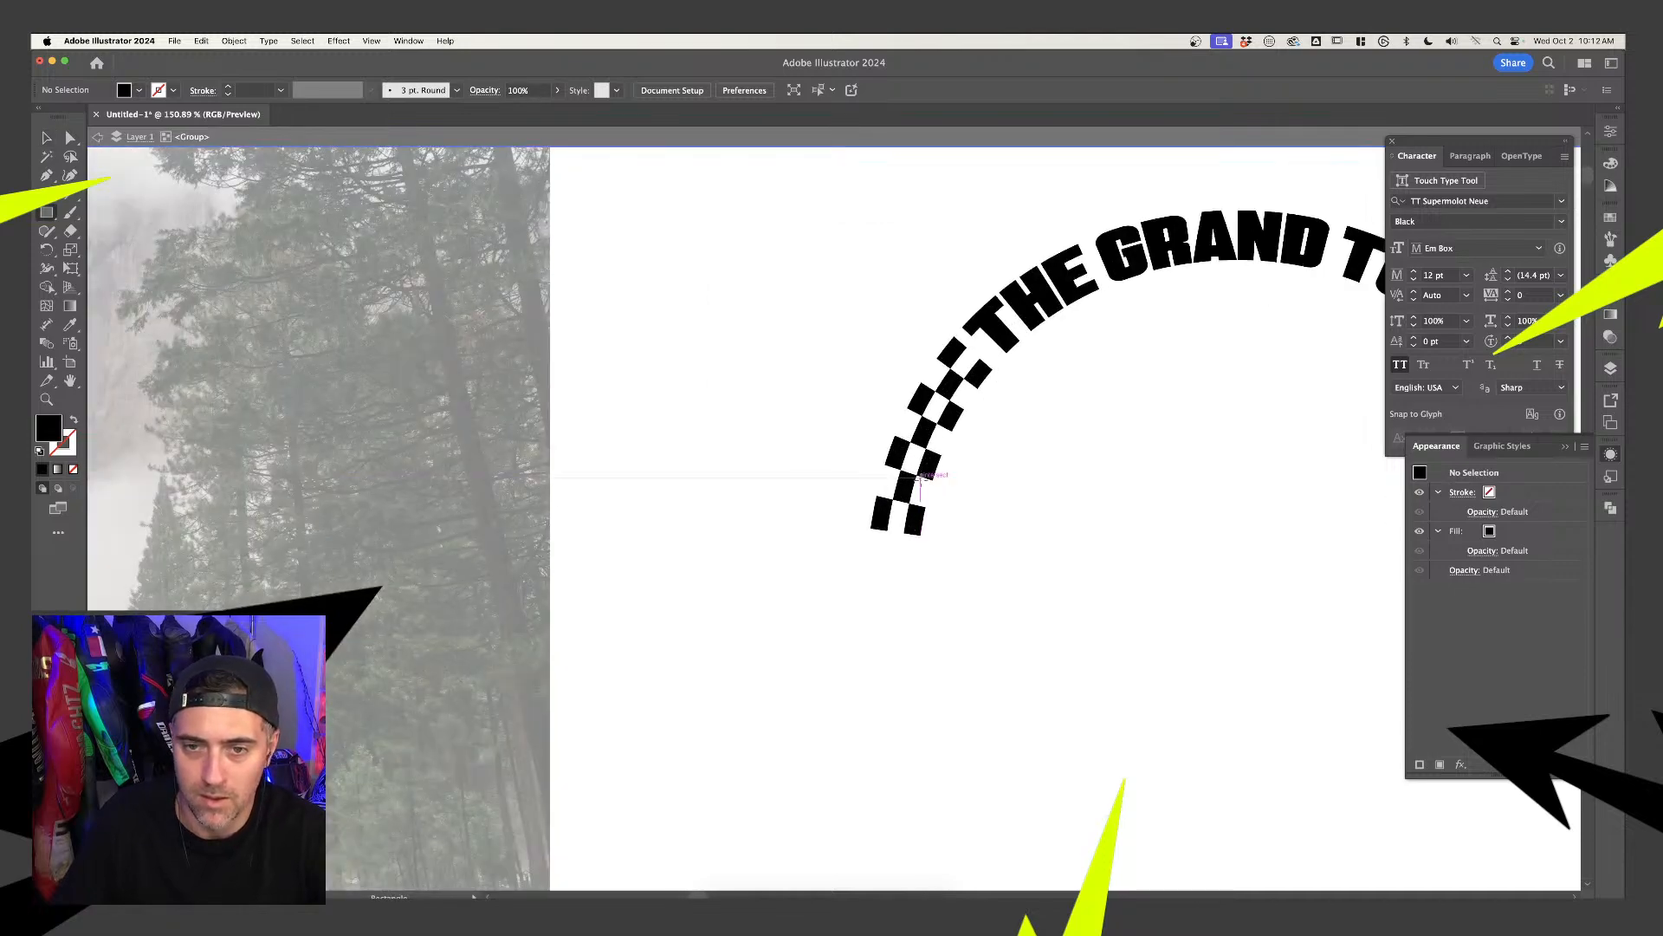
{"action": "left_click_drag", "start_coordinate": [920, 478], "coordinate": [1347, 555]}
{"action": "scroll", "coordinate": [1255, 572], "scroll_direction": "down", "scroll_amount": 4}
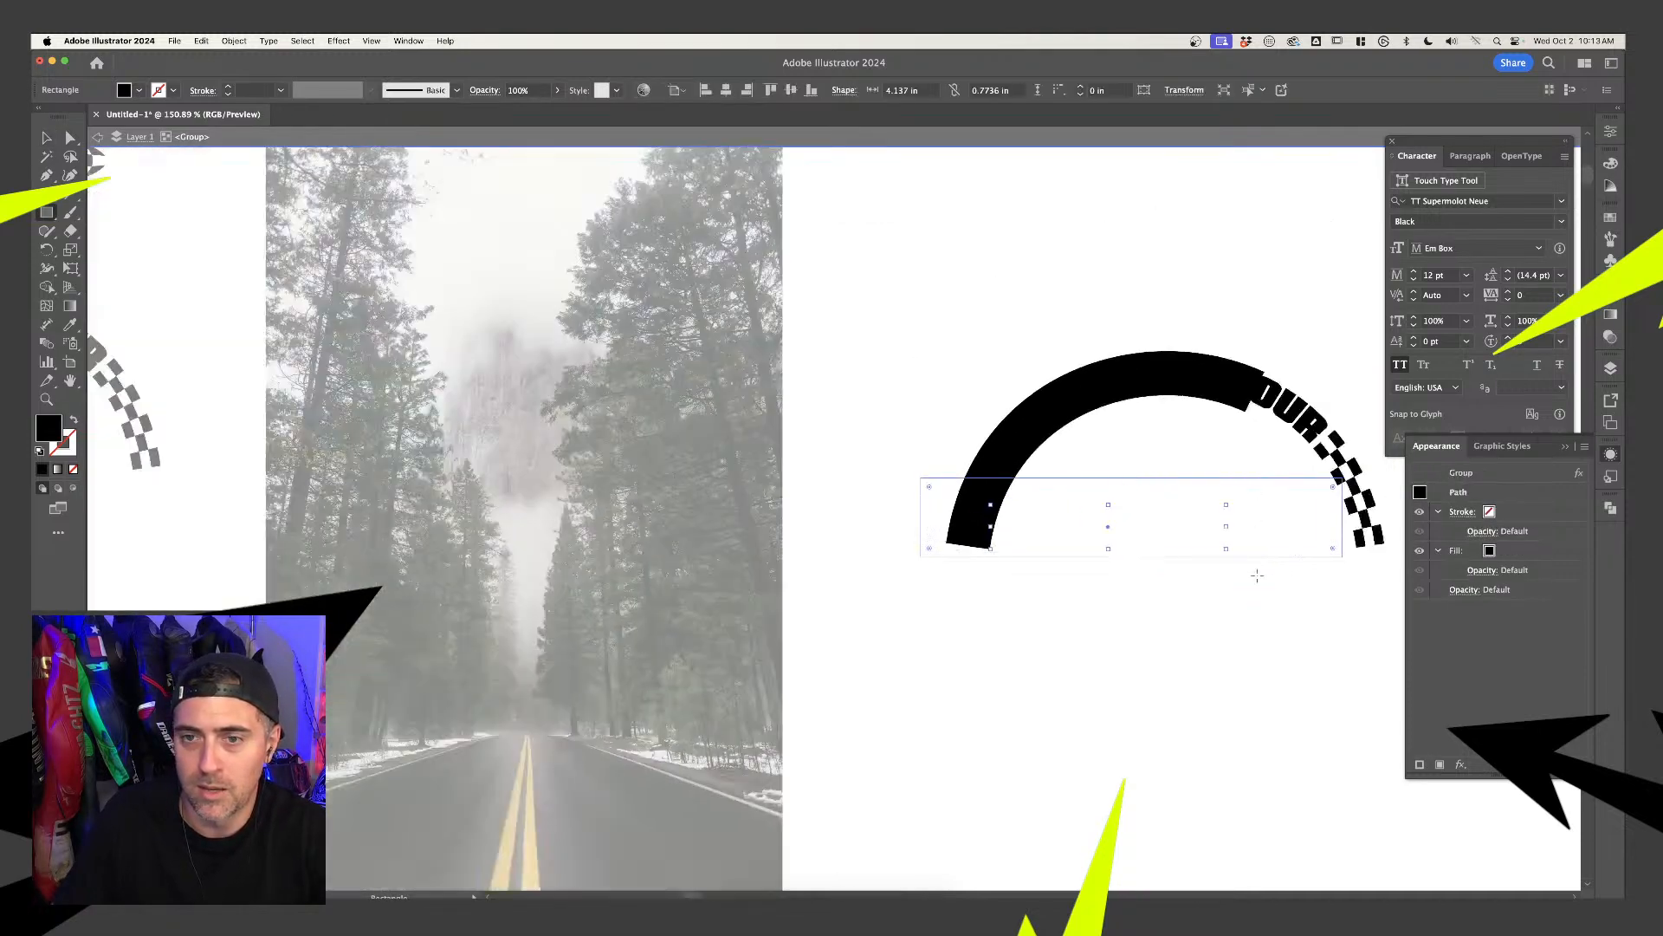
{"action": "mouse_move", "coordinate": [1224, 555]}
{"action": "left_mouse_down"}
{"action": "mouse_move", "coordinate": [1334, 556]}
{"action": "mouse_move", "coordinate": [1269, 555]}
{"action": "left_mouse_up"}
{"action": "key", "text": "i"}
{"action": "left_click", "coordinate": [1314, 420]}
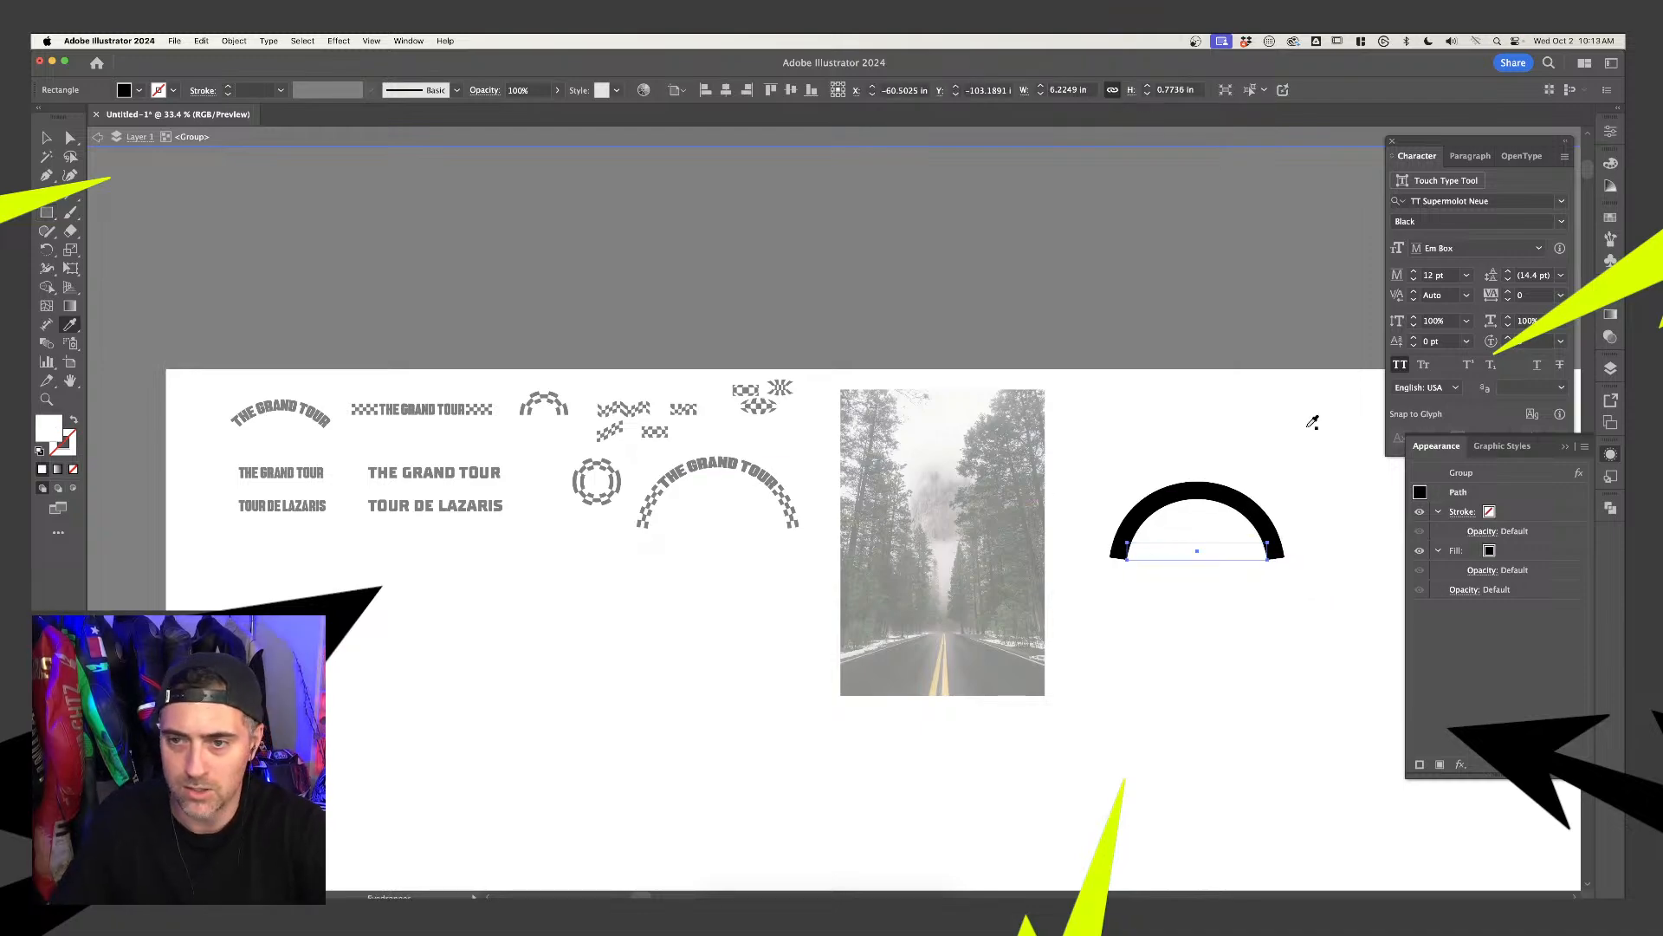
{"action": "key", "text": "v"}
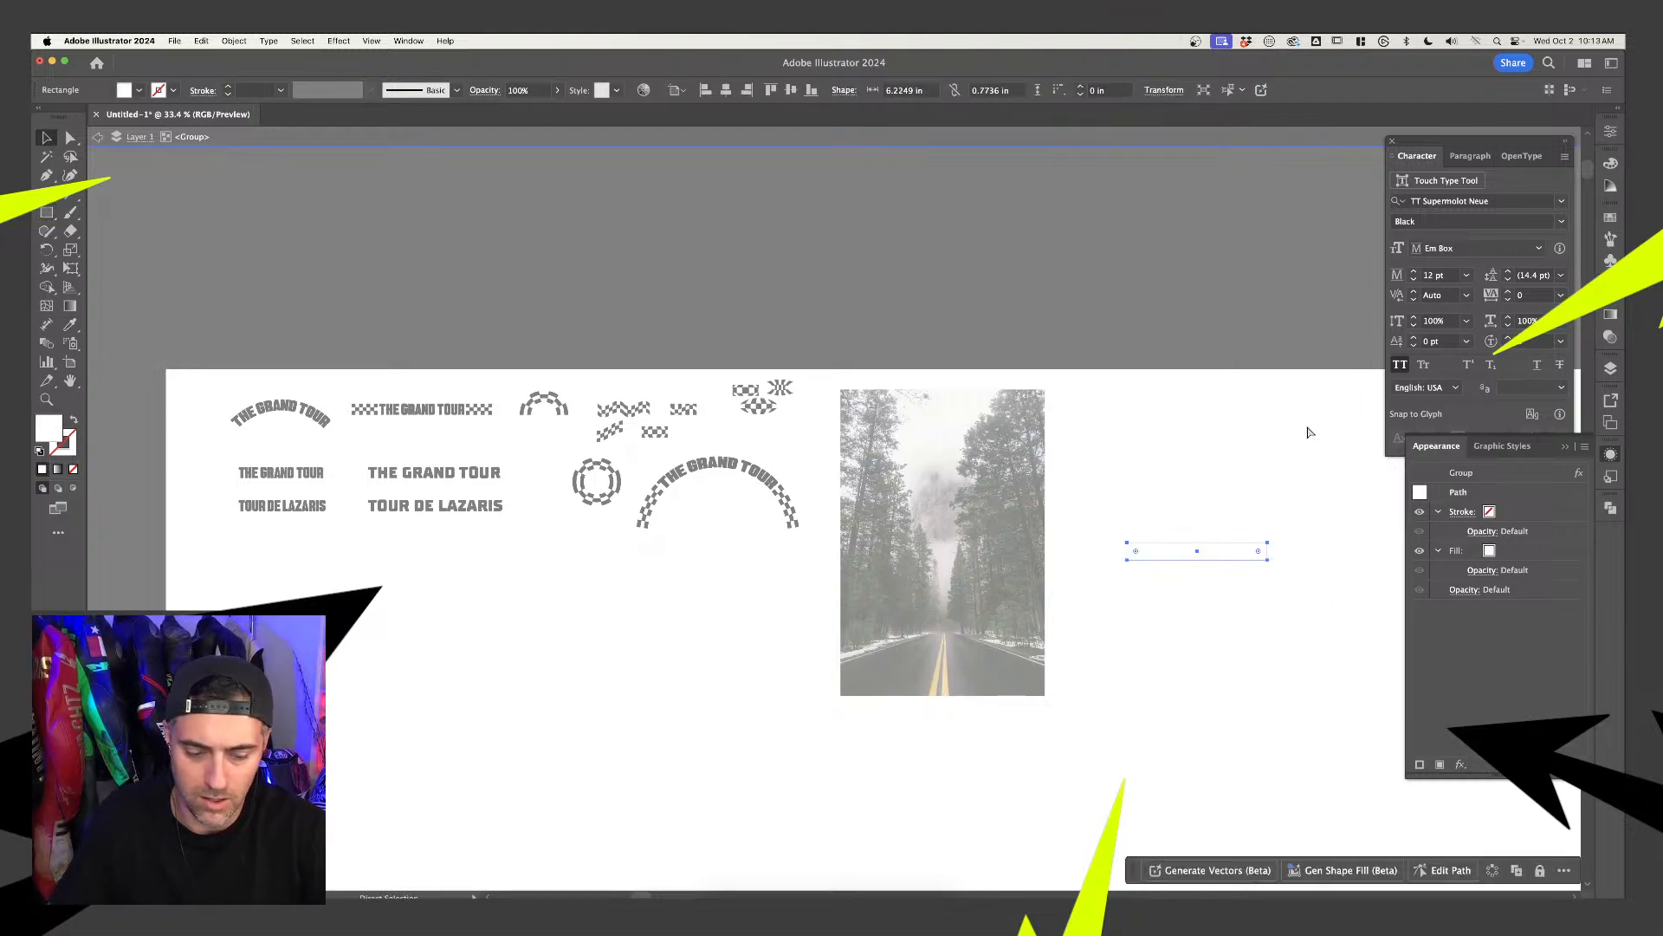
Take the white rectangle out of the warped group and place it separately behind the arched lockup at the same position
{"action": "left_click", "coordinate": [1310, 432]}
{"action": "left_click", "coordinate": [1113, 544]}
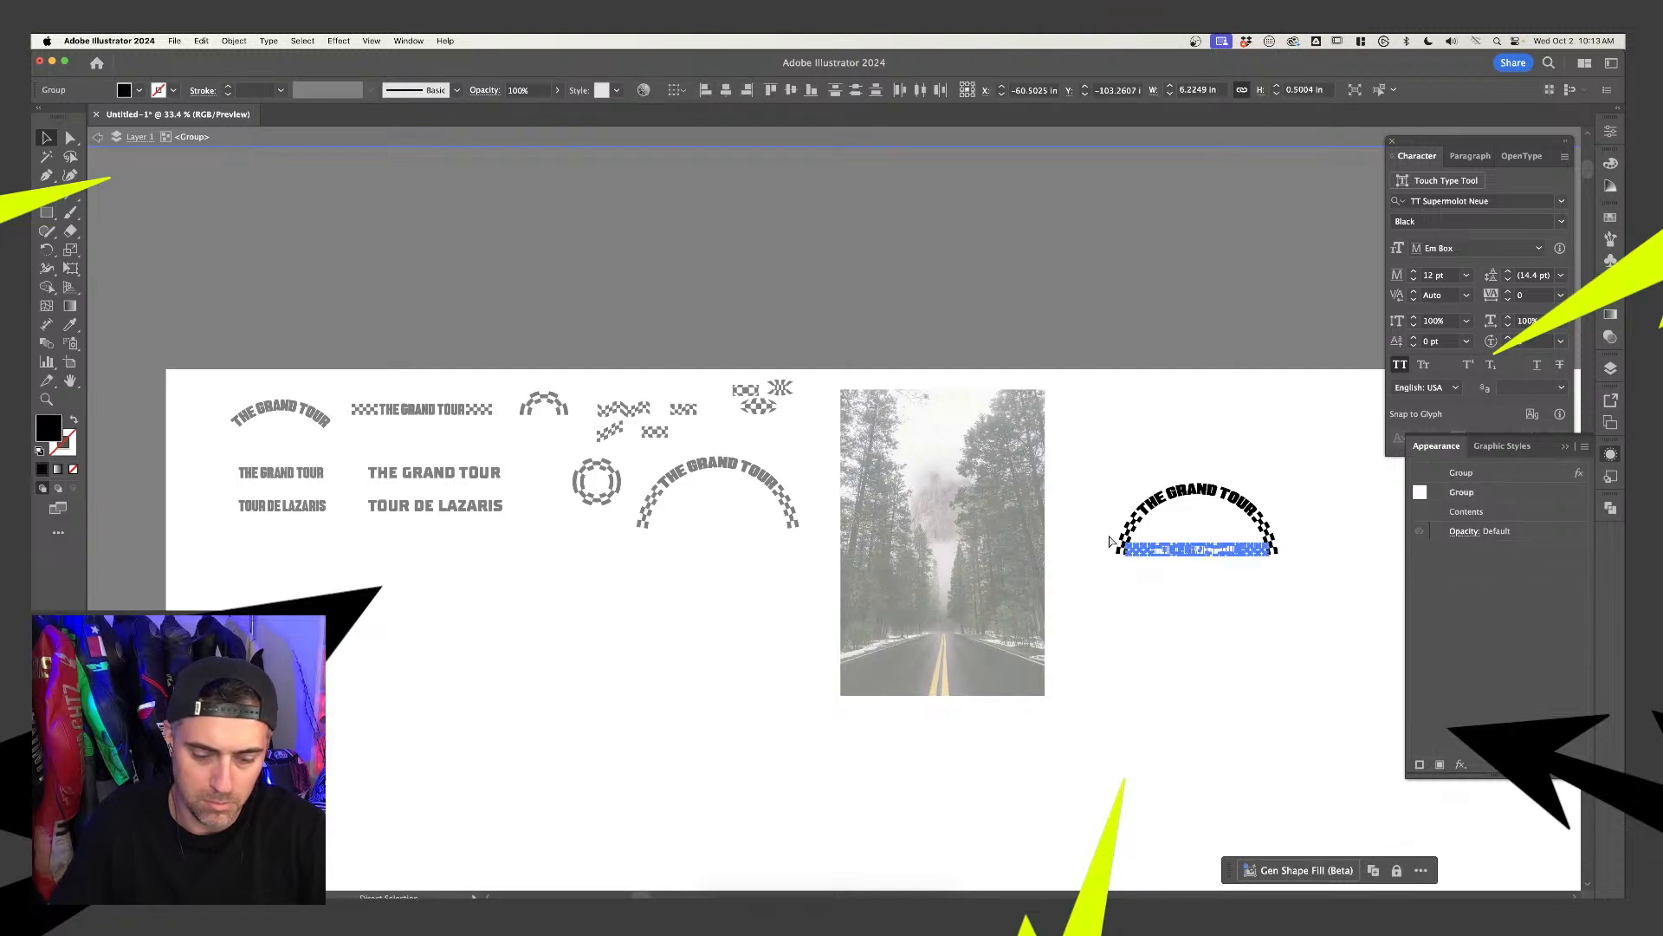
{"action": "scroll", "coordinate": [1275, 585], "scroll_direction": "up", "scroll_amount": 3}
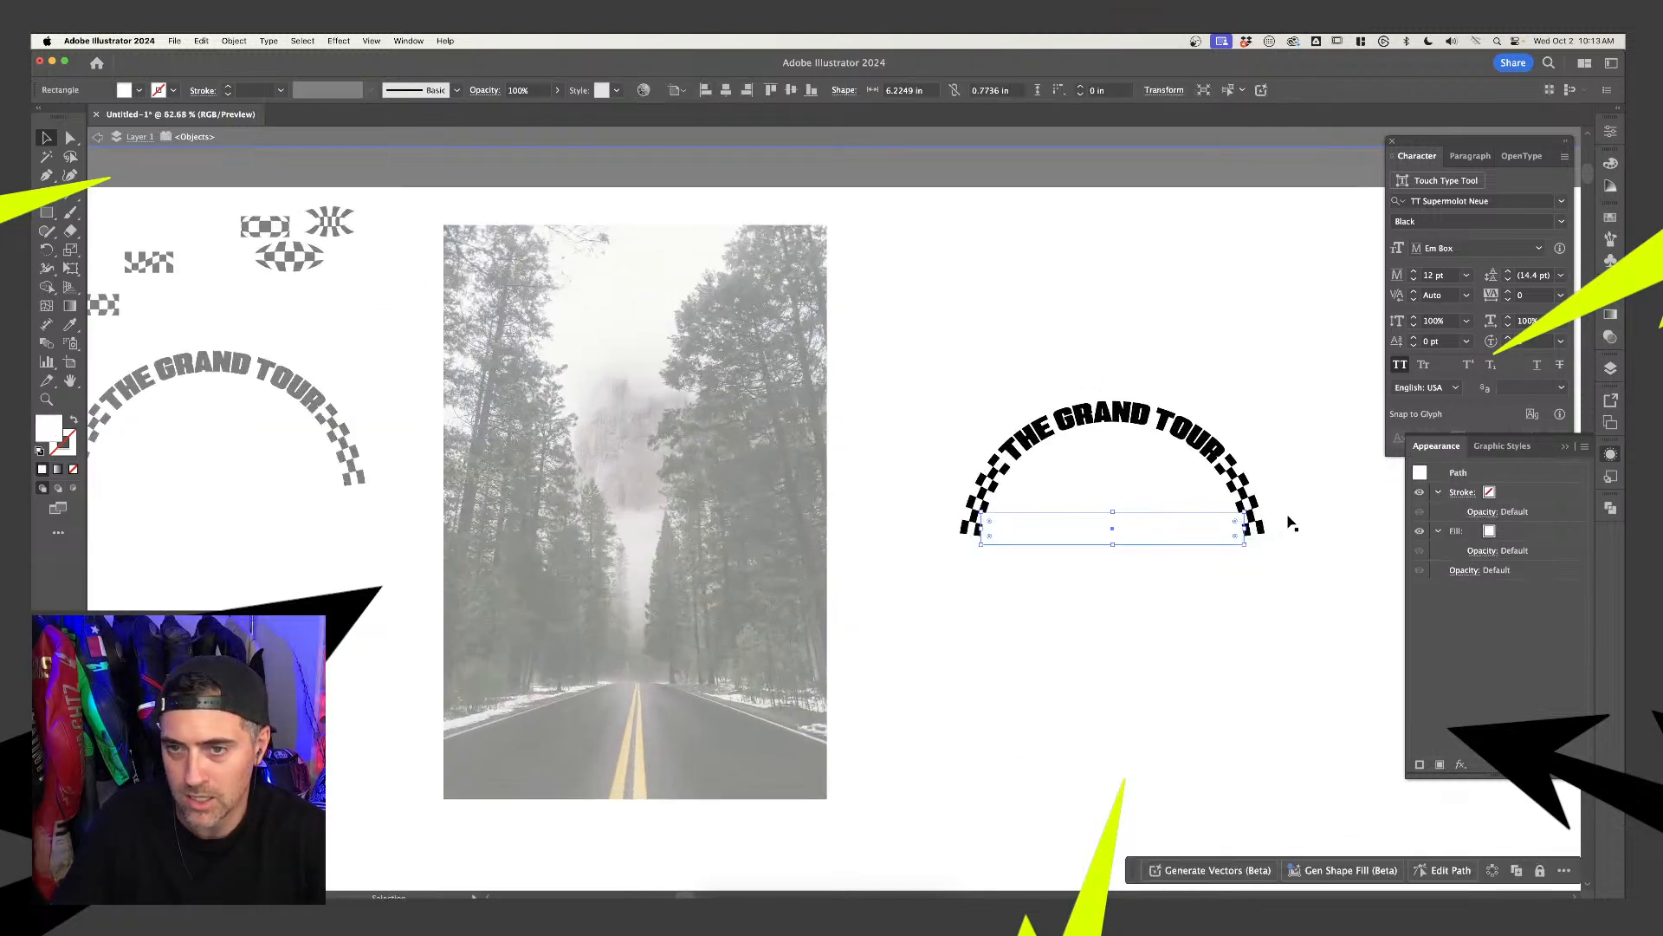
{"action": "left_click", "coordinate": [1291, 520]}
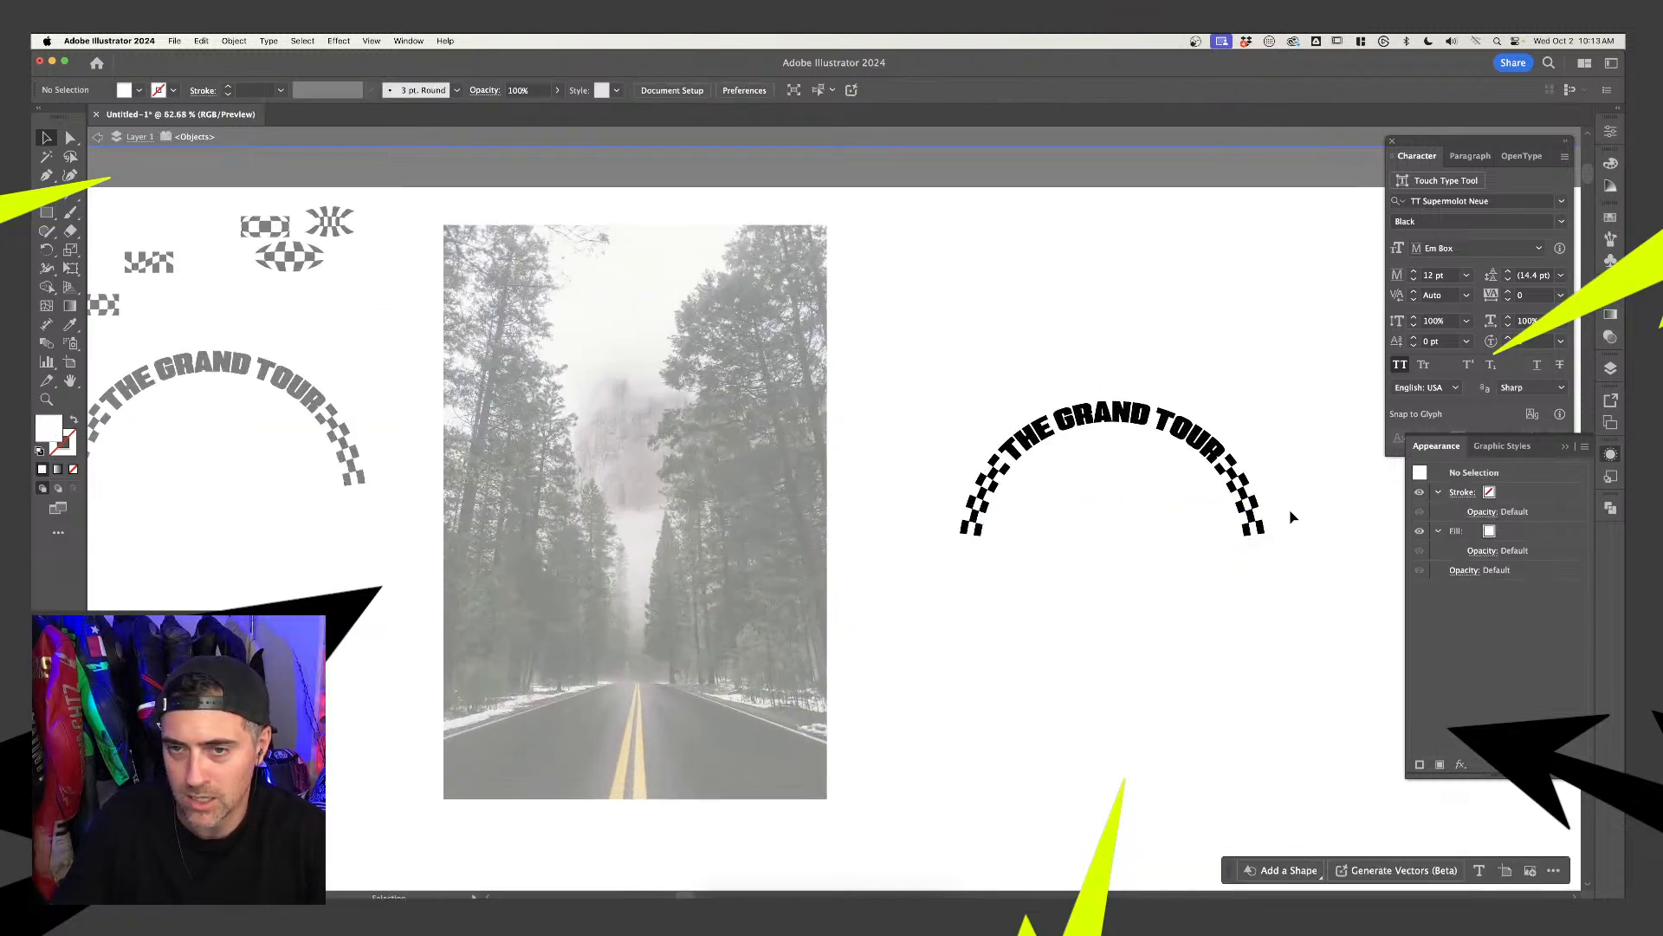
Try to place the arched THE GRAND TOUR lockup over the forest road photo
{"action": "double_click", "coordinate": [1220, 417]}
{"action": "left_click_drag", "start_coordinate": [1217, 433], "coordinate": [714, 551]}
{"action": "key", "text": "super+x"}
{"action": "left_click", "coordinate": [714, 552]}
{"action": "key", "text": "super+v"}
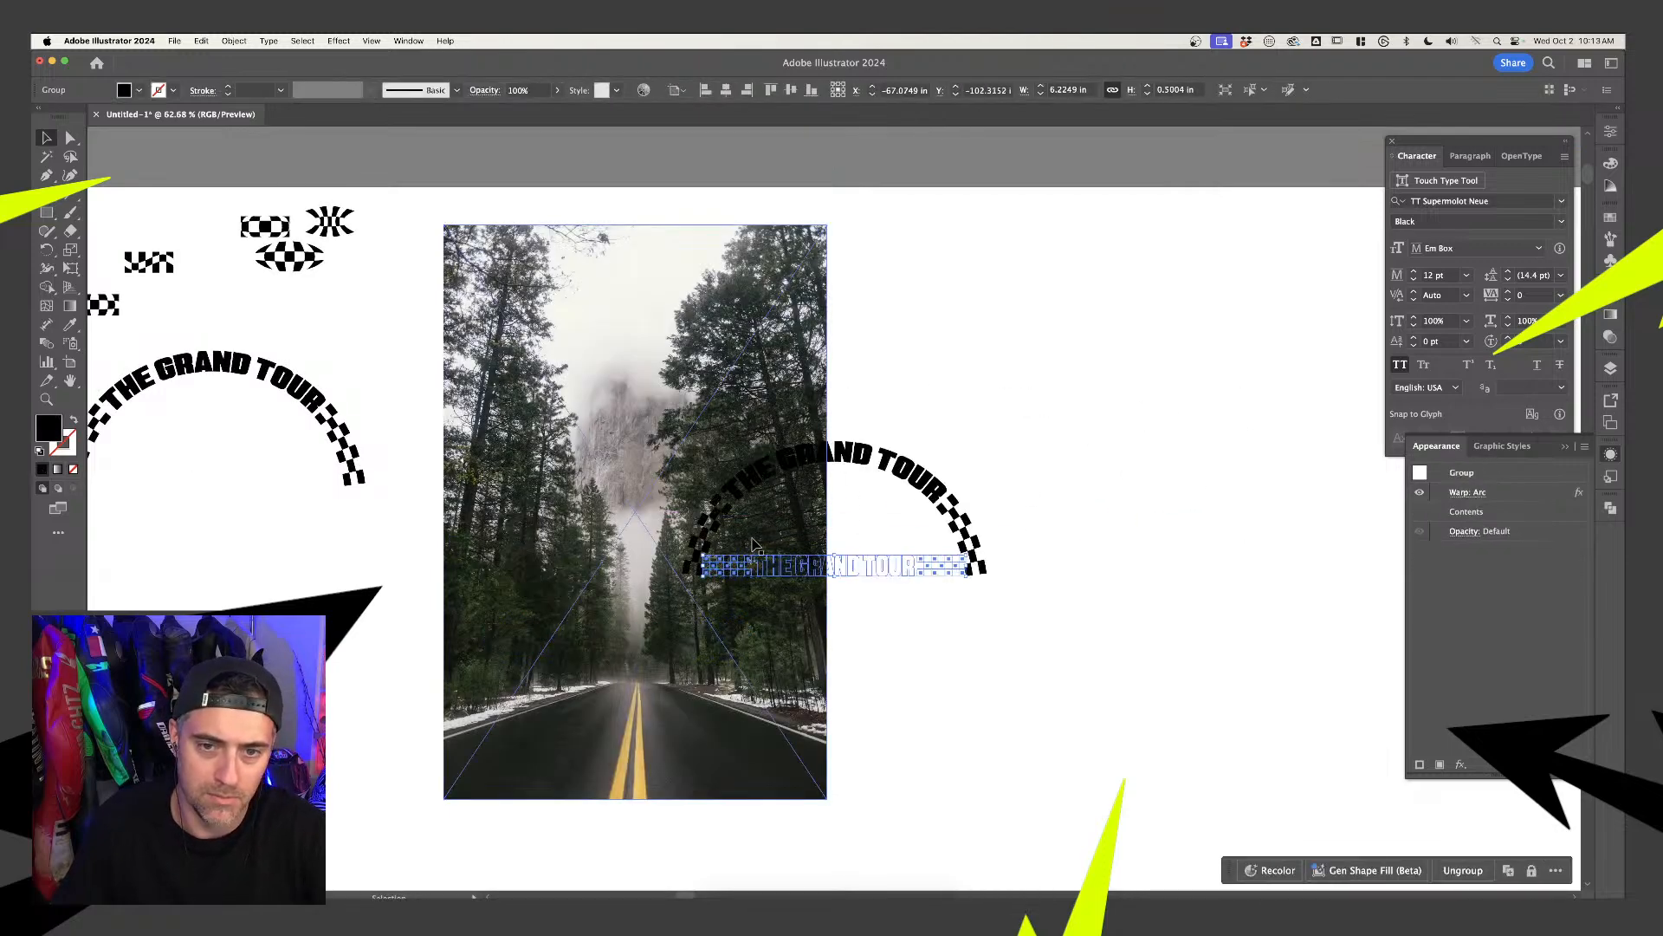
{"action": "key", "text": "super+z"}
{"action": "key", "text": "super+v"}
{"action": "key", "text": "super+z"}
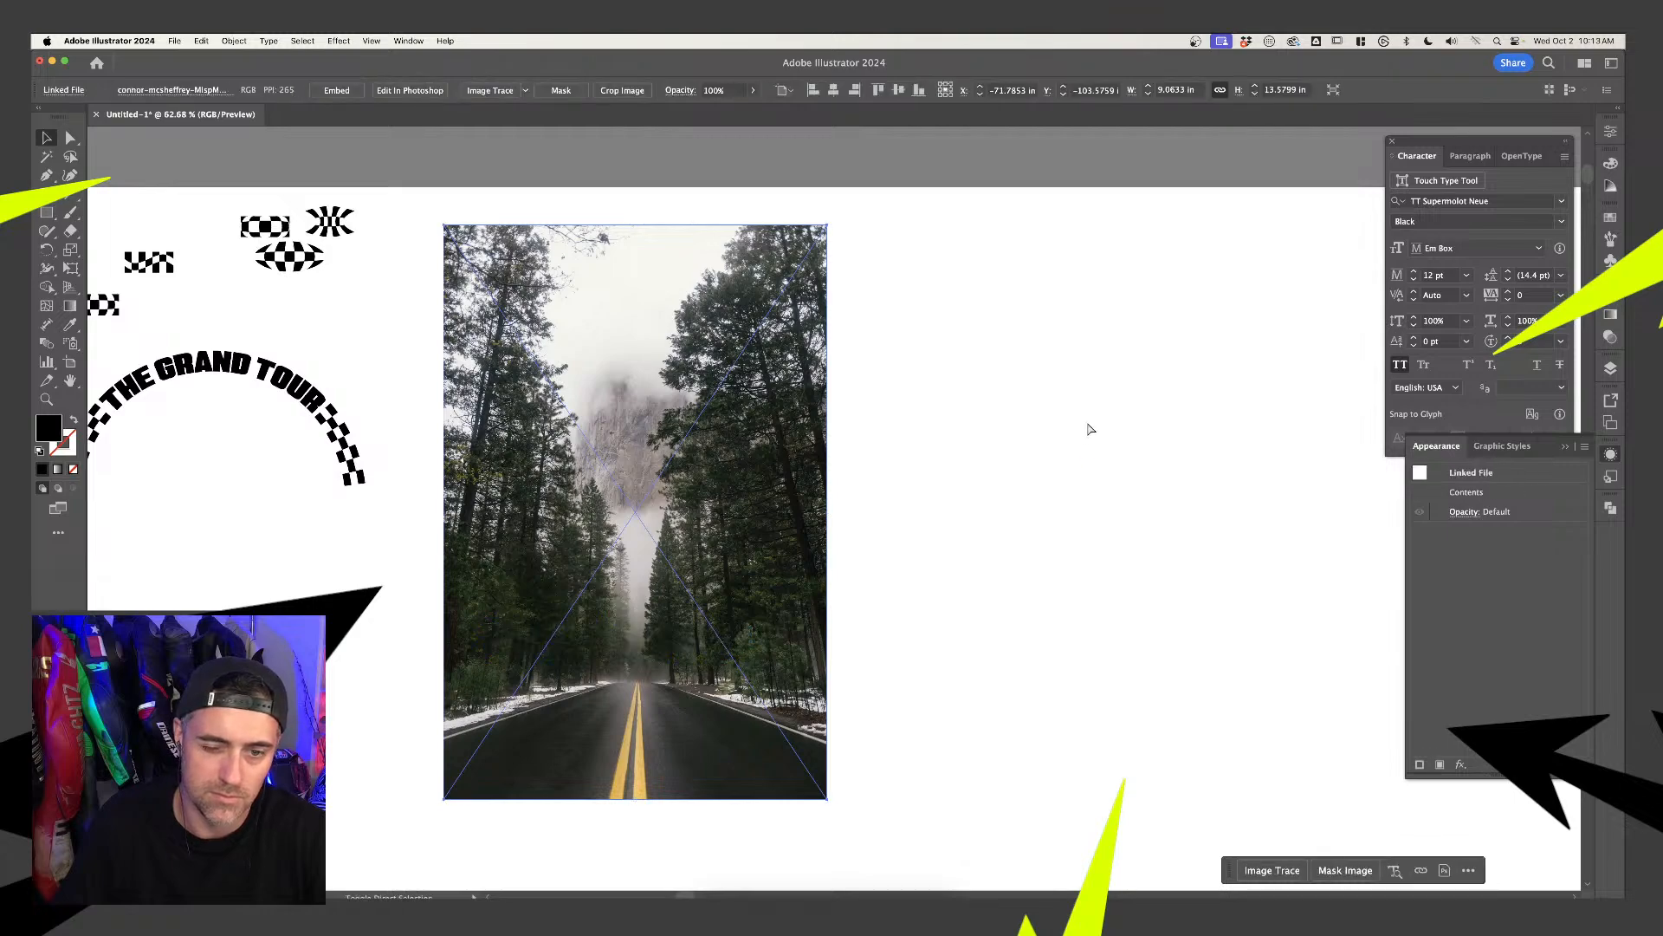
{"action": "left_click", "coordinate": [1089, 429]}
{"action": "left_click", "coordinate": [1088, 528]}
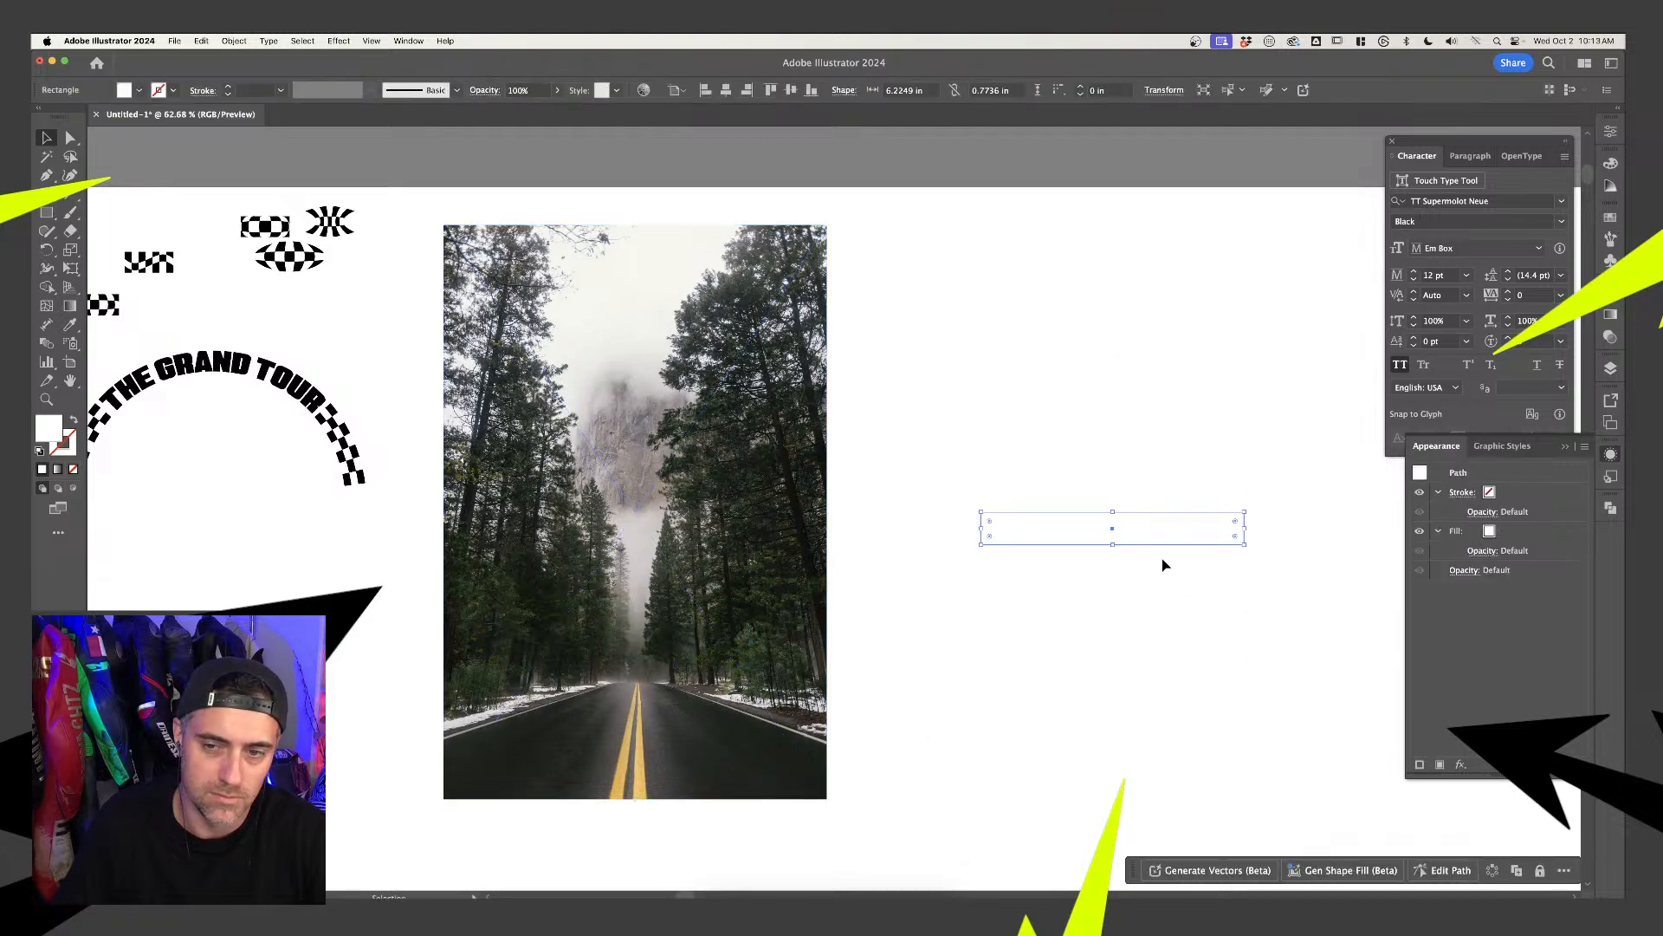
{"action": "key", "text": "super+v"}
{"action": "key", "text": "super+z"}
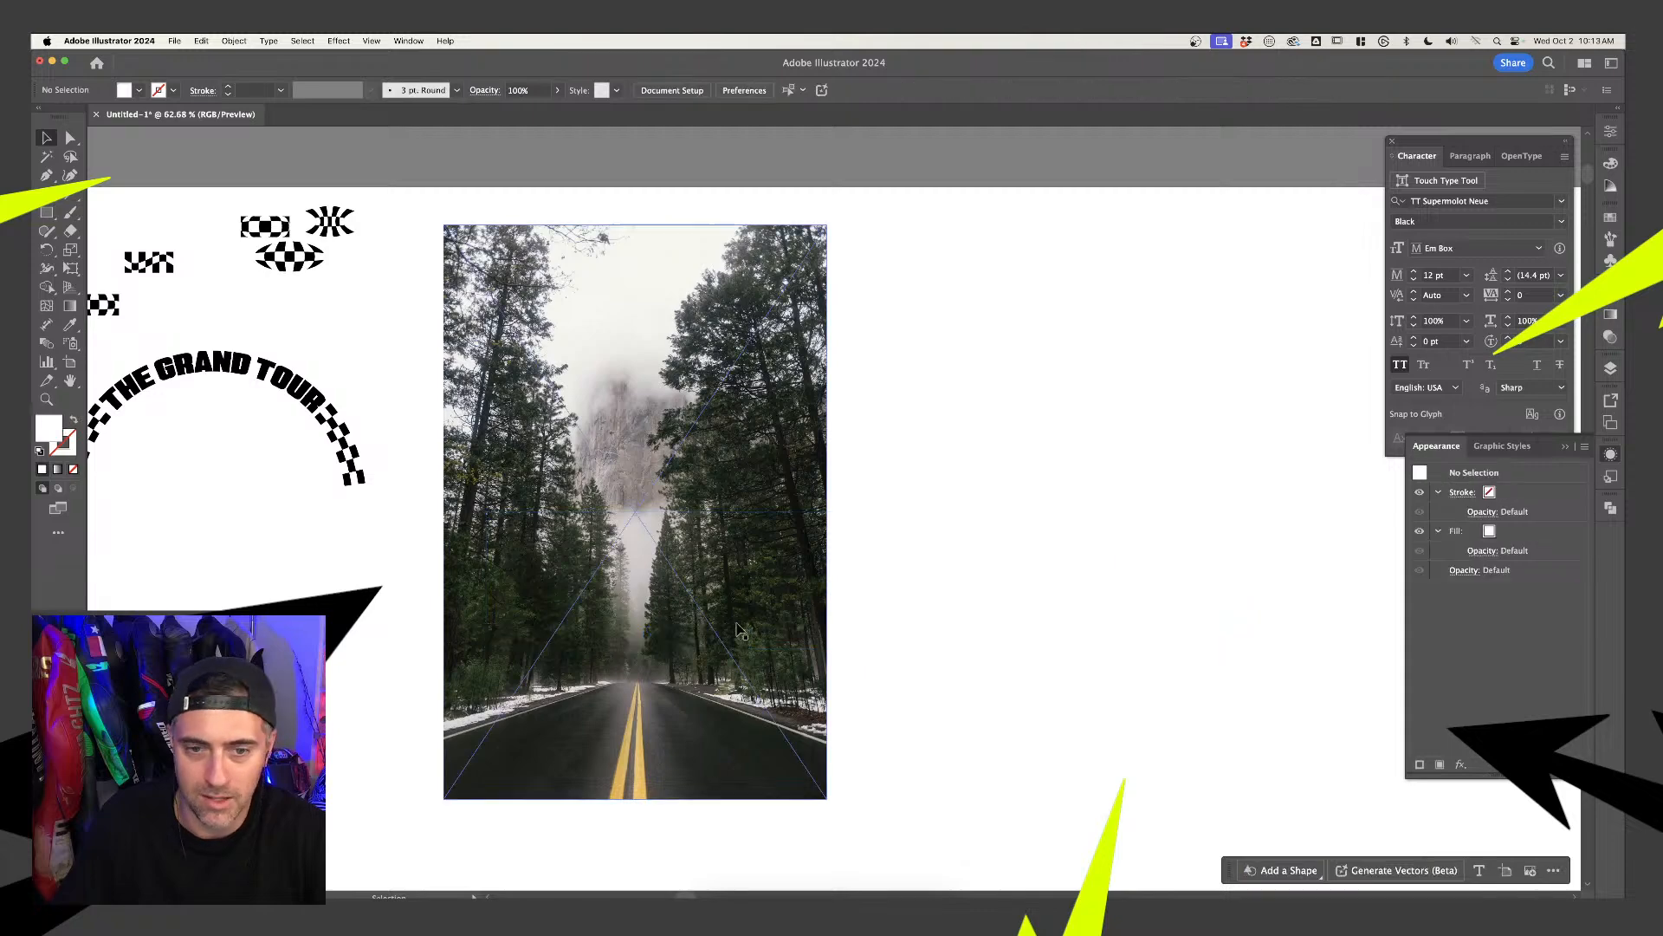
Add a dark gray backdrop, shift the forest photo left, and put the arched lockup back over the white rectangle
{"action": "left_click_drag", "start_coordinate": [702, 641], "coordinate": [1233, 482]}
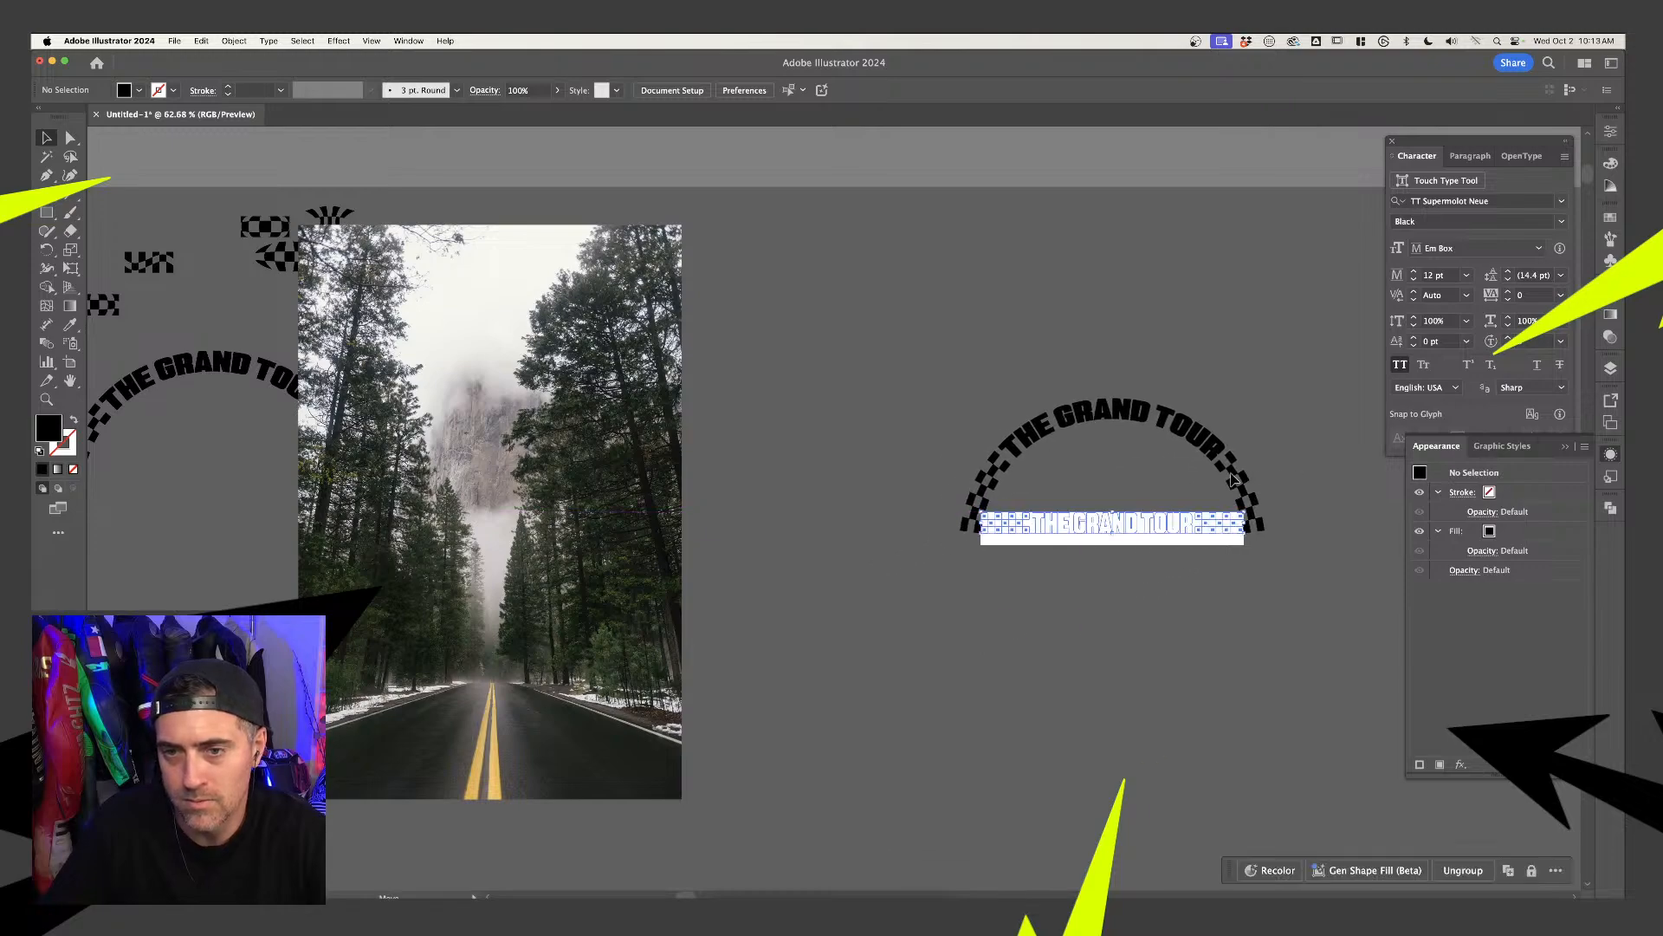
{"action": "left_click", "coordinate": [1142, 529]}
{"action": "left_click", "coordinate": [1140, 531]}
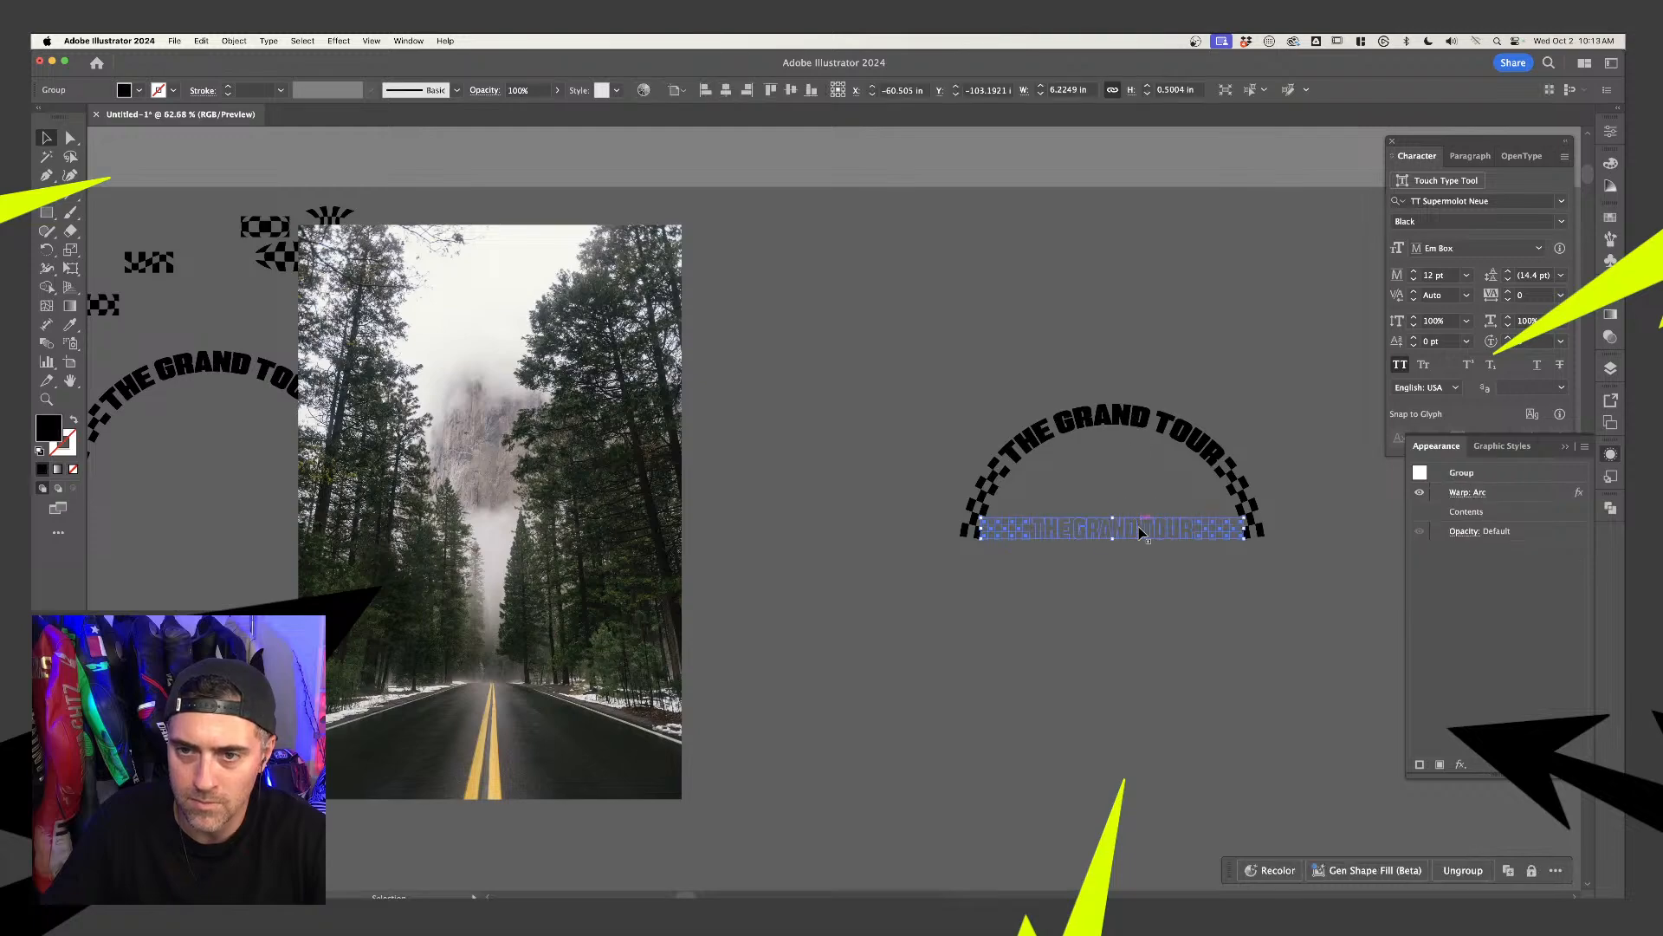
Try to move the white rectangle into the warped lockup group
{"action": "left_click", "coordinate": [1141, 542]}
{"action": "left_click", "coordinate": [1194, 540]}
{"action": "key", "text": "super+f"}
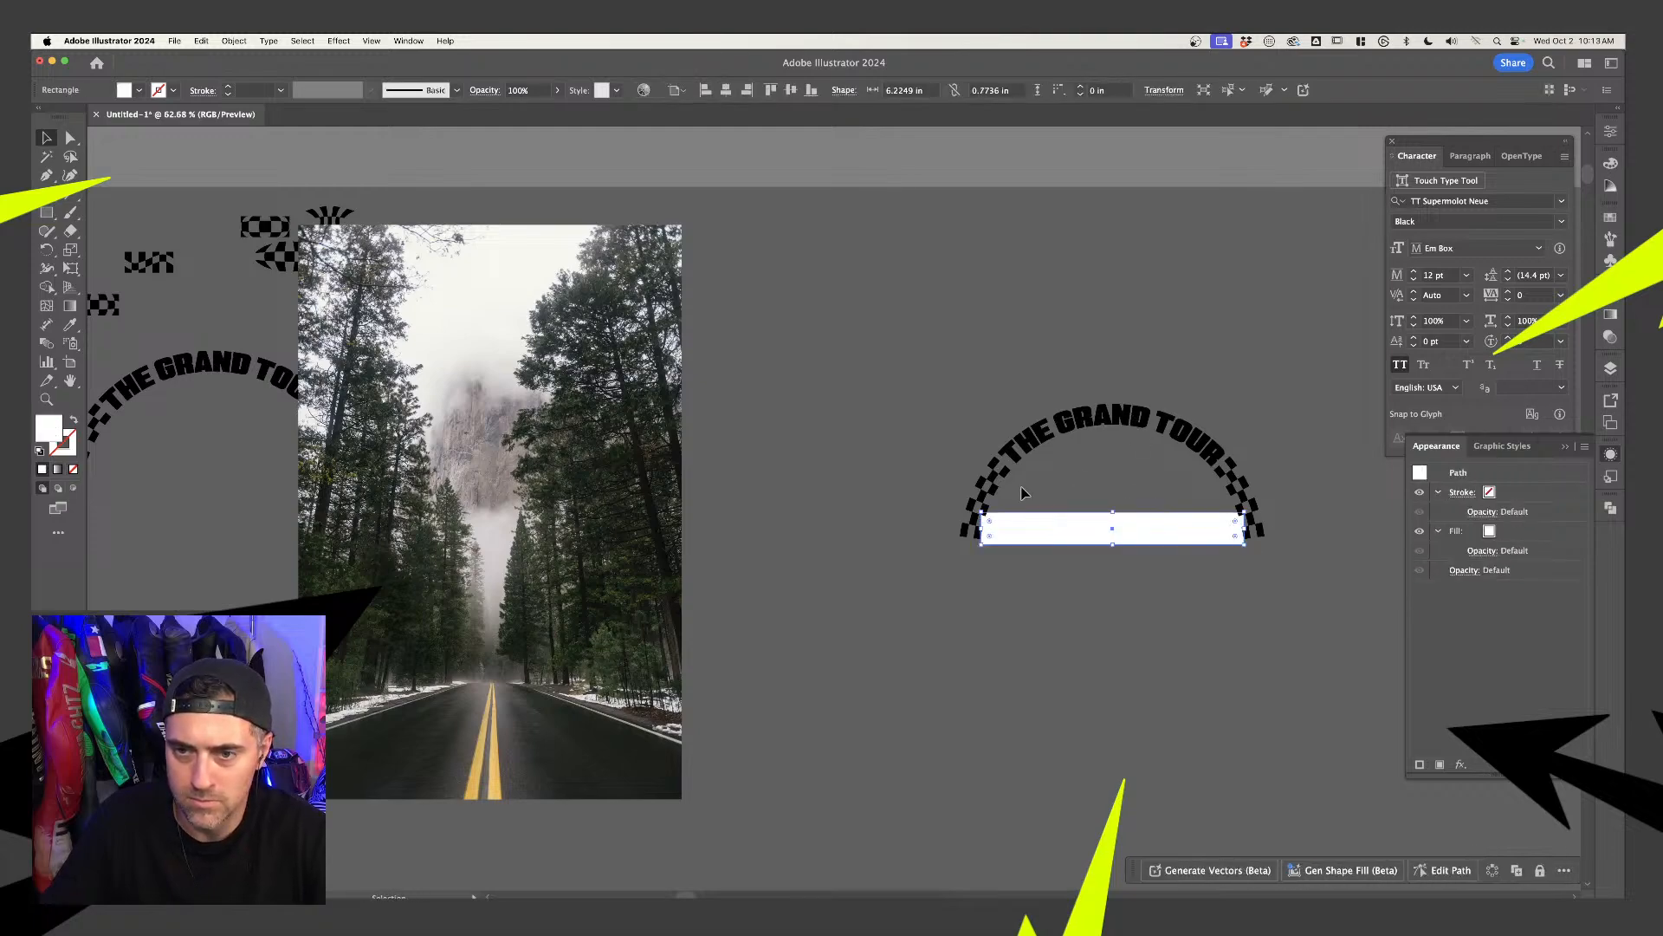
{"action": "left_click", "coordinate": [1177, 553]}
{"action": "scroll", "coordinate": [1162, 550], "scroll_direction": "up", "scroll_amount": 5}
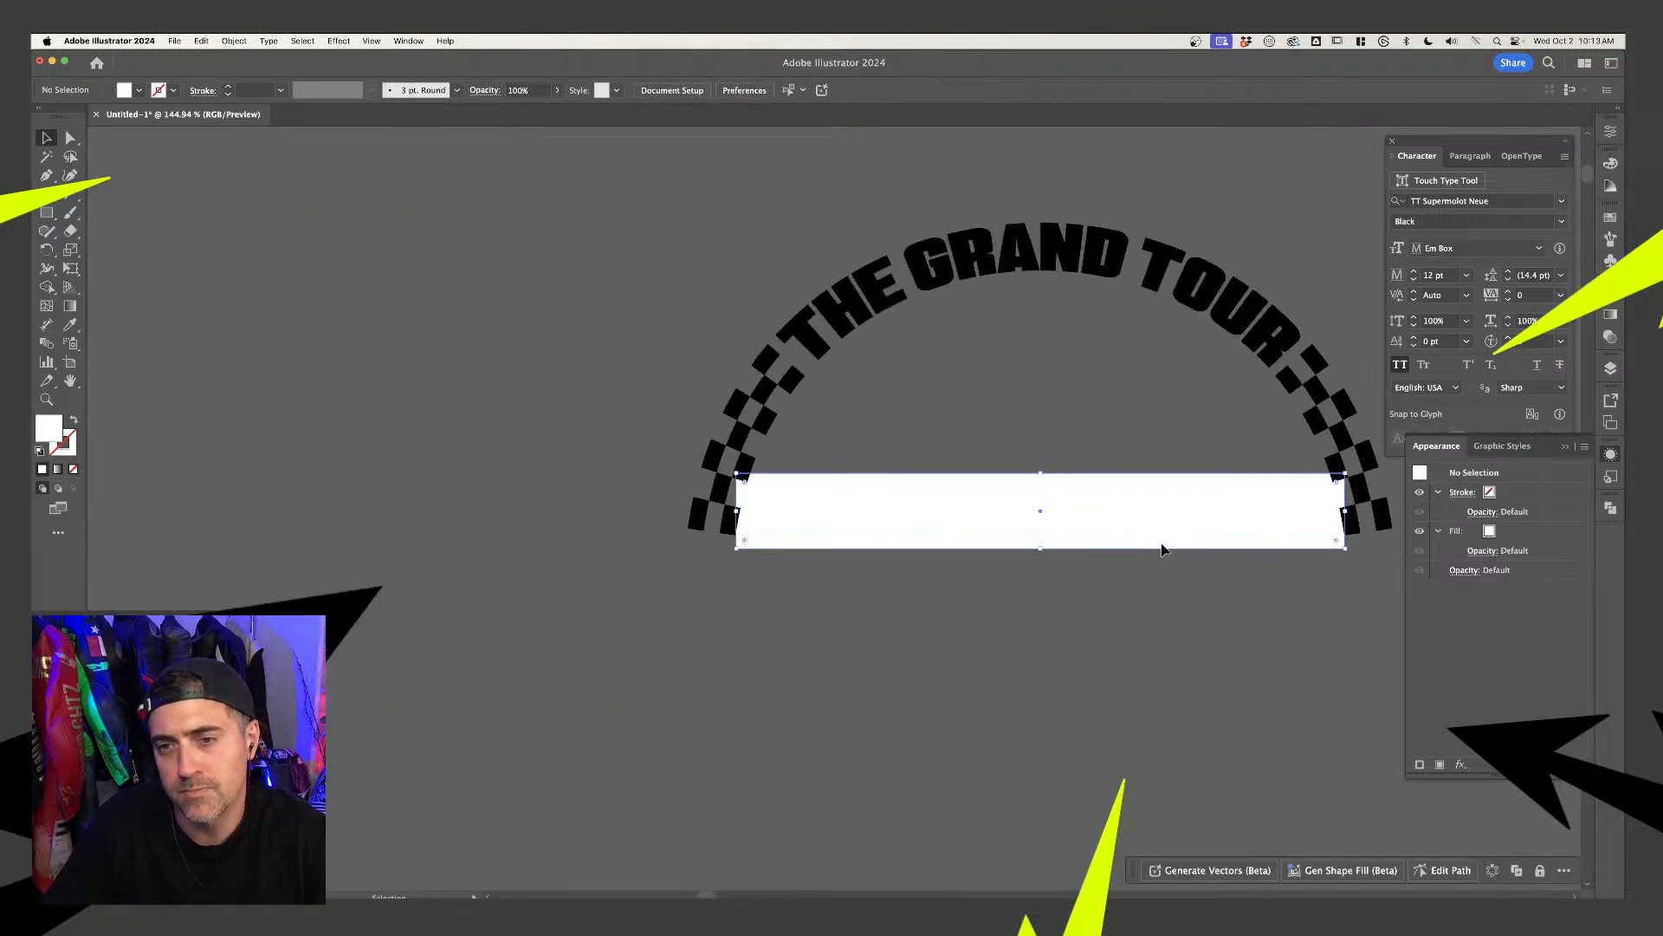
{"action": "left_click", "coordinate": [1162, 548]}
{"action": "key", "text": "Delete"}
{"action": "double_click", "coordinate": [1128, 511]}
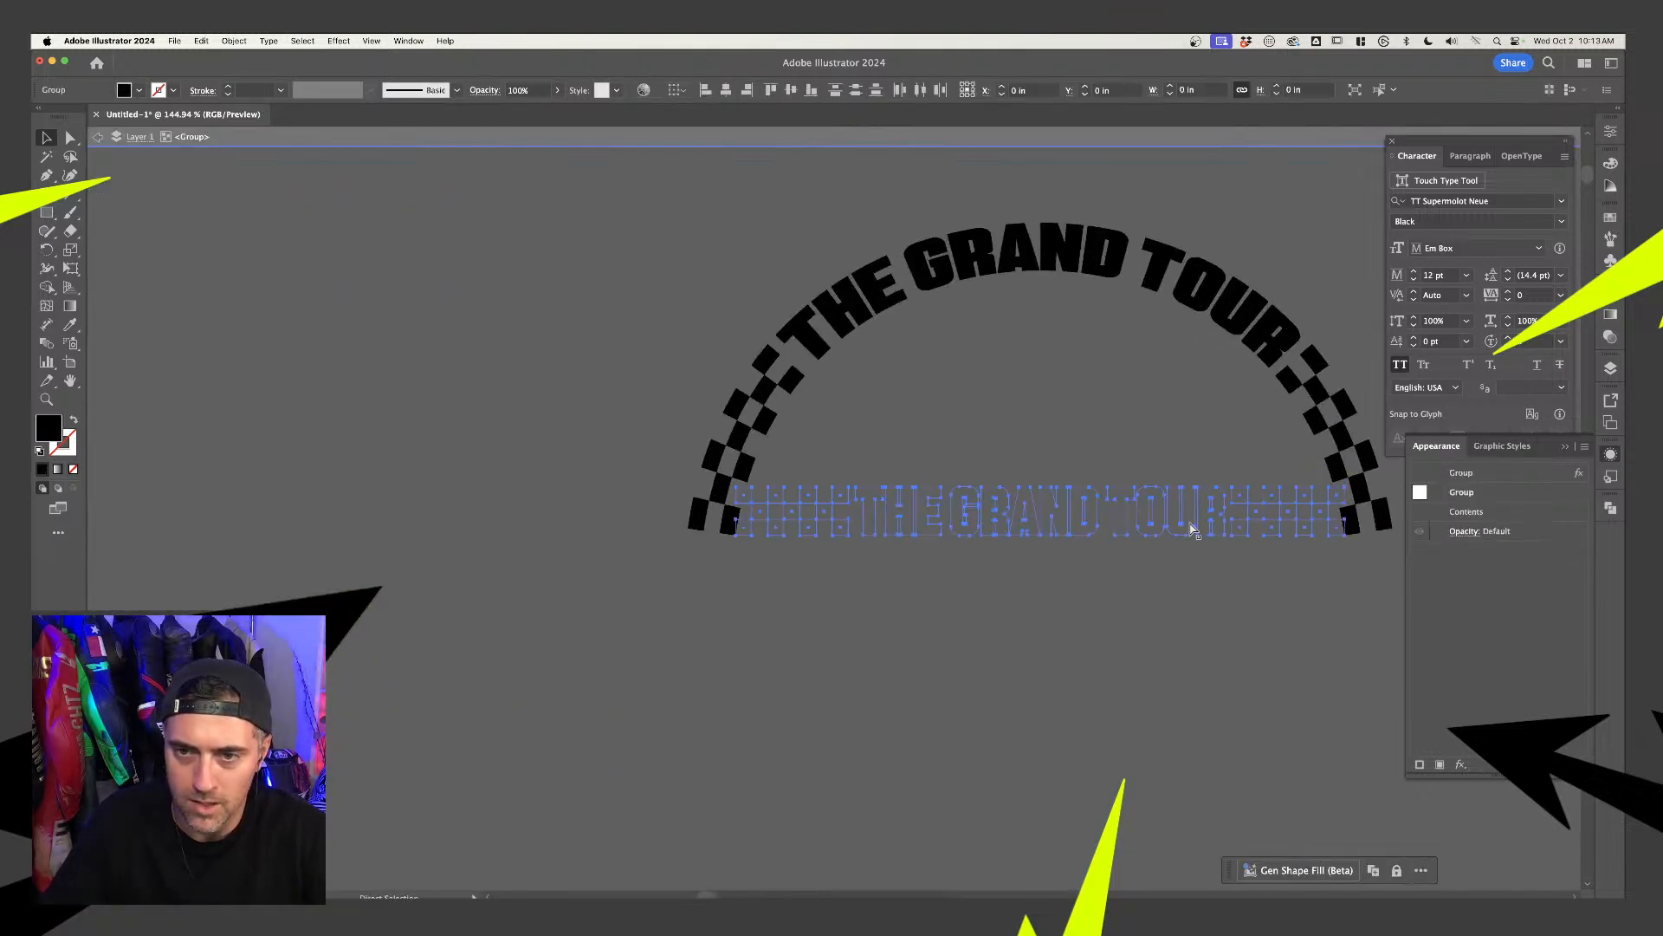
{"action": "key", "text": "super+z"}
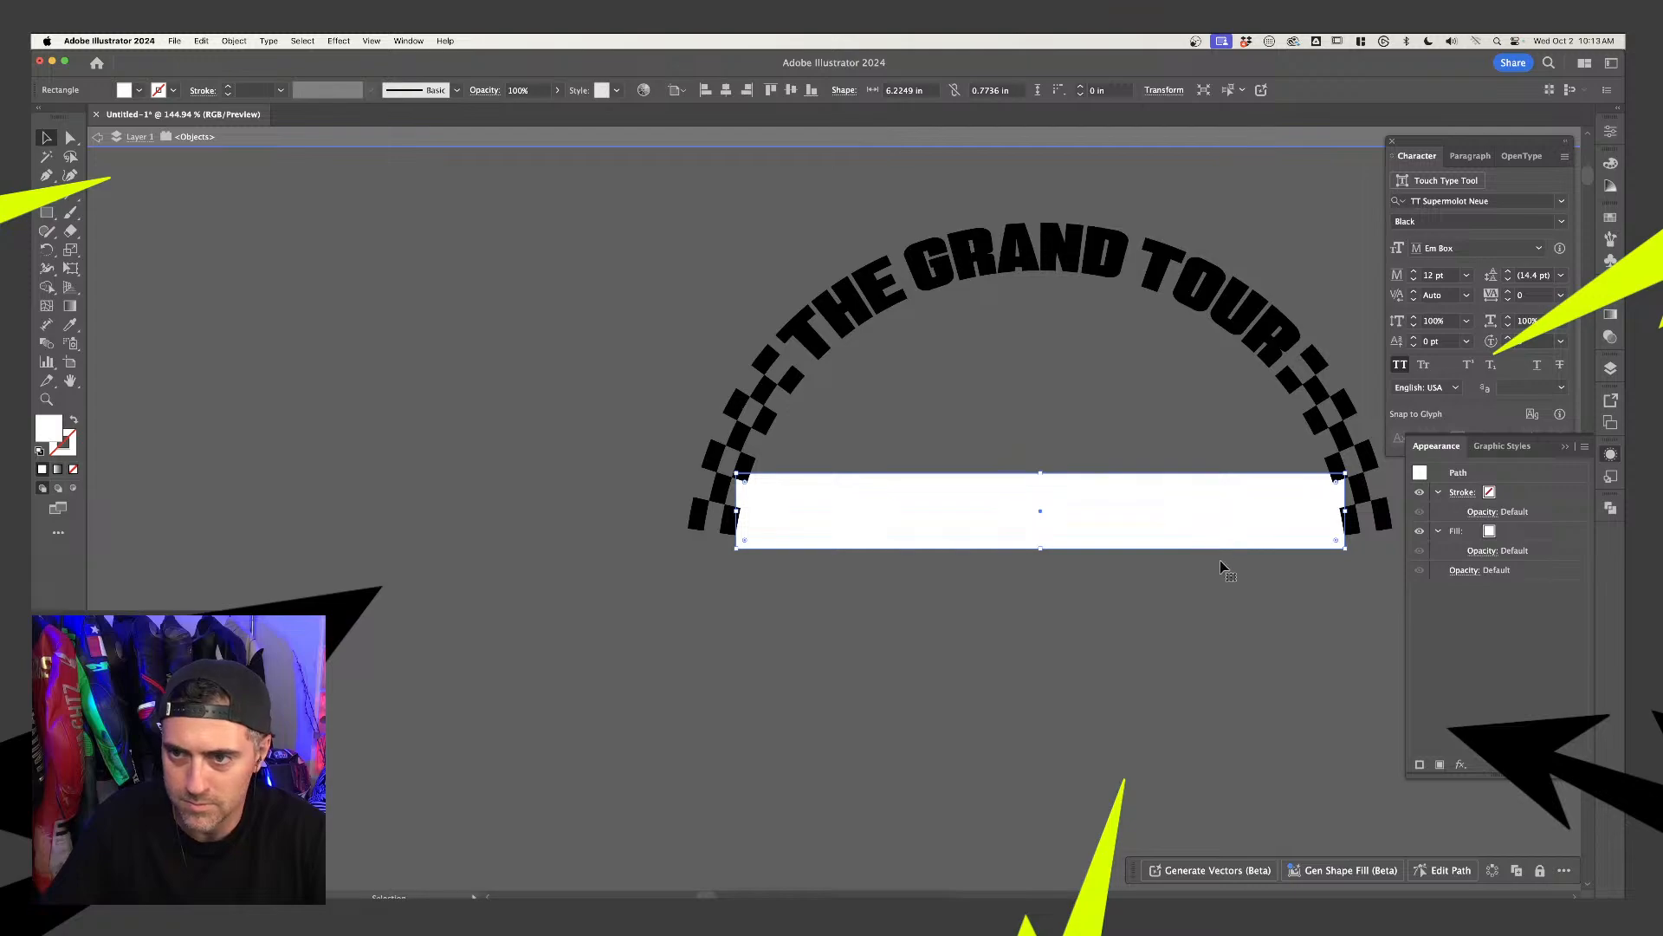
Remove the white rectangle and retry adding it within the isolated lockup group
{"action": "key", "text": "Escape"}
{"action": "scroll", "coordinate": [1214, 595], "scroll_direction": "down", "scroll_amount": 4}
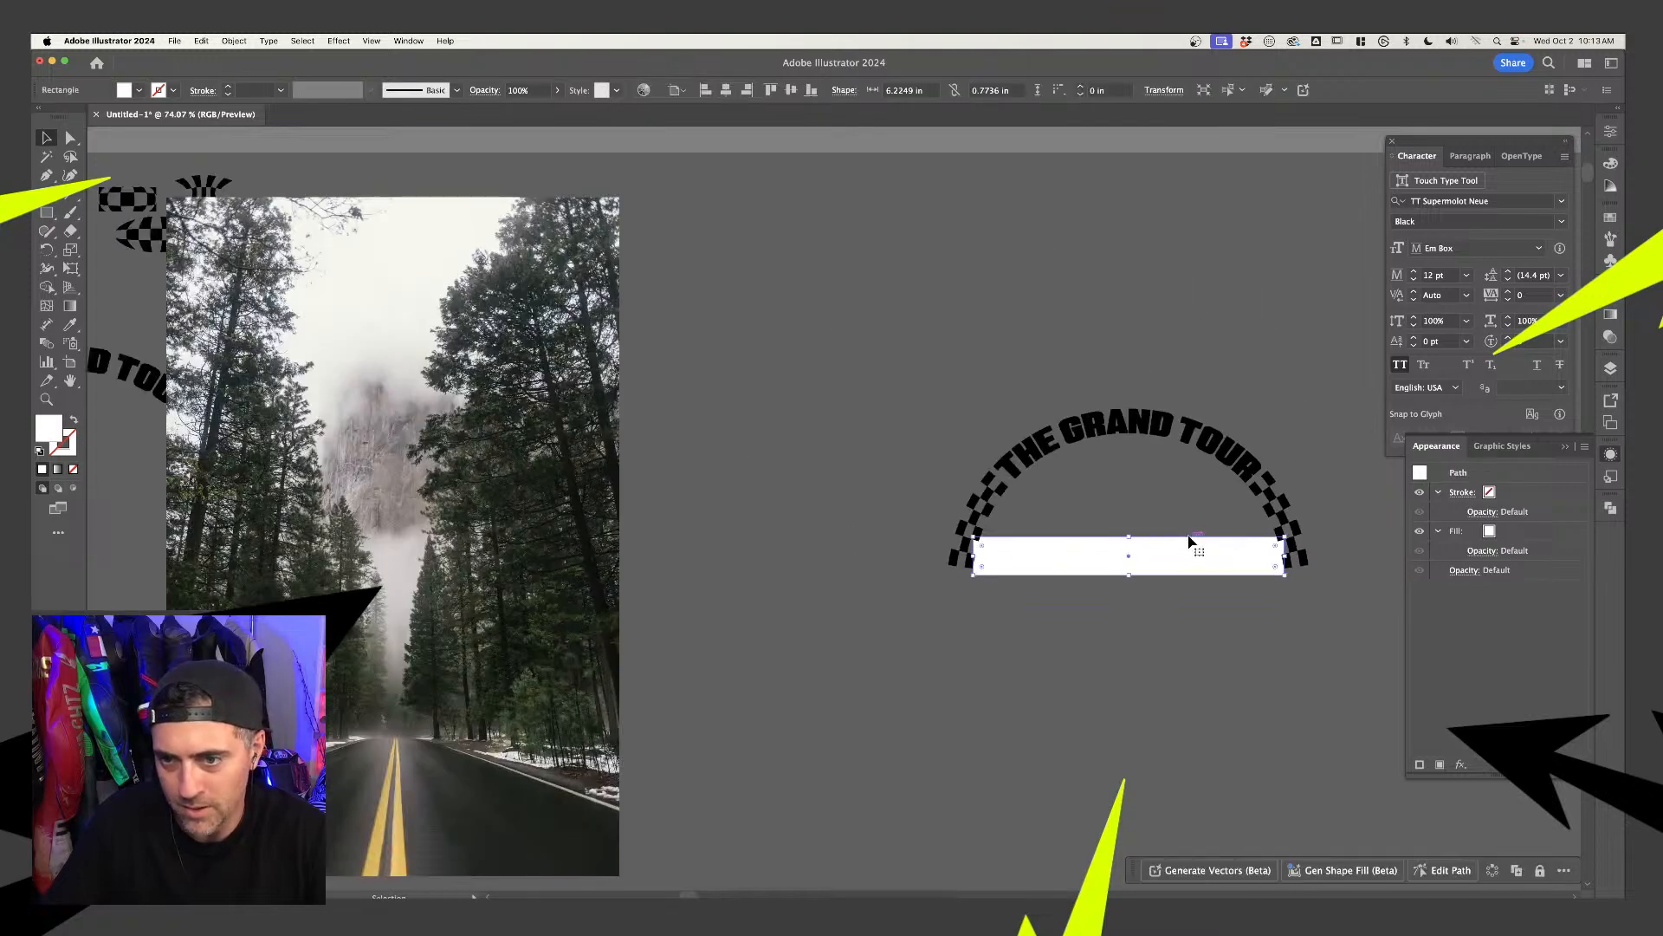
{"action": "left_click_drag", "start_coordinate": [1189, 542], "coordinate": [1193, 564]}
{"action": "key", "text": "Delete"}
{"action": "double_click", "coordinate": [1210, 585]}
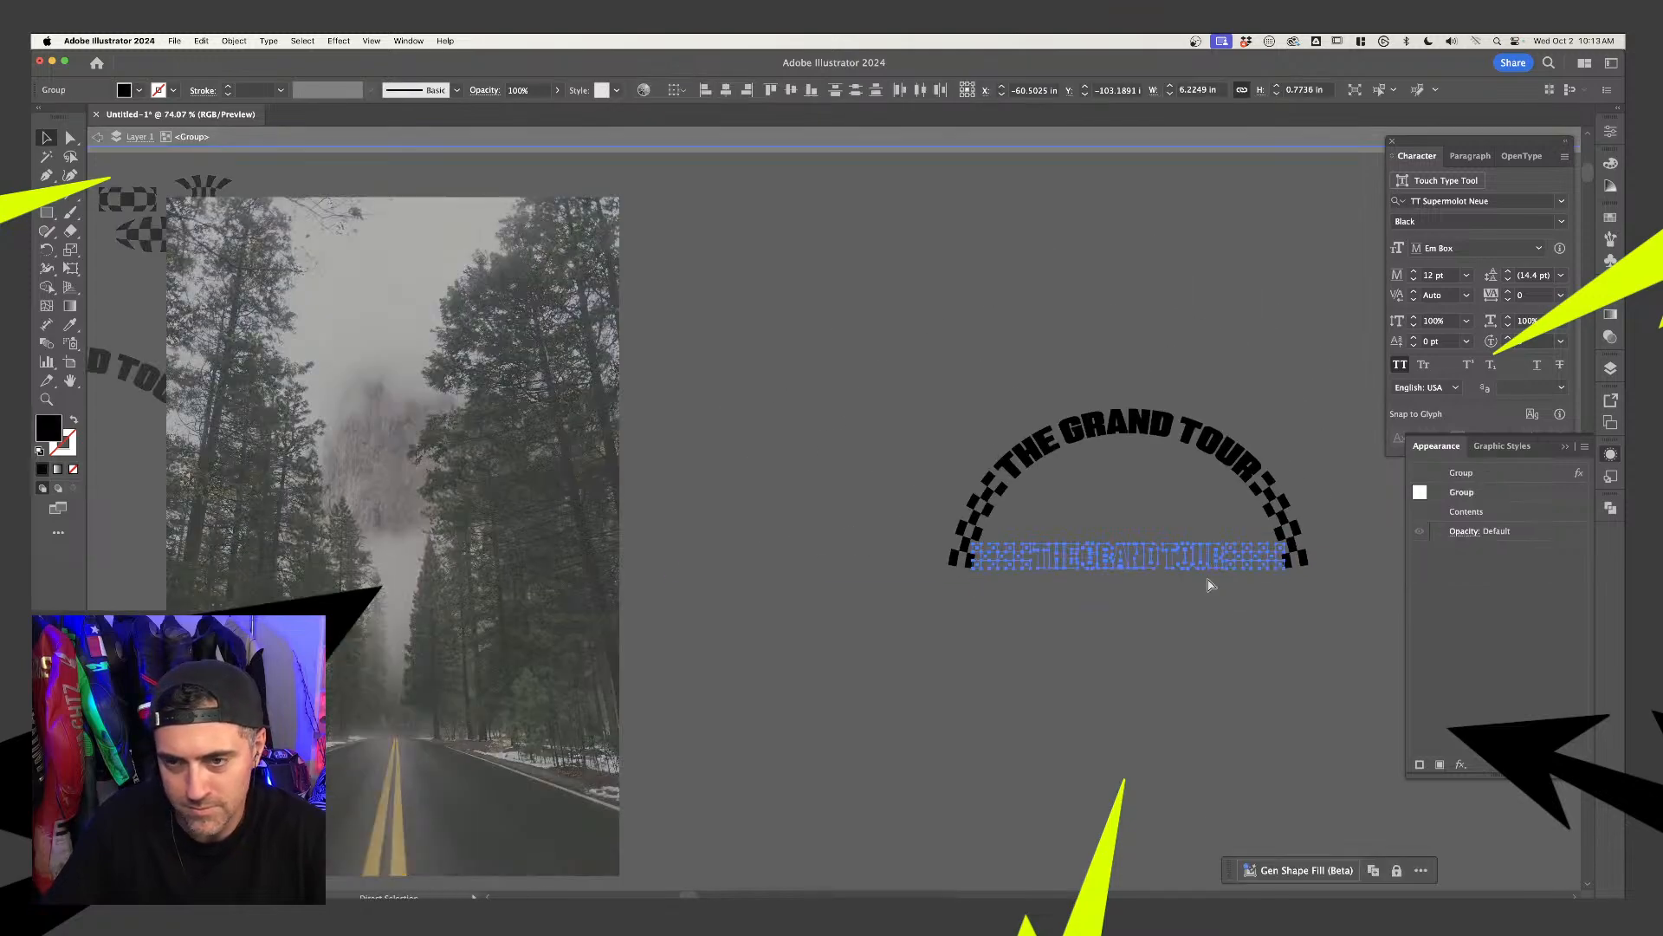
{"action": "key", "text": "Escape"}
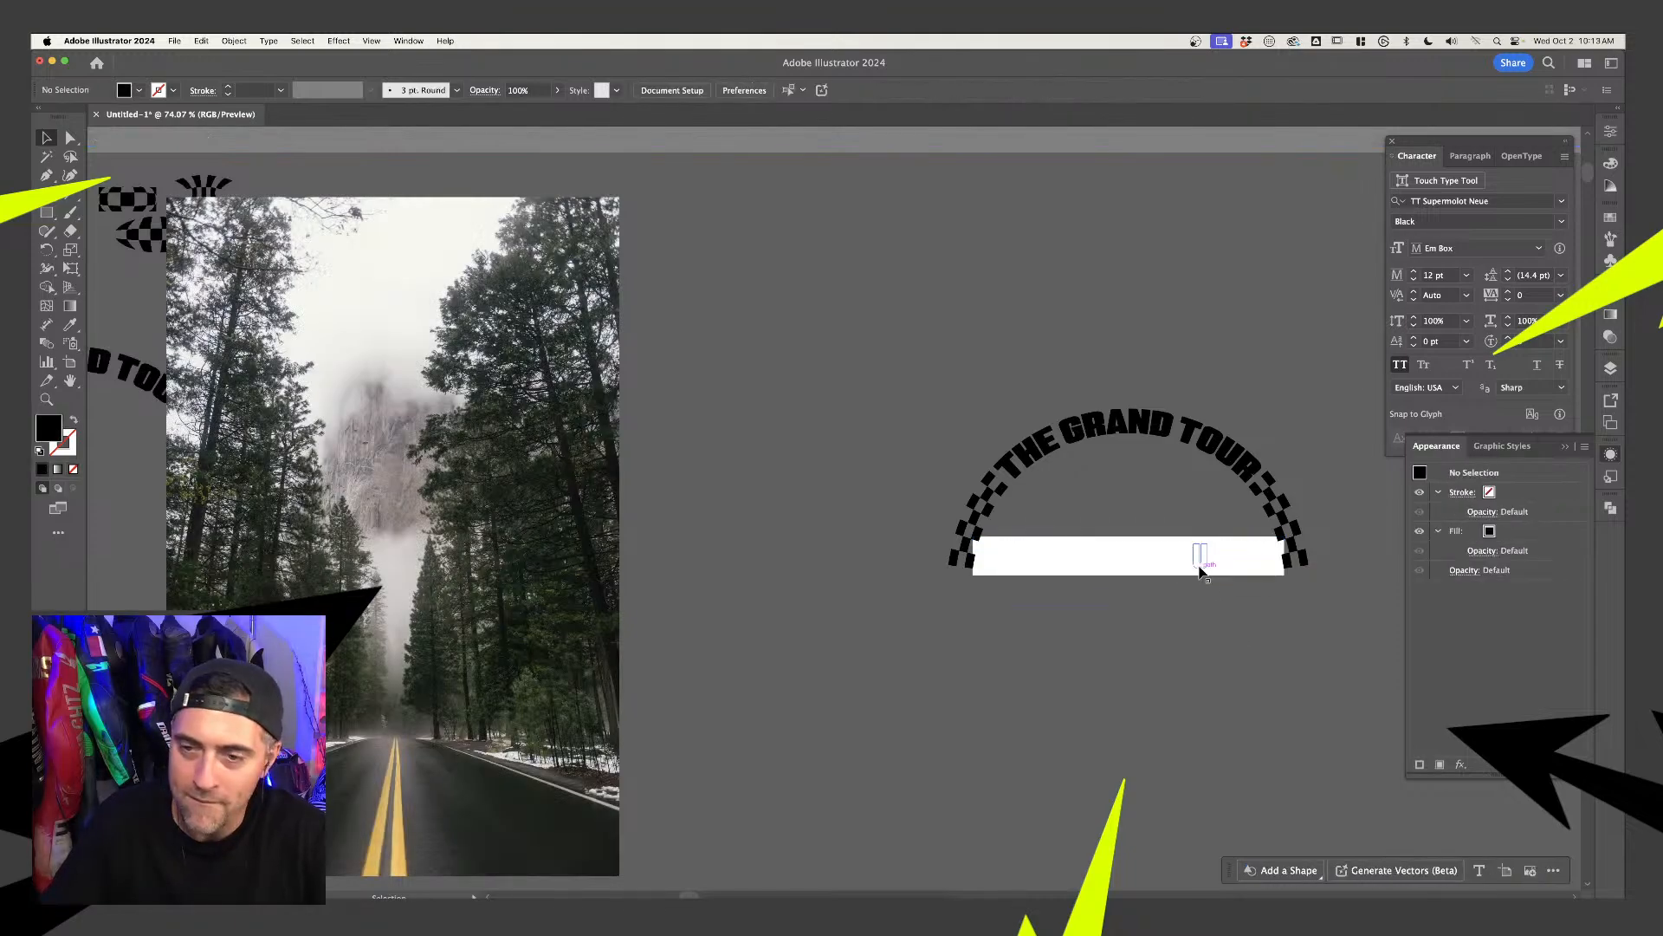
Hide the lockup's Arc warp and group the straightened lockup with the white rectangle behind it
{"action": "left_click", "coordinate": [1434, 492]}
{"action": "key", "text": "Delete"}
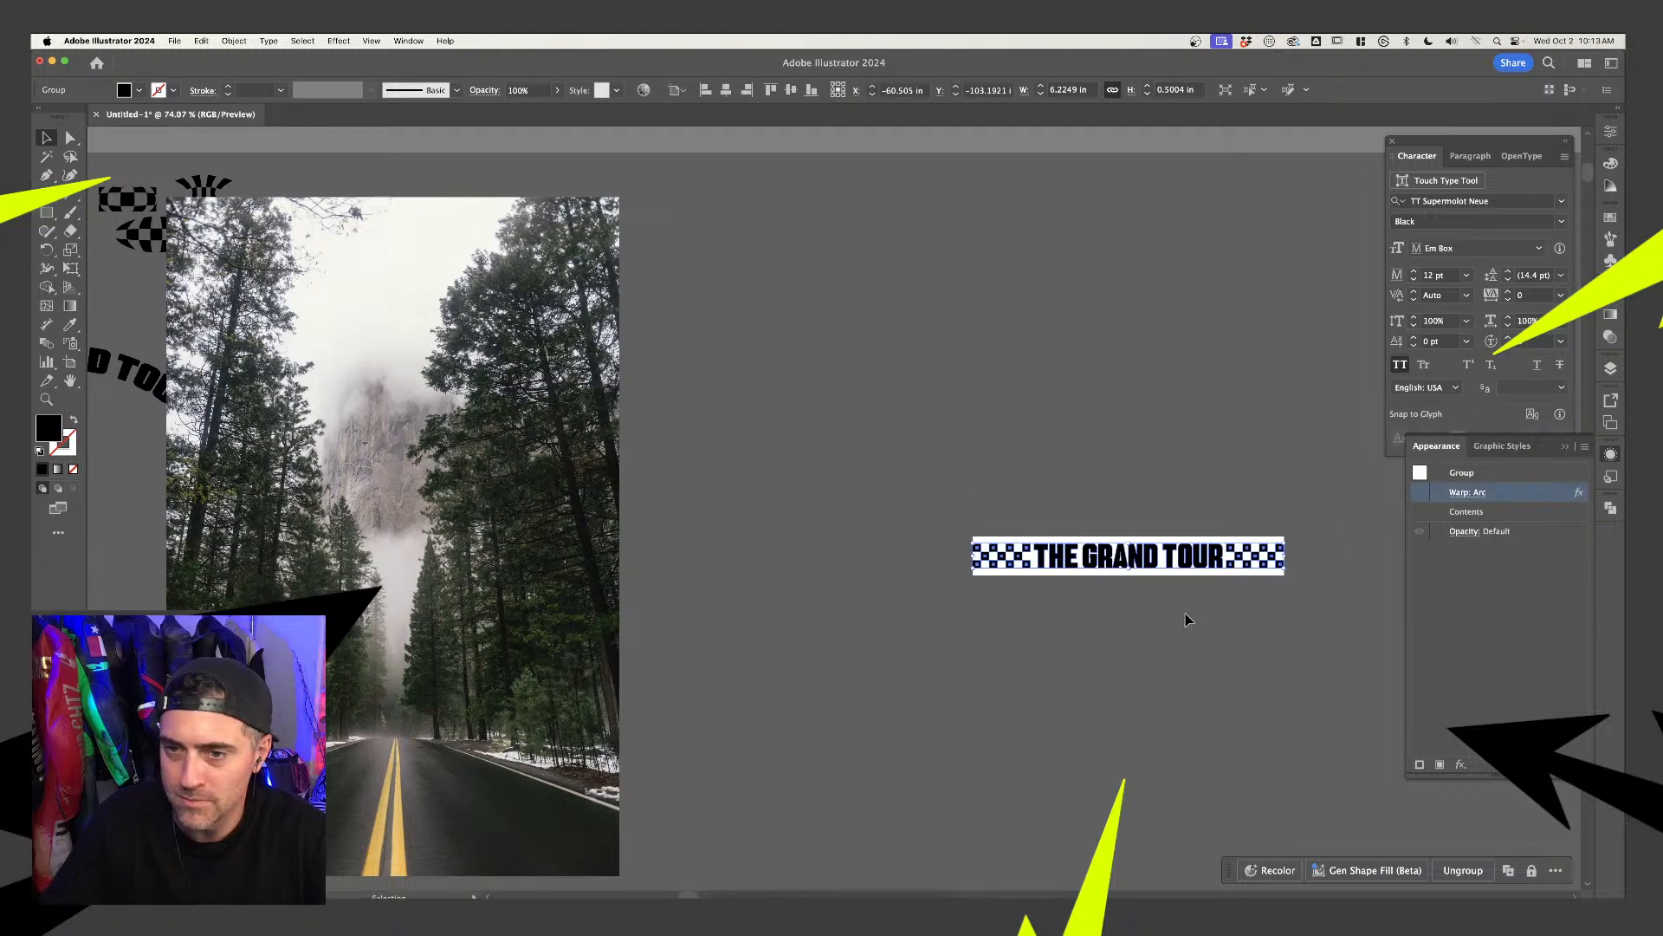
{"action": "left_click", "coordinate": [1187, 620]}
{"action": "scroll", "coordinate": [1224, 544], "scroll_direction": "up", "scroll_amount": 2}
{"action": "key", "text": "super+a"}
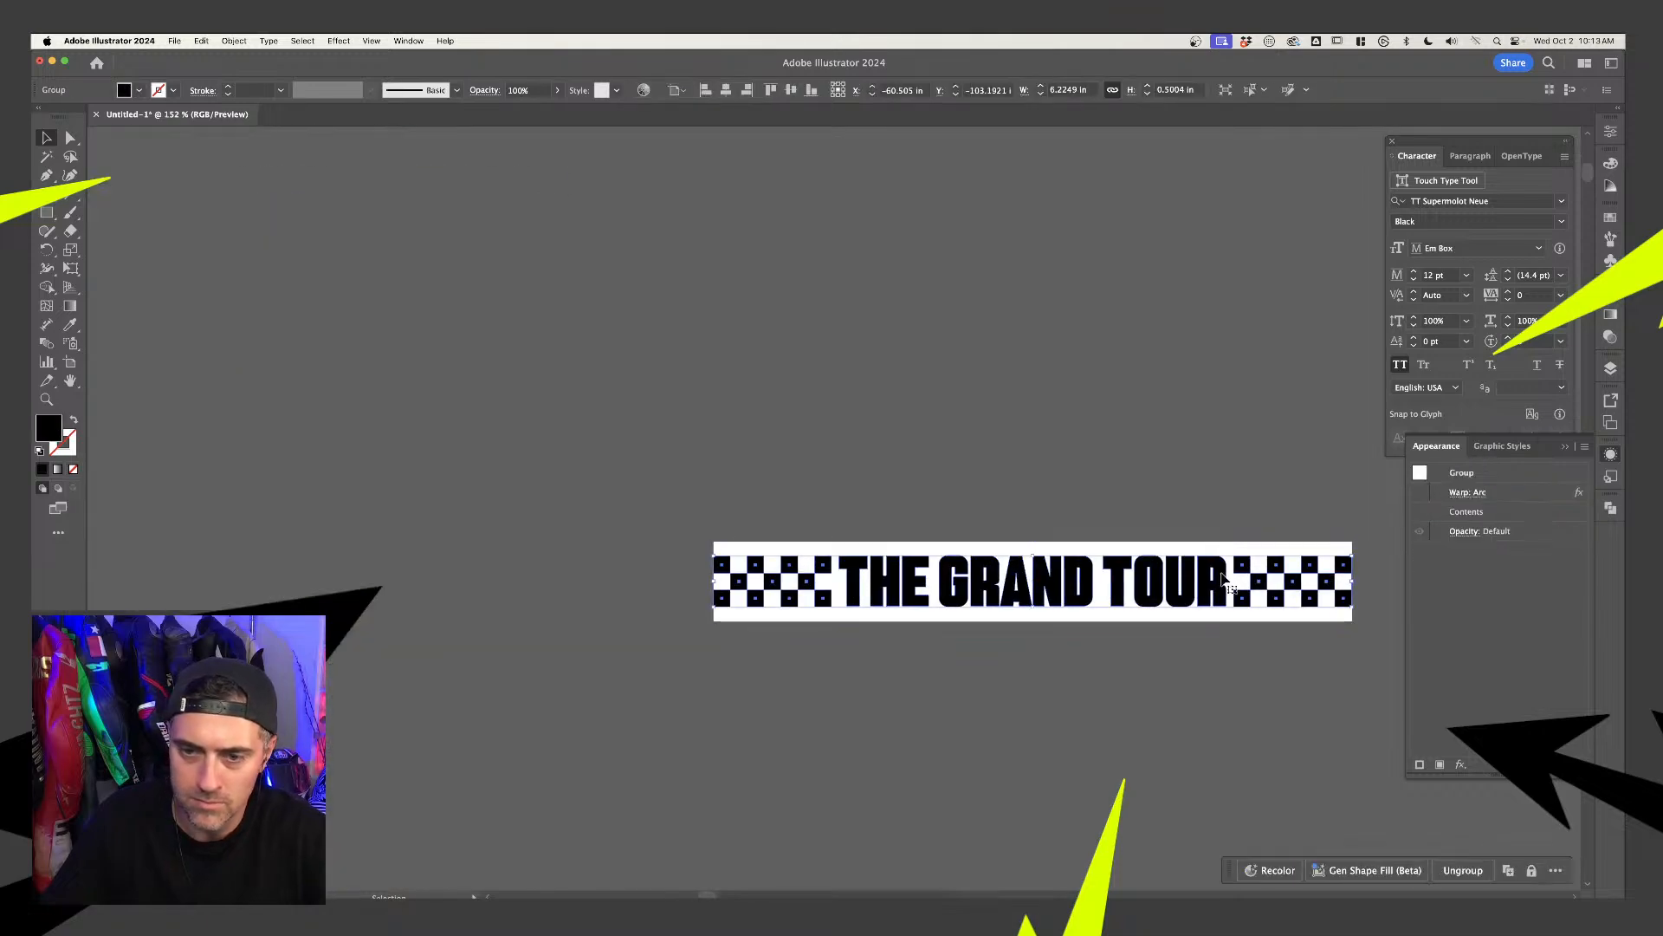
{"action": "key", "text": "a"}
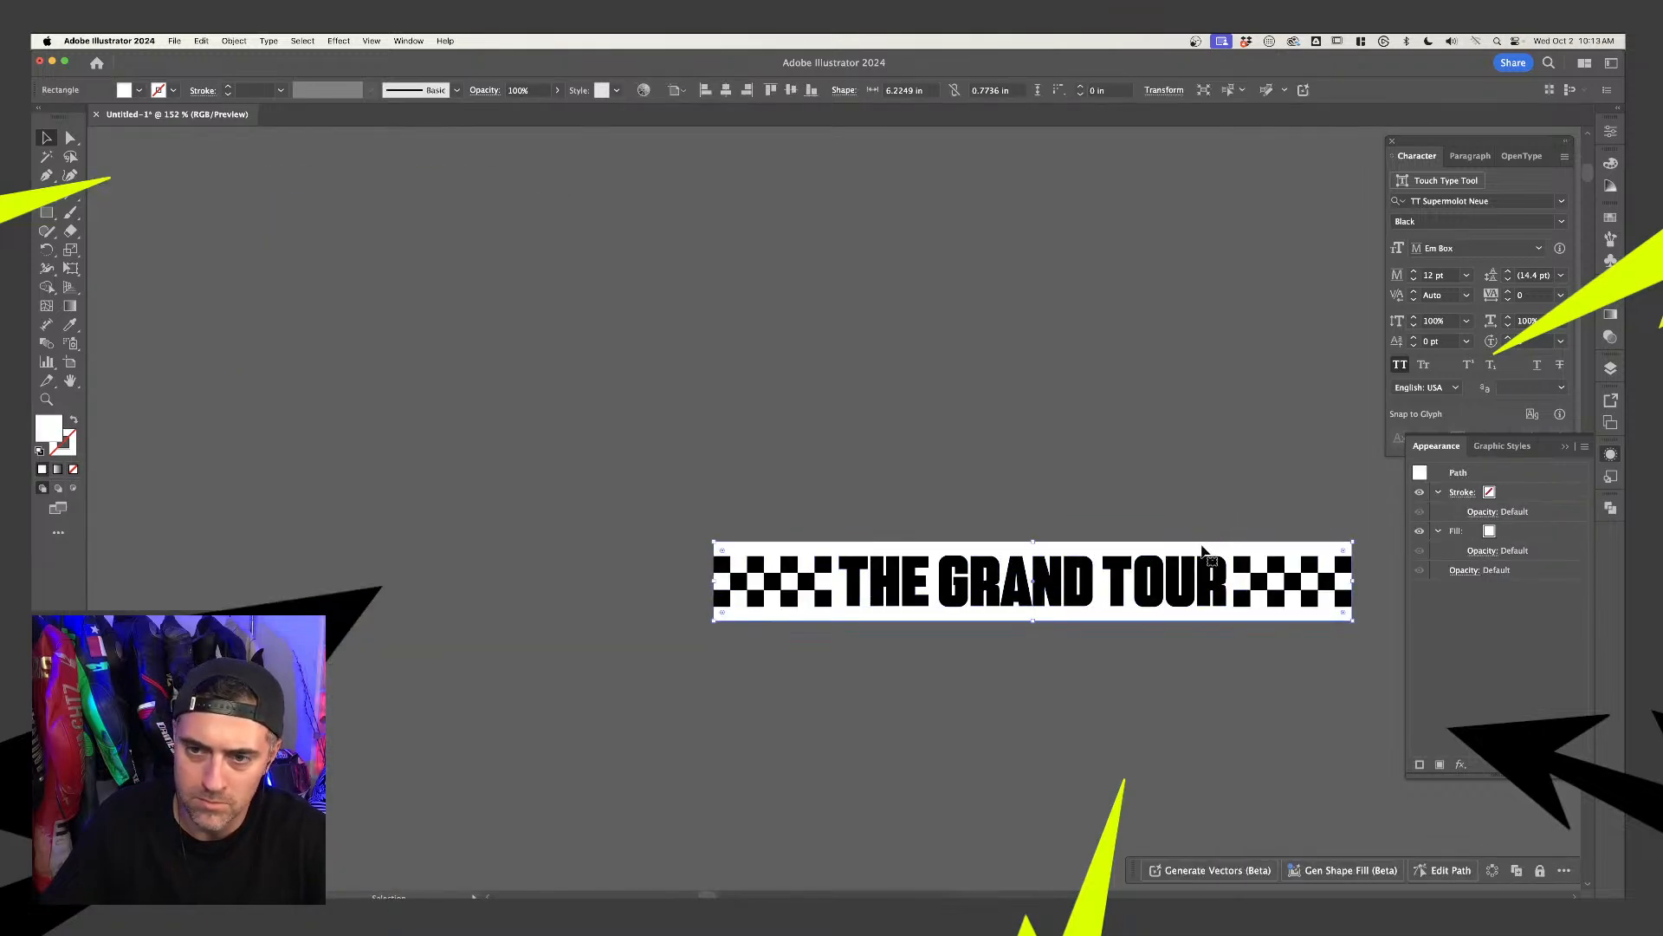
{"action": "key", "text": "super+g"}
{"action": "key", "text": "v"}
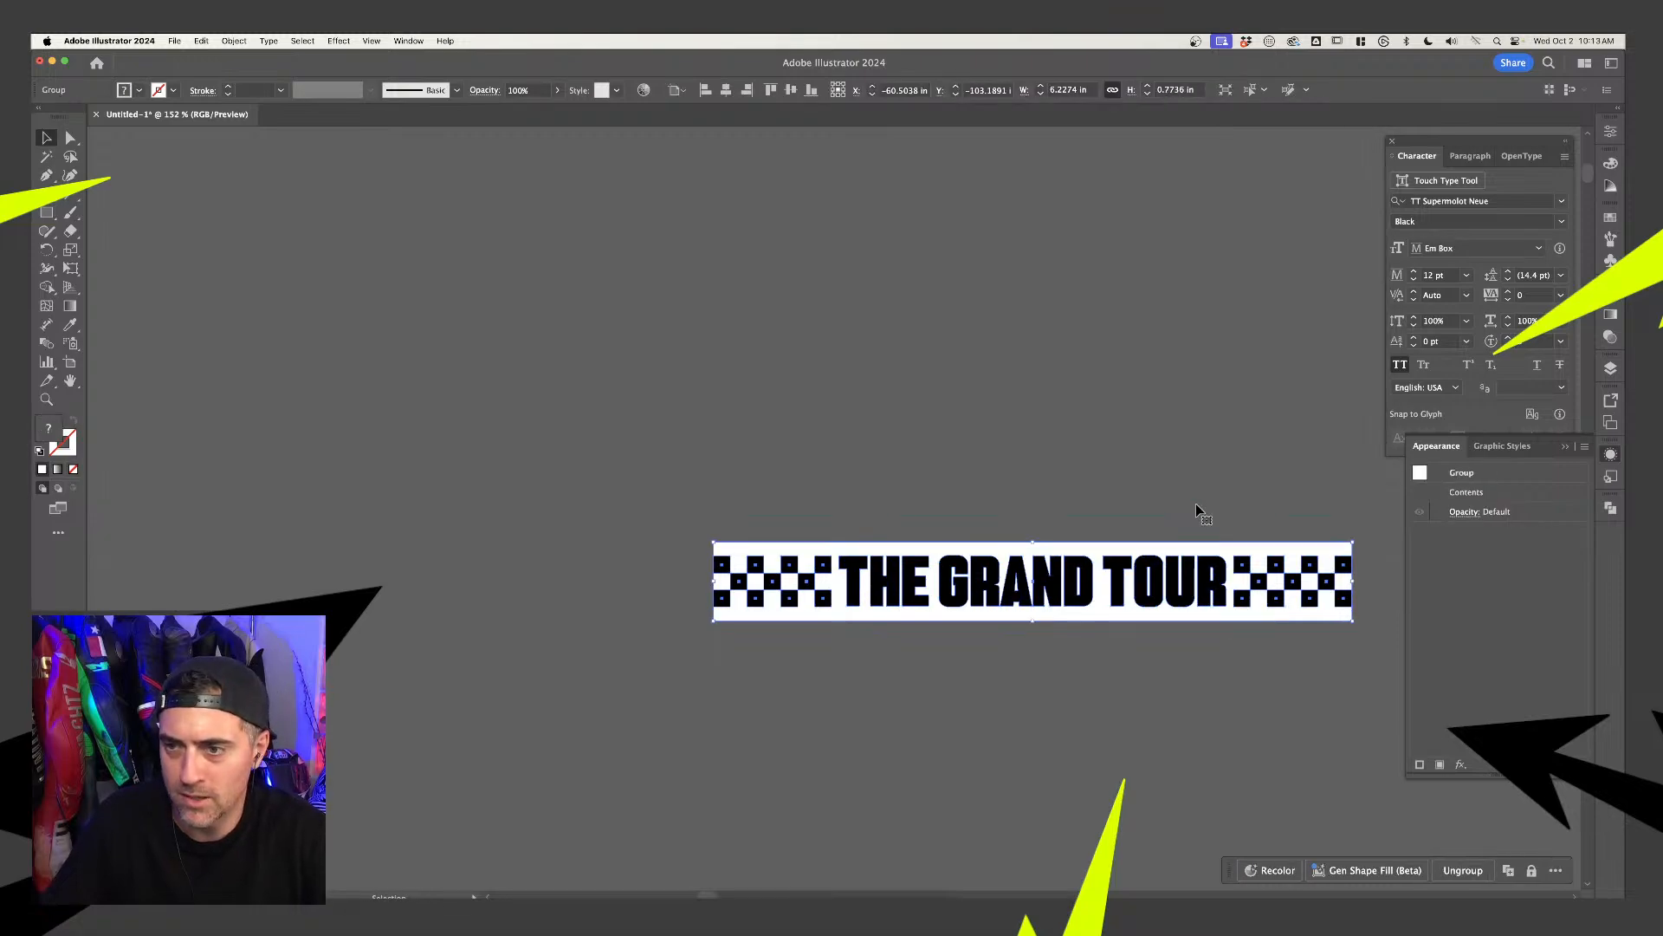
Apply a horizontal Arc warp with a 91% bend to the group of lockup and white rectangle
{"action": "left_click", "coordinate": [1314, 571]}
{"action": "left_click", "coordinate": [1461, 763]}
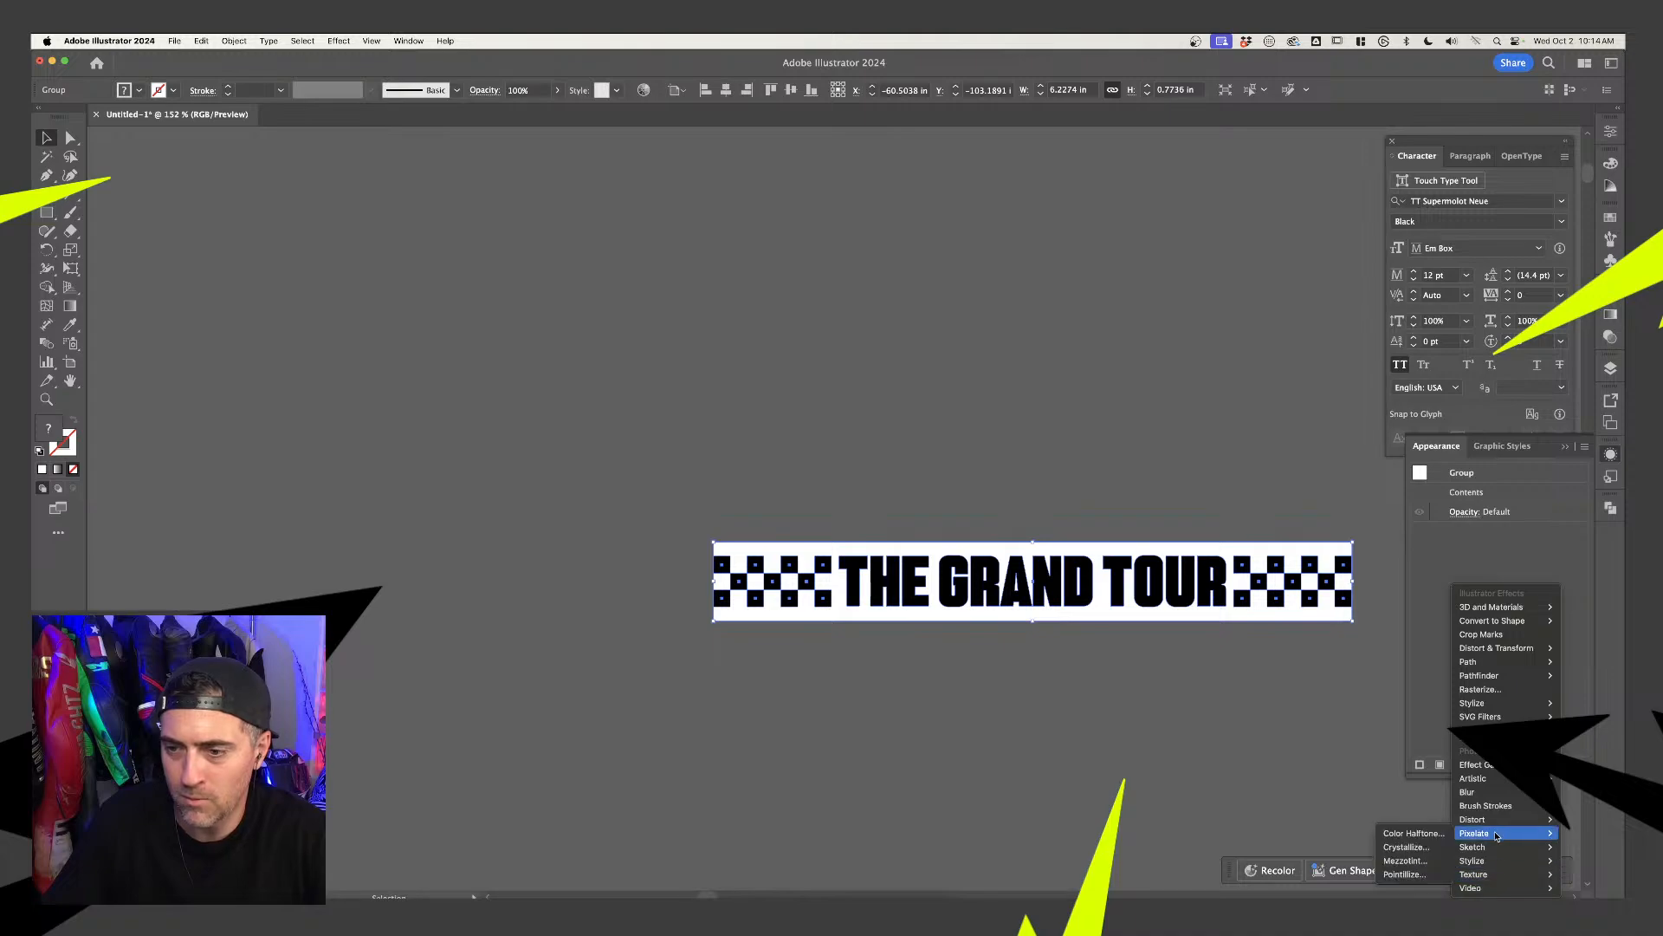
{"action": "mouse_move", "coordinate": [1473, 730]}
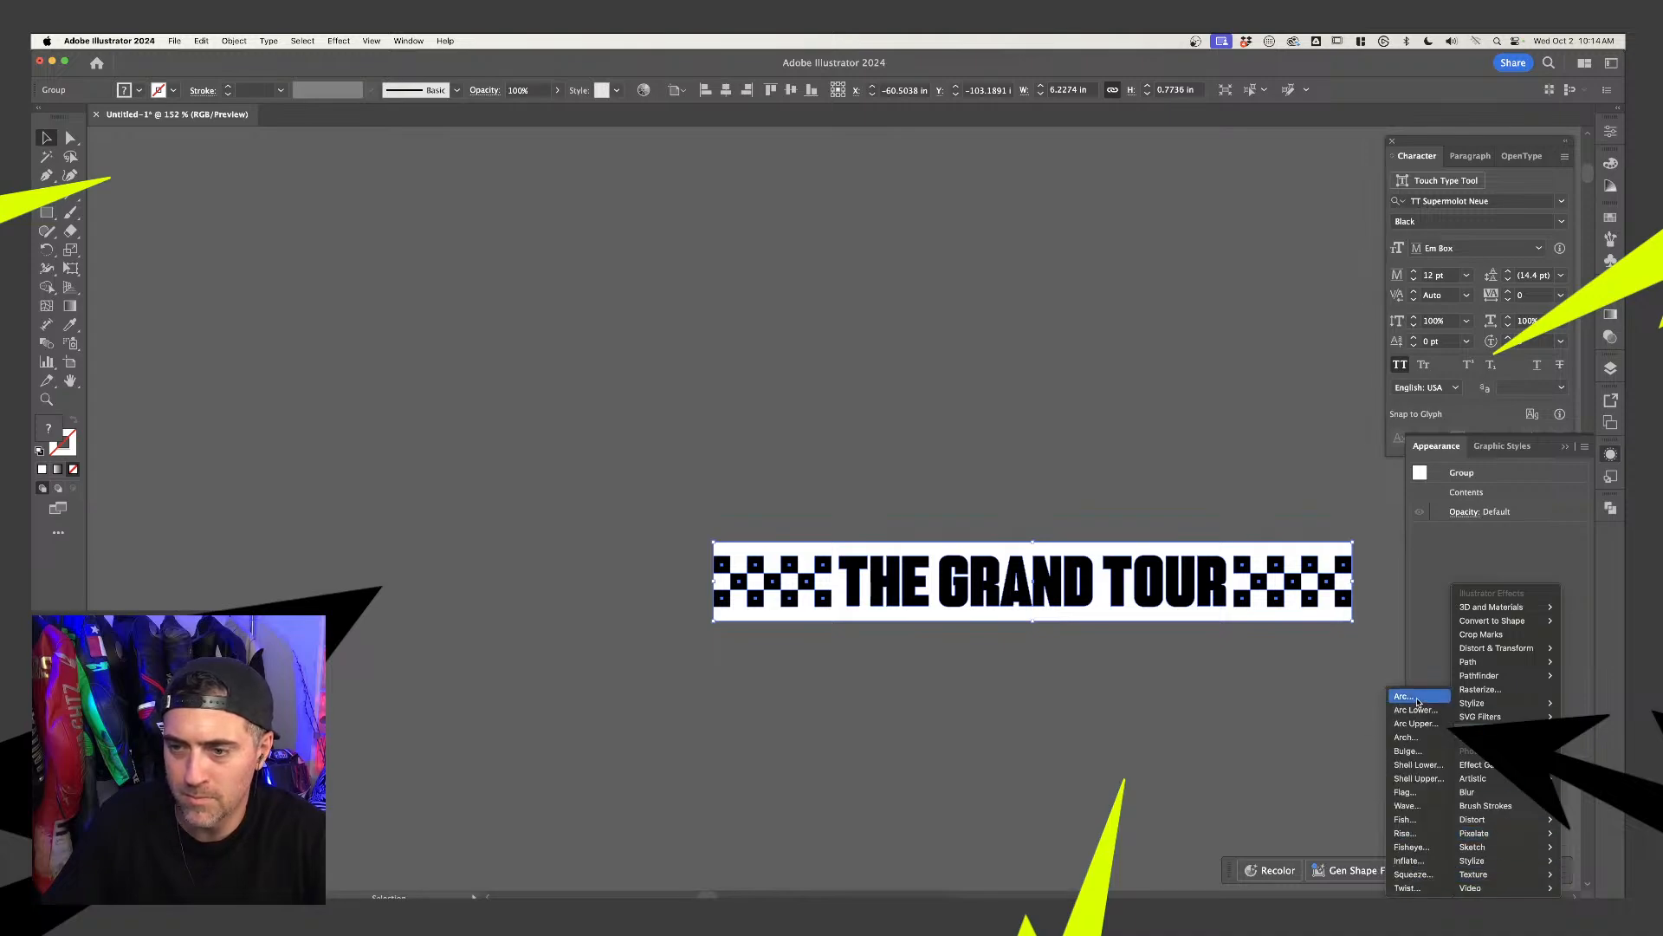
{"action": "left_click", "coordinate": [1417, 691]}
{"action": "left_click", "coordinate": [1525, 348]}
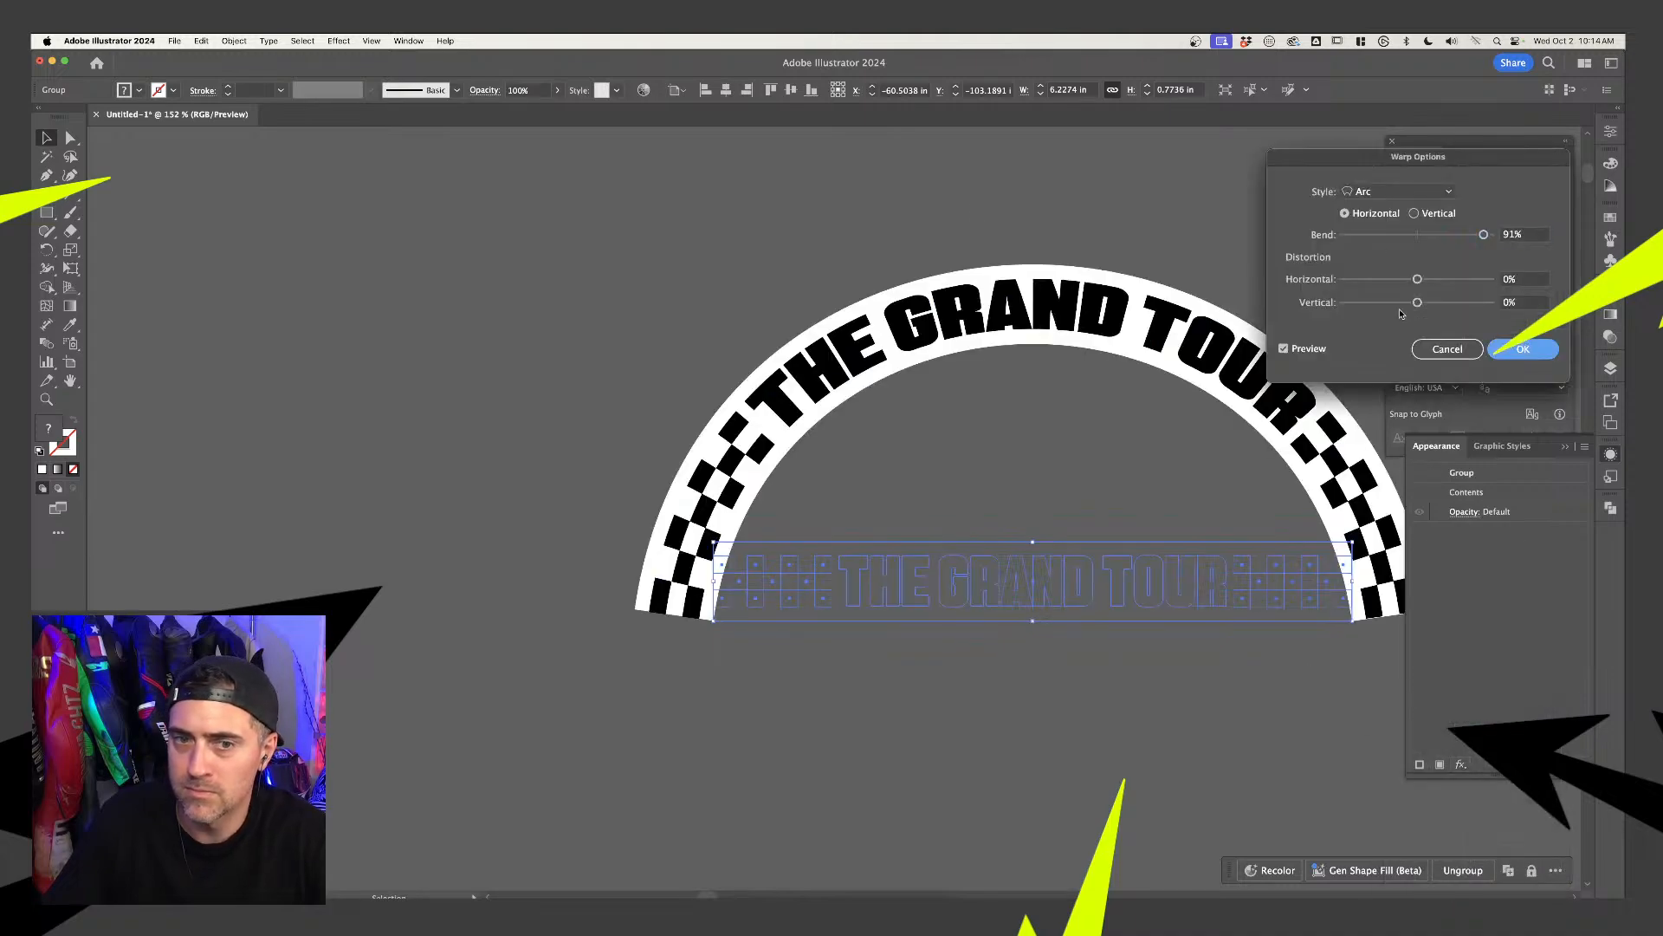
Remove the dark gray backdrop and position the white arched banner over the lower part of the forest photo, spanning the road
{"action": "left_click", "coordinate": [901, 190]}
{"action": "scroll", "coordinate": [901, 191], "scroll_direction": "down", "scroll_amount": 5}
{"action": "scroll", "coordinate": [901, 190], "scroll_direction": "up", "scroll_amount": 2}
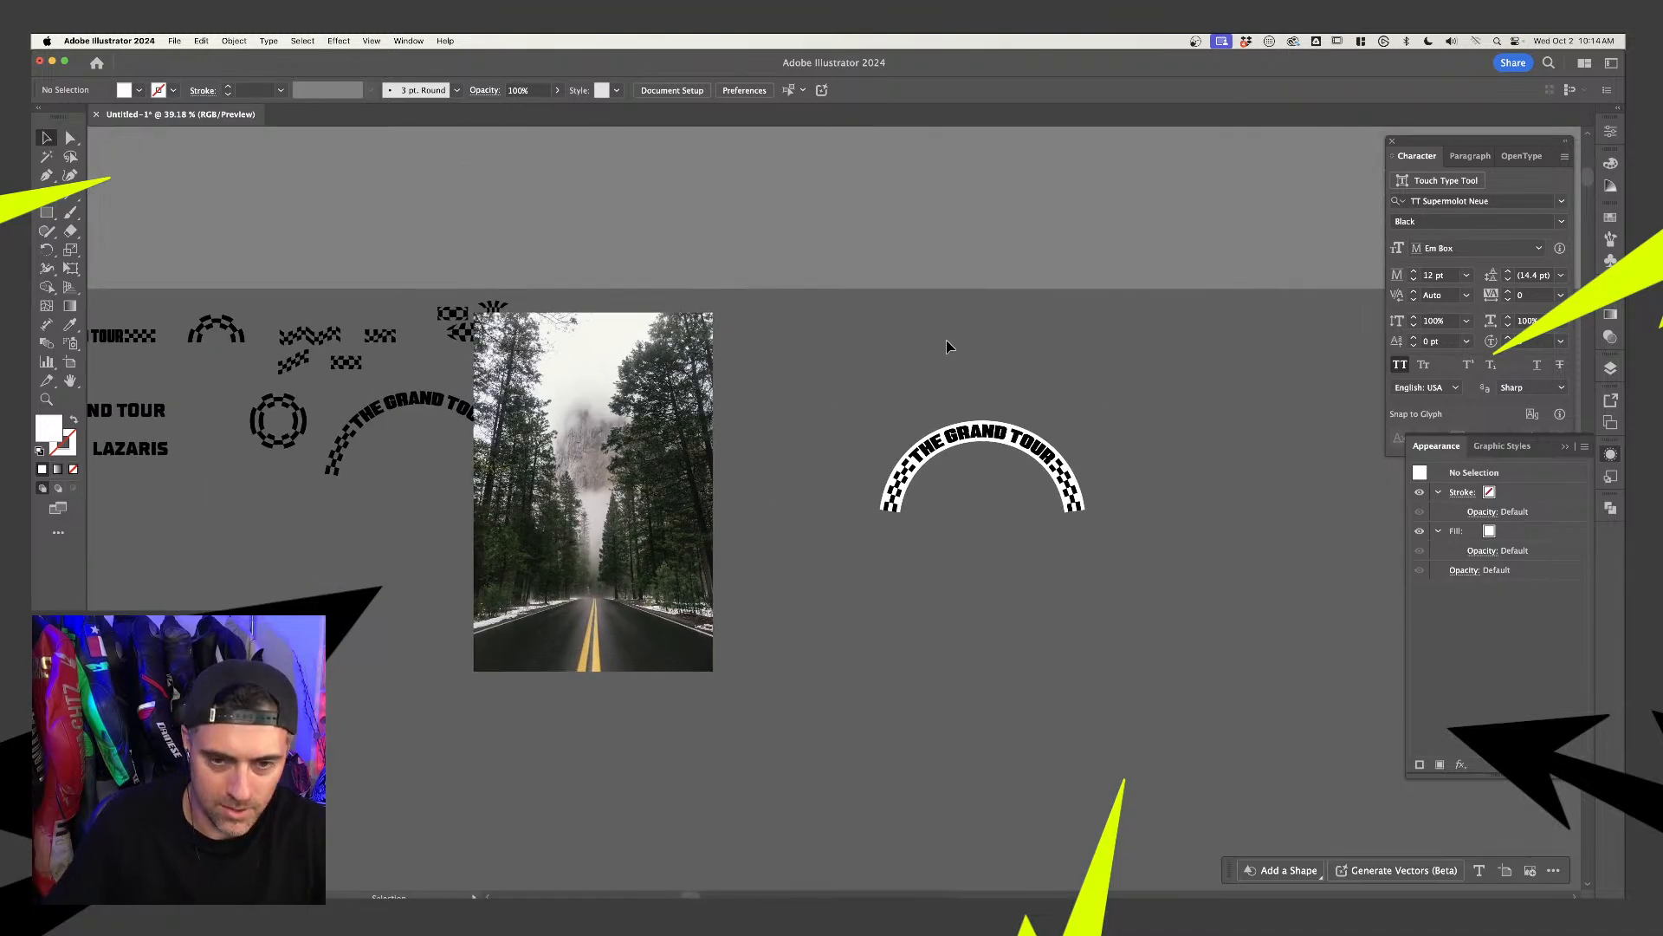
{"action": "scroll", "coordinate": [950, 340], "scroll_direction": "up", "scroll_amount": 3}
{"action": "scroll", "coordinate": [953, 344], "scroll_direction": "down", "scroll_amount": 4}
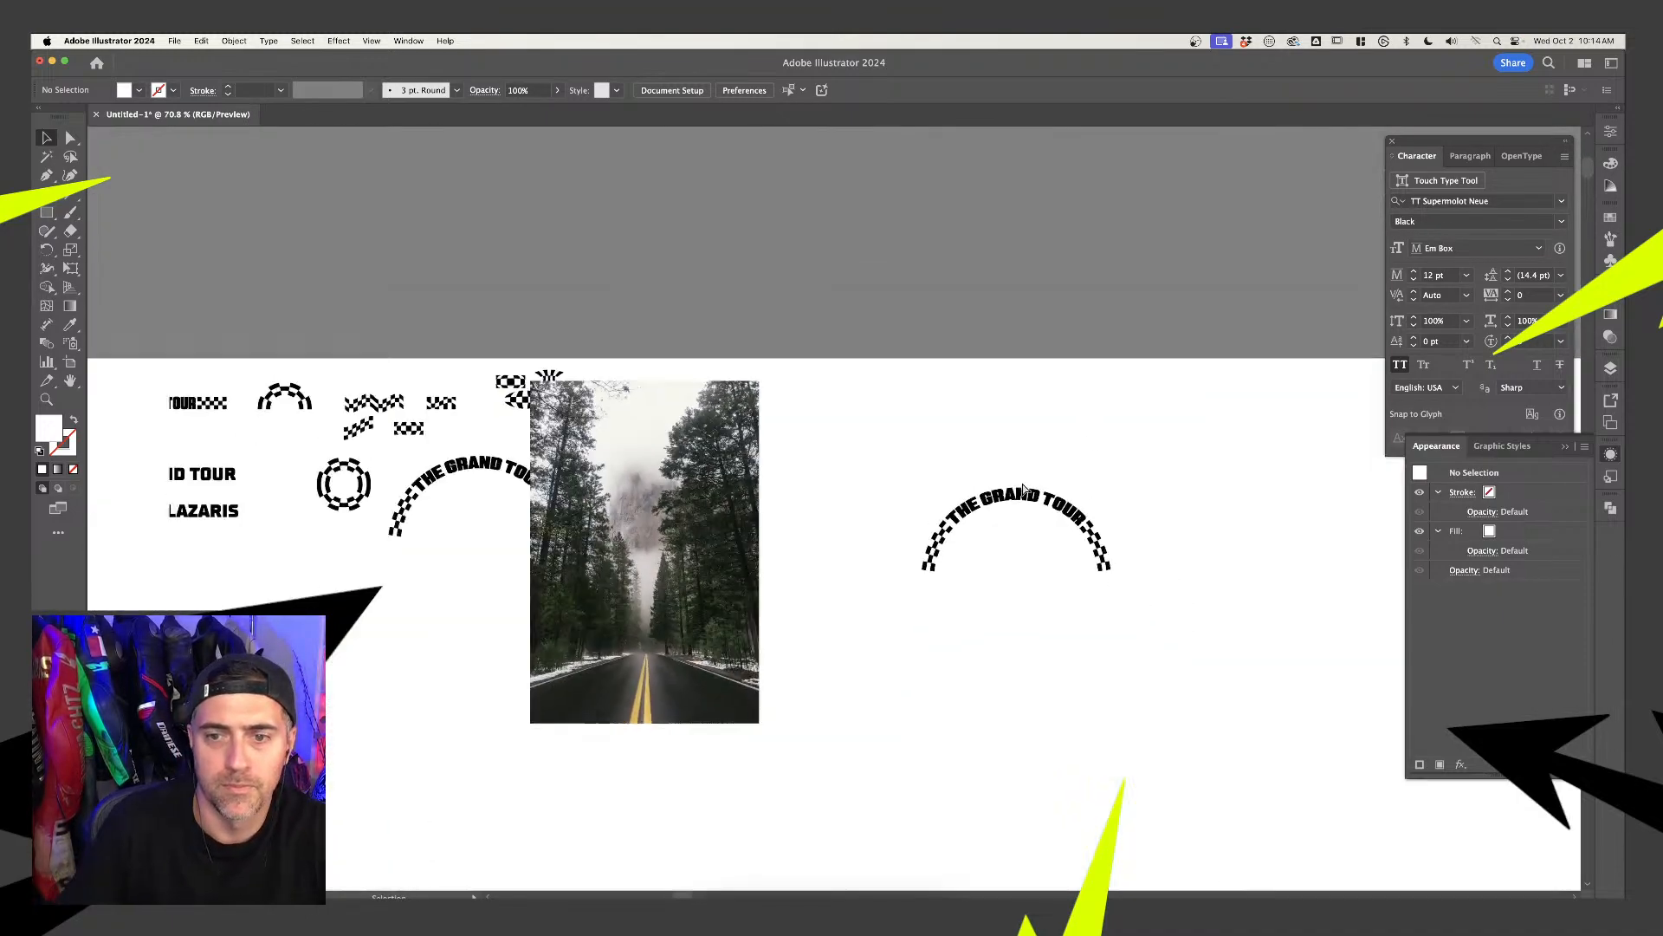
{"action": "left_click_drag", "start_coordinate": [1023, 498], "coordinate": [713, 568]}
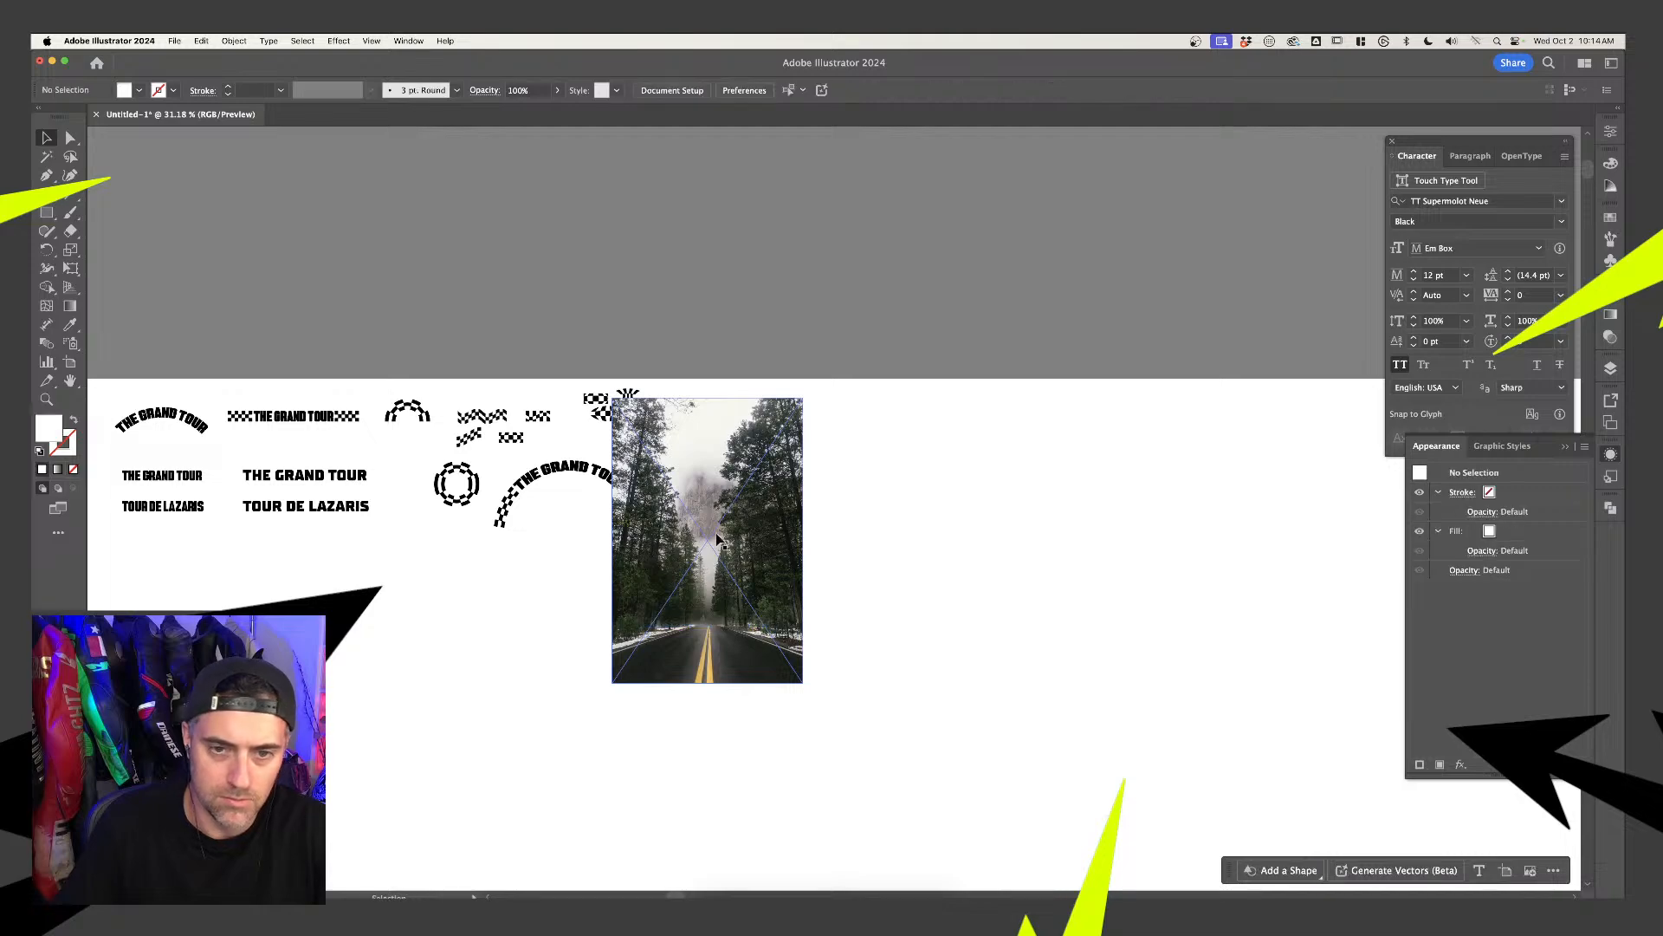
{"action": "left_click", "coordinate": [817, 583]}
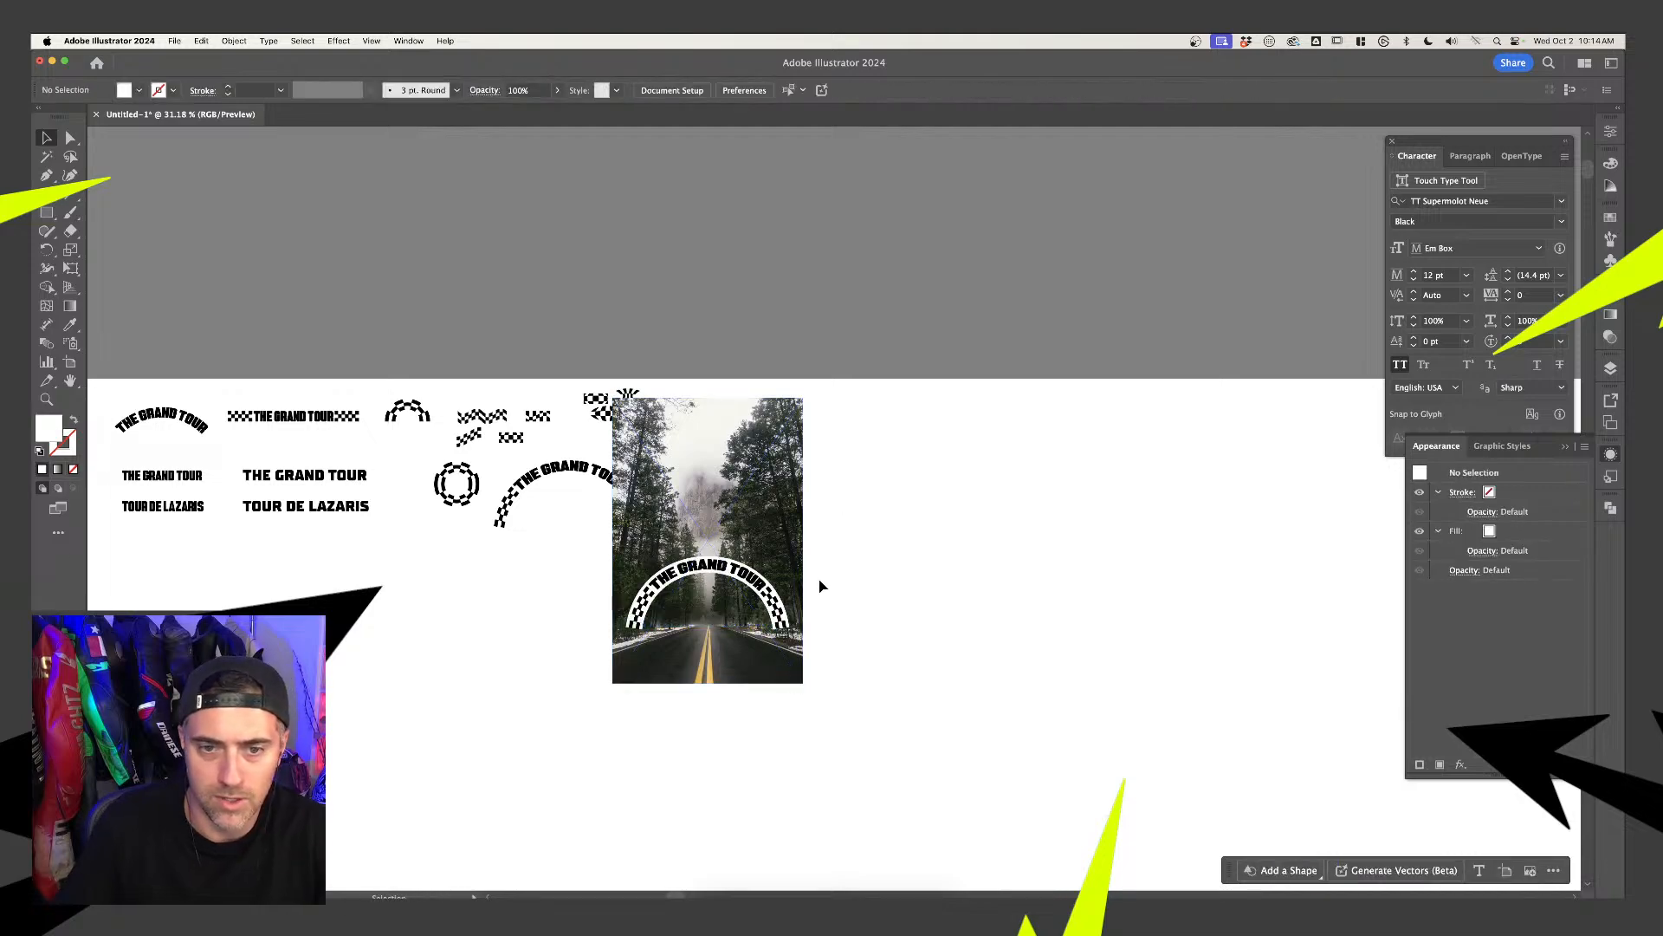
{"action": "scroll", "coordinate": [801, 572], "scroll_direction": "up", "scroll_amount": 2}
{"action": "left_click_drag", "start_coordinate": [669, 570], "coordinate": [668, 594]}
{"action": "scroll", "coordinate": [1058, 564], "scroll_direction": "left", "scroll_amount": 3}
{"action": "scroll", "coordinate": [1058, 564], "scroll_direction": "down", "scroll_amount": 1}
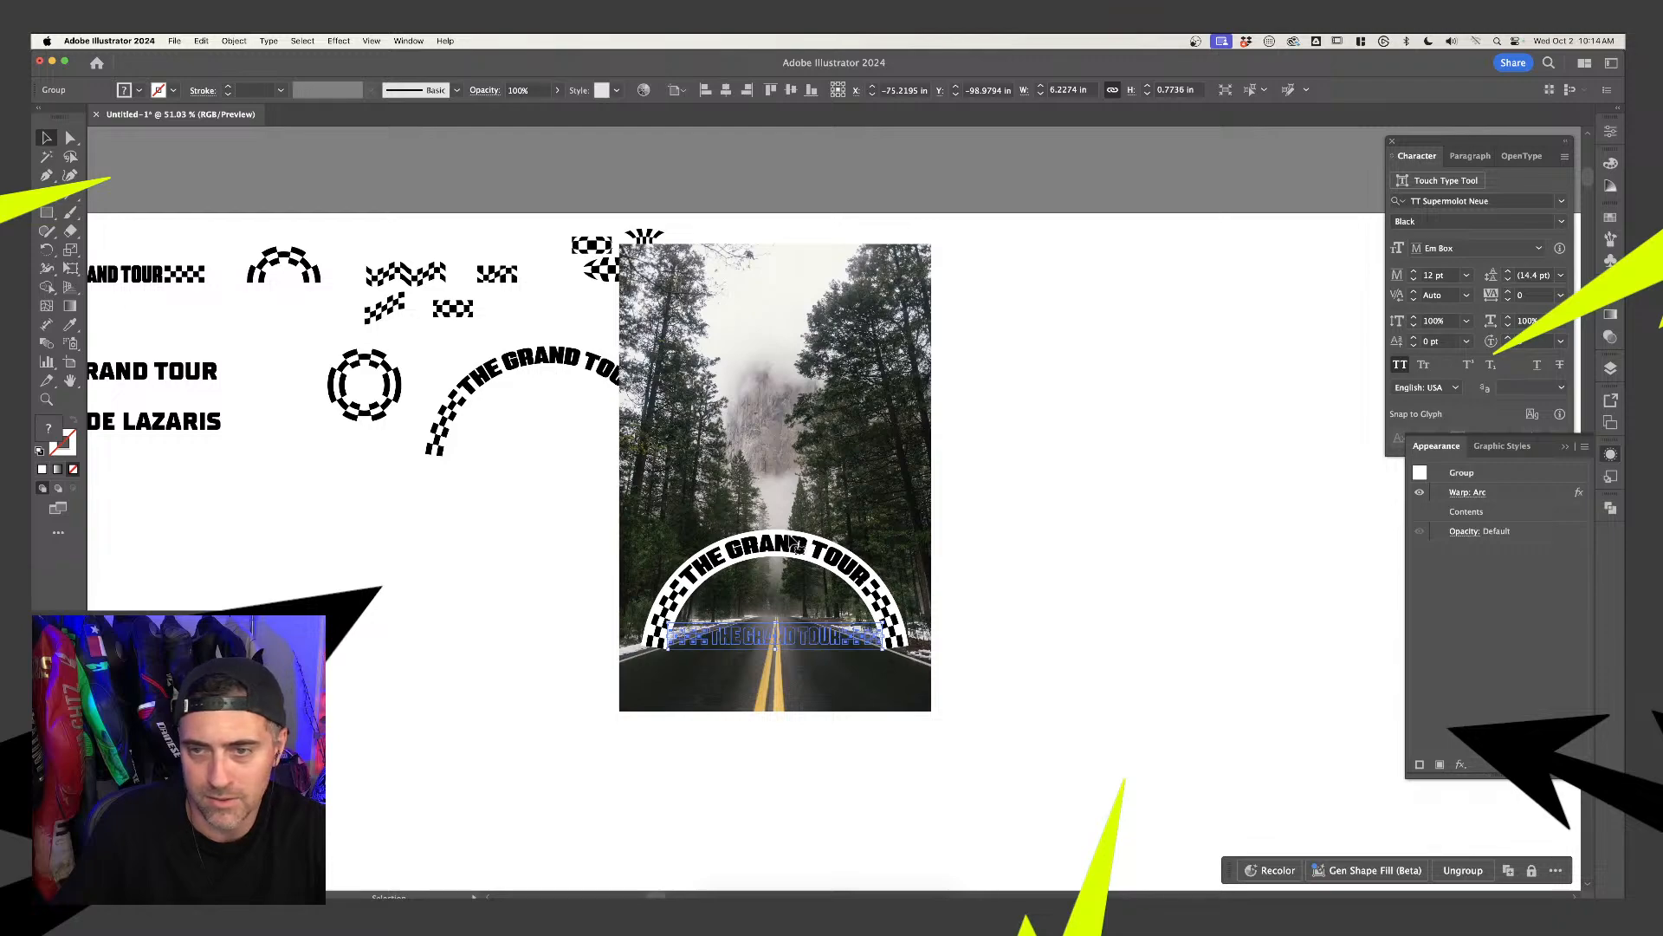
Raise the Arc warp's horizontal bend to 100% on the white arched banner
{"action": "left_click", "coordinate": [1464, 493]}
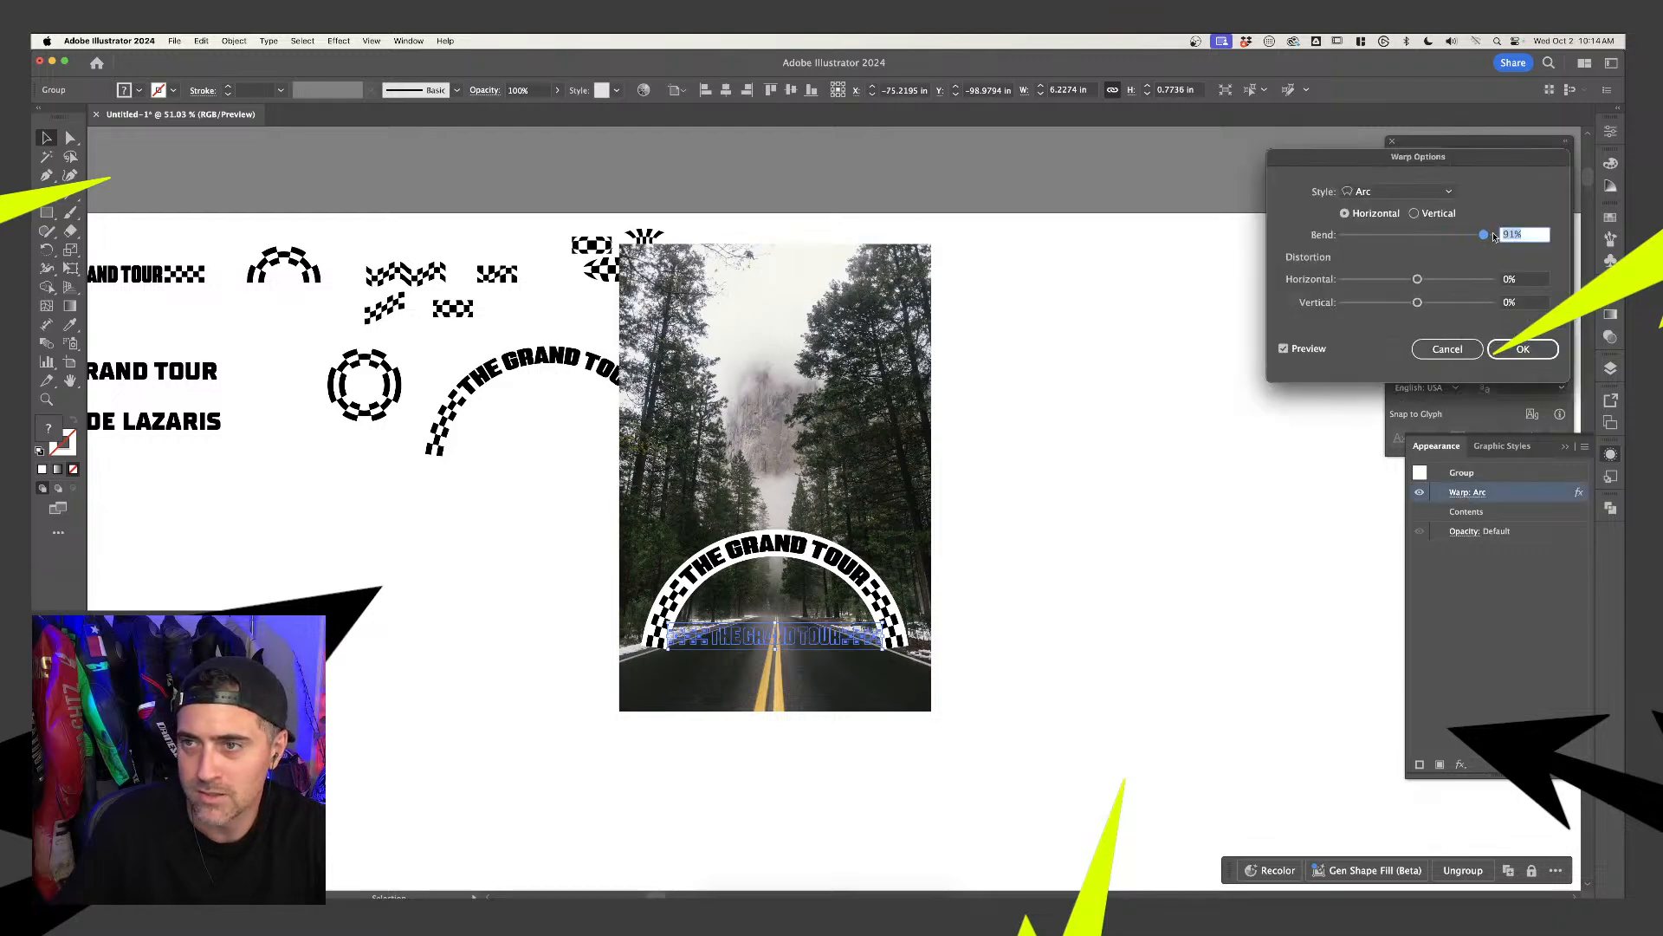
{"action": "left_click_drag", "start_coordinate": [1494, 236], "coordinate": [1530, 241]}
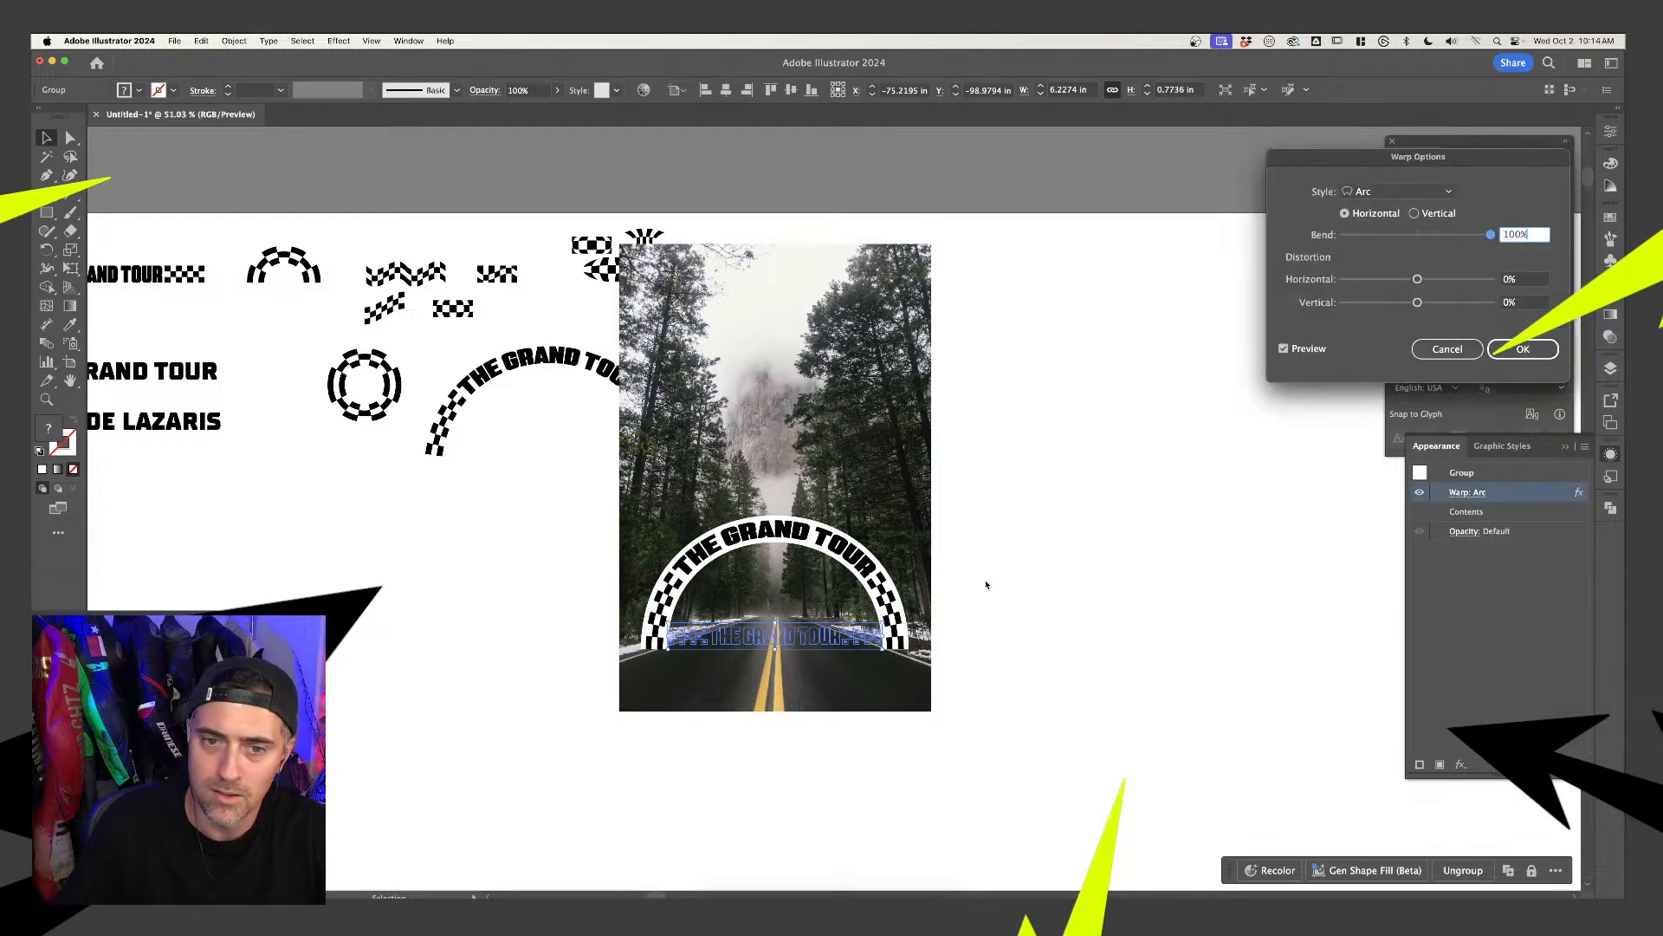
{"action": "key", "text": "Return"}
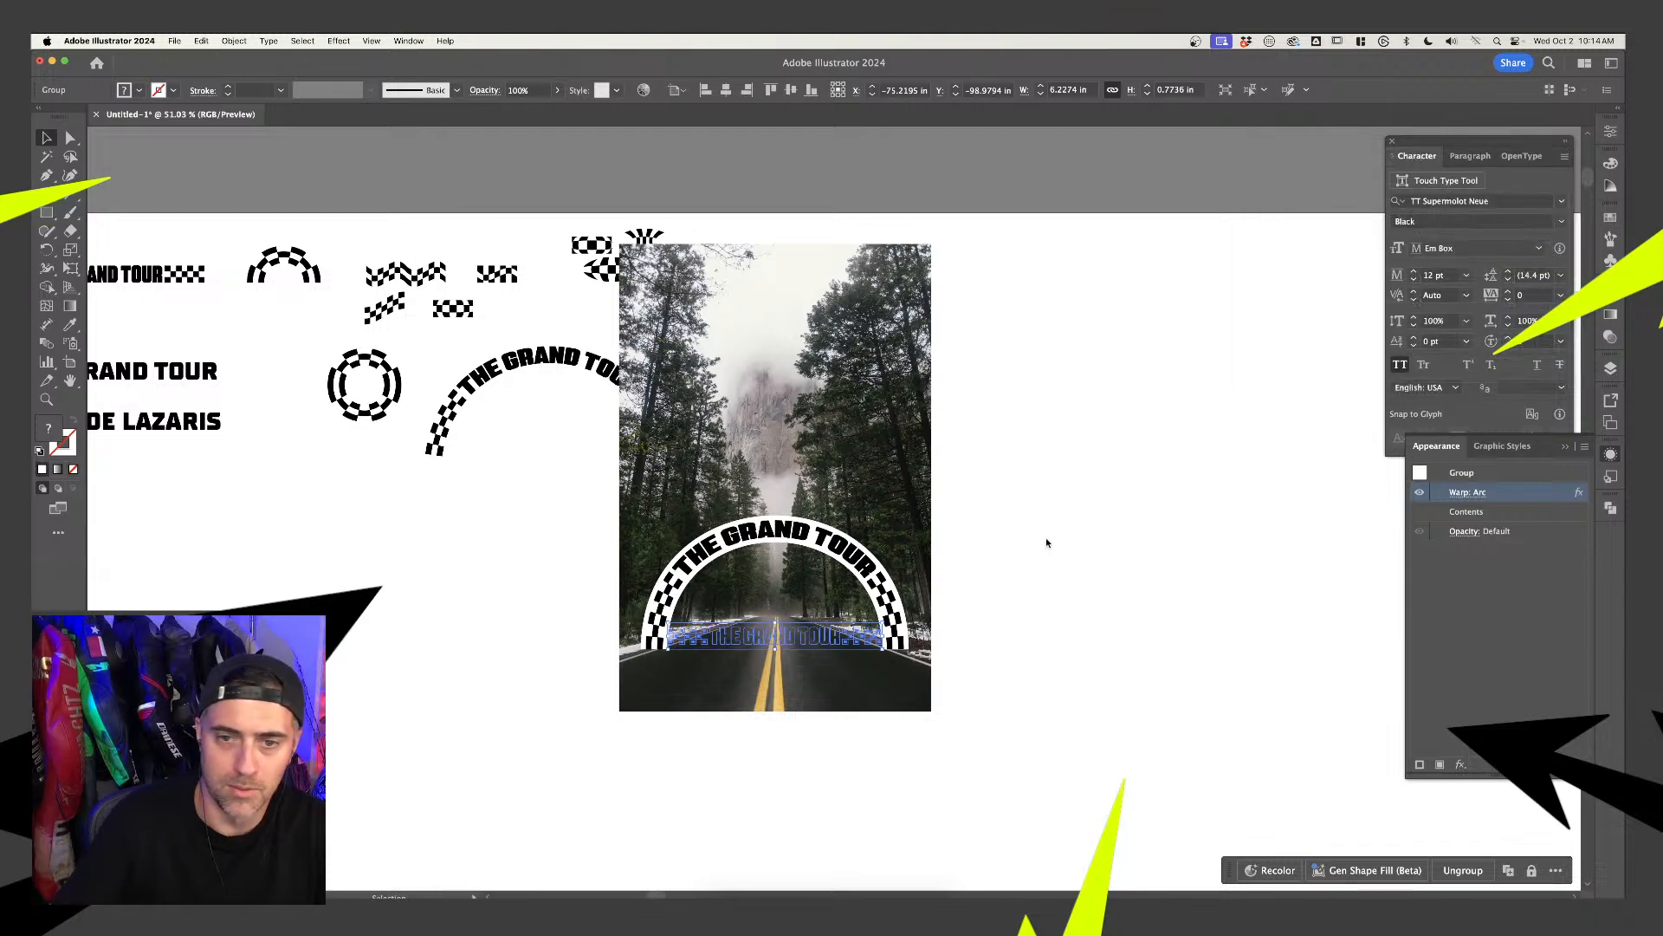
Enlarge the arched banner until it spans the full width of the forest photo
{"action": "left_click", "coordinate": [1016, 573]}
{"action": "left_click", "coordinate": [844, 559]}
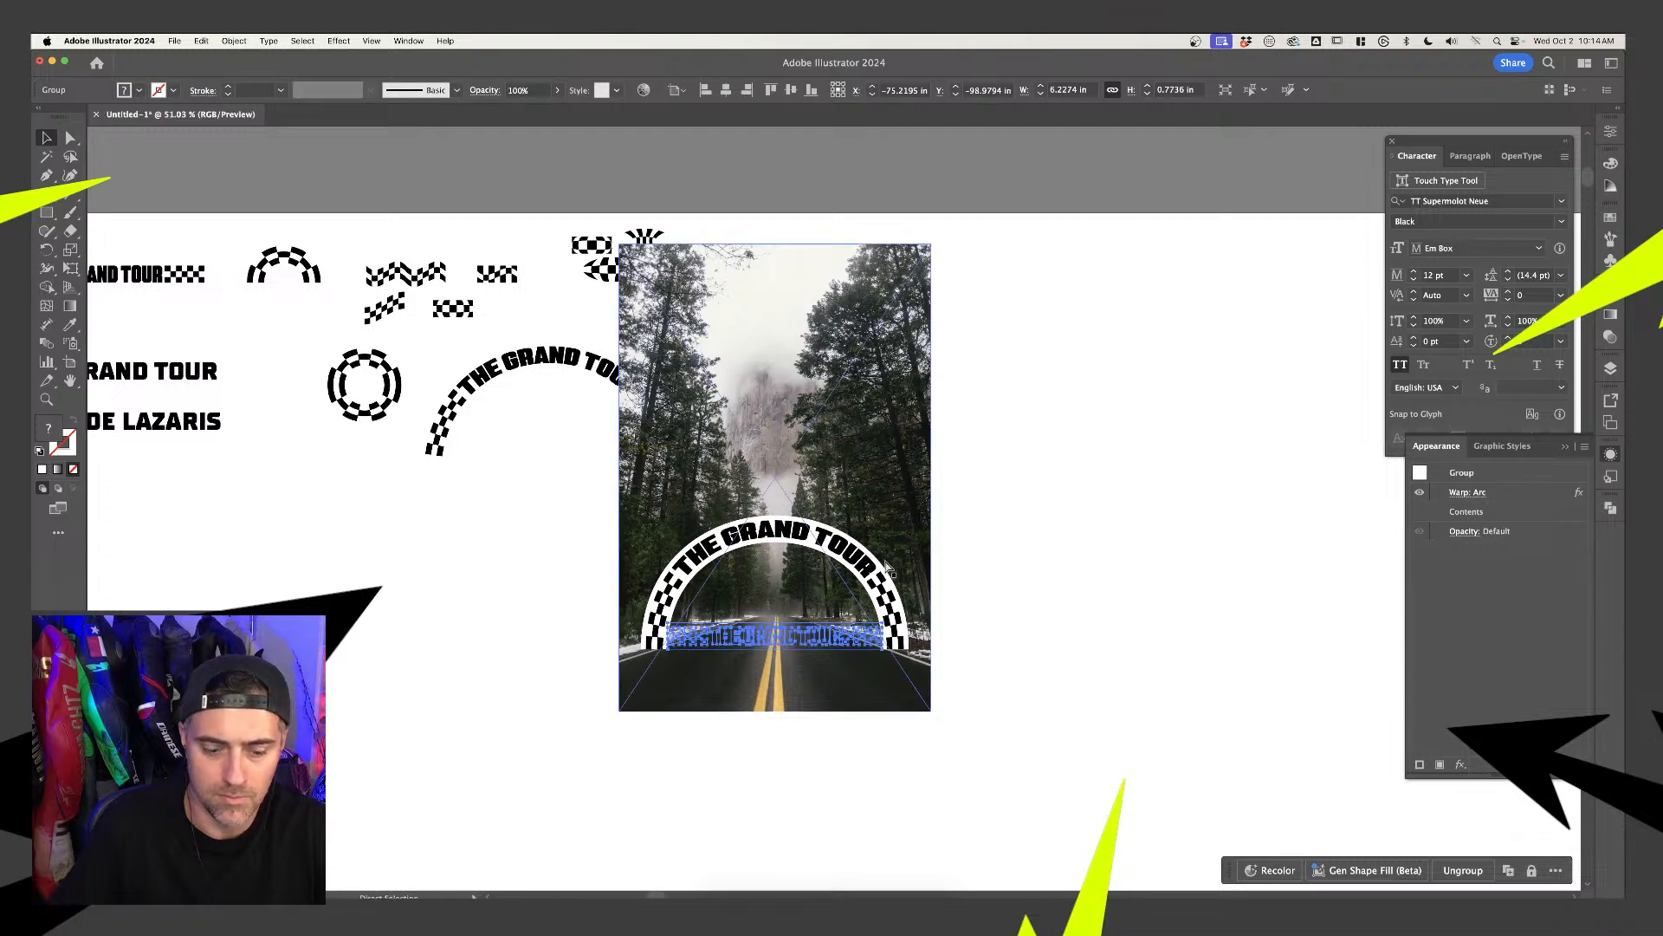
{"action": "left_click", "coordinate": [1064, 551]}
{"action": "left_click", "coordinate": [864, 633]}
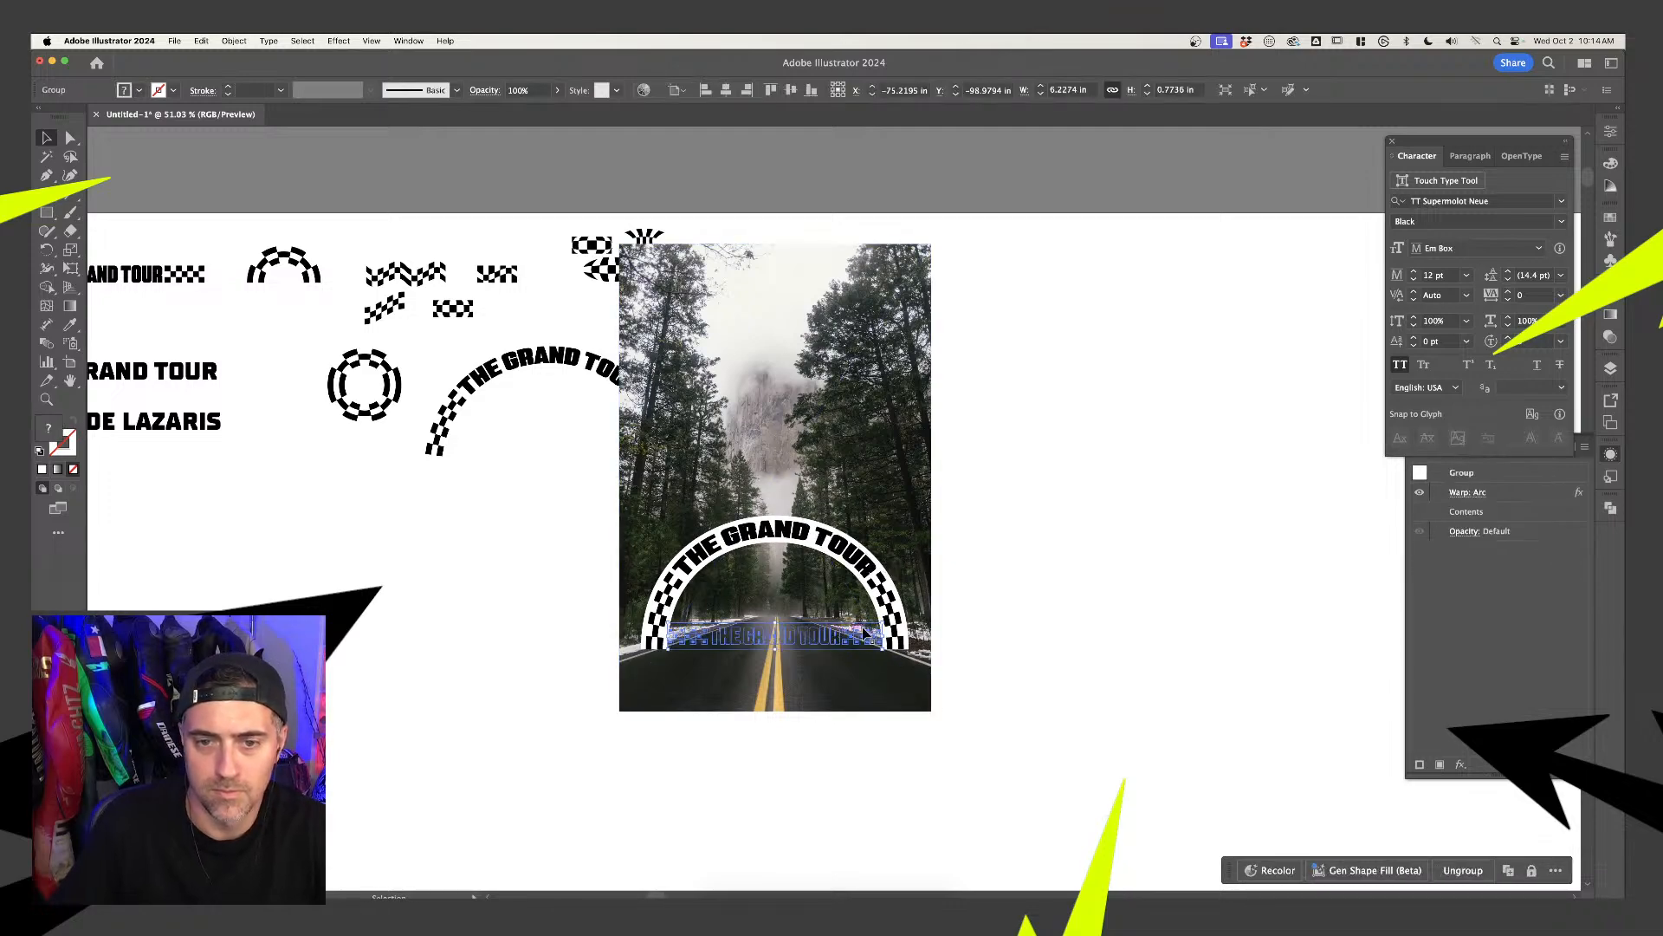
{"action": "left_click_drag", "start_coordinate": [887, 621], "coordinate": [924, 615]}
{"action": "left_click", "coordinate": [1005, 575]}
{"action": "scroll", "coordinate": [1005, 576], "scroll_direction": "down", "scroll_amount": 2}
{"action": "scroll", "coordinate": [1005, 579], "scroll_direction": "up", "scroll_amount": 3}
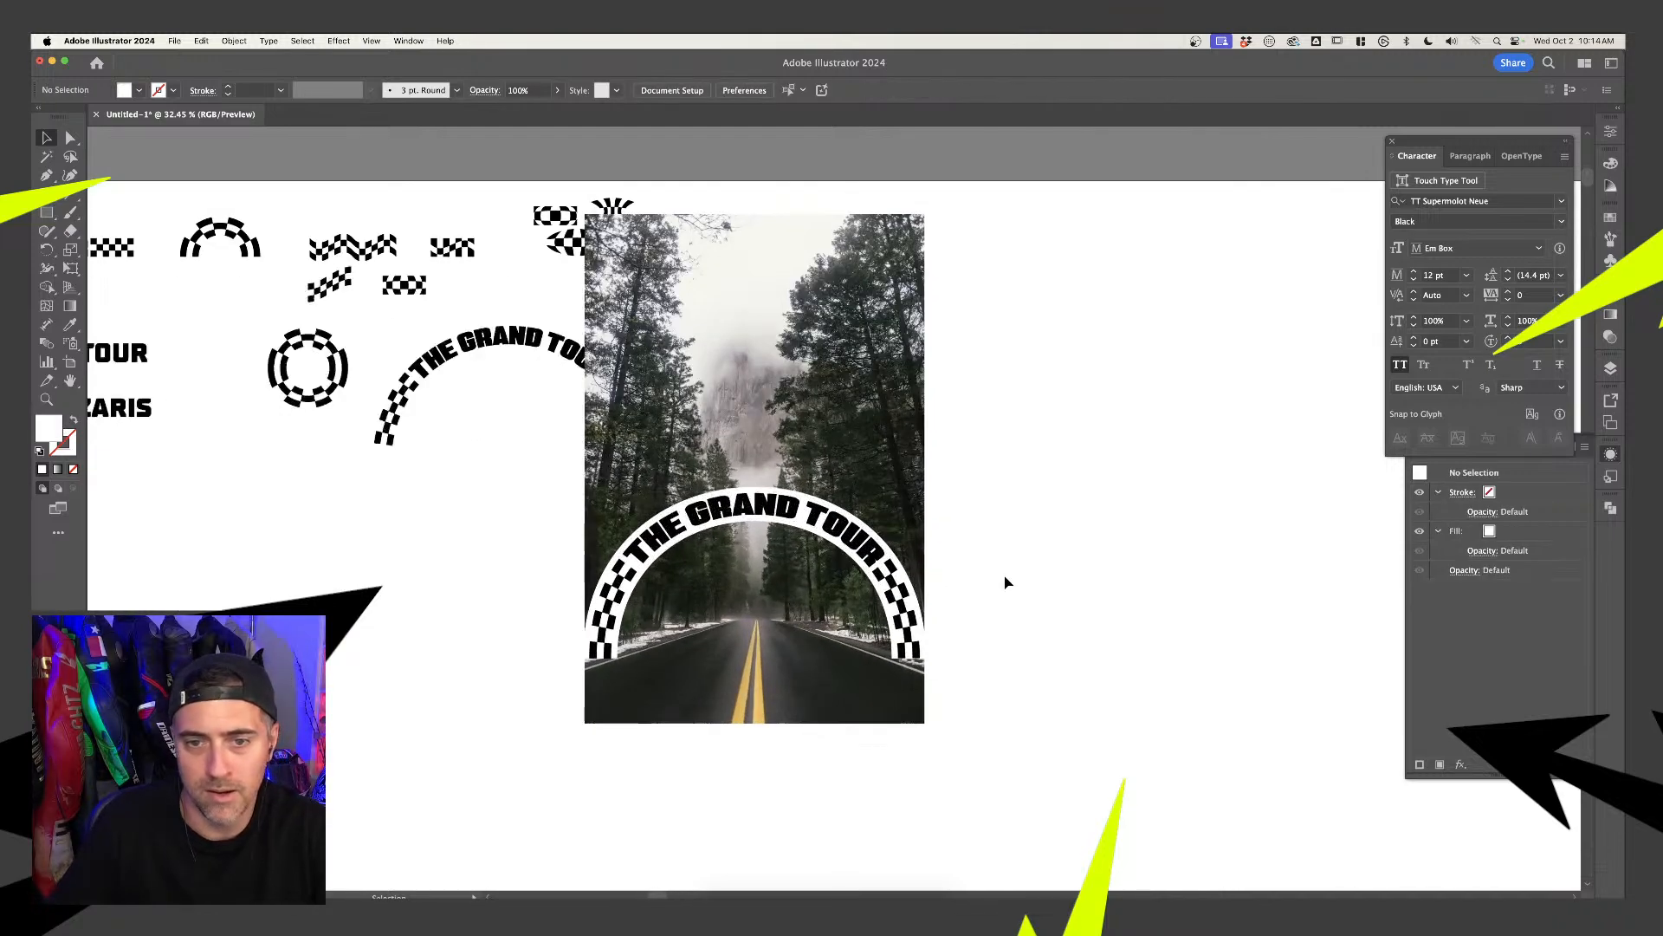
Move the forest photo together with its banner rightward, clear of the logo variations
{"action": "left_click_drag", "start_coordinate": [1014, 651], "coordinate": [809, 525]}
{"action": "left_click_drag", "start_coordinate": [837, 492], "coordinate": [1208, 483]}
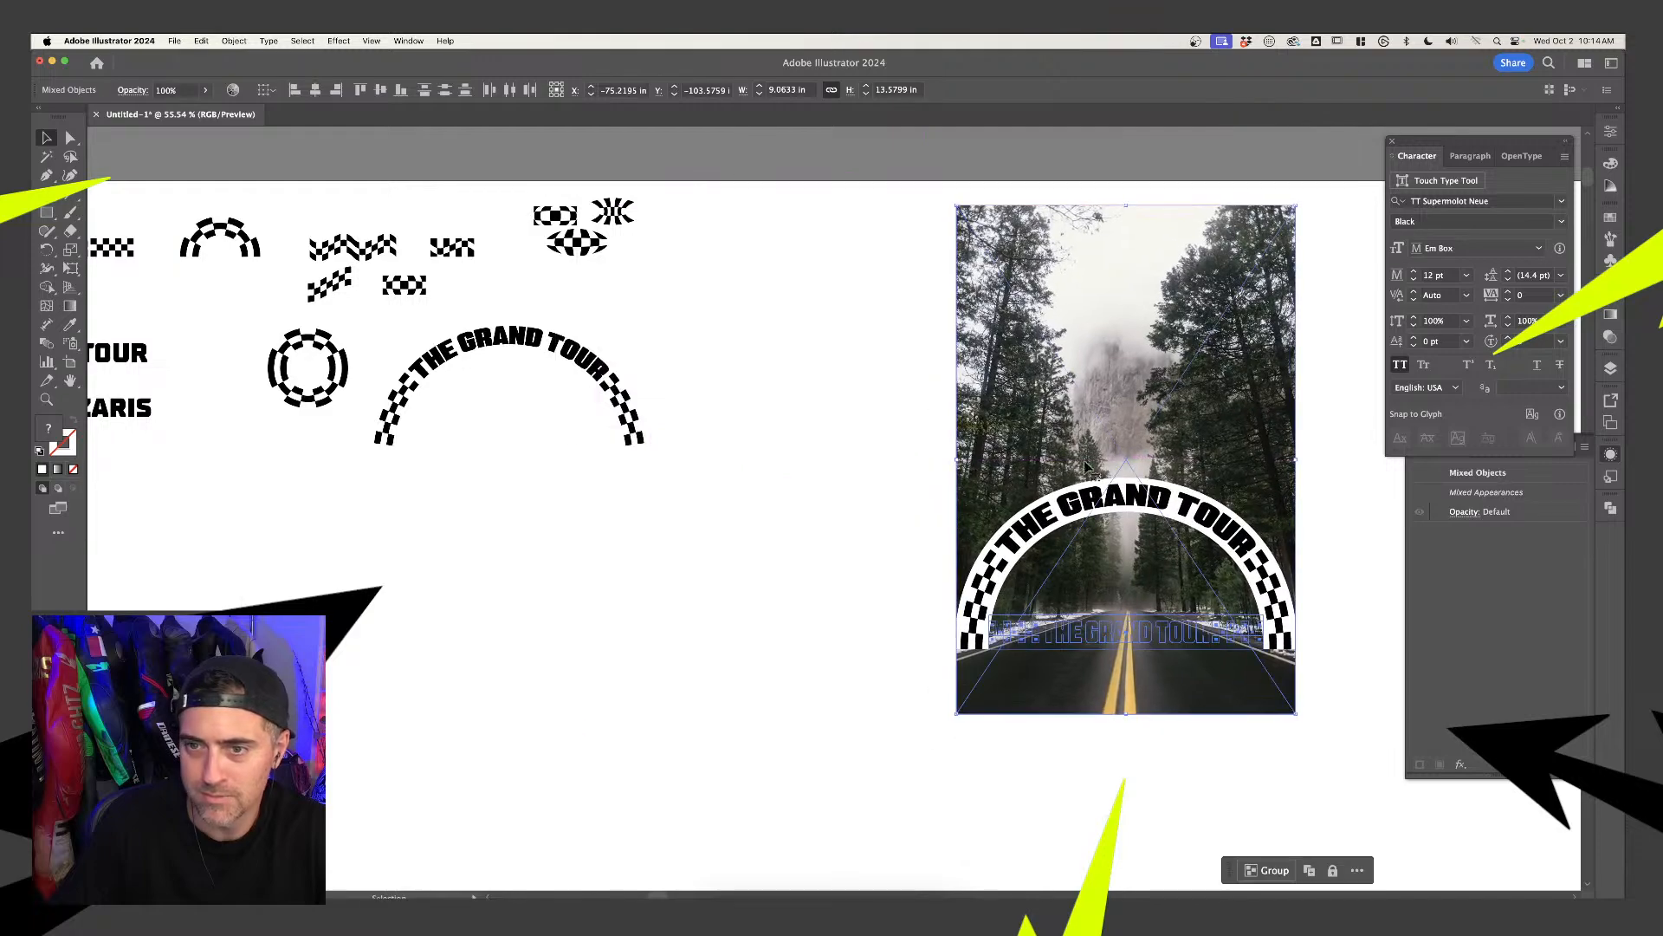
{"action": "left_click", "coordinate": [814, 374]}
{"action": "scroll", "coordinate": [819, 357], "scroll_direction": "left", "scroll_amount": 5}
{"action": "scroll", "coordinate": [818, 357], "scroll_direction": "up", "scroll_amount": 1}
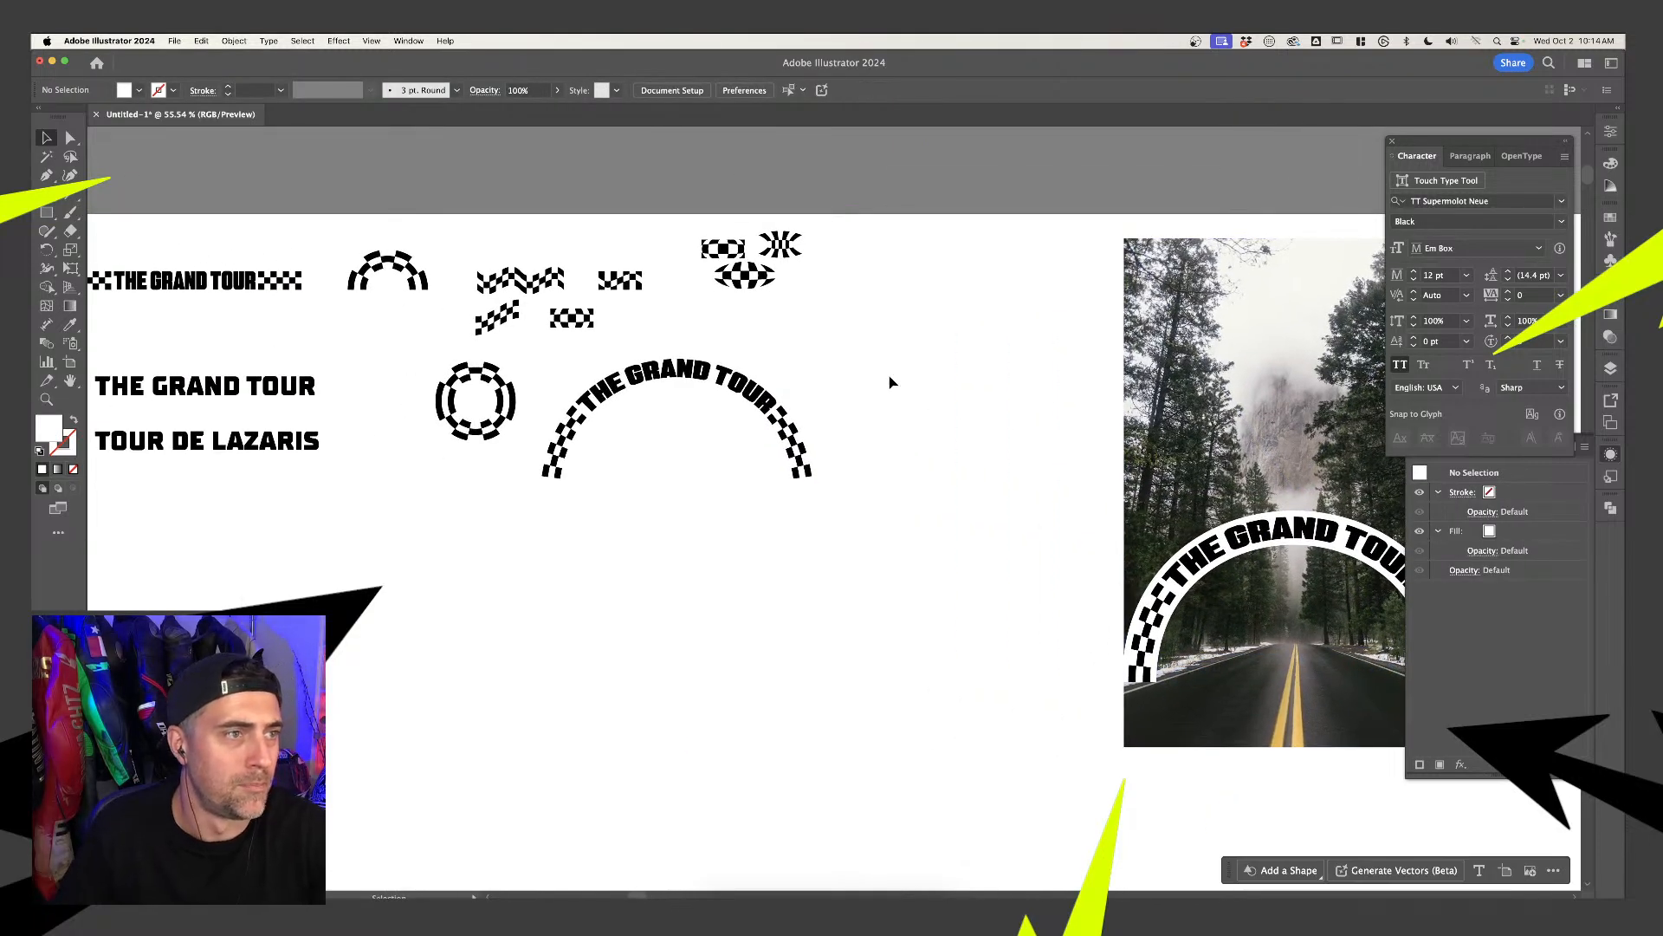
Move the large black arched lockup farther right, away from the checkered ring
{"action": "scroll", "coordinate": [884, 387], "scroll_direction": "up", "scroll_amount": 3}
{"action": "scroll", "coordinate": [885, 386], "scroll_direction": "left", "scroll_amount": 4}
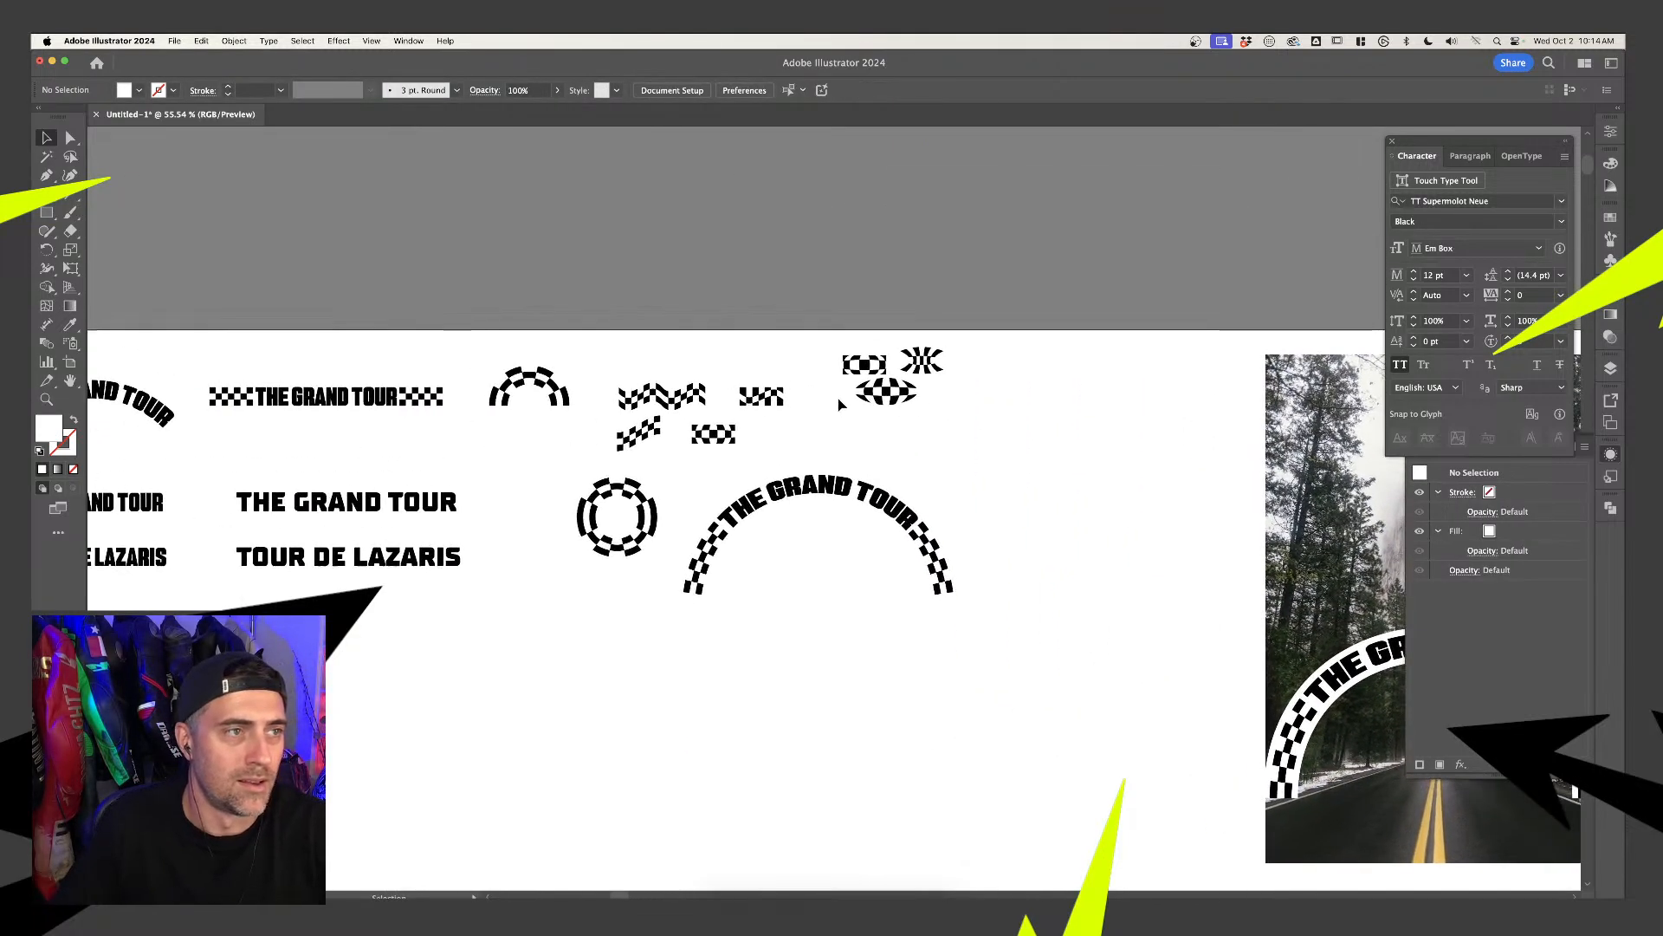
{"action": "scroll", "coordinate": [526, 611], "scroll_direction": "left", "scroll_amount": 3}
{"action": "scroll", "coordinate": [526, 611], "scroll_direction": "up", "scroll_amount": 1}
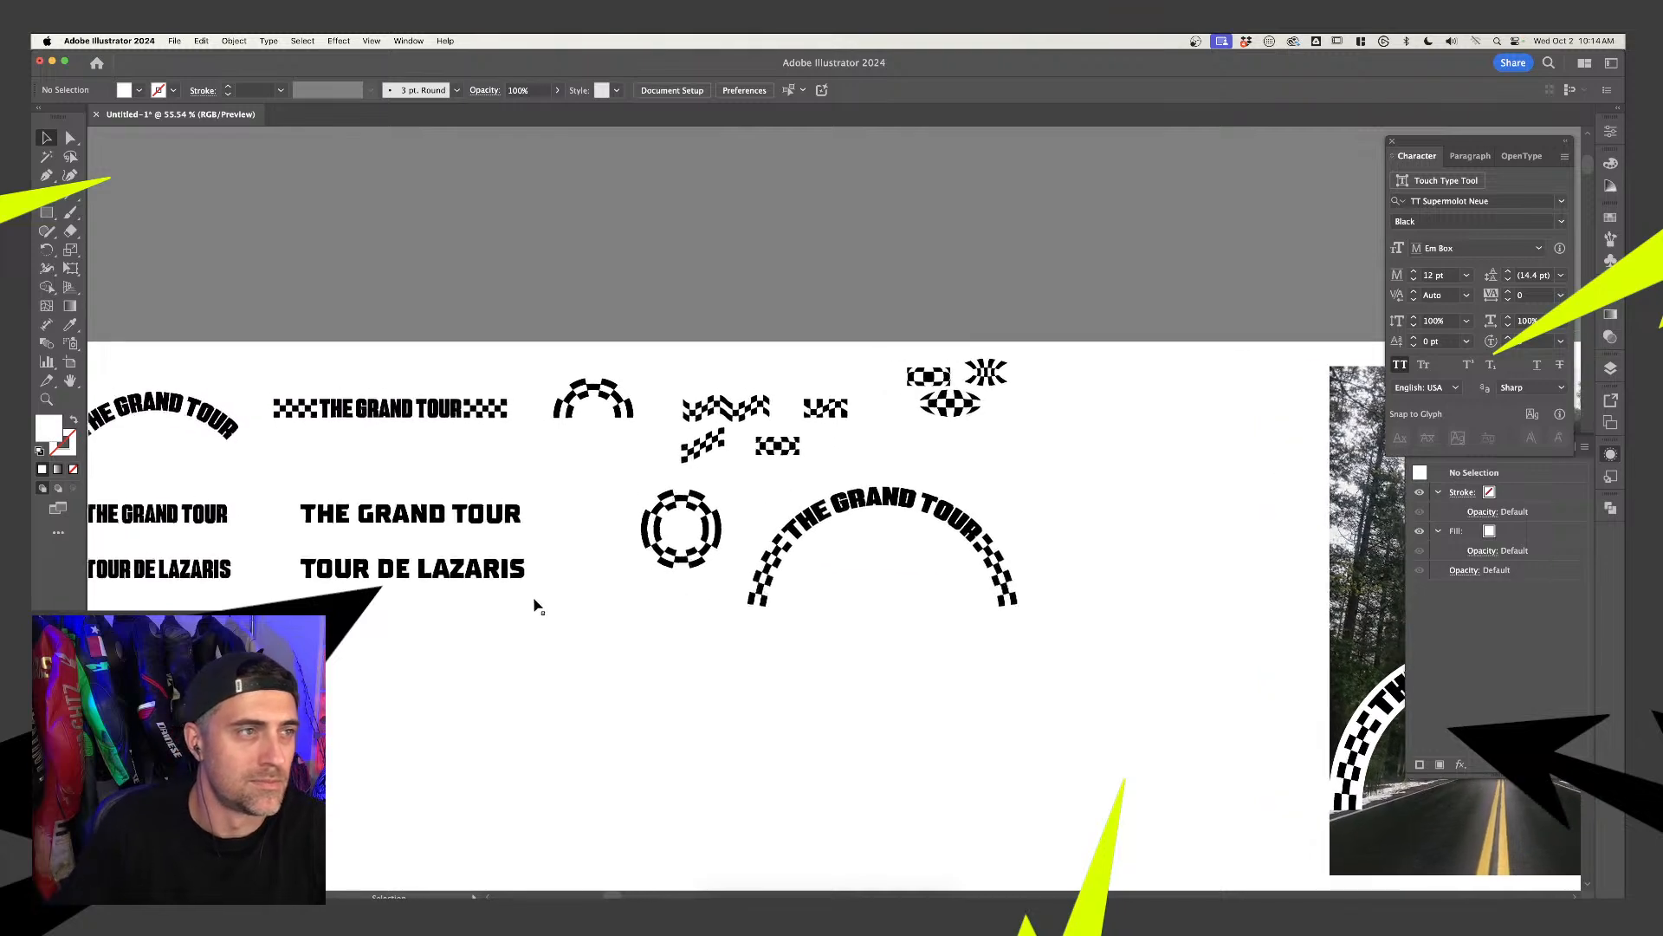
{"action": "scroll", "coordinate": [845, 619], "scroll_direction": "down", "scroll_amount": 1}
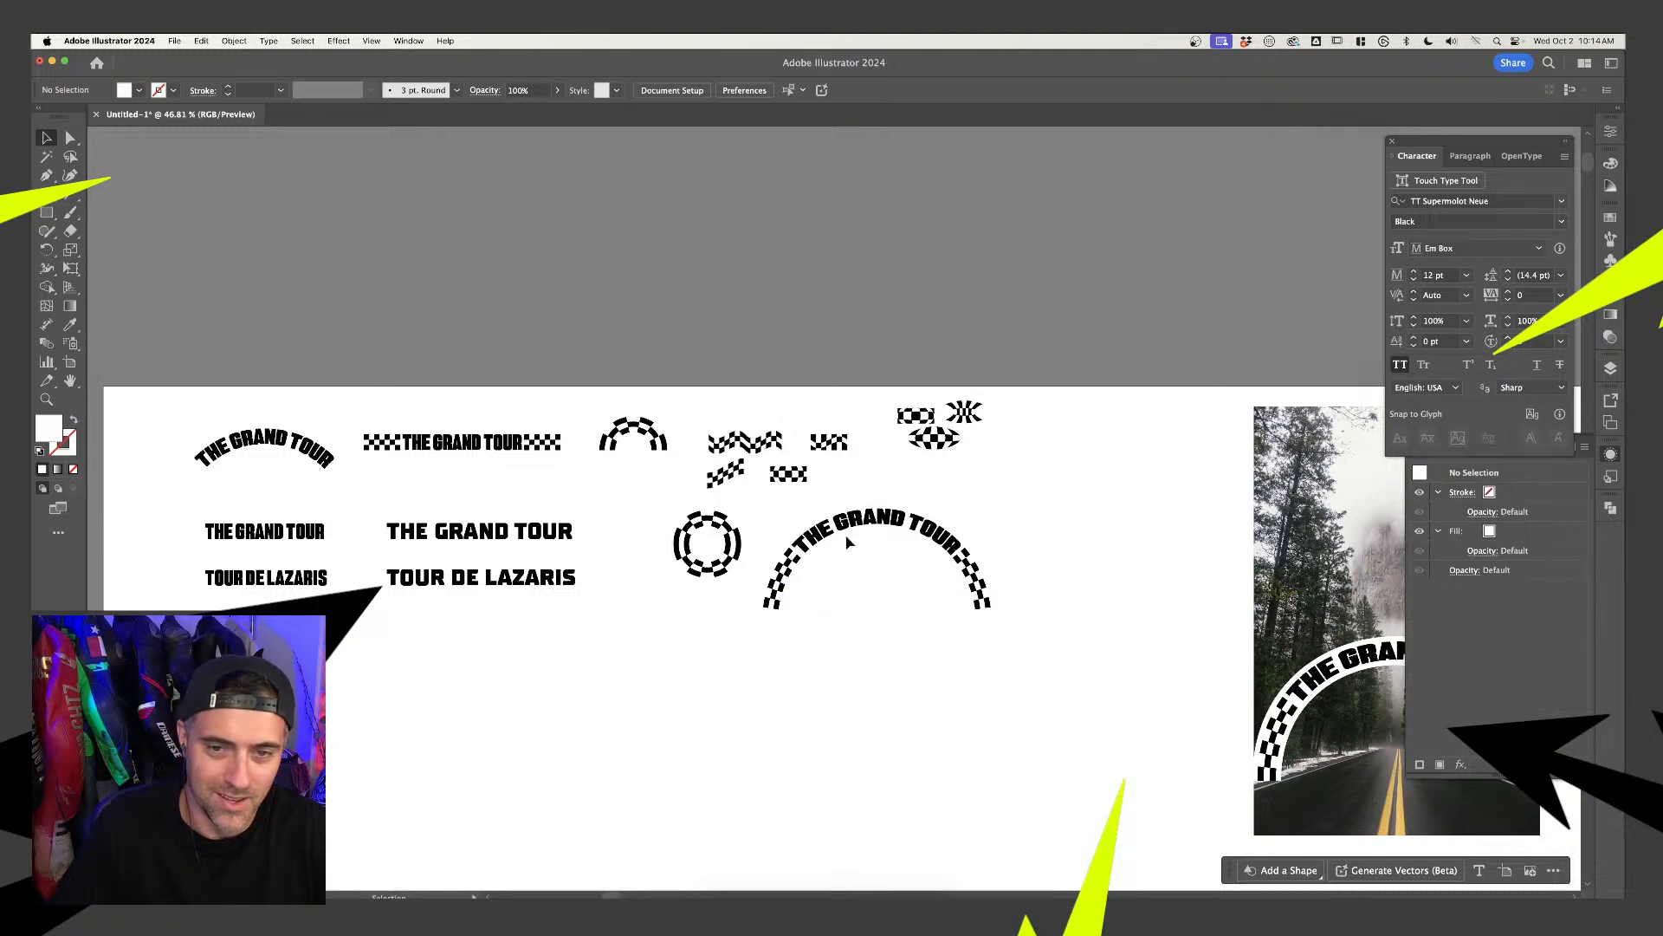
{"action": "left_click_drag", "start_coordinate": [846, 538], "coordinate": [995, 516]}
{"action": "left_click", "coordinate": [808, 554]}
Examine the straight lockup, the small checkered arch and the ring assembled from two arched halves
{"action": "scroll", "coordinate": [807, 554], "scroll_direction": "up", "scroll_amount": 3}
{"action": "scroll", "coordinate": [700, 535], "scroll_direction": "left", "scroll_amount": 5}
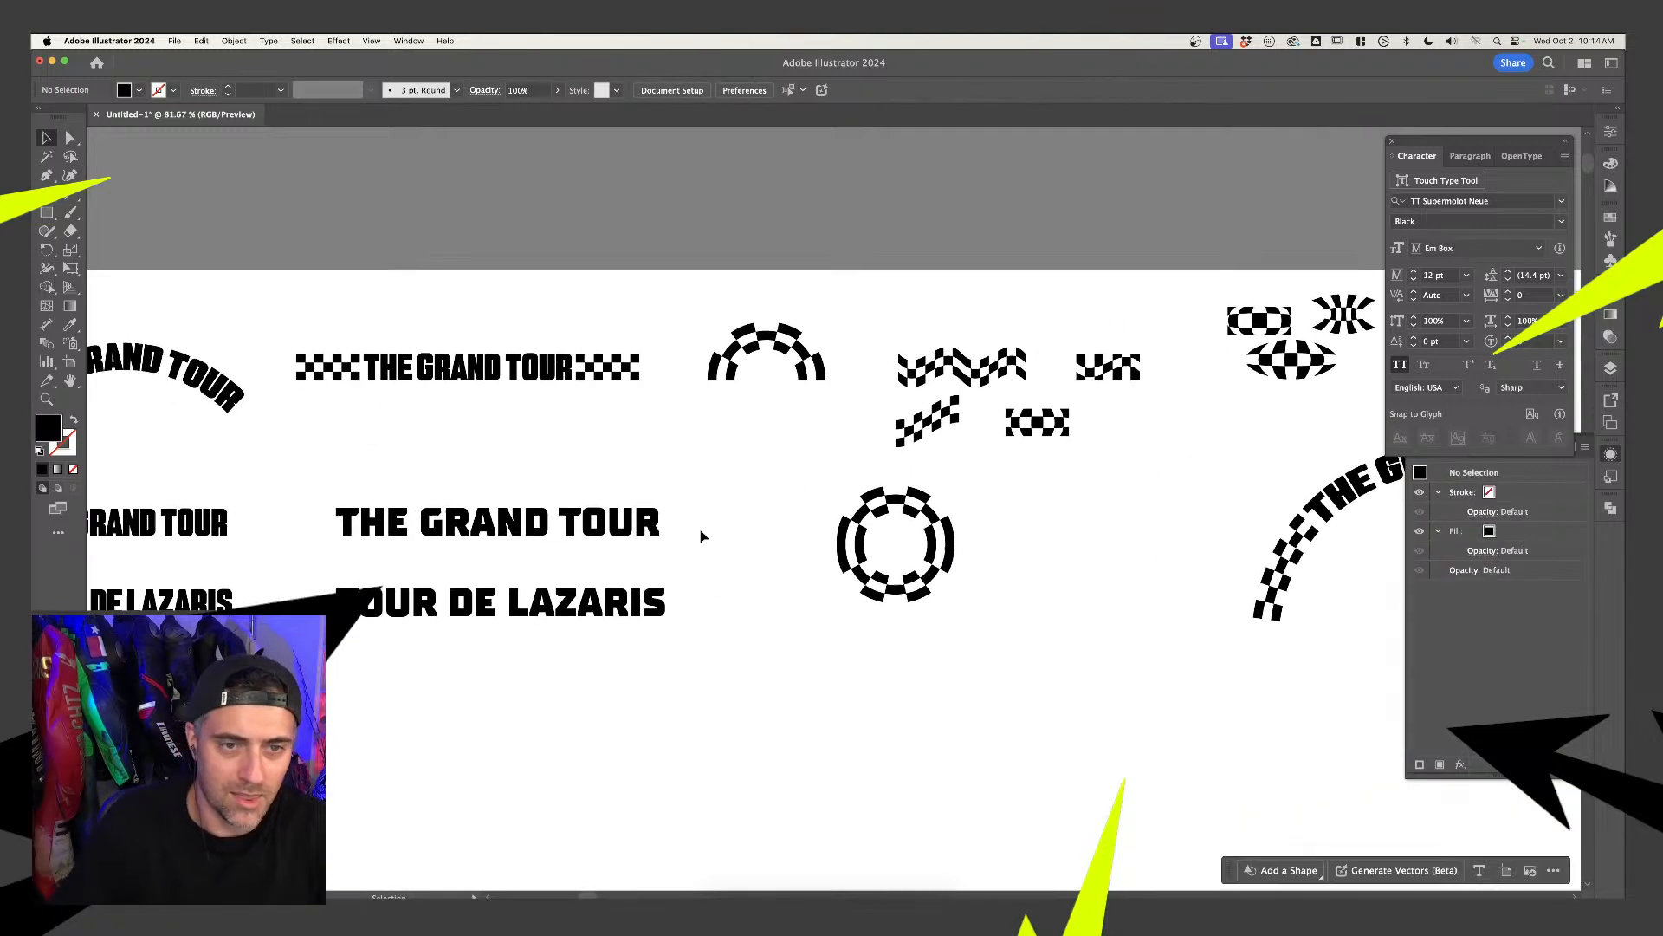
{"action": "scroll", "coordinate": [659, 400], "scroll_direction": "left", "scroll_amount": 3}
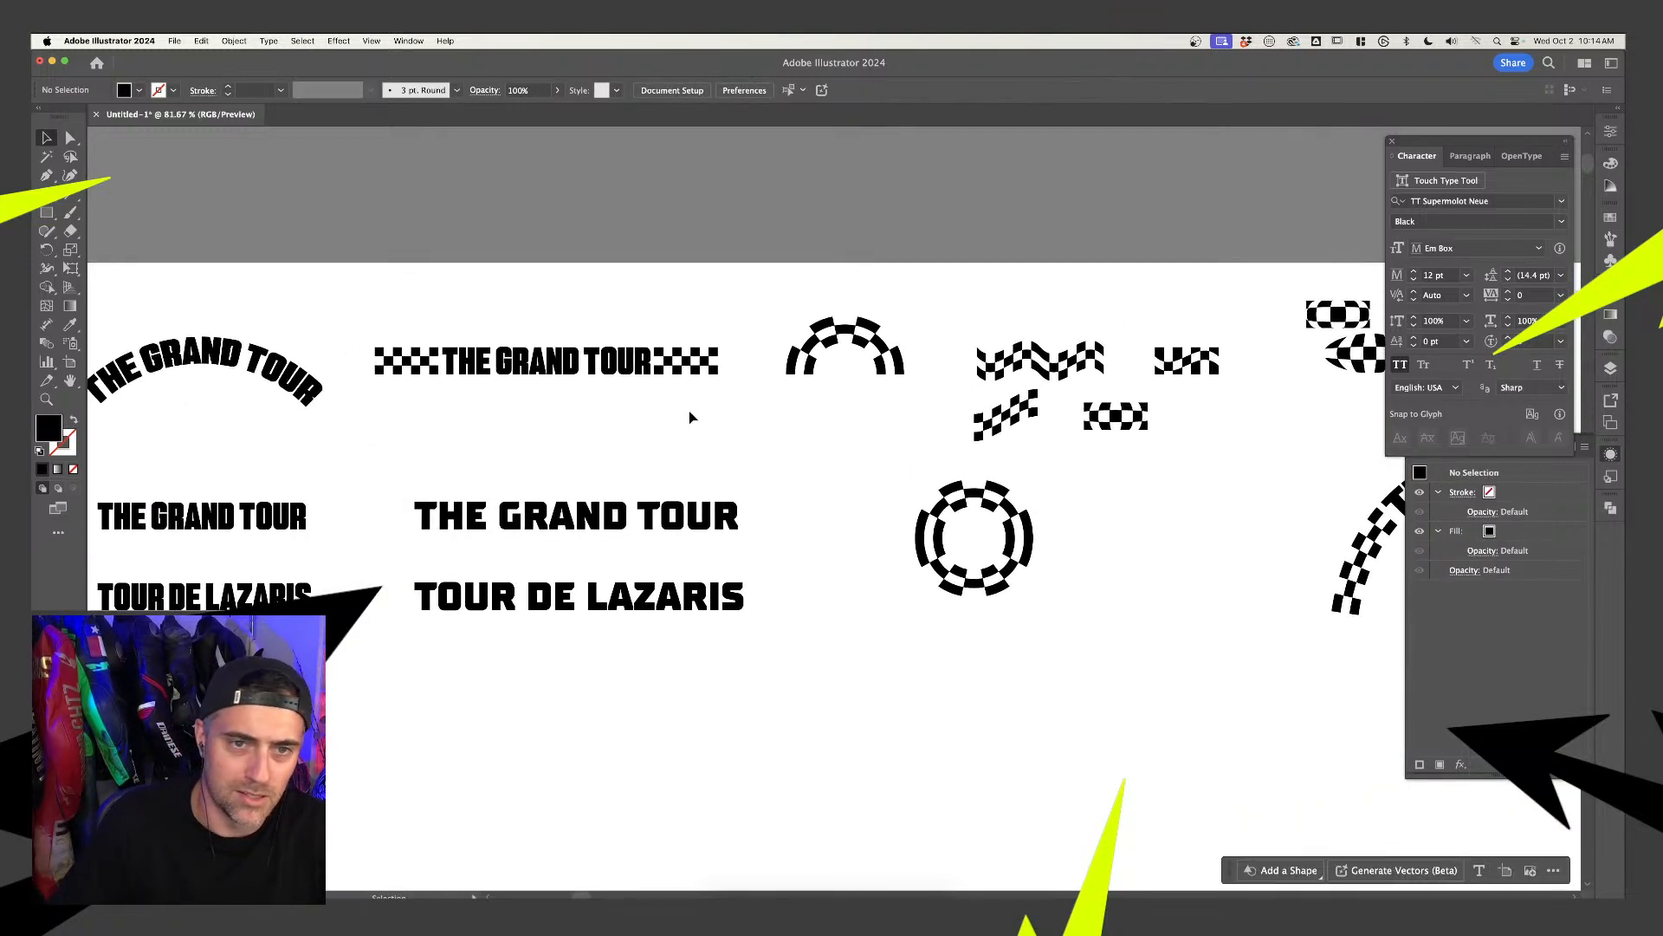
{"action": "left_click", "coordinate": [595, 394]}
{"action": "left_click", "coordinate": [661, 465]}
{"action": "scroll", "coordinate": [807, 545], "scroll_direction": "down", "scroll_amount": 3}
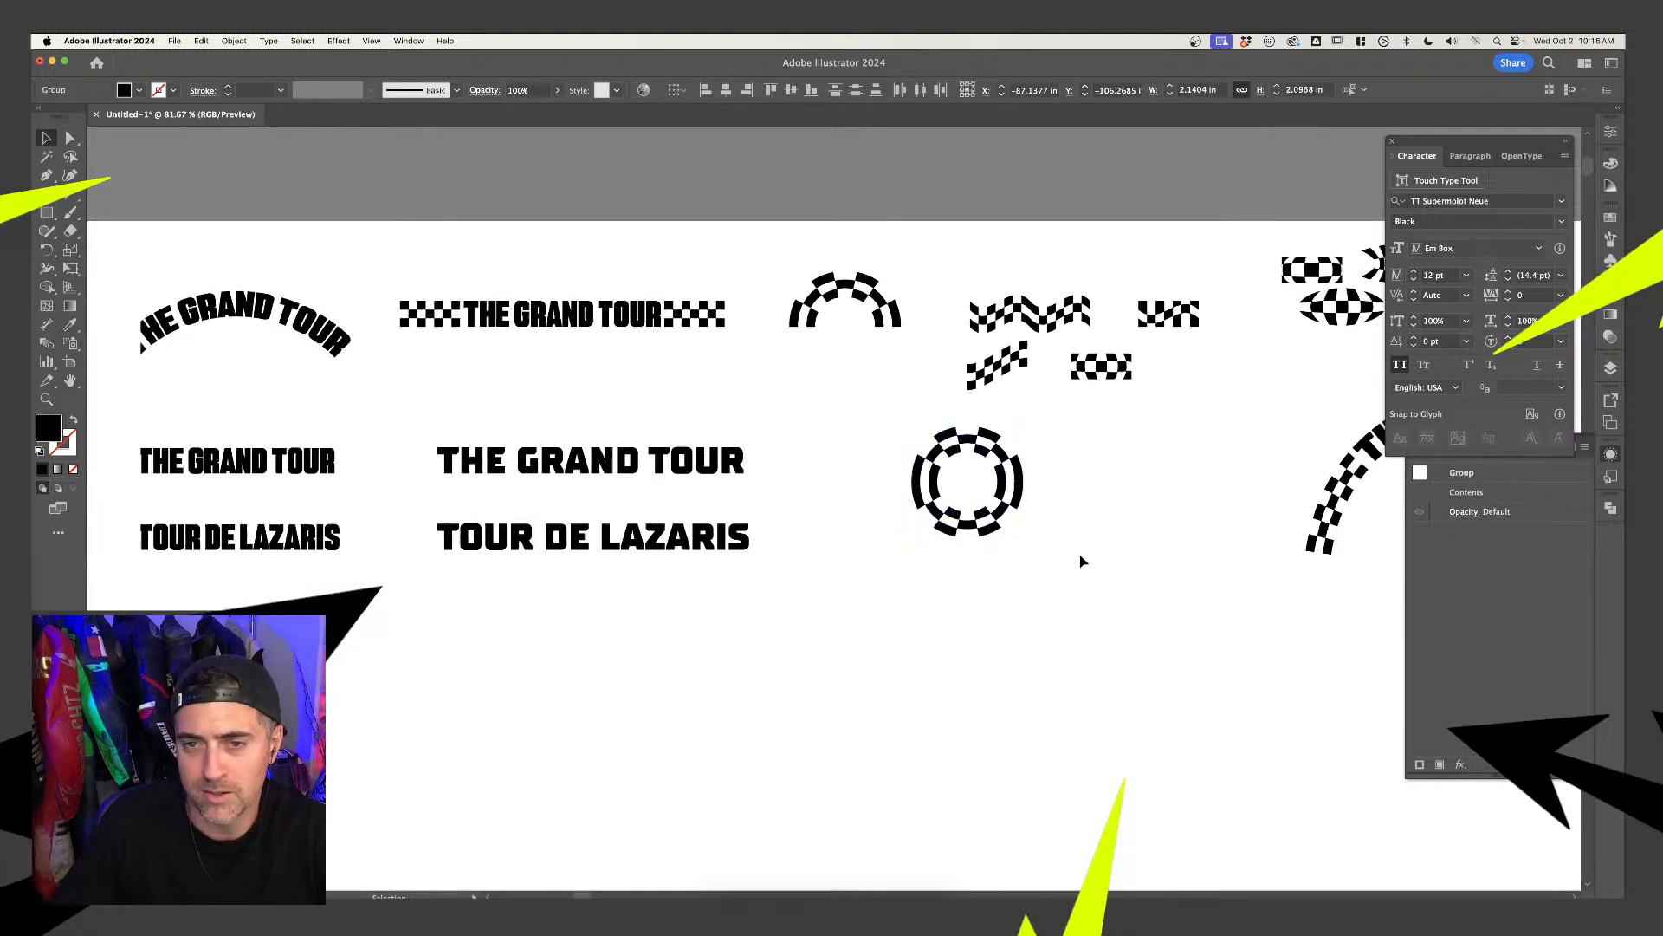
{"action": "scroll", "coordinate": [1070, 551], "scroll_direction": "up", "scroll_amount": 5}
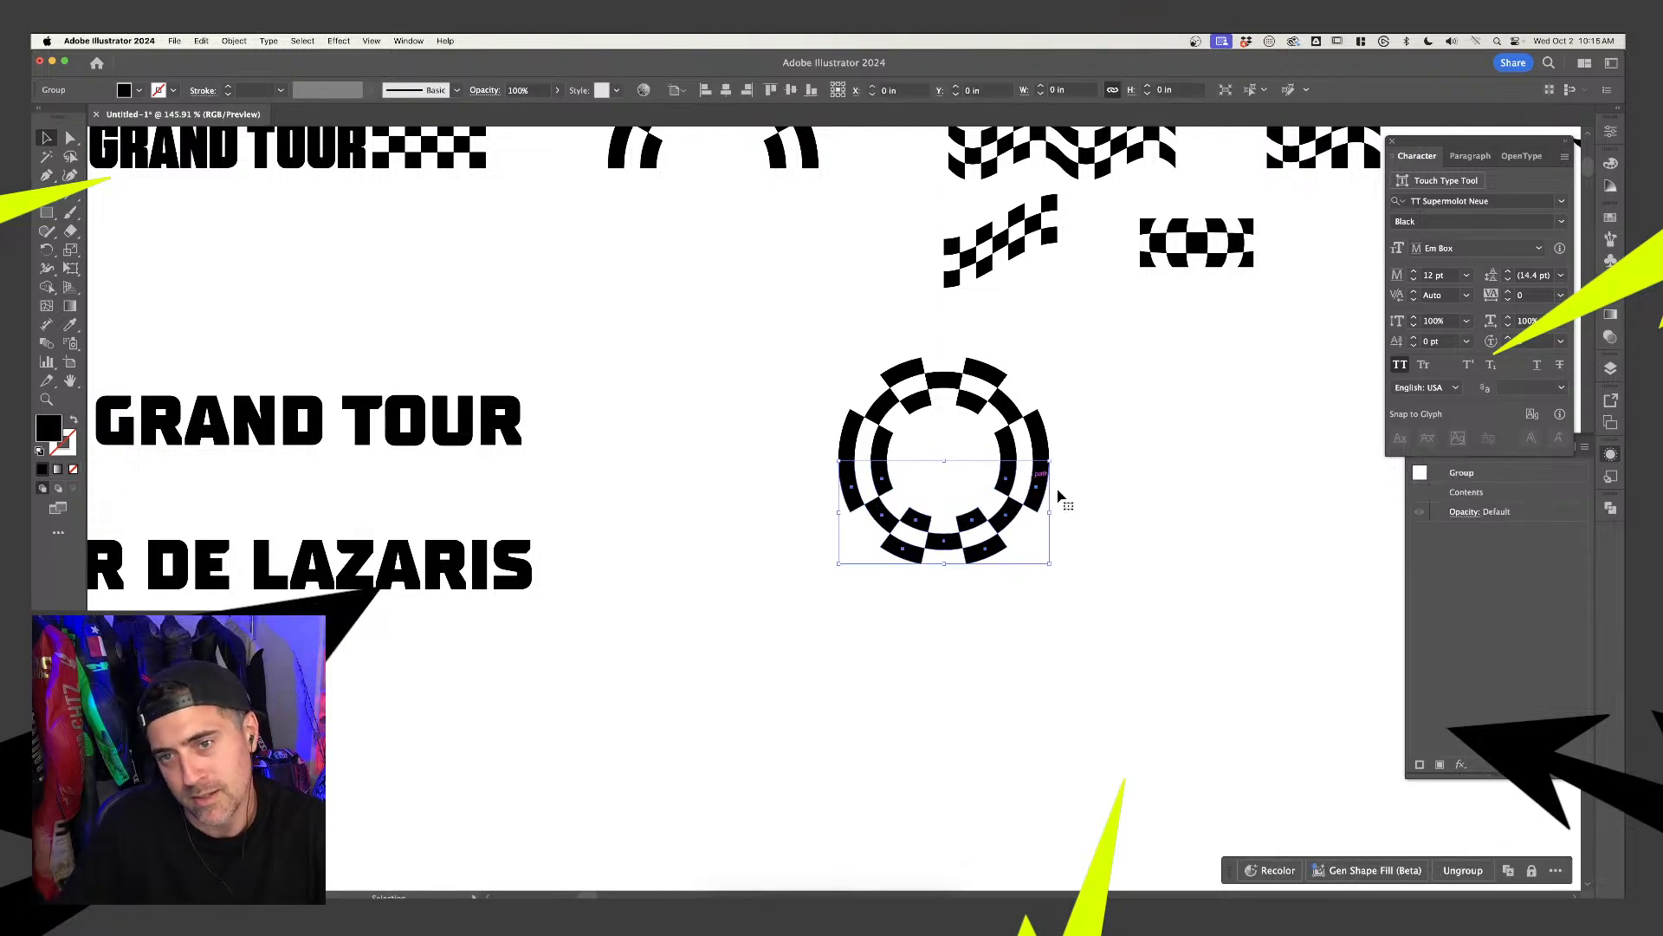
{"action": "scroll", "coordinate": [1100, 540], "scroll_direction": "down", "scroll_amount": 4}
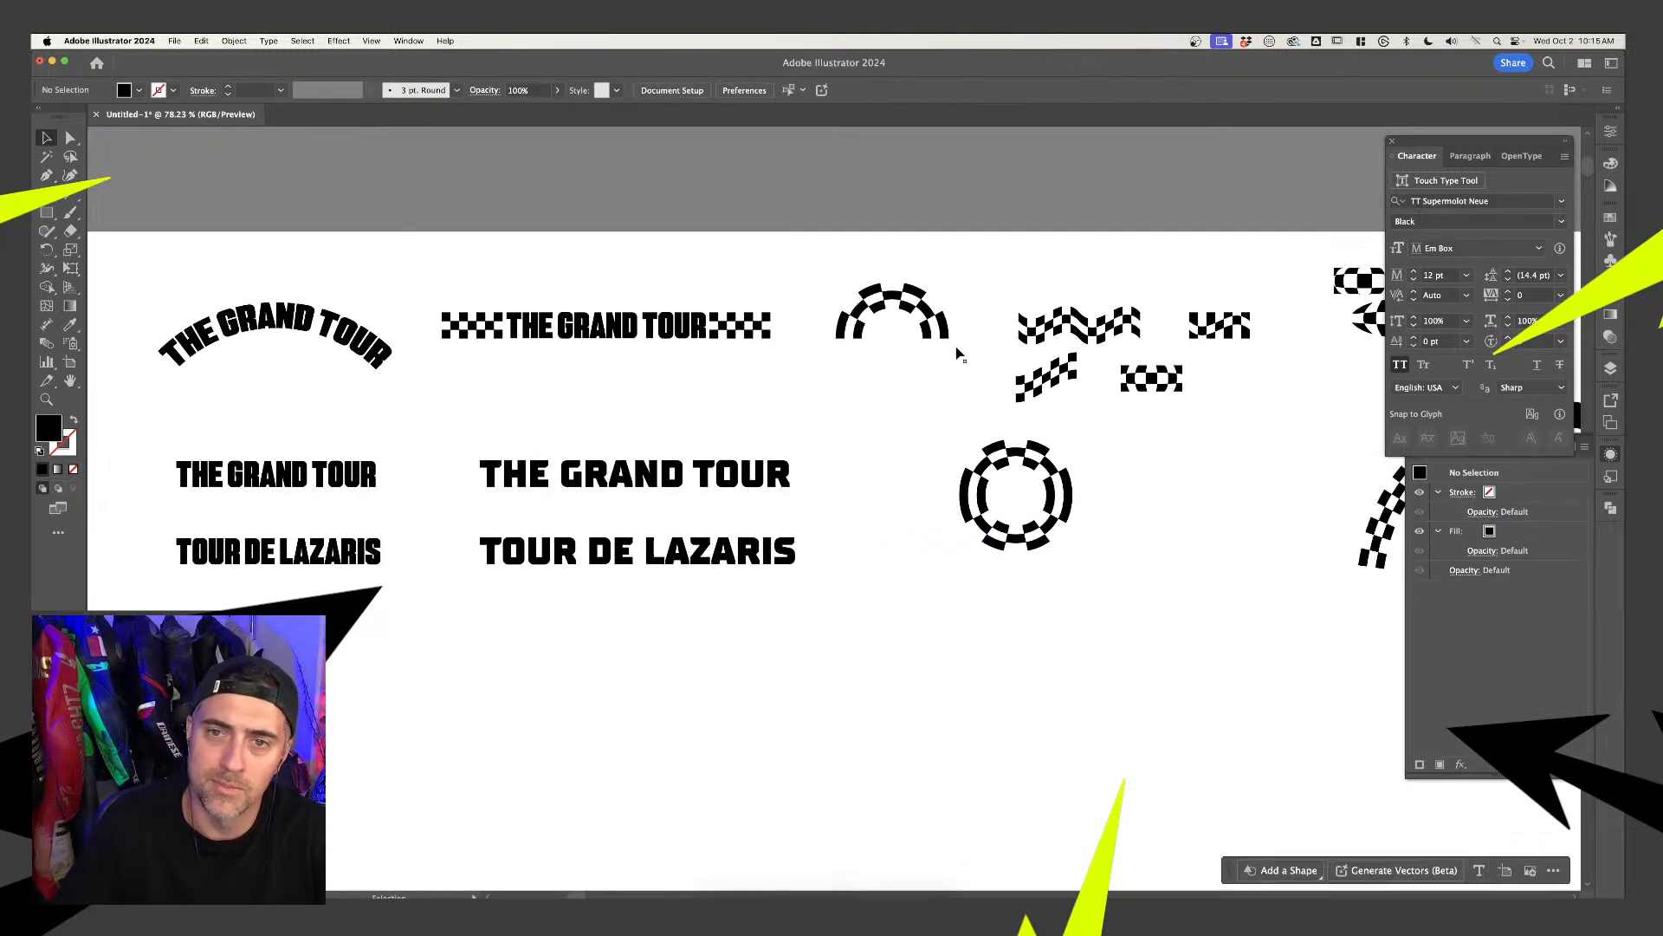
{"action": "scroll", "coordinate": [920, 375], "scroll_direction": "up", "scroll_amount": 3}
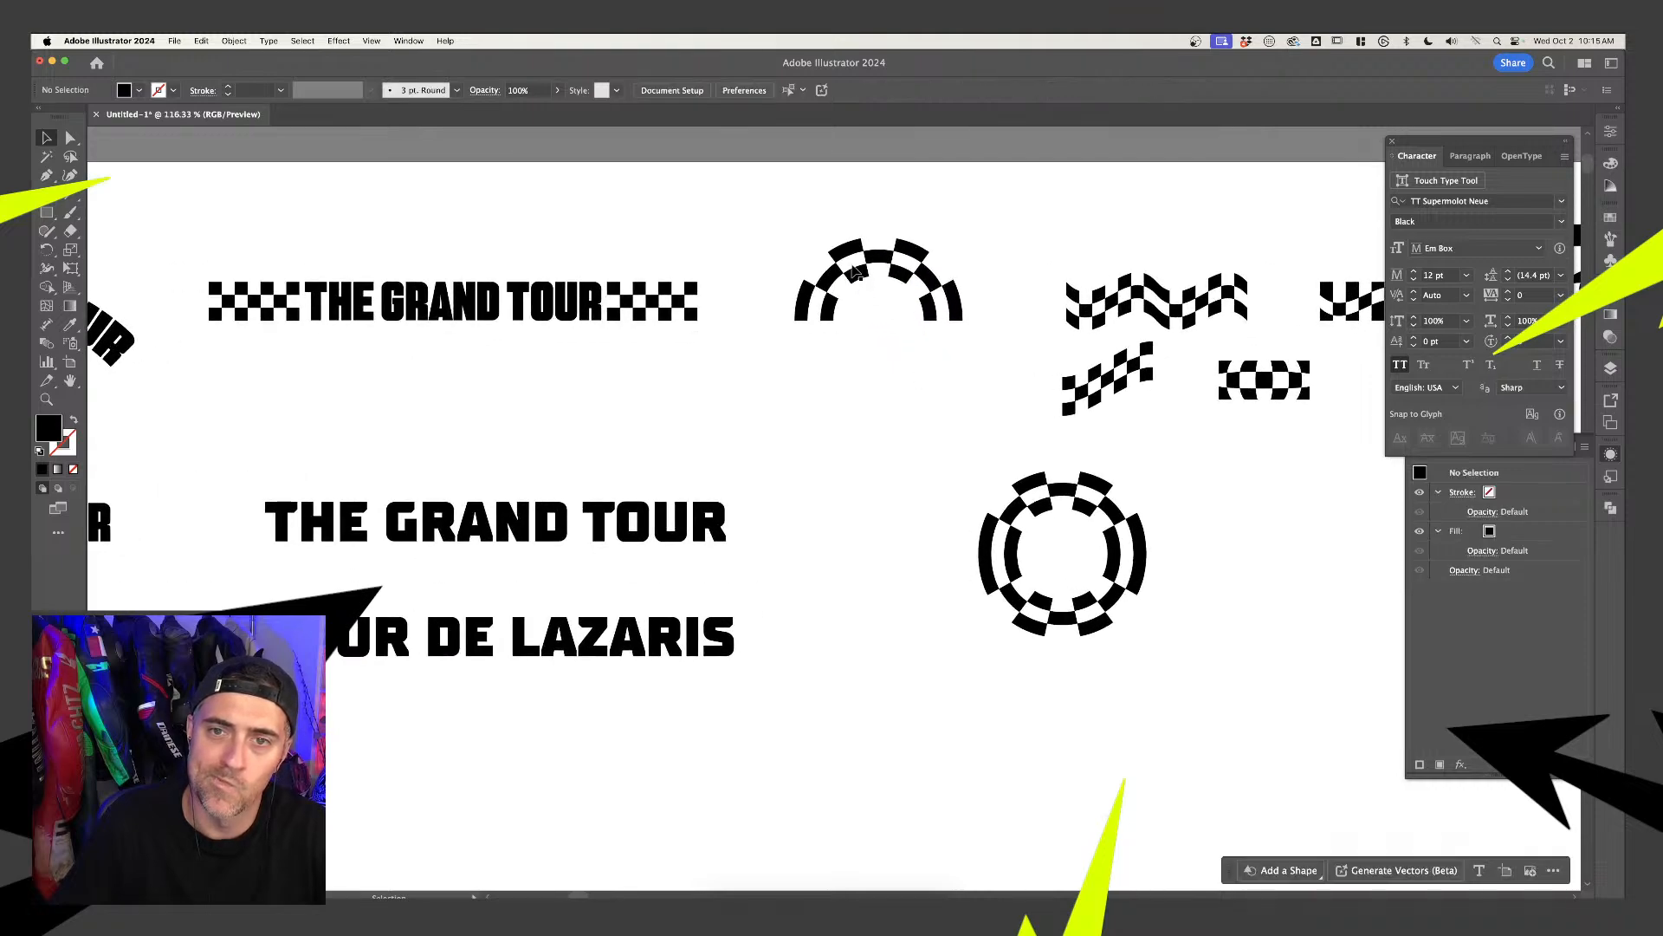
Duplicate the small warped checkered arch directly below the original and inspect its flat source tiles in isolation
{"action": "left_click_drag", "start_coordinate": [862, 278], "coordinate": [869, 416]}
{"action": "double_click", "coordinate": [867, 414]}
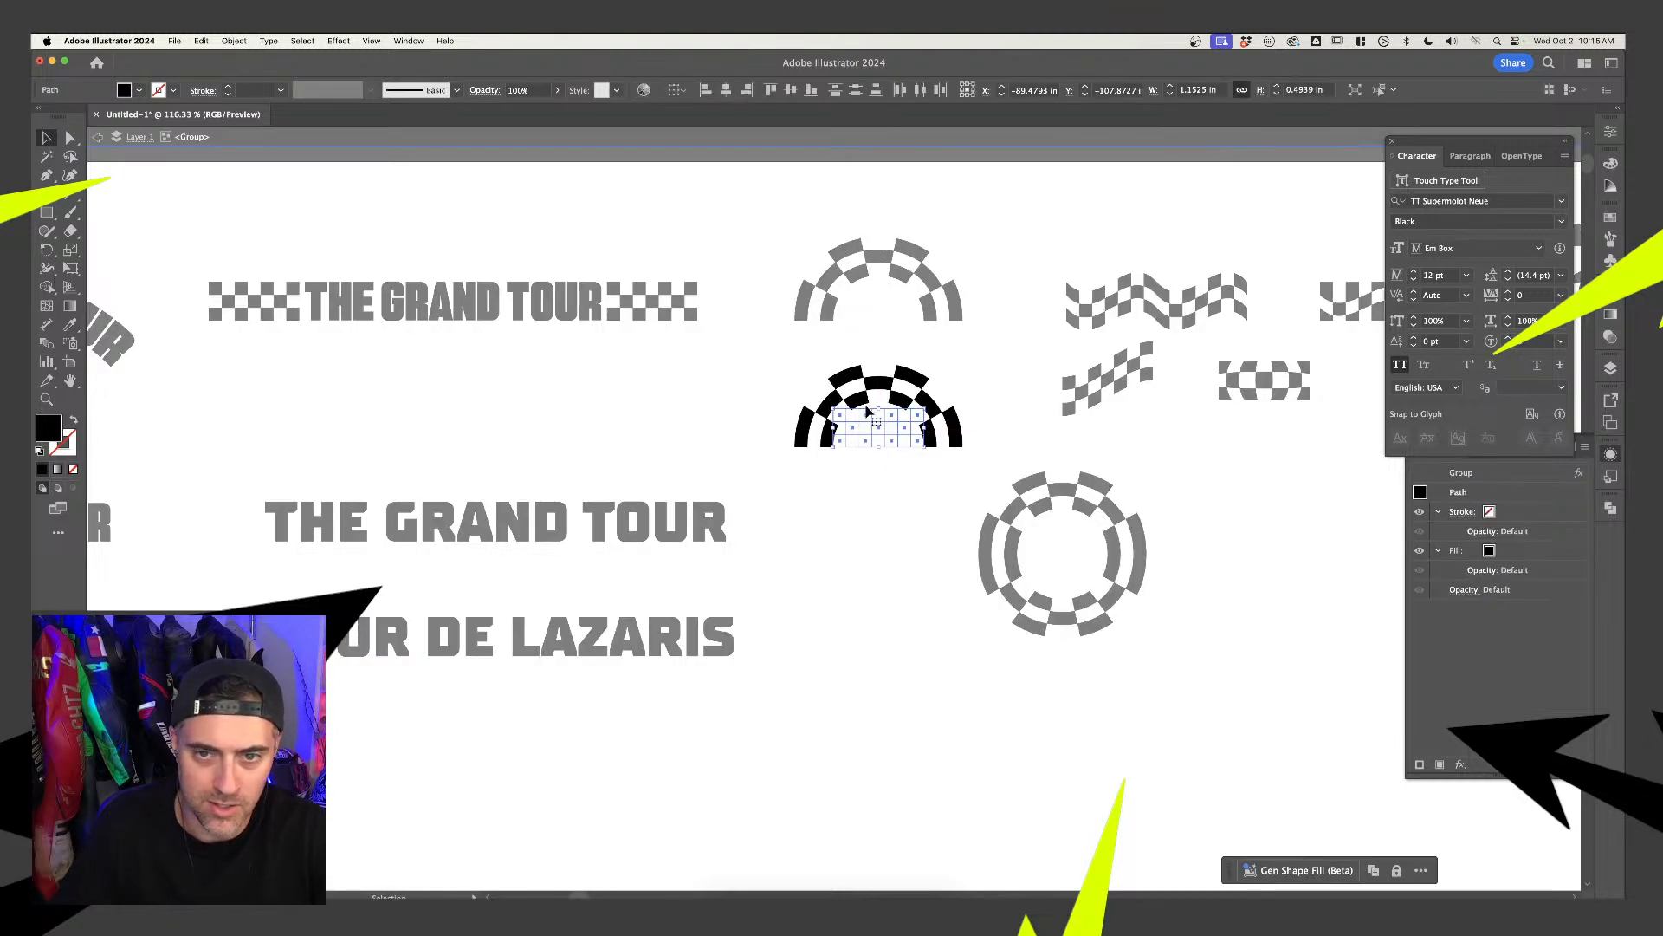
{"action": "left_click", "coordinate": [864, 400]}
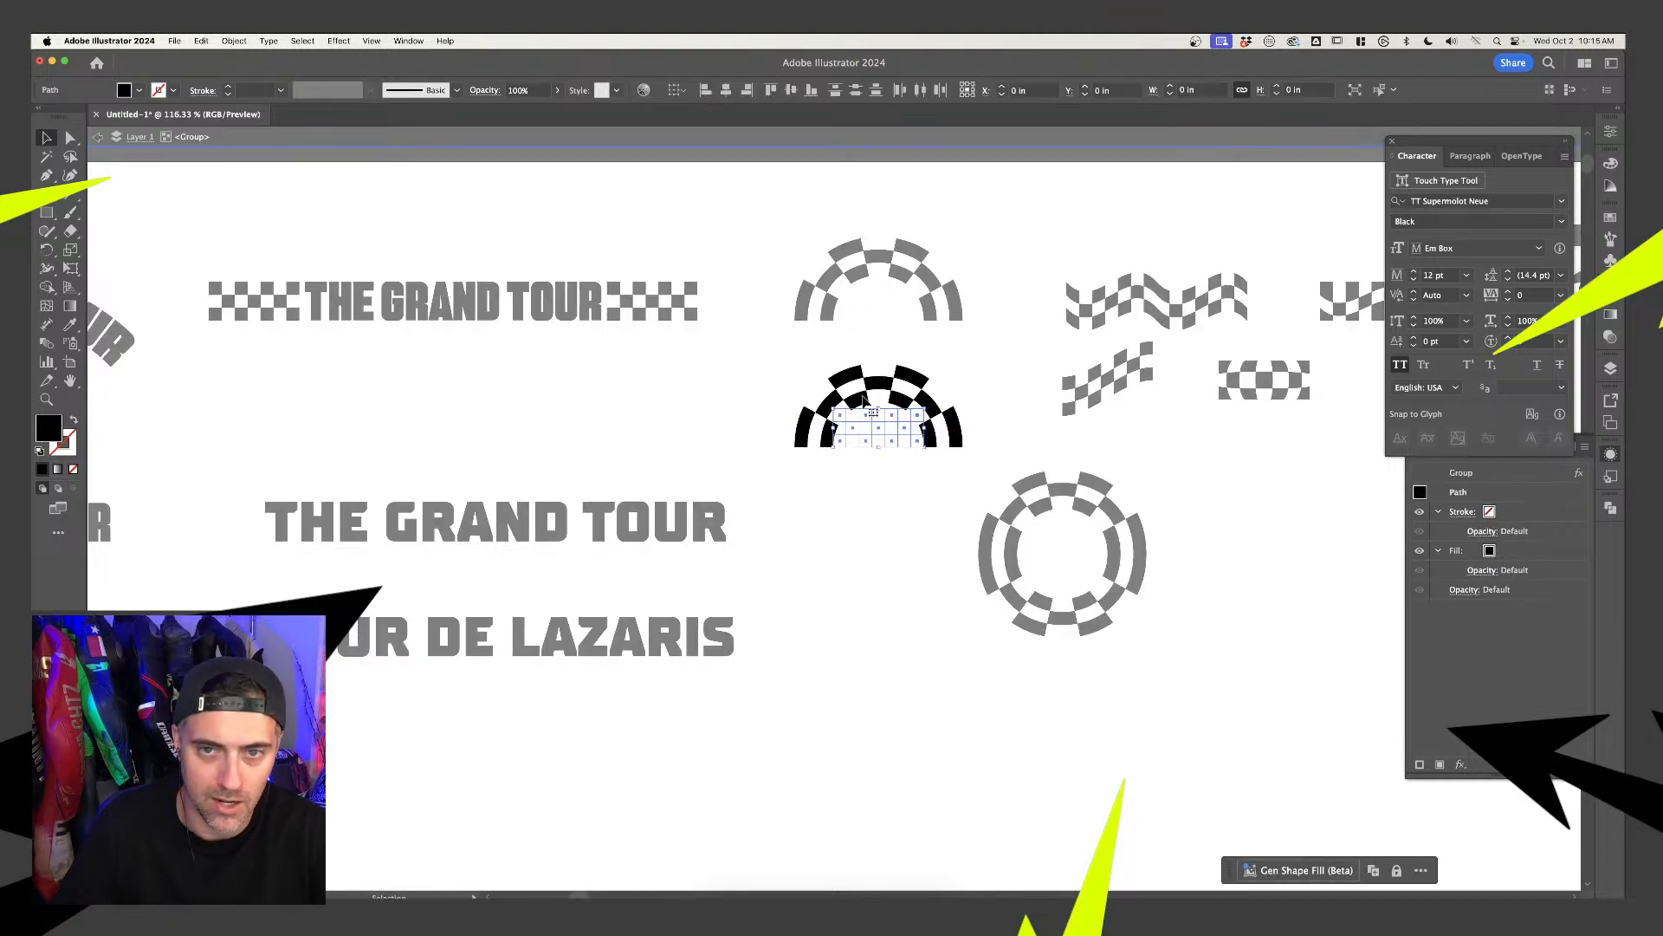
{"action": "double_click", "coordinate": [996, 367]}
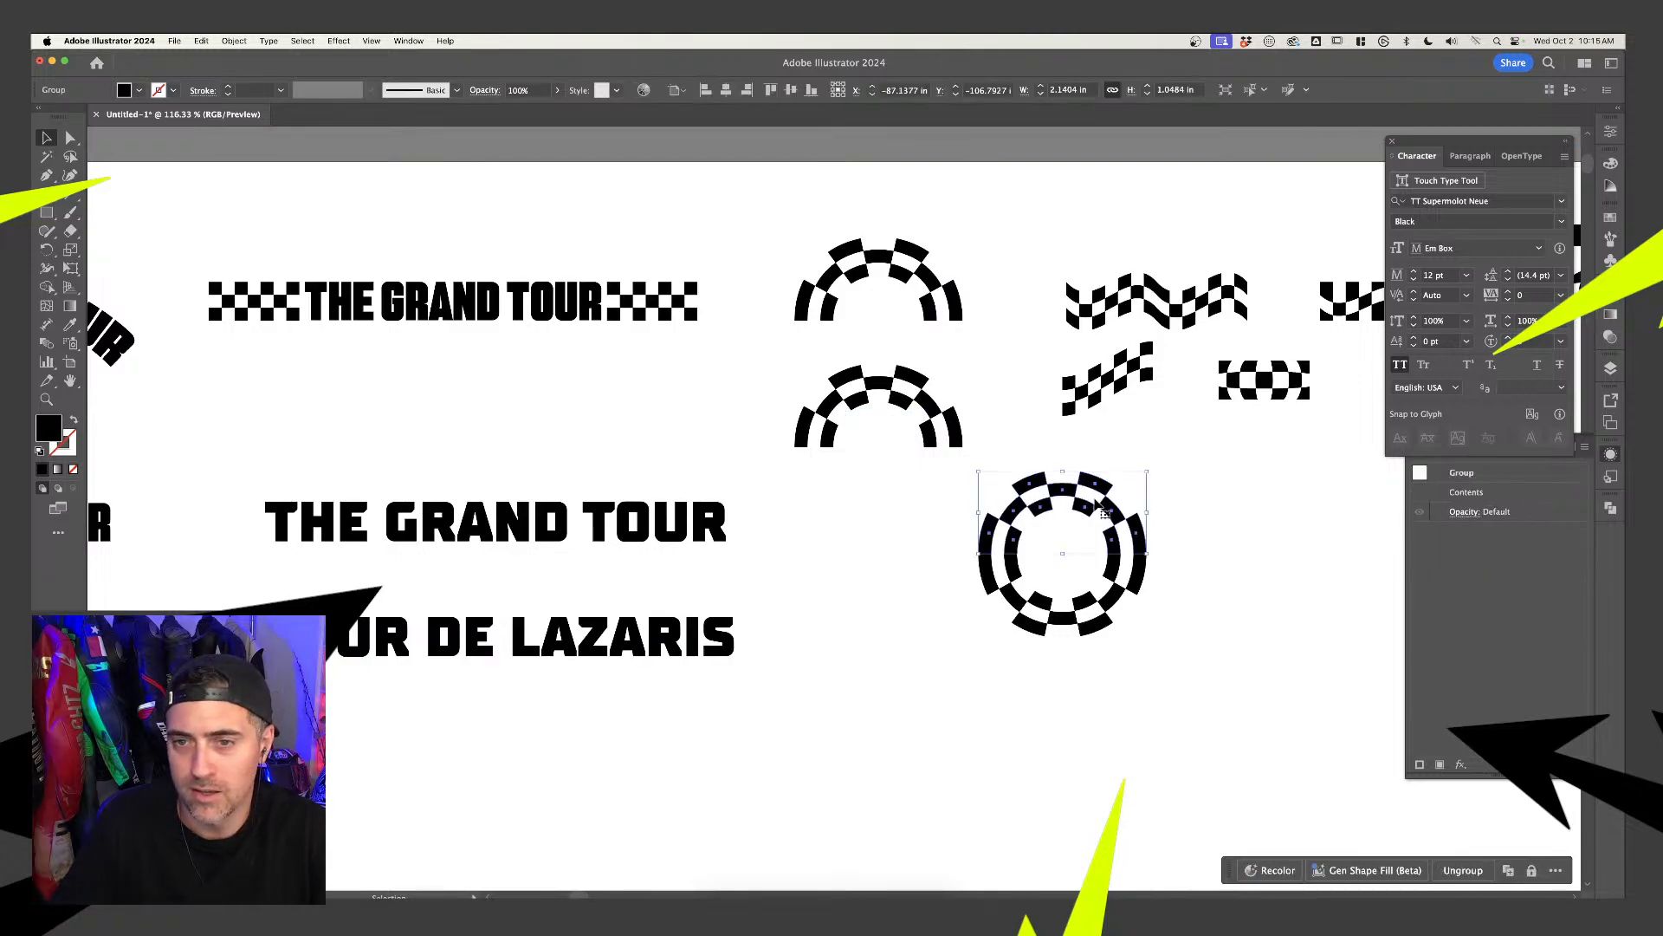
Duplicate the expanded top half of the checkered ring into the empty area below the Tour De Lazaris text
{"action": "left_click_drag", "start_coordinate": [877, 407], "coordinate": [807, 761]}
{"action": "left_click", "coordinate": [973, 720]}
{"action": "scroll", "coordinate": [814, 587], "scroll_direction": "down", "scroll_amount": 4}
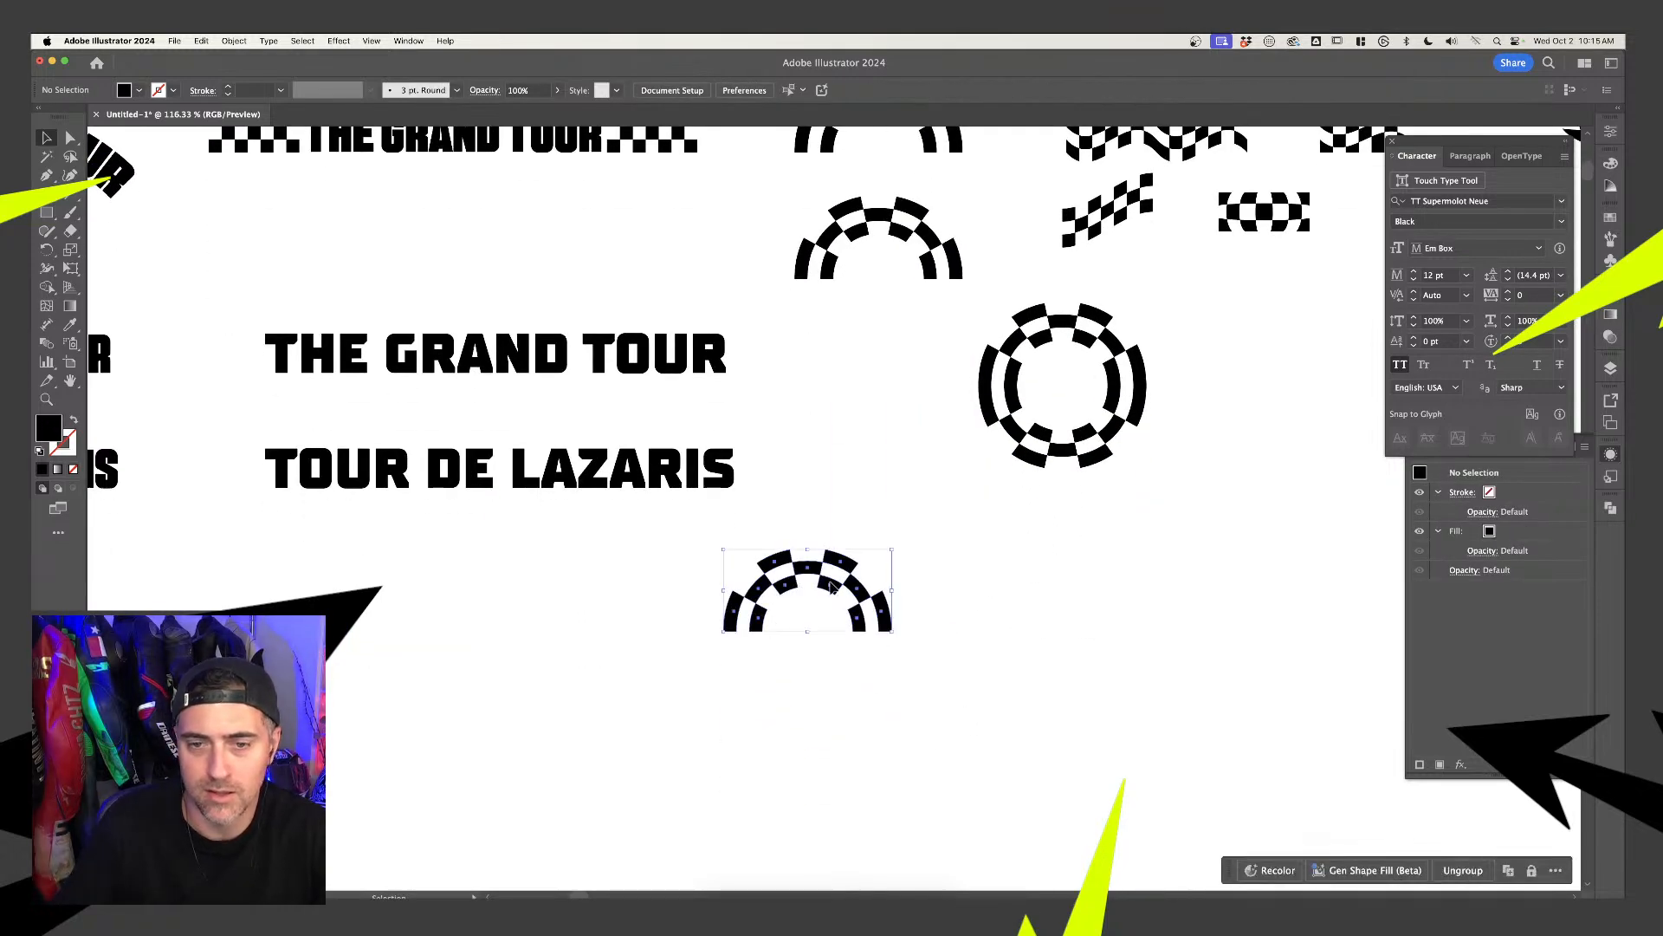
Copy three adjacent tiles from the expanded arch's crown to the empty space on its right and group them
{"action": "double_click", "coordinate": [816, 587]}
{"action": "left_click", "coordinate": [839, 574]}
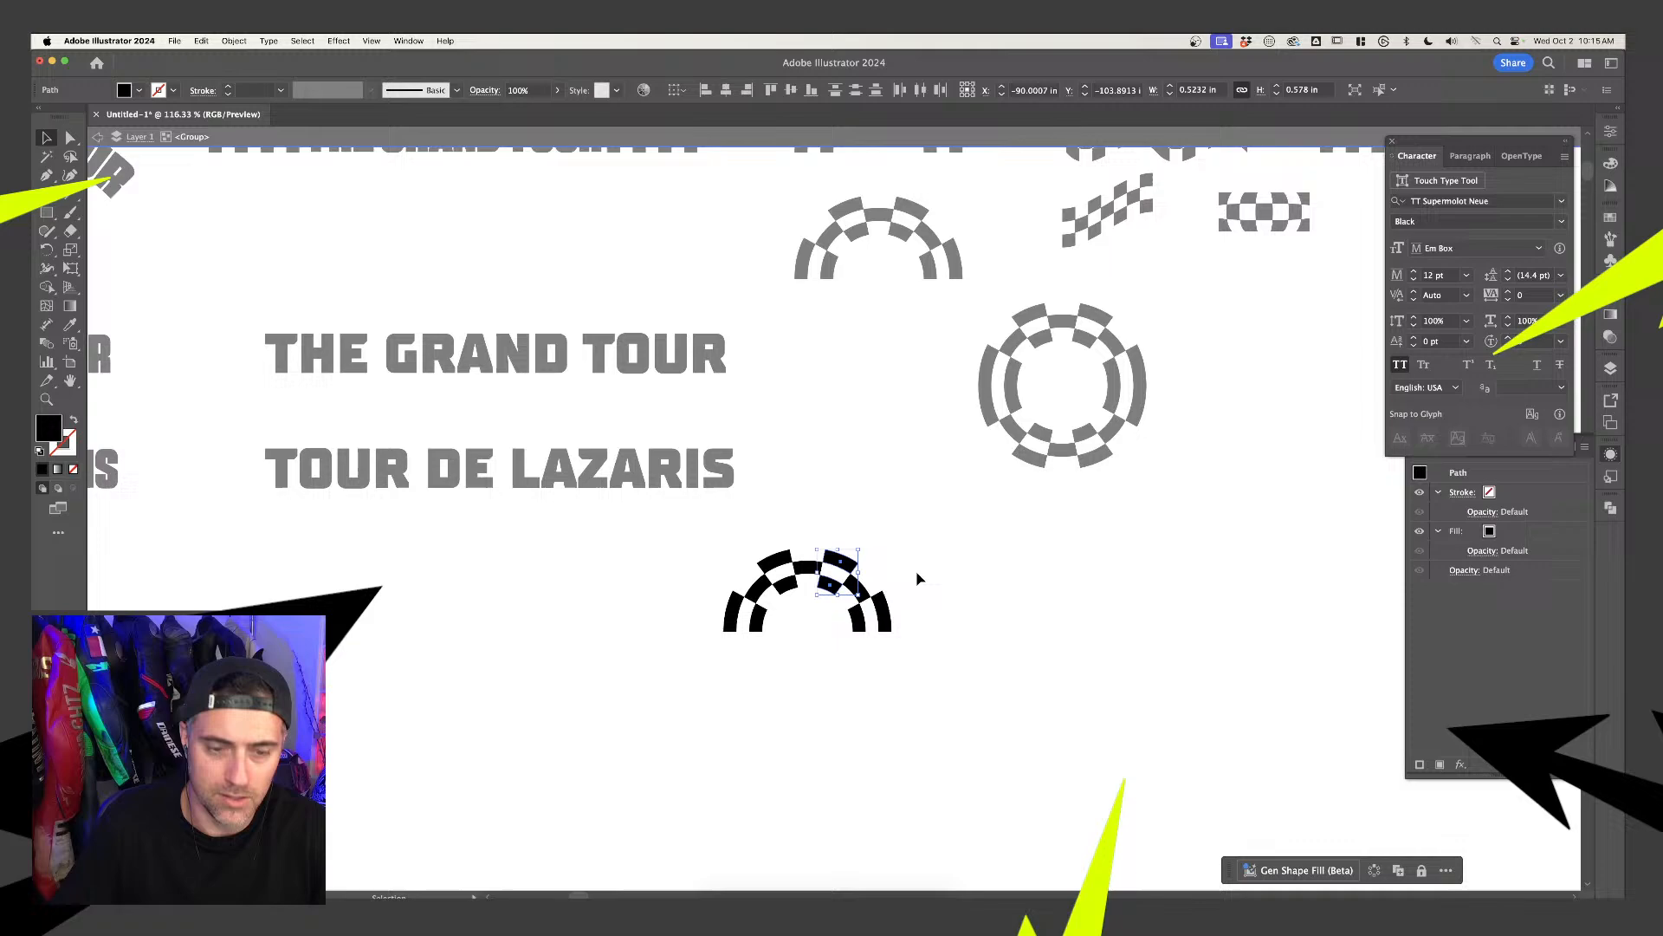
{"action": "double_click", "coordinate": [996, 587]}
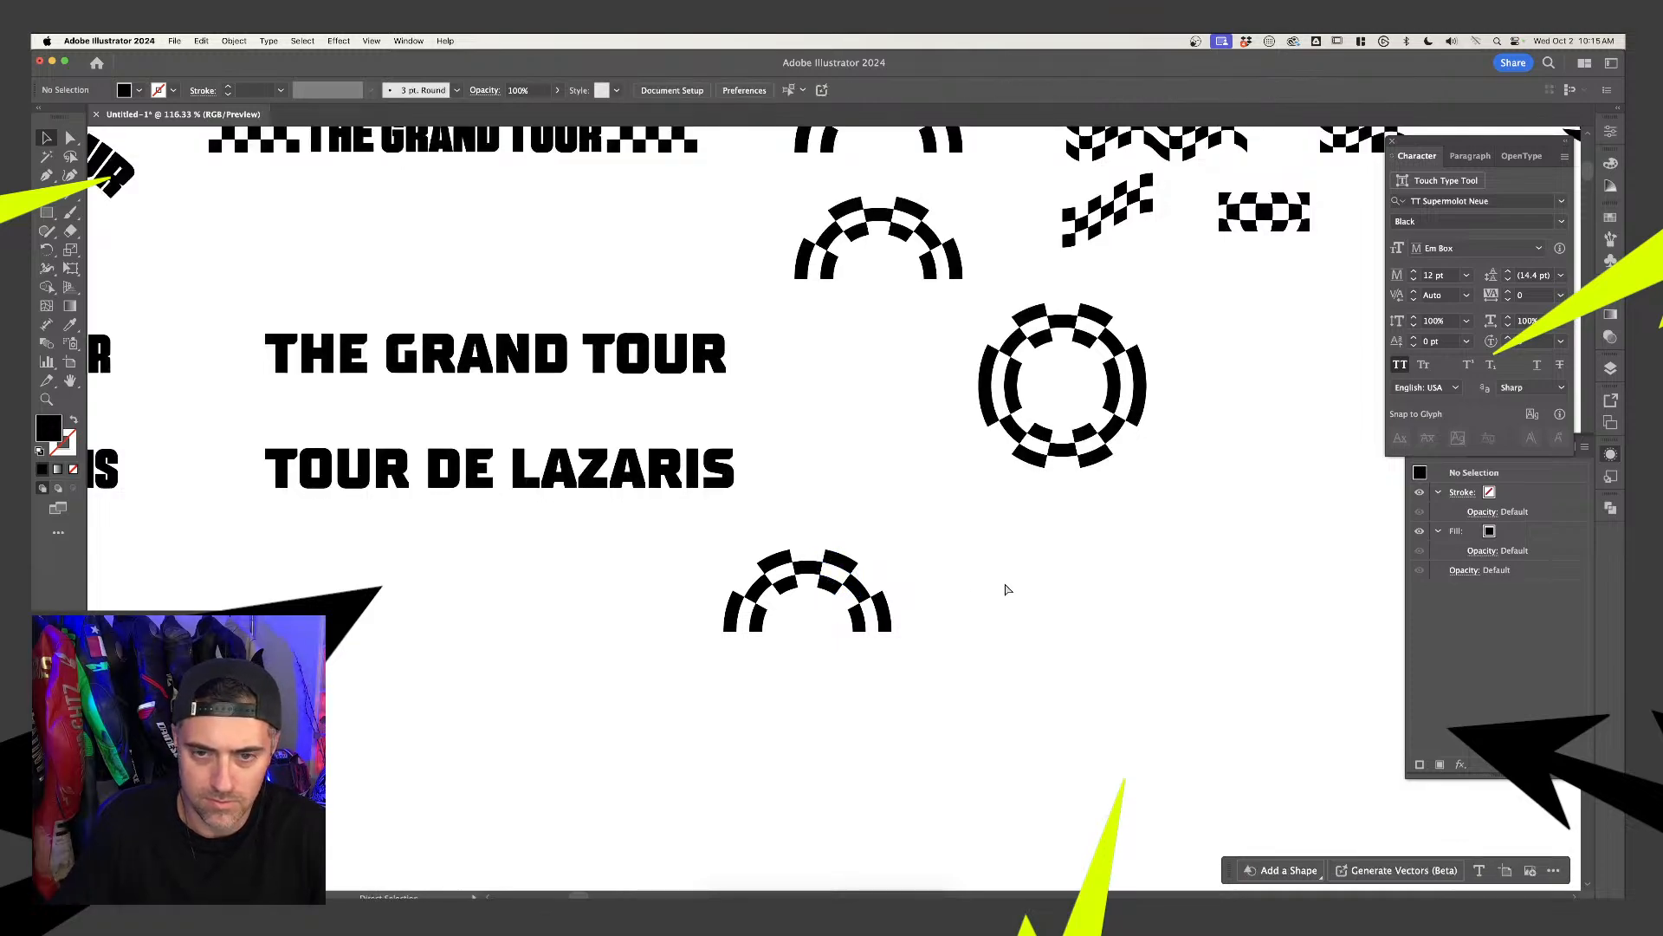
{"action": "left_click", "coordinate": [810, 576]}
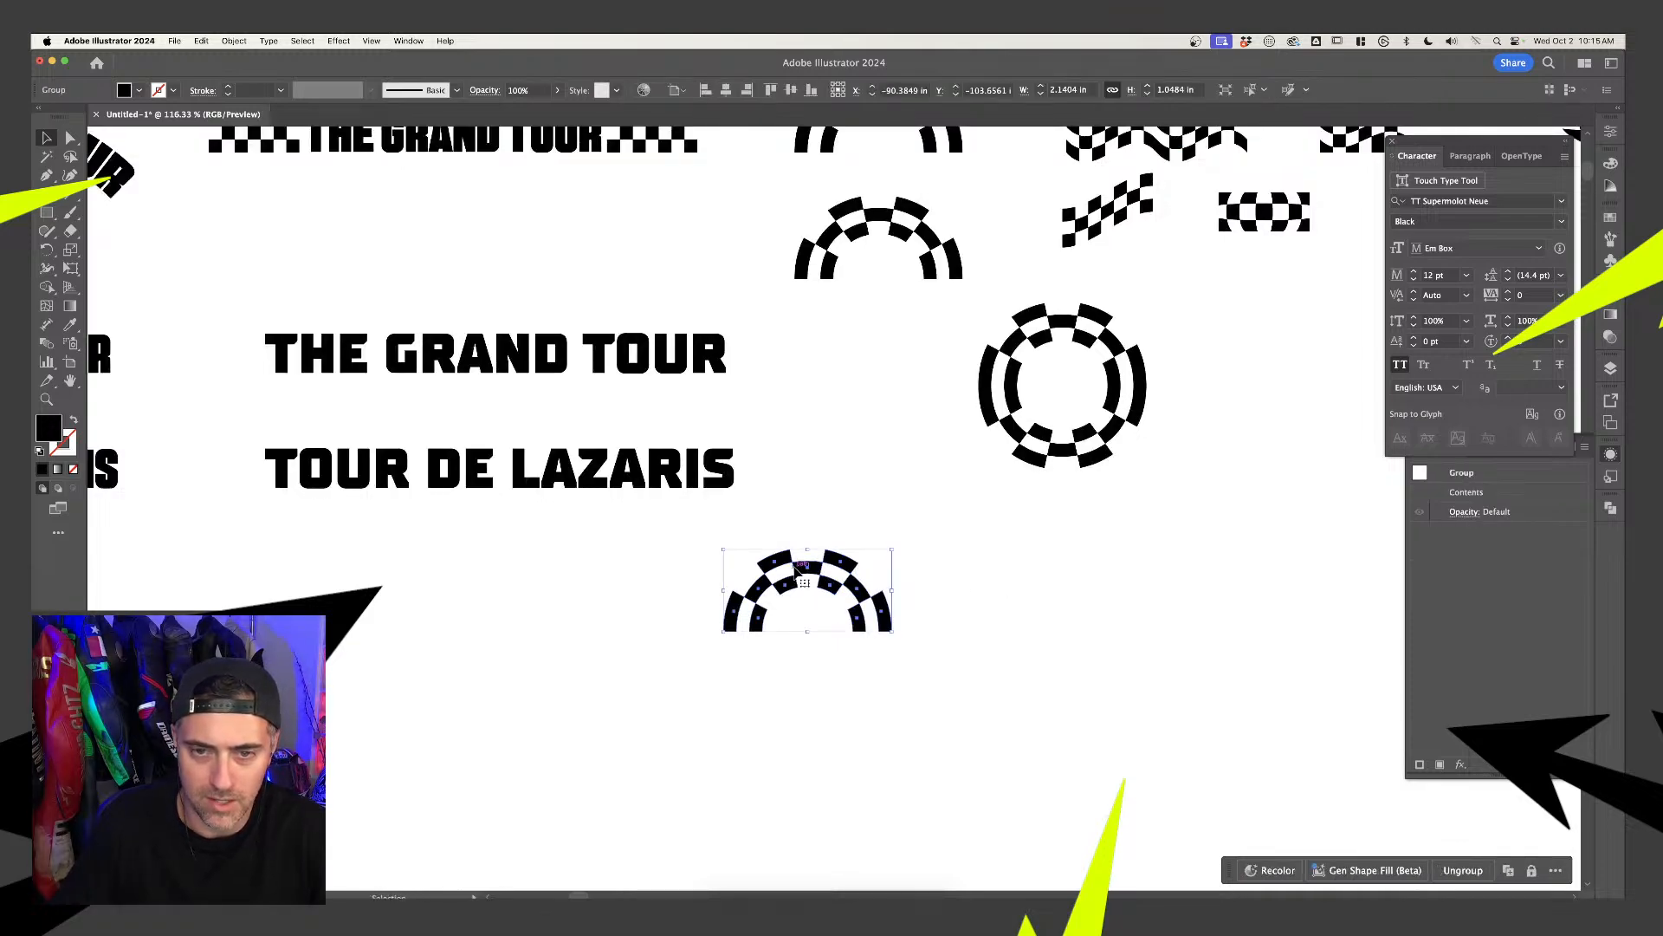
{"action": "double_click", "coordinate": [798, 569]}
{"action": "left_click", "coordinate": [816, 576]}
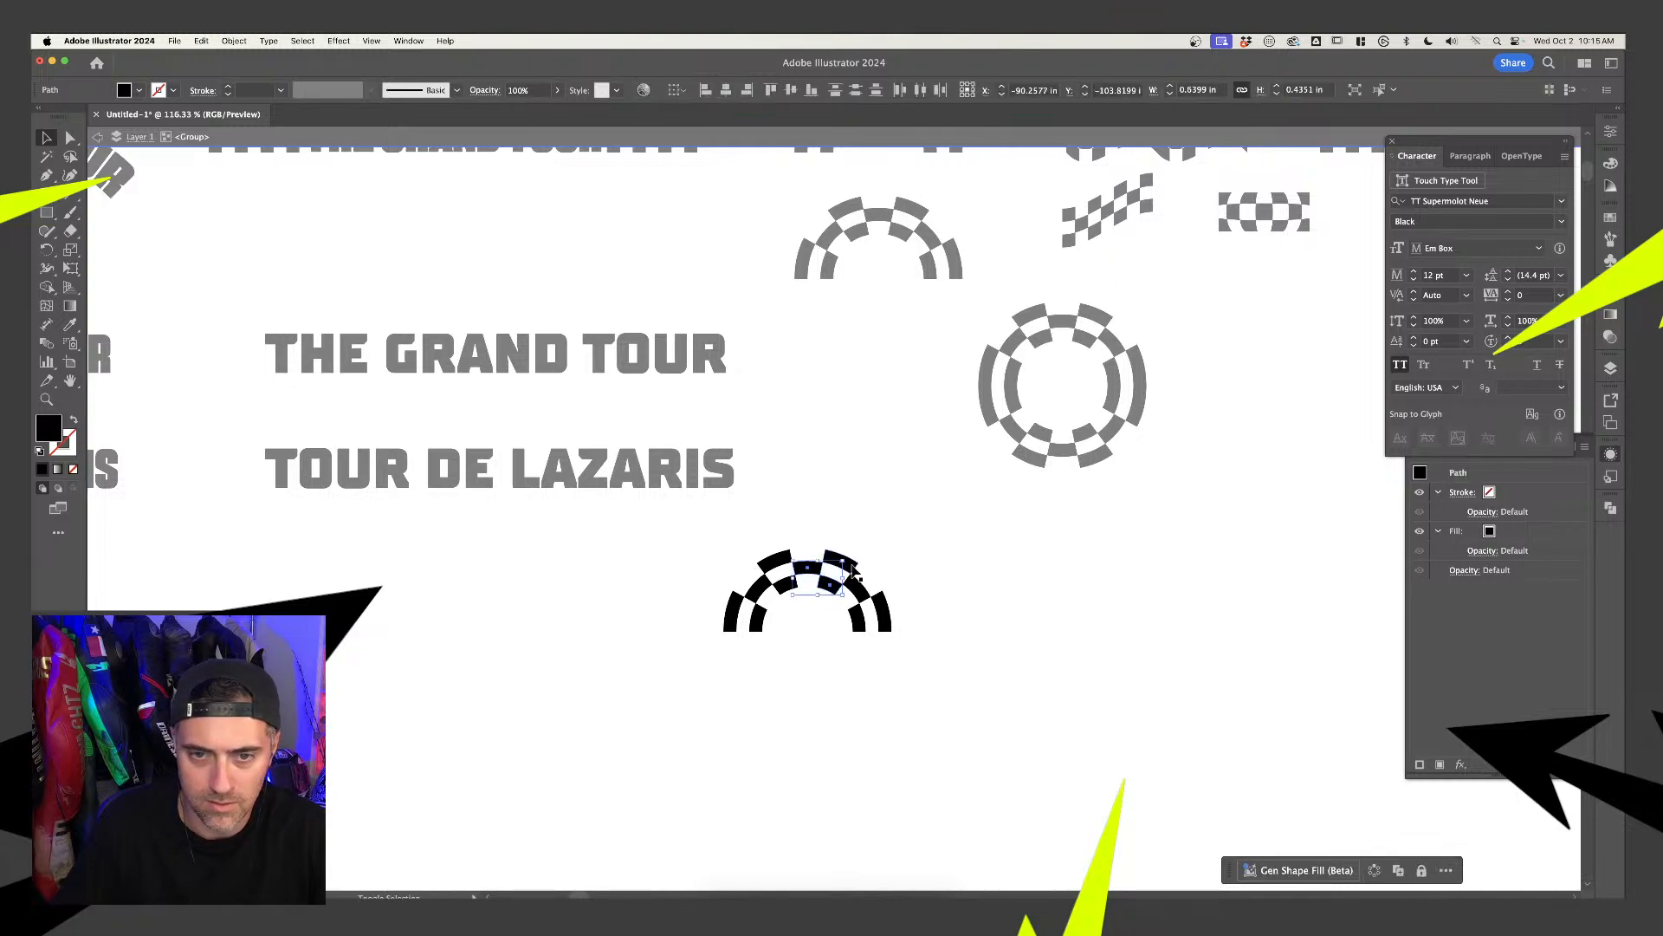
{"action": "double_click", "coordinate": [967, 583]}
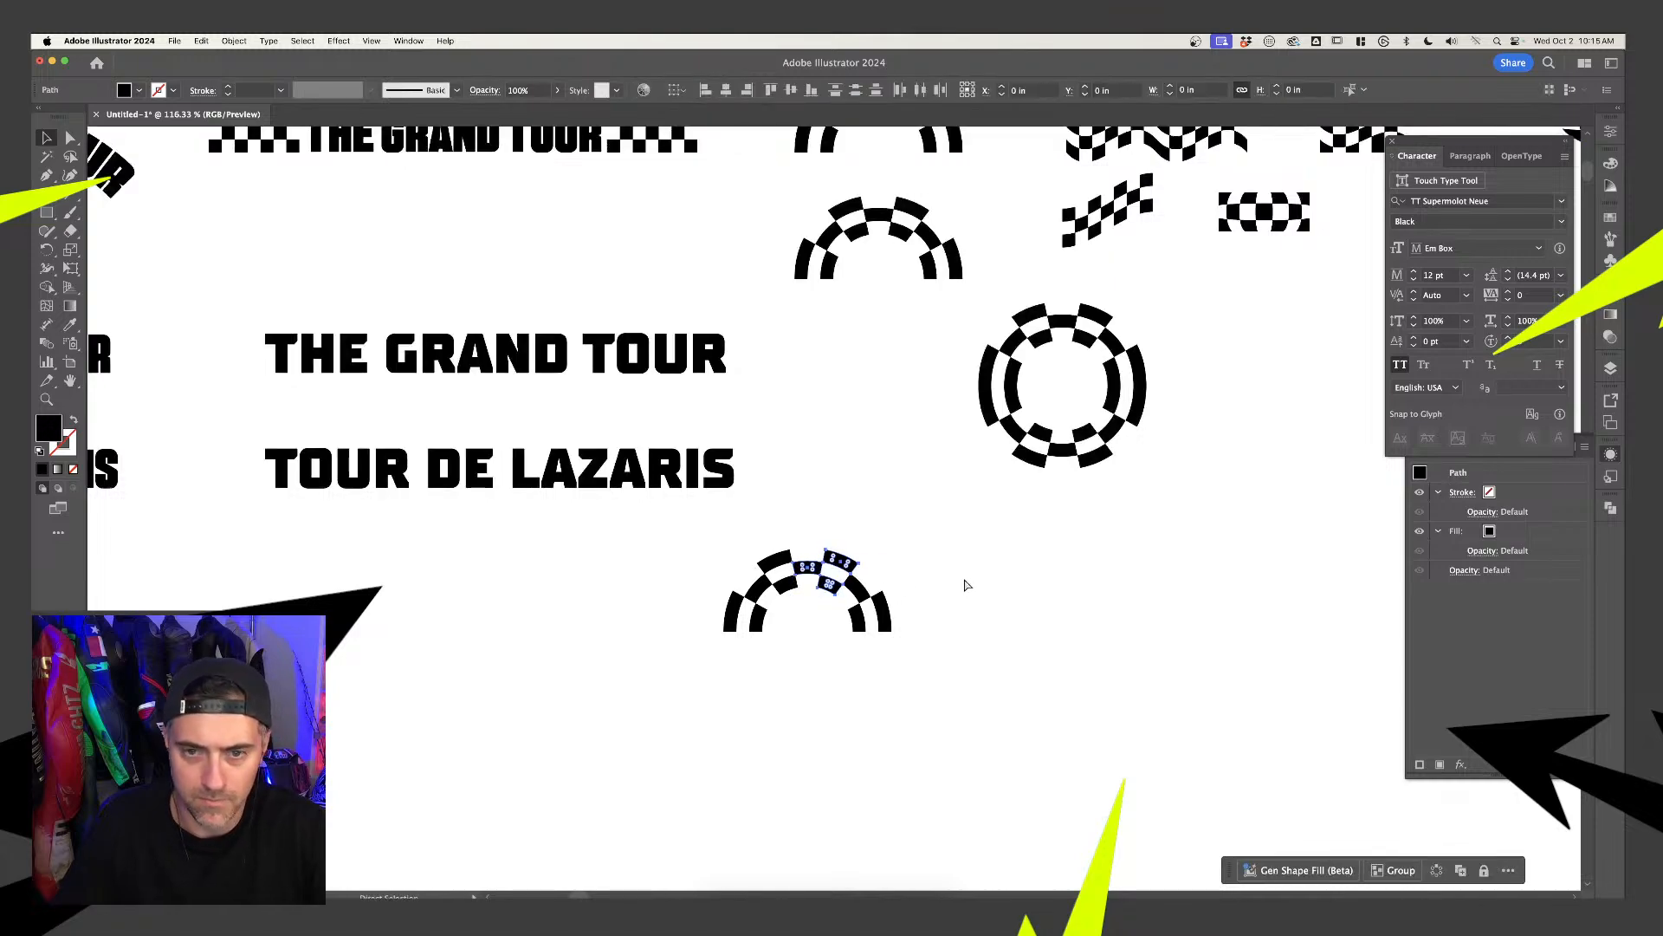
{"action": "left_click_drag", "start_coordinate": [858, 570], "coordinate": [1119, 570]}
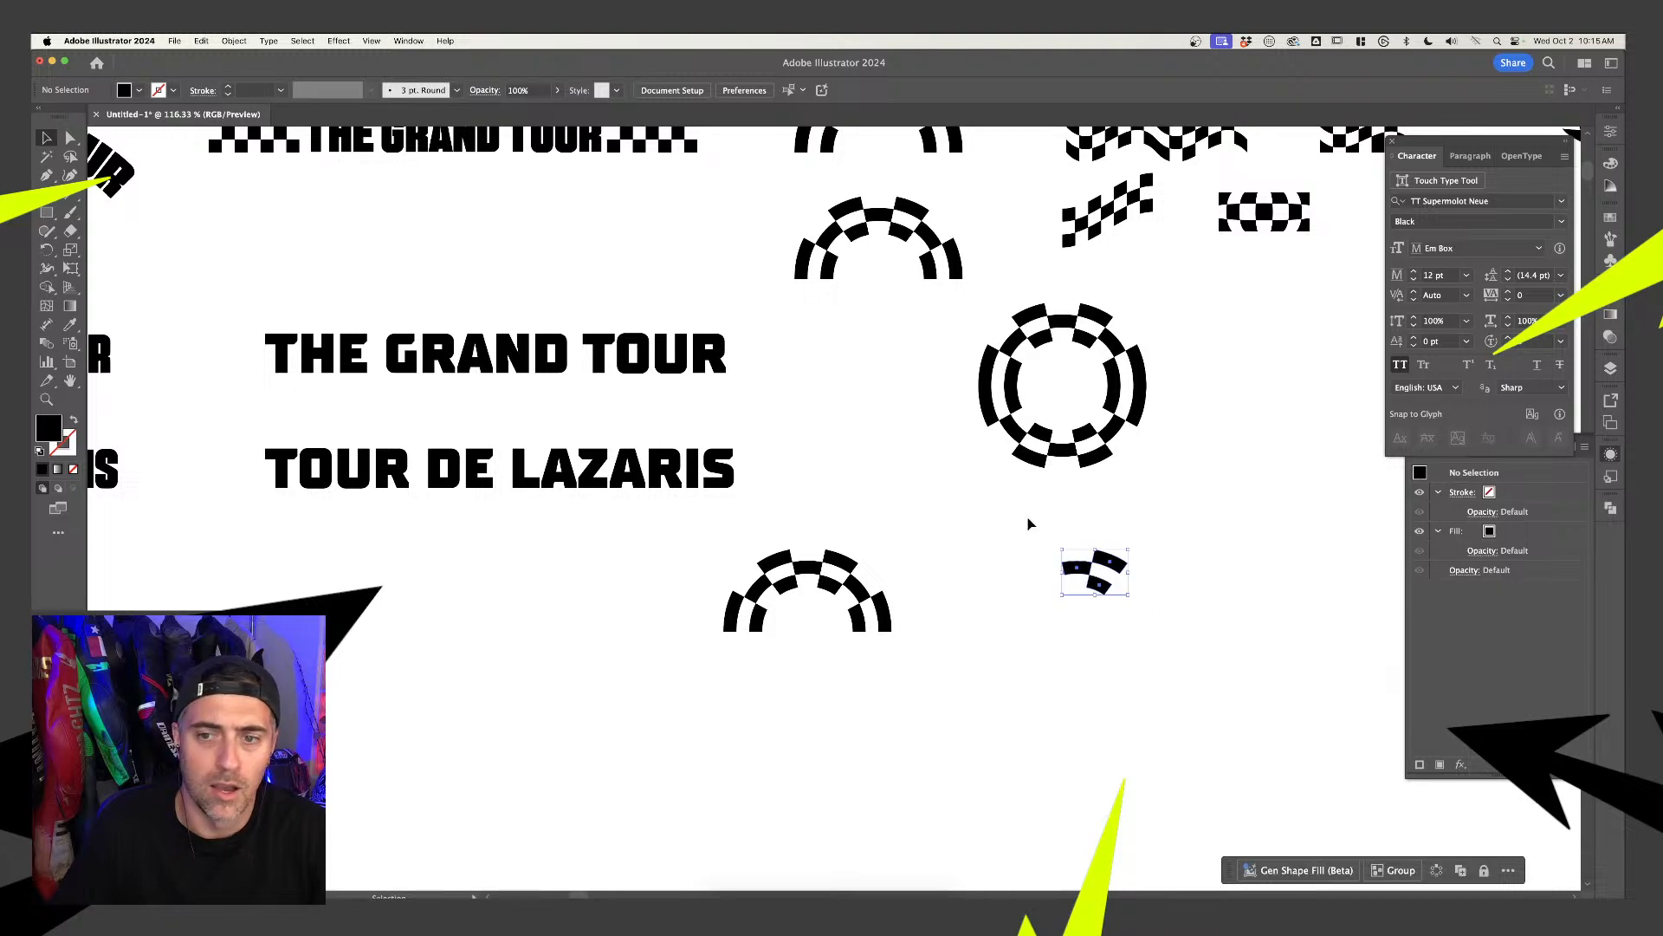
{"action": "key", "text": "super+g"}
Create a Radial Repeat from the grouped tiles and reduce it to 4 instances
{"action": "left_click", "coordinate": [234, 41]}
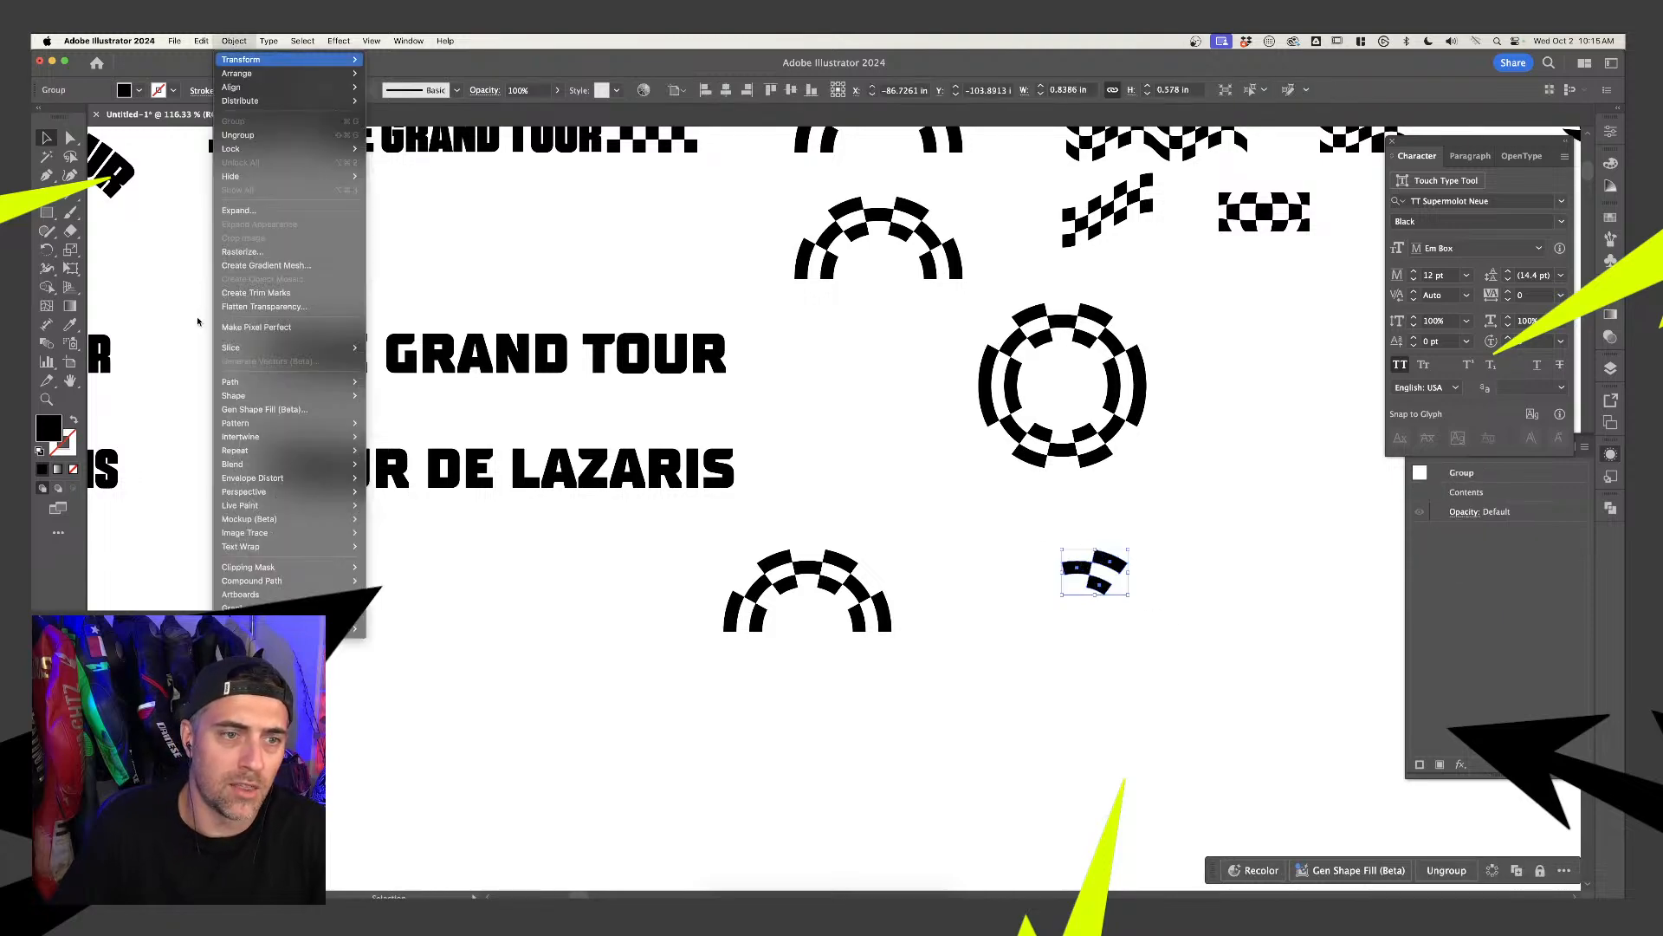
{"action": "mouse_move", "coordinate": [260, 451]}
{"action": "left_click", "coordinate": [383, 450]}
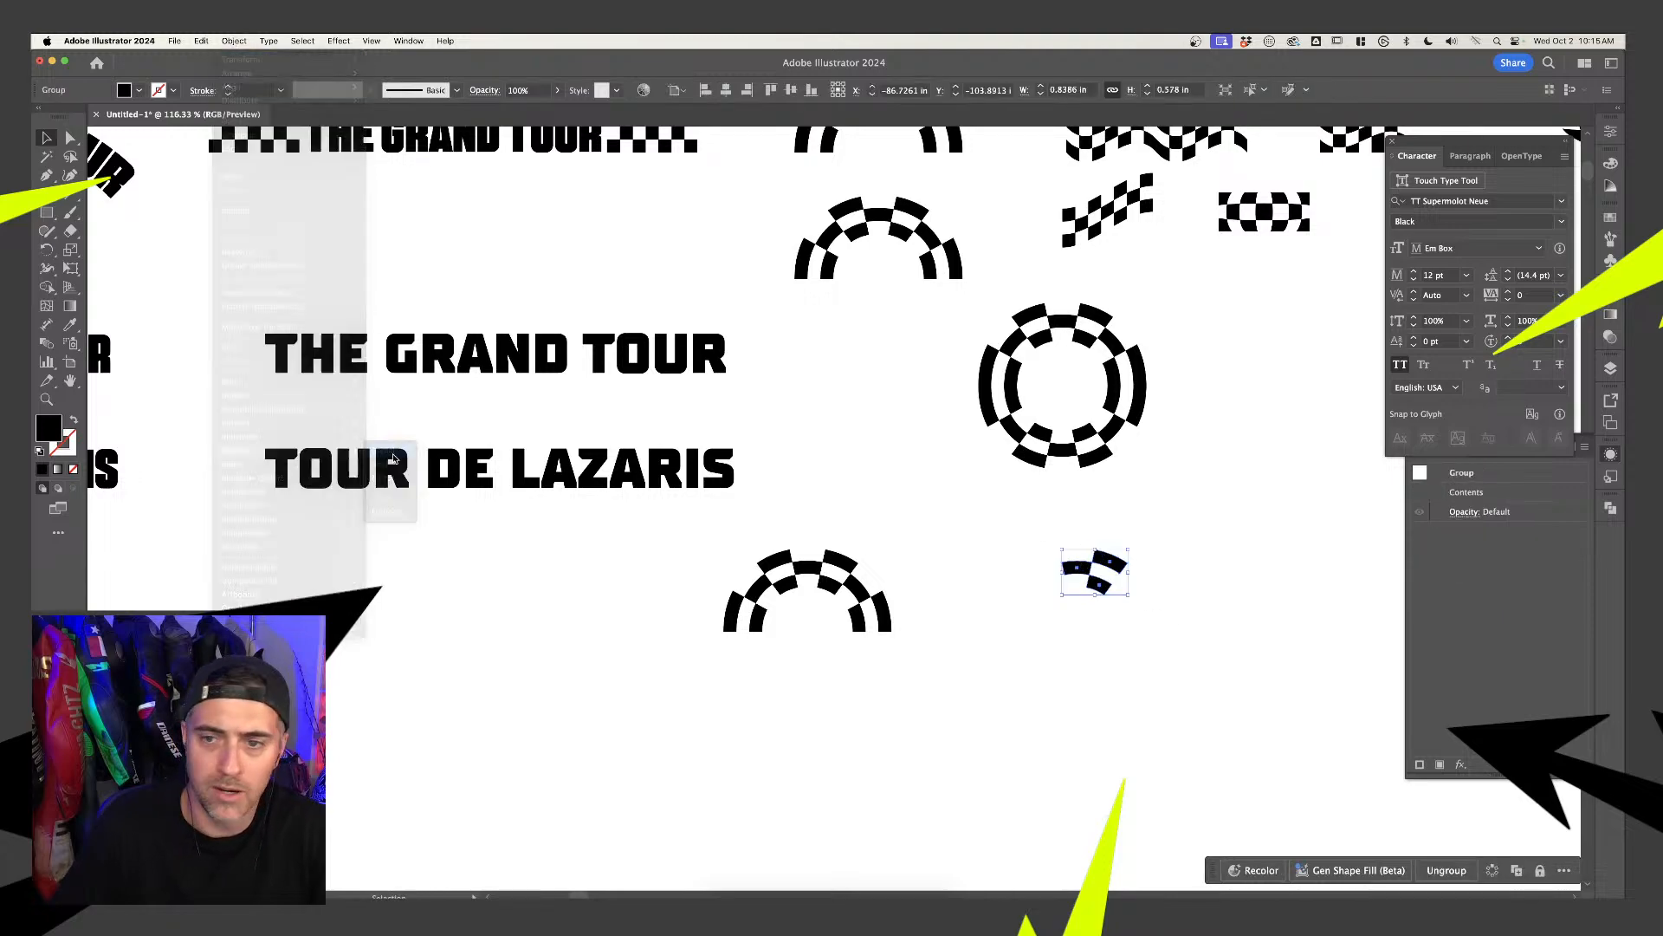
{"action": "scroll", "coordinate": [921, 595], "scroll_direction": "down", "scroll_amount": 4}
{"action": "scroll", "coordinate": [1144, 459], "scroll_direction": "right", "scroll_amount": 5}
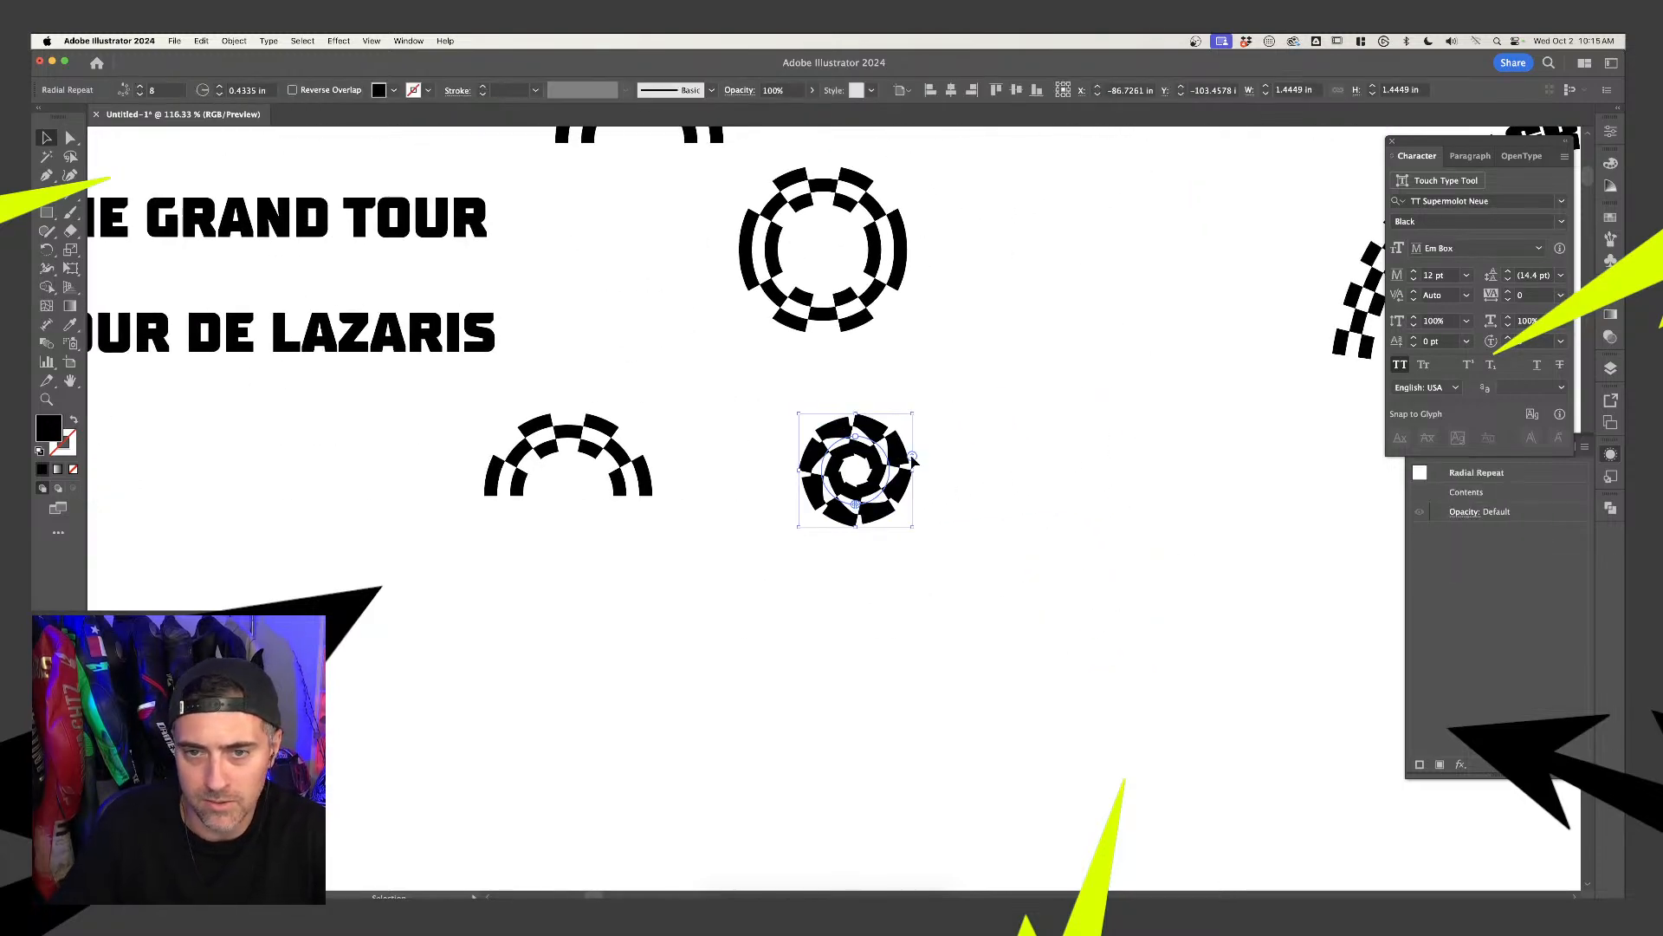
{"action": "mouse_move", "coordinate": [913, 462]}
{"action": "left_mouse_down"}
{"action": "mouse_move", "coordinate": [913, 431]}
{"action": "mouse_move", "coordinate": [915, 488]}
{"action": "left_mouse_up"}
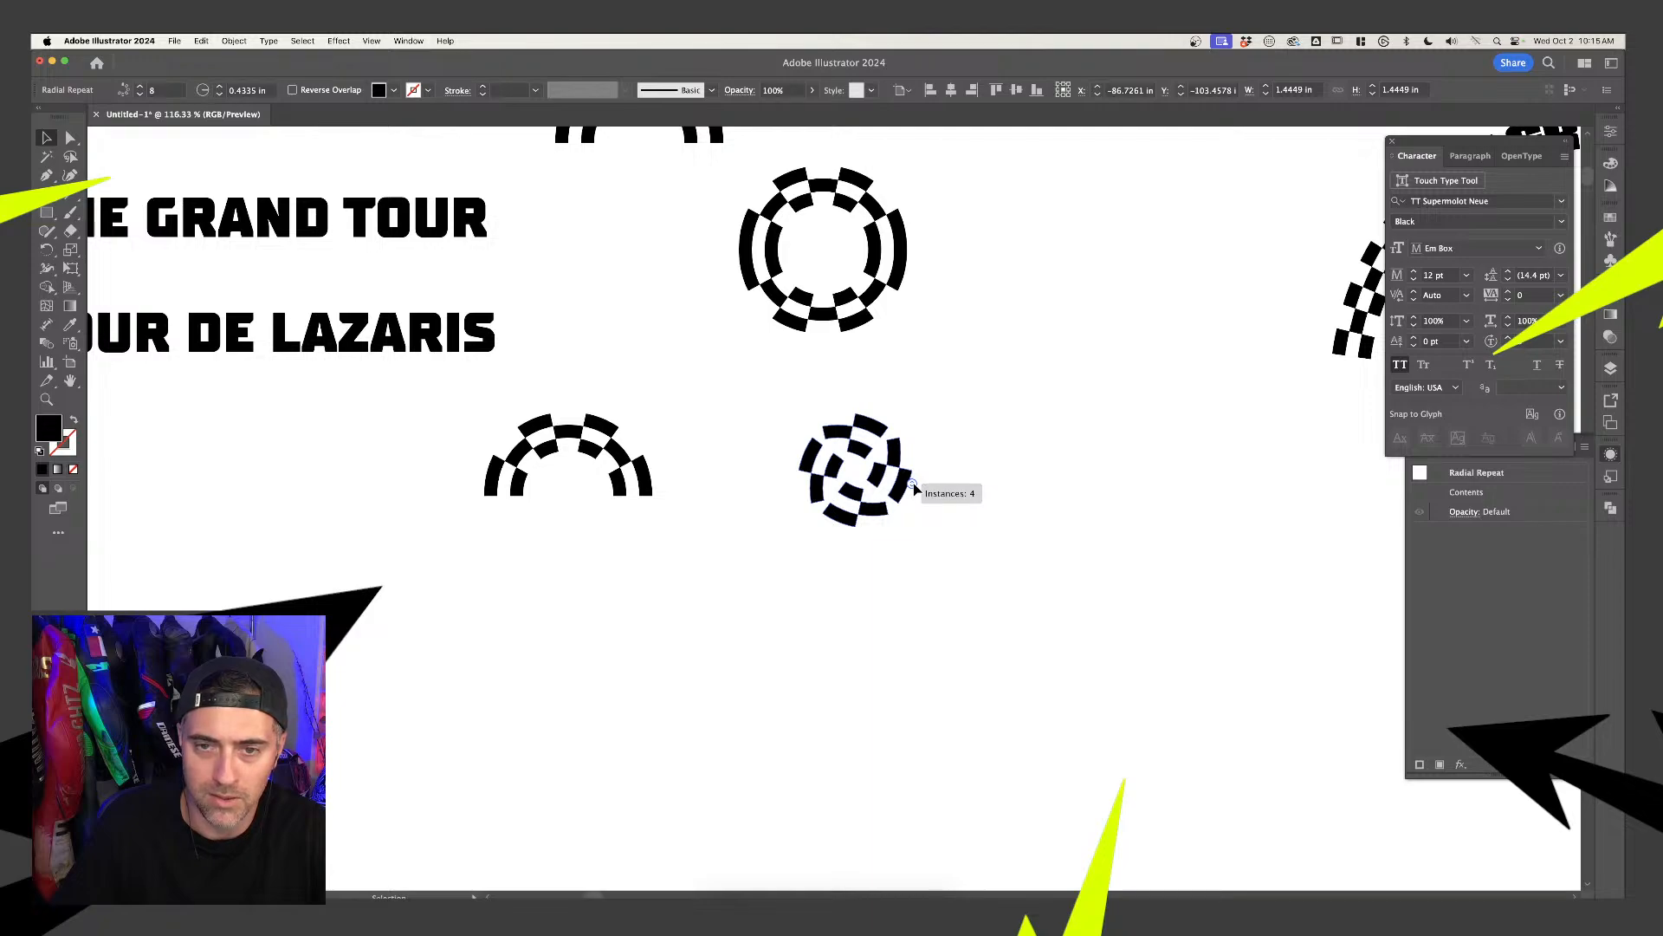
Increase the radial repeat to 8 instances and widen its radius to about 0.71 in
{"action": "scroll", "coordinate": [888, 457], "scroll_direction": "up", "scroll_amount": 2}
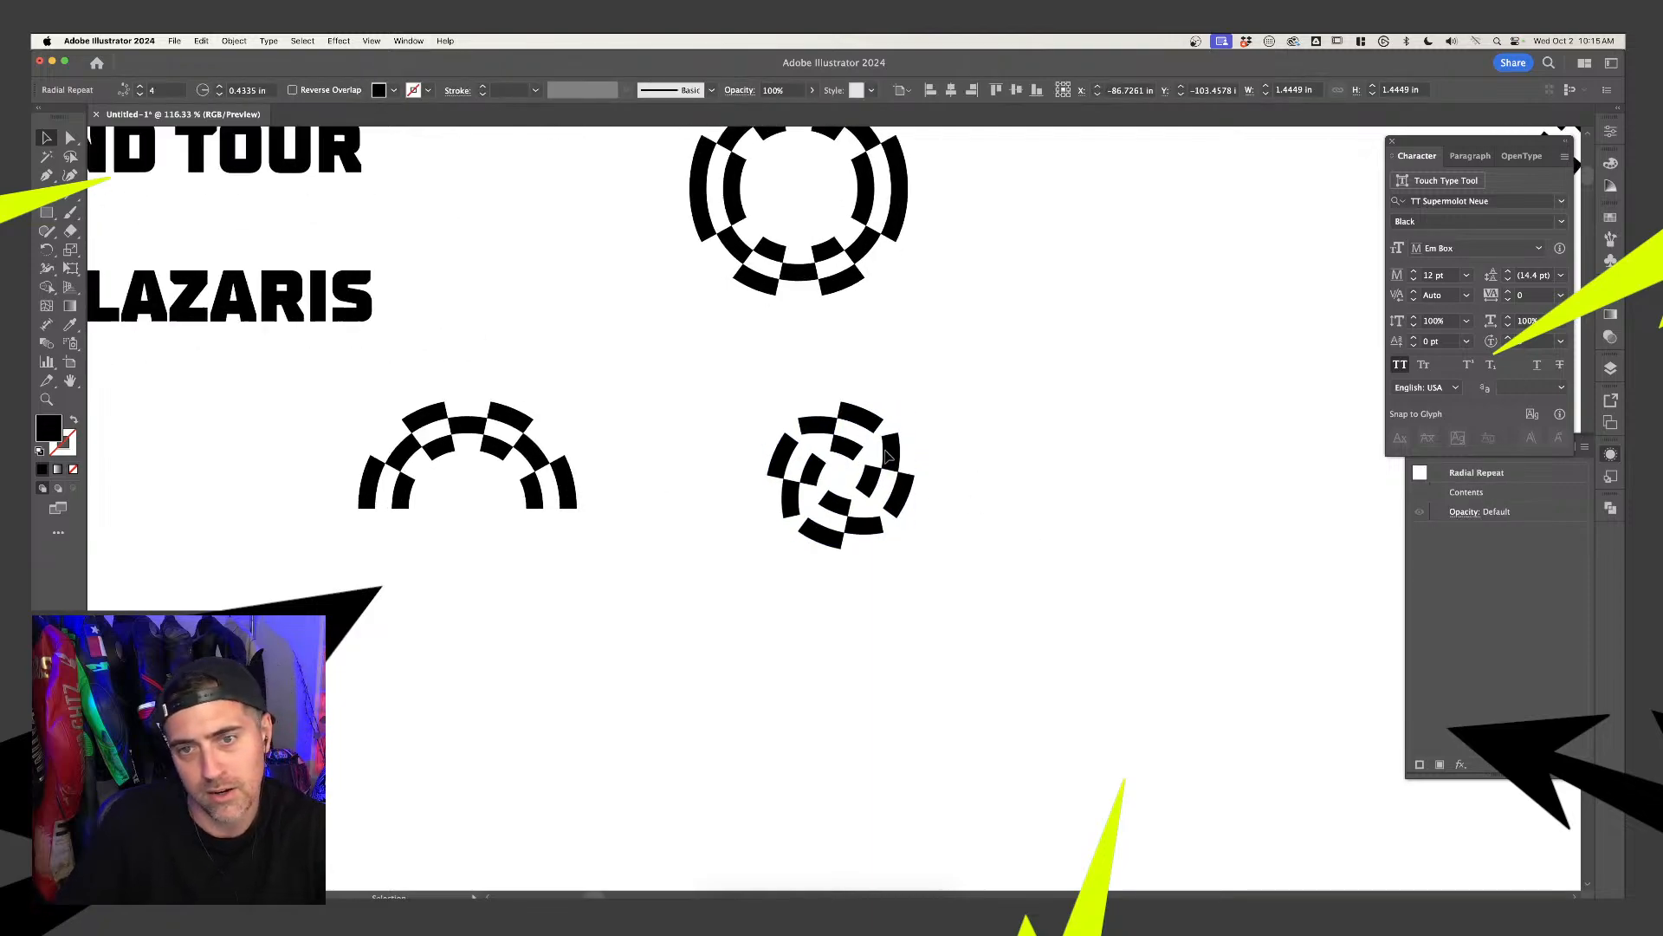
{"action": "left_click_drag", "start_coordinate": [885, 457], "coordinate": [947, 281]}
{"action": "left_click_drag", "start_coordinate": [943, 449], "coordinate": [925, 605]}
{"action": "left_click", "coordinate": [1056, 516]}
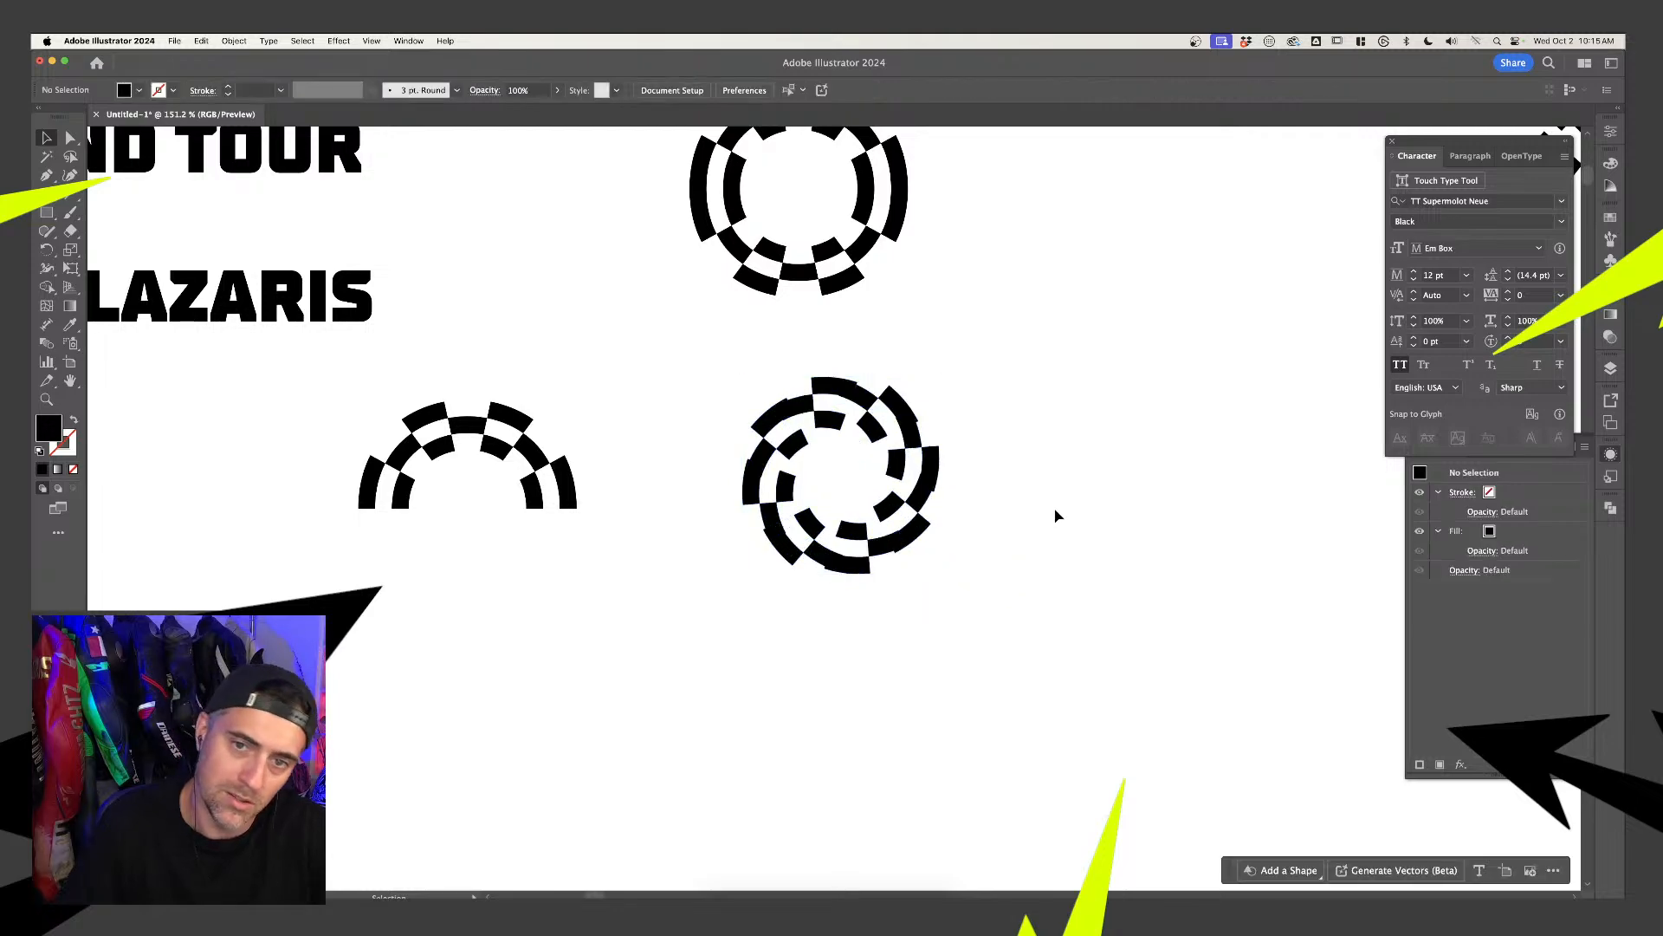
{"action": "left_click", "coordinate": [900, 466]}
{"action": "left_click_drag", "start_coordinate": [879, 417], "coordinate": [912, 451]}
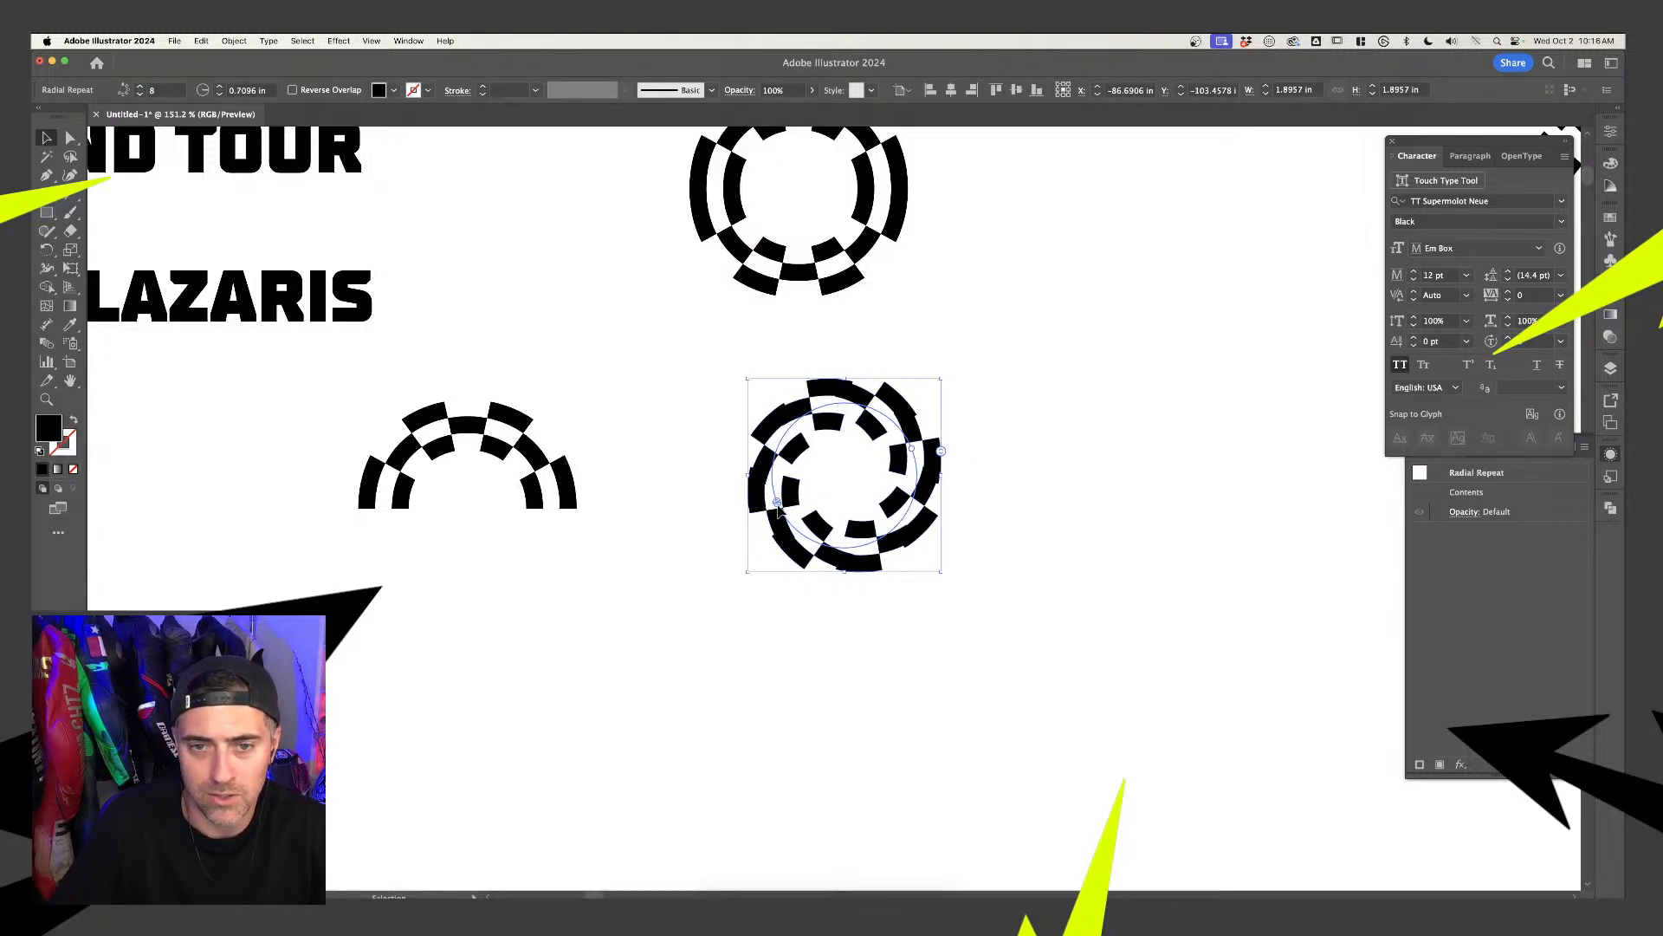
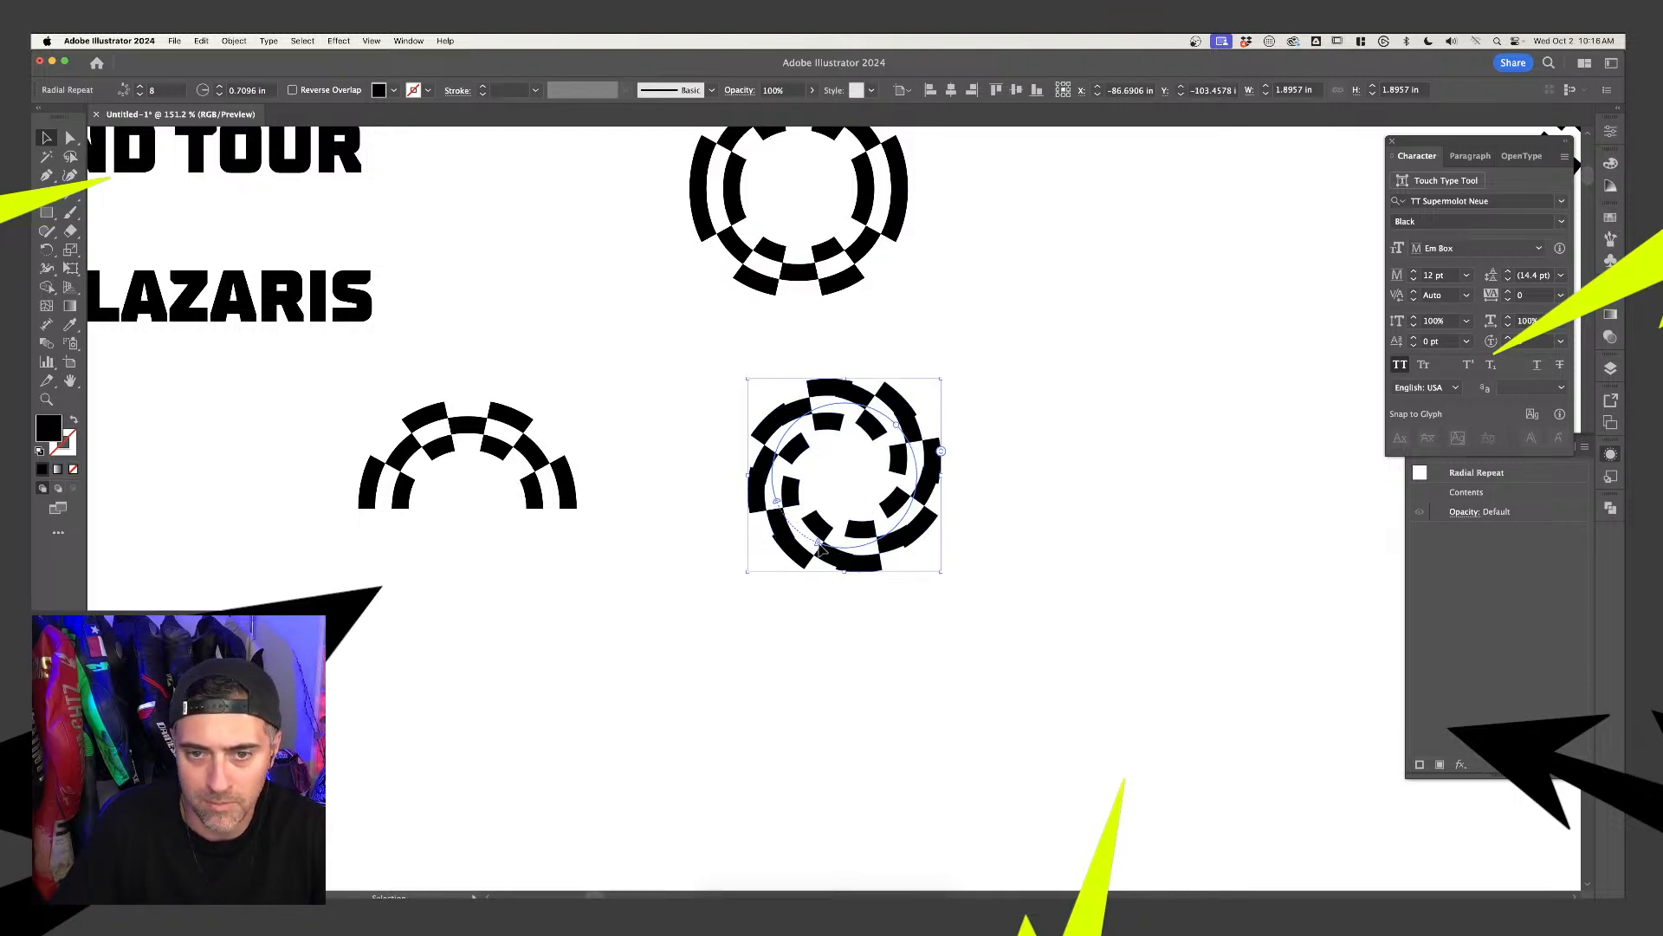
Shift the radial repeat slightly away from the arch and rotate the tile group inside it to form a pinwheel
{"action": "left_click", "coordinate": [820, 546]}
{"action": "left_click", "coordinate": [925, 451]}
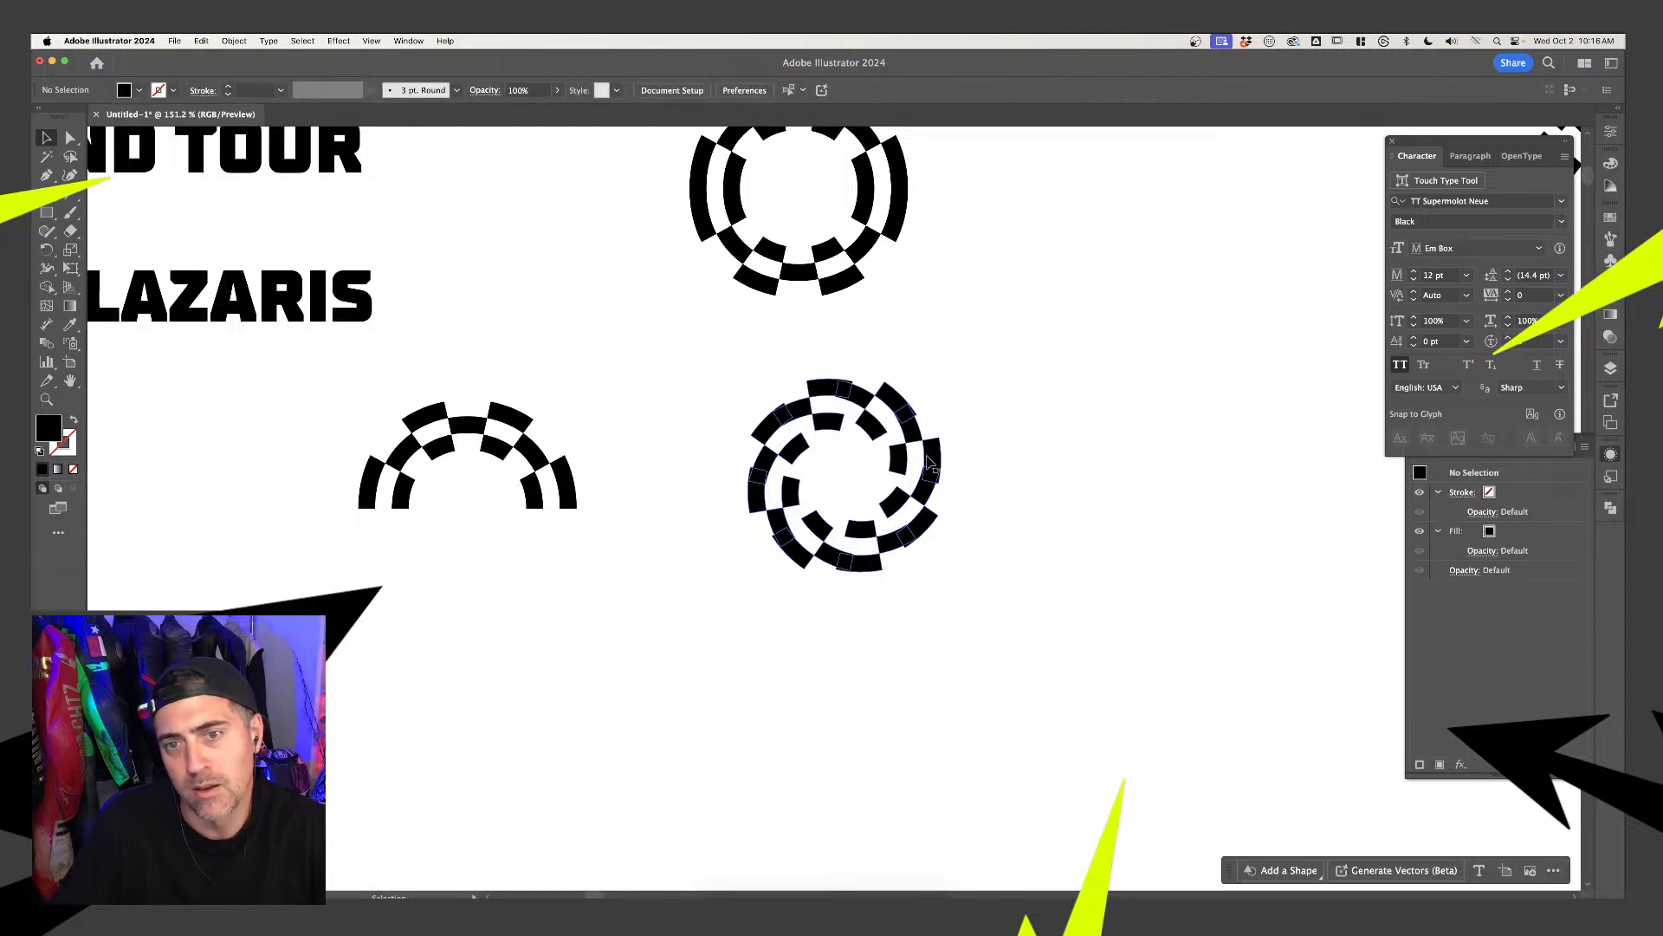
{"action": "left_click_drag", "start_coordinate": [928, 462], "coordinate": [1033, 433]}
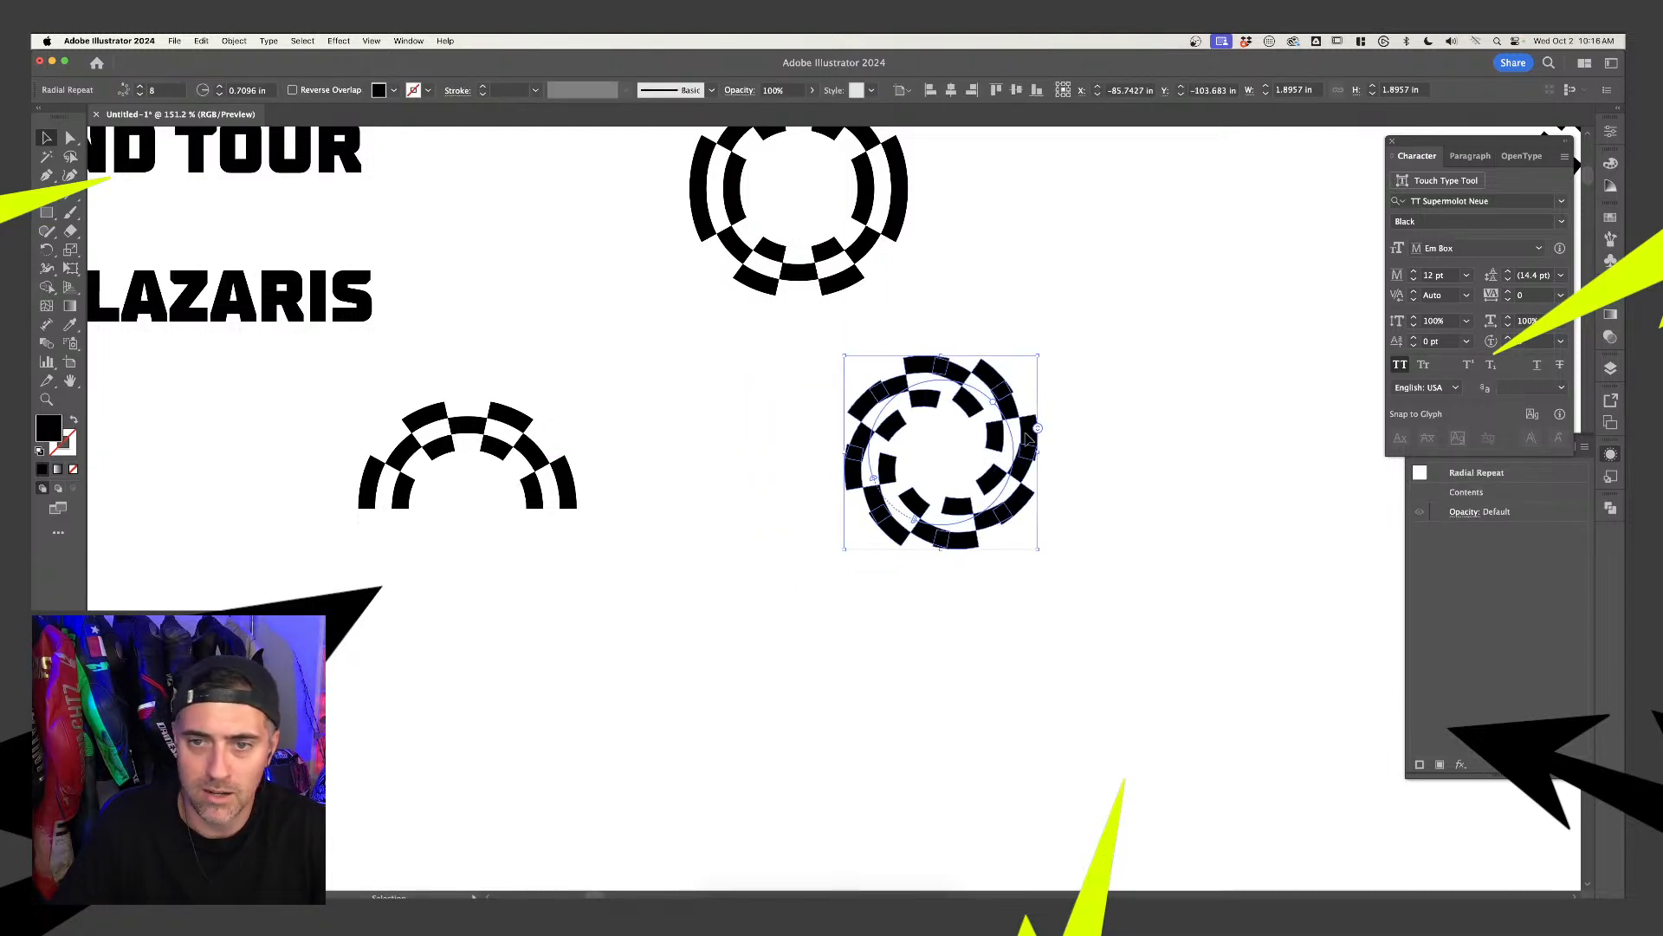
{"action": "double_click", "coordinate": [1031, 374]}
{"action": "left_click_drag", "start_coordinate": [1026, 374], "coordinate": [982, 335]}
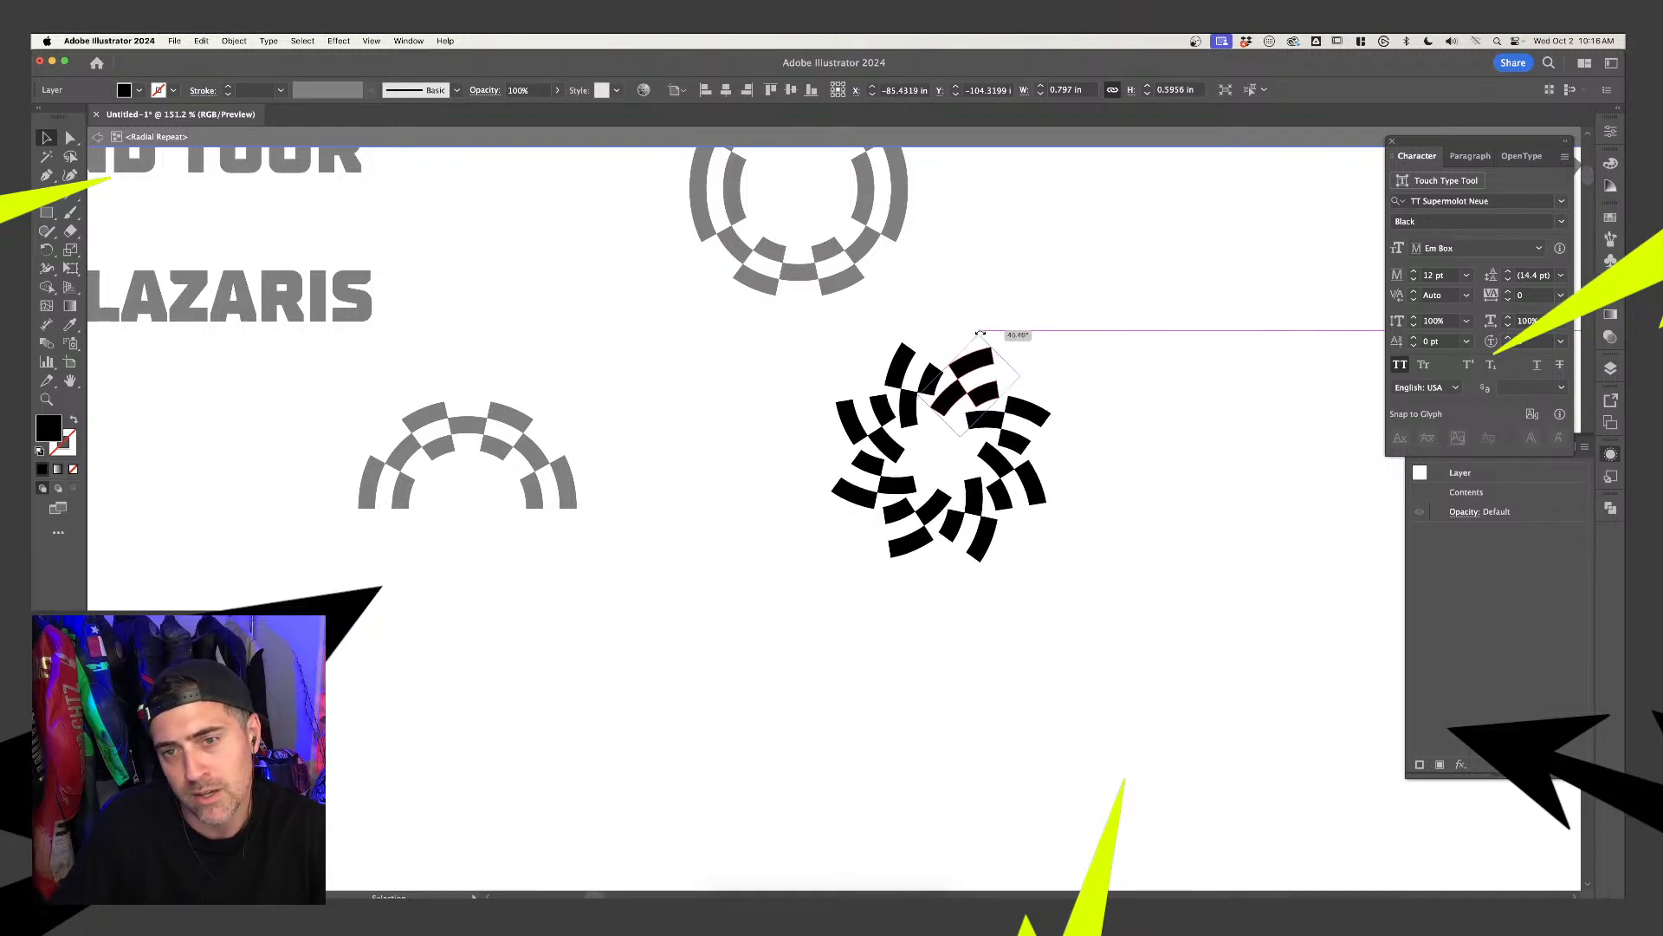
{"action": "left_click", "coordinate": [1116, 346]}
{"action": "double_click", "coordinate": [1129, 371]}
Place the pinwheel emblem diagonally below and to the right of the full checkered ring
{"action": "scroll", "coordinate": [1128, 371], "scroll_direction": "down", "scroll_amount": 5}
{"action": "scroll", "coordinate": [1129, 370], "scroll_direction": "up", "scroll_amount": 3}
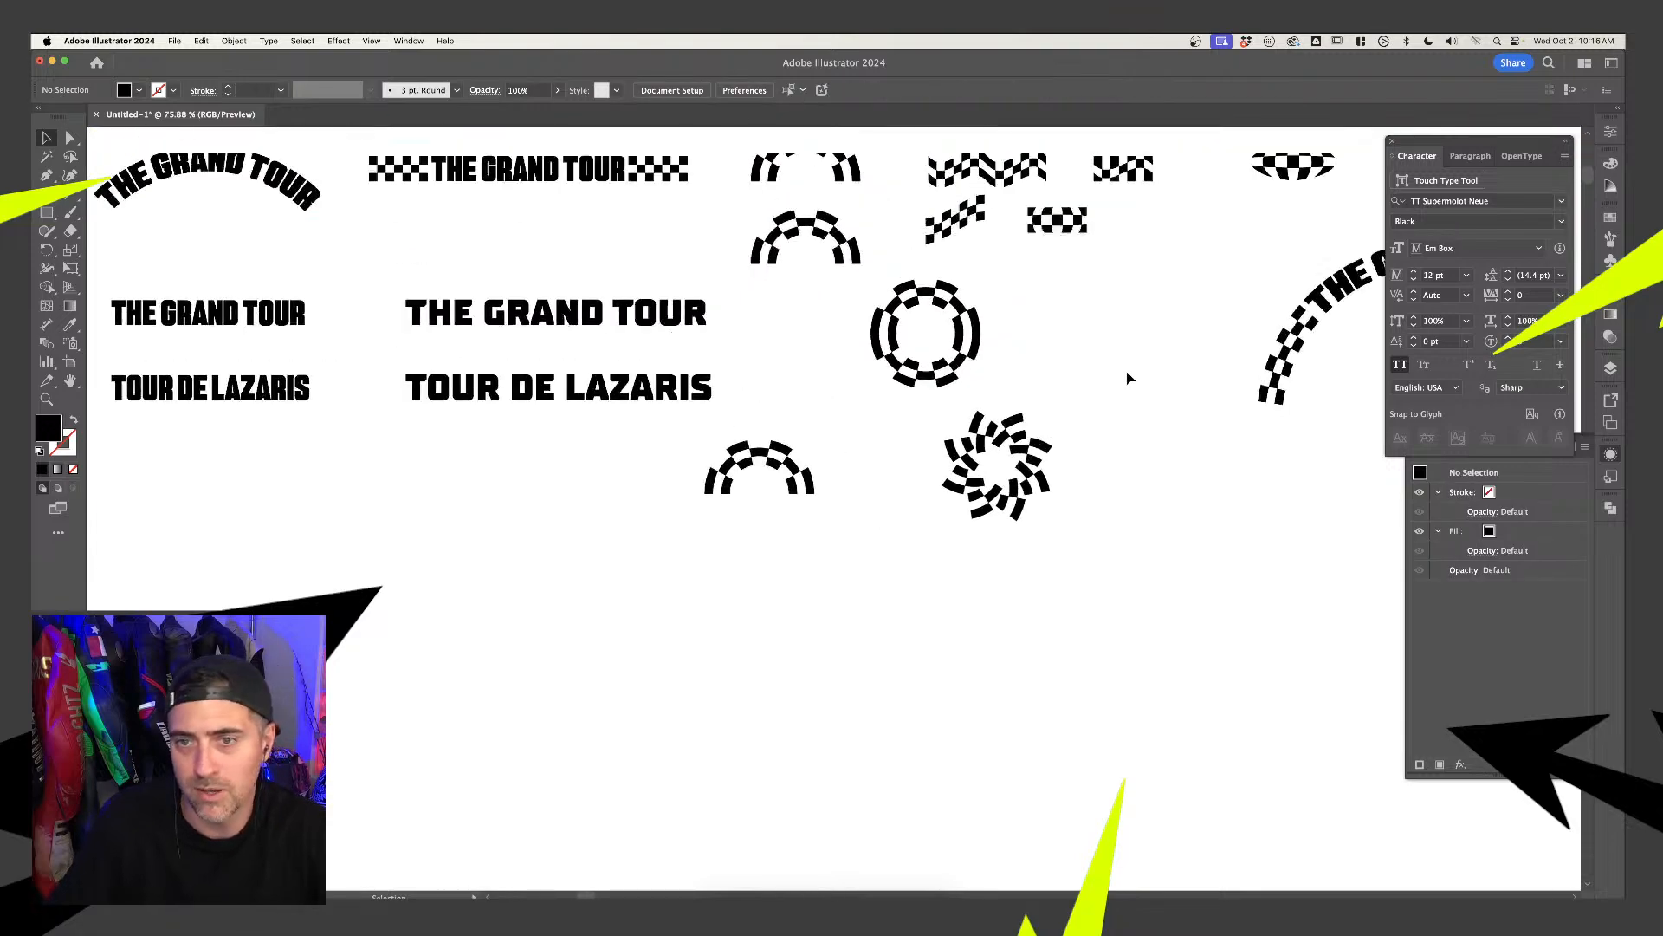
{"action": "left_click_drag", "start_coordinate": [975, 524], "coordinate": [927, 484]}
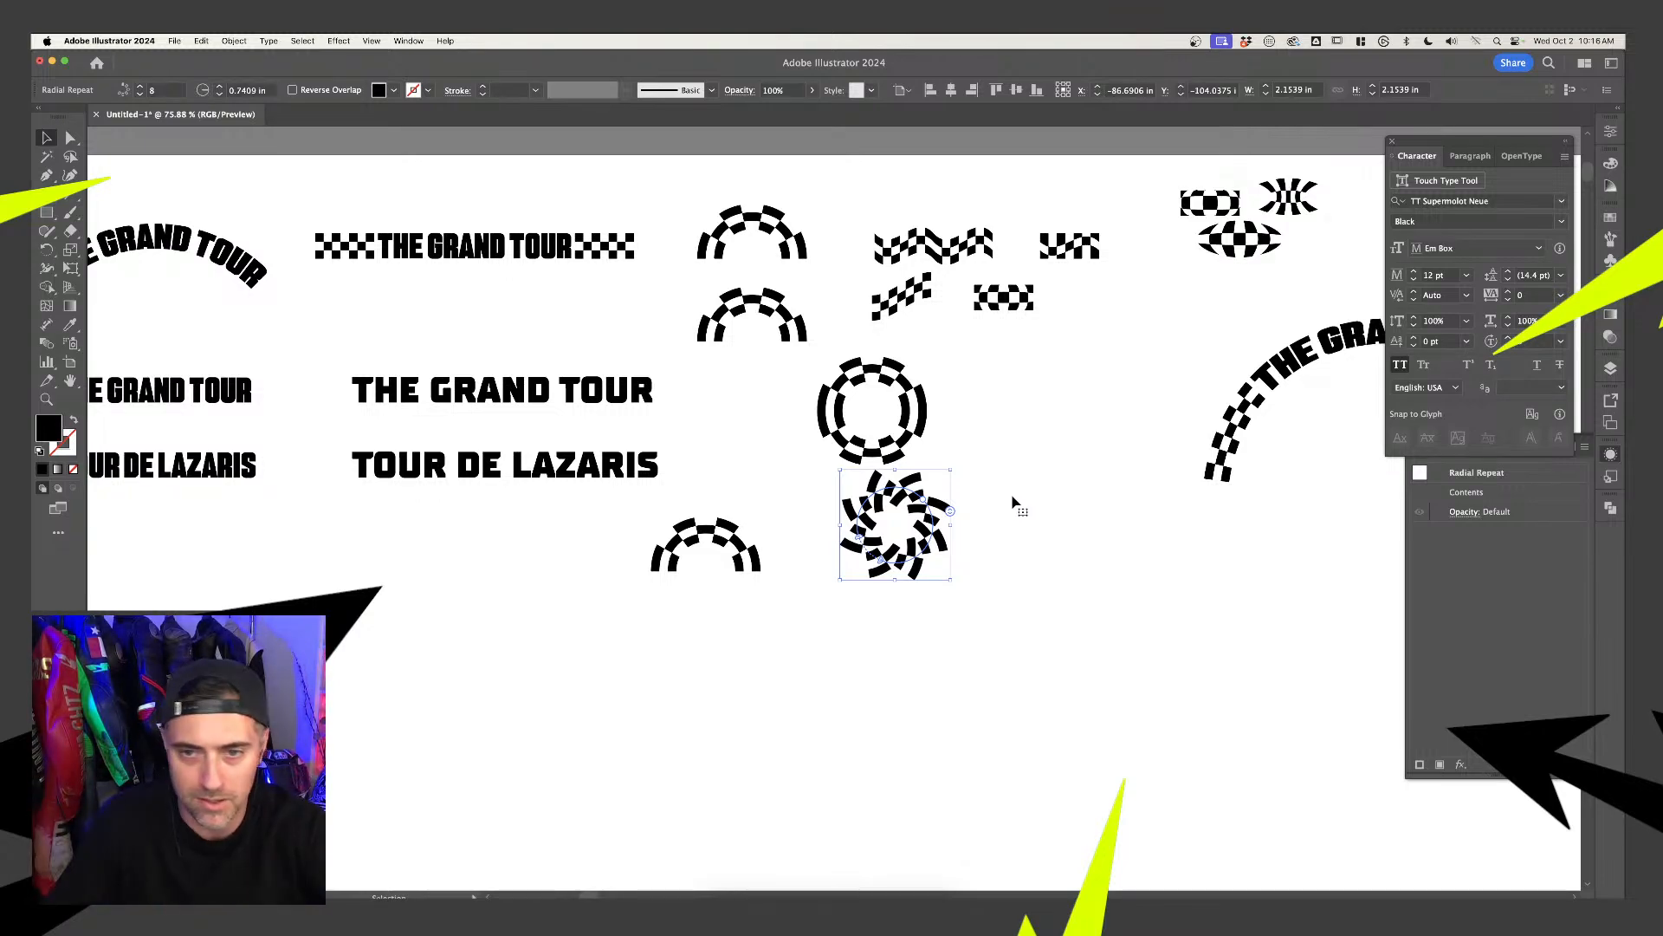
{"action": "left_click_drag", "start_coordinate": [916, 500], "coordinate": [1026, 449]}
{"action": "left_click", "coordinate": [667, 286]}
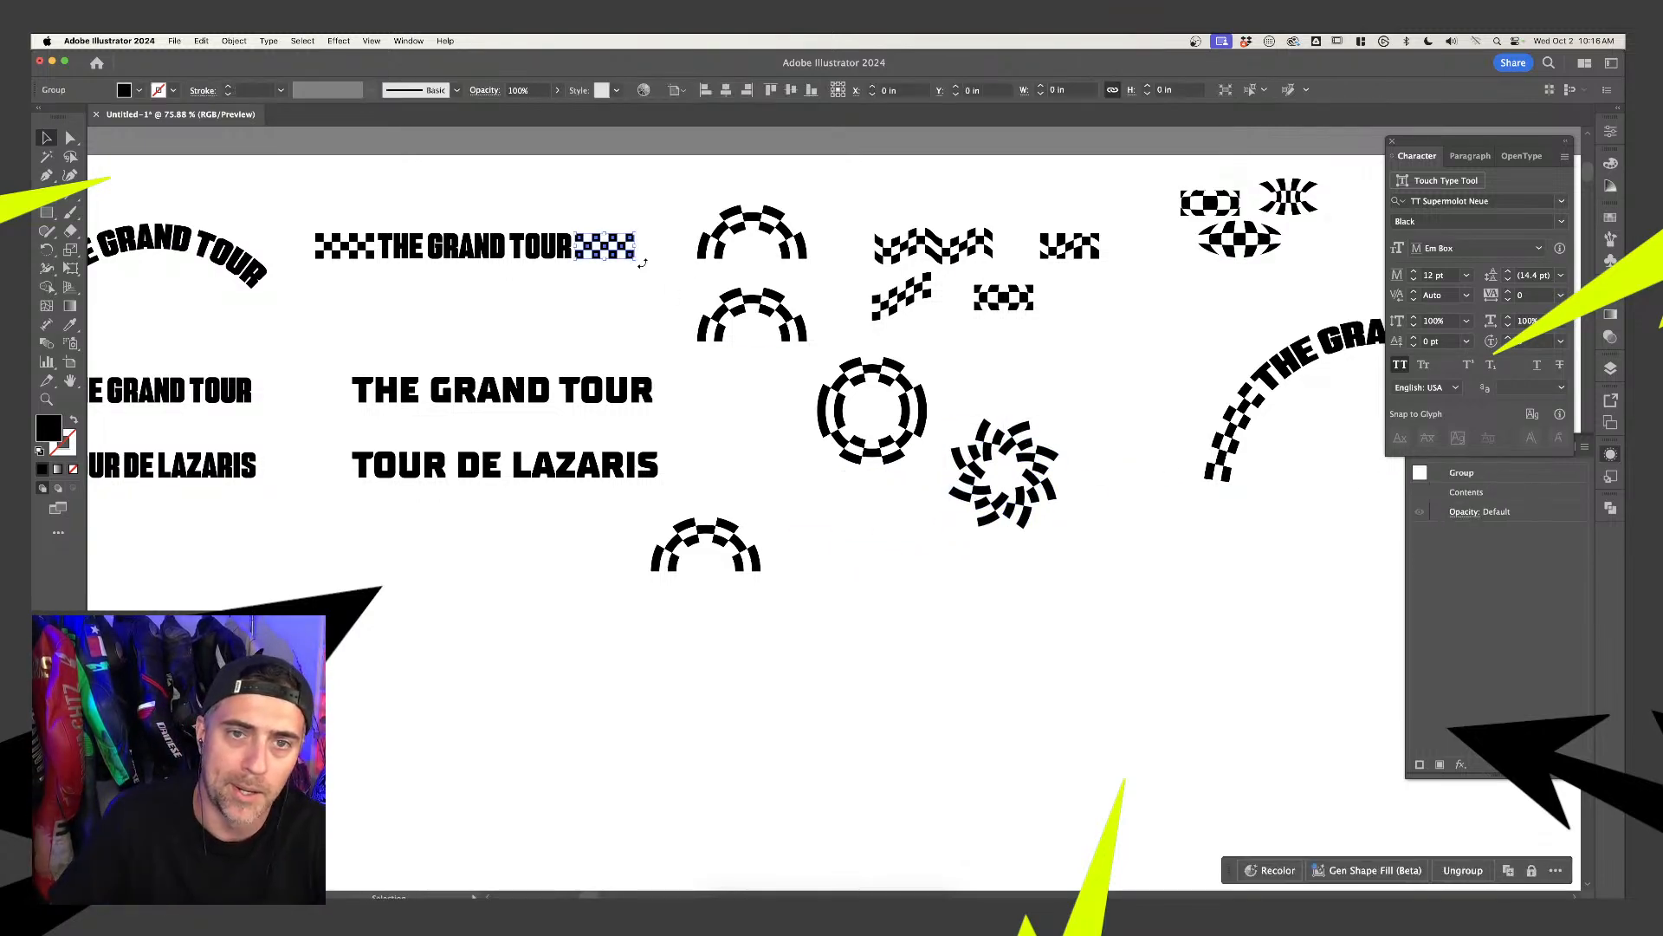
Duplicate the checkered block at the end of the flanked THE GRAND TOUR line into the empty area below the ring and pinwheel
{"action": "left_click", "coordinate": [605, 246]}
{"action": "left_click_drag", "start_coordinate": [604, 246], "coordinate": [888, 618]}
{"action": "scroll", "coordinate": [906, 616], "scroll_direction": "up", "scroll_amount": 2}
Delete squares inside the duplicated checkered block until only a zigzag line of single squares remains
{"action": "double_click", "coordinate": [901, 626]}
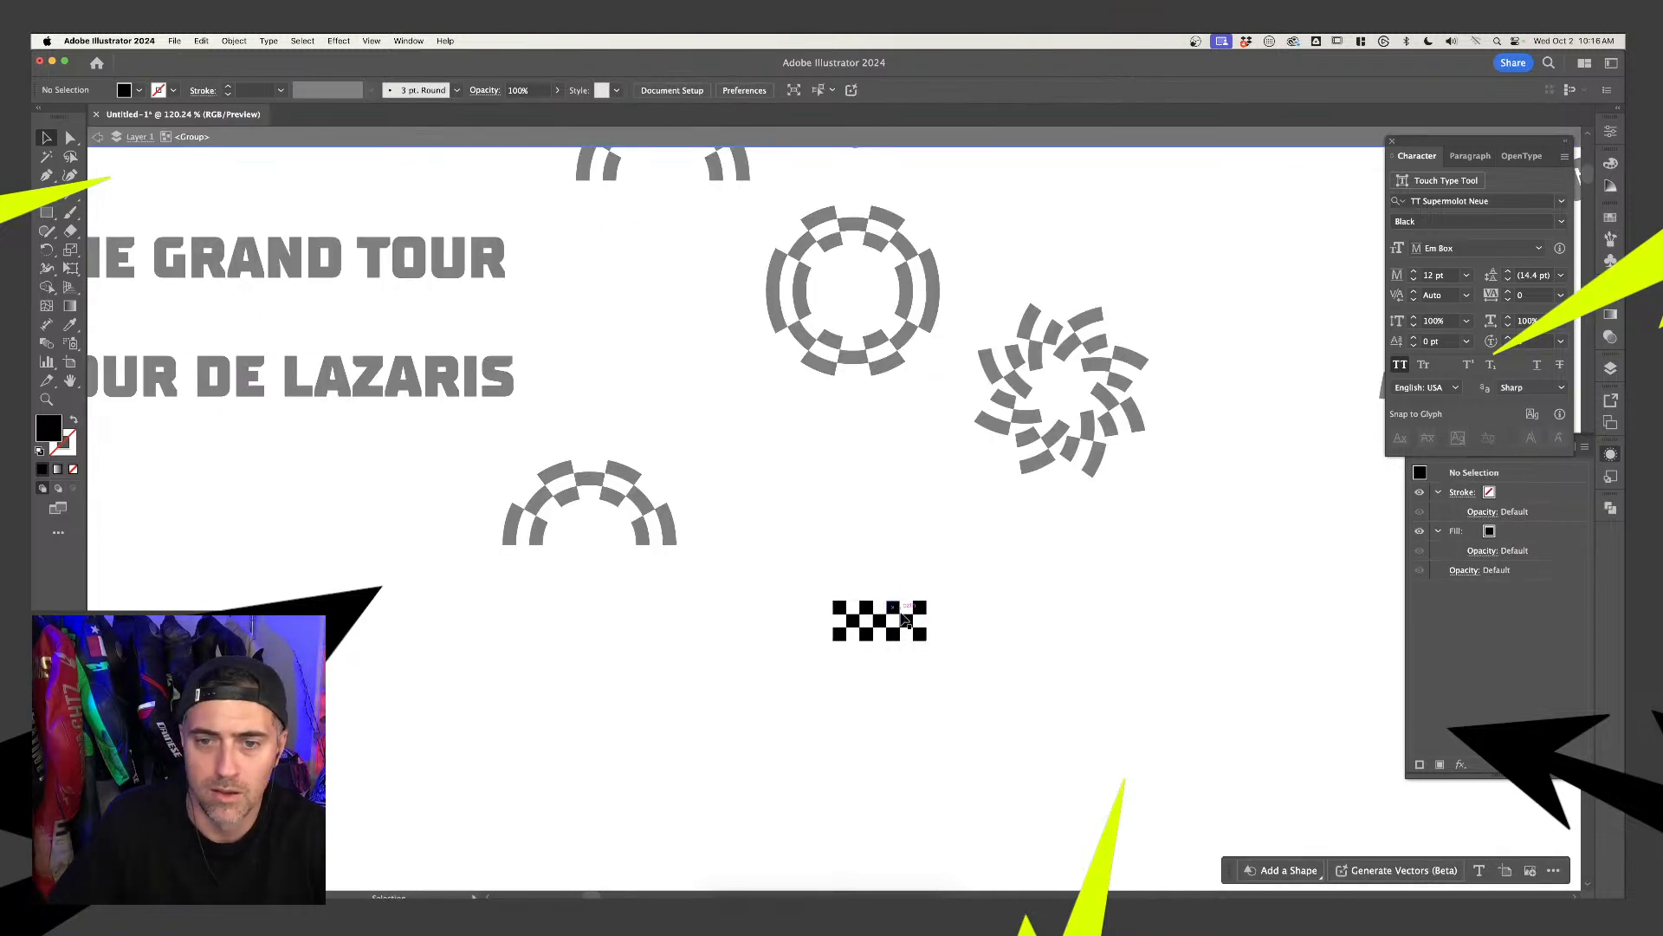
{"action": "left_click", "coordinate": [901, 625]}
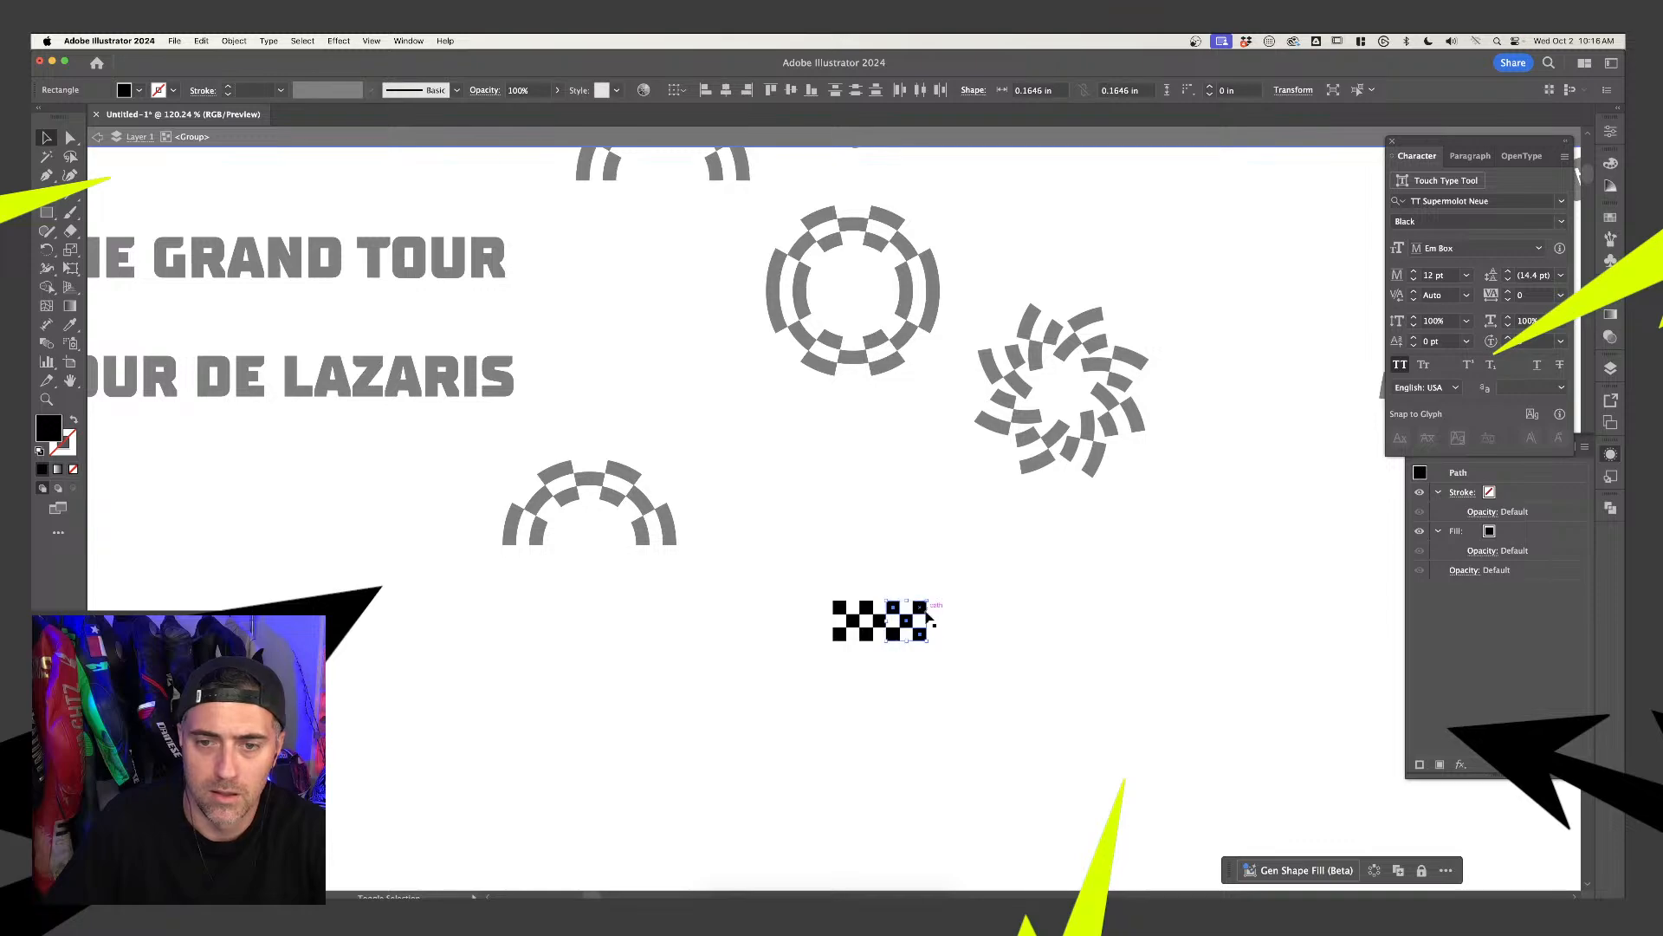
{"action": "left_click", "coordinate": [931, 617]}
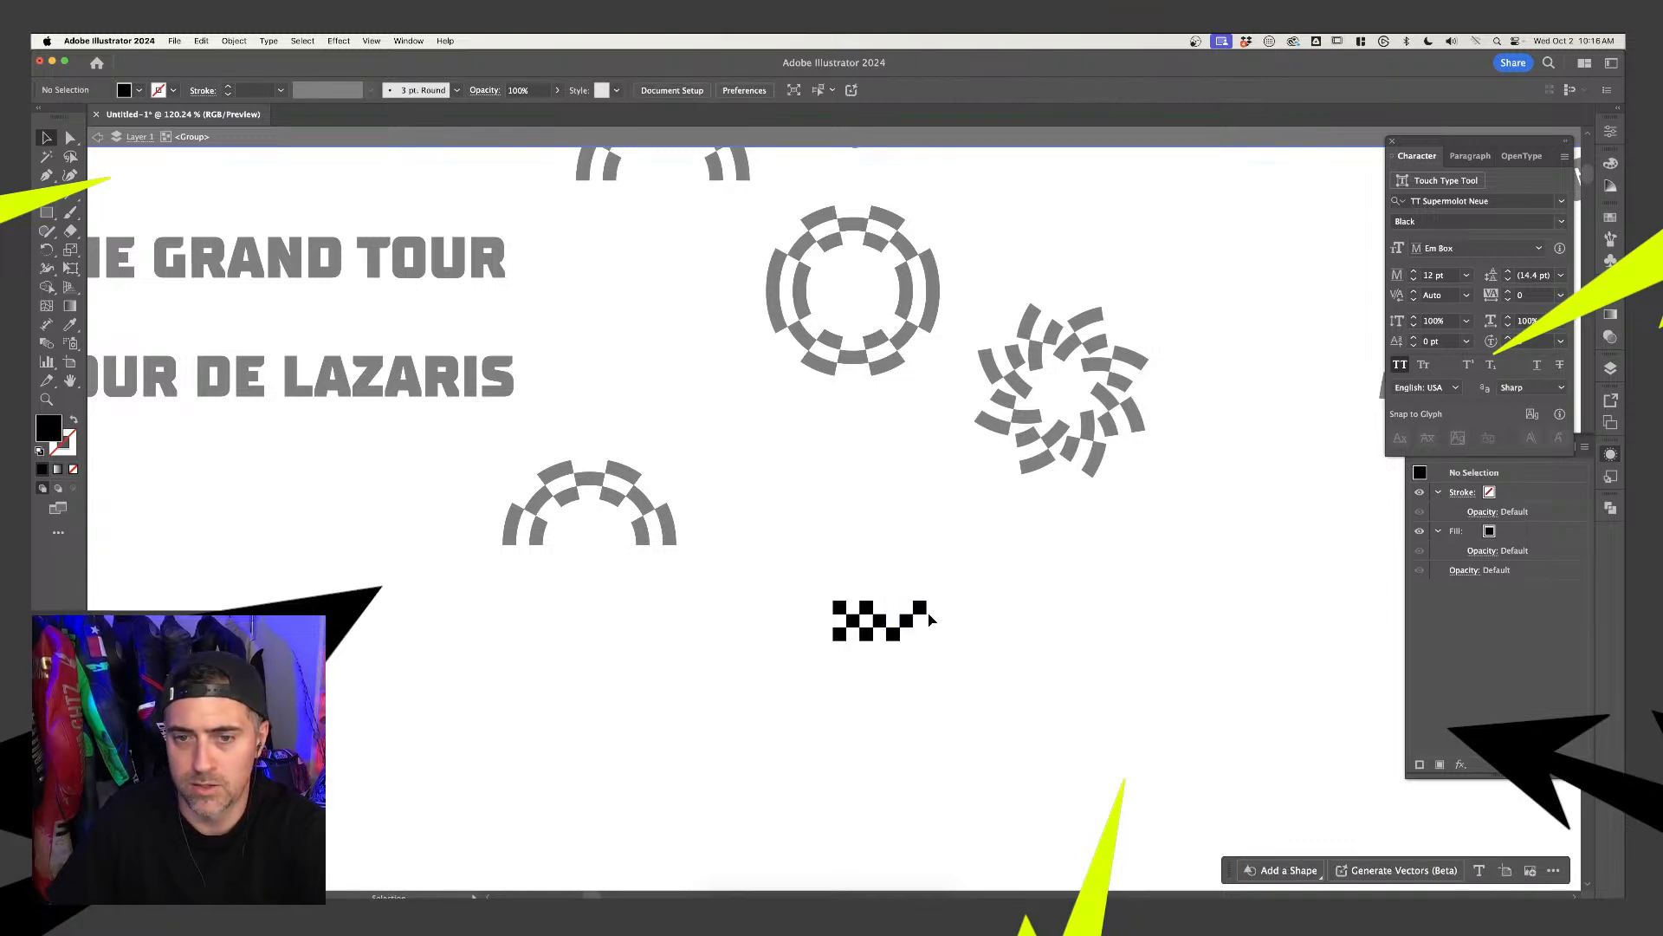
{"action": "left_click", "coordinate": [853, 619]}
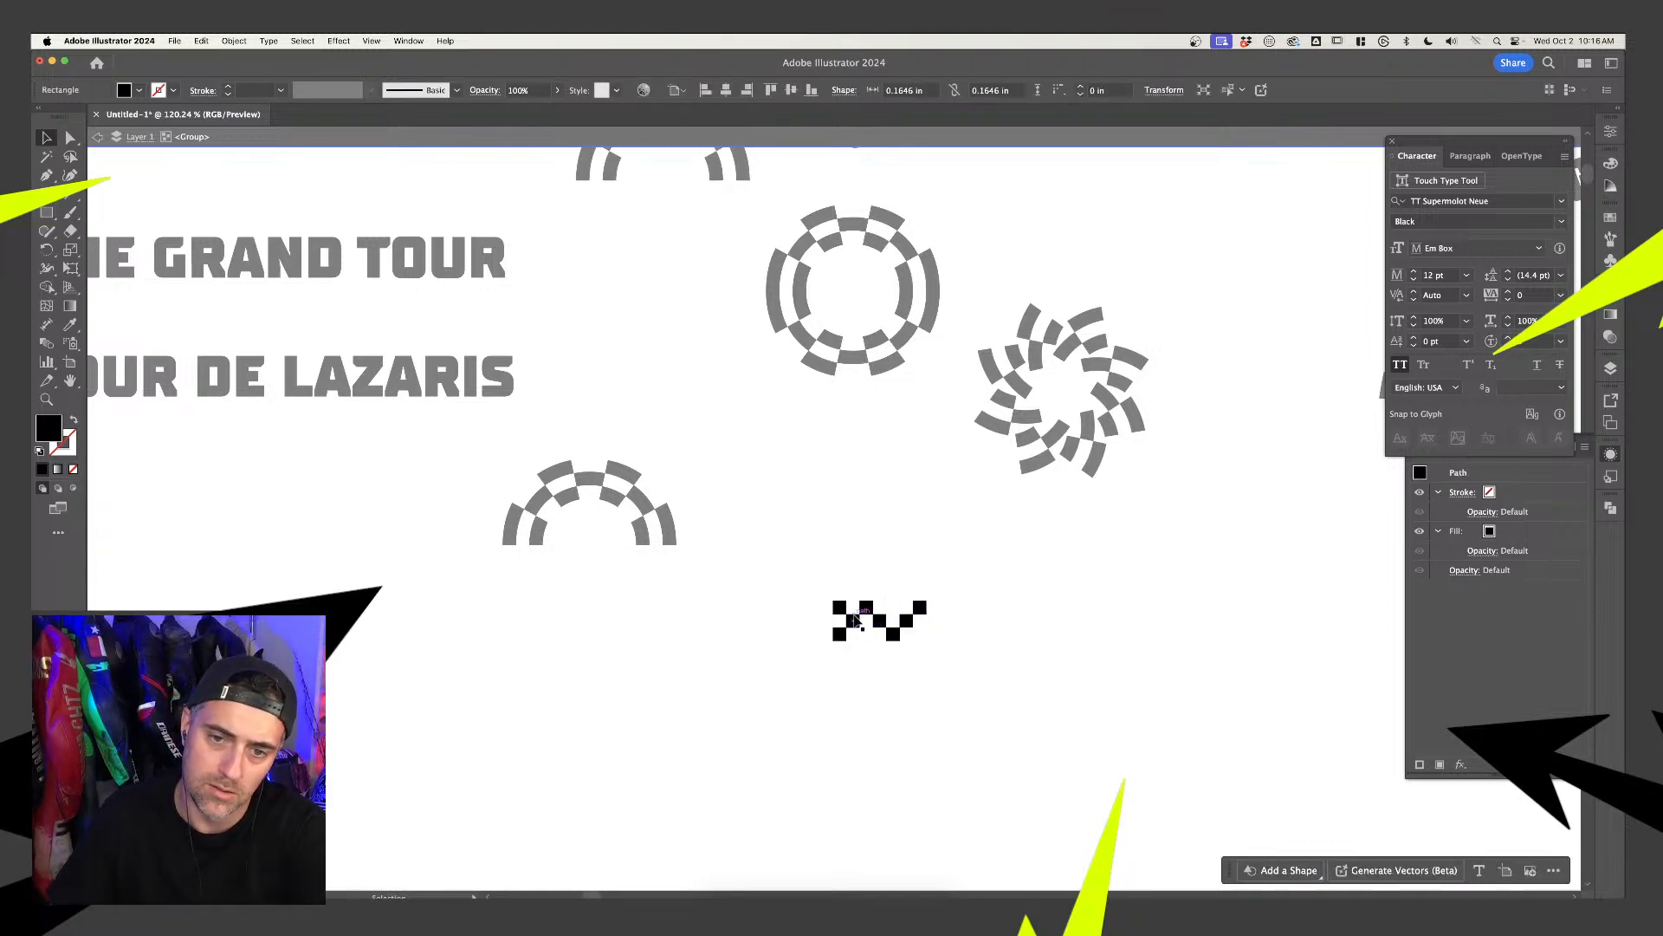
{"action": "key", "text": "Delete"}
{"action": "key", "text": "super+z"}
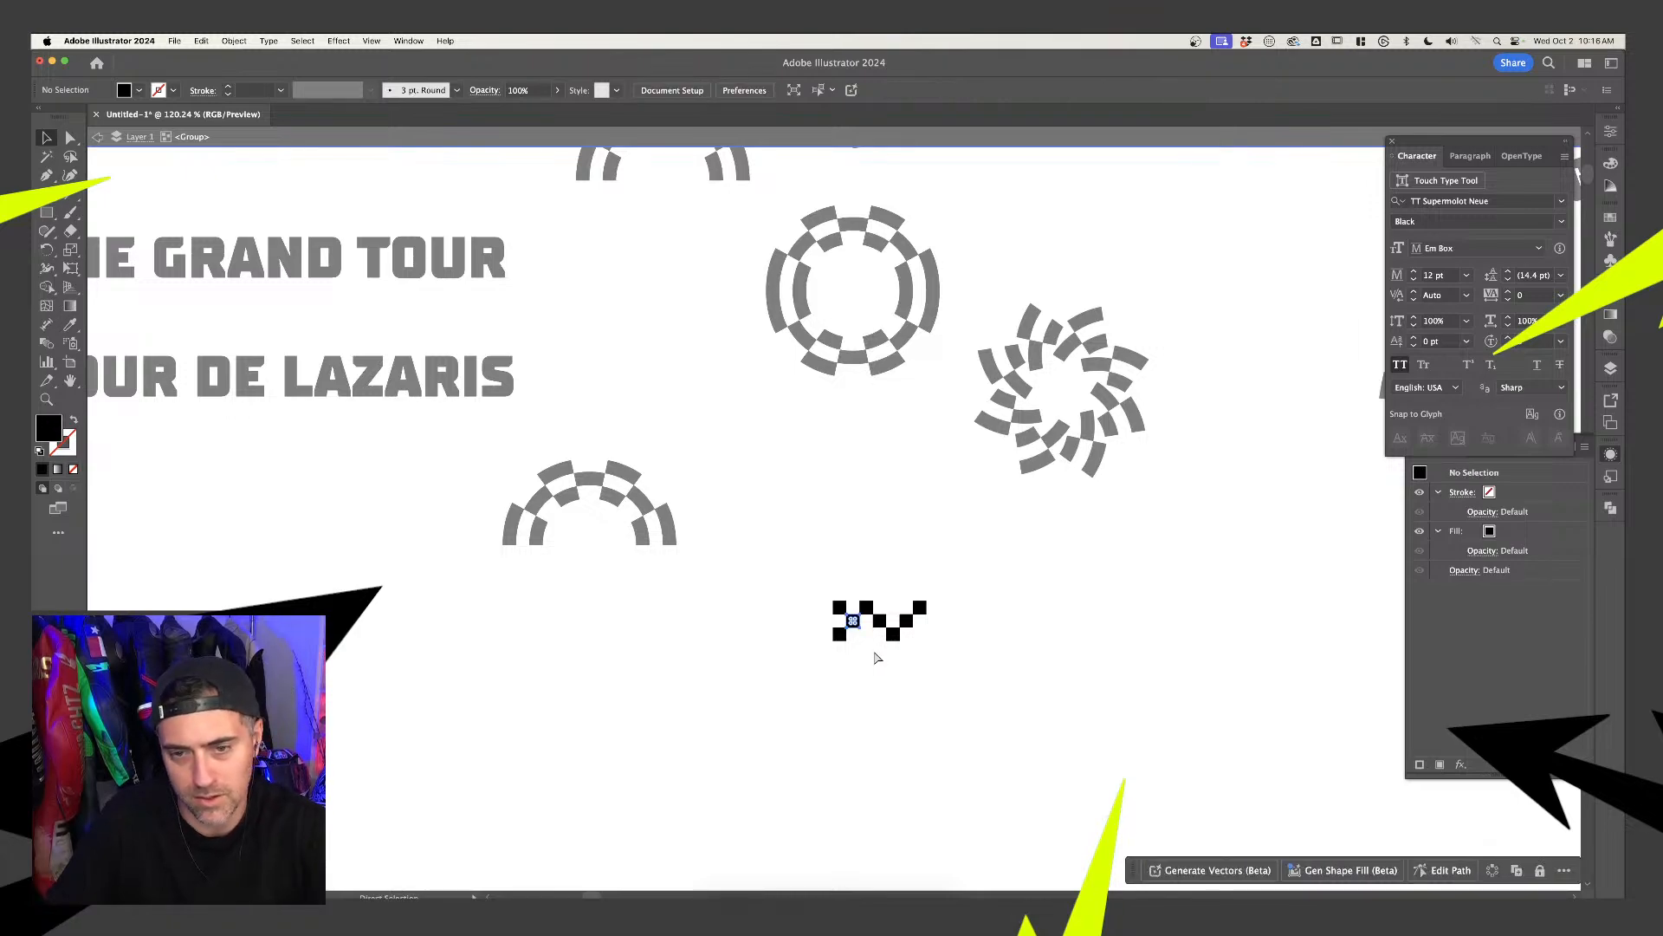
{"action": "left_click", "coordinate": [896, 678]}
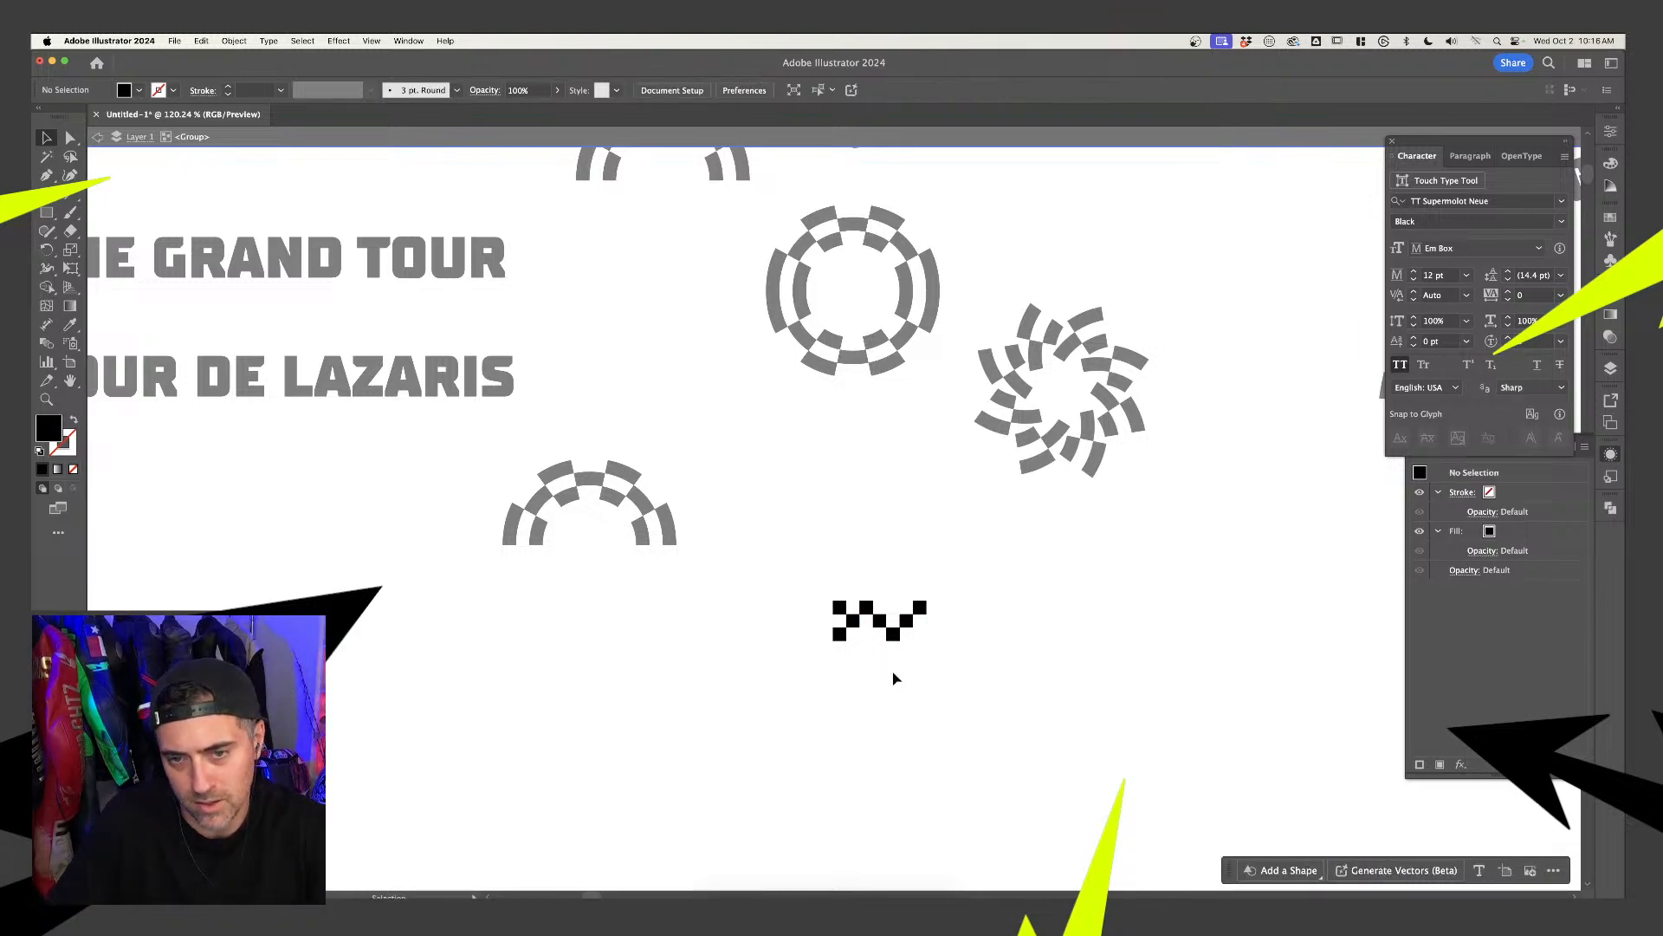
{"action": "left_click", "coordinate": [845, 611]}
{"action": "key", "text": "Delete"}
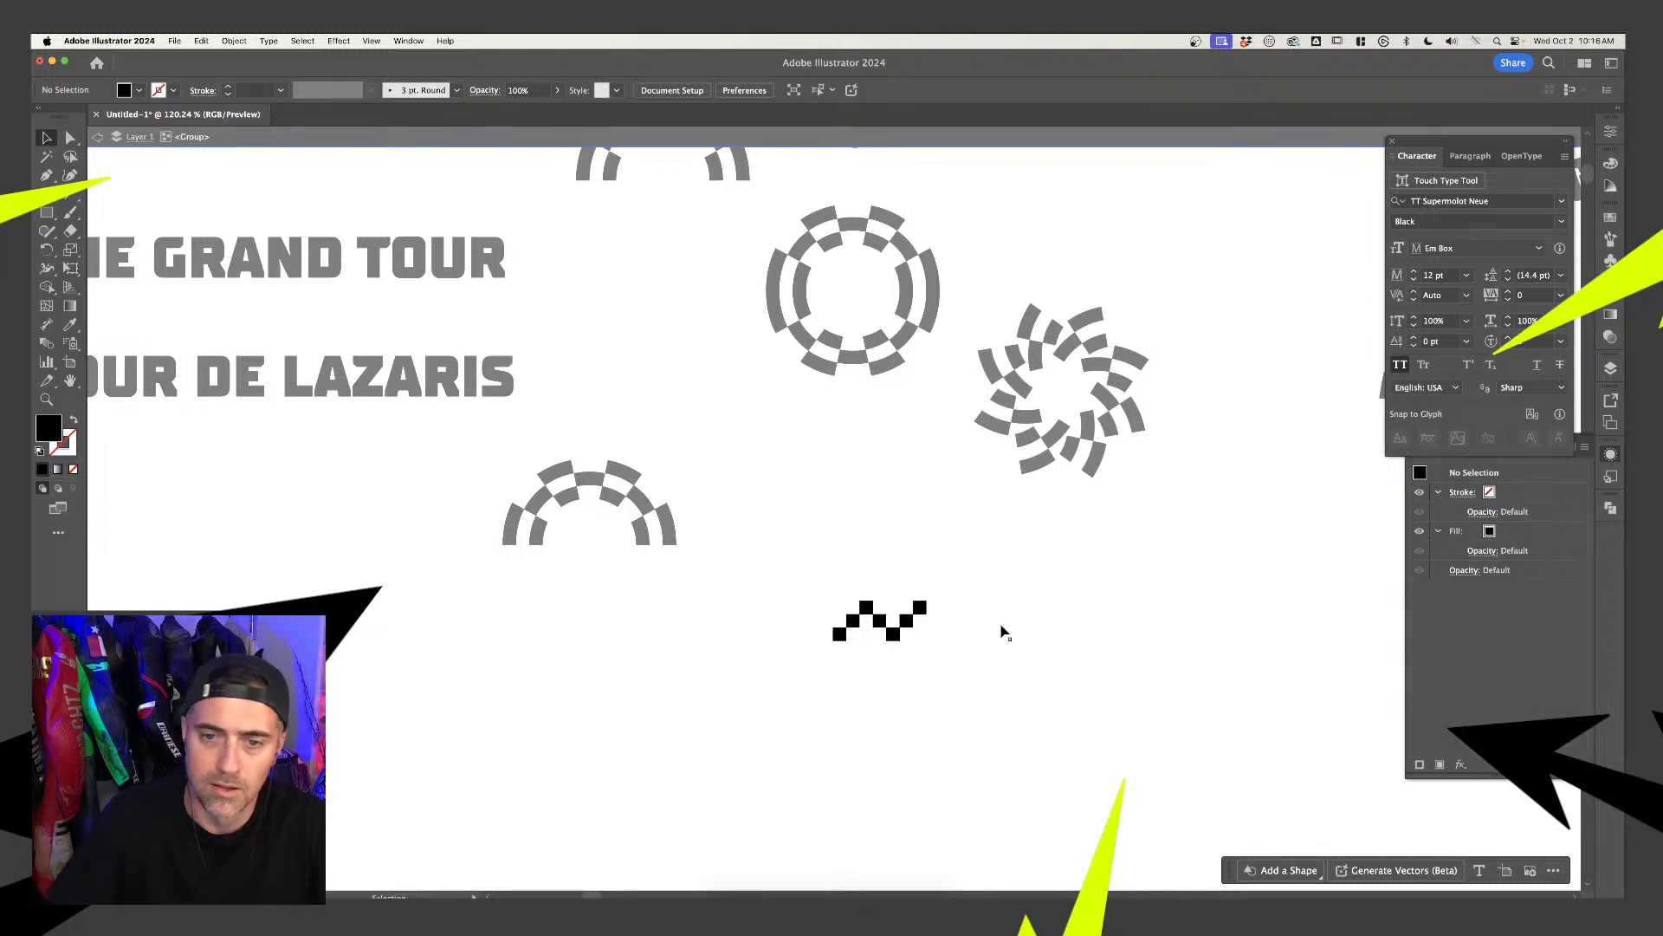
Create a Grid Repeat from the zigzag group
{"action": "left_click", "coordinate": [876, 639]}
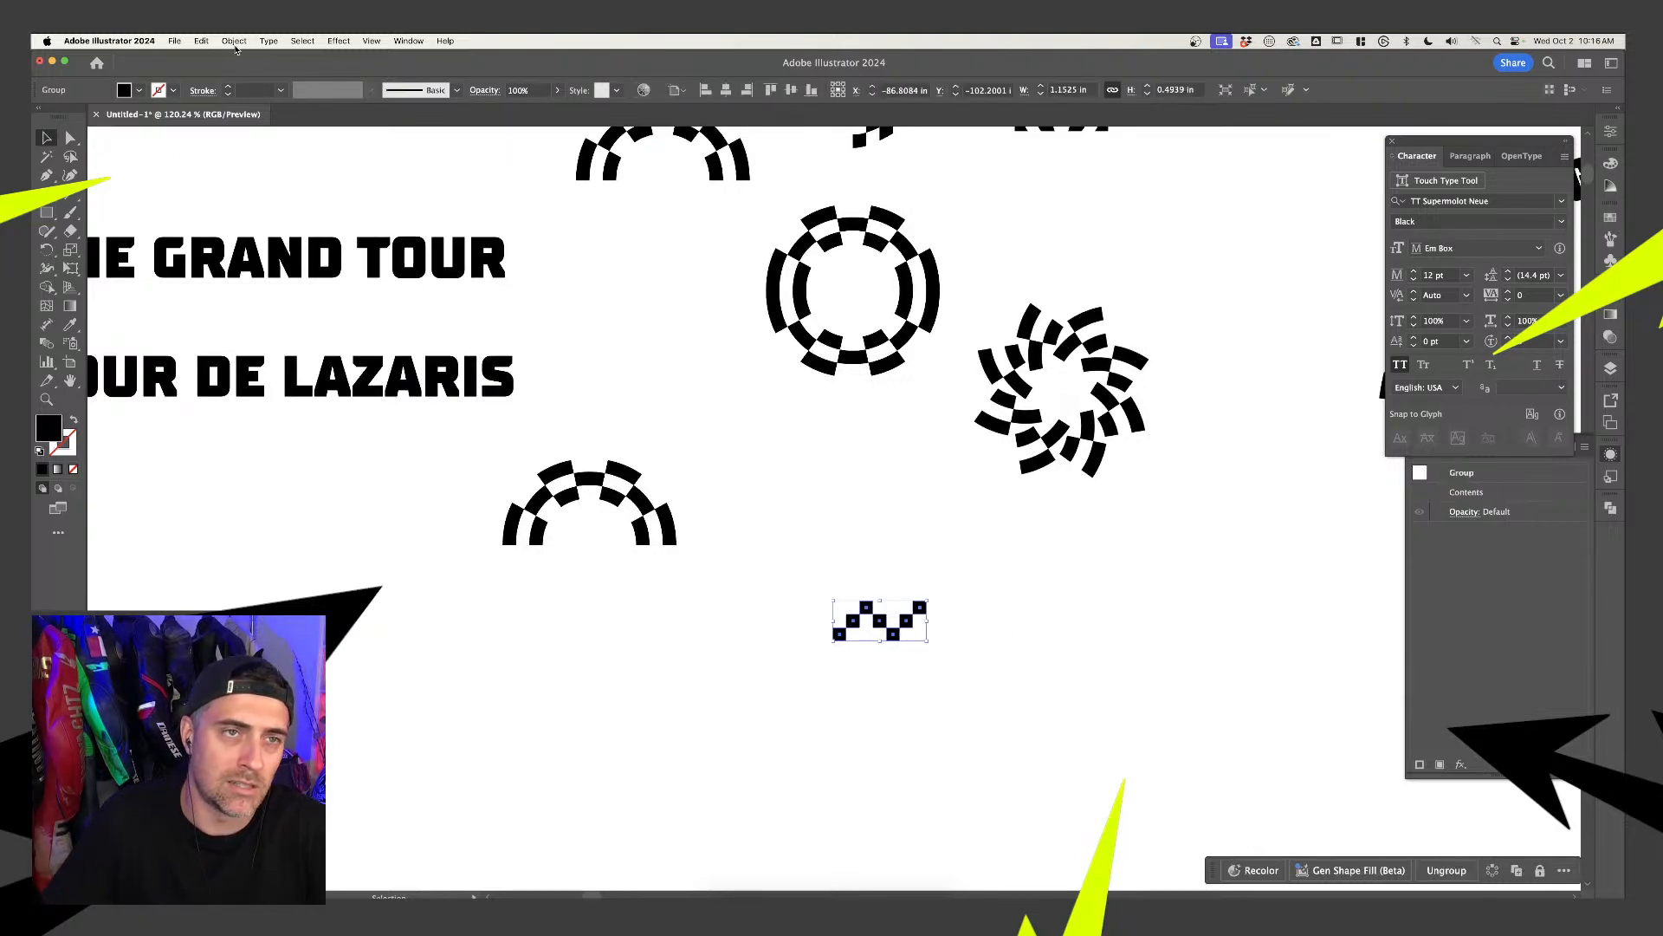
{"action": "left_click", "coordinate": [201, 41]}
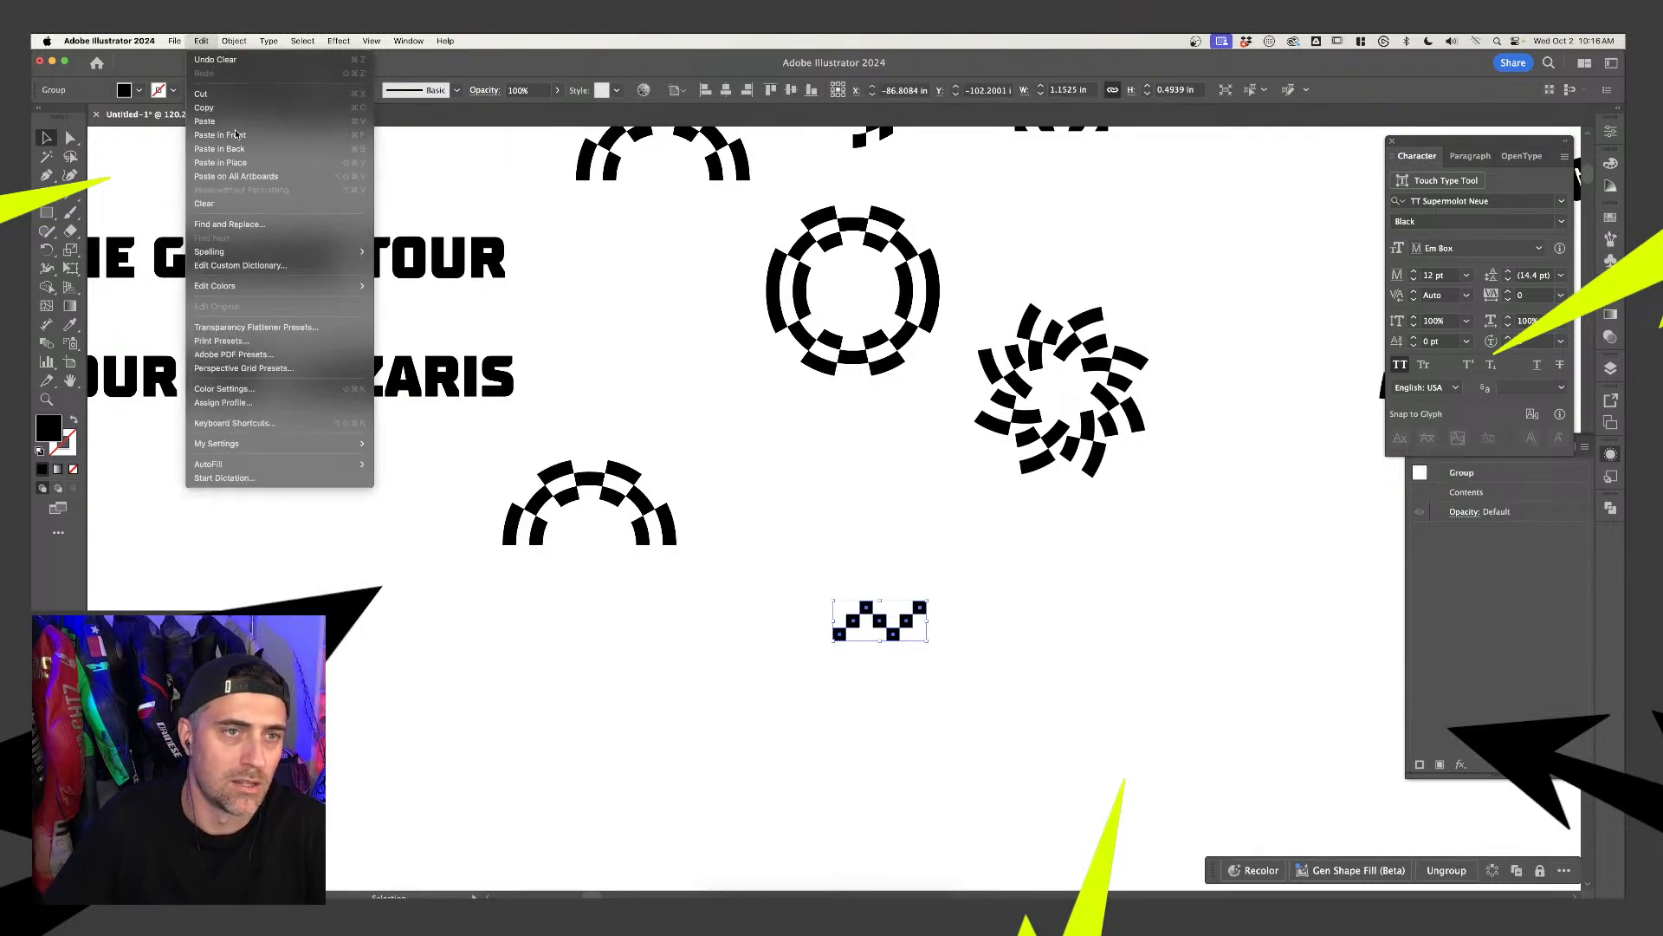
{"action": "mouse_move", "coordinate": [234, 41]}
{"action": "mouse_move", "coordinate": [301, 454]}
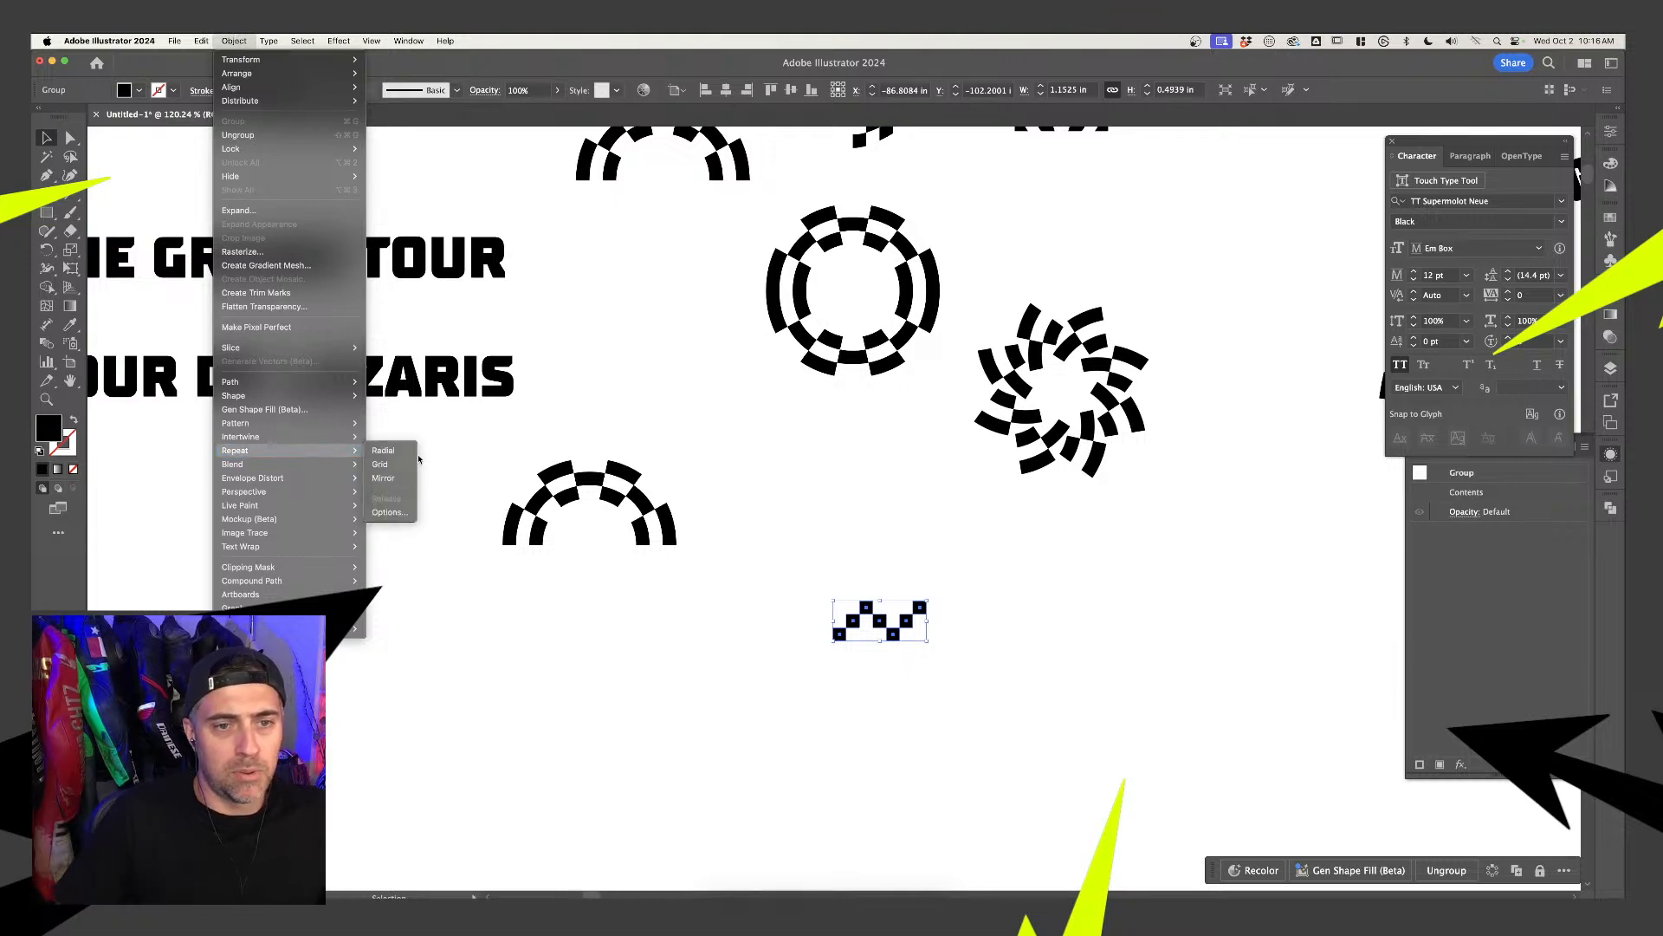
{"action": "left_click", "coordinate": [404, 472]}
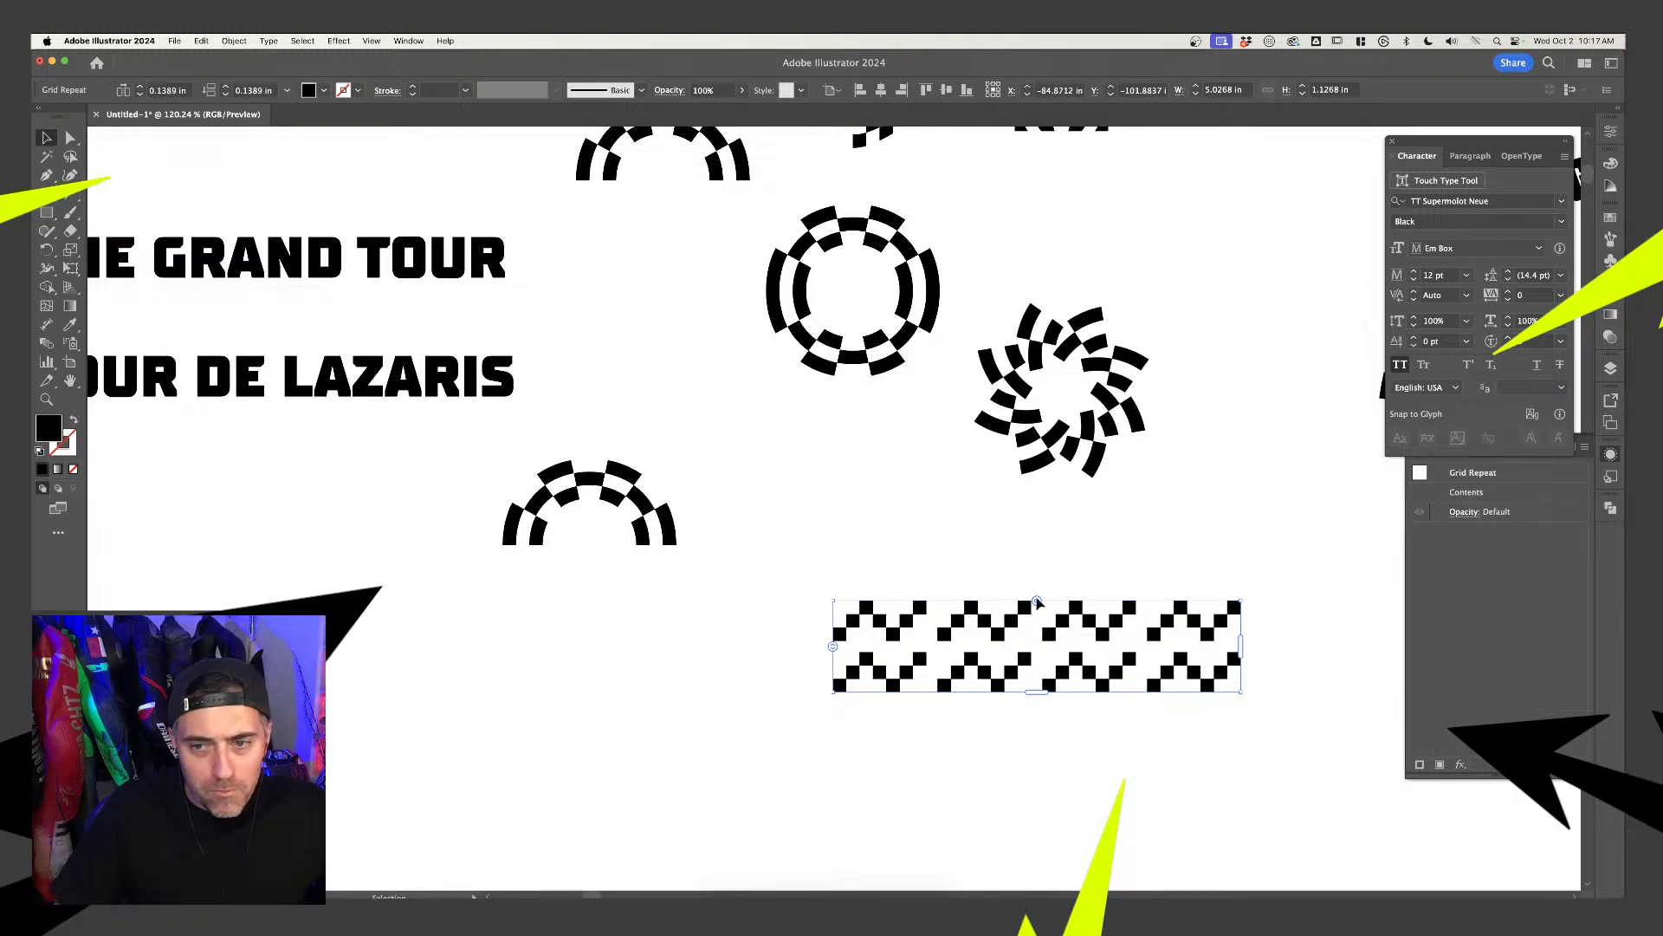
Tighten the grid repeat's horizontal spacing so neighbouring zigzags overlap, and move the pattern up beneath the pinwheel emblem
{"action": "left_click_drag", "start_coordinate": [1037, 601], "coordinate": [1014, 602]}
{"action": "left_click", "coordinate": [1025, 546]}
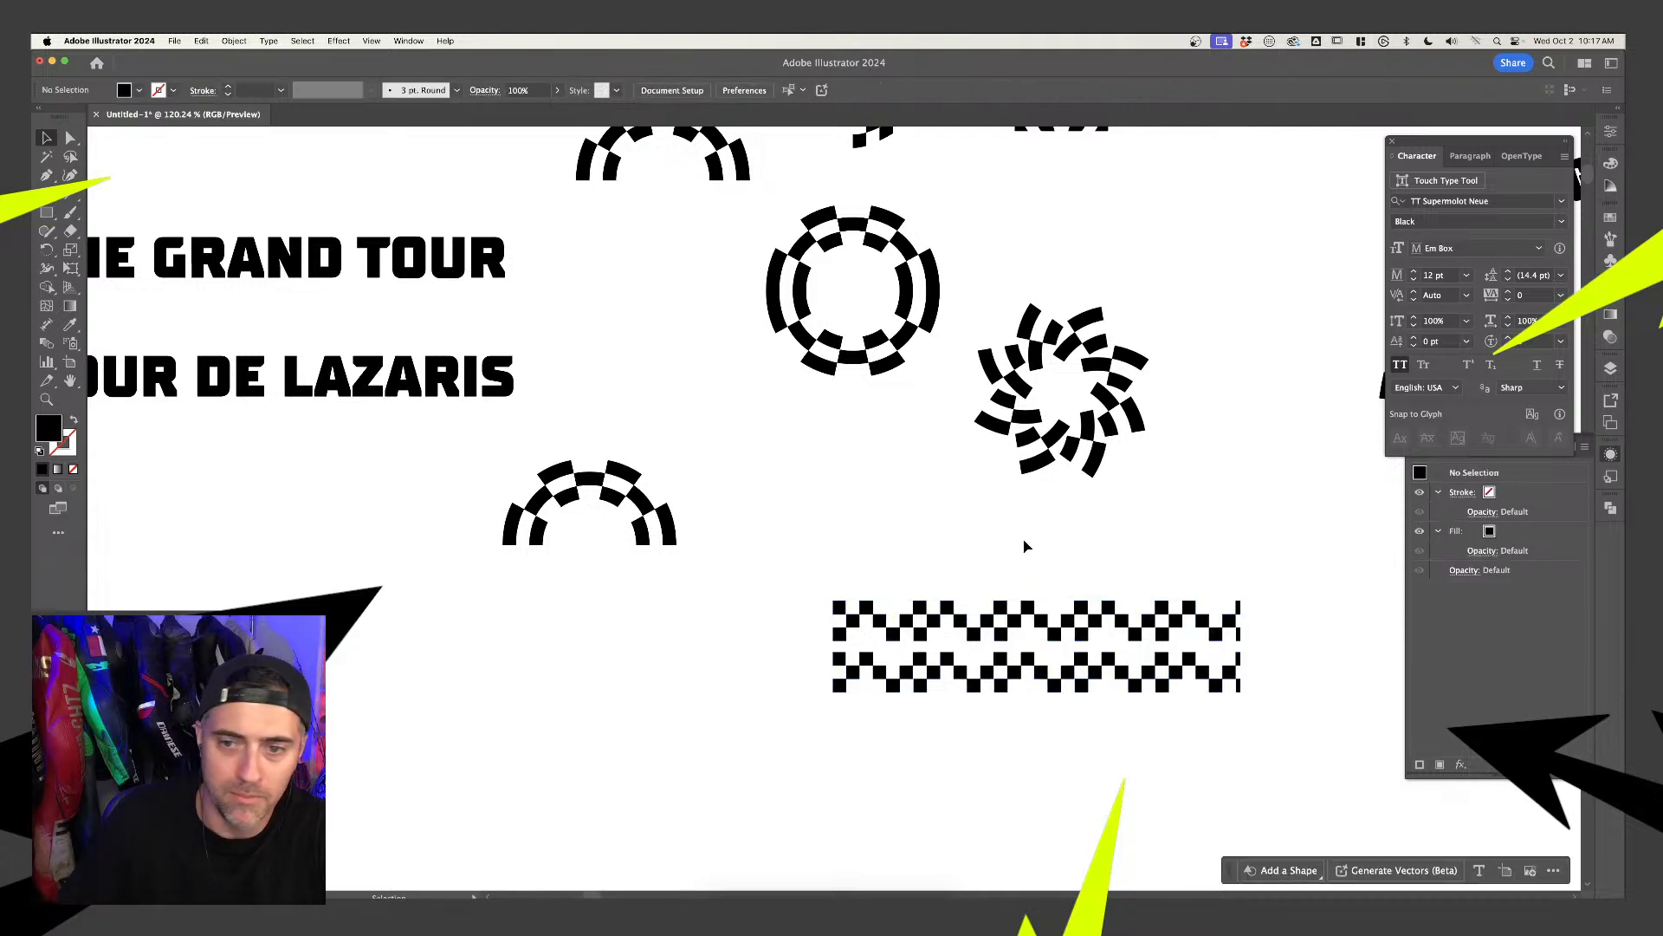
{"action": "scroll", "coordinate": [865, 511], "scroll_direction": "down", "scroll_amount": 3}
{"action": "left_click", "coordinate": [996, 537]}
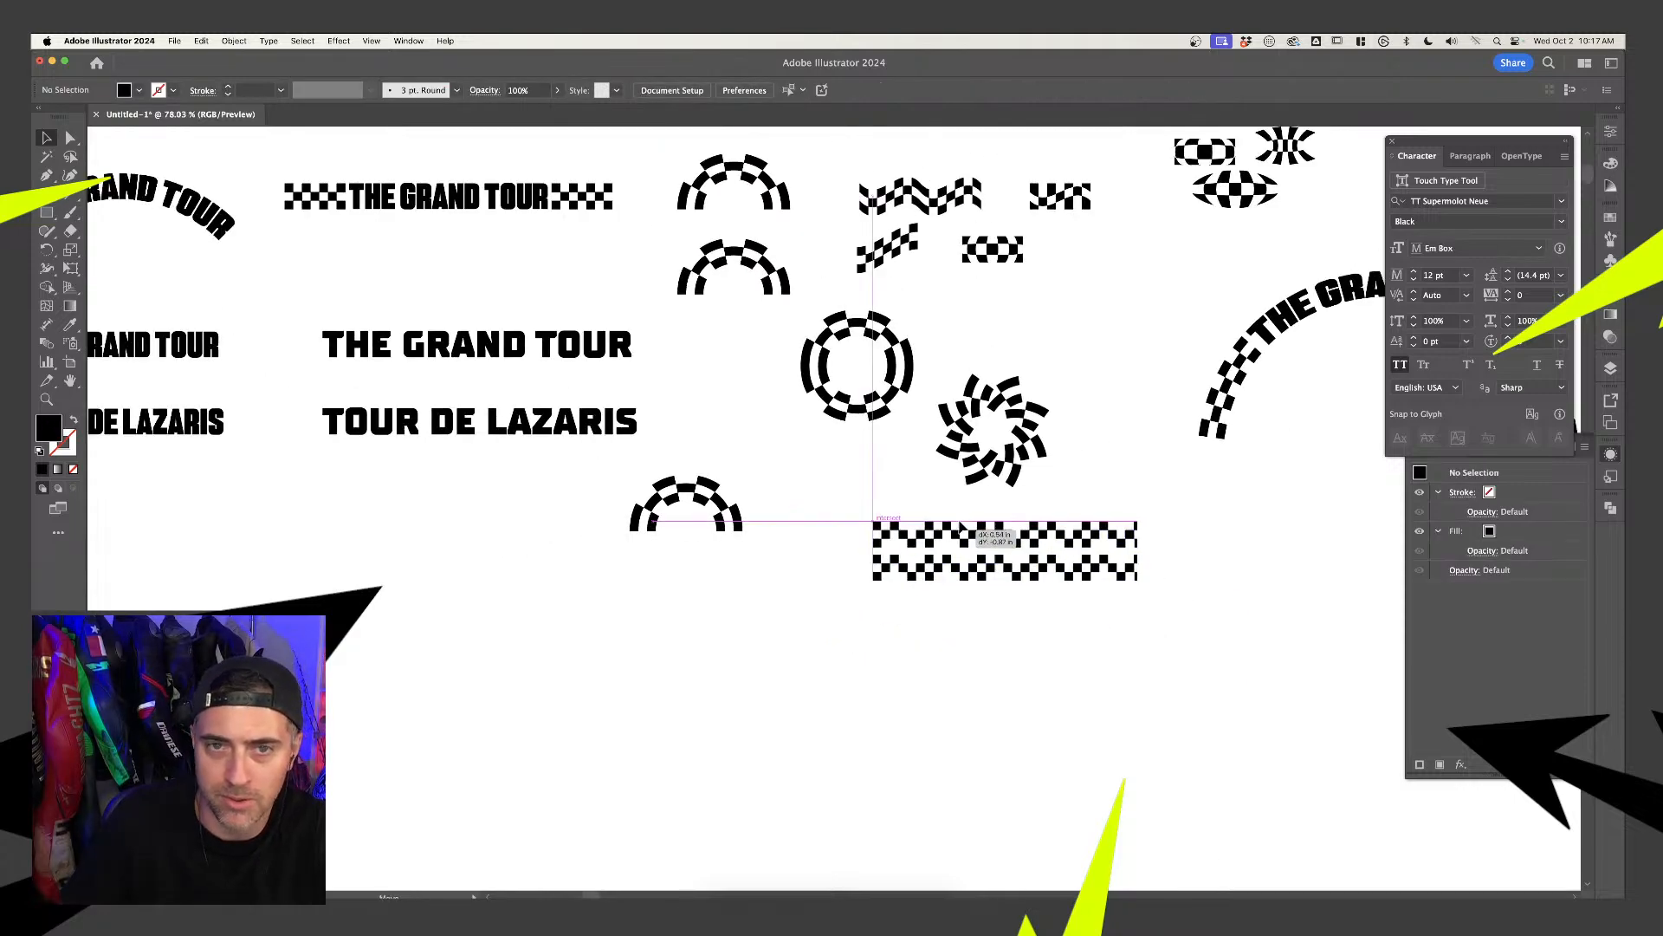
Copy the first five squares, forming an X, from the checkered block at the end of the flanked THE GRAND TOUR line
{"action": "left_click", "coordinate": [565, 203]}
{"action": "double_click", "coordinate": [565, 204]}
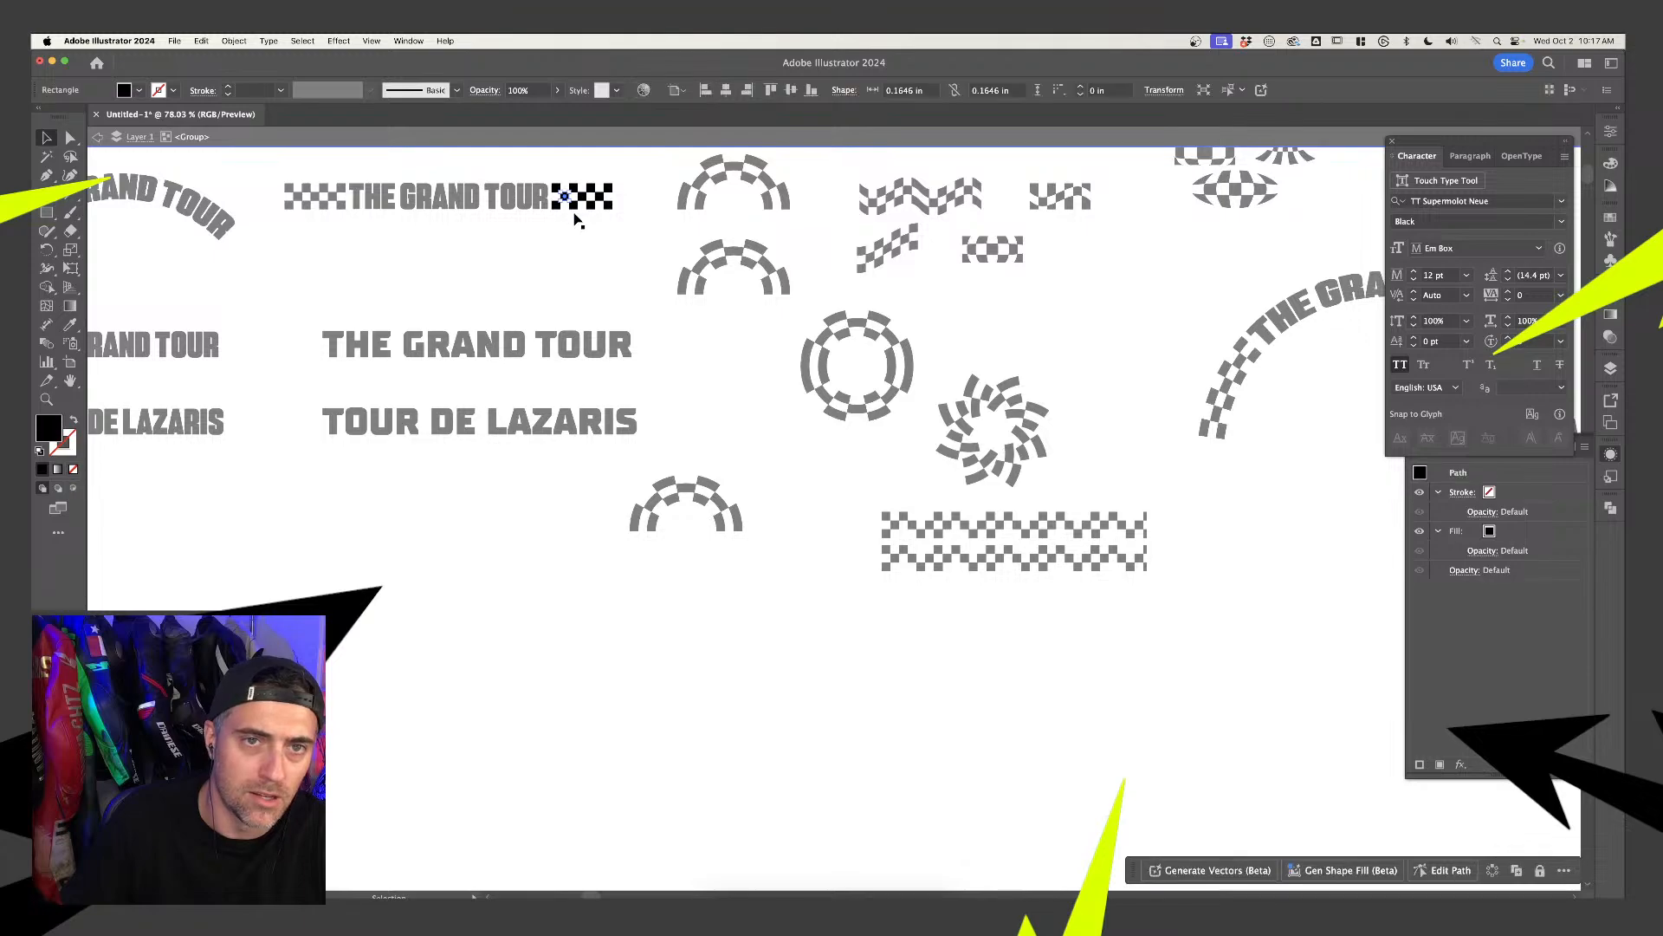
{"action": "left_click", "coordinate": [554, 189]}
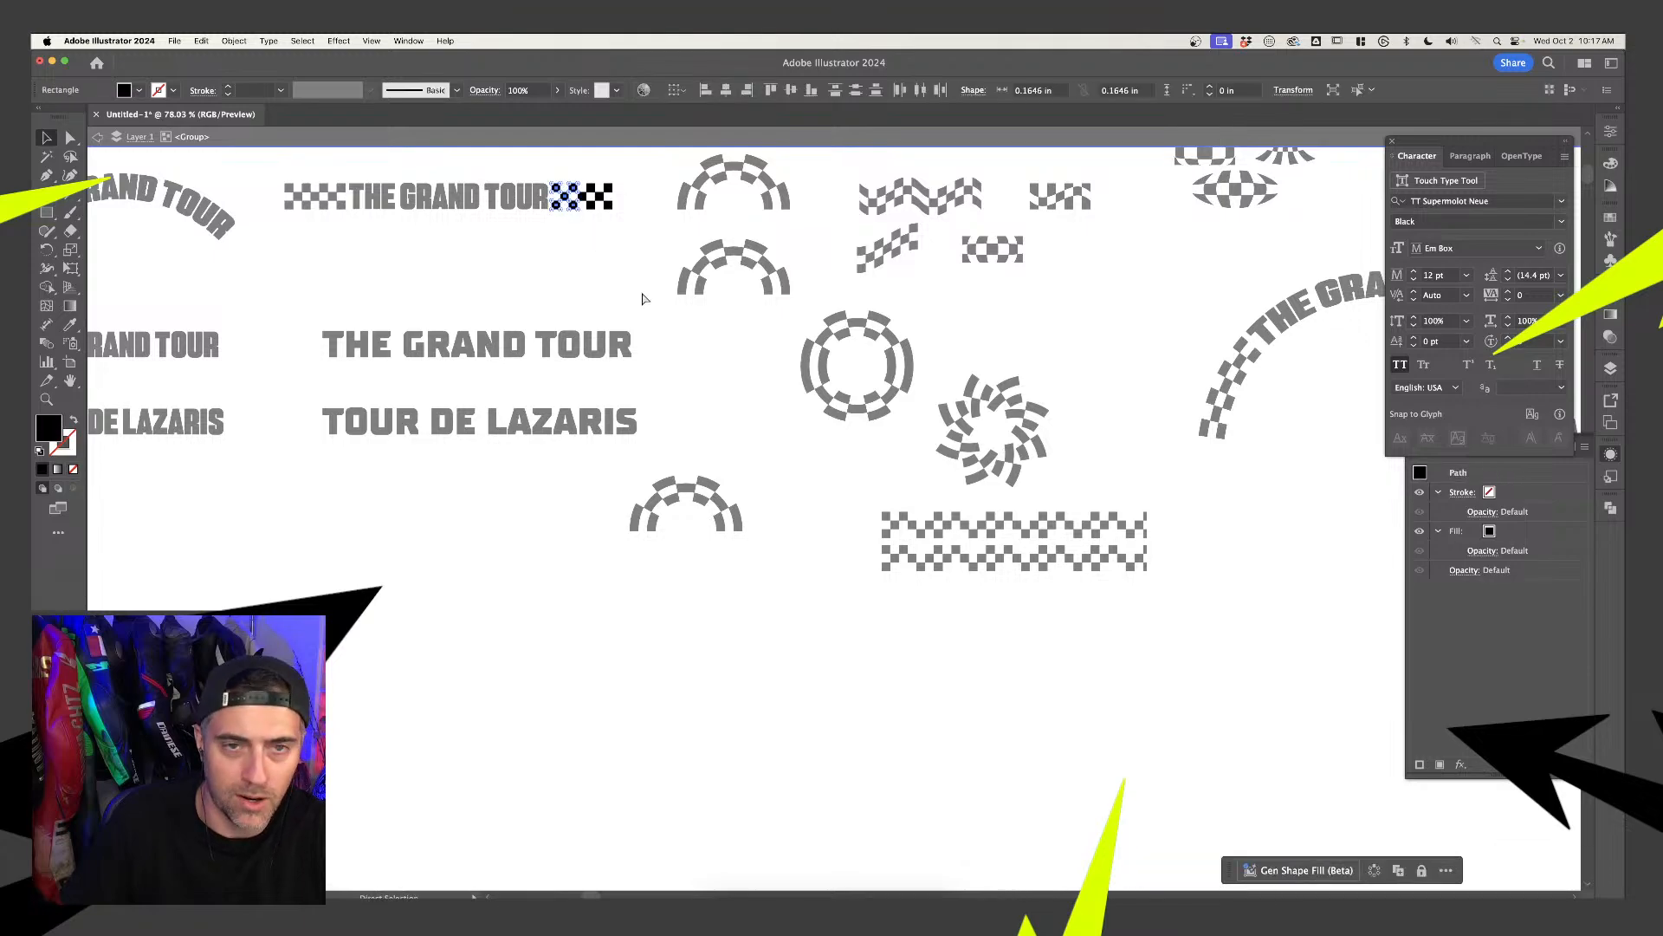
{"action": "key", "text": "super+c"}
{"action": "key", "text": "super+v"}
{"action": "key", "text": "Delete"}
{"action": "key", "text": "Escape"}
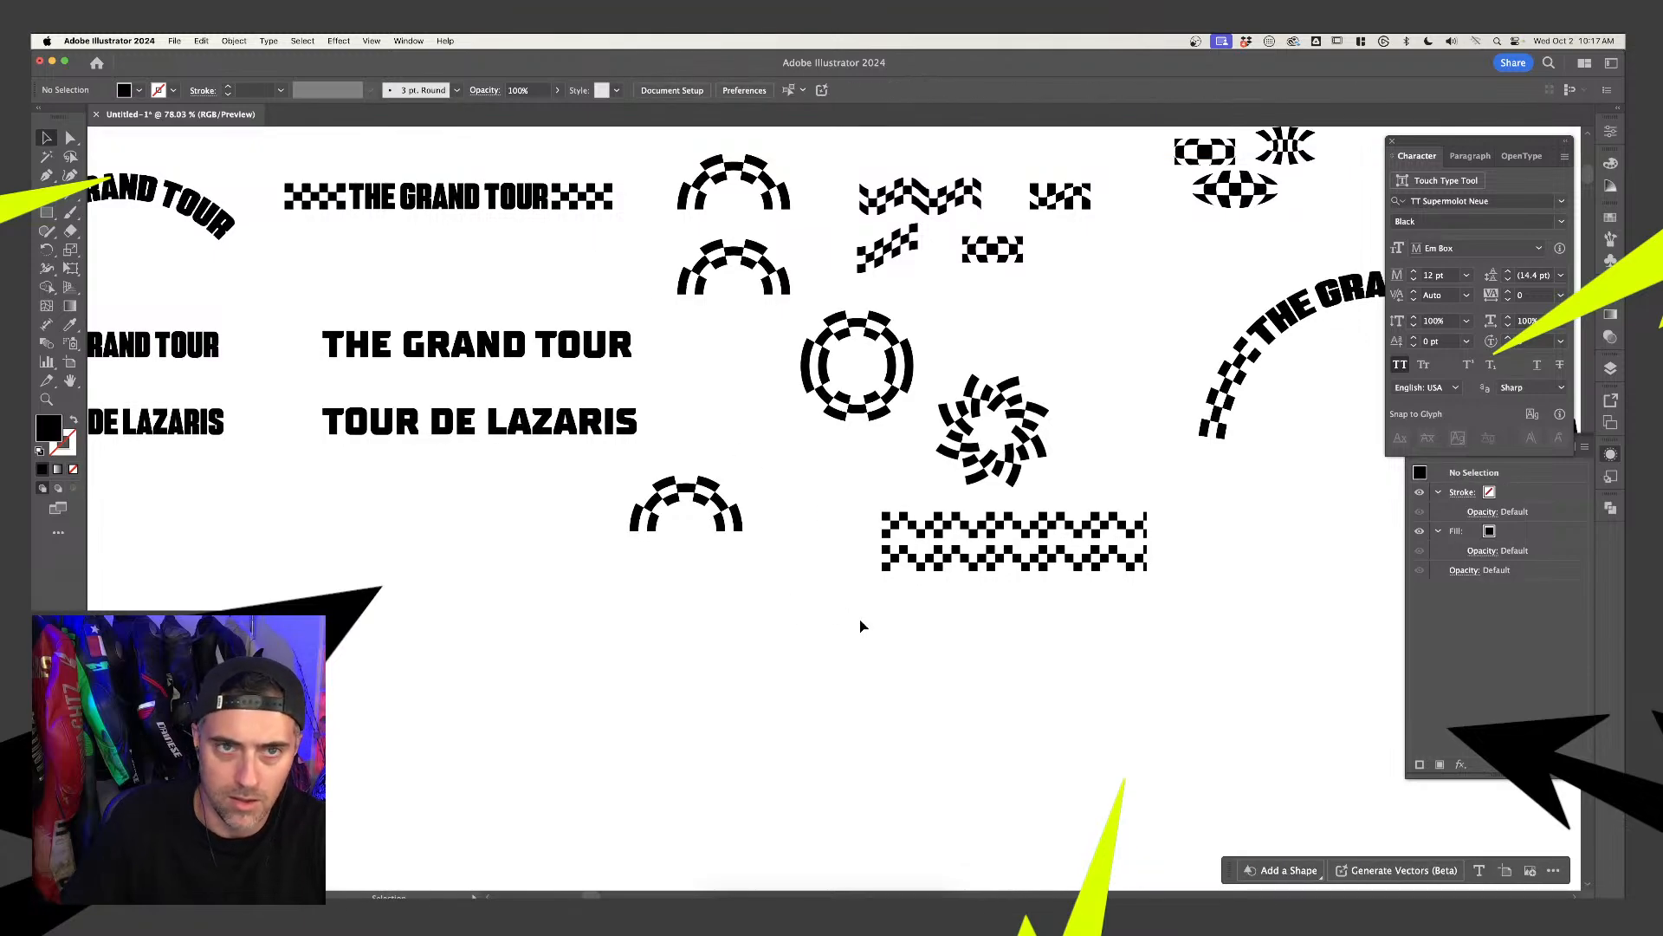
Paste the five copied squares as a separate group in the empty area below the lower checkered arch
{"action": "key", "text": "super+shift+v"}
{"action": "left_click", "coordinate": [868, 610]}
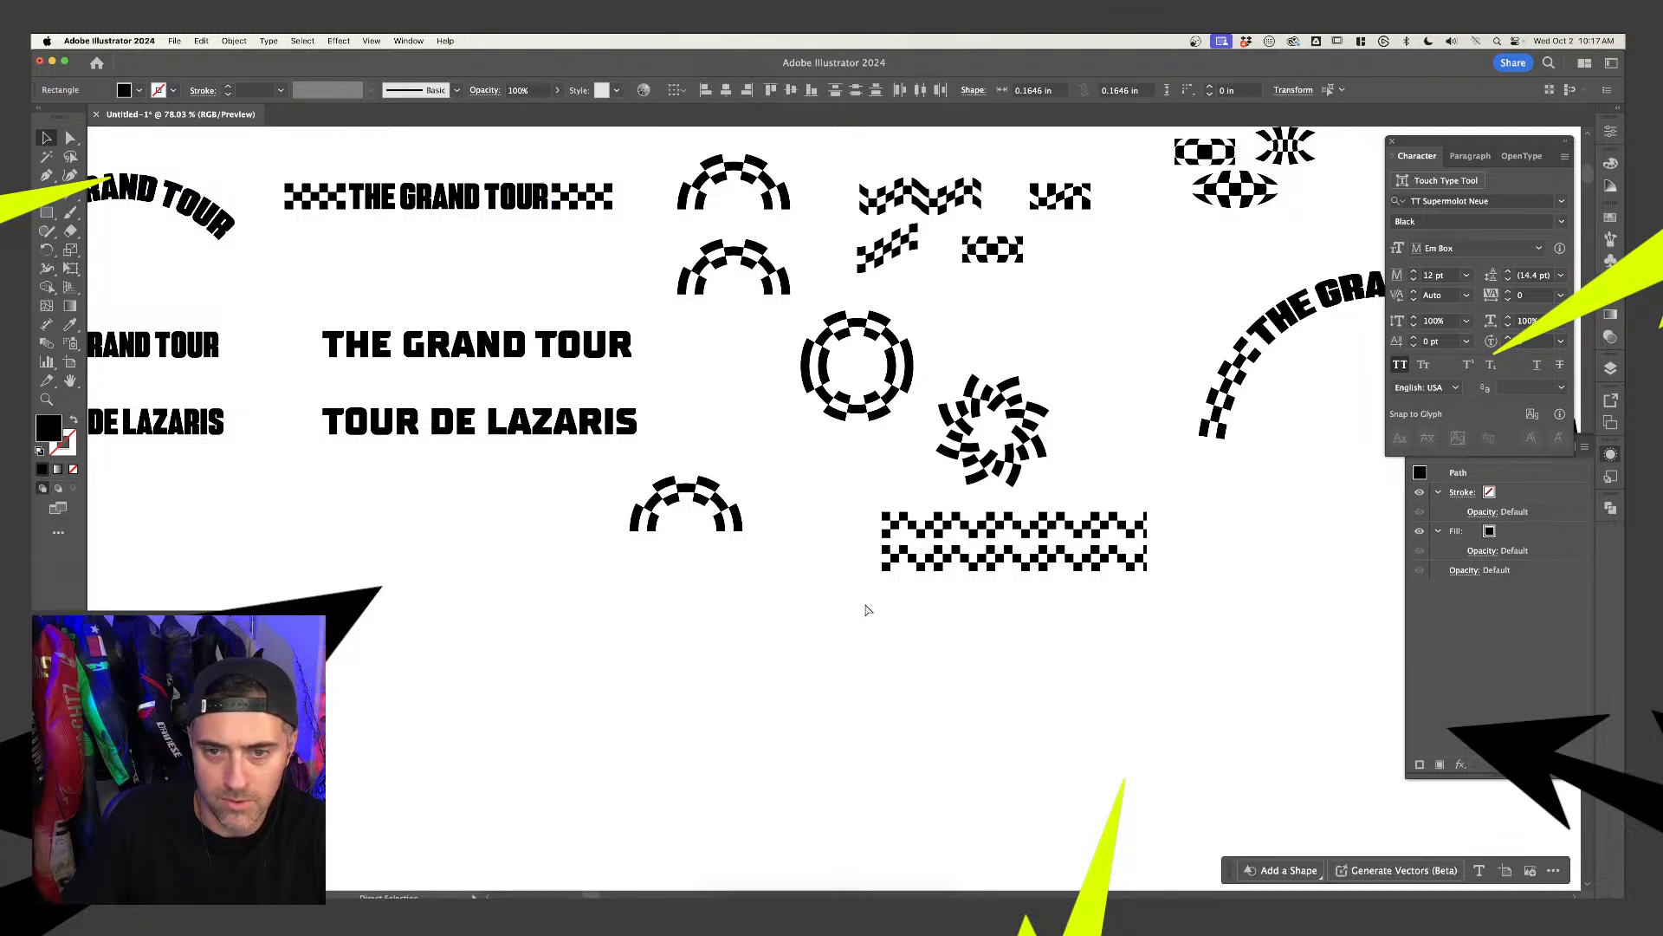
{"action": "key", "text": "super+v"}
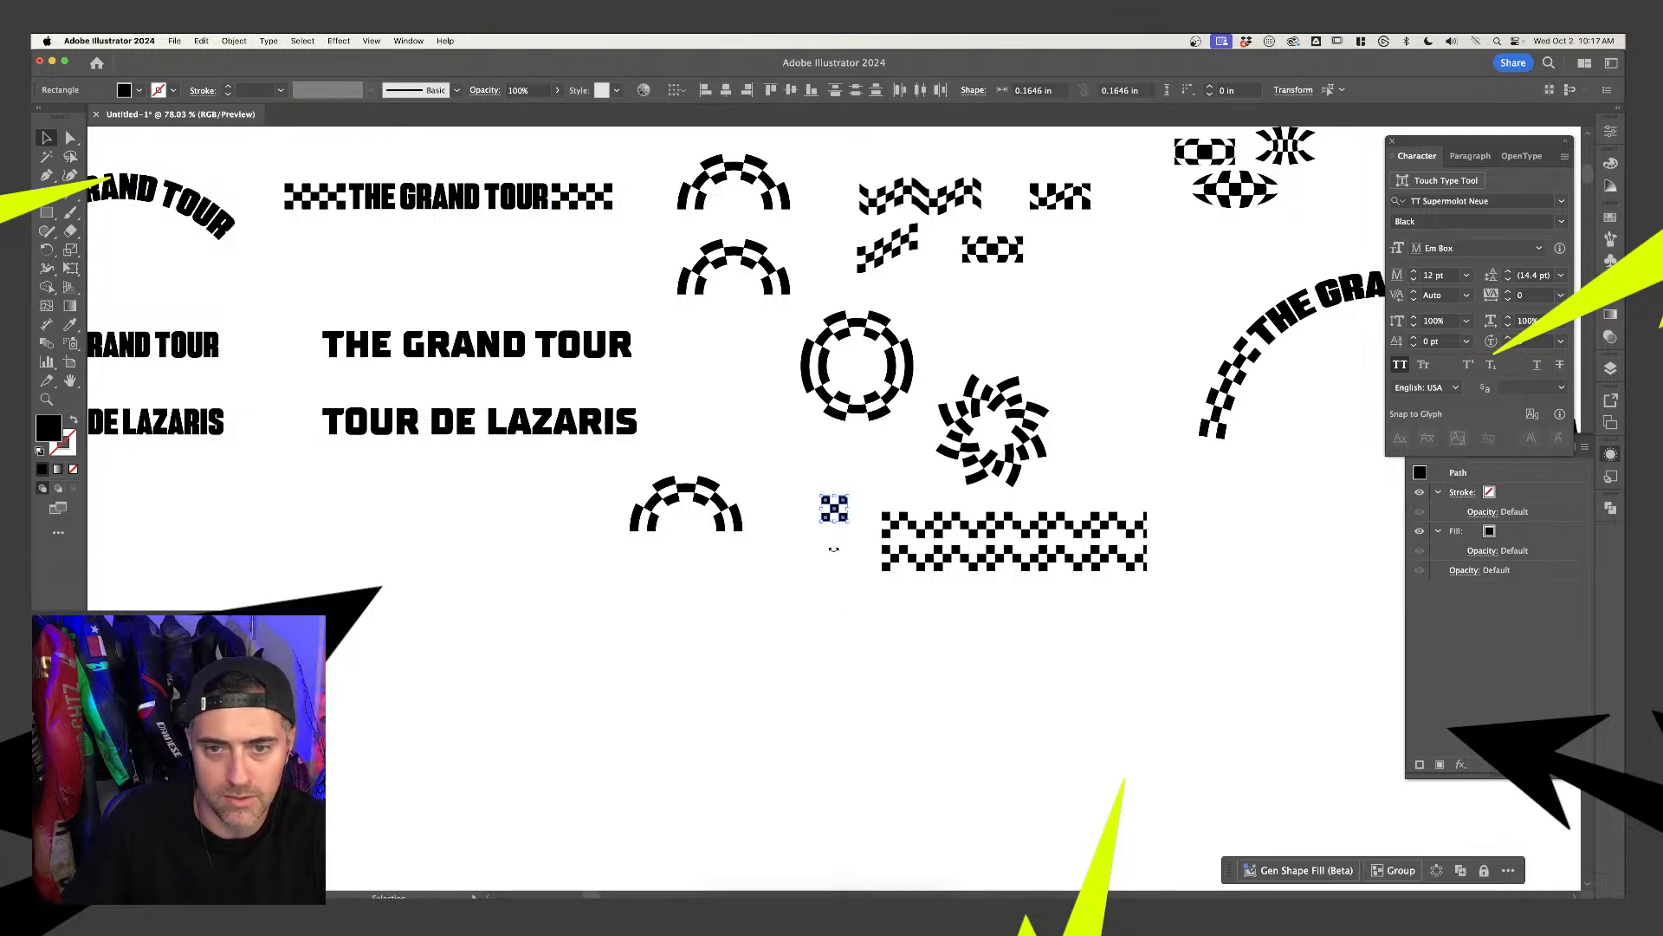
{"action": "key", "text": "super+g"}
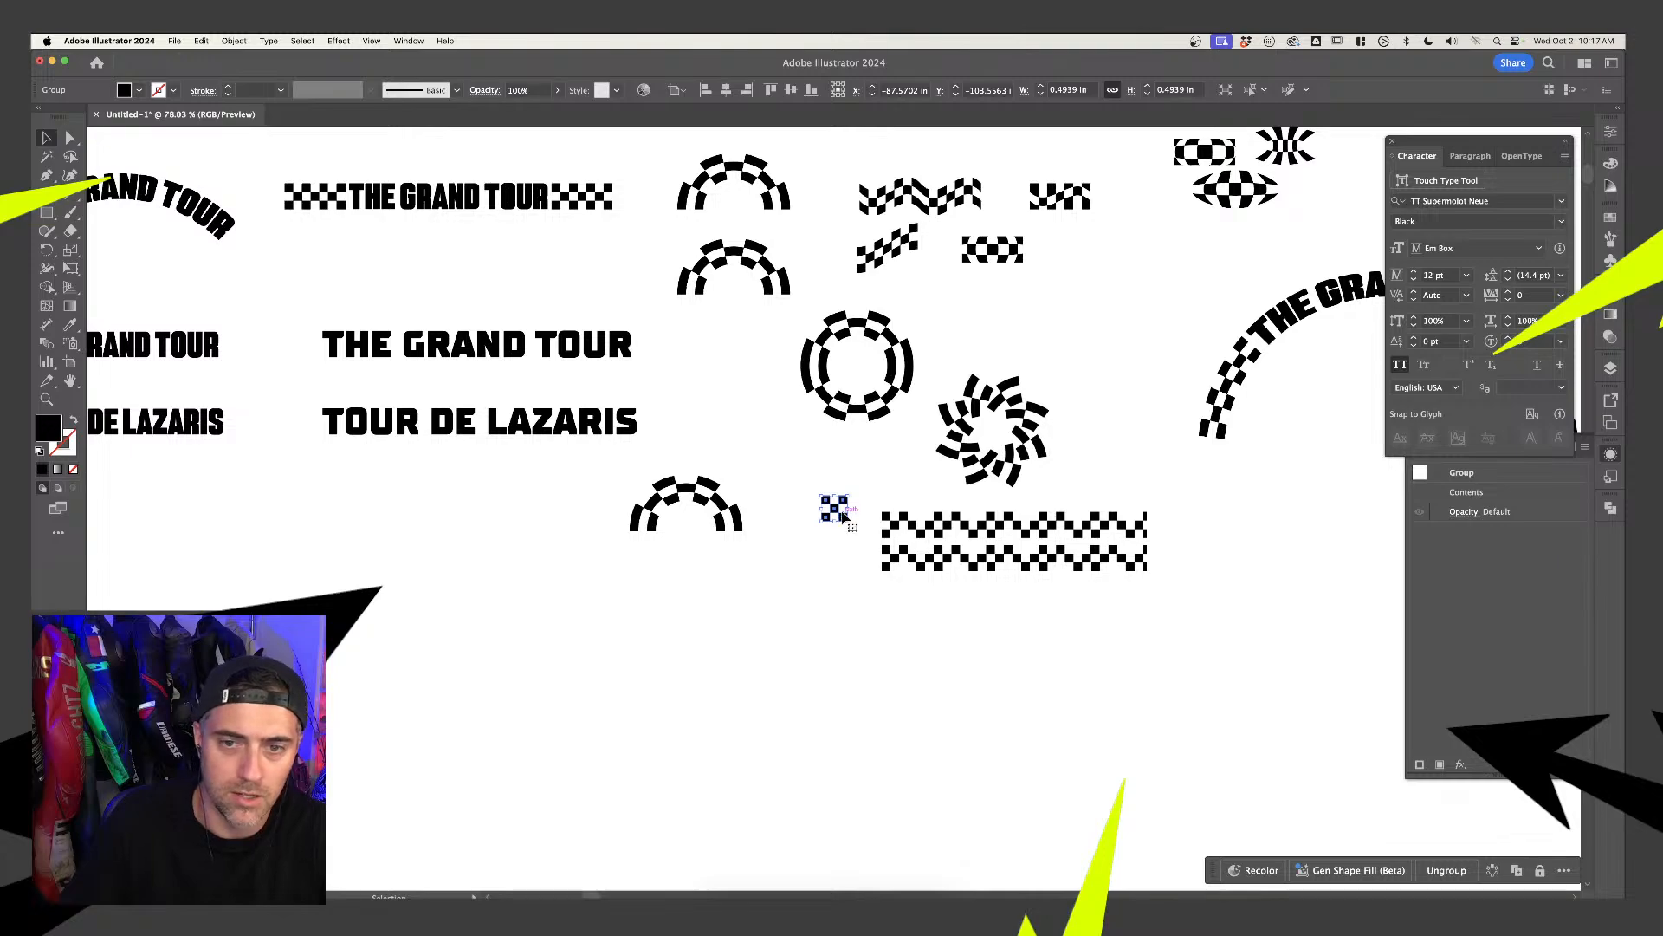
{"action": "left_click_drag", "start_coordinate": [836, 512], "coordinate": [725, 614]}
{"action": "key", "text": "super+h"}
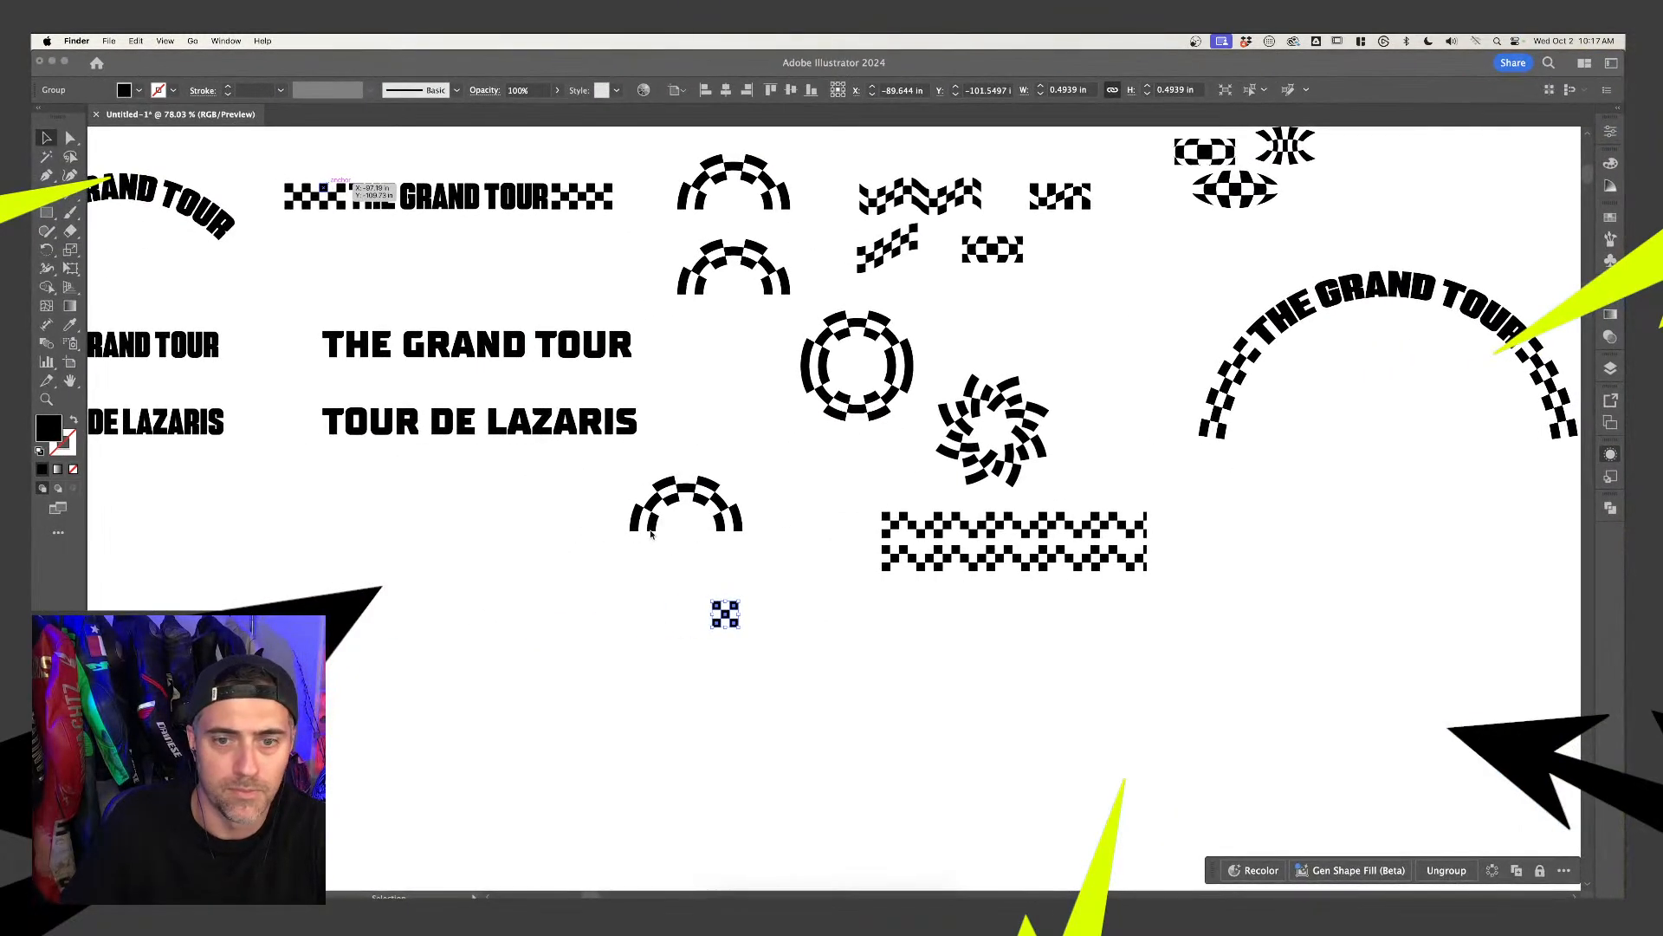
{"action": "left_click", "coordinate": [758, 646]}
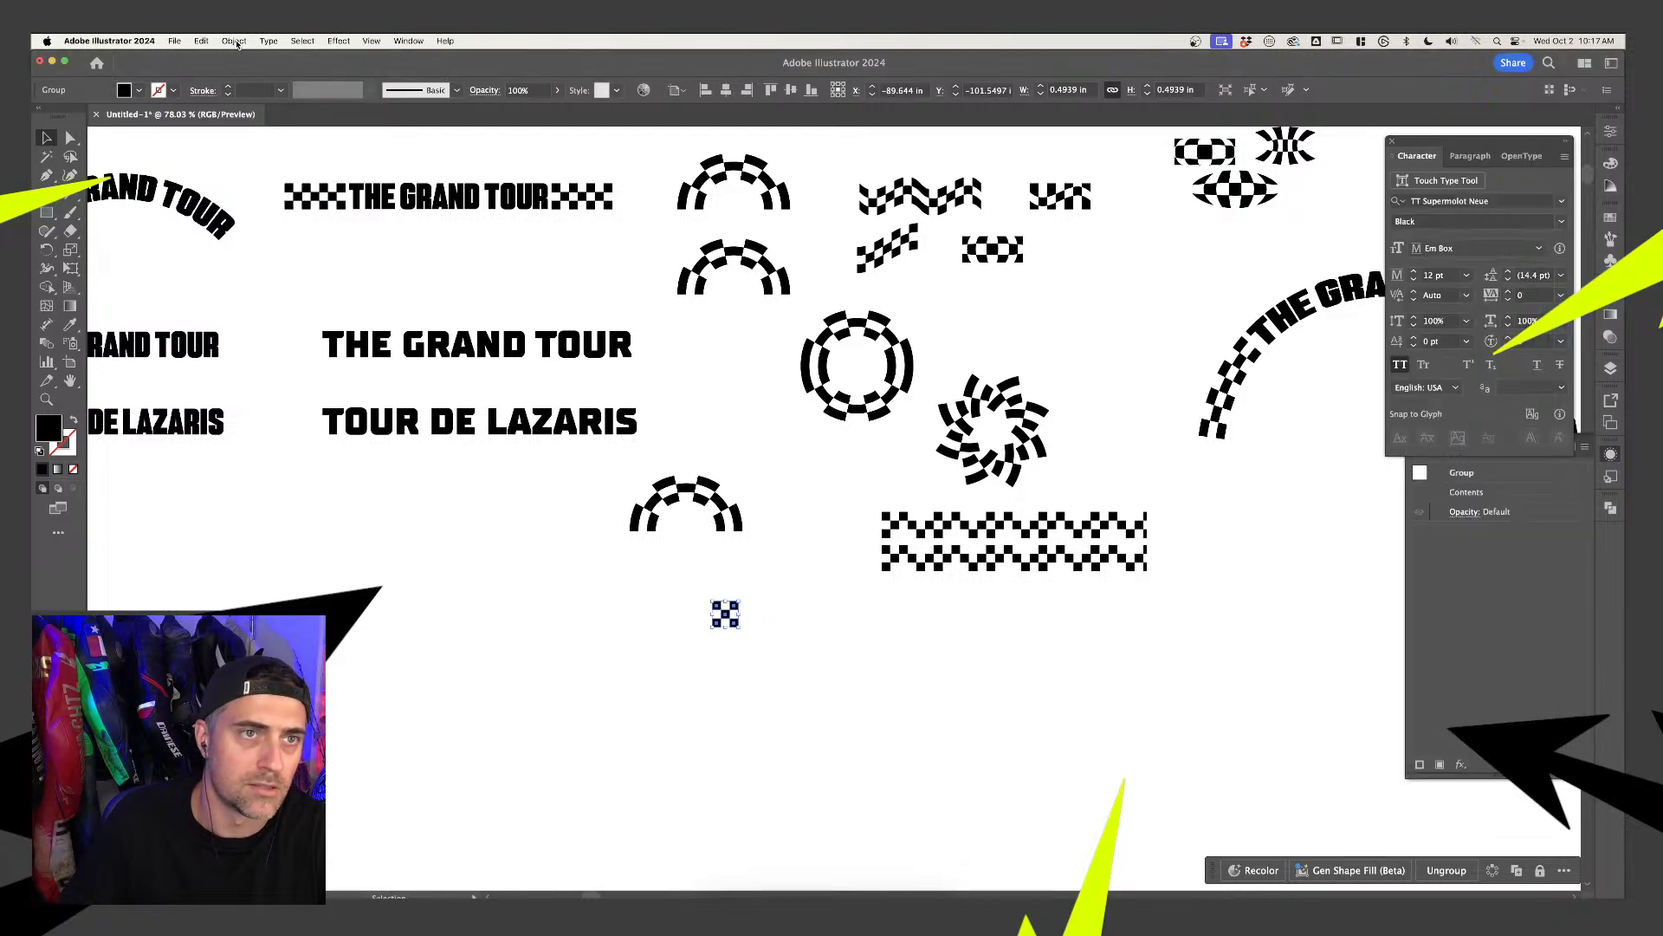
Make a new pattern swatch from the five-square group
{"action": "left_click", "coordinate": [234, 40]}
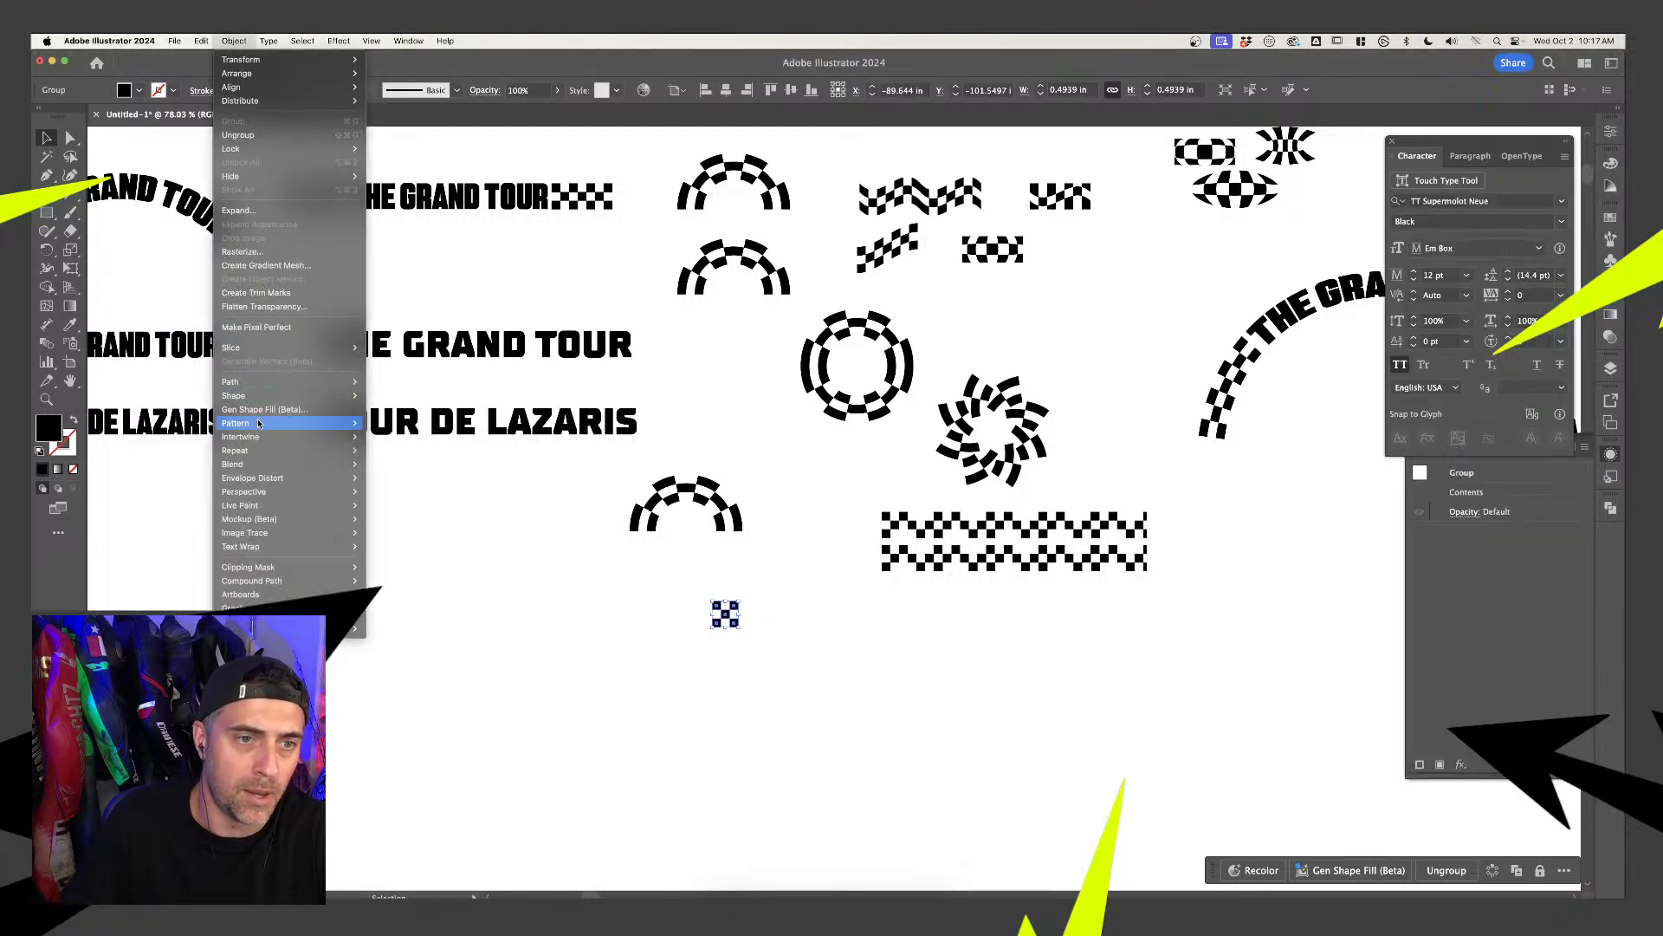
{"action": "mouse_move", "coordinate": [258, 423]}
{"action": "left_click", "coordinate": [386, 423]}
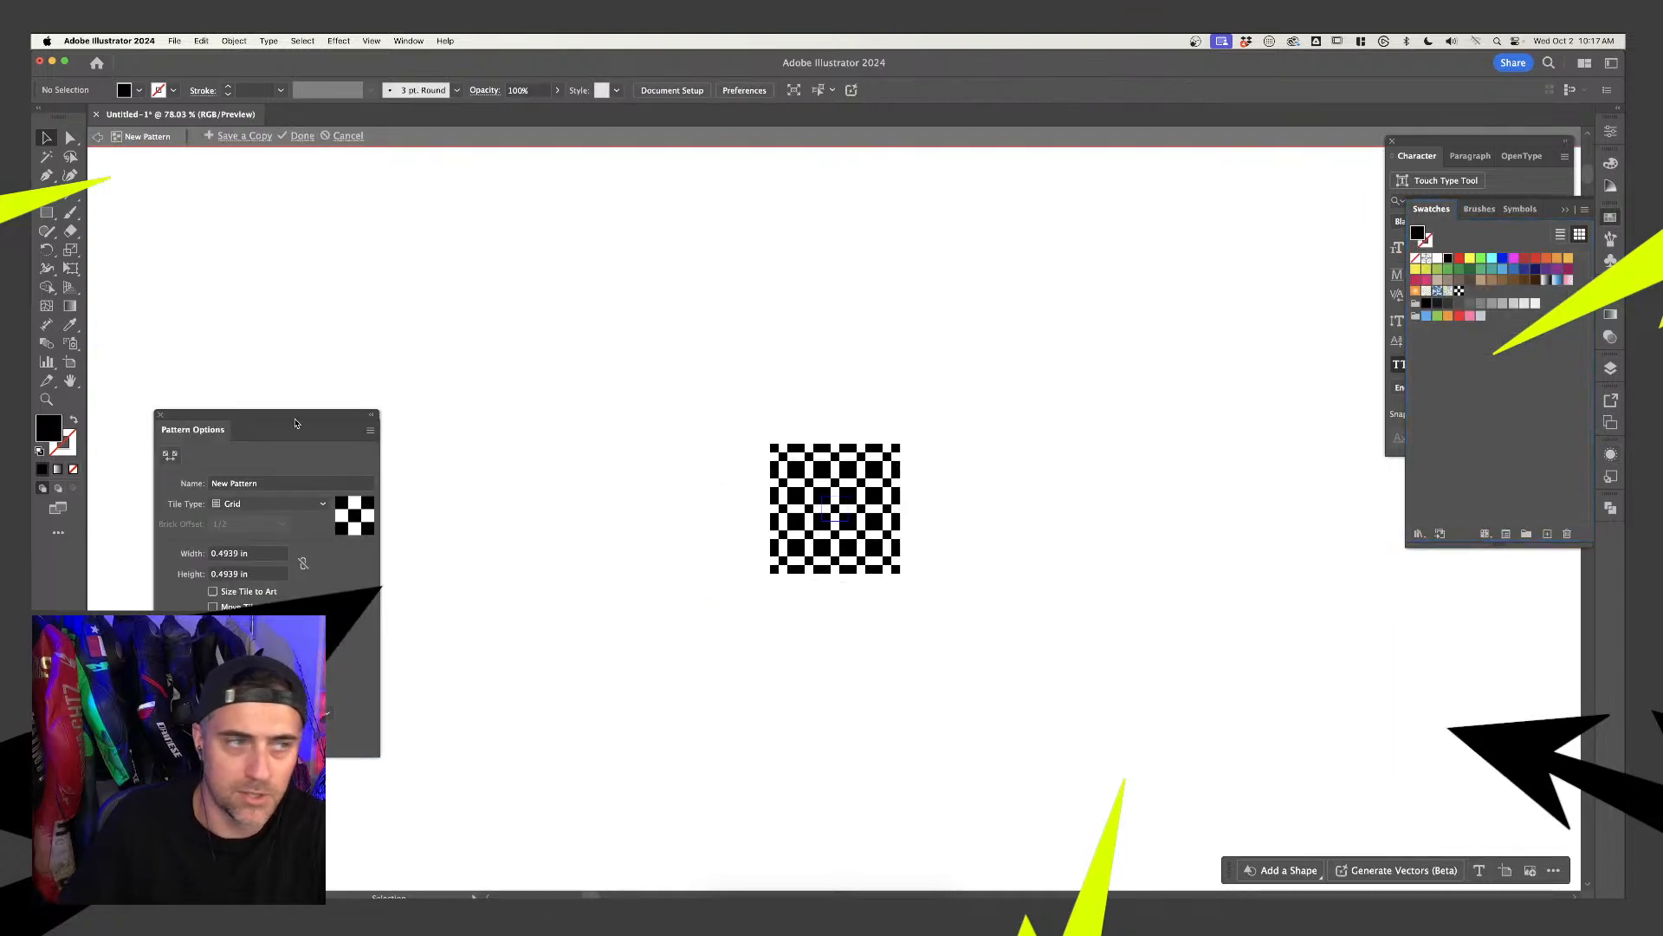
Cycle the new pattern's tile type through Brick by Row, Brick by Column, Hex by Column and Hex by Row
{"action": "left_click", "coordinate": [293, 508]}
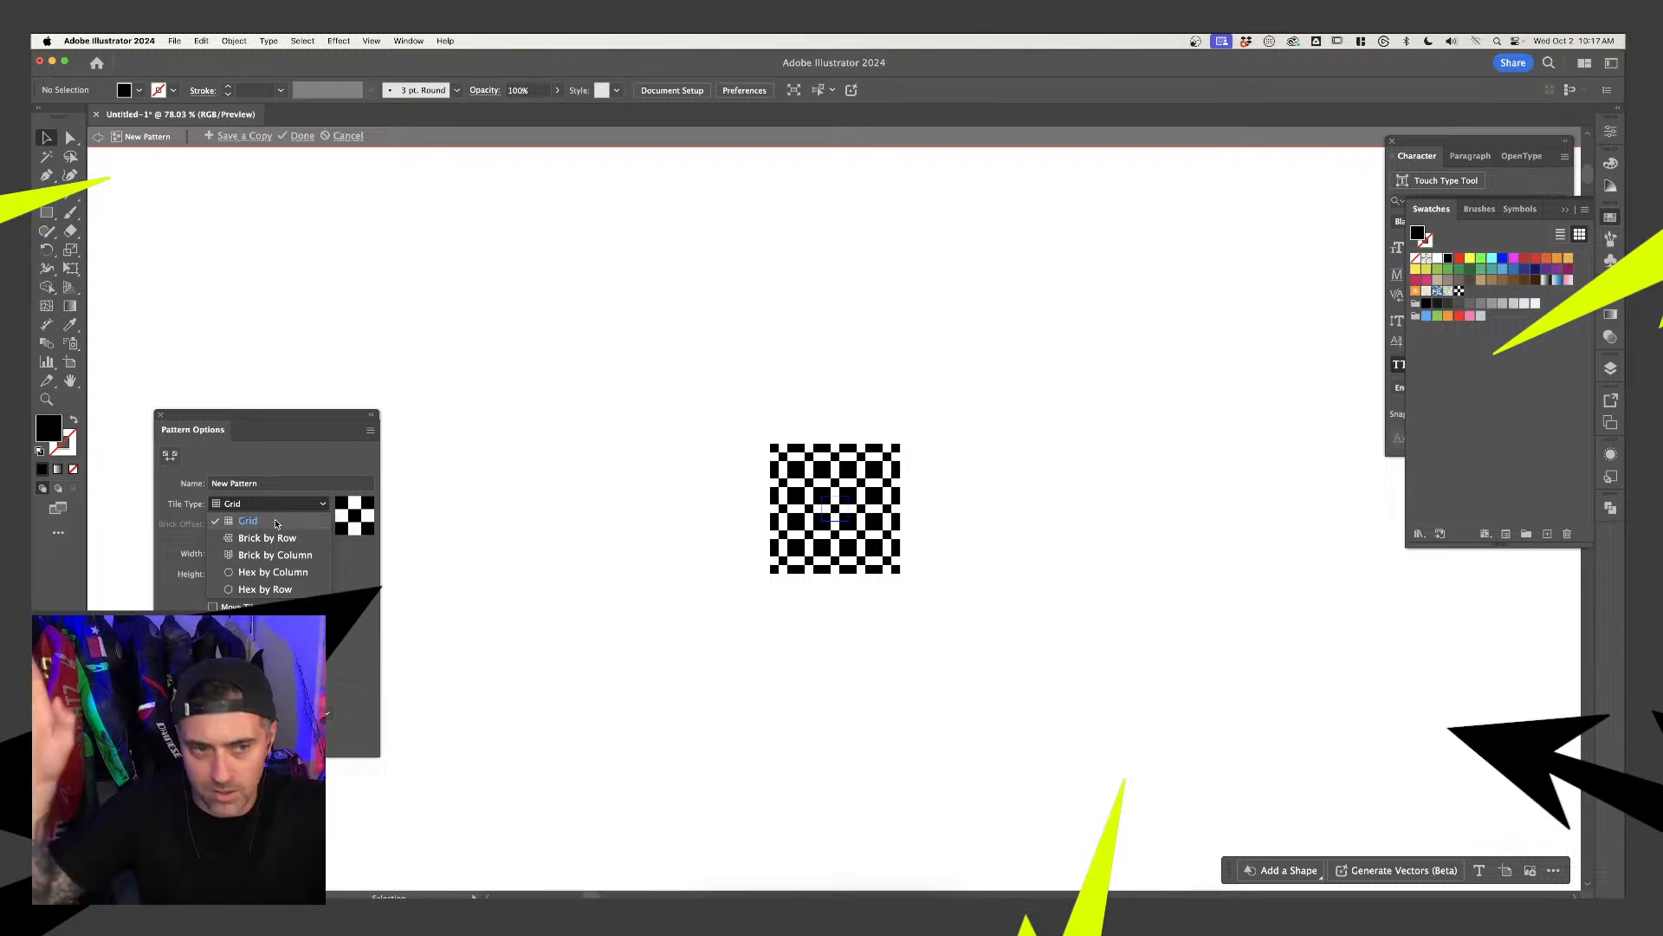
{"action": "left_click", "coordinate": [270, 539]}
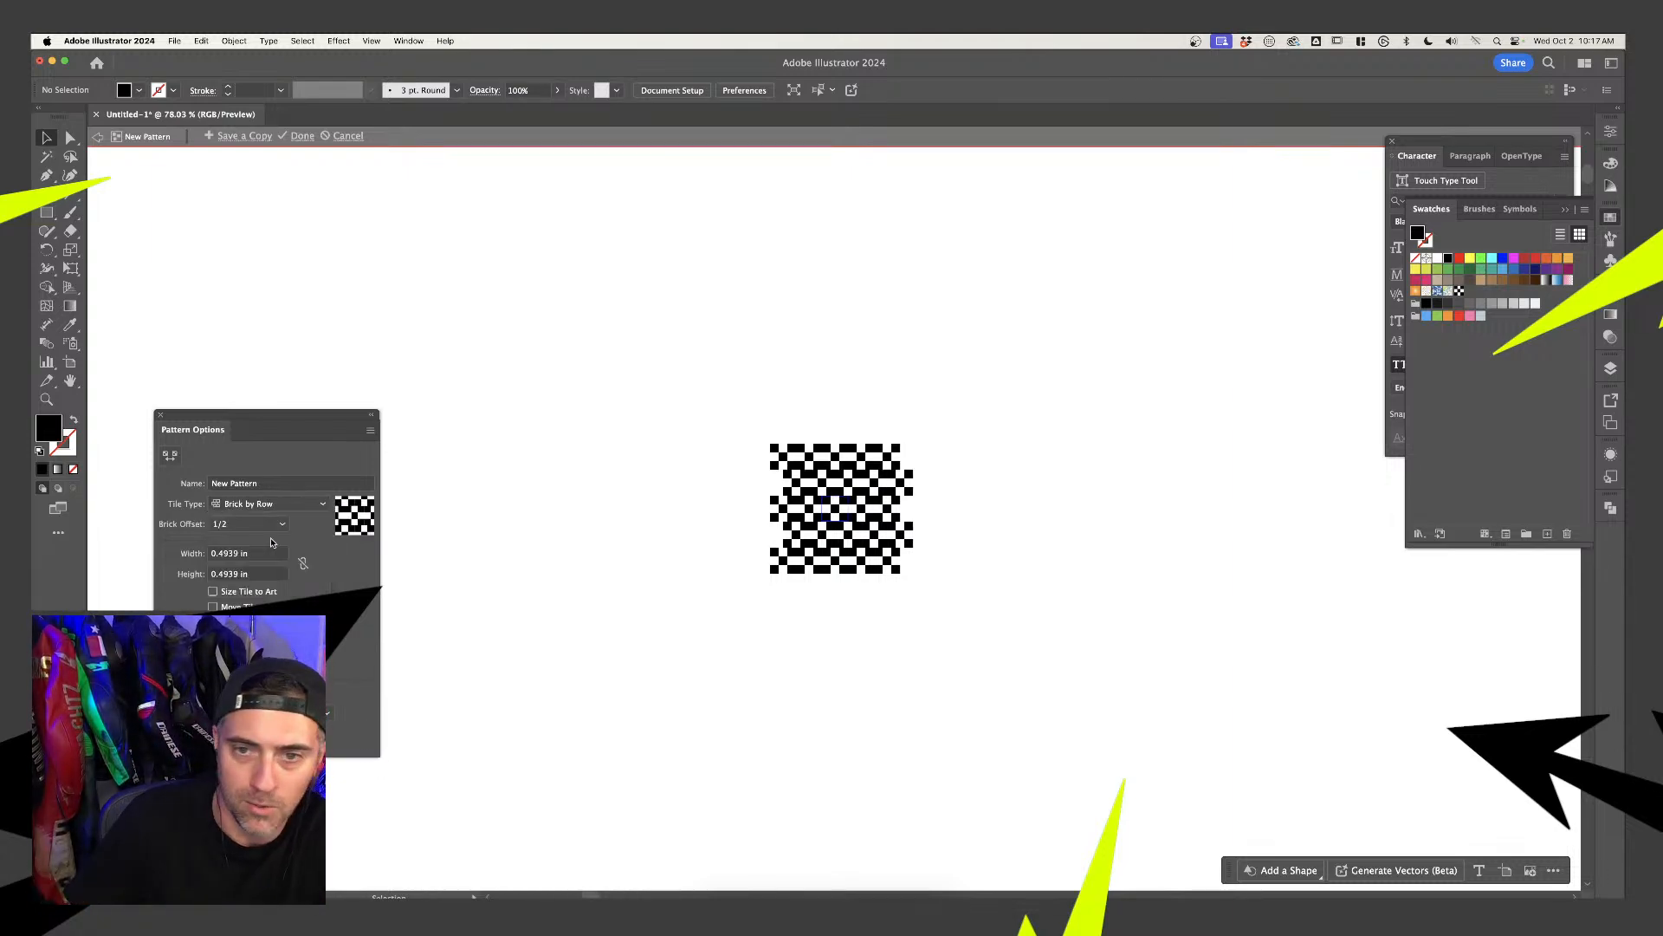
{"action": "left_click", "coordinate": [268, 504]}
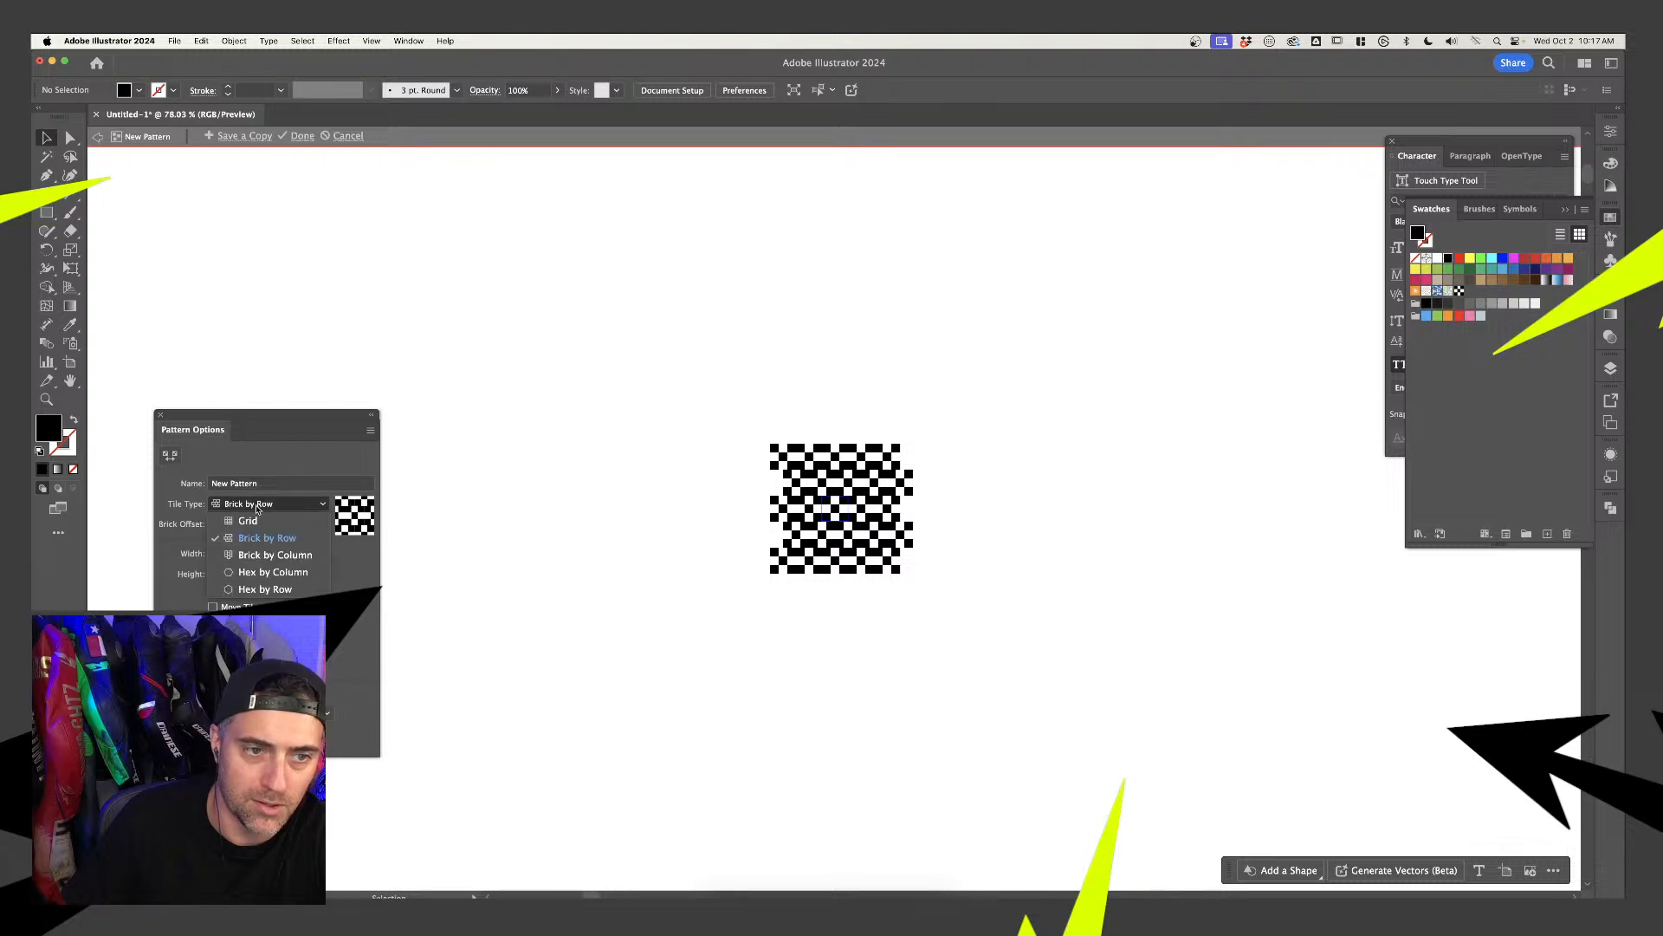
{"action": "left_click", "coordinate": [265, 563]}
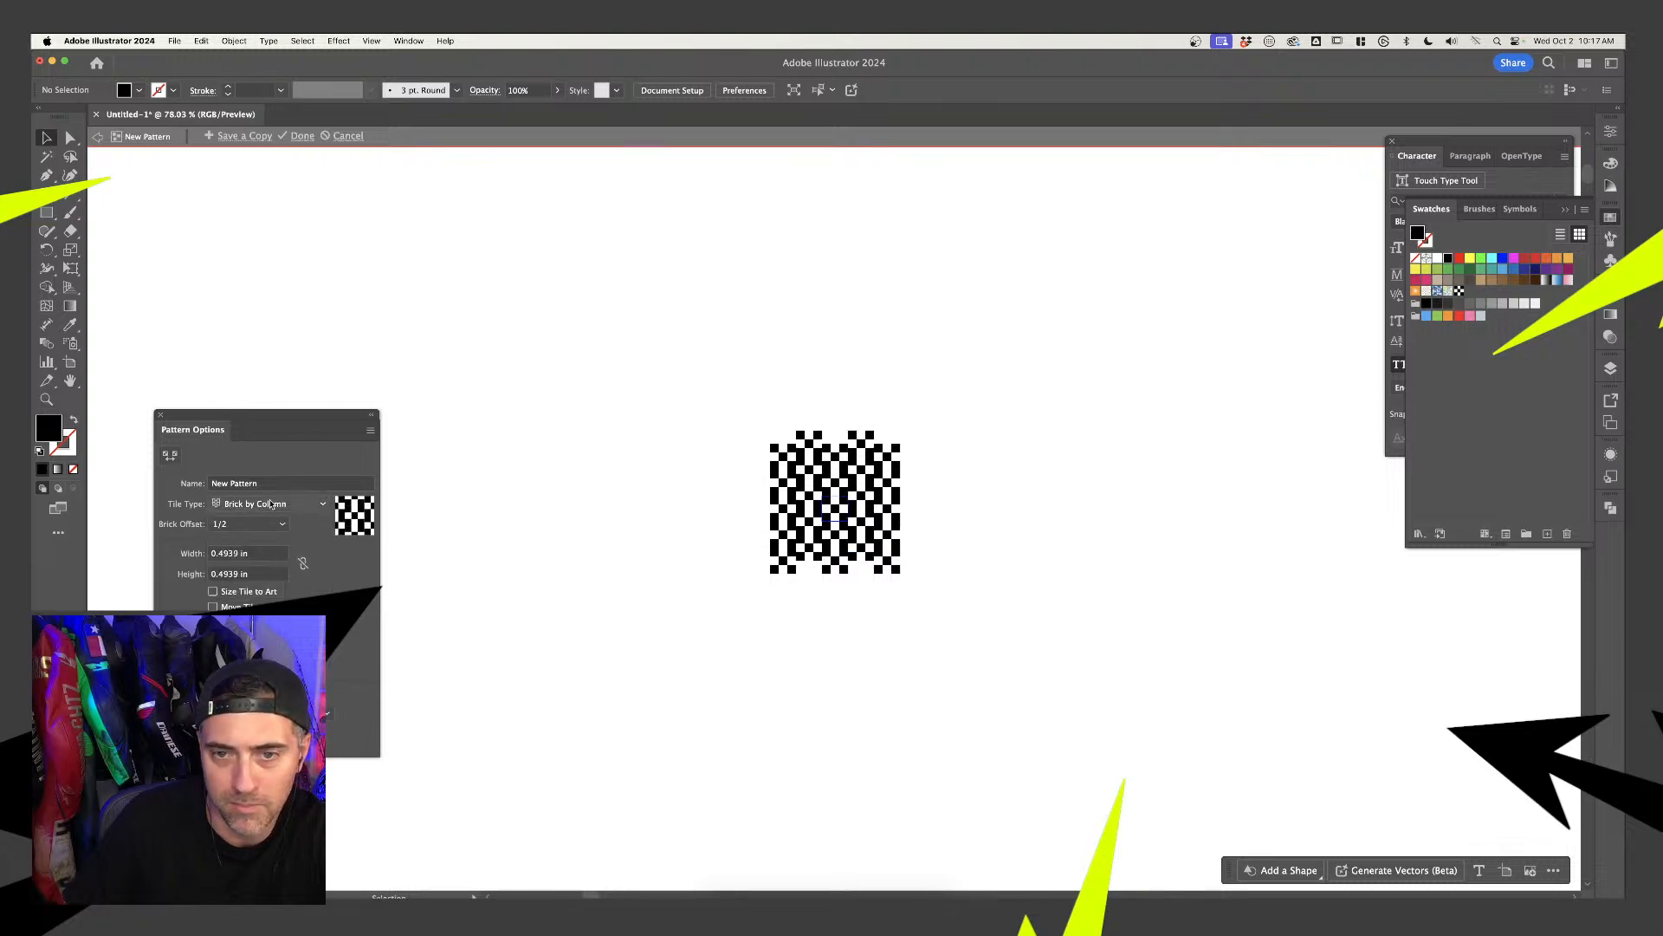
{"action": "left_click", "coordinate": [271, 505]}
{"action": "left_click", "coordinate": [268, 581]}
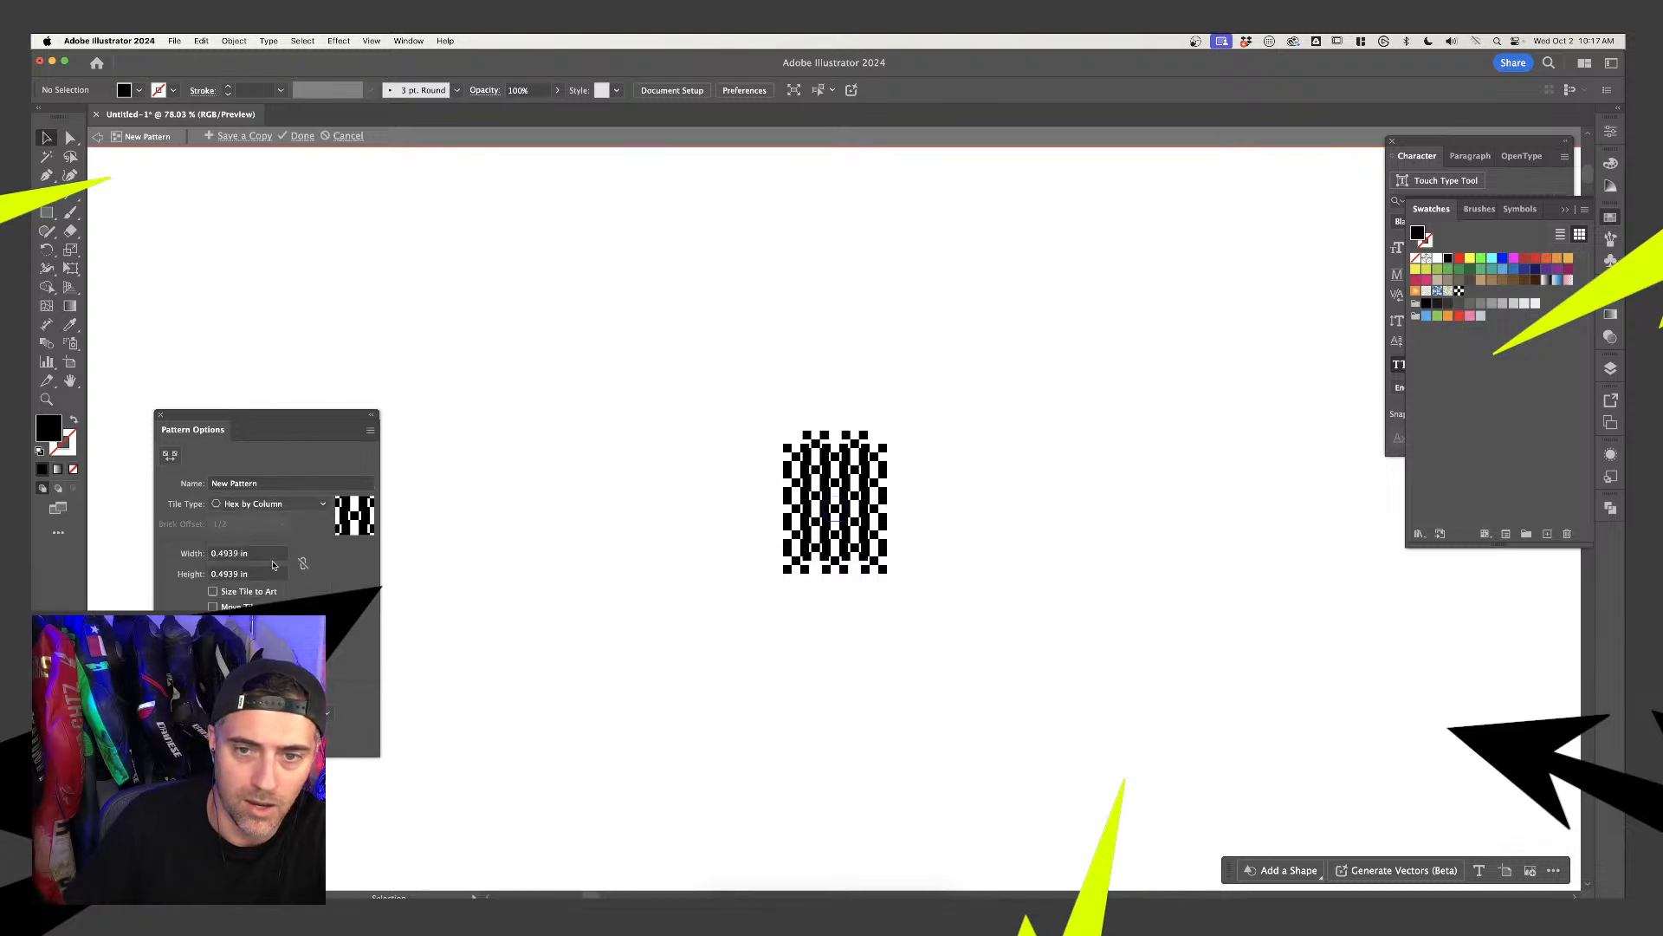
{"action": "left_click", "coordinate": [286, 505]}
{"action": "left_click", "coordinate": [275, 598]}
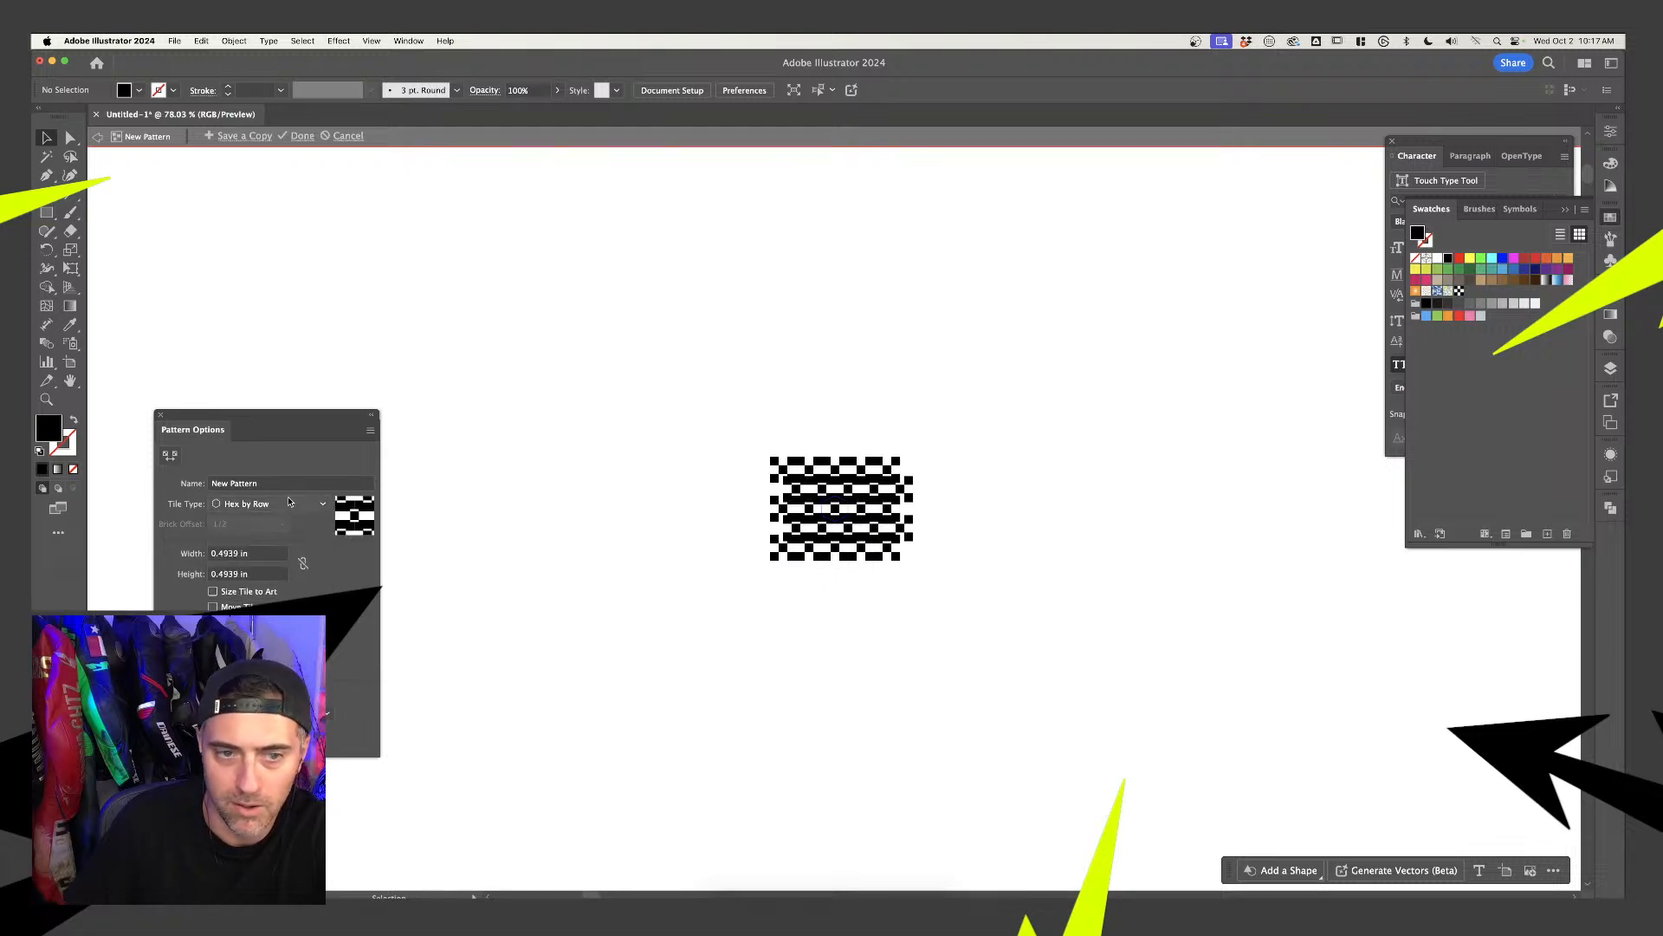
Set the width of the Hex by Row pattern tile to 0.75 in
{"action": "left_click", "coordinate": [249, 553]}
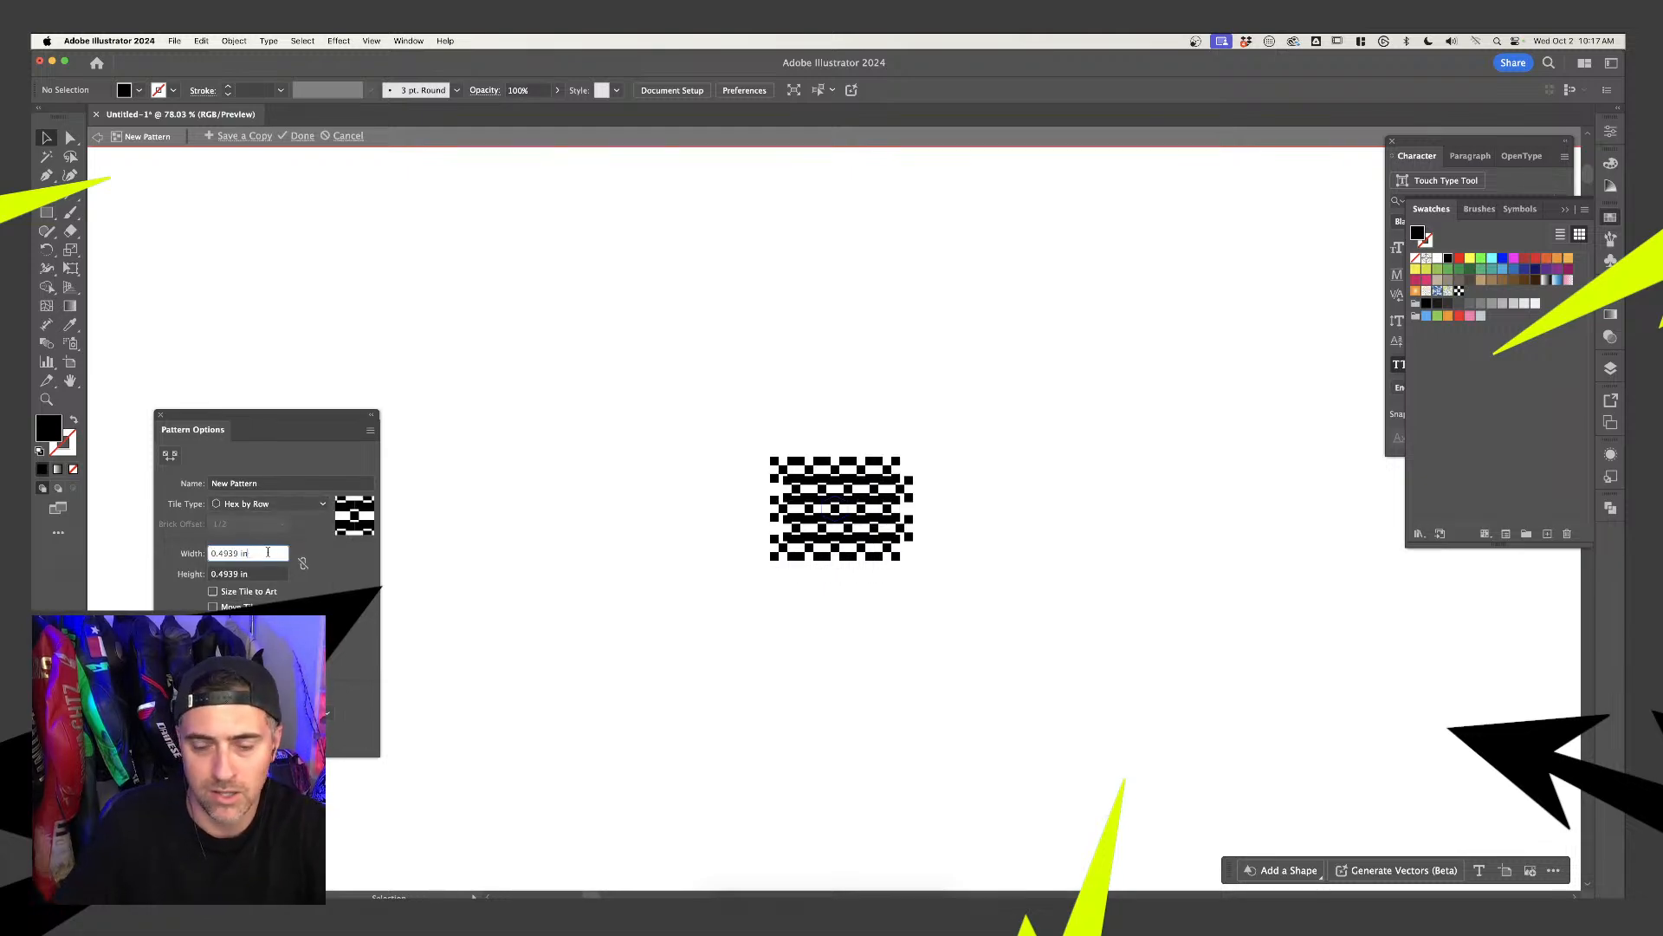
{"action": "key", "text": "super+a"}
{"action": "type", "text": "0.75"}
{"action": "key", "text": "Return"}
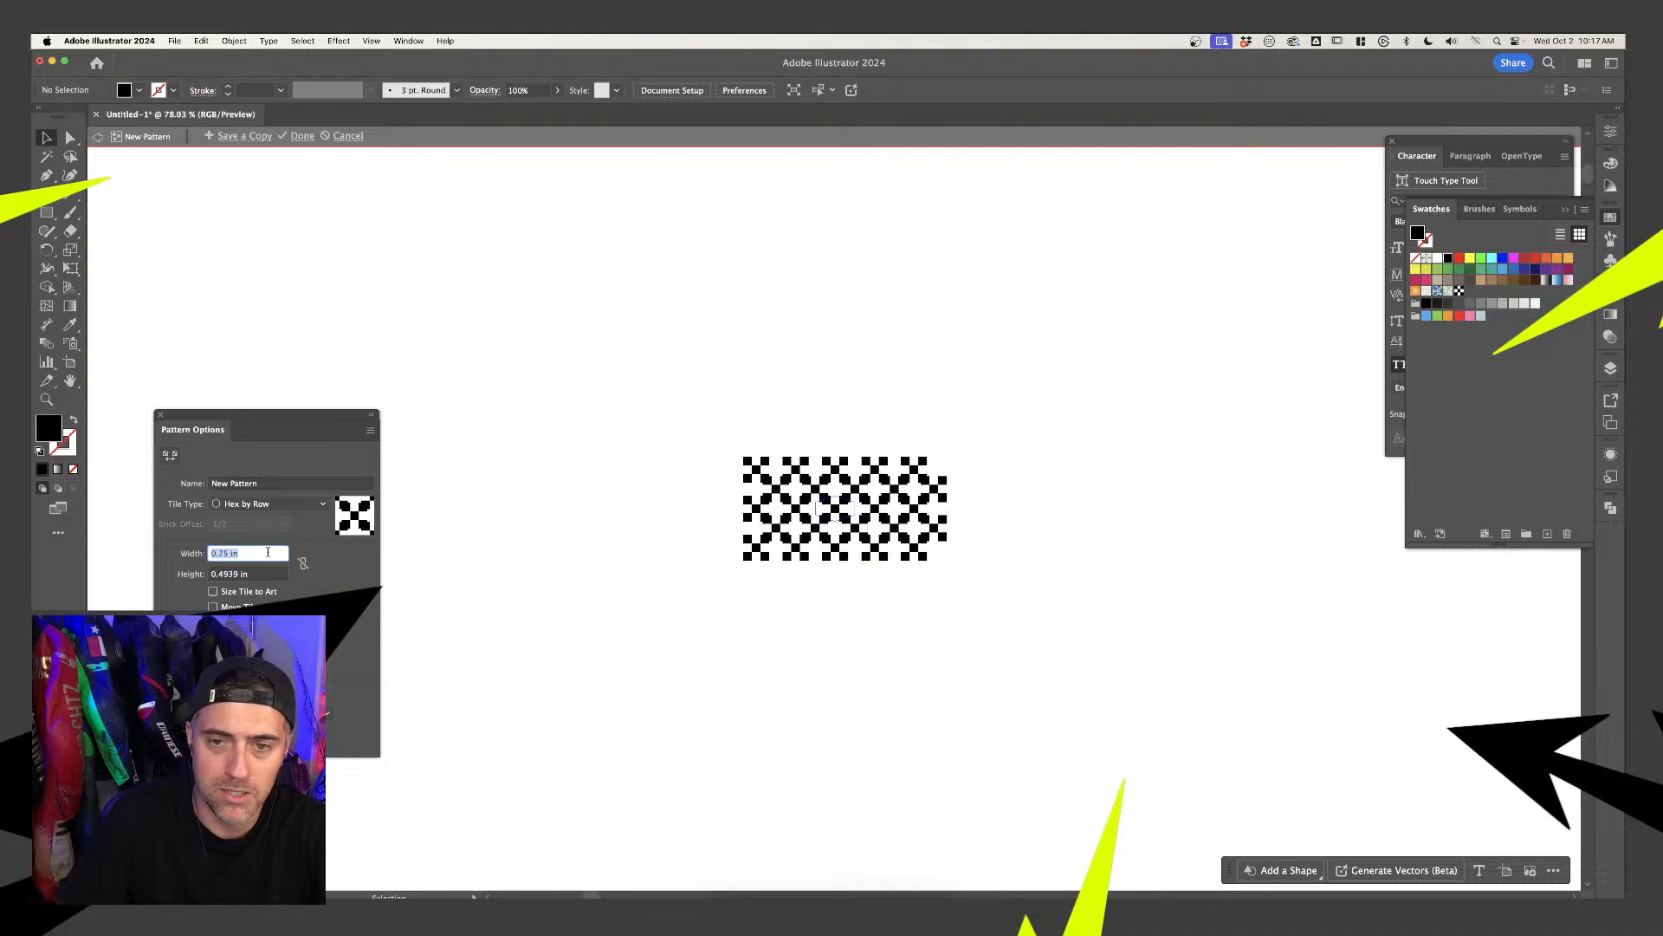
{"action": "type", "text": "0.625"}
{"action": "key", "text": "Return"}
{"action": "type", "text": "0.75"}
{"action": "key", "text": "Return"}
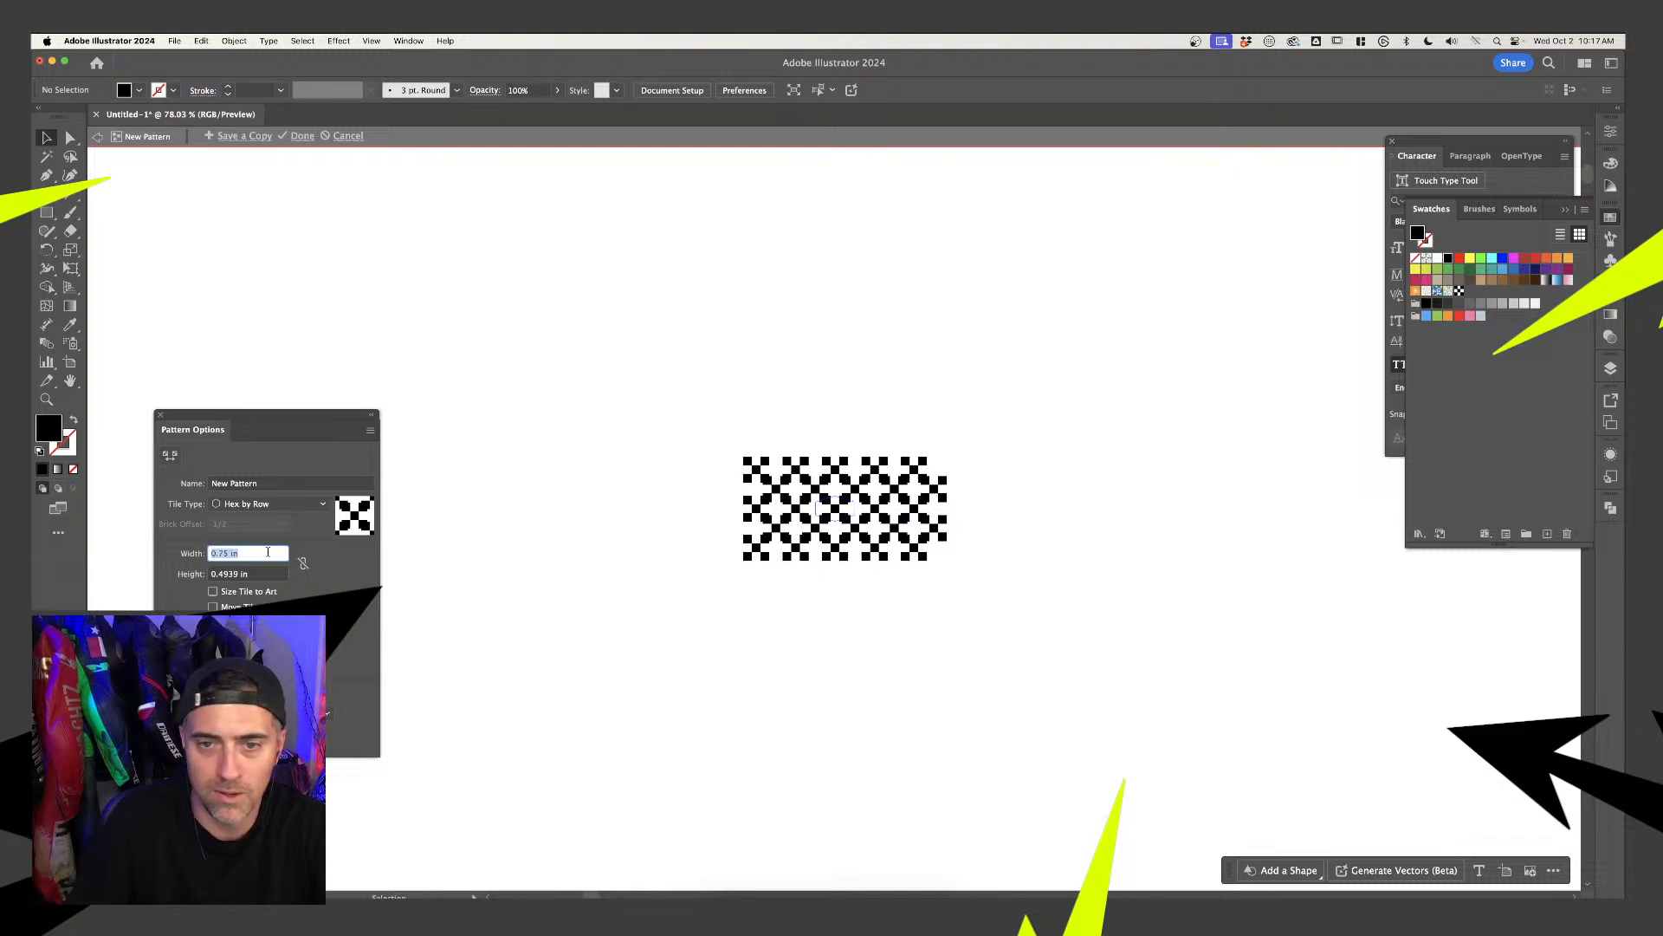
Try pattern tile heights of 0.625 in and 0.5 in
{"action": "left_click", "coordinate": [255, 574]}
{"action": "type", "text": "0.75"}
{"action": "key", "text": "Return"}
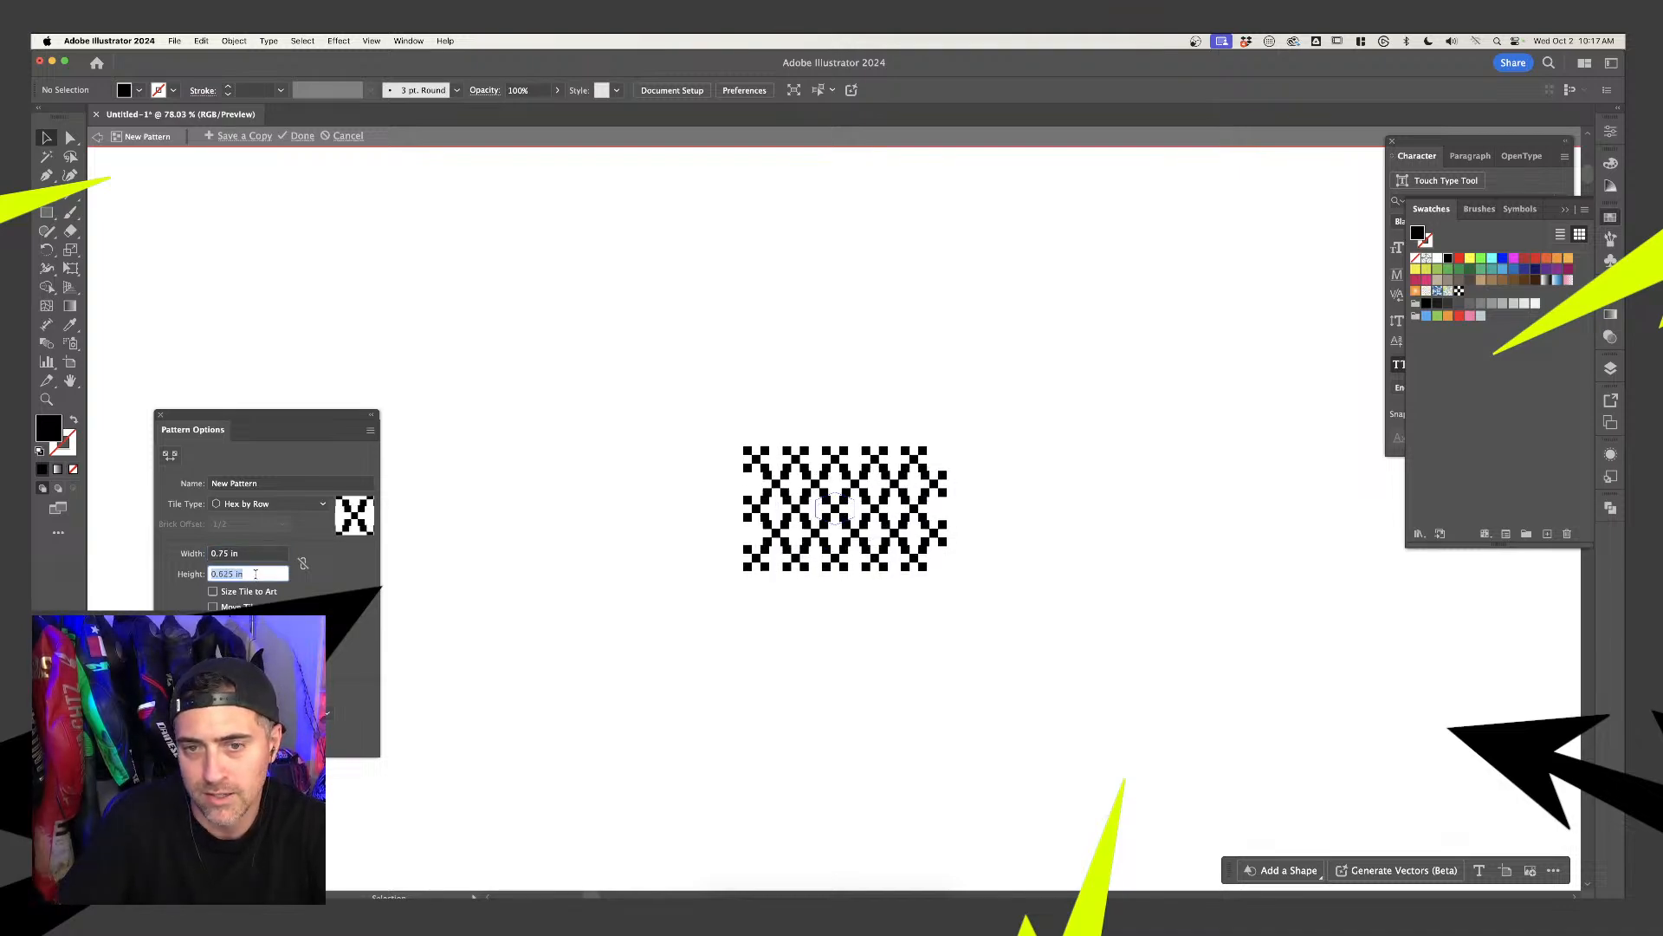
{"action": "type", "text": "0.5"}
{"action": "key", "text": "Return"}
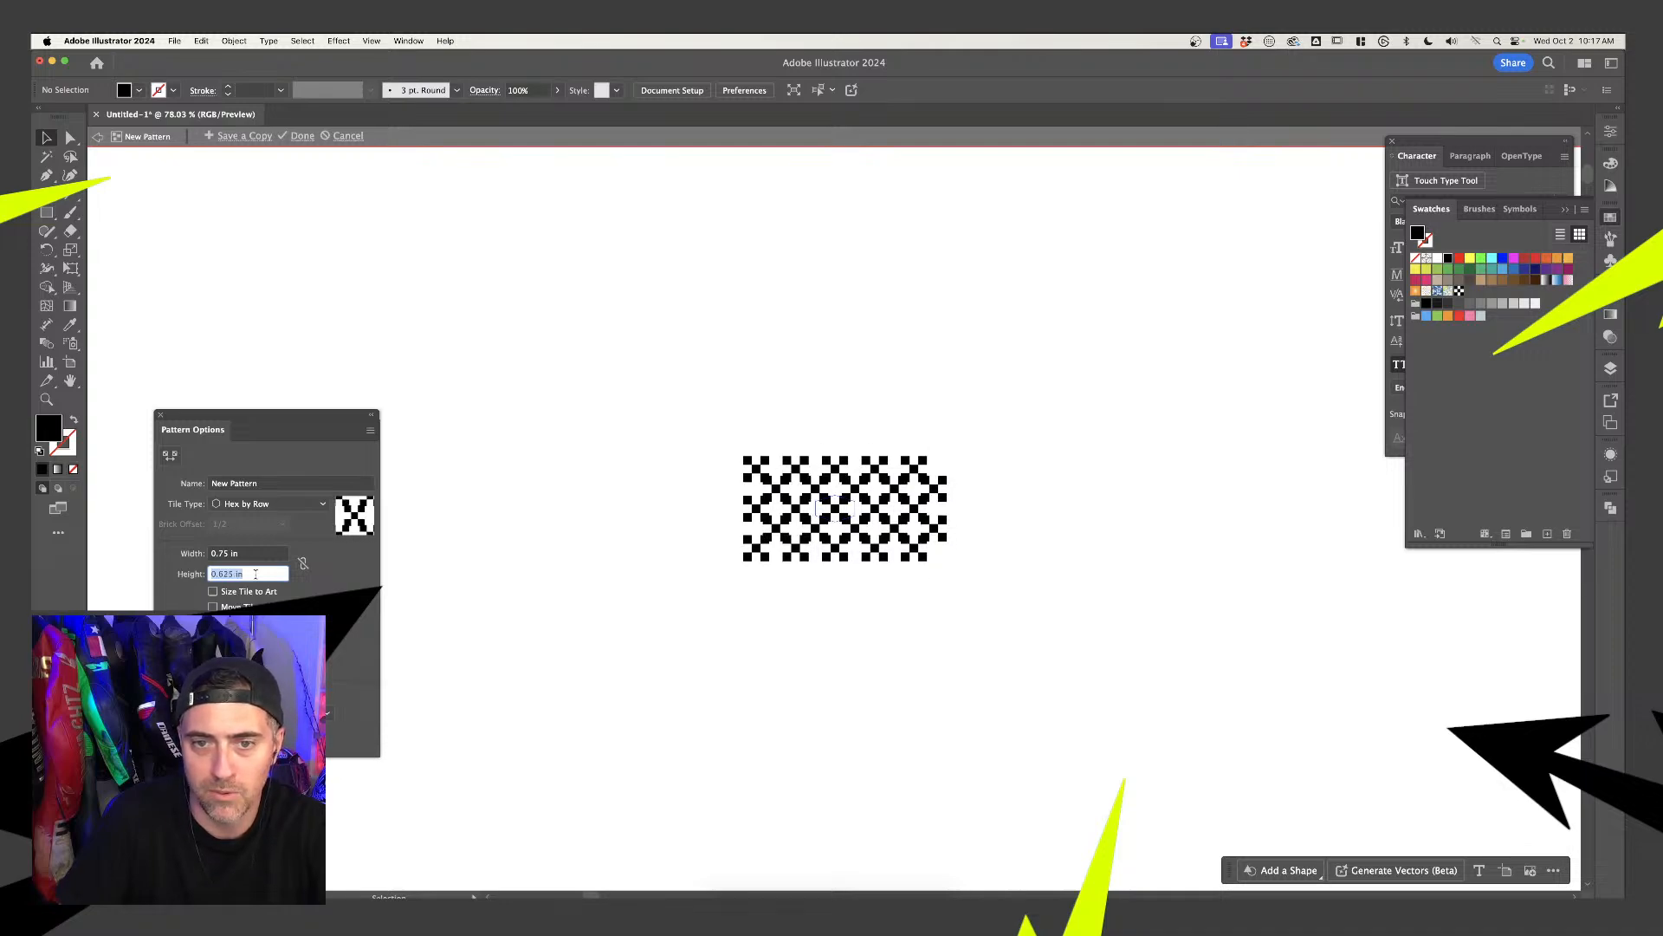
Try a tile width of 0.625 in, and set both the tile's width and height to 0.75 in
{"action": "left_click", "coordinate": [253, 553]}
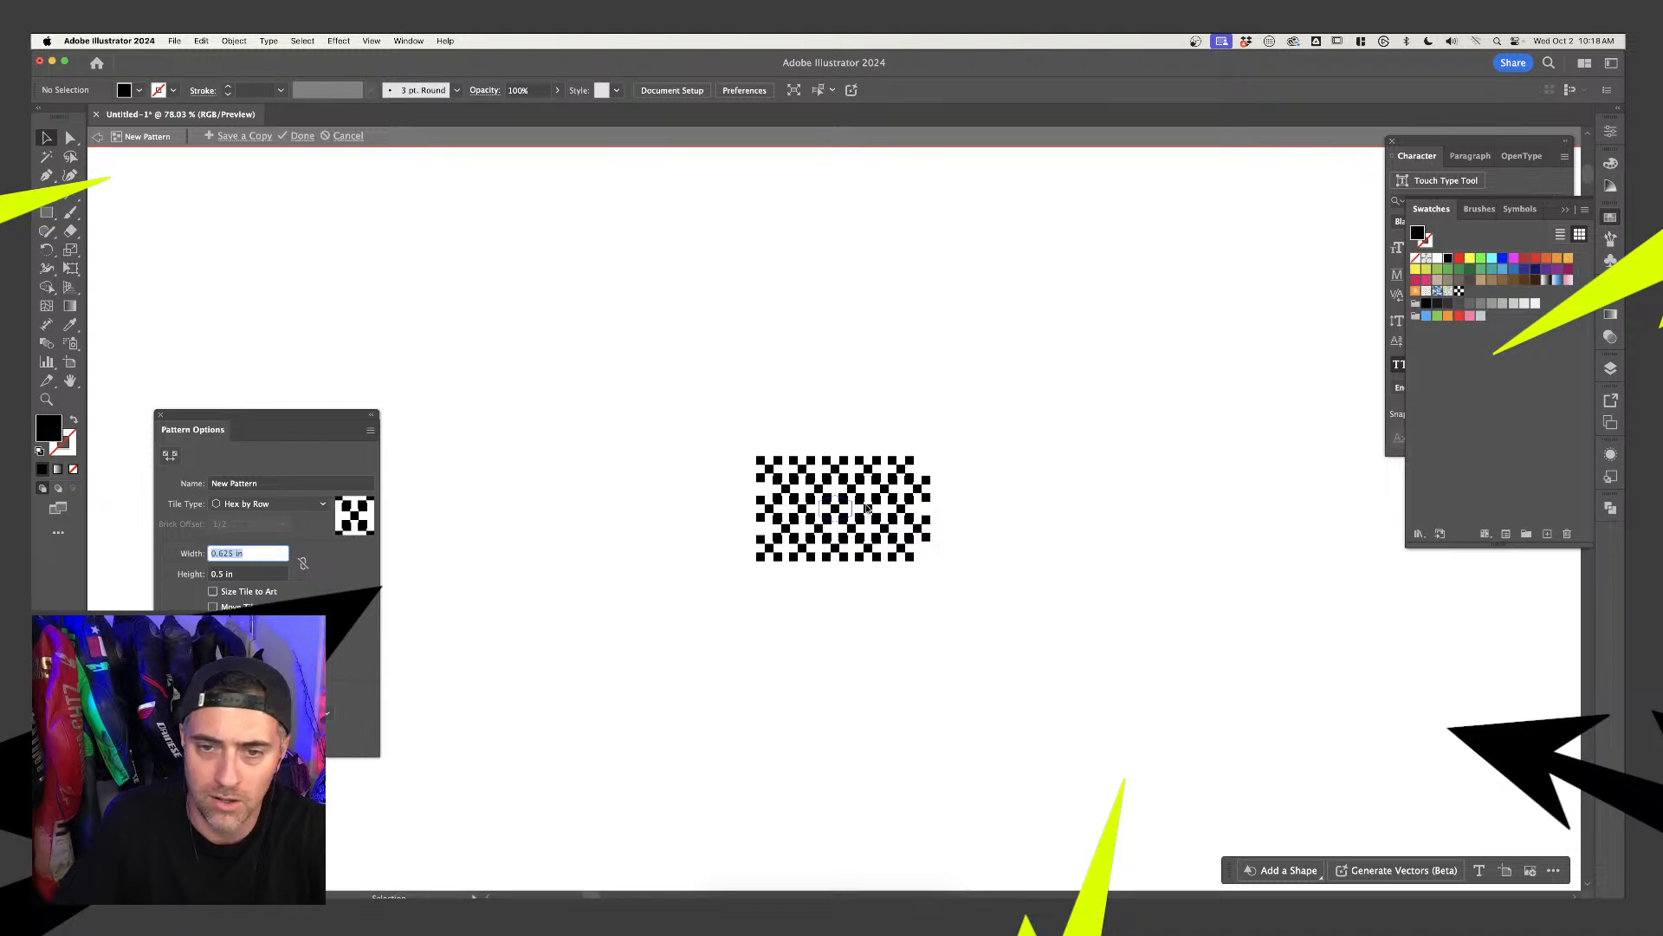
{"action": "scroll", "coordinate": [867, 508], "scroll_direction": "up", "scroll_amount": 5}
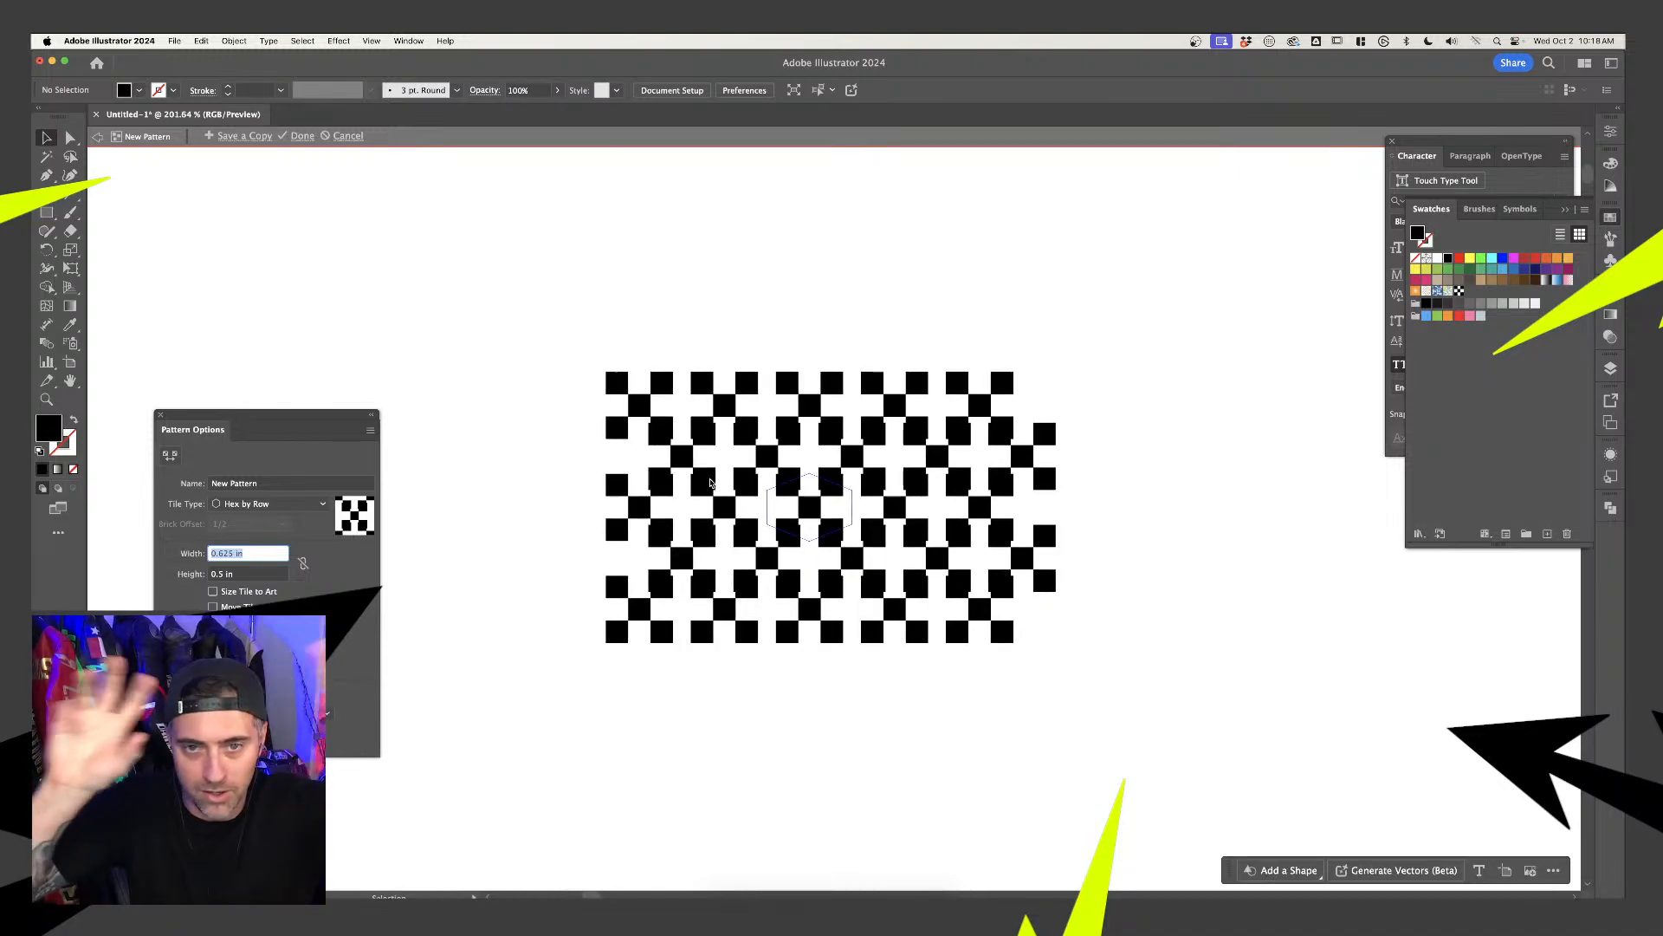
{"action": "key", "text": "Up"}
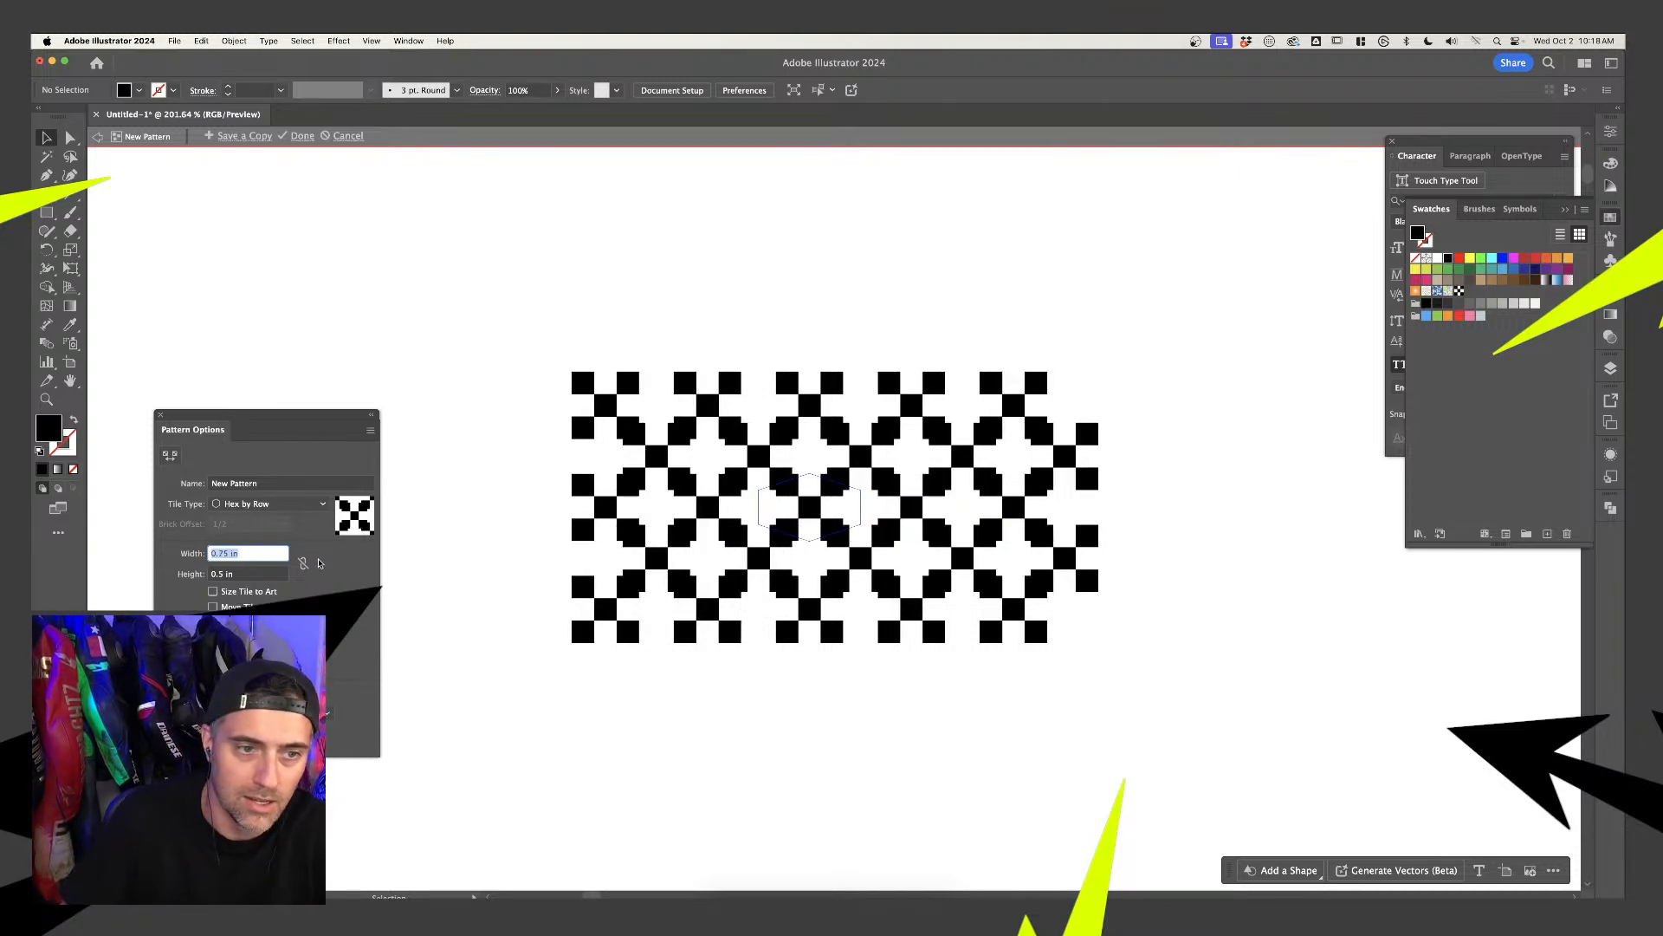
{"action": "left_click", "coordinate": [264, 574]}
{"action": "key", "text": "Up"}
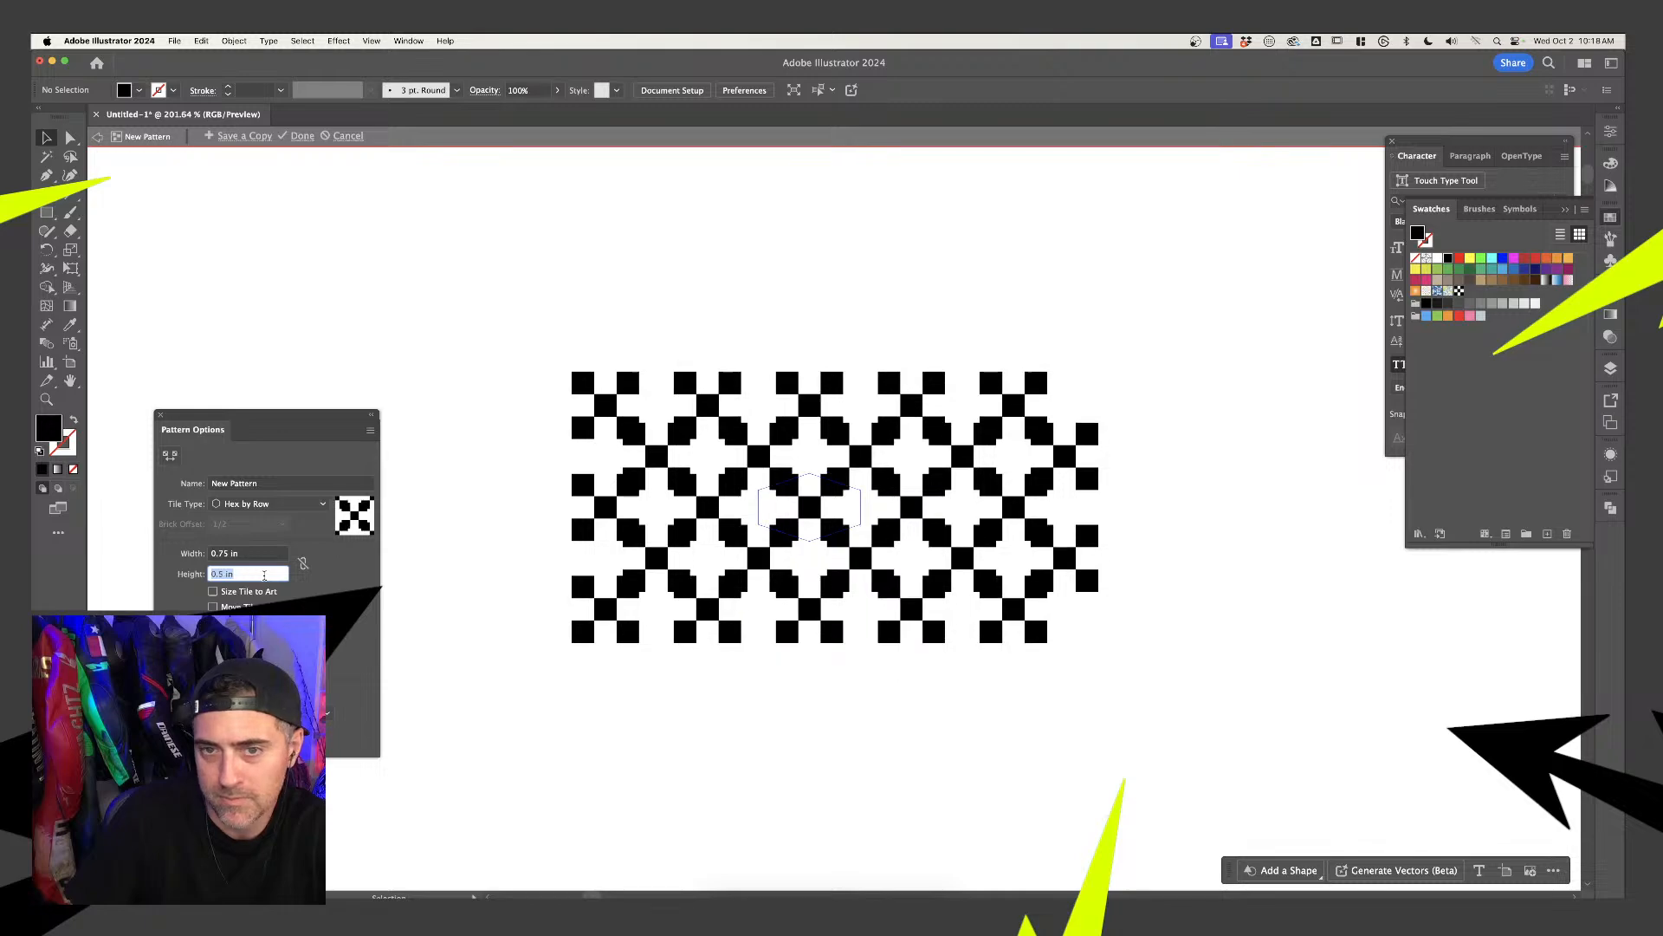
Change the pattern's tile type to Grid
{"action": "left_click", "coordinate": [261, 506]}
{"action": "left_click", "coordinate": [261, 523]}
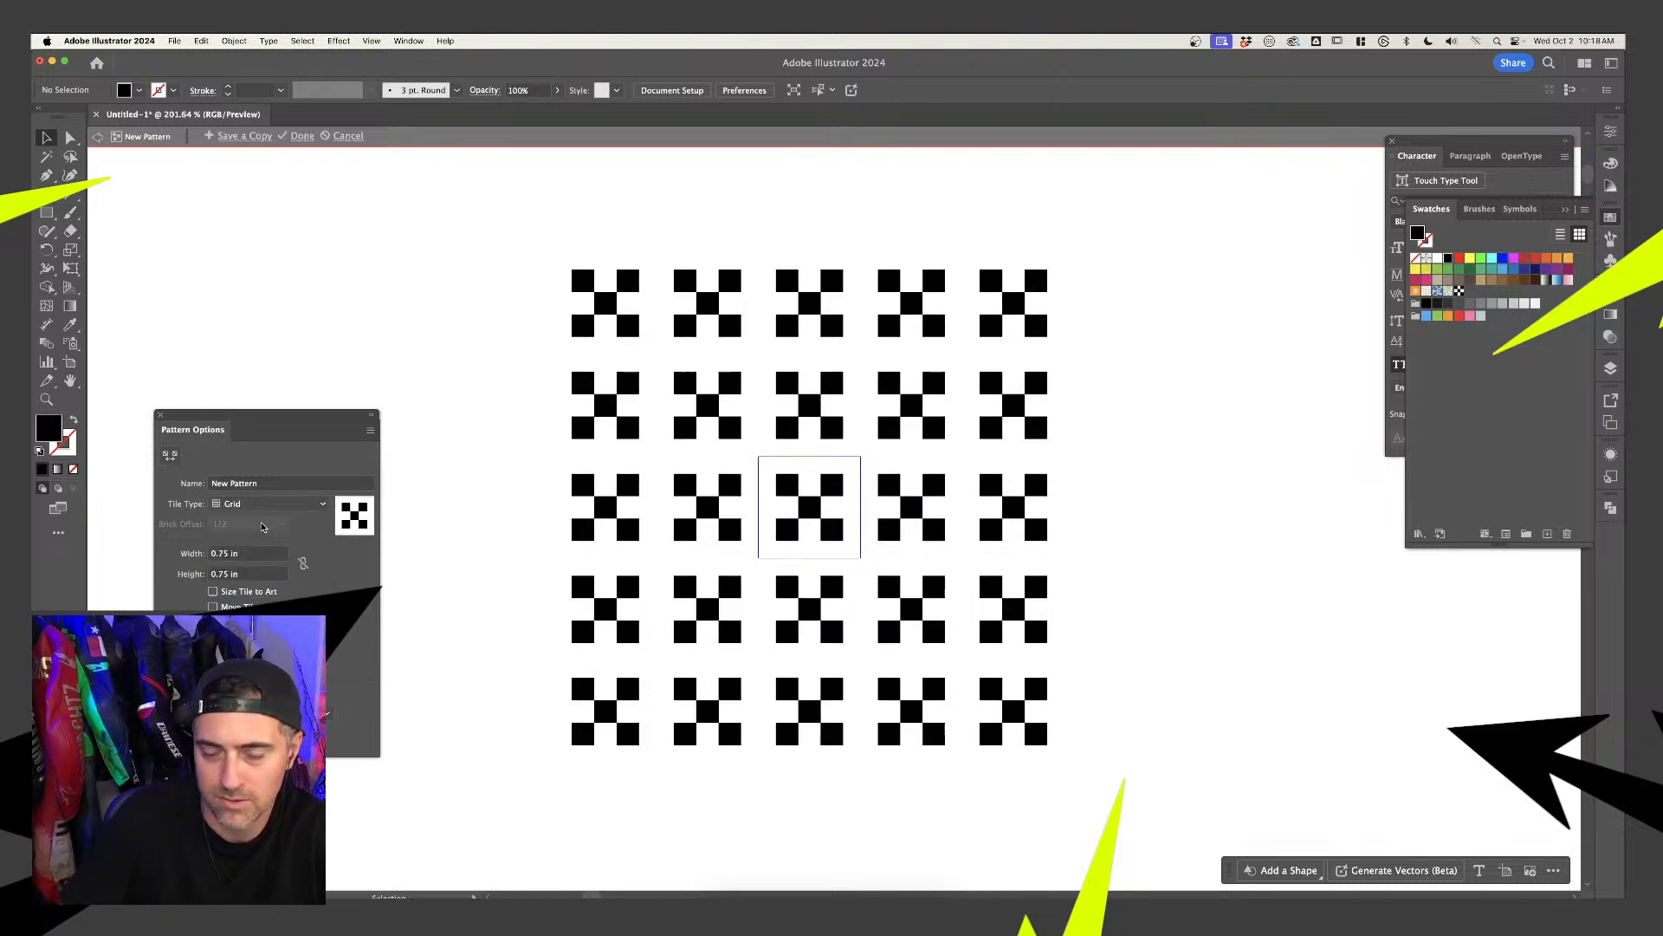
{"action": "left_click", "coordinate": [277, 552]}
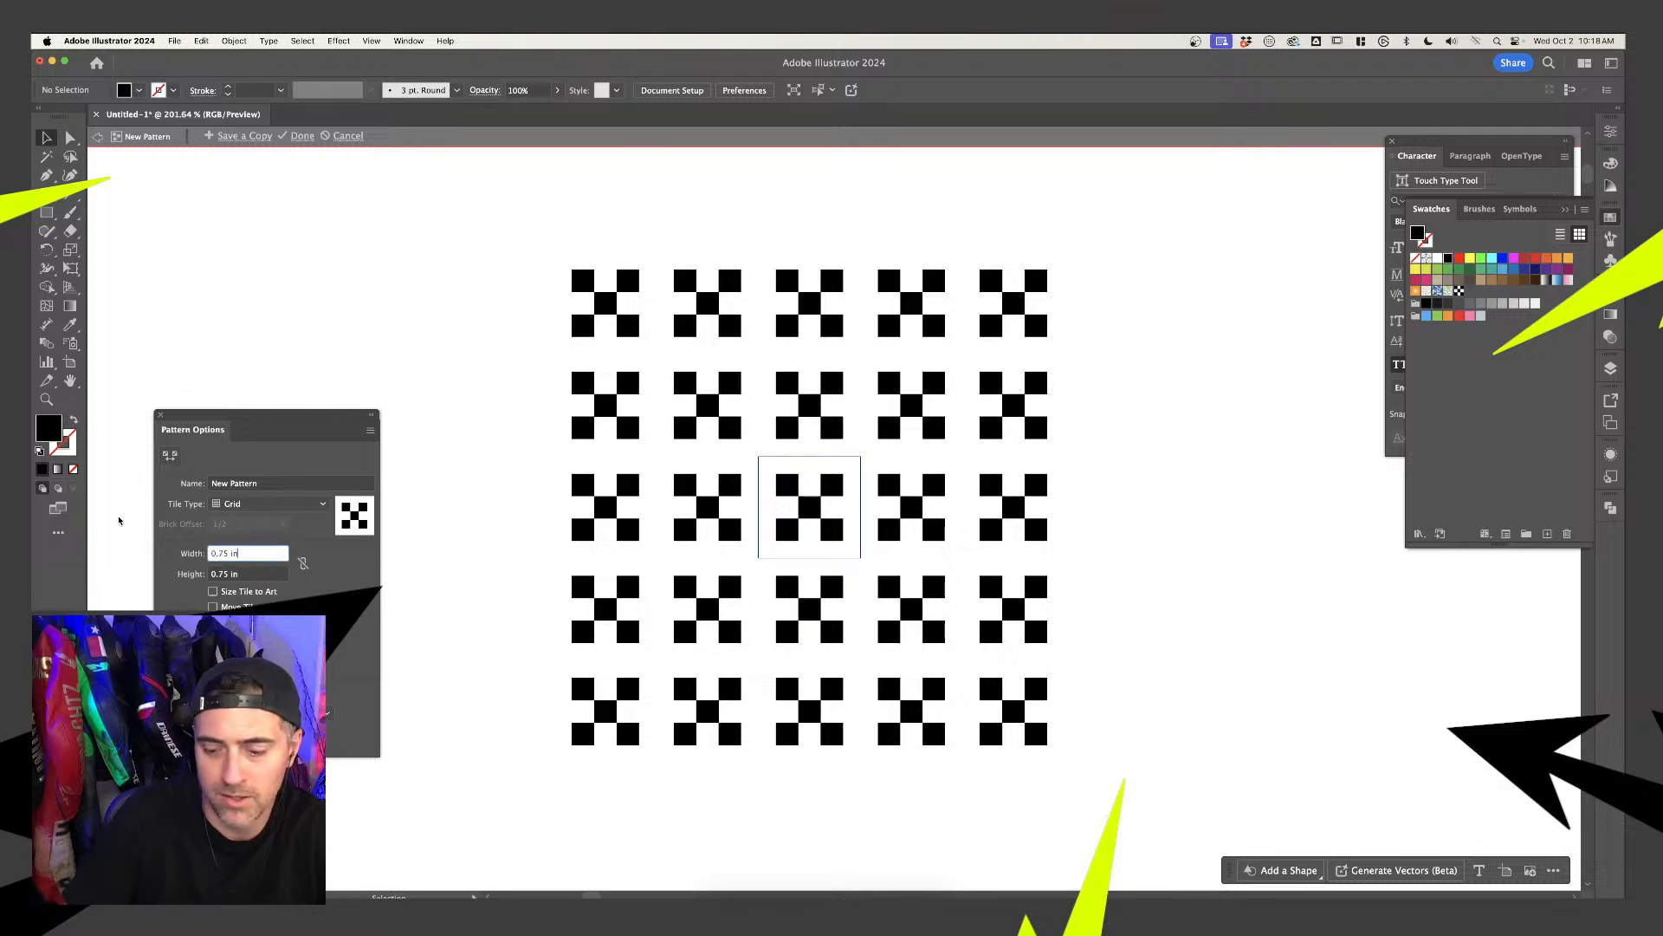
{"action": "key", "text": "super+a"}
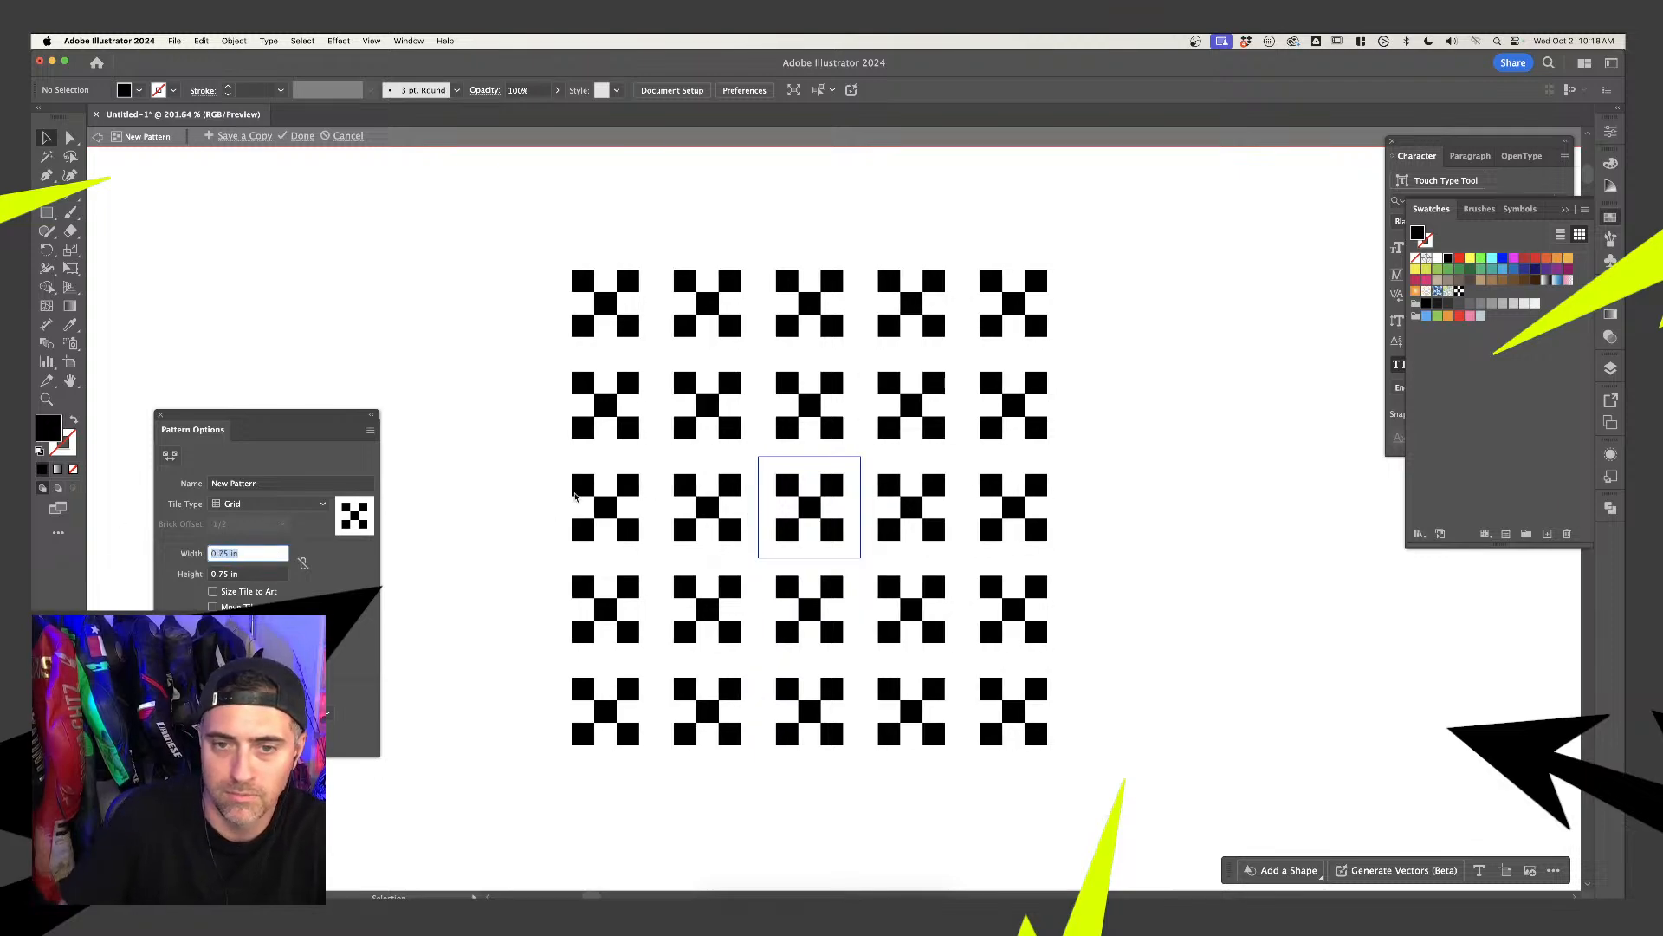
Select all five squares of the X motif inside the central pattern tile
{"action": "left_click", "coordinate": [790, 486]}
{"action": "mouse_move", "coordinate": [793, 492]}
{"action": "left_mouse_down"}
{"action": "mouse_move", "coordinate": [817, 464]}
{"action": "mouse_move", "coordinate": [865, 482]}
{"action": "mouse_move", "coordinate": [865, 528]}
{"action": "mouse_move", "coordinate": [762, 526]}
{"action": "mouse_move", "coordinate": [830, 468]}
{"action": "mouse_move", "coordinate": [875, 466]}
{"action": "mouse_move", "coordinate": [784, 457]}
{"action": "mouse_move", "coordinate": [775, 471]}
{"action": "mouse_move", "coordinate": [863, 477]}
{"action": "mouse_move", "coordinate": [863, 551]}
{"action": "mouse_move", "coordinate": [807, 543]}
{"action": "mouse_move", "coordinate": [801, 488]}
{"action": "left_mouse_up"}
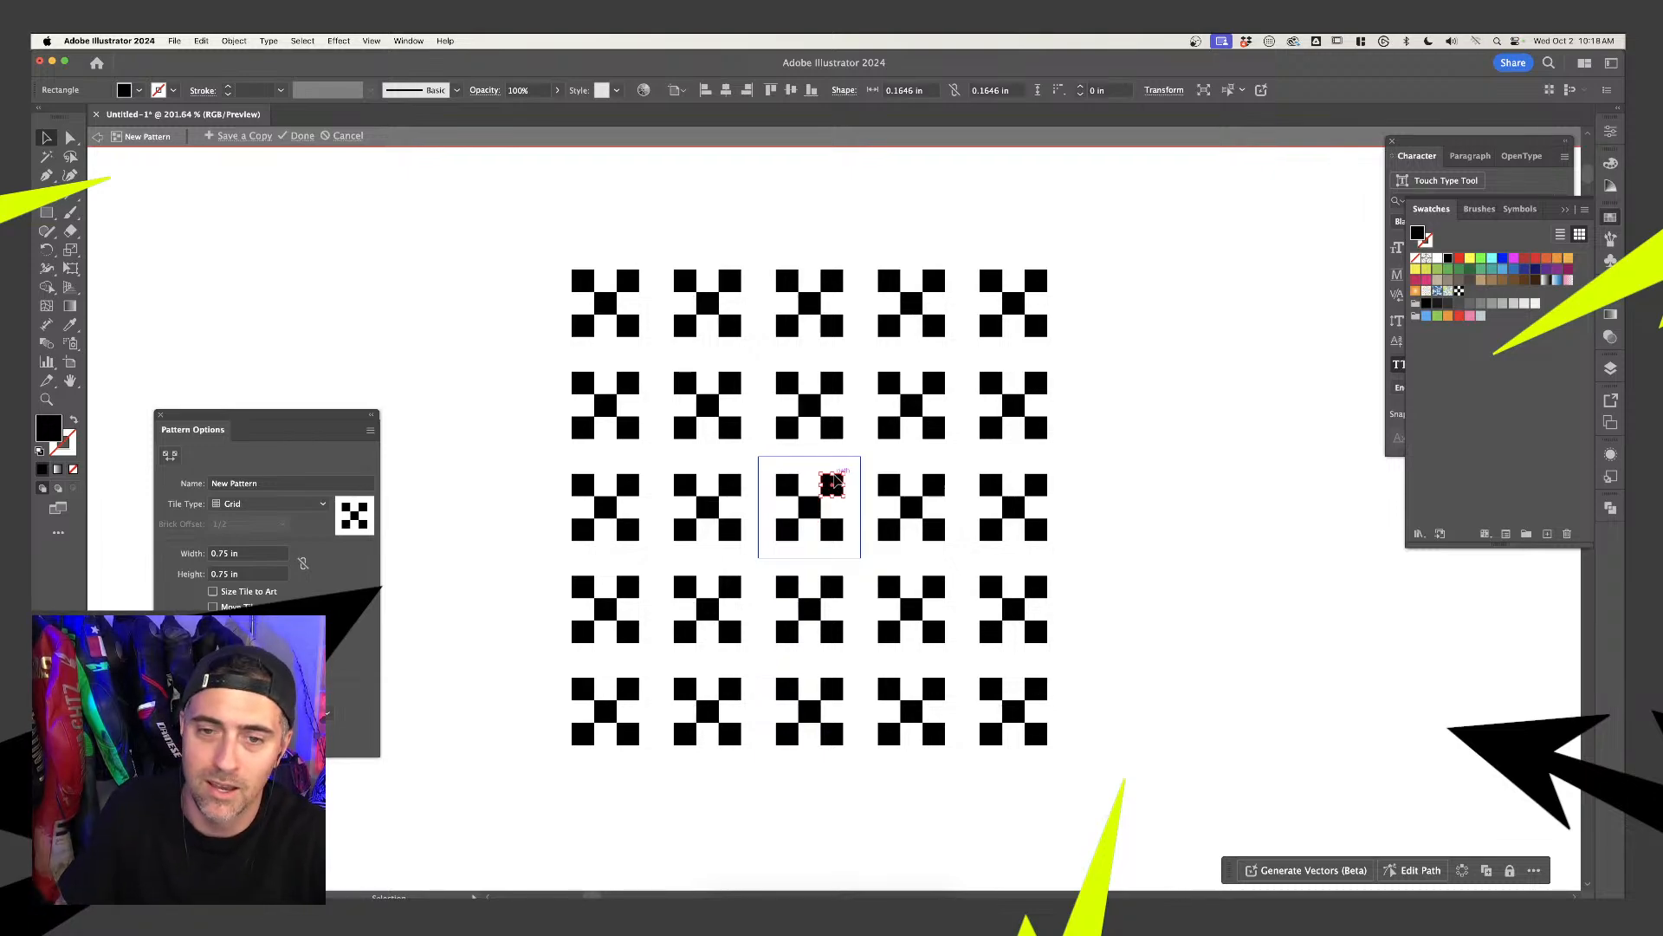
{"action": "key", "text": "super+a"}
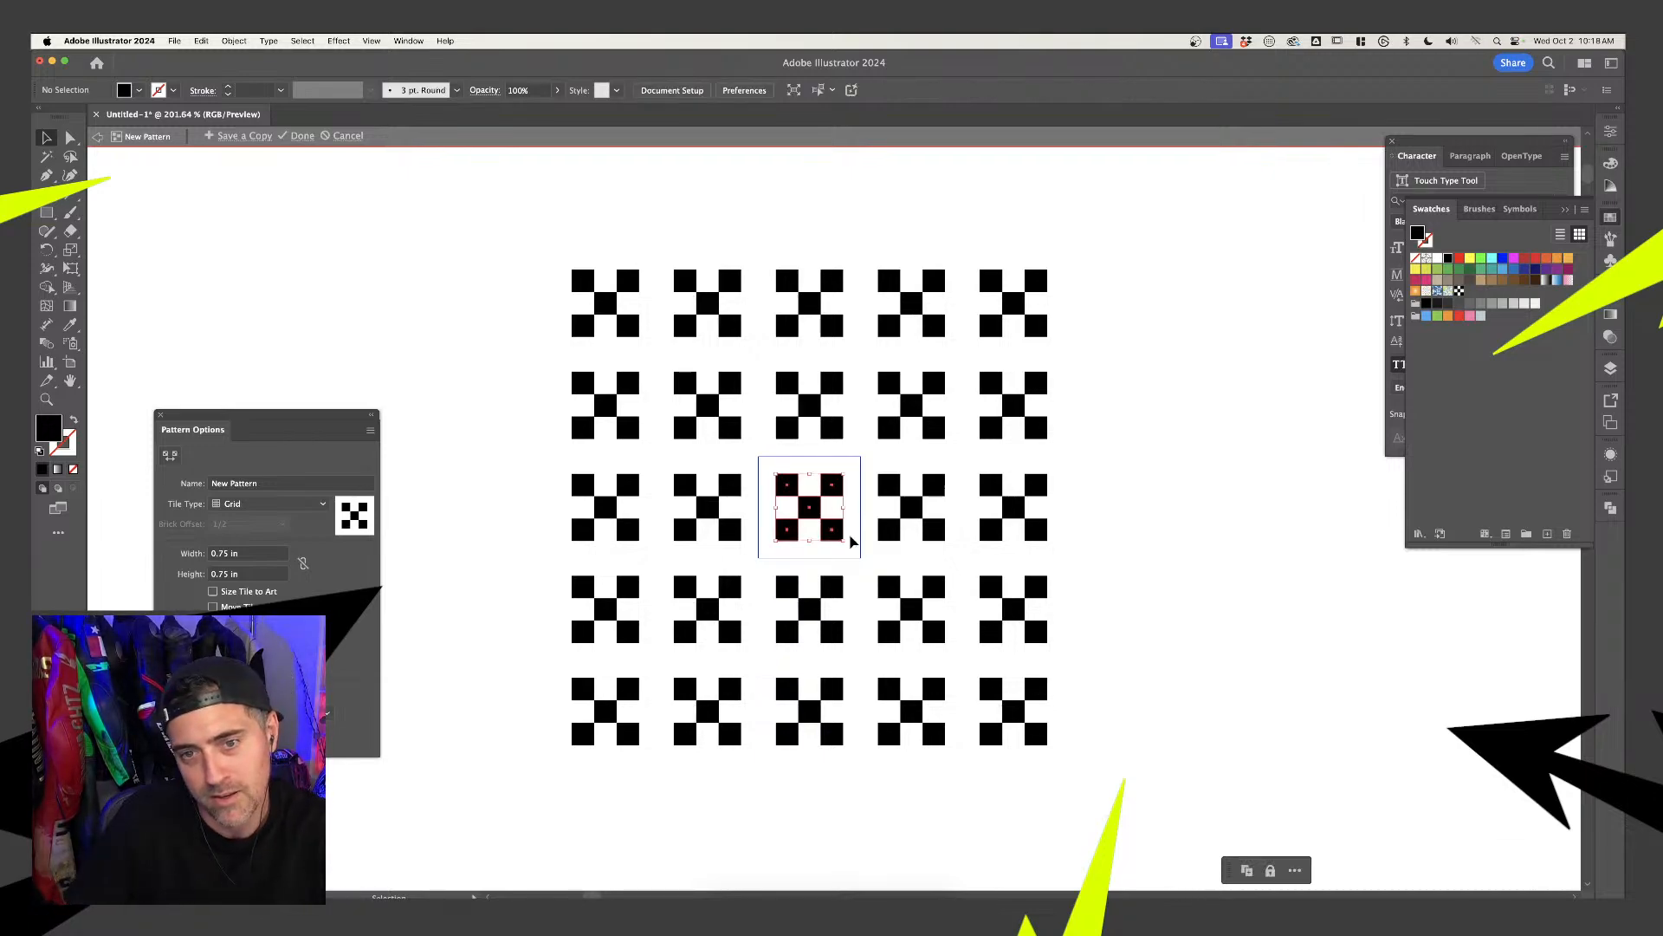
{"action": "mouse_move", "coordinate": [843, 479]}
{"action": "left_mouse_down"}
{"action": "mouse_move", "coordinate": [874, 457]}
{"action": "mouse_move", "coordinate": [837, 481]}
{"action": "mouse_move", "coordinate": [854, 461]}
{"action": "mouse_move", "coordinate": [866, 485]}
{"action": "mouse_move", "coordinate": [830, 473]}
{"action": "mouse_move", "coordinate": [844, 474]}
{"action": "left_mouse_up"}
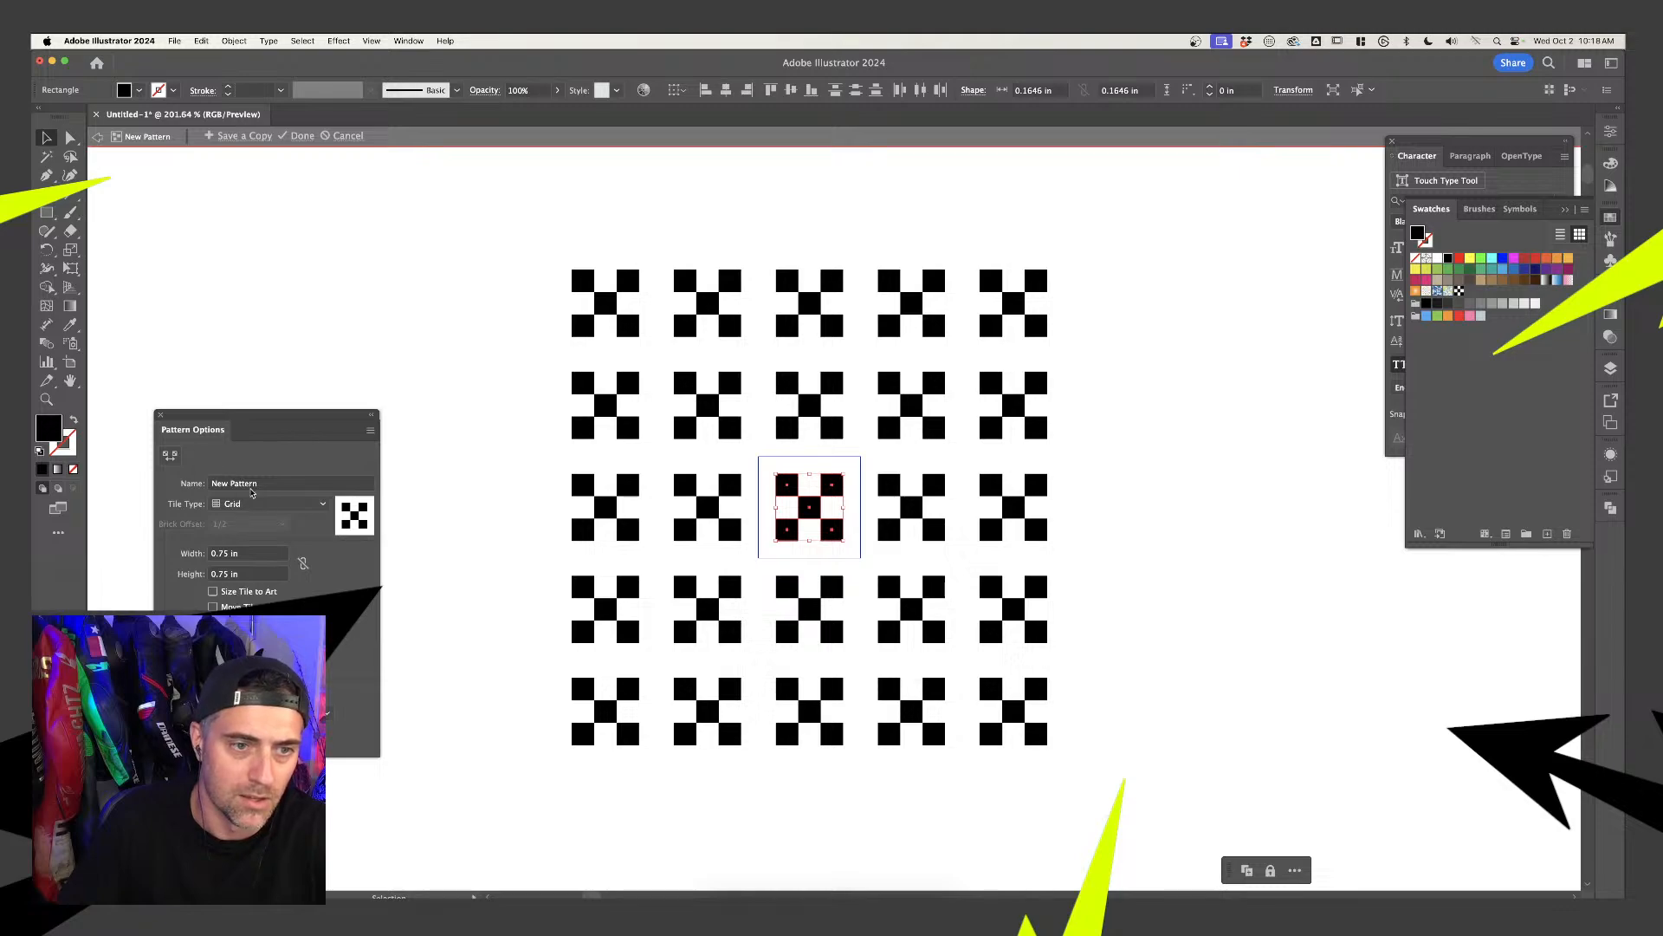
Set the pattern's tile type to Brick by Row, with a tile width and height of 0.5 in
{"action": "left_click", "coordinate": [273, 504]}
{"action": "left_click", "coordinate": [267, 538]}
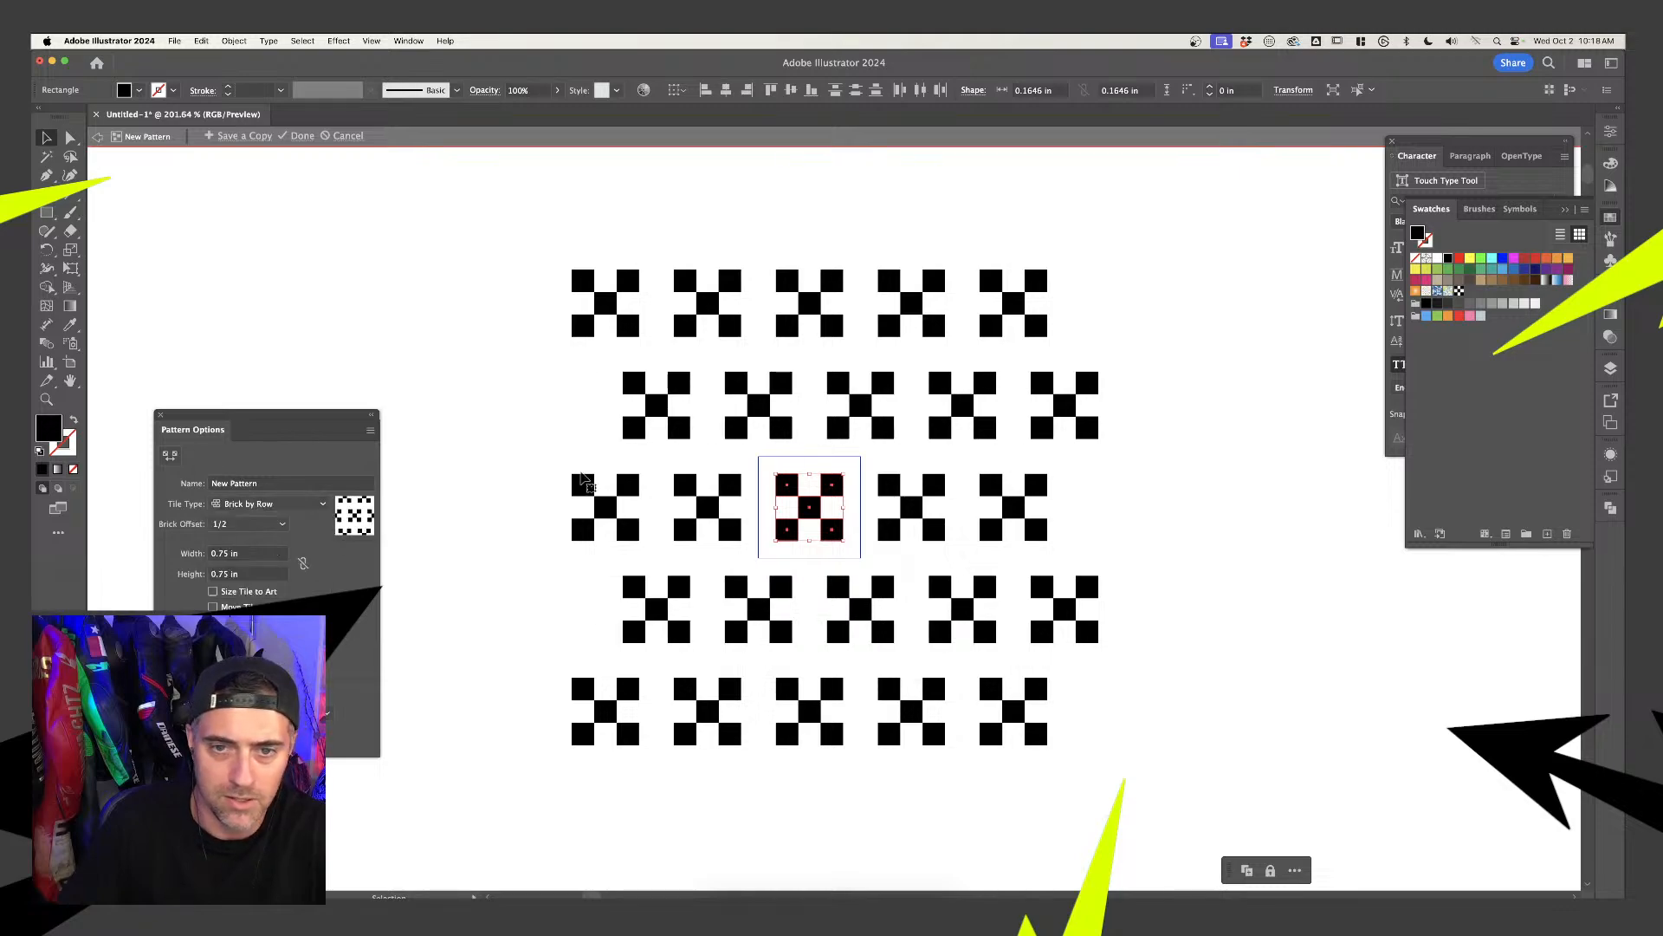
{"action": "left_click", "coordinate": [254, 556]}
{"action": "key", "text": "super+a"}
{"action": "type", "text": "0.5"}
{"action": "key", "text": "Return"}
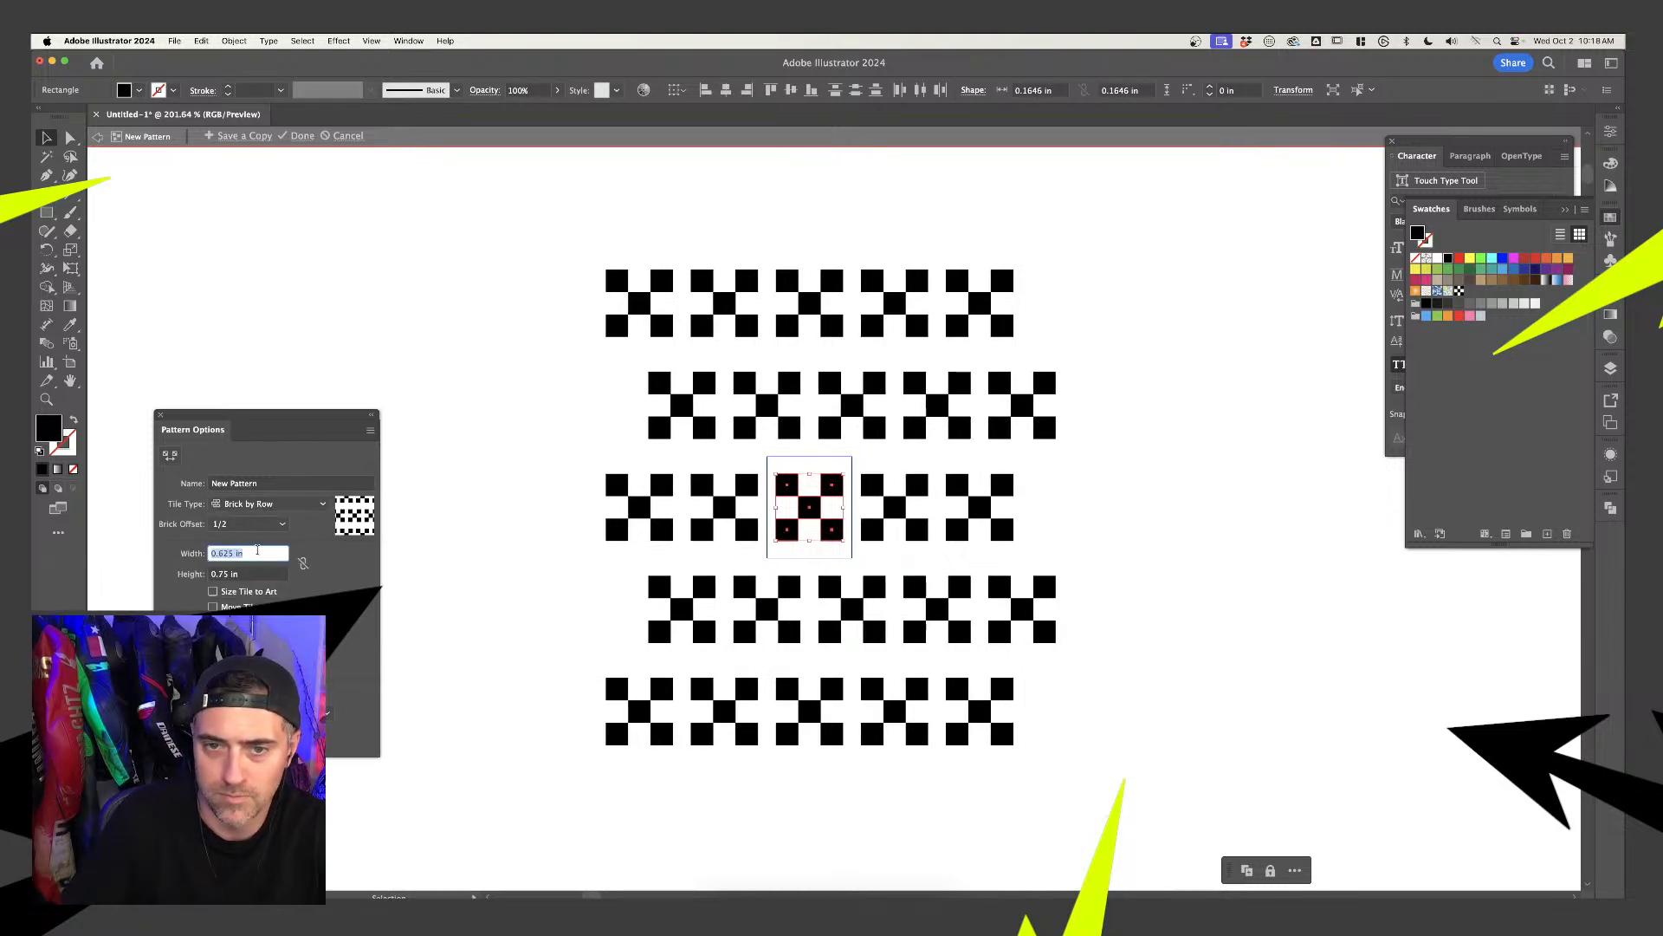
{"action": "left_click", "coordinate": [271, 575]}
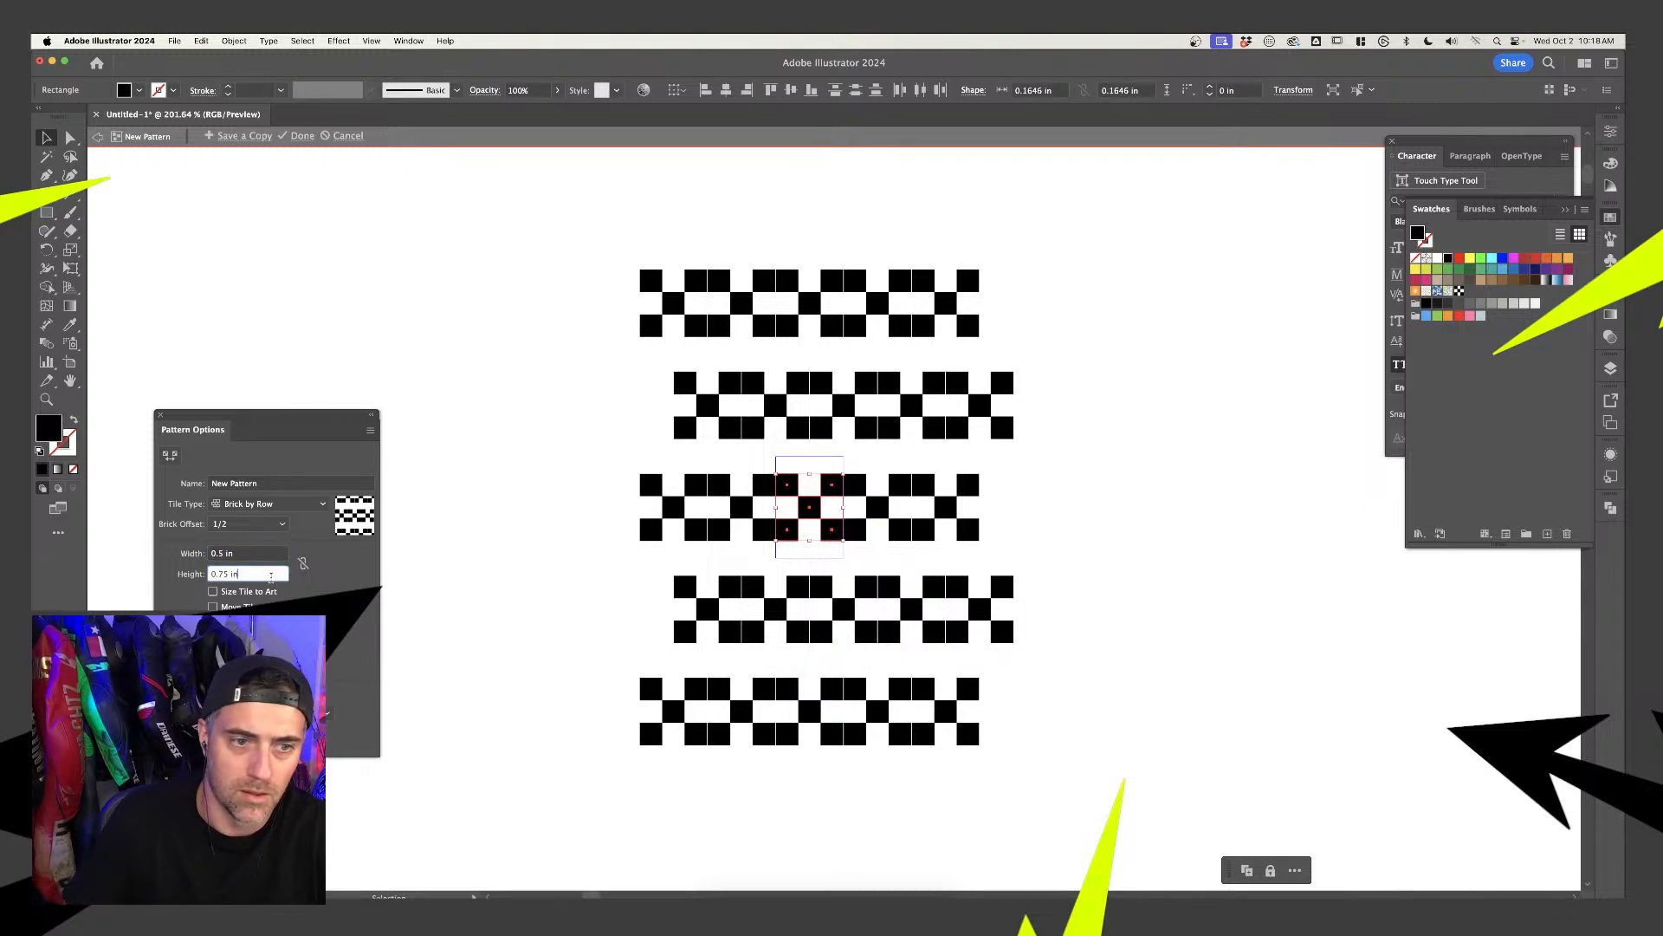
{"action": "key", "text": "super+a"}
{"action": "type", "text": "0.5"}
{"action": "key", "text": "Return"}
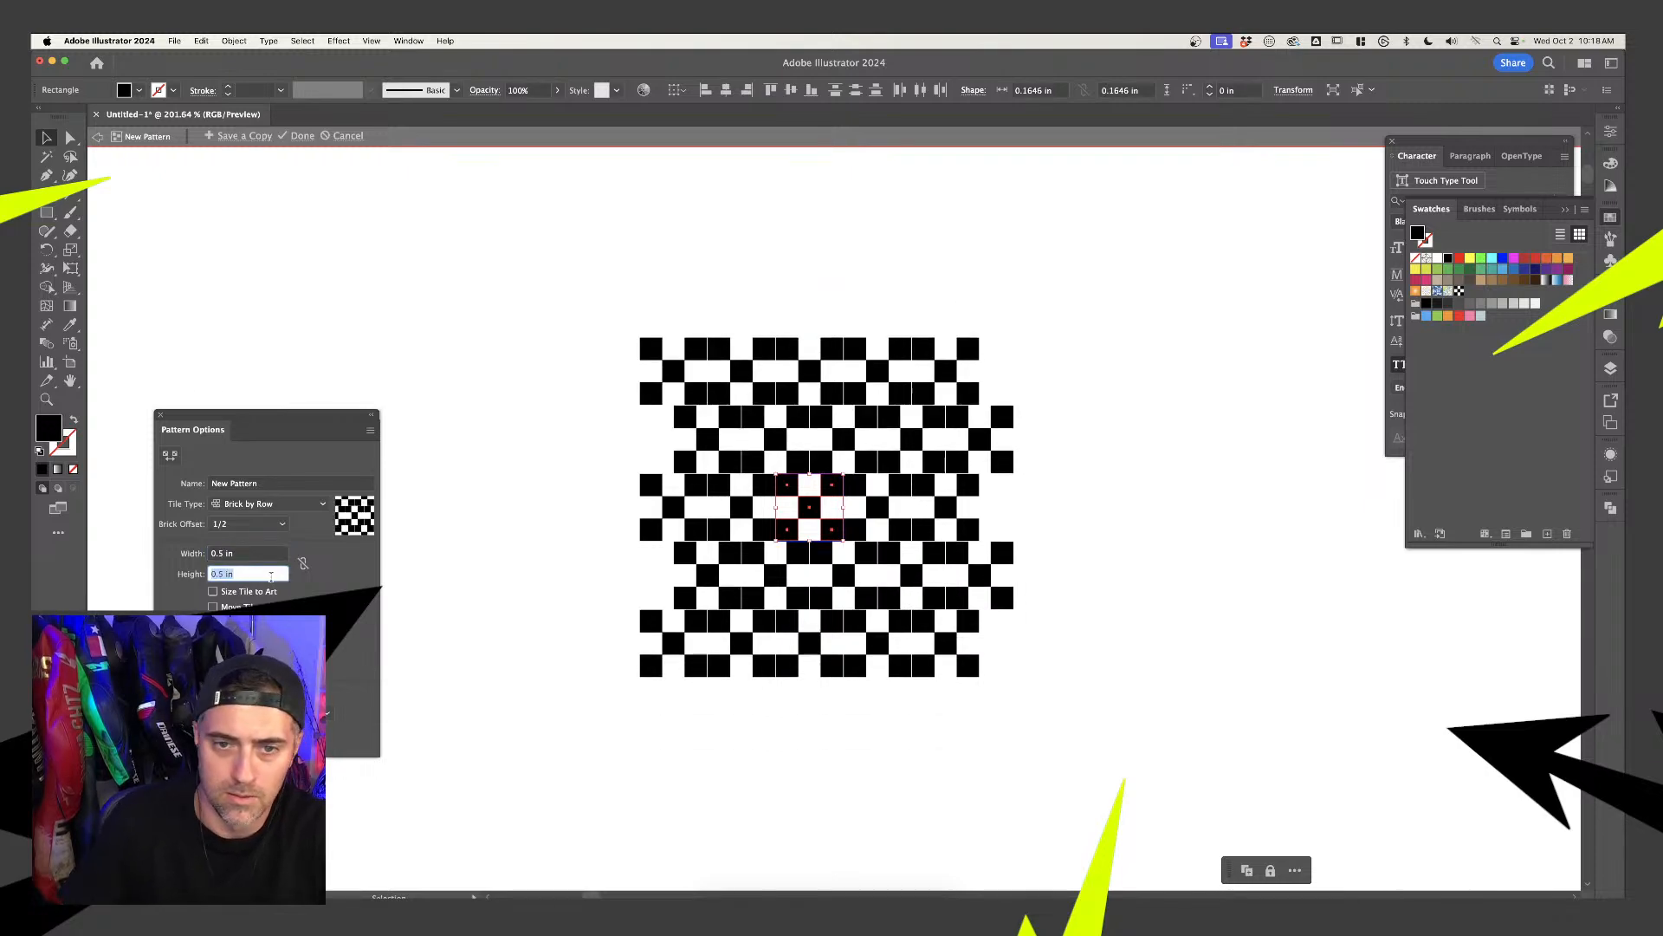
Set the pattern tile's width and height to 0.375 in and finish editing the pattern
{"action": "left_click", "coordinate": [272, 564]}
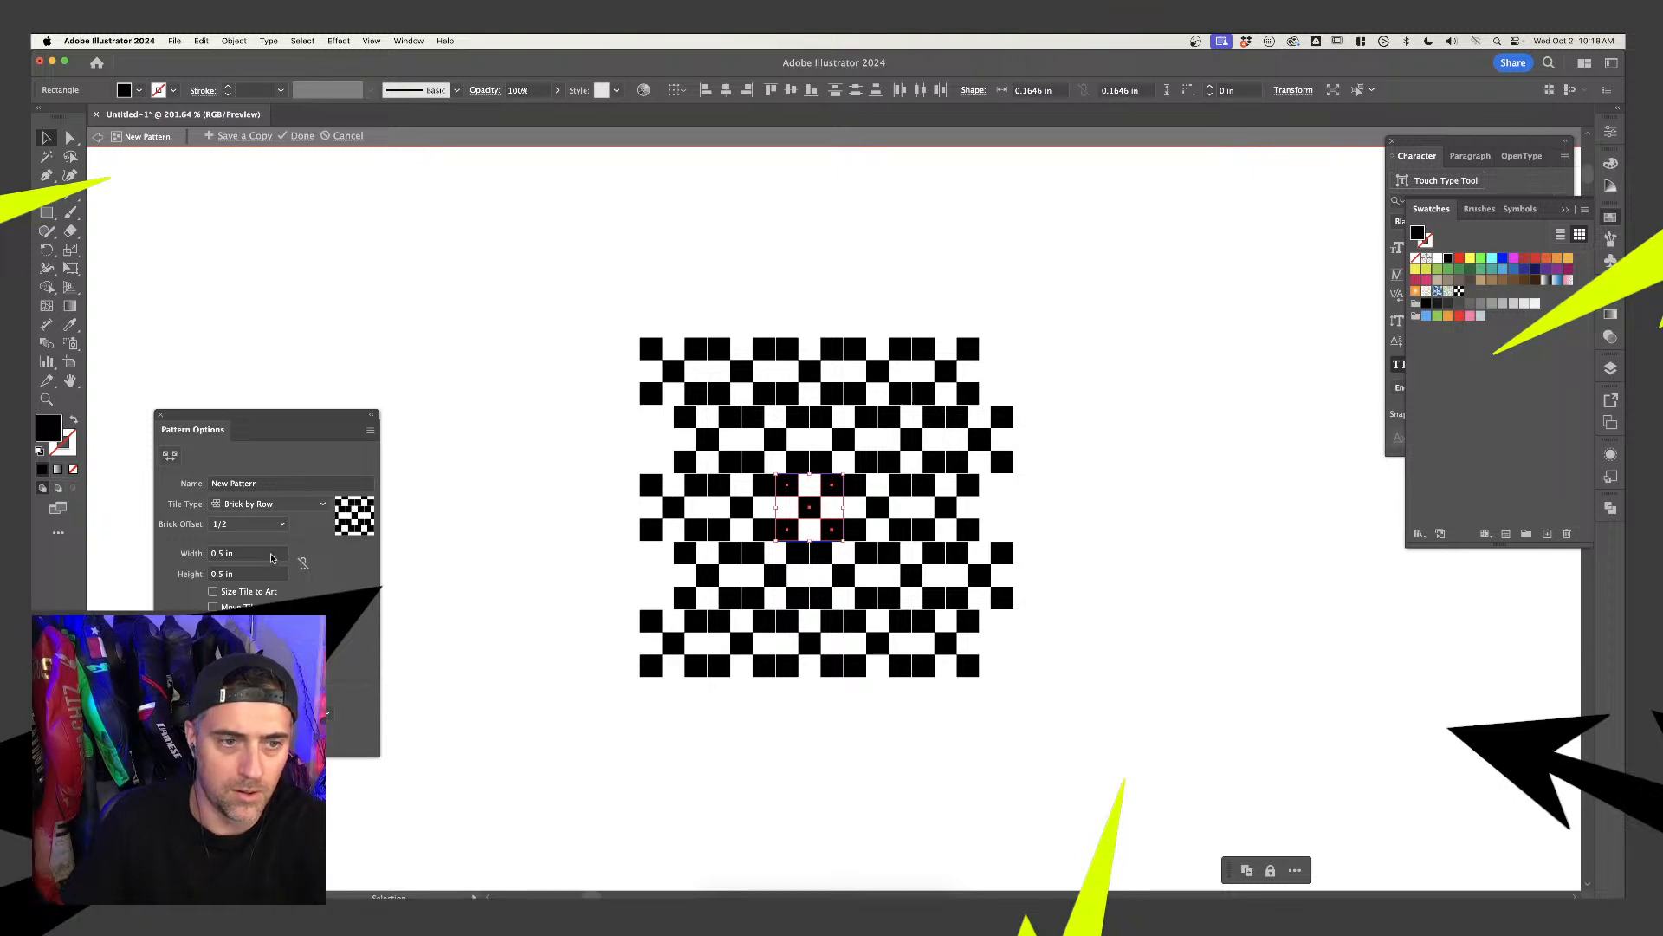
{"action": "left_click", "coordinate": [271, 554]}
{"action": "key", "text": "super+a"}
{"action": "type", "text": "0.375"}
{"action": "key", "text": "Return"}
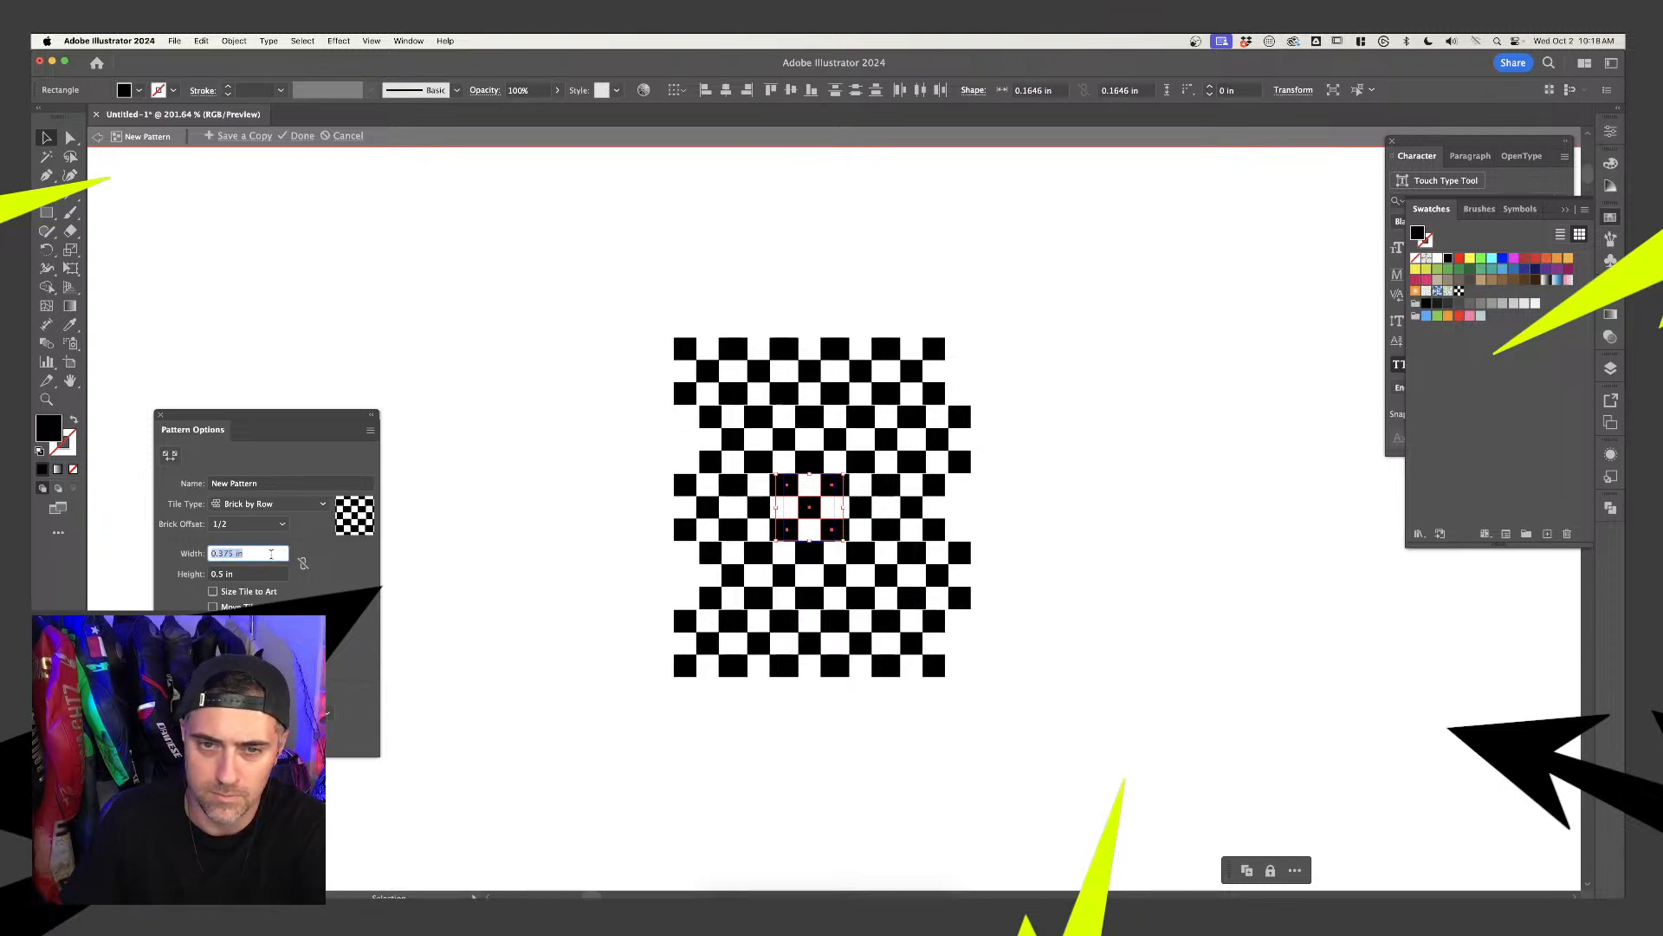
{"action": "left_click", "coordinate": [266, 573]}
{"action": "key", "text": "super+a"}
{"action": "type", "text": "0.375"}
{"action": "key", "text": "Return"}
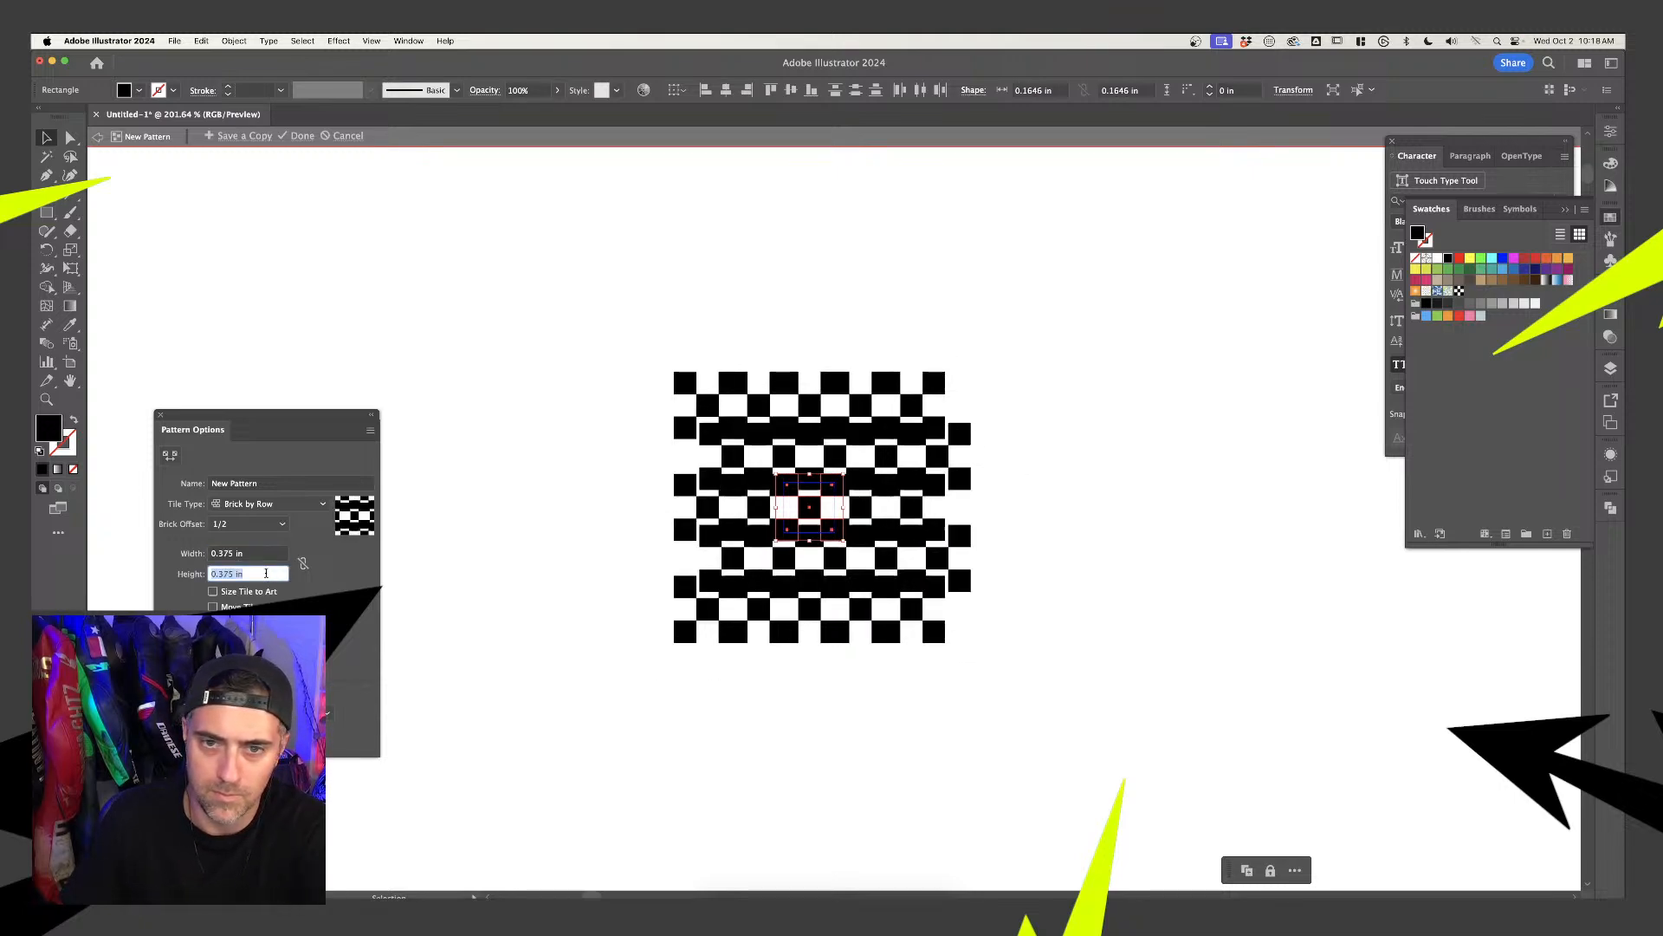
{"action": "left_click_drag", "start_coordinate": [830, 485], "coordinate": [839, 477]}
{"action": "double_click", "coordinate": [865, 334]}
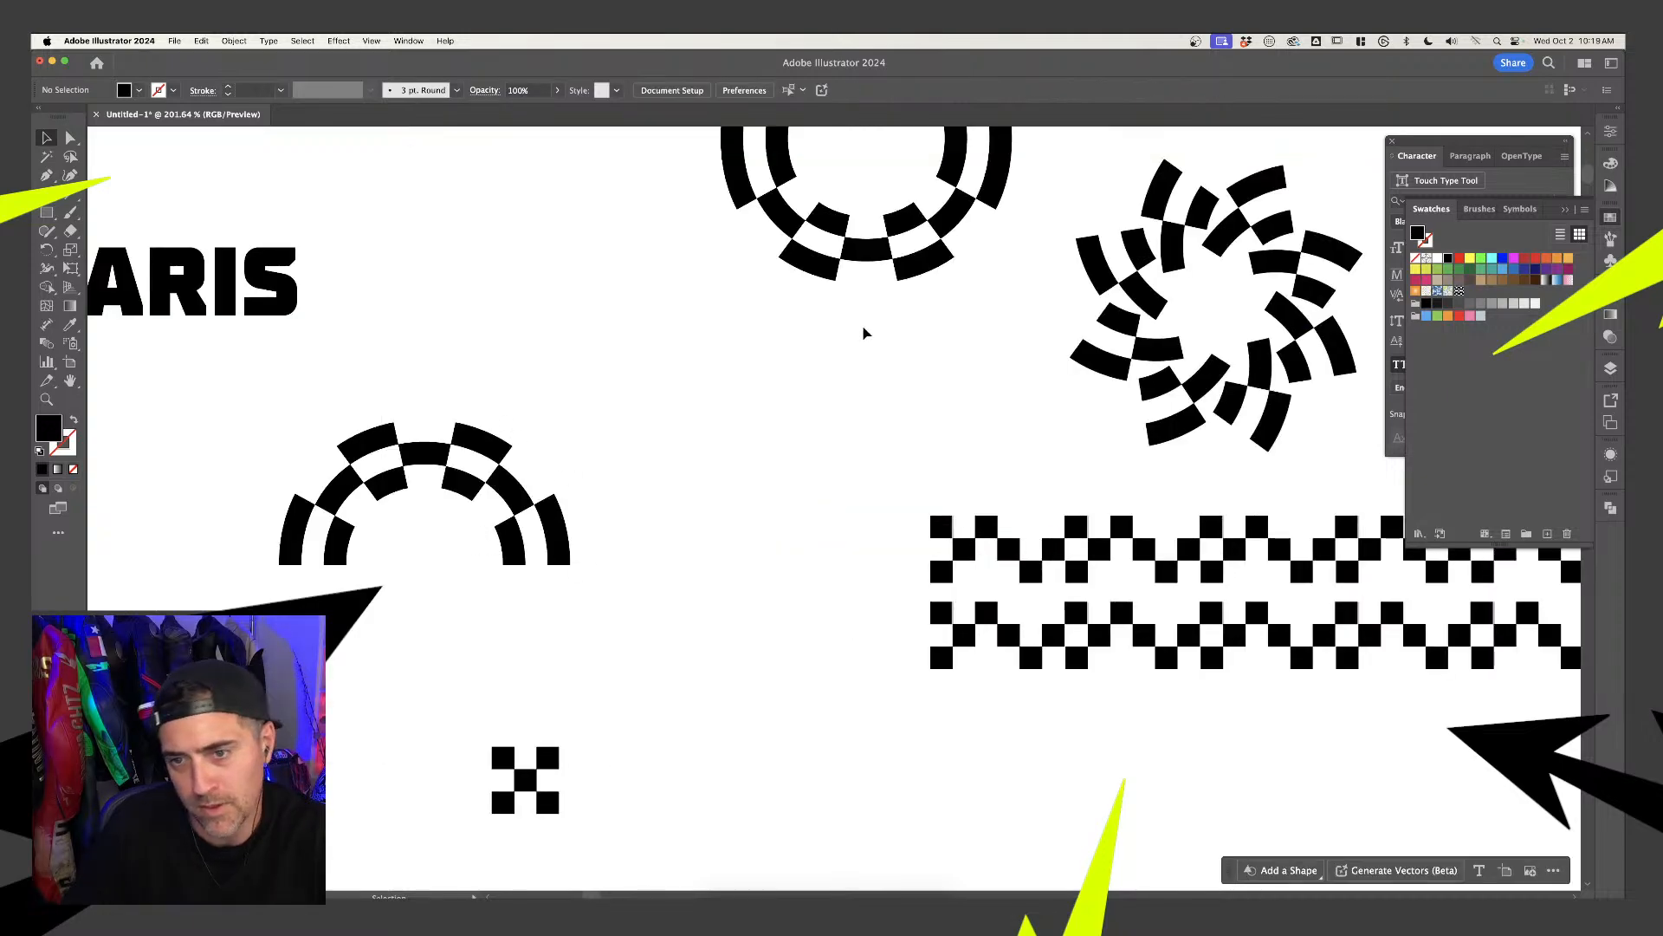
Draw a square about 4.01 in wide below the wide TOUR DE LAZARIS lettering
{"action": "scroll", "coordinate": [797, 430], "scroll_direction": "down", "scroll_amount": 2}
{"action": "left_click", "coordinate": [139, 90]}
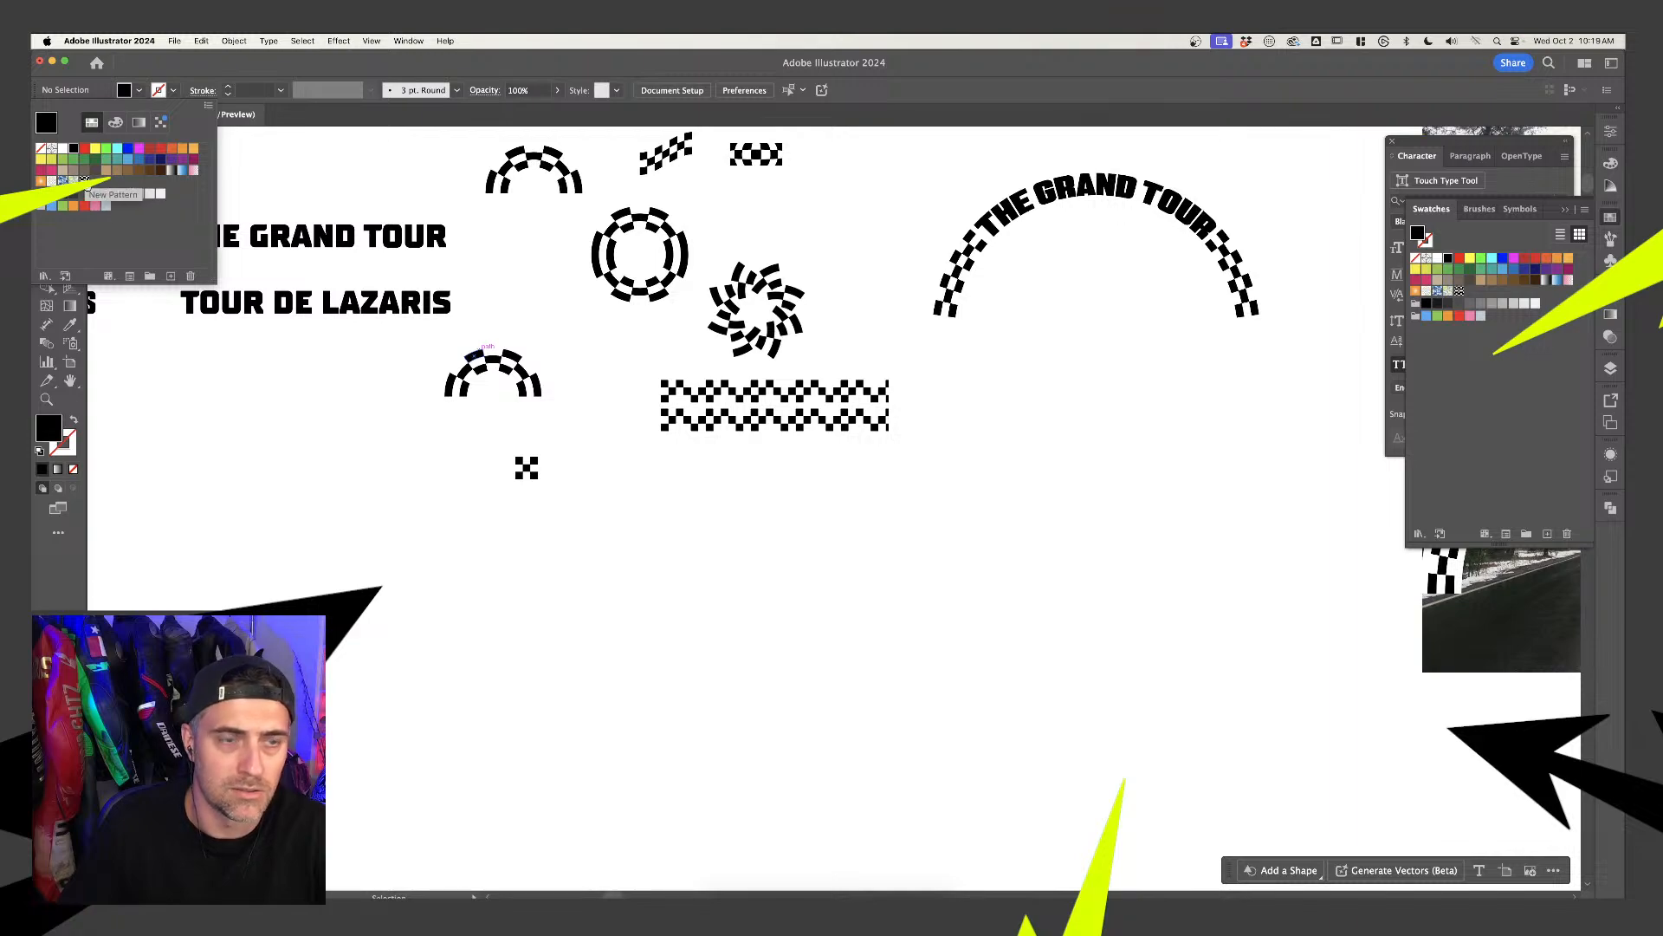
{"action": "left_click", "coordinate": [286, 452]}
{"action": "key", "text": "m"}
{"action": "left_click_drag", "start_coordinate": [252, 448], "coordinate": [433, 627]}
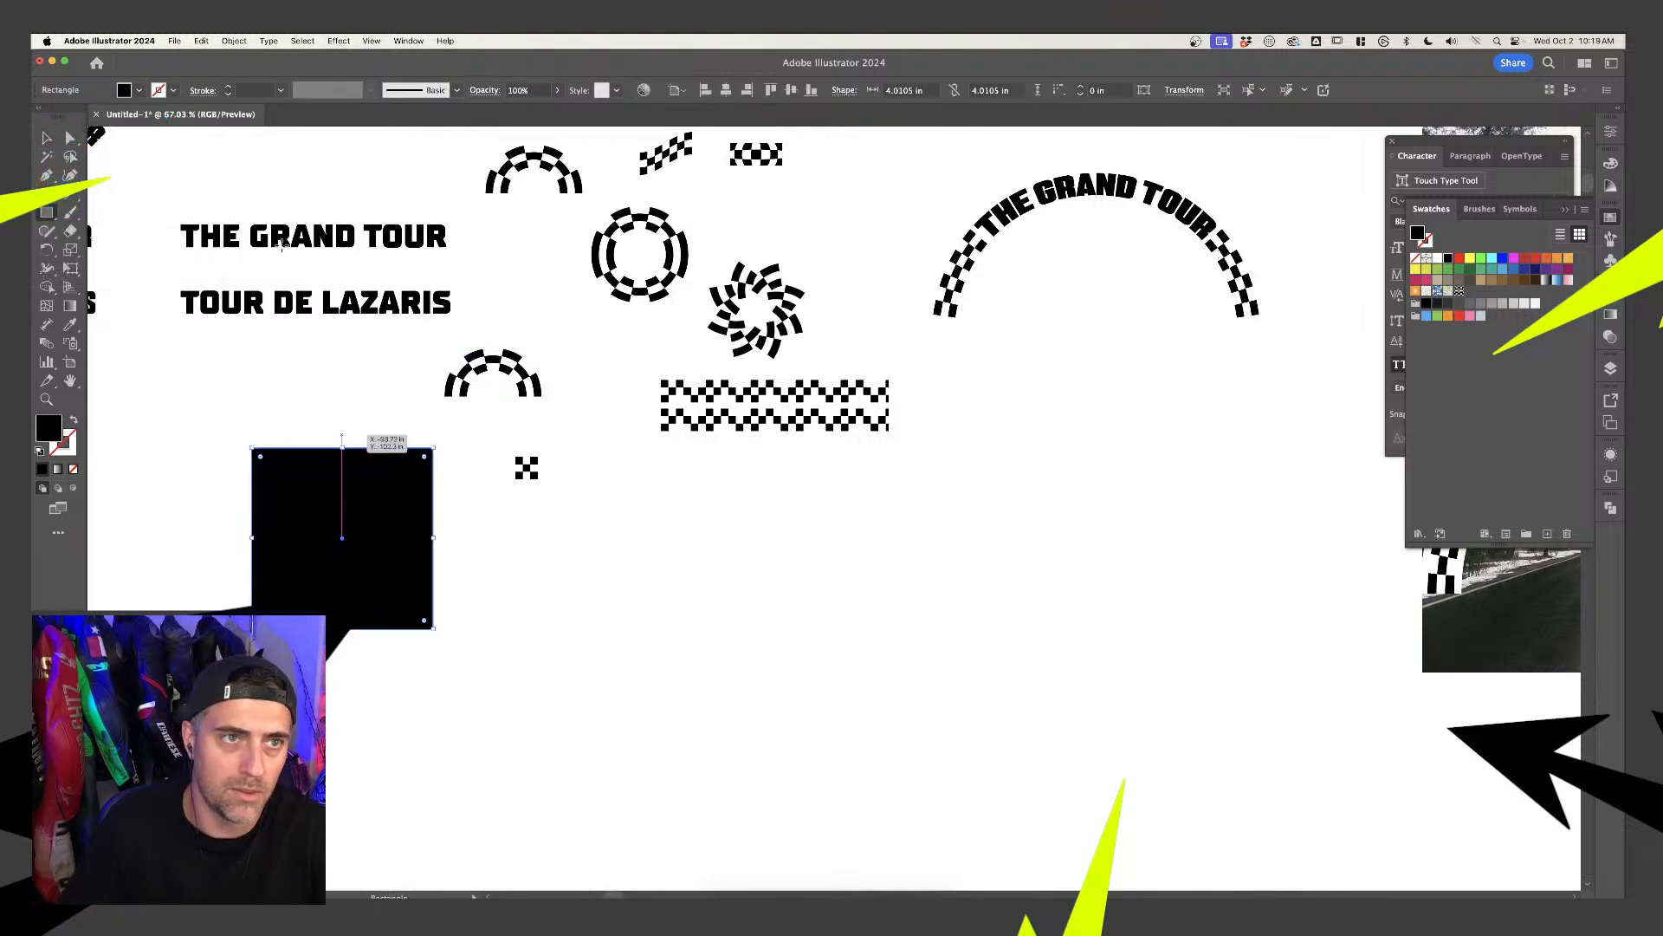
Fill the square with the New Pattern checker swatch
{"action": "left_click", "coordinate": [140, 90]}
{"action": "left_click", "coordinate": [84, 181]}
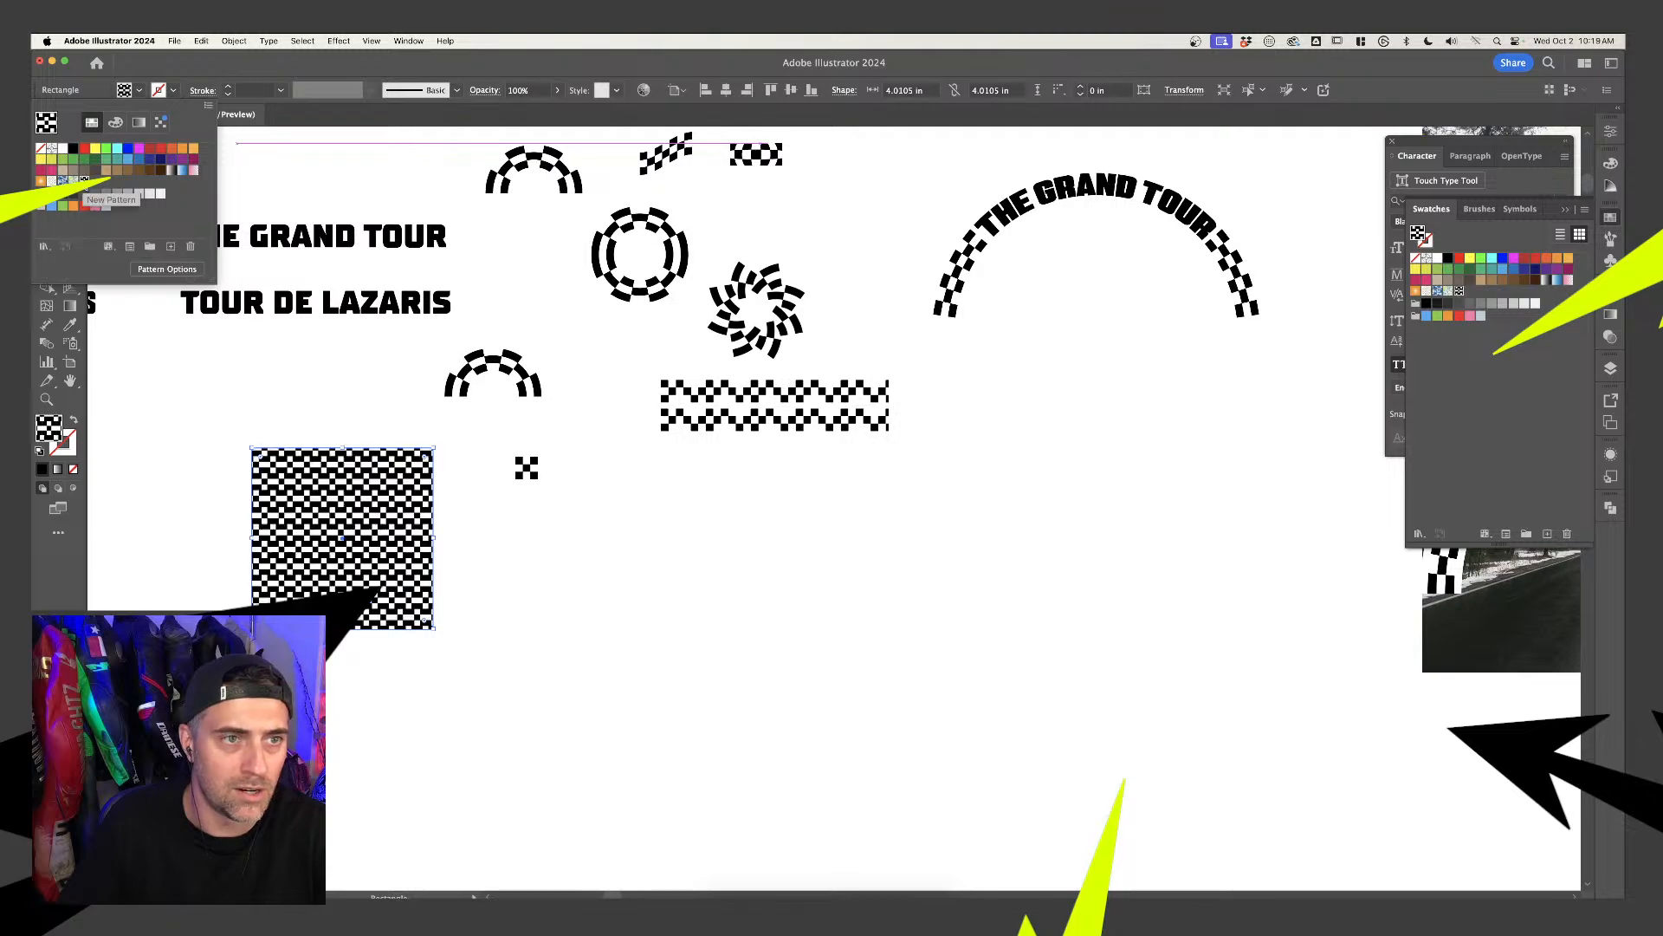
{"action": "key", "text": "v"}
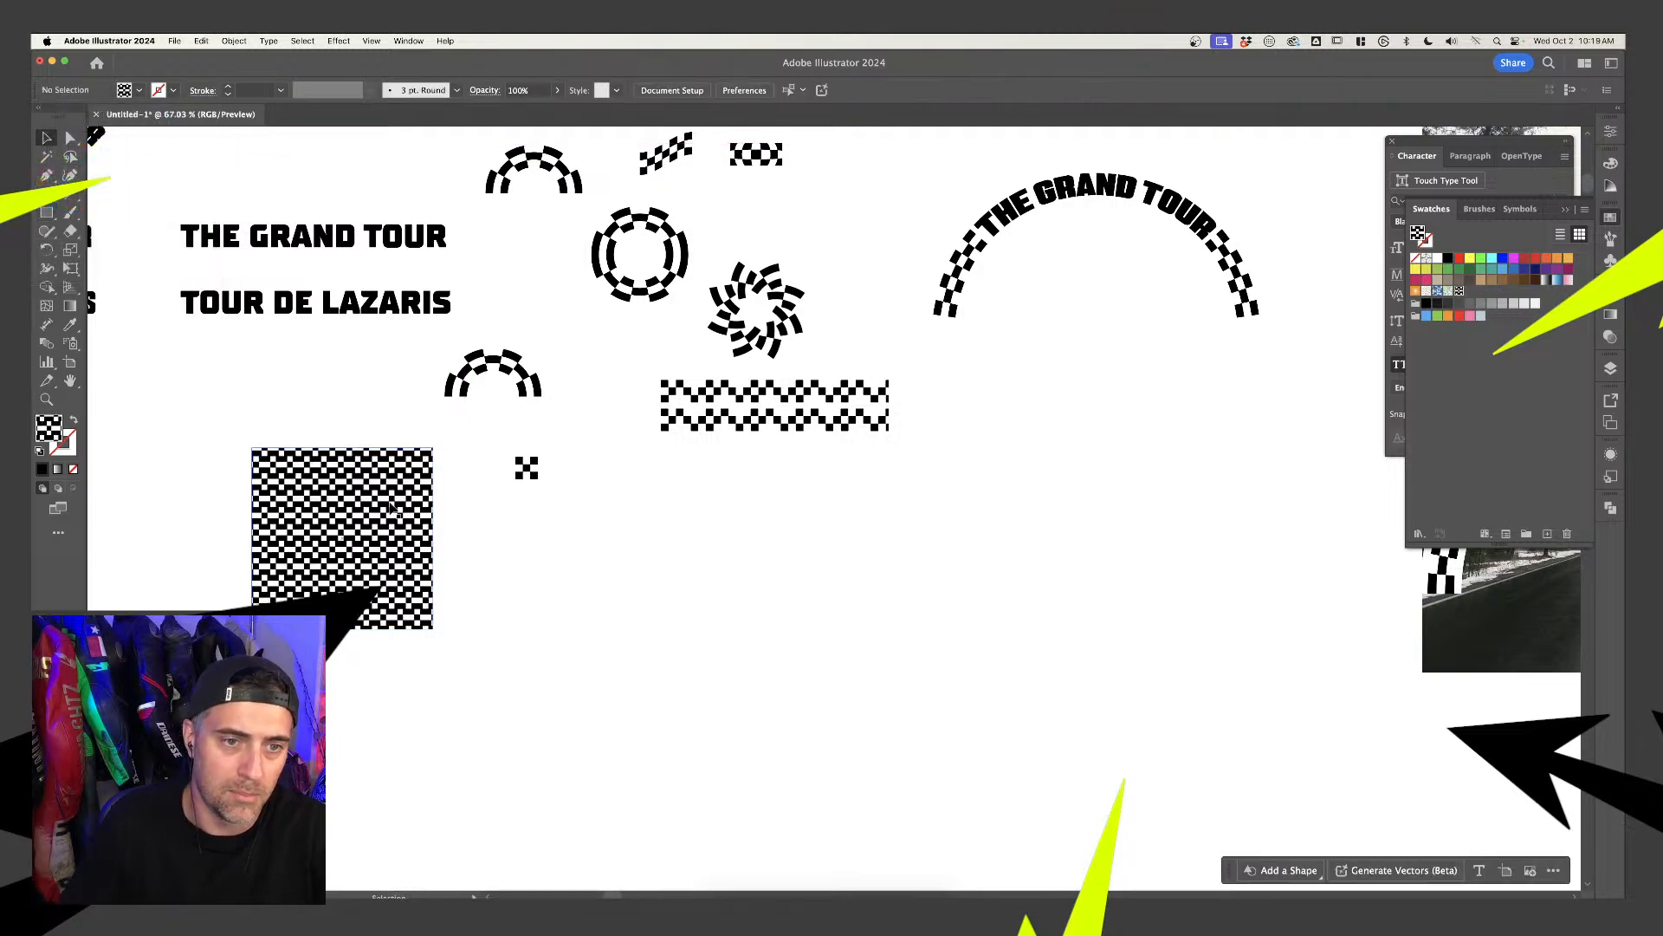
Examine the checker pattern fill in the square up close and as a whole
{"action": "left_click_drag", "start_coordinate": [395, 511], "coordinate": [366, 511]}
{"action": "scroll", "coordinate": [277, 459], "scroll_direction": "up", "scroll_amount": 5}
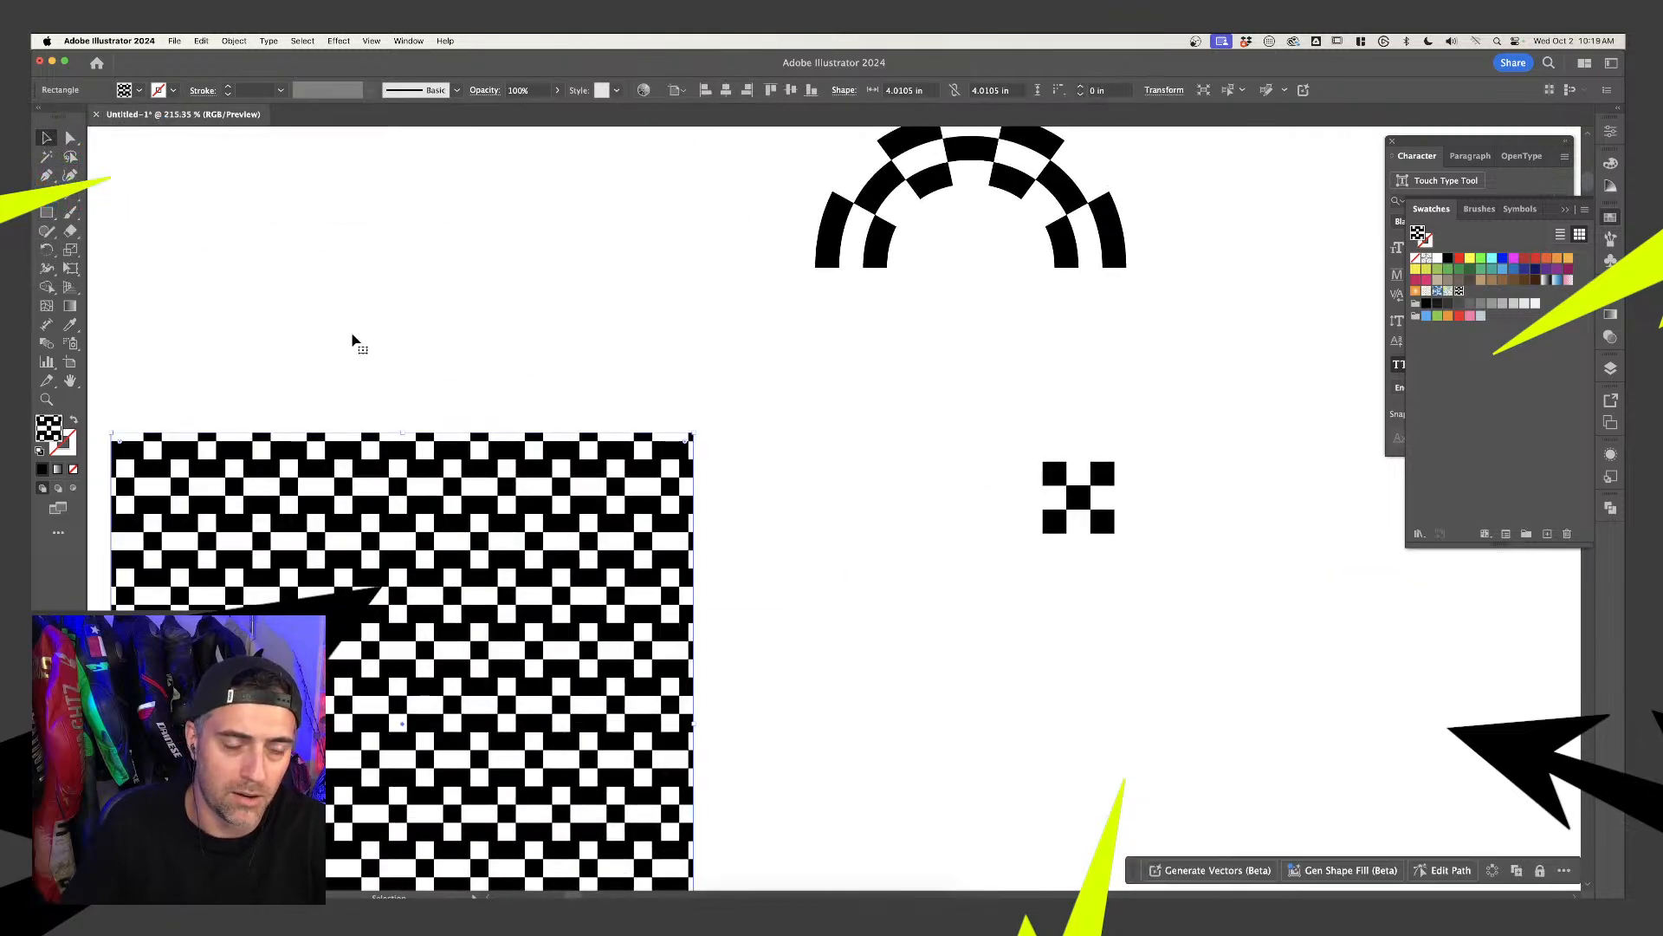
{"action": "scroll", "coordinate": [352, 342], "scroll_direction": "down", "scroll_amount": 3}
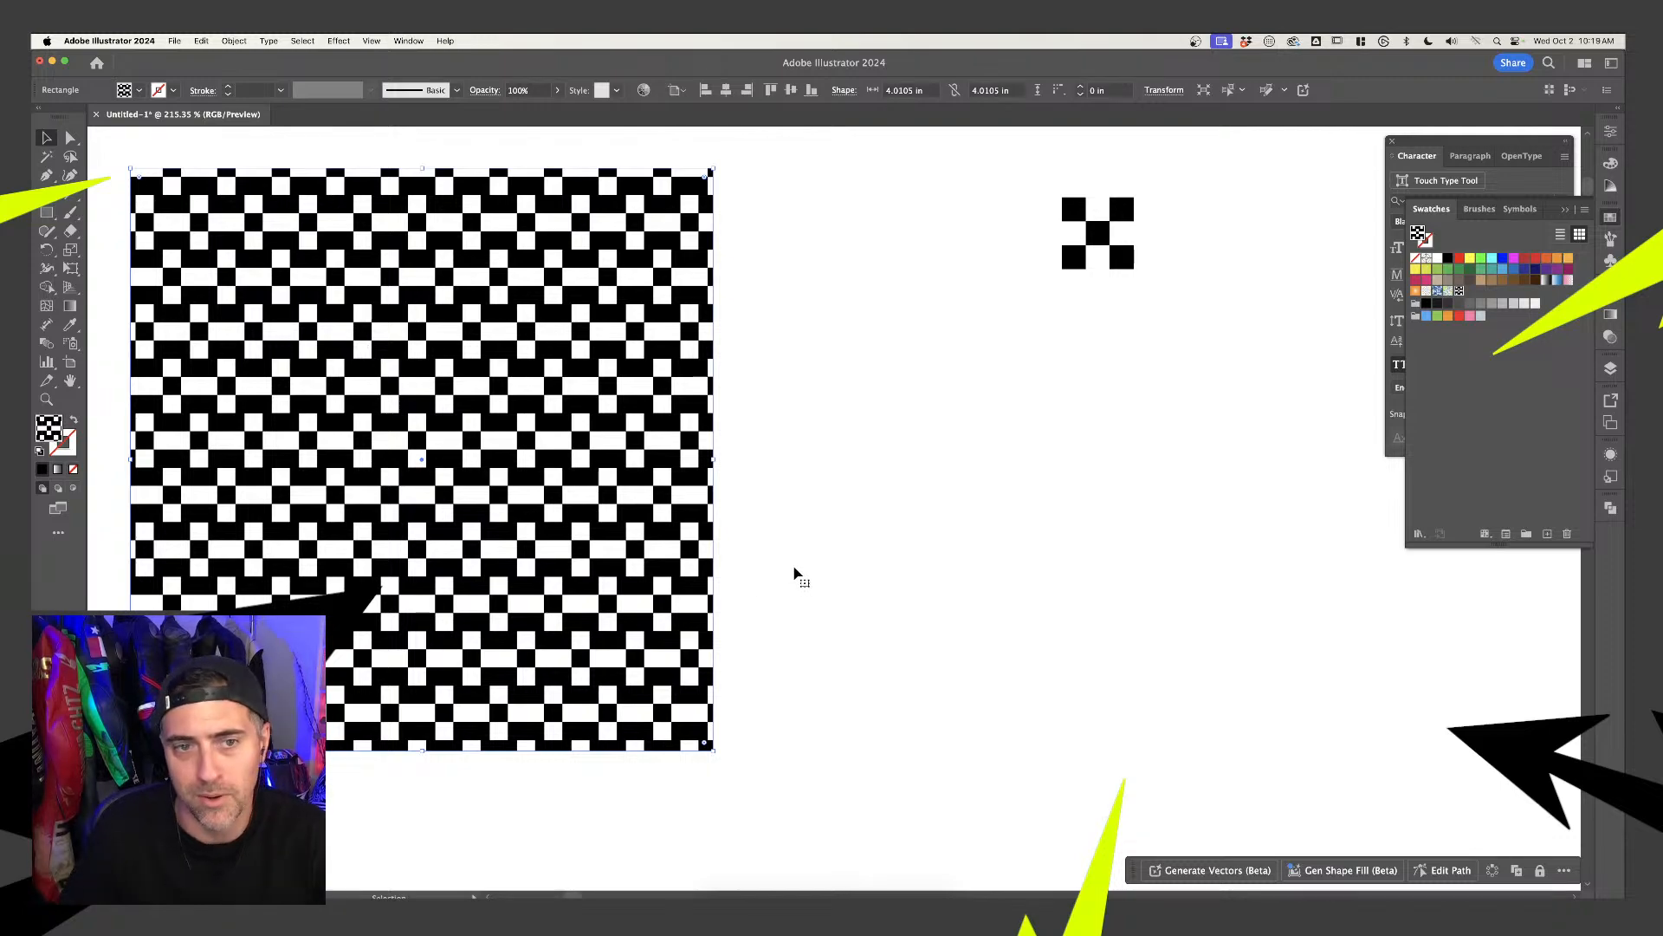
{"action": "scroll", "coordinate": [490, 416], "scroll_direction": "down", "scroll_amount": 2}
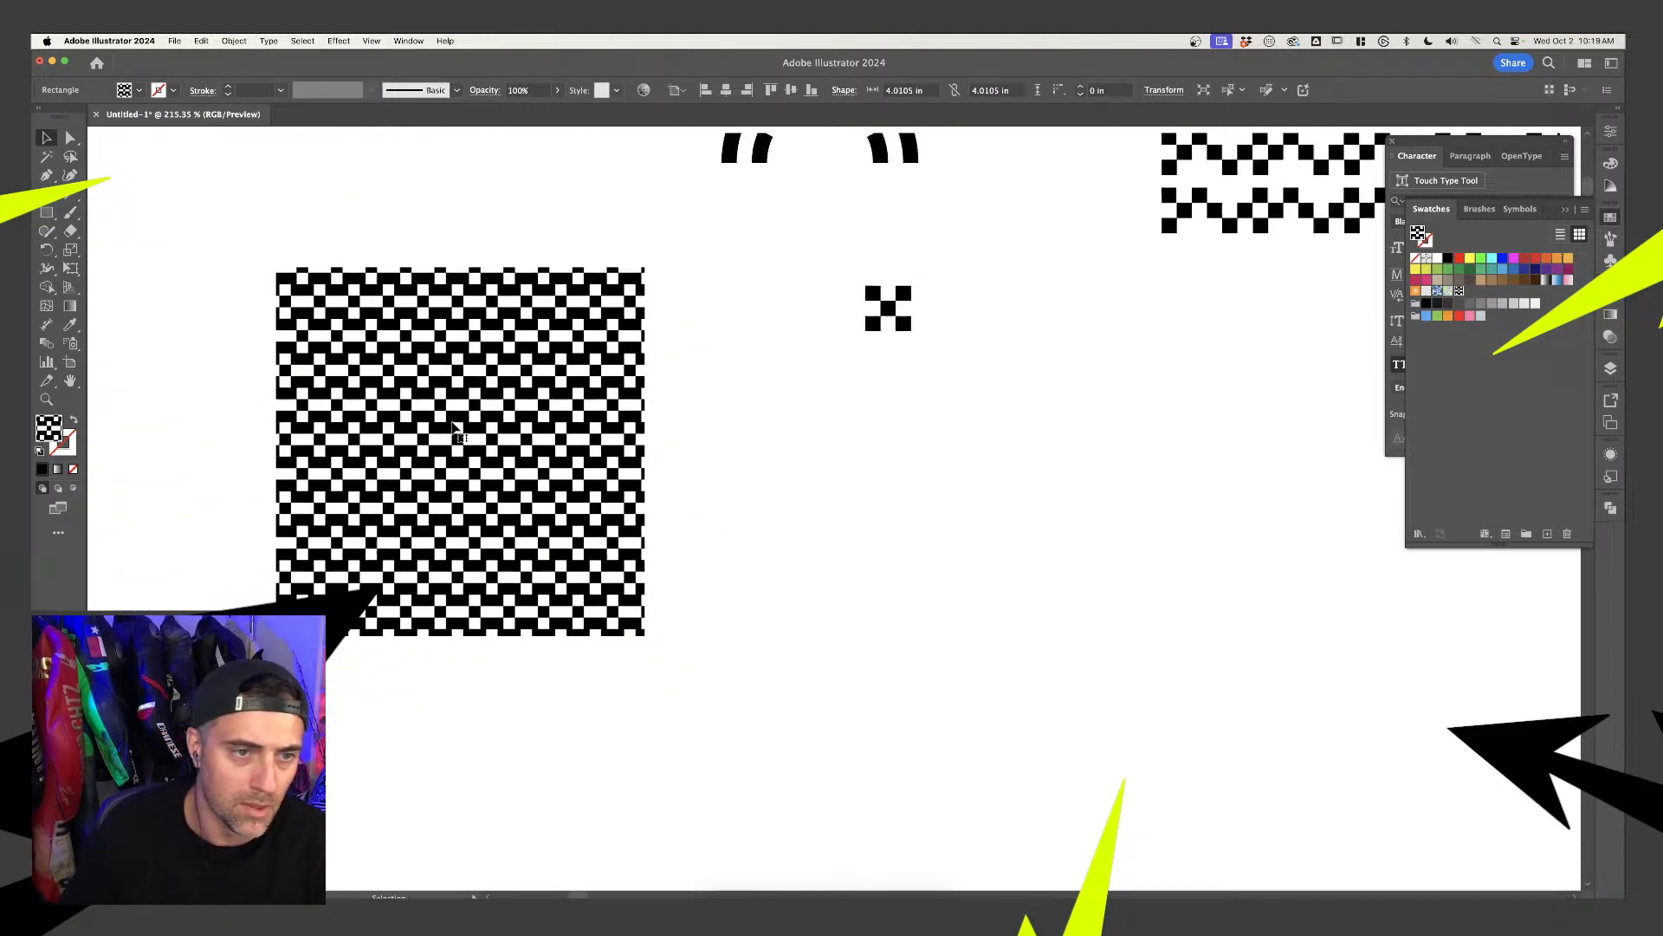
{"action": "scroll", "coordinate": [494, 408], "scroll_direction": "up", "scroll_amount": 6}
{"action": "scroll", "coordinate": [451, 299], "scroll_direction": "up", "scroll_amount": 1}
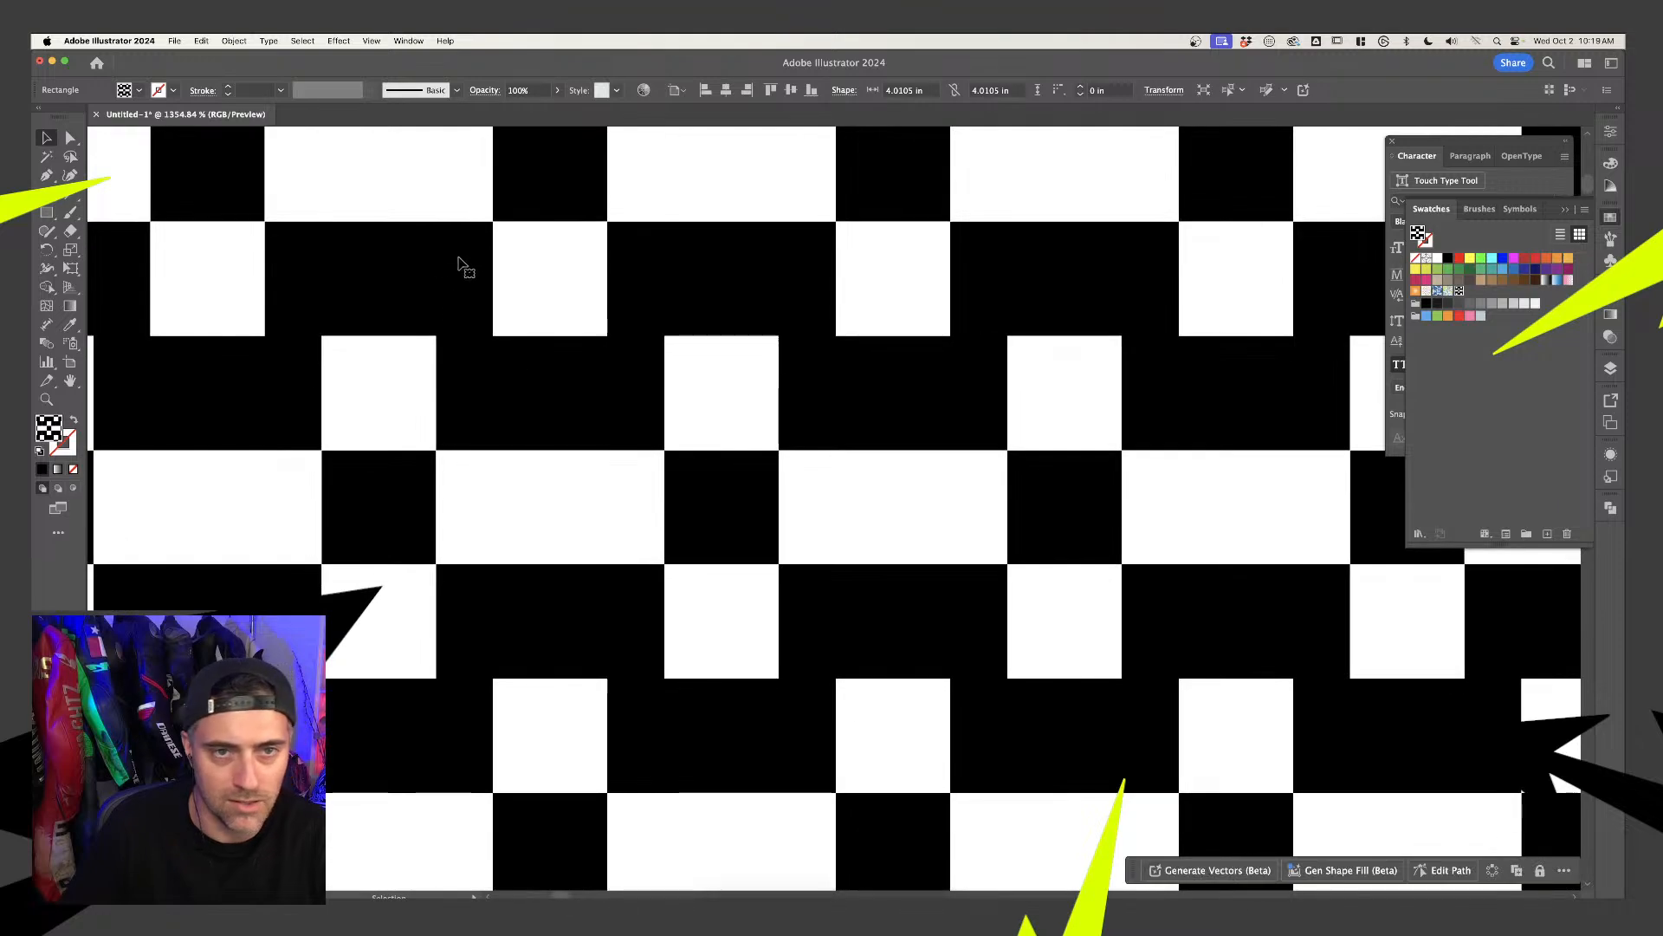
{"action": "scroll", "coordinate": [522, 425], "scroll_direction": "down", "scroll_amount": 3}
{"action": "scroll", "coordinate": [616, 434], "scroll_direction": "up", "scroll_amount": 2}
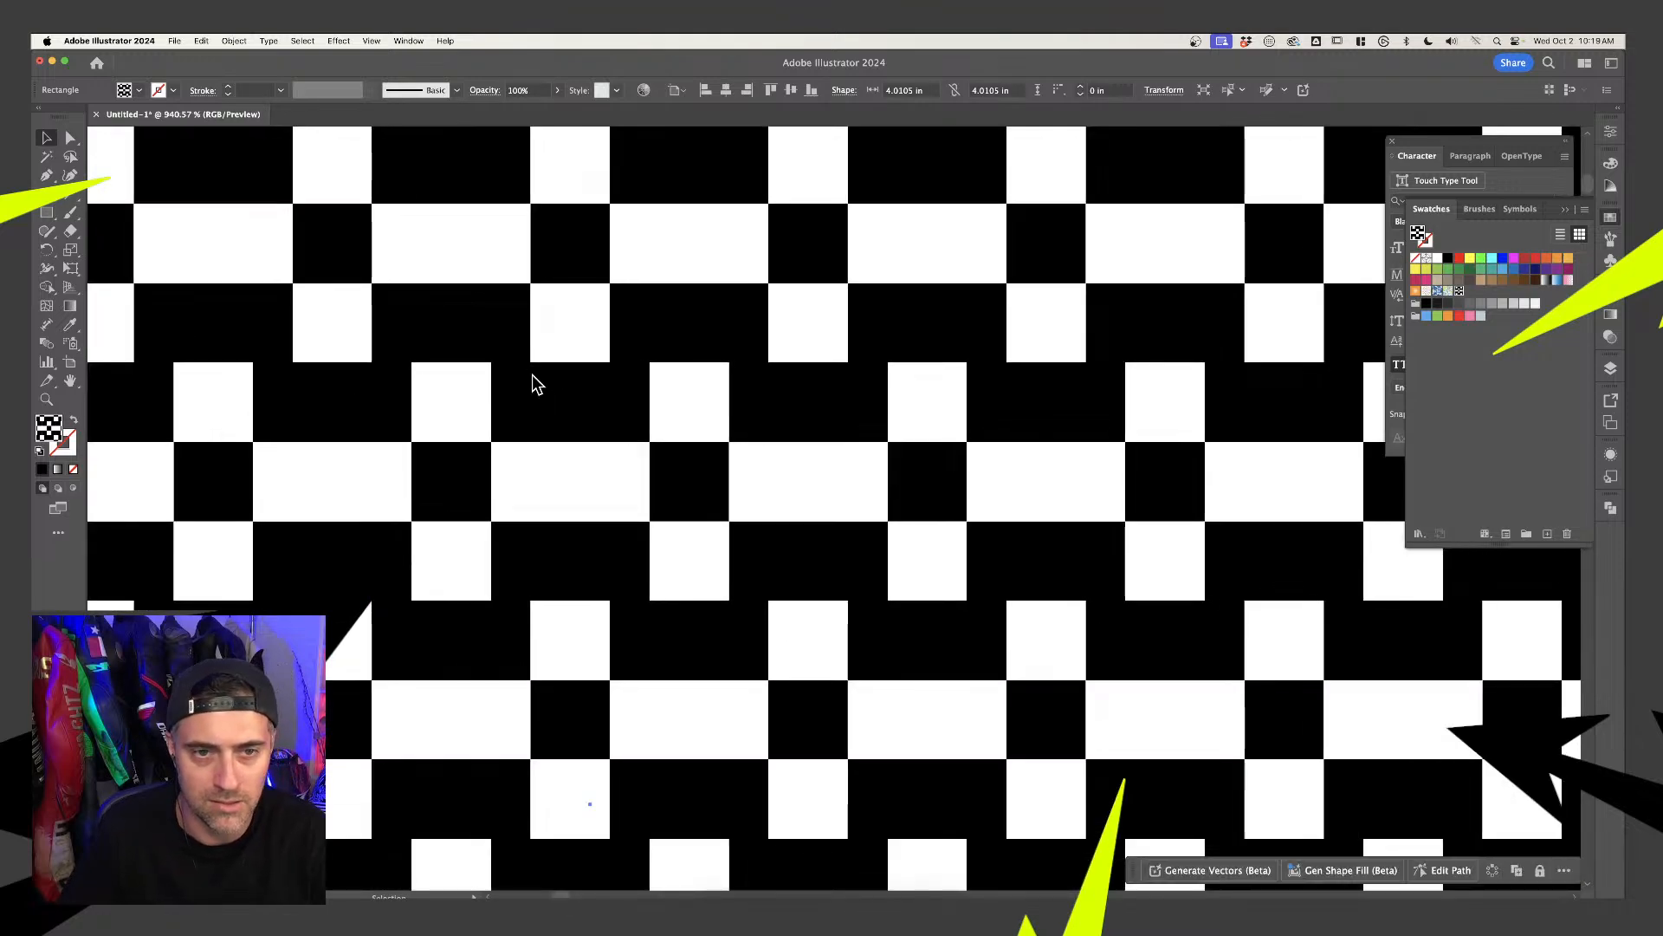
{"action": "scroll", "coordinate": [524, 385], "scroll_direction": "down", "scroll_amount": 1}
{"action": "scroll", "coordinate": [607, 433], "scroll_direction": "down", "scroll_amount": 3}
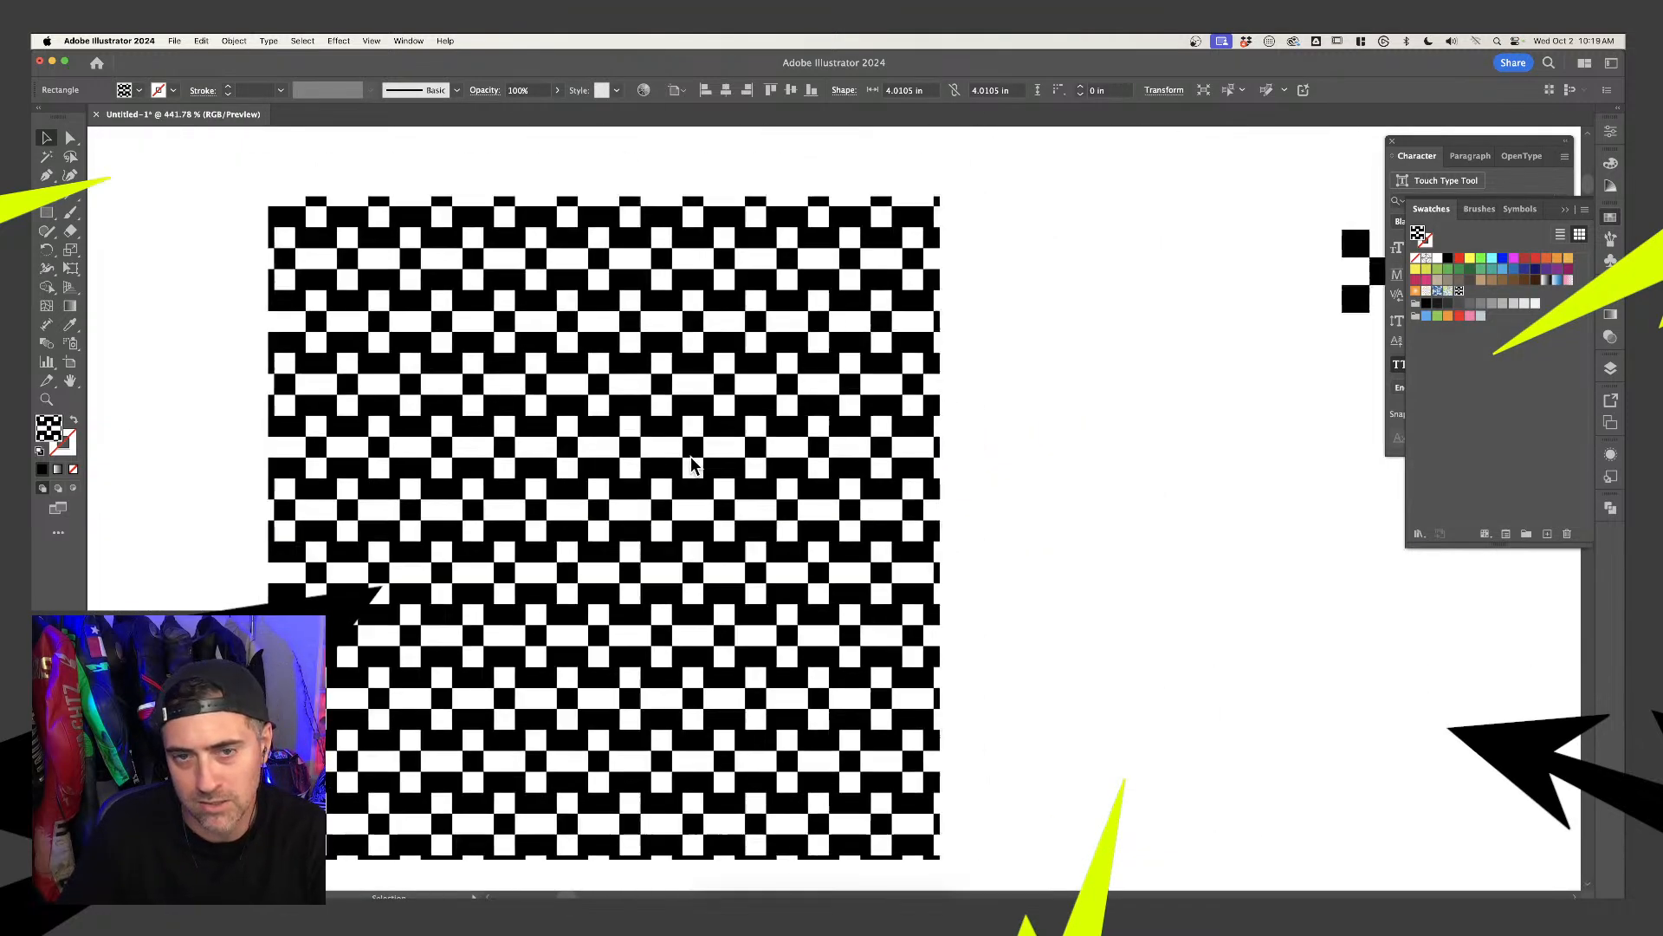
{"action": "scroll", "coordinate": [693, 466], "scroll_direction": "down", "scroll_amount": 3}
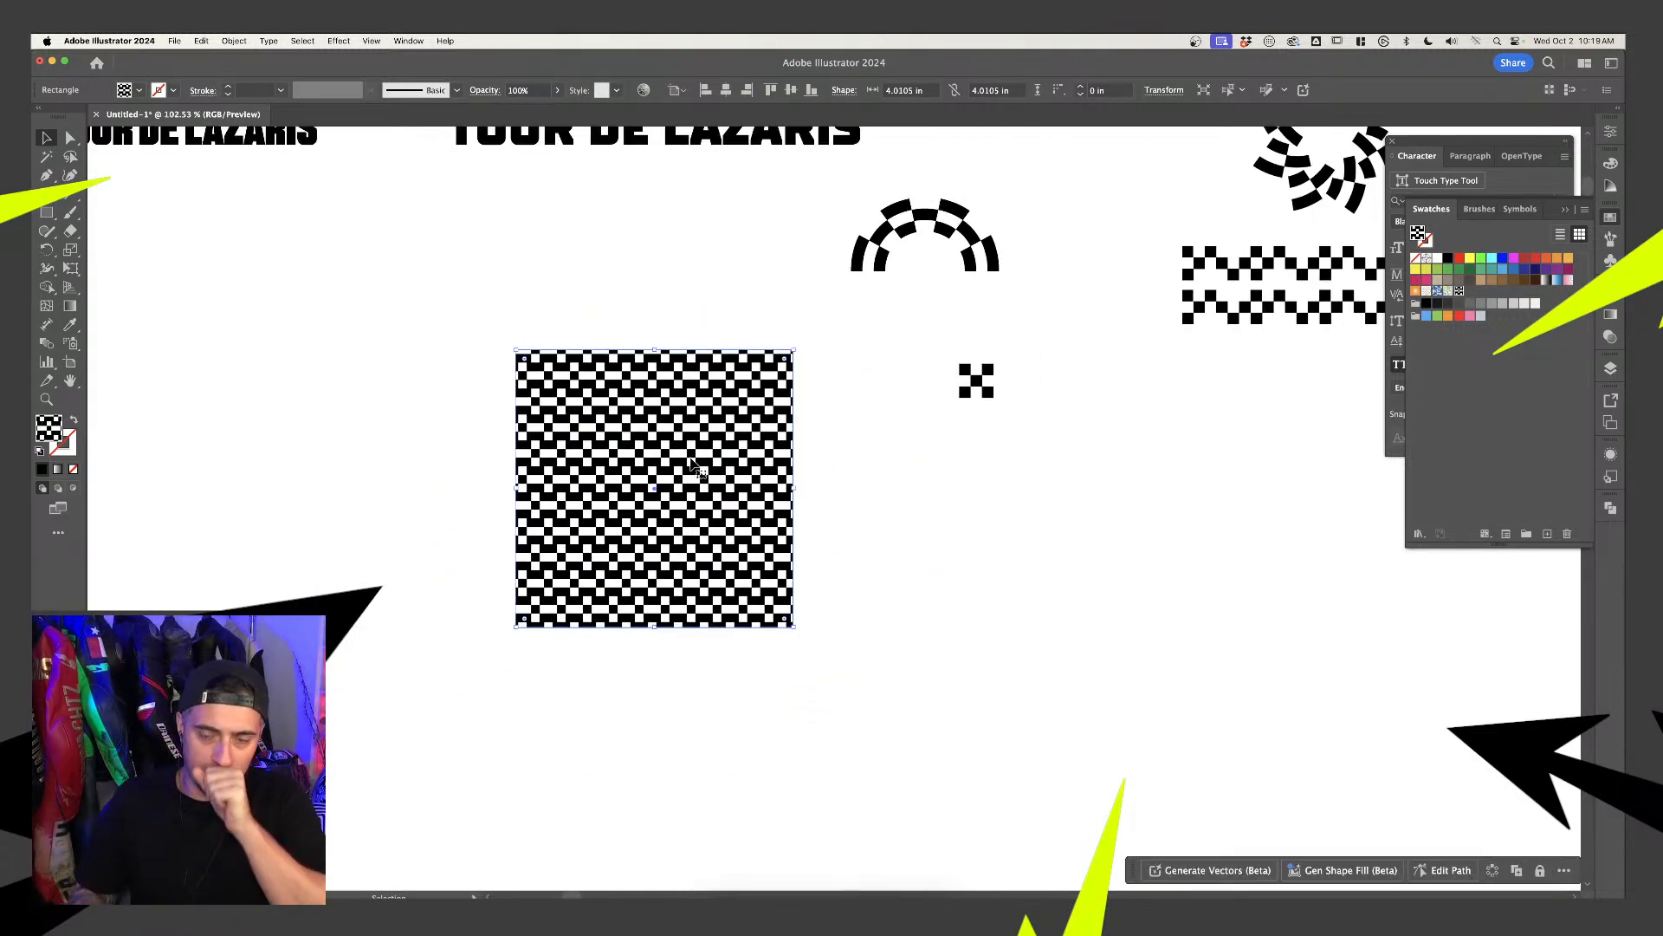
Move the pattern-filled square beneath the condensed TOUR DE LAZARIS lettering and deselect it
{"action": "left_click_drag", "start_coordinate": [697, 465], "coordinate": [215, 371]}
{"action": "left_click", "coordinate": [817, 368]}
{"action": "left_click", "coordinate": [523, 324]}
Copy the checkered zigzag group out of the grid repeat and place the copy below the two zigzag rows
{"action": "scroll", "coordinate": [524, 323], "scroll_direction": "up", "scroll_amount": 2}
{"action": "scroll", "coordinate": [1031, 455], "scroll_direction": "up", "scroll_amount": 3}
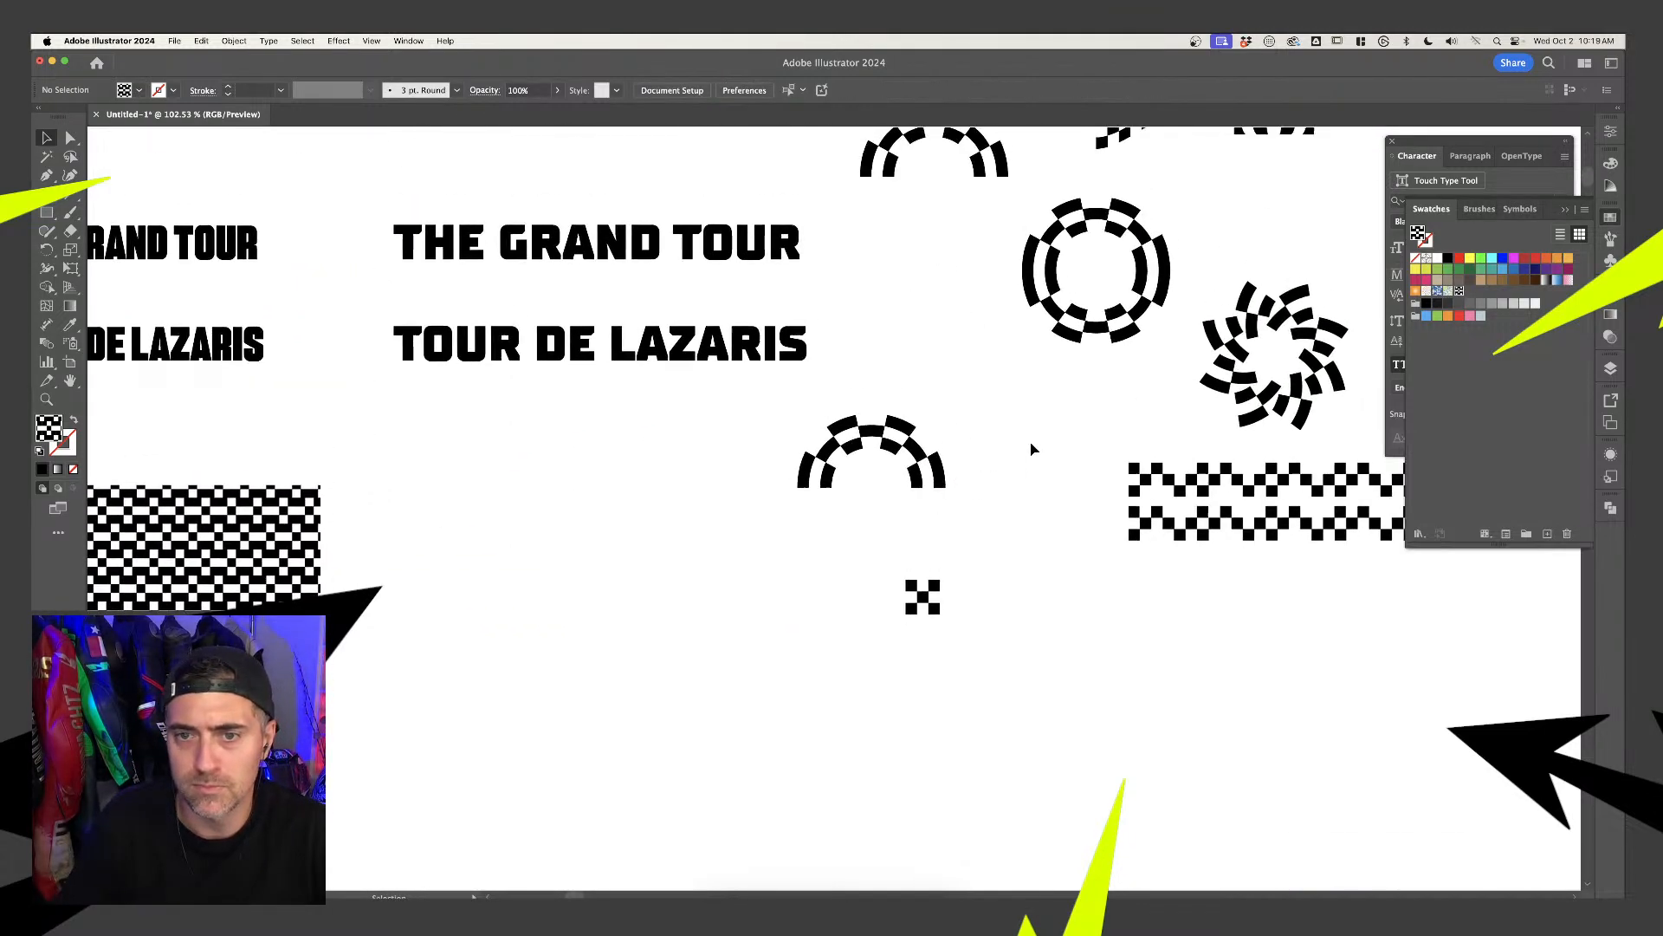
{"action": "scroll", "coordinate": [982, 550], "scroll_direction": "up", "scroll_amount": 4}
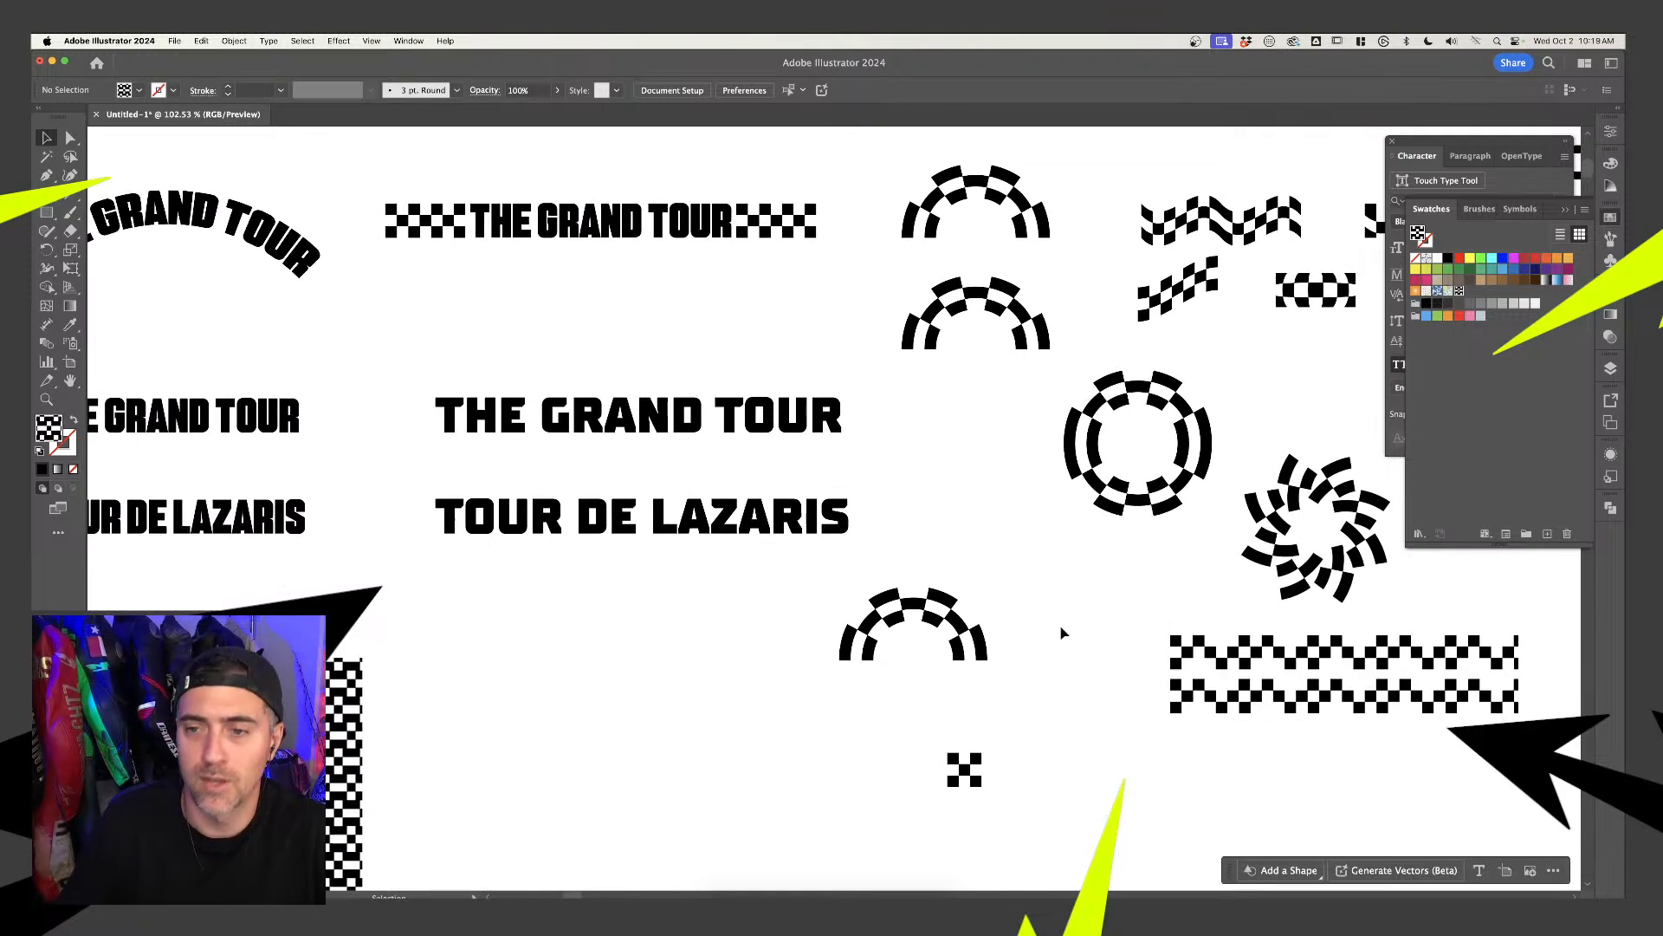
{"action": "scroll", "coordinate": [1058, 632], "scroll_direction": "right", "scroll_amount": 8}
{"action": "scroll", "coordinate": [1058, 632], "scroll_direction": "down", "scroll_amount": 3}
{"action": "scroll", "coordinate": [954, 513], "scroll_direction": "up", "scroll_amount": 3}
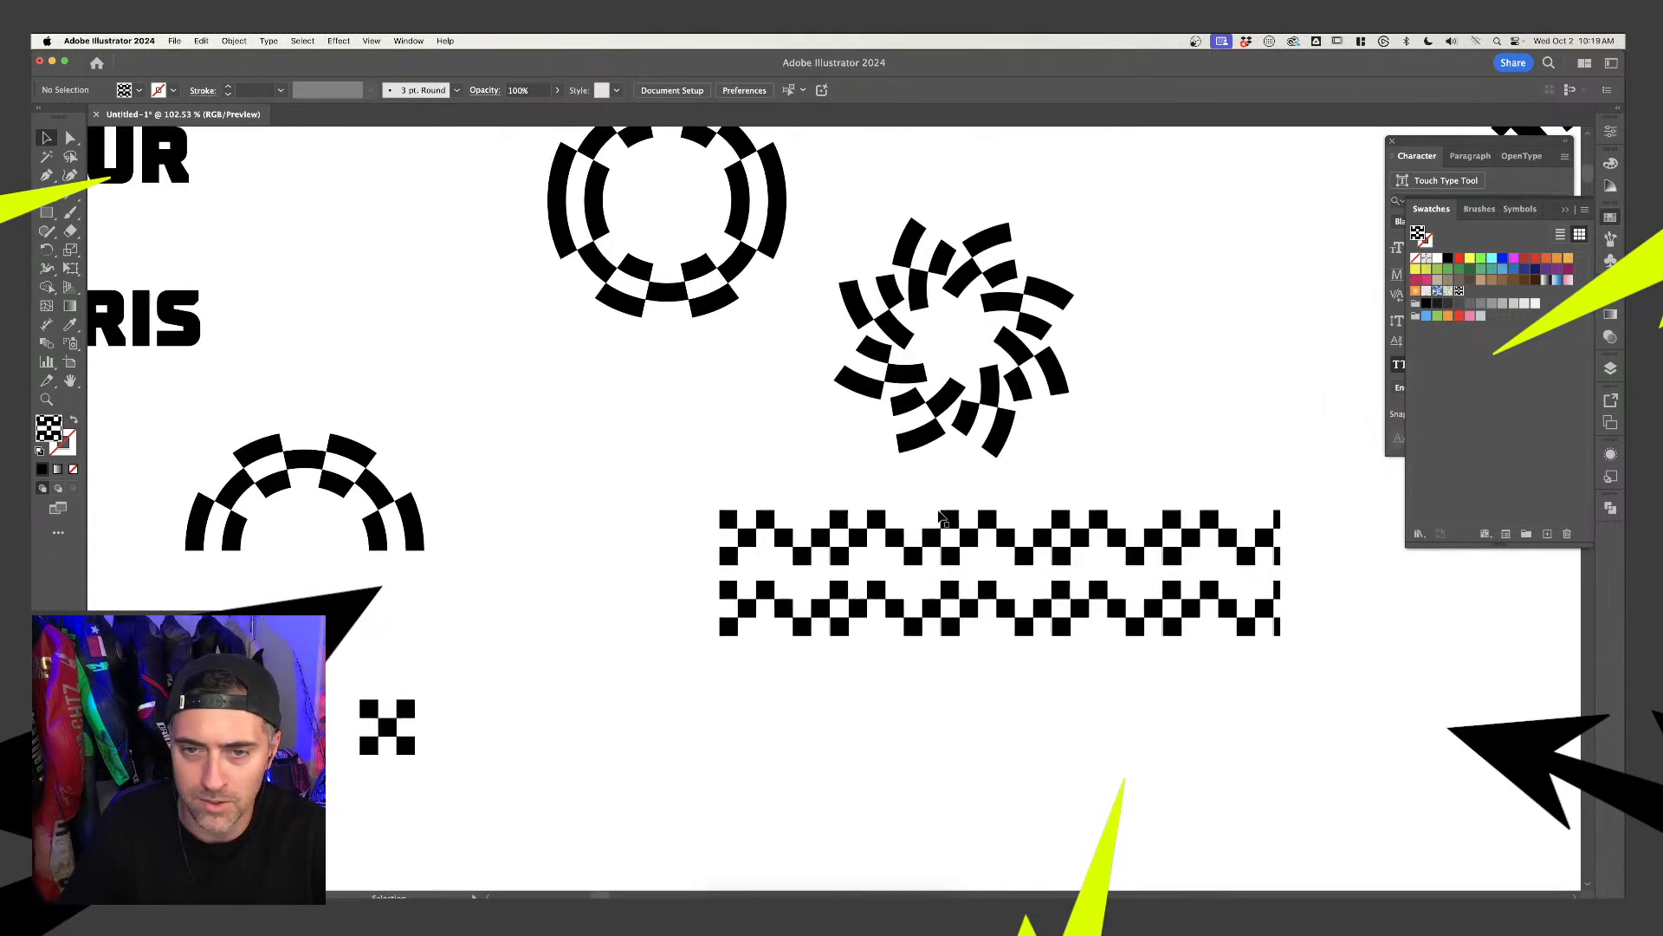
{"action": "double_click", "coordinate": [882, 532]}
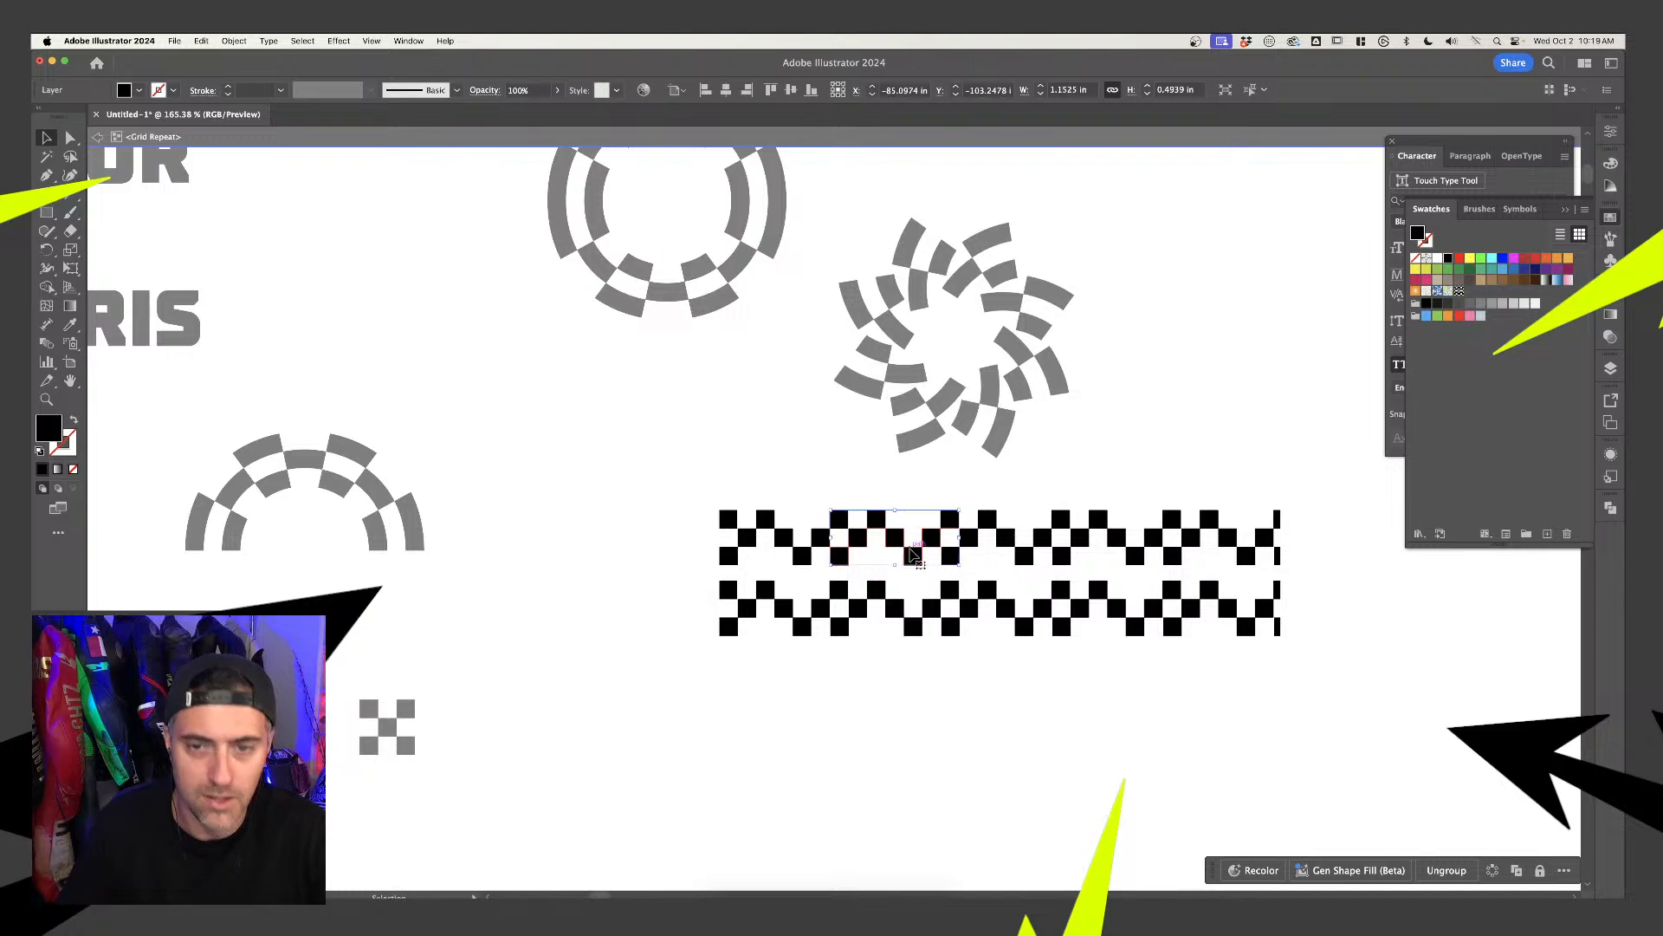
{"action": "key", "text": "Escape"}
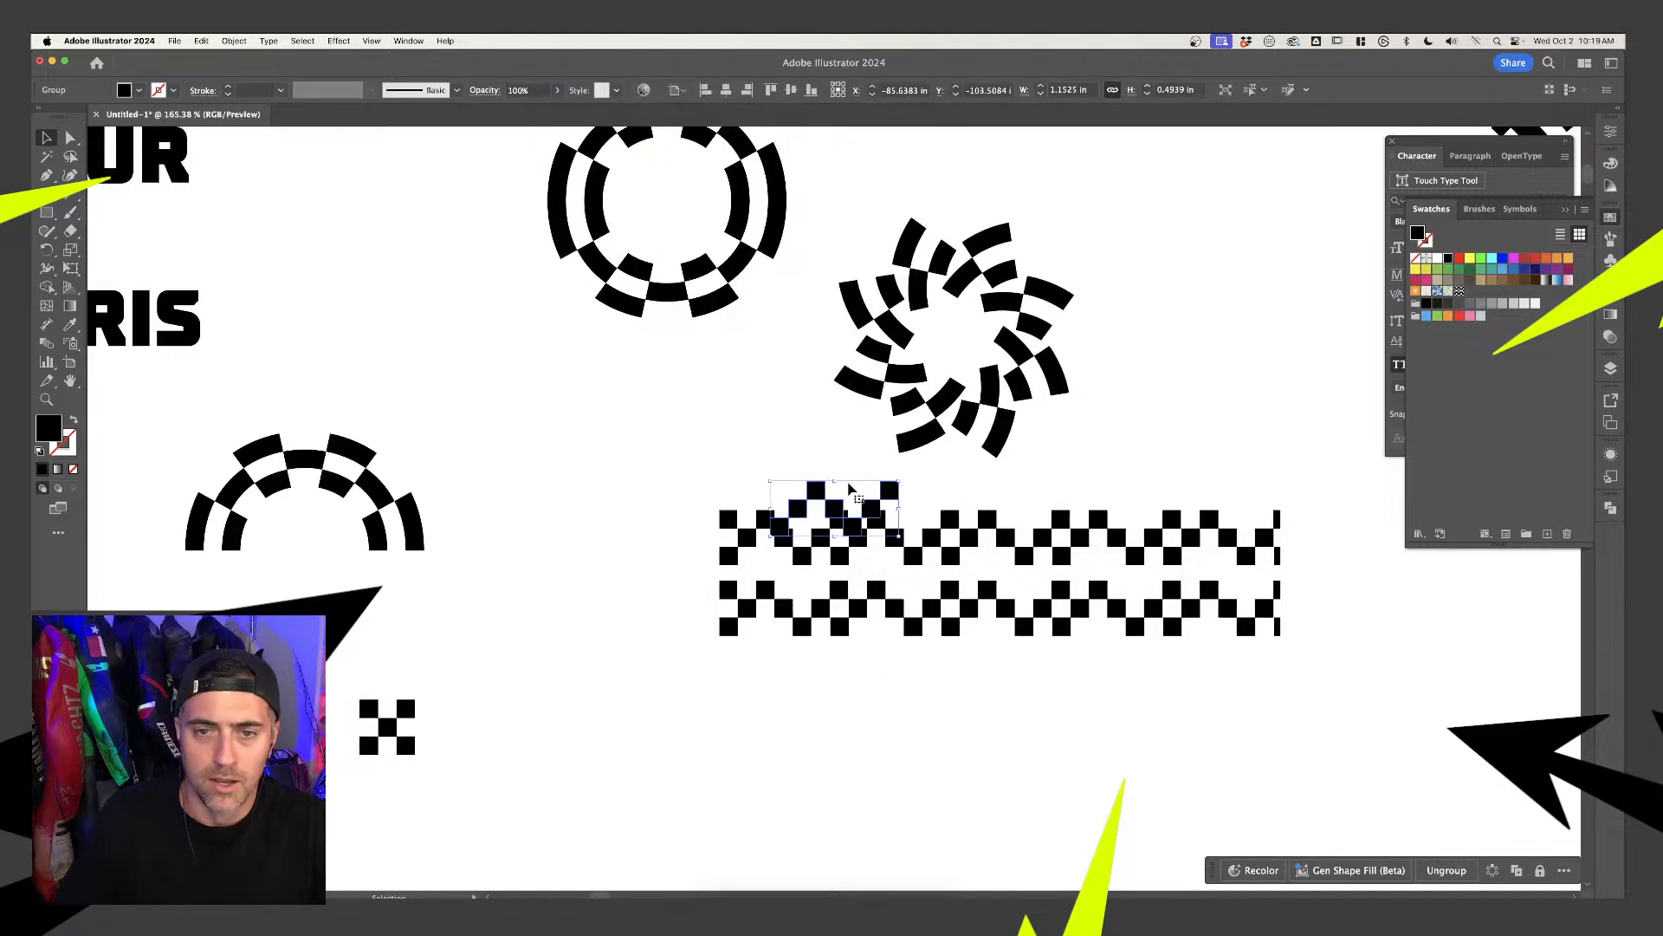
{"action": "left_click_drag", "start_coordinate": [836, 524], "coordinate": [836, 774]}
Apply a mirror repeat to the copied zigzag group
{"action": "left_click", "coordinate": [233, 41]}
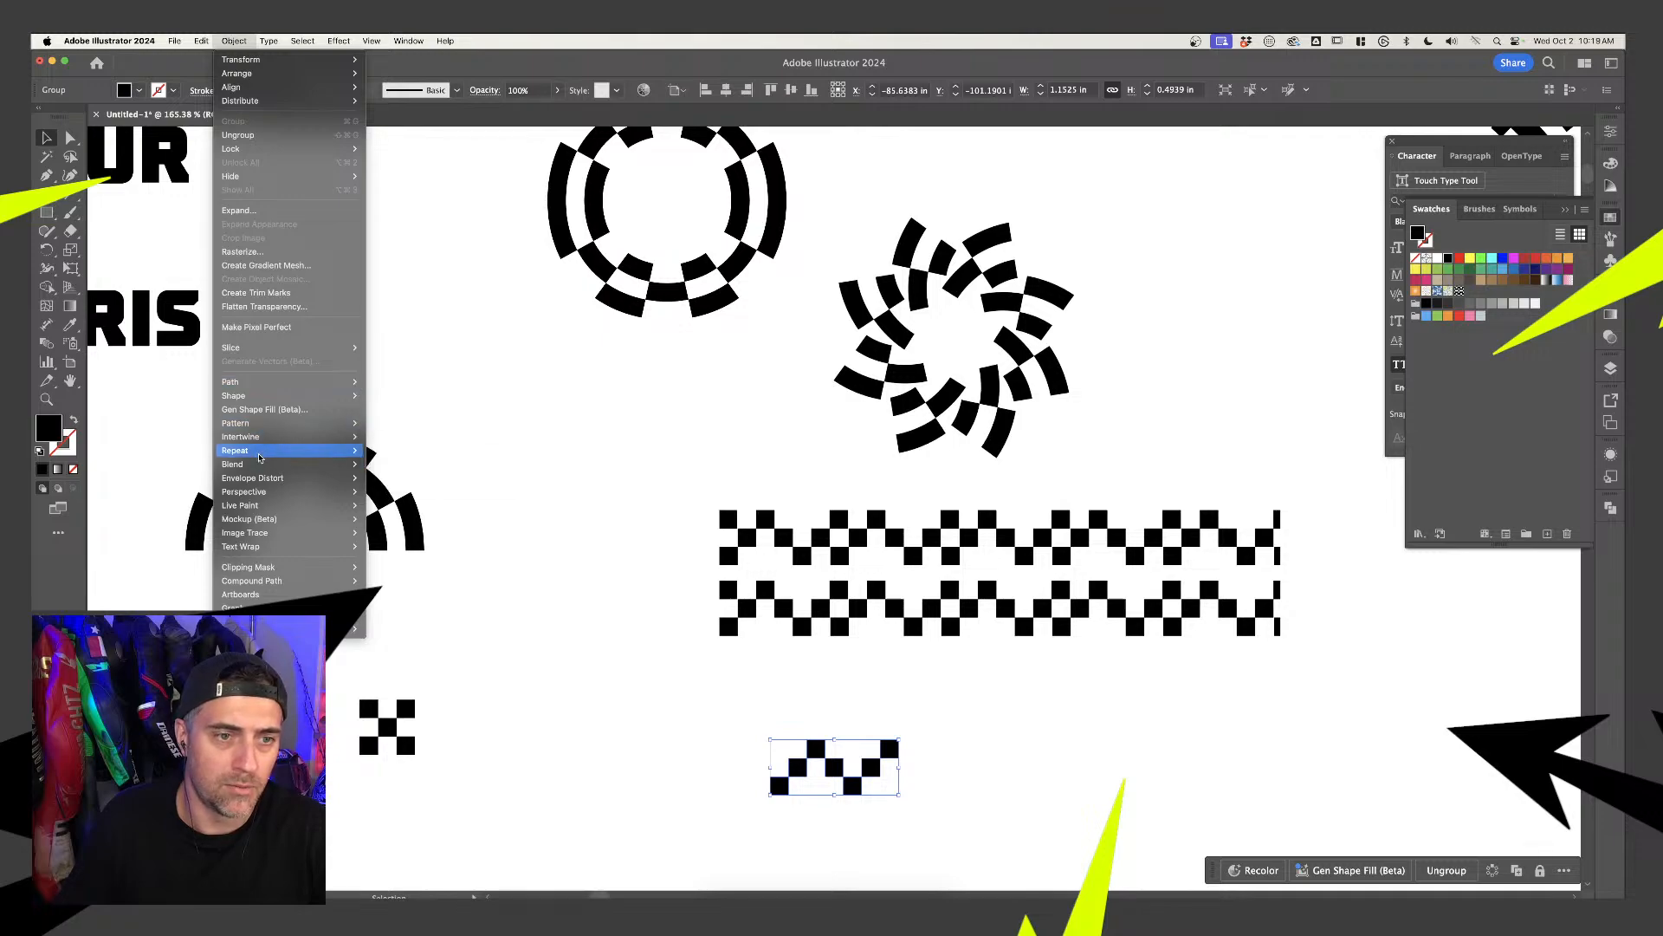
{"action": "mouse_move", "coordinate": [262, 452]}
{"action": "left_click", "coordinate": [400, 482]}
{"action": "scroll", "coordinate": [920, 645], "scroll_direction": "down", "scroll_amount": 5}
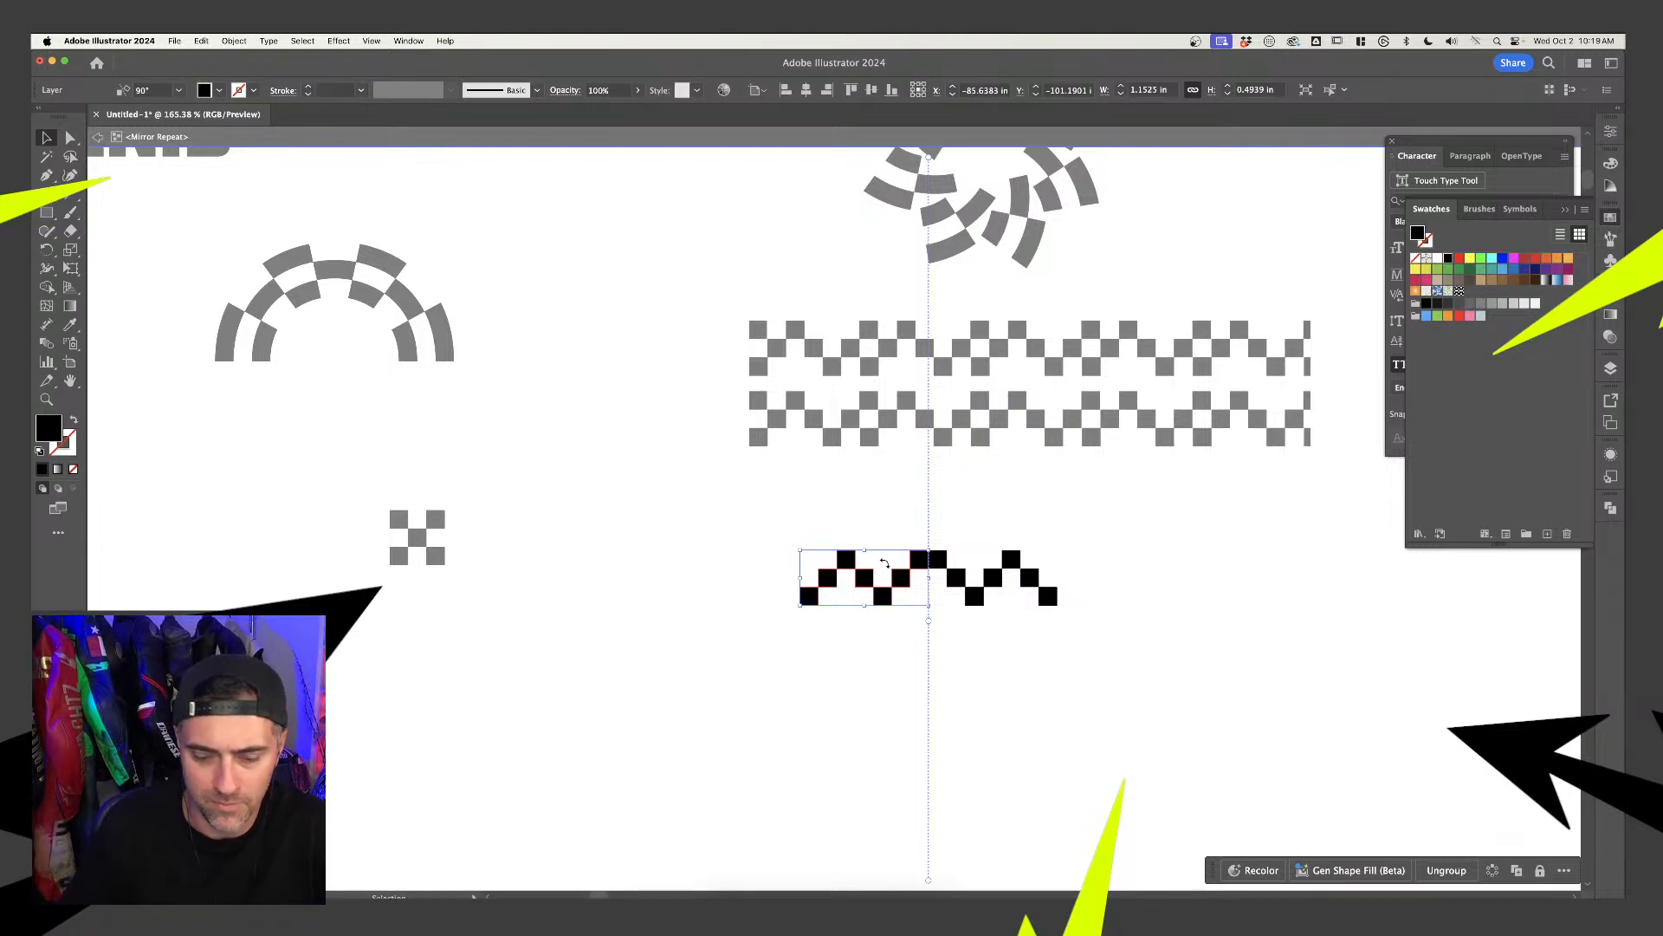
Paint a freehand test stroke across the mirrored zigzag and undo it
{"action": "key", "text": "b"}
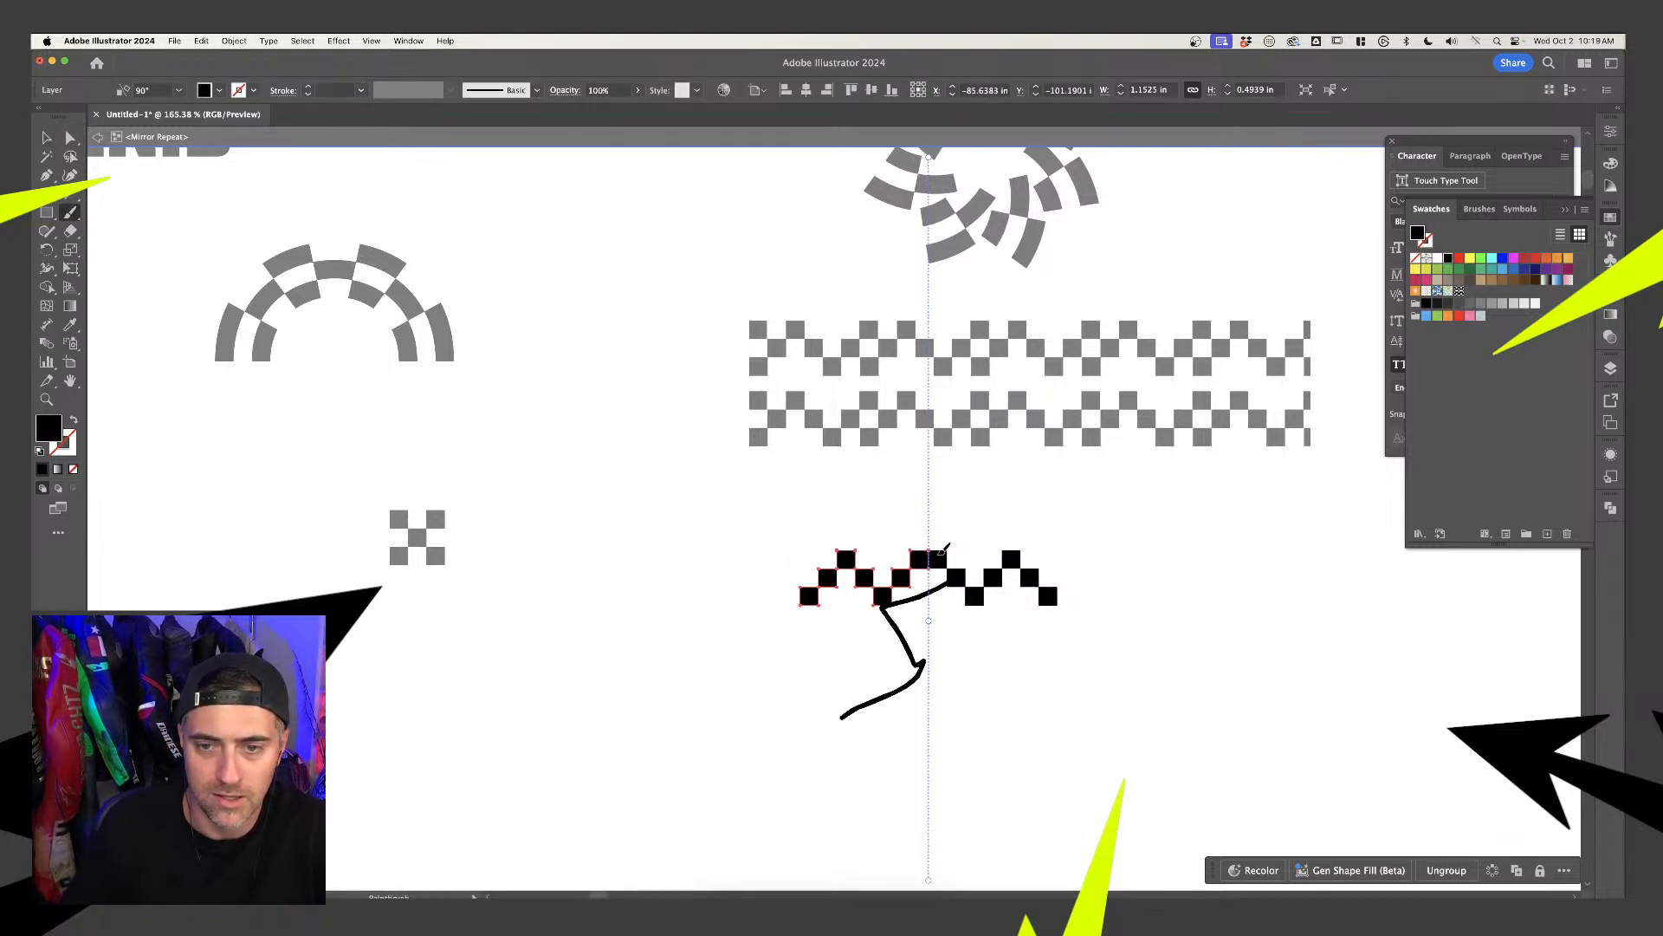
{"action": "left_click_drag", "start_coordinate": [947, 547], "coordinate": [914, 467]}
{"action": "key", "text": "super+z"}
{"action": "key", "text": "super+z"}
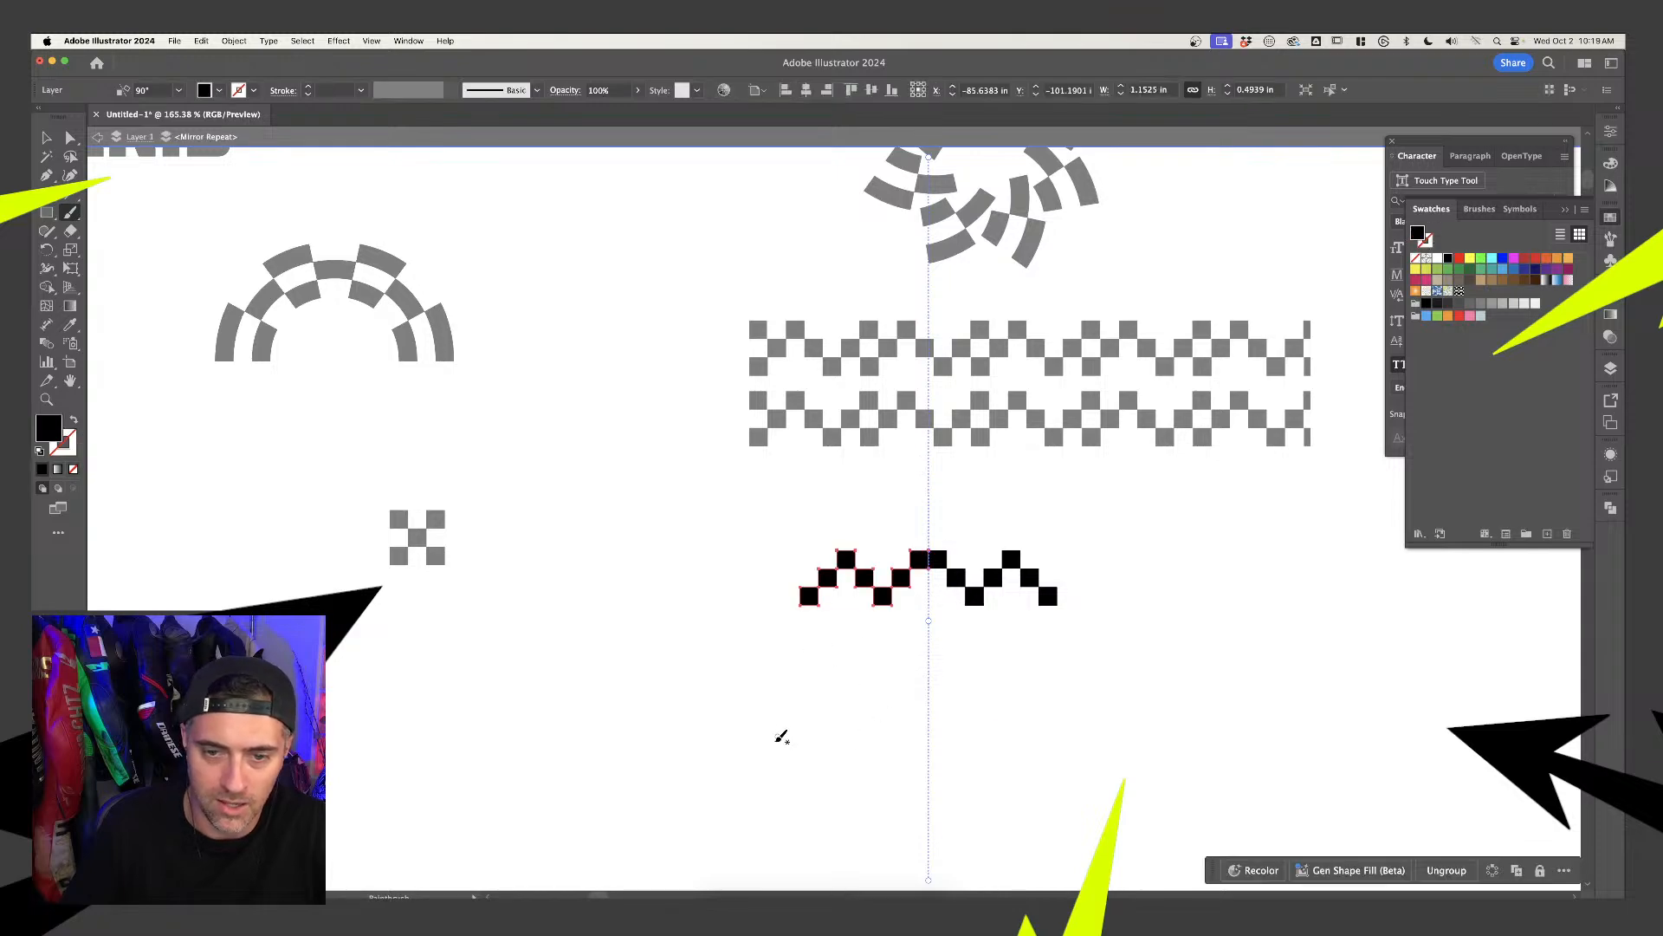
Paint curved freehand strokes around the zigzag inside the mirror repeat with the Paintbrush tool
{"action": "mouse_move", "coordinate": [791, 485]}
{"action": "left_mouse_down"}
{"action": "mouse_move", "coordinate": [874, 441]}
{"action": "mouse_move", "coordinate": [872, 403]}
{"action": "left_mouse_up"}
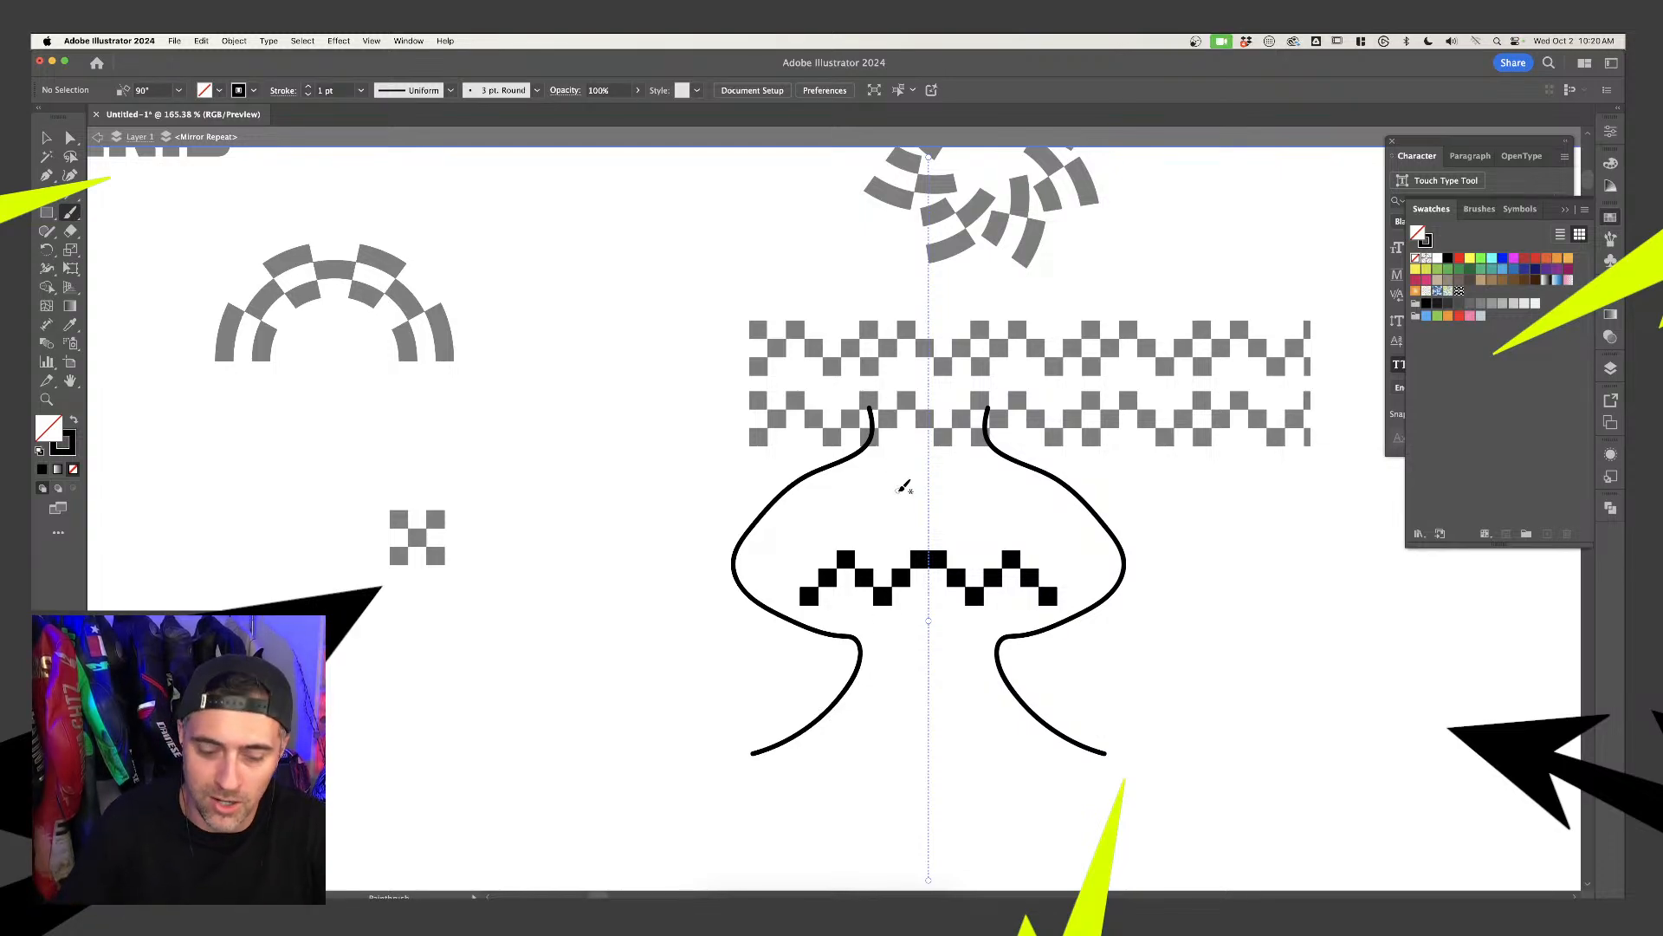
{"action": "left_click_drag", "start_coordinate": [848, 513], "coordinate": [851, 511]}
{"action": "left_click_drag", "start_coordinate": [787, 517], "coordinate": [795, 547]}
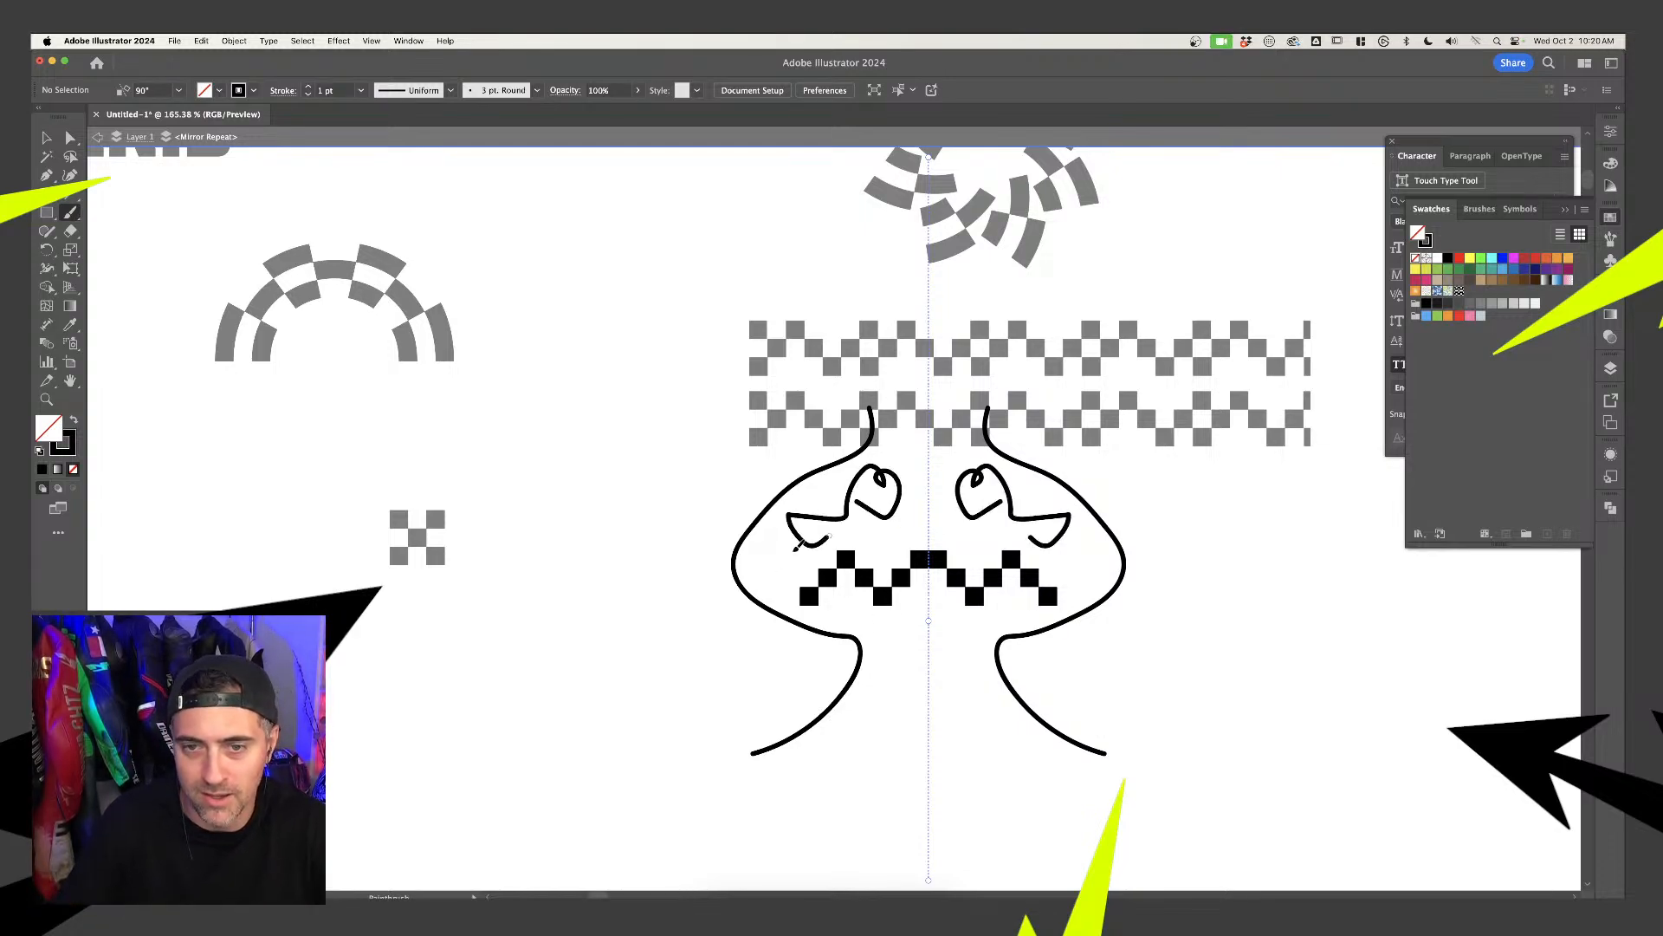
{"action": "mouse_move", "coordinate": [891, 703]}
{"action": "left_mouse_down"}
{"action": "mouse_move", "coordinate": [672, 589]}
{"action": "mouse_move", "coordinate": [713, 491]}
{"action": "left_mouse_up"}
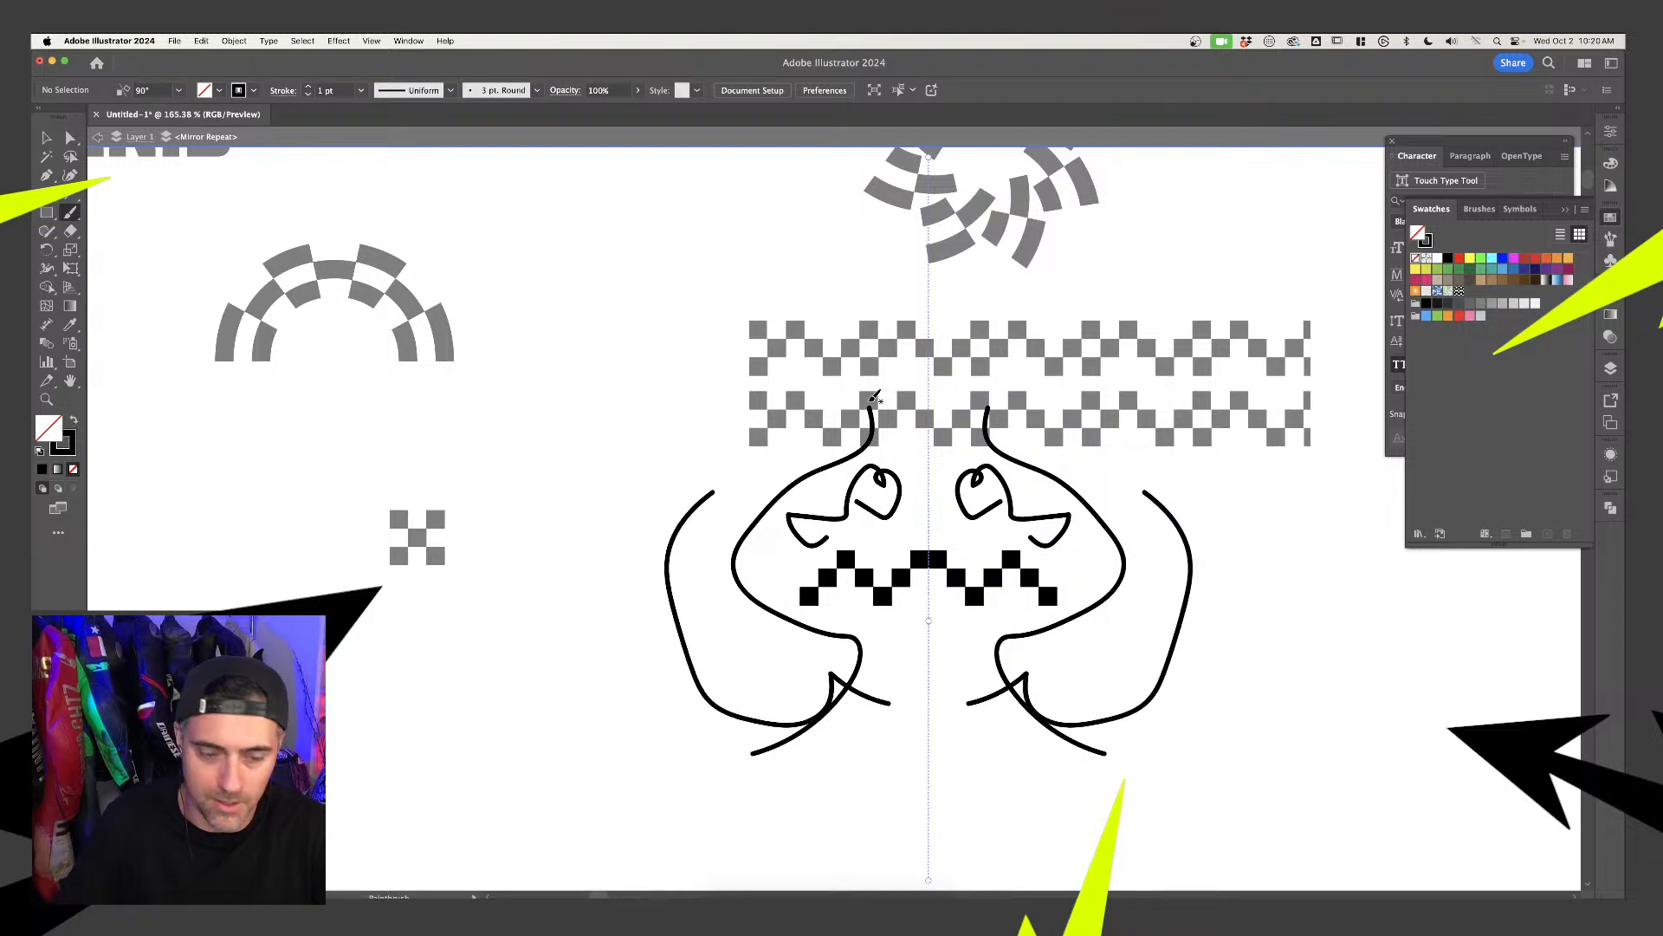
Undo the brush strokes and the mirror repeat, back to the single zigzag group
{"action": "key", "text": "super+z"}
{"action": "key", "text": "super+z"}
{"action": "key", "text": "super+z"}
{"action": "key", "text": "super+z"}
{"action": "key", "text": "super+z"}
{"action": "key", "text": "super+z"}
{"action": "key", "text": "super+z"}
{"action": "key", "text": "c"}
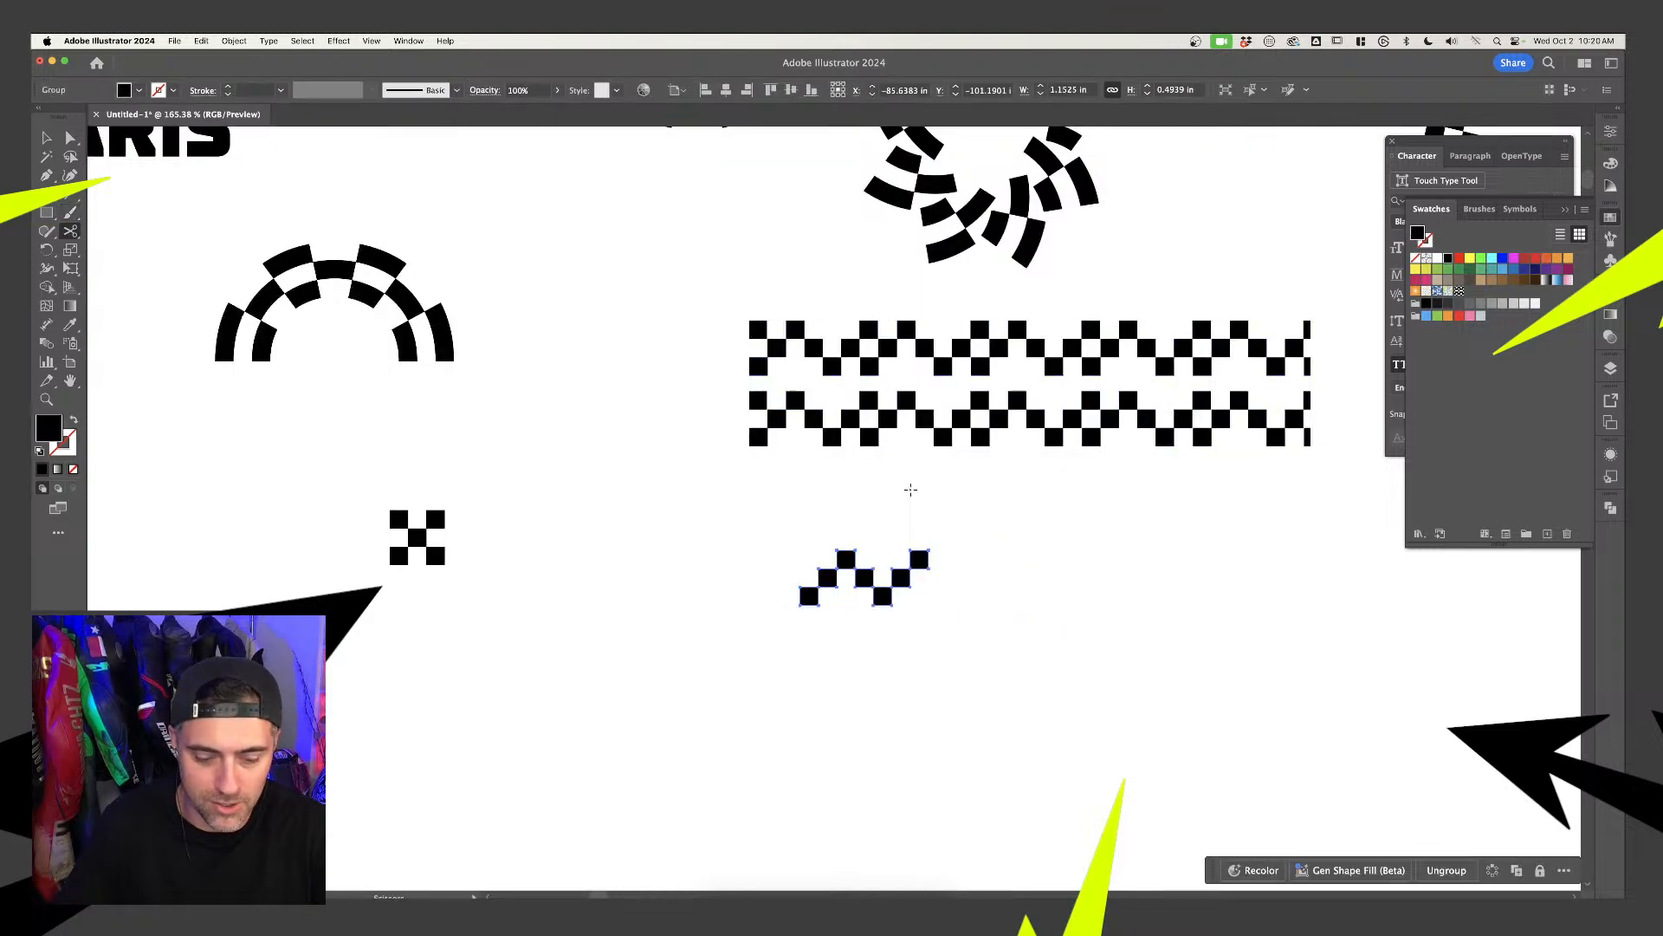
Select the copied zigzag group and apply a radial repeat to it
{"action": "key", "text": "v"}
{"action": "left_click", "coordinate": [867, 559]}
{"action": "left_click_drag", "start_coordinate": [799, 516], "coordinate": [948, 616]}
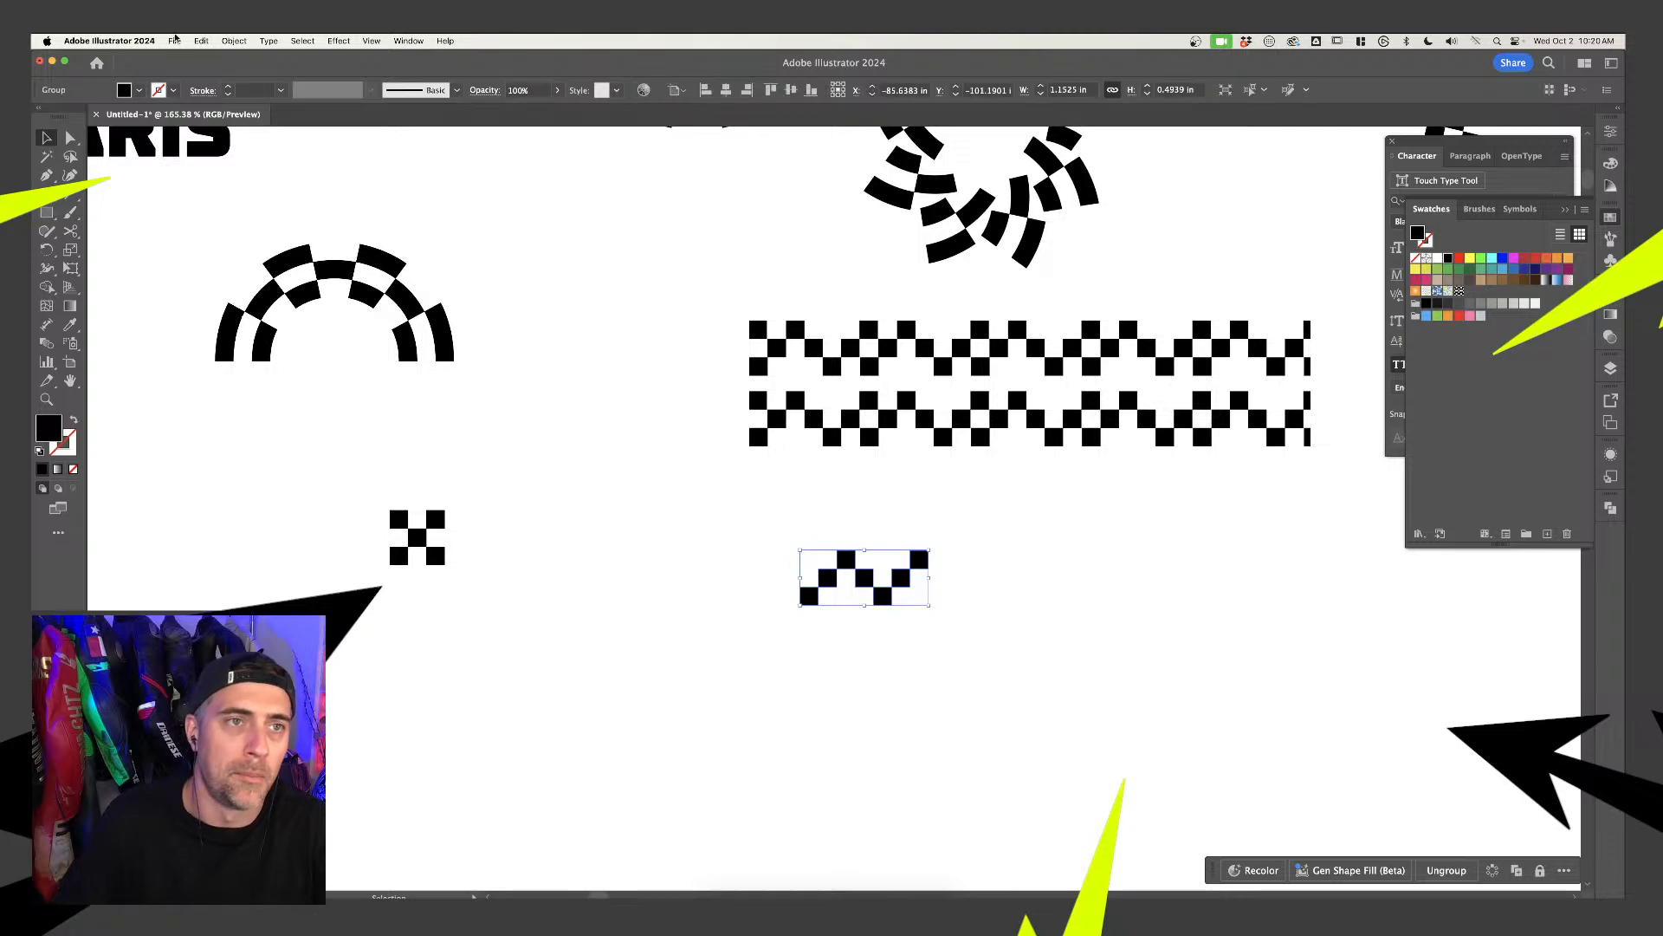
{"action": "left_click", "coordinate": [205, 41]}
{"action": "key", "text": "Right"}
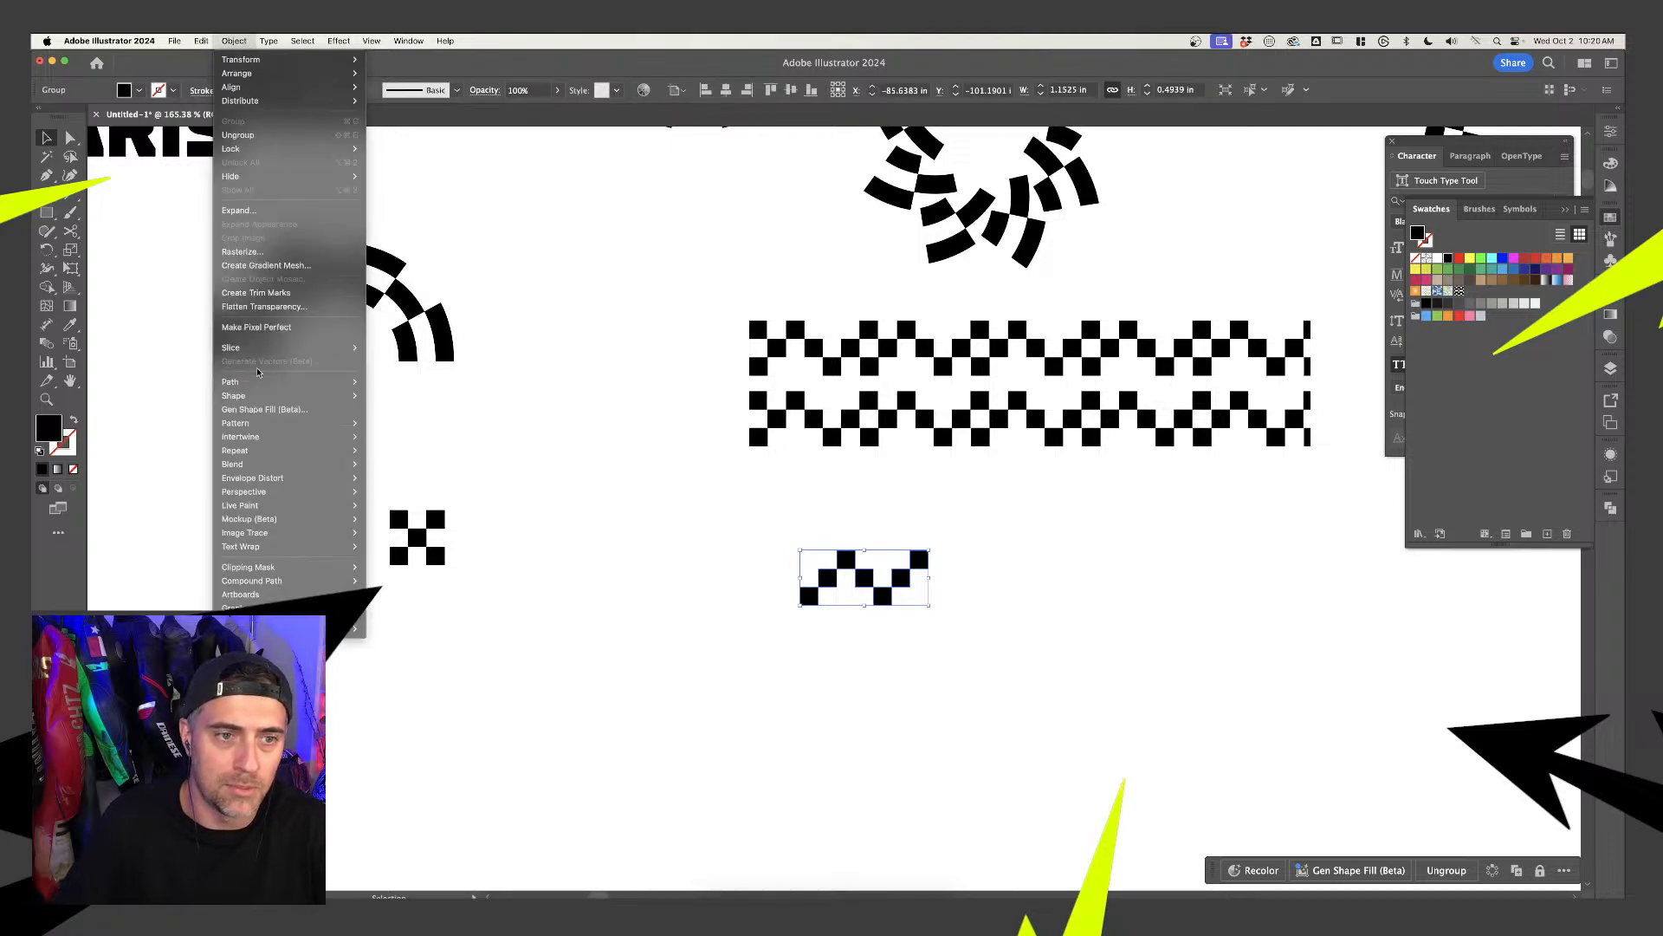
{"action": "mouse_move", "coordinate": [253, 454]}
{"action": "left_click", "coordinate": [383, 451]}
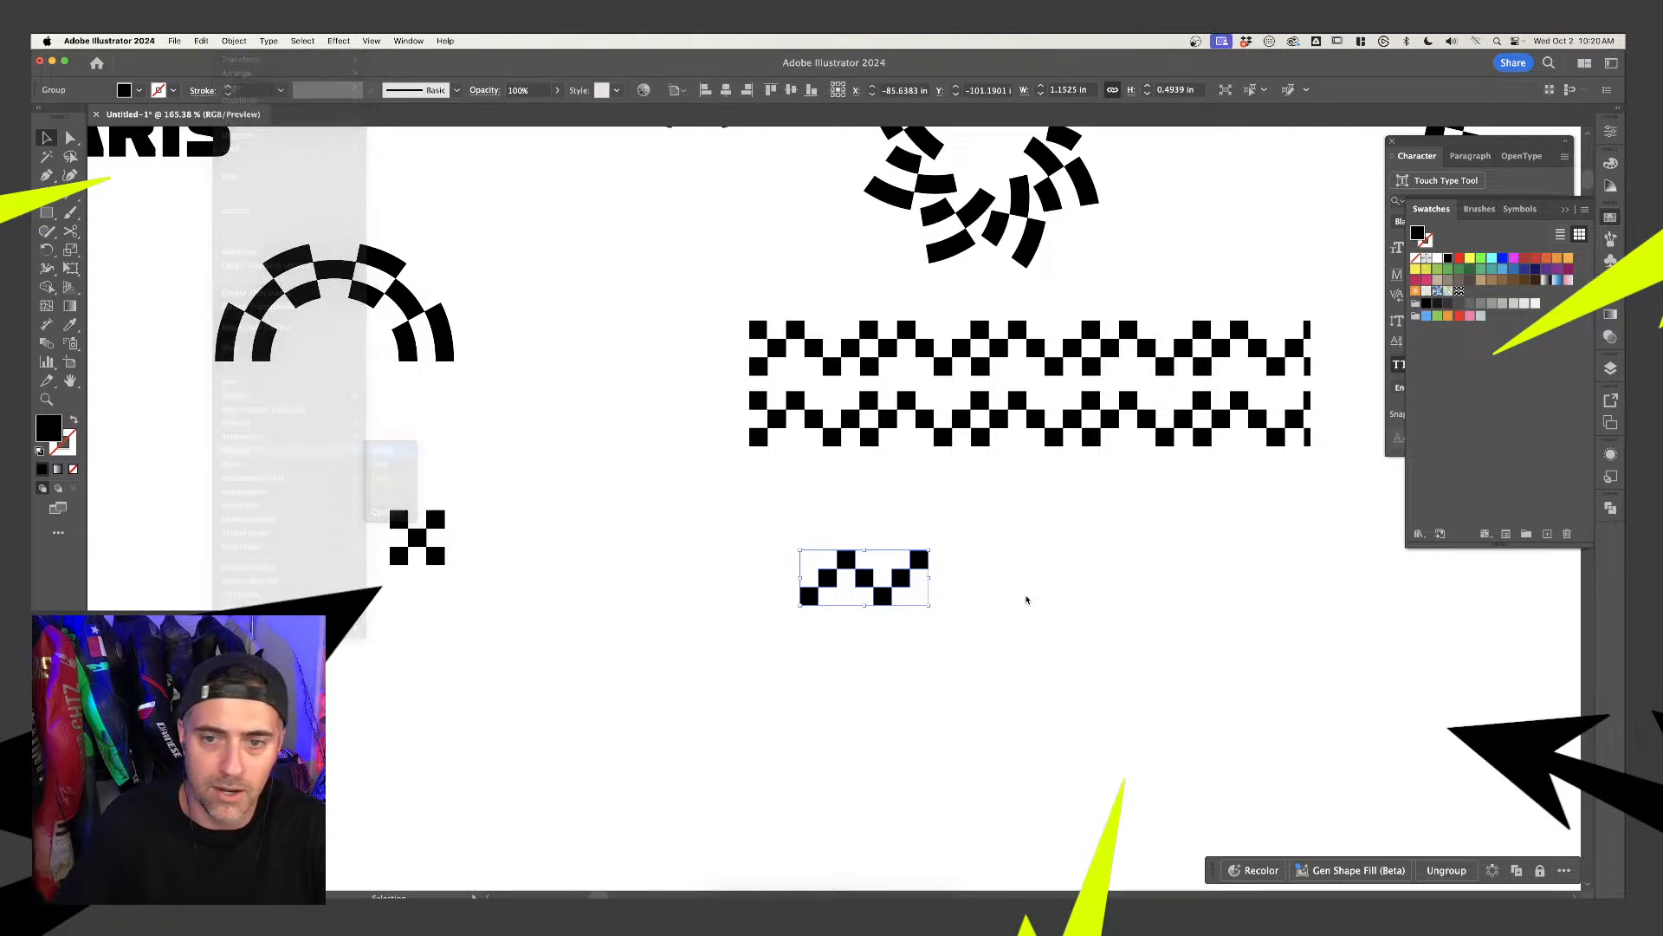
Reduce the zigzag's radial repeat to a single instance and rotate the source zigzag inside it until it stands upright
{"action": "mouse_move", "coordinate": [919, 596]}
{"action": "left_mouse_down"}
{"action": "mouse_move", "coordinate": [932, 546]}
{"action": "mouse_move", "coordinate": [930, 604]}
{"action": "left_mouse_up"}
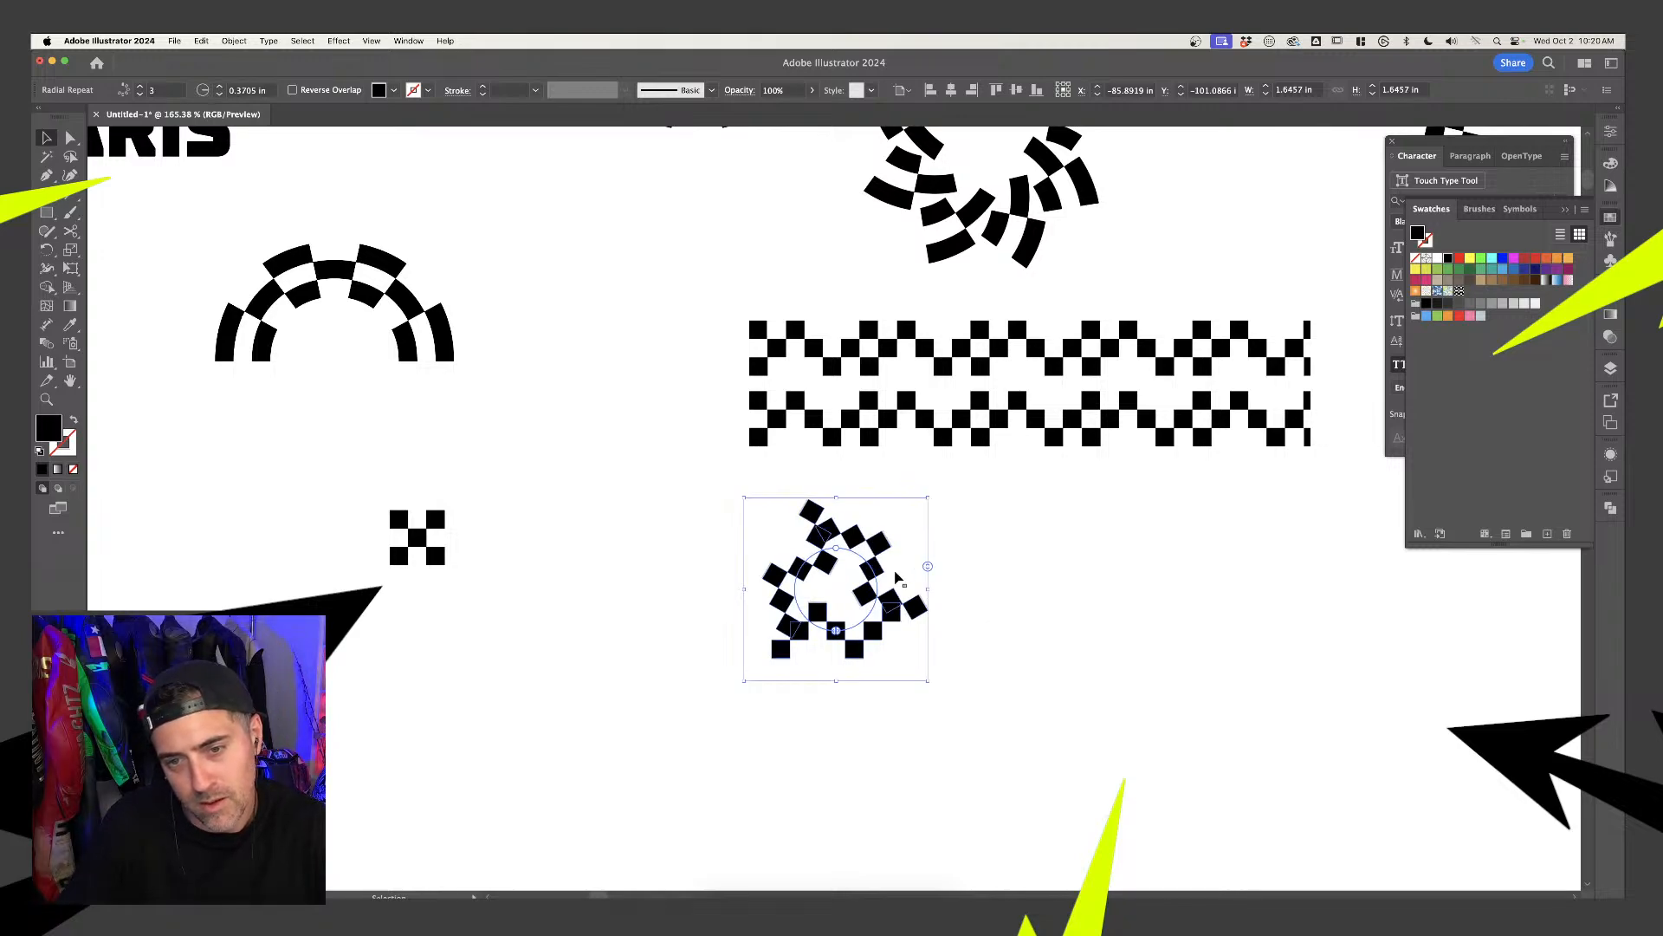
{"action": "mouse_move", "coordinate": [928, 569]}
{"action": "left_mouse_down"}
{"action": "mouse_move", "coordinate": [925, 601]}
{"action": "mouse_move", "coordinate": [928, 542]}
{"action": "mouse_move", "coordinate": [934, 598]}
{"action": "left_mouse_up"}
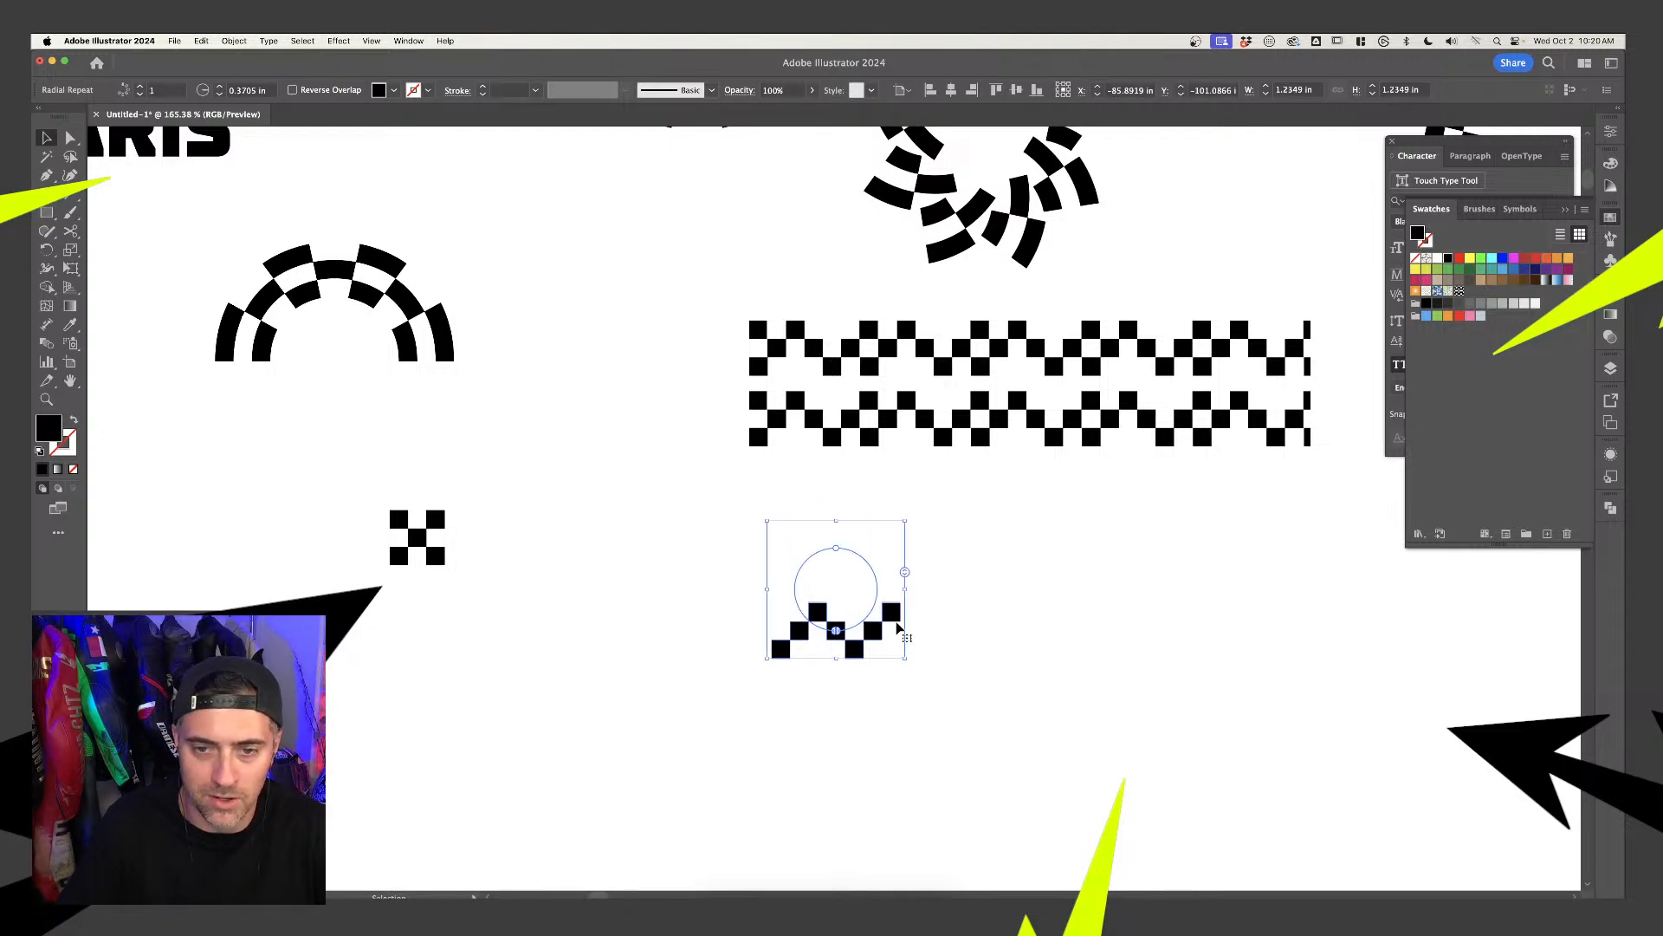
{"action": "double_click", "coordinate": [888, 624]}
{"action": "left_click_drag", "start_coordinate": [906, 663], "coordinate": [791, 716]}
{"action": "double_click", "coordinate": [937, 612]}
{"action": "left_click", "coordinate": [854, 685]}
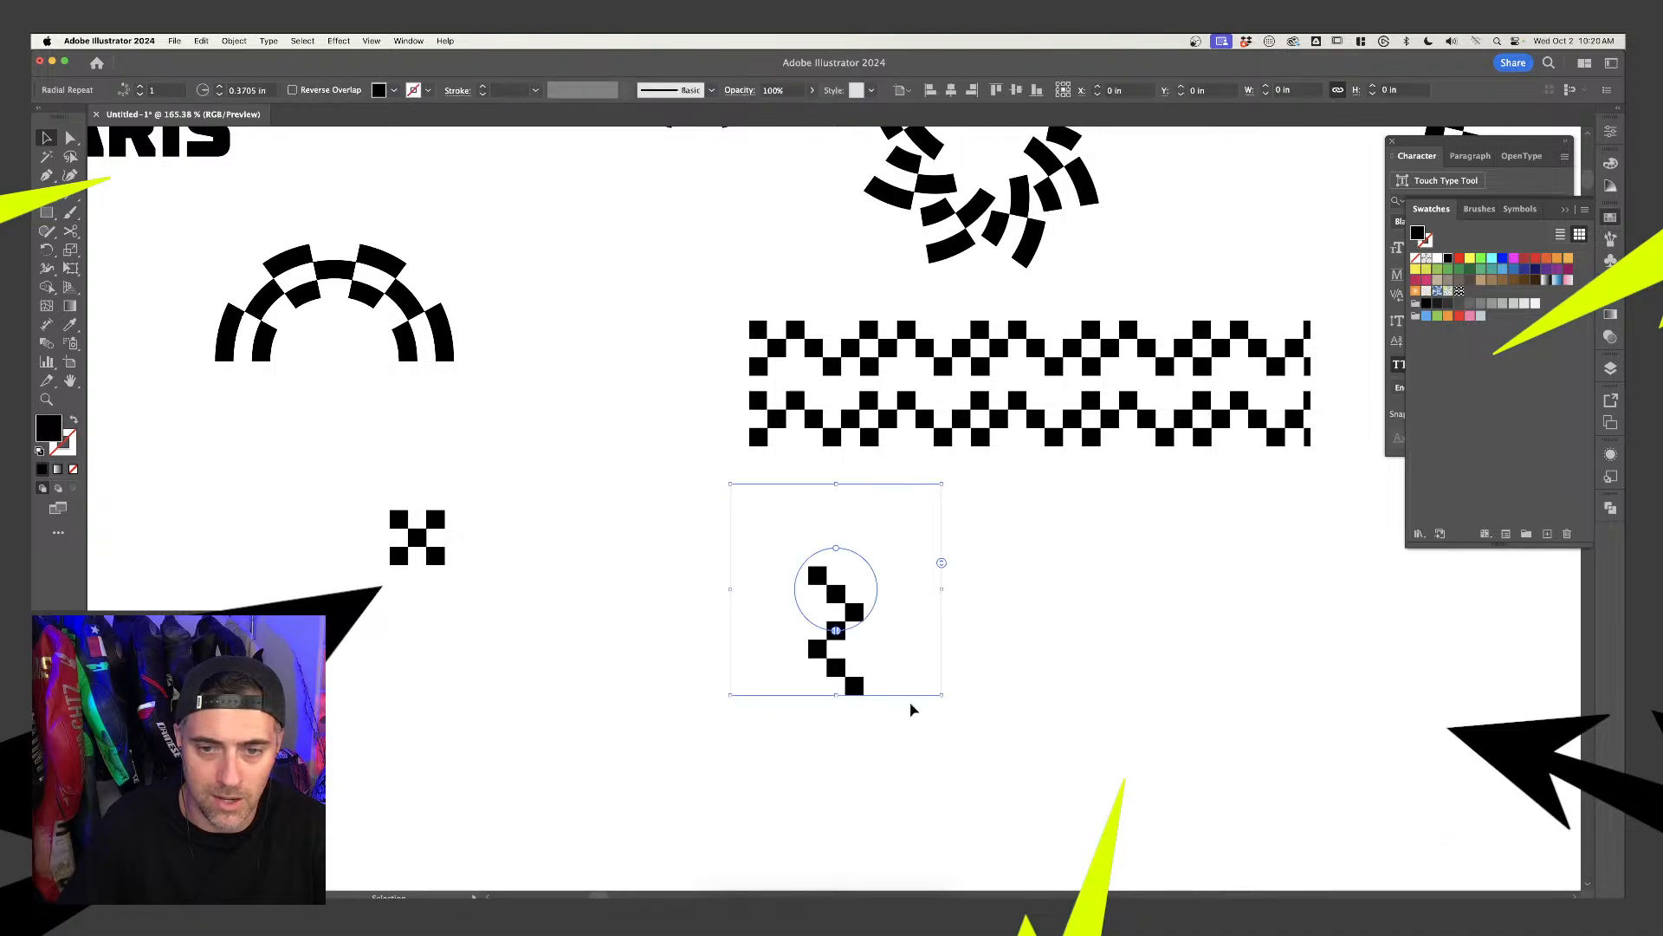
Set the radial repeat to 7 instances and enlarge its radius to about 0.82 in
{"action": "left_click_drag", "start_coordinate": [943, 563], "coordinate": [945, 526]}
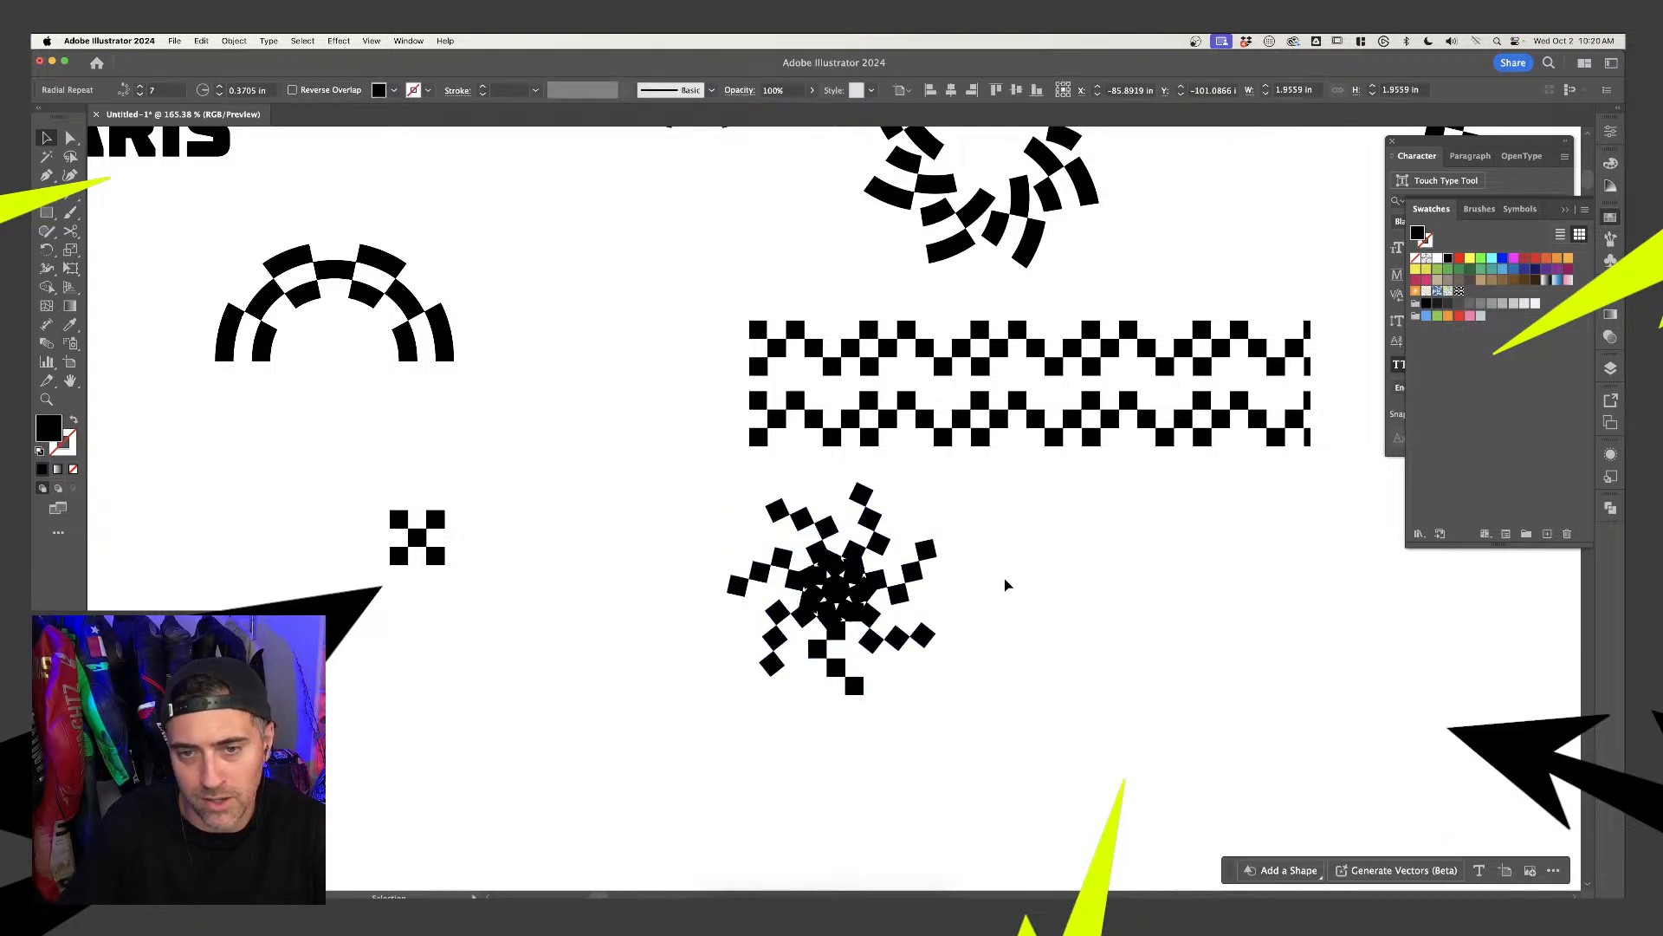
{"action": "left_click", "coordinate": [874, 563]}
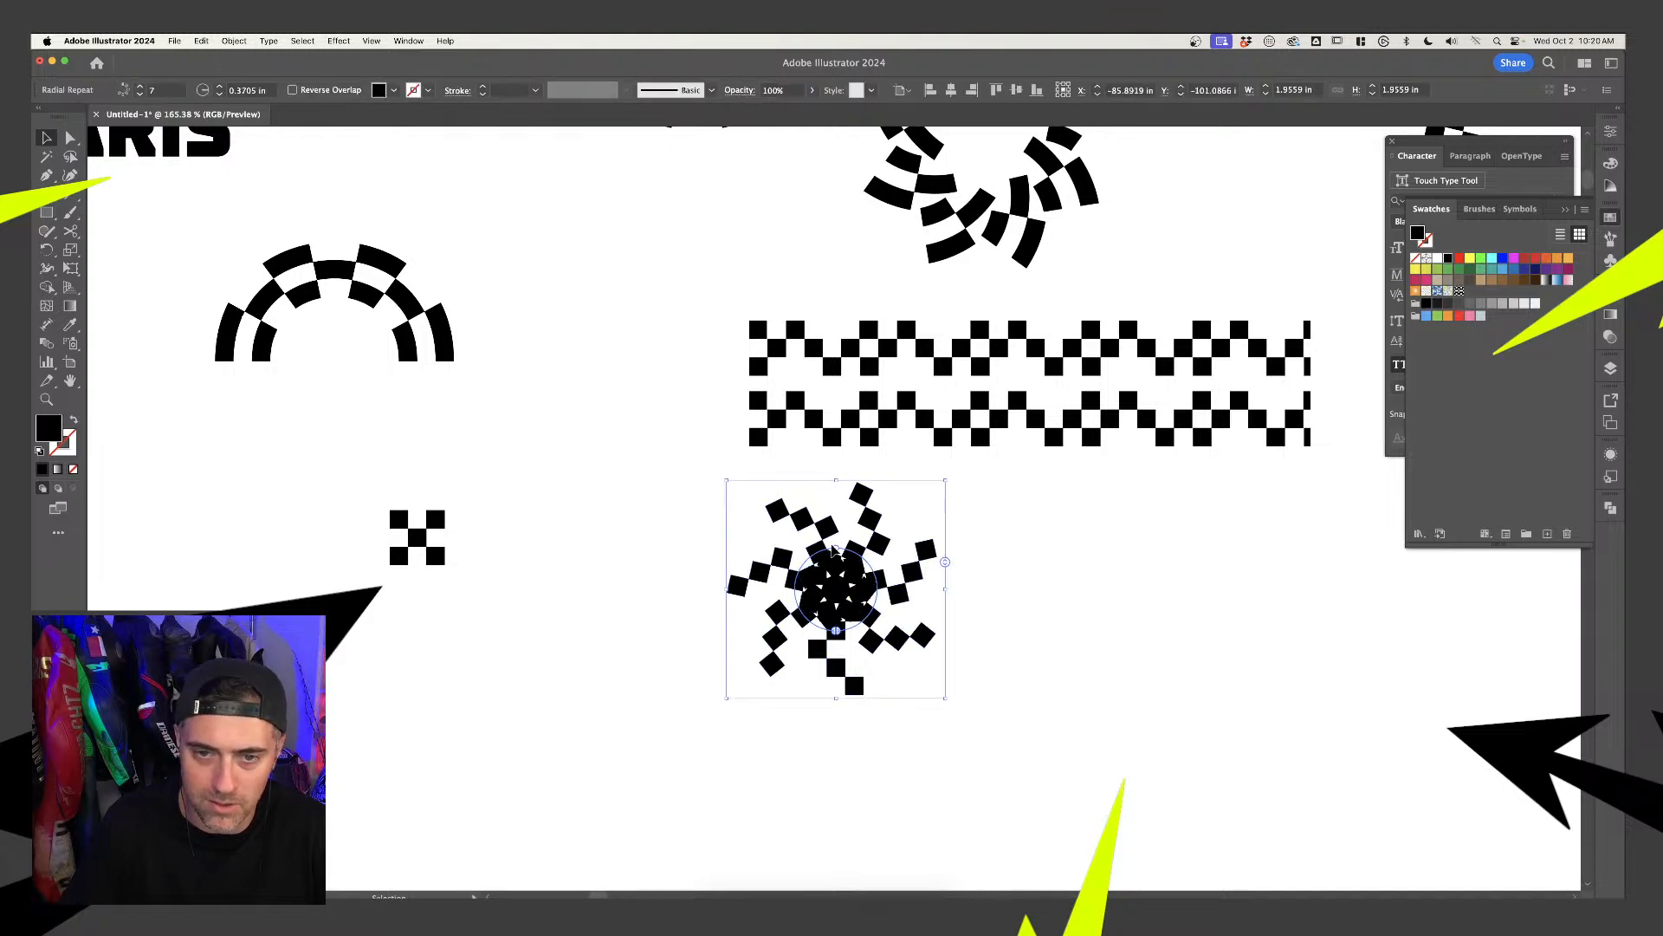
{"action": "left_click_drag", "start_coordinate": [836, 548], "coordinate": [849, 494]}
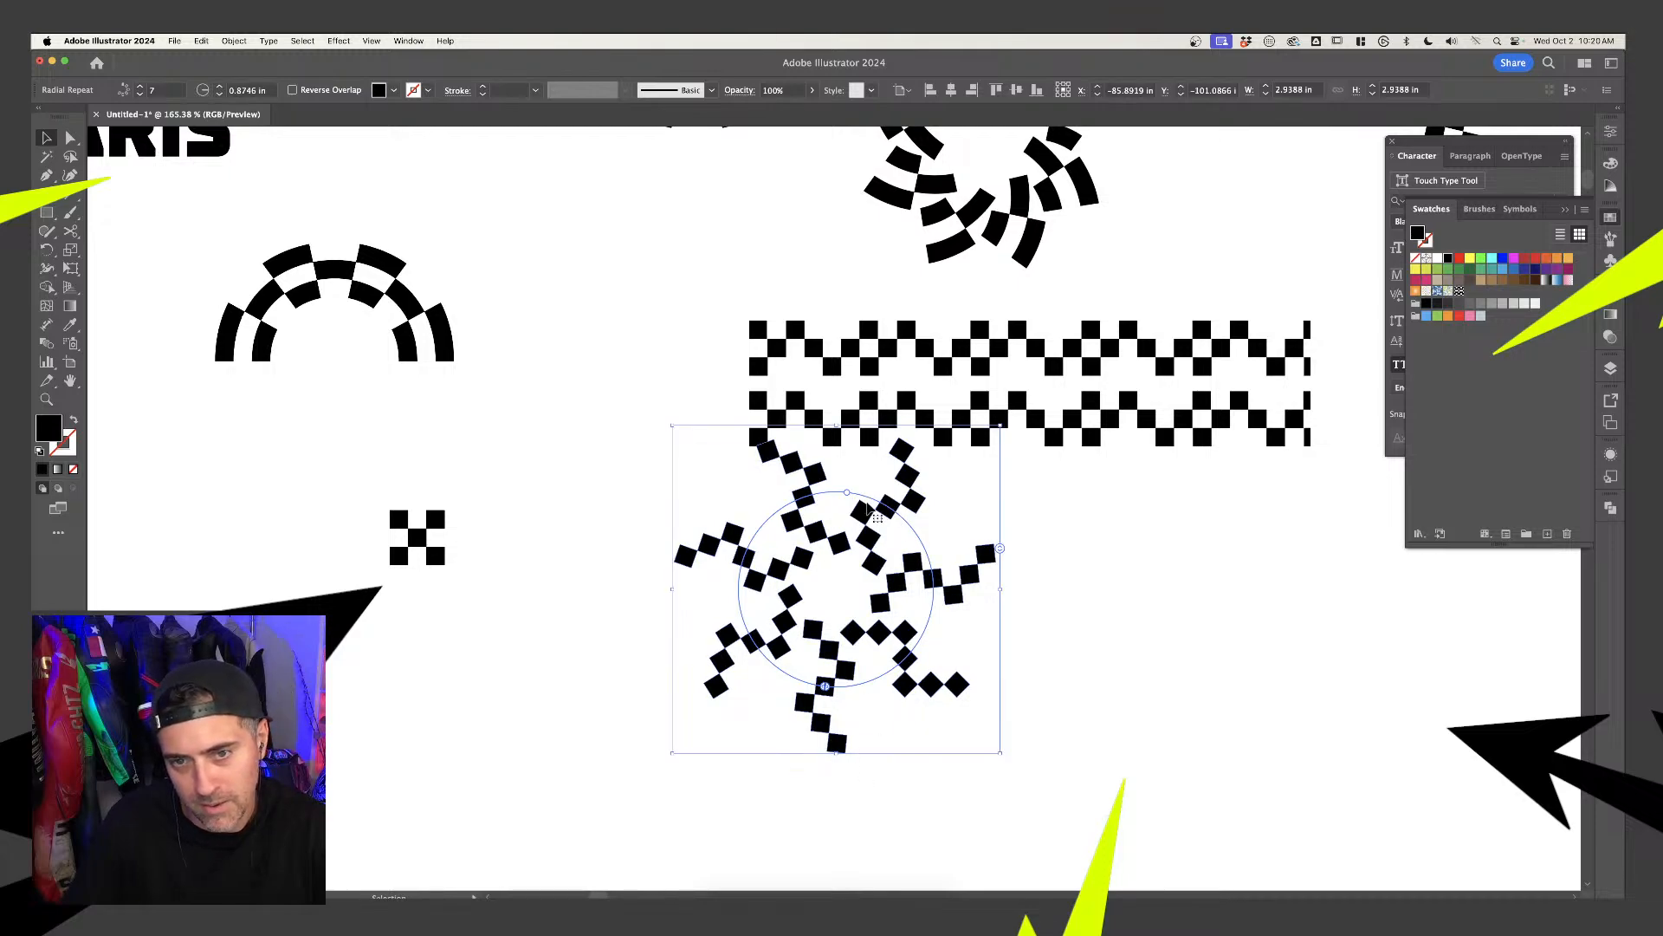
{"action": "left_click_drag", "start_coordinate": [849, 494], "coordinate": [851, 506]}
{"action": "scroll", "coordinate": [850, 502], "scroll_direction": "down", "scroll_amount": 5}
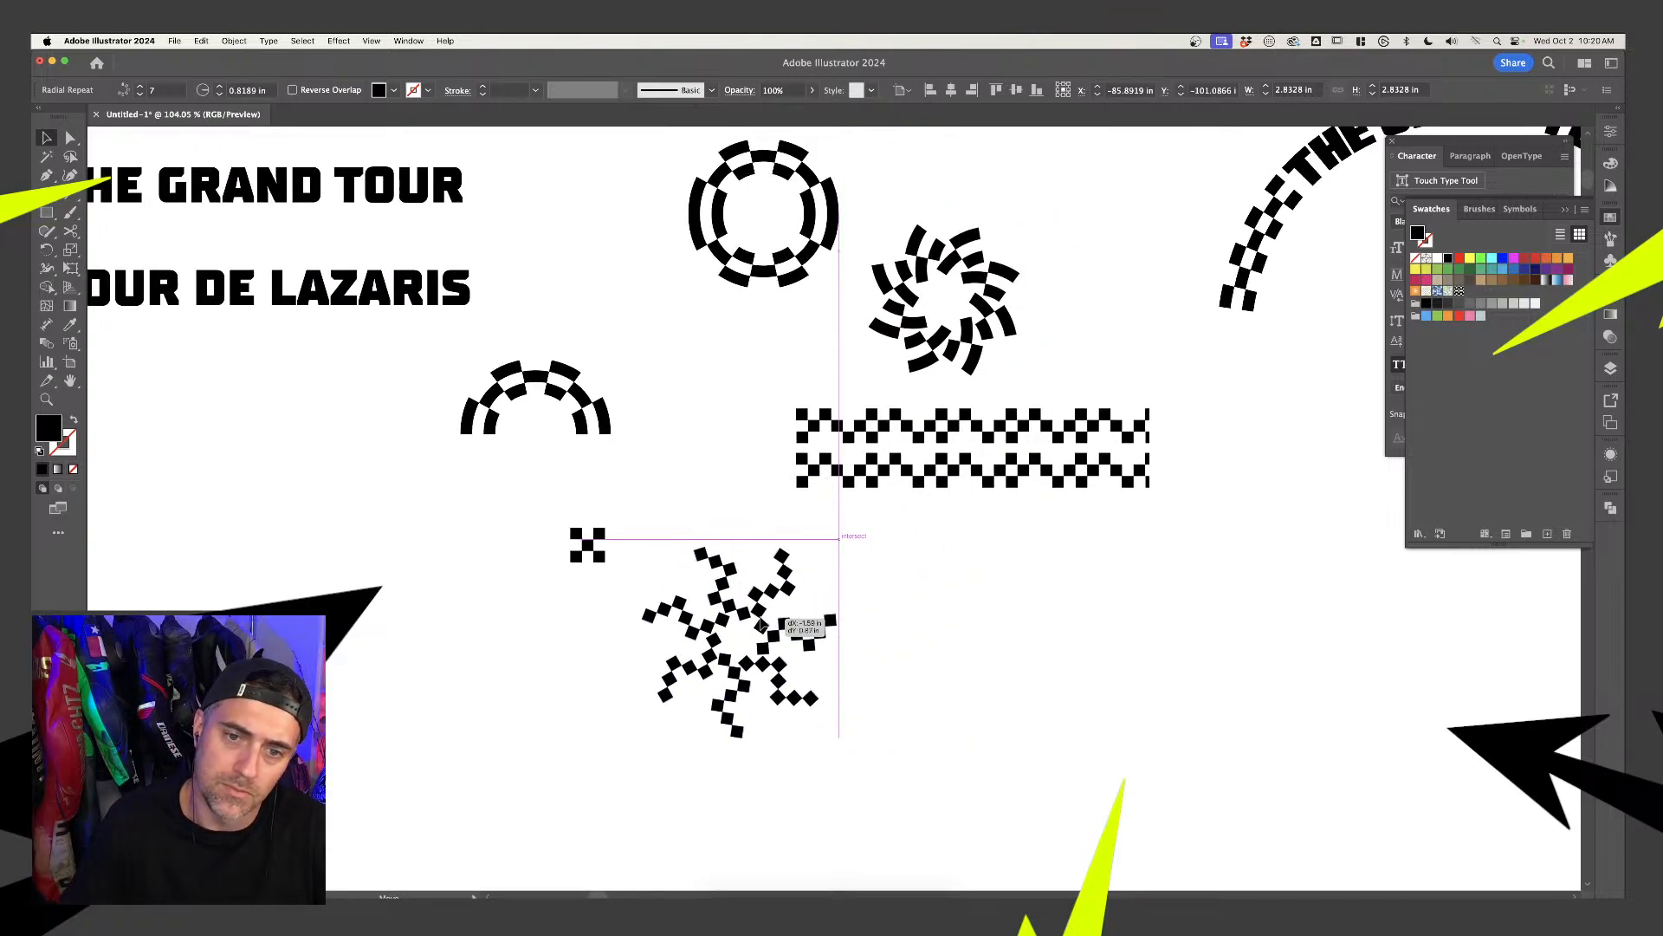
Tighten the zigzag pinwheel's center and move it to the right end of the zigzag band, beneath the large arched title
{"action": "left_click", "coordinate": [893, 625]}
{"action": "left_click", "coordinate": [812, 641]}
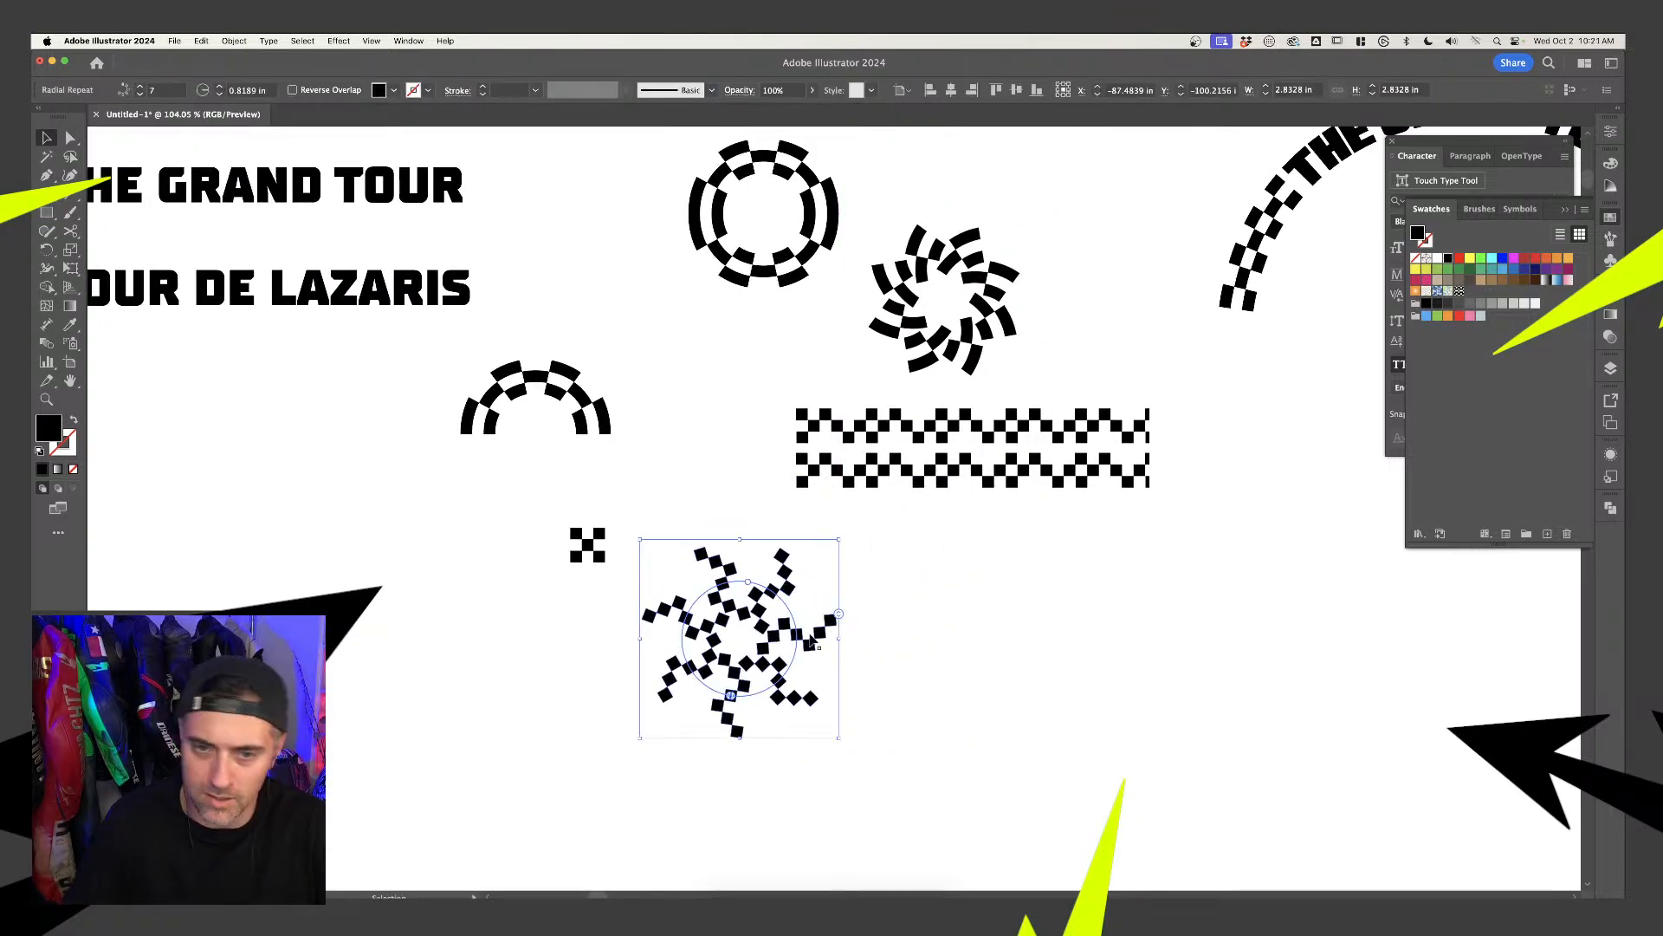
{"action": "left_click_drag", "start_coordinate": [751, 586], "coordinate": [1148, 565]}
{"action": "left_click", "coordinate": [921, 635]}
{"action": "left_click", "coordinate": [740, 637]}
{"action": "left_click", "coordinate": [895, 650]}
{"action": "key", "text": "super+z"}
{"action": "scroll", "coordinate": [962, 621], "scroll_direction": "down", "scroll_amount": 3}
{"action": "left_click", "coordinate": [1105, 650]}
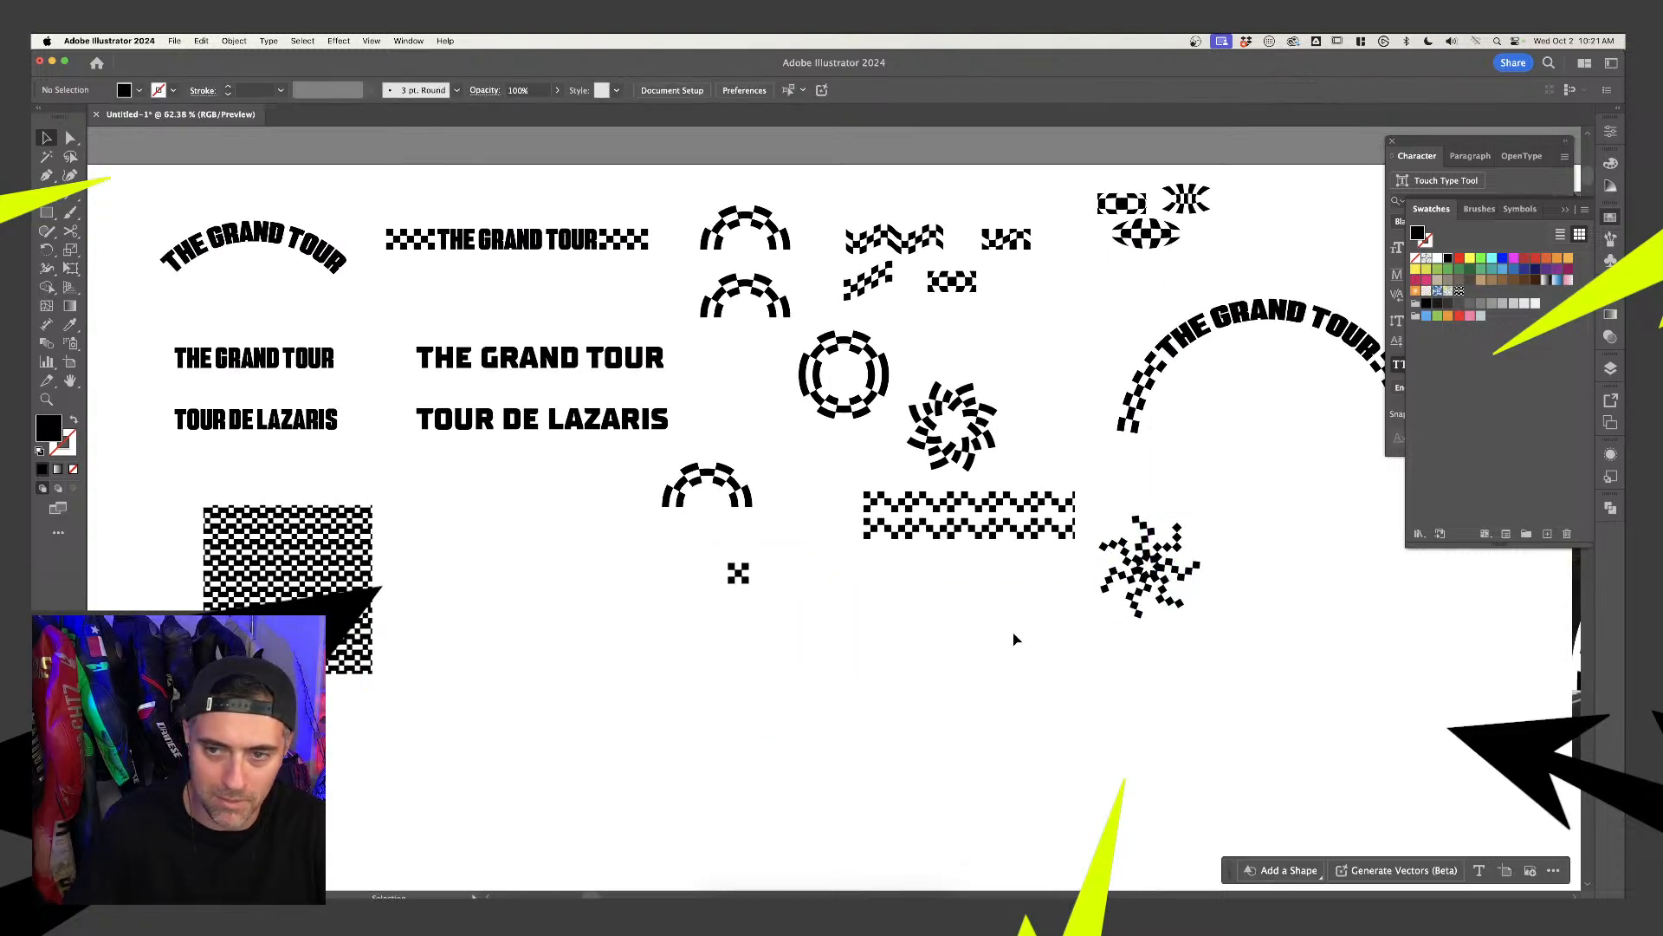
Isolate the zigzag group inside the grid repeat, inspect its individual squares, and exit isolation
{"action": "scroll", "coordinate": [1014, 638], "scroll_direction": "up", "scroll_amount": 3}
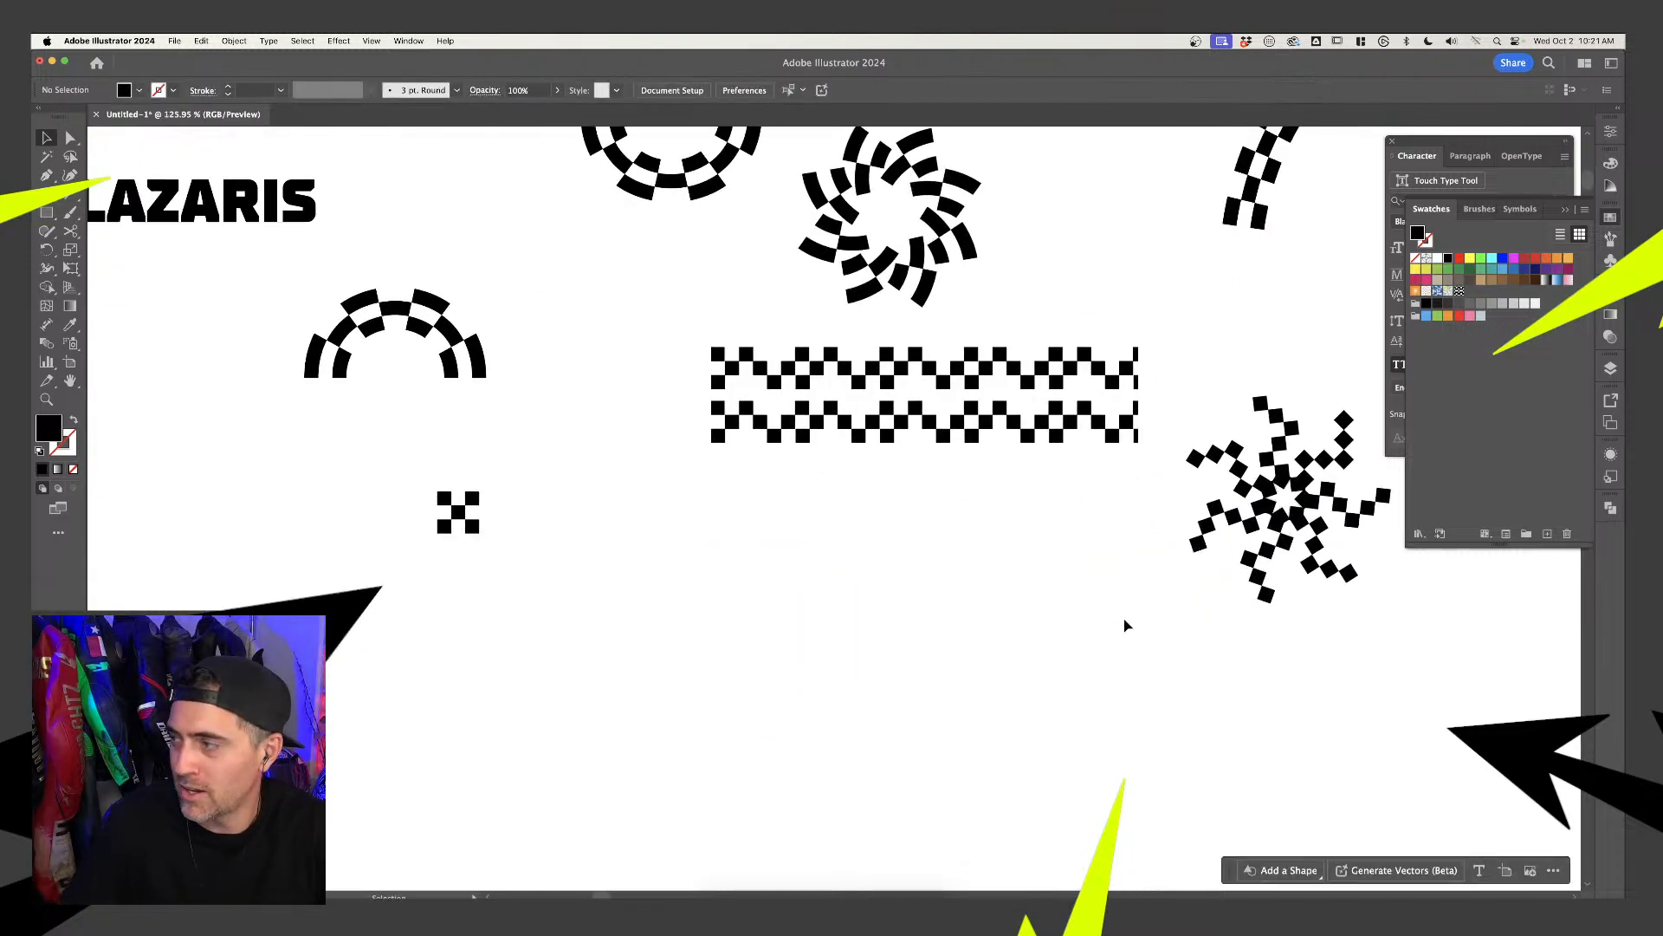
{"action": "scroll", "coordinate": [986, 598], "scroll_direction": "down", "scroll_amount": 2}
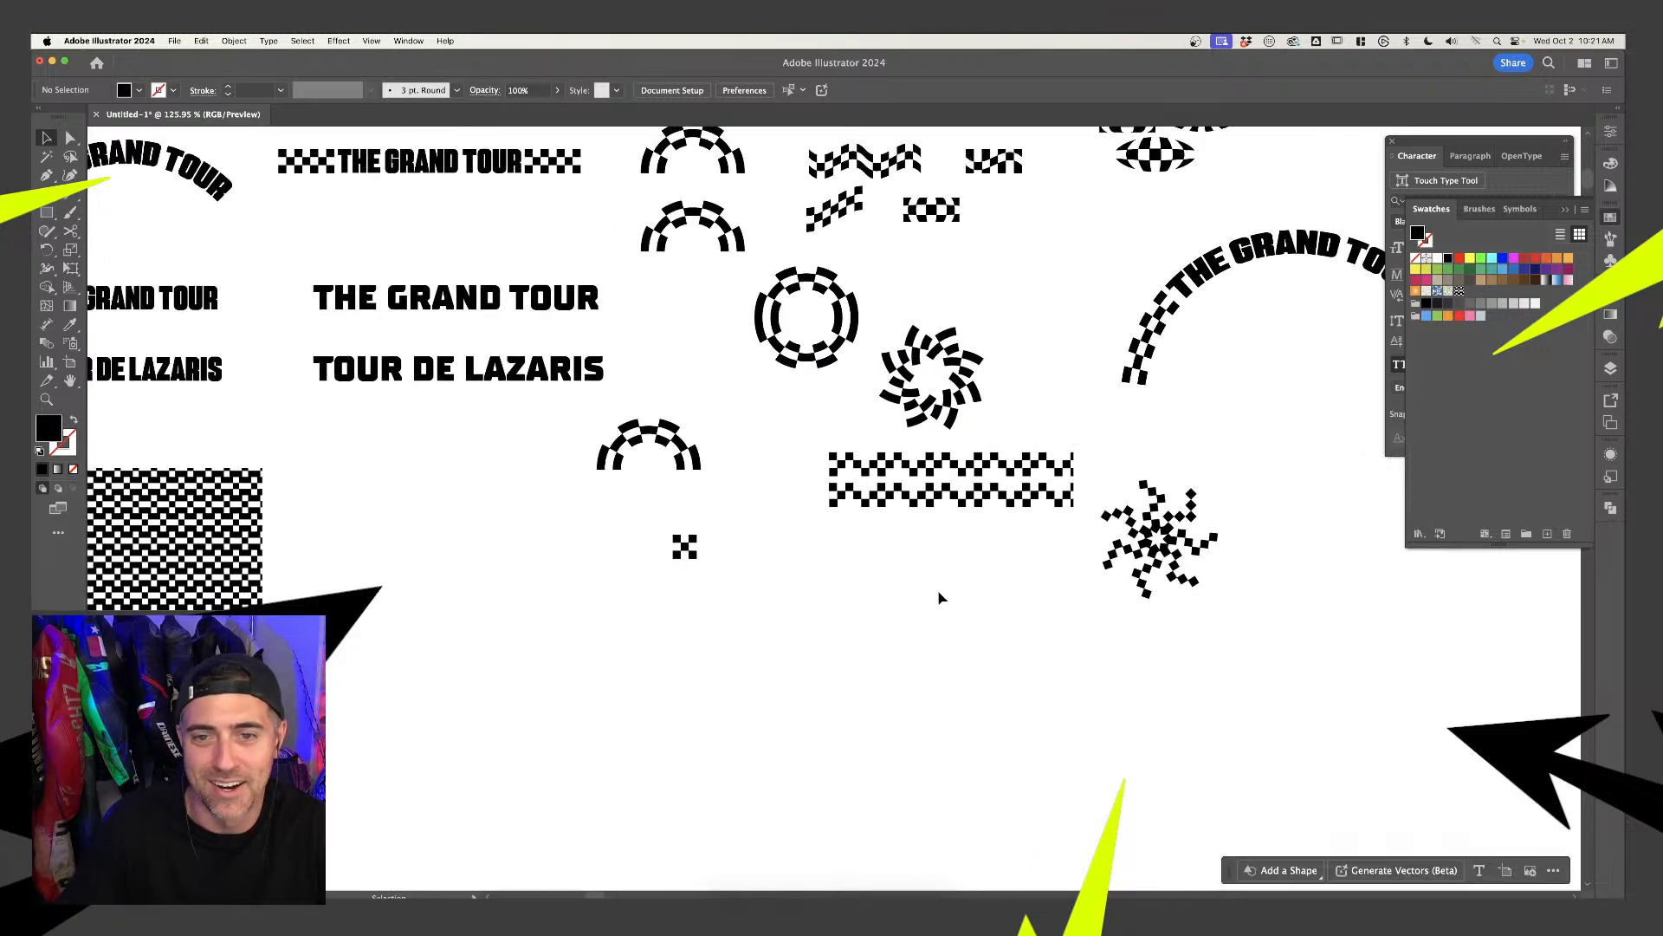
{"action": "double_click", "coordinate": [856, 464]}
{"action": "left_click_drag", "start_coordinate": [856, 460], "coordinate": [858, 466]}
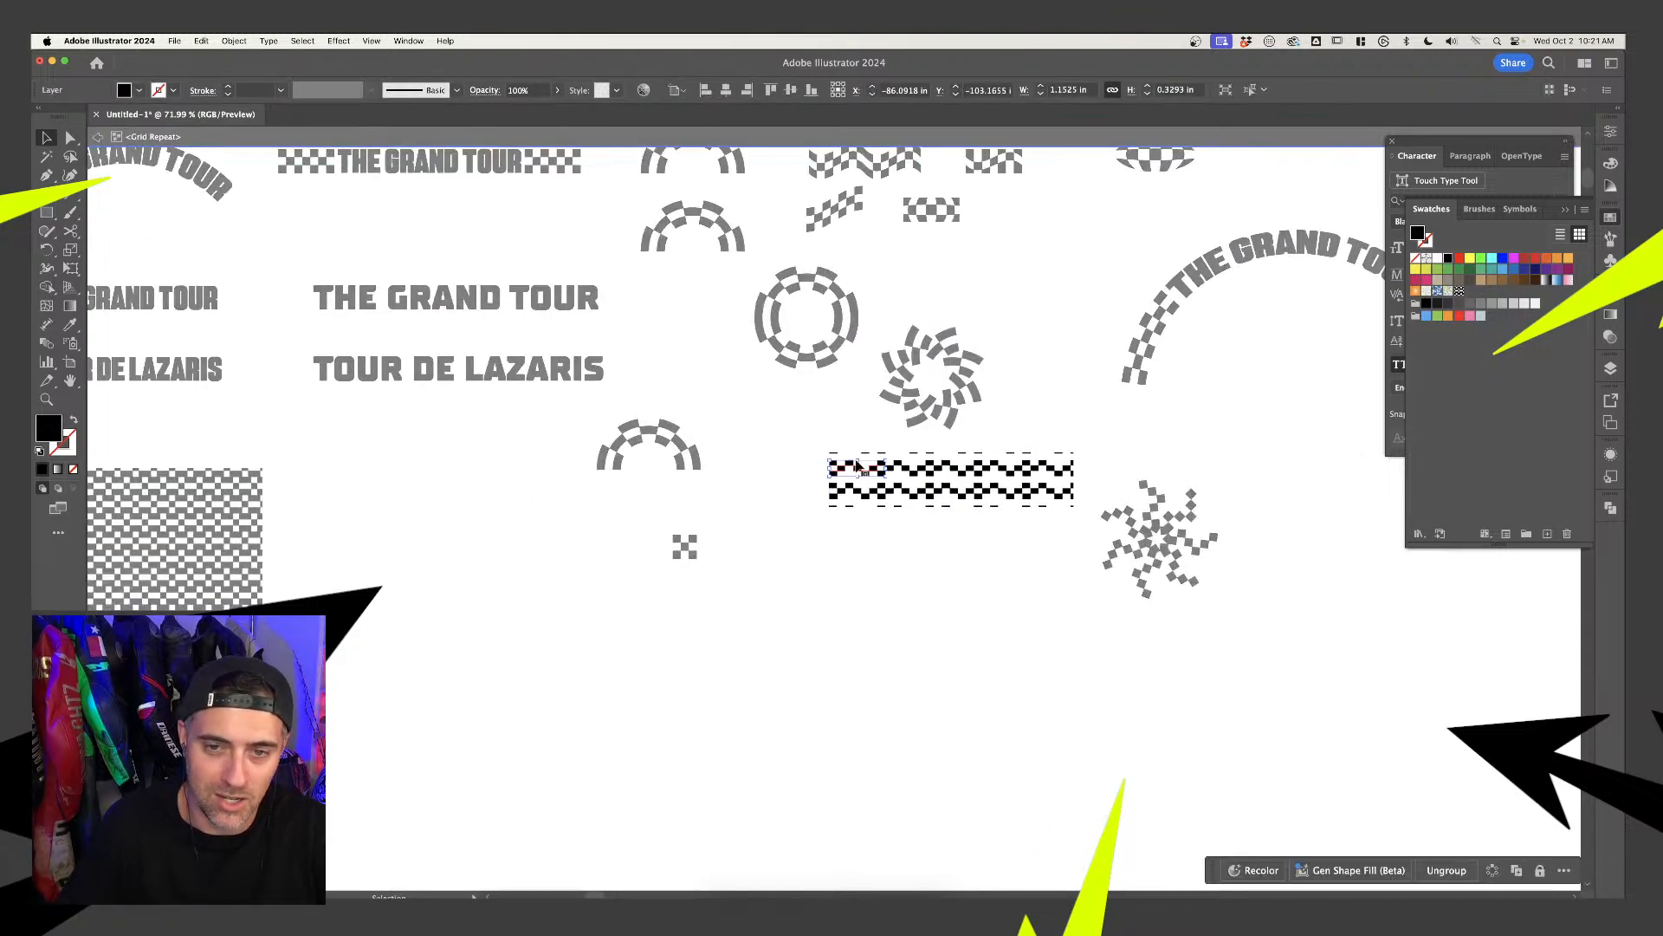
{"action": "left_click", "coordinate": [891, 558]}
{"action": "scroll", "coordinate": [854, 476], "scroll_direction": "up", "scroll_amount": 2}
{"action": "double_click", "coordinate": [861, 452]}
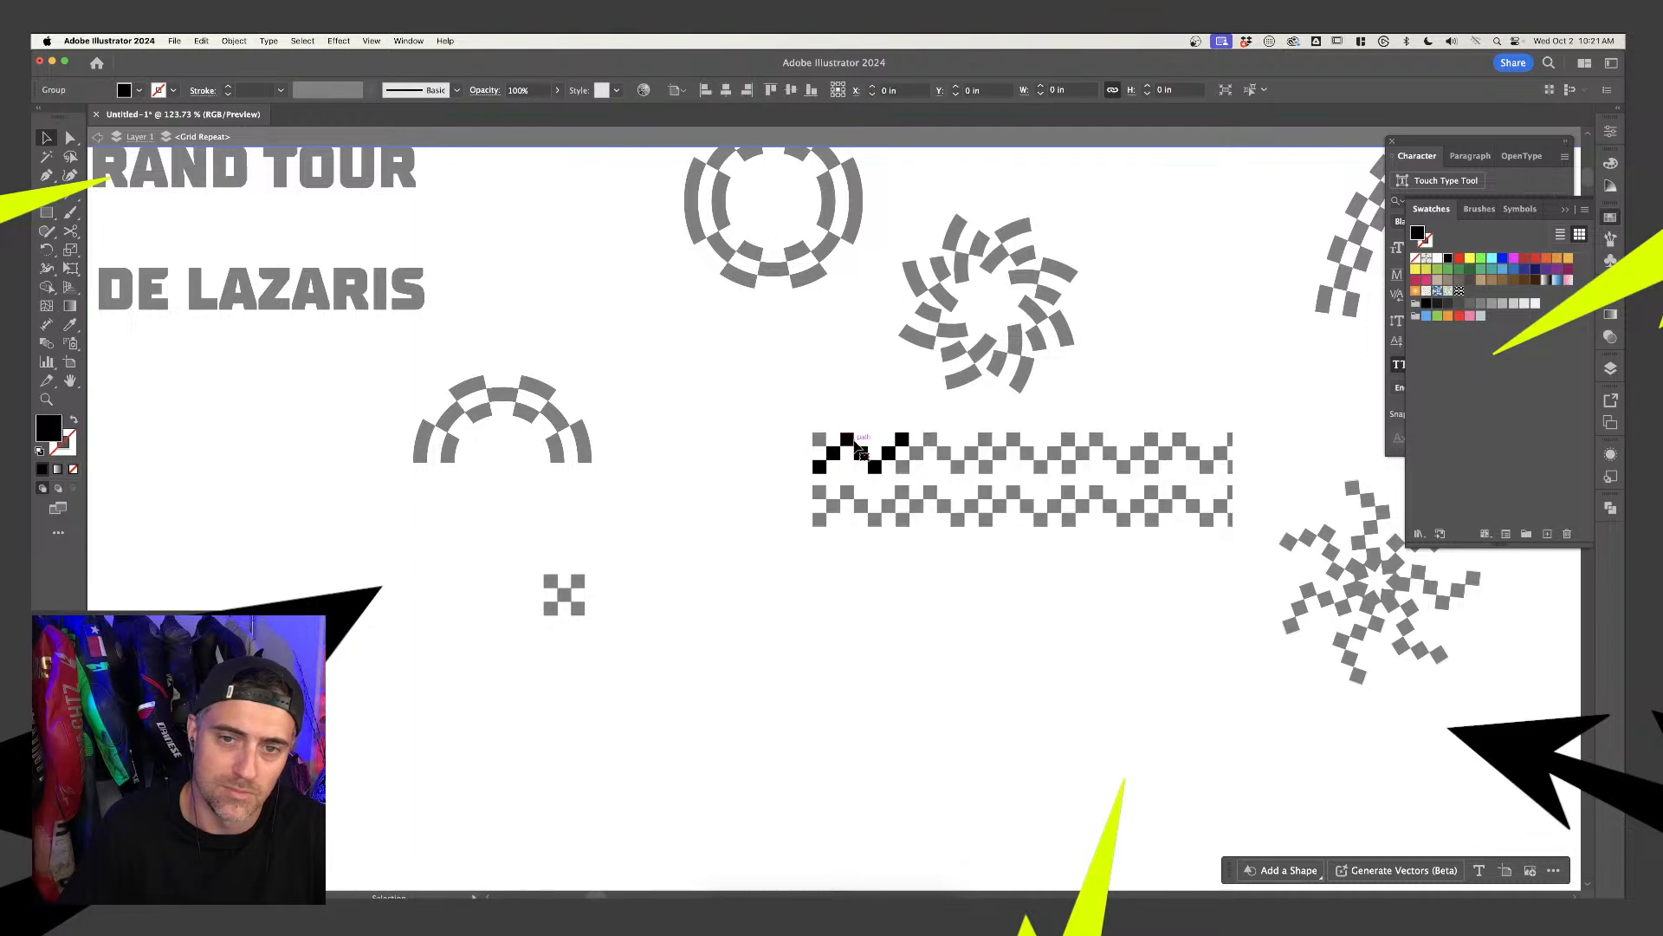
{"action": "left_click", "coordinate": [861, 452]}
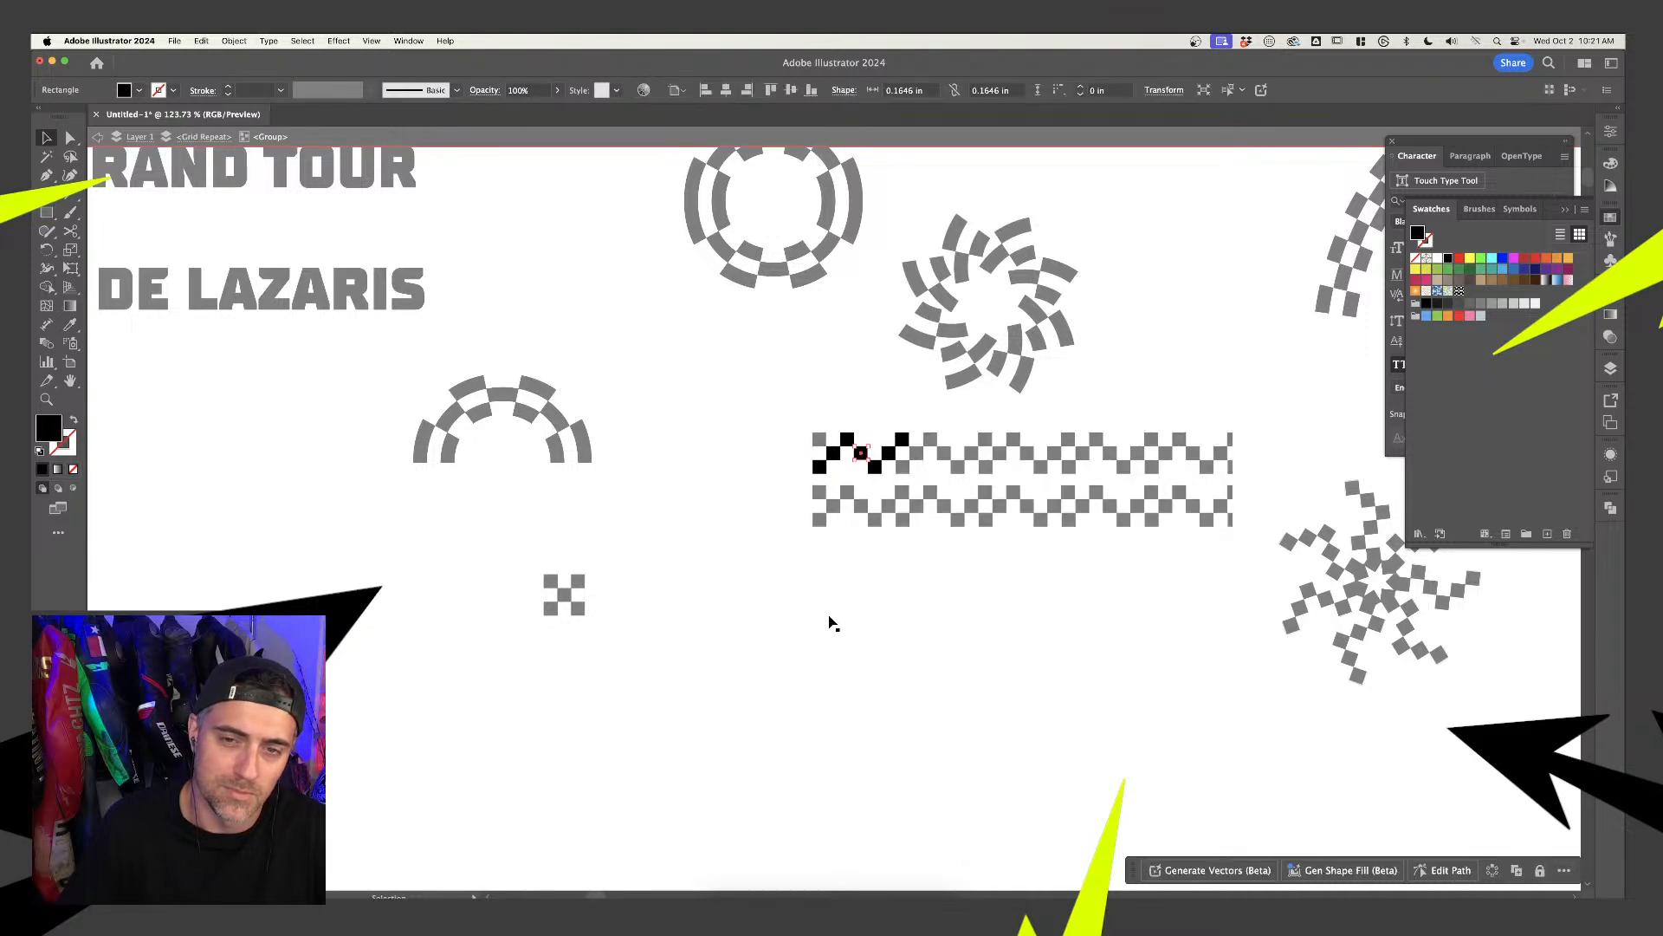
{"action": "left_click", "coordinate": [847, 439]}
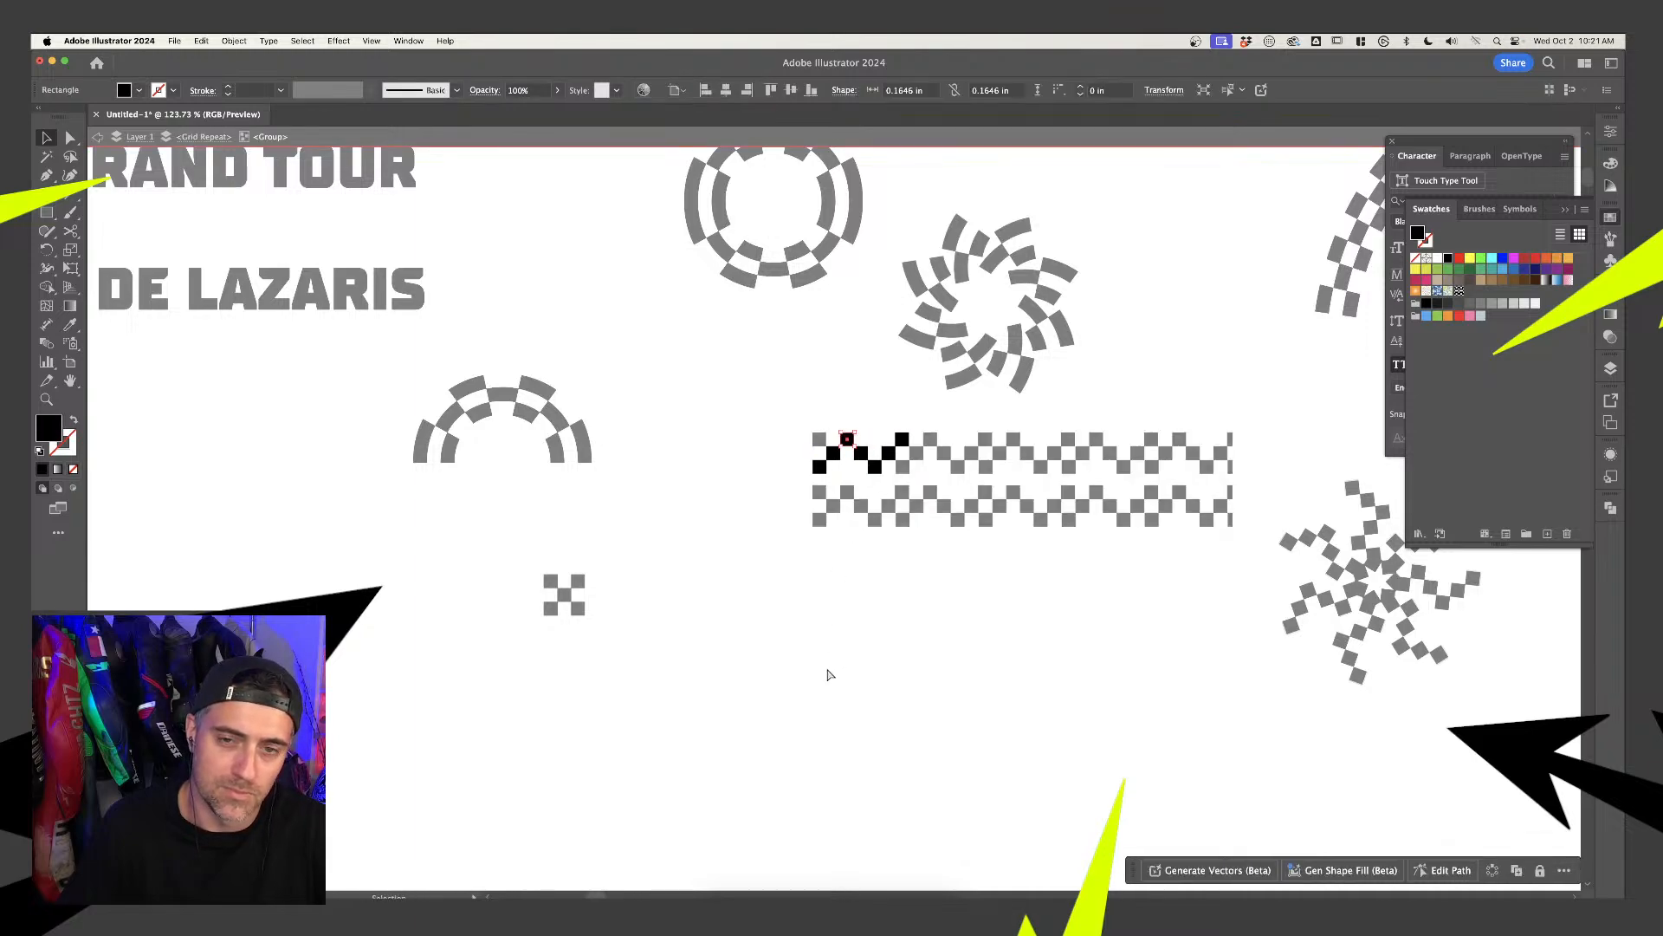
{"action": "double_click", "coordinate": [875, 558]}
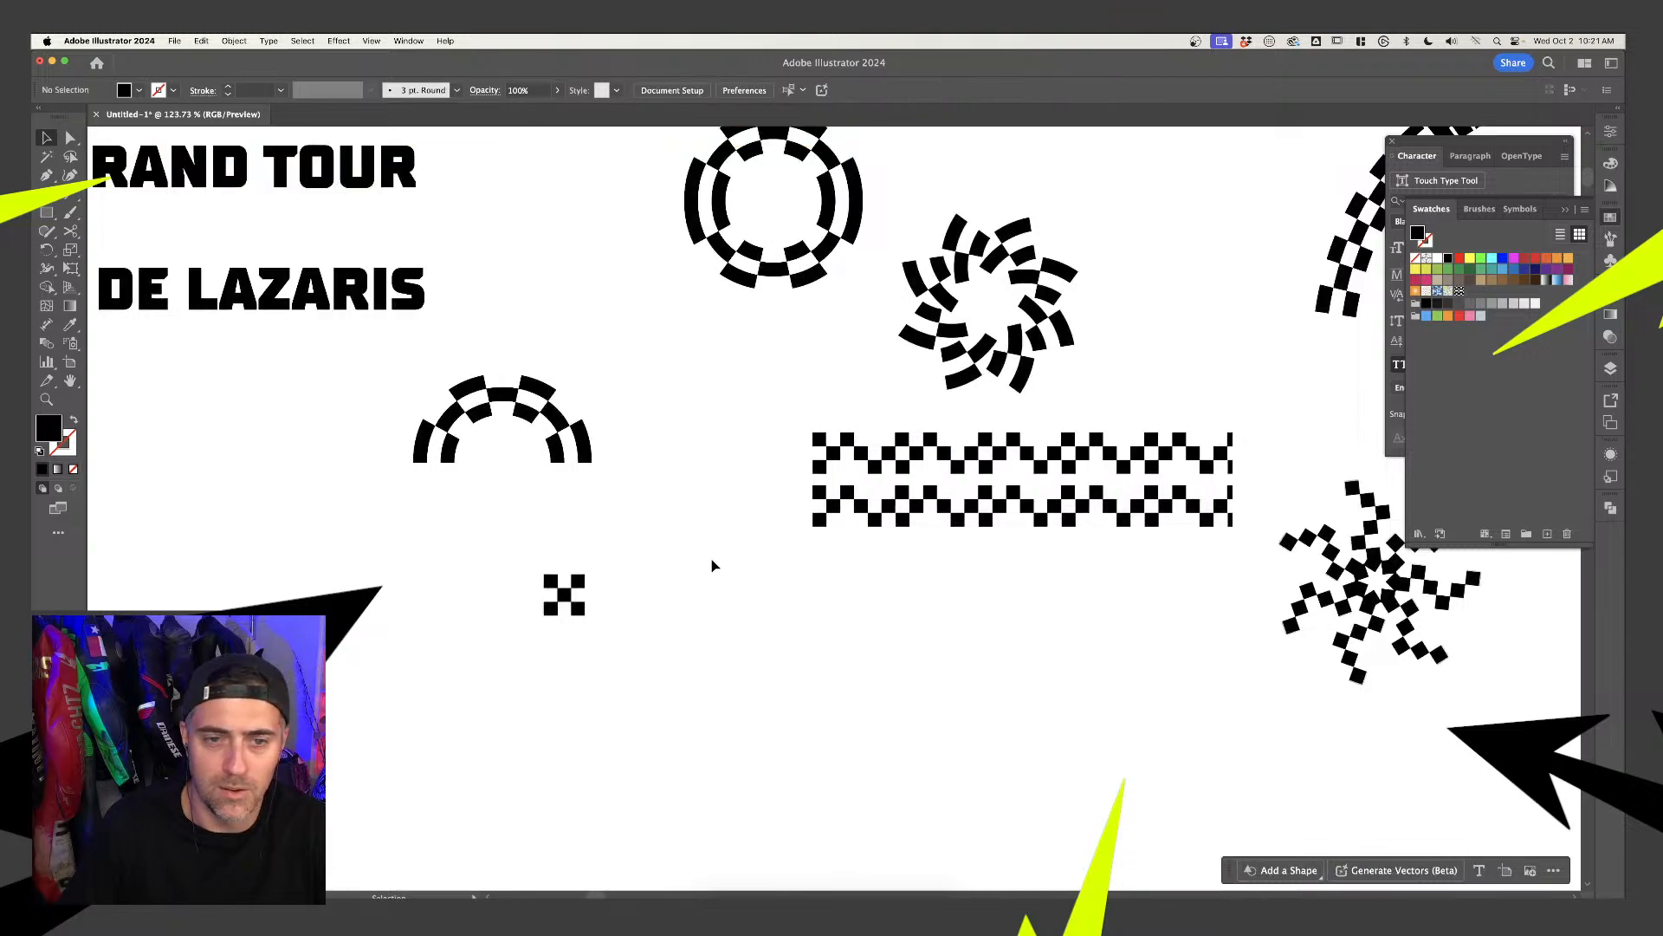
Apply a radial repeat to the small five-square checker group, with 10 instances and a radius of 0.7675 in
{"action": "left_click", "coordinate": [551, 602]}
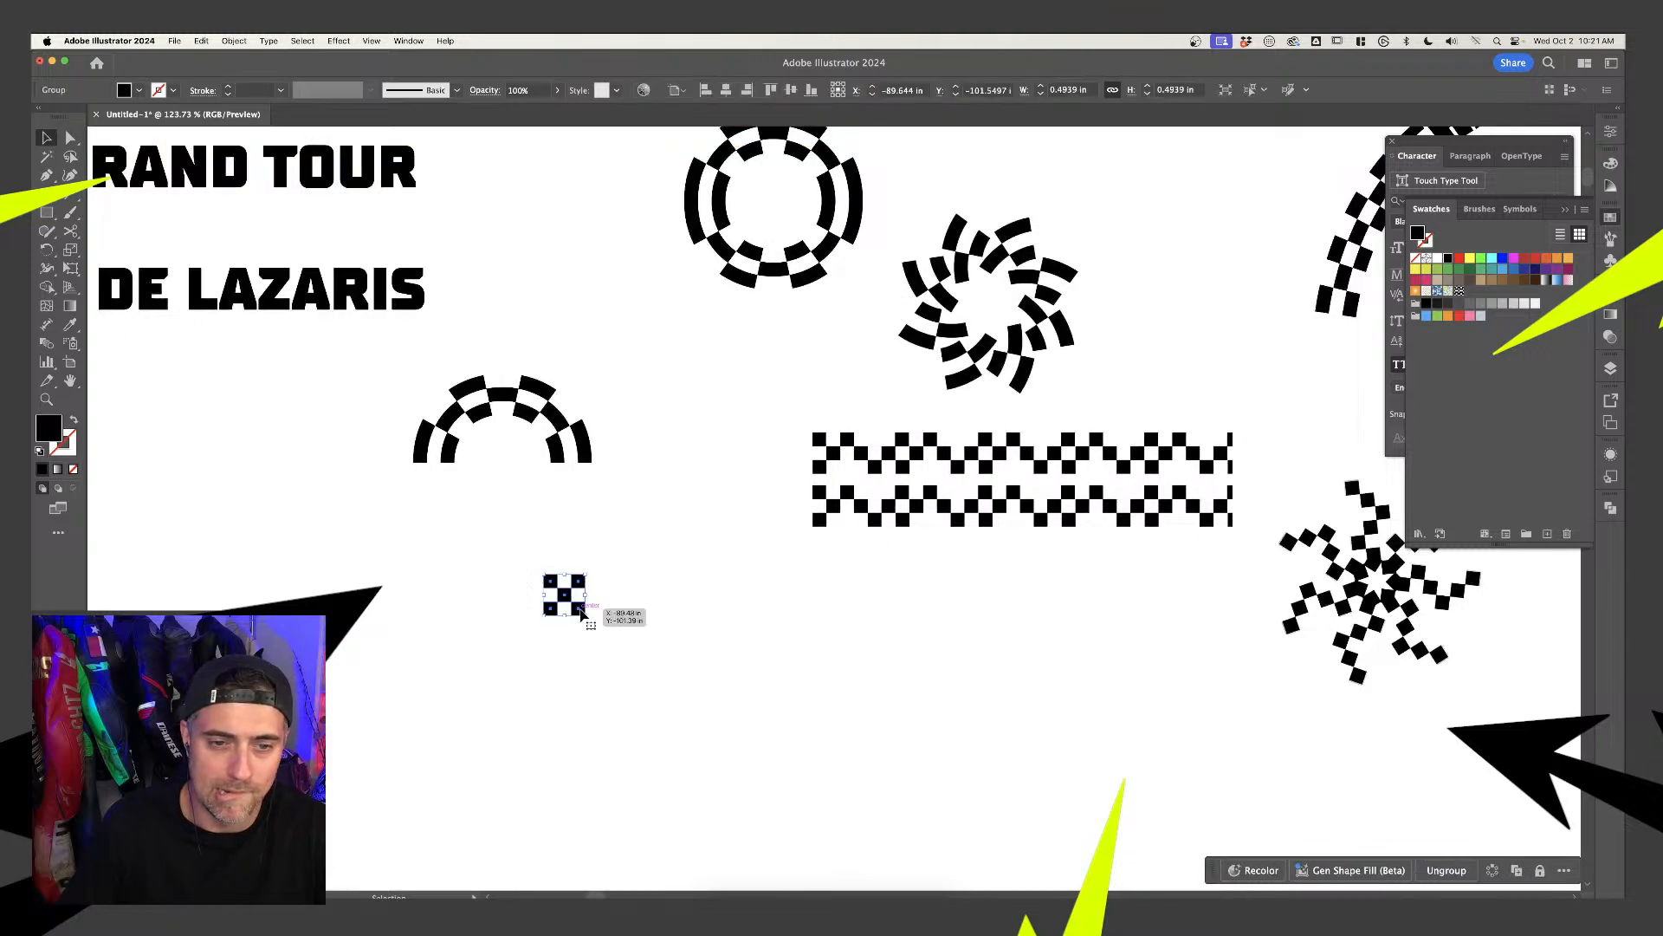
{"action": "left_click", "coordinate": [233, 40]}
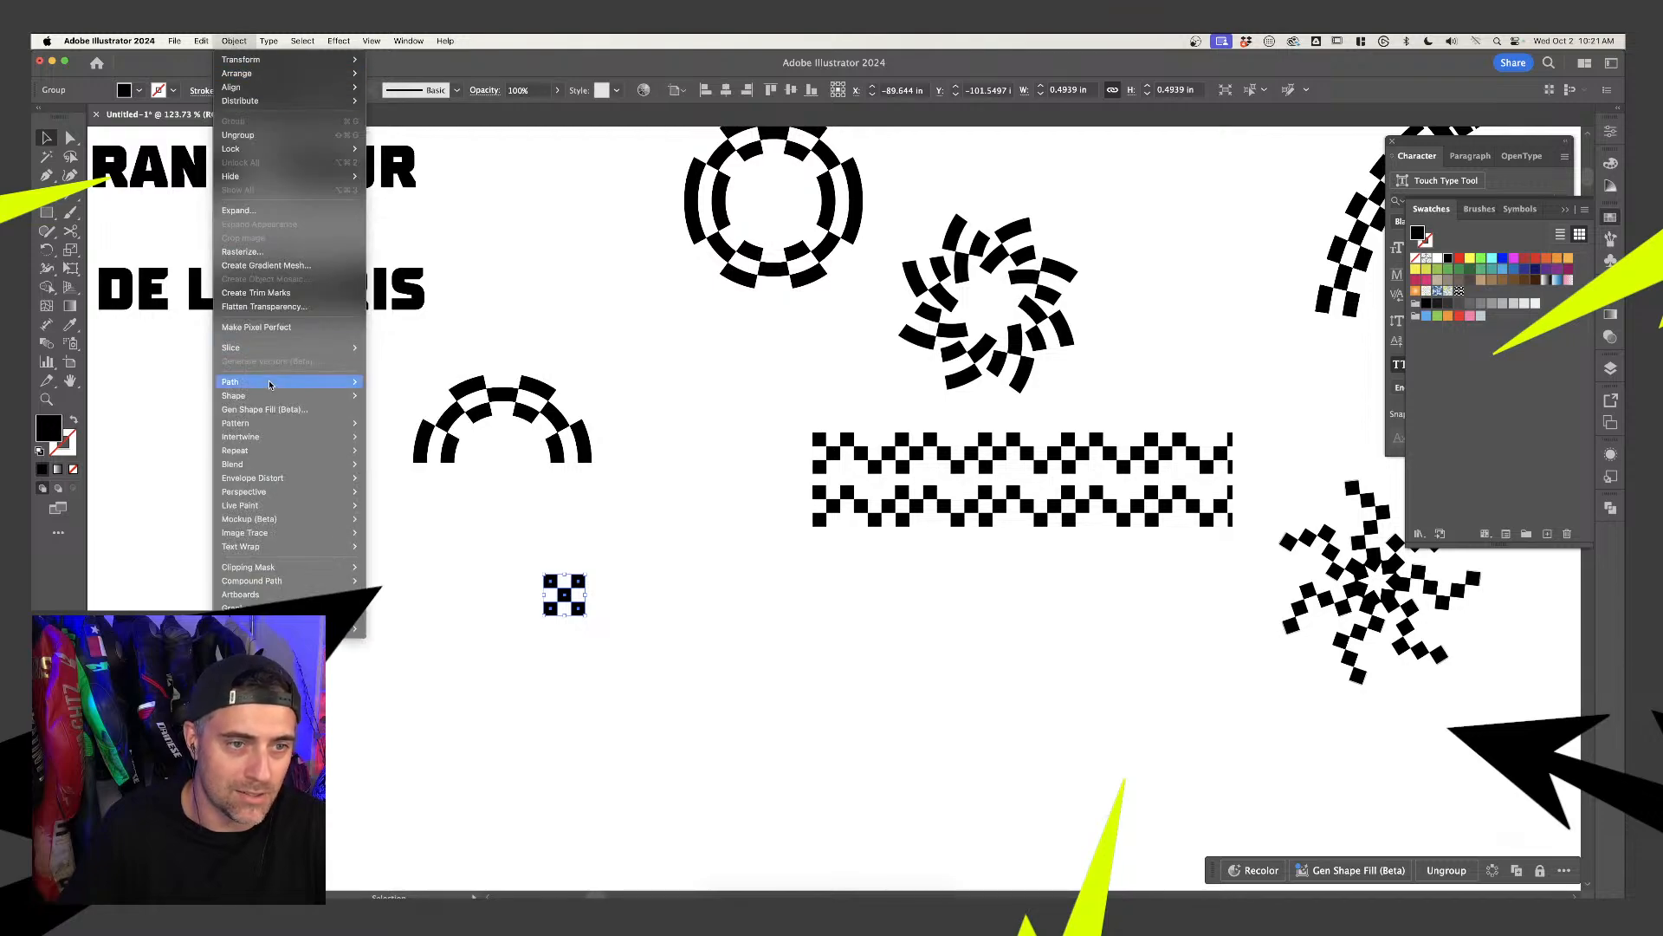
{"action": "mouse_move", "coordinate": [256, 466]}
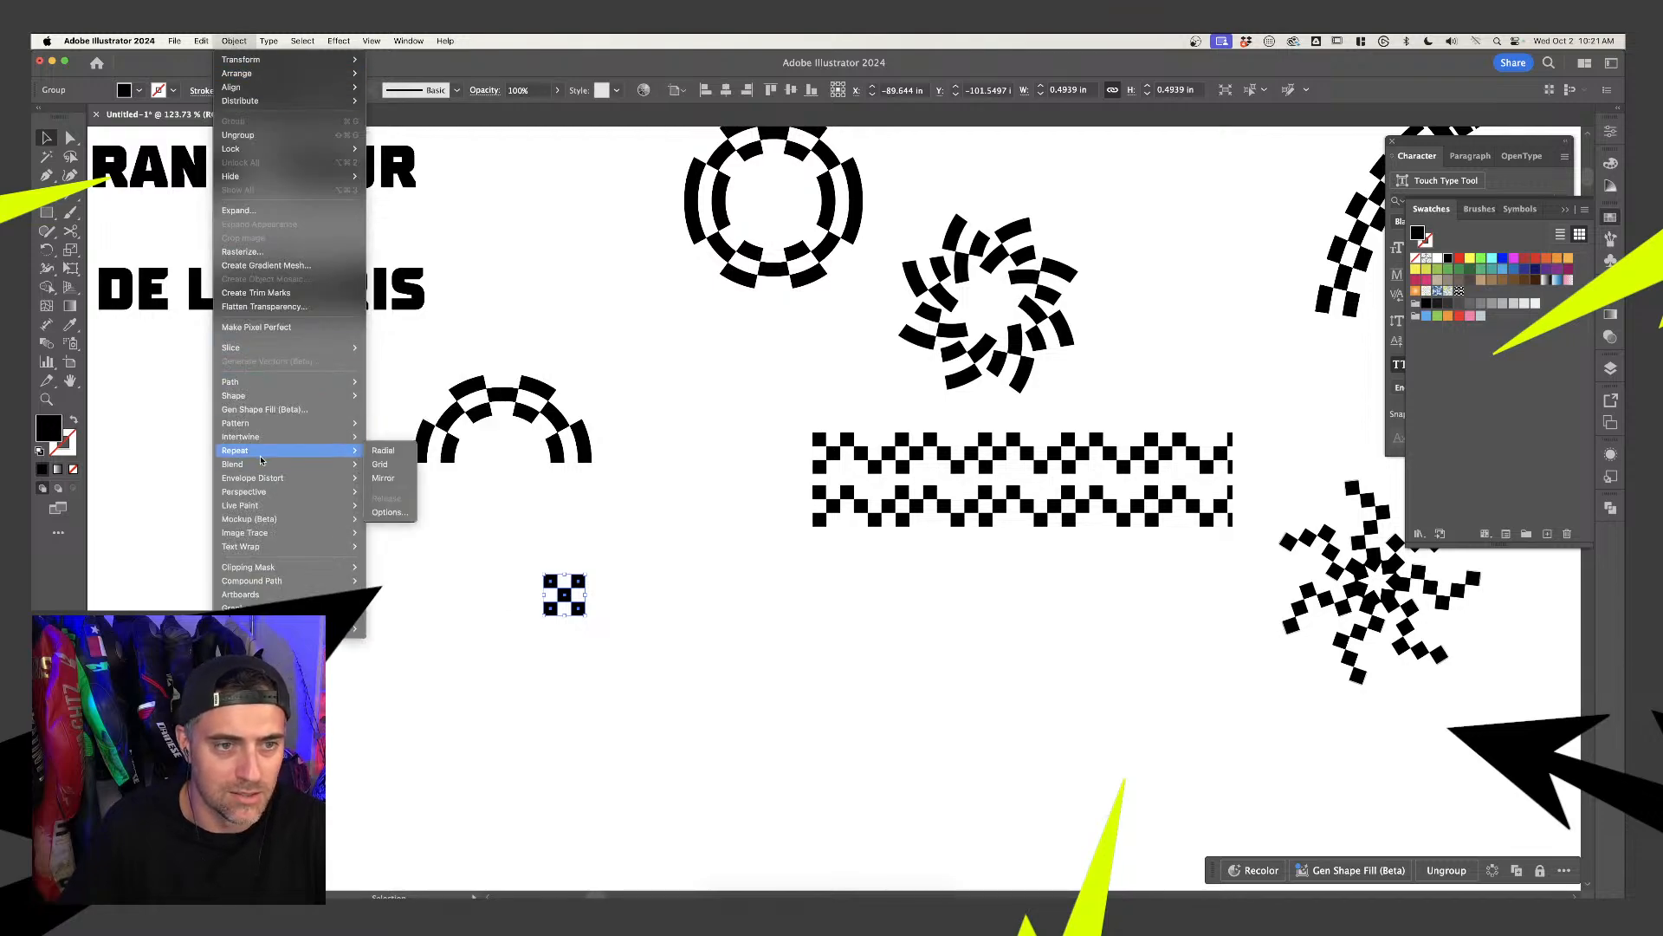
{"action": "left_click", "coordinate": [390, 453]}
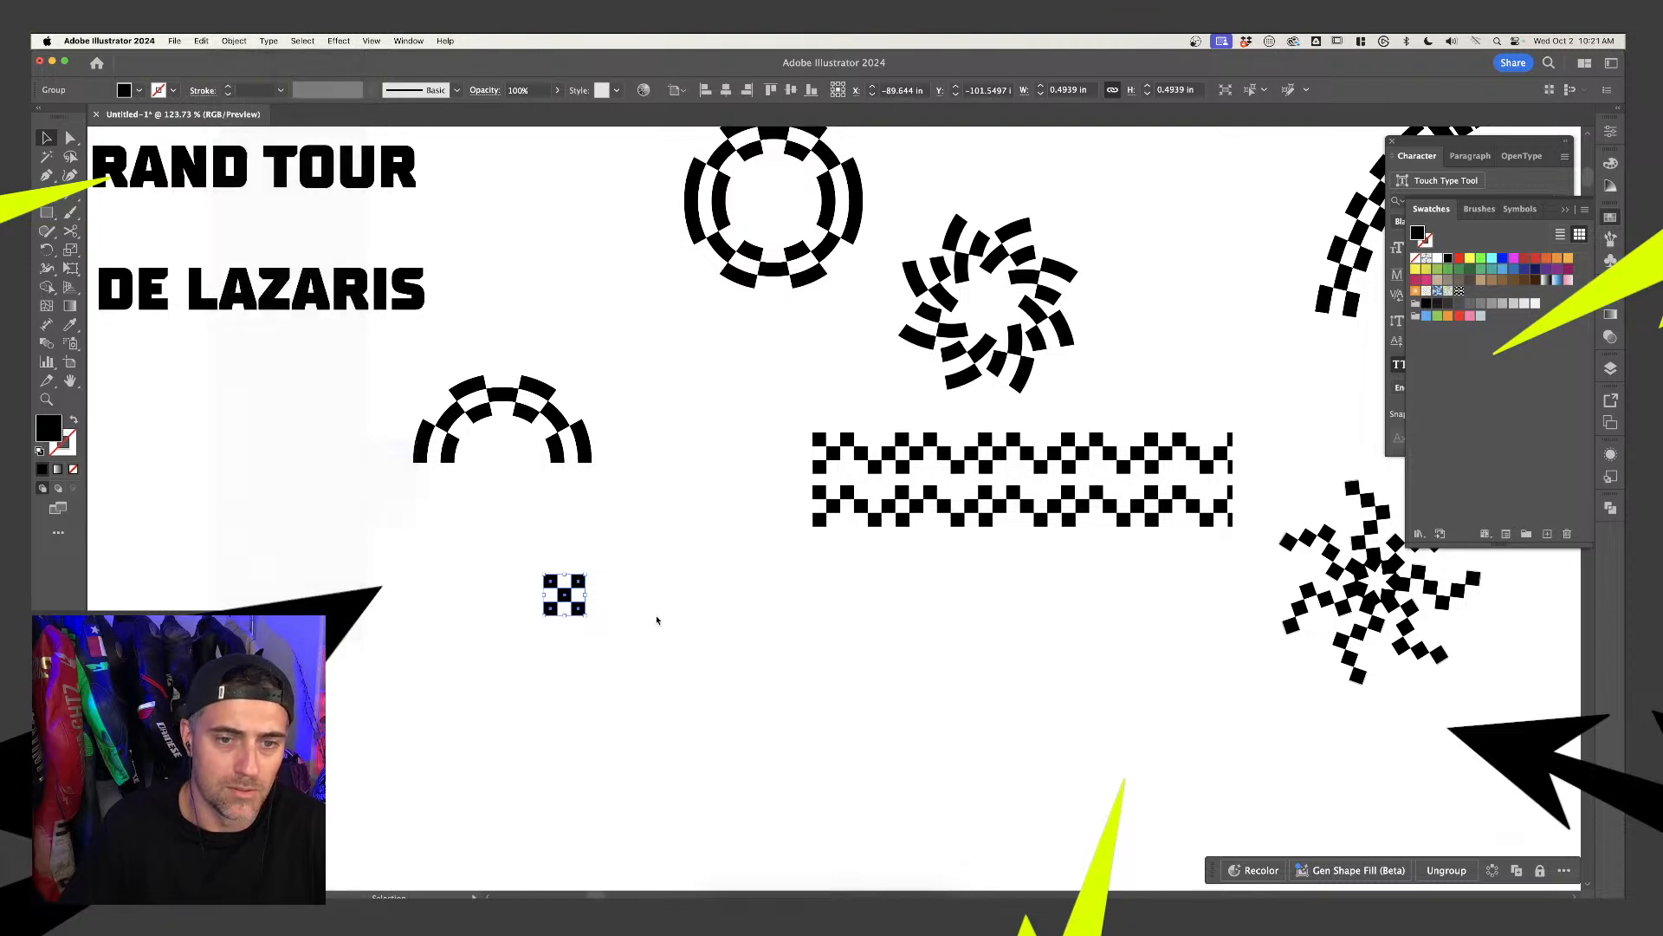
{"action": "left_click_drag", "start_coordinate": [624, 595], "coordinate": [574, 531]}
{"action": "left_click_drag", "start_coordinate": [662, 580], "coordinate": [662, 591]}
{"action": "left_click_drag", "start_coordinate": [572, 530], "coordinate": [570, 540]}
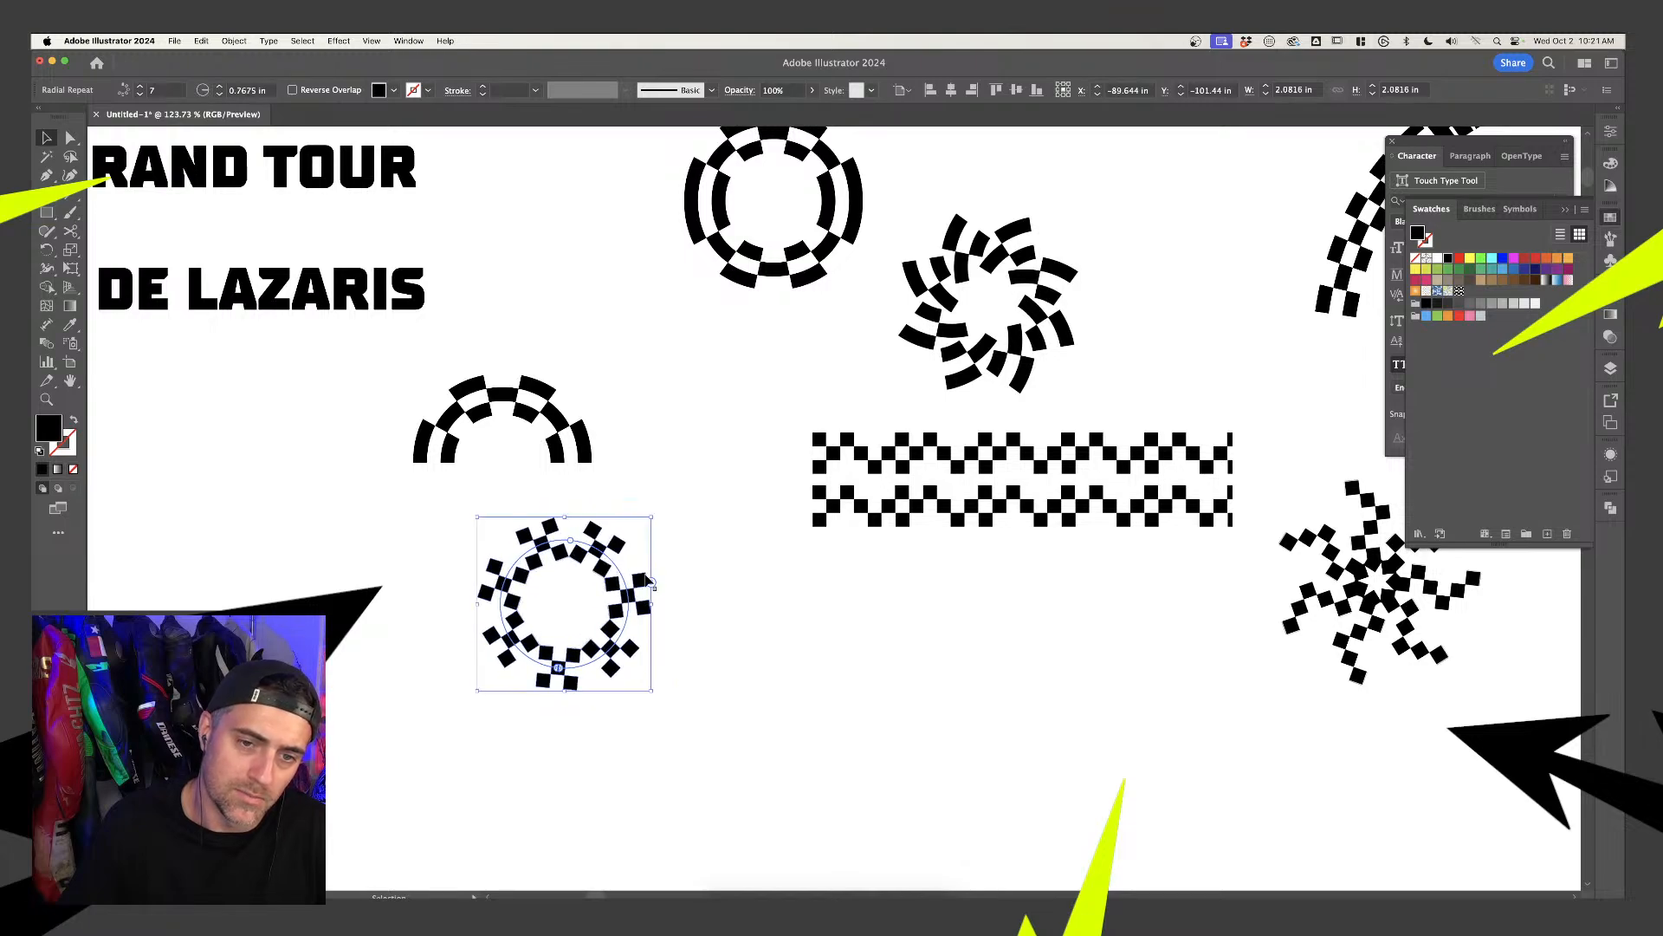
{"action": "left_click_drag", "start_coordinate": [649, 582], "coordinate": [652, 561]}
Move the checkered ring to just below the zigzag pinwheel and deselect it
{"action": "left_click_drag", "start_coordinate": [564, 606], "coordinate": [1039, 706]}
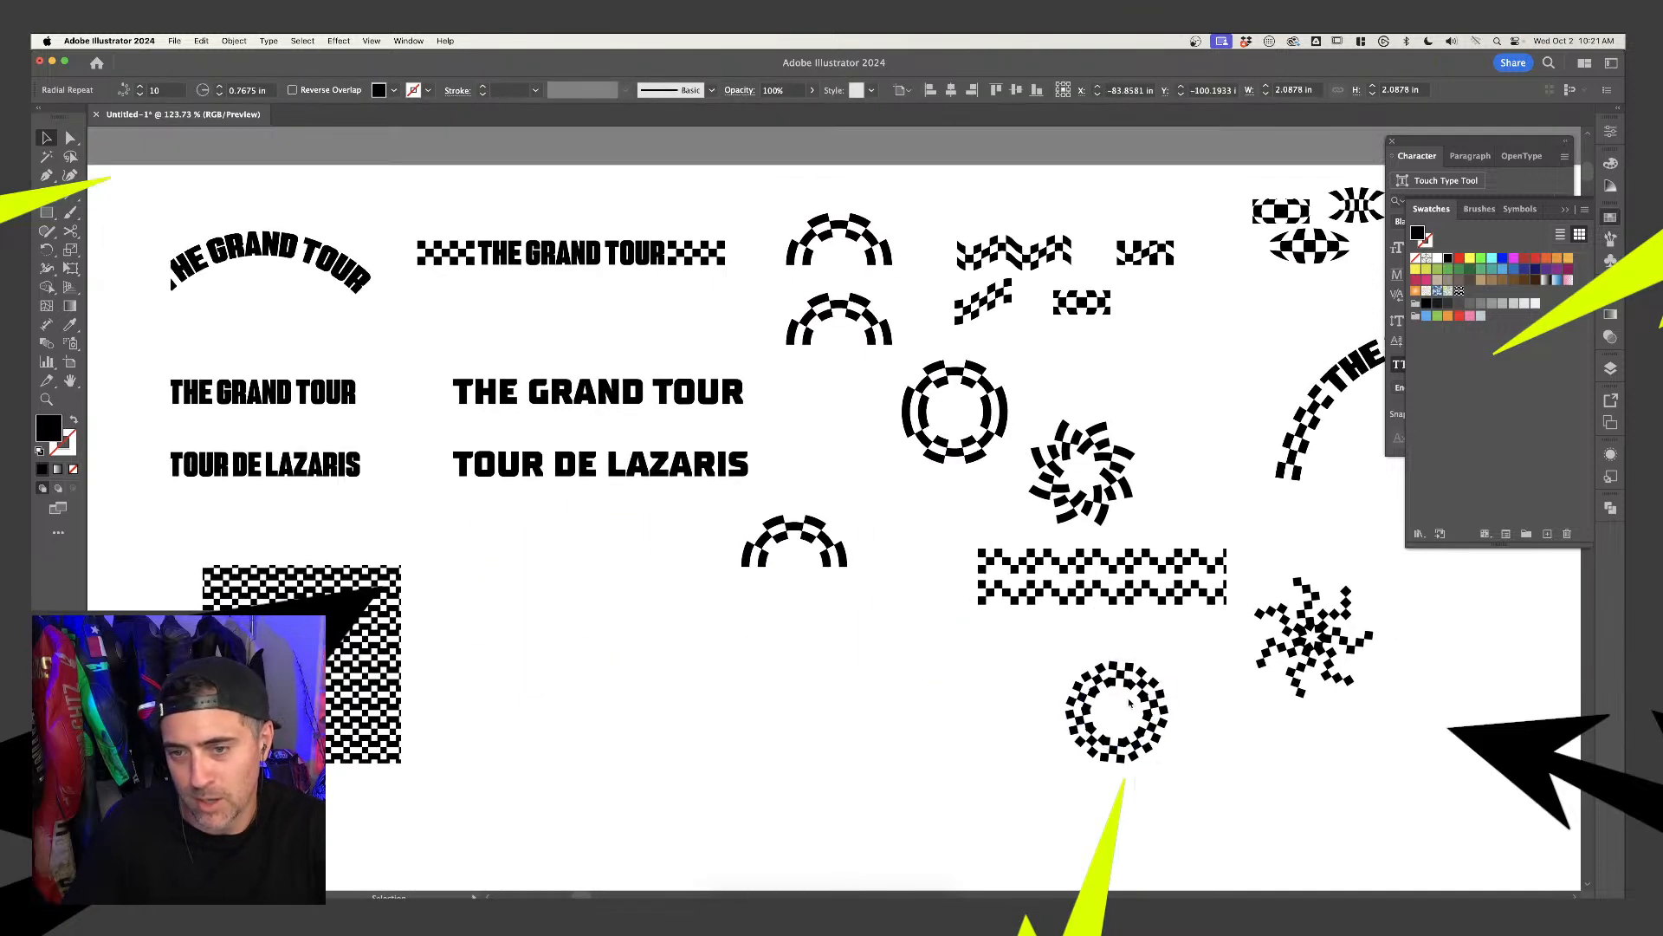
{"action": "left_click_drag", "start_coordinate": [1149, 698], "coordinate": [1430, 739]}
{"action": "left_click", "coordinate": [1437, 731]}
{"action": "left_click", "coordinate": [1148, 700]}
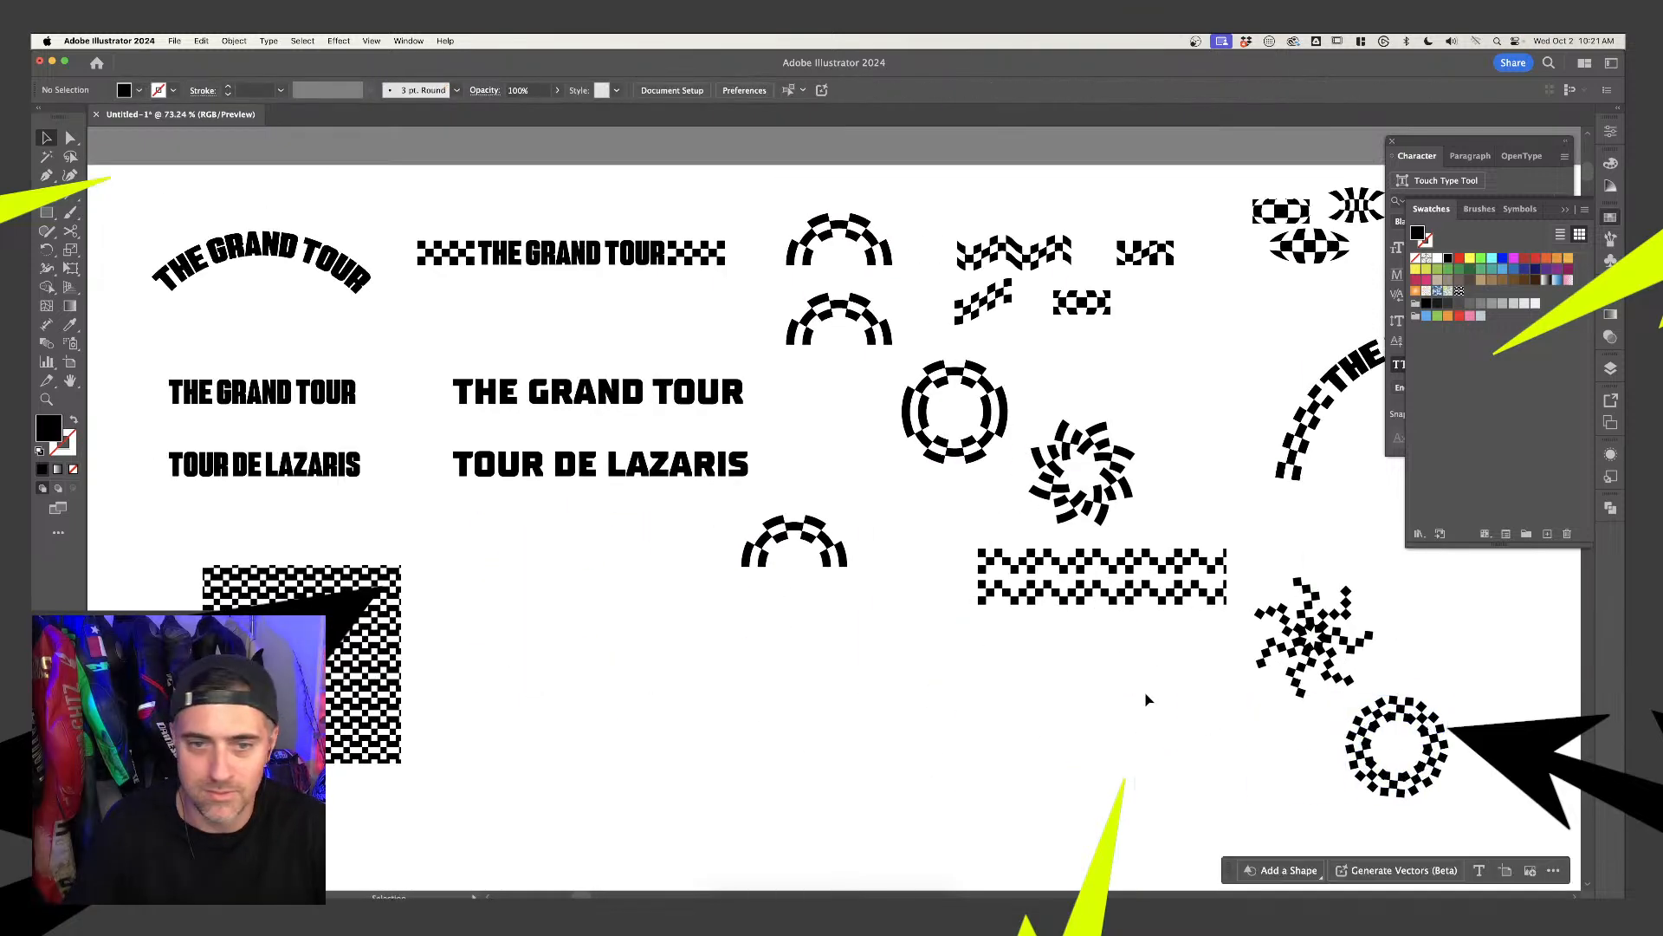
Draw a black rounded rectangle about 3.49 in wide and 0.59 in high below the lower checkered arch
{"action": "scroll", "coordinate": [797, 656], "scroll_direction": "up", "scroll_amount": 1}
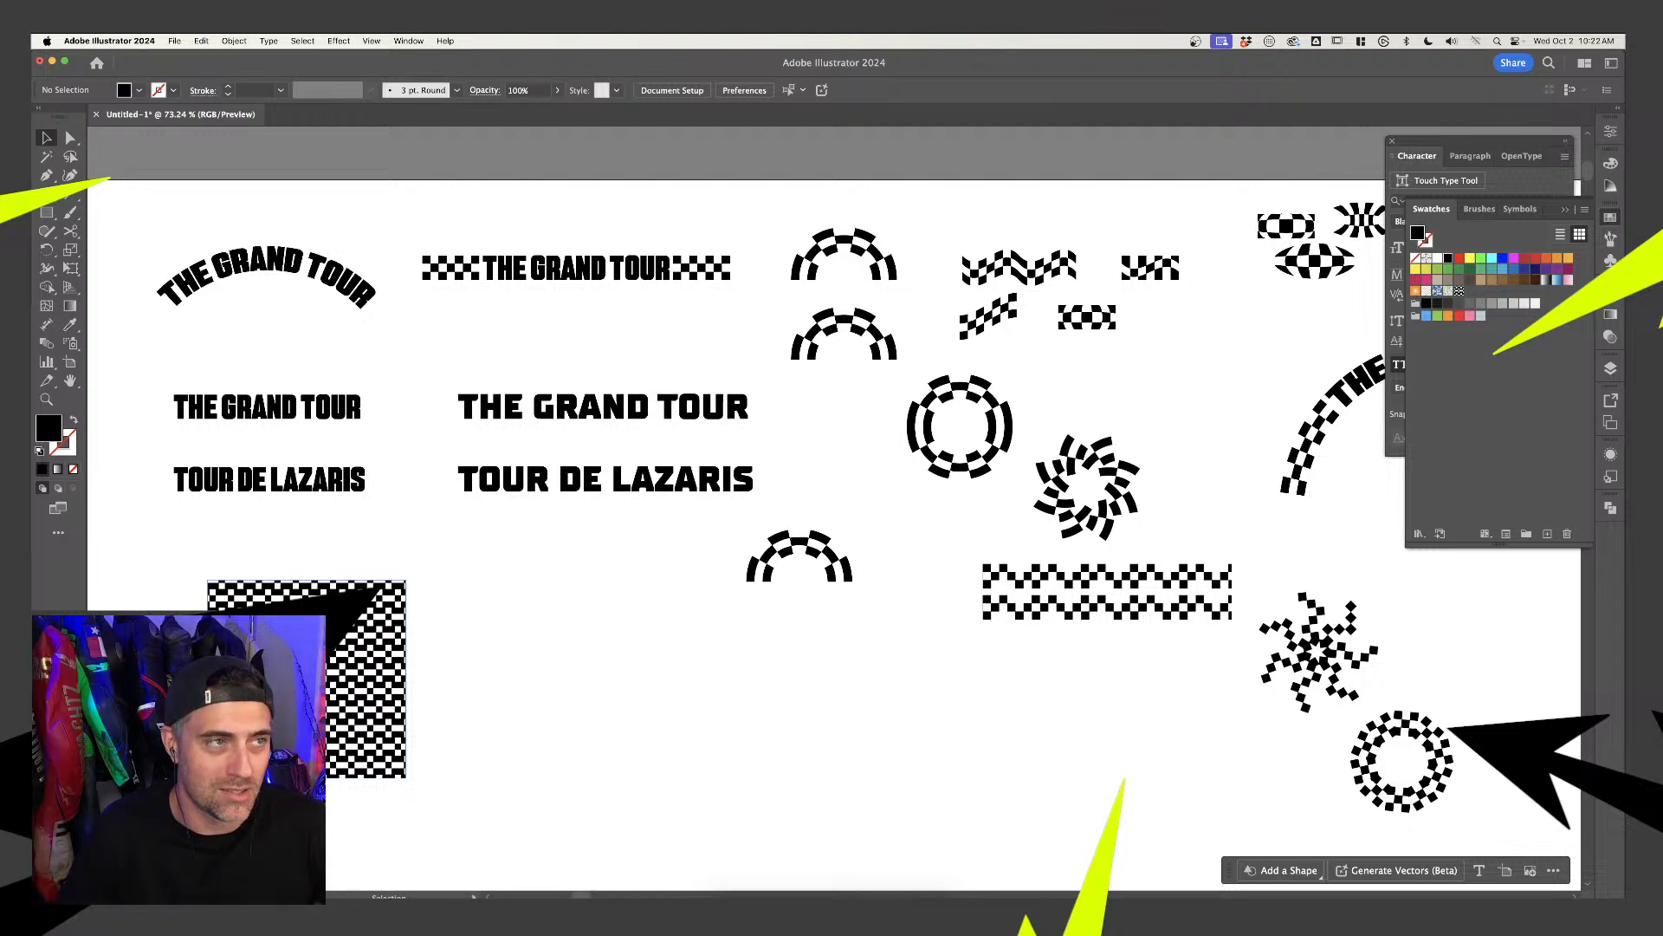
{"action": "scroll", "coordinate": [676, 696], "scroll_direction": "down", "scroll_amount": 2}
{"action": "scroll", "coordinate": [676, 697], "scroll_direction": "right", "scroll_amount": 2}
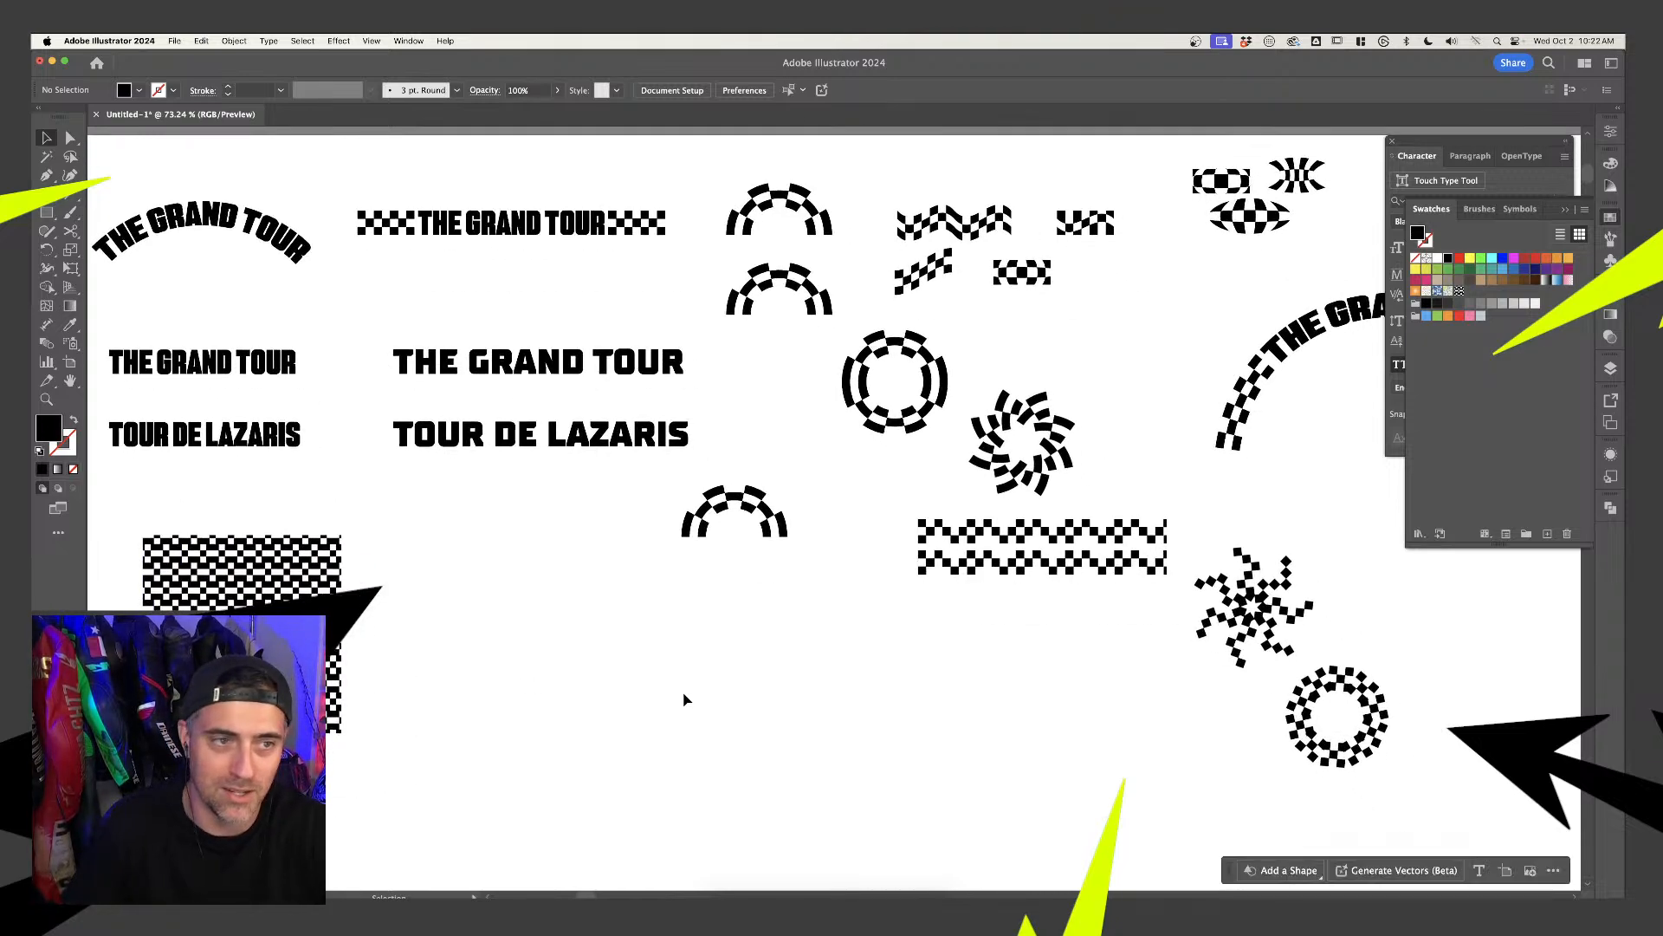
{"action": "left_click_drag", "start_coordinate": [47, 212], "coordinate": [126, 254]}
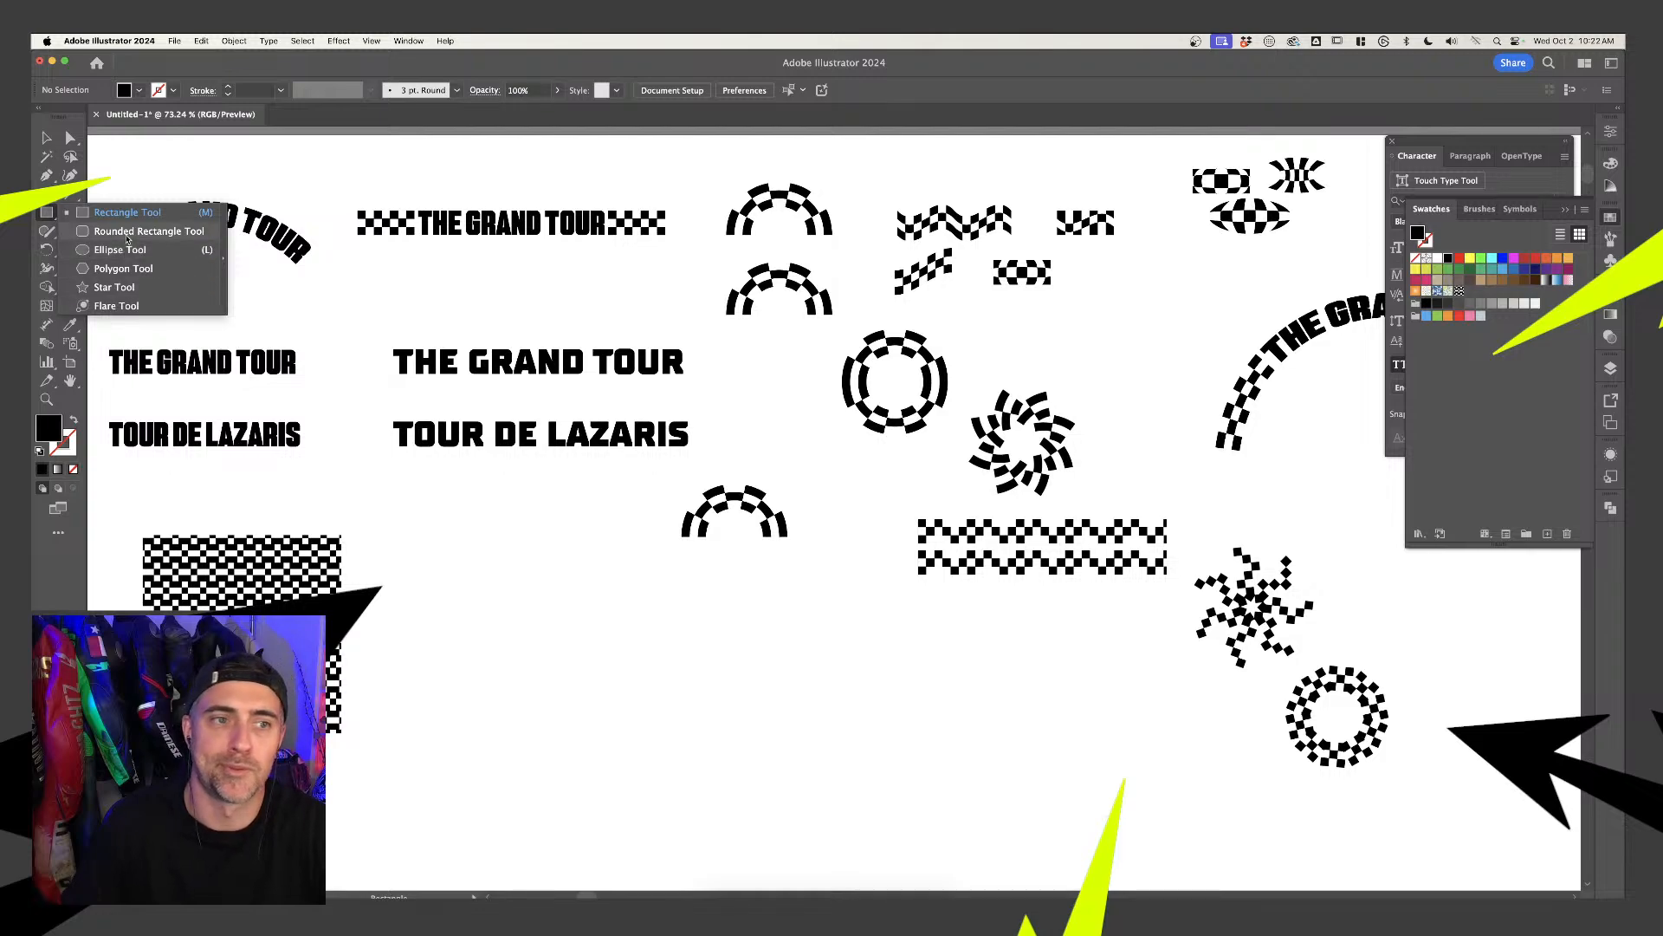
{"action": "left_click", "coordinate": [127, 238]}
{"action": "left_click_drag", "start_coordinate": [666, 639], "coordinate": [836, 668]}
Slant and shorten the rounded bar by raising its left-end anchors and pulling its right-end anchors inward, to about 2.64 by 1.36 in
{"action": "key", "text": "a"}
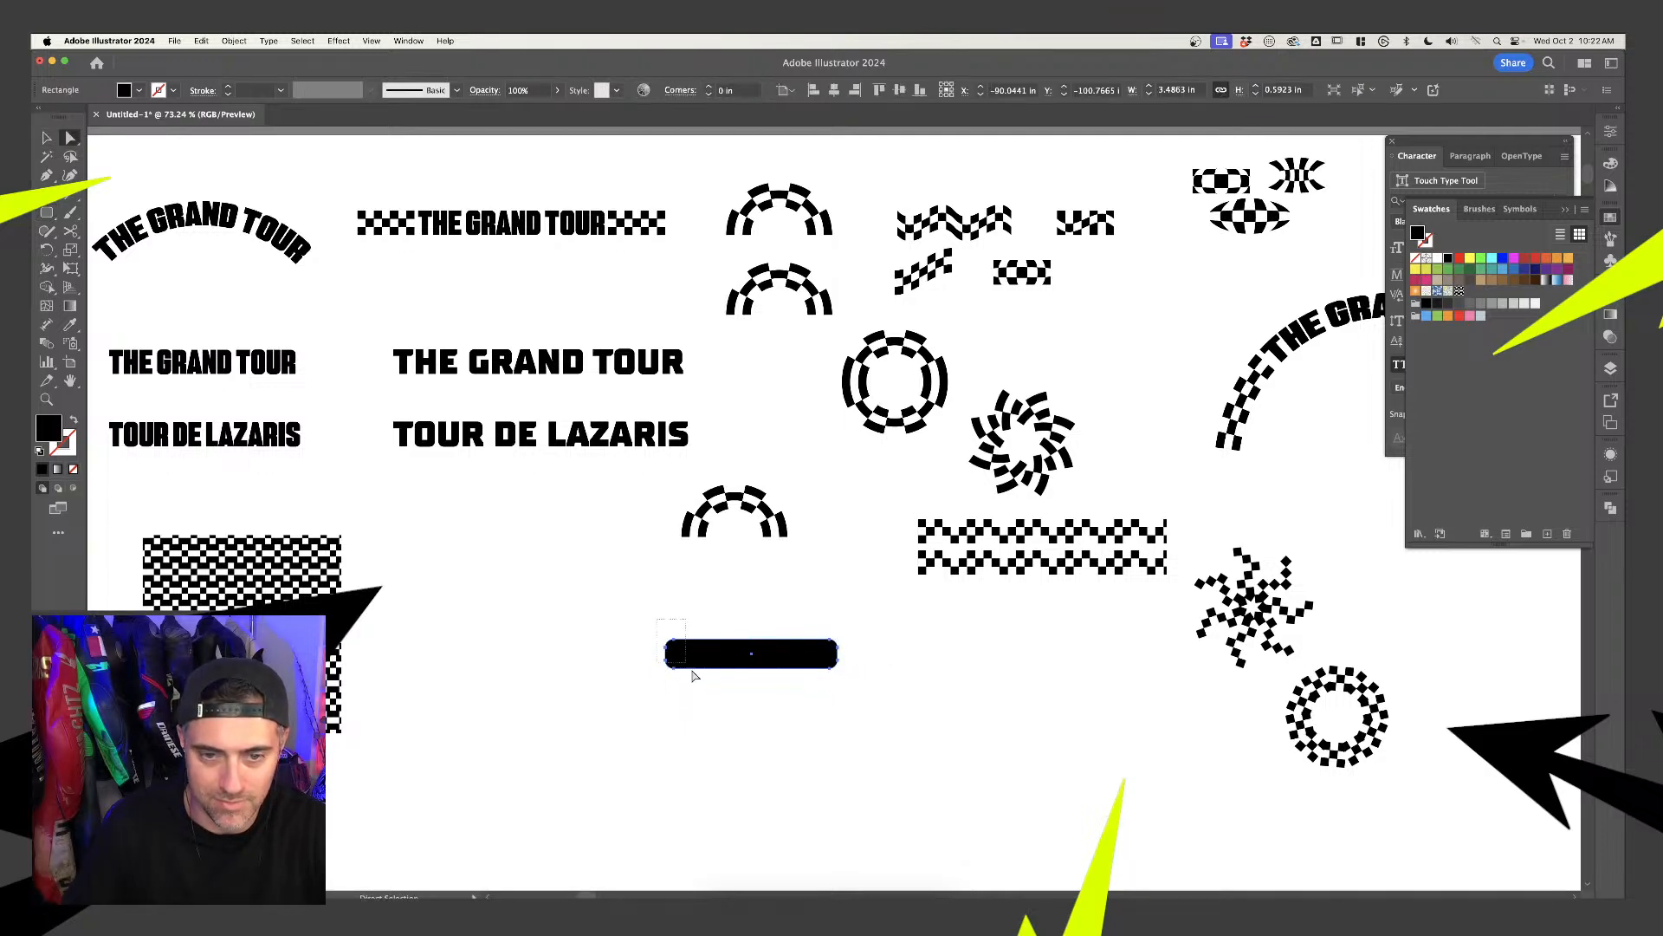
{"action": "left_click_drag", "start_coordinate": [693, 675], "coordinate": [674, 626]}
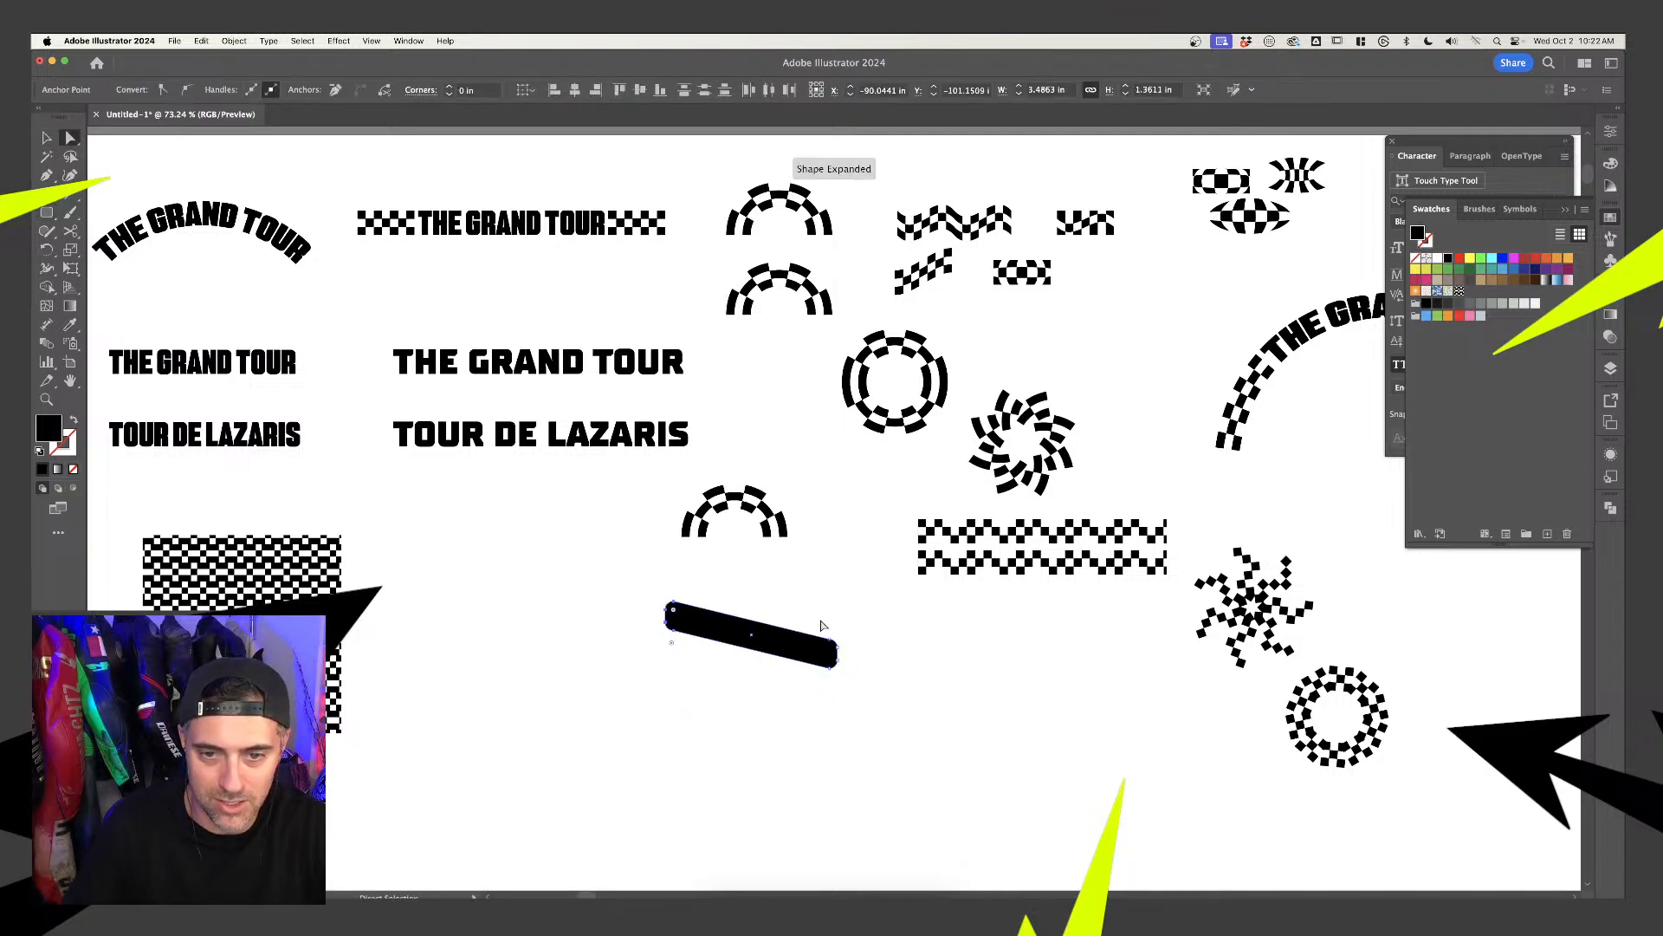
{"action": "left_click_drag", "start_coordinate": [838, 662], "coordinate": [796, 663]}
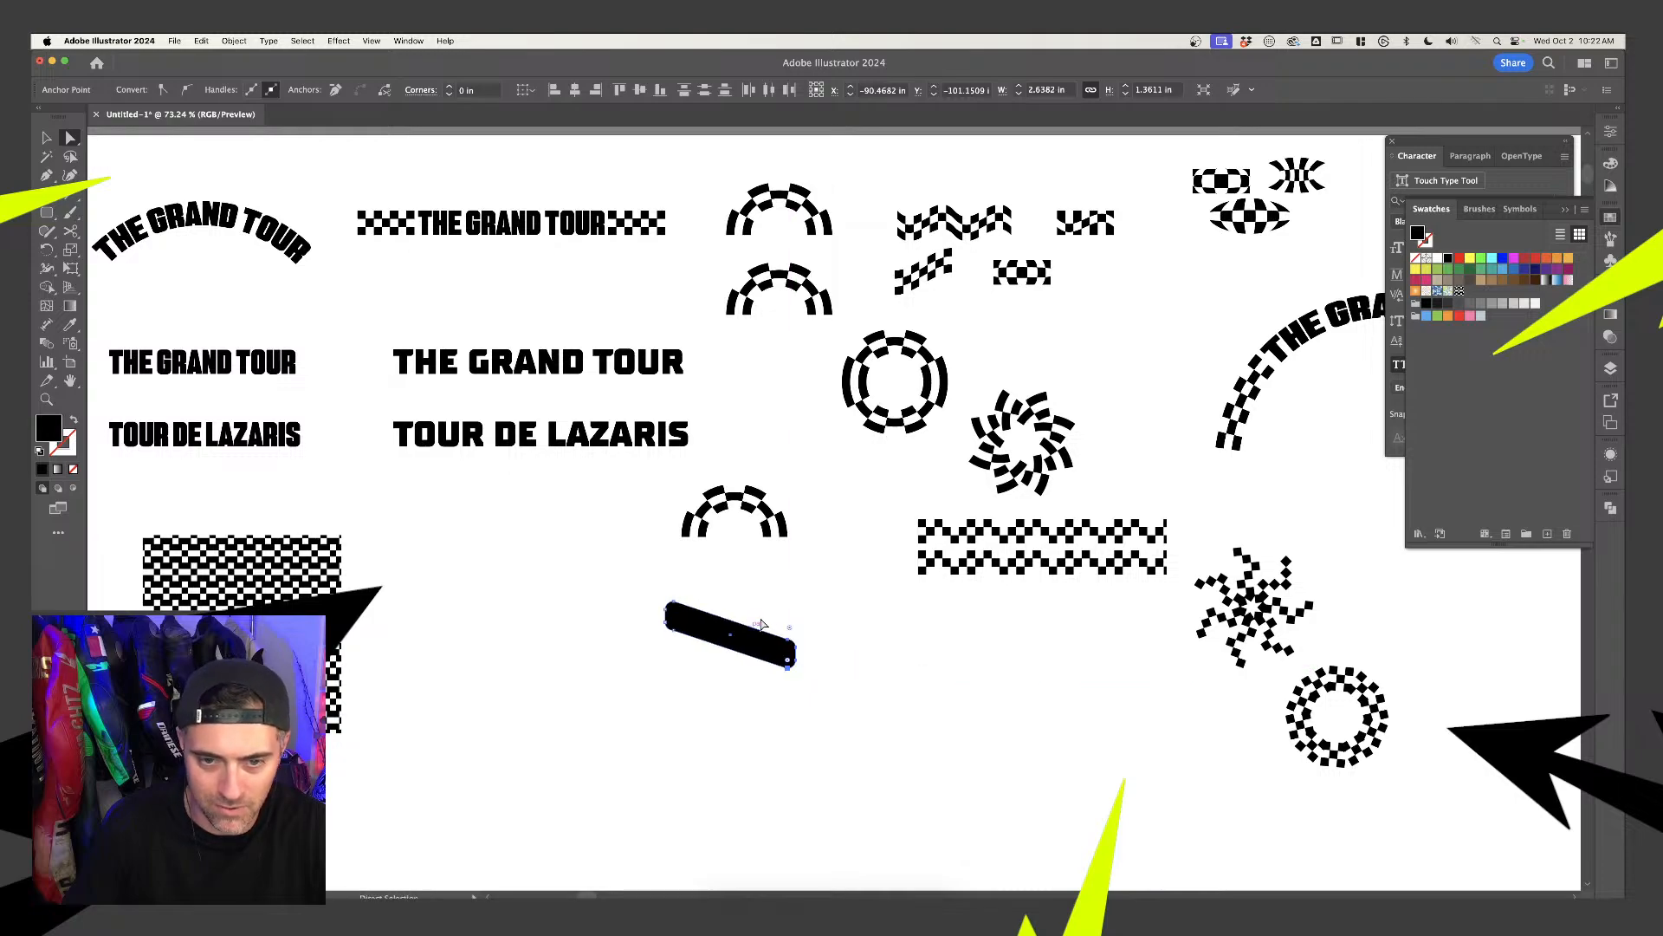
{"action": "left_click", "coordinate": [767, 617]}
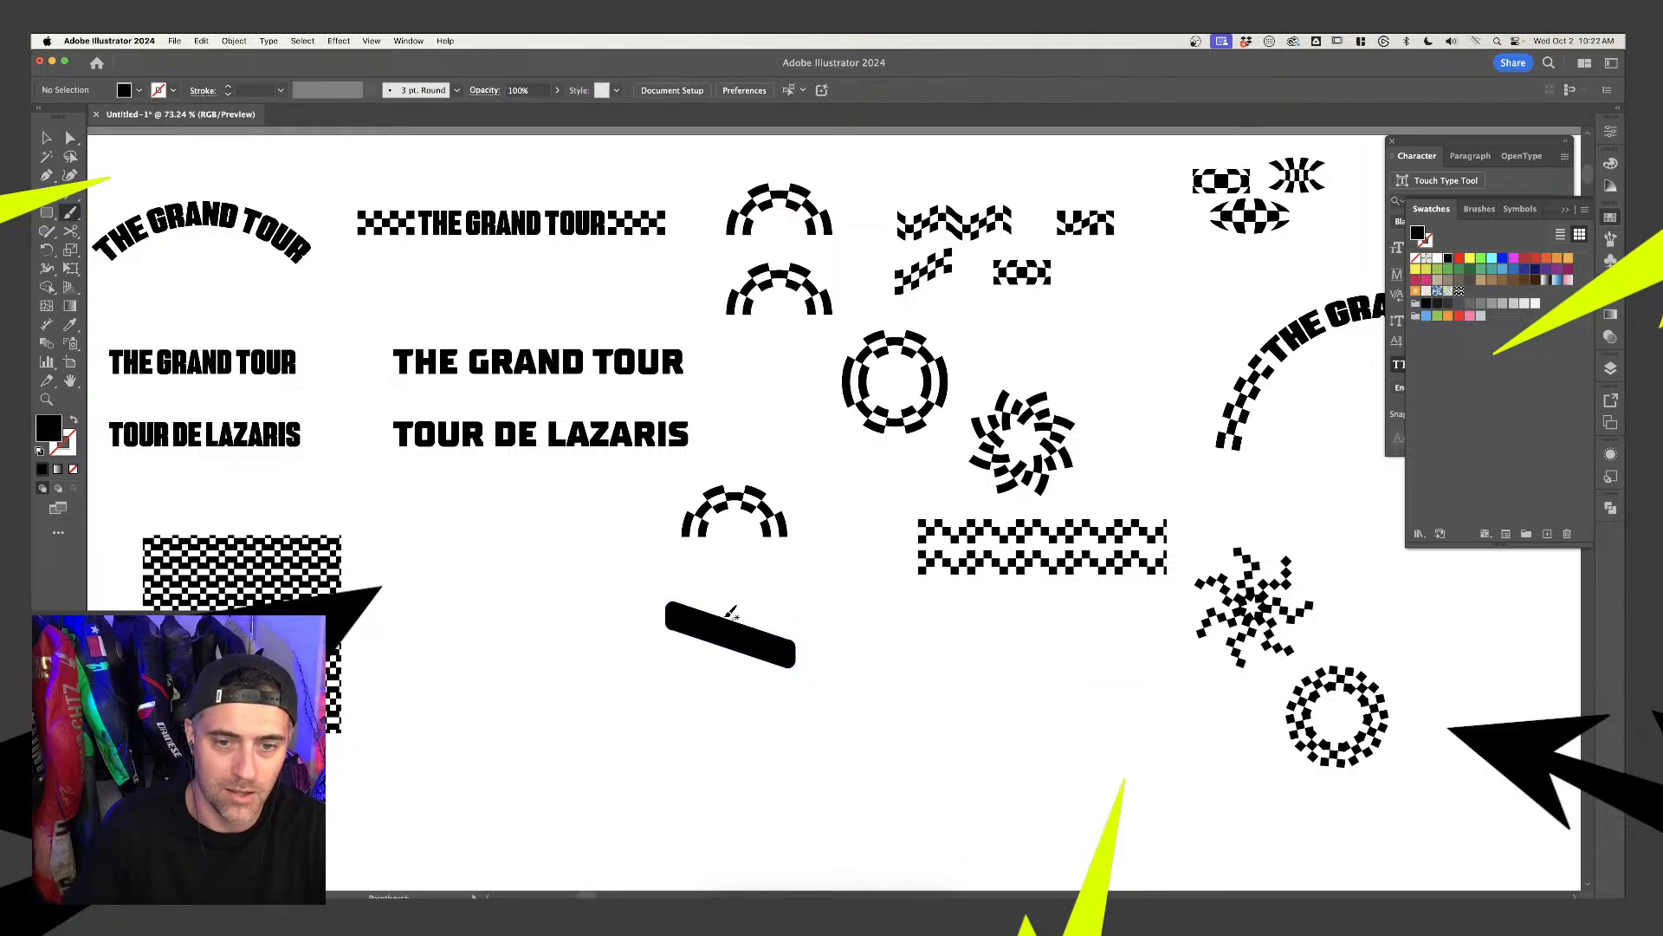
{"action": "key", "text": "v"}
{"action": "key", "text": "m"}
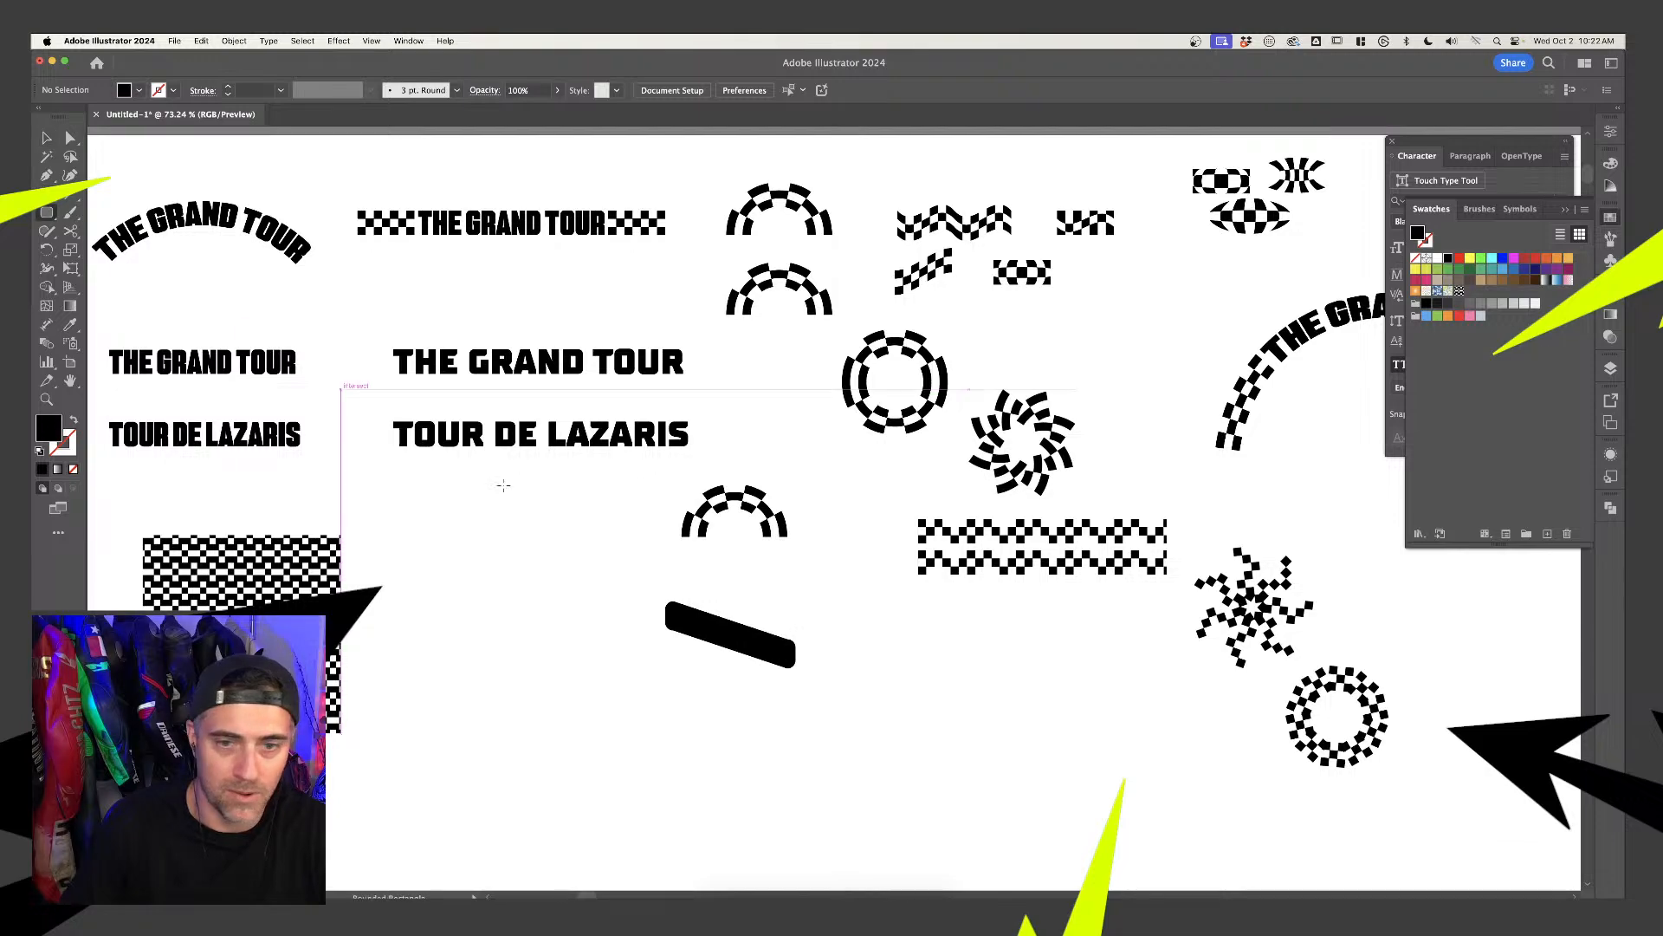
{"action": "left_click_drag", "start_coordinate": [738, 621], "coordinate": [796, 648]}
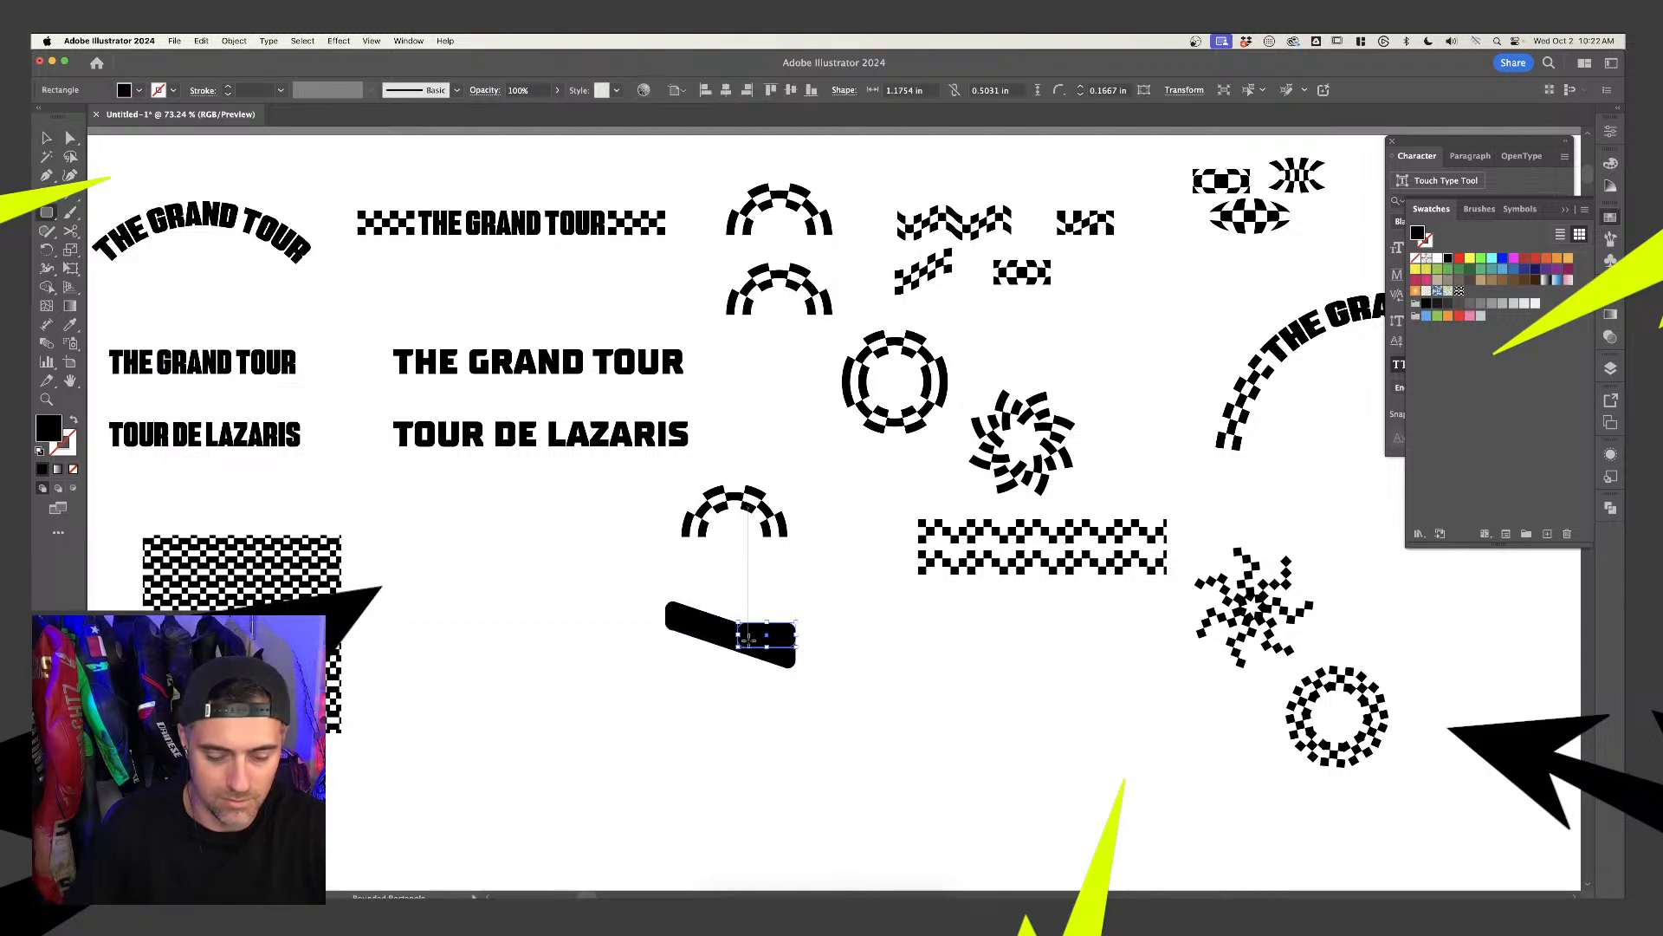
{"action": "key", "text": "v"}
{"action": "left_click", "coordinate": [352, 461]}
Draw a small black ellipse overlapping the raised left end of the slanted bar
{"action": "left_click_drag", "start_coordinate": [59, 214], "coordinate": [95, 248]}
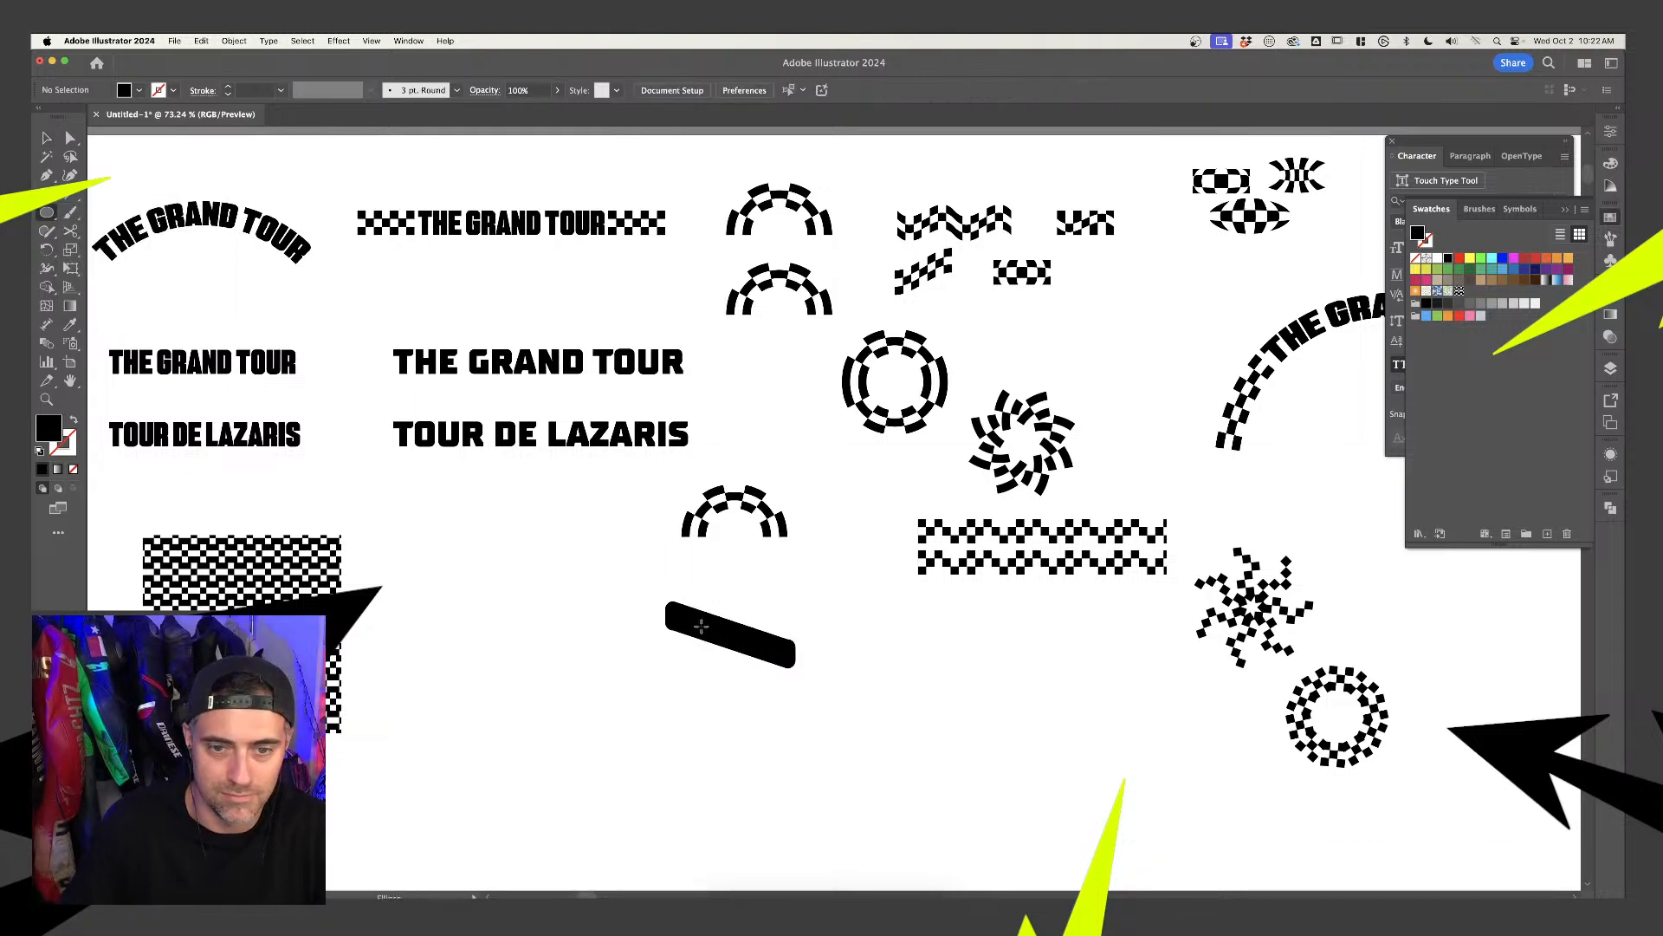
{"action": "mouse_move", "coordinate": [701, 626]}
{"action": "left_mouse_down"}
{"action": "mouse_move", "coordinate": [730, 593]}
{"action": "mouse_move", "coordinate": [616, 641]}
{"action": "mouse_move", "coordinate": [619, 576]}
{"action": "left_mouse_up"}
{"action": "key", "text": "v"}
Duplicate the slanted bar together with its ellipse, placing the copy below and to the left of the originals
{"action": "scroll", "coordinate": [687, 612], "scroll_direction": "up", "scroll_amount": 5}
{"action": "left_click", "coordinate": [828, 568]}
{"action": "scroll", "coordinate": [828, 569], "scroll_direction": "down", "scroll_amount": 5}
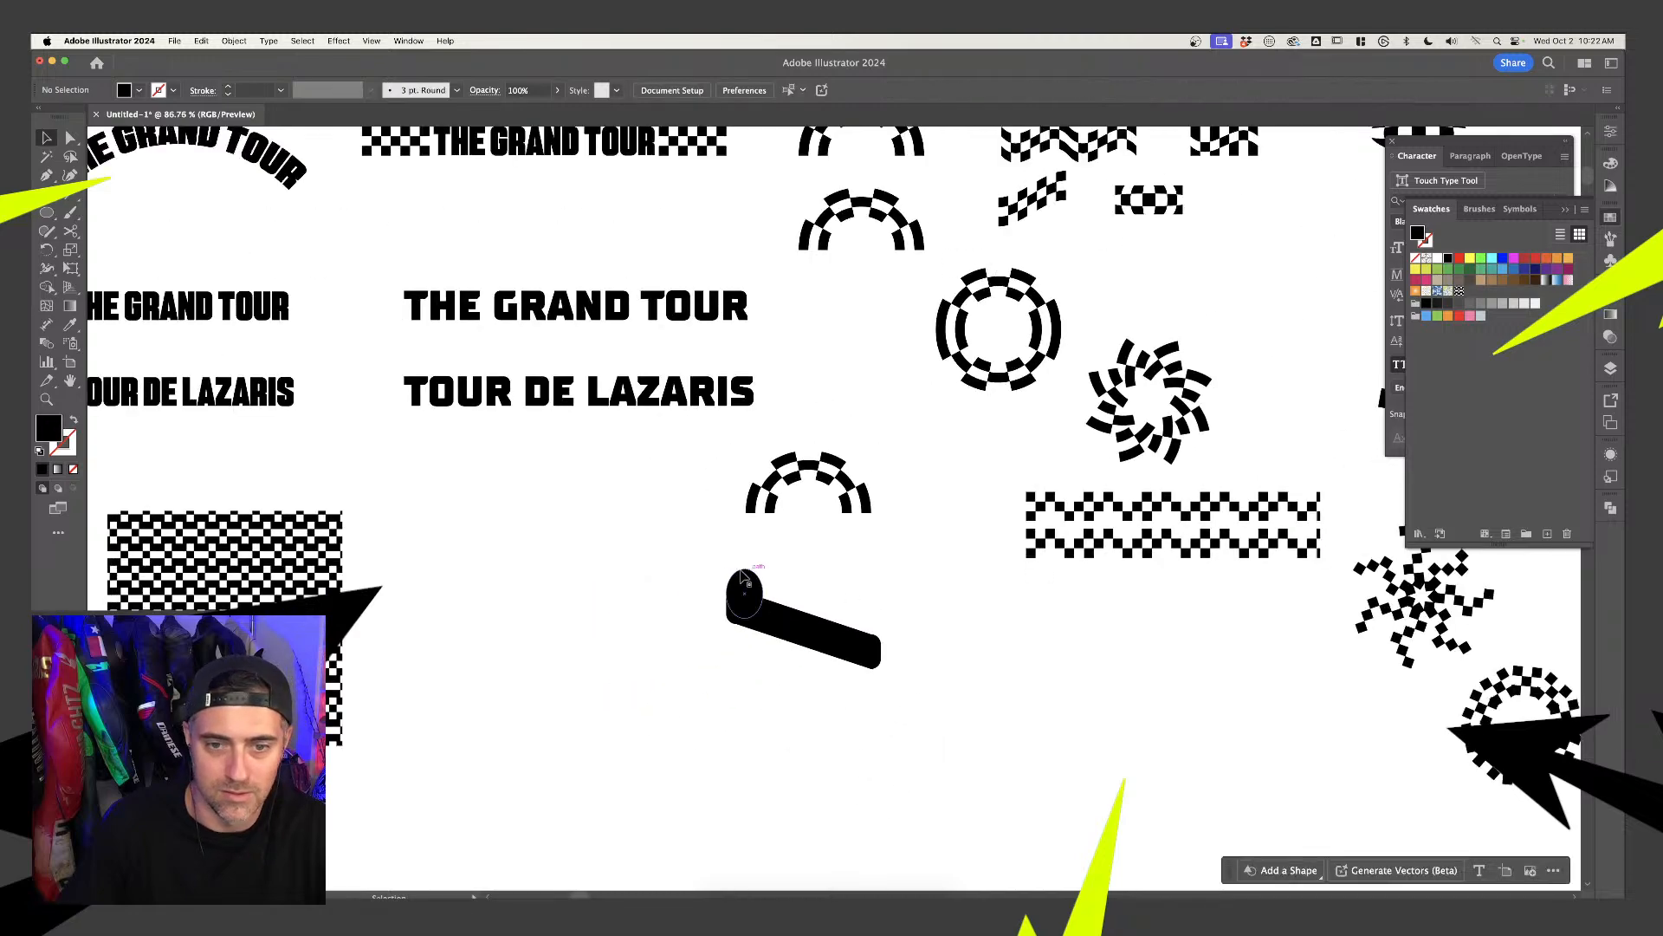
{"action": "left_click_drag", "start_coordinate": [719, 559], "coordinate": [566, 752]}
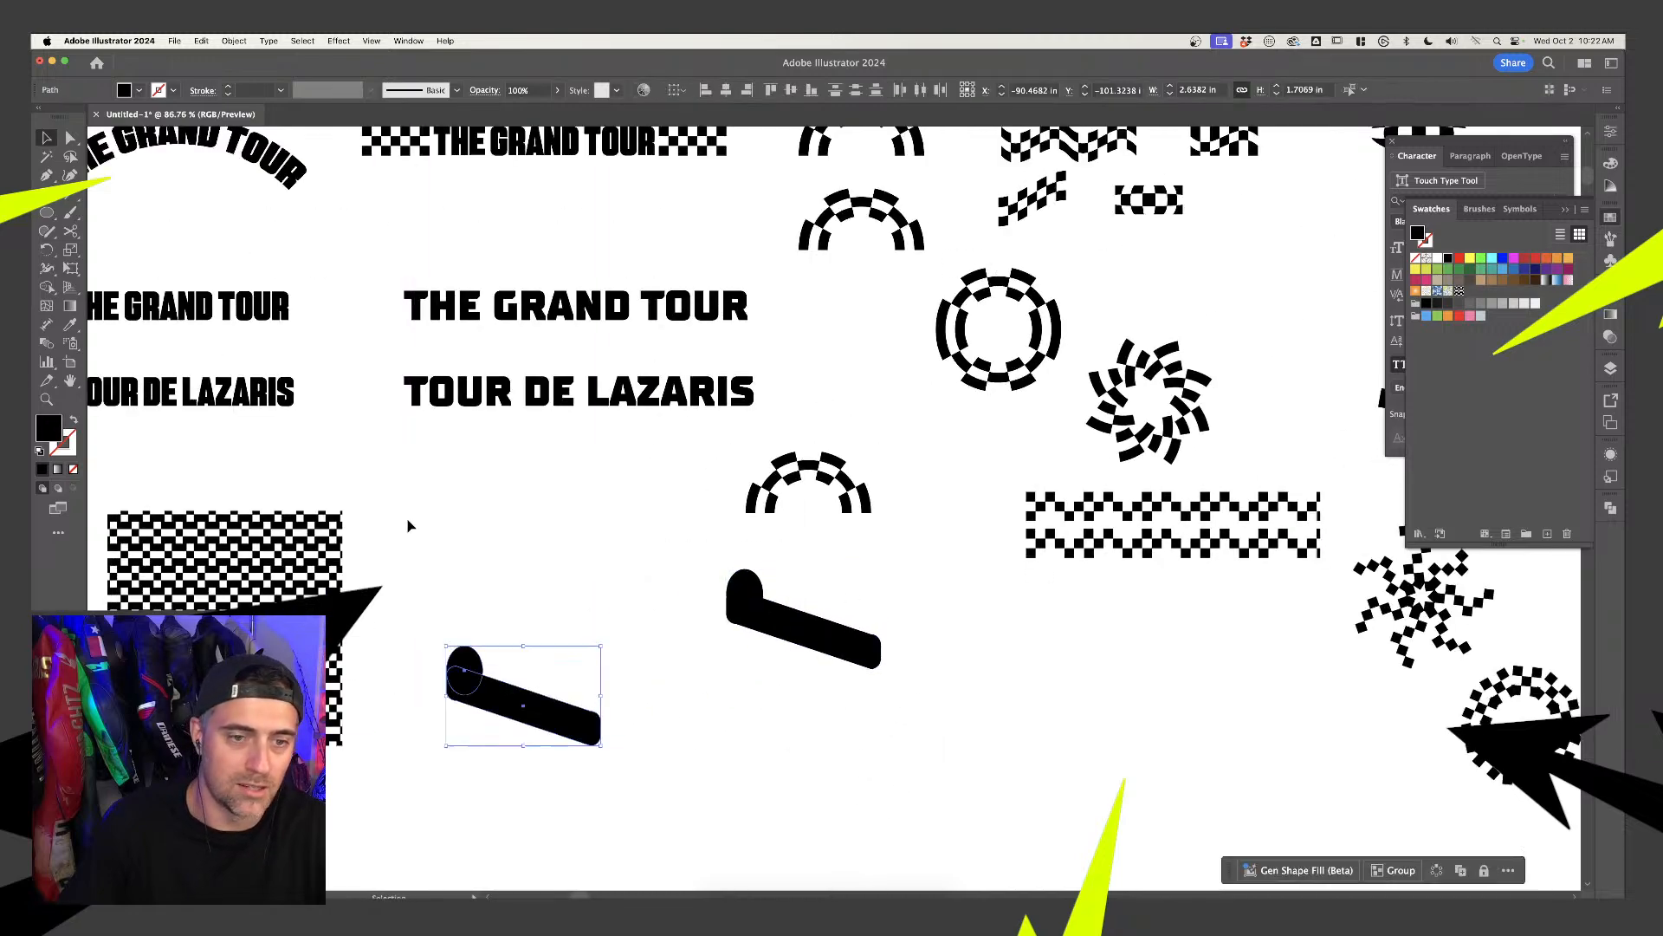
Try a radial repeat of the duplicated bar and ellipse, reduced to 6 instances
{"action": "left_click", "coordinate": [176, 41]}
{"action": "mouse_move", "coordinate": [234, 40]}
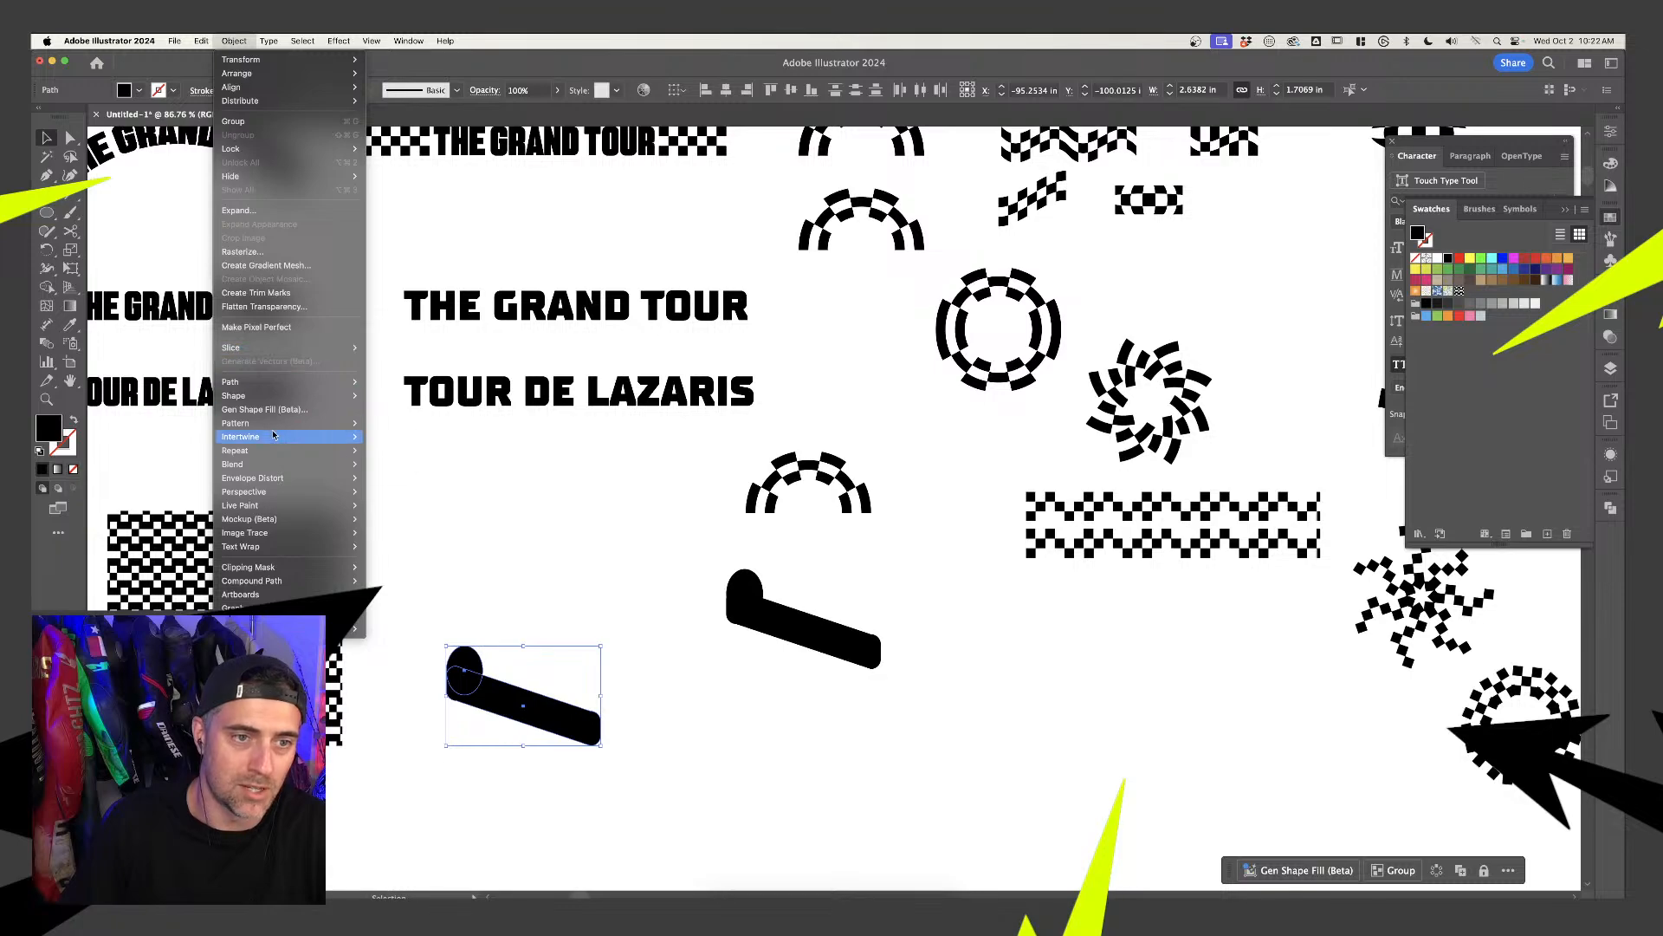
{"action": "mouse_move", "coordinate": [276, 455]}
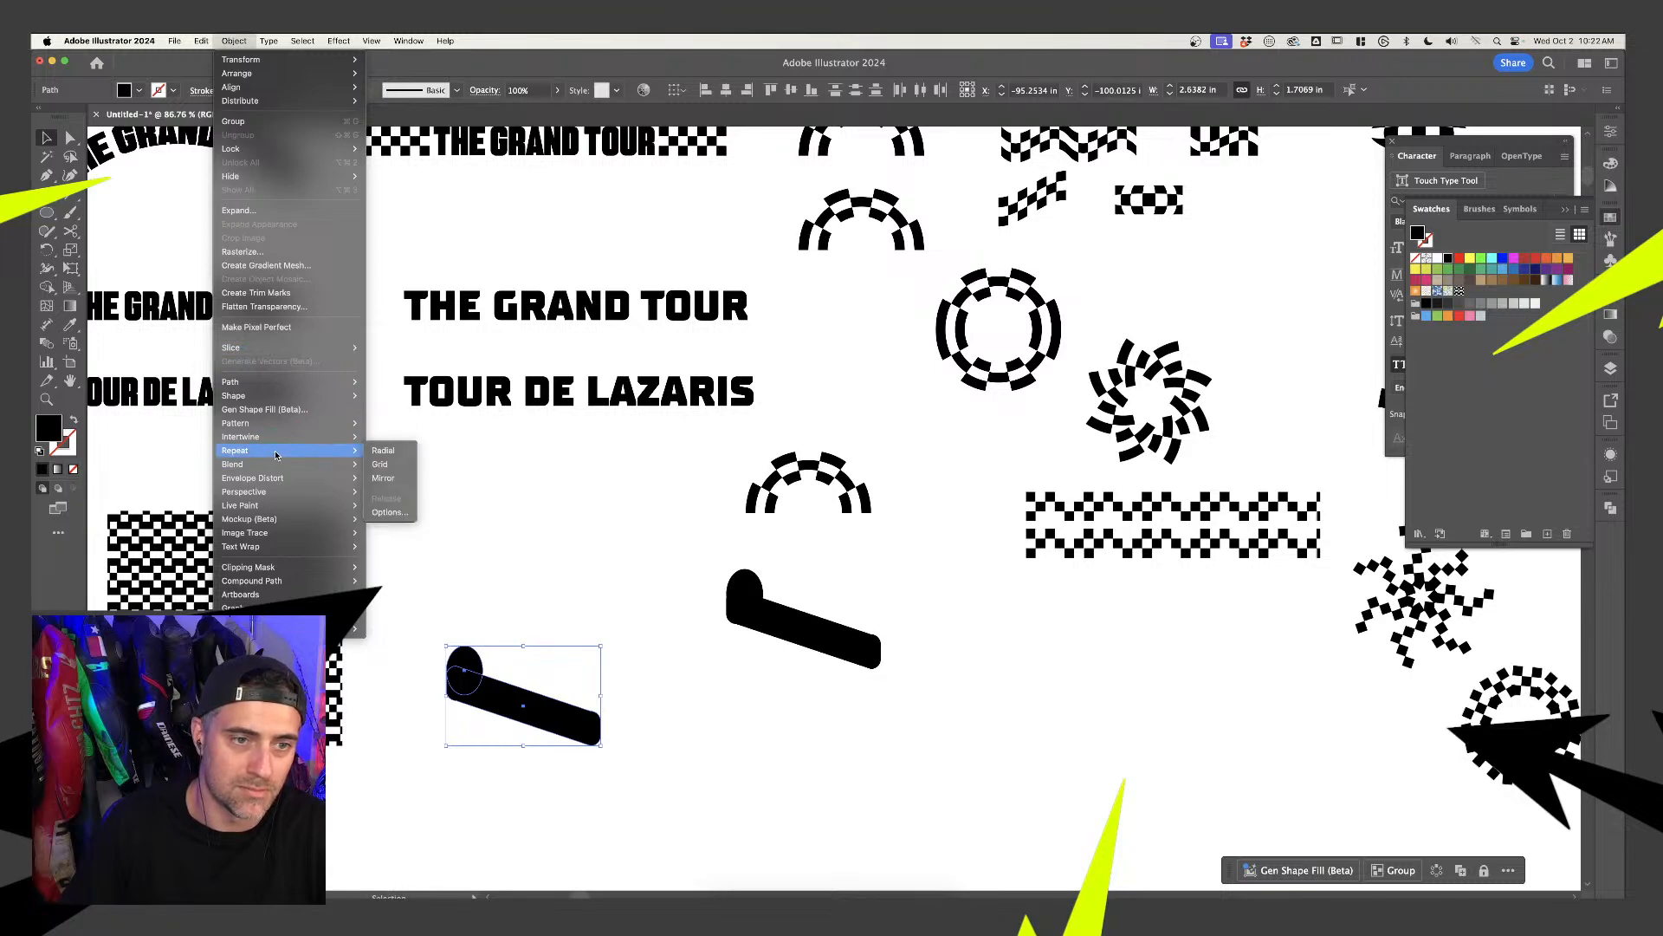
{"action": "left_click", "coordinate": [390, 454]}
{"action": "scroll", "coordinate": [616, 675], "scroll_direction": "down", "scroll_amount": 4}
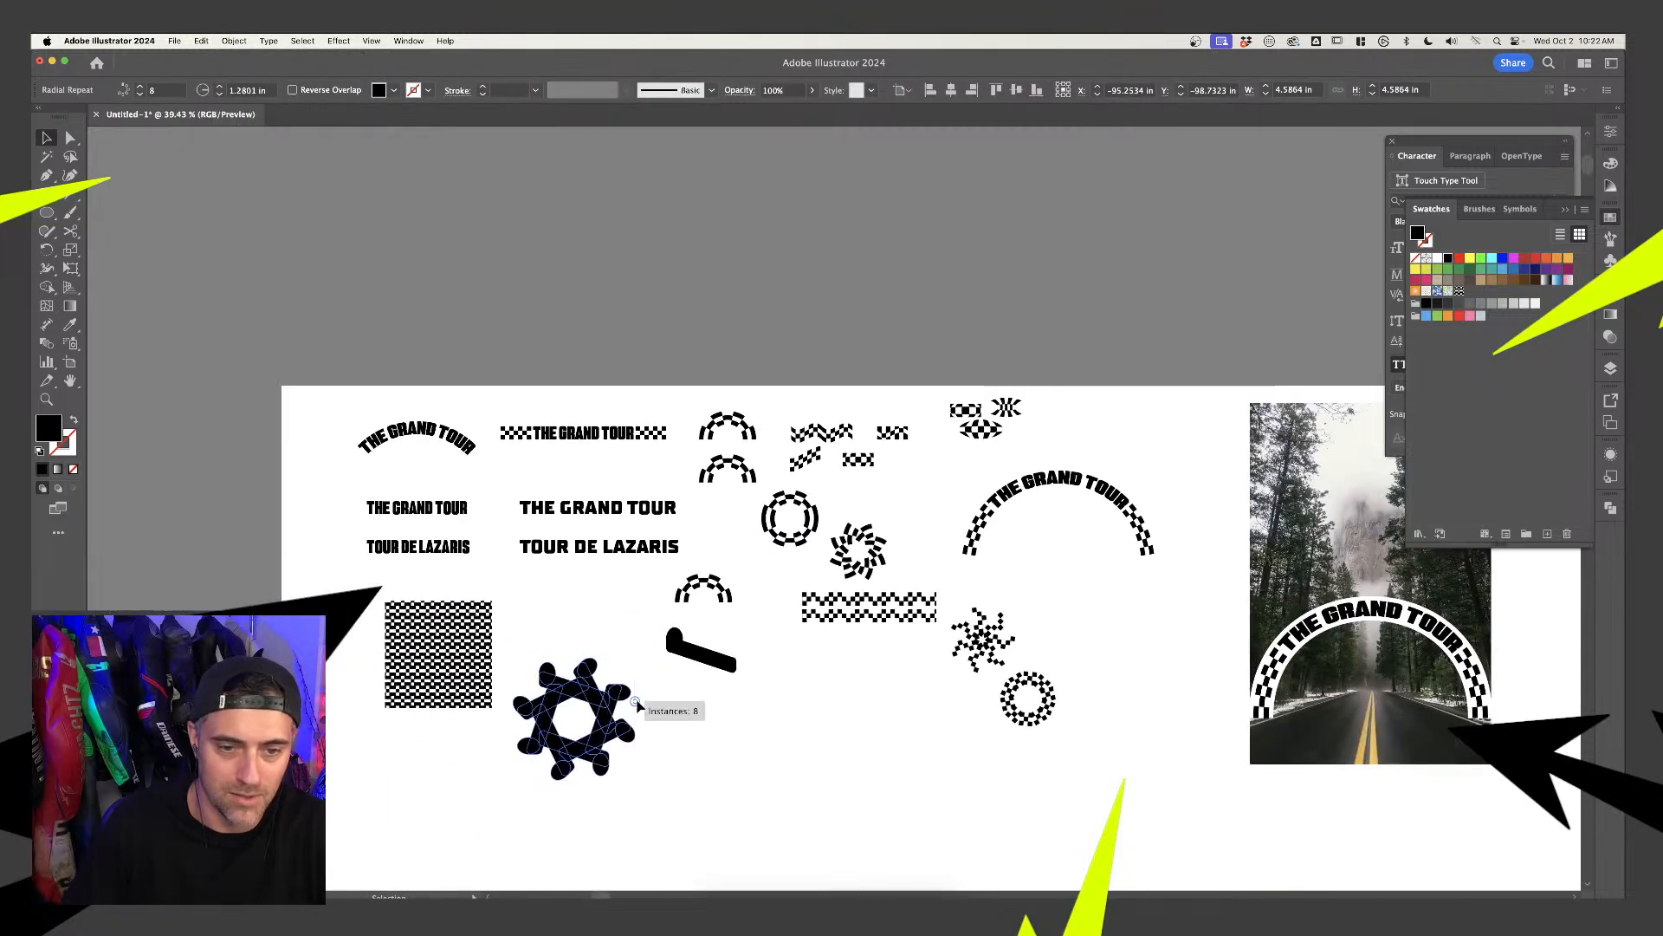
{"action": "mouse_move", "coordinate": [636, 707]}
{"action": "left_mouse_down"}
{"action": "mouse_move", "coordinate": [638, 679]}
{"action": "mouse_move", "coordinate": [642, 723]}
{"action": "left_mouse_up"}
{"action": "left_click", "coordinate": [709, 730]}
Delete the radial repeat and the original slanted bar with its ellipse
{"action": "left_click", "coordinate": [554, 676]}
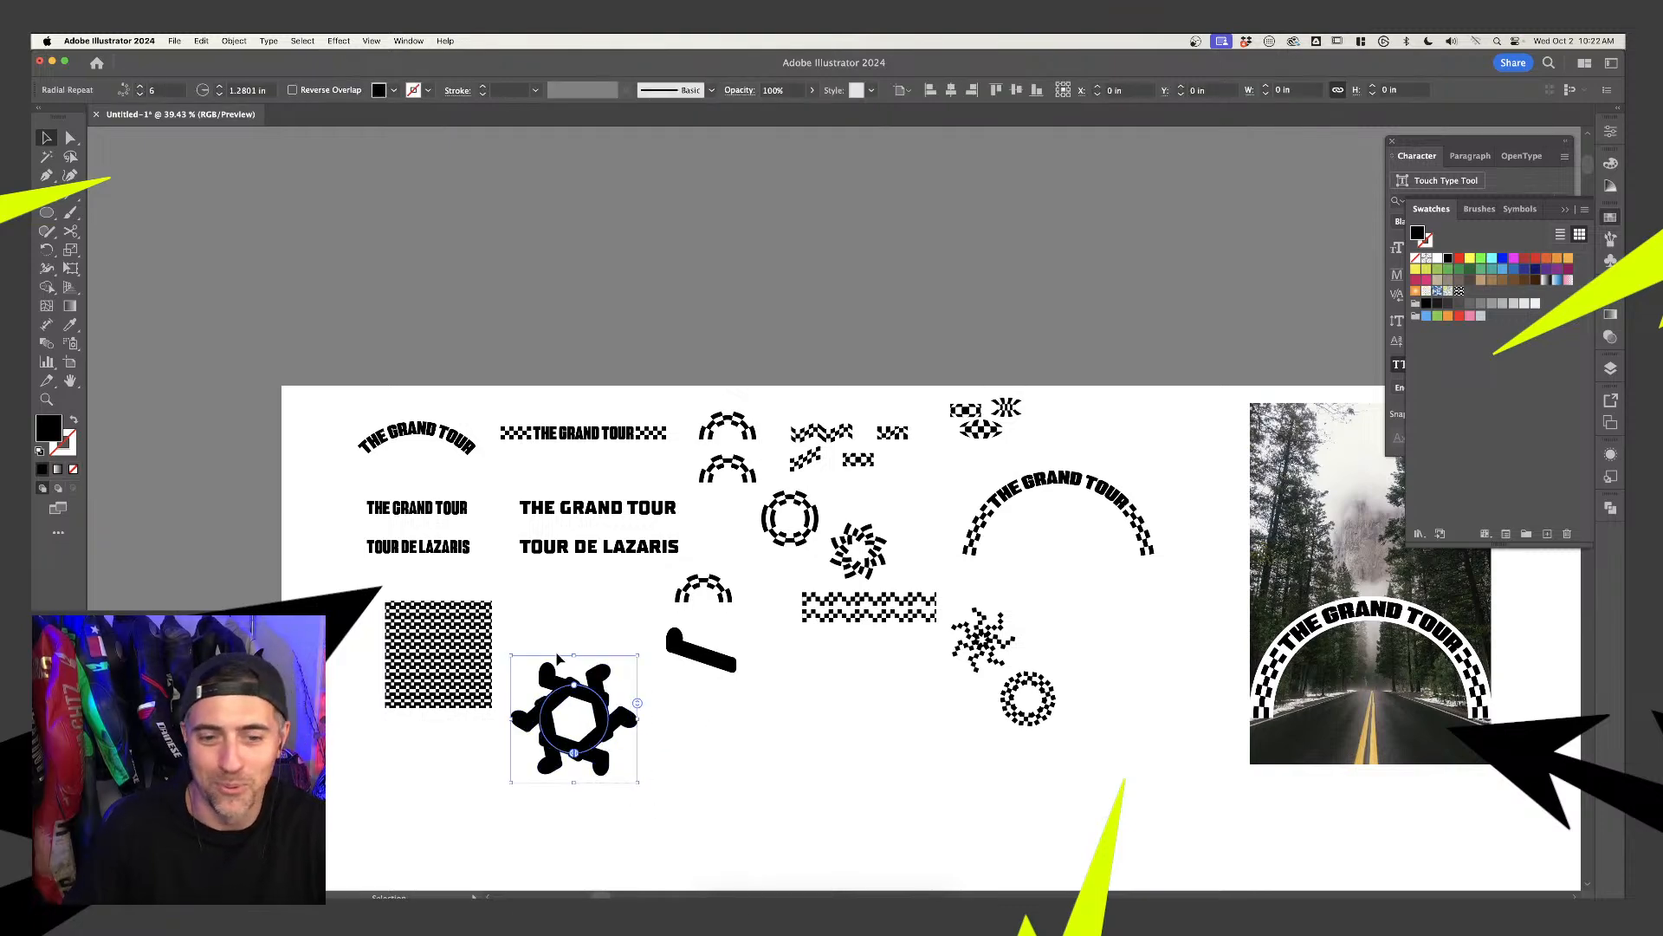
{"action": "key", "text": "Delete"}
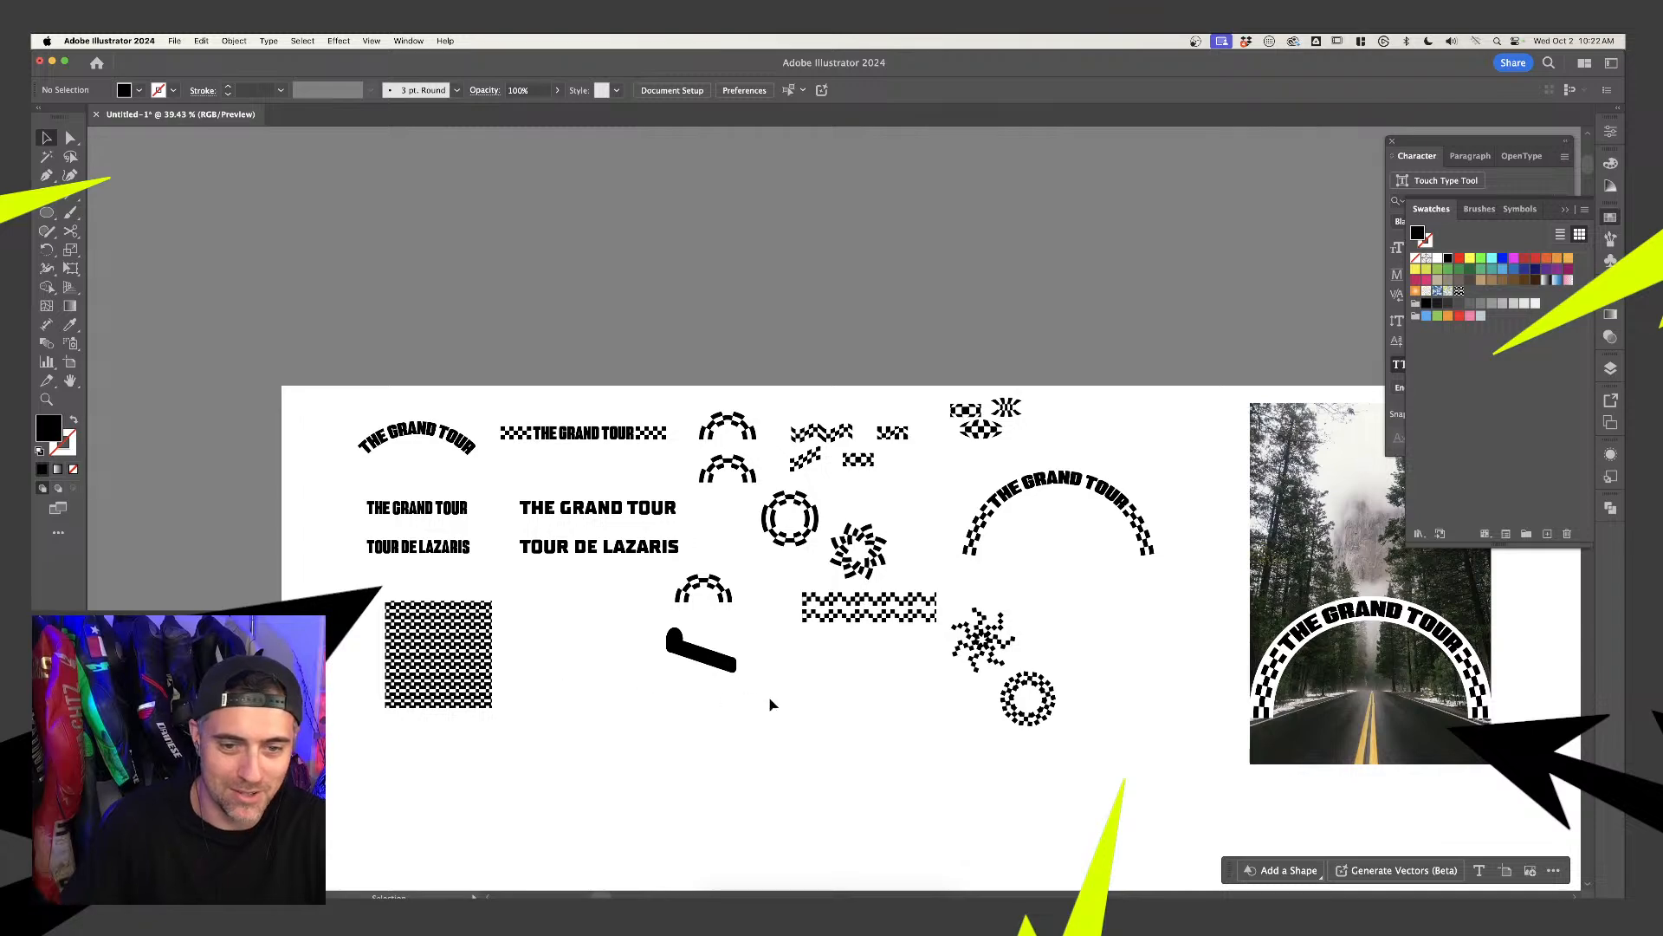
{"action": "left_click", "coordinate": [680, 643]}
{"action": "key", "text": "Delete"}
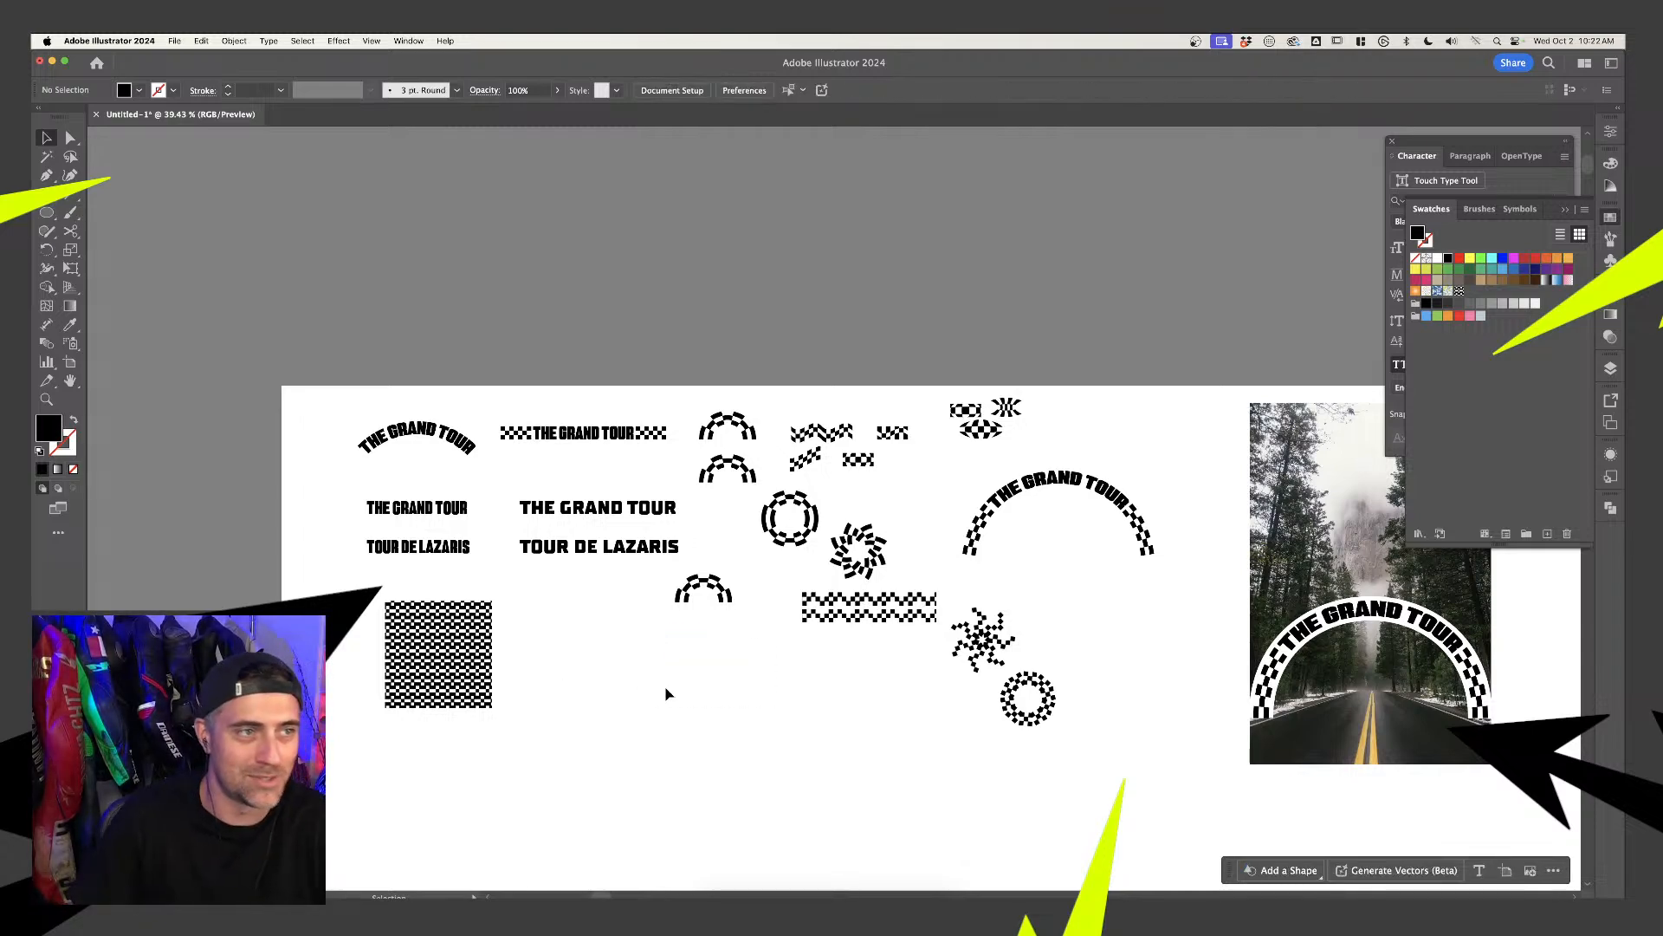
Duplicate the straight checkered THE GRAND TOUR banner into the empty area below the lettering, beside the checkered pattern block
{"action": "scroll", "coordinate": [669, 694], "scroll_direction": "down", "scroll_amount": 1}
{"action": "scroll", "coordinate": [684, 703], "scroll_direction": "up", "scroll_amount": 3}
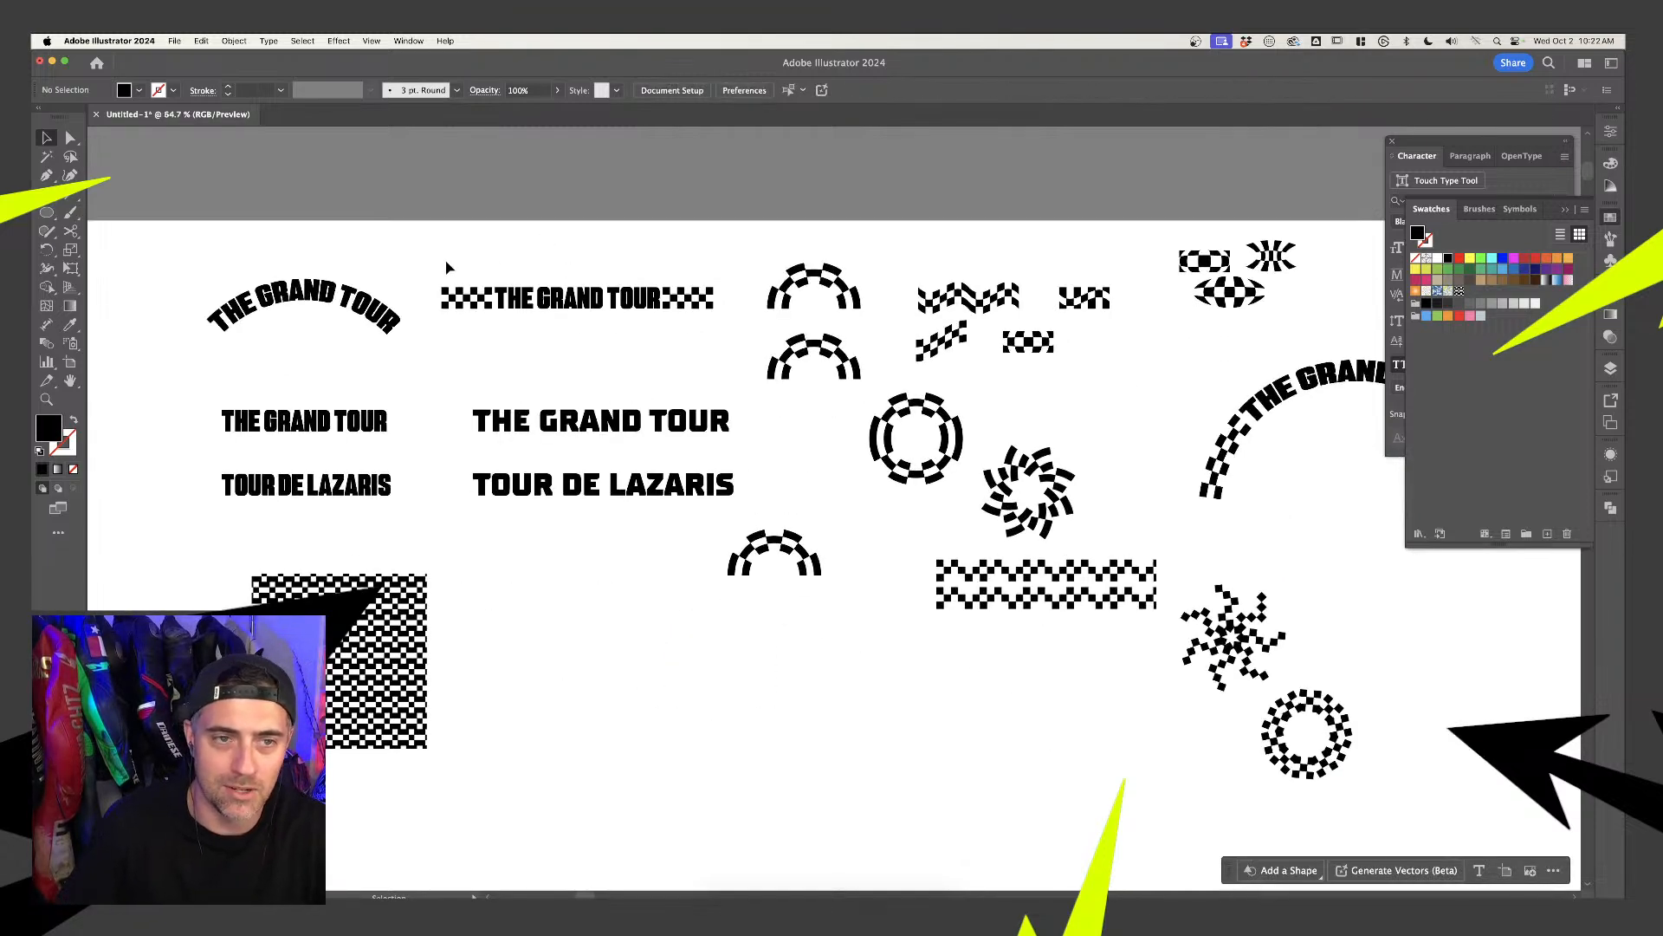
{"action": "left_click_drag", "start_coordinate": [655, 341], "coordinate": [693, 329]}
{"action": "left_click", "coordinate": [713, 425]}
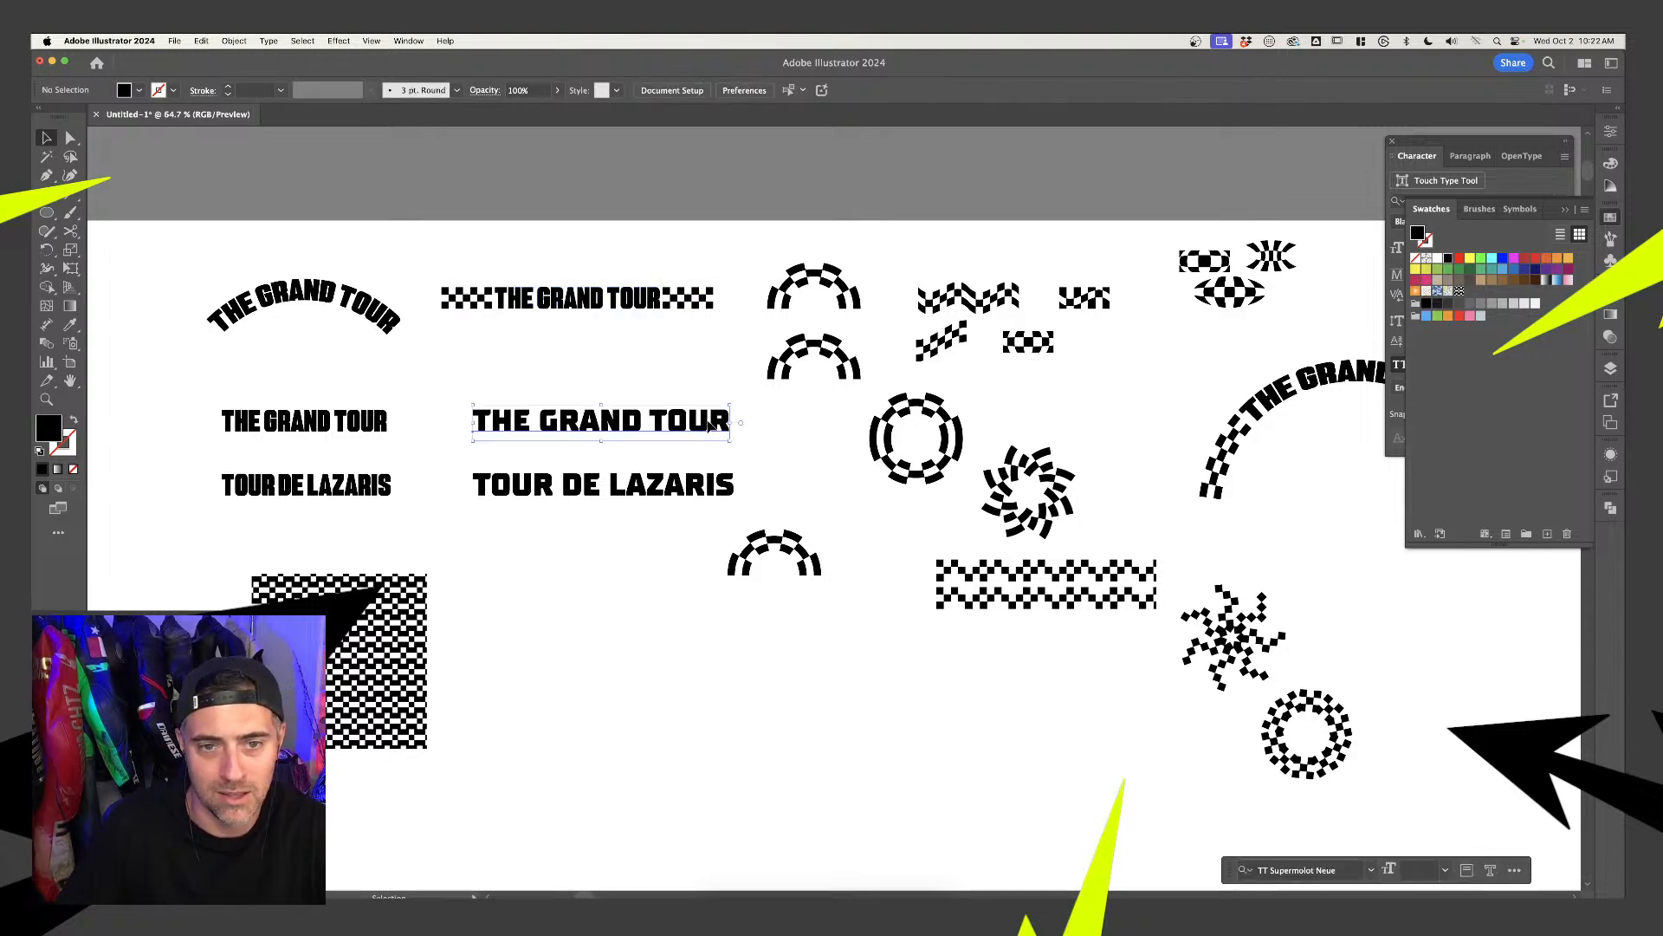
{"action": "left_click", "coordinate": [713, 351]}
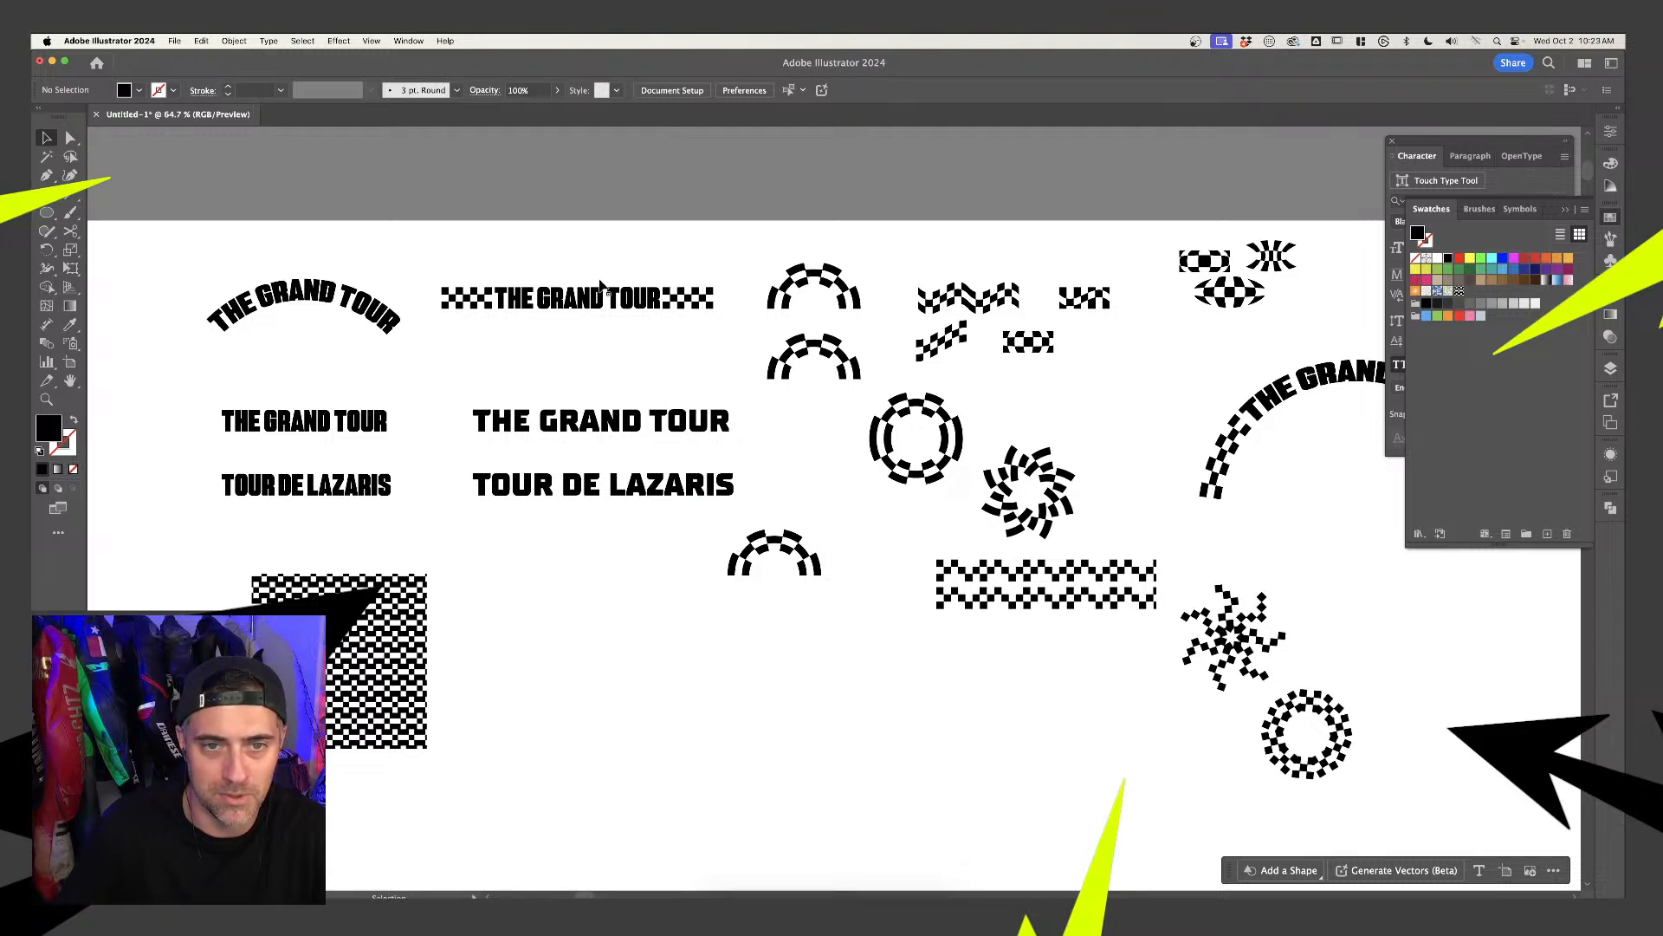
{"action": "left_click", "coordinate": [452, 295]}
{"action": "left_click_drag", "start_coordinate": [451, 295], "coordinate": [451, 692]}
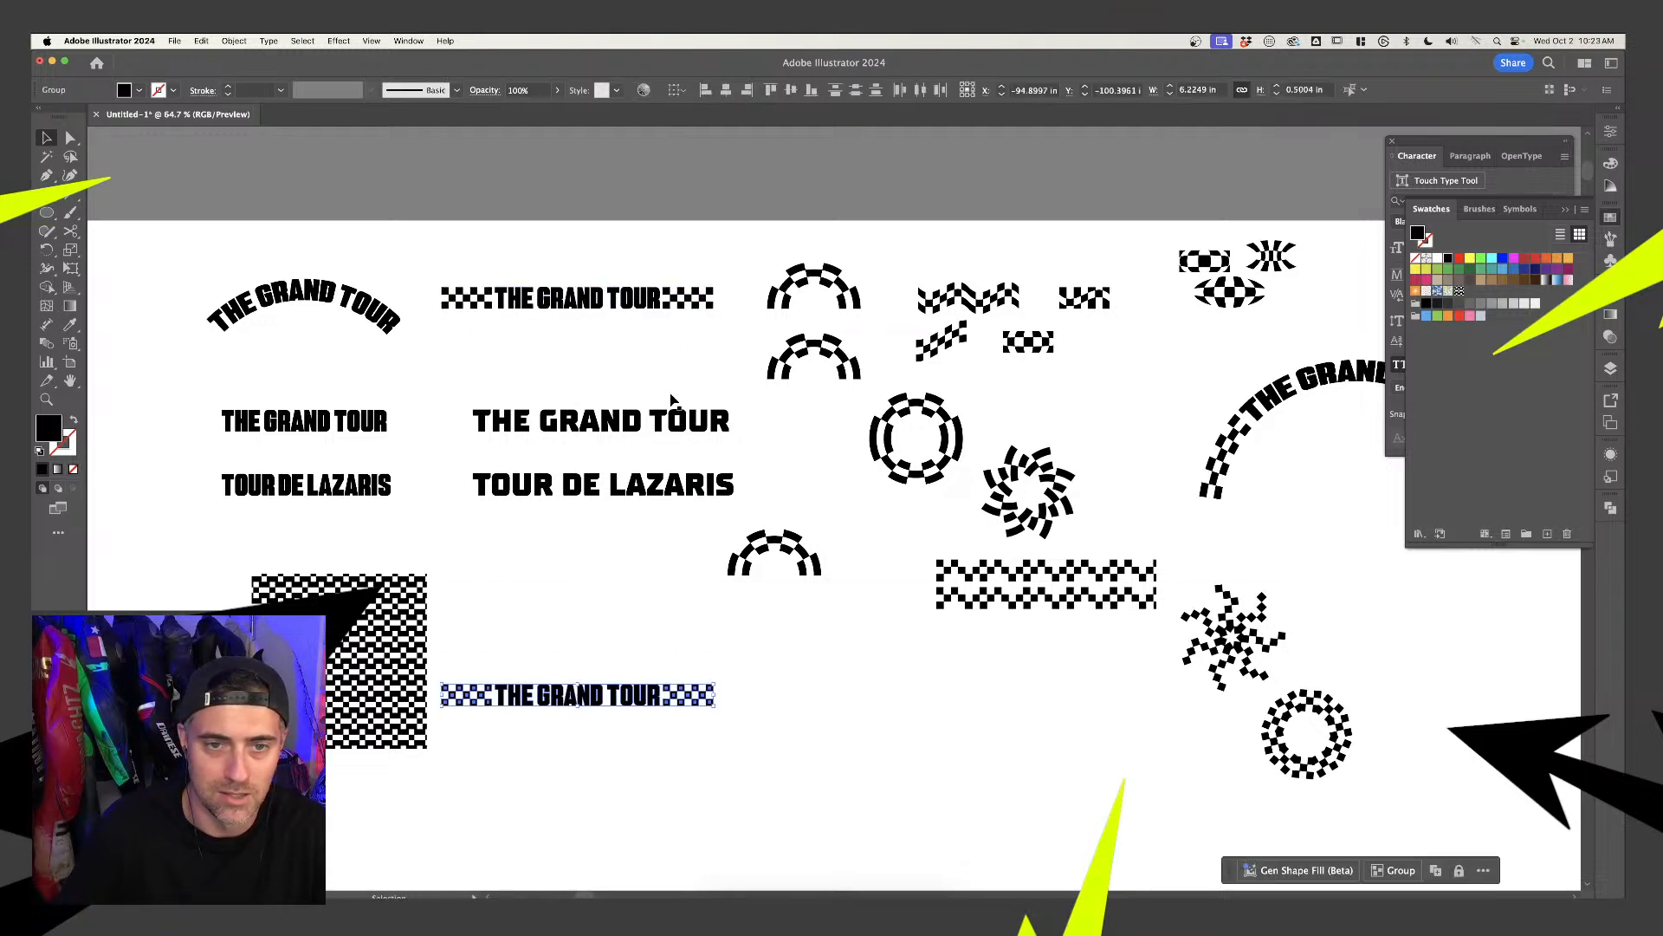
Replace THE GRAND TOUR in the duplicated banner with a copy of the condensed TOUR DE LAZARIS lettering
{"action": "left_click", "coordinate": [672, 431]}
{"action": "left_click", "coordinate": [325, 423]}
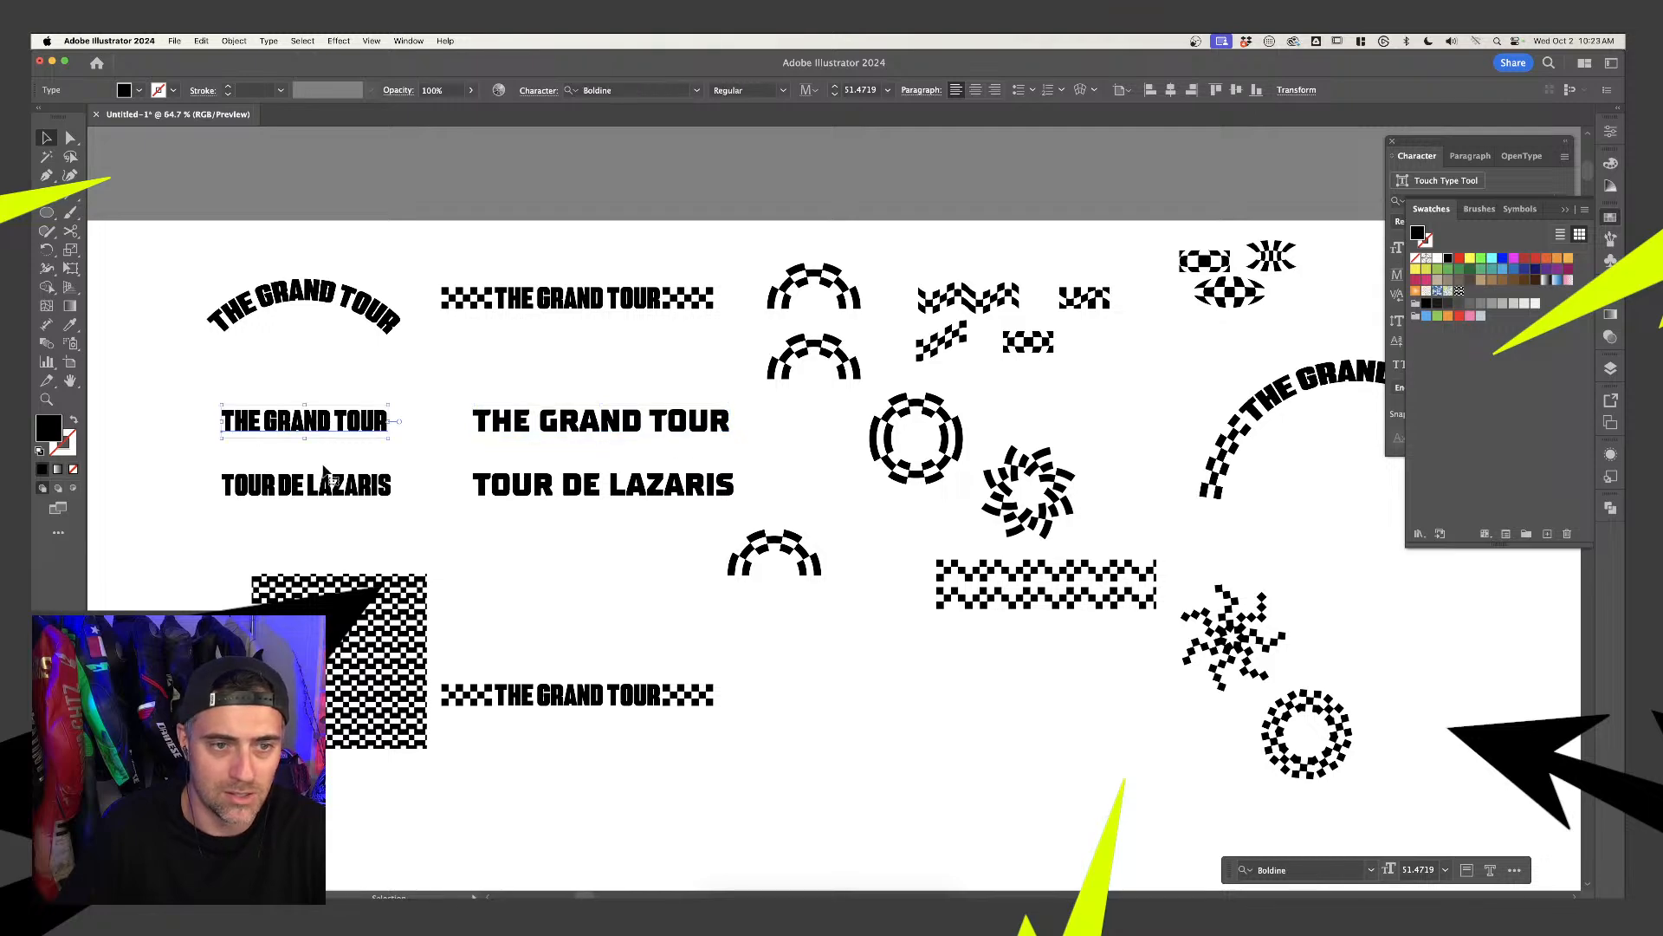
{"action": "left_click", "coordinate": [351, 492]}
{"action": "left_click_drag", "start_coordinate": [352, 493], "coordinate": [625, 655]}
{"action": "left_click", "coordinate": [622, 707]}
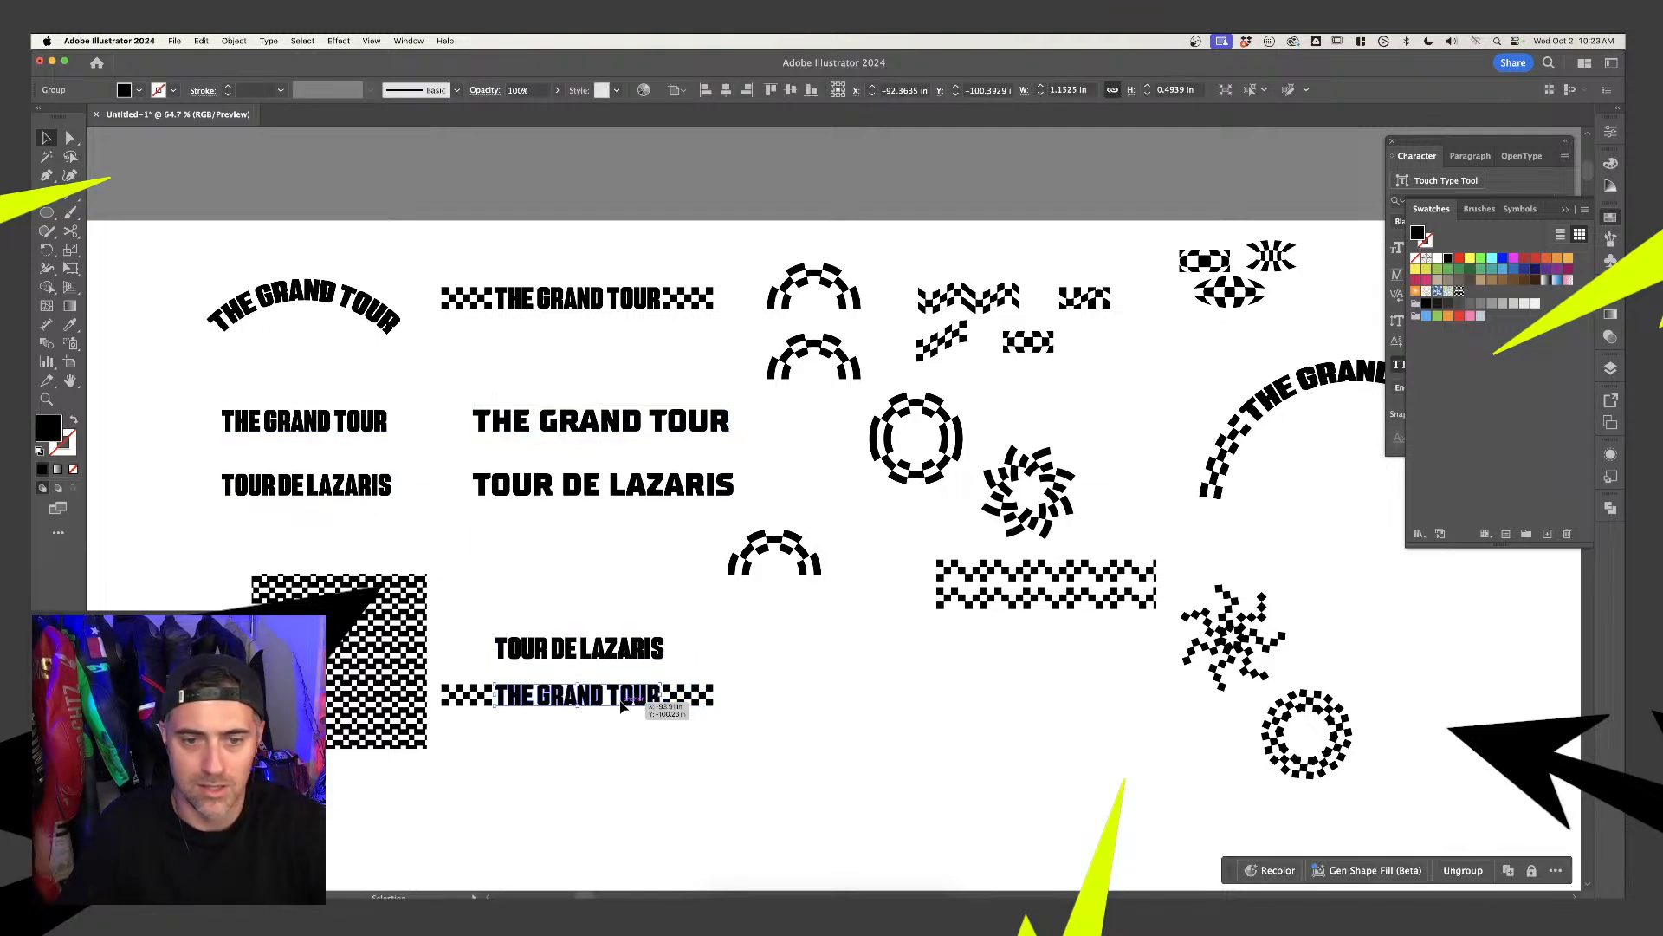
{"action": "key", "text": "Delete"}
{"action": "left_click_drag", "start_coordinate": [529, 656], "coordinate": [547, 697]}
Move the checkered block at the end of LAZARIS outward so that it clears the lettering
{"action": "key", "text": "super+equal"}
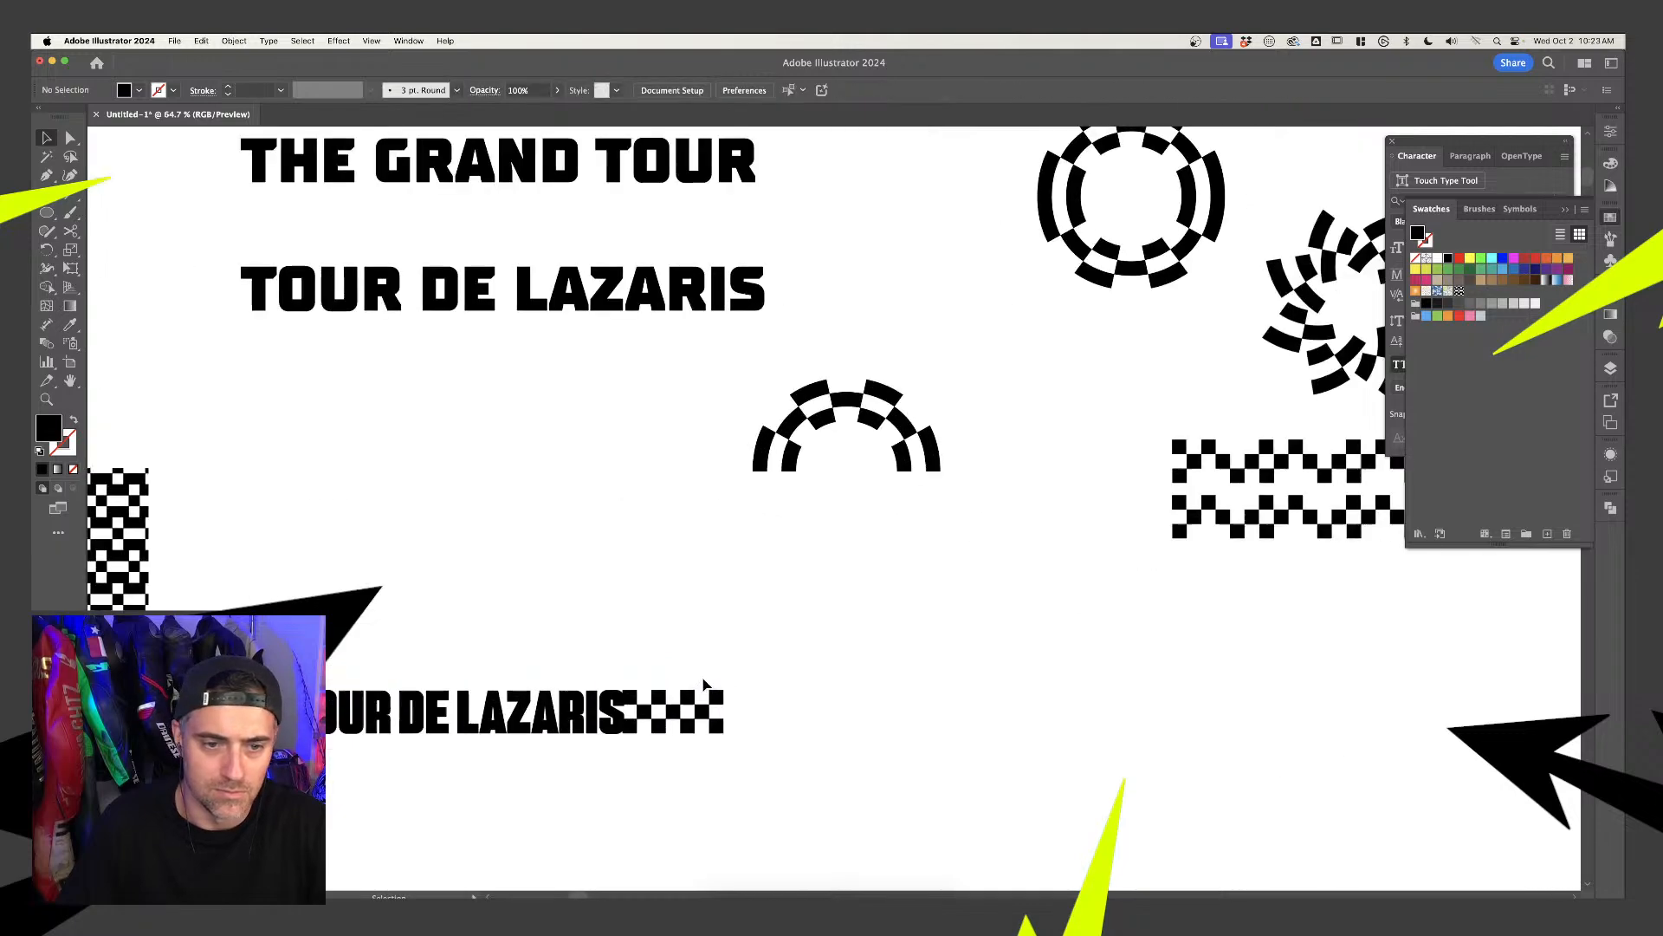
{"action": "left_click_drag", "start_coordinate": [814, 688], "coordinate": [825, 689]}
{"action": "left_click", "coordinate": [509, 674]}
{"action": "left_click", "coordinate": [600, 613]}
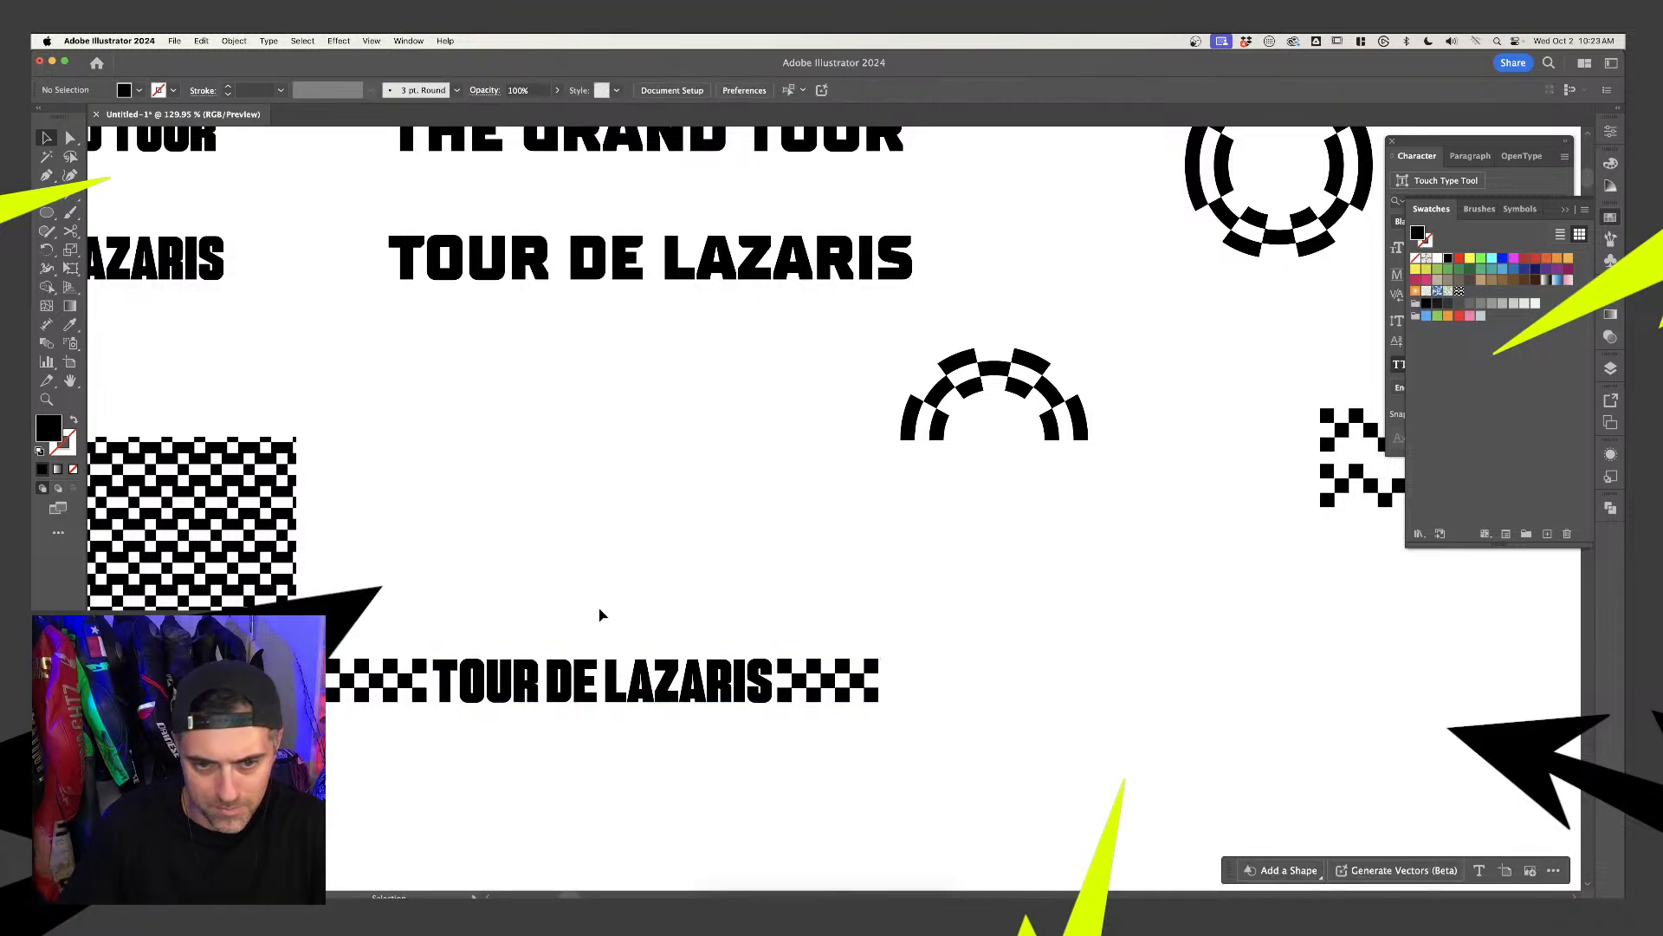
Reposition the straight TOUR DE LAZARIS banner as a group and place a duplicate to its right
{"action": "scroll", "coordinate": [596, 612], "scroll_direction": "down", "scroll_amount": 3, "text": "alt"}
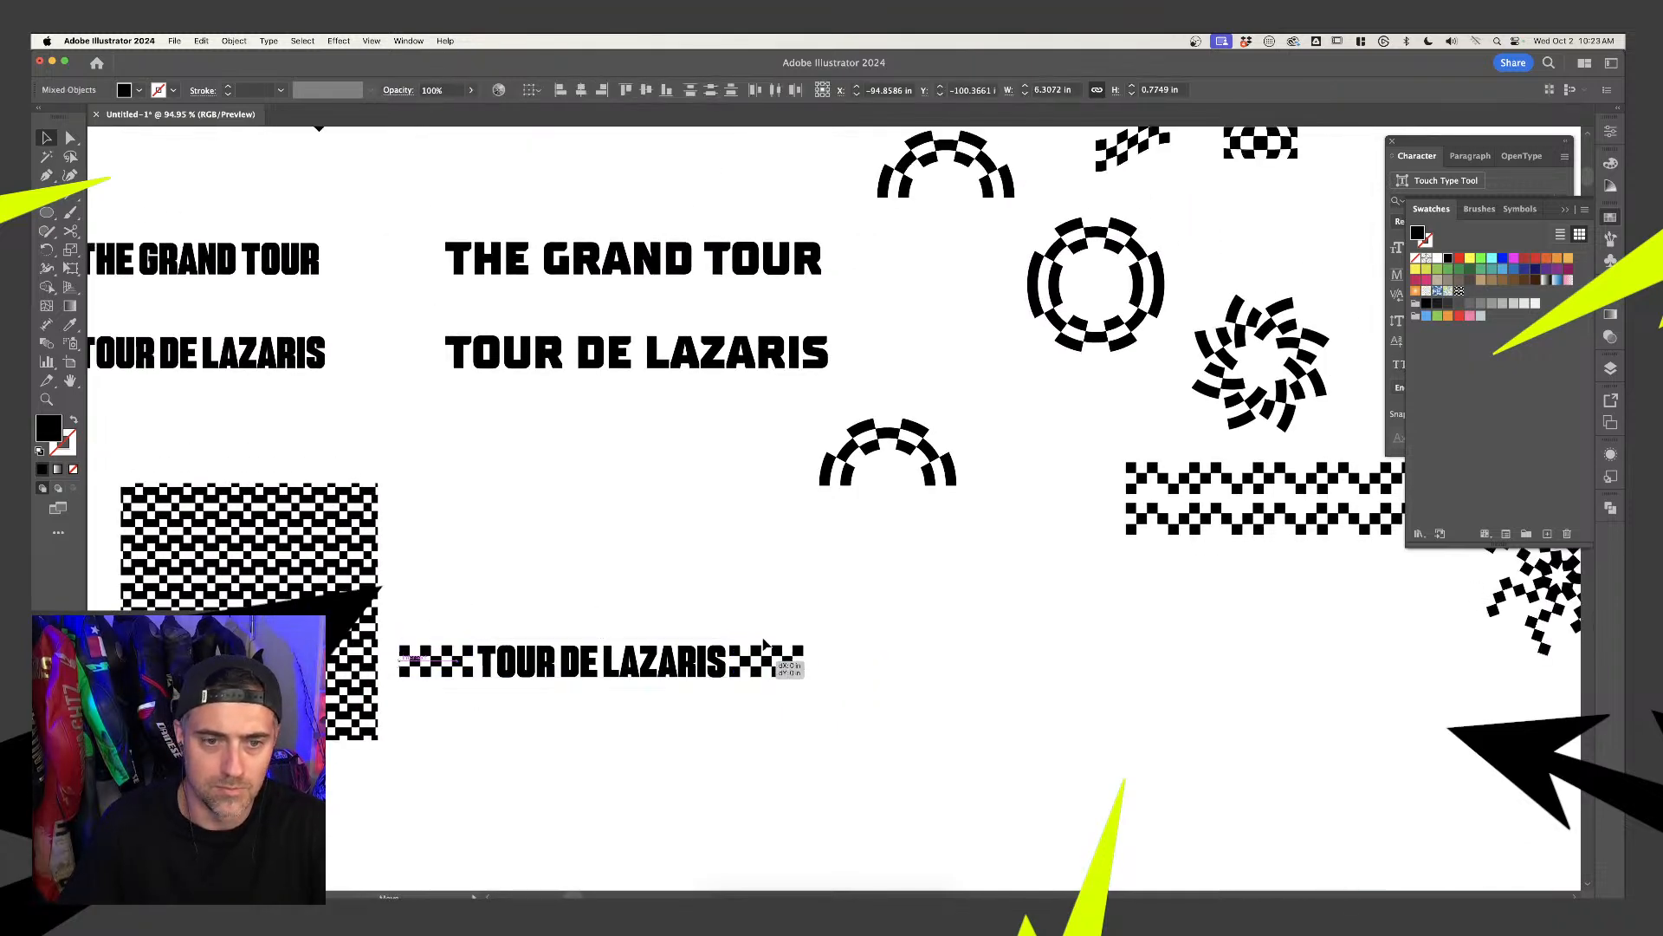
{"action": "left_click_drag", "start_coordinate": [763, 668], "coordinate": [836, 625]}
{"action": "left_click", "coordinate": [914, 667]}
{"action": "left_click_drag", "start_coordinate": [624, 619], "coordinate": [1113, 684]}
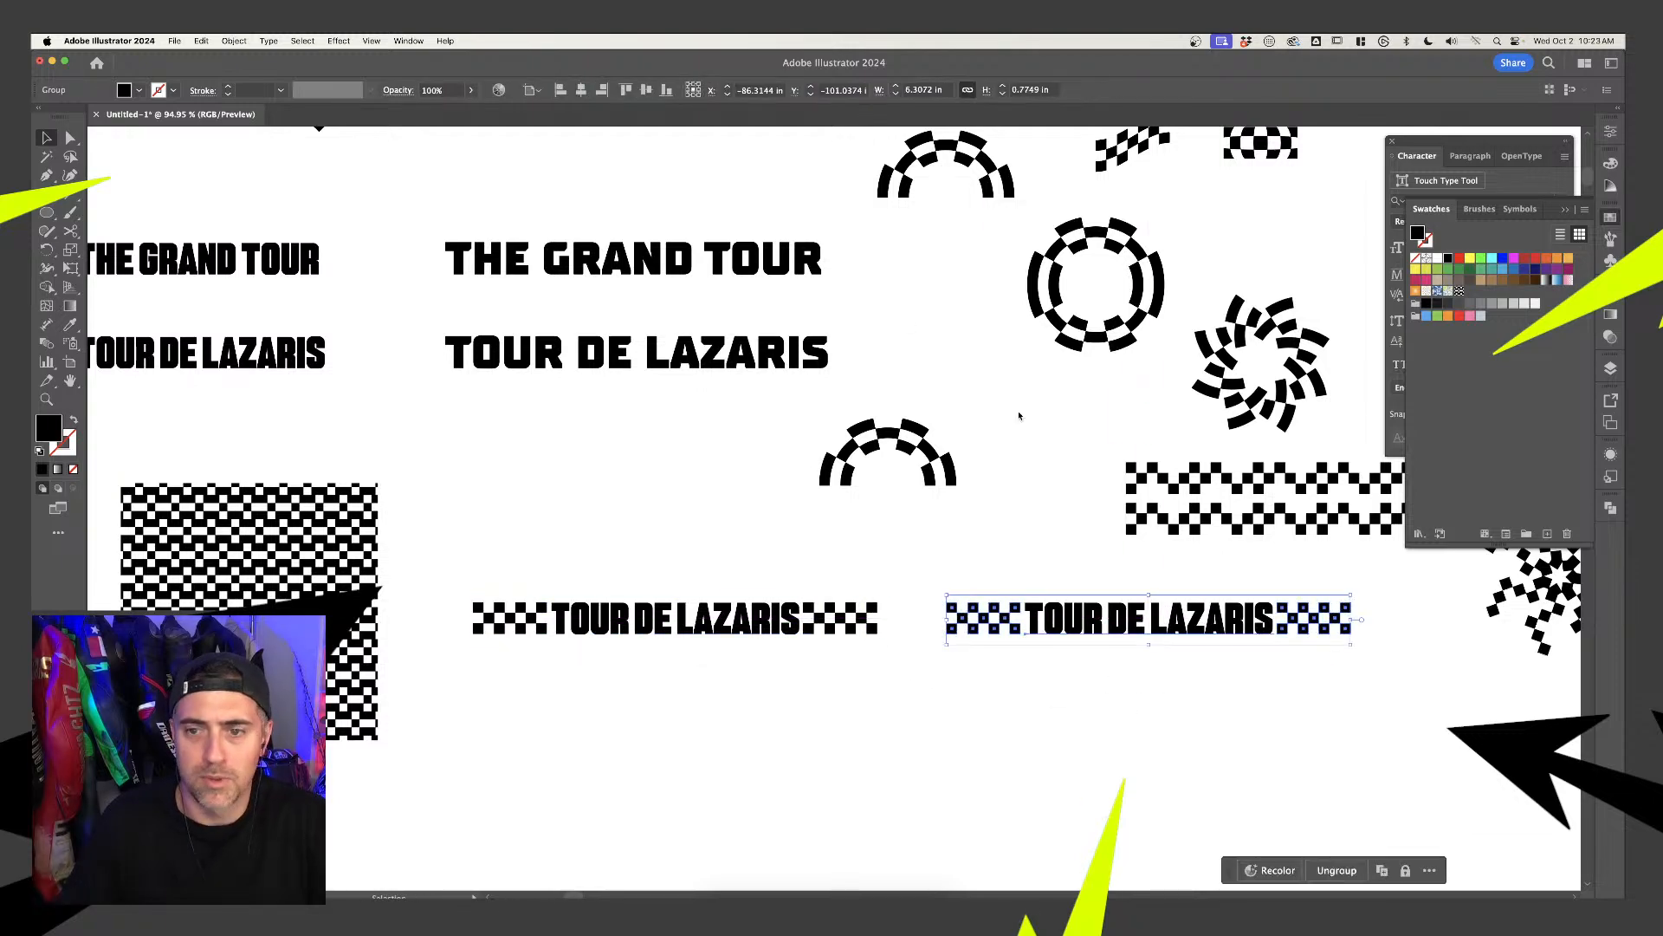
{"action": "left_click", "coordinate": [1170, 676]}
Inside the duplicated banner's group, nudge the right checkered block slightly away from the lettering
{"action": "scroll", "coordinate": [1298, 622], "scroll_direction": "up", "scroll_amount": 5, "text": "alt"}
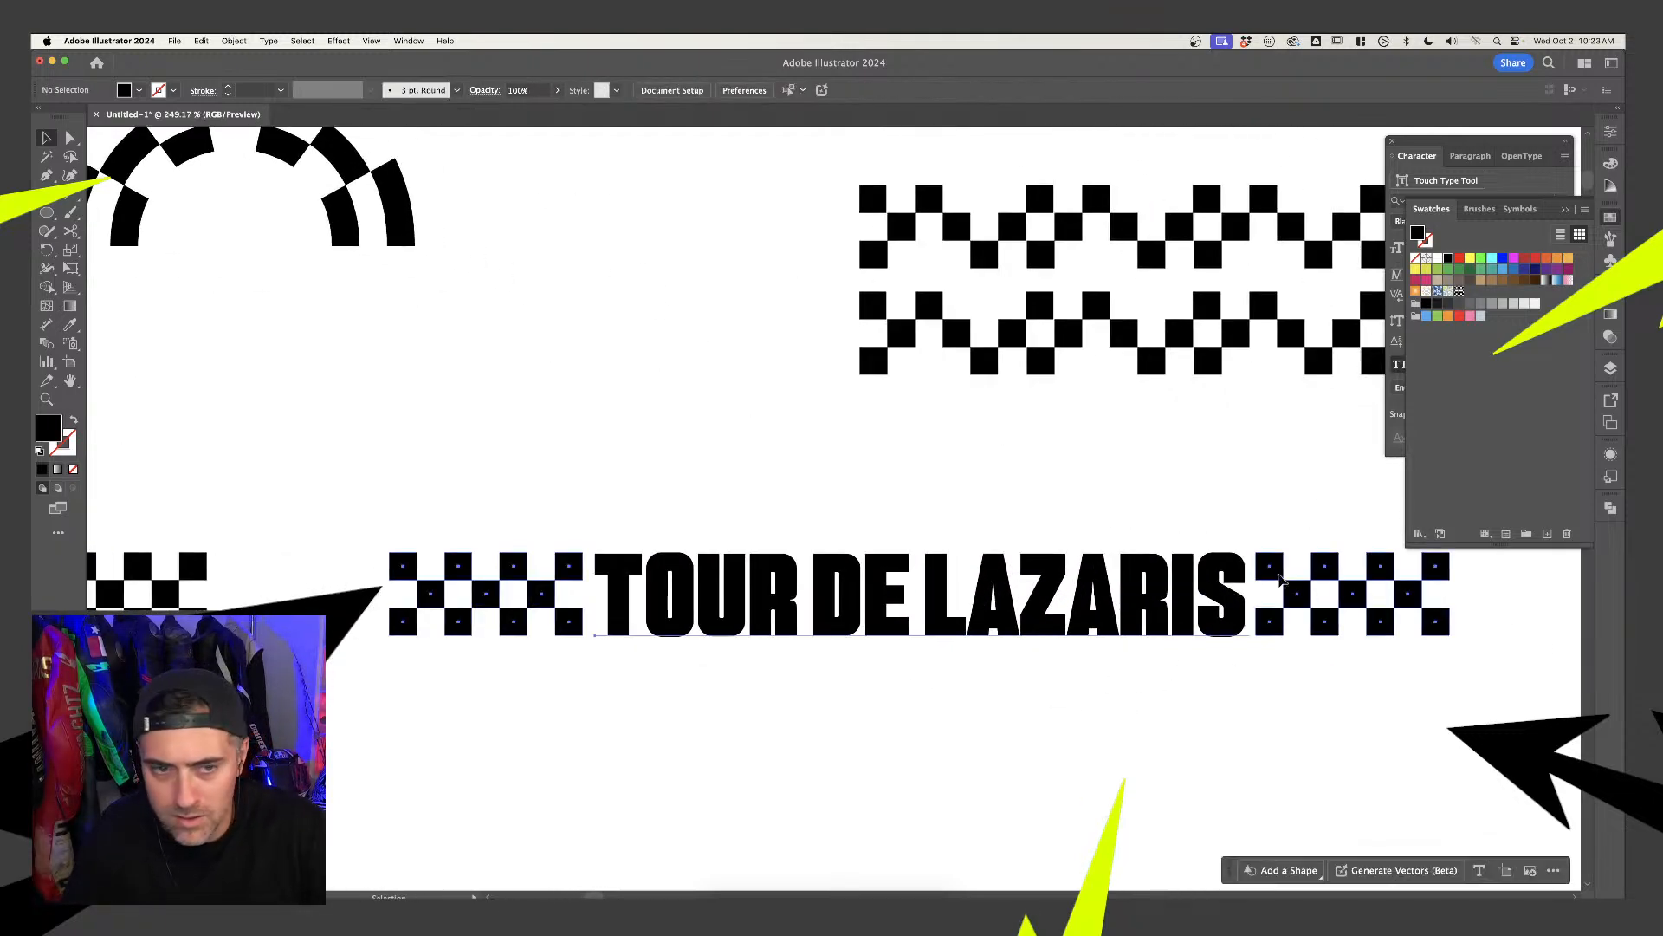
{"action": "left_click", "coordinate": [1282, 580]}
{"action": "double_click", "coordinate": [1282, 579]}
{"action": "left_click_drag", "start_coordinate": [1282, 578], "coordinate": [1284, 575]}
{"action": "scroll", "coordinate": [1283, 575], "scroll_direction": "down", "scroll_amount": 5, "text": "alt"}
{"action": "key", "text": "Escape"}
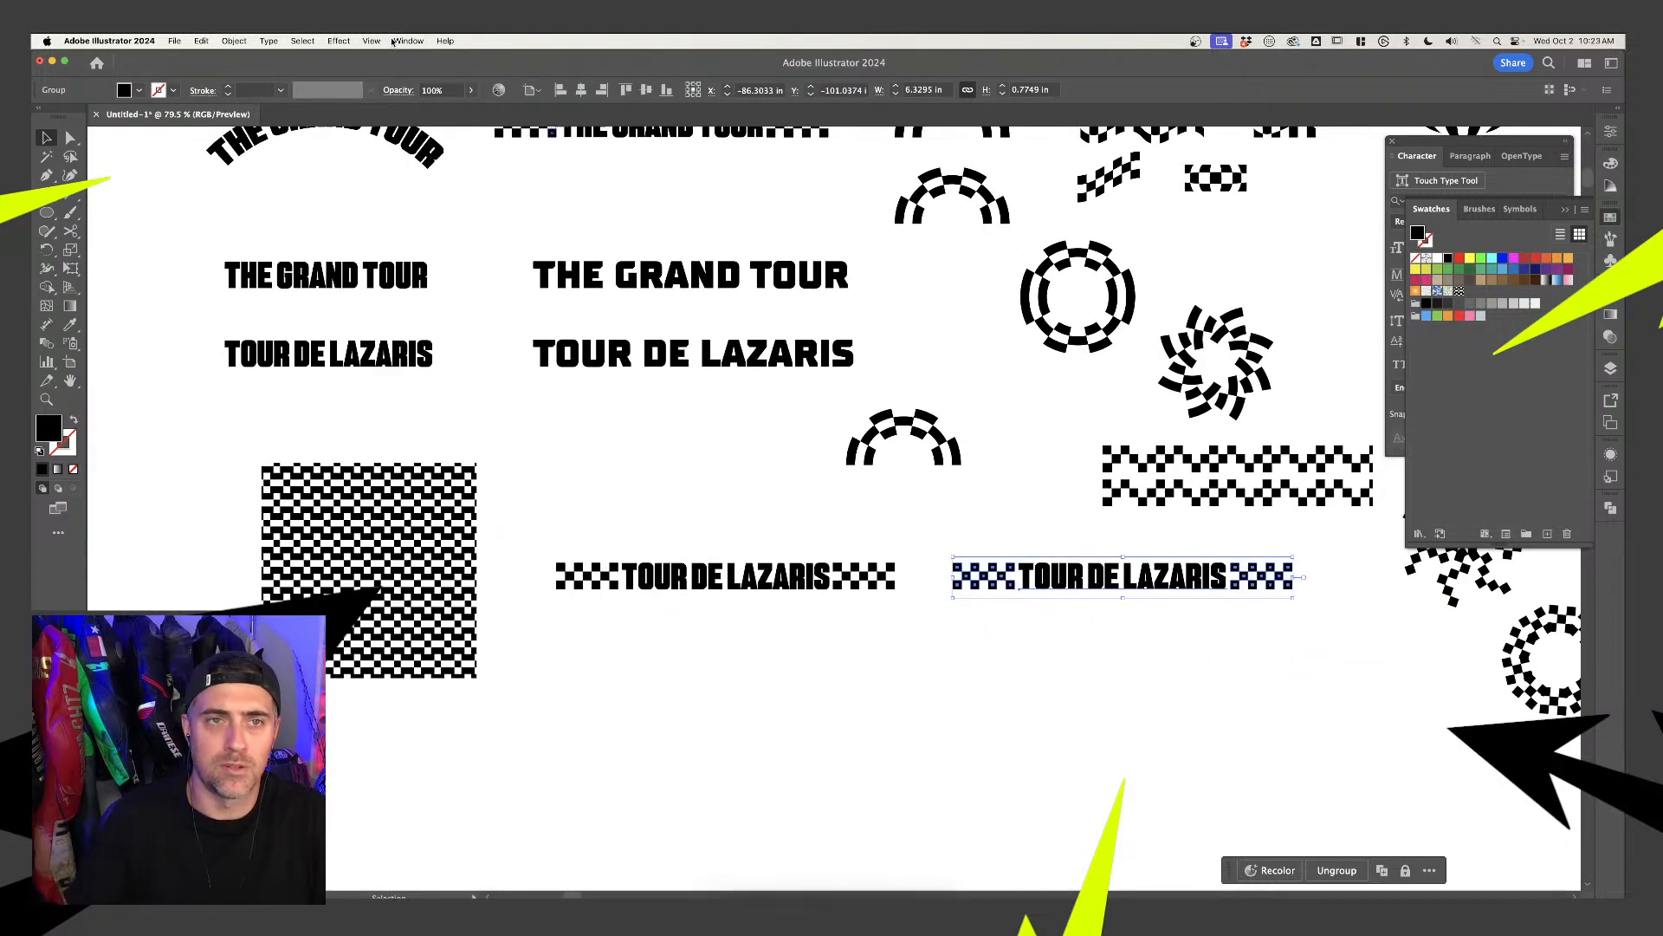
Apply a horizontal Arc warp with 100% bend to the duplicated banner and move the arch below the wavy checkered strips
{"action": "left_click", "coordinate": [374, 41]}
{"action": "mouse_move", "coordinate": [338, 41]}
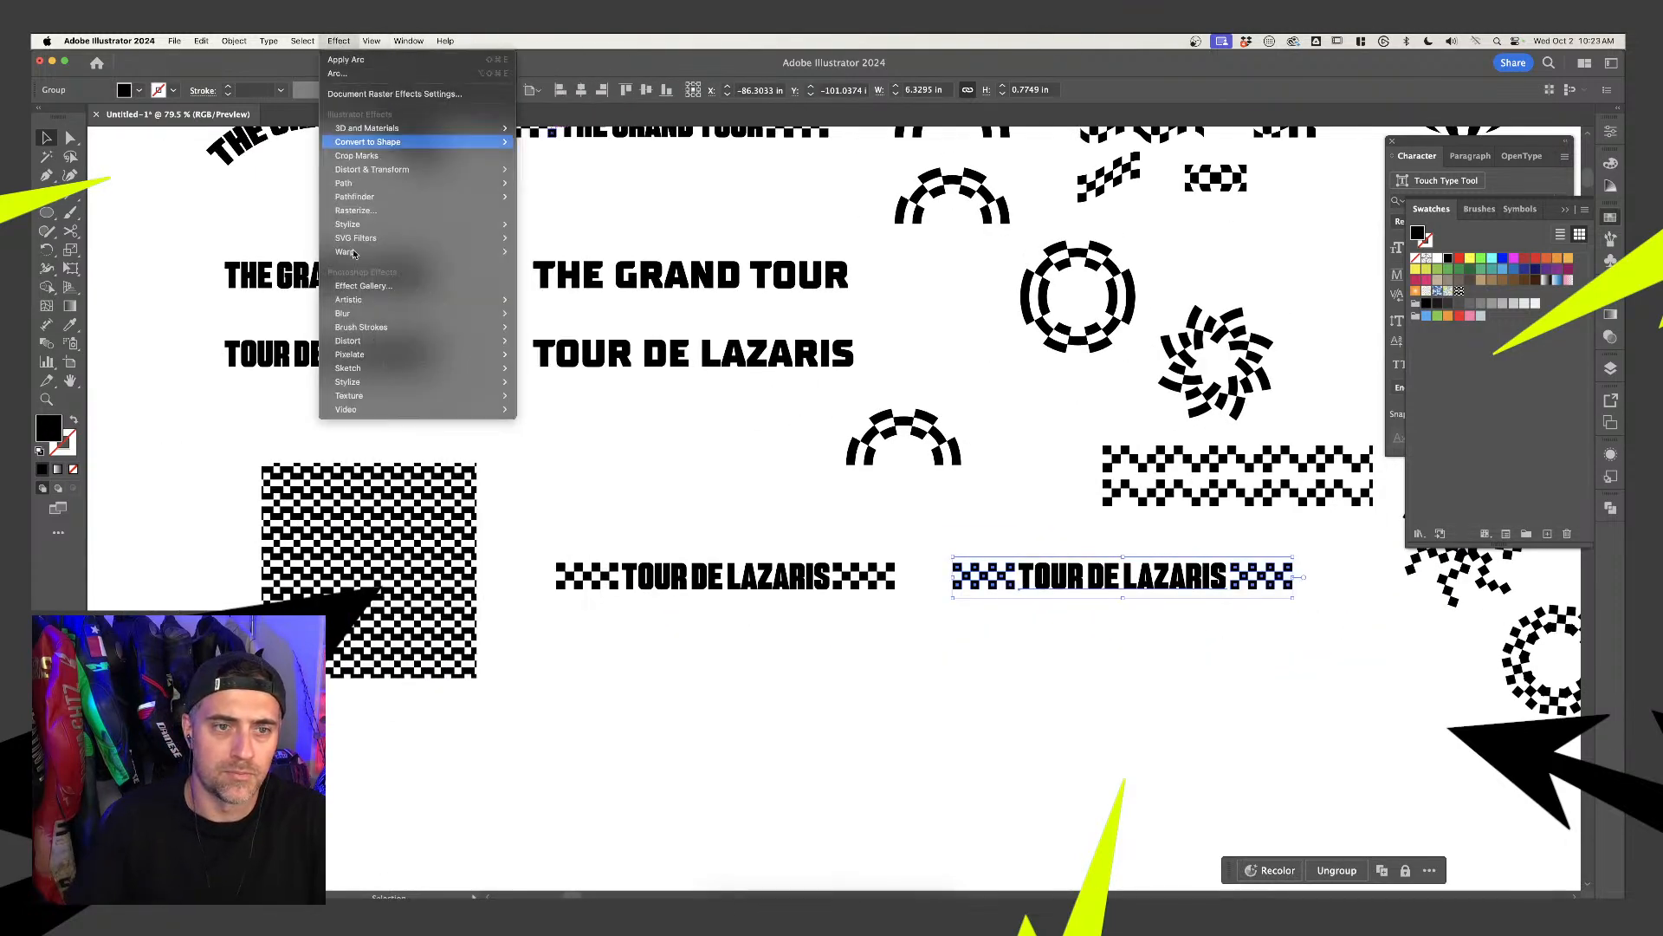
{"action": "mouse_move", "coordinate": [364, 255]}
{"action": "left_click", "coordinate": [533, 251]}
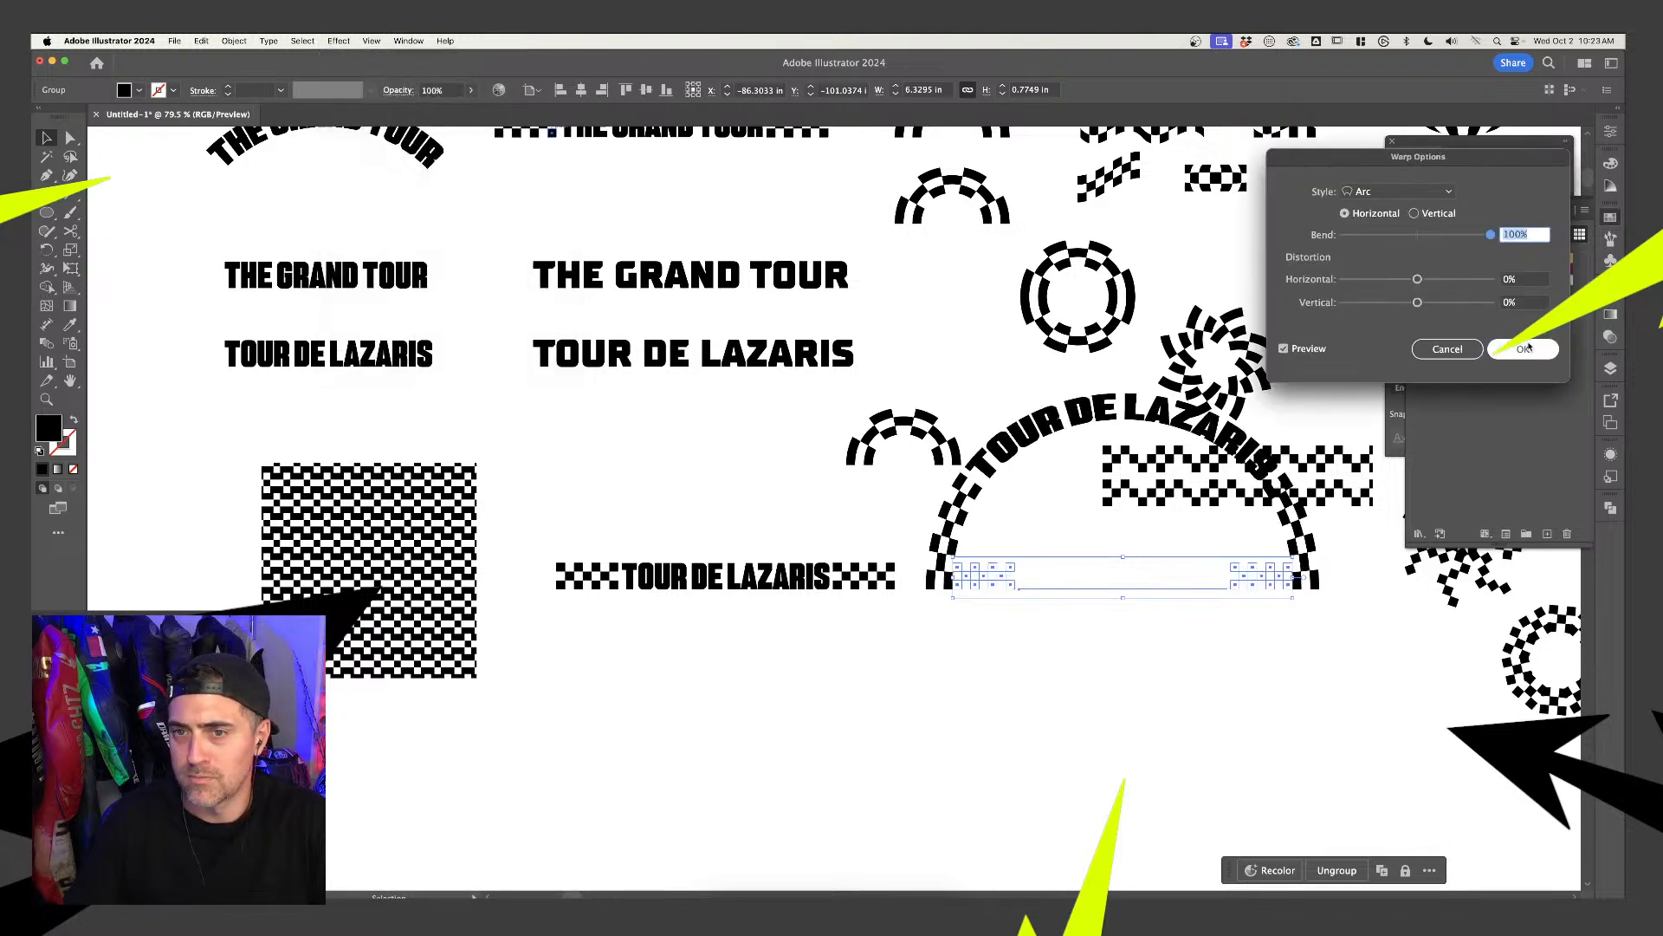
{"action": "left_click", "coordinate": [1522, 348]}
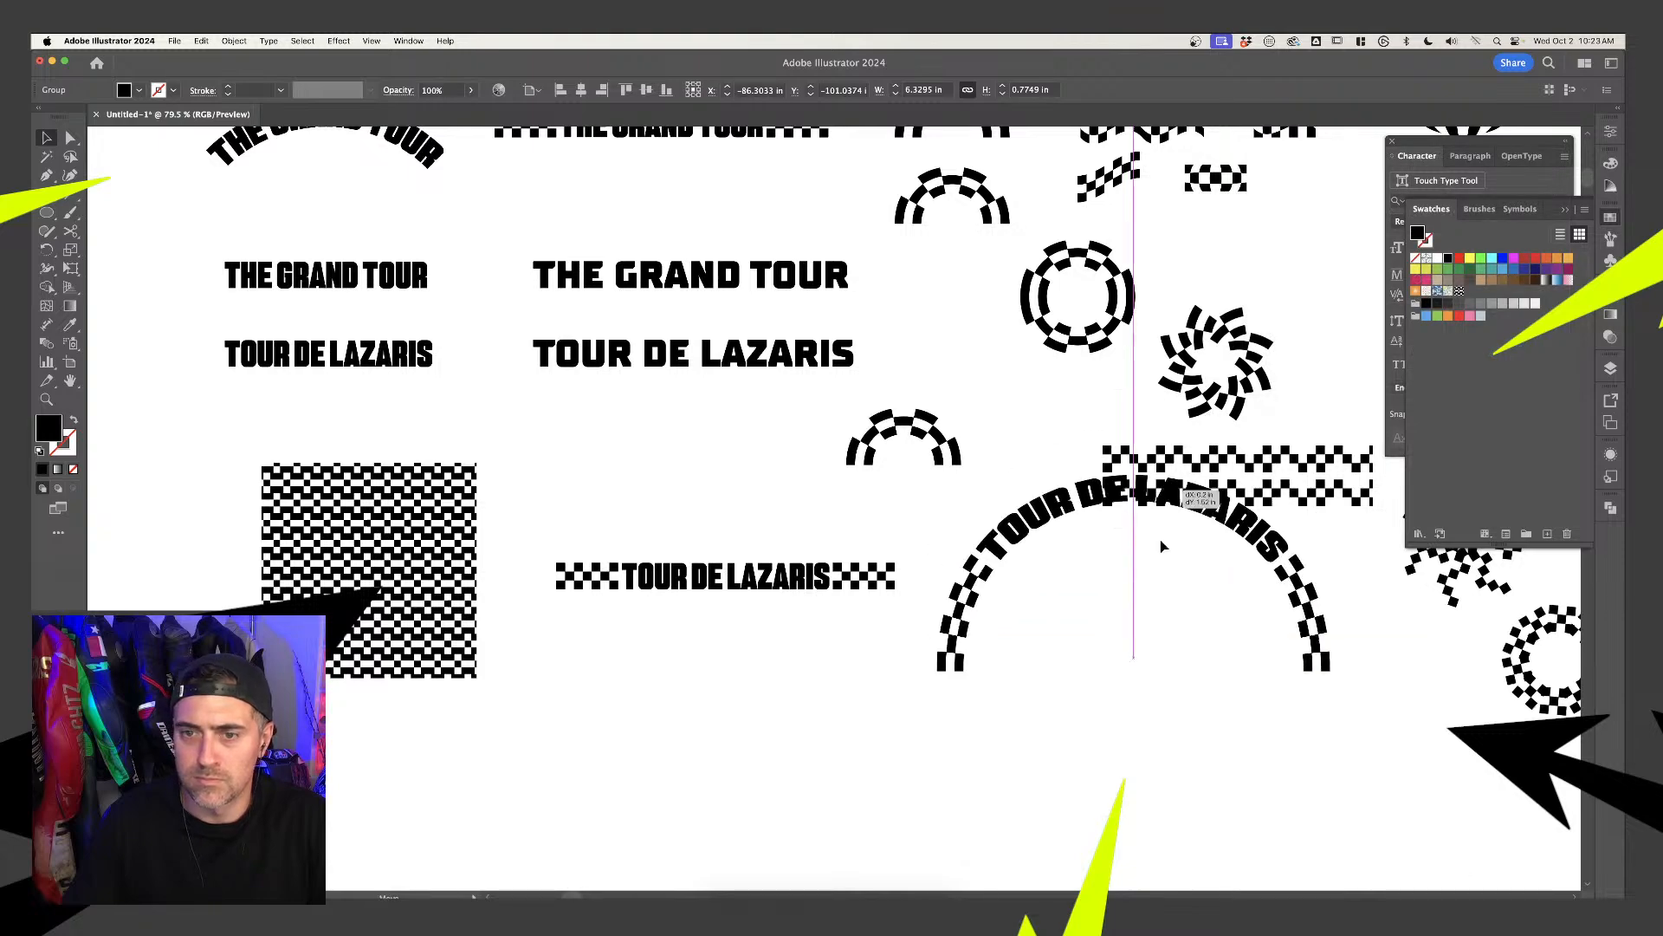
{"action": "scroll", "coordinate": [1314, 602], "scroll_direction": "down", "scroll_amount": 2}
{"action": "left_click", "coordinate": [1314, 602]}
{"action": "scroll", "coordinate": [1314, 601], "scroll_direction": "down", "scroll_amount": 3}
{"action": "scroll", "coordinate": [1315, 601], "scroll_direction": "right", "scroll_amount": 3}
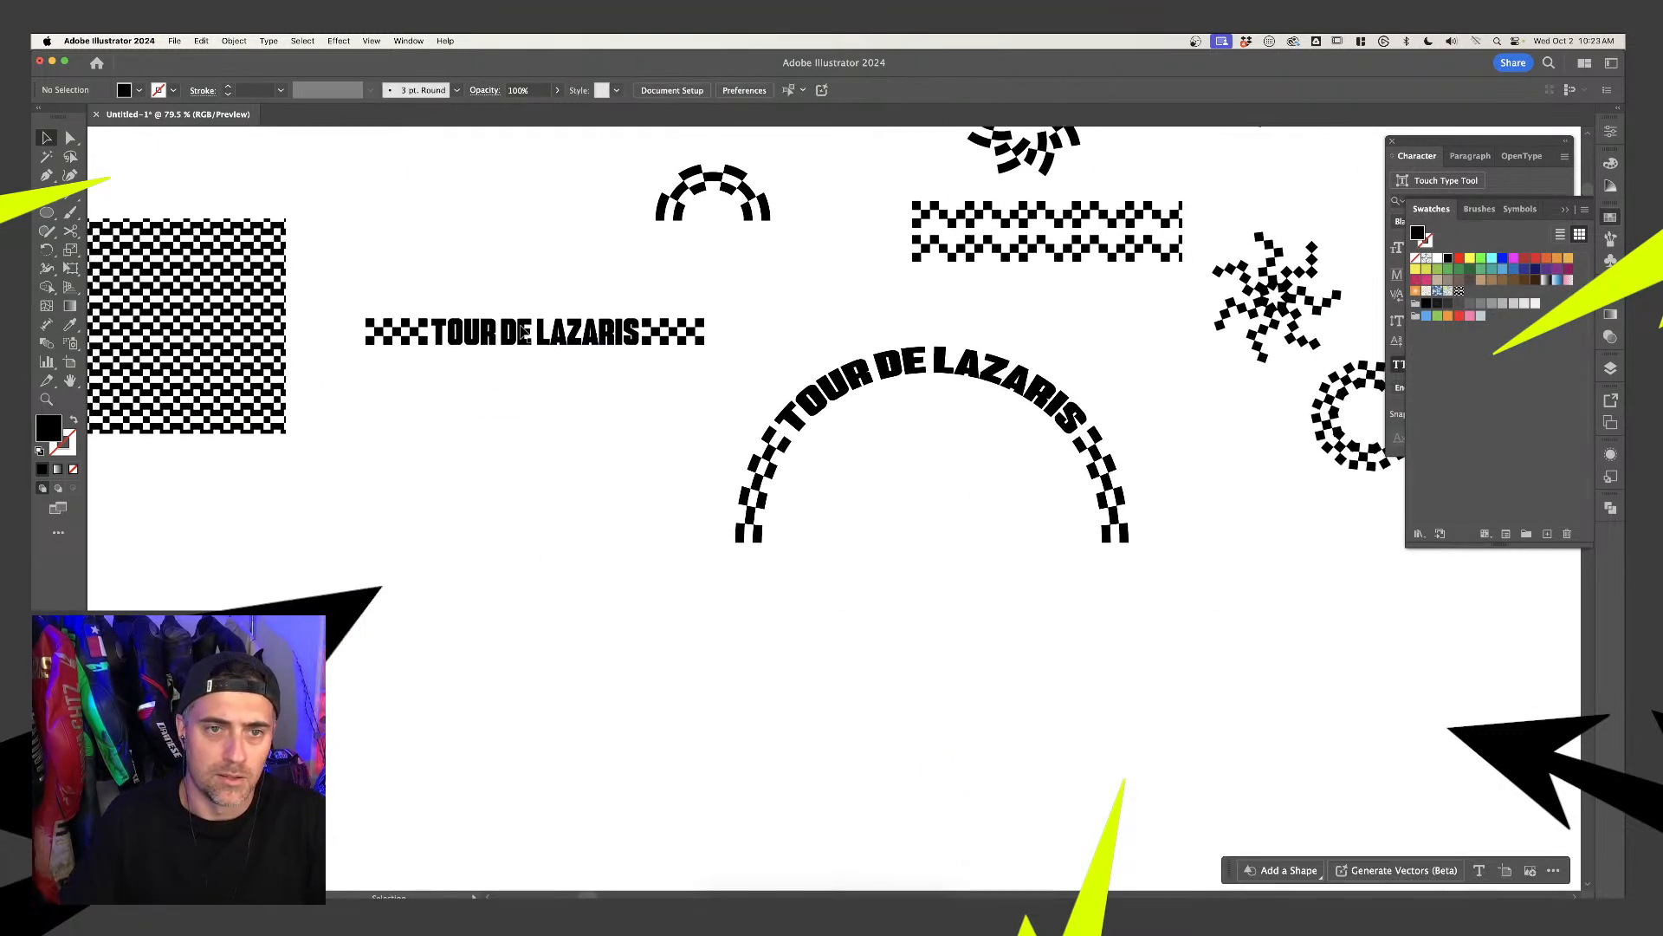
Copy the straight TOUR DE LAZARIS lettering inside the arch and change its text to 13 DIFFERENT COUNTRIES
{"action": "left_click_drag", "start_coordinate": [524, 334], "coordinate": [927, 457]}
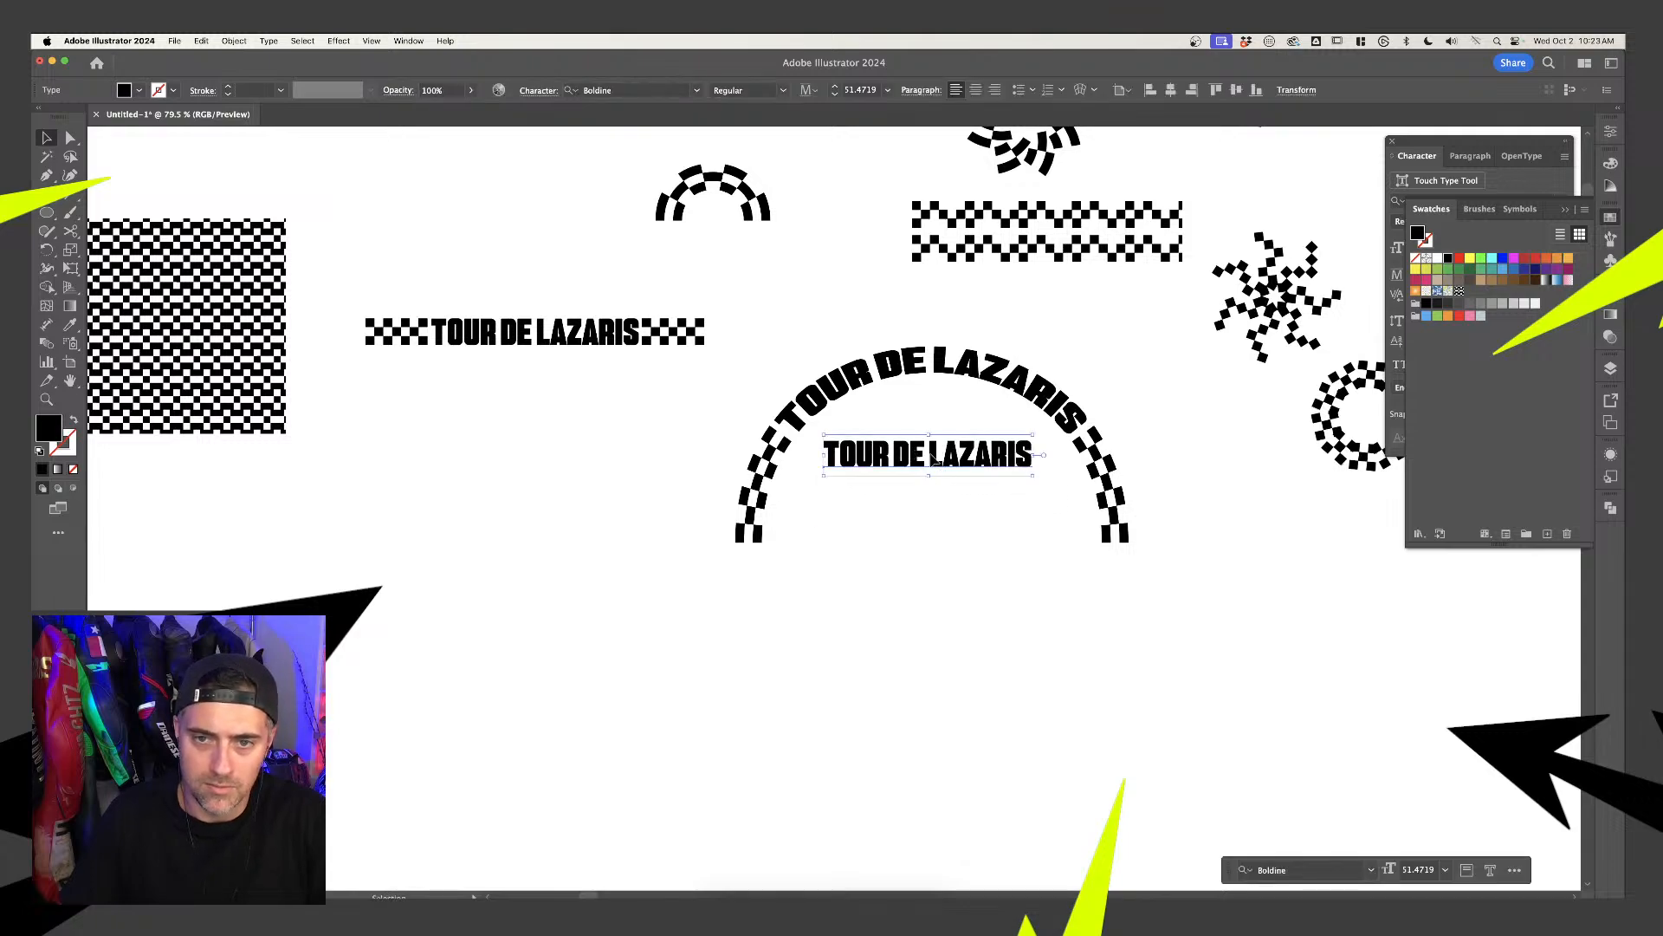
{"action": "triple_click", "coordinate": [933, 455]}
{"action": "type", "text": "13"}
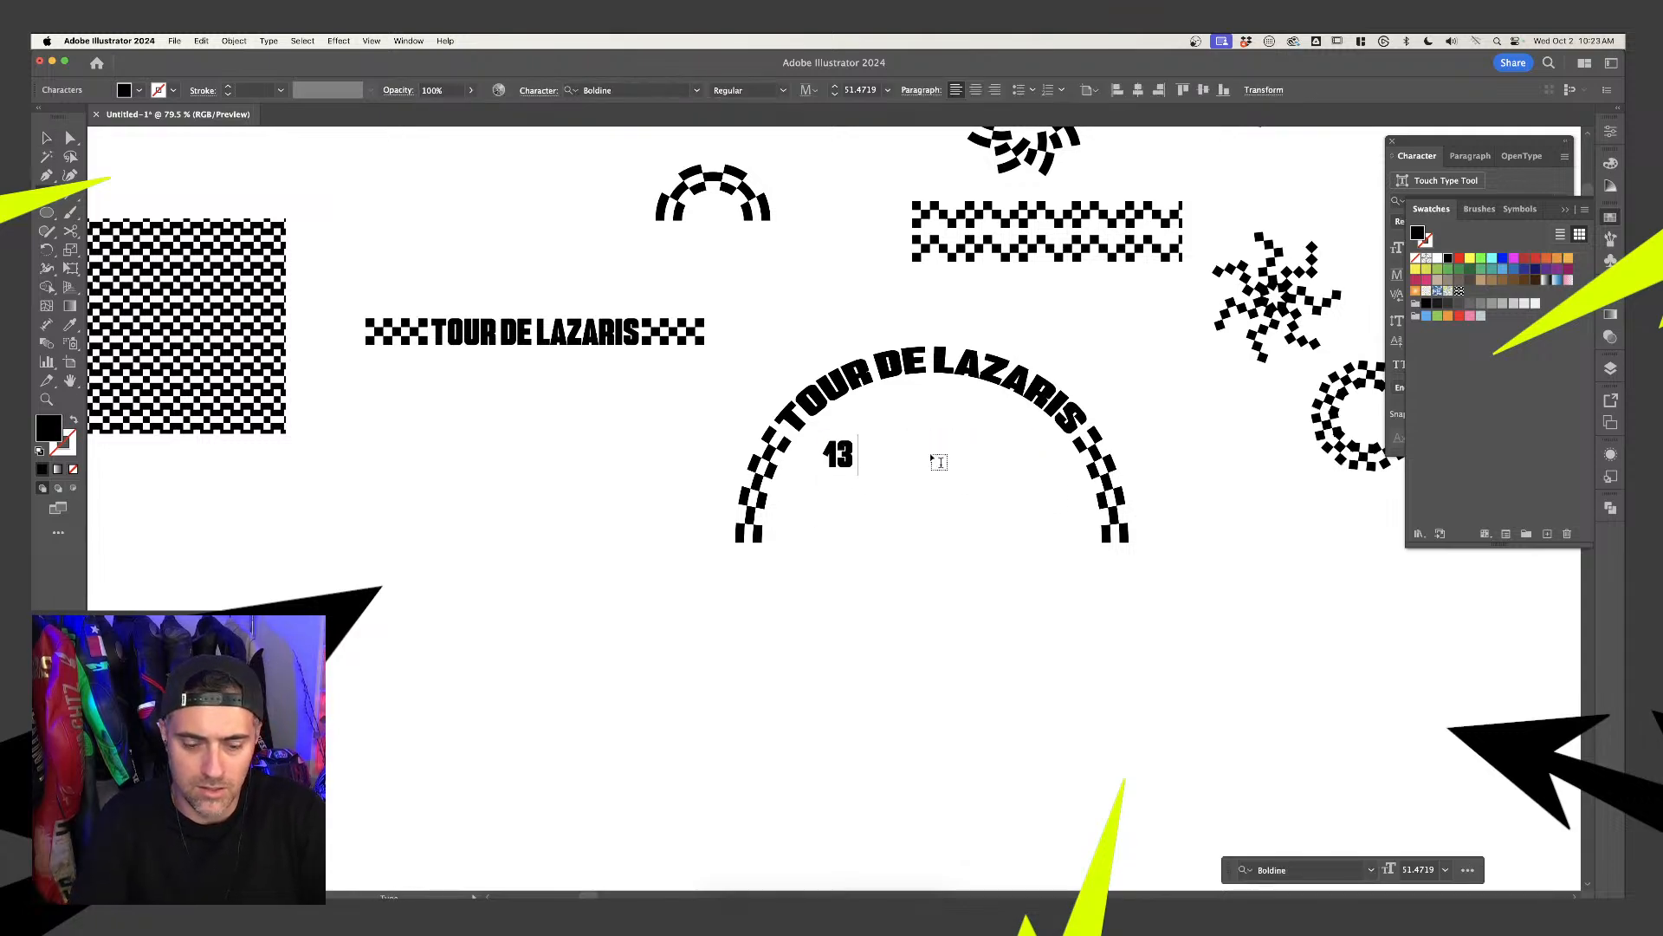
{"action": "type", "text": " DIFFERENT COUNTRIES"}
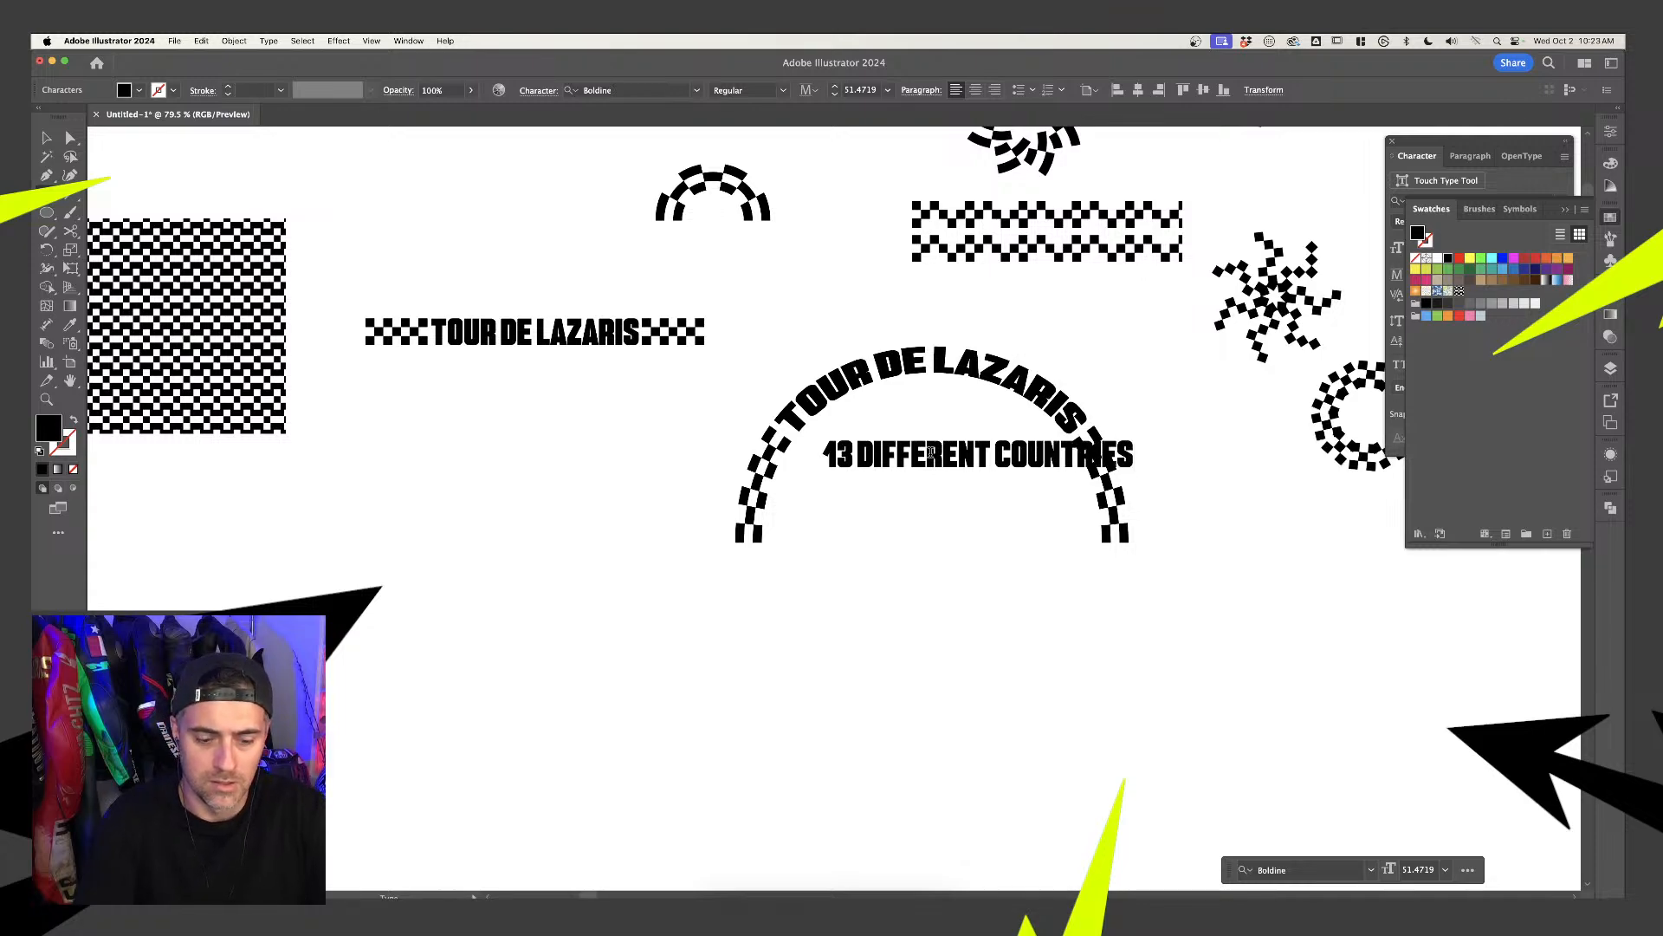
{"action": "key", "text": "Escape"}
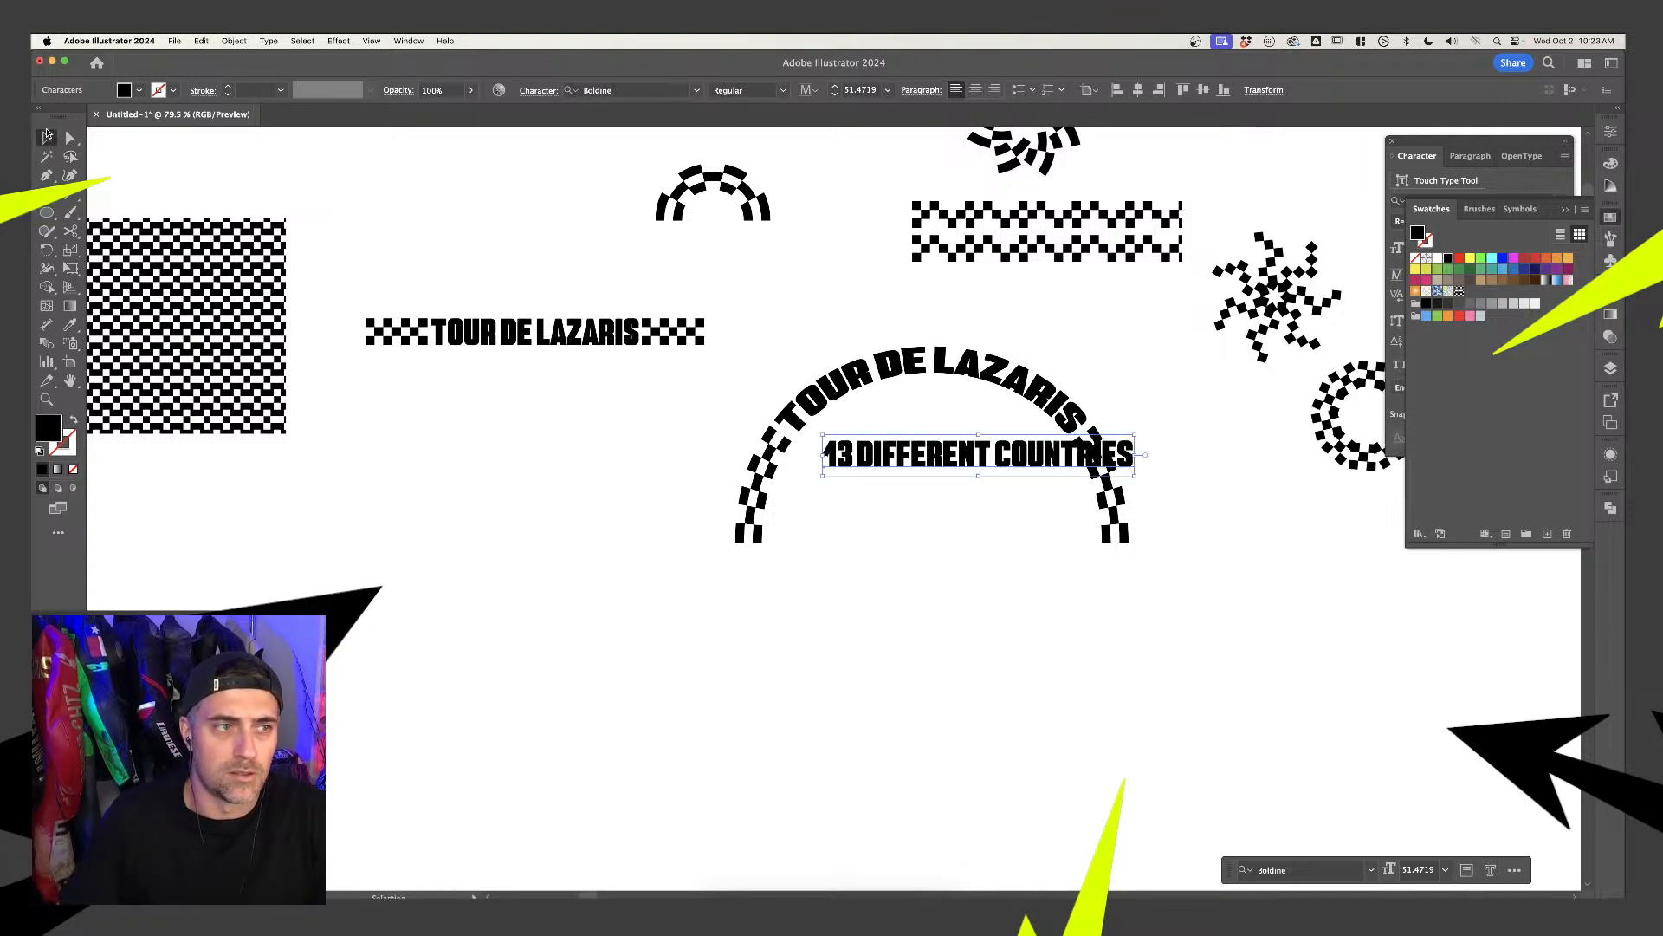
Remove DIFFERENT COUNTRIES from the text inside the arch, leaving only the number 13
{"action": "double_click", "coordinate": [858, 457]}
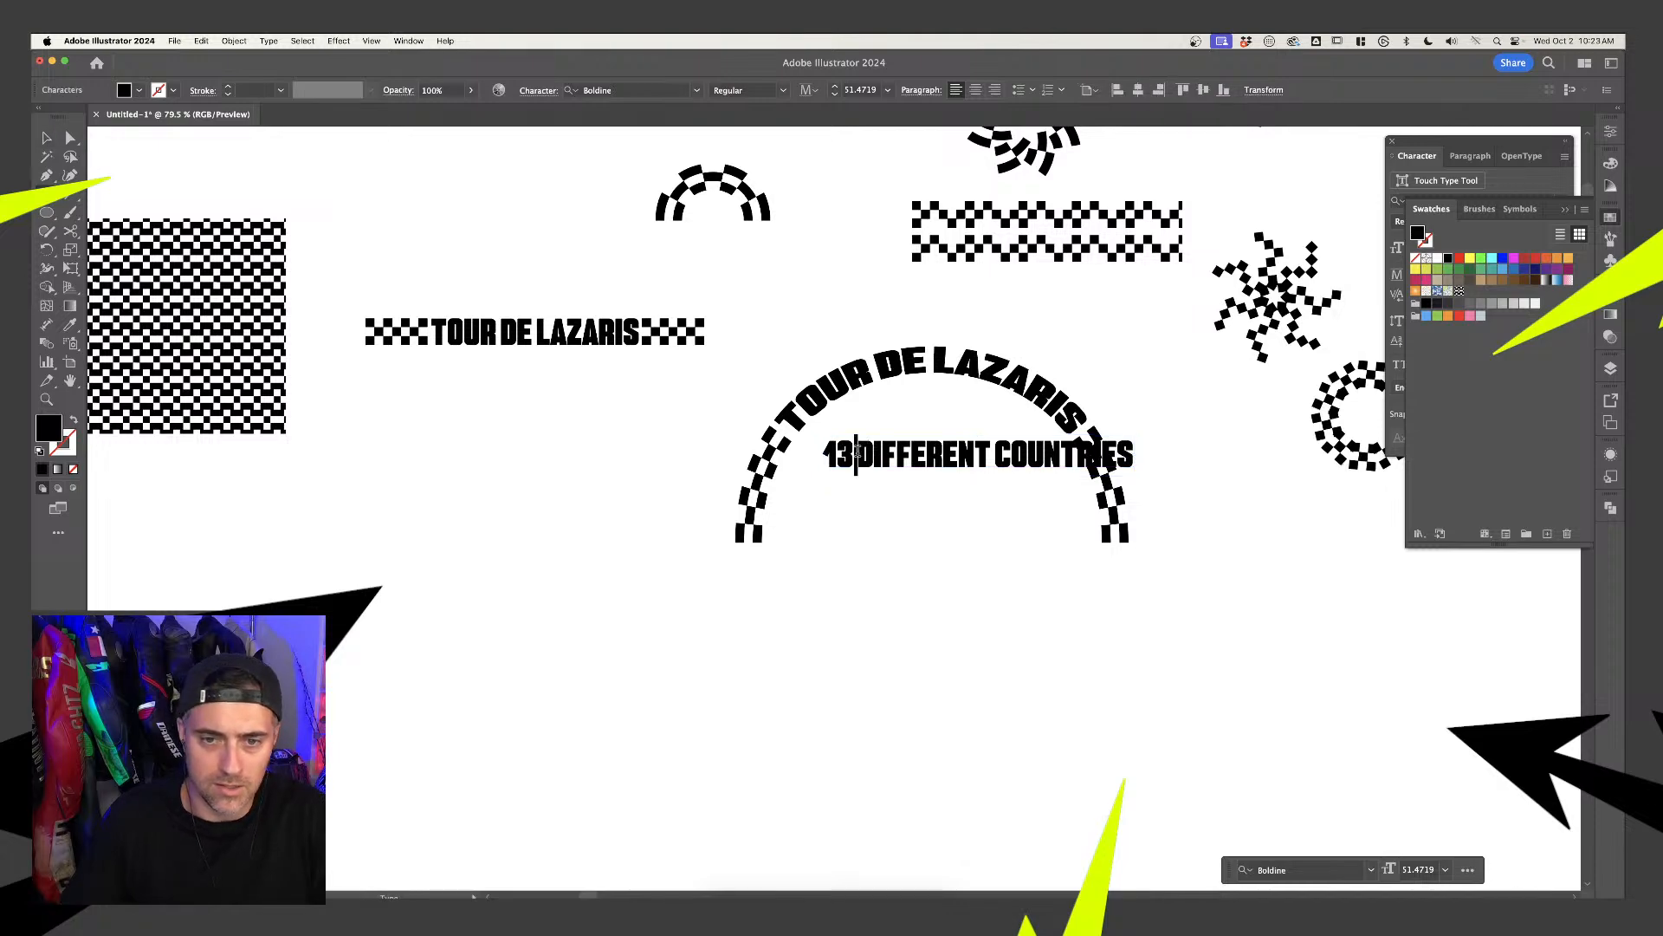
{"action": "mouse_move", "coordinate": [858, 451]}
{"action": "left_mouse_down"}
{"action": "mouse_move", "coordinate": [1166, 464]}
{"action": "mouse_move", "coordinate": [879, 450]}
{"action": "left_mouse_up"}
{"action": "left_click", "coordinate": [1153, 466]}
{"action": "key", "text": "BackSpace"}
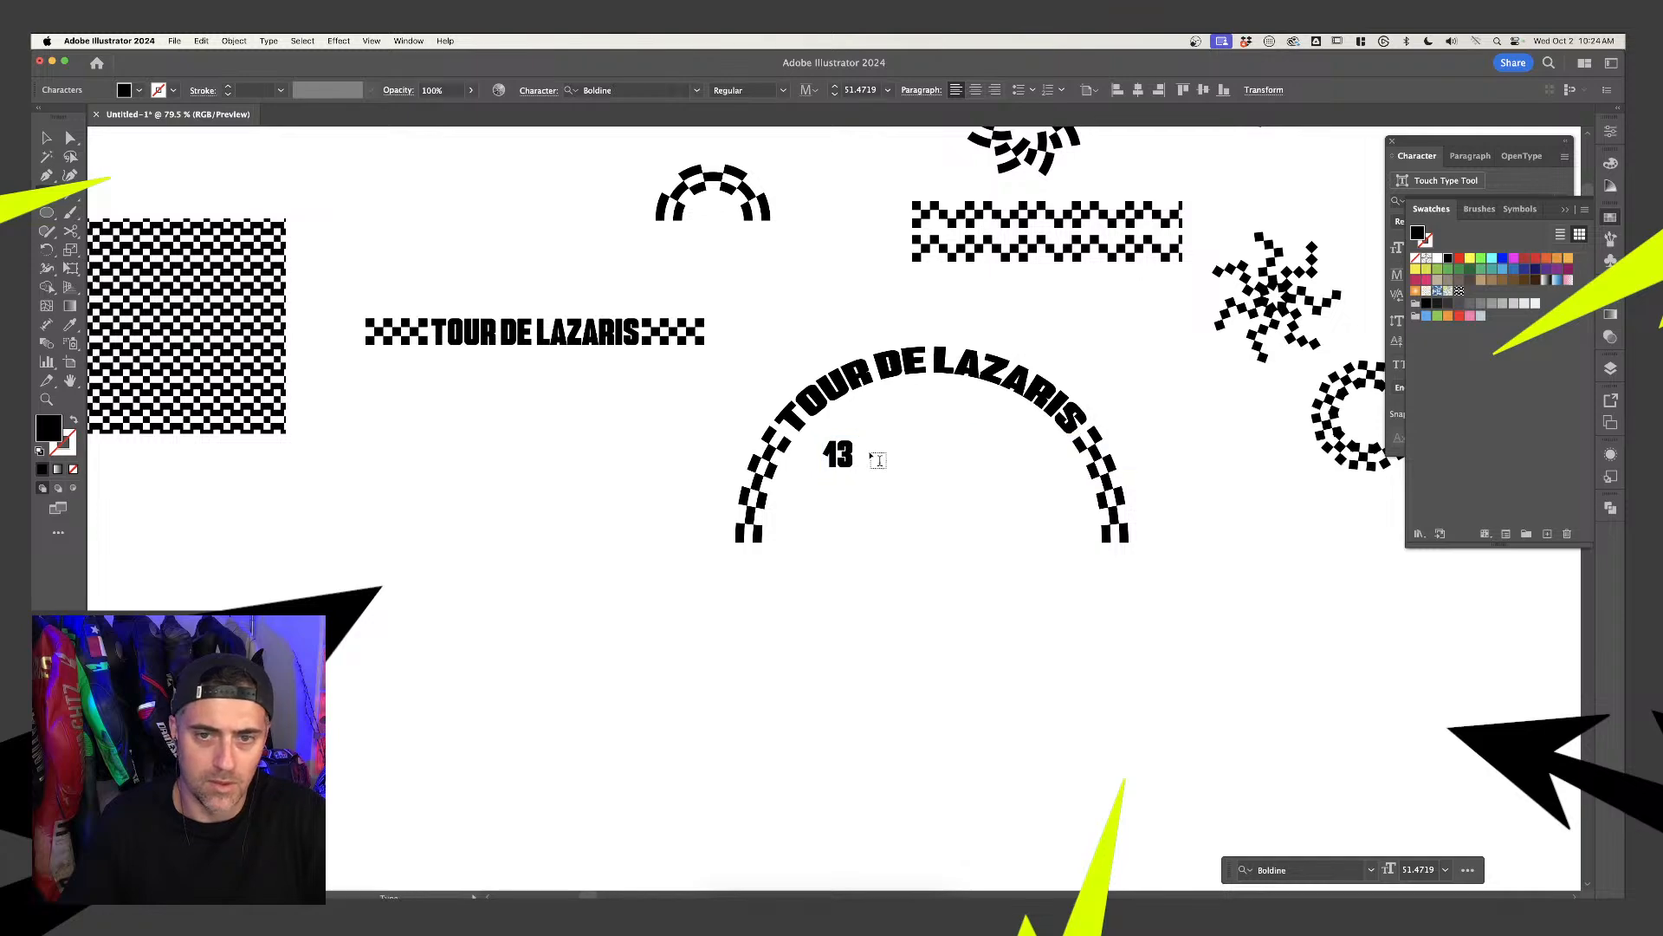
Enlarge the 13 to about 114 pt and place it under the middle of the arched lettering
{"action": "left_click", "coordinate": [46, 139]}
{"action": "left_click_drag", "start_coordinate": [857, 451], "coordinate": [939, 436]}
{"action": "left_click", "coordinate": [932, 560]}
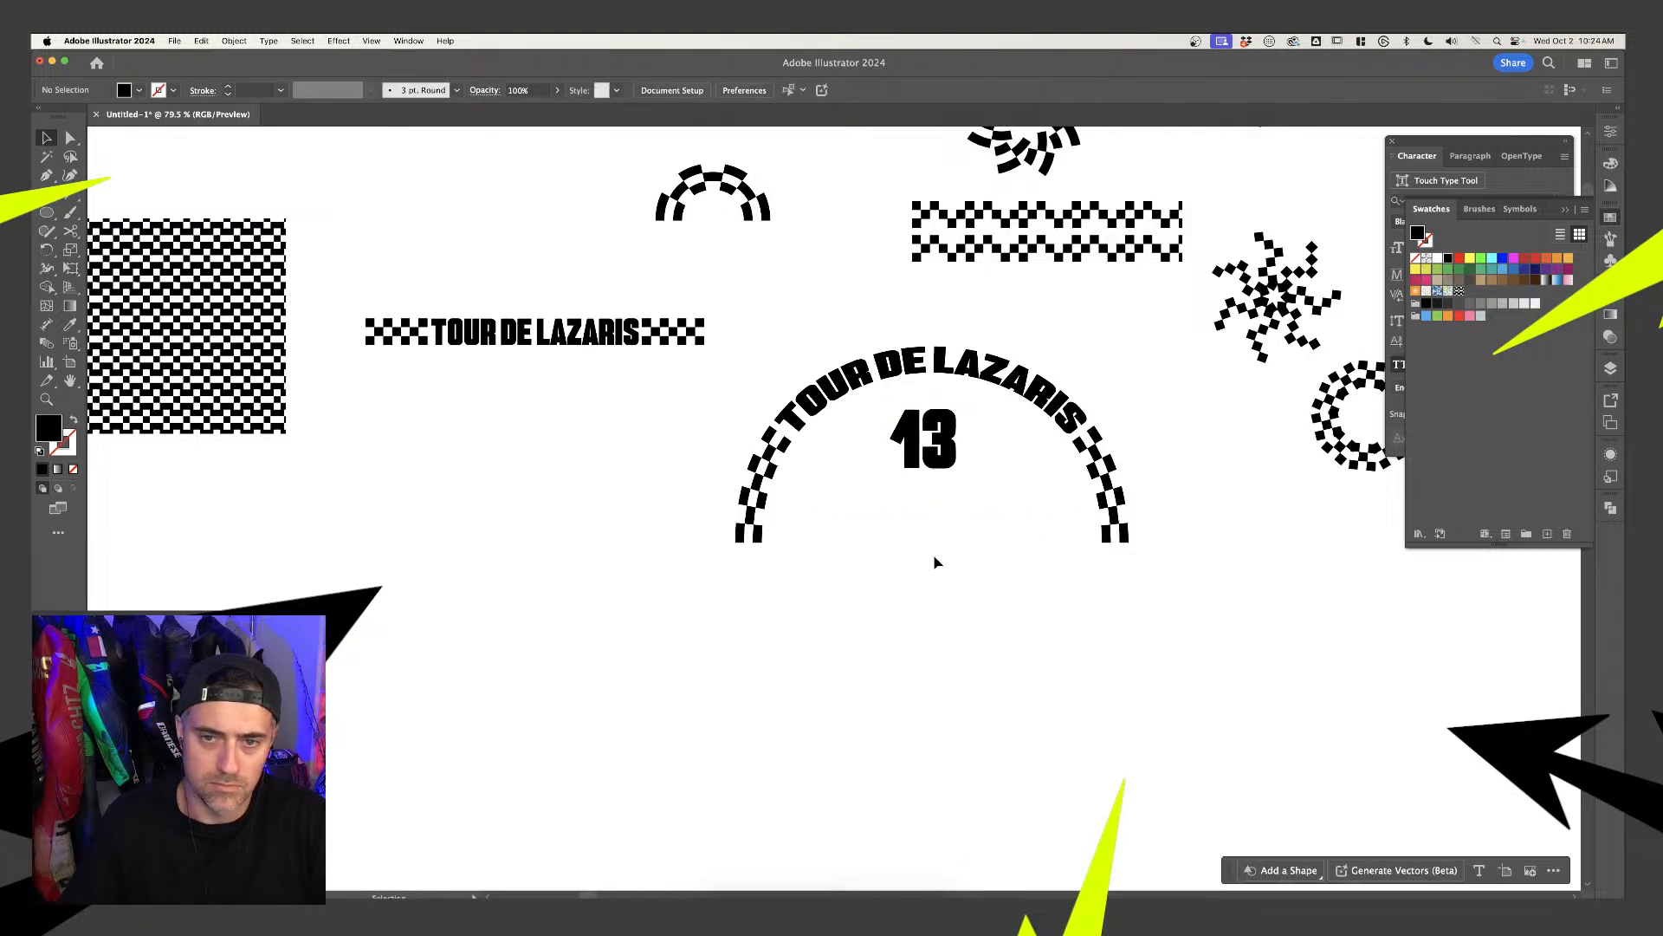
Add the text DIFFERENT COUNTRIES, scale it down to about 16.4 pt and place it beneath the 13
{"action": "key", "text": "t"}
{"action": "left_click", "coordinate": [877, 597]}
{"action": "type", "text": "DIFFERENT COUNTRIES"}
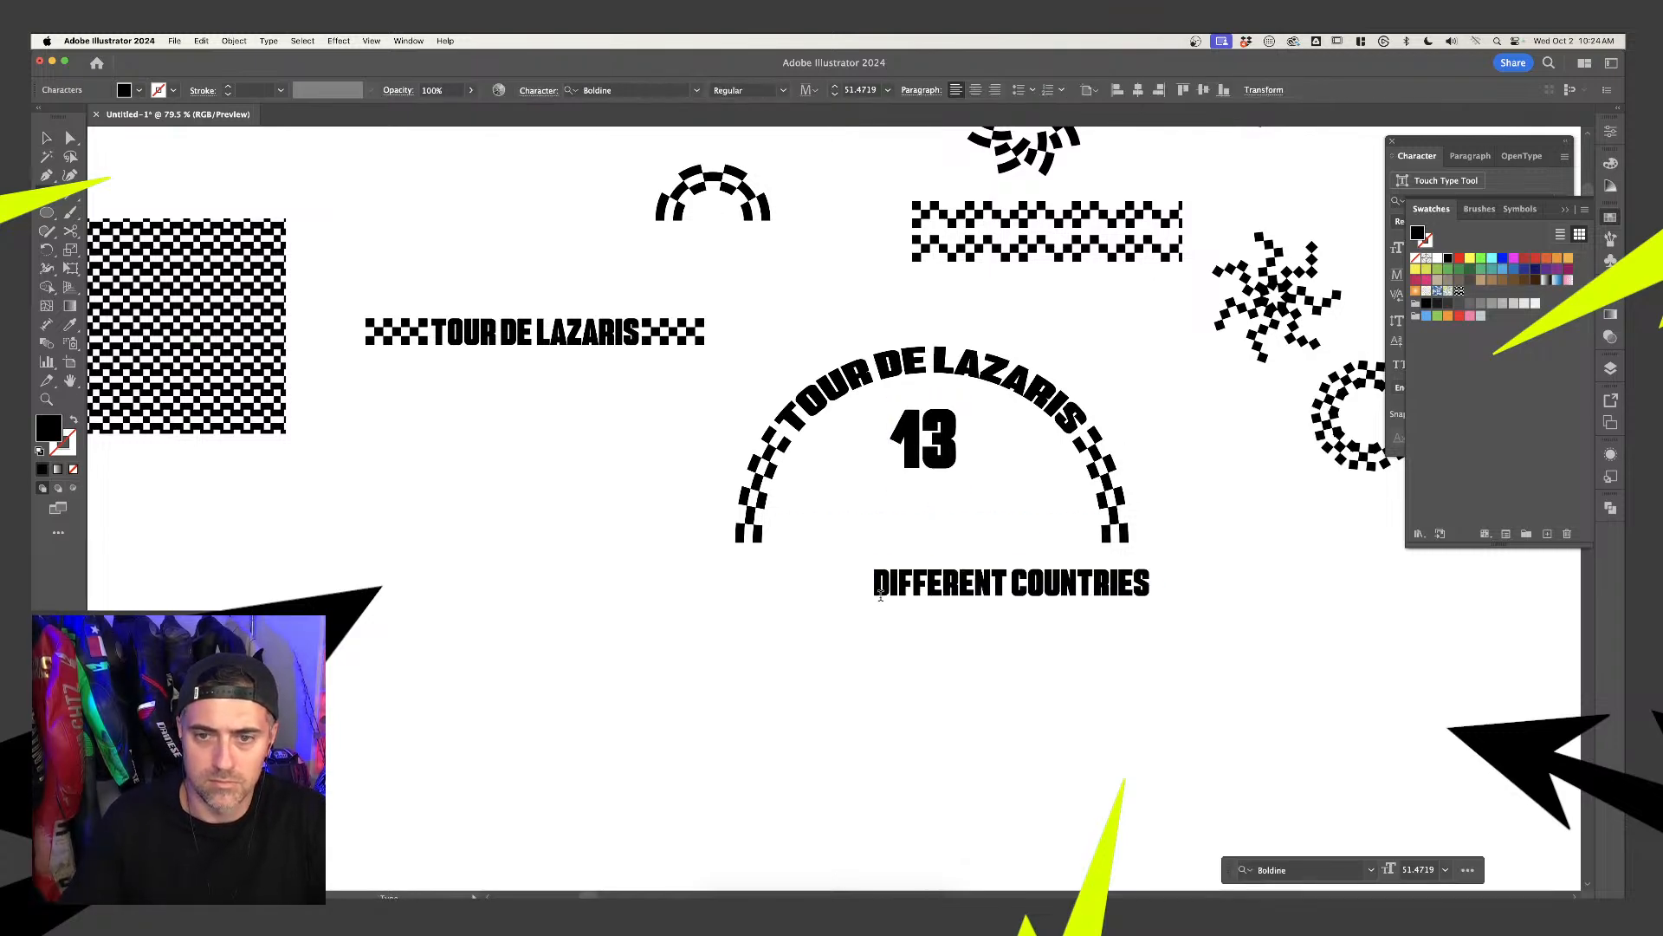
{"action": "left_click", "coordinate": [48, 137]}
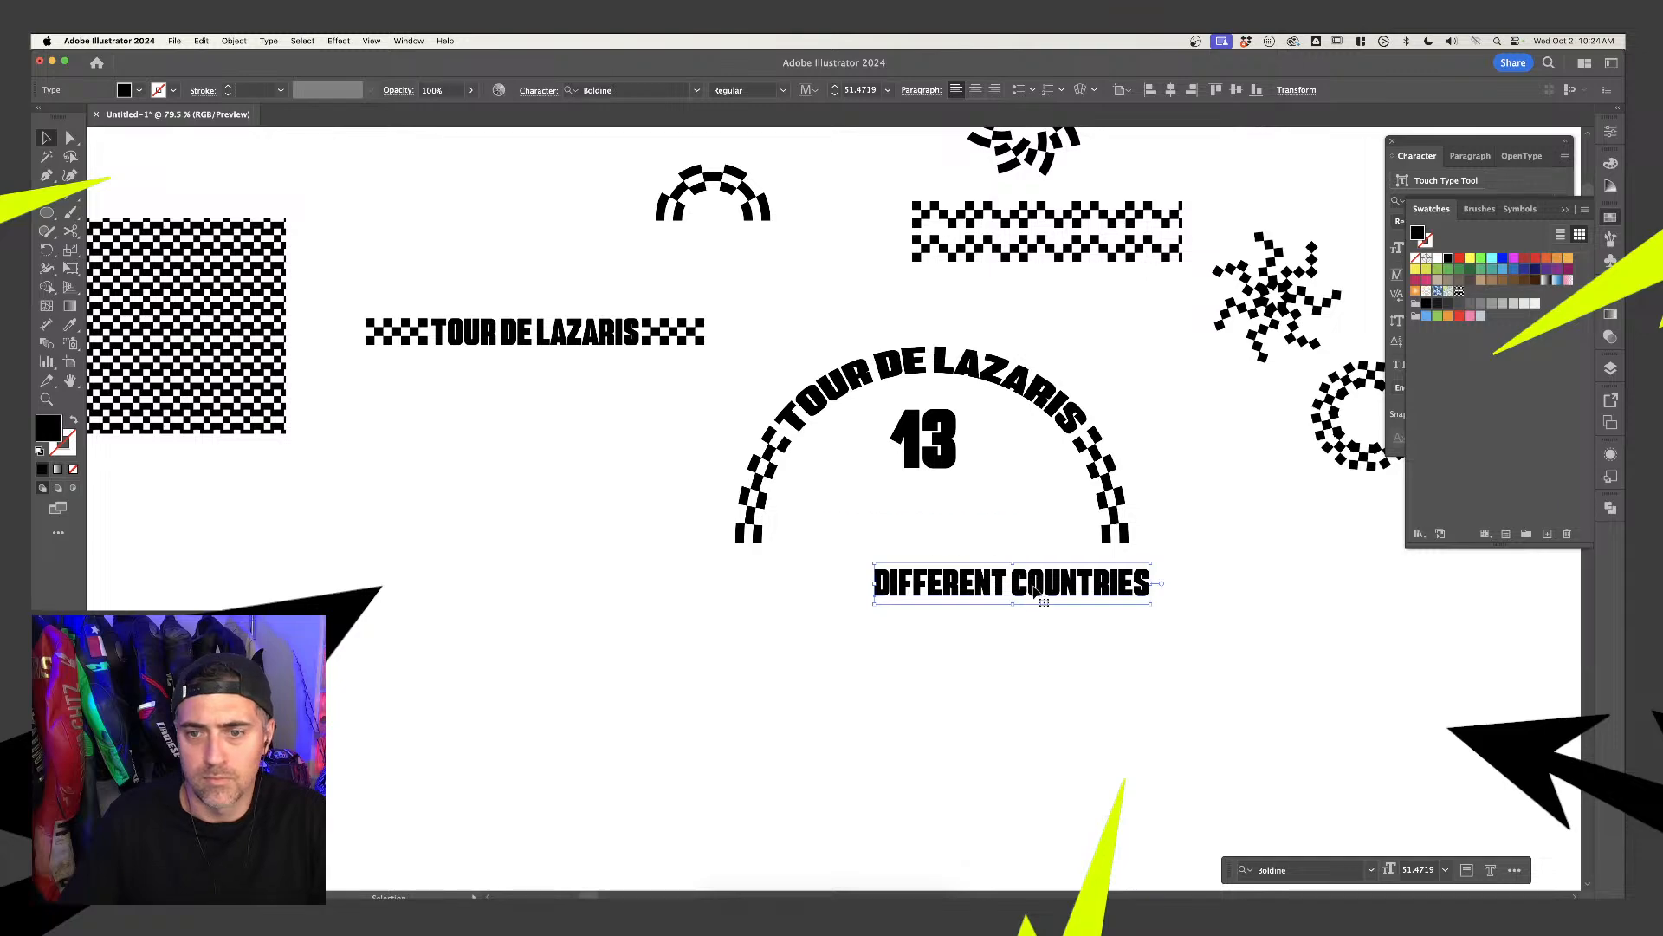
{"action": "left_click_drag", "start_coordinate": [1035, 591], "coordinate": [953, 505]}
{"action": "left_click_drag", "start_coordinate": [1071, 475], "coordinate": [978, 487]}
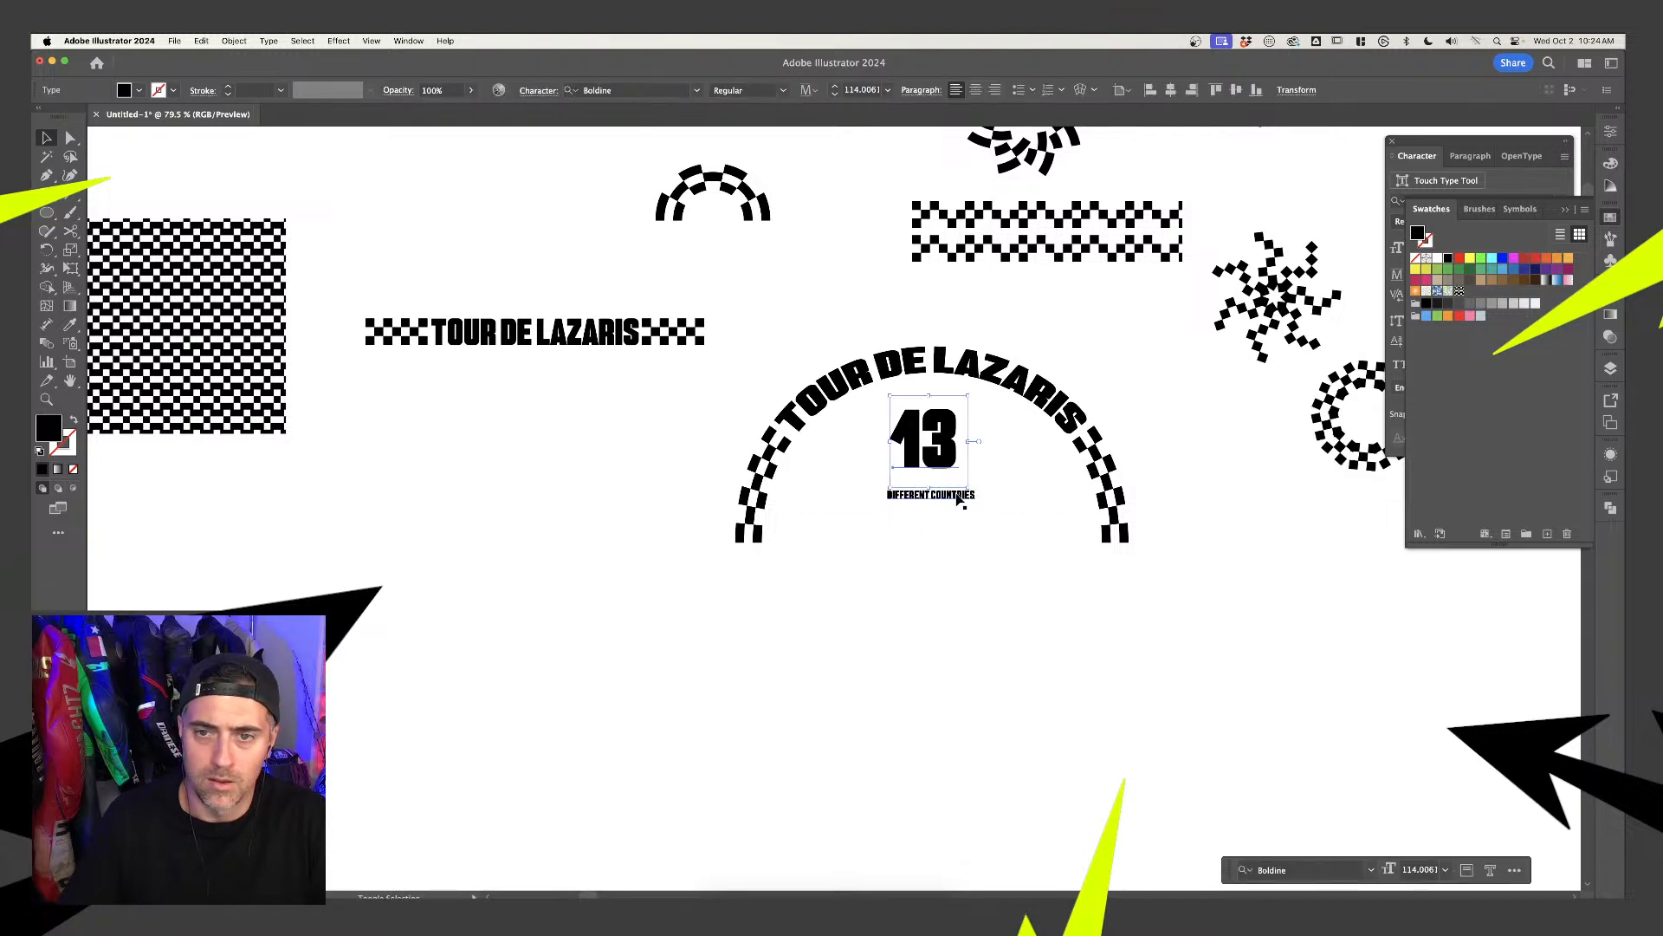
Center the 13 horizontally on the arch and move DIFFERENT COUNTRIES up closer beneath it
{"action": "key", "text": "super+v"}
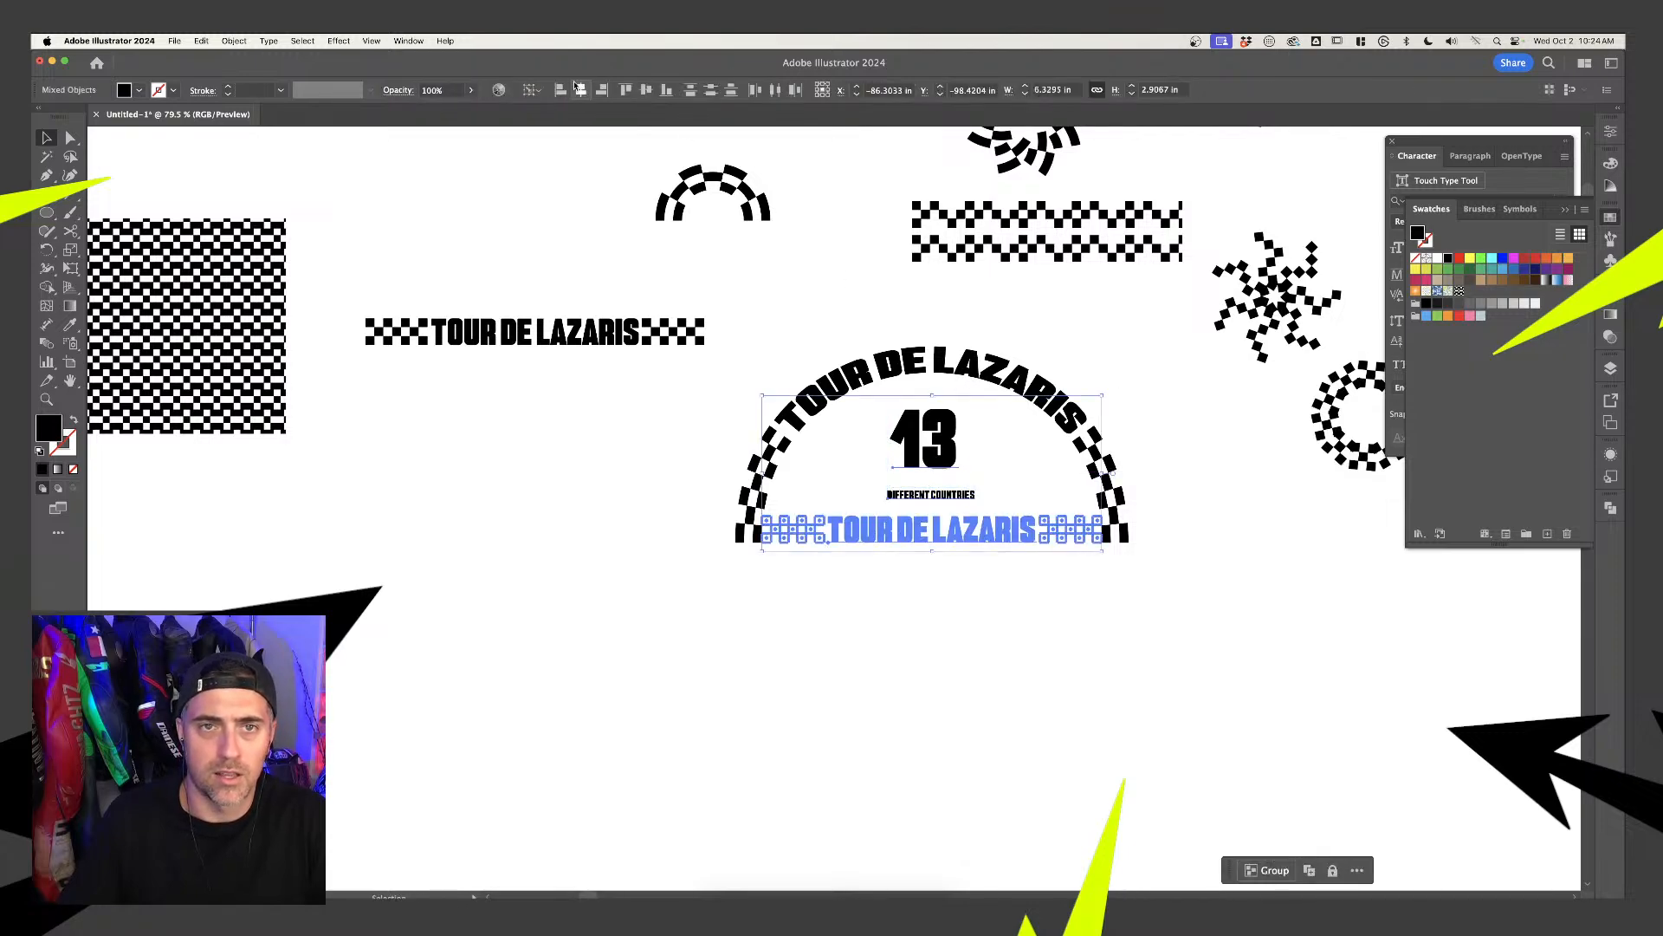
{"action": "key", "text": "Delete"}
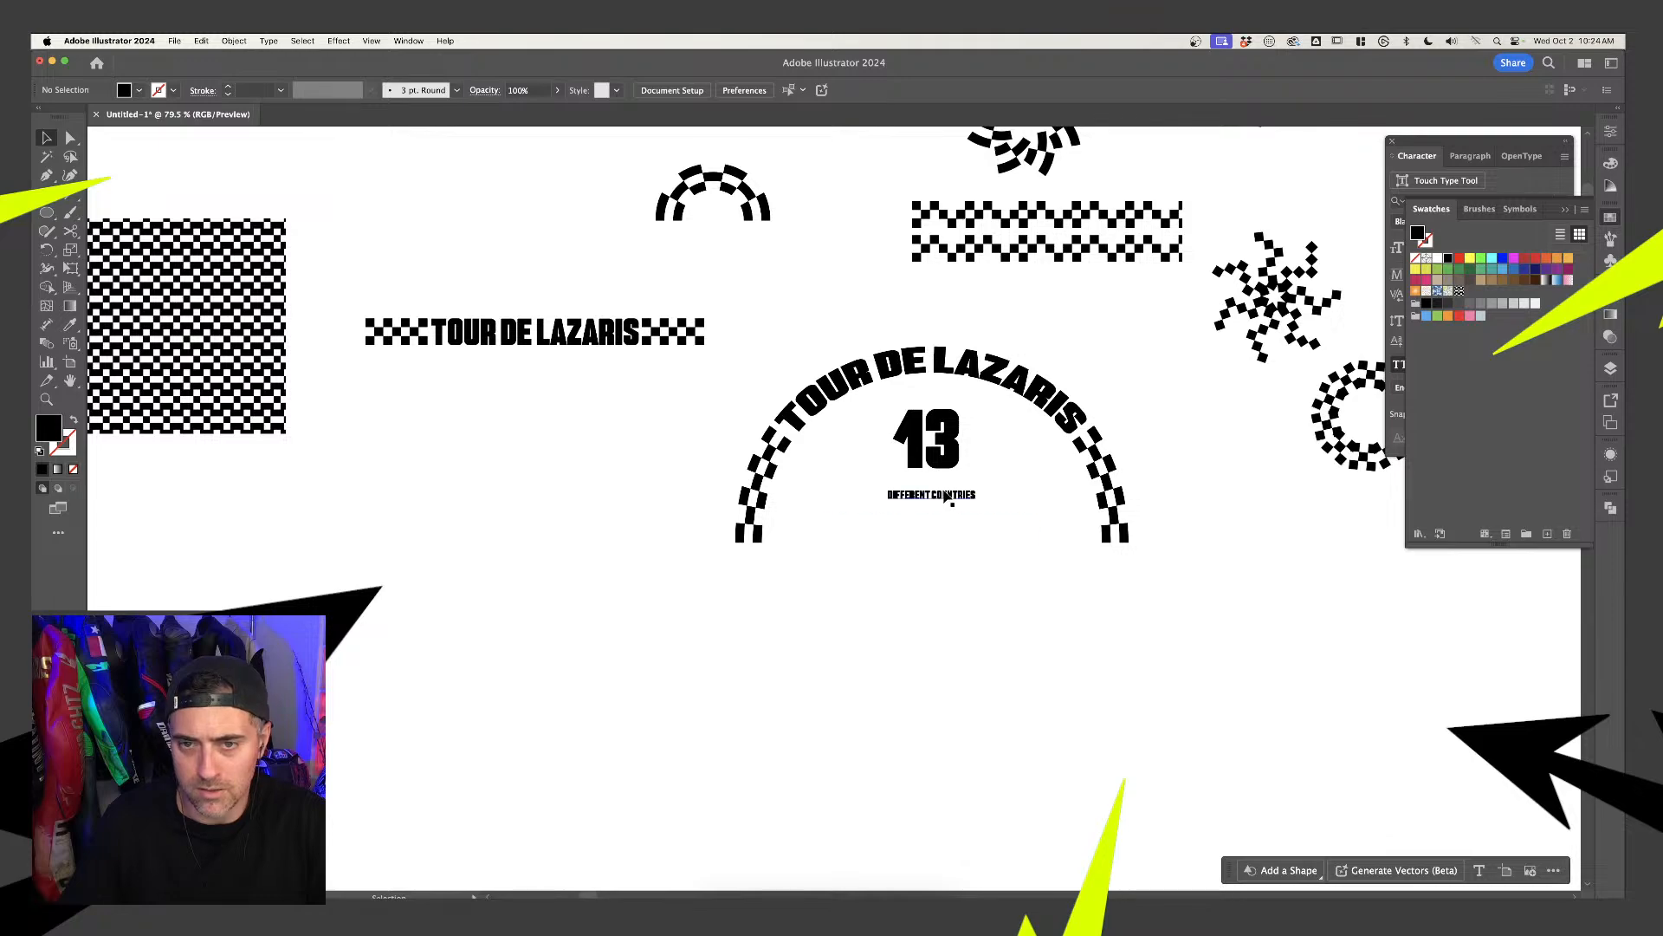
{"action": "left_click_drag", "start_coordinate": [947, 497], "coordinate": [948, 486]}
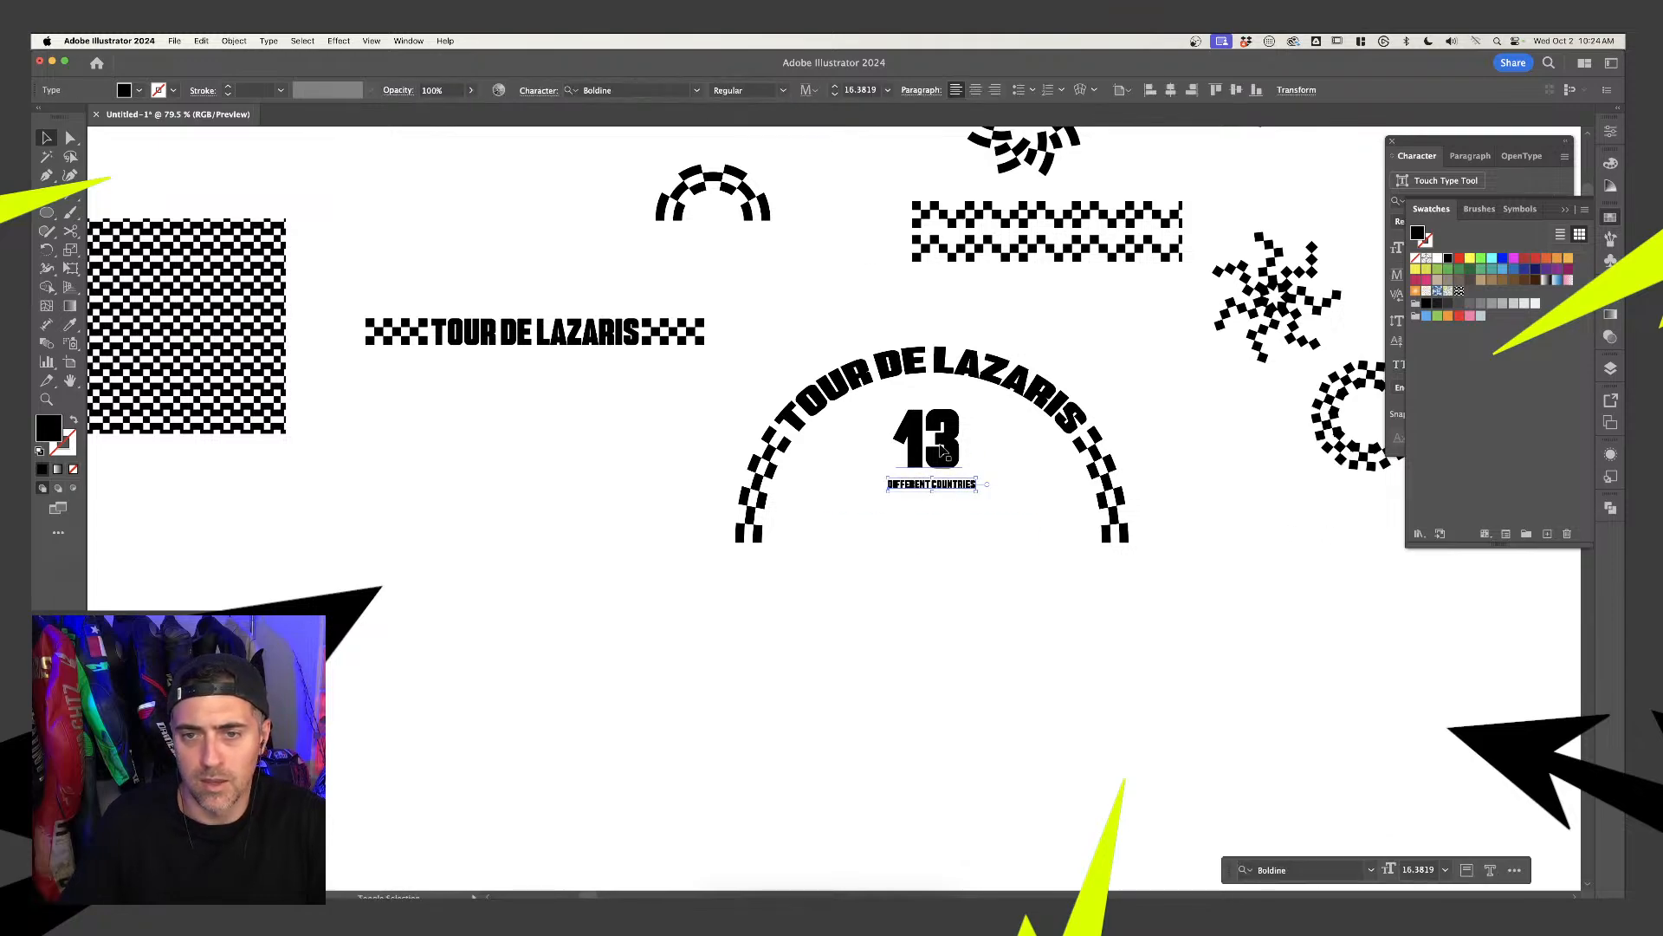
Duplicate the 13 and DIFFERENT COUNTRIES pair directly below the original and change the copied number to 7
{"action": "left_click_drag", "start_coordinate": [944, 443], "coordinate": [1043, 541]}
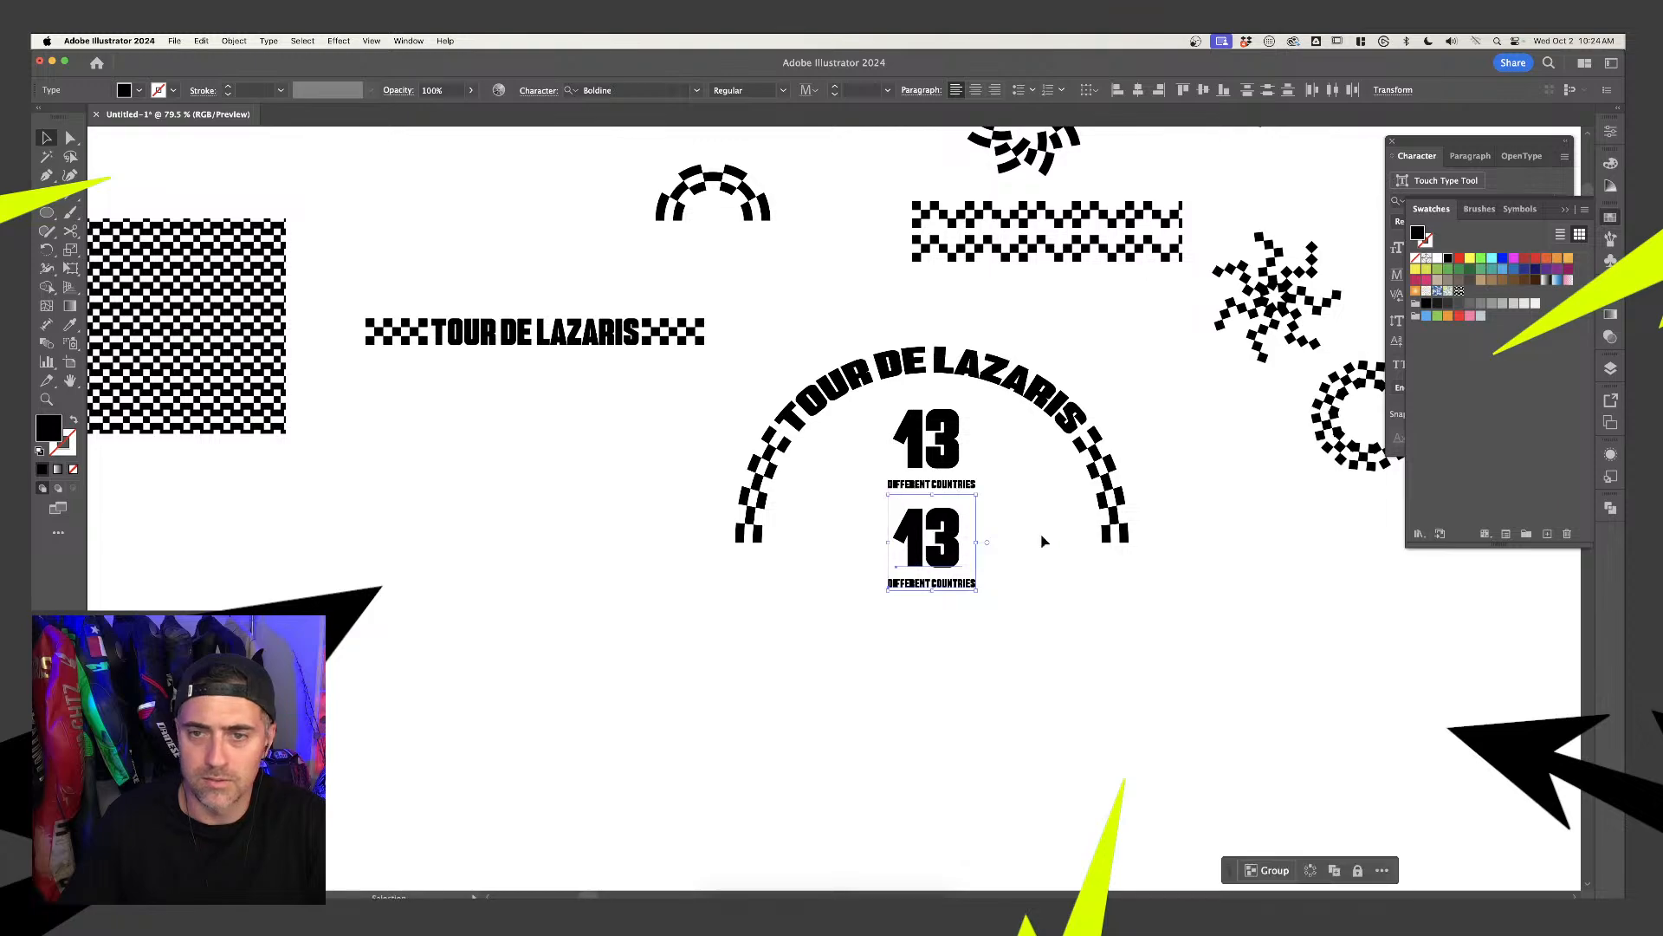
{"action": "double_click", "coordinate": [947, 559]}
{"action": "double_click", "coordinate": [947, 560]}
{"action": "type", "text": "7"}
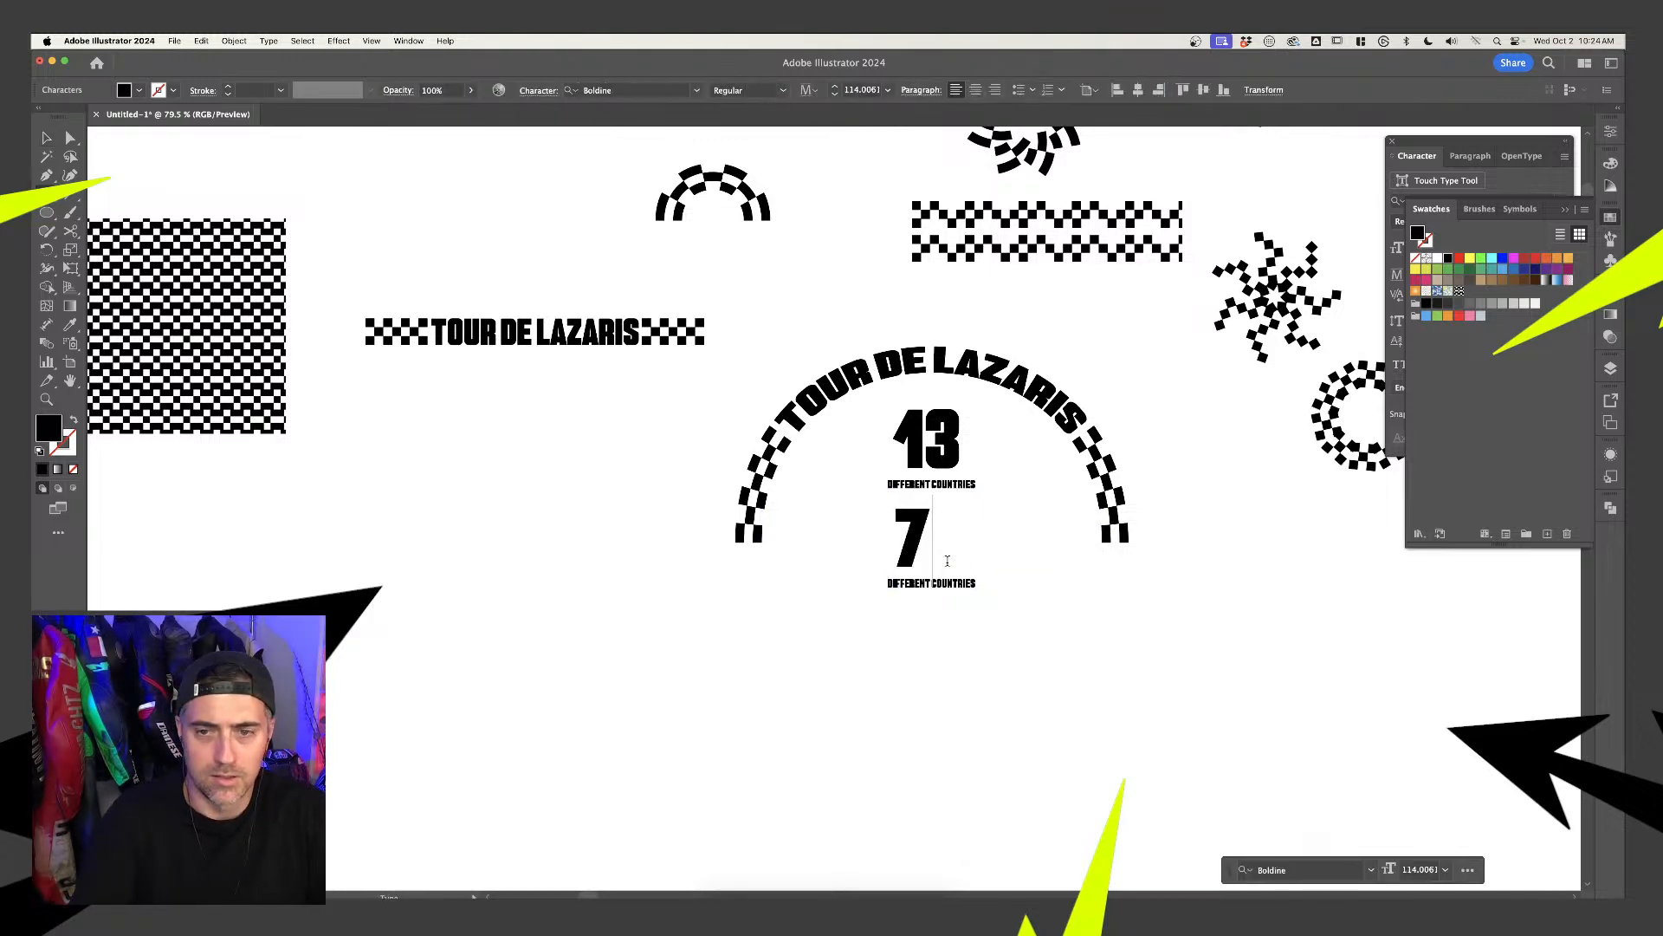
Set the paragraph alignment of the 7, the 13 and both DIFFERENT COUNTRIES lines to centered
{"action": "double_click", "coordinate": [947, 561]}
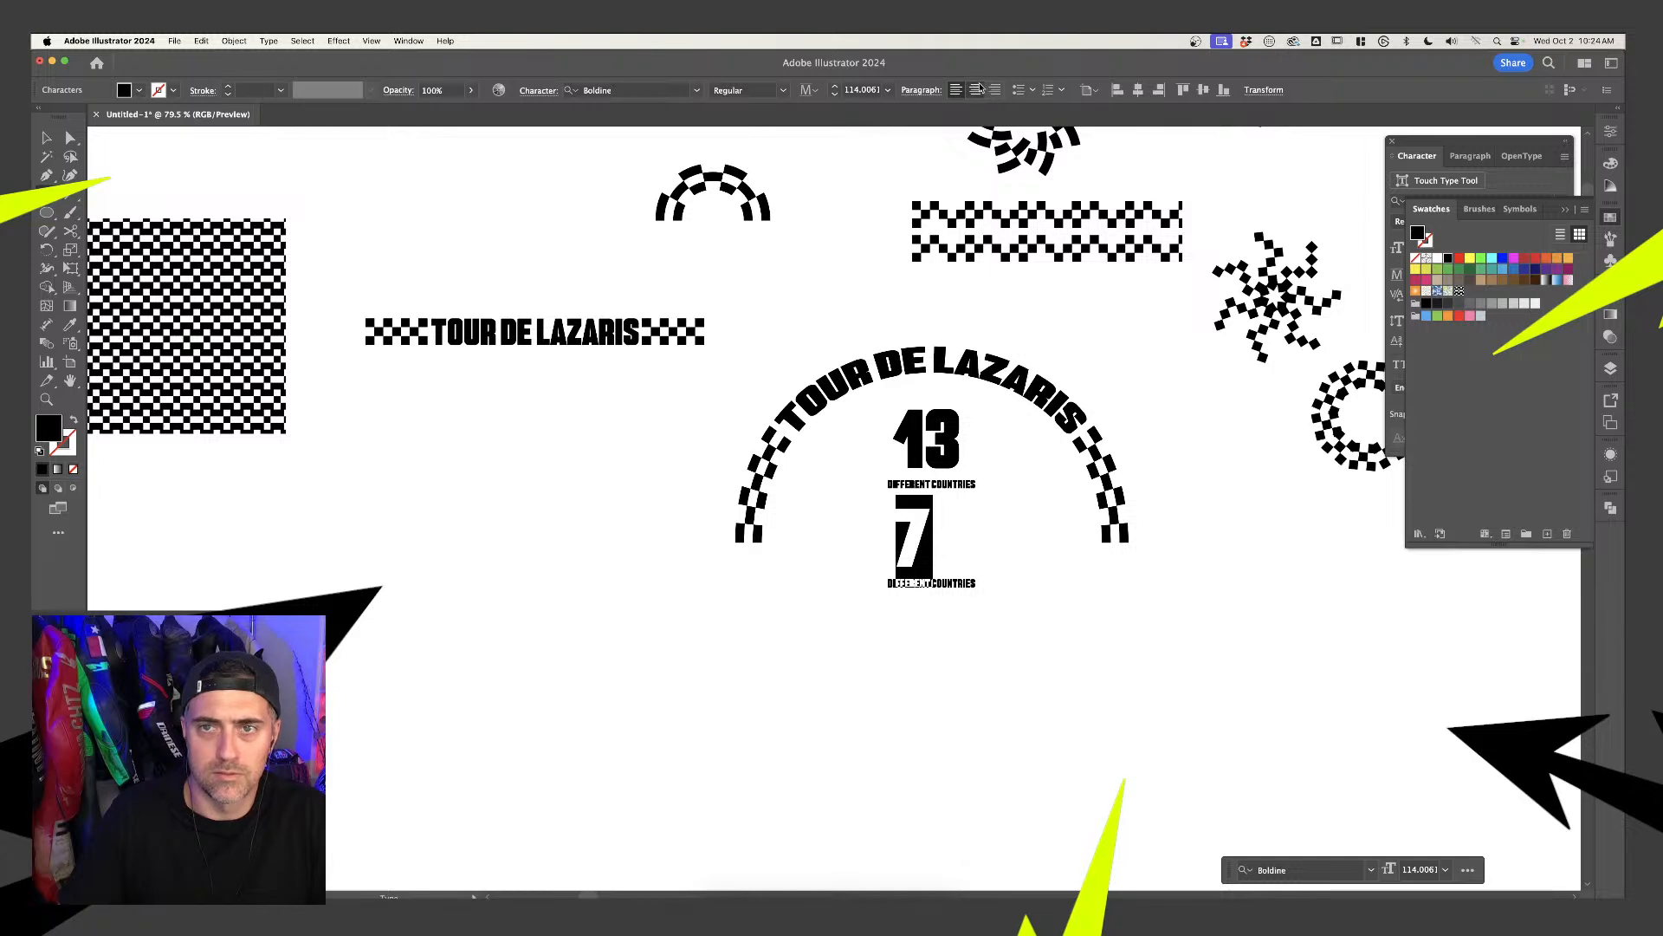
{"action": "left_click", "coordinate": [977, 89]}
{"action": "left_click", "coordinate": [46, 139]}
{"action": "left_click", "coordinate": [926, 437]}
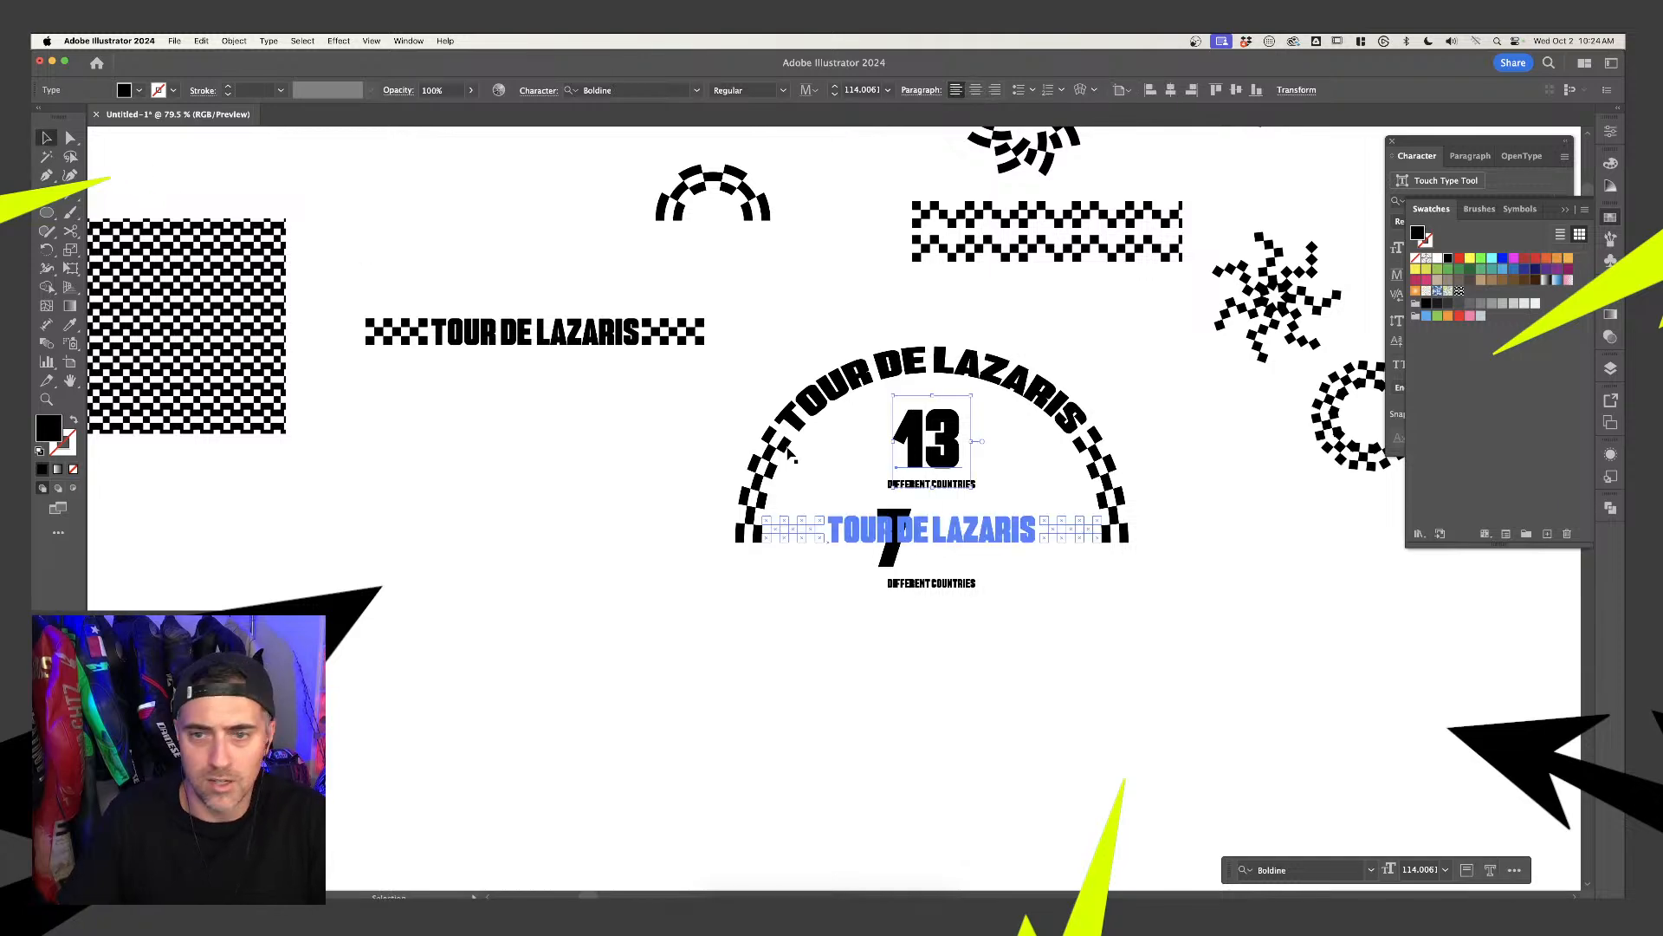
{"action": "left_click", "coordinate": [976, 89]}
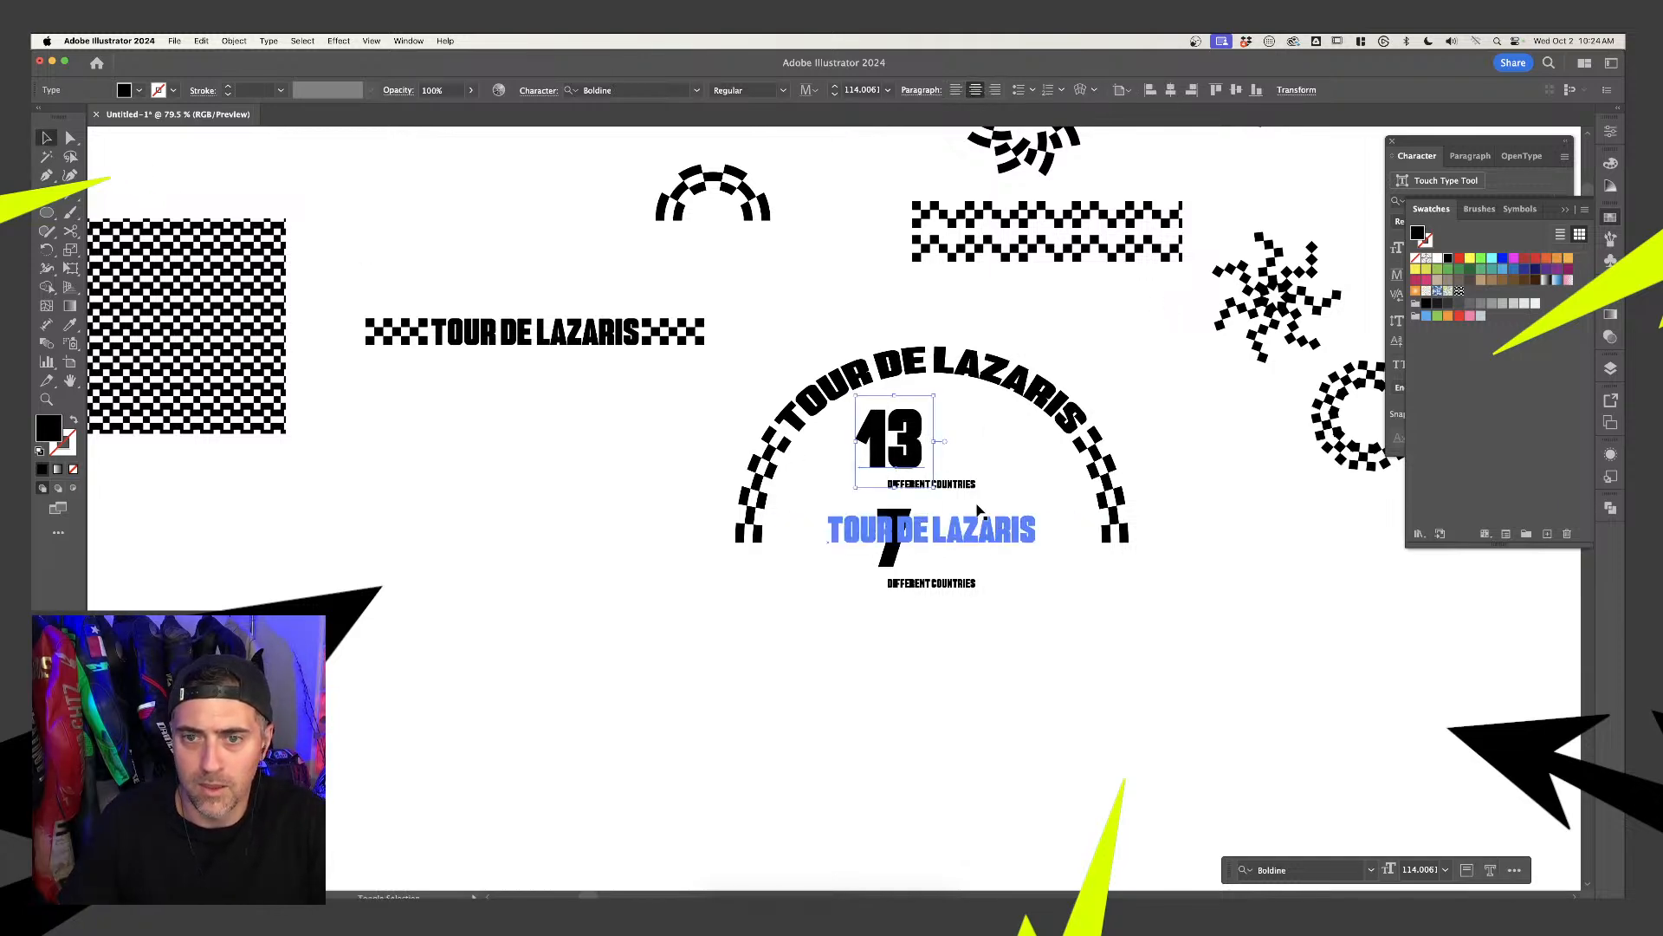
{"action": "left_click", "coordinate": [960, 485]}
{"action": "left_click", "coordinate": [976, 89]}
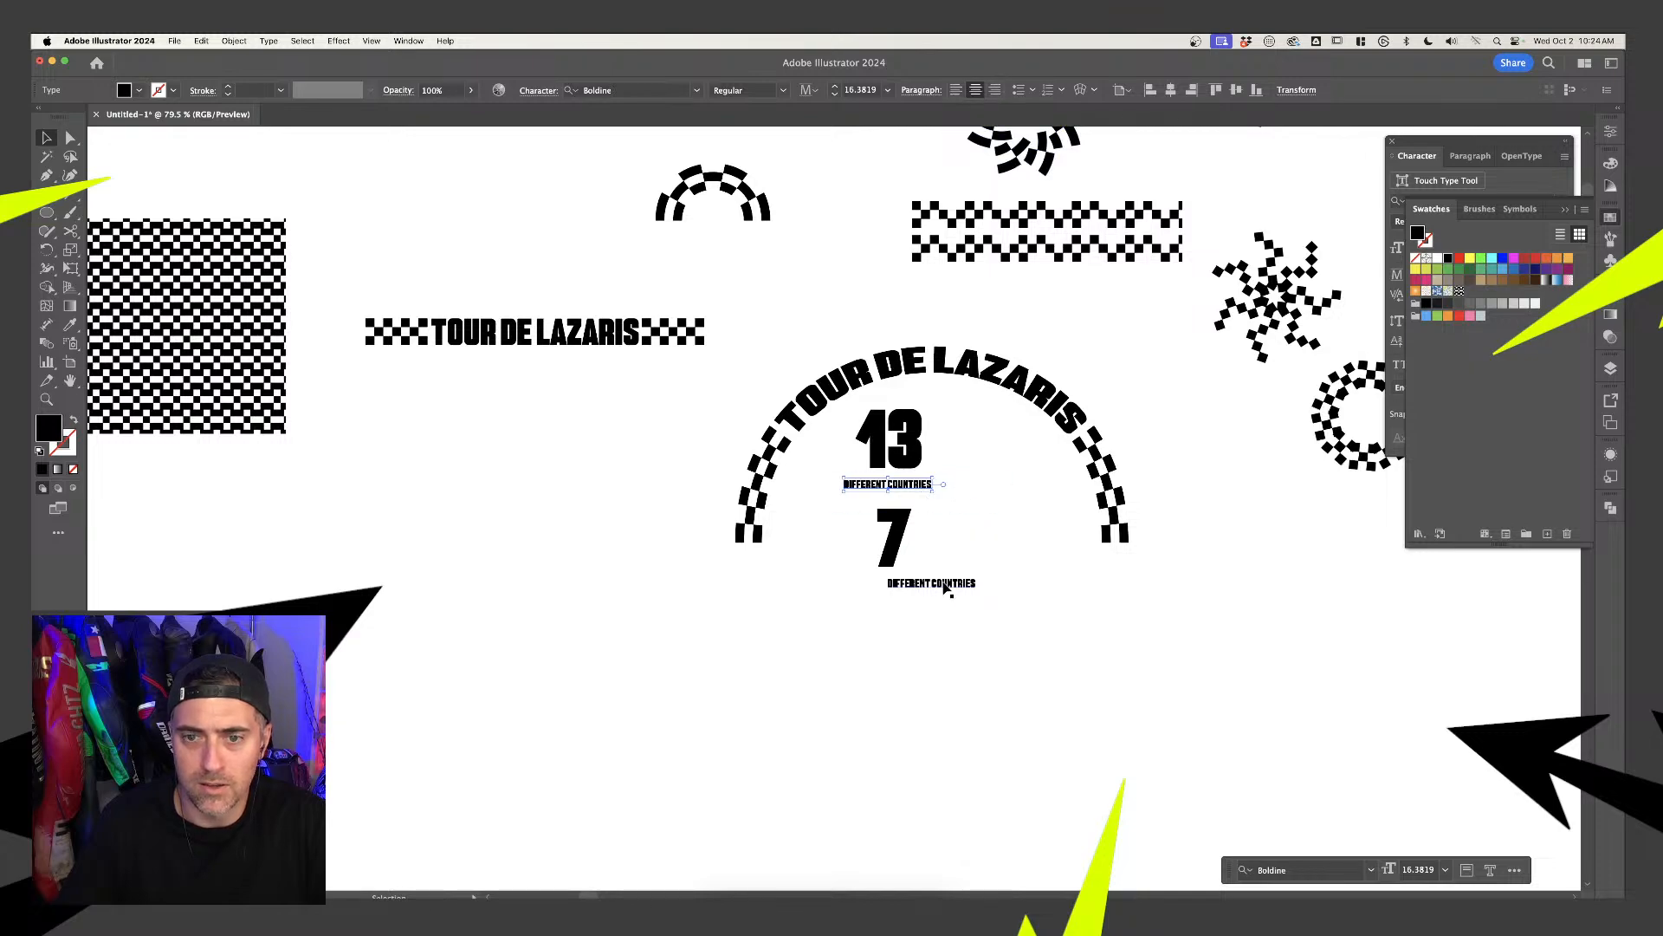
{"action": "left_click", "coordinate": [947, 589]}
{"action": "key", "text": "super+shift+c"}
Align the arch, both numbers and both DIFFERENT COUNTRIES lines on a common horizontal center
{"action": "left_click", "coordinate": [912, 538]}
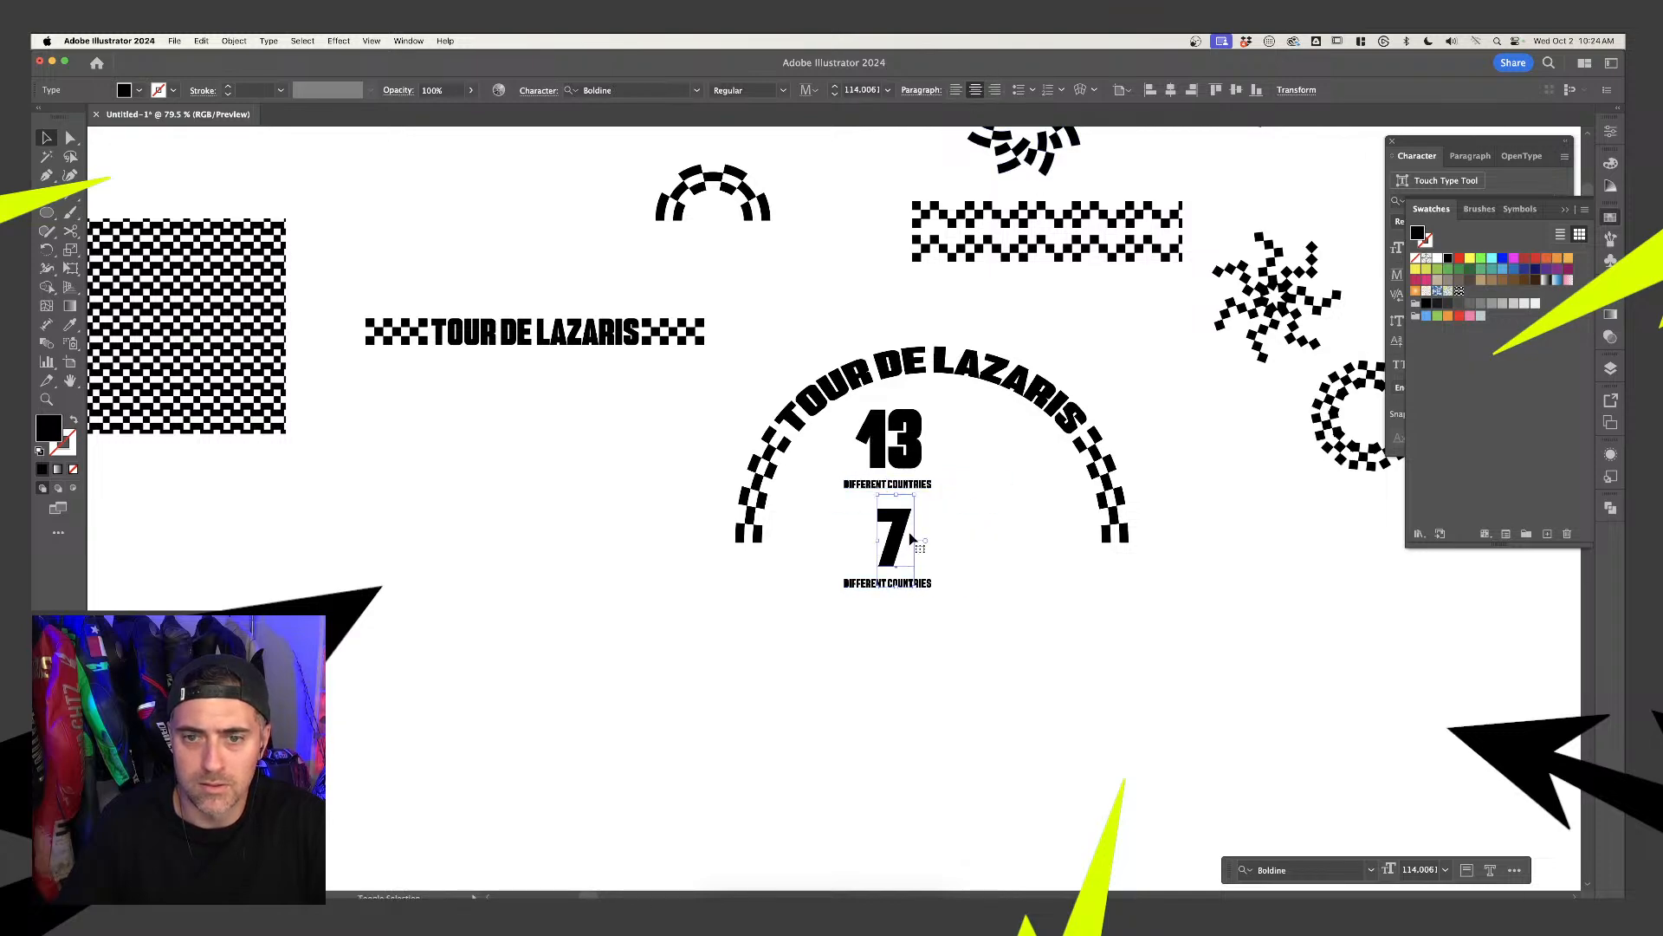
{"action": "left_click", "coordinate": [902, 465], "text": "shift"}
{"action": "left_click", "coordinate": [917, 486]}
{"action": "left_click", "coordinate": [906, 598]}
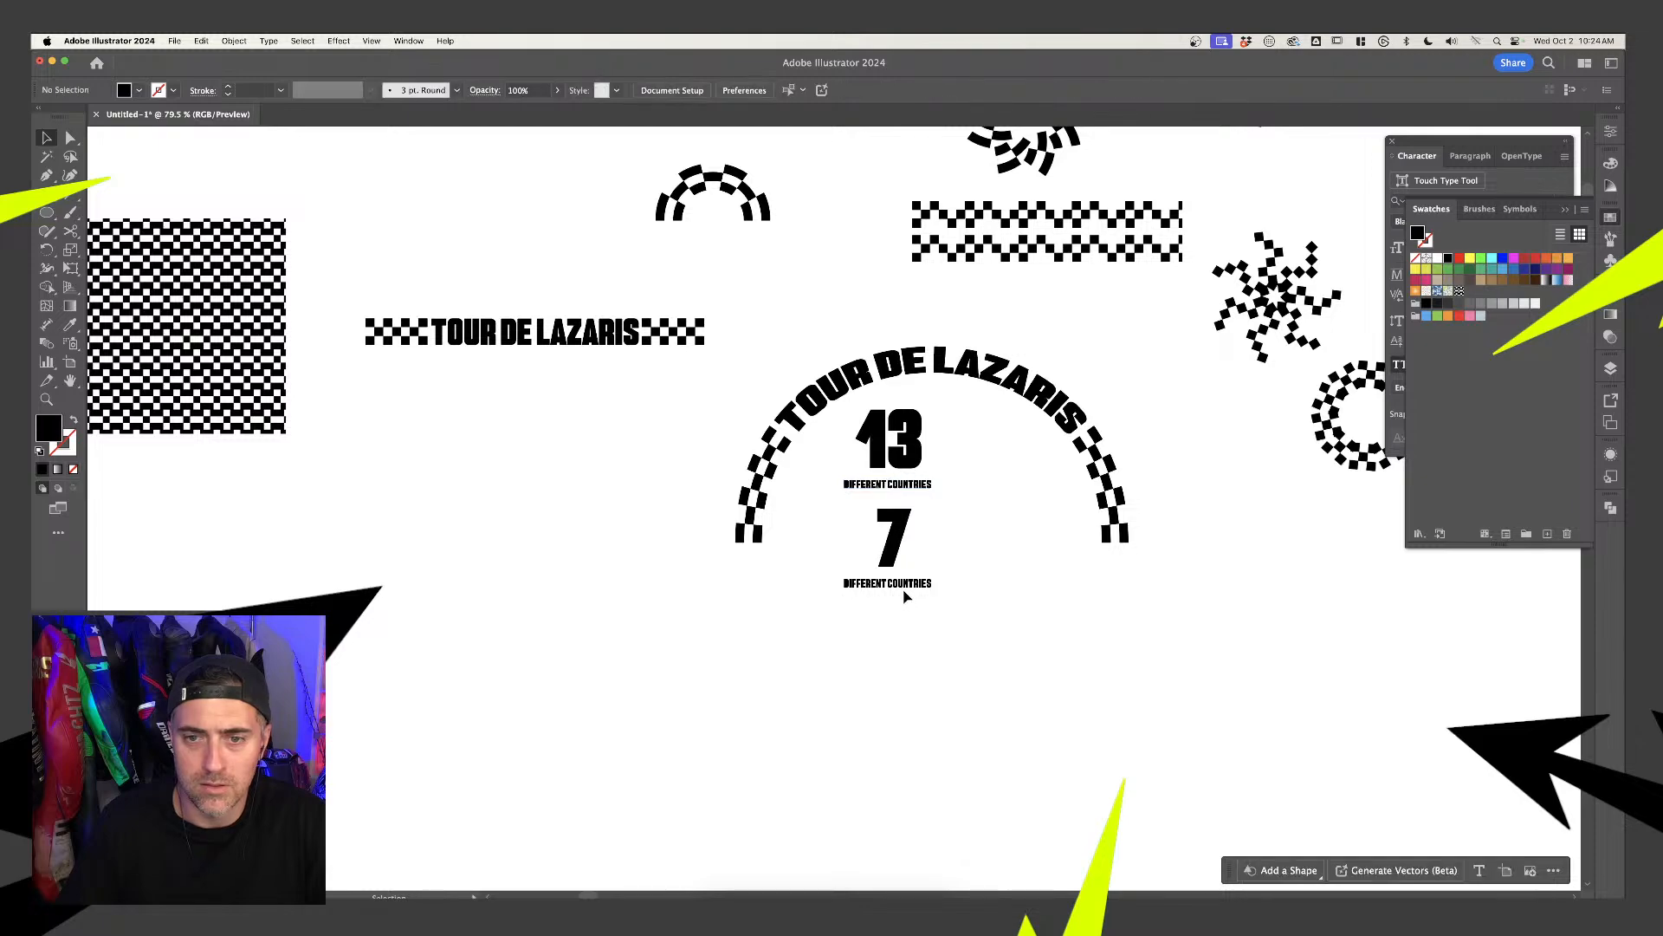
{"action": "left_click_drag", "start_coordinate": [908, 418], "coordinate": [939, 639]}
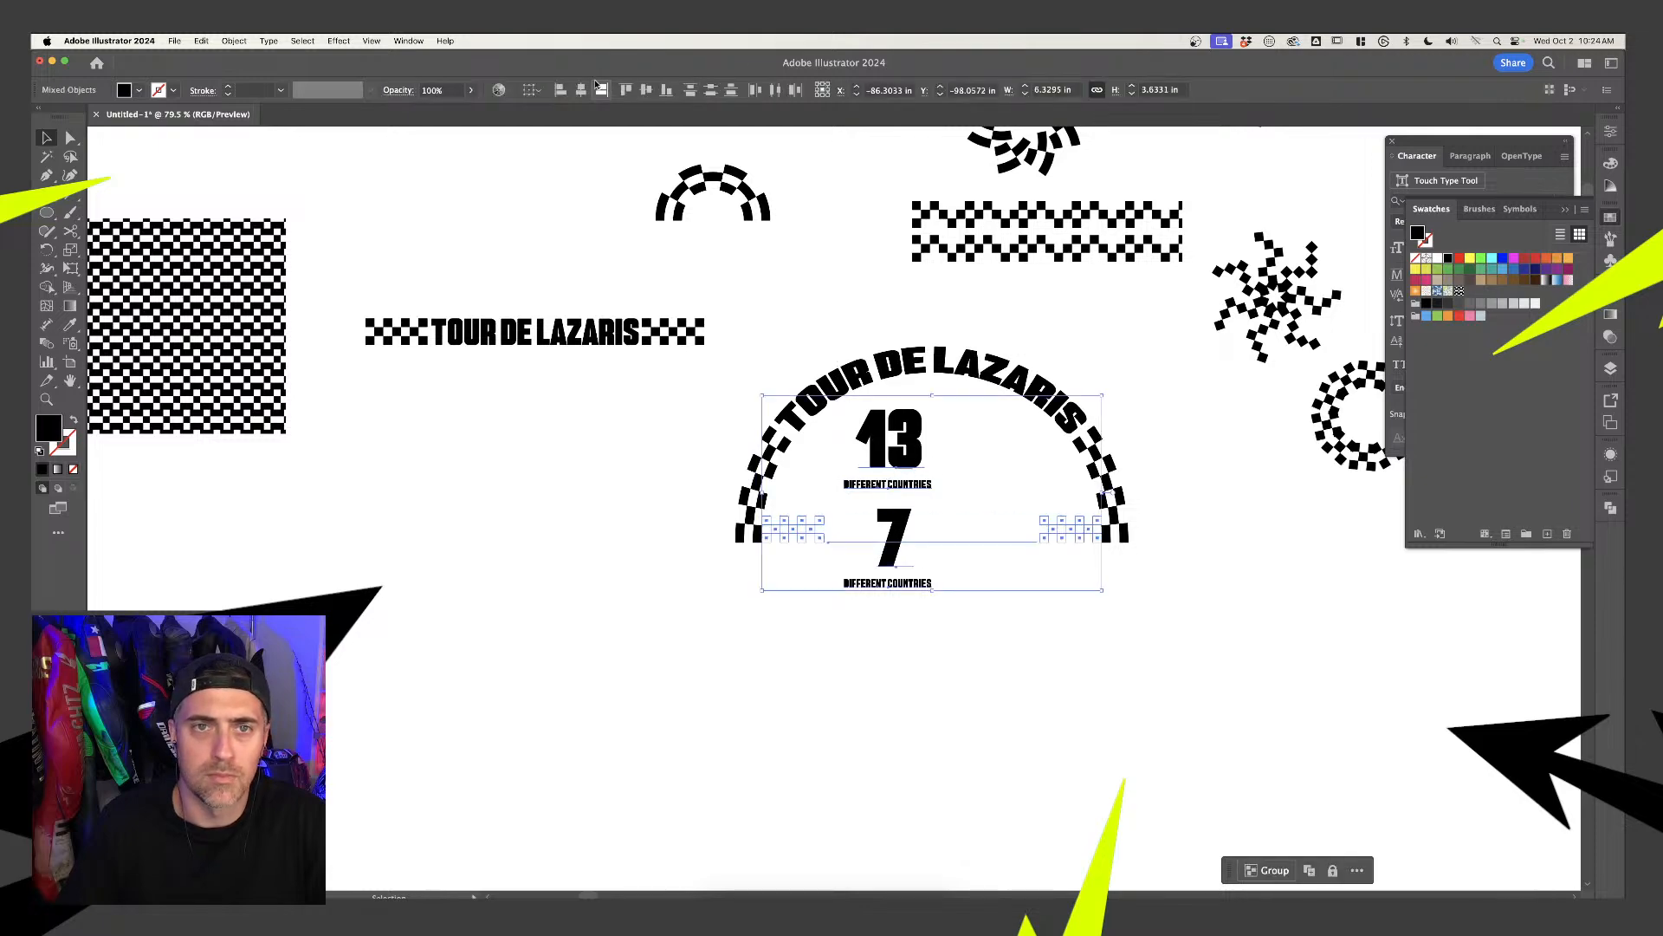
{"action": "left_click", "coordinate": [601, 89]}
{"action": "left_click", "coordinate": [983, 639]}
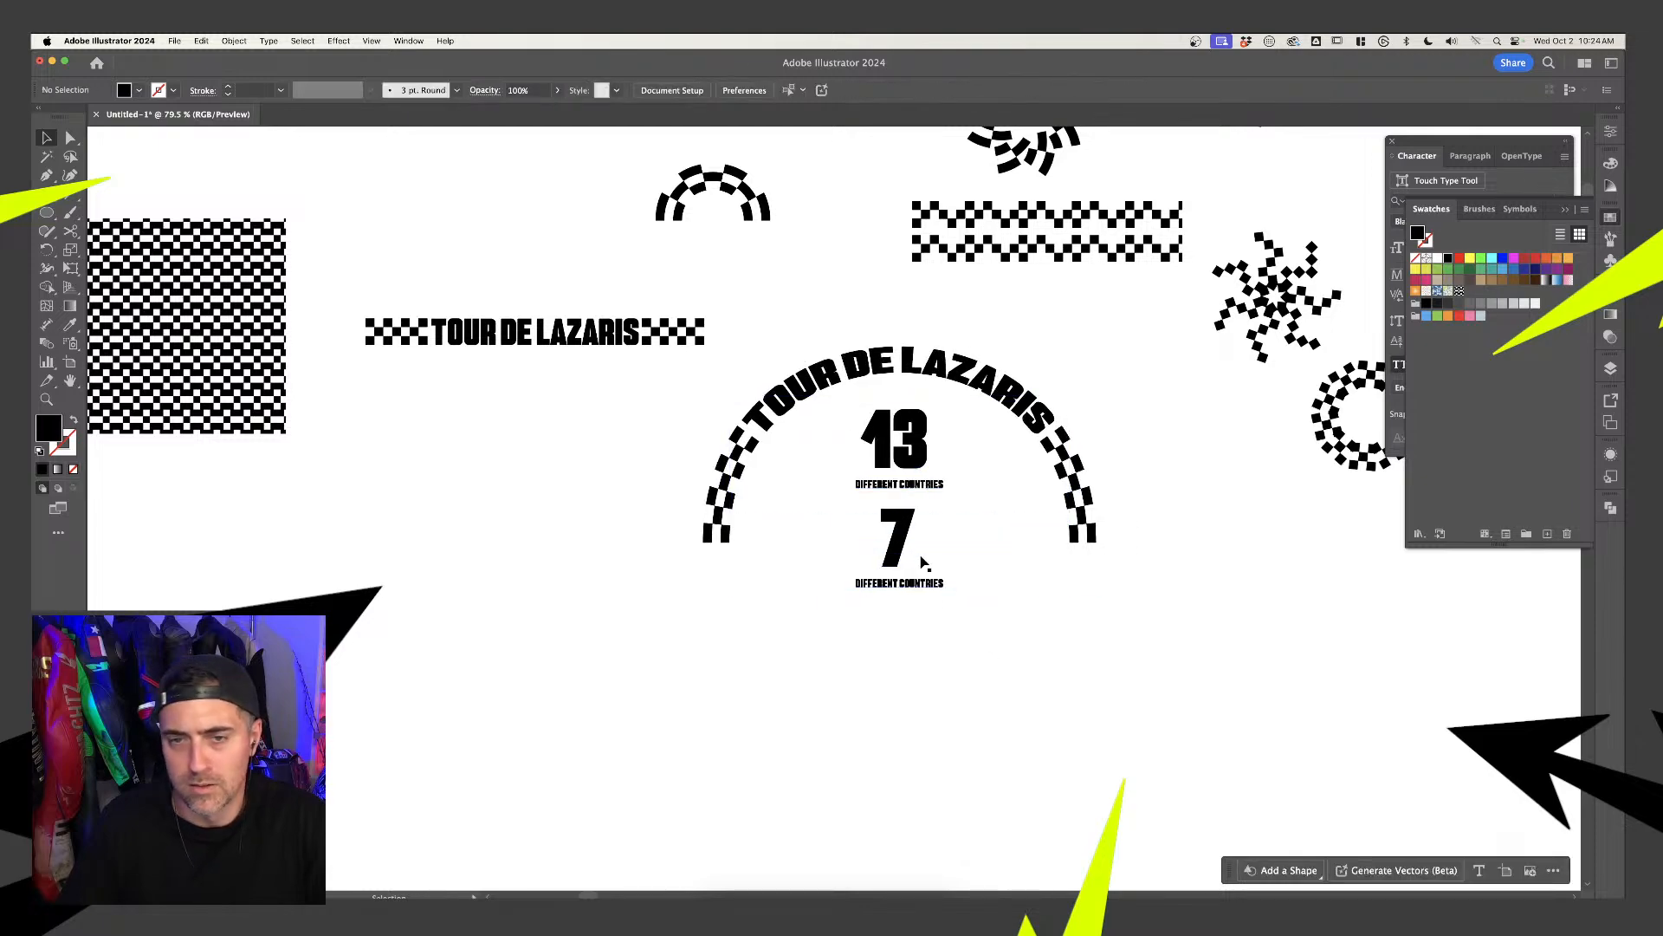
{"action": "left_click", "coordinate": [923, 561]}
{"action": "left_click", "coordinate": [942, 616]}
{"action": "left_click_drag", "start_coordinate": [943, 616], "coordinate": [1081, 548]}
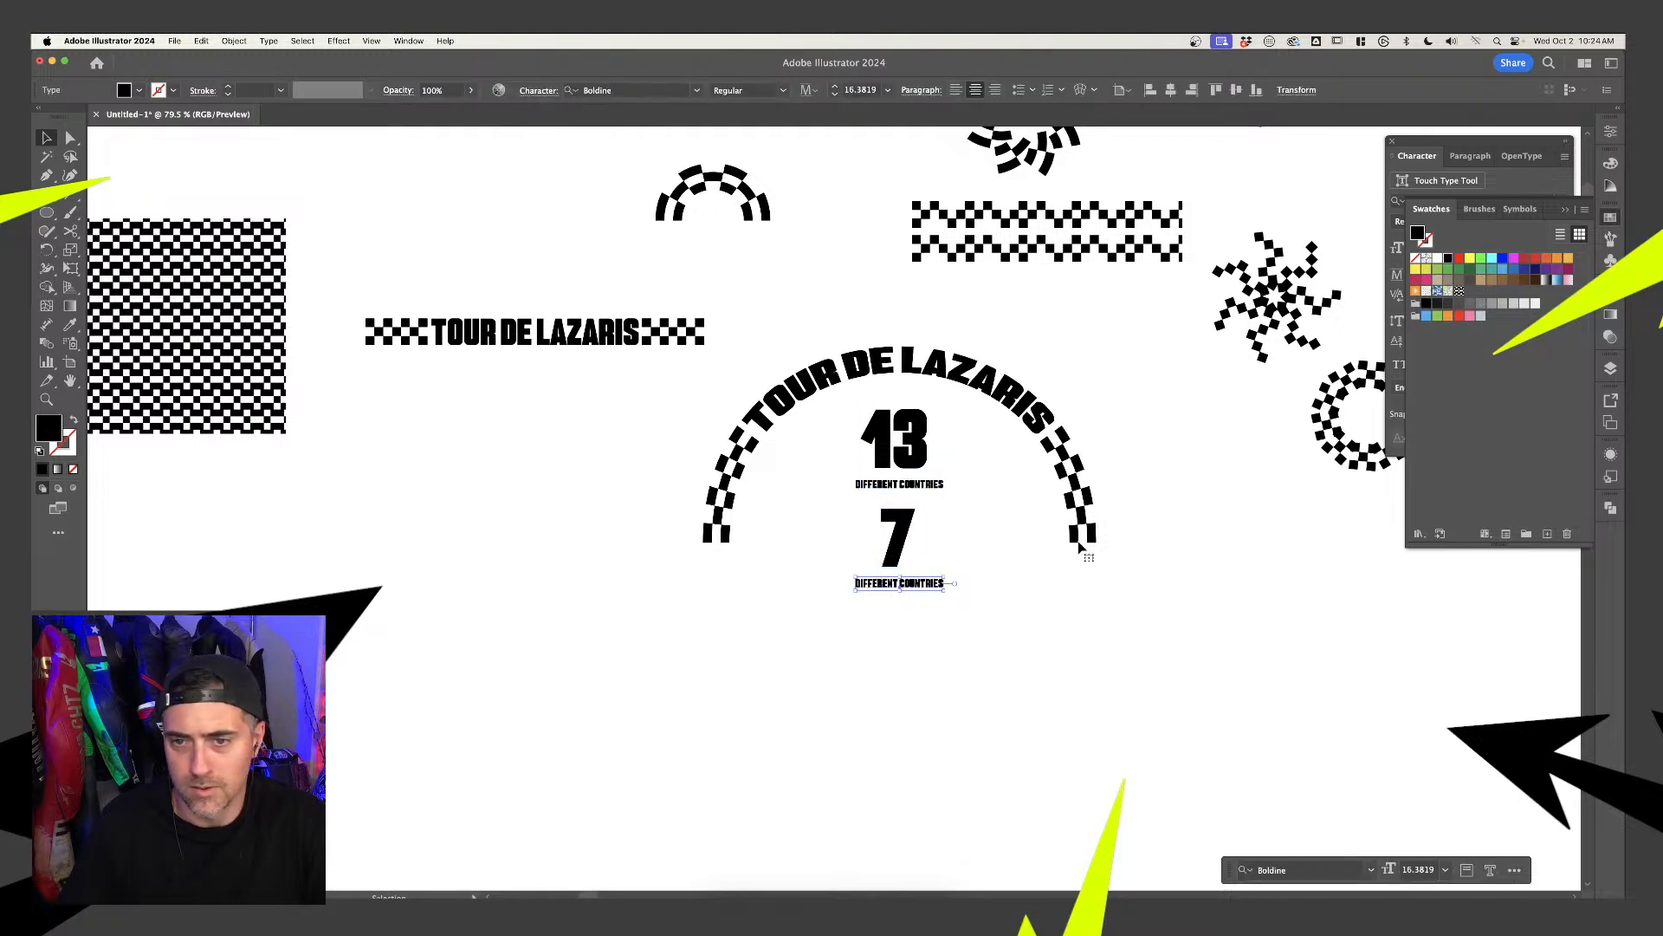
{"action": "left_click", "coordinate": [1110, 624]}
Copy the flat checkered end piece from inside the arch group and paste it outside the group as a separate object
{"action": "scroll", "coordinate": [1125, 575], "scroll_direction": "down", "scroll_amount": 2}
{"action": "scroll", "coordinate": [1085, 430], "scroll_direction": "down", "scroll_amount": 2}
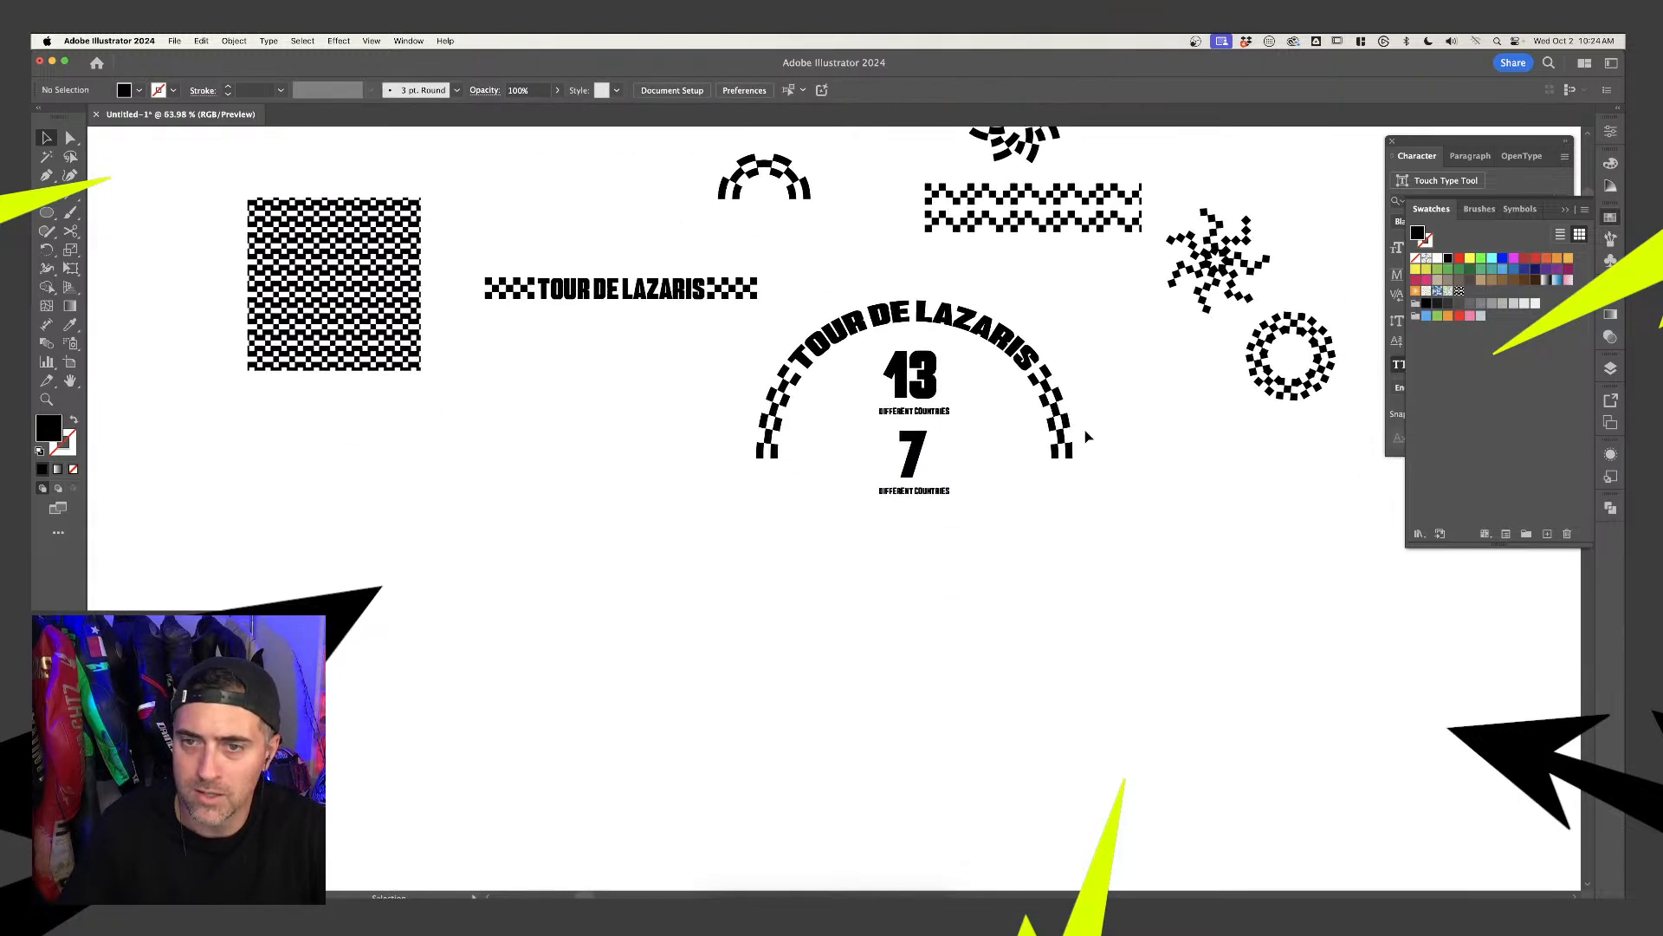
{"action": "left_click", "coordinate": [1044, 449]}
{"action": "double_click", "coordinate": [1035, 451]}
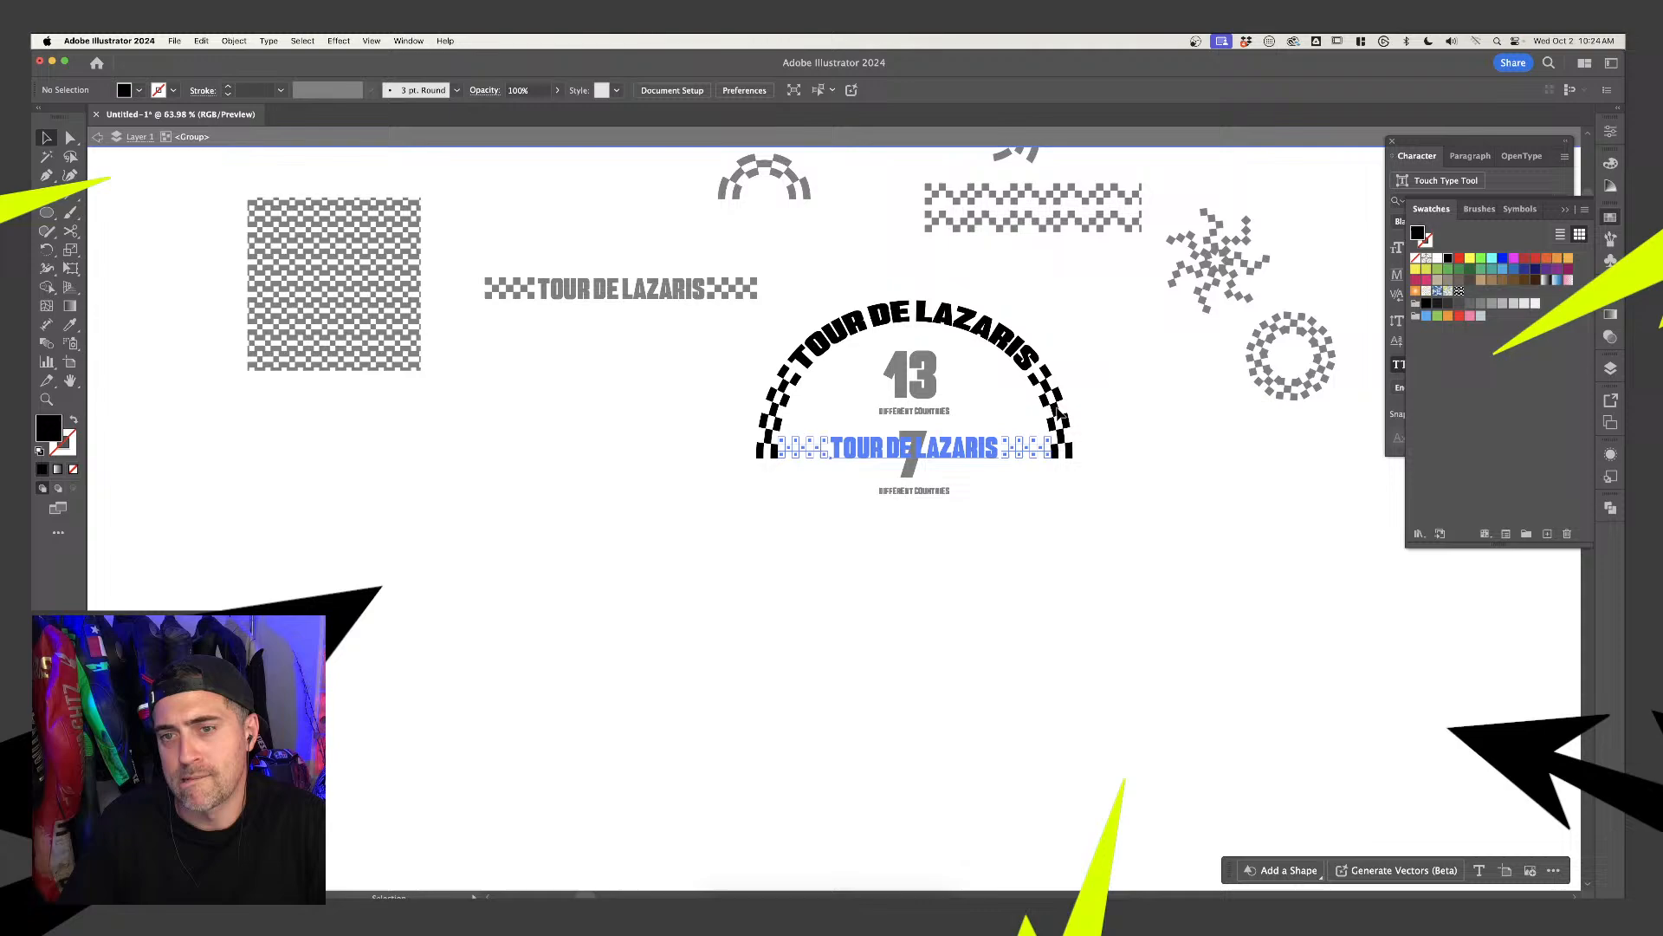
{"action": "double_click", "coordinate": [1031, 452]}
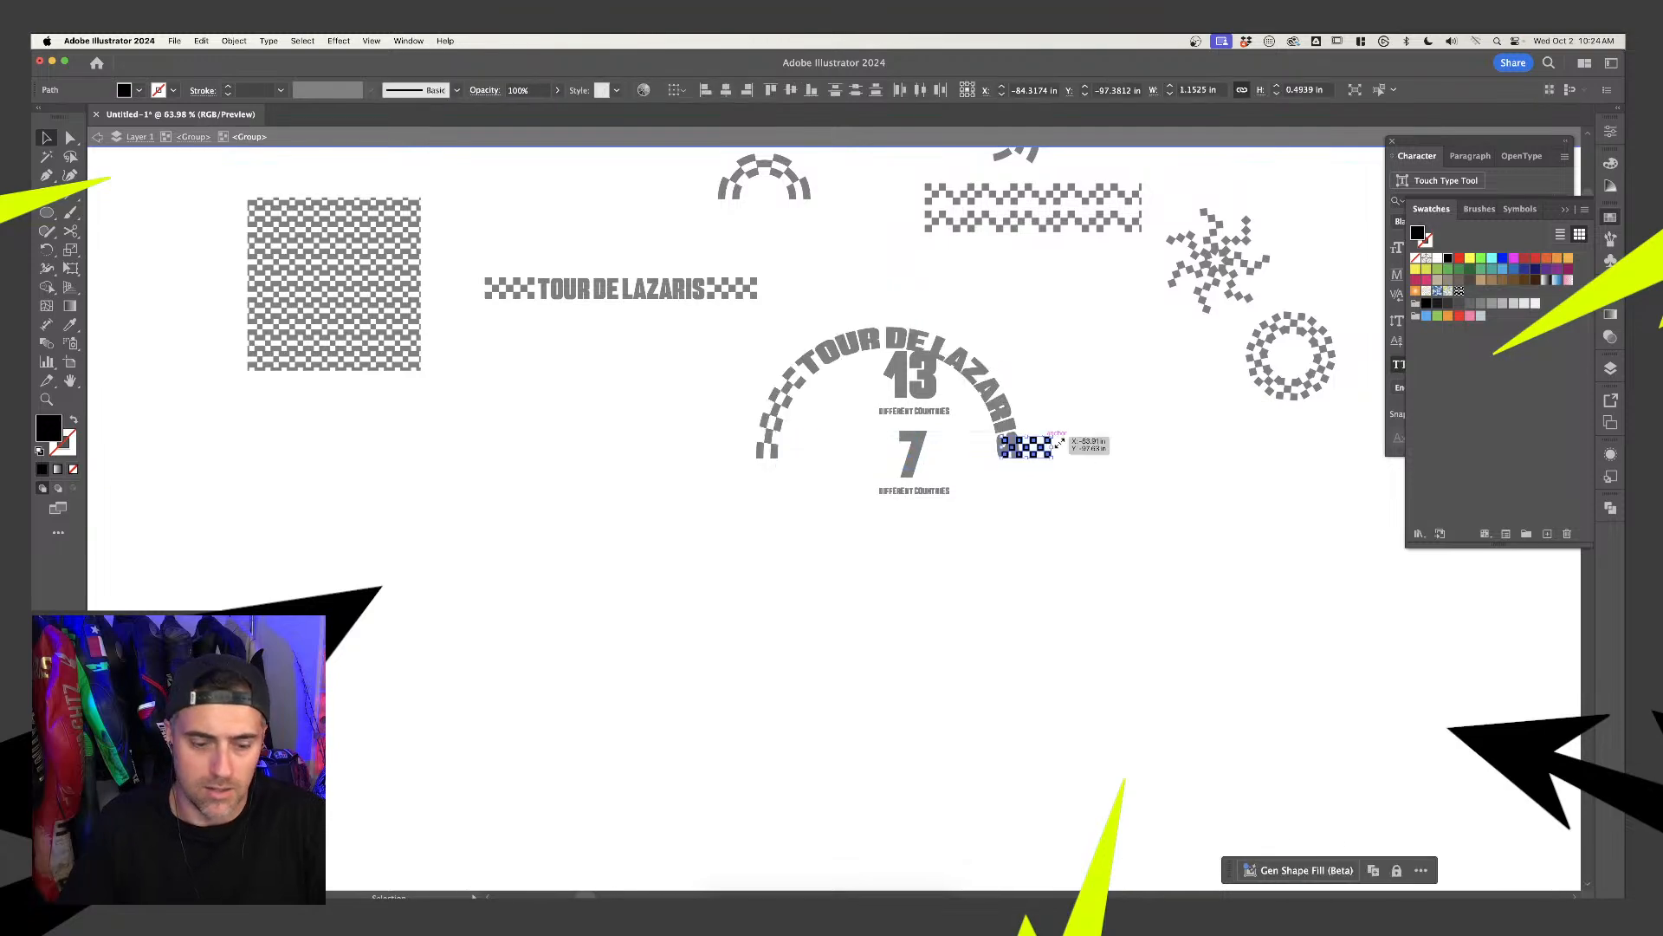
{"action": "double_click", "coordinate": [1130, 470]}
{"action": "key", "text": "super+v"}
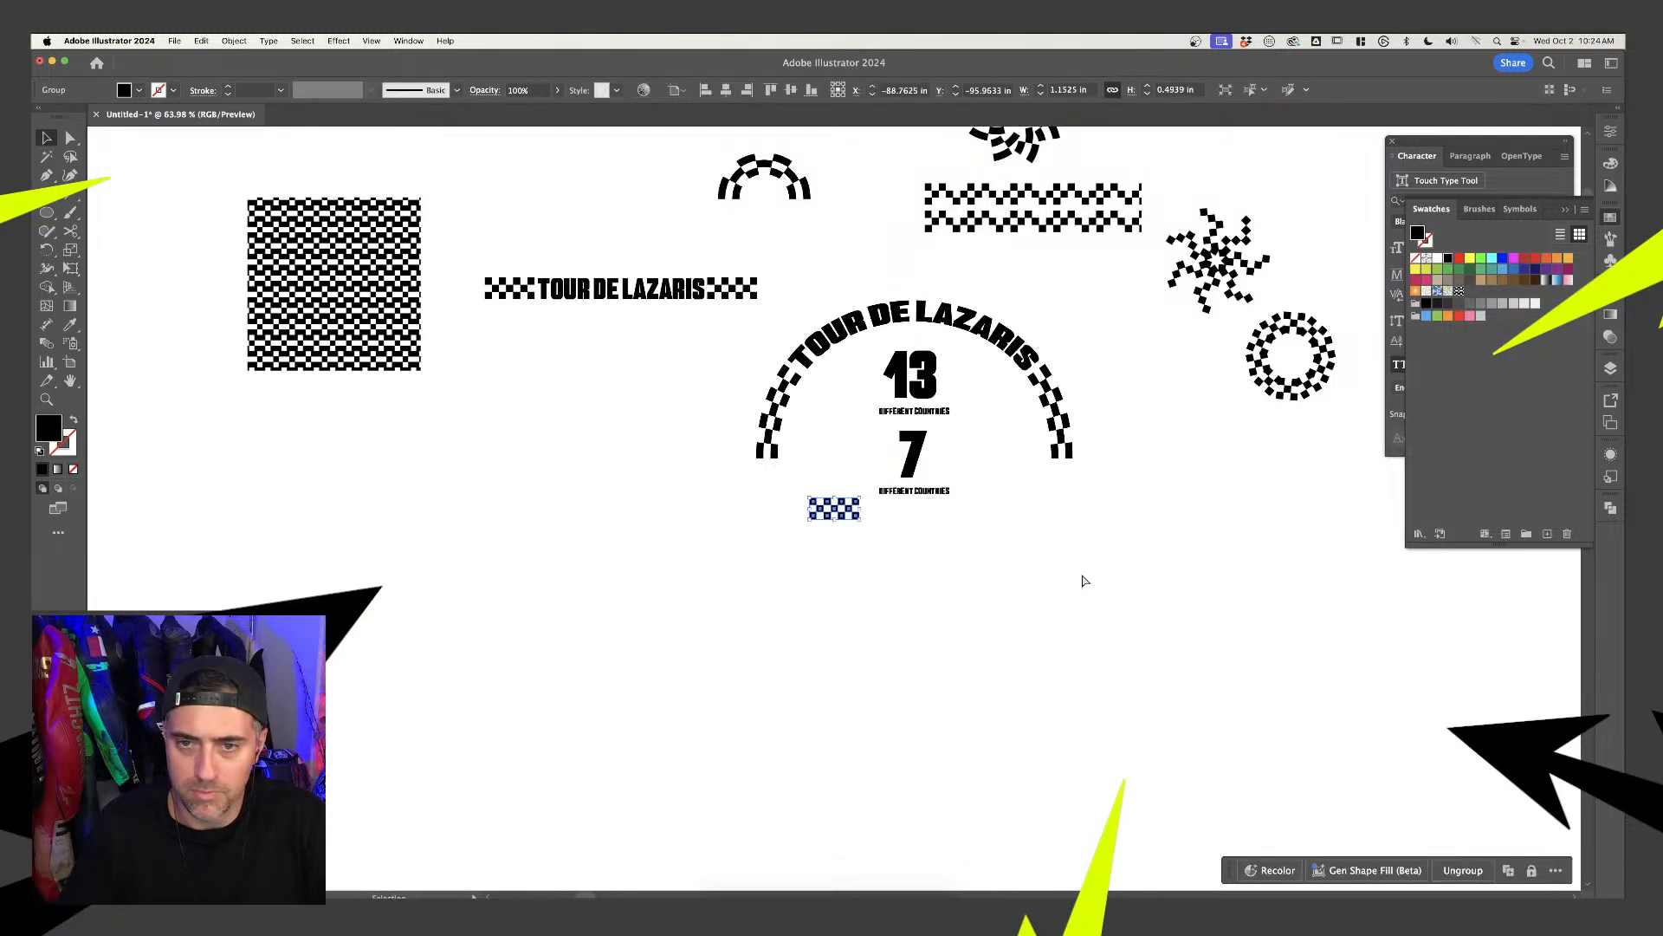
Place the checkered piece beneath the arch's left end and extend it with a copy fitted against its right side
{"action": "mouse_move", "coordinate": [838, 514]}
{"action": "left_mouse_down"}
{"action": "mouse_move", "coordinate": [788, 531]}
{"action": "mouse_move", "coordinate": [868, 530]}
{"action": "mouse_move", "coordinate": [849, 530]}
{"action": "left_mouse_up"}
{"action": "scroll", "coordinate": [856, 507], "scroll_direction": "up", "scroll_amount": 10}
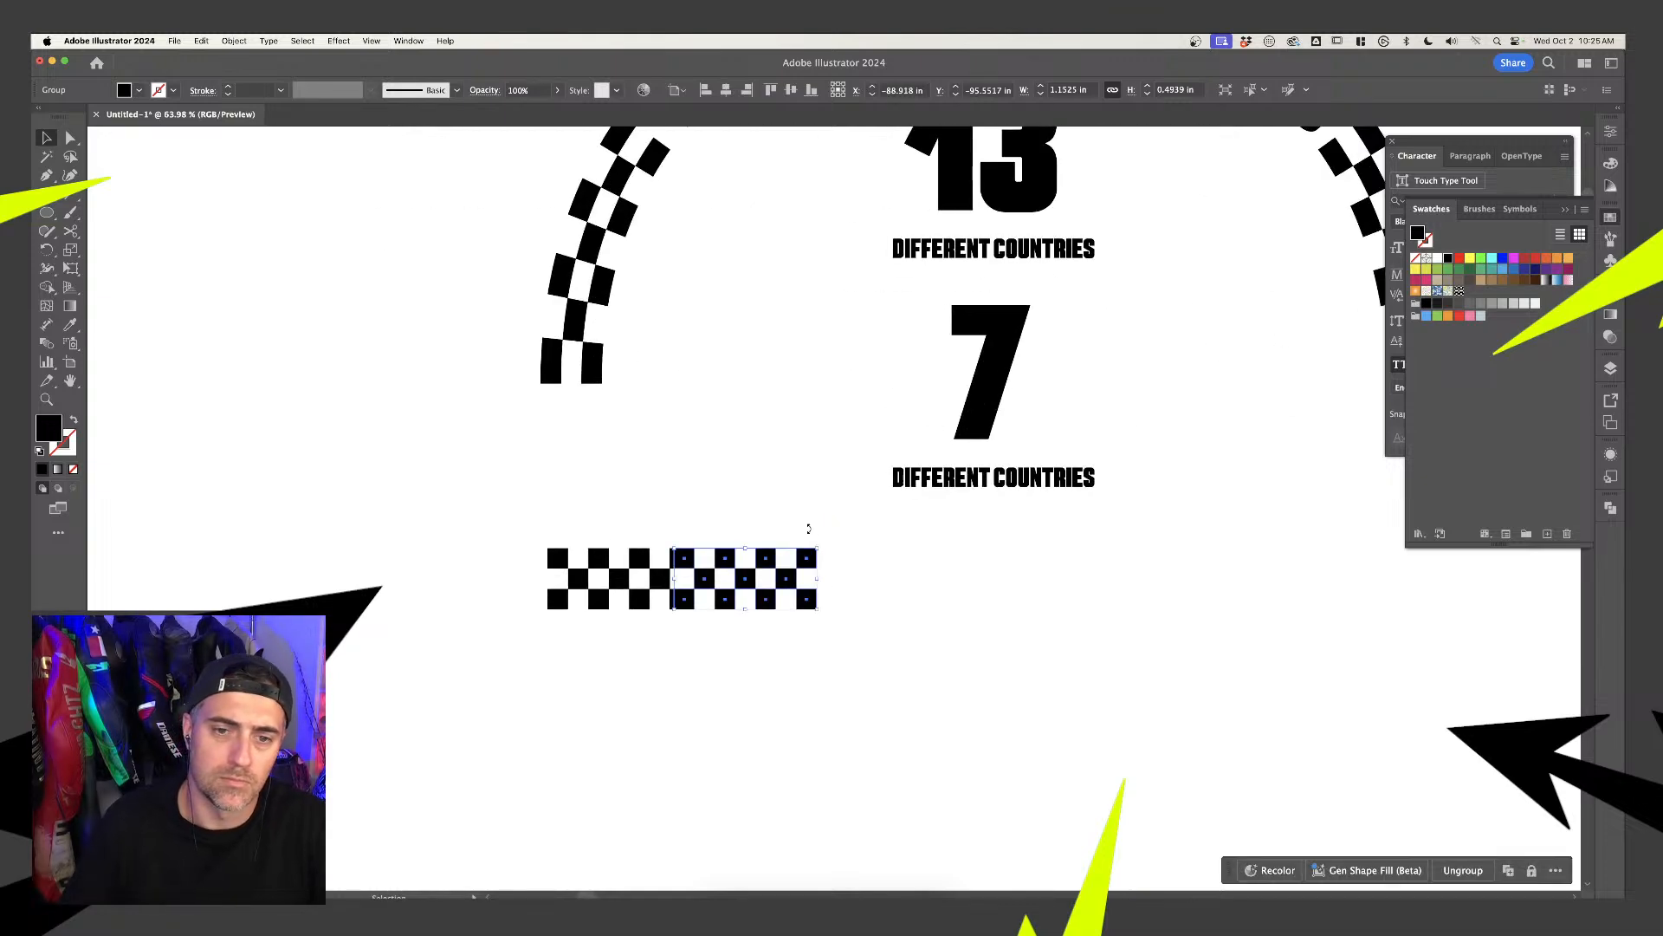
{"action": "left_click_drag", "start_coordinate": [487, 681], "coordinate": [474, 680]}
{"action": "scroll", "coordinate": [532, 536], "scroll_direction": "down", "scroll_amount": 5}
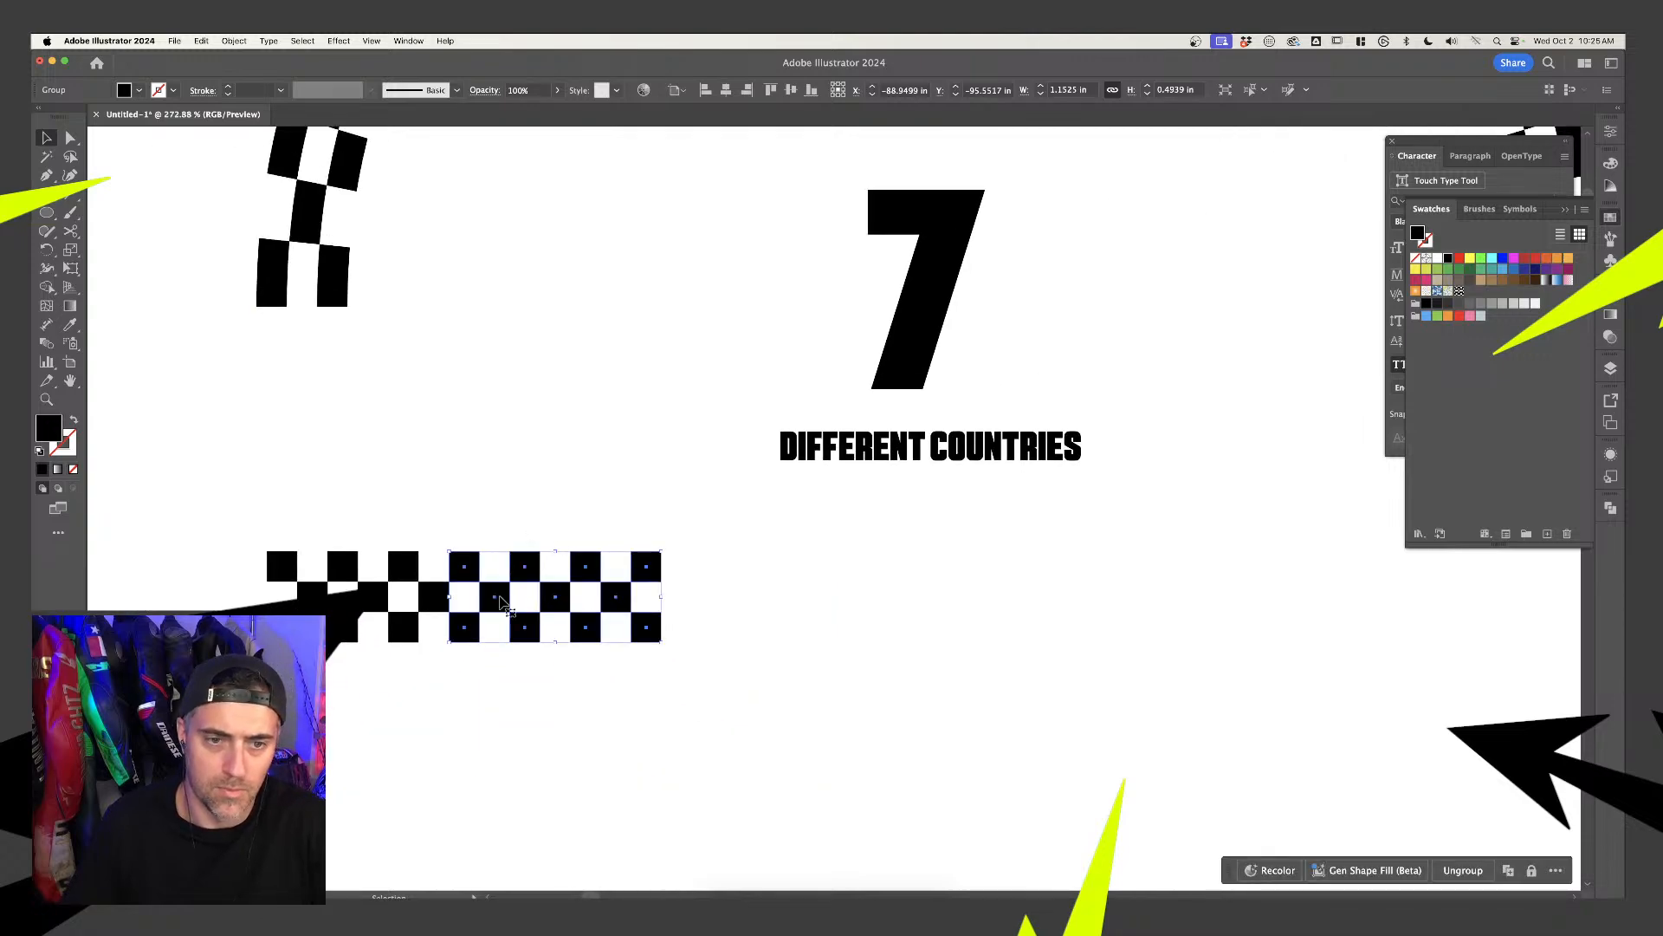
Duplicate the checkered piece again to the right and repeat the copy until the strip spans beyond the arch's right end
{"action": "left_click_drag", "start_coordinate": [501, 599], "coordinate": [744, 632]}
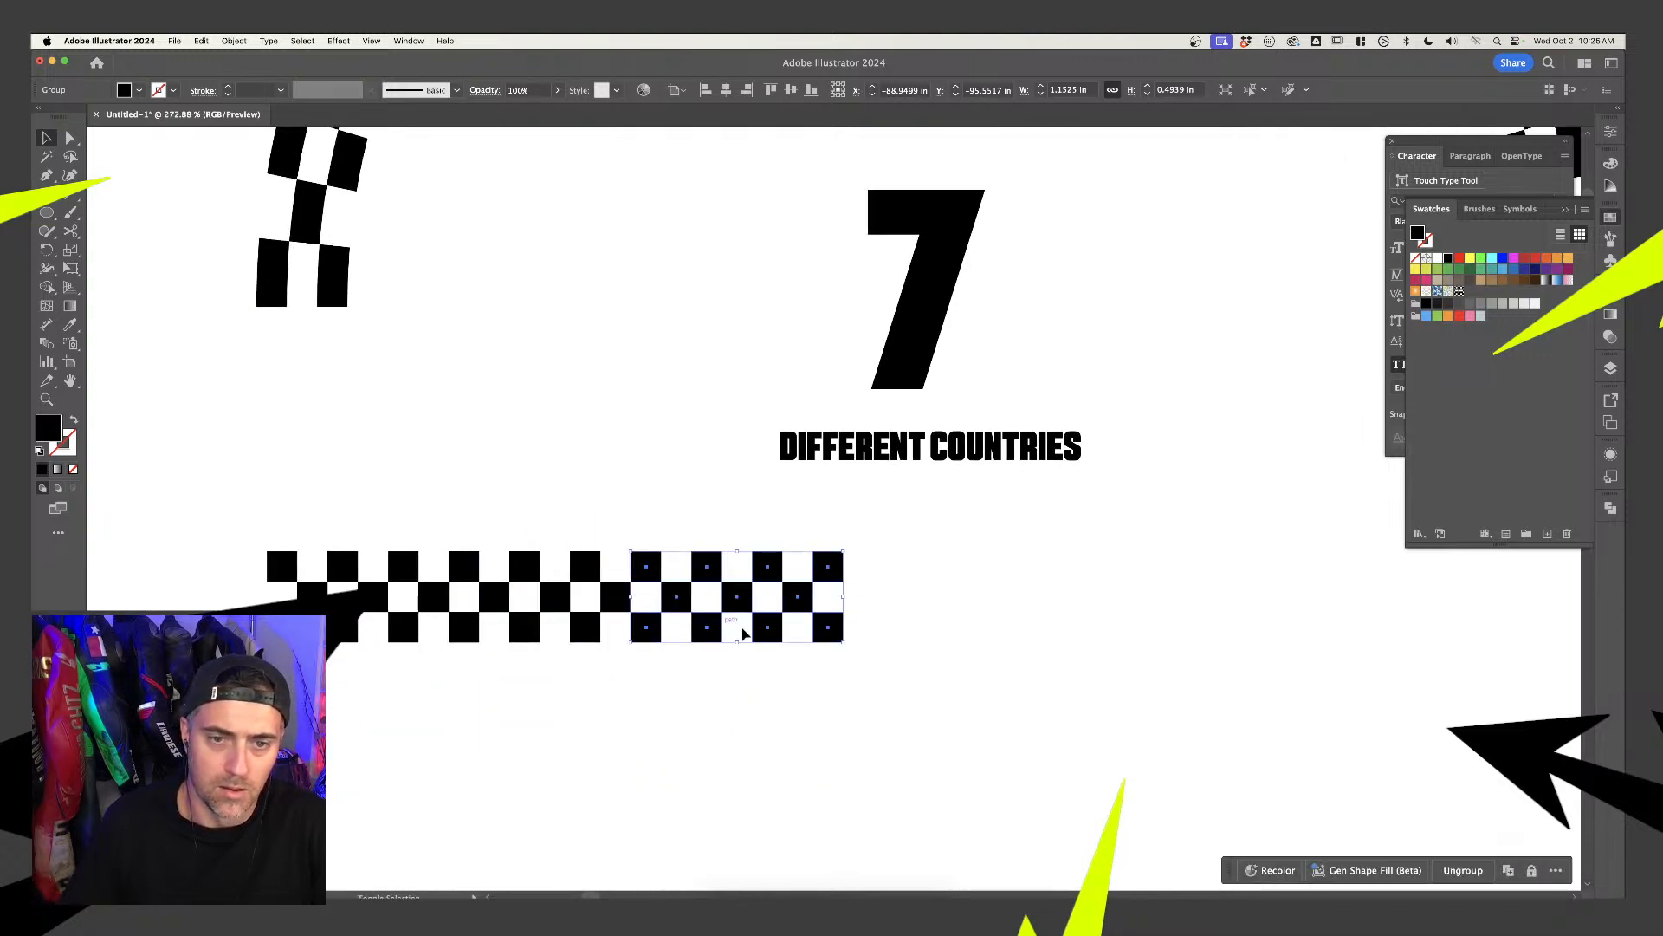
{"action": "key", "text": "ctrl+d"}
{"action": "key", "text": "ctrl+d"}
{"action": "key", "text": "ctrl+d"}
{"action": "scroll", "coordinate": [786, 717], "scroll_direction": "down", "scroll_amount": 5}
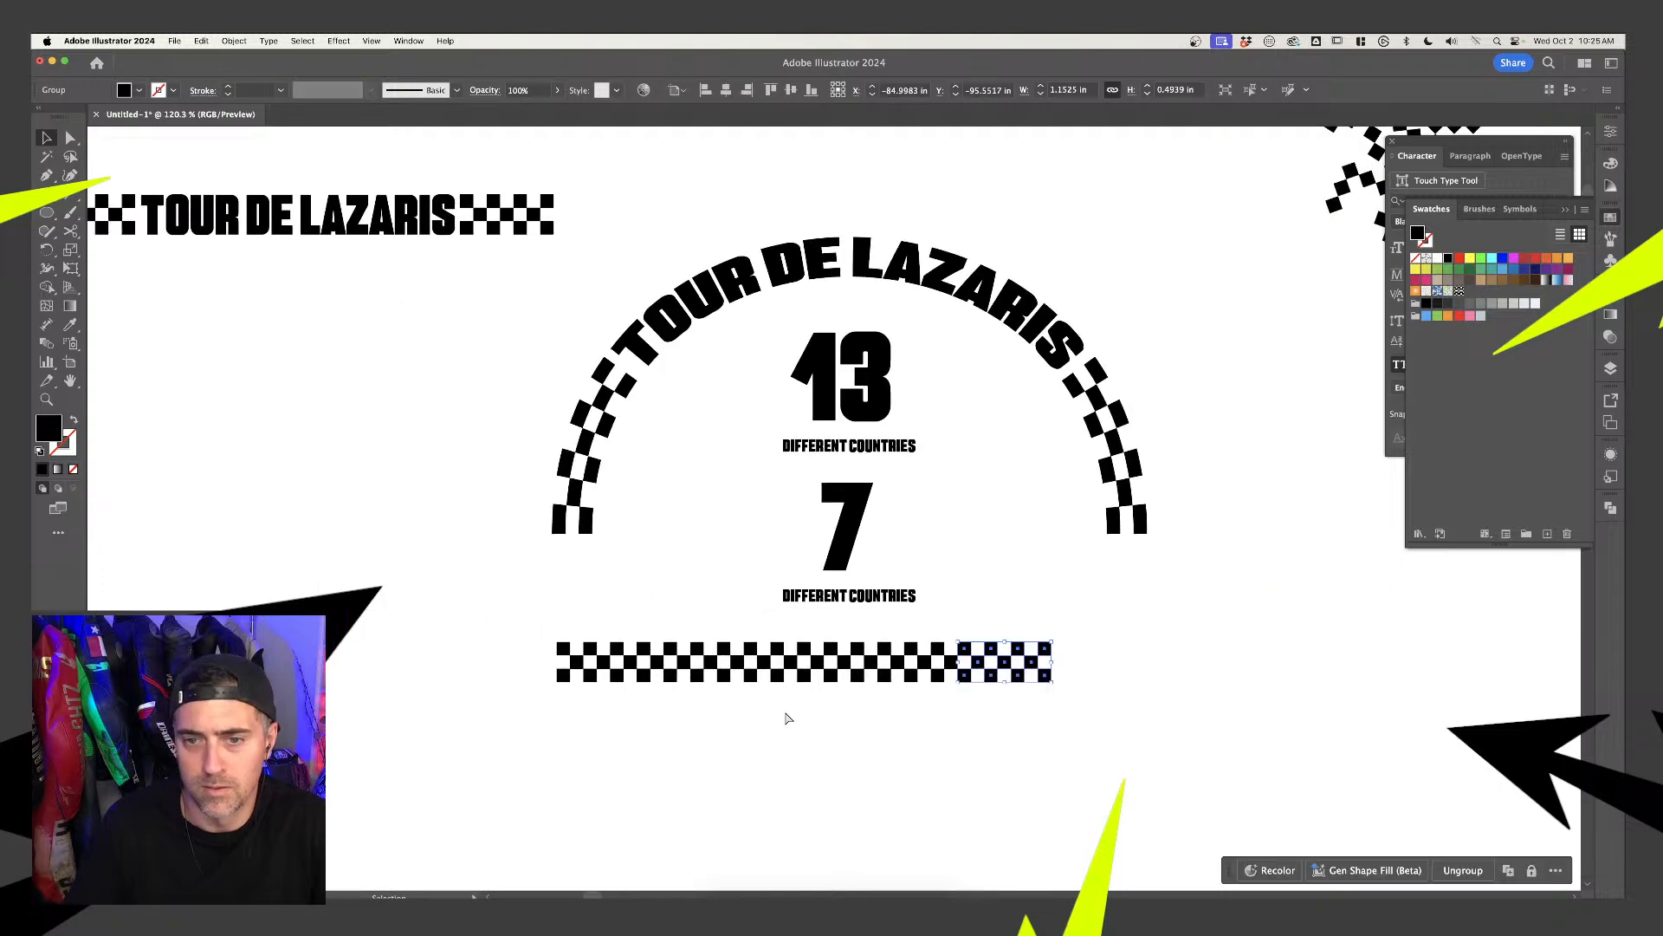
{"action": "scroll", "coordinate": [787, 718], "scroll_direction": "right", "scroll_amount": 1}
{"action": "key", "text": "super+d"}
{"action": "key", "text": "super+d"}
{"action": "key", "text": "super+d"}
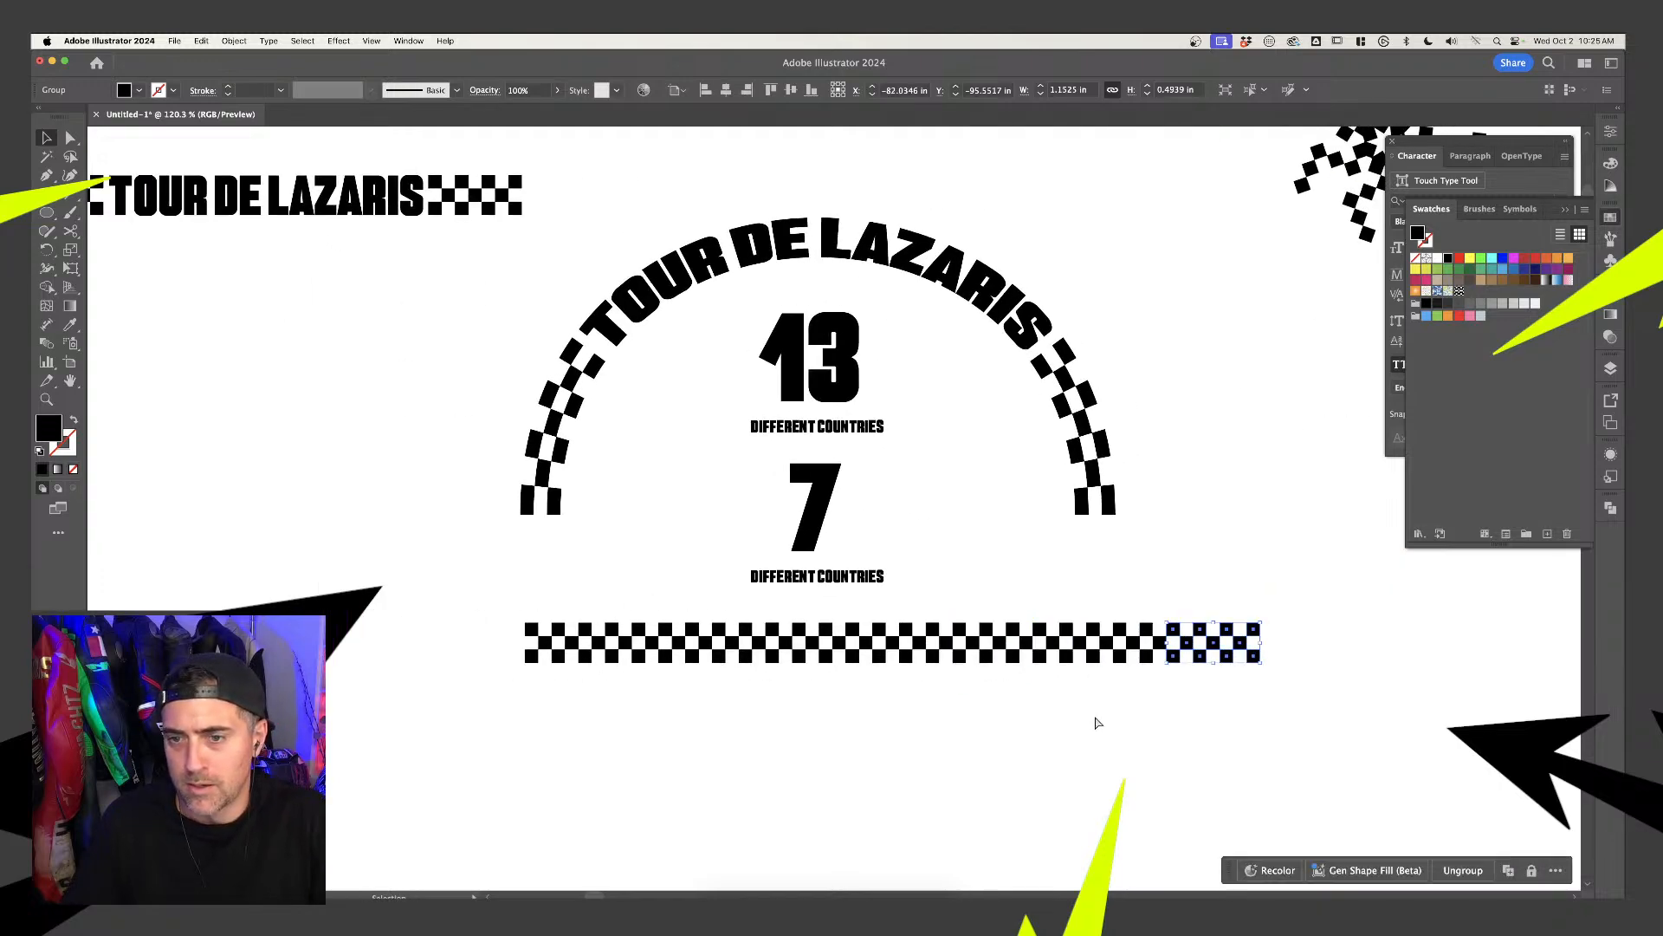
Group all pieces of the long checkered strip beneath the arch into one object
{"action": "scroll", "coordinate": [1096, 720], "scroll_direction": "down", "scroll_amount": 4}
{"action": "left_click", "coordinate": [1200, 710]}
{"action": "left_click_drag", "start_coordinate": [1216, 700], "coordinate": [781, 657]}
{"action": "key", "text": "super+g"}
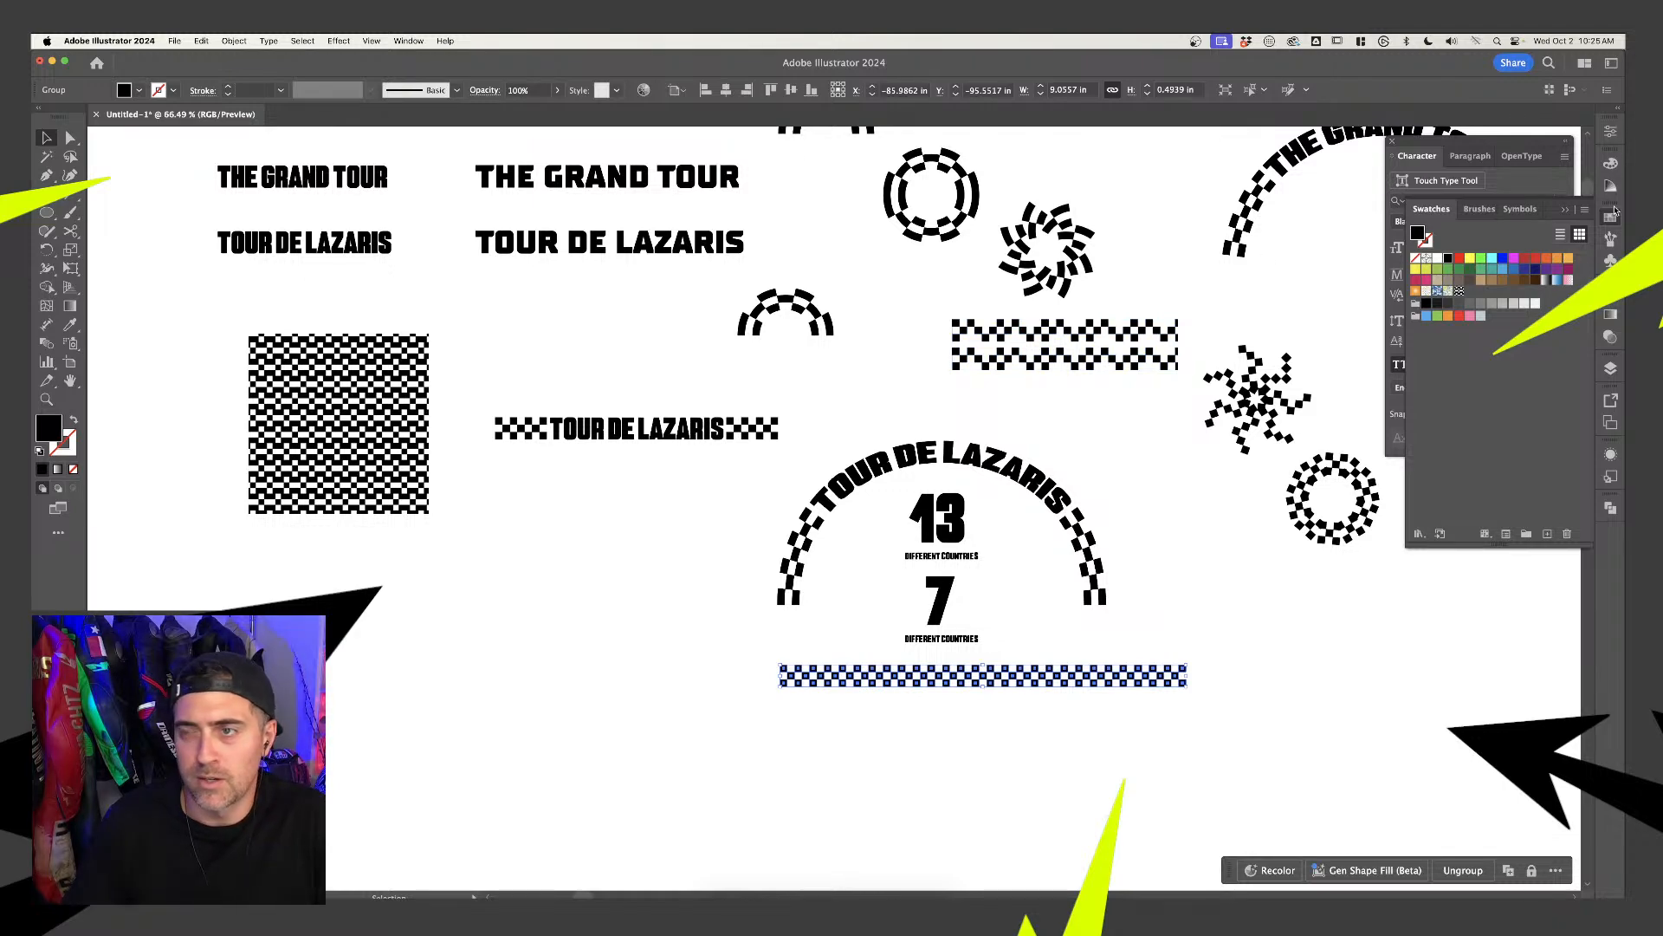
{"action": "left_click", "coordinate": [409, 41]}
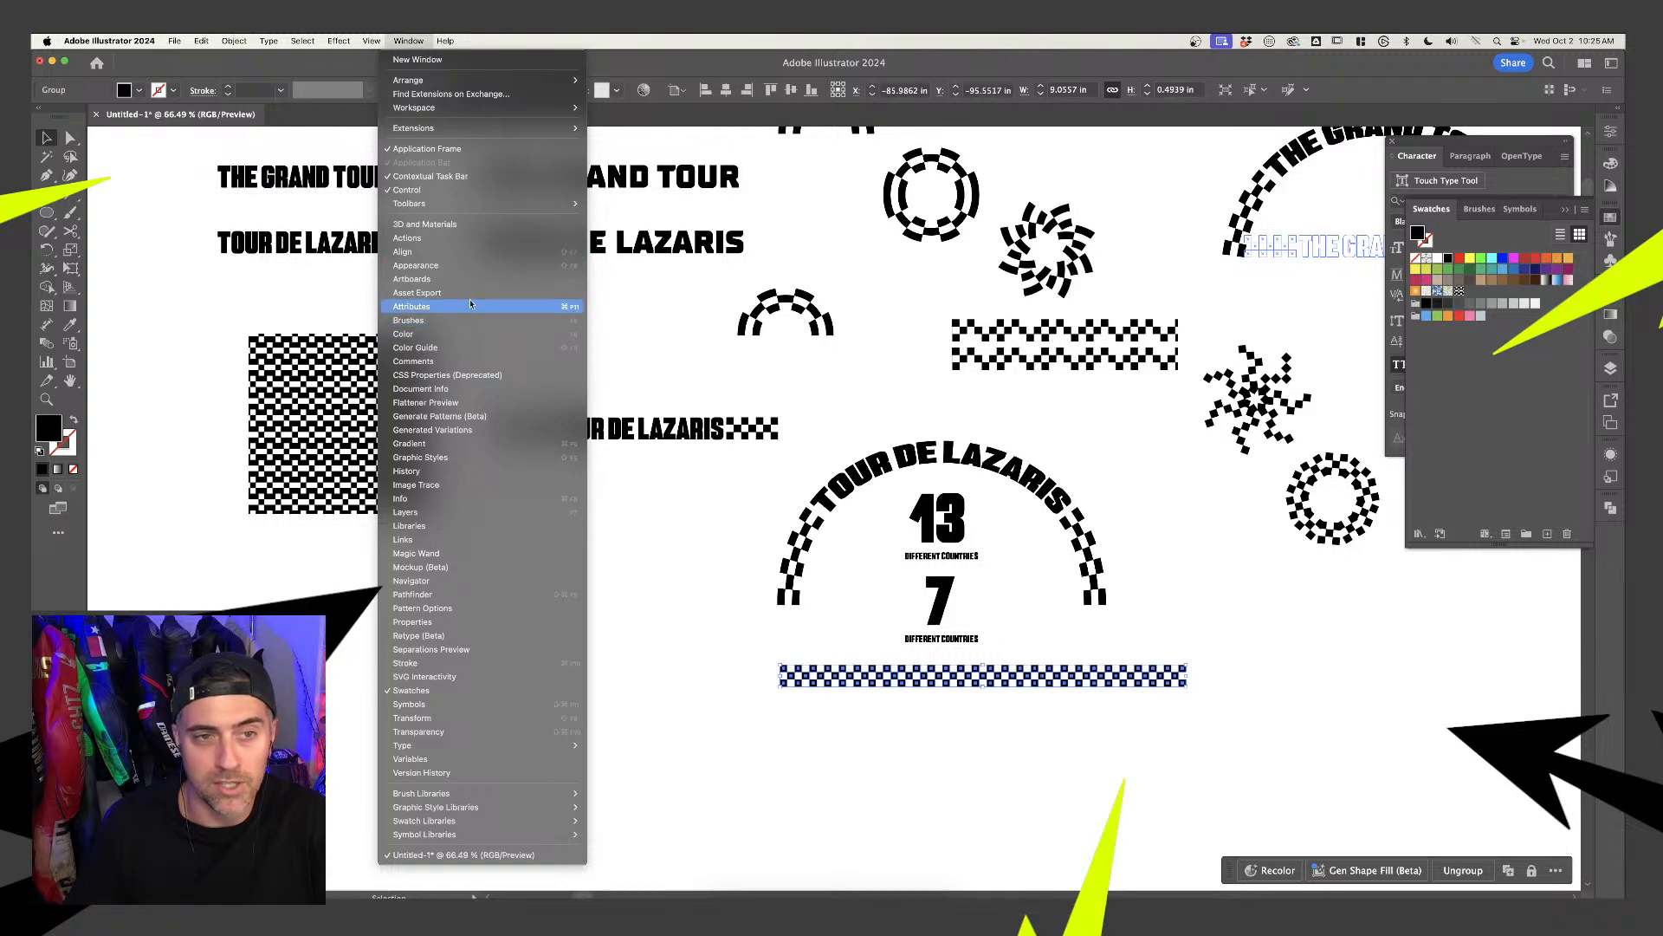
{"action": "mouse_move", "coordinate": [385, 42]}
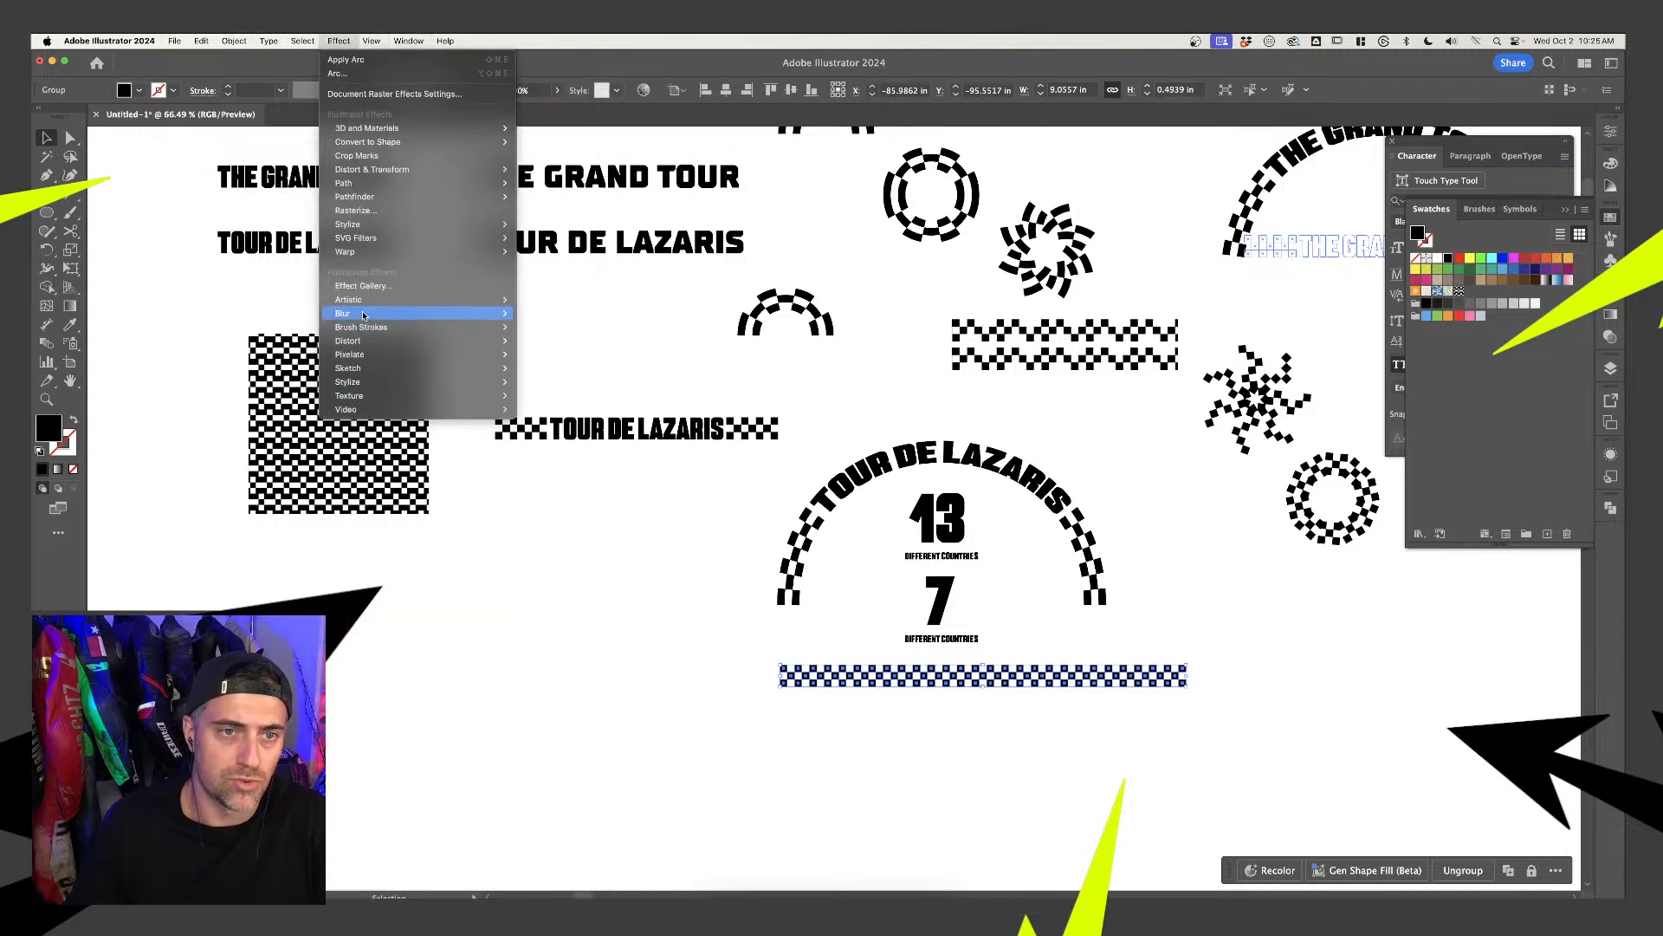
{"action": "mouse_move", "coordinate": [364, 252]}
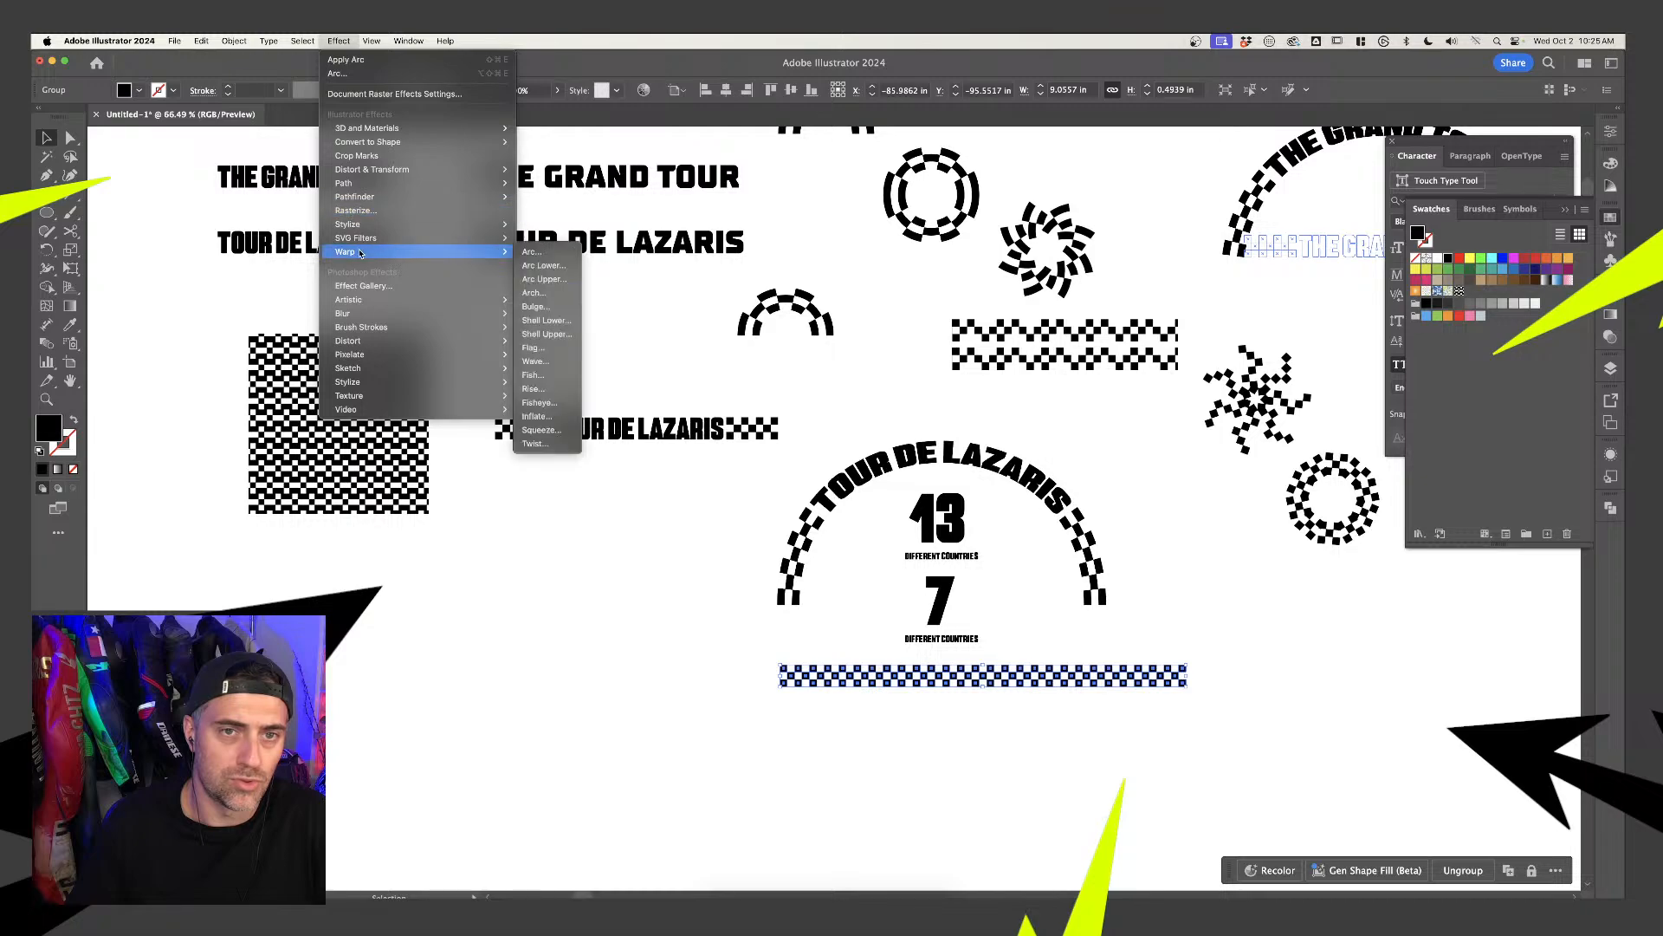
{"action": "left_click", "coordinate": [559, 257]}
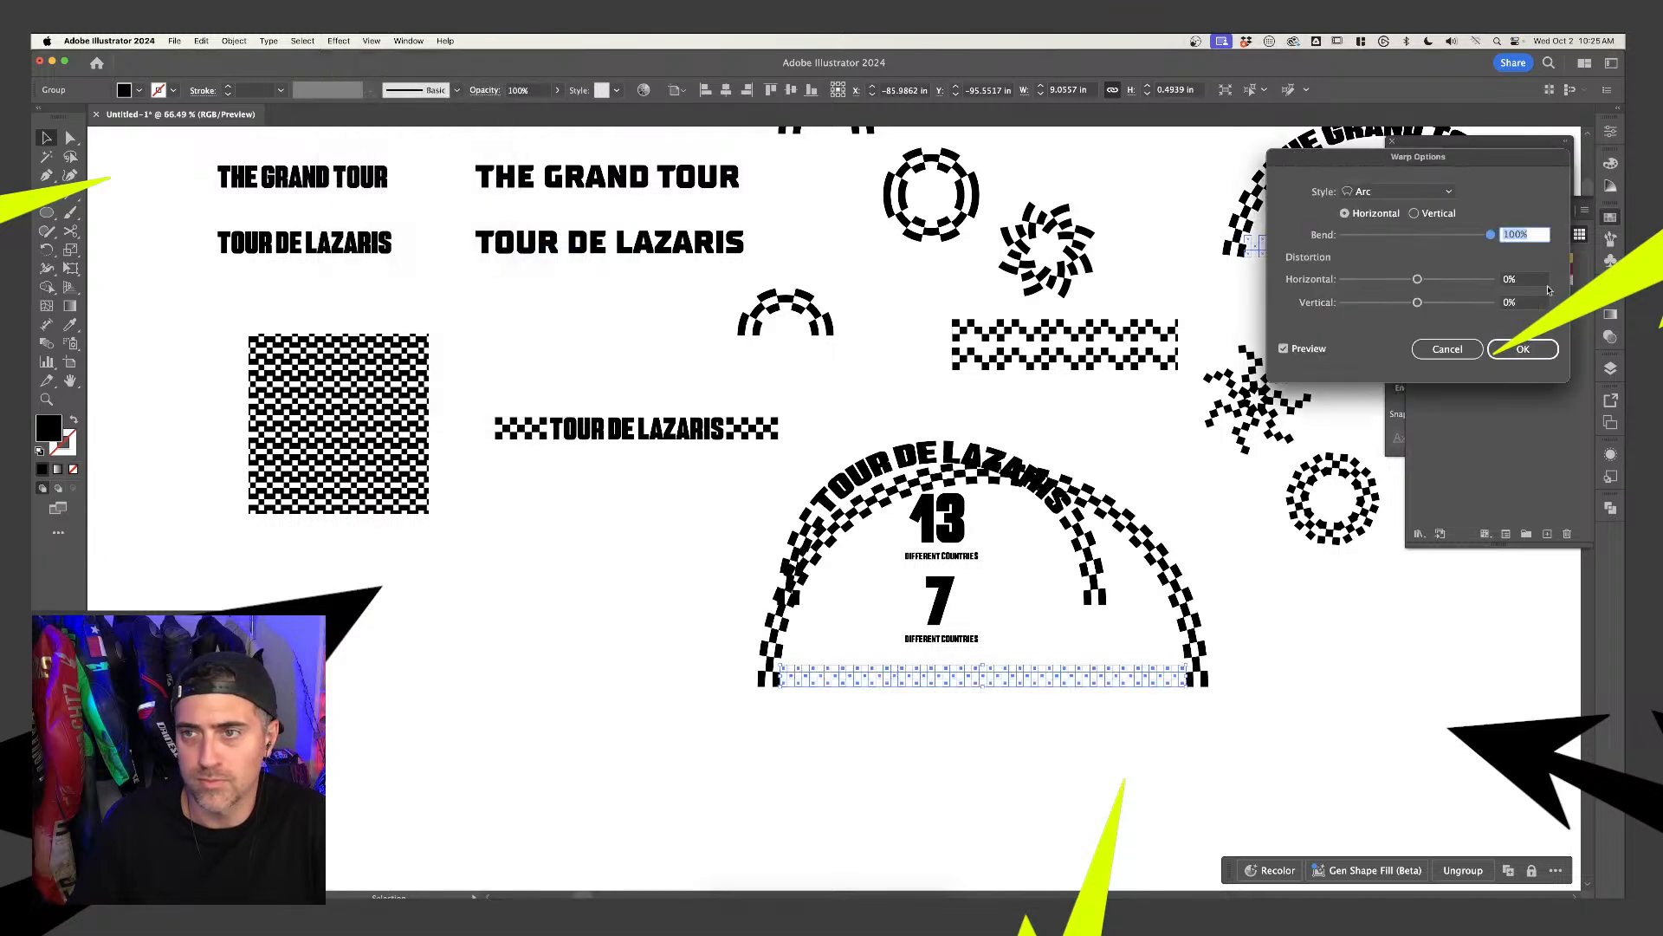
{"action": "left_click_drag", "start_coordinate": [1445, 239], "coordinate": [1429, 239]}
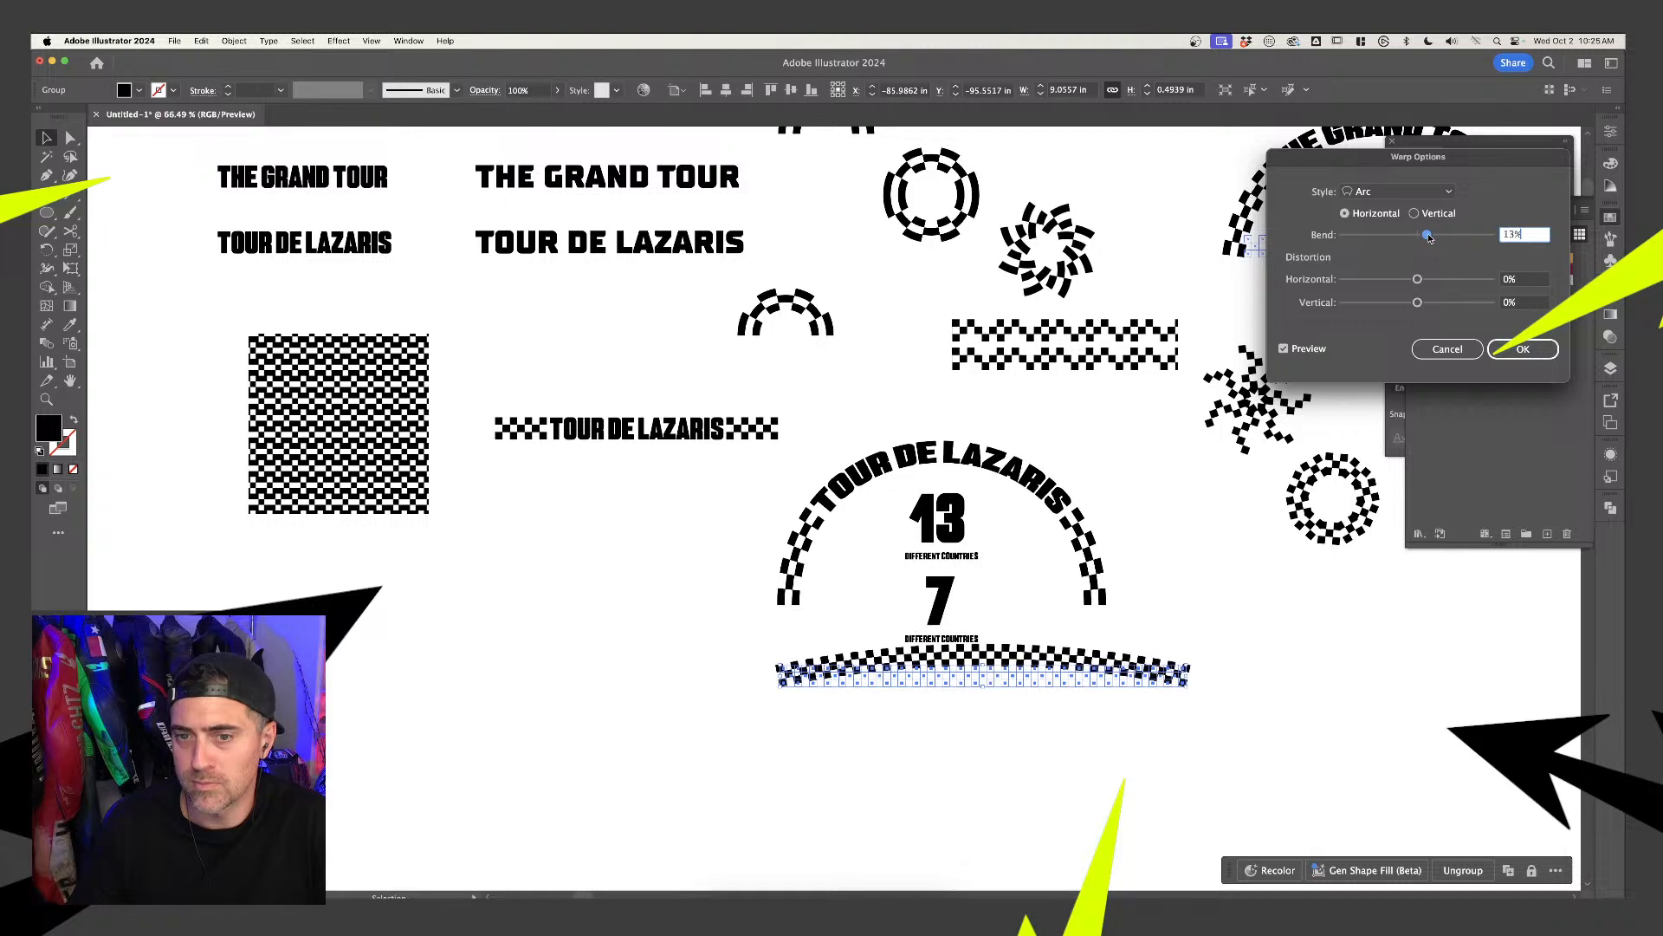
{"action": "left_click", "coordinate": [1412, 192]}
{"action": "left_click", "coordinate": [1393, 426]}
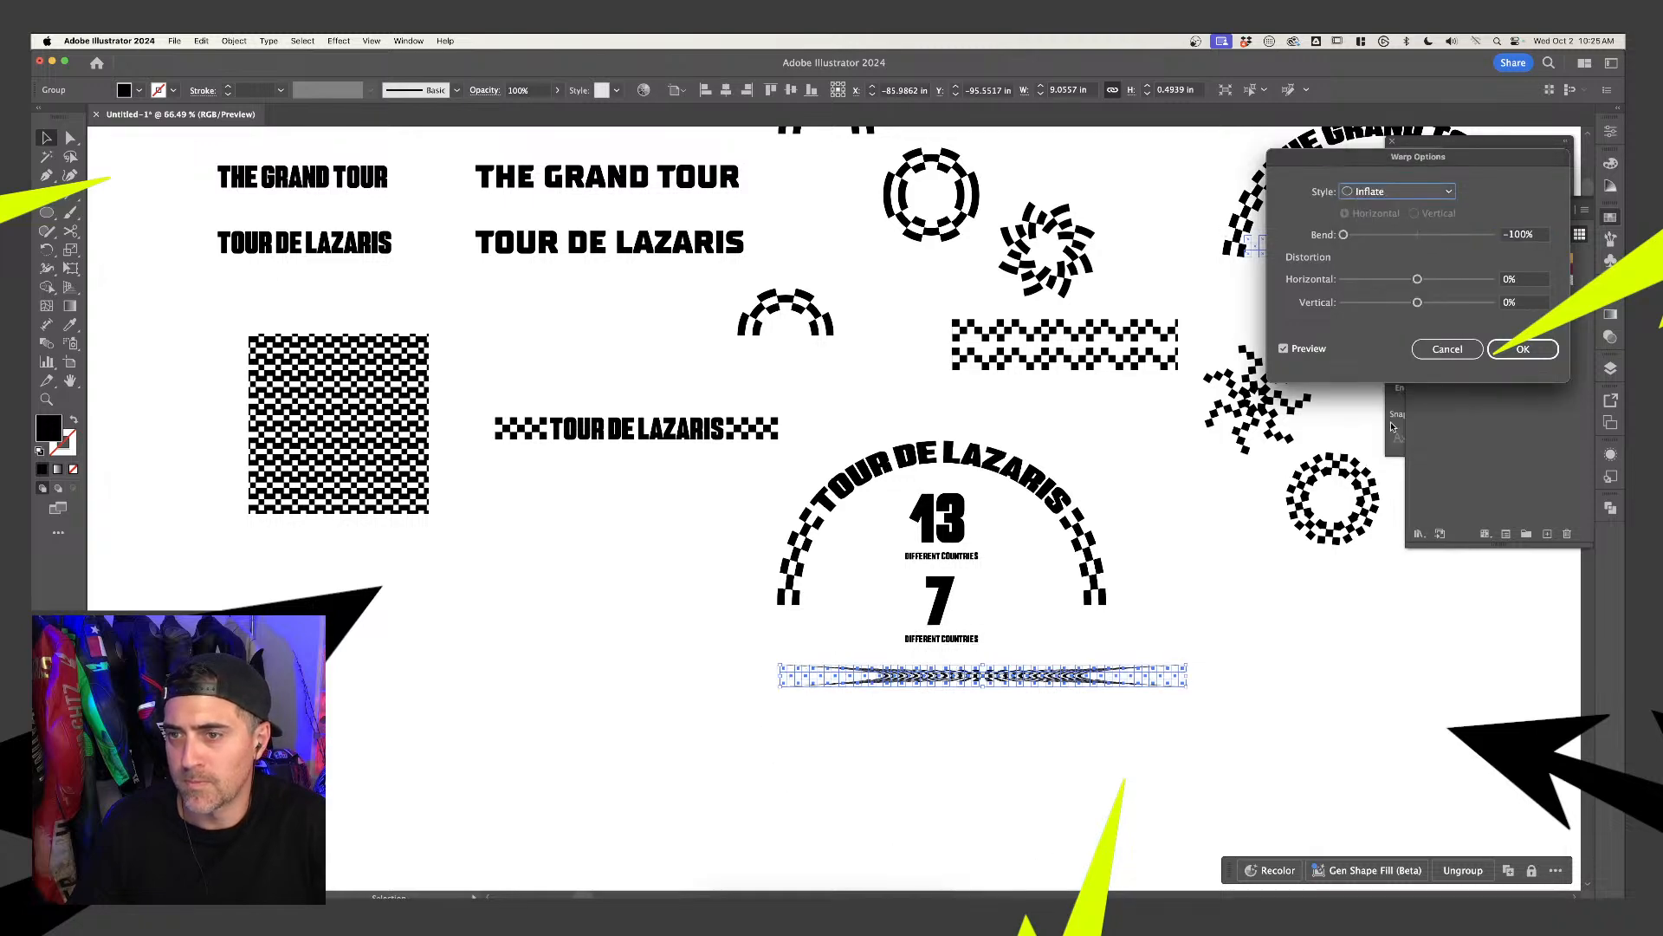
{"action": "left_click", "coordinate": [1386, 192]}
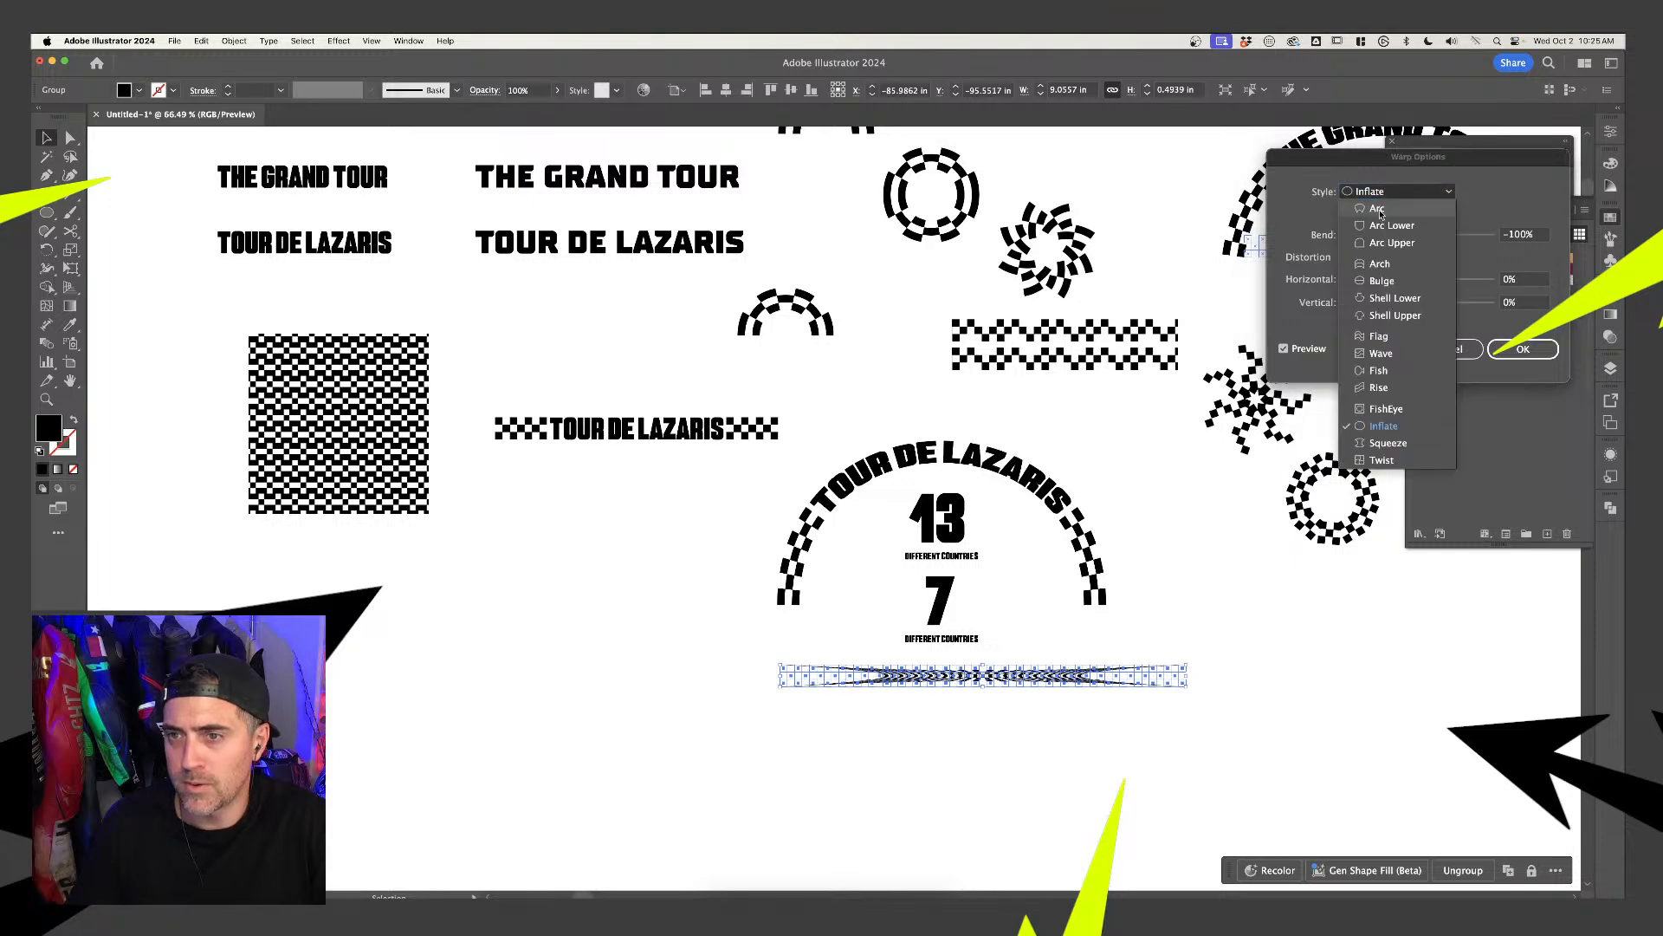
{"action": "left_click", "coordinate": [1379, 211]}
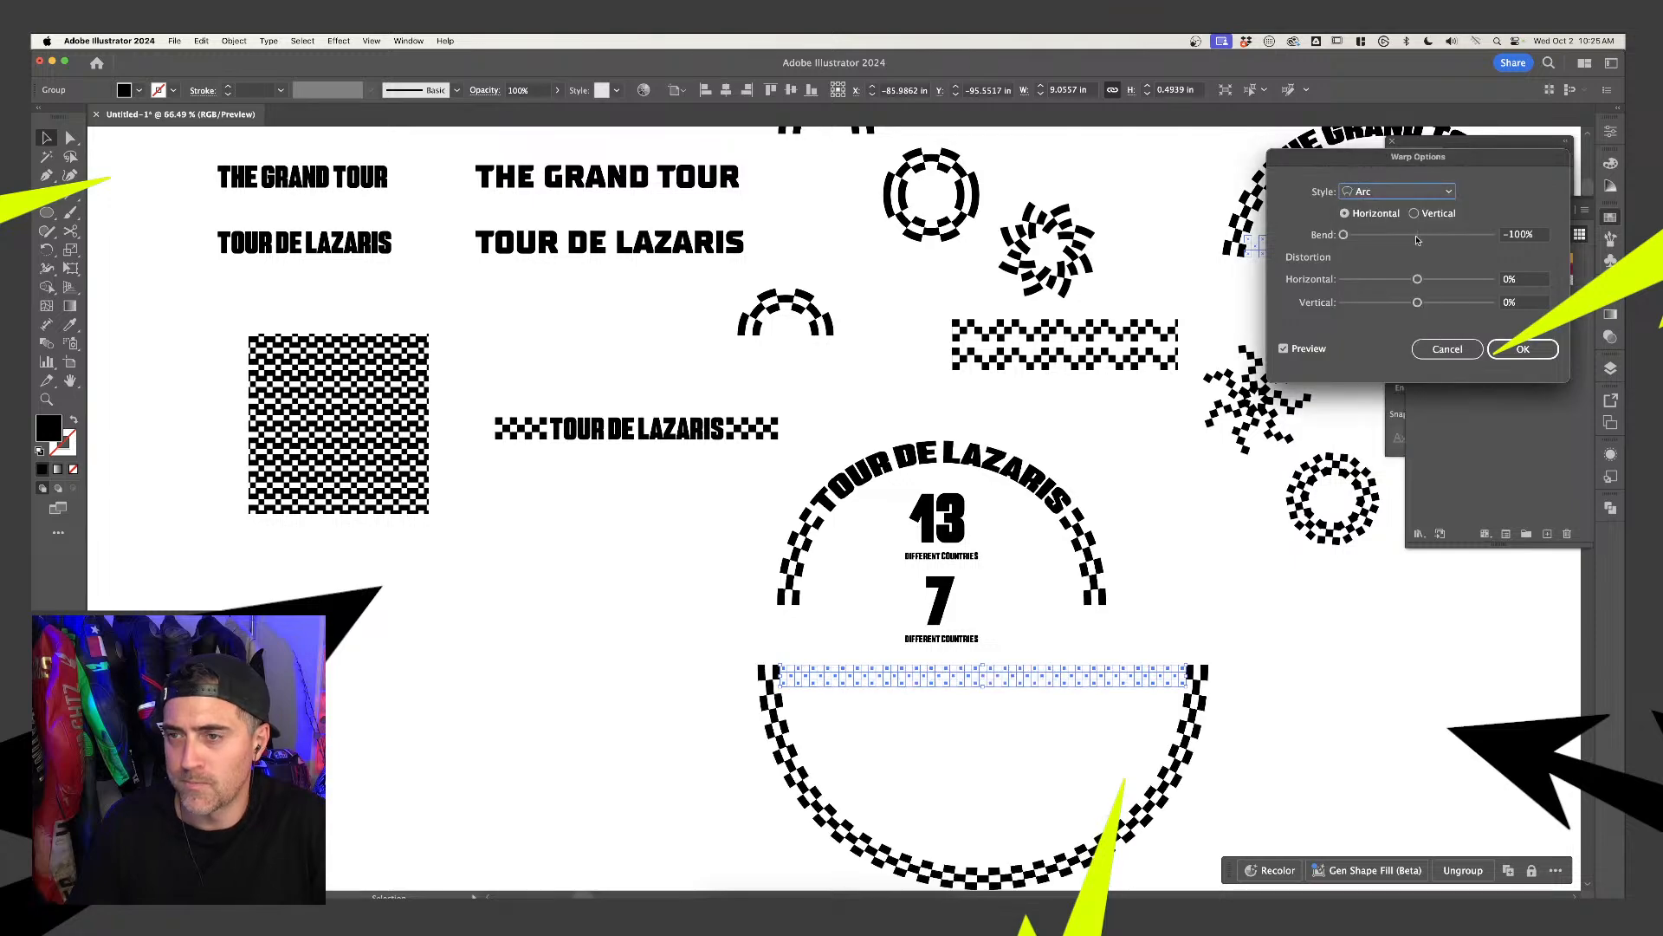
{"action": "left_click", "coordinate": [1459, 348]}
{"action": "left_click", "coordinate": [1234, 654]}
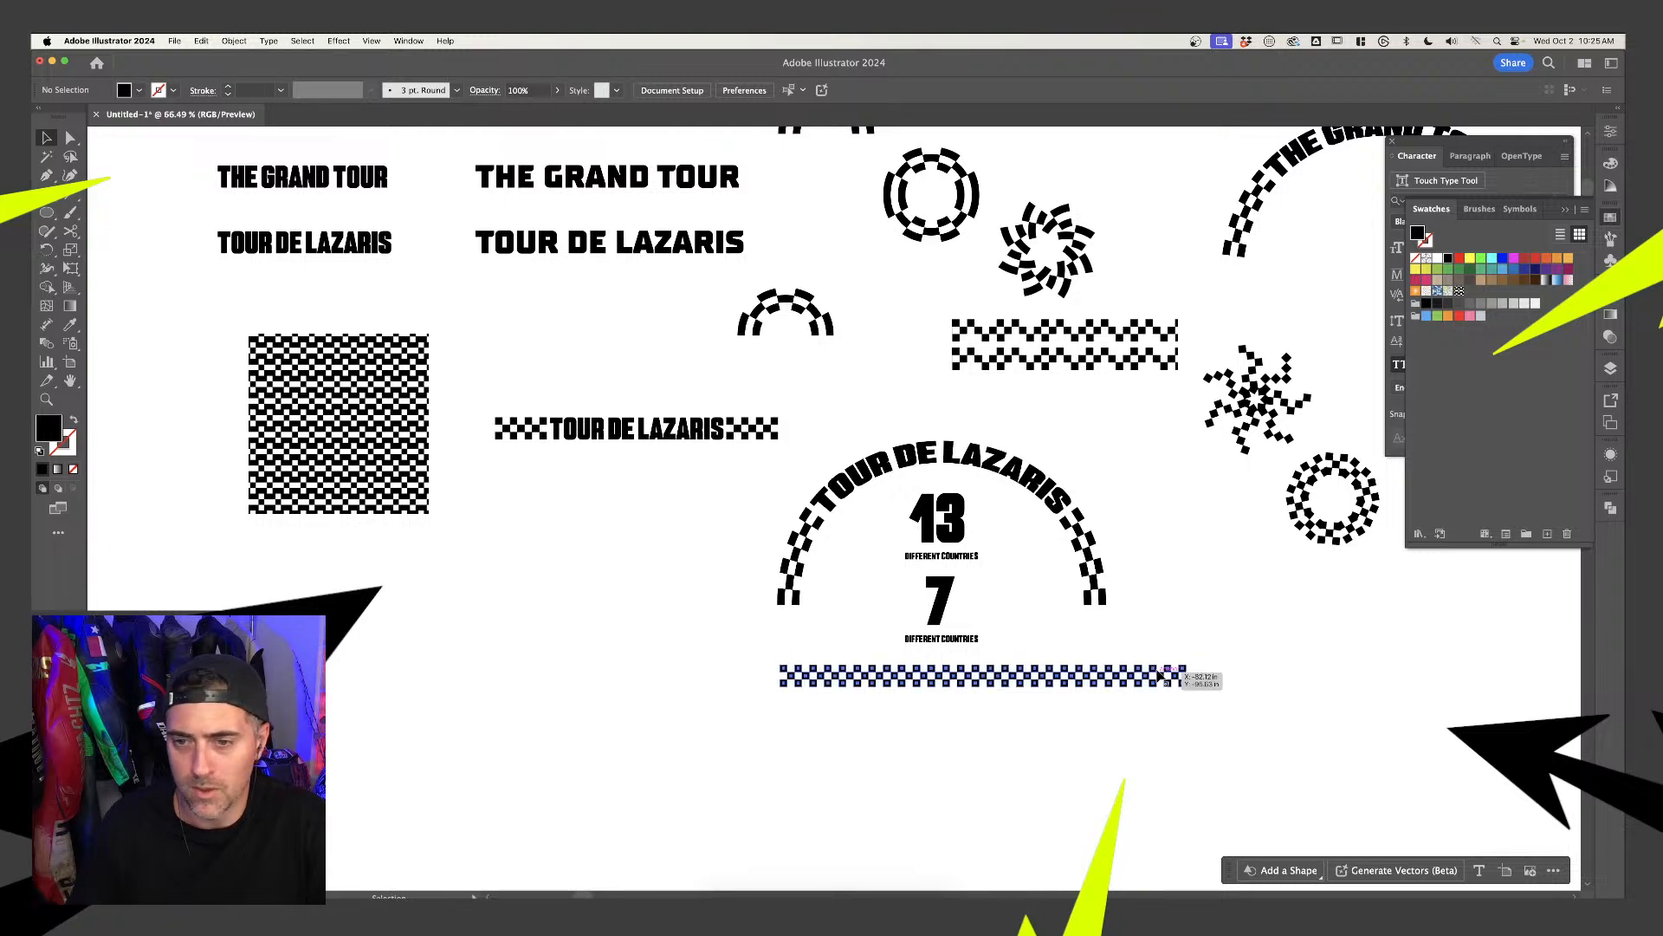
{"action": "double_click", "coordinate": [1161, 675]}
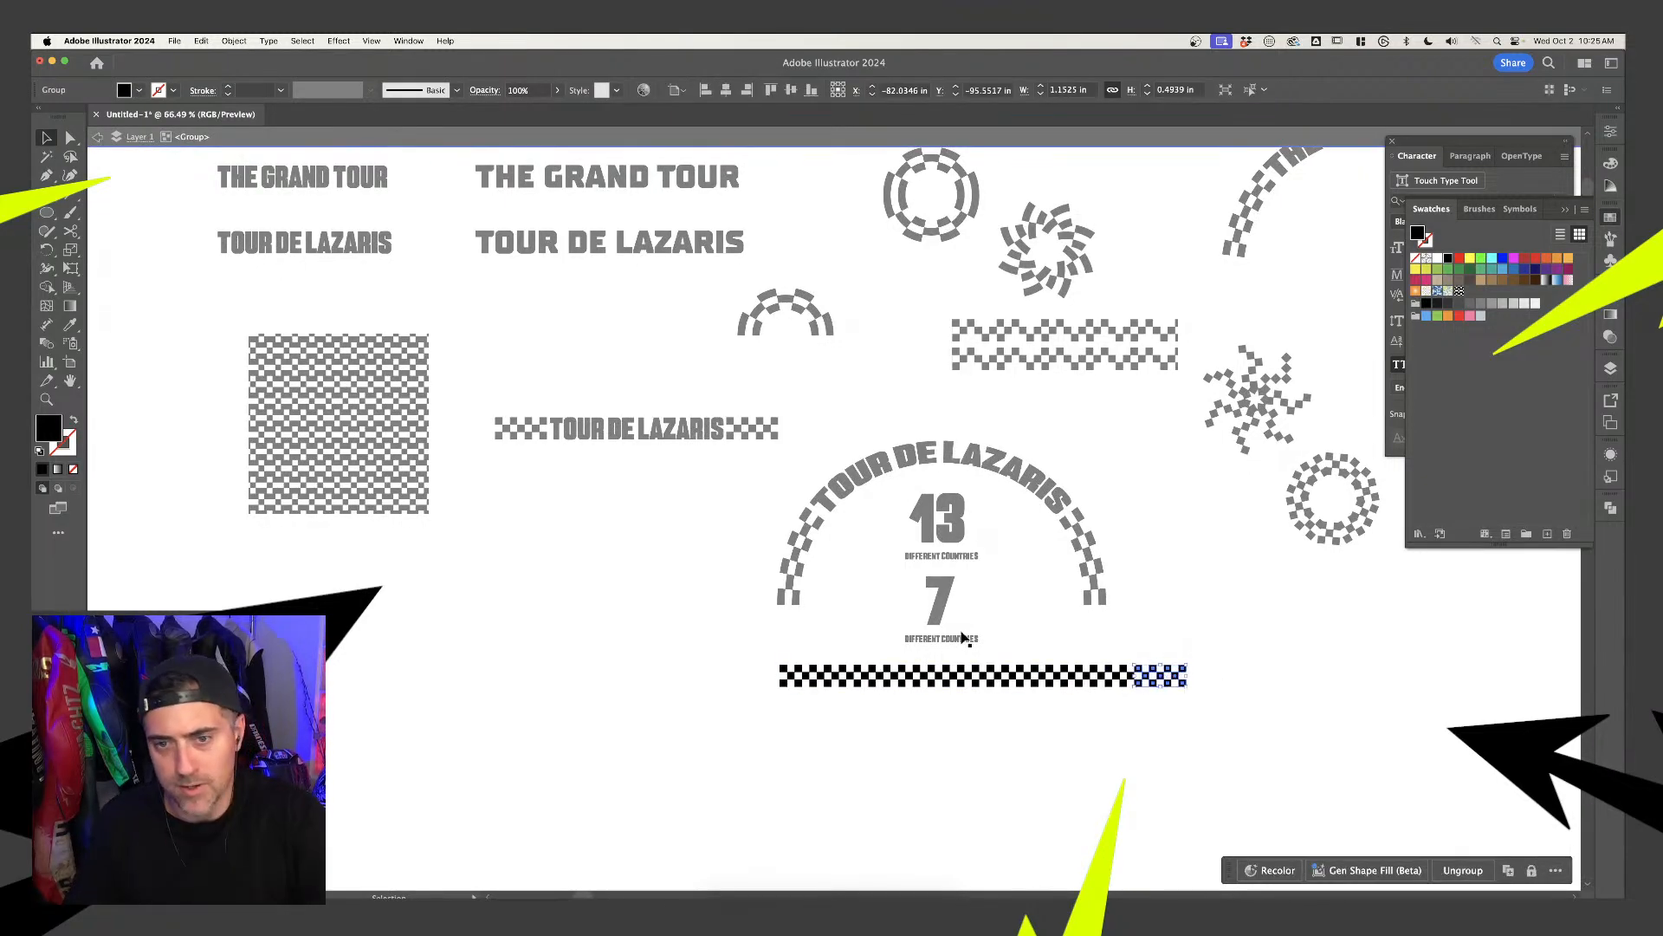
{"action": "left_click", "coordinate": [983, 605]}
{"action": "double_click", "coordinate": [1037, 645]}
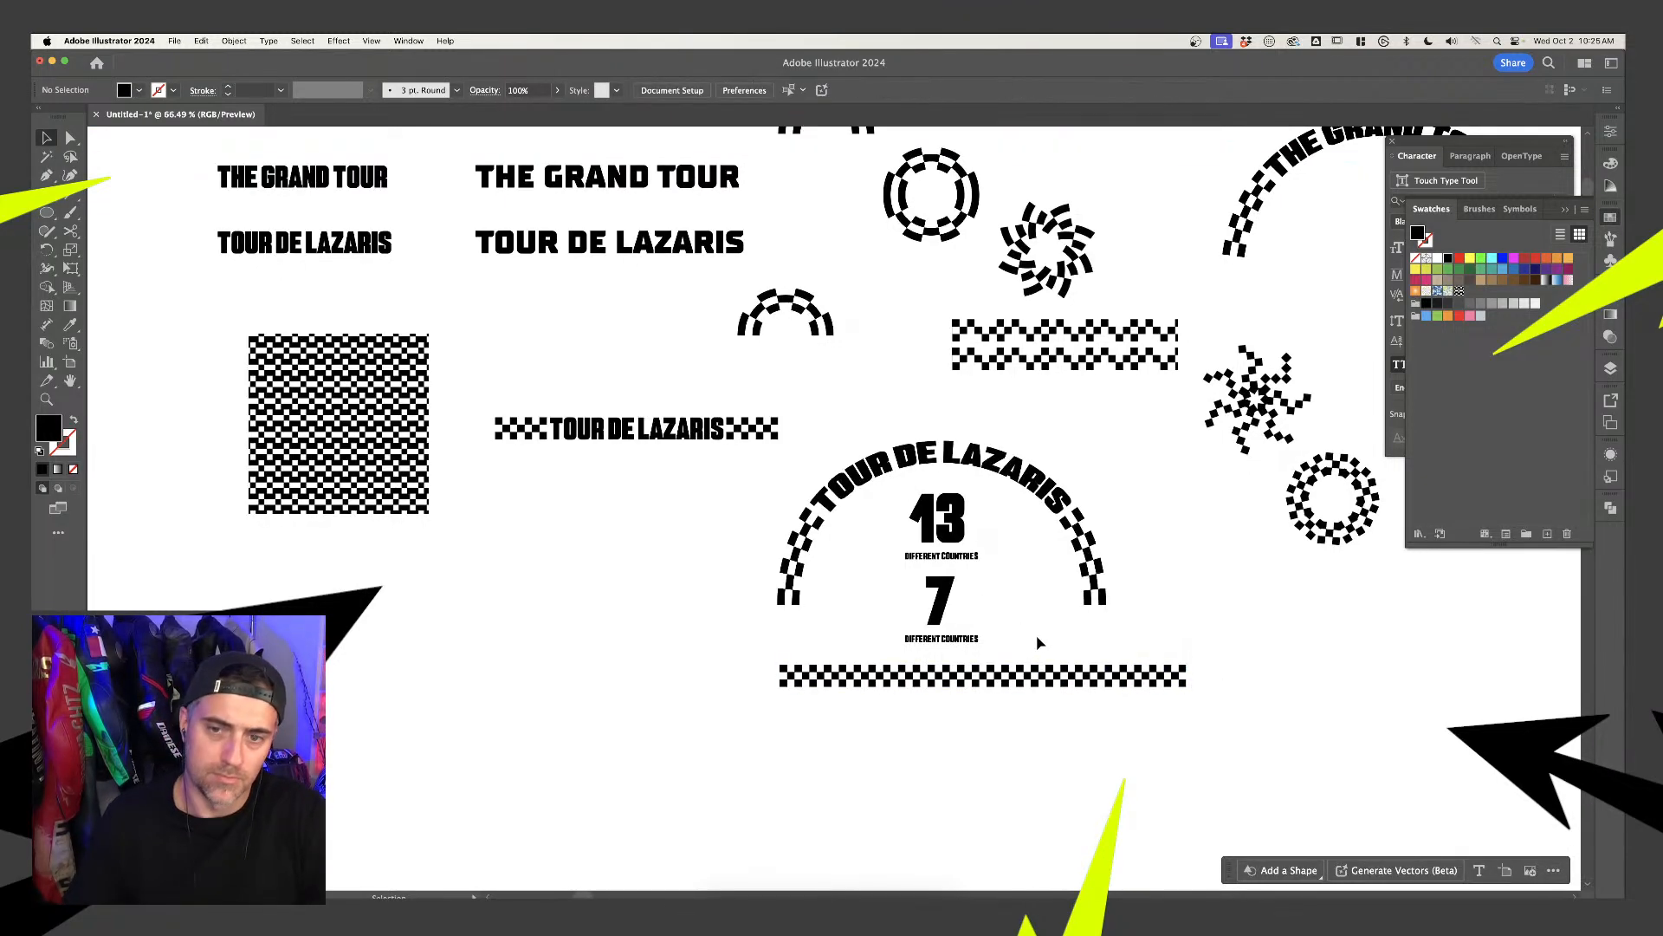
Hide the artboards so the graphics sit on the plain gray canvas
{"action": "key", "text": "super+shift+h"}
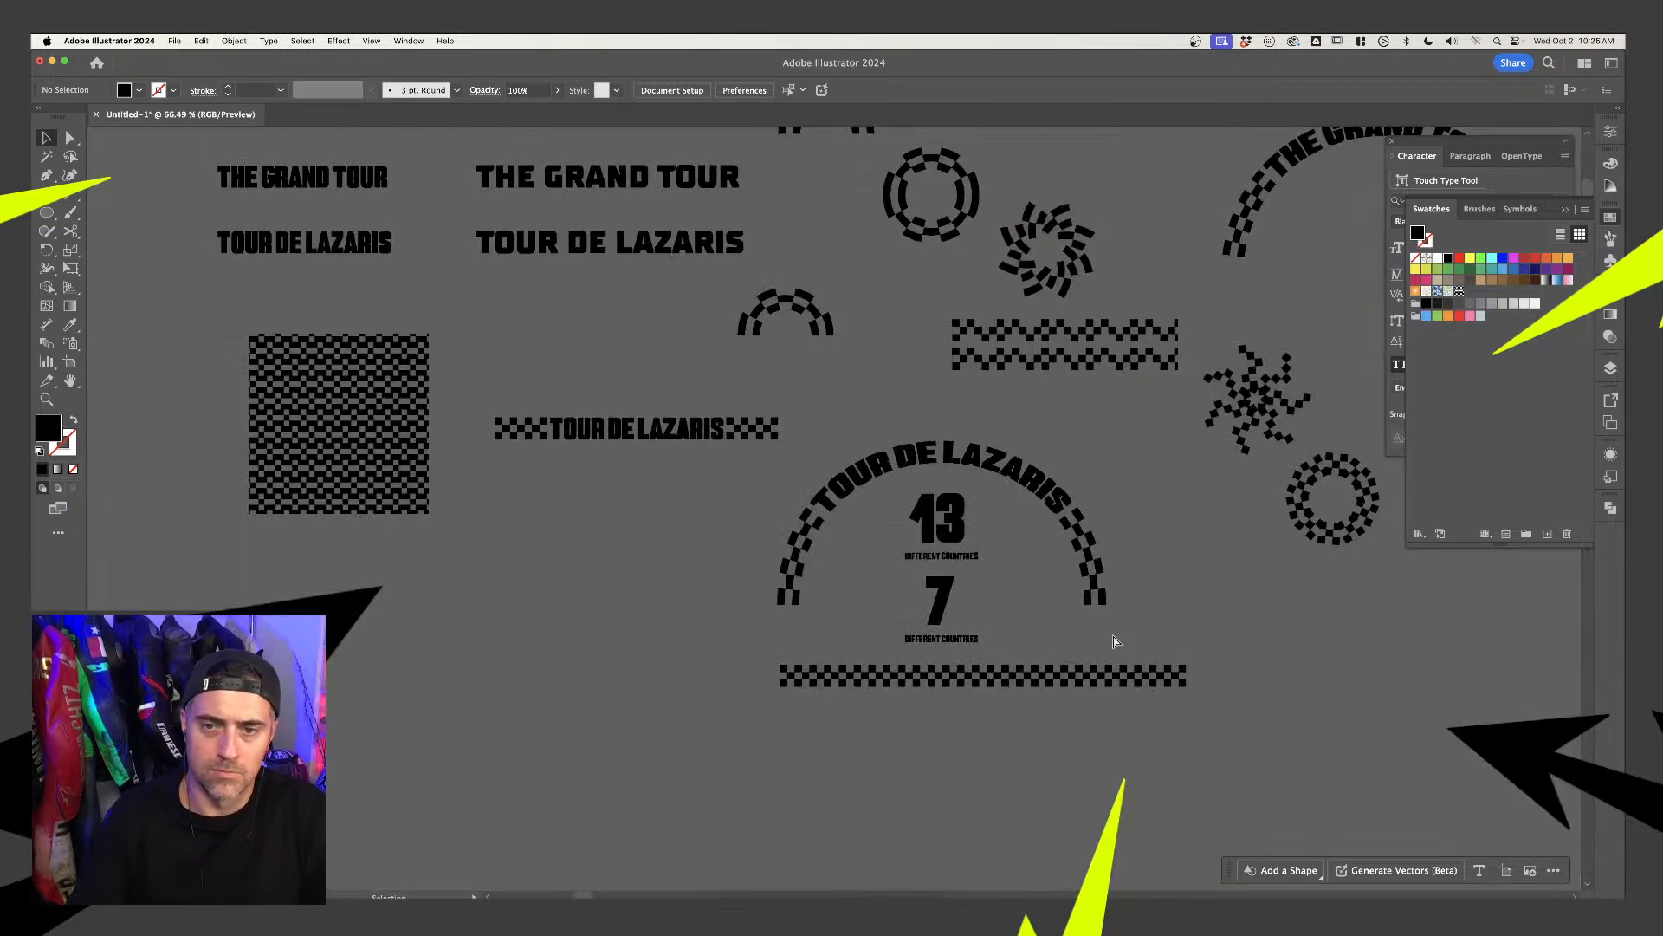
{"action": "scroll", "coordinate": [1031, 565], "scroll_direction": "up", "scroll_amount": 3}
{"action": "scroll", "coordinate": [927, 620], "scroll_direction": "down", "scroll_amount": 3}
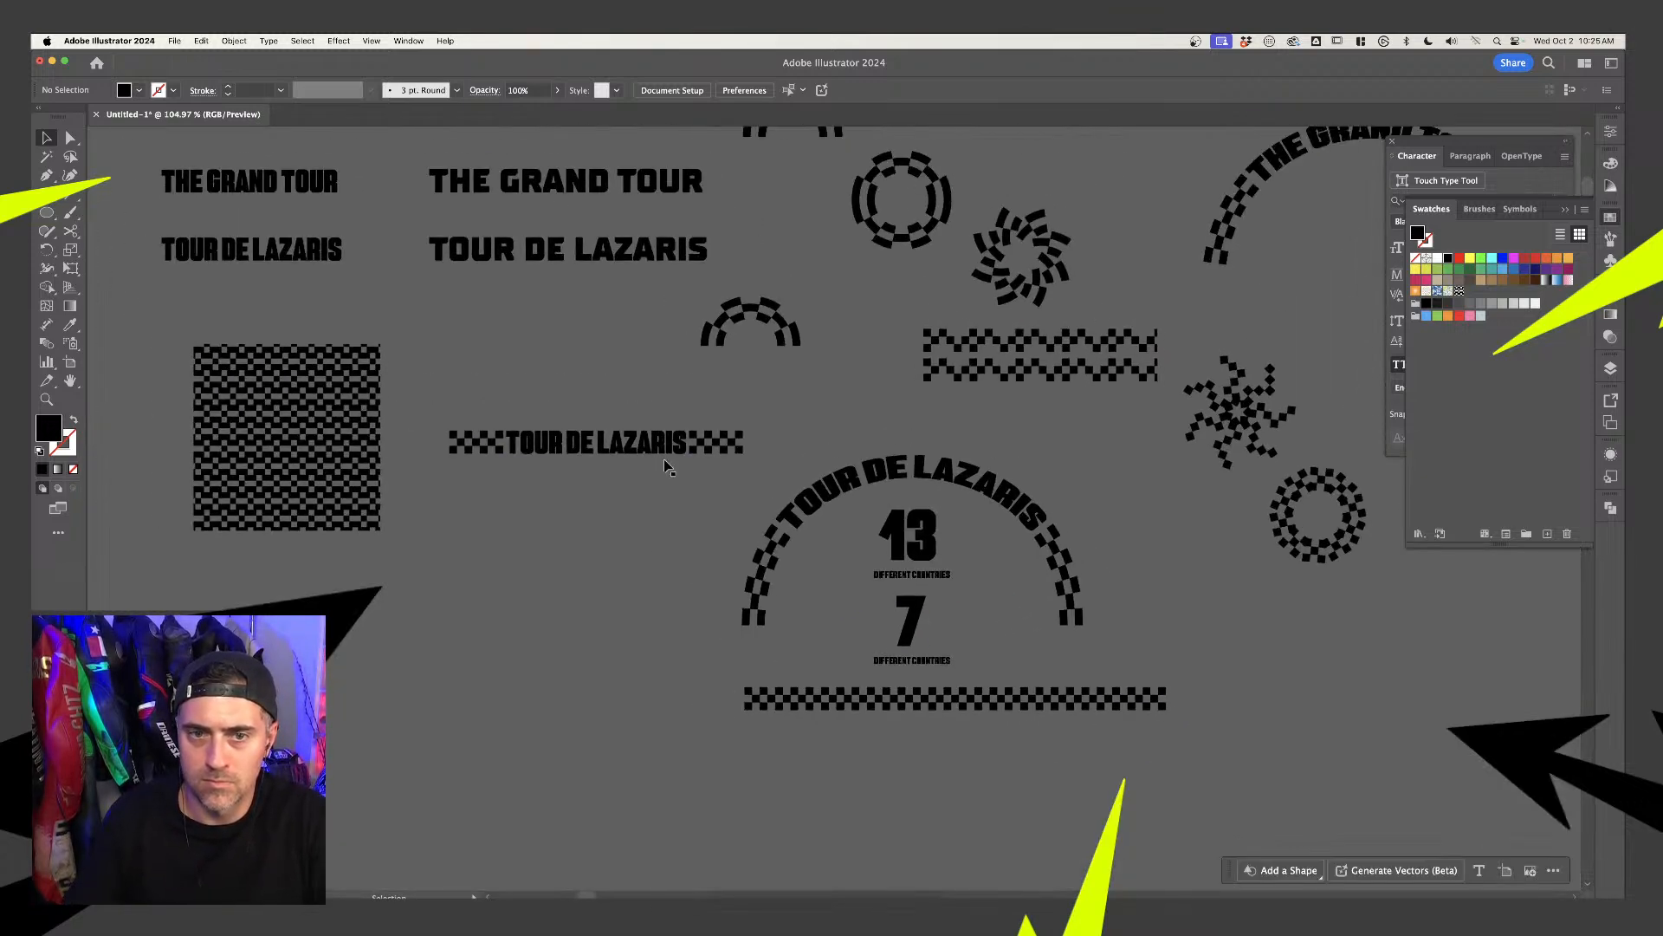
Copy the checkered end piece beneath the straight TOUR DE LAZARIS banner's right end and move the long strip from under the arch there
{"action": "left_click_drag", "start_coordinate": [718, 441], "coordinate": [725, 469]}
{"action": "left_click", "coordinate": [870, 698]}
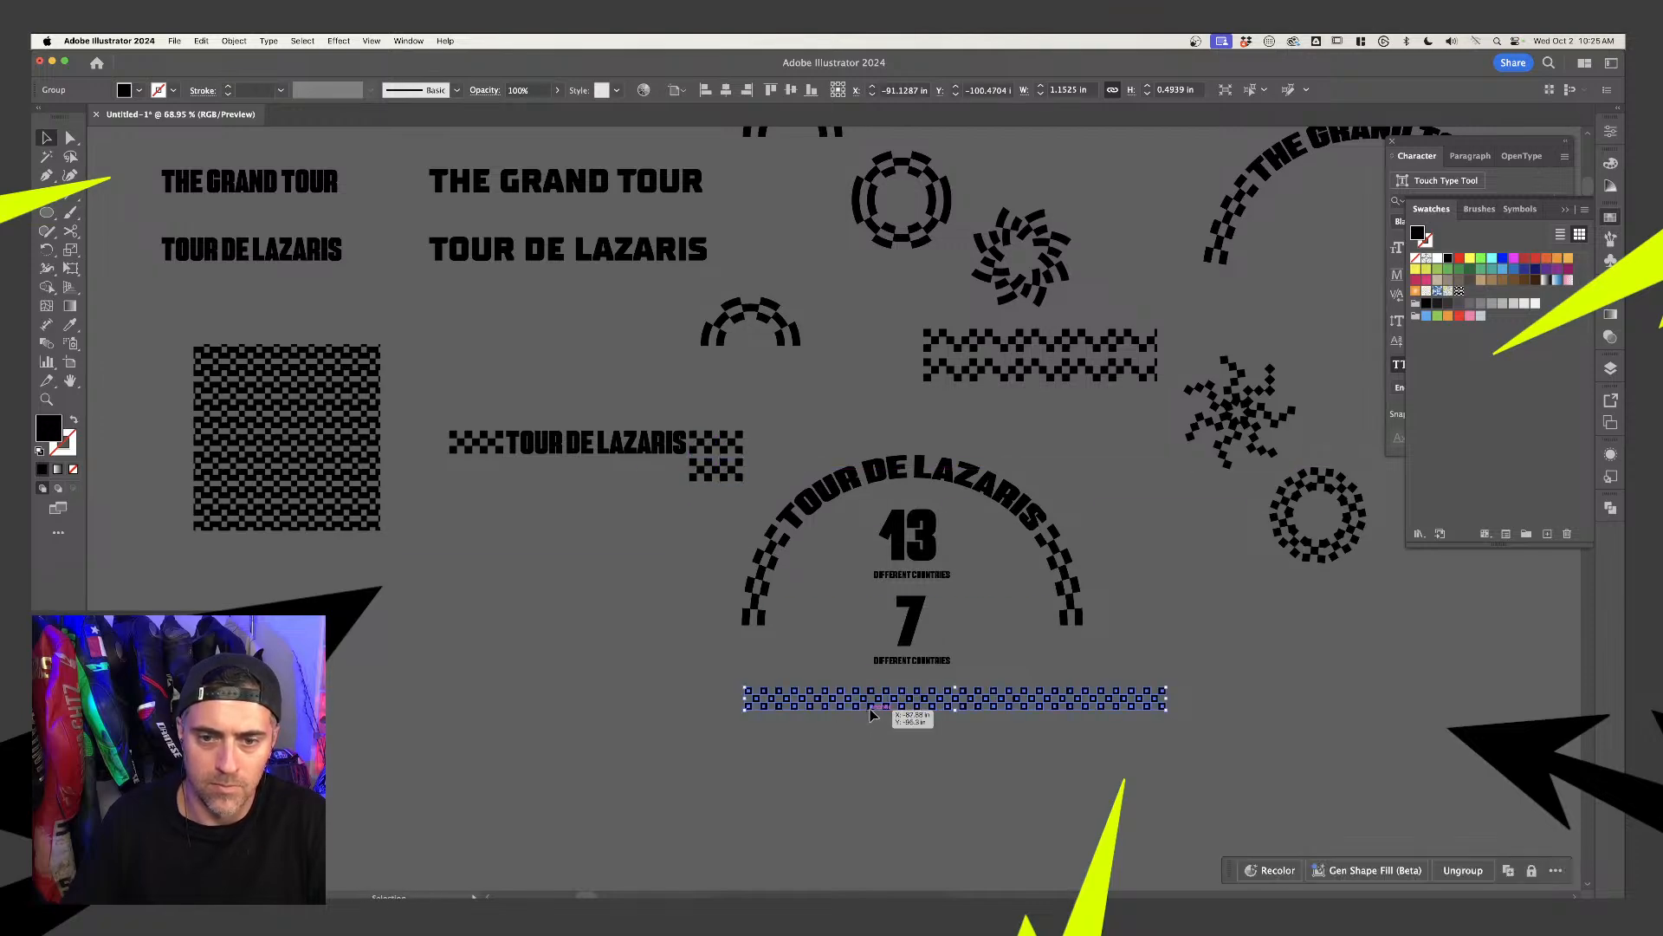
{"action": "left_click_drag", "start_coordinate": [877, 700], "coordinate": [452, 466]}
{"action": "scroll", "coordinate": [622, 430], "scroll_direction": "up", "scroll_amount": 5}
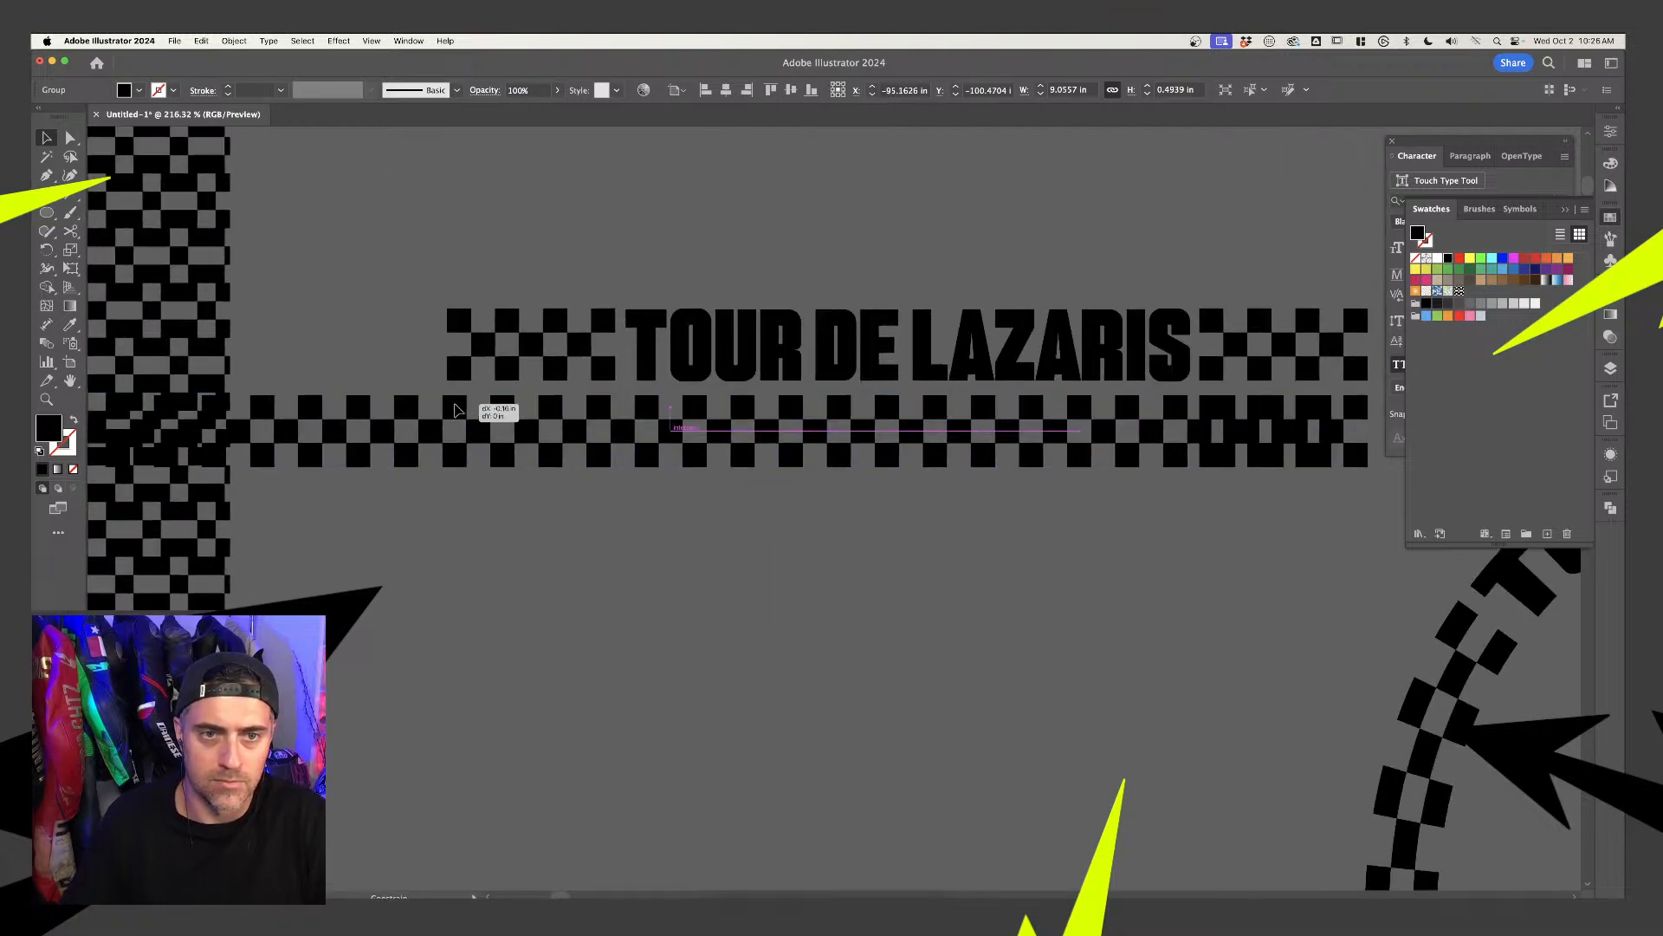
{"action": "left_click", "coordinate": [1079, 443]}
Align the long strip's right edge with the right edge of the checkered end piece in the straight TOUR DE LAZARIS banner
{"action": "scroll", "coordinate": [1080, 443], "scroll_direction": "down", "scroll_amount": 2}
{"action": "scroll", "coordinate": [1080, 443], "scroll_direction": "down", "scroll_amount": 3}
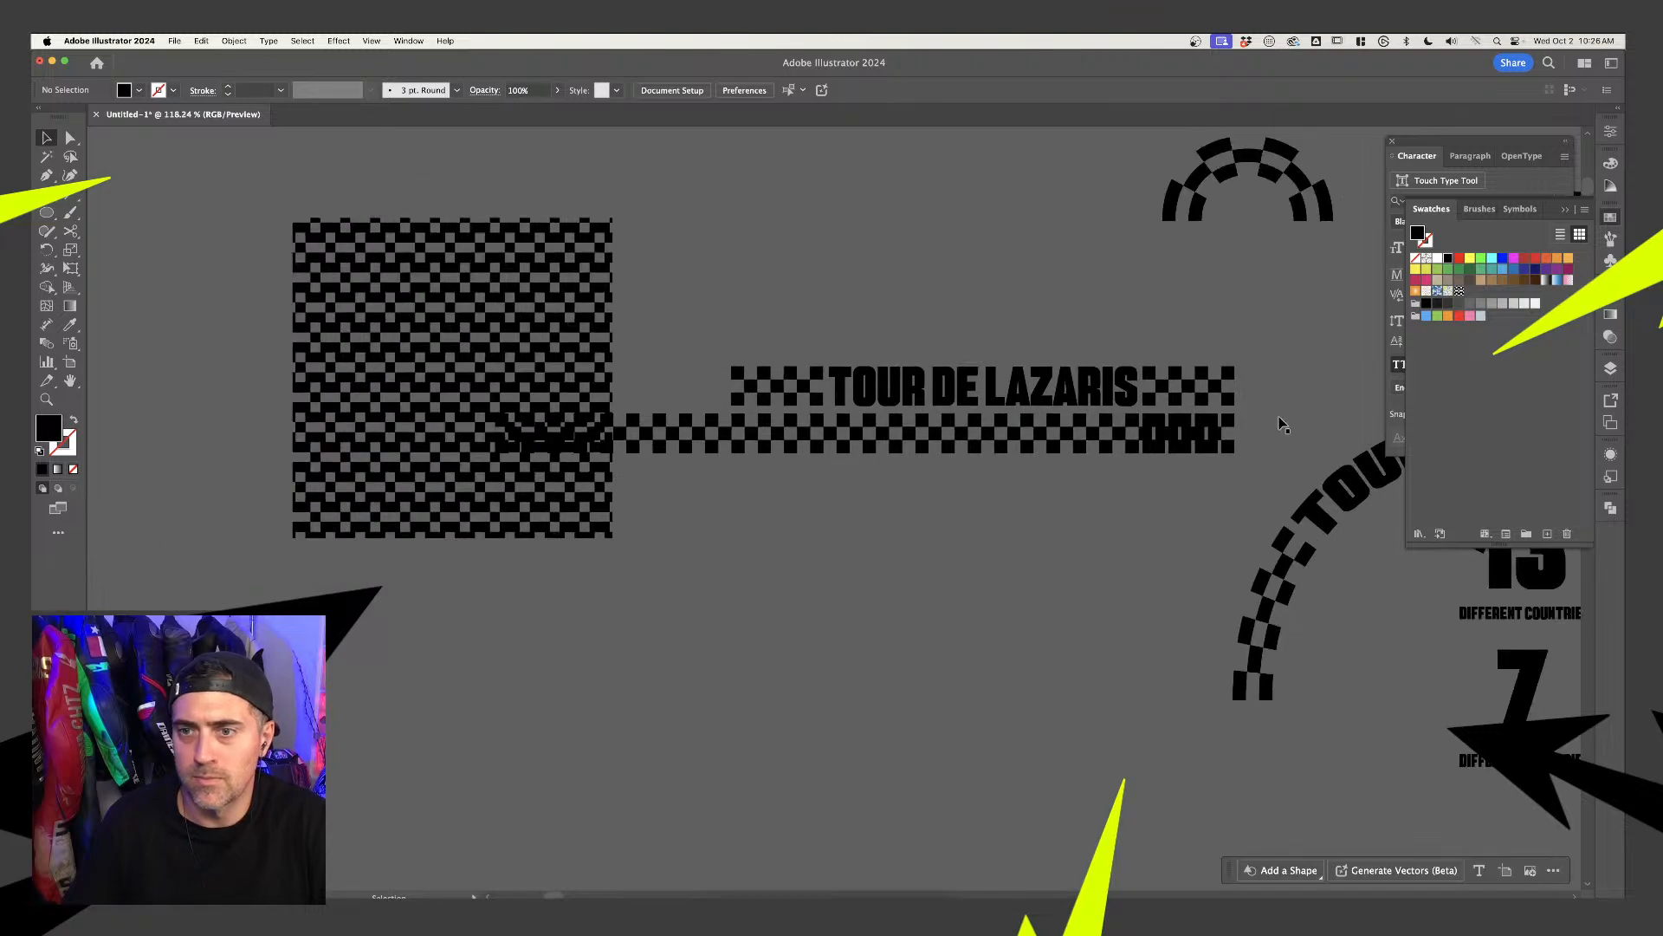
{"action": "left_click", "coordinate": [1216, 438]}
{"action": "left_click", "coordinate": [1228, 401], "text": "shift"}
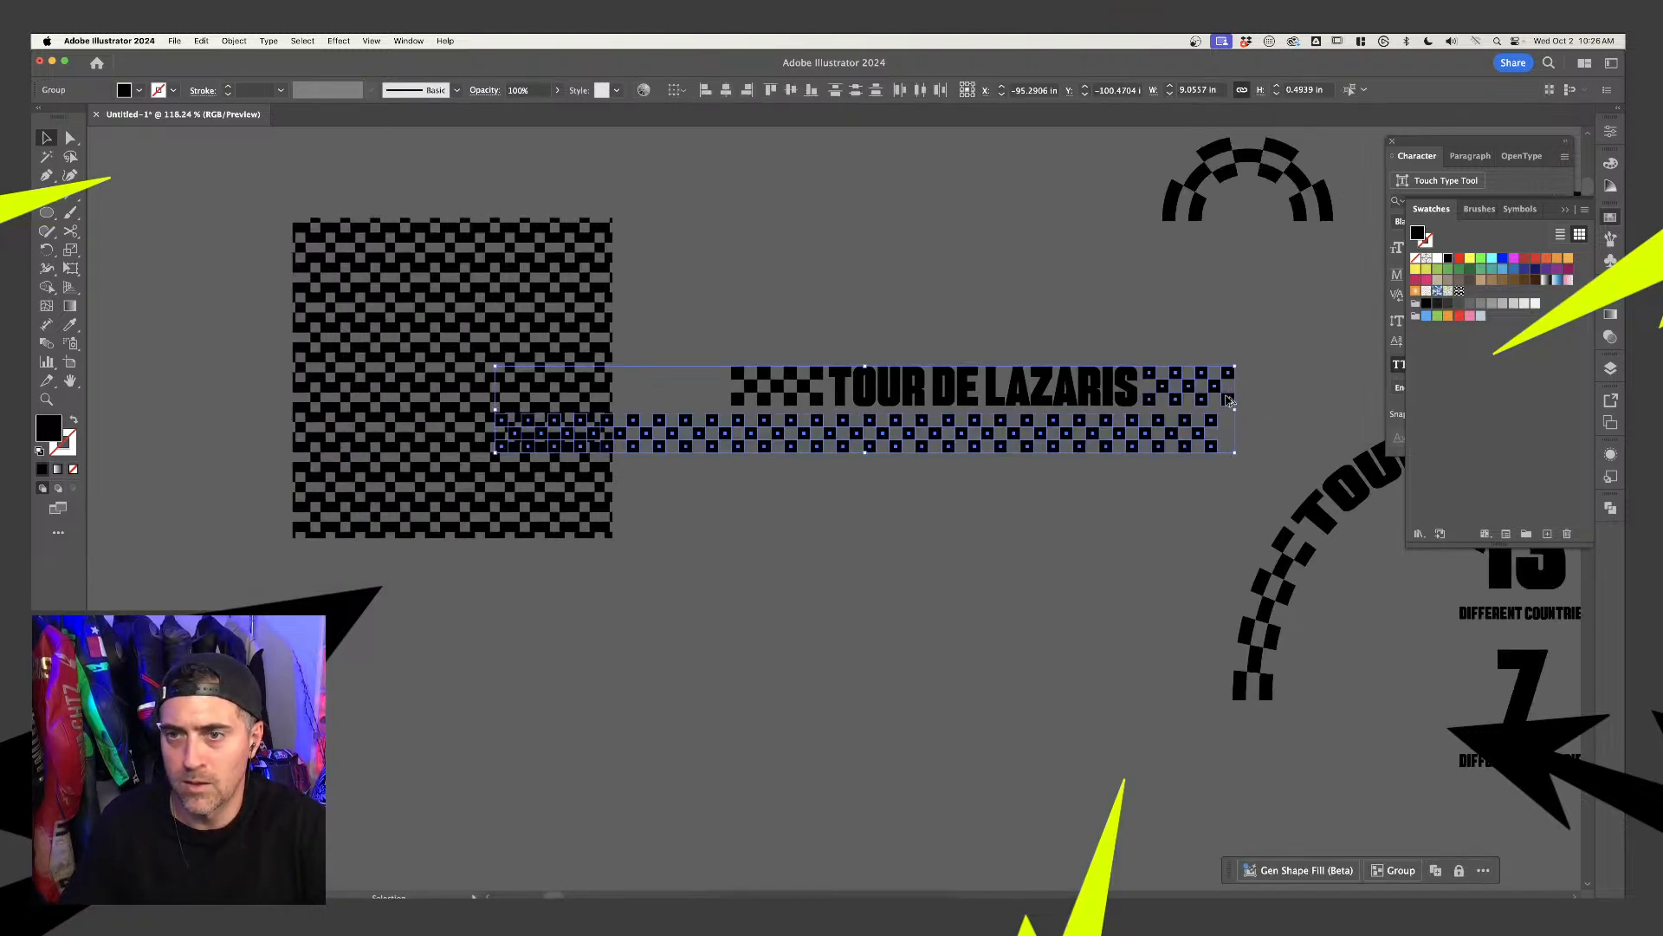
{"action": "left_click", "coordinate": [1052, 245]}
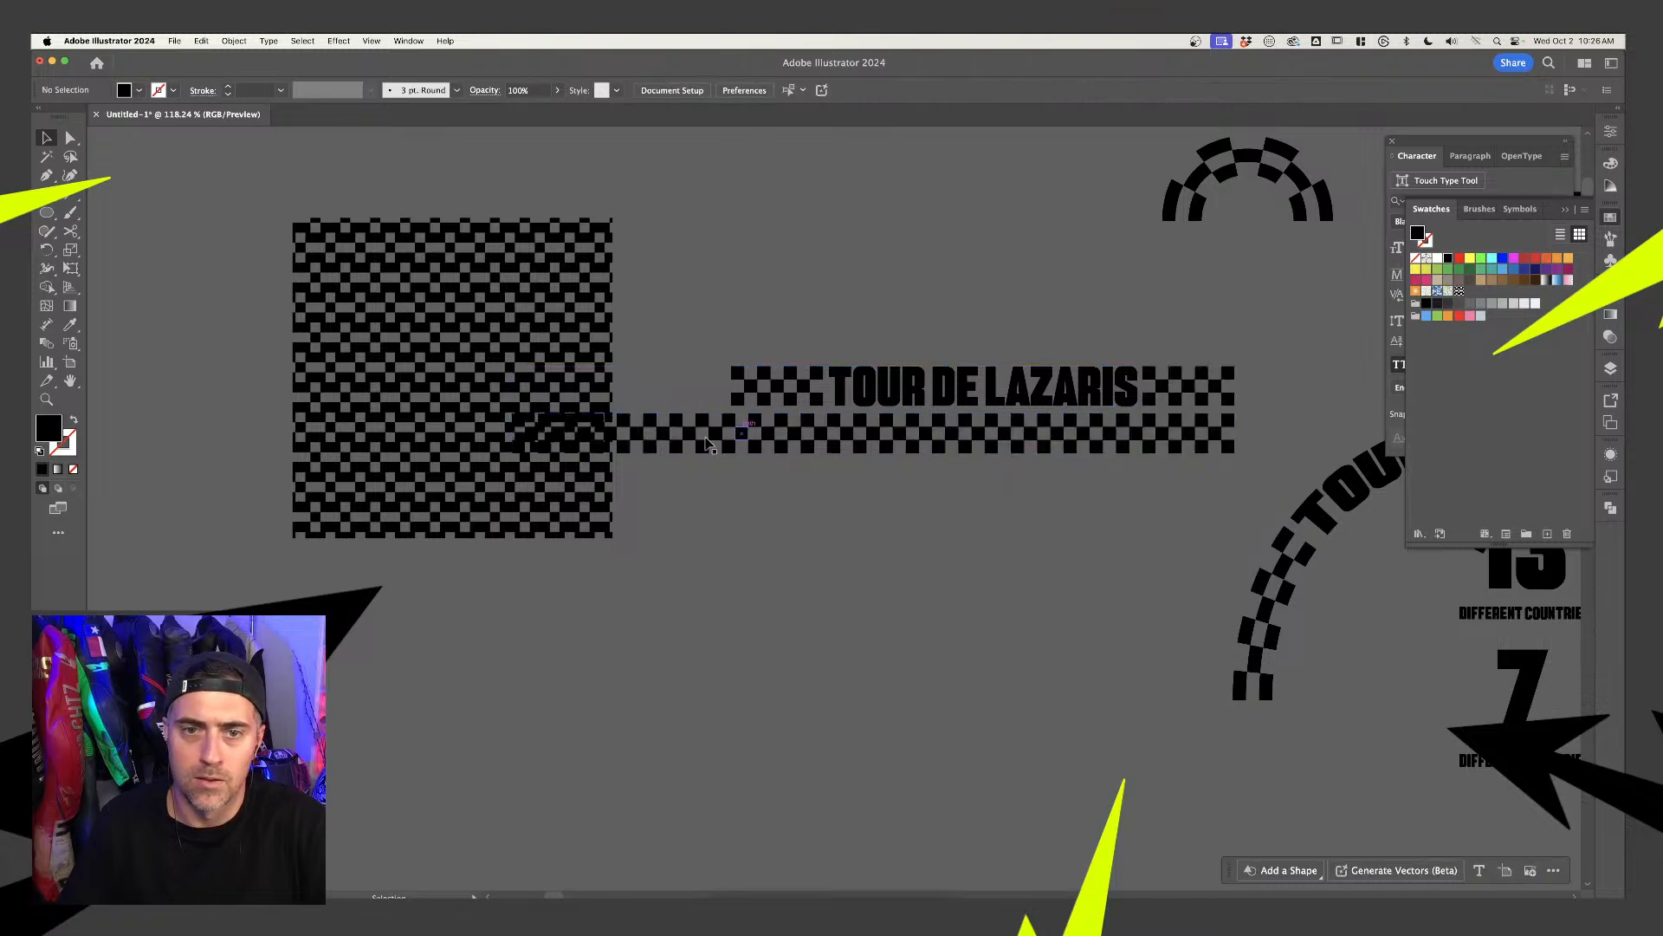
Isolate the long strip's group and delete the checkered pieces that extend past the banner's left end
{"action": "double_click", "coordinate": [673, 442]}
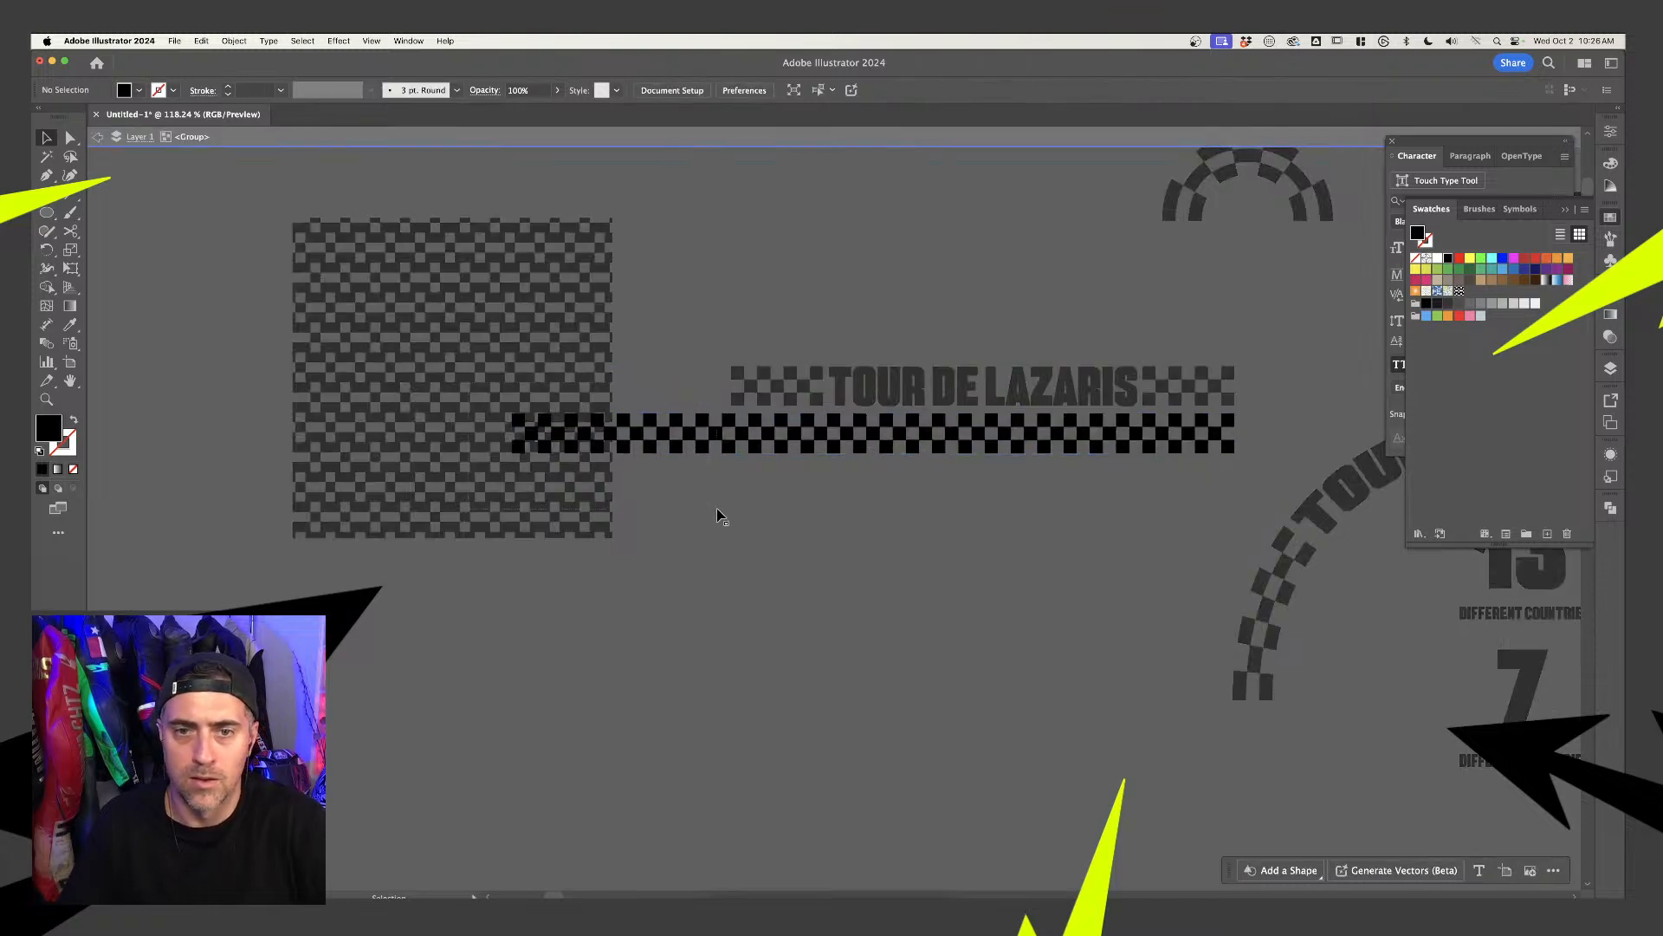
{"action": "left_click_drag", "start_coordinate": [718, 516], "coordinate": [717, 508]}
{"action": "key", "text": "Delete"}
Try extending the strip beneath the banner with a copy of its leftmost checkered piece fitted to the left
{"action": "left_click", "coordinate": [763, 424]}
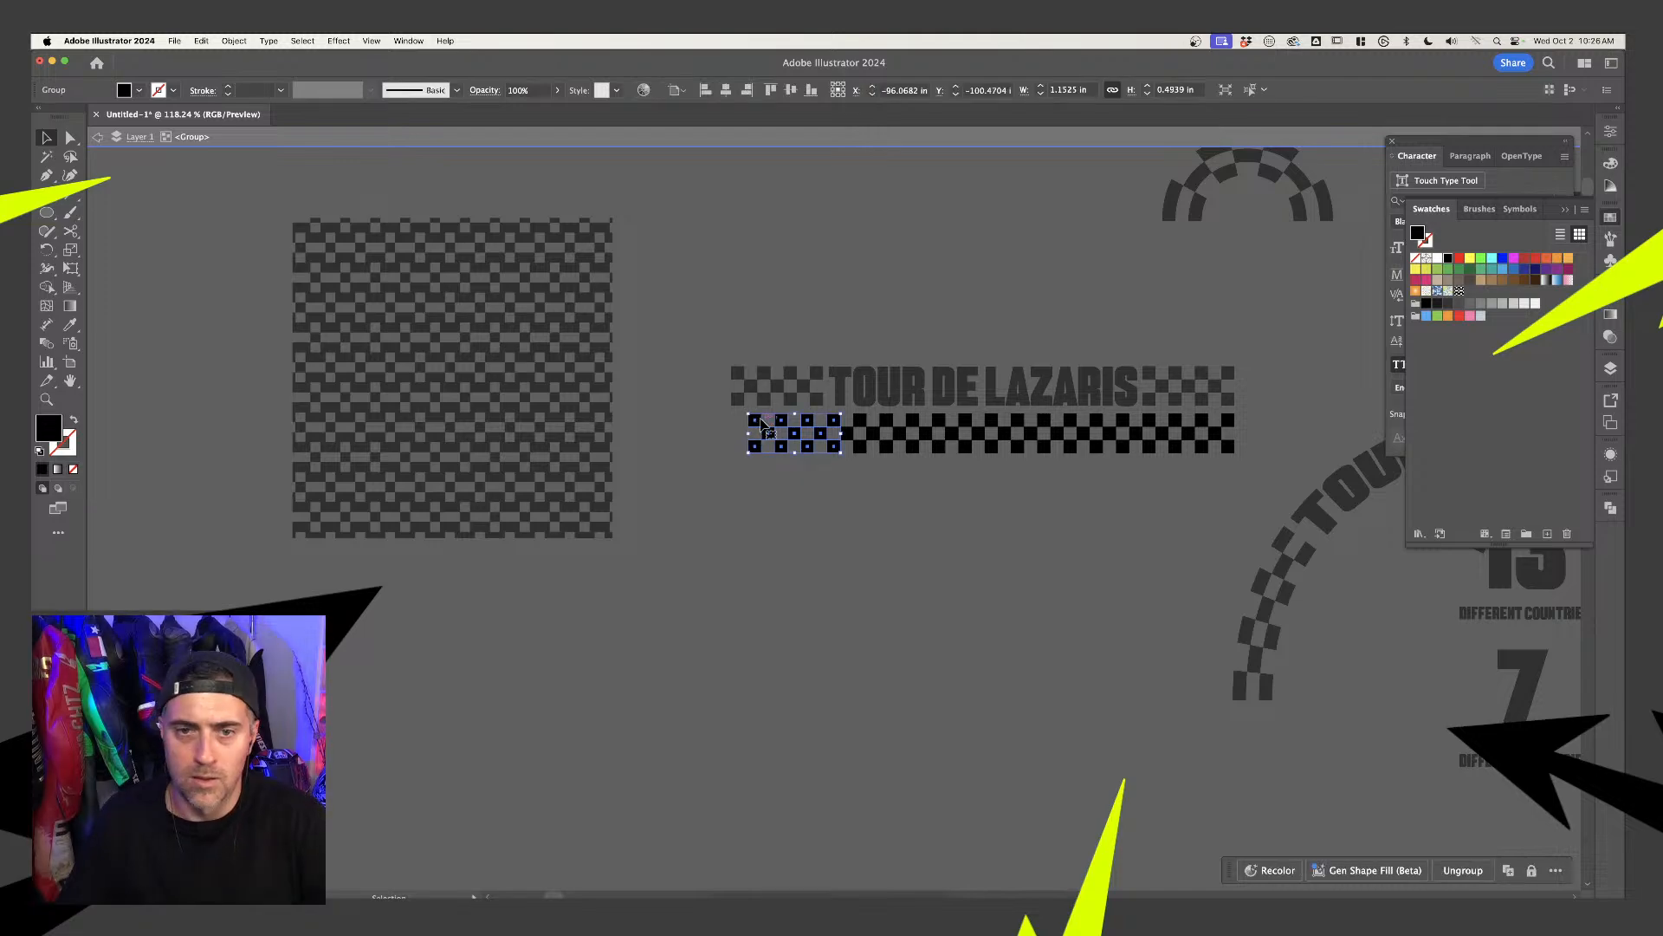
{"action": "left_click_drag", "start_coordinate": [811, 440], "coordinate": [743, 433]}
{"action": "scroll", "coordinate": [719, 430], "scroll_direction": "up", "scroll_amount": 5}
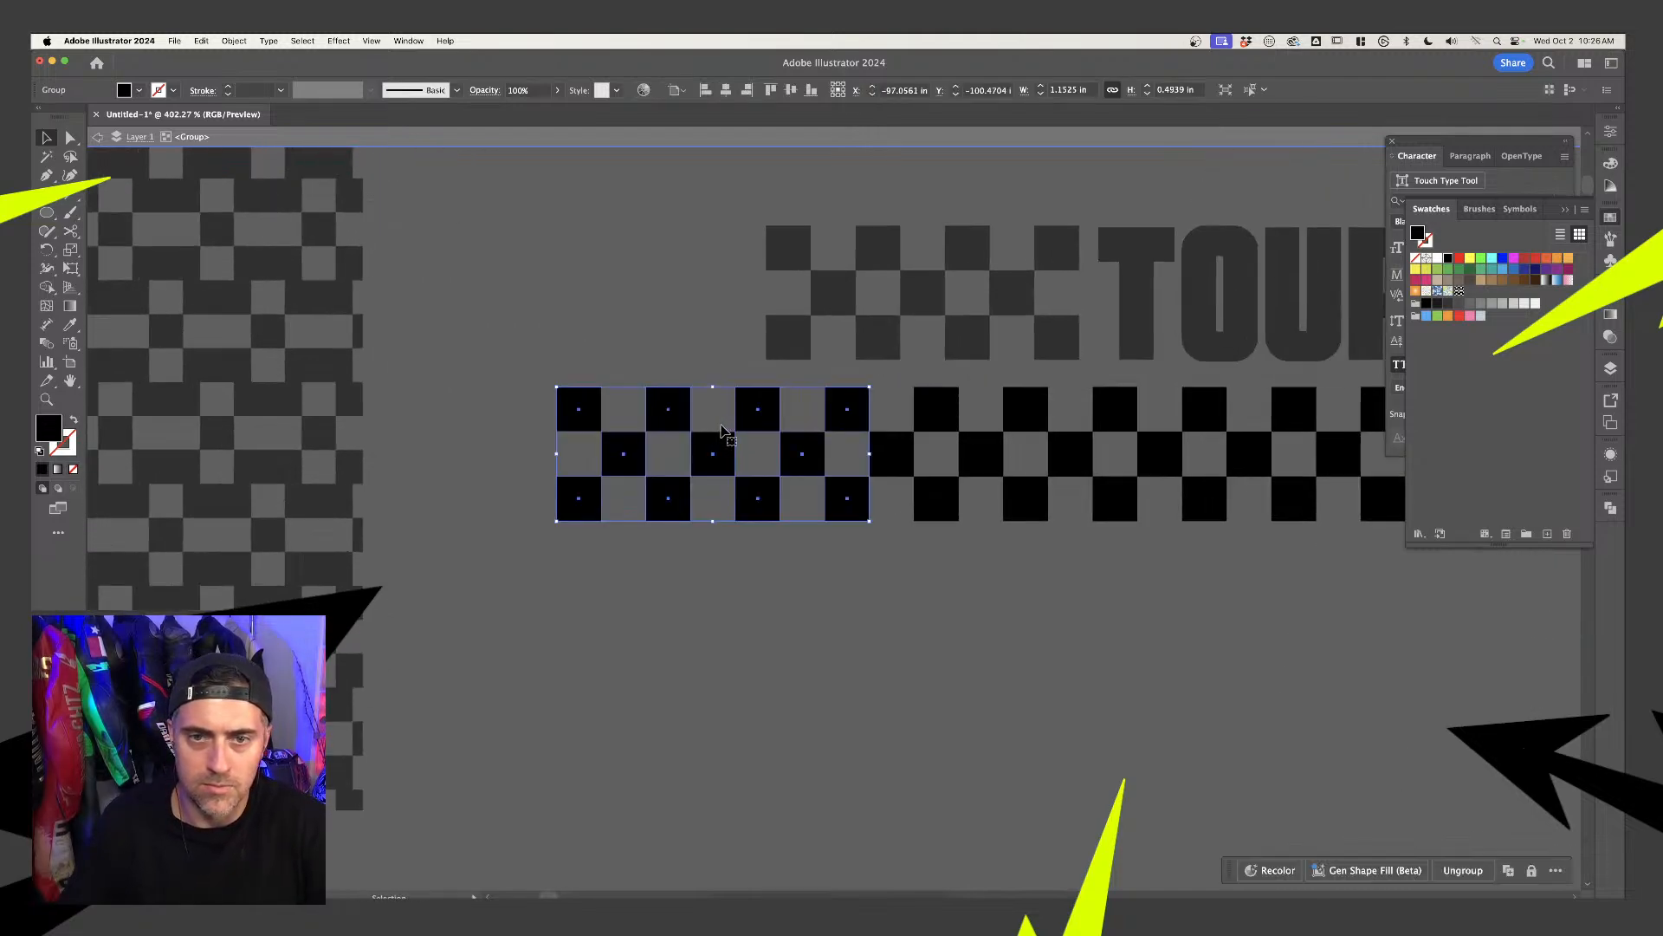
{"action": "scroll", "coordinate": [789, 433], "scroll_direction": "down", "scroll_amount": 2}
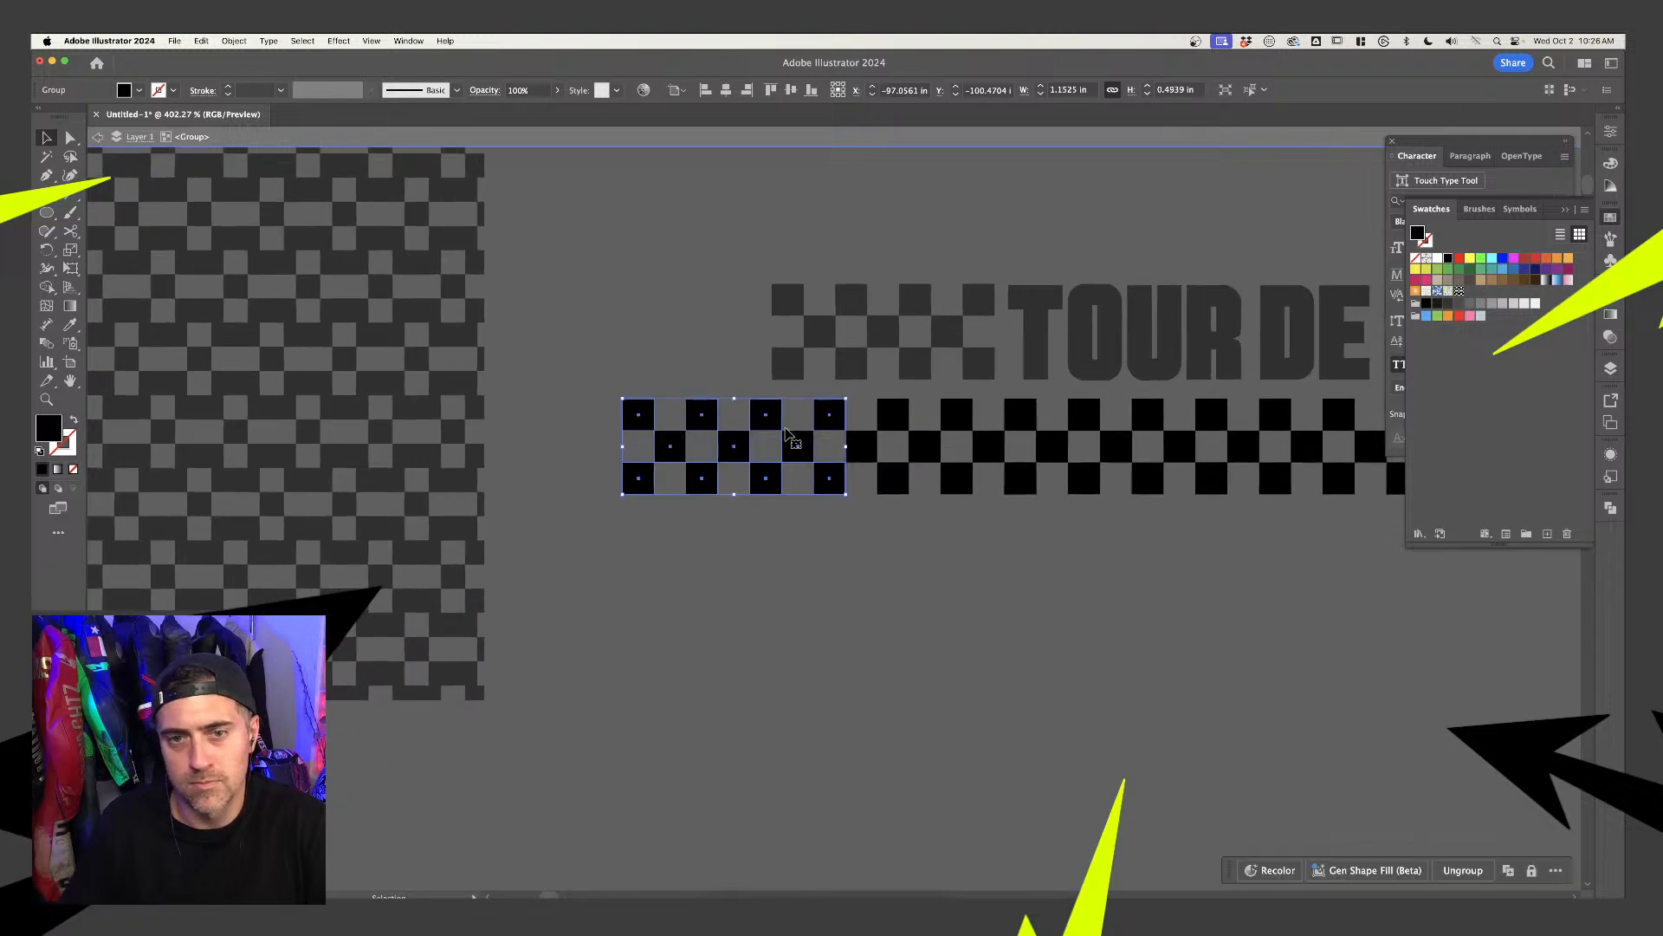
{"action": "key", "text": "Escape"}
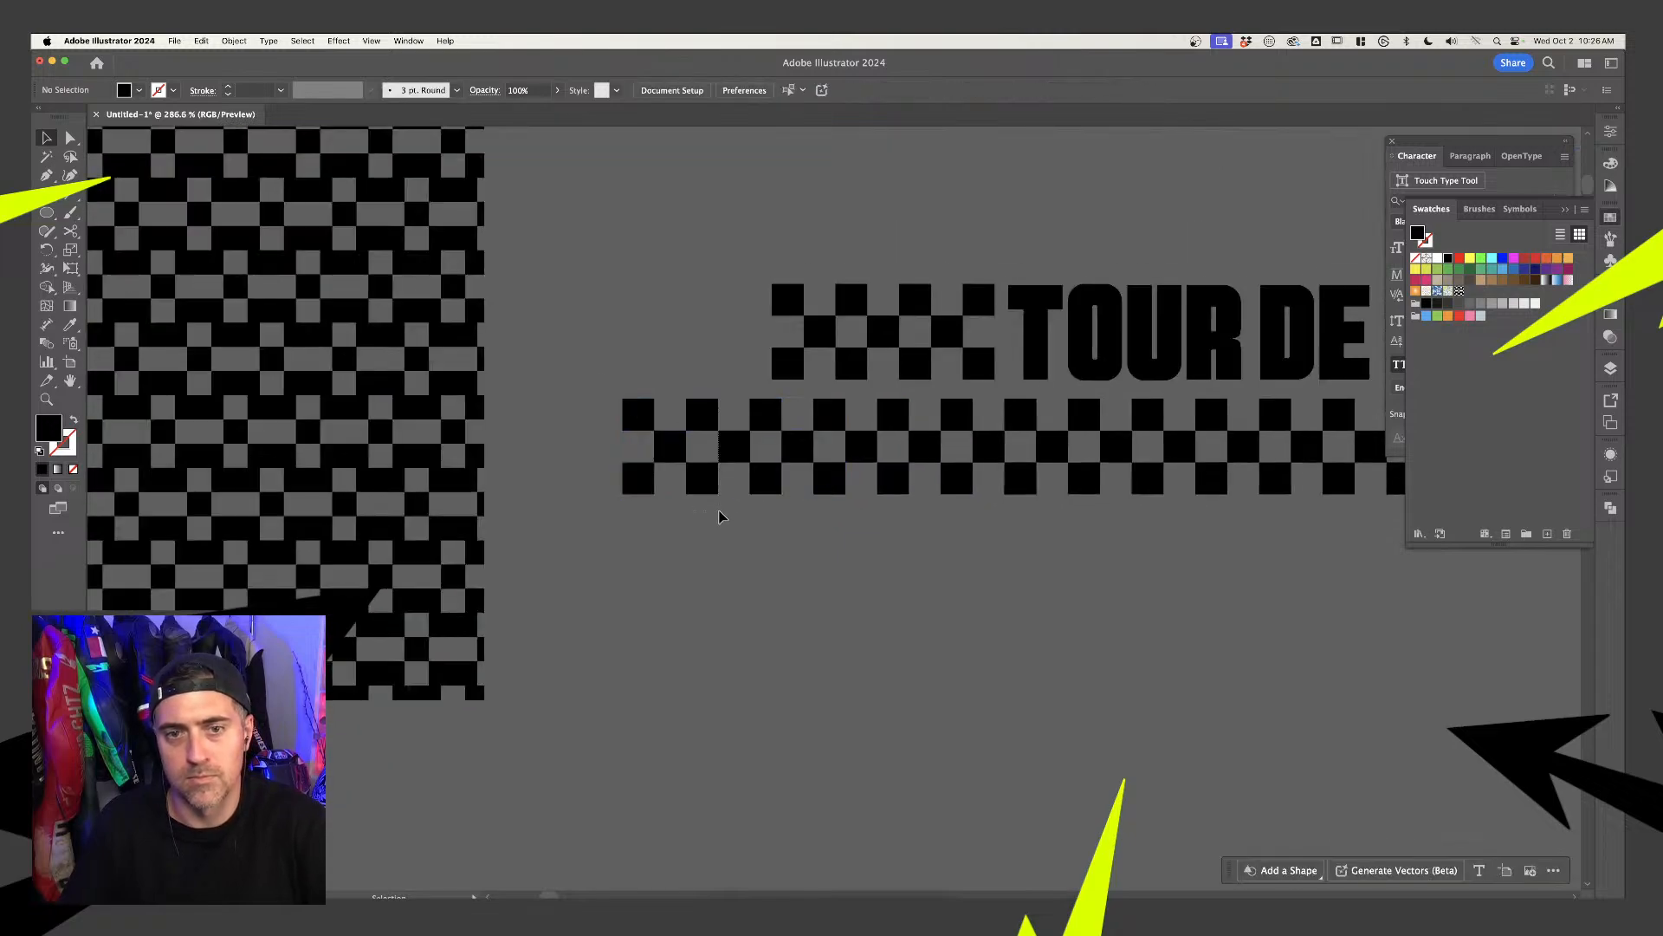
Isolate the strip's group and remove the added checkered piece from its left end
{"action": "double_click", "coordinate": [738, 465]}
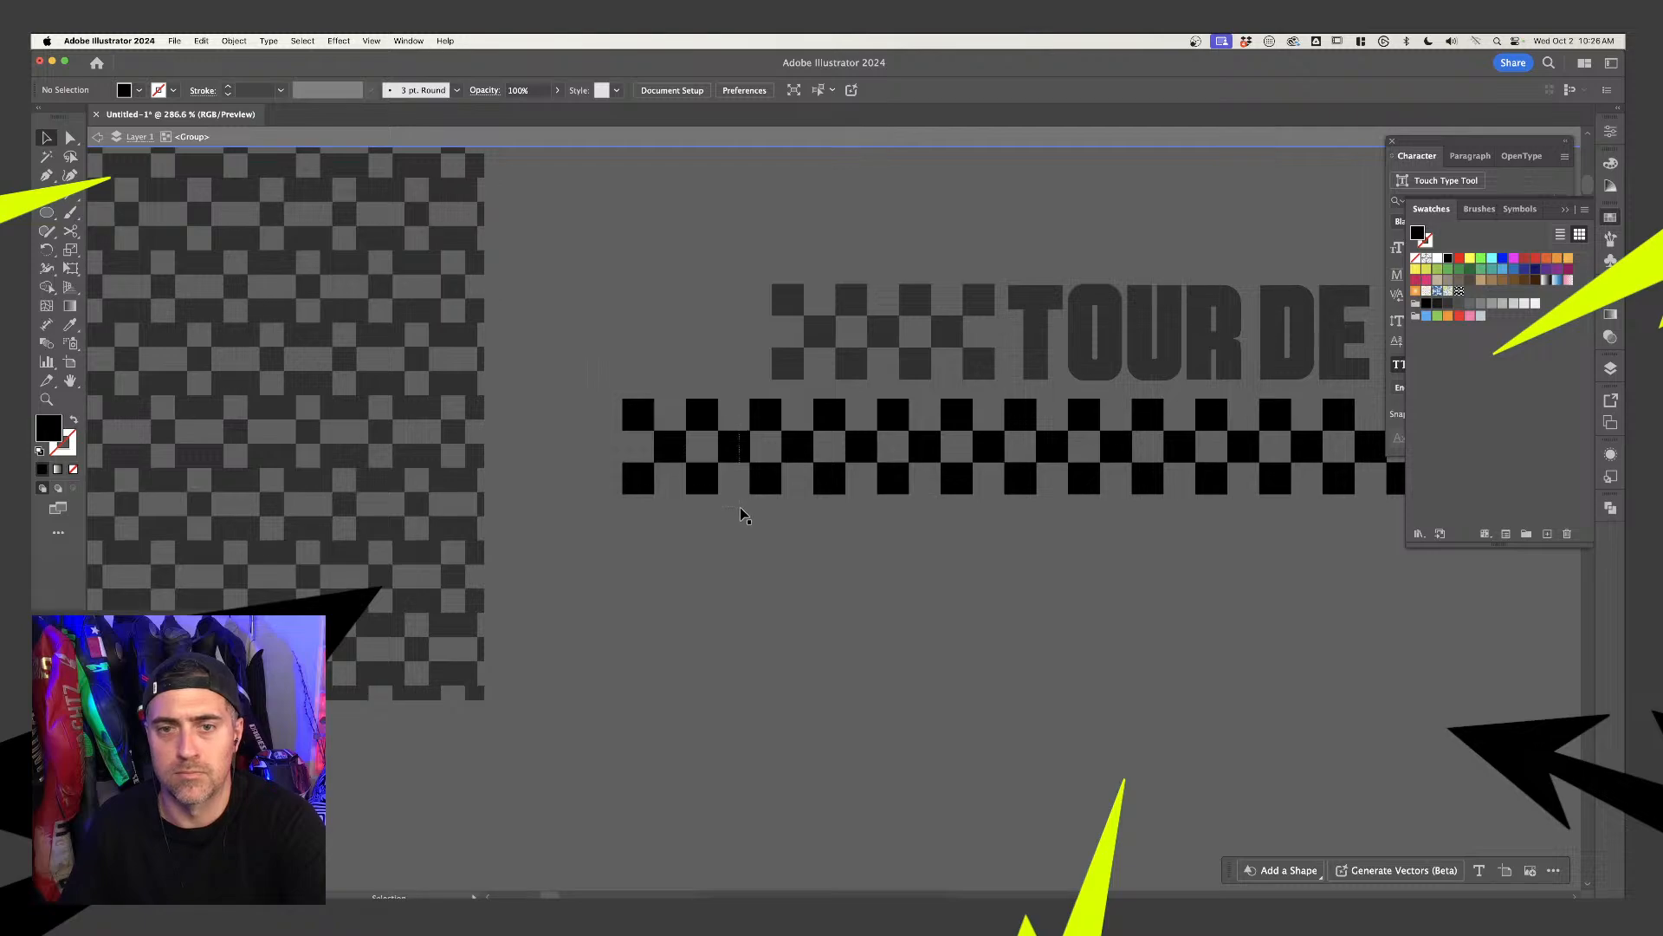
{"action": "left_click", "coordinate": [747, 459]}
{"action": "left_click", "coordinate": [794, 559]}
{"action": "key", "text": "Escape"}
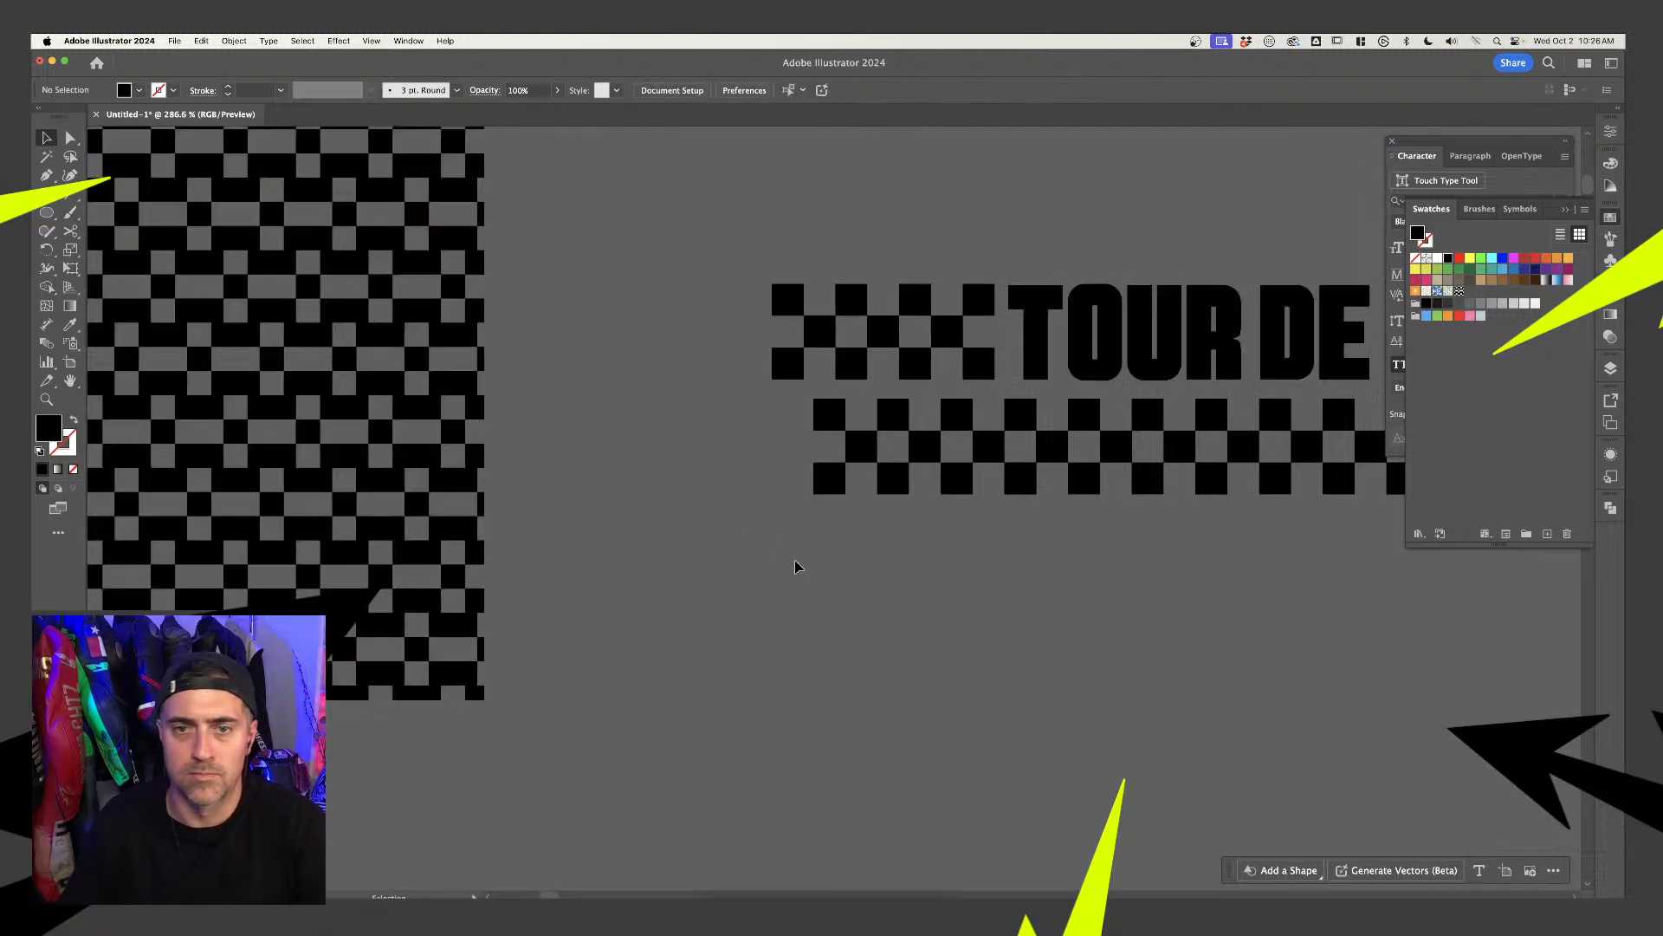
Hide the interface panels and place a copy of the shortened checkered strip beneath the arched badge
{"action": "scroll", "coordinate": [798, 565], "scroll_direction": "down", "scroll_amount": 3}
{"action": "scroll", "coordinate": [797, 566], "scroll_direction": "down", "scroll_amount": 5}
{"action": "key", "text": "Tab"}
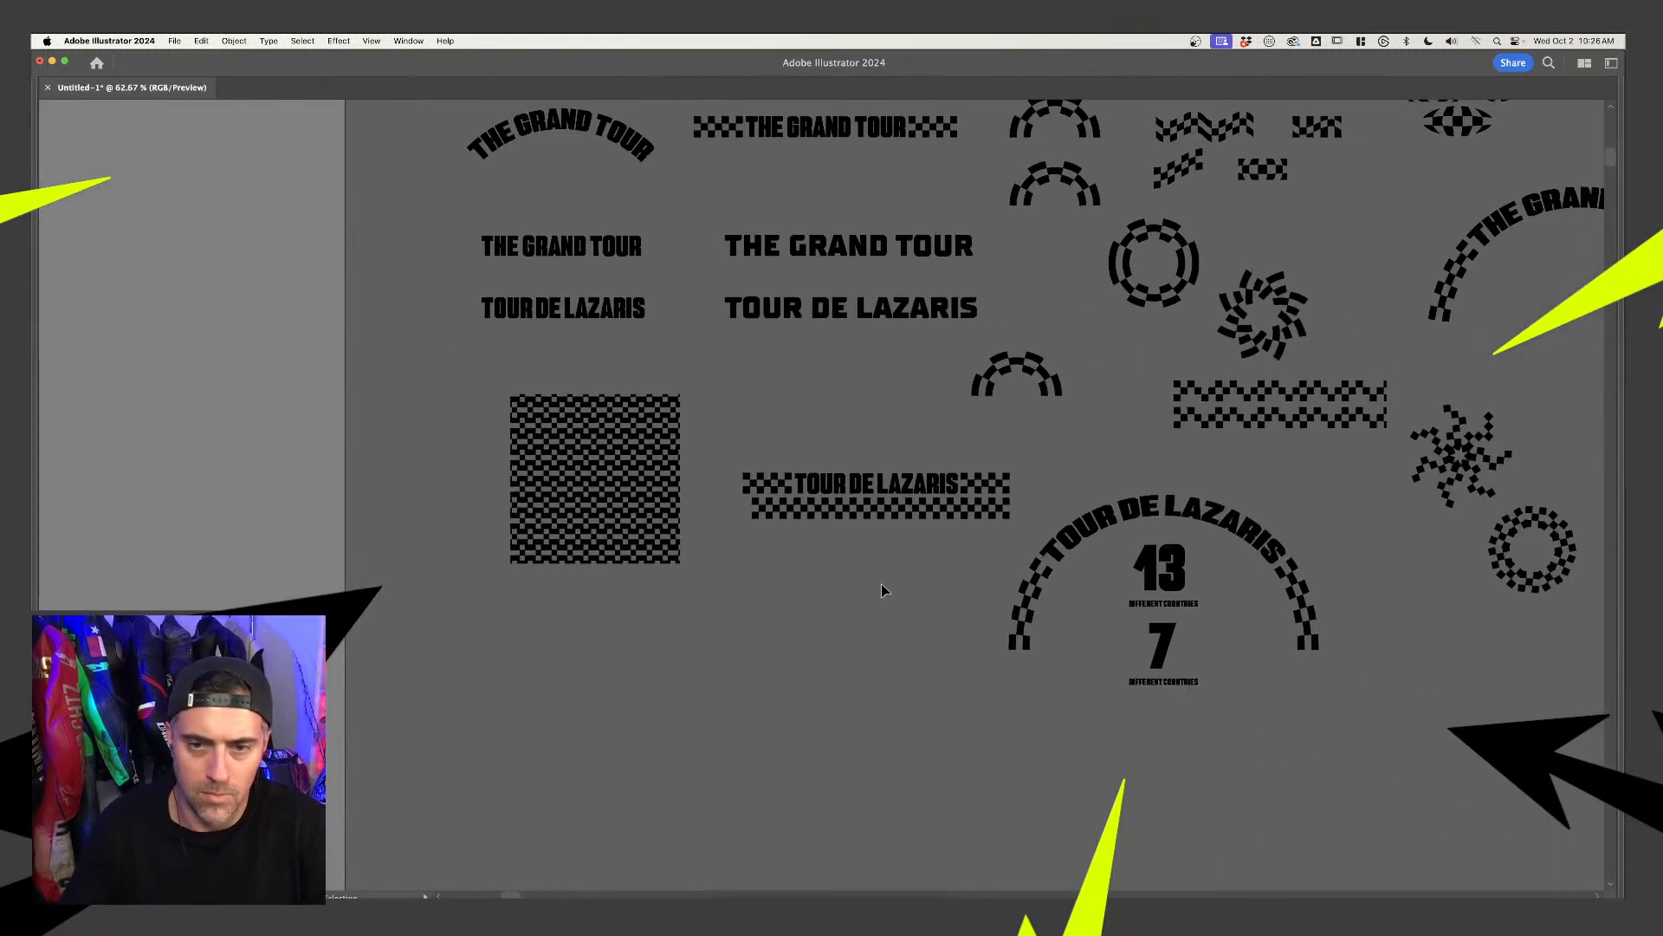
{"action": "left_click", "coordinate": [888, 510]}
{"action": "left_click_drag", "start_coordinate": [888, 509], "coordinate": [1310, 767]}
{"action": "left_click", "coordinate": [867, 607]}
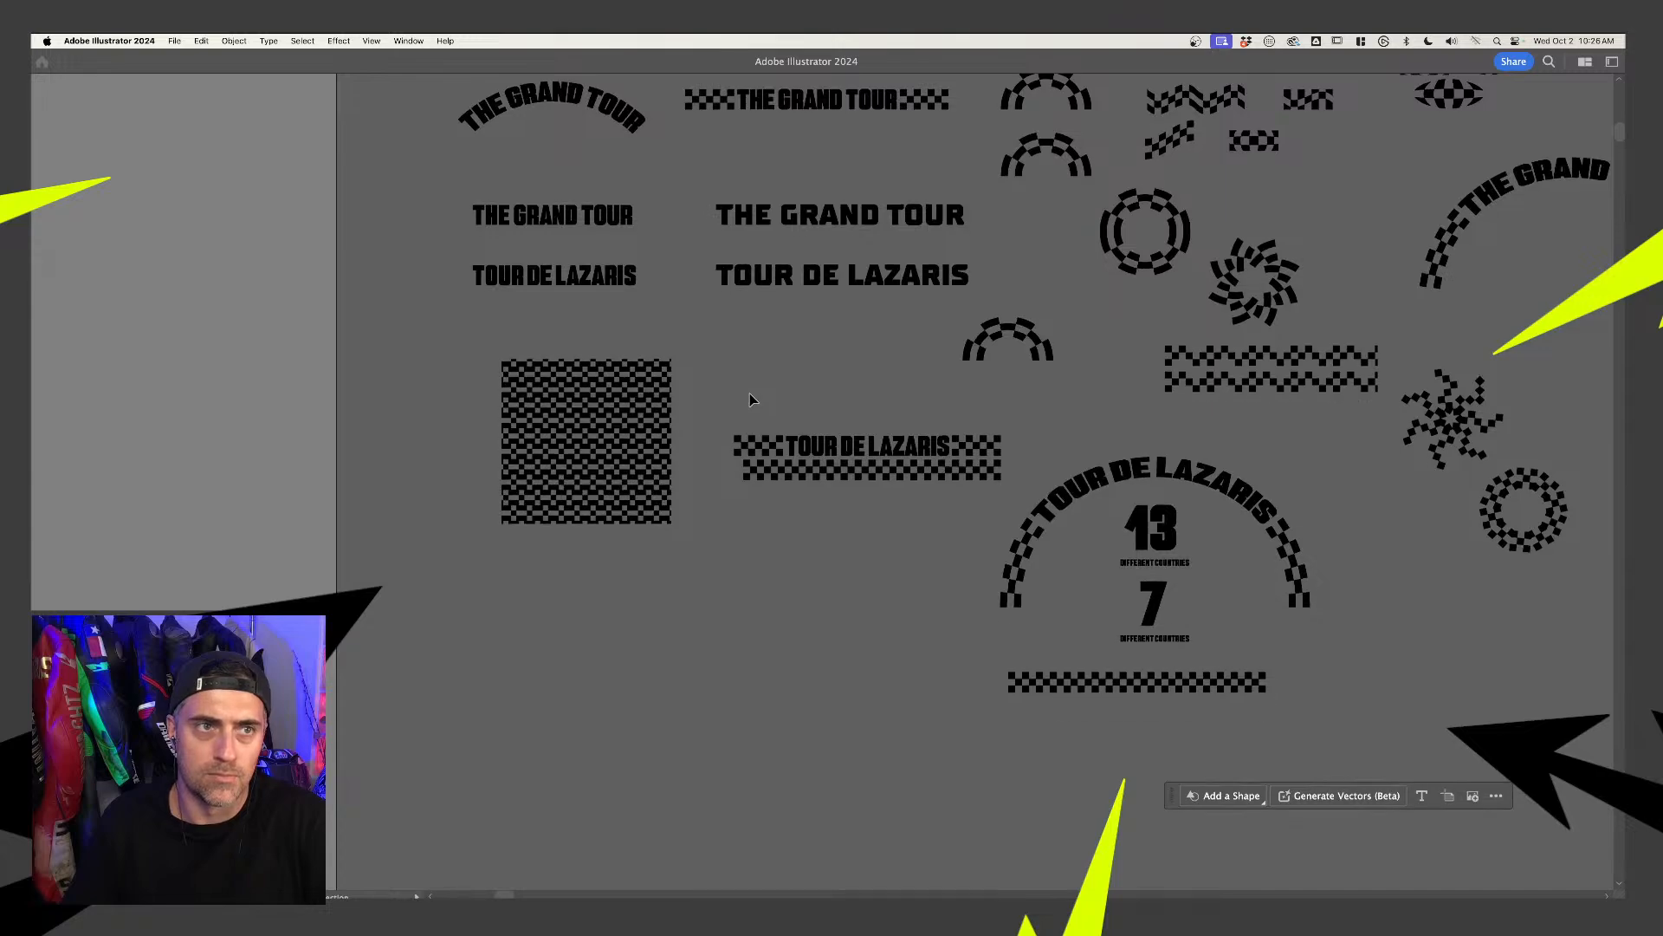
Return to the normal screen mode and restore the tools and panels by reapplying the workspace
{"action": "key", "text": "f"}
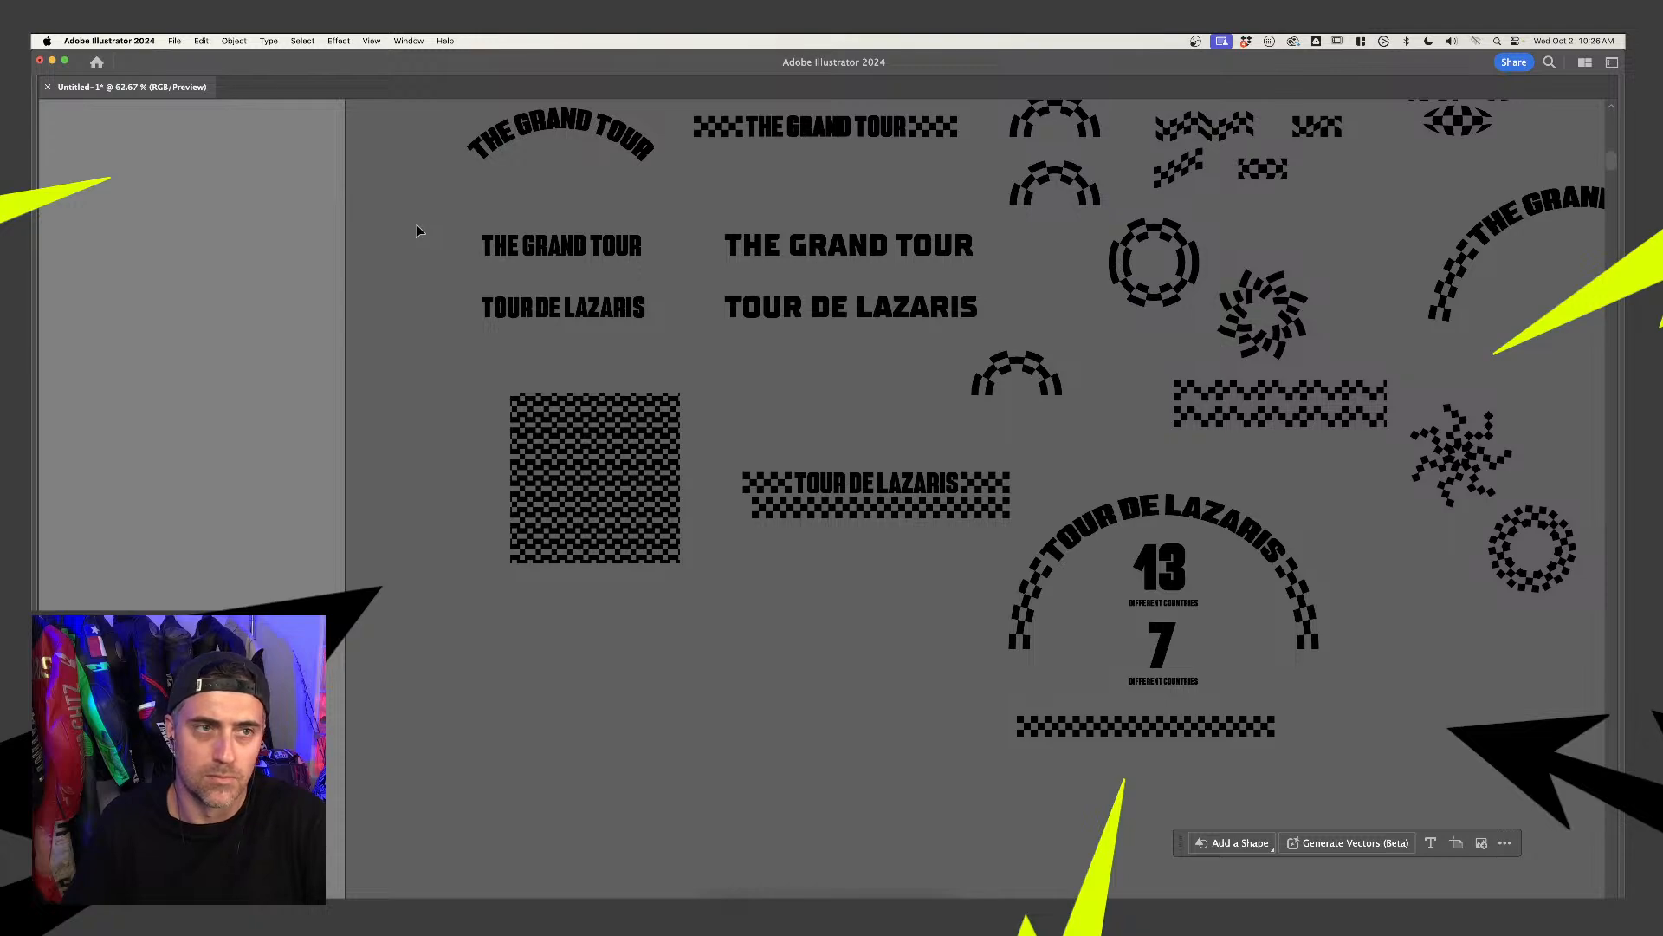
{"action": "left_click", "coordinate": [406, 41]}
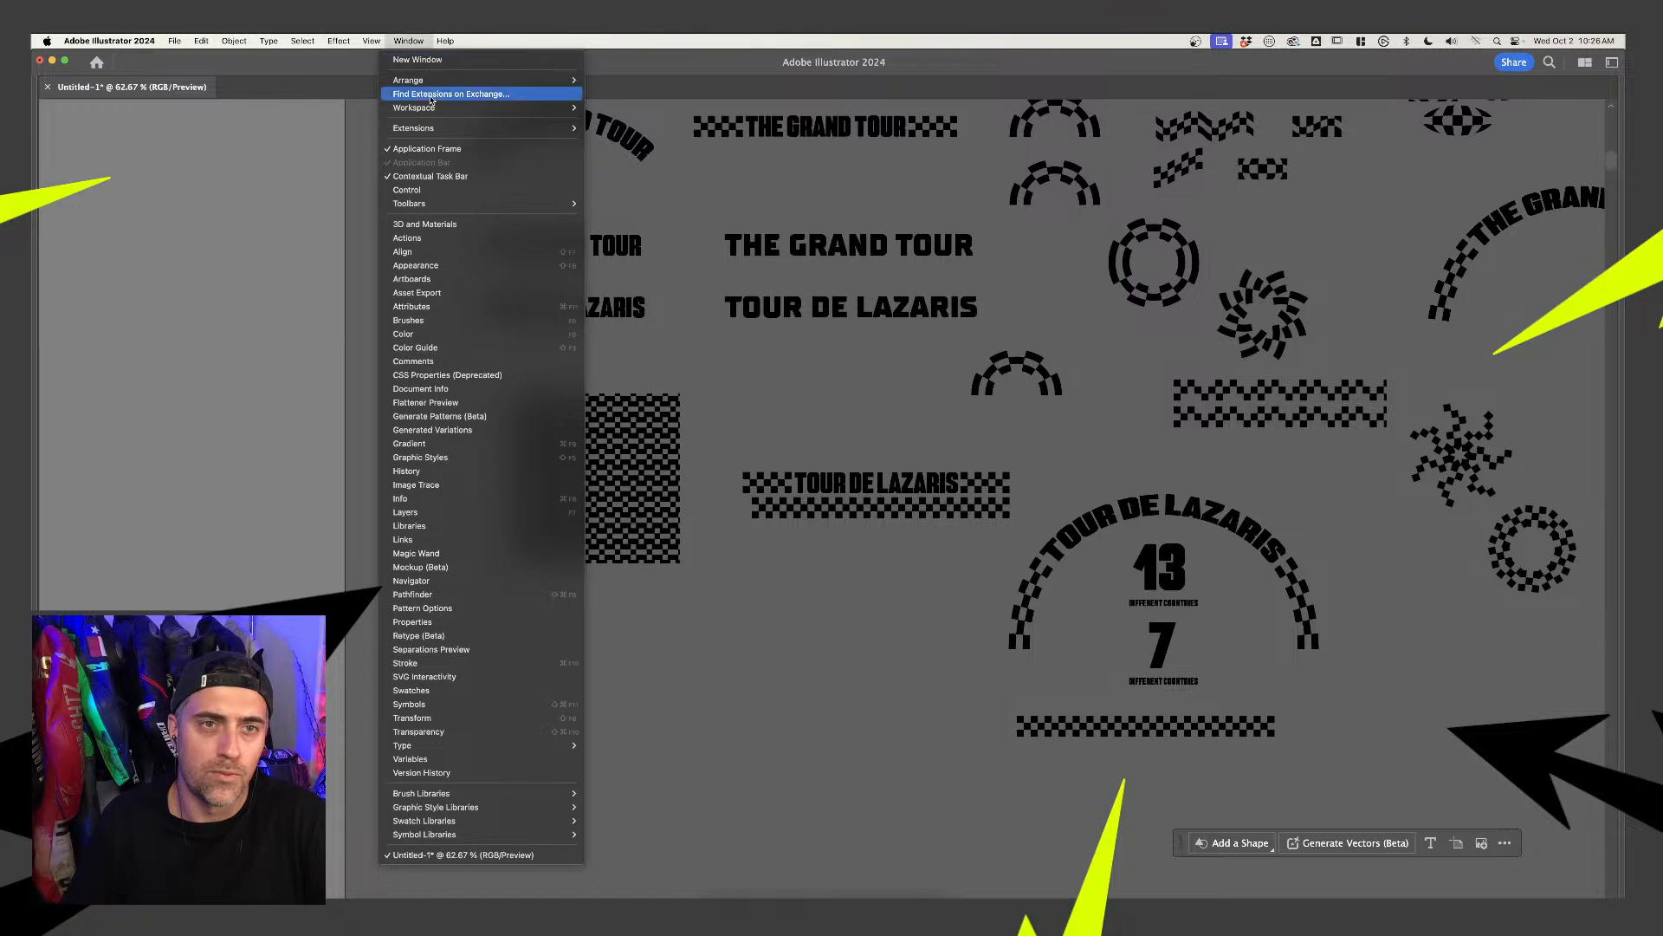
{"action": "mouse_move", "coordinate": [432, 113]}
{"action": "left_click", "coordinate": [625, 135]}
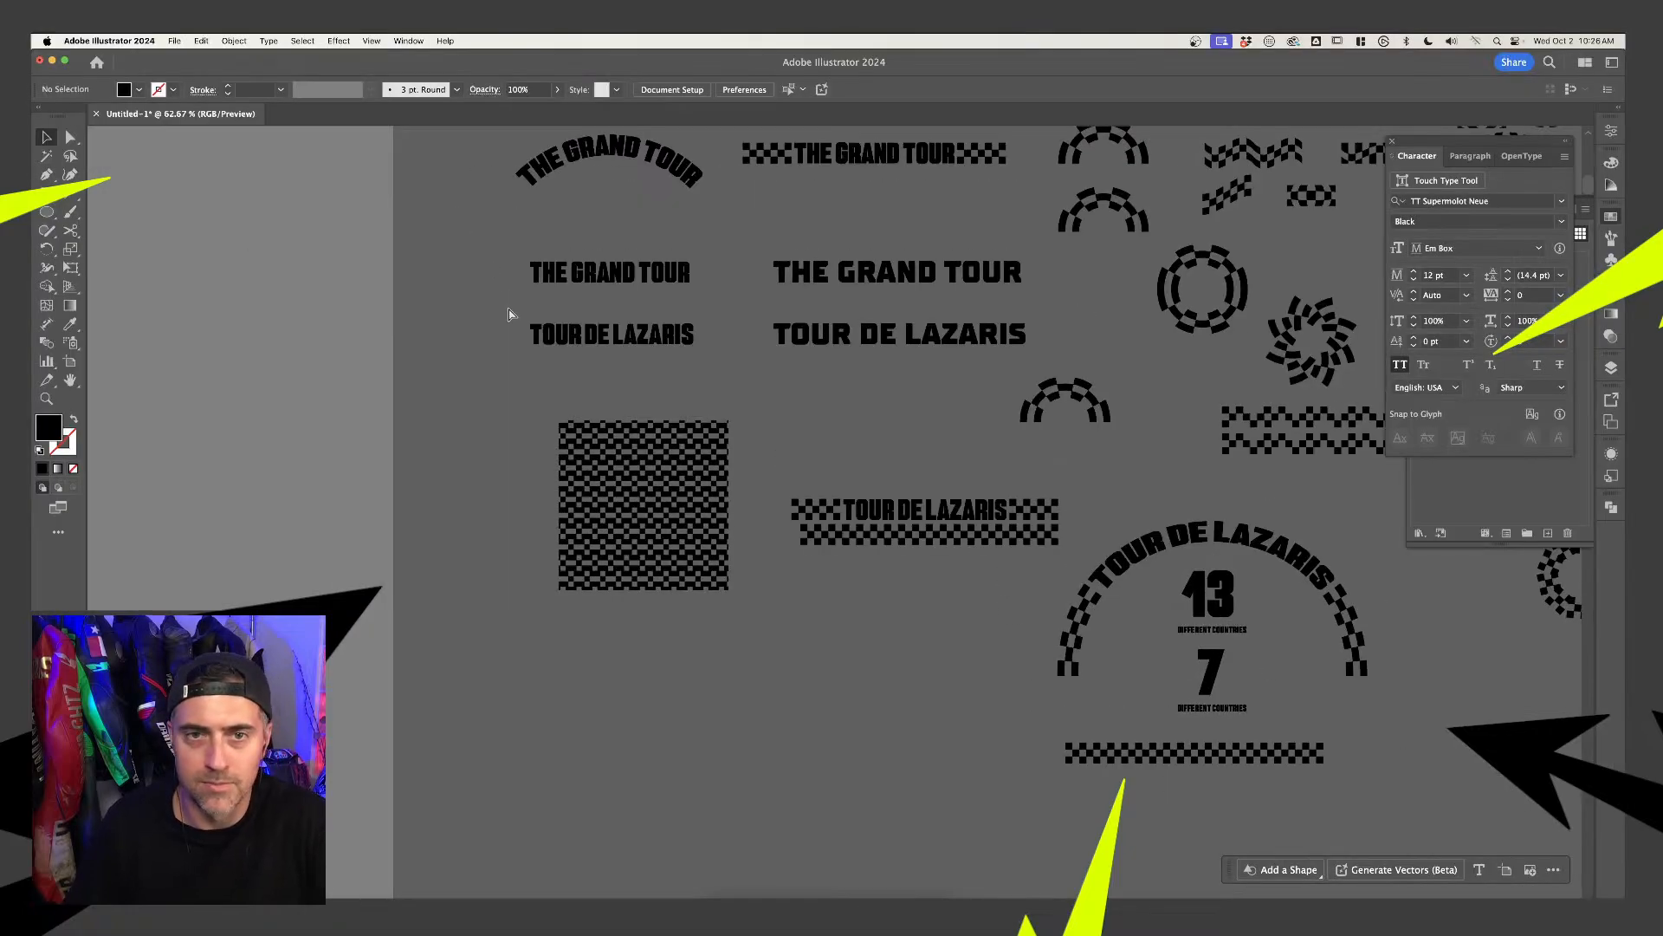
Start saving the document and choose the Grand Tour folder in Shared drives > Adobe Live > Design Blitz > 10.2.24
{"action": "key", "text": "super+s"}
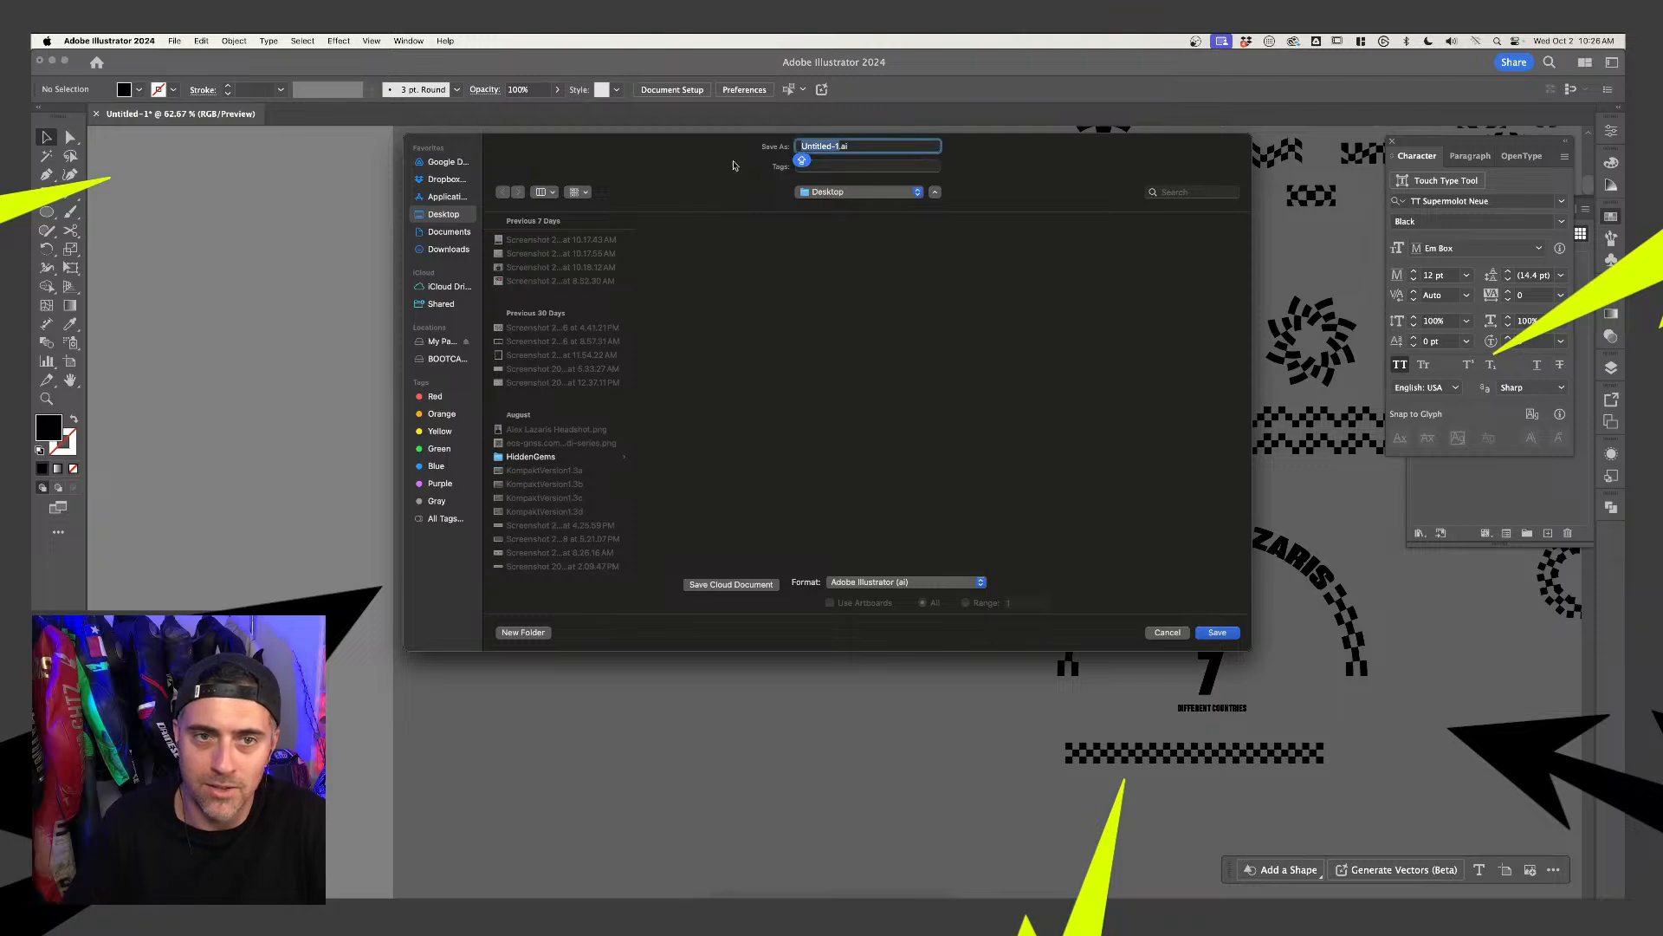
{"action": "left_click", "coordinate": [447, 162]}
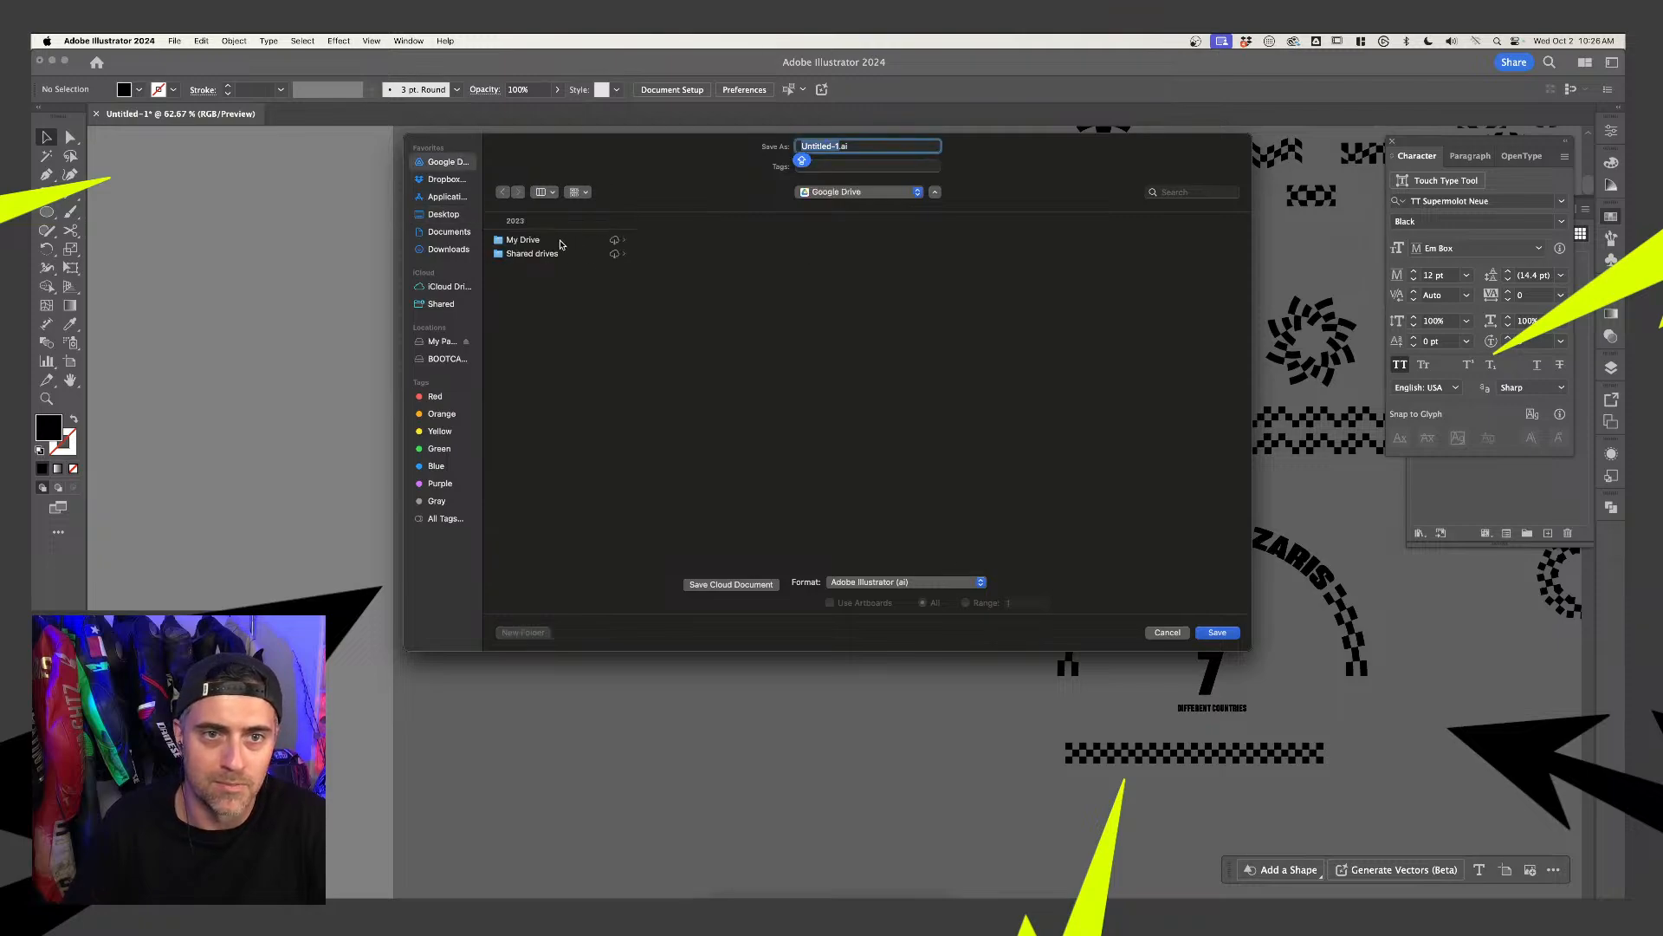
{"action": "left_click", "coordinate": [607, 253]}
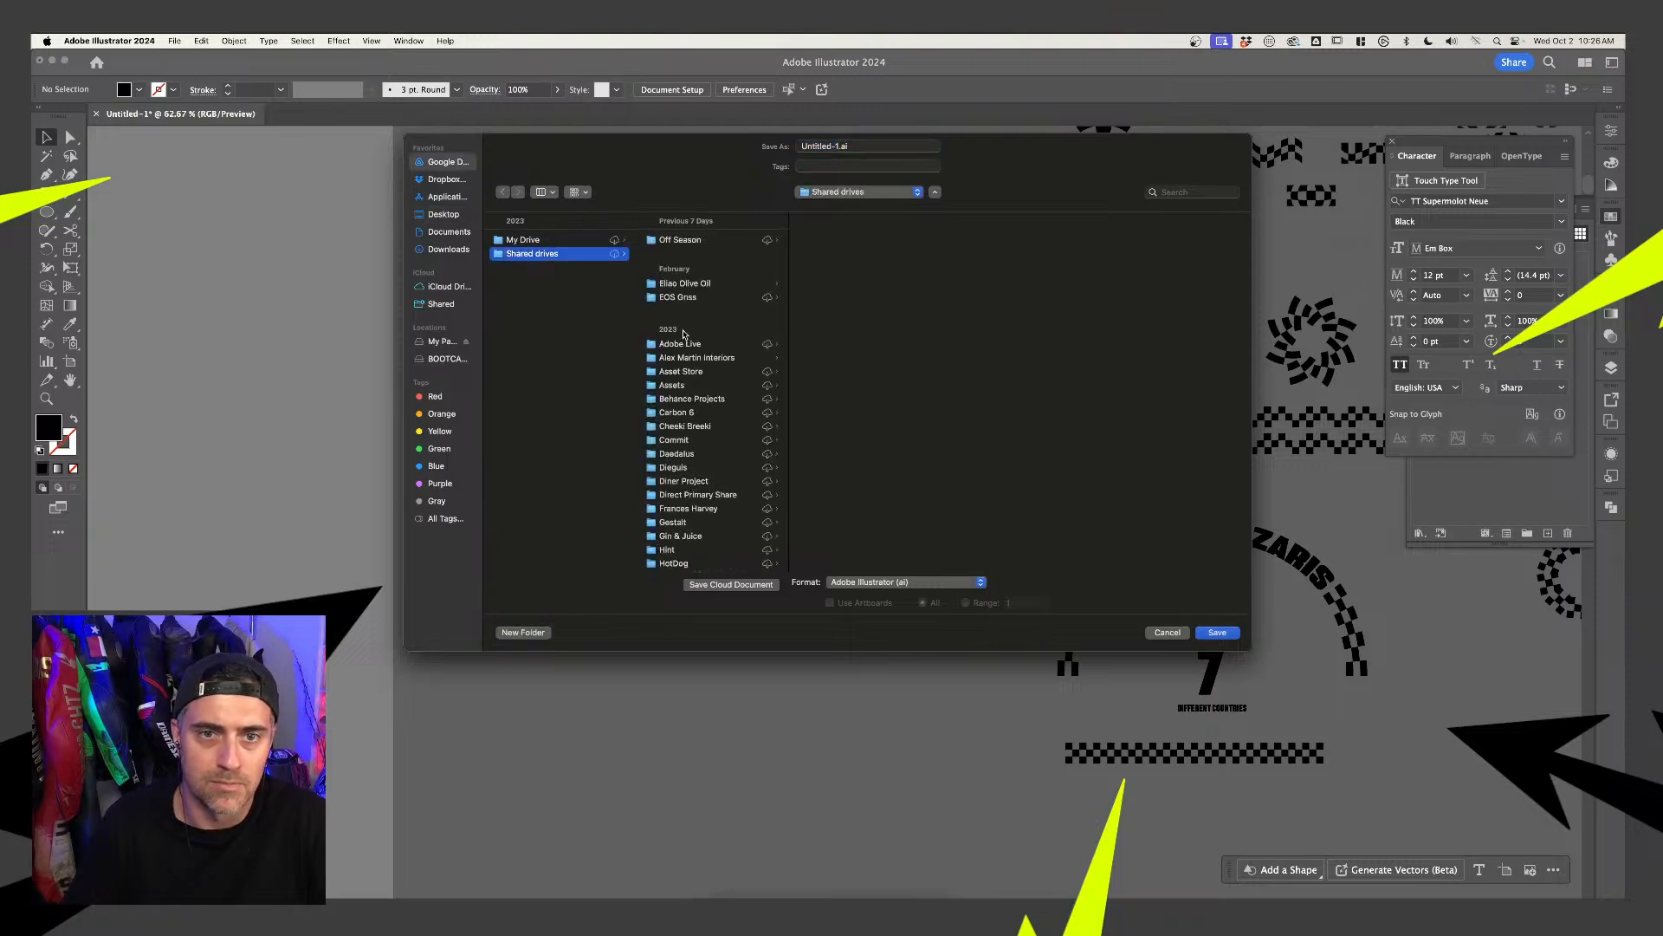
{"action": "left_click", "coordinate": [683, 344]}
{"action": "left_click", "coordinate": [866, 240]}
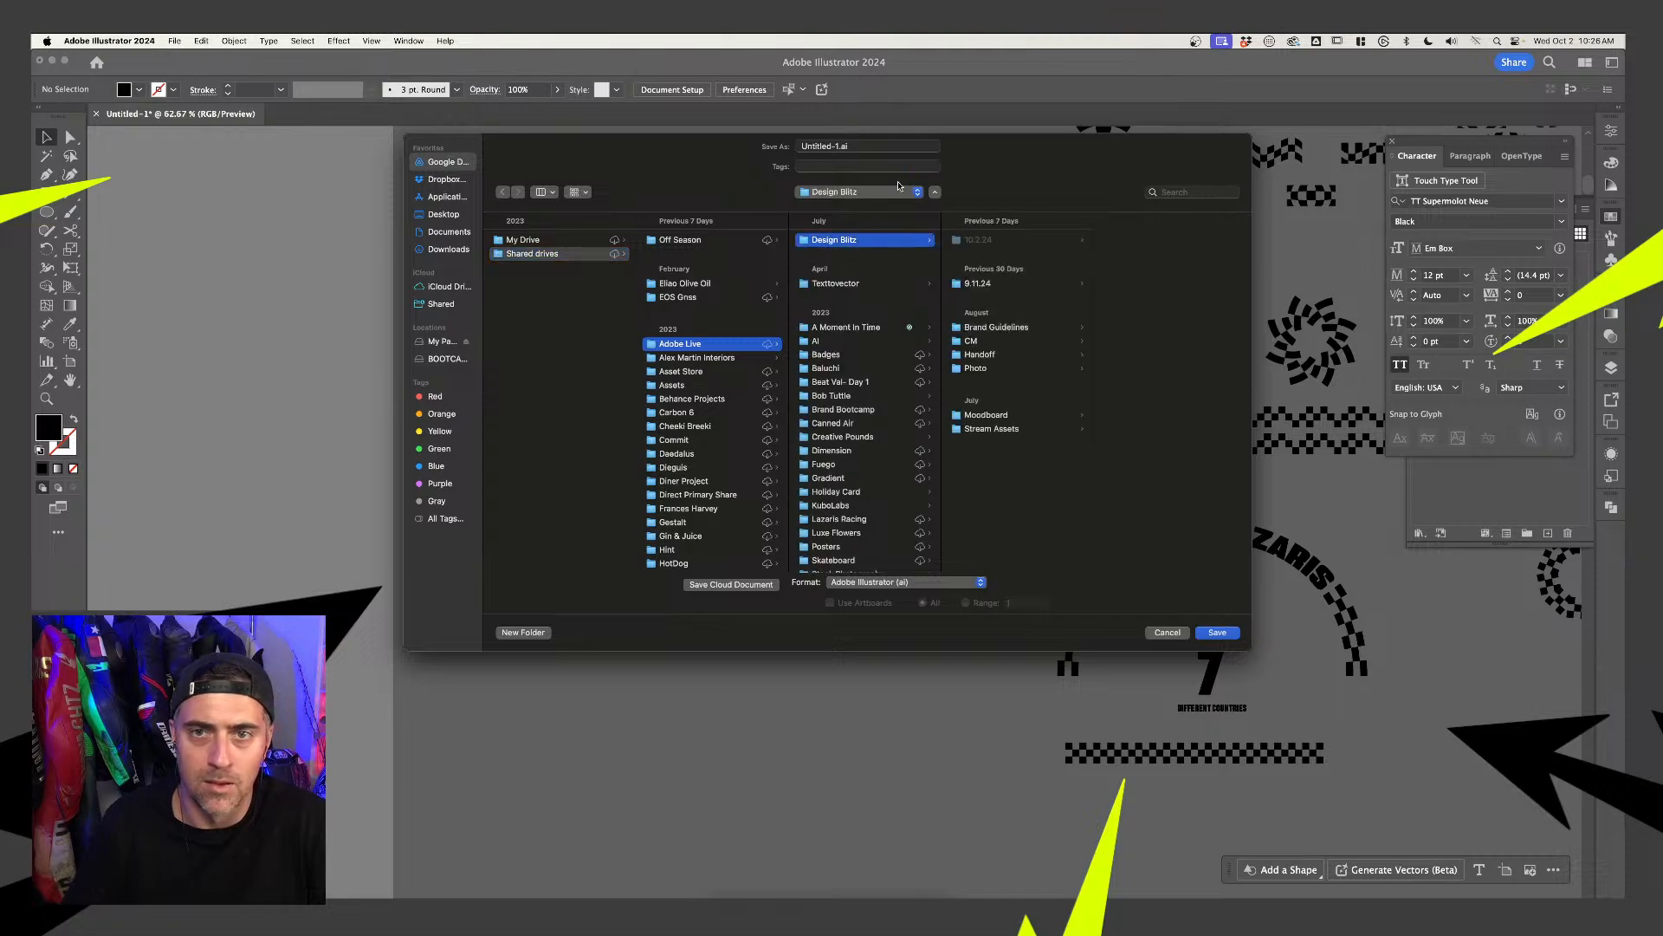
{"action": "left_click", "coordinate": [983, 240]}
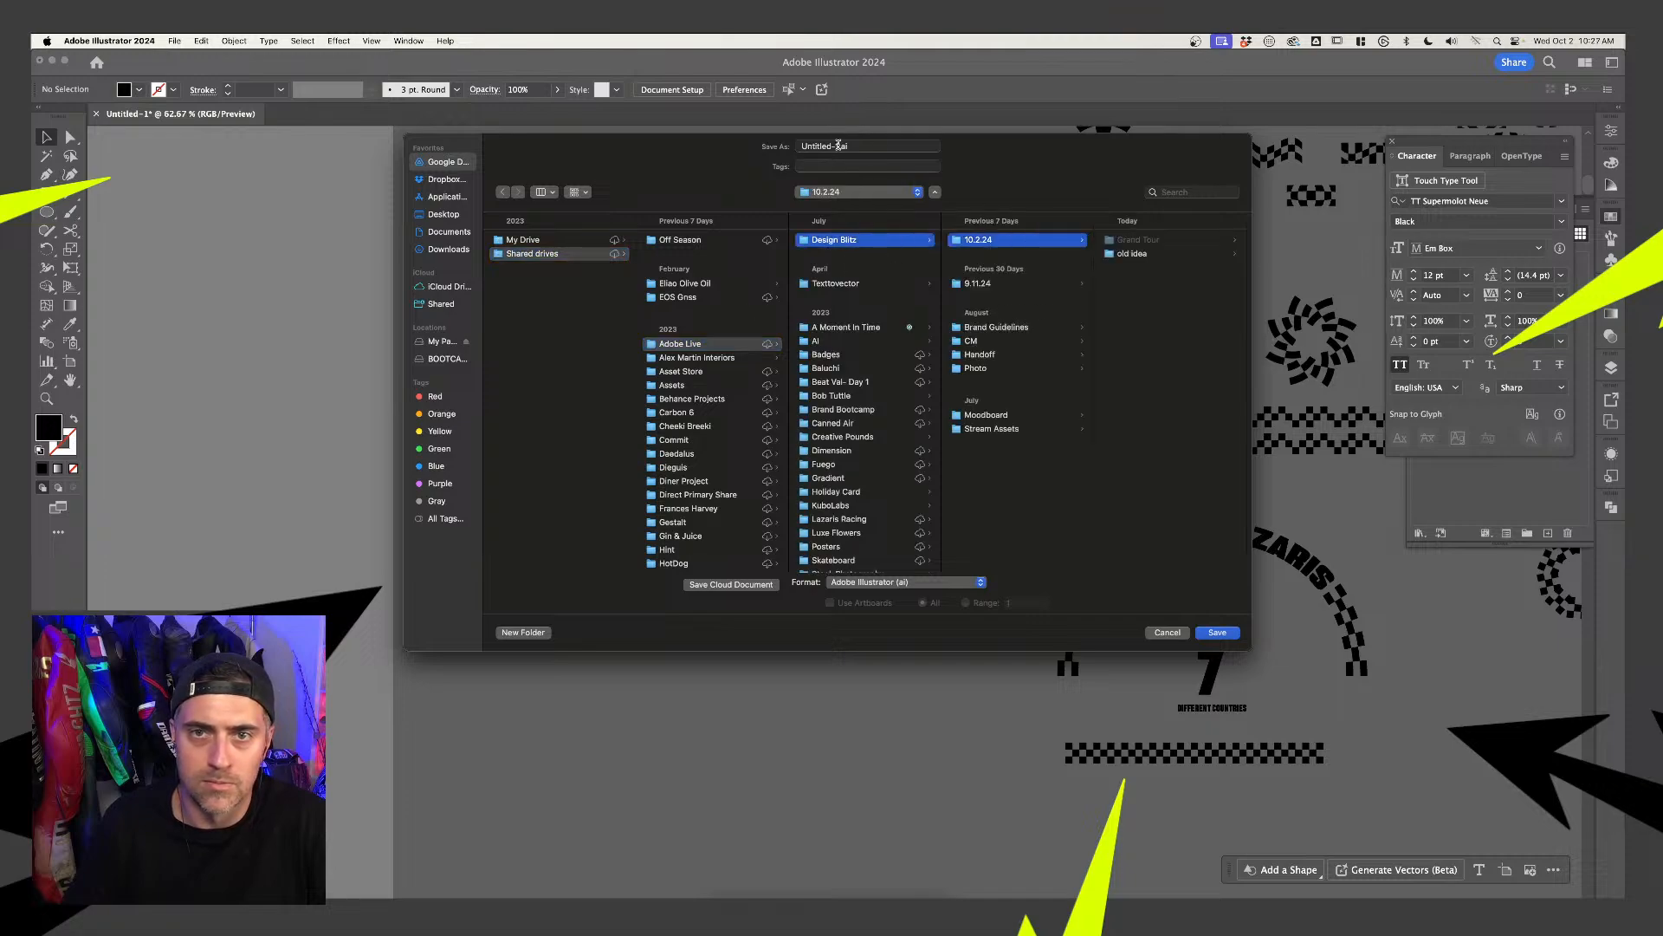
{"action": "left_click", "coordinate": [1137, 242]}
Name the file GRANDTOOUR and save it in Adobe Illustrator (ai) format with the default options
{"action": "left_click", "coordinate": [841, 144]}
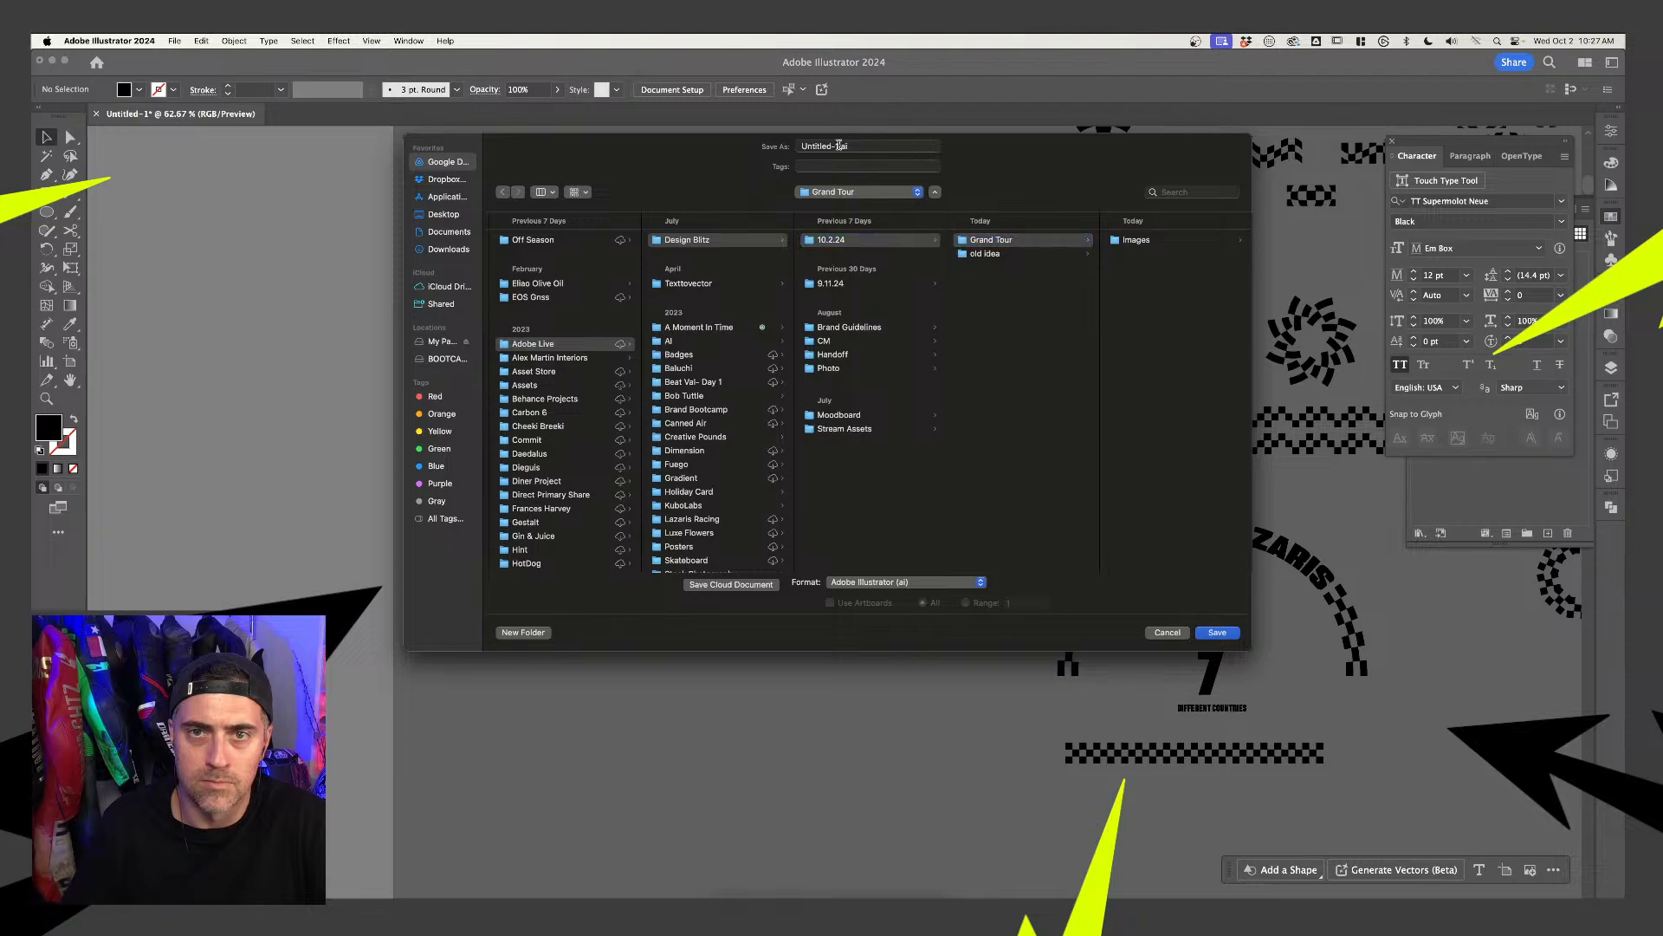
{"action": "type", "text": "GRANDTOOUR"}
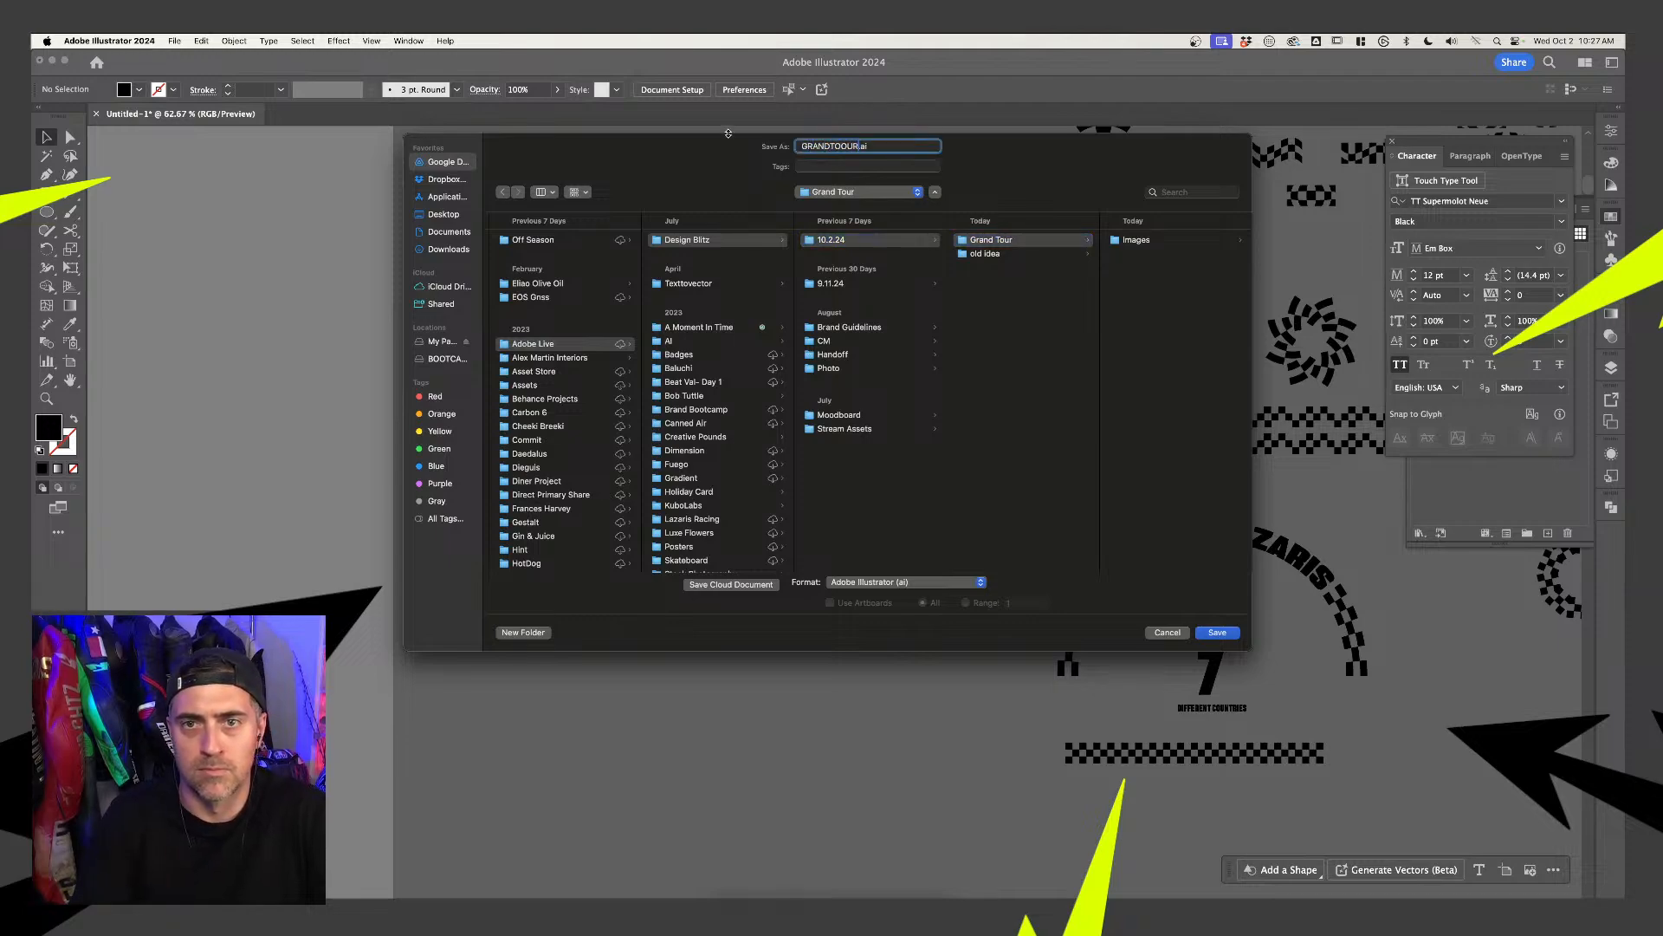
{"action": "key", "text": "Return"}
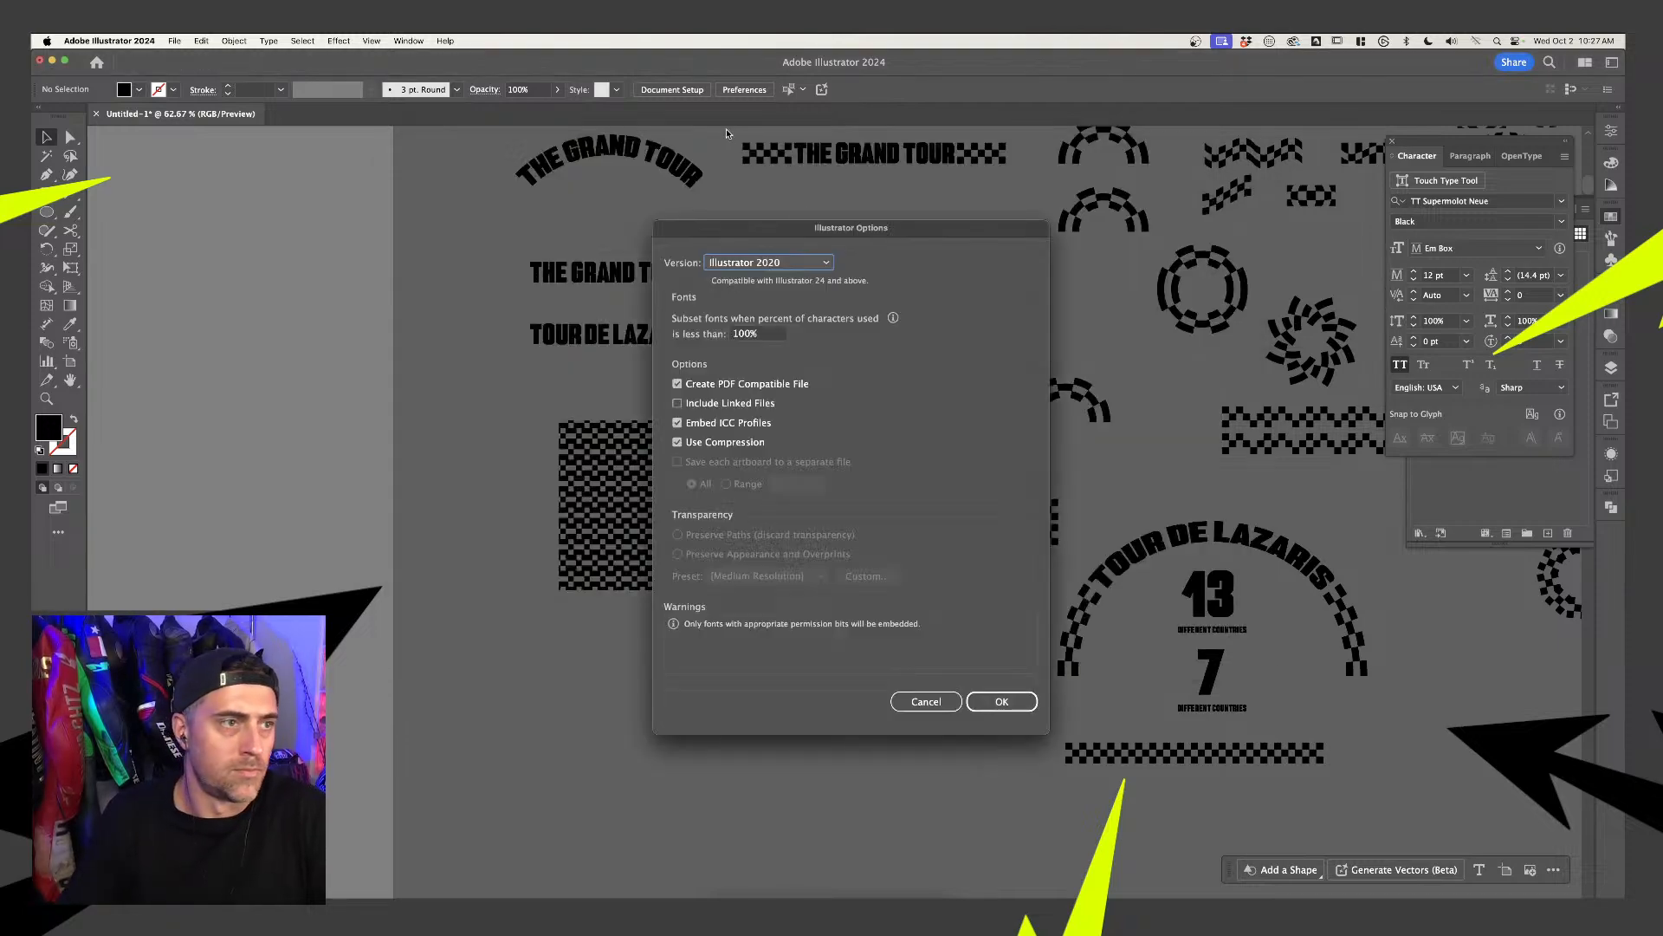
{"action": "left_click", "coordinate": [1011, 703]}
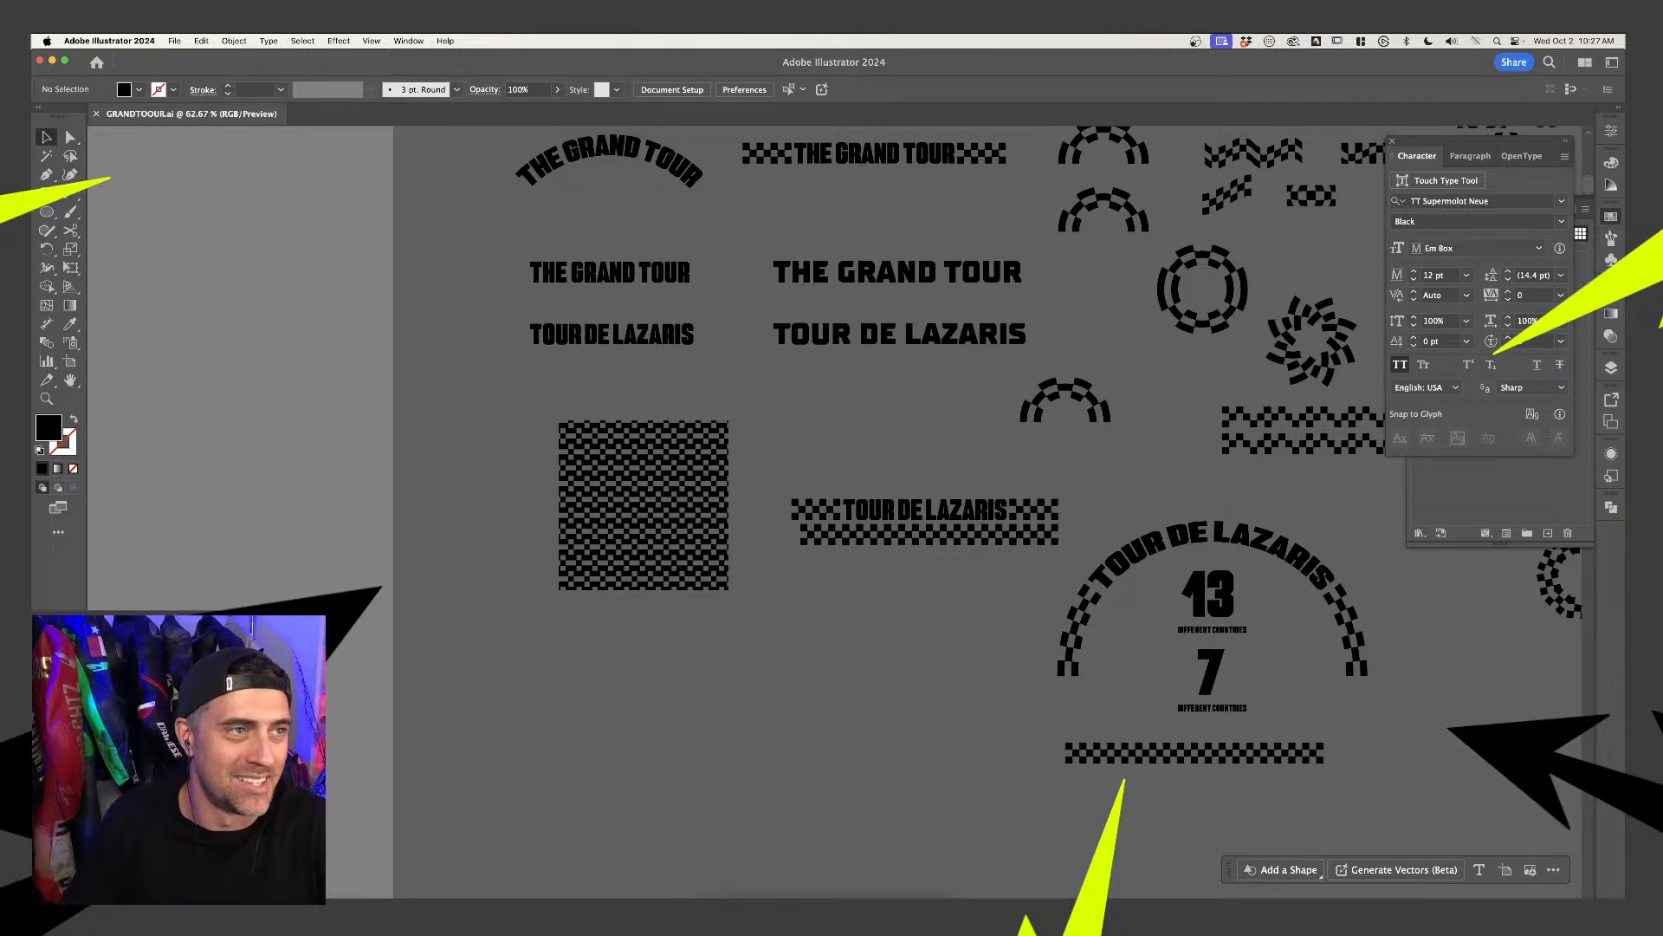
{"action": "key", "text": "super+Tab"}
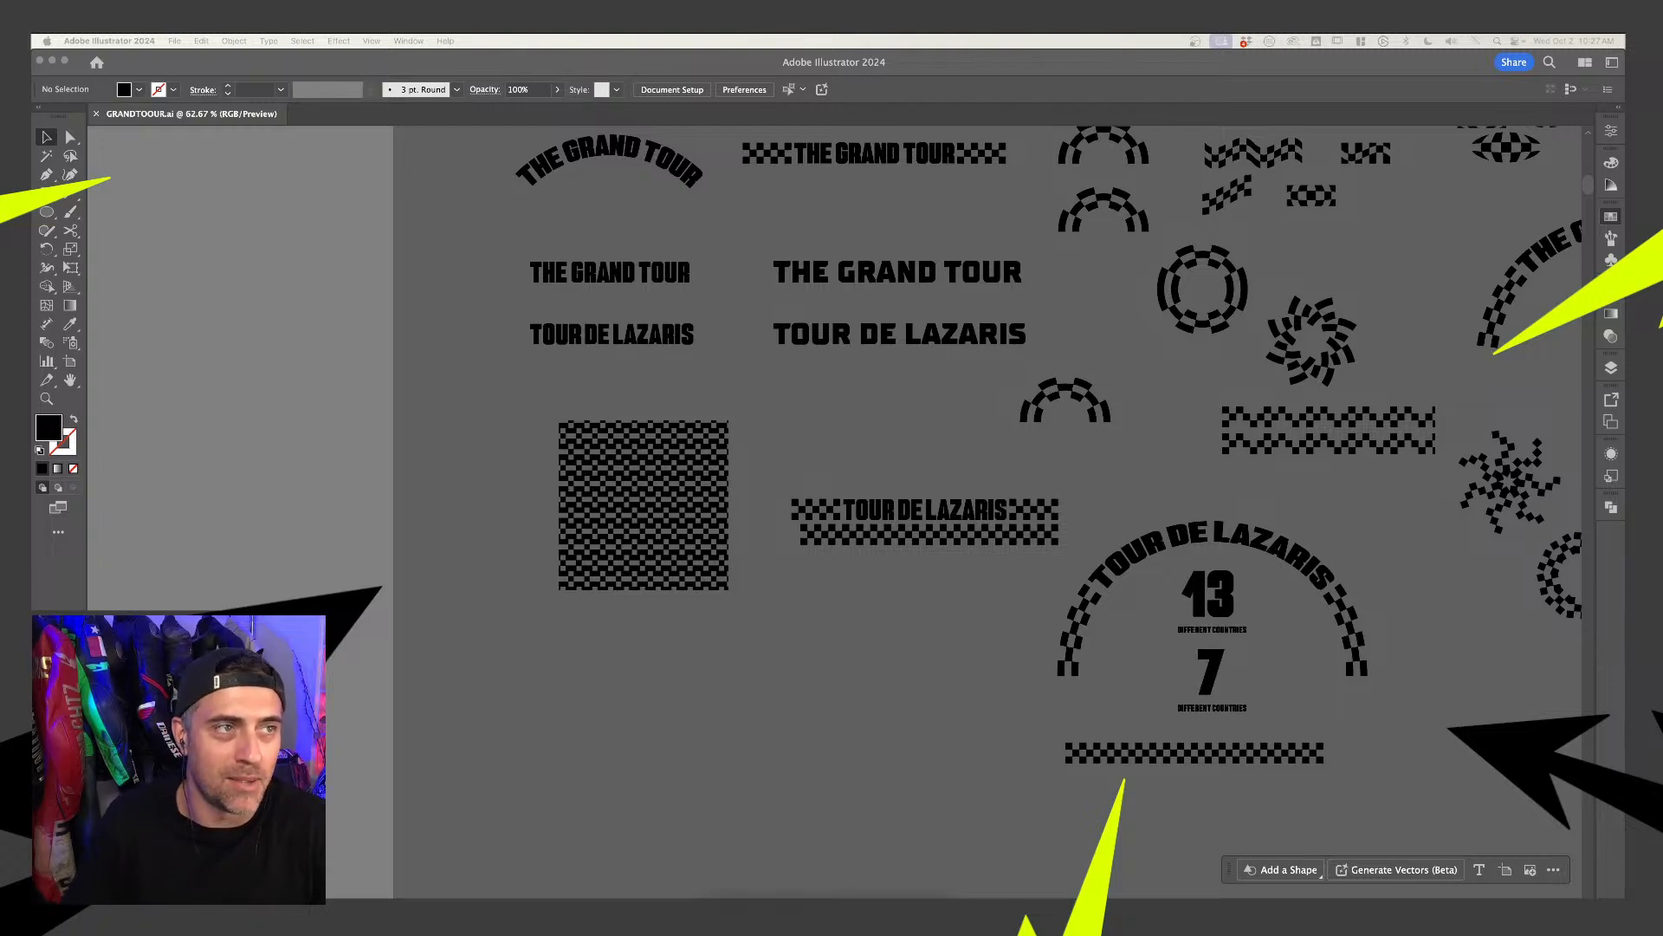
{"action": "key", "text": "super+Tab"}
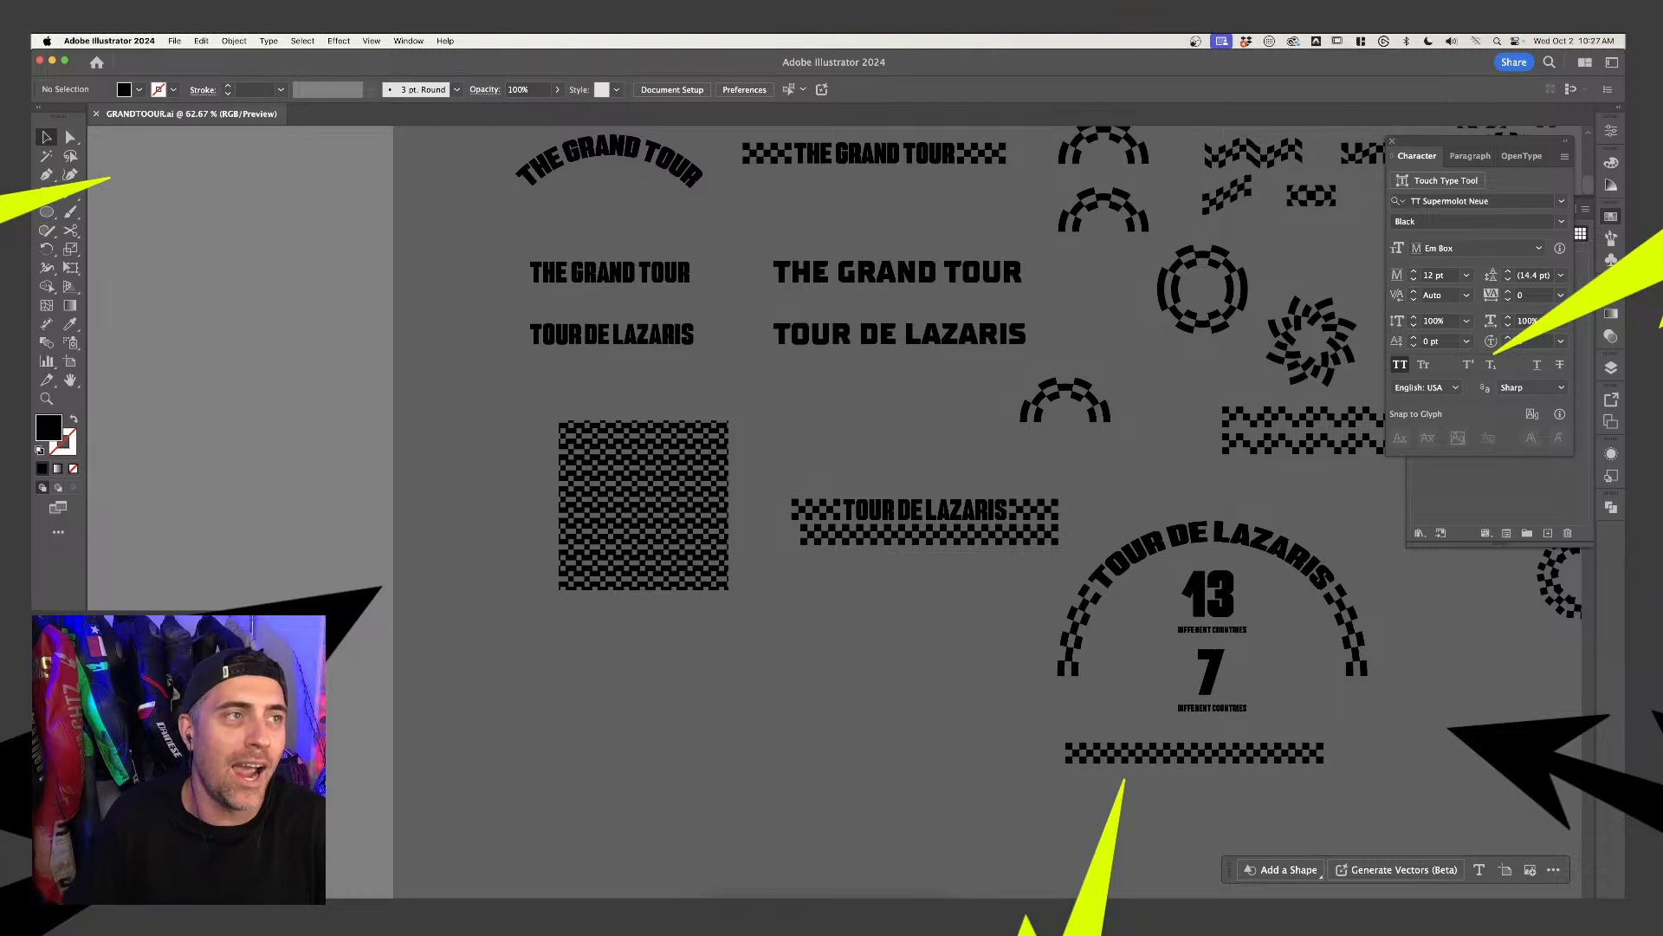
{"action": "key", "text": "super+Tab"}
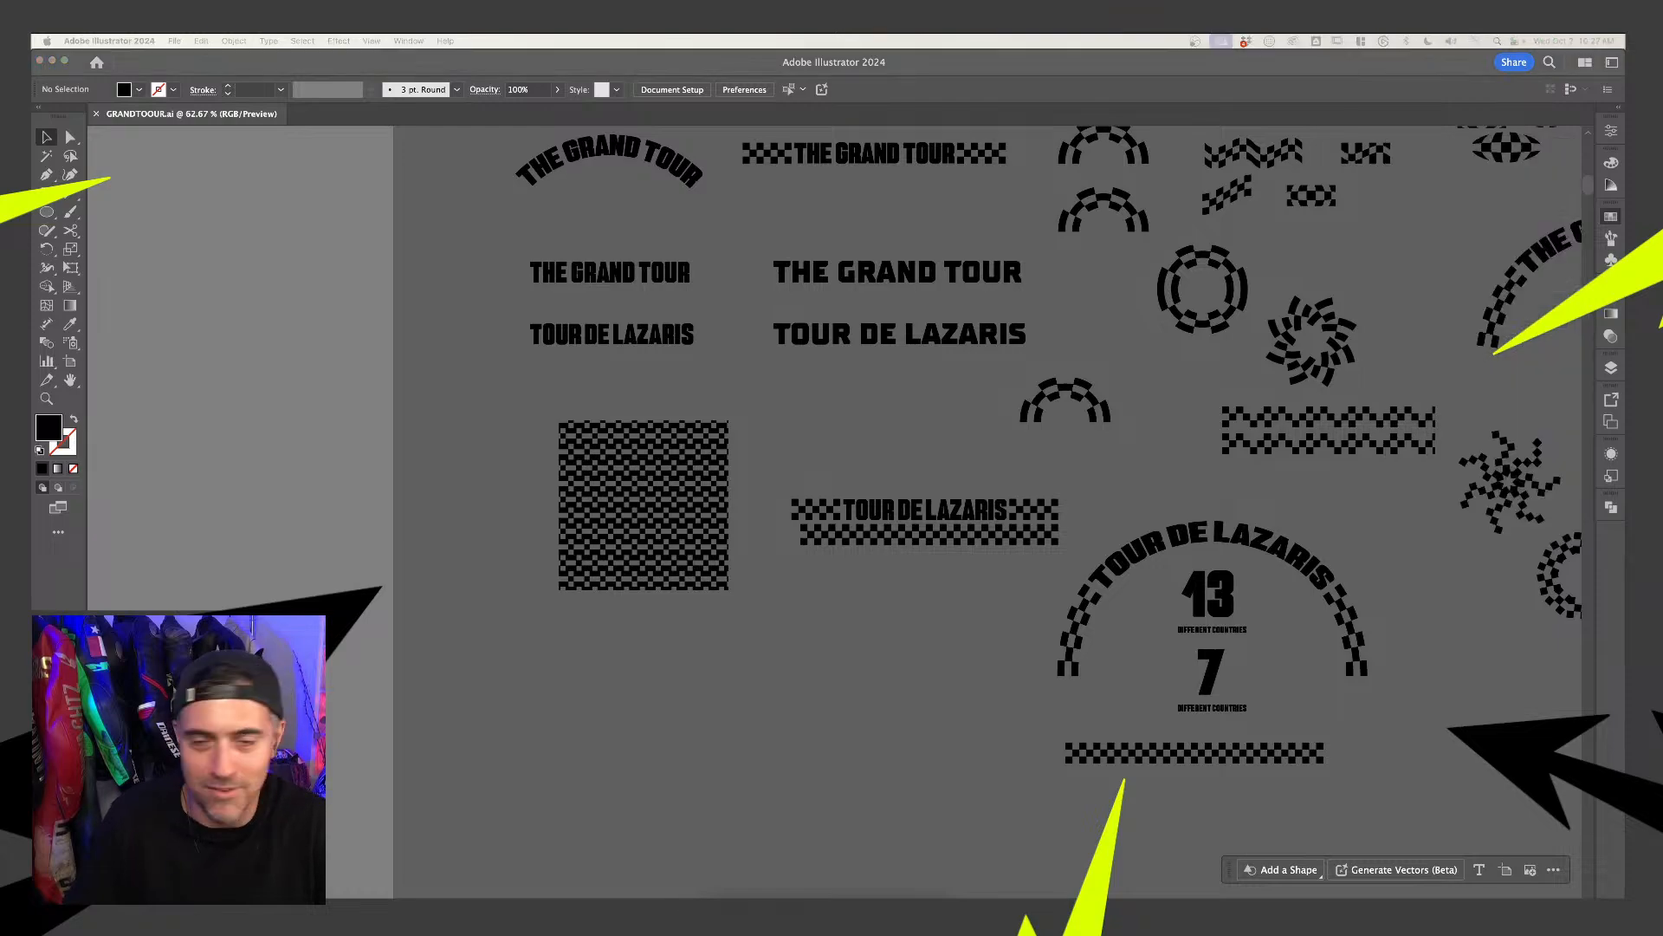
{"action": "key", "text": "super+Tab"}
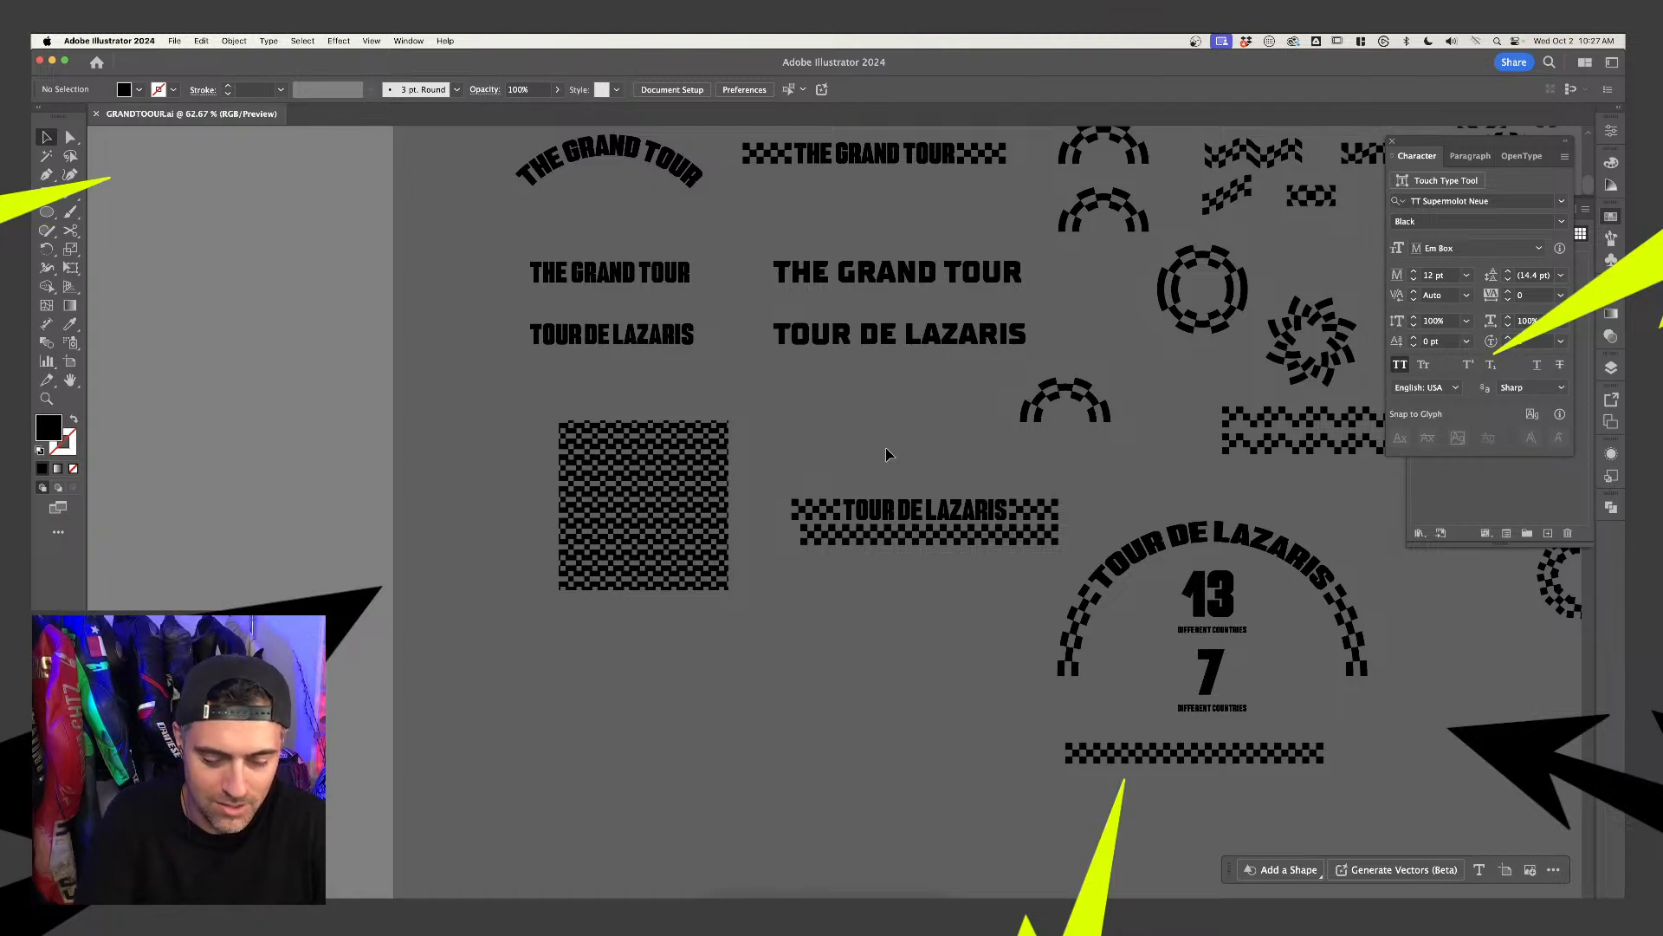
Show the artboards again so the graphics sit on a white background
{"action": "scroll", "coordinate": [885, 447], "scroll_direction": "right", "scroll_amount": 2}
{"action": "scroll", "coordinate": [886, 447], "scroll_direction": "down", "scroll_amount": 1}
{"action": "scroll", "coordinate": [887, 454], "scroll_direction": "right", "scroll_amount": 1}
{"action": "scroll", "coordinate": [888, 454], "scroll_direction": "down", "scroll_amount": 1}
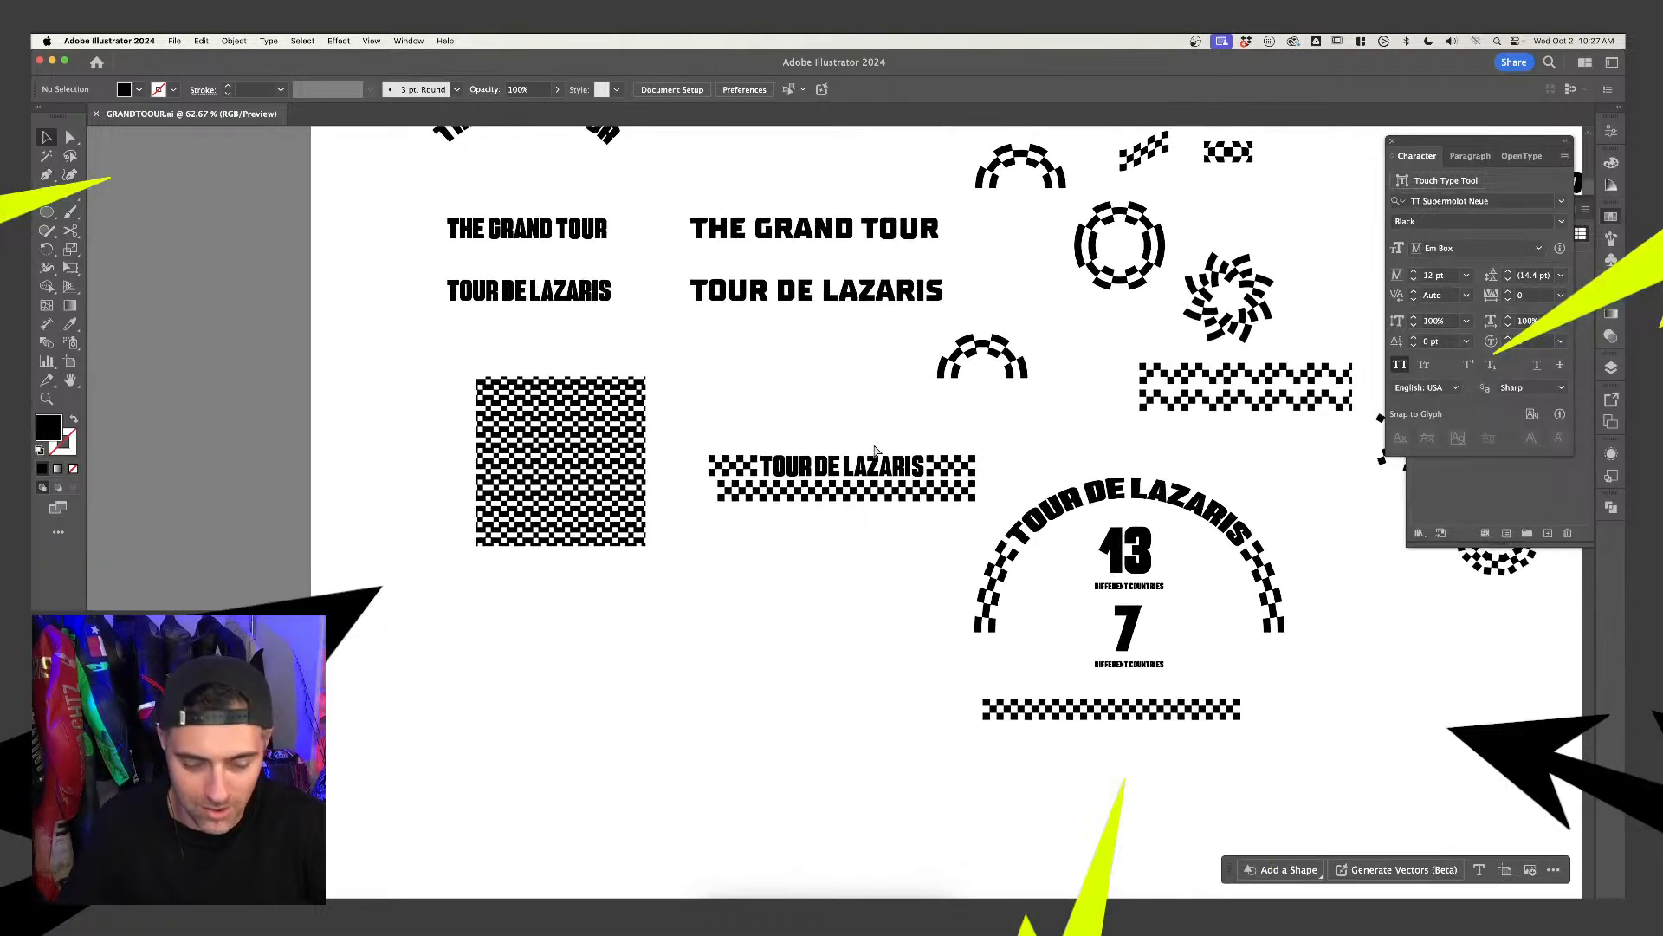
{"action": "scroll", "coordinate": [1073, 651], "scroll_direction": "right", "scroll_amount": 5}
{"action": "scroll", "coordinate": [1073, 651], "scroll_direction": "down", "scroll_amount": 2}
{"action": "left_click", "coordinate": [869, 606]}
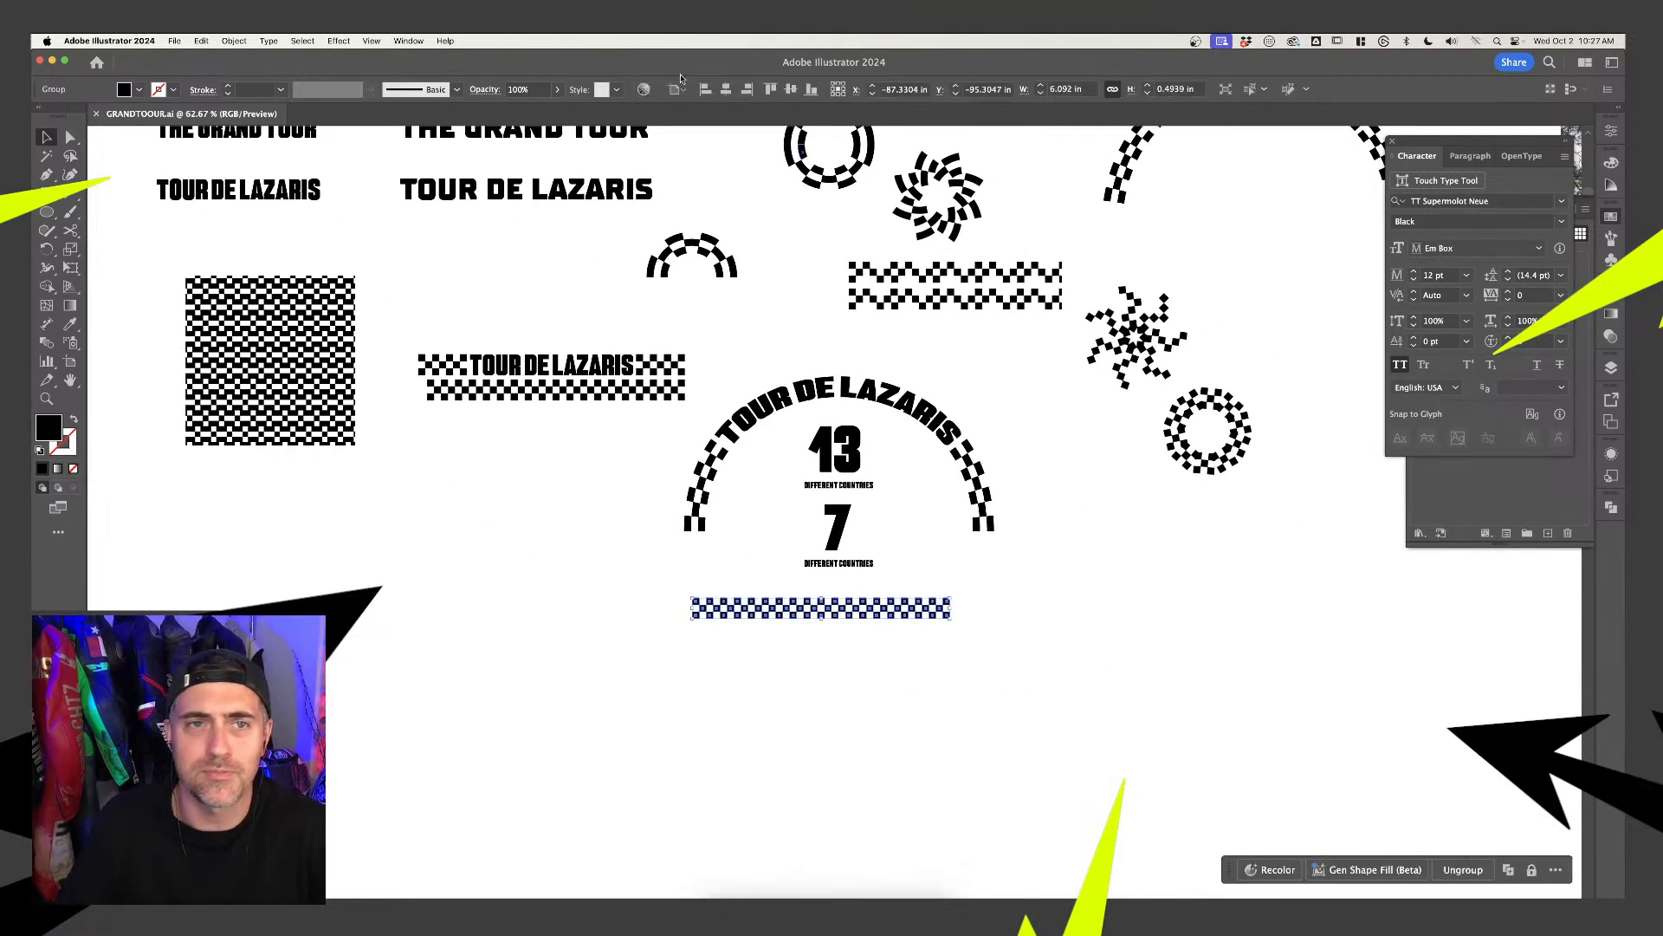
{"action": "left_click", "coordinate": [400, 41]}
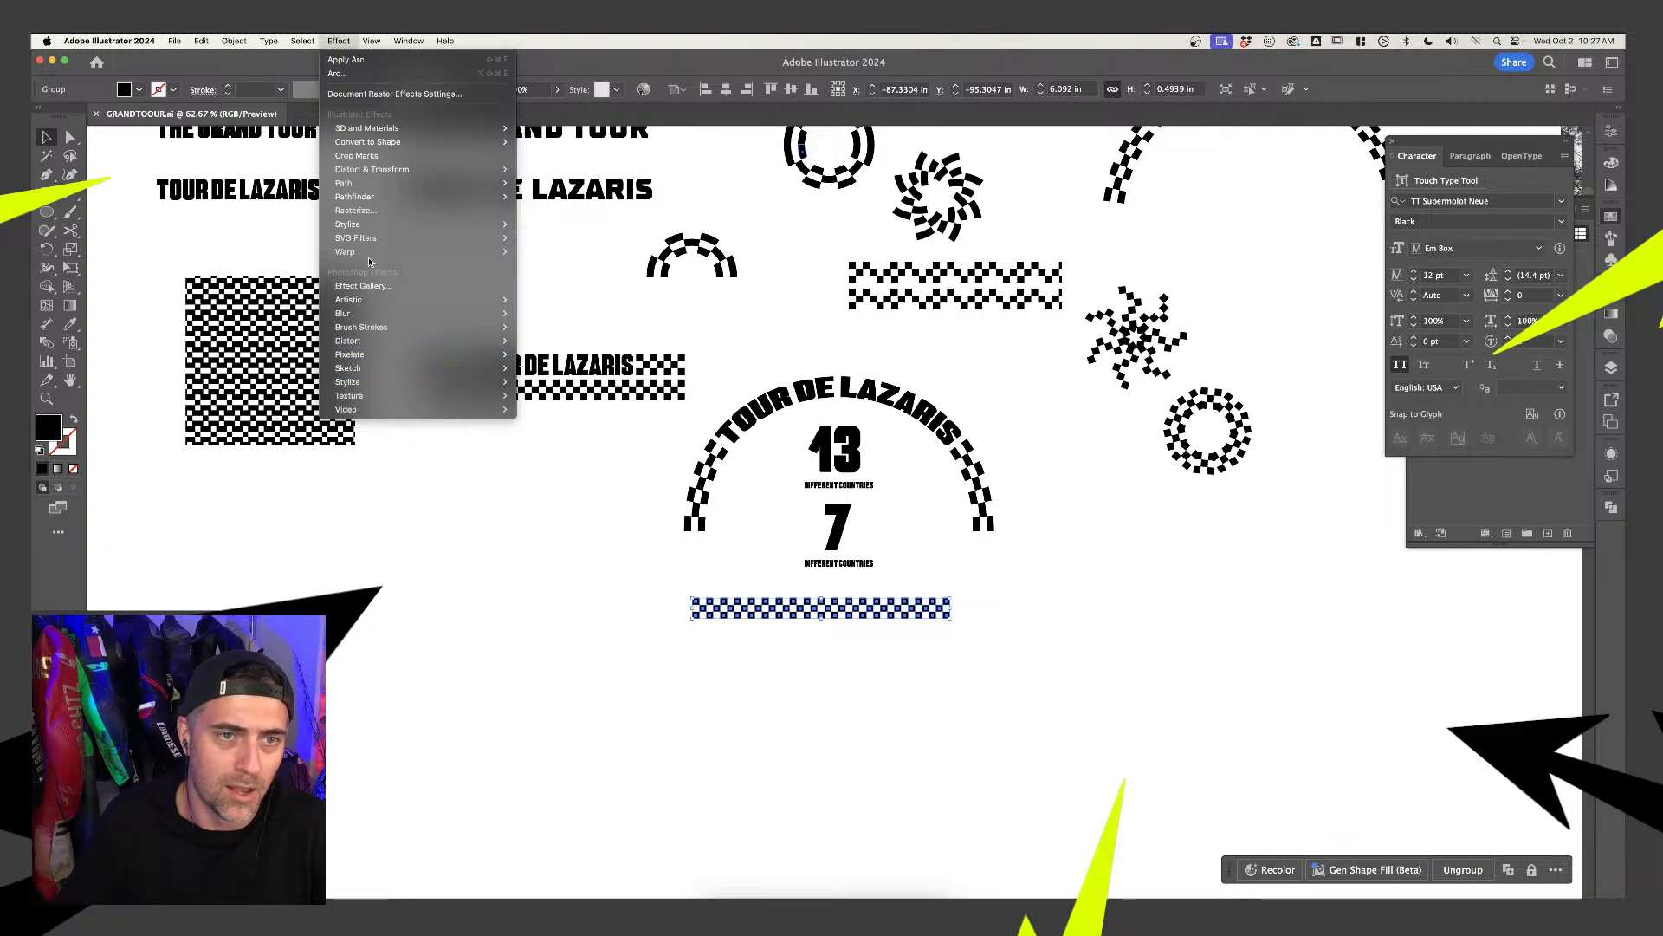
{"action": "key", "text": "Escape"}
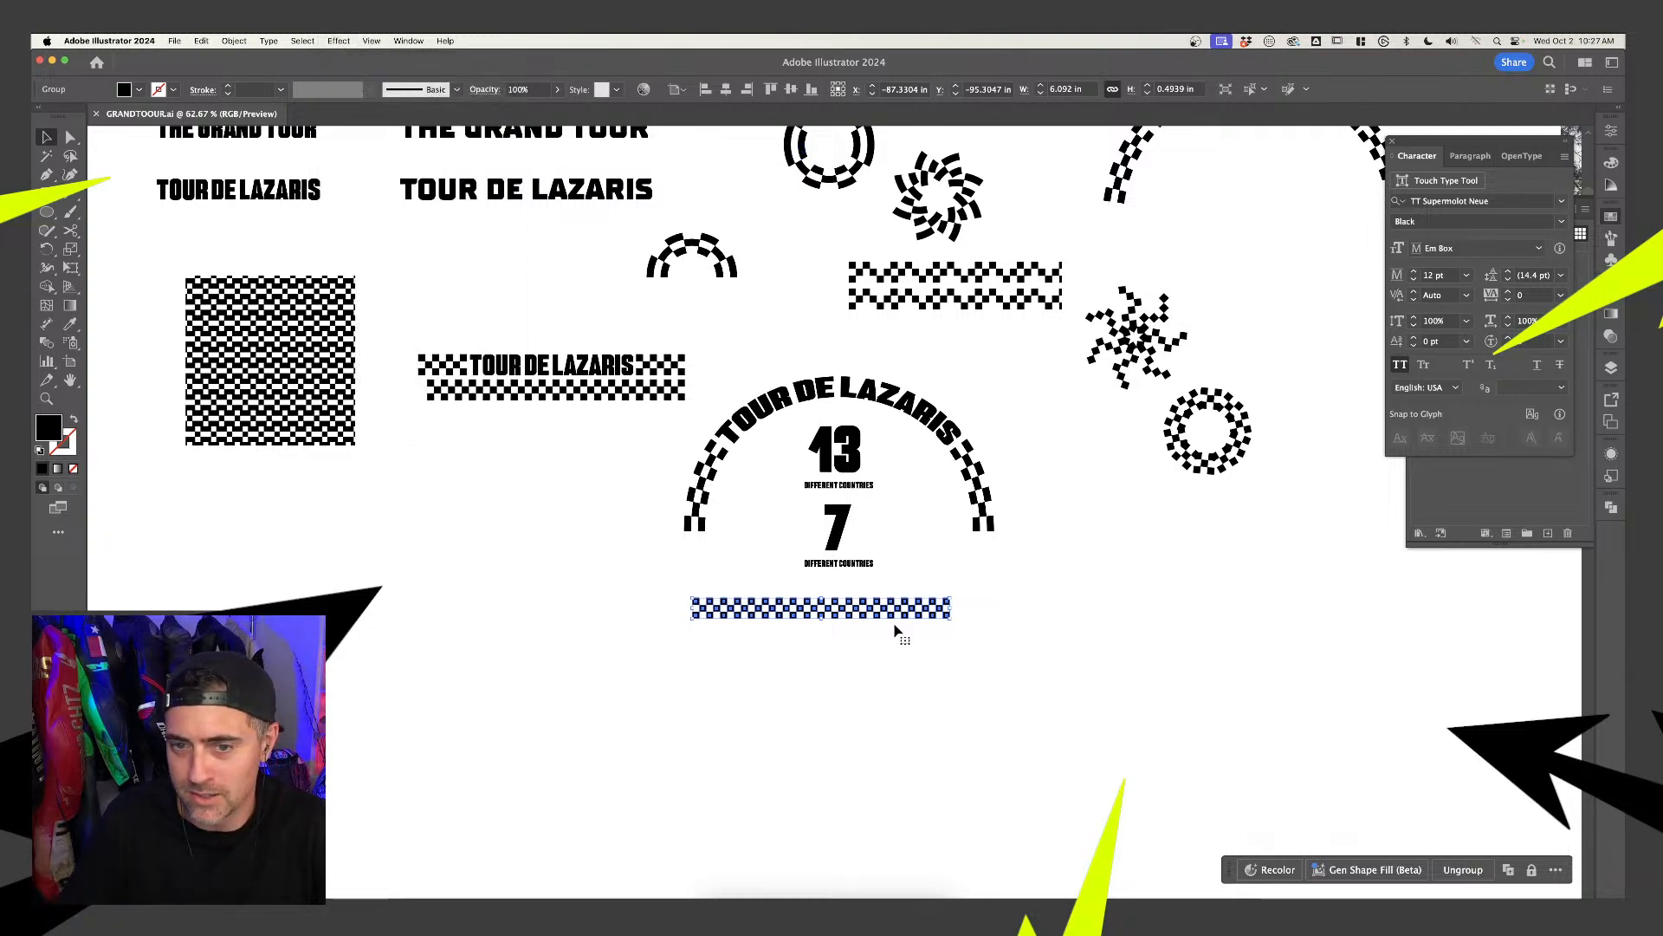
{"action": "left_click", "coordinate": [896, 631]}
{"action": "left_click", "coordinate": [1612, 216]}
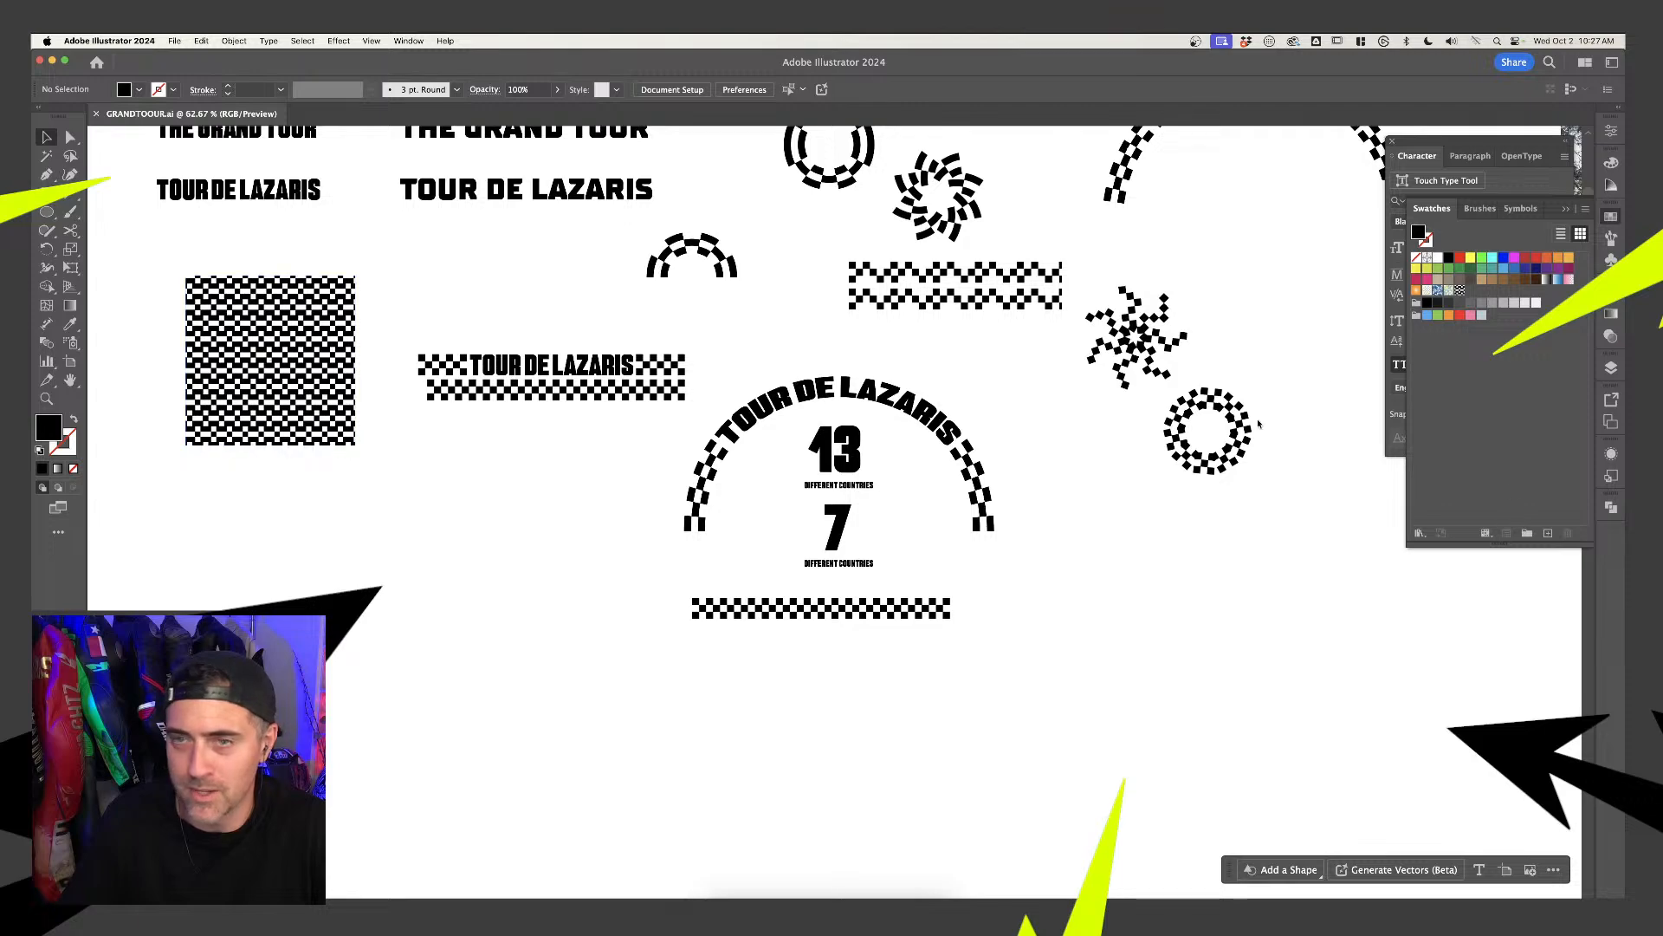
{"action": "left_click", "coordinate": [303, 41]}
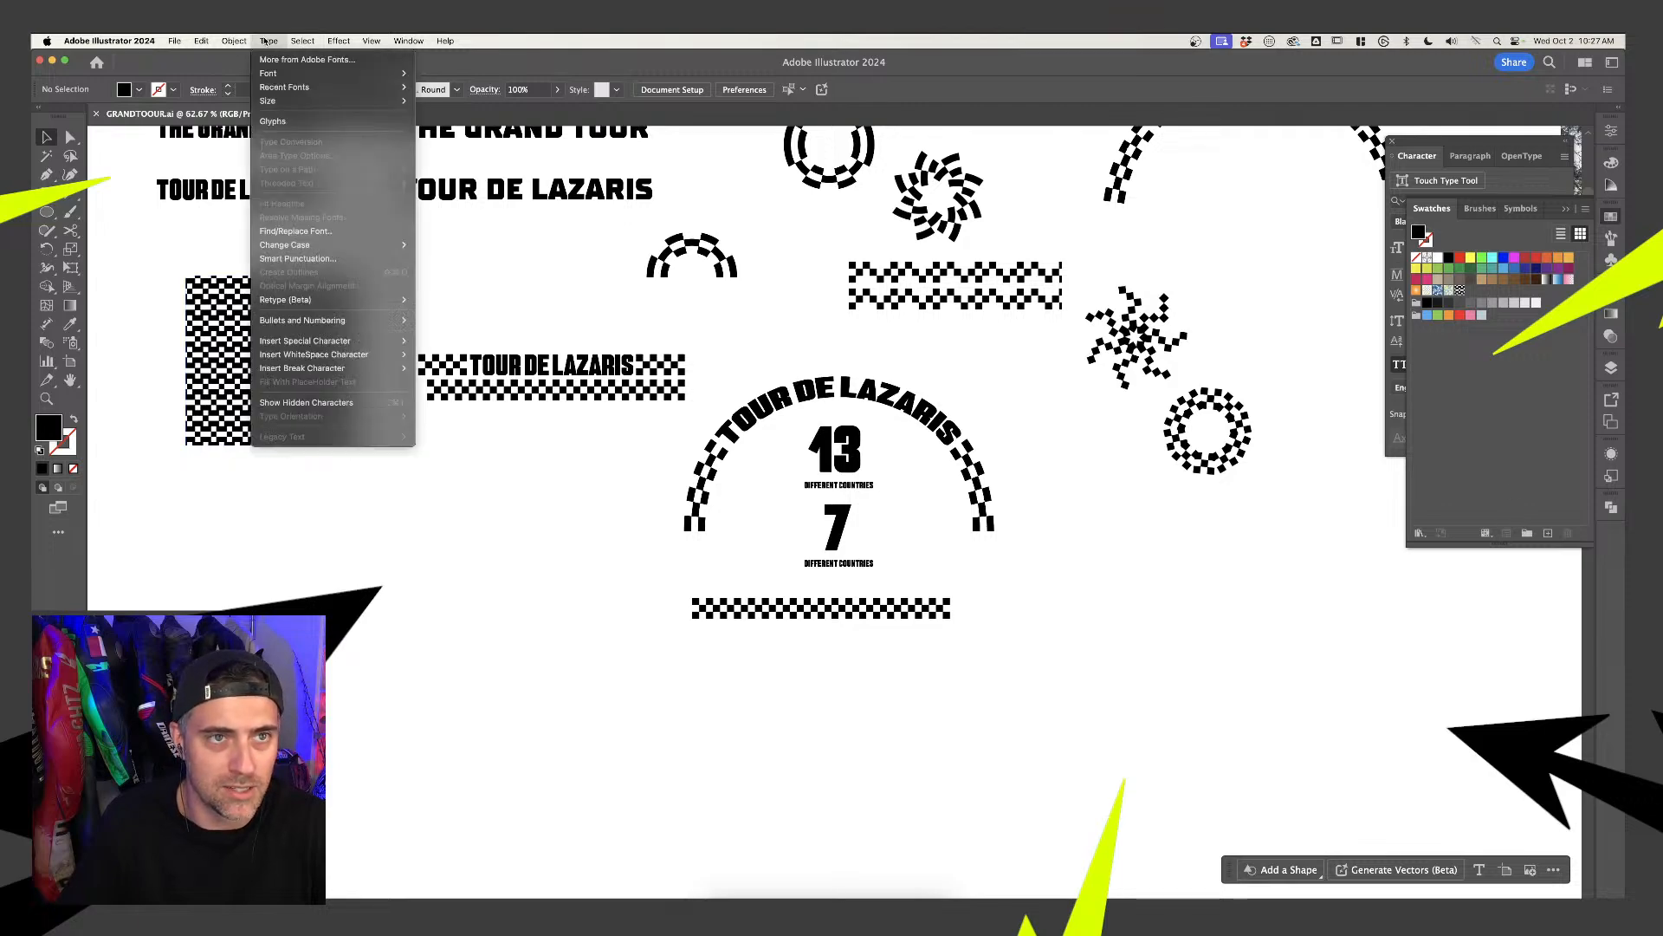
{"action": "mouse_move", "coordinate": [364, 257]}
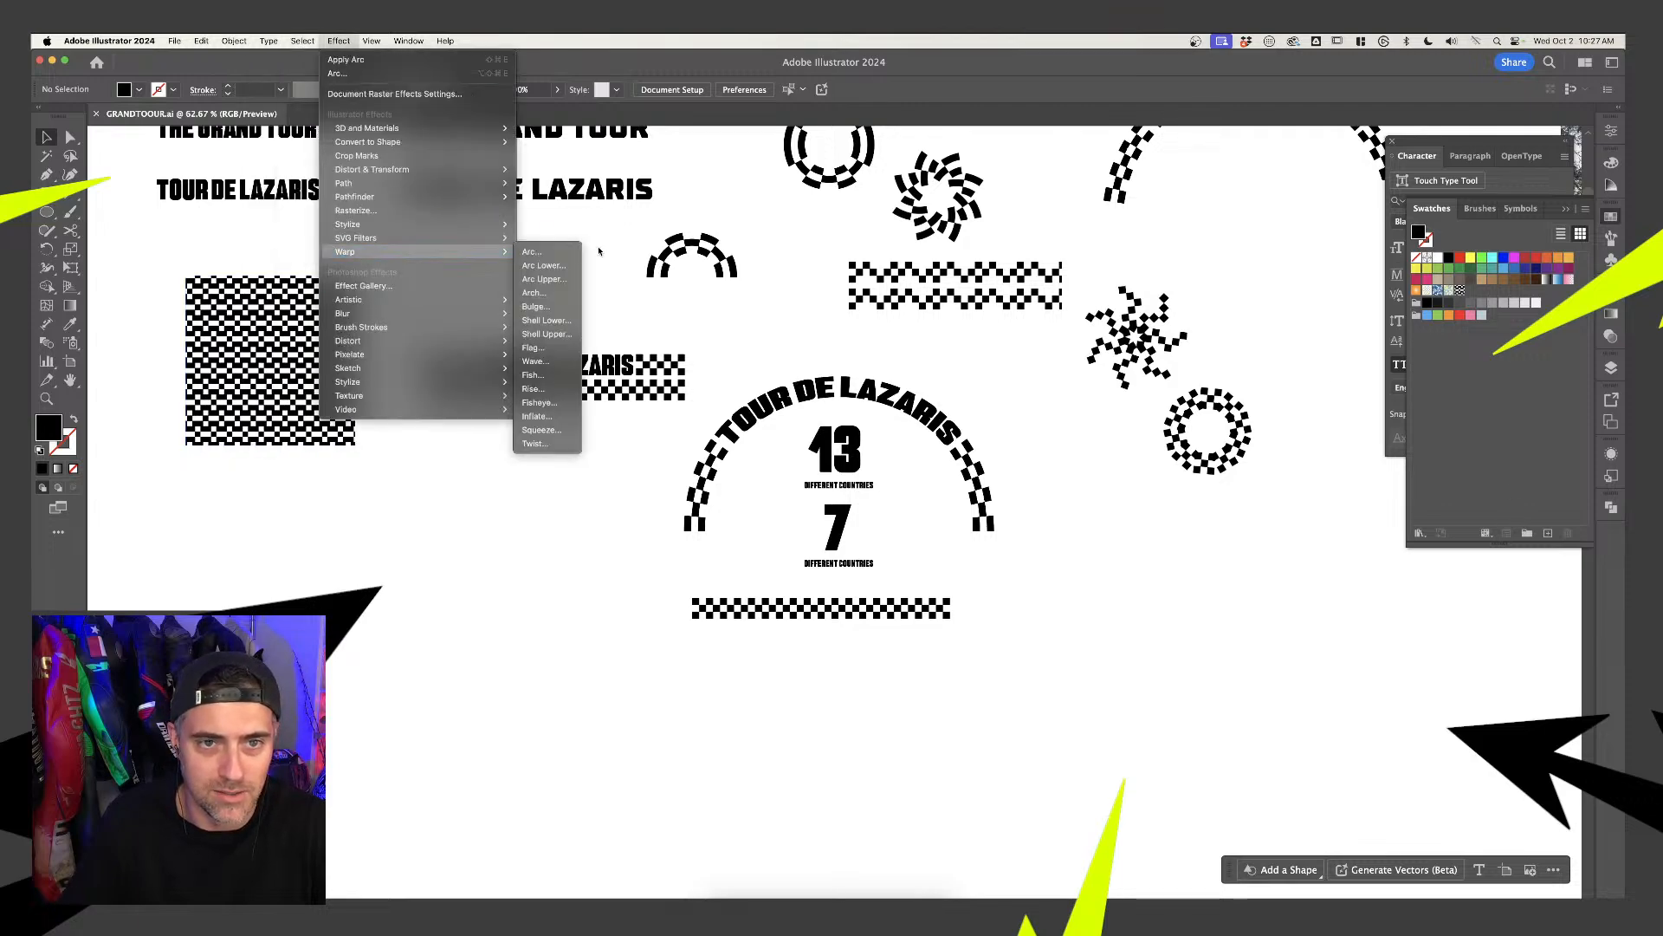
{"action": "left_click", "coordinate": [531, 251]}
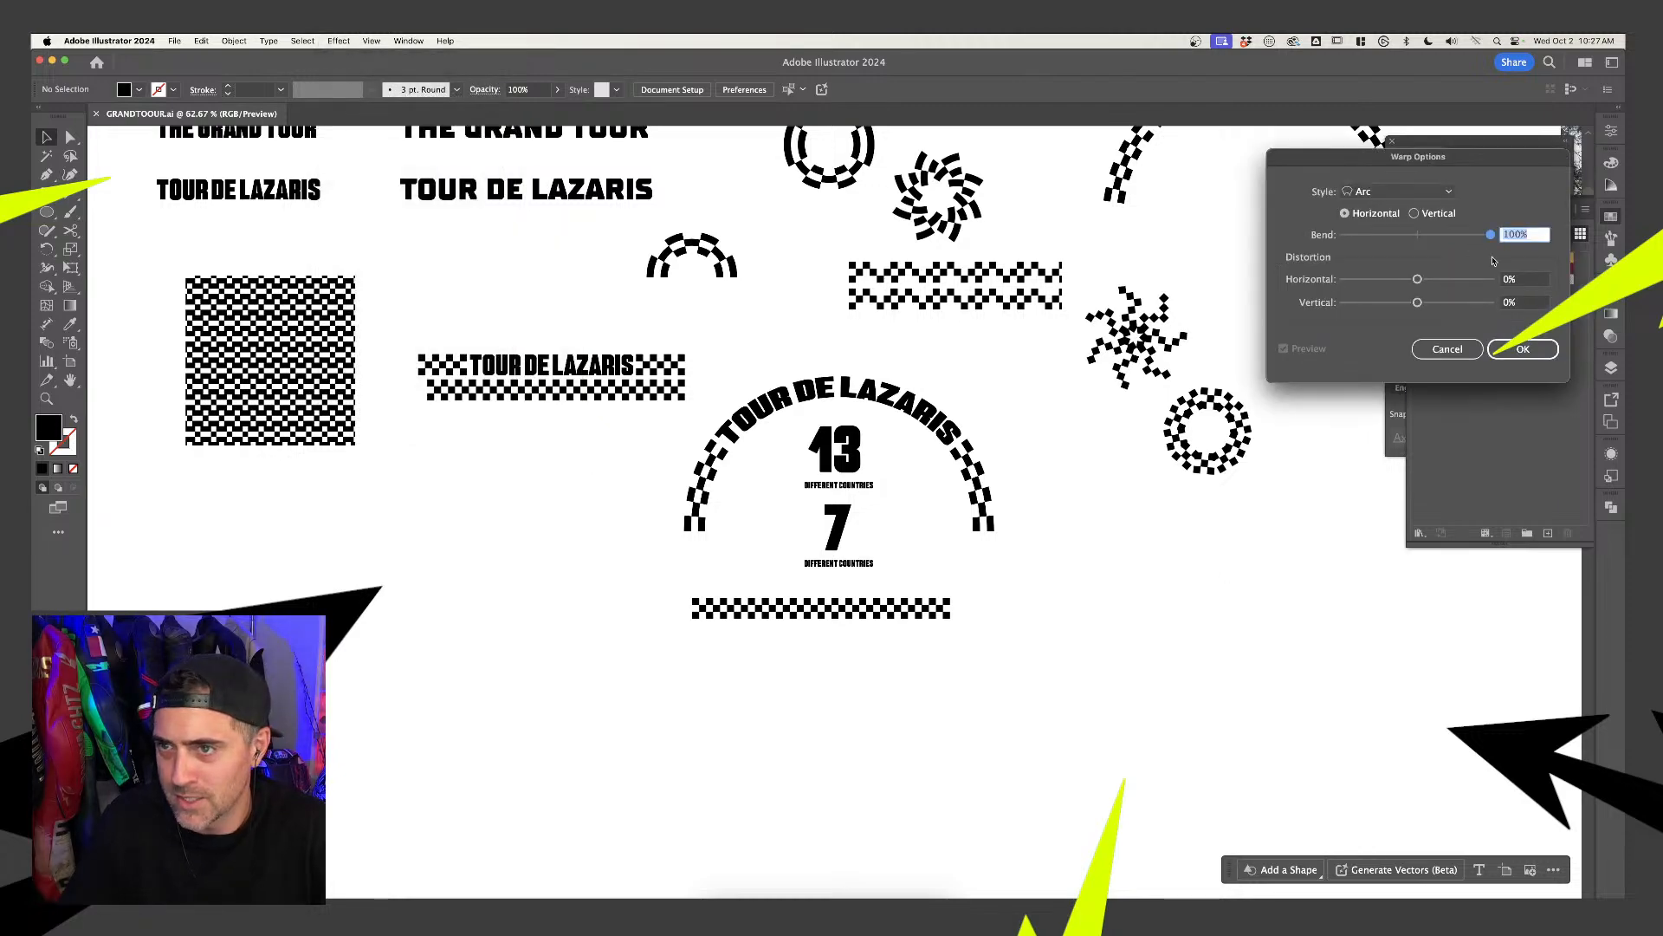
{"action": "type", "text": "-100"}
{"action": "key", "text": "Tab"}
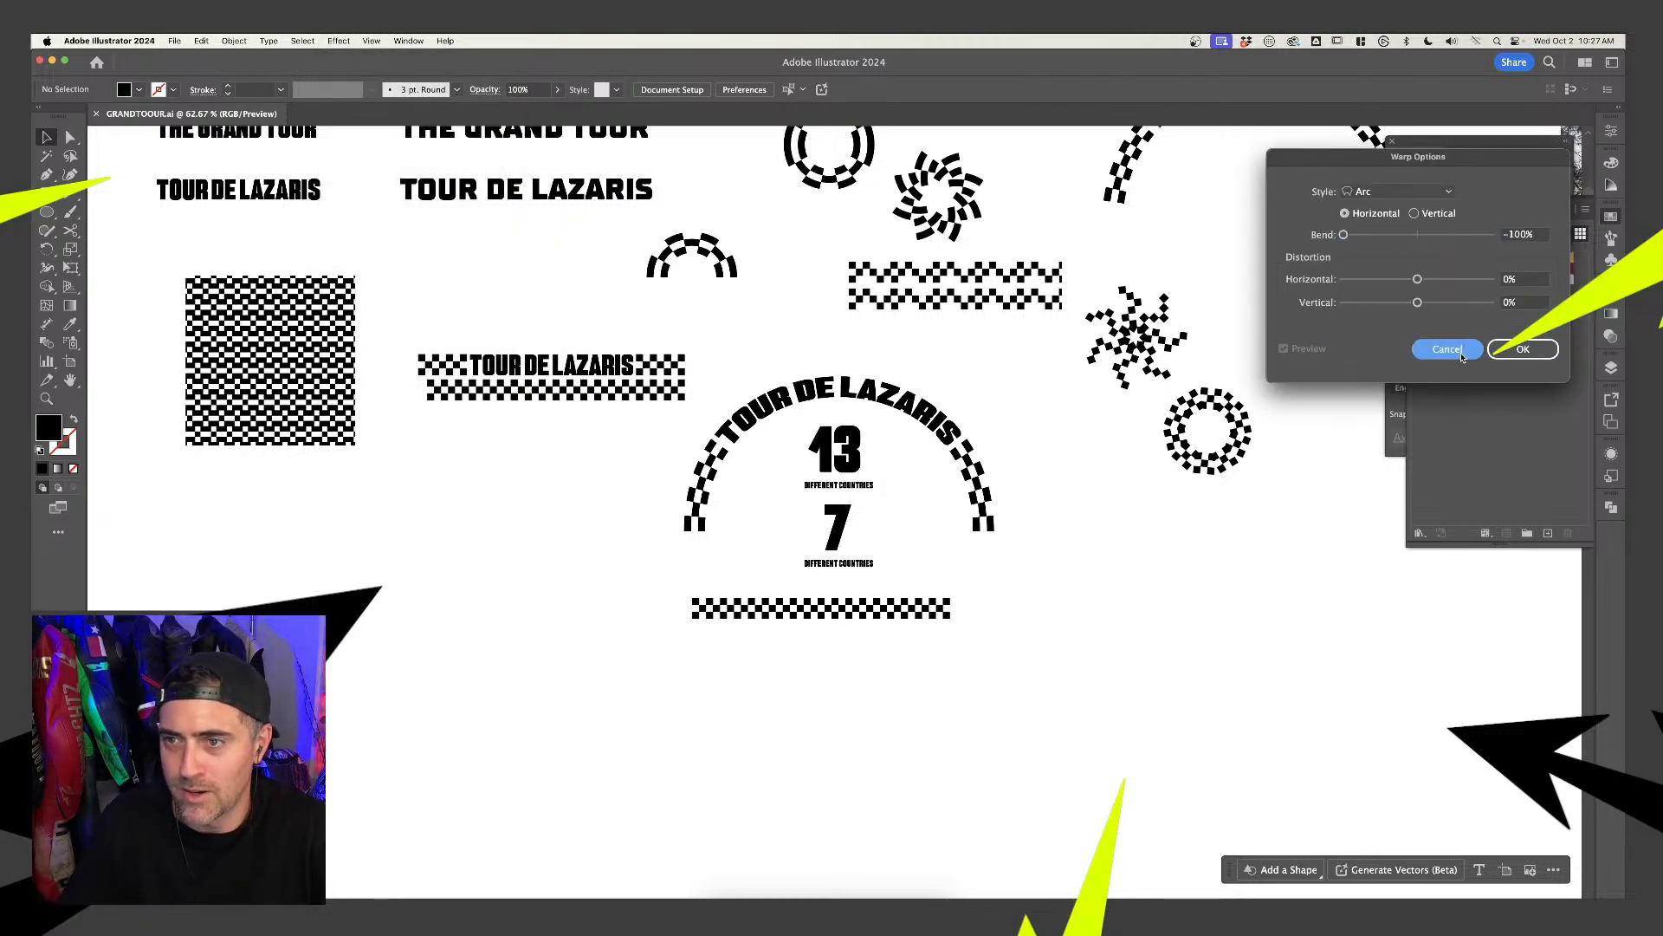
{"action": "left_click", "coordinate": [1461, 356]}
Apply an Arc warp with a horizontal bend of -100% to the checkered strip below the badge
{"action": "left_click", "coordinate": [336, 41]}
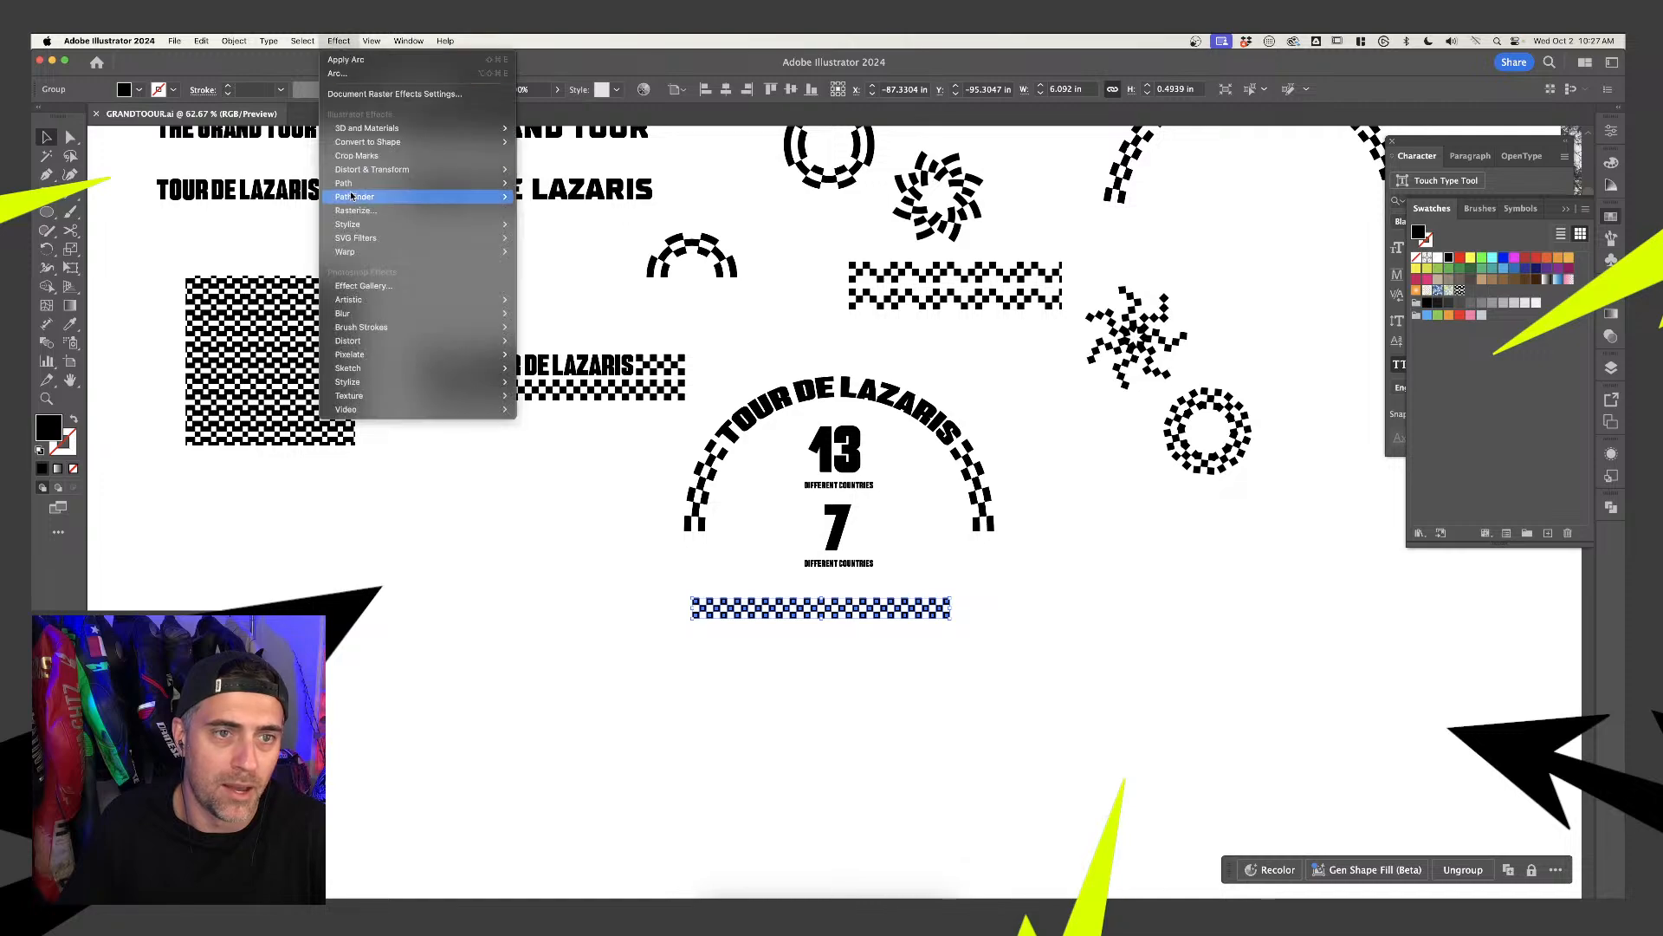
{"action": "mouse_move", "coordinate": [485, 252]}
{"action": "left_click", "coordinate": [558, 254]}
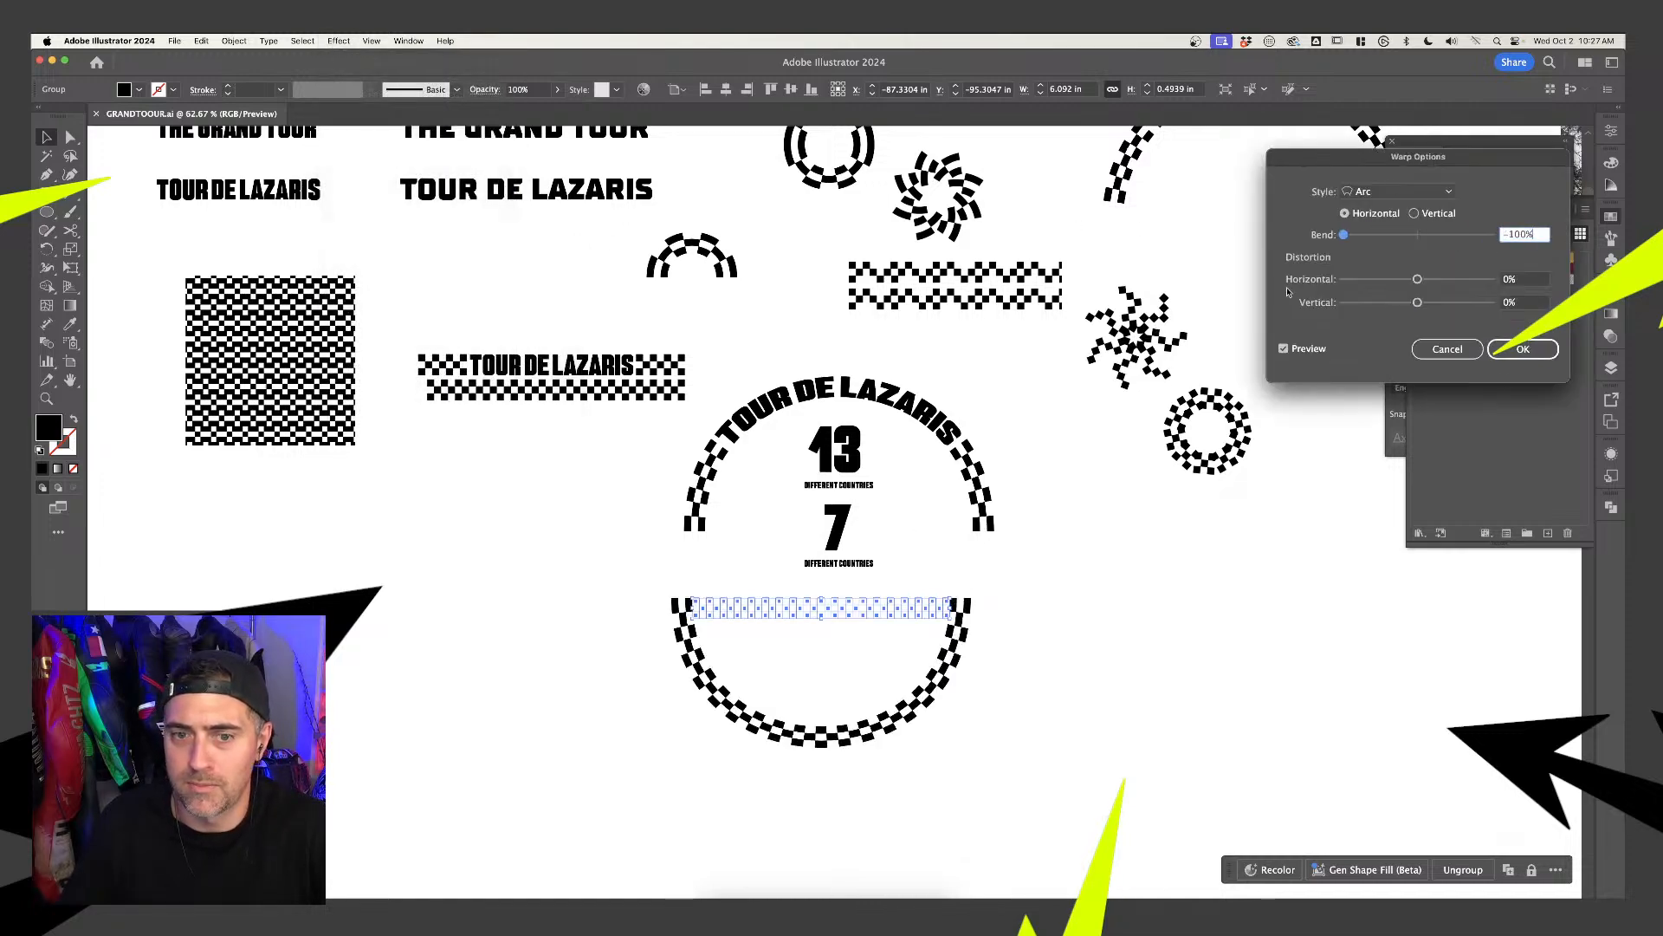
{"action": "mouse_move", "coordinate": [1354, 240]}
{"action": "left_mouse_down"}
{"action": "mouse_move", "coordinate": [1308, 249]}
{"action": "mouse_move", "coordinate": [1346, 241]}
{"action": "left_mouse_up"}
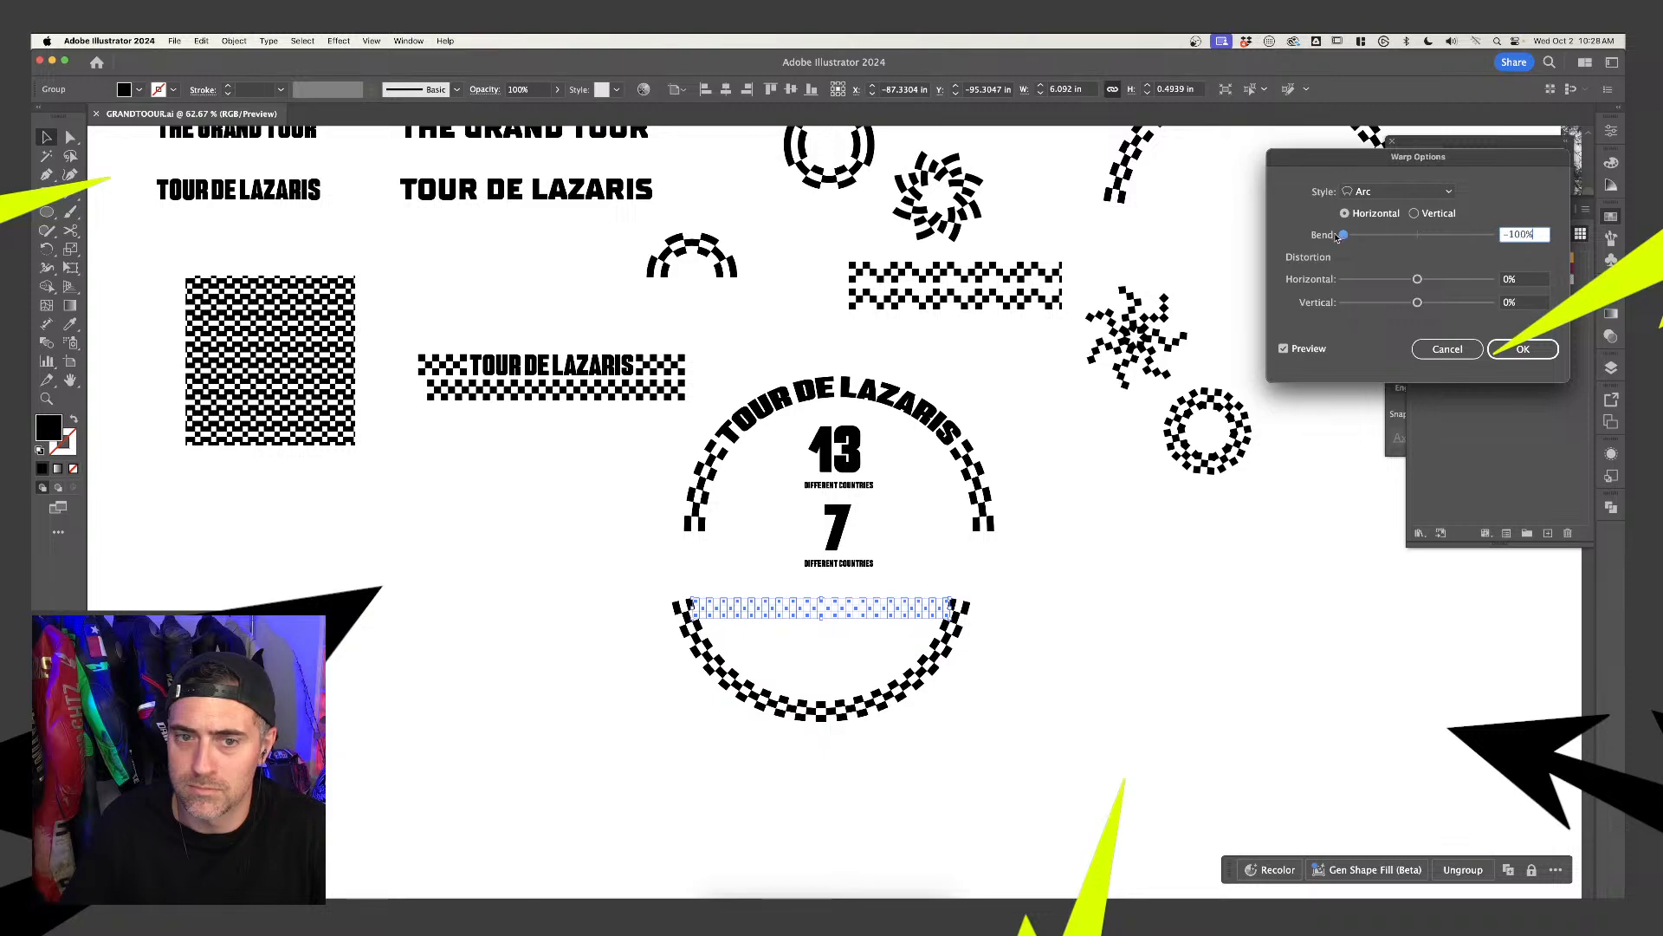
{"action": "left_click", "coordinate": [1522, 354]}
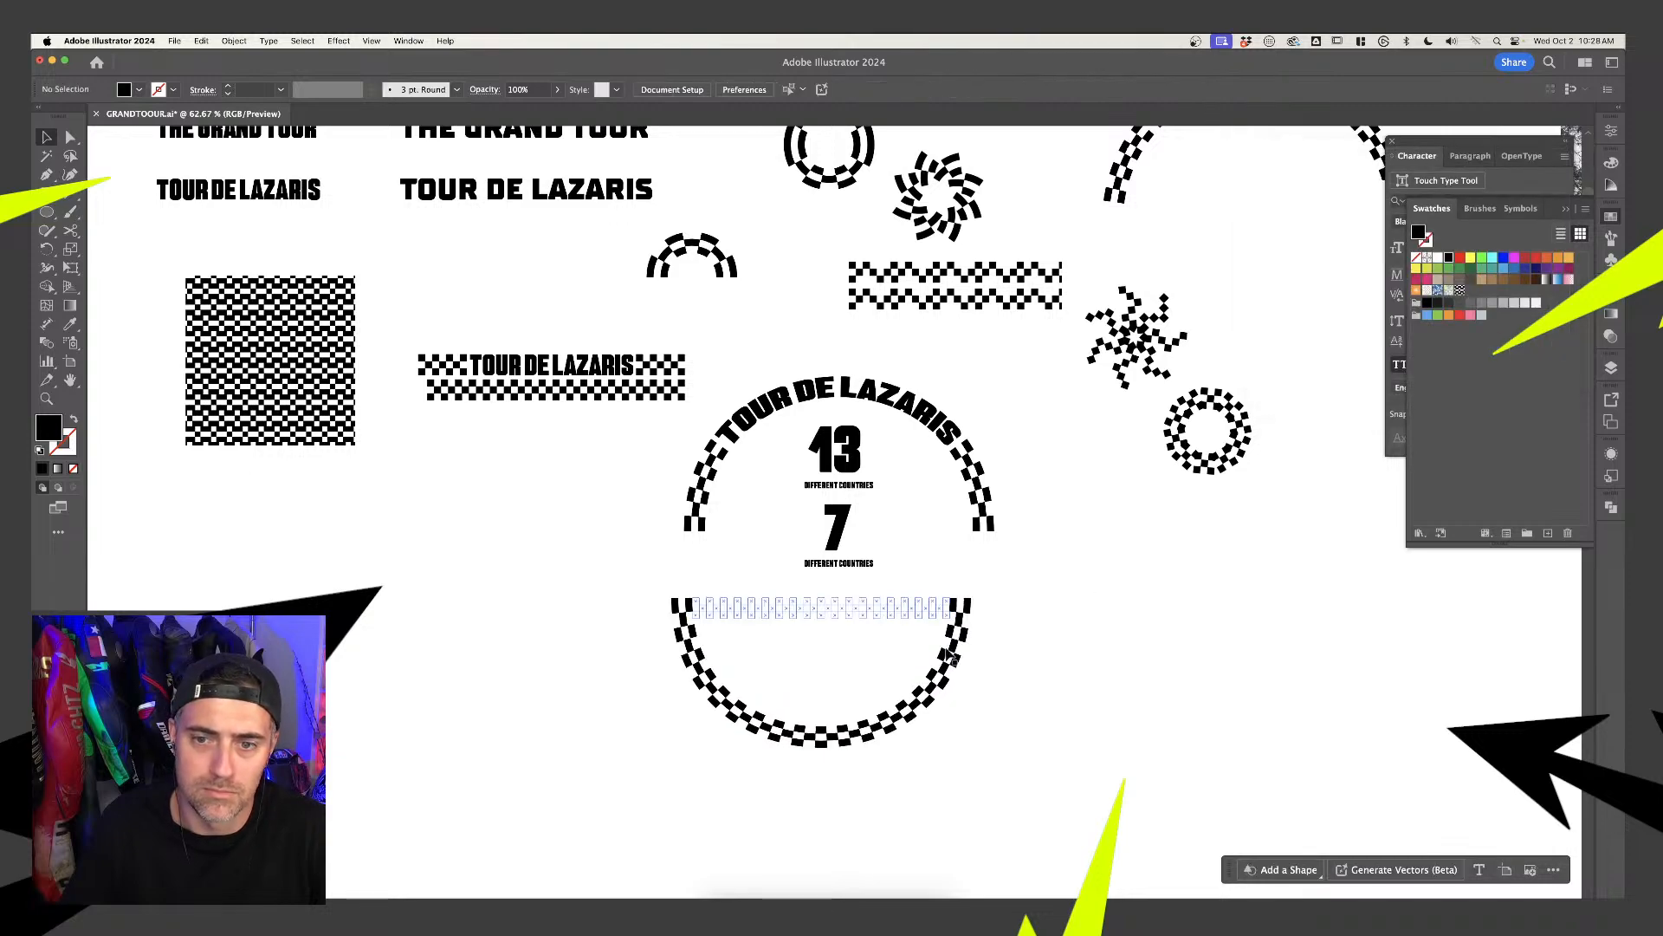
Try closing the arched TOUR DE LAZARIS badge into a full ring by moving the downward-curved checkered strip against its ends
{"action": "left_click_drag", "start_coordinate": [954, 655], "coordinate": [973, 561]}
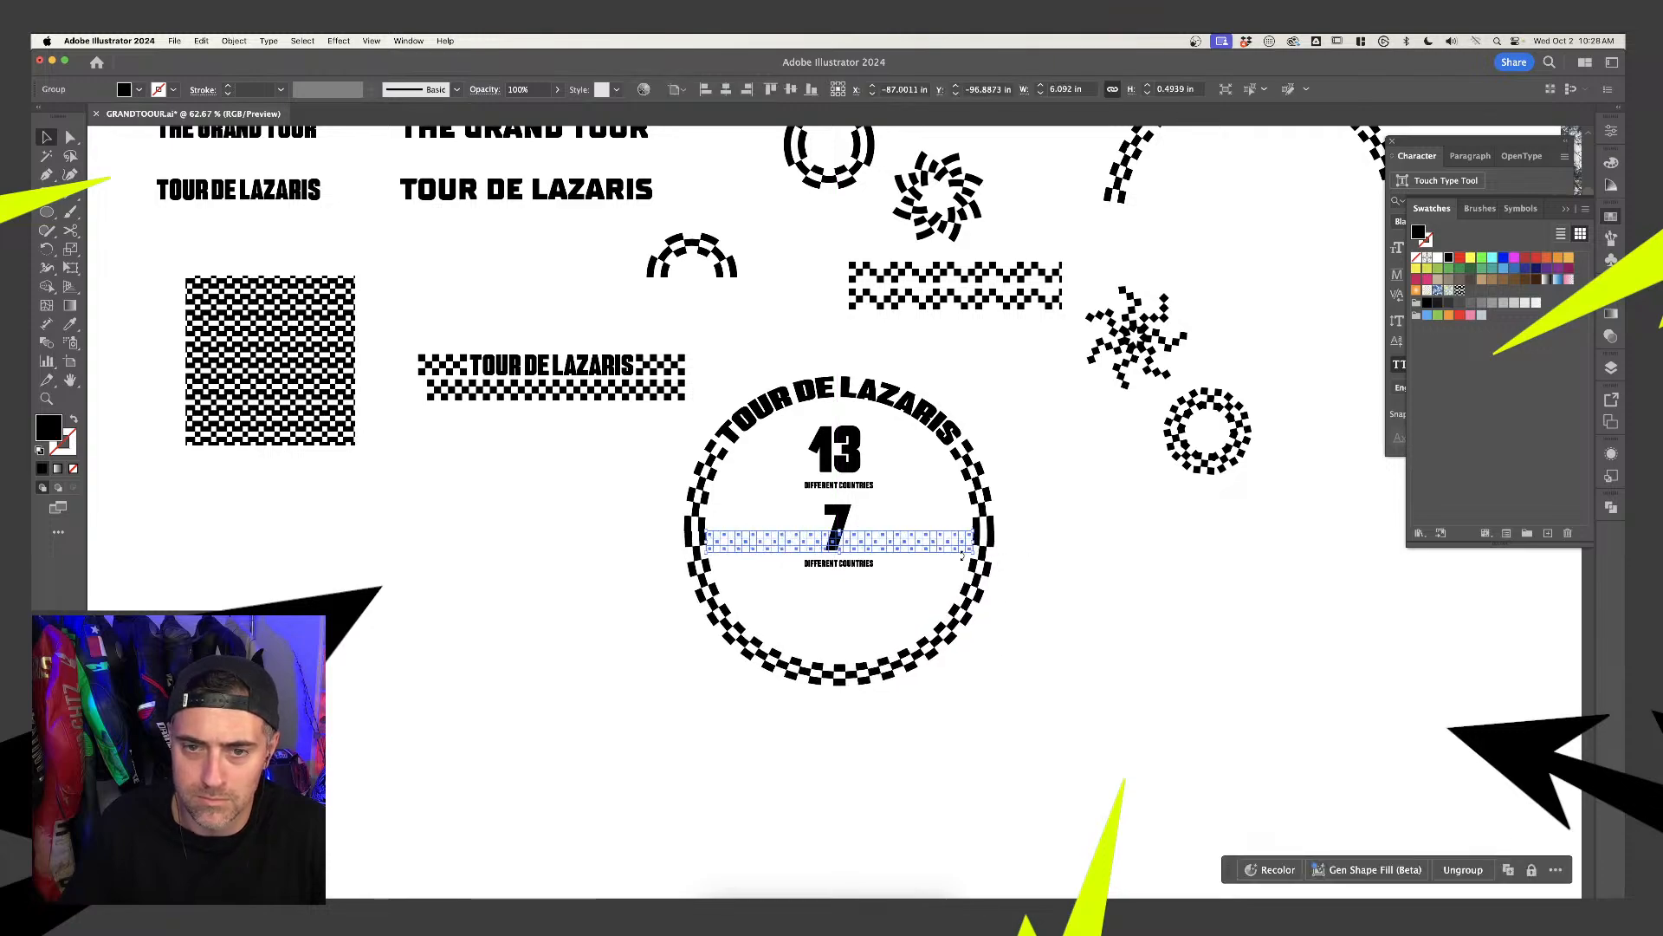
{"action": "key", "text": "super+shift+g"}
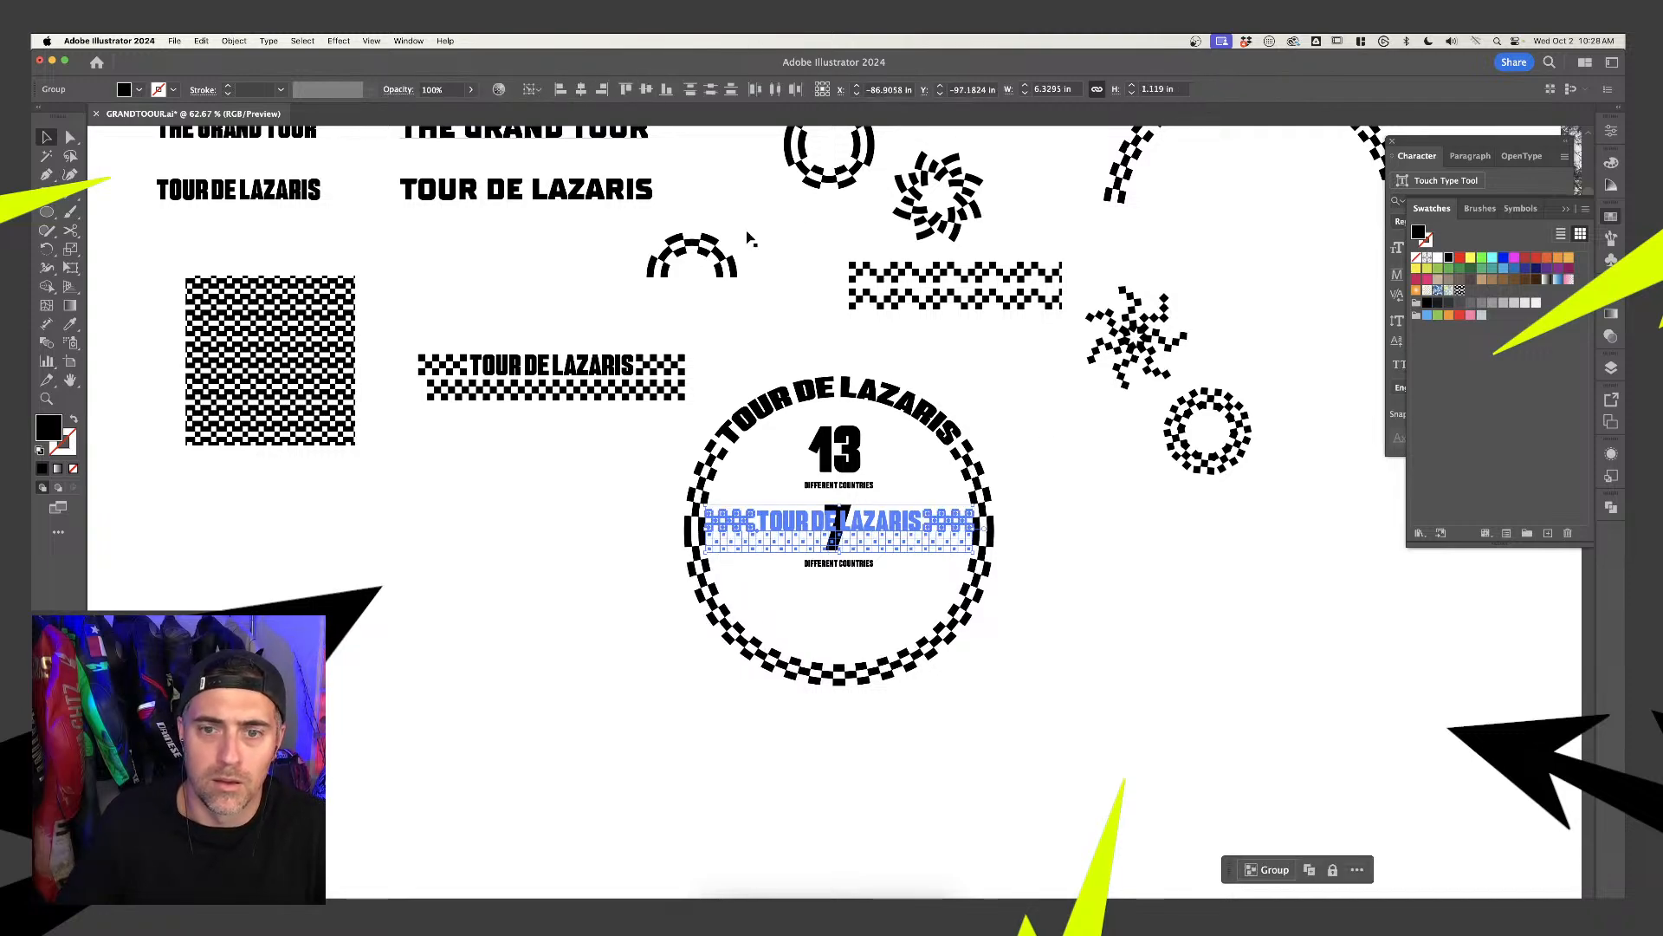
{"action": "key", "text": "Delete"}
Move the curved checkered strip away from the badge to the empty area below and right of it
{"action": "scroll", "coordinate": [1084, 544], "scroll_direction": "up", "scroll_amount": 2}
{"action": "left_click_drag", "start_coordinate": [926, 639], "coordinate": [973, 817]}
{"action": "scroll", "coordinate": [973, 711], "scroll_direction": "down", "scroll_amount": 5}
{"action": "left_click_drag", "start_coordinate": [959, 747], "coordinate": [1256, 660]}
{"action": "scroll", "coordinate": [1088, 752], "scroll_direction": "up", "scroll_amount": 3}
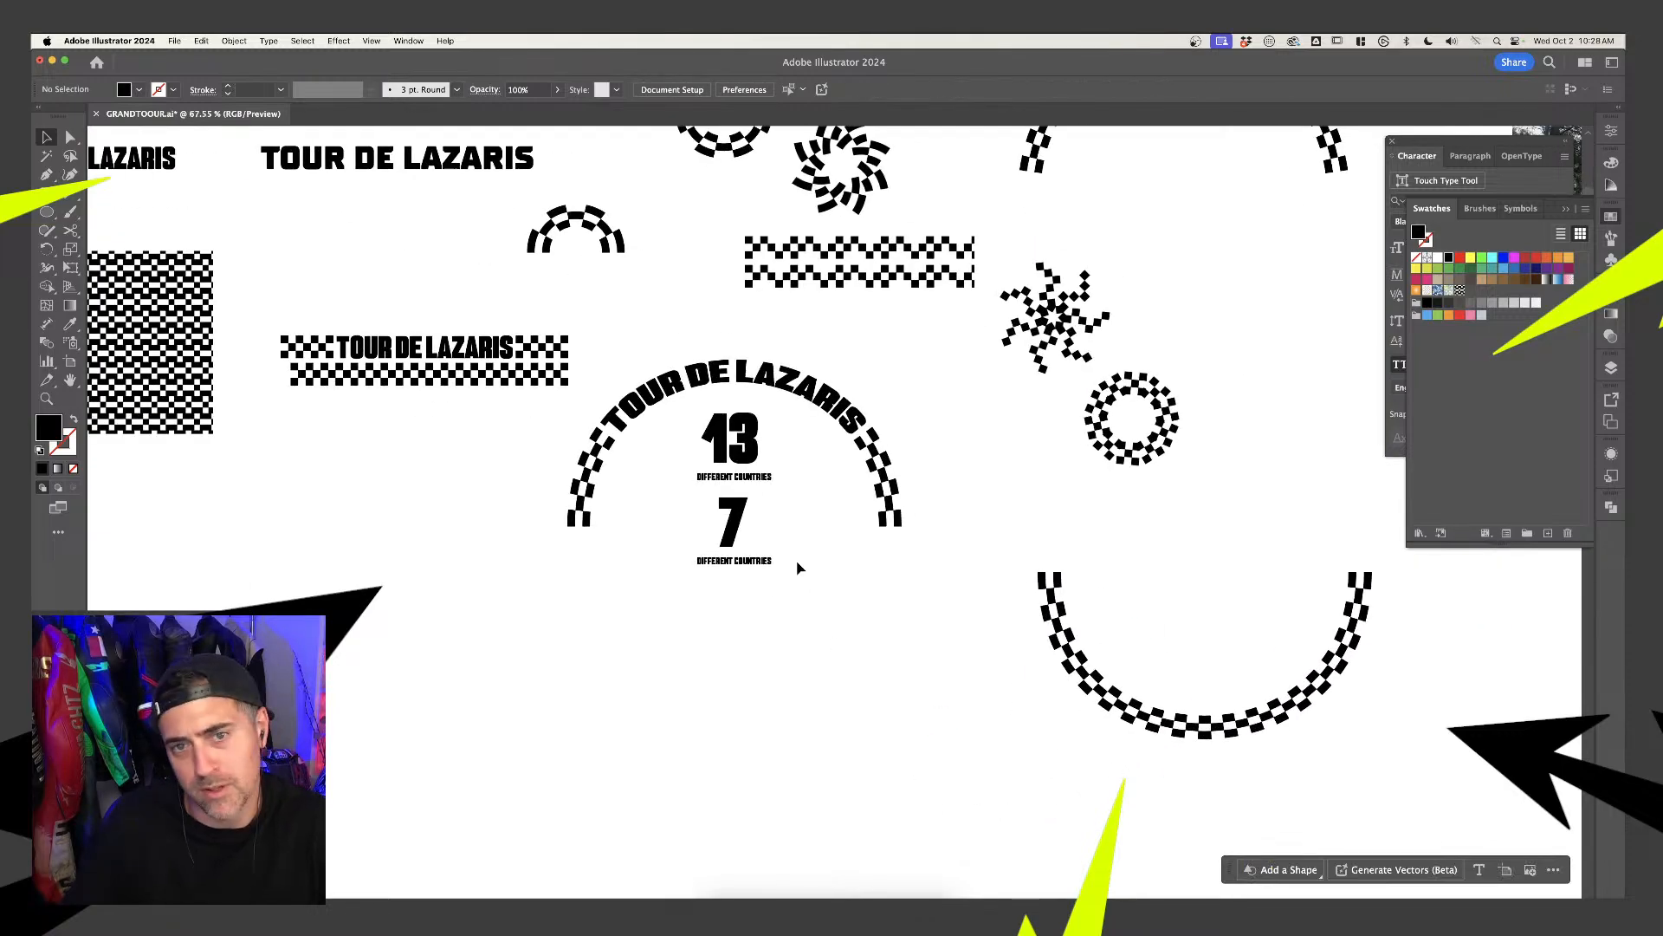
{"action": "scroll", "coordinate": [782, 558], "scroll_direction": "down", "scroll_amount": 4}
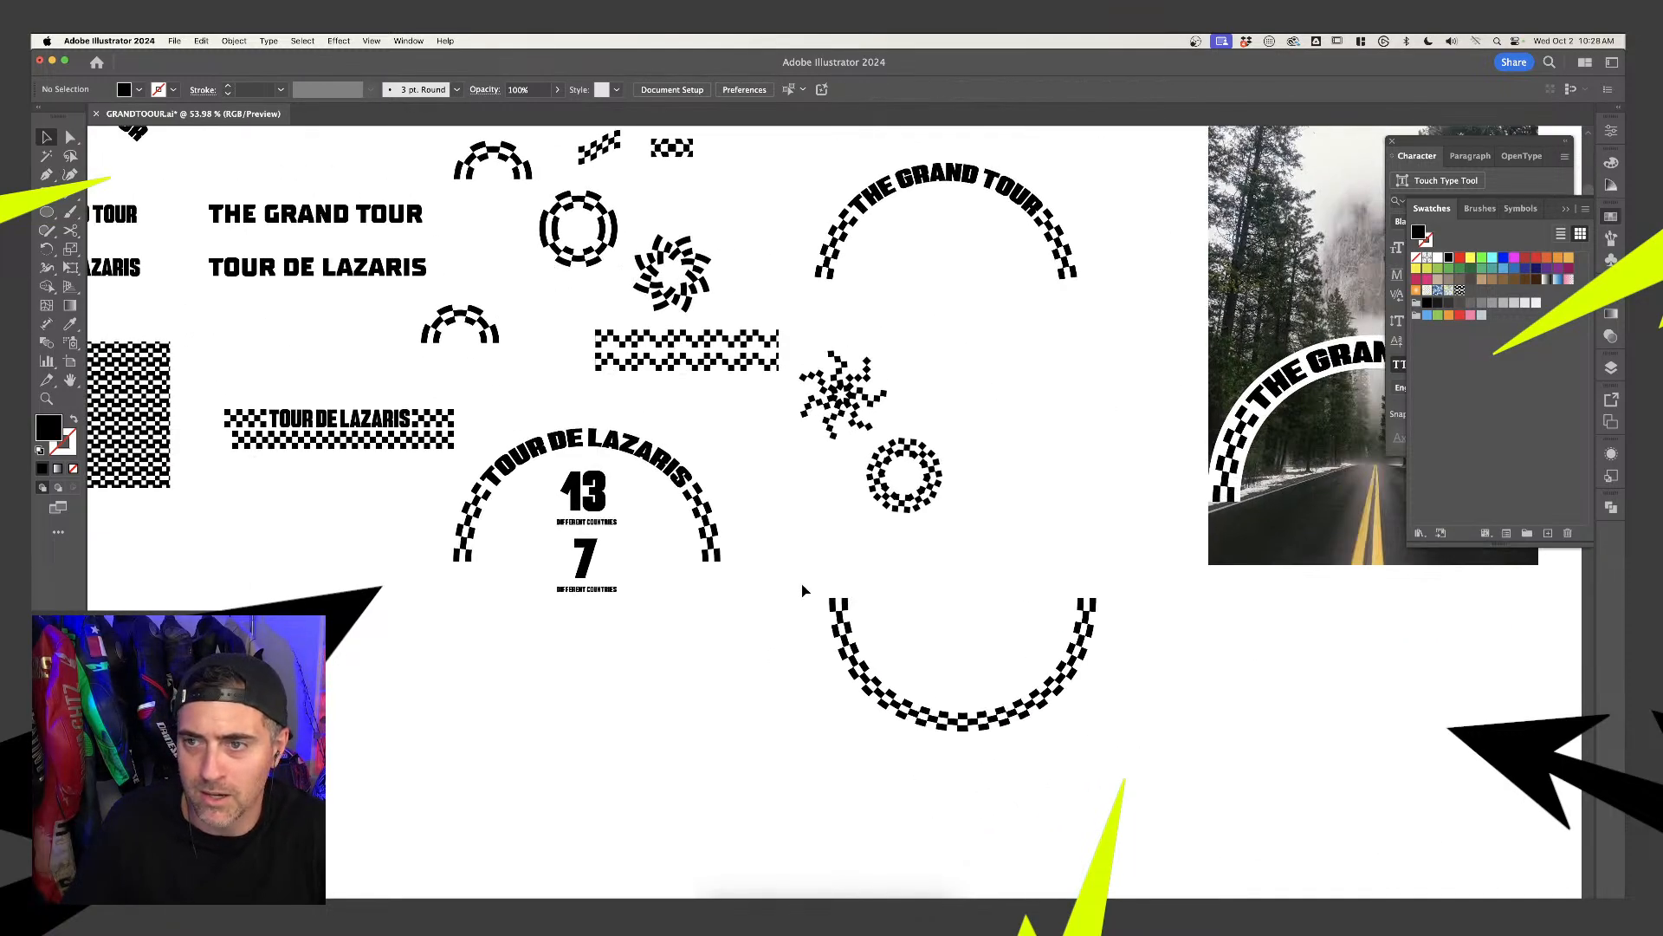
Switch to Photoshop, open the photo of the white classic car parked under the trees and look it over
{"action": "left_click", "coordinate": [810, 892]}
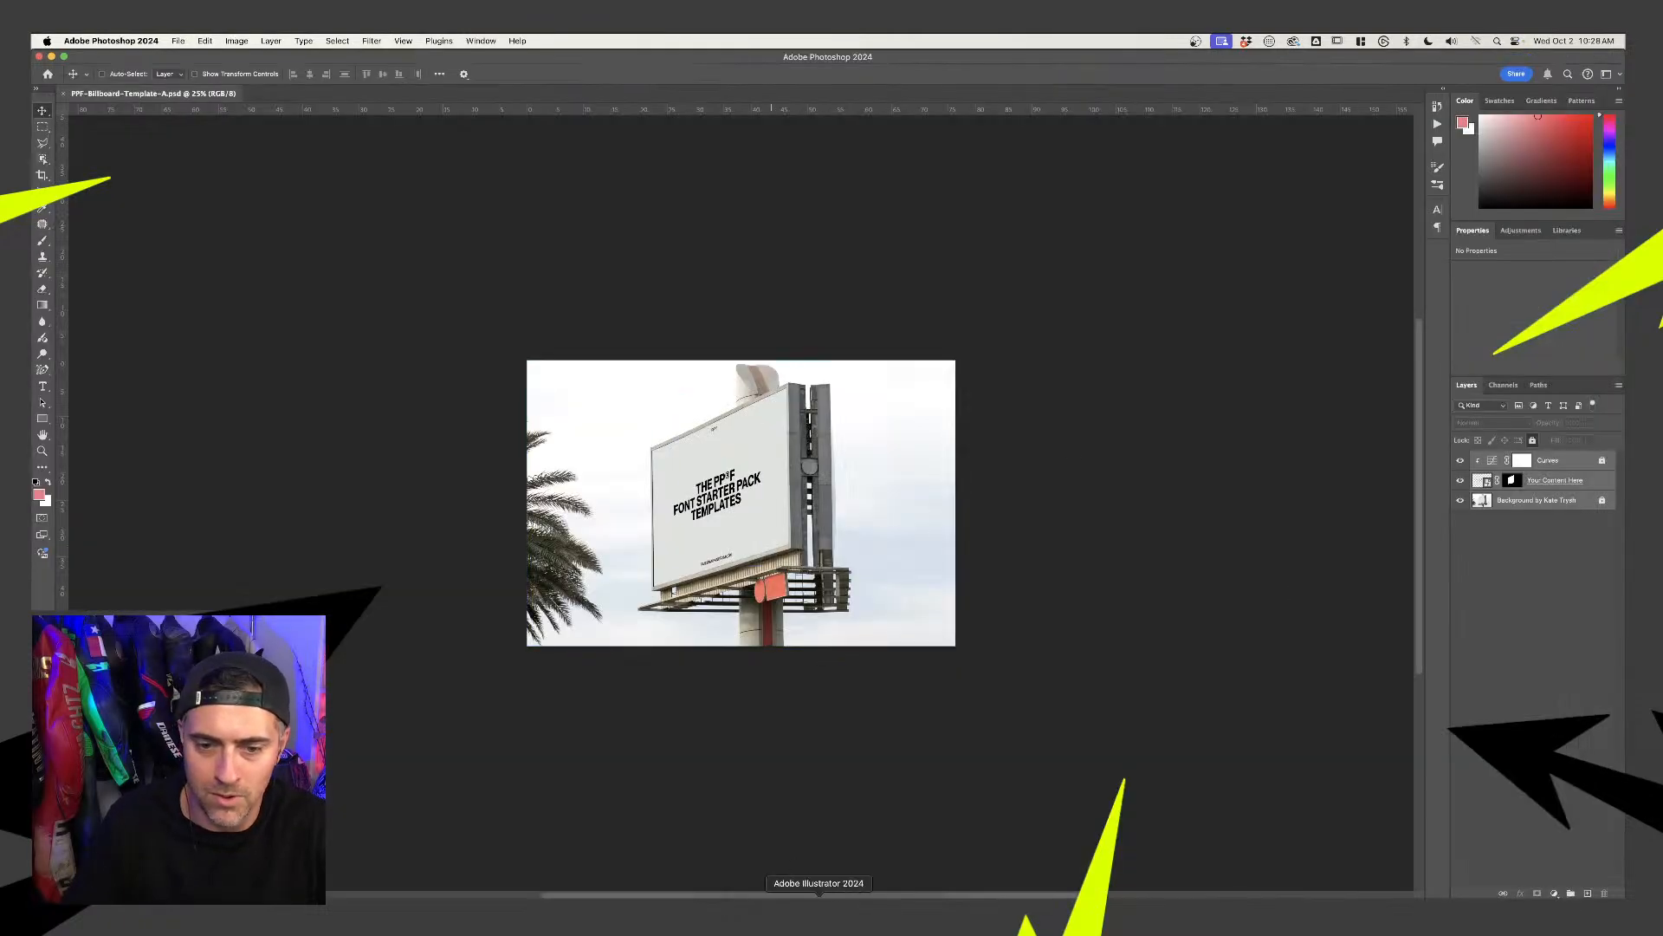
{"action": "left_click", "coordinate": [819, 897]}
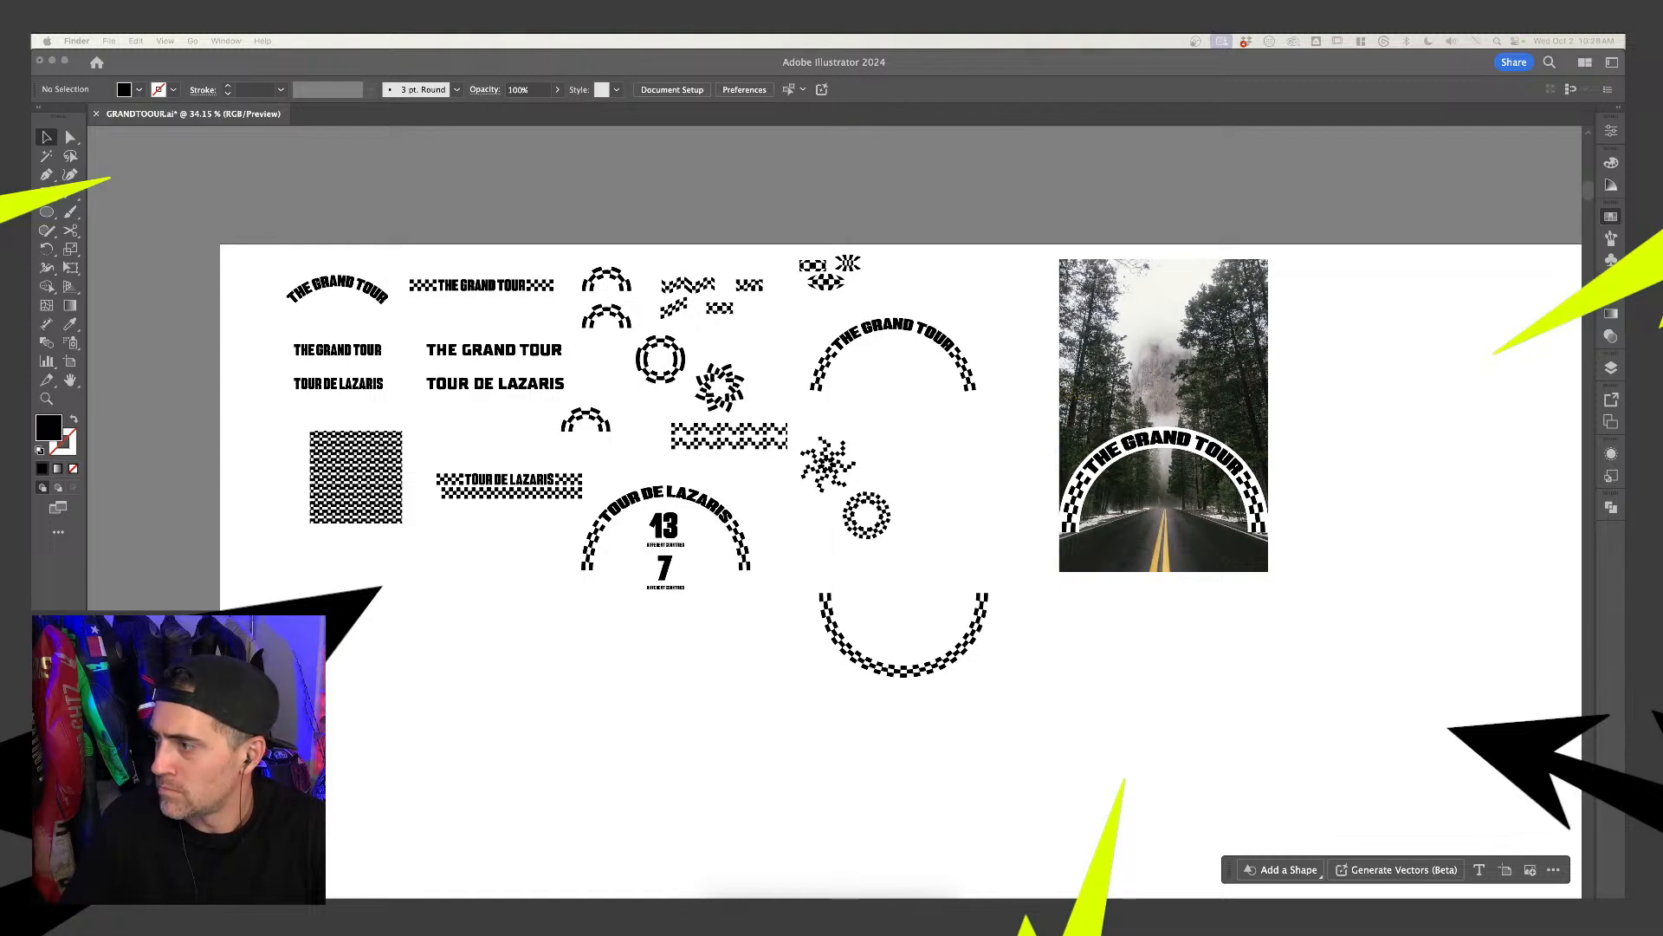
{"action": "key", "text": "super+Tab"}
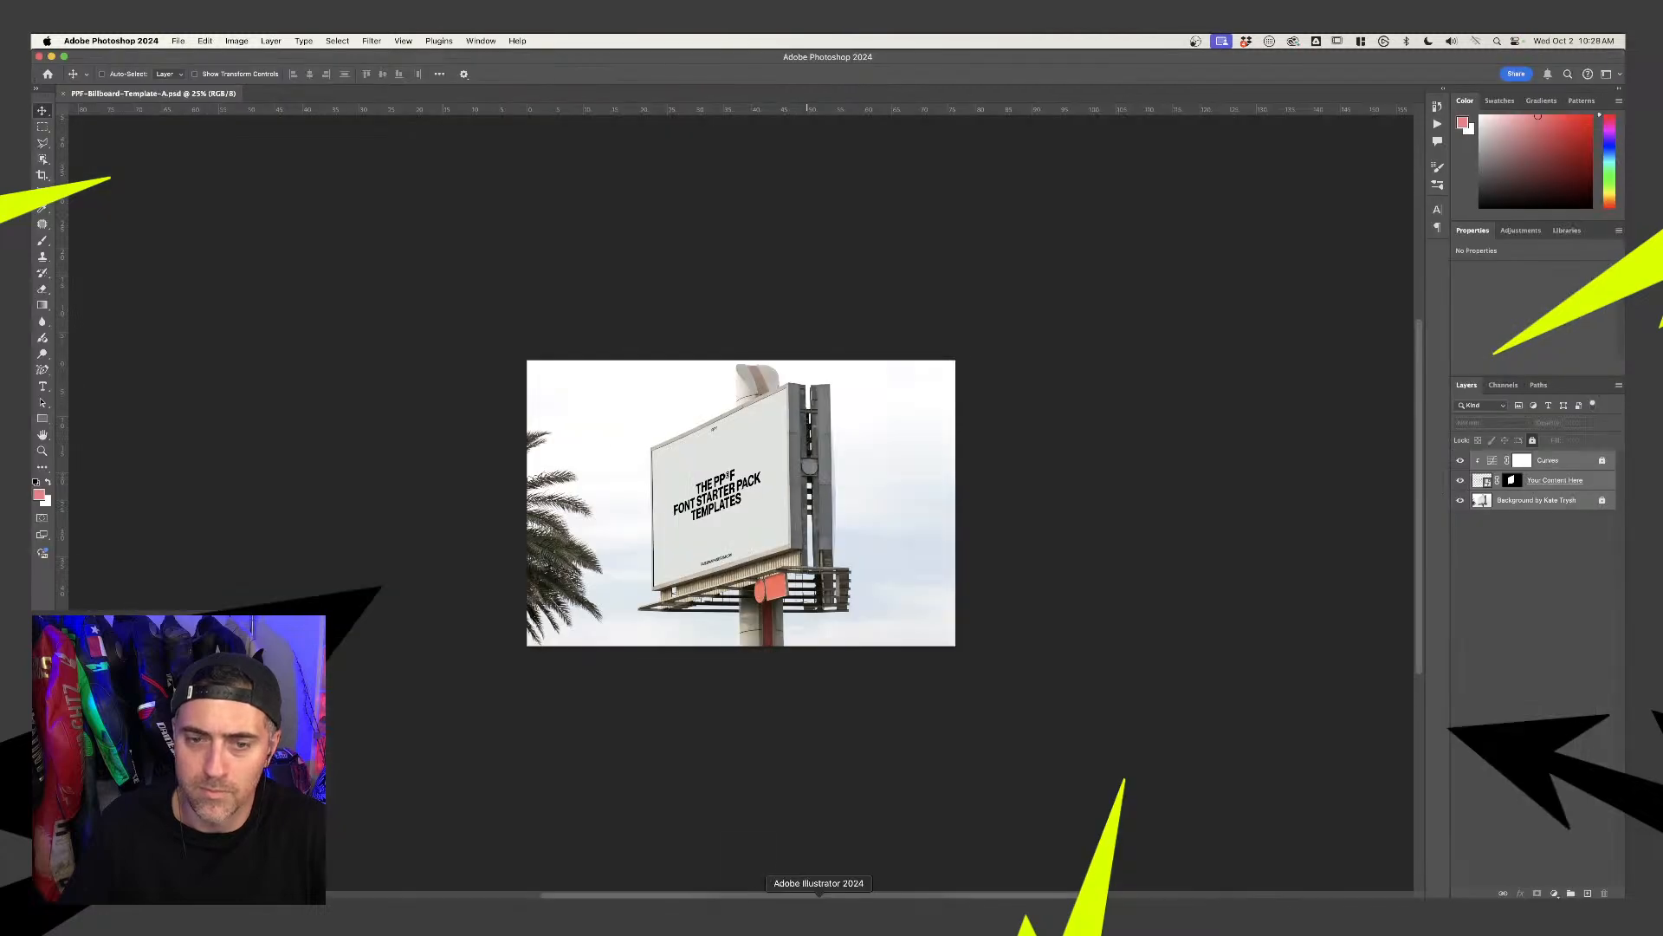
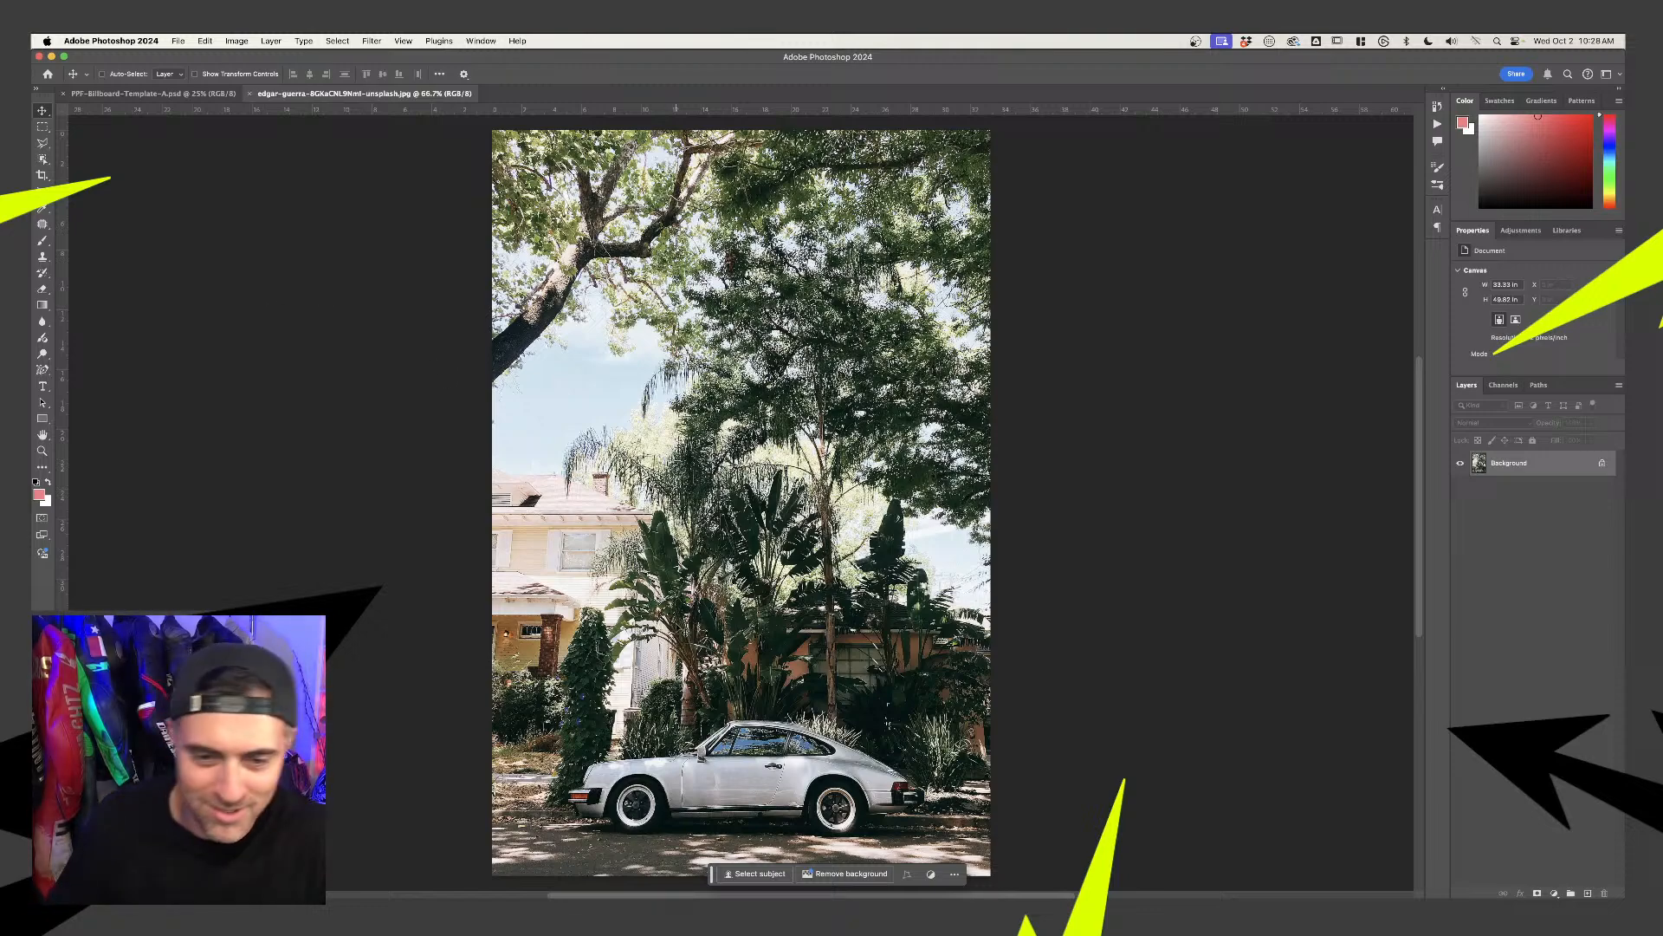
{"action": "scroll", "coordinate": [728, 485], "scroll_direction": "down", "scroll_amount": 5}
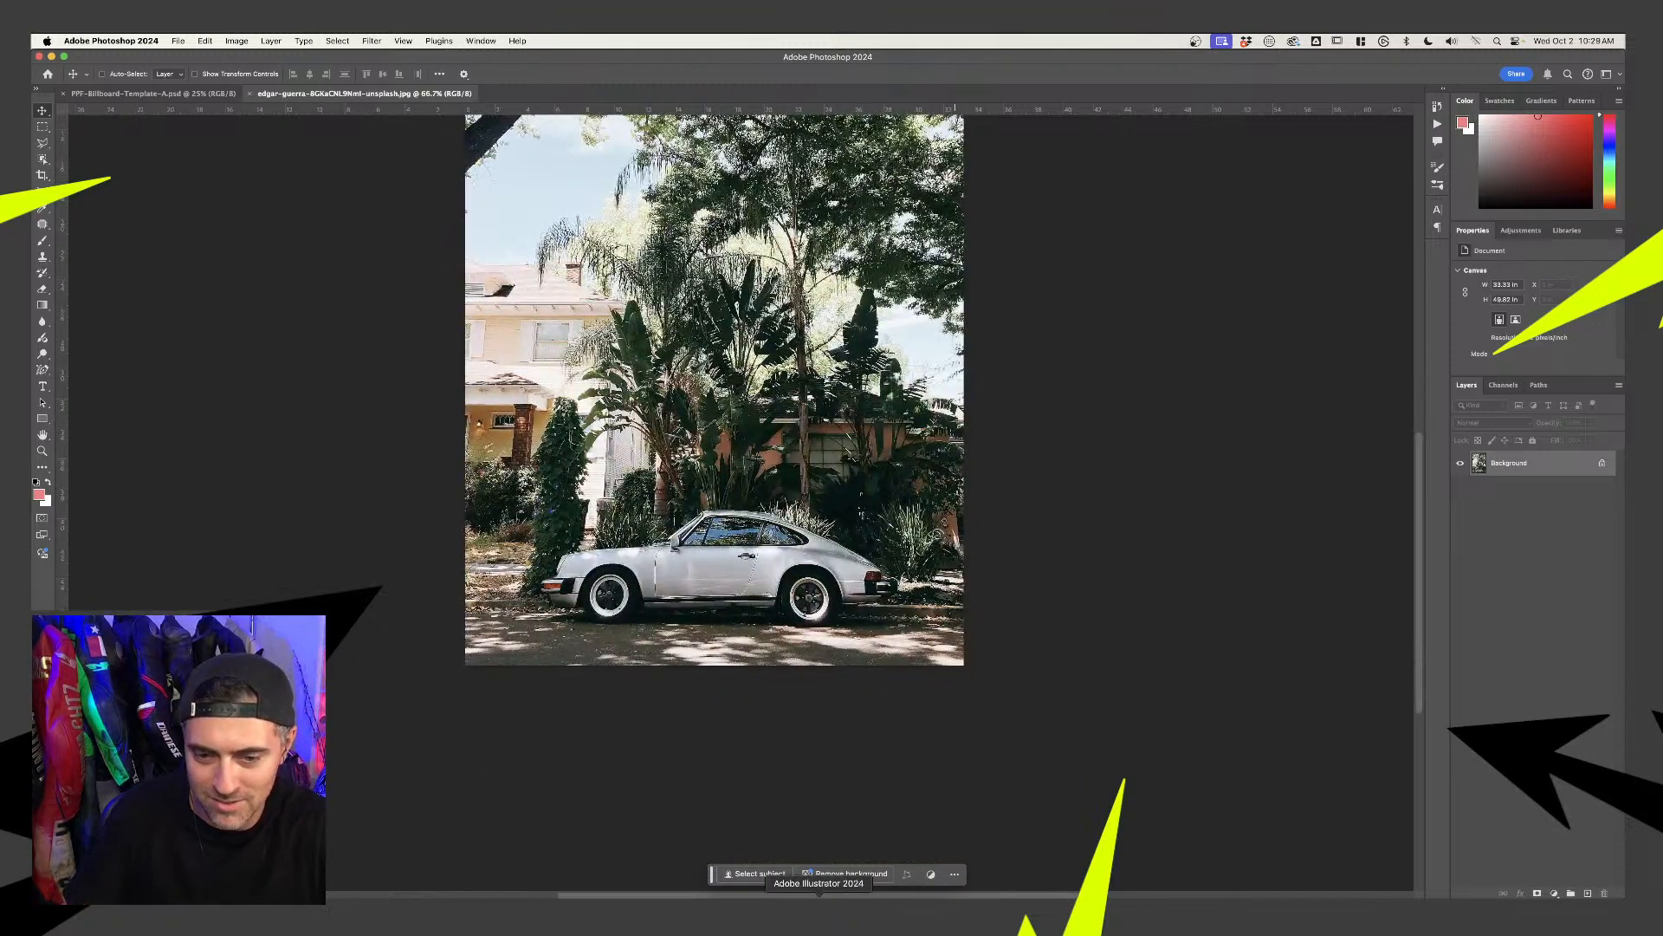
{"action": "scroll", "coordinate": [707, 502], "scroll_direction": "up", "scroll_amount": 6}
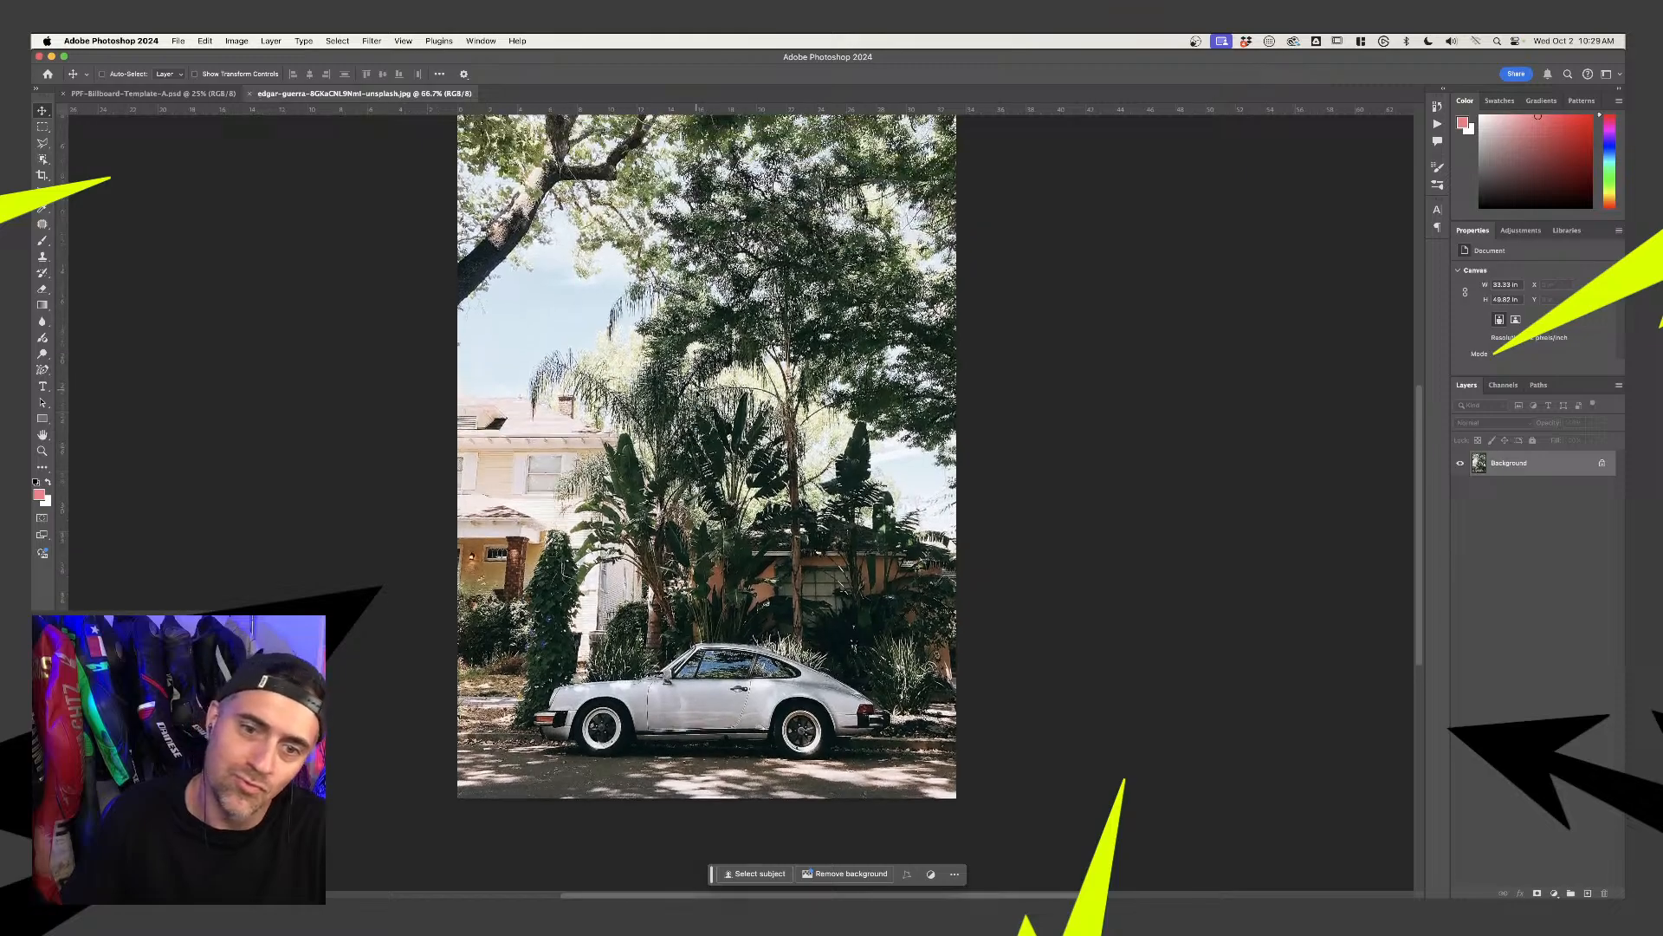
{"action": "scroll", "coordinate": [719, 503], "scroll_direction": "down", "scroll_amount": 1}
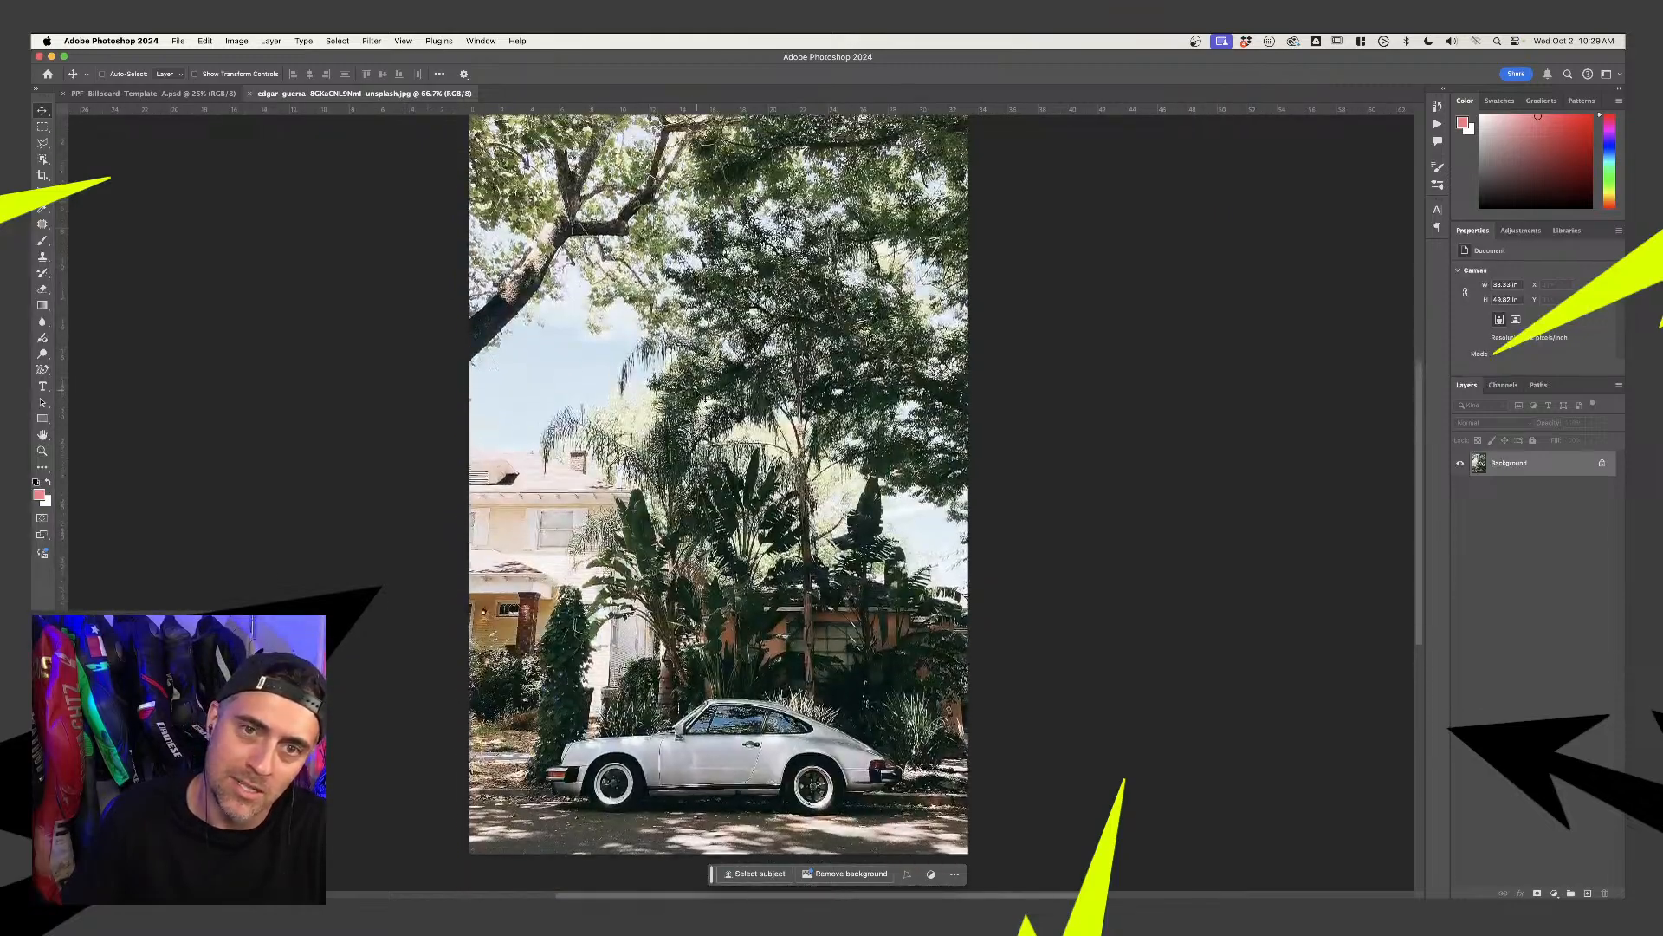
{"action": "scroll", "coordinate": [719, 494], "scroll_direction": "down", "scroll_amount": 1}
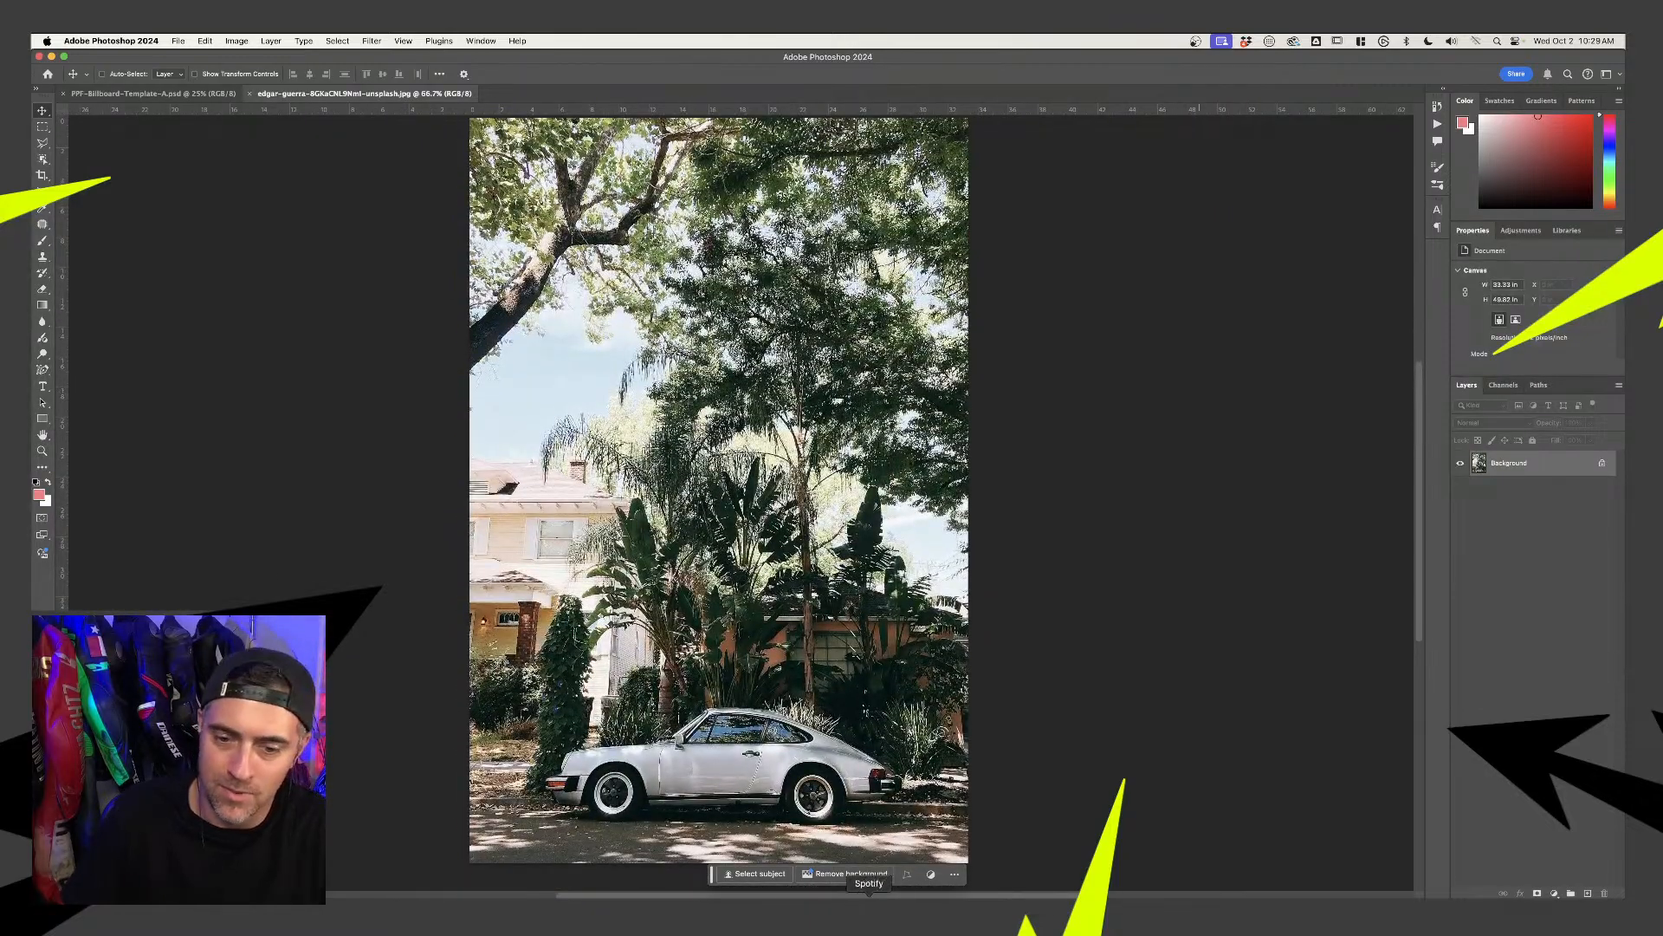
Switch back to Illustrator and place a copy of the straight banner's TOUR DE LAZARIS text in the space below the banner
{"action": "key", "text": "super+Tab"}
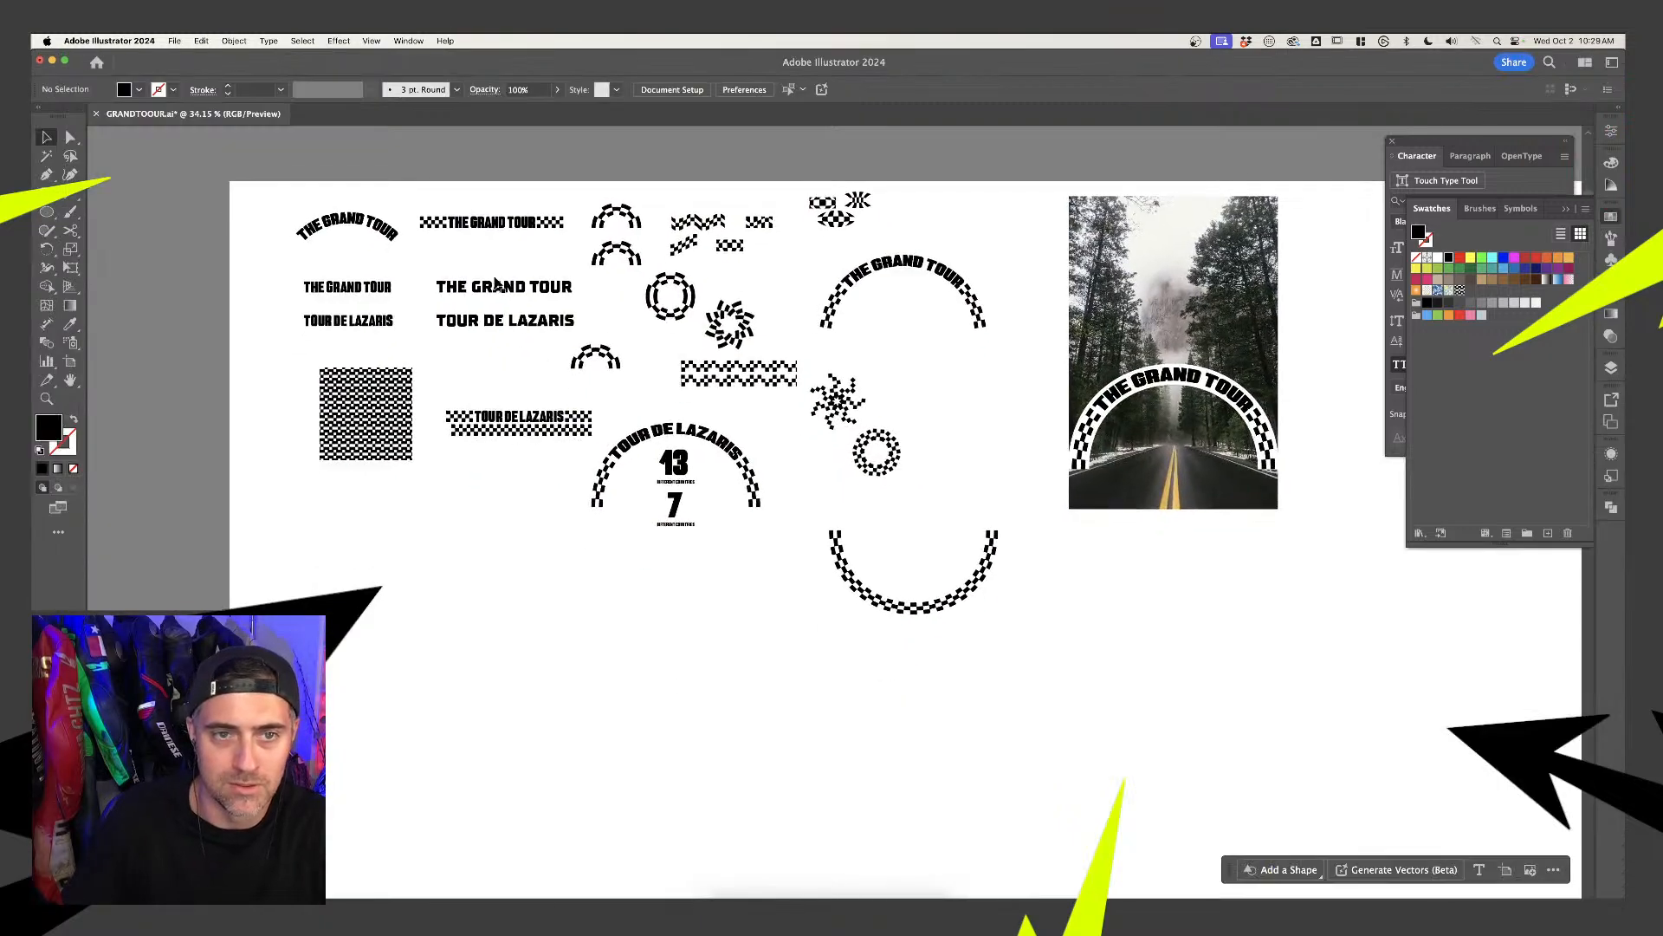
{"action": "left_click", "coordinate": [539, 420]}
{"action": "left_click_drag", "start_coordinate": [539, 420], "coordinate": [562, 594]}
Draw a black-filled circle with the Ellipse tool in the empty area below the arched badge
{"action": "left_click", "coordinate": [47, 211]}
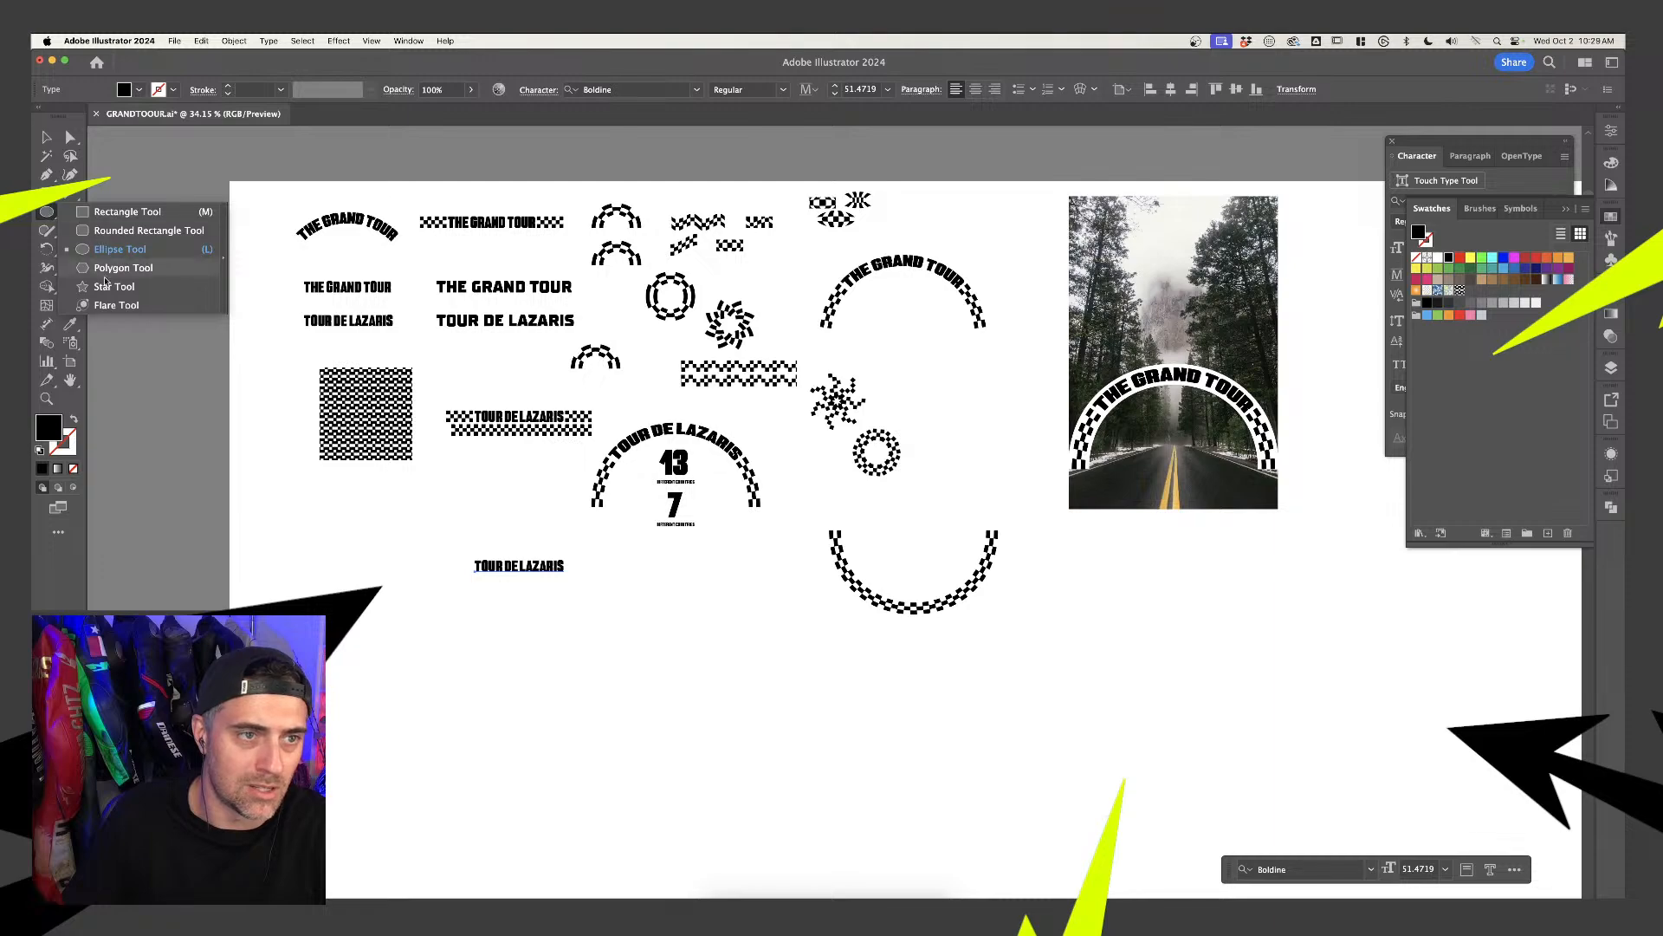
{"action": "left_click", "coordinate": [94, 246]}
{"action": "left_click_drag", "start_coordinate": [651, 611], "coordinate": [824, 784]}
{"action": "key", "text": "super+shift+a"}
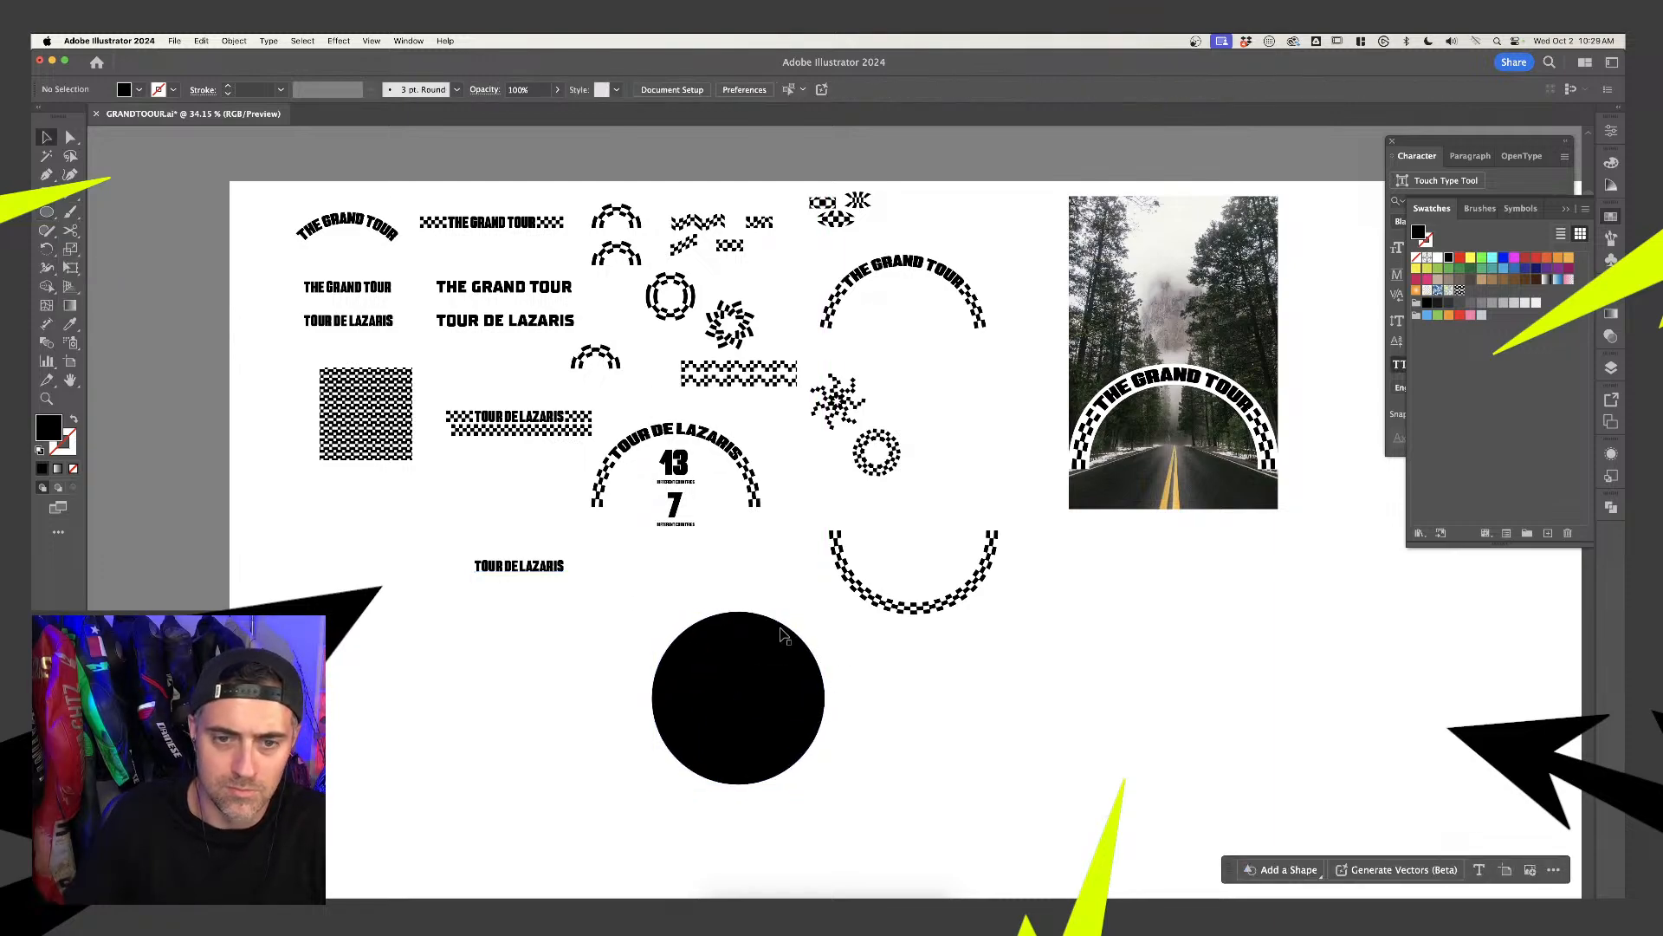
Turn the circle into a type path and replace its placeholder text with TOUR DE LAZARIS
{"action": "key", "text": "t"}
{"action": "left_click", "coordinate": [739, 618]}
{"action": "key", "text": "super+z"}
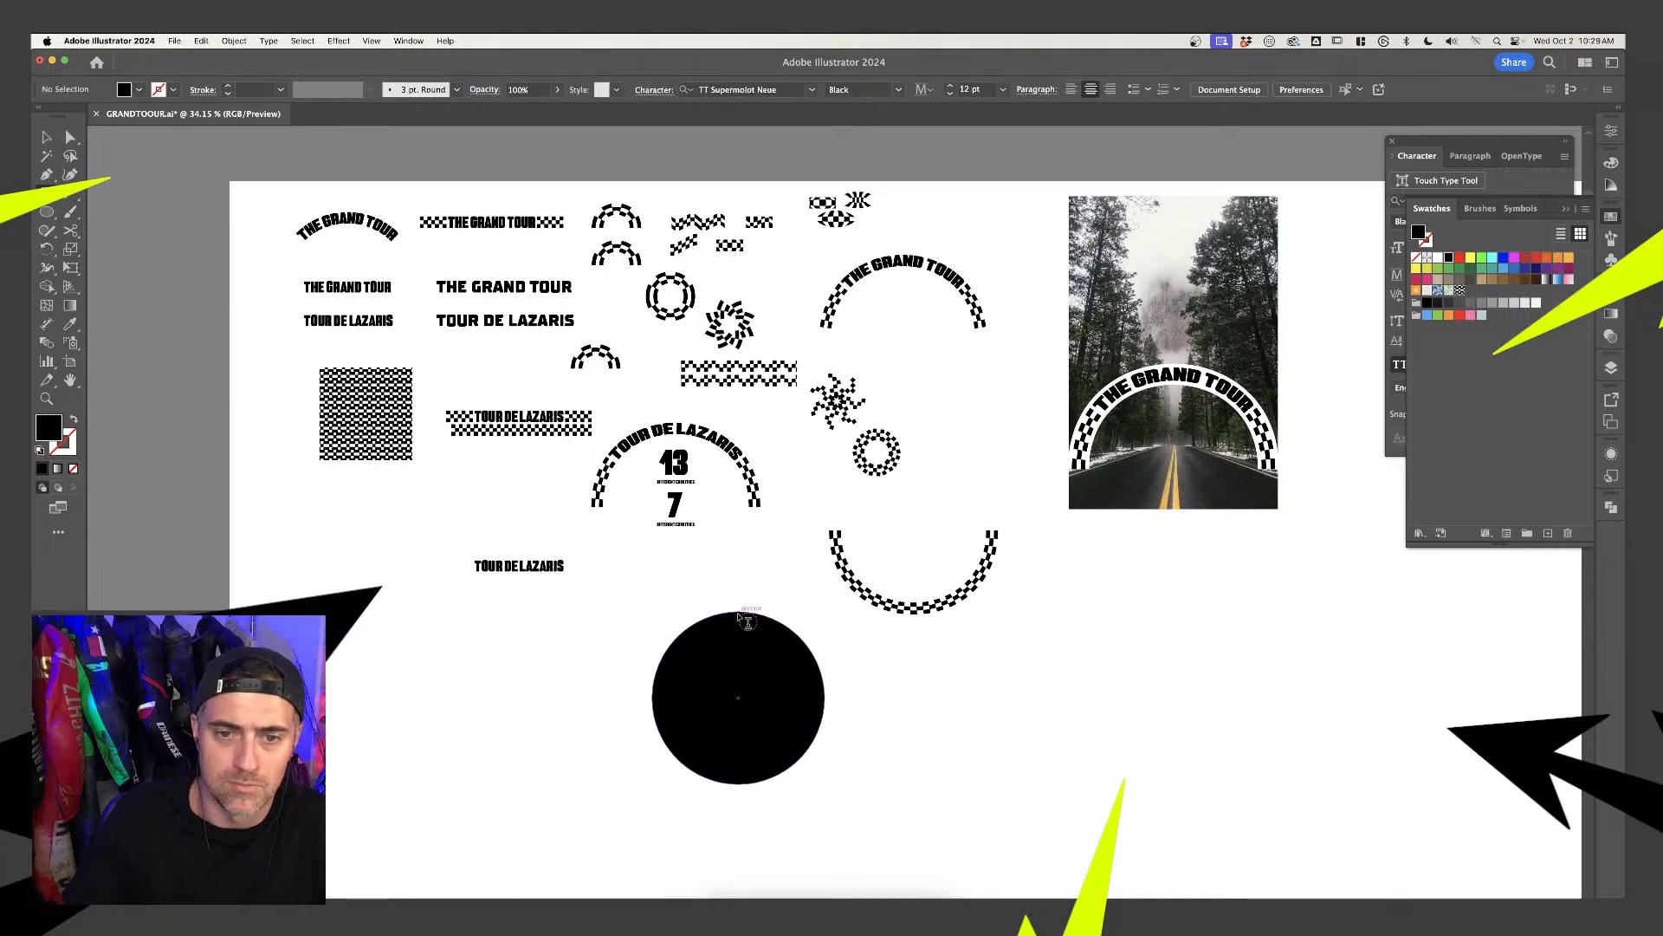
{"action": "left_click_drag", "start_coordinate": [47, 193], "coordinate": [121, 232]}
{"action": "left_click", "coordinate": [739, 610]}
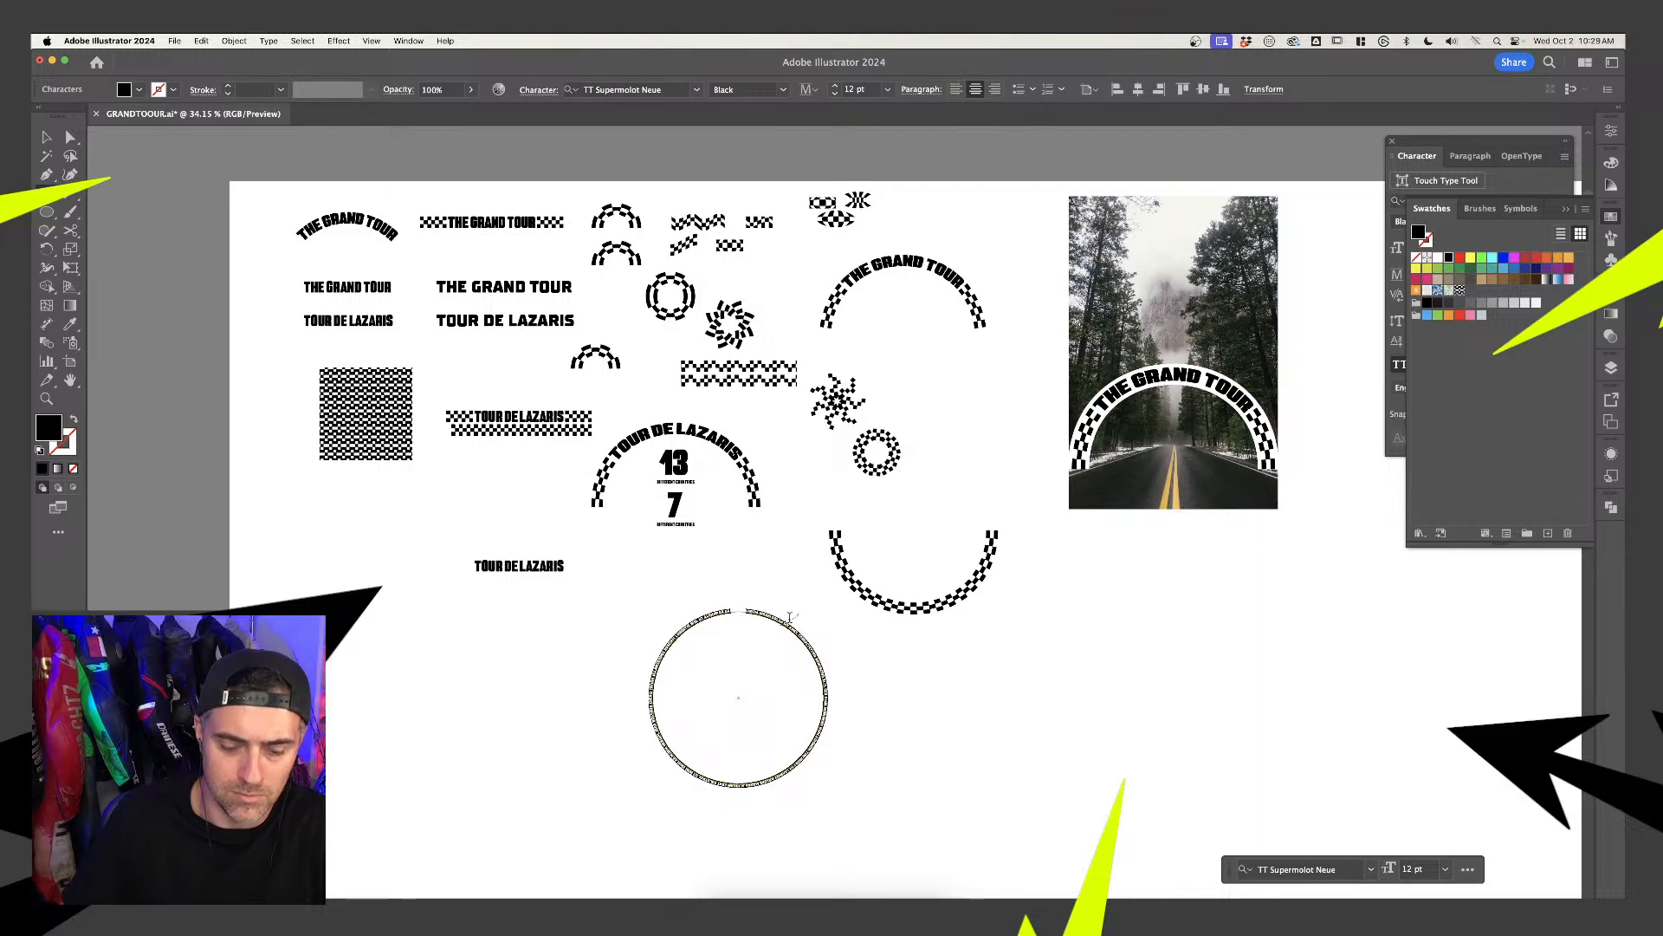
{"action": "key", "text": "BackSpace"}
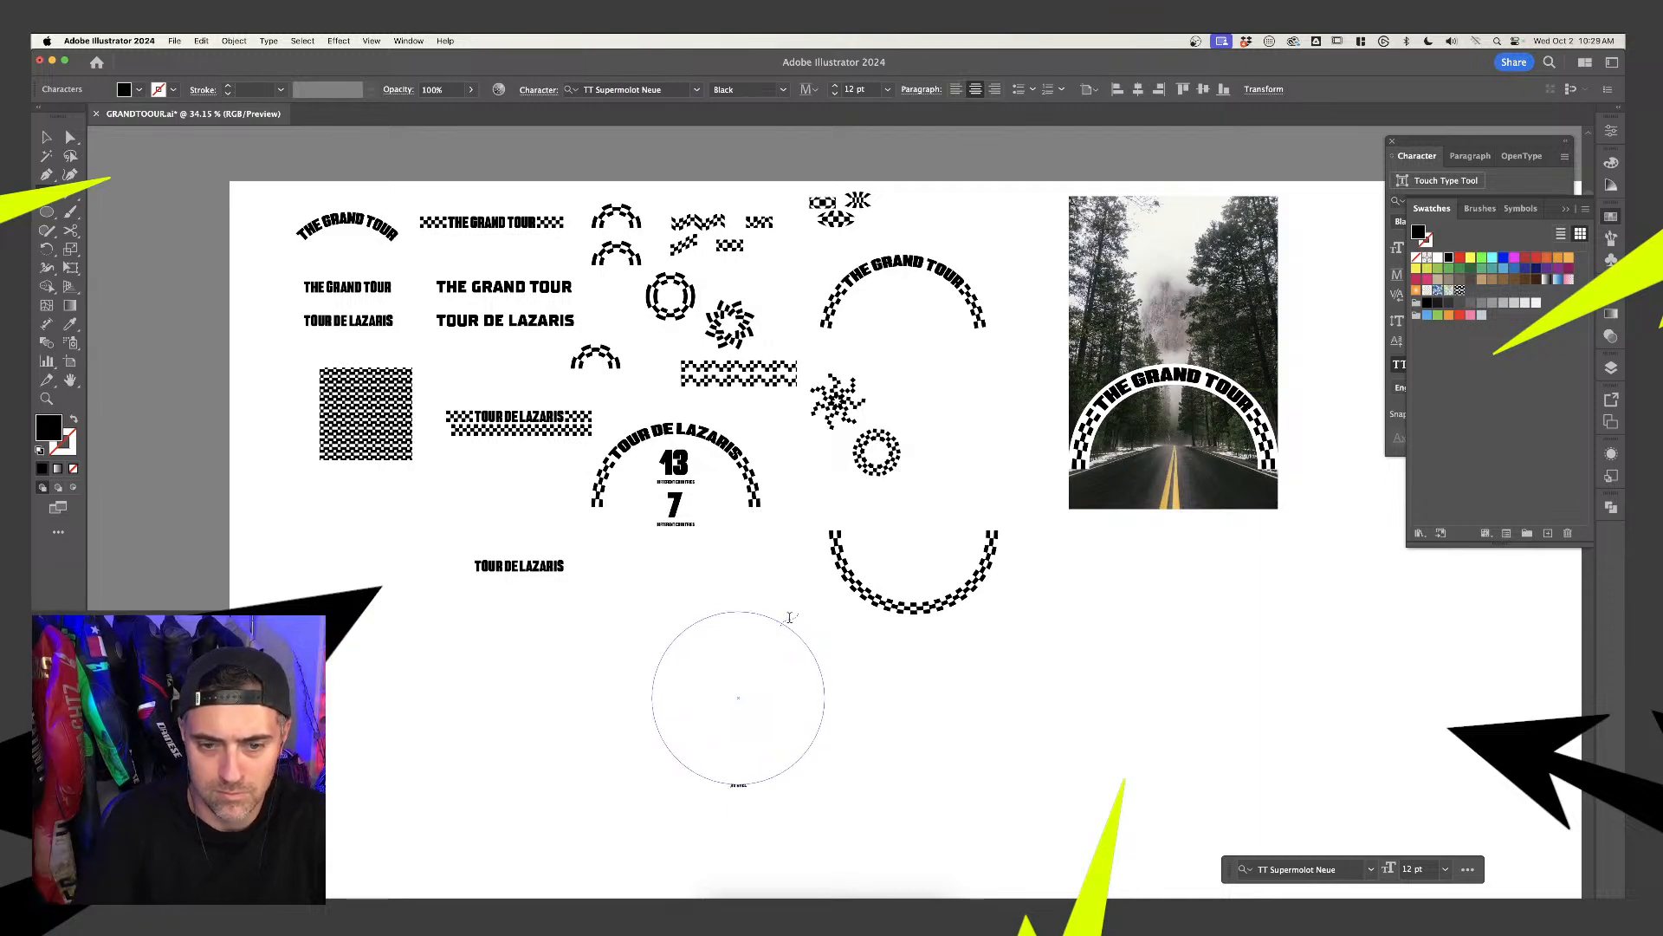
Set the font of all the text on the circular path to Boldine
{"action": "key", "text": "super+a"}
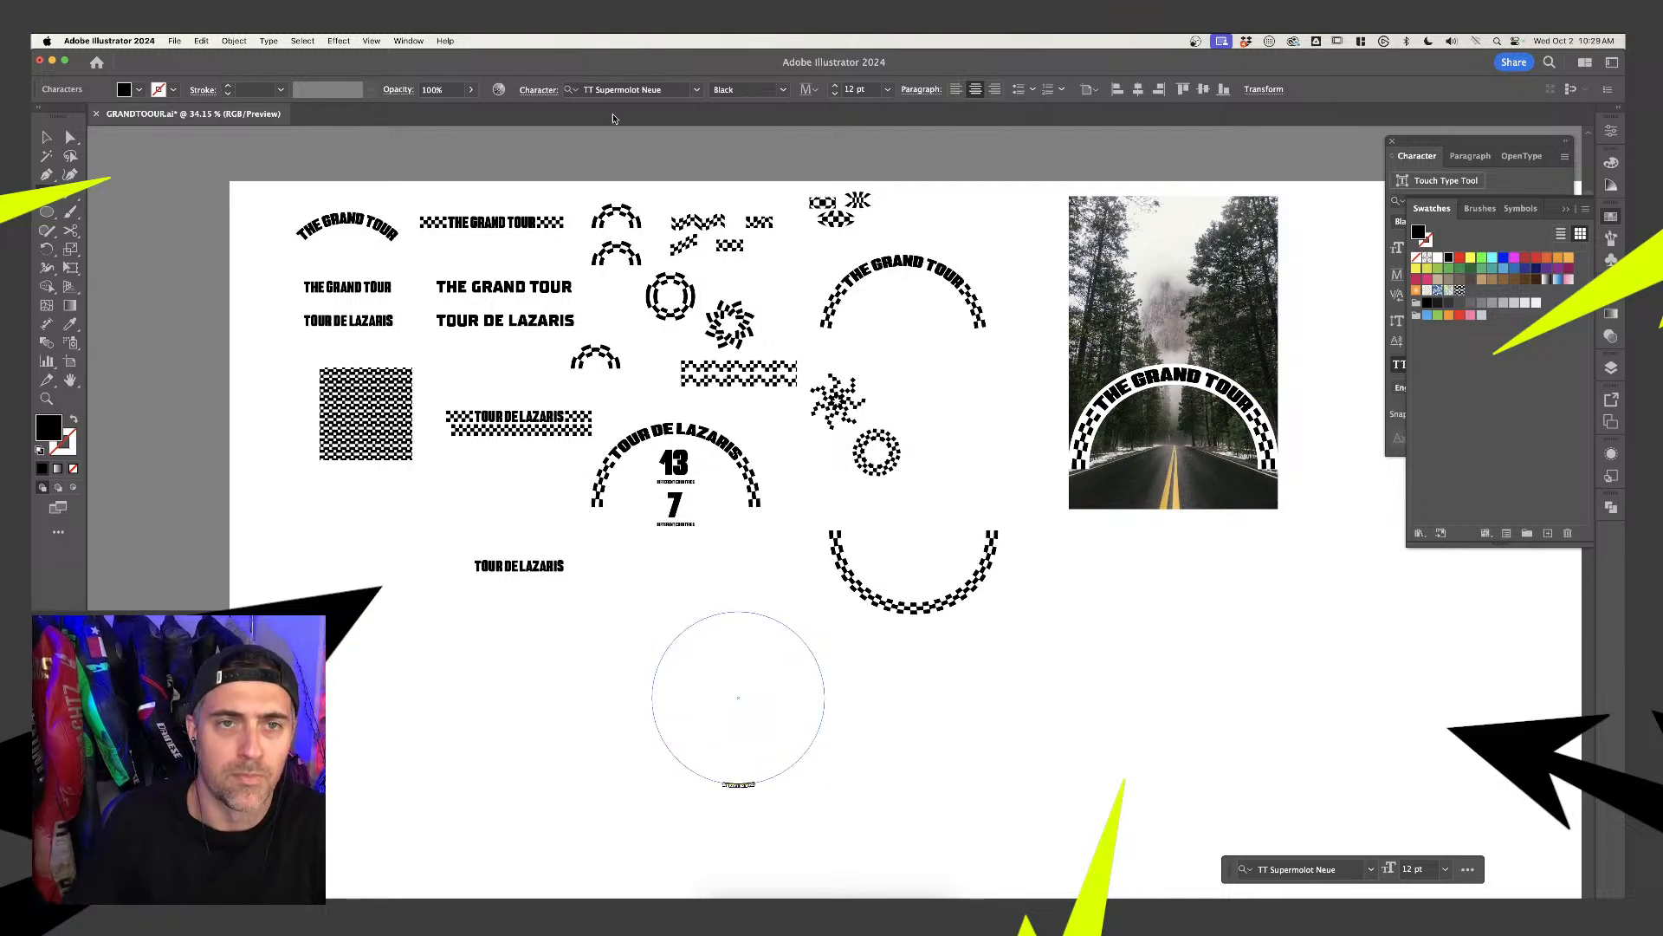
{"action": "left_click", "coordinate": [641, 88]}
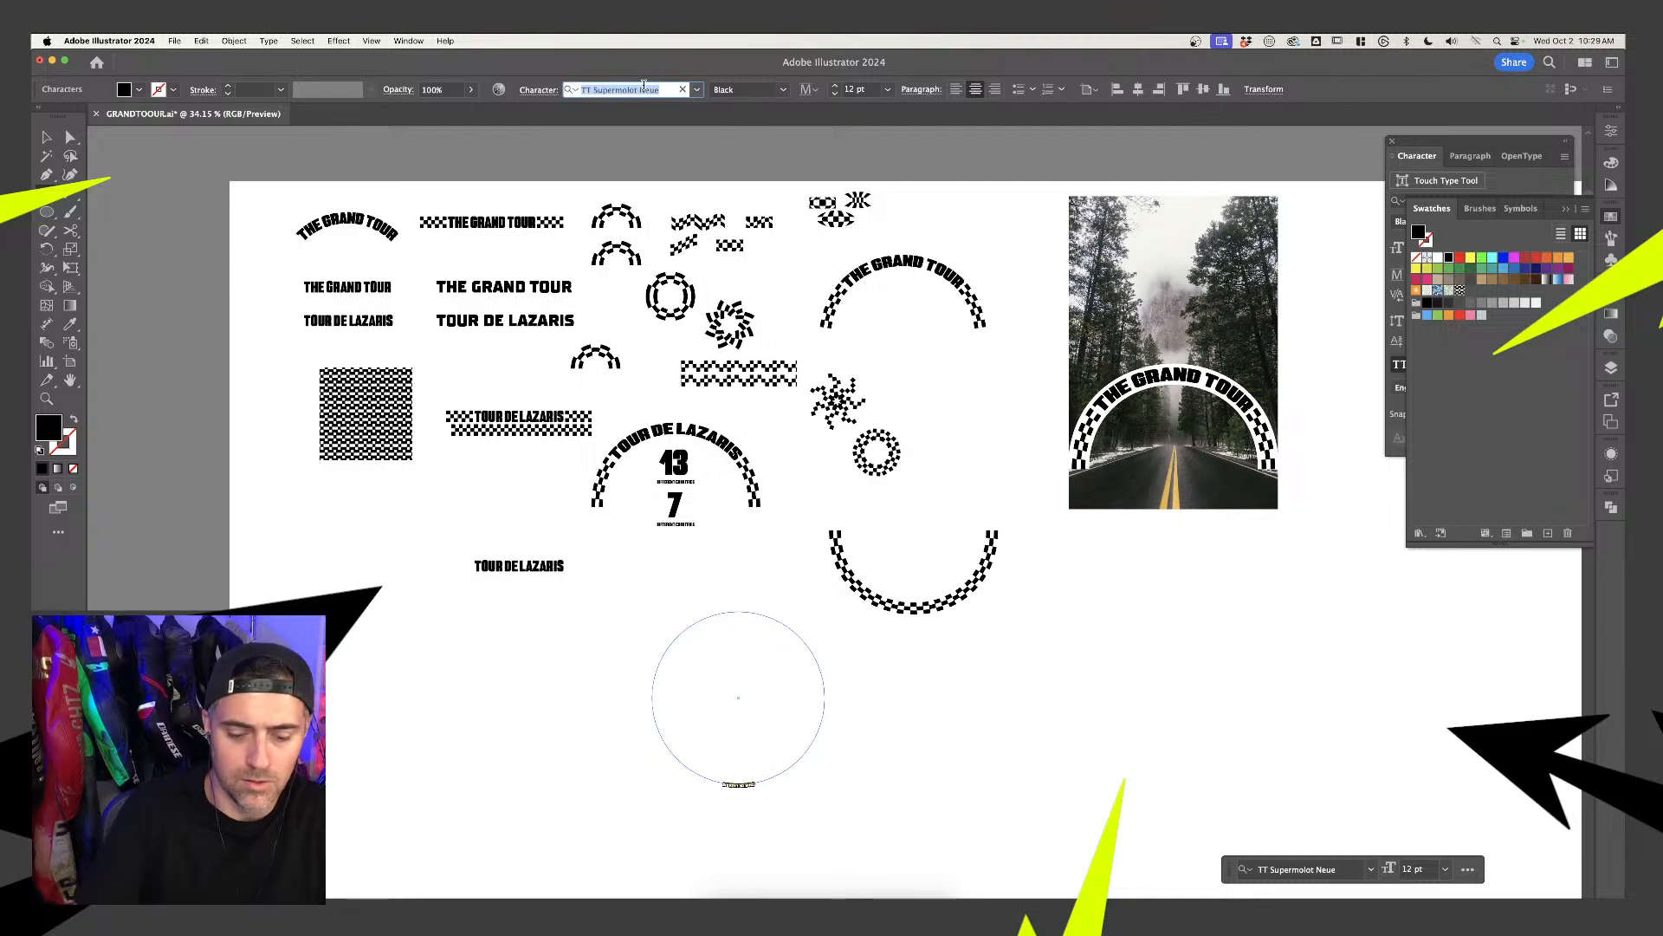
{"action": "type", "text": "boldine"}
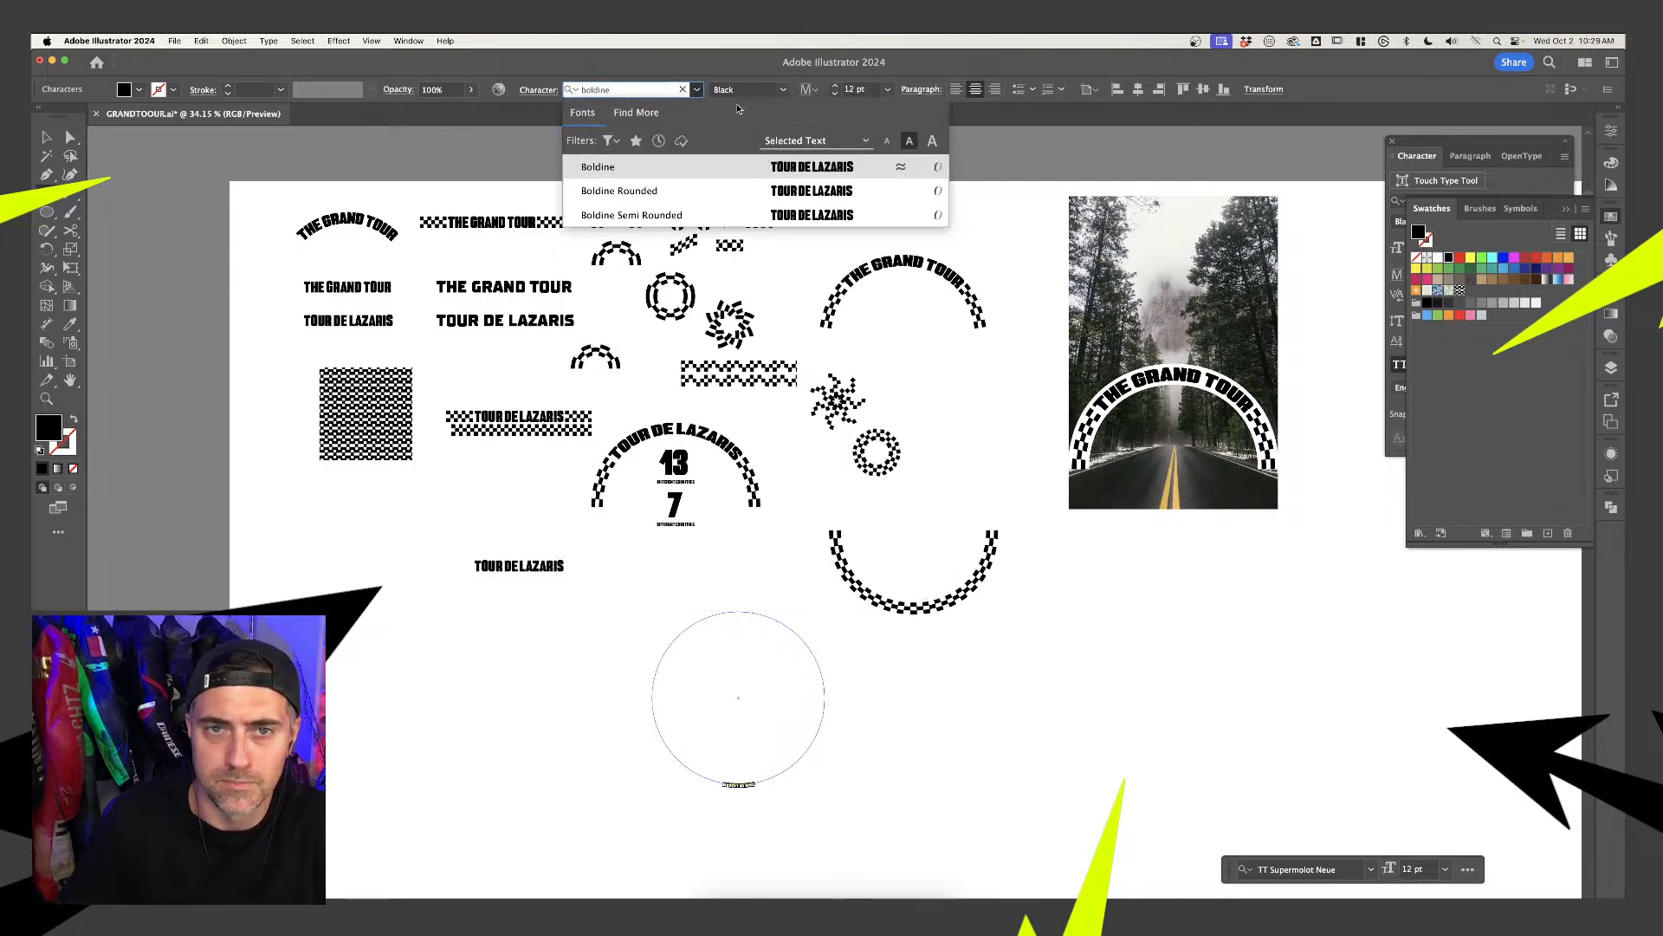
{"action": "left_click", "coordinate": [700, 166]}
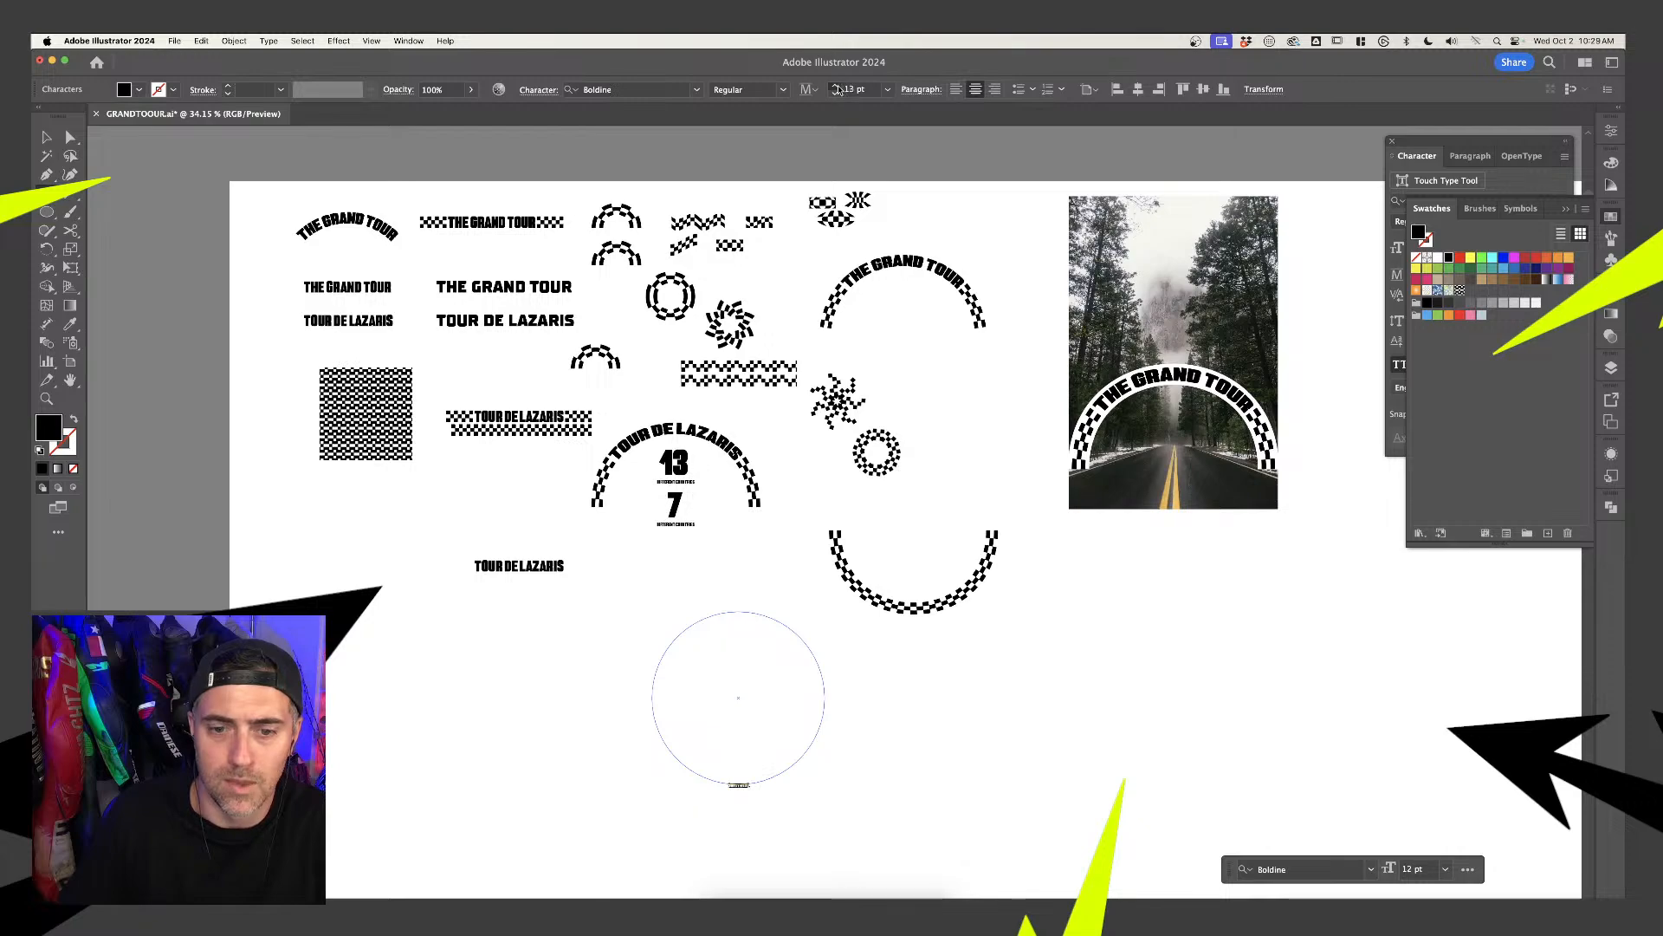
Enlarge the TOUR DE LAZARIS text on the circle to 147 pt and finish editing it
{"action": "scroll", "coordinate": [839, 89], "scroll_direction": "up", "scroll_amount": 20}
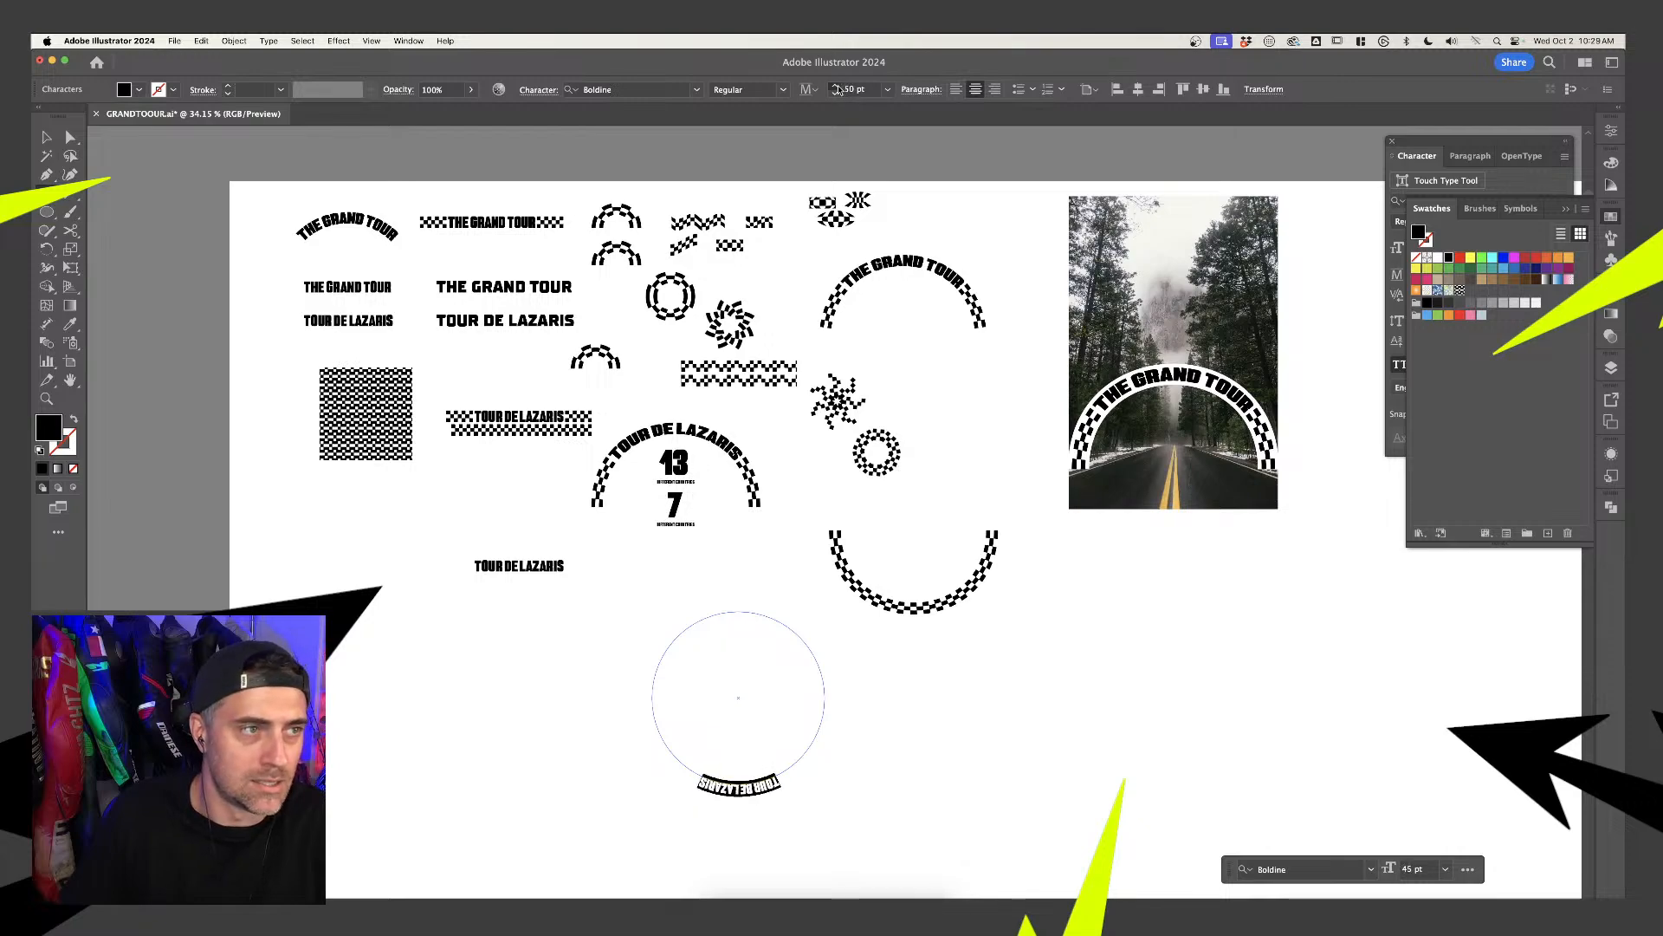
{"action": "scroll", "coordinate": [838, 89], "scroll_direction": "up", "scroll_amount": 20}
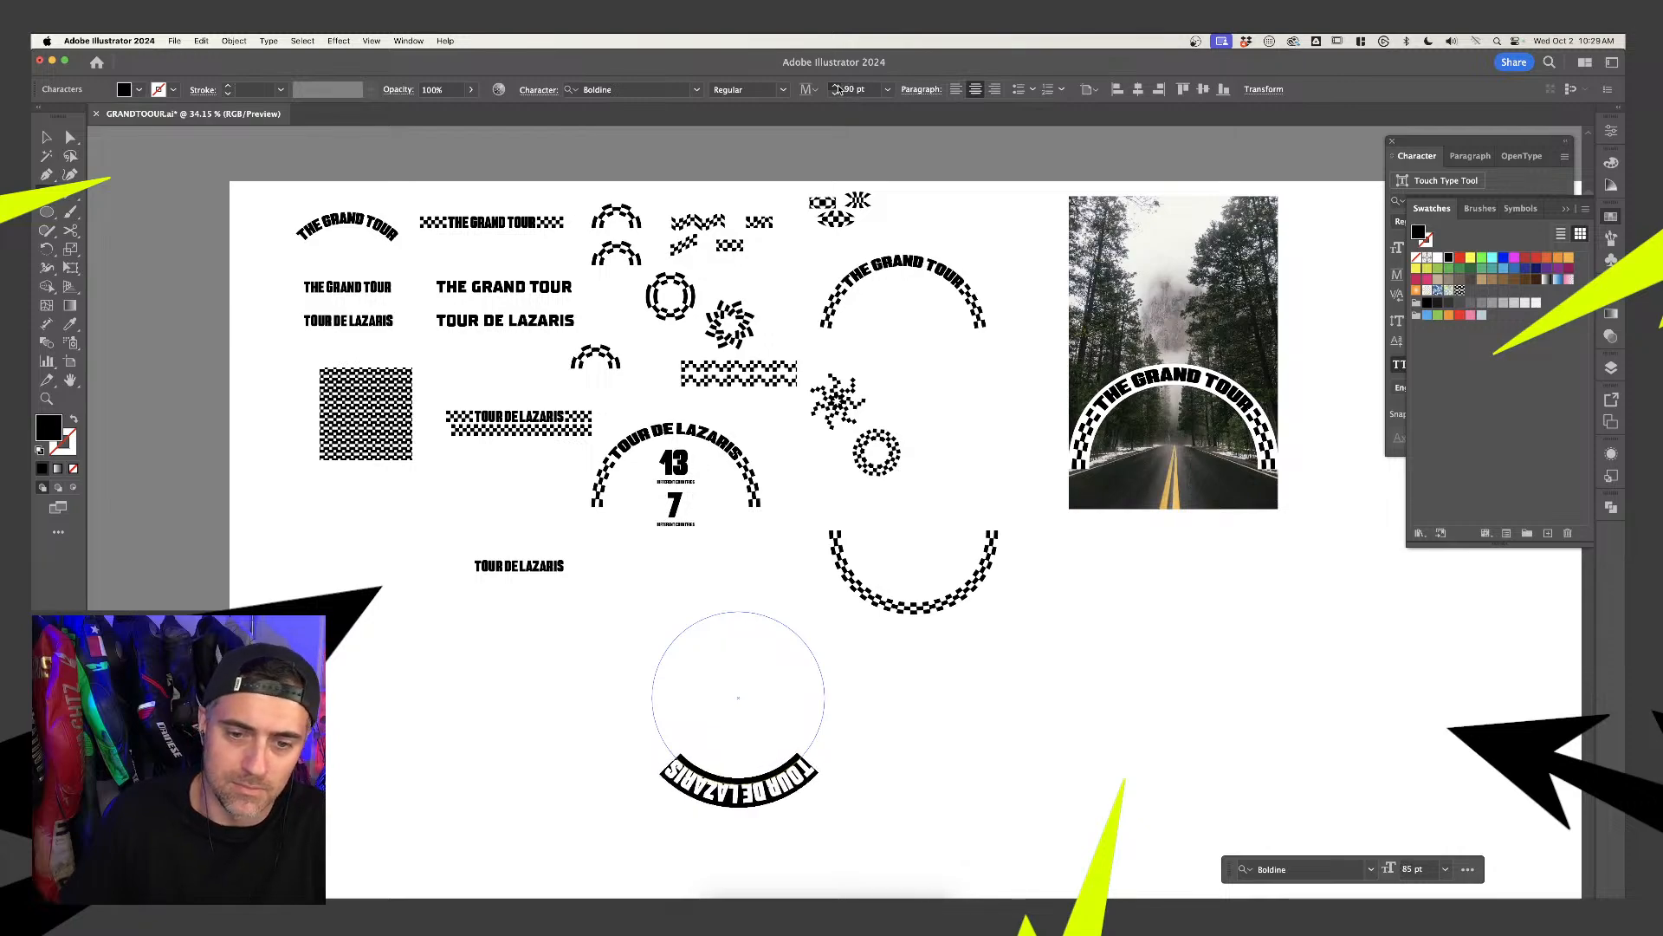
{"action": "scroll", "coordinate": [839, 89], "scroll_direction": "up", "scroll_amount": 20}
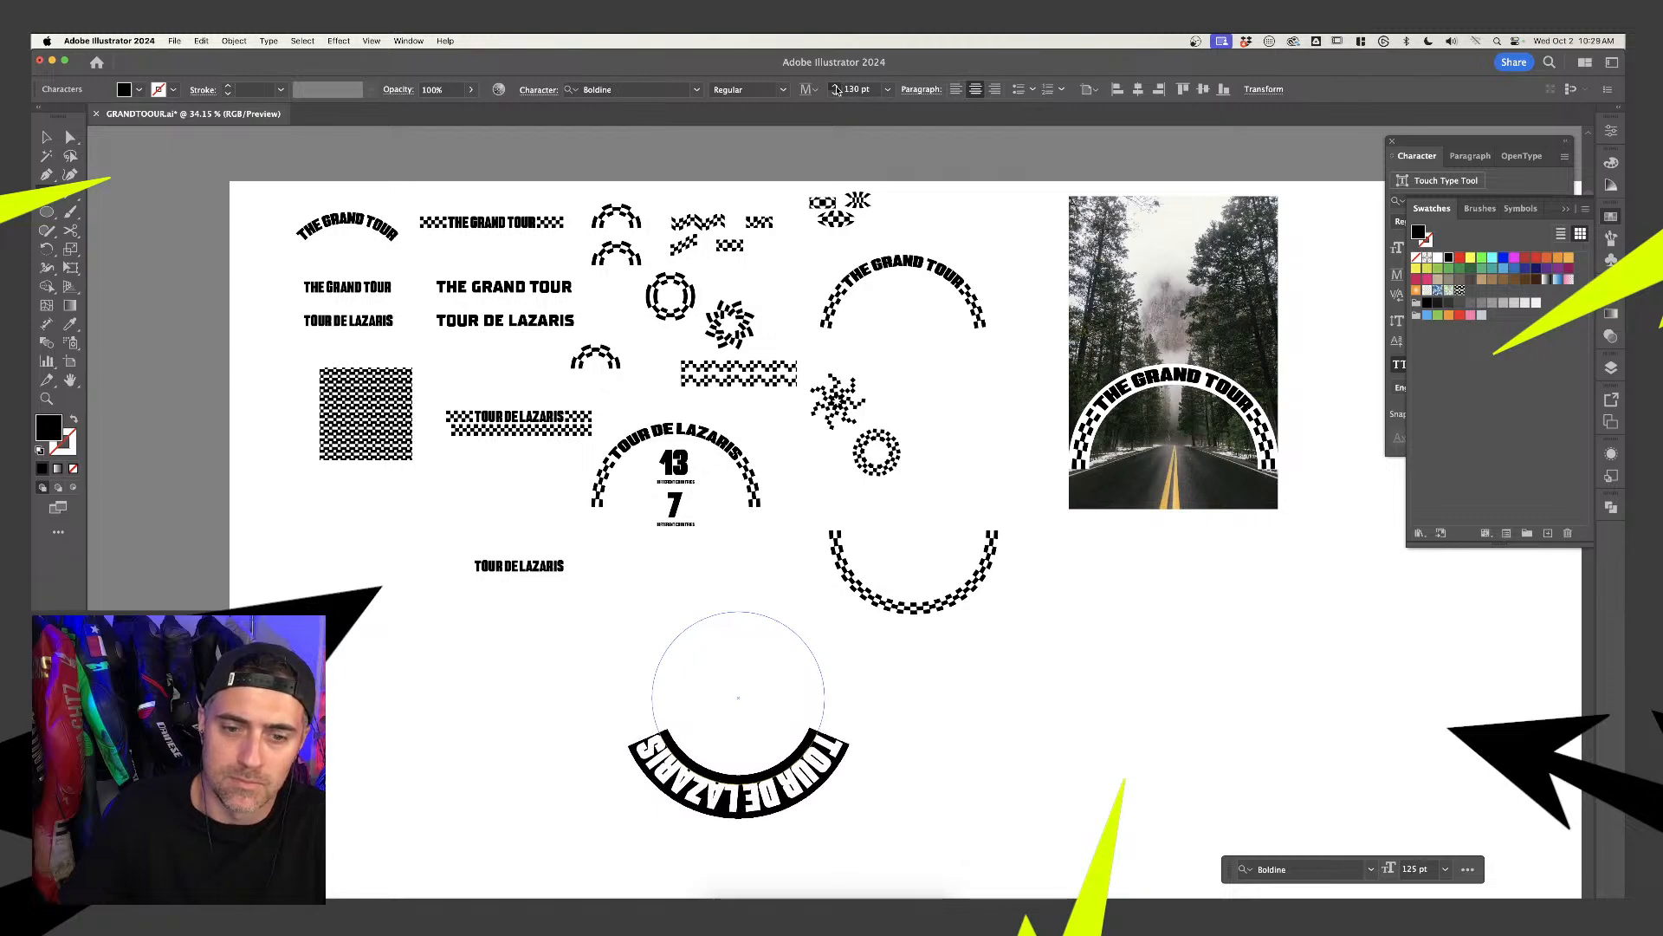
{"action": "scroll", "coordinate": [839, 90], "scroll_direction": "up", "scroll_amount": 7}
{"action": "left_click", "coordinate": [47, 137]}
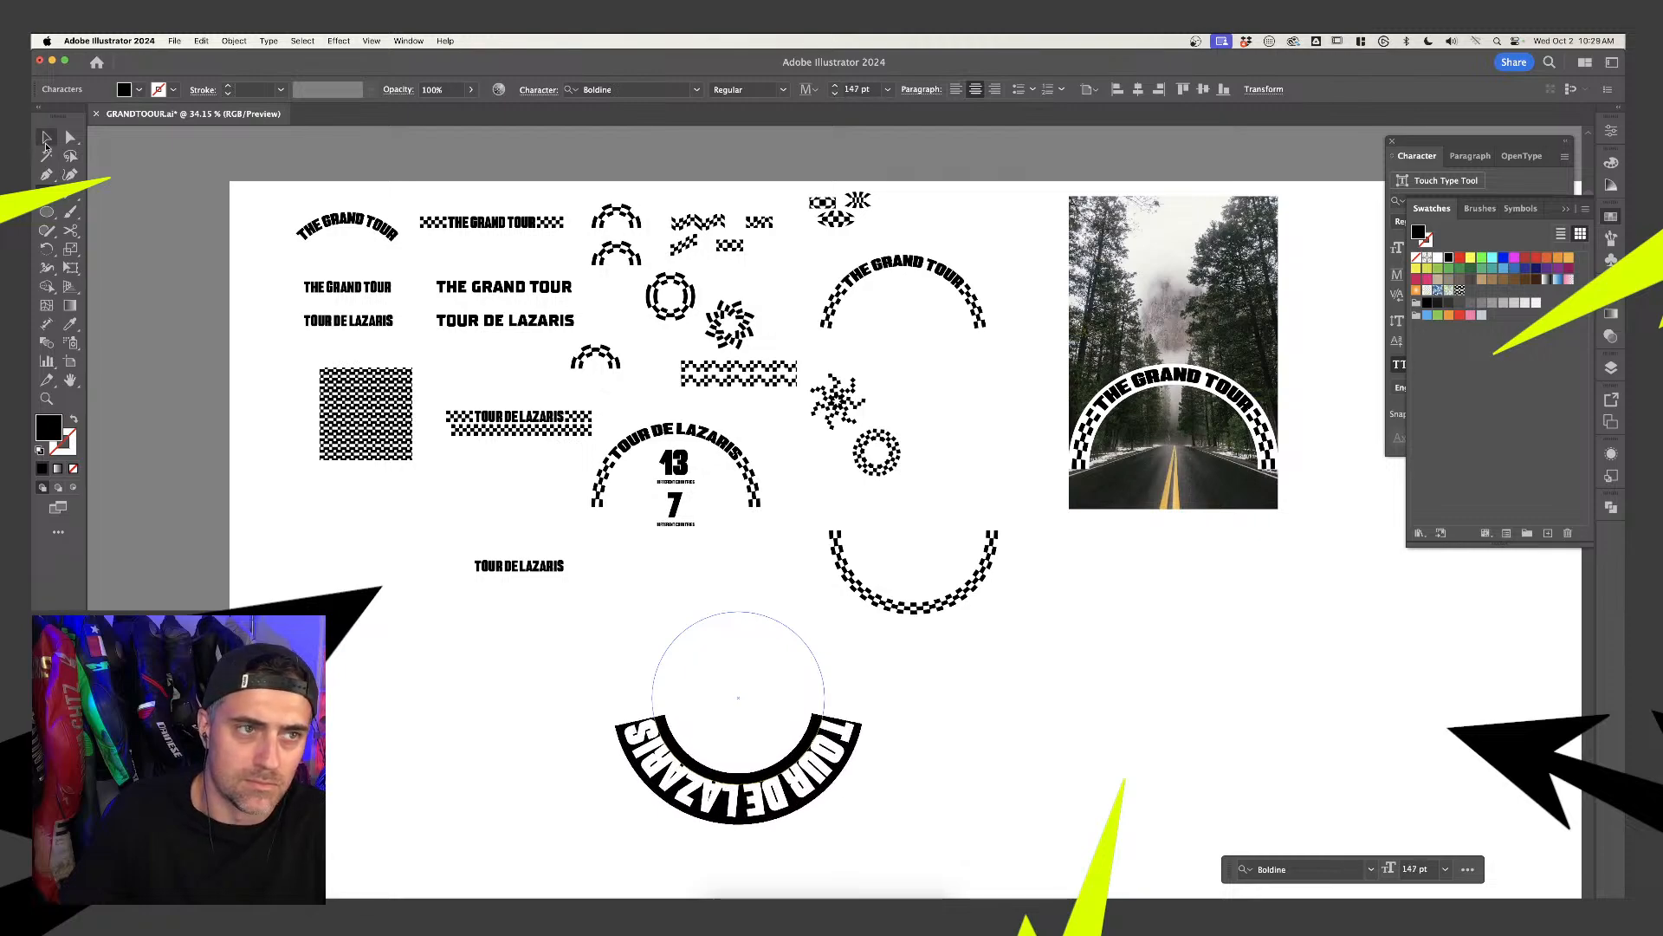
Rotate the circular TOUR DE LAZARIS text to arch over the top of its path, and place a copy of it directly below
{"action": "left_click", "coordinate": [739, 698]}
{"action": "left_click_drag", "start_coordinate": [829, 613], "coordinate": [937, 656]}
{"action": "left_click", "coordinate": [936, 656]}
{"action": "scroll", "coordinate": [949, 665], "scroll_direction": "down", "scroll_amount": 1}
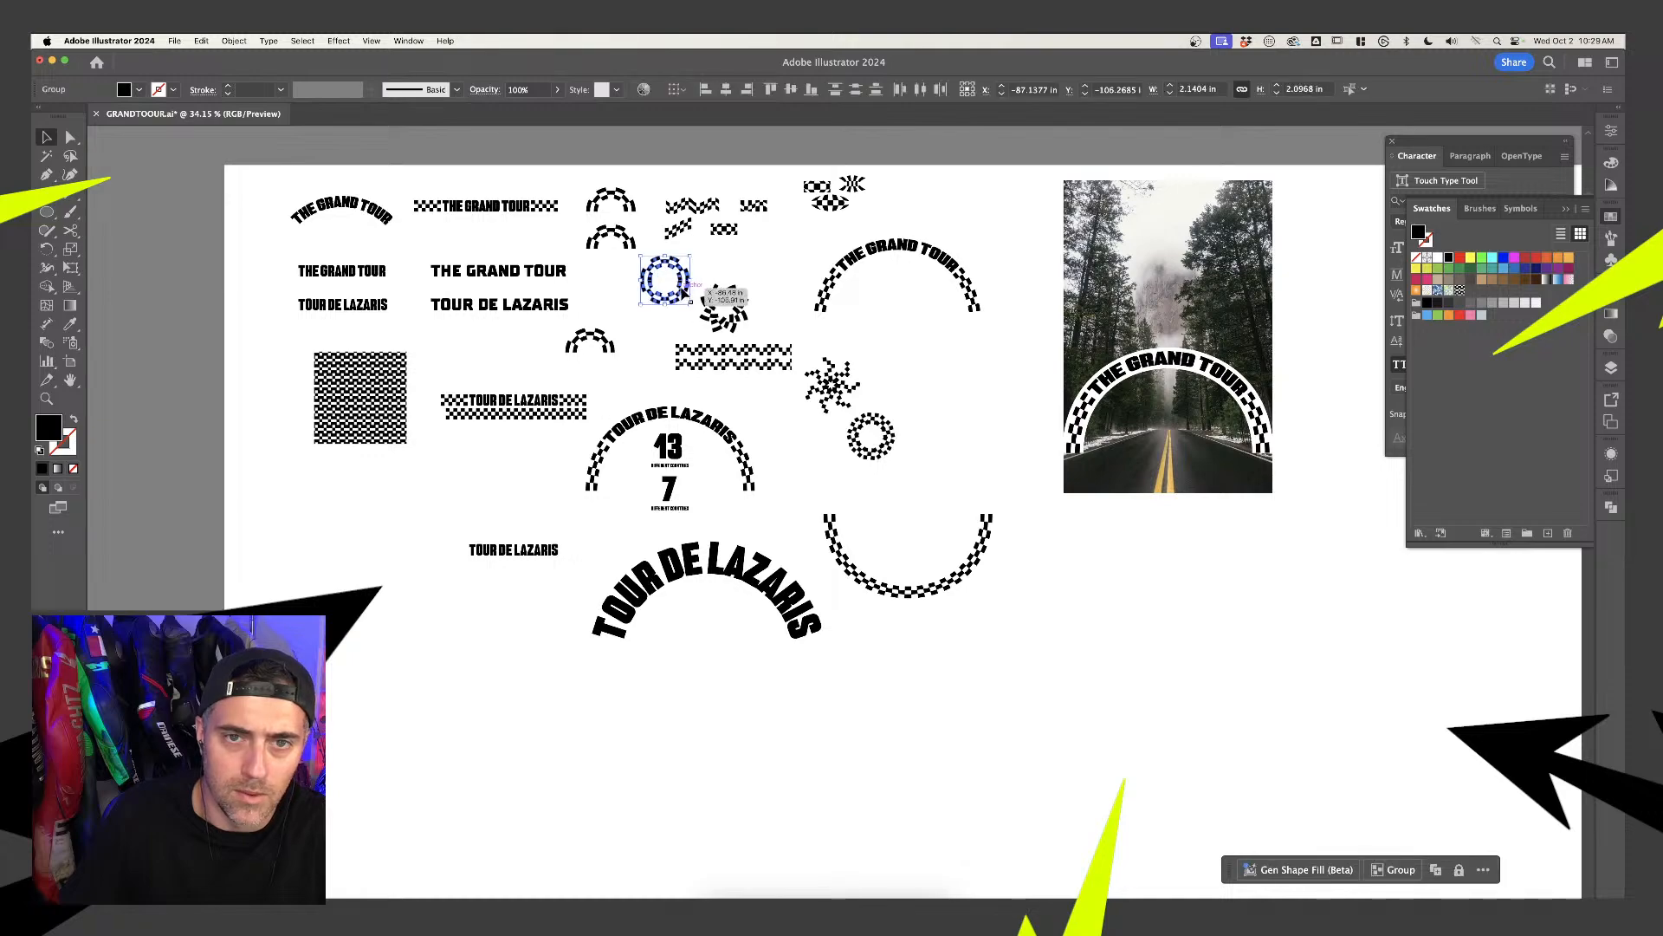
{"action": "left_click_drag", "start_coordinate": [759, 574], "coordinate": [745, 782]}
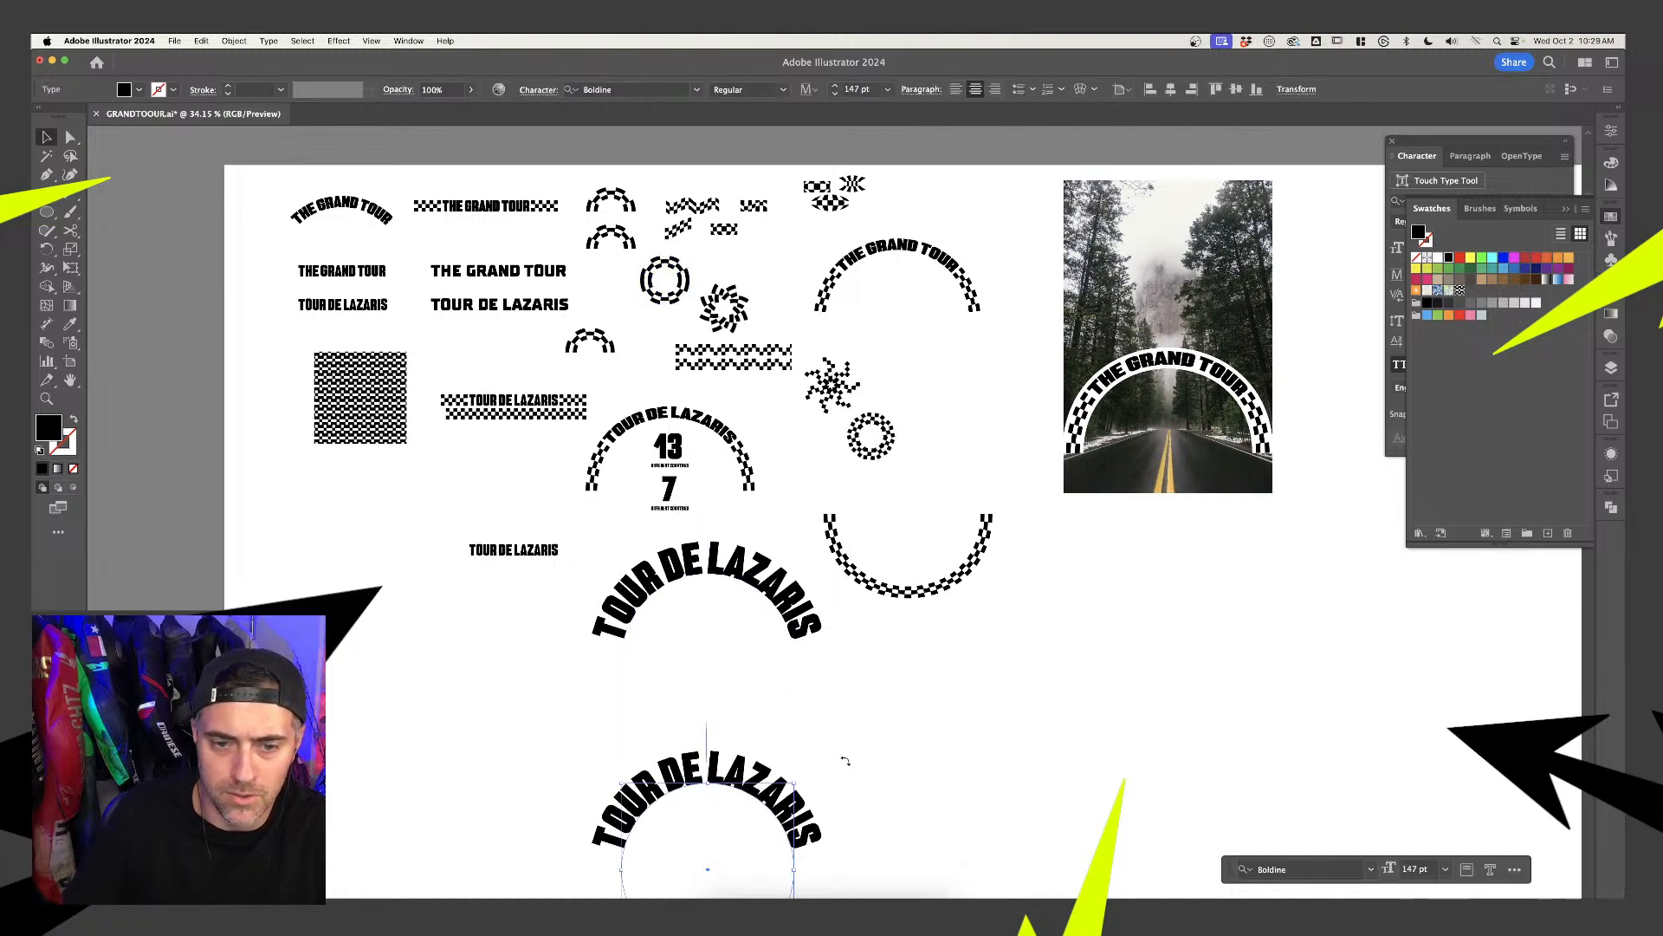
Replace the text on the lower circle copy with SPONSORED BY PORSCHE
{"action": "scroll", "coordinate": [743, 730], "scroll_direction": "down", "scroll_amount": 2}
{"action": "triple_click", "coordinate": [741, 726]}
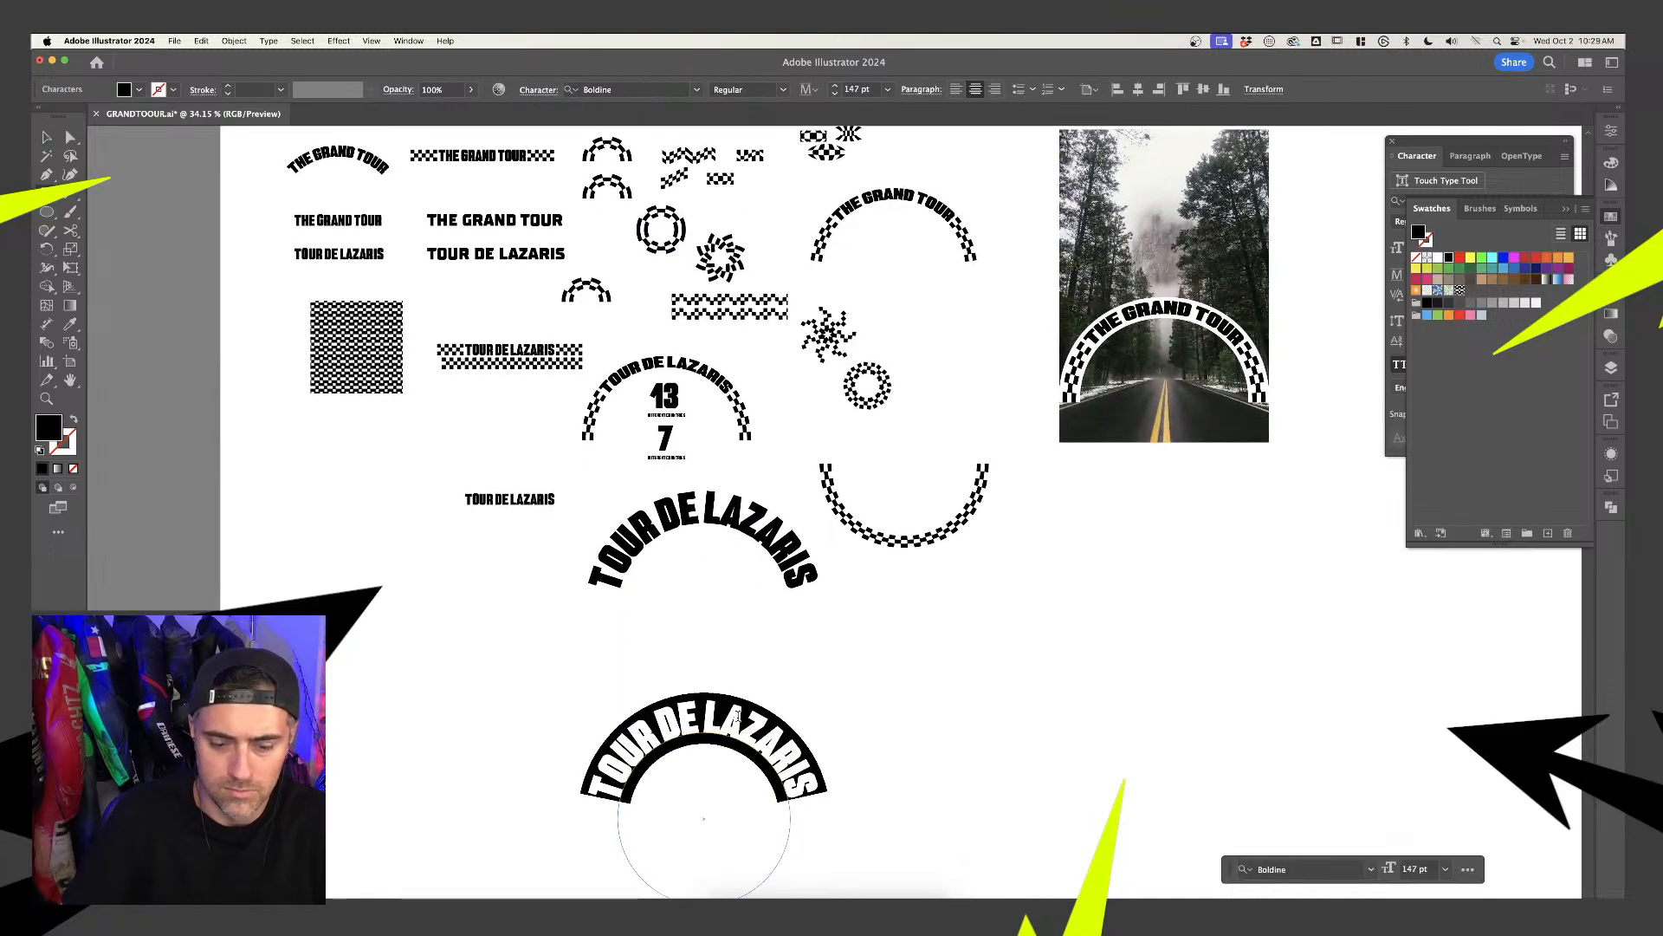
{"action": "type", "text": "SPON"}
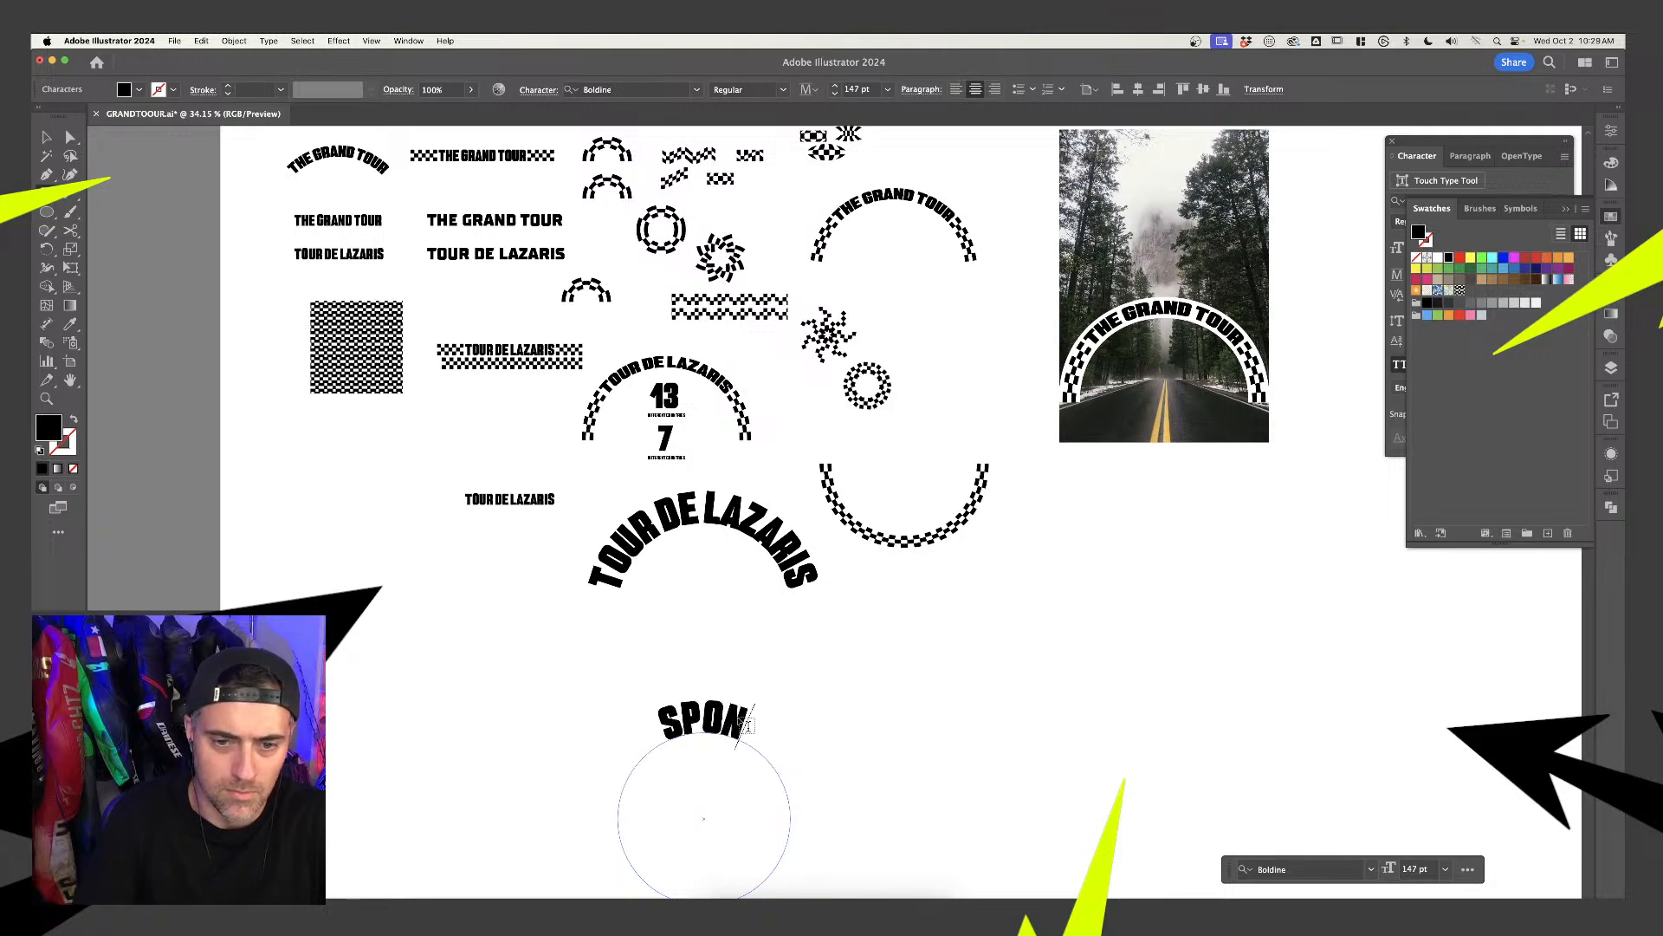
{"action": "type", "text": "SORED BY"}
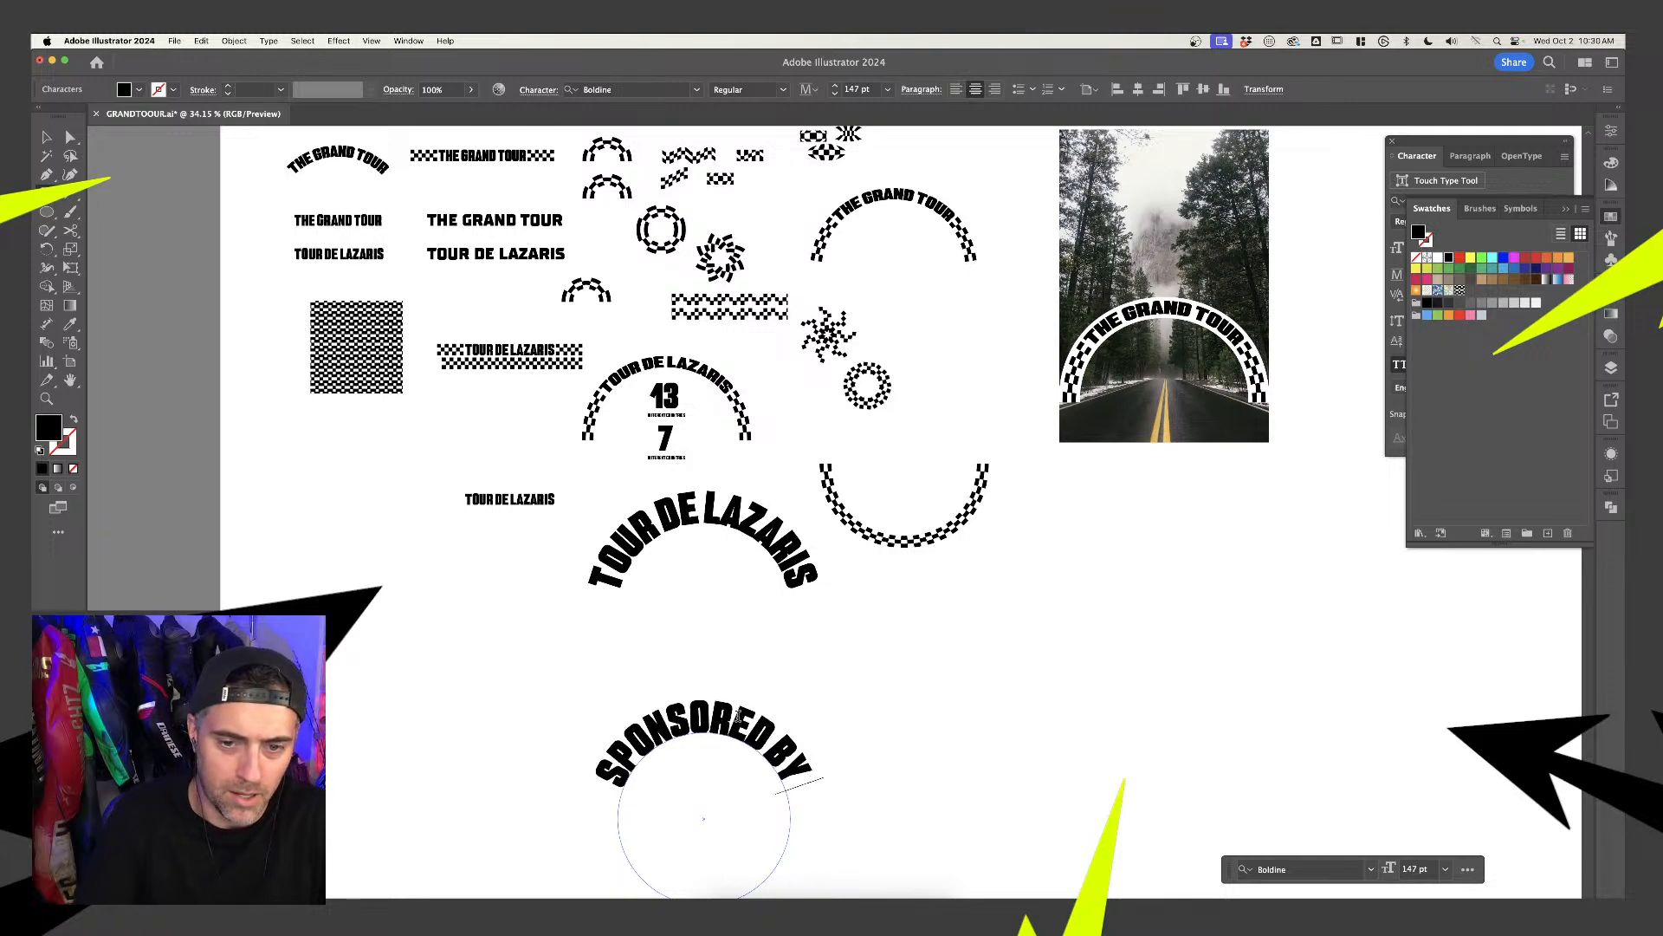
{"action": "type", "text": " PORSCHE"}
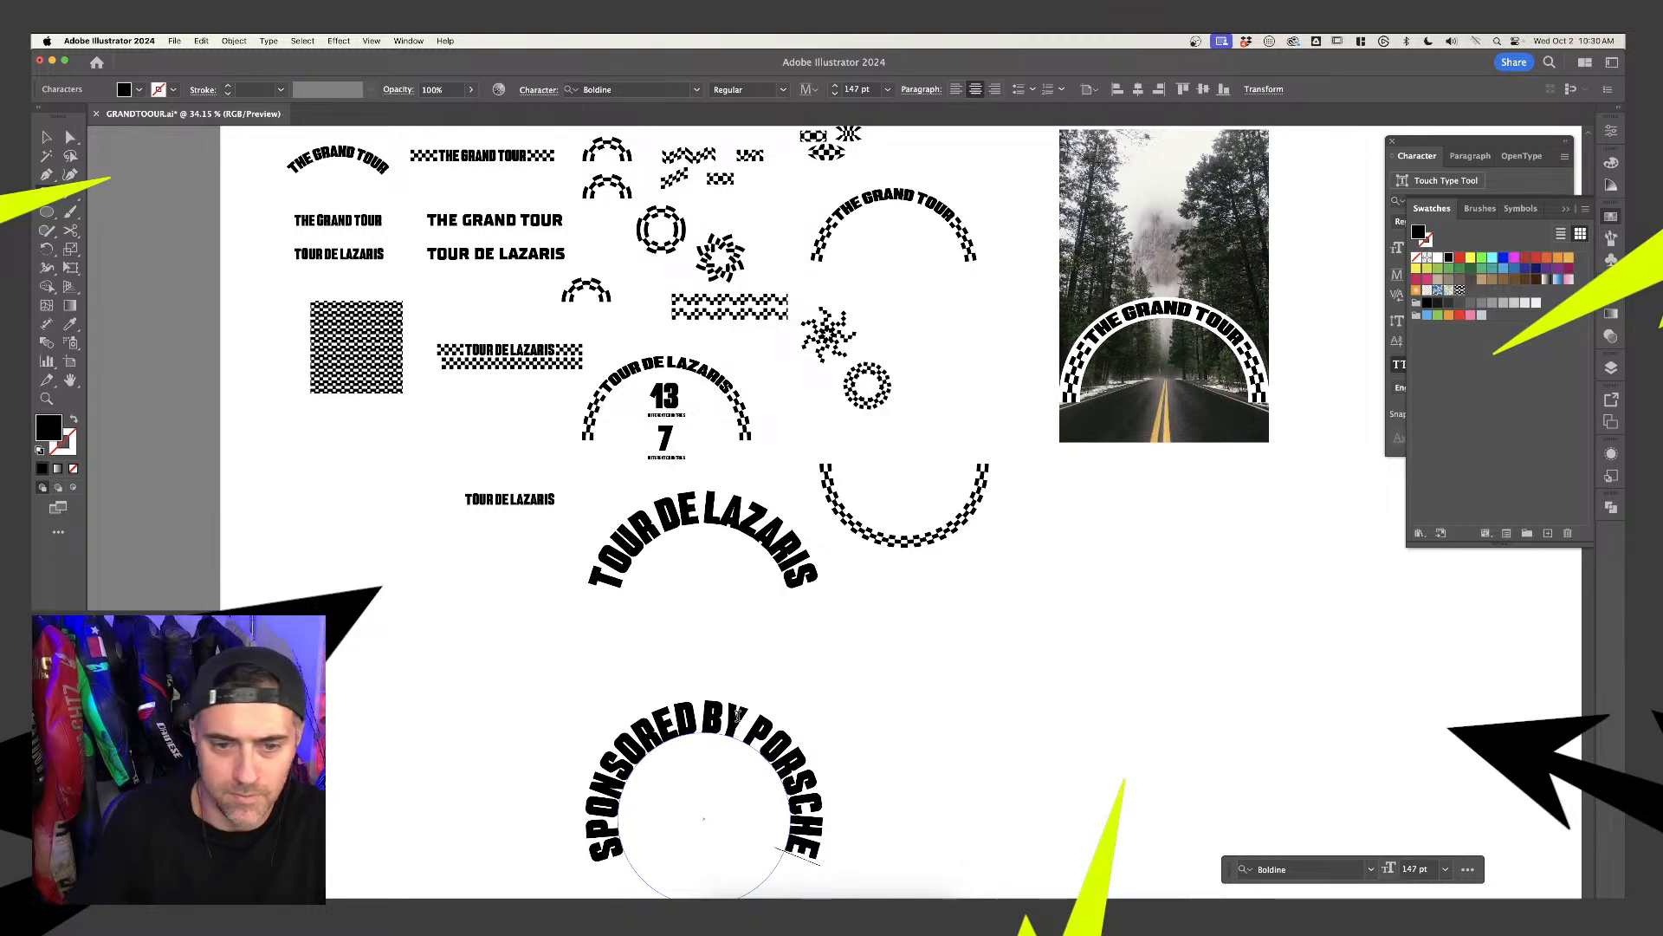
{"action": "key", "text": "super+a"}
{"action": "key", "text": "Escape"}
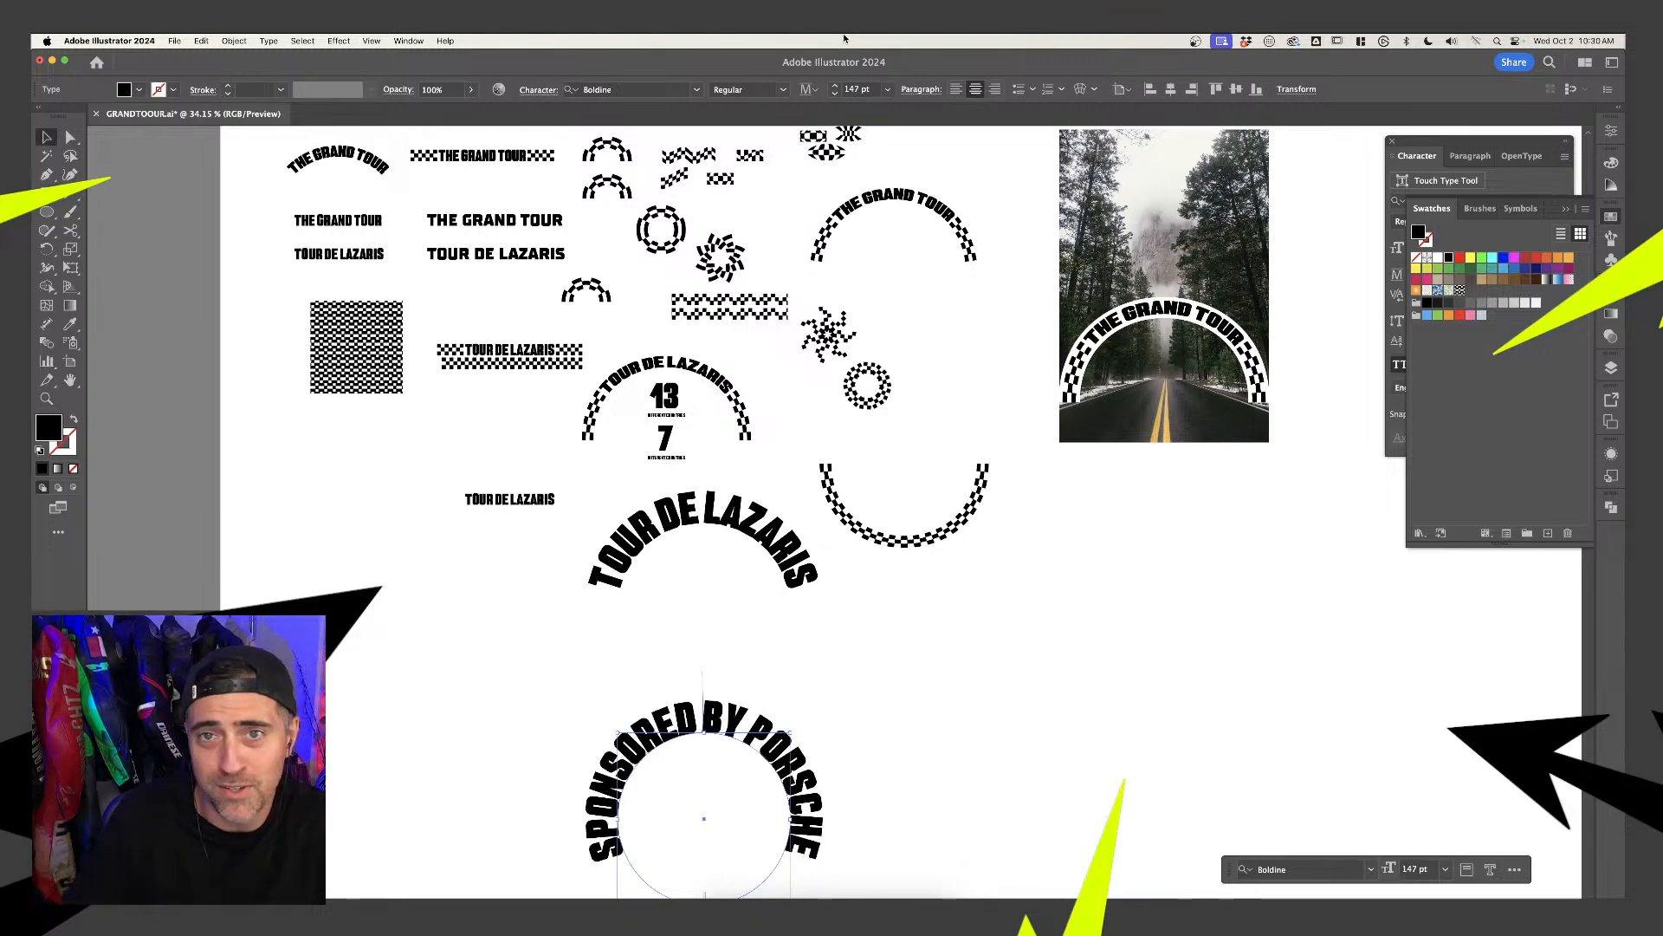
Reduce SPONSORED BY PORSCHE to 113 pt and flip it inside its circle so it reads along the bottom curve
{"action": "left_click", "coordinate": [836, 93]}
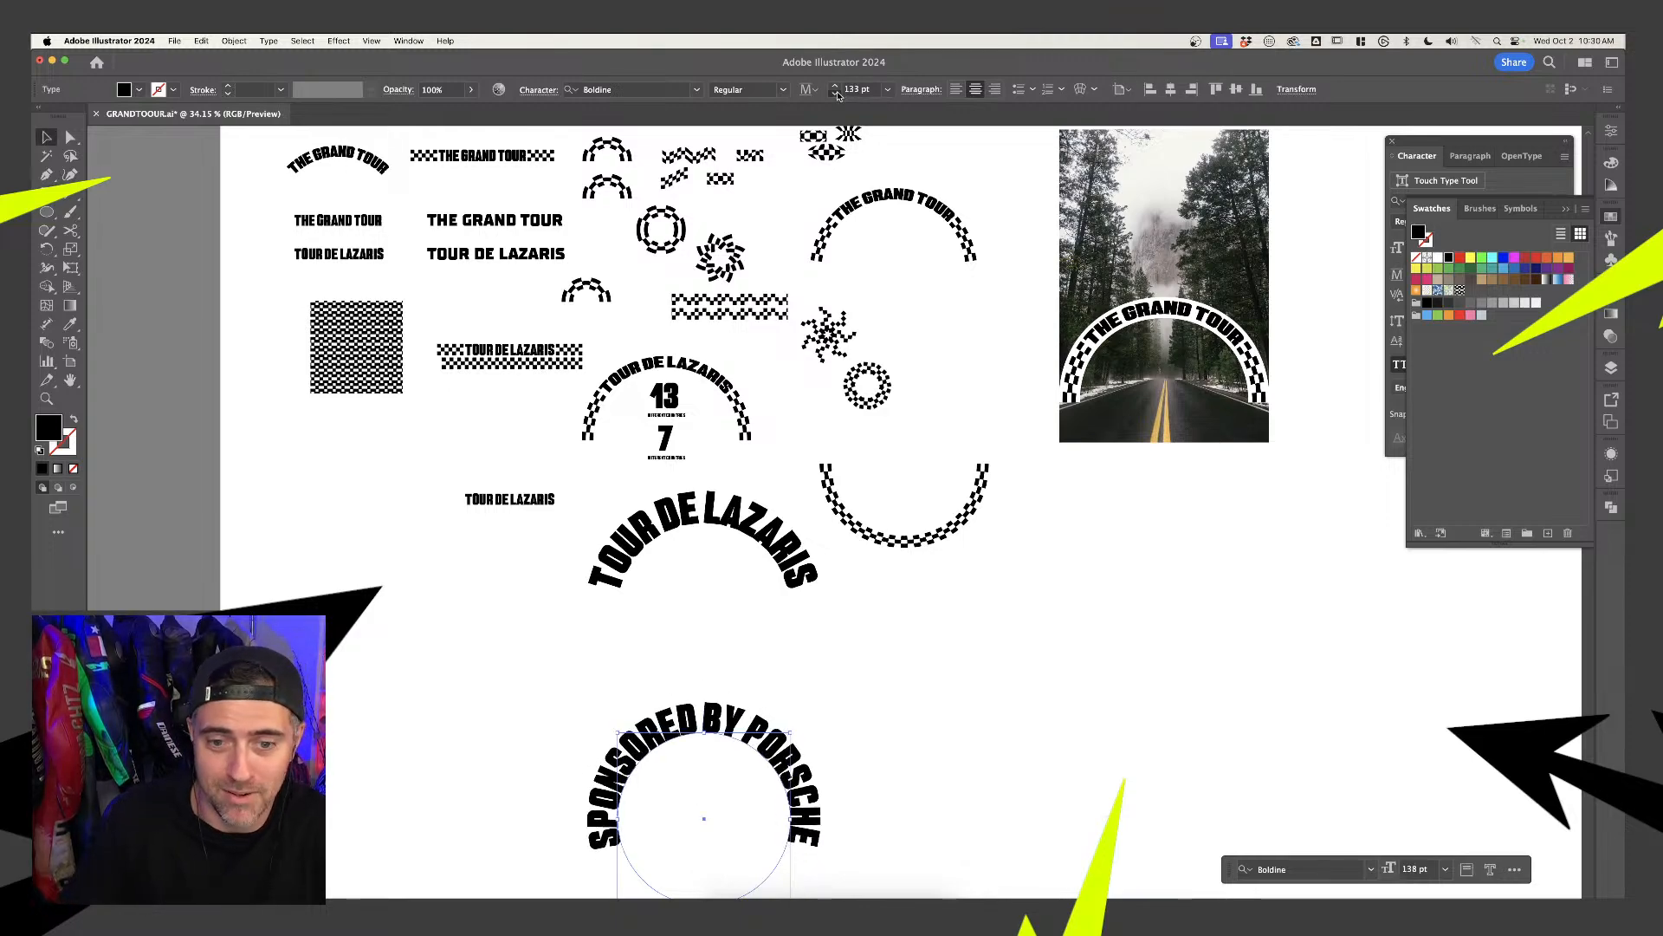
{"action": "scroll", "coordinate": [745, 687], "scroll_direction": "down", "scroll_amount": 1}
{"action": "scroll", "coordinate": [745, 687], "scroll_direction": "down", "scroll_amount": 3}
{"action": "left_click_drag", "start_coordinate": [747, 588], "coordinate": [716, 659]}
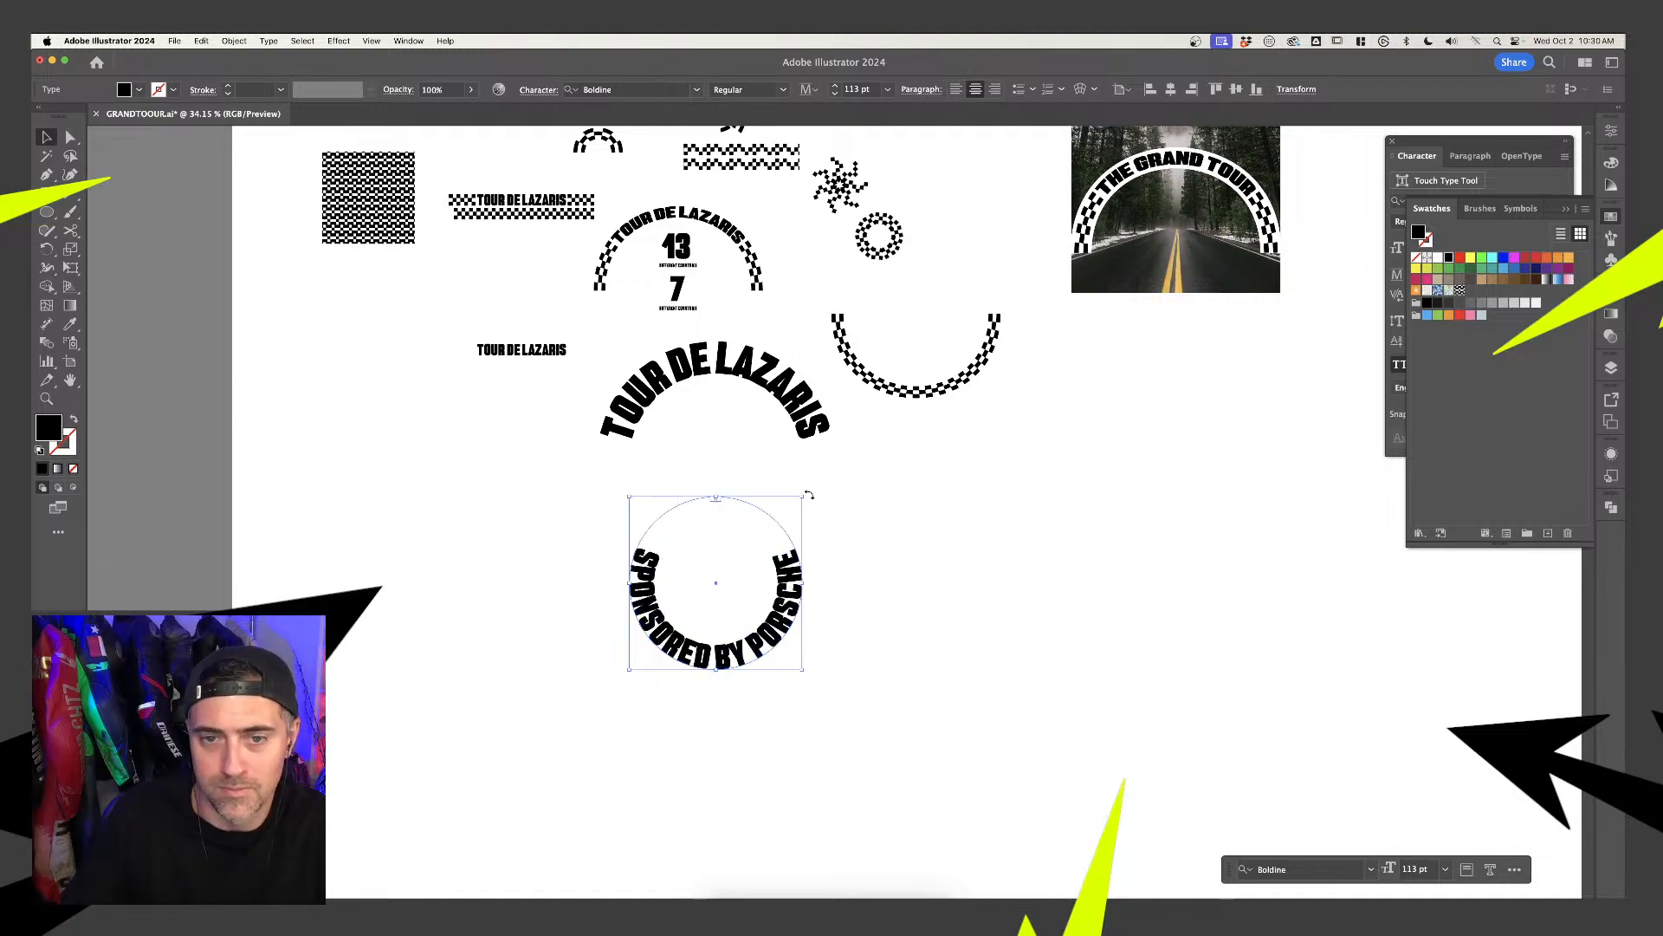
Scale up the SPONSORED BY PORSCHE circle, fit it beneath the TOUR DE LAZARIS arch, and set its text to 84 pt
{"action": "left_click_drag", "start_coordinate": [805, 496], "coordinate": [824, 475]}
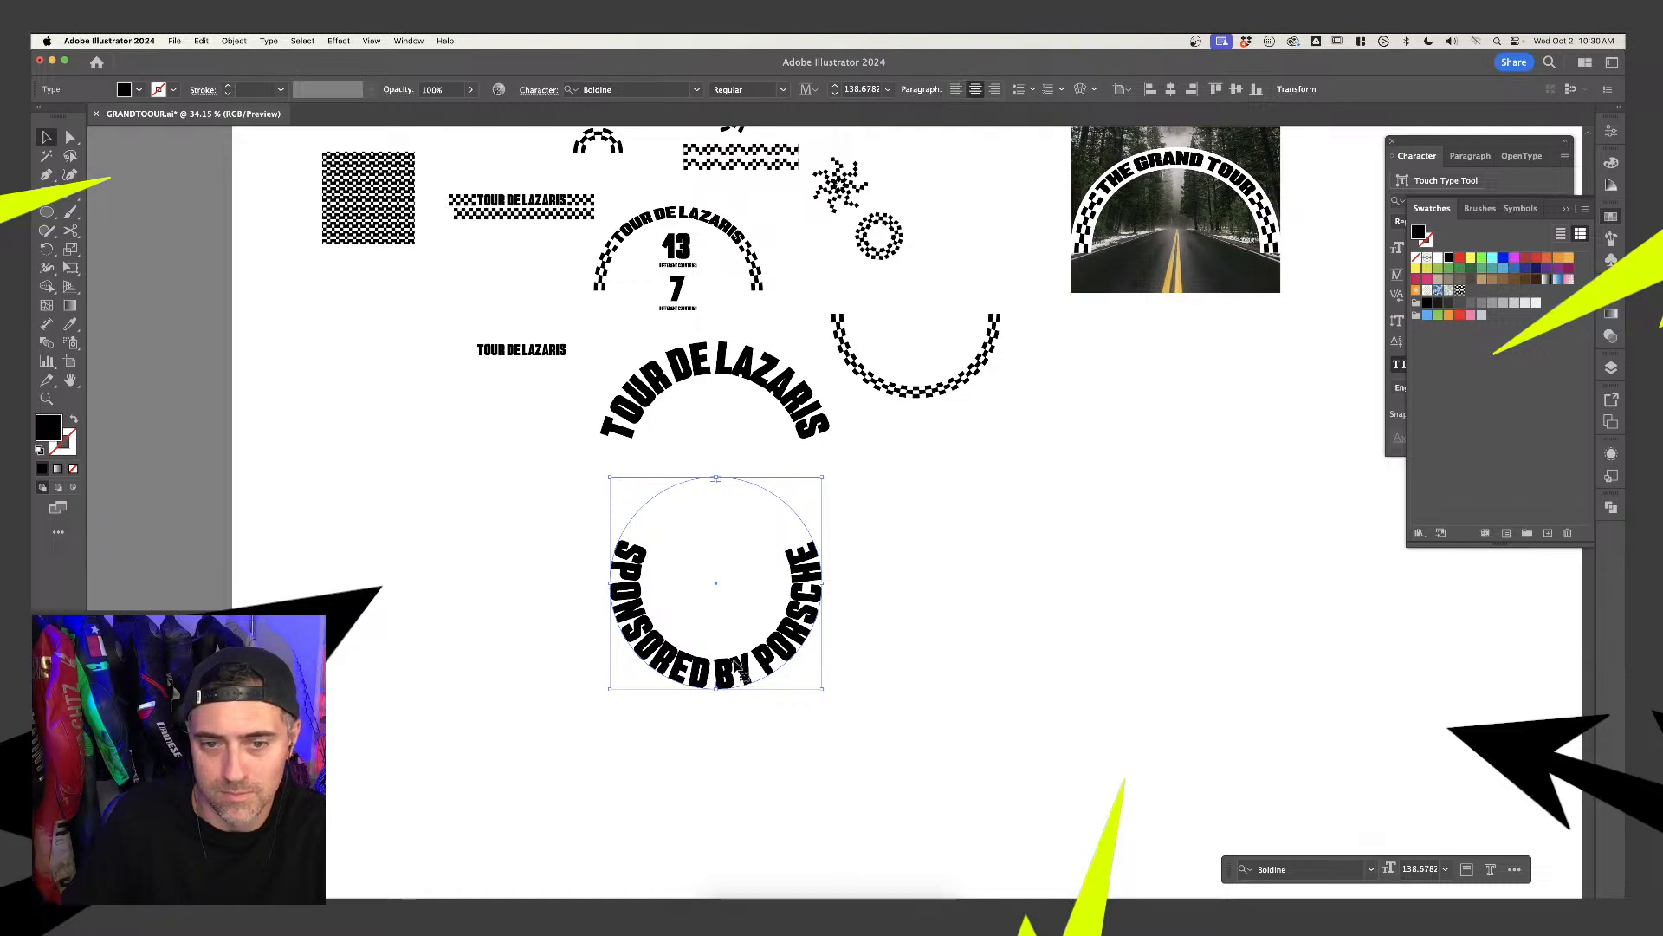
{"action": "left_click_drag", "start_coordinate": [760, 667], "coordinate": [774, 537]}
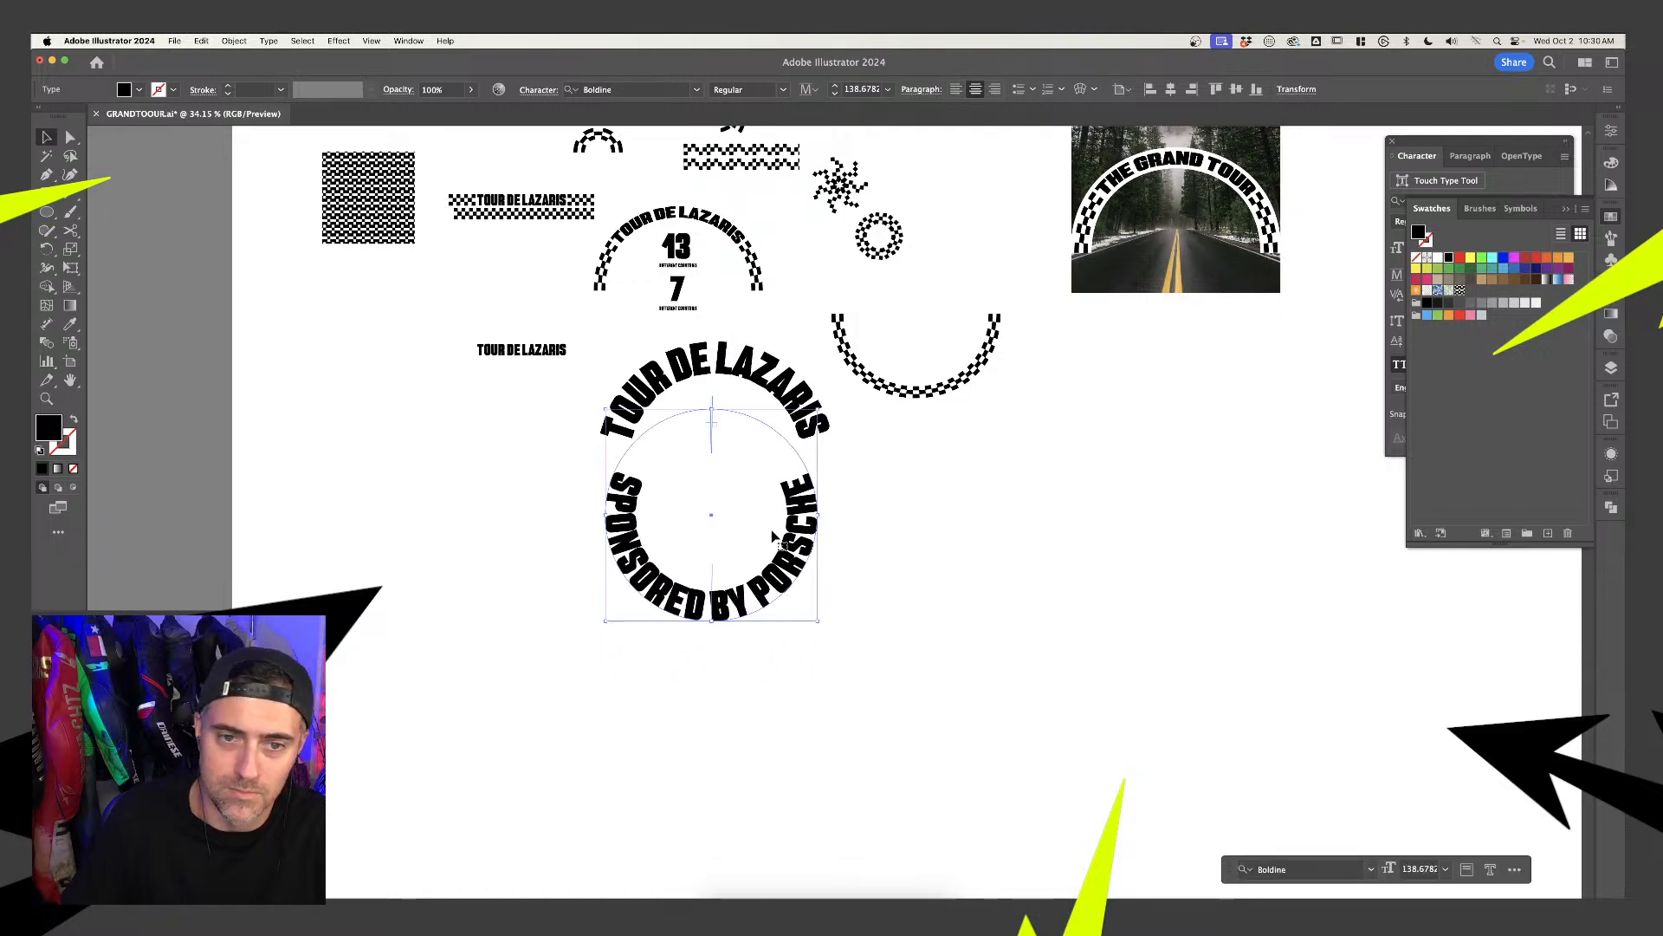
{"action": "left_click_drag", "start_coordinate": [835, 94], "coordinate": [838, 99]}
{"action": "left_click", "coordinate": [838, 99]}
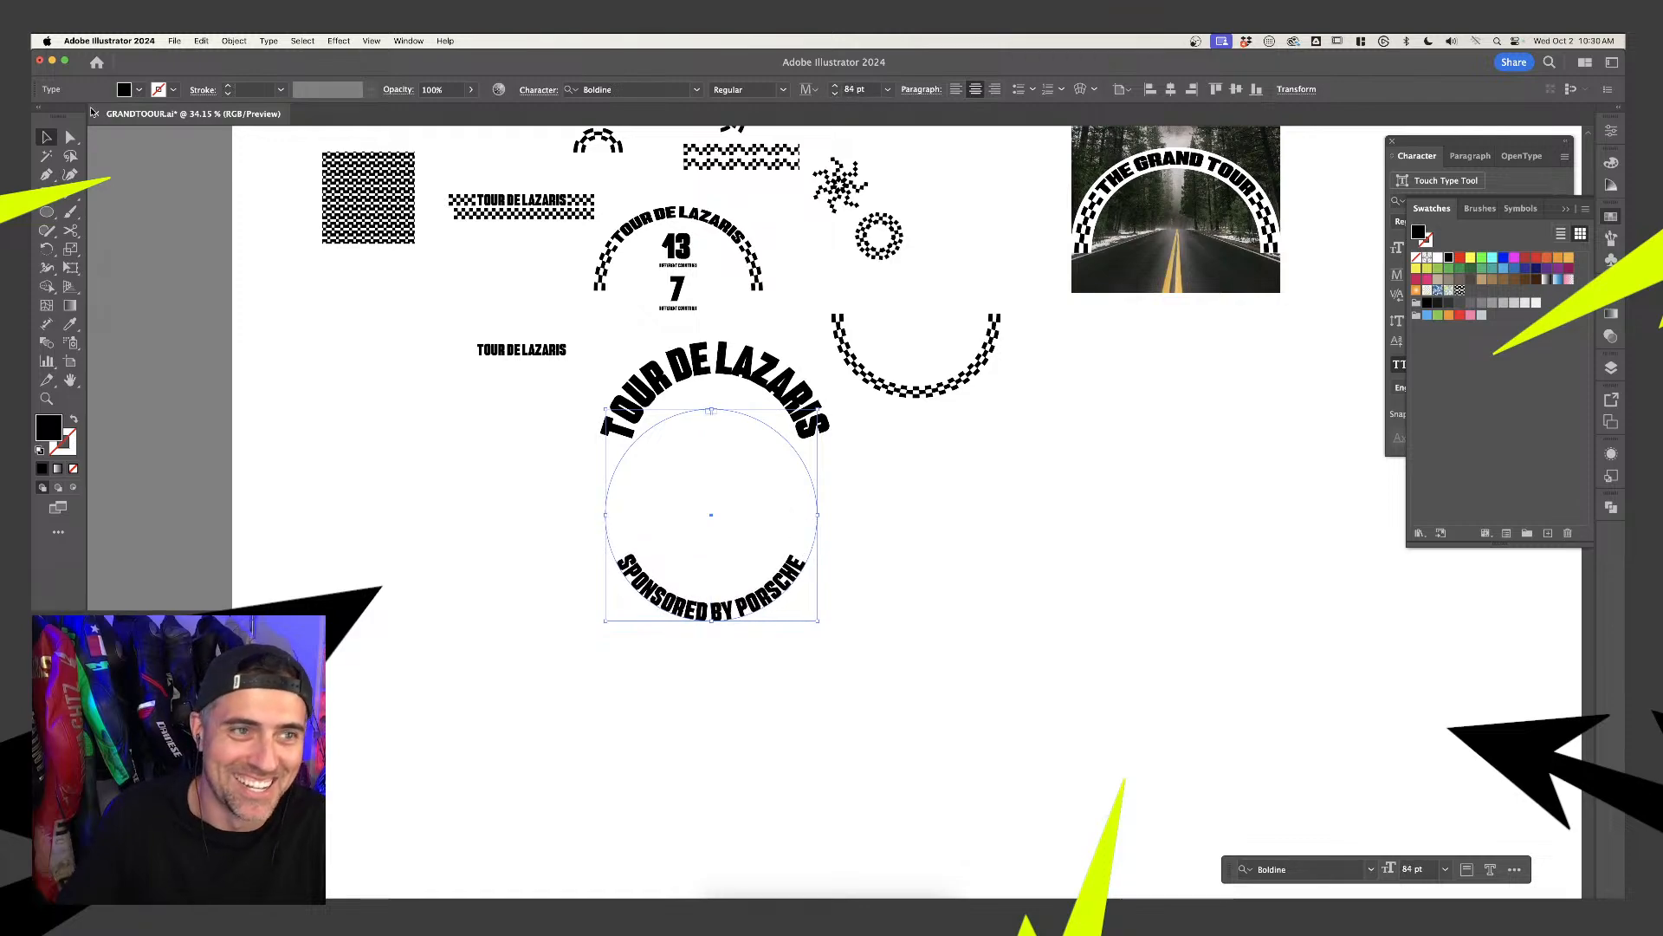
Move the SPONSORED BY PORSCHE circle down into the empty area, clear of the TOUR DE LAZARIS arch
{"action": "left_click", "coordinate": [912, 556]}
{"action": "left_click", "coordinate": [779, 588]}
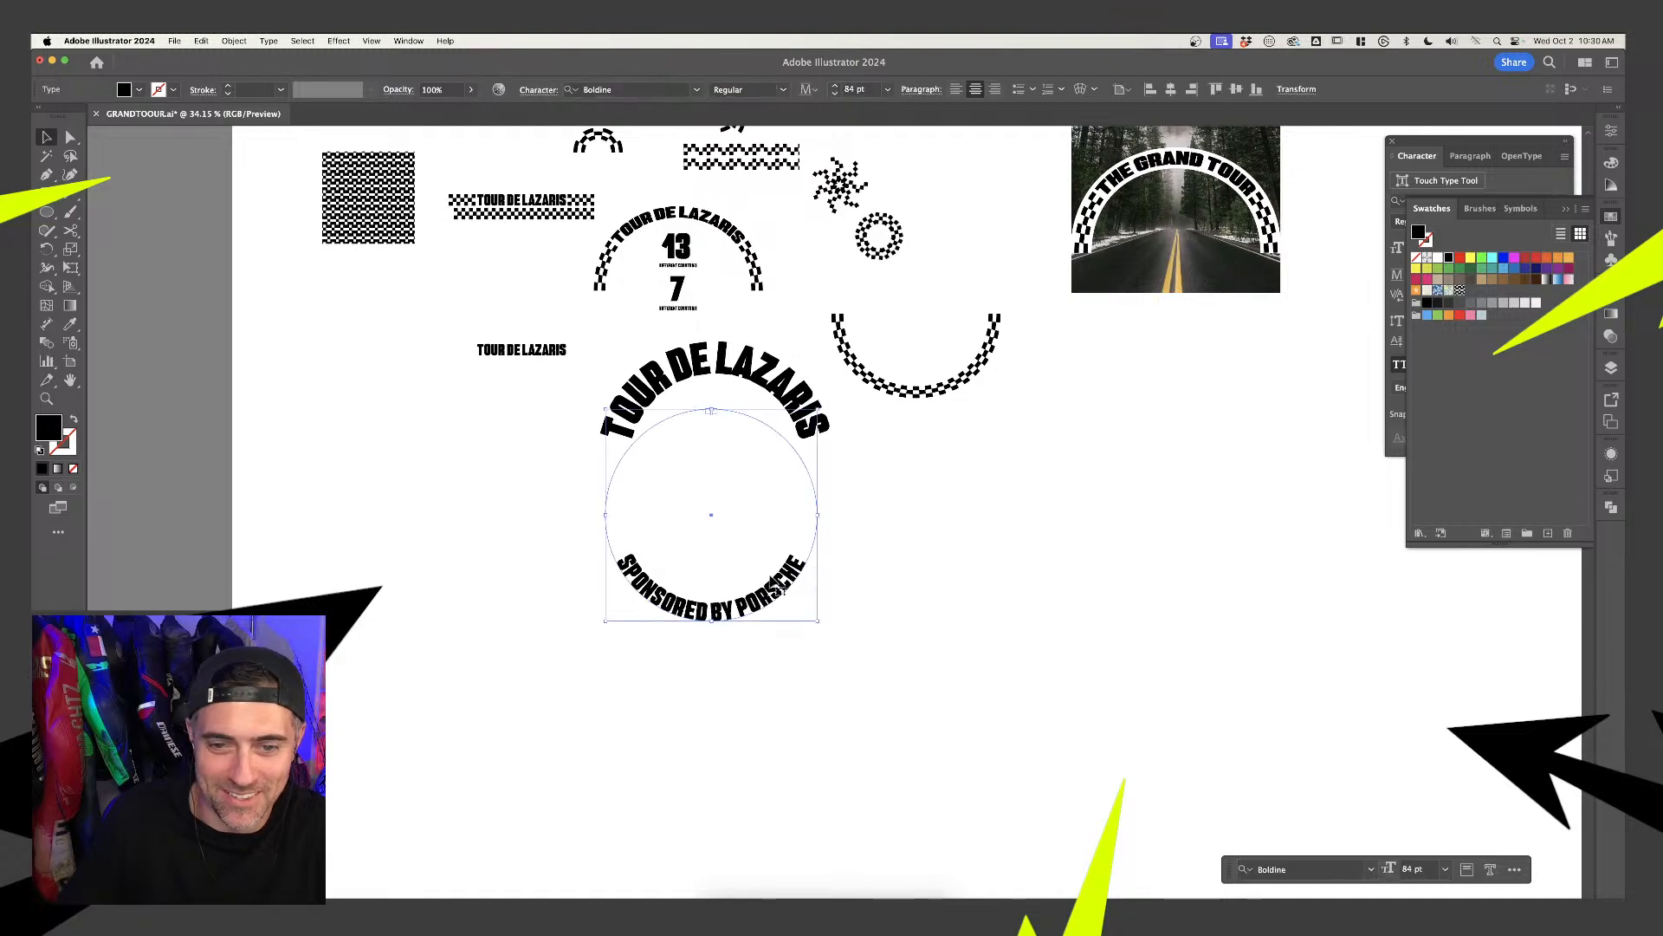
{"action": "left_click_drag", "start_coordinate": [773, 586], "coordinate": [685, 529]}
Add the straight text BROUGHT TO YOU BY PORSCHE beside the badge, with PORSCHE broken onto a second line
{"action": "key", "text": "t"}
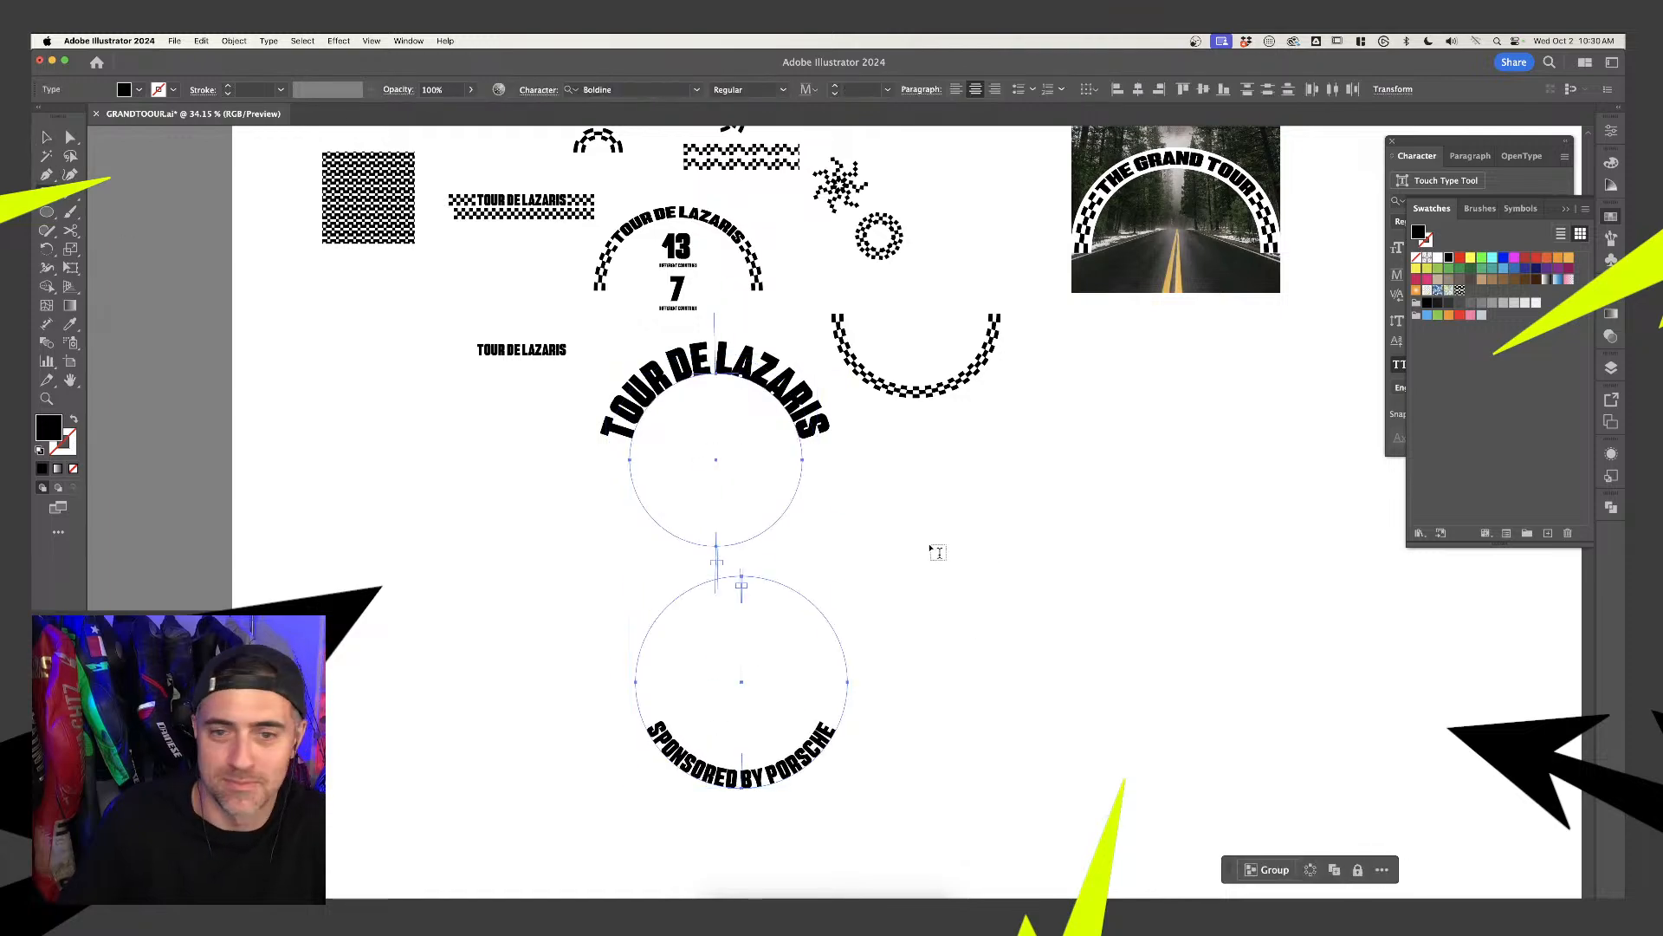
{"action": "left_click", "coordinate": [930, 542]}
{"action": "type", "text": "BROUGHT TO"}
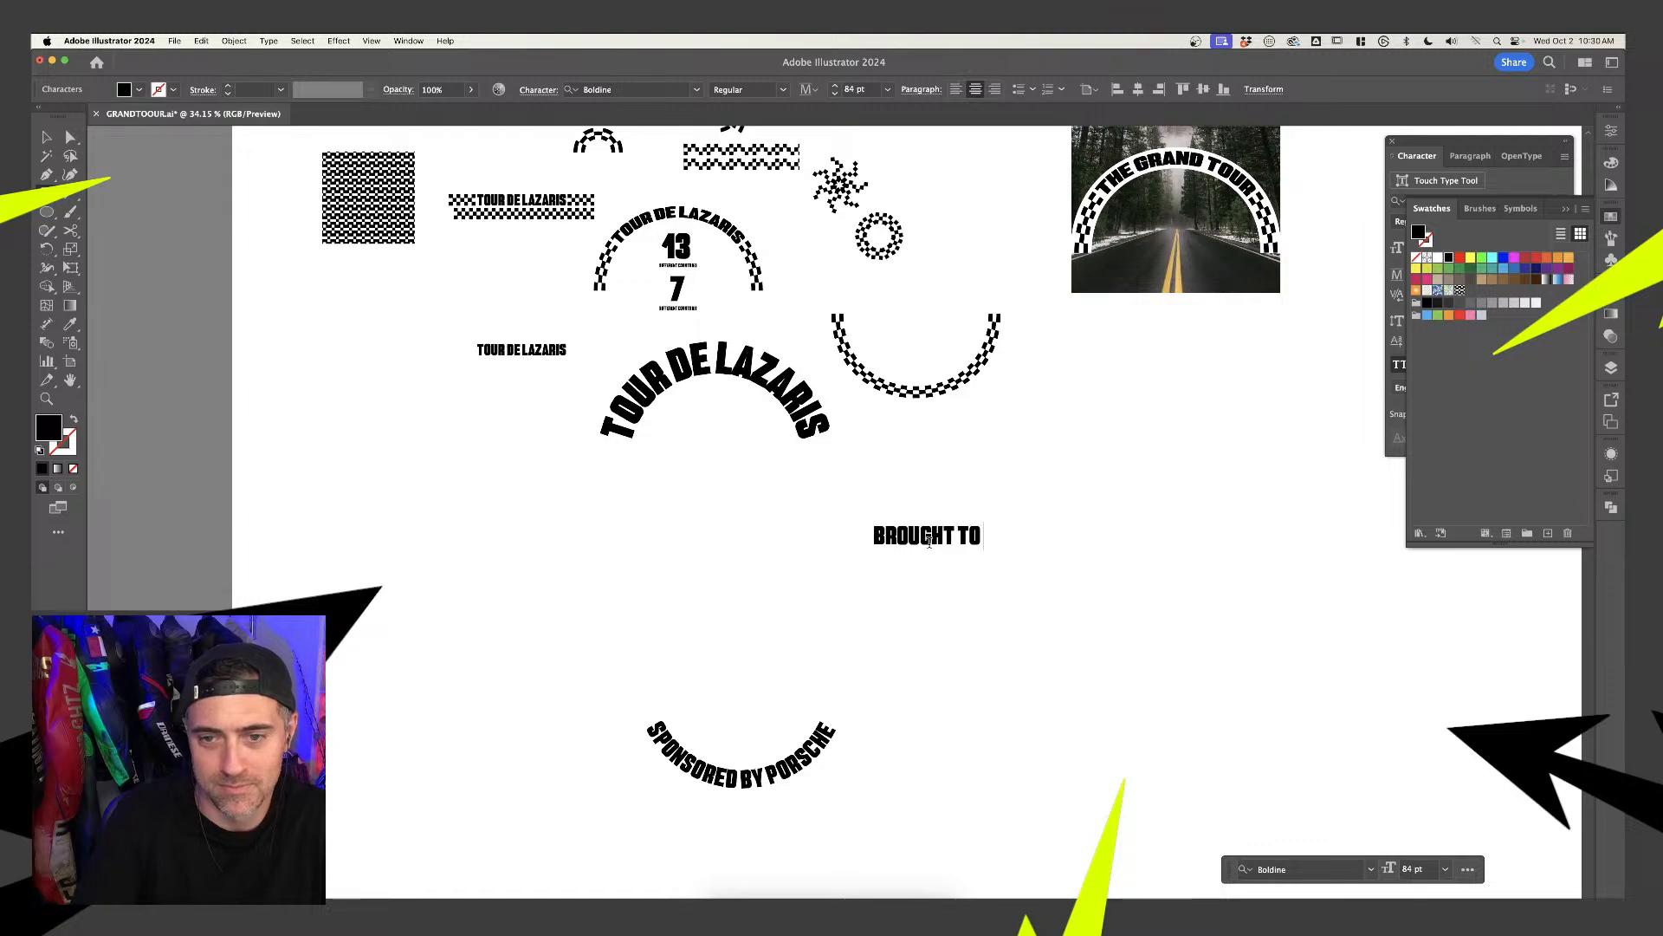
{"action": "type", "text": " YOU BY PORSC"}
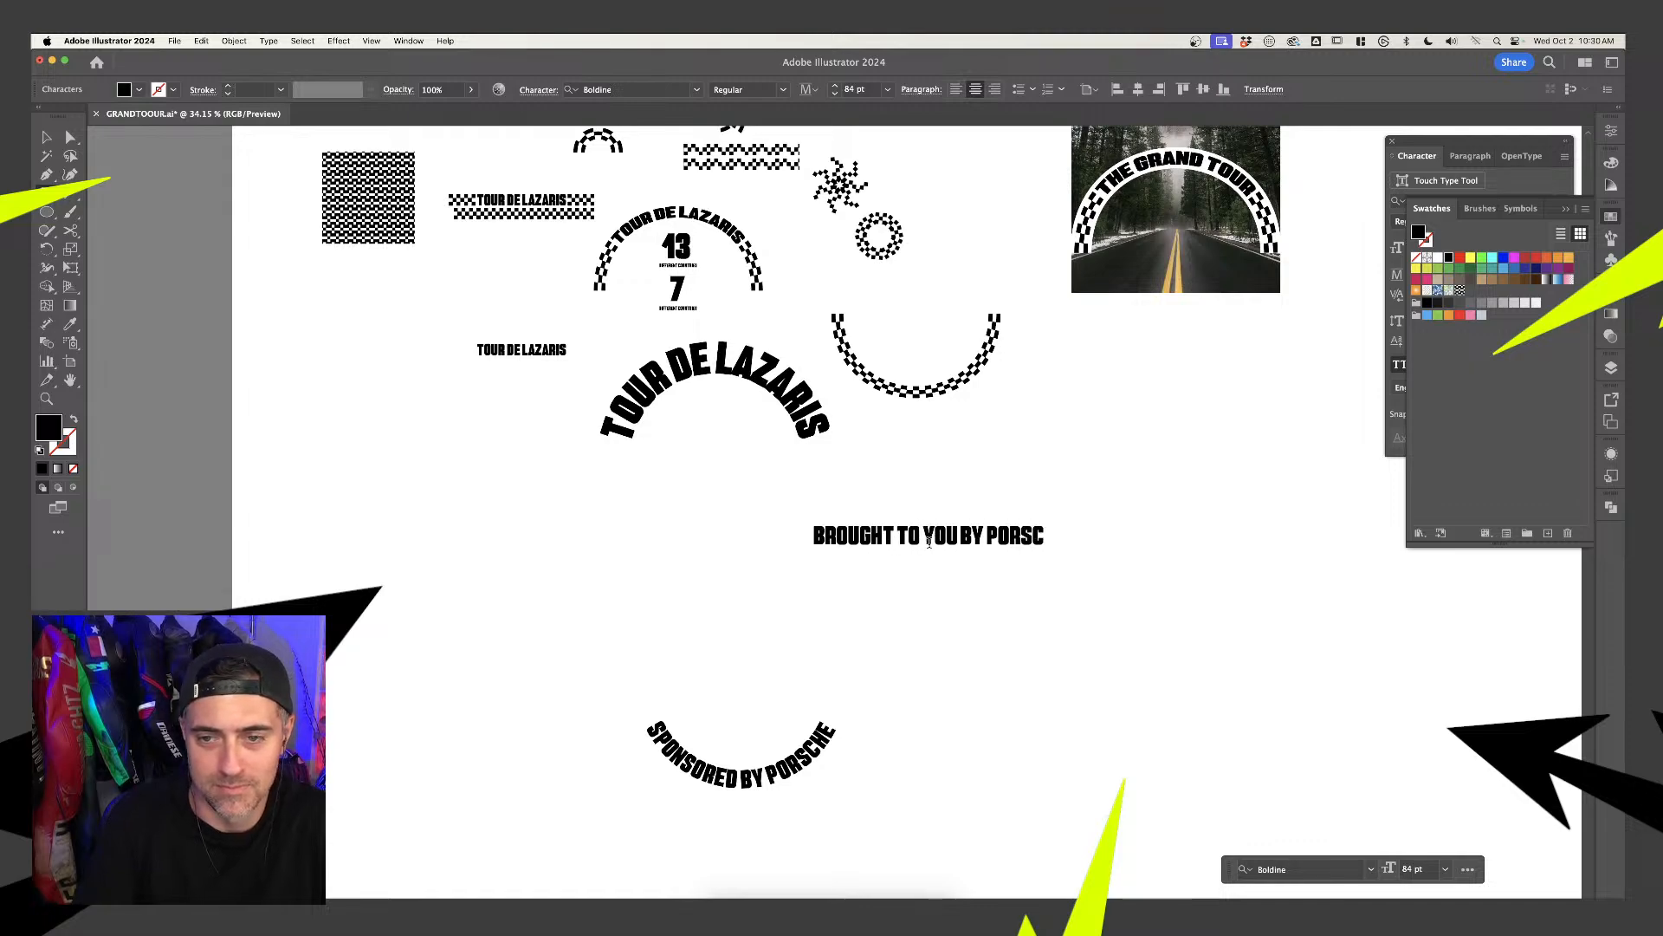
{"action": "type", "text": "HE"}
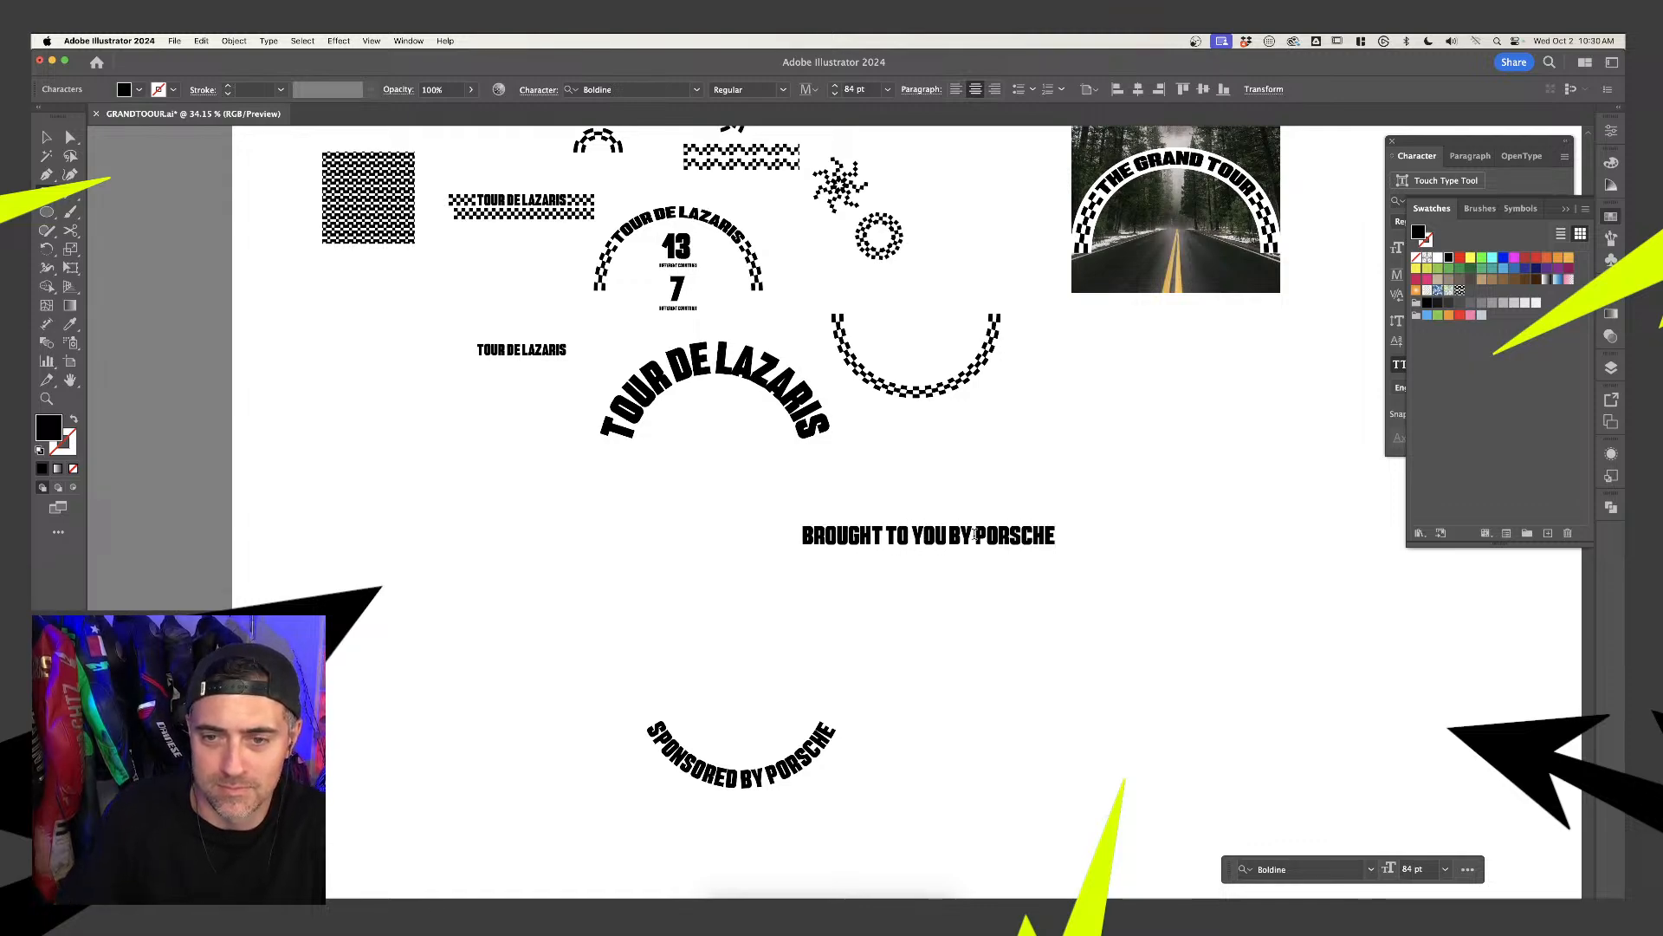
{"action": "left_click", "coordinate": [976, 535]}
{"action": "key", "text": "Return"}
Set the font of the BROUGHT TO YOU BY line to TT Supermolot Neue Regular
{"action": "key", "text": "super+a"}
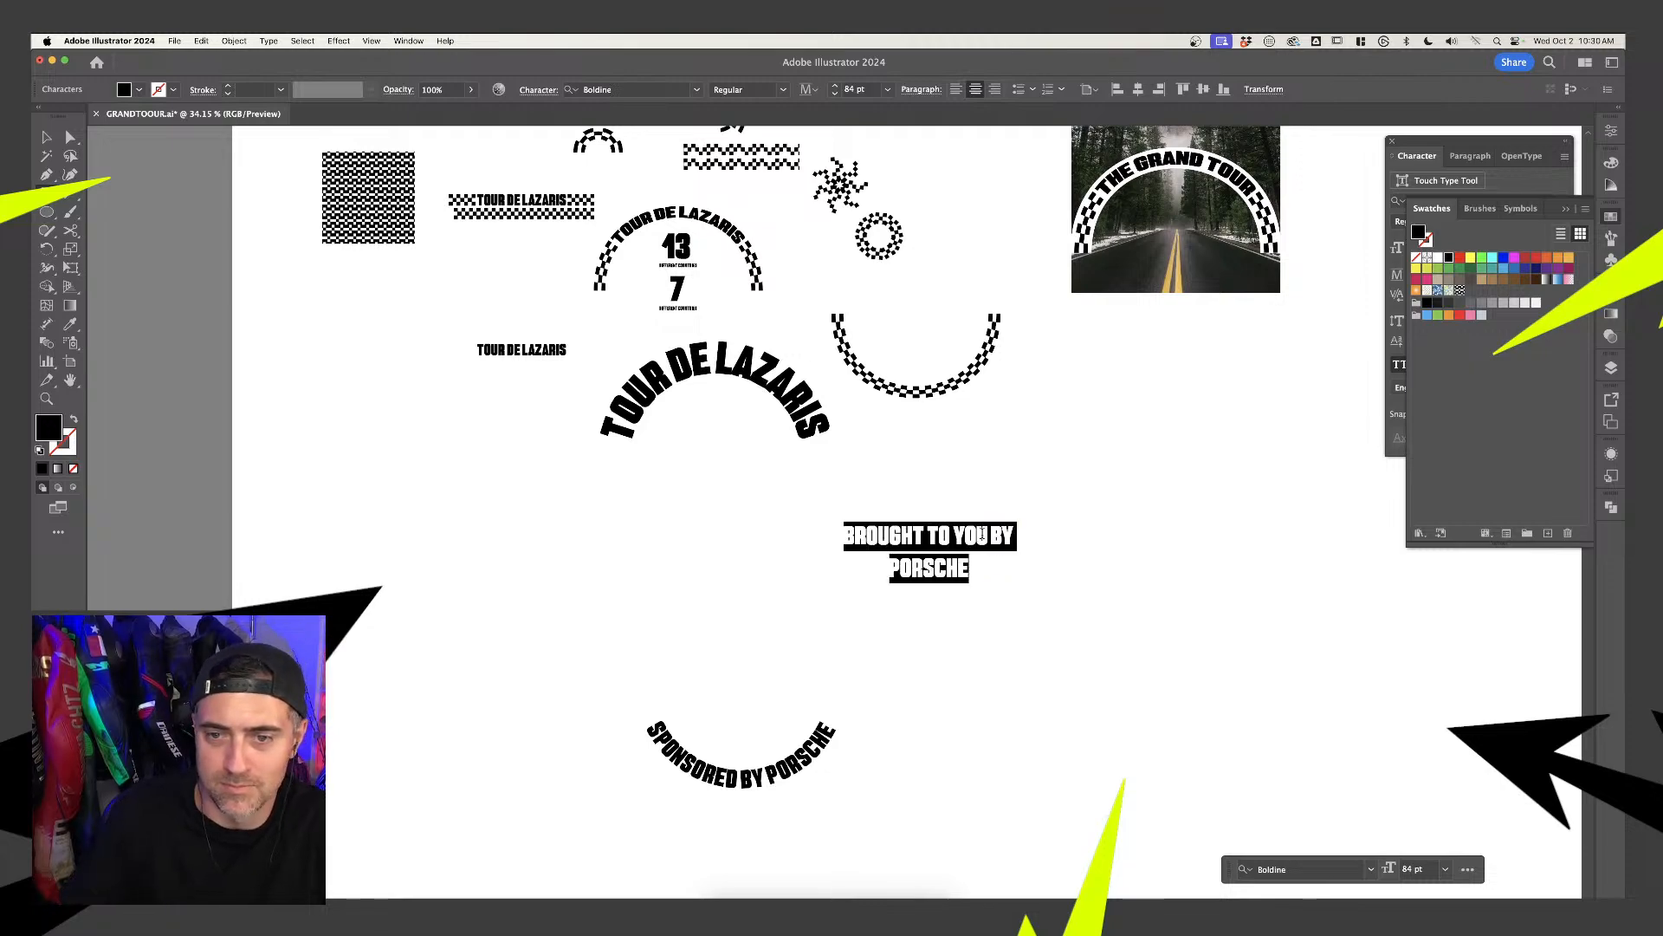
{"action": "left_click_drag", "start_coordinate": [1016, 536], "coordinate": [823, 517]}
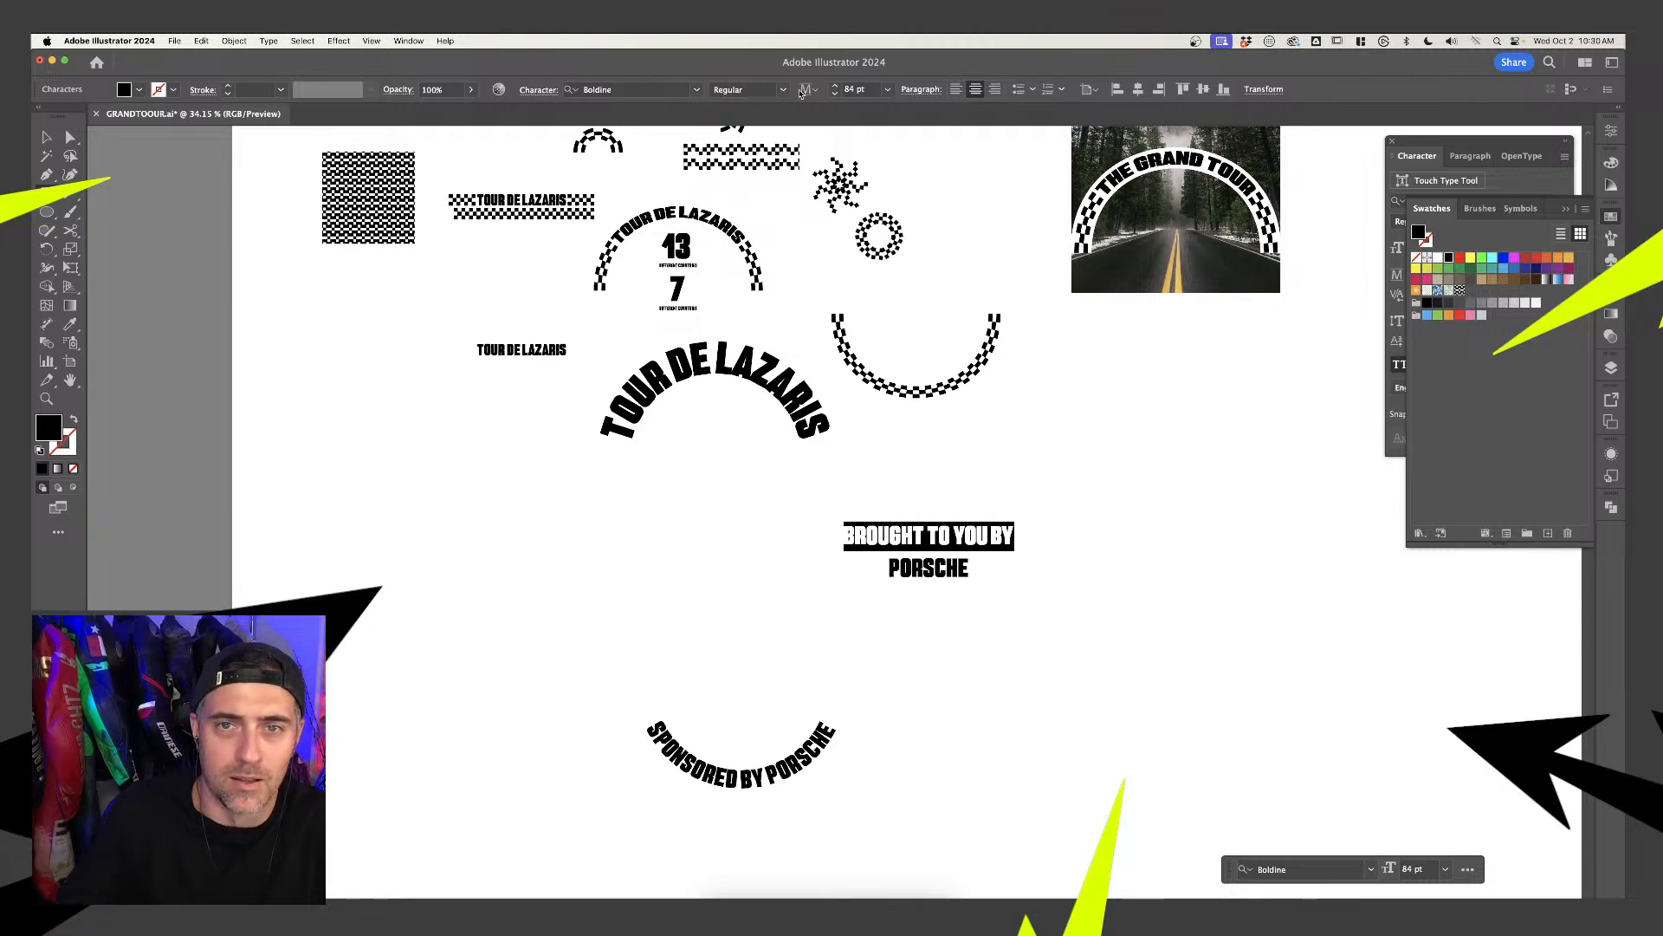
{"action": "left_click", "coordinate": [633, 89]}
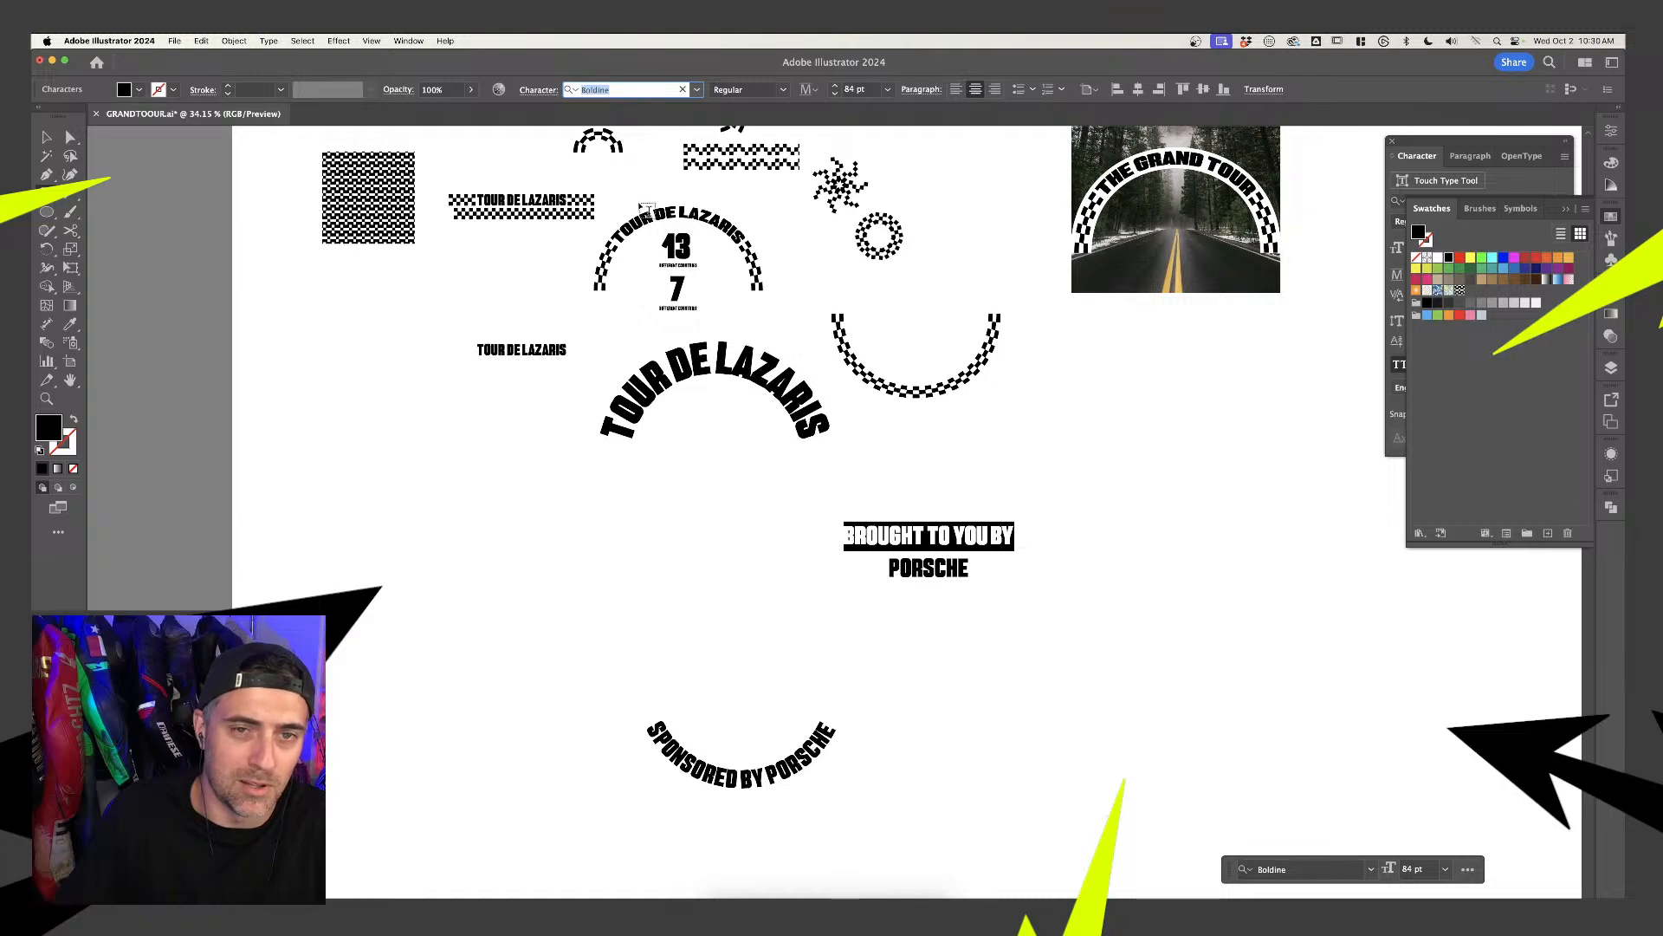
{"action": "type", "text": "sue"}
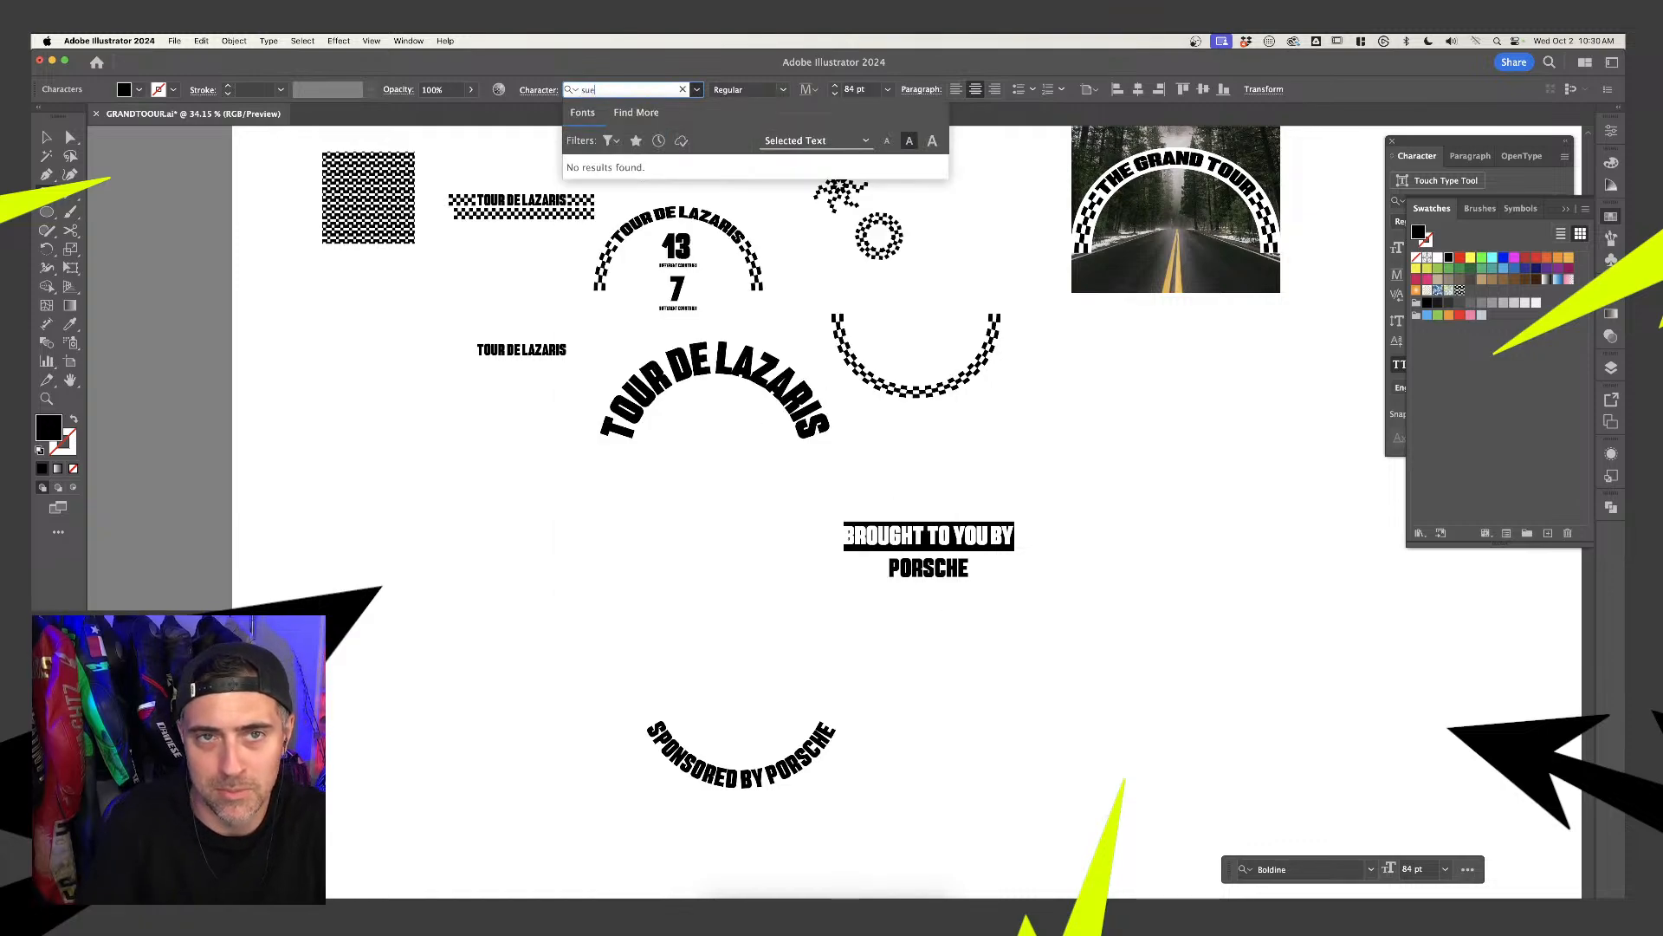
{"action": "type", "text": "pr"}
{"action": "key", "text": "BackSpace"}
{"action": "key", "text": "BackSpace"}
{"action": "key", "text": "BackSpace"}
{"action": "type", "text": "permolot"}
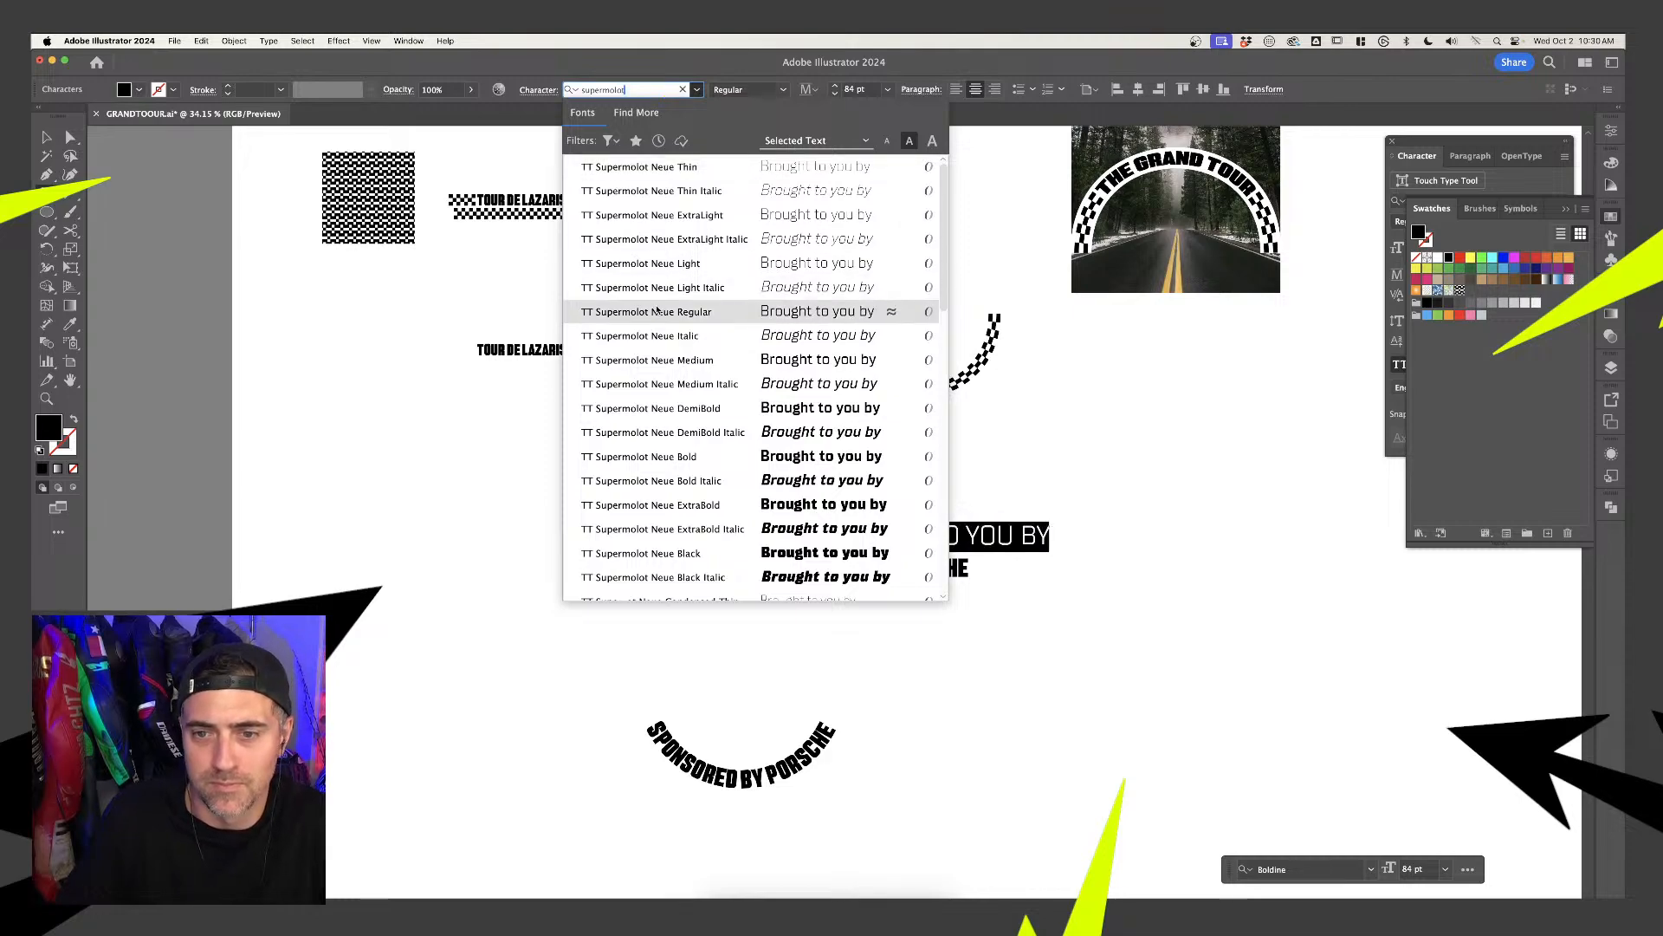
{"action": "left_click", "coordinate": [880, 310]}
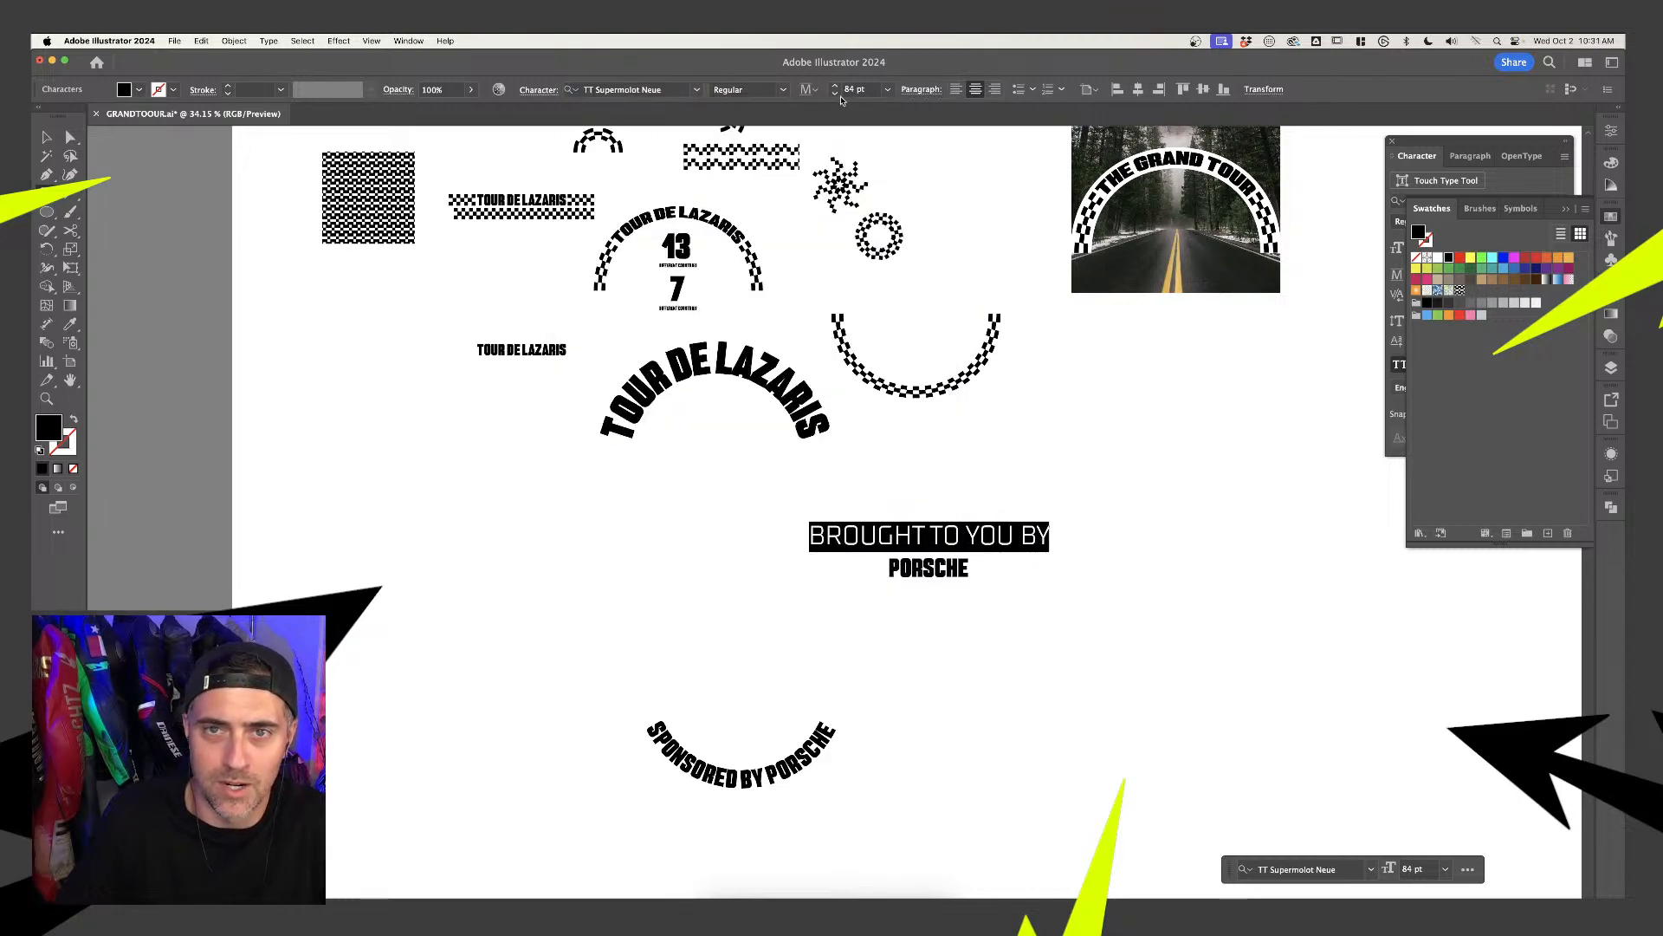
Reduce the size of the BROUGHT TO YOU BY line and tighten the leading between it and PORSCHE
{"action": "left_click", "coordinate": [835, 94]}
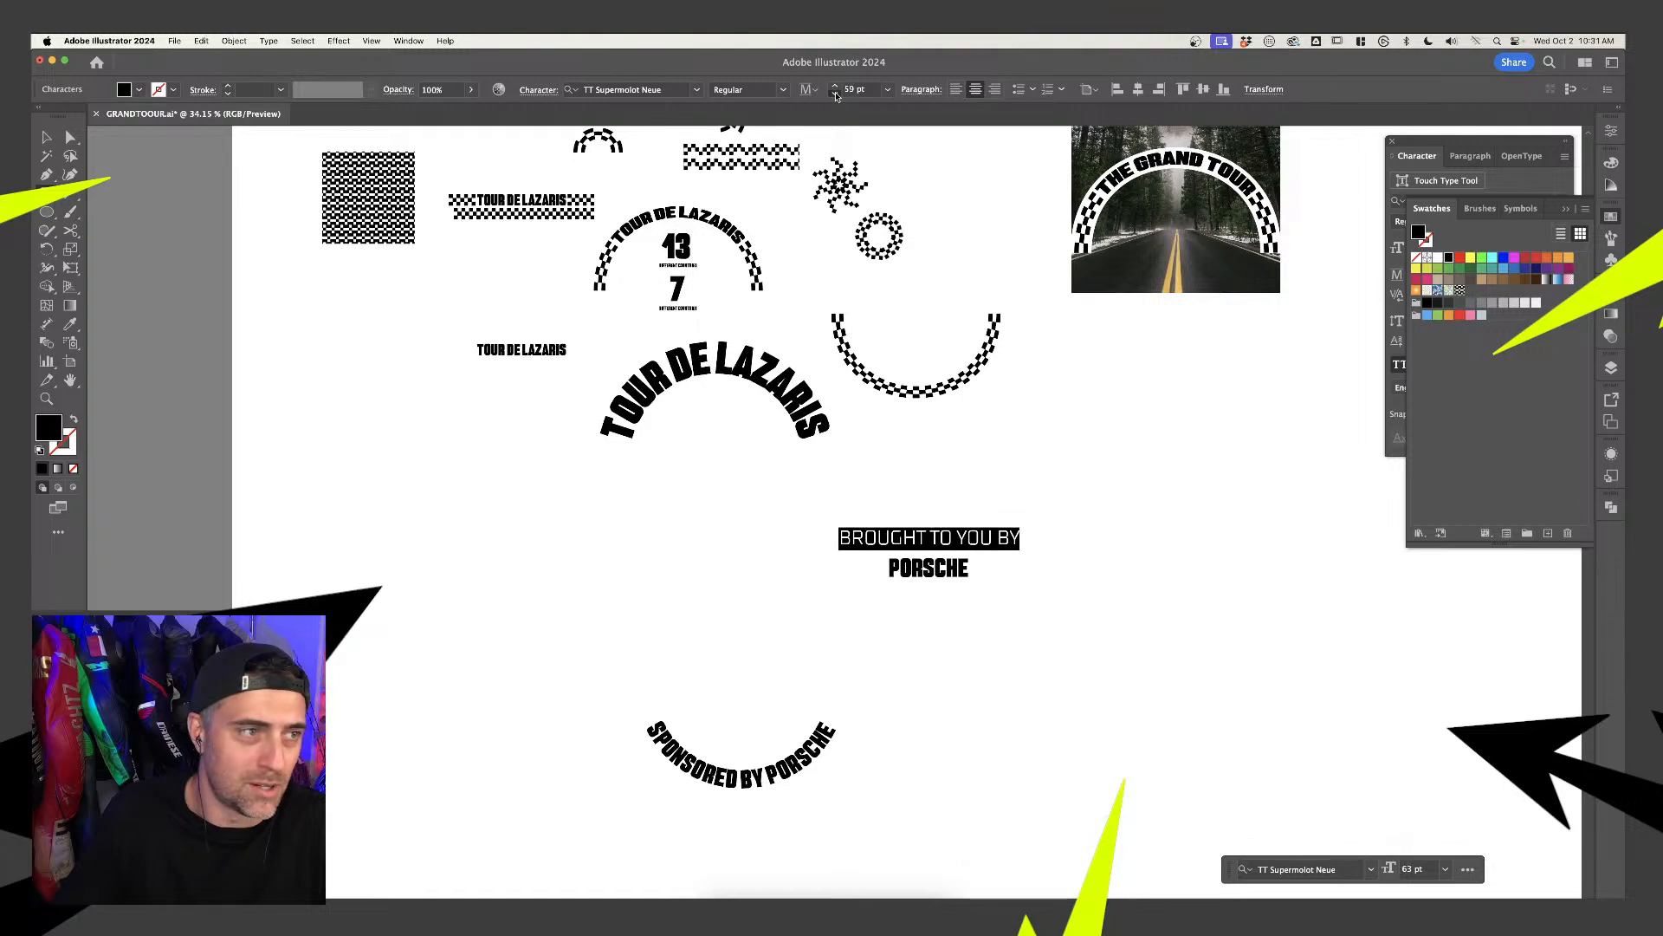
{"action": "left_click_drag", "start_coordinate": [836, 93], "coordinate": [835, 94]}
{"action": "key", "text": "Escape"}
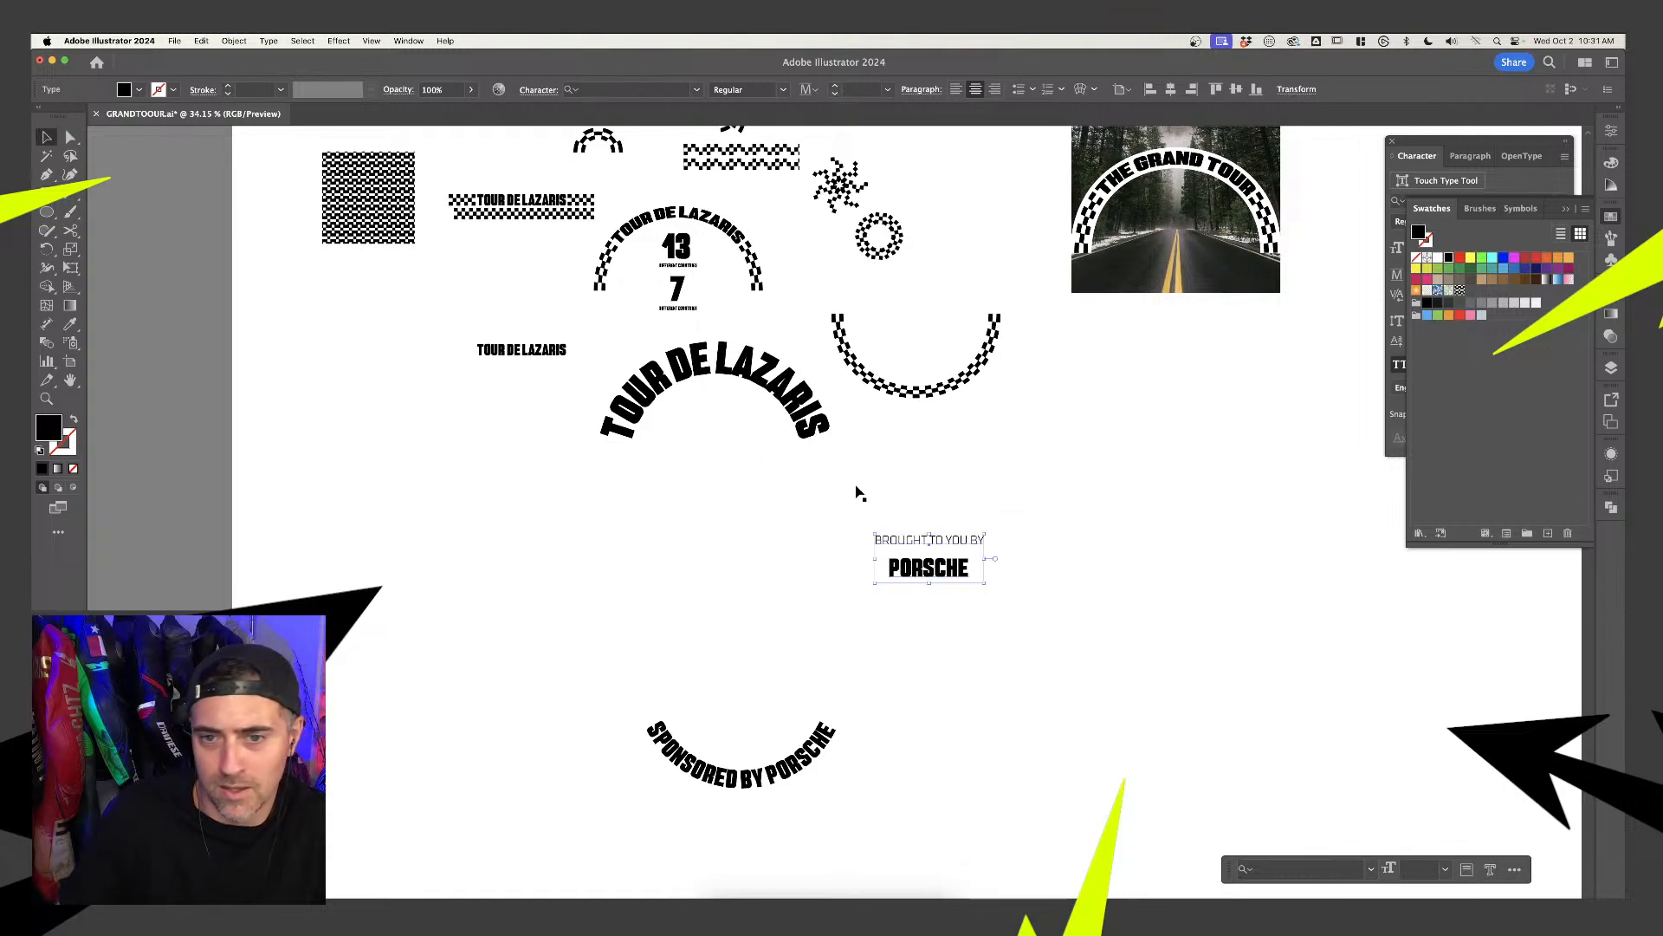
{"action": "key", "text": "alt+Up"}
{"action": "key", "text": "alt+Up"}
{"action": "key", "text": "alt+Up"}
{"action": "key", "text": "alt+Up"}
{"action": "key", "text": "alt+Up"}
{"action": "key", "text": "alt+Up"}
{"action": "key", "text": "alt+Up"}
{"action": "key", "text": "alt+Up"}
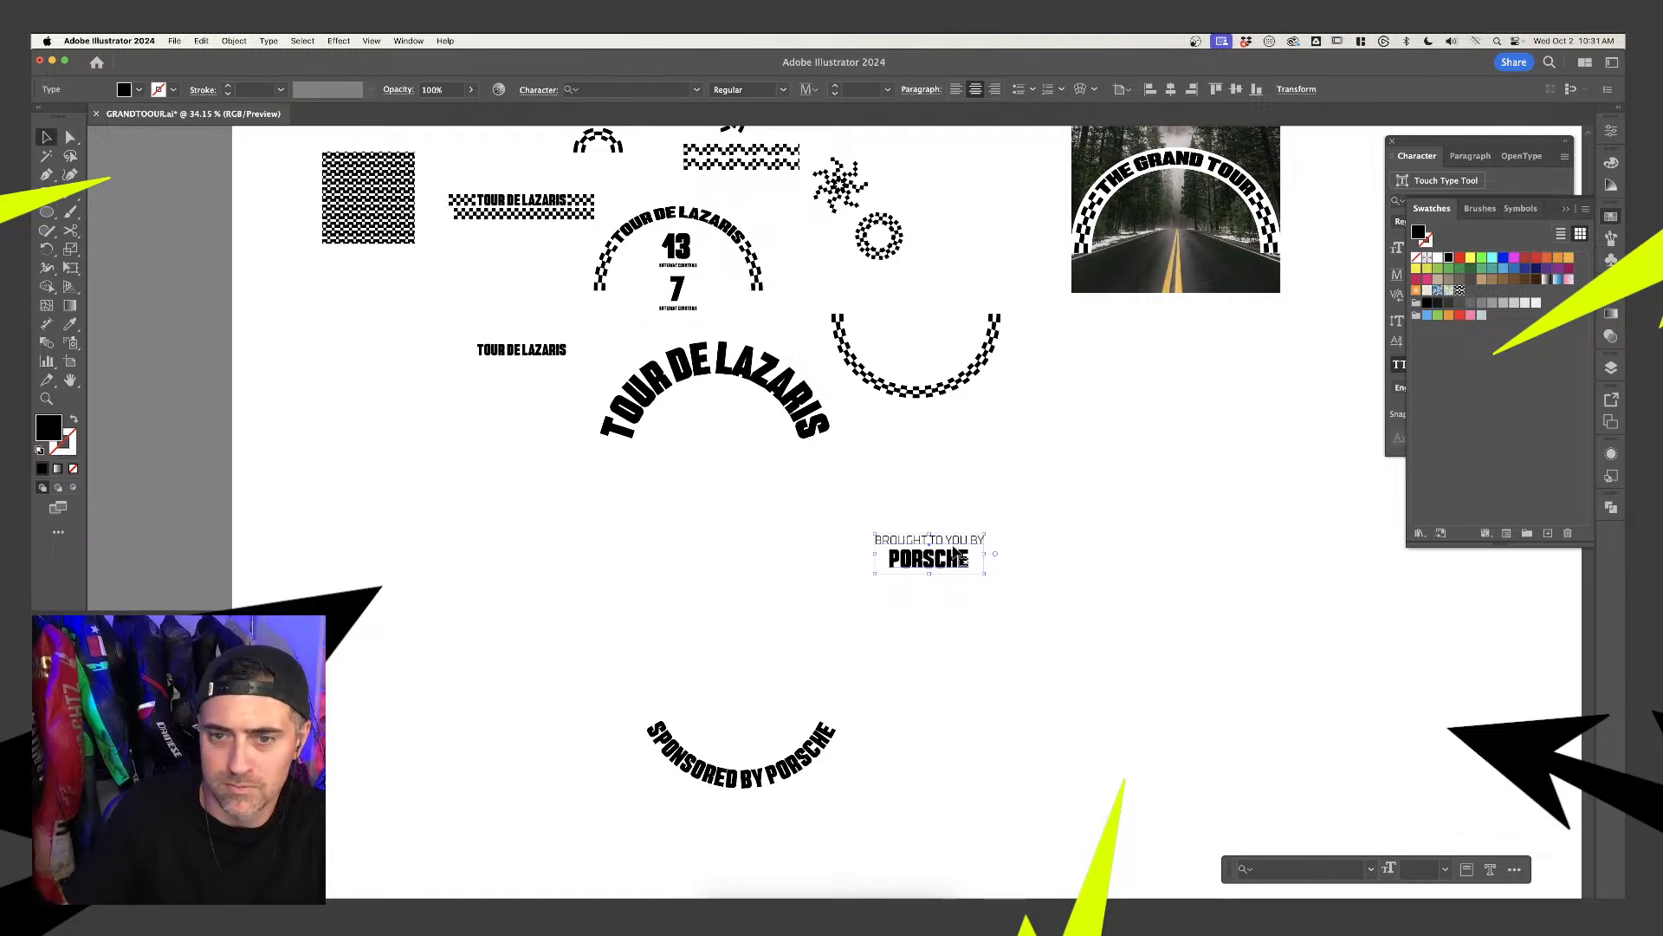
Enlarge PORSCHE to match the width of the line above, and loosen the leading slightly
{"action": "double_click", "coordinate": [968, 543]}
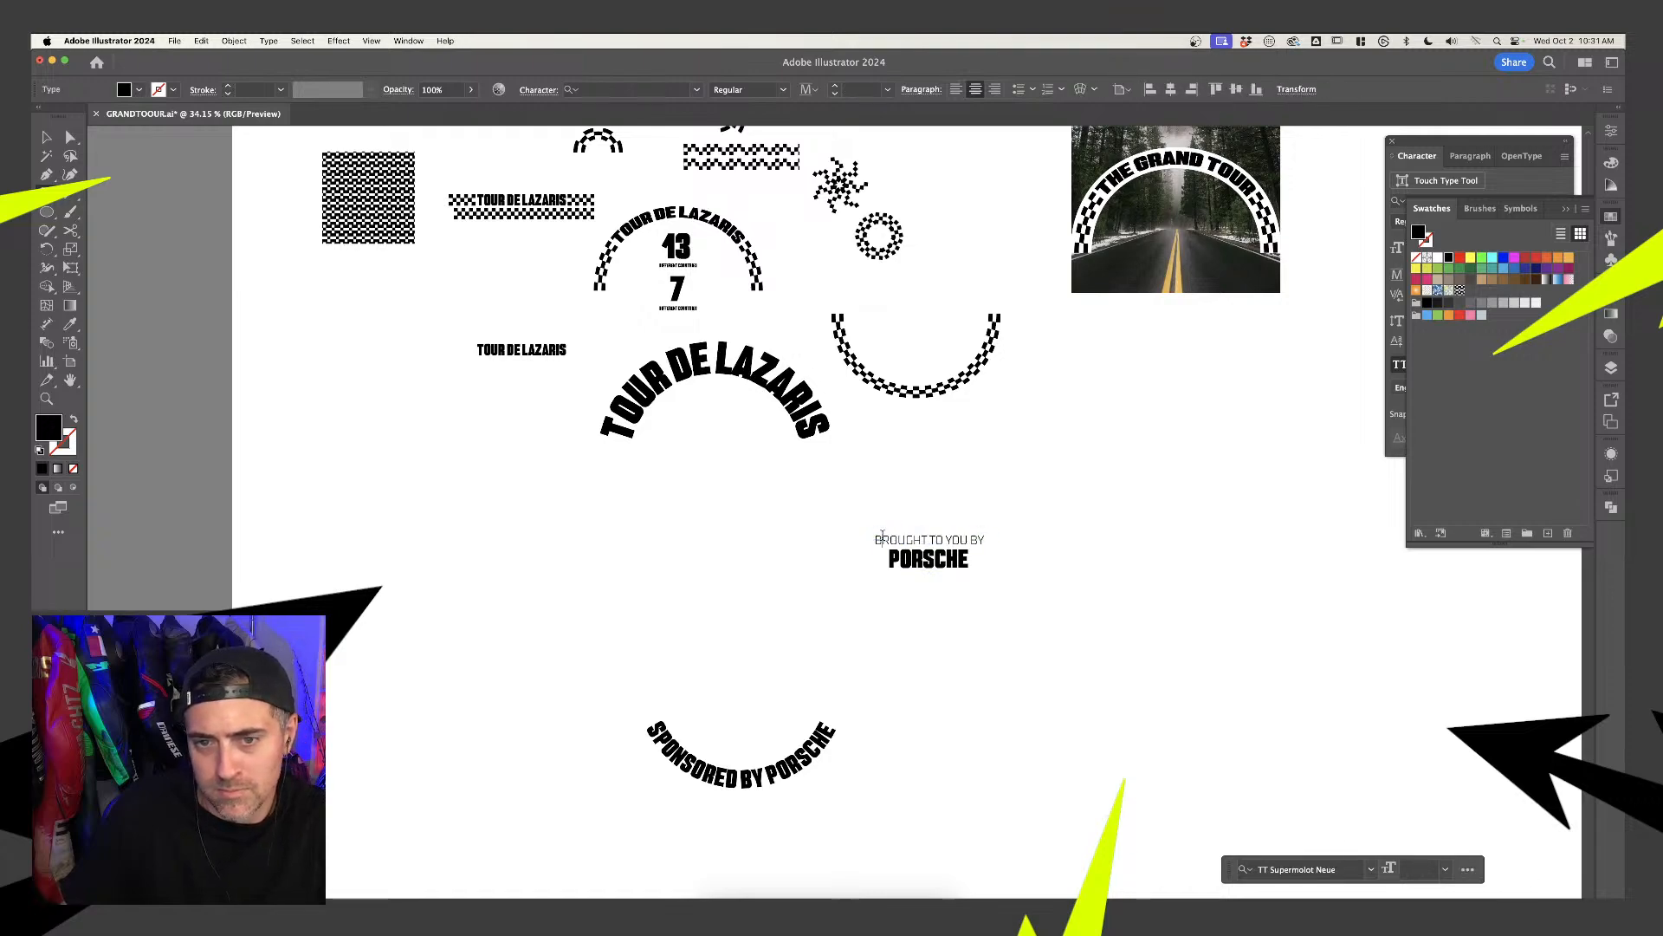
{"action": "double_click", "coordinate": [906, 561]}
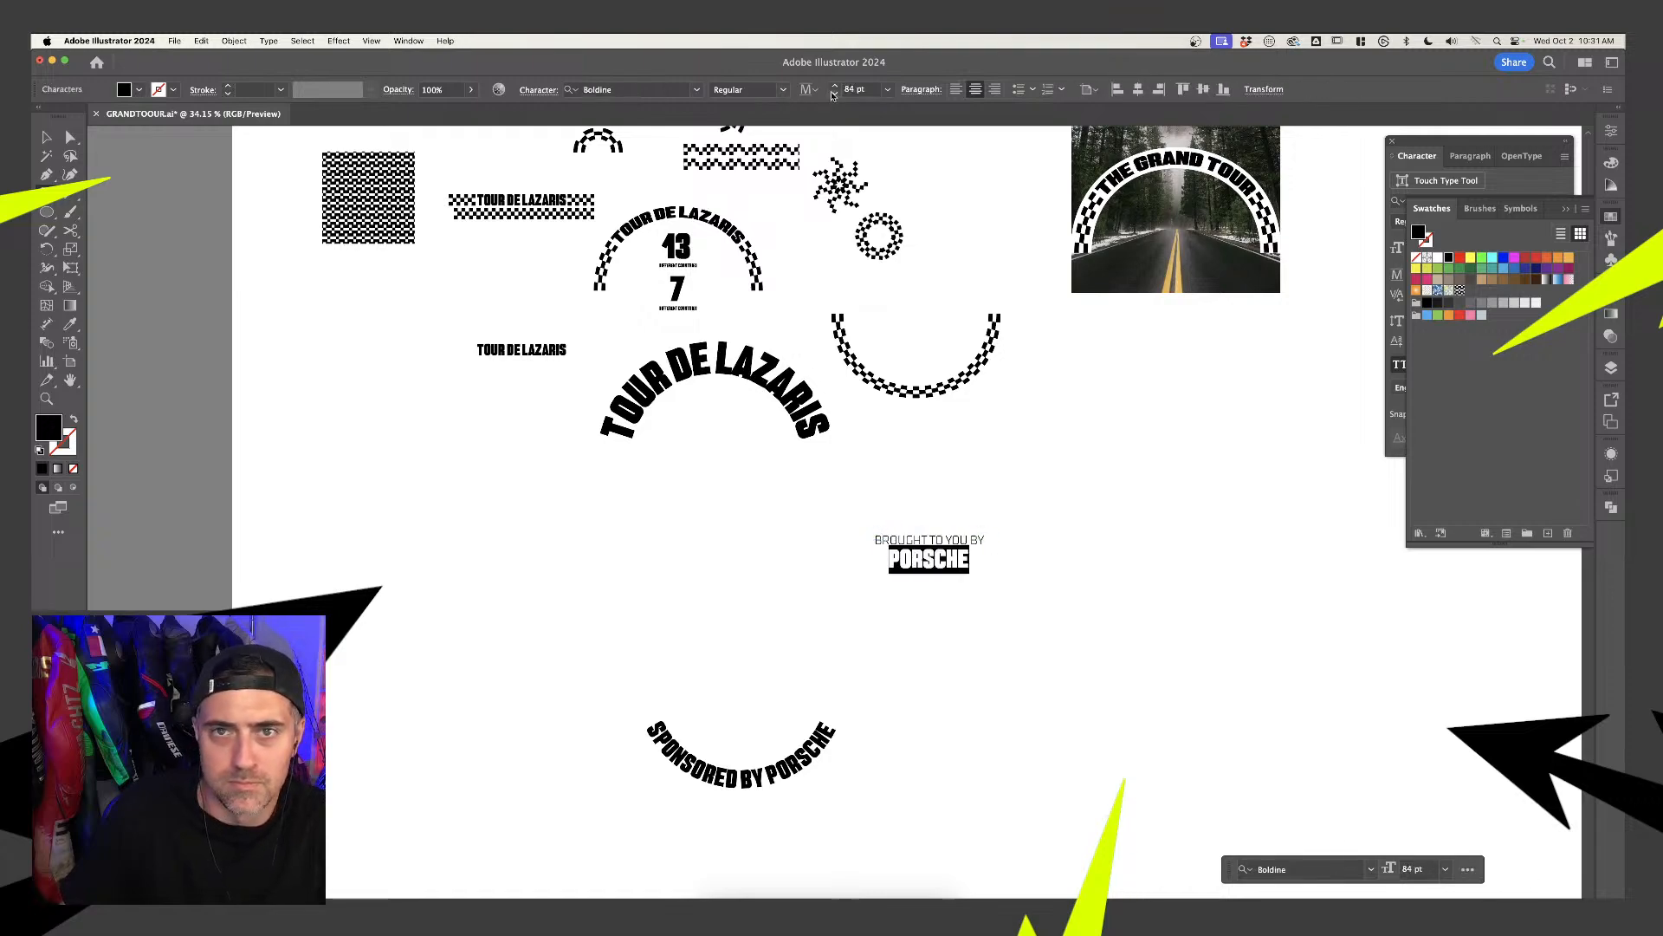
{"action": "left_click", "coordinate": [835, 86]}
{"action": "left_click_drag", "start_coordinate": [836, 88], "coordinate": [836, 89]}
{"action": "key", "text": "Escape"}
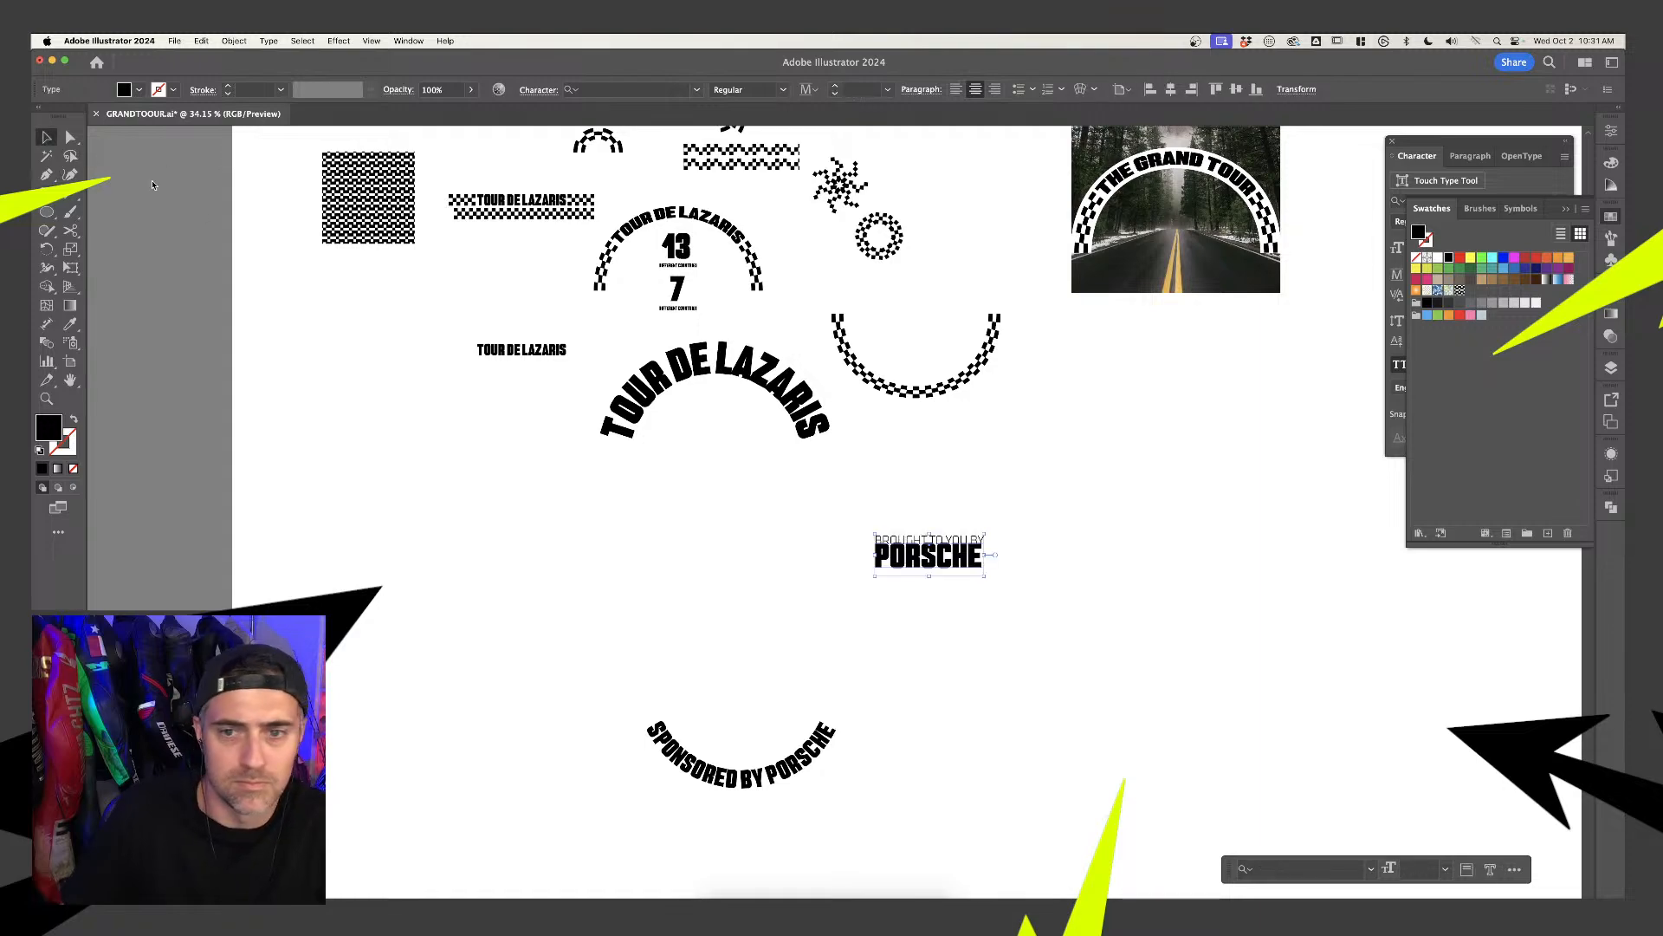
{"action": "key", "text": "alt+Down"}
{"action": "key", "text": "alt+Down"}
{"action": "key", "text": "alt+Down"}
{"action": "key", "text": "alt+Down"}
{"action": "key", "text": "alt+Down"}
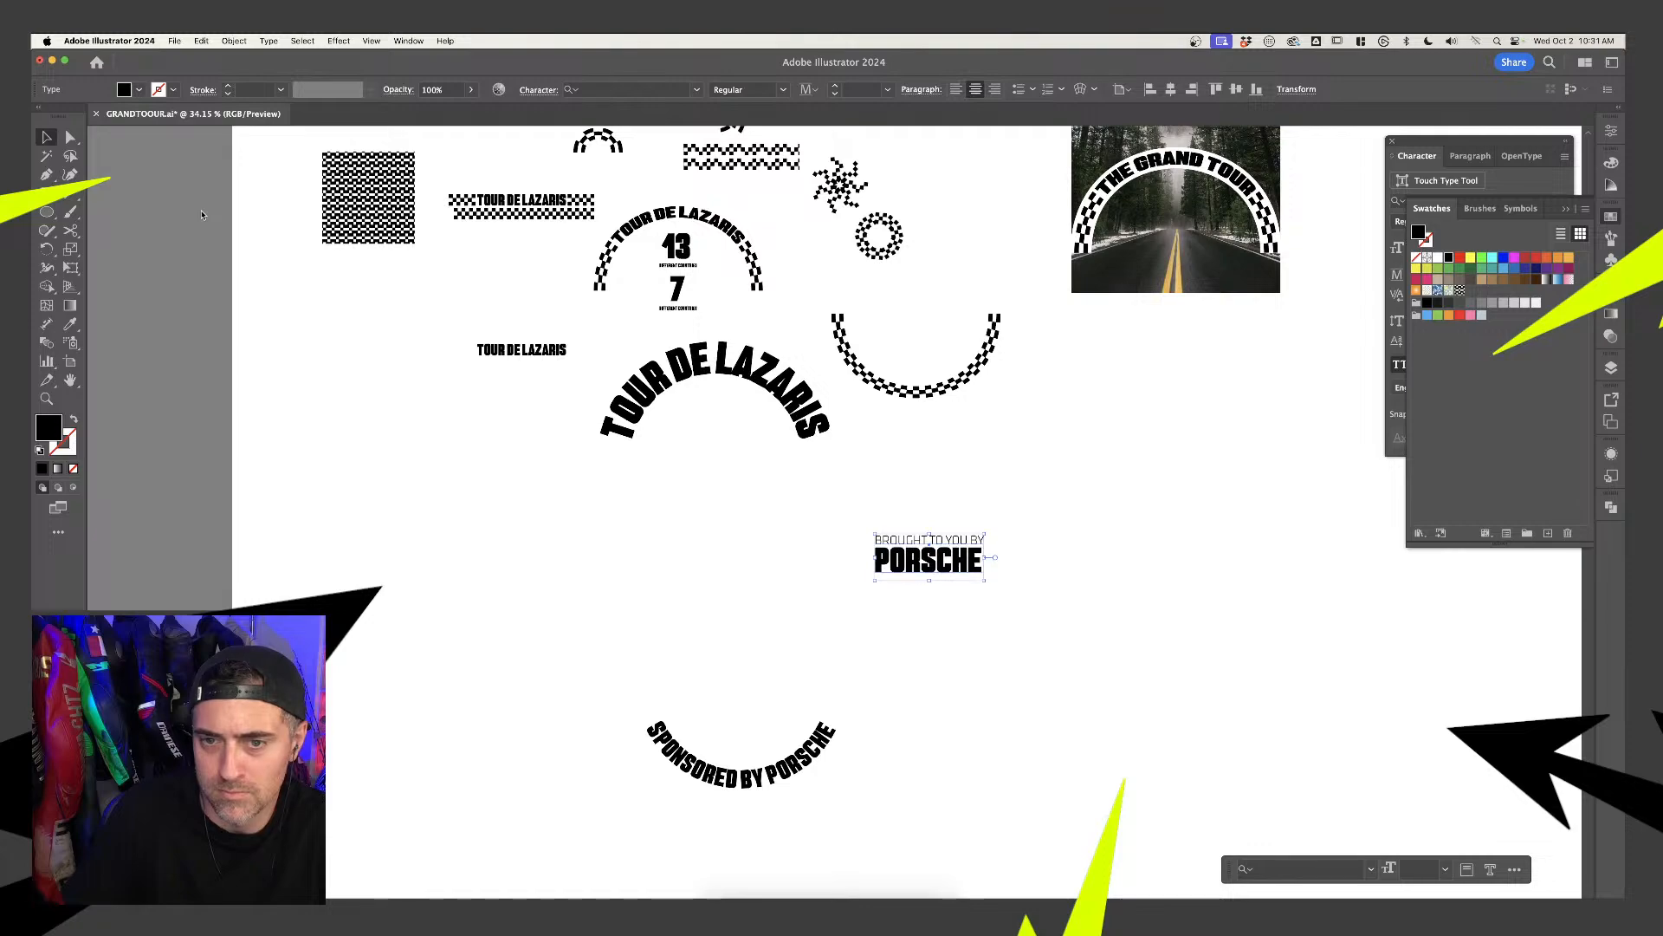
Scale down the BROUGHT TO YOU BY PORSCHE text and centre it beneath the TOUR DE LAZARIS arch
{"action": "left_click", "coordinate": [925, 496]}
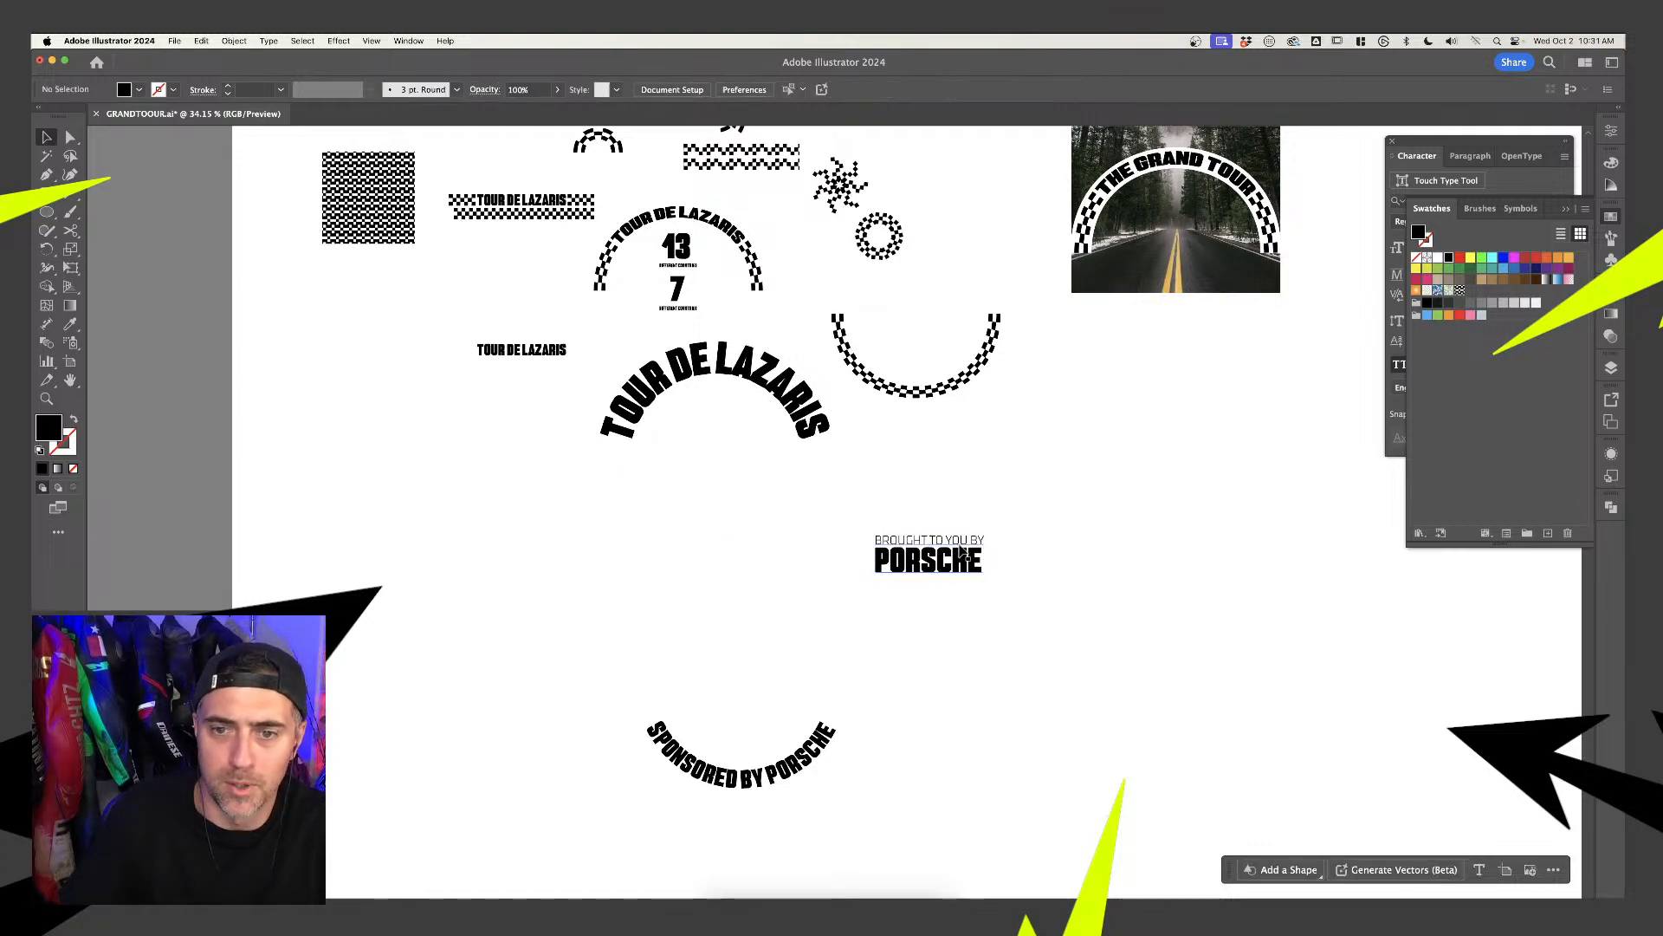
{"action": "left_click_drag", "start_coordinate": [958, 558], "coordinate": [754, 468]}
{"action": "left_click", "coordinate": [866, 475]}
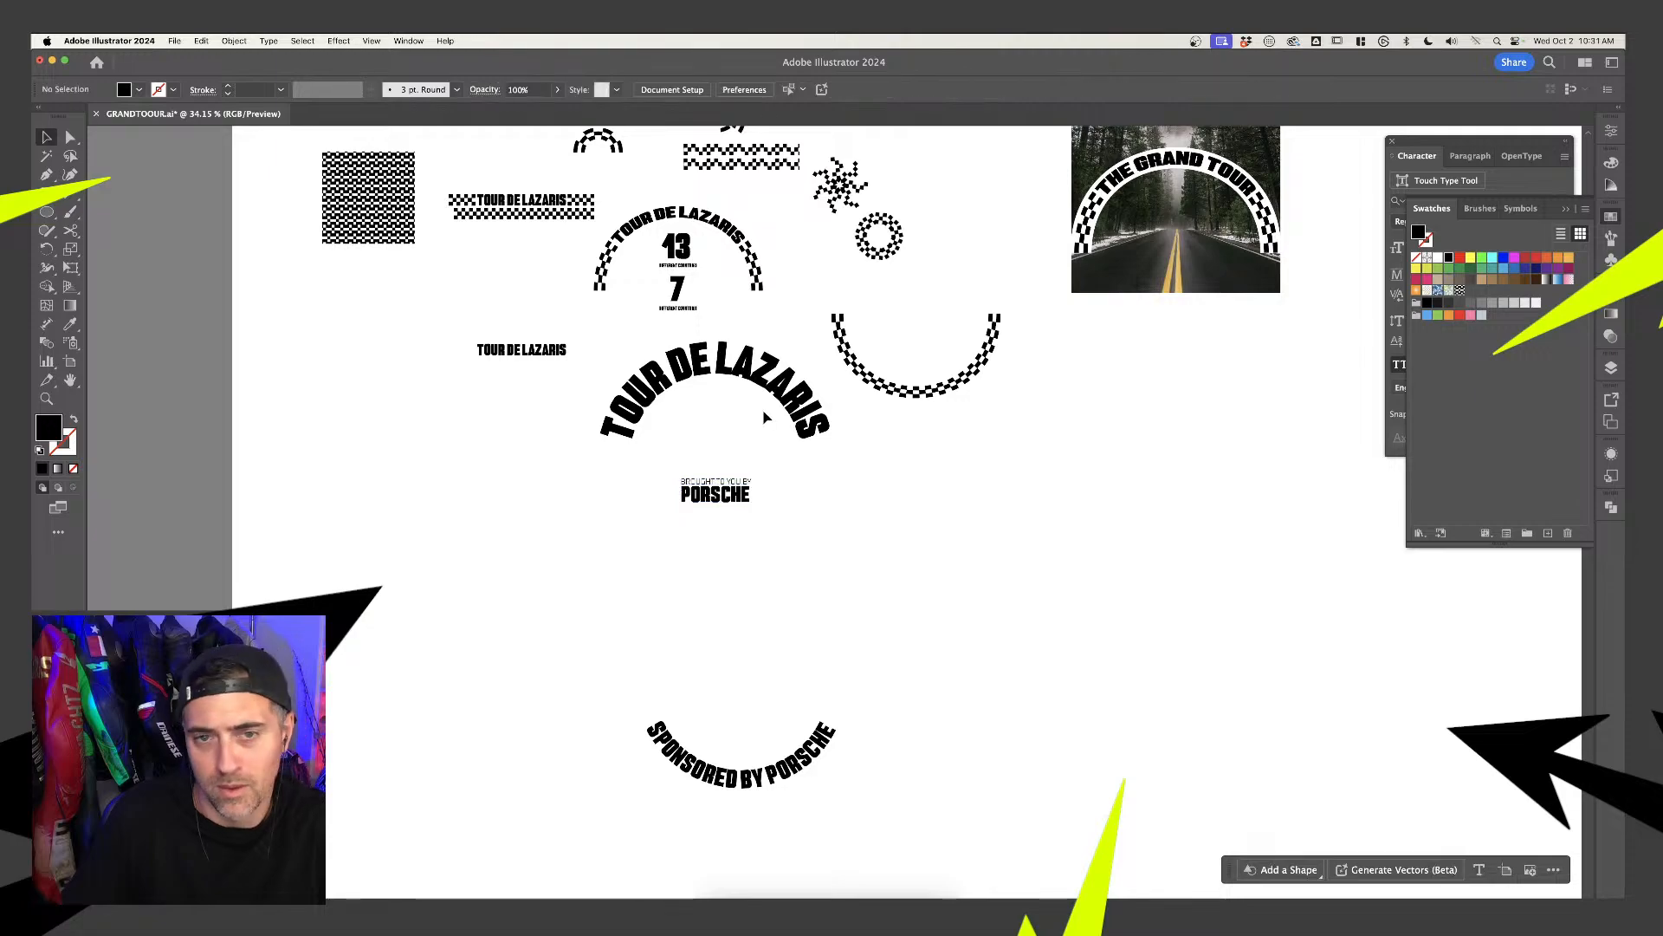
Switch to Photoshop to view the photo of the white Porsche under the trees, and return to Illustrator
{"action": "left_click", "coordinate": [836, 905]}
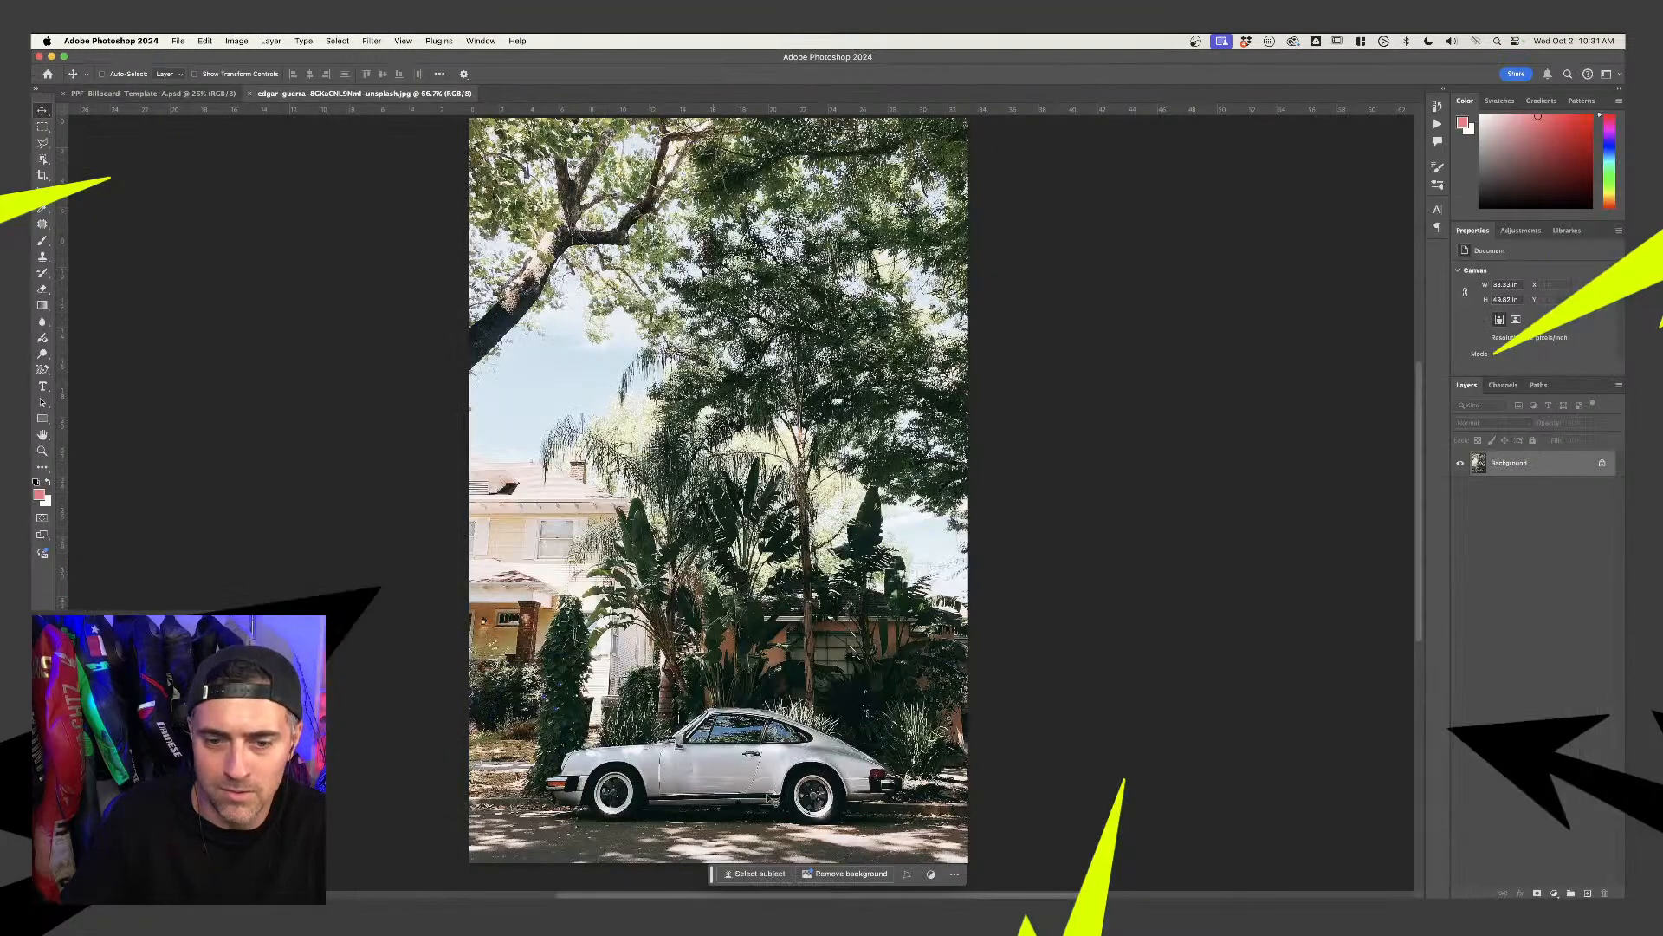
{"action": "scroll", "coordinate": [844, 712], "scroll_direction": "down", "scroll_amount": 3}
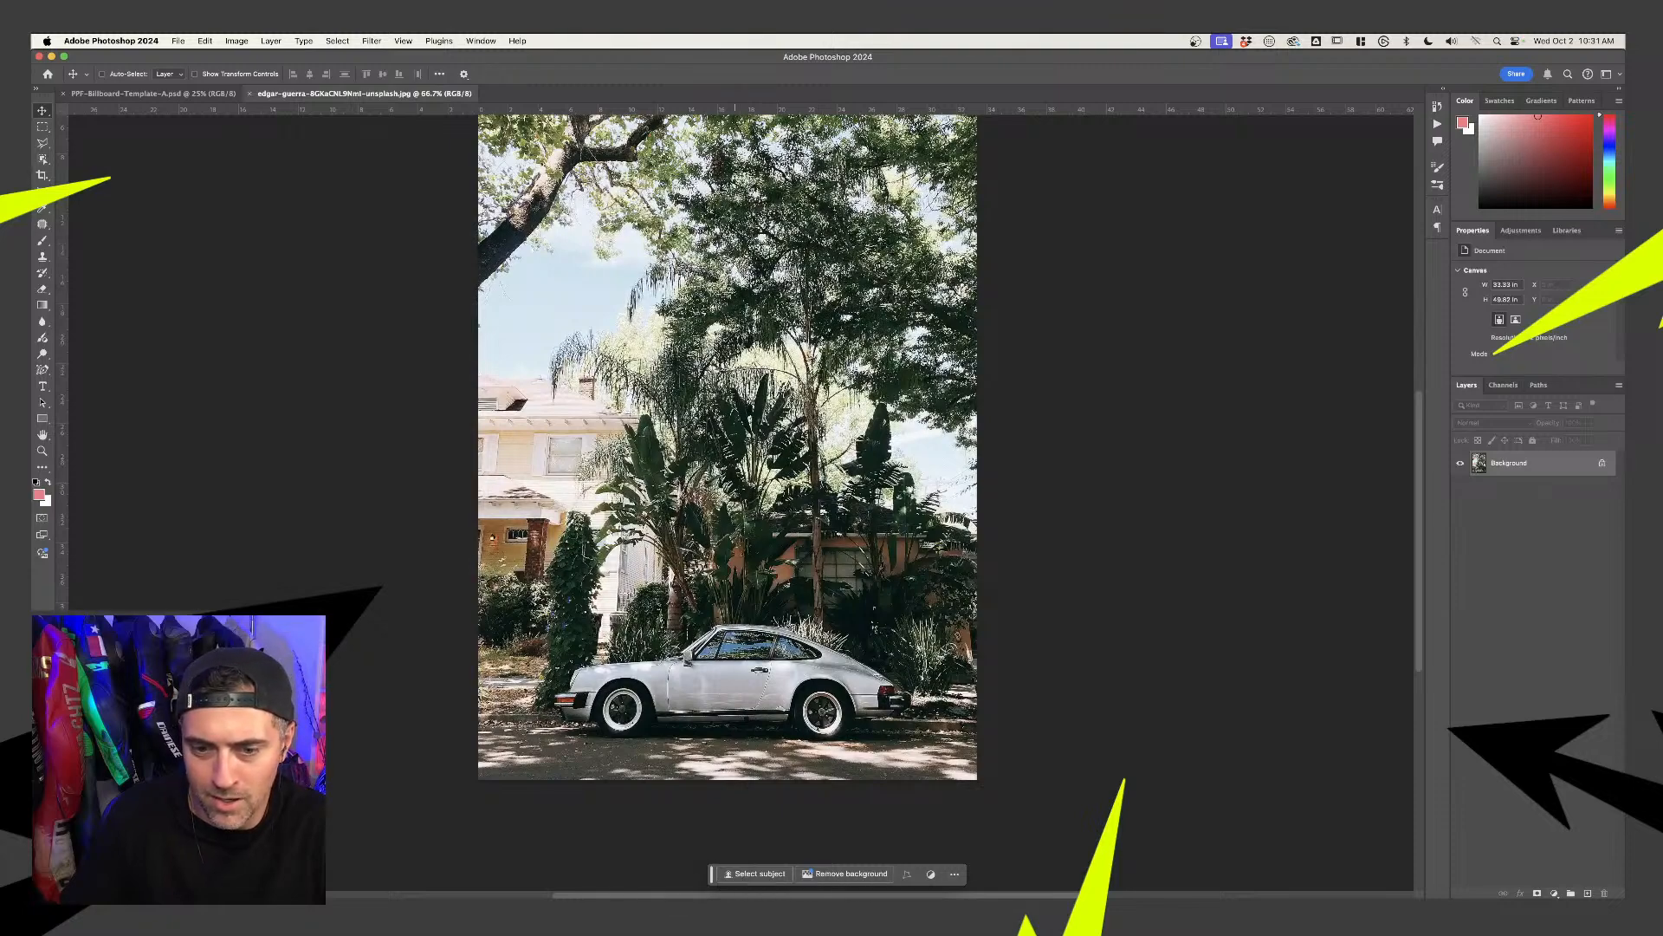
{"action": "left_click", "coordinate": [817, 912]}
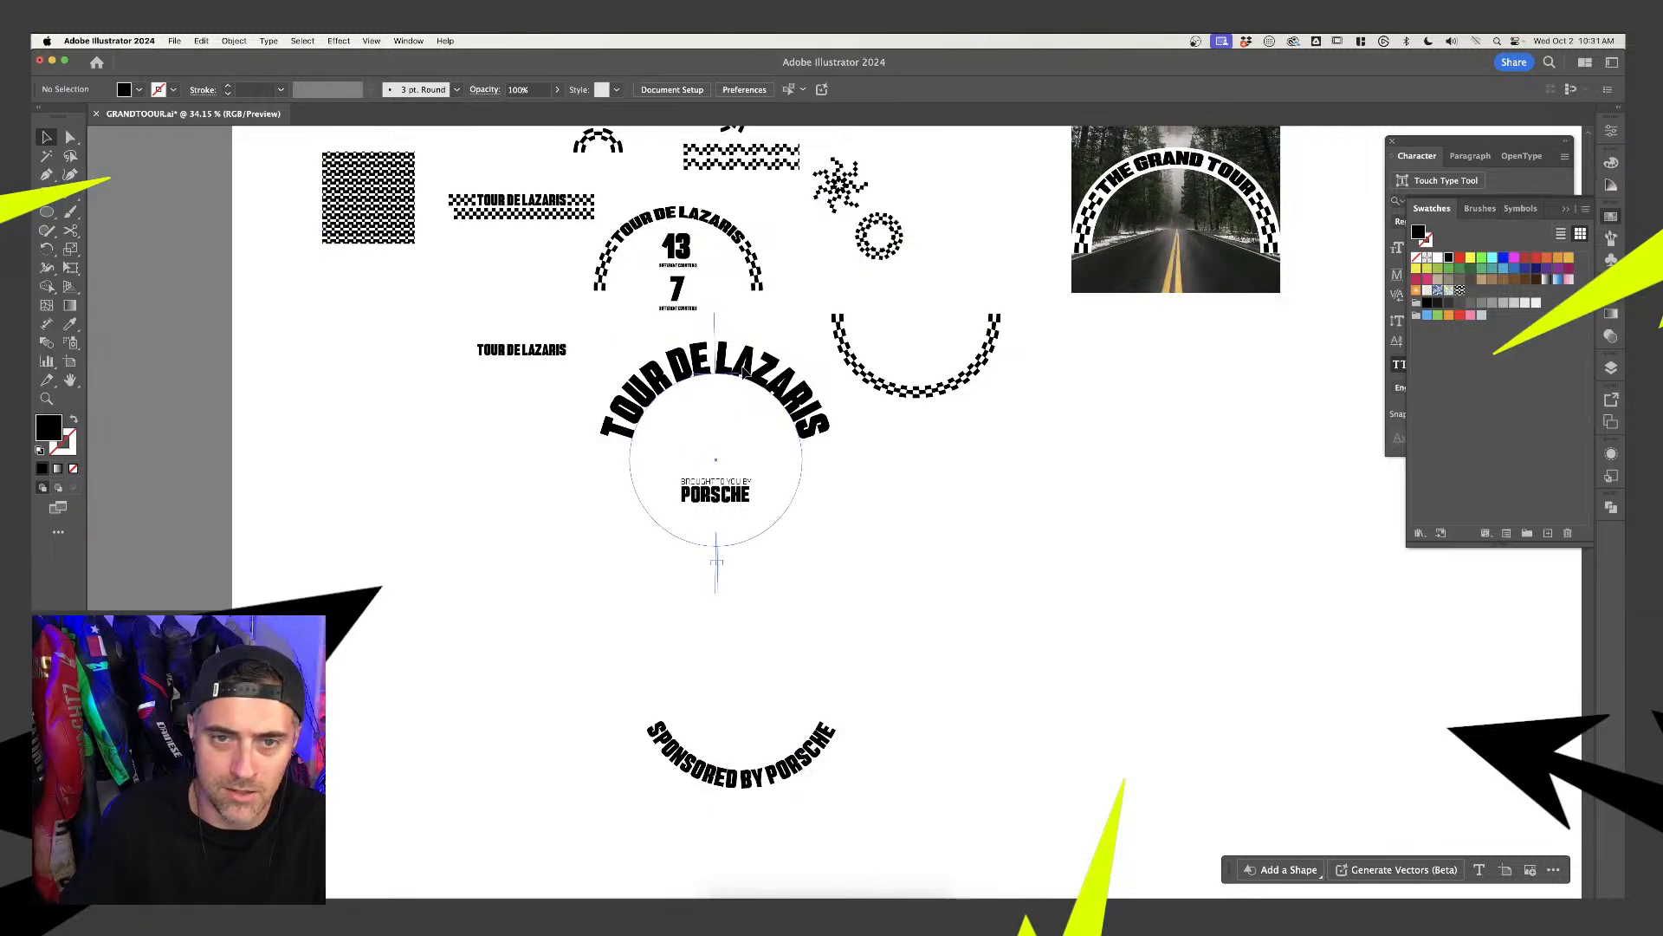
Recolour the large arched TOUR DE LAZARIS text lime green, about RGB 144, 255, 0
{"action": "left_click", "coordinate": [744, 370]}
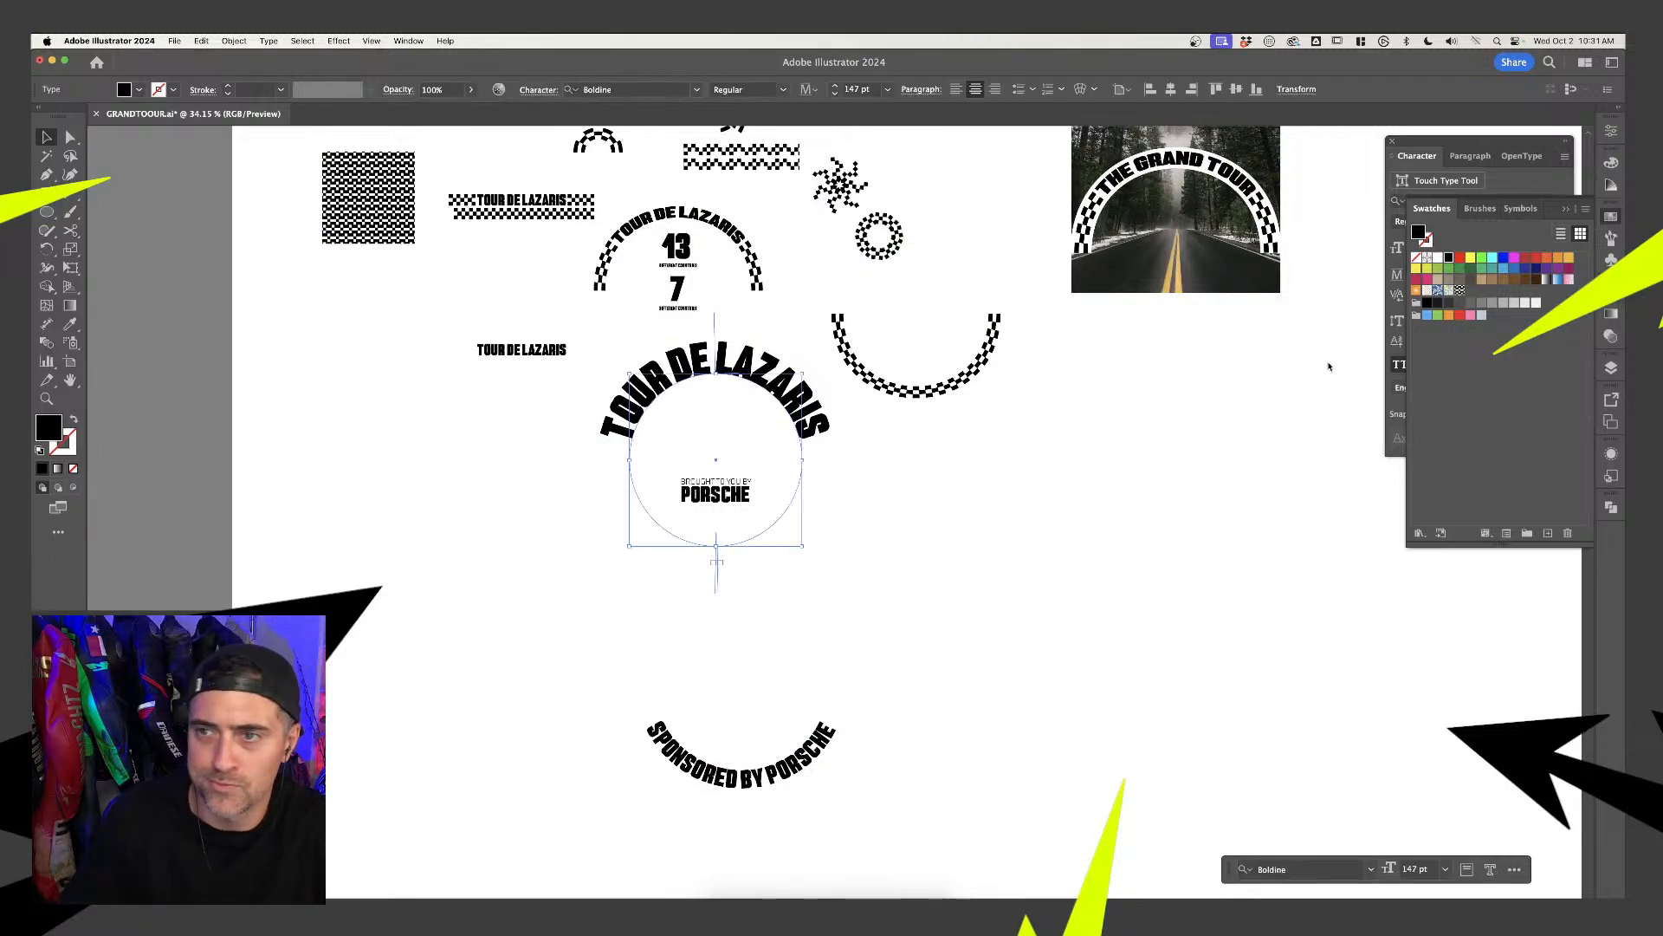
{"action": "double_click", "coordinate": [49, 426]}
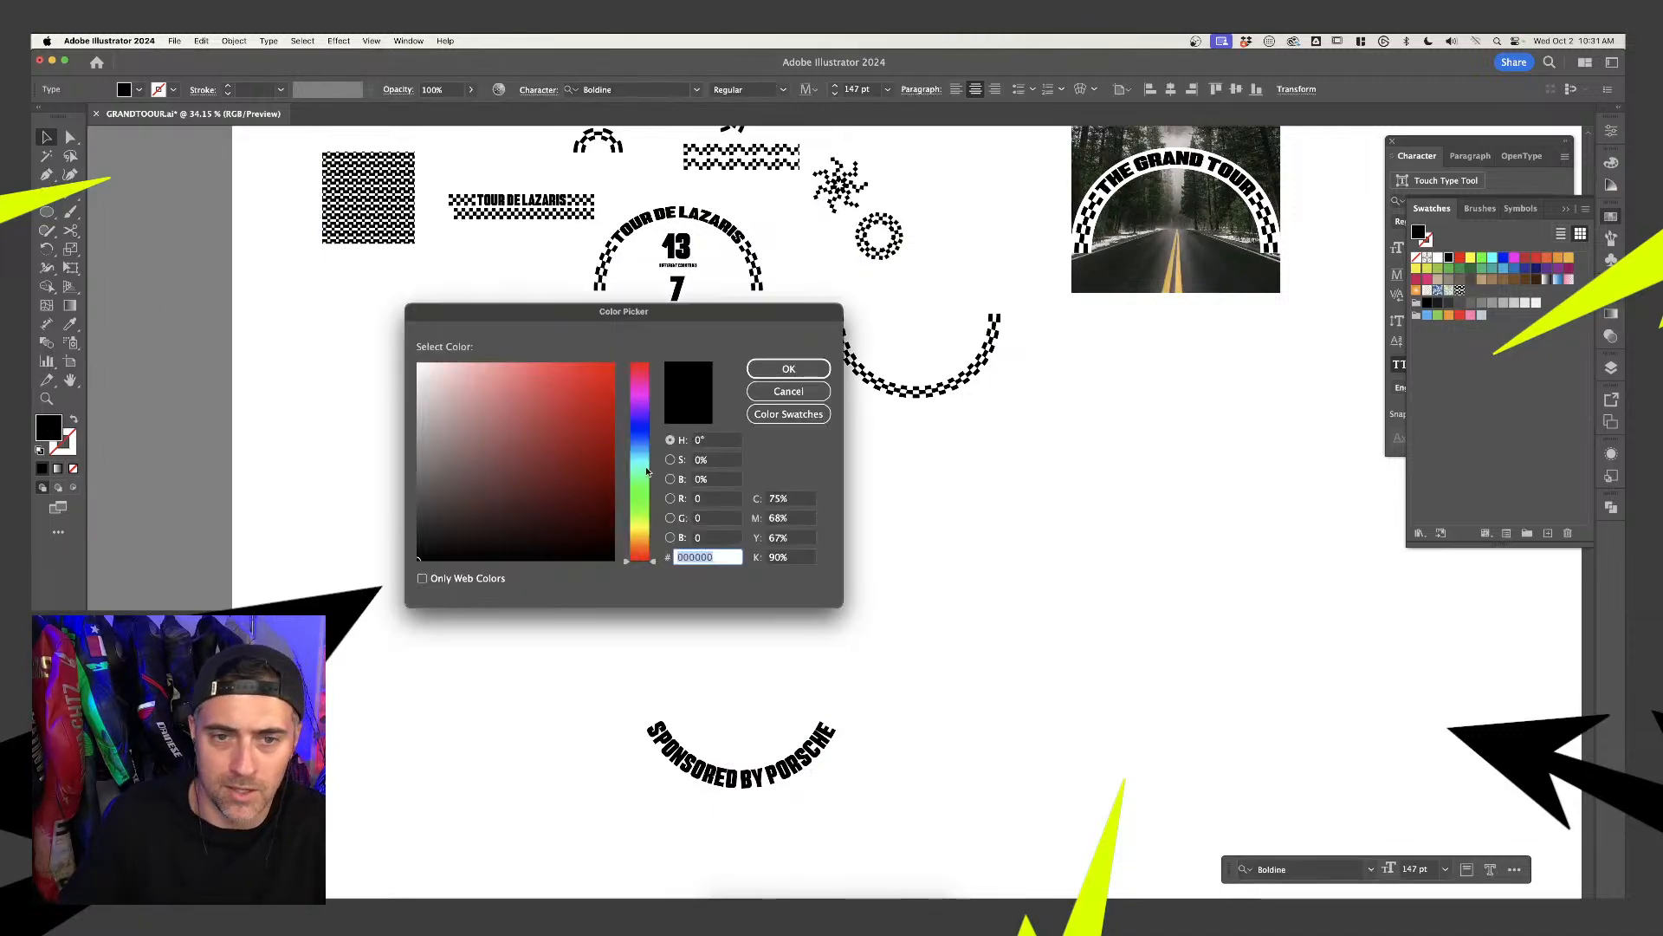
{"action": "type", "text": "91f90b"}
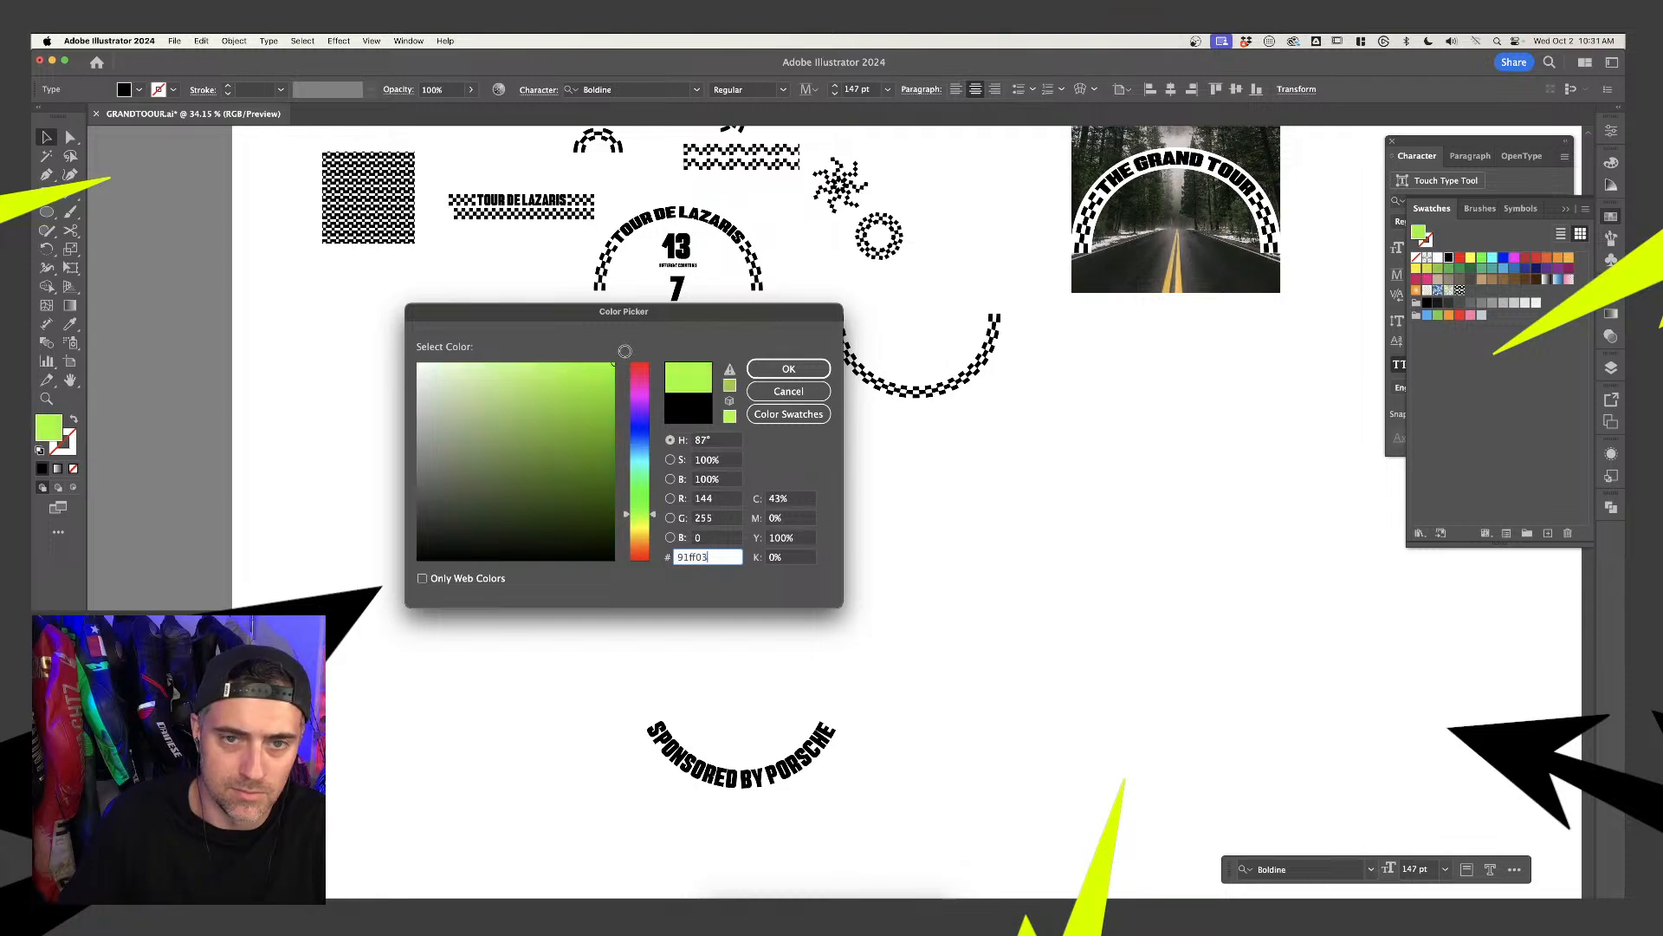
{"action": "left_click", "coordinate": [788, 368]}
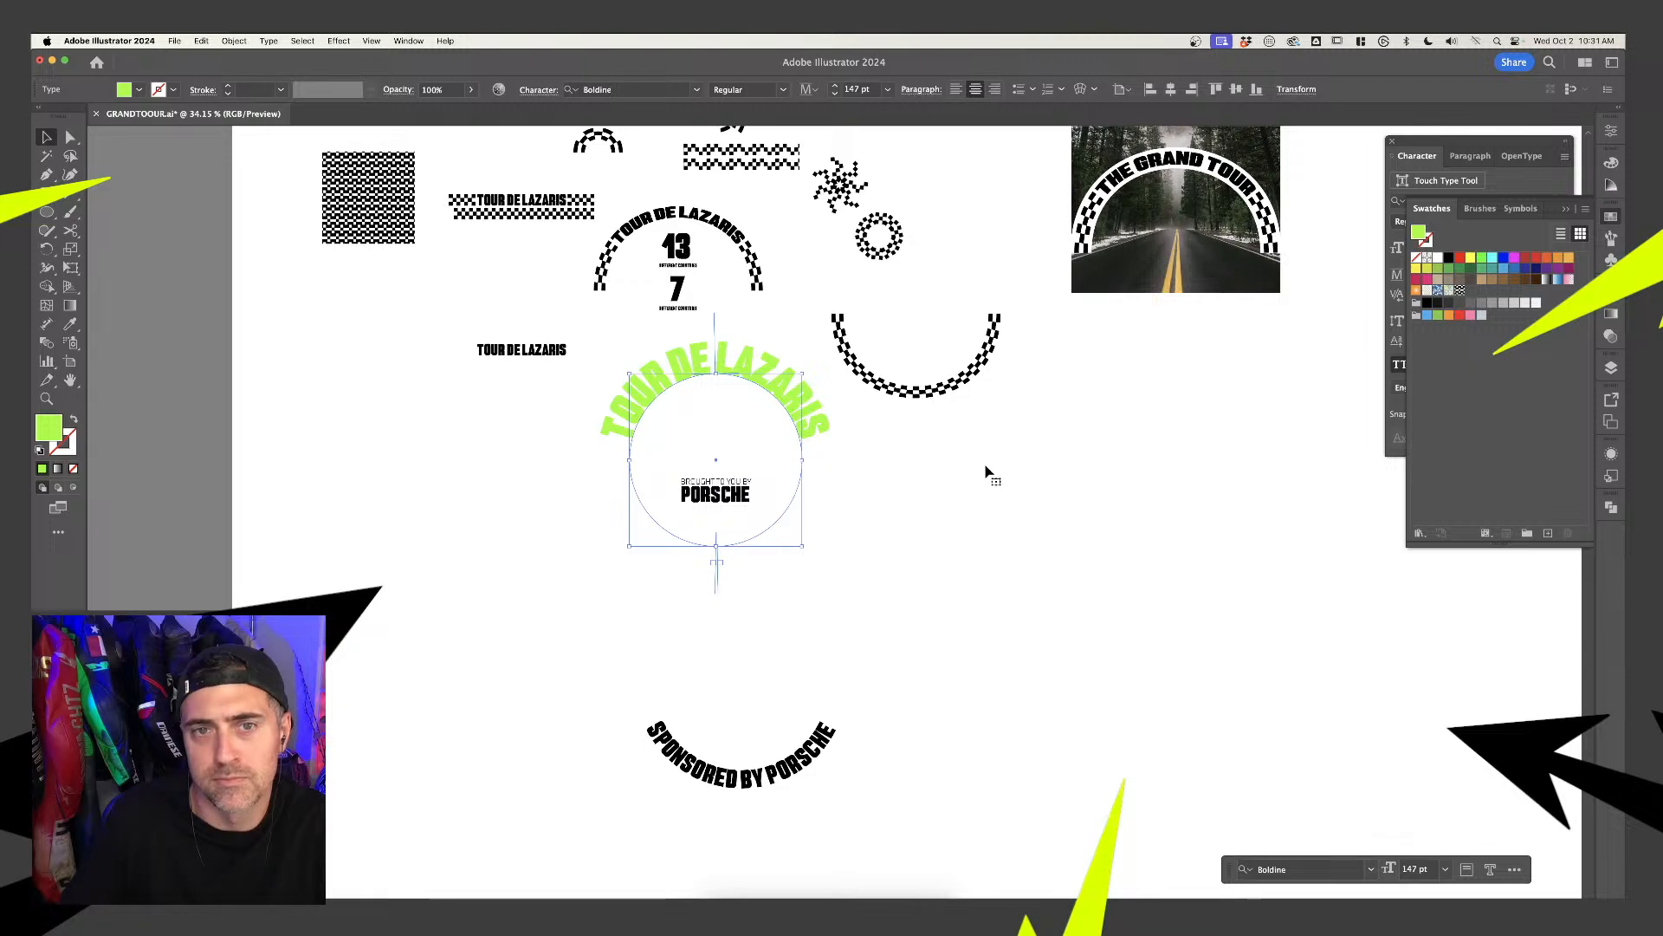
Duplicate the checkered TOUR DE LAZARIS arch into the empty area beside the large green arch
{"action": "scroll", "coordinate": [987, 476], "scroll_direction": "up", "scroll_amount": 4}
{"action": "left_click", "coordinate": [734, 364]}
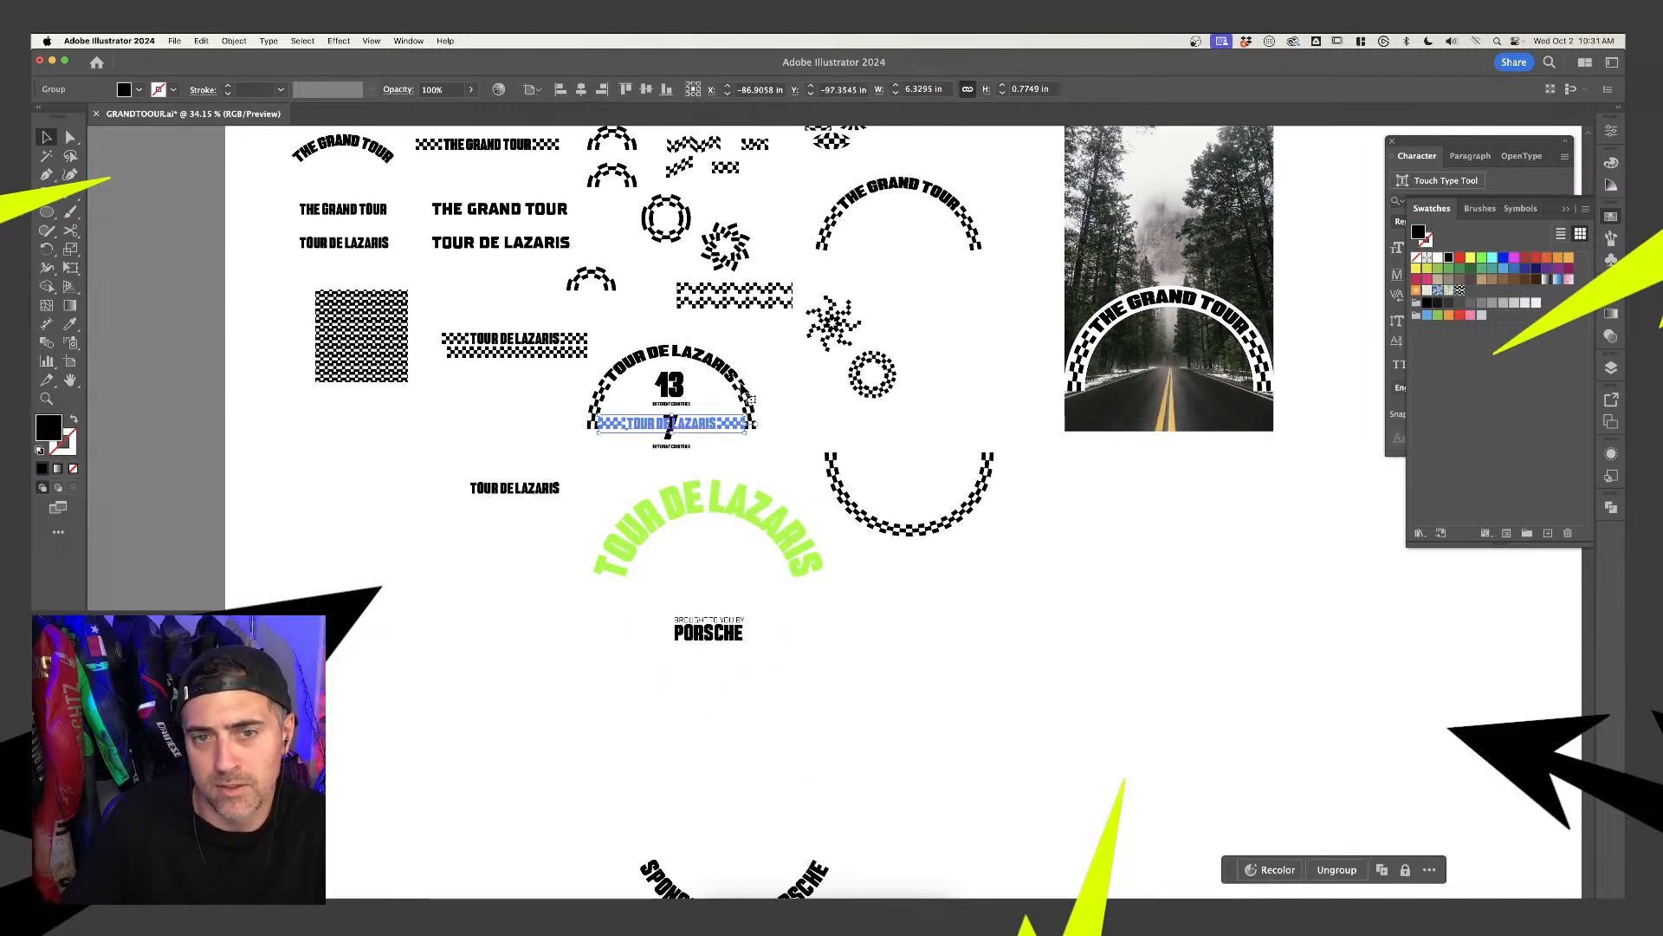
{"action": "left_click_drag", "start_coordinate": [753, 395], "coordinate": [1174, 640]}
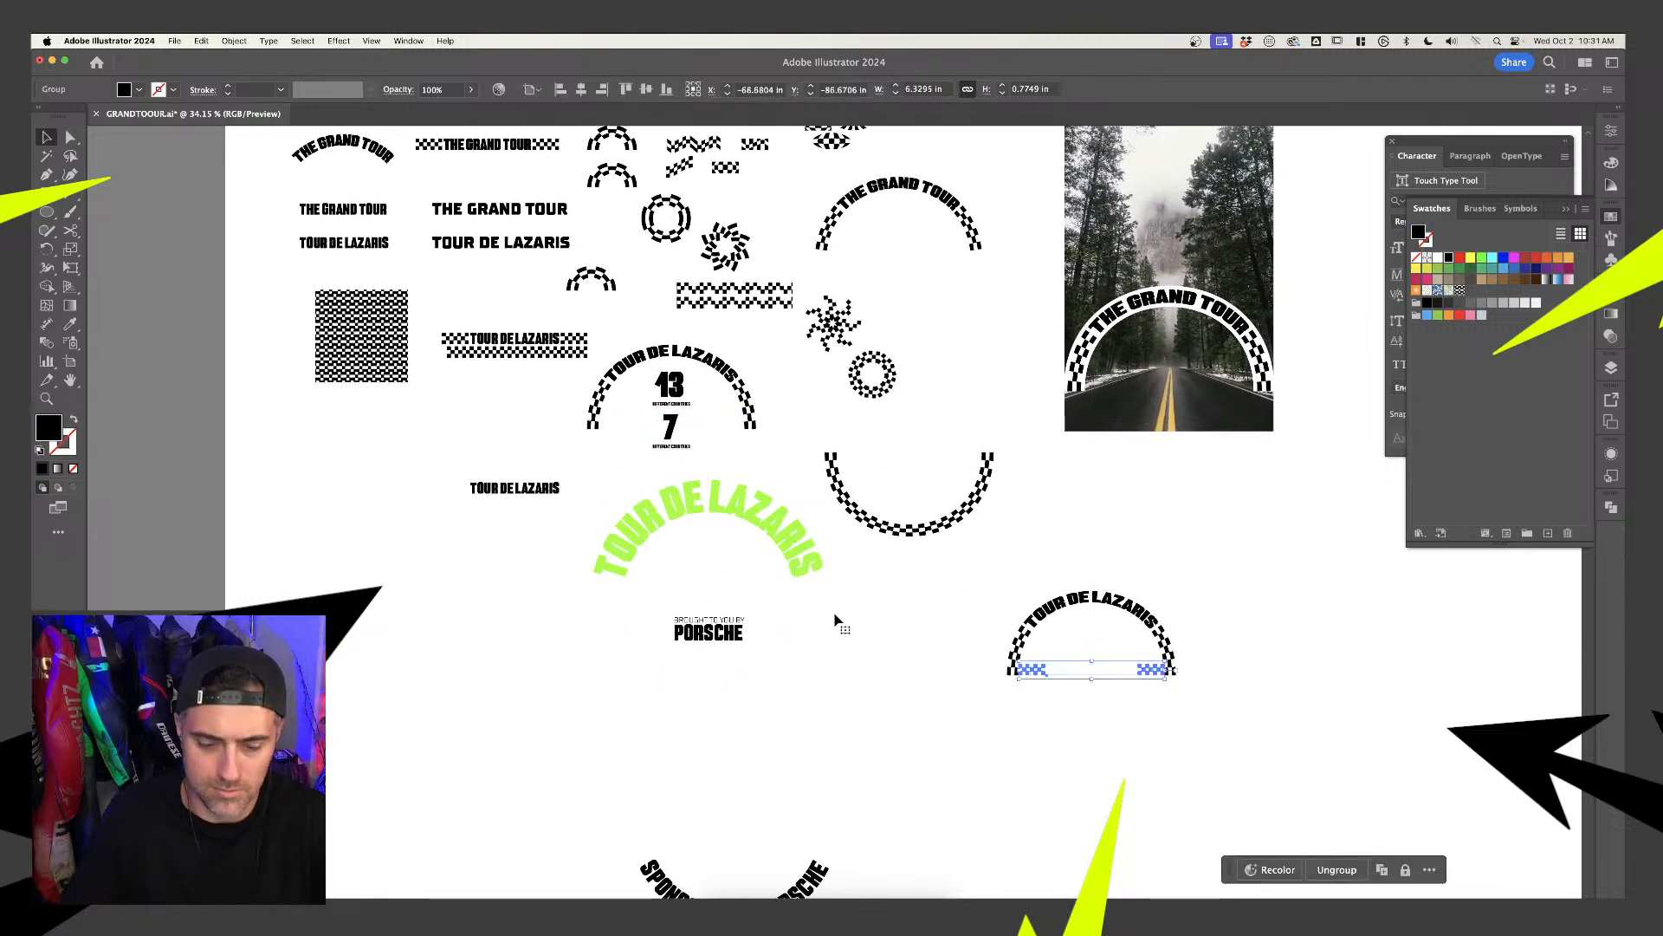
Try to apply the large arch's lime green to the copied checkered arch with the Eyedropper
{"action": "key", "text": "i"}
{"action": "left_click", "coordinate": [768, 504]}
{"action": "key", "text": "super+z"}
{"action": "key", "text": "v"}
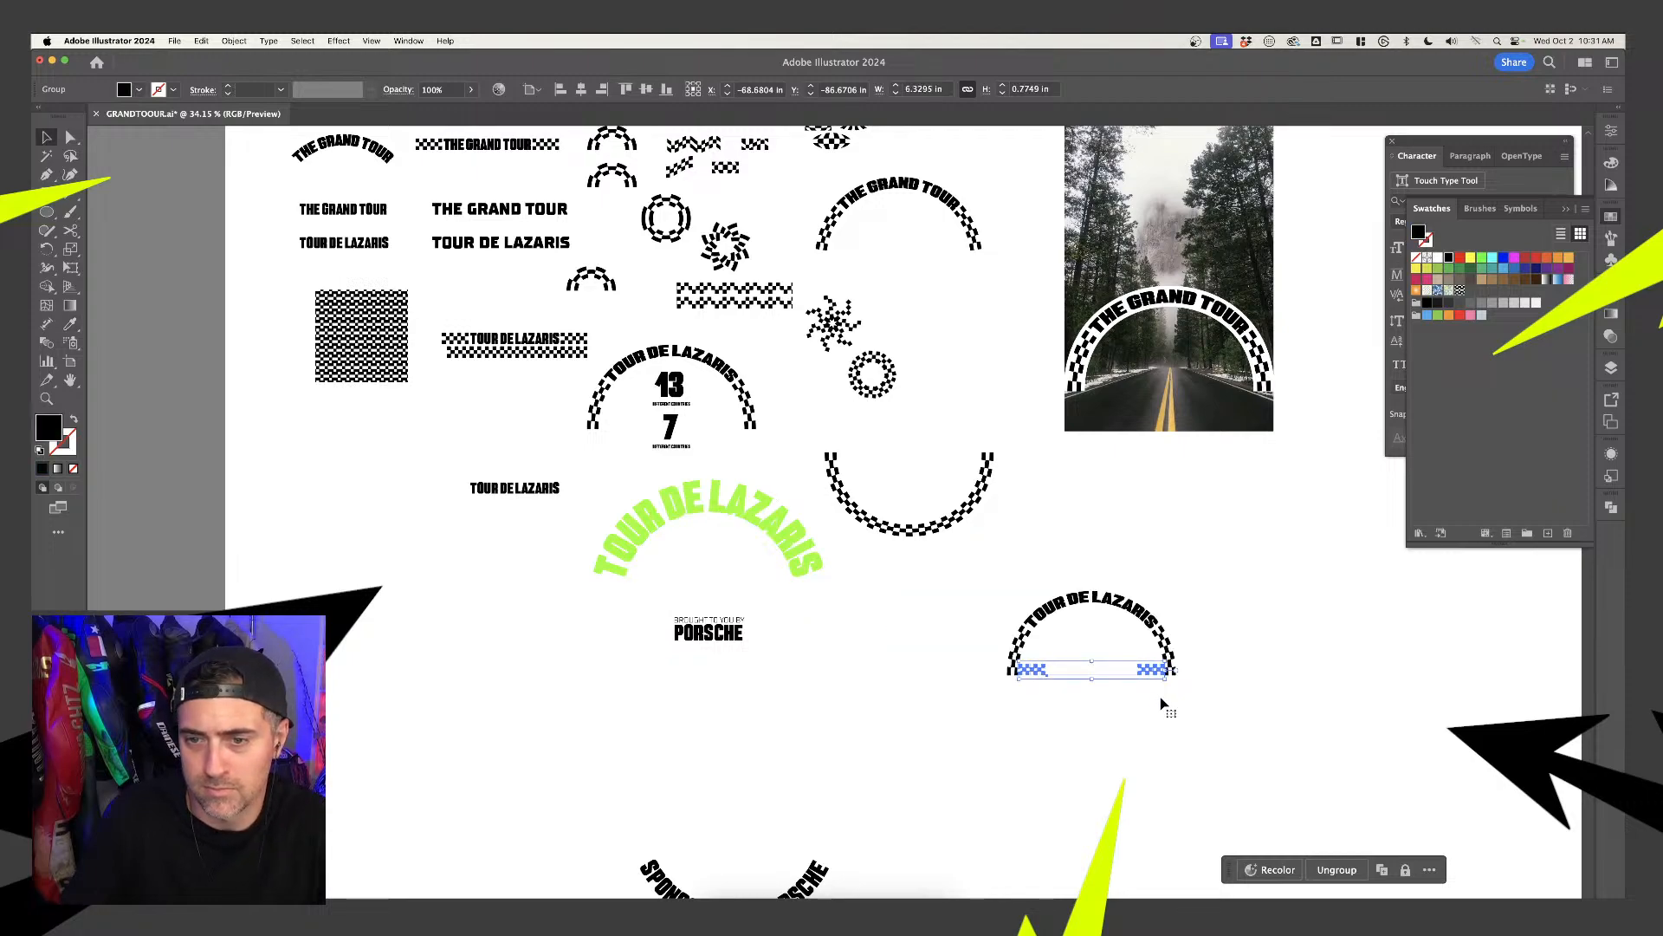
Isolate the copied arch group and try applying the sampled green to all of its contents at once
{"action": "double_click", "coordinate": [1048, 675]}
{"action": "key", "text": "super+a"}
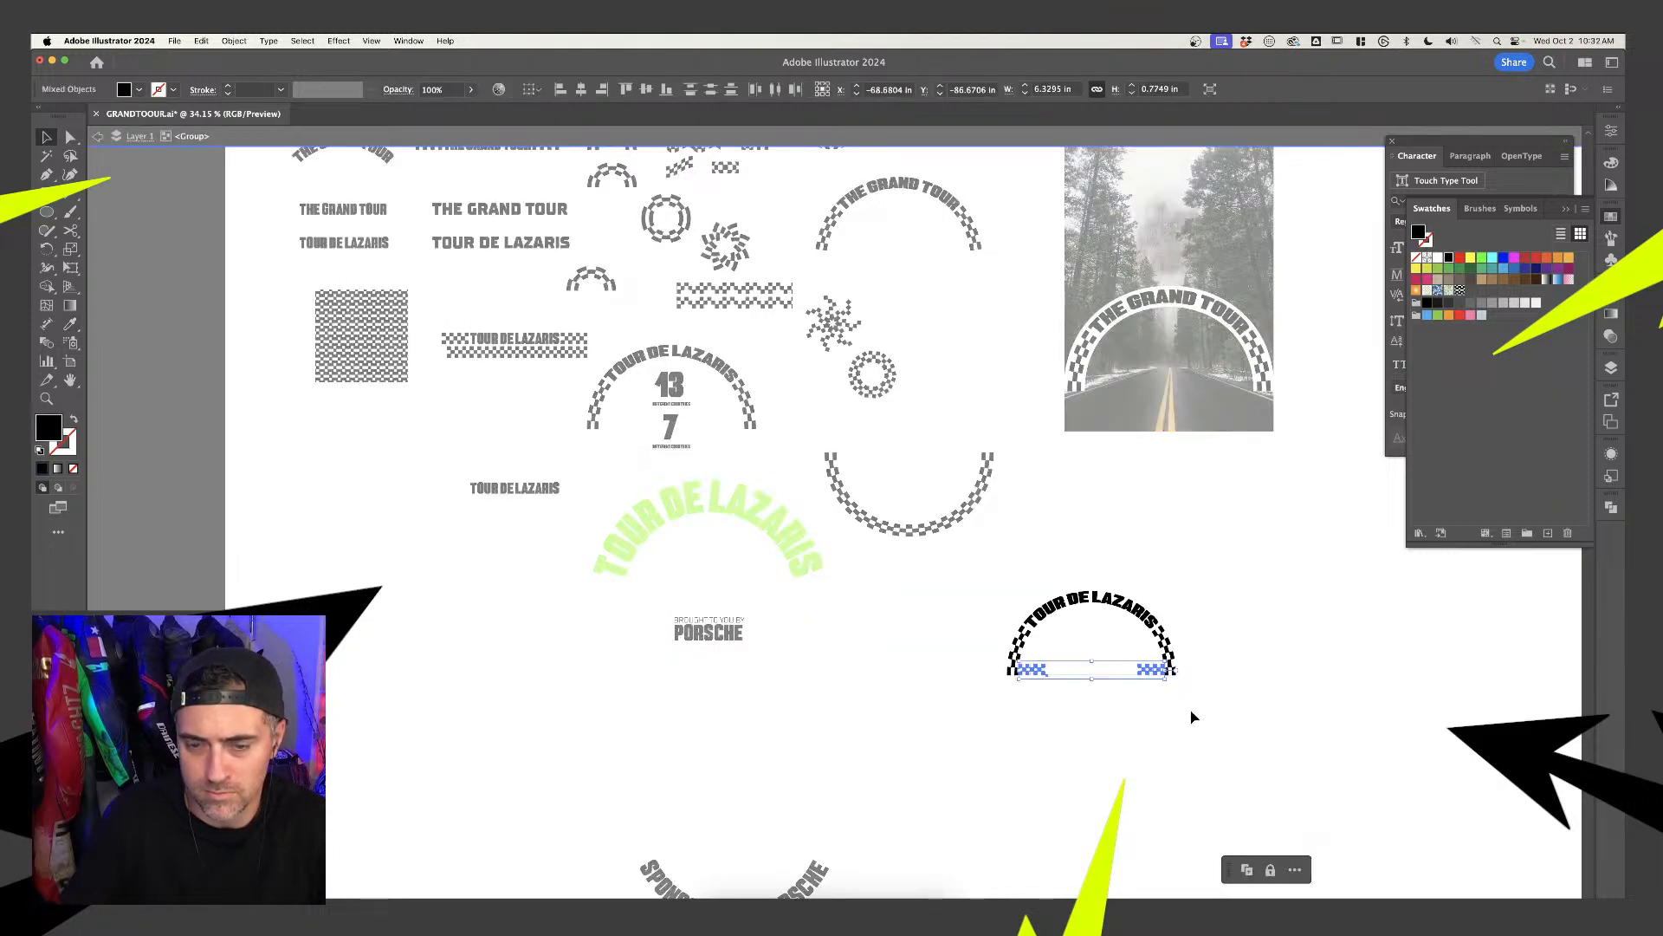
{"action": "key", "text": "i"}
{"action": "left_click", "coordinate": [766, 502]}
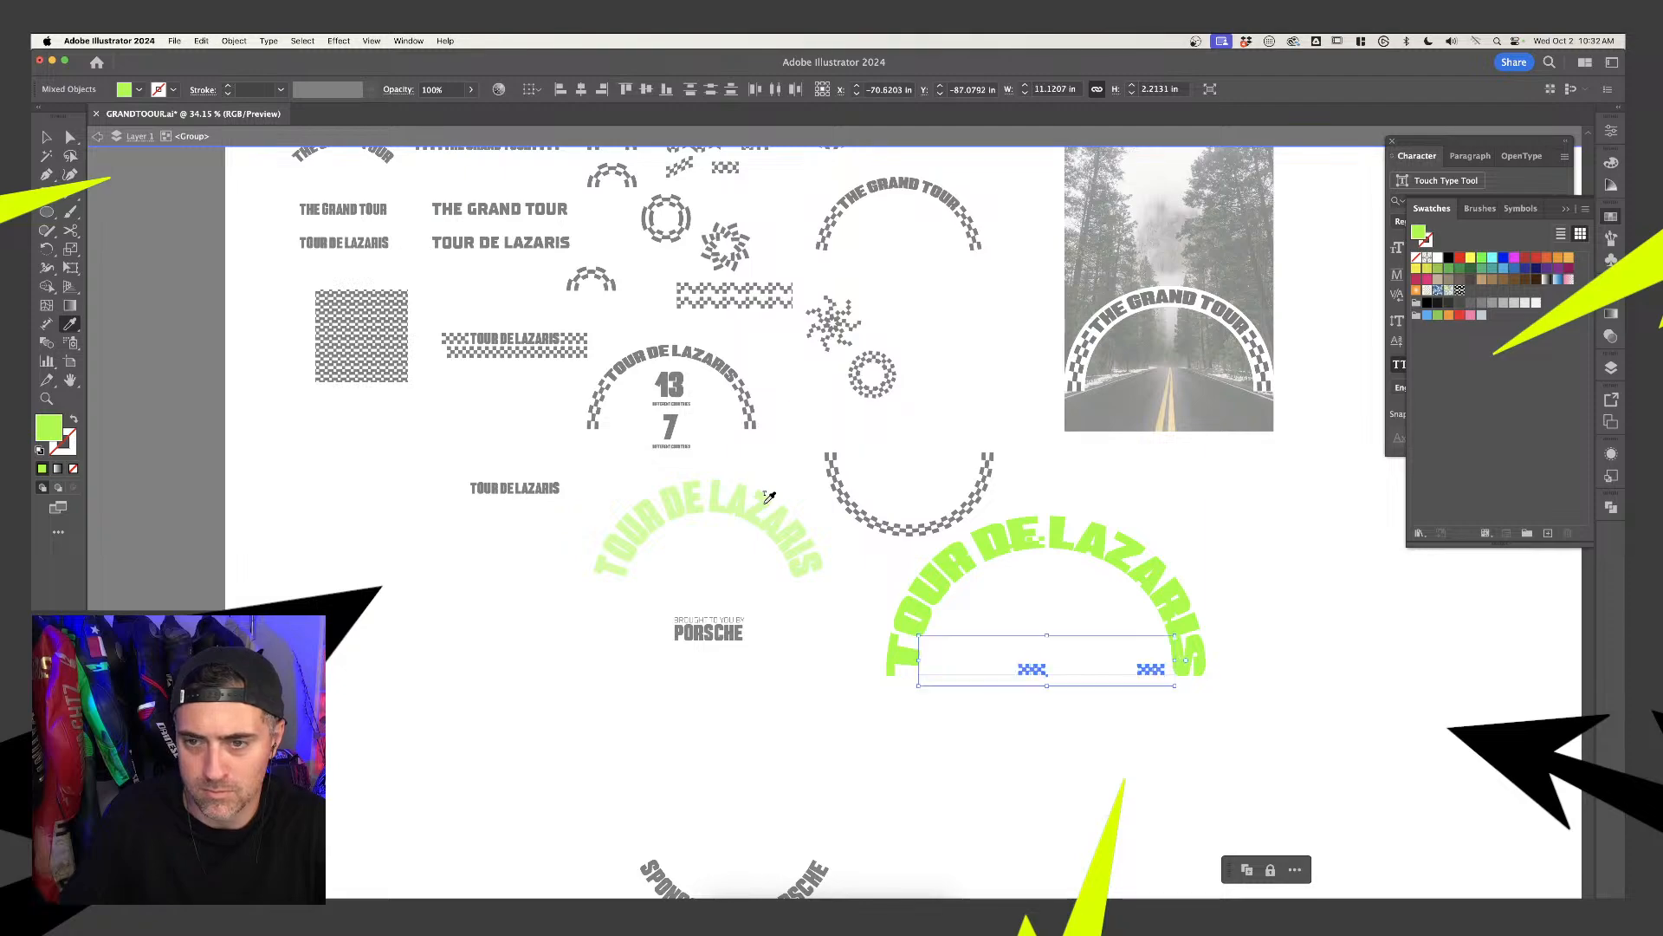
{"action": "key", "text": "v"}
{"action": "key", "text": "super+z"}
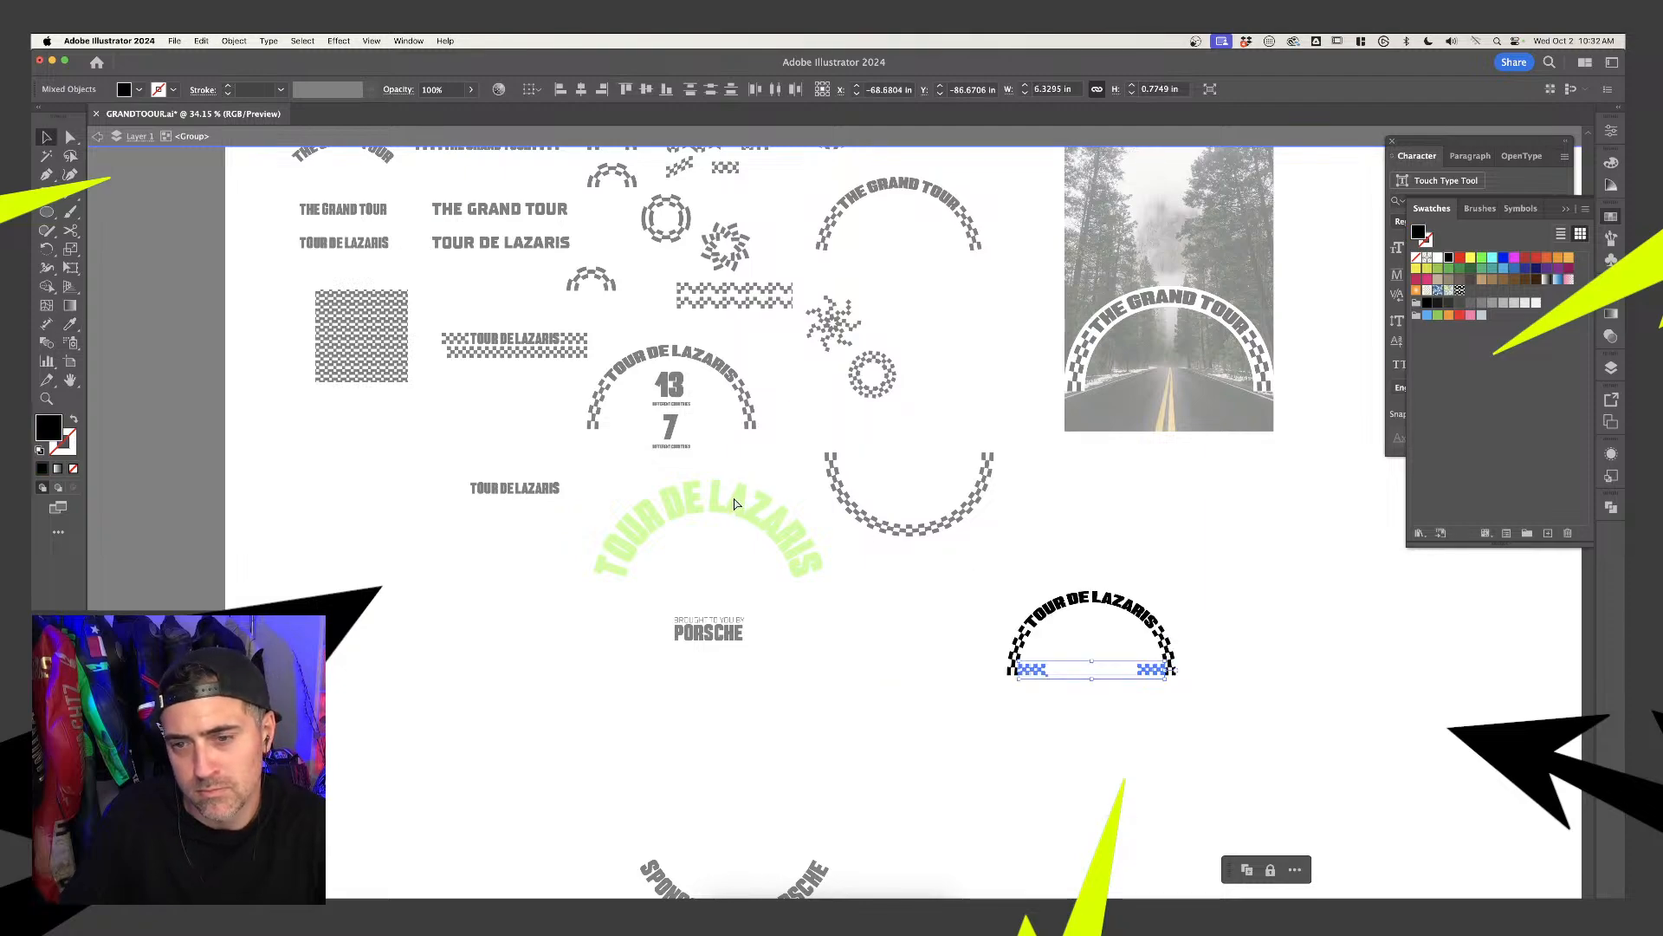
Recolour the copied arch's left checkered leg lime green by sampling the large TOUR DE LAZARIS text
{"action": "scroll", "coordinate": [1038, 667], "scroll_direction": "up", "scroll_amount": 3}
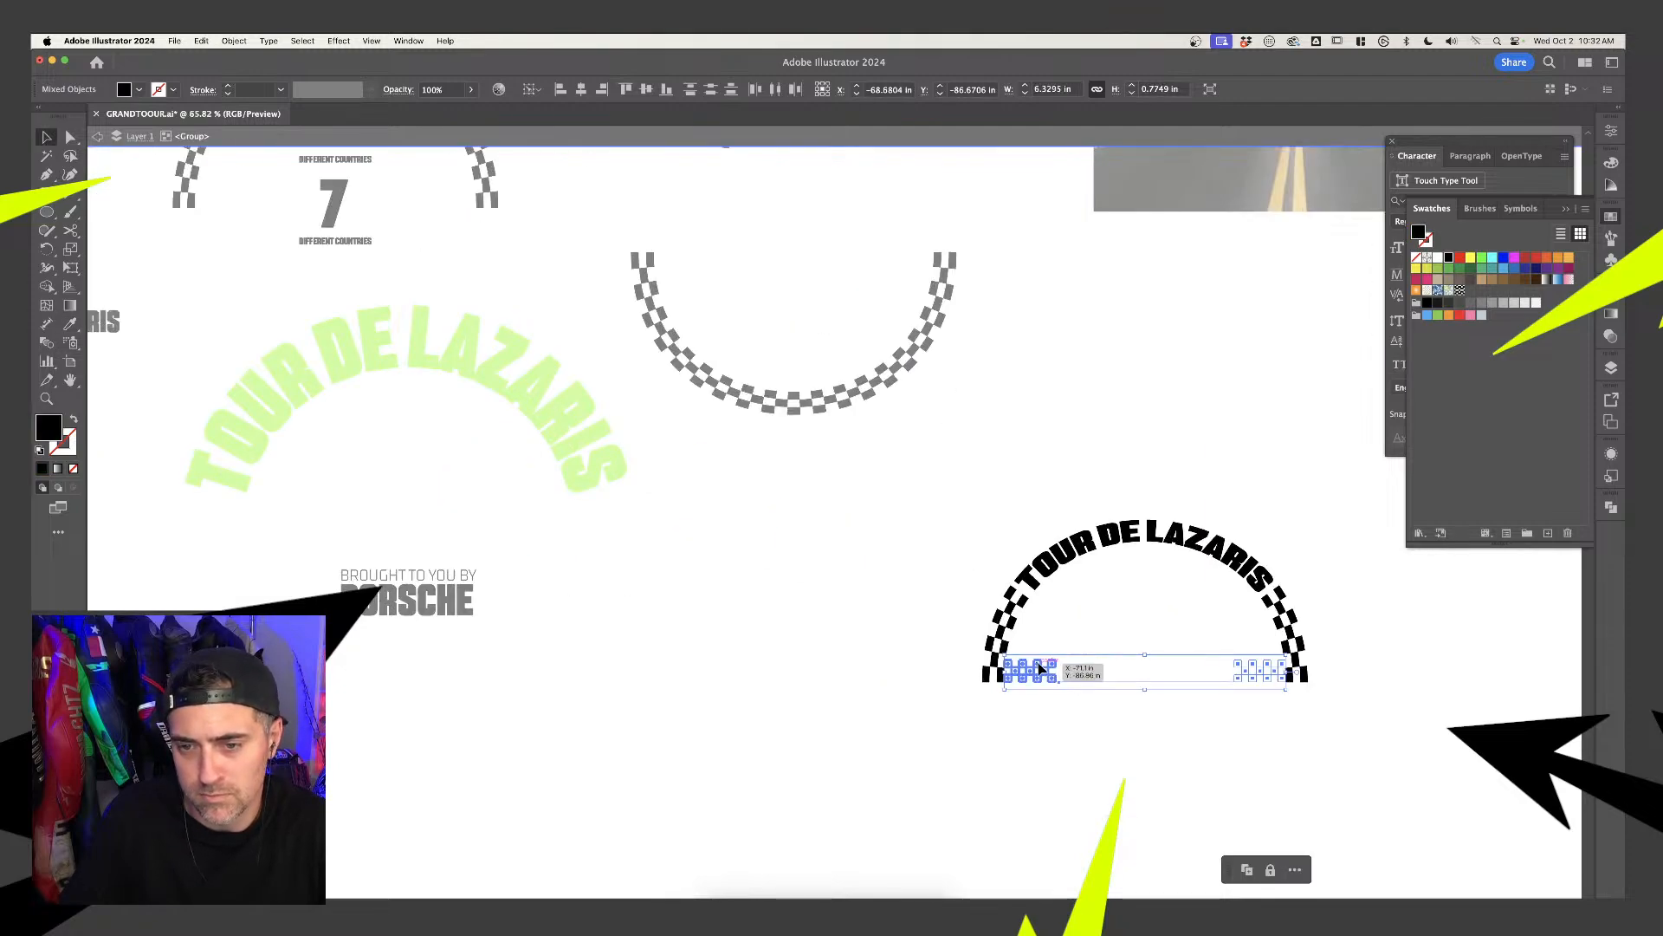
{"action": "left_click", "coordinate": [1040, 687]}
{"action": "left_click", "coordinate": [1042, 672]}
{"action": "key", "text": "i"}
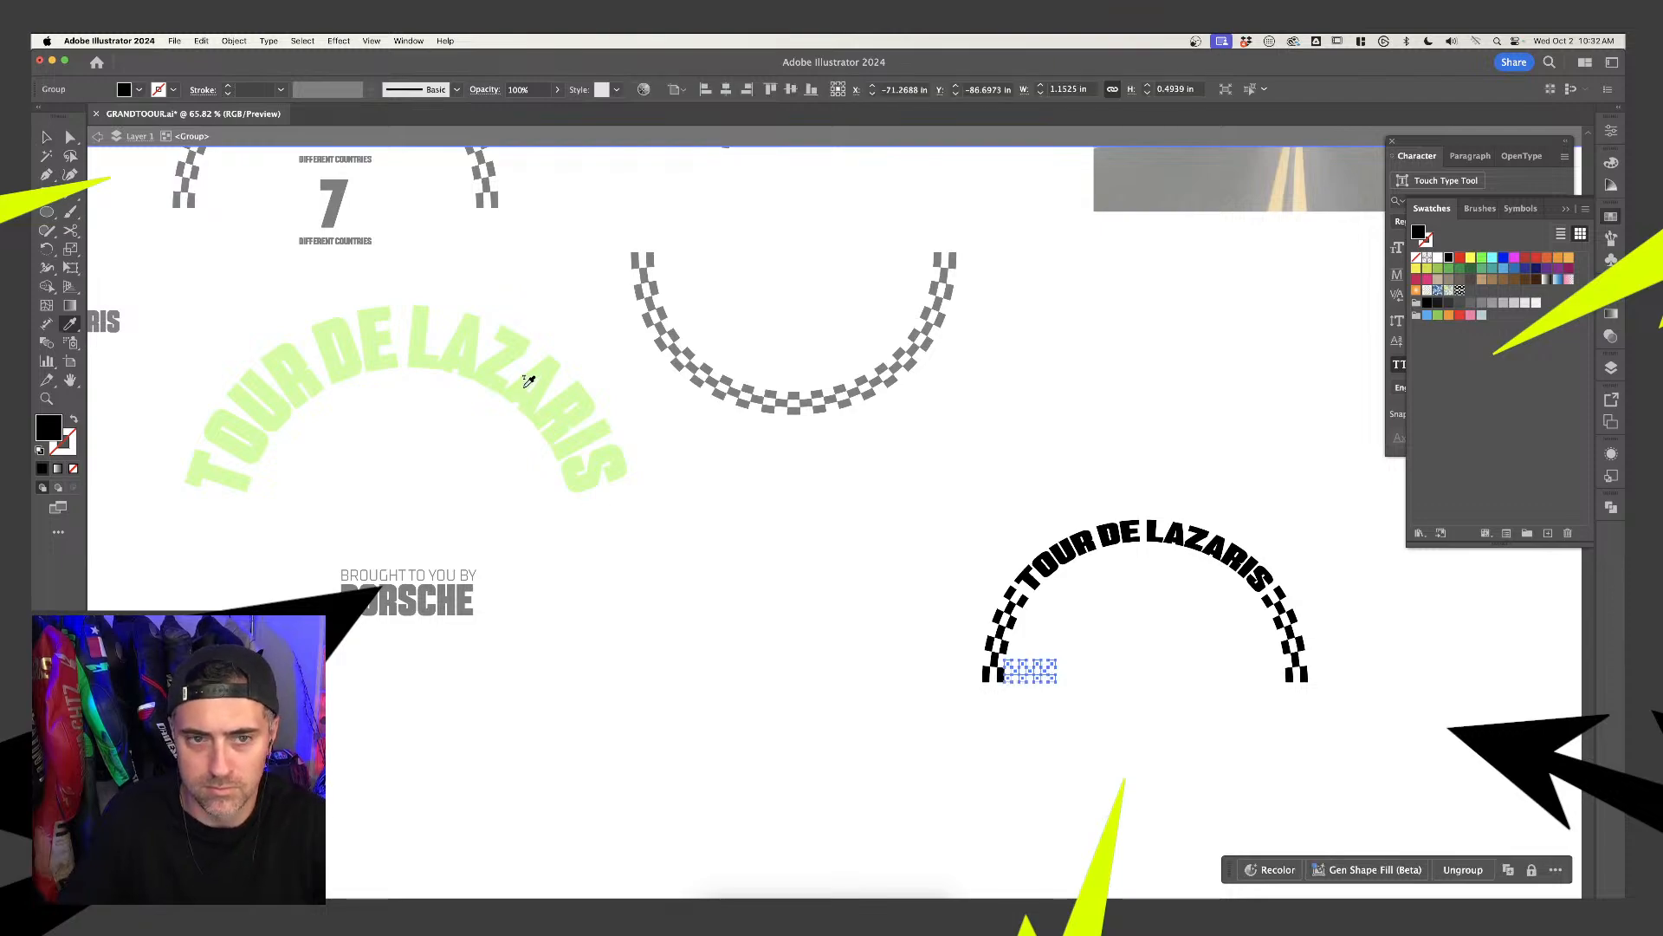
{"action": "left_click", "coordinate": [529, 381]}
{"action": "key", "text": "v"}
{"action": "key", "text": "super+shift+a"}
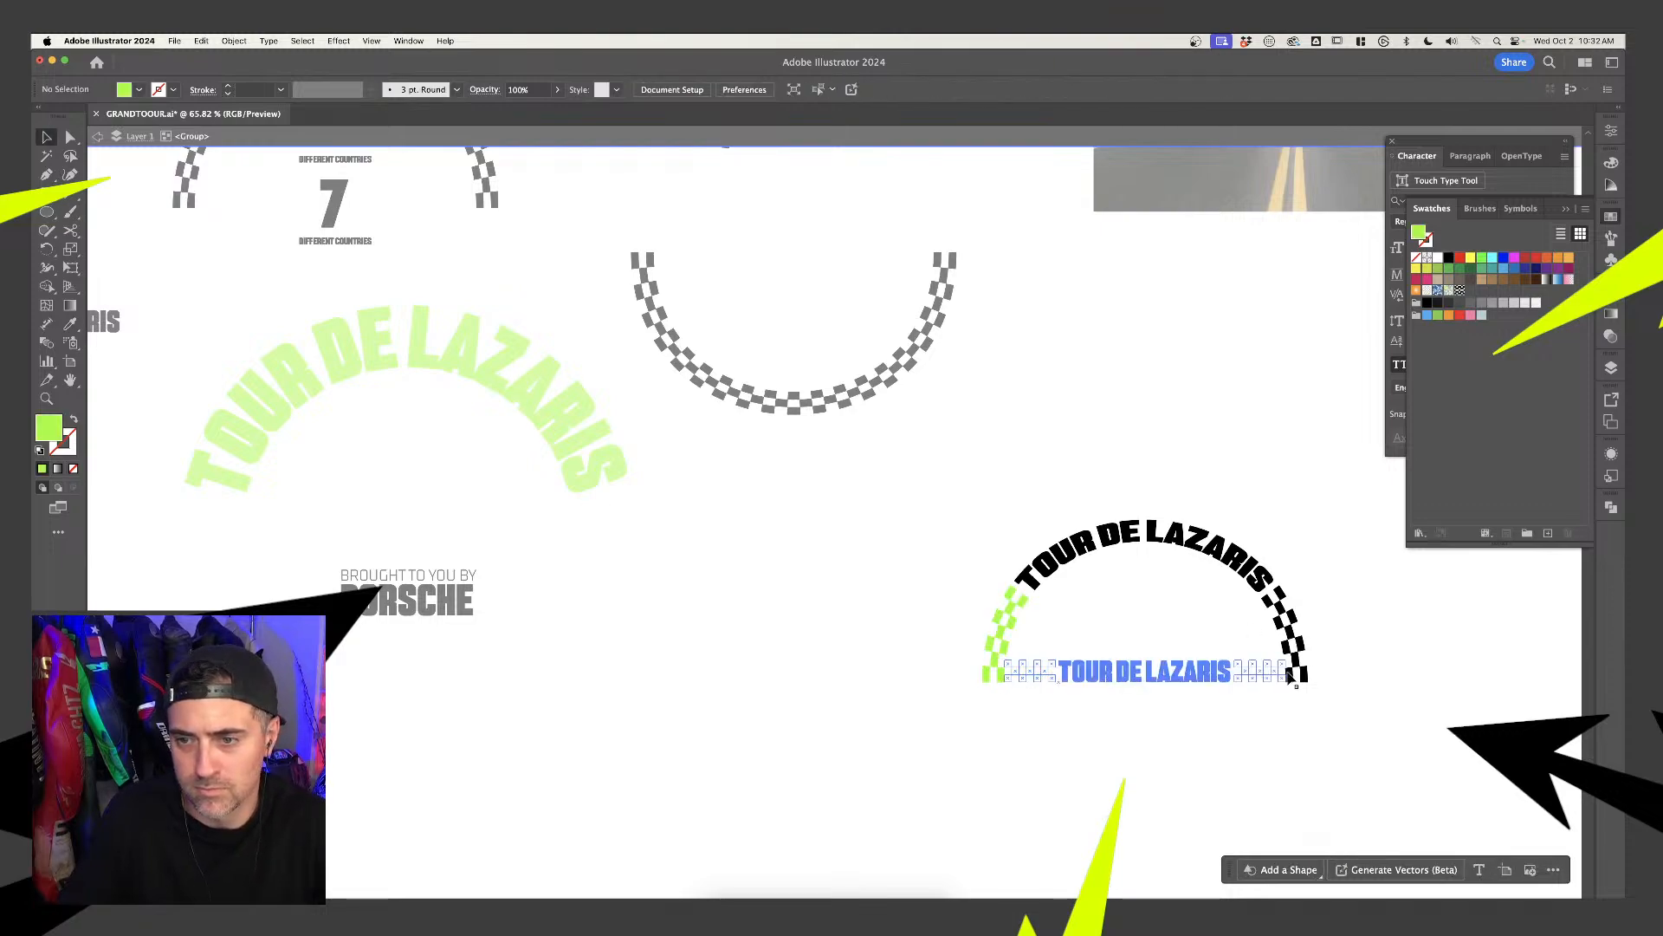
Recolour the copied arch's right checkered leg with the same sampled lime green
{"action": "left_click", "coordinate": [1291, 676]}
{"action": "key", "text": "i"}
{"action": "left_click", "coordinate": [592, 412]}
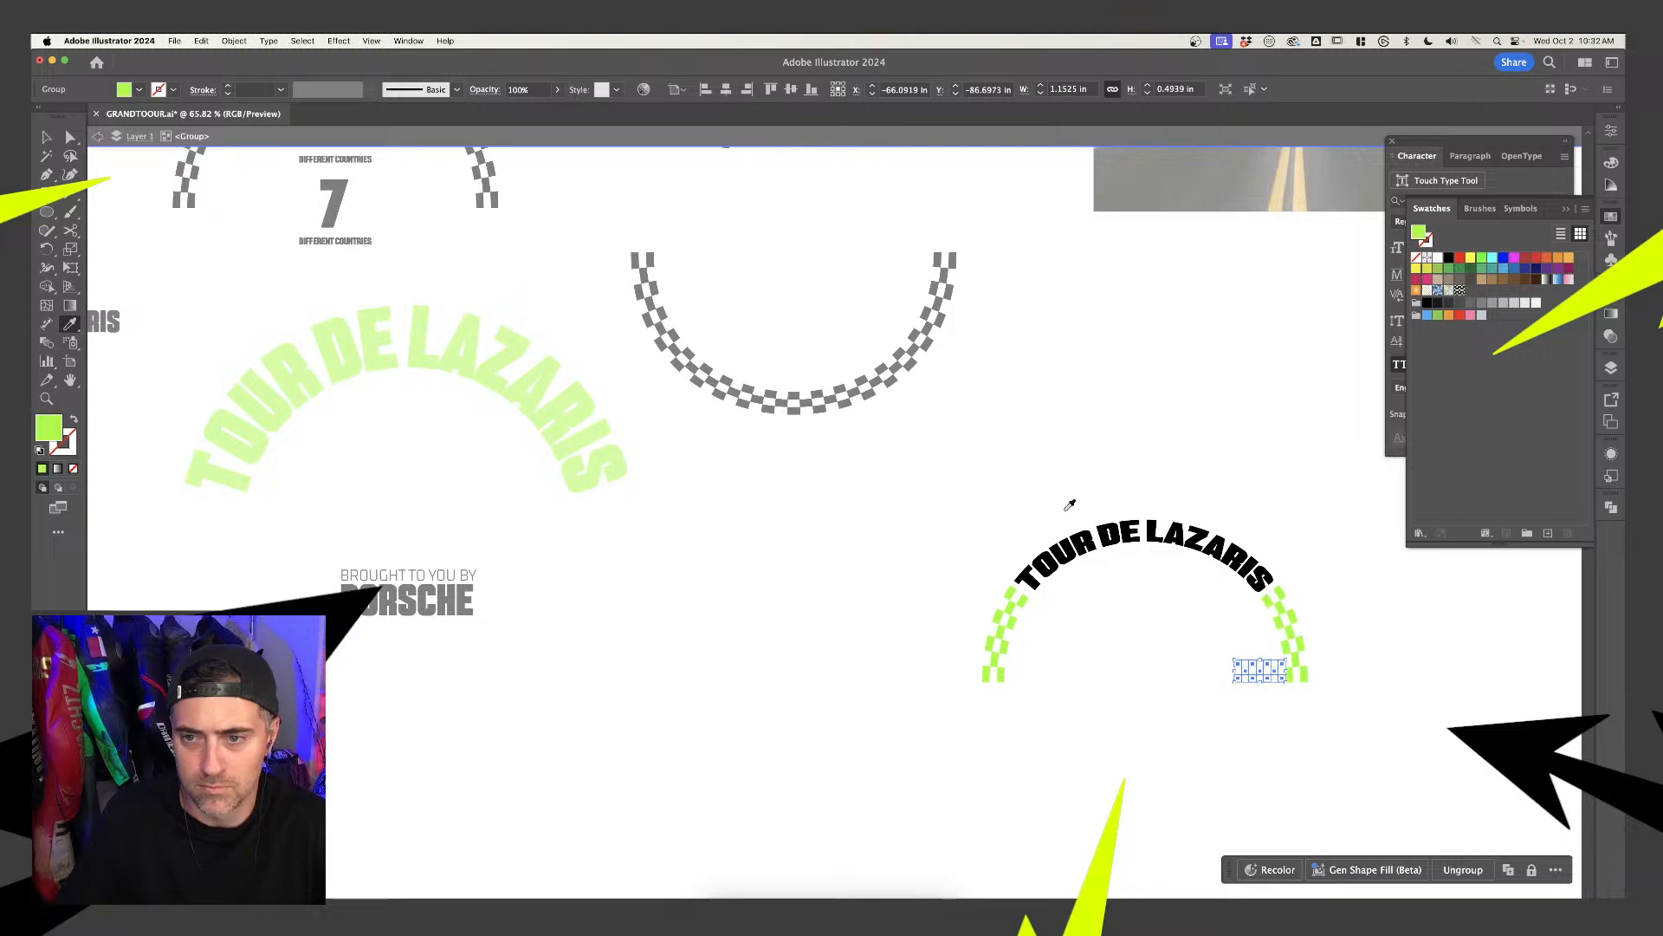
{"action": "key", "text": "v"}
{"action": "key", "text": "super+shift+a"}
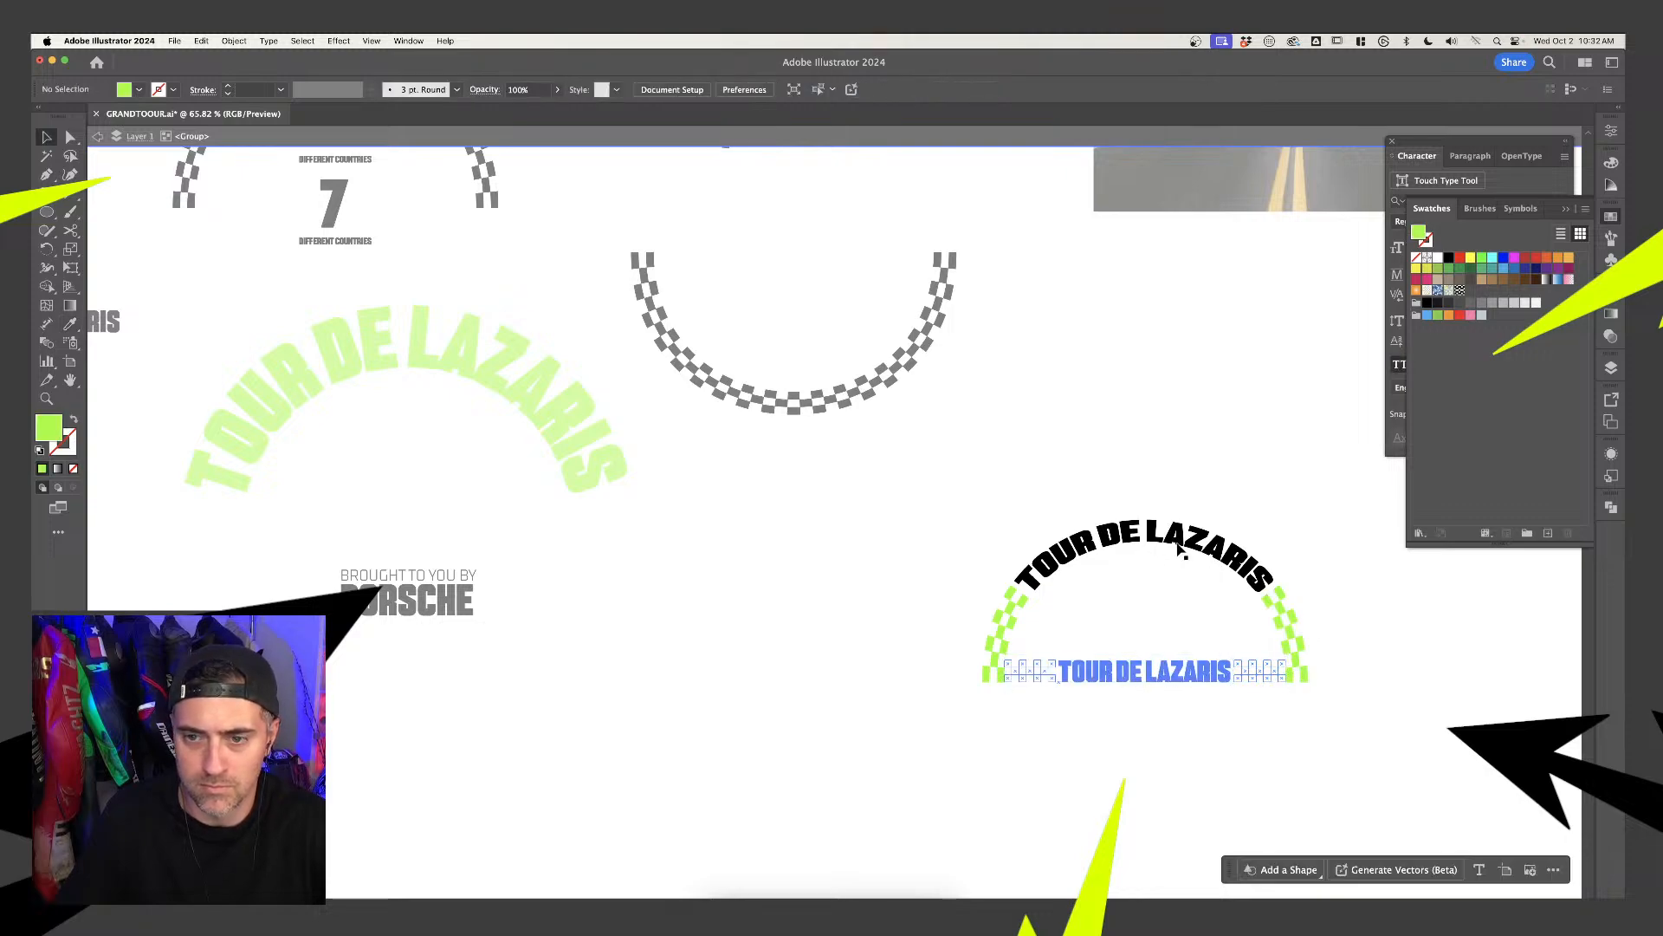
Match the arched TOUR DE LAZARIS lettering in the copy to the lime green of its checkered legs
{"action": "left_click", "coordinate": [1180, 550]}
{"action": "key", "text": "i"}
{"action": "left_click", "coordinate": [1247, 666]}
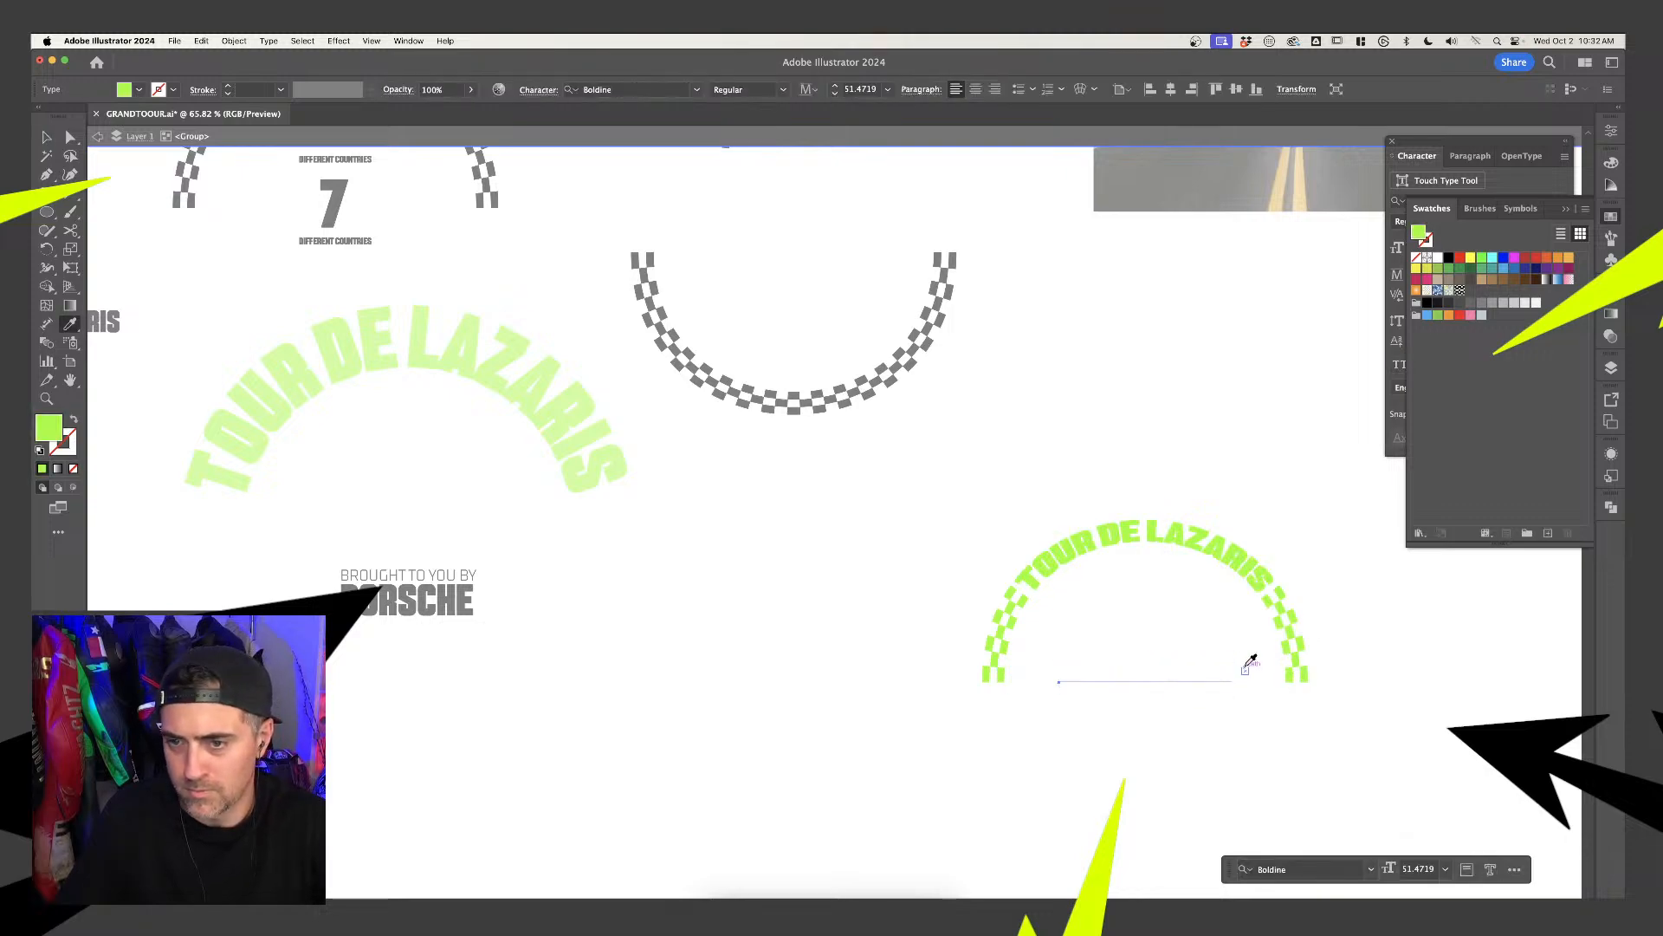
{"action": "key", "text": "v"}
Copy the lime green checkered arch and paste it as a smart object into the white Porsche photo in Photoshop
{"action": "left_click", "coordinate": [1144, 671]}
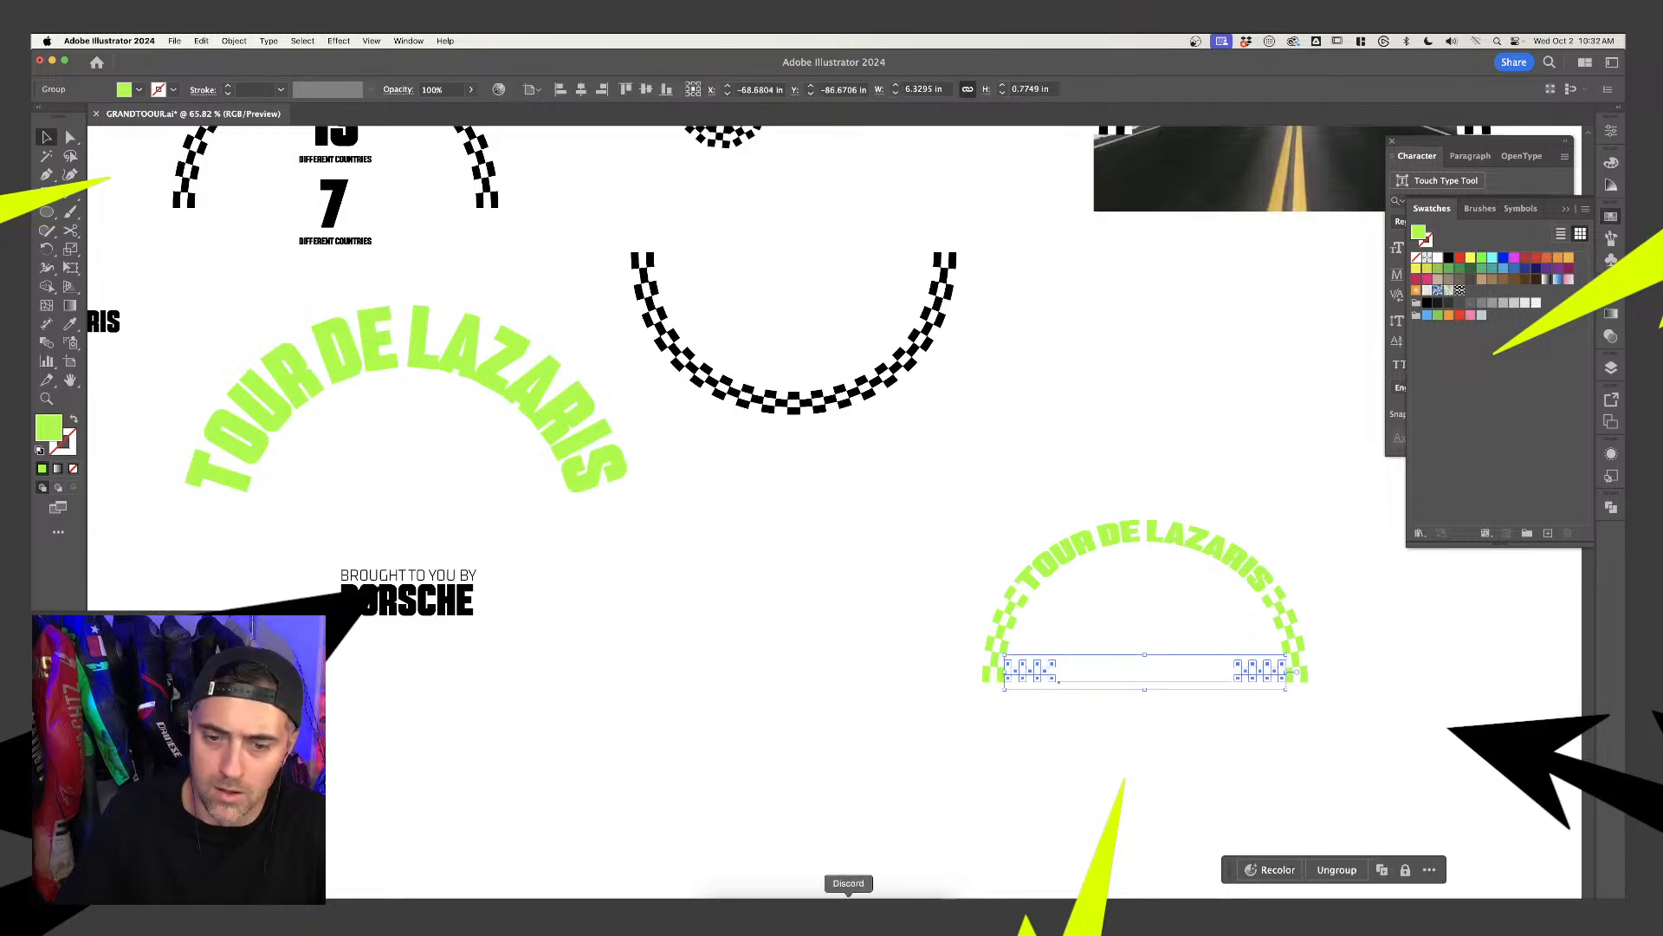
{"action": "key", "text": "super+Tab"}
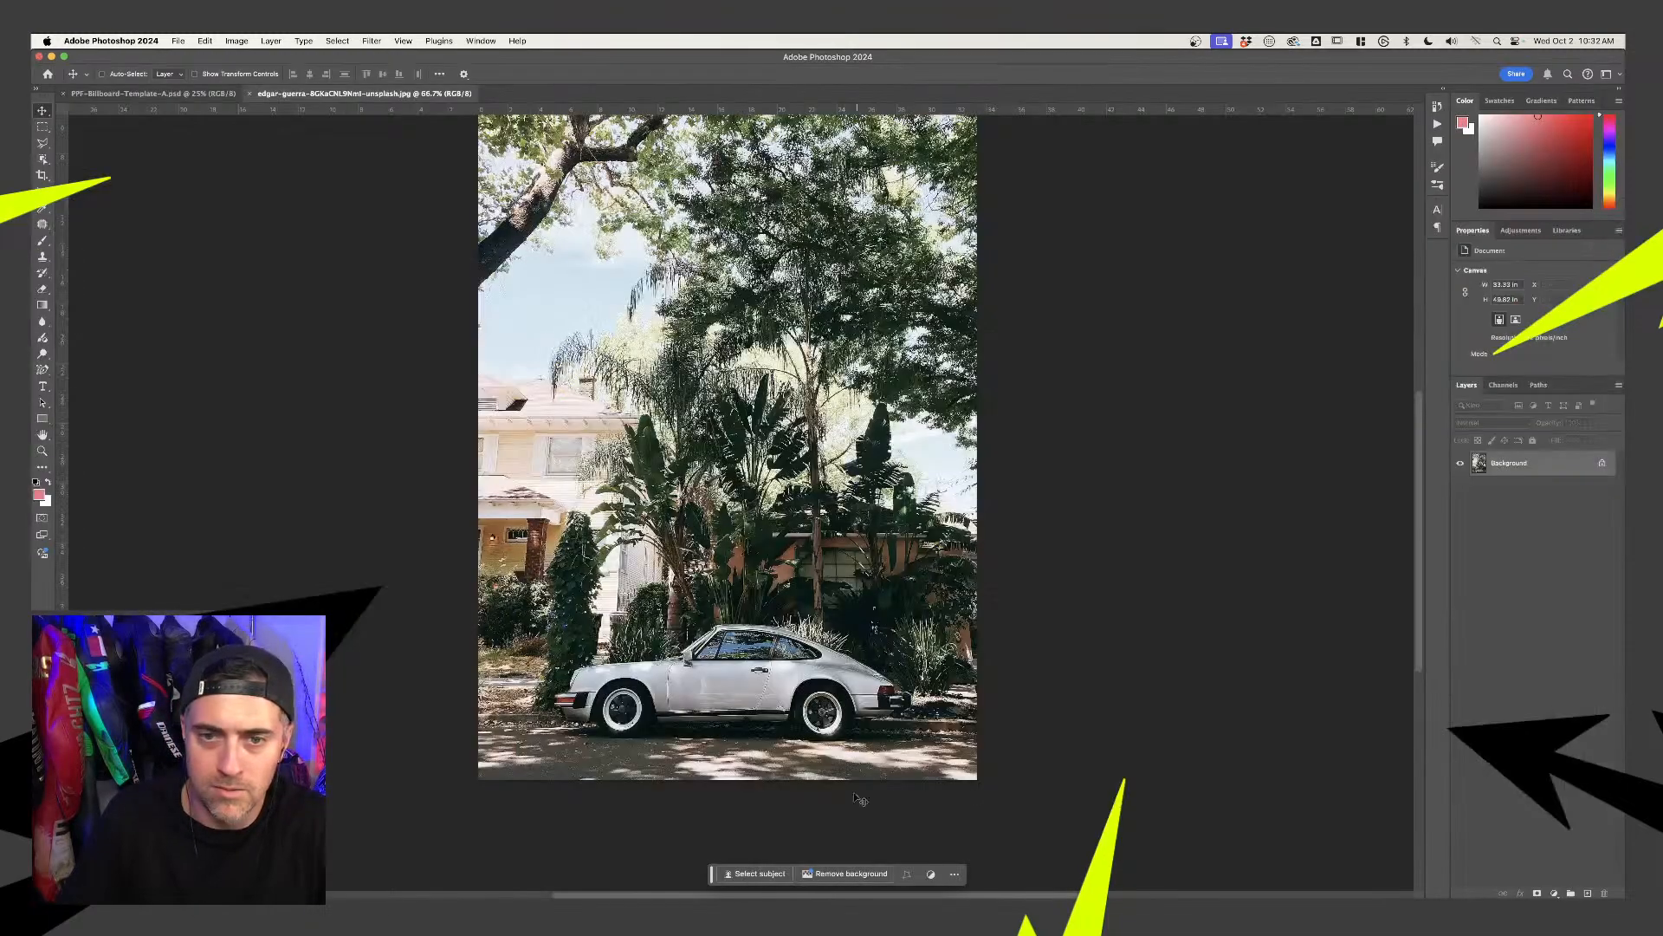
{"action": "key", "text": "super+v"}
{"action": "left_click", "coordinate": [886, 433]}
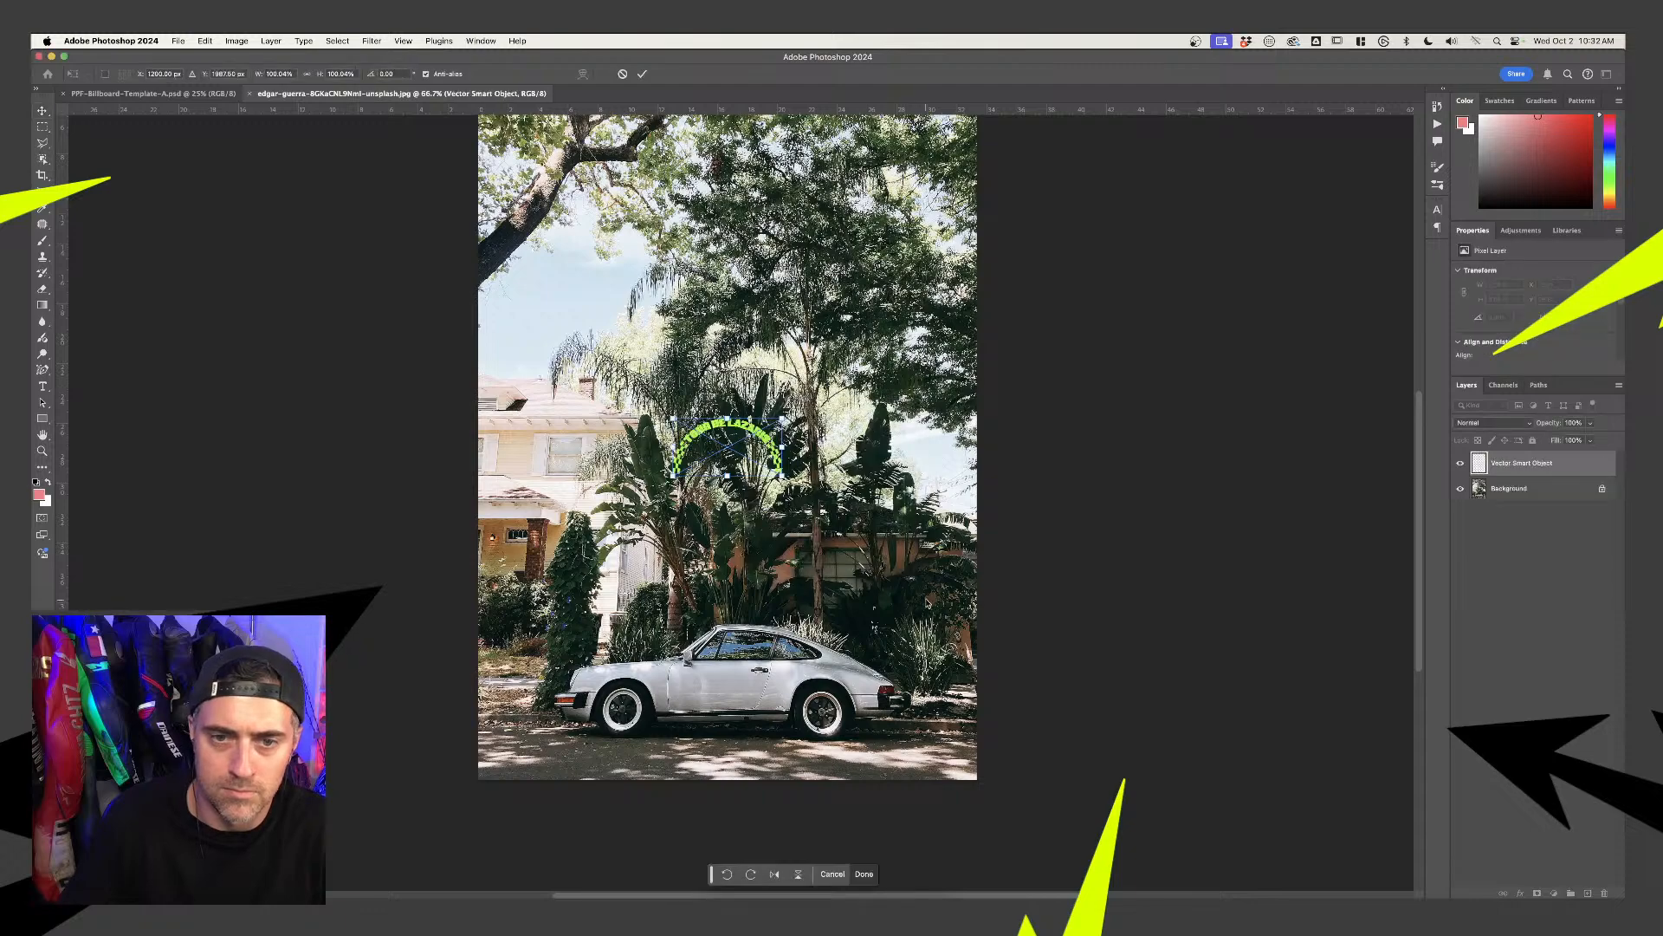
Enlarge the pasted arch to about 442% and move it down so it frames the car with its feet on the road
{"action": "left_click_drag", "start_coordinate": [782, 419], "coordinate": [973, 318]}
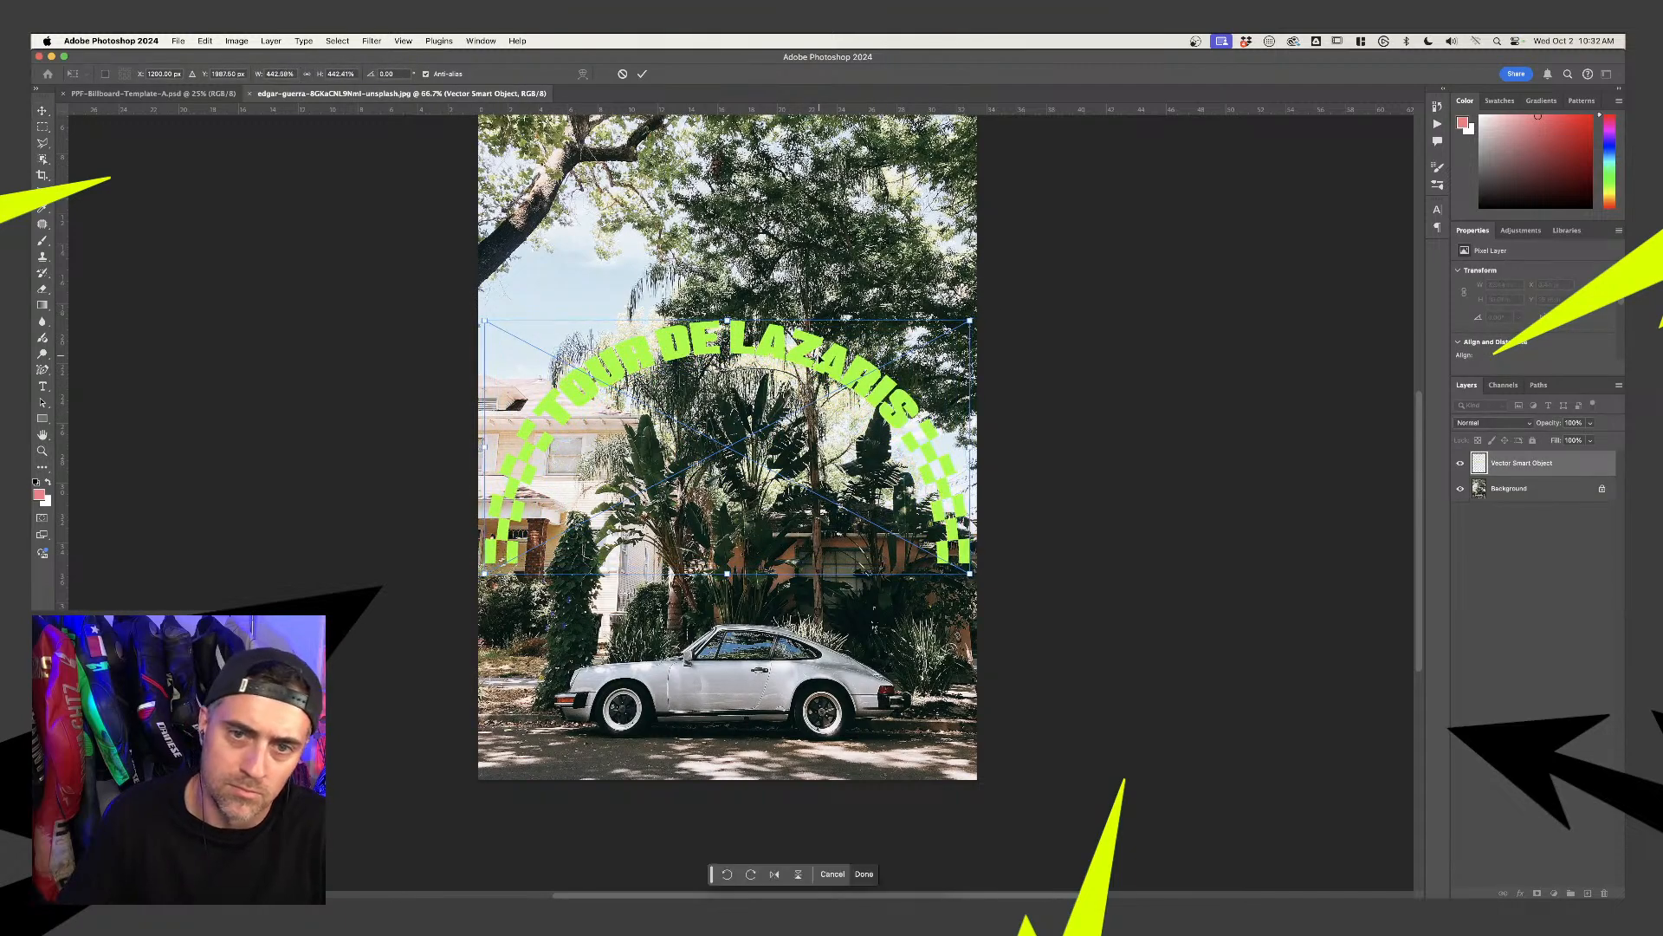
{"action": "left_click_drag", "start_coordinate": [858, 331], "coordinate": [858, 509]}
{"action": "key", "text": "Return"}
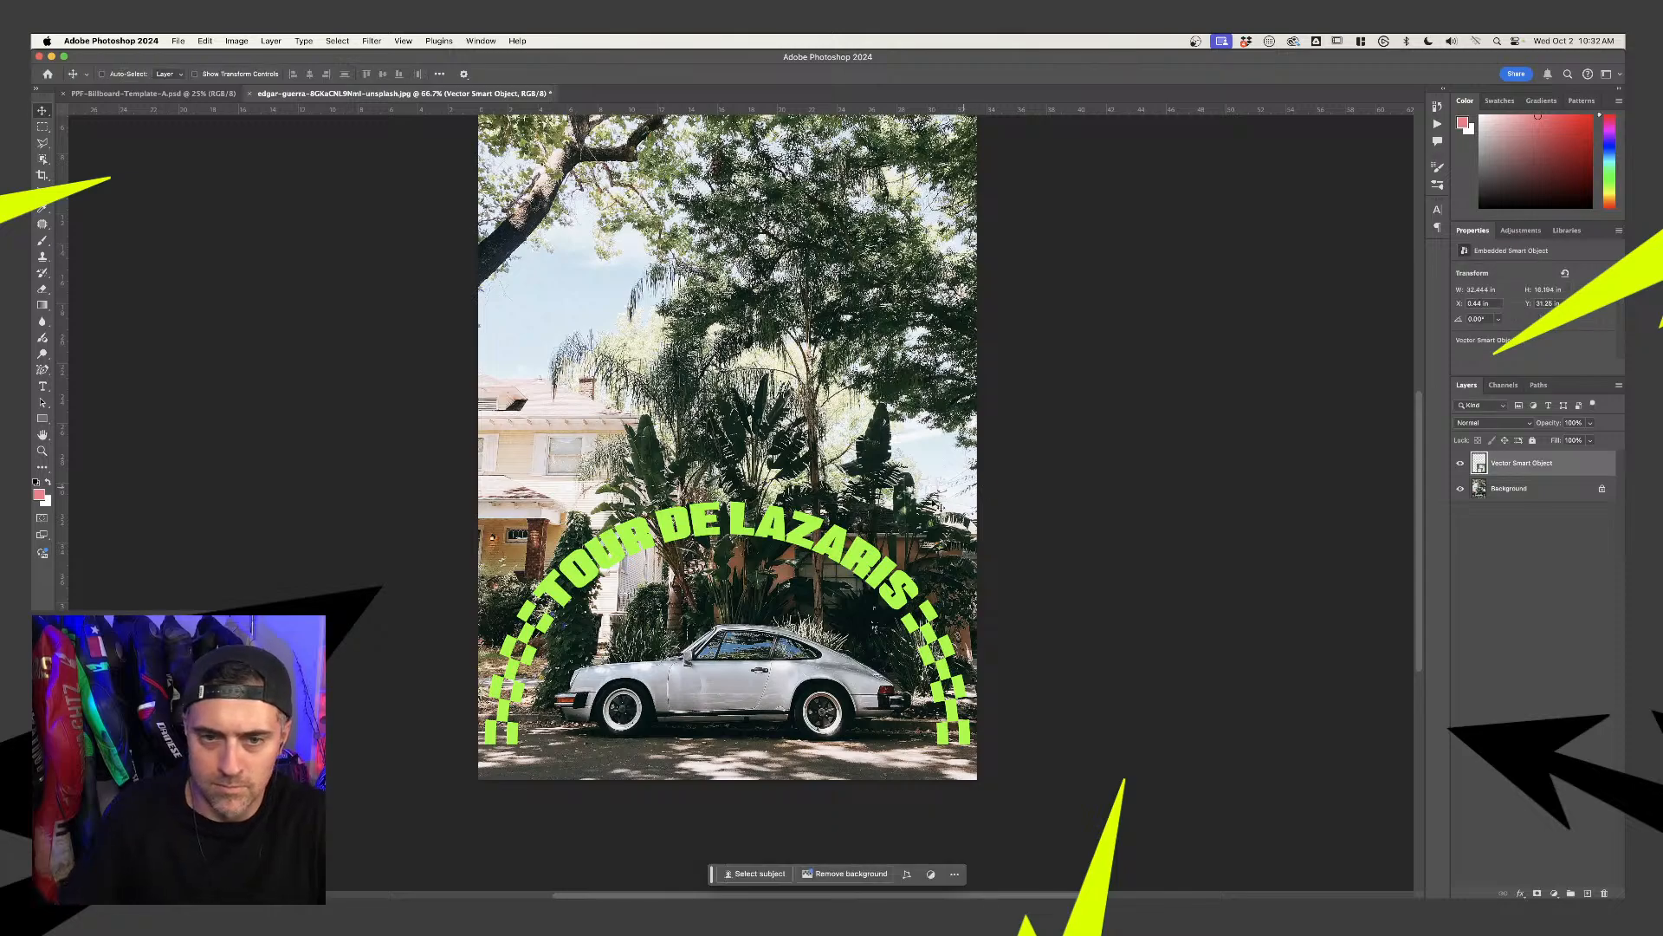
{"action": "key", "text": "z"}
{"action": "left_click", "coordinate": [835, 563]}
{"action": "left_click", "coordinate": [683, 572], "text": "alt"}
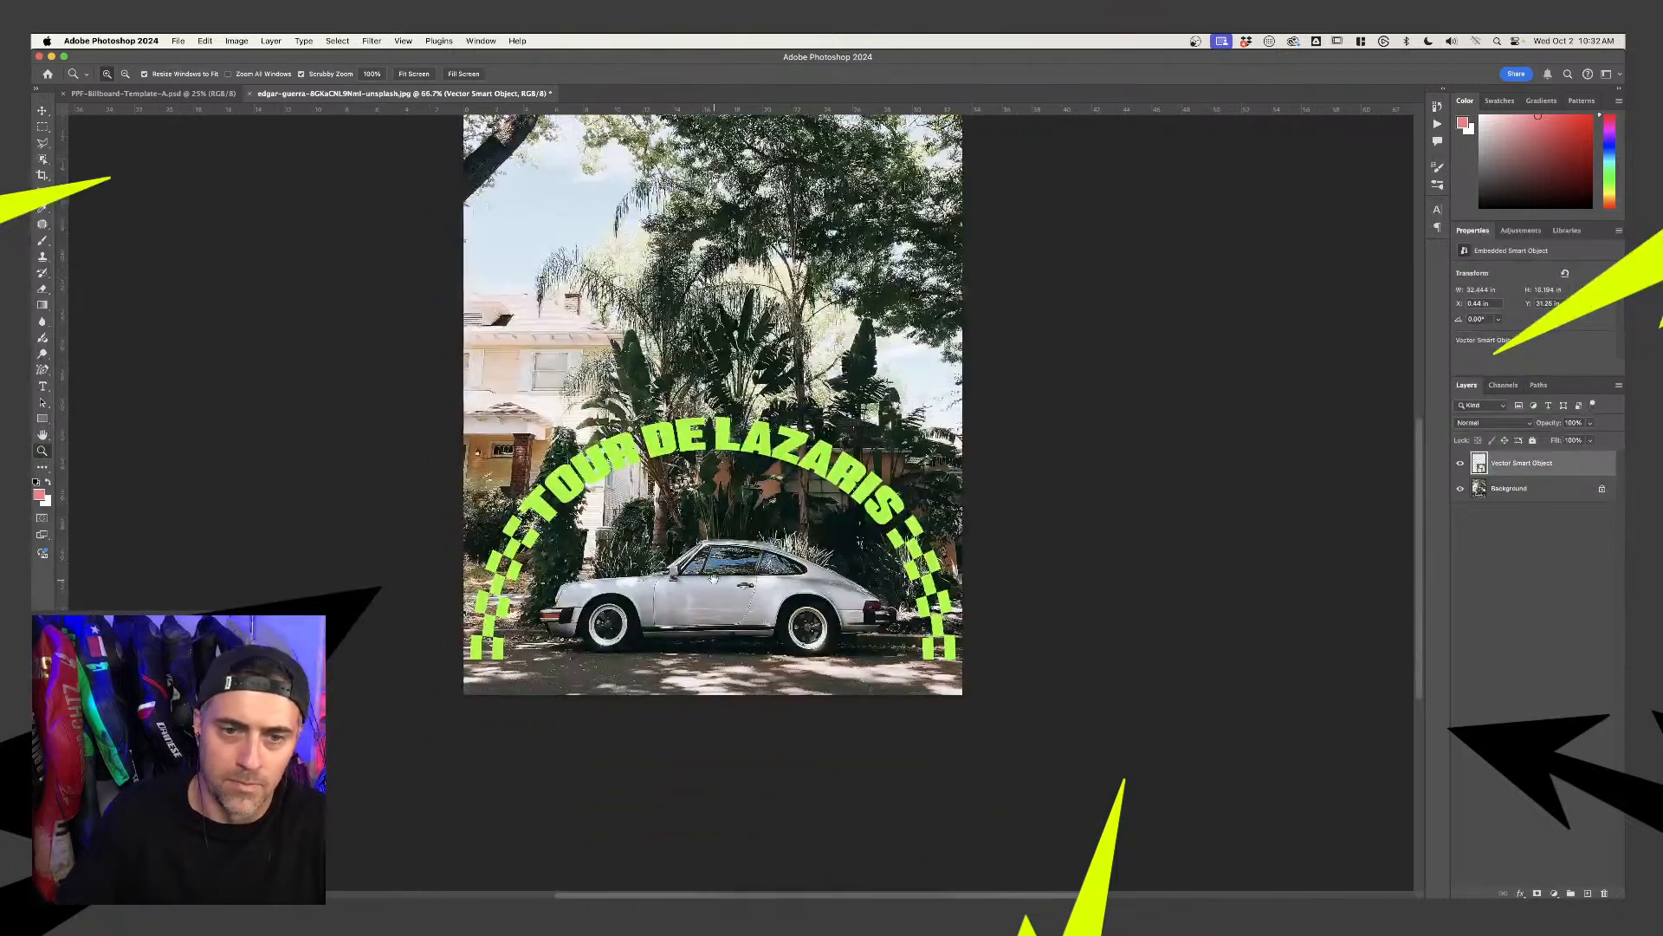
{"action": "key", "text": "v"}
{"action": "left_click_drag", "start_coordinate": [761, 468], "coordinate": [761, 476]}
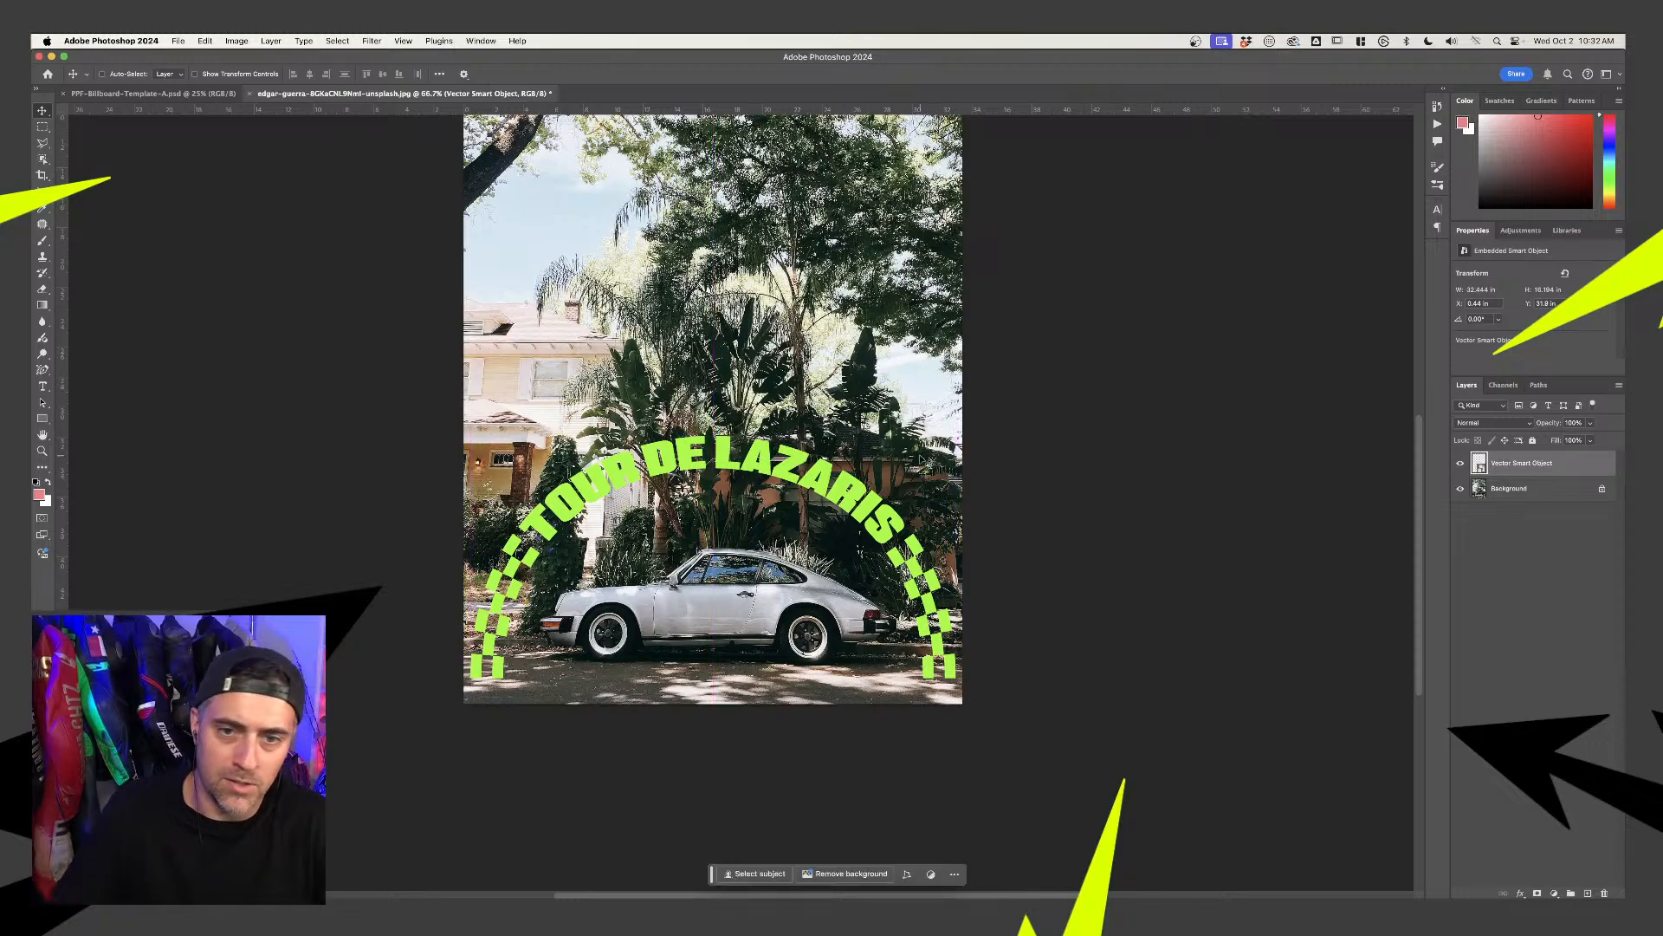
Crop away the upper part of the photo to a height of about 20.8 in, keeping the arch and car
{"action": "key", "text": "c"}
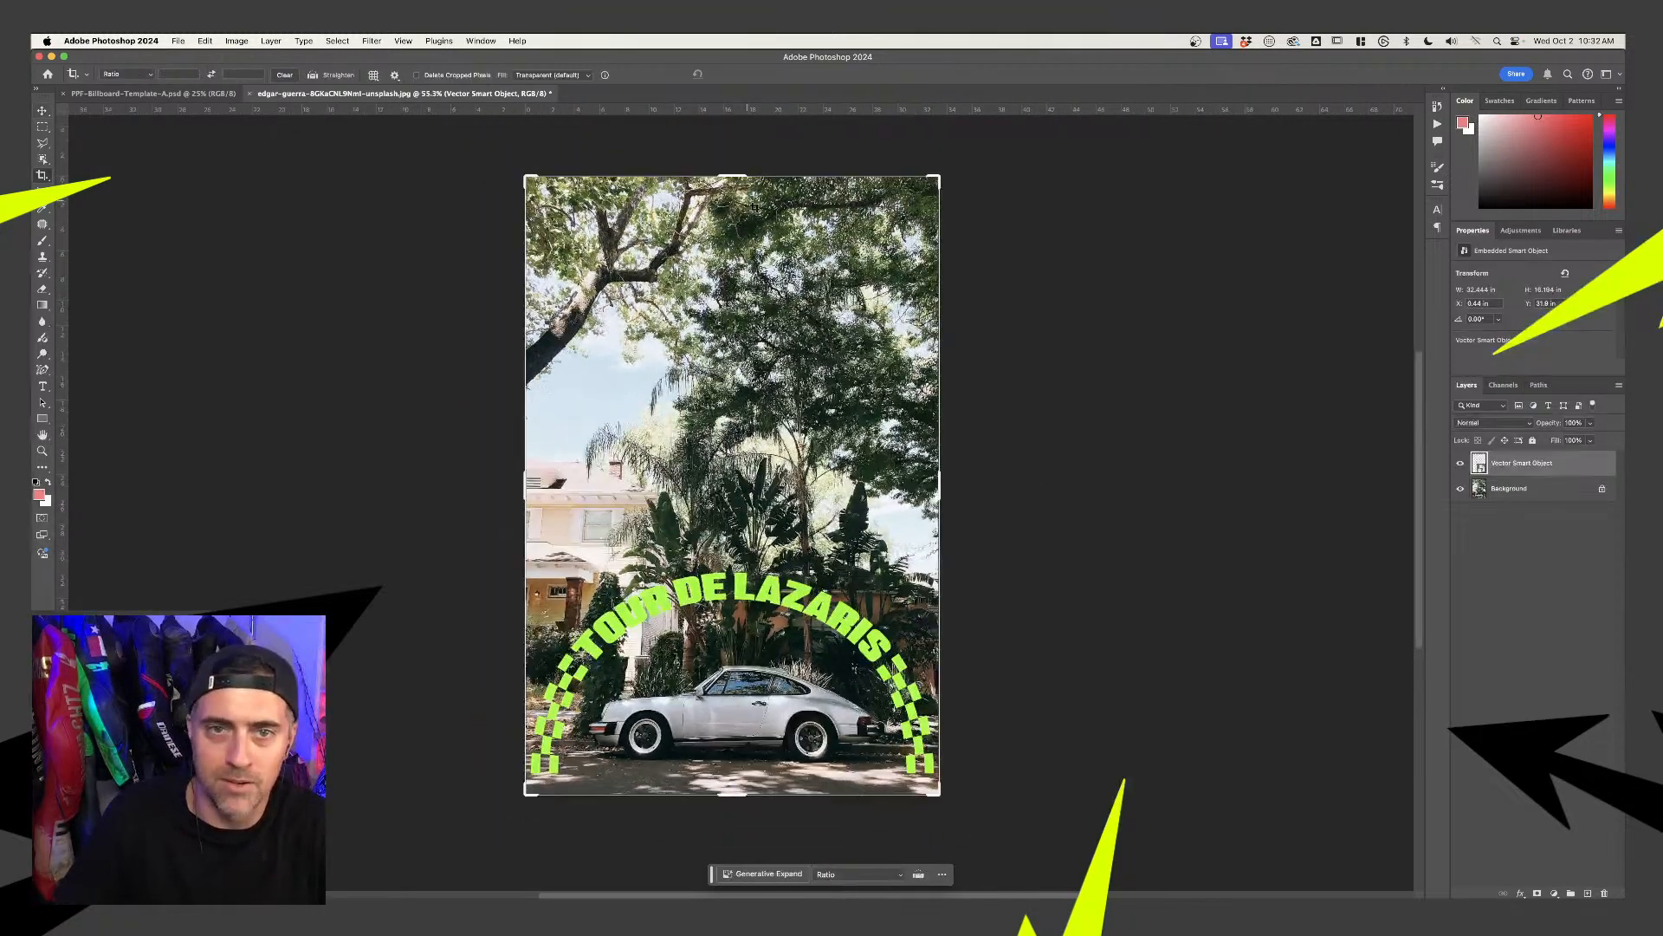
{"action": "left_click_drag", "start_coordinate": [750, 178], "coordinate": [750, 357]}
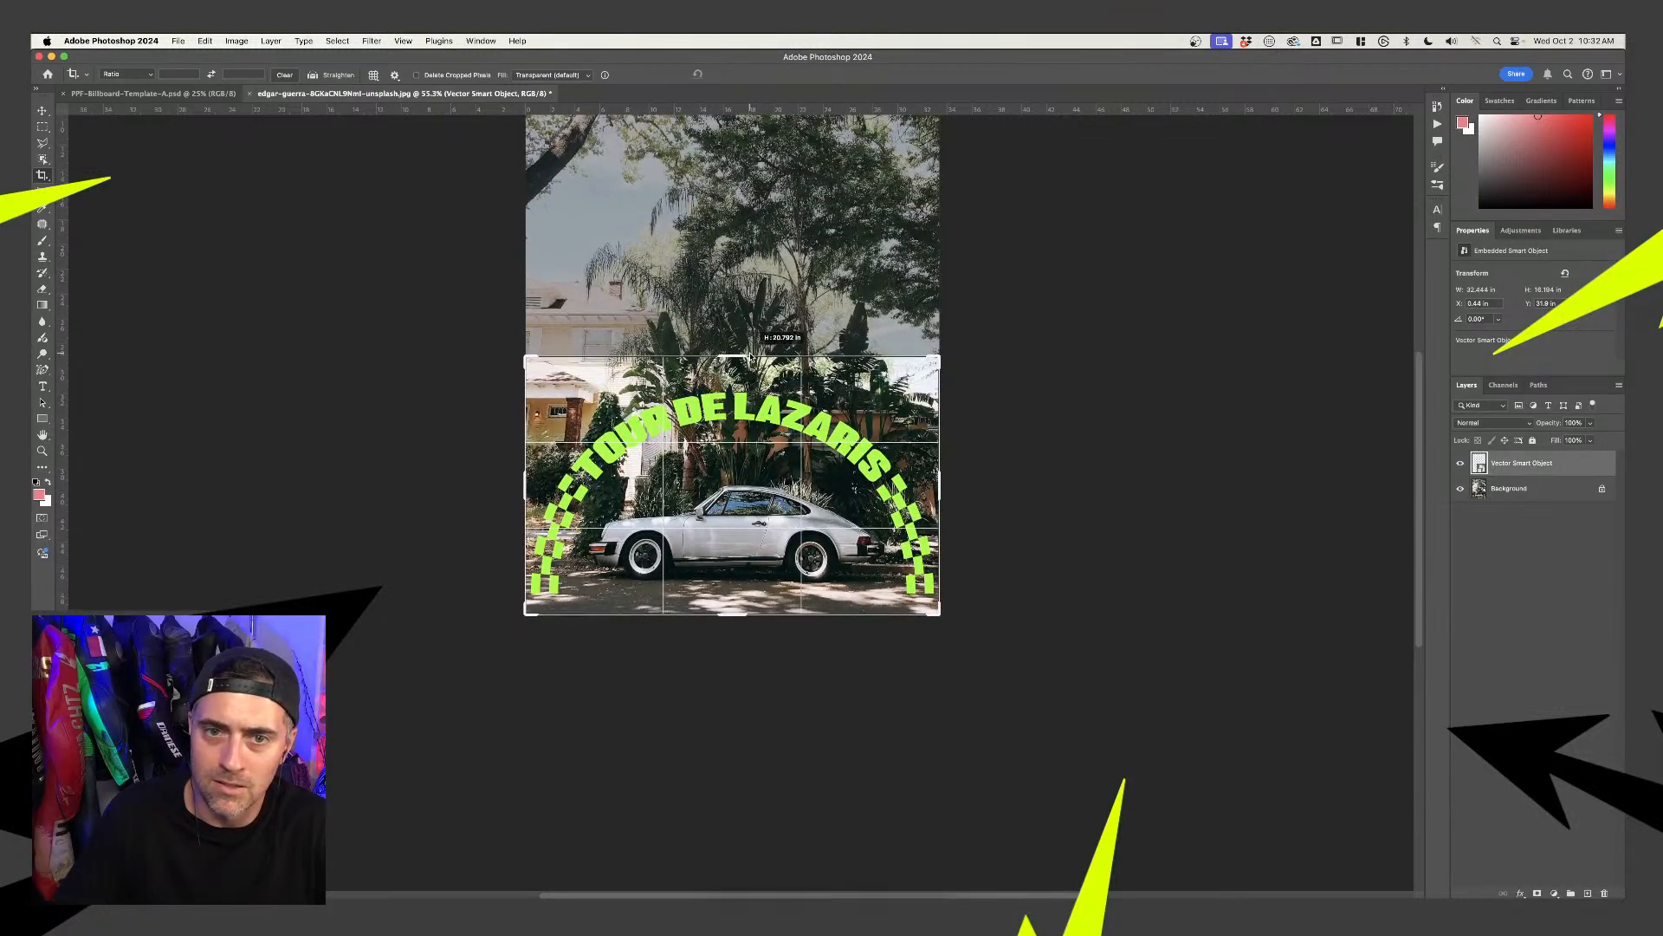
{"action": "key", "text": "Return"}
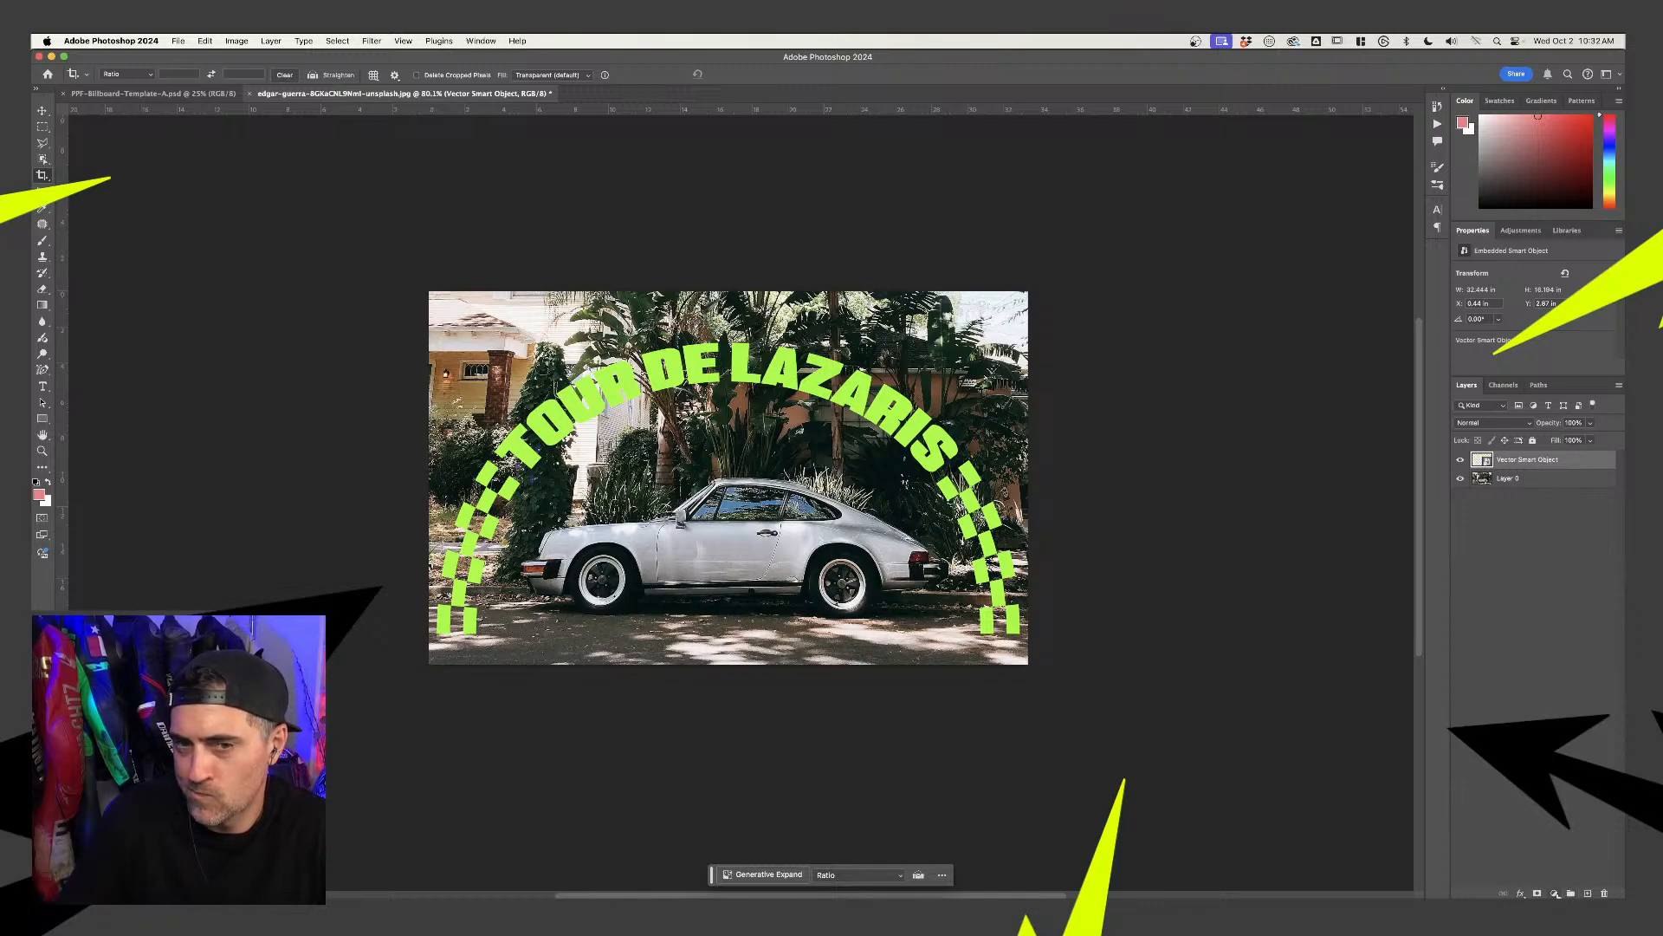
Add a drop shadow to the arch's smart object layer and set its colour to black
{"action": "double_click", "coordinate": [1576, 466]}
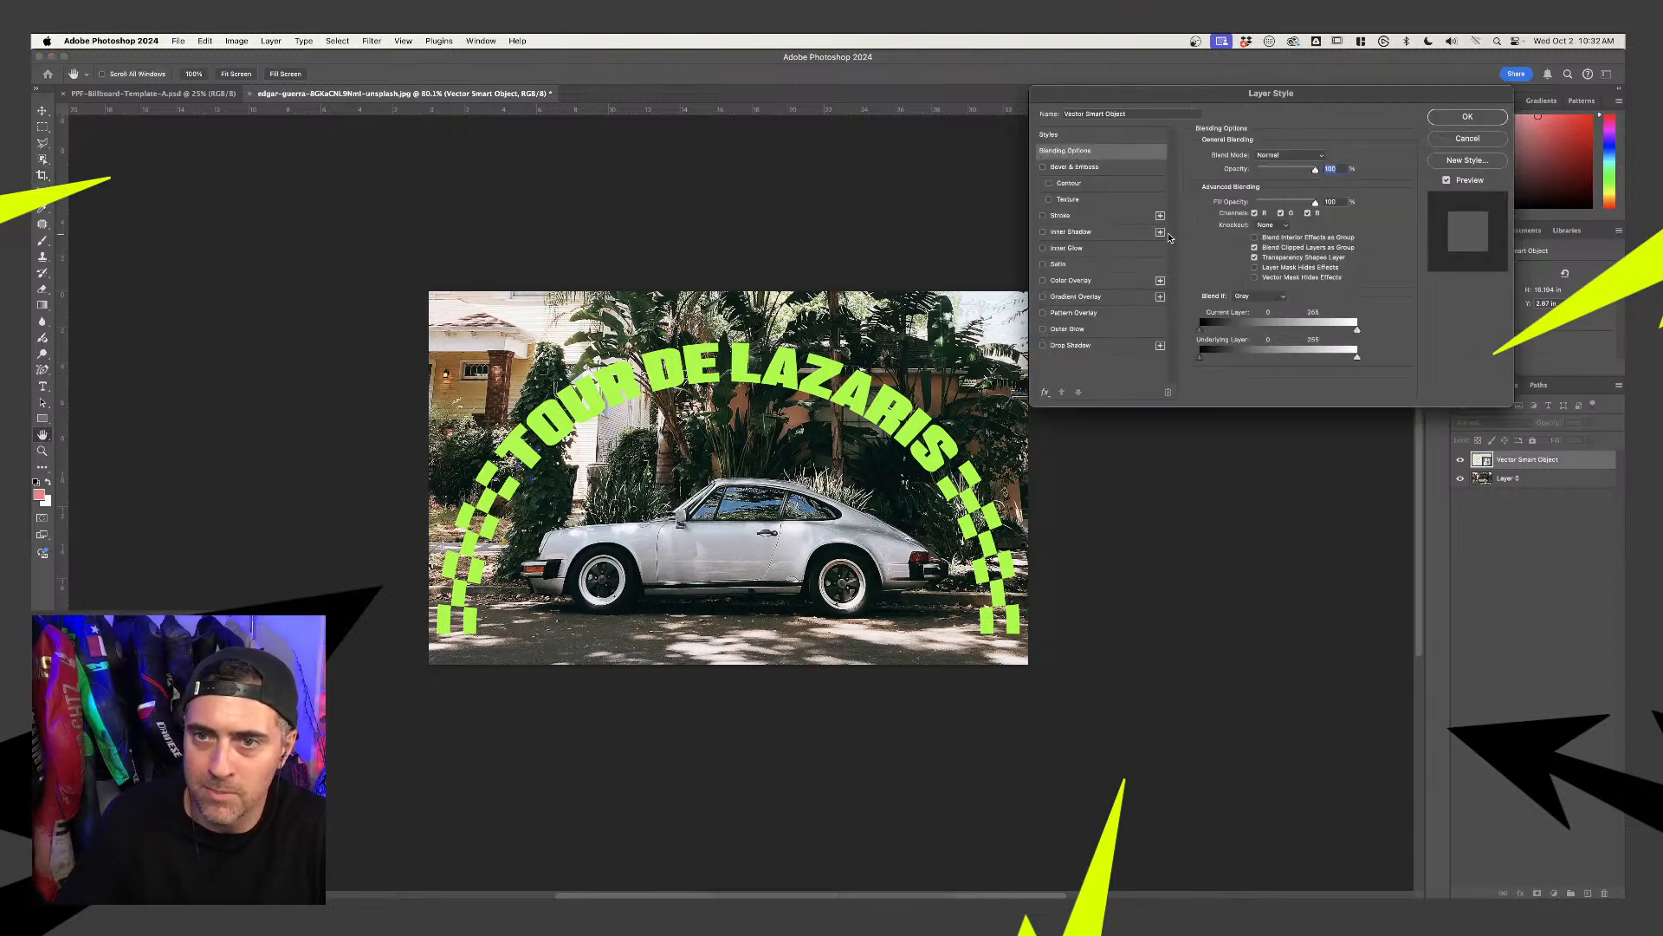
{"action": "left_click", "coordinate": [1074, 347]}
{"action": "left_click", "coordinate": [1320, 157]}
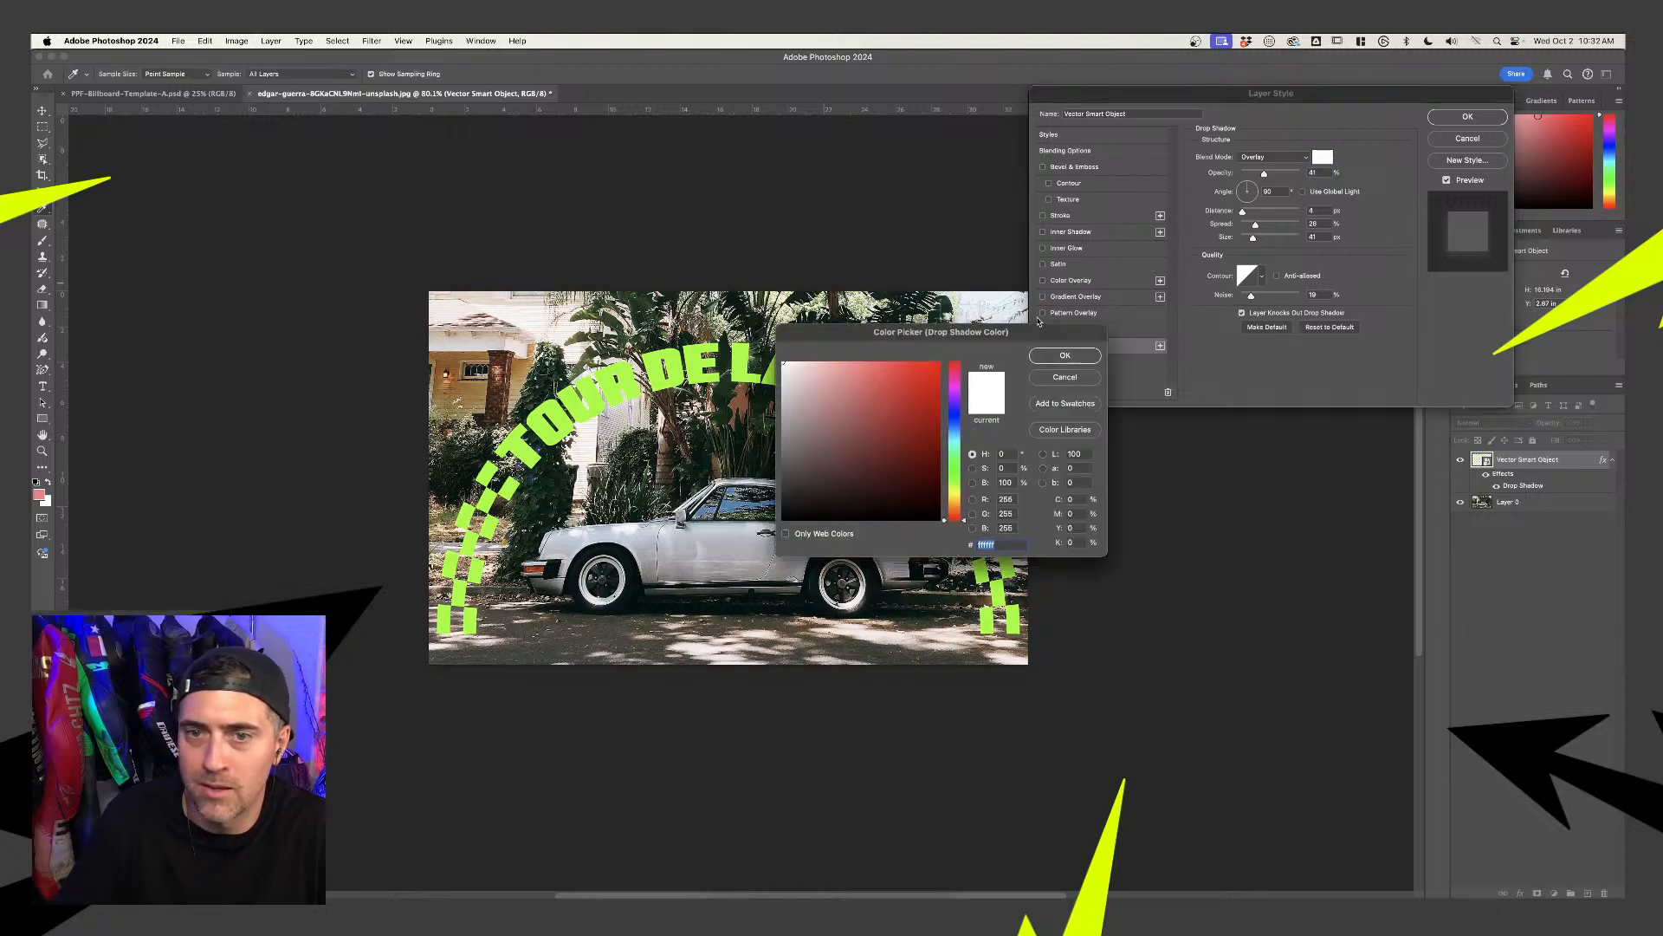
{"action": "left_click_drag", "start_coordinate": [828, 448], "coordinate": [783, 520]}
{"action": "left_click", "coordinate": [1084, 358]}
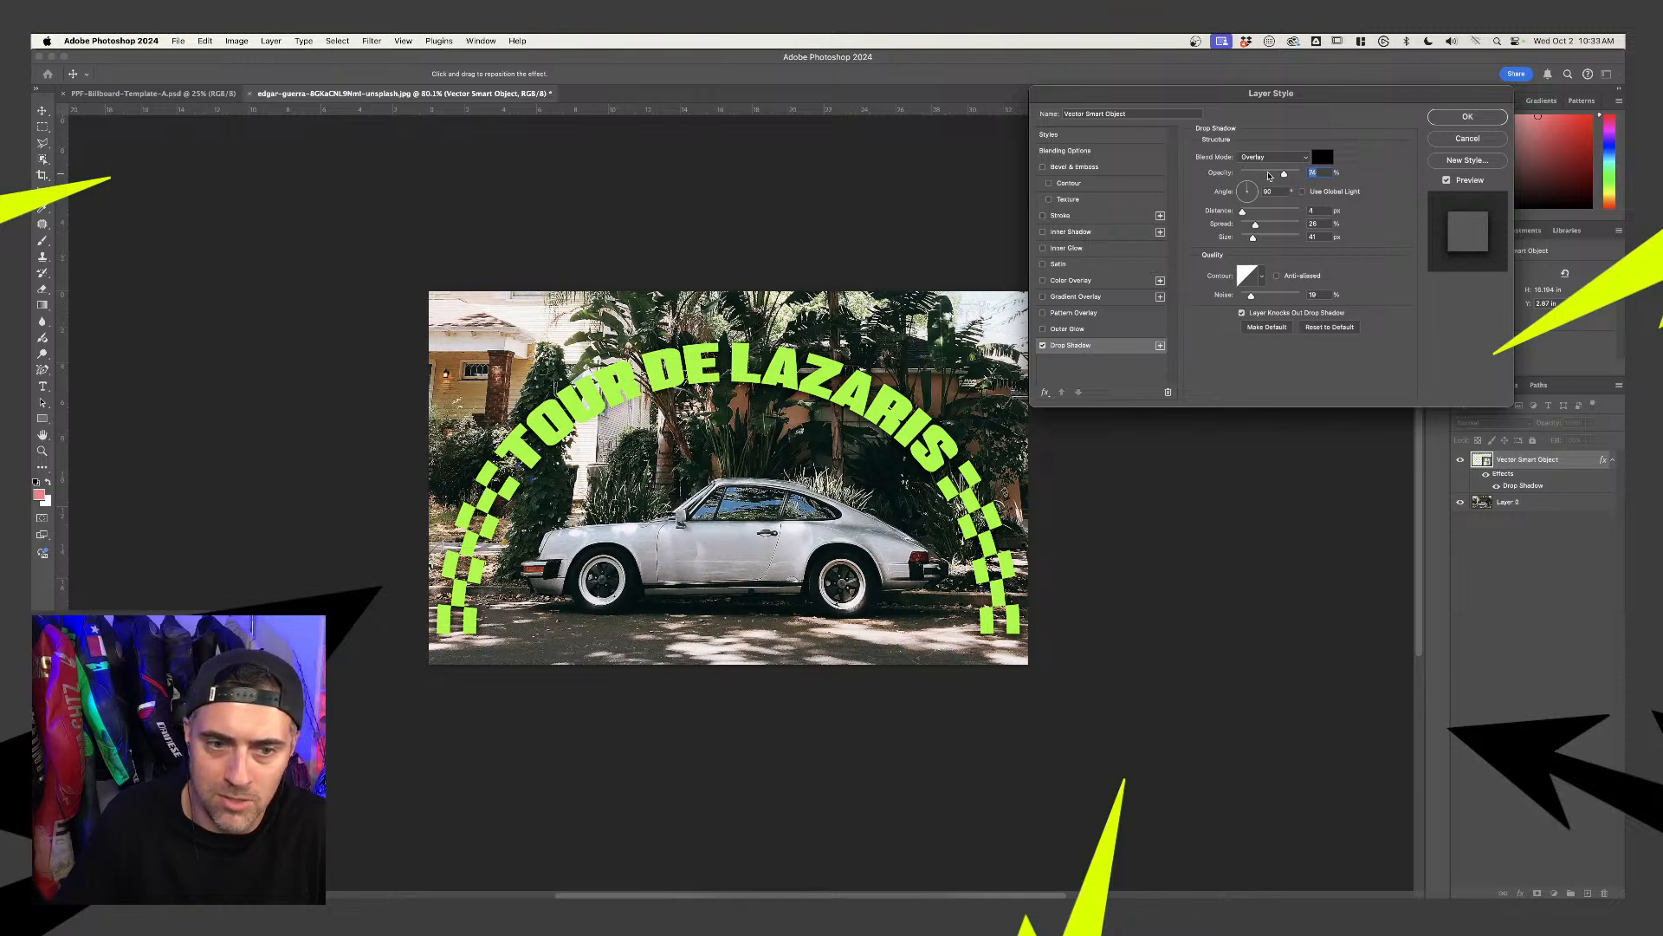
Soften the arch's drop shadow by lowering opacity, distance and spread and increasing size, and apply the layer style
{"action": "mouse_move", "coordinate": [1242, 210]}
{"action": "left_mouse_down"}
{"action": "mouse_move", "coordinate": [1196, 207]}
{"action": "mouse_move", "coordinate": [1224, 212]}
{"action": "left_mouse_up"}
{"action": "left_click_drag", "start_coordinate": [1243, 214], "coordinate": [1259, 236]}
{"action": "left_click_drag", "start_coordinate": [1284, 172], "coordinate": [1261, 174]}
{"action": "left_click_drag", "start_coordinate": [1268, 225], "coordinate": [1239, 216]}
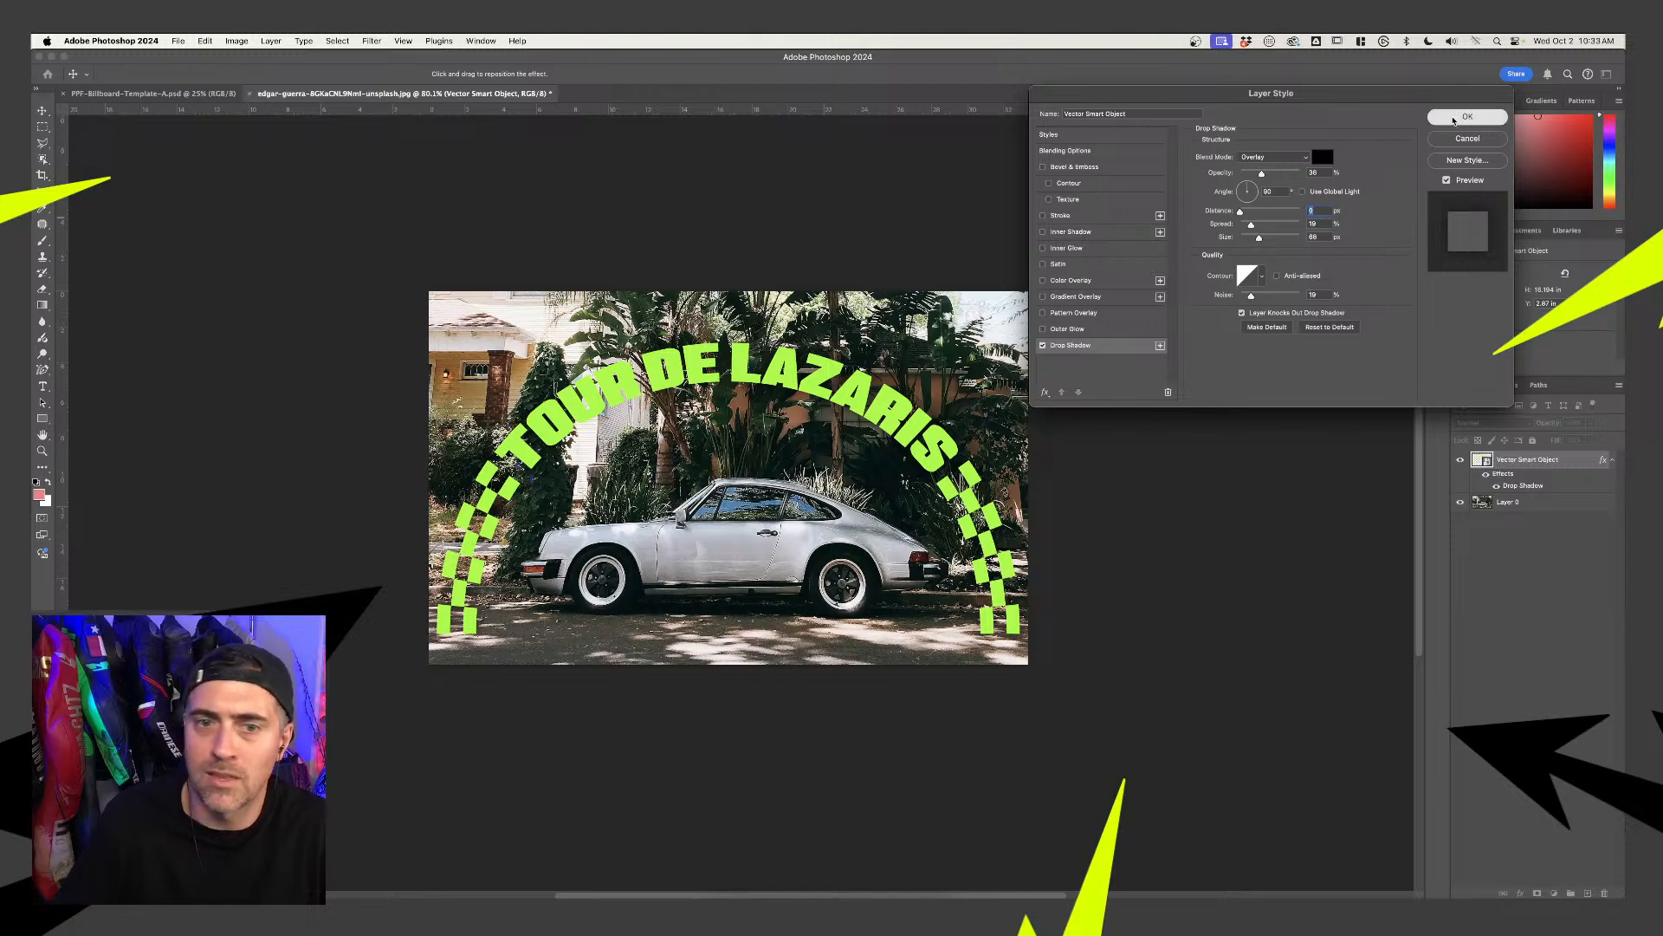
{"action": "left_click", "coordinate": [1467, 117]}
{"action": "key", "text": "c"}
{"action": "key", "text": "v"}
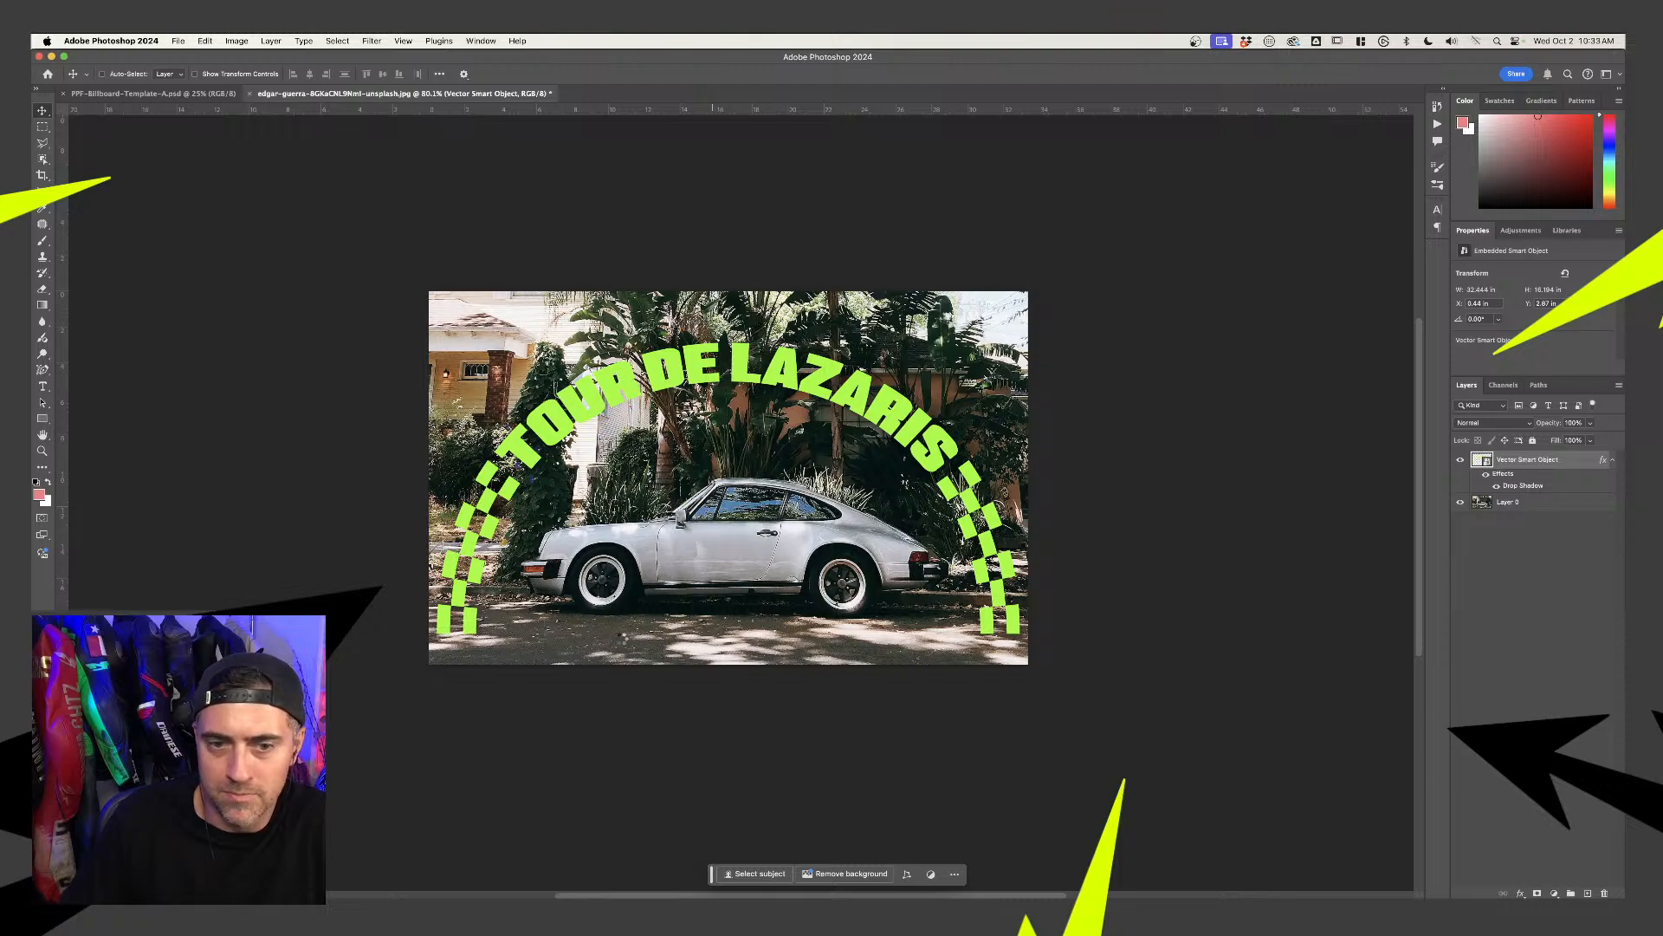
Add the text "13 Countries" on the road below the car
{"action": "key", "text": "t"}
{"action": "left_click", "coordinate": [623, 634]}
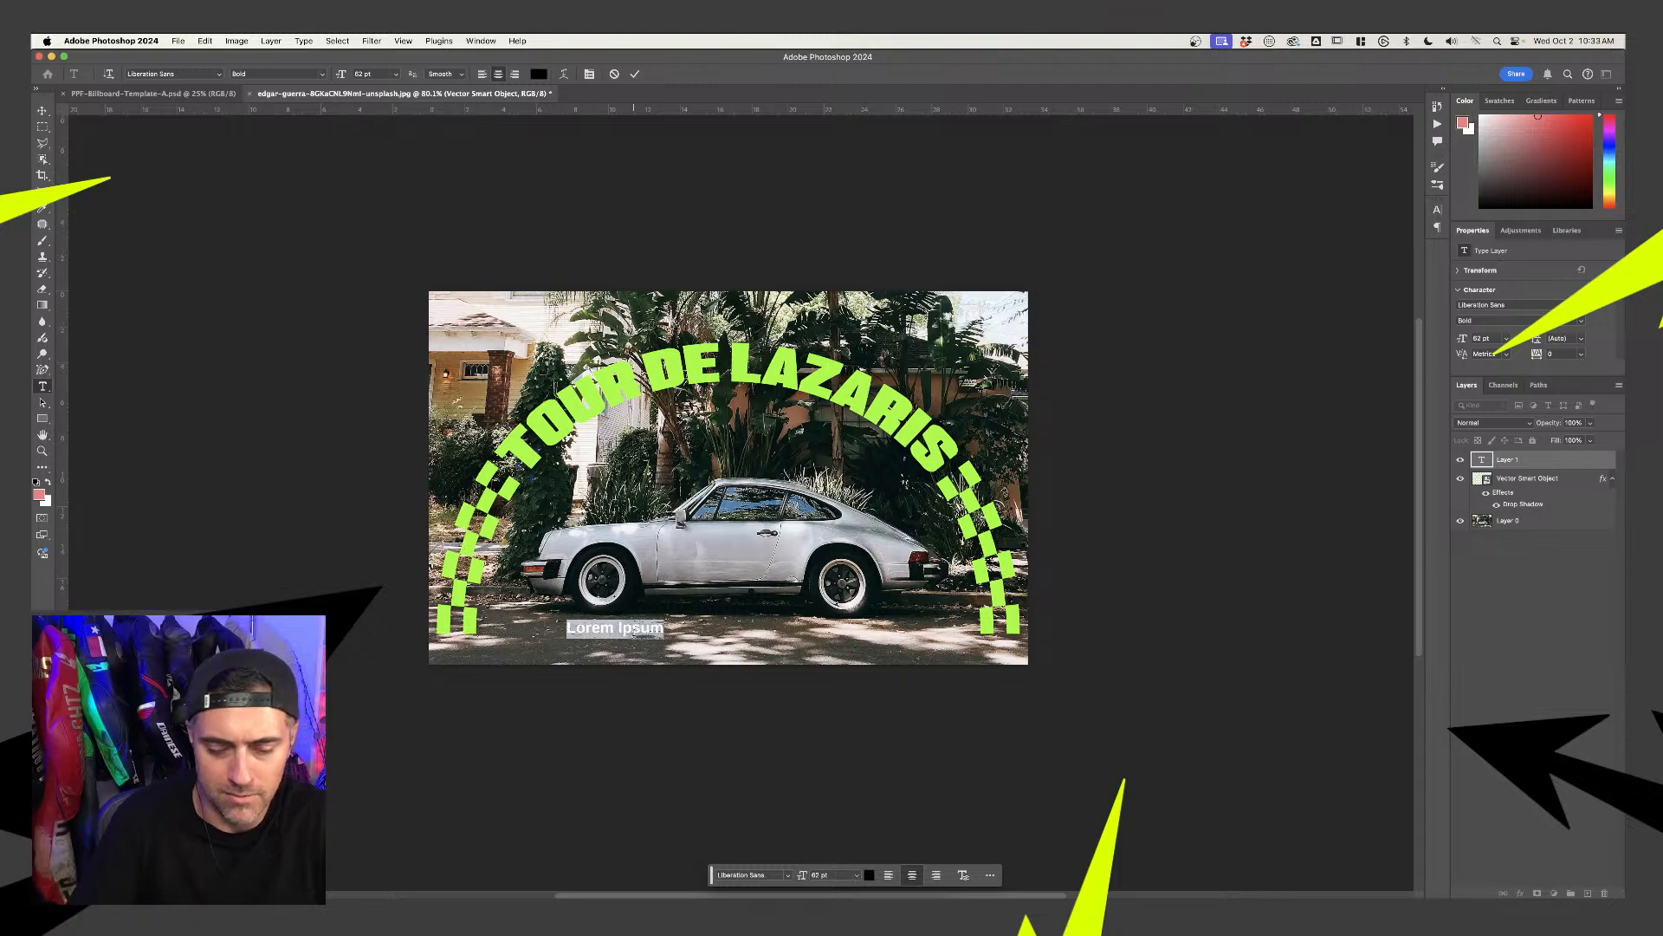
{"action": "type", "text": "13 Countries"}
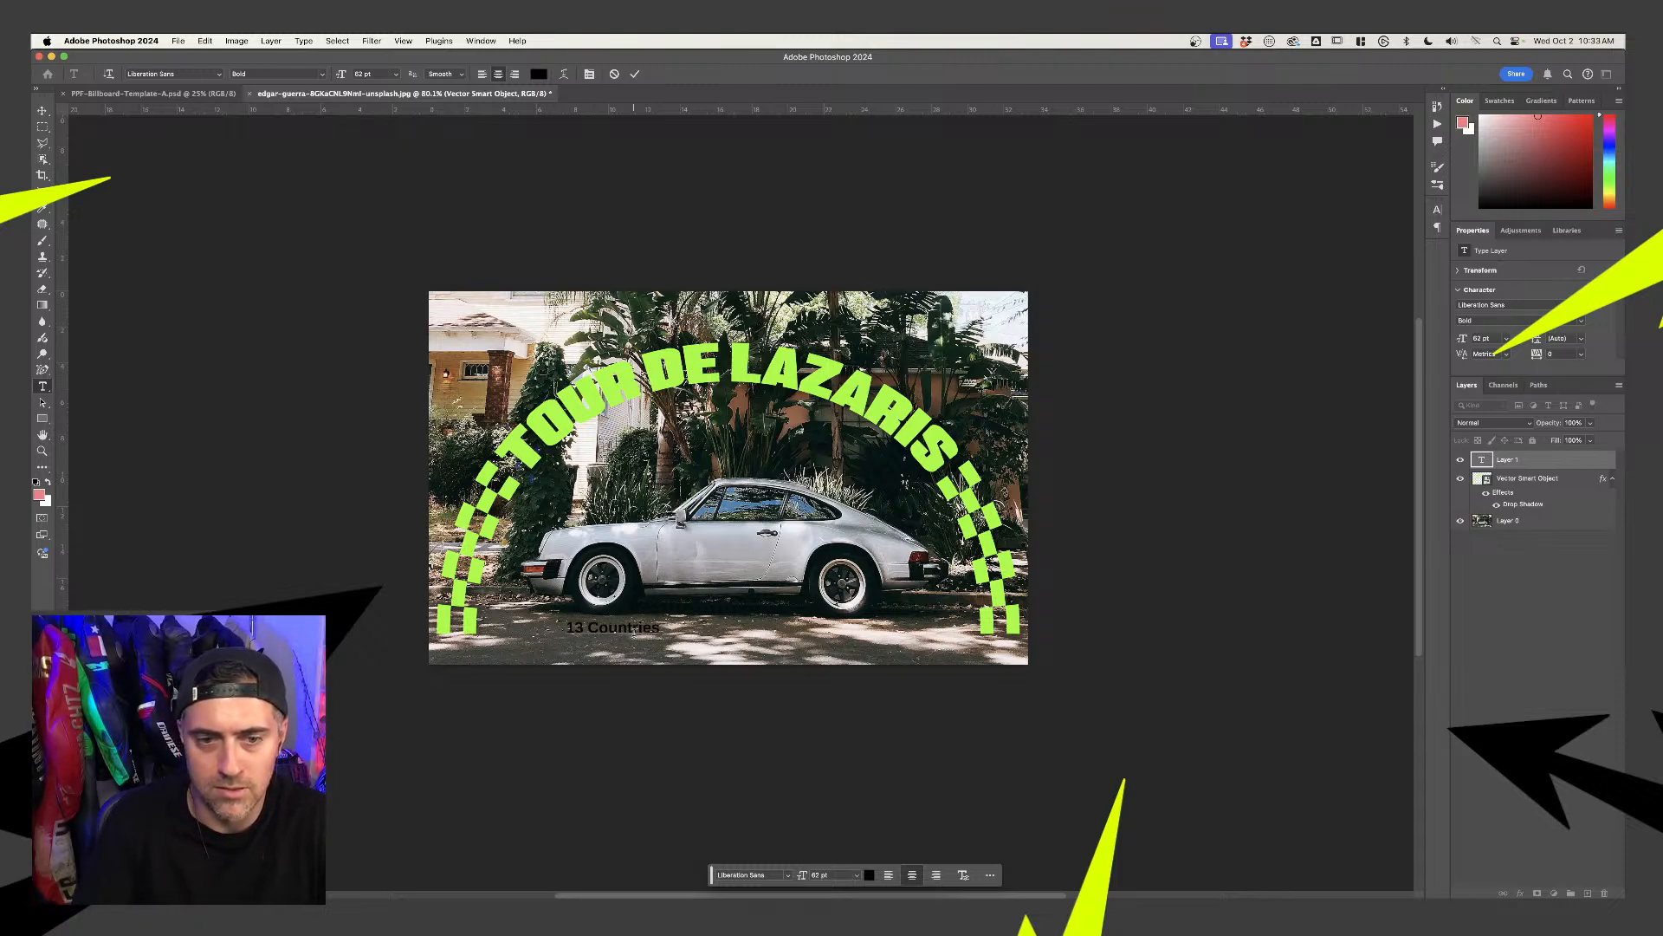
Try to change the "13 Countries" text to the Boldine font
{"action": "key", "text": "super+a"}
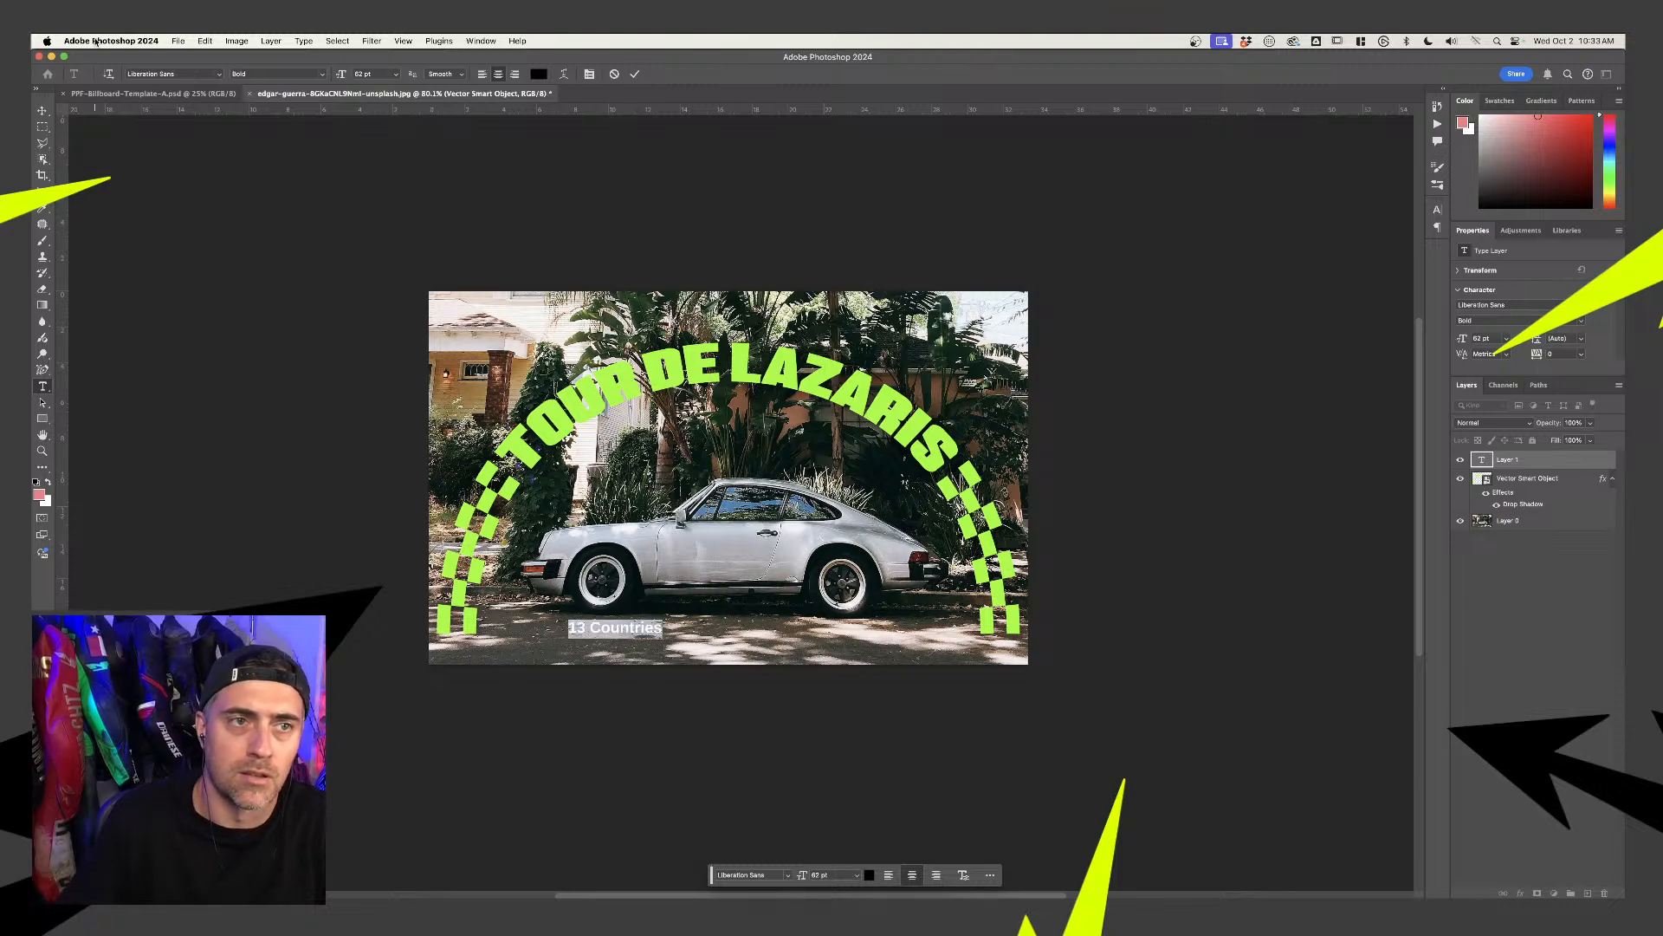
{"action": "left_click", "coordinate": [175, 74]}
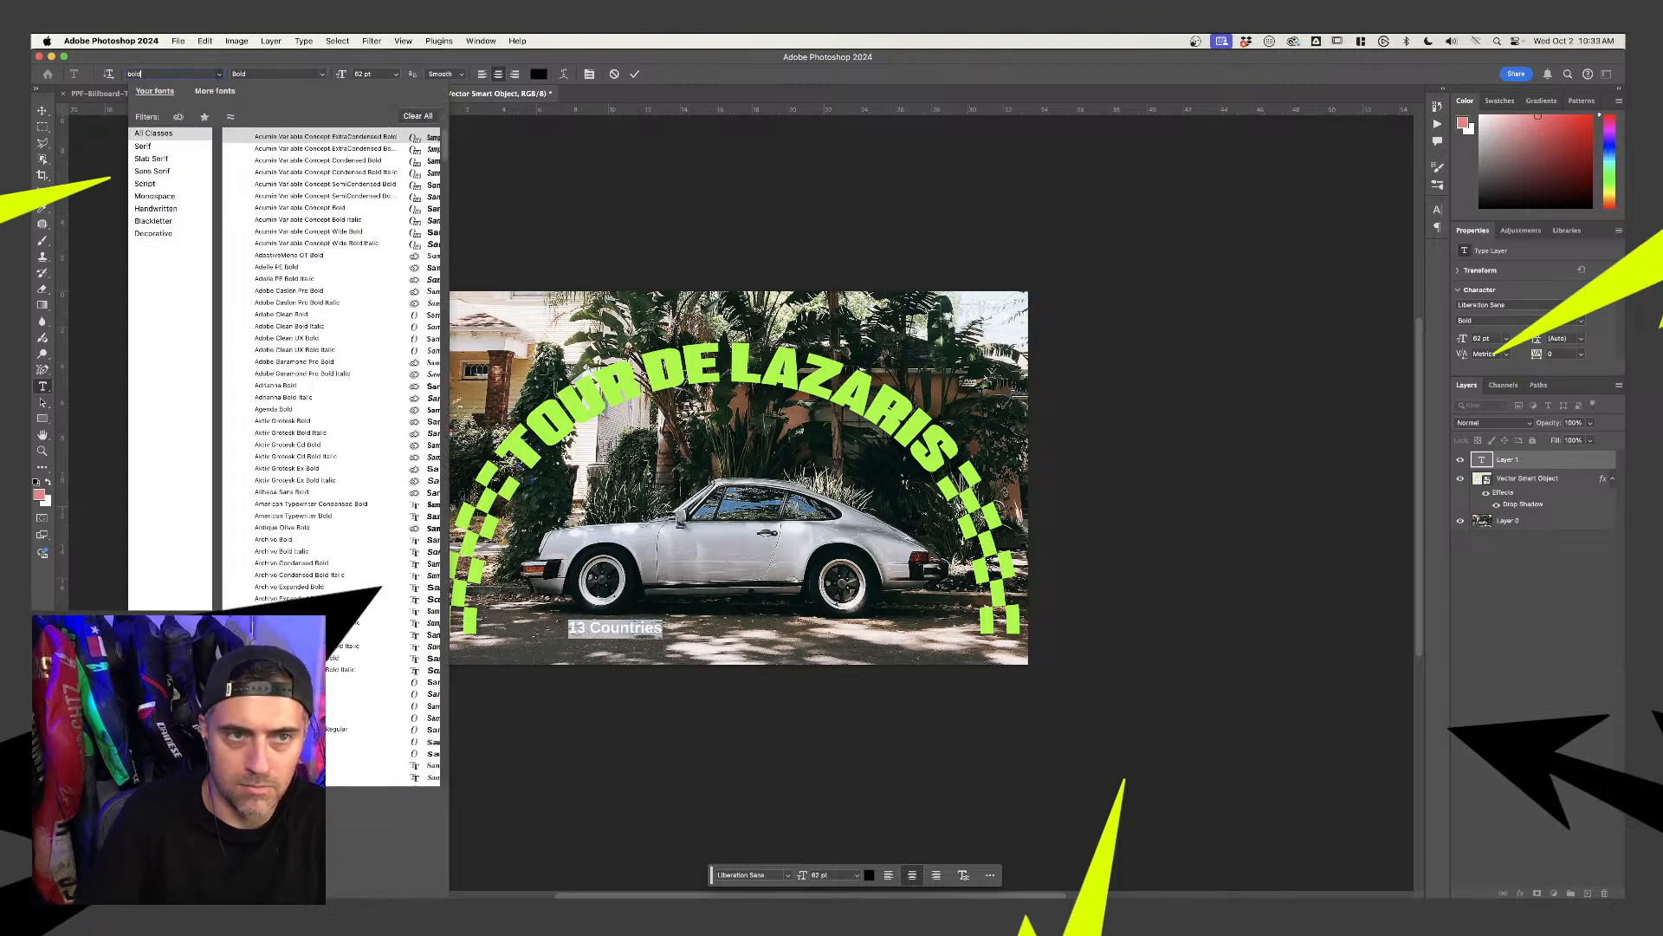
{"action": "key", "text": "BackSpace"}
{"action": "type", "text": "b"}
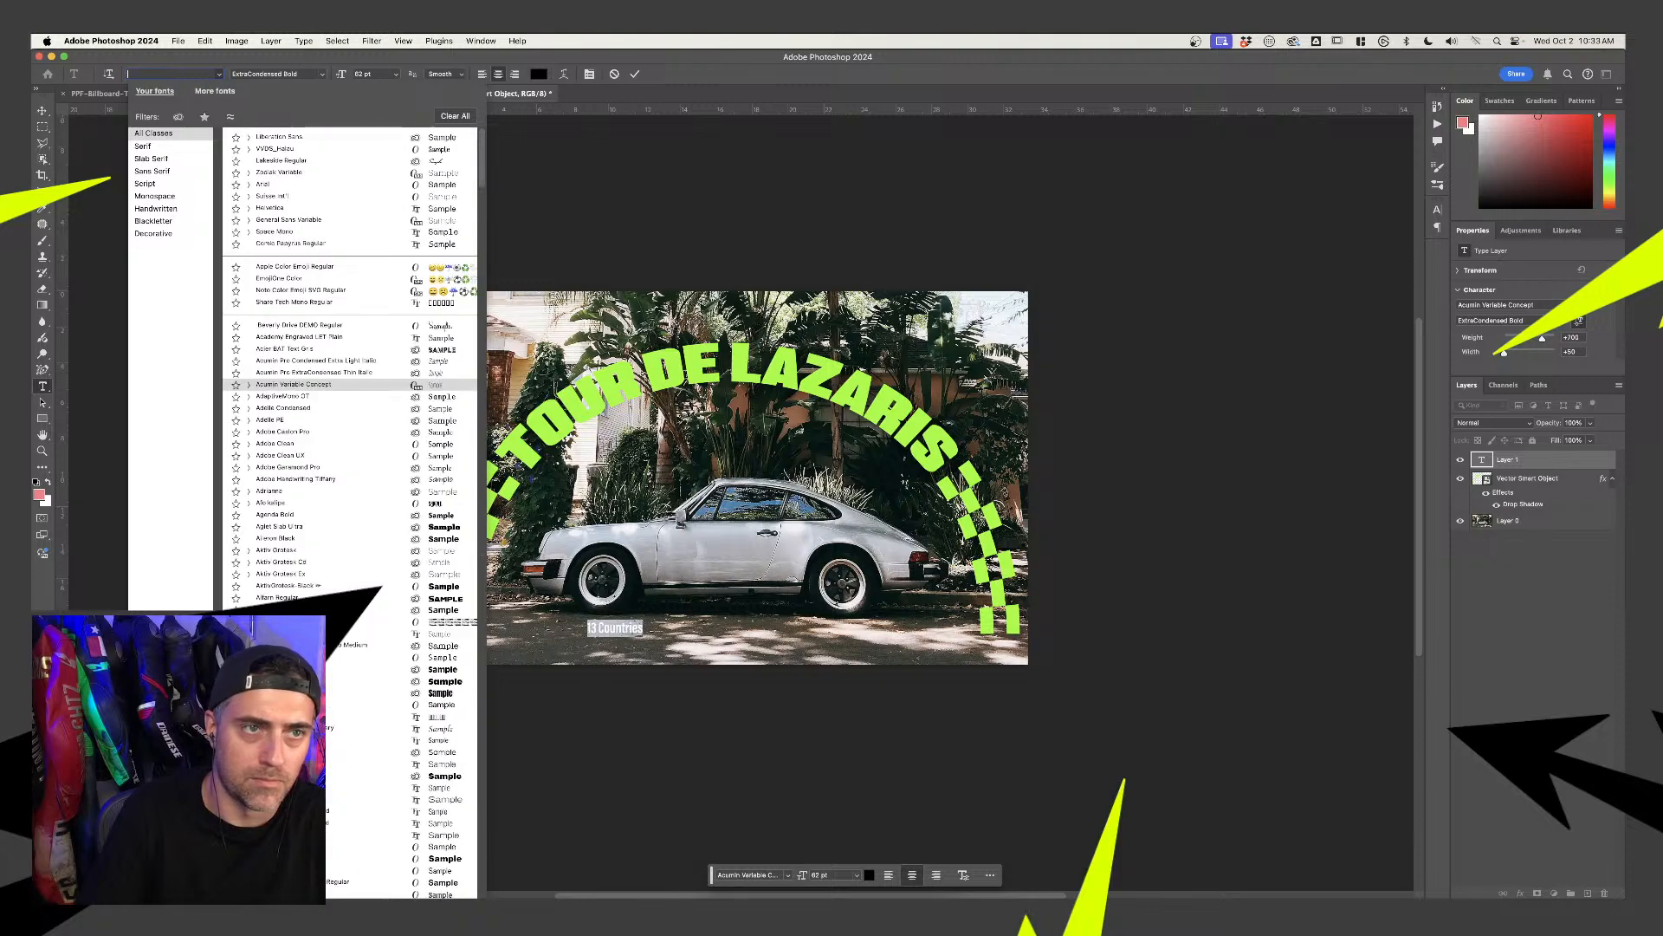
{"action": "type", "text": "oldline"}
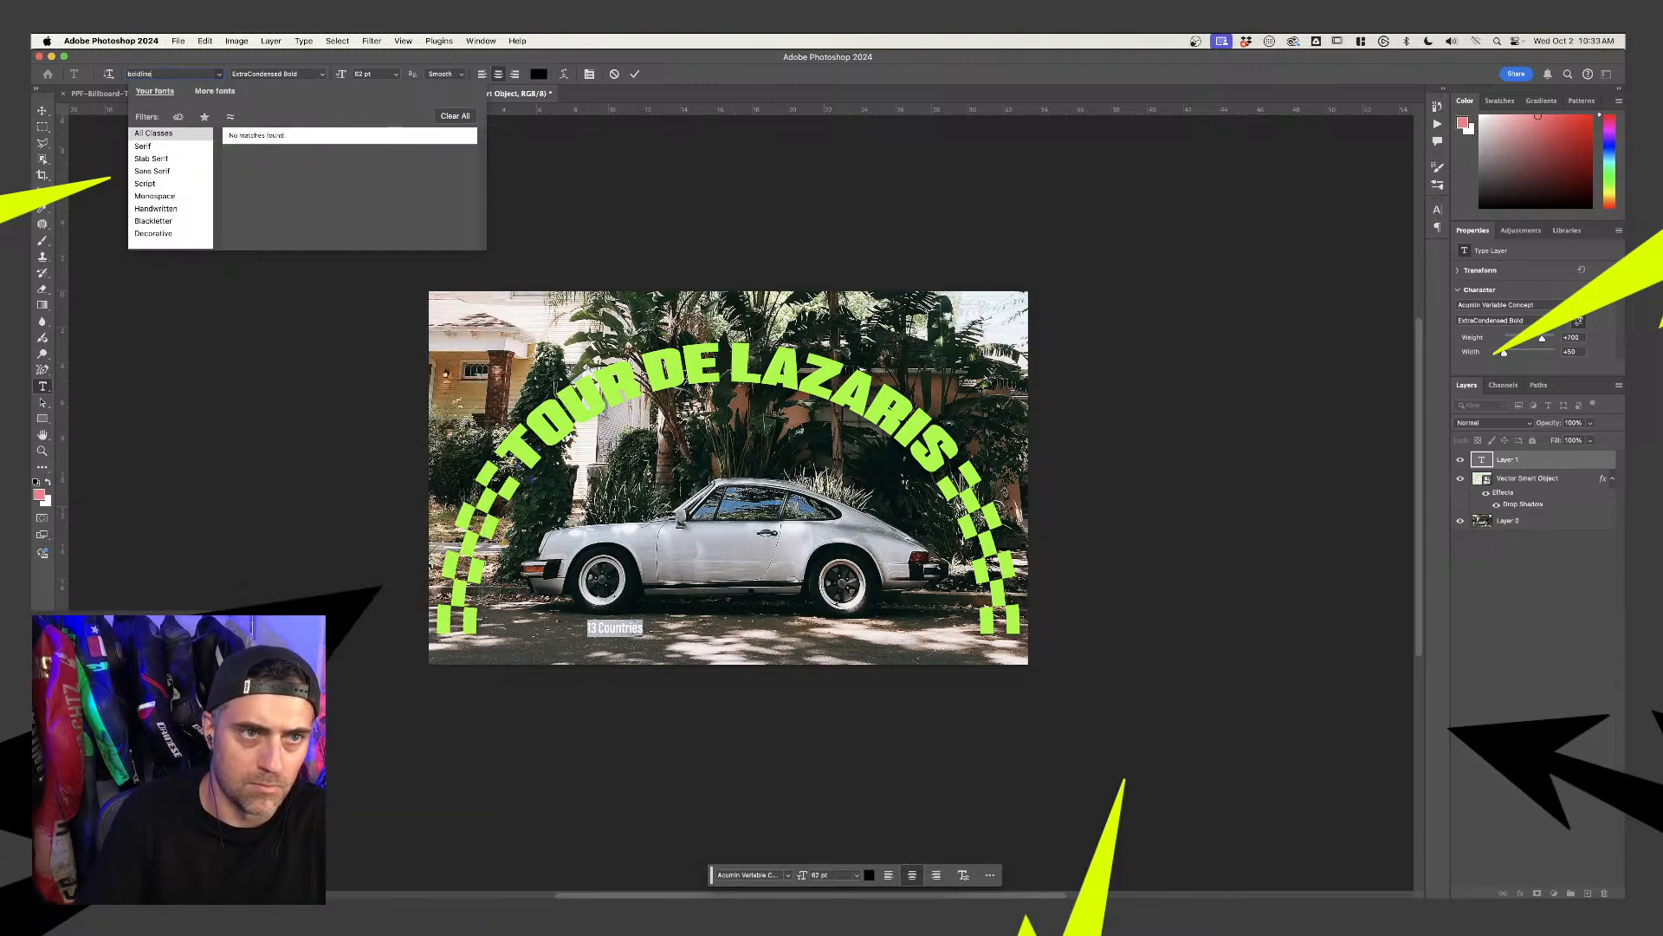
{"action": "left_click", "coordinate": [140, 59]}
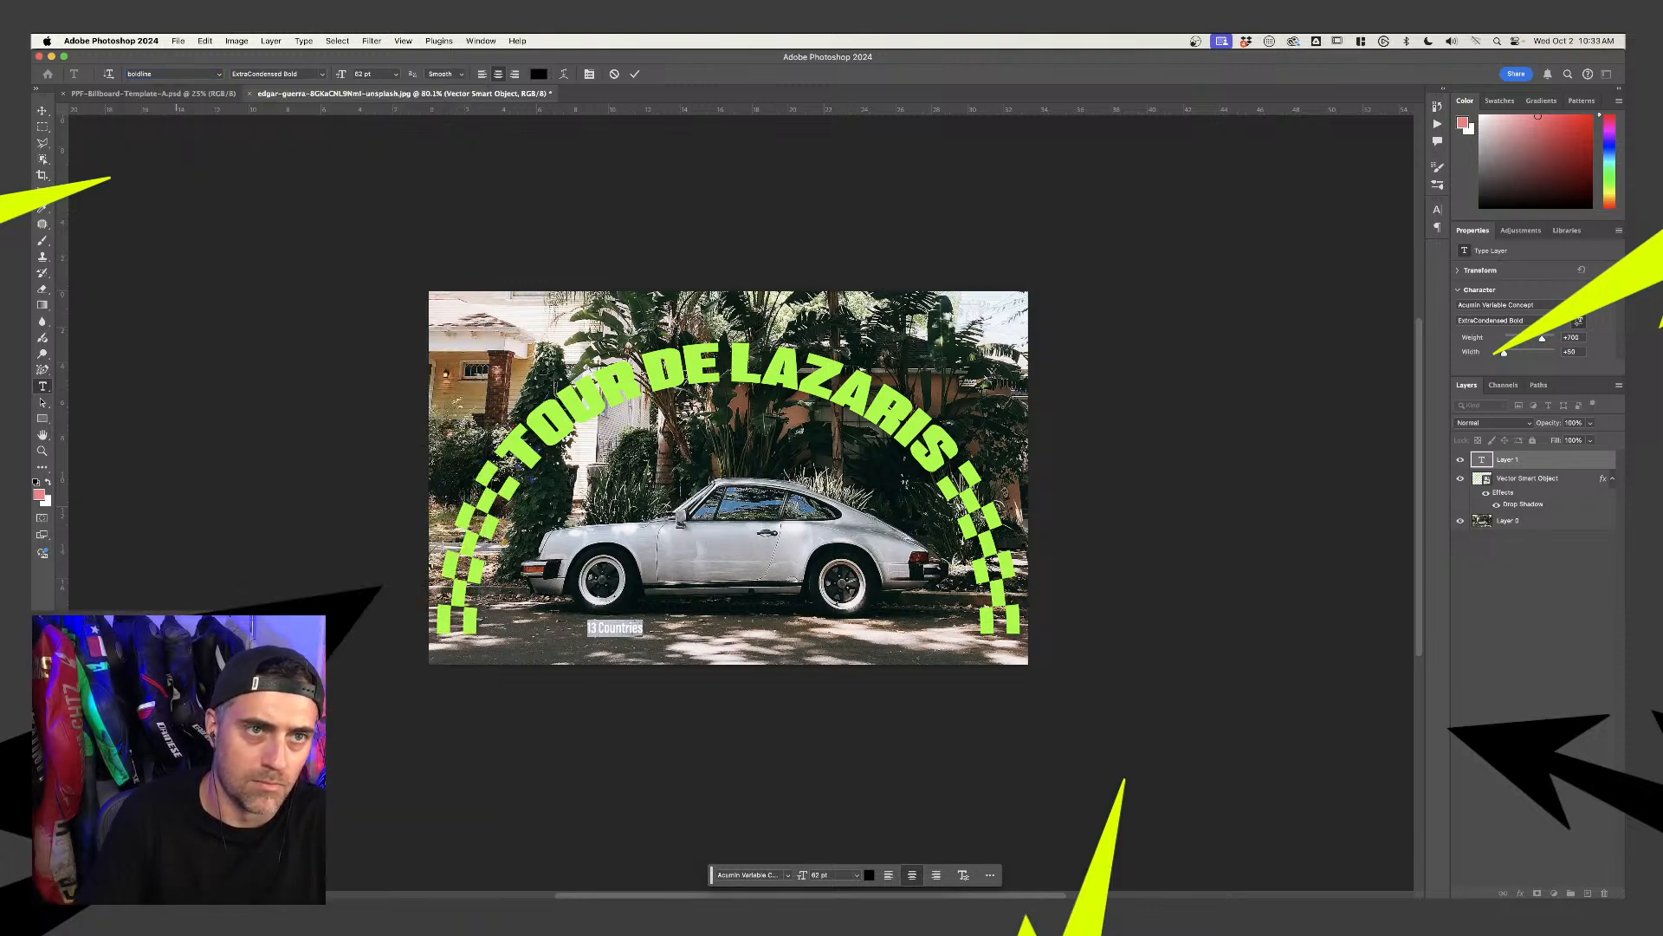
Retry the Boldine font search for "13 Countries", try Adobe Clean UX Bold, and leave the font selection
{"action": "left_click", "coordinate": [152, 73]}
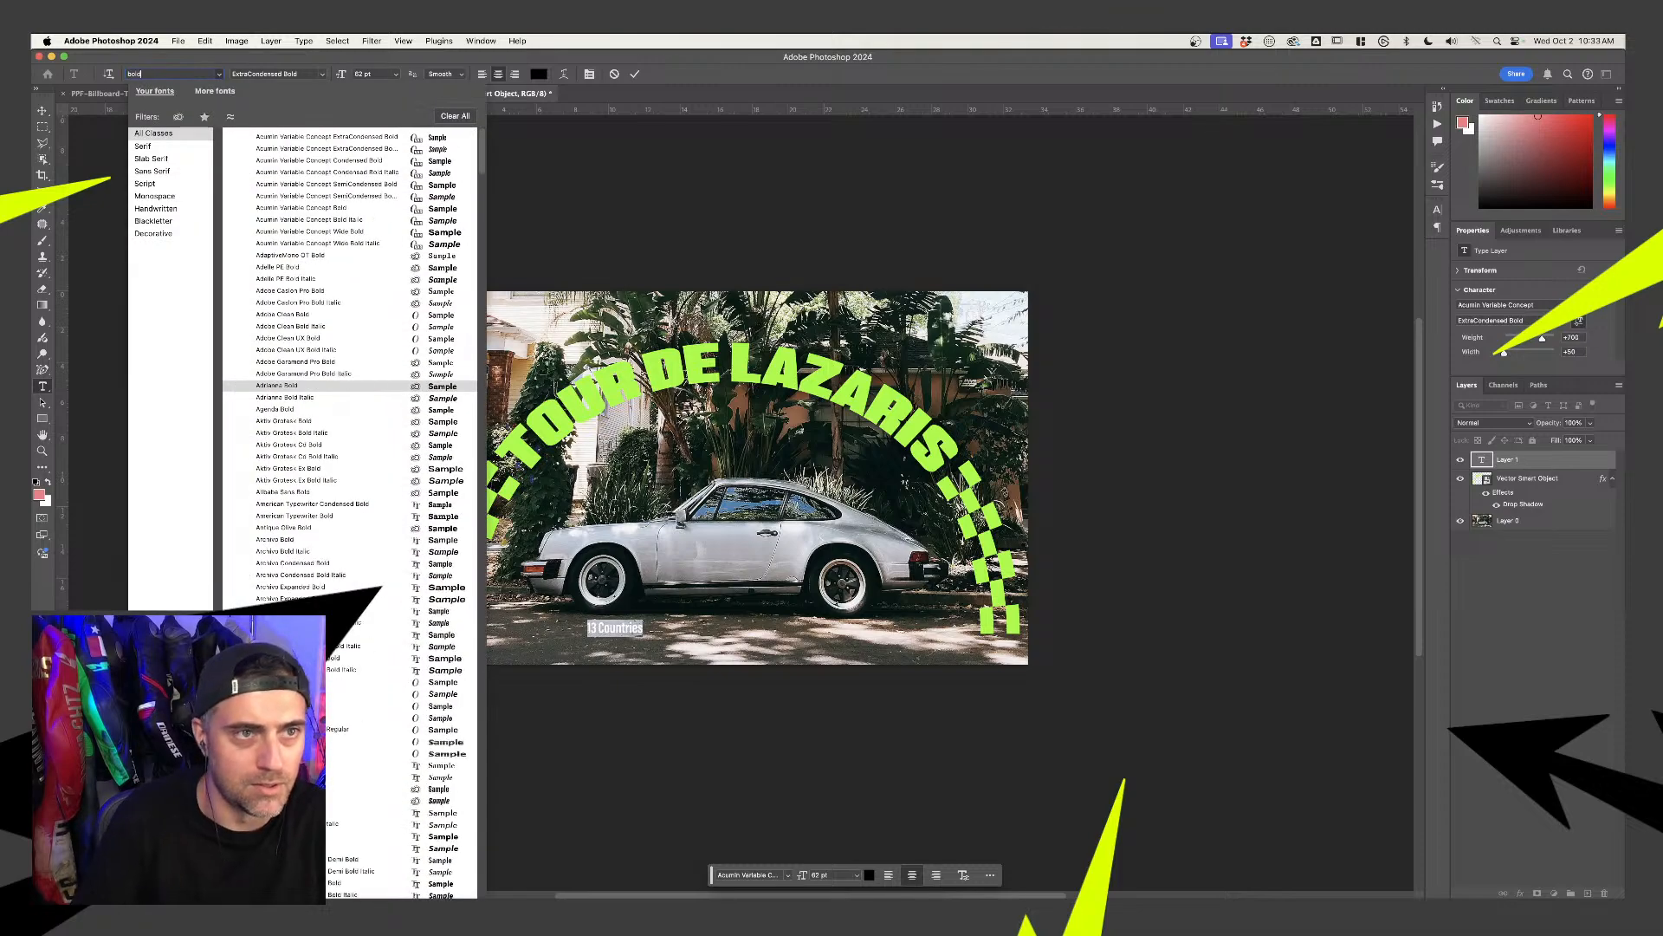
{"action": "key", "text": "BackSpace"}
{"action": "key", "text": "BackSpace"}
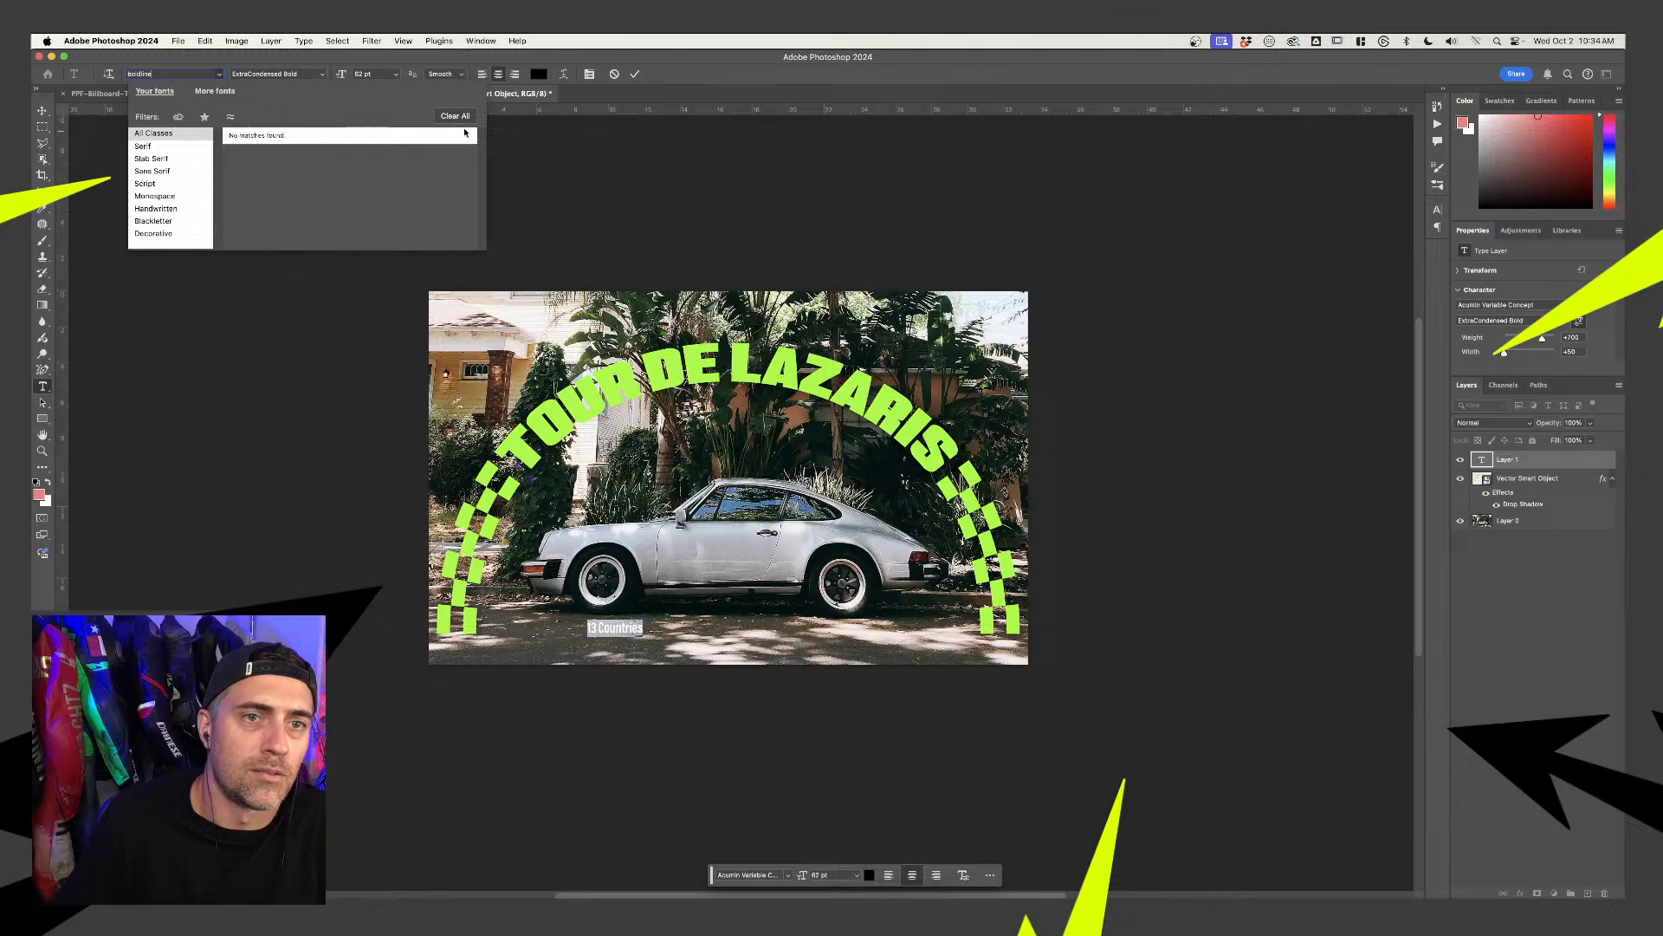
{"action": "type", "text": "ble Concept"}
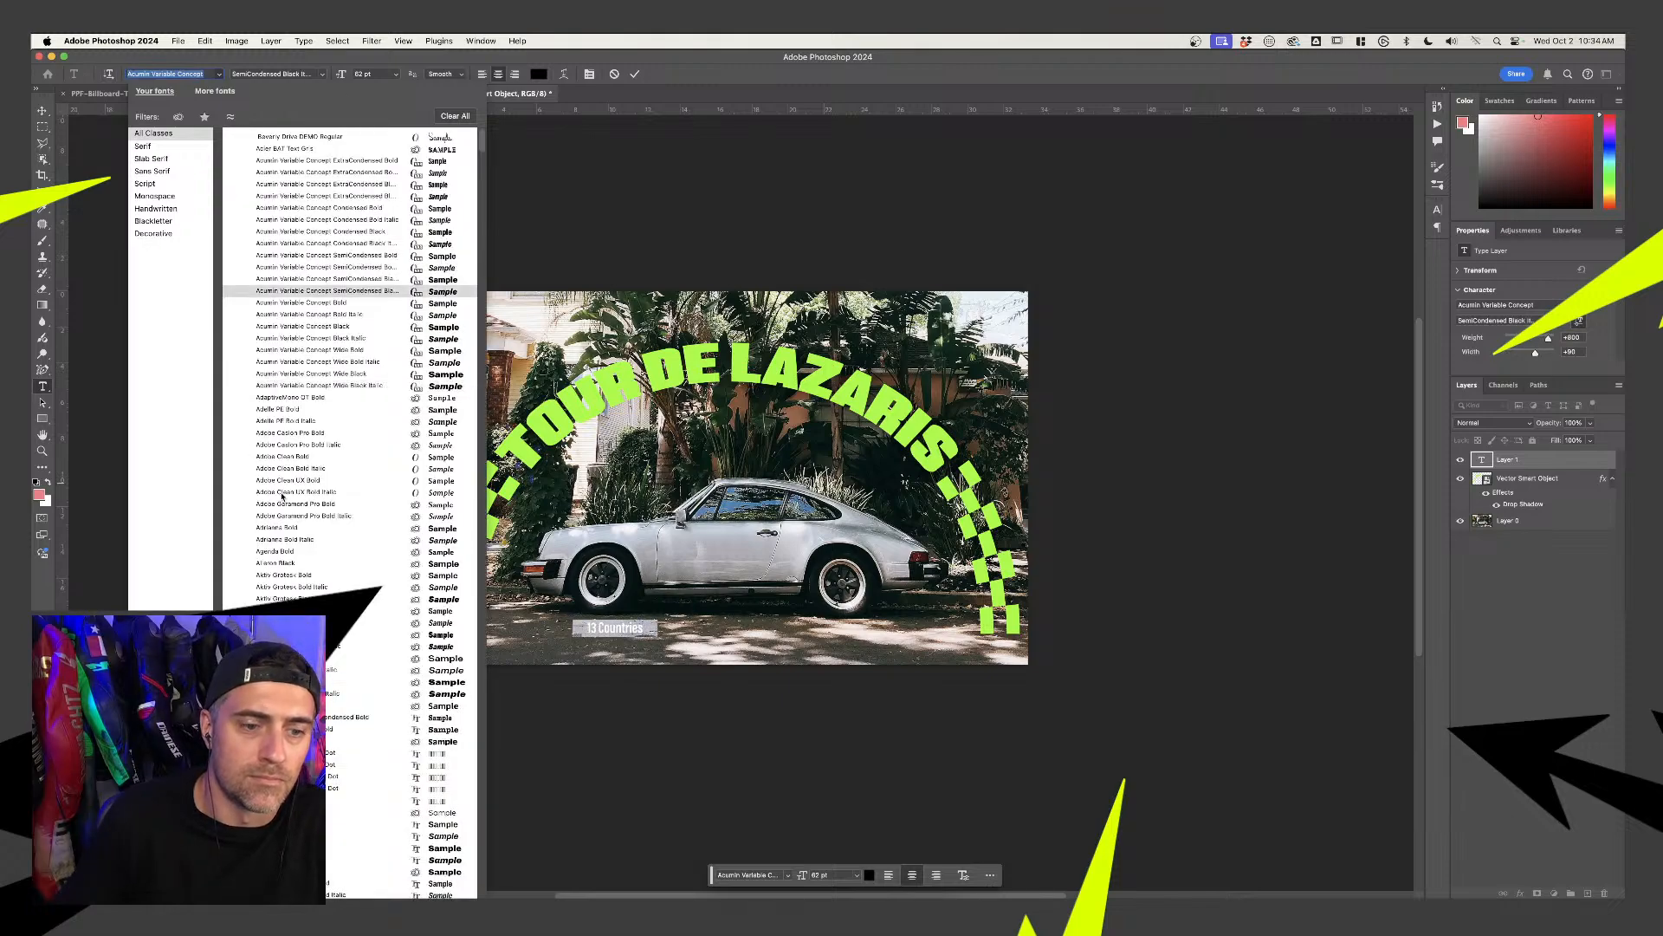
{"action": "left_click", "coordinate": [286, 480]}
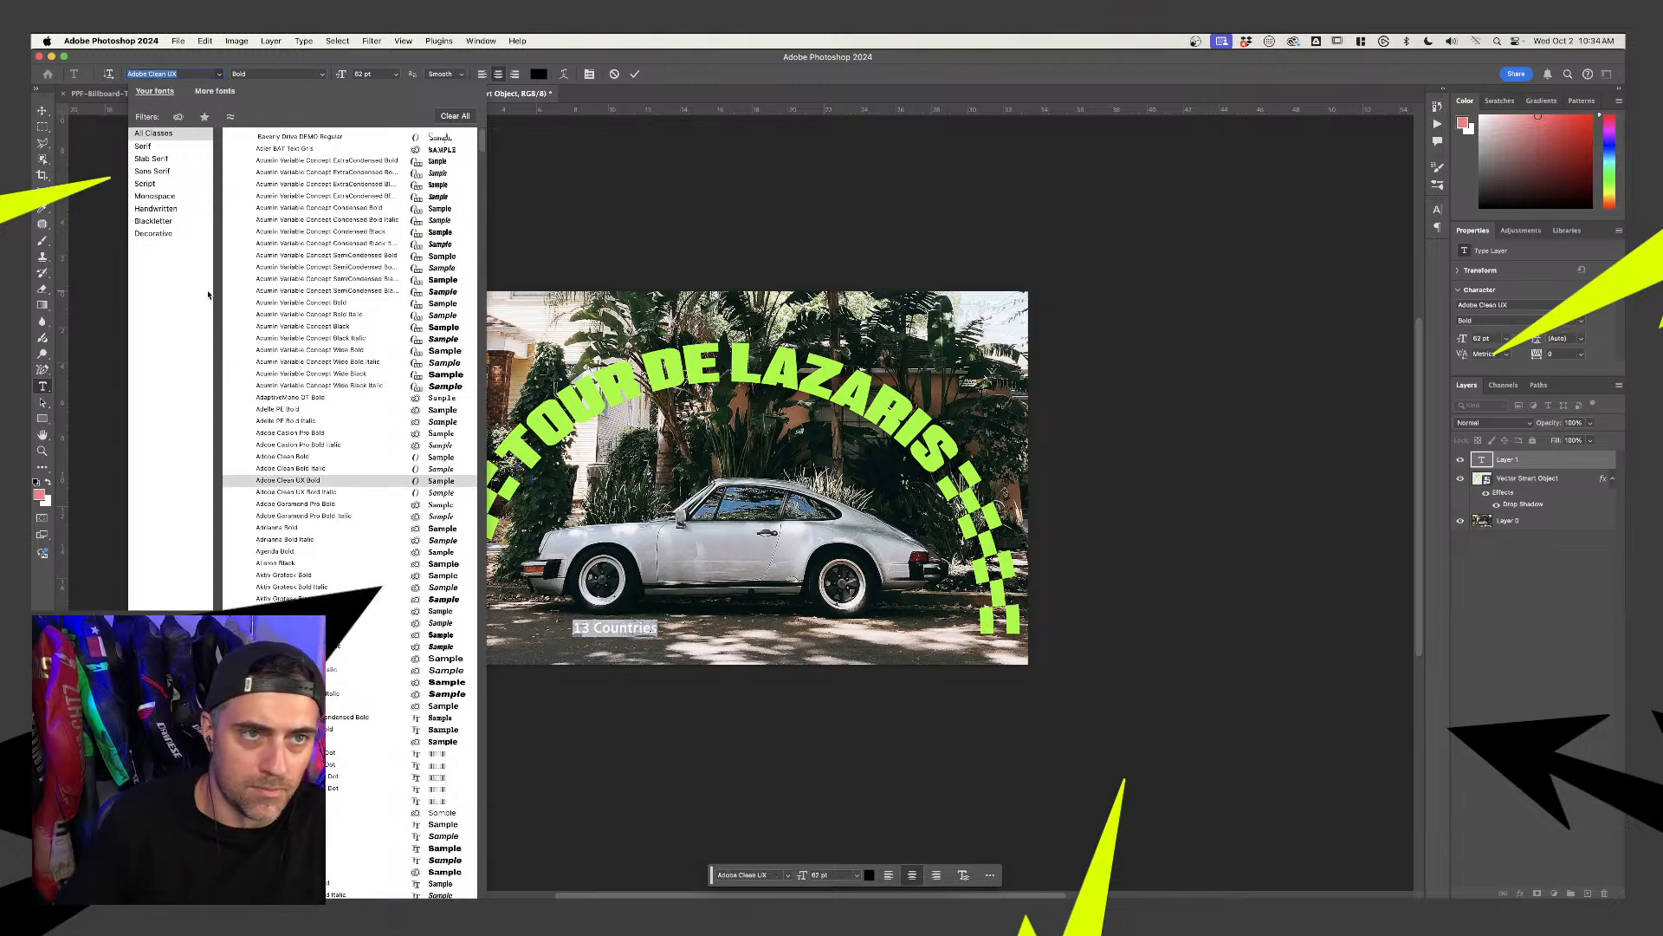
{"action": "key", "text": "BackSpace"}
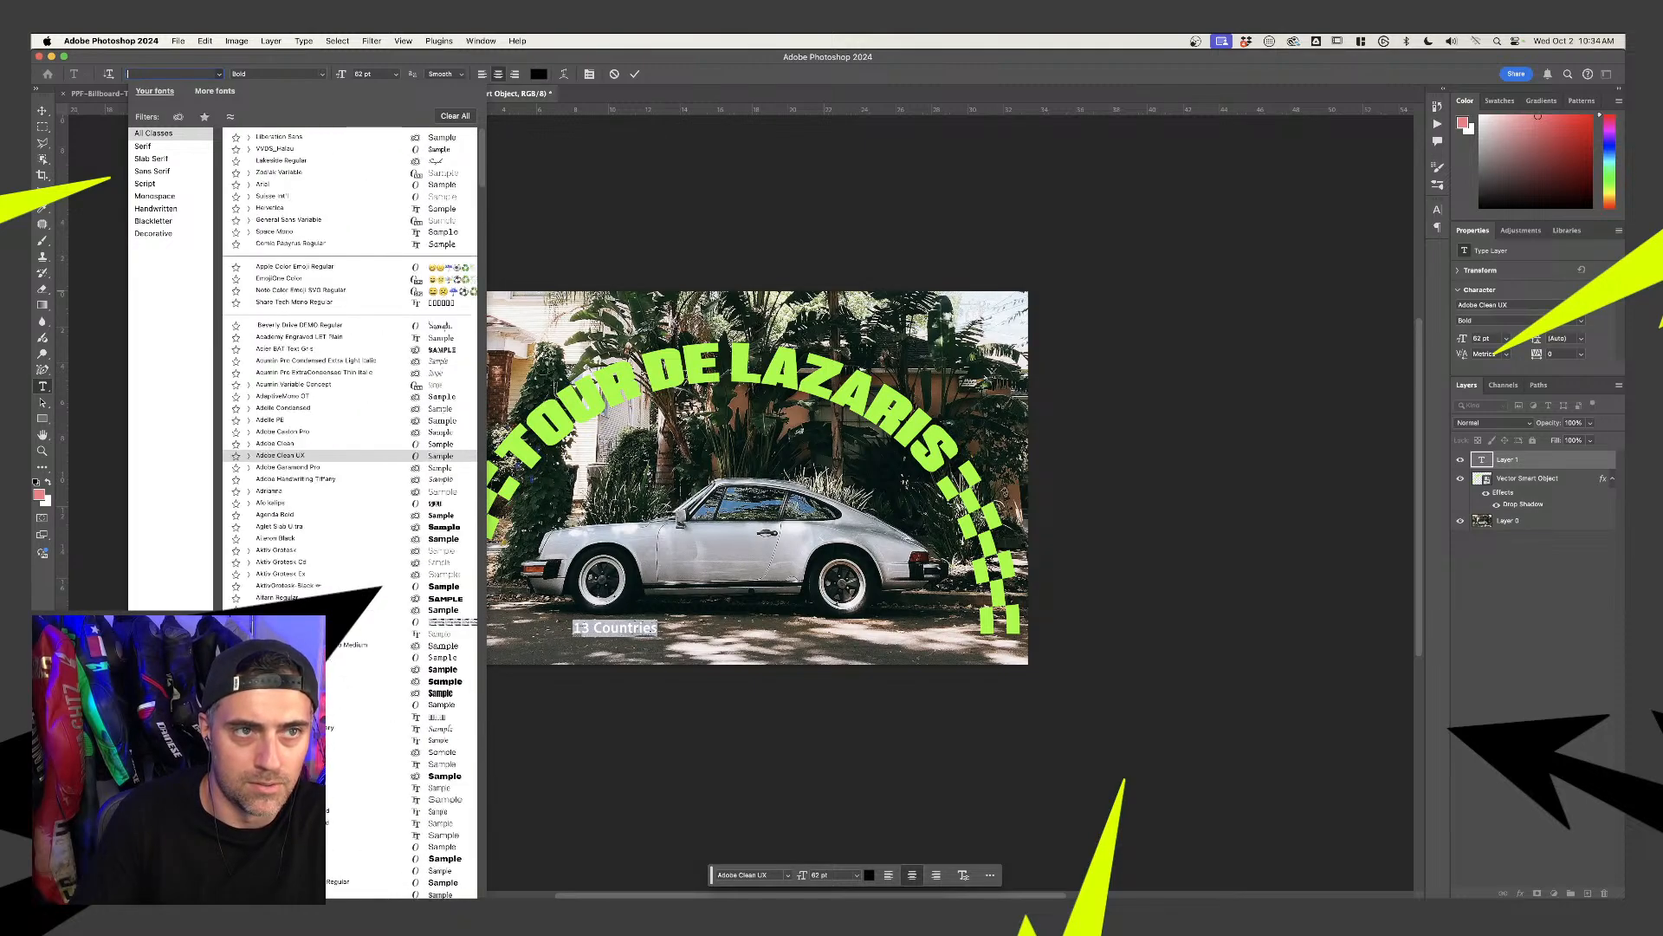
{"action": "type", "text": "bold"}
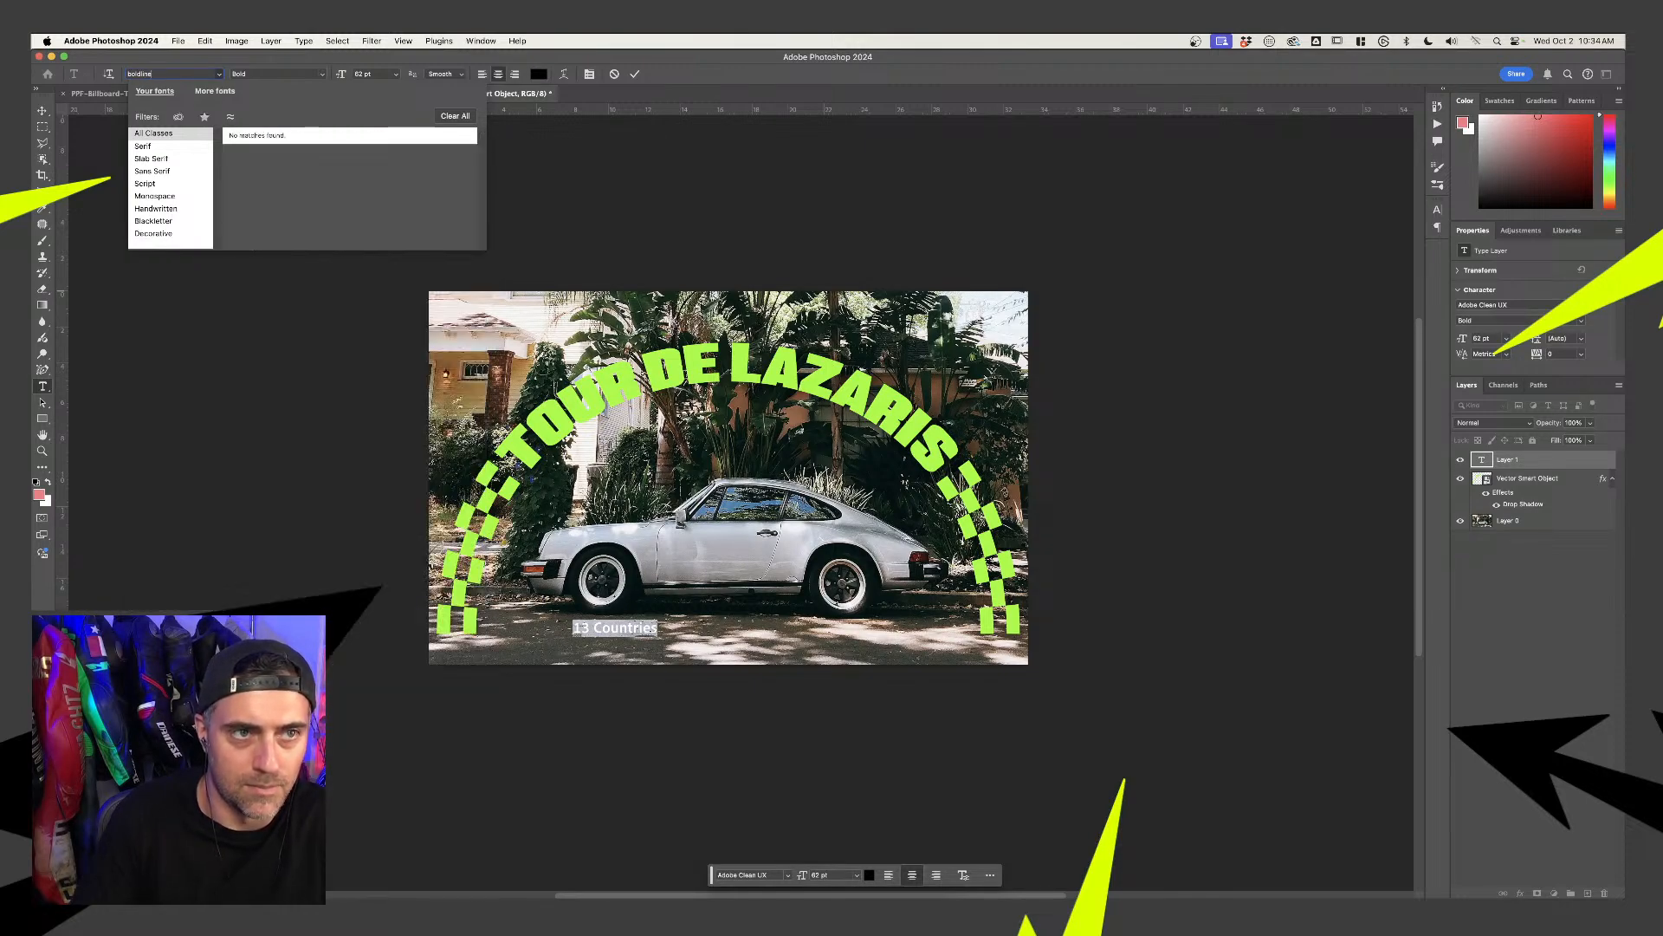
{"action": "type", "text": "line"}
{"action": "left_click", "coordinate": [638, 263]}
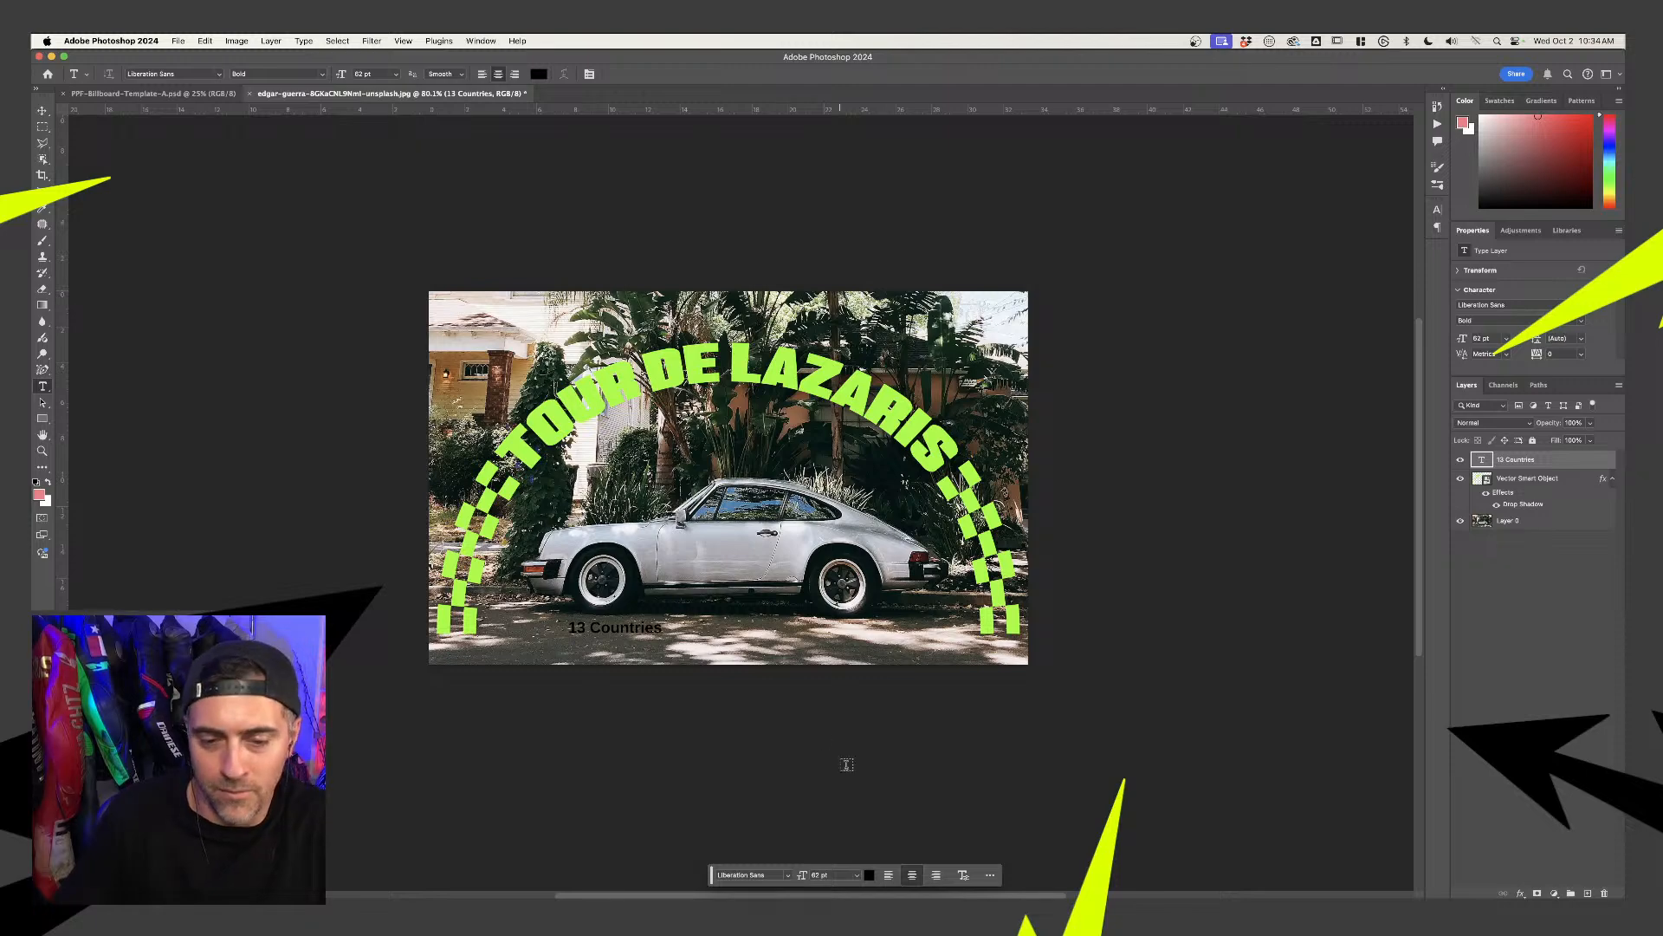
Switch to Illustrator, undo a trial move of the Porsche sponsor lettering, and select the upper "DIFFERENT COUNTRIES" text
{"action": "key", "text": "super+Tab"}
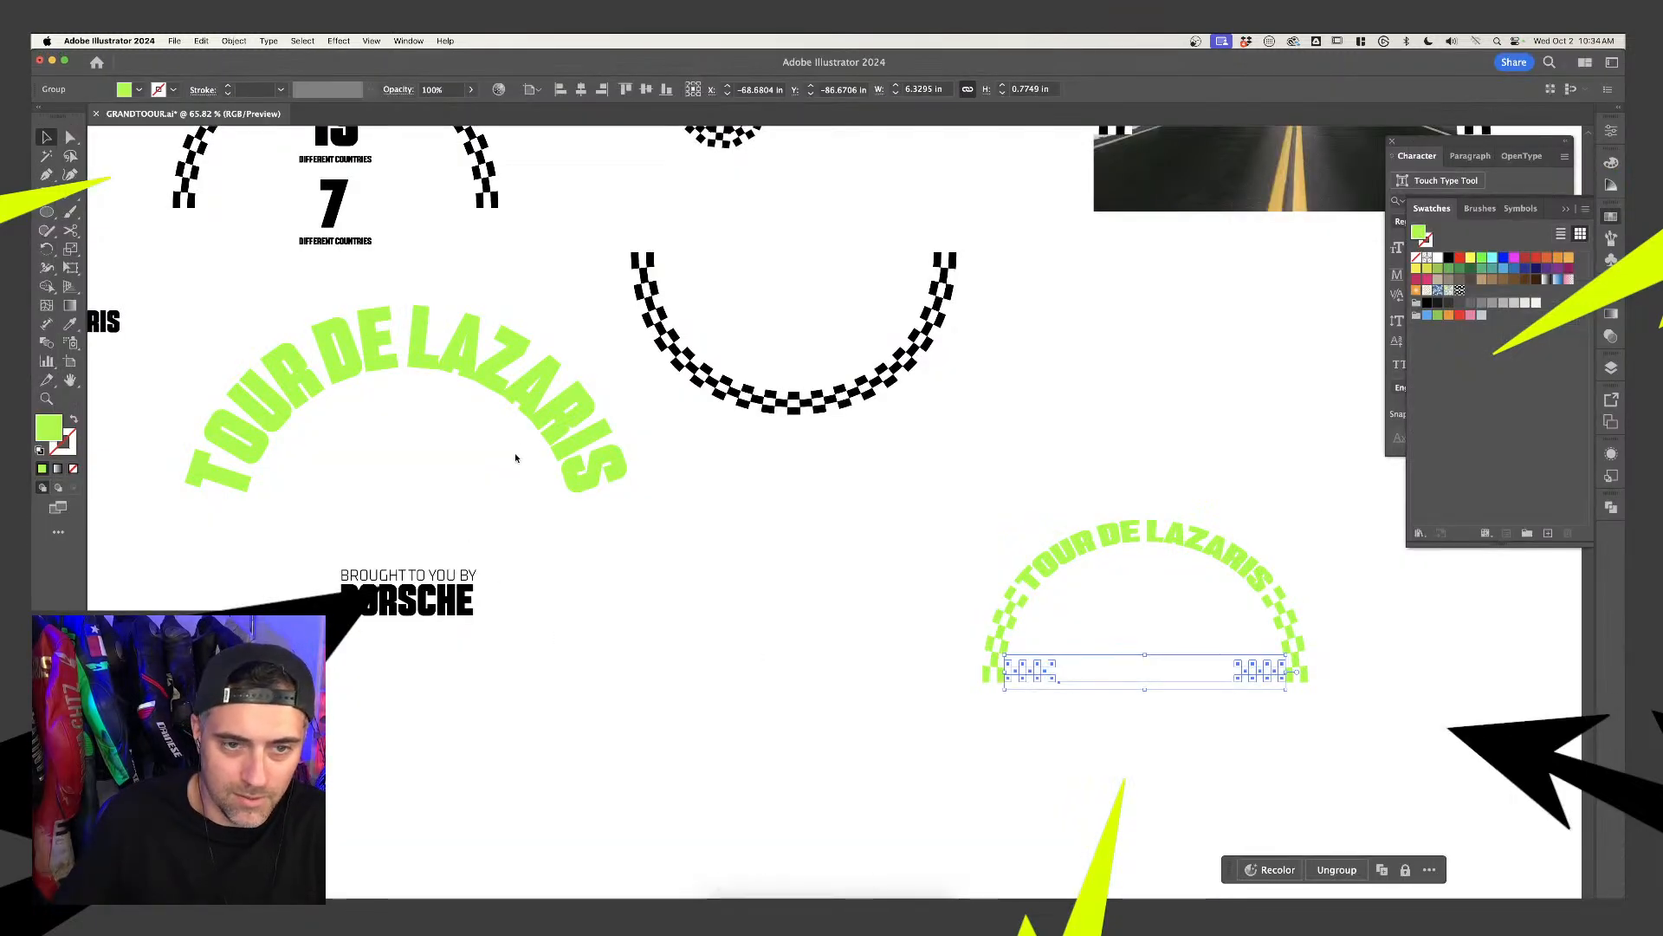
{"action": "left_click", "coordinate": [407, 693]}
{"action": "left_click", "coordinate": [443, 603]}
{"action": "left_click_drag", "start_coordinate": [442, 603], "coordinate": [806, 665]}
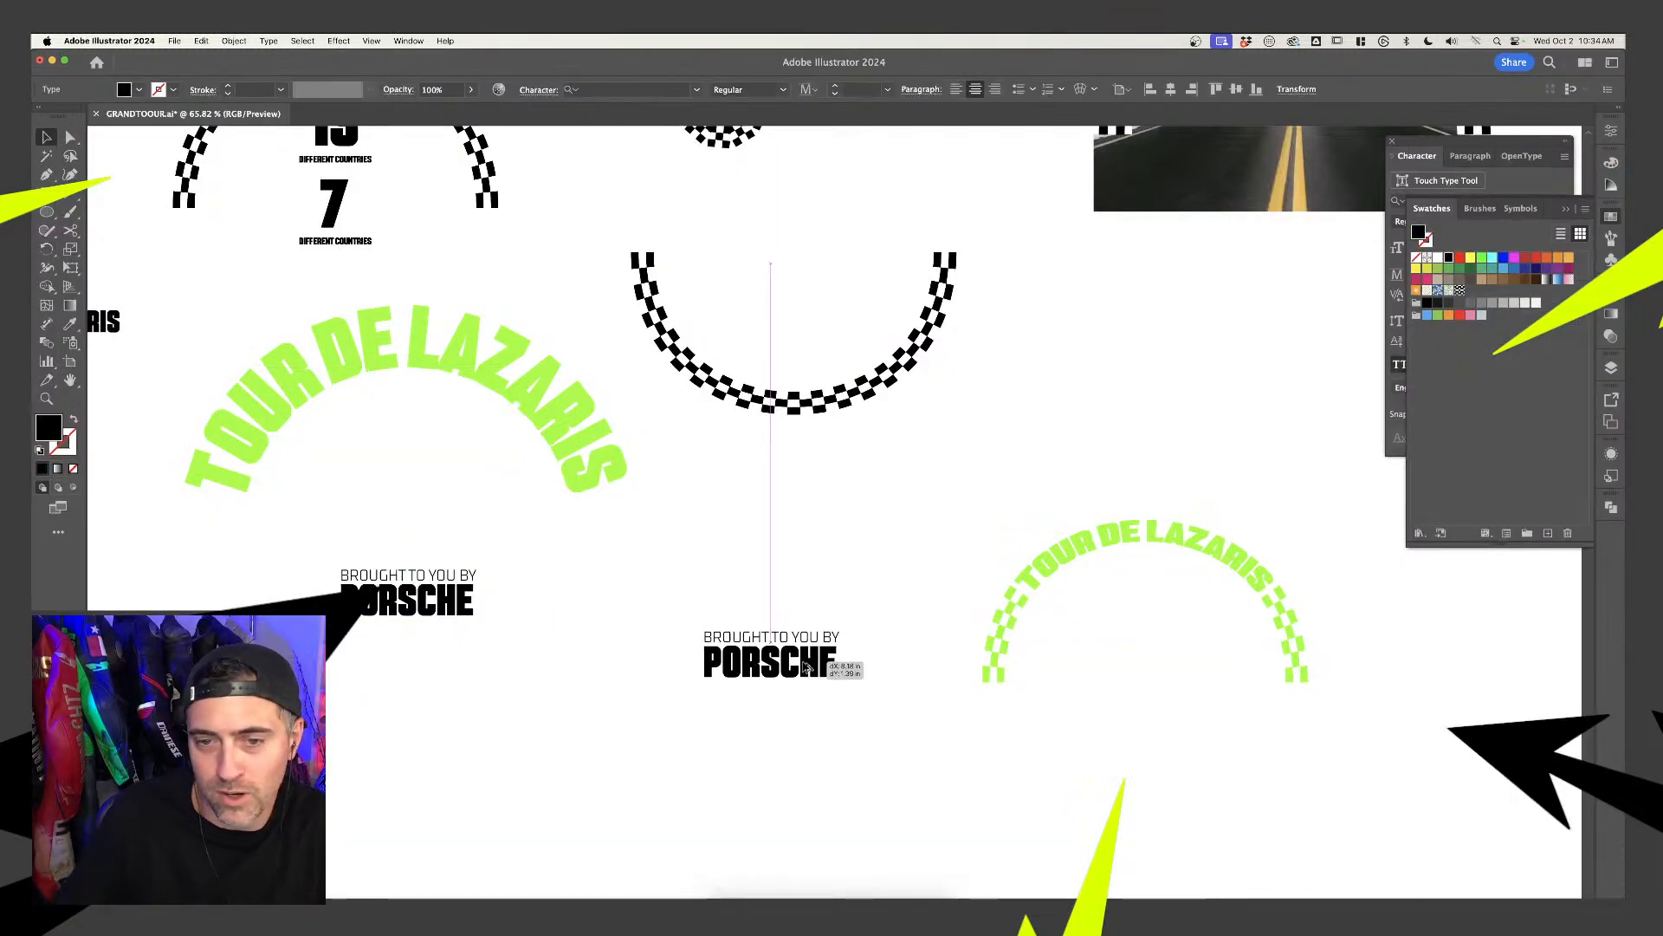
{"action": "key", "text": "cmd+z"}
{"action": "left_click", "coordinate": [365, 161]}
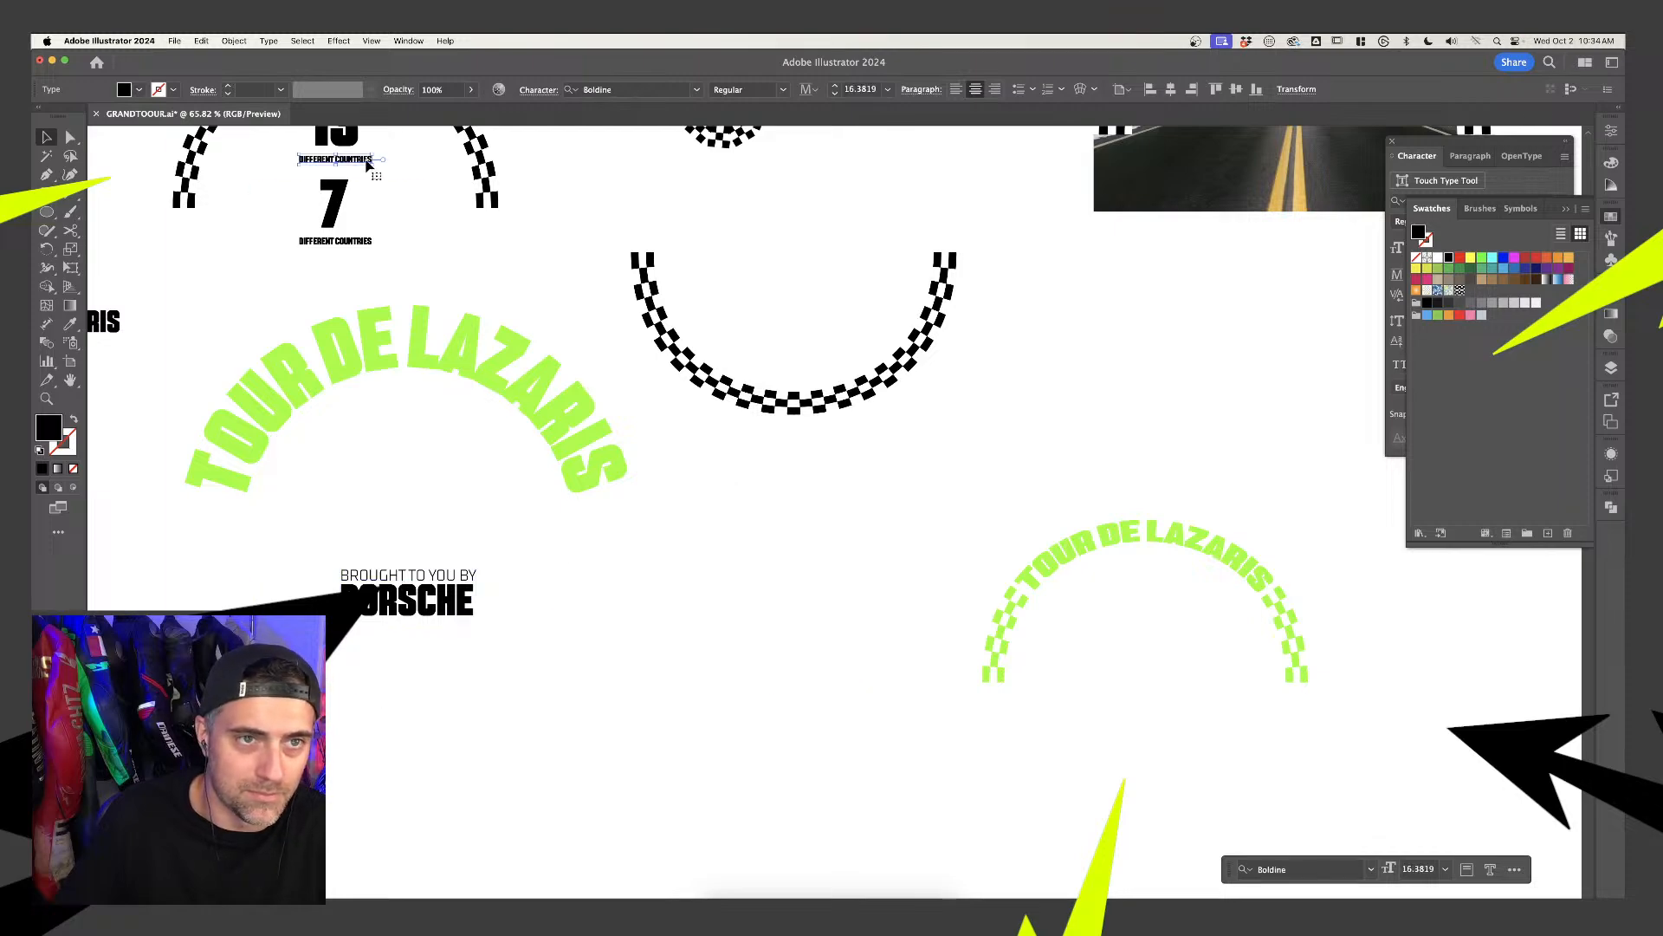
Place a copy of the DIFFERENT COUNTRIES caption below the lower checkered arc as enlarged text reading 13 DIFFERENT COUNTRIES
{"action": "left_click_drag", "start_coordinate": [368, 164], "coordinate": [867, 606]}
{"action": "double_click", "coordinate": [803, 600]}
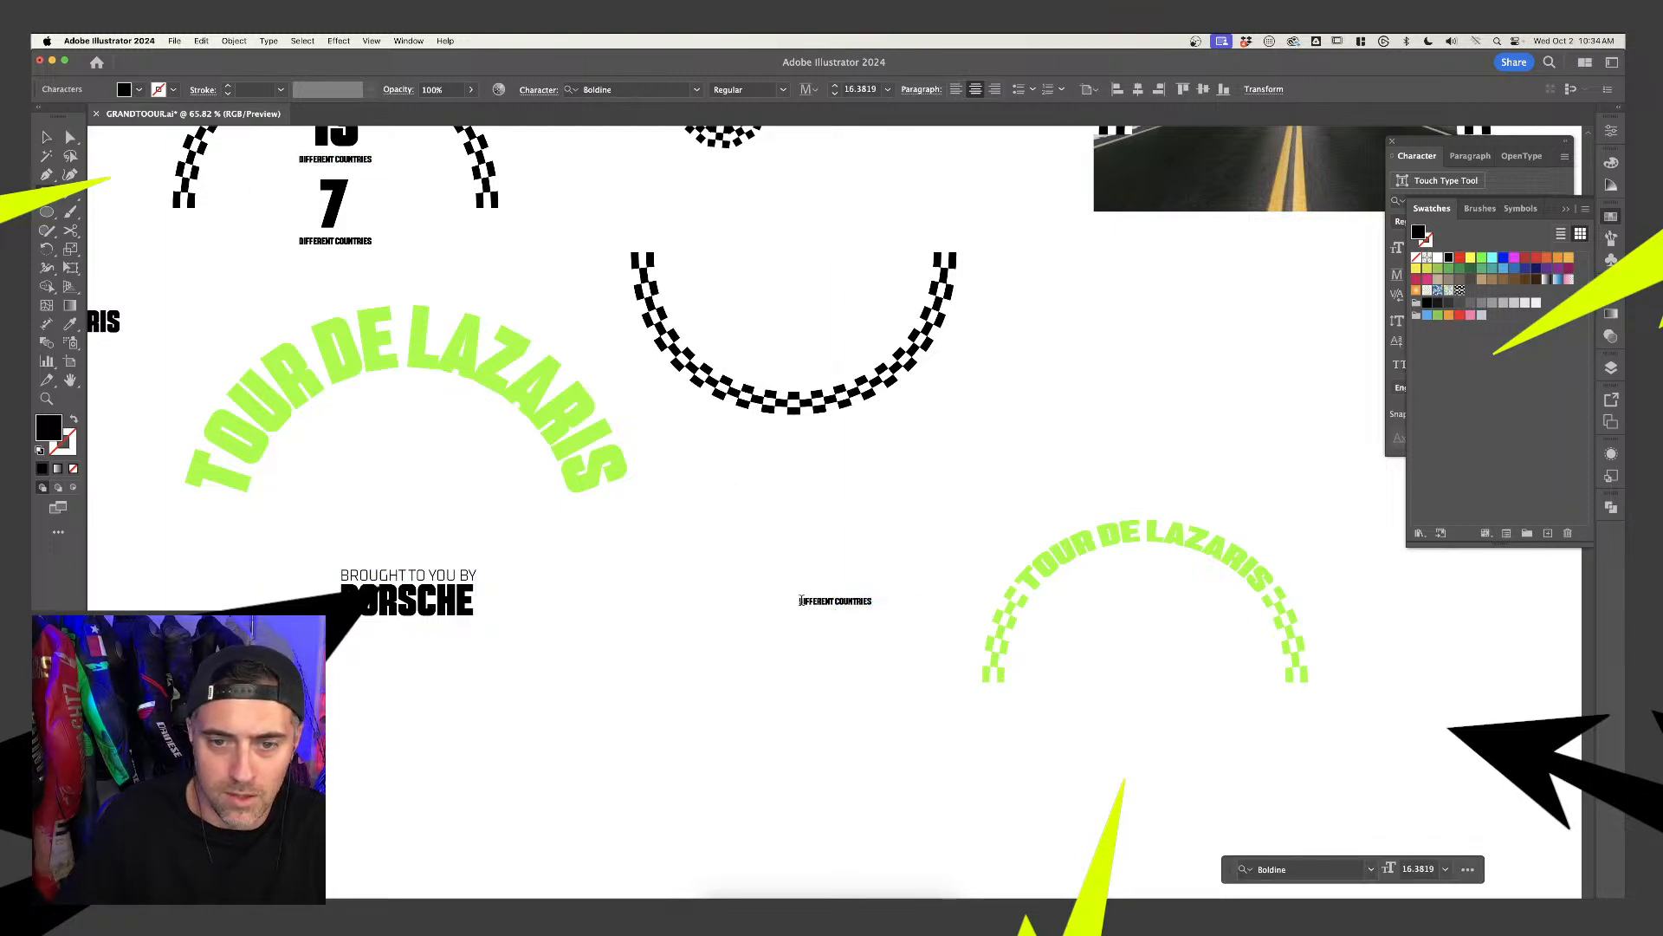
{"action": "type", "text": "12"}
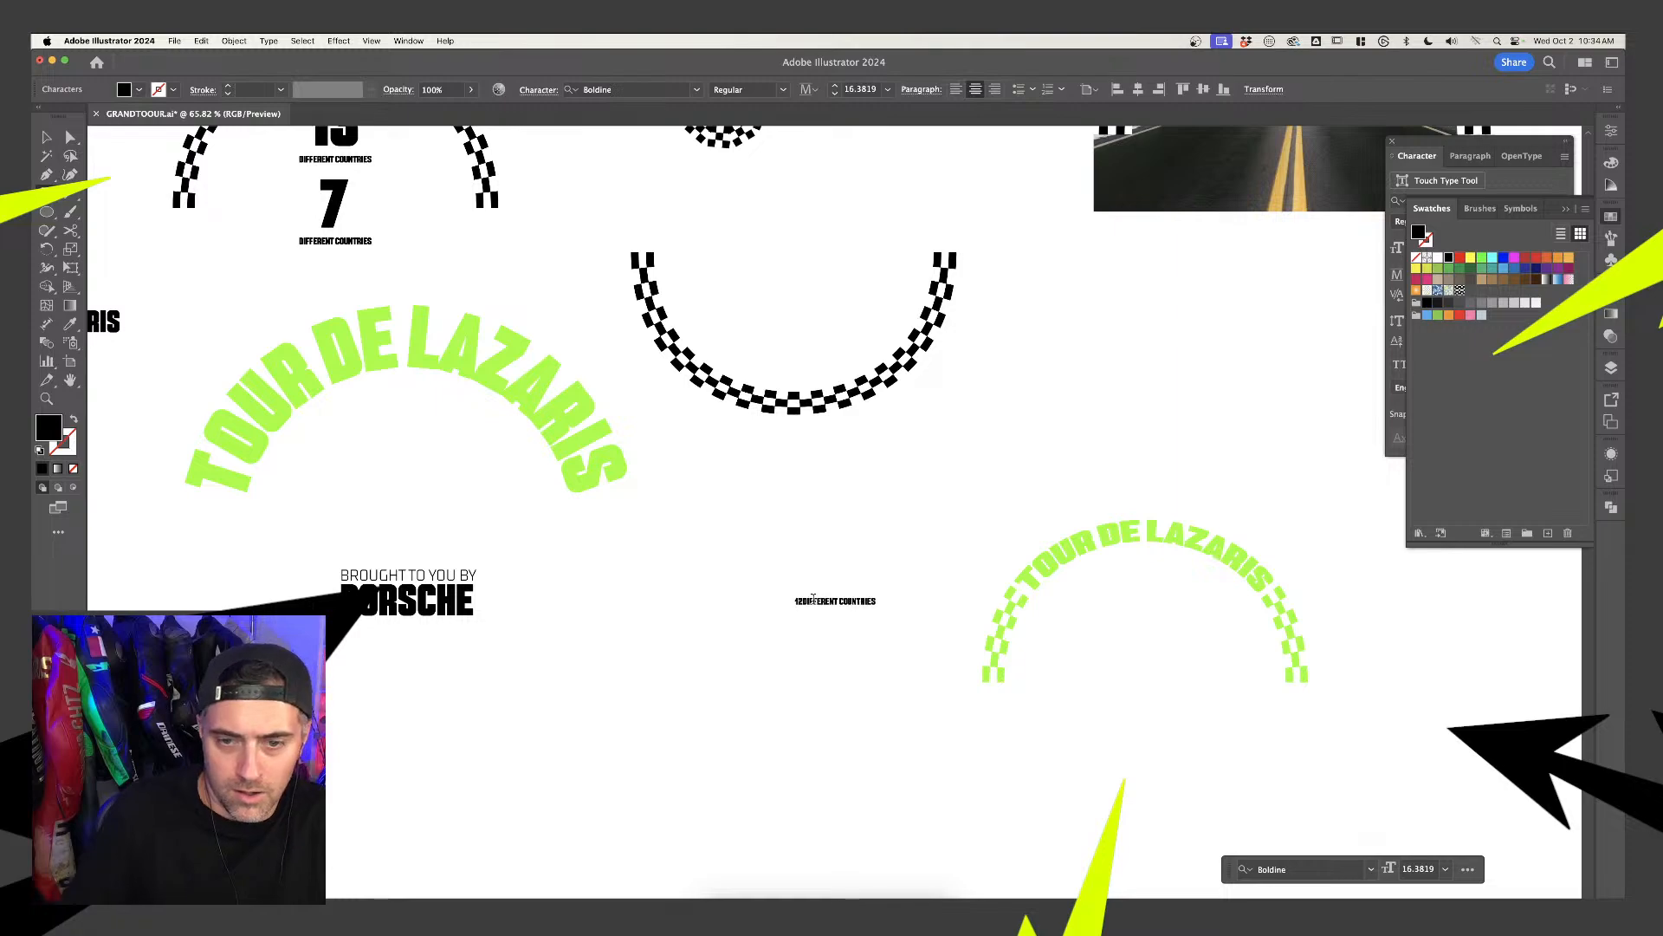
{"action": "key", "text": "BackSpace"}
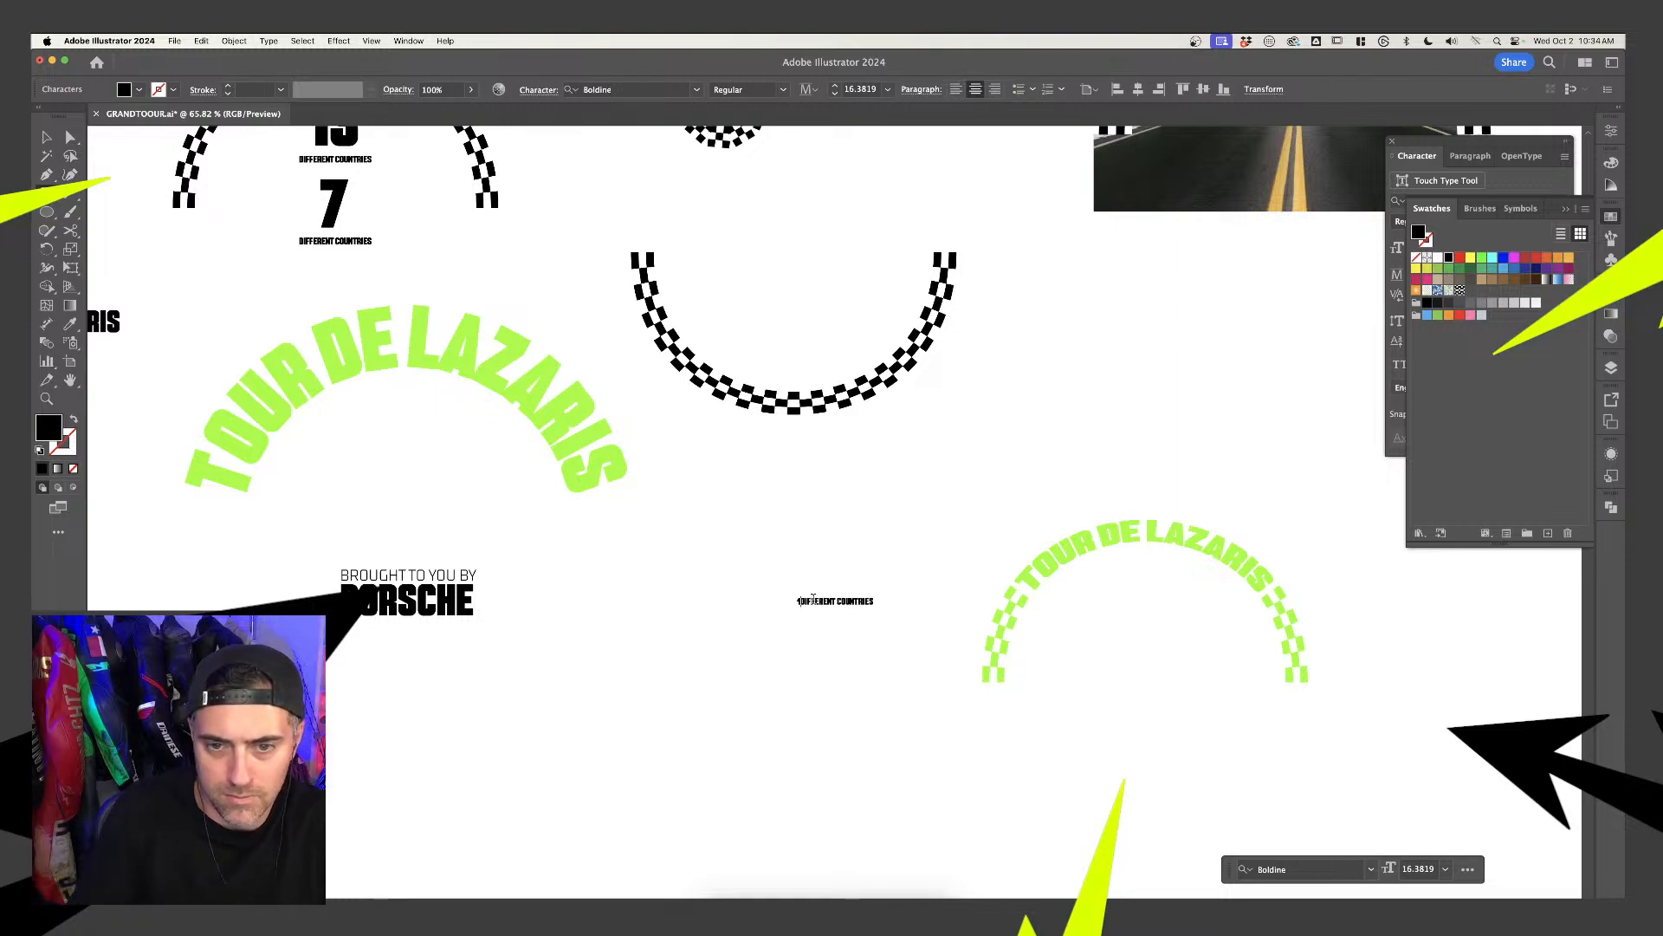
{"action": "type", "text": "3"}
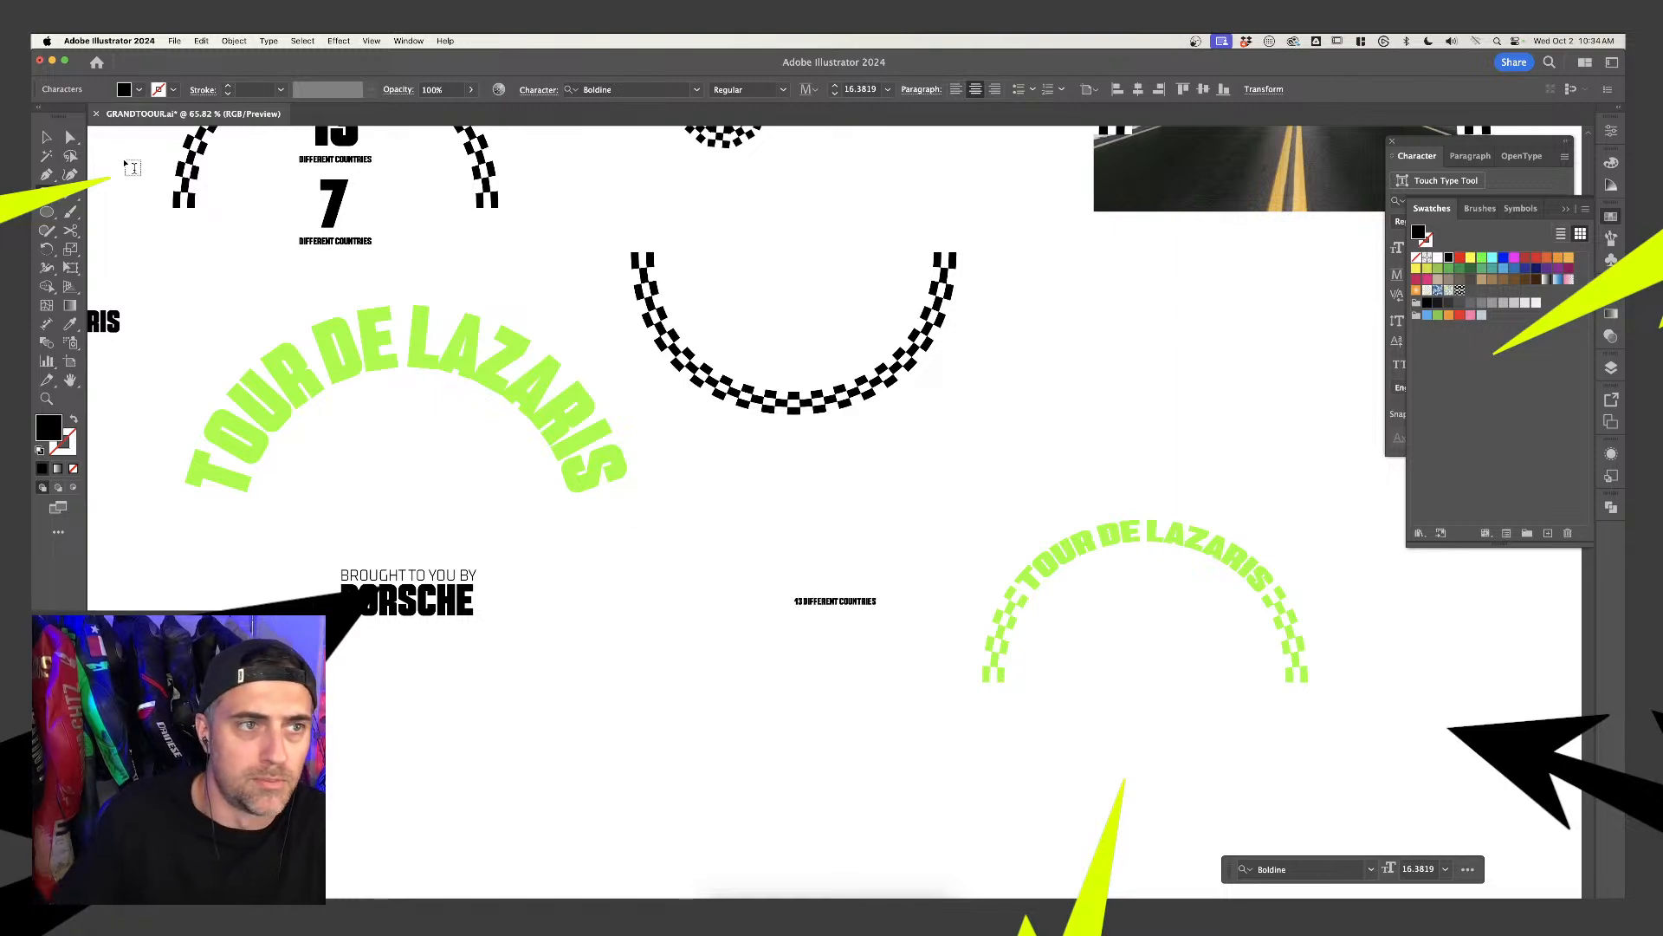
{"action": "key", "text": "Escape"}
{"action": "left_click_drag", "start_coordinate": [882, 595], "coordinate": [828, 527]}
{"action": "left_click", "coordinate": [875, 459]}
Isolate the group with the TOUR DE LAZARIS lettering and checkered strip, and cut out a duplicate of its small checkered block
{"action": "scroll", "coordinate": [840, 412], "scroll_direction": "up", "scroll_amount": 5}
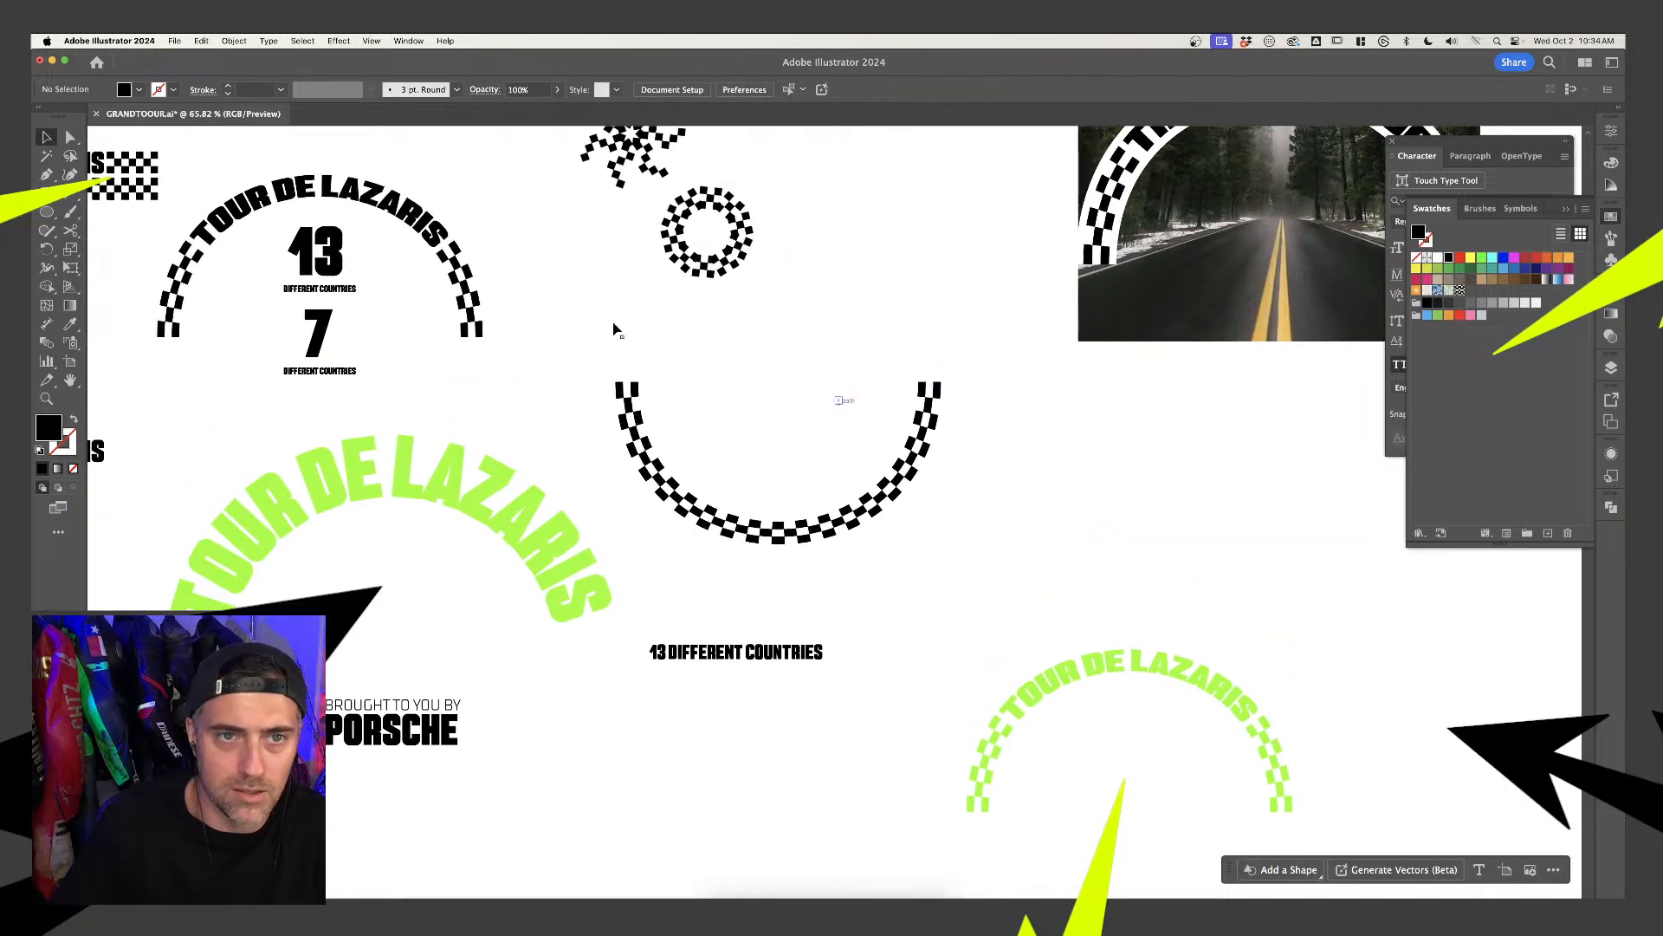
{"action": "scroll", "coordinate": [586, 304], "scroll_direction": "left", "scroll_amount": 4}
{"action": "left_click", "coordinate": [310, 274]}
{"action": "double_click", "coordinate": [310, 274]}
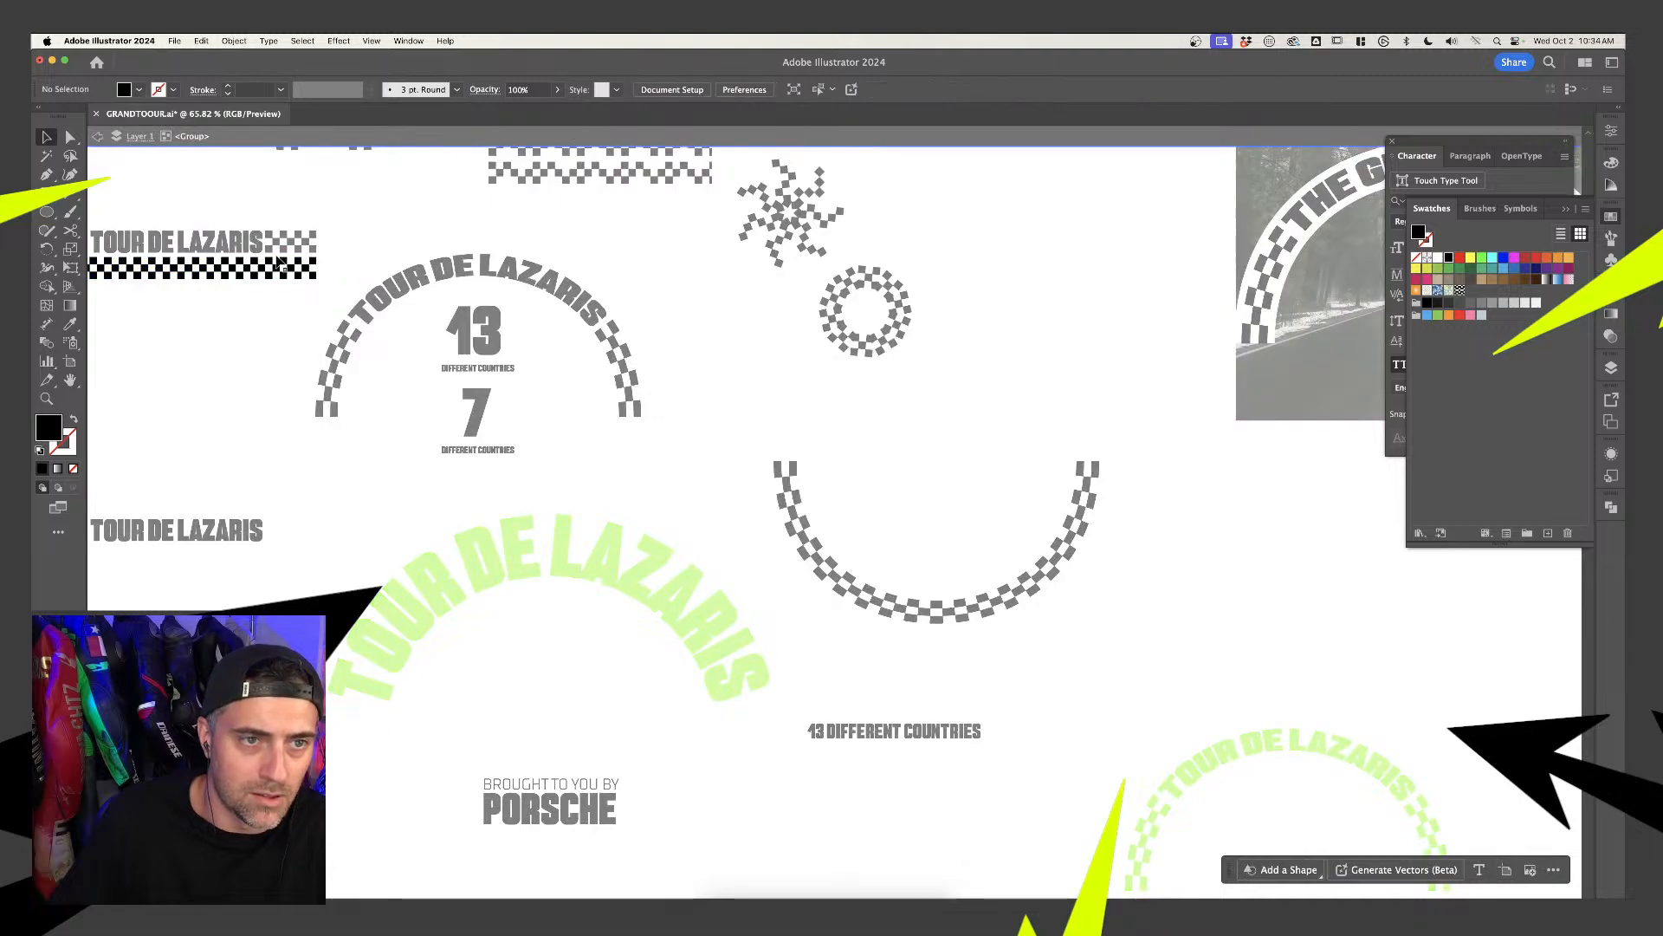
{"action": "left_click_drag", "start_coordinate": [308, 274], "coordinate": [1033, 731]}
{"action": "key", "text": "cmd+x"}
{"action": "key", "text": "Escape"}
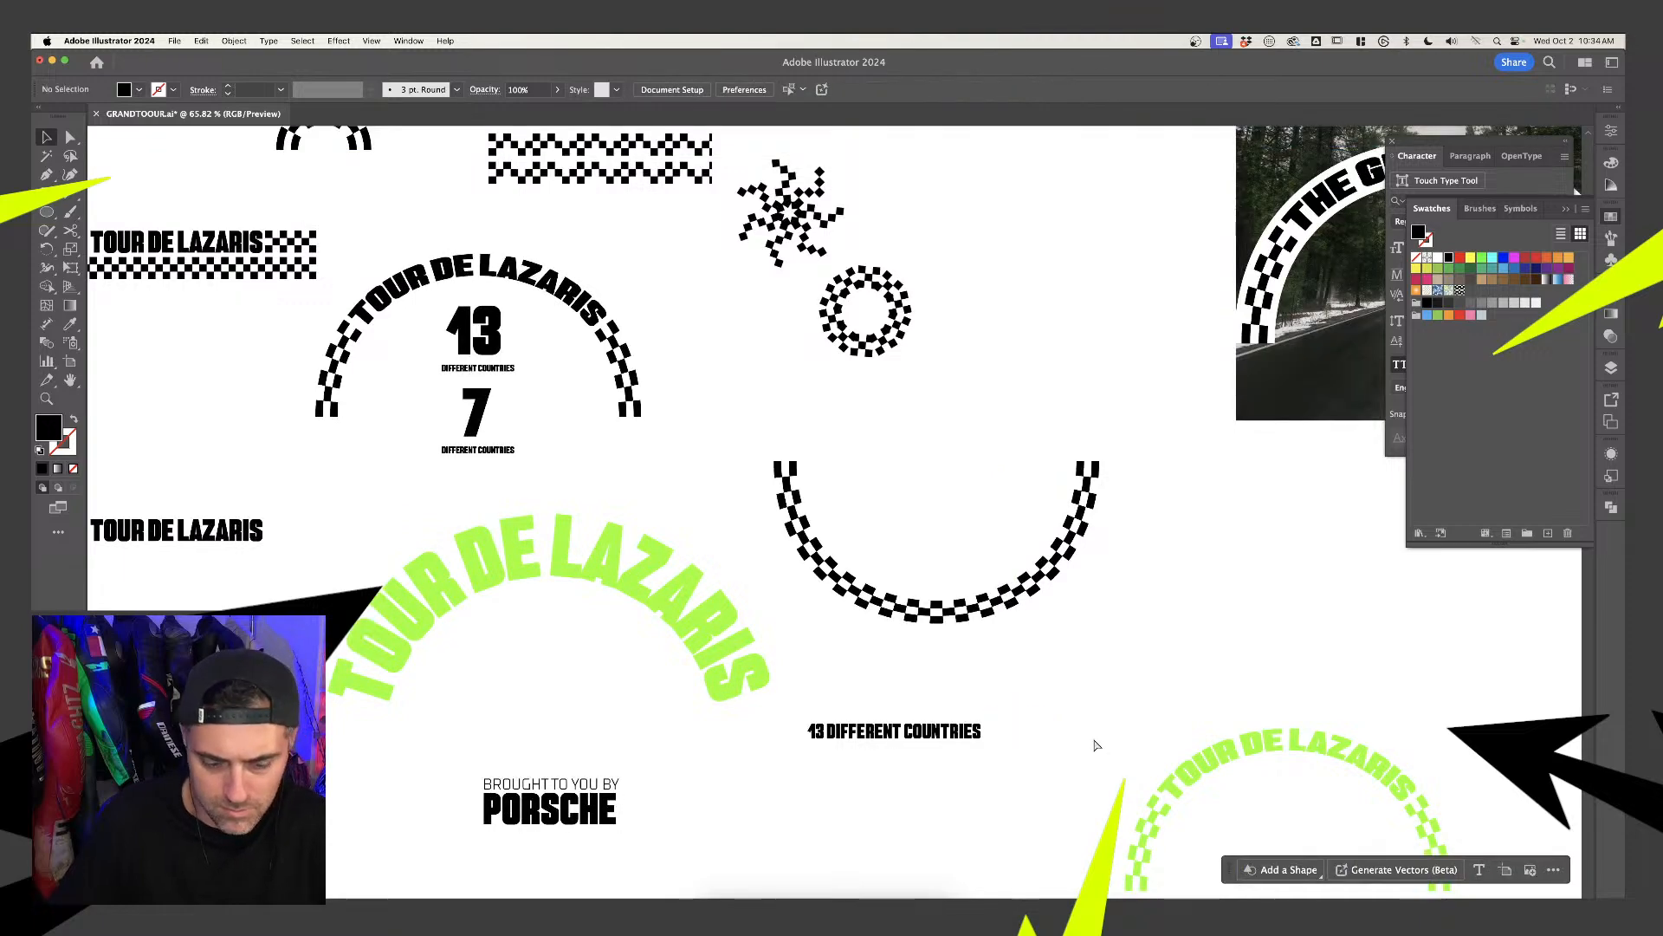
Paste the checkered block at the end of 13 DIFFERENT COUNTRIES and scale it down to the height of the lettering
{"action": "key", "text": "cmd+v"}
{"action": "left_click_drag", "start_coordinate": [834, 530], "coordinate": [1013, 736]}
{"action": "scroll", "coordinate": [1012, 736], "scroll_direction": "up", "scroll_amount": 5}
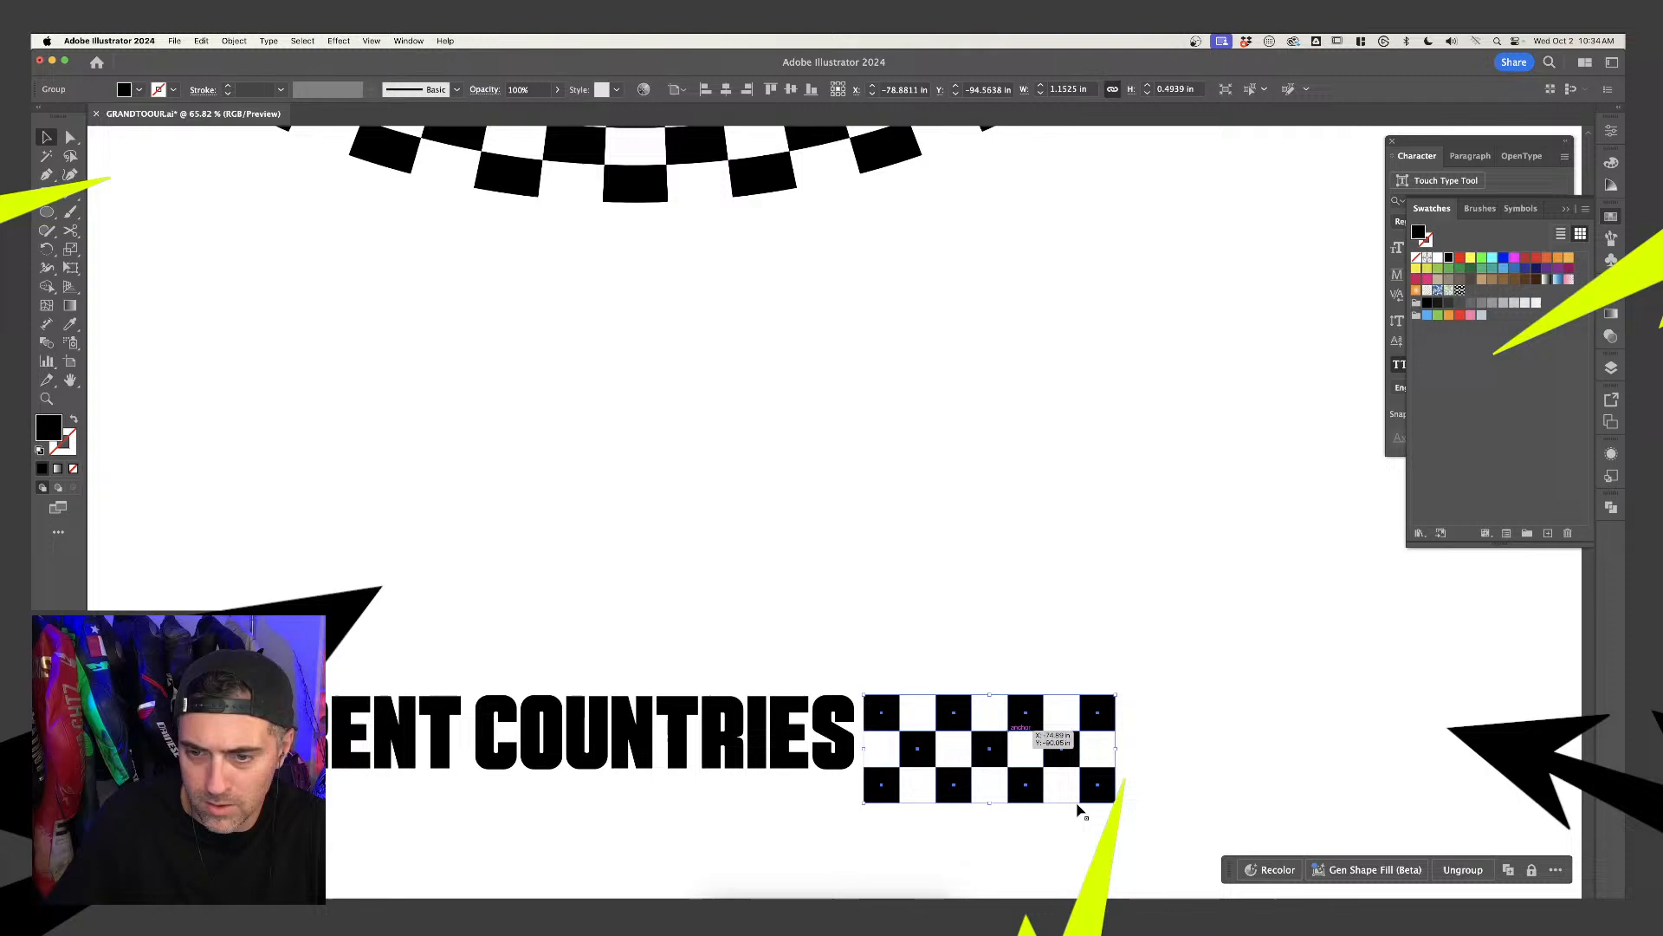
{"action": "left_click_drag", "start_coordinate": [1114, 798], "coordinate": [1074, 772]}
{"action": "left_click", "coordinate": [1113, 759]}
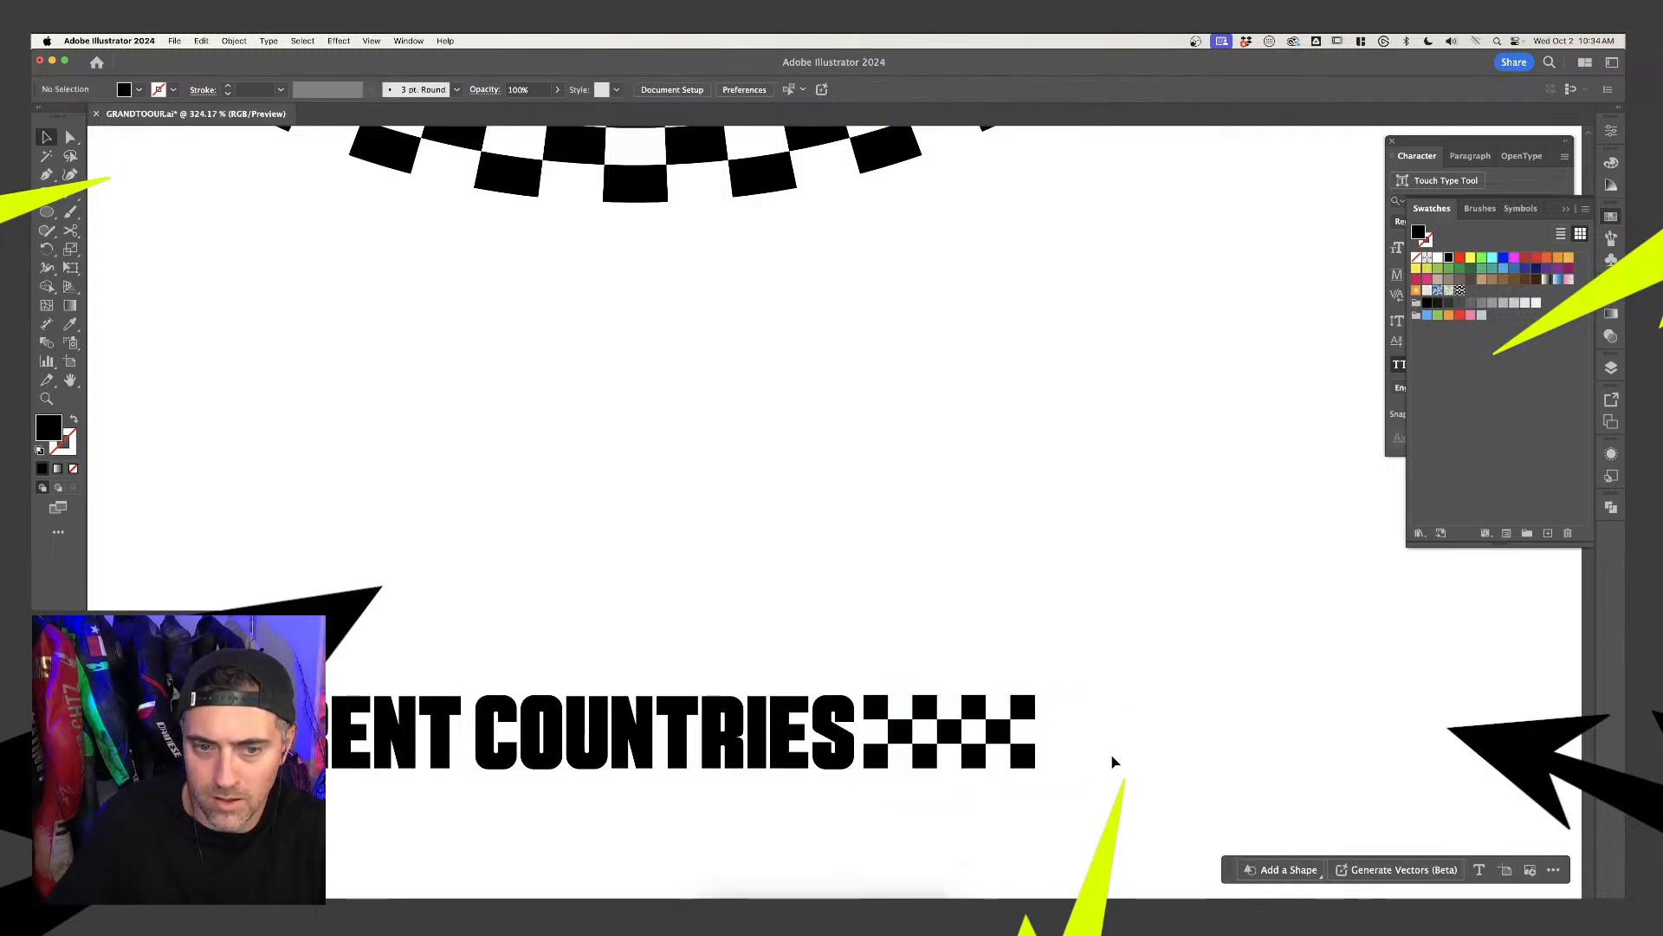
Duplicate the 13 DIFFERENT COUNTRIES text to the right of the checkered block and change the copy to 7 DAYS
{"action": "scroll", "coordinate": [1112, 756], "scroll_direction": "down", "scroll_amount": 3}
{"action": "left_click_drag", "start_coordinate": [975, 757], "coordinate": [1363, 768]}
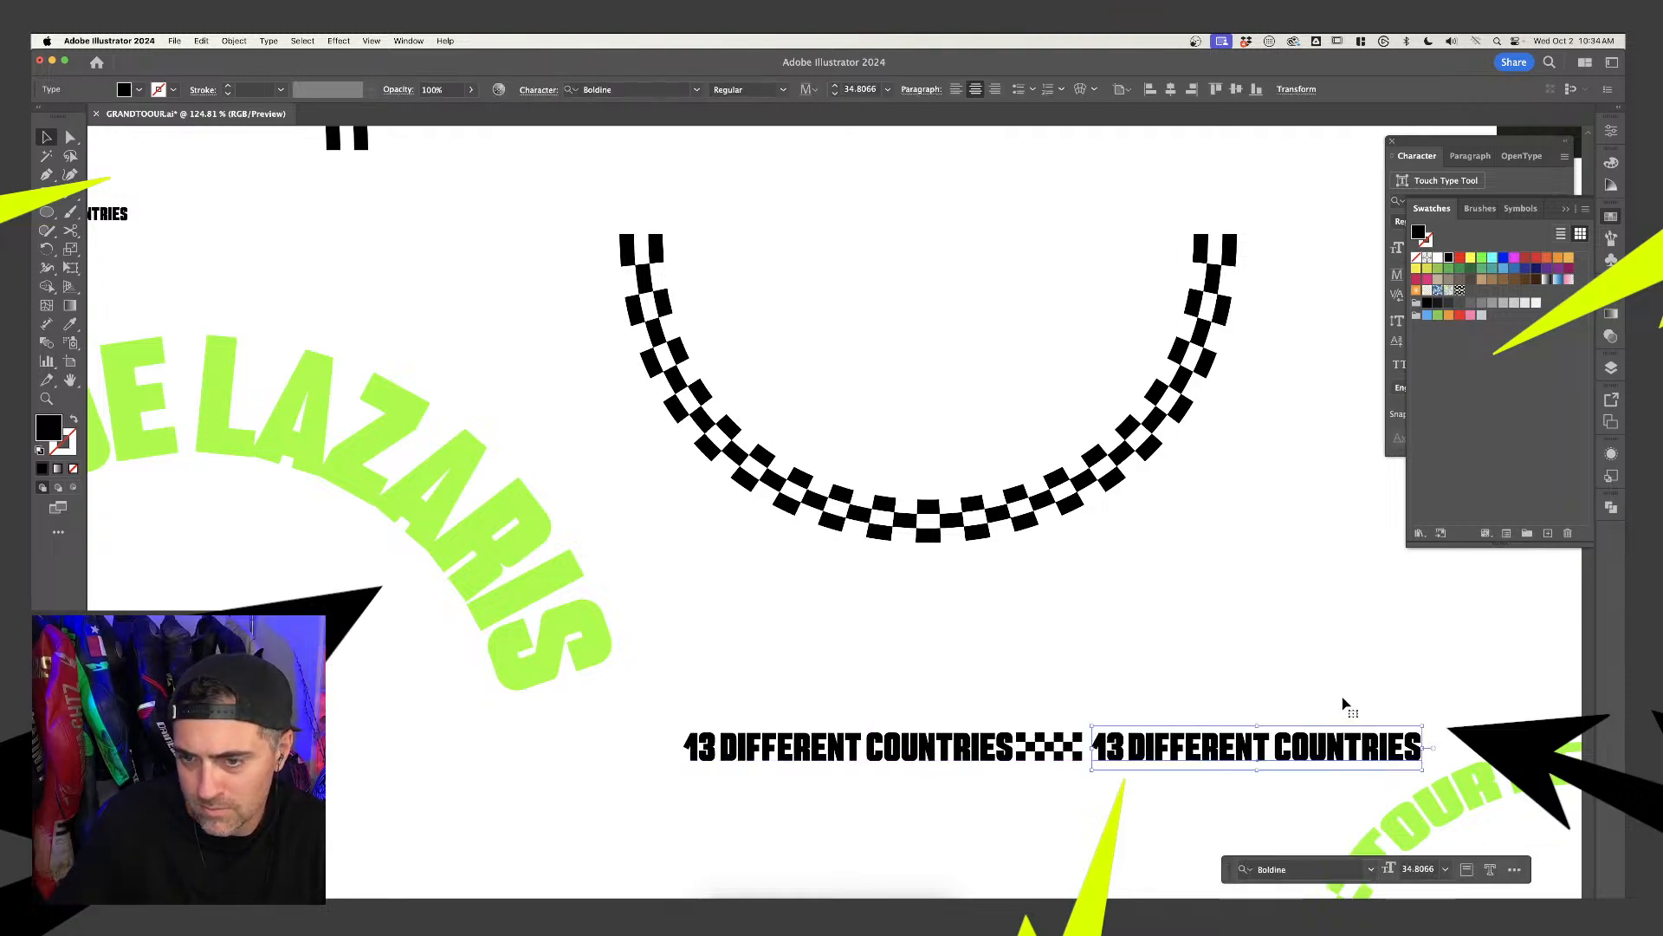
{"action": "scroll", "coordinate": [1344, 705], "scroll_direction": "right", "scroll_amount": 5}
{"action": "scroll", "coordinate": [1344, 706], "scroll_direction": "down", "scroll_amount": 1}
{"action": "double_click", "coordinate": [821, 689]}
{"action": "left_click_drag", "start_coordinate": [824, 688], "coordinate": [1118, 690]}
{"action": "type", "text": "7 "}
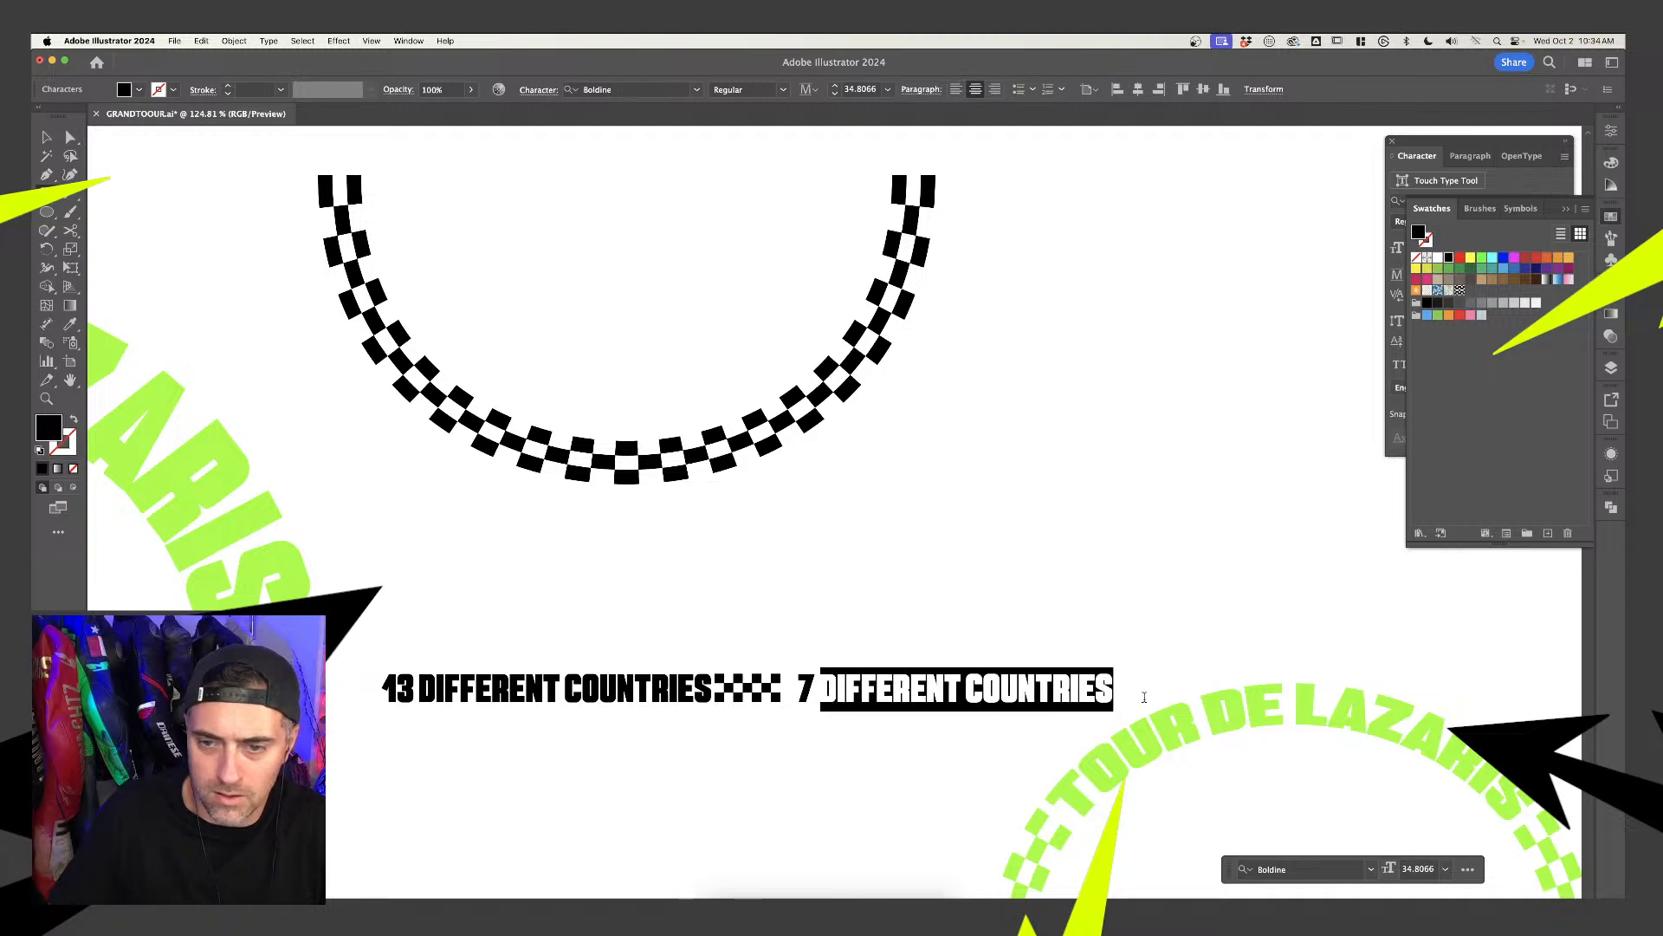
{"action": "type", "text": "DAYS"}
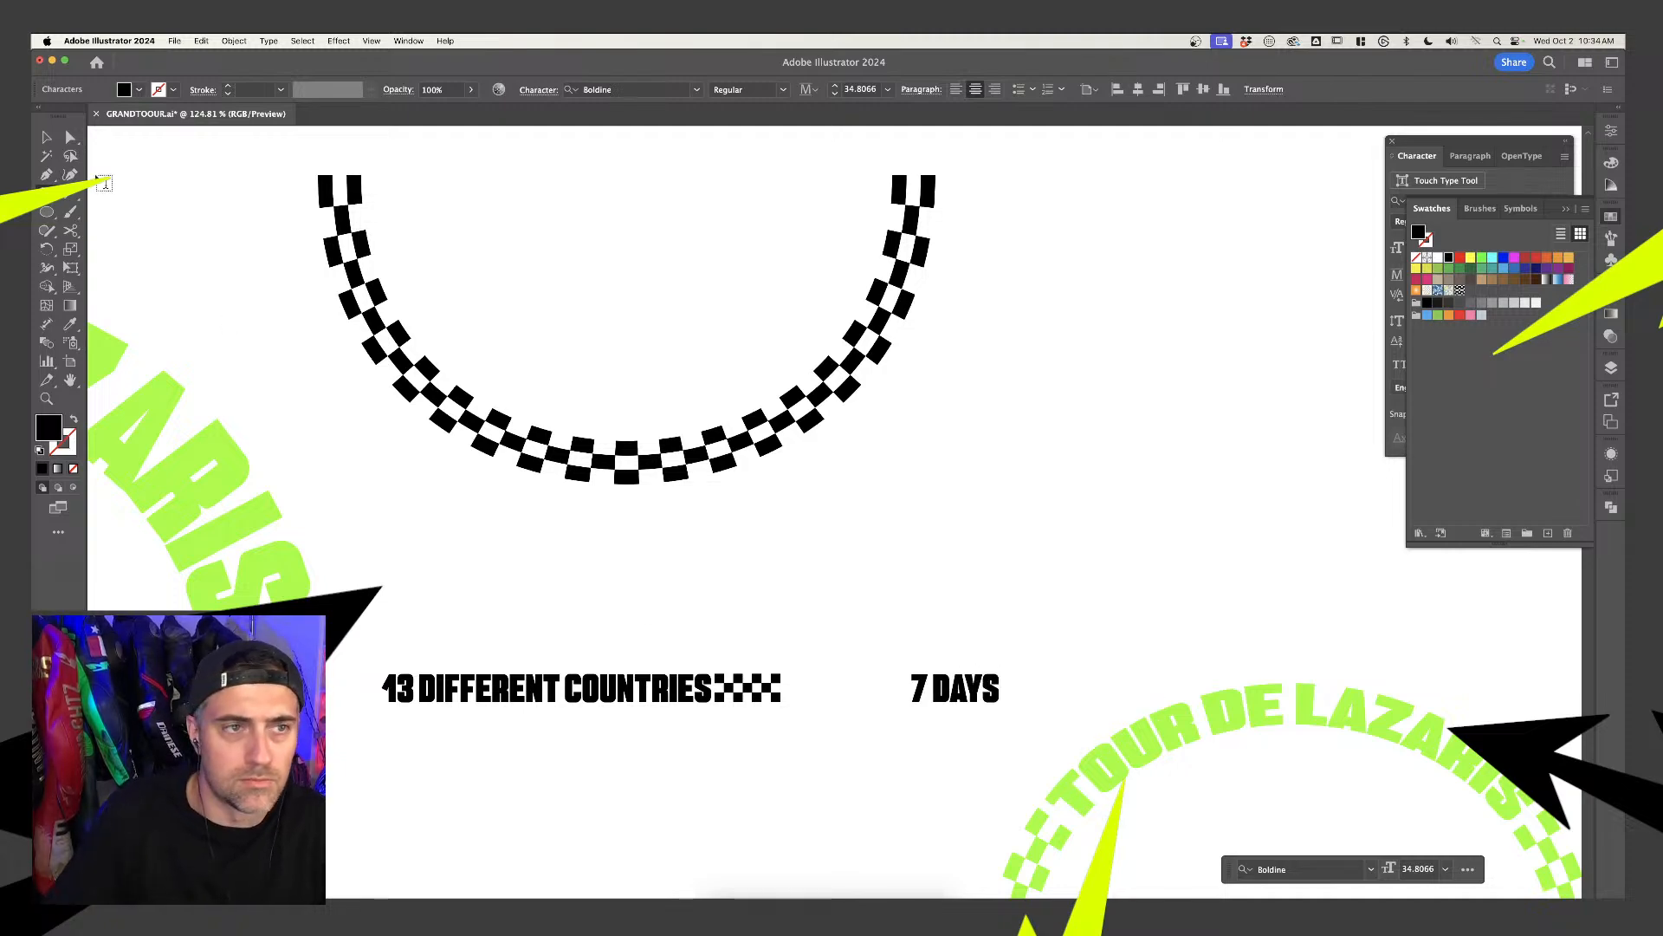
{"action": "key", "text": "Escape"}
{"action": "left_click", "coordinate": [588, 528]}
Leave a small gap between 13 DIFFERENT COUNTRIES and the checkered block, and move 7 DAYS close to the block's right side
{"action": "scroll", "coordinate": [589, 528], "scroll_direction": "down", "scroll_amount": 3}
{"action": "scroll", "coordinate": [589, 528], "scroll_direction": "left", "scroll_amount": 4}
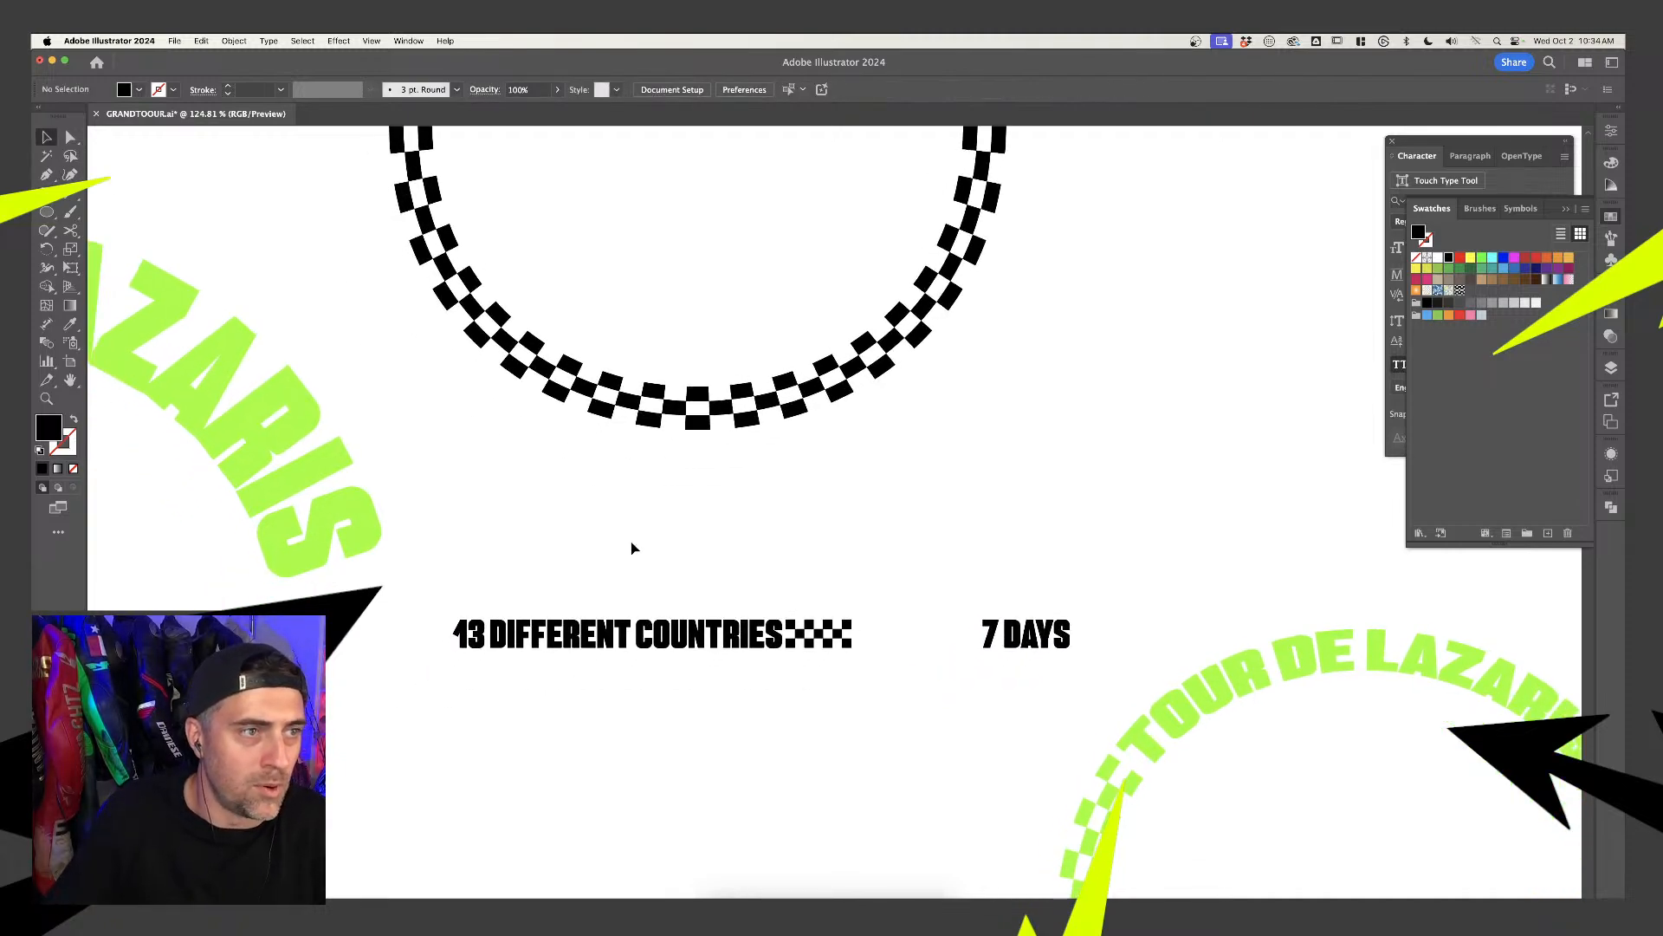
{"action": "scroll", "coordinate": [814, 531], "scroll_direction": "down", "scroll_amount": 3}
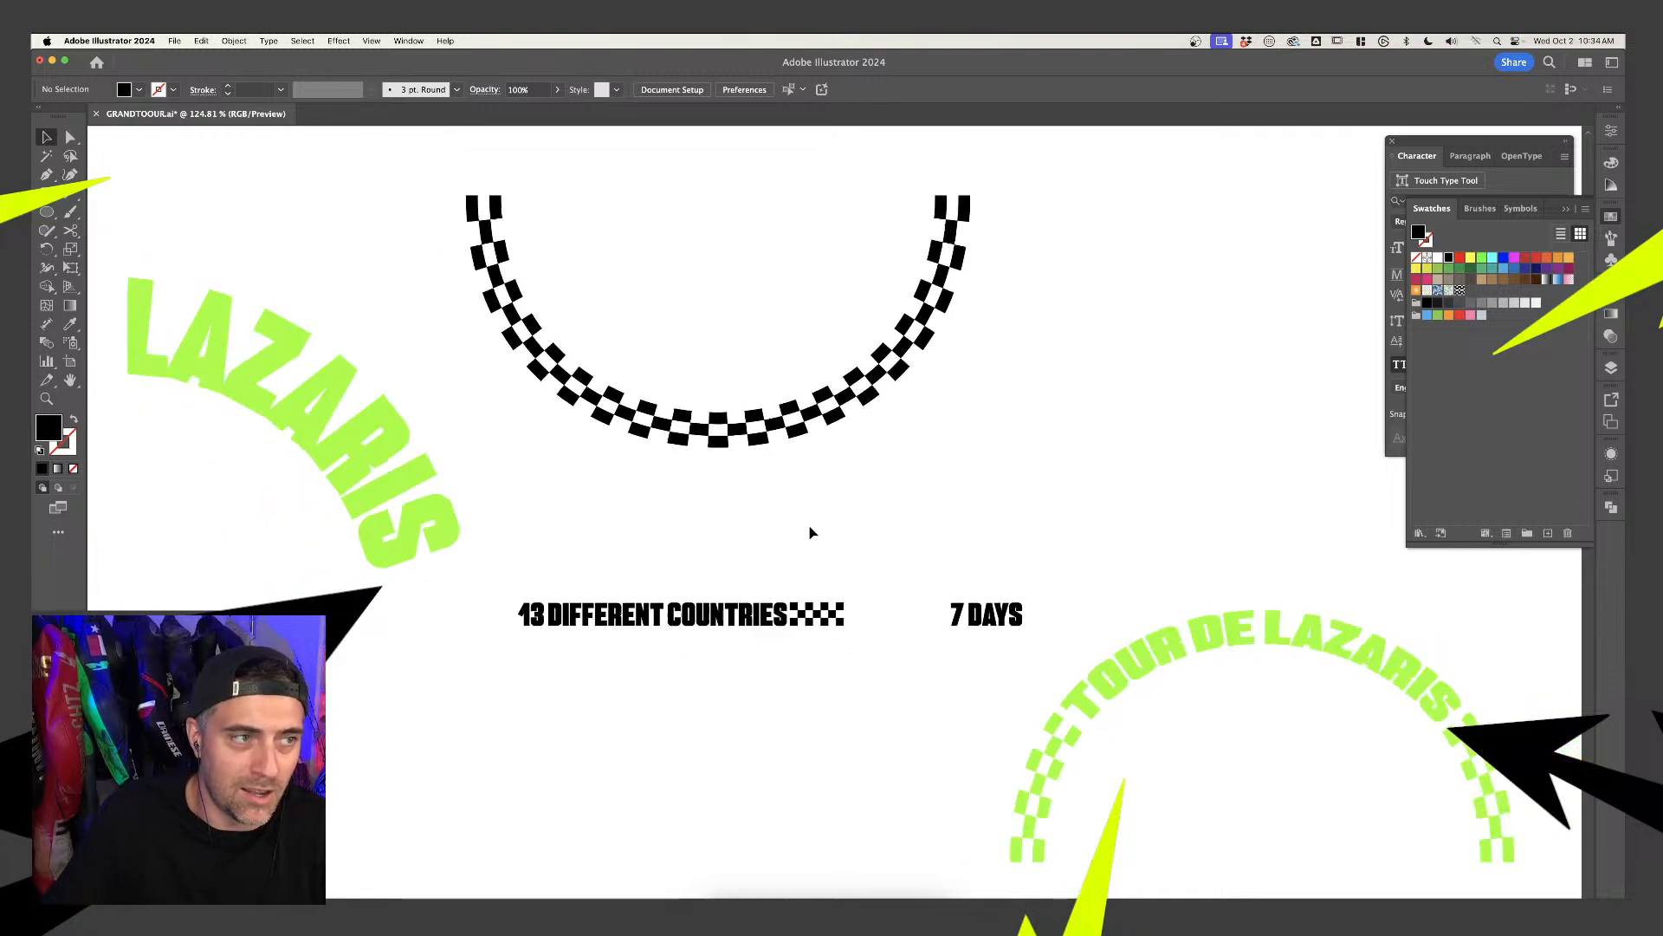
{"action": "left_click_drag", "start_coordinate": [820, 609], "coordinate": [828, 609]}
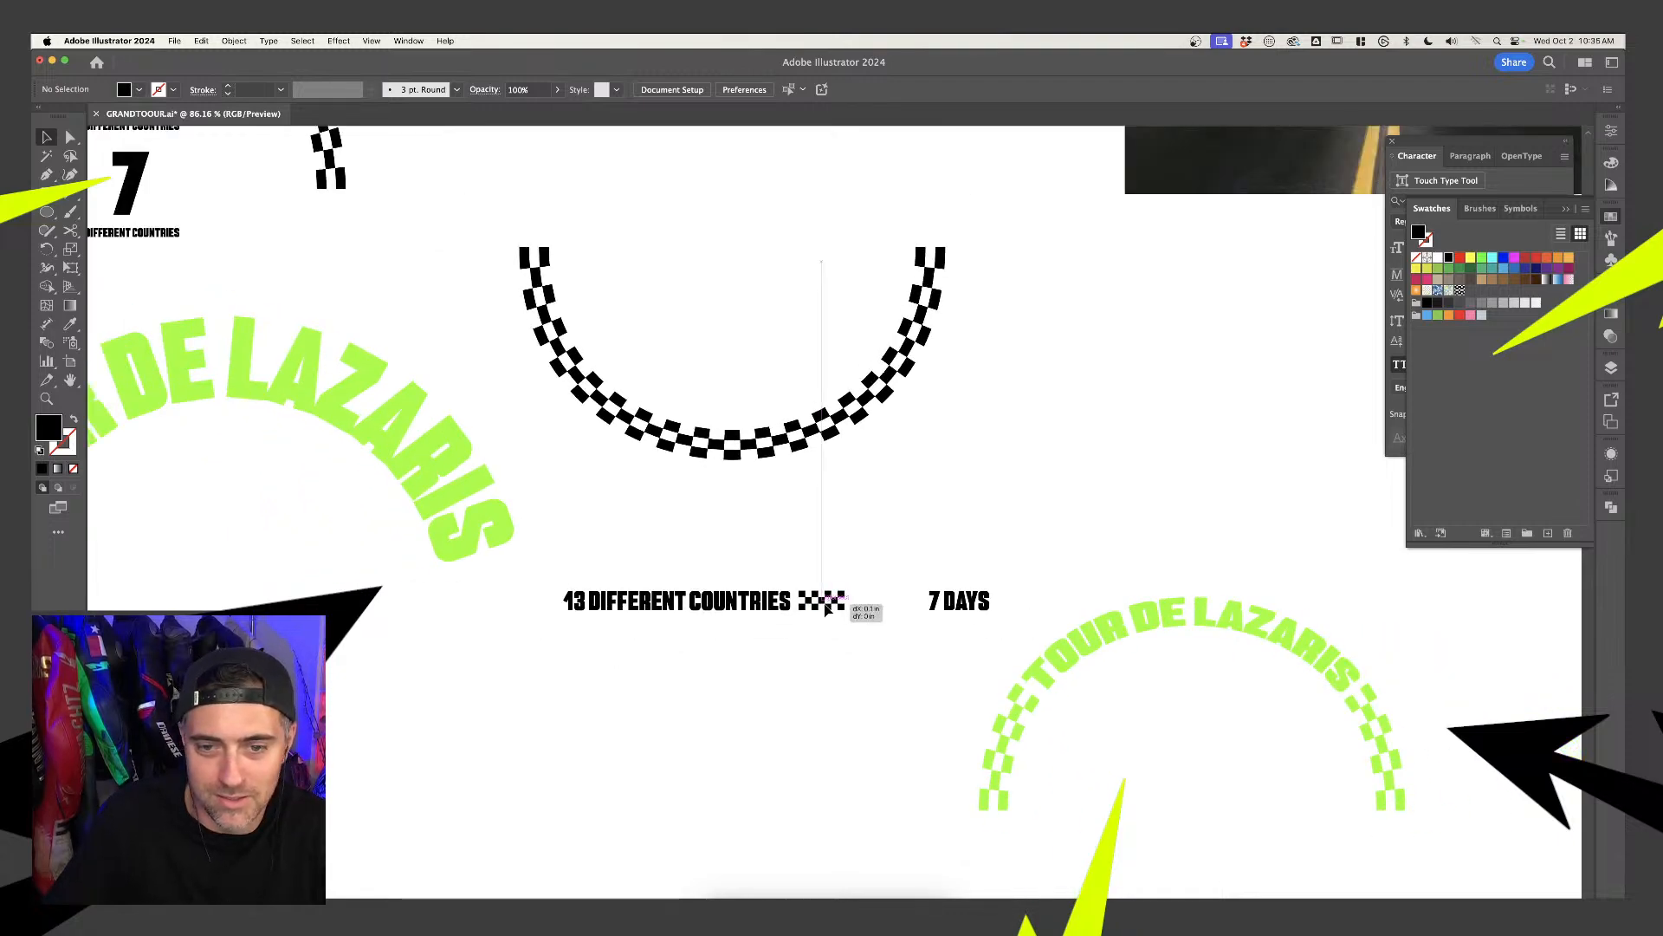
{"action": "left_click_drag", "start_coordinate": [974, 600], "coordinate": [851, 604]}
{"action": "left_click", "coordinate": [839, 617]}
{"action": "scroll", "coordinate": [839, 611], "scroll_direction": "up", "scroll_amount": 3}
{"action": "left_click", "coordinate": [927, 627]}
{"action": "scroll", "coordinate": [927, 627], "scroll_direction": "down", "scroll_amount": 2}
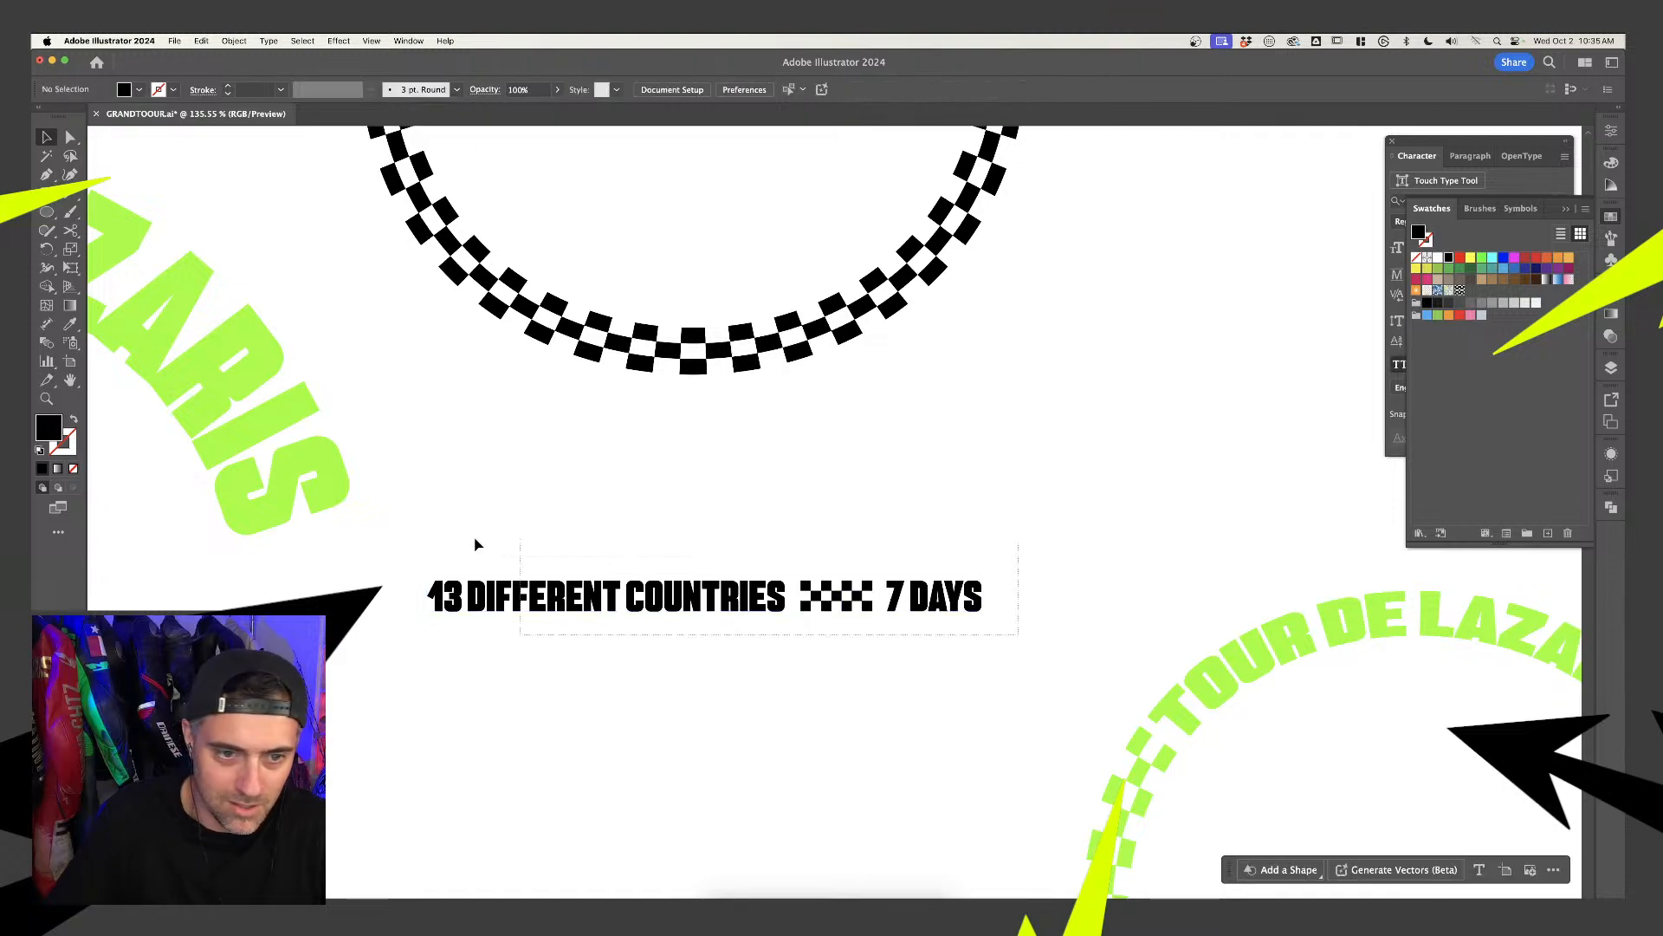
{"action": "left_click", "coordinate": [435, 548]}
{"action": "left_click", "coordinate": [538, 545]}
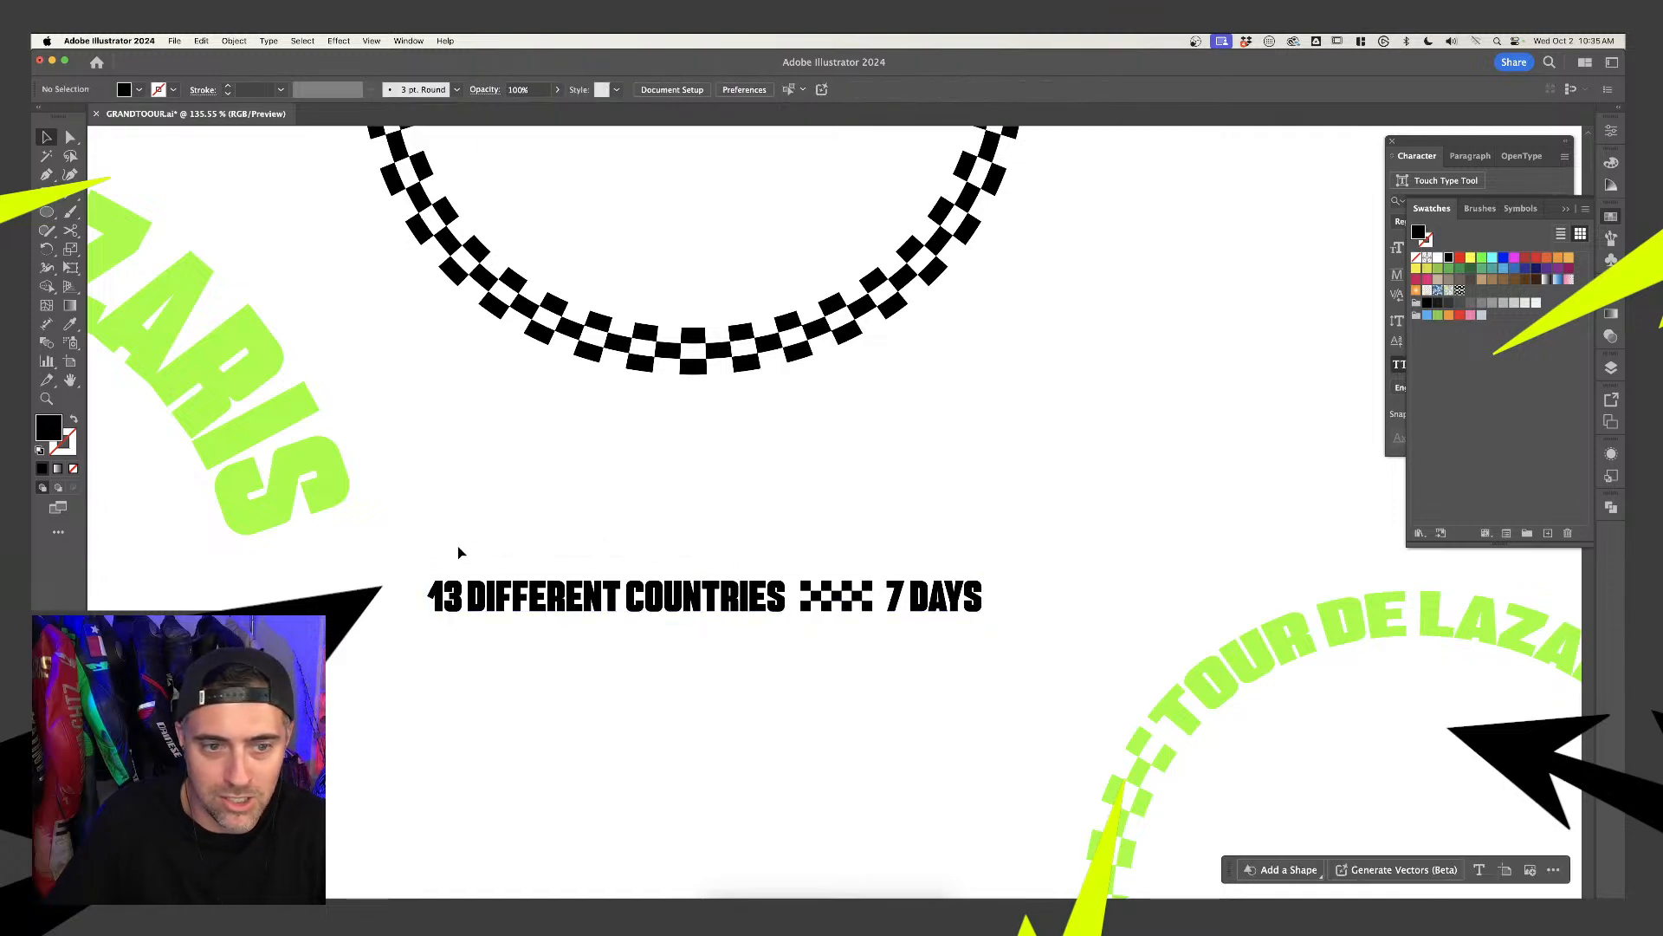
{"action": "left_click", "coordinate": [988, 613]}
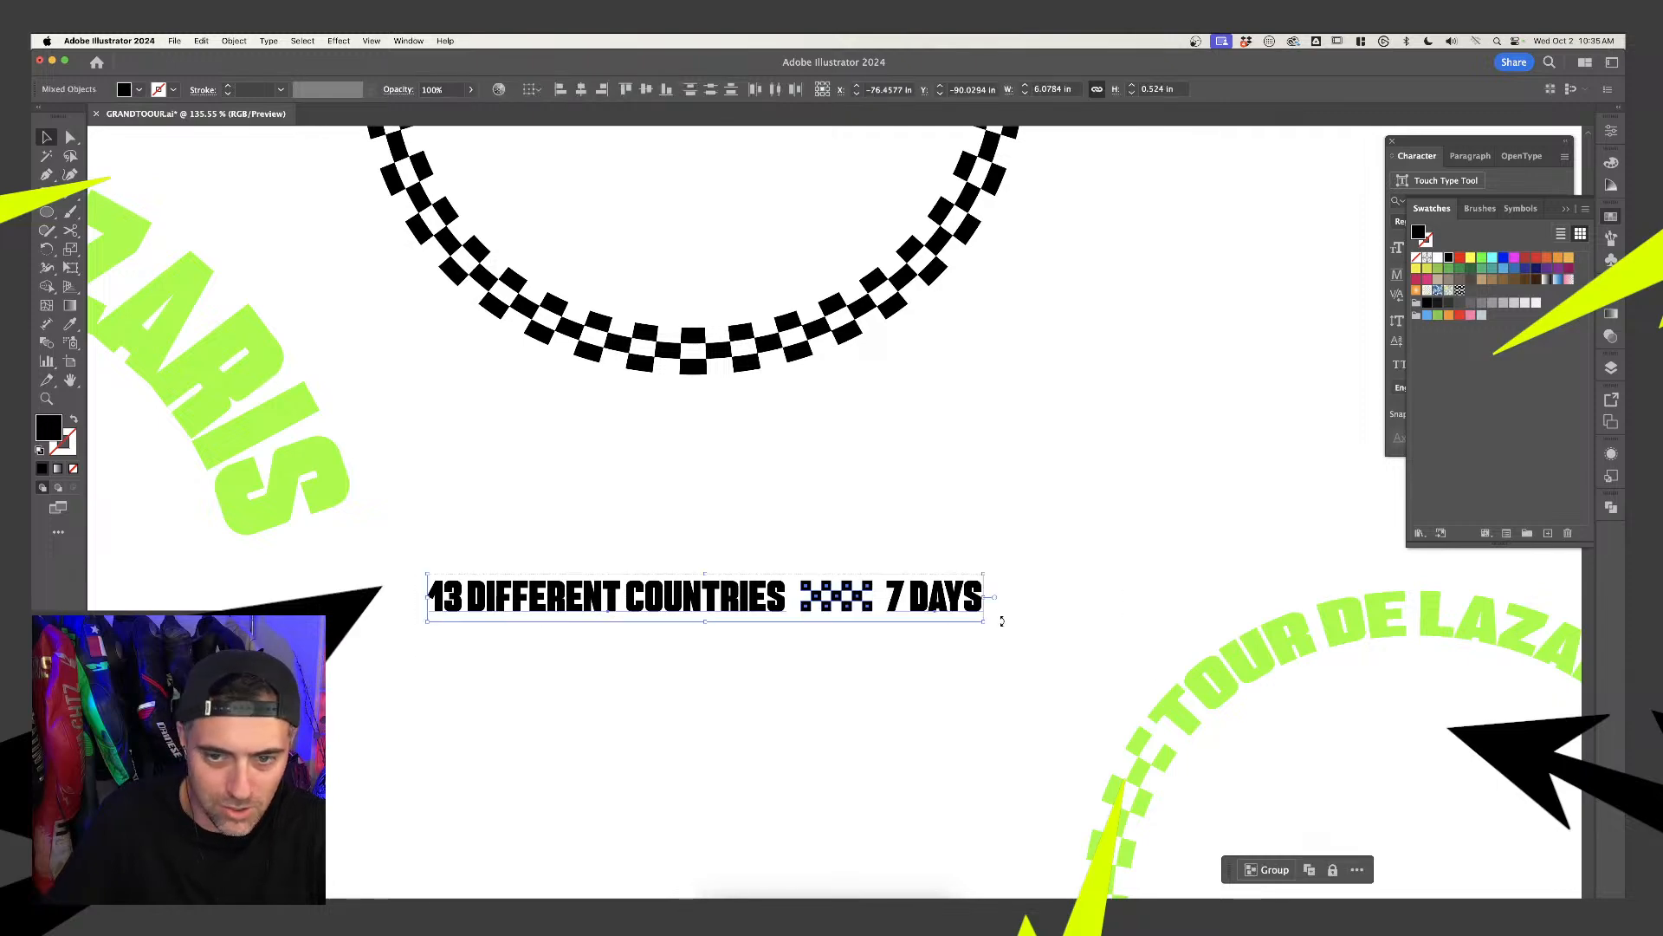
{"action": "left_click", "coordinate": [999, 620]}
{"action": "left_click", "coordinate": [447, 545]}
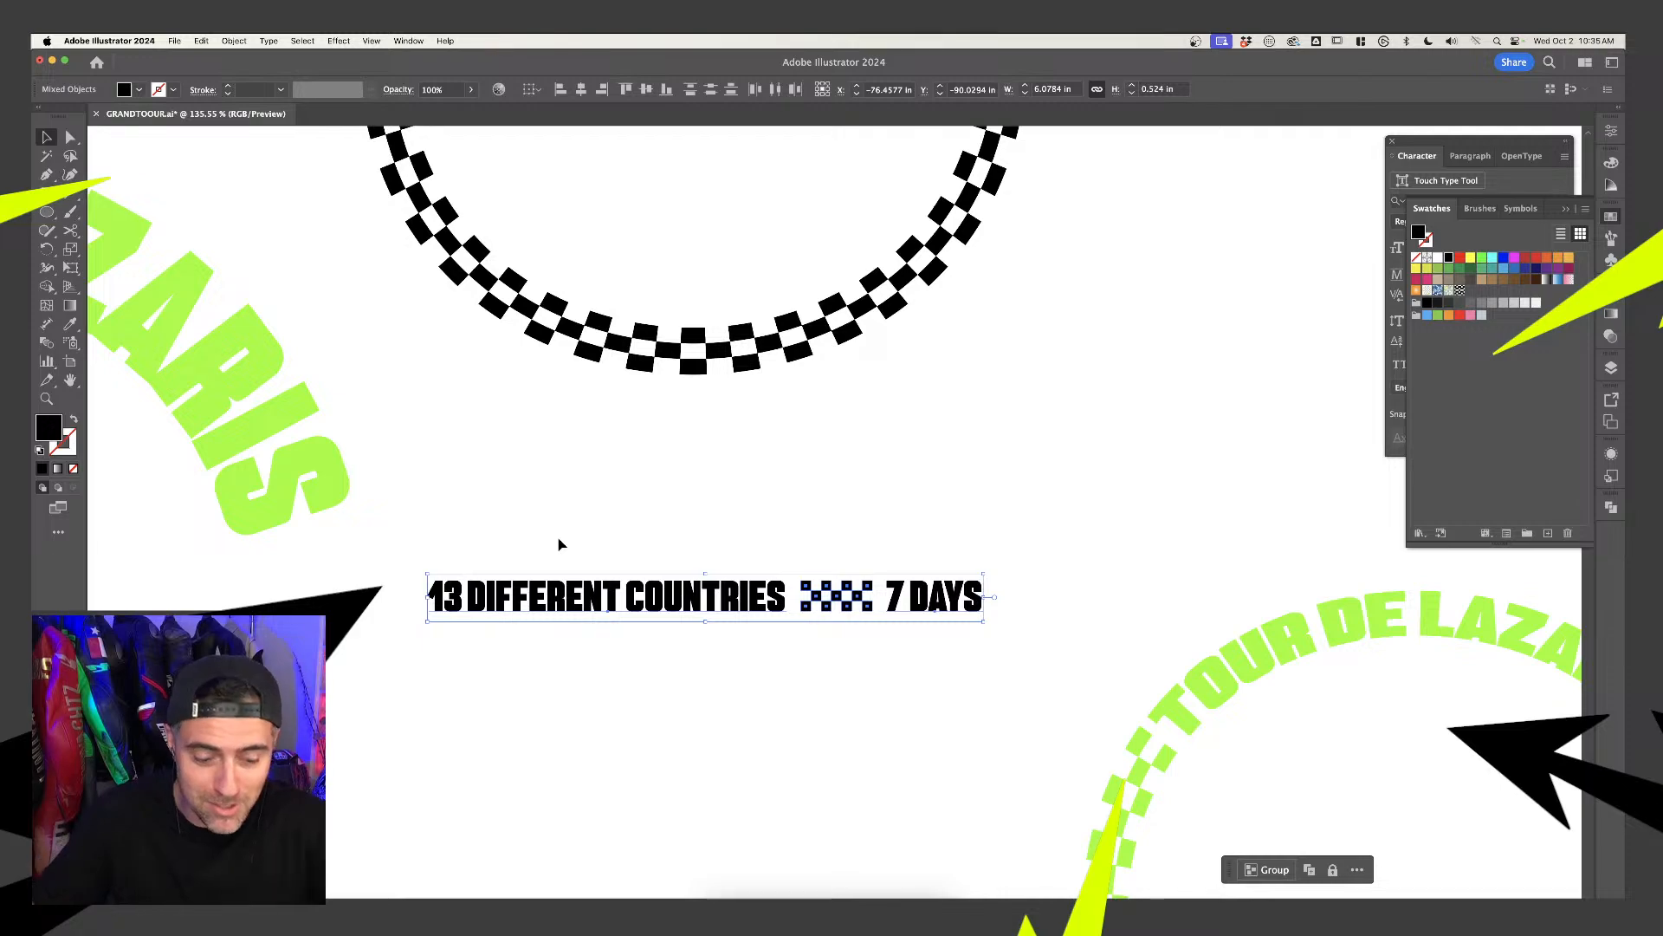
{"action": "left_click", "coordinate": [520, 549]}
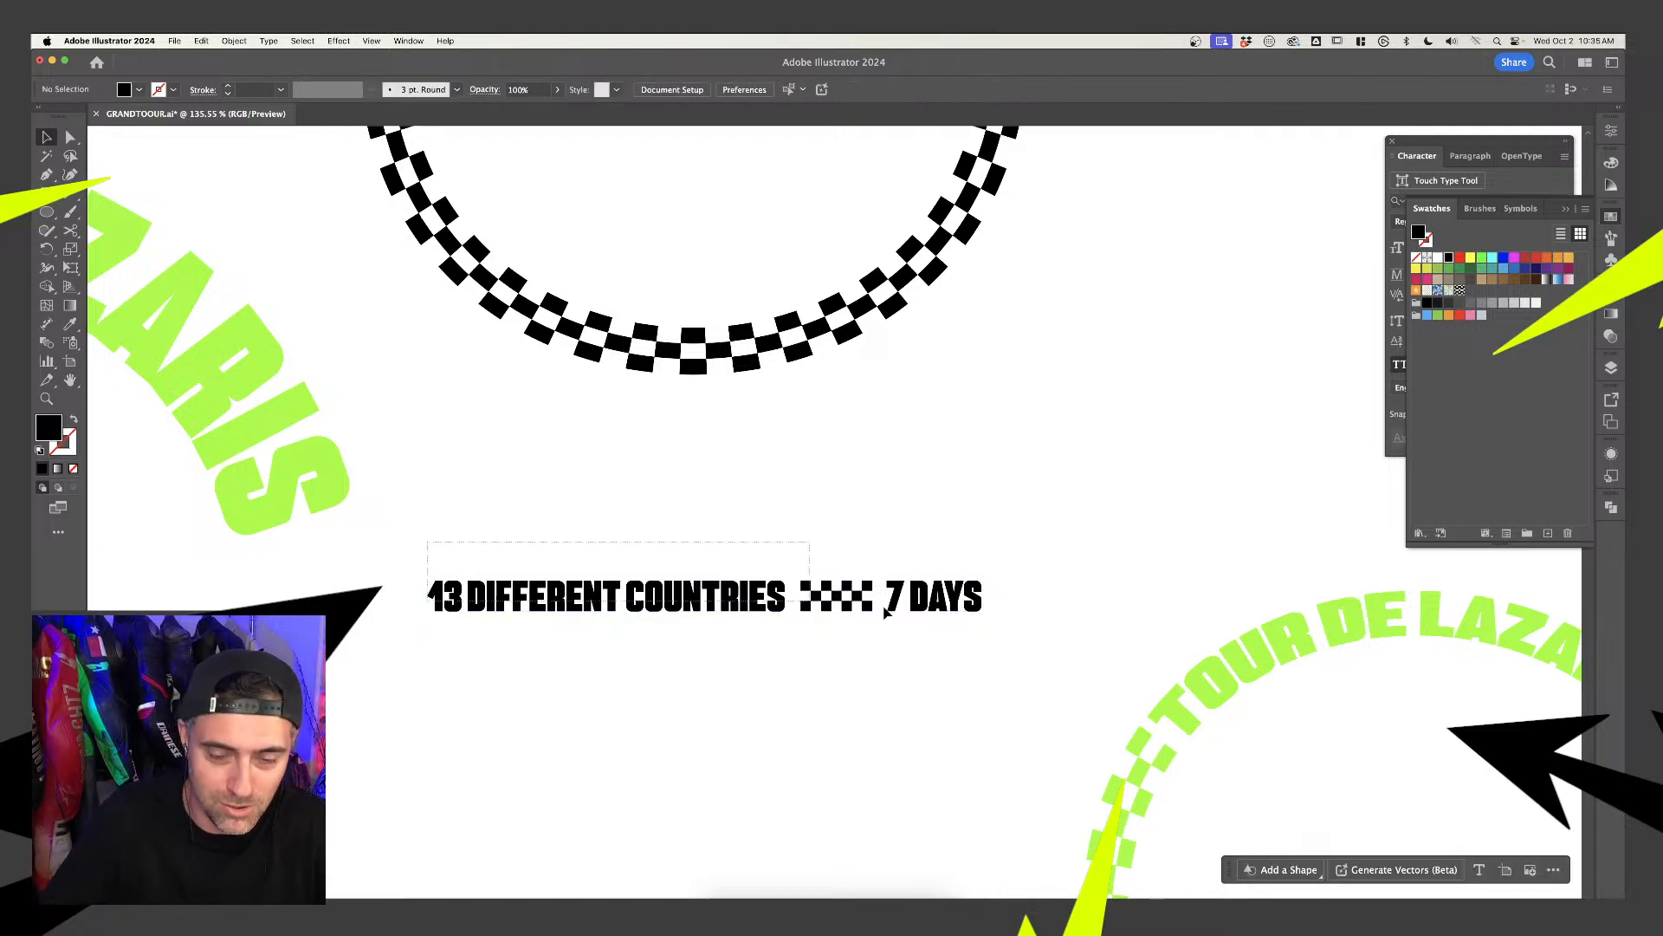
{"action": "left_click", "coordinate": [981, 614]}
{"action": "left_click", "coordinate": [1003, 622]}
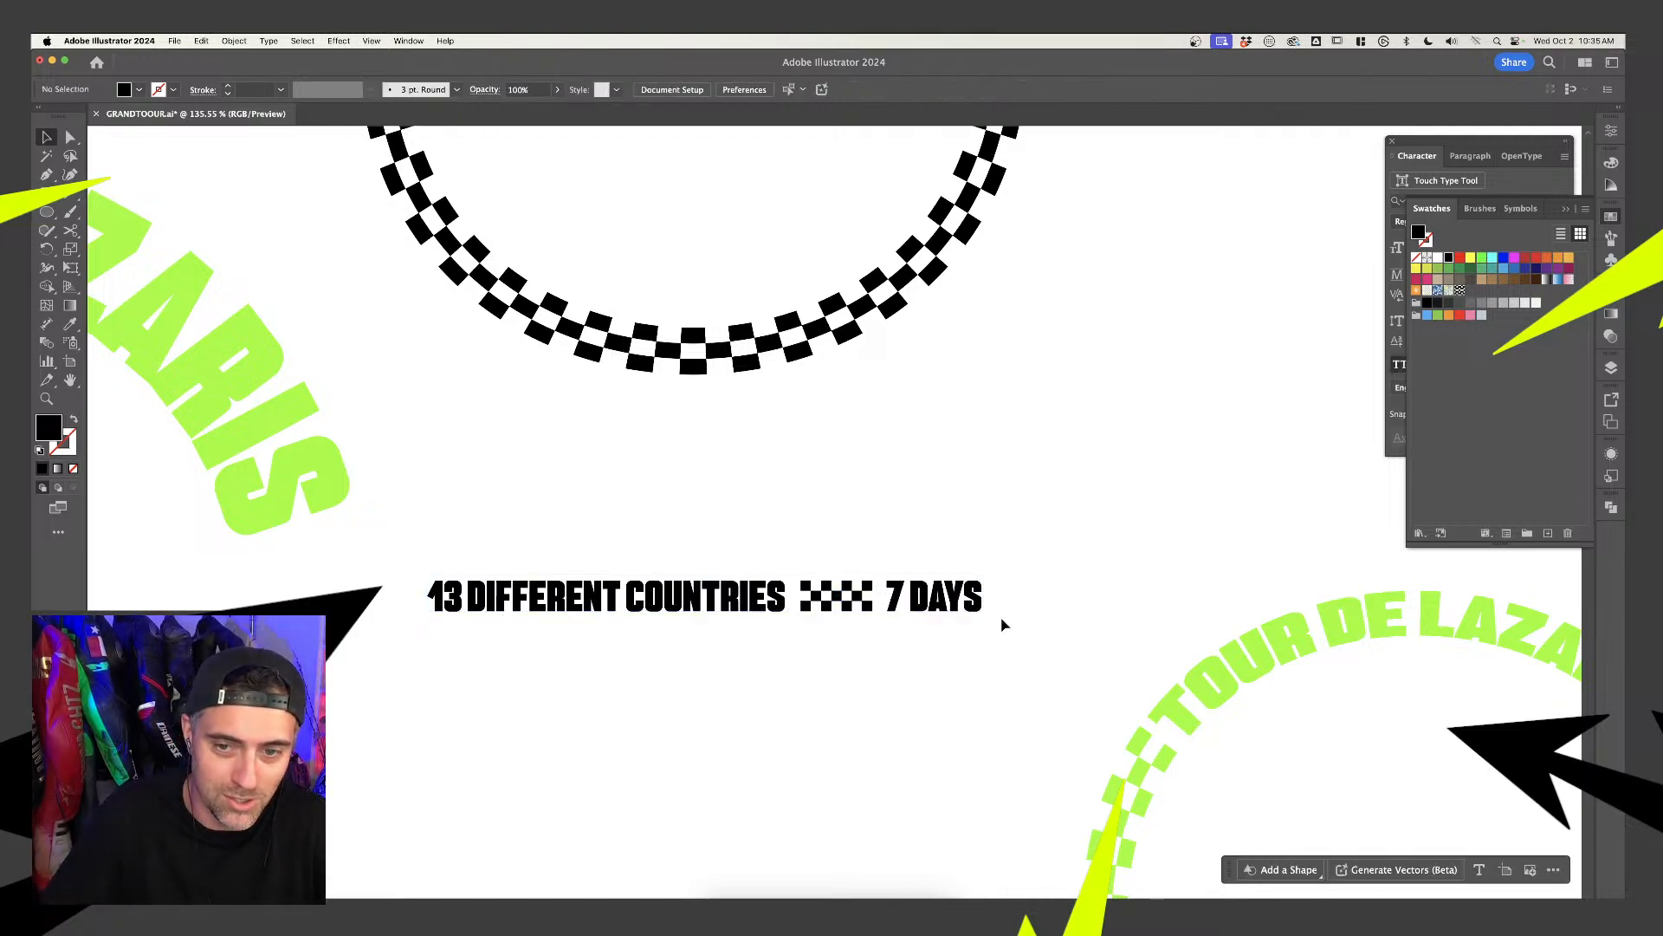
{"action": "left_click_drag", "start_coordinate": [388, 568], "coordinate": [437, 589]}
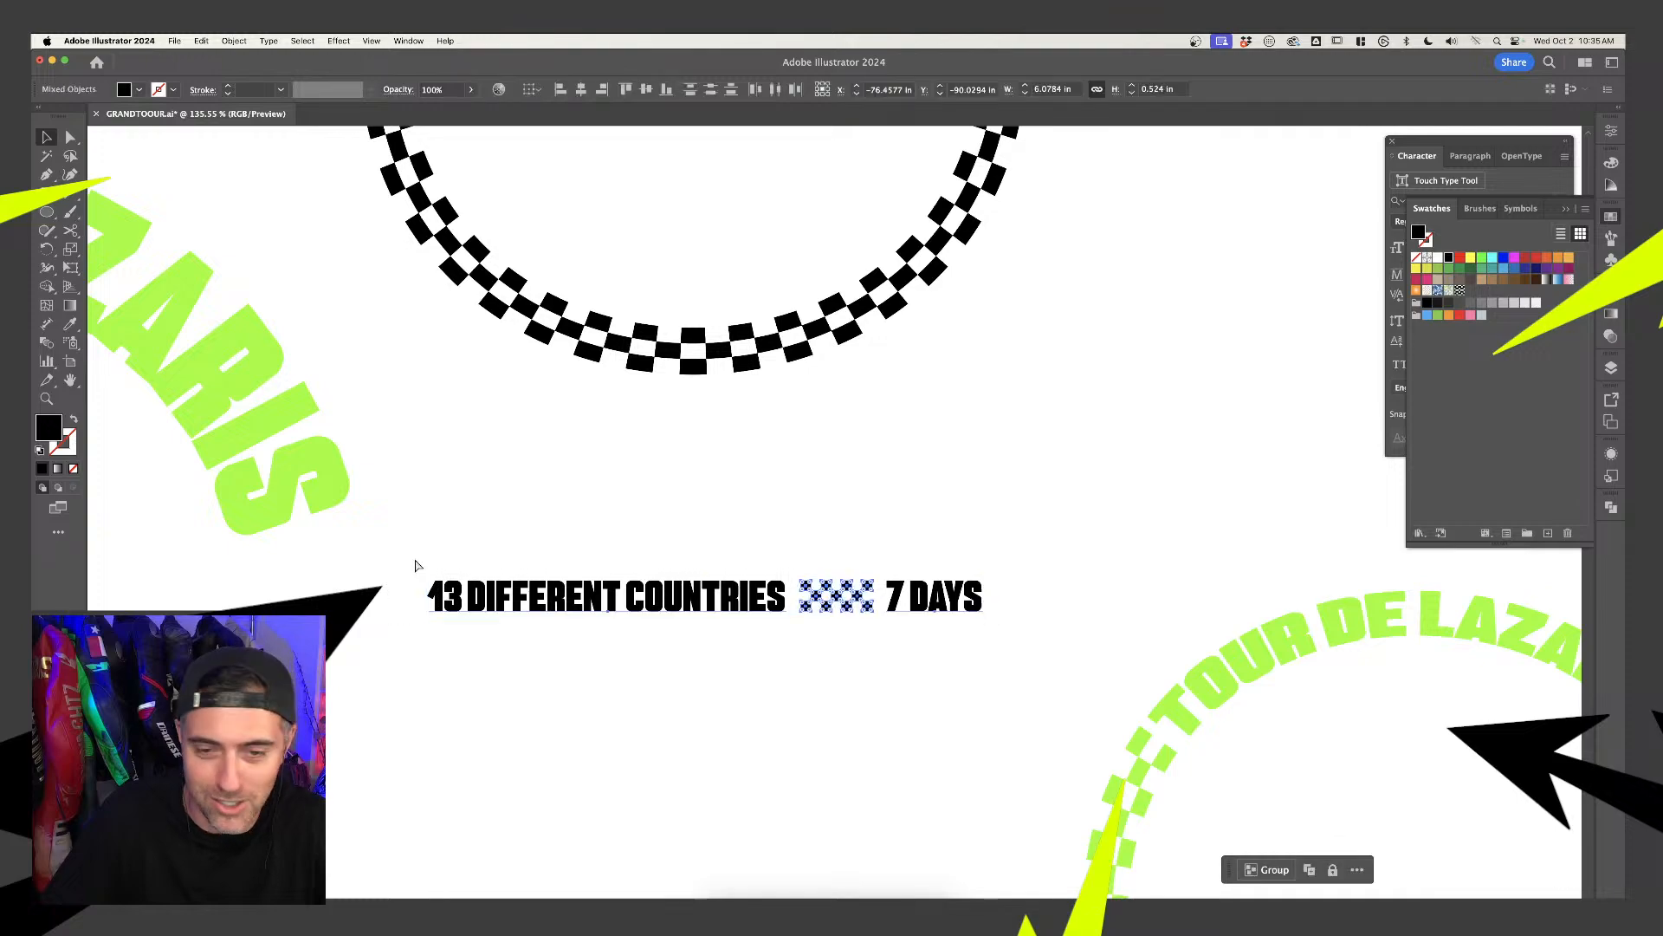
{"action": "left_click", "coordinate": [544, 521]}
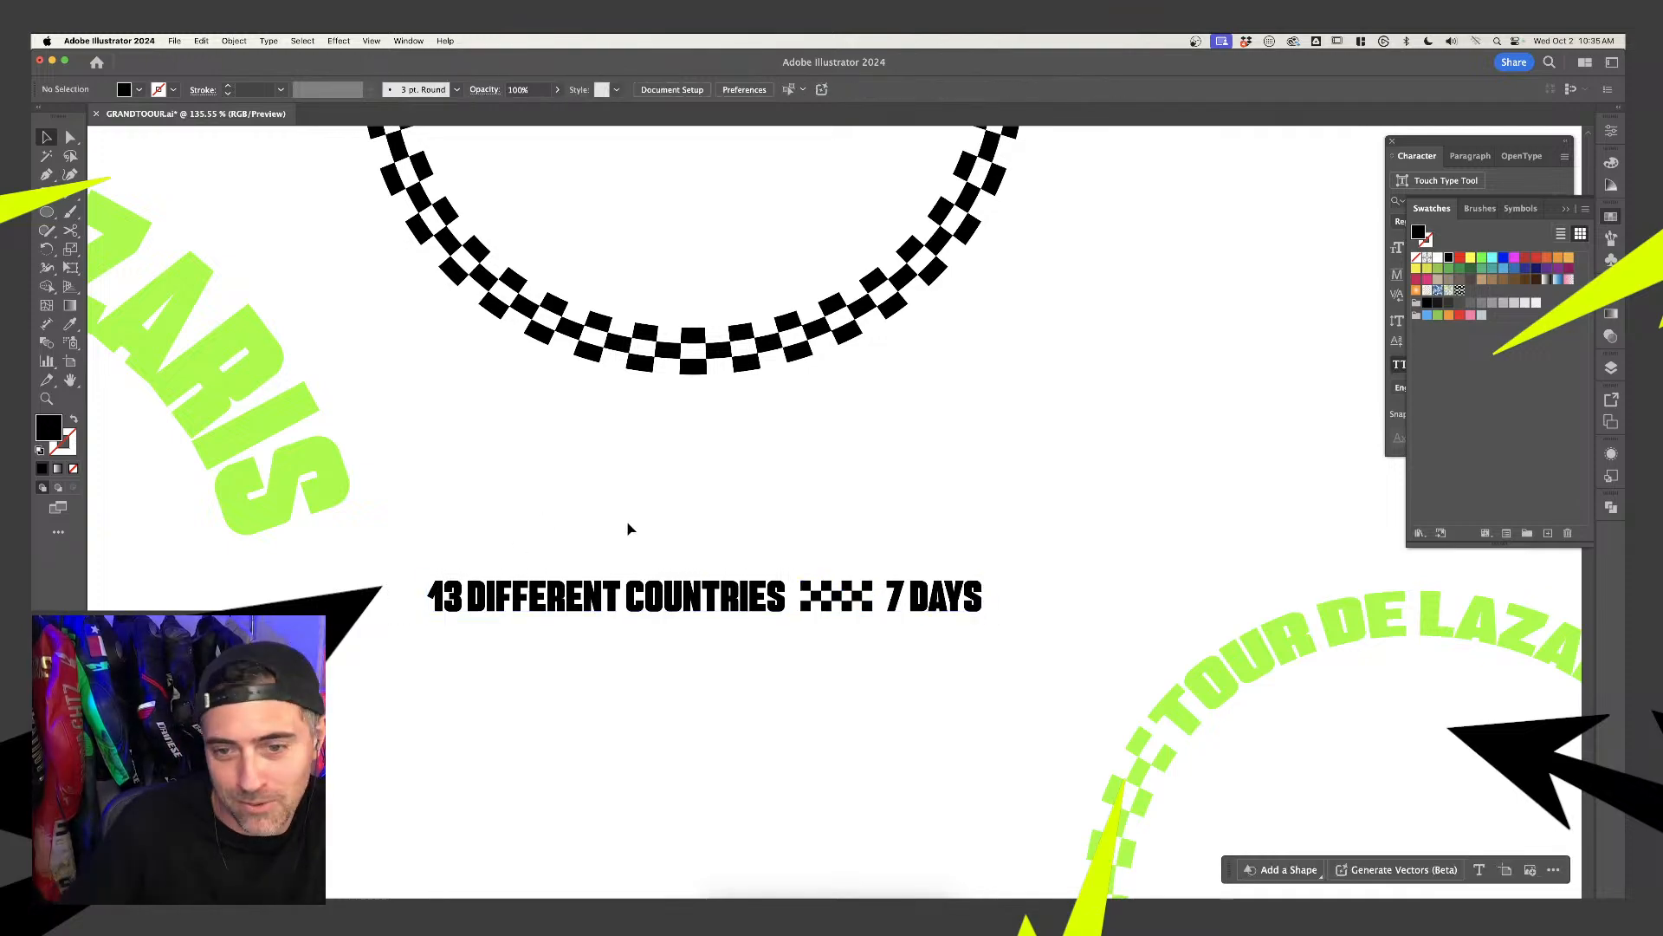
{"action": "left_click", "coordinate": [927, 607]}
{"action": "left_click", "coordinate": [826, 604]}
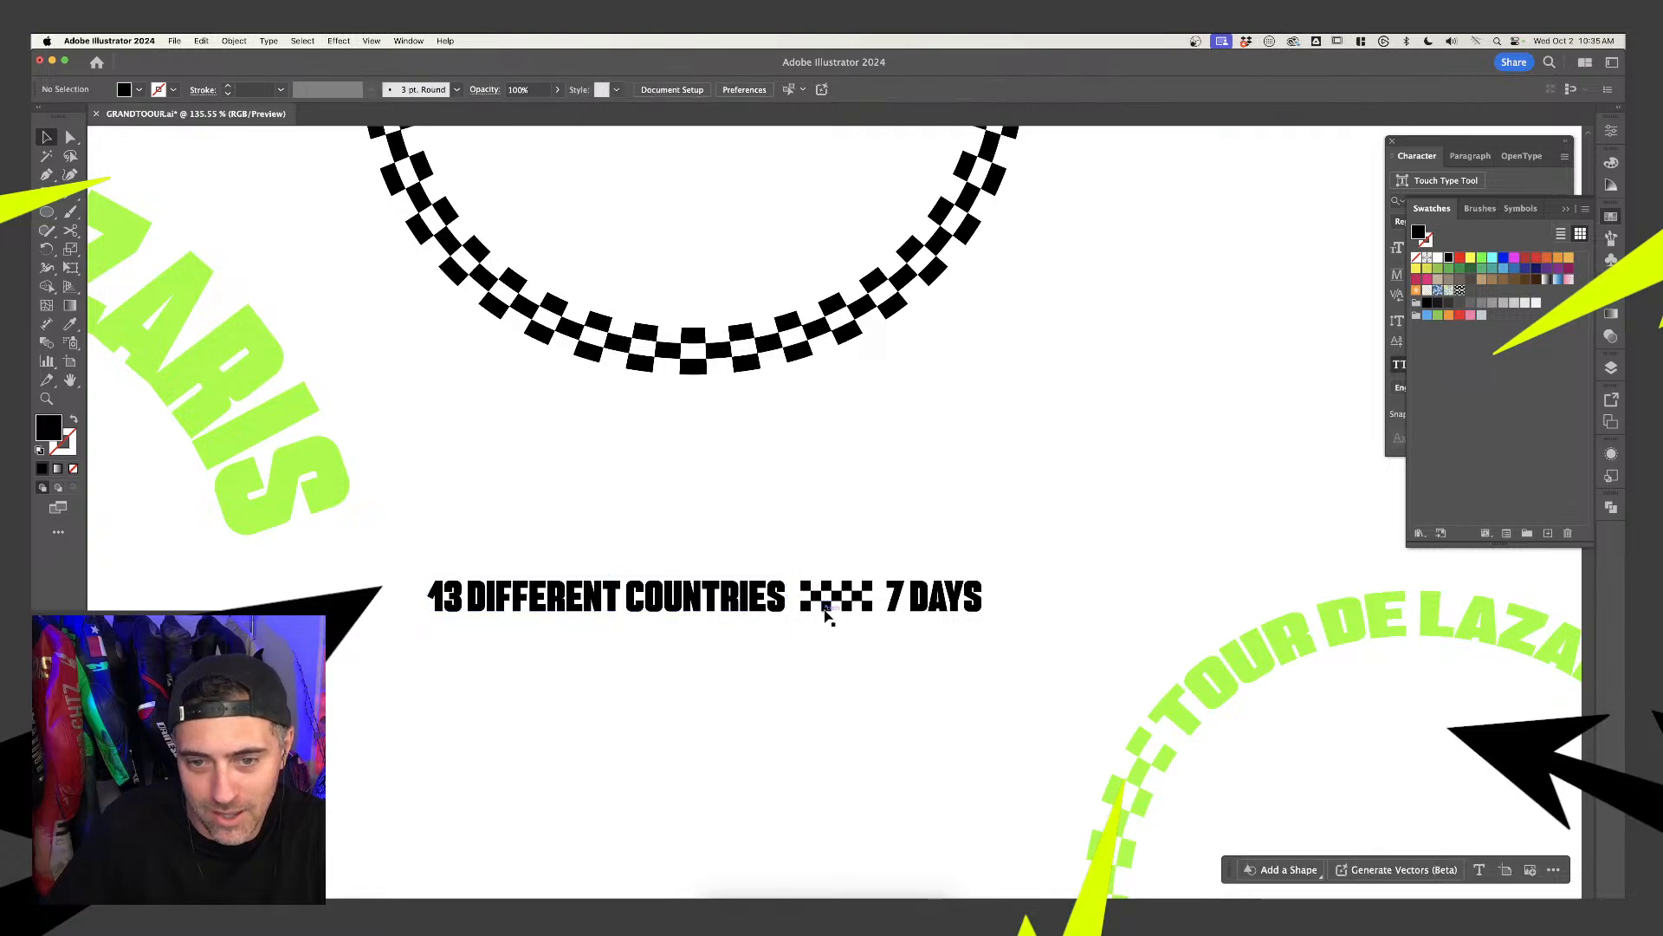
{"action": "left_click", "coordinate": [503, 552]}
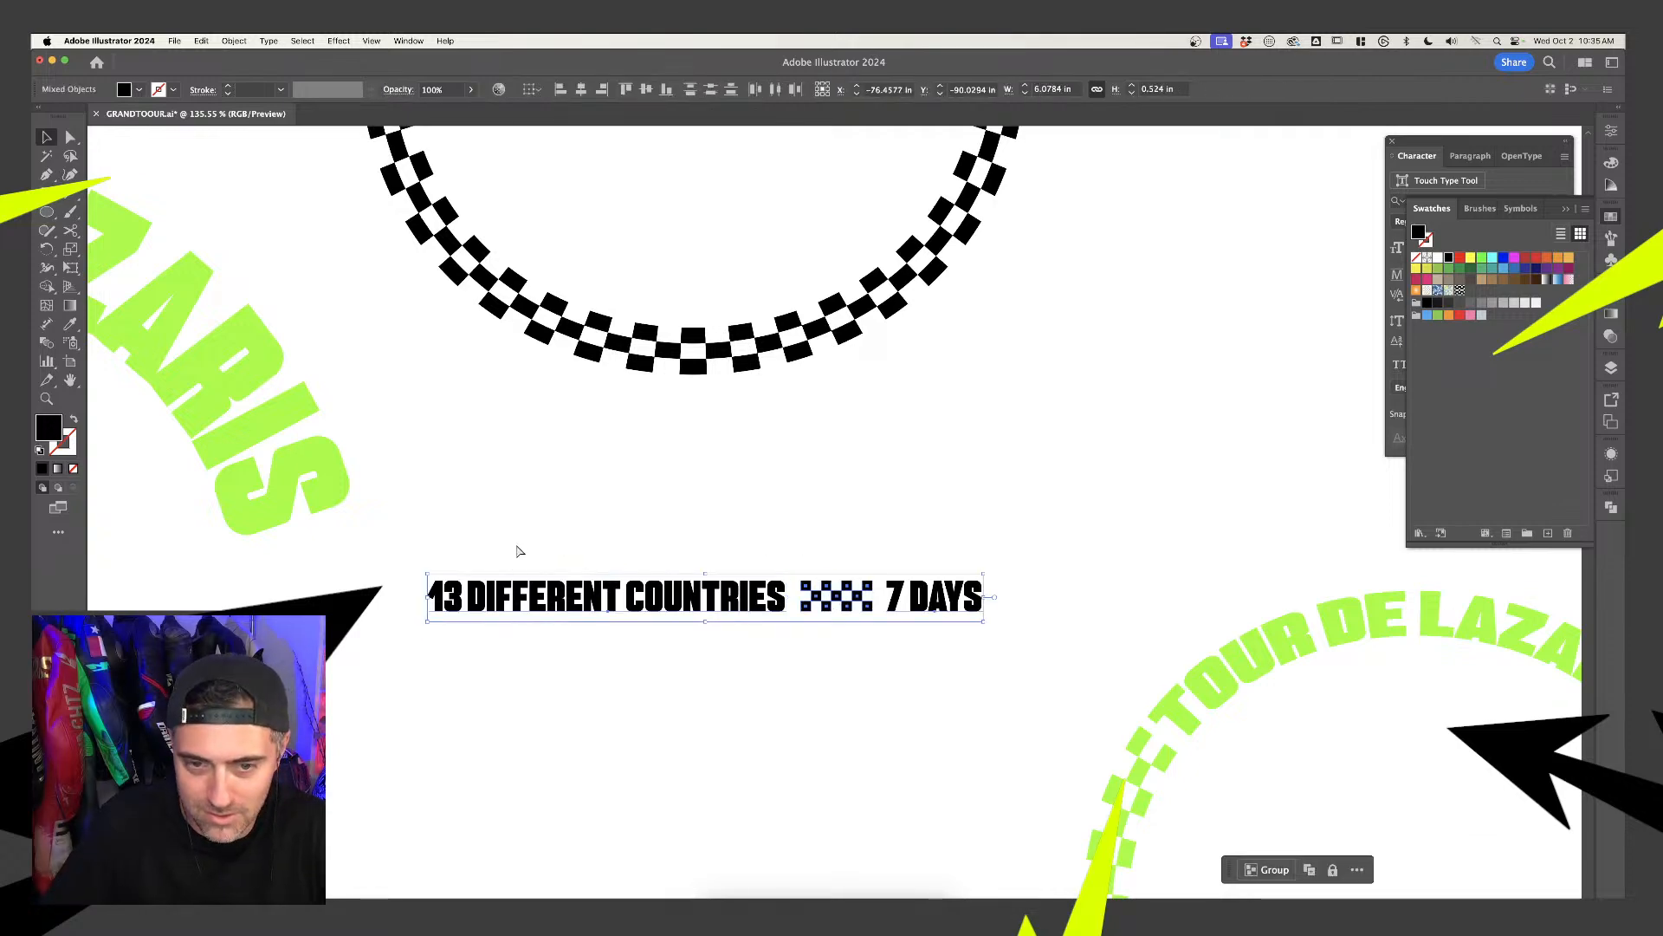
{"action": "left_click_drag", "start_coordinate": [1039, 644], "coordinate": [1035, 642]}
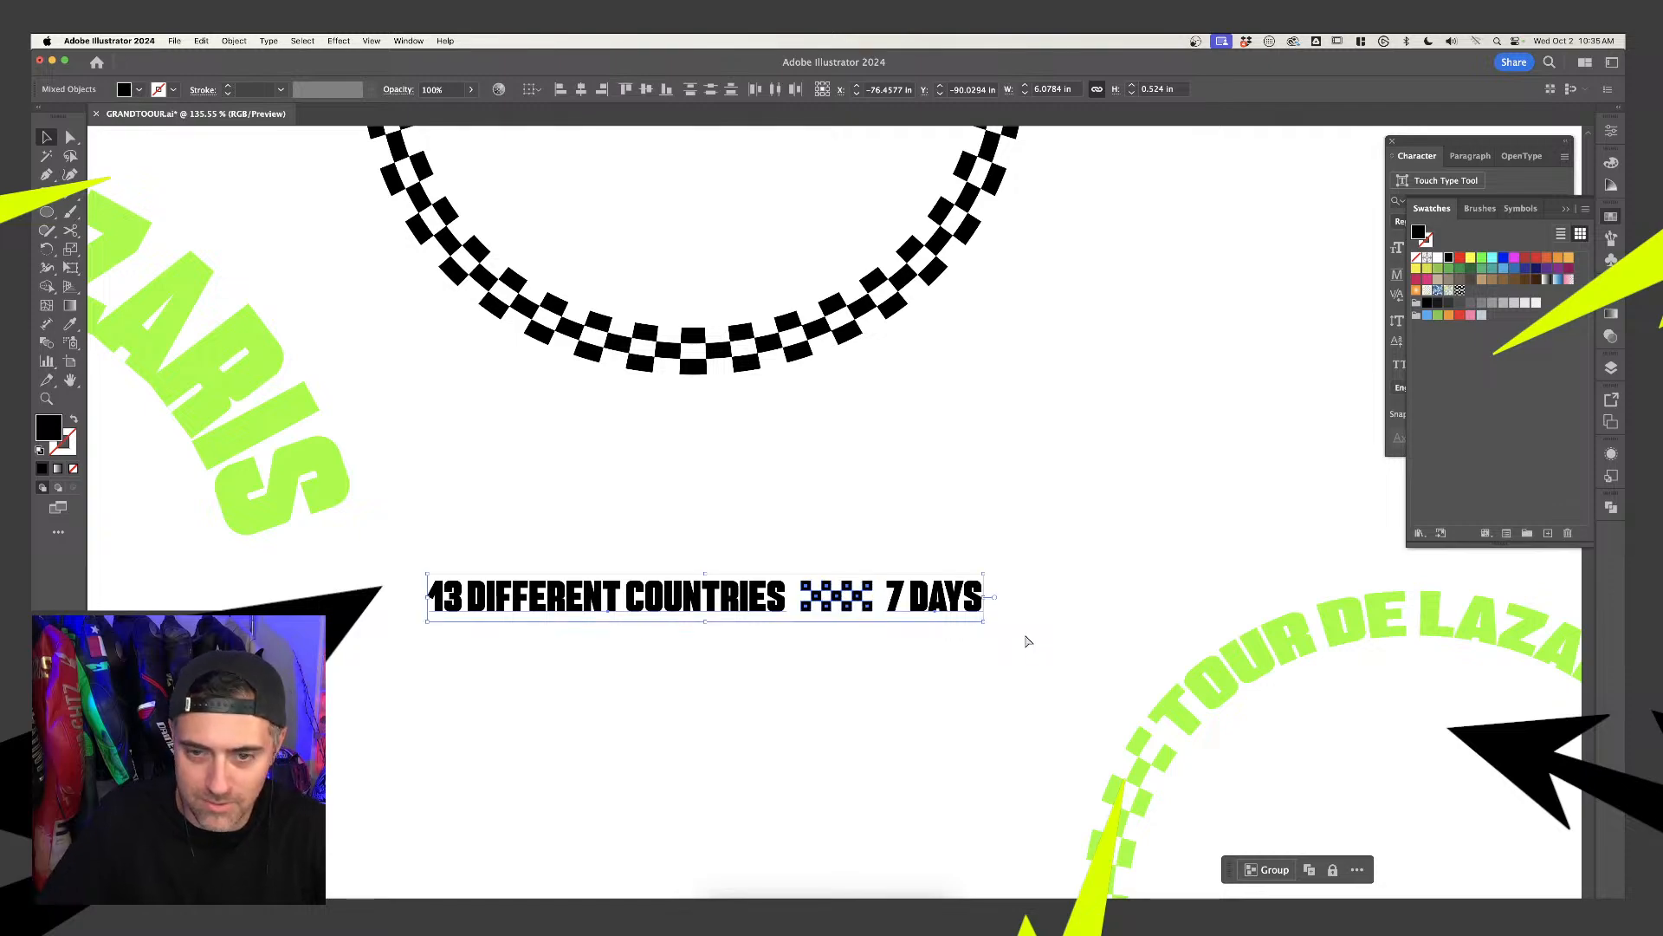
{"action": "key", "text": "super+shift+b"}
Copy the complete line of 13 DIFFERENT COUNTRIES, checkered block and 7 DAYS, and switch to Photoshop
{"action": "left_click_drag", "start_coordinate": [1031, 632], "coordinate": [411, 546]}
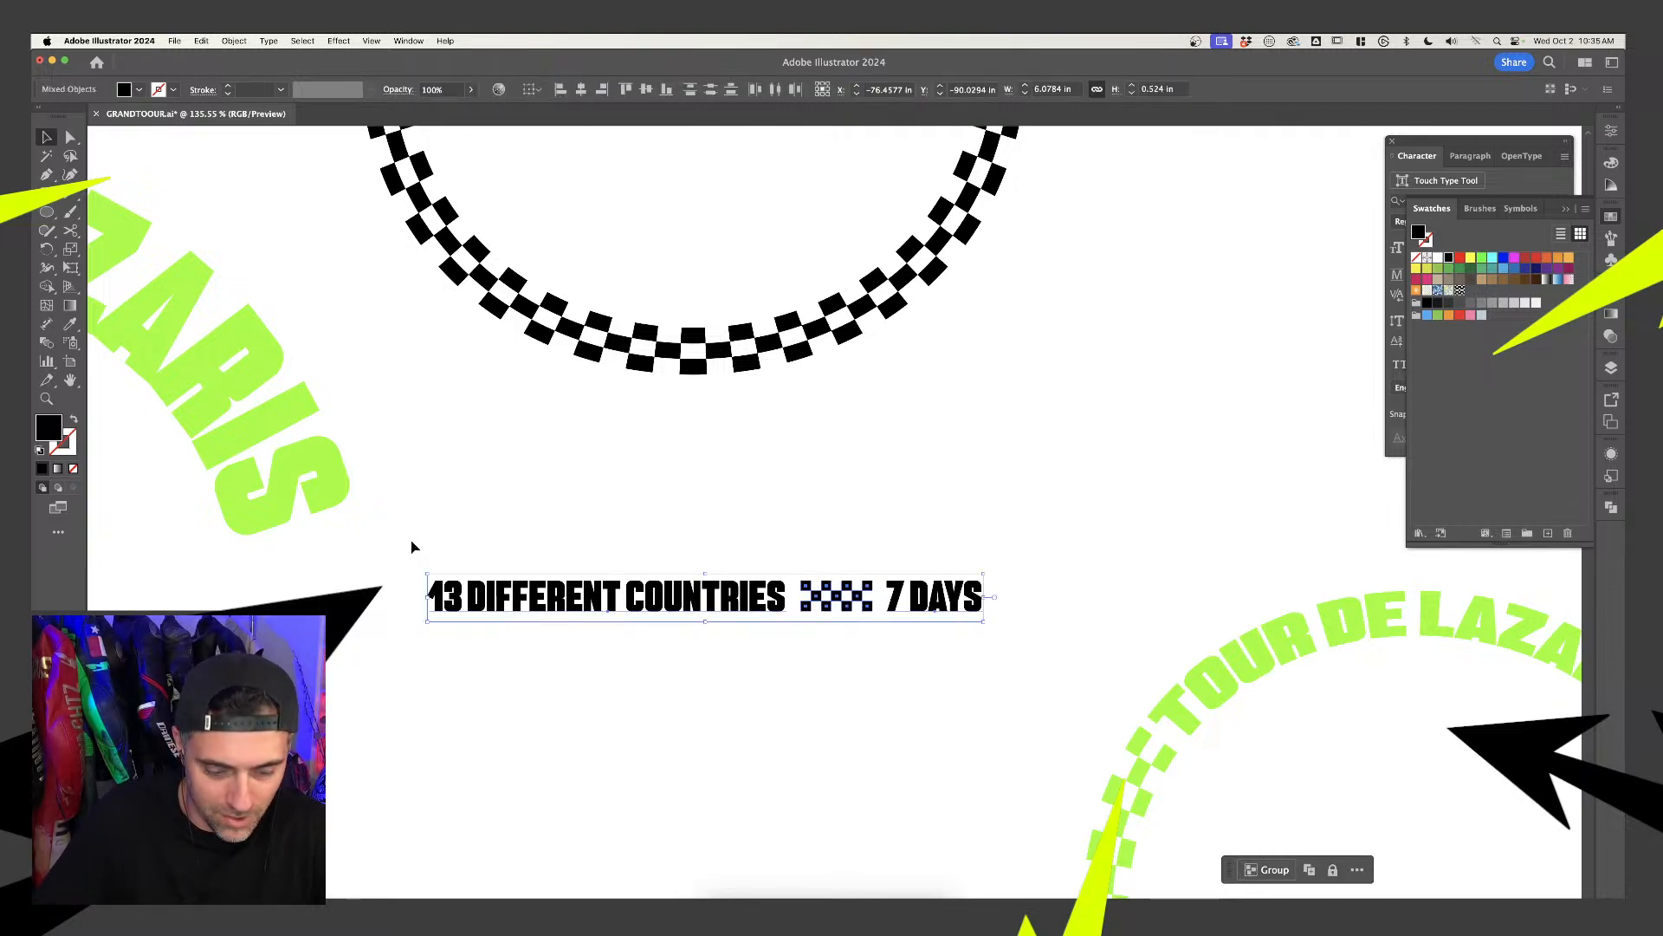
{"action": "left_click", "coordinate": [520, 502]}
{"action": "left_click", "coordinate": [810, 910]}
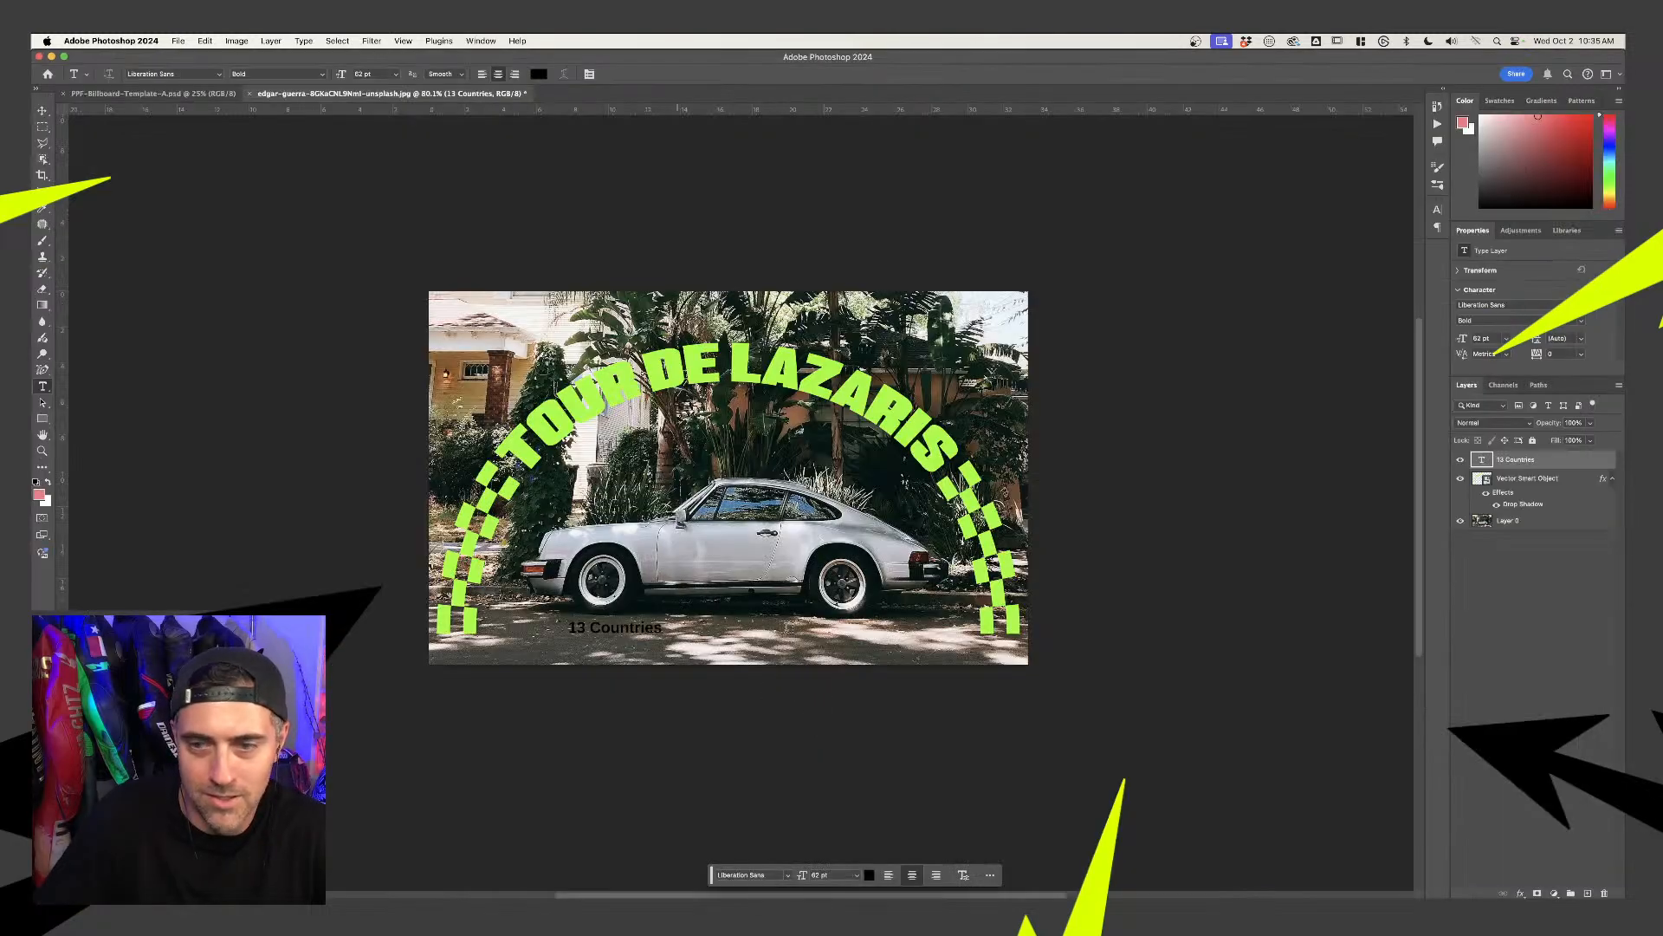
Delete the 13 Countries text layer from the car photo composition
{"action": "key", "text": "v"}
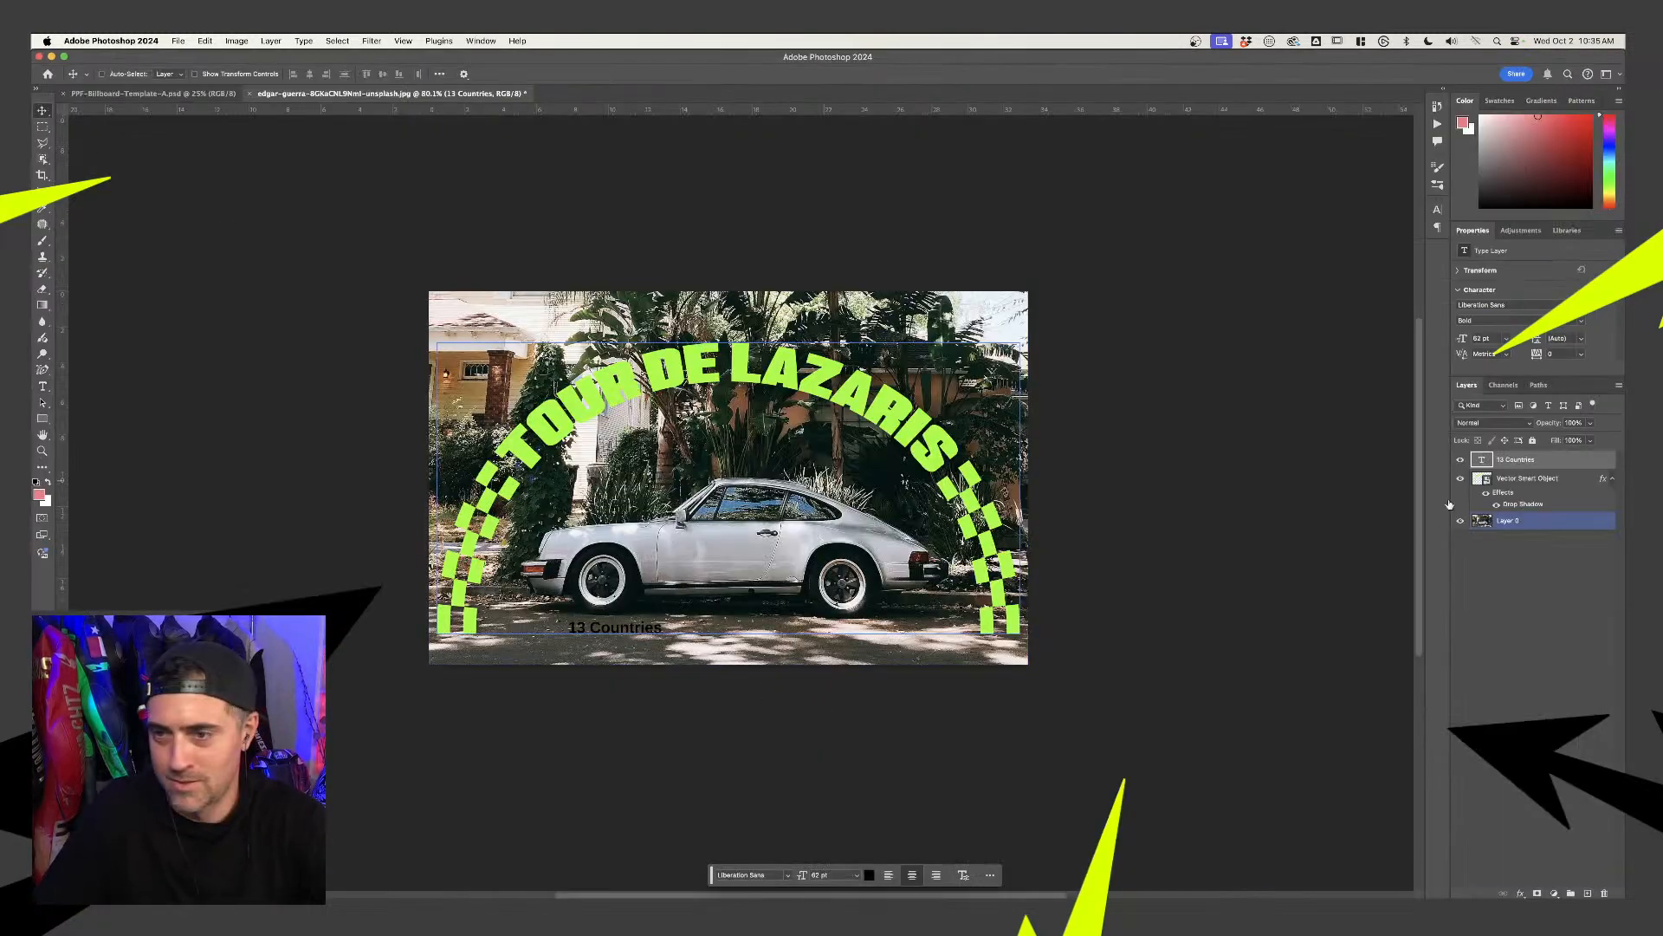
{"action": "key", "text": "BackSpace"}
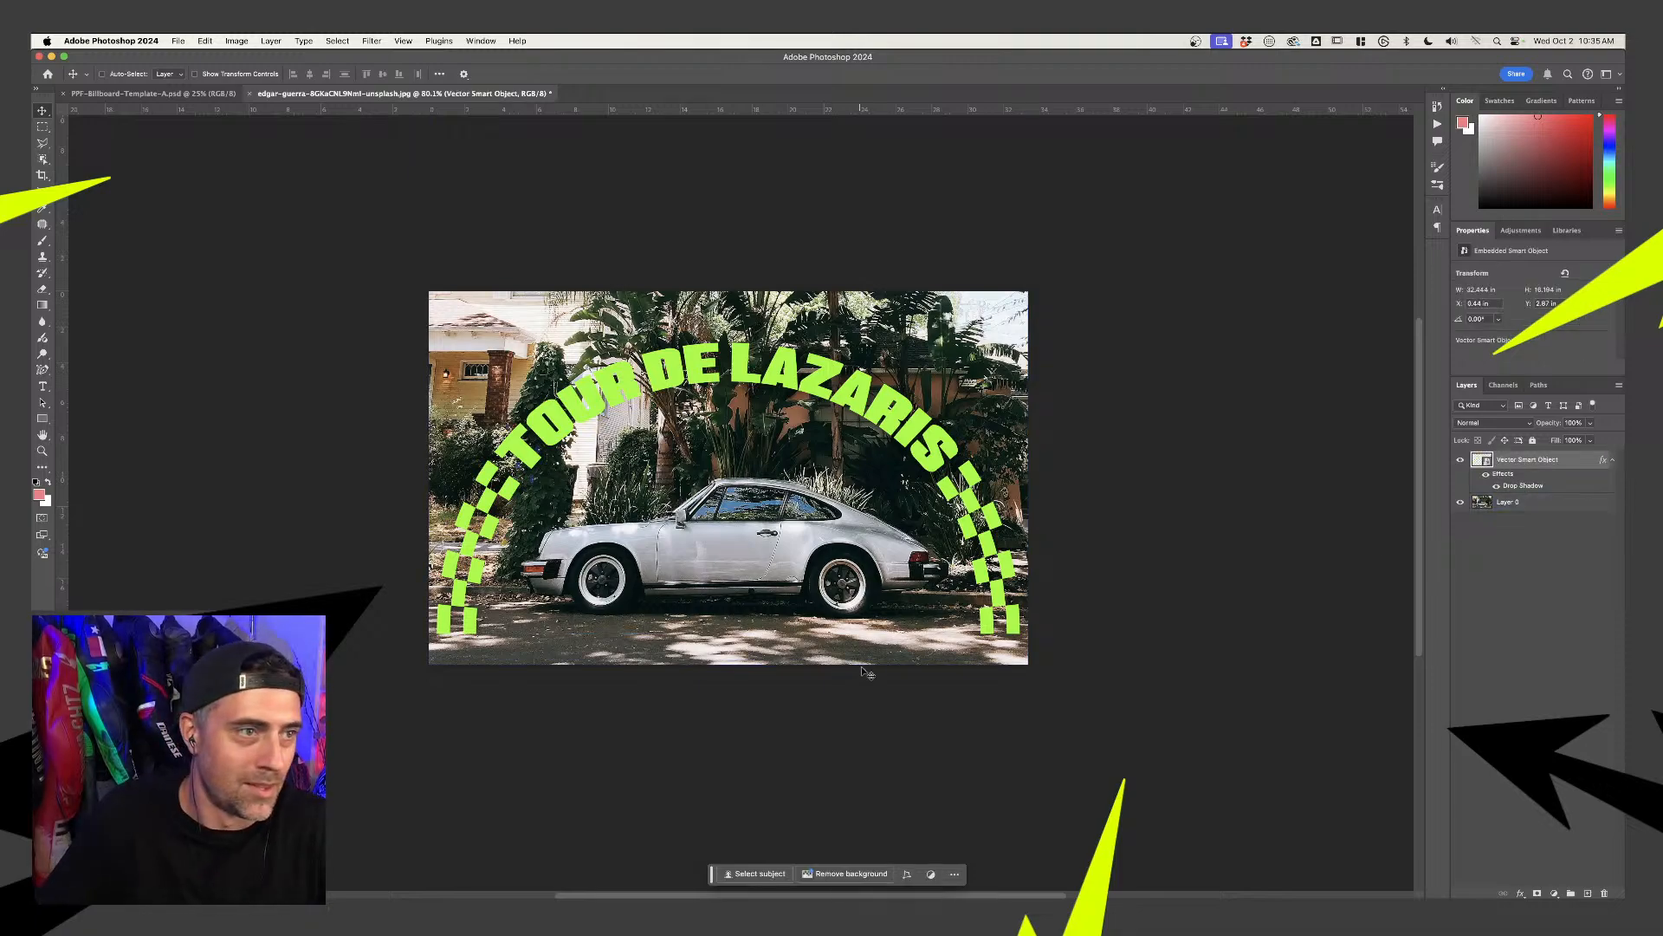
{"action": "left_click", "coordinate": [257, 348]}
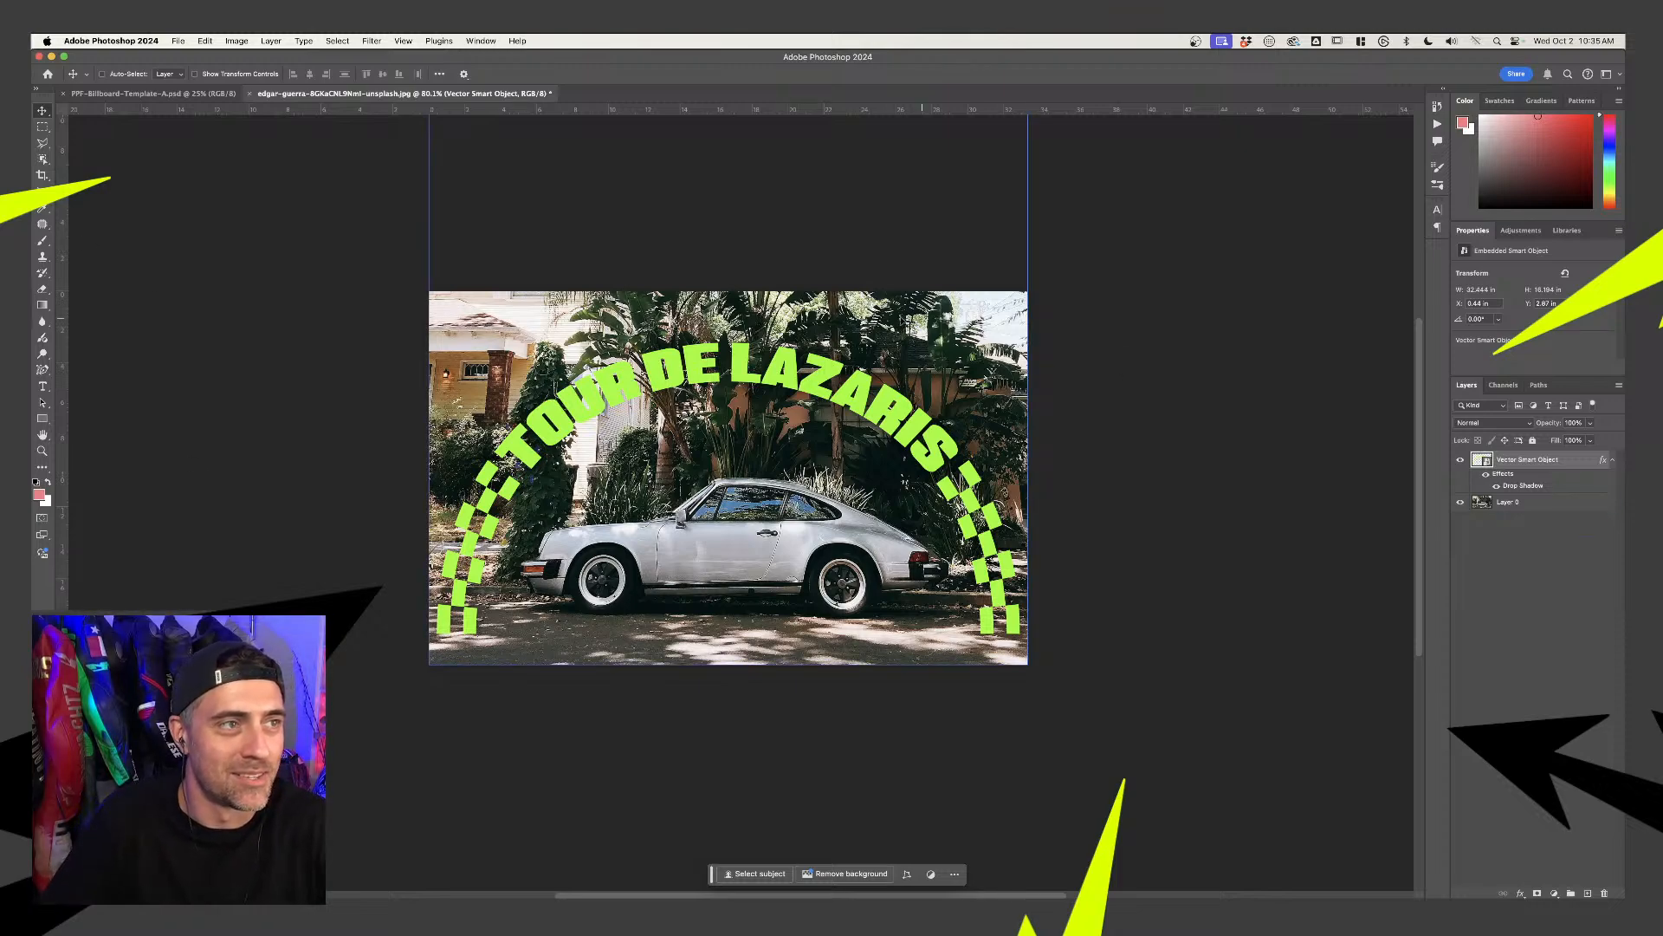
Paste the copied line into the car photo as a Smart Object and enlarge it from its center just above the car roof
{"action": "key", "text": "super+v"}
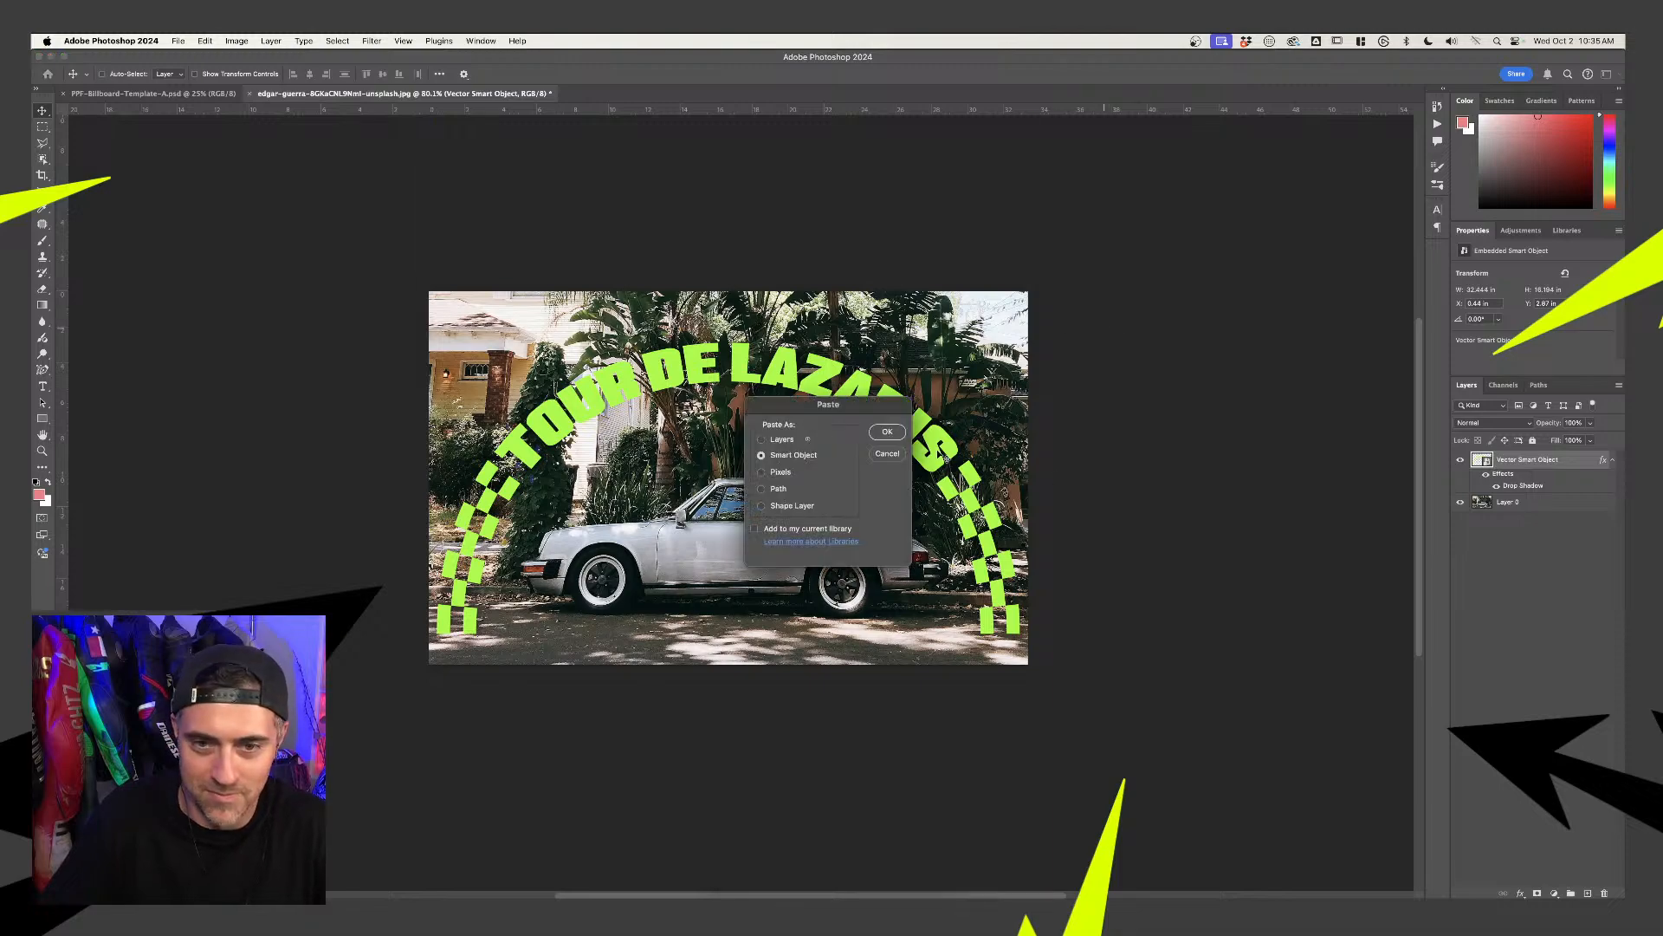
{"action": "left_click", "coordinate": [887, 432]}
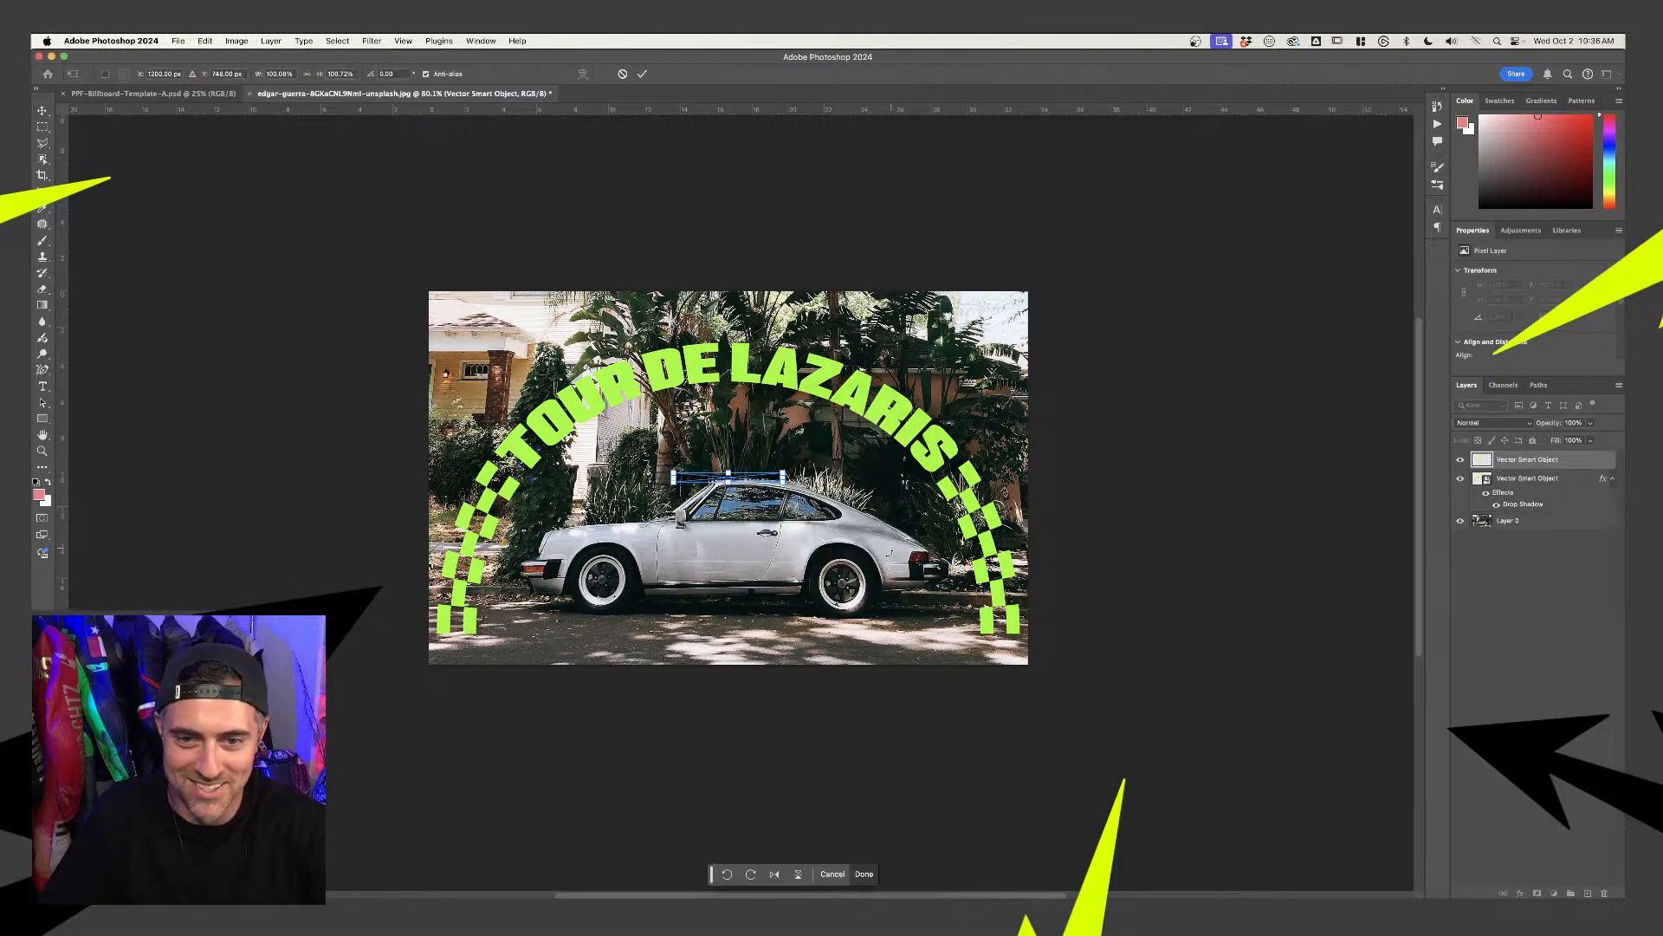
{"action": "left_click_drag", "start_coordinate": [789, 466], "coordinate": [875, 449]}
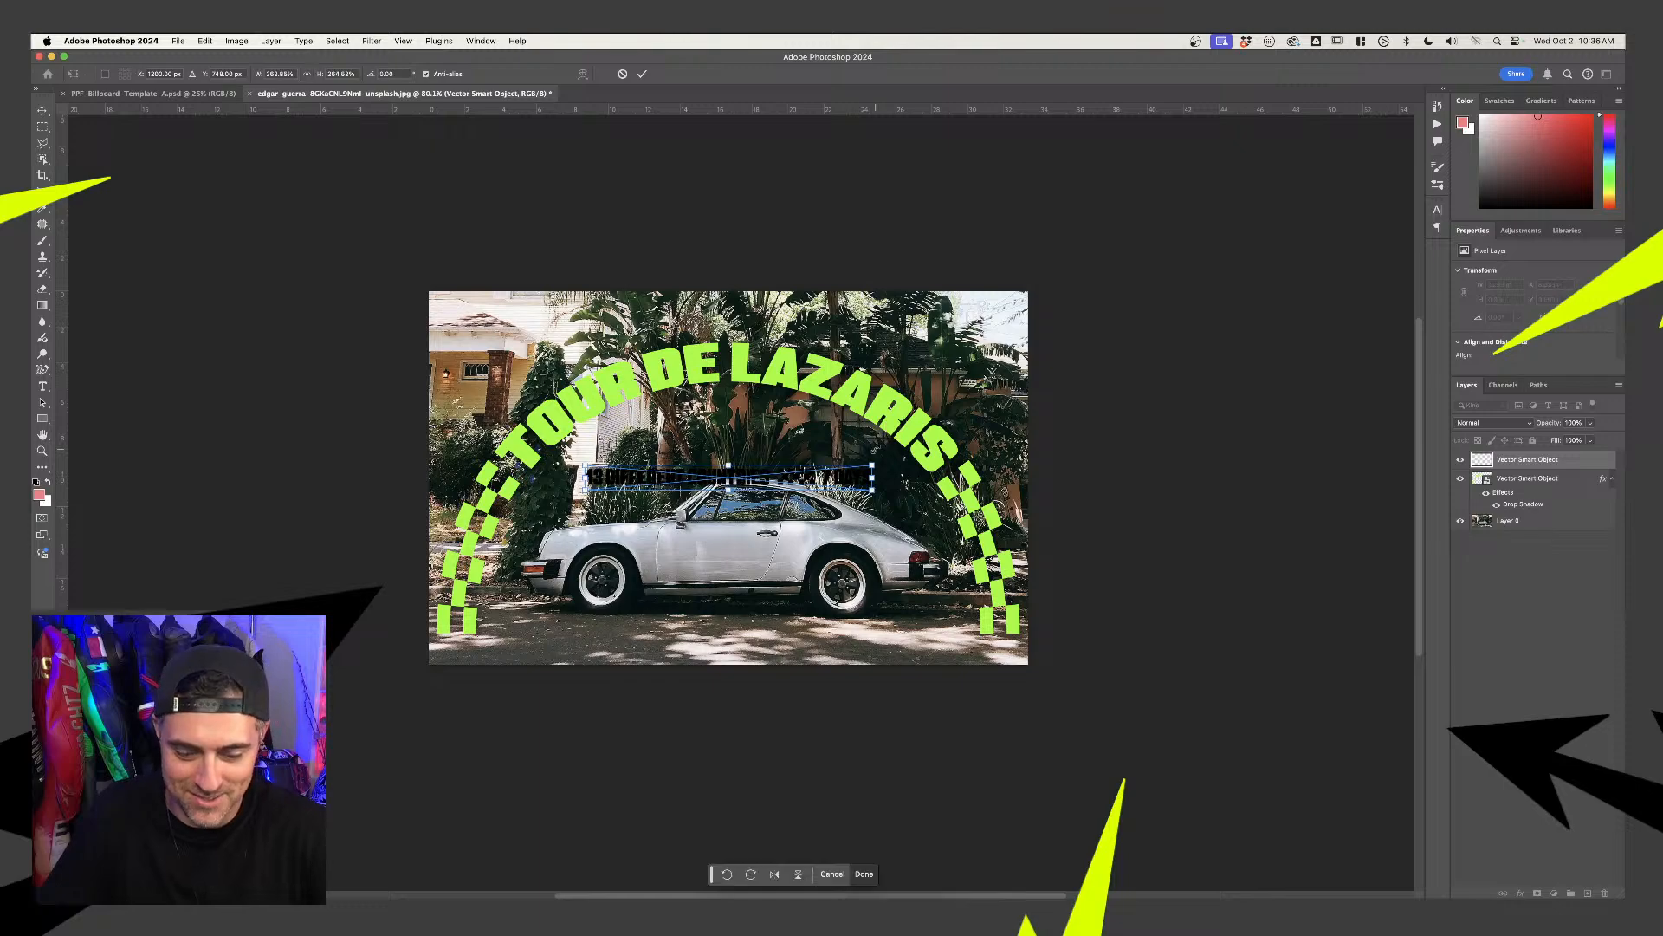
{"action": "key", "text": "Return"}
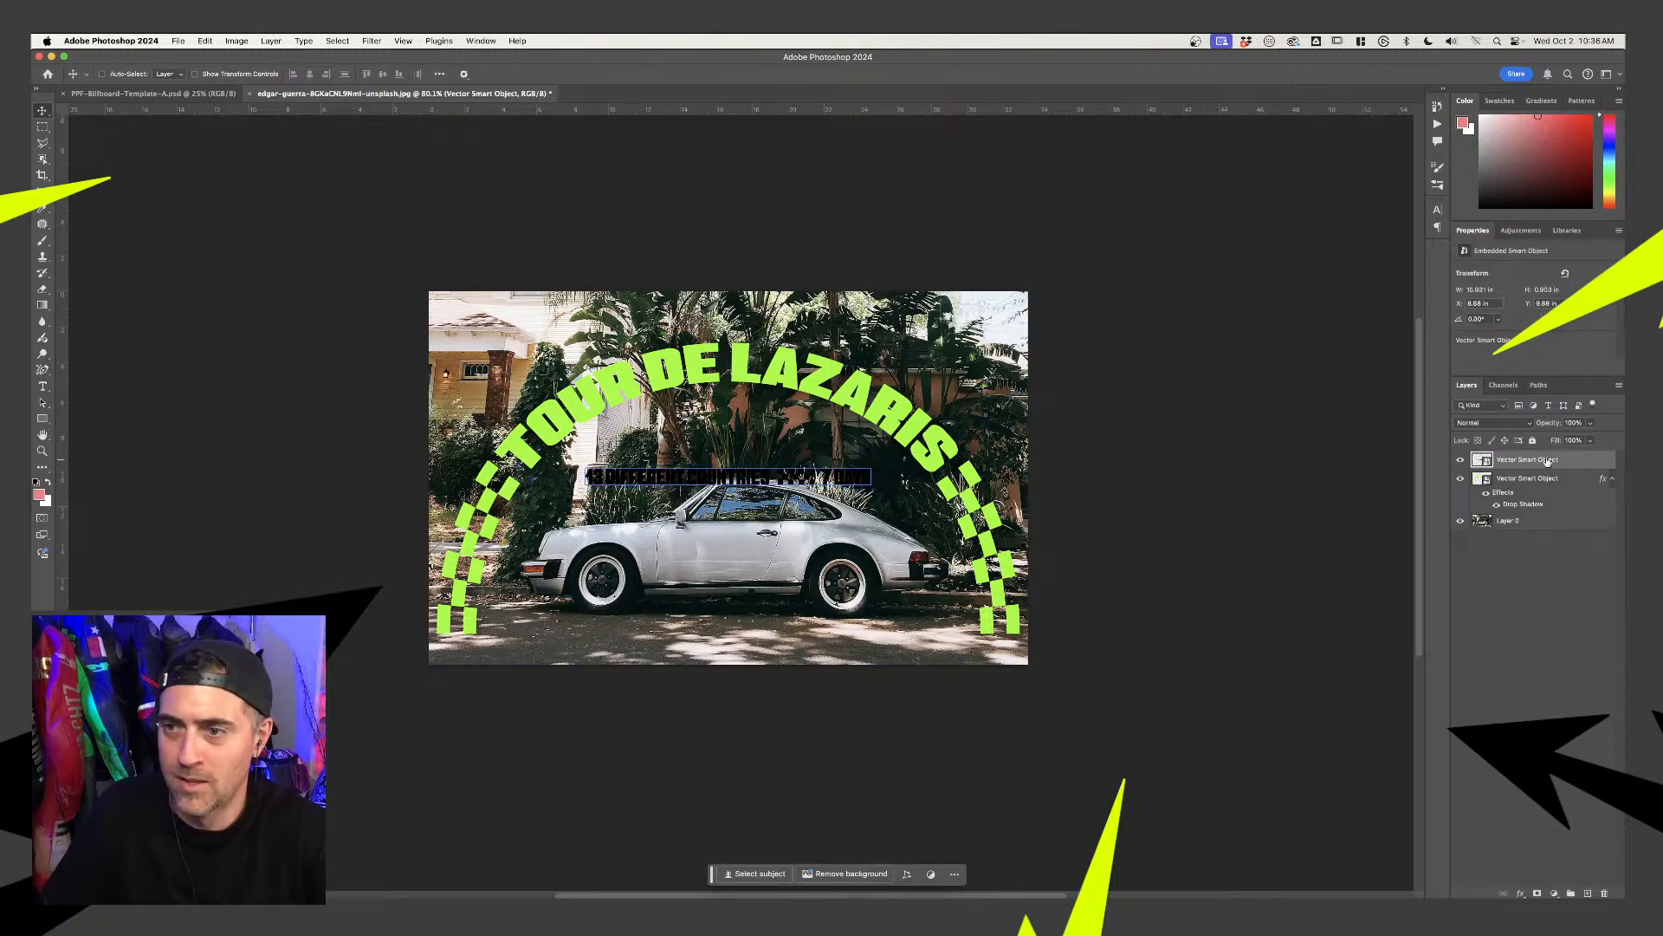
Add a Color Overlay to the 13 DIFFERENT COUNTRIES tagline layer using the arch's bright green, hex 90ff00
{"action": "double_click", "coordinate": [1573, 460]}
{"action": "left_click", "coordinate": [1096, 280]}
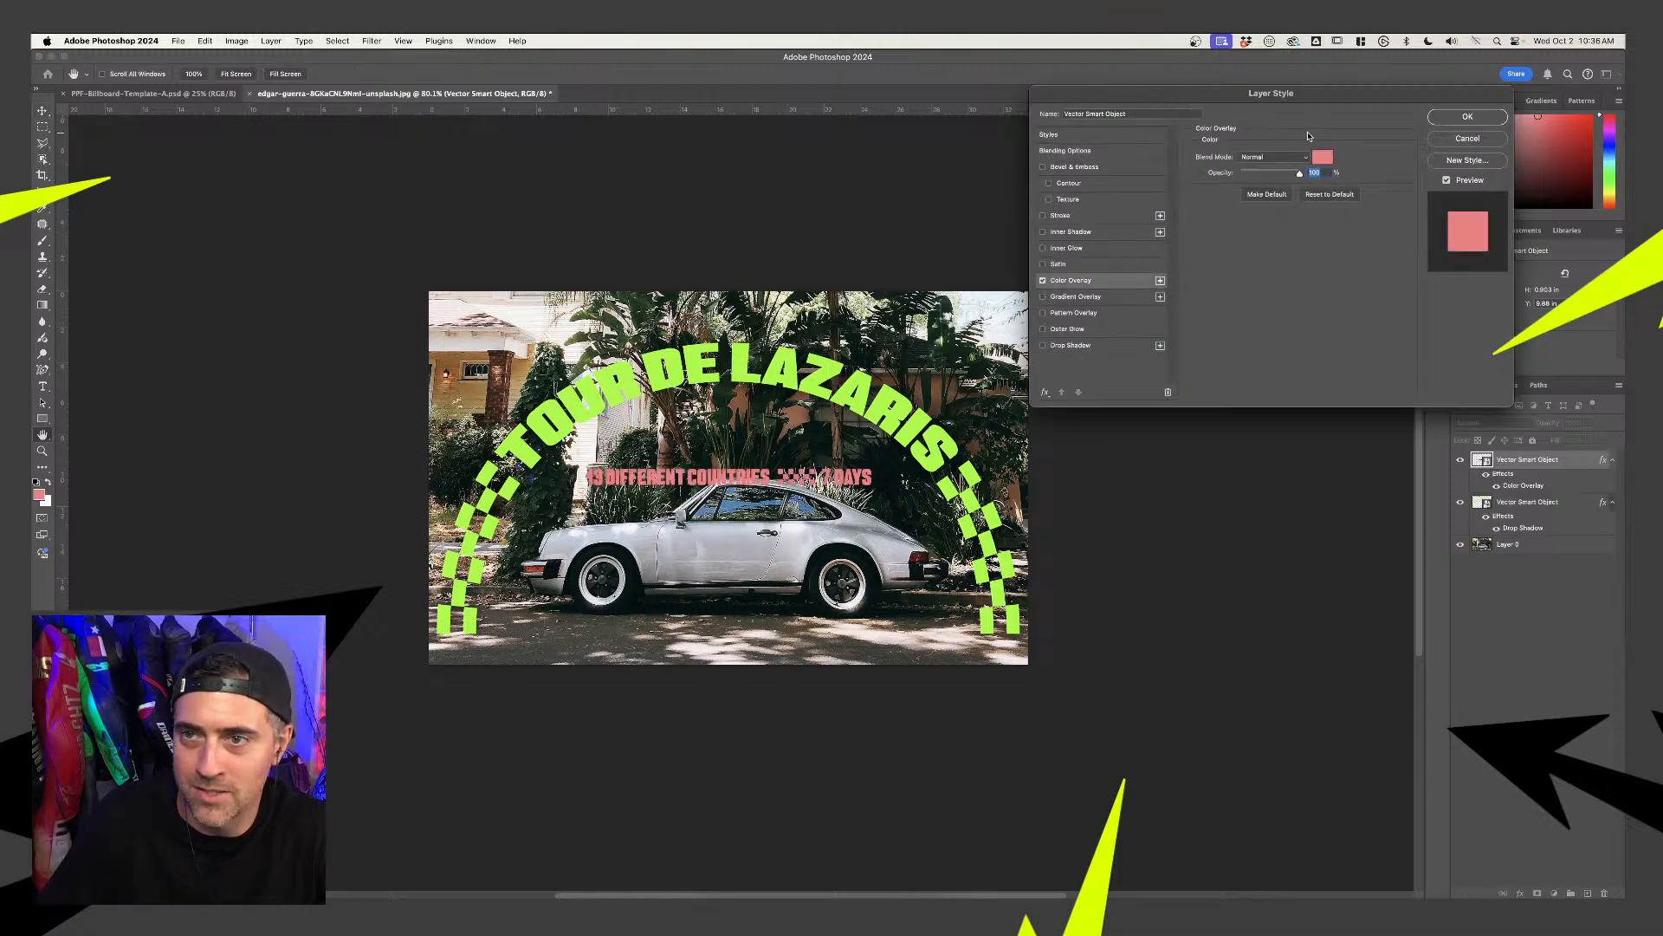
{"action": "left_click", "coordinate": [1323, 158]}
{"action": "key", "text": "super+v"}
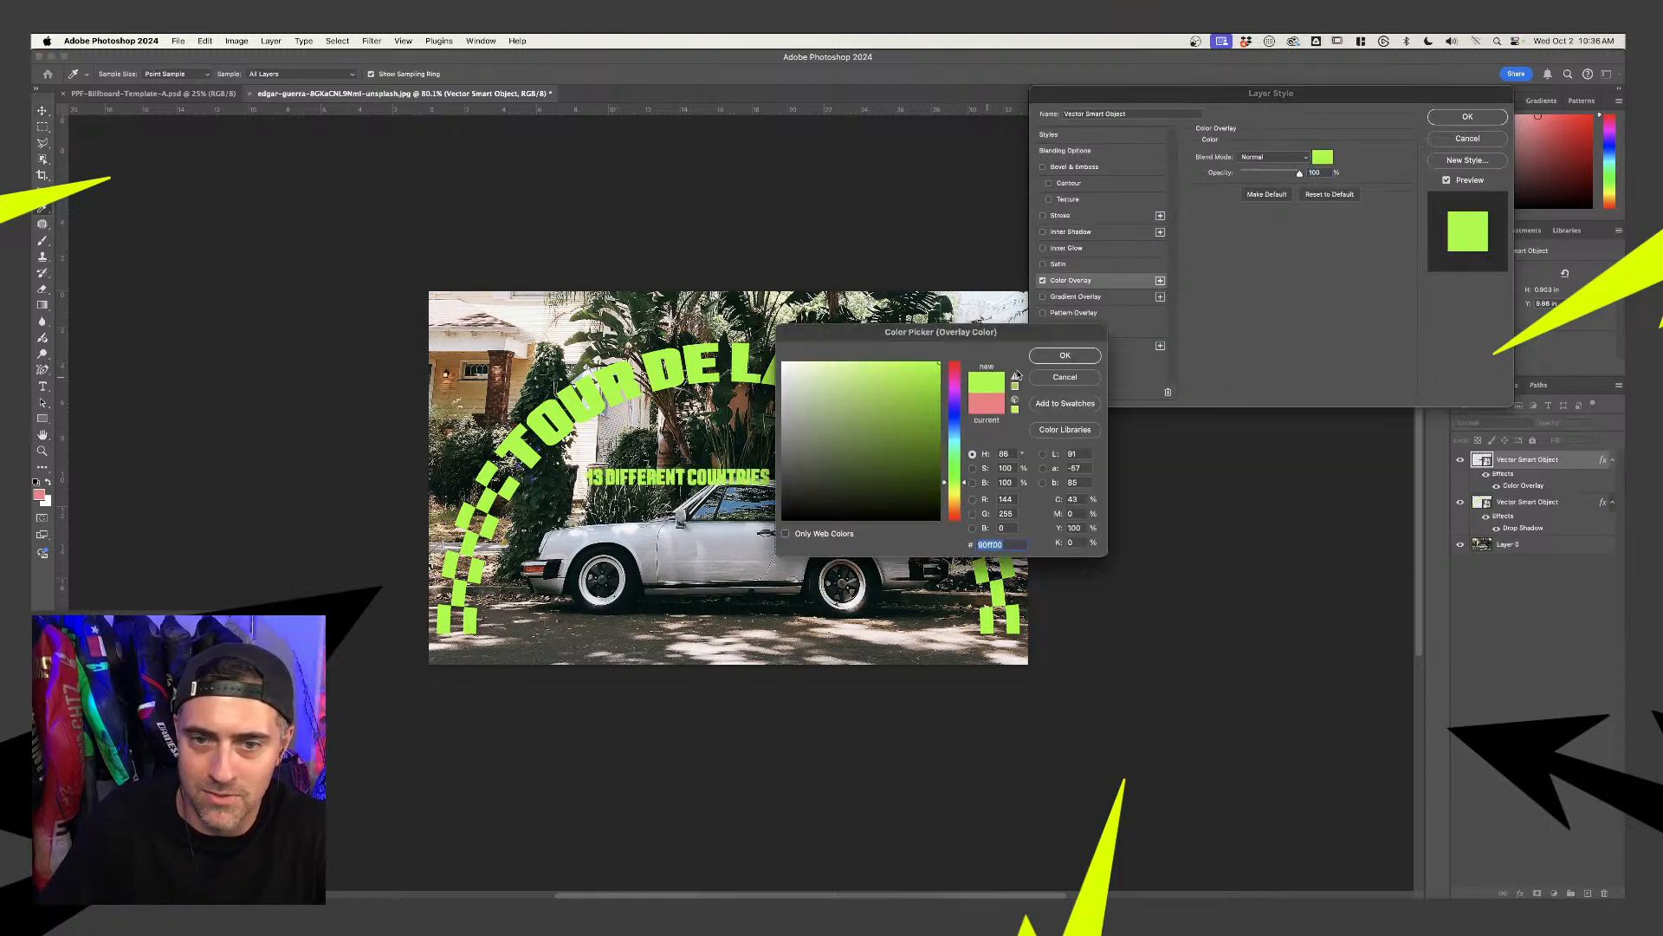
{"action": "left_click", "coordinate": [1059, 357]}
{"action": "key", "text": "Return"}
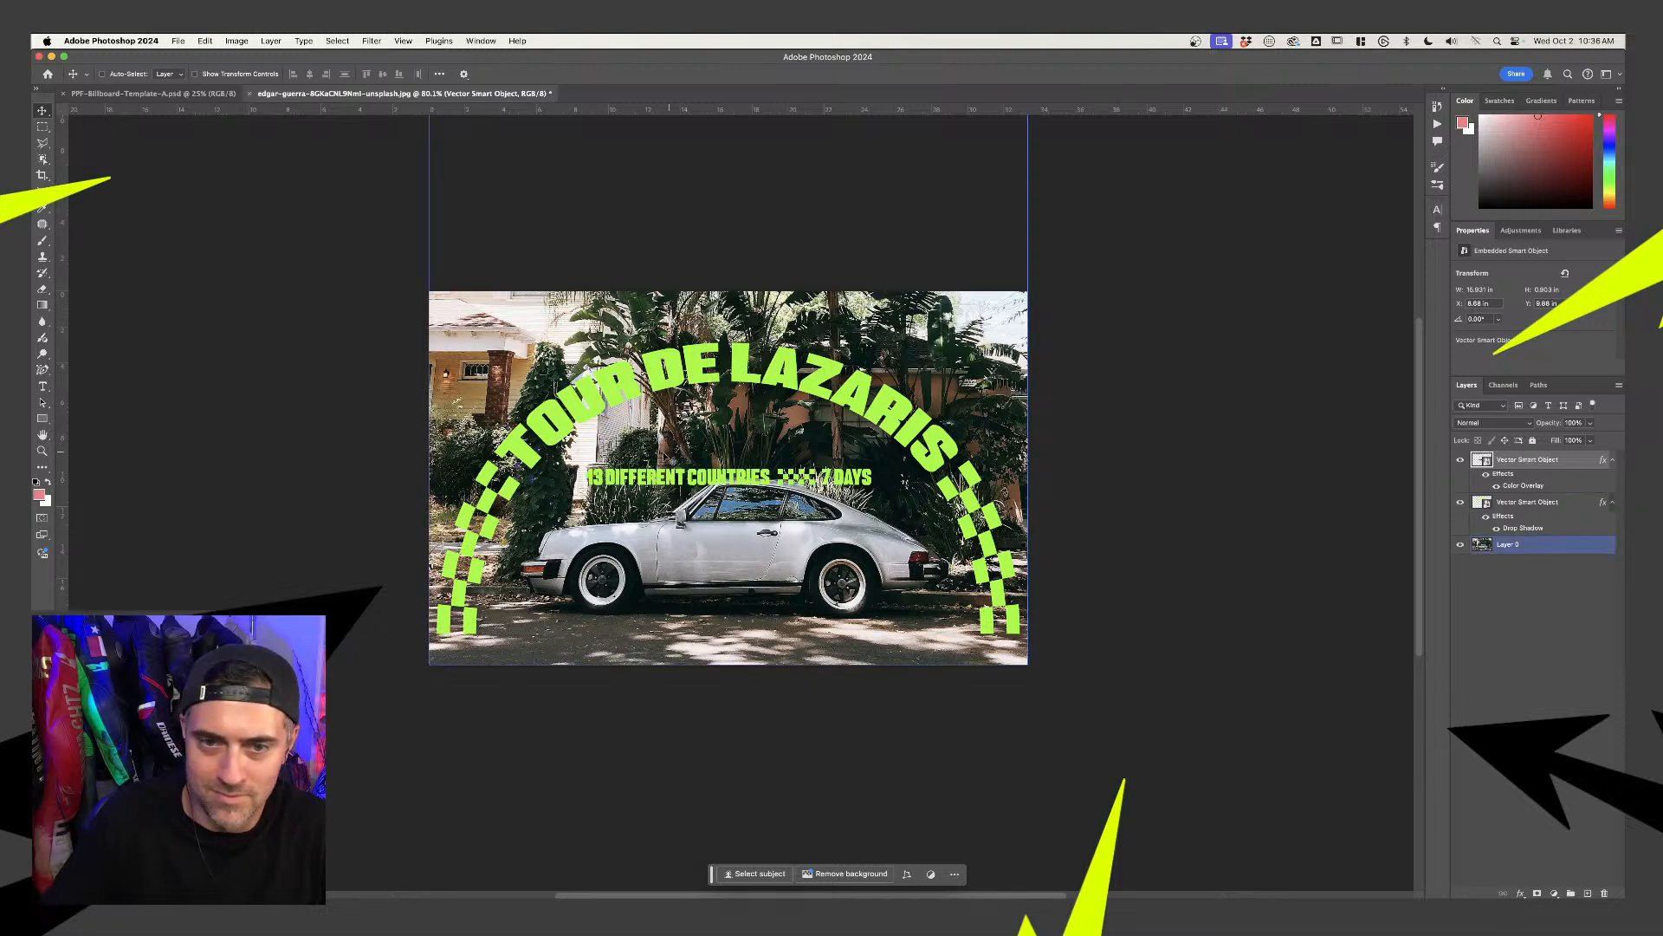
Move the tagline onto the road below the car and enlarge it from its center to about 24.8 in wide
{"action": "left_click_drag", "start_coordinate": [728, 477], "coordinate": [728, 641]}
{"action": "left_click", "coordinate": [935, 623]}
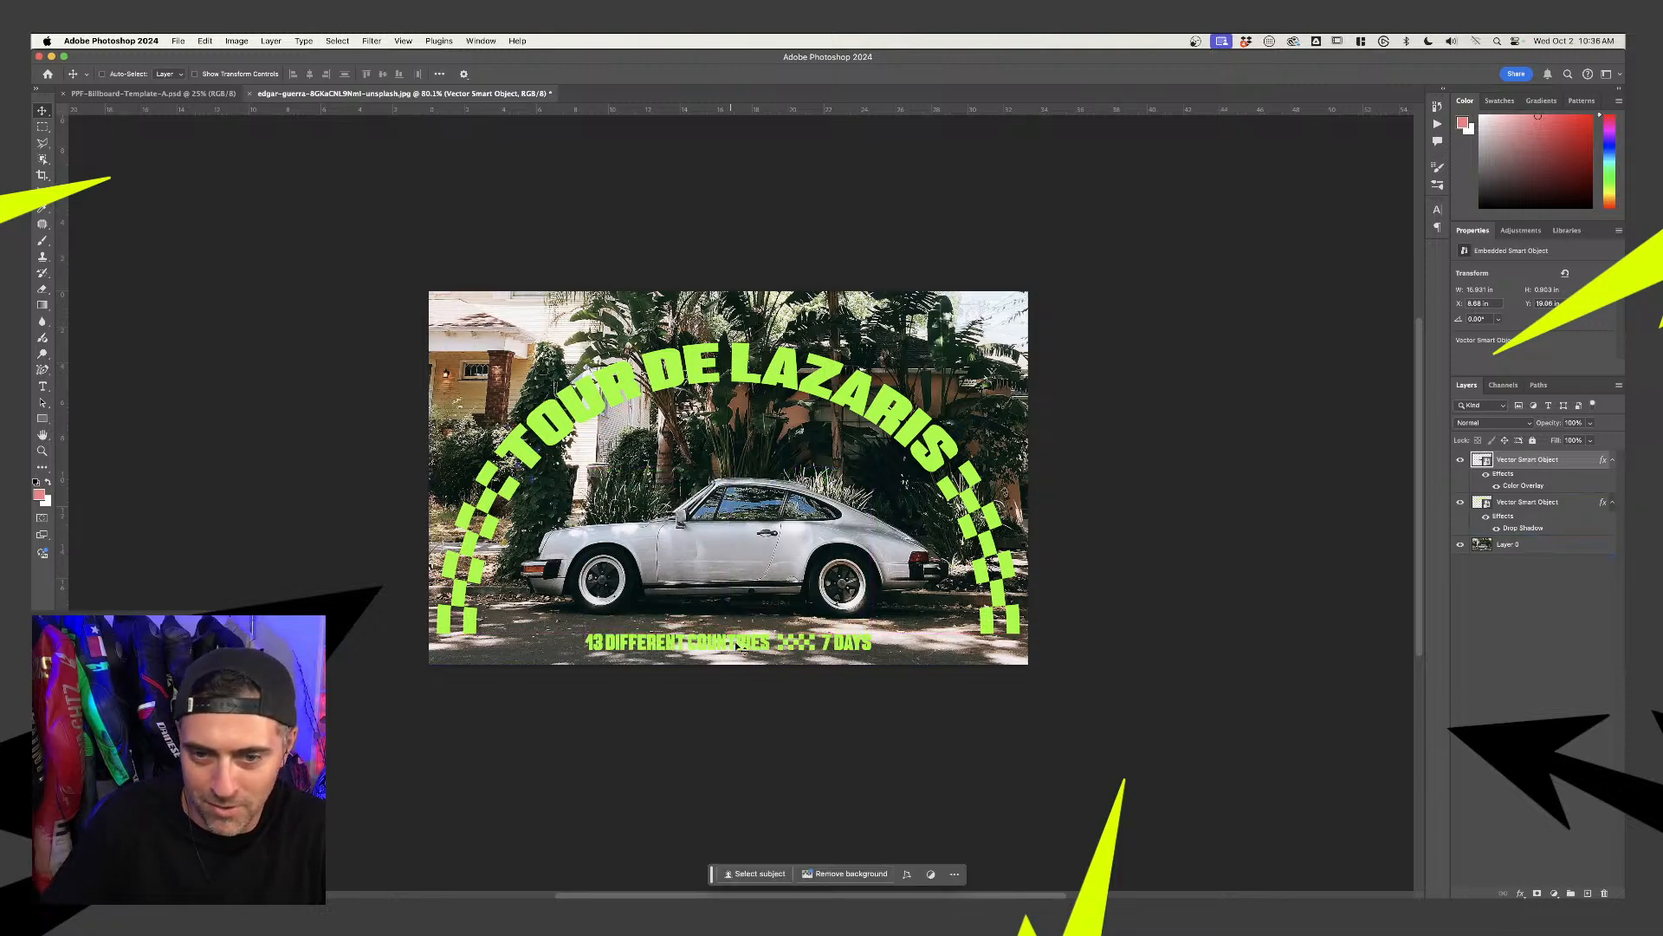
{"action": "left_click", "coordinate": [858, 641], "text": "super"}
{"action": "key", "text": "super+t"}
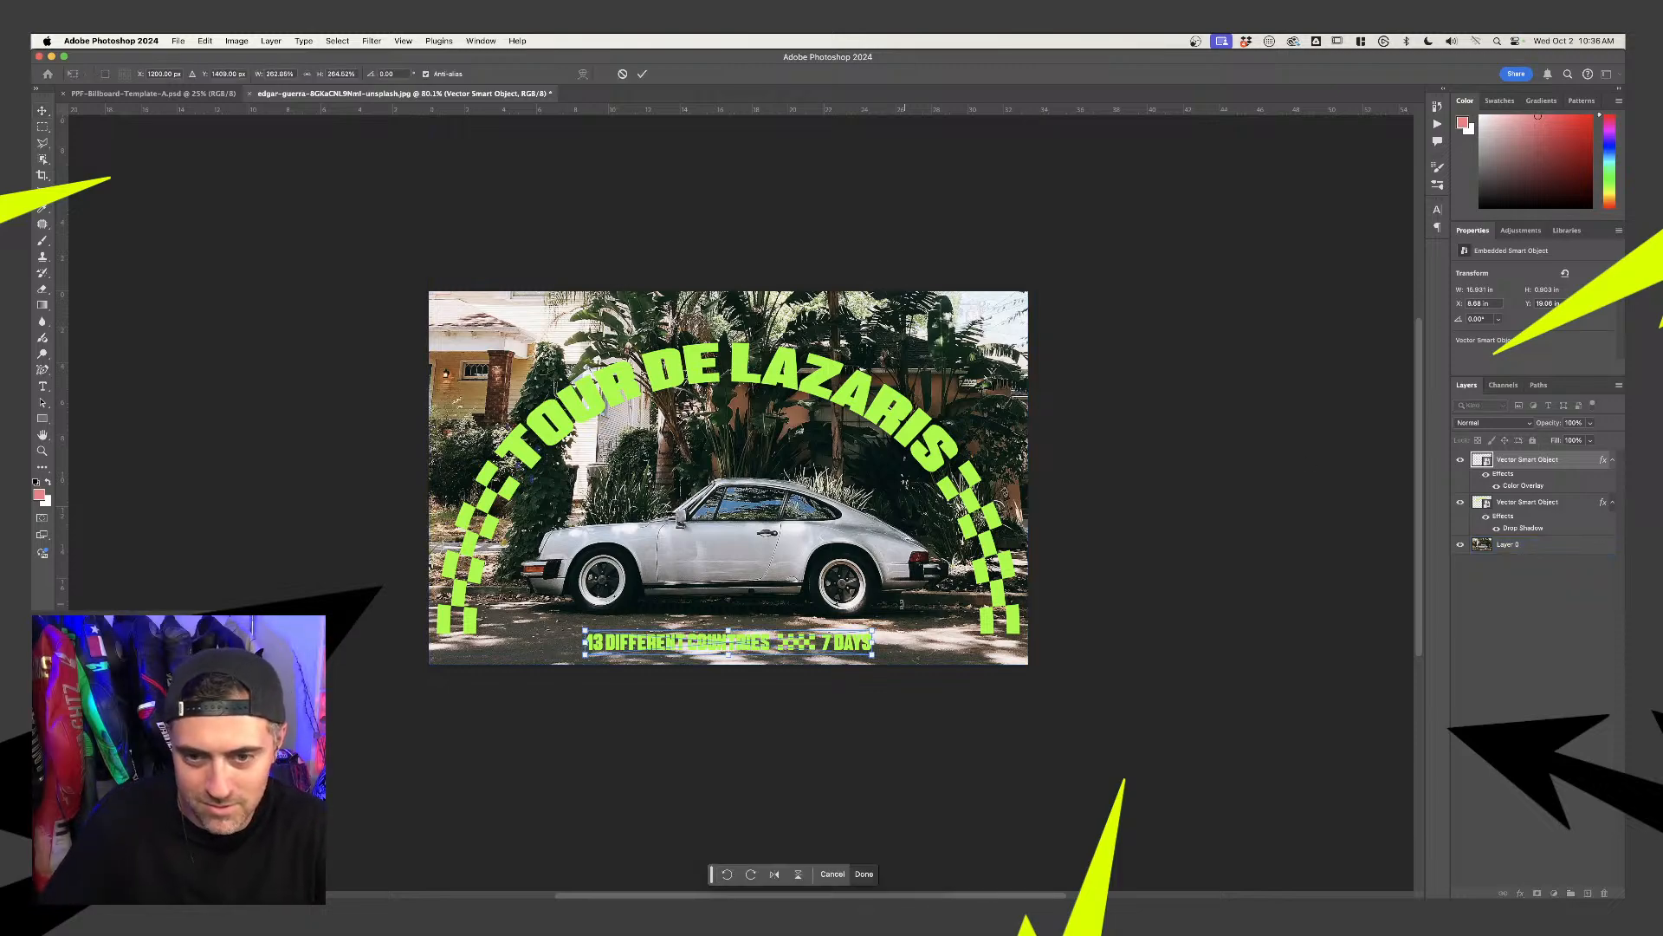
{"action": "left_click_drag", "start_coordinate": [872, 631], "coordinate": [955, 597]}
{"action": "left_click_drag", "start_coordinate": [951, 598], "coordinate": [953, 598]}
{"action": "key", "text": "Return"}
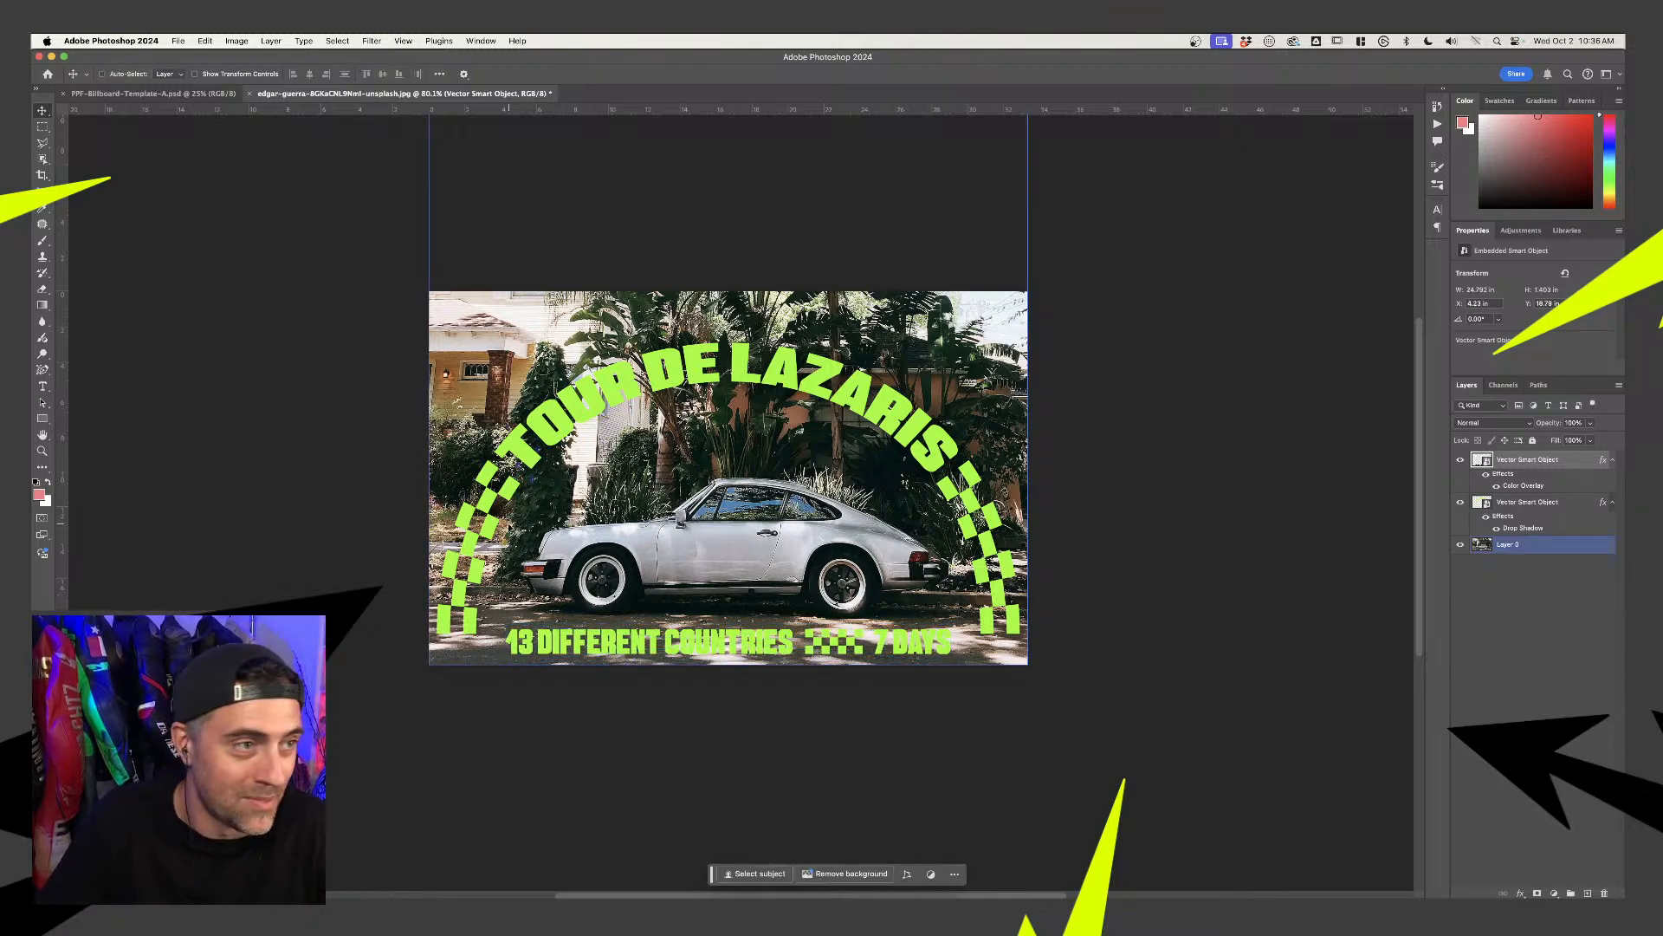
{"action": "left_click", "coordinate": [1331, 583]}
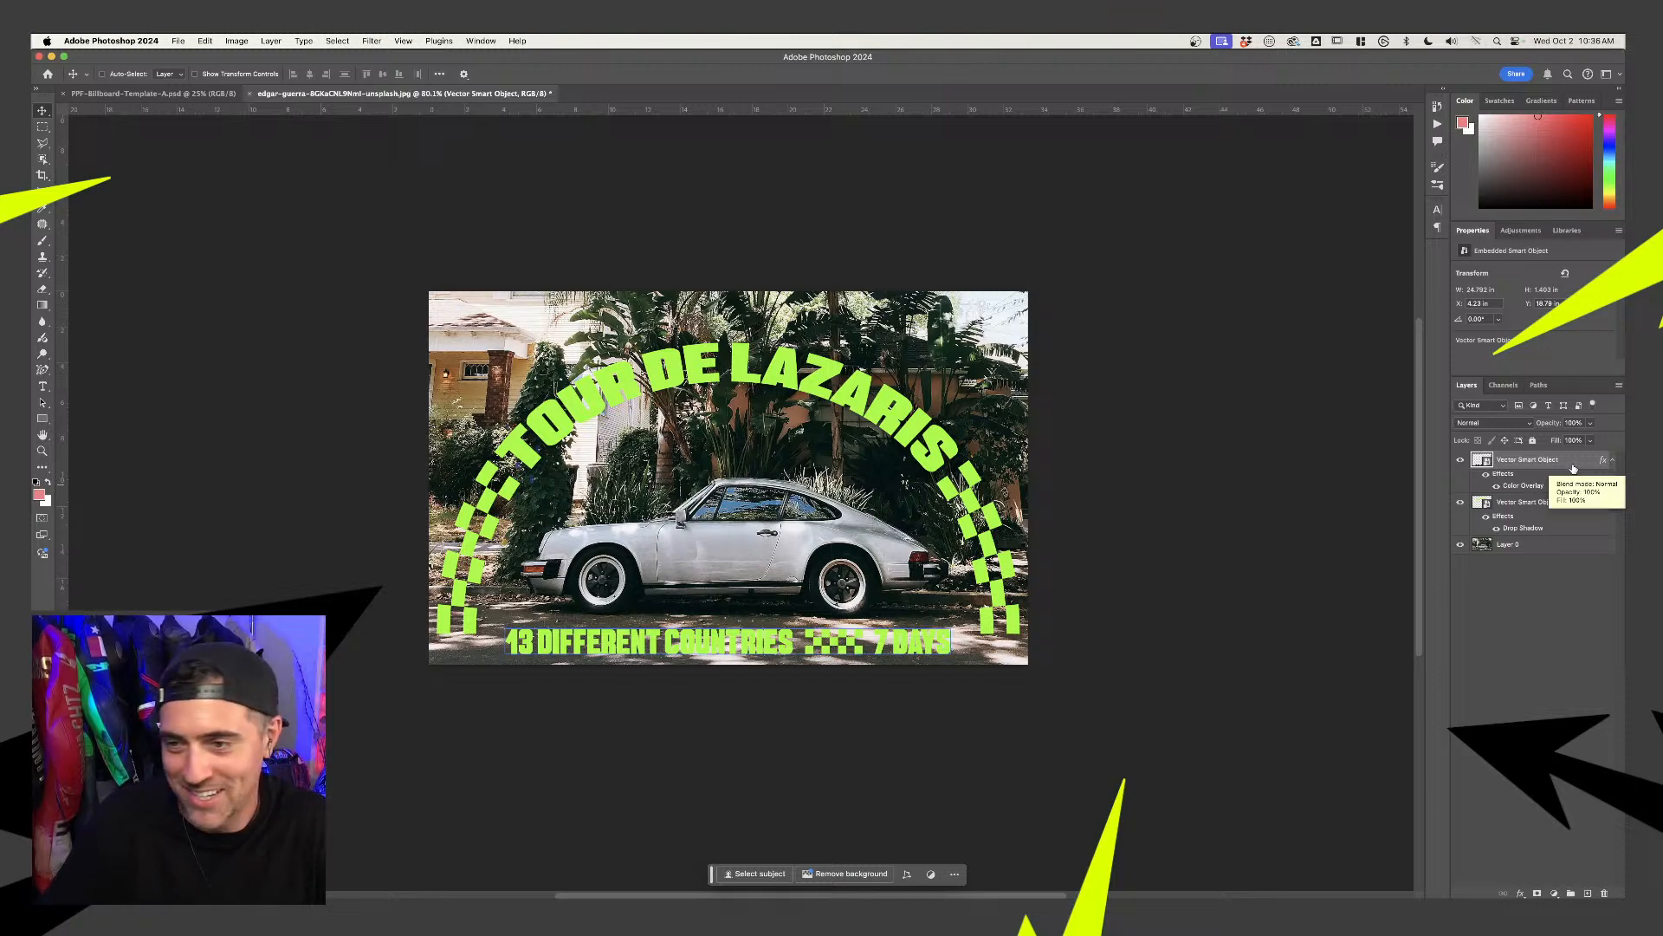
{"action": "left_click", "coordinate": [1462, 460]}
{"action": "left_click", "coordinate": [1462, 460]}
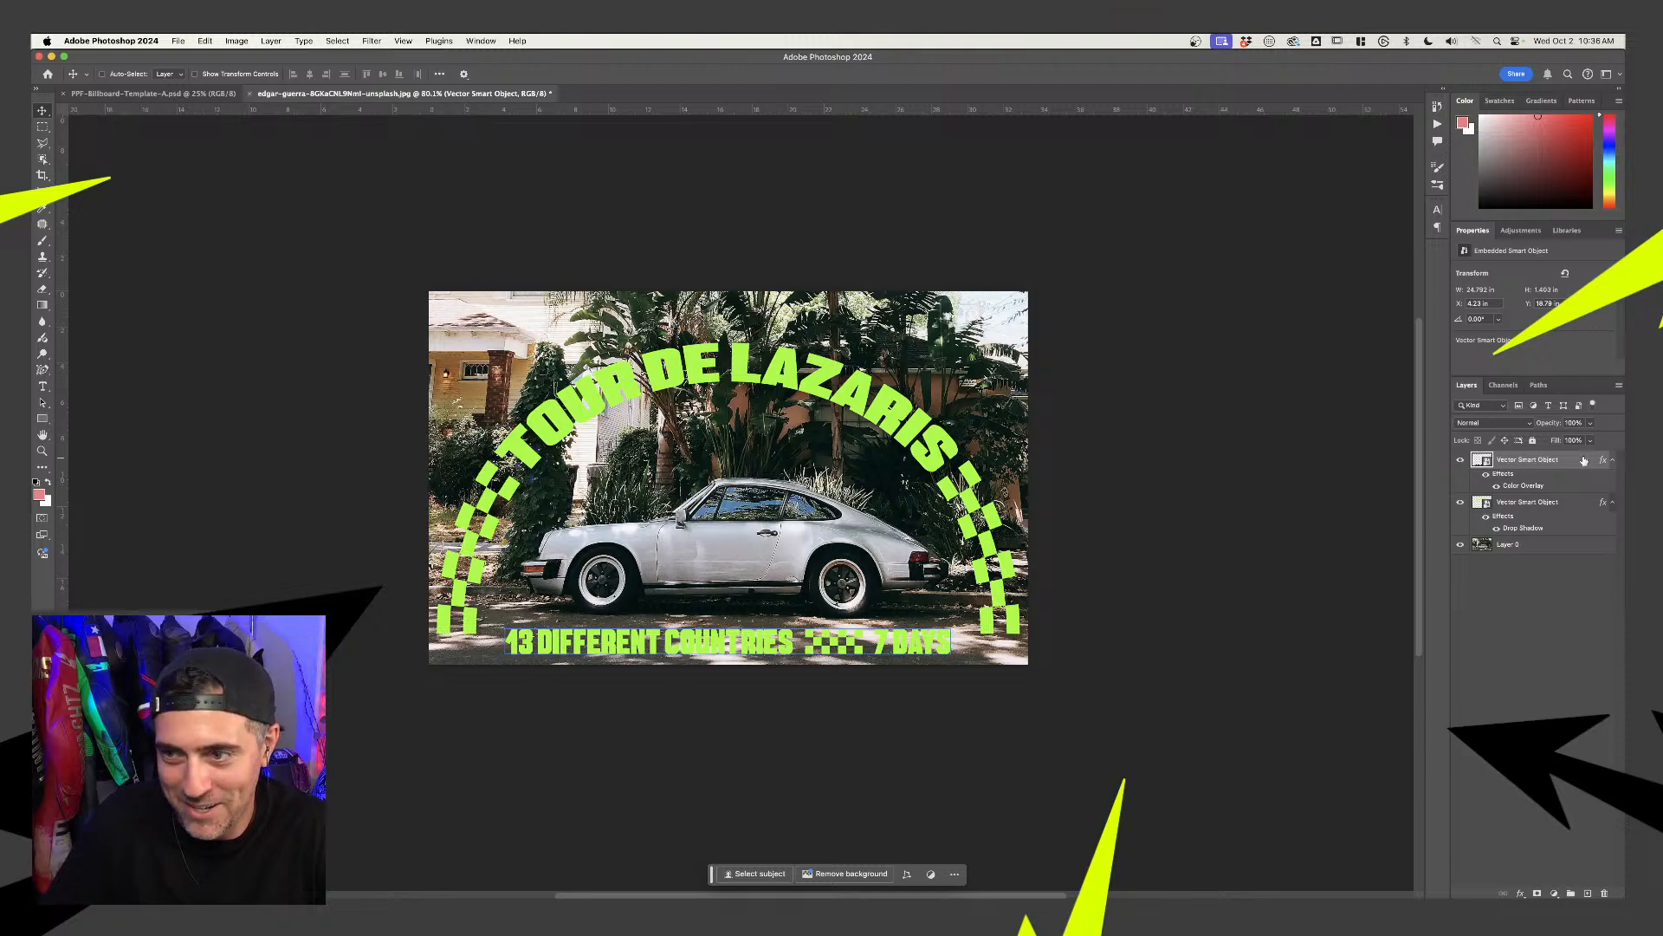
{"action": "left_click", "coordinate": [1462, 460]}
{"action": "left_click", "coordinate": [1461, 460]}
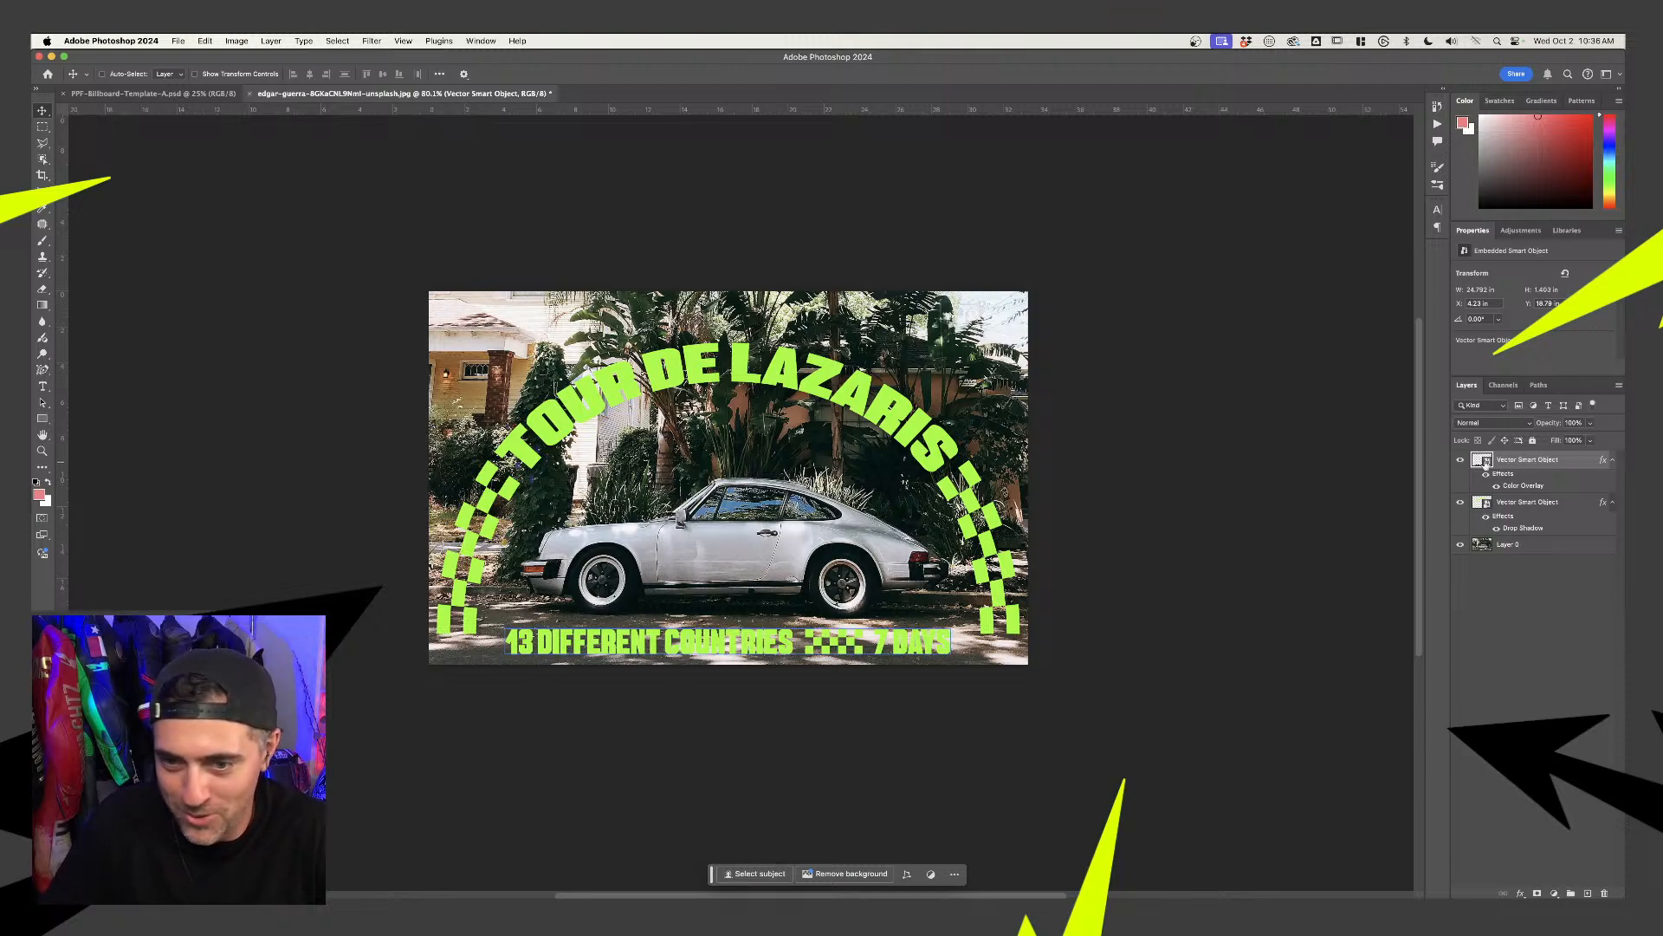
Add a Drop Shadow with black color and Overlay blend mode to the tagline layer alongside its color overlay
{"action": "double_click", "coordinate": [1580, 486]}
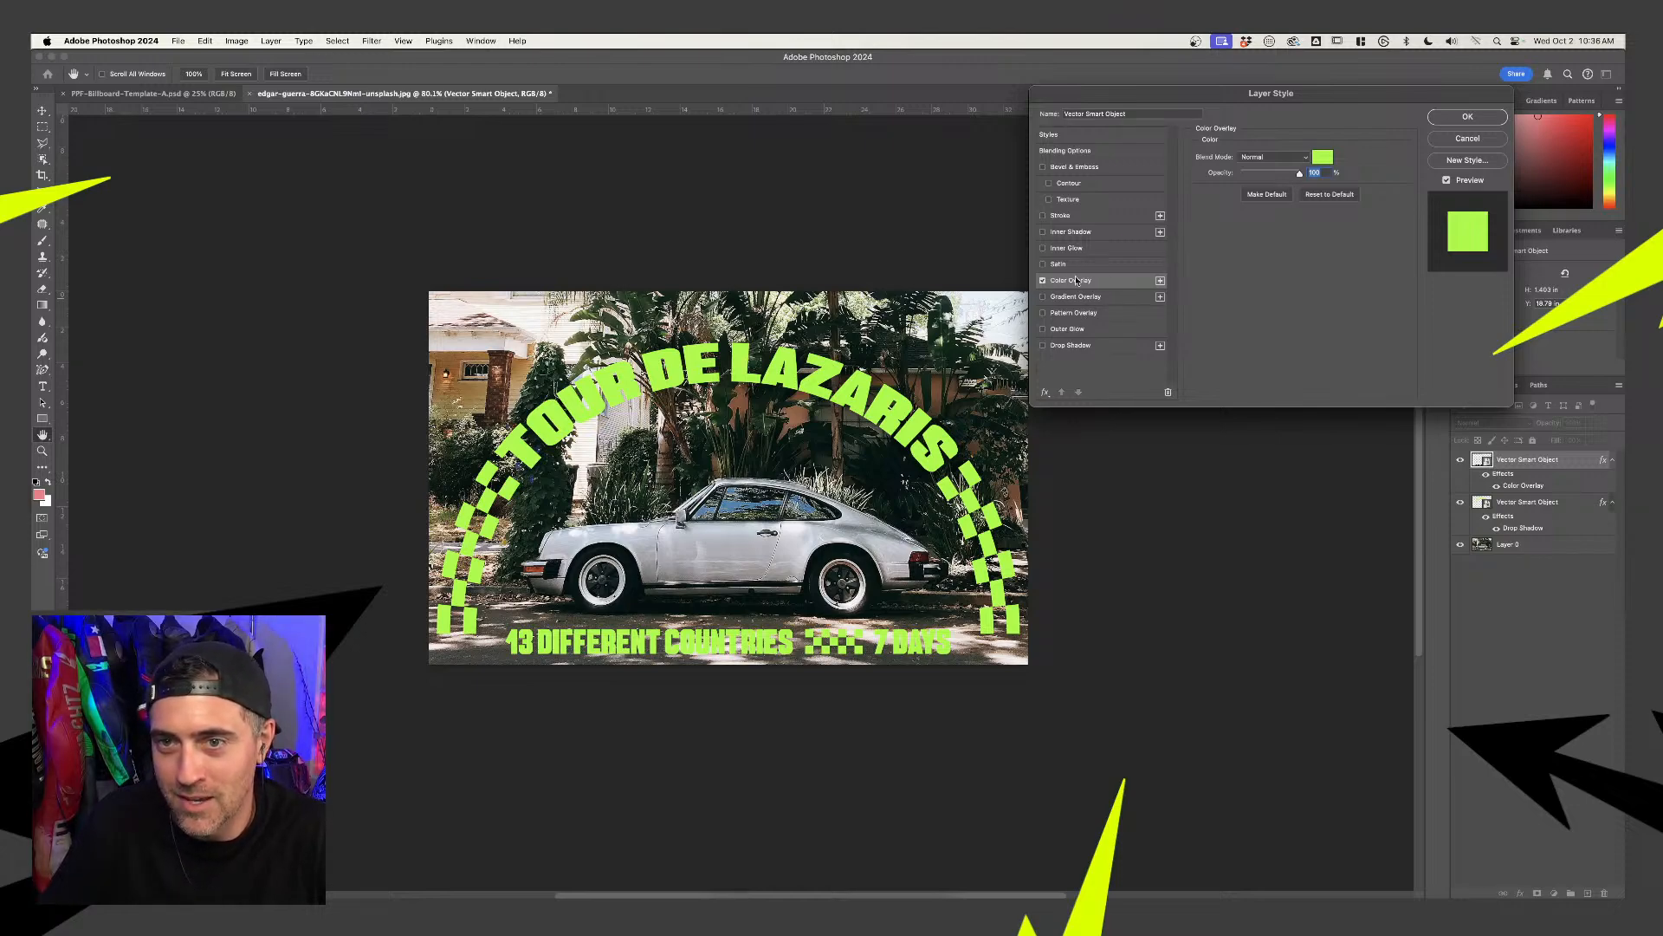
{"action": "left_click", "coordinate": [1100, 347]}
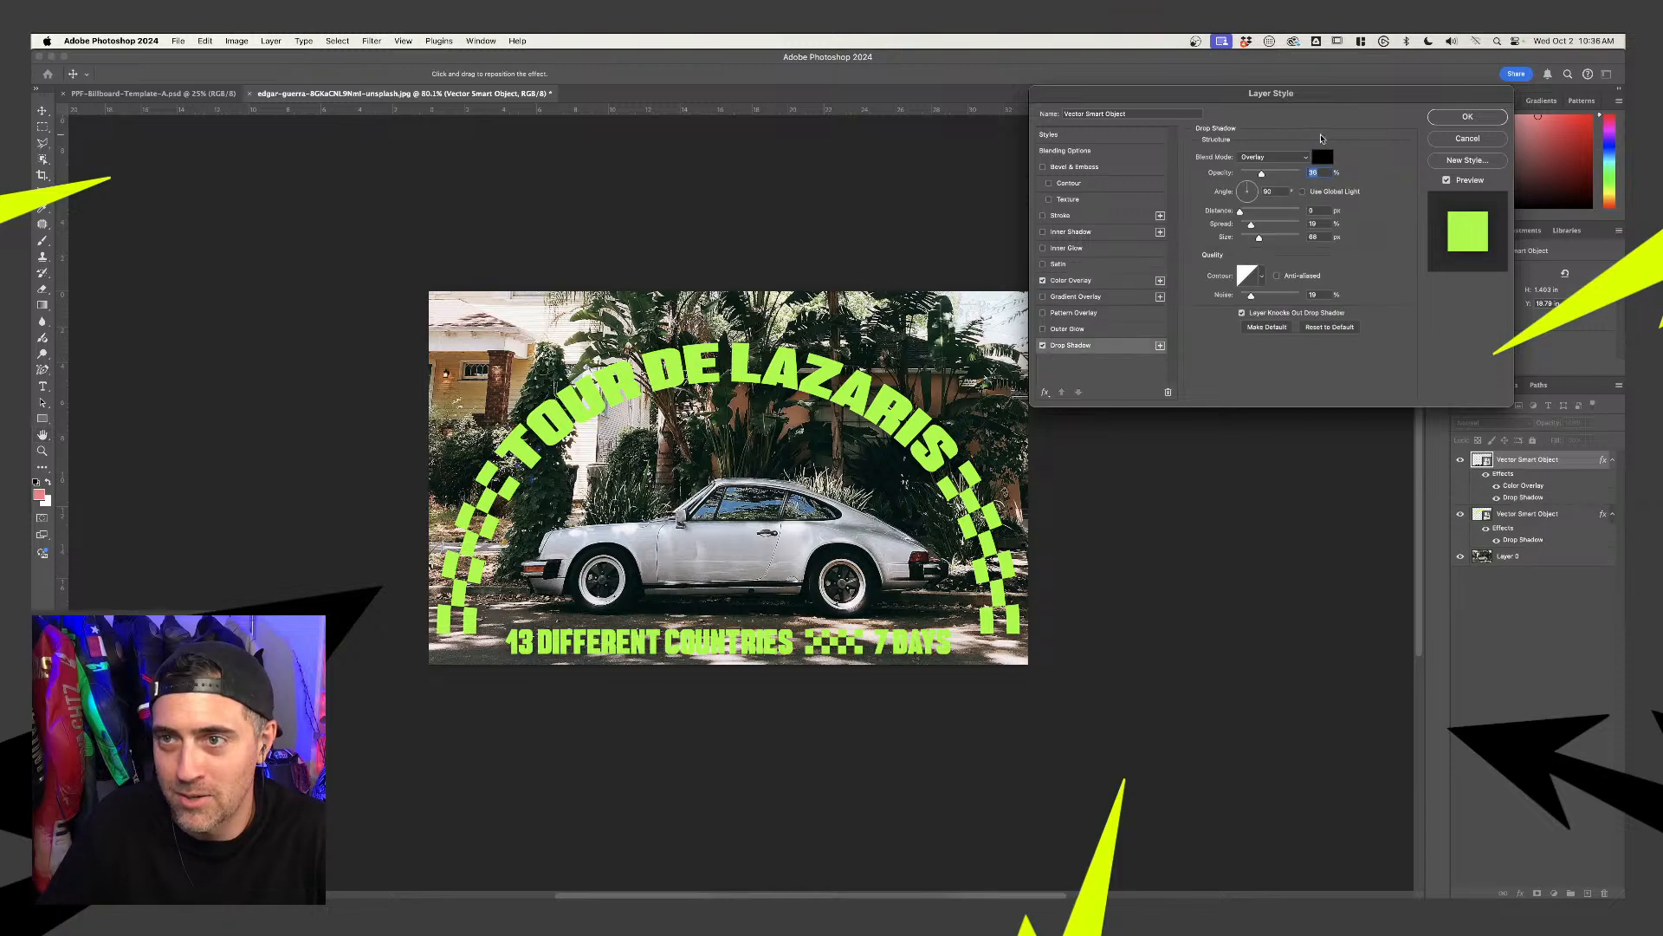
{"action": "left_click", "coordinate": [1468, 117]}
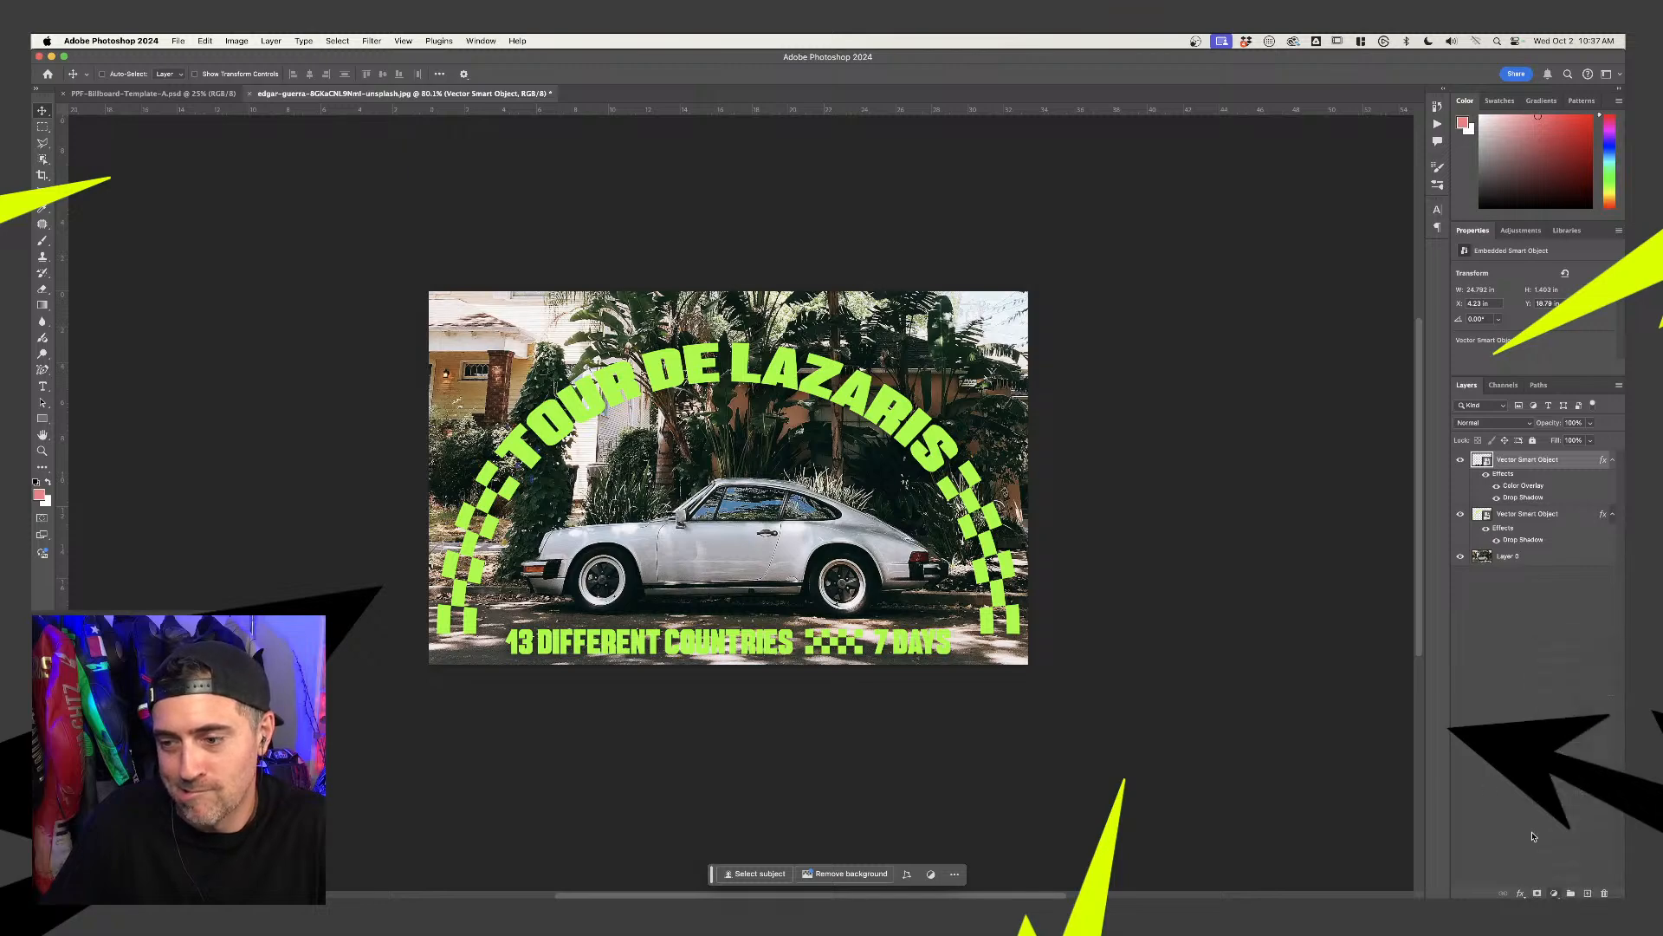
On a new layer directly above the photo, draw a black-to-transparent linear gradient upward from the photo's lower edge to just beneath the car
{"action": "left_click", "coordinate": [1585, 893]}
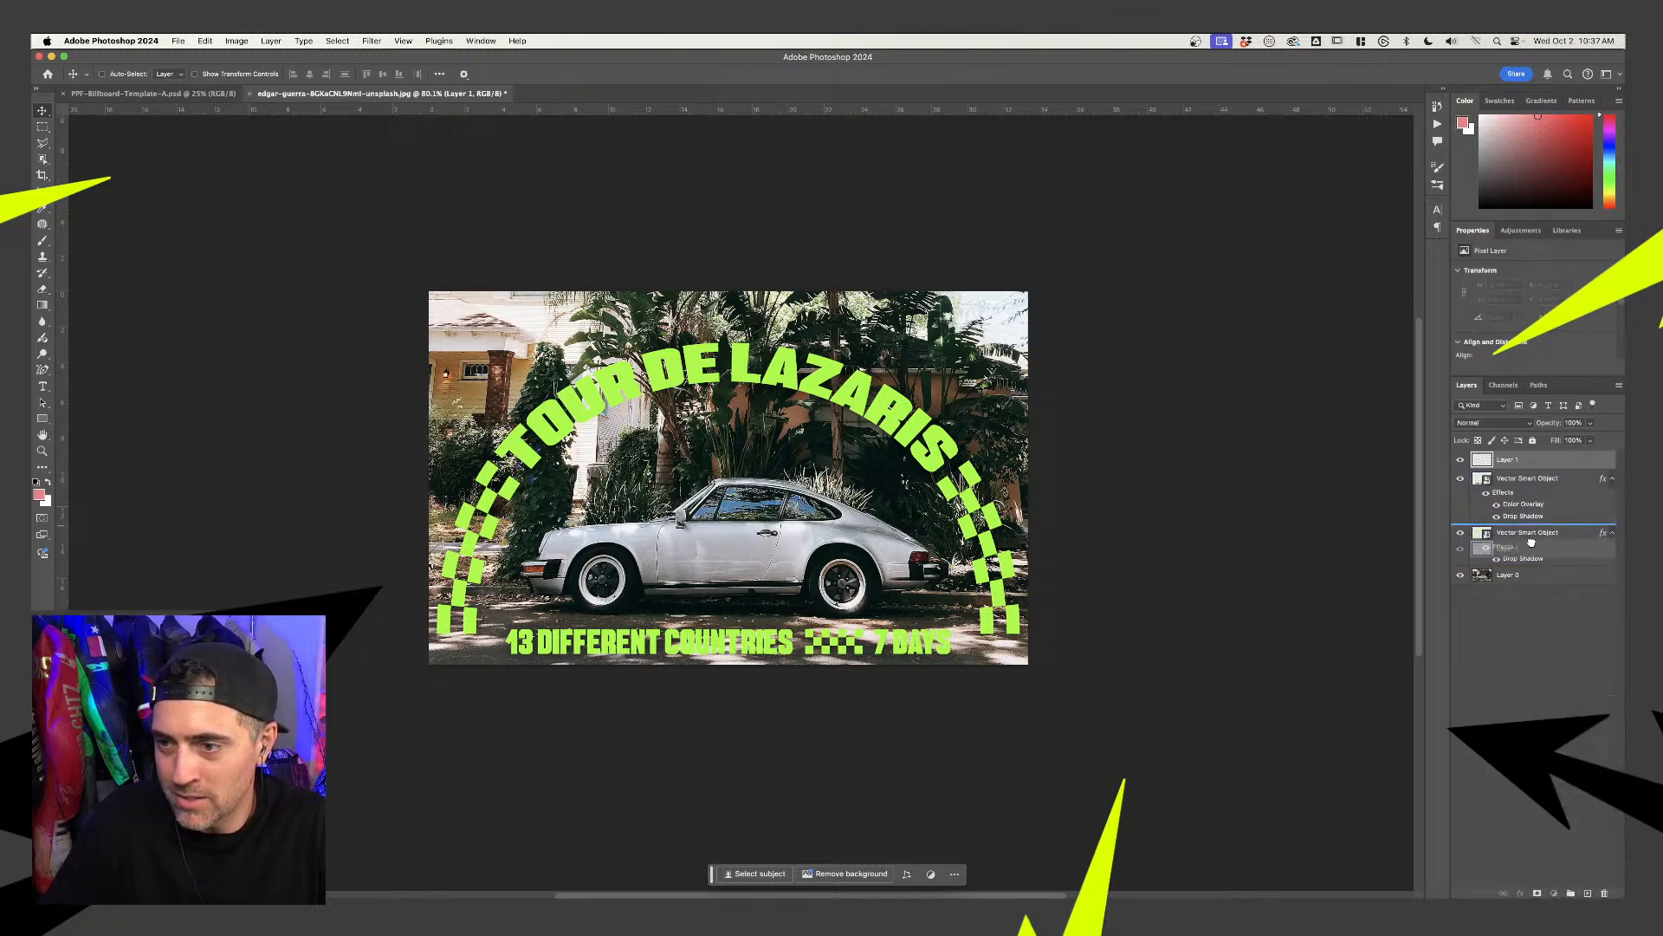
{"action": "left_click_drag", "start_coordinate": [1524, 556], "coordinate": [1525, 559]}
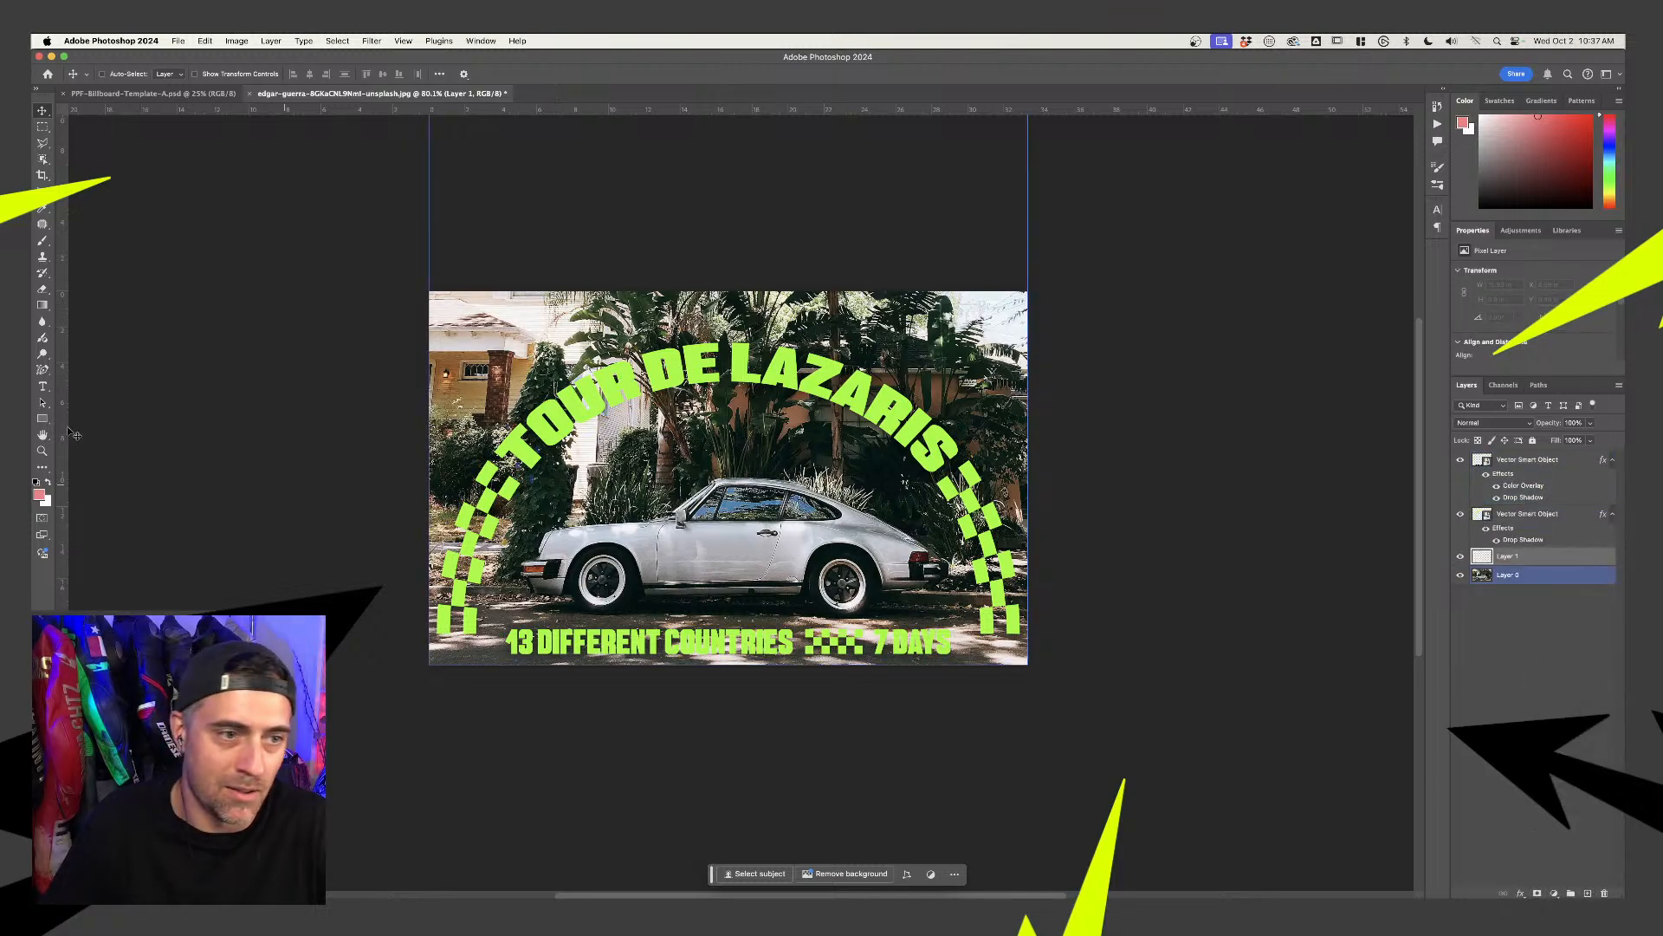
{"action": "left_click", "coordinate": [37, 482]}
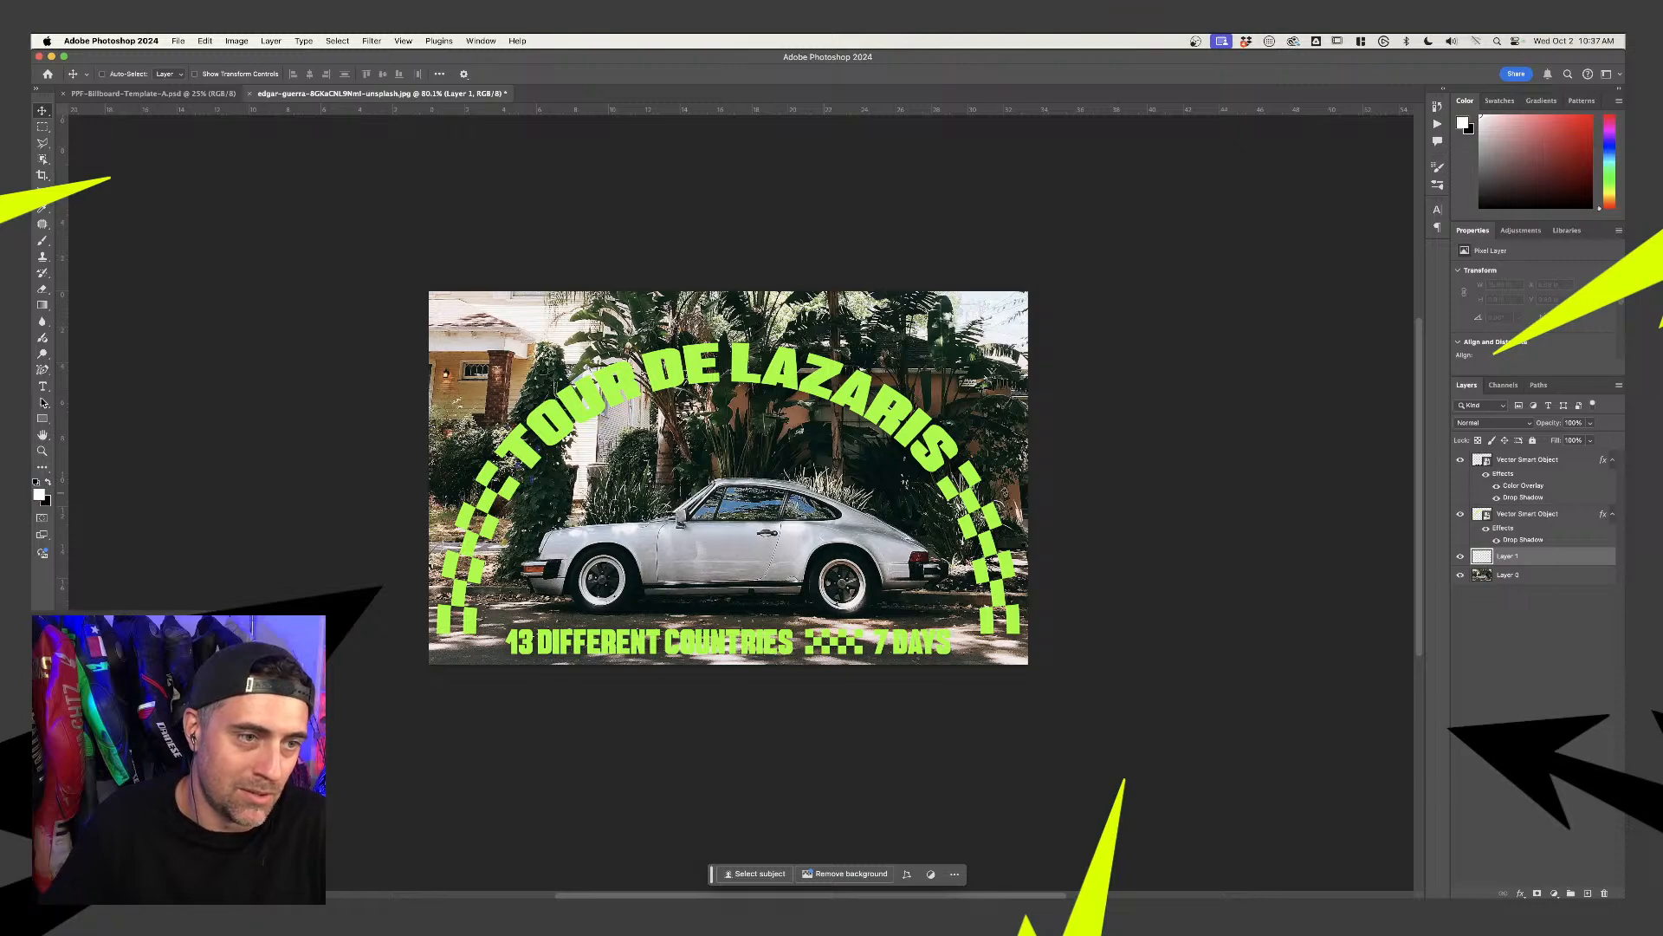
{"action": "left_click", "coordinate": [37, 482]}
{"action": "left_click", "coordinate": [43, 305]}
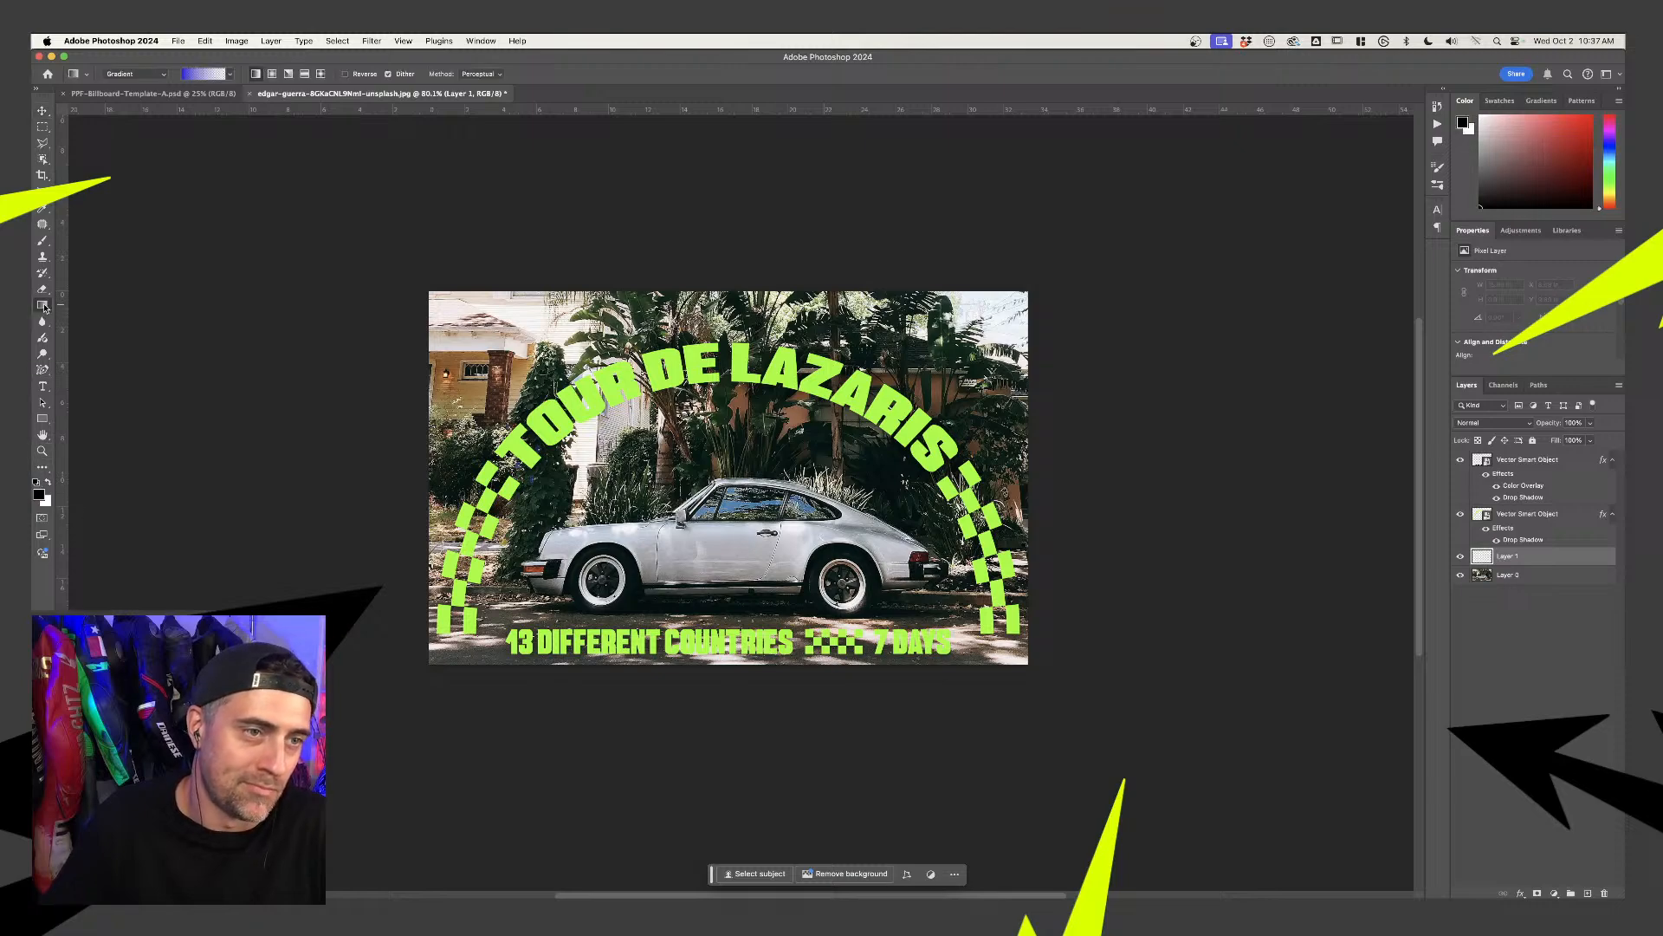
{"action": "left_click", "coordinate": [231, 74]}
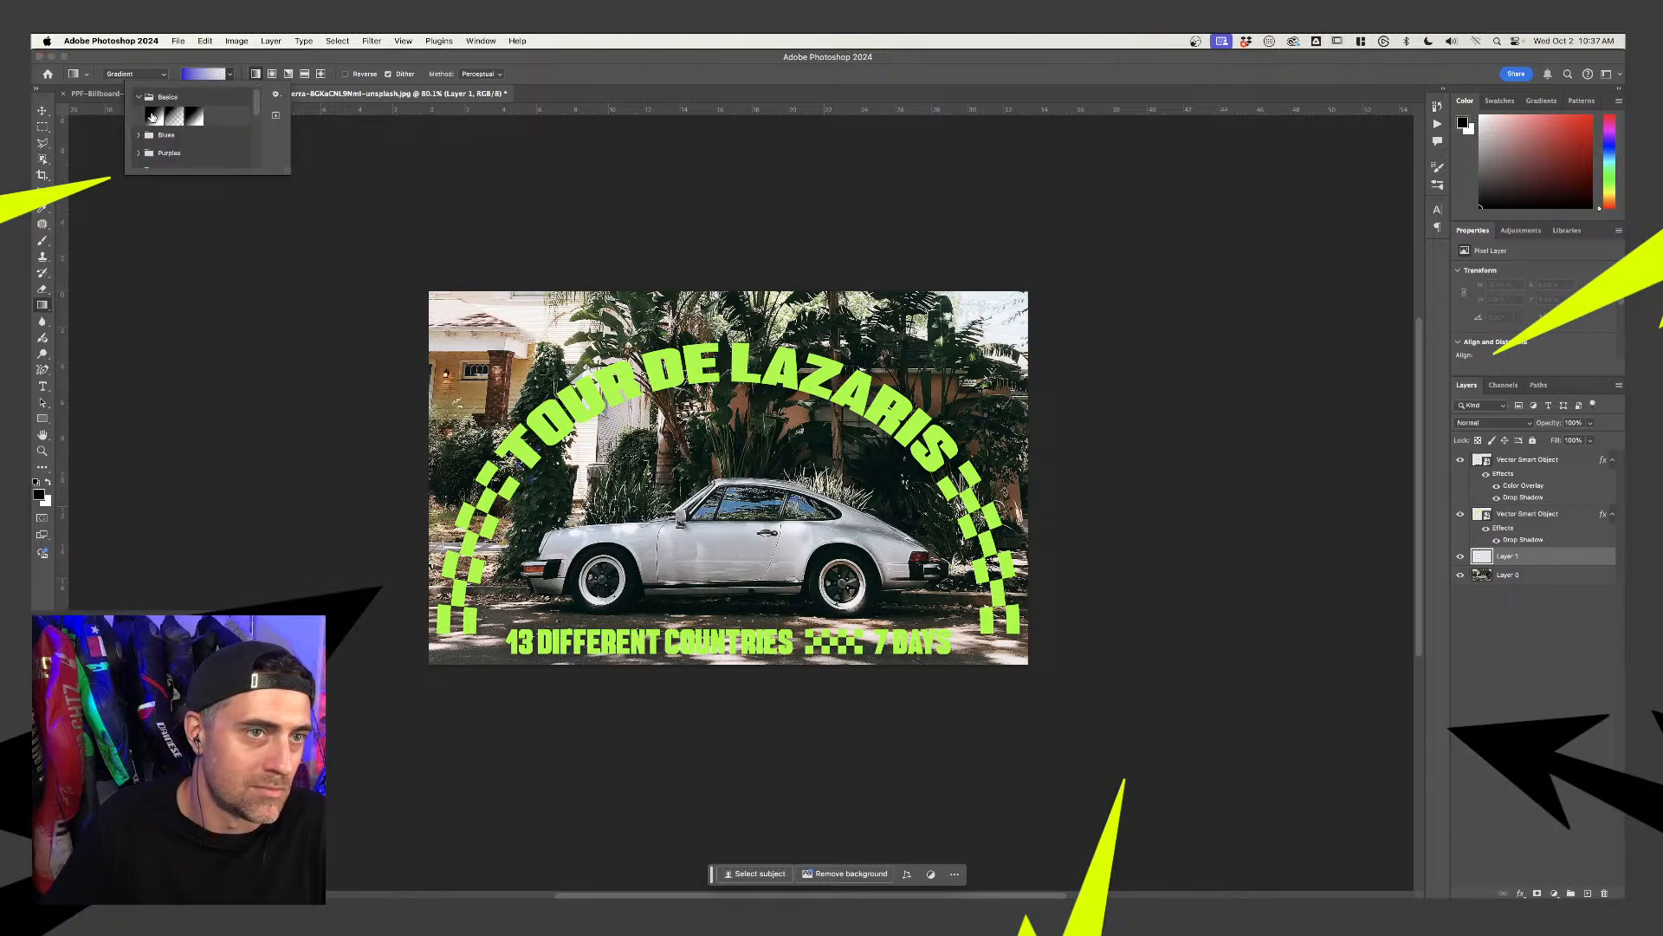
{"action": "left_click", "coordinate": [178, 120]}
{"action": "left_click", "coordinate": [336, 88]}
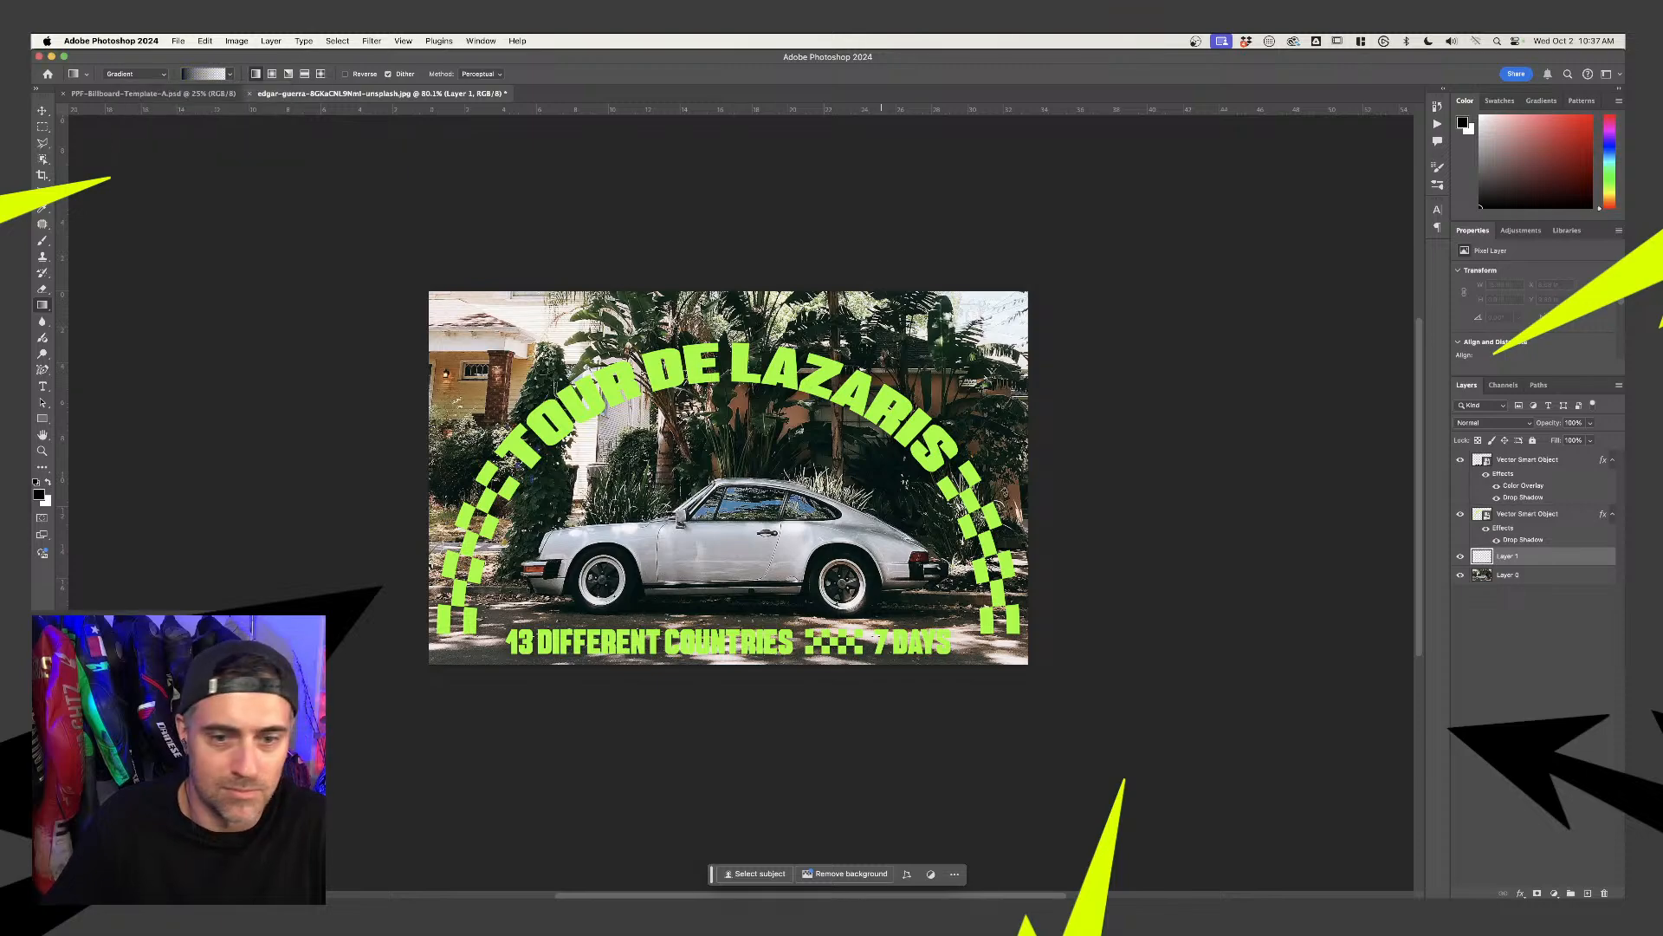
{"action": "left_click_drag", "start_coordinate": [759, 653], "coordinate": [759, 596]}
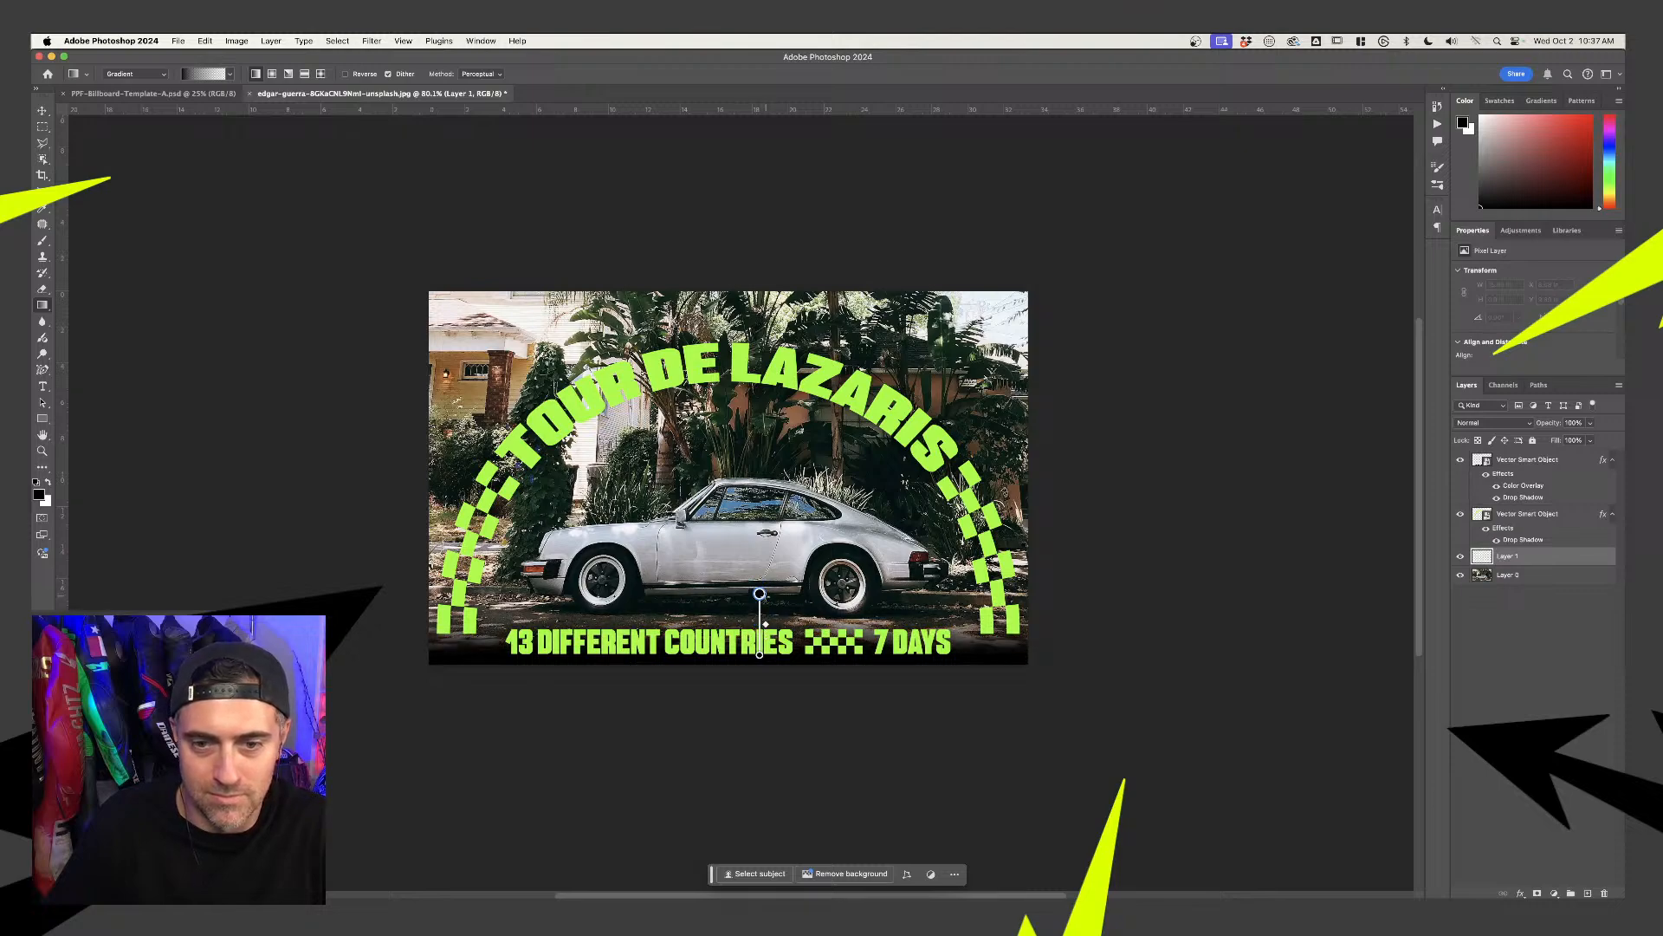
Set the gradient layer's blend mode to Darken and lower its opacity to 27%
{"action": "left_click", "coordinate": [1492, 422]}
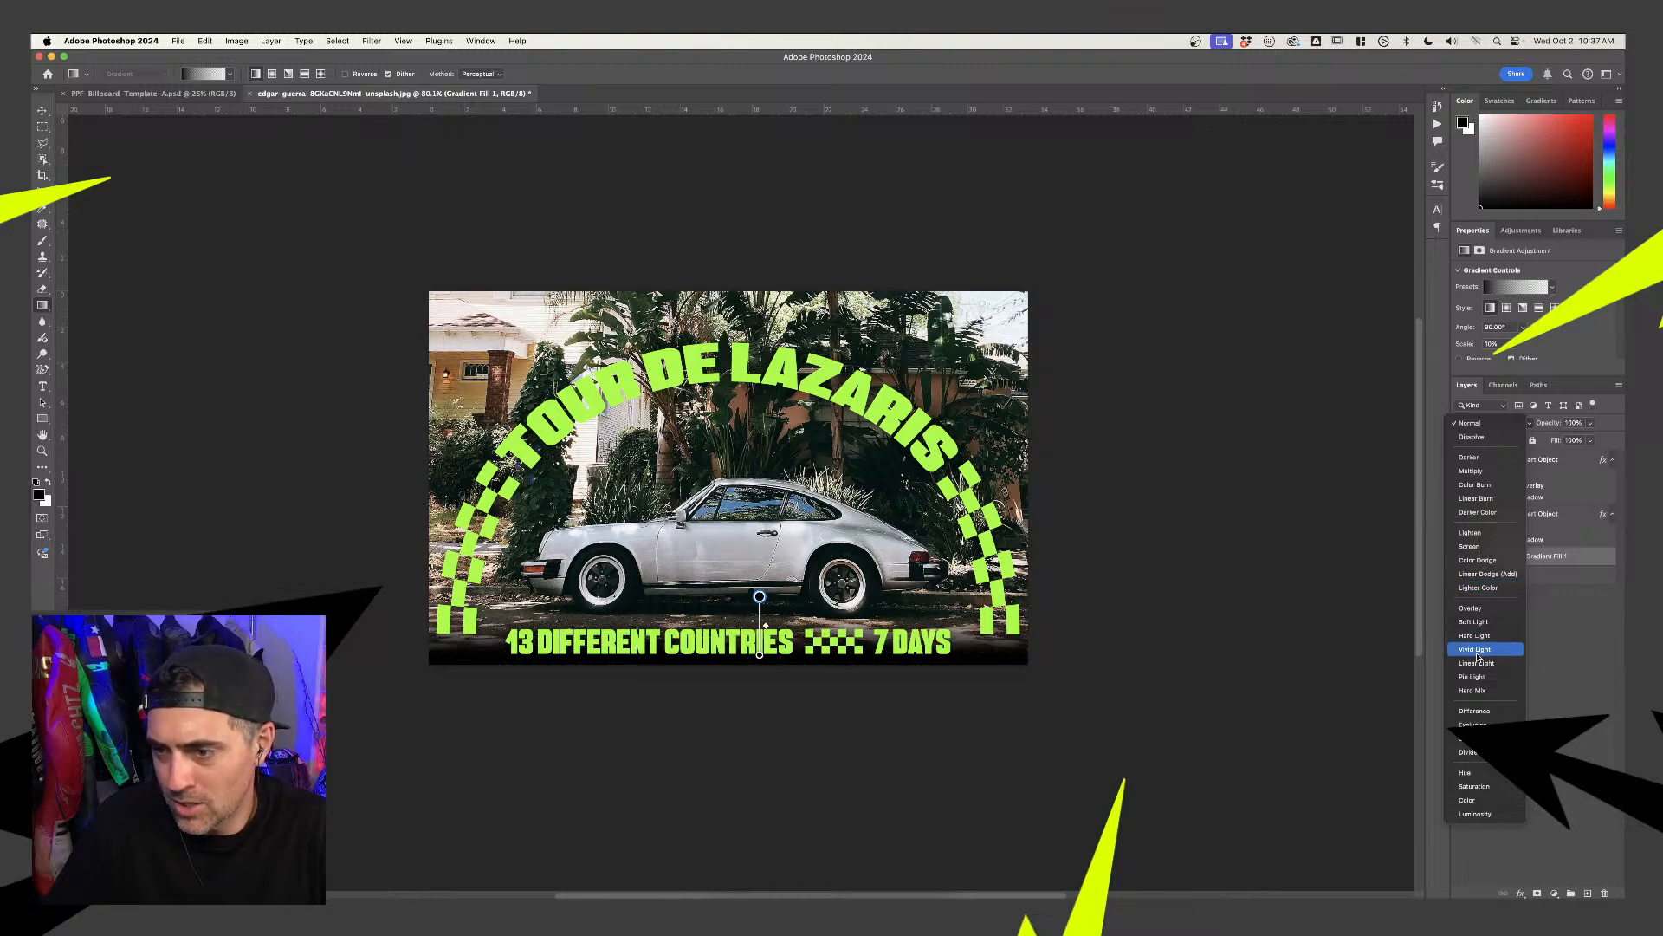
{"action": "left_click", "coordinate": [1478, 459]}
{"action": "left_click", "coordinate": [1591, 422]}
{"action": "left_click_drag", "start_coordinate": [1592, 439], "coordinate": [1549, 442]}
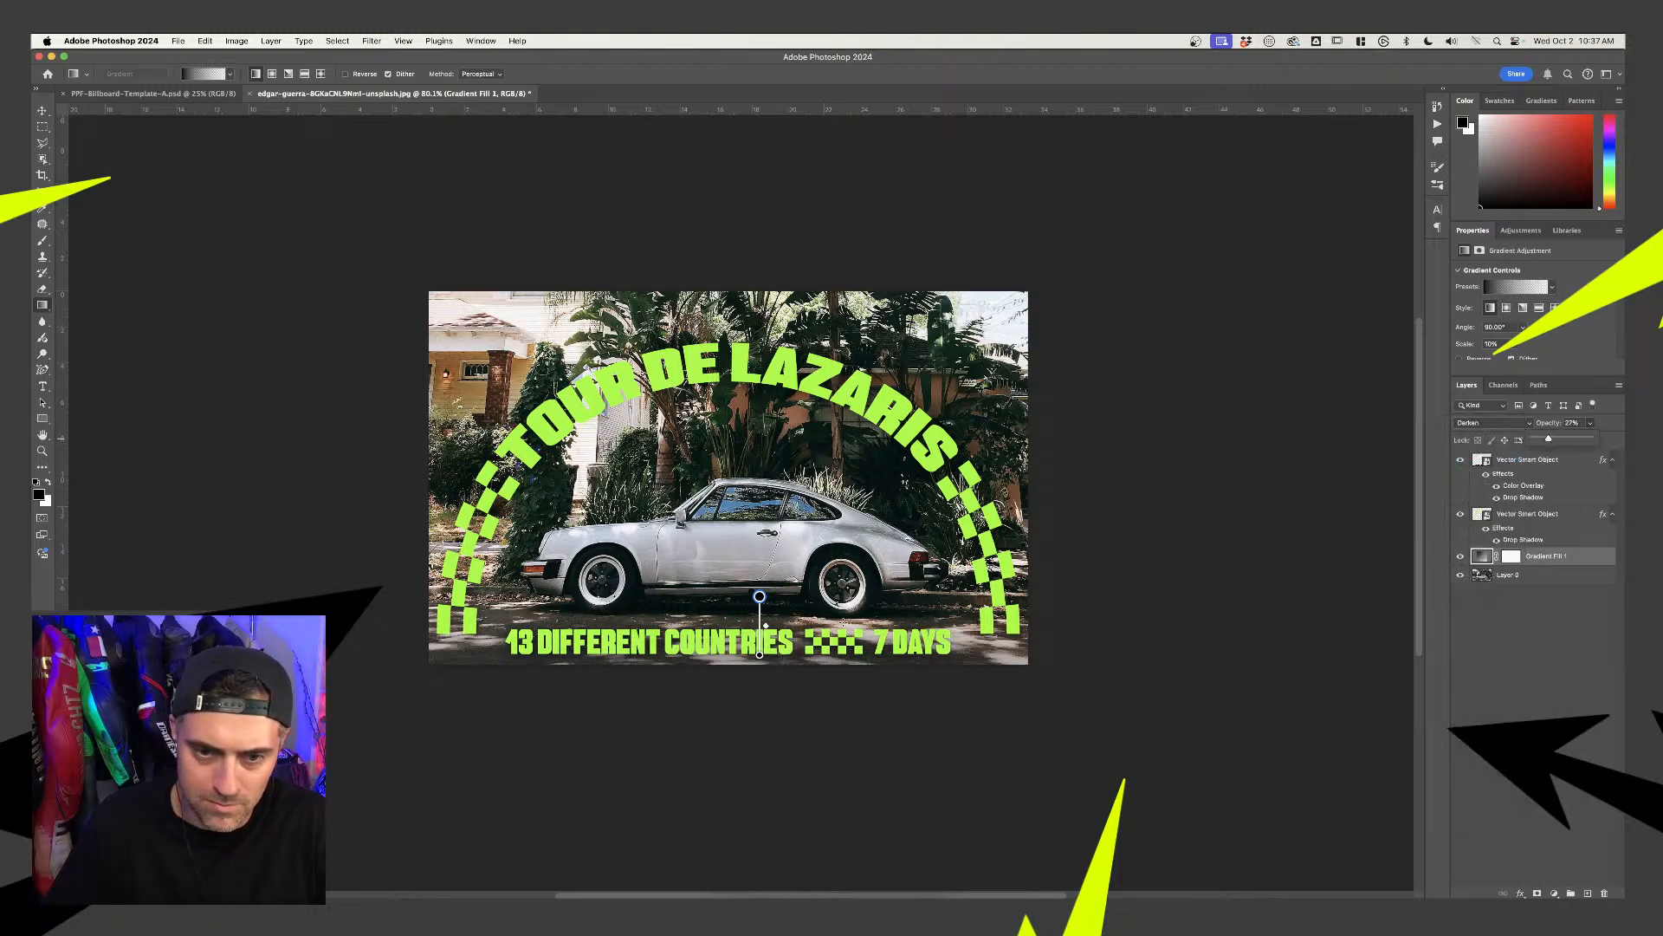
Extend the gradient's transparent end up onto the lower car body and set the gradient layer's opacity to 38%
{"action": "left_click_drag", "start_coordinate": [759, 597], "coordinate": [761, 573]}
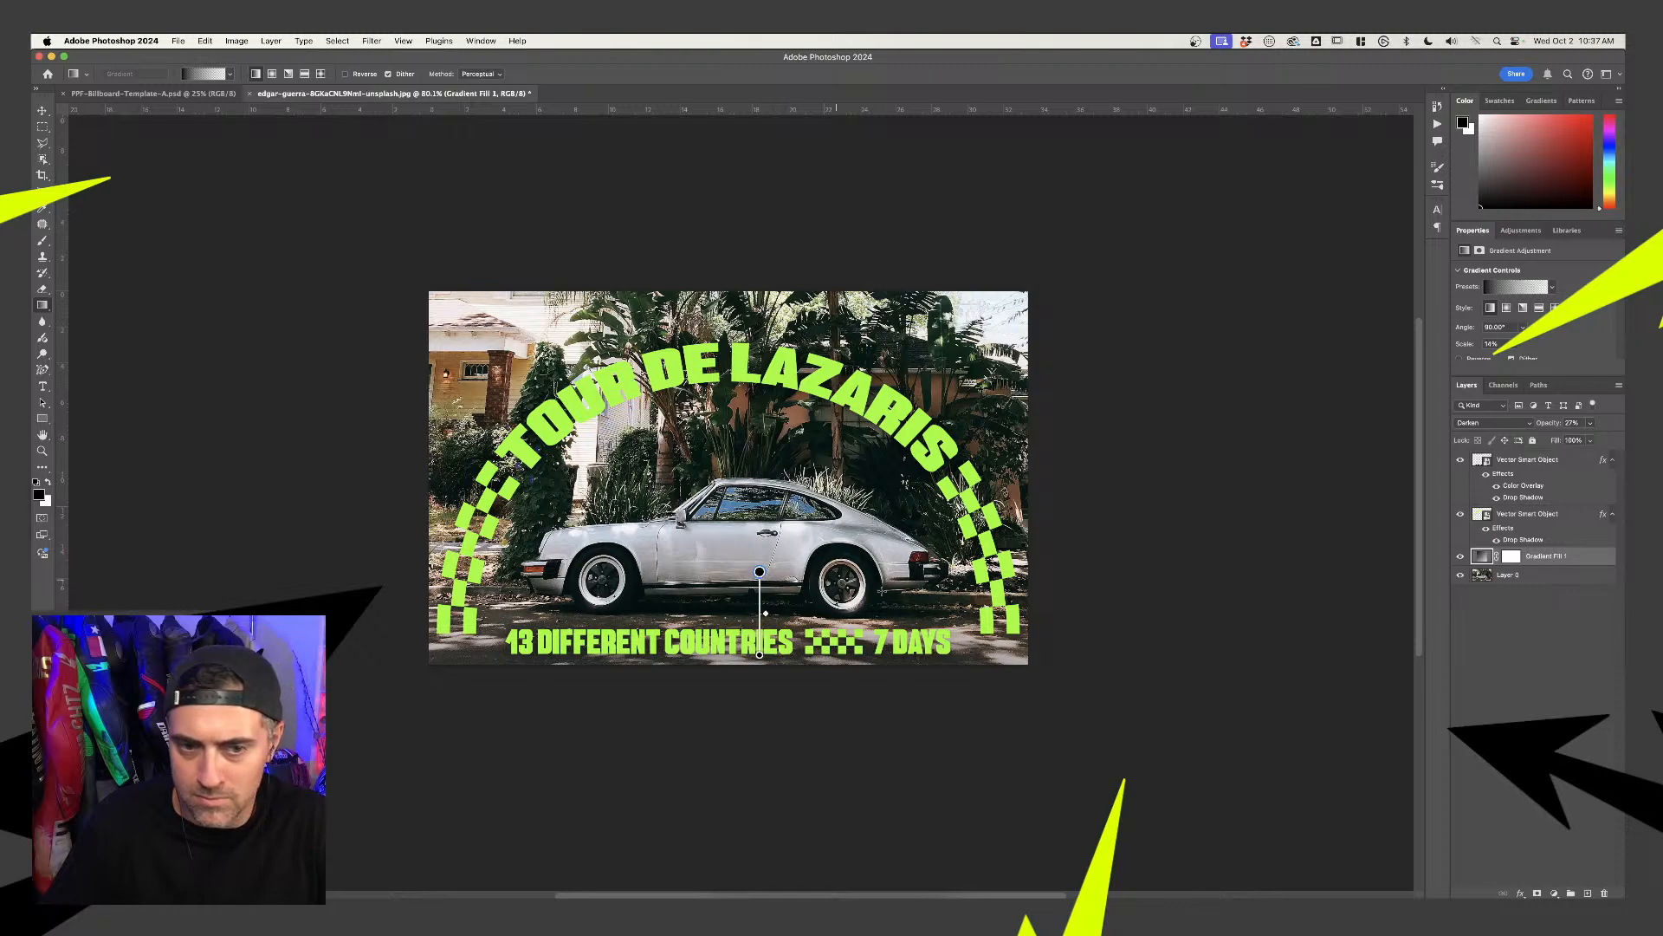
{"action": "key", "text": "v"}
{"action": "left_click", "coordinate": [1591, 422]}
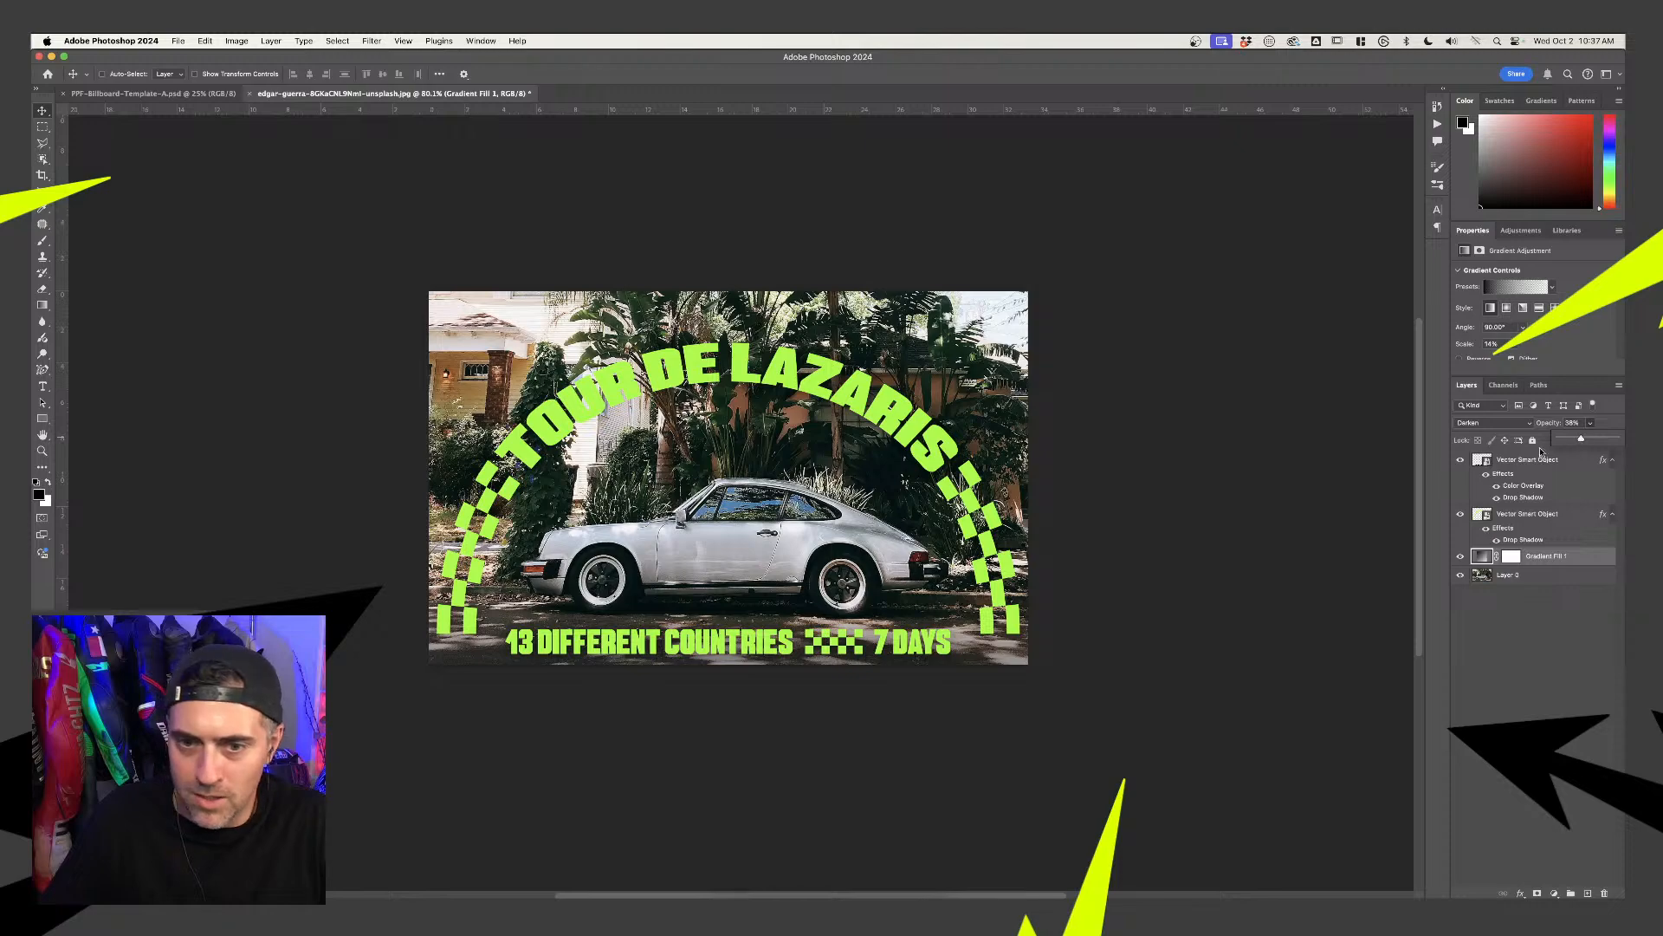
{"action": "left_click", "coordinate": [1083, 709]}
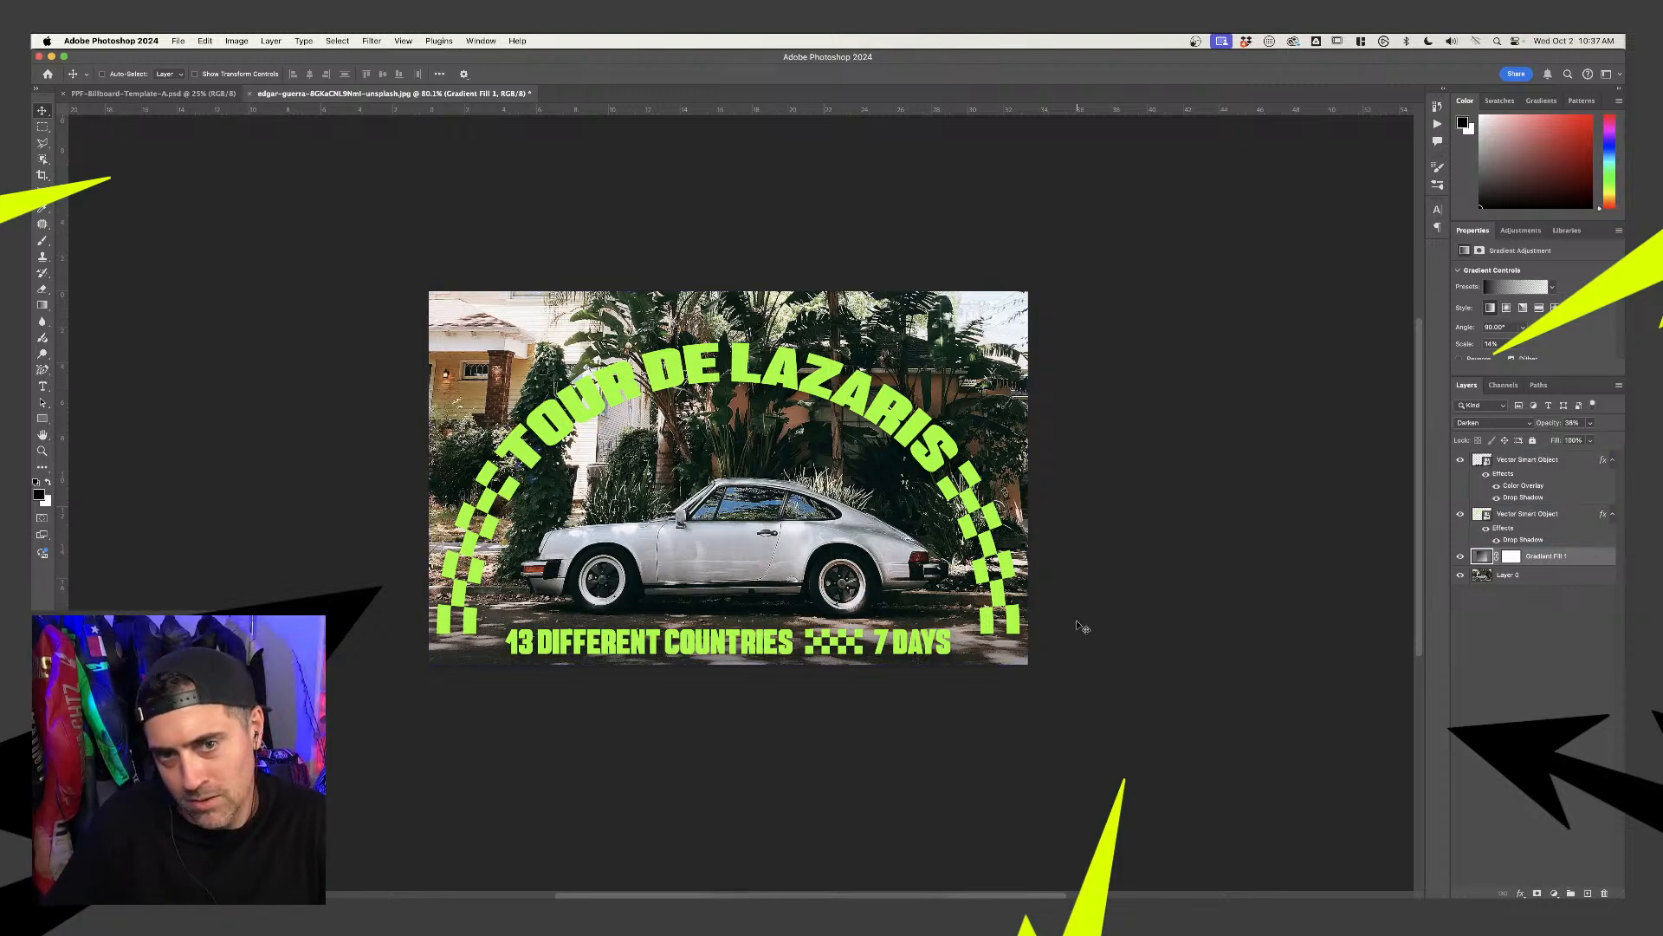
Move the TOUR DE LAZARIS arch straight up so its lettering sits just below the photo's upper edge
{"action": "left_click", "coordinate": [1538, 466]}
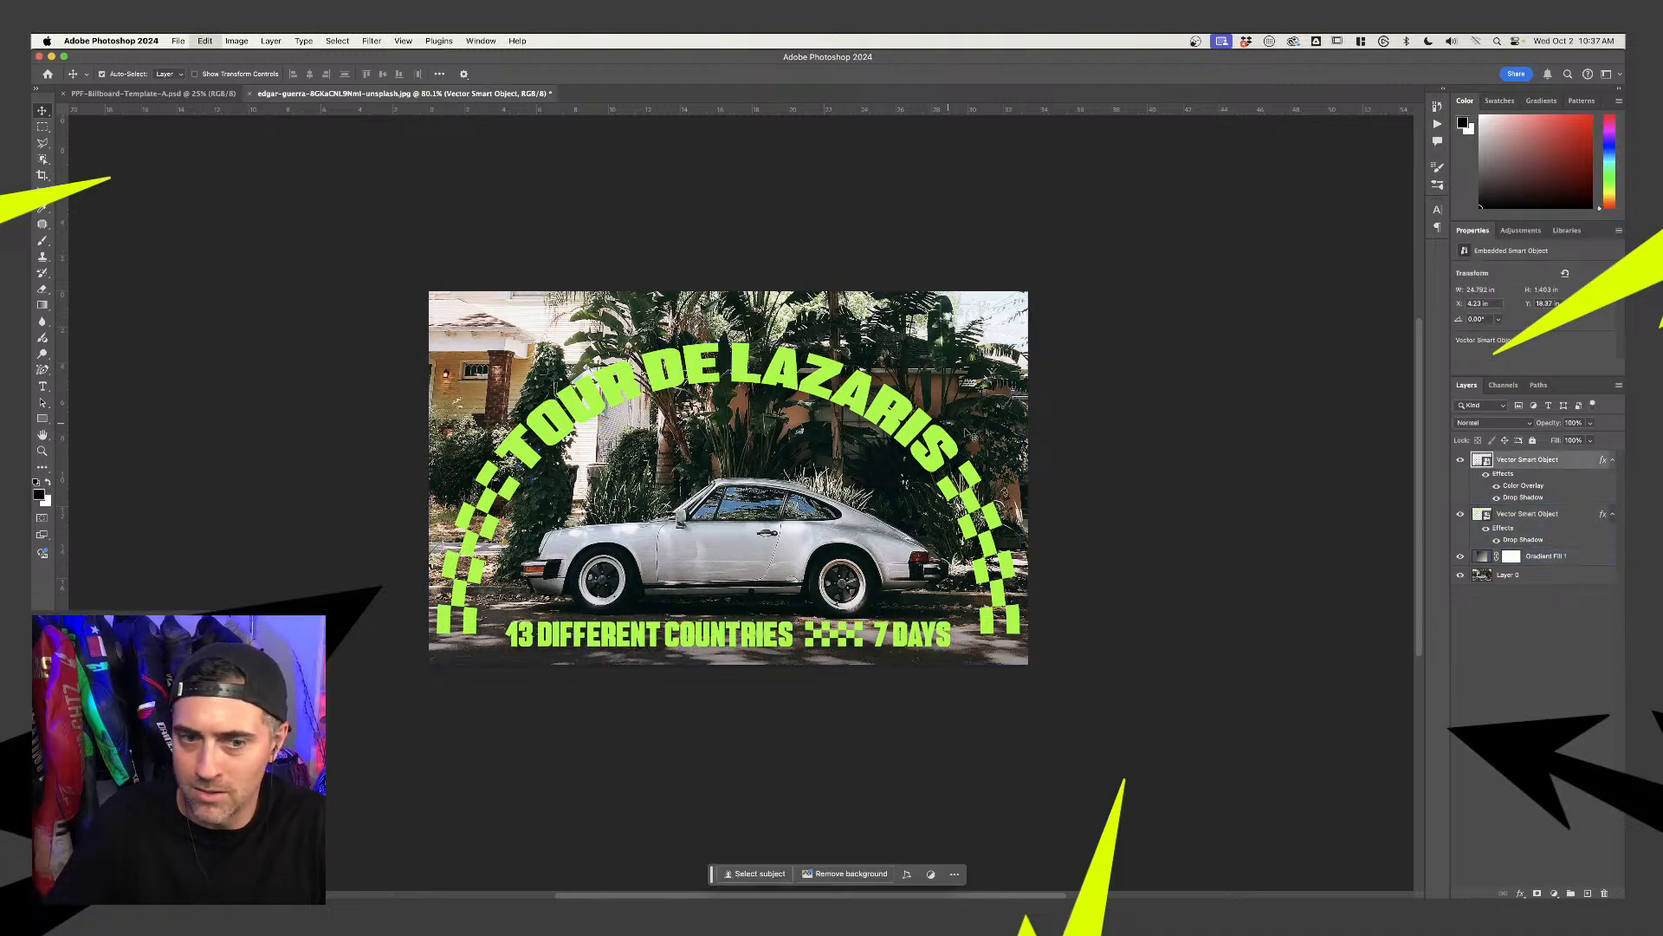
{"action": "left_click", "coordinate": [1533, 527]}
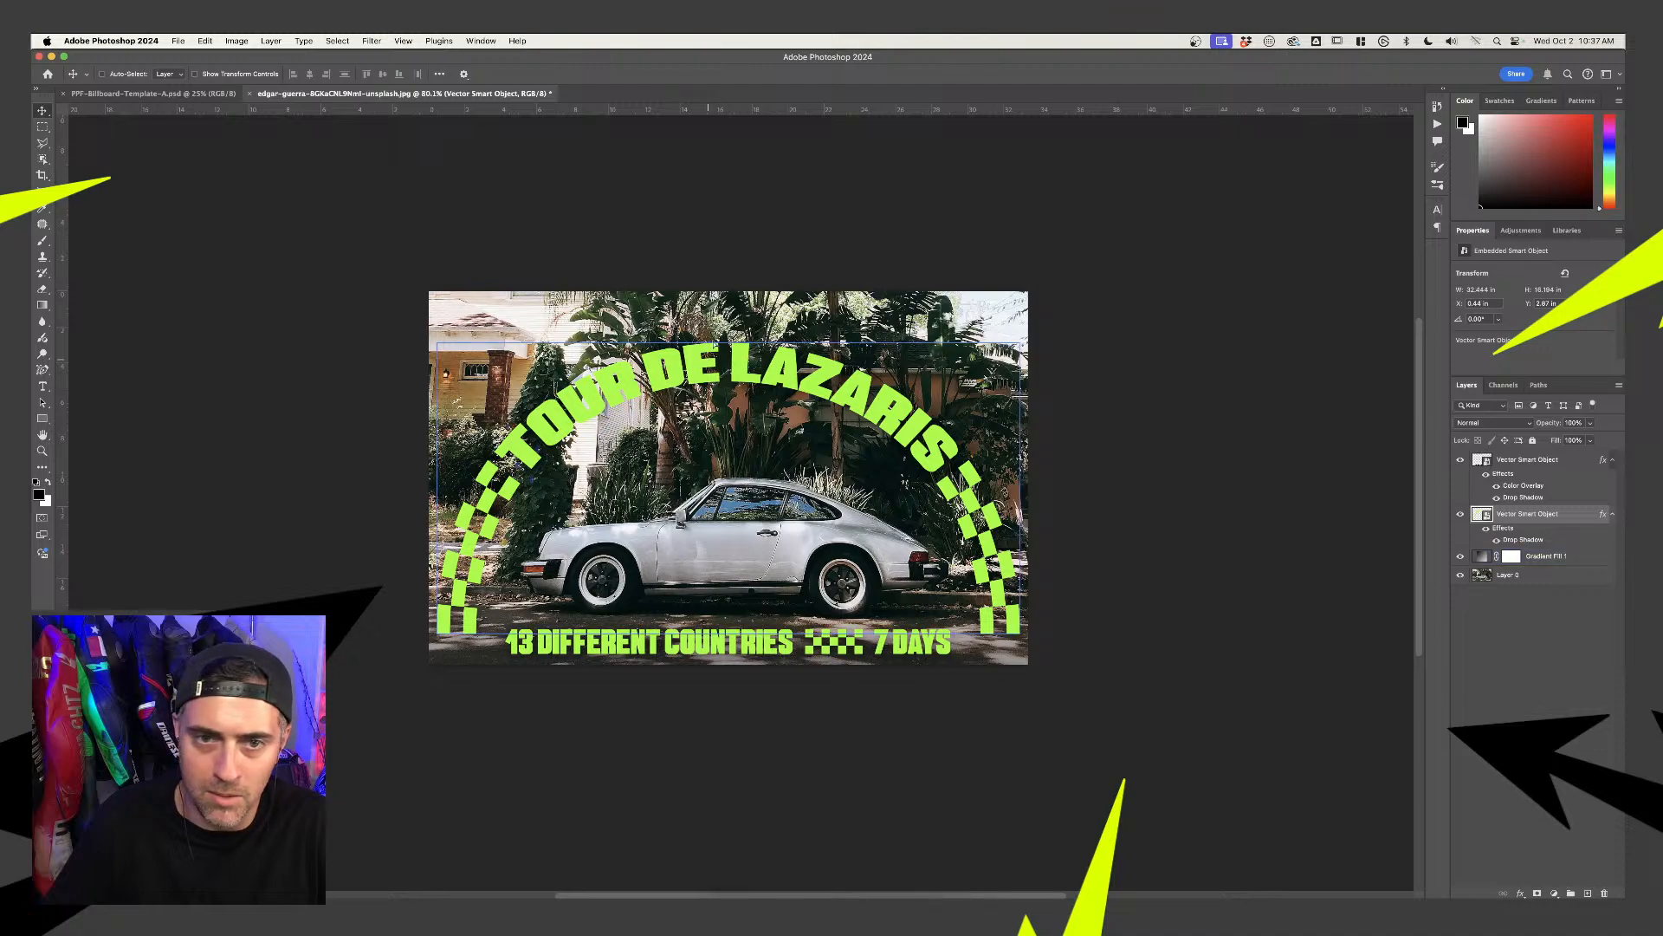
{"action": "left_click_drag", "start_coordinate": [724, 330], "coordinate": [725, 292]}
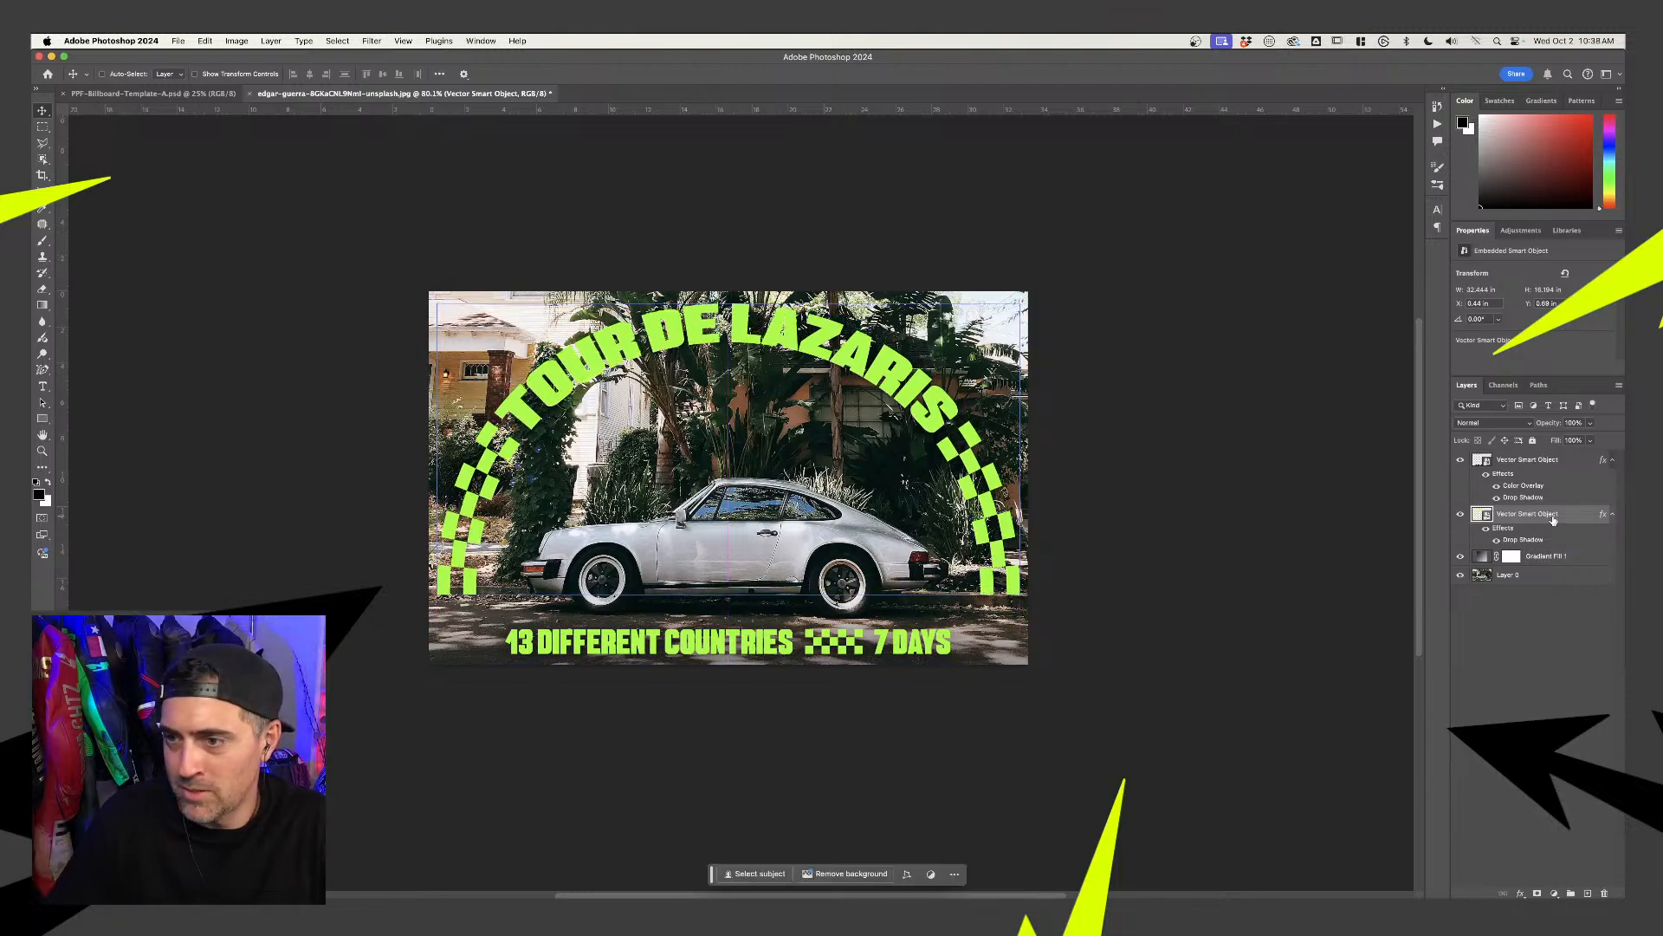
Add a layer mask to the arch and brush black over the base of its left checkered leg, trimming it at the curb
{"action": "left_click", "coordinate": [1537, 894]}
{"action": "key", "text": "z"}
{"action": "left_click_drag", "start_coordinate": [459, 586], "coordinate": [514, 597]}
{"action": "key", "text": "b"}
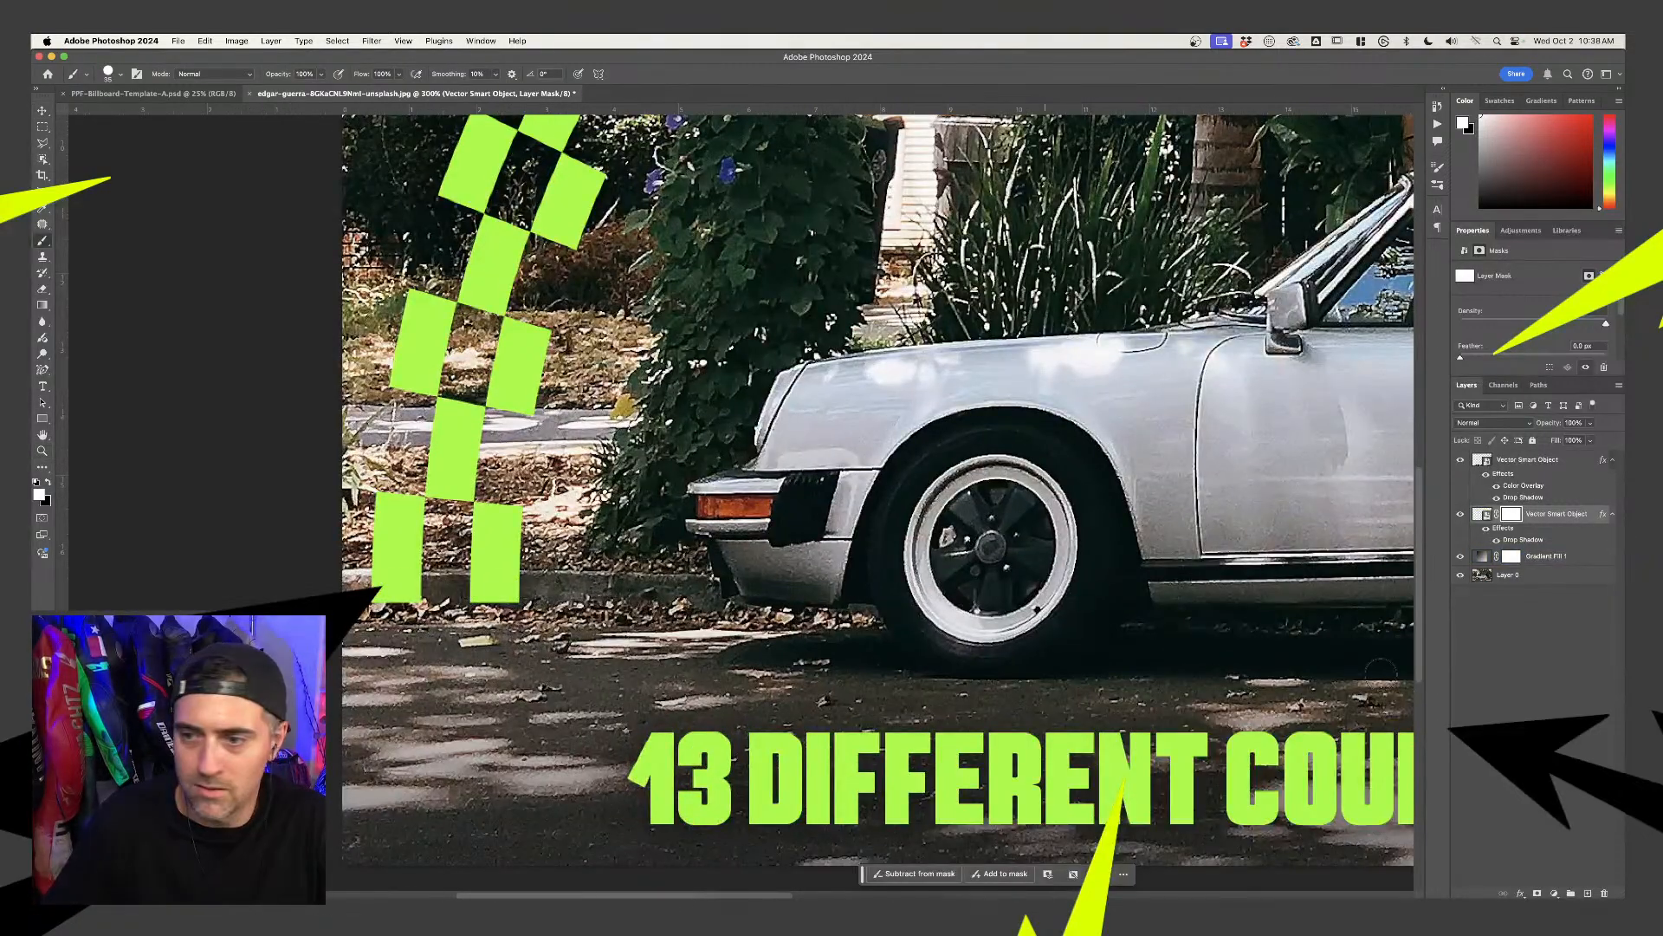
{"action": "key", "text": "x"}
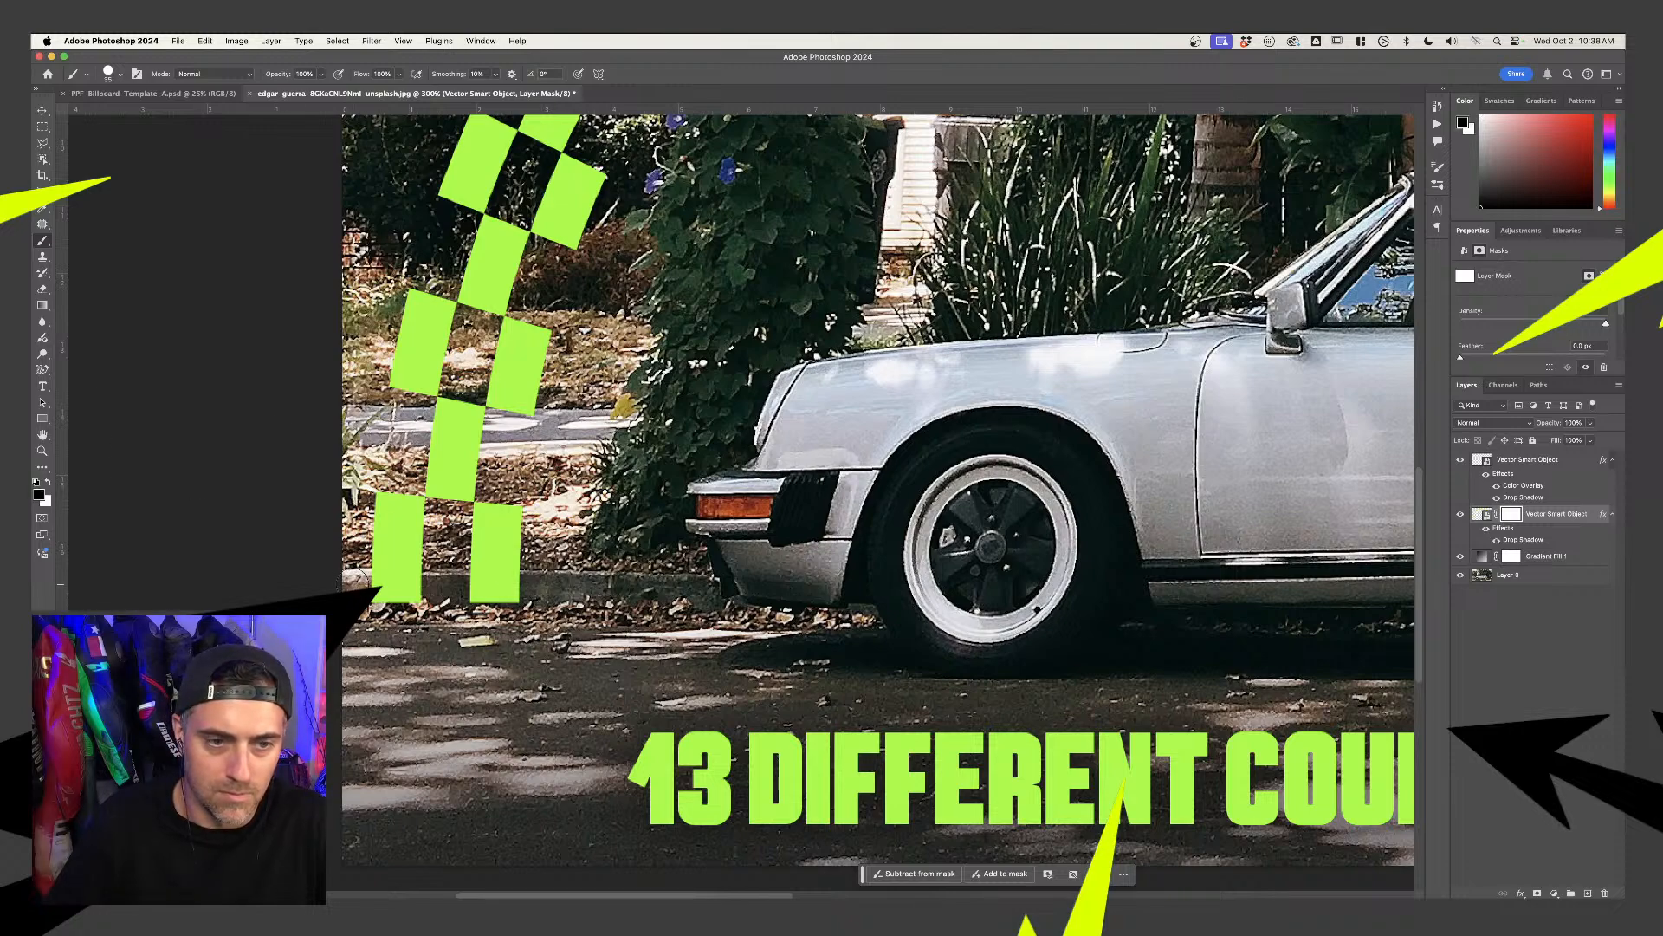
{"action": "left_click_drag", "start_coordinate": [344, 580], "coordinate": [520, 586]}
{"action": "left_click_drag", "start_coordinate": [372, 602], "coordinate": [526, 598]}
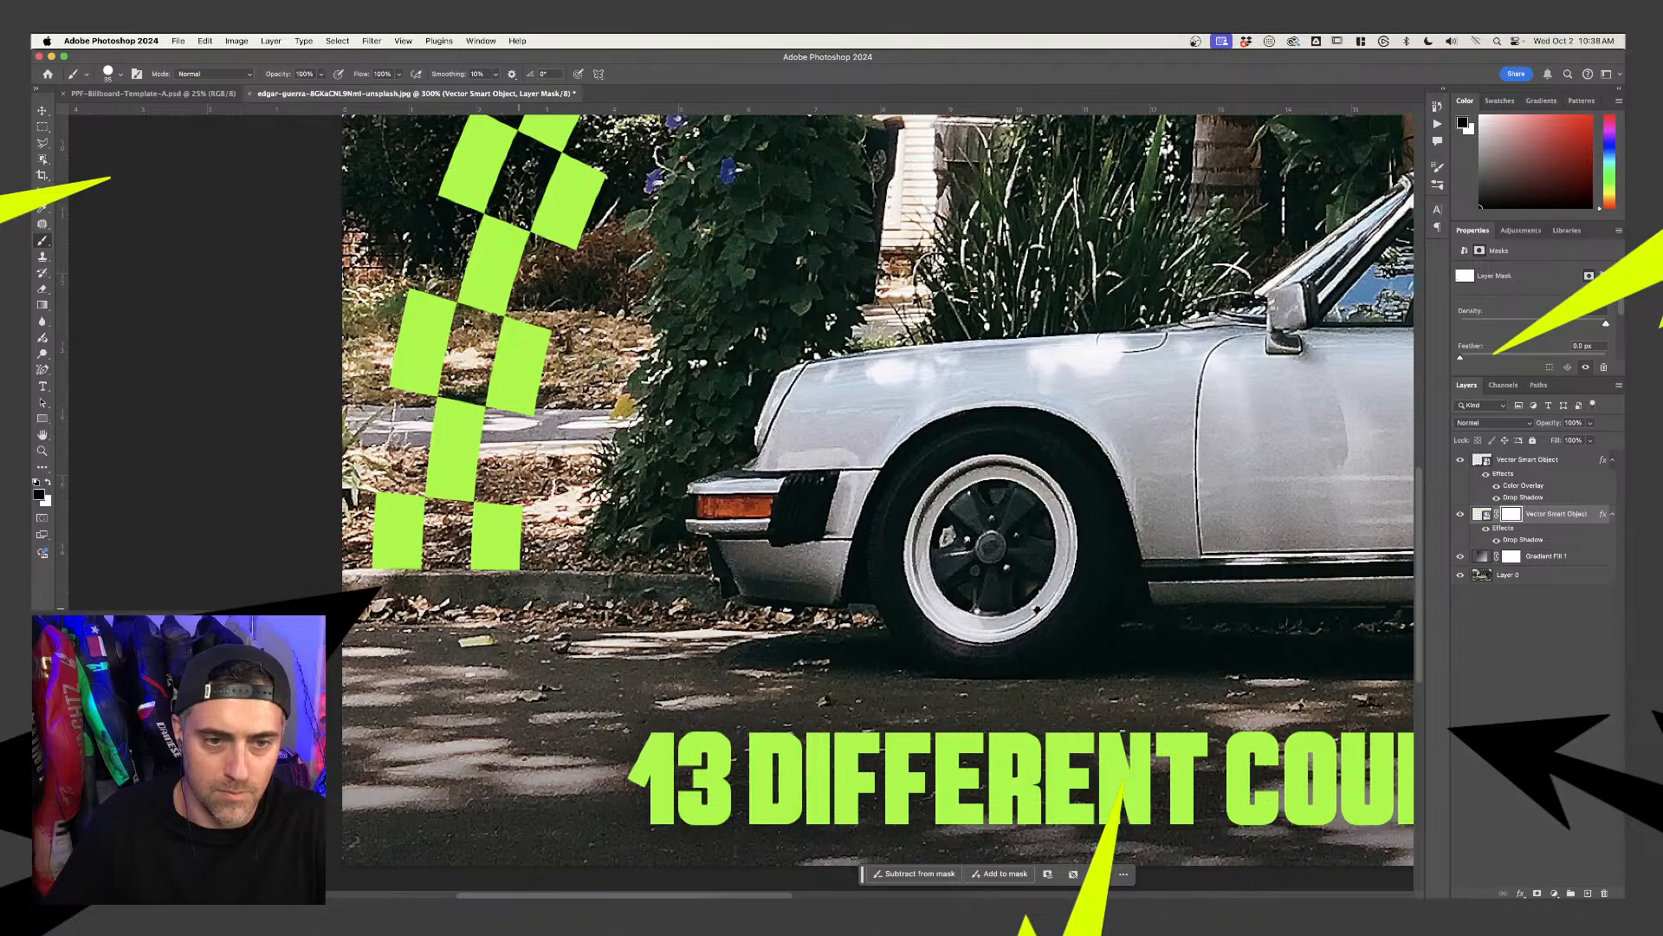
Check the base of the right checkered leg against the curb and review the whole composition
{"action": "scroll", "coordinate": [665, 539], "scroll_direction": "down", "scroll_amount": 5}
{"action": "scroll", "coordinate": [820, 586], "scroll_direction": "right", "scroll_amount": 15}
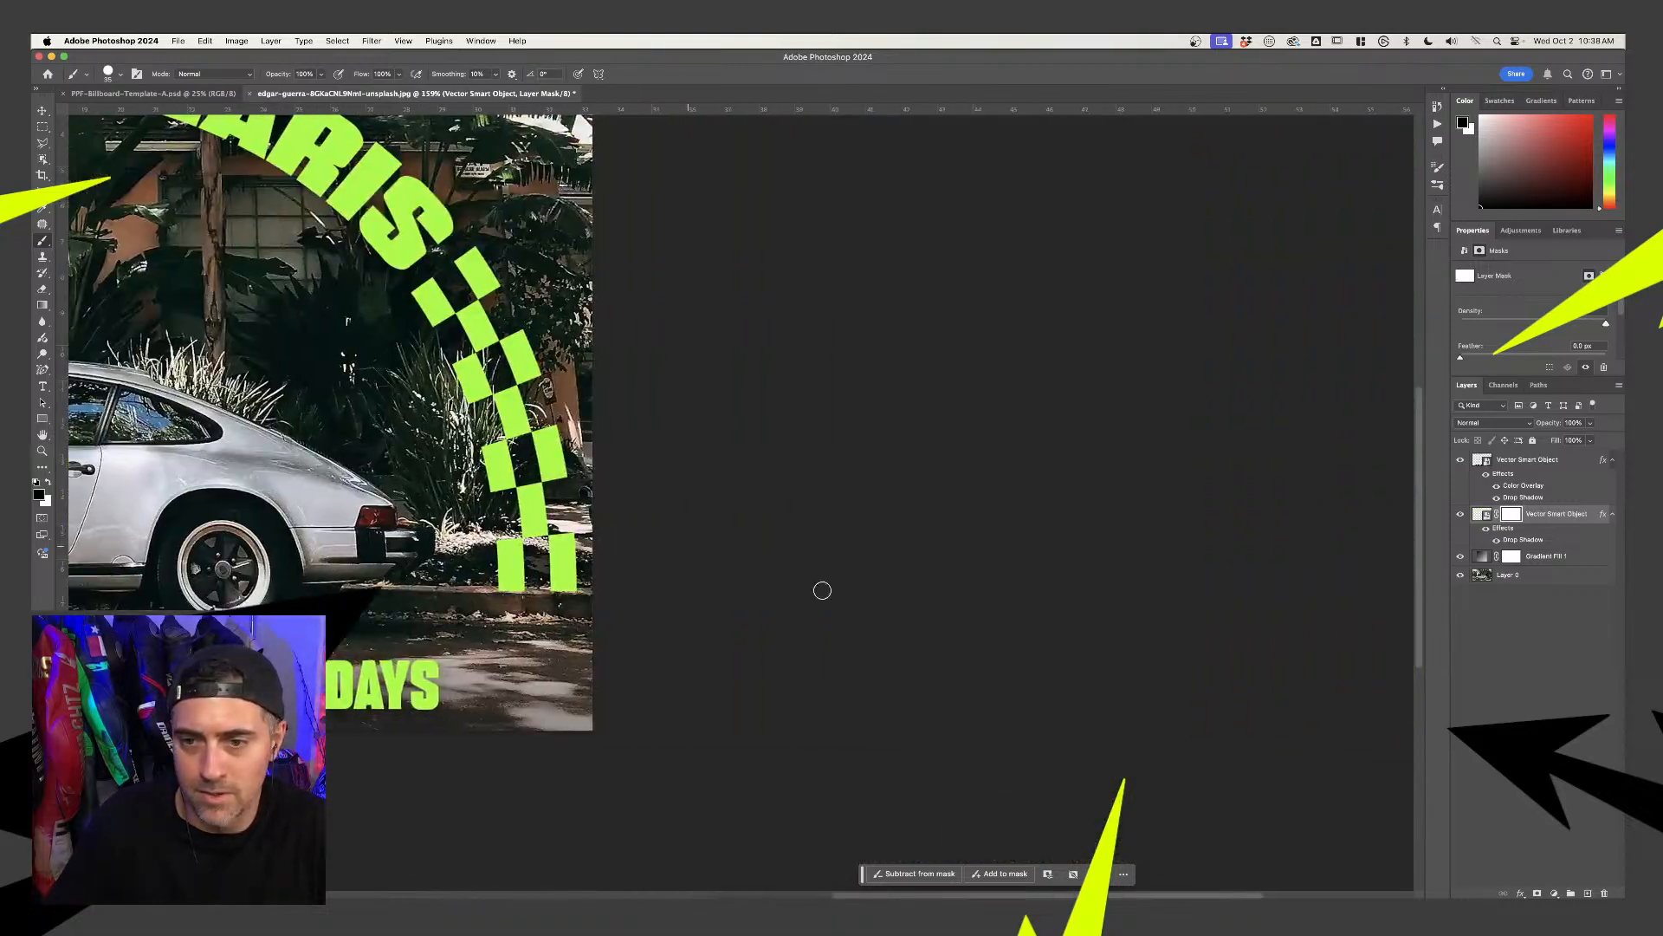
{"action": "scroll", "coordinate": [442, 604], "scroll_direction": "left", "scroll_amount": 15}
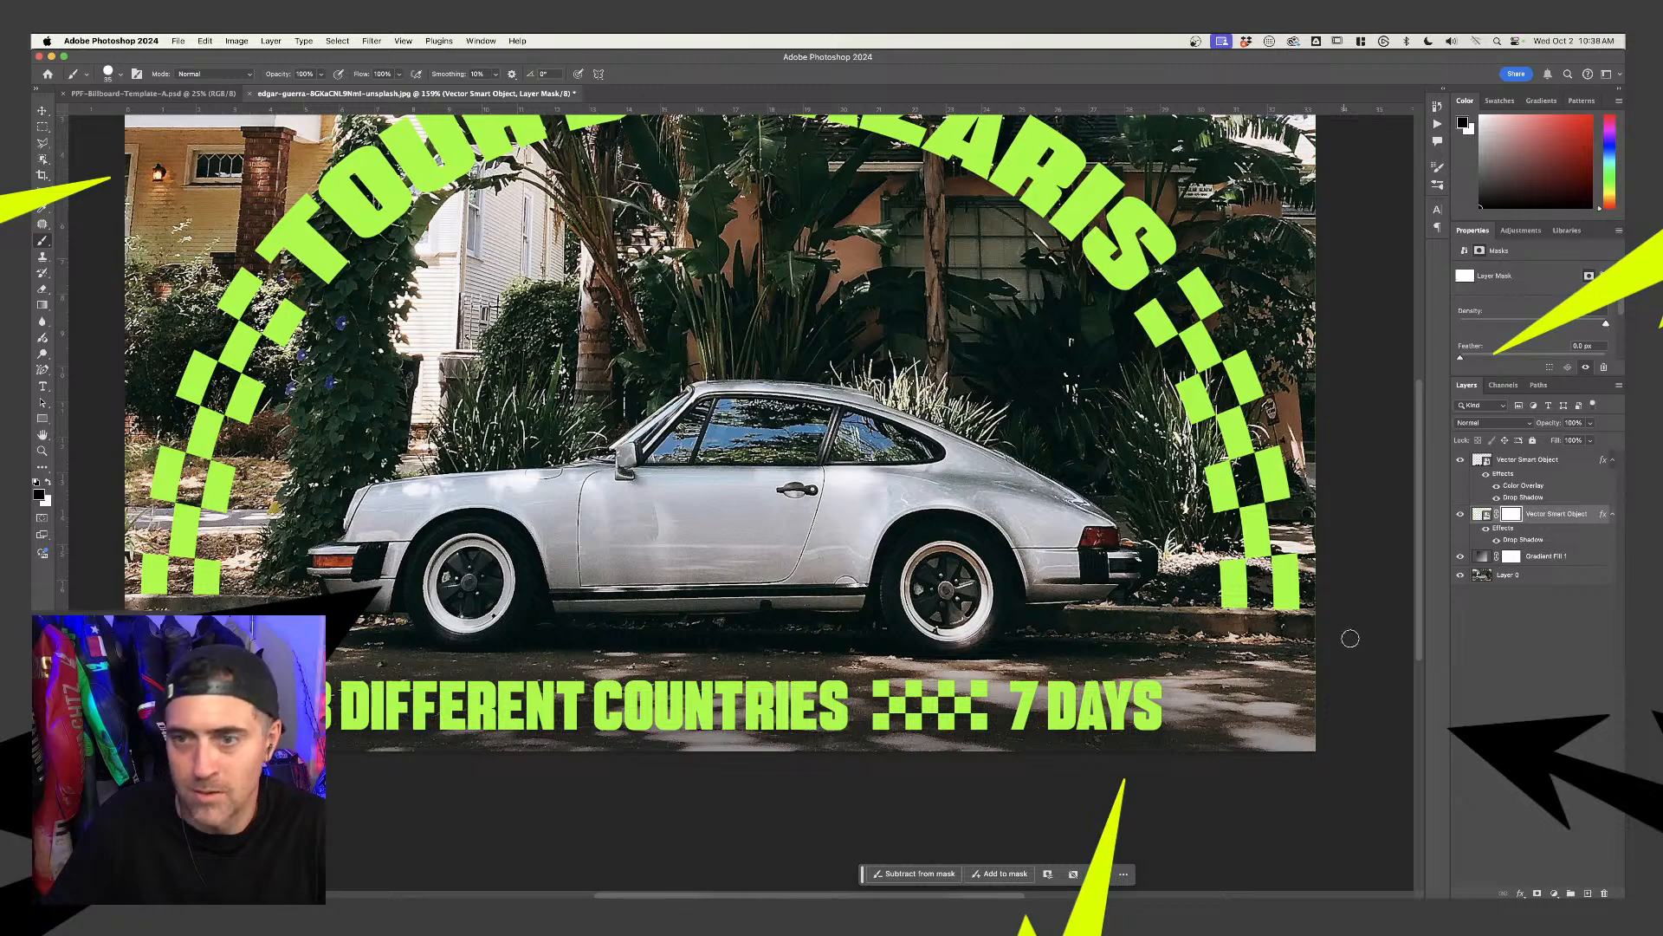
{"action": "scroll", "coordinate": [896, 546], "scroll_direction": "down", "scroll_amount": 1}
{"action": "key", "text": "super+1"}
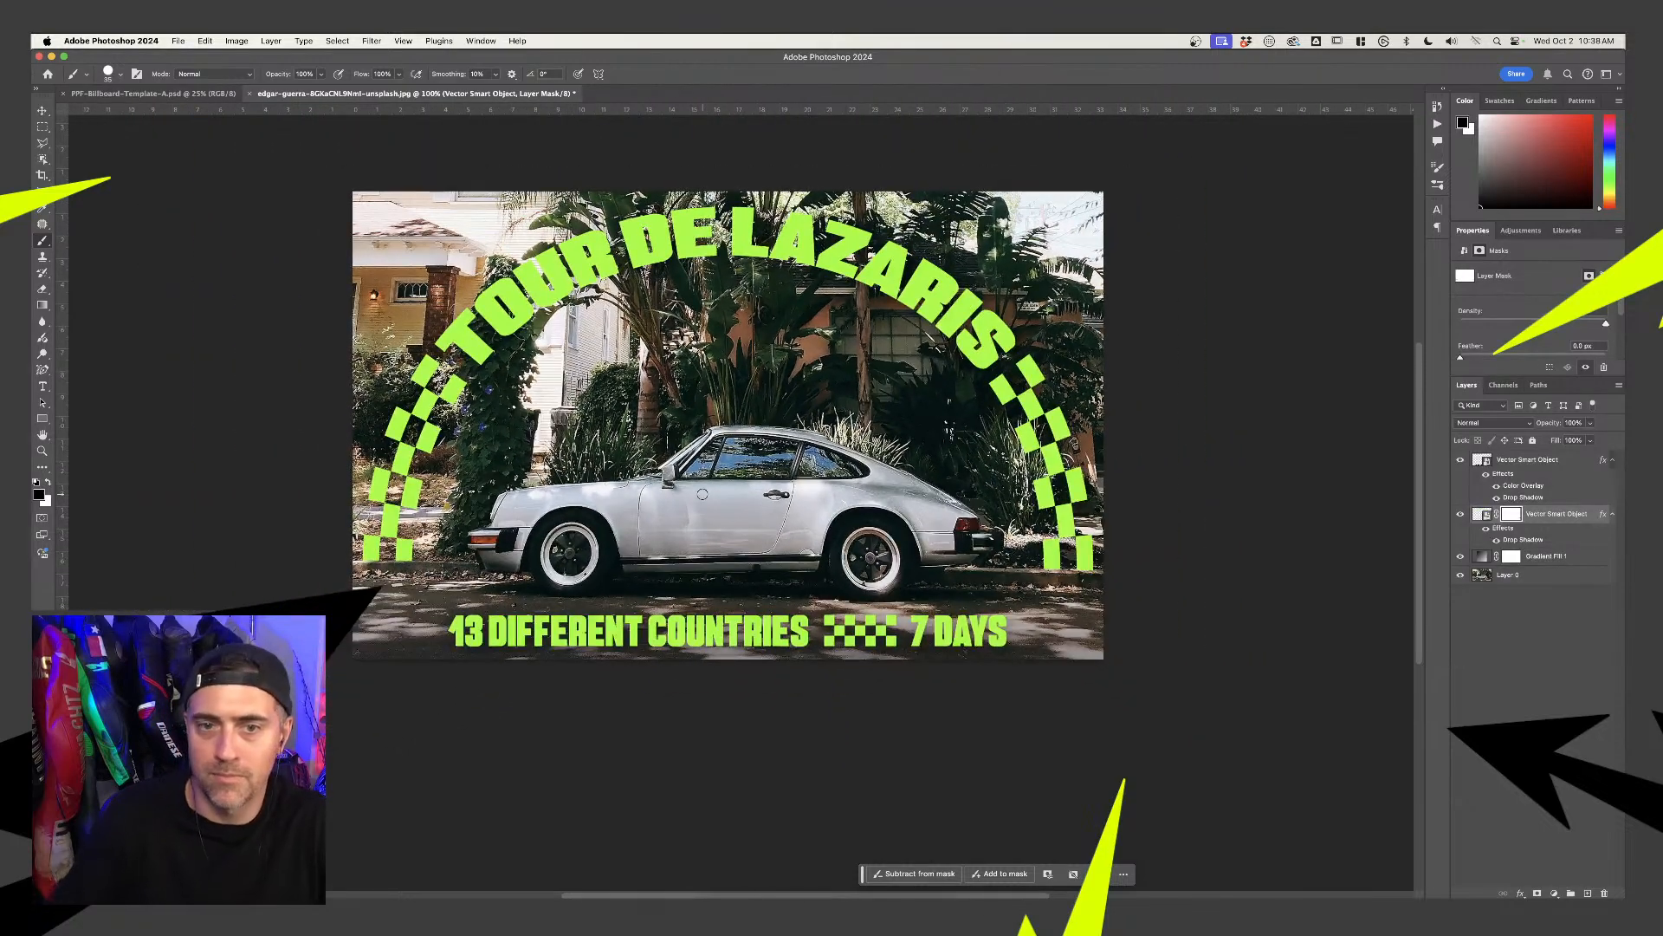
{"action": "scroll", "coordinate": [736, 499], "scroll_direction": "down", "scroll_amount": 1}
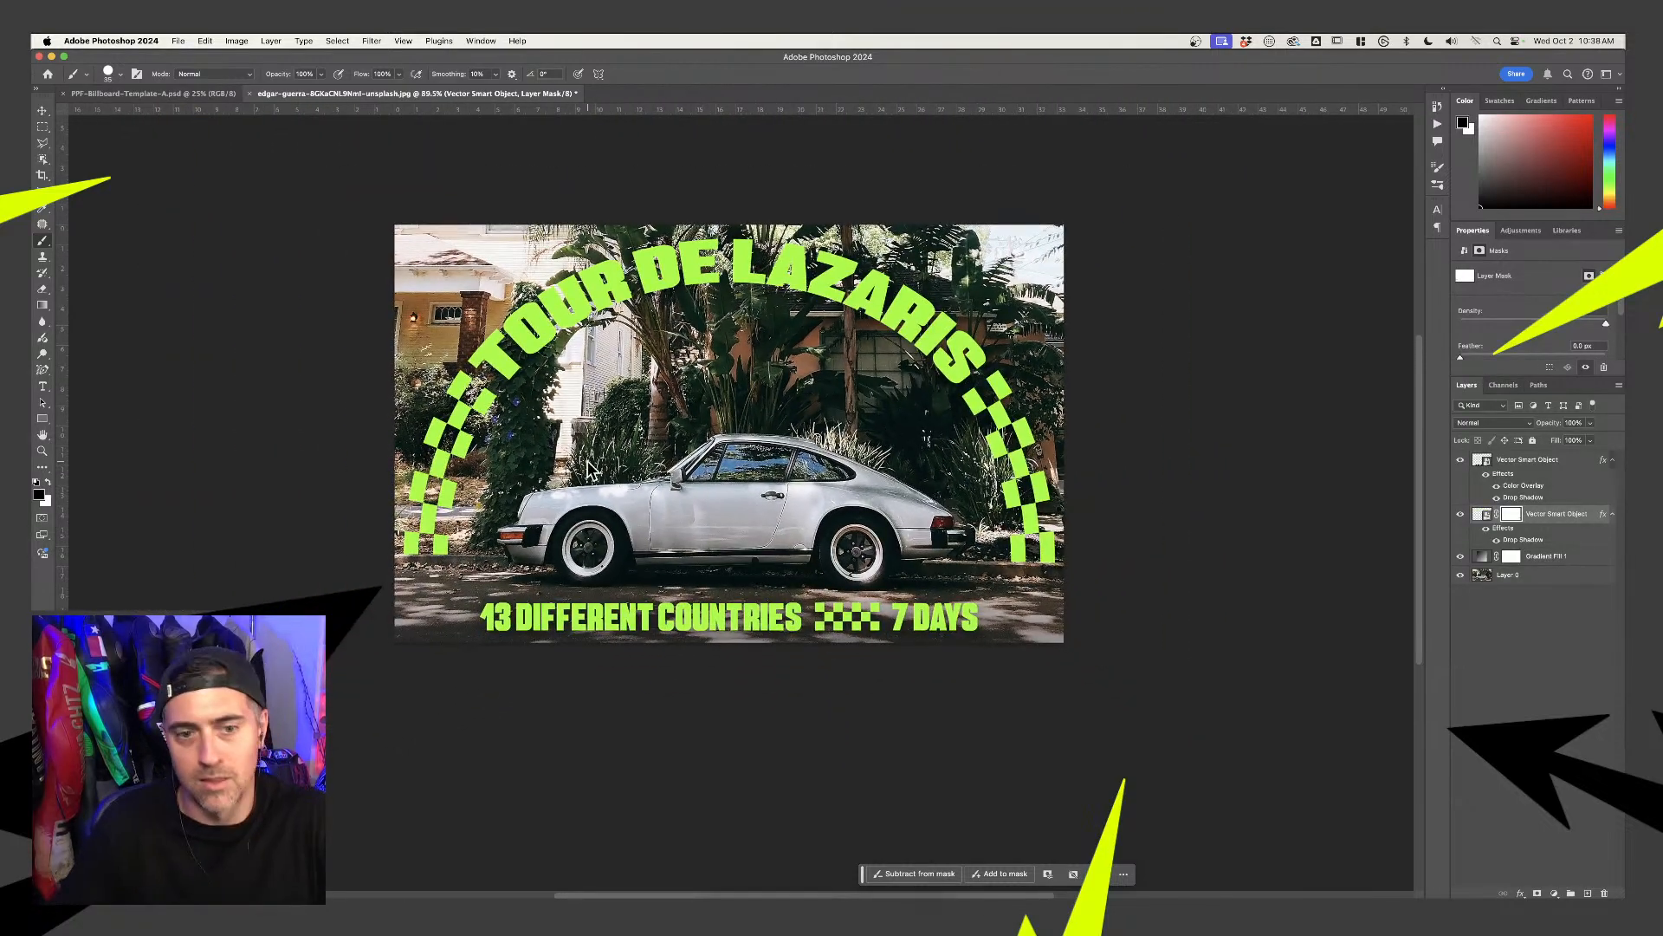
{"action": "left_click", "coordinate": [42, 111]}
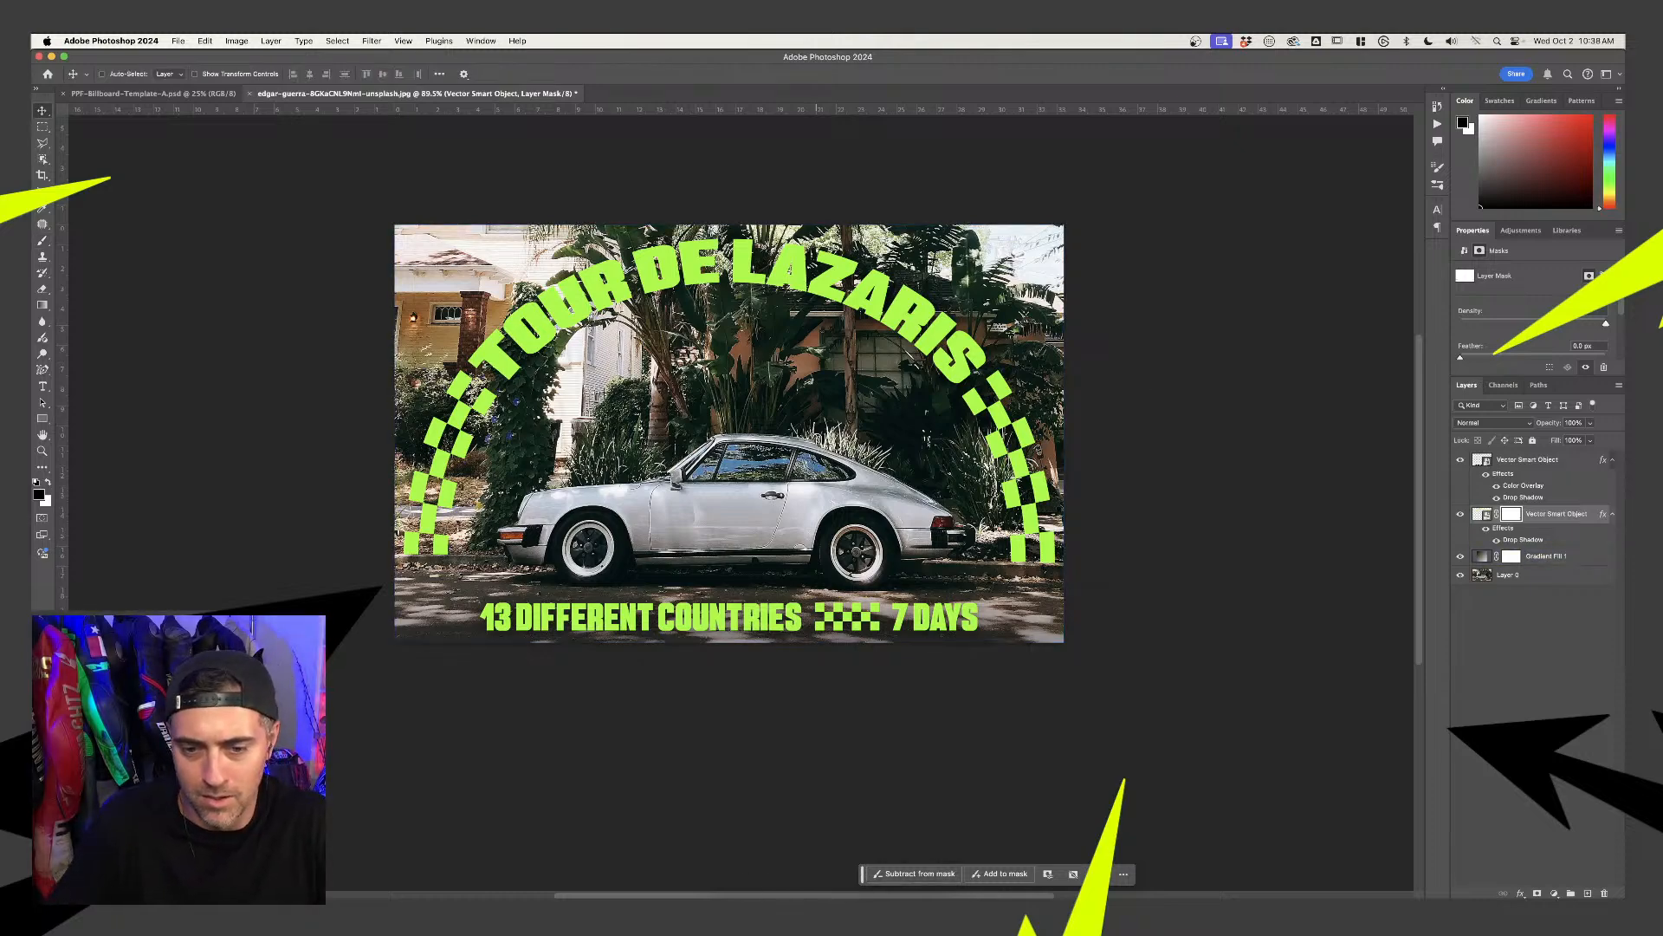
Switch to the GRANDTOOUR artwork in Illustrator and duplicate the 13 DIFFERENT COUNTRIES / 7 DAYS tagline with its checkers straight below the original
{"action": "left_click", "coordinate": [165, 93]}
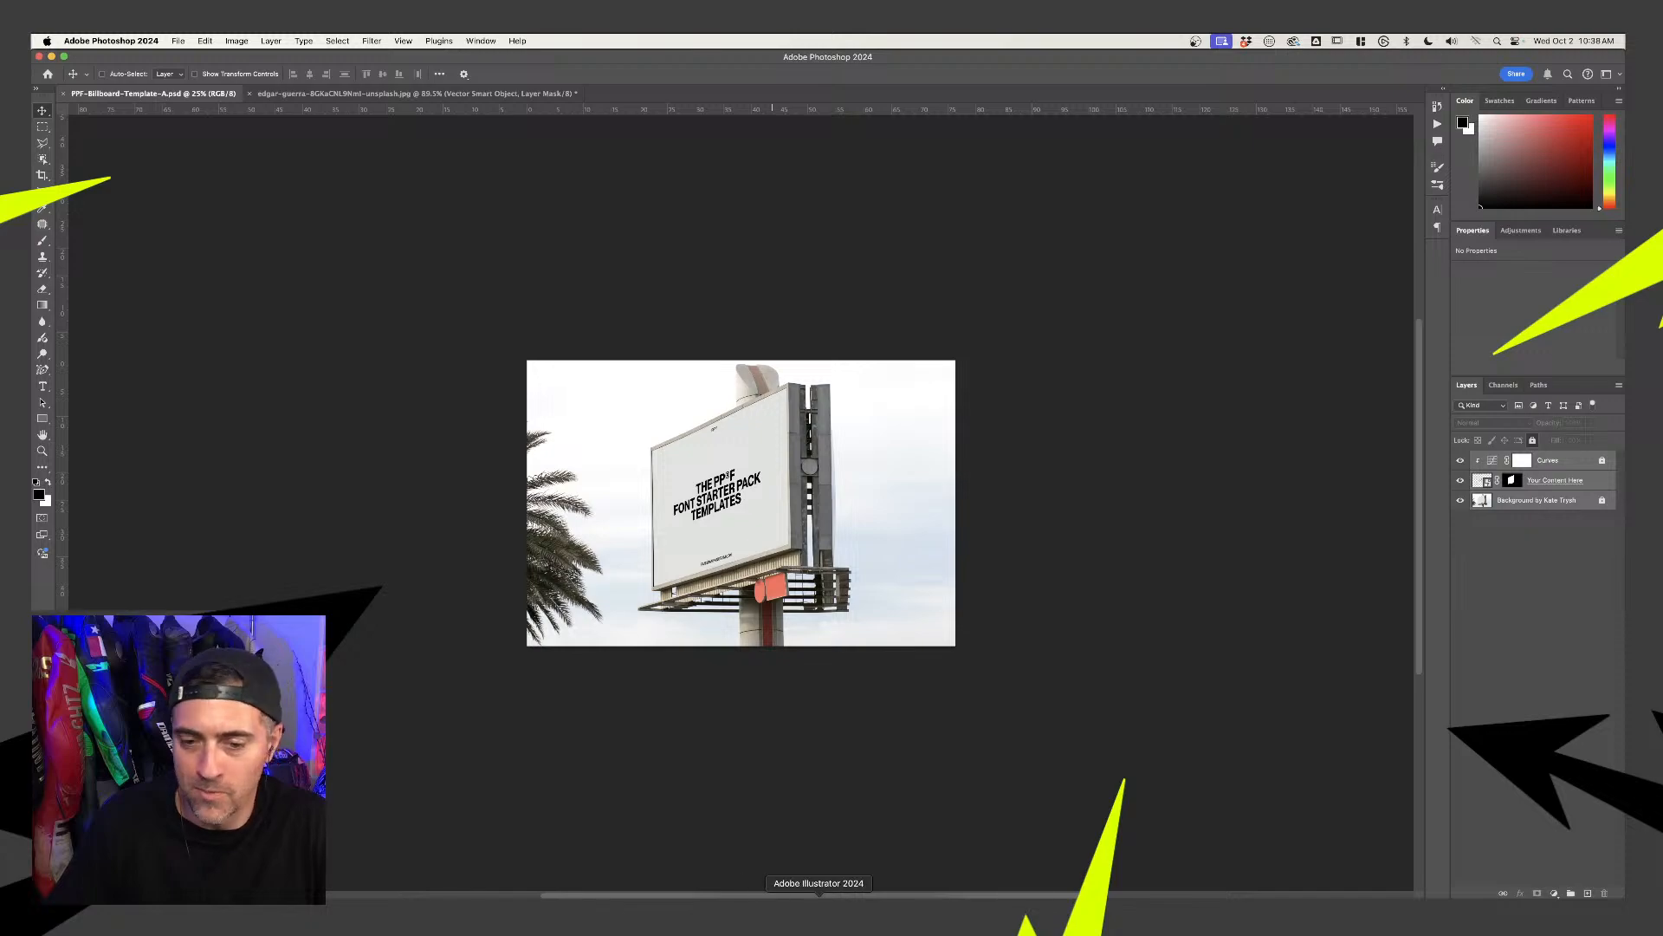
{"action": "left_click", "coordinate": [819, 897]}
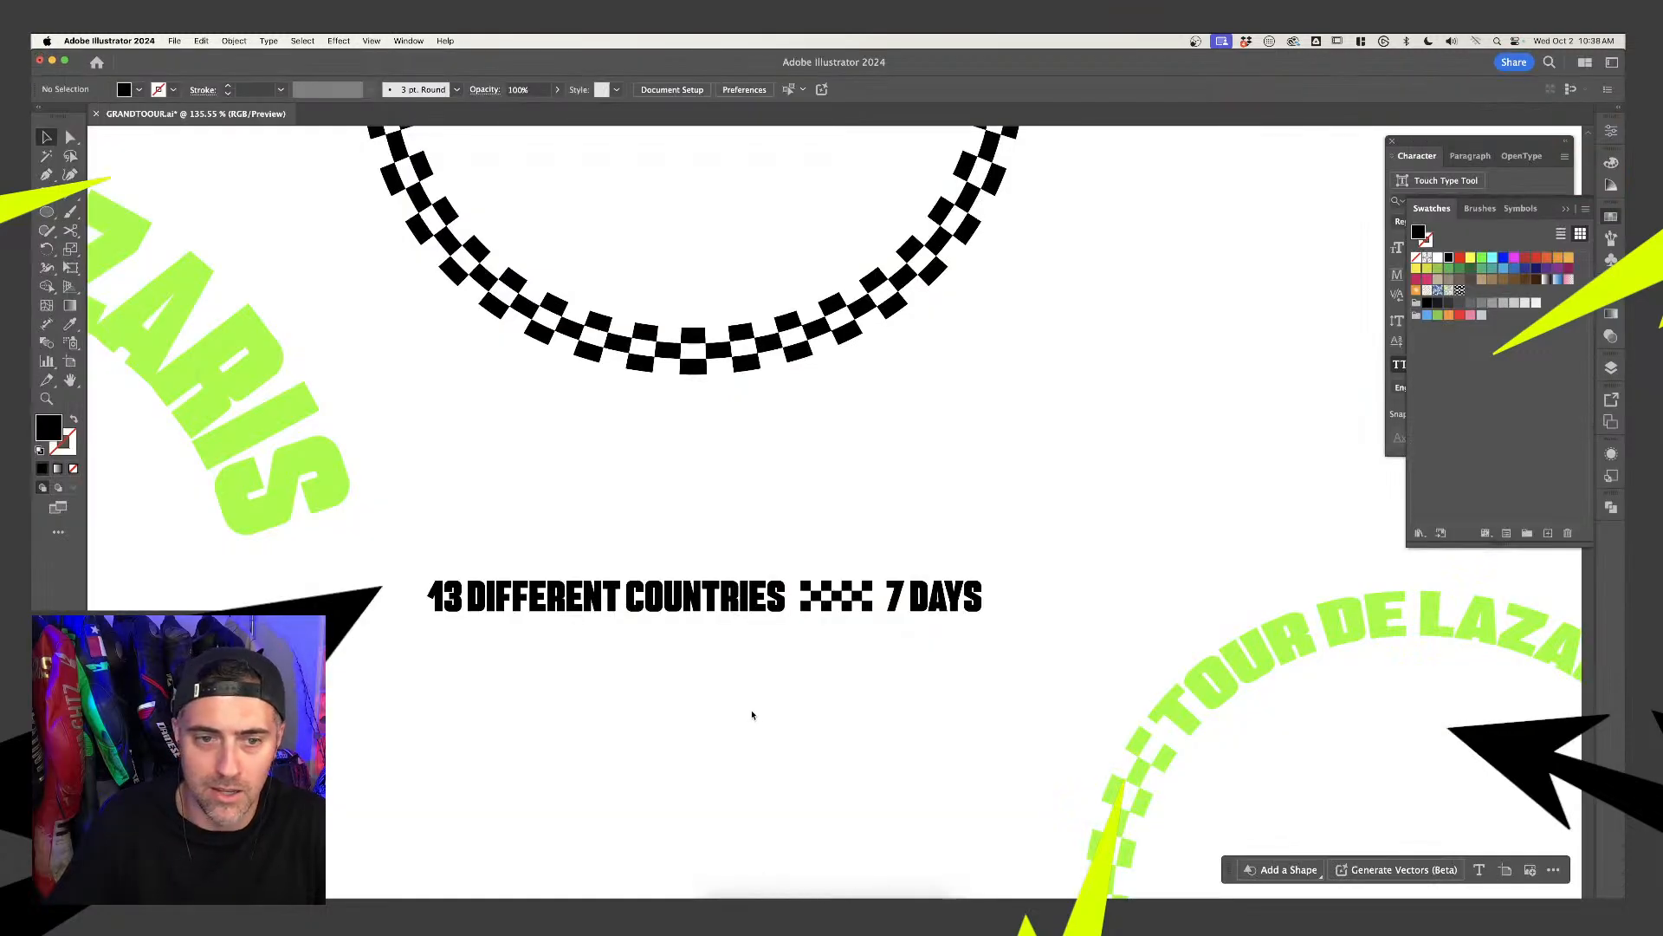
{"action": "scroll", "coordinate": [755, 714], "scroll_direction": "down", "scroll_amount": 3}
{"action": "scroll", "coordinate": [784, 723], "scroll_direction": "up", "scroll_amount": 3}
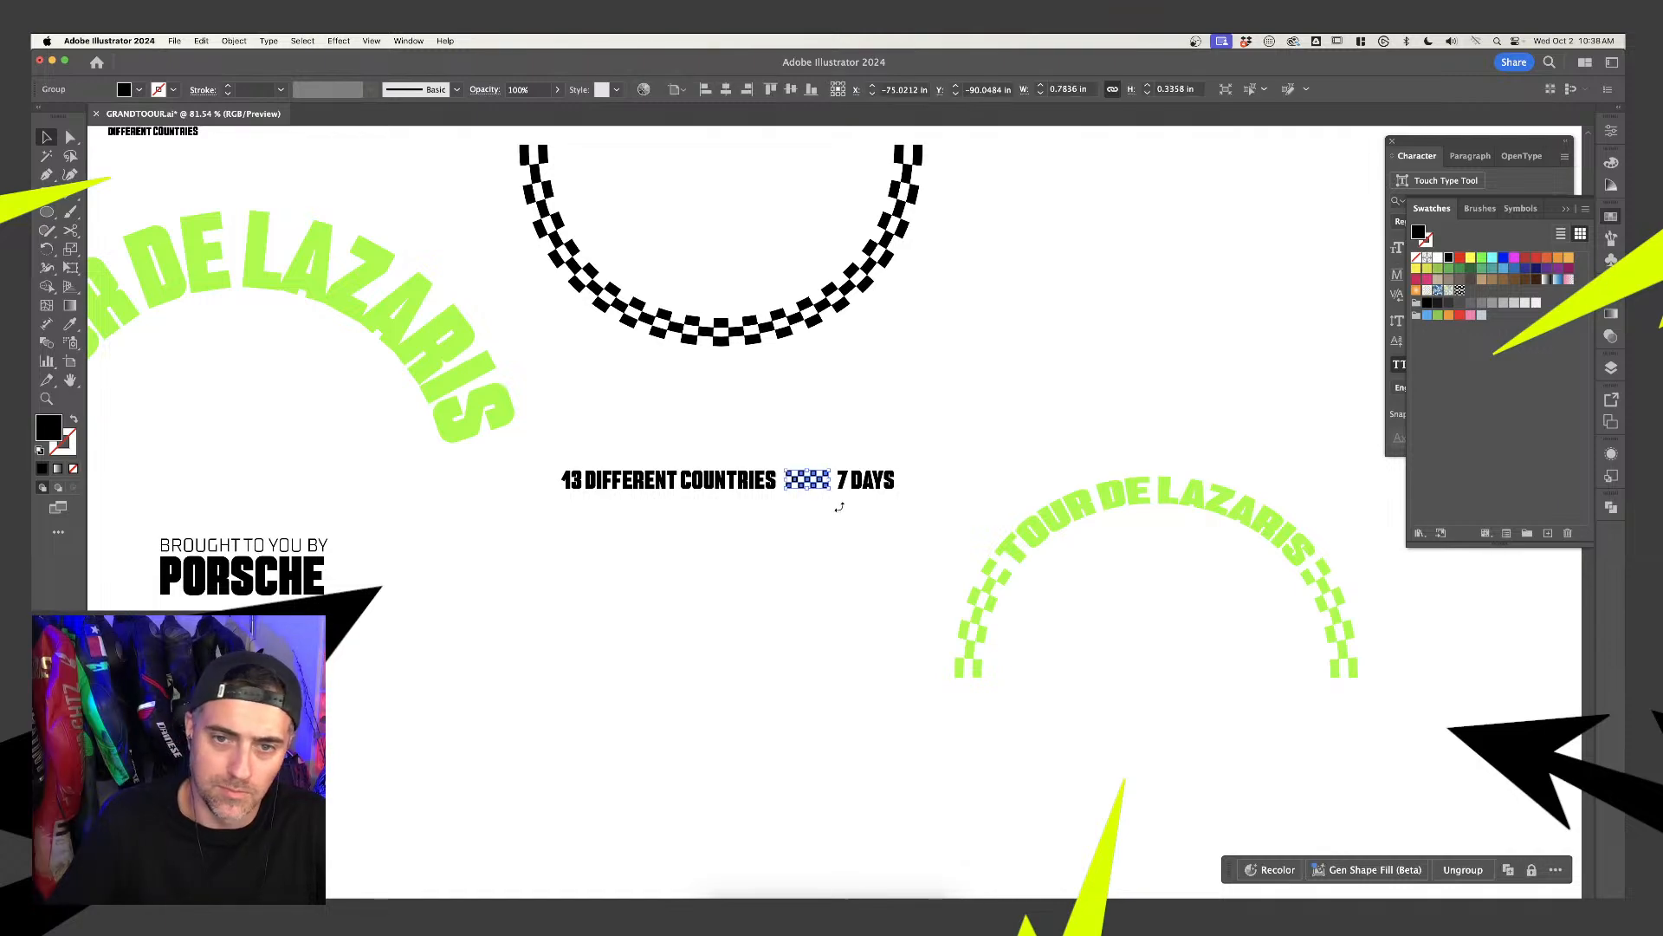
{"action": "left_click_drag", "start_coordinate": [676, 479], "coordinate": [676, 603]}
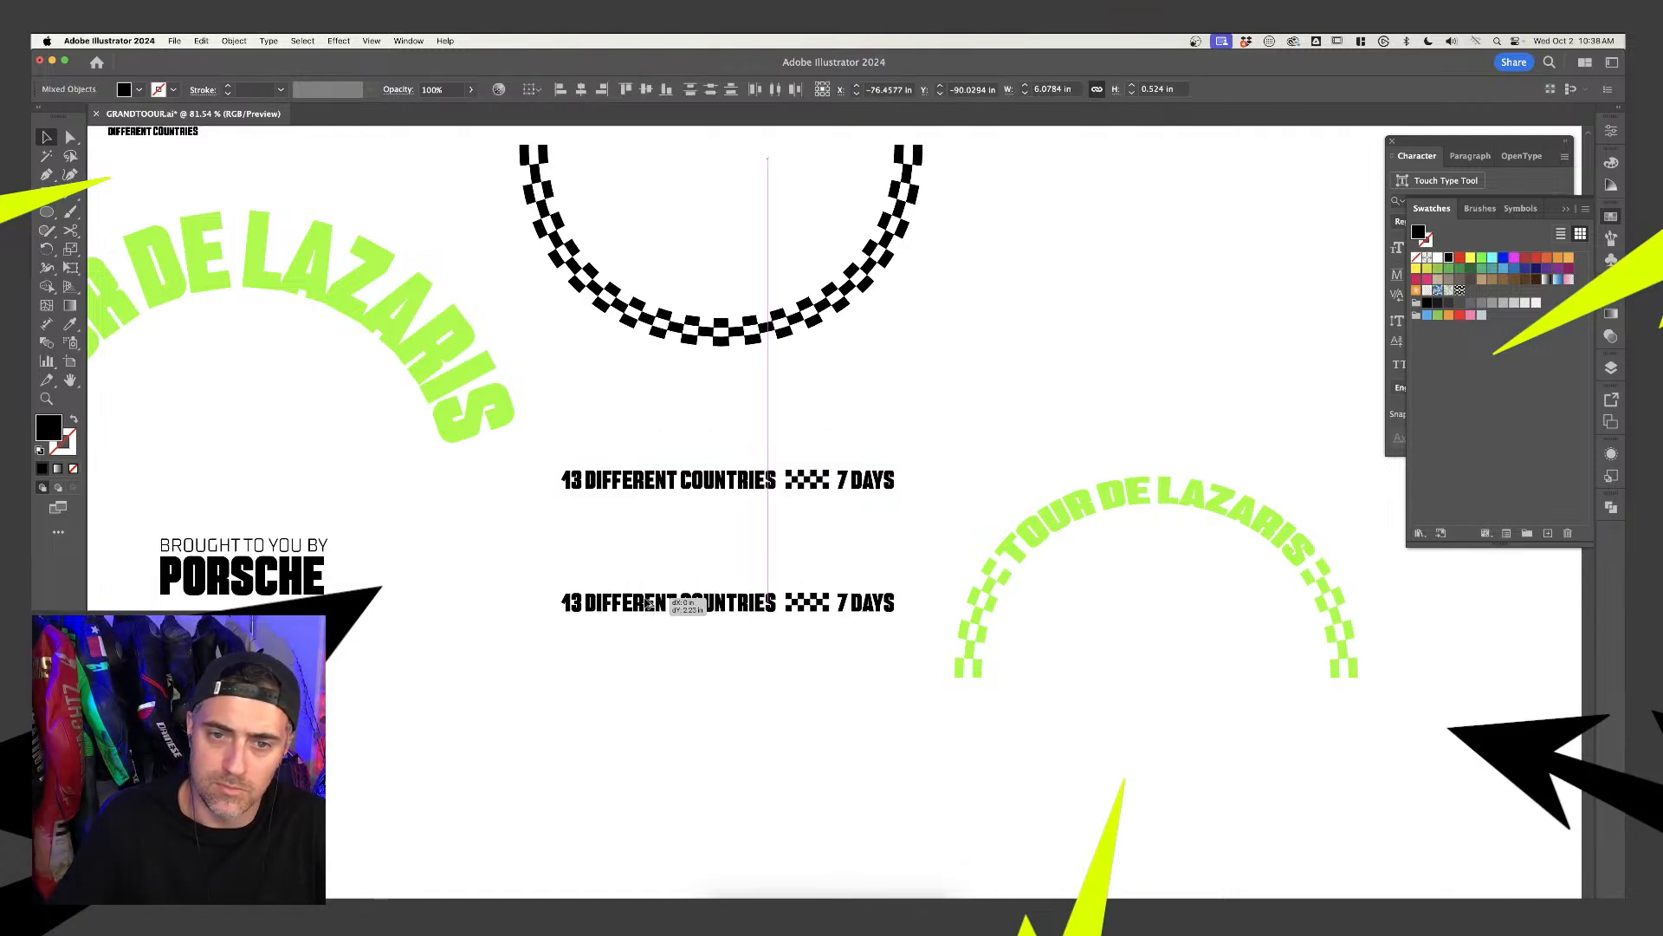
{"action": "left_click", "coordinate": [680, 557]}
Switch to Photoshop and open the billboard template's Your Content Here smart object for editing
{"action": "scroll", "coordinate": [680, 557], "scroll_direction": "down", "scroll_amount": 3}
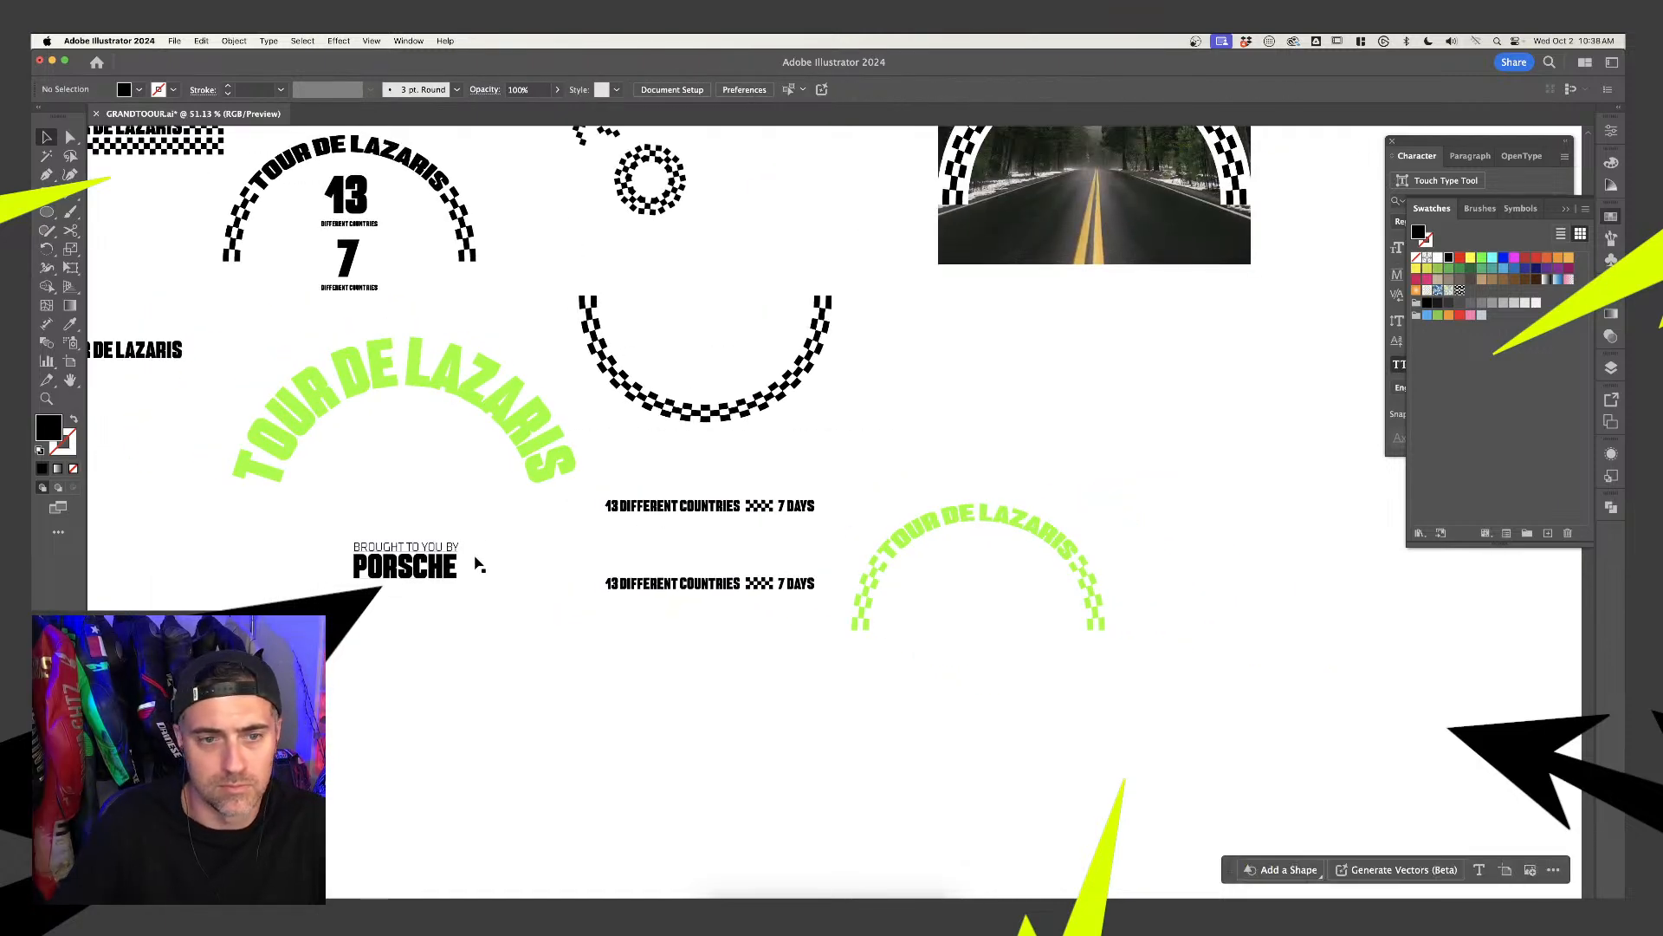
{"action": "left_click", "coordinate": [425, 567]}
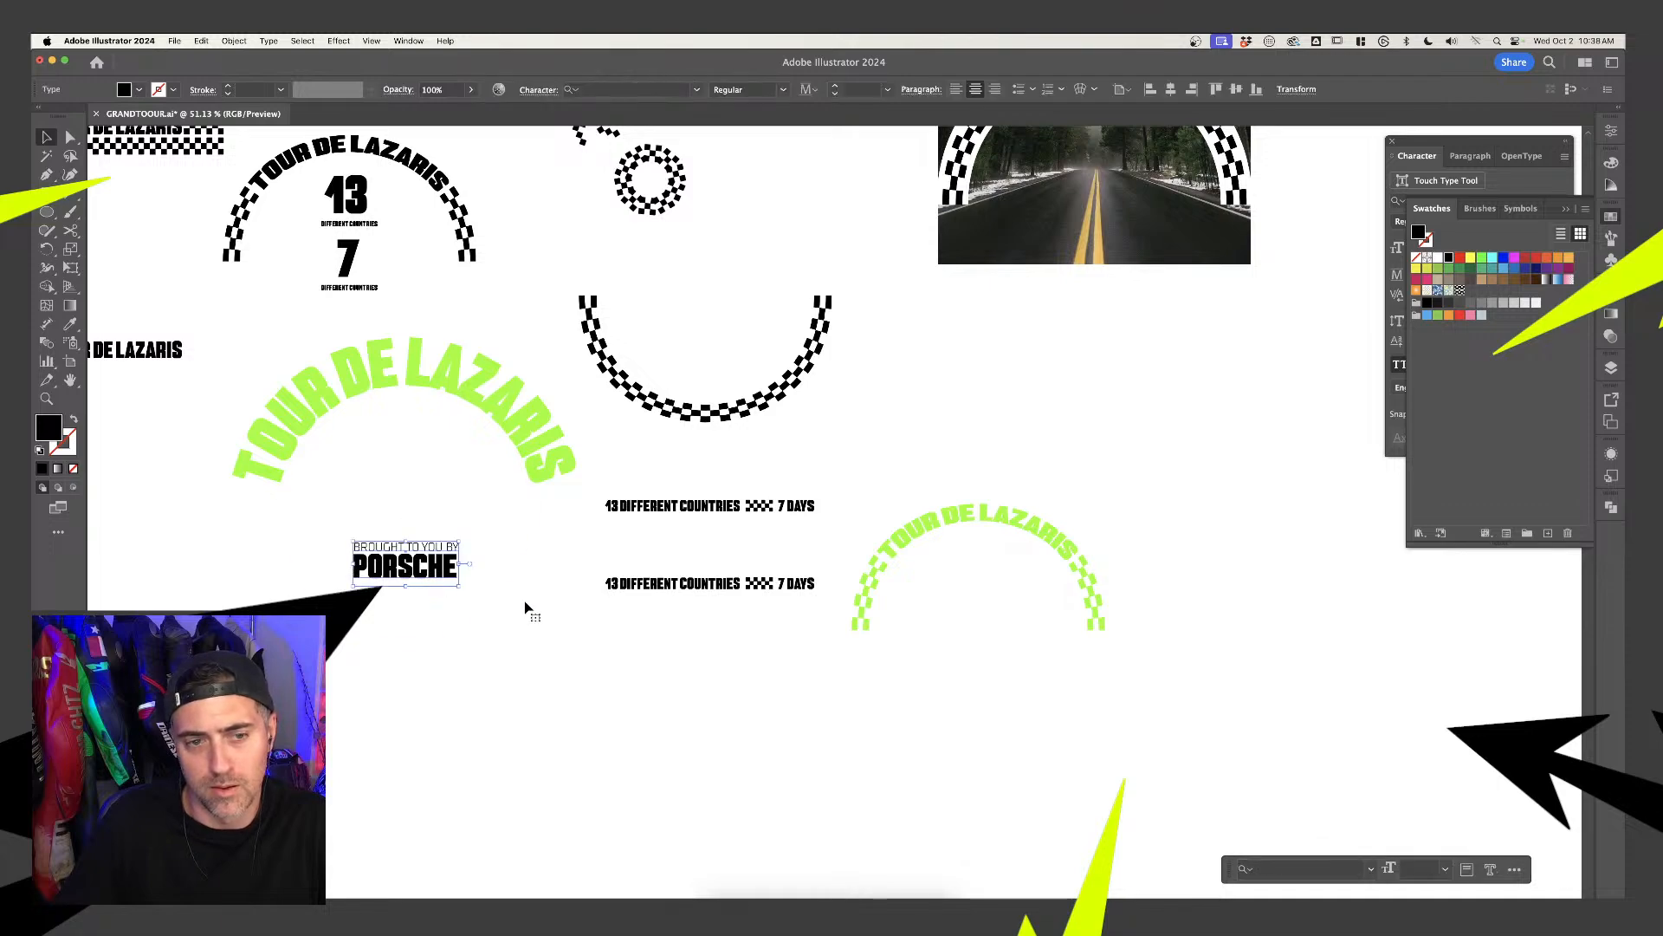
{"action": "key", "text": "super+Tab"}
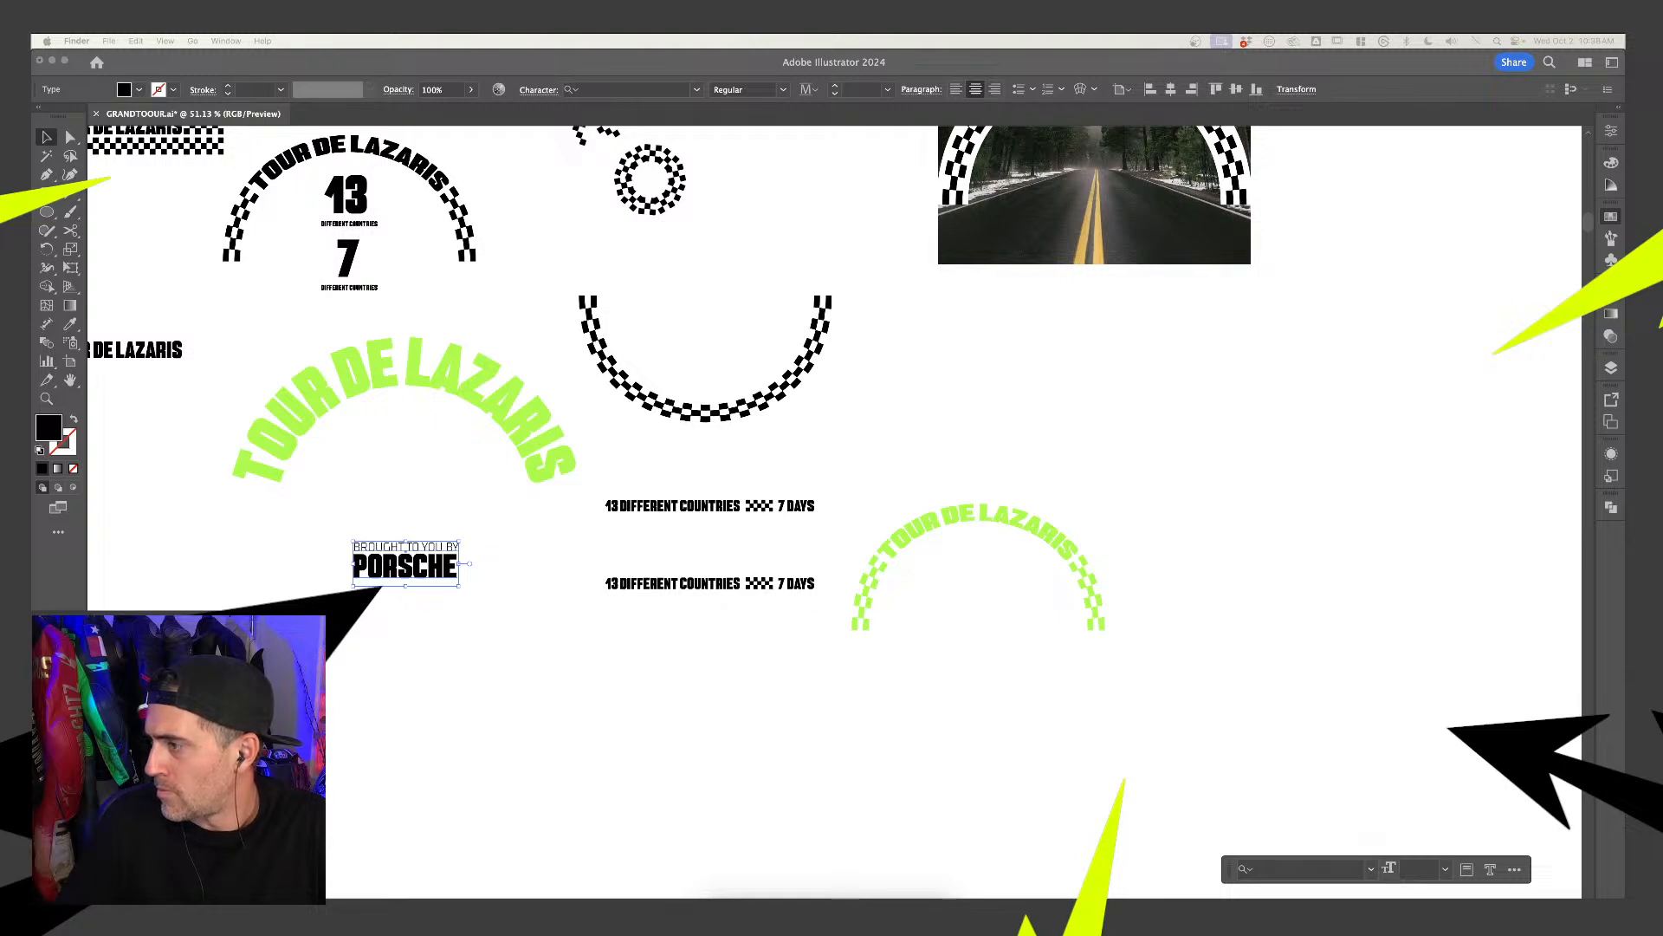
{"action": "left_click_drag", "start_coordinate": [979, 901], "coordinate": [798, 897]}
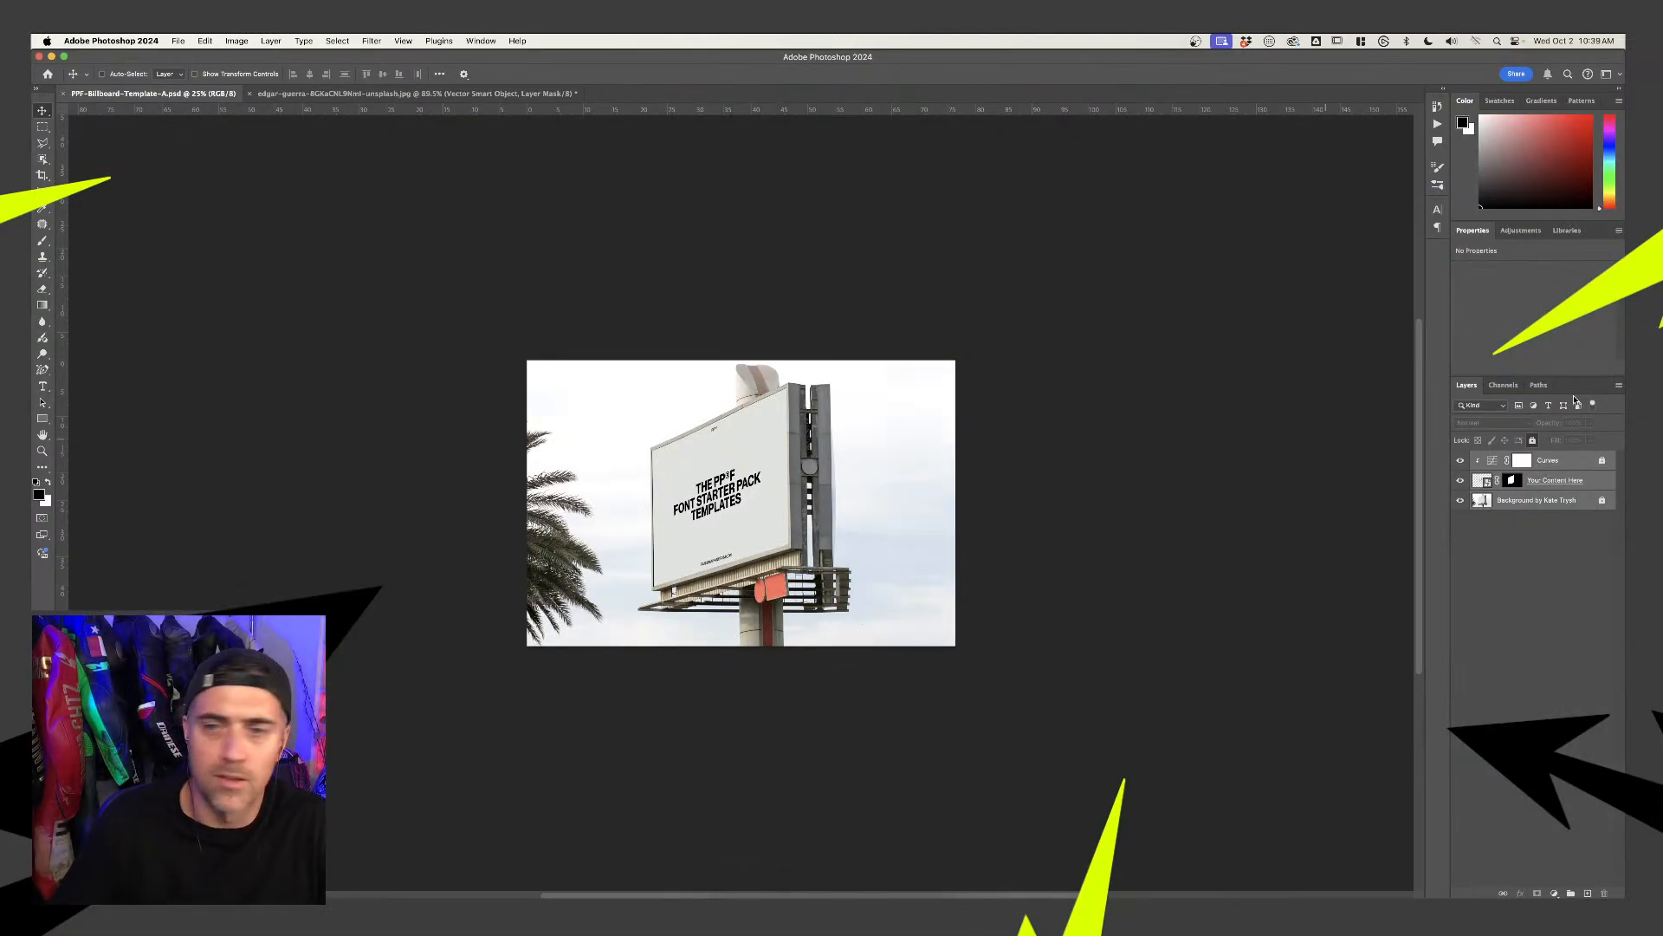
{"action": "double_click", "coordinate": [1478, 481]}
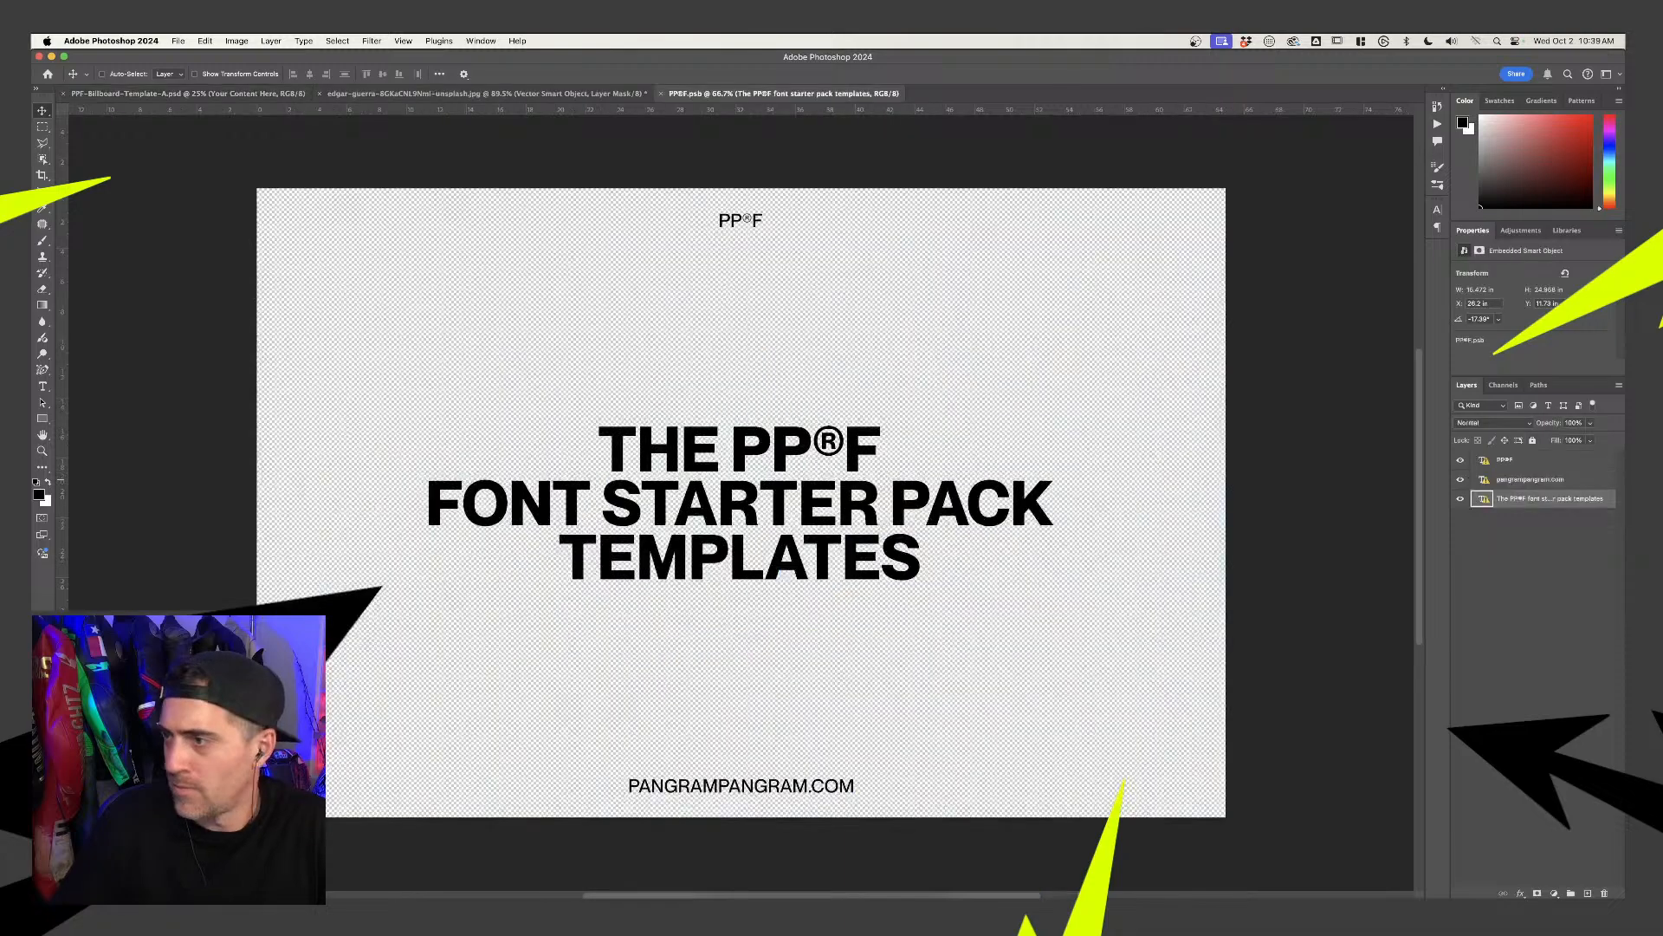
Place the winding road photo in the billboard artwork and move its layer above all the template text layers
{"action": "left_click_drag", "start_coordinate": [928, 662], "coordinate": [931, 659]}
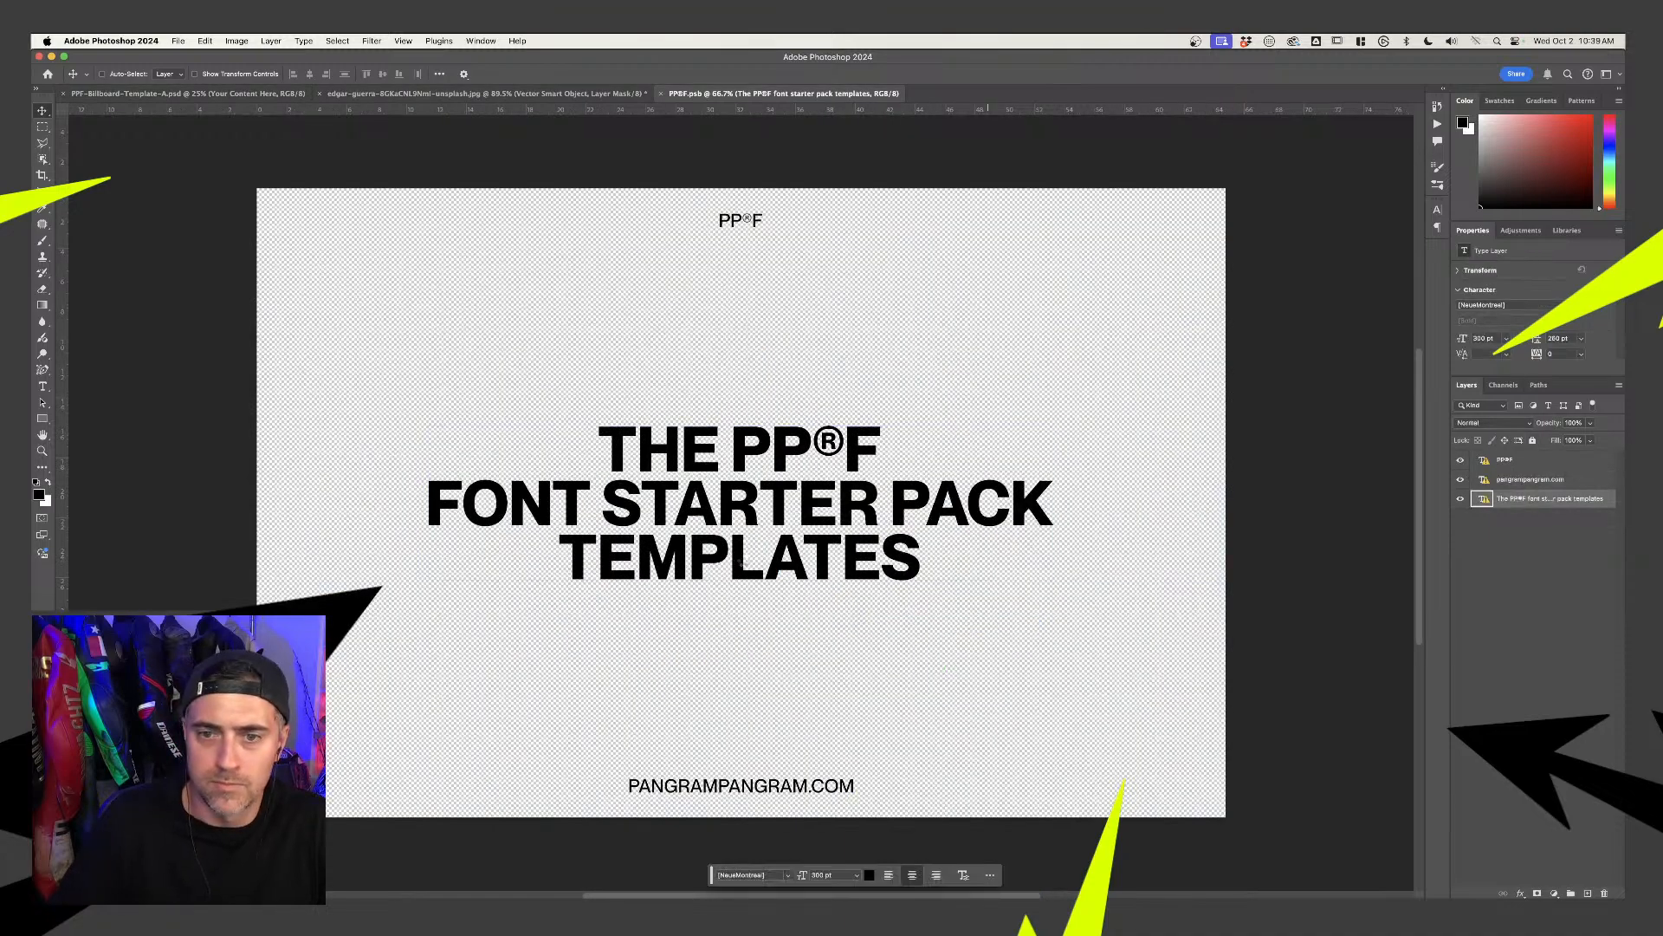
{"action": "scroll", "coordinate": [1158, 349], "scroll_direction": "down", "scroll_amount": 5}
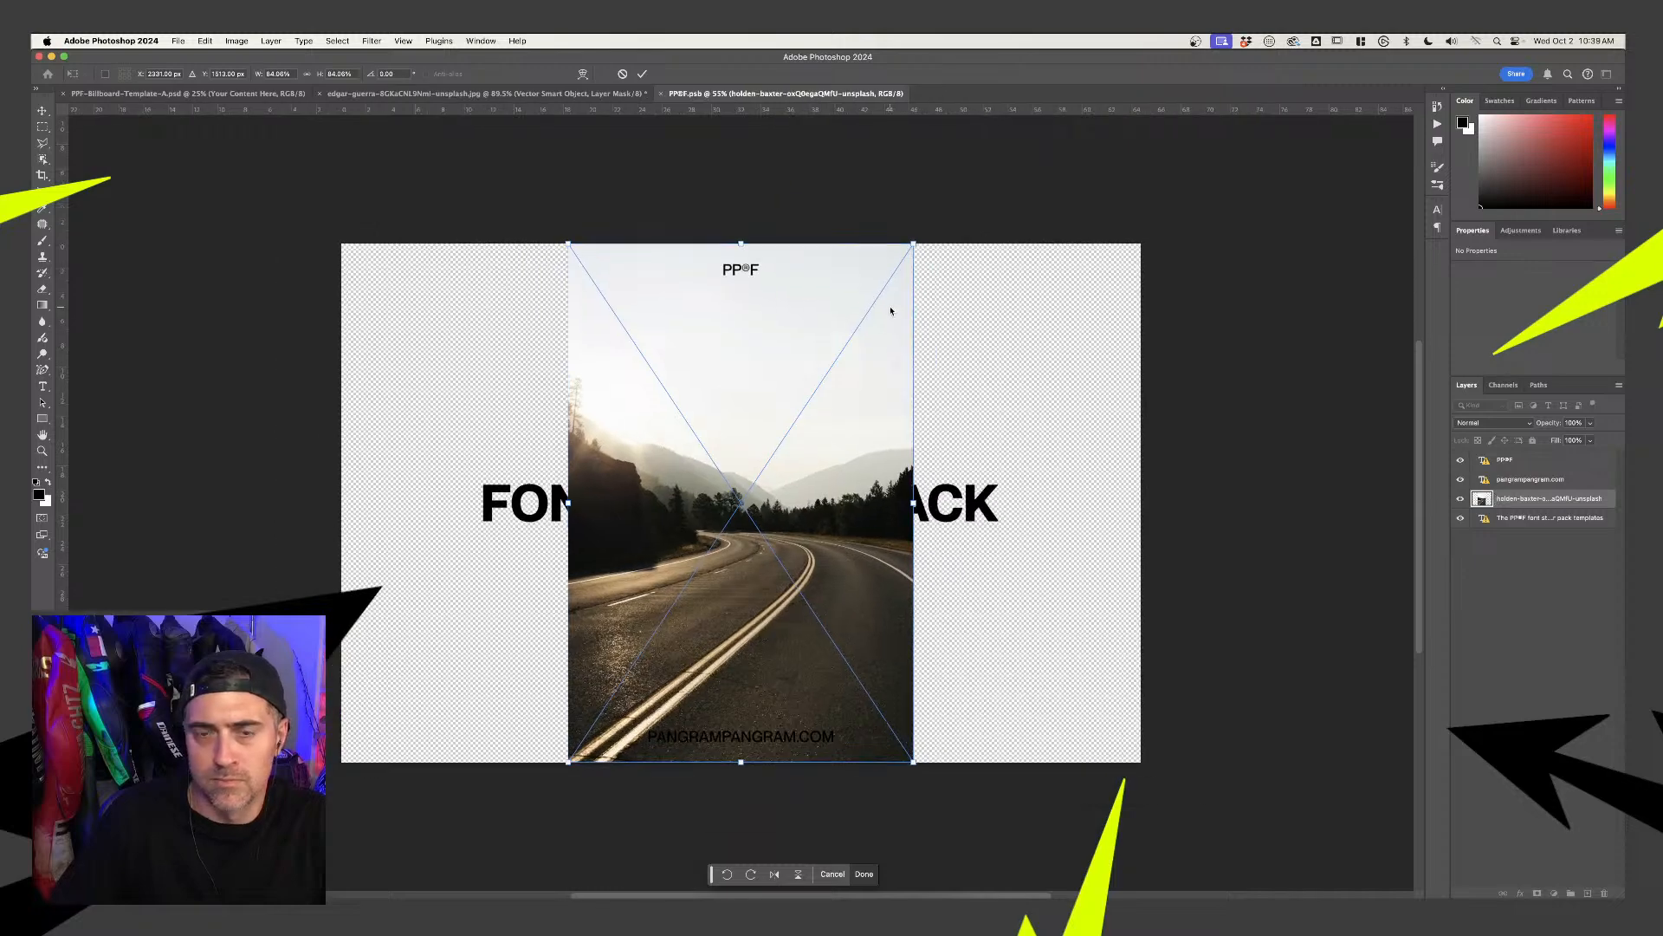
{"action": "left_click_drag", "start_coordinate": [1555, 511], "coordinate": [1555, 448]}
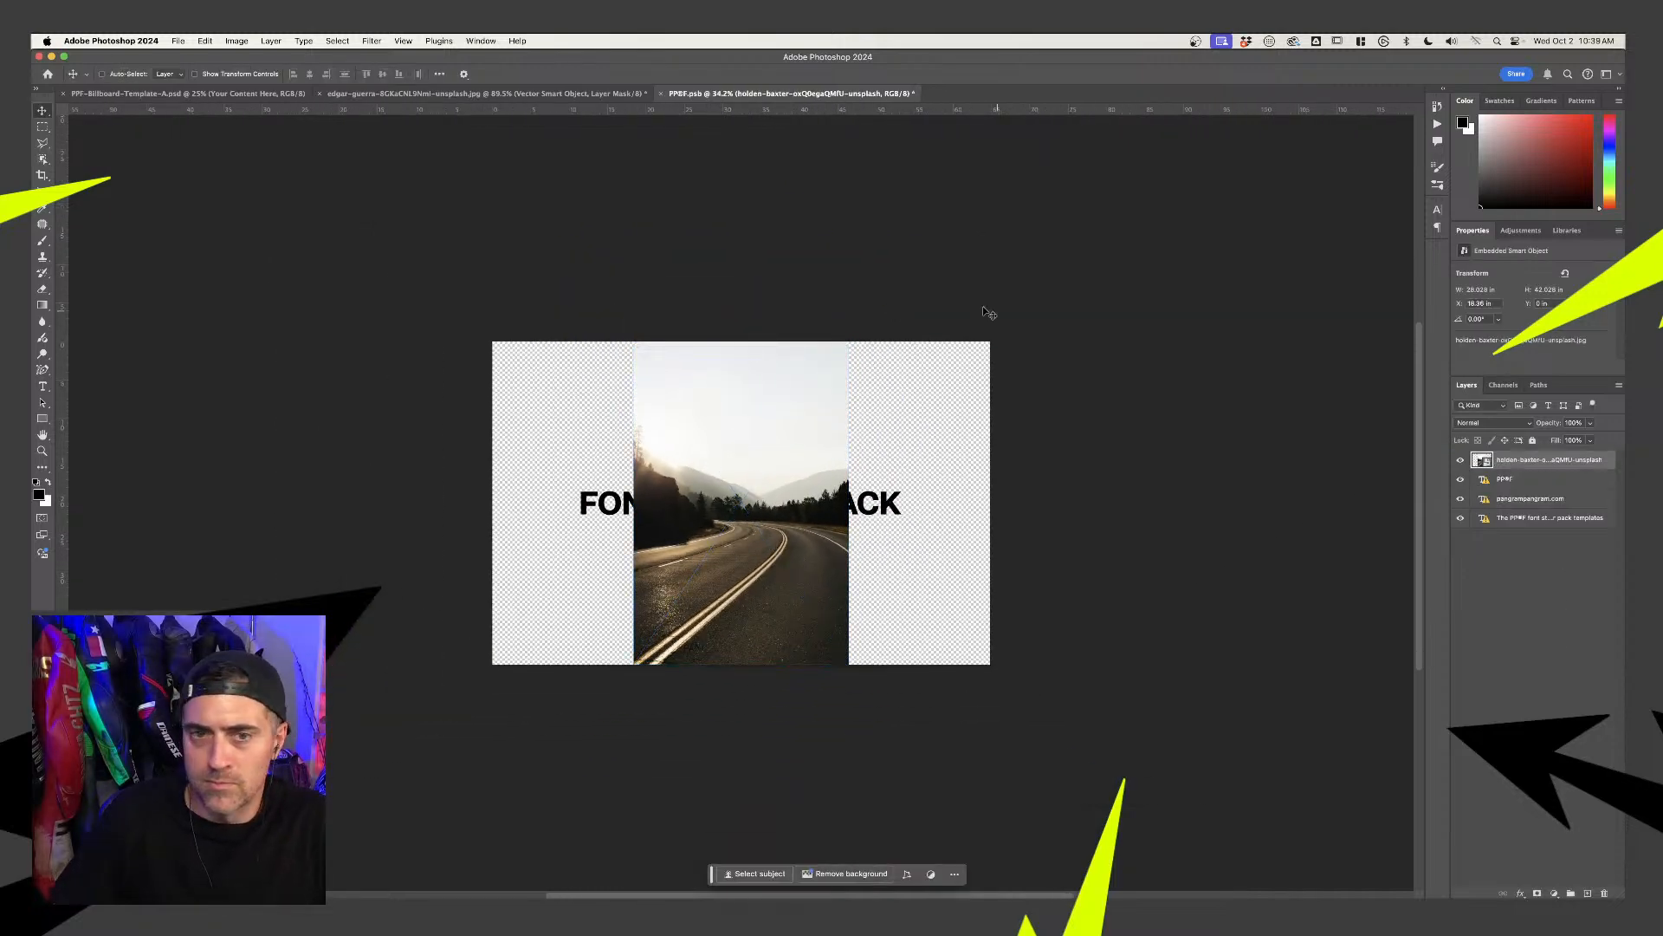
Scale the road photo up from its centre to the full canvas width and shift it up to show more road
{"action": "key", "text": "super+t"}
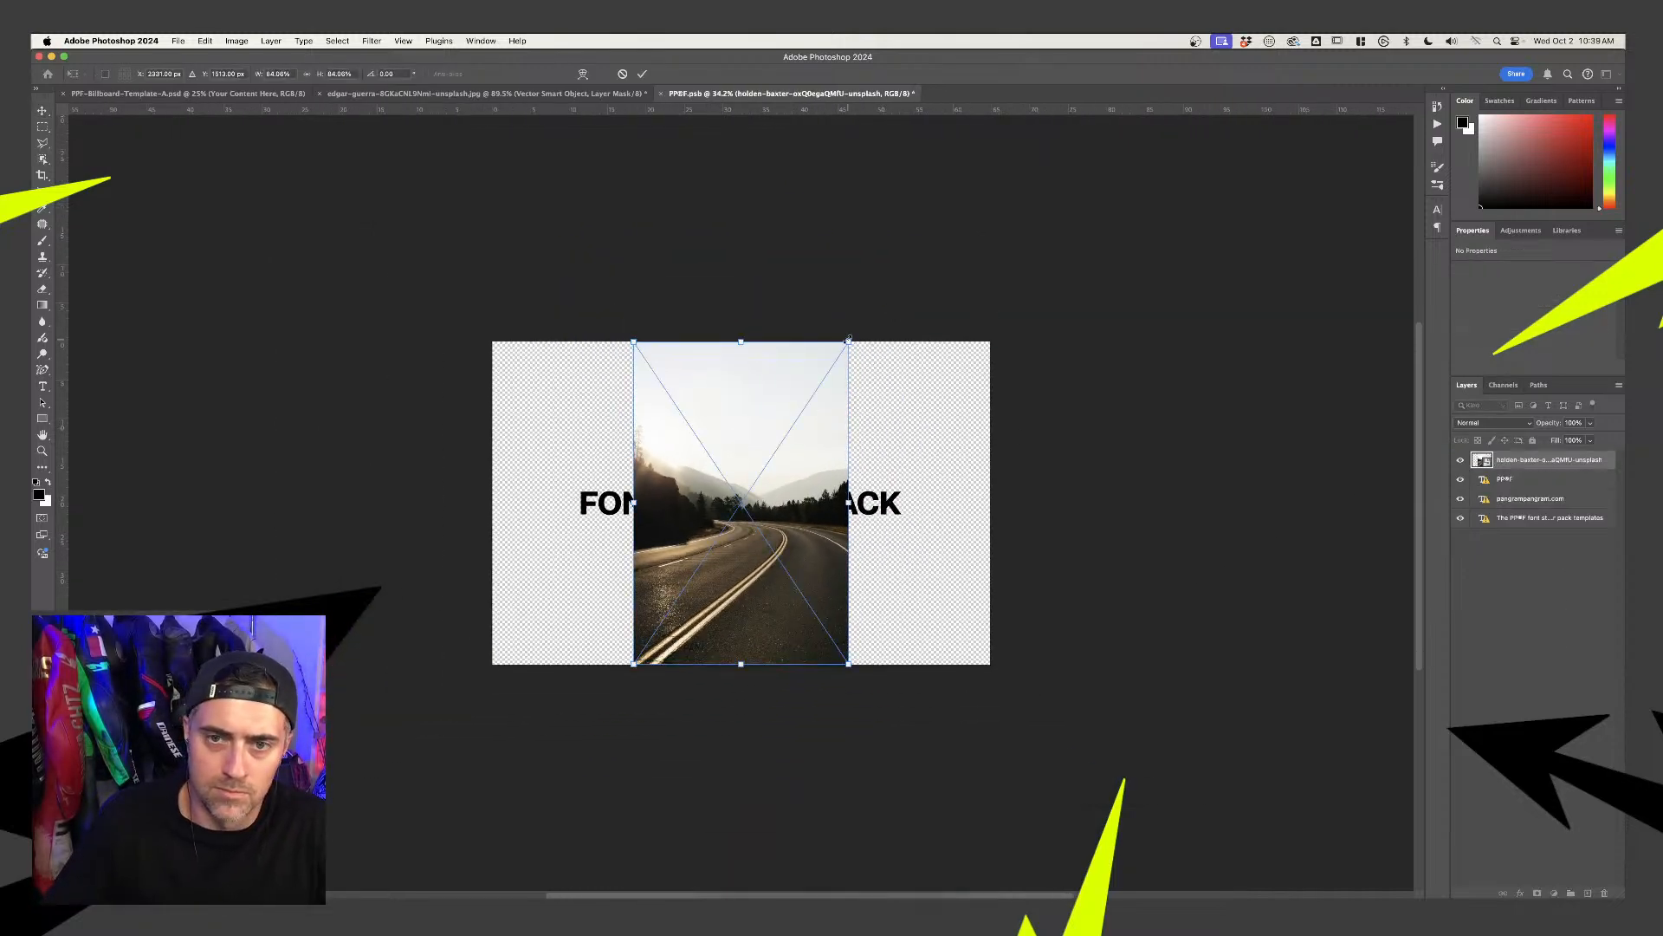
{"action": "left_click_drag", "start_coordinate": [847, 342], "coordinate": [1106, 206]}
{"action": "key", "text": "Return"}
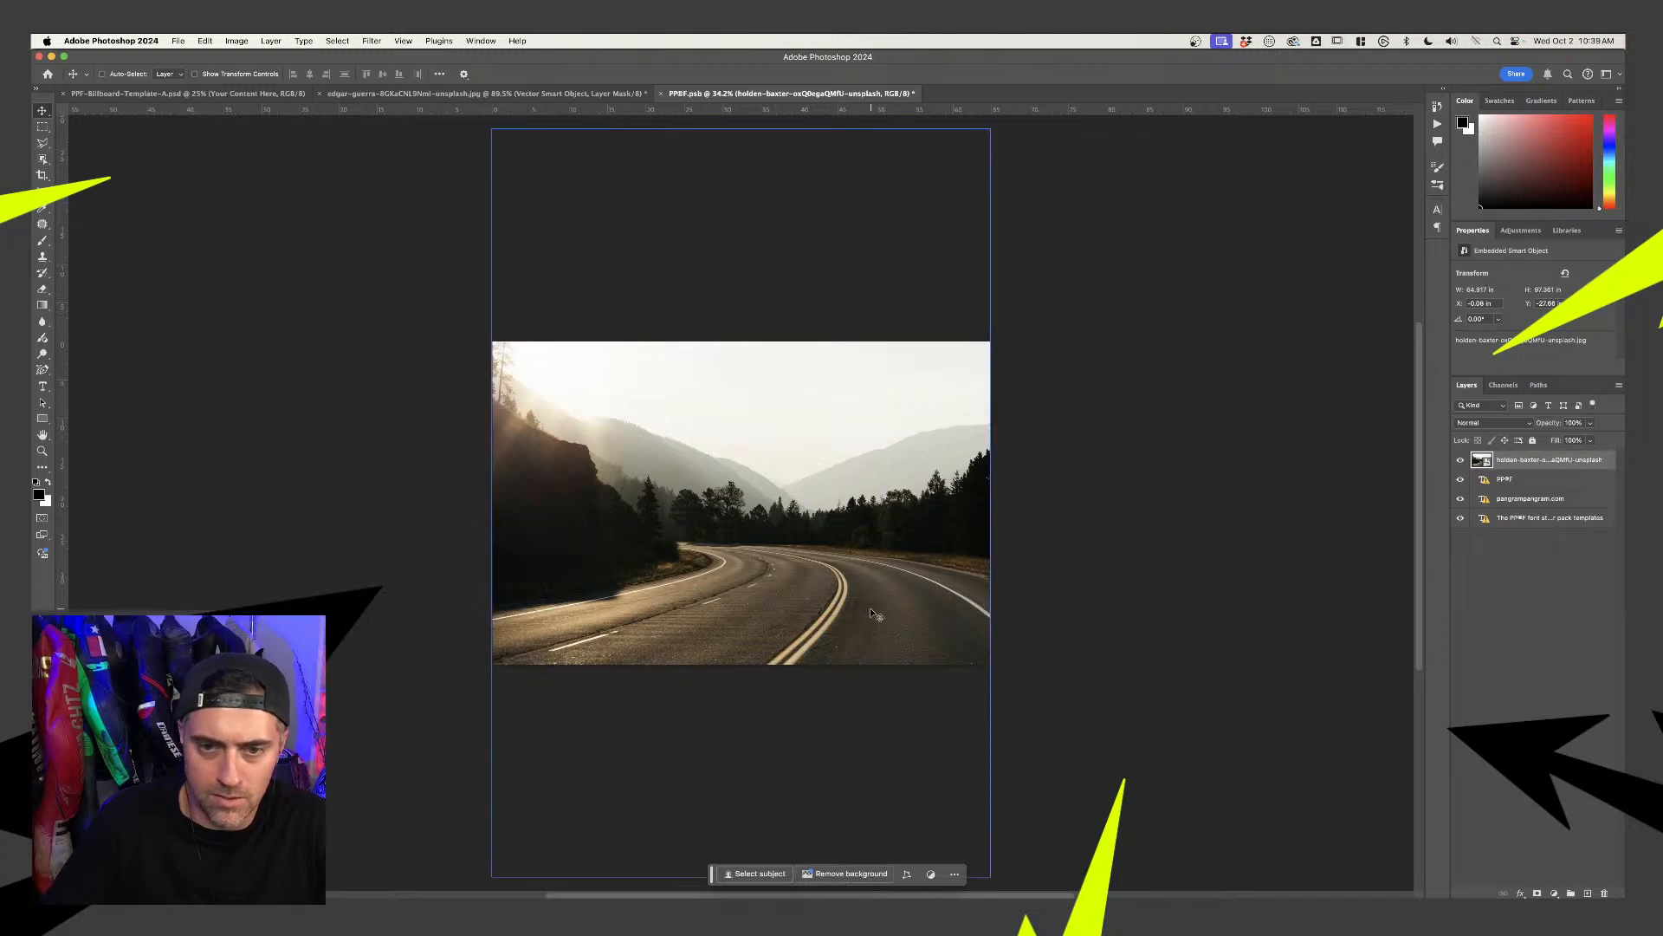
{"action": "left_click_drag", "start_coordinate": [877, 615], "coordinate": [870, 575]}
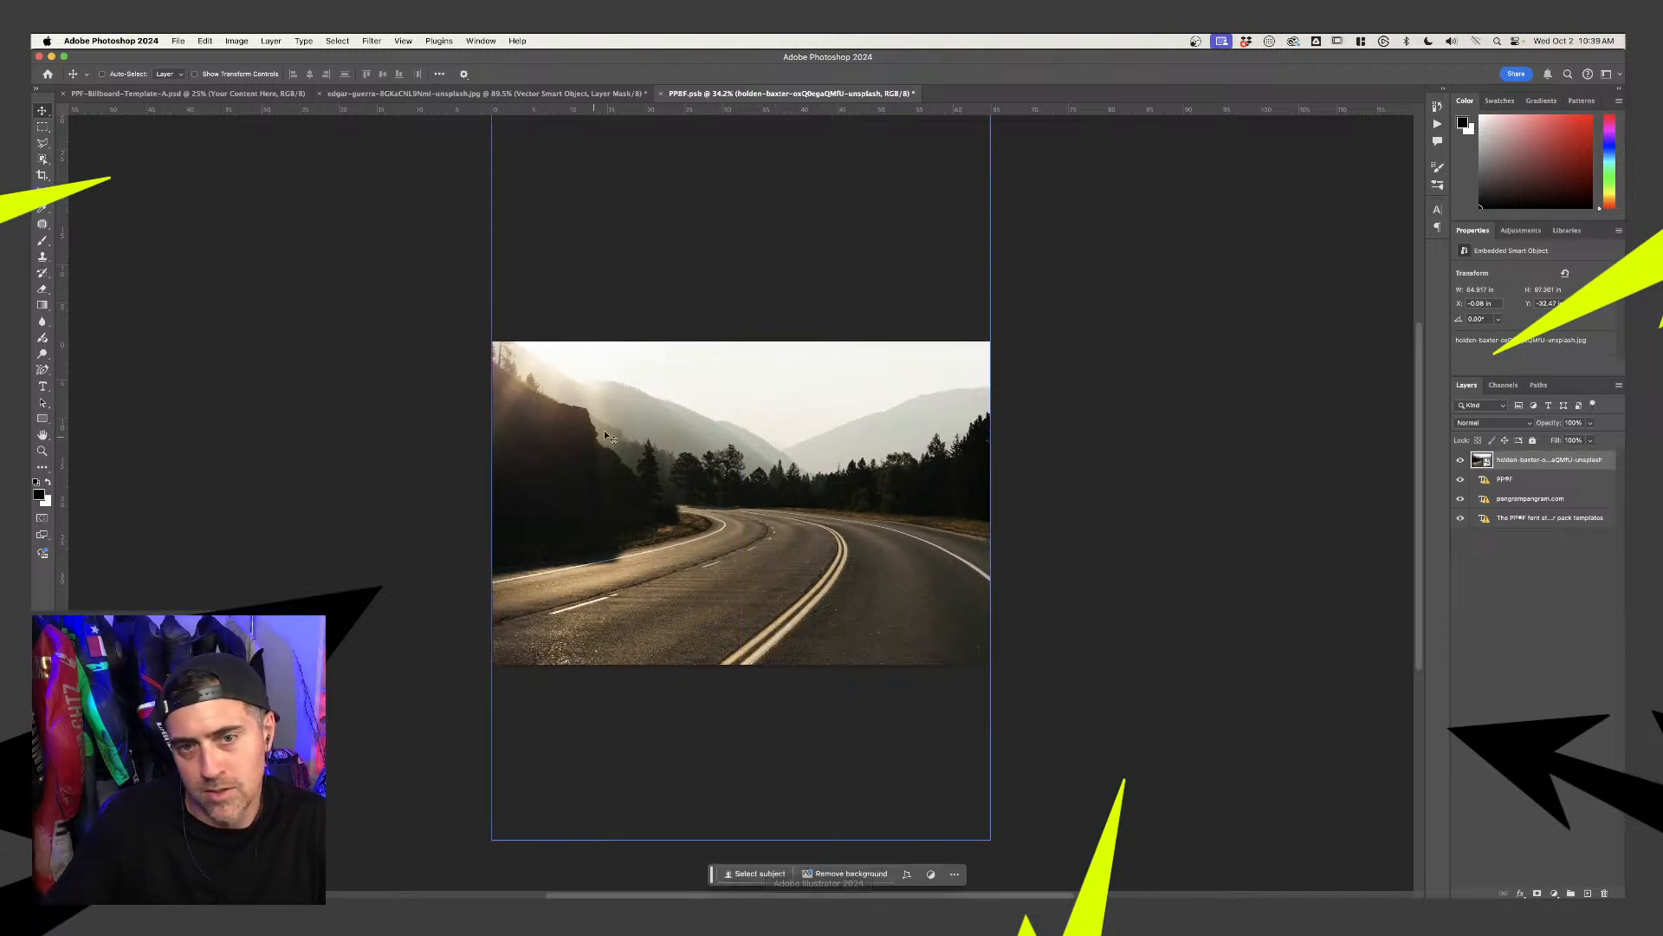
Switch to Illustrator and move the BROUGHT TO YOU BY PORSCHE lockup left, clear of the green arched lettering
{"action": "left_click", "coordinate": [819, 898]}
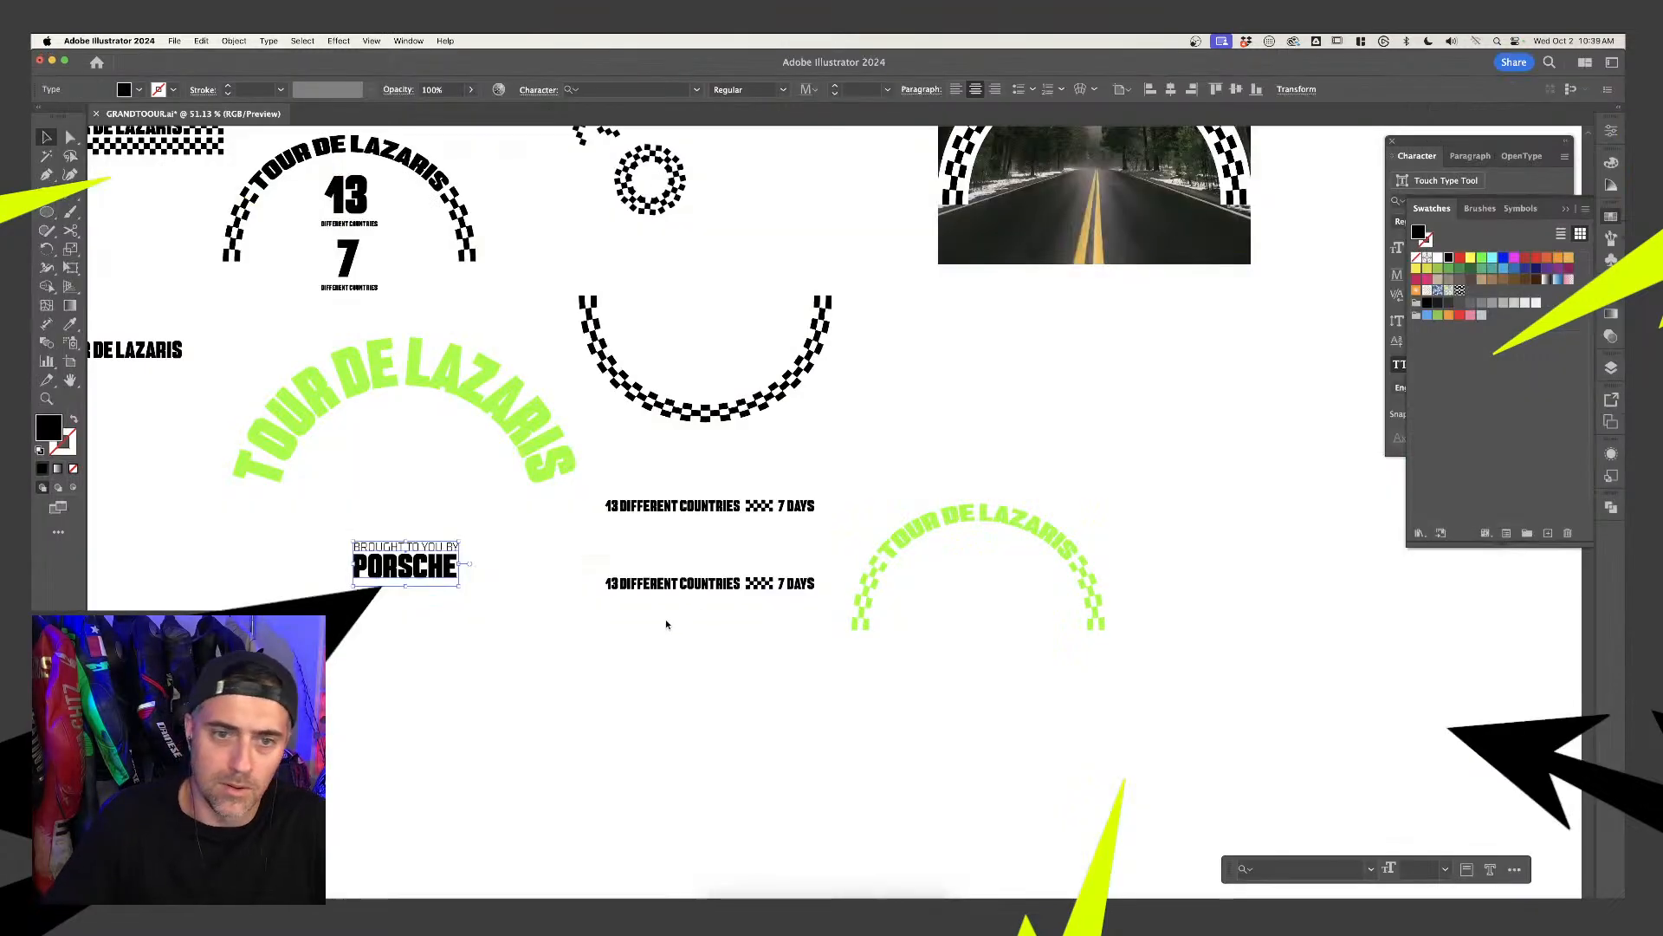
{"action": "scroll", "coordinate": [445, 505], "scroll_direction": "left", "scroll_amount": 5}
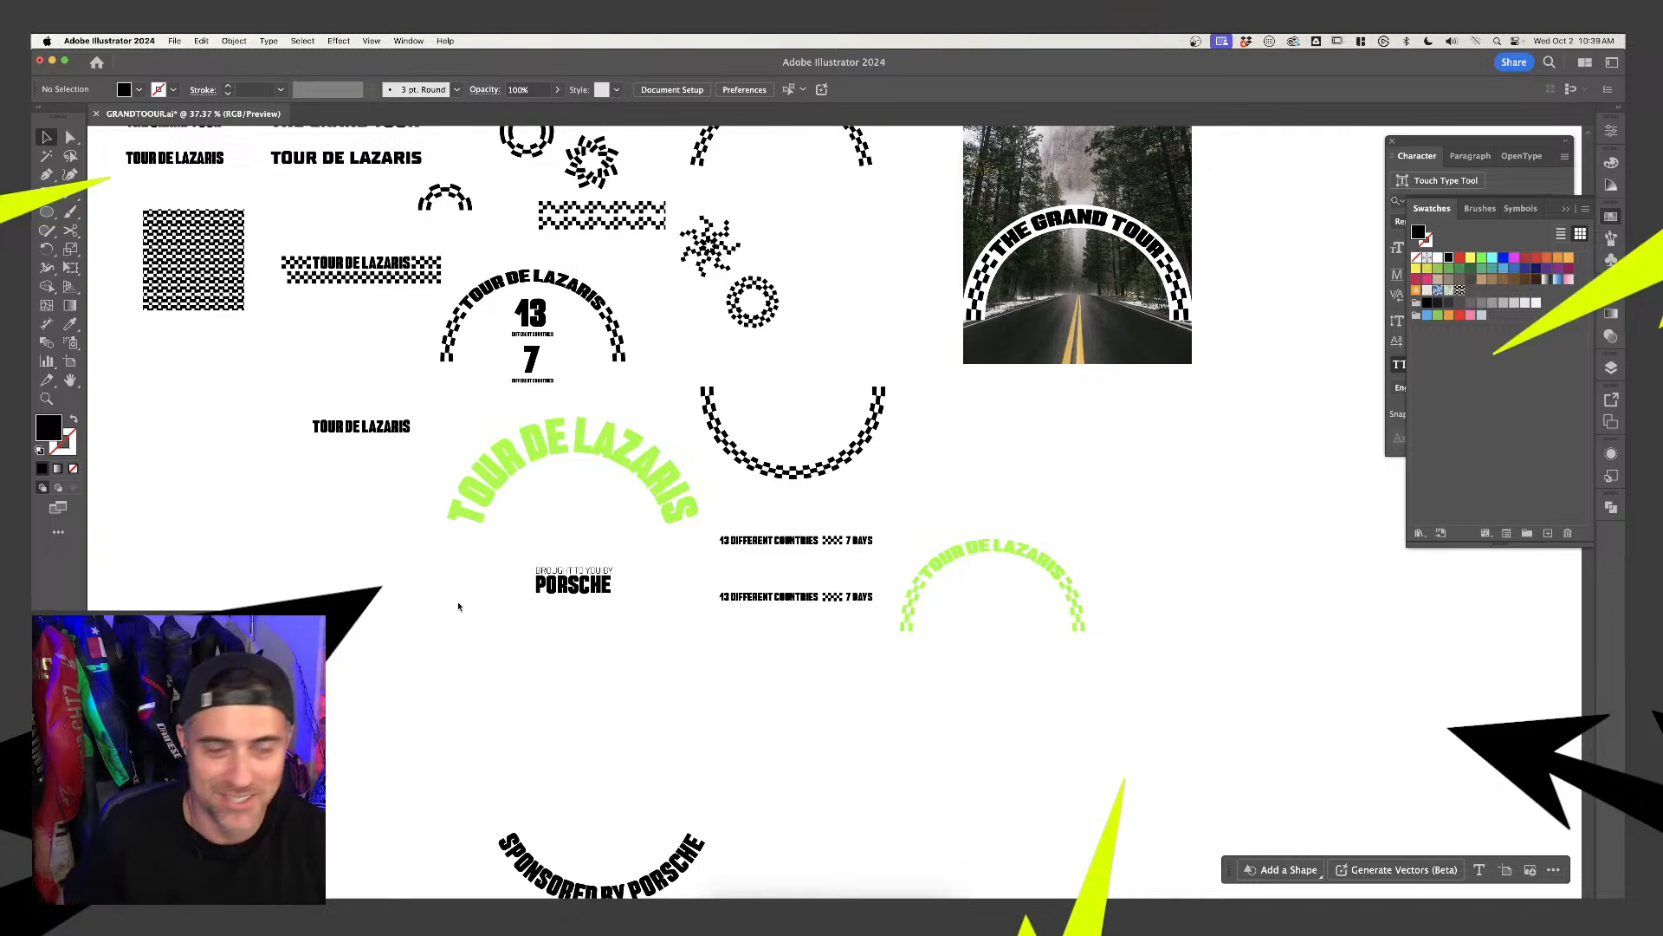
{"action": "left_click", "coordinate": [603, 600]}
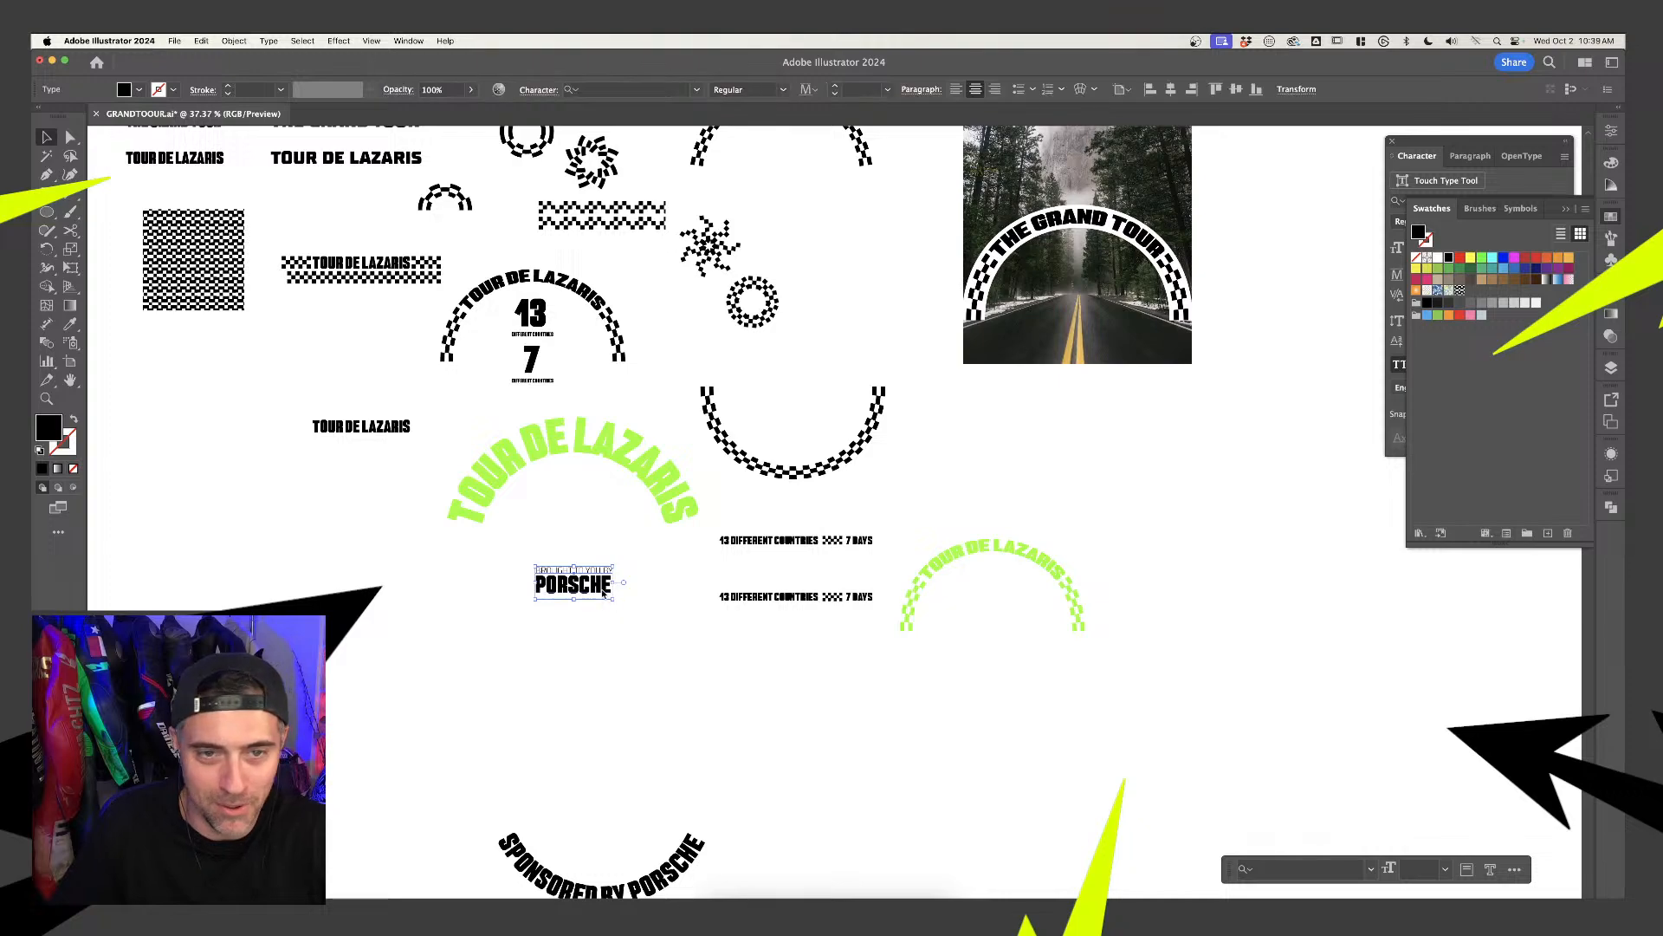
{"action": "left_click", "coordinate": [675, 605]}
{"action": "scroll", "coordinate": [677, 641], "scroll_direction": "up", "scroll_amount": 2}
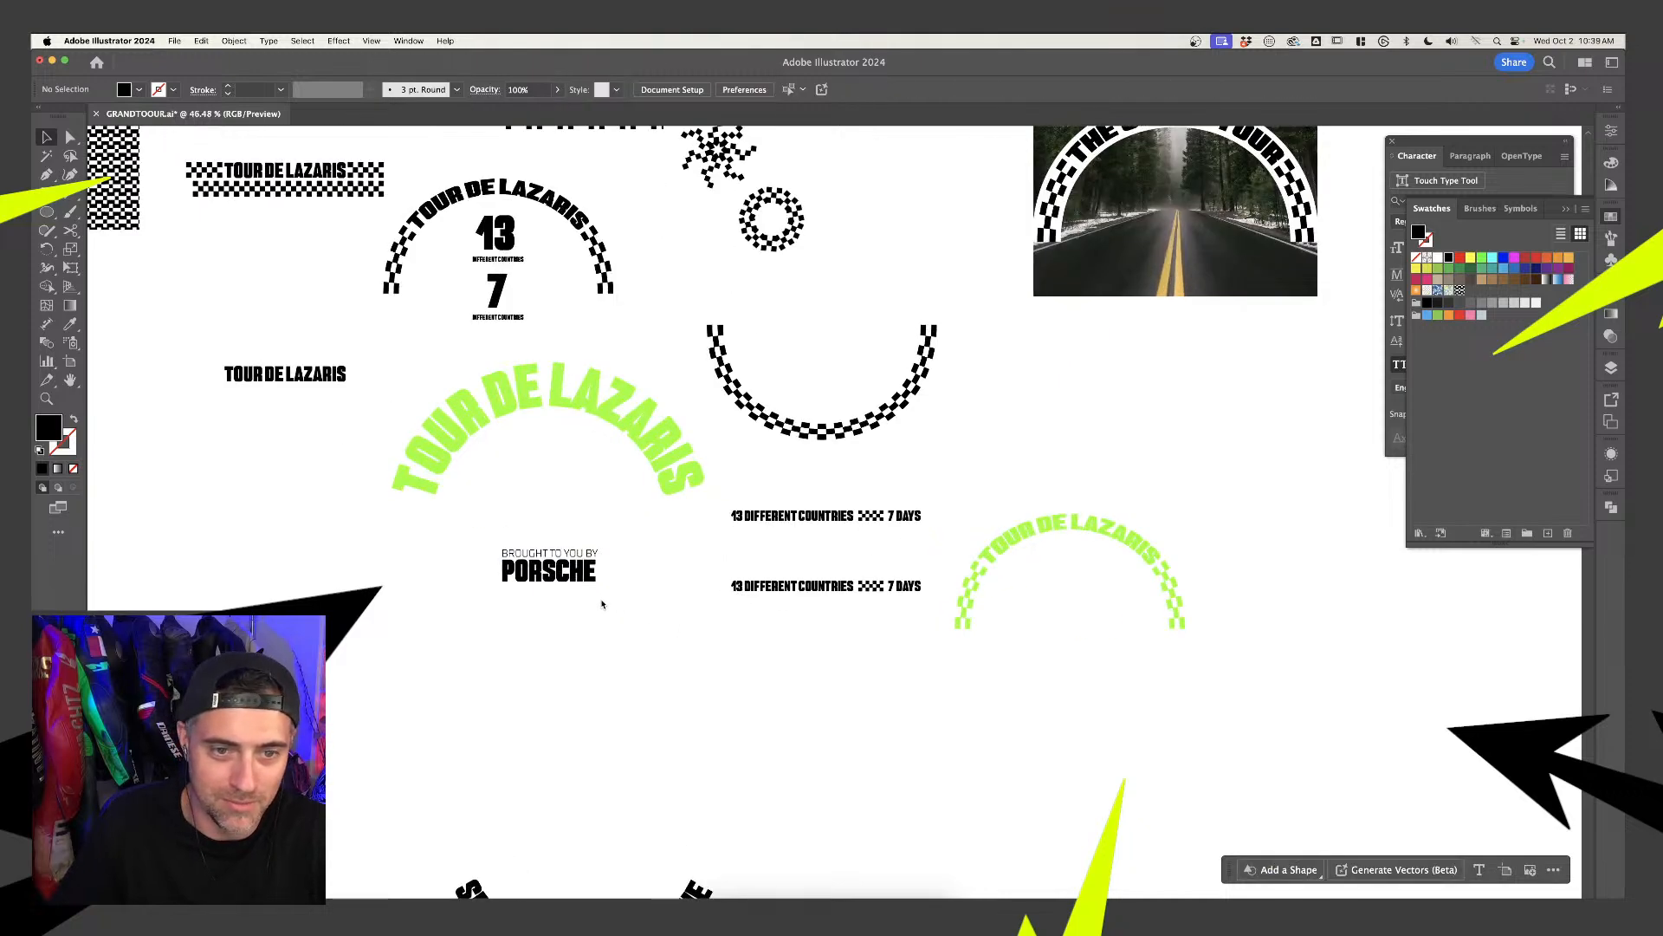
{"action": "left_click_drag", "start_coordinate": [586, 579], "coordinate": [277, 536]}
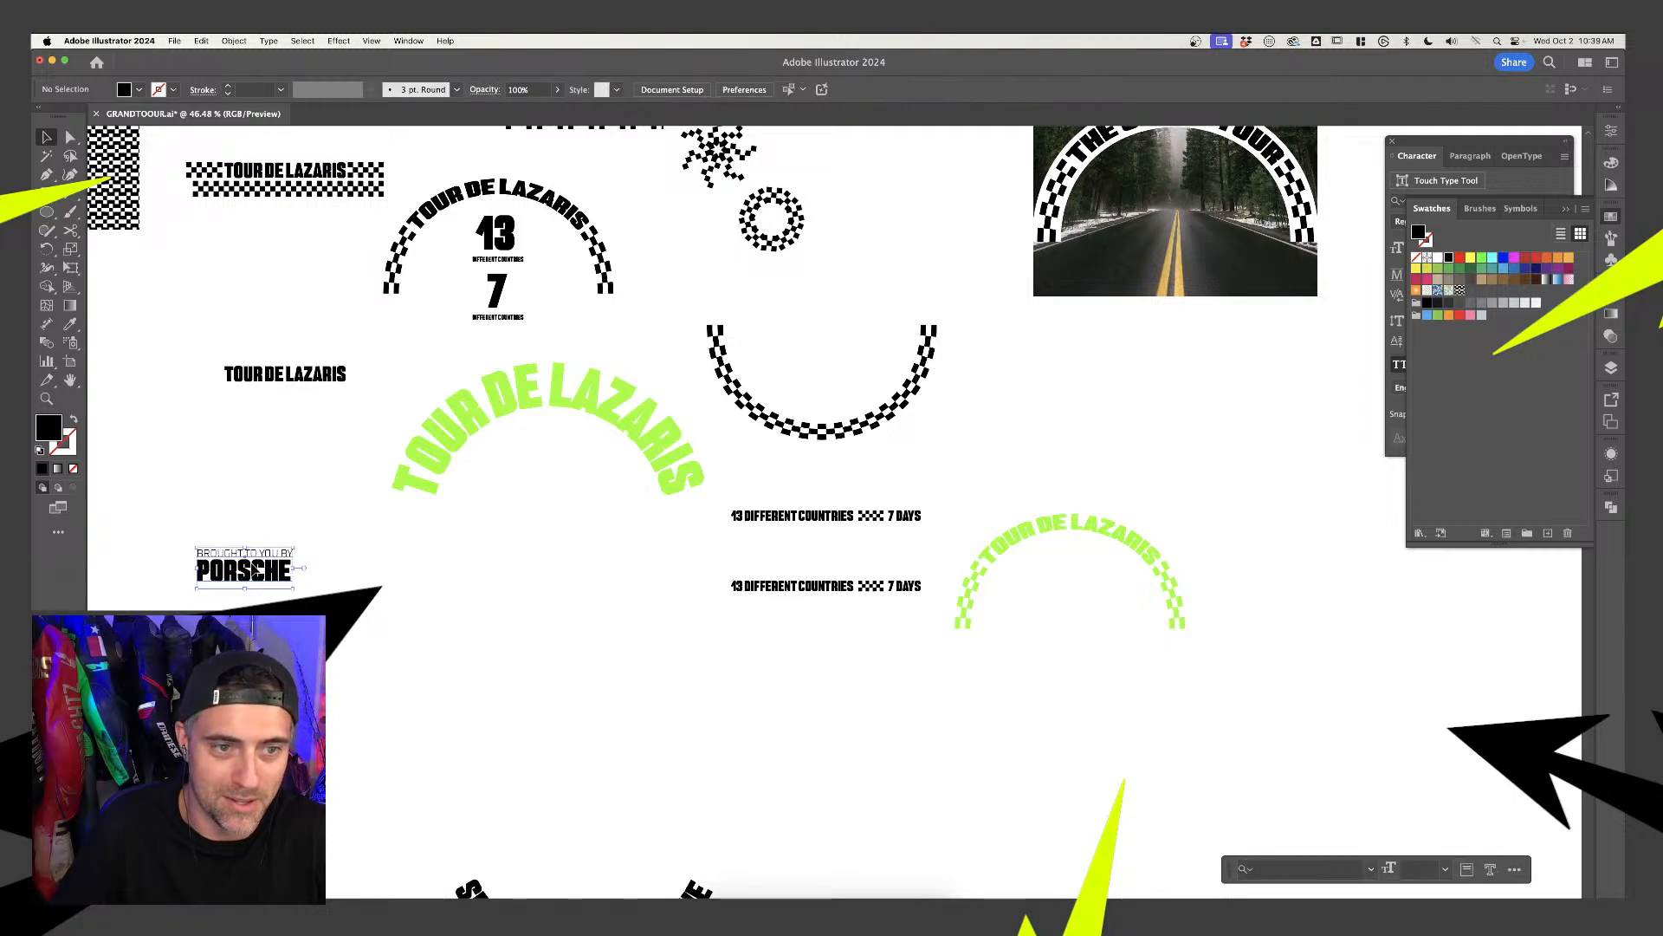
Duplicate the TOUR DE LAZARIS banner with its flanking checkers, without the lower checker row, into the space above the PORSCHE lockup
{"action": "scroll", "coordinate": [876, 531], "scroll_direction": "down", "scroll_amount": 5}
{"action": "scroll", "coordinate": [564, 420], "scroll_direction": "up", "scroll_amount": 3}
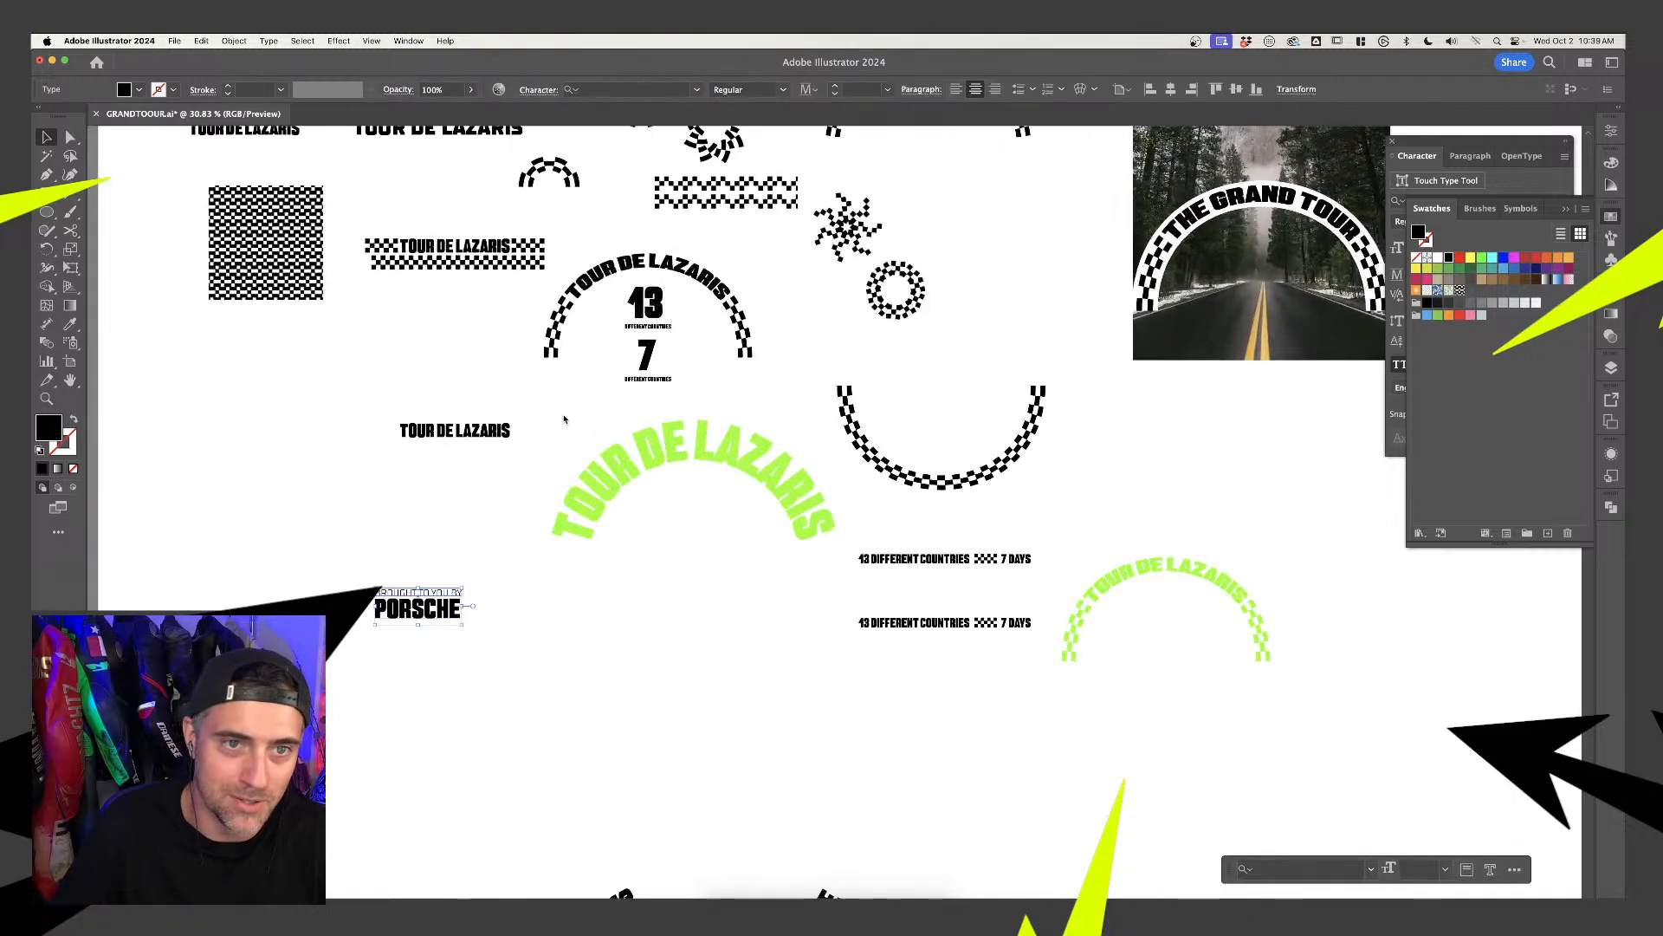
{"action": "left_click", "coordinate": [464, 232]}
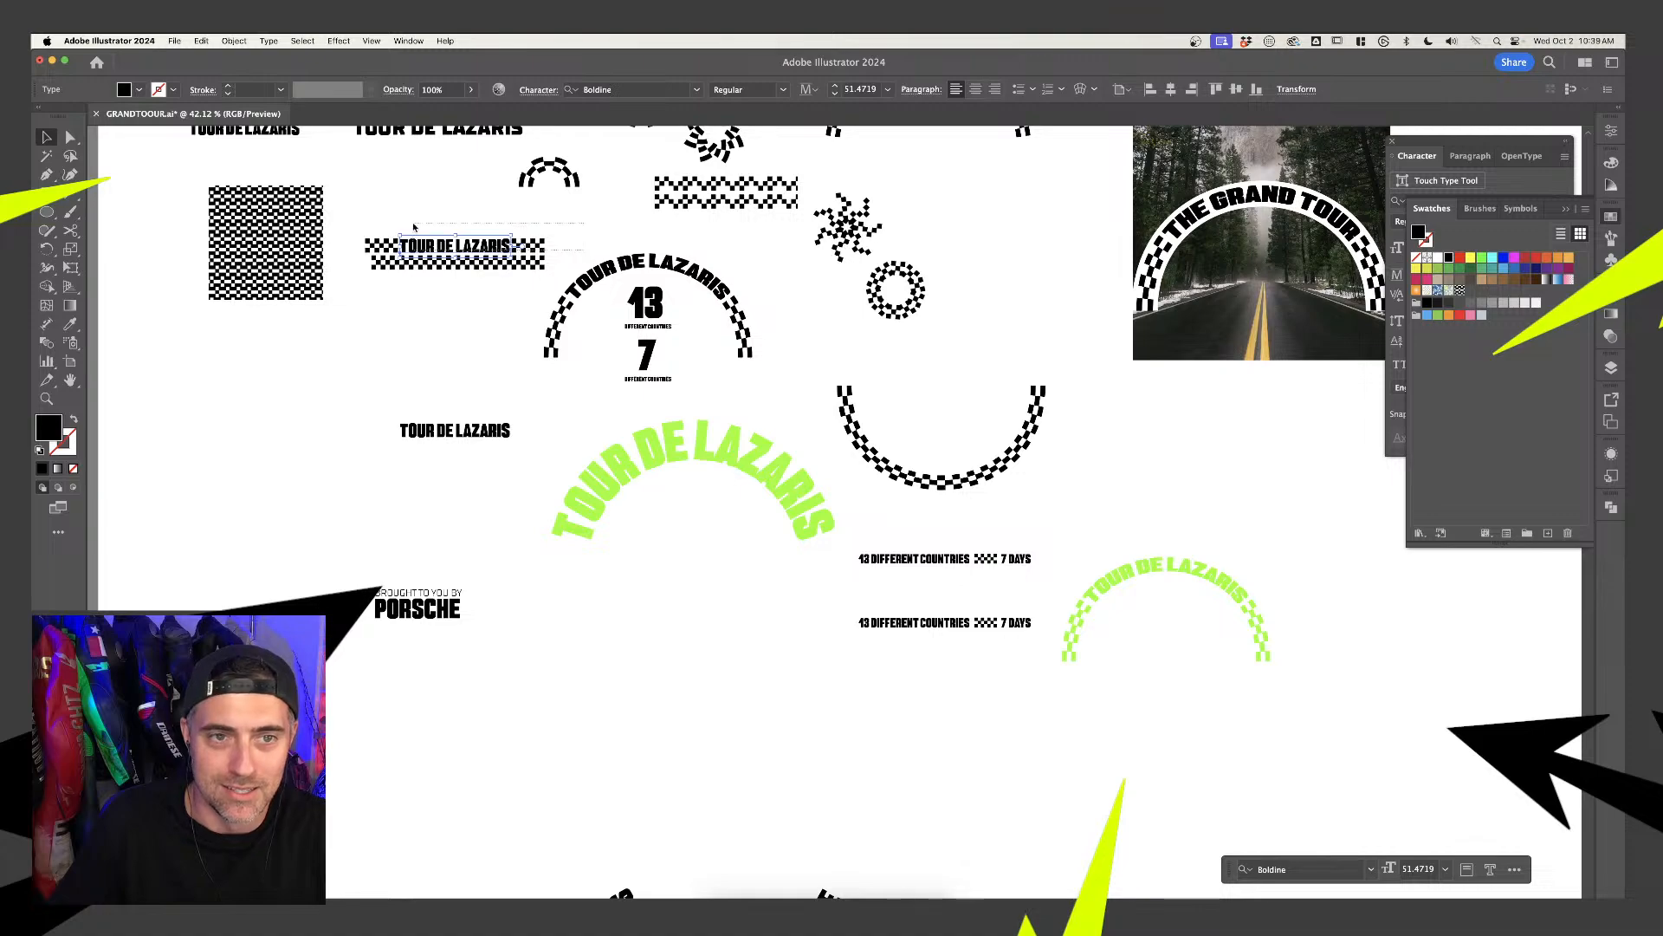
{"action": "left_click", "coordinate": [558, 249]}
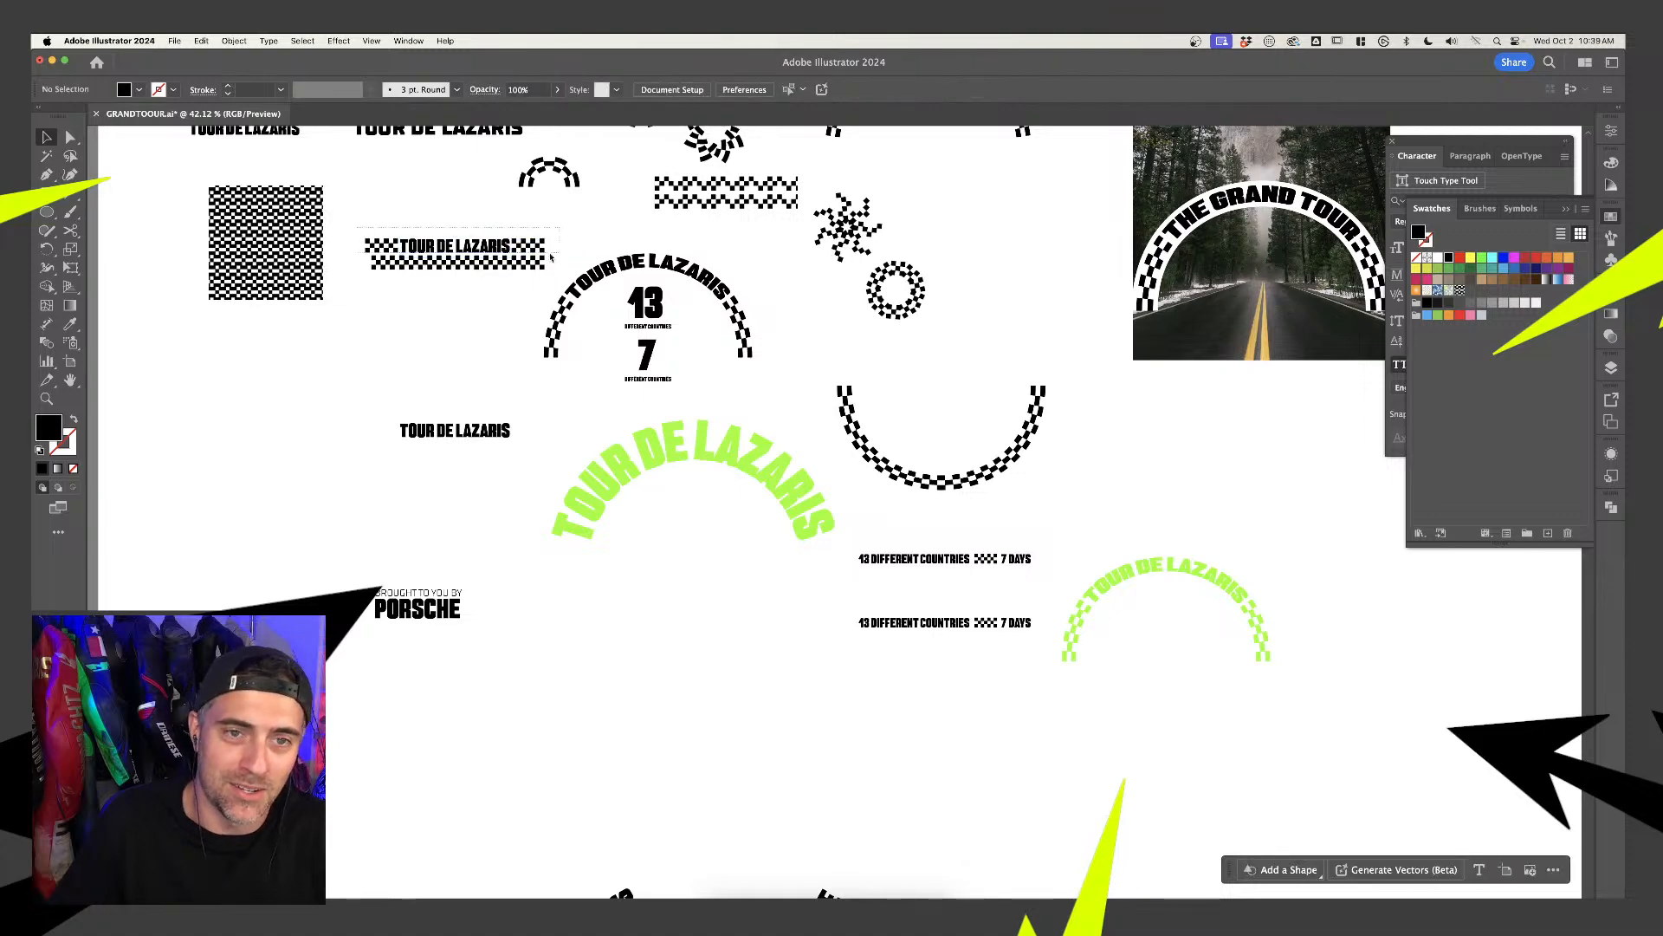
{"action": "left_click_drag", "start_coordinate": [510, 249], "coordinate": [507, 521]}
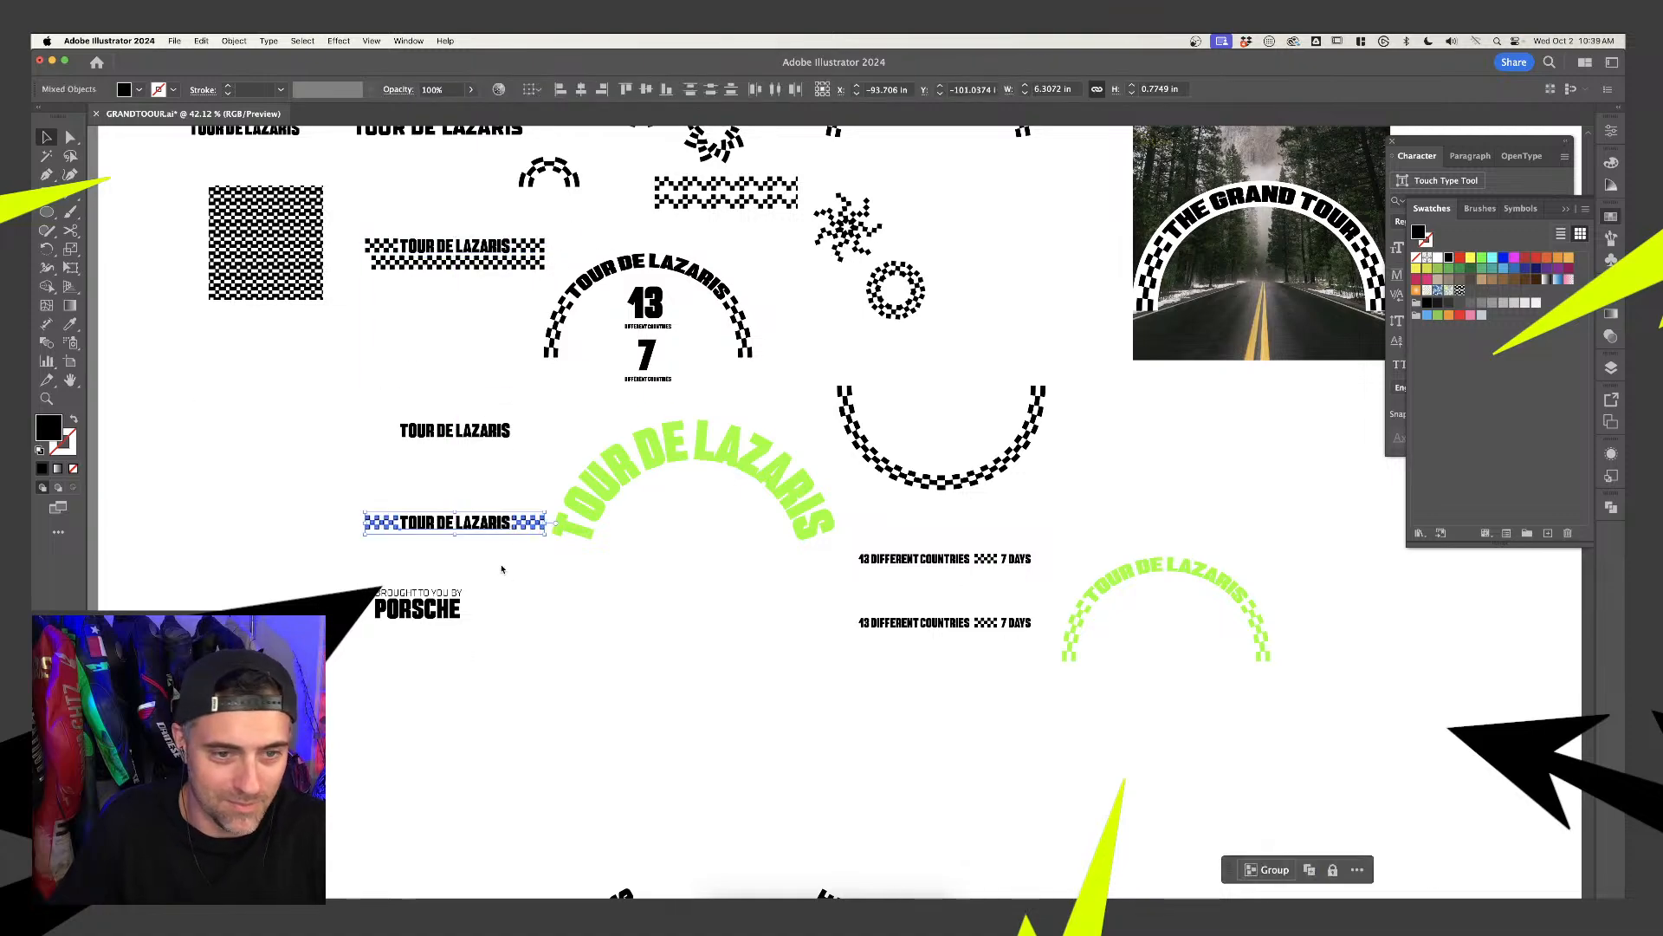
{"action": "left_click", "coordinate": [504, 567]}
{"action": "scroll", "coordinate": [522, 546], "scroll_direction": "up", "scroll_amount": 2}
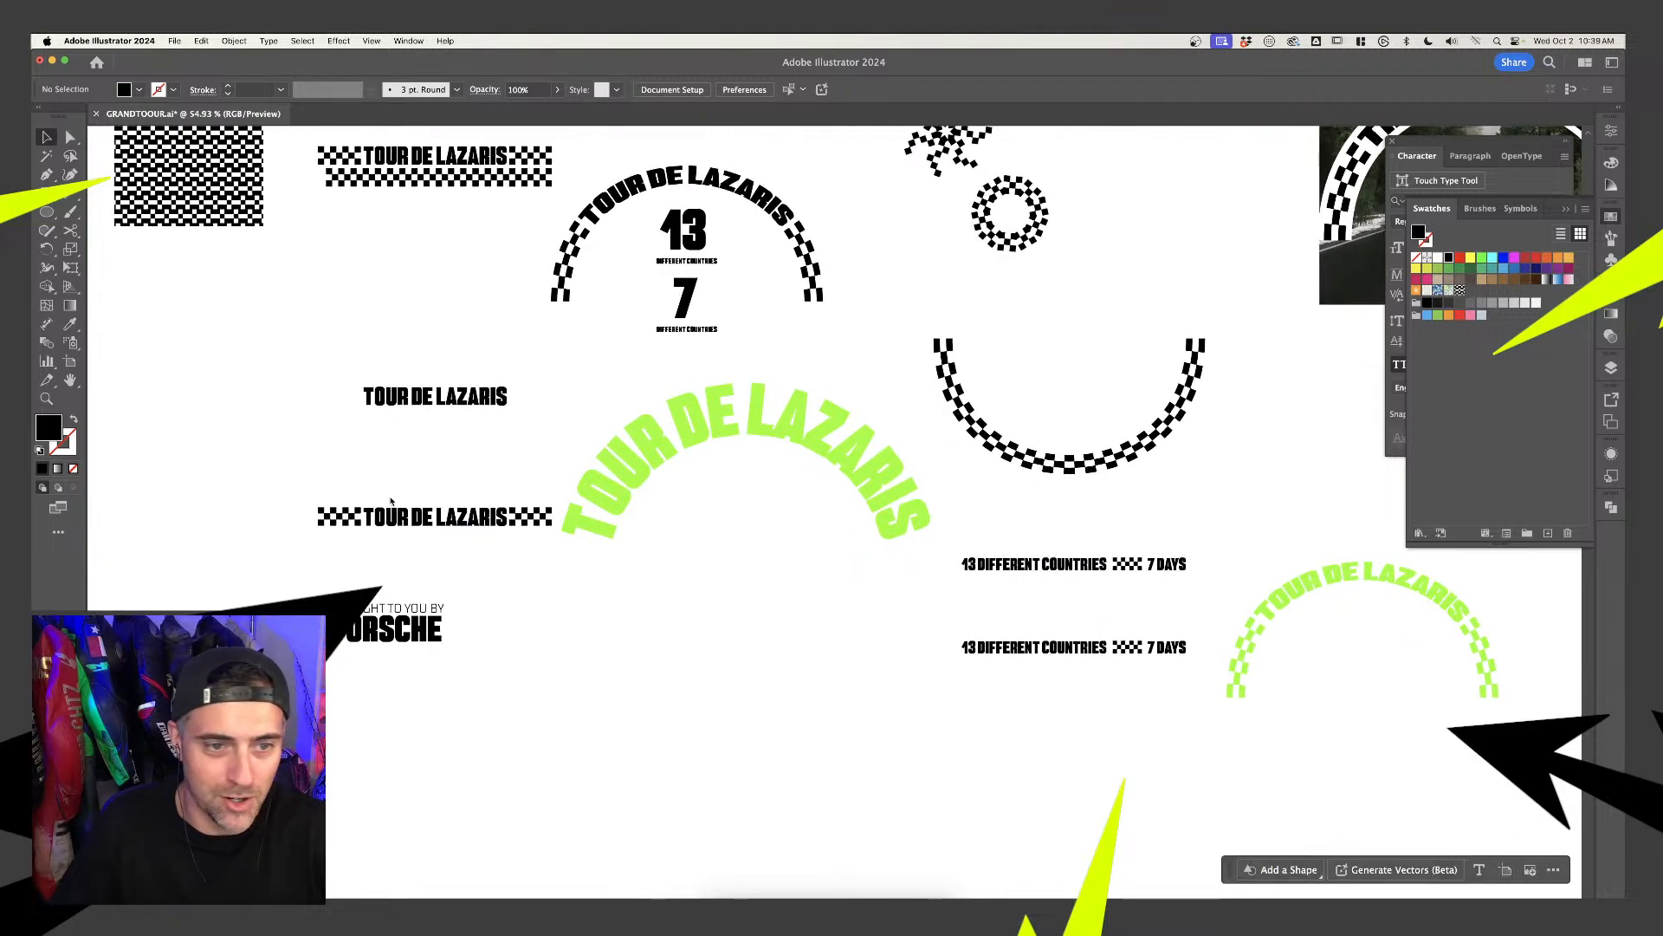
{"action": "left_click_drag", "start_coordinate": [351, 512], "coordinate": [402, 514]}
{"action": "key", "text": "super+z"}
{"action": "left_click", "coordinate": [456, 512]}
{"action": "left_click", "coordinate": [511, 488]}
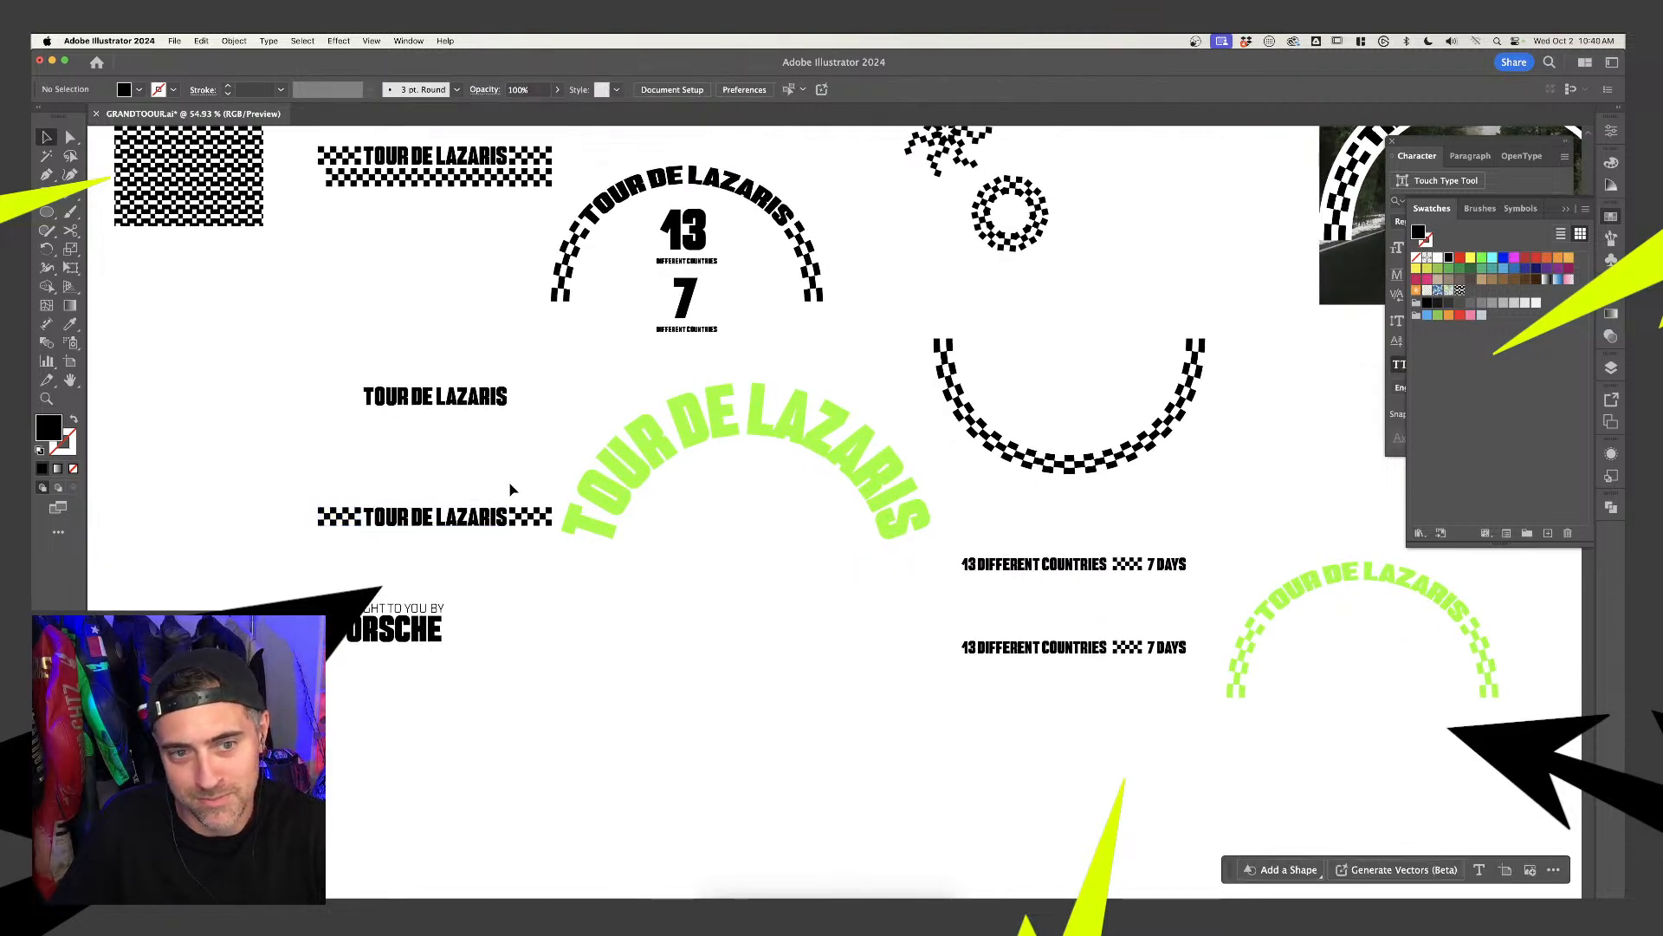
Scale the green arched TOUR DE LAZARIS lettering down proportionally to about 121.7 pt, away from the checkered banner beside it
{"action": "mouse_move", "coordinate": [559, 530]}
{"action": "left_mouse_down"}
{"action": "mouse_move", "coordinate": [584, 519]}
{"action": "mouse_move", "coordinate": [559, 520]}
{"action": "left_mouse_up"}
{"action": "left_click_drag", "start_coordinate": [895, 420], "coordinate": [873, 443]}
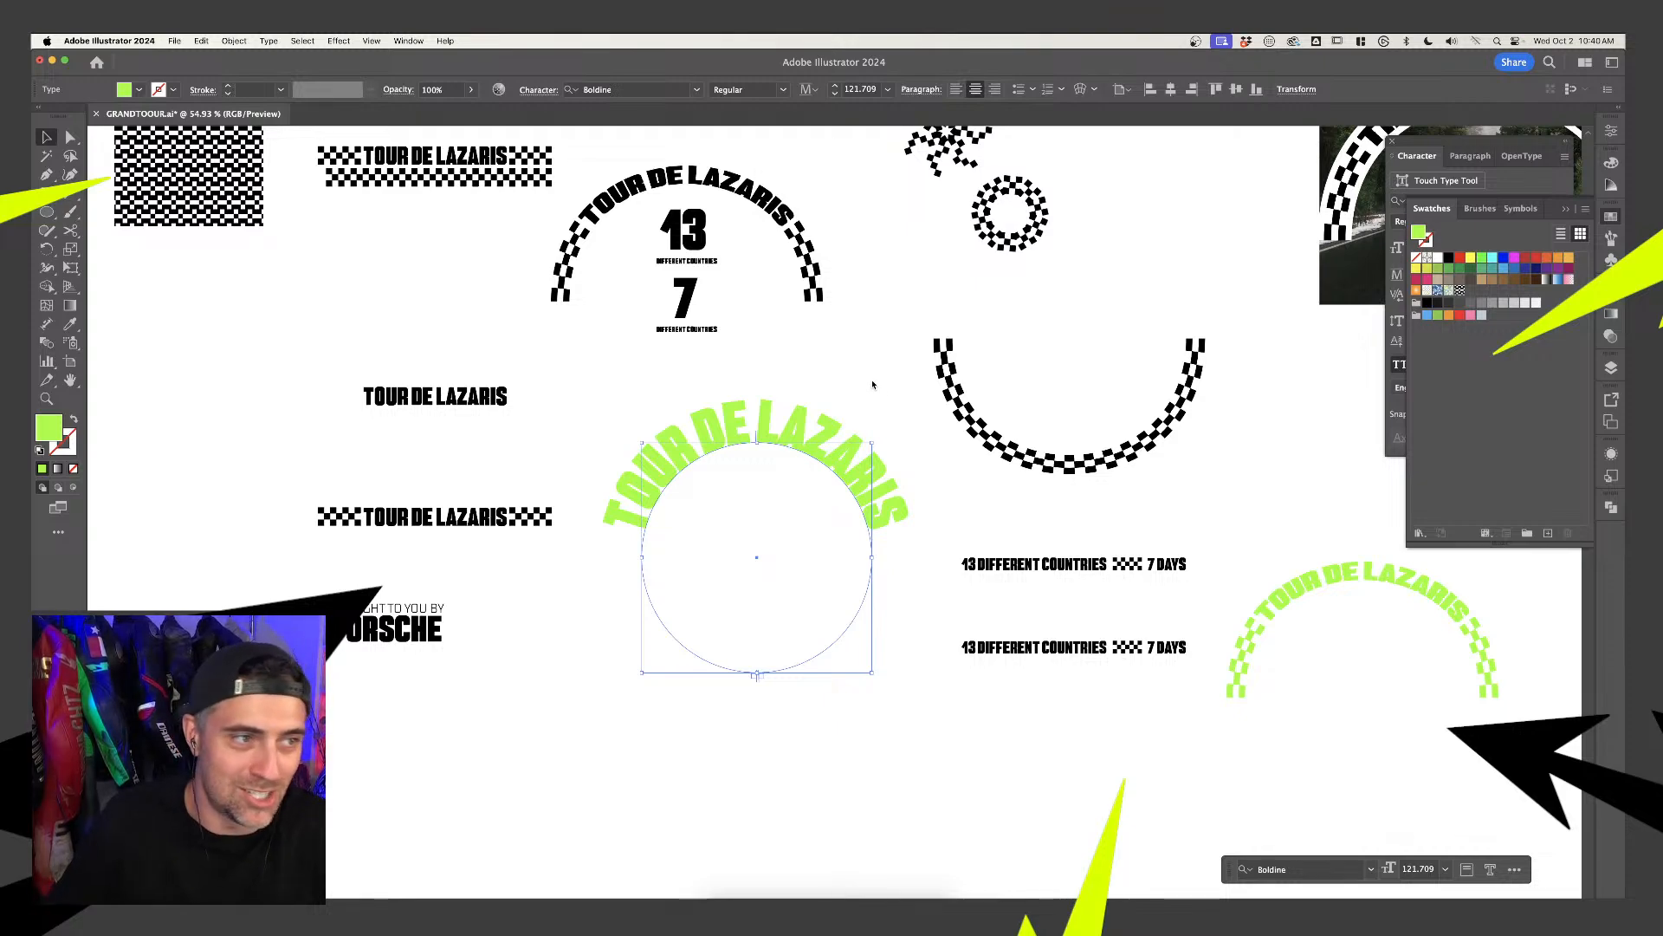
{"action": "left_click", "coordinate": [893, 376]}
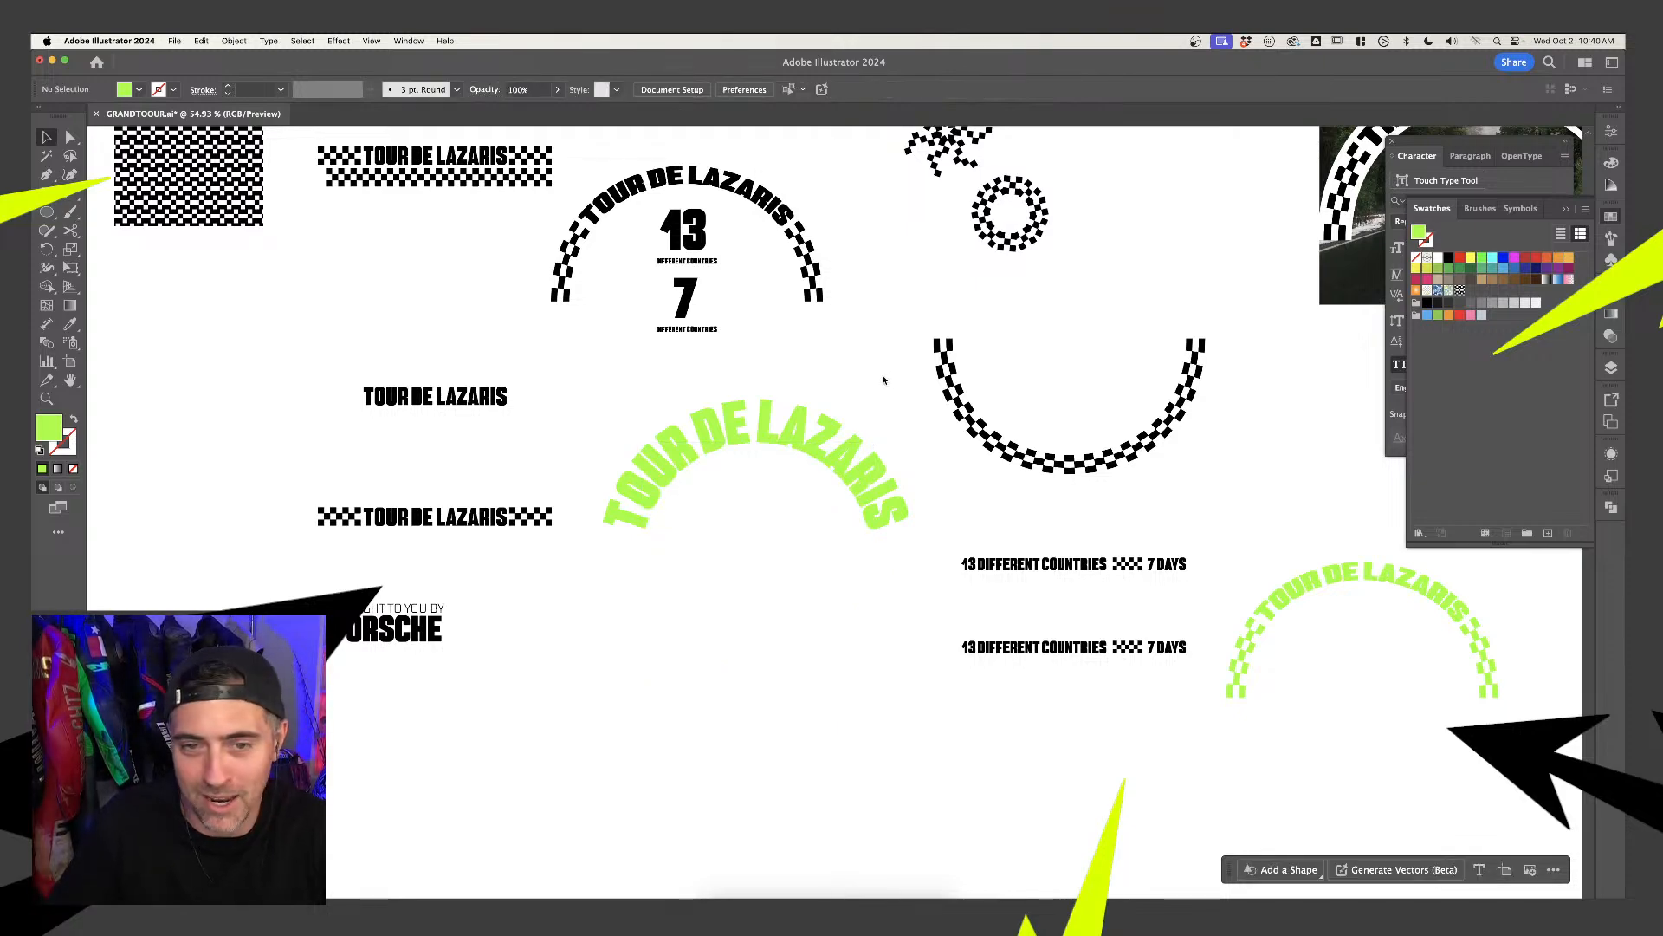
{"action": "left_click", "coordinate": [882, 469]}
{"action": "scroll", "coordinate": [790, 352], "scroll_direction": "down", "scroll_amount": 3}
{"action": "left_click", "coordinate": [842, 419]}
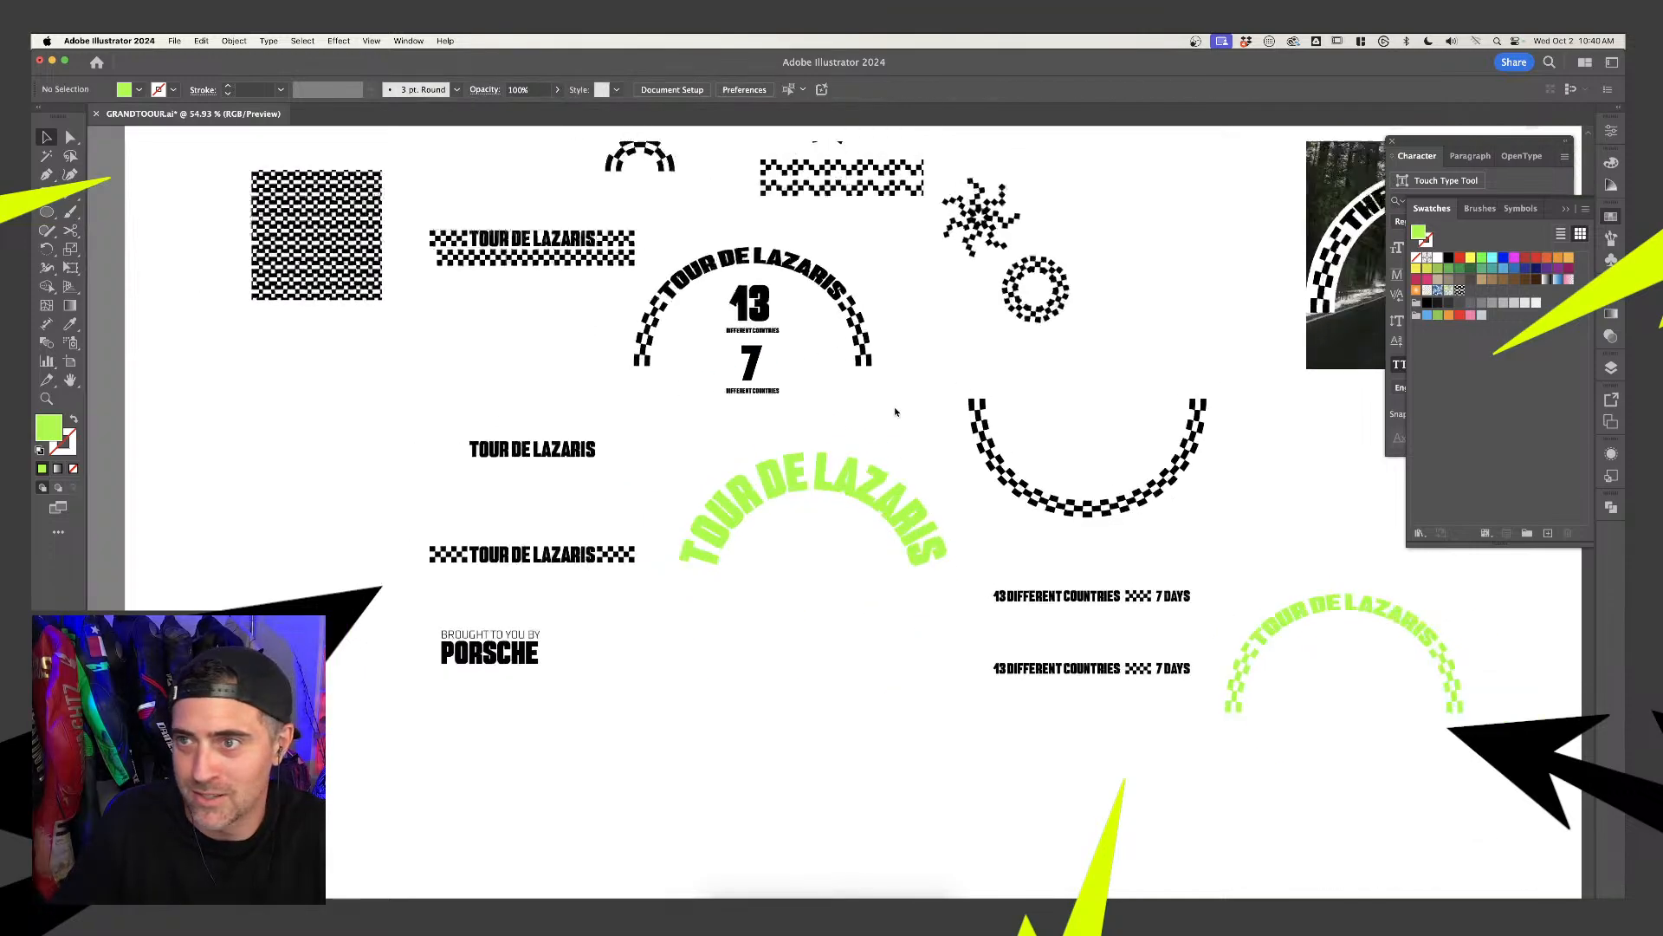
Duplicate the TOUR DE LAZARIS text of the checkered banner, without its checkers, into the empty space below the PORSCHE lockup
{"action": "scroll", "coordinate": [791, 443], "scroll_direction": "up", "scroll_amount": 5}
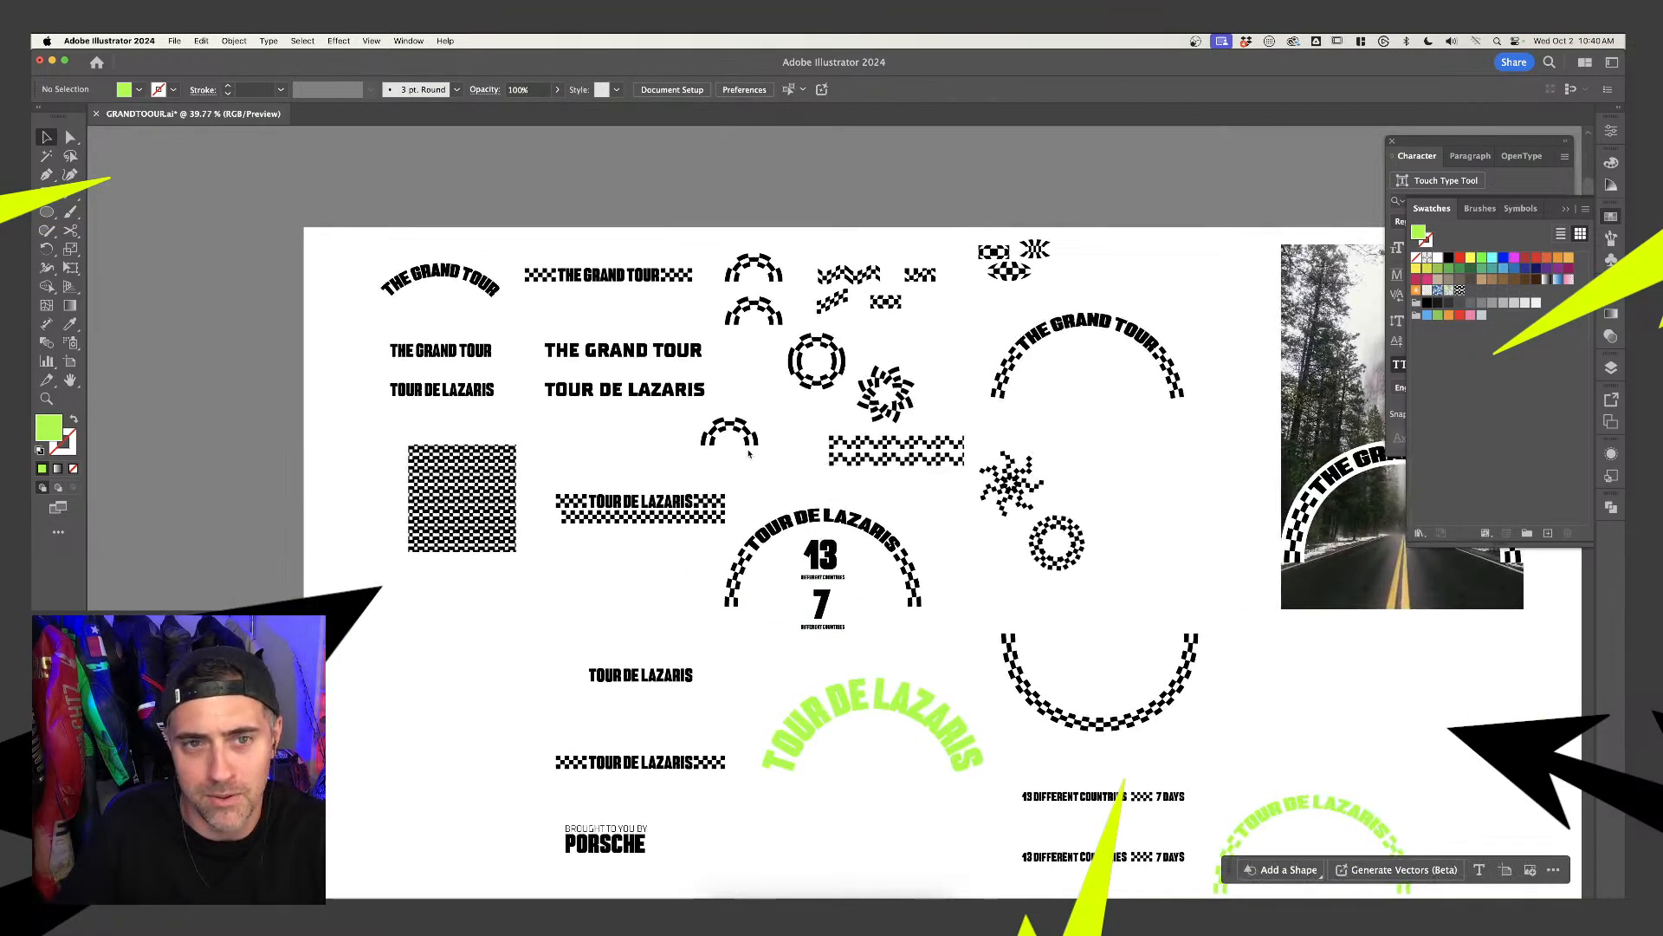
{"action": "scroll", "coordinate": [719, 766], "scroll_direction": "down", "scroll_amount": 3}
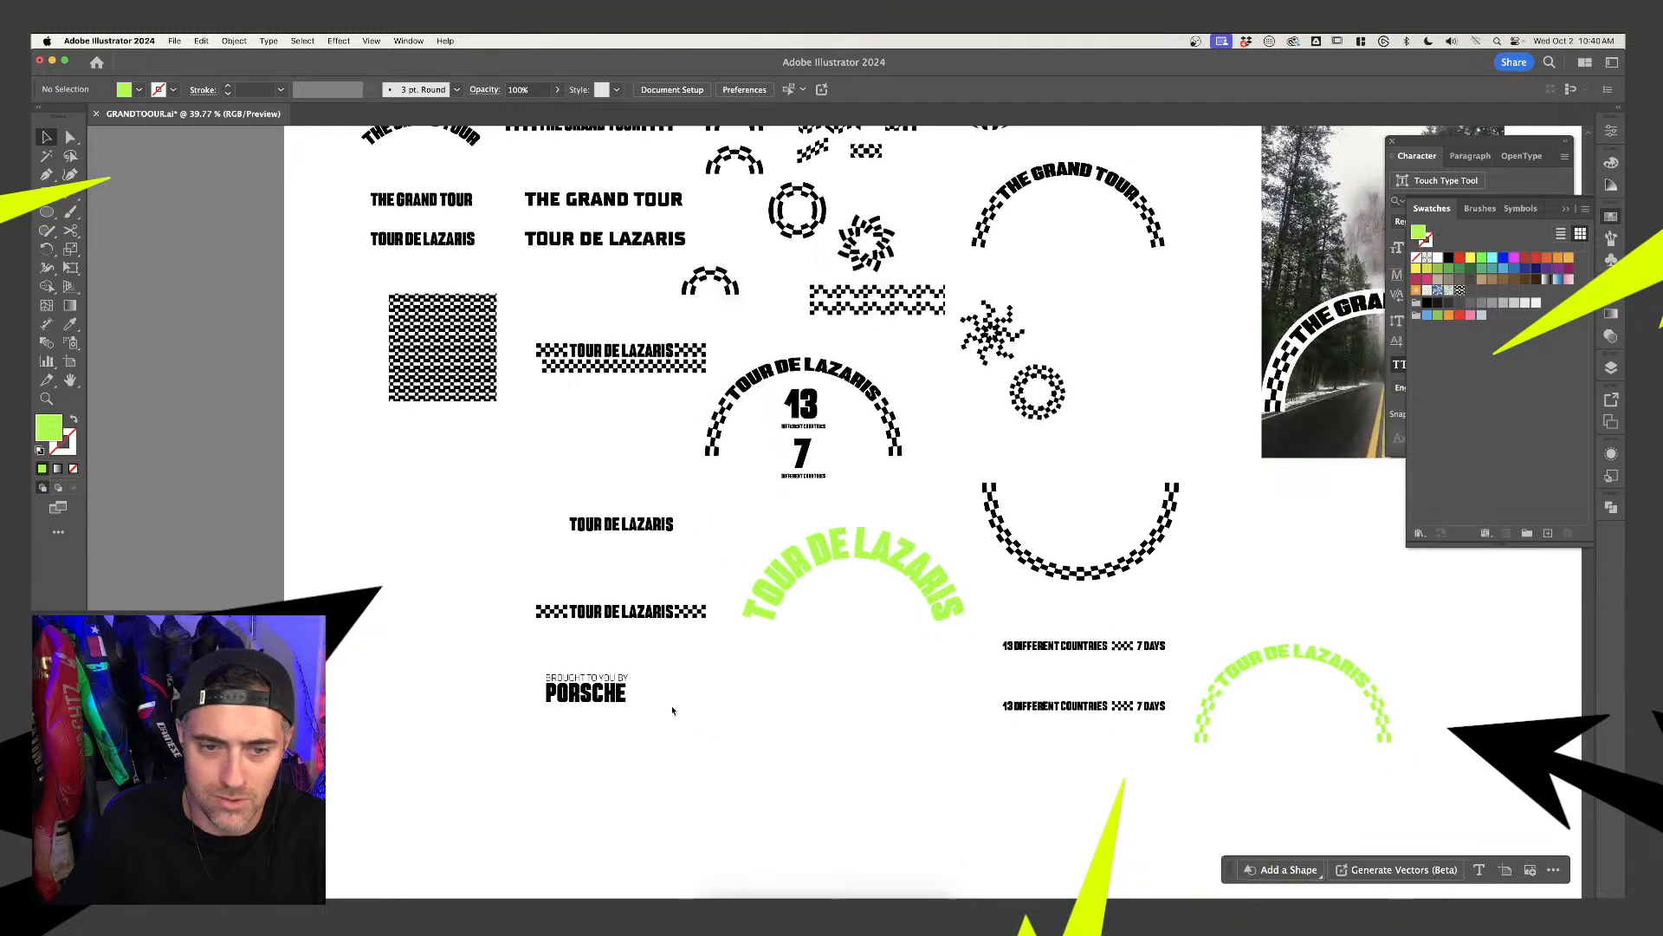
{"action": "left_click", "coordinate": [637, 618]}
{"action": "left_click_drag", "start_coordinate": [637, 622], "coordinate": [641, 766]}
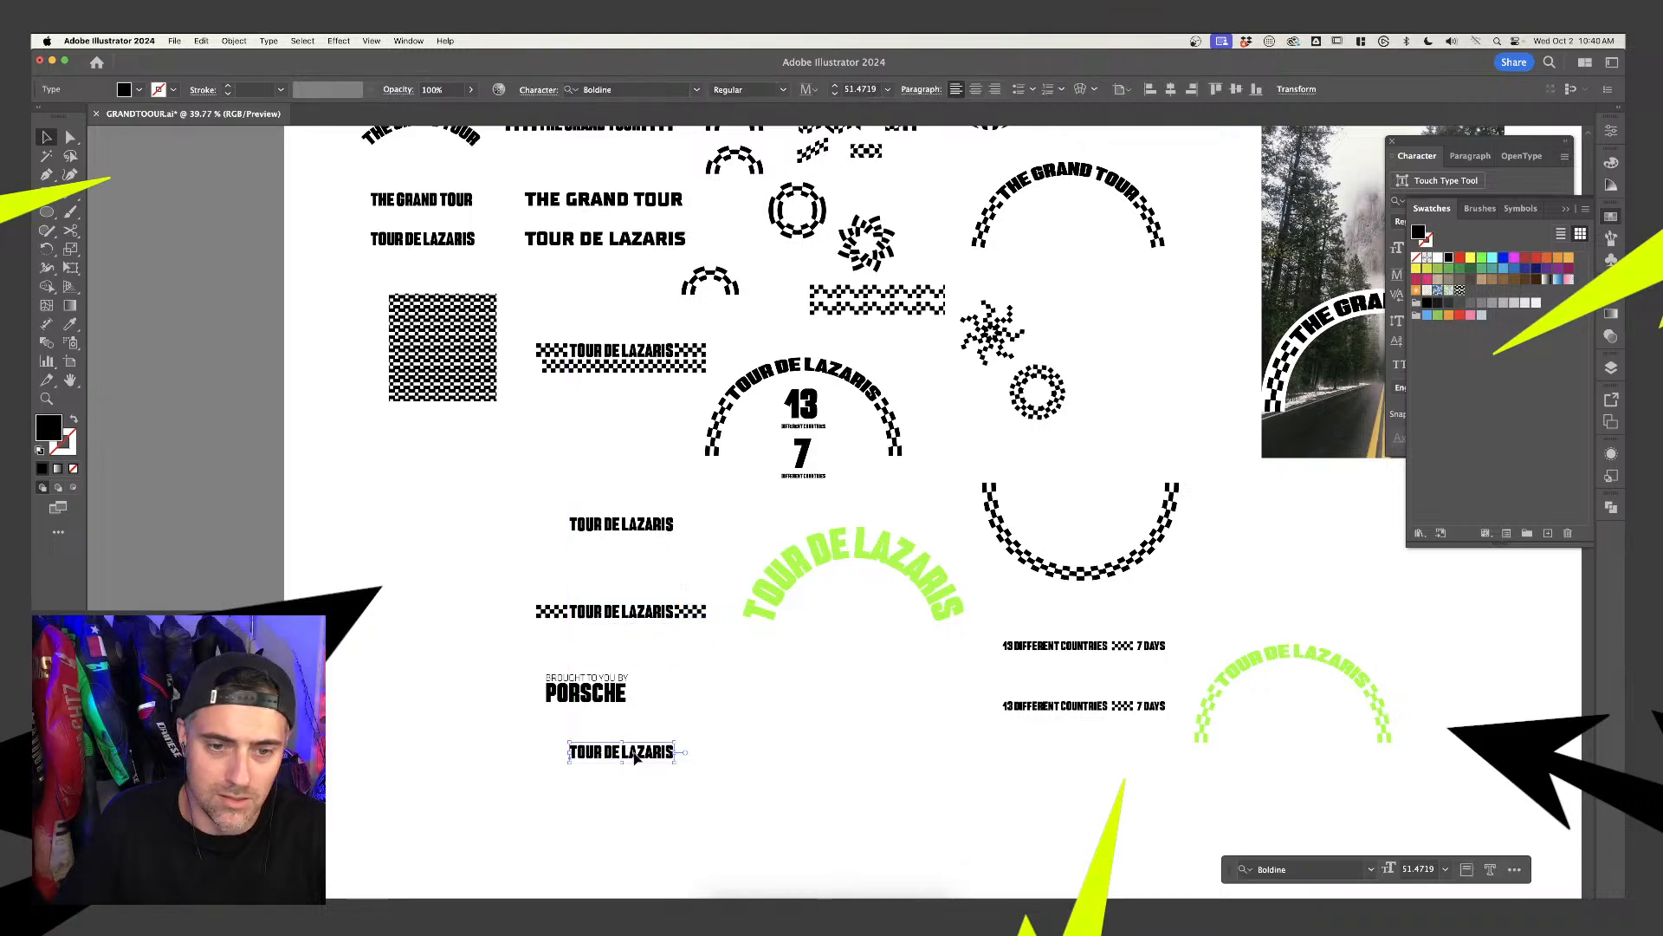
Try the wording JOIN US ON AN A in the copied text below the PORSCHE lockup
{"action": "triple_click", "coordinate": [634, 753]}
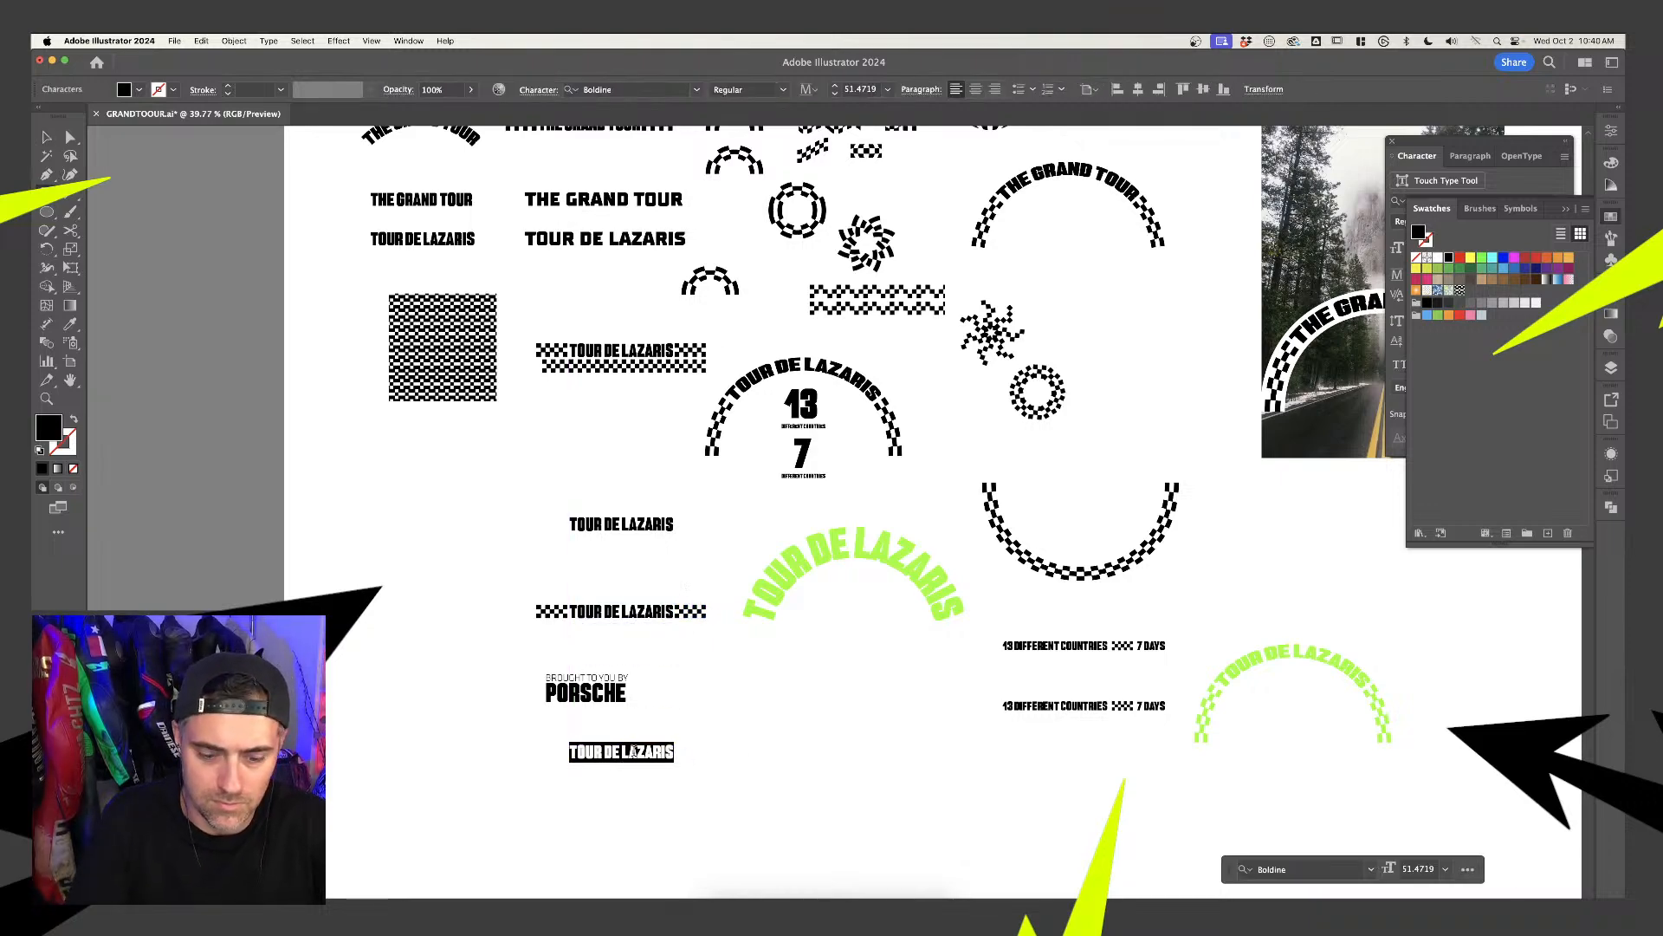
{"action": "type", "text": "JOIN US ON AN"}
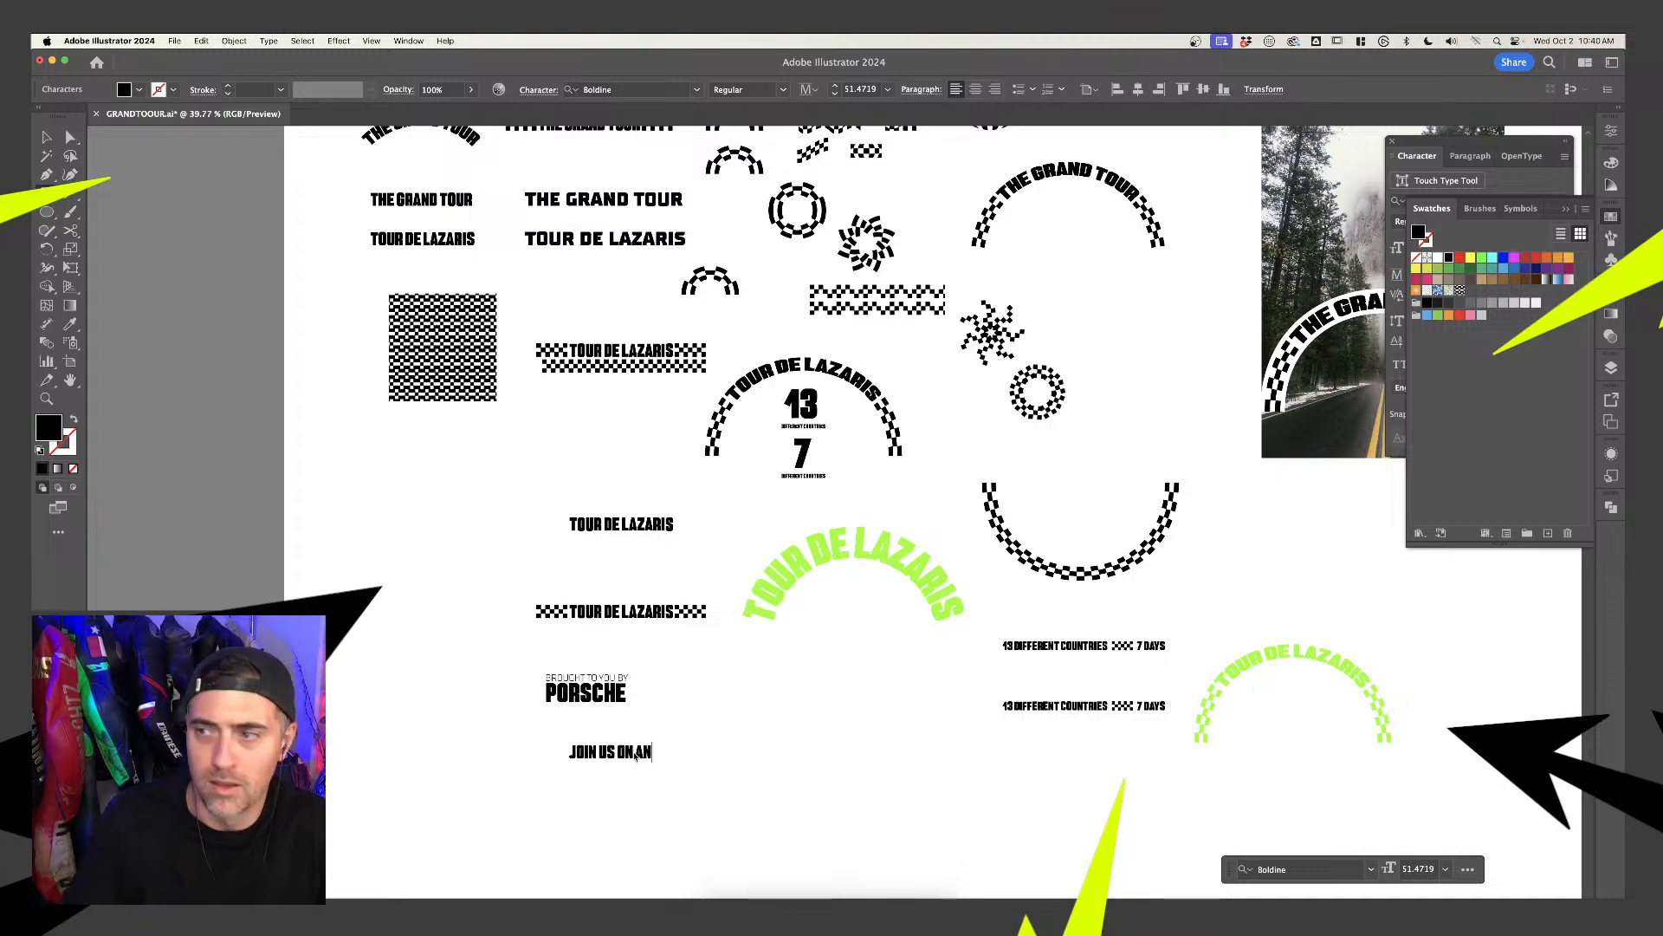
{"action": "key", "text": "super+1"}
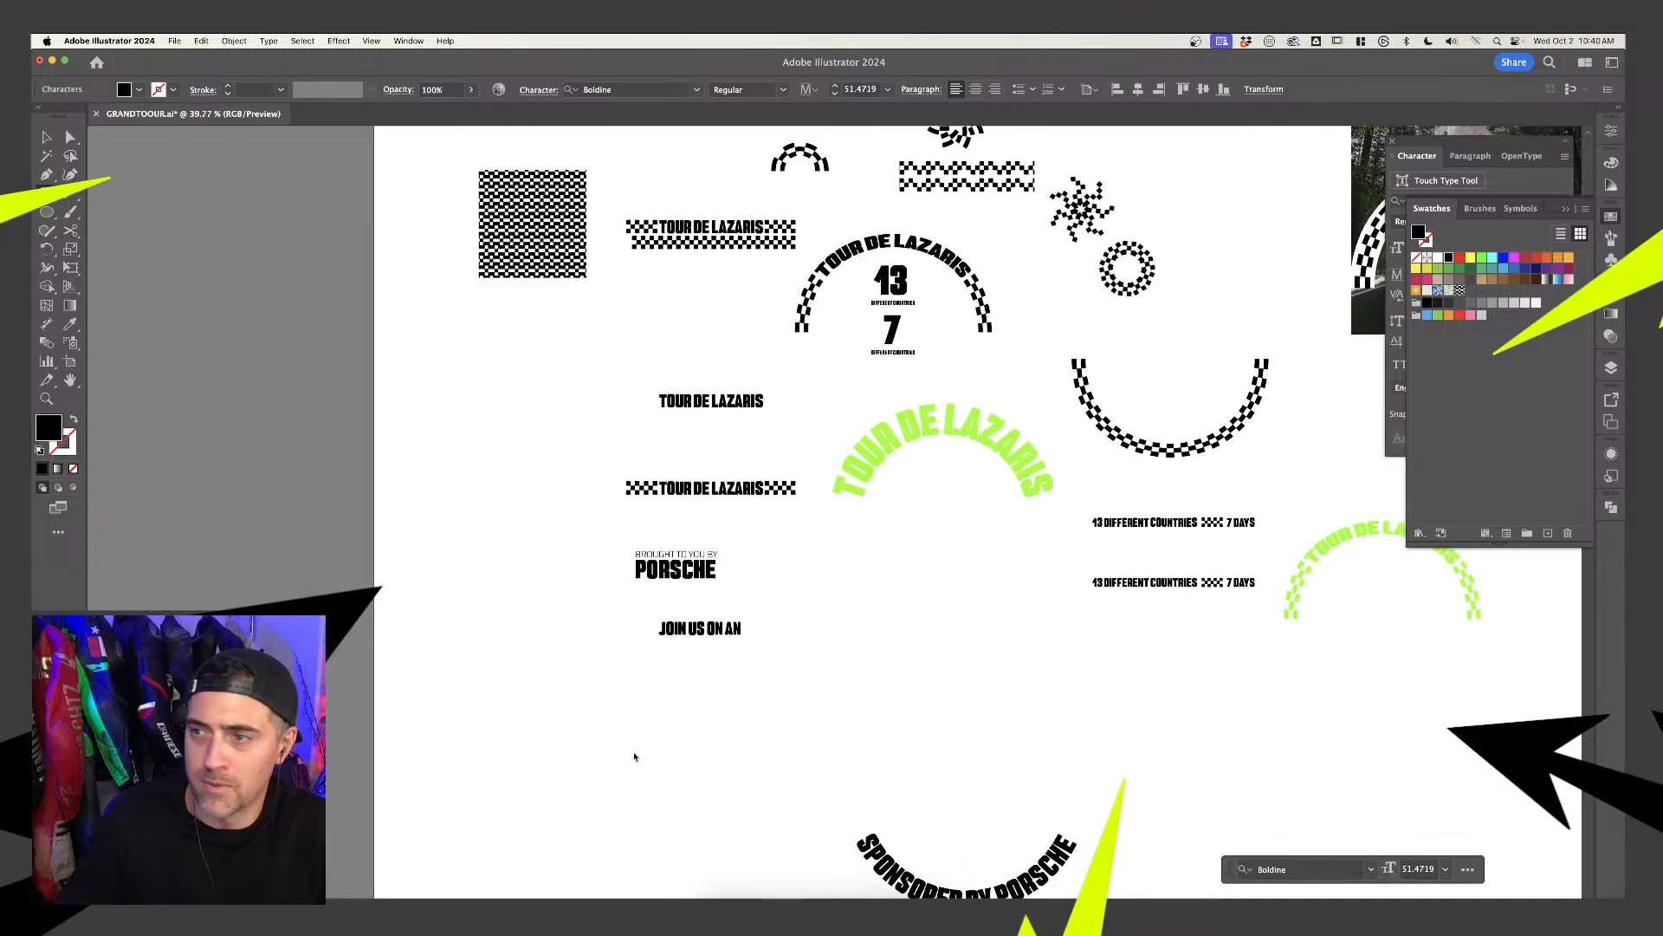
{"action": "type", "text": "OIN US ON AN"}
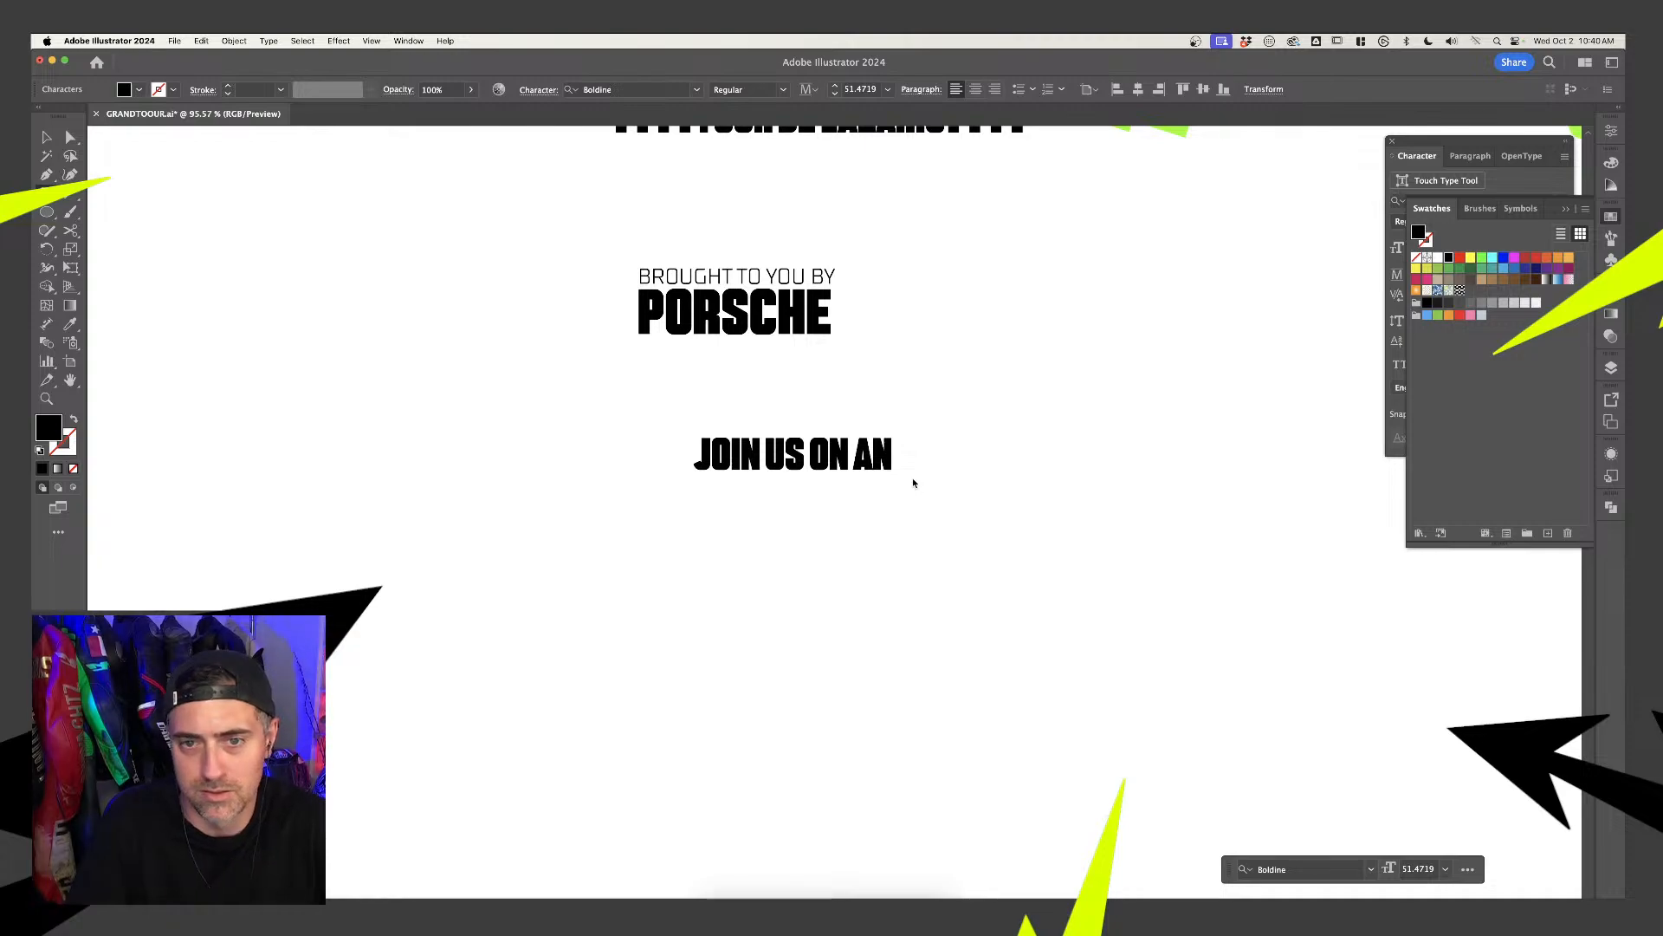
{"action": "type", "text": " A"}
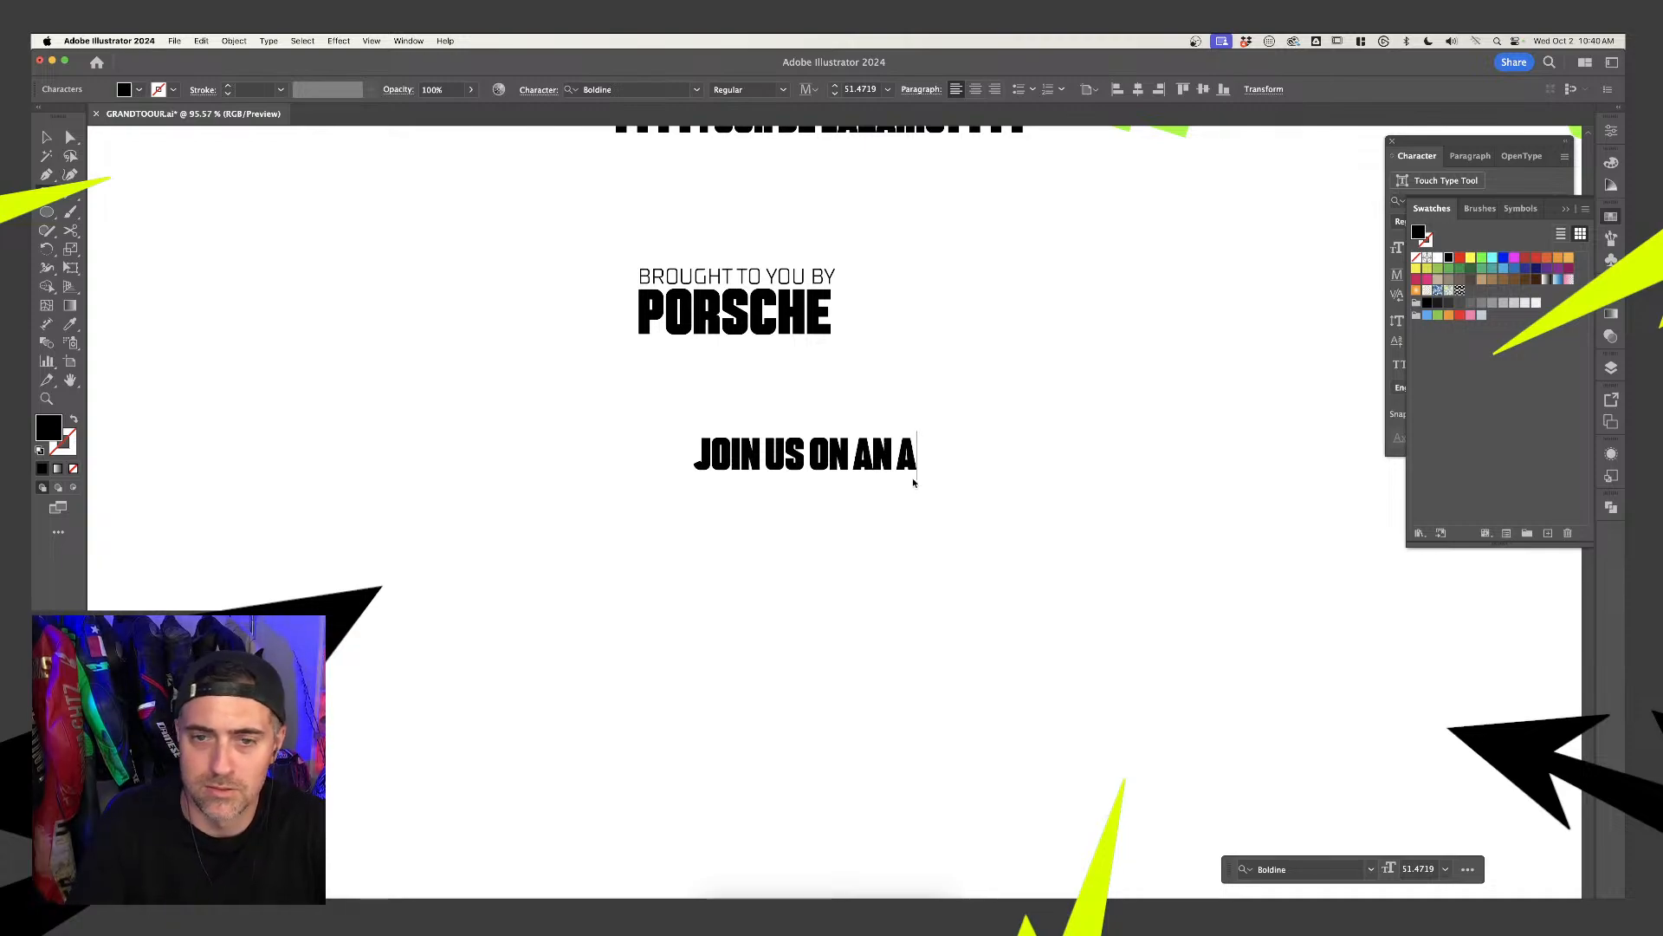
Replace the wording of the text below the PORSCHE lockup with TIME TO HIT THE ROAD, breaking the line after TO
{"action": "key", "text": "super+a"}
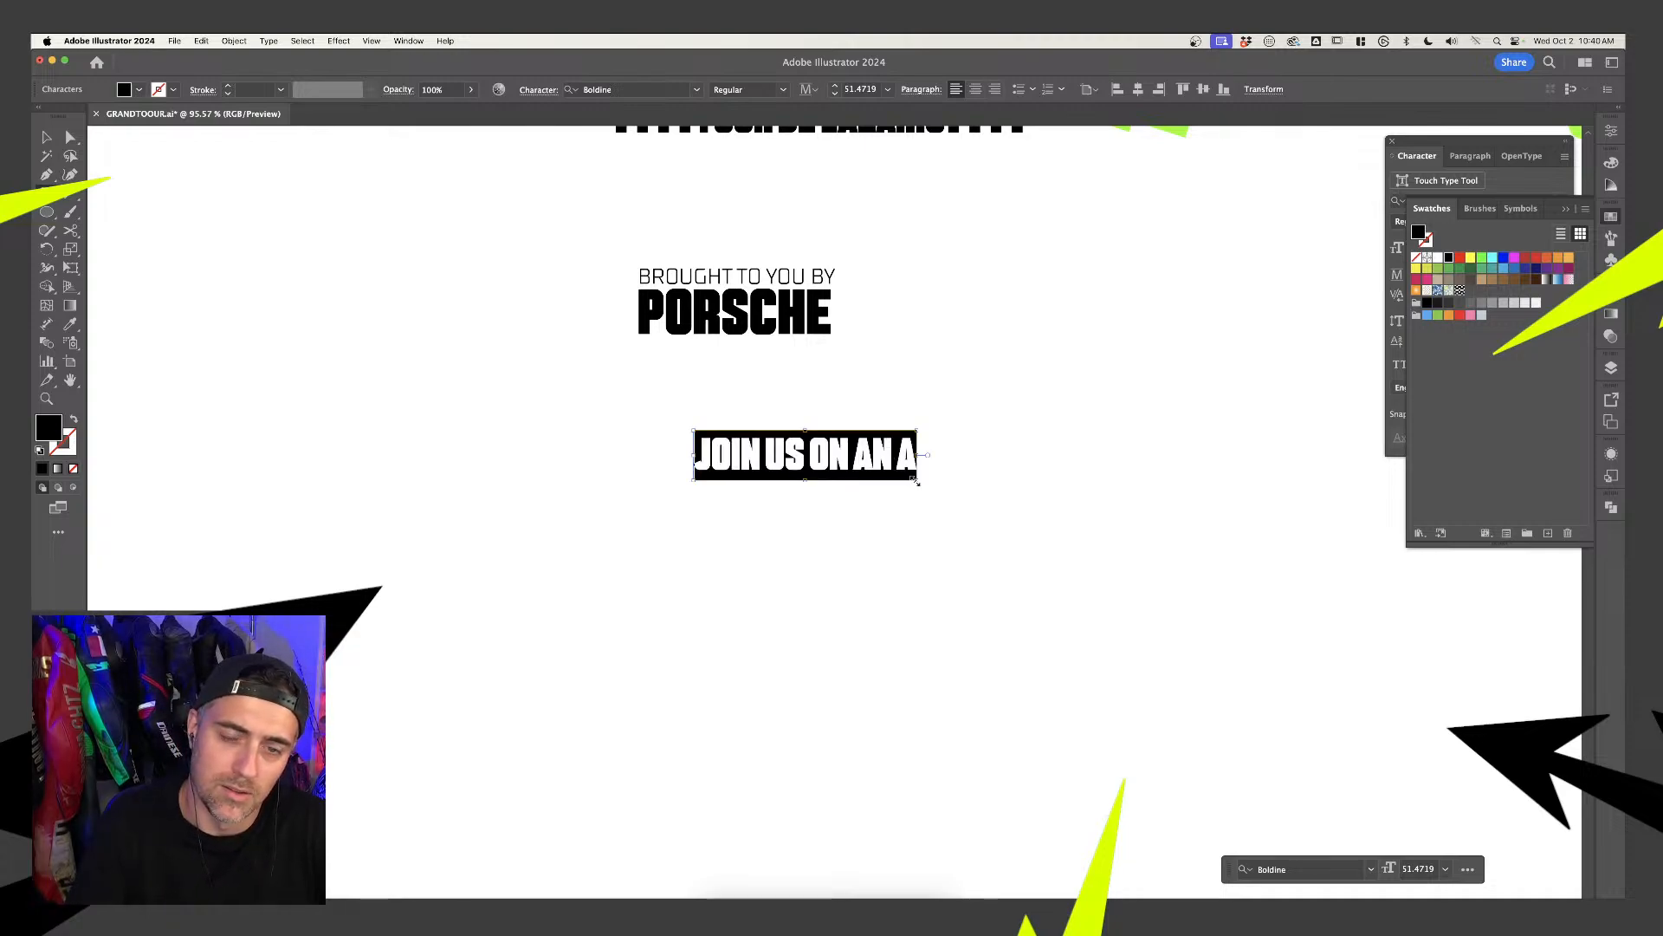
{"action": "type", "text": "TIM"}
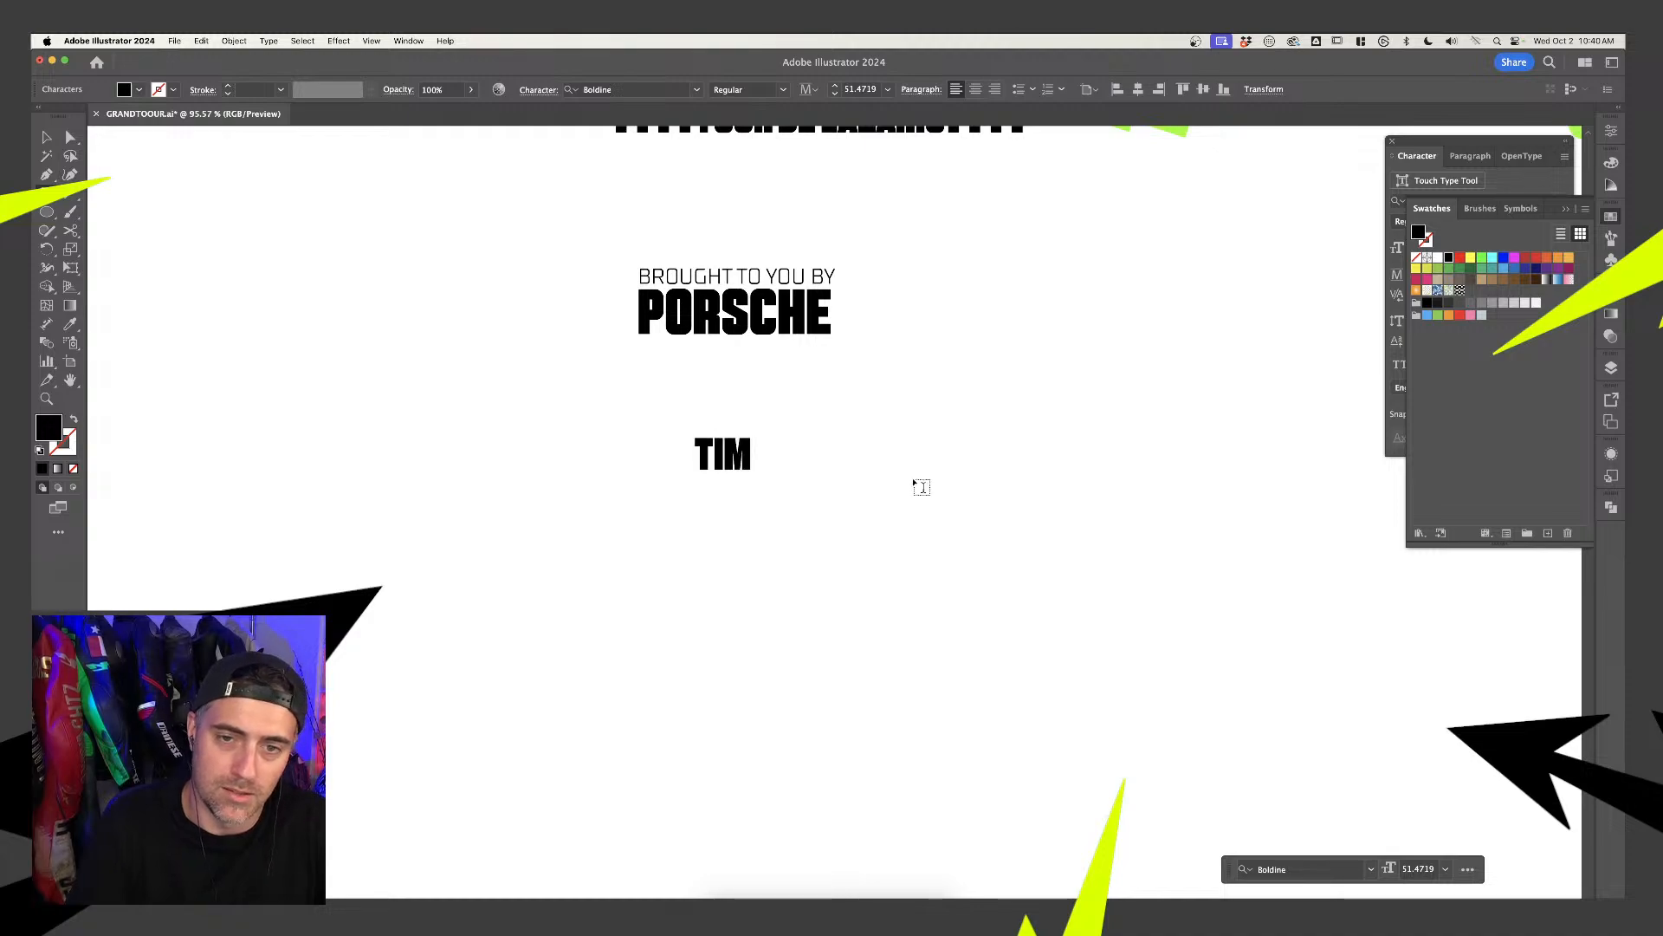
{"action": "type", "text": "E TP"}
{"action": "key", "text": "BackSpace"}
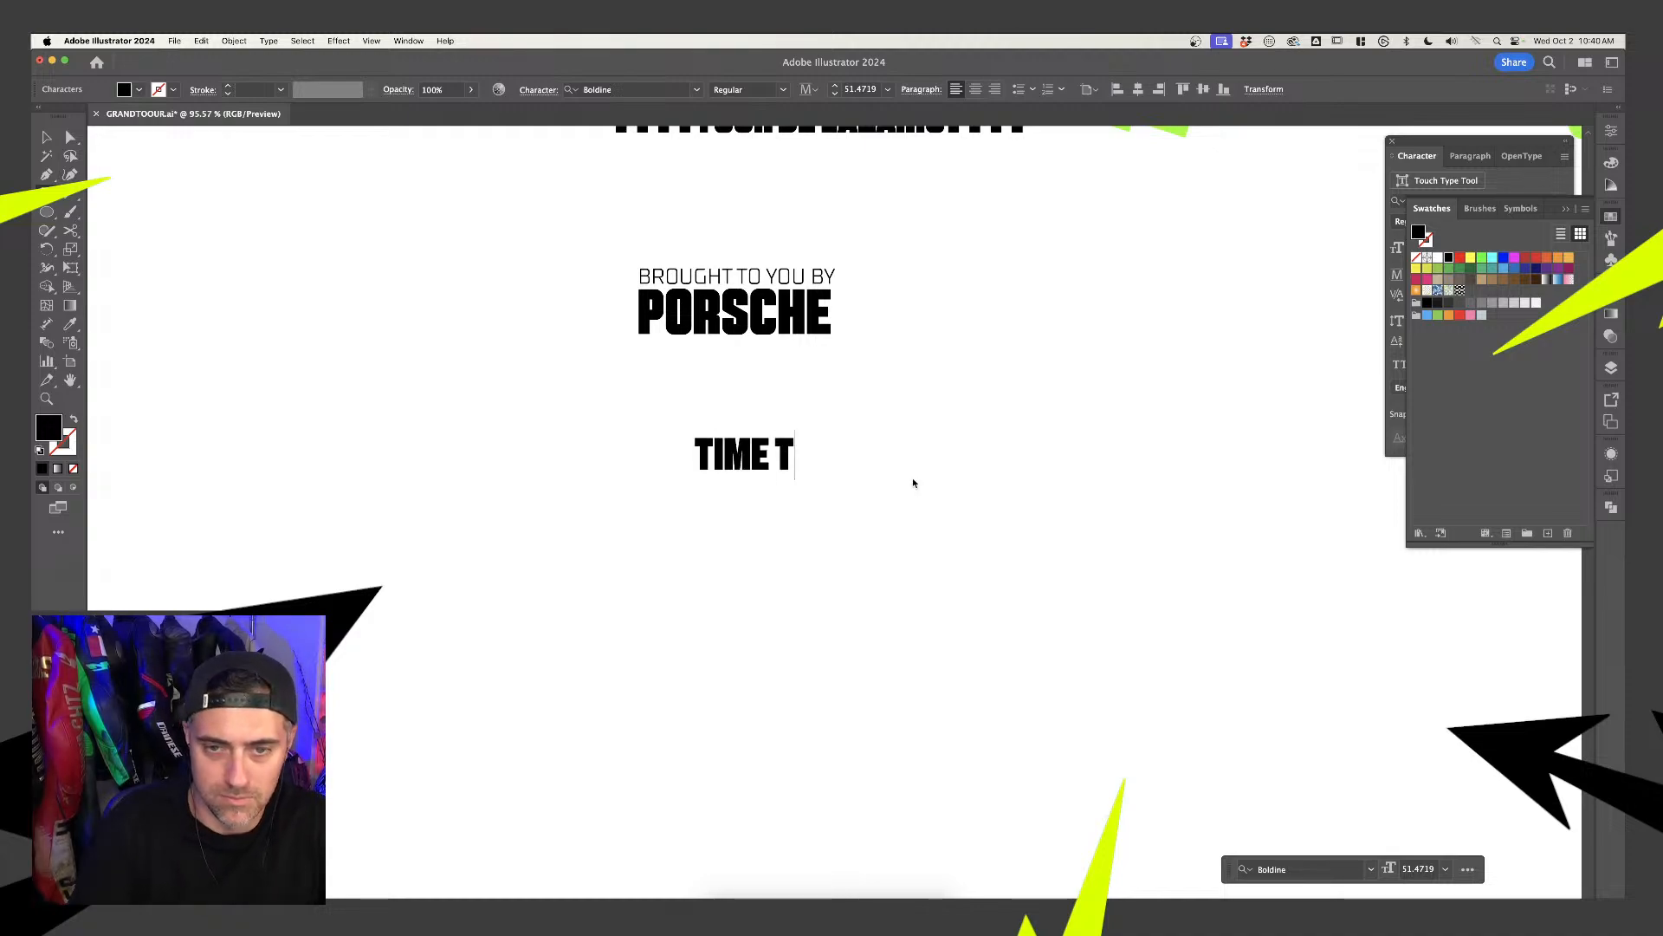
{"action": "type", "text": "O HIT THE ROAD"}
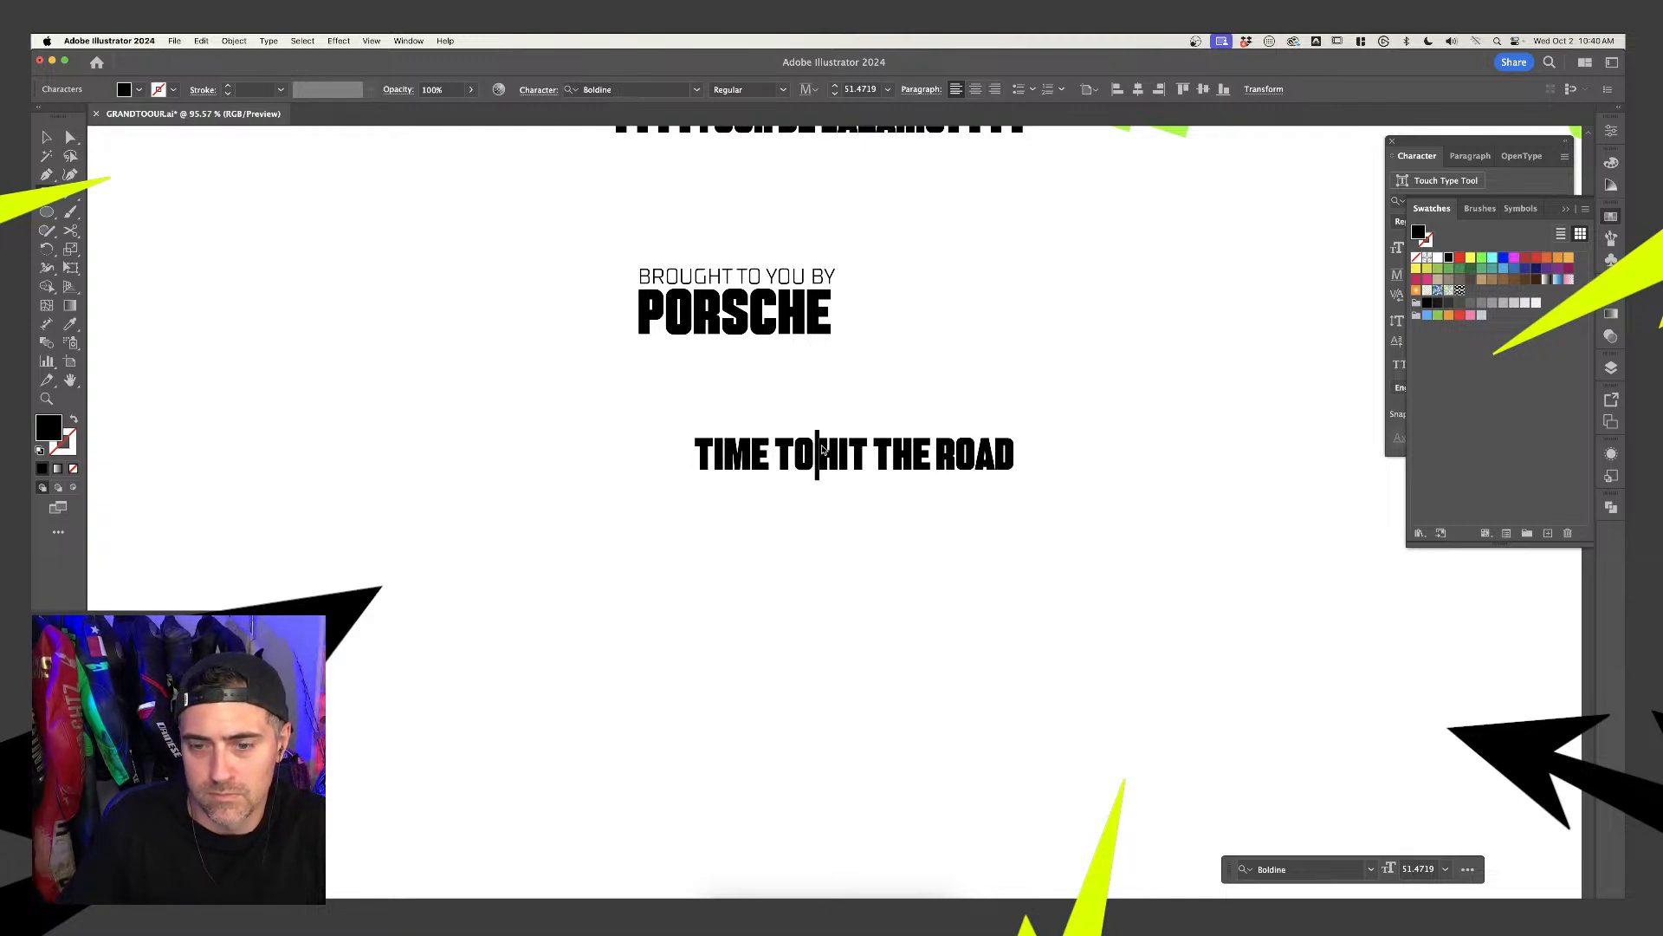
{"action": "key", "text": "Return"}
Centre-align both lines of the TIME TO HIT THE ROAD text and tighten the leading between them
{"action": "key", "text": "super+a"}
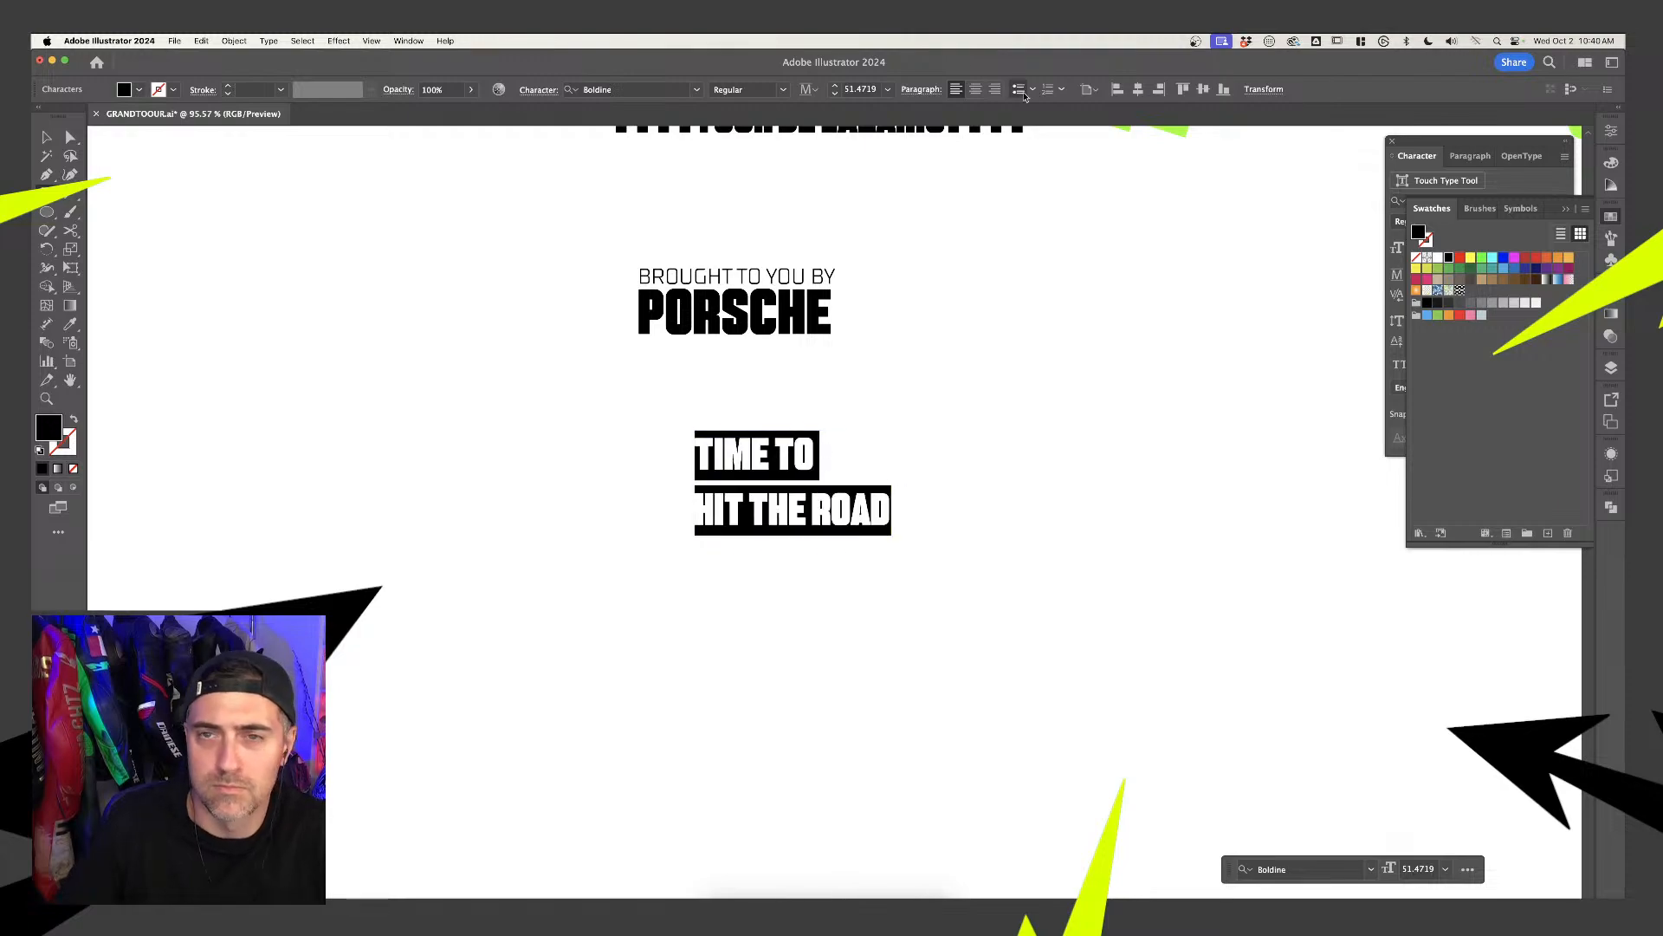
{"action": "left_click", "coordinate": [974, 89]}
{"action": "key", "text": "alt+Up"}
{"action": "key", "text": "alt+Up"}
{"action": "key", "text": "alt+Up"}
{"action": "key", "text": "alt+Up"}
{"action": "key", "text": "alt+Up"}
{"action": "key", "text": "alt+Up"}
{"action": "key", "text": "alt+Up"}
{"action": "key", "text": "alt+Up"}
{"action": "key", "text": "alt+Up"}
{"action": "key", "text": "alt+Up"}
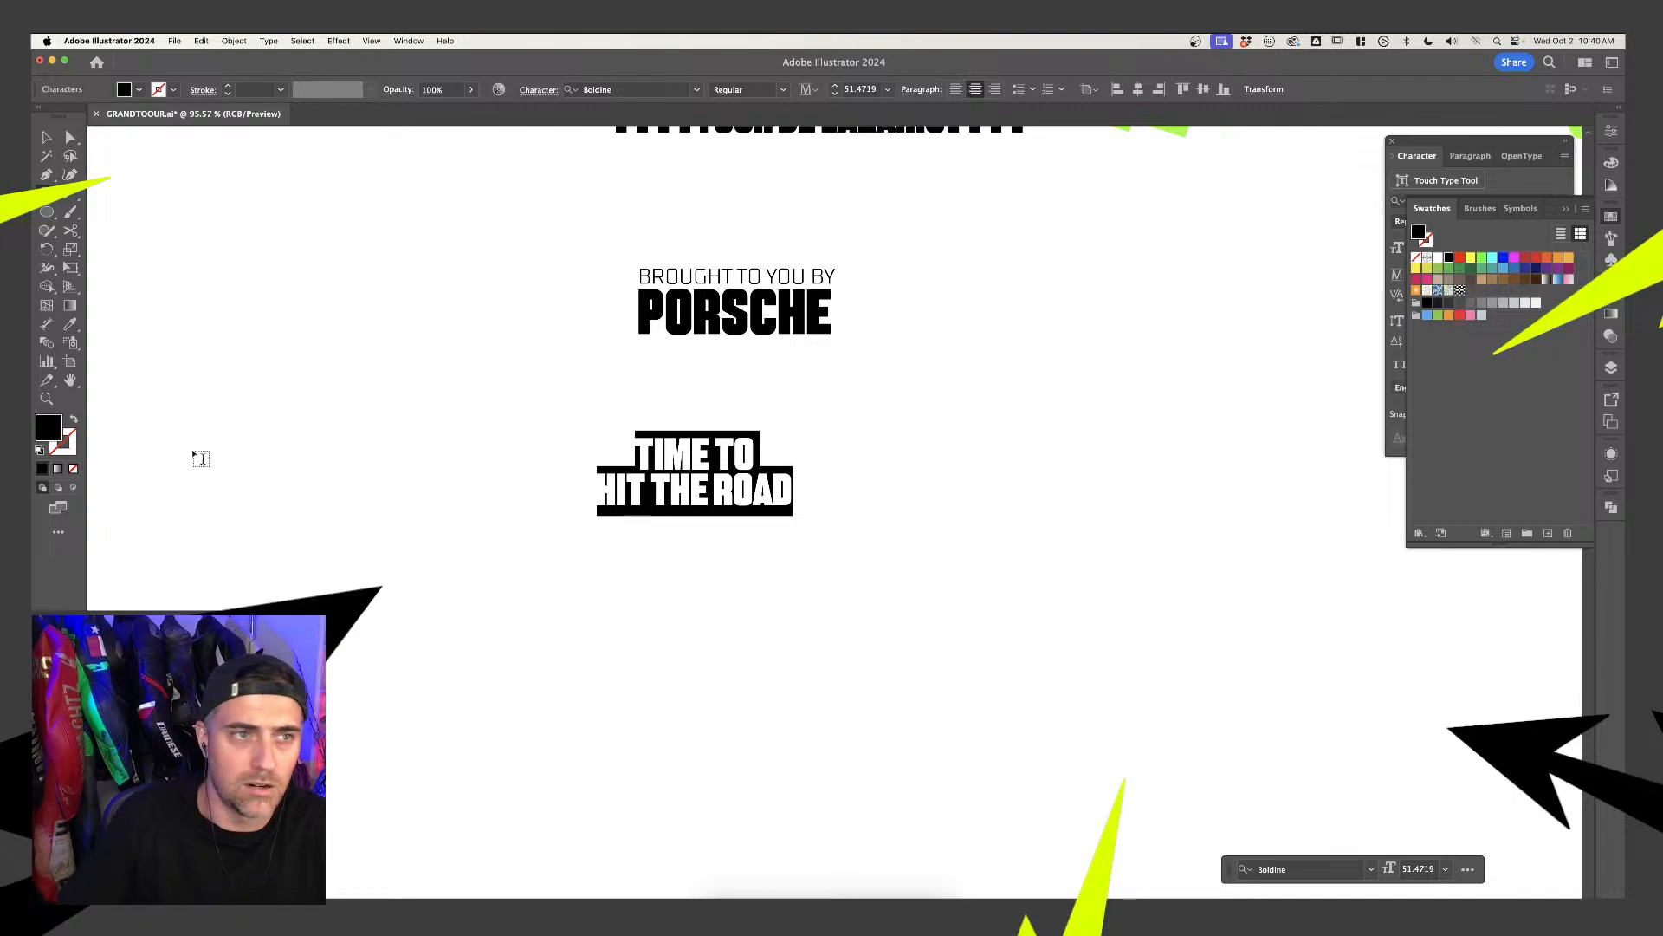
{"action": "key", "text": "Escape"}
Scale the TIME TO HIT THE ROAD text up to about 78 pt and reposition it below the PORSCHE lockup
{"action": "left_click_drag", "start_coordinate": [790, 509], "coordinate": [941, 575]}
{"action": "left_click_drag", "start_coordinate": [957, 500], "coordinate": [995, 476]}
{"action": "left_click", "coordinate": [1129, 464]}
{"action": "scroll", "coordinate": [1129, 466], "scroll_direction": "down", "scroll_amount": 3}
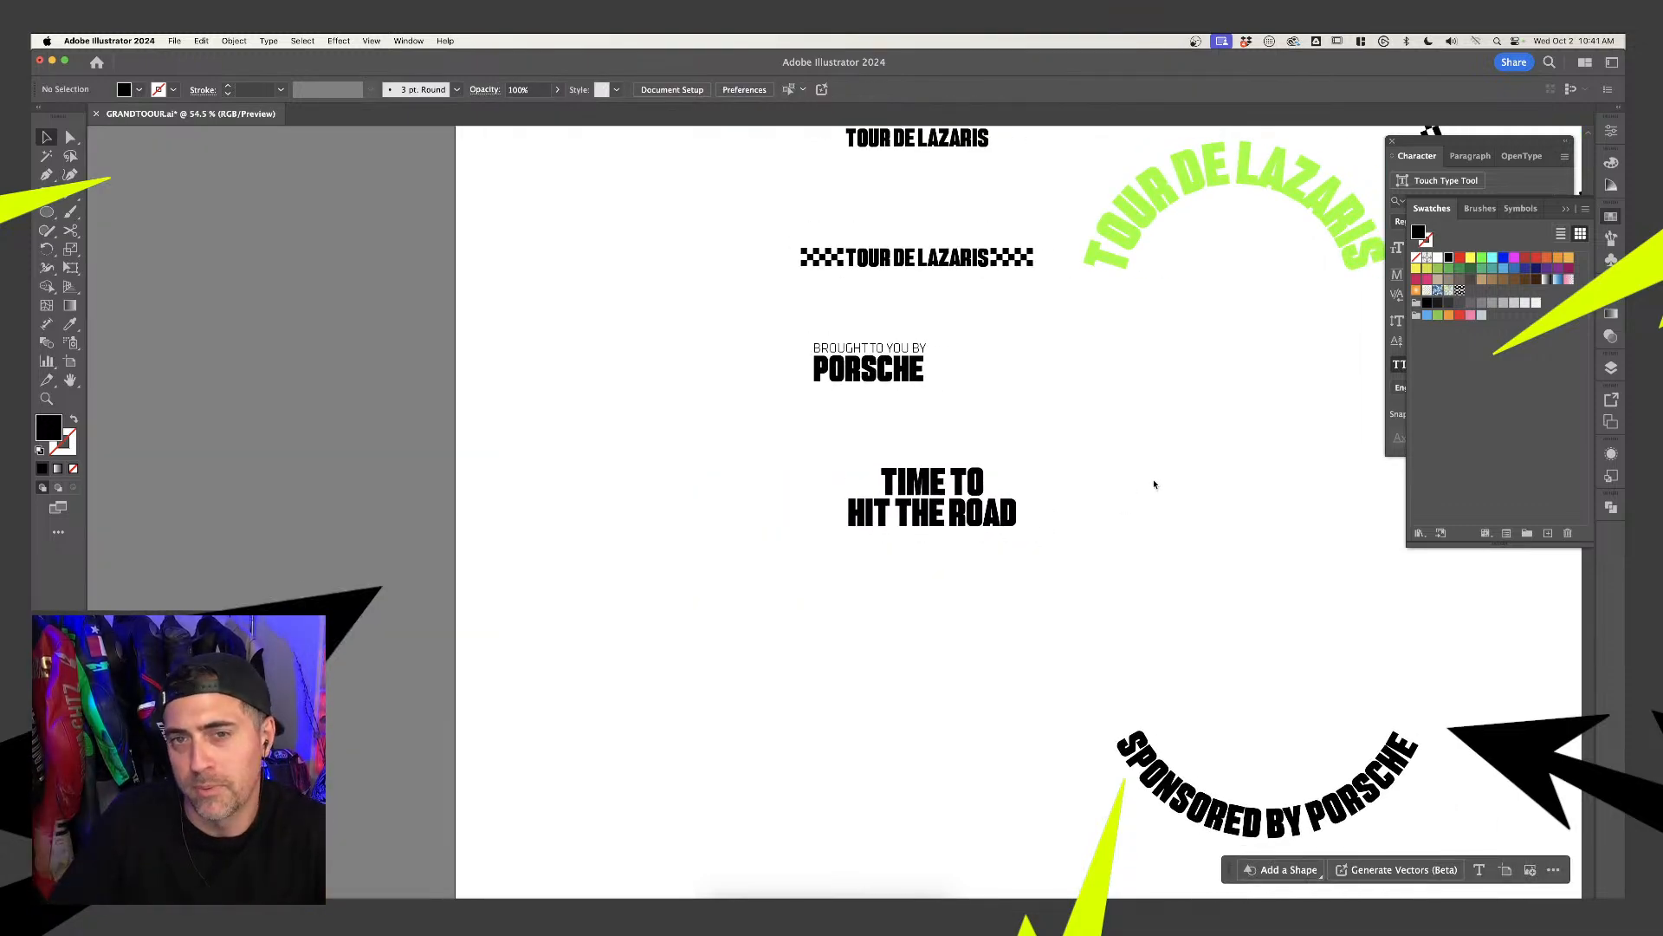
Copy the banner's right-hand checker block to the end of the HIT THE ROAD line, keeping its original size
{"action": "left_click", "coordinate": [1009, 252]}
{"action": "left_click_drag", "start_coordinate": [1009, 251], "coordinate": [1155, 451]}
{"action": "left_click", "coordinate": [1211, 481]}
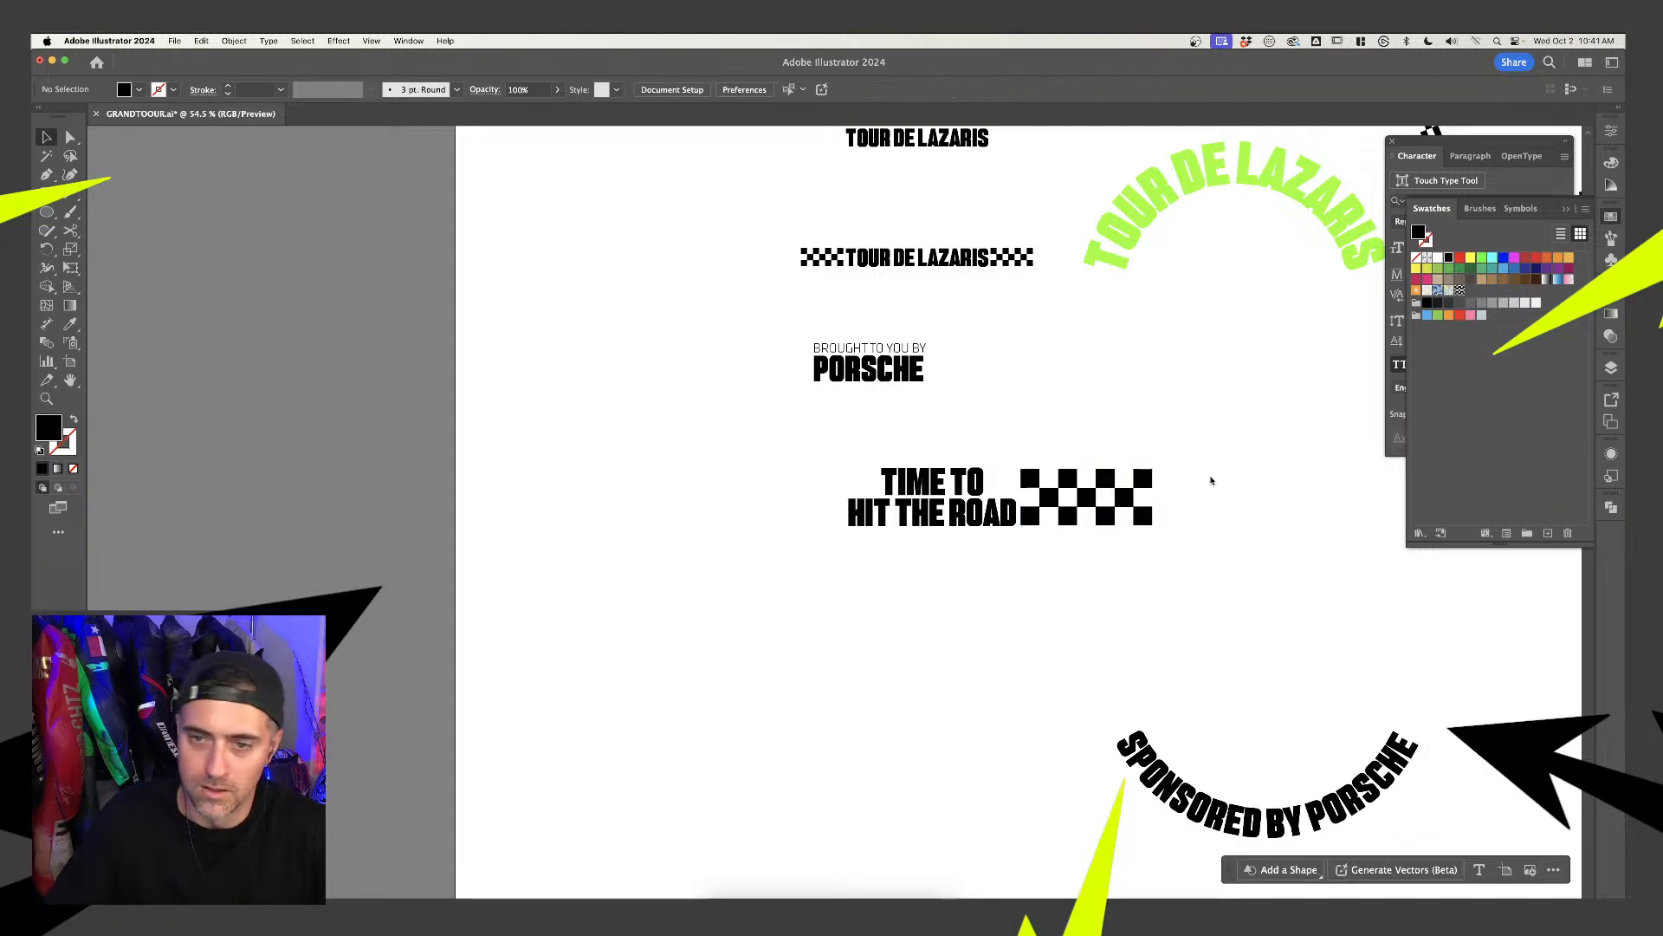
{"action": "key", "text": "super+z"}
{"action": "key", "text": "super+z"}
{"action": "key", "text": "super+z"}
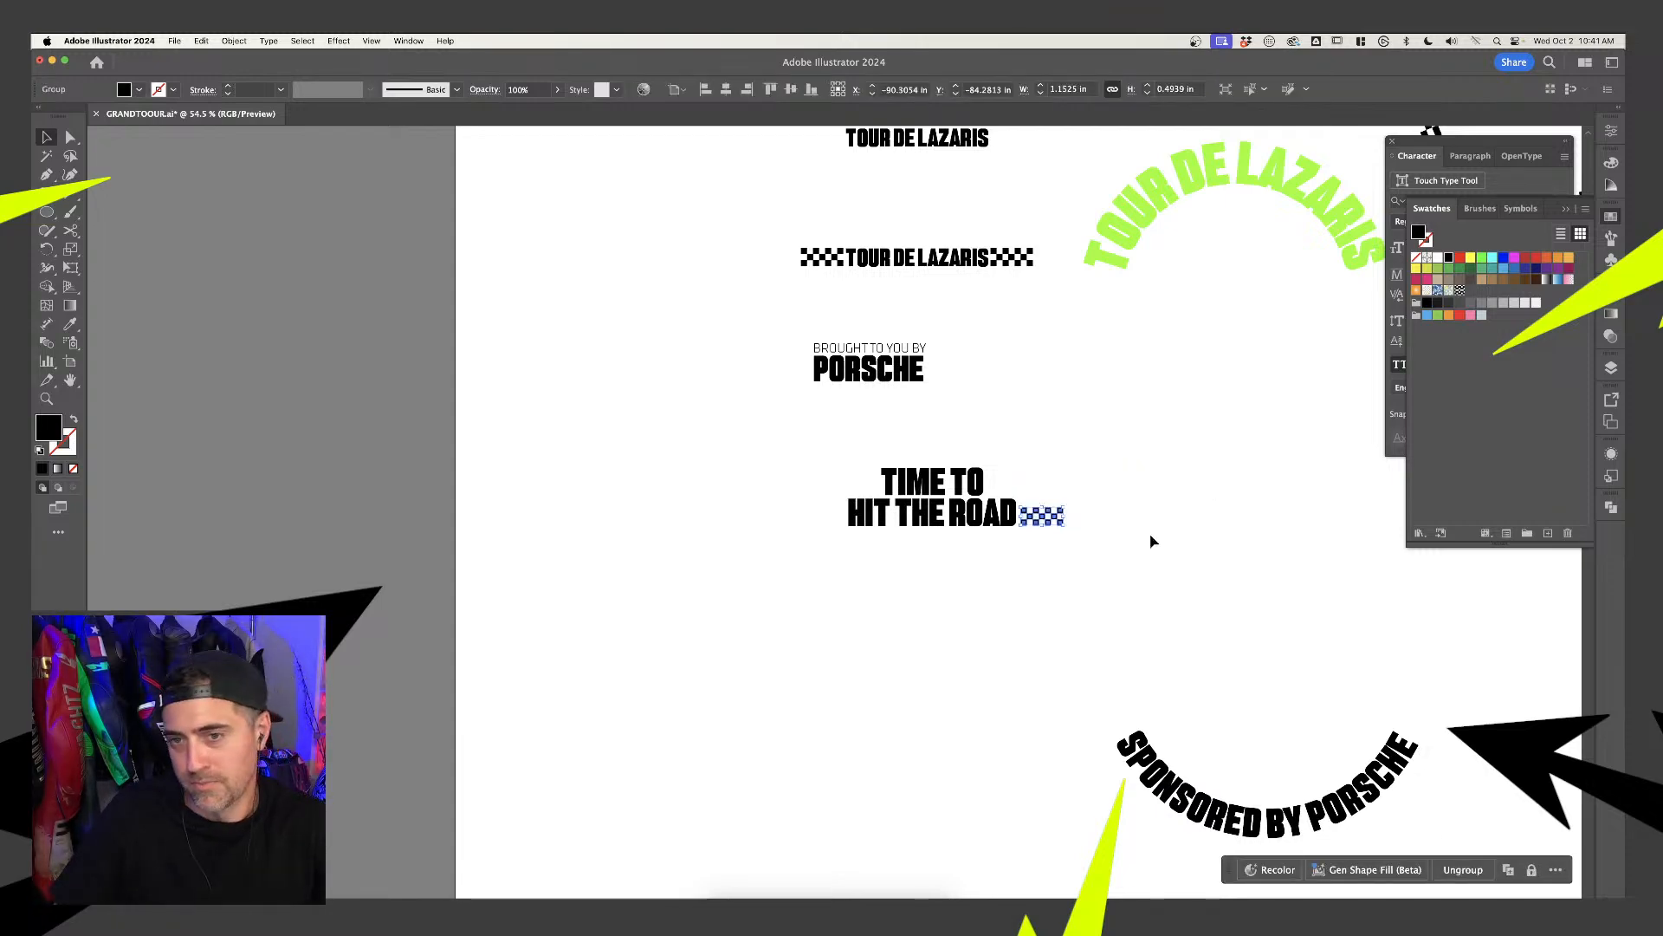
Move the copied checker block centrally beneath the TIME TO HIT THE ROAD text and enlarge it to about 1.7 in wide
{"action": "left_click_drag", "start_coordinate": [1150, 521], "coordinate": [931, 553]}
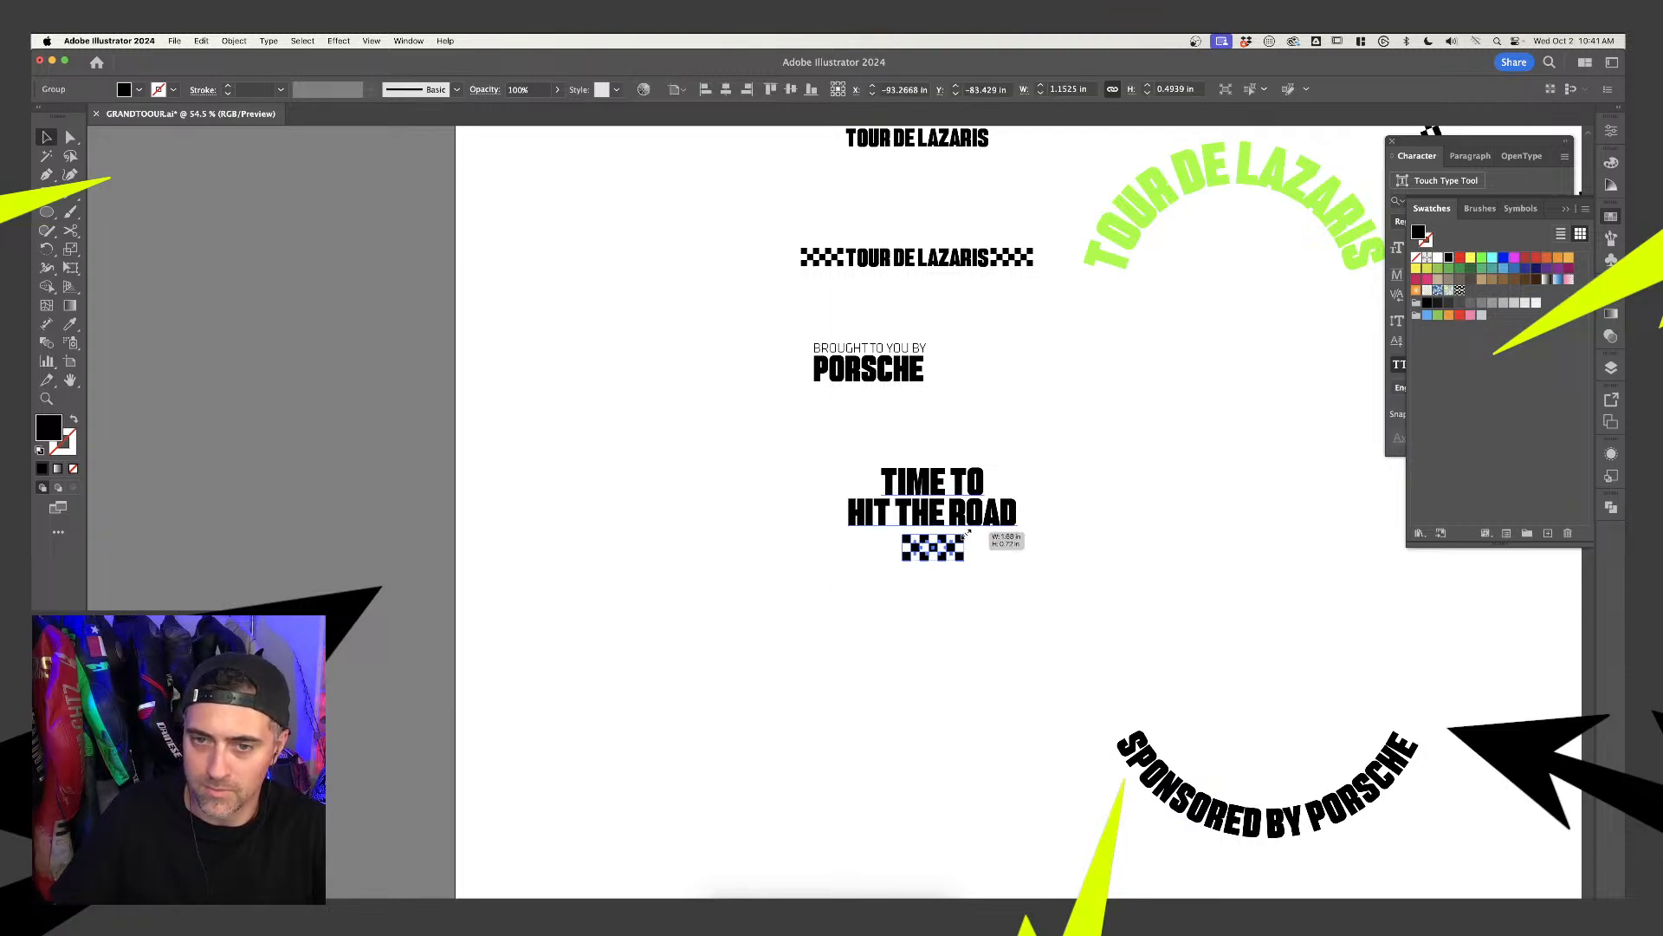
{"action": "left_click", "coordinate": [1034, 543]}
{"action": "scroll", "coordinate": [1034, 543], "scroll_direction": "up", "scroll_amount": 3}
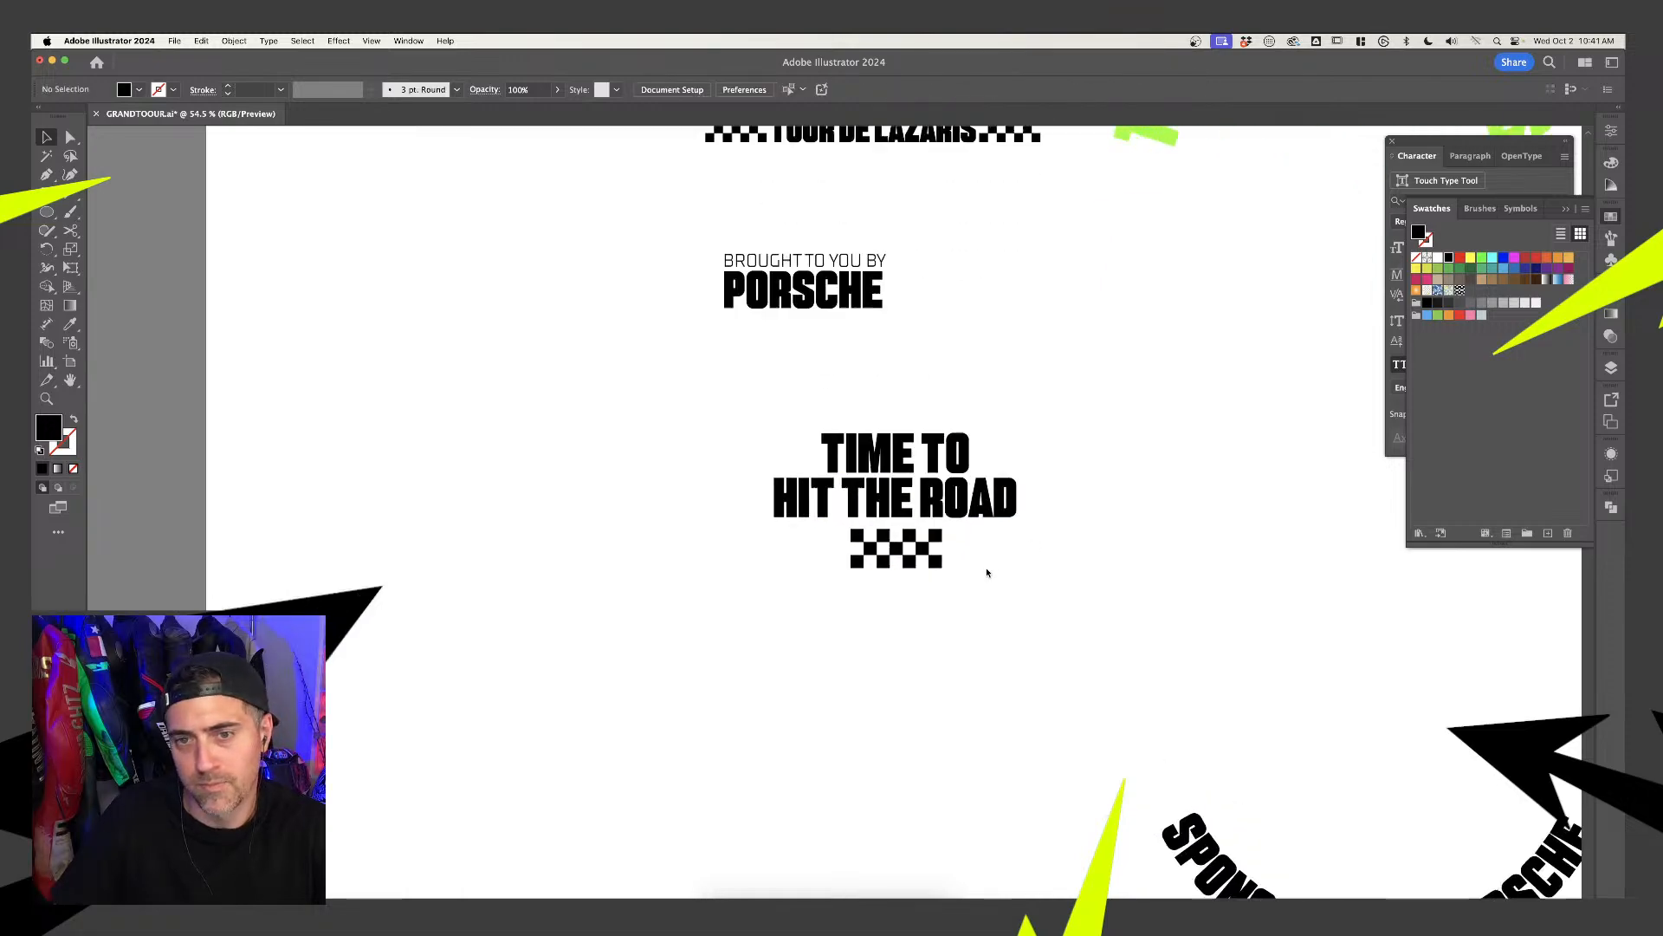
Duplicate the TIME TO HIT THE ROAD text with its checker block to the left and group the copy
{"action": "left_click", "coordinate": [906, 553]}
{"action": "left_click", "coordinate": [897, 495], "text": "shift"}
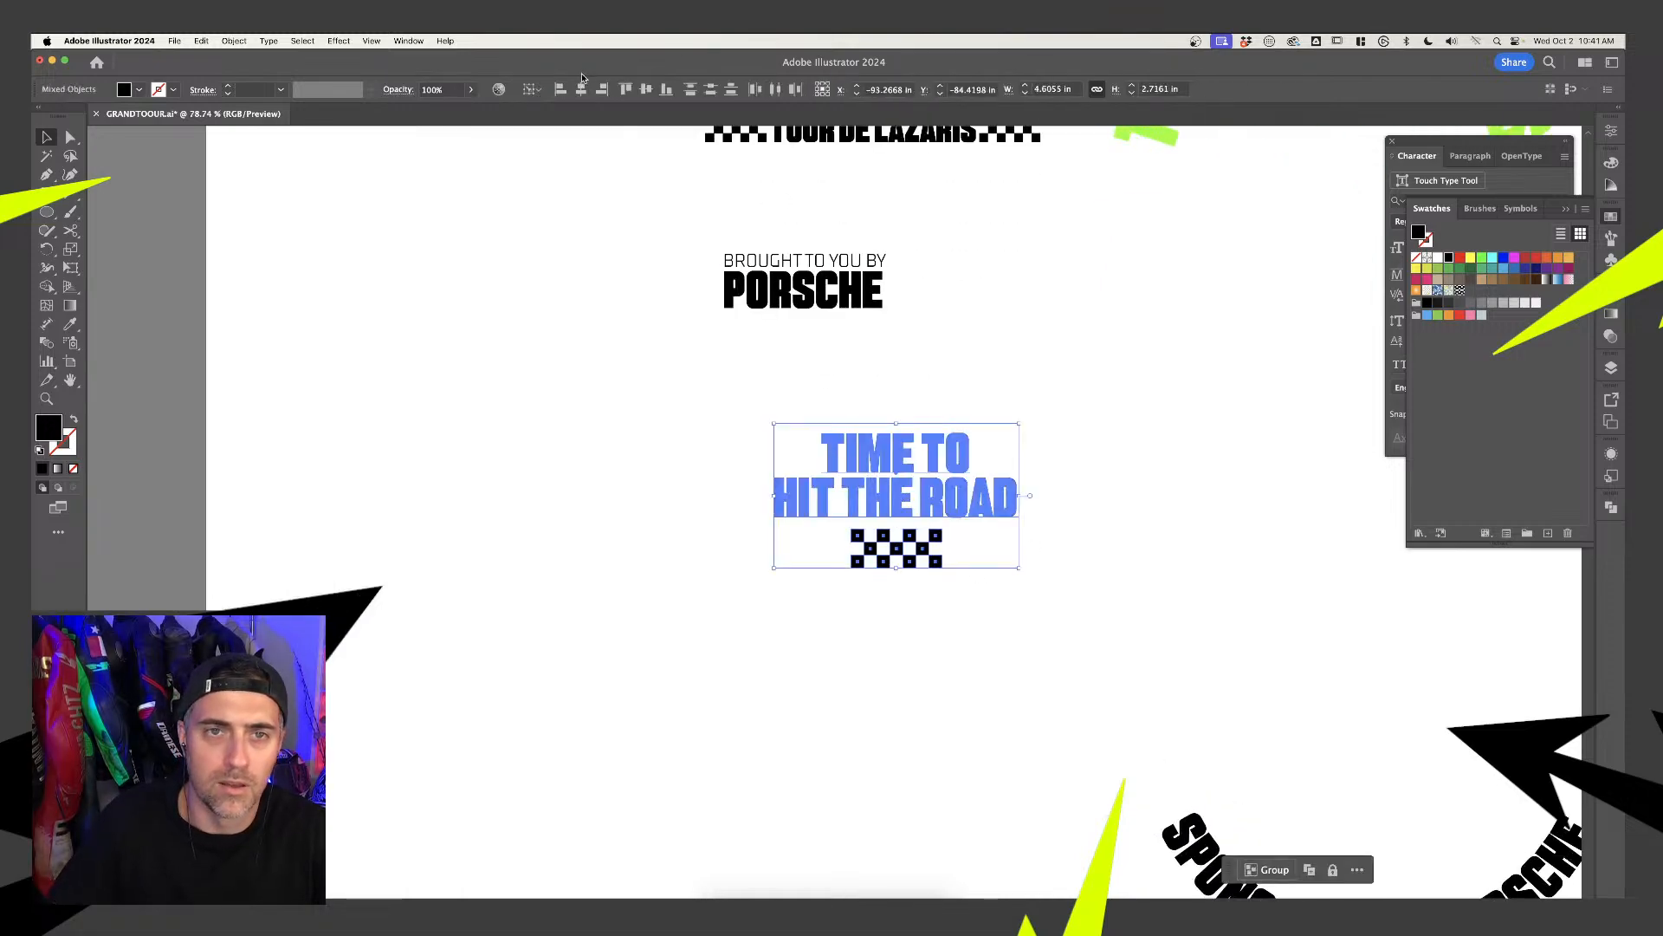
{"action": "left_click_drag", "start_coordinate": [895, 468], "coordinate": [503, 453]}
{"action": "key", "text": "super+g"}
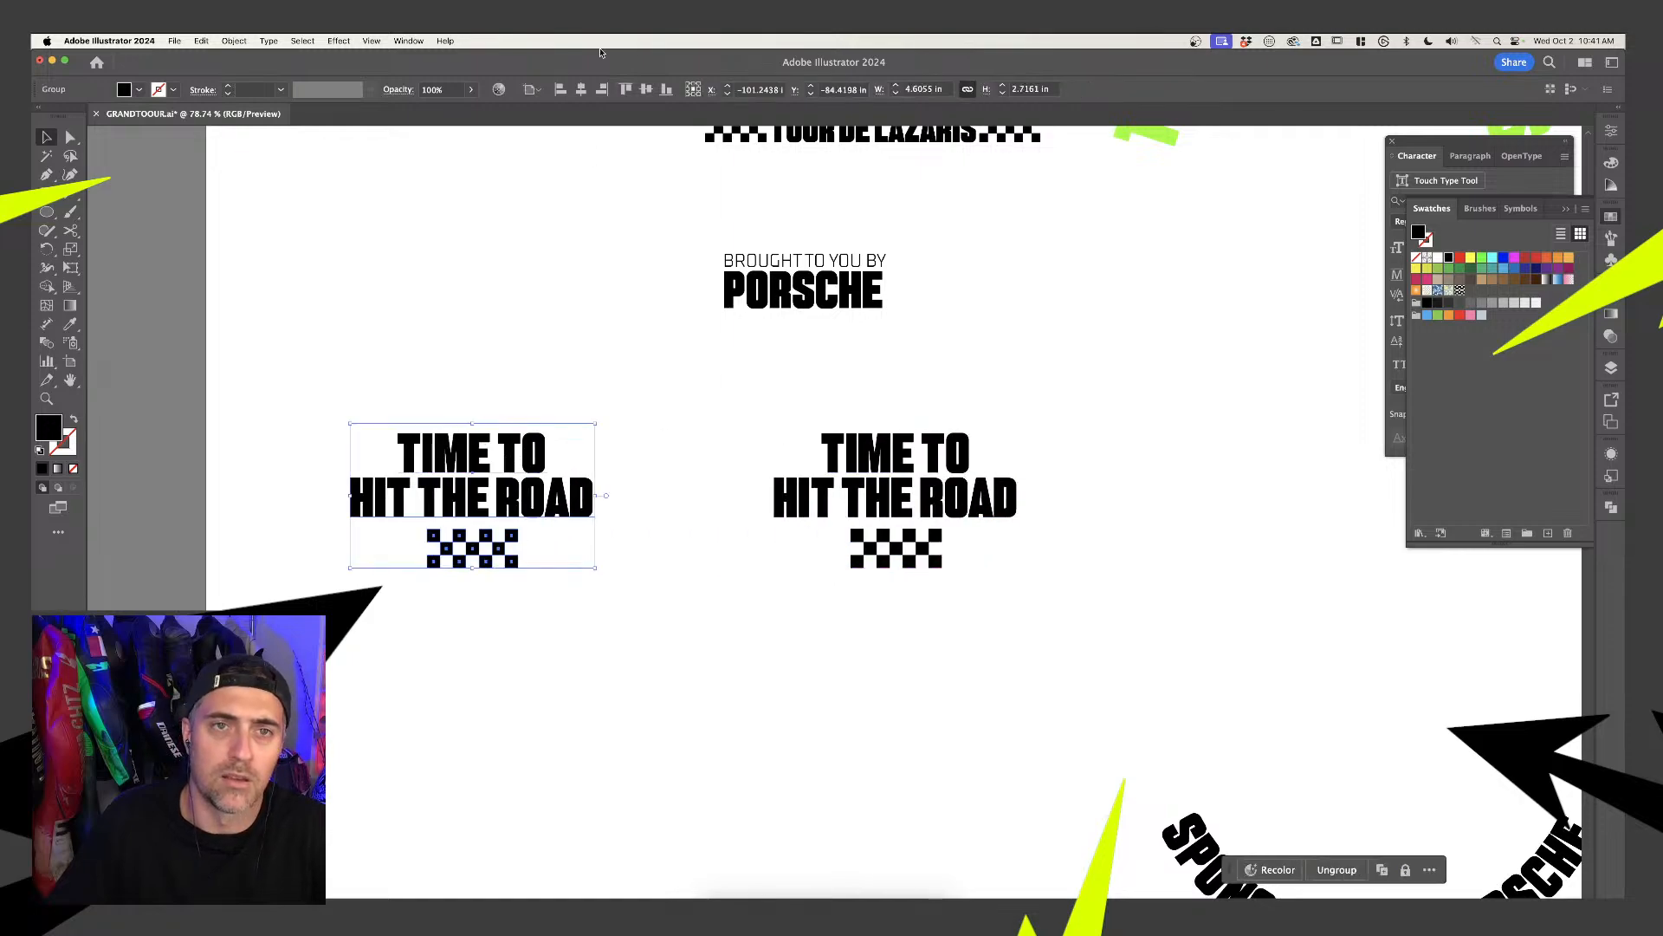
Apply a horizontal Flag warp with a 21% bend to the grouped TIME TO HIT THE ROAD copy
{"action": "left_click", "coordinate": [409, 44]}
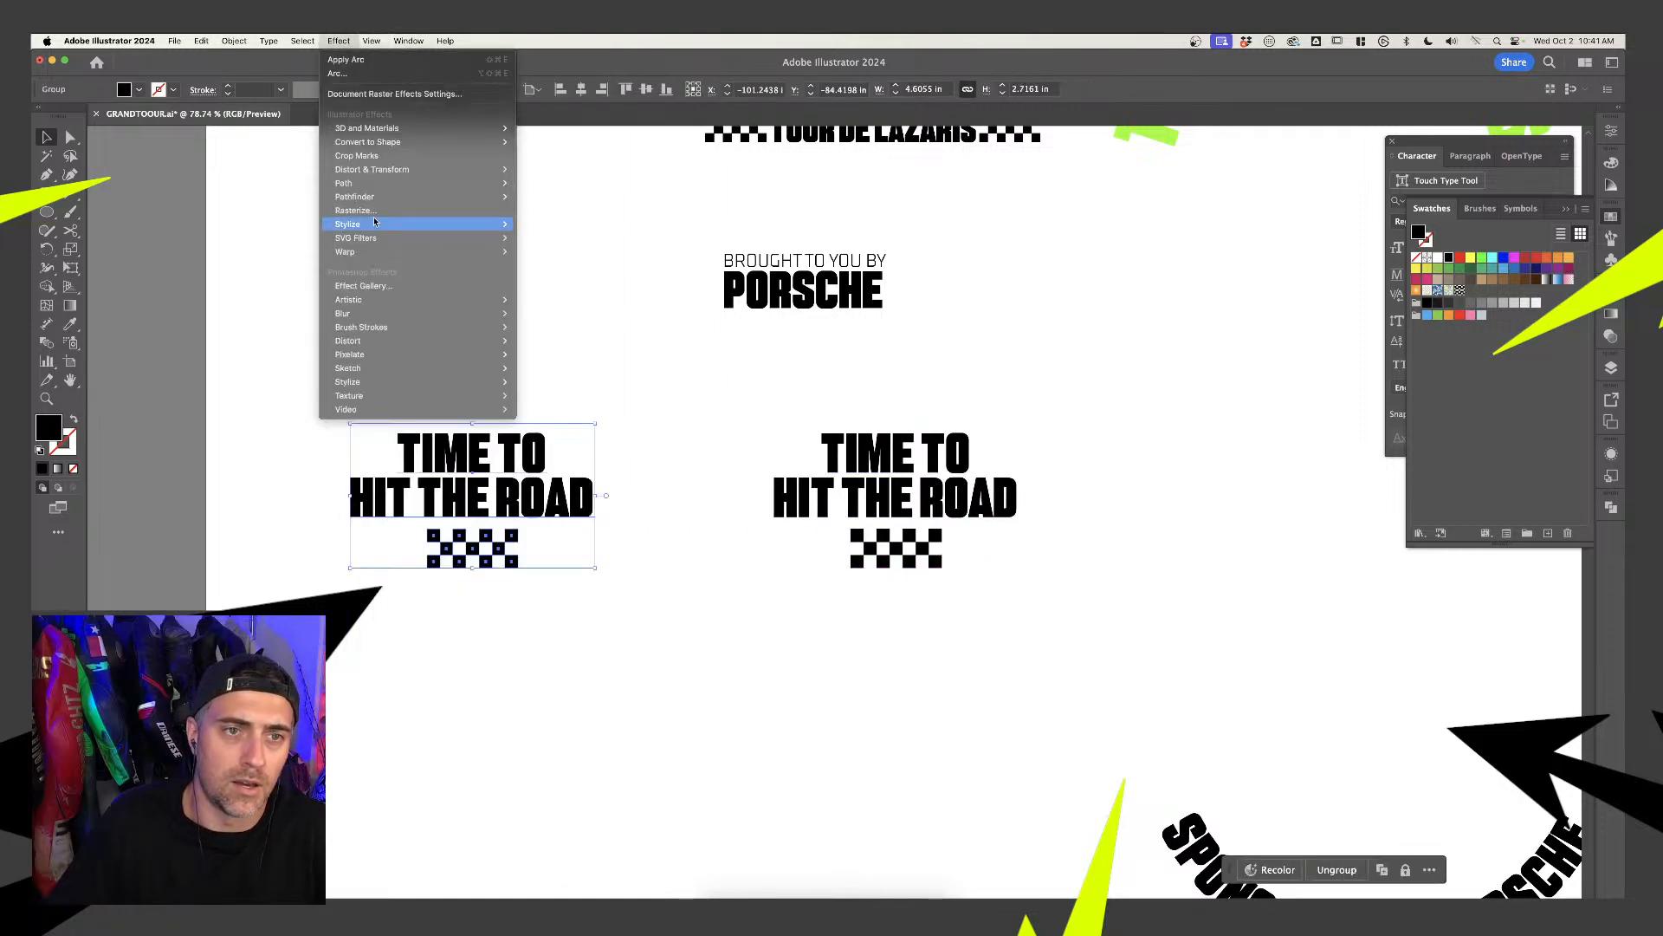
{"action": "mouse_move", "coordinate": [372, 251]}
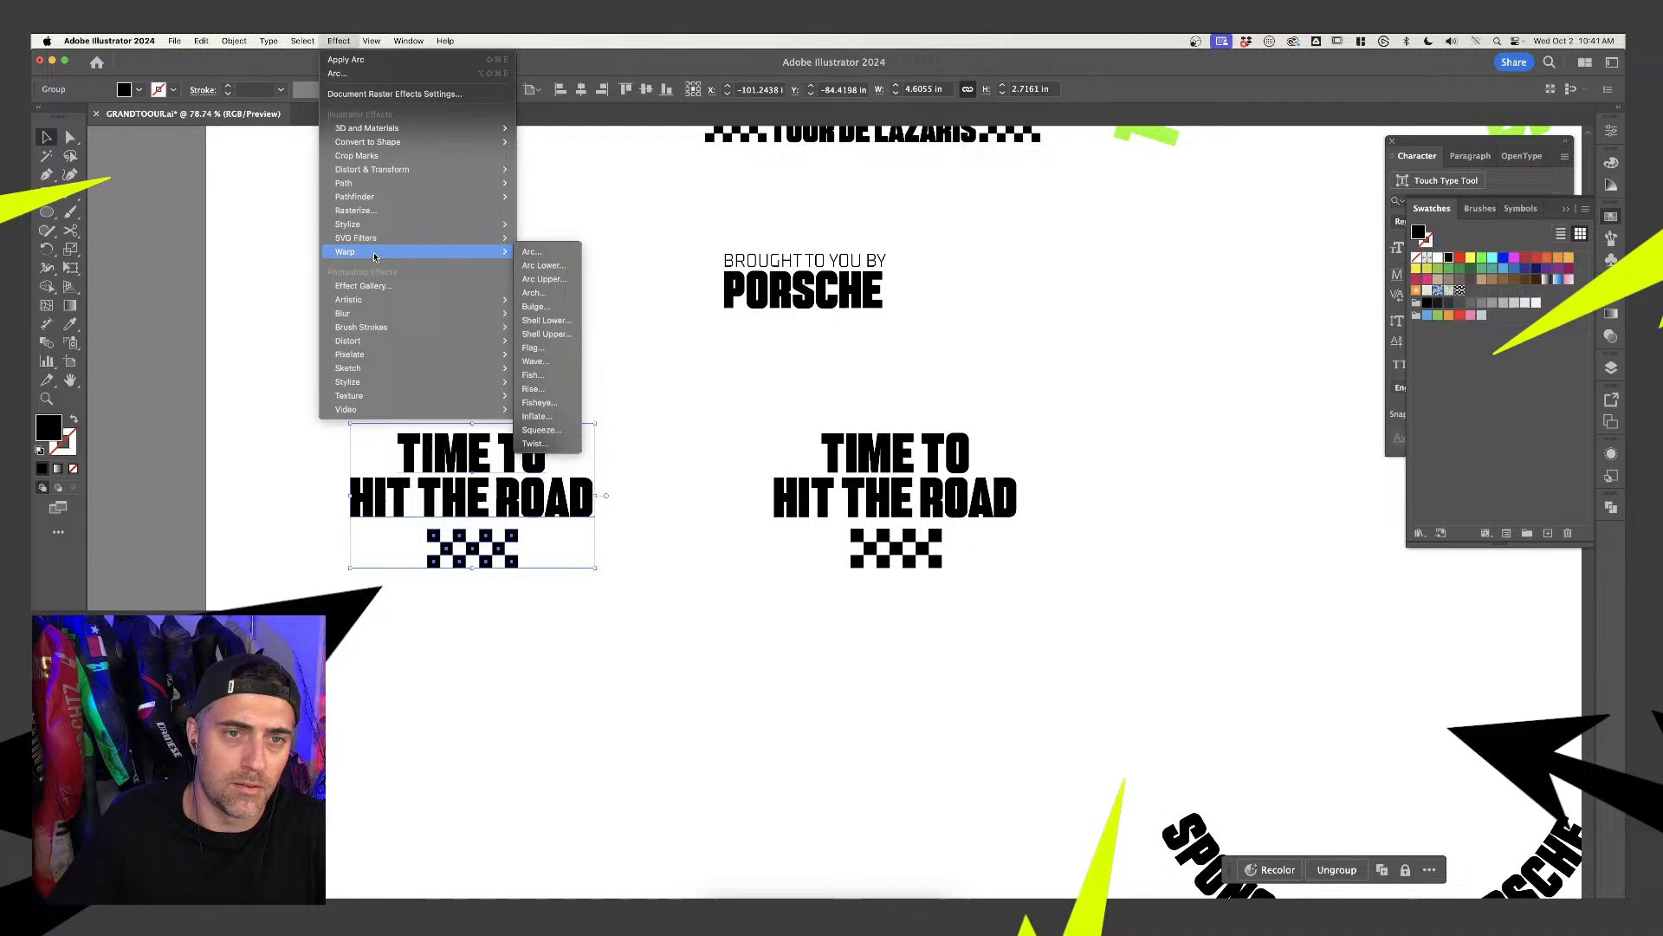
{"action": "left_click", "coordinate": [555, 354]}
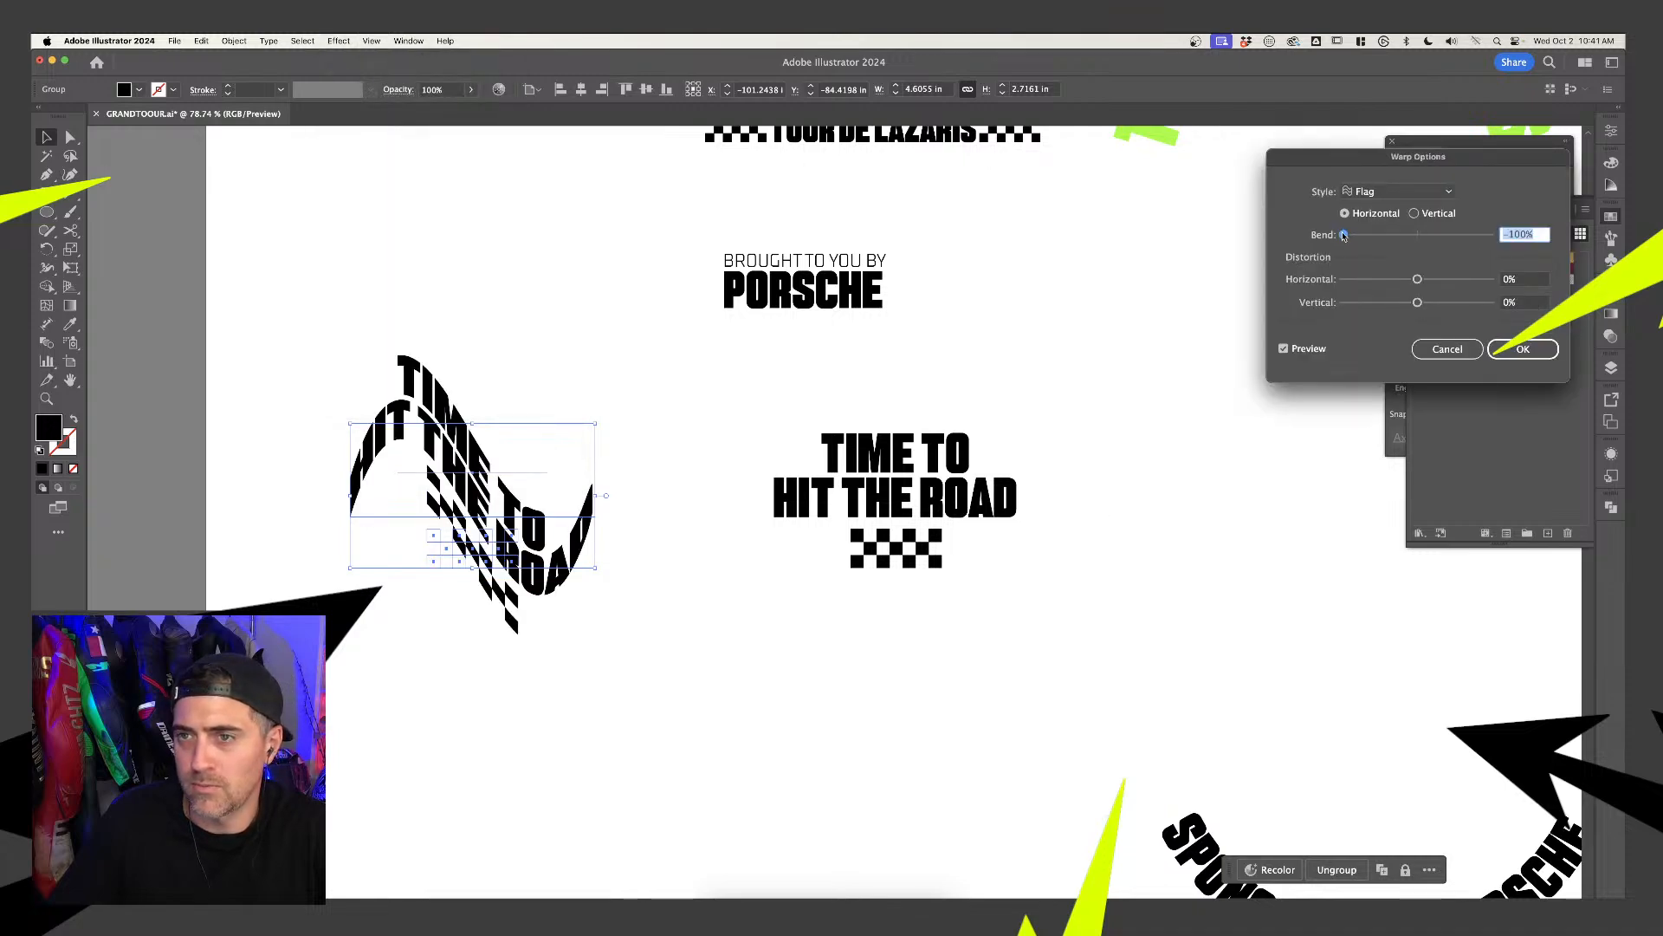
{"action": "left_click_drag", "start_coordinate": [1344, 236], "coordinate": [1431, 238]}
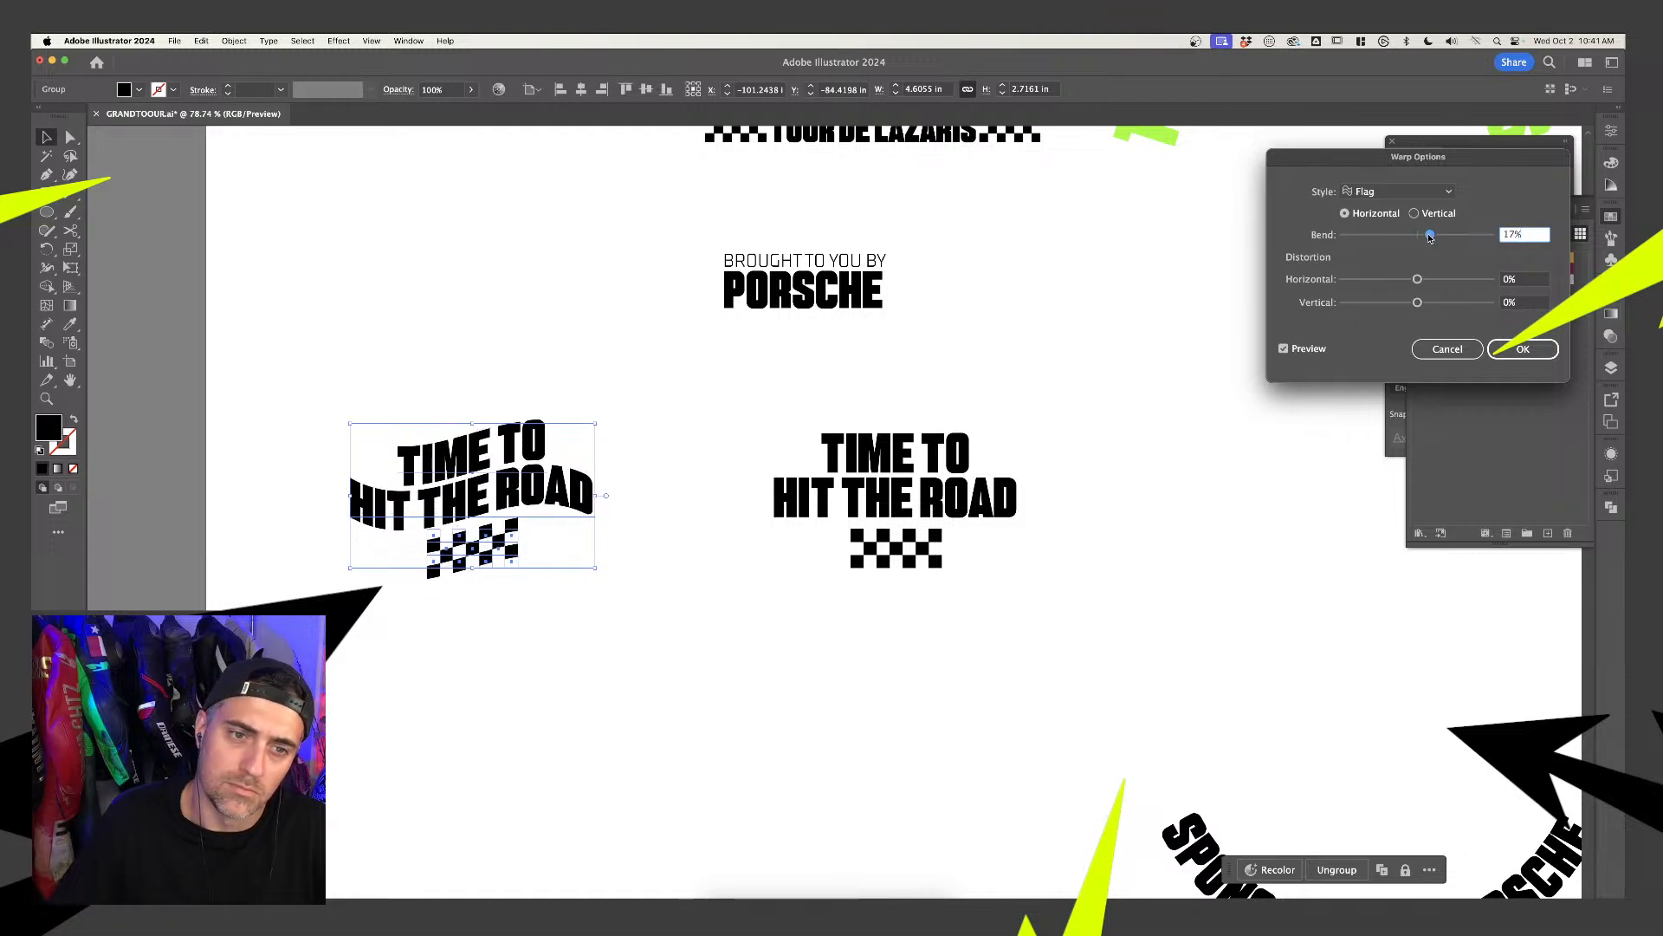
{"action": "left_click_drag", "start_coordinate": [1432, 237], "coordinate": [1433, 237]}
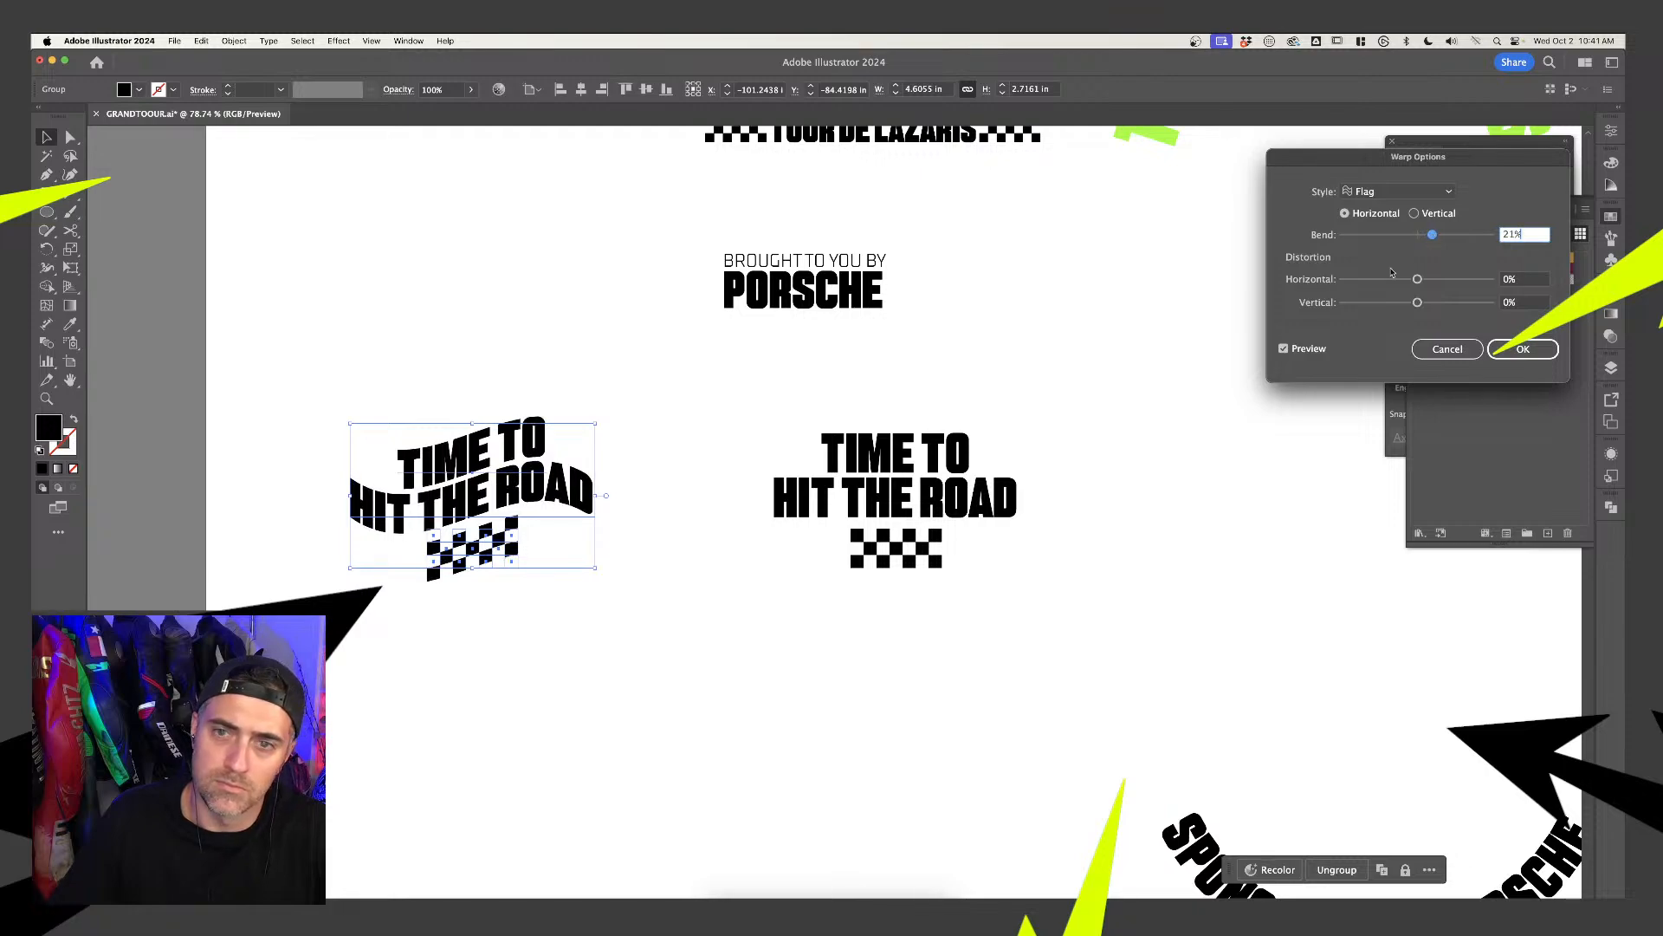
{"action": "key", "text": "Return"}
{"action": "left_click", "coordinate": [668, 736]}
Move the waved TIME TO HIT THE ROAD lockup closer to the straight version beside it
{"action": "scroll", "coordinate": [680, 733], "scroll_direction": "down", "scroll_amount": 3}
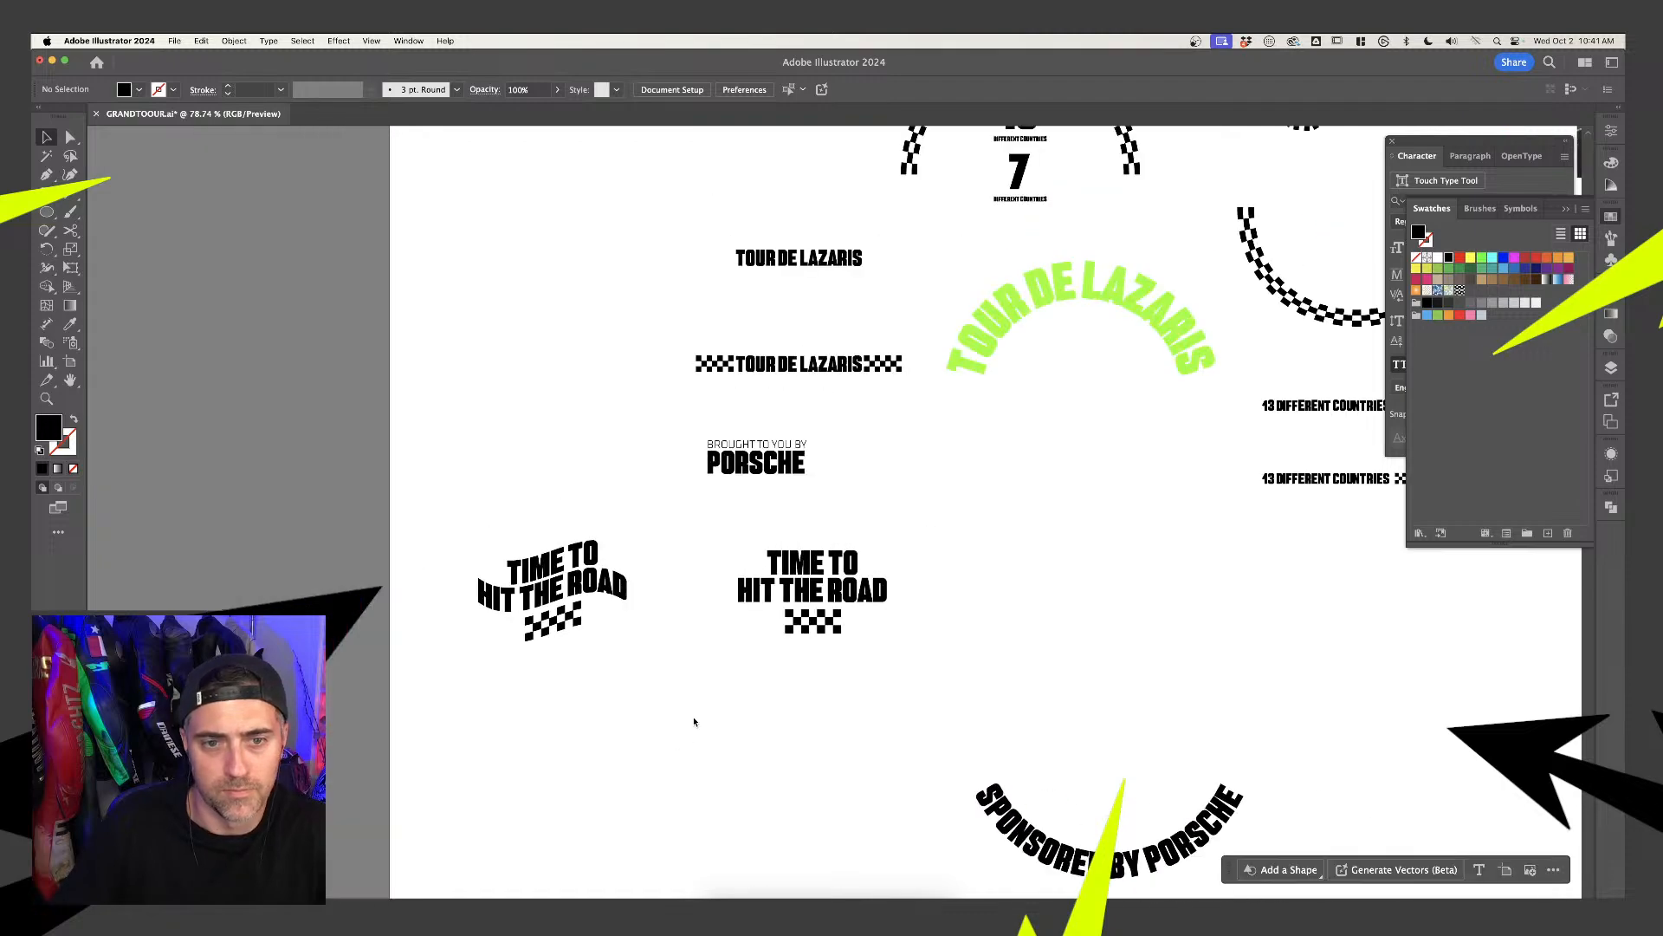
{"action": "left_click_drag", "start_coordinate": [602, 589], "coordinate": [657, 596]}
{"action": "left_click", "coordinate": [682, 671]}
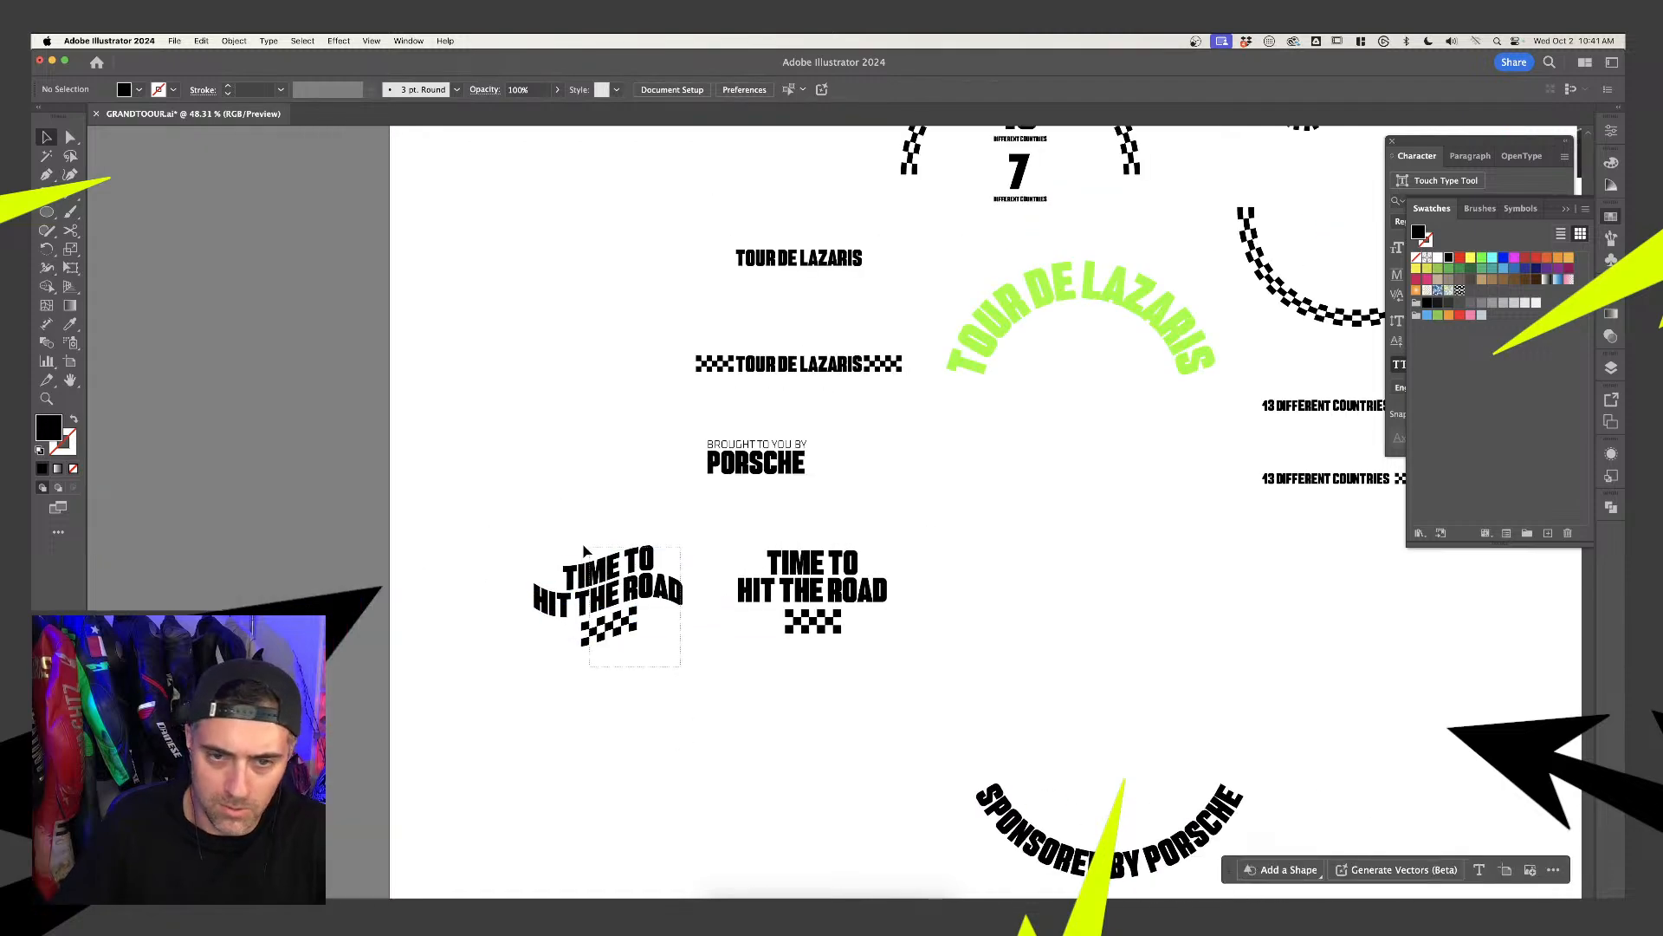
{"action": "scroll", "coordinate": [771, 706], "scroll_direction": "down", "scroll_amount": 3}
{"action": "left_click", "coordinate": [823, 440]}
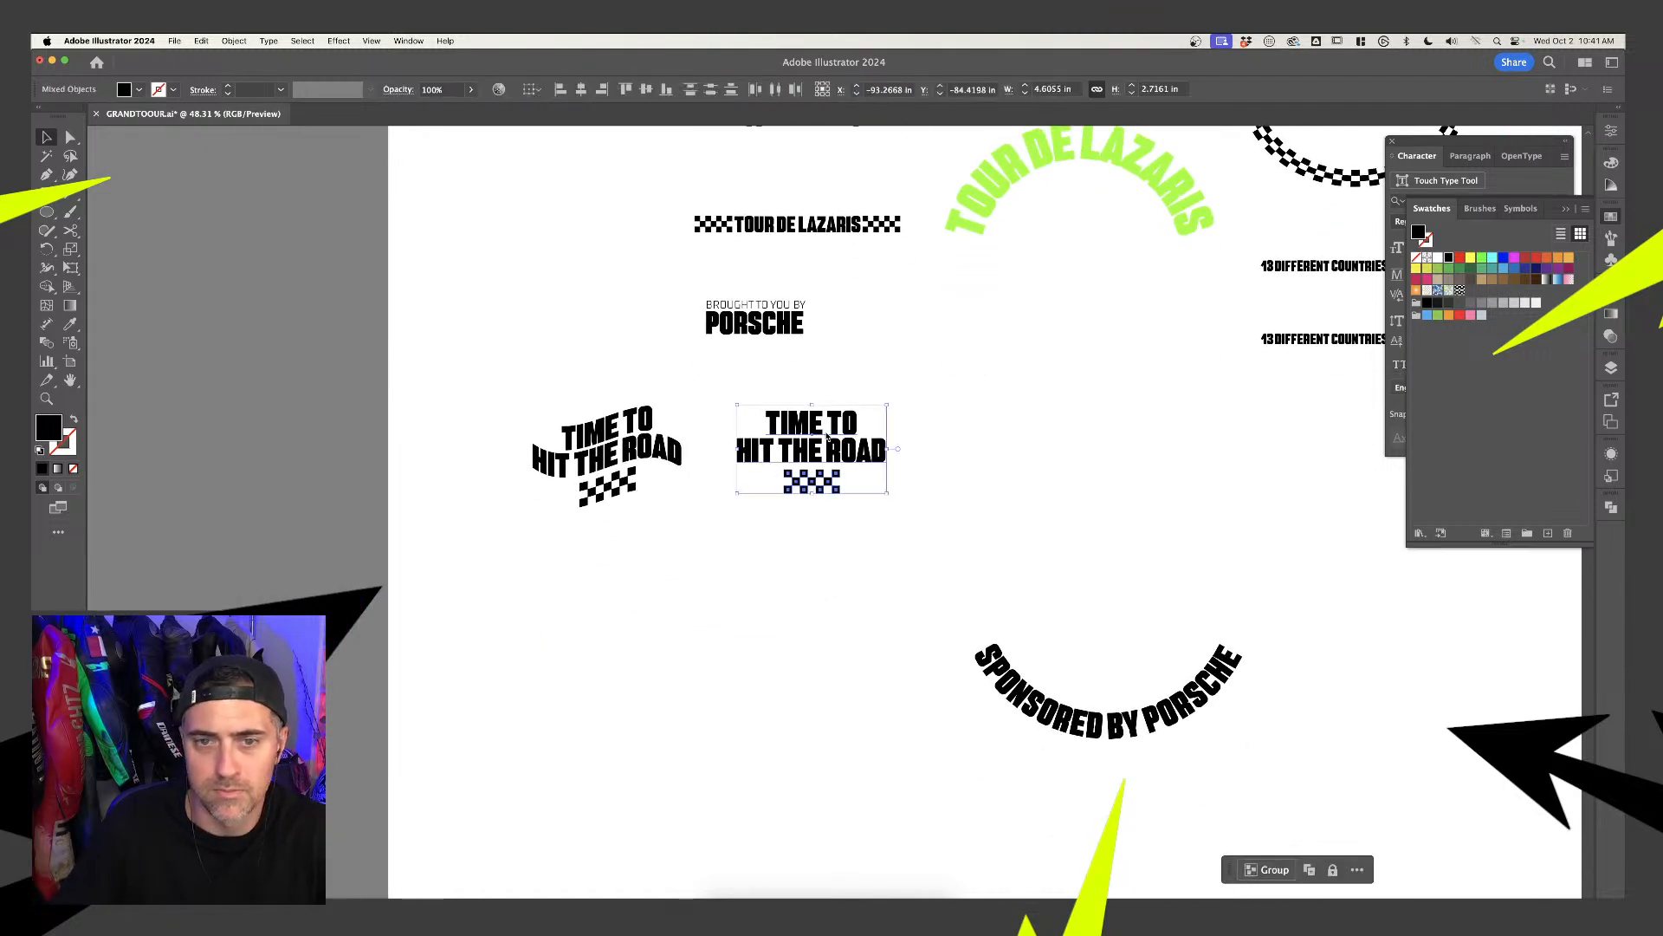
{"action": "left_click", "coordinate": [942, 461]}
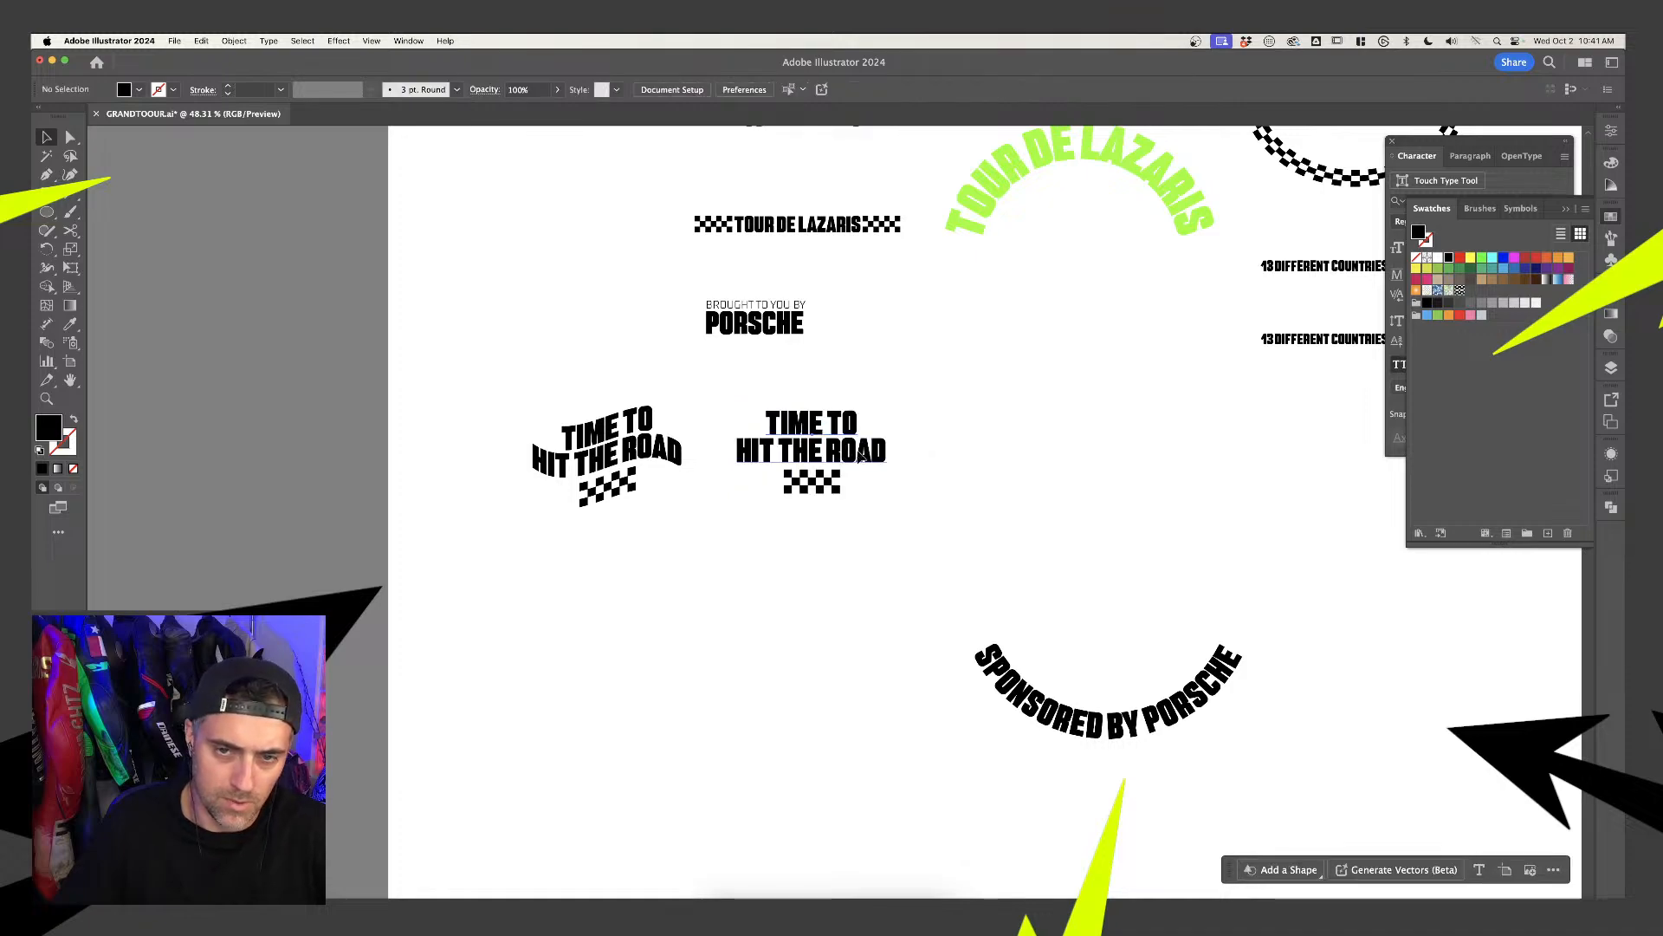
Duplicate the straight TIME TO HIT THE ROAD text, without its checker block, into the space below the waved lockup
{"action": "left_click_drag", "start_coordinate": [821, 456], "coordinate": [602, 594]}
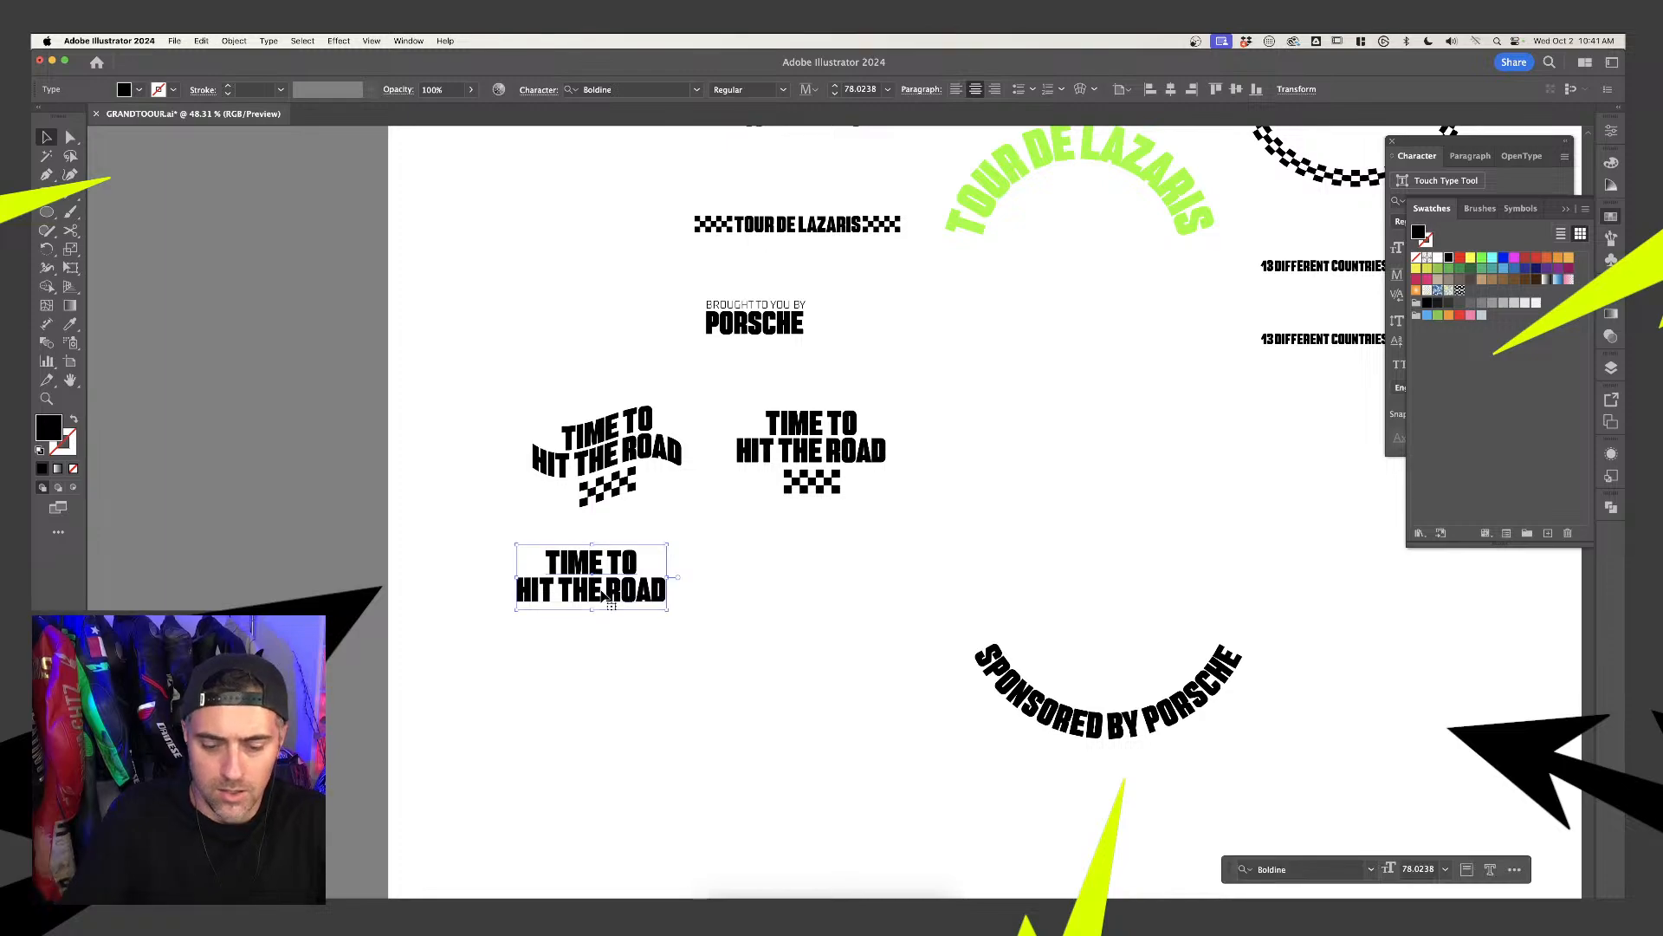
{"action": "key", "text": "i"}
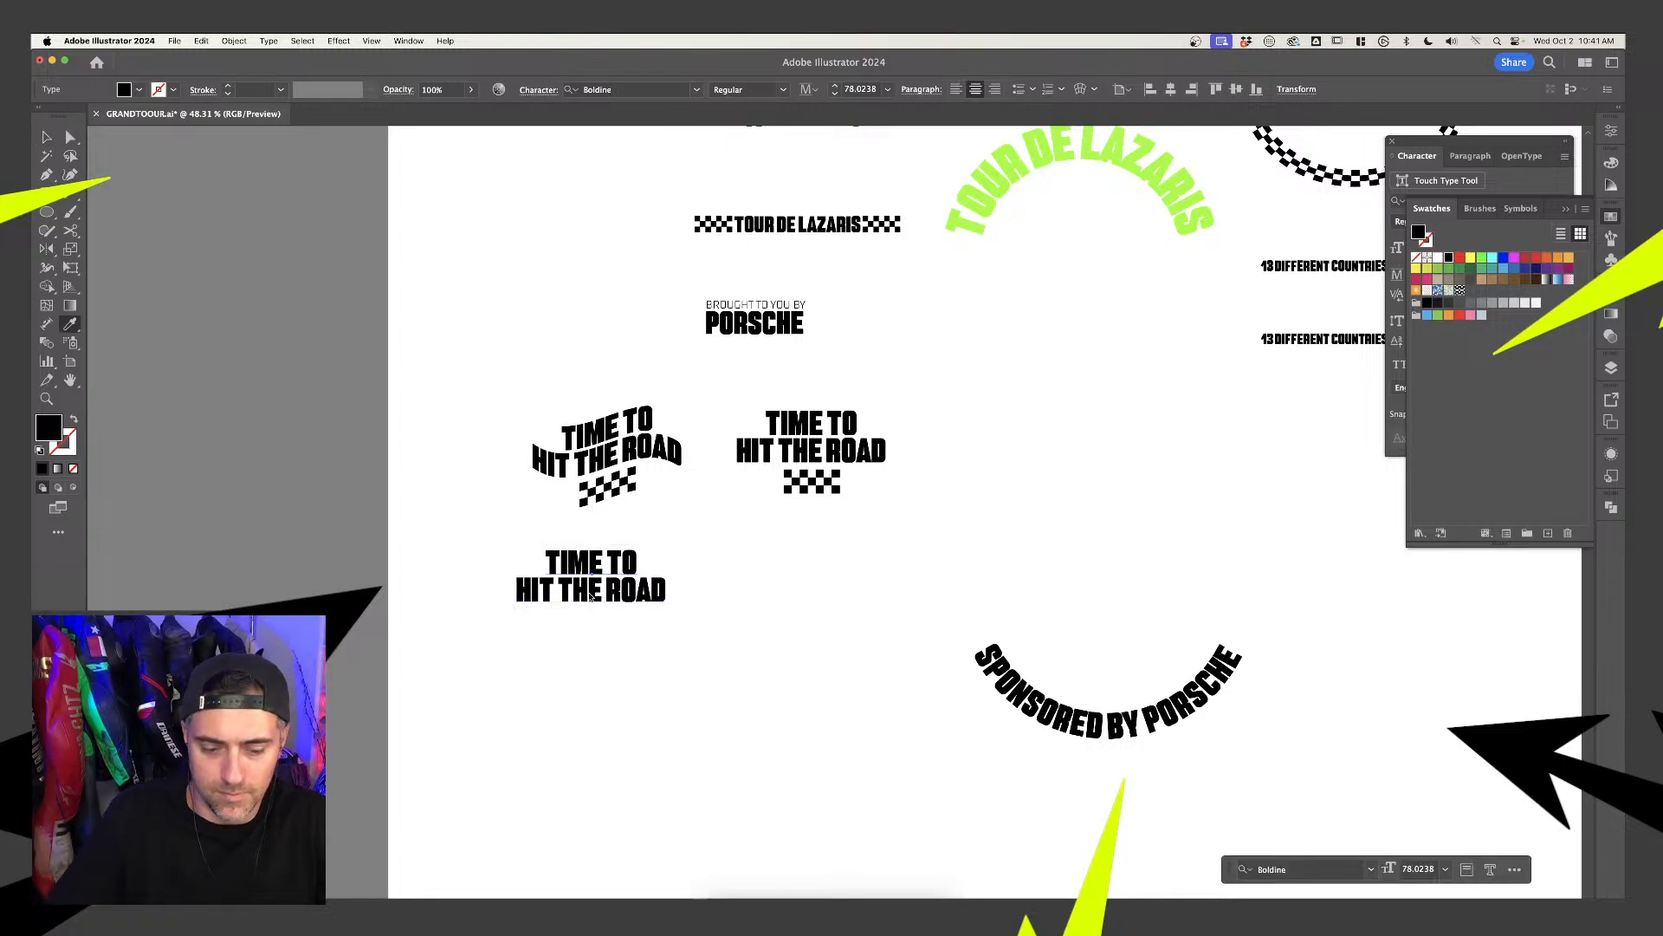
{"action": "key", "text": "t"}
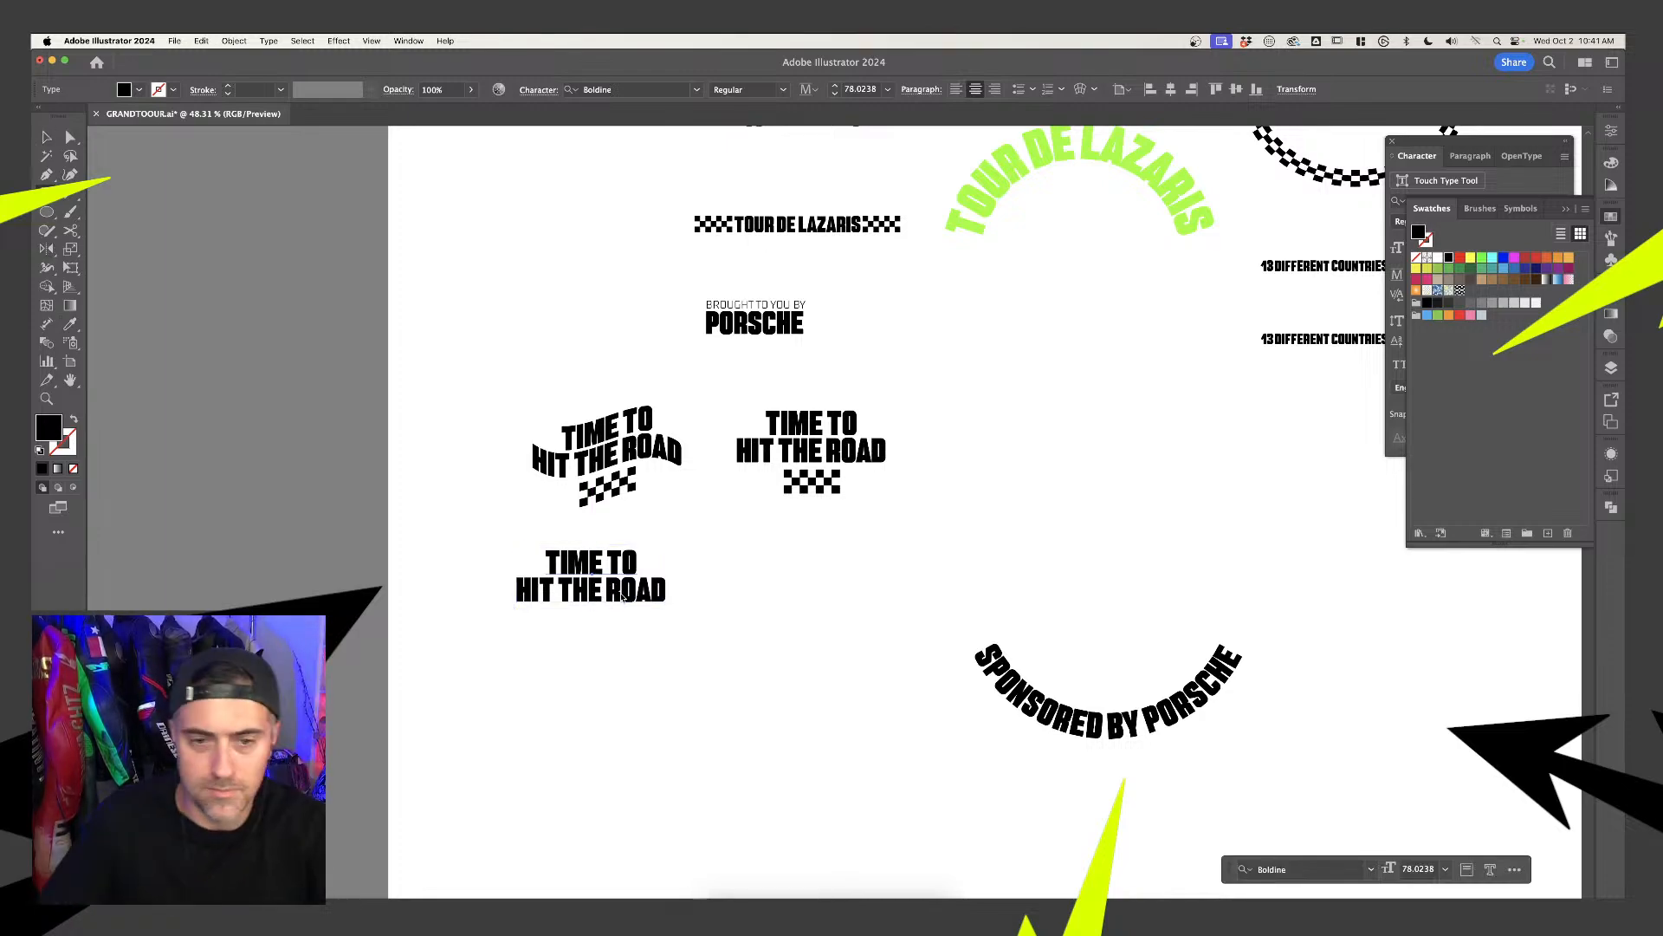
Replace the wording of the text copy below the waved lockup with JOIN TOUR DE LAZARIS on one line
{"action": "double_click", "coordinate": [622, 596]}
{"action": "key", "text": "super+a"}
{"action": "type", "text": "JOIN"}
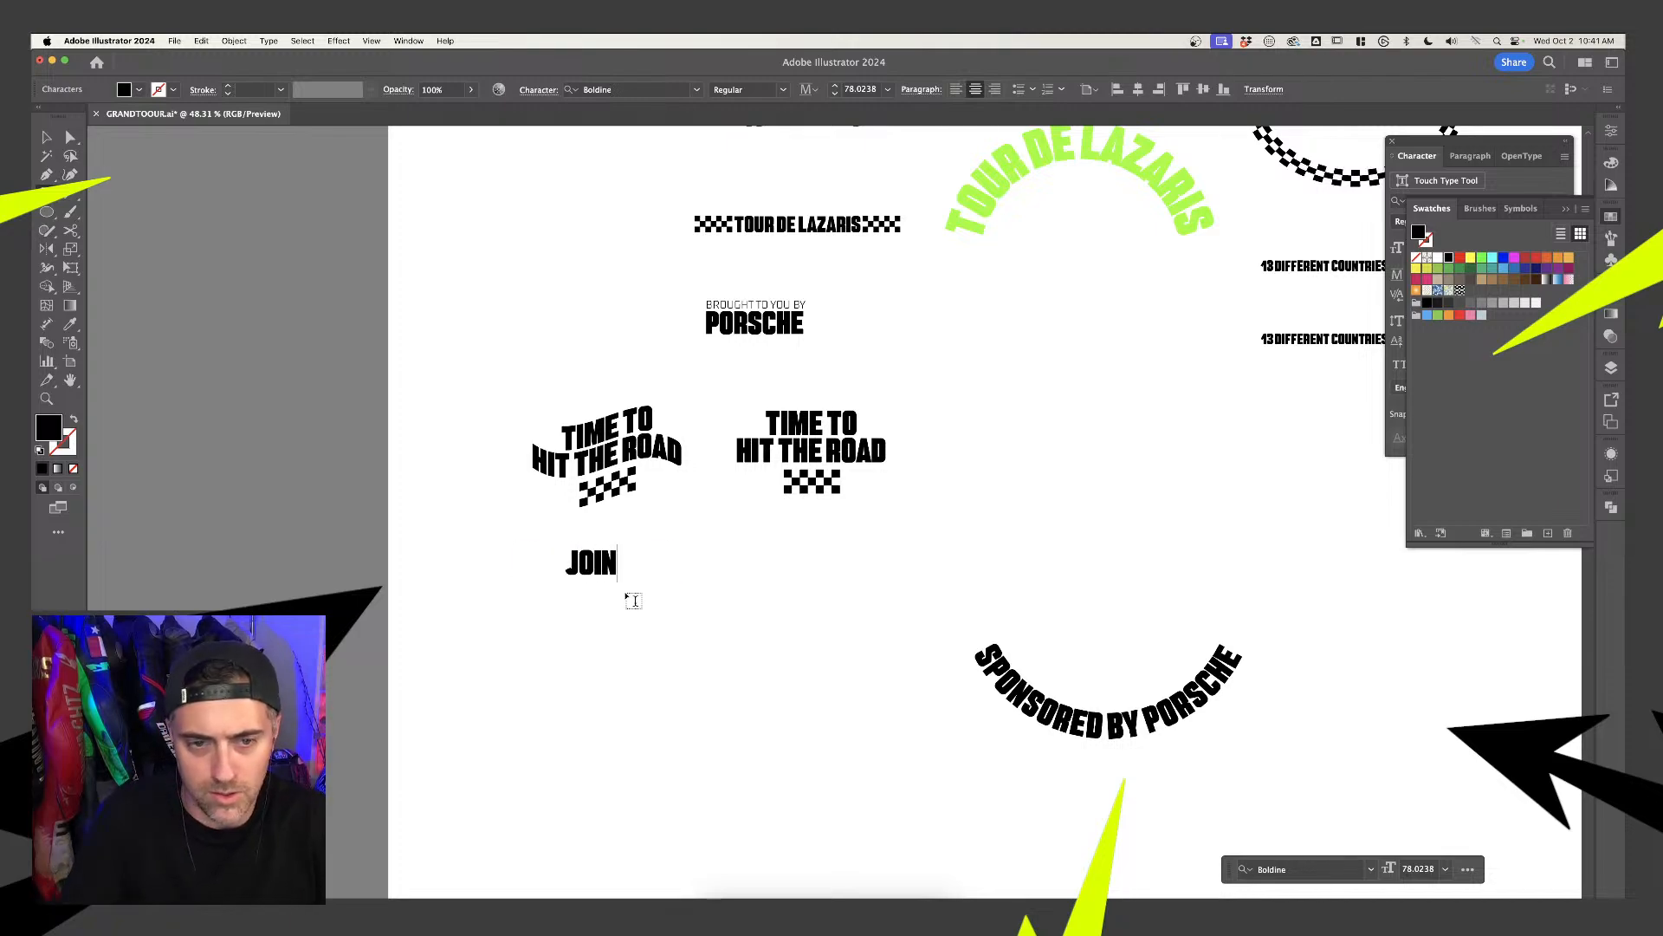
{"action": "type", "text": " TJE"}
{"action": "key", "text": "BackSpace"}
{"action": "key", "text": "BackSpace"}
{"action": "type", "text": "HE"}
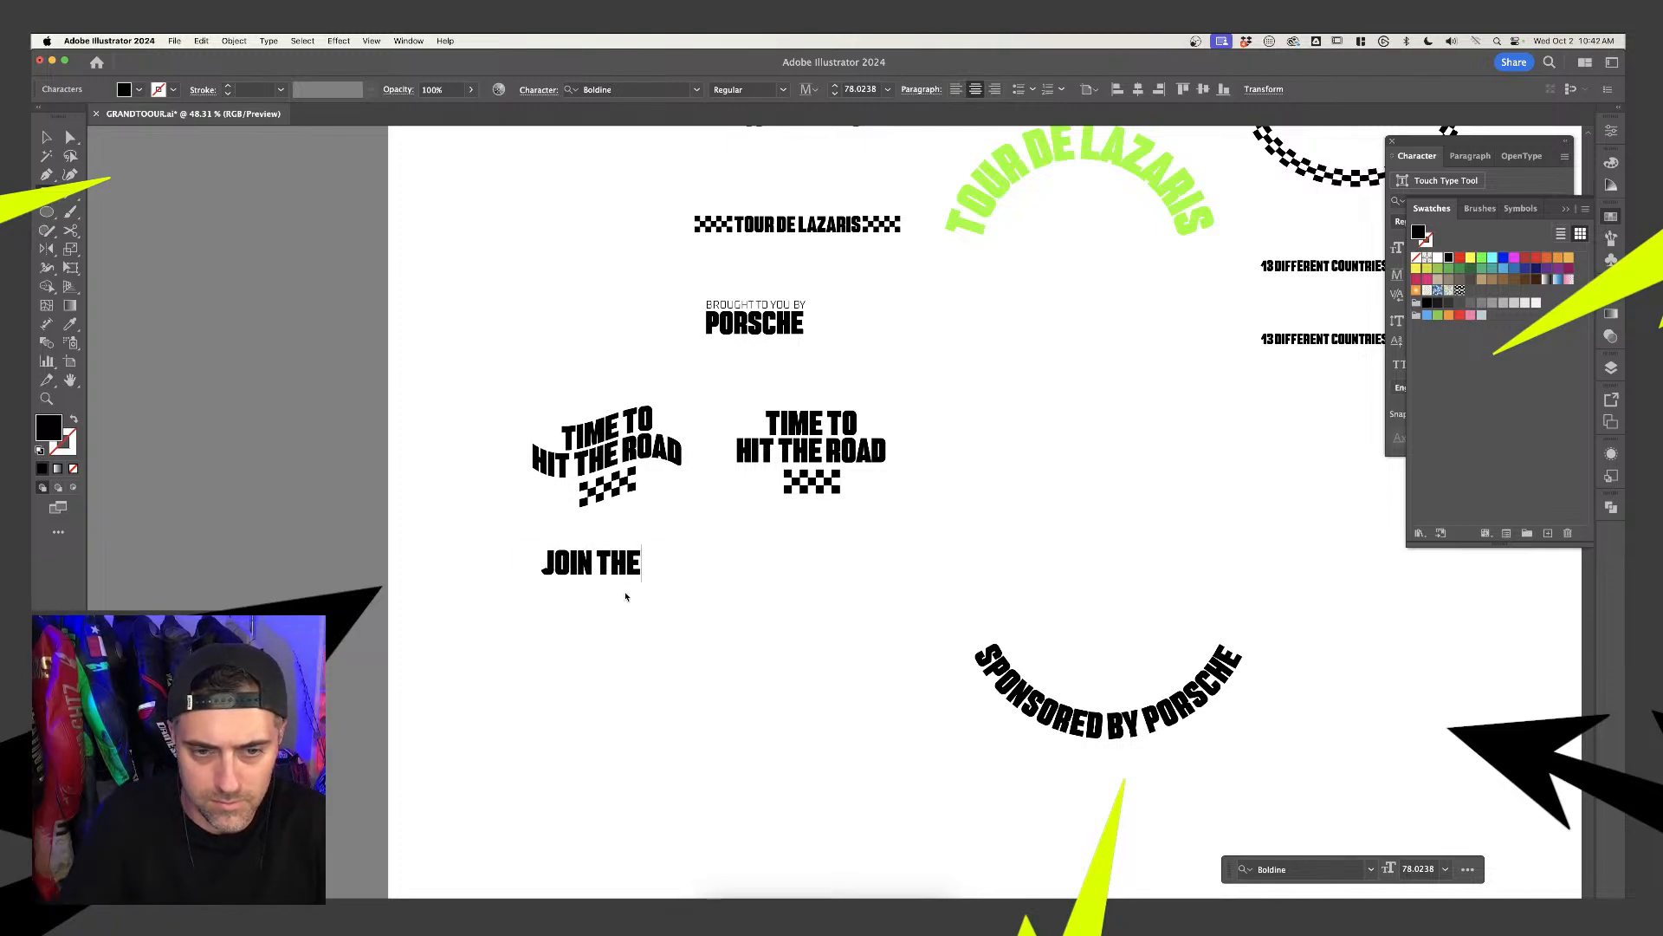
{"action": "key", "text": "BackSpace"}
{"action": "key", "text": "BackSpace"}
{"action": "key", "text": "BackSpace"}
{"action": "key", "text": "BackSpace"}
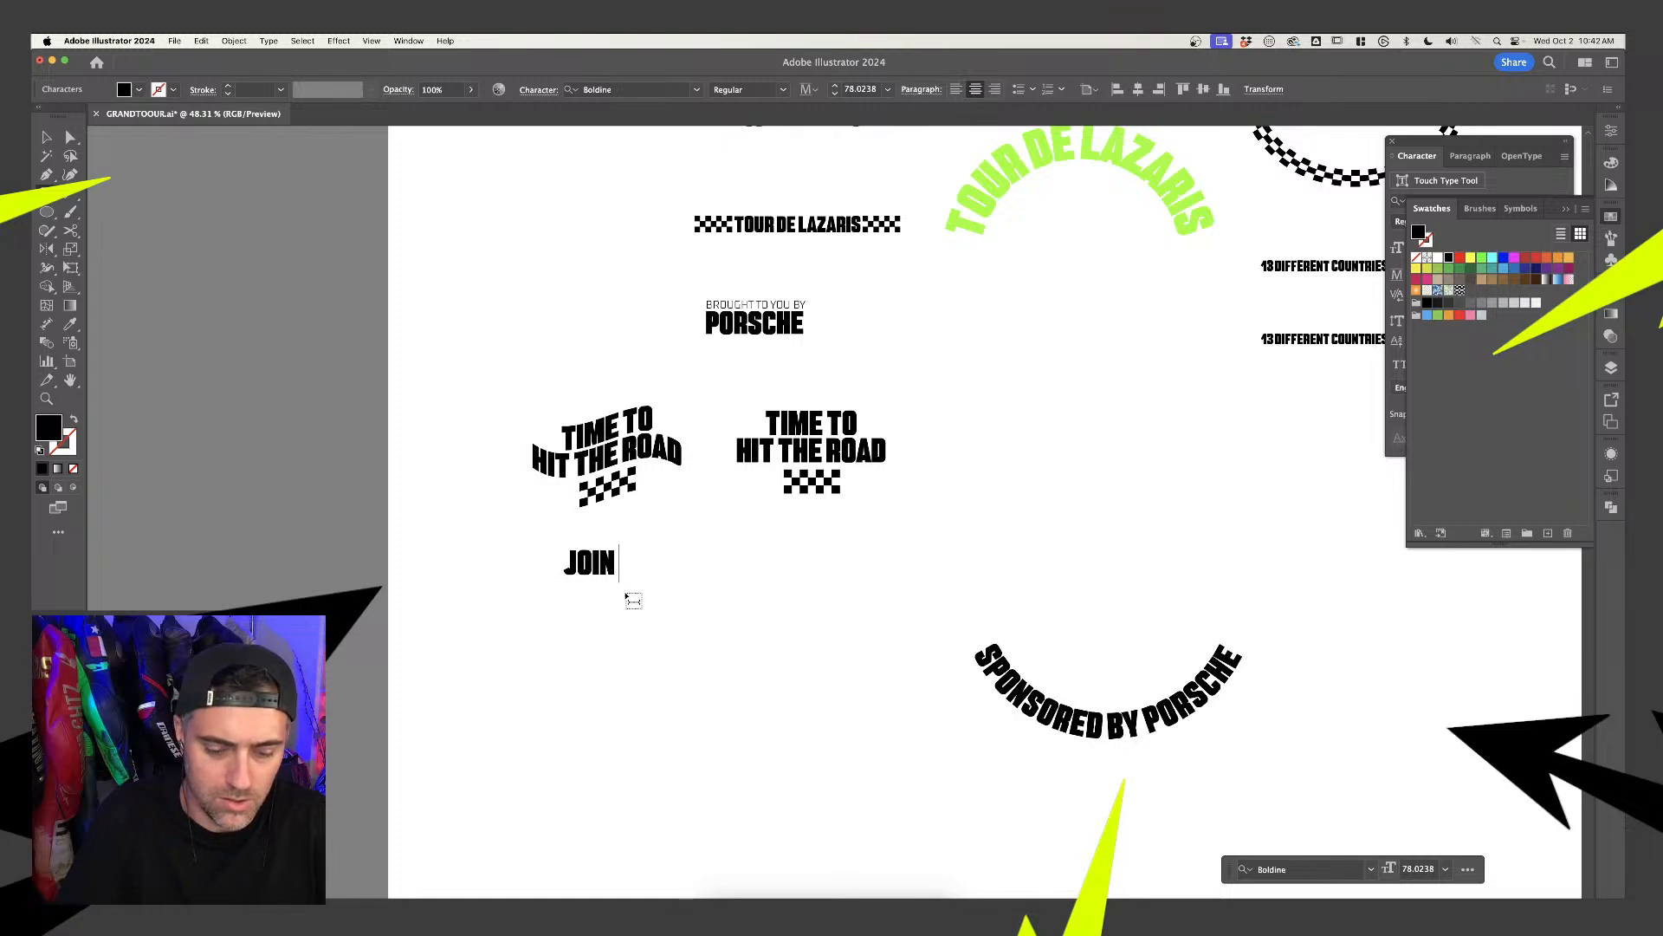
{"action": "type", "text": "TOUR DE LAZ"}
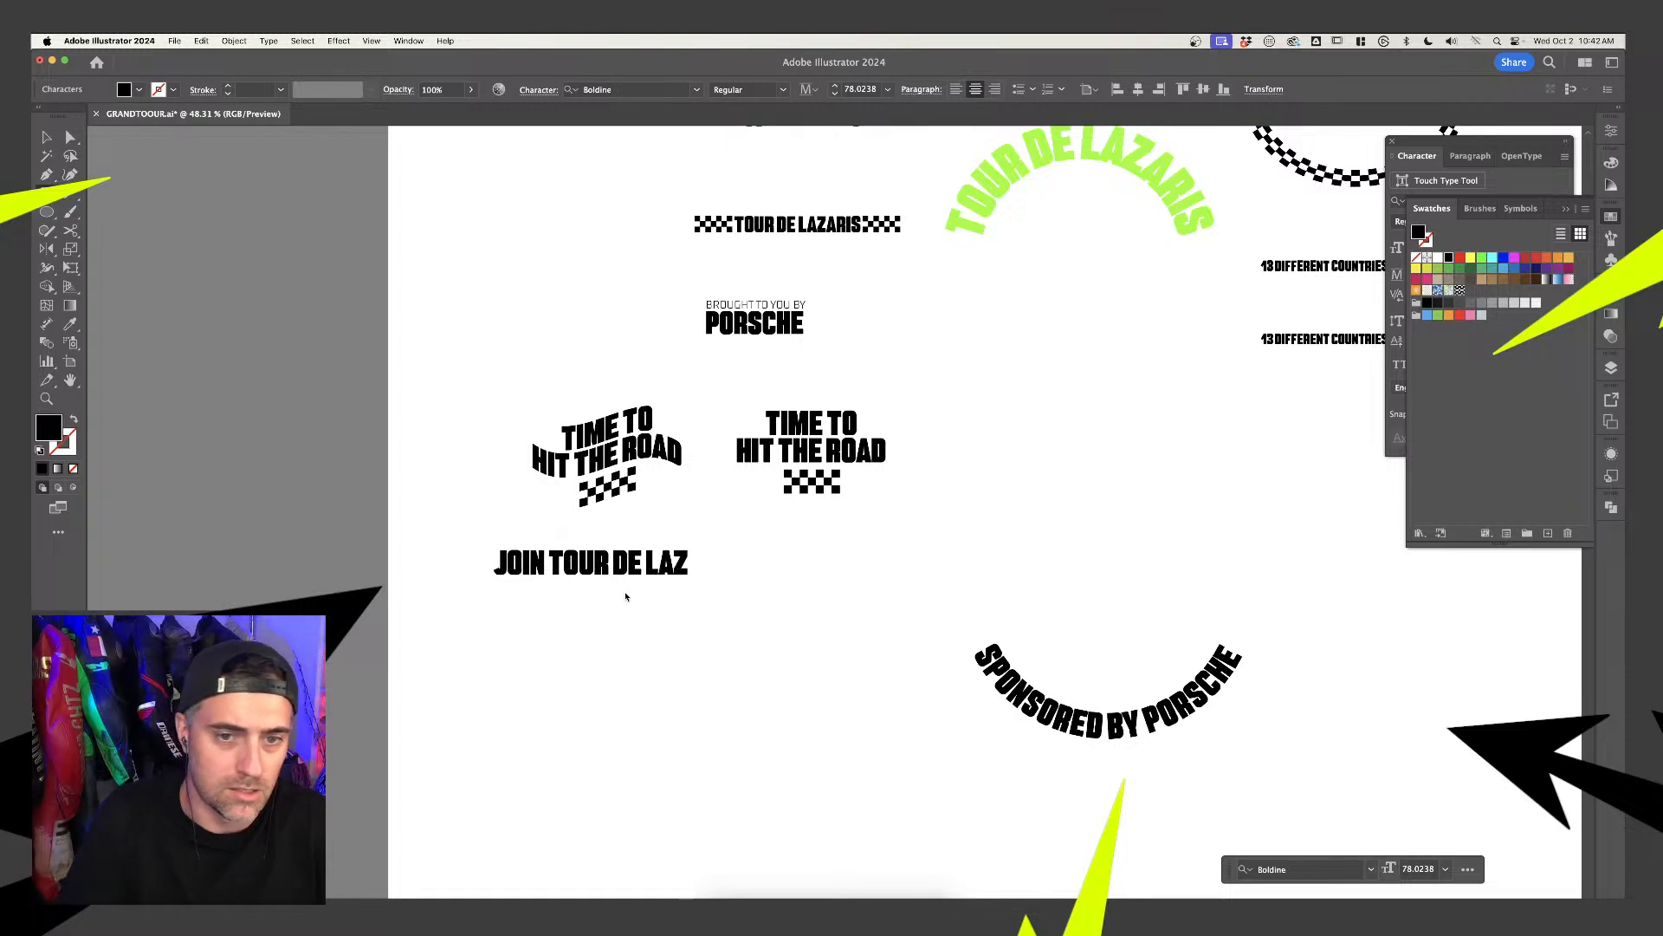
{"action": "type", "text": "ARIS"}
{"action": "key", "text": "Escape"}
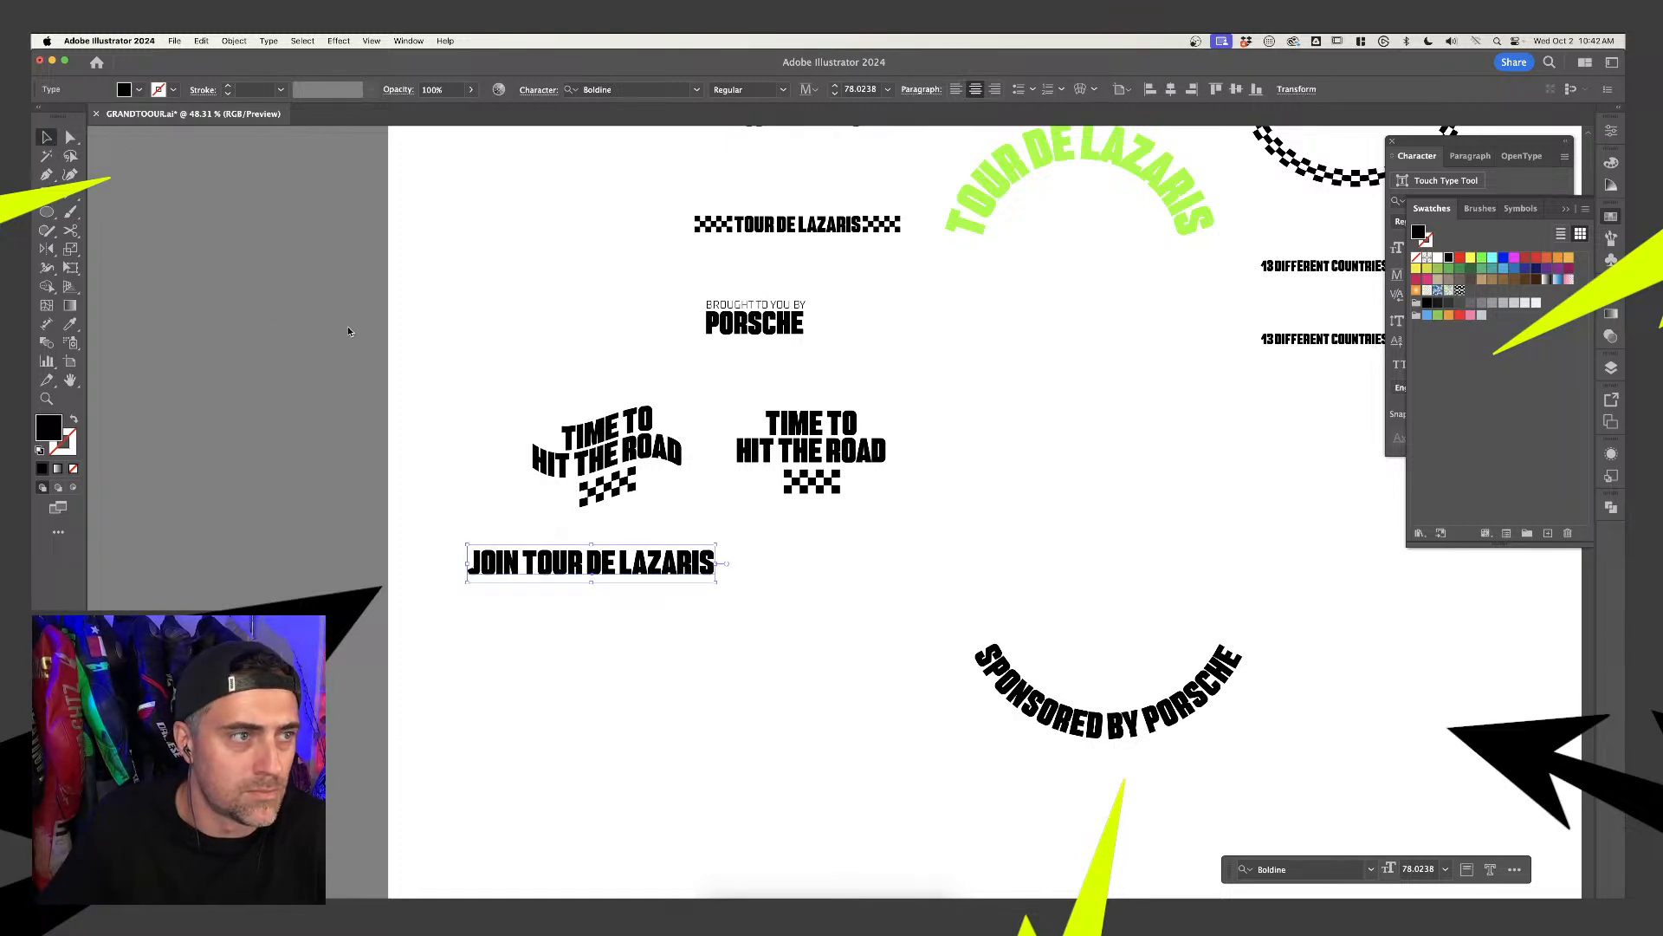
Scale down the JOIN TOUR DE LAZARIS line and center it beneath the waved TIME TO HIT THE ROAD lockup
{"action": "left_click", "coordinate": [713, 598]}
{"action": "scroll", "coordinate": [712, 599], "scroll_direction": "up", "scroll_amount": 3}
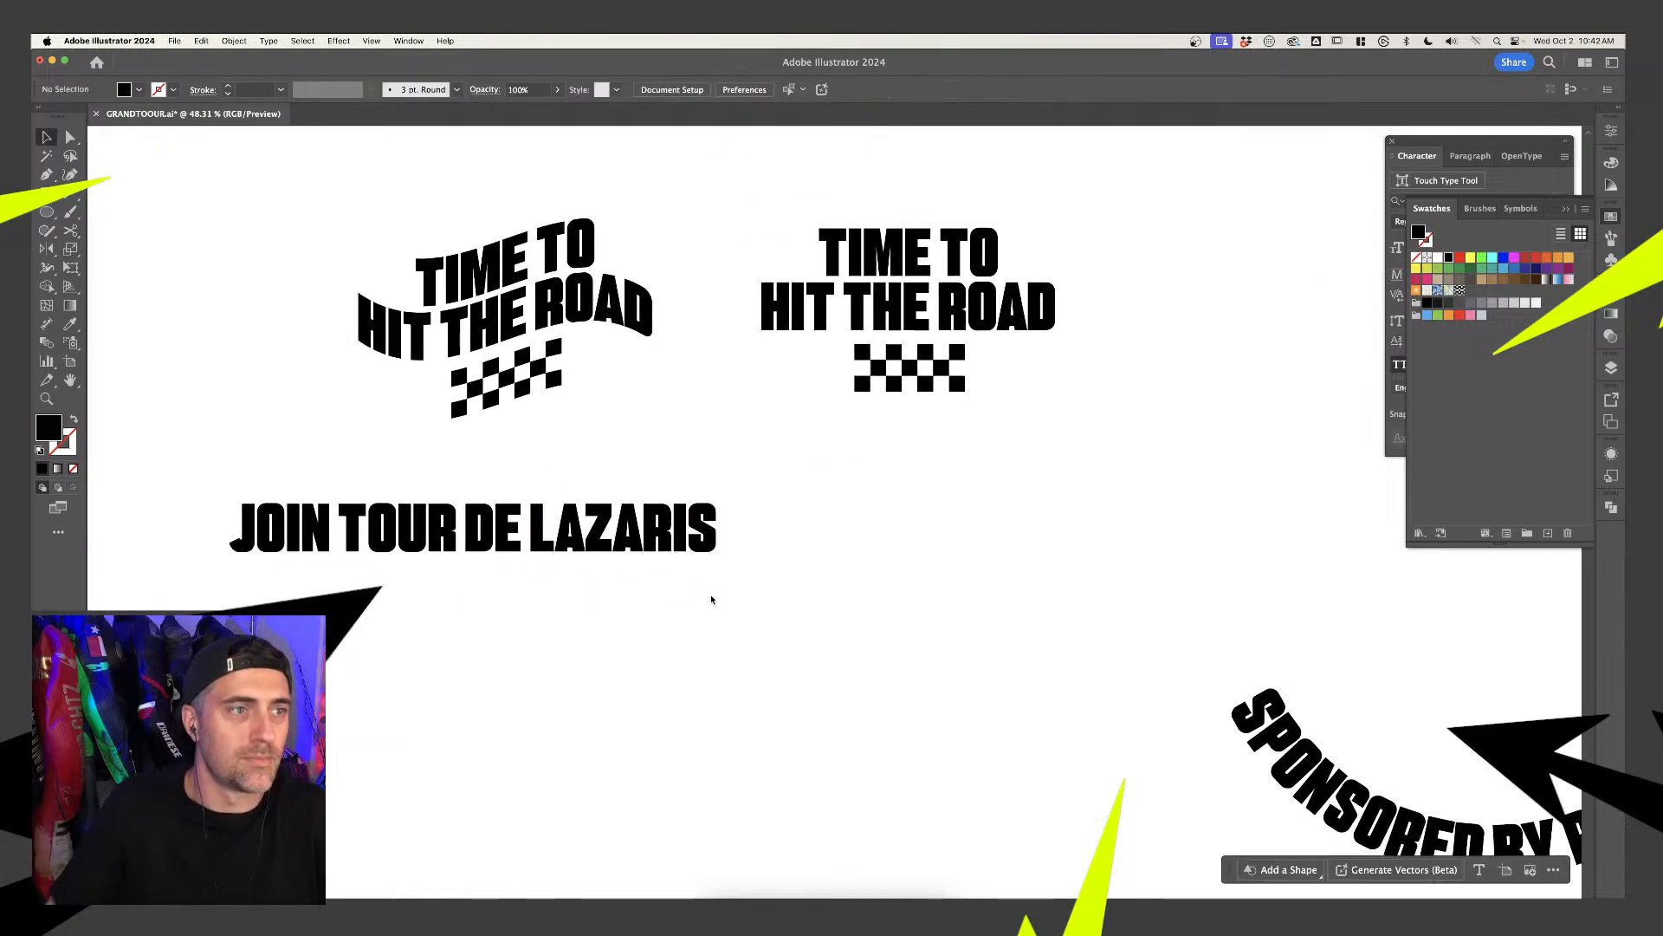
{"action": "scroll", "coordinate": [695, 554], "scroll_direction": "down", "scroll_amount": 2}
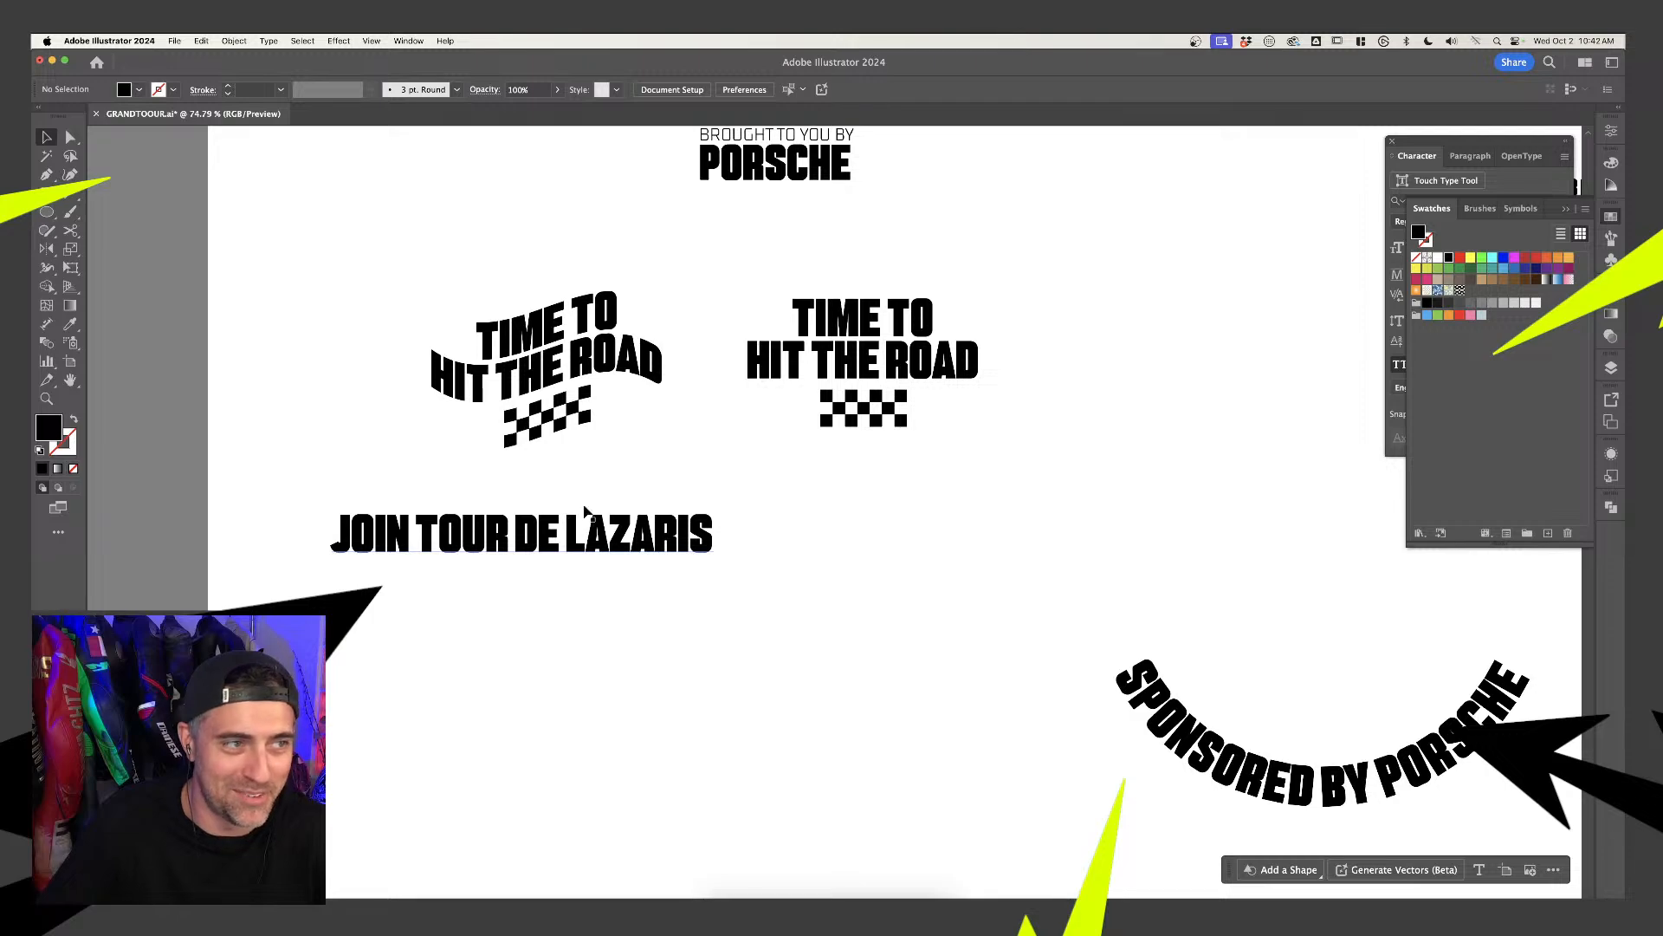
{"action": "left_click_drag", "start_coordinate": [611, 530], "coordinate": [677, 535]}
{"action": "left_click_drag", "start_coordinate": [780, 564], "coordinate": [611, 543]}
Copy the waved TIME TO HIT THE ROAD lockup and switch to the road photo document in Photoshop
{"action": "left_click", "coordinate": [547, 382]}
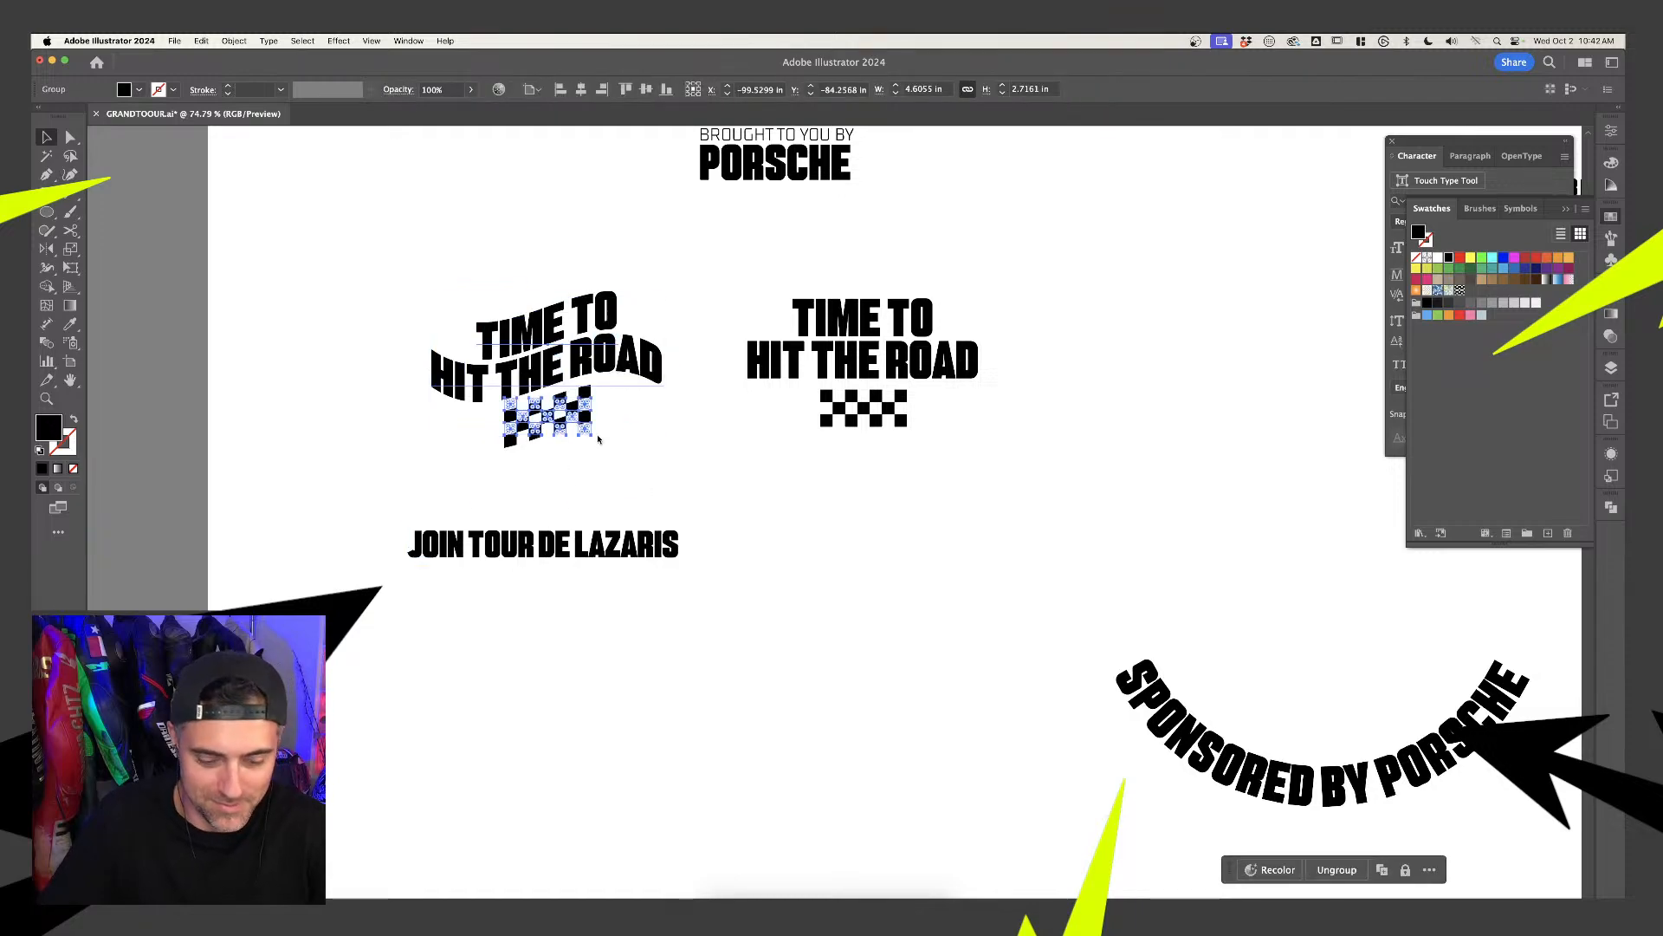
{"action": "key", "text": "ctrl+Up"}
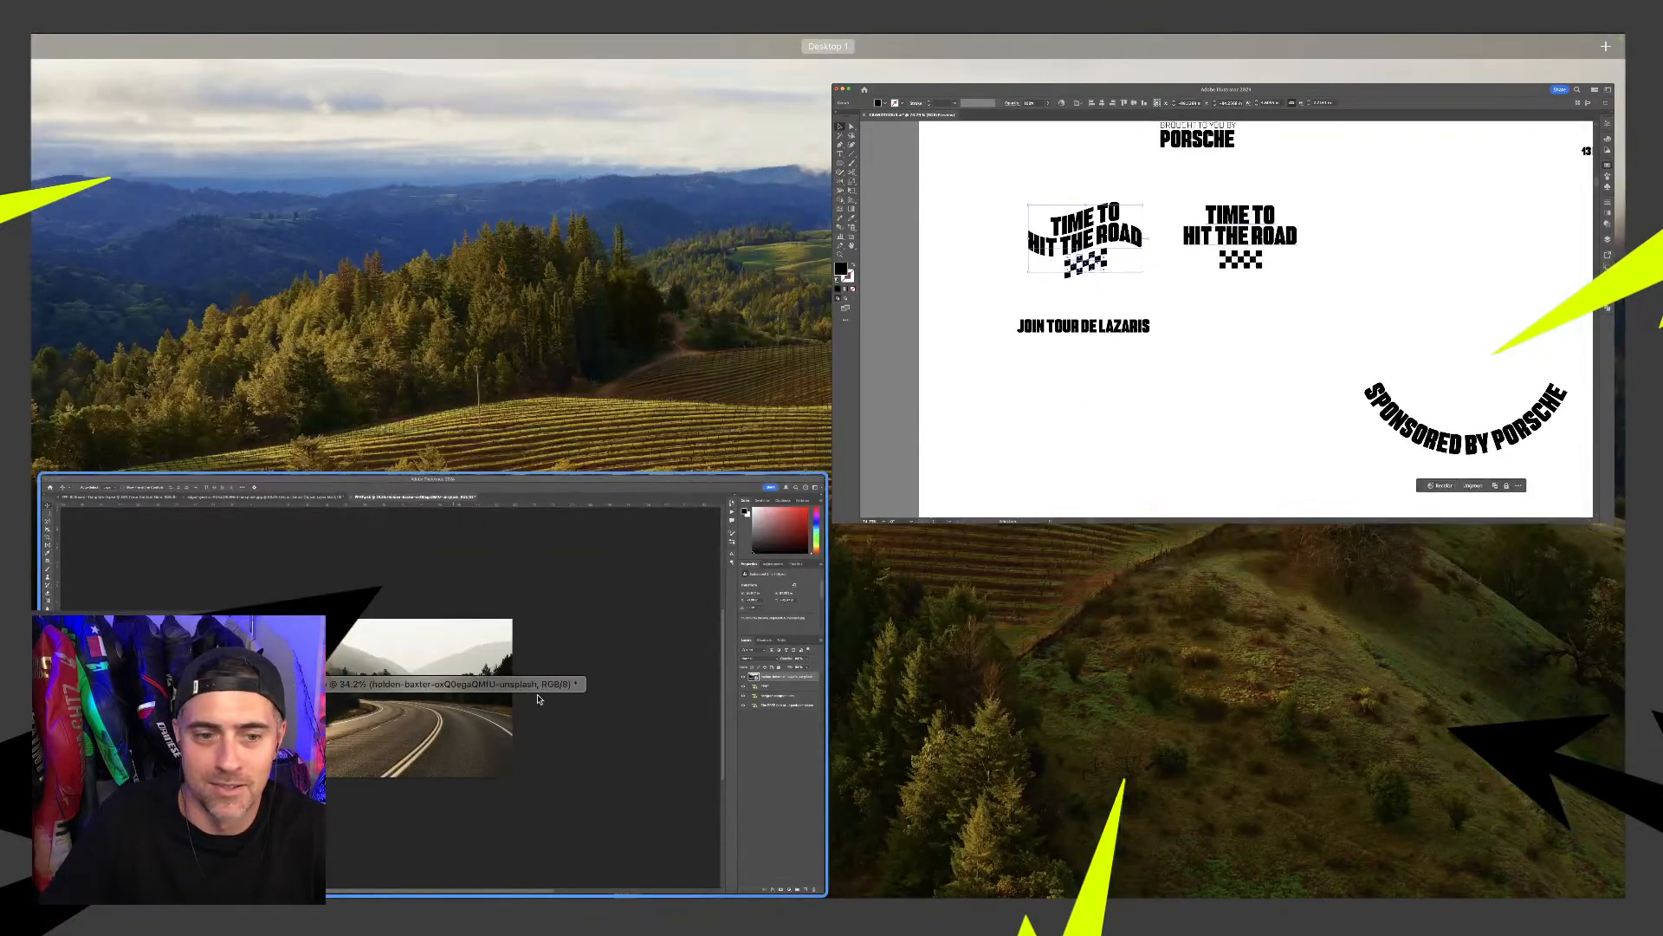
{"action": "left_click", "coordinate": [572, 702]}
{"action": "key", "text": "super+v"}
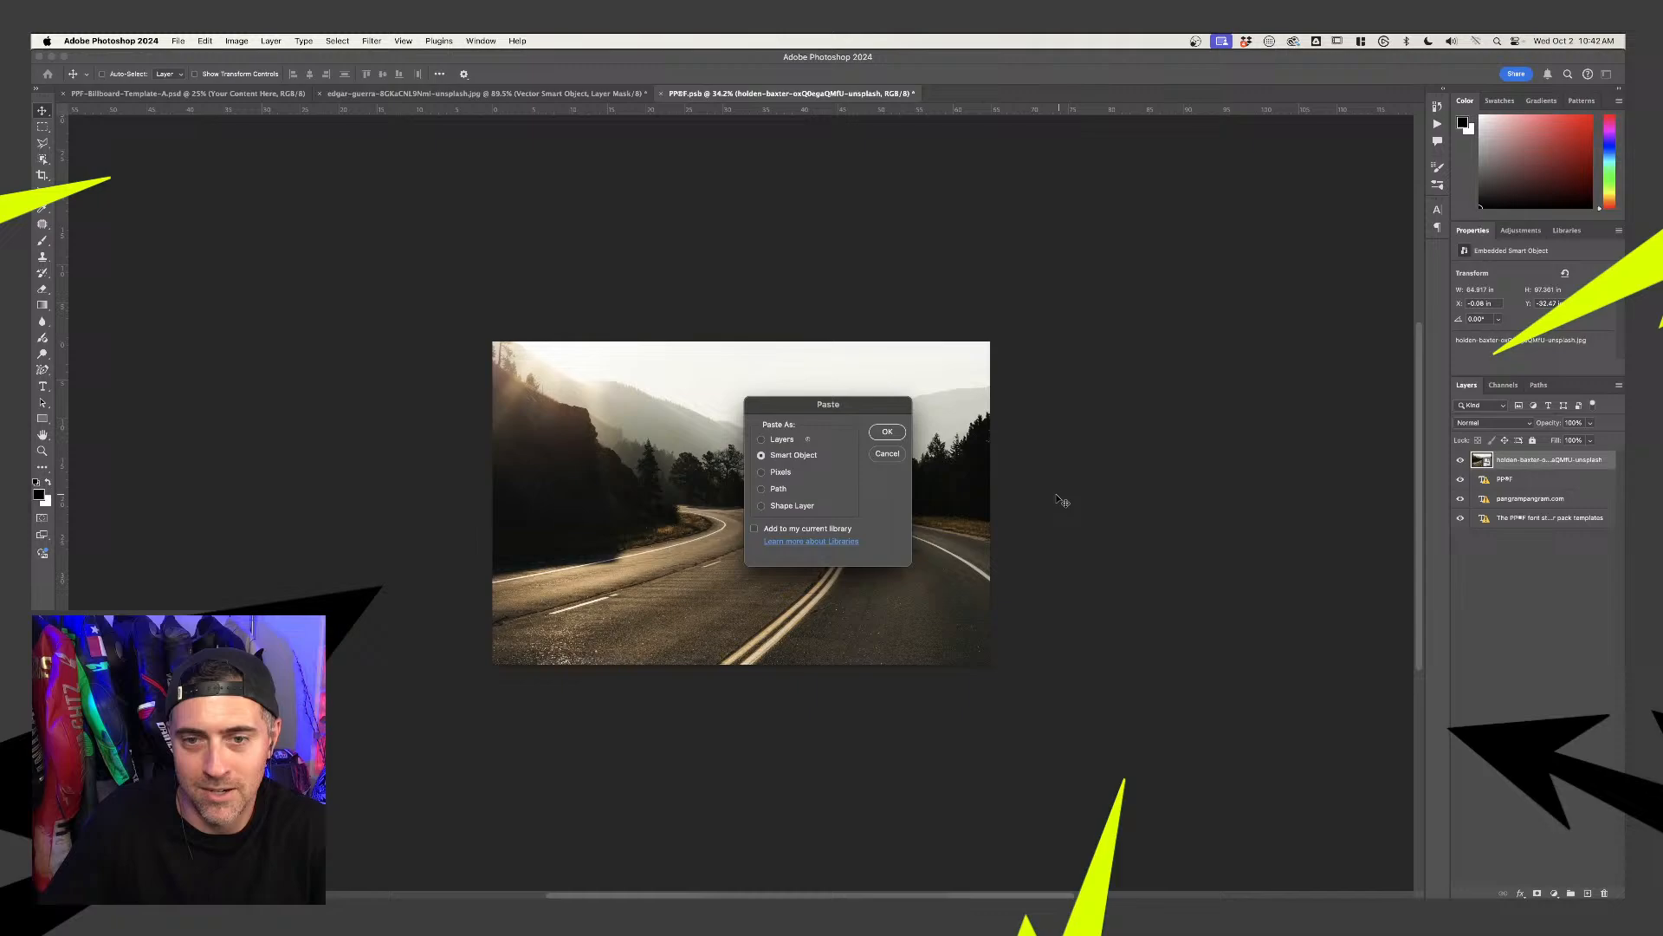
{"action": "left_click", "coordinate": [887, 455]}
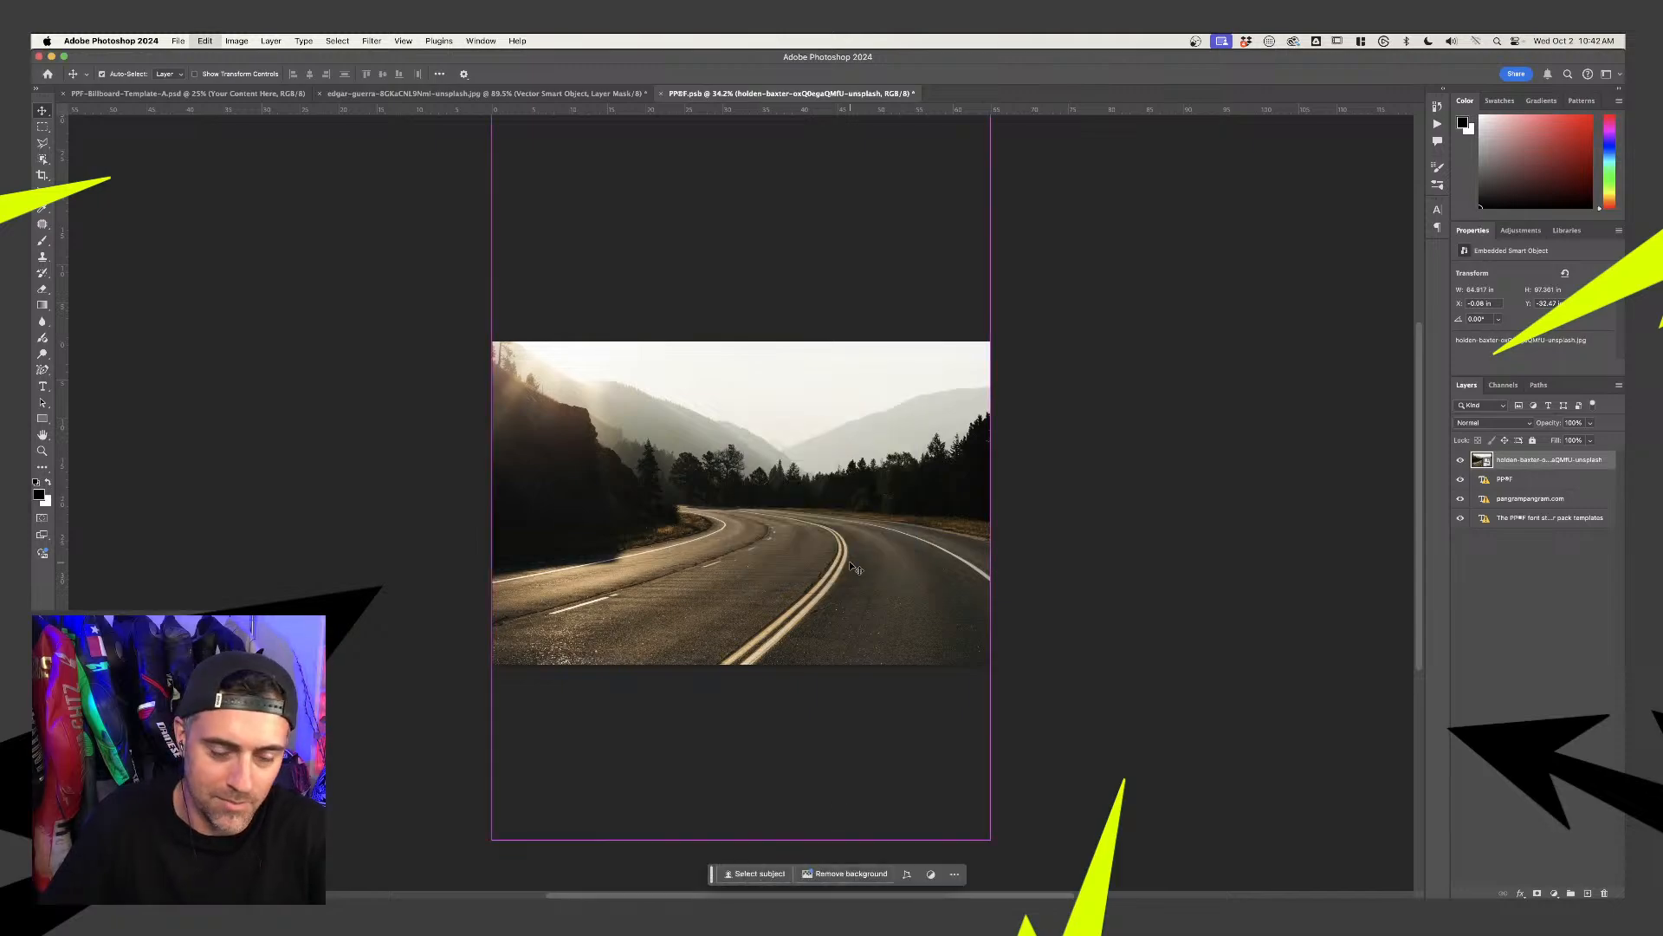
{"action": "key", "text": "super+f"}
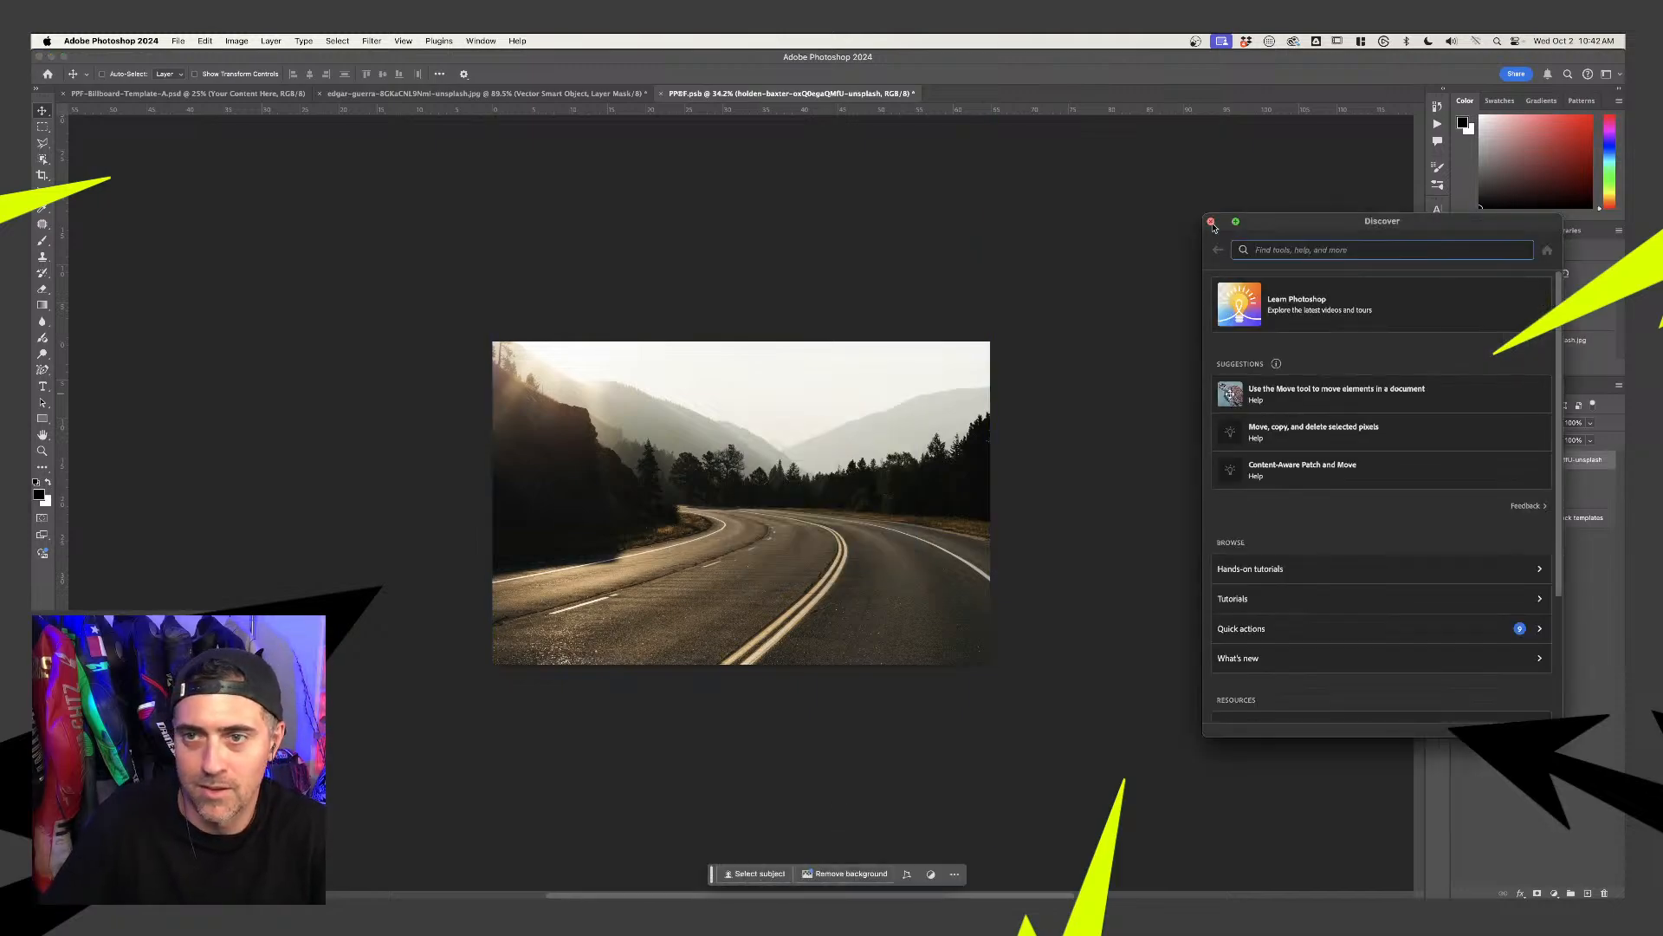
{"action": "left_click", "coordinate": [1212, 222]}
Paste the waved lockup as a Smart Object and enlarge it to about half the width of the road photo
{"action": "key", "text": "super+v"}
{"action": "left_click", "coordinate": [888, 432]}
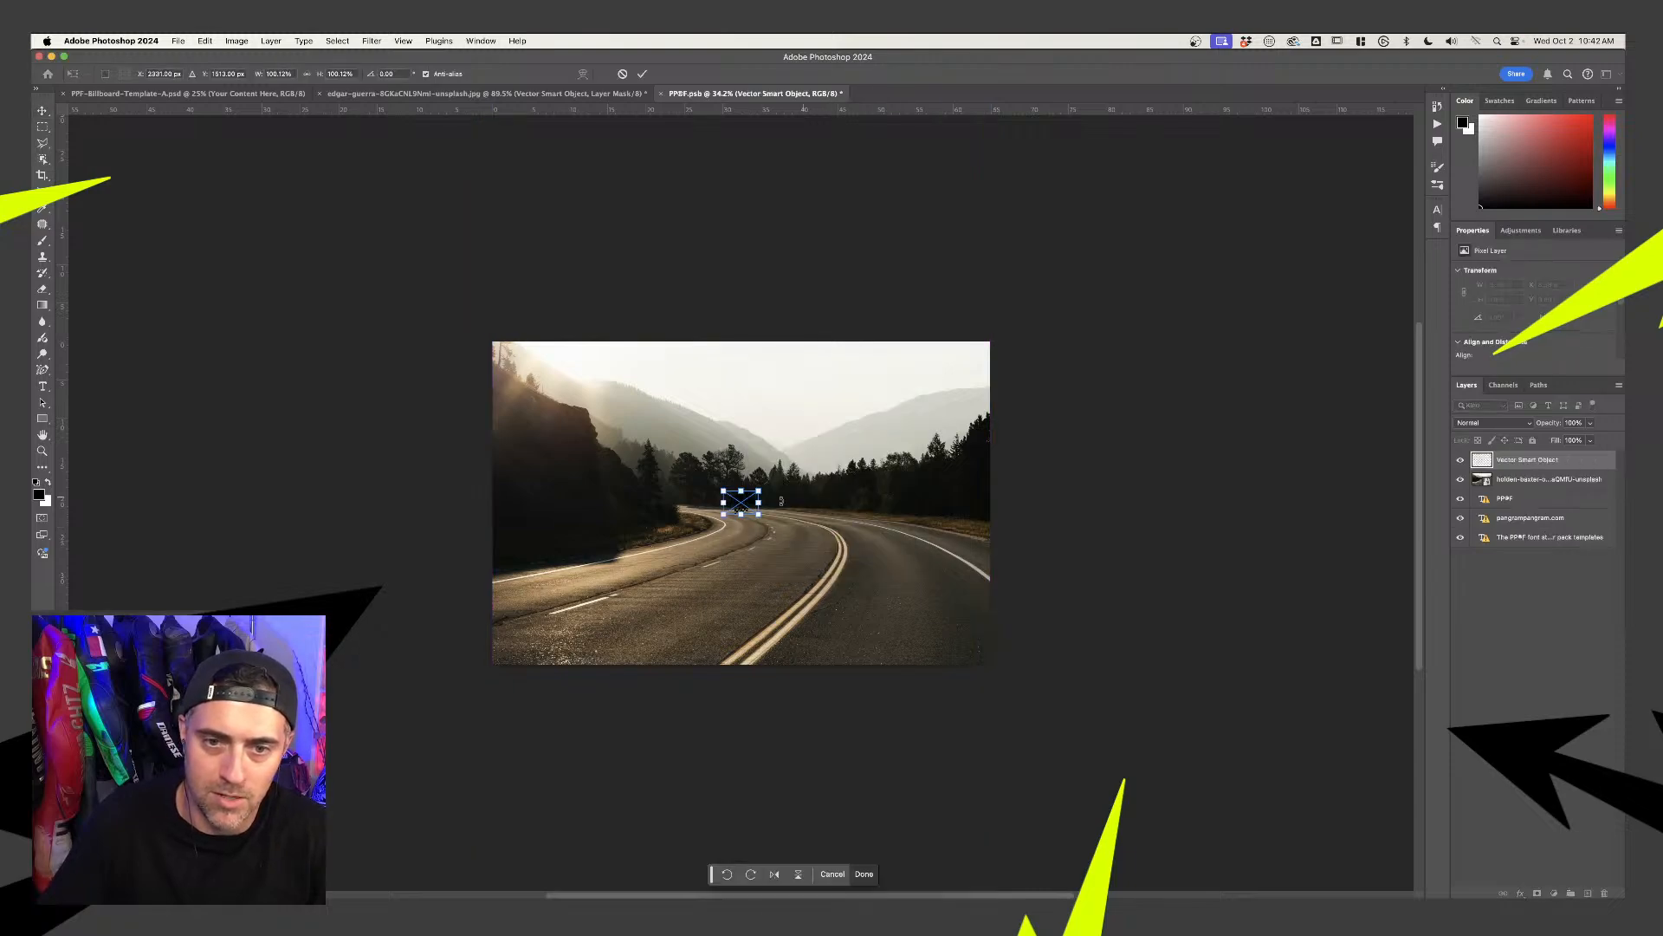
{"action": "left_click_drag", "start_coordinate": [760, 492], "coordinate": [867, 397]}
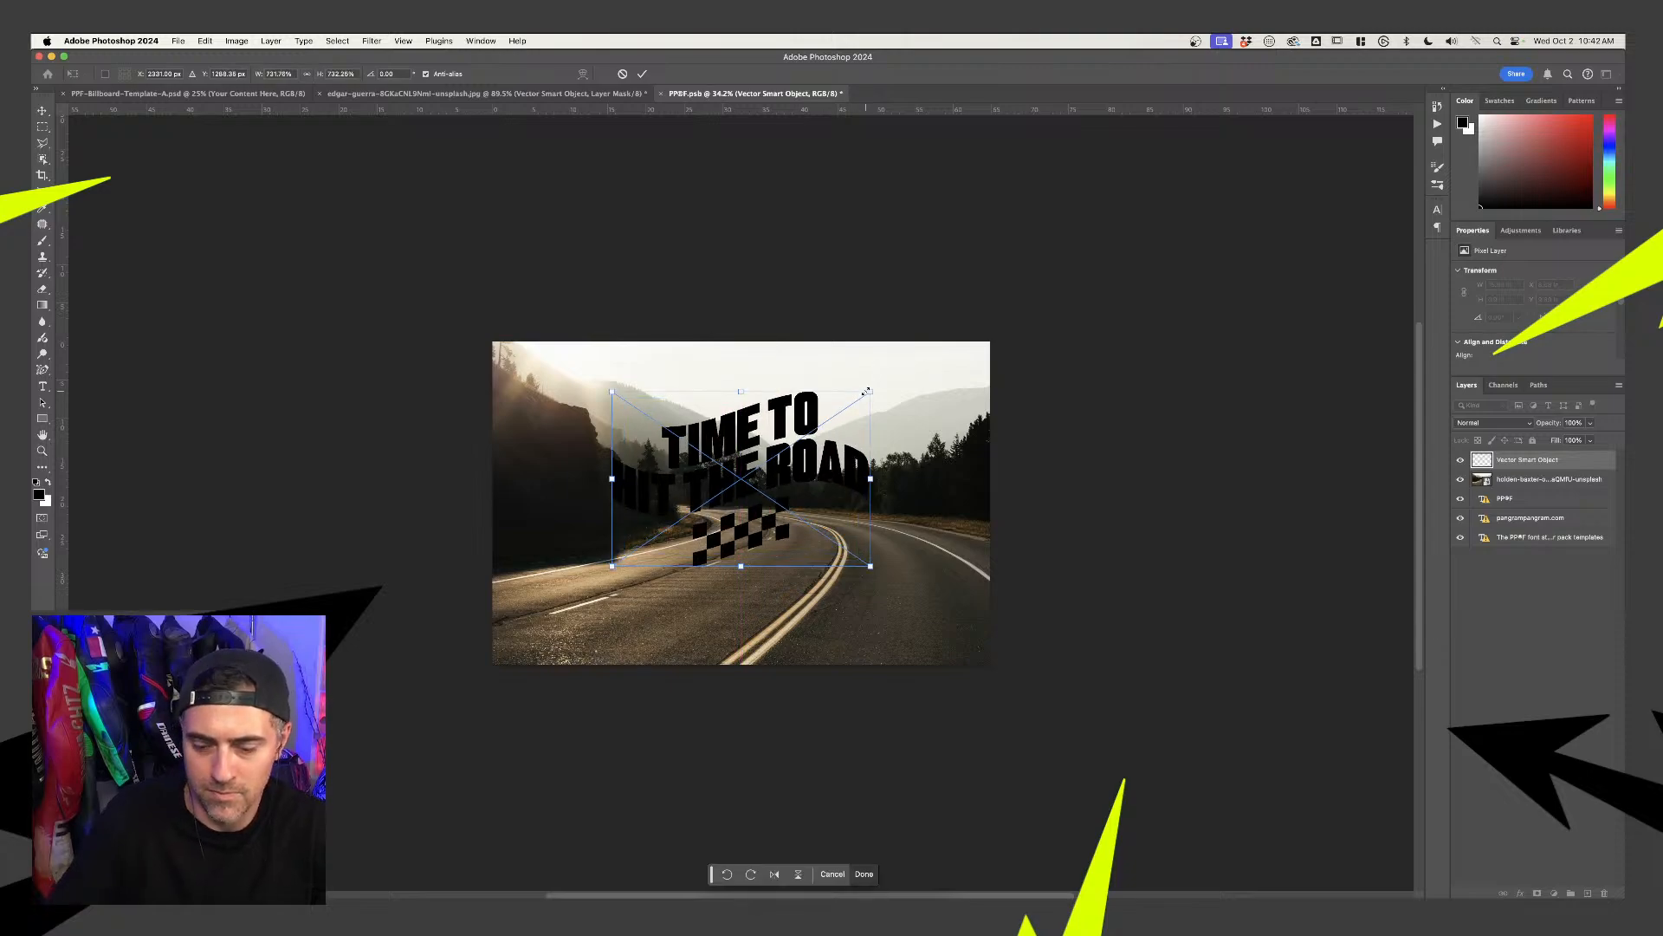
{"action": "key", "text": "Return"}
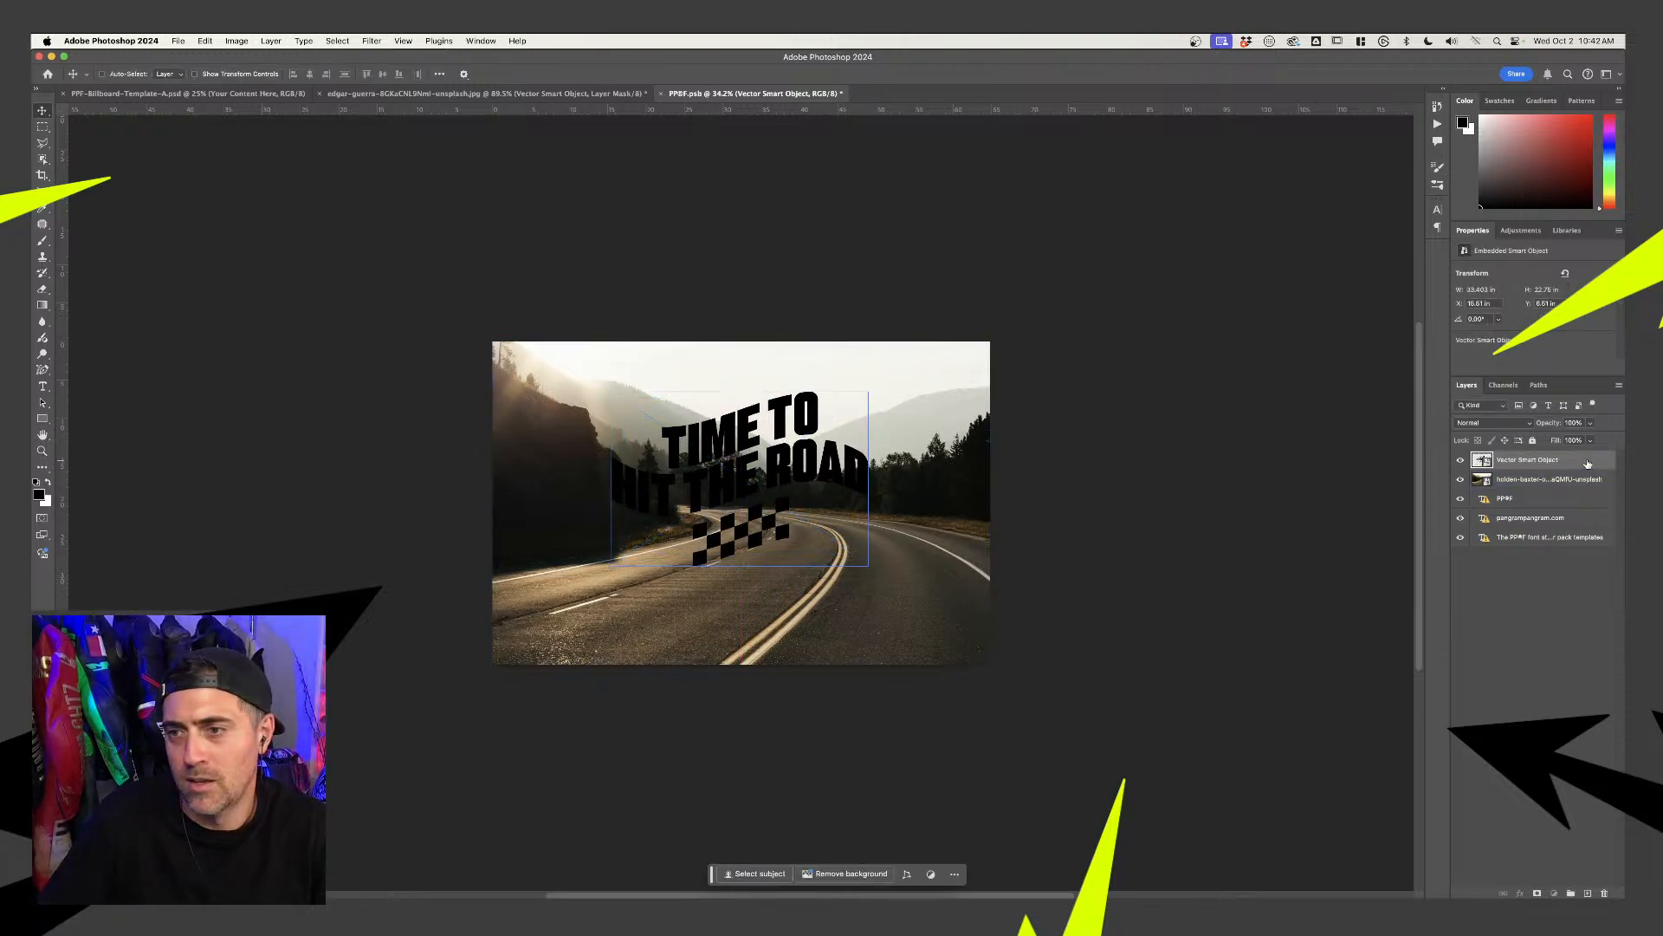
Apply a lime green Color Overlay to the waved lockup and move it slightly down on the road photo
{"action": "double_click", "coordinate": [1588, 461]}
{"action": "left_click", "coordinate": [1071, 280]}
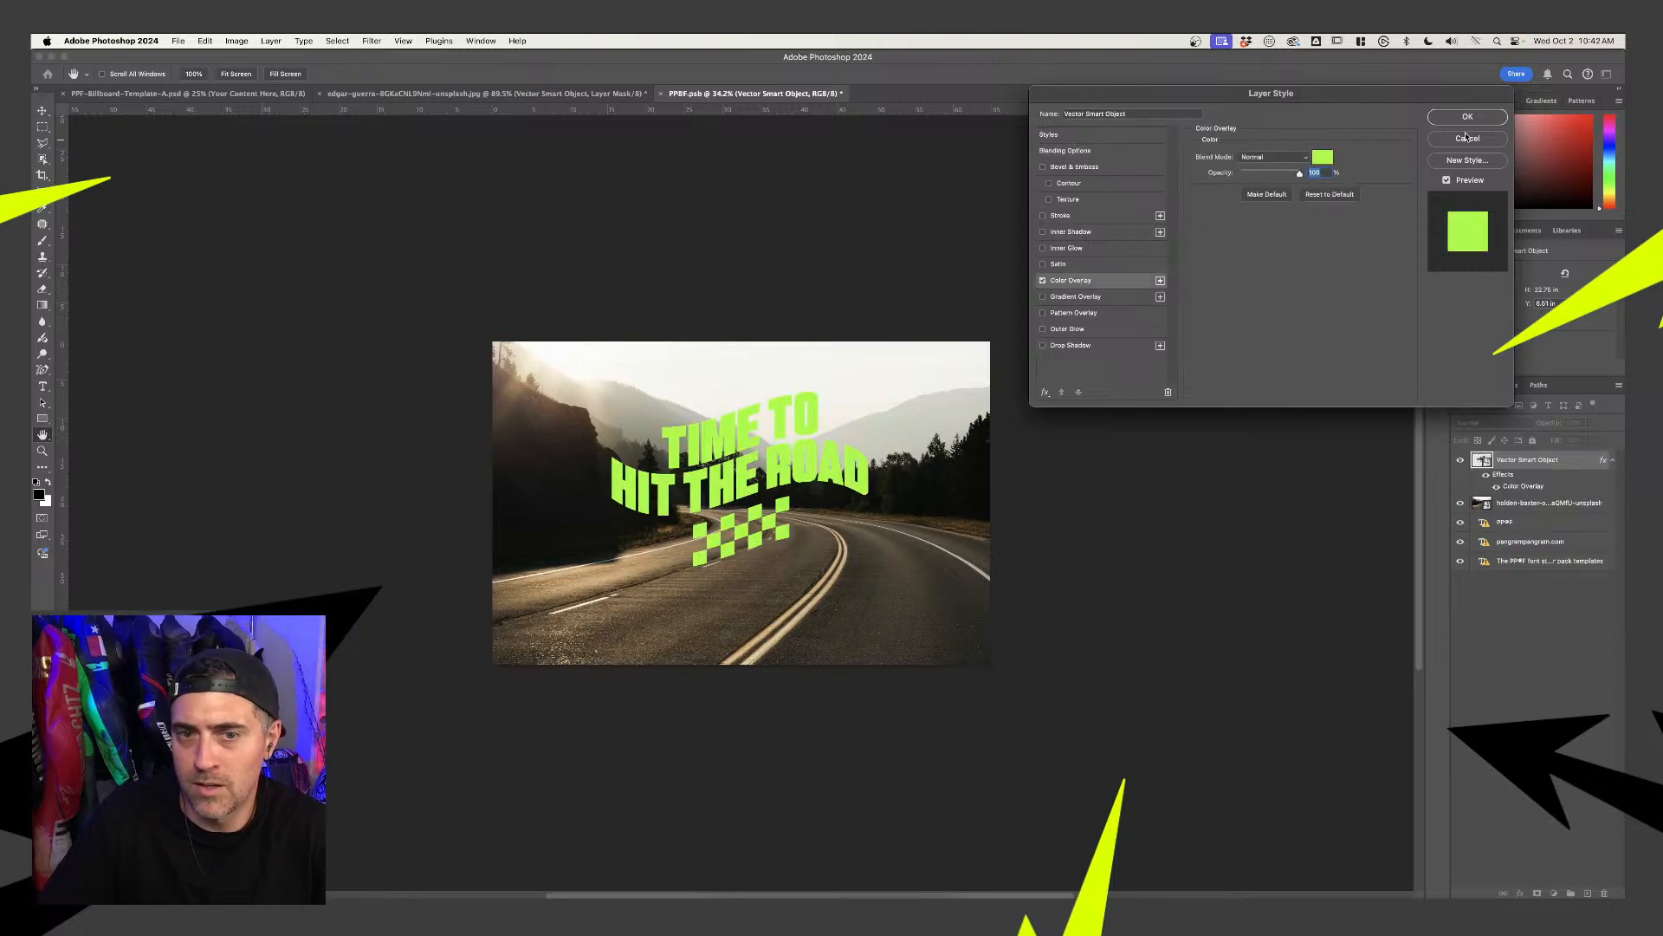
{"action": "left_click", "coordinate": [1468, 116]}
{"action": "left_click_drag", "start_coordinate": [801, 456], "coordinate": [801, 471]}
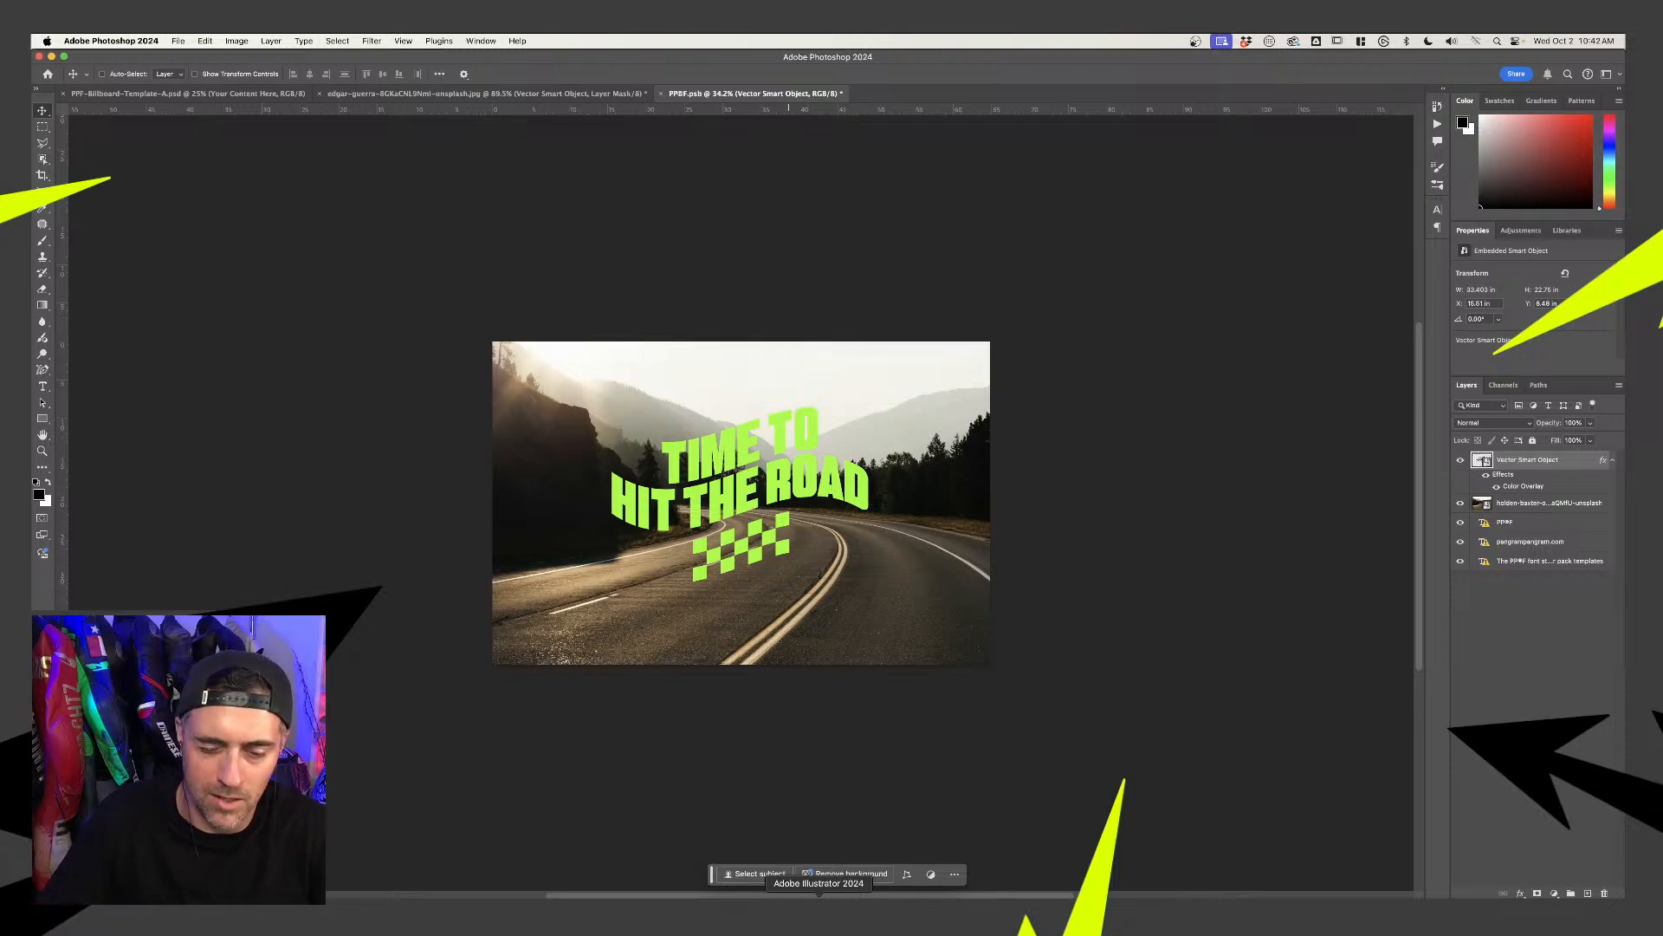
Copy JOIN TOUR DE LAZARIS from Illustrator into the Photoshop road photo as a Smart Object, enlarged and placed below the checker block
{"action": "left_click", "coordinate": [819, 897]}
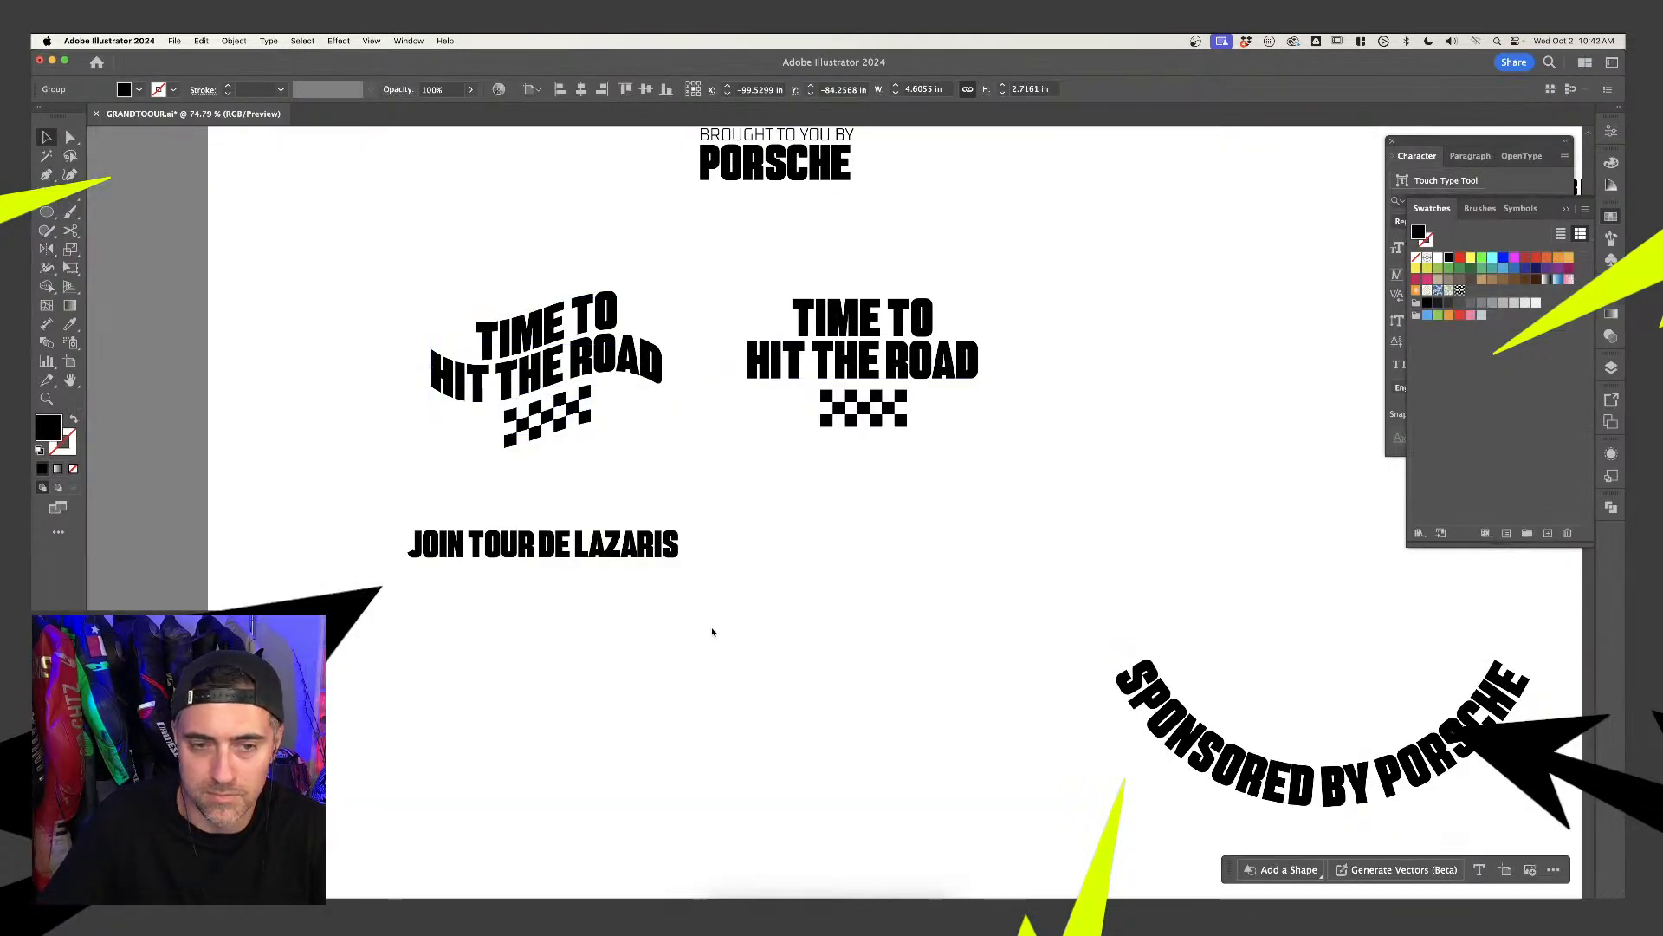
{"action": "left_click", "coordinate": [659, 559]}
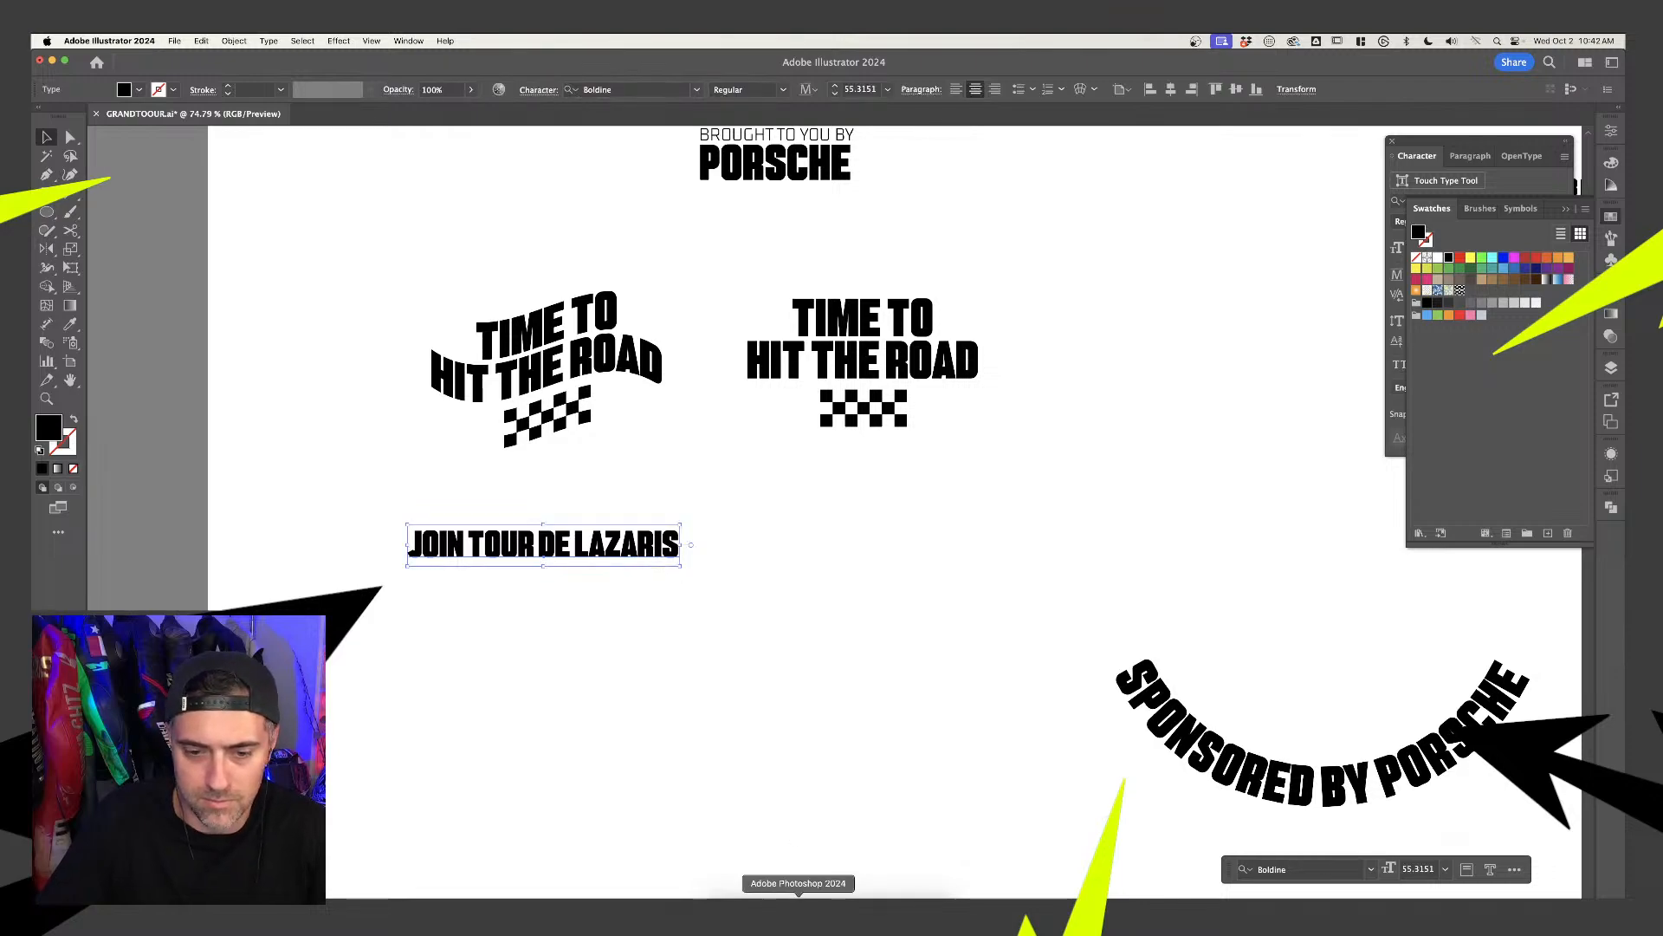
{"action": "left_click", "coordinate": [798, 898]}
{"action": "key", "text": "super+v"}
{"action": "left_click", "coordinate": [882, 430]}
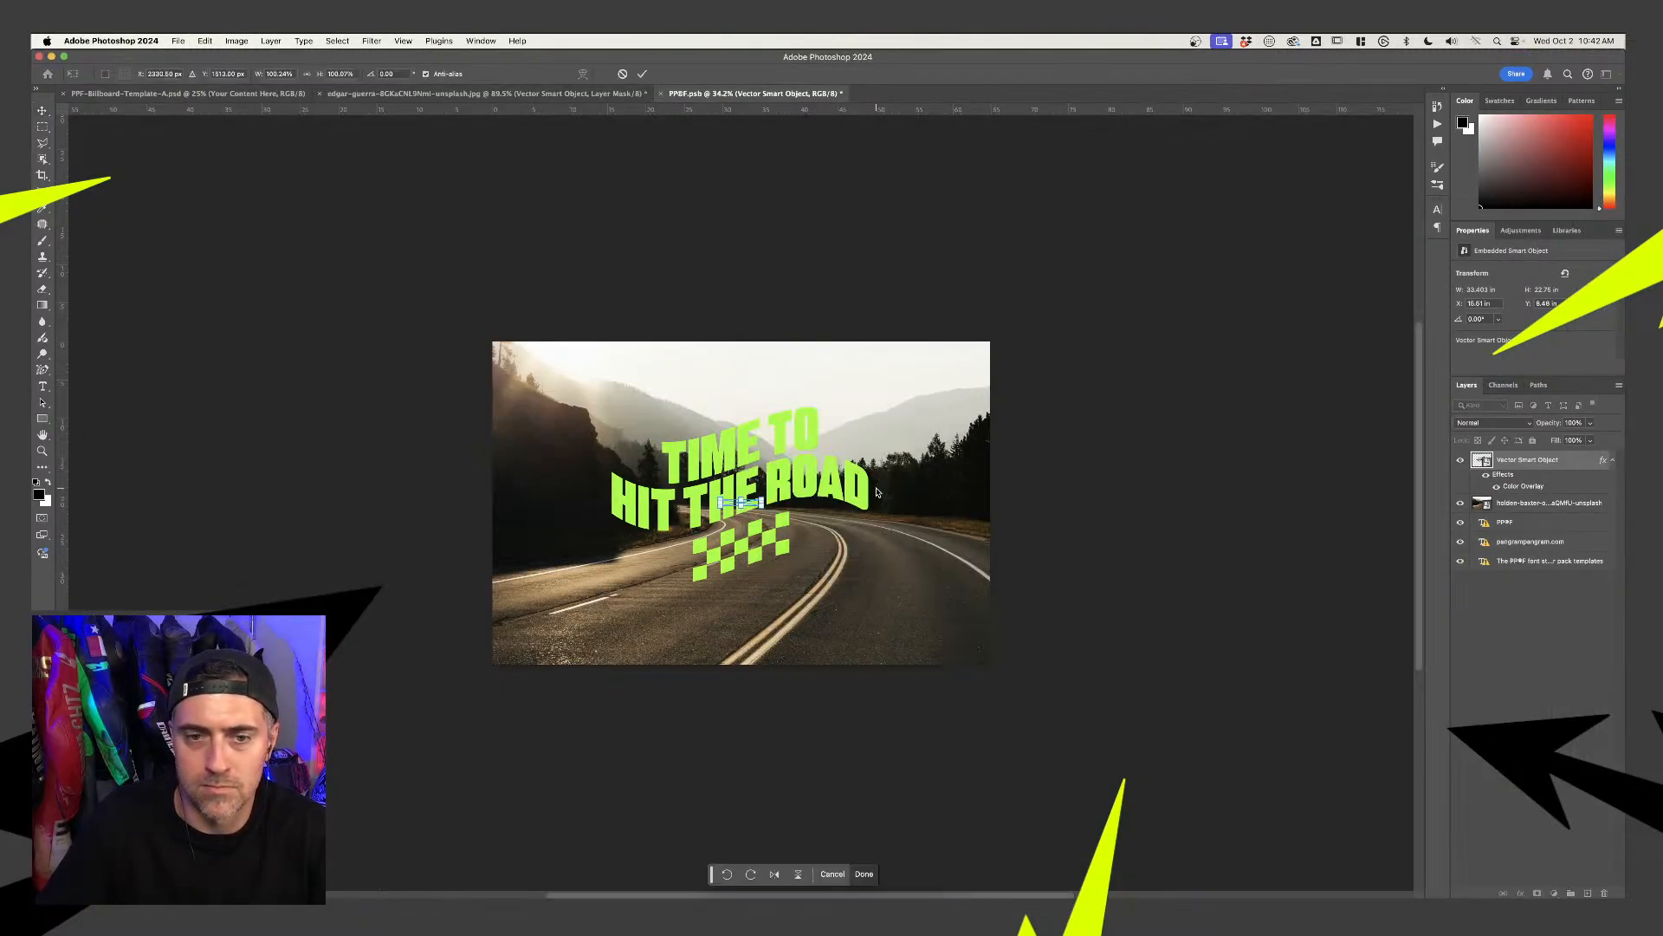
{"action": "left_click_drag", "start_coordinate": [767, 495], "coordinate": [778, 617]}
{"action": "key", "text": "Return"}
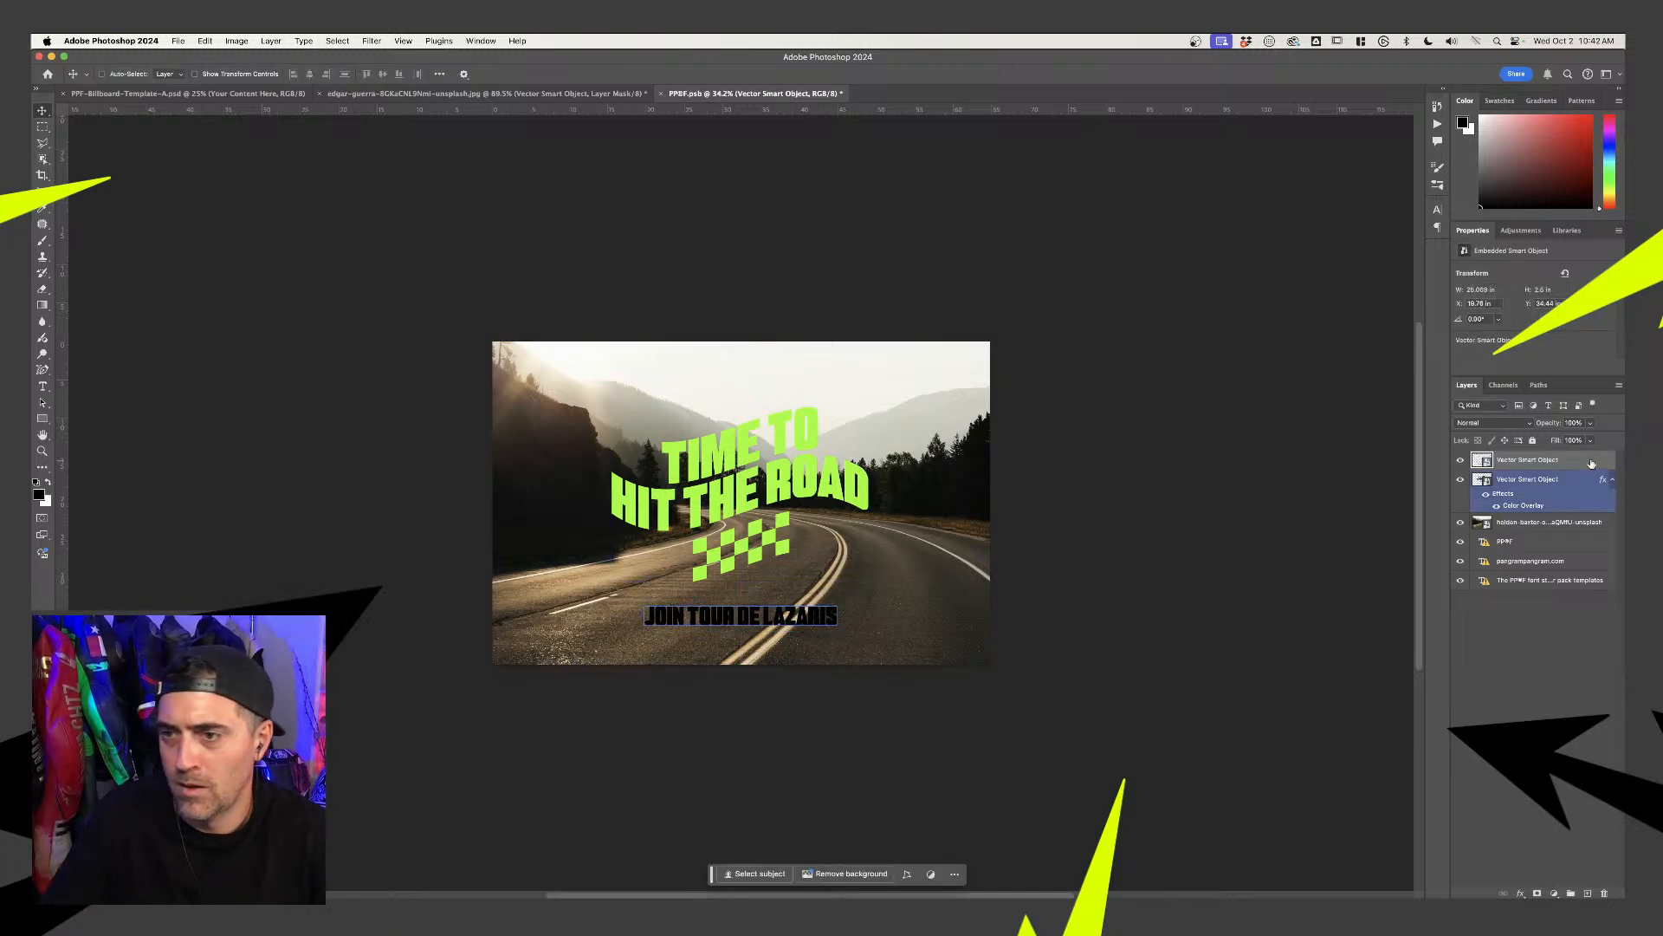
Apply a lime green Color Overlay to the JOIN TOUR DE LAZARIS layer, leaving Gradient Overlay off
{"action": "double_click", "coordinate": [1593, 461]}
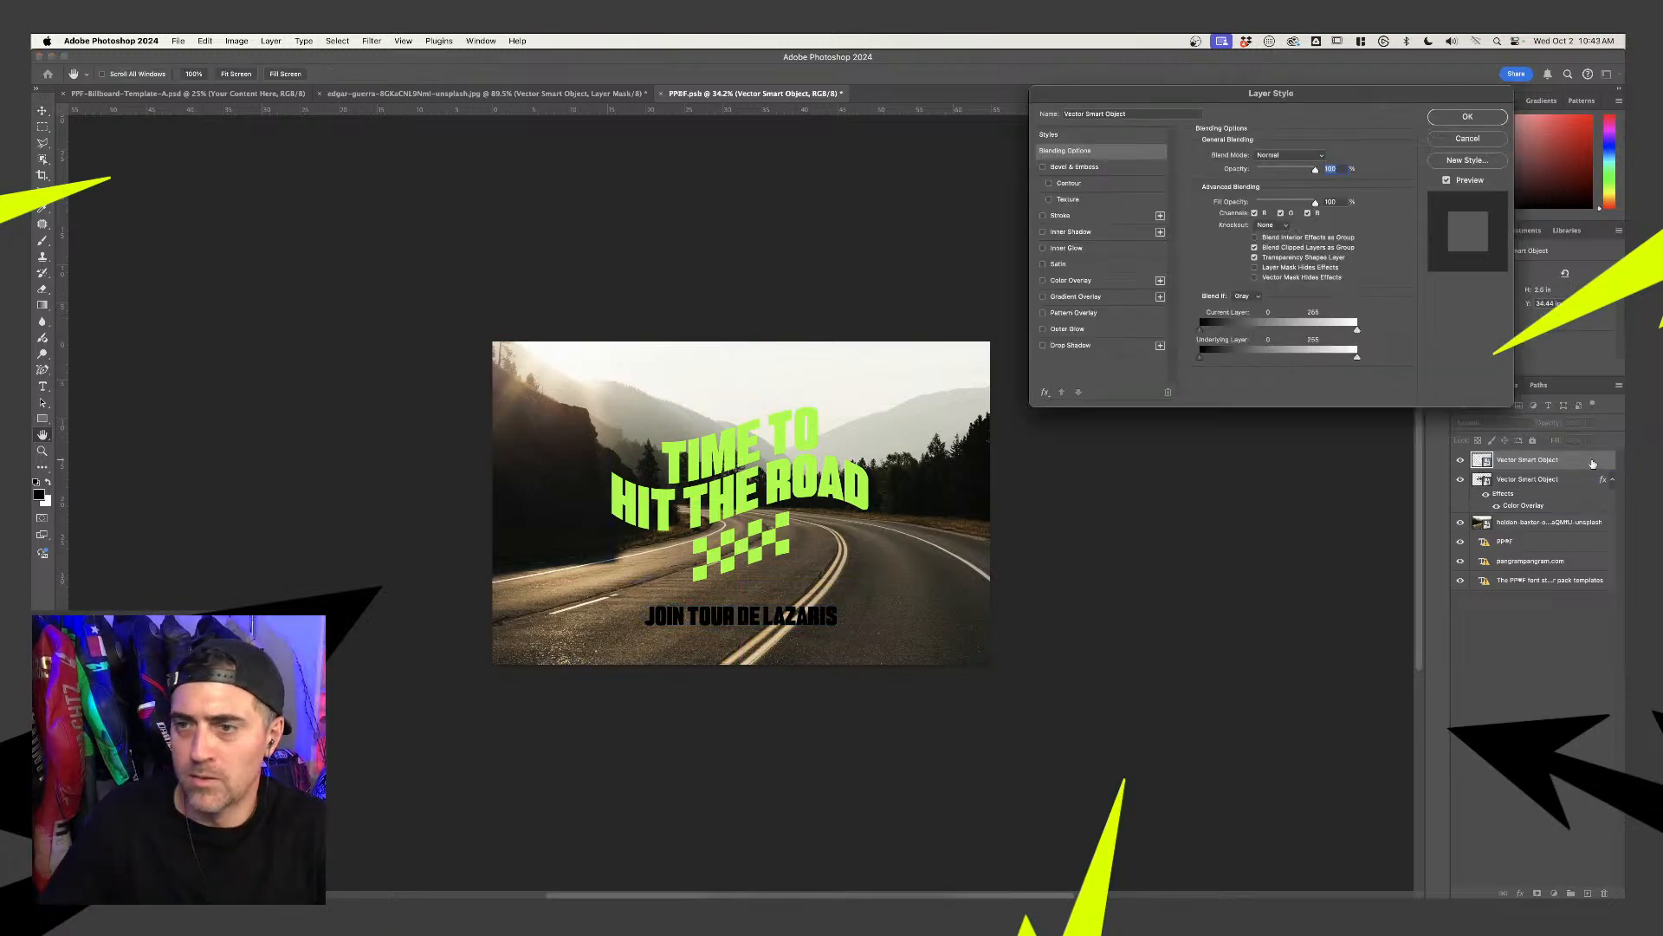
{"action": "left_click", "coordinate": [1084, 296]}
{"action": "left_click", "coordinate": [1083, 281]}
{"action": "left_click", "coordinate": [1083, 296]}
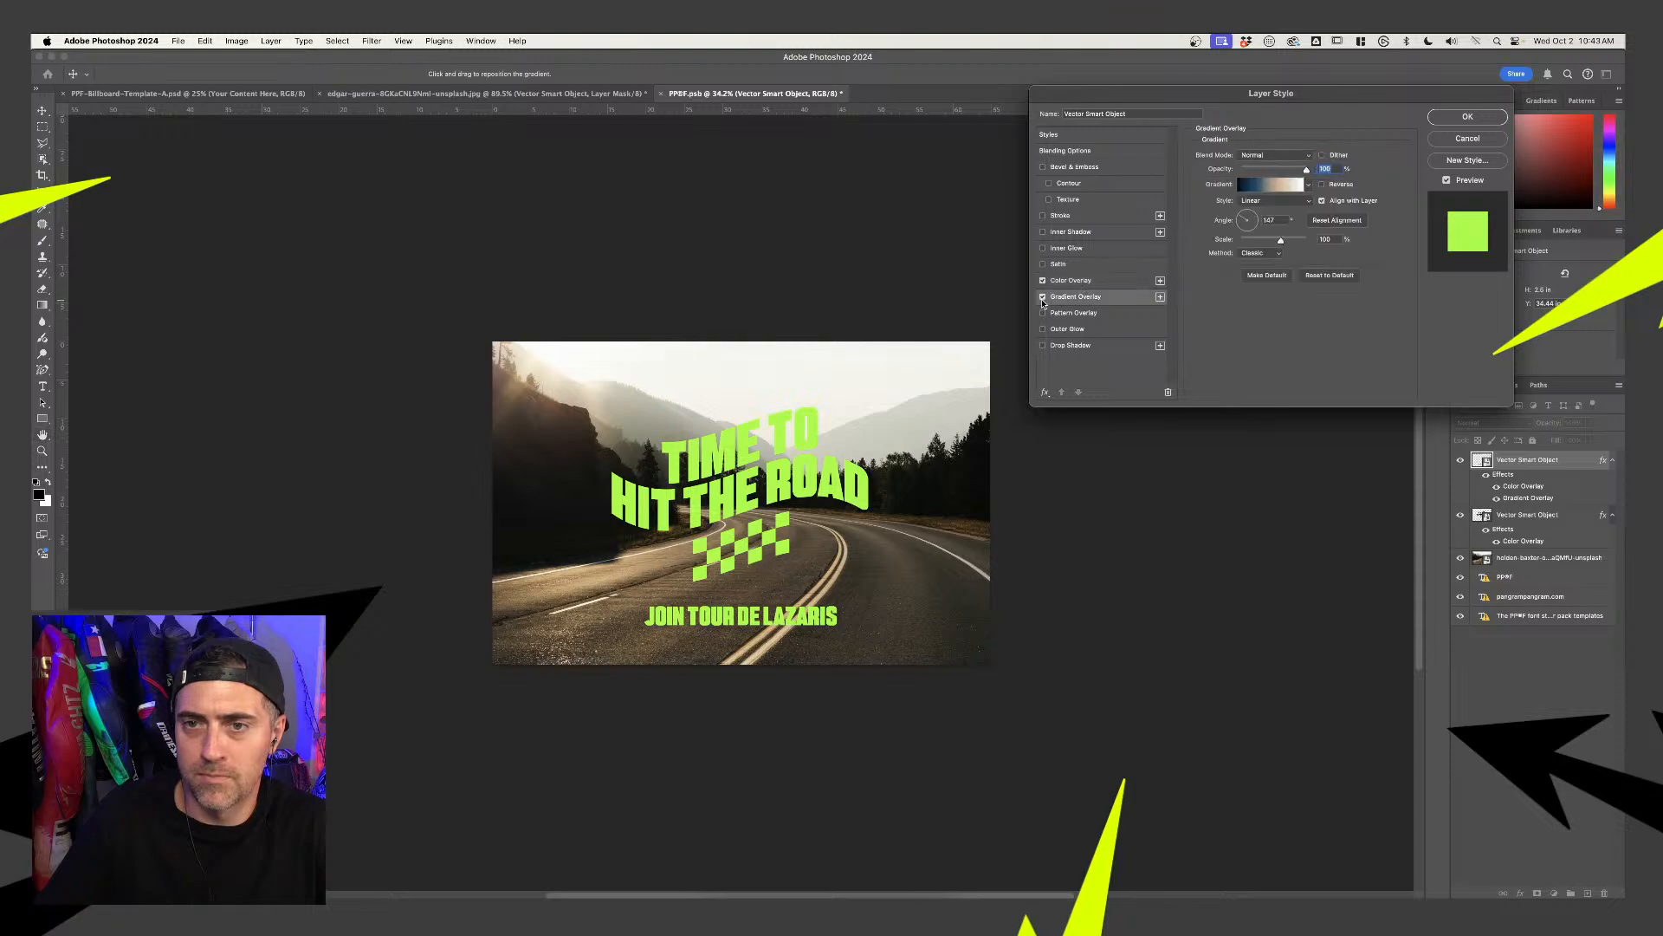
{"action": "left_click", "coordinate": [1043, 297]}
{"action": "left_click", "coordinate": [1499, 121]}
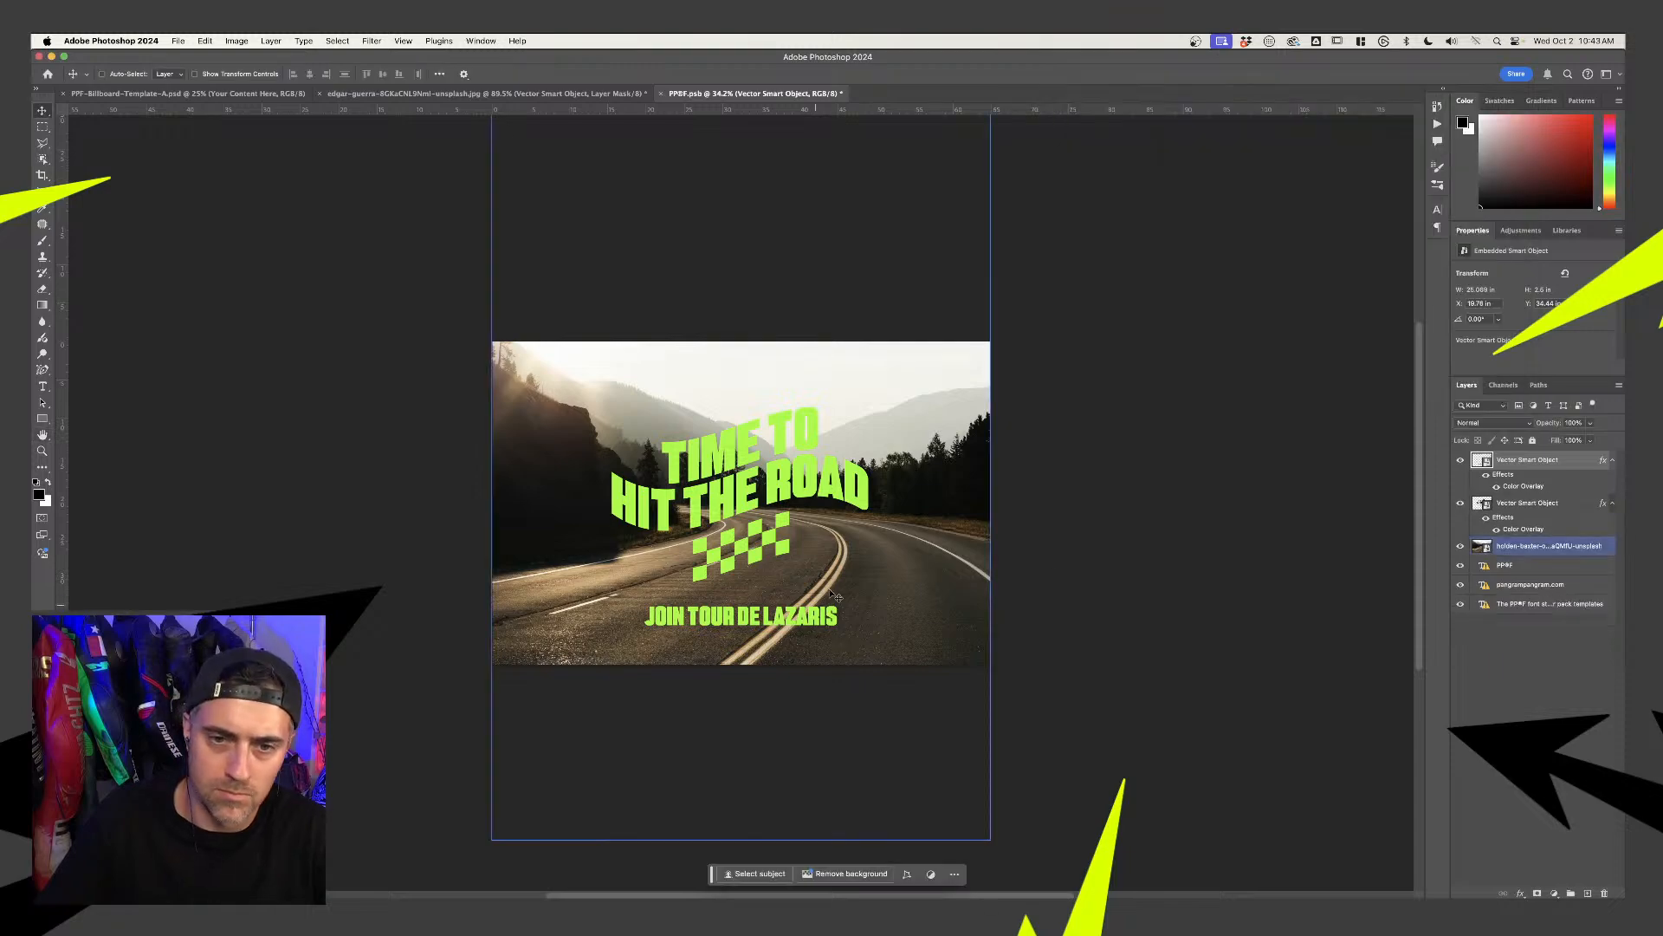
Save the road artwork, check it in the billboard template, and return to the artwork document
{"action": "key", "text": "super+s"}
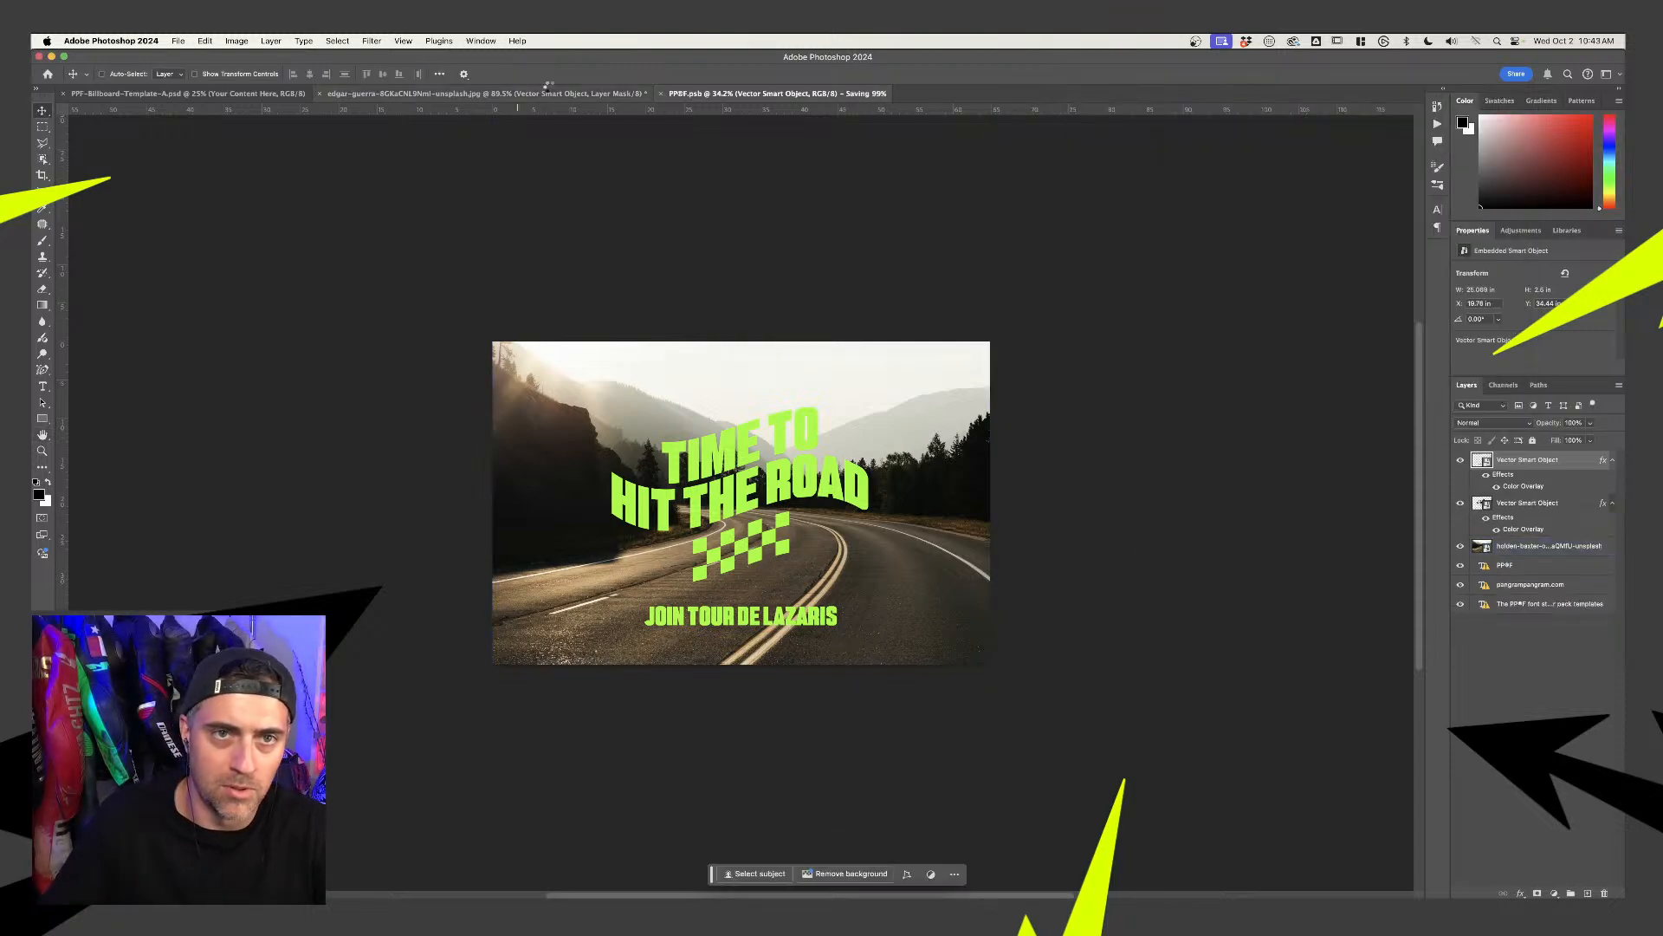
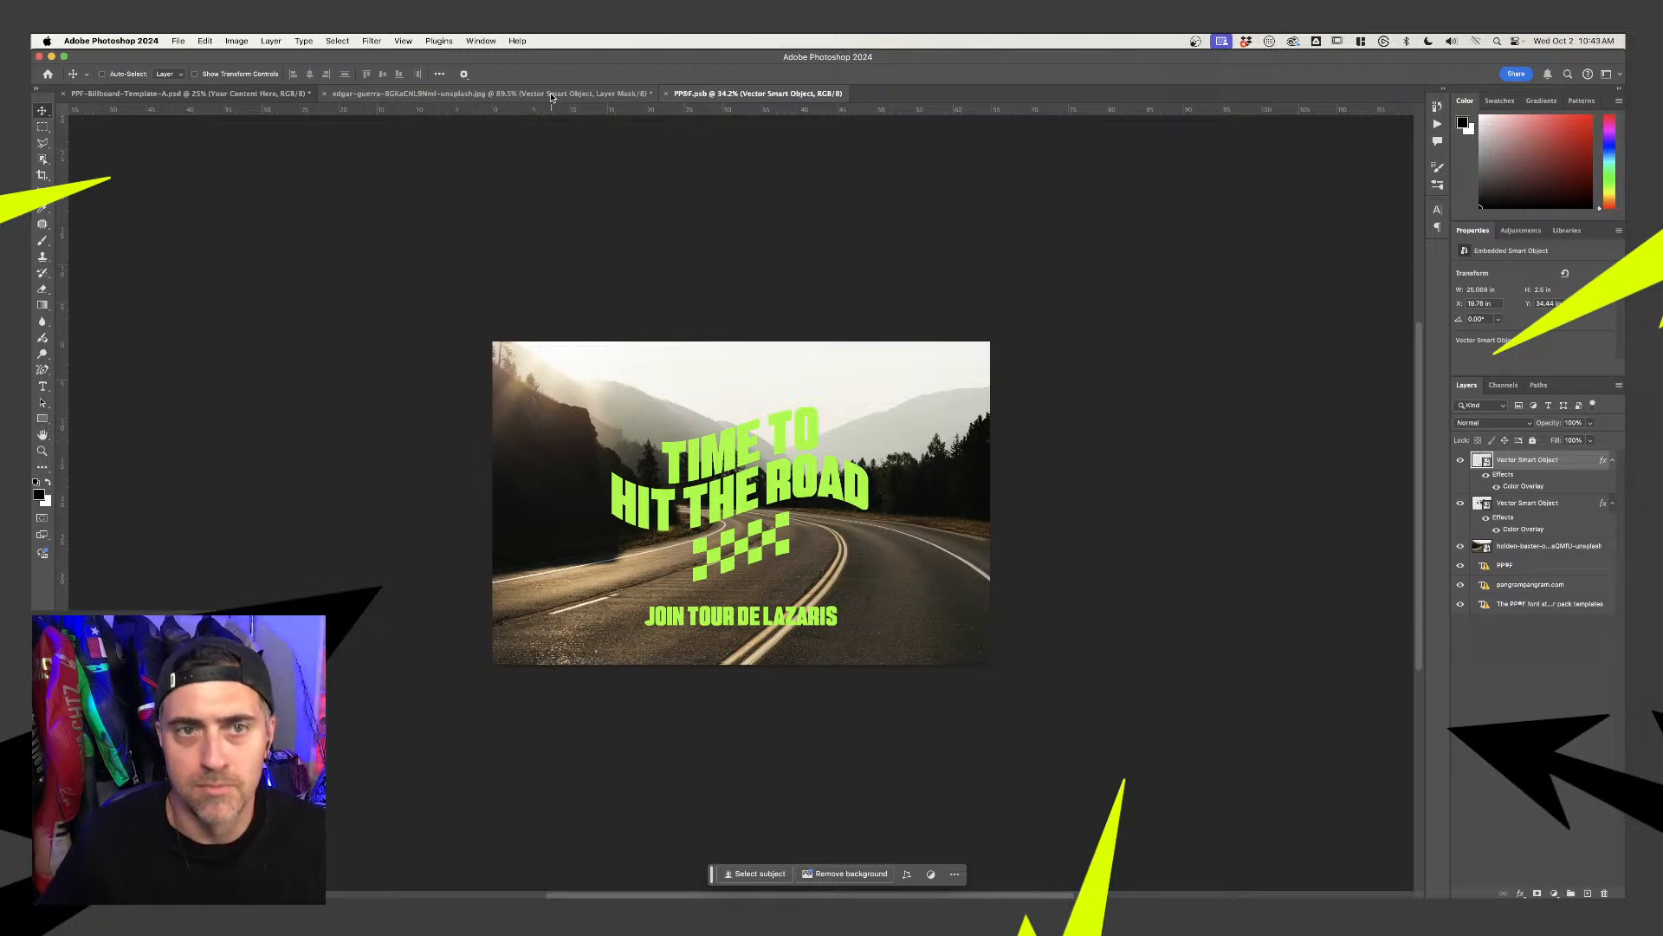
{"action": "left_click", "coordinate": [552, 93]}
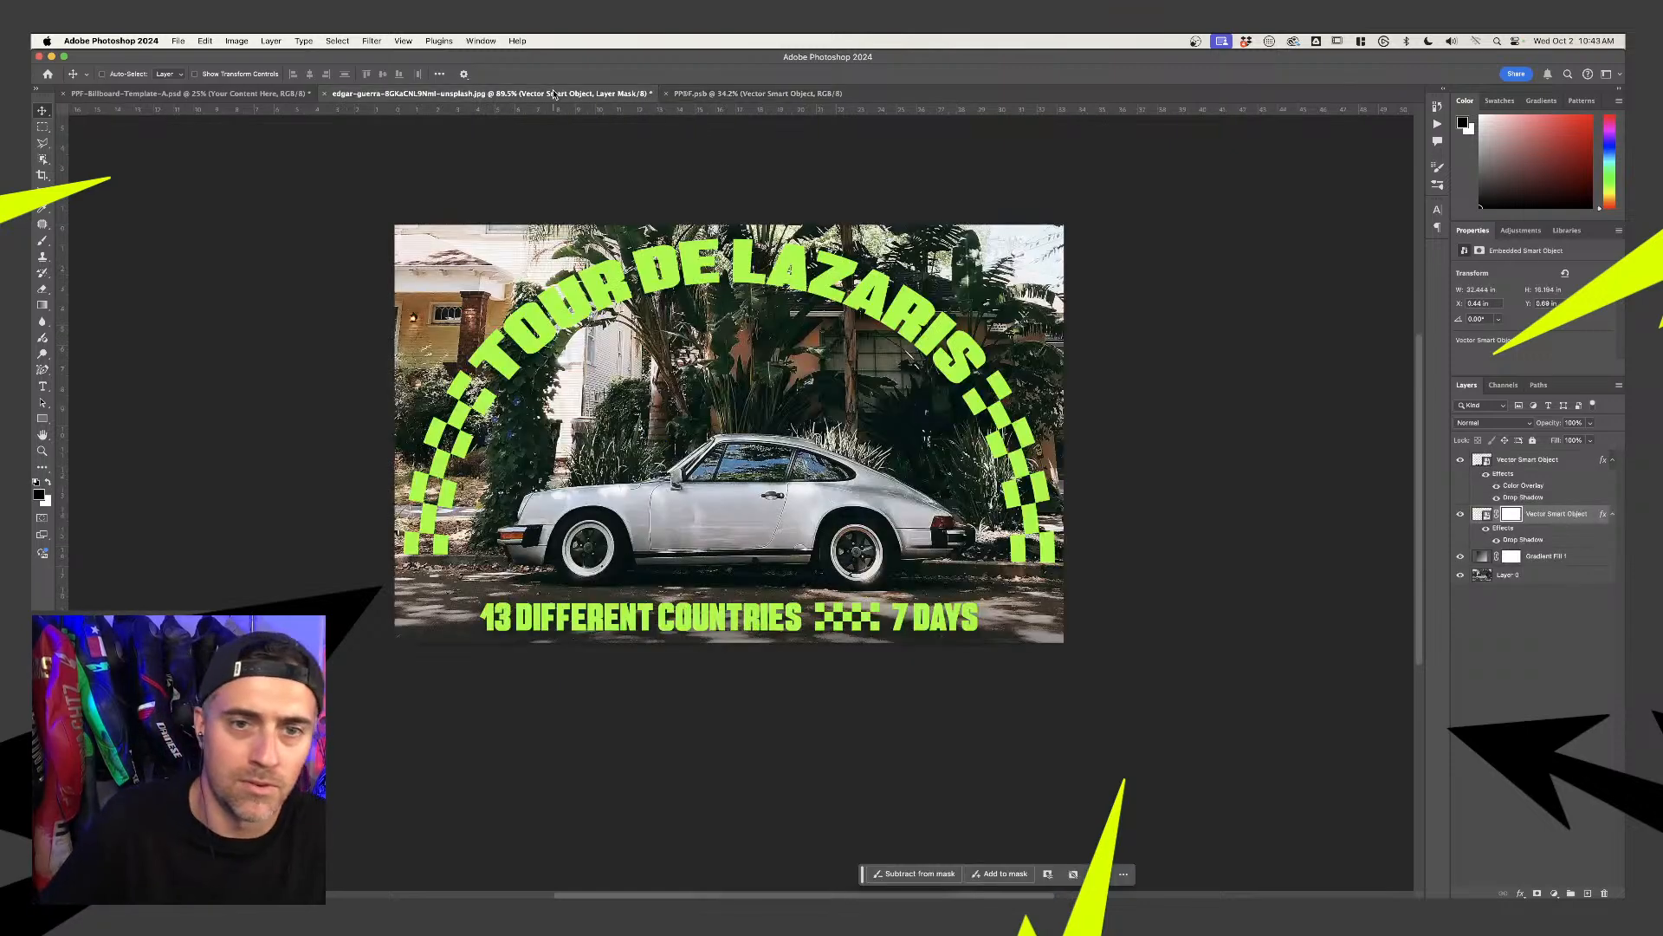
{"action": "left_click", "coordinate": [228, 95]}
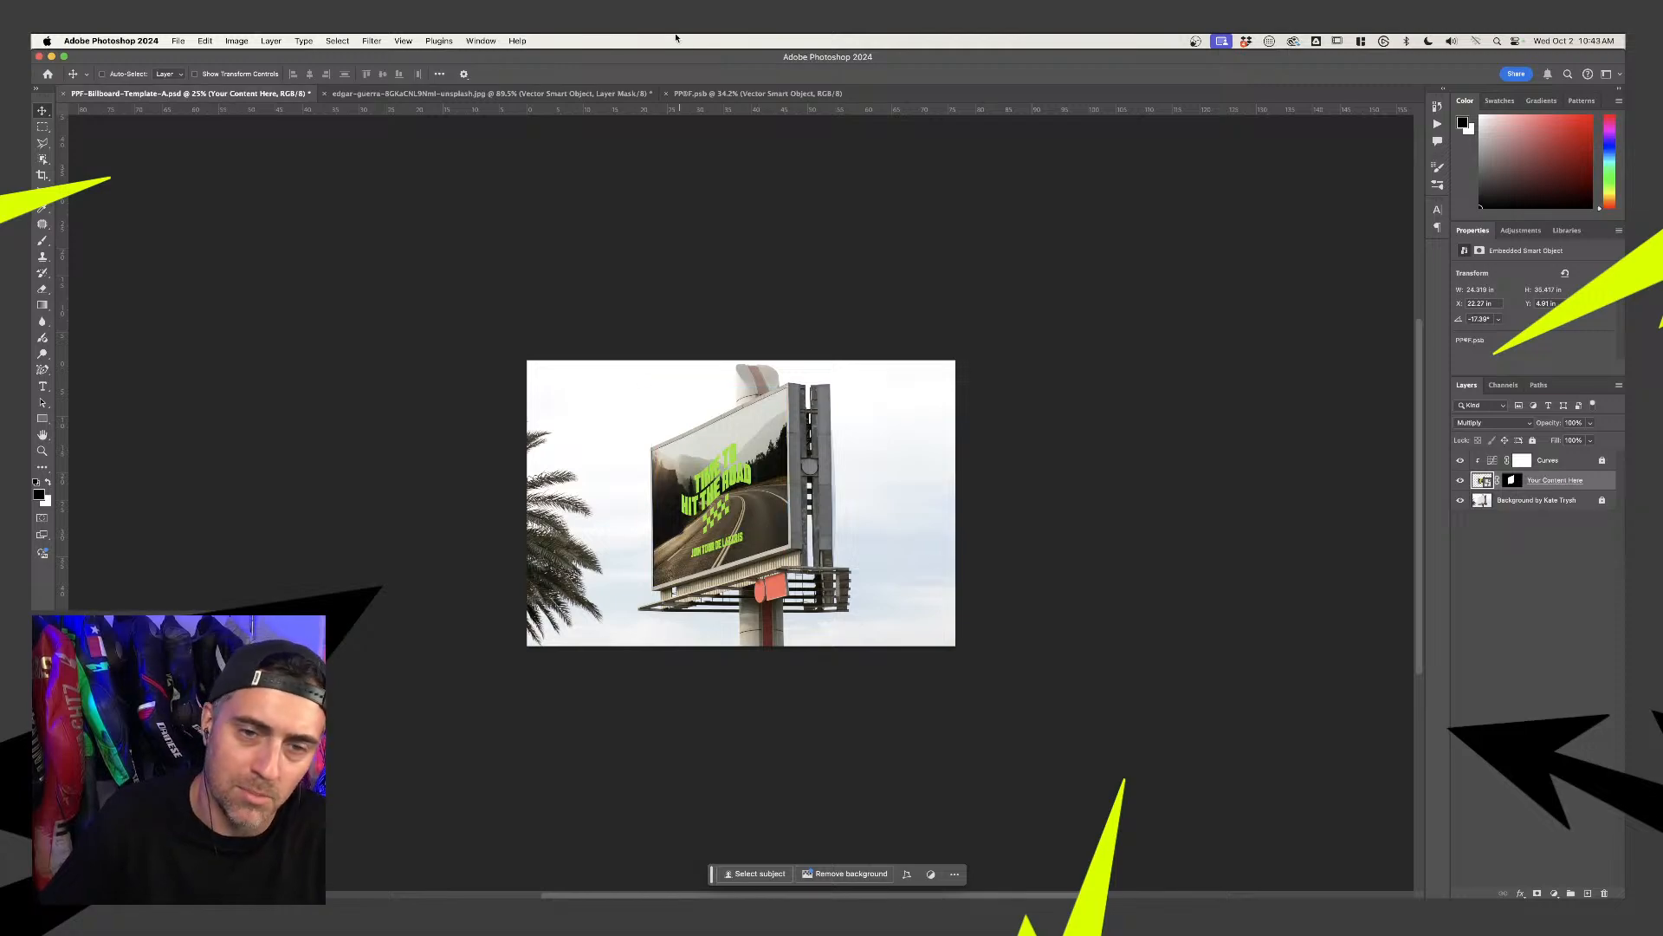
{"action": "left_click", "coordinate": [758, 93]}
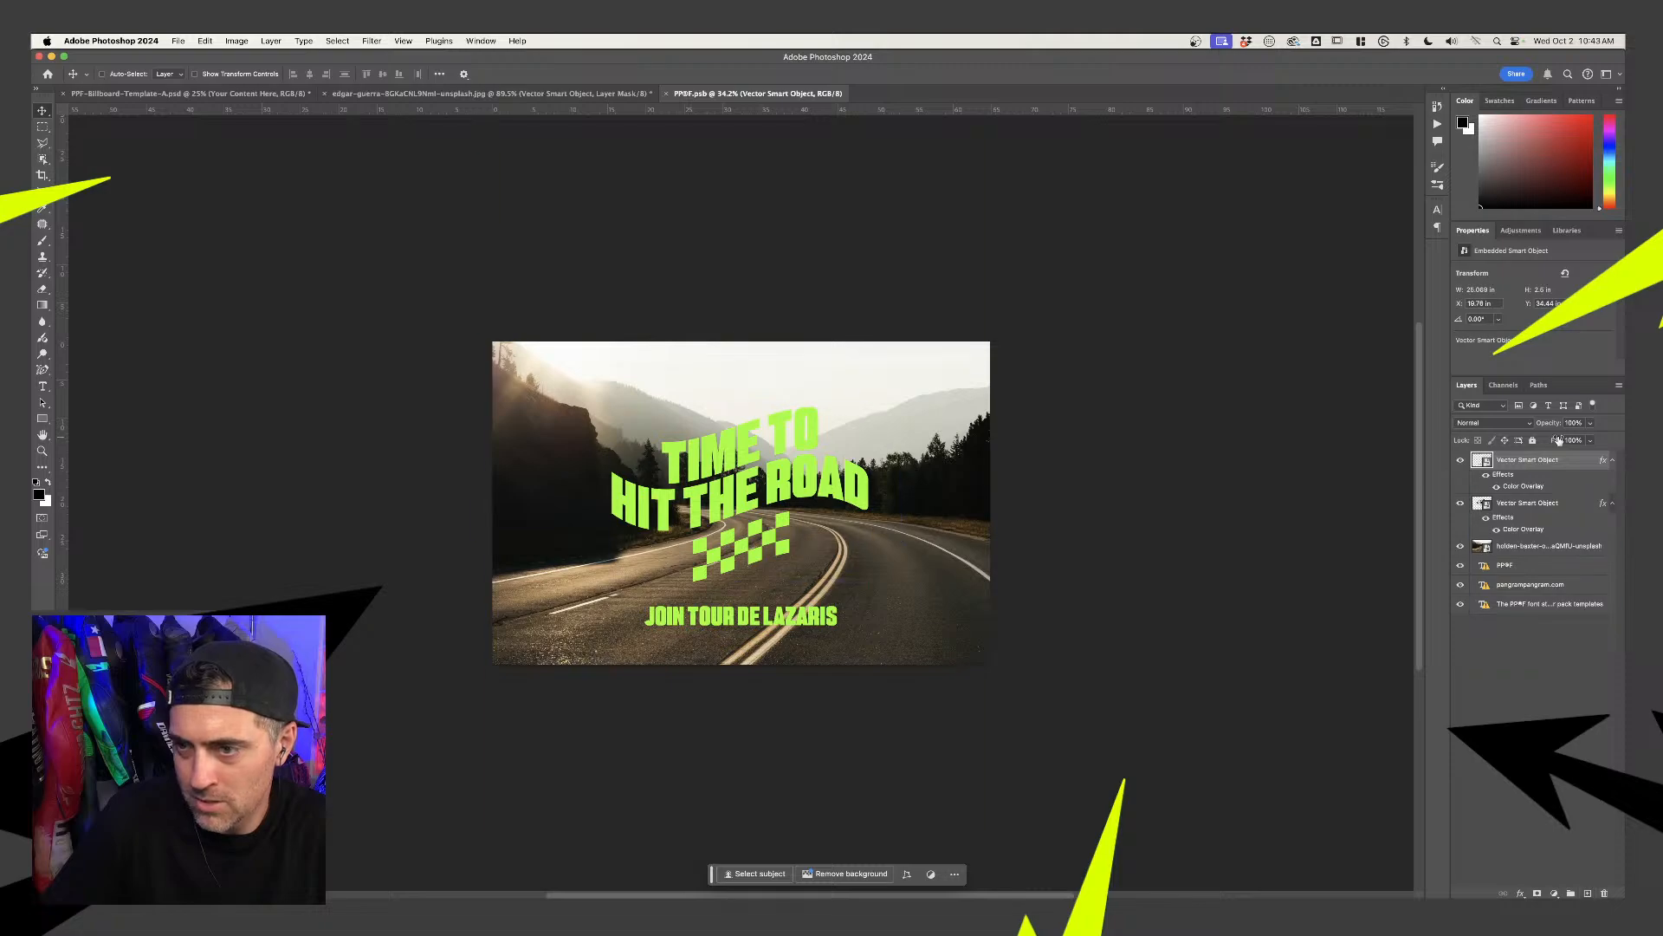
Add a black Solid Color fill layer above the lettering in the road artwork
{"action": "left_click", "coordinate": [1460, 460]}
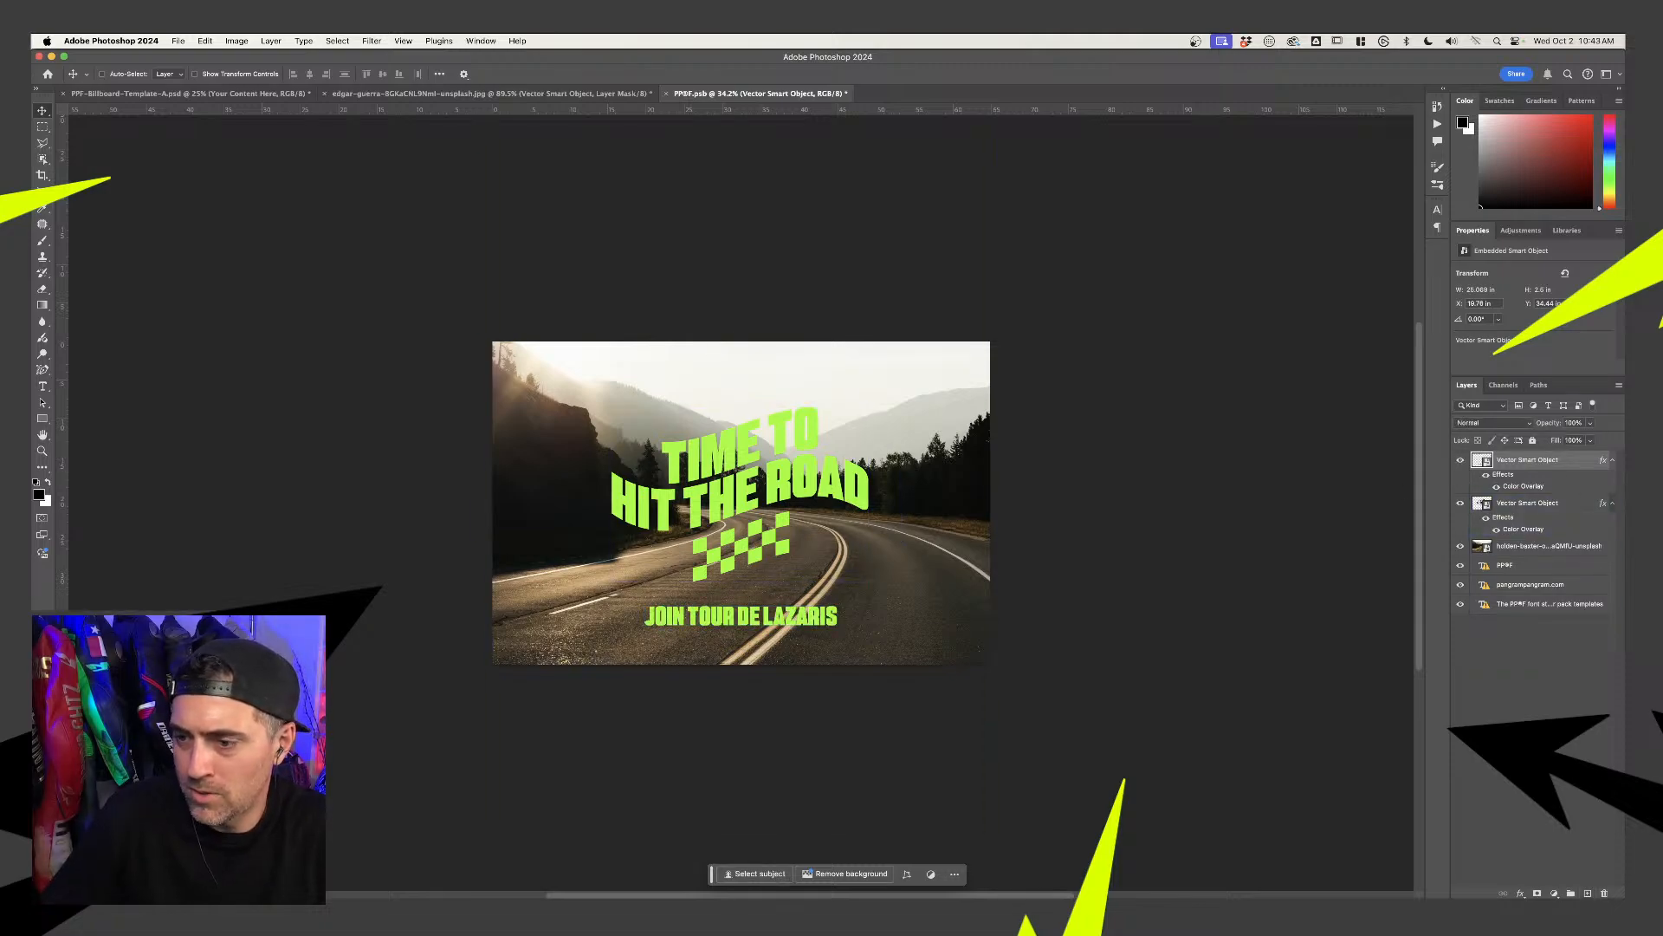
{"action": "left_click", "coordinate": [1555, 894]}
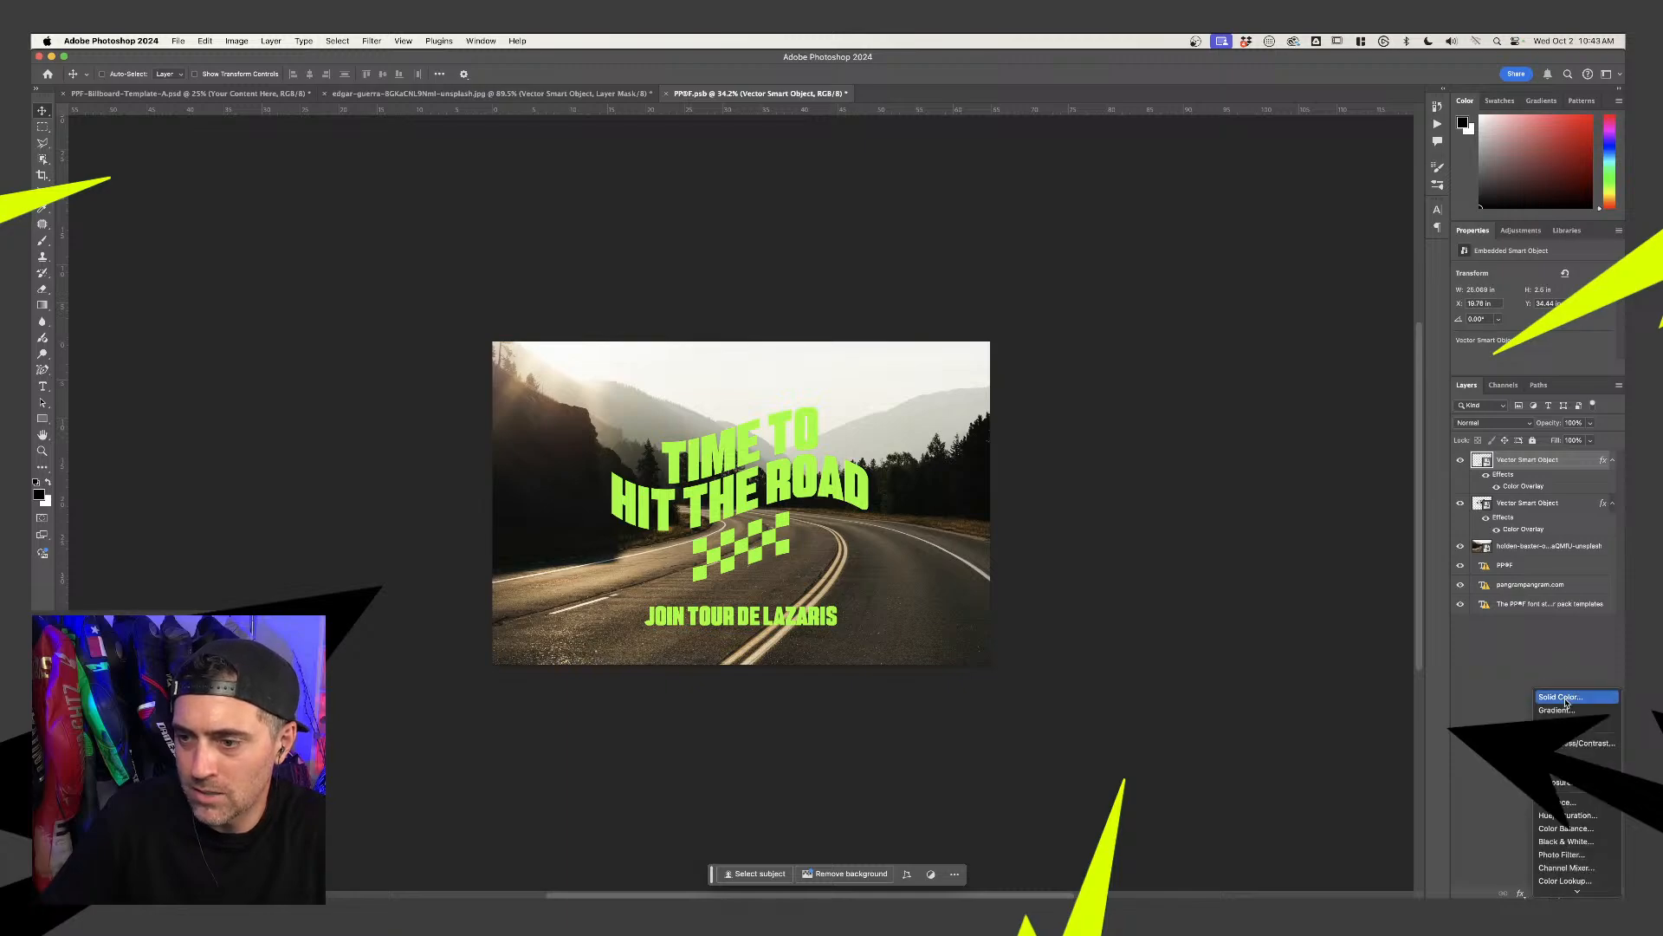
{"action": "left_click", "coordinate": [1560, 697]}
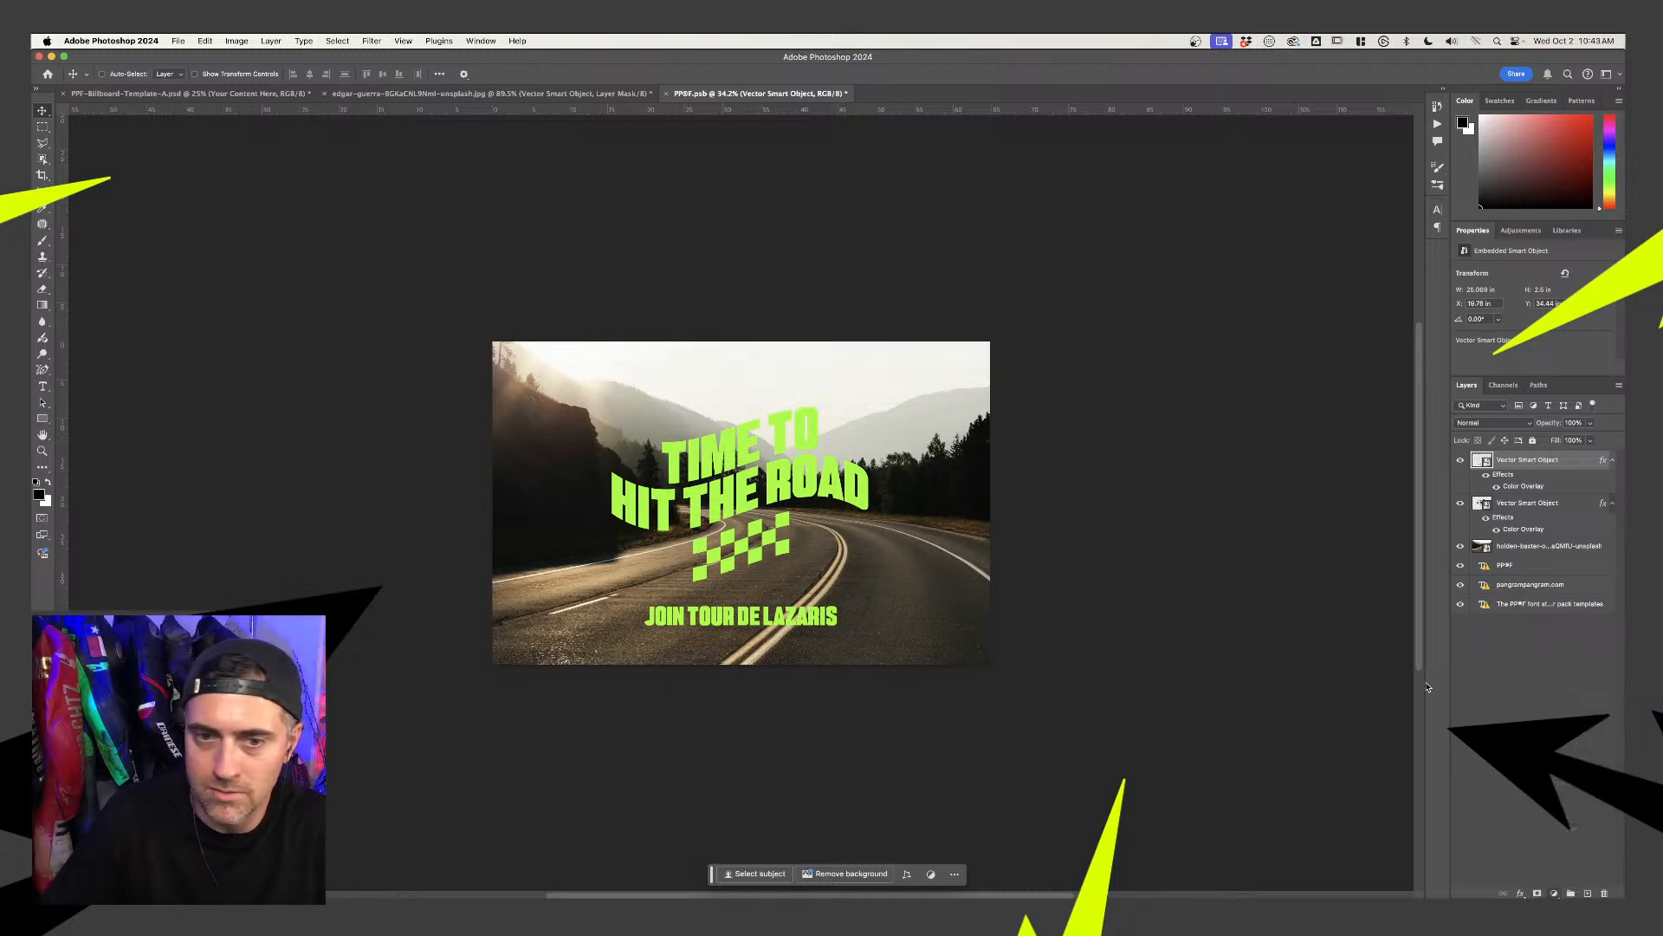
{"action": "left_click", "coordinate": [1031, 356]}
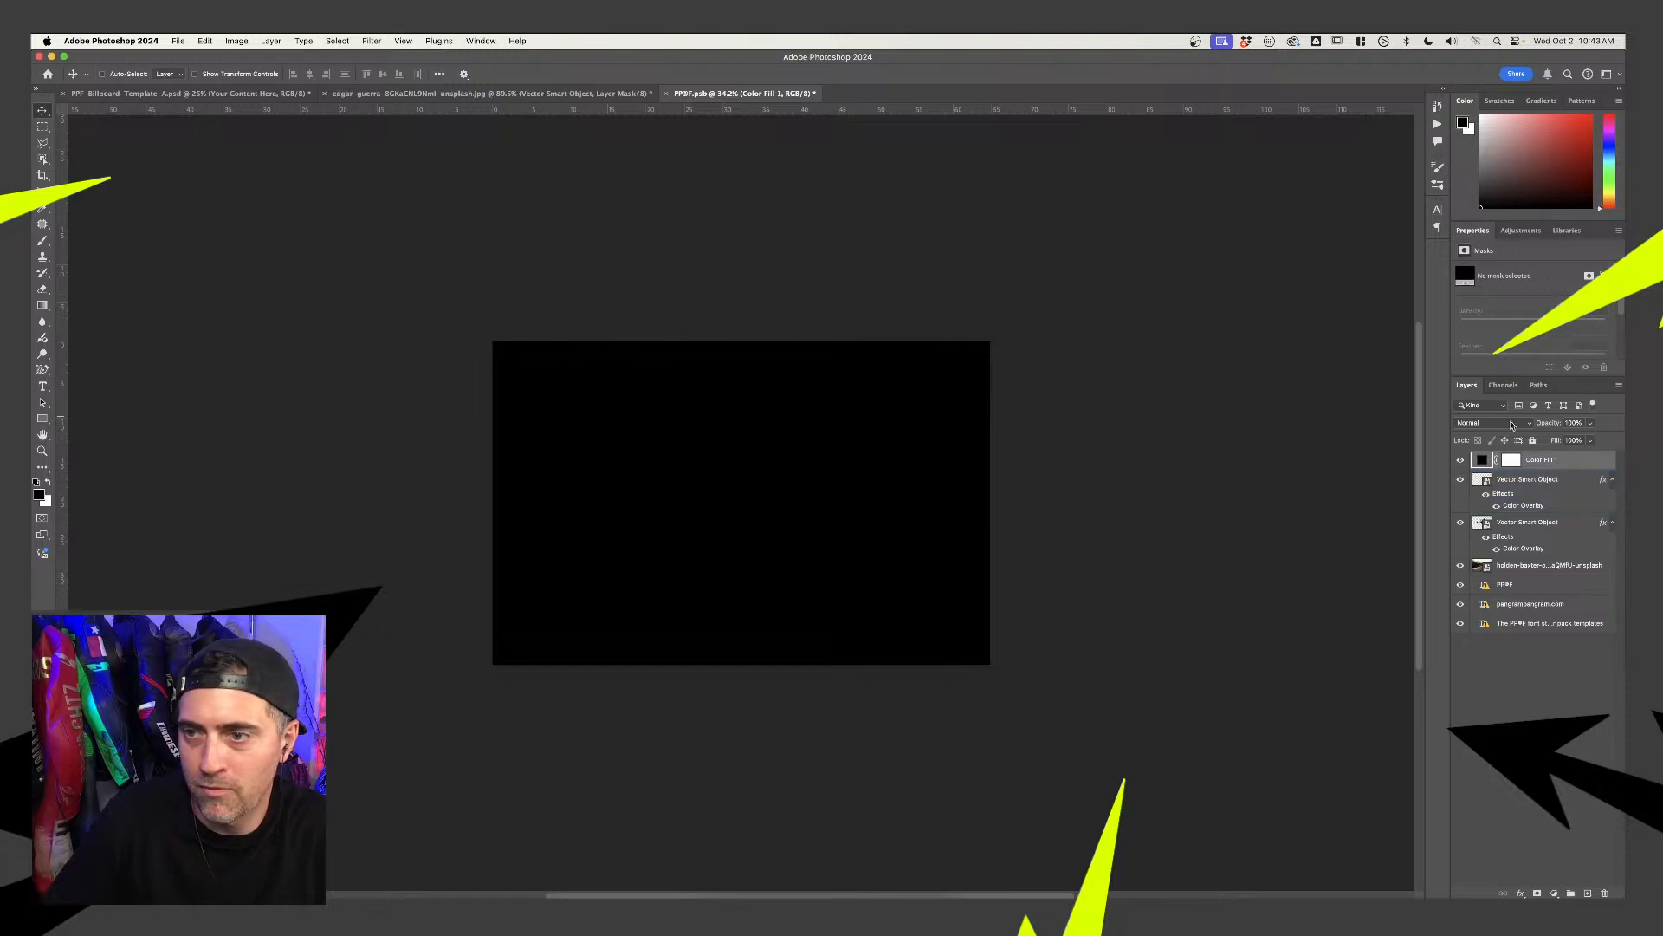
Set the black fill layer to Darken at 7% opacity and move it between the lettering and the road photo
{"action": "left_click", "coordinate": [1489, 423]}
{"action": "left_click", "coordinate": [1516, 458]}
{"action": "left_click", "coordinate": [1591, 423]}
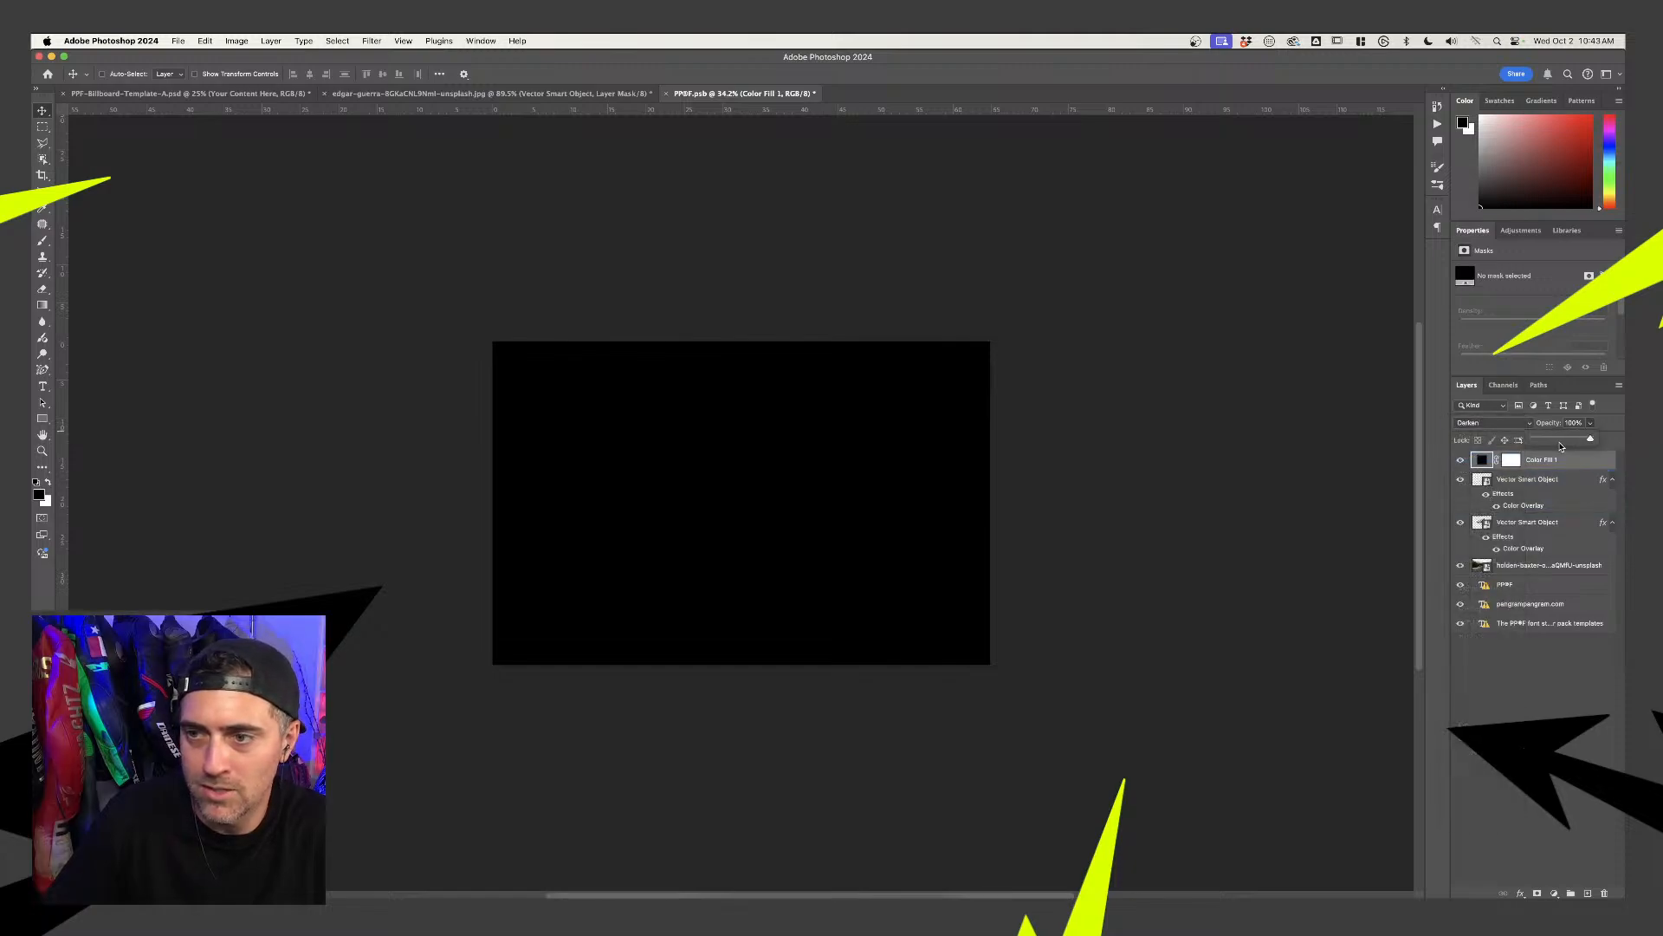
{"action": "left_click_drag", "start_coordinate": [1596, 438], "coordinate": [1526, 541]}
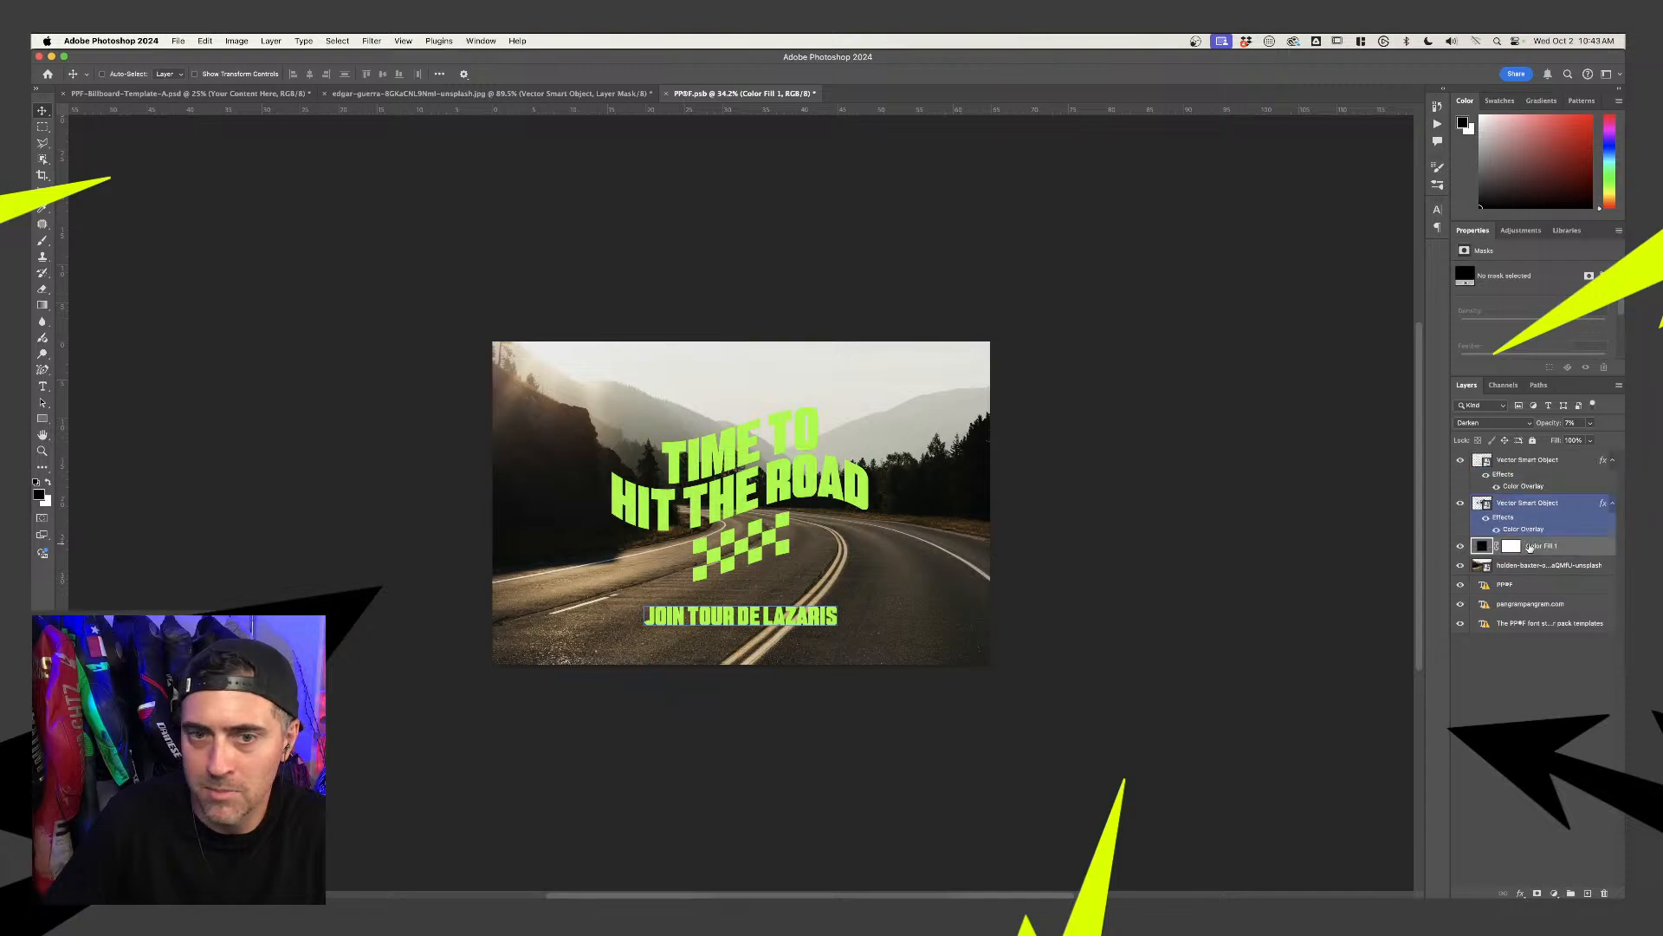
Raise the black fill layer's opacity to 21% and compare the road artwork with and without the darkening
{"action": "left_click", "coordinate": [1590, 423]}
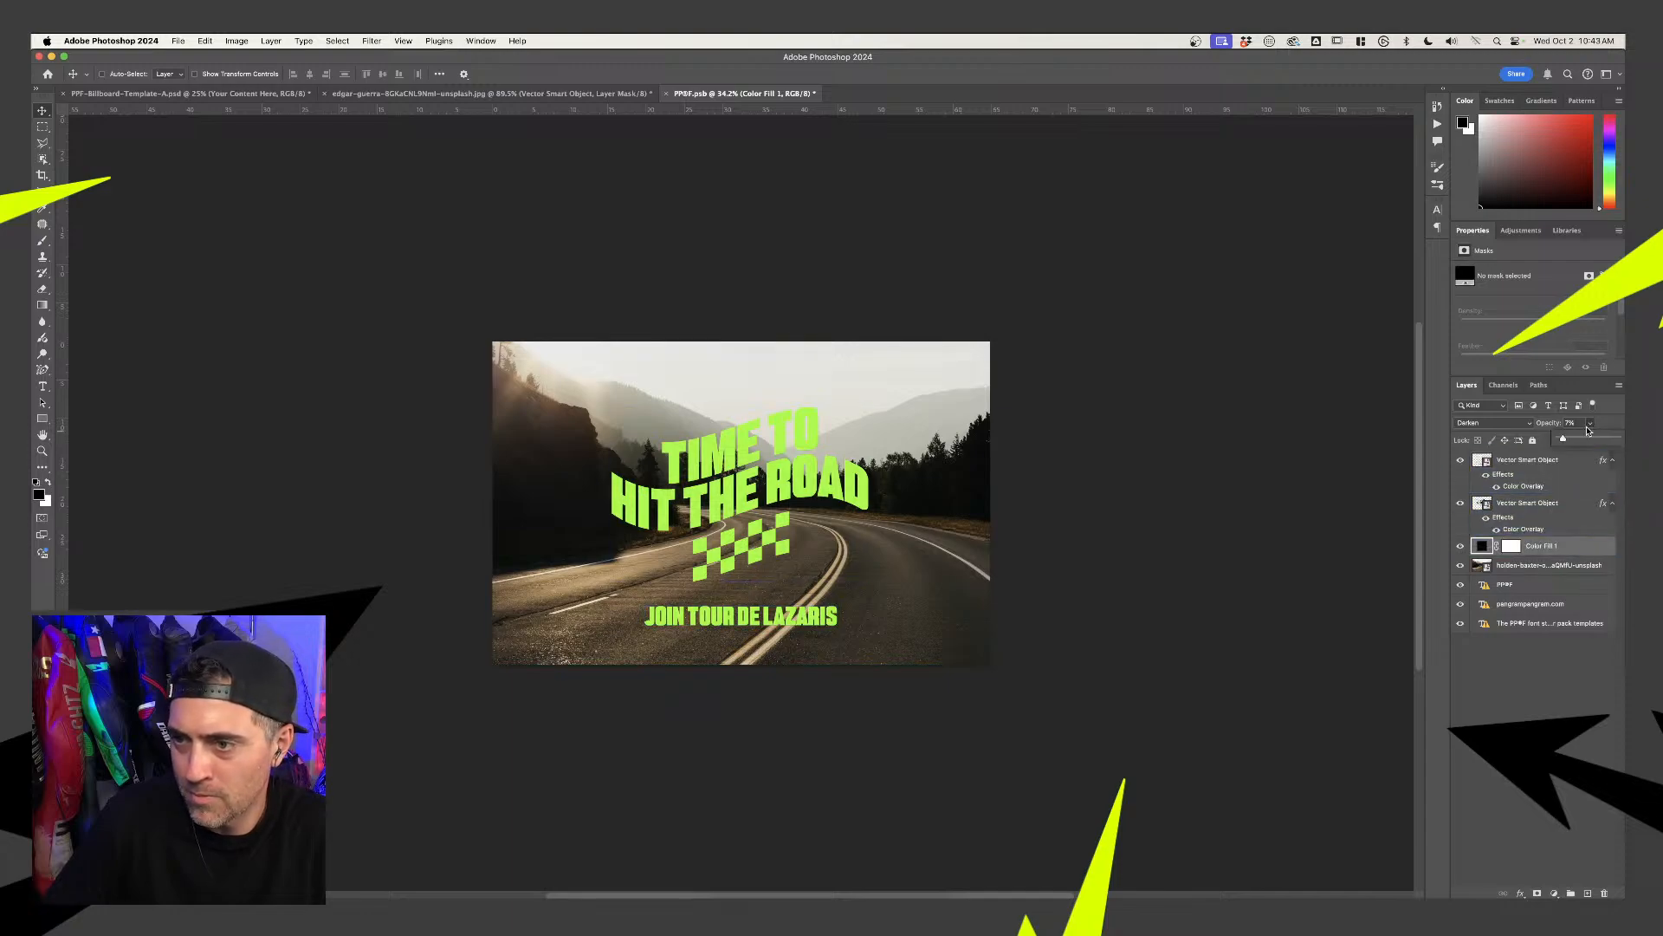
{"action": "left_click_drag", "start_coordinate": [1564, 440], "coordinate": [1571, 439]}
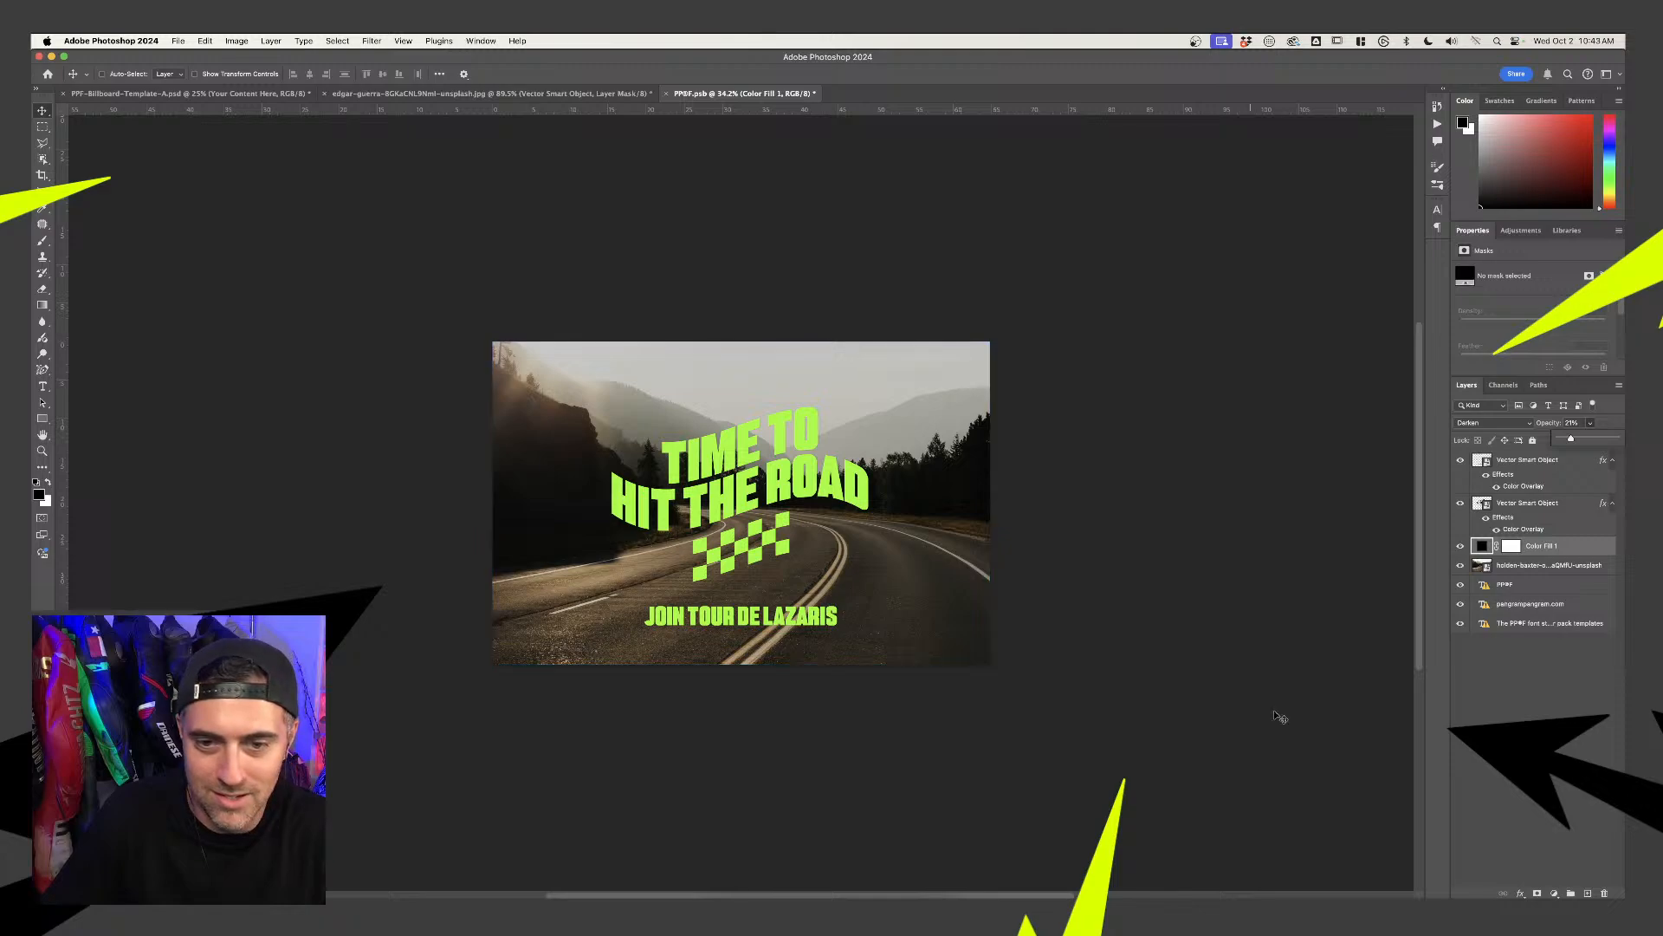
{"action": "left_click", "coordinate": [1460, 546]}
{"action": "left_click", "coordinate": [1460, 545]}
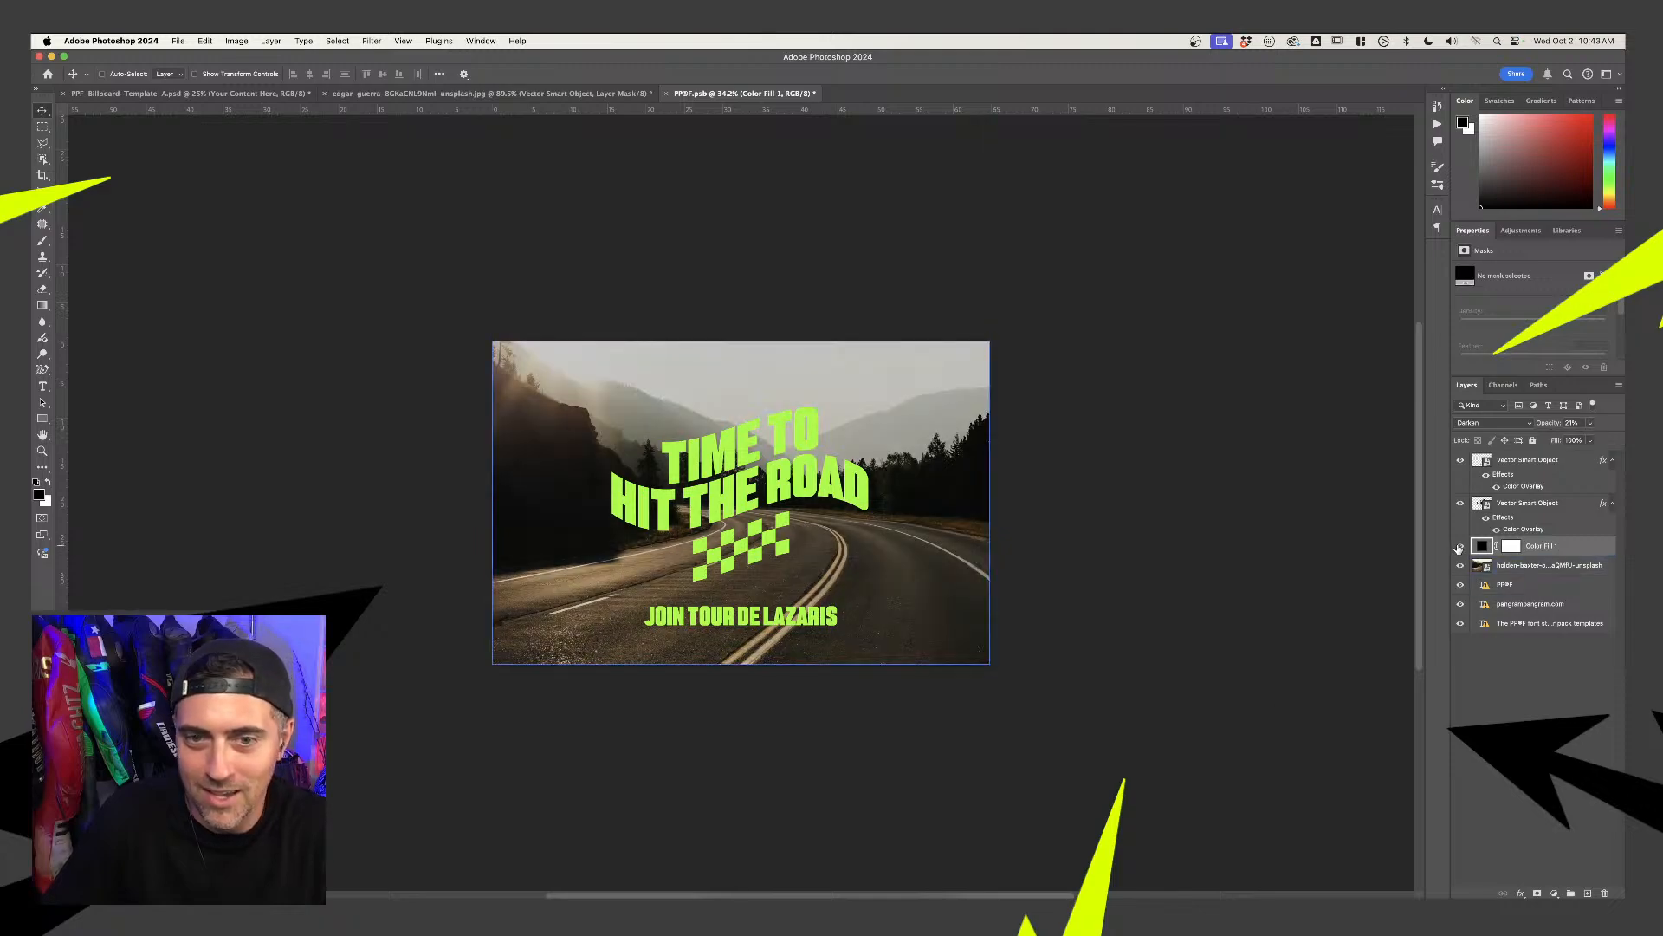
{"action": "left_click", "coordinate": [1459, 546]}
{"action": "left_click", "coordinate": [1460, 546]}
{"action": "left_click", "coordinate": [1459, 546]}
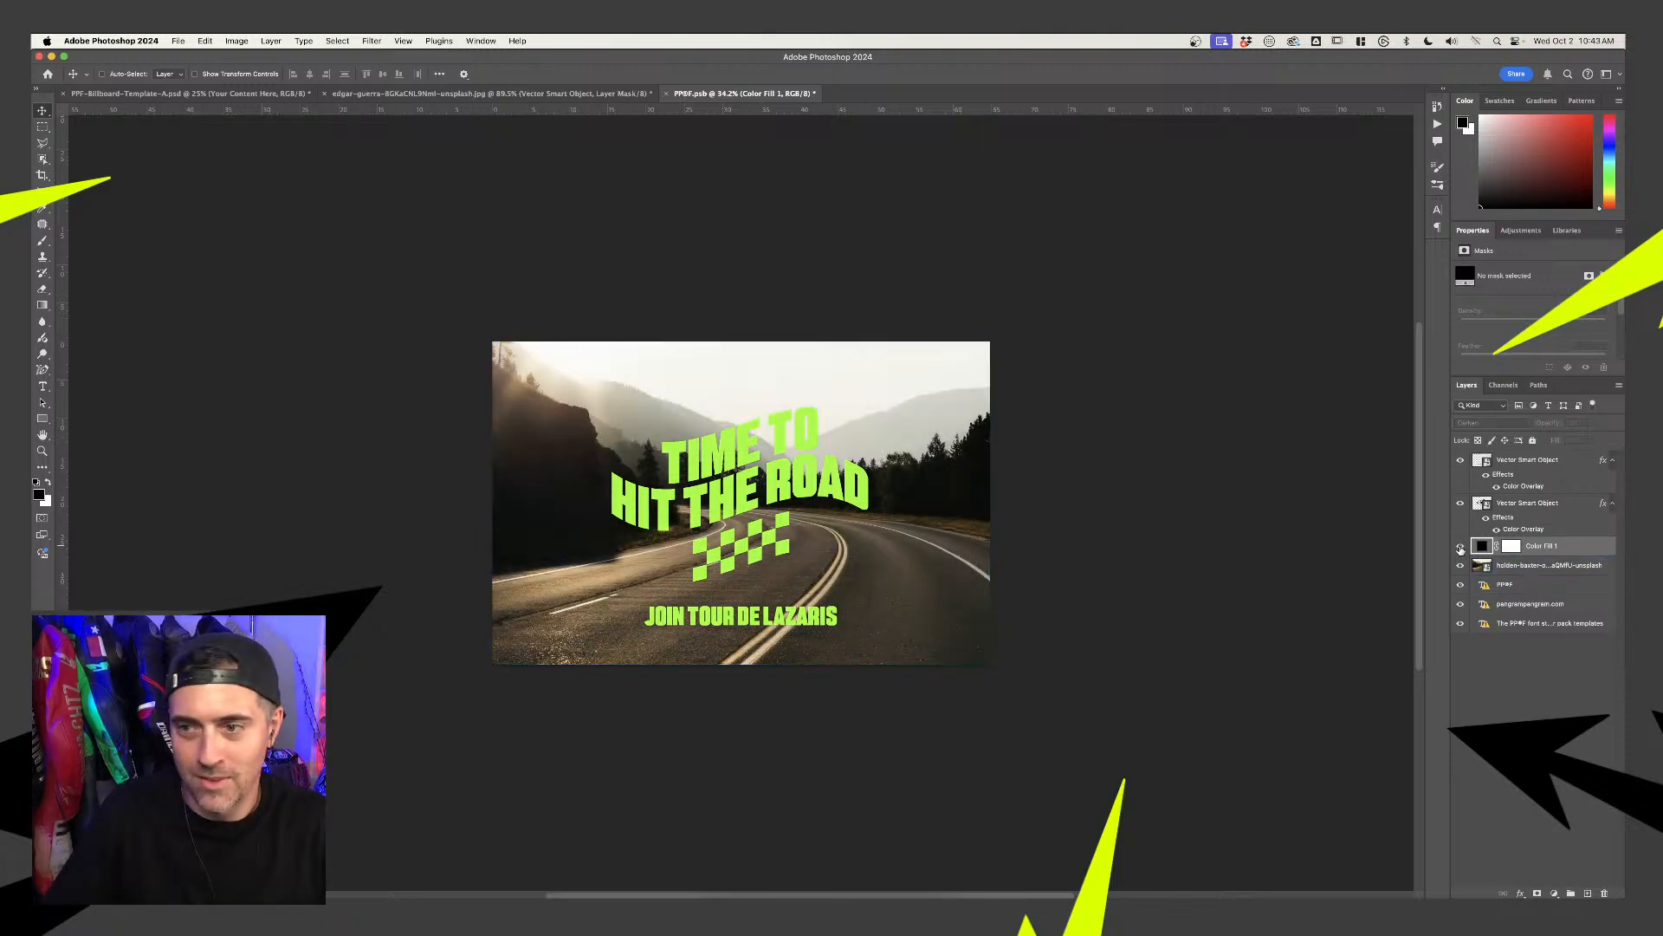
{"action": "left_click", "coordinate": [1460, 546]}
Save the road artwork, review it against the car artwork, and check it up close in the billboard template
{"action": "key", "text": "super+s"}
{"action": "key", "text": "alt+bracketleft"}
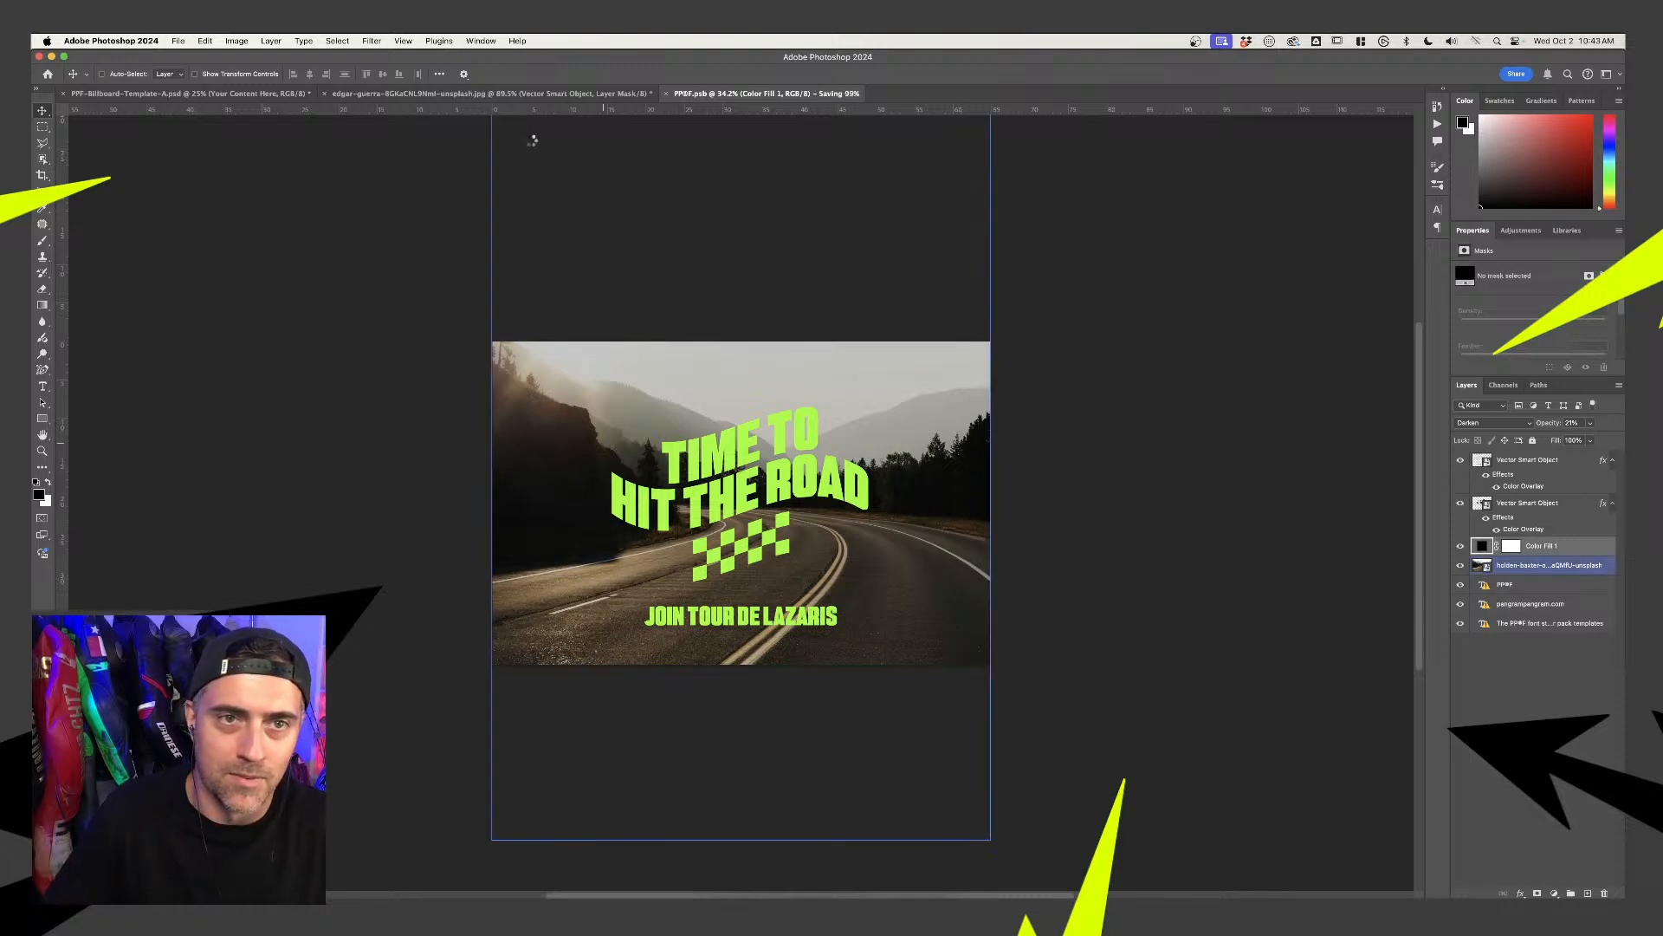
{"action": "left_click", "coordinate": [485, 95]}
{"action": "left_click", "coordinate": [248, 92]}
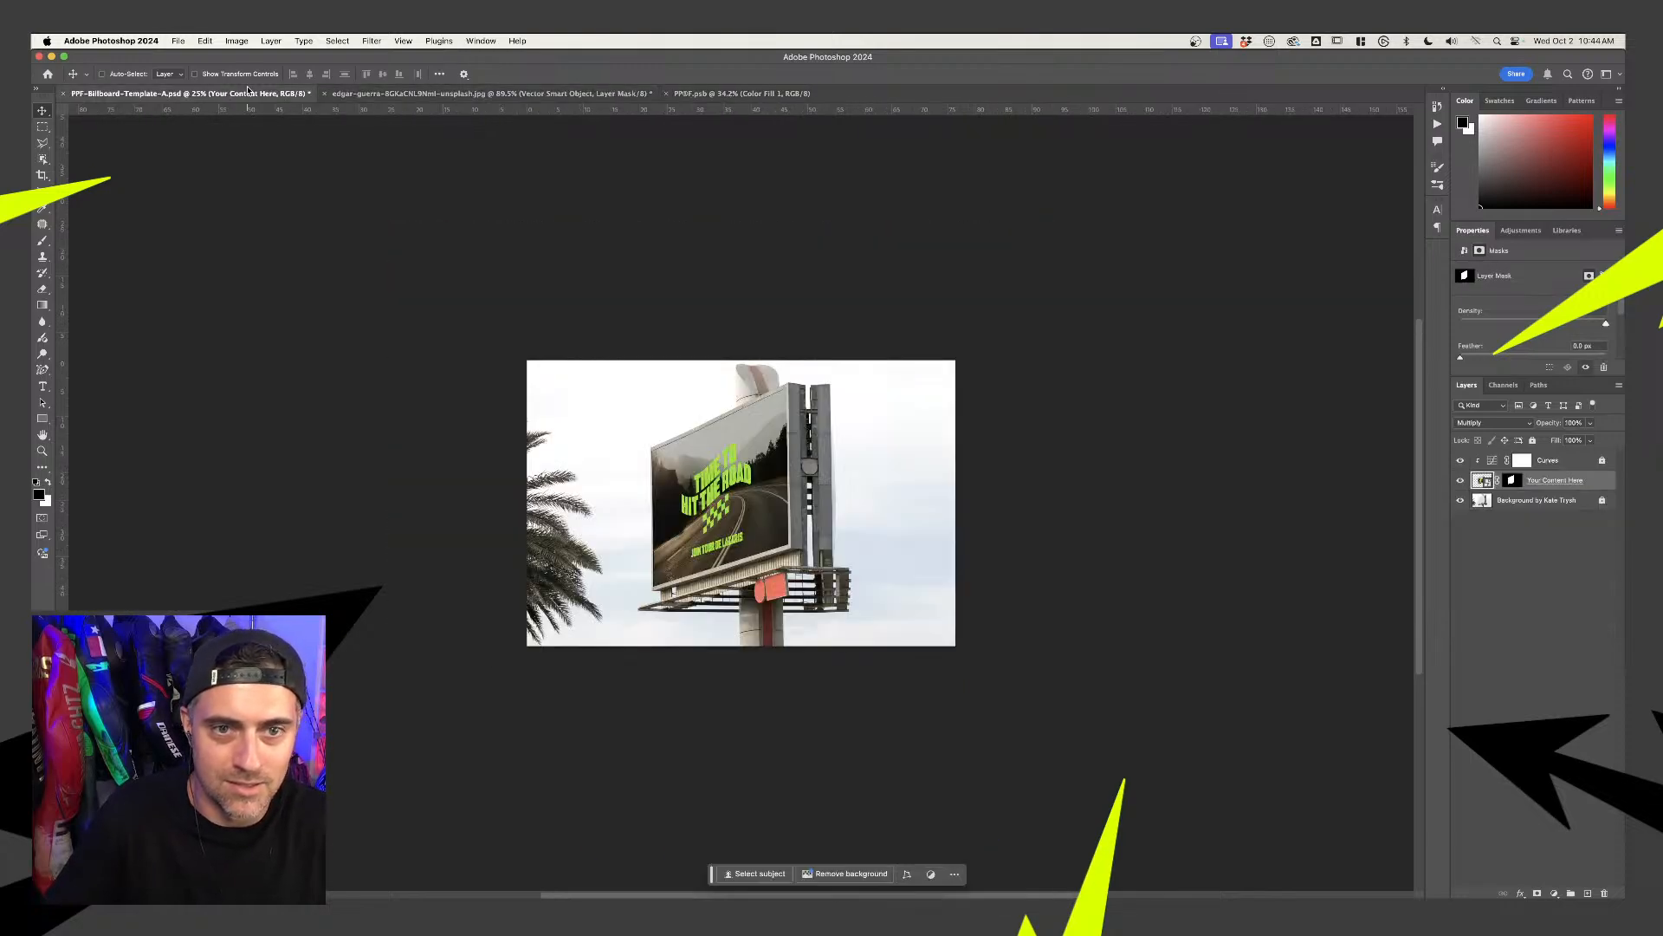
{"action": "key", "text": "ctrl+shift+Tab"}
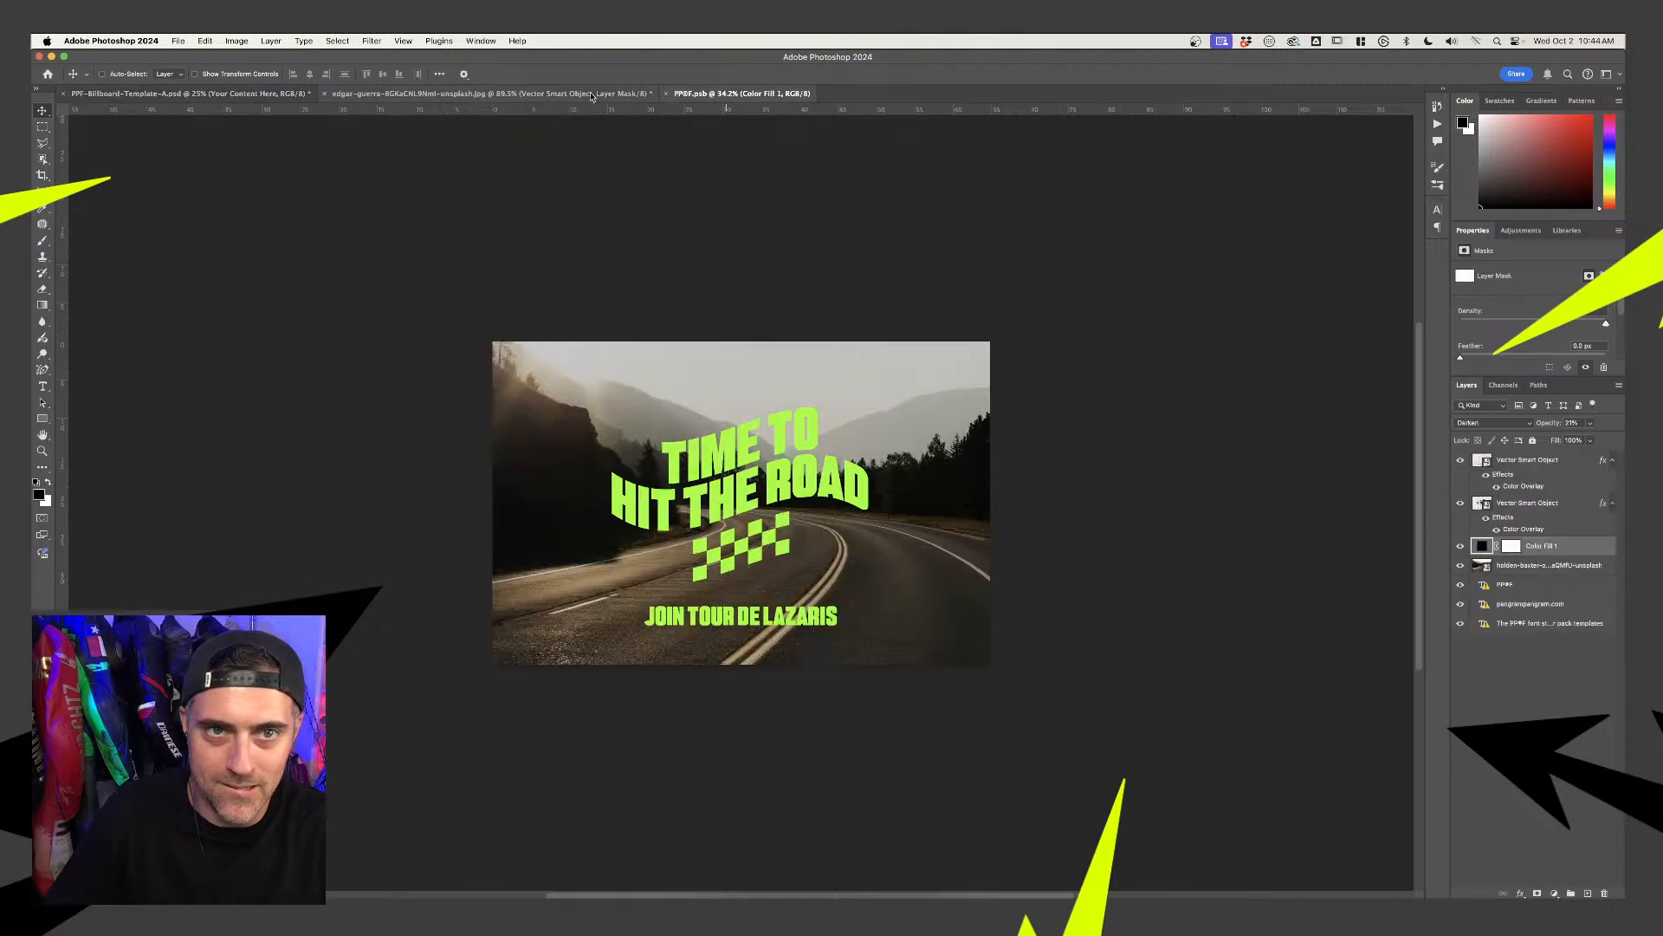
{"action": "key", "text": "ctrl+shift+Tab"}
{"action": "left_click", "coordinate": [267, 94]}
{"action": "left_click", "coordinate": [486, 94]}
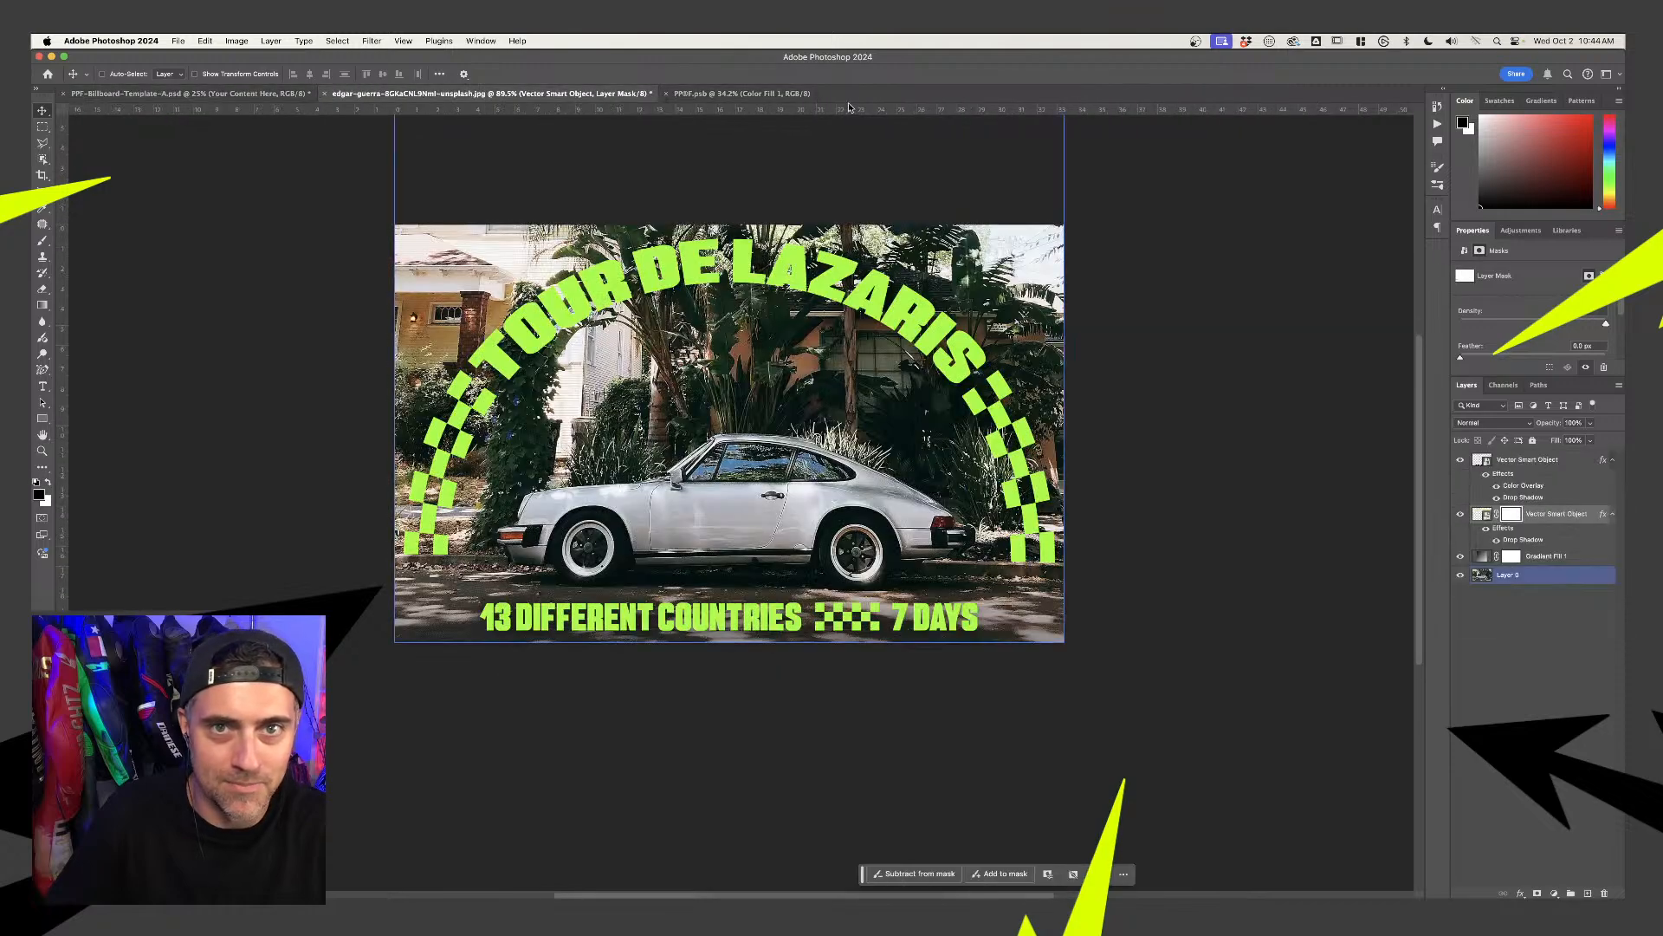
{"action": "left_click", "coordinate": [745, 93]}
{"action": "key", "text": "ctrl+Tab"}
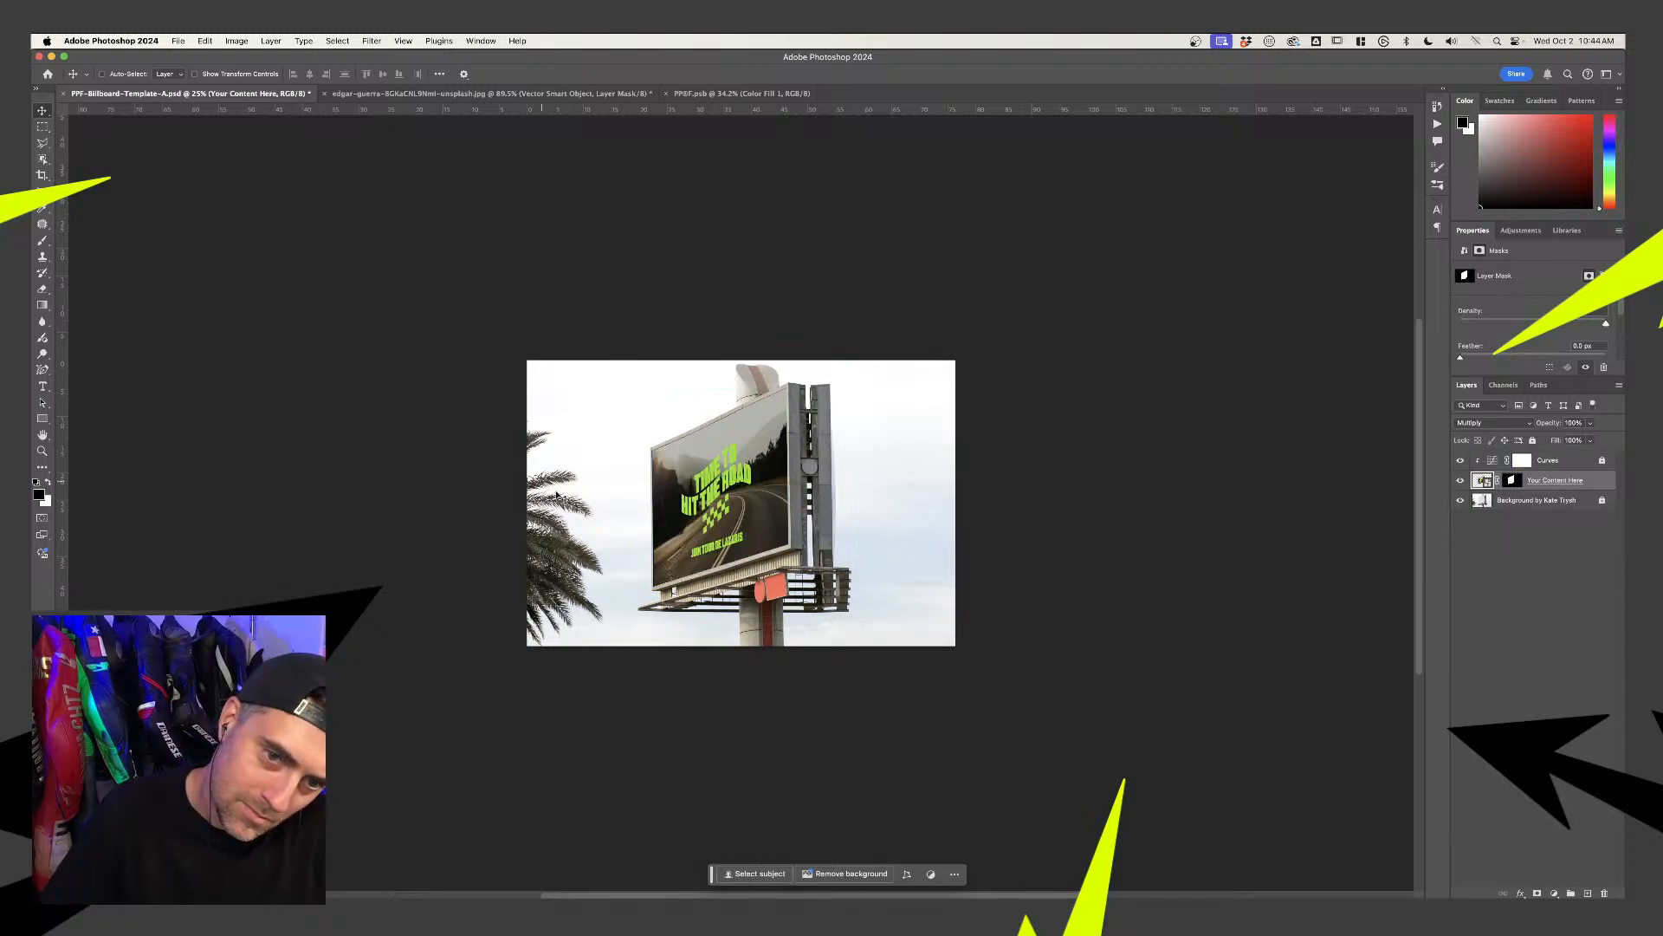
{"action": "scroll", "coordinate": [779, 528], "scroll_direction": "up", "scroll_amount": 1}
{"action": "scroll", "coordinate": [779, 527], "scroll_direction": "up", "scroll_amount": 3}
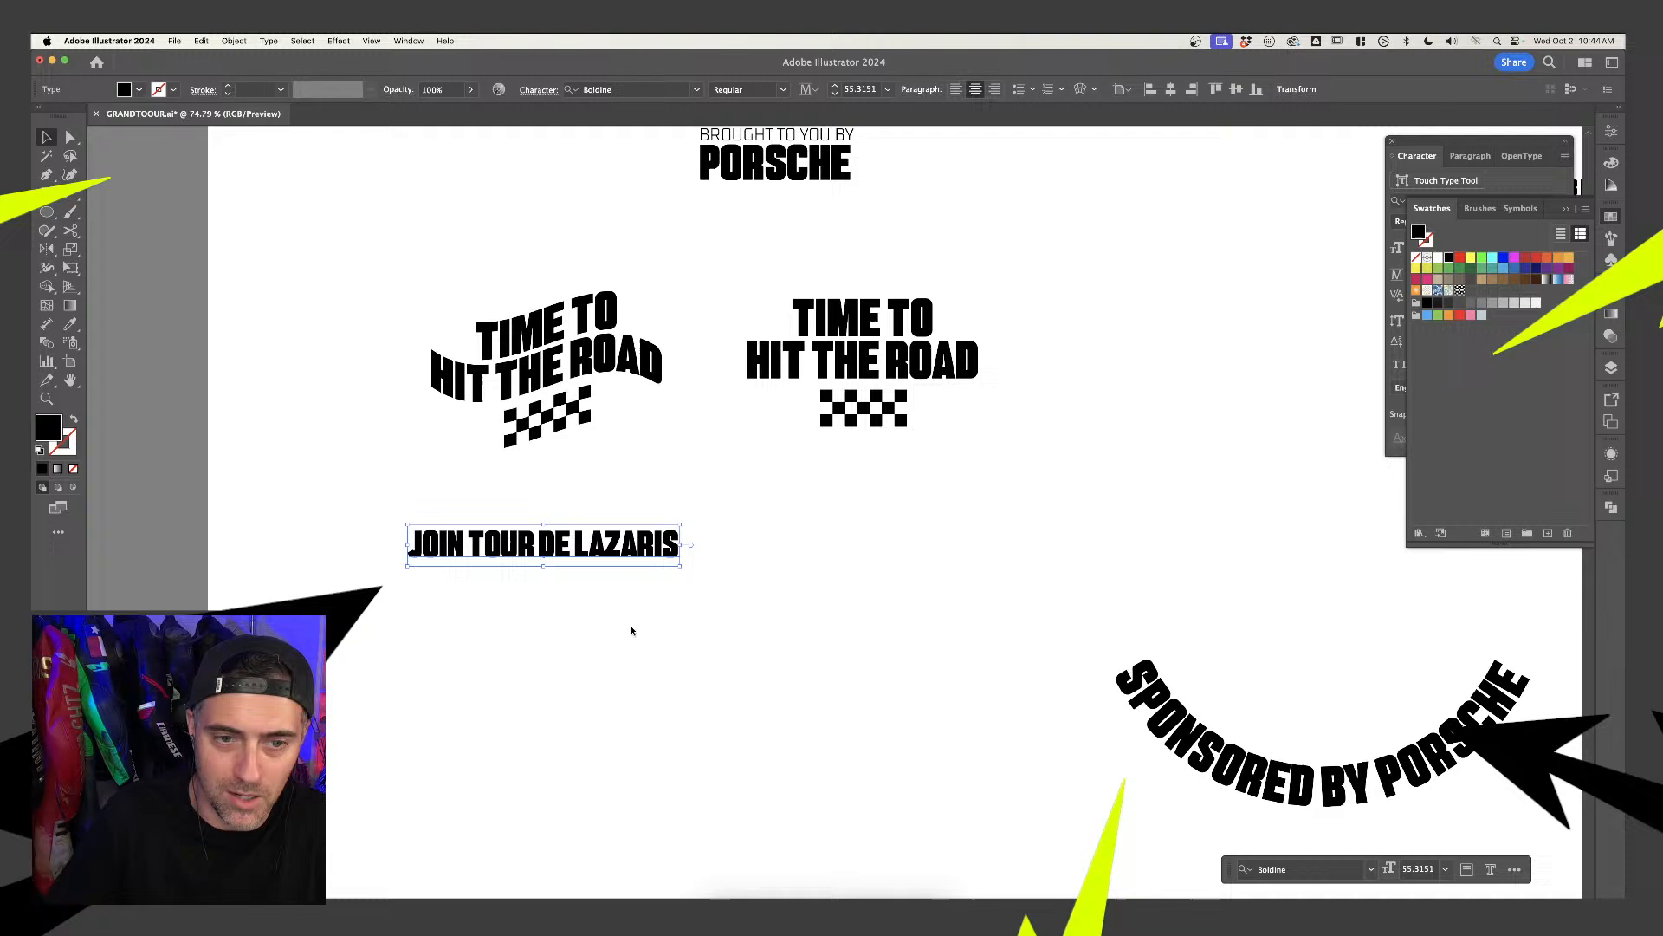
In Illustrator, duplicate the JOIN TOUR DE LAZARIS text directly below itself and change the copy to TOURDELAZARIS.COM
{"action": "left_click_drag", "start_coordinate": [592, 543], "coordinate": [593, 593]}
{"action": "double_click", "coordinate": [592, 593]}
{"action": "type", "text": "WAZARIS"}
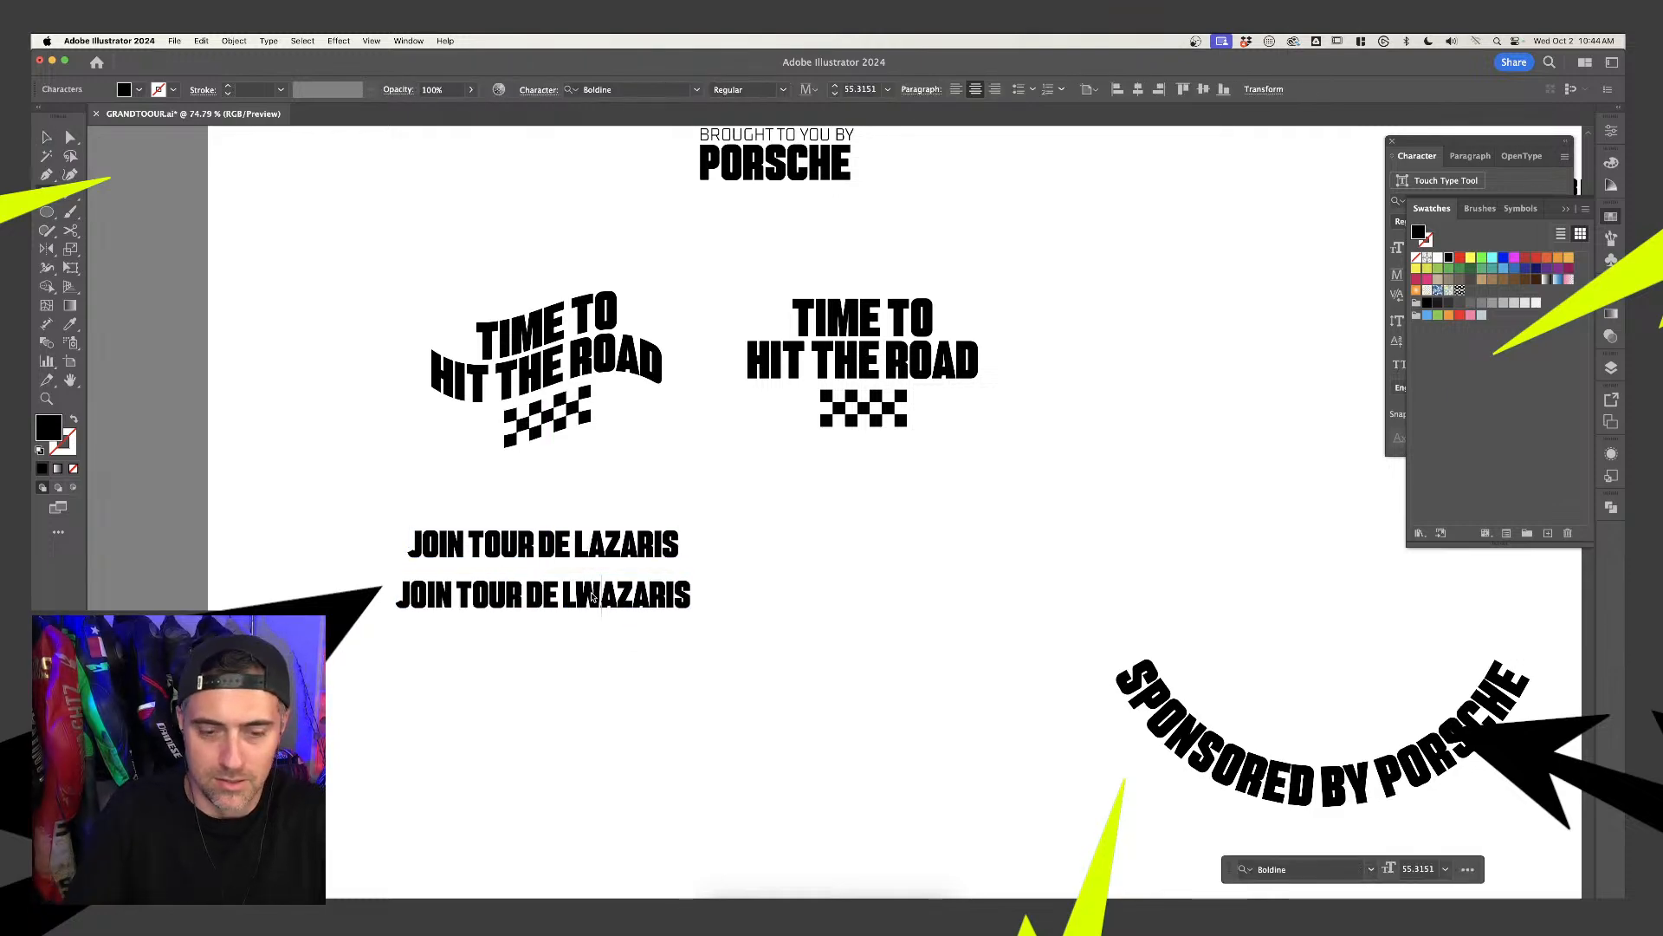
{"action": "key", "text": "super+a"}
{"action": "type", "text": "W"}
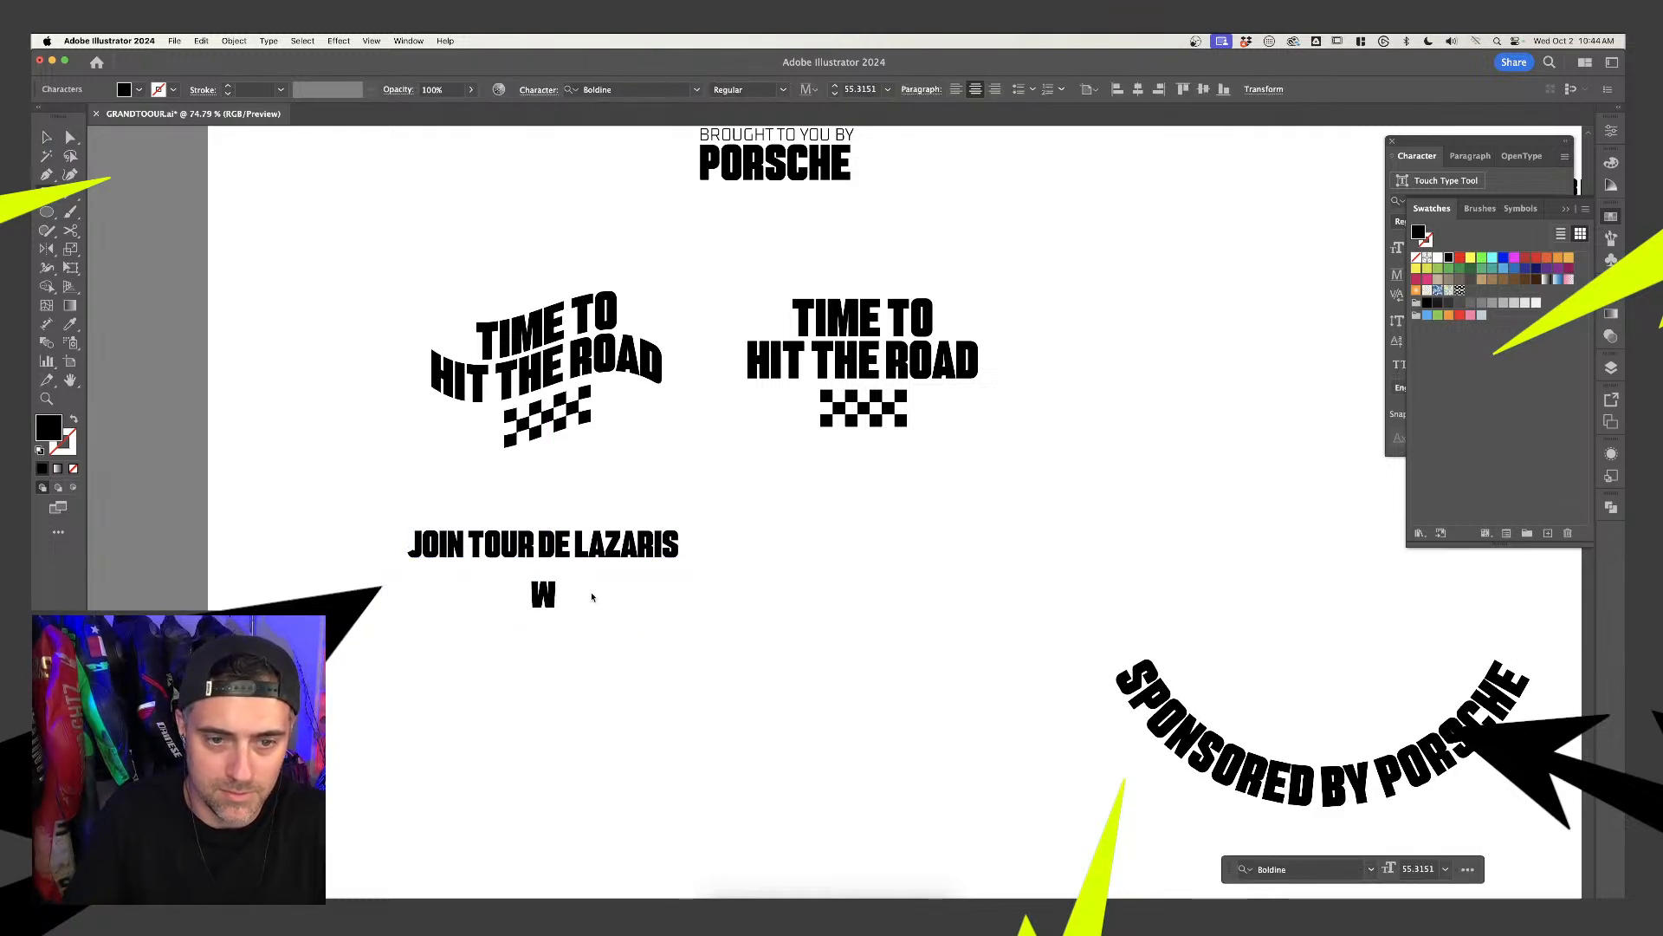
{"action": "key", "text": "BackSpace"}
{"action": "type", "text": "TOUYR"}
{"action": "key", "text": "BackSpace"}
{"action": "key", "text": "BackSpace"}
{"action": "type", "text": "R"}
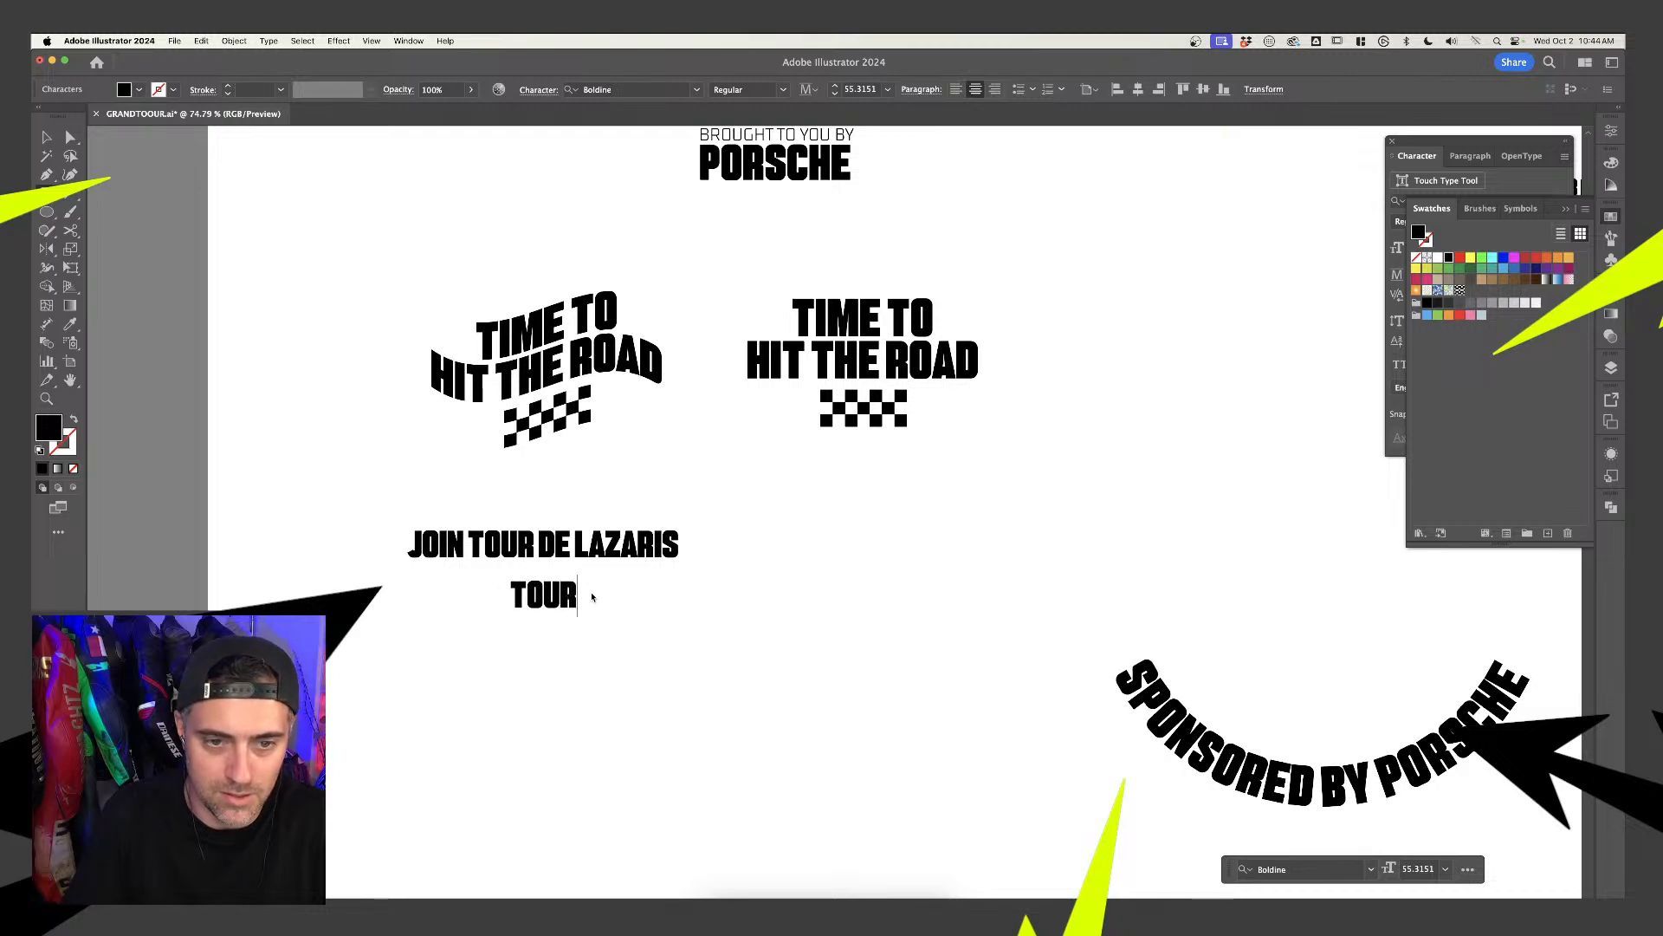
{"action": "type", "text": "DELAZARIS.COM"}
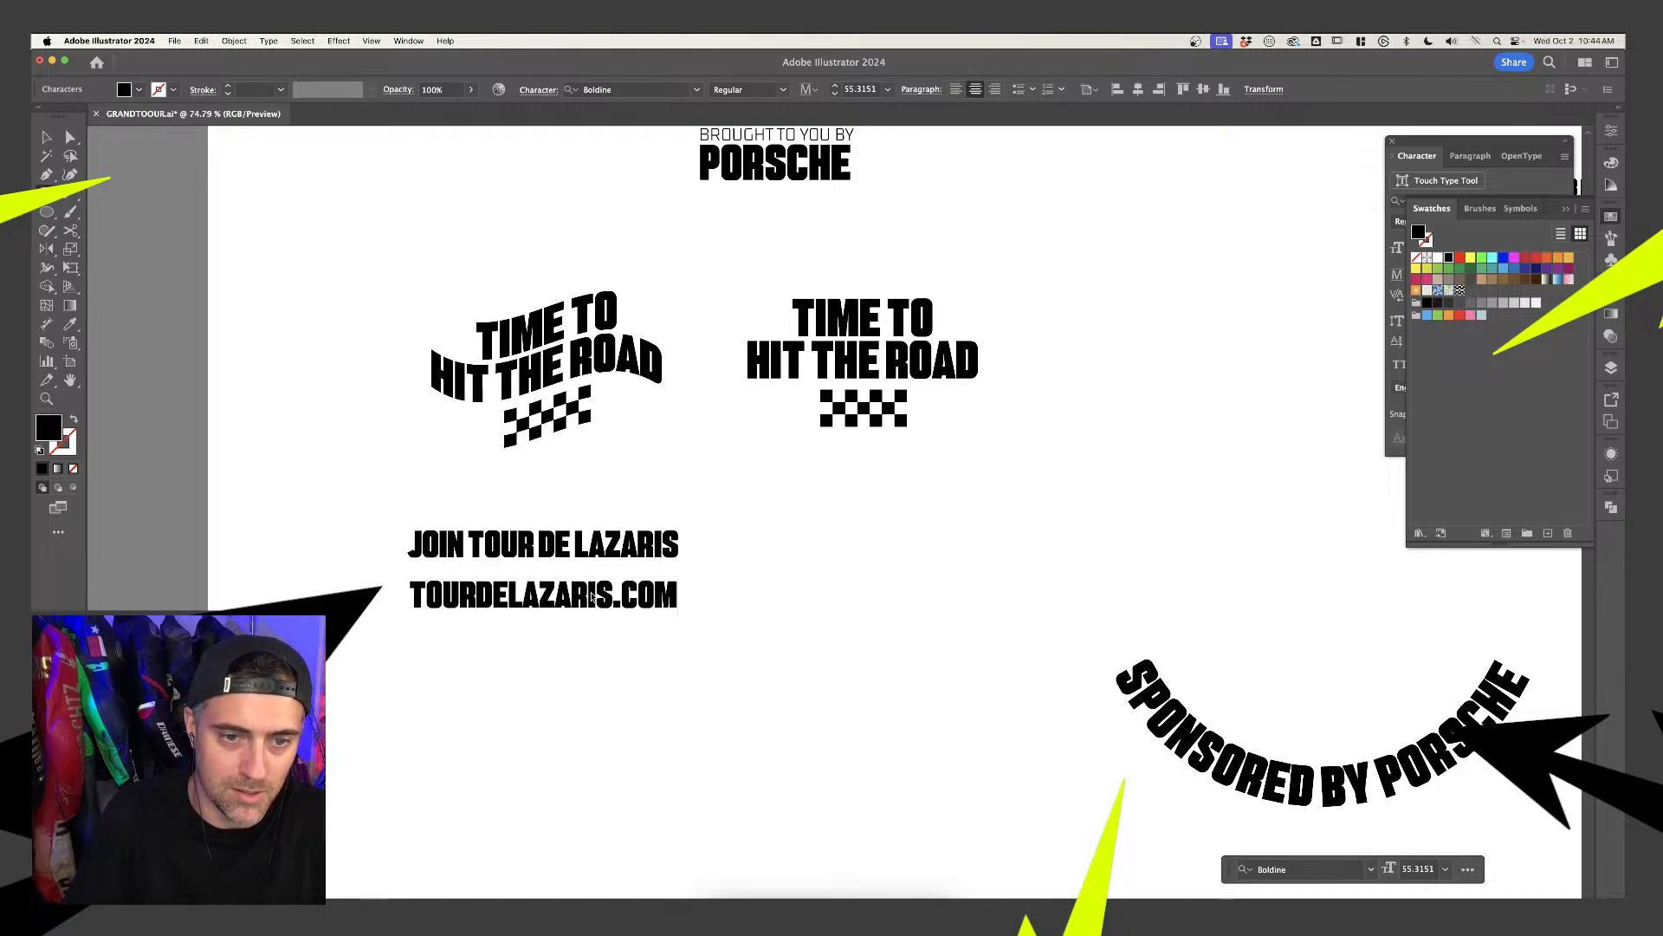
{"action": "key", "text": "super+a"}
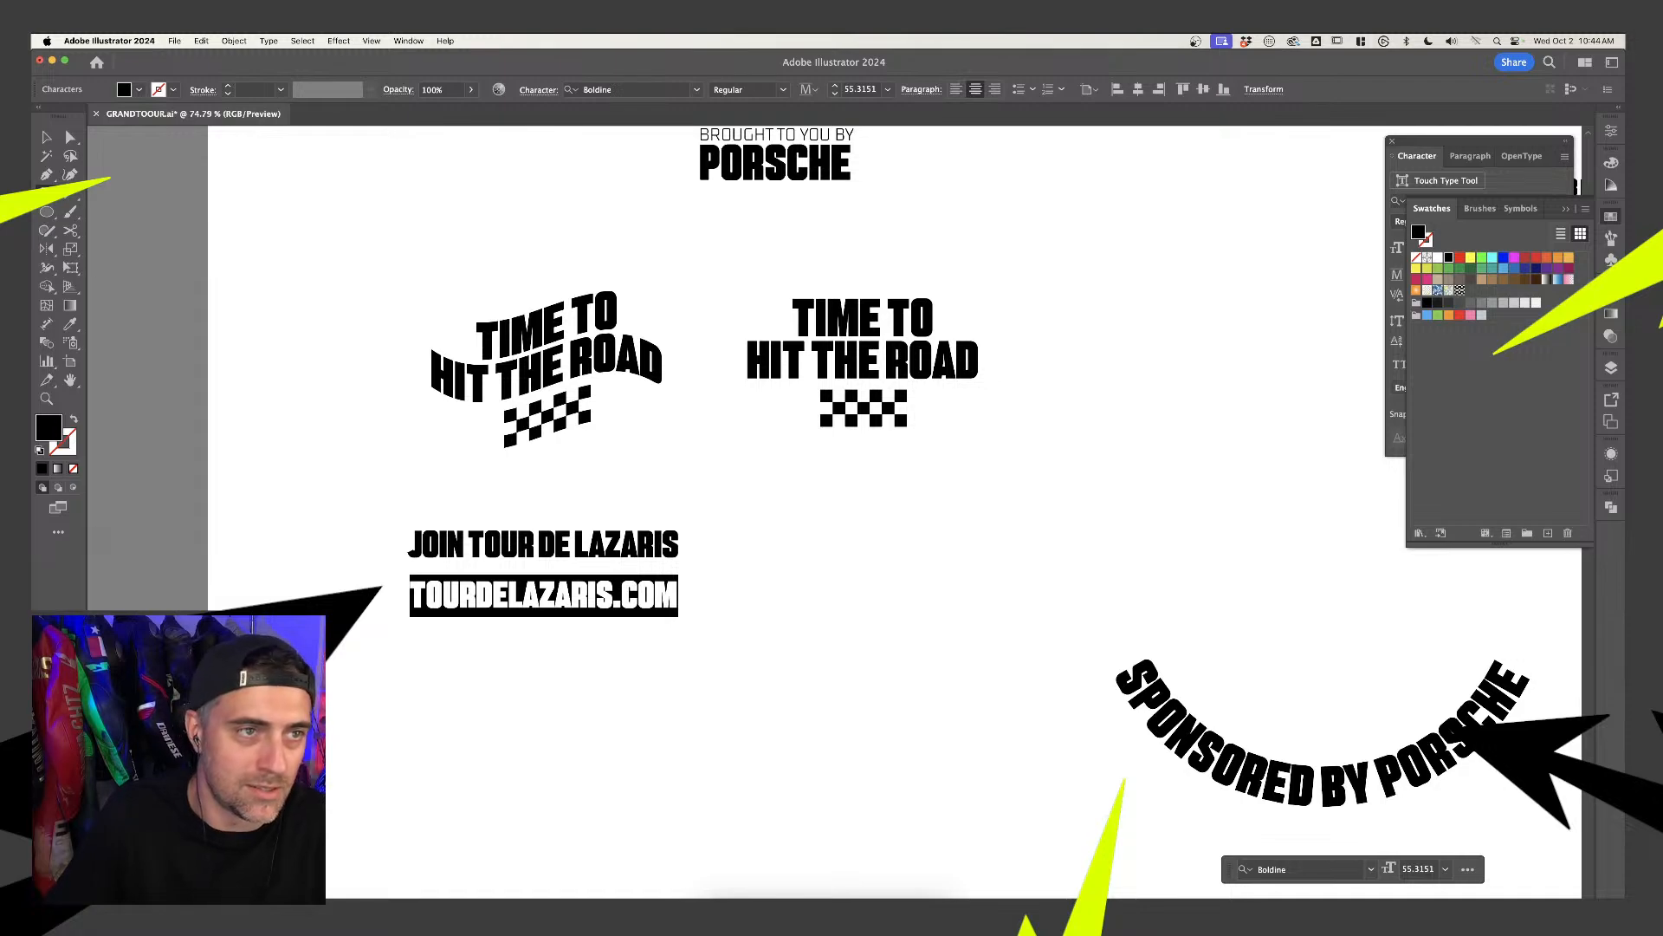
{"action": "left_click", "coordinate": [41, 136]}
Match the web address text to the thin BROUGHT TO YOU BY lettering style using the Eyedropper
{"action": "scroll", "coordinate": [653, 562], "scroll_direction": "down", "scroll_amount": 3}
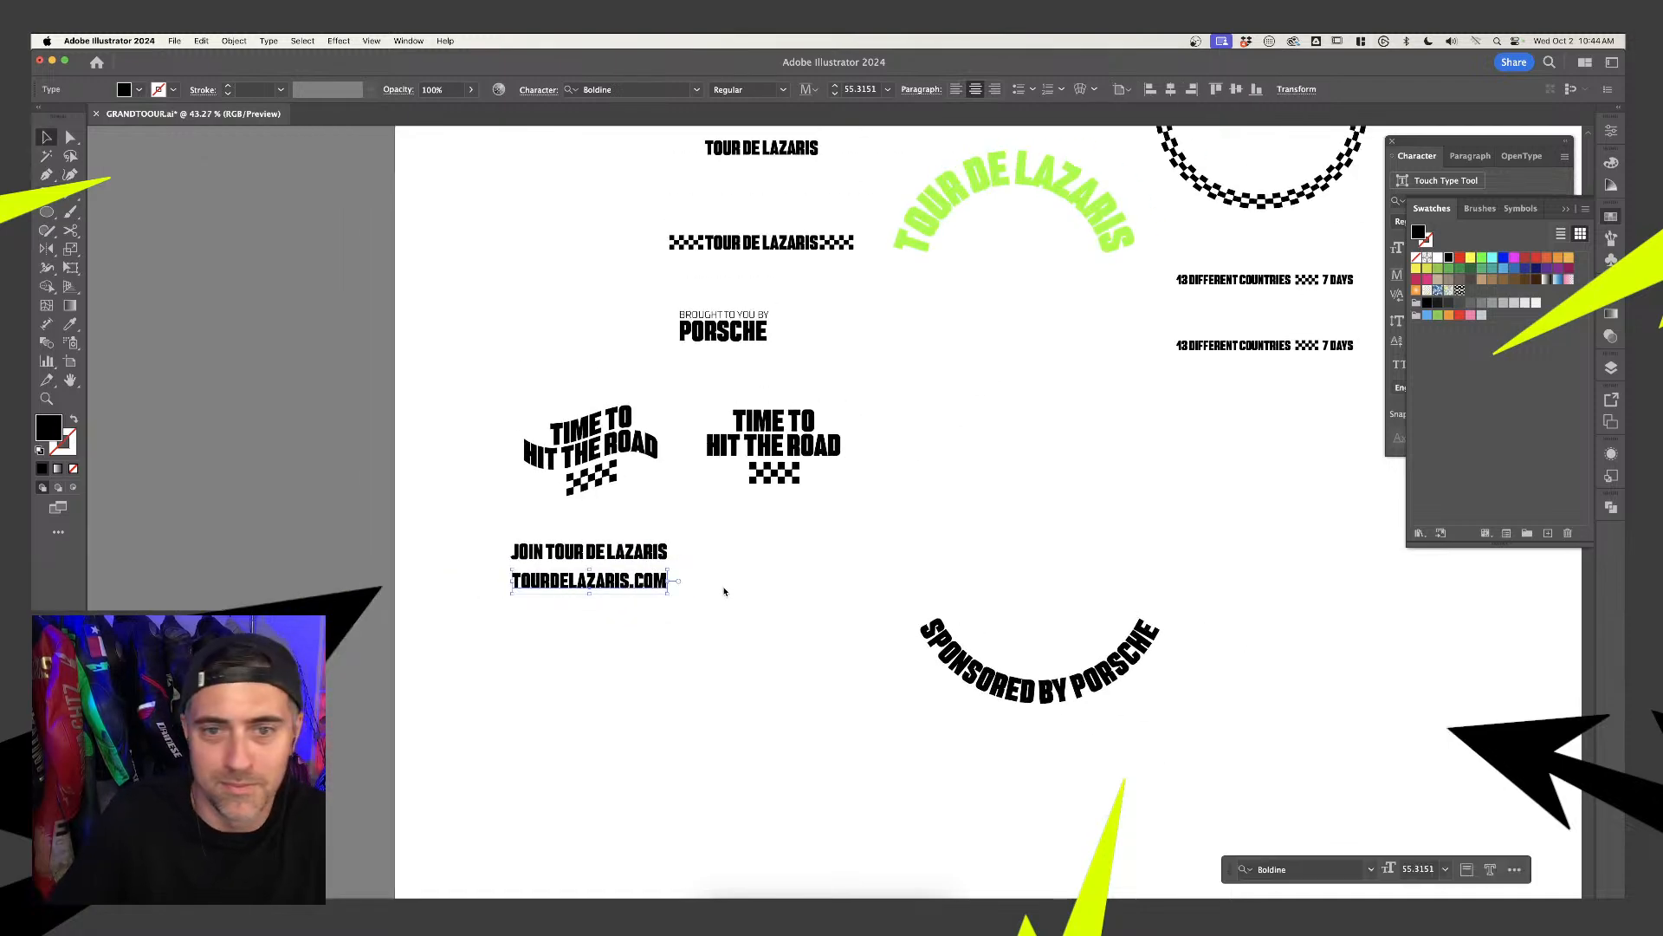
{"action": "key", "text": "i"}
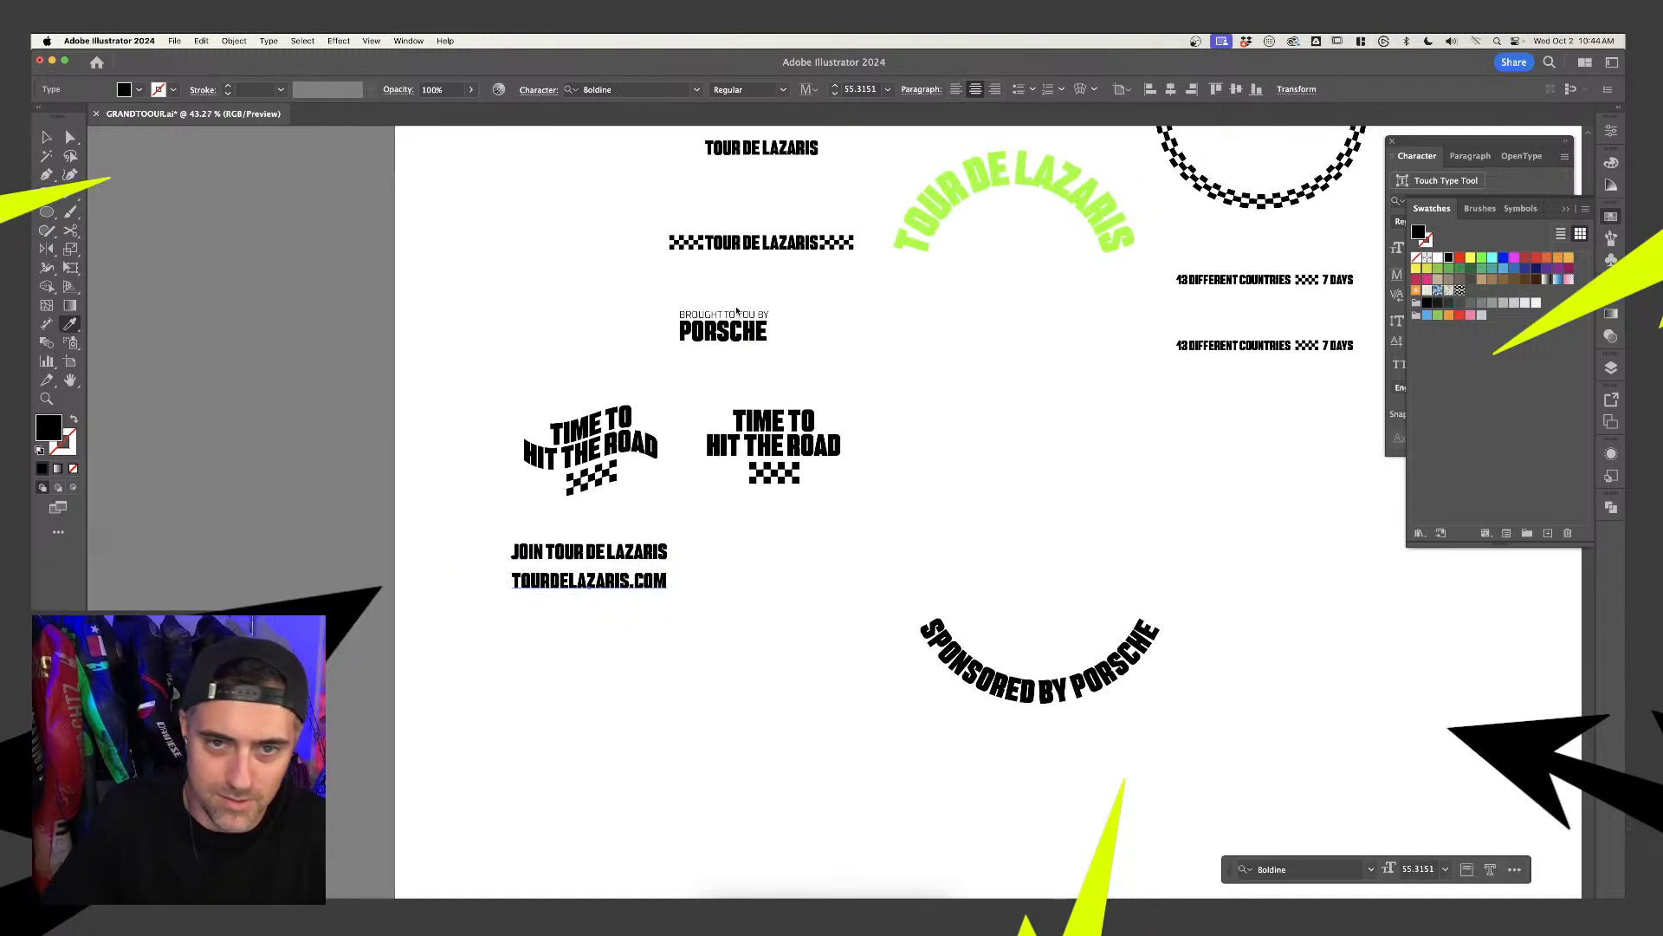
{"action": "left_click", "coordinate": [735, 312]}
{"action": "key", "text": "v"}
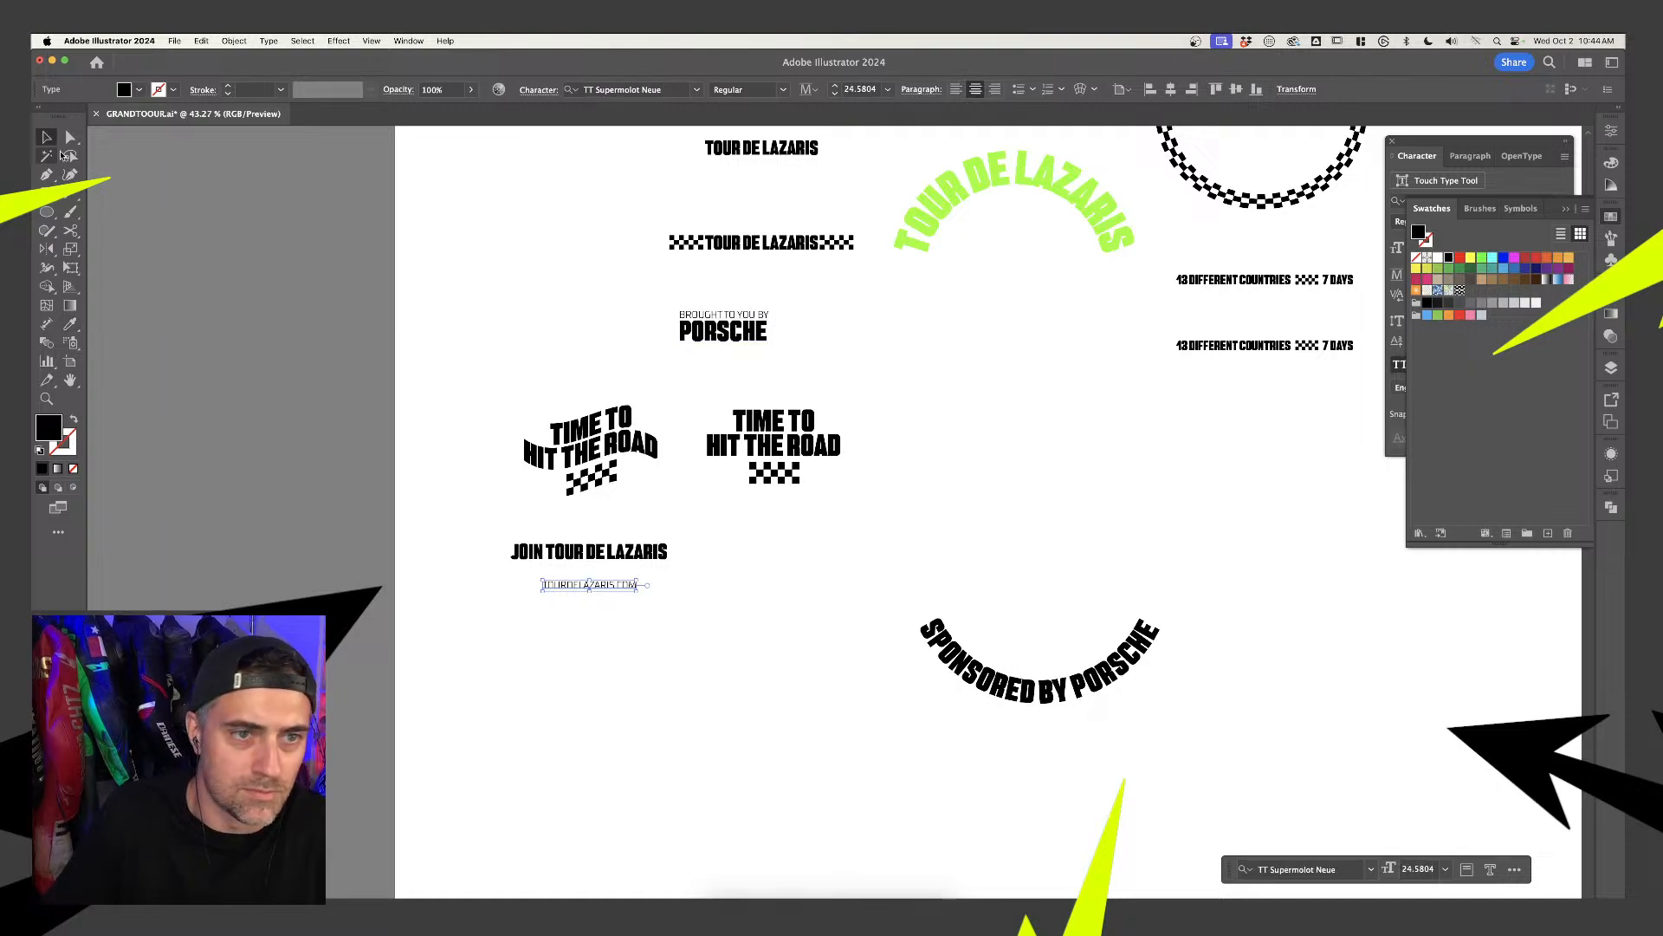
{"action": "scroll", "coordinate": [750, 624], "scroll_direction": "up", "scroll_amount": 3}
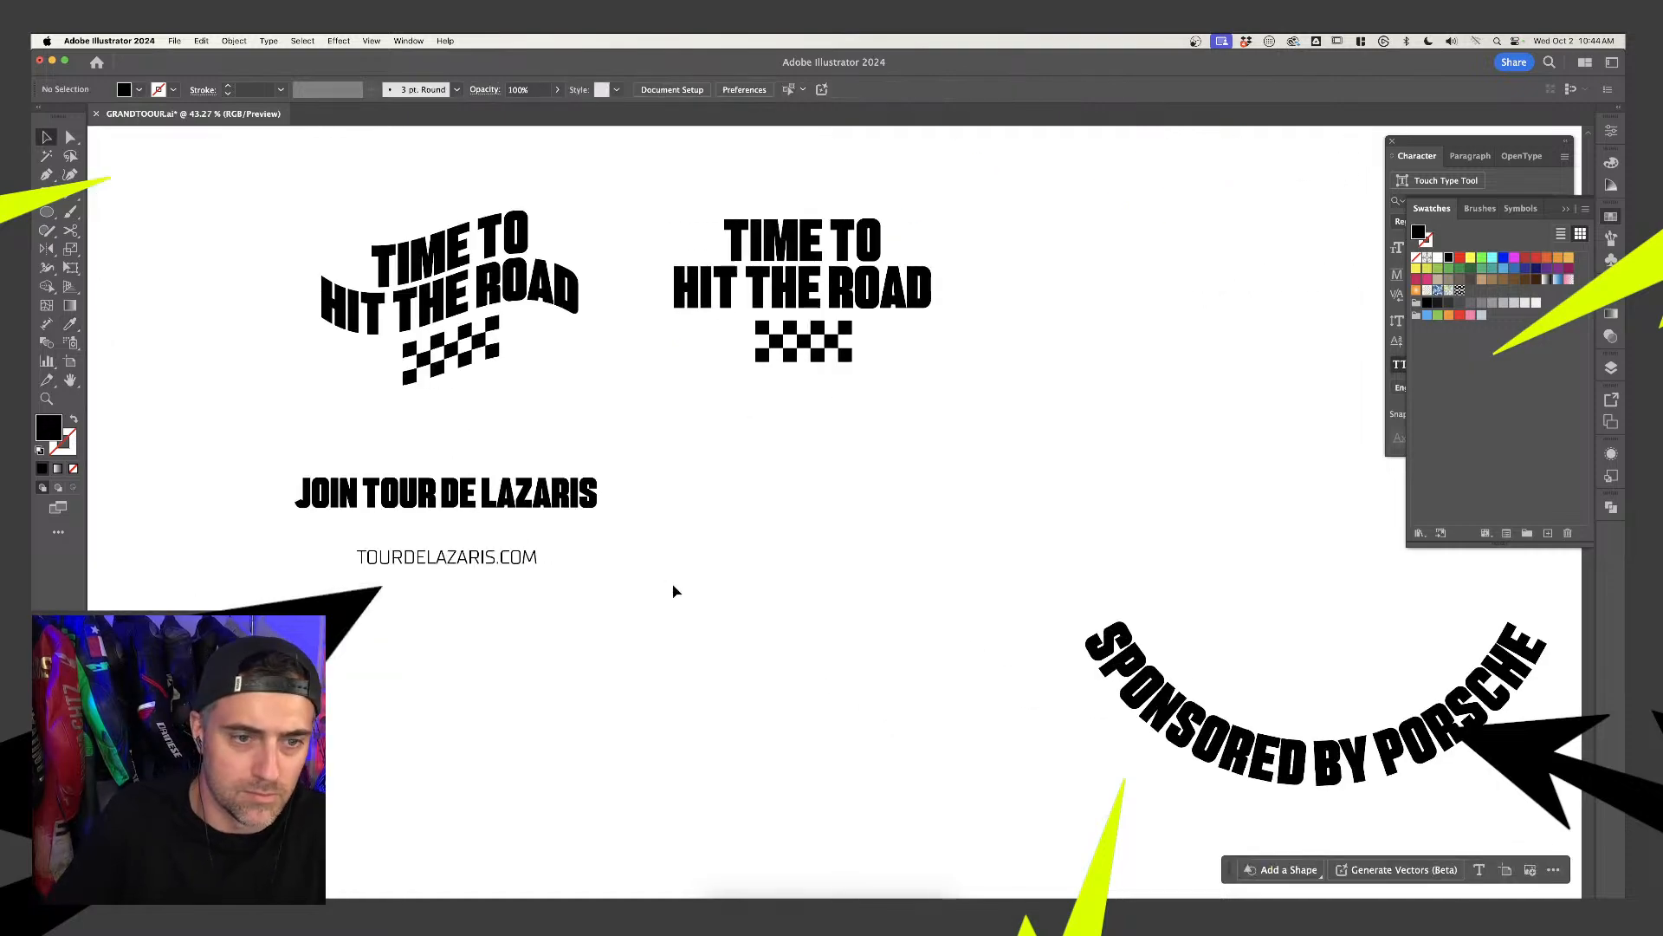
{"action": "double_click", "coordinate": [362, 556]}
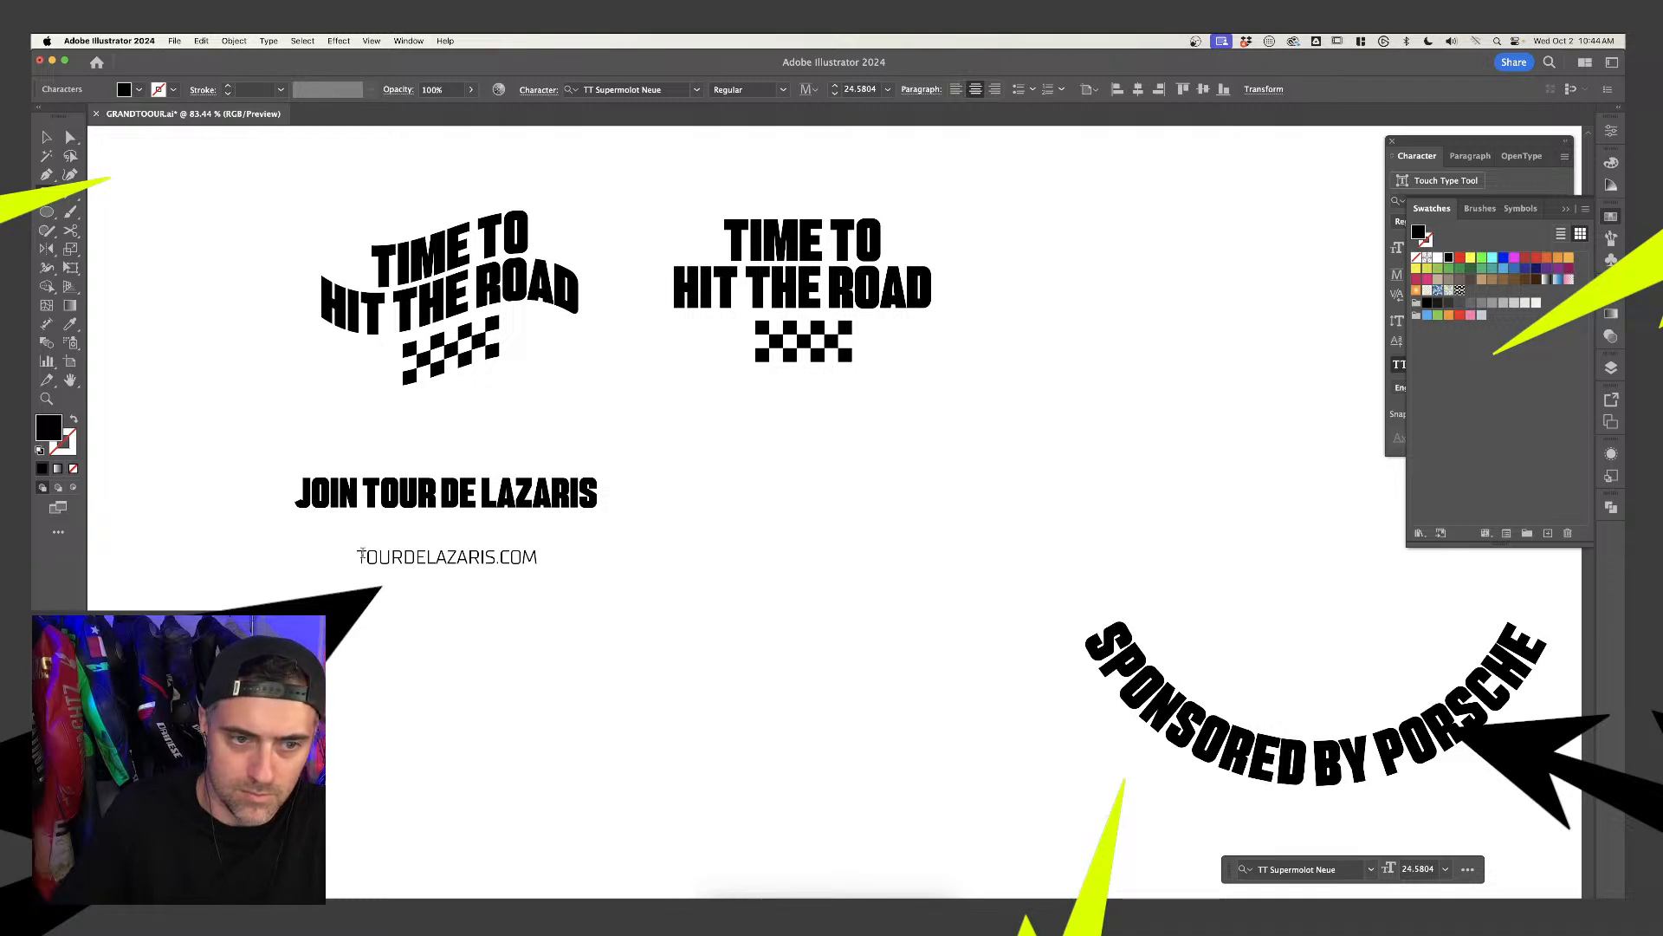
{"action": "type", "text": "WWW"}
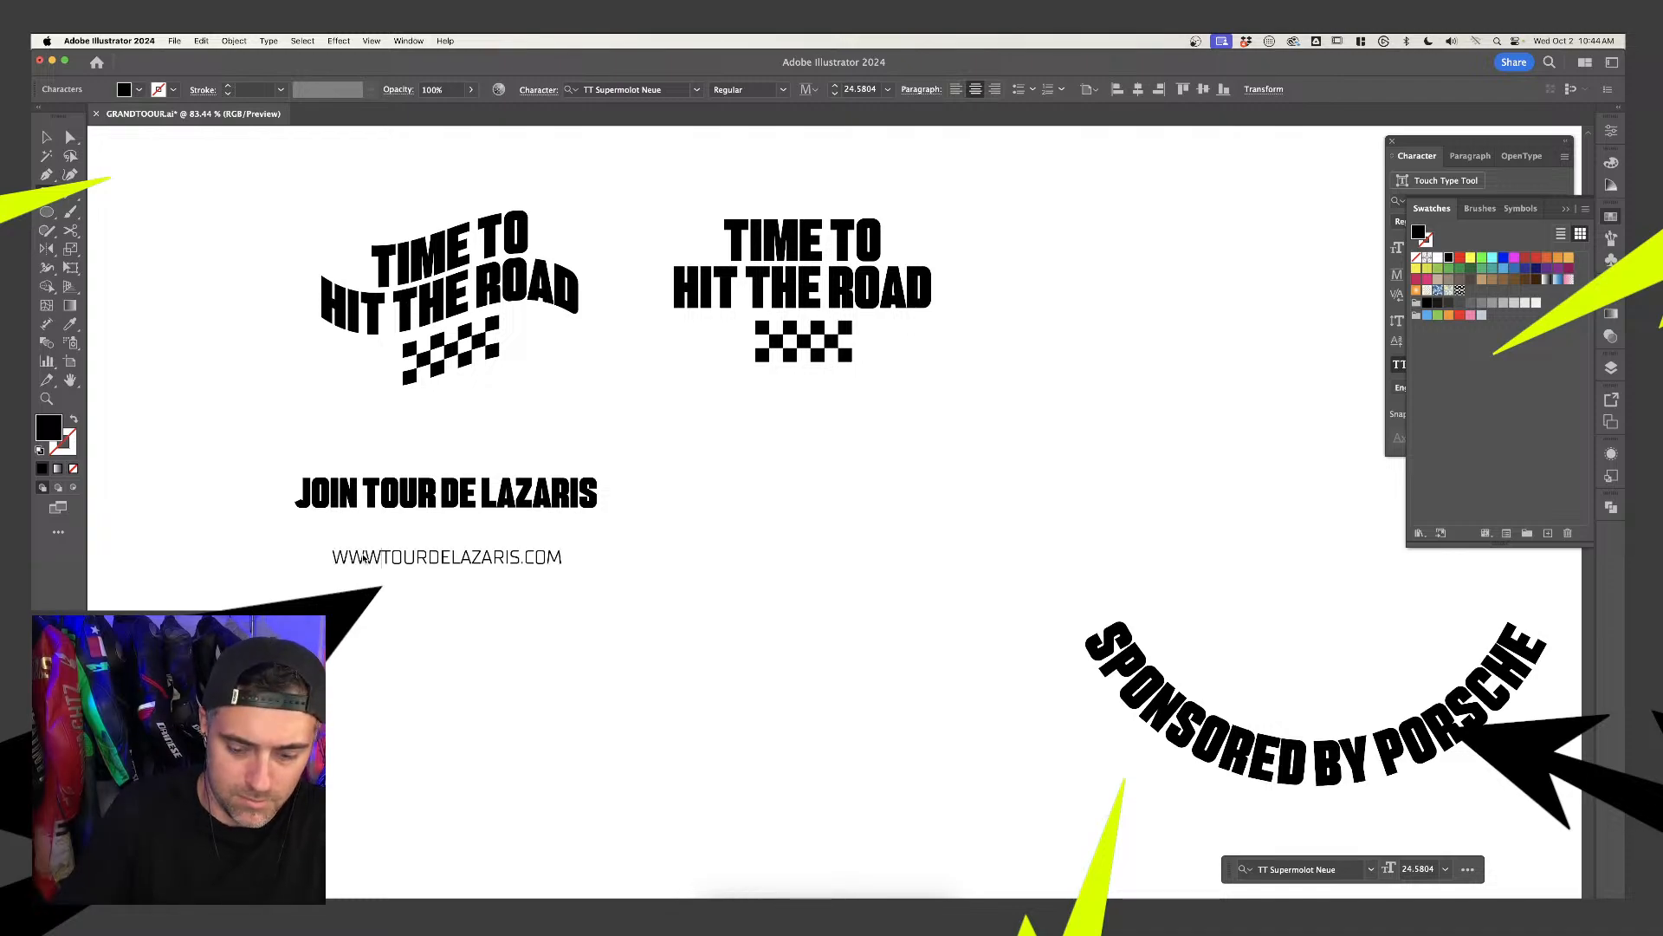
{"action": "type", "text": "."}
{"action": "left_click", "coordinate": [45, 137]}
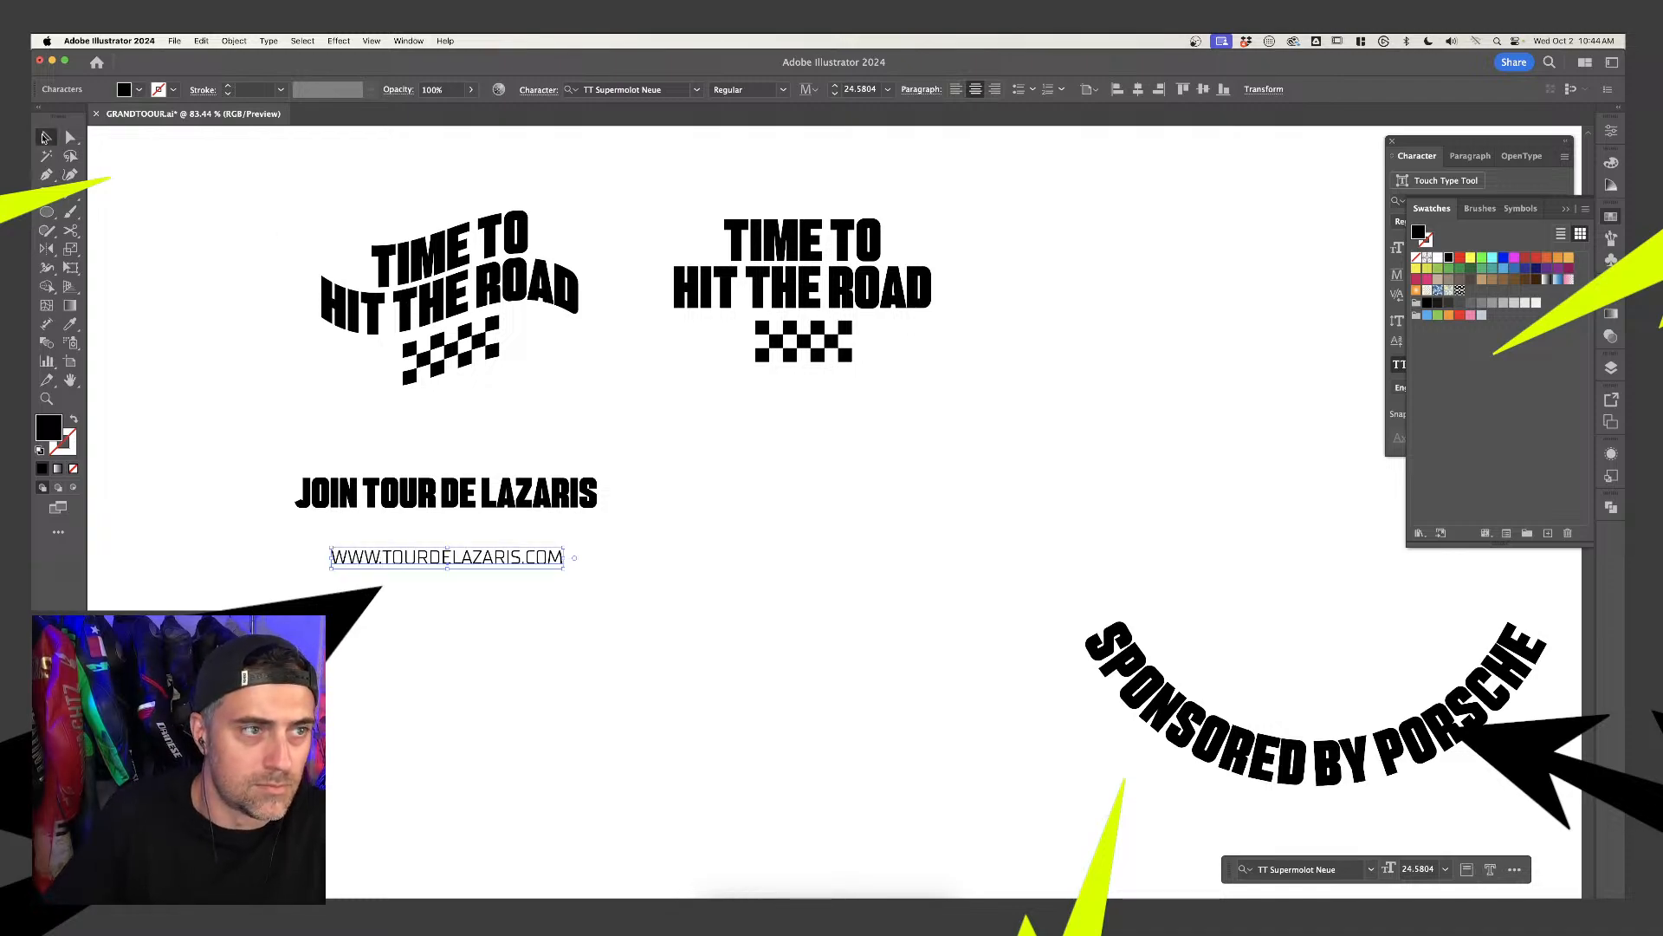
Set the web address text to 27 pt in the Medium weight of TT Supermolot Neue
{"action": "left_click", "coordinate": [783, 89]}
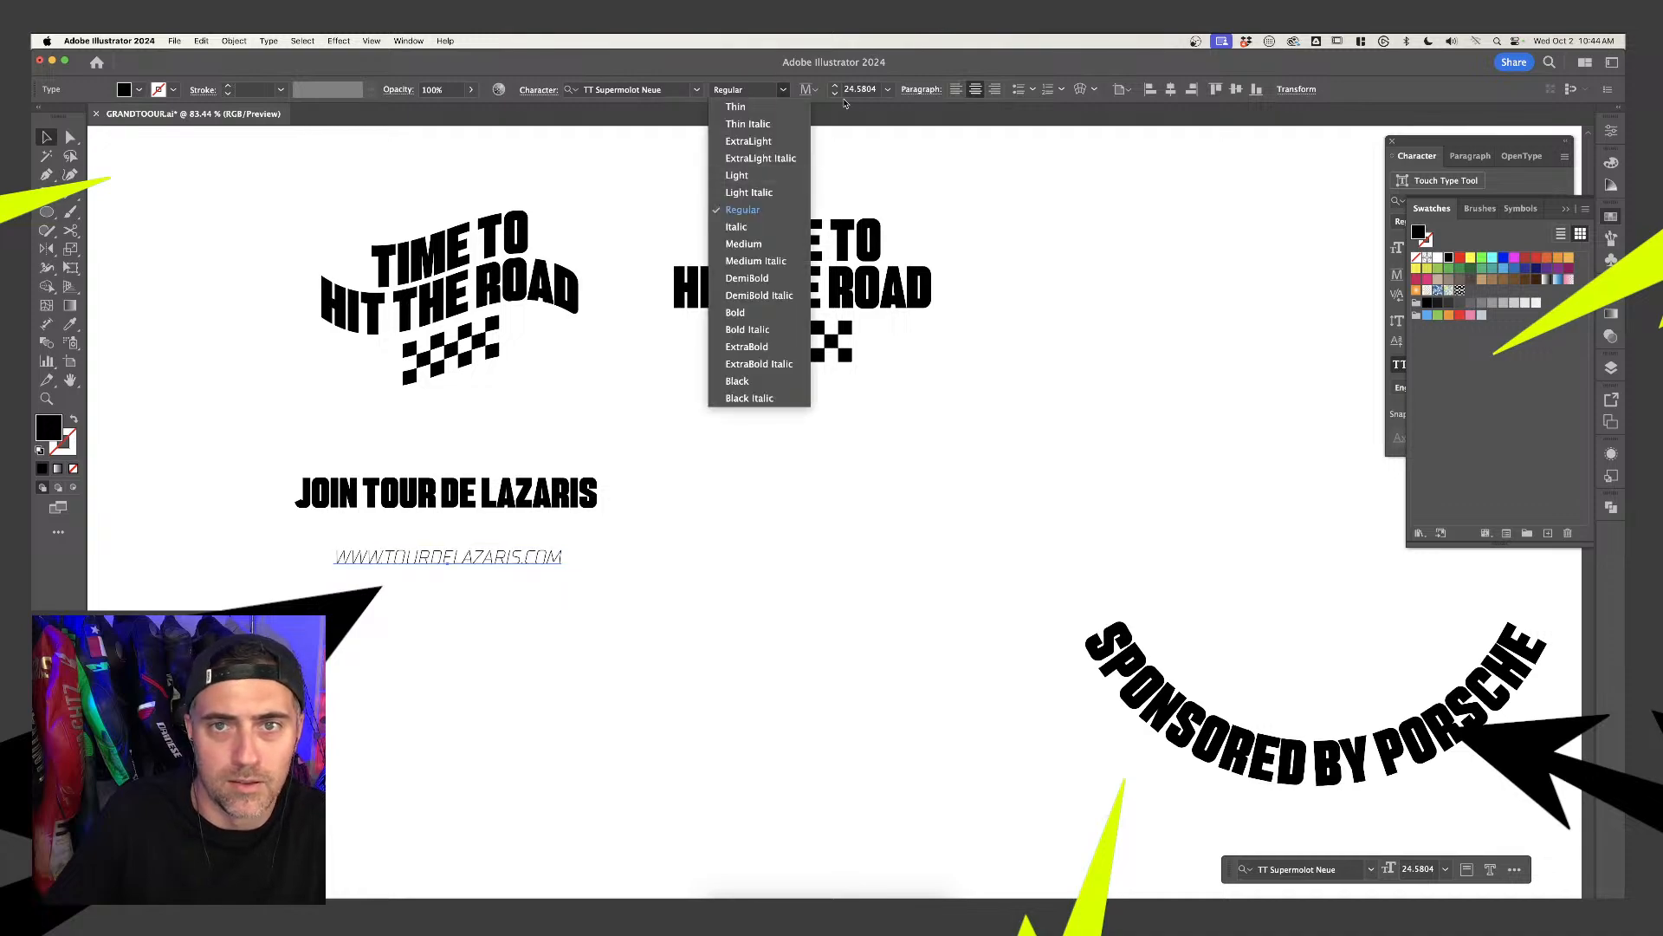
{"action": "left_click", "coordinate": [890, 86]}
{"action": "type", "text": "27"}
{"action": "key", "text": "Return"}
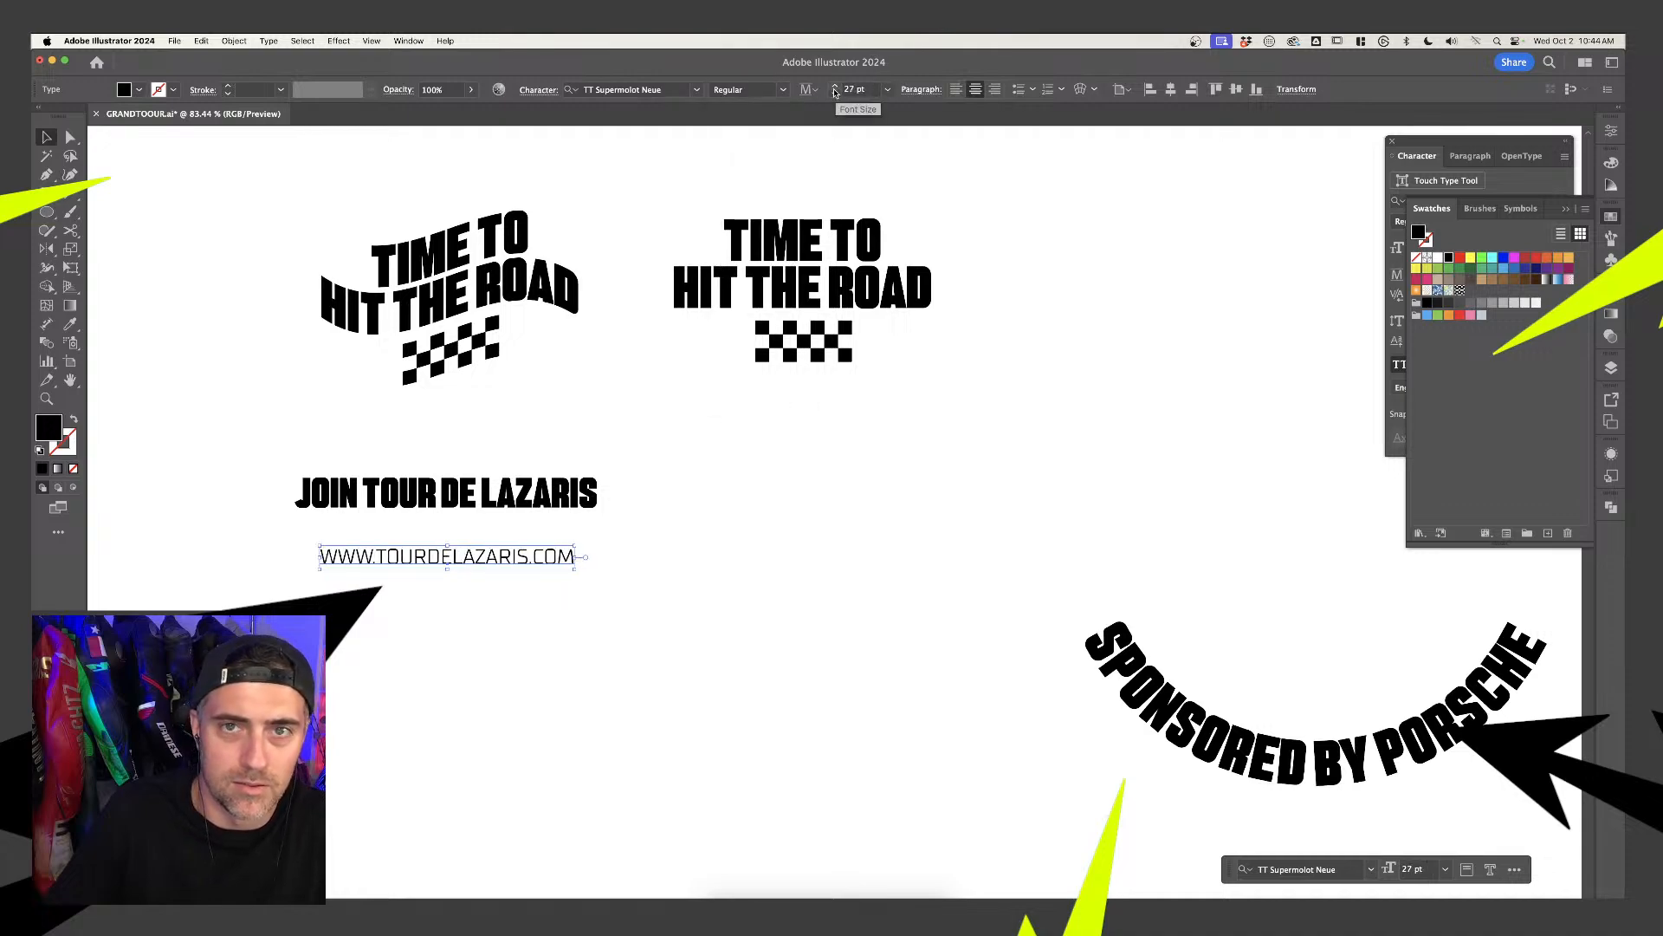
{"action": "left_click", "coordinate": [790, 90]}
{"action": "left_click", "coordinate": [763, 249]}
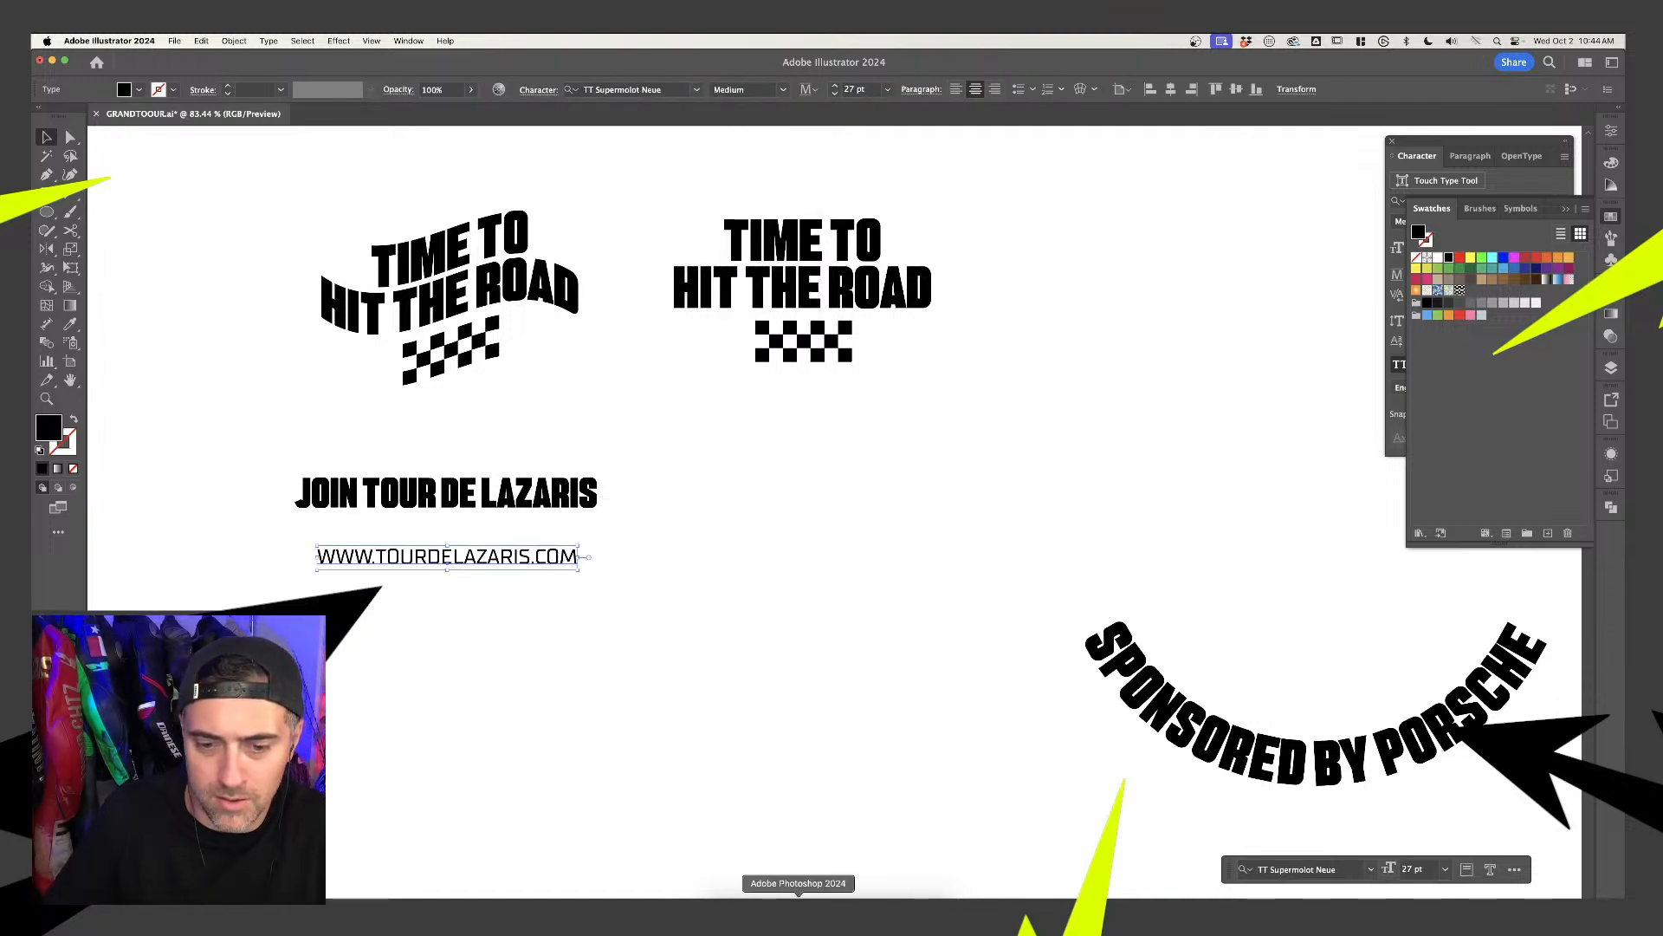
Paste the web address into the Photoshop road artwork as a Smart Object, enlarged to about 314% beneath JOIN TOUR DE LAZARIS
{"action": "left_click", "coordinate": [798, 913]}
{"action": "left_click", "coordinate": [806, 92]}
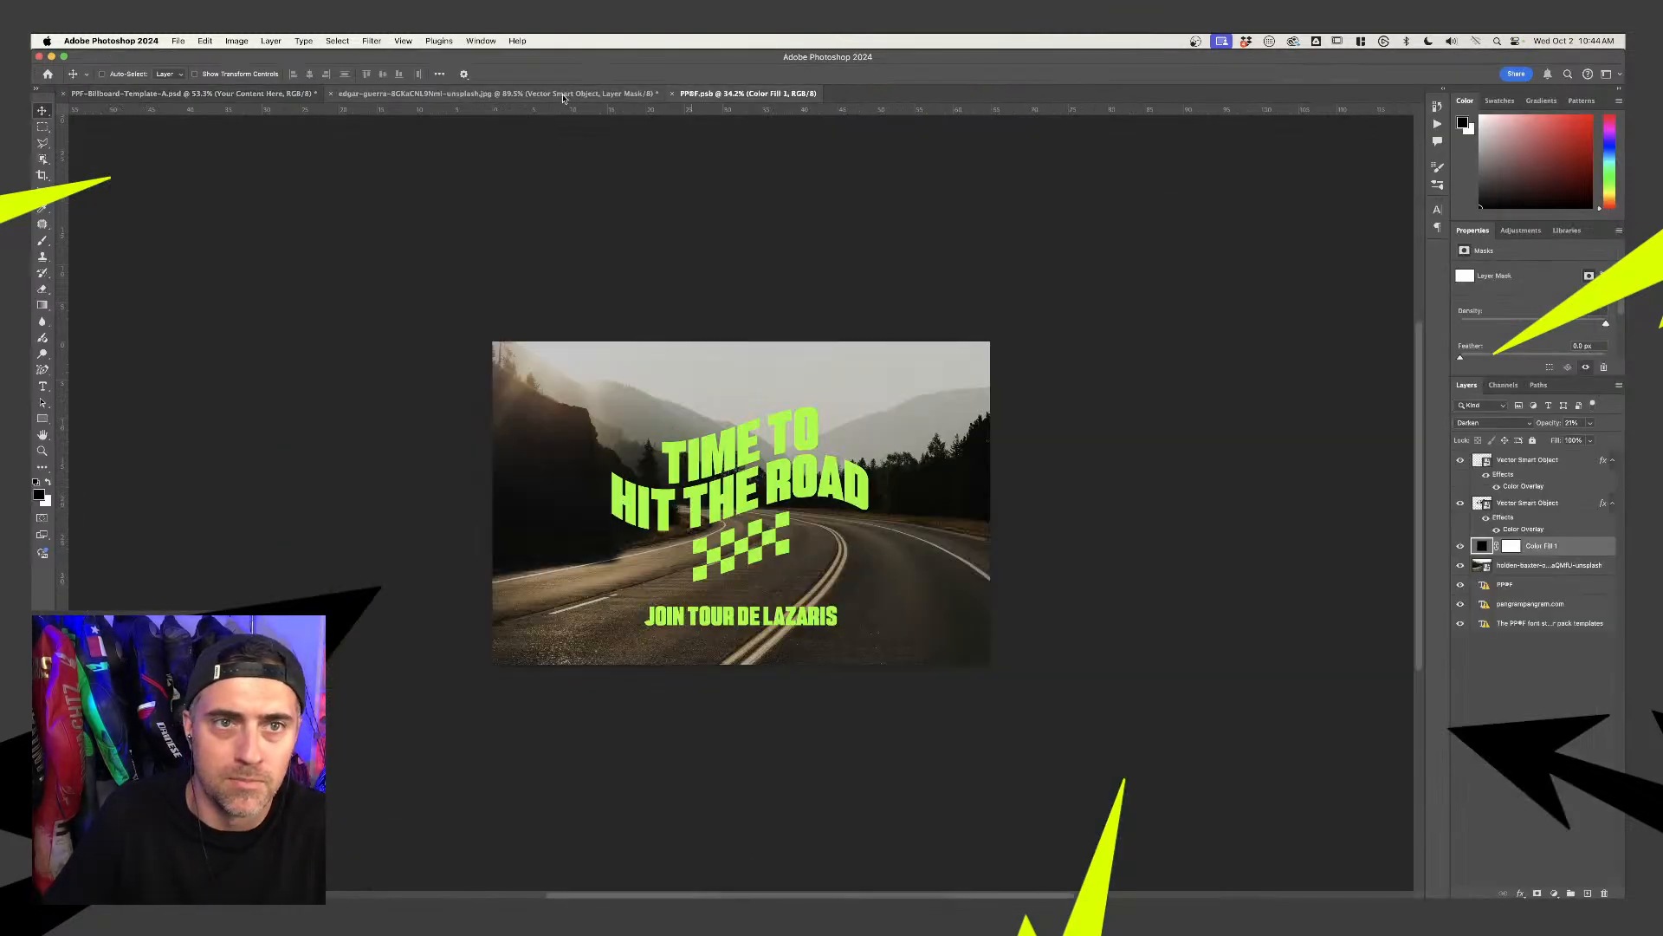
{"action": "key", "text": "super+v"}
{"action": "left_click", "coordinate": [887, 432]}
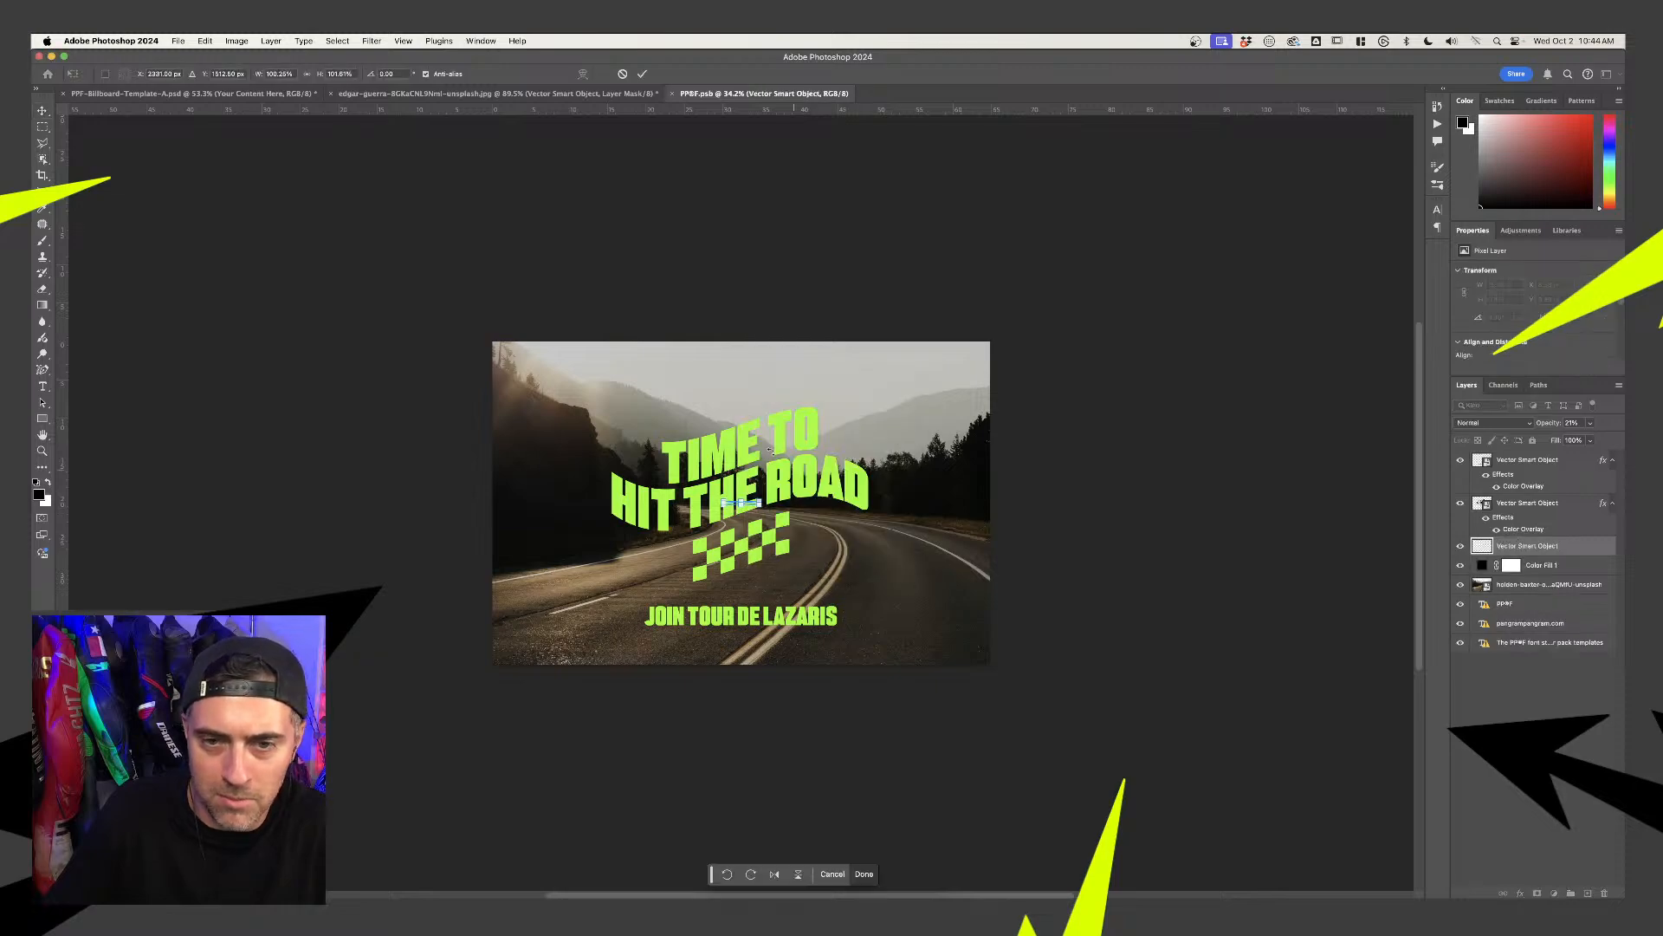
{"action": "left_click_drag", "start_coordinate": [762, 499], "coordinate": [791, 668]}
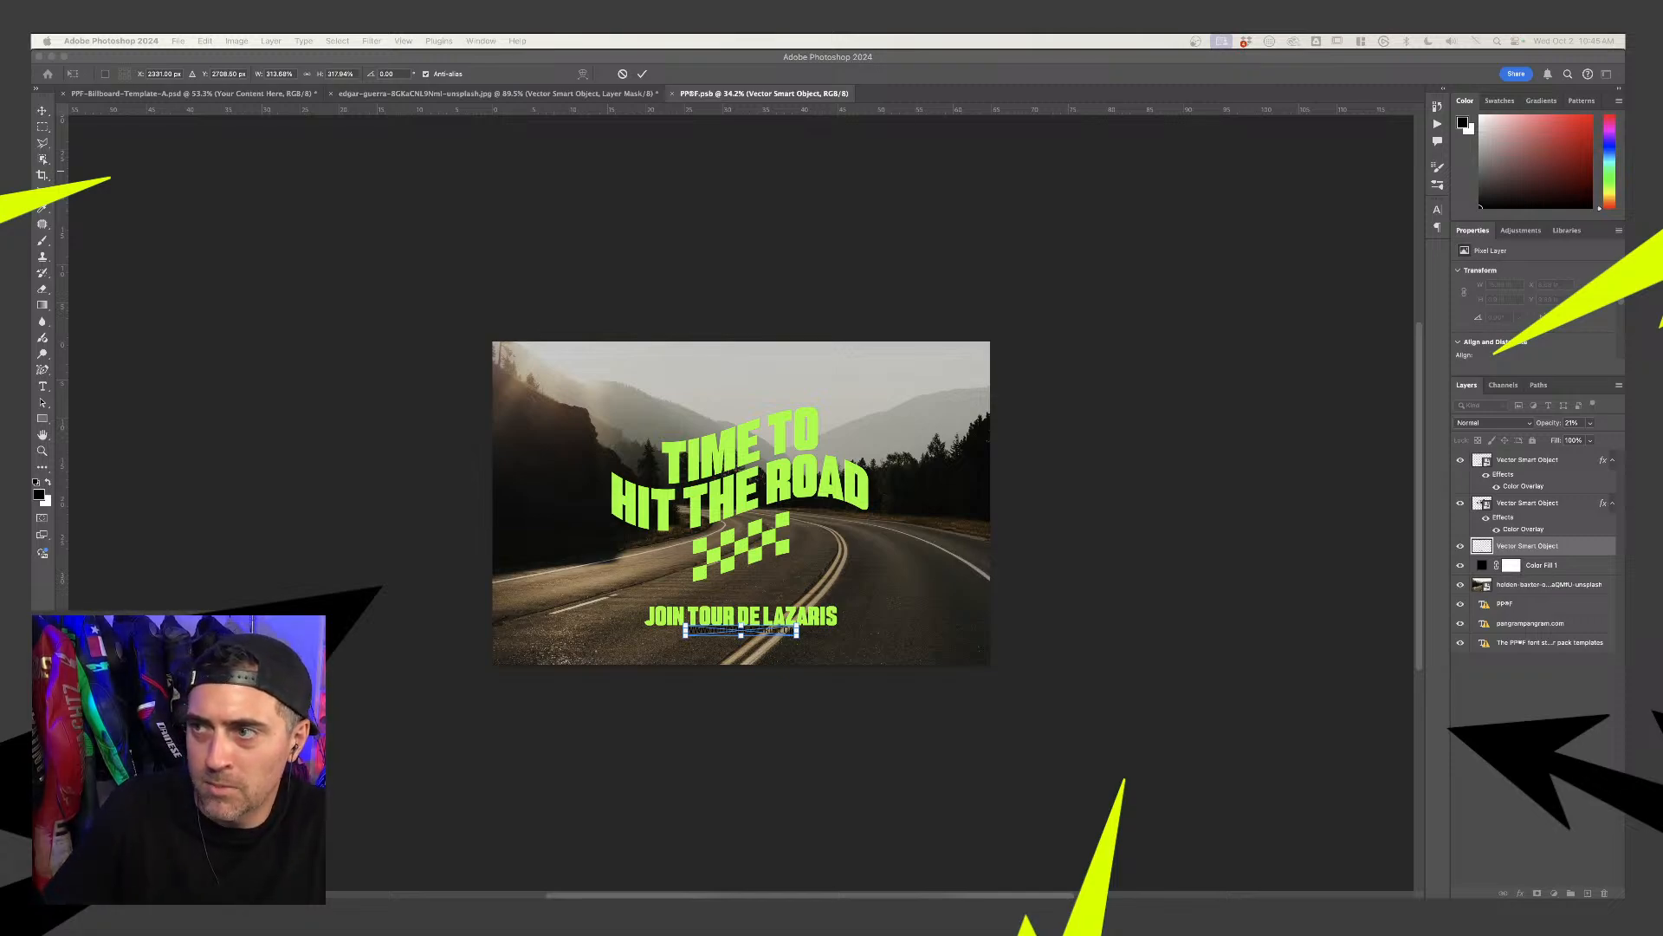
Switch to Chrome, open Pangram Pangram's Font Starter Pack page, and choose the One-Time Payment option
{"action": "key", "text": "super+Tab"}
{"action": "double_click", "coordinate": [676, 234]}
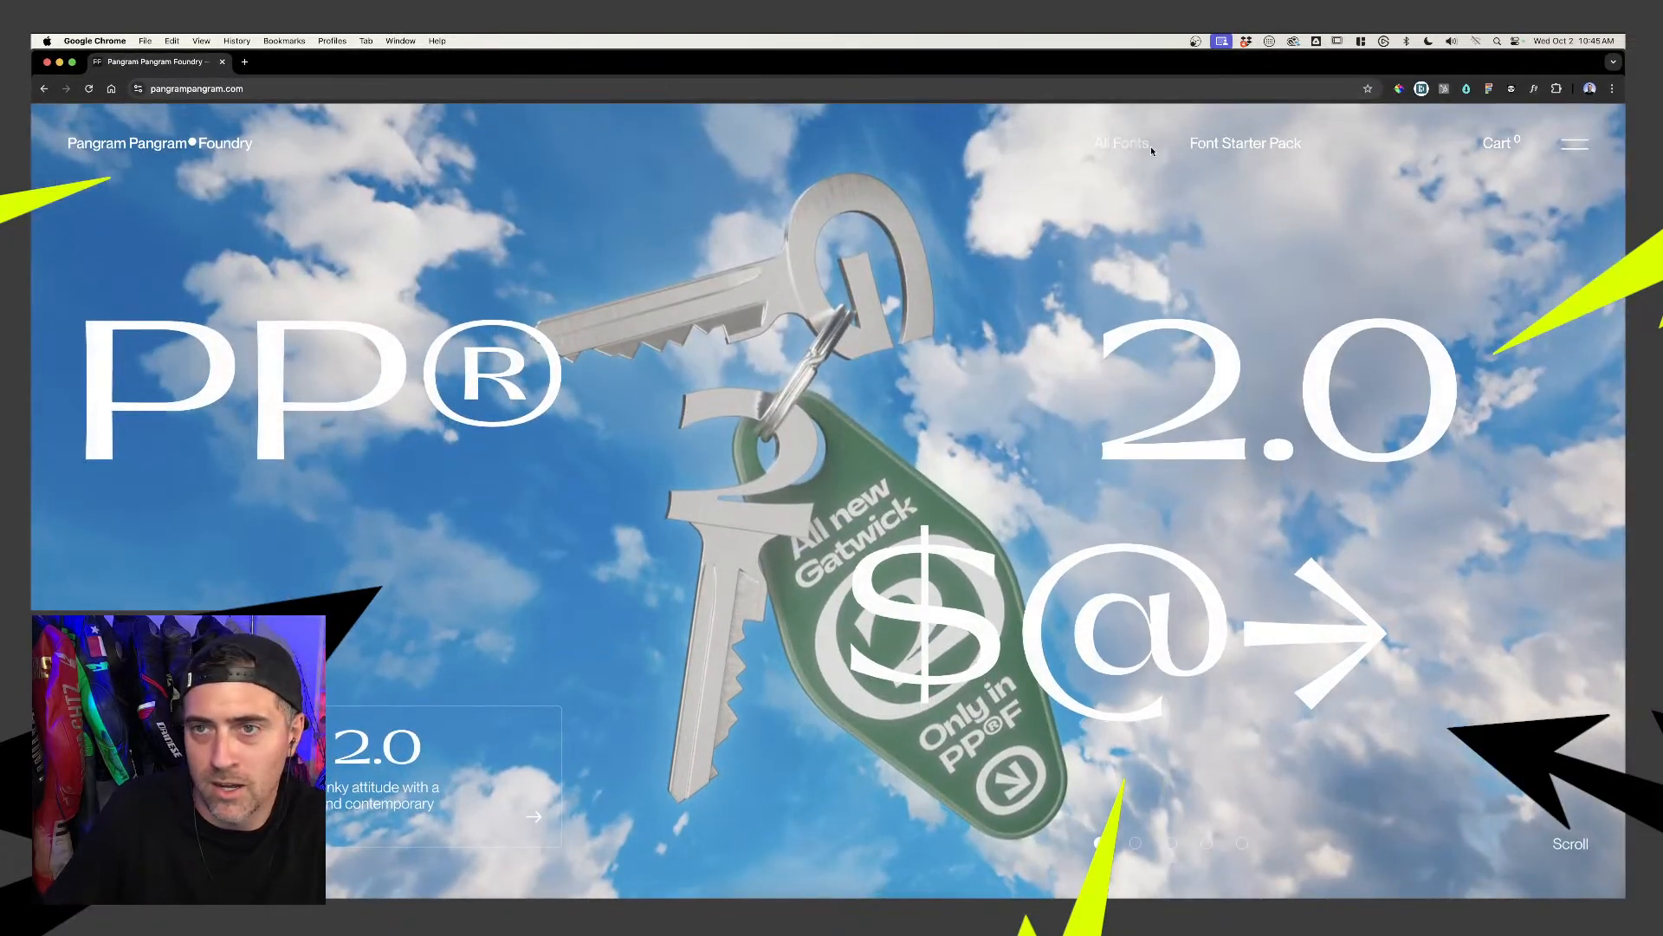
{"action": "left_click", "coordinate": [1234, 145]}
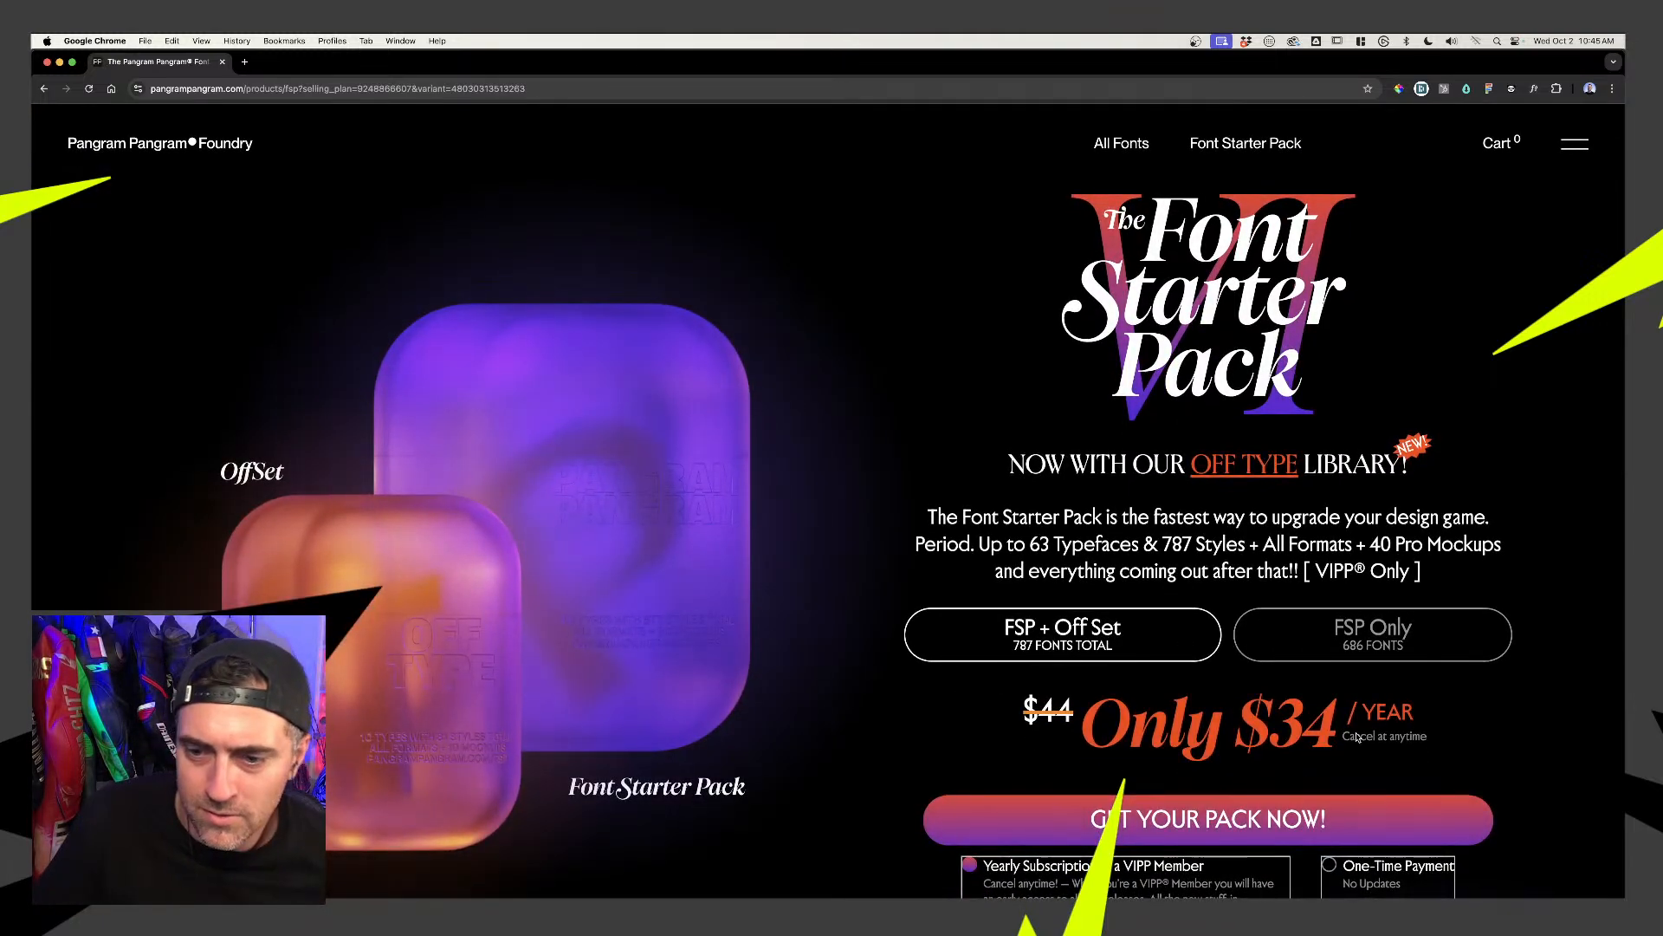
{"action": "scroll", "coordinate": [1338, 743], "scroll_direction": "down", "scroll_amount": 2}
{"action": "left_click", "coordinate": [1399, 802]}
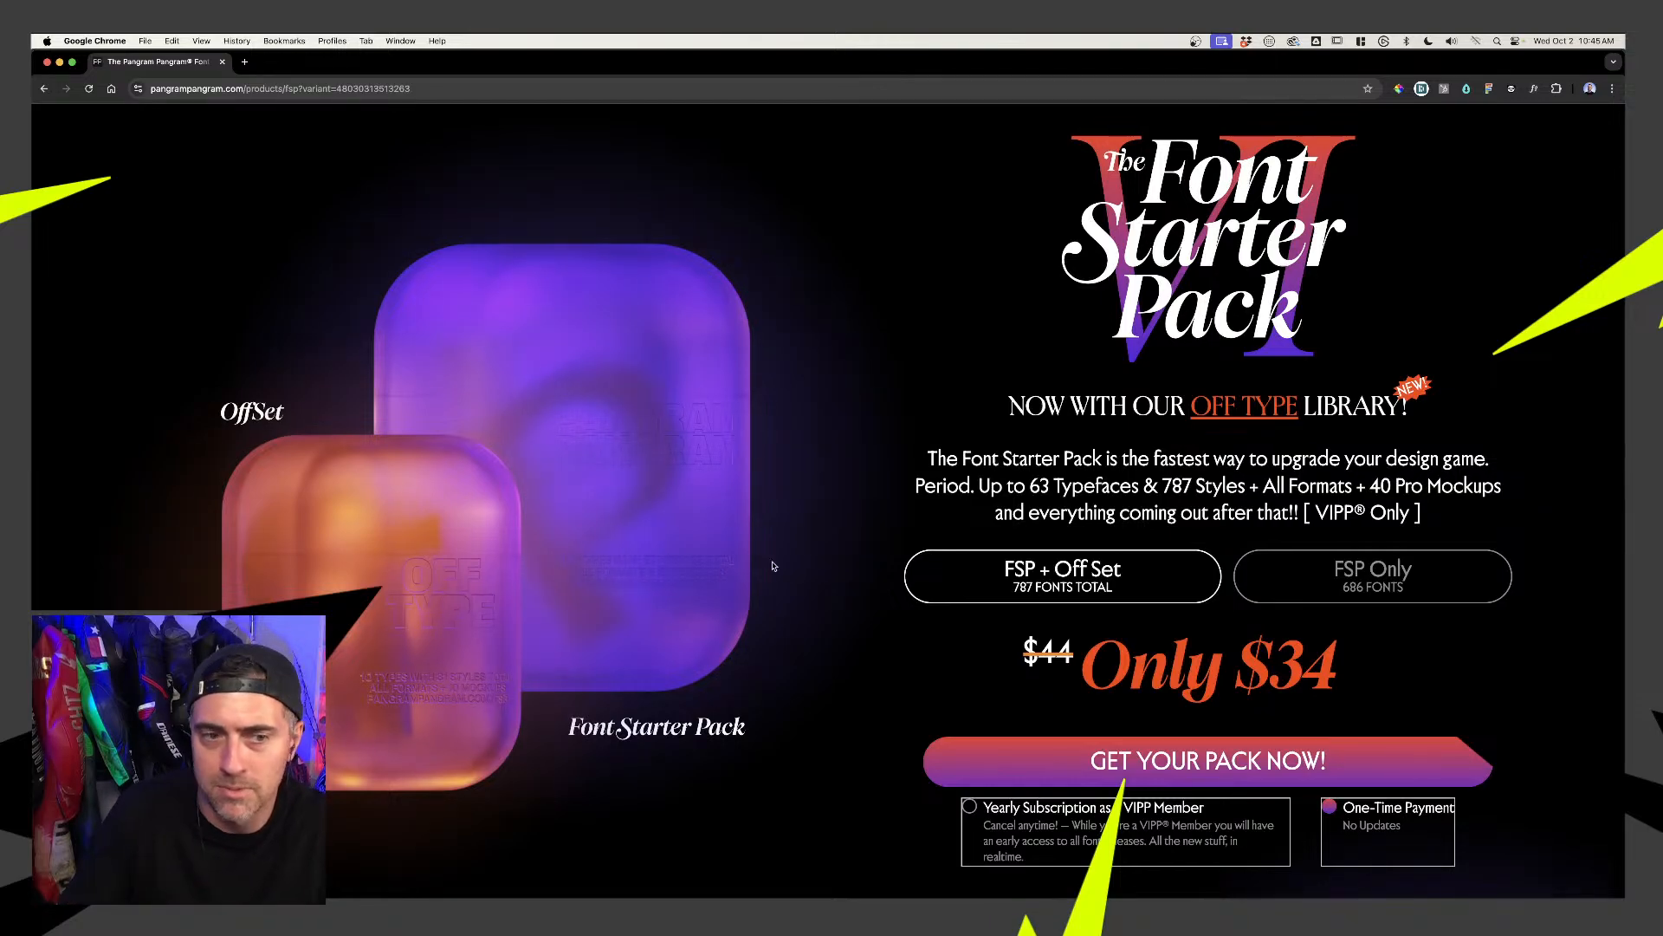
Examine the Font Starter Pack's contents, including its list of typefaces and their included styles
{"action": "scroll", "coordinate": [731, 530], "scroll_direction": "down", "scroll_amount": 6}
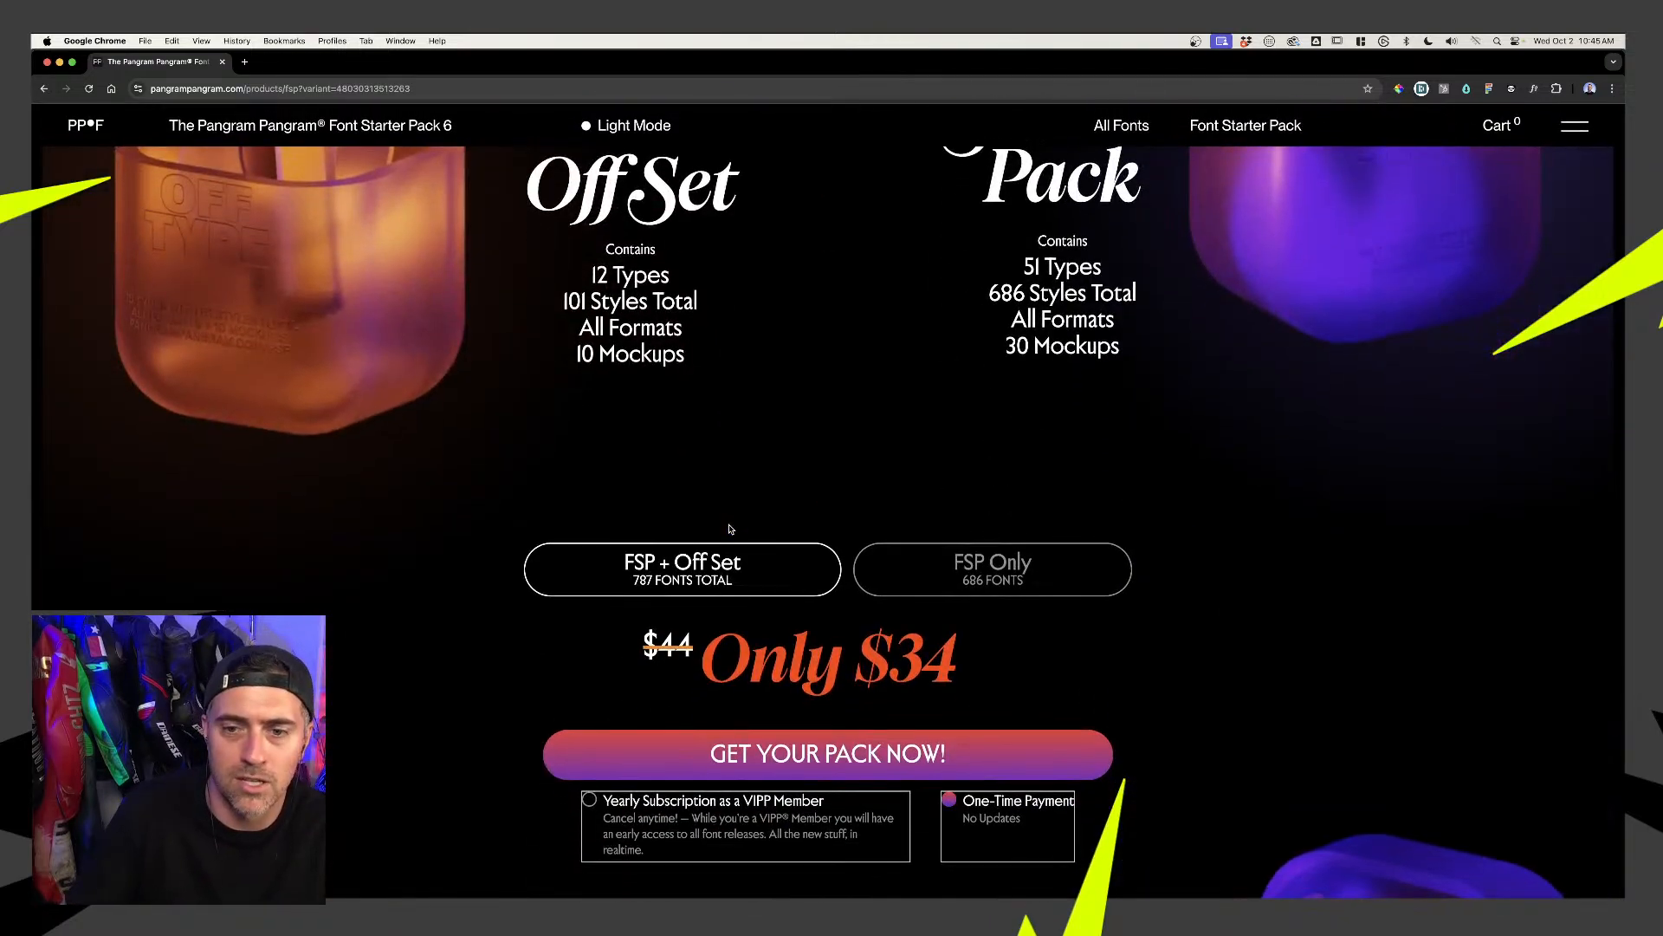
{"action": "scroll", "coordinate": [730, 531], "scroll_direction": "down", "scroll_amount": 3}
{"action": "scroll", "coordinate": [731, 532], "scroll_direction": "down", "scroll_amount": 15}
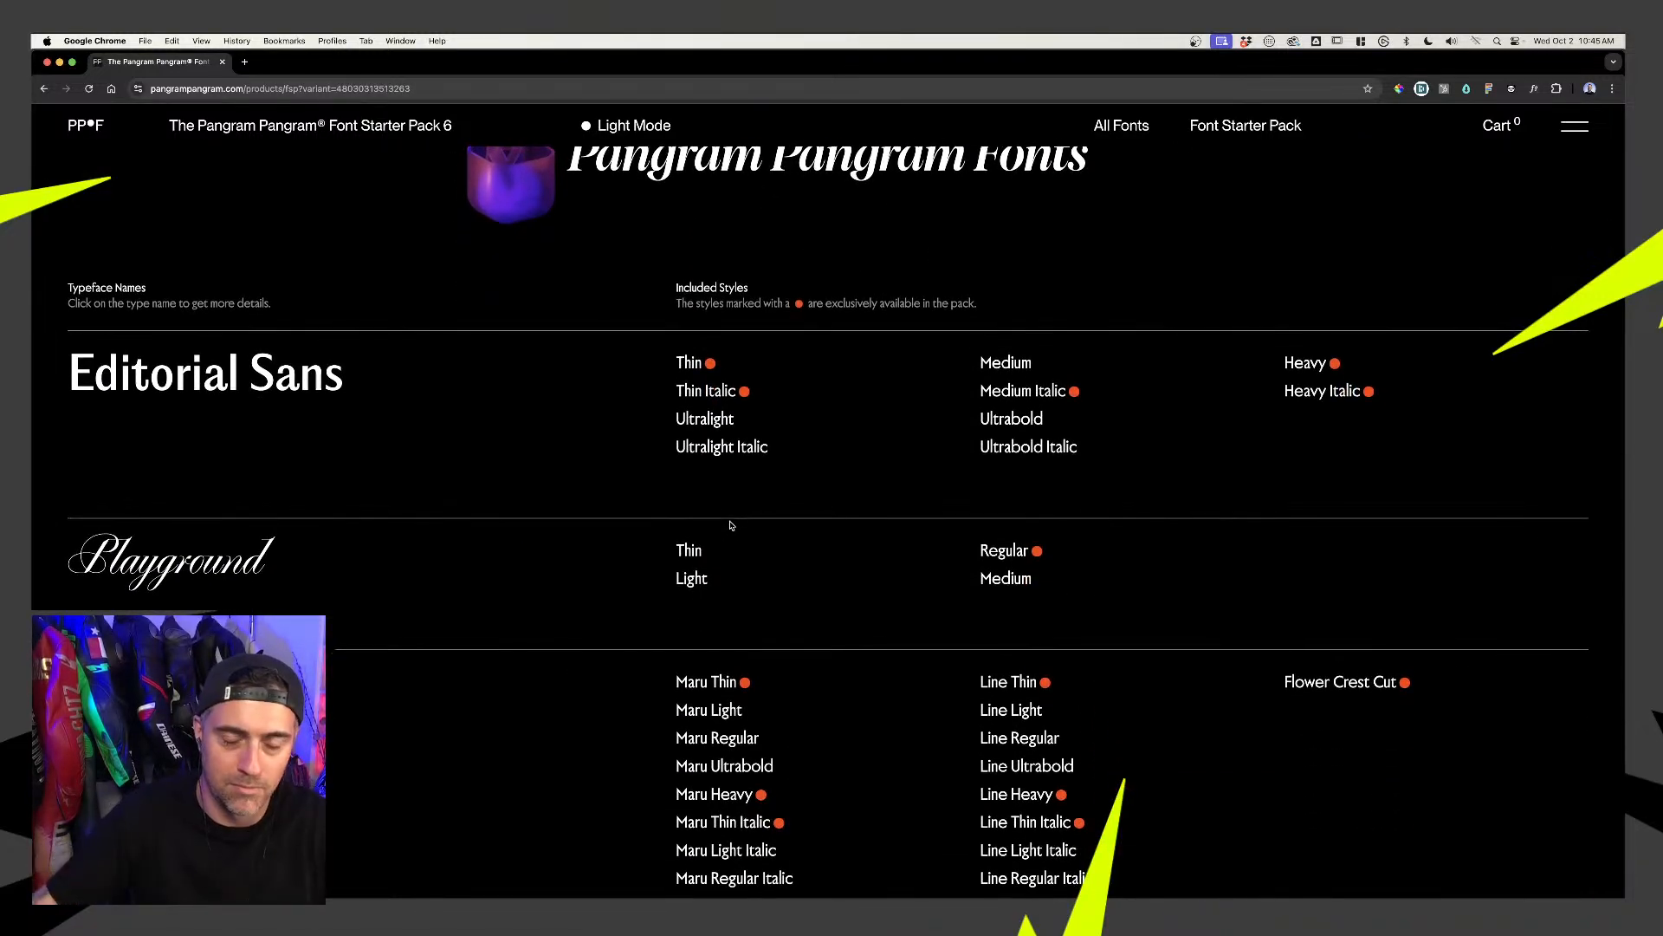
{"action": "scroll", "coordinate": [282, 538], "scroll_direction": "down", "scroll_amount": 2}
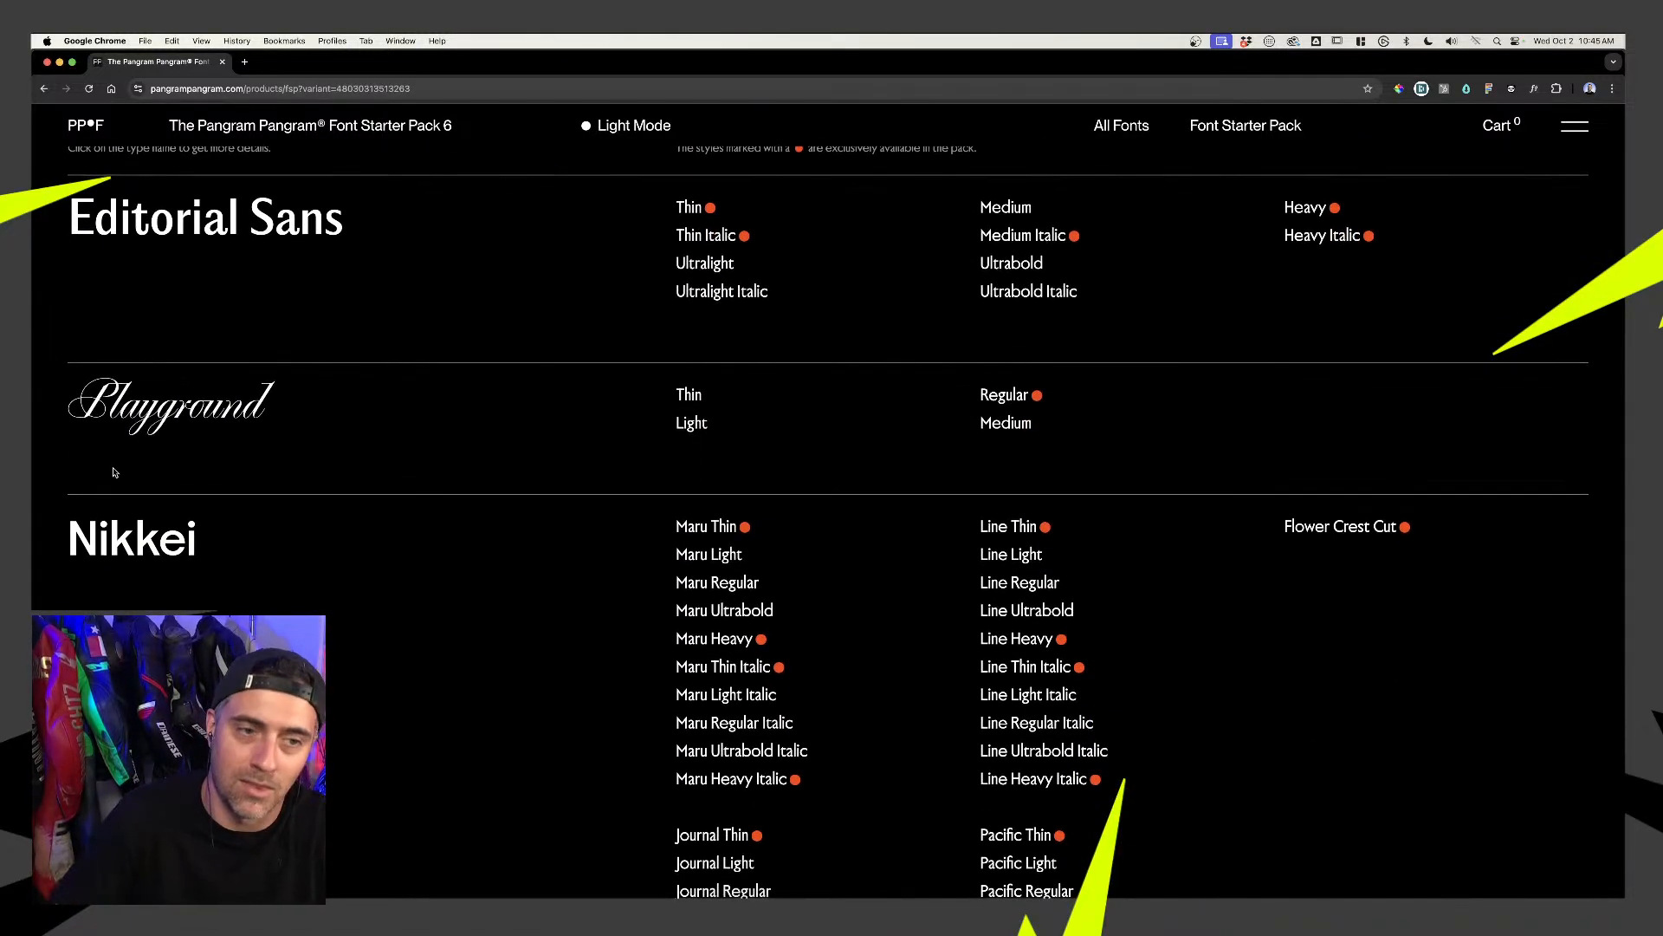
{"action": "scroll", "coordinate": [328, 385], "scroll_direction": "down", "scroll_amount": 6}
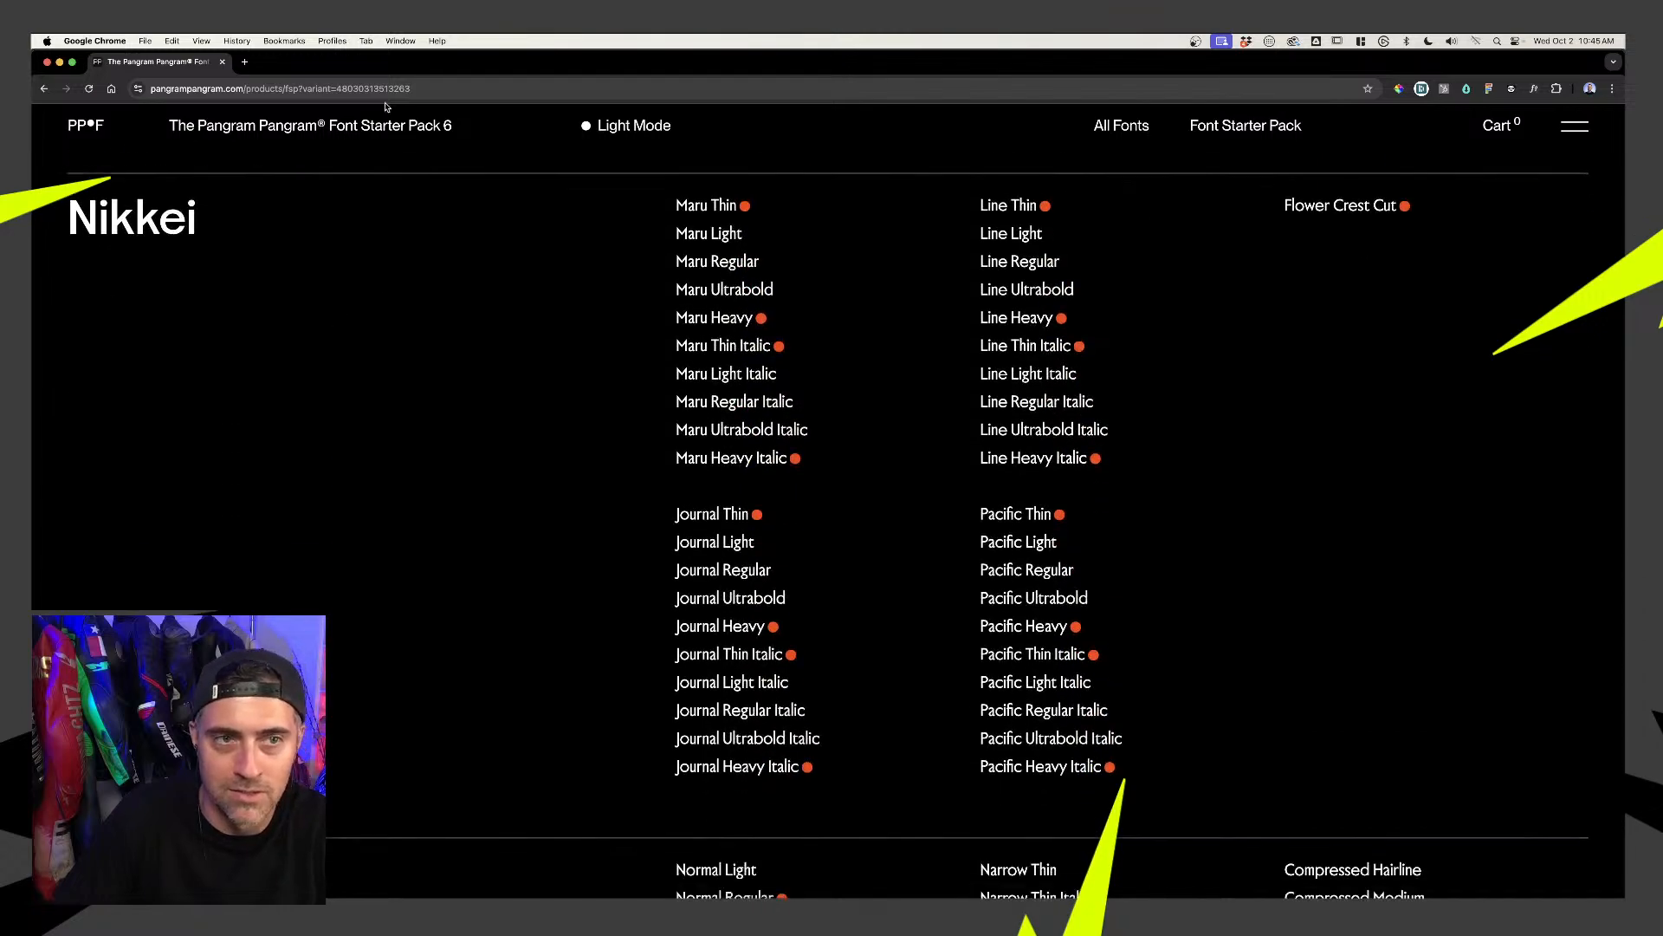
Close the Font Starter Pack page and, in Photoshop, enlarge the web address to match the width of JOIN TOUR DE LAZARIS
{"action": "left_click", "coordinate": [223, 62]}
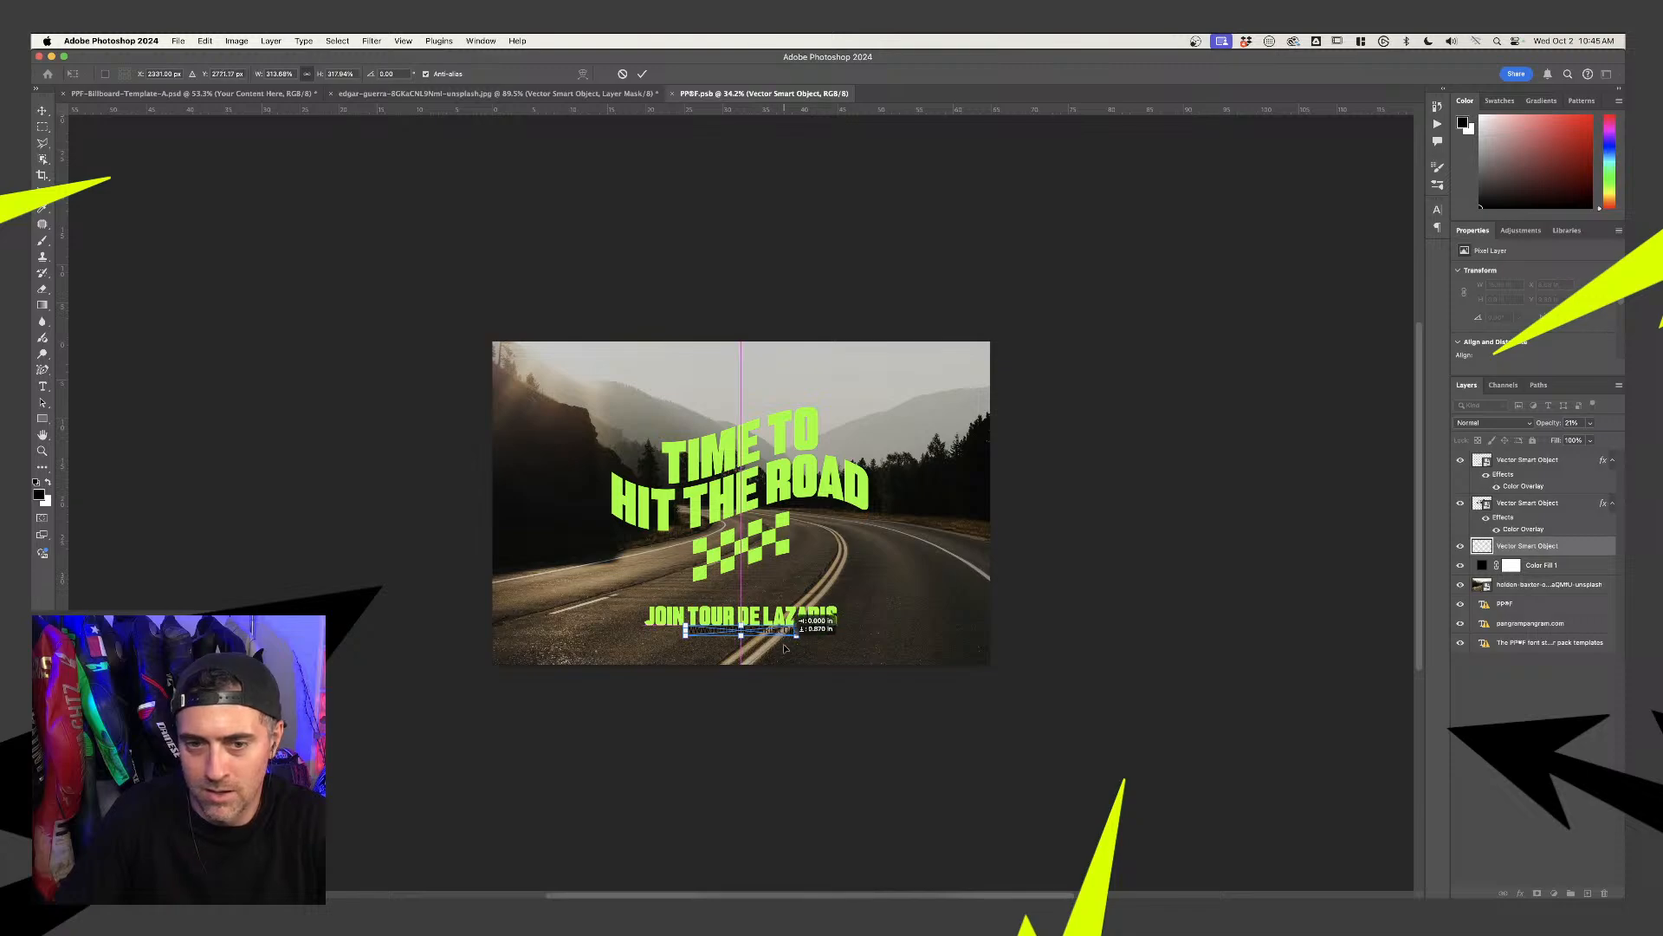
{"action": "left_click_drag", "start_coordinate": [783, 637], "coordinate": [840, 621]}
{"action": "key", "text": "Return"}
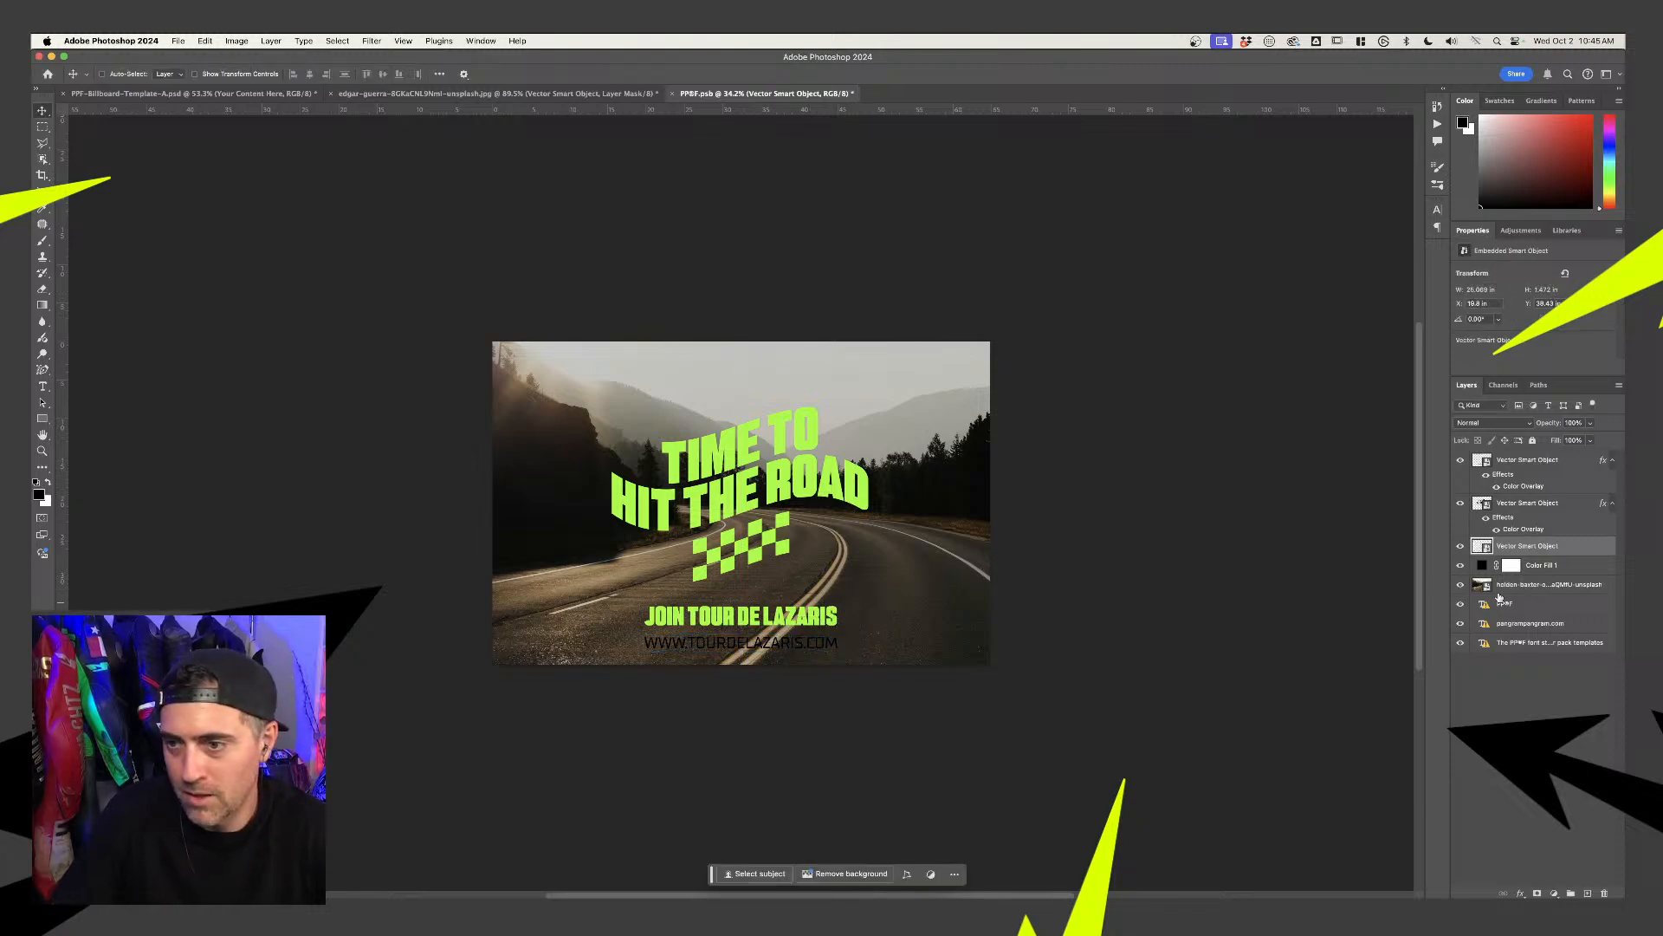
Apply a lime green Color Overlay to the web address layer
{"action": "double_click", "coordinate": [1591, 547]}
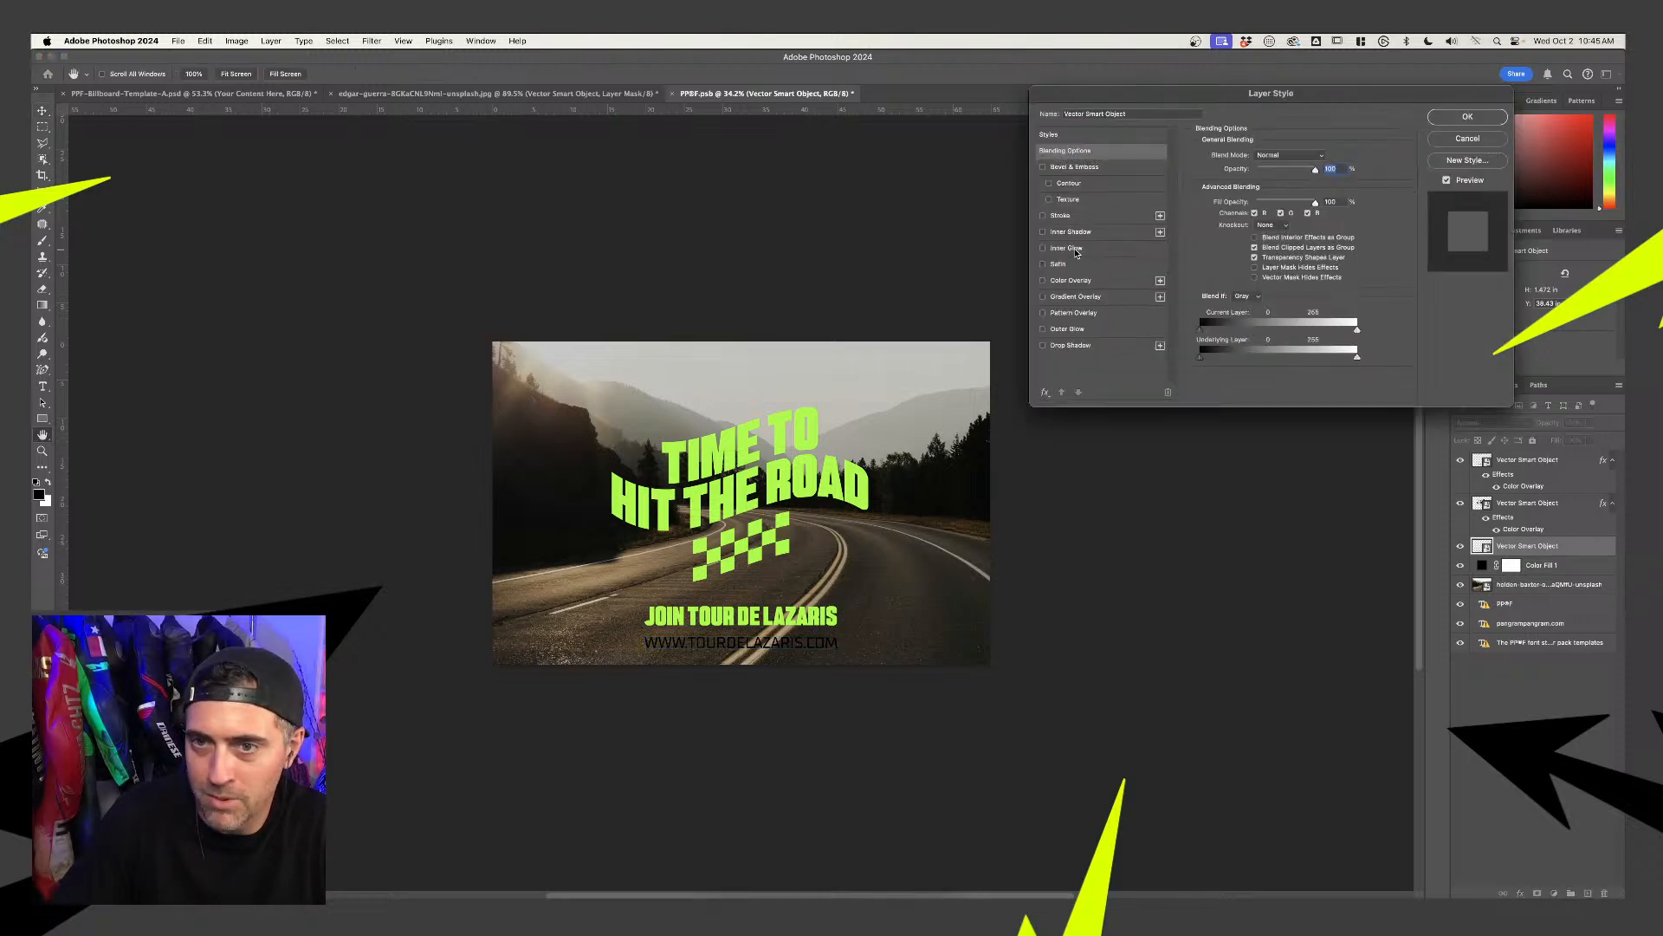
{"action": "left_click", "coordinate": [1071, 280]}
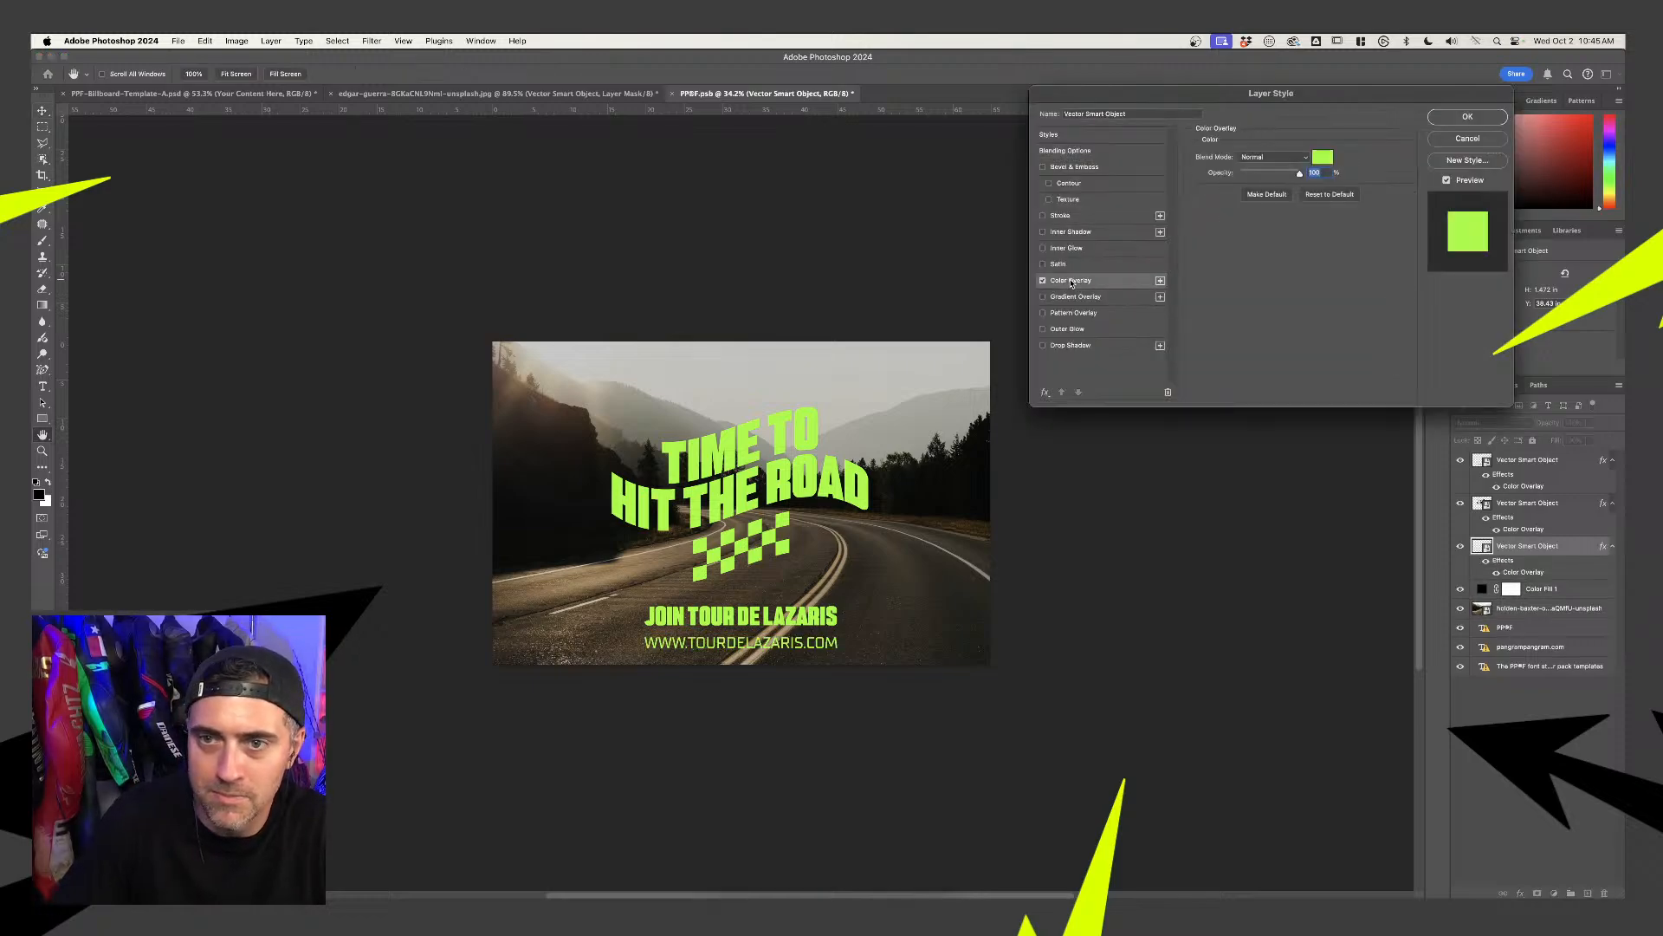
{"action": "left_click", "coordinate": [1468, 116]}
Scale the web address down to about 511% width and move it up closer to JOIN TOUR DE LAZARIS
{"action": "key", "text": "ctrl+t"}
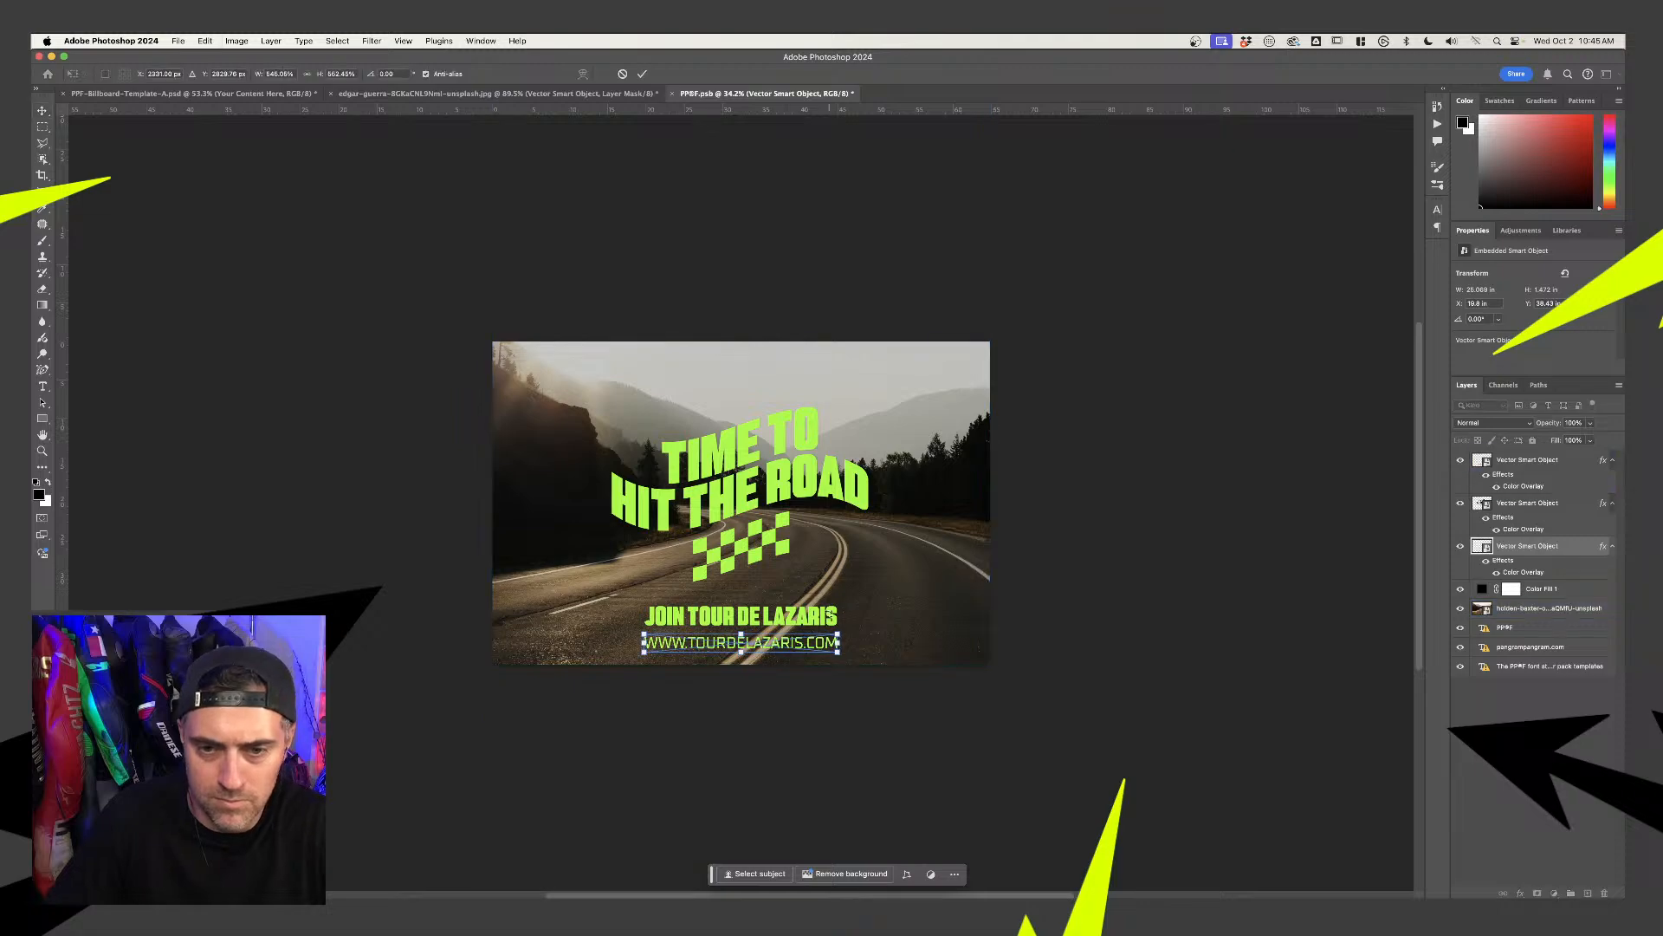
{"action": "left_click_drag", "start_coordinate": [839, 635], "coordinate": [834, 635]}
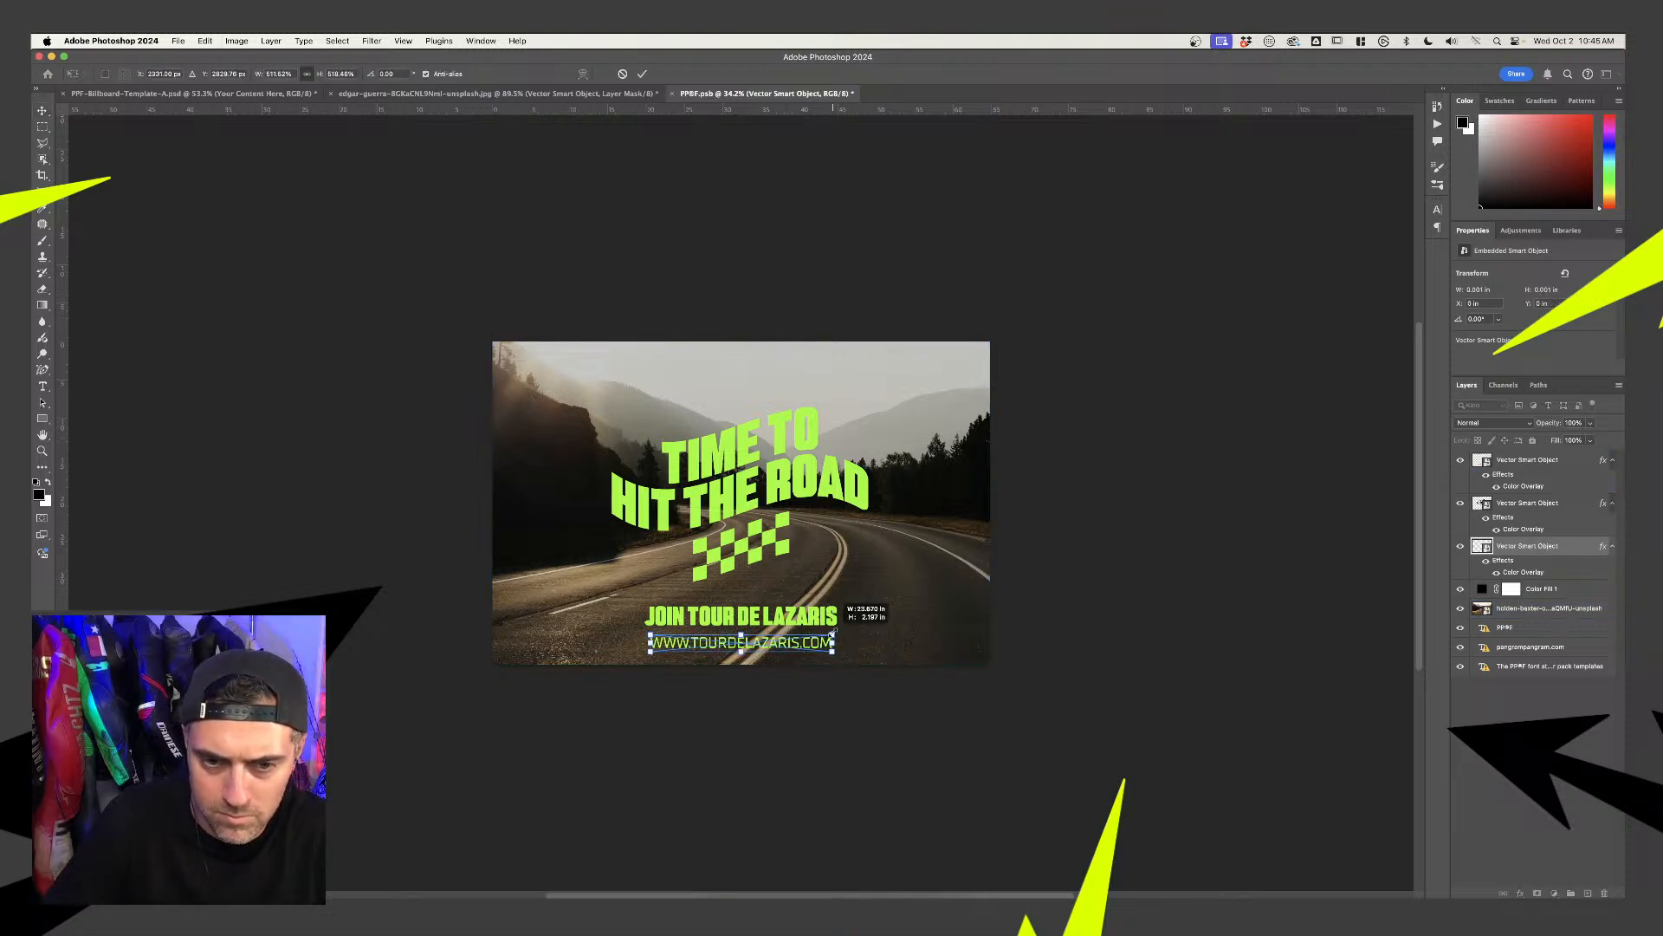
{"action": "key", "text": "Return"}
{"action": "left_click", "coordinate": [845, 670], "text": "super"}
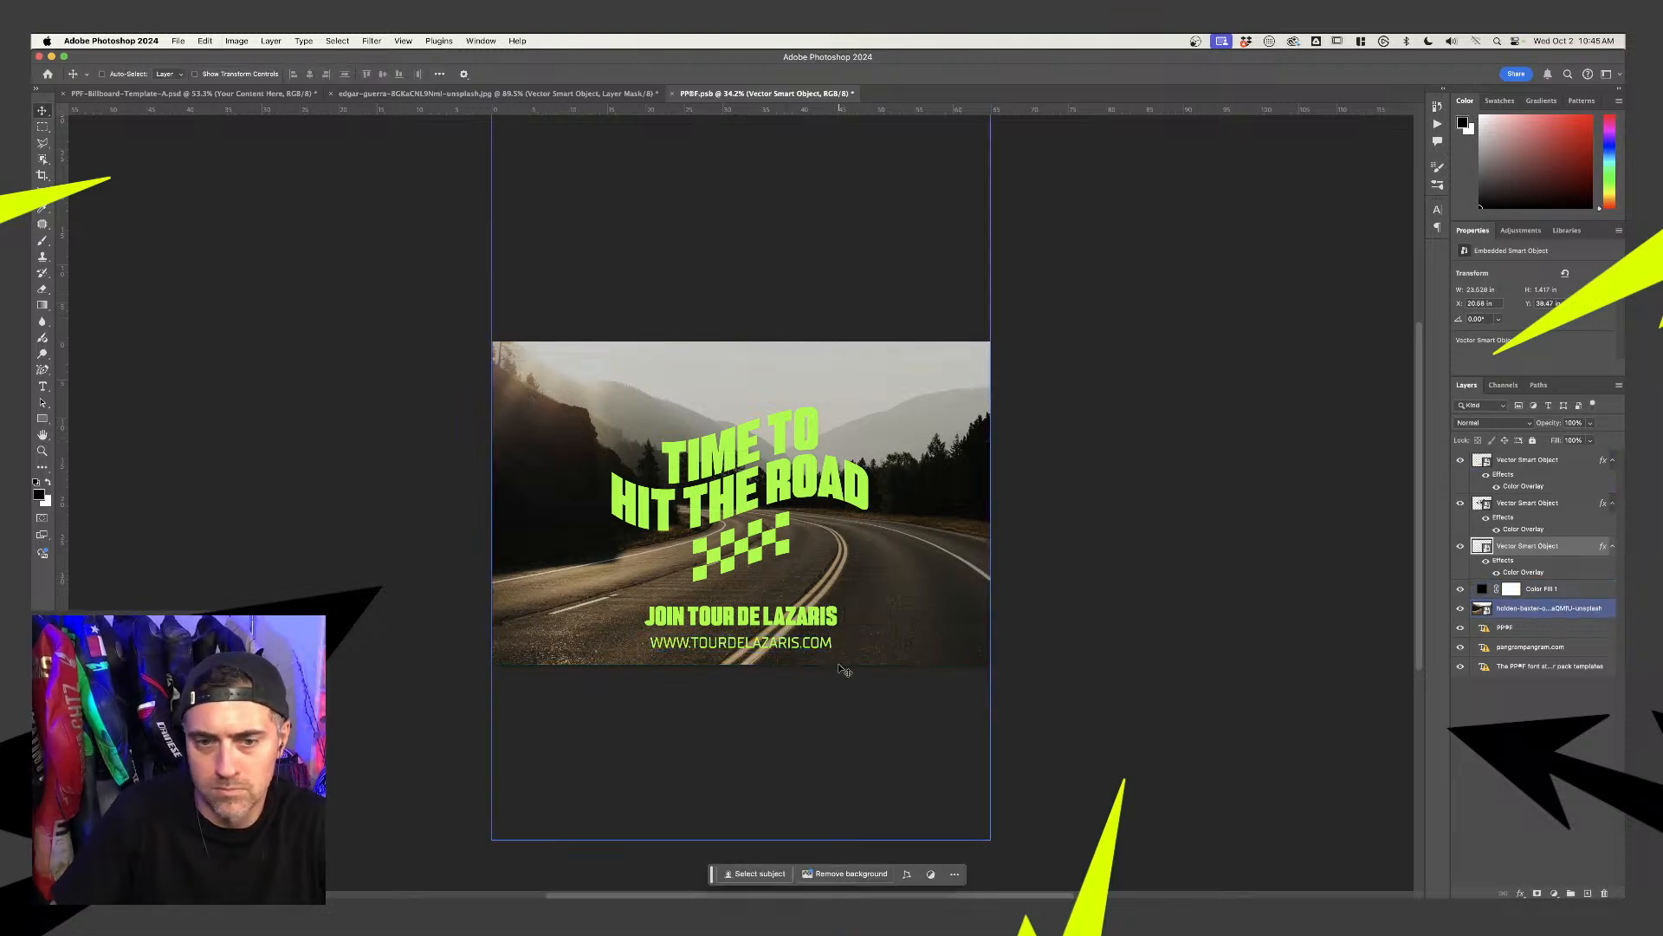
{"action": "left_click", "coordinate": [804, 643], "text": "super"}
{"action": "left_click_drag", "start_coordinate": [804, 642], "coordinate": [801, 639]}
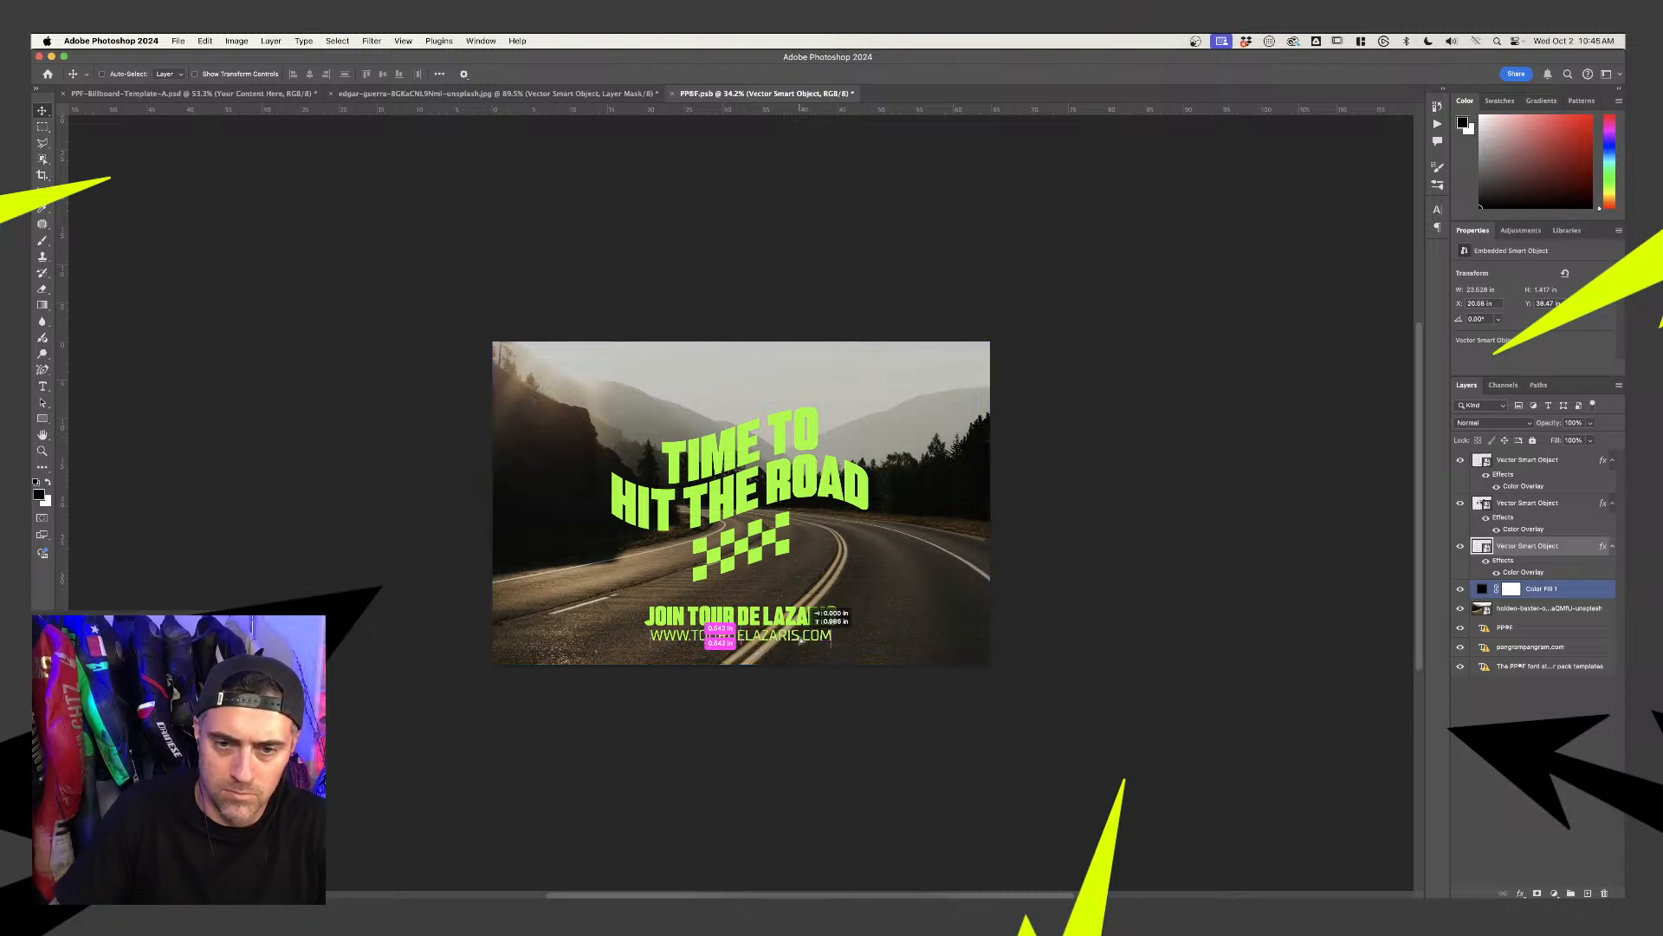
Shrink the web address further to about 417% width and save the artwork into the billboard mockup
{"action": "key", "text": "super+t"}
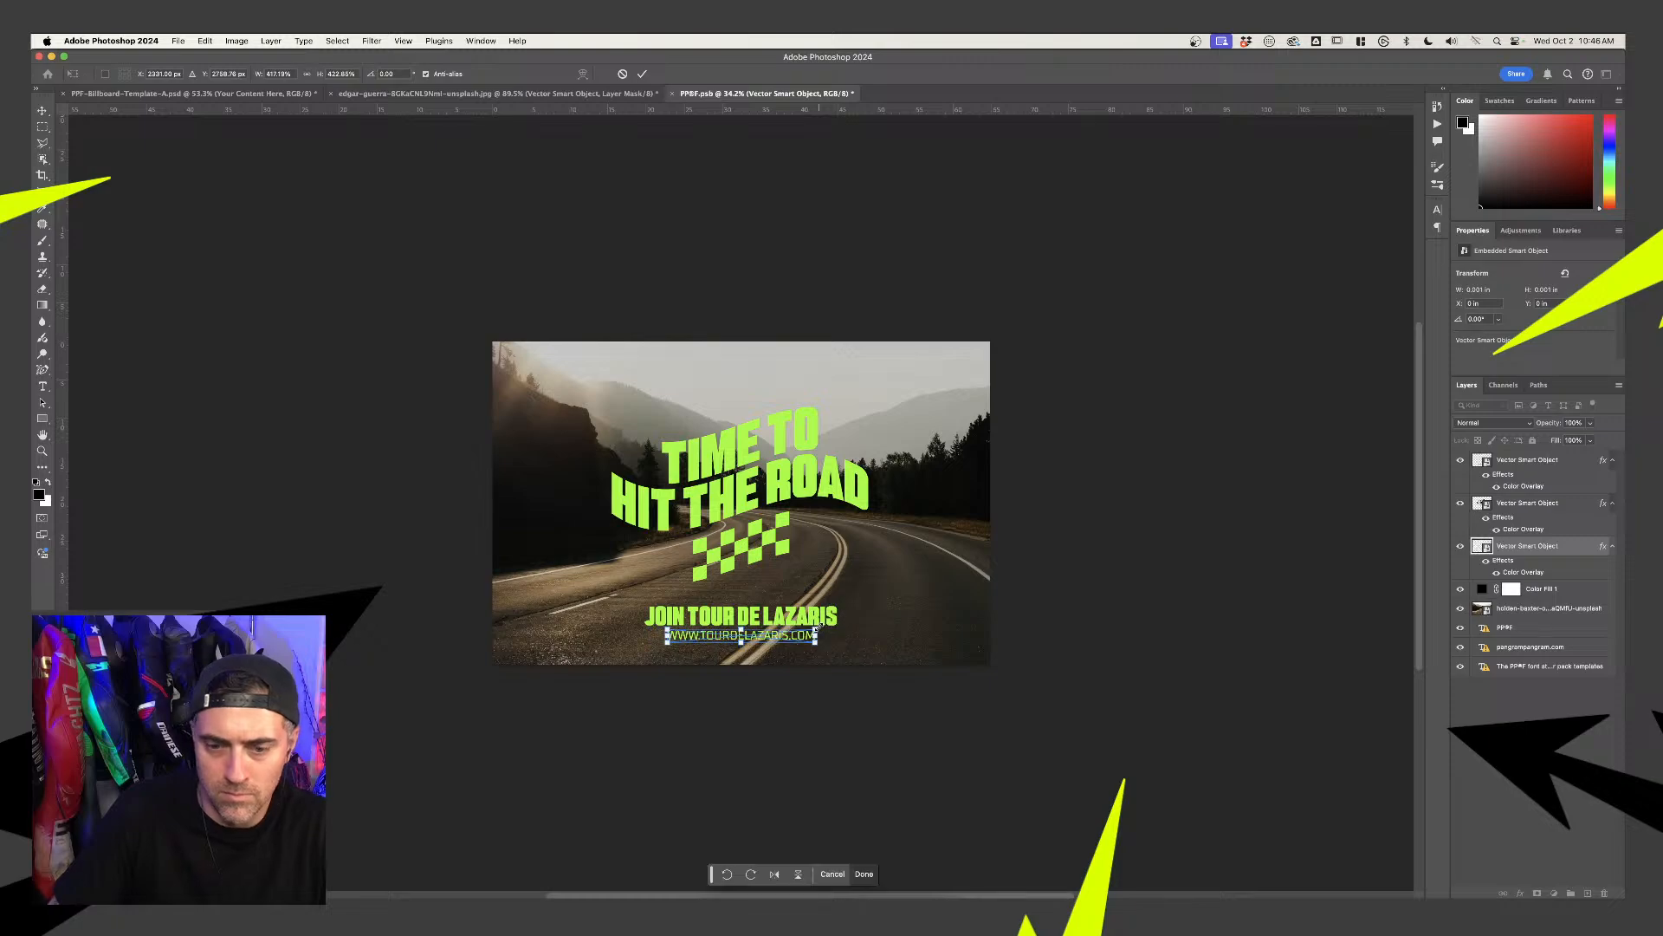
{"action": "key", "text": "Return"}
{"action": "key", "text": "super+s"}
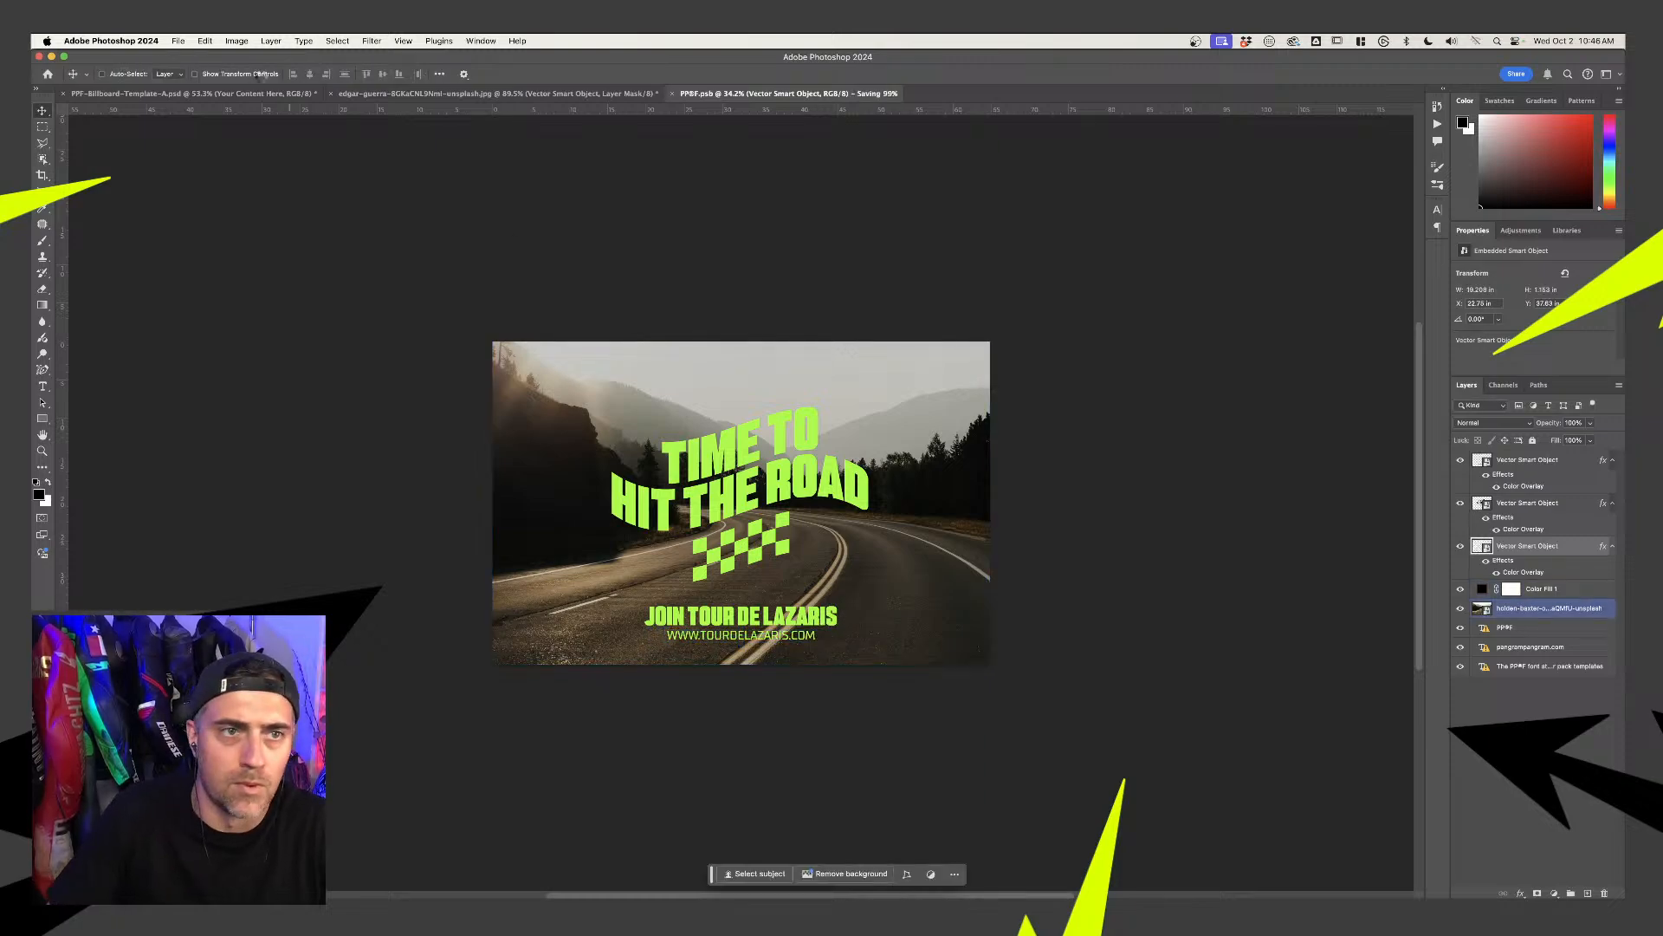
{"action": "left_click", "coordinate": [240, 94]}
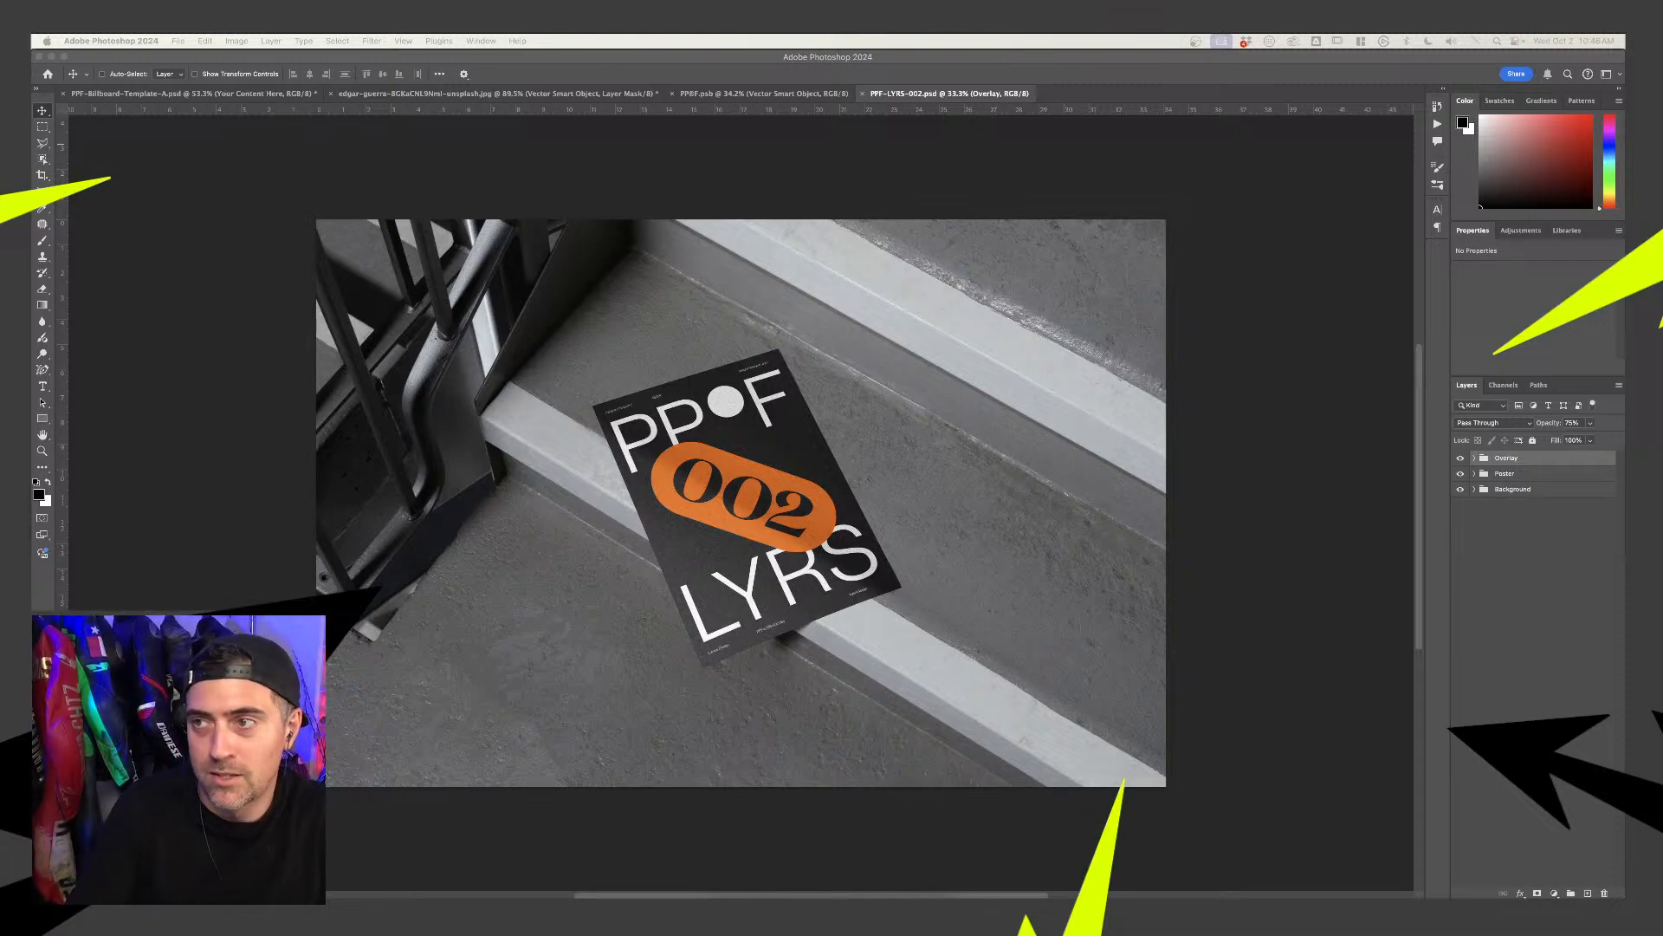
Switch to Chrome, open stock.adobe.com, and search the Free collection for porsche
{"action": "key", "text": "super+Tab"}
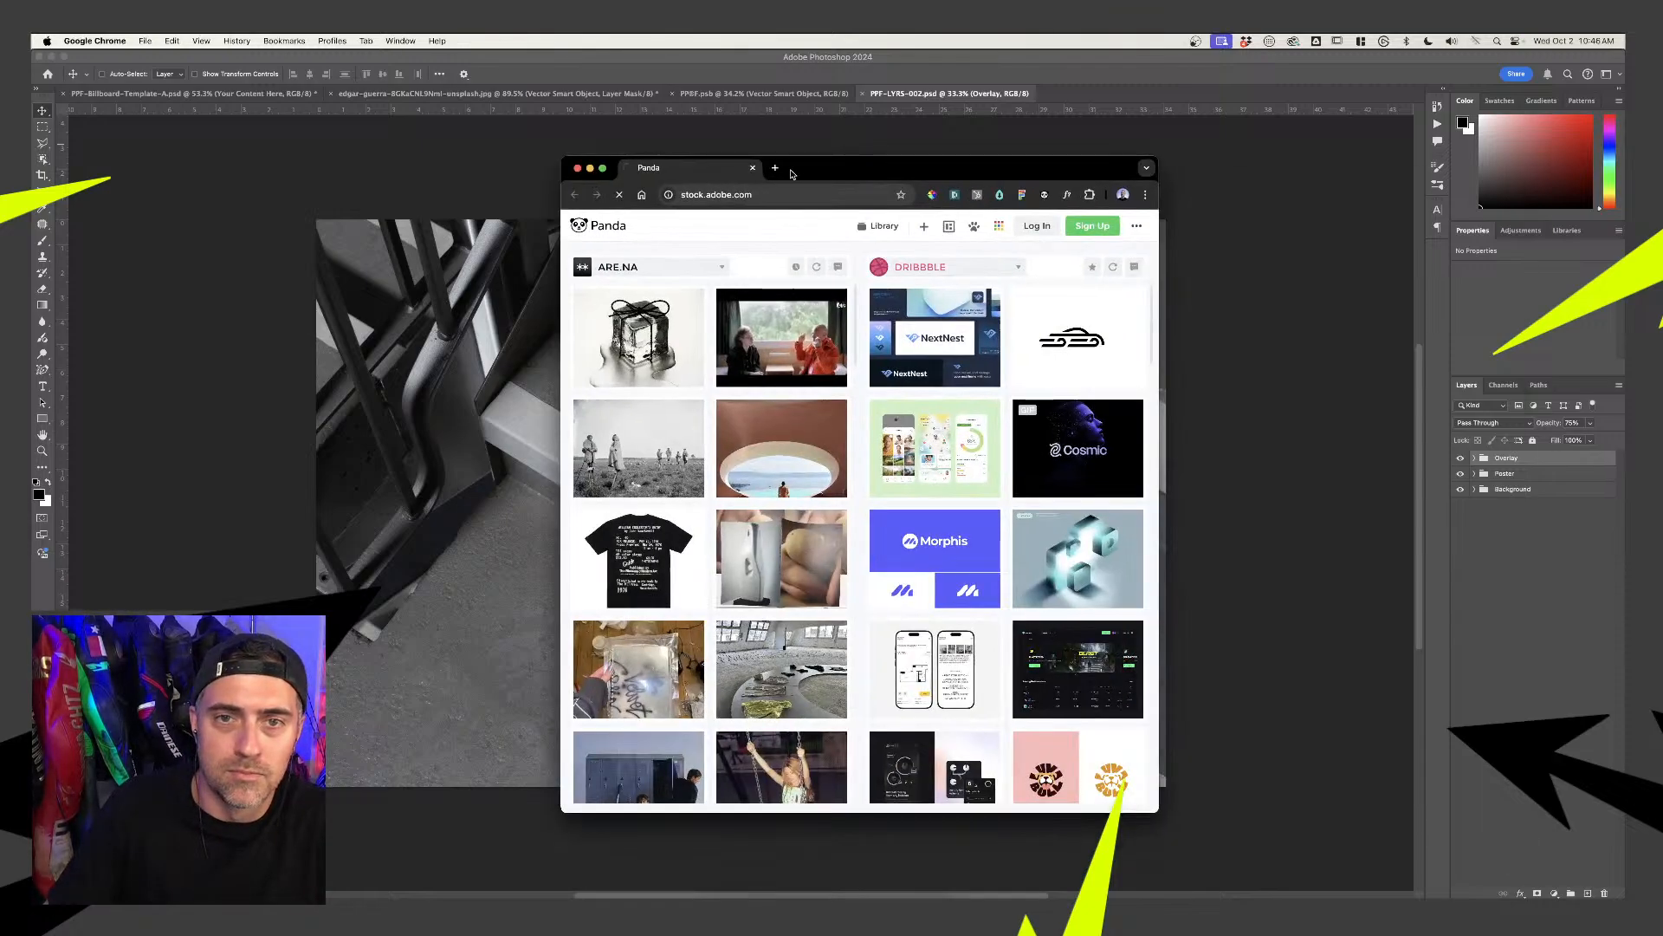
{"action": "double_click", "coordinate": [791, 174]}
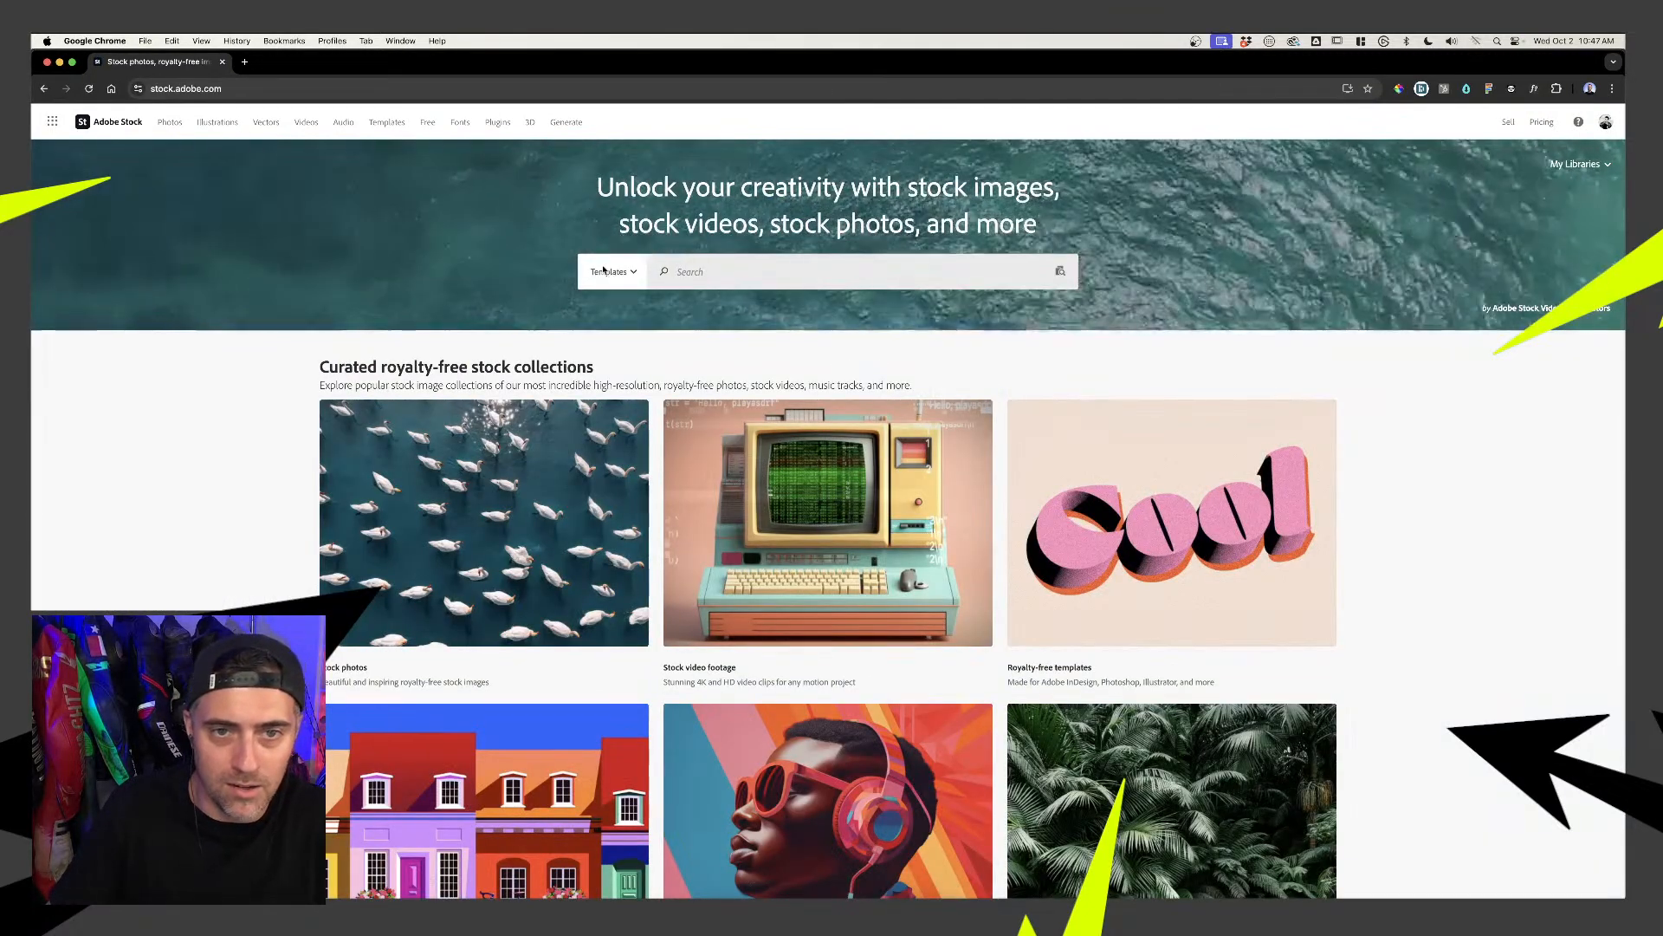
{"action": "left_click", "coordinate": [609, 271]}
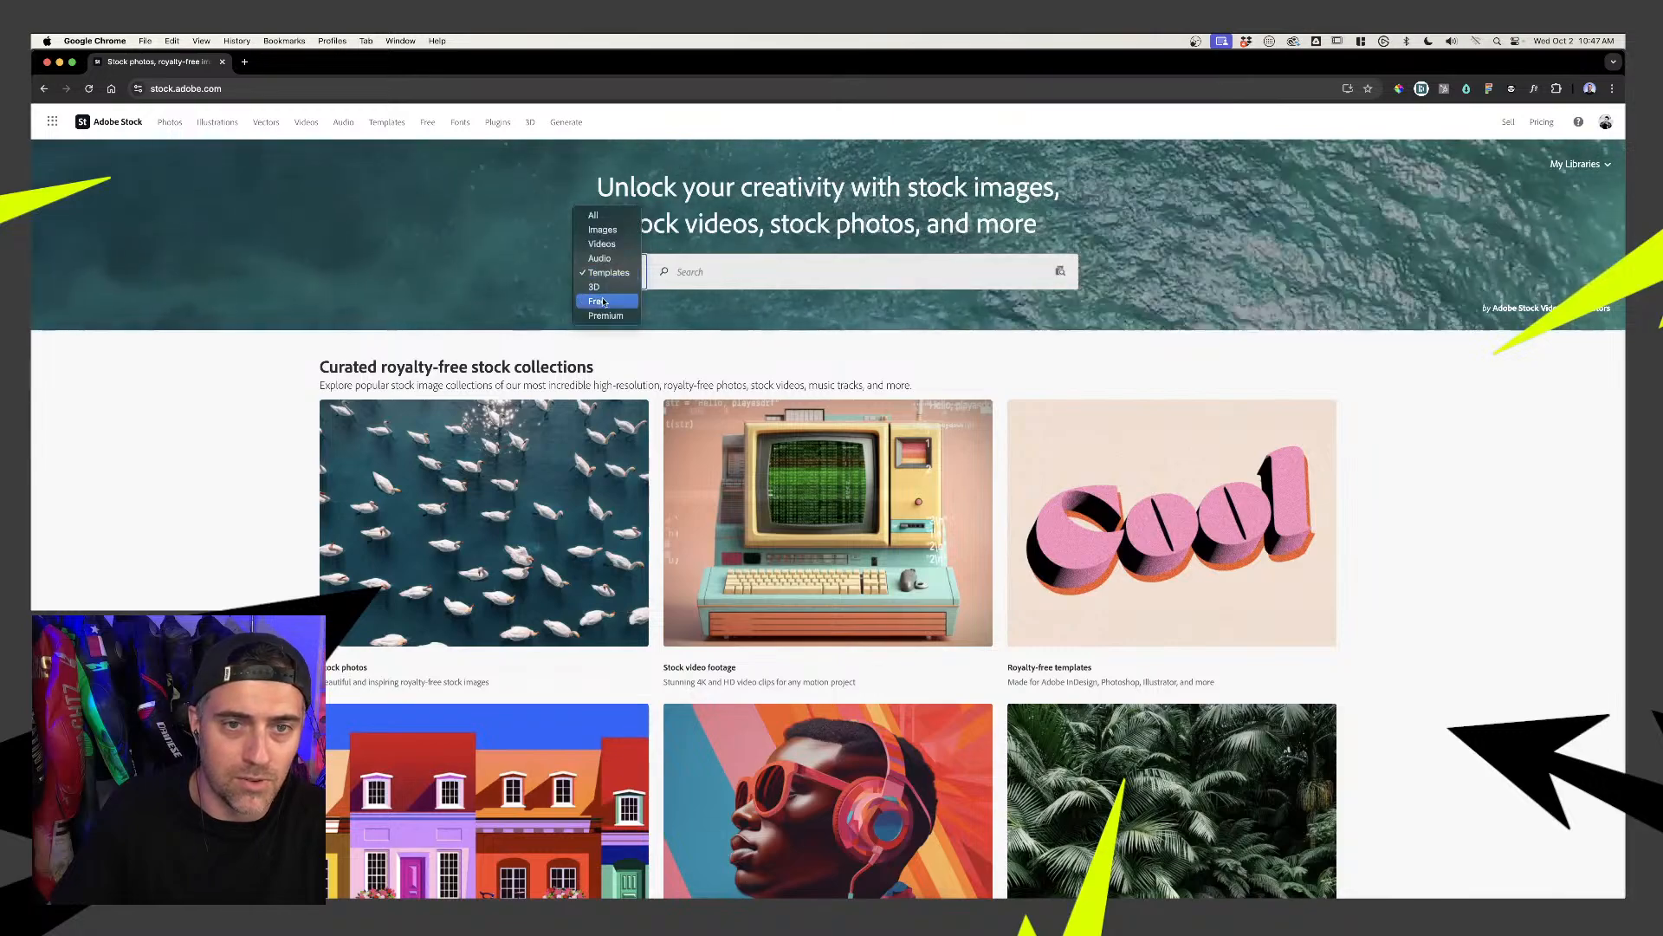
{"action": "left_click", "coordinate": [604, 301]}
{"action": "left_click", "coordinate": [693, 271]}
{"action": "type", "text": "porsc"}
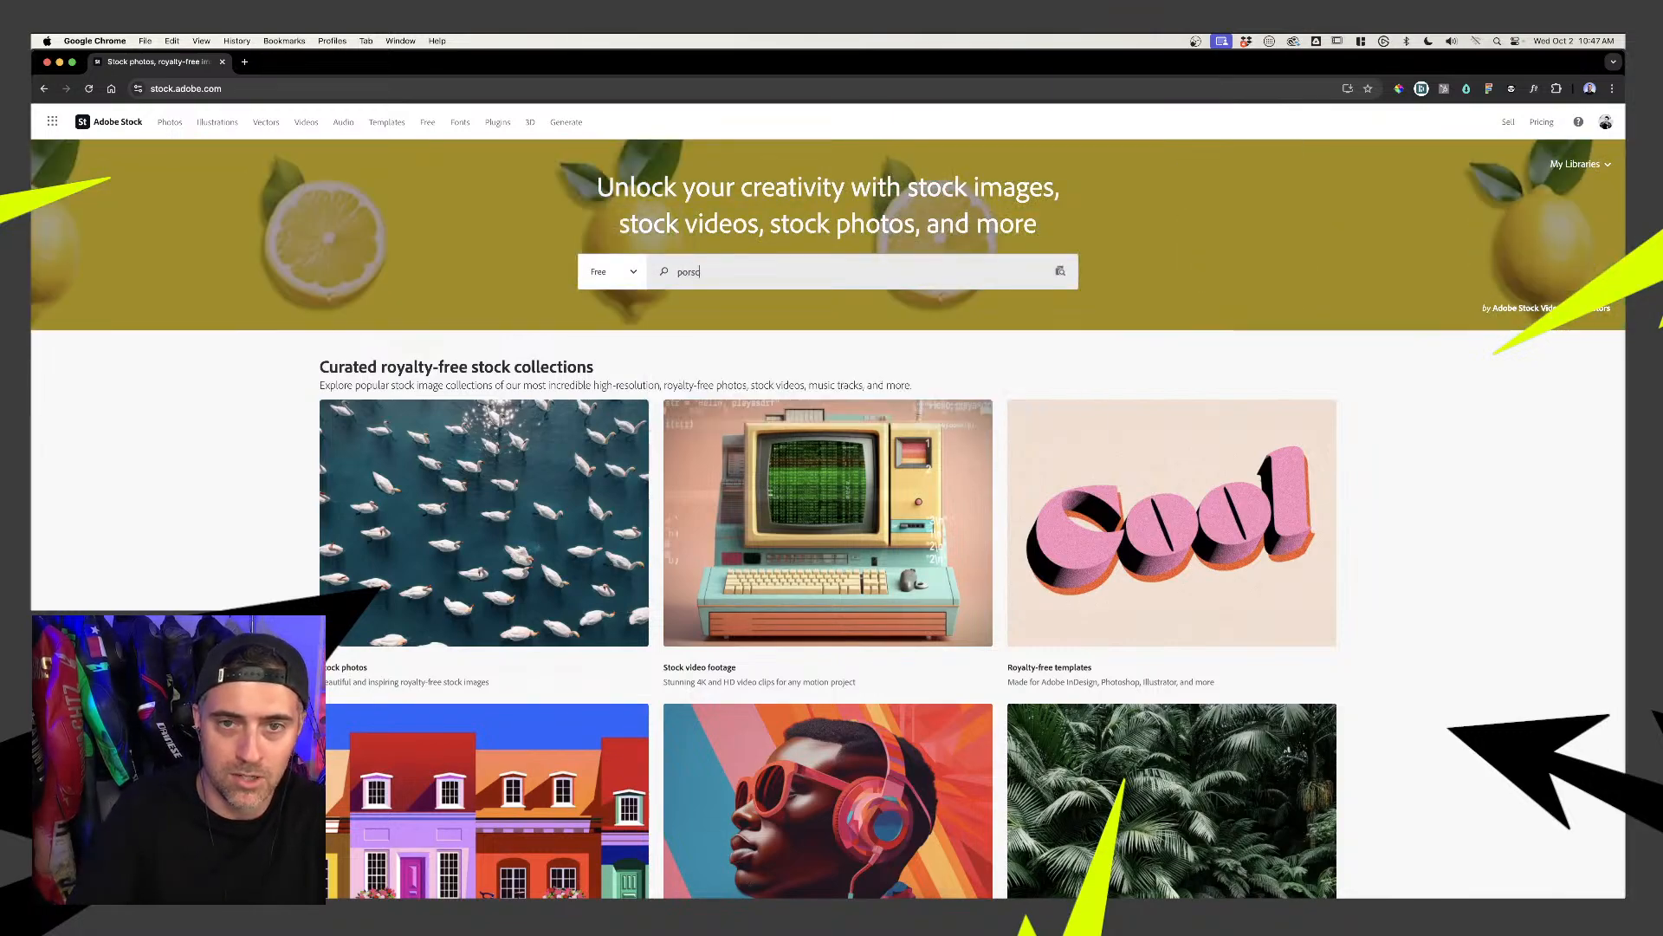
{"action": "type", "text": "he"}
{"action": "key", "text": "Return"}
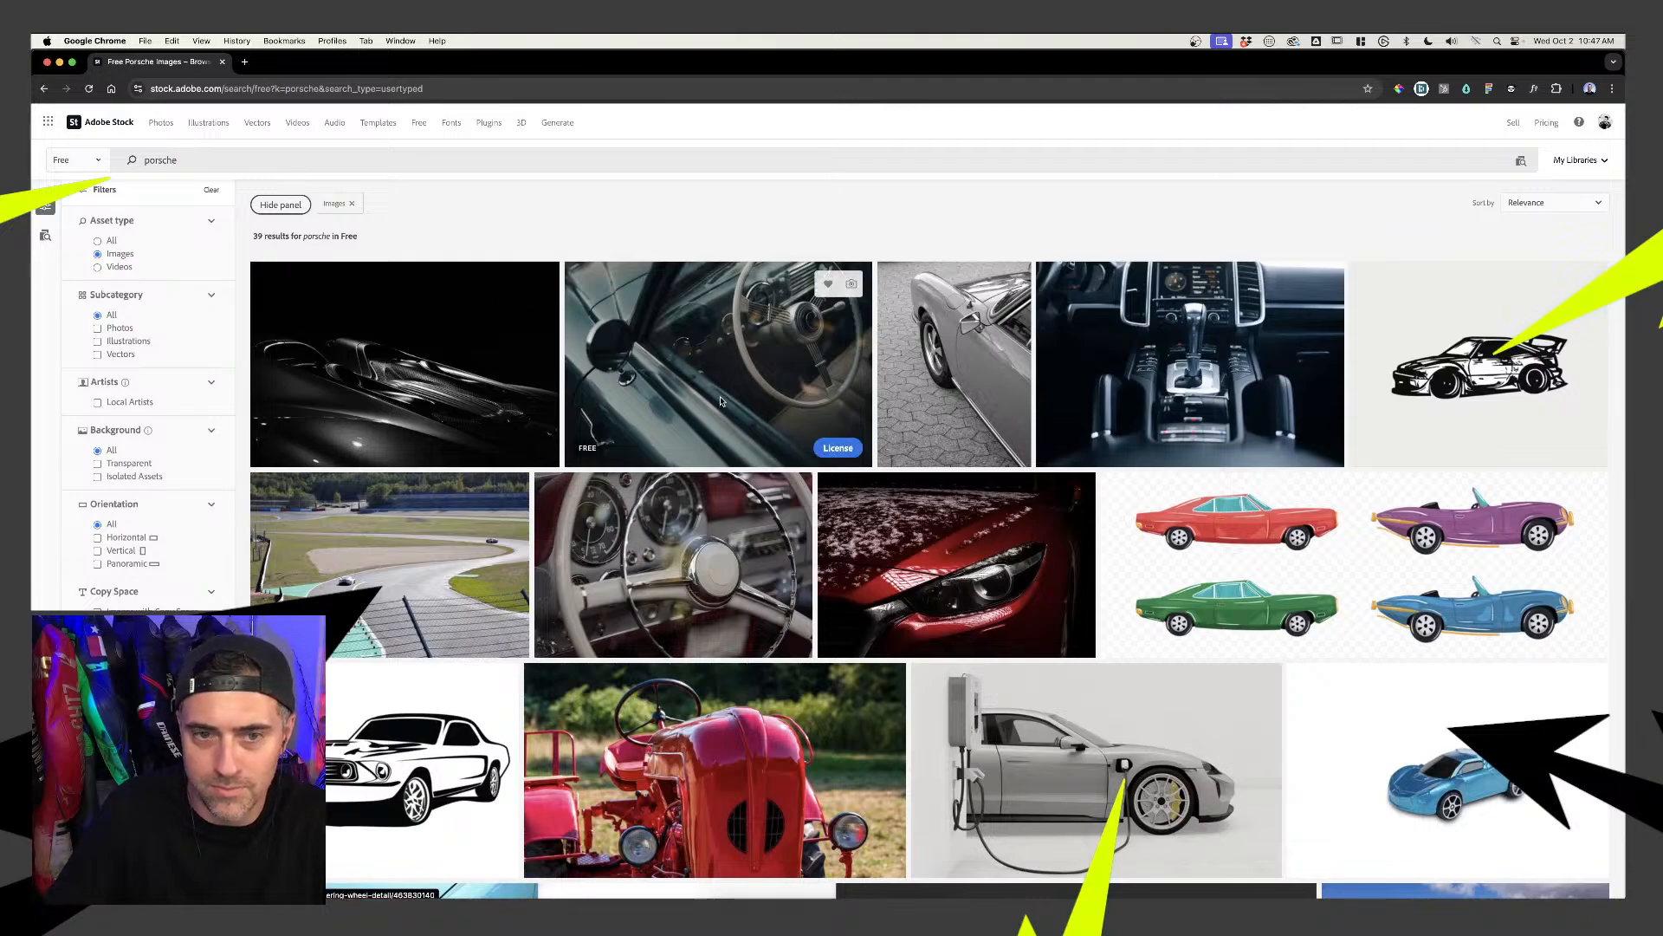
Examine the Porsche search results, including the red Porsche in the tunnel from the other collections
{"action": "scroll", "coordinate": [719, 401], "scroll_direction": "down", "scroll_amount": 2}
{"action": "scroll", "coordinate": [989, 469], "scroll_direction": "down", "scroll_amount": 5}
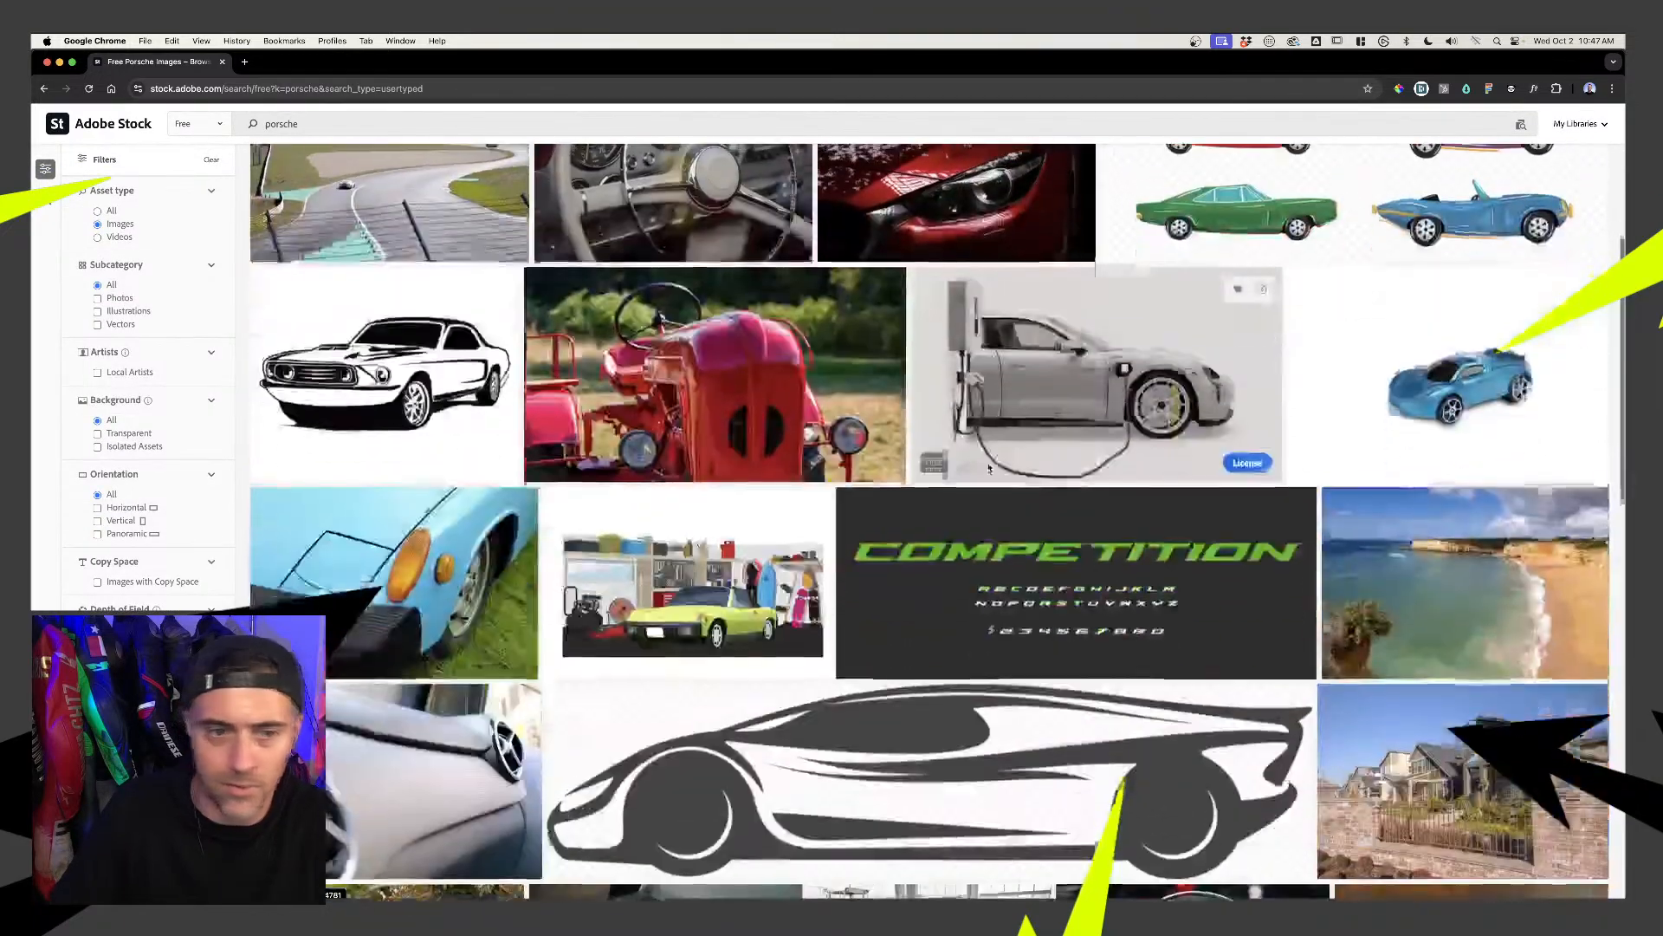
{"action": "scroll", "coordinate": [988, 469], "scroll_direction": "down", "scroll_amount": 10}
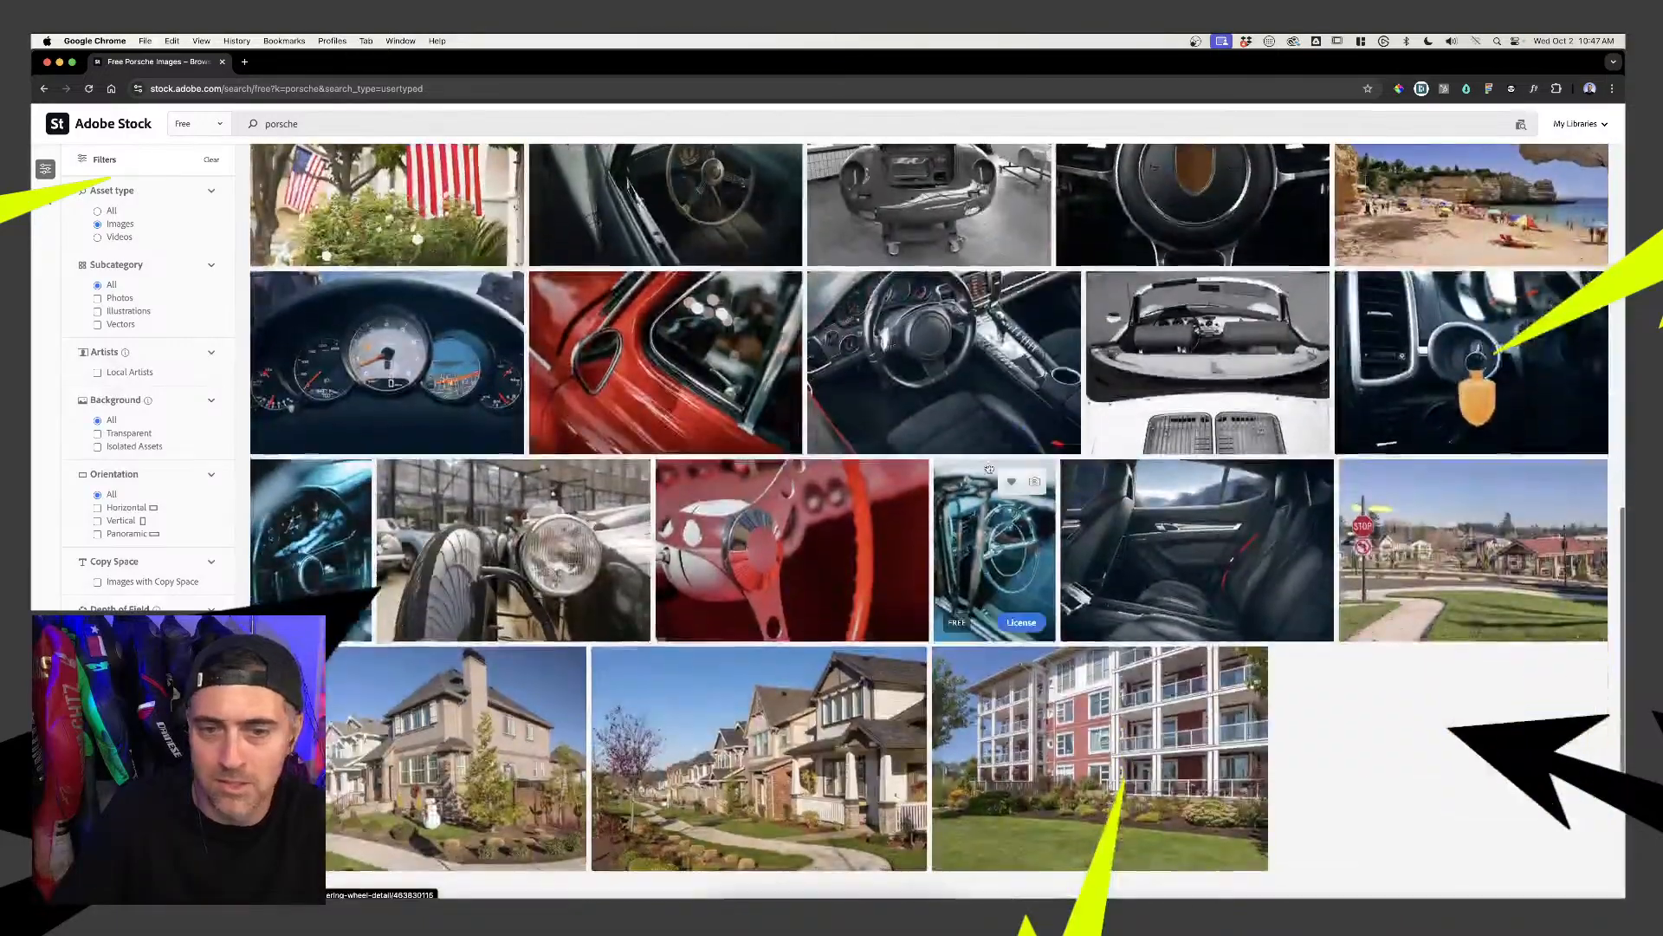
{"action": "scroll", "coordinate": [988, 469], "scroll_direction": "down", "scroll_amount": 5}
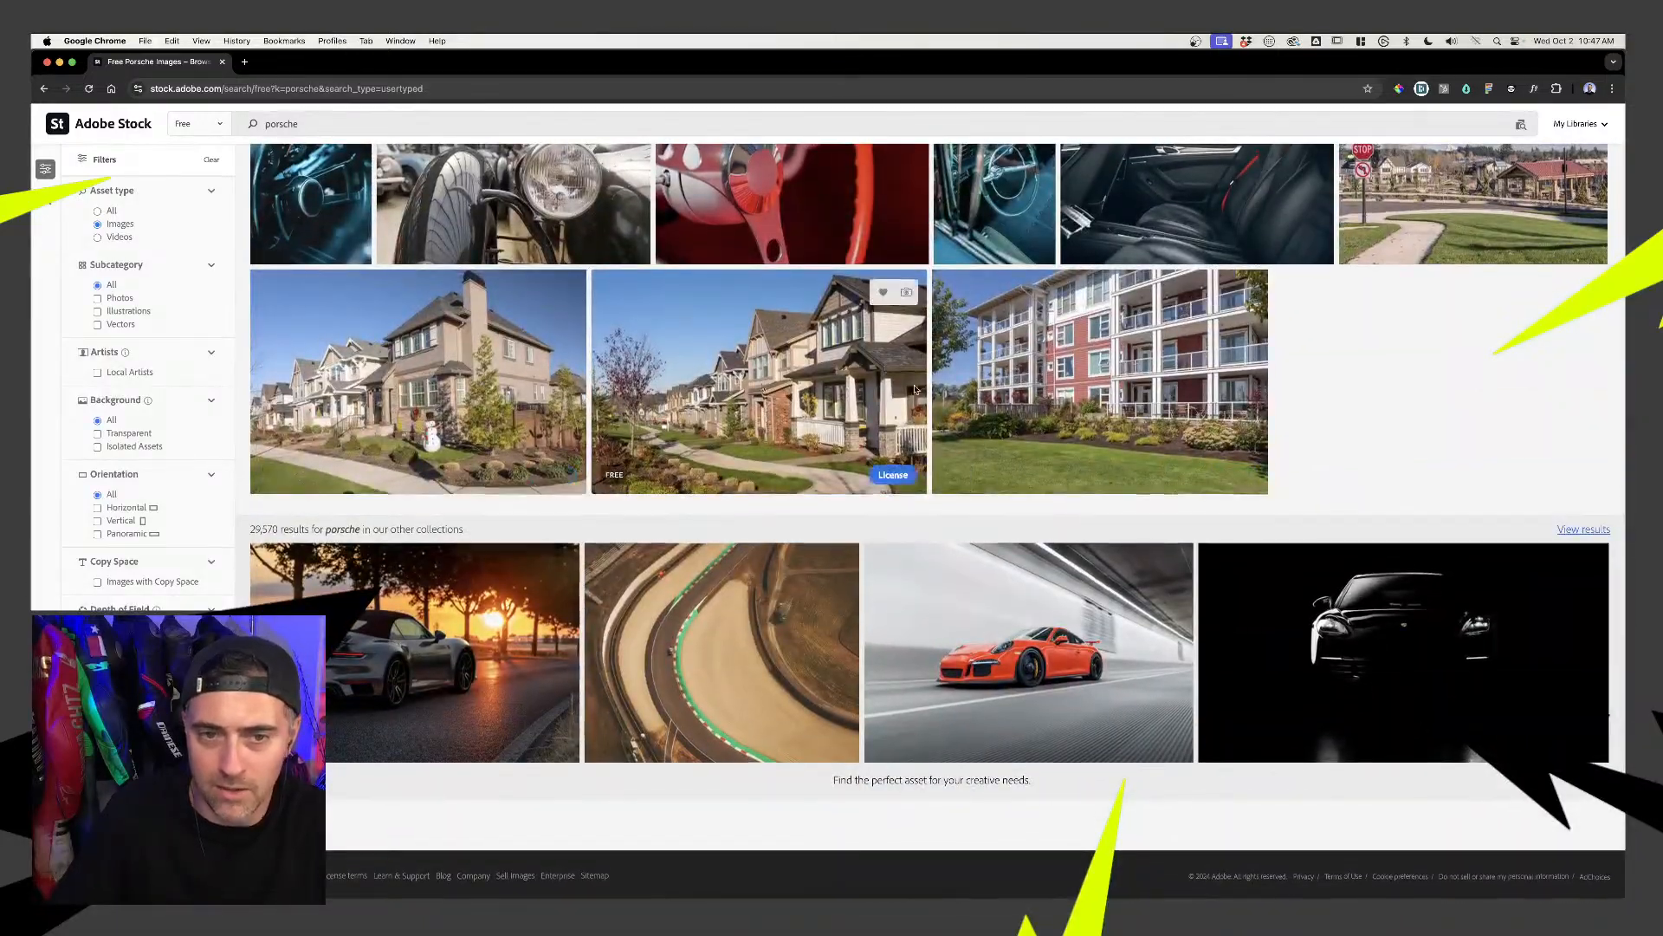
{"action": "scroll", "coordinate": [915, 389], "scroll_direction": "up", "scroll_amount": 3}
{"action": "scroll", "coordinate": [997, 537], "scroll_direction": "down", "scroll_amount": 3}
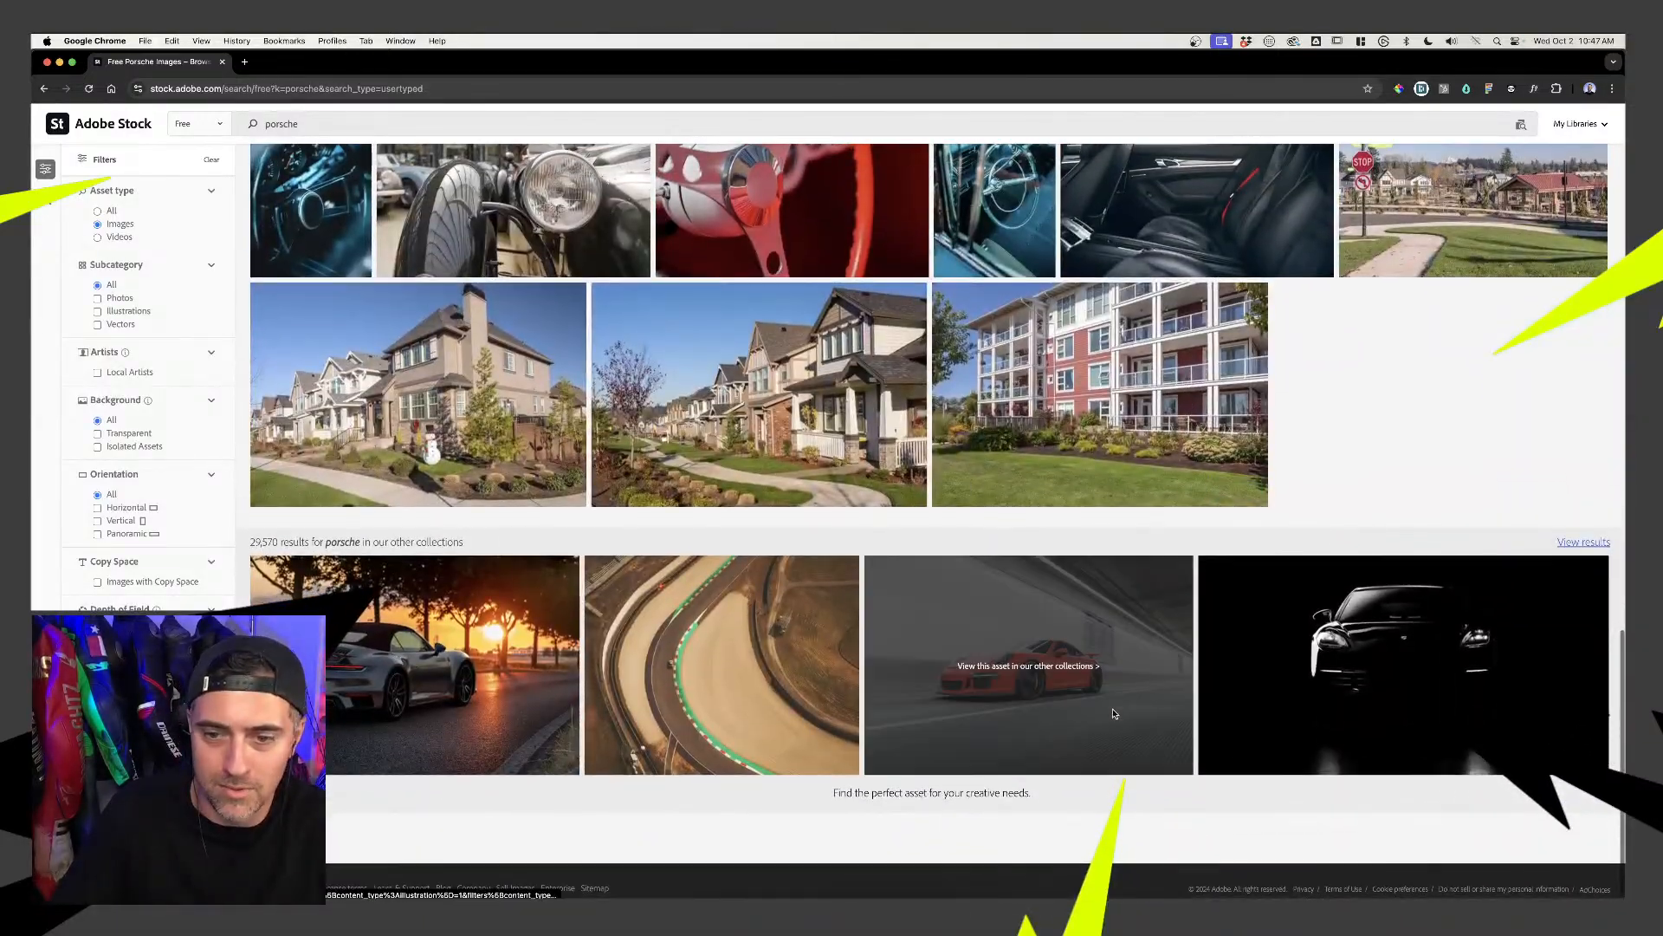
{"action": "scroll", "coordinate": [1135, 706], "scroll_direction": "up", "scroll_amount": 3}
{"action": "scroll", "coordinate": [1217, 554], "scroll_direction": "up", "scroll_amount": 2}
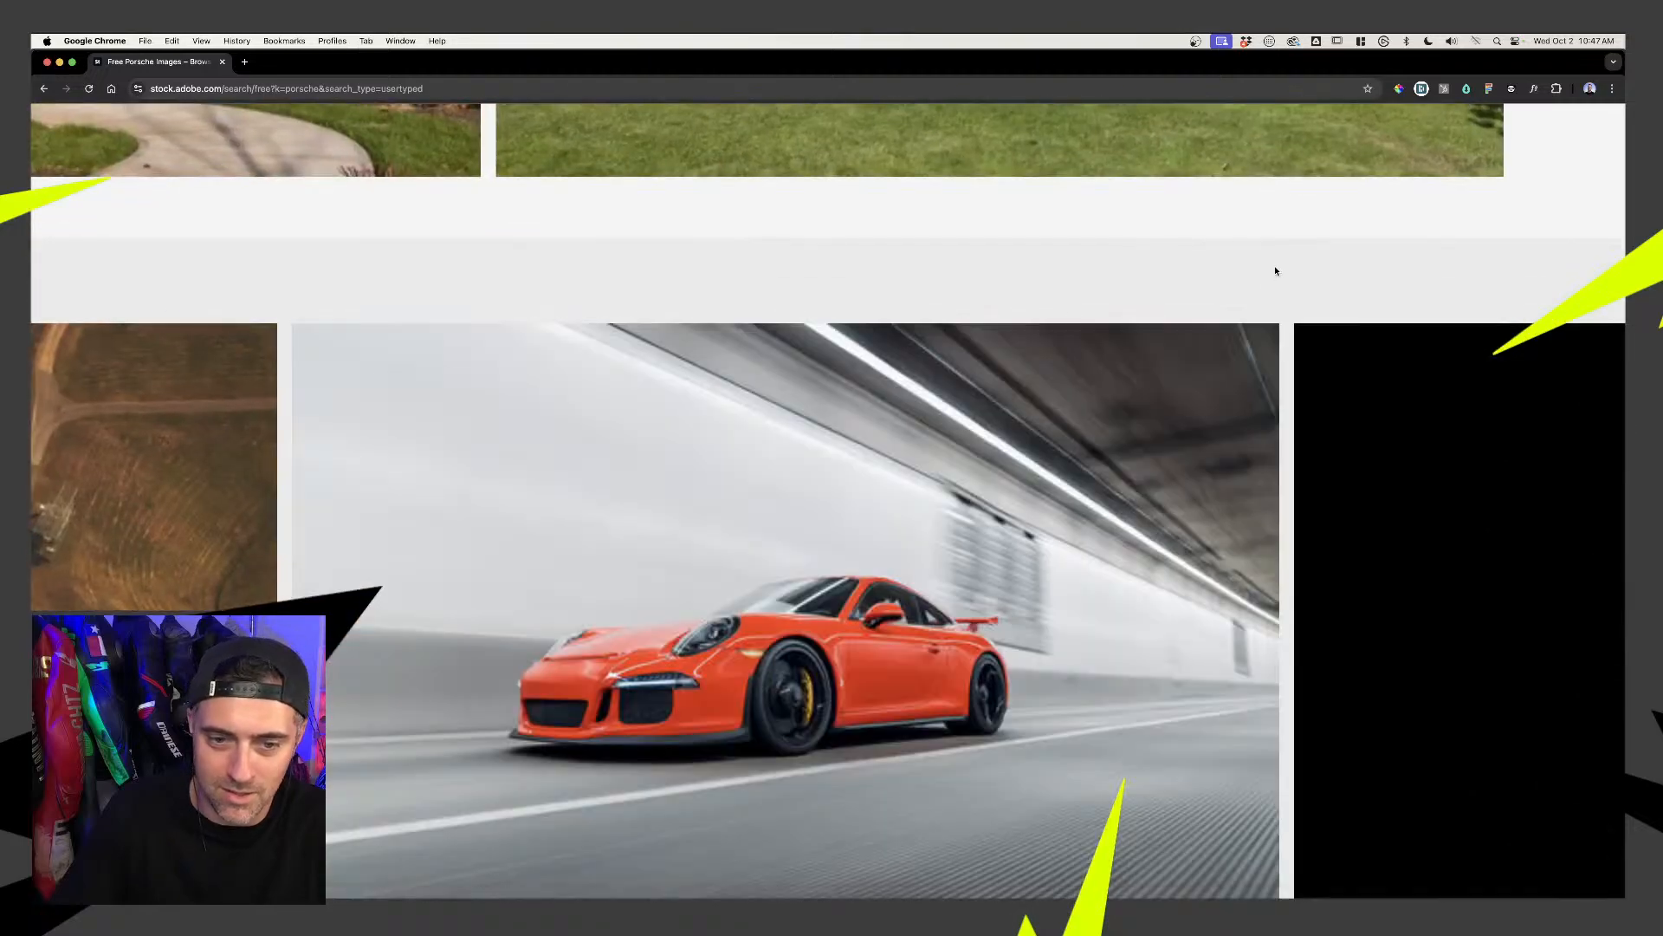
{"action": "scroll", "coordinate": [1276, 260], "scroll_direction": "down", "scroll_amount": 2}
{"action": "scroll", "coordinate": [1289, 195], "scroll_direction": "down", "scroll_amount": 2}
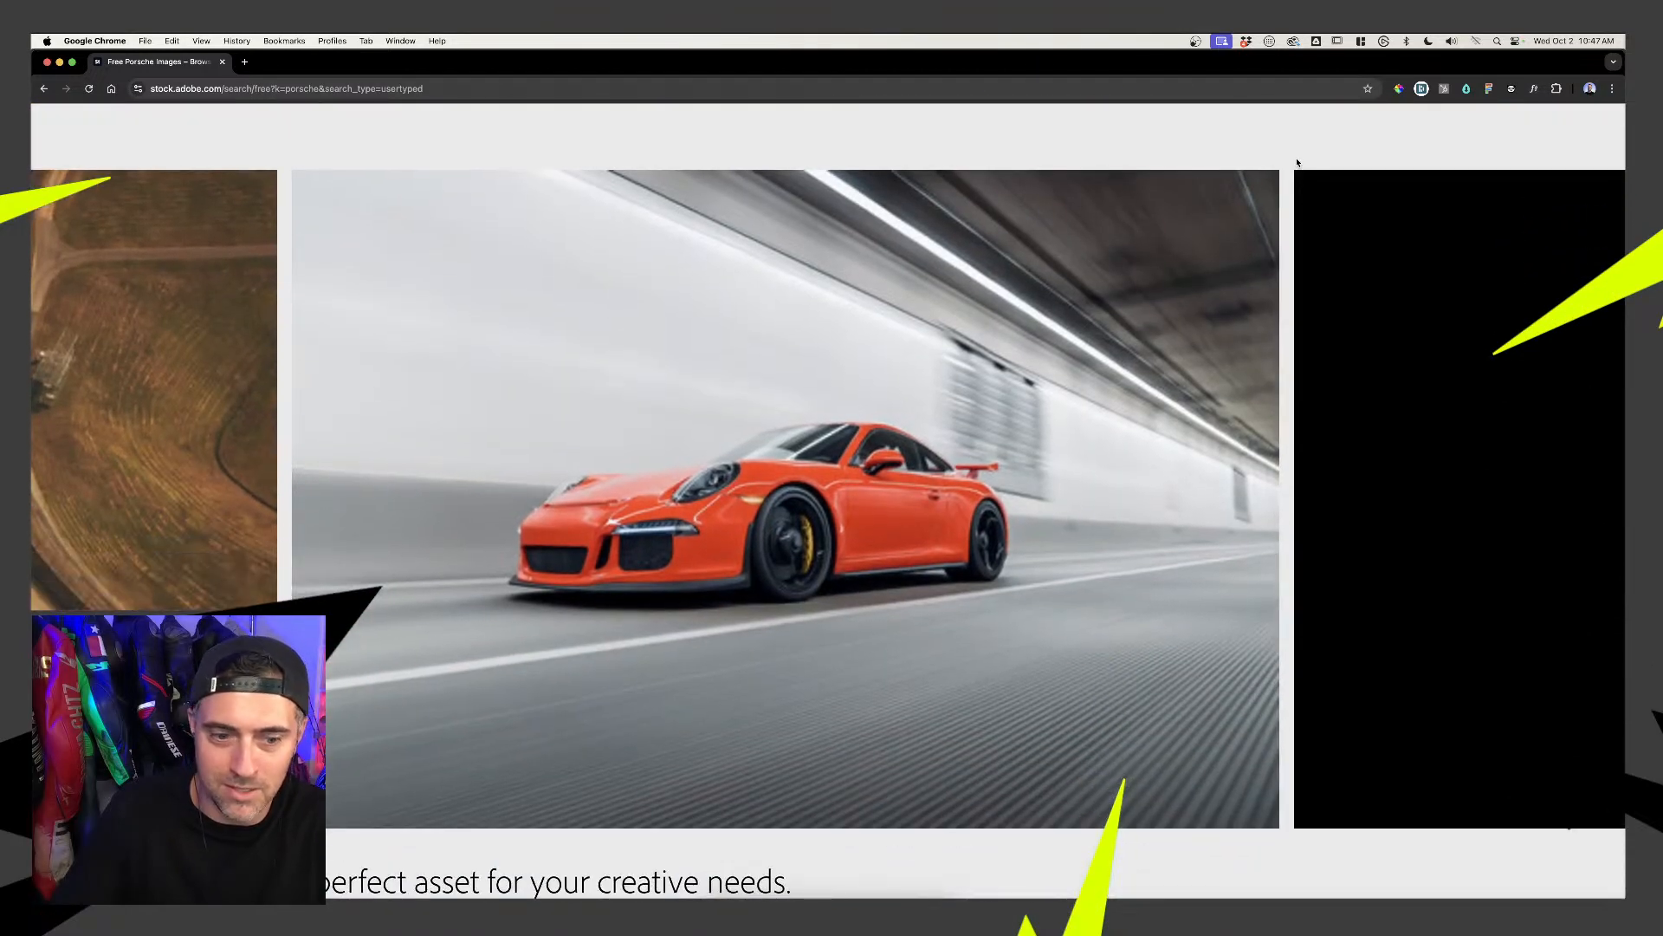
{"action": "scroll", "coordinate": [1291, 157], "scroll_direction": "down", "scroll_amount": 5}
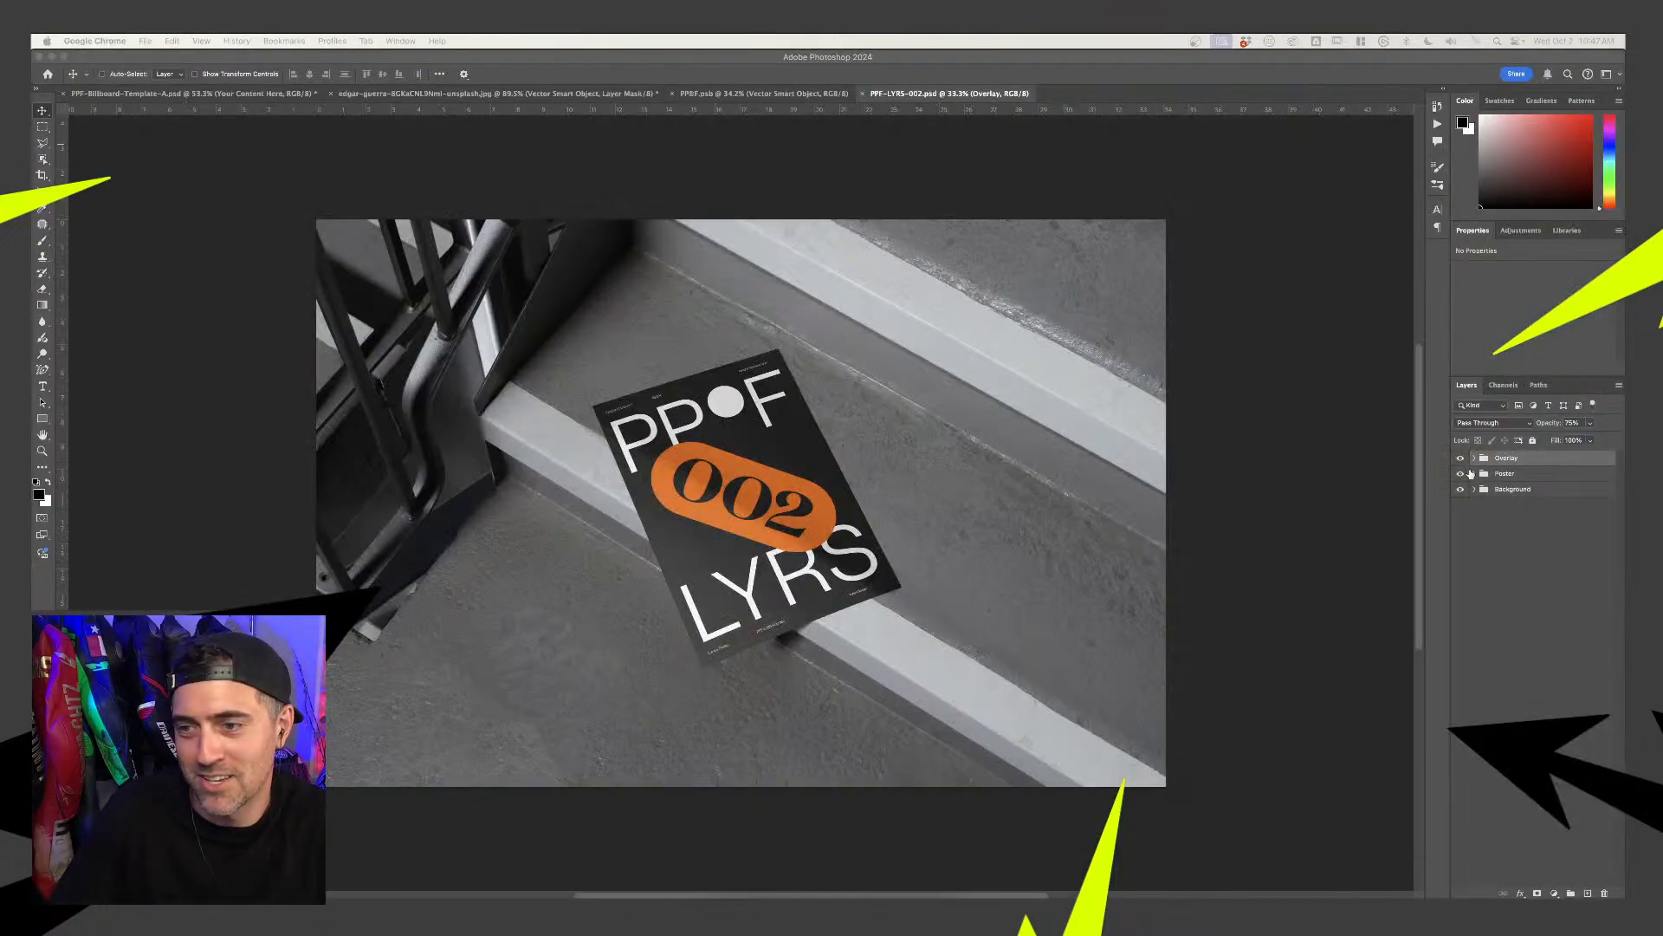
Return to Photoshop and open the Artwork Smart Object in the Poster group of PPF-LYRS-002.psd
{"action": "left_click", "coordinate": [1473, 474]}
{"action": "left_click", "coordinate": [1482, 476]}
{"action": "left_click", "coordinate": [1474, 473]}
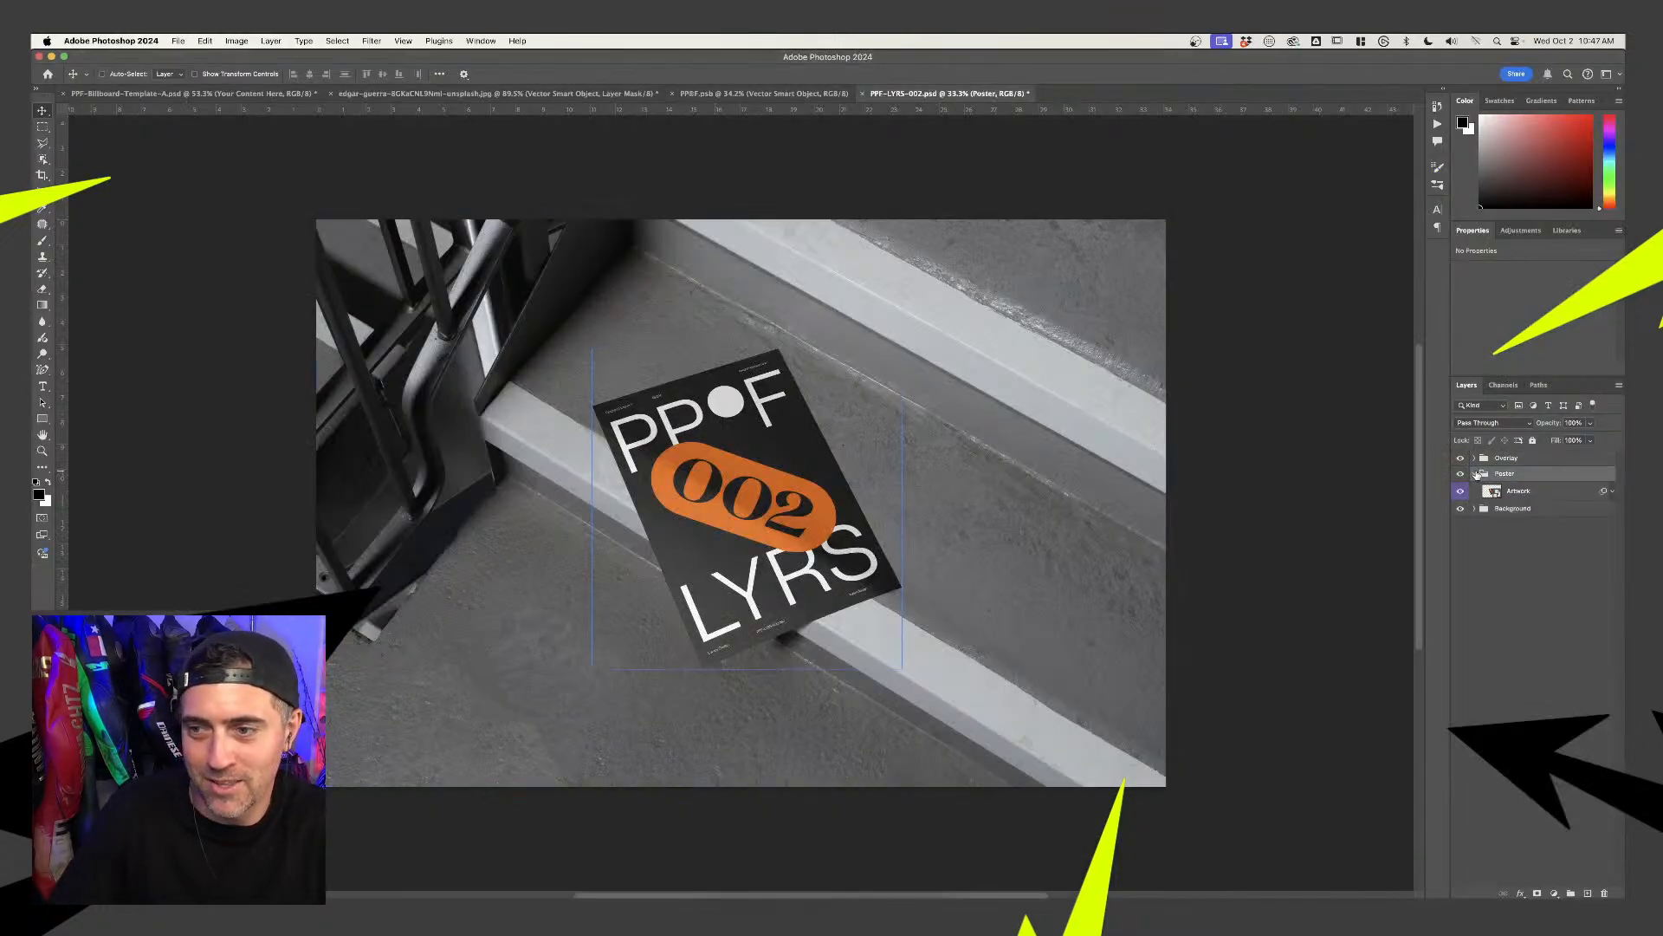
{"action": "double_click", "coordinate": [1494, 490]}
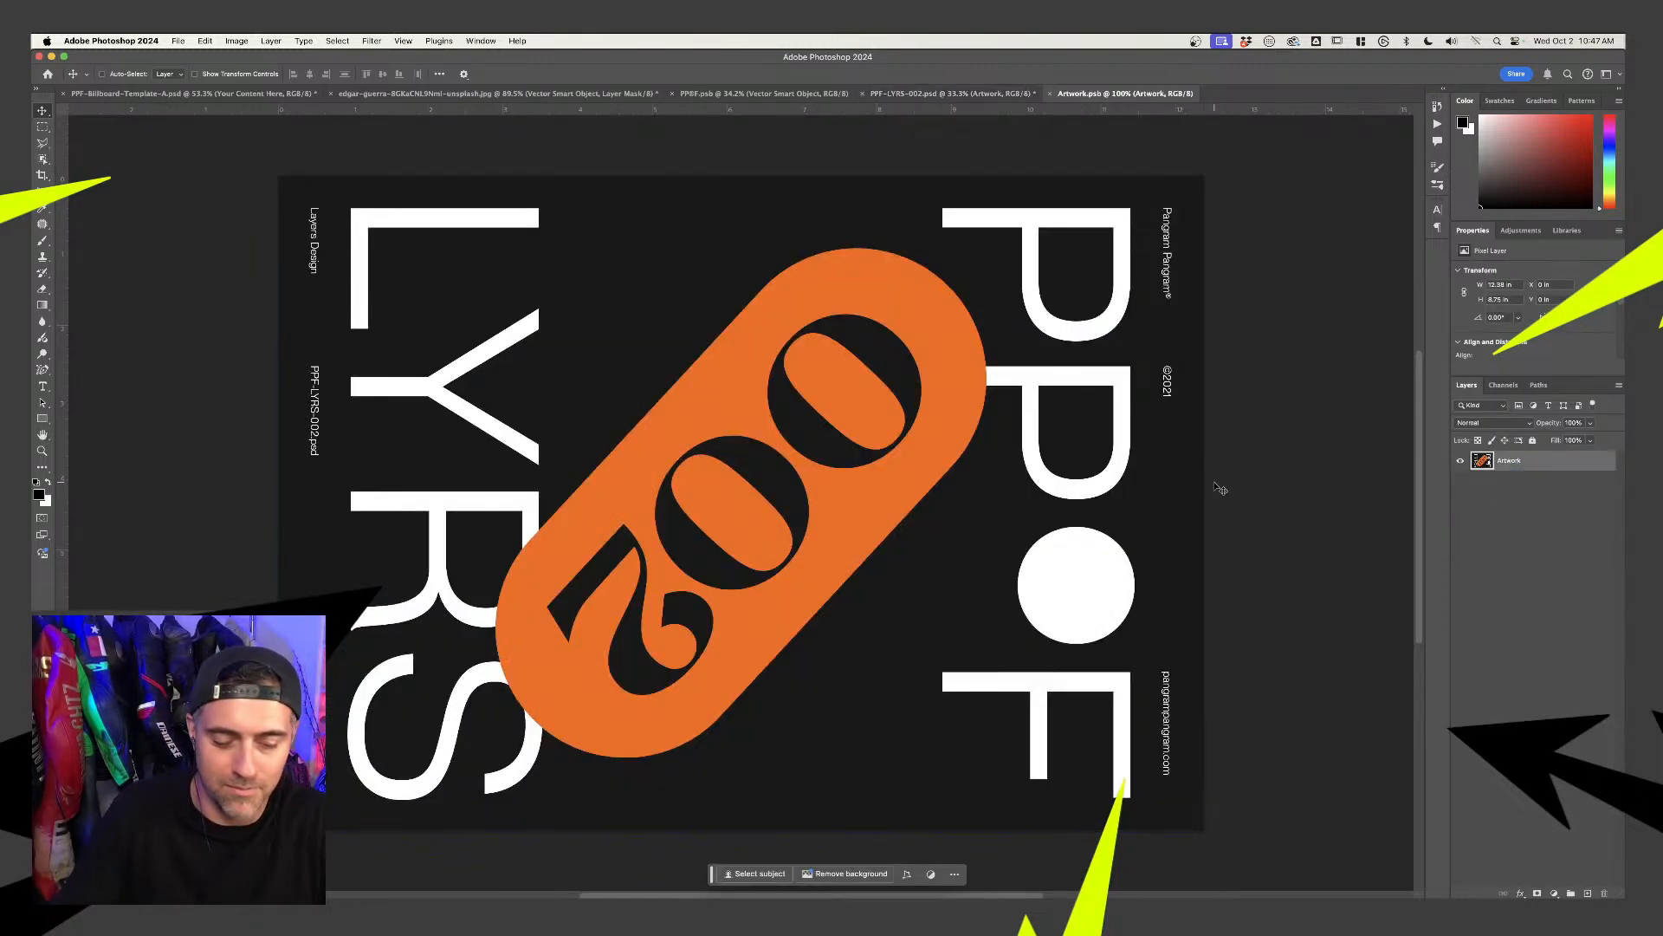
Rotate the canvas view to -90° so the whole poster artwork reads upright, then return to the Move tool
{"action": "key", "text": "r"}
{"action": "left_click_drag", "start_coordinate": [1237, 458], "coordinate": [706, 246]}
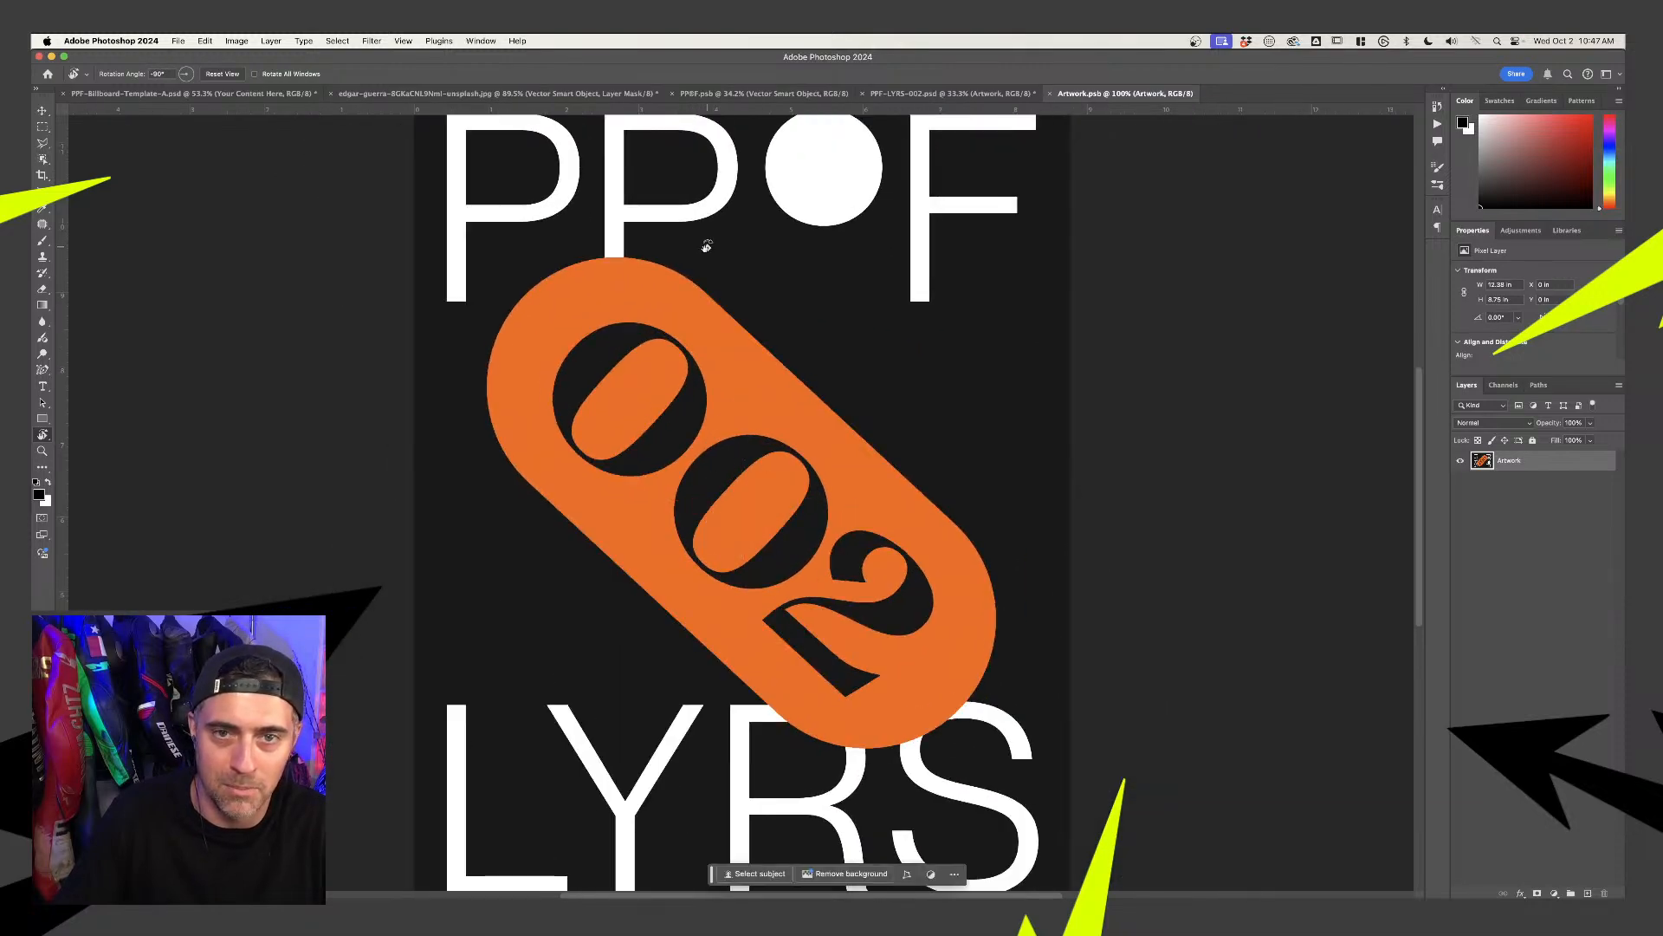
{"action": "key", "text": "super+minus"}
{"action": "key", "text": "Escape"}
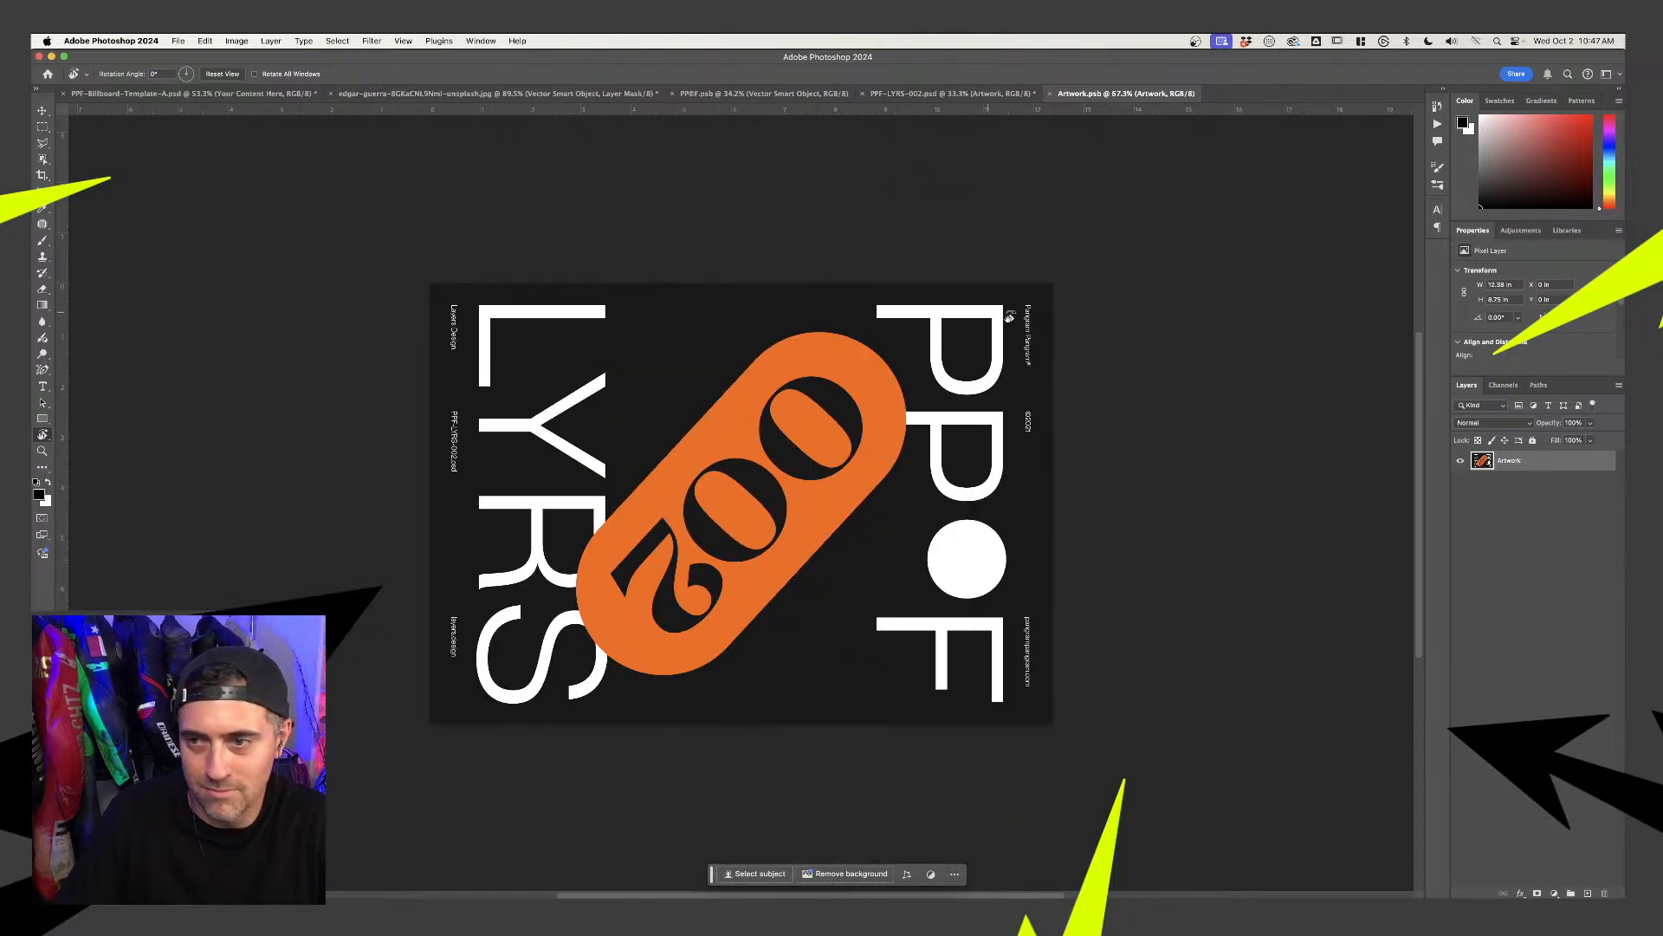
{"action": "left_click_drag", "start_coordinate": [1004, 321], "coordinate": [610, 201]}
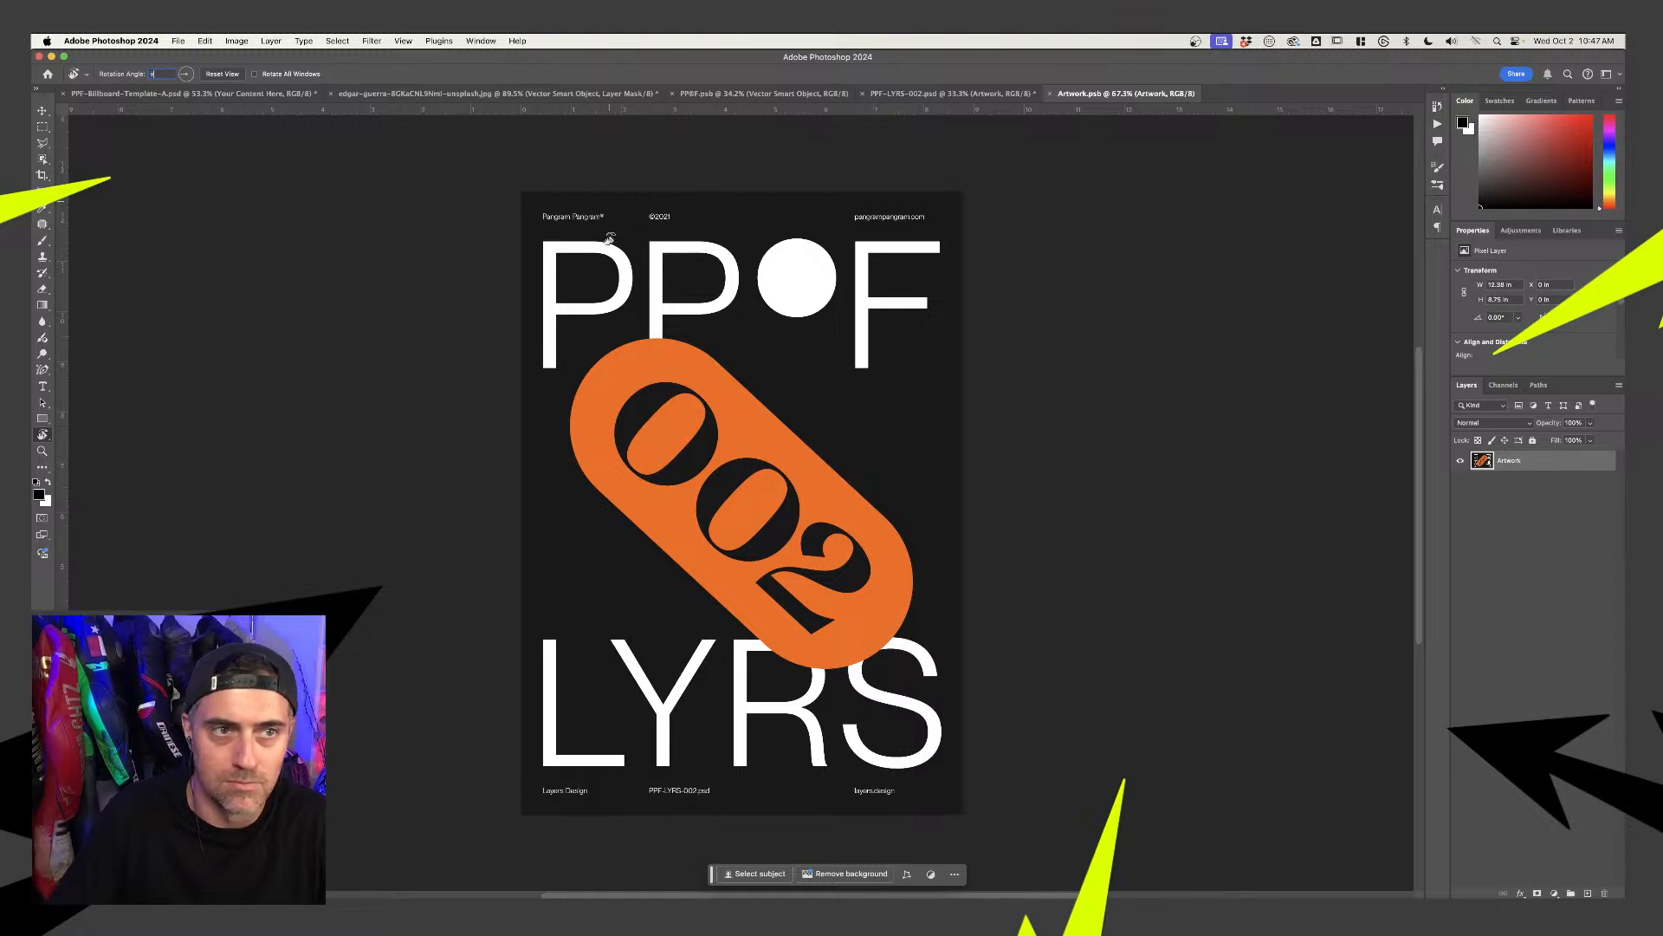
{"action": "left_click", "coordinate": [42, 112]}
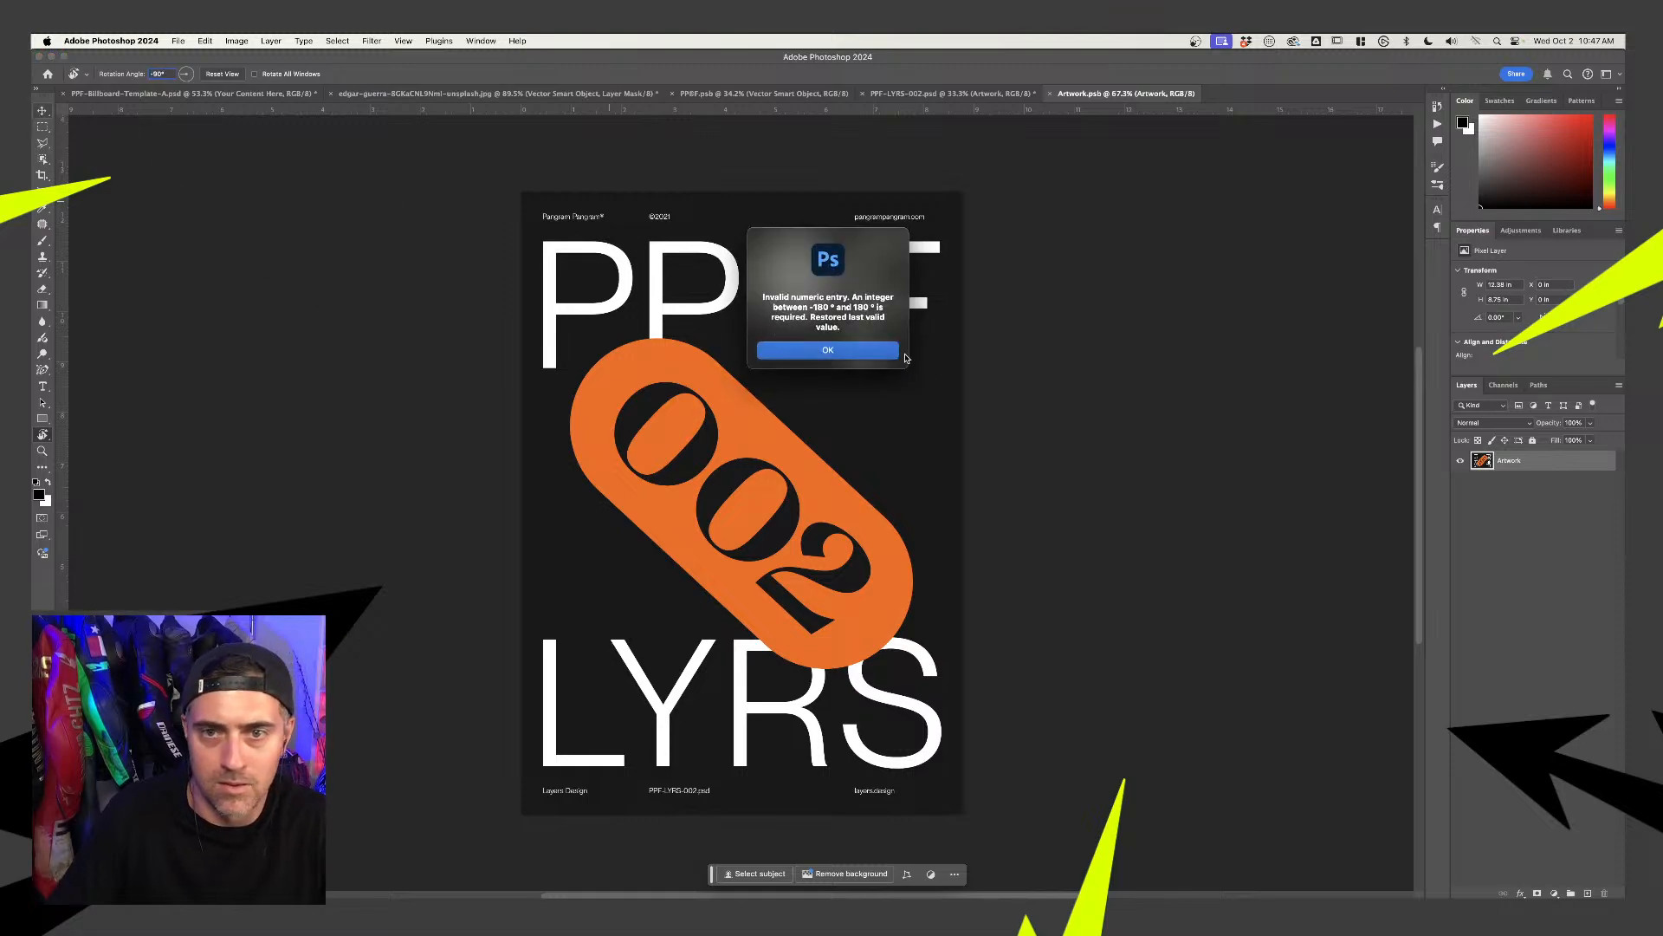
{"action": "left_click", "coordinate": [889, 352]}
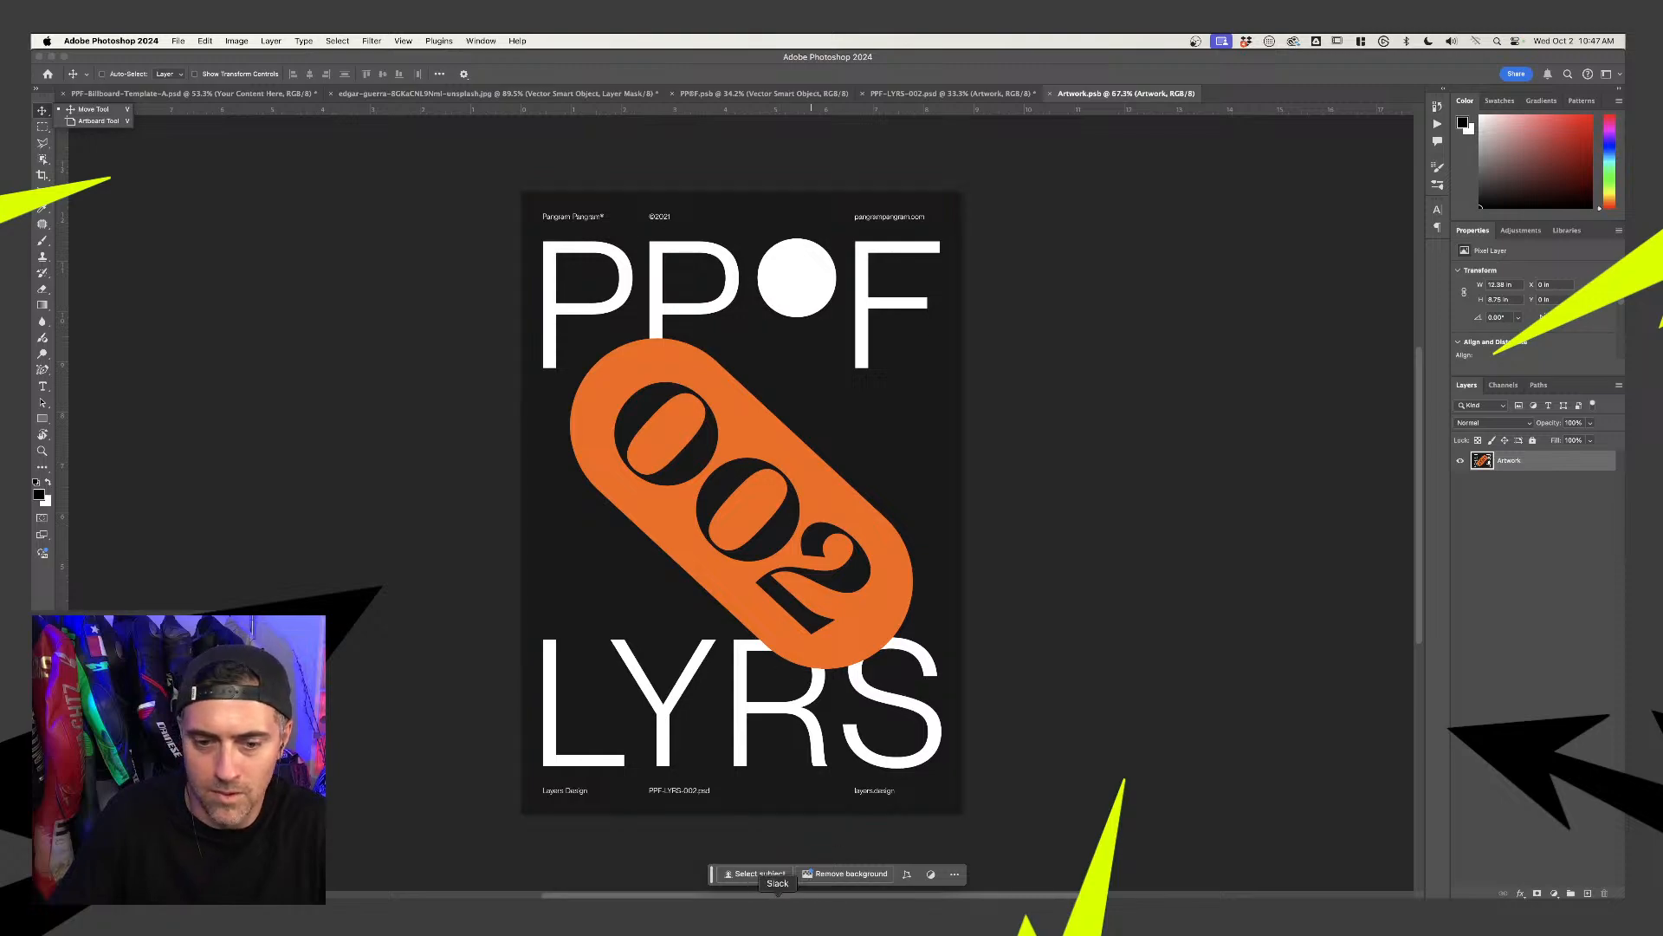
Place the green car photo over the poster artwork at about 38% scale and save it into the poster mockup
{"action": "left_click", "coordinate": [716, 899]}
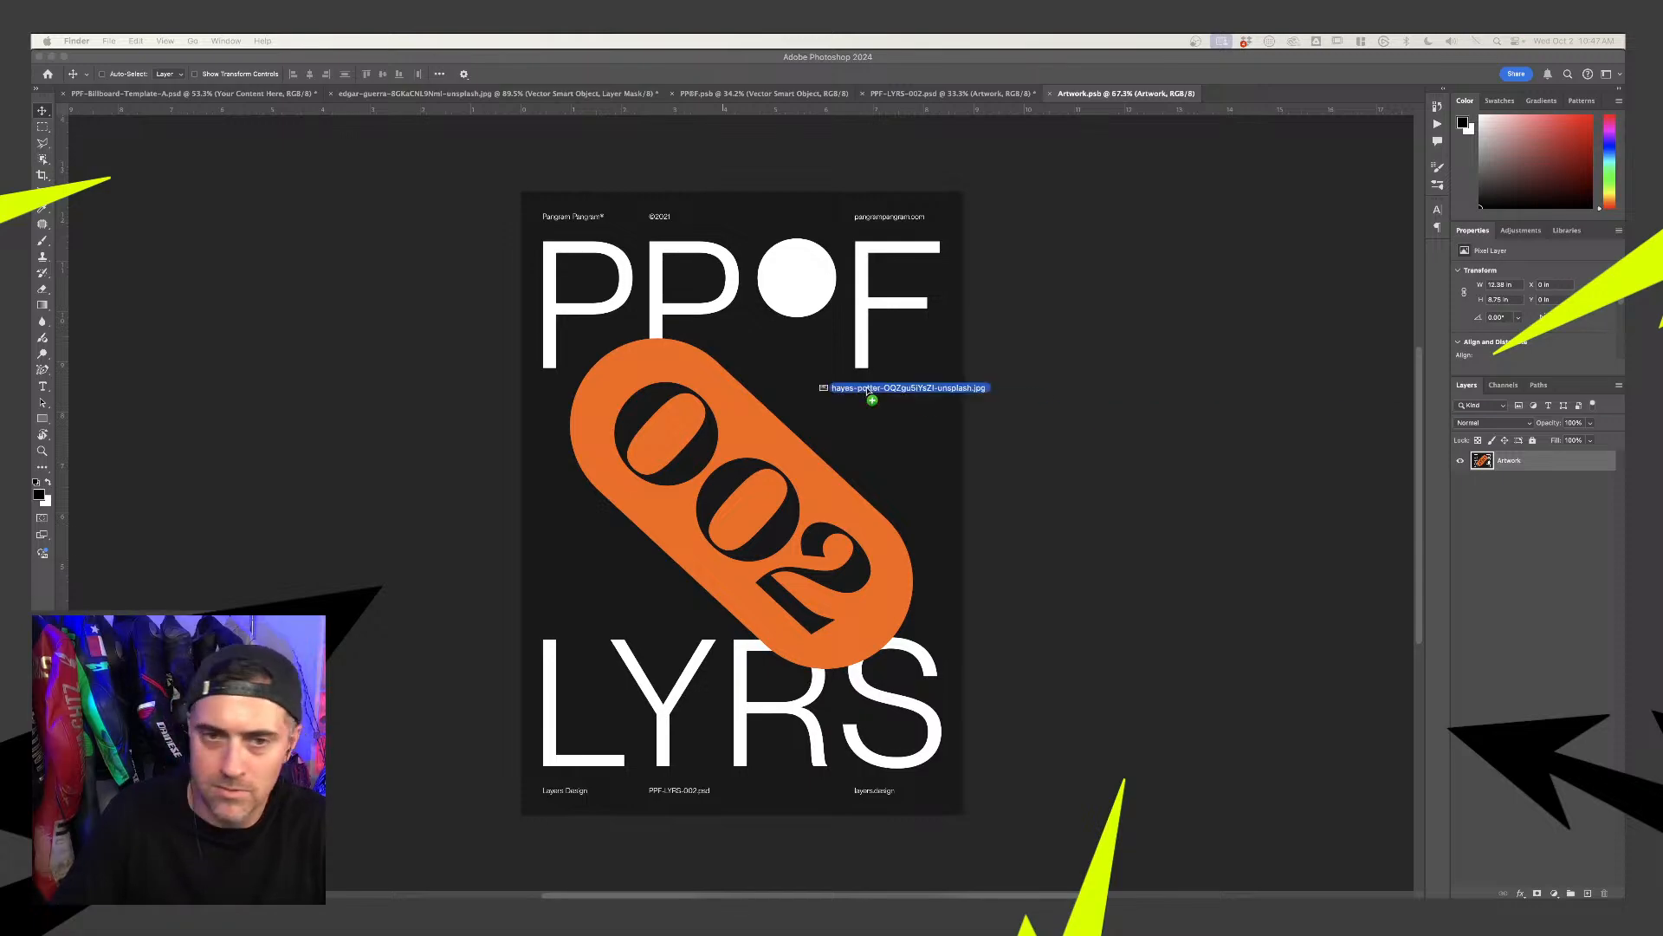
{"action": "left_click_drag", "start_coordinate": [873, 390], "coordinate": [875, 395]}
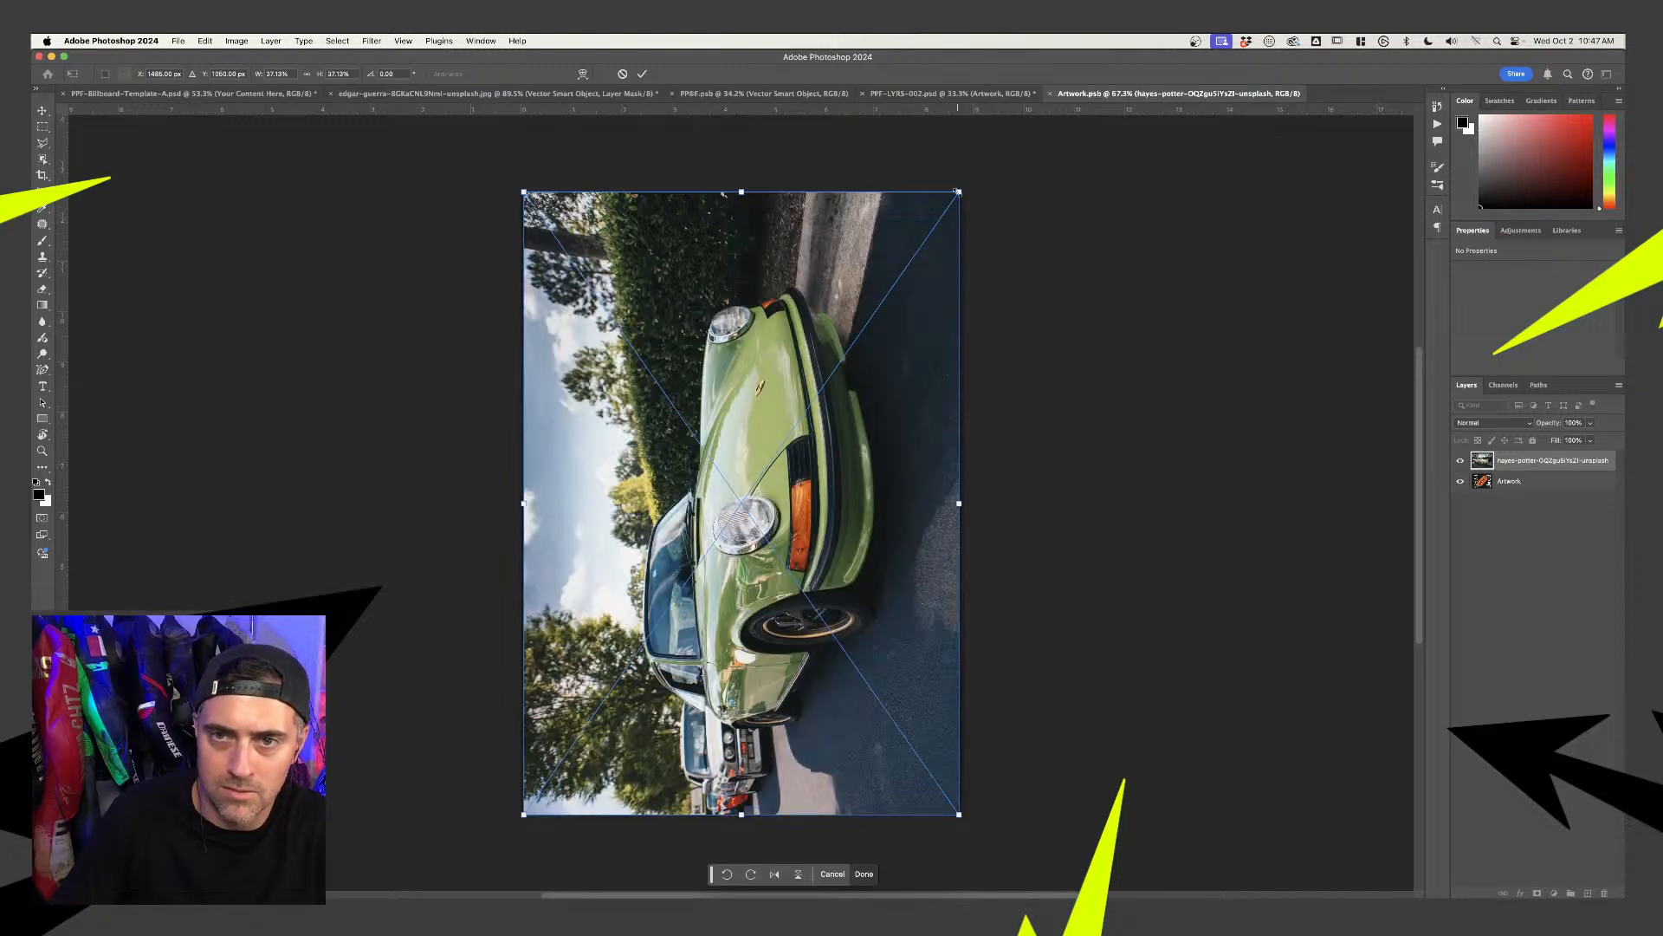
{"action": "left_click_drag", "start_coordinate": [959, 191], "coordinate": [964, 187]}
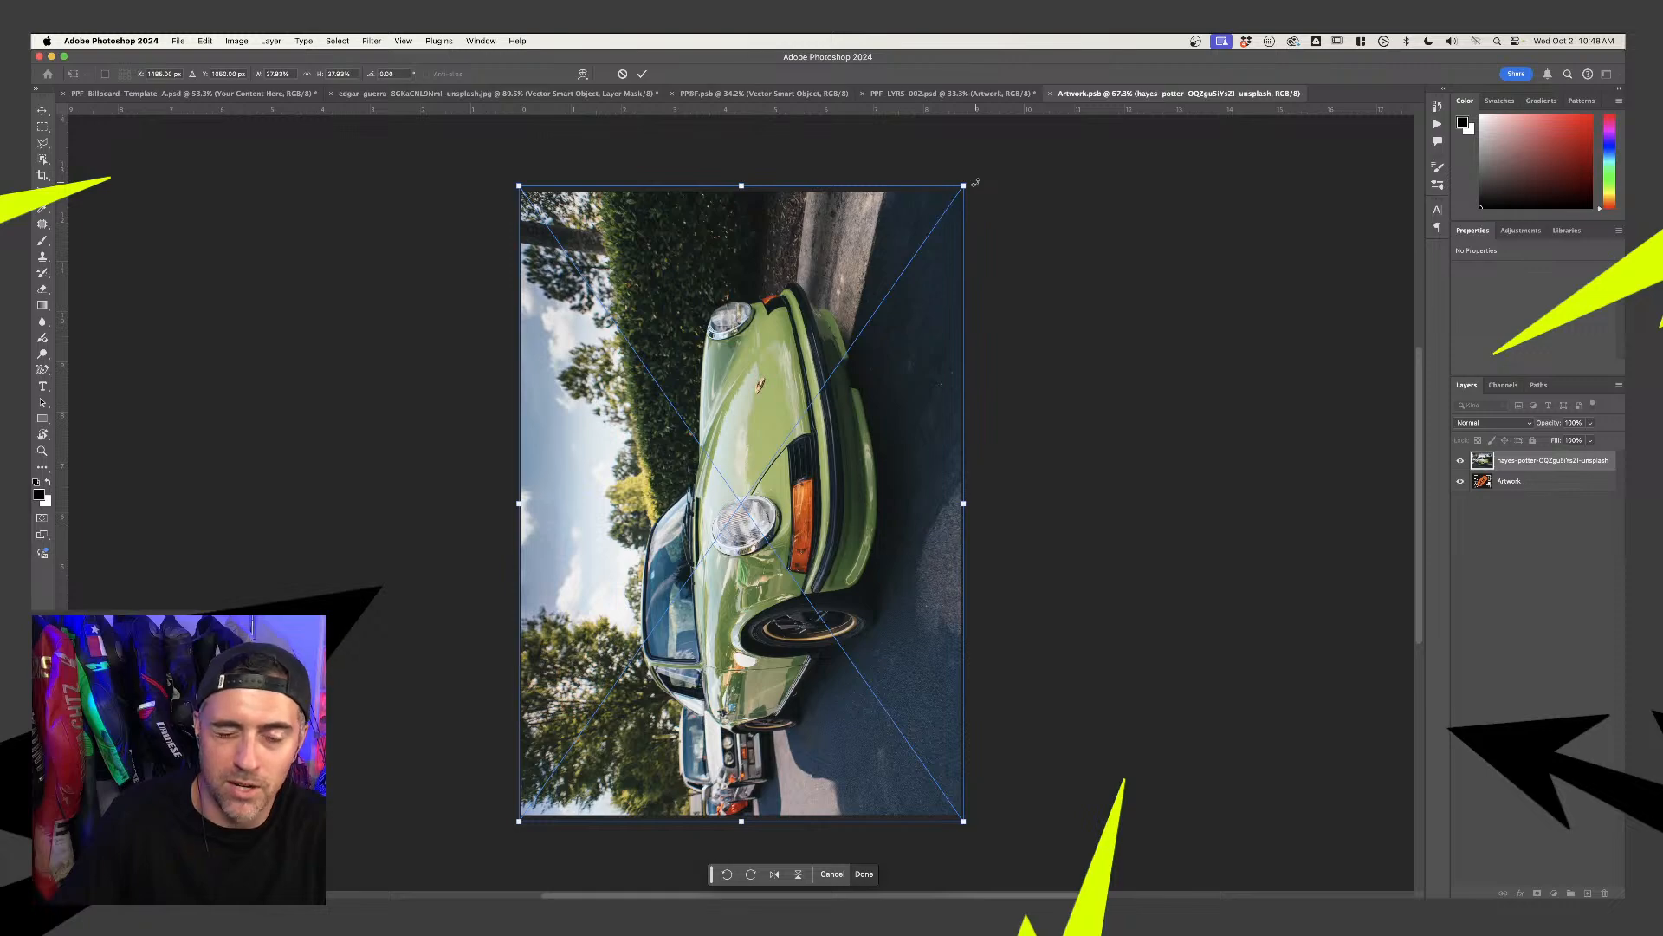
{"action": "key", "text": "Return"}
{"action": "key", "text": "super+s"}
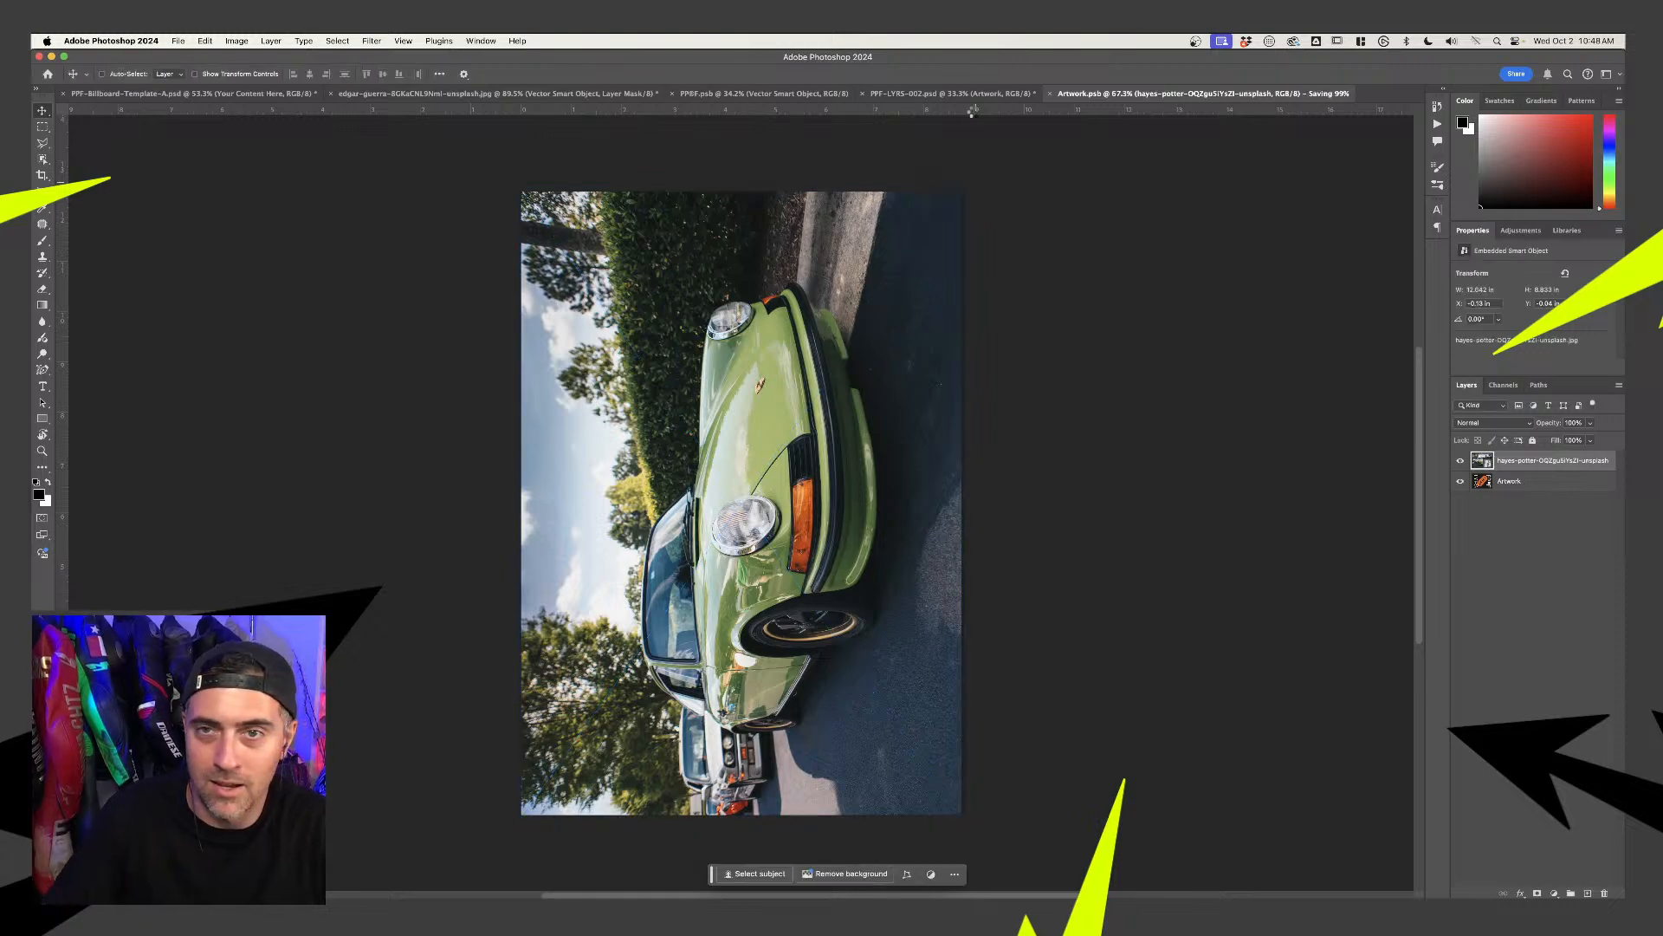
{"action": "left_click", "coordinate": [934, 95]}
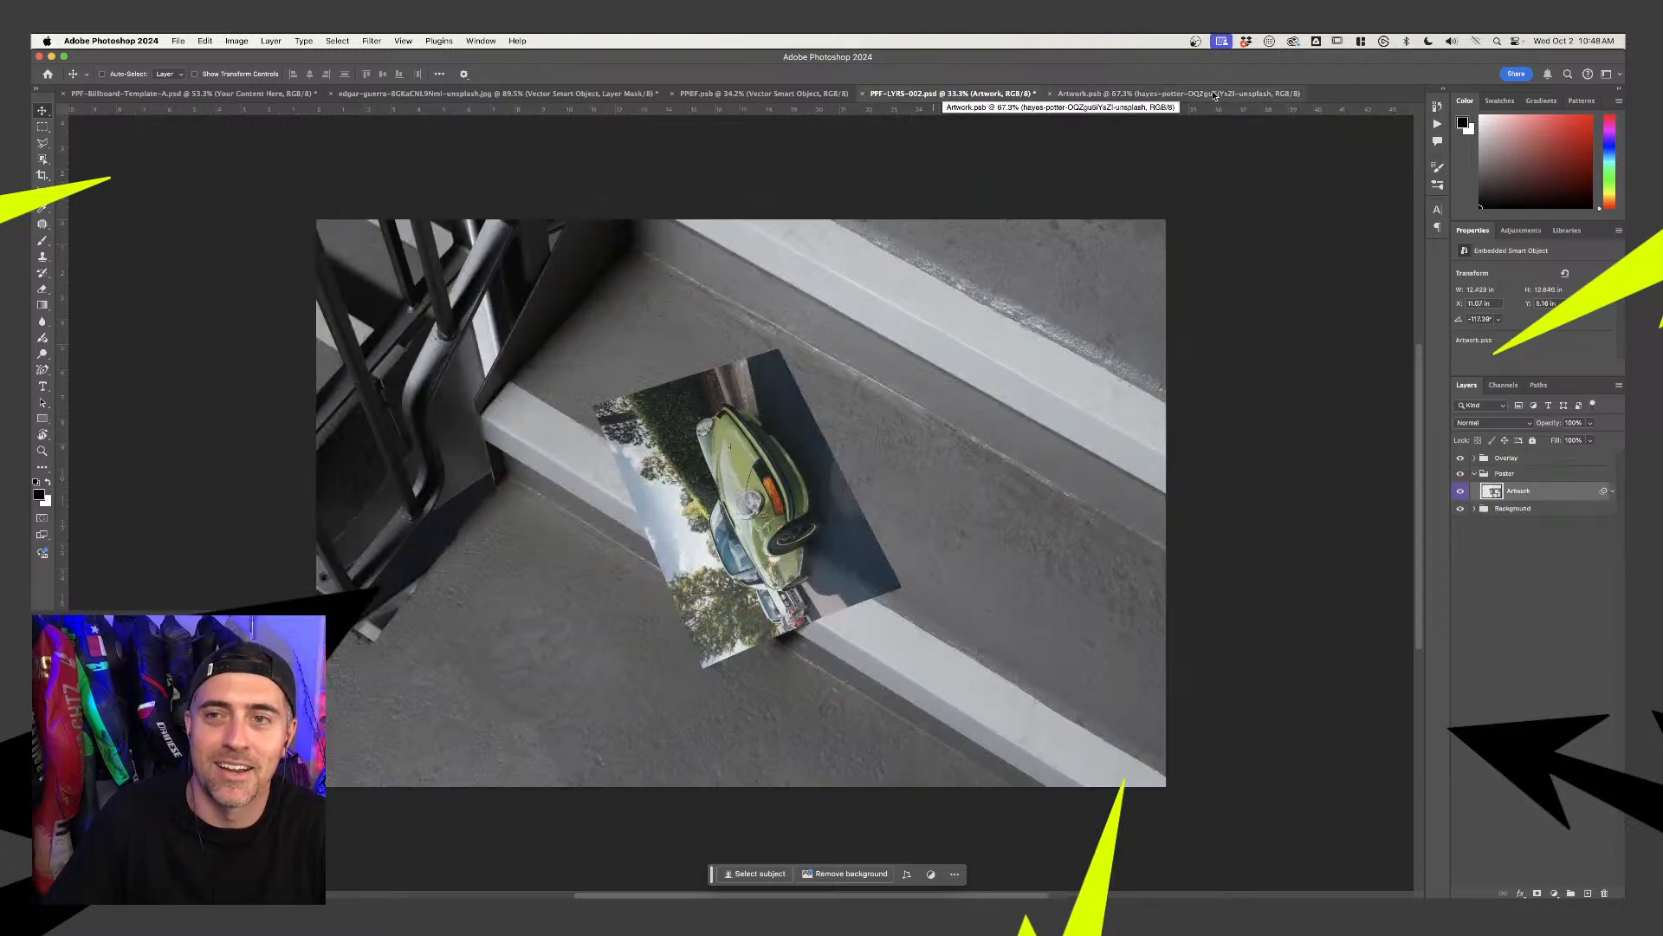
In Artwork.psb, scale the green car photo down to about 36% and hide the original Artwork layer beneath it
{"action": "left_click", "coordinate": [1117, 93]}
{"action": "key", "text": "super+t"}
{"action": "left_click_drag", "start_coordinate": [1045, 188], "coordinate": [1000, 698]}
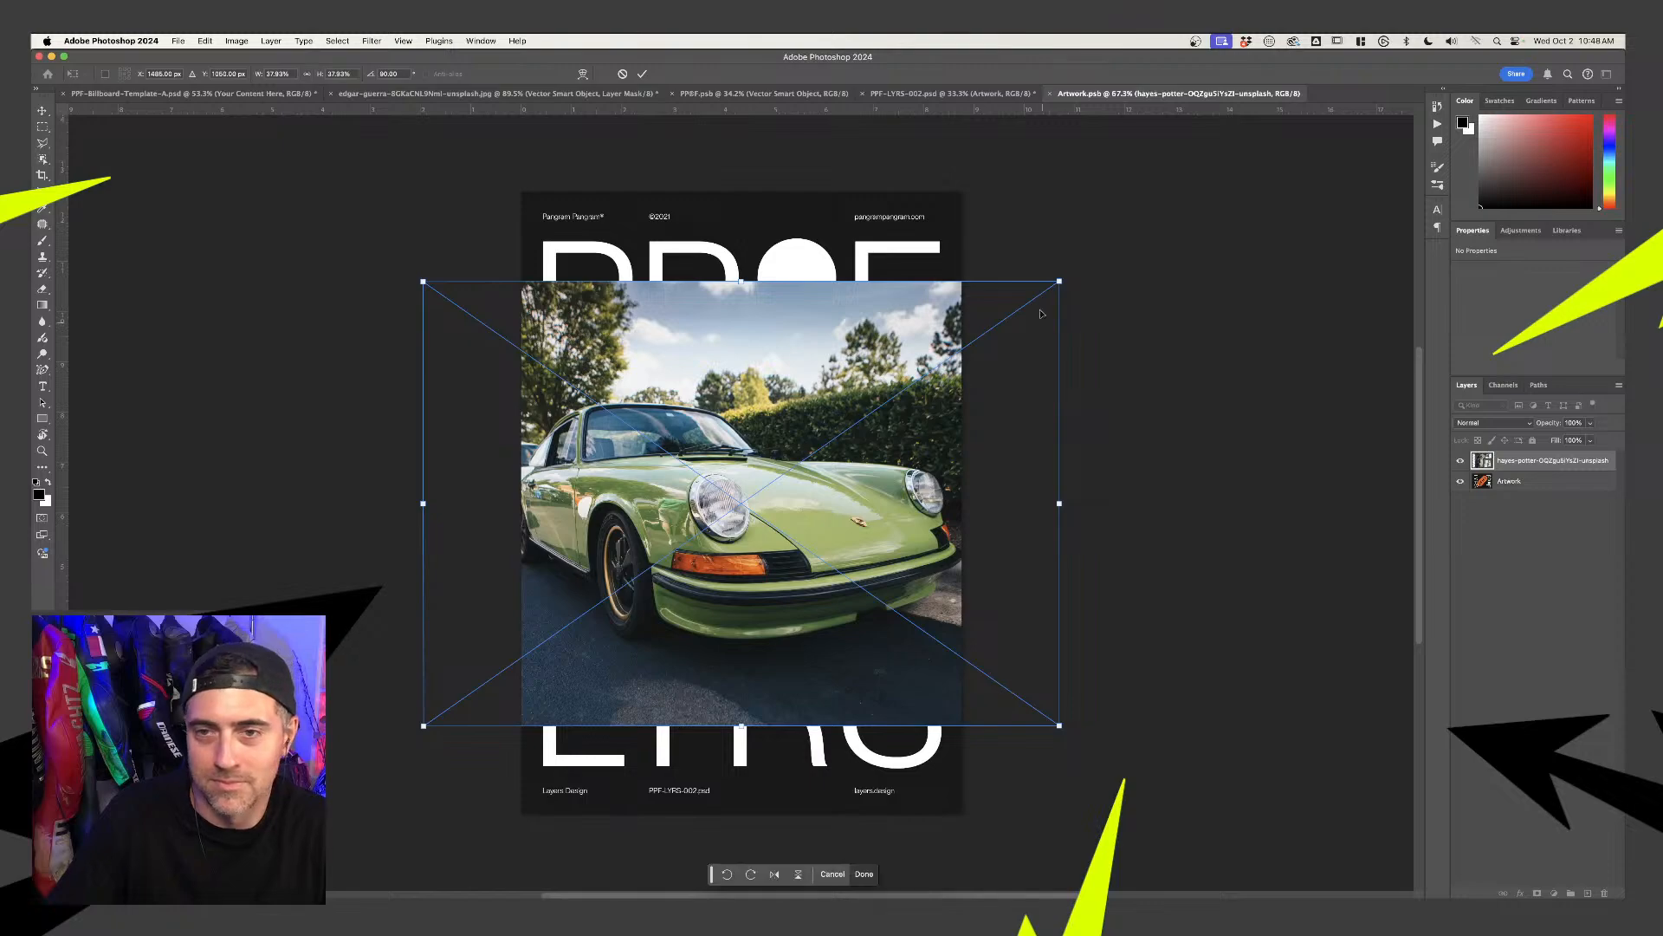
{"action": "left_click_drag", "start_coordinate": [1064, 276], "coordinate": [995, 232]}
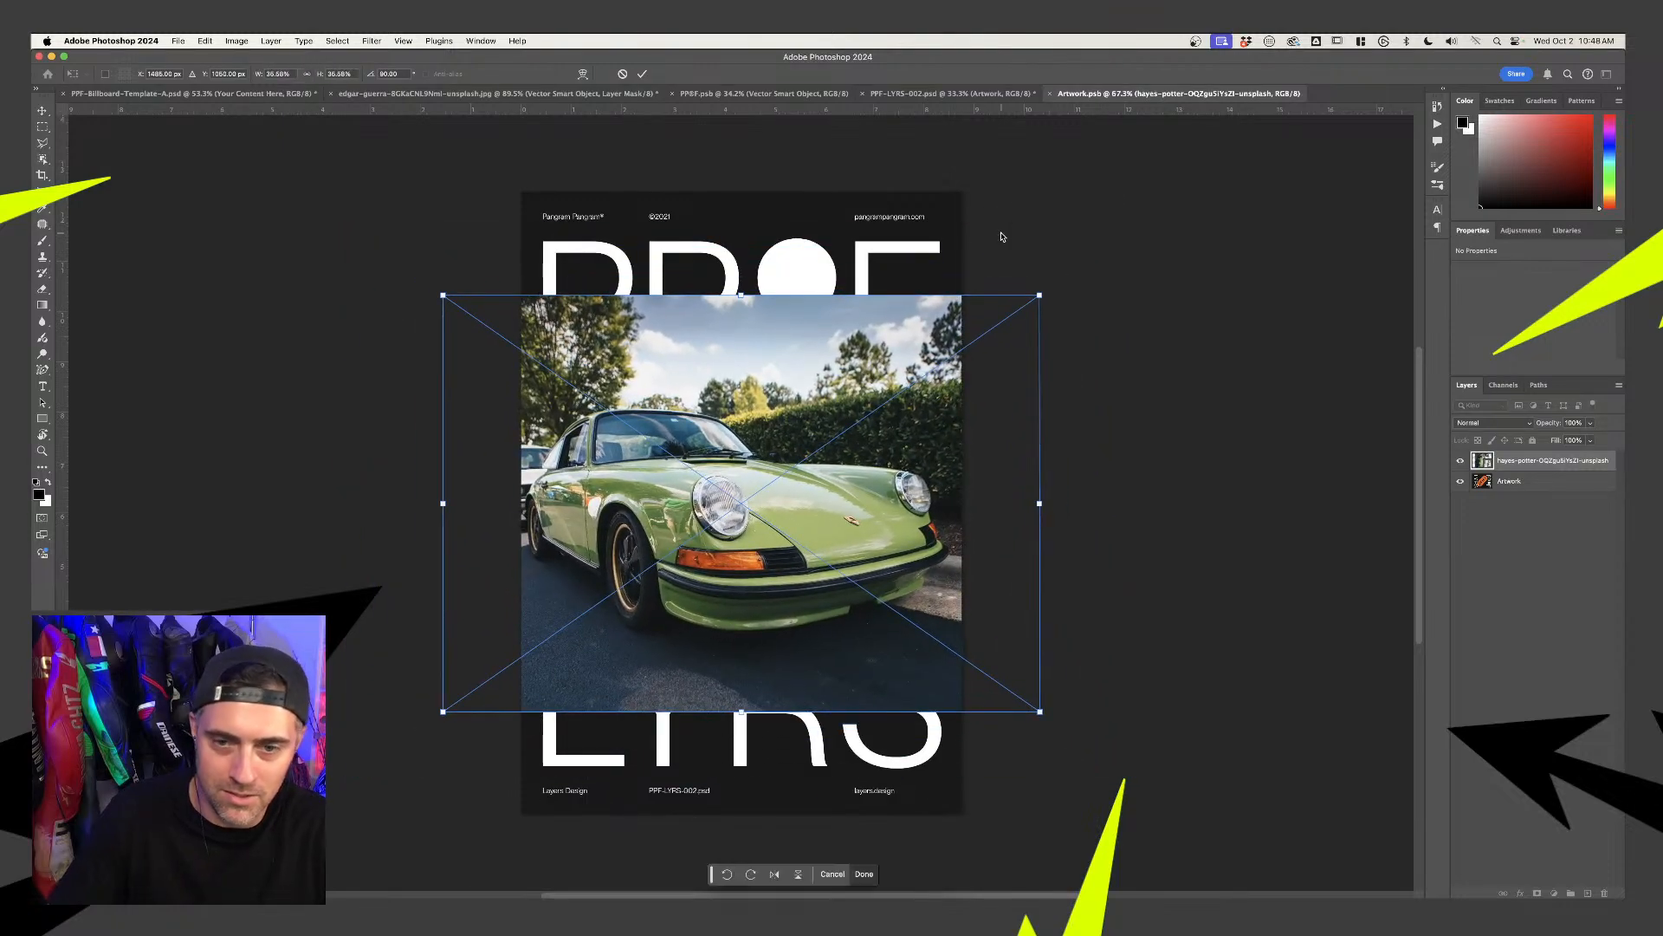
{"action": "key", "text": "Return"}
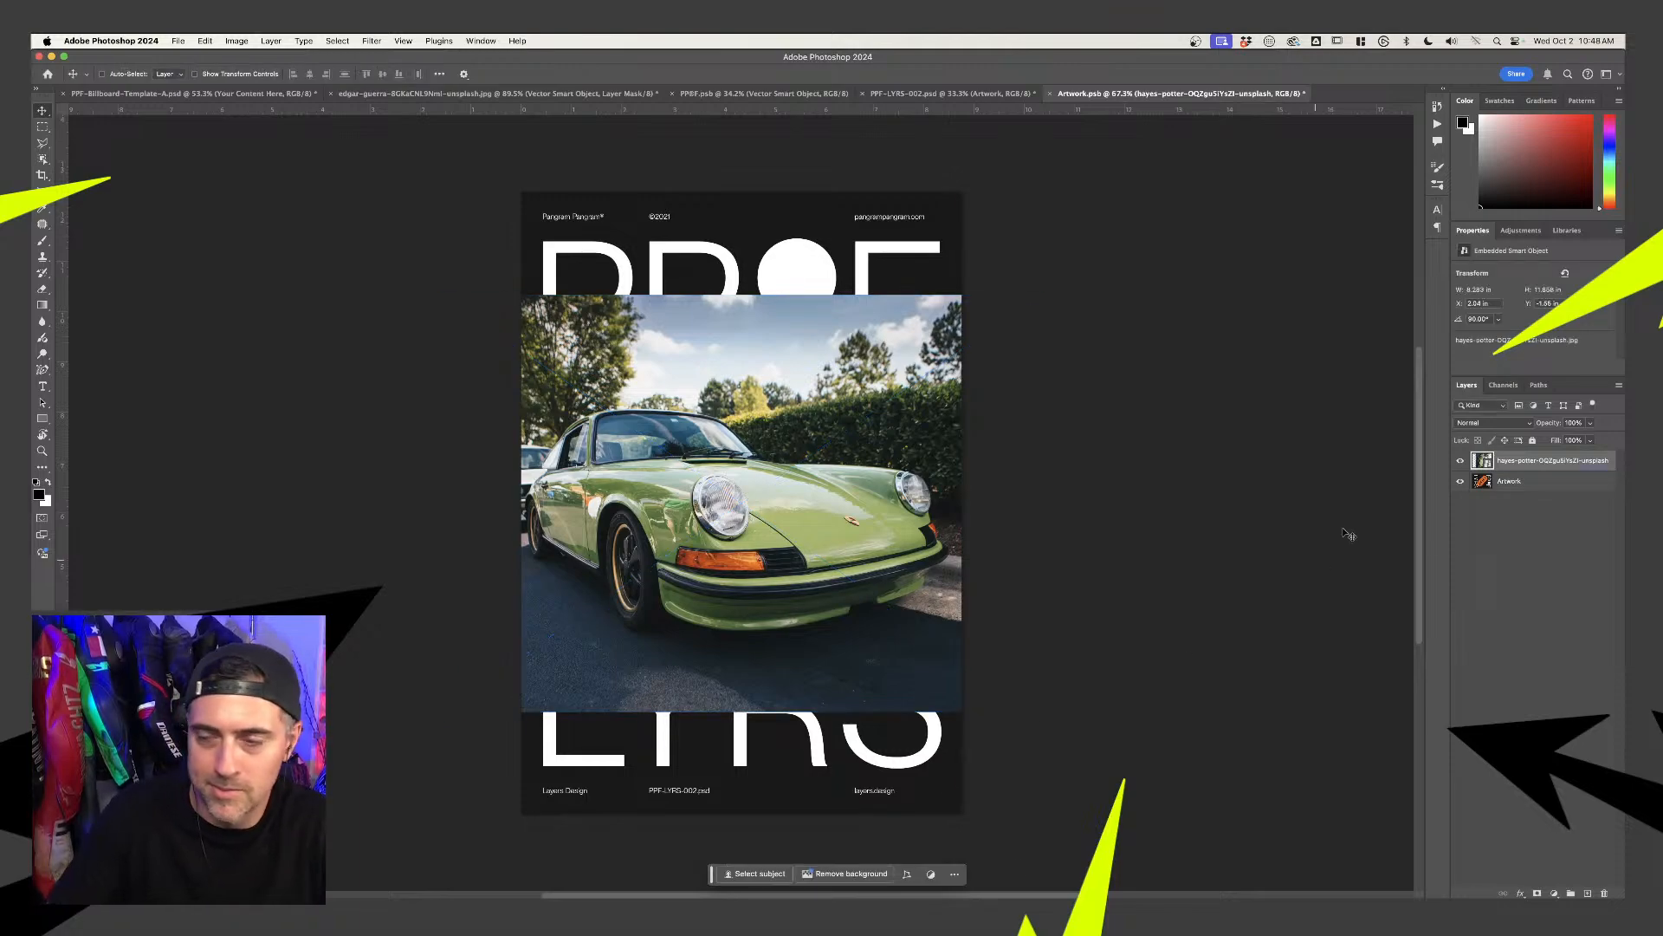
{"action": "left_click", "coordinate": [1521, 481]}
{"action": "key", "text": "super+comma"}
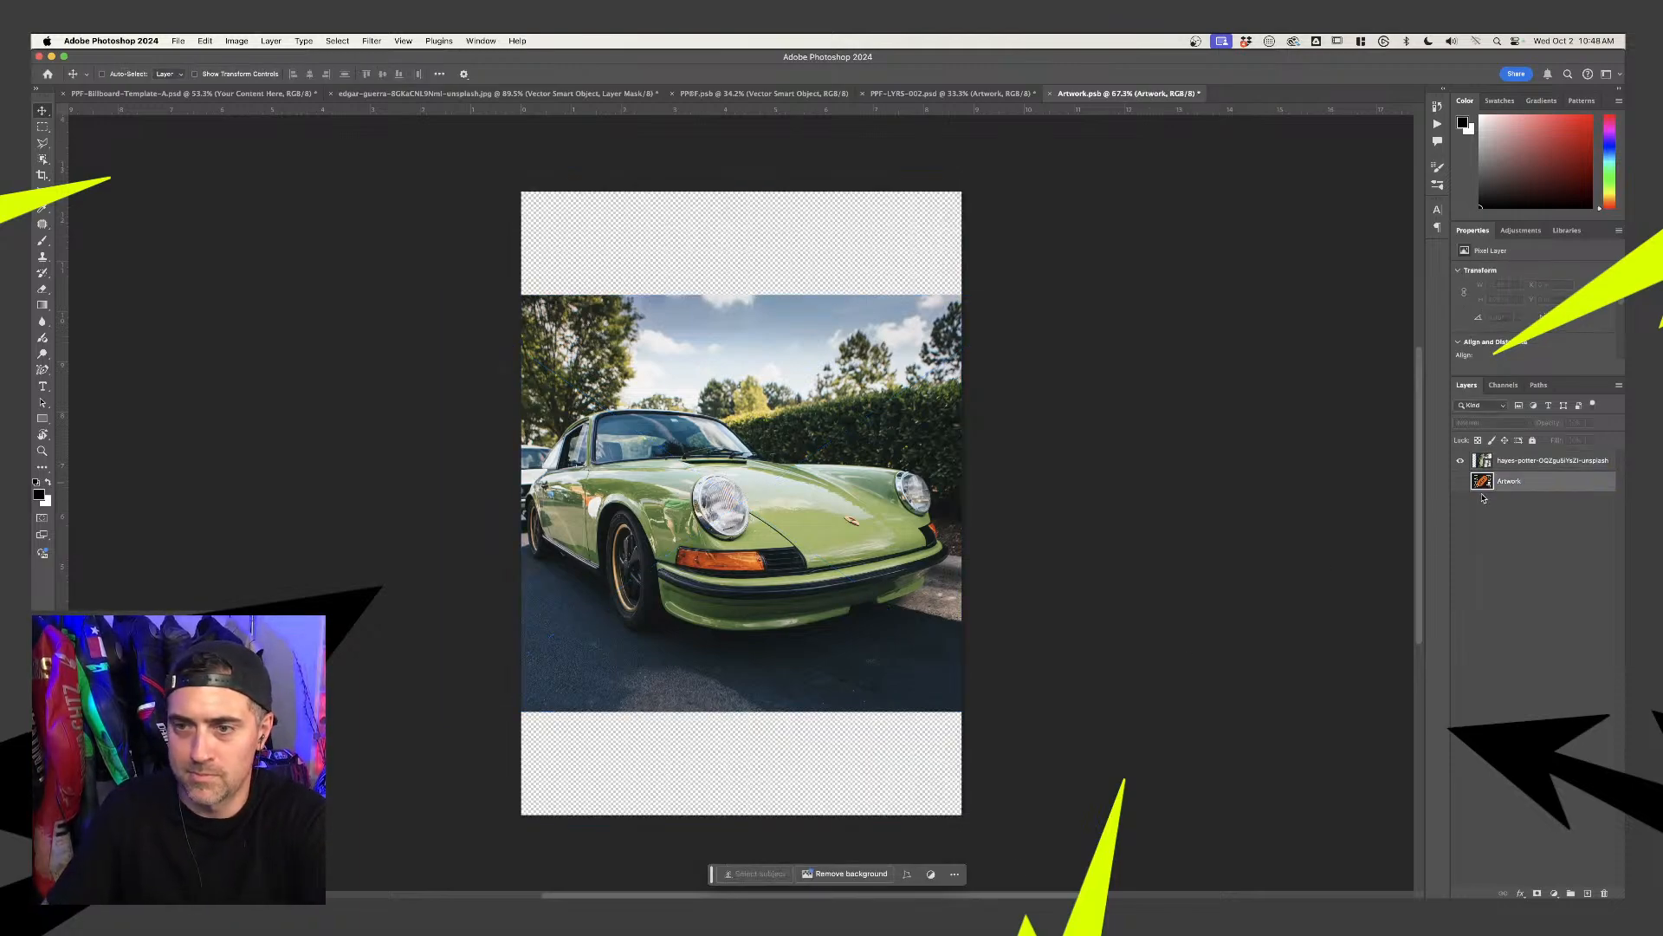
Select the empty strips above and below the car photo and extend it into them with an unprompted Generative Fill based on the photo layer
{"action": "left_click", "coordinate": [43, 127]}
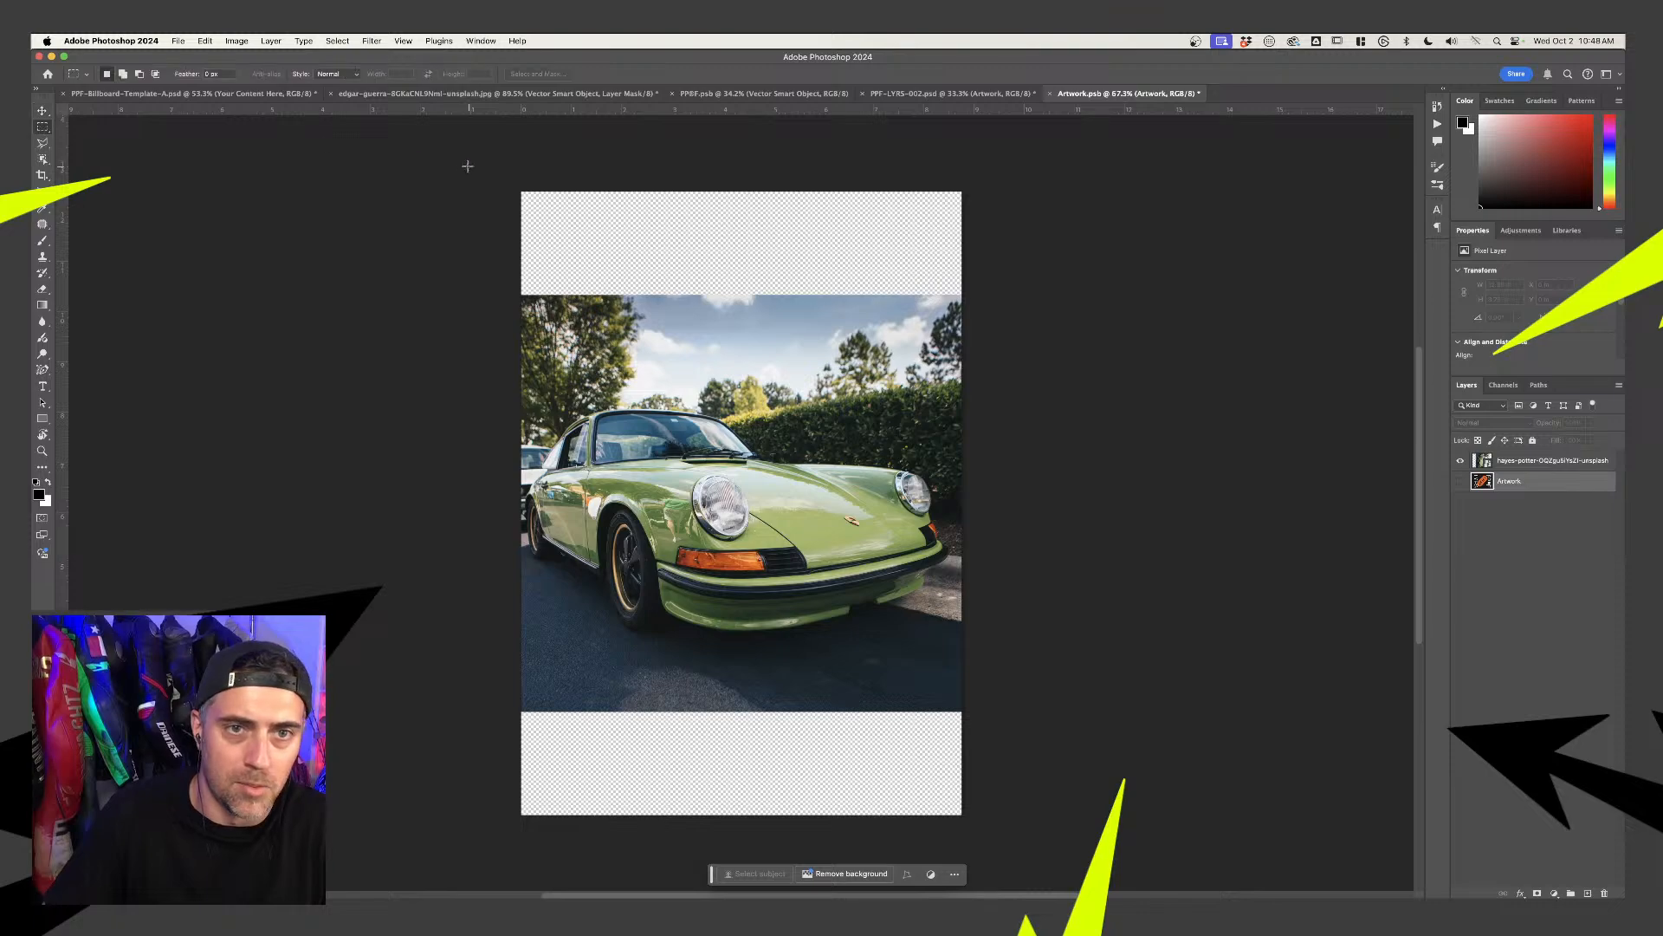
{"action": "left_click_drag", "start_coordinate": [522, 192], "coordinate": [994, 792]}
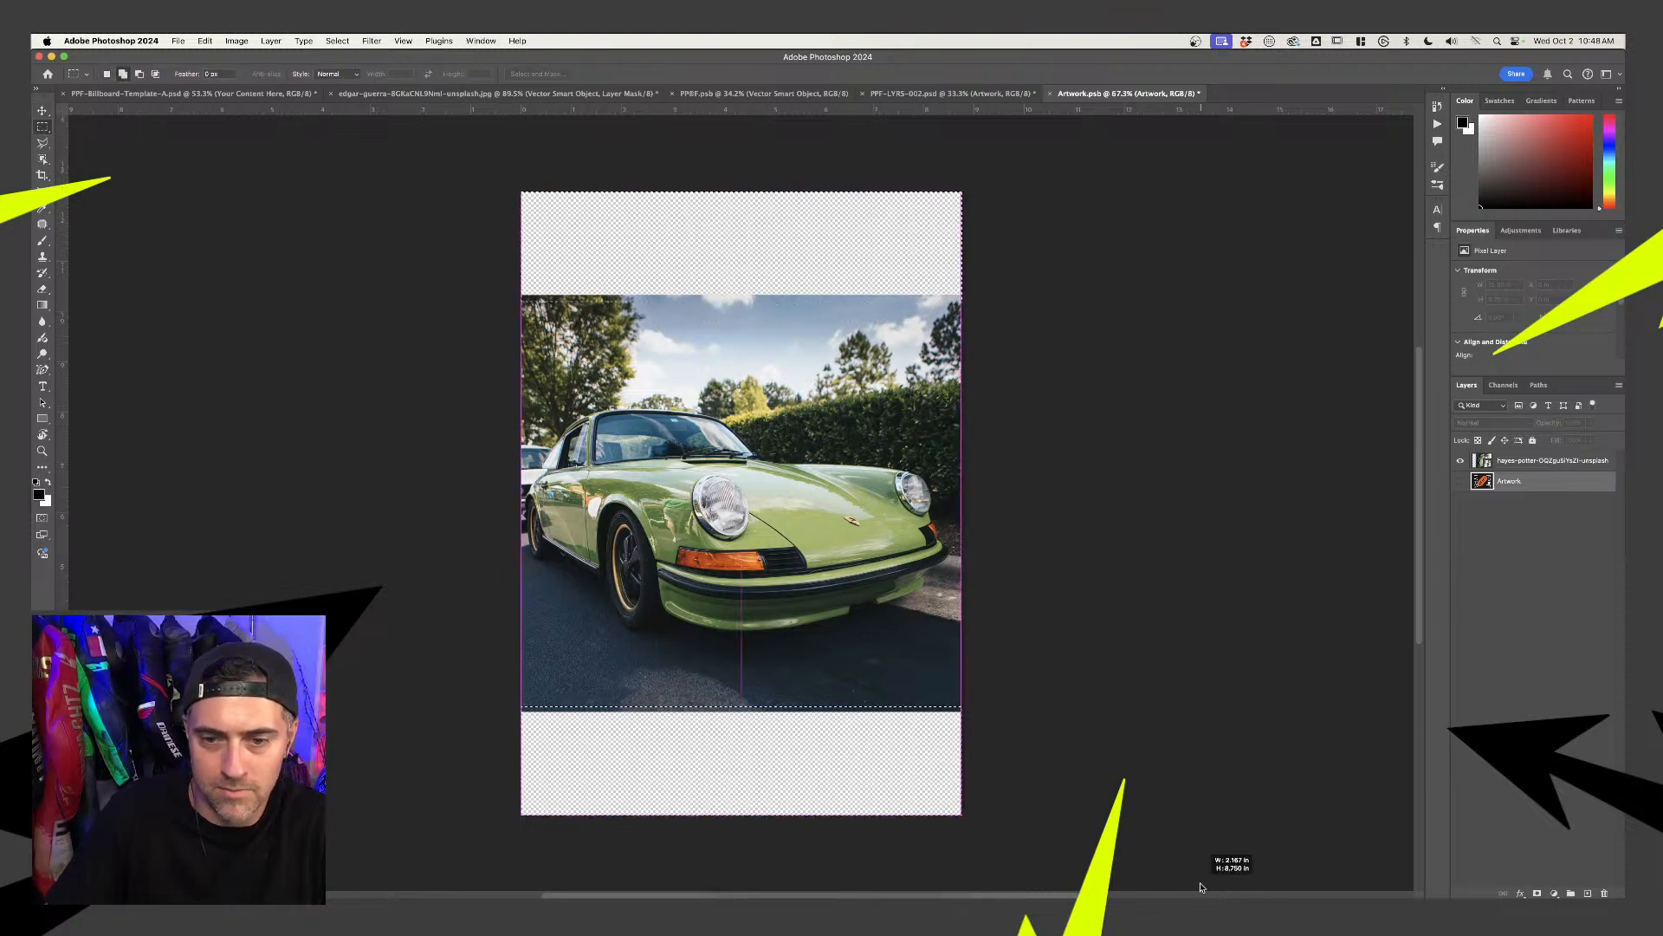
{"action": "left_click", "coordinate": [758, 873]}
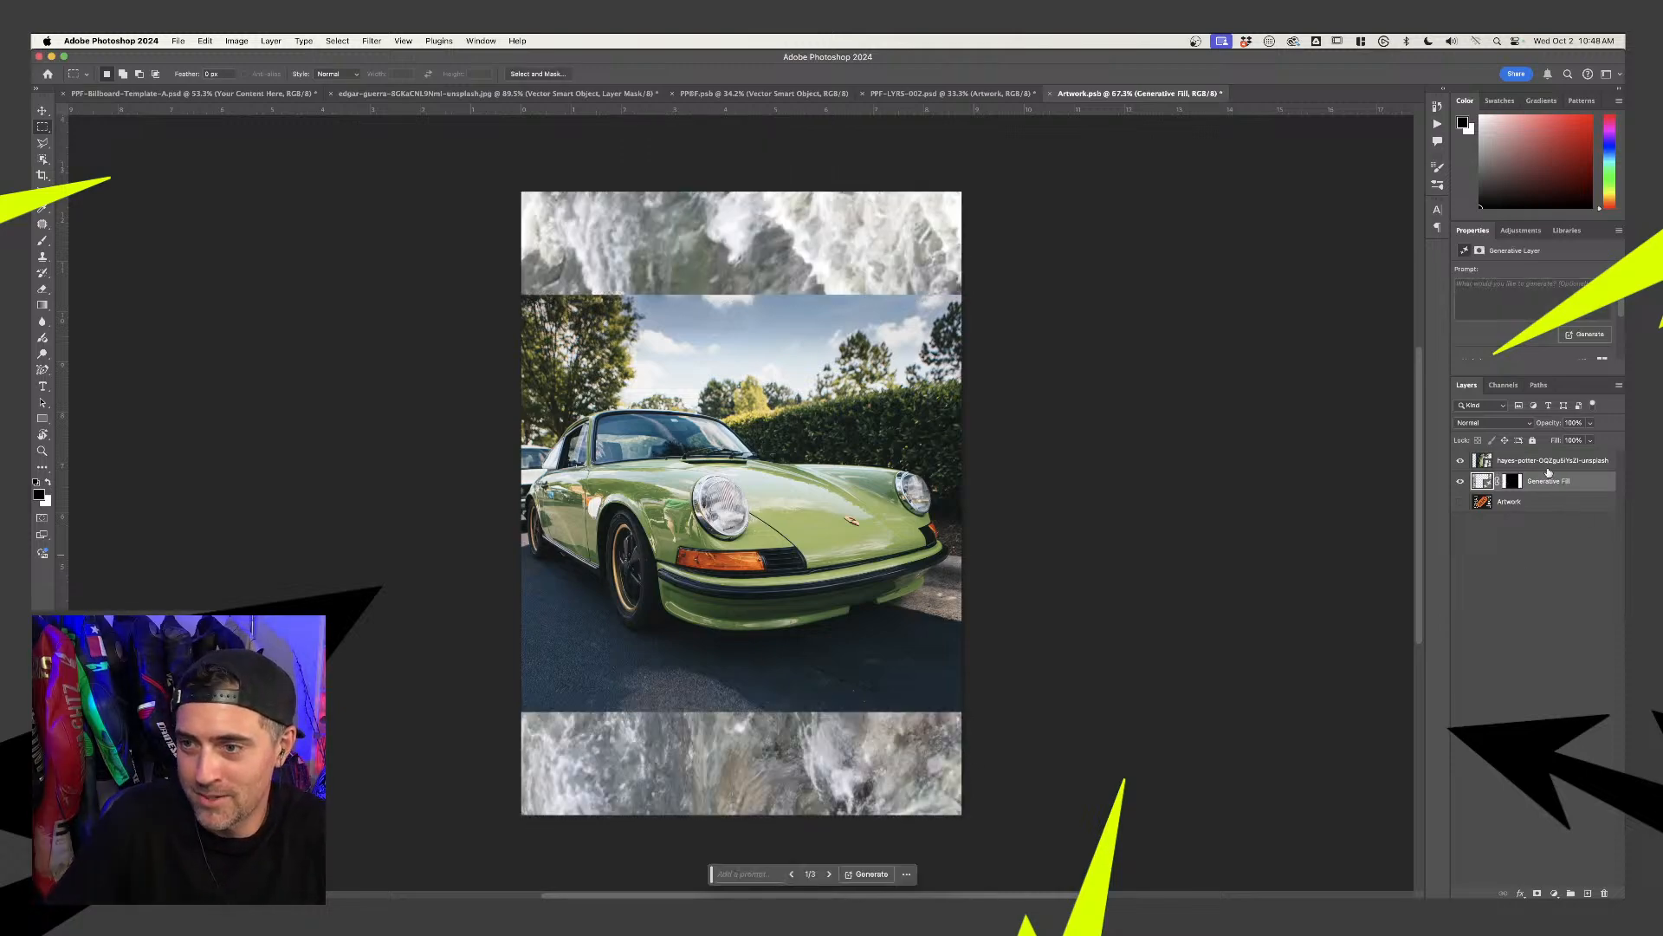
{"action": "key", "text": "super+z"}
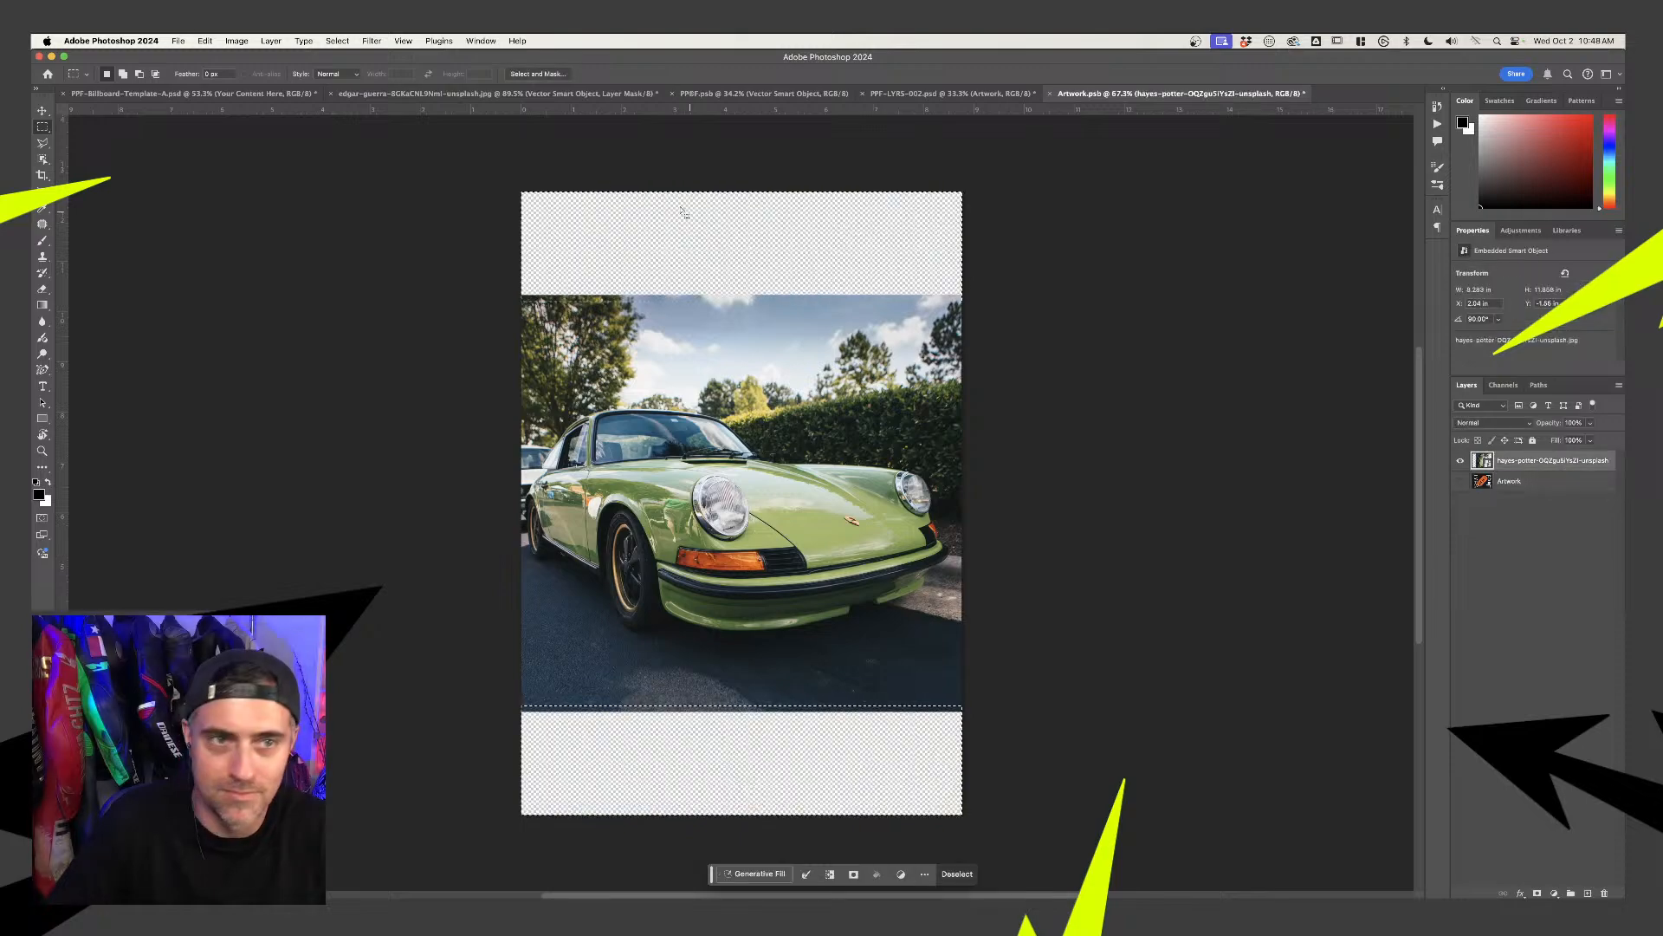
{"action": "left_click", "coordinate": [756, 873]}
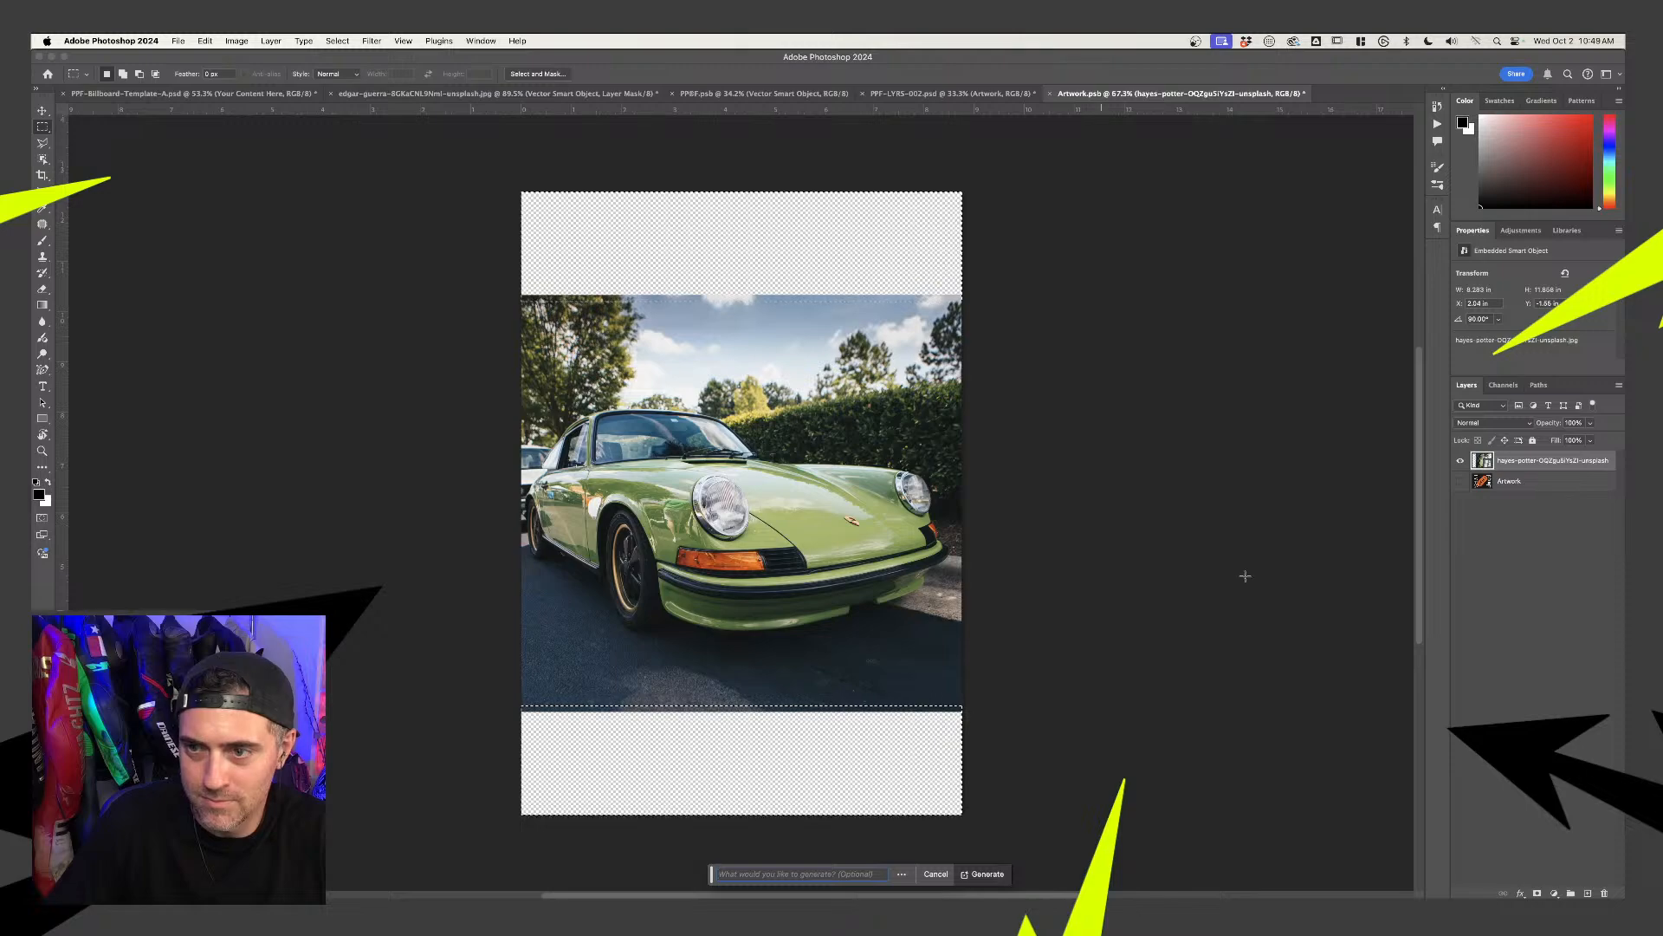
{"action": "left_click", "coordinate": [983, 874]}
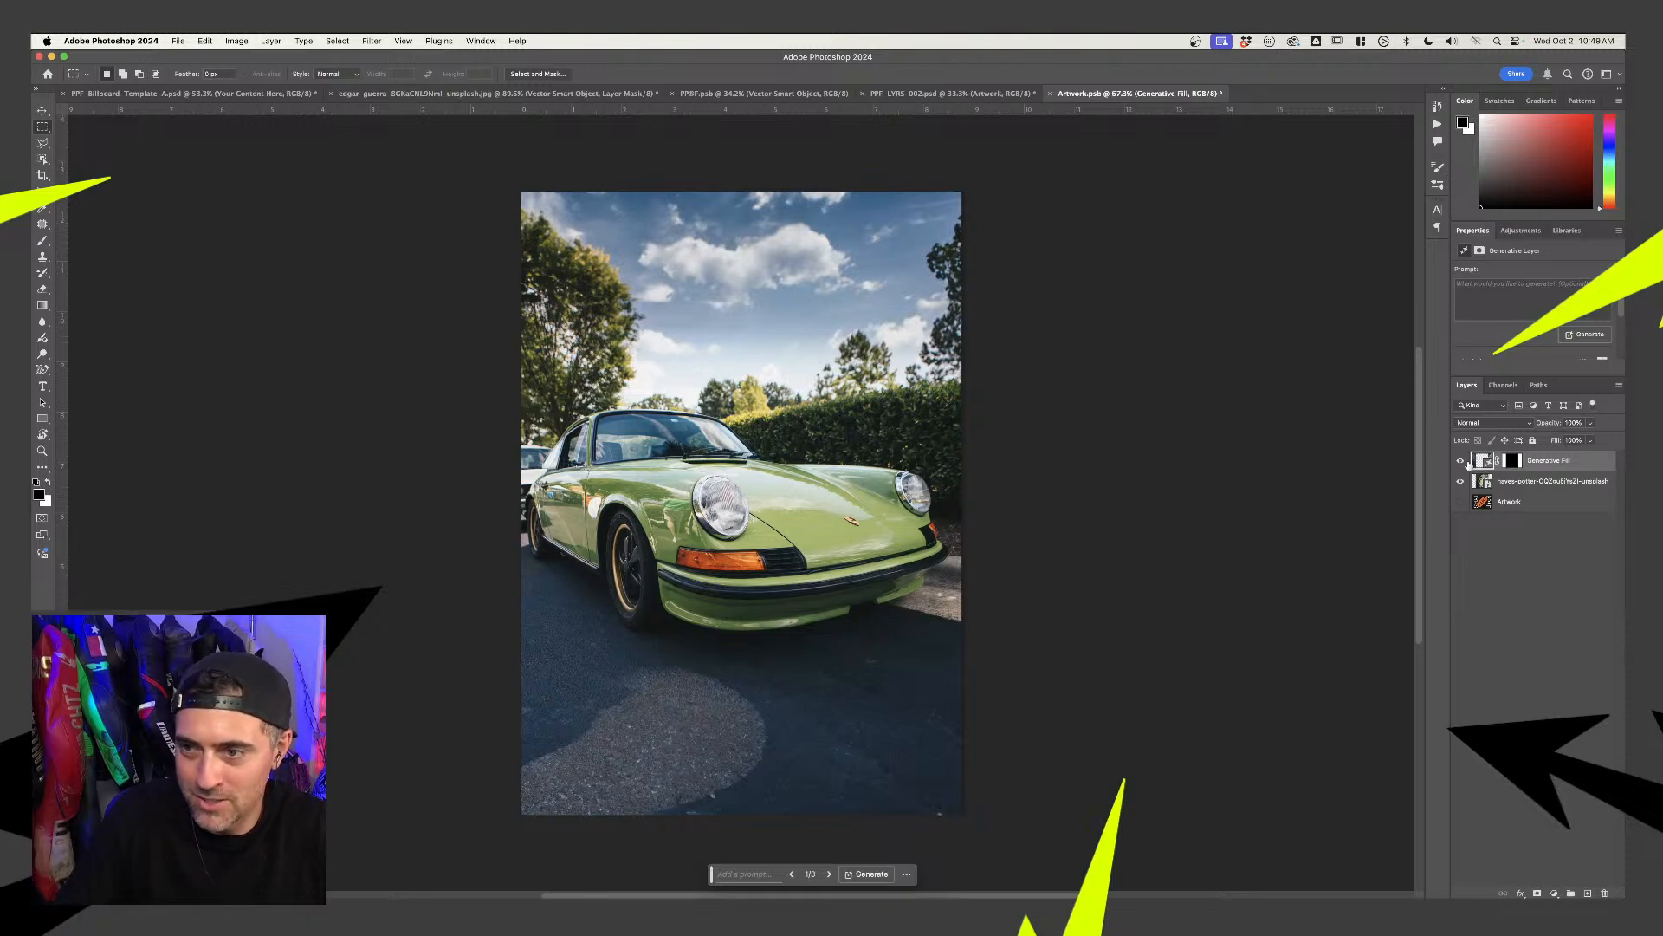
{"action": "left_click", "coordinate": [1535, 487]}
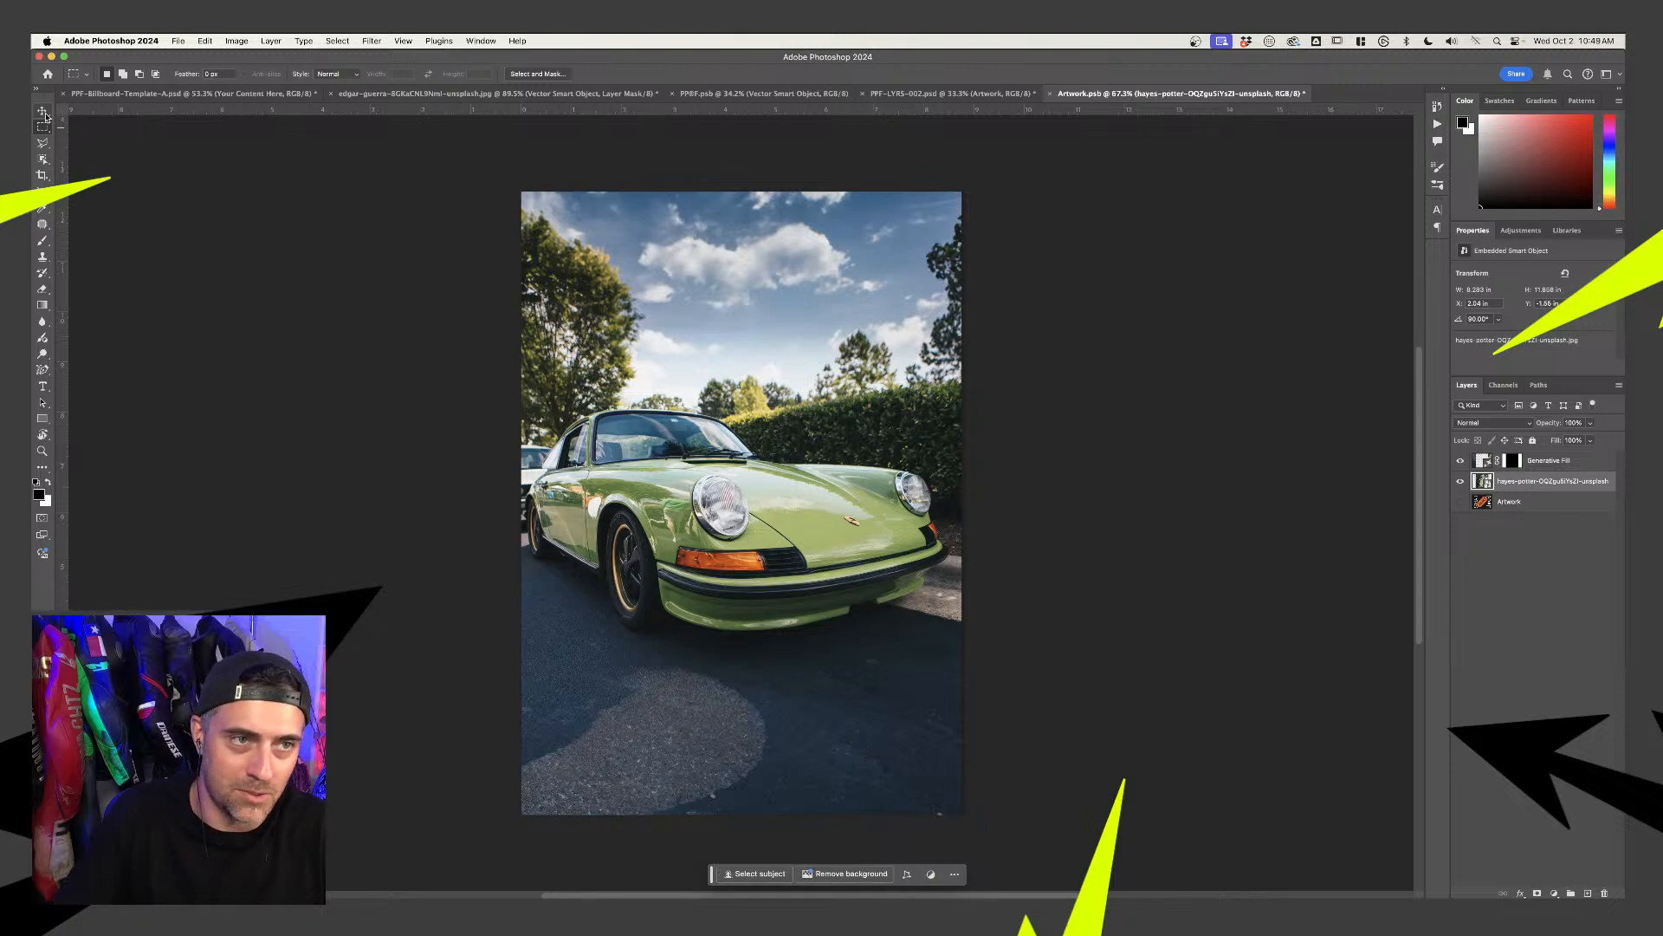
{"action": "left_click", "coordinate": [44, 112]}
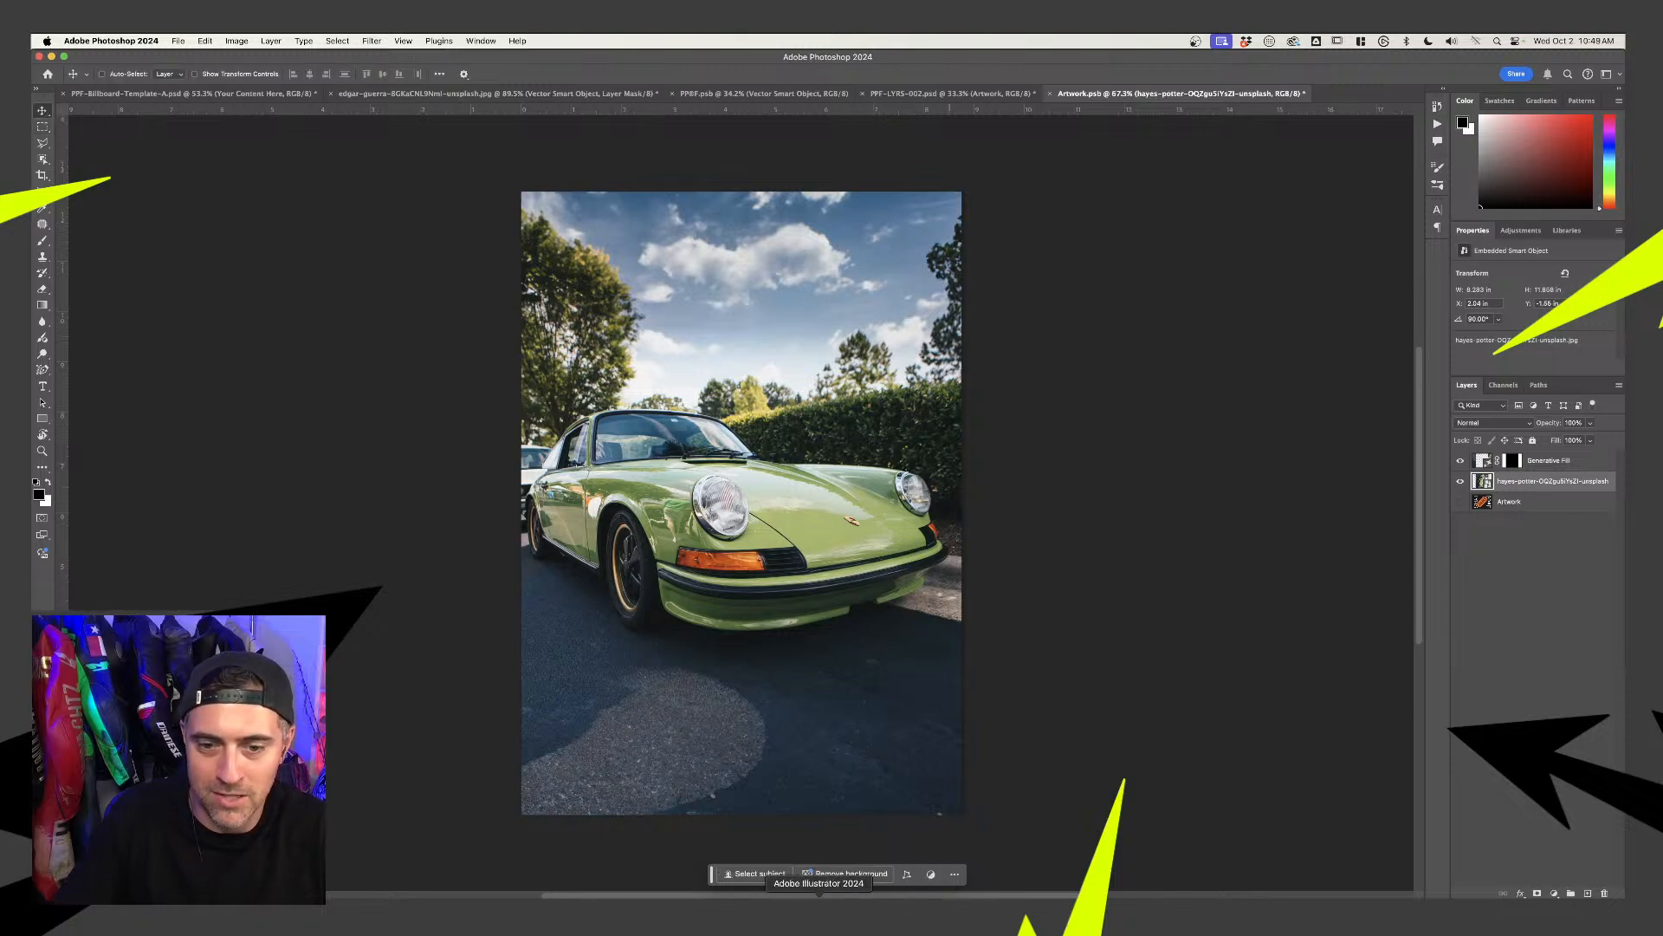
Switch to Illustrator, retype a copy of the JOIN TOUR DE LAZARIS line as KEYS' CAR SPOTTING, and duplicate the new line above itself
{"action": "left_click", "coordinate": [819, 908]}
{"action": "scroll", "coordinate": [791, 679], "scroll_direction": "down", "scroll_amount": 2}
{"action": "left_click", "coordinate": [599, 542]}
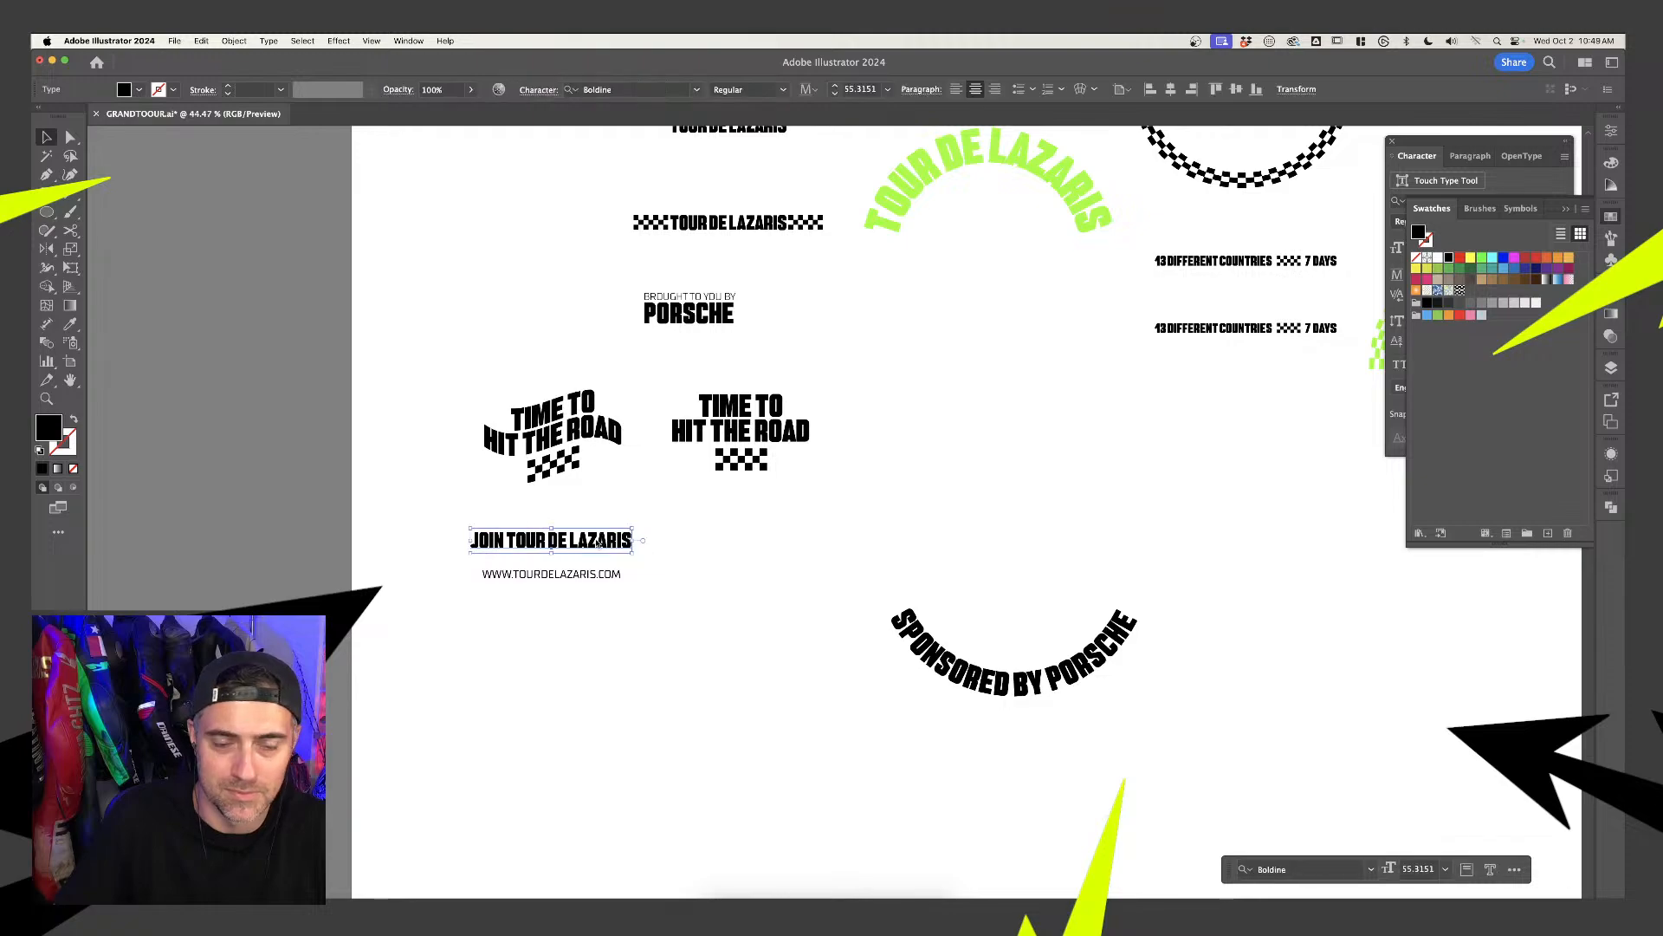
{"action": "left_click_drag", "start_coordinate": [598, 542], "coordinate": [800, 650]}
{"action": "triple_click", "coordinate": [767, 654]}
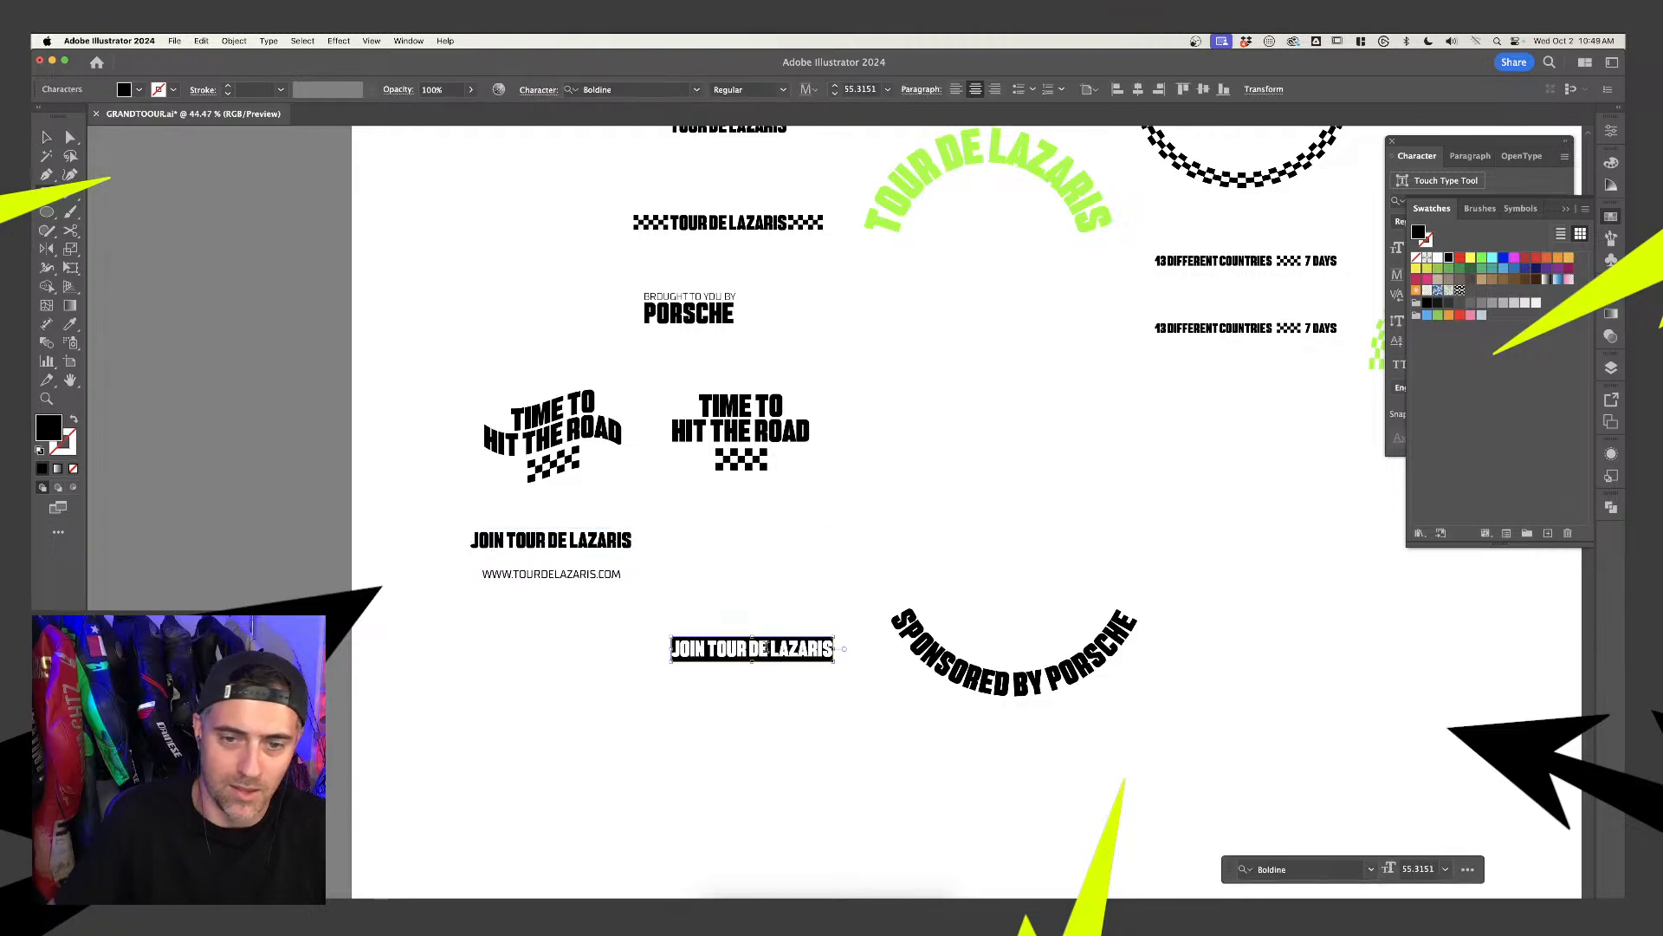
{"action": "type", "text": "KEYS"}
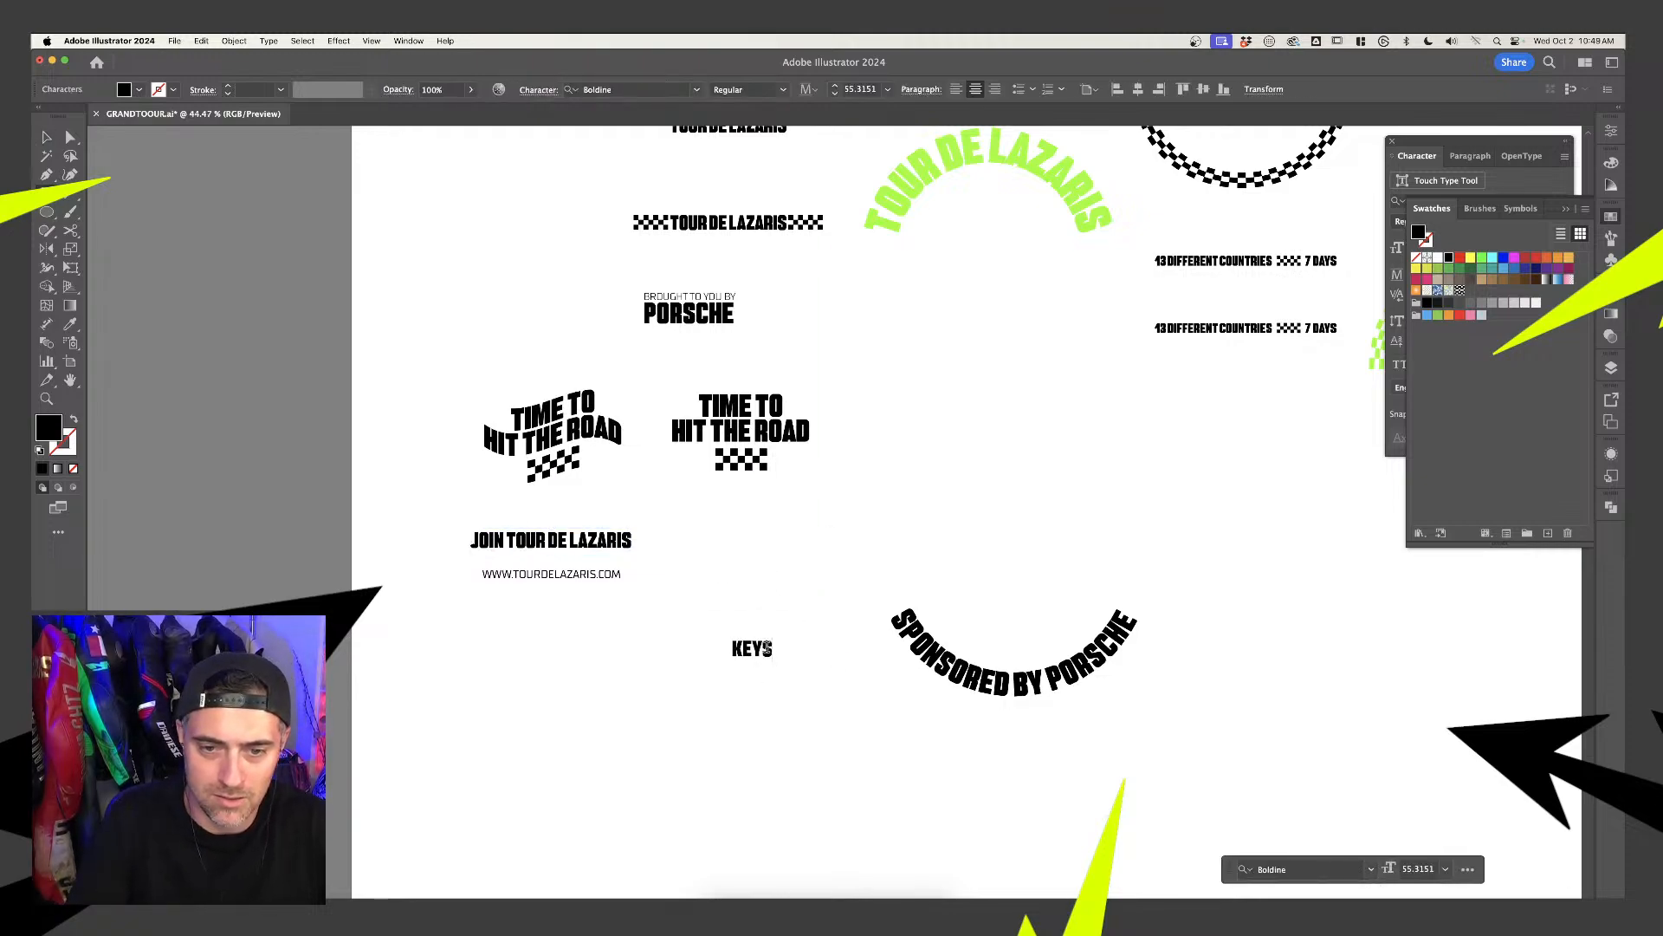
{"action": "key", "text": "BackSpace"}
{"action": "type", "text": "S' CA"}
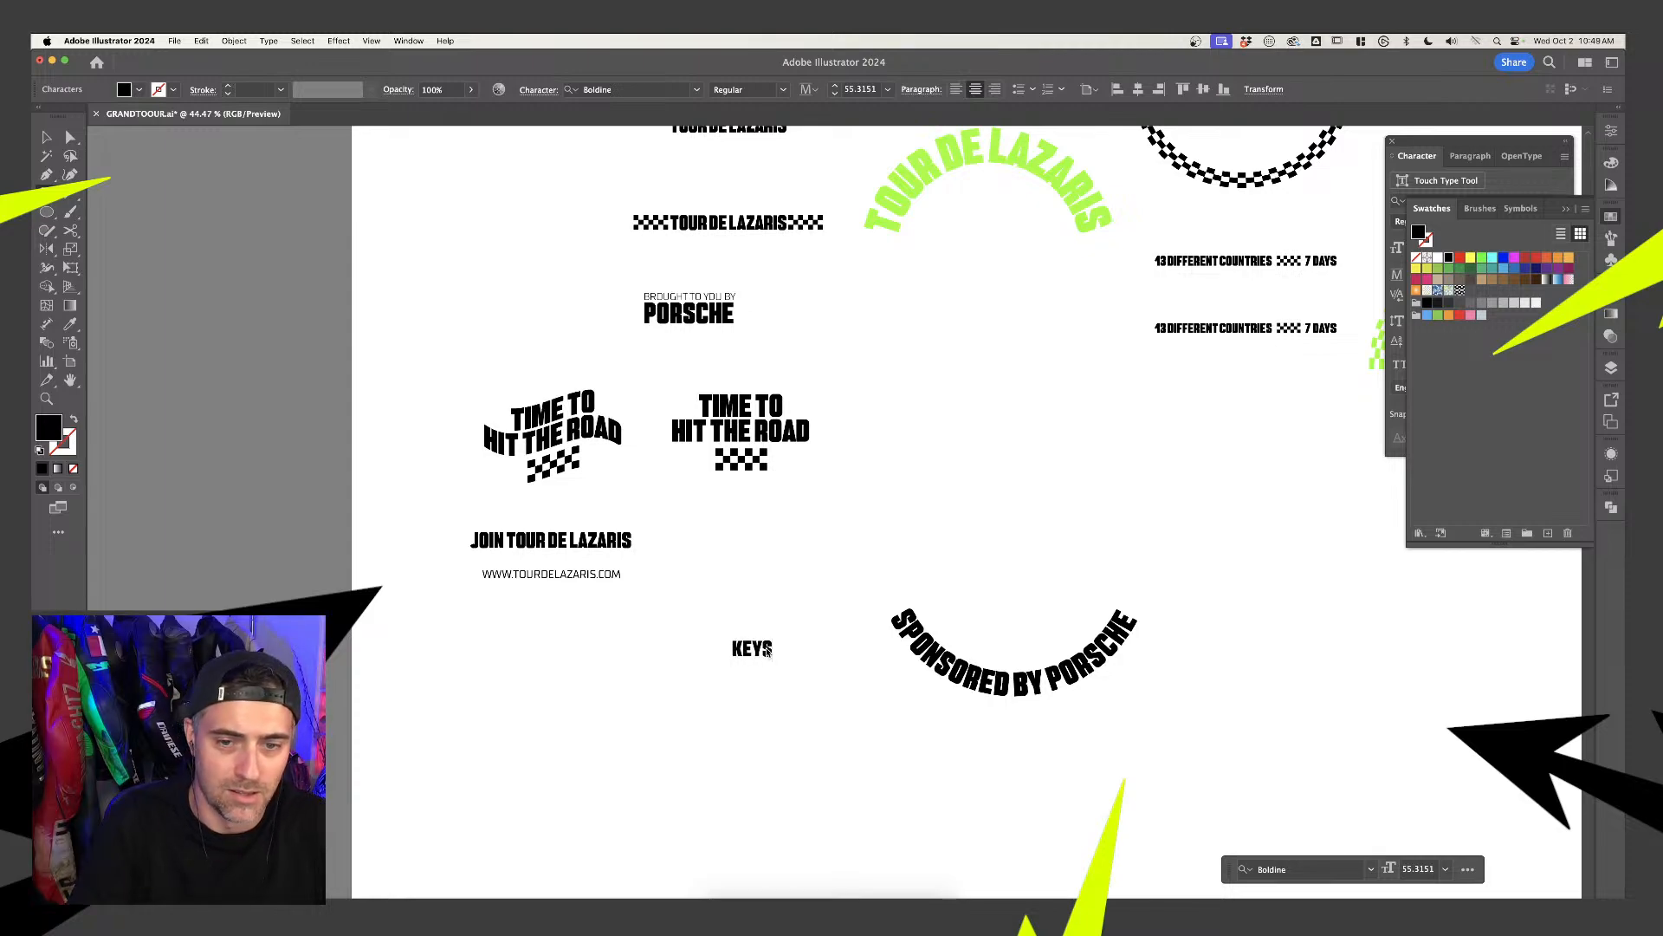
{"action": "type", "text": "R"}
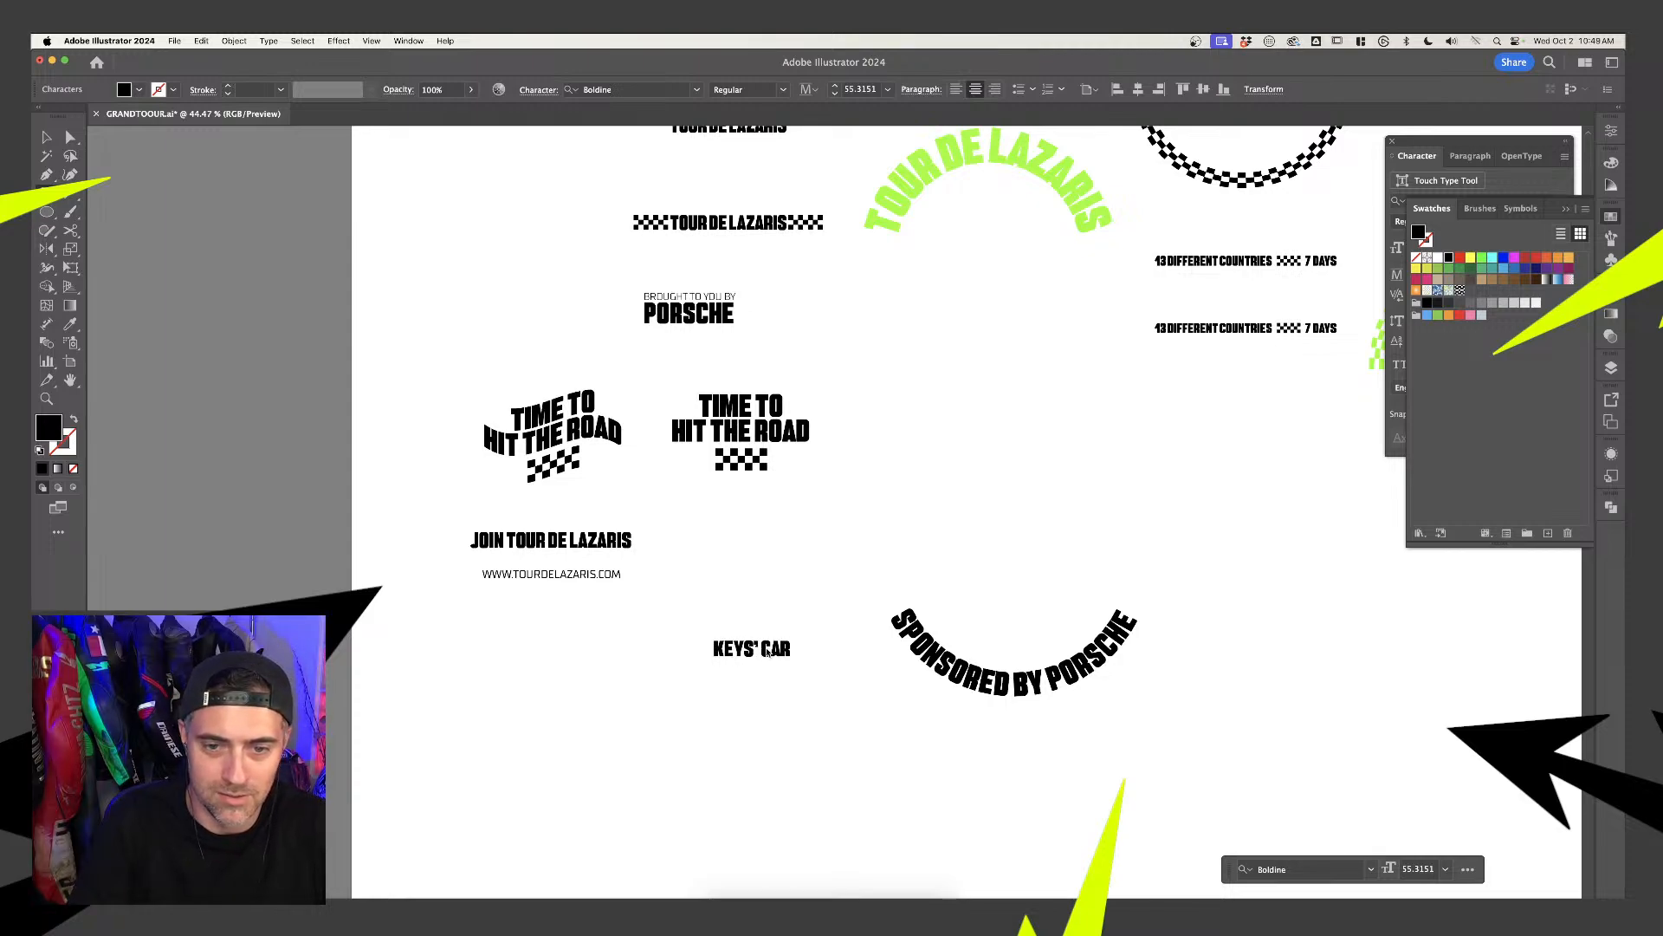
{"action": "type", "text": "SPOTTING"}
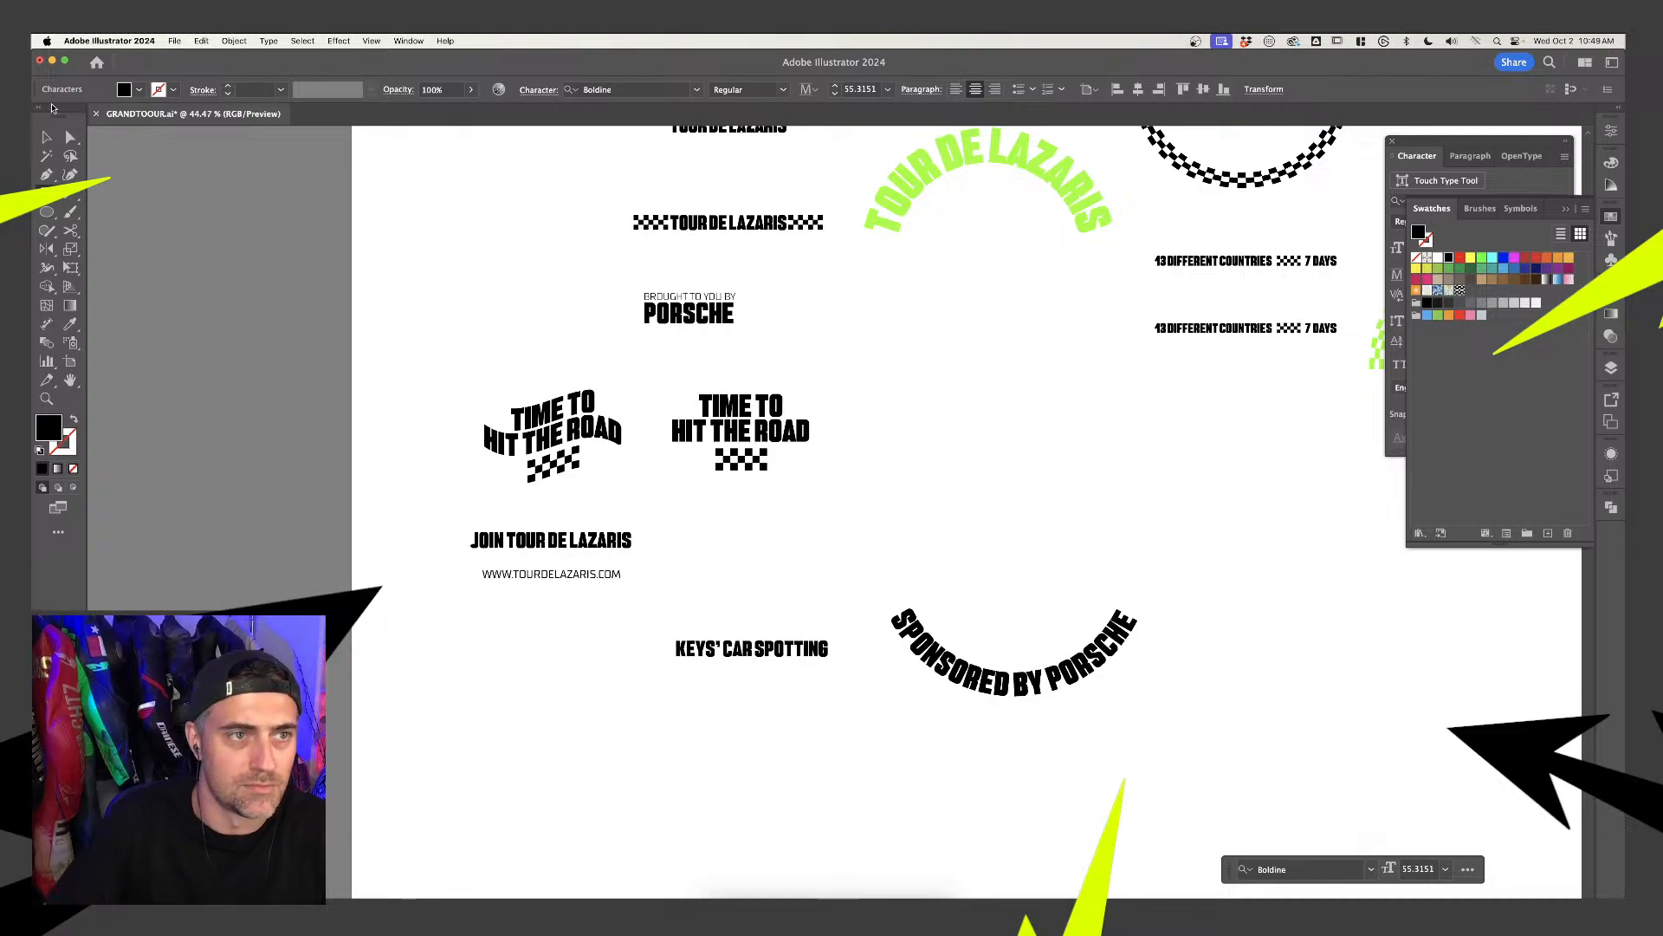
{"action": "key", "text": "Escape"}
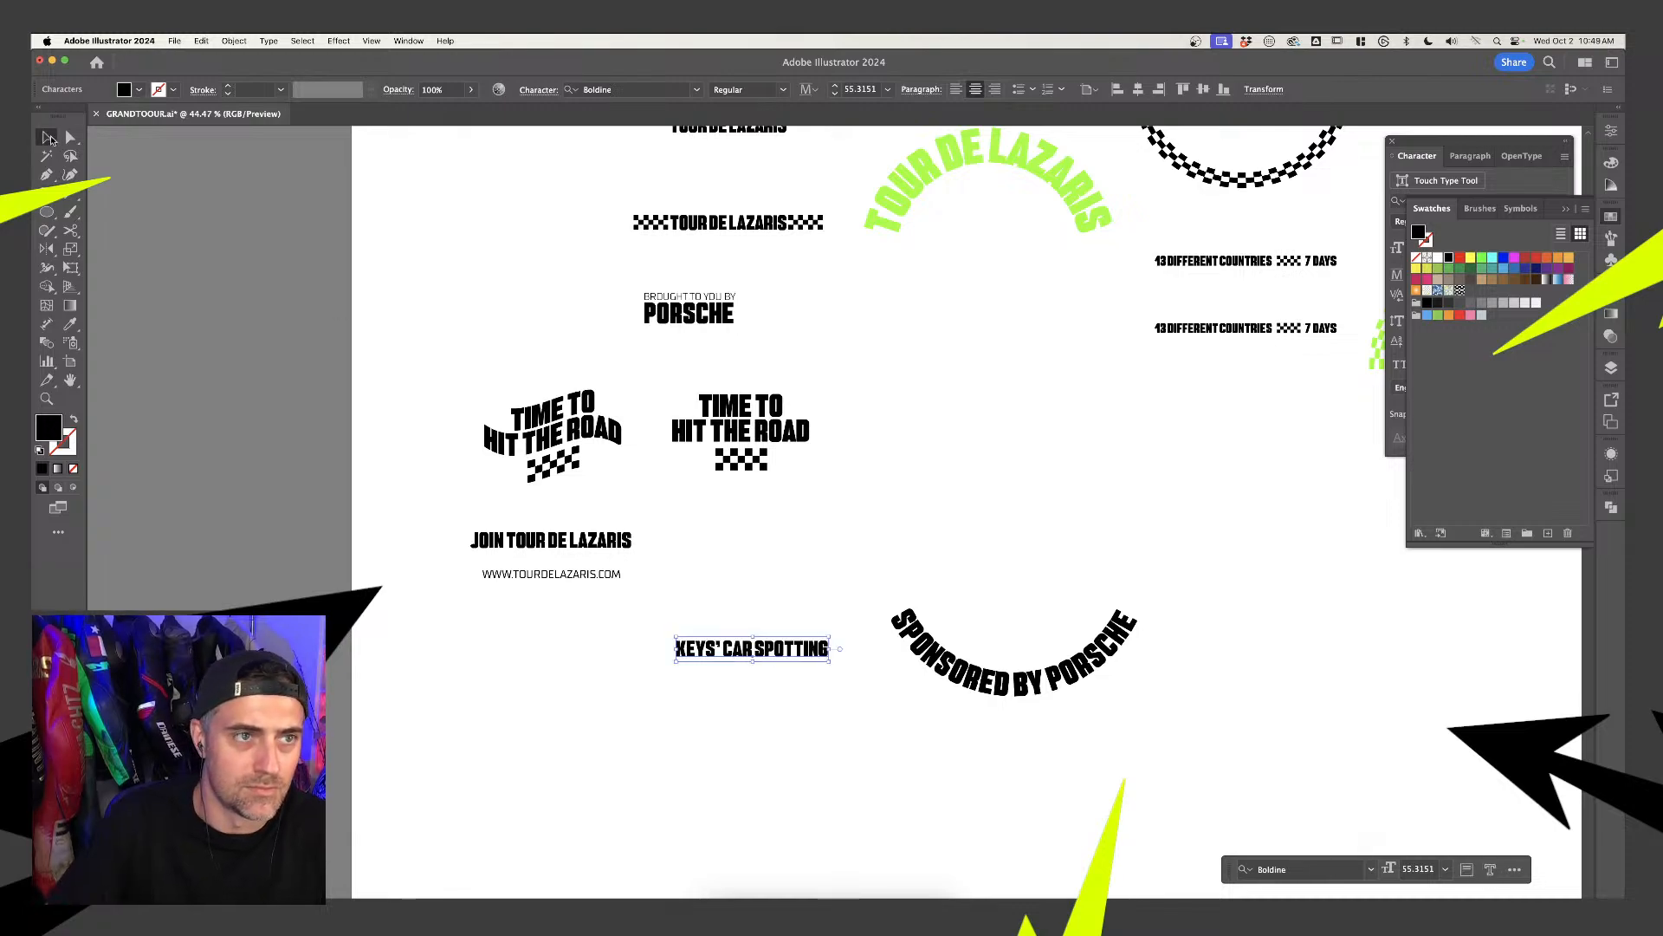
{"action": "left_click_drag", "start_coordinate": [752, 648], "coordinate": [799, 572]}
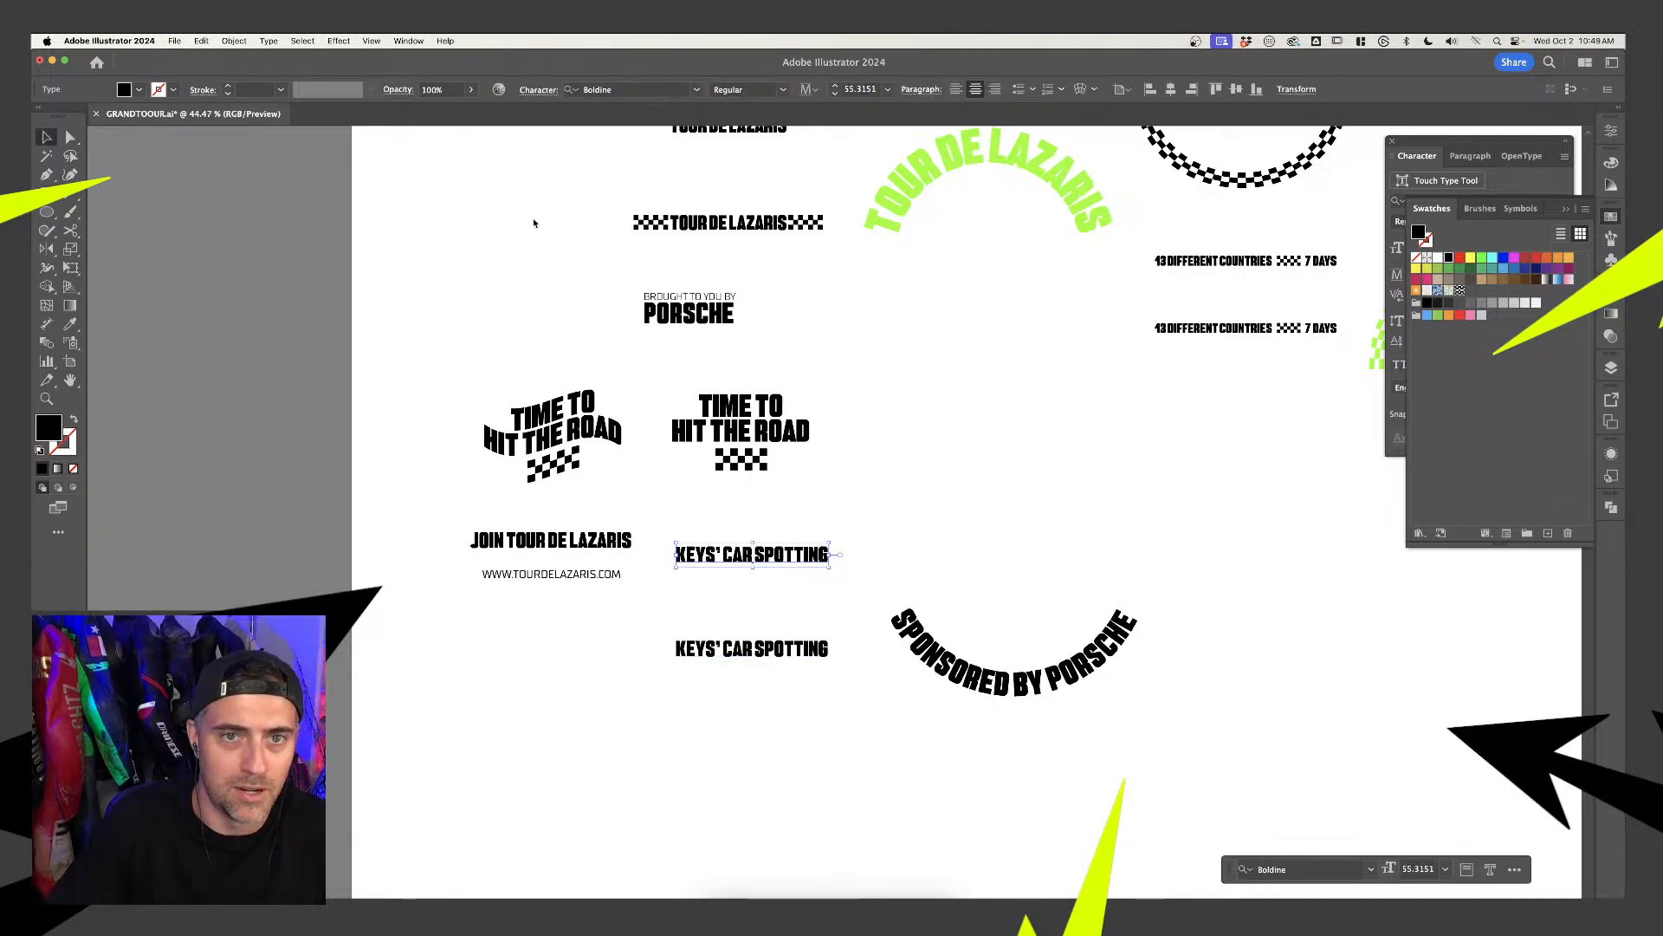
Duplicate the green arched TOUR DE LAZARIS text below the original and change the copy's wording to CAR SPOTTING WITH KEYS
{"action": "left_click_drag", "start_coordinate": [979, 173], "coordinate": [982, 410]}
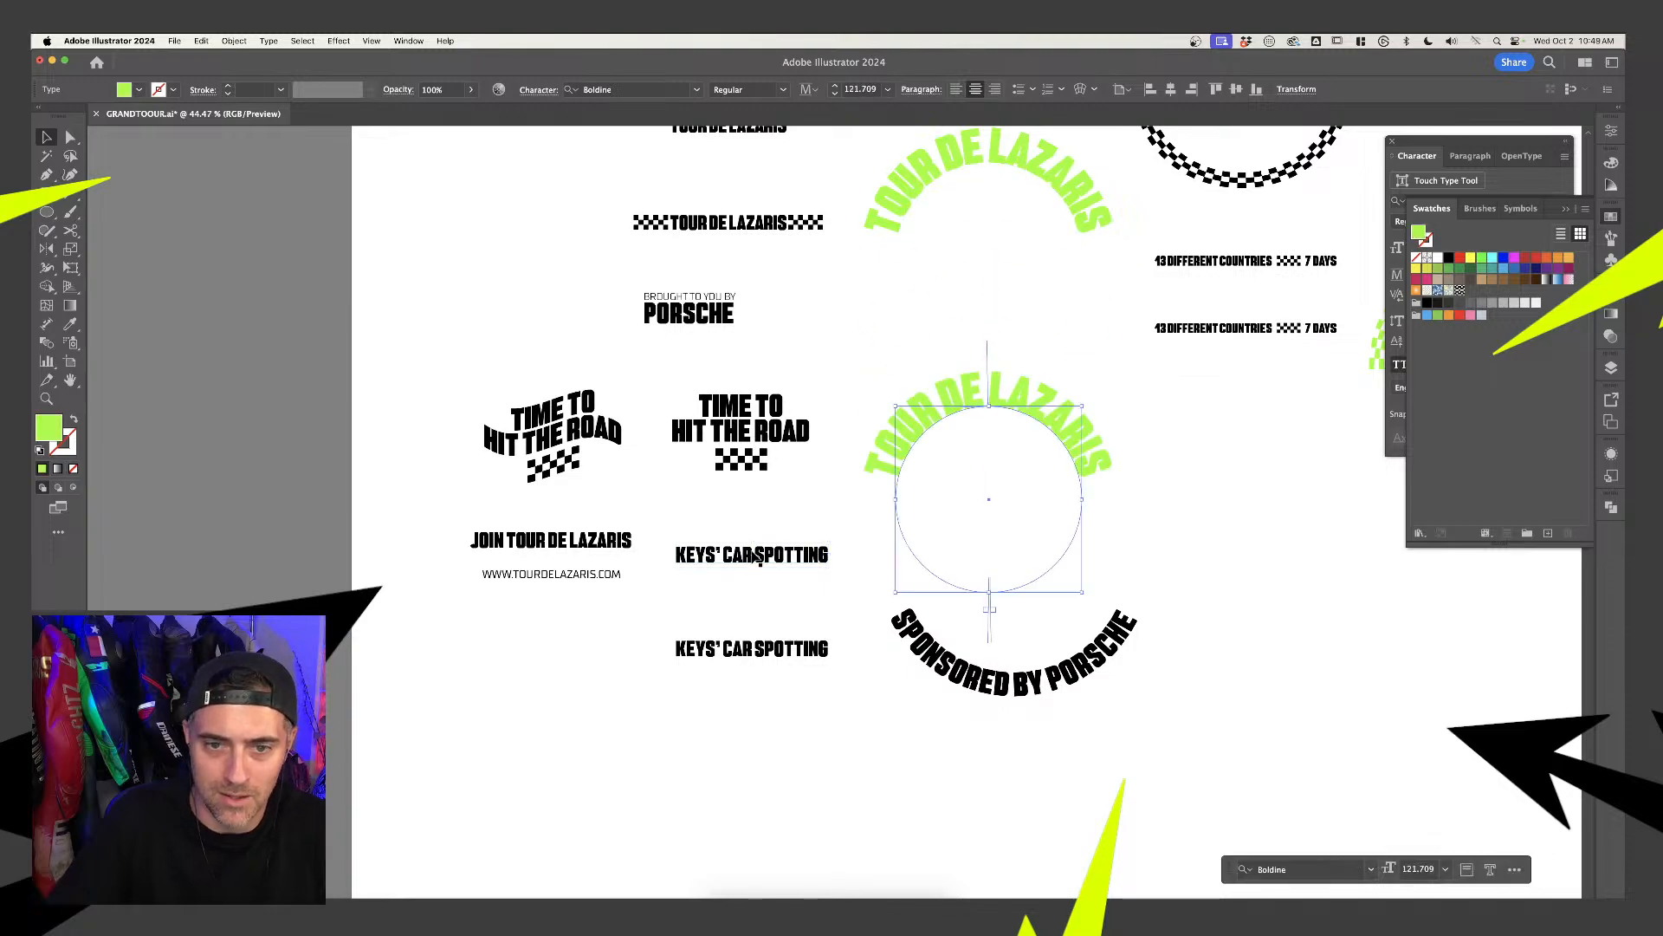
{"action": "triple_click", "coordinate": [977, 392]}
{"action": "type", "text": "CAR SP"}
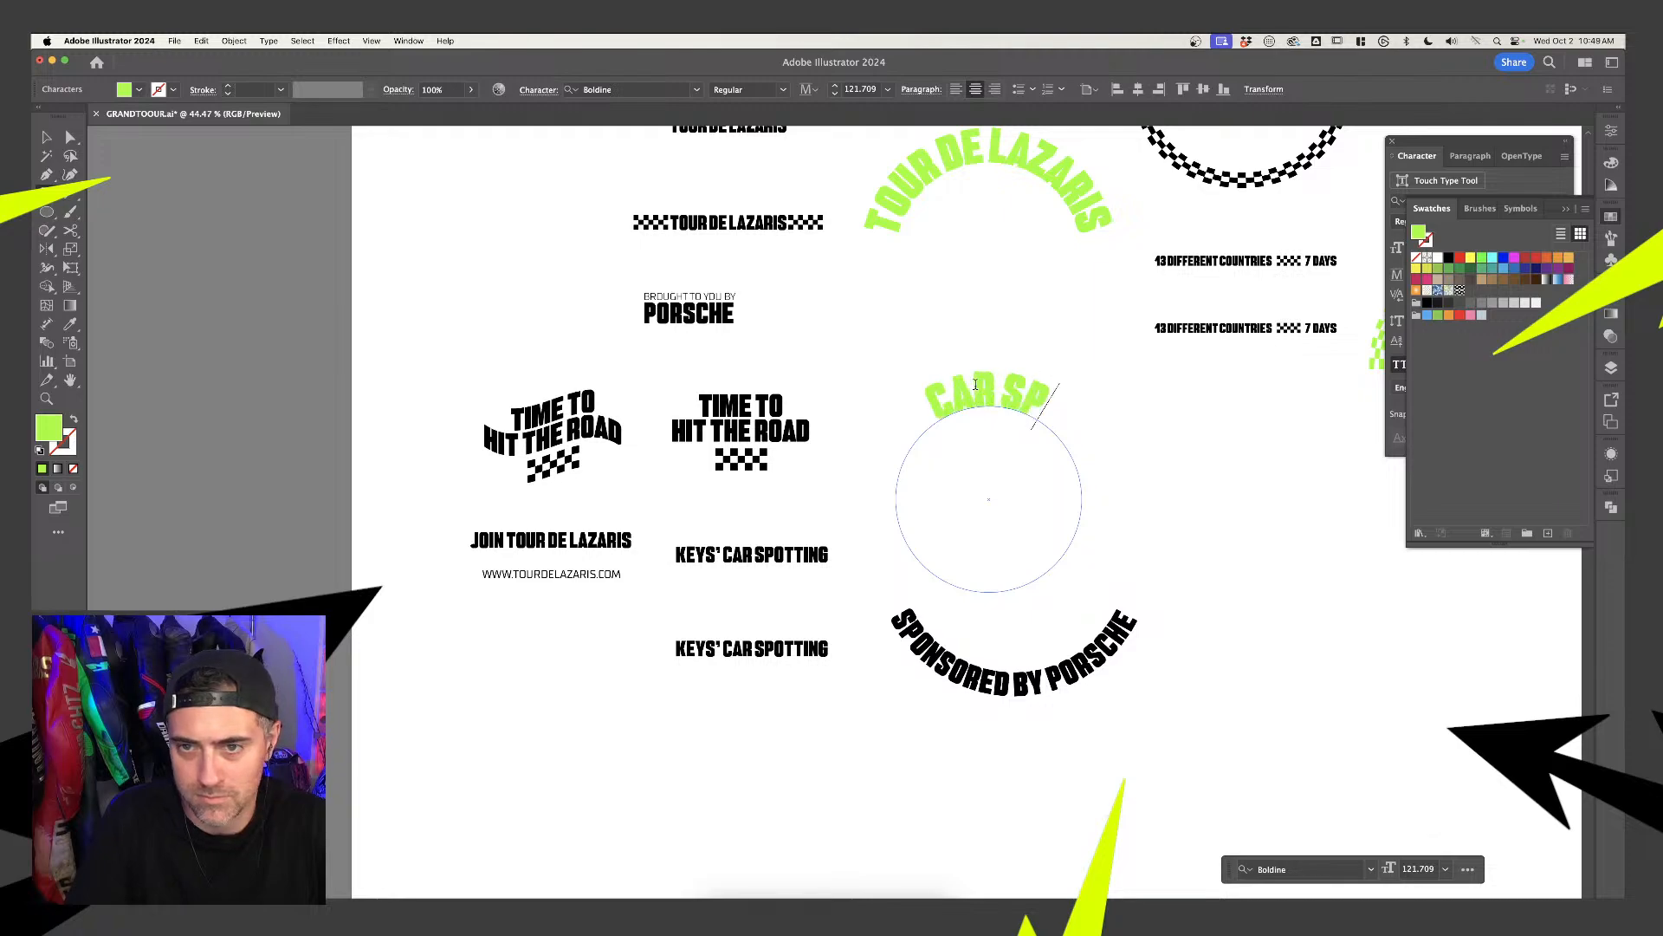
{"action": "type", "text": "OTTING WITH KE"}
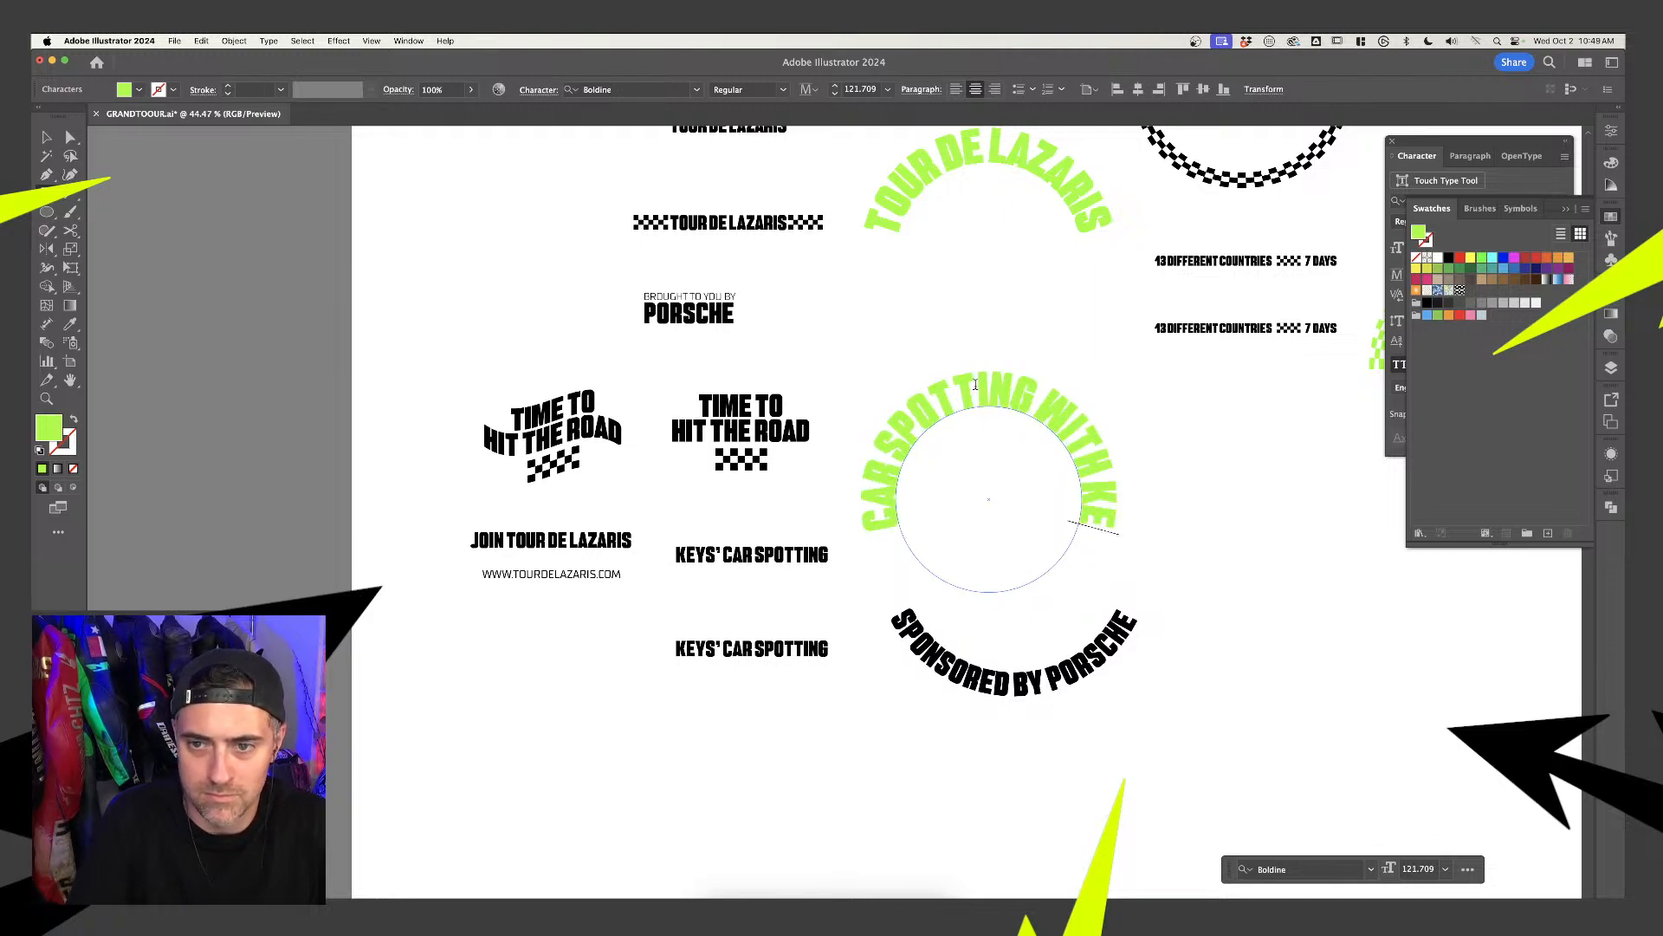
{"action": "type", "text": "YS"}
Reduce the arched CAR SPOTTING WITH KEYS text to a font size of 90 pt
{"action": "key", "text": "super+a"}
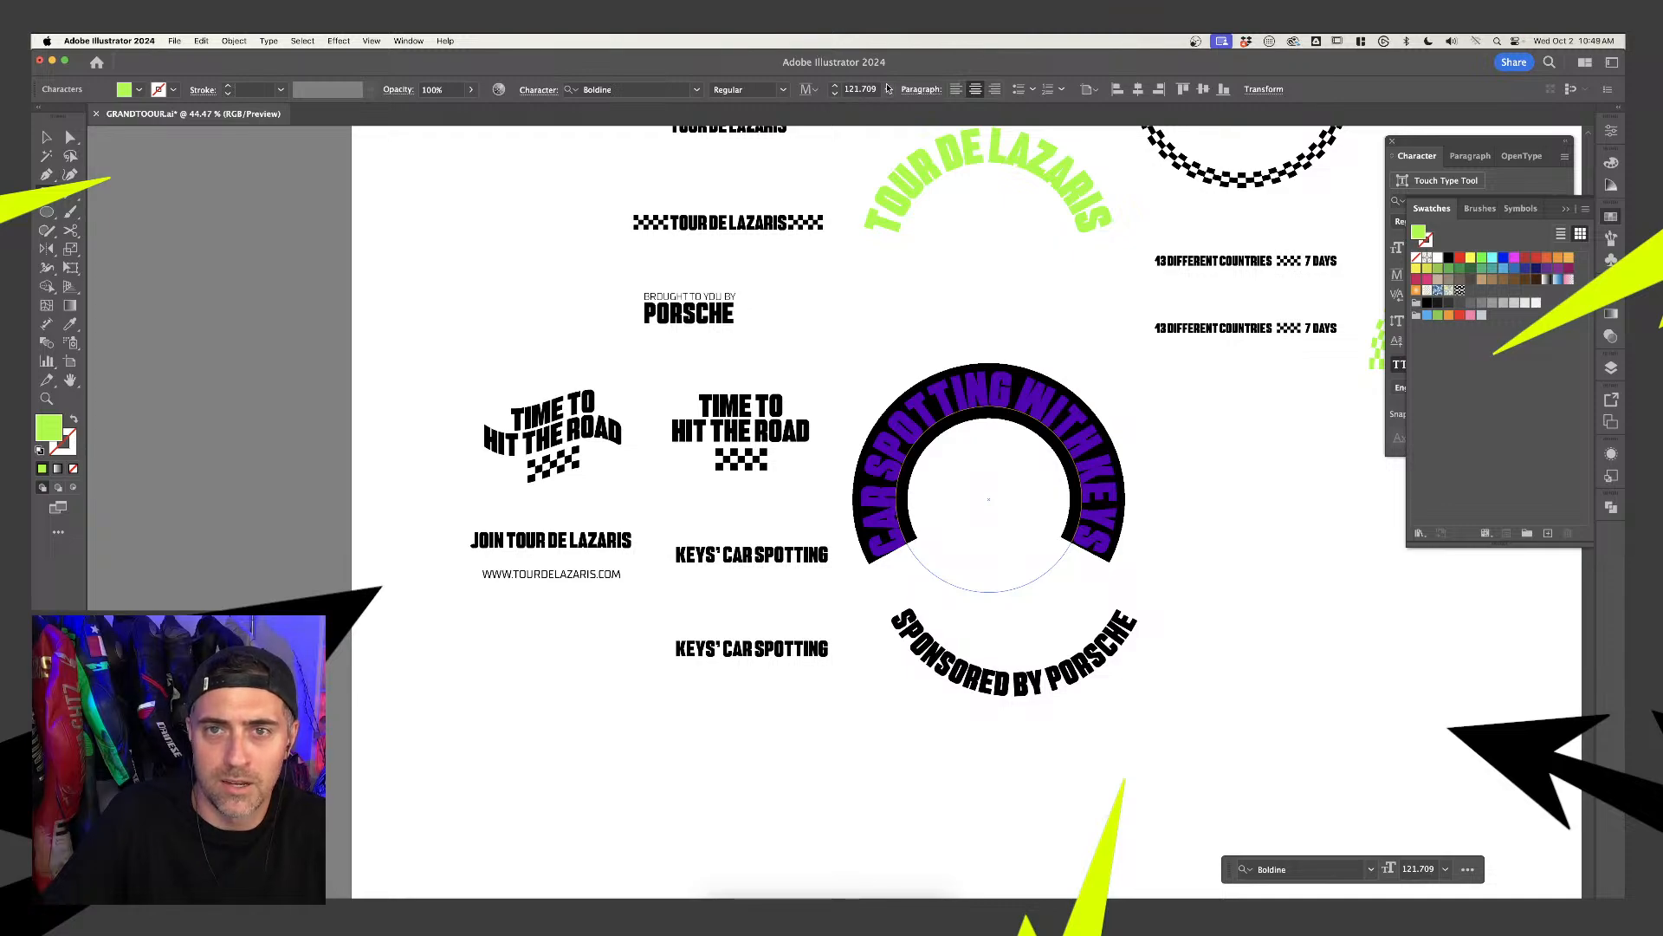
{"action": "left_click", "coordinate": [870, 89]}
{"action": "type", "text": "121"}
{"action": "key", "text": "Return"}
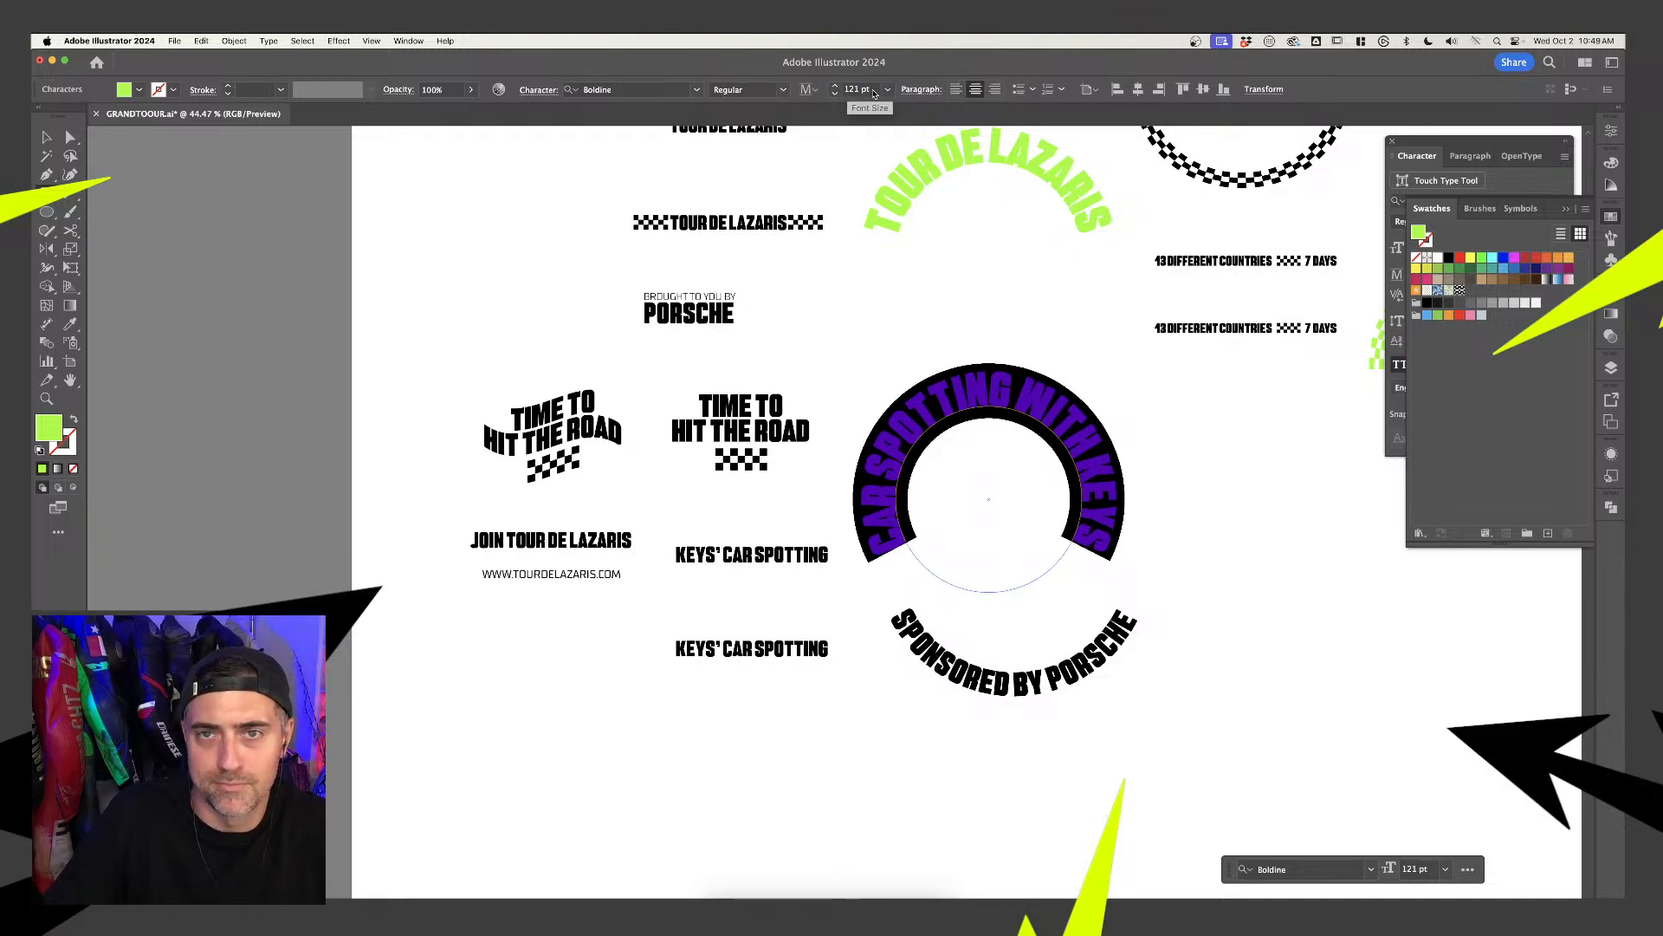
{"action": "left_click", "coordinate": [869, 89]}
{"action": "type", "text": "70"}
{"action": "key", "text": "Return"}
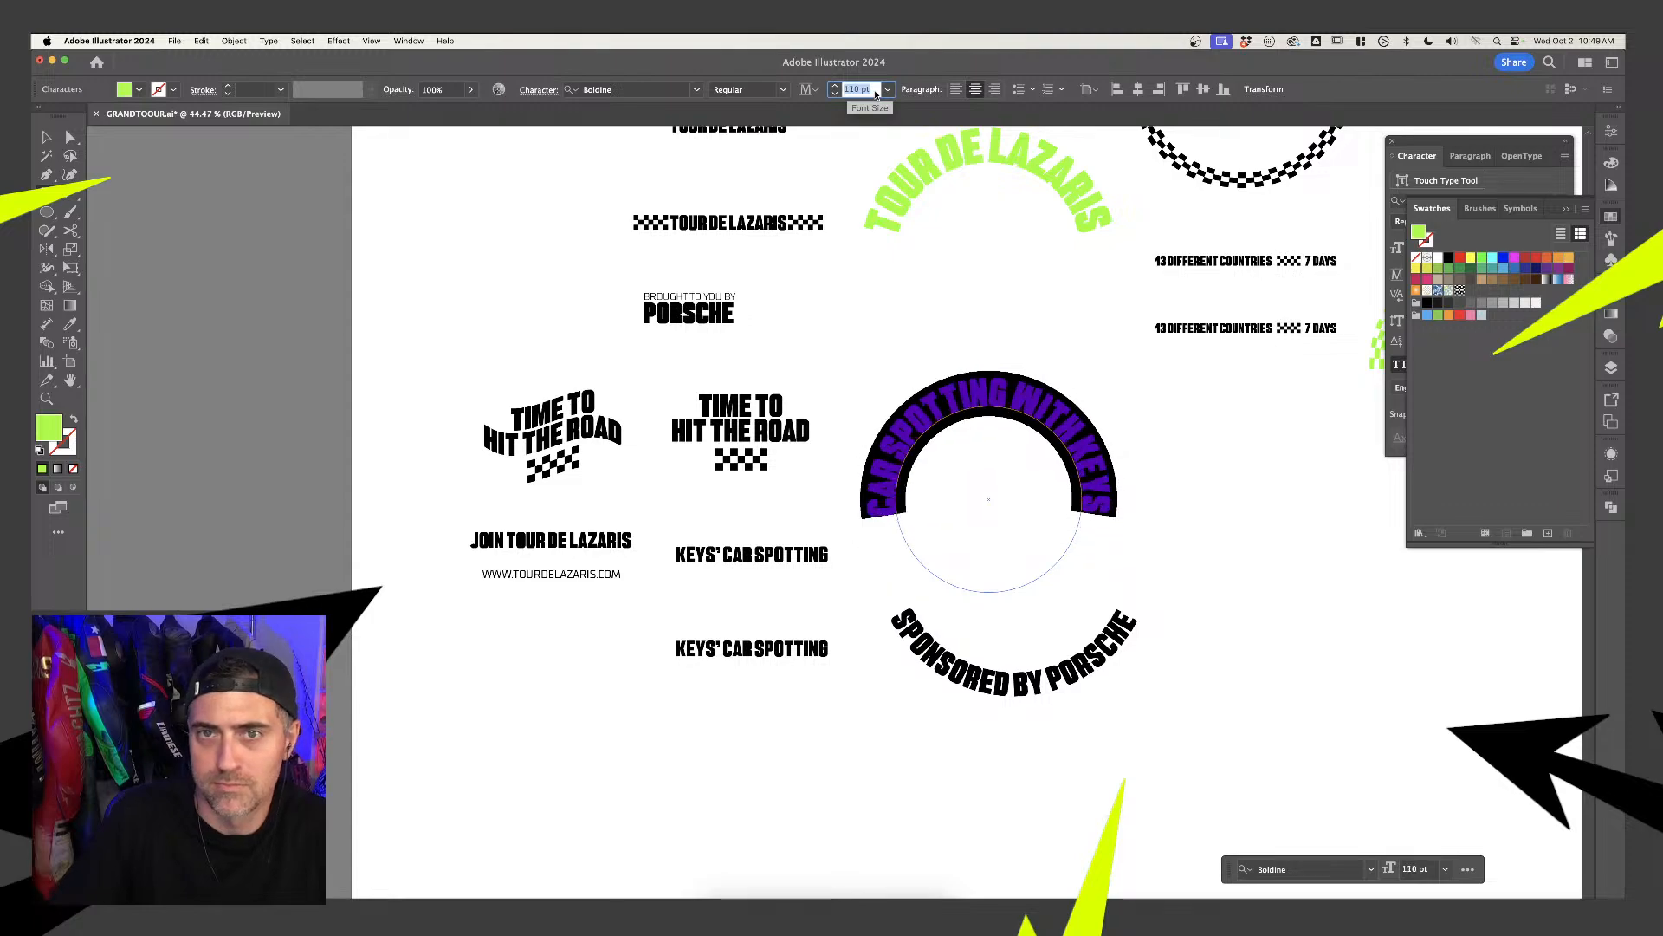
{"action": "type", "text": "80"}
{"action": "key", "text": "Return"}
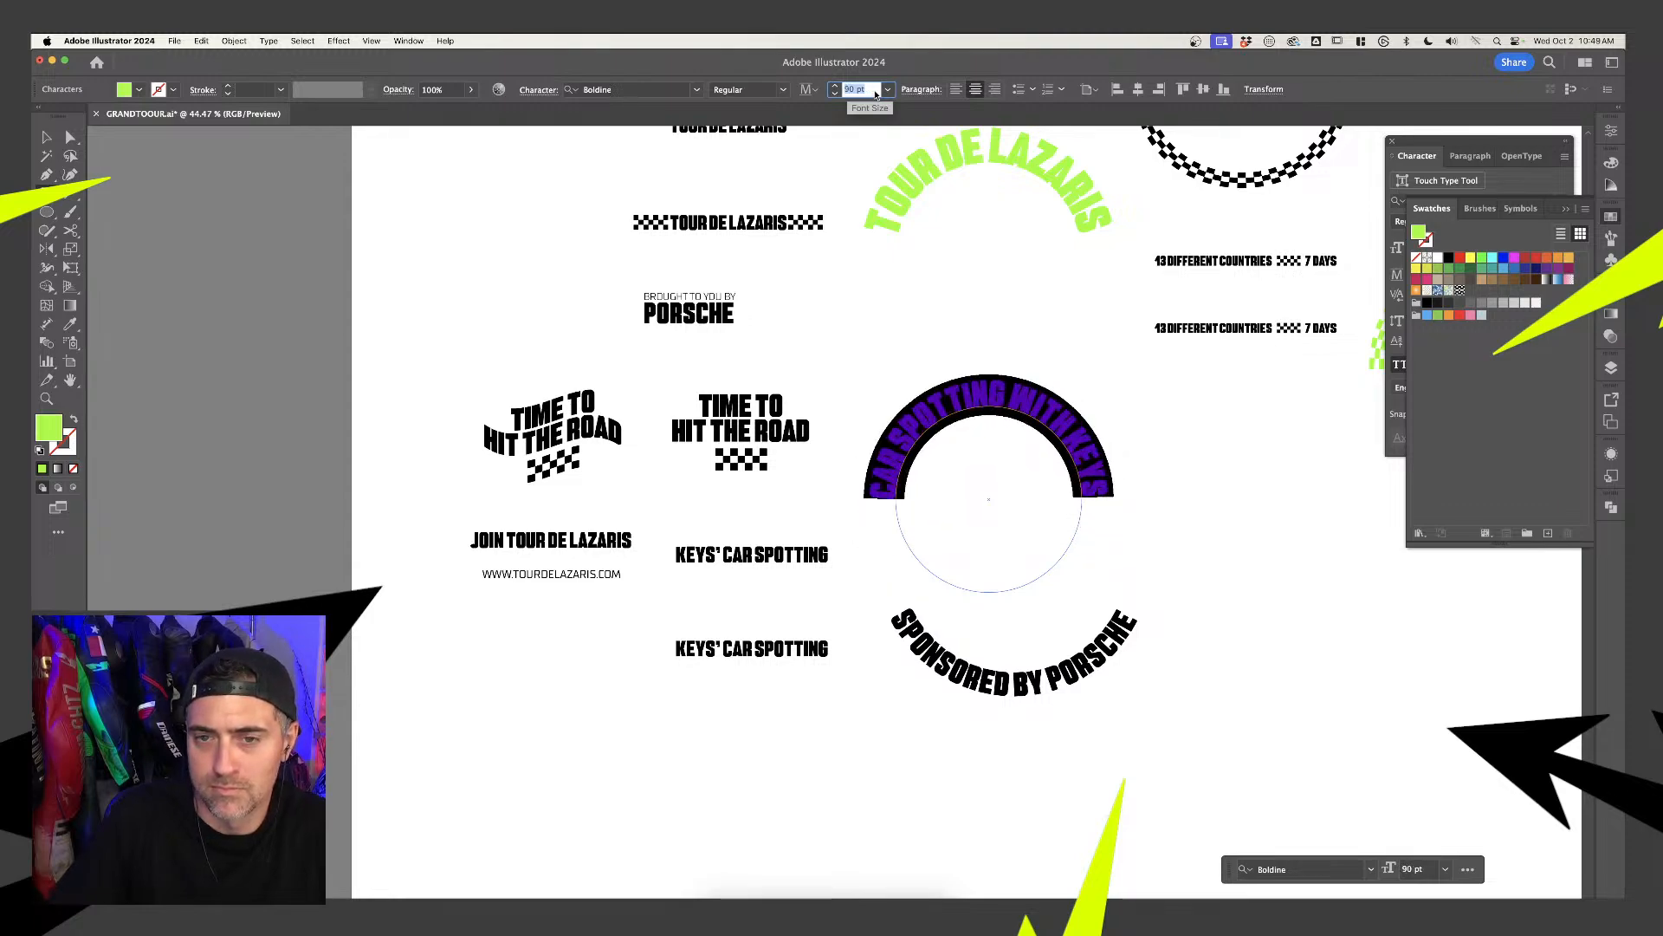
{"action": "left_click", "coordinate": [46, 141]}
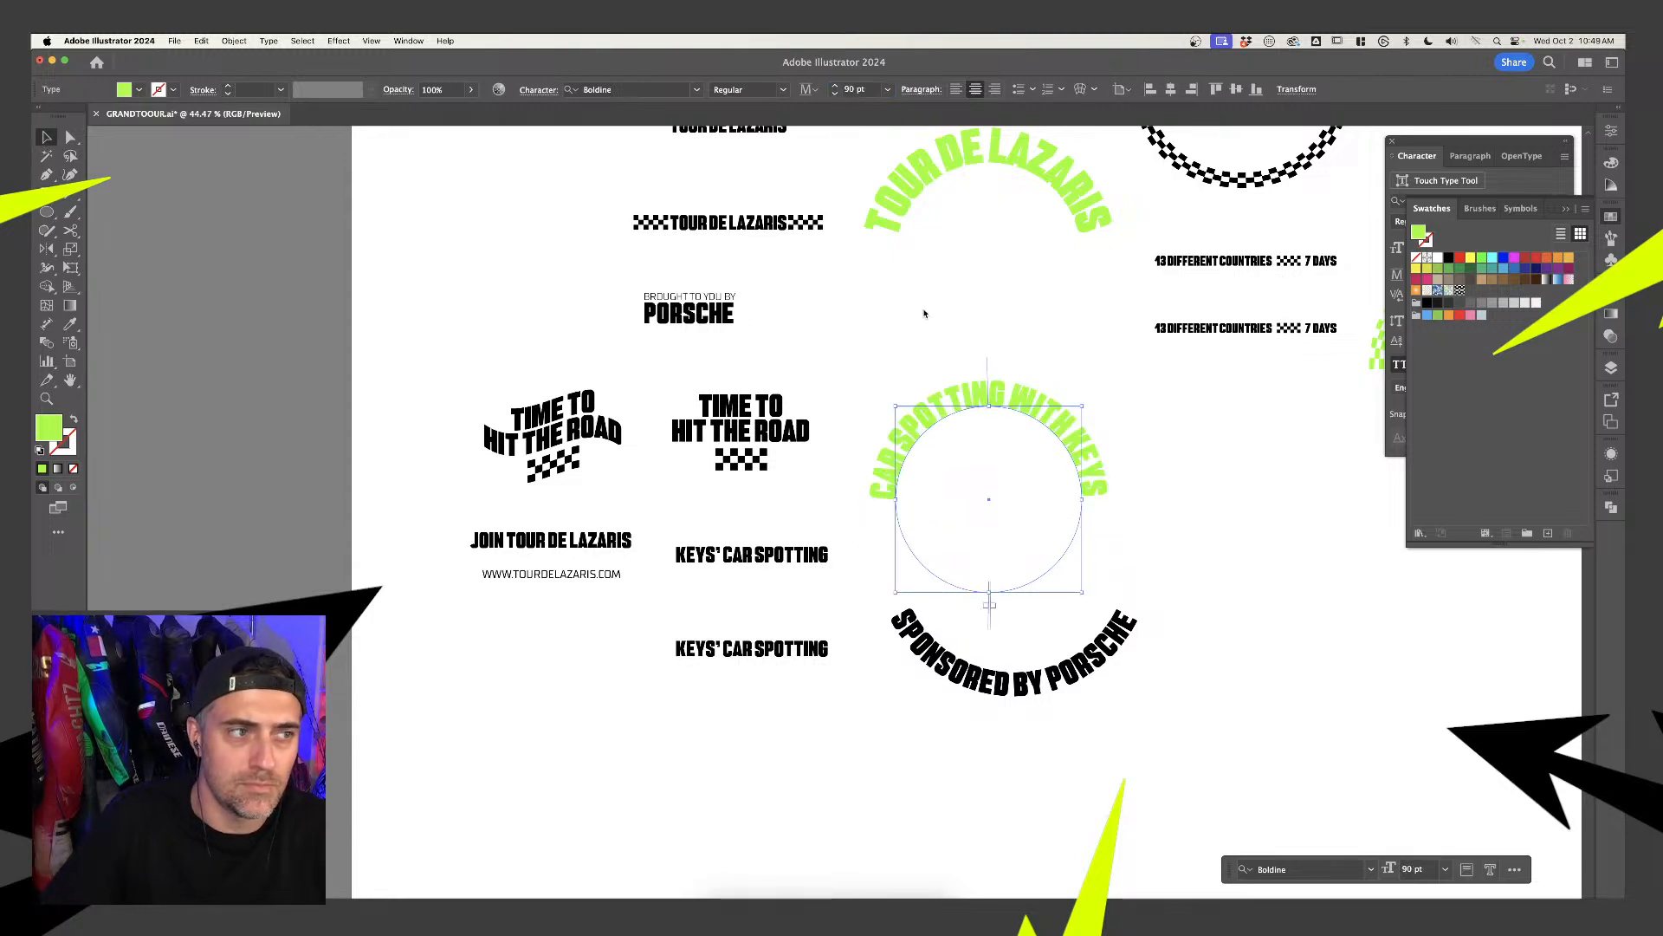
Copy the arched text into Photoshop's poster artwork as a Smart Object and rotate it 90° so it arches upright over the car
{"action": "scroll", "coordinate": [972, 435], "scroll_direction": "left", "scroll_amount": 3}
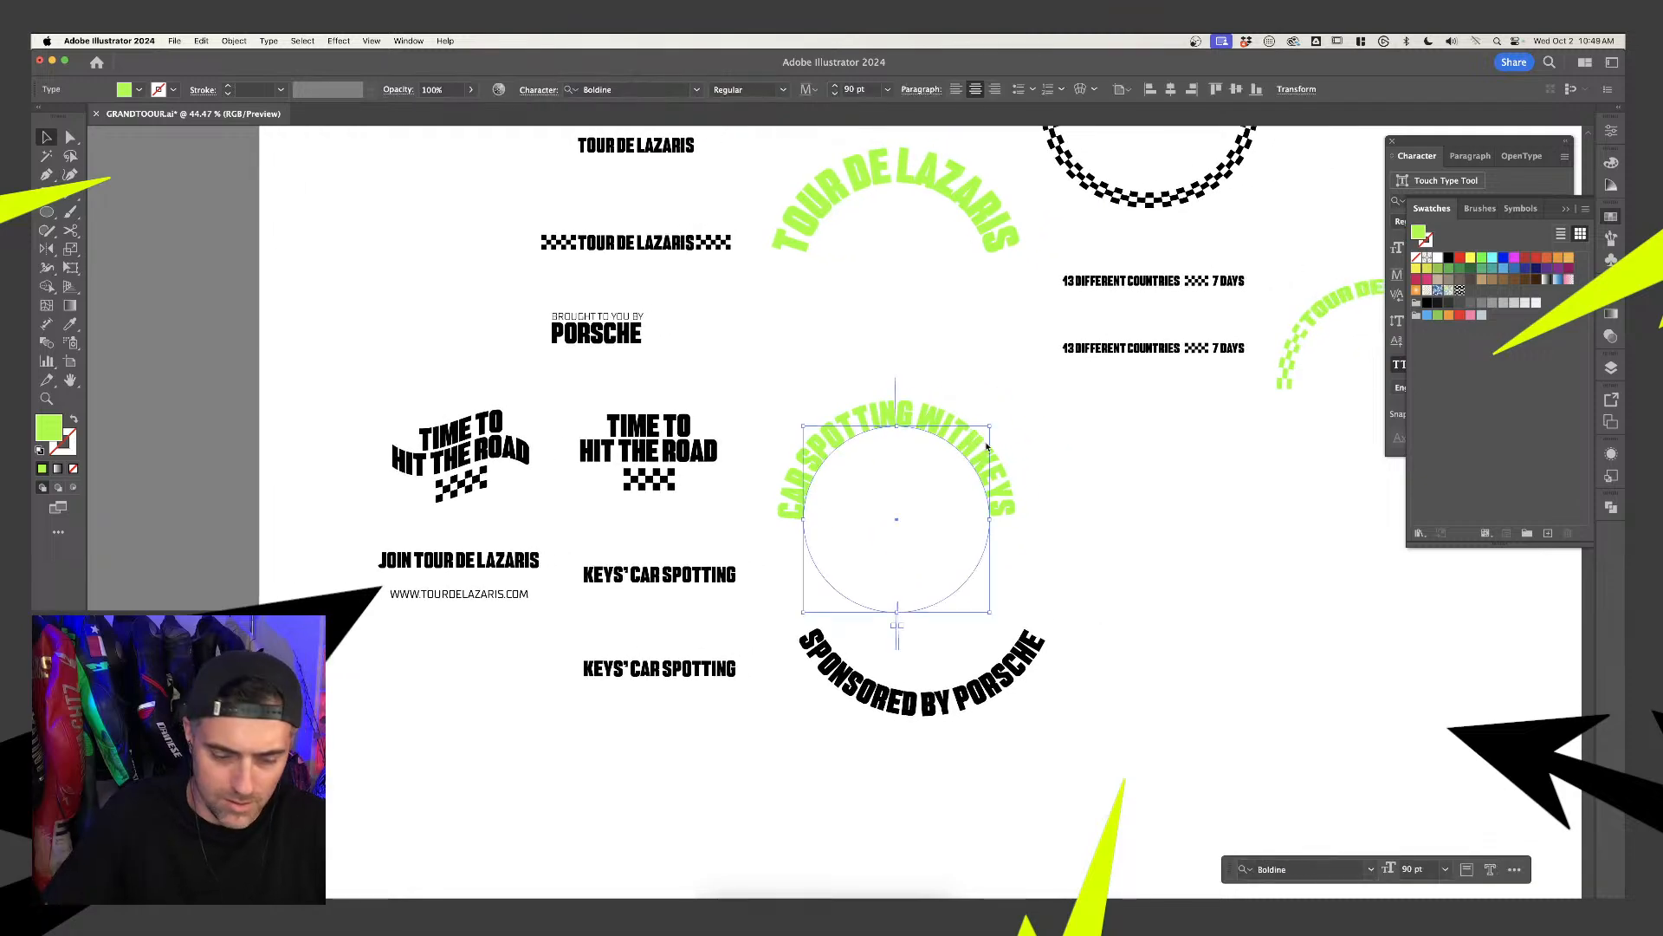
{"action": "left_click", "coordinate": [798, 908]}
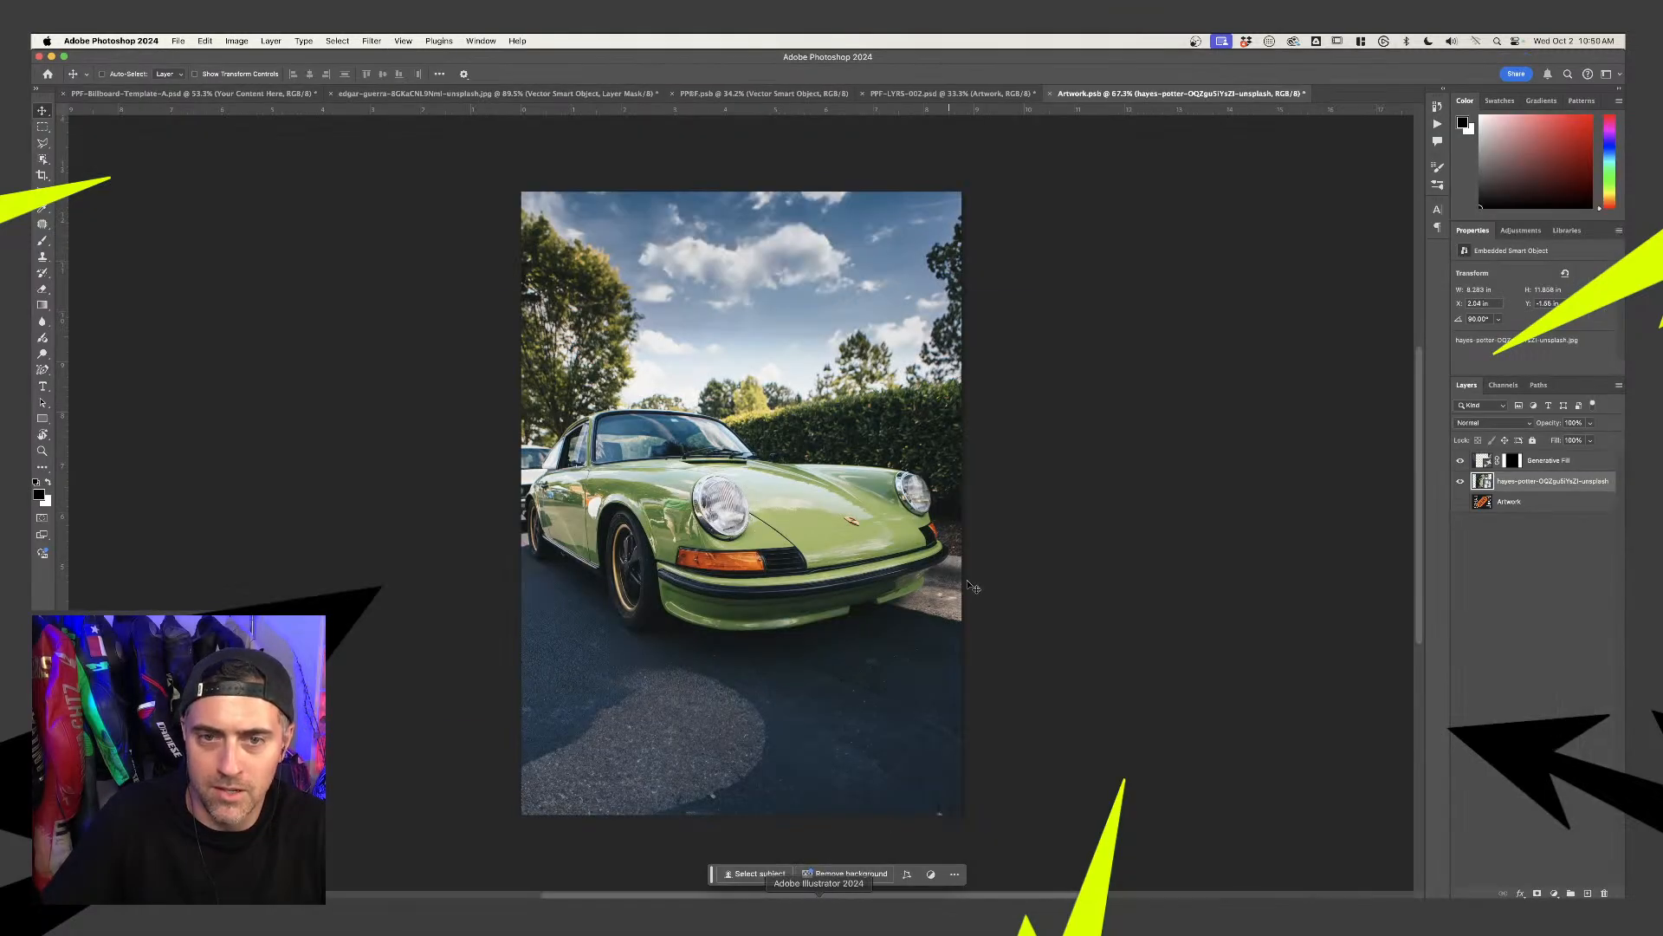
{"action": "key", "text": "super+v"}
{"action": "left_click", "coordinate": [904, 433]}
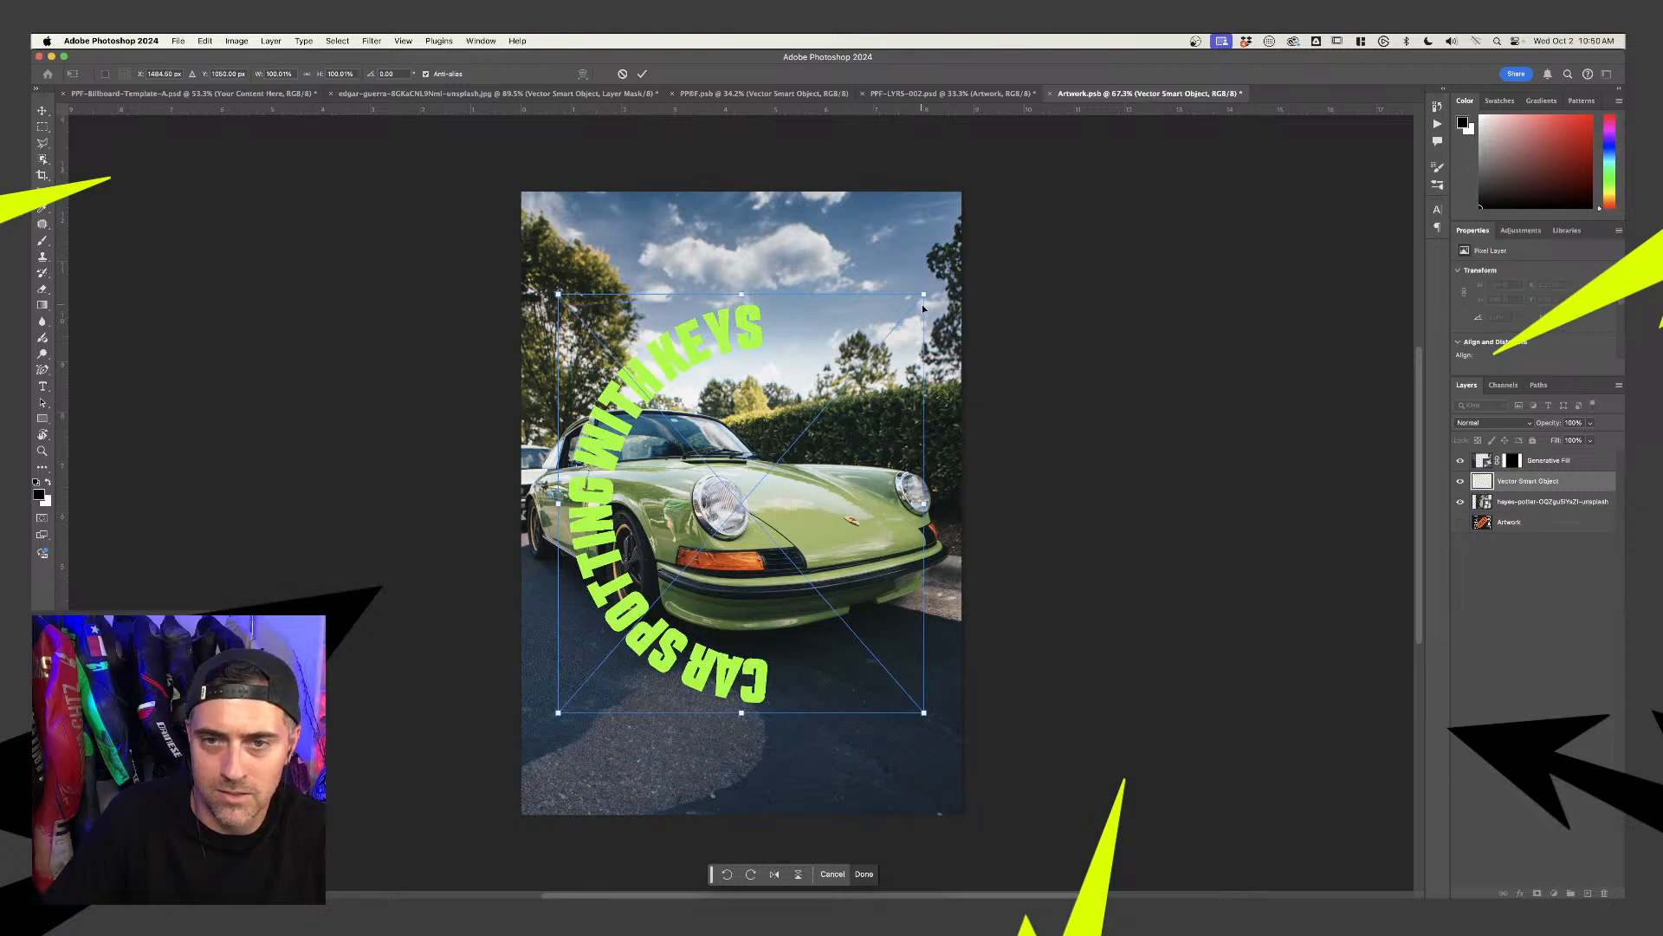
{"action": "left_click_drag", "start_coordinate": [938, 292], "coordinate": [976, 673]}
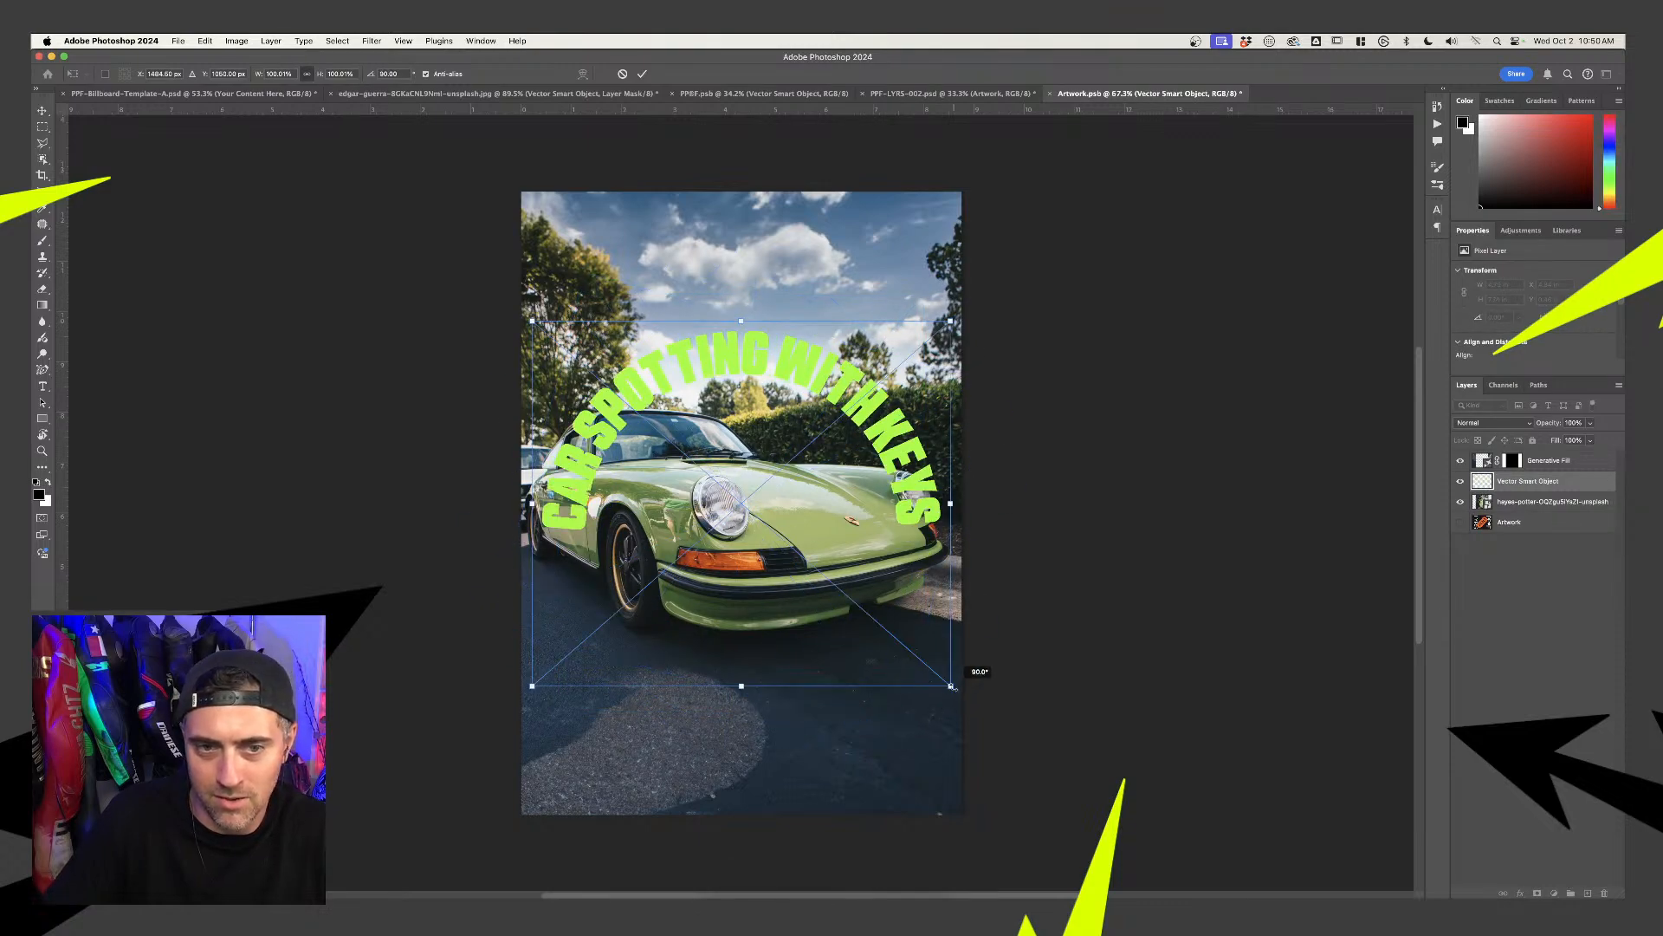
Move the arched text up into the sky above the car and place its layer above the Generative Fill layer
{"action": "left_click_drag", "start_coordinate": [877, 417], "coordinate": [873, 327]}
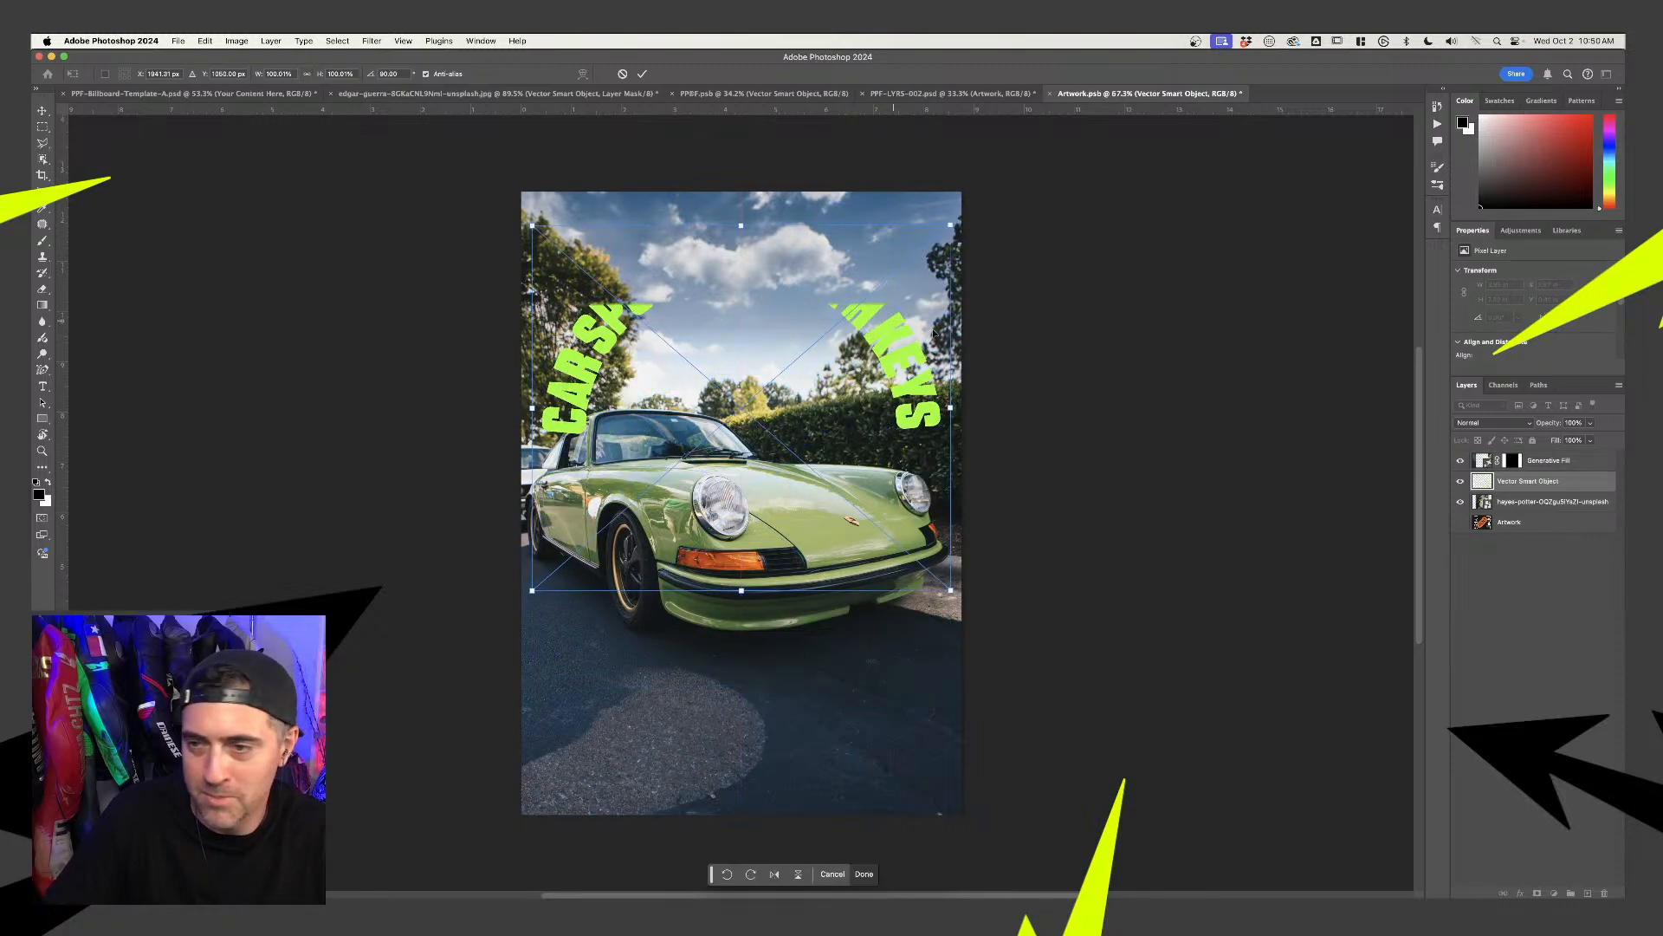
{"action": "left_click_drag", "start_coordinate": [1532, 481], "coordinate": [1532, 457]}
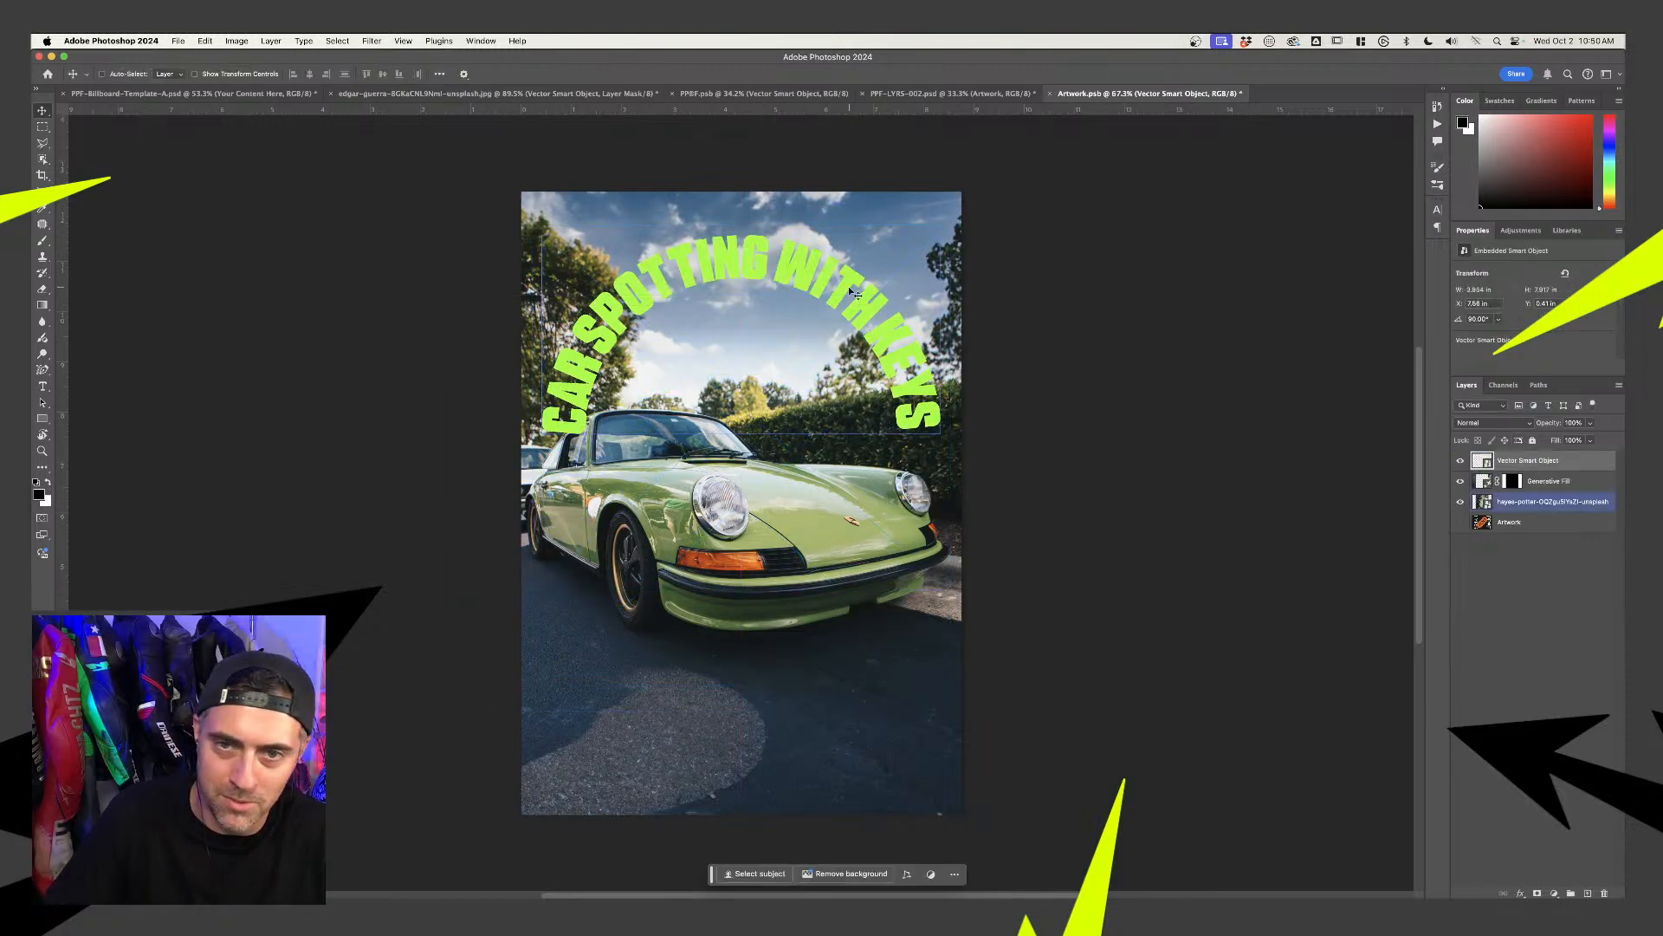
{"action": "left_click", "coordinate": [948, 238]}
{"action": "key", "text": "alt+bracketleft"}
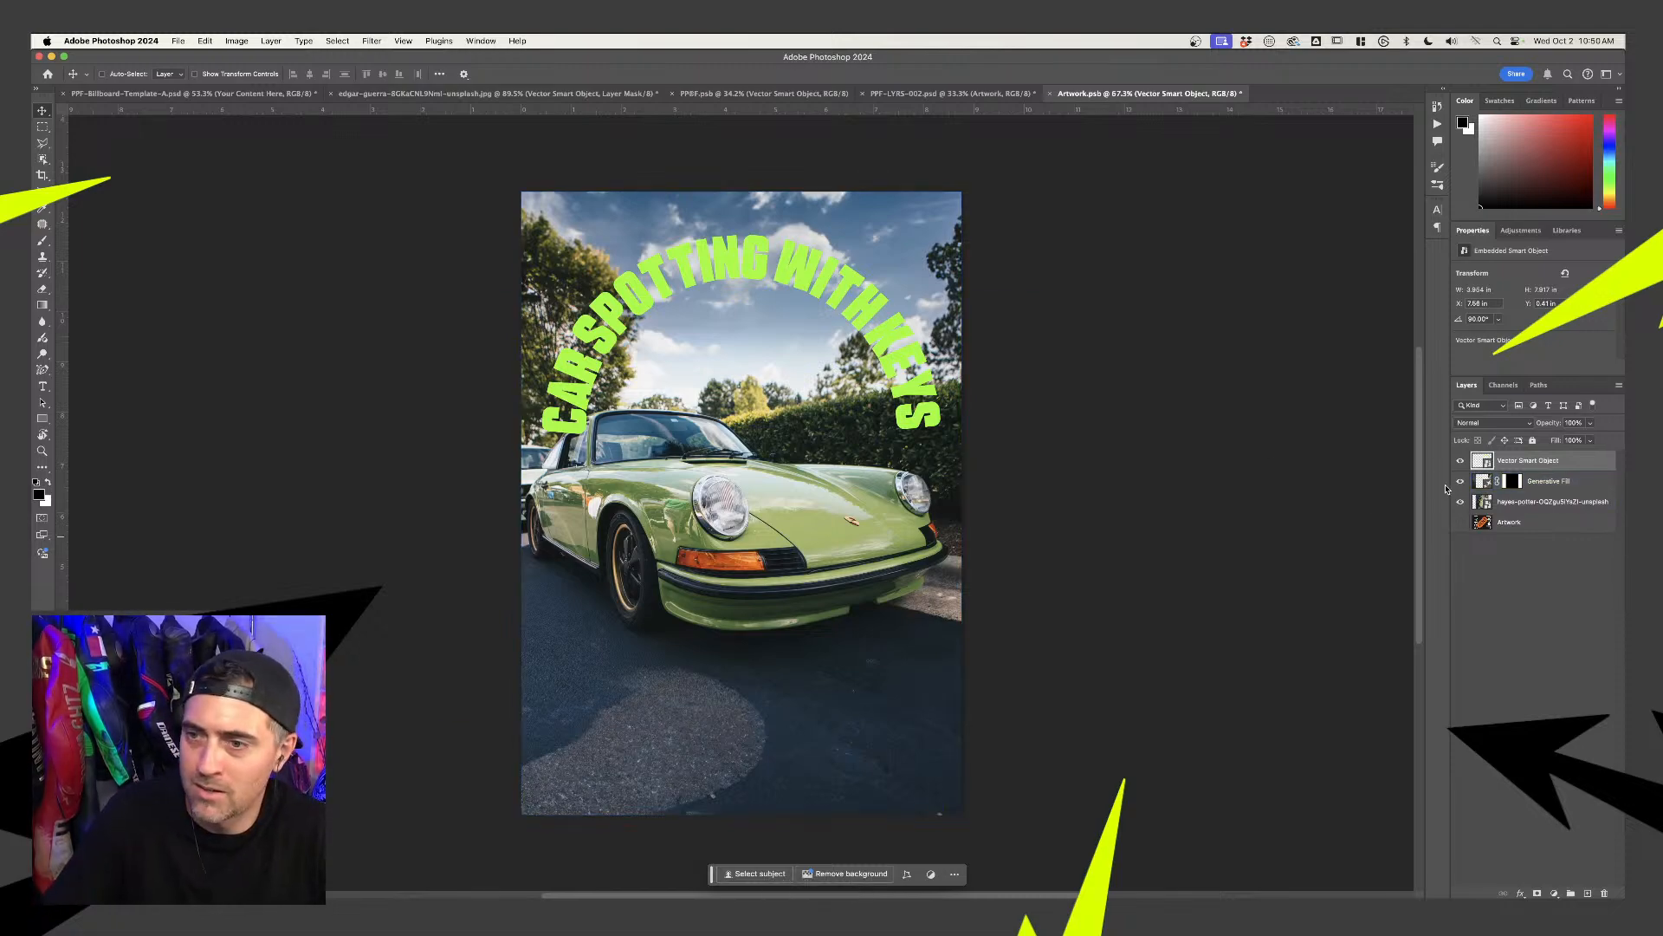
Hide the arched text layer, switch to Illustrator and reword the upper black KEYS' CAR SPOTTING line to CAR SPOTTING WITH KEYS
{"action": "key", "text": "super+comma"}
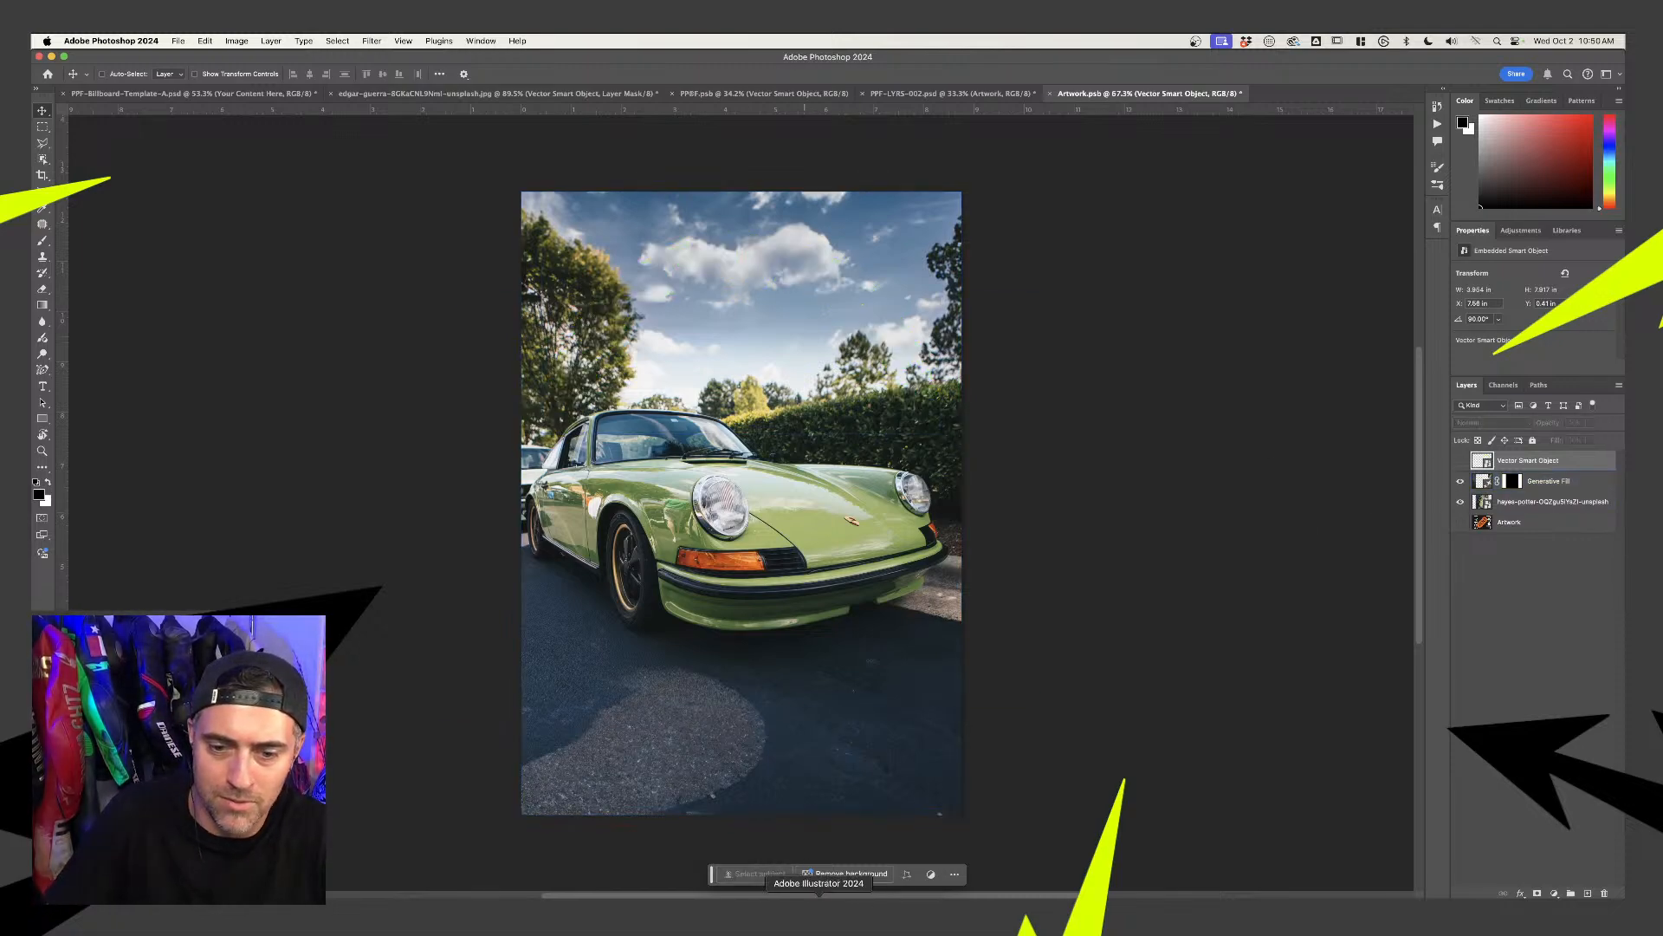
{"action": "key", "text": "super+Tab"}
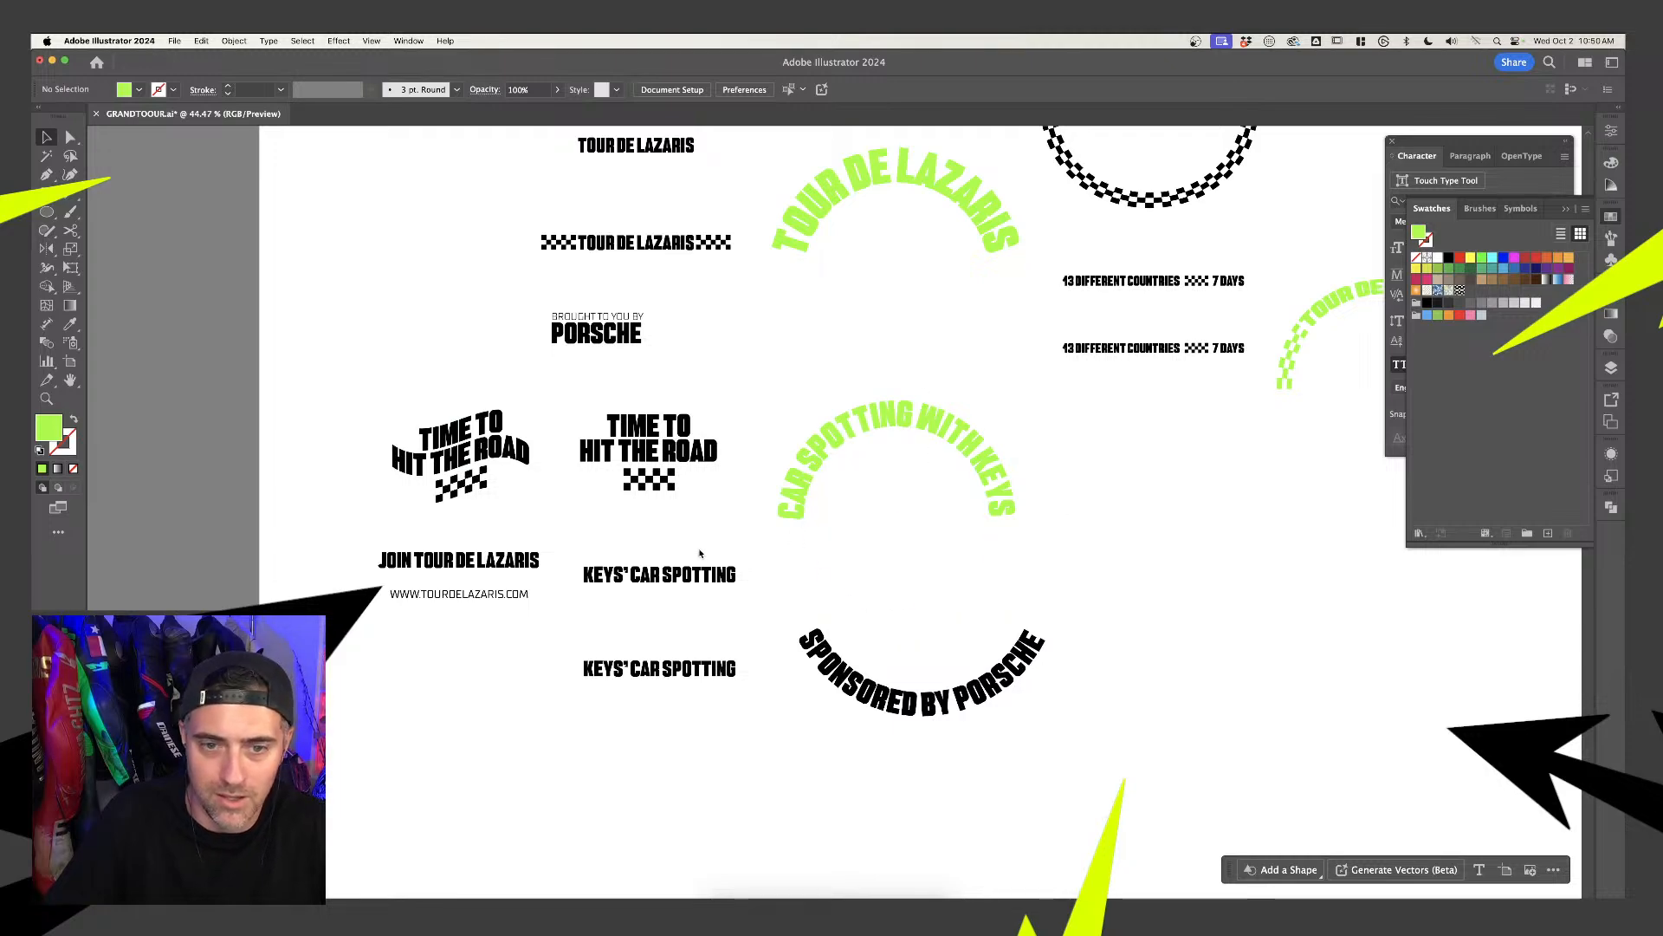
{"action": "triple_click", "coordinate": [703, 576]}
{"action": "type", "text": "CA"}
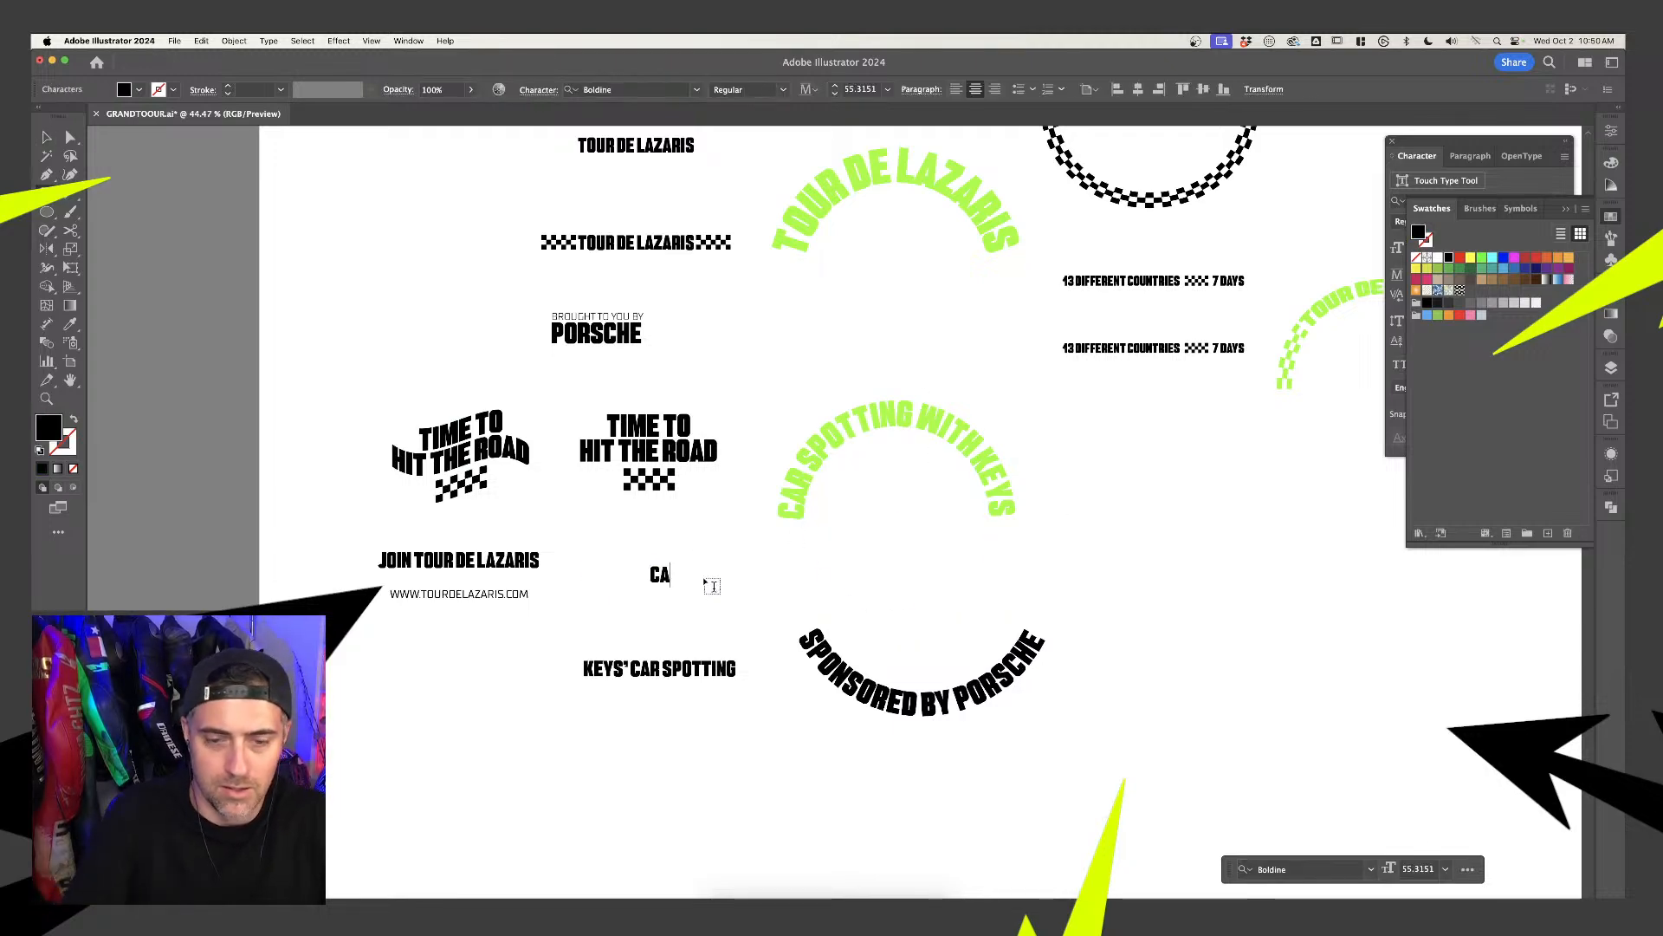
{"action": "type", "text": "R SPOTTING WITH KEYS"}
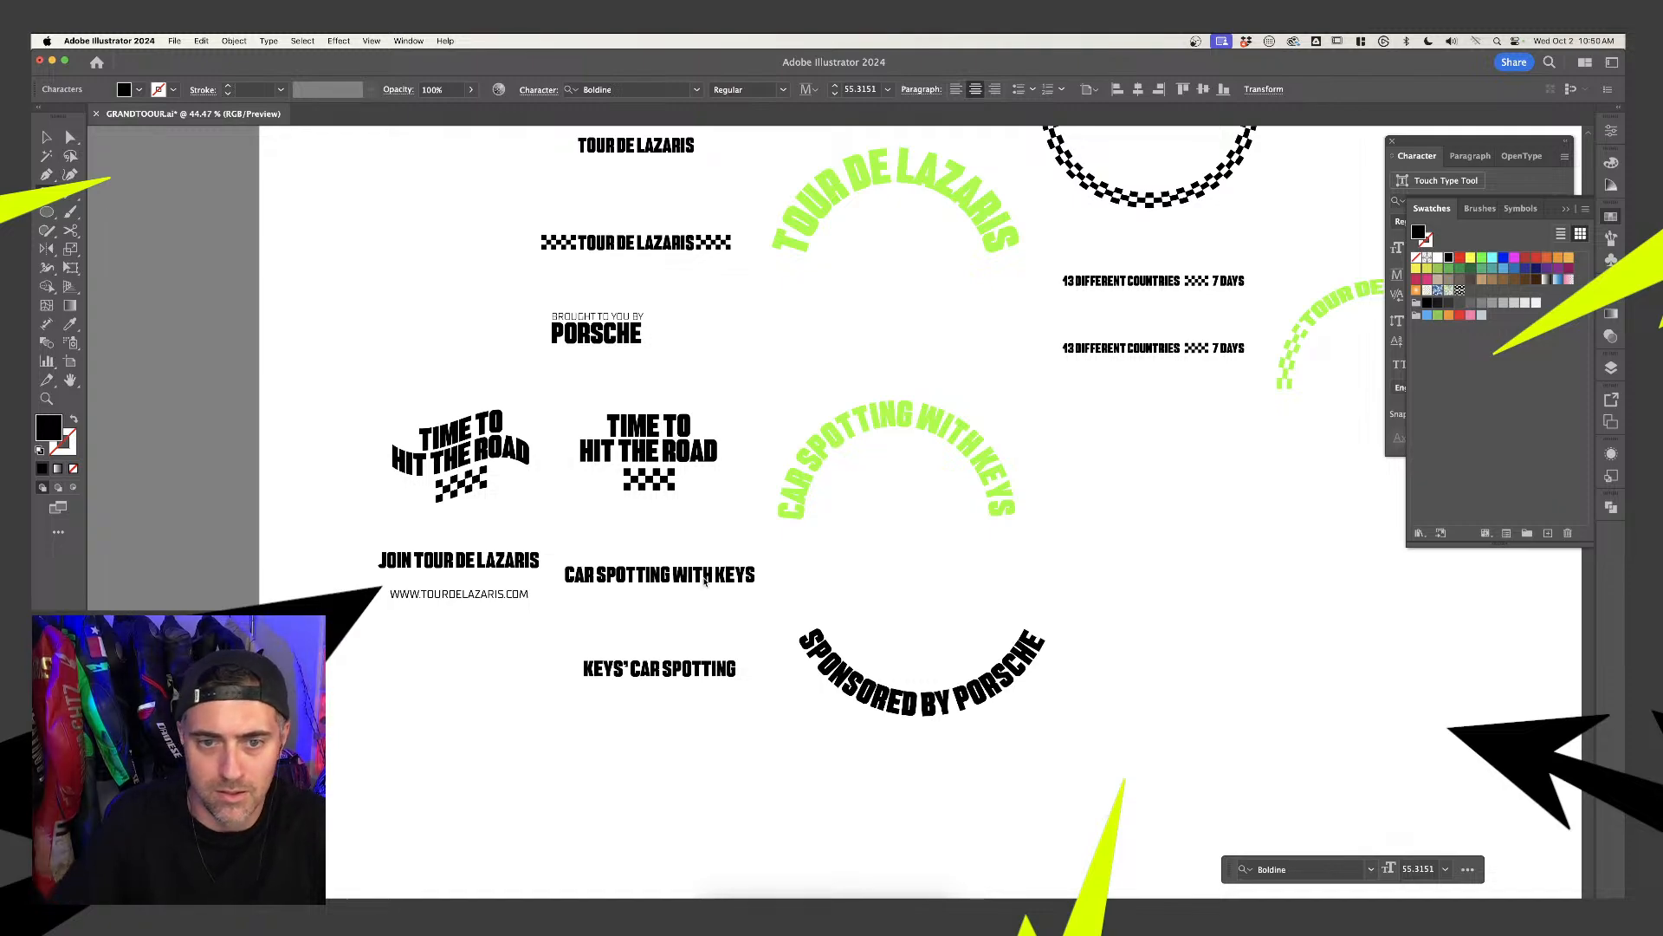
Copy the green color and 90 pt size of the arched lettering onto the straight CAR SPOTTING WITH KEYS text
{"action": "key", "text": "super+a"}
{"action": "key", "text": "i"}
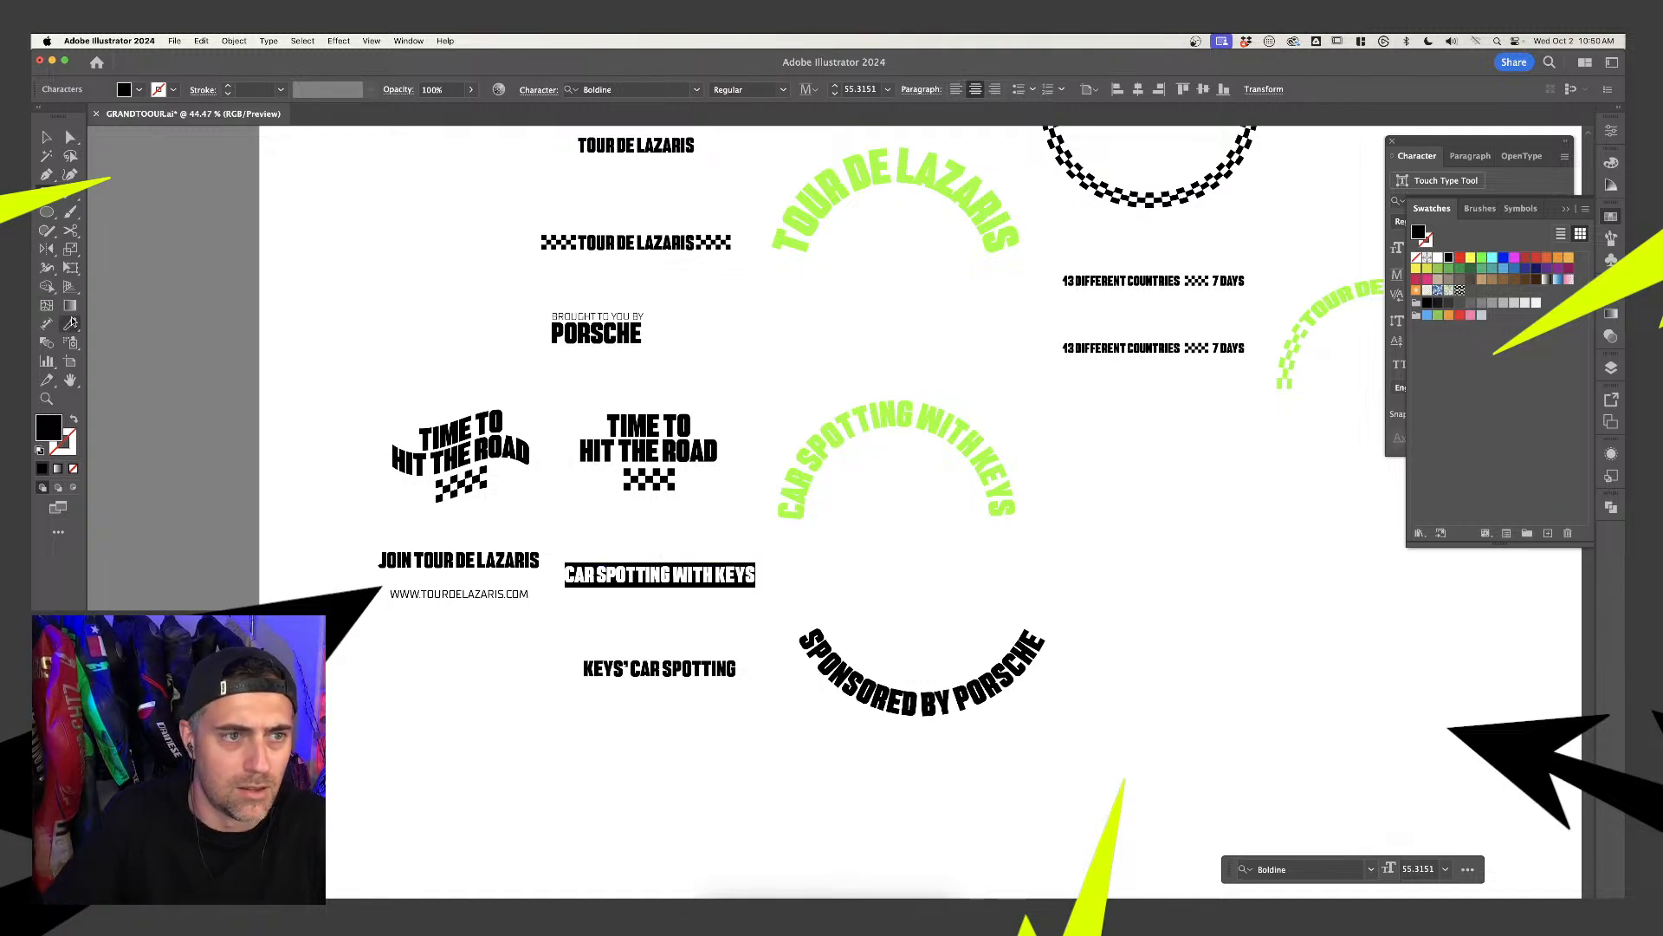
{"action": "left_click", "coordinate": [793, 496]}
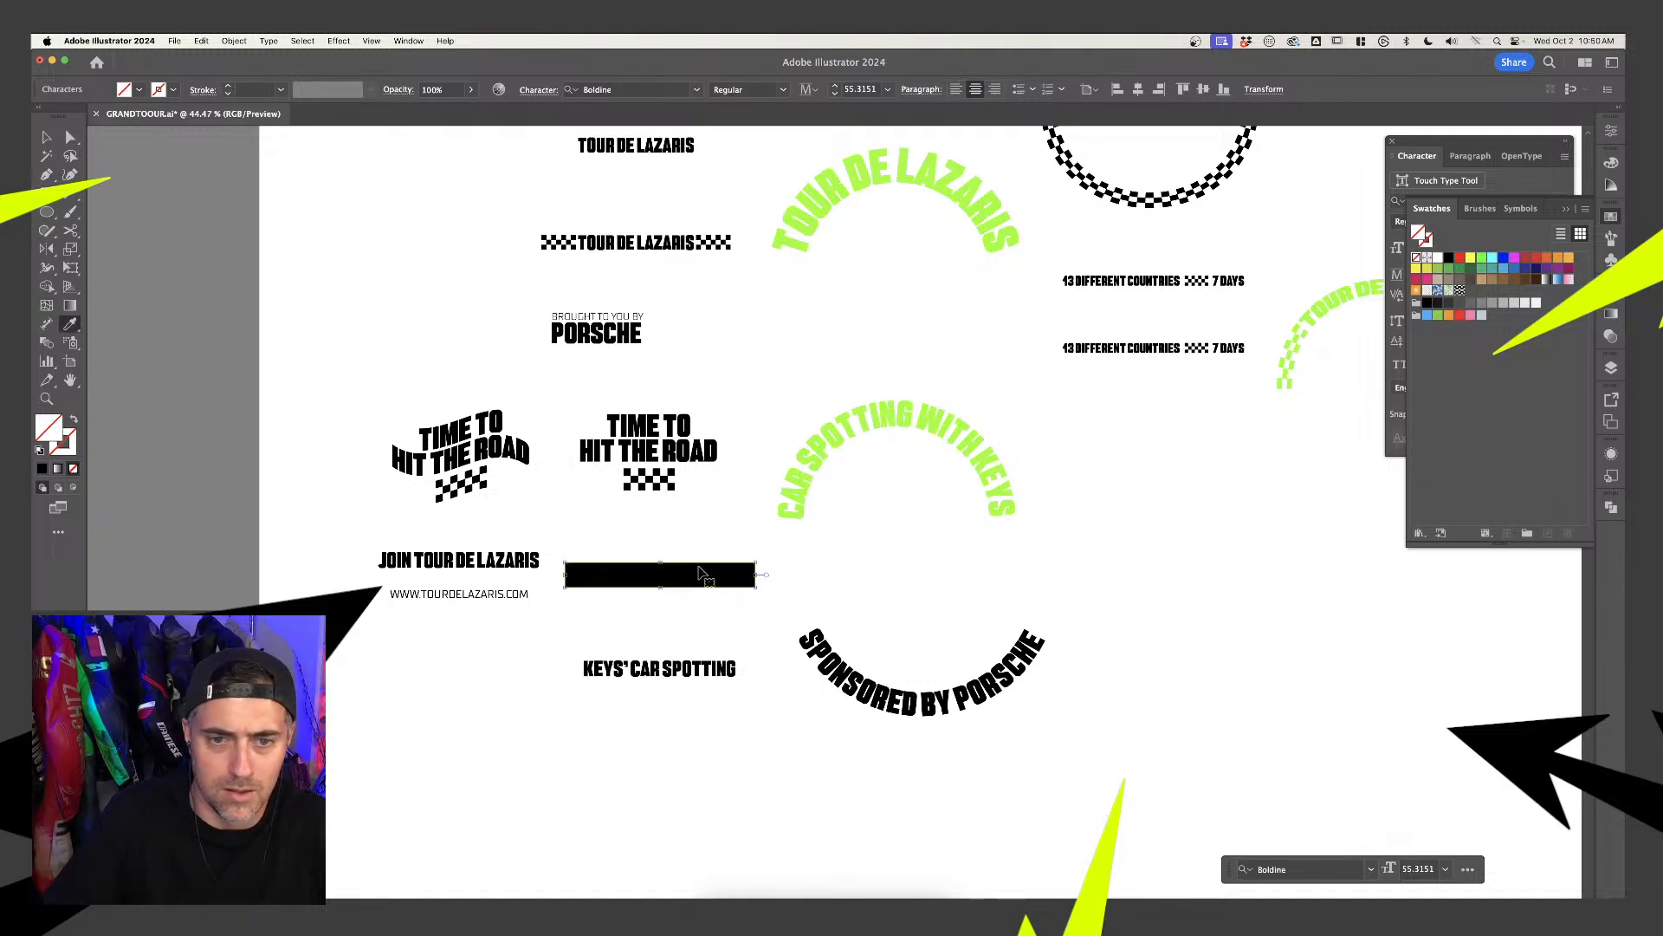
{"action": "left_click", "coordinate": [818, 475]}
{"action": "type", "text": "V"}
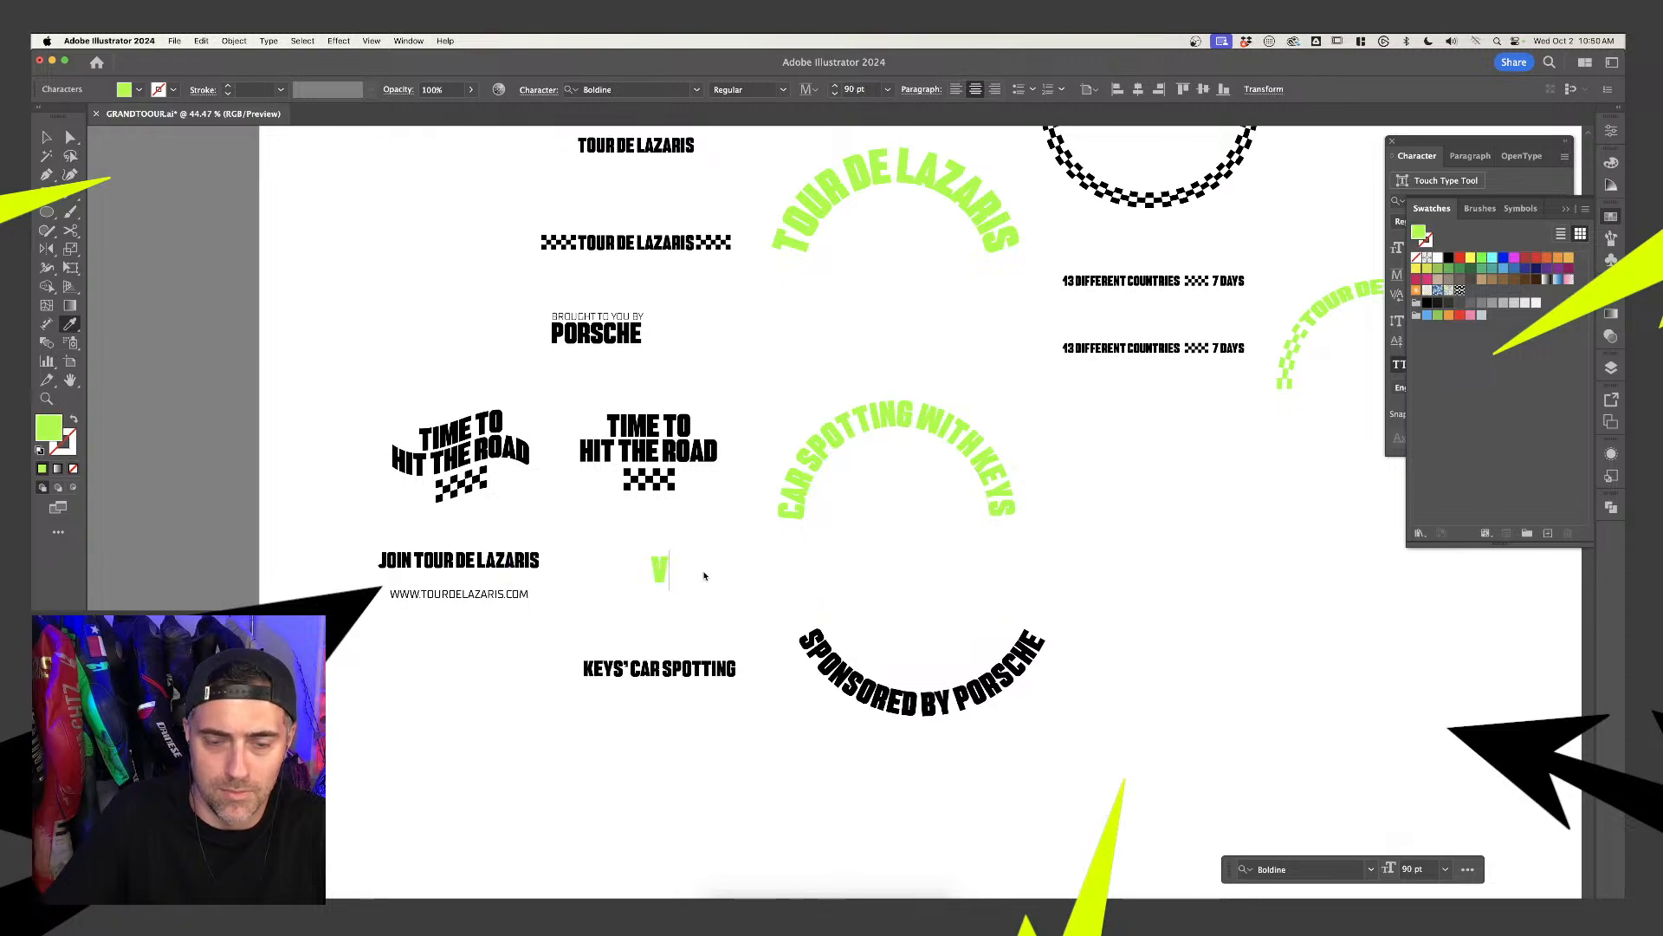
{"action": "key", "text": "super+z"}
{"action": "key", "text": "super+minus"}
{"action": "key", "text": "Escape"}
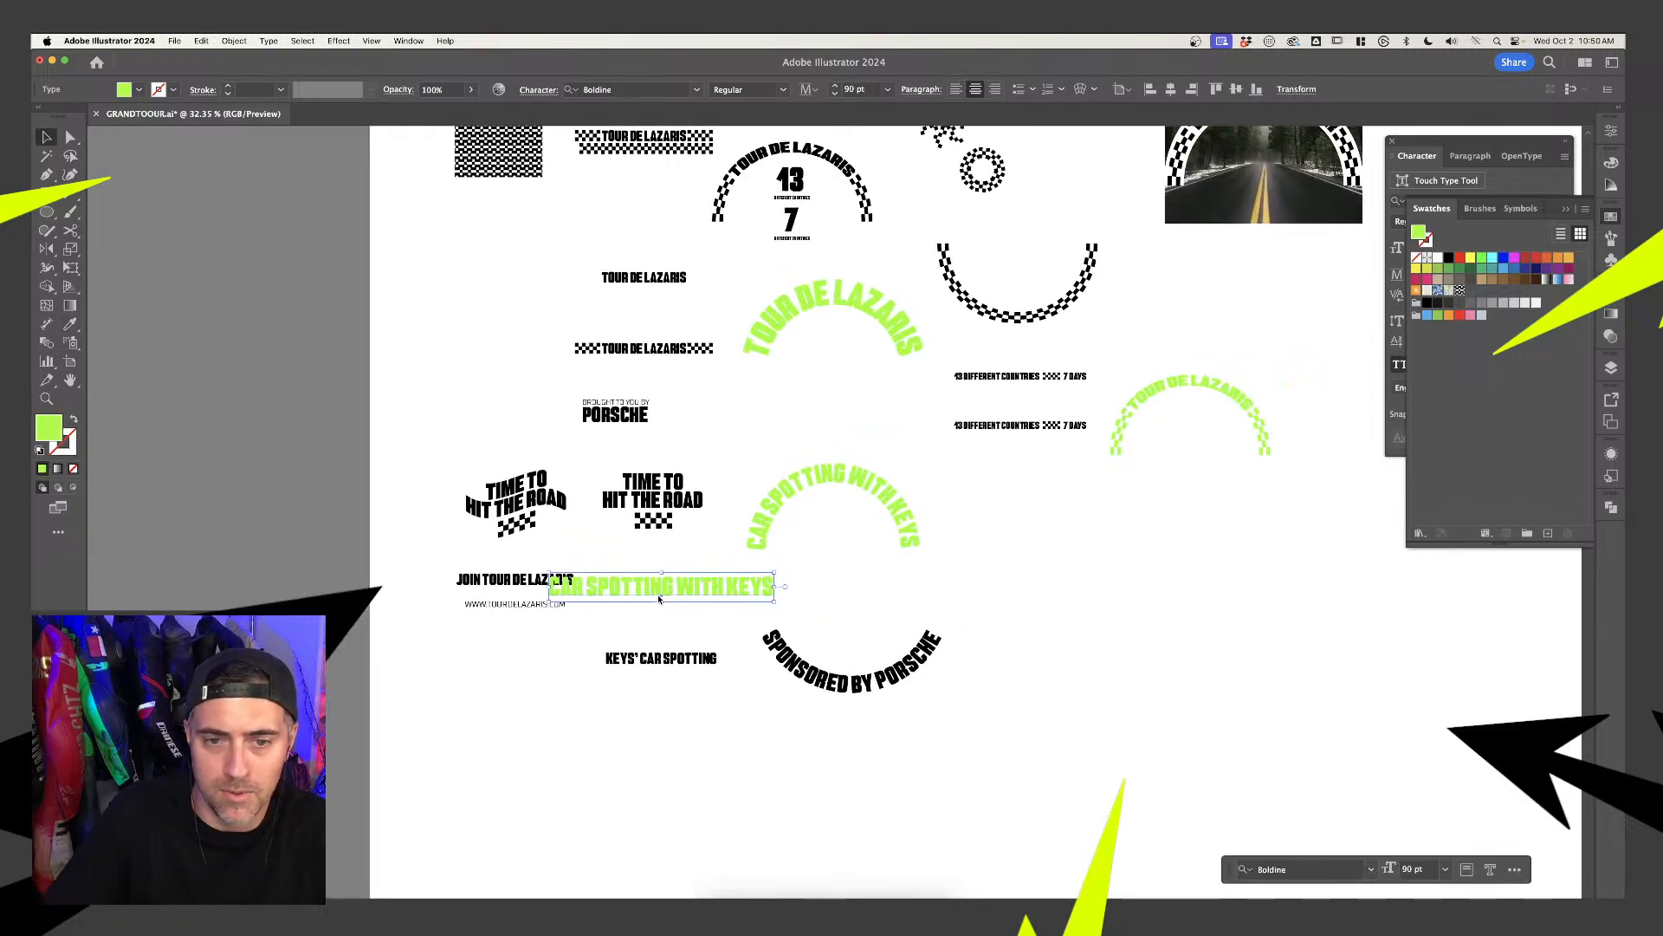
Move the straight green text to the empty area below the green checkered arch and apply a horizontal Arc warp bending it upward
{"action": "left_click_drag", "start_coordinate": [658, 598], "coordinate": [1126, 611]}
{"action": "scroll", "coordinate": [1127, 610], "scroll_direction": "right", "scroll_amount": 2}
{"action": "left_click", "coordinate": [371, 41]}
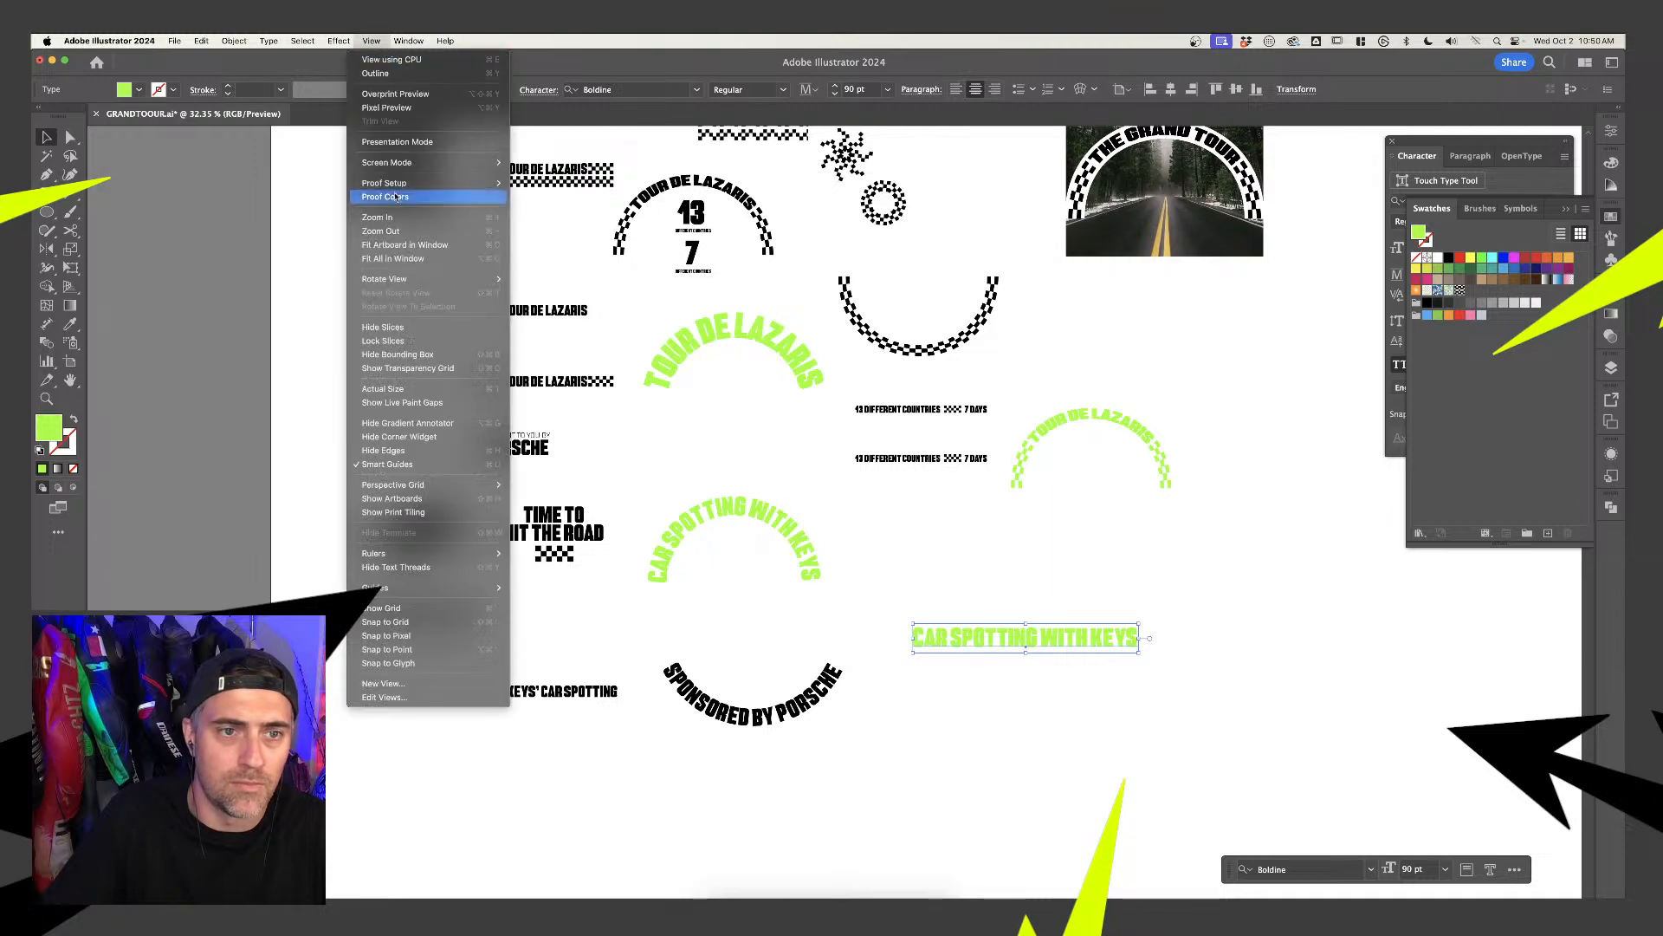
{"action": "mouse_move", "coordinate": [339, 41]}
{"action": "mouse_move", "coordinate": [433, 252]}
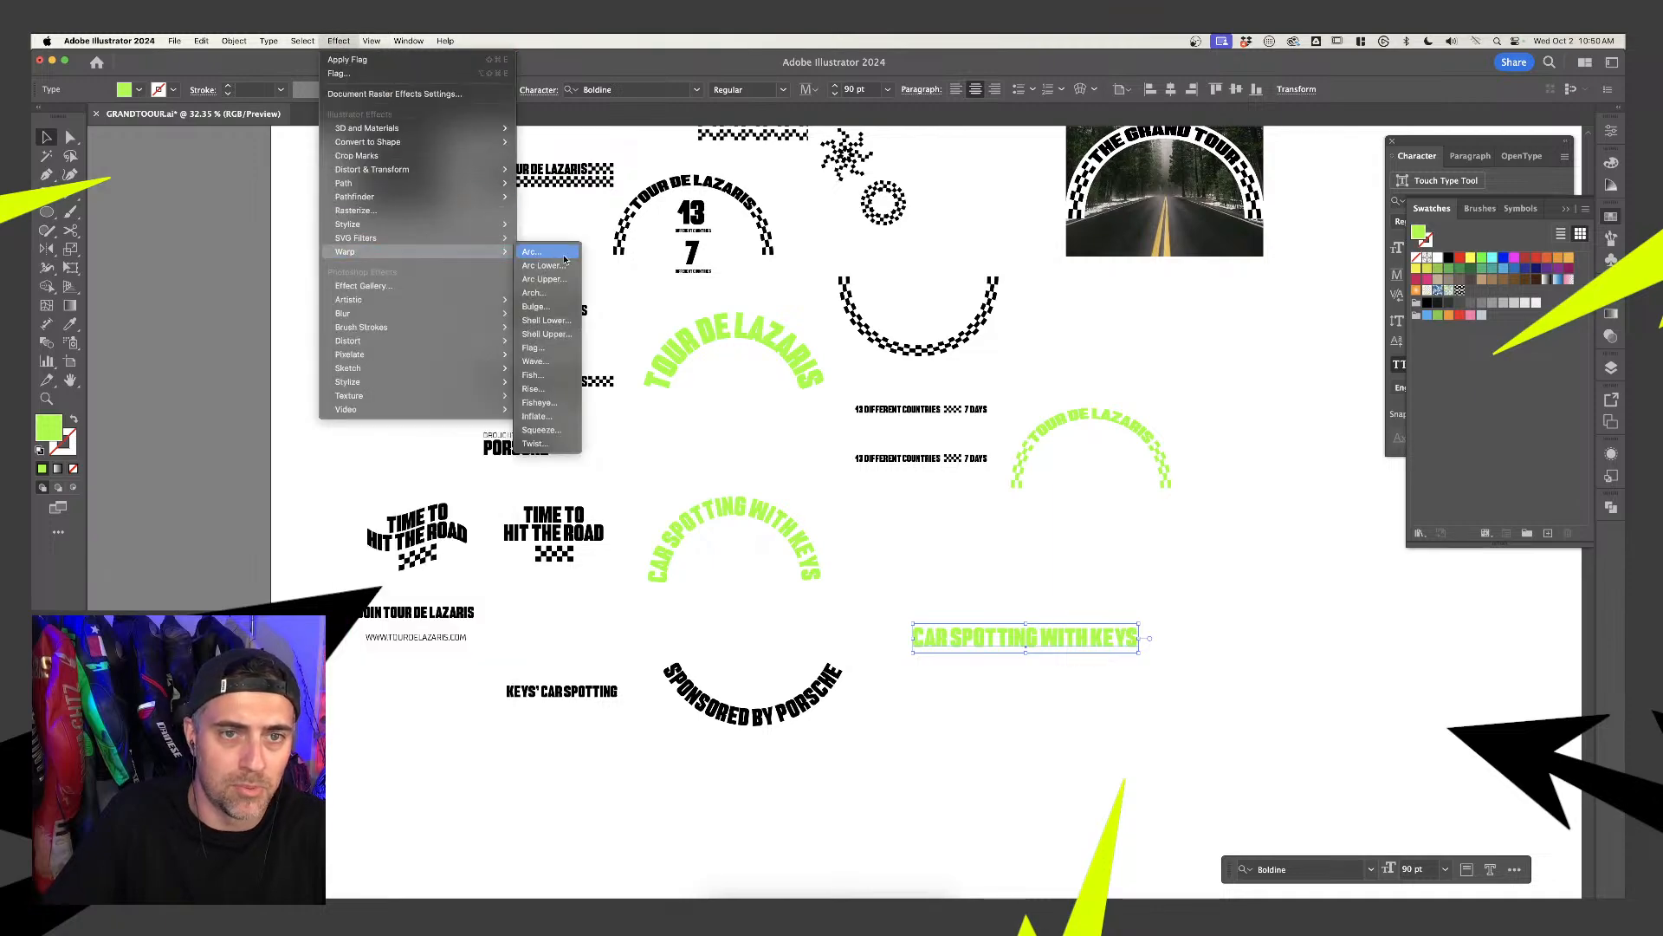
{"action": "left_click", "coordinate": [564, 256]}
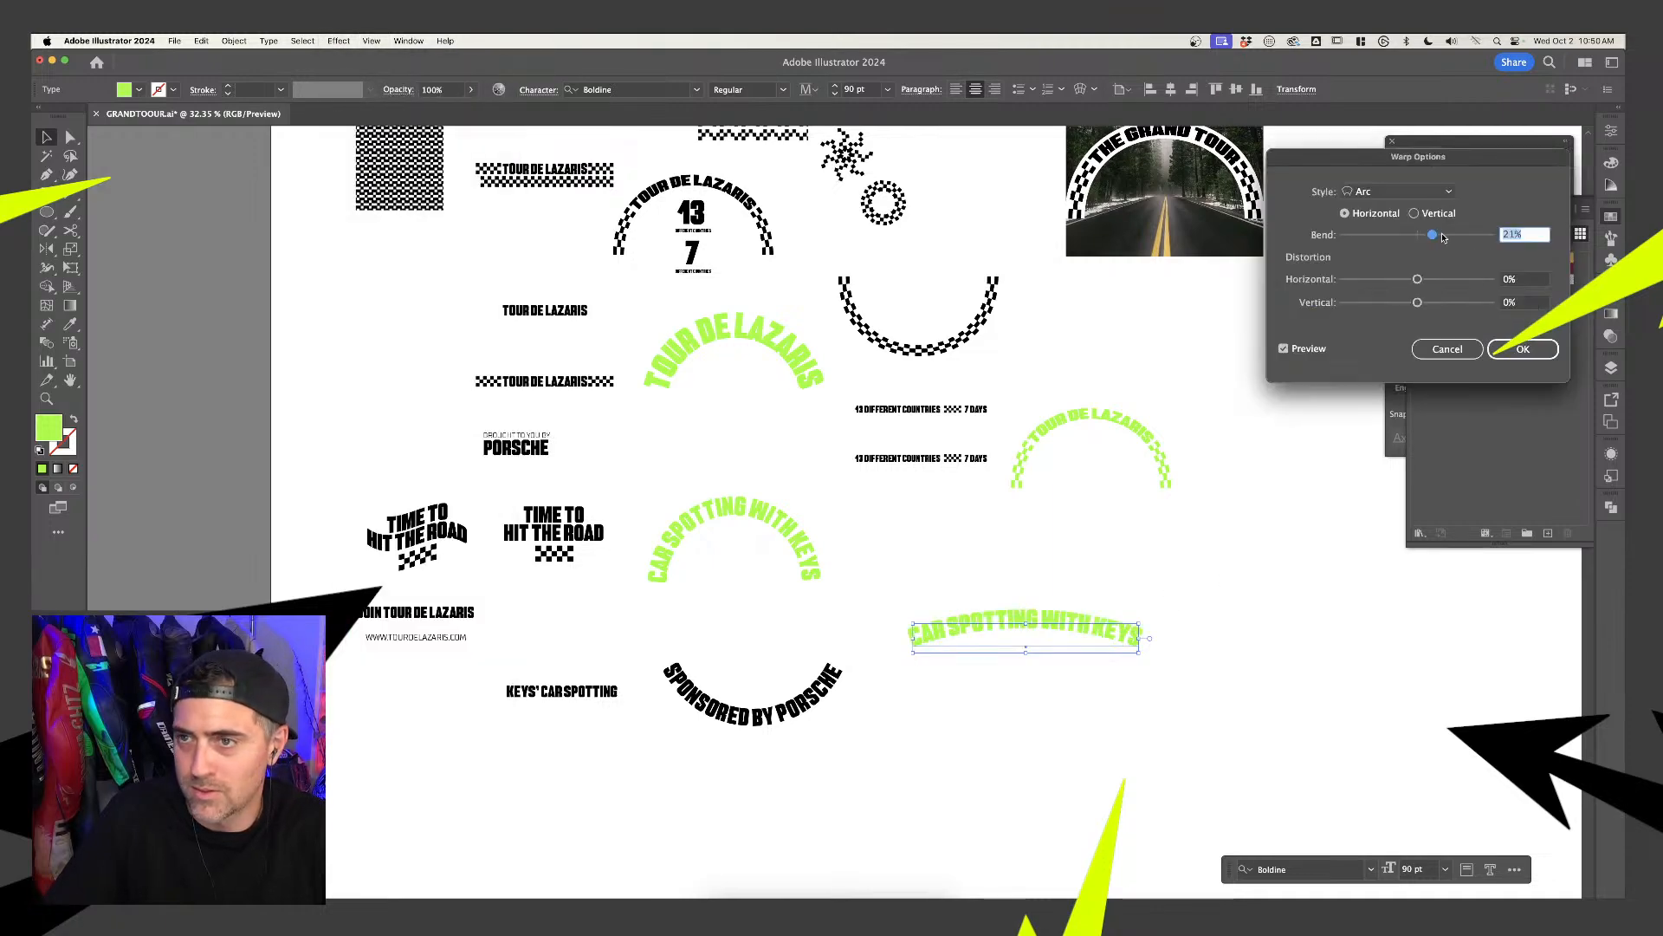
{"action": "left_click_drag", "start_coordinate": [1432, 235], "coordinate": [1470, 238]}
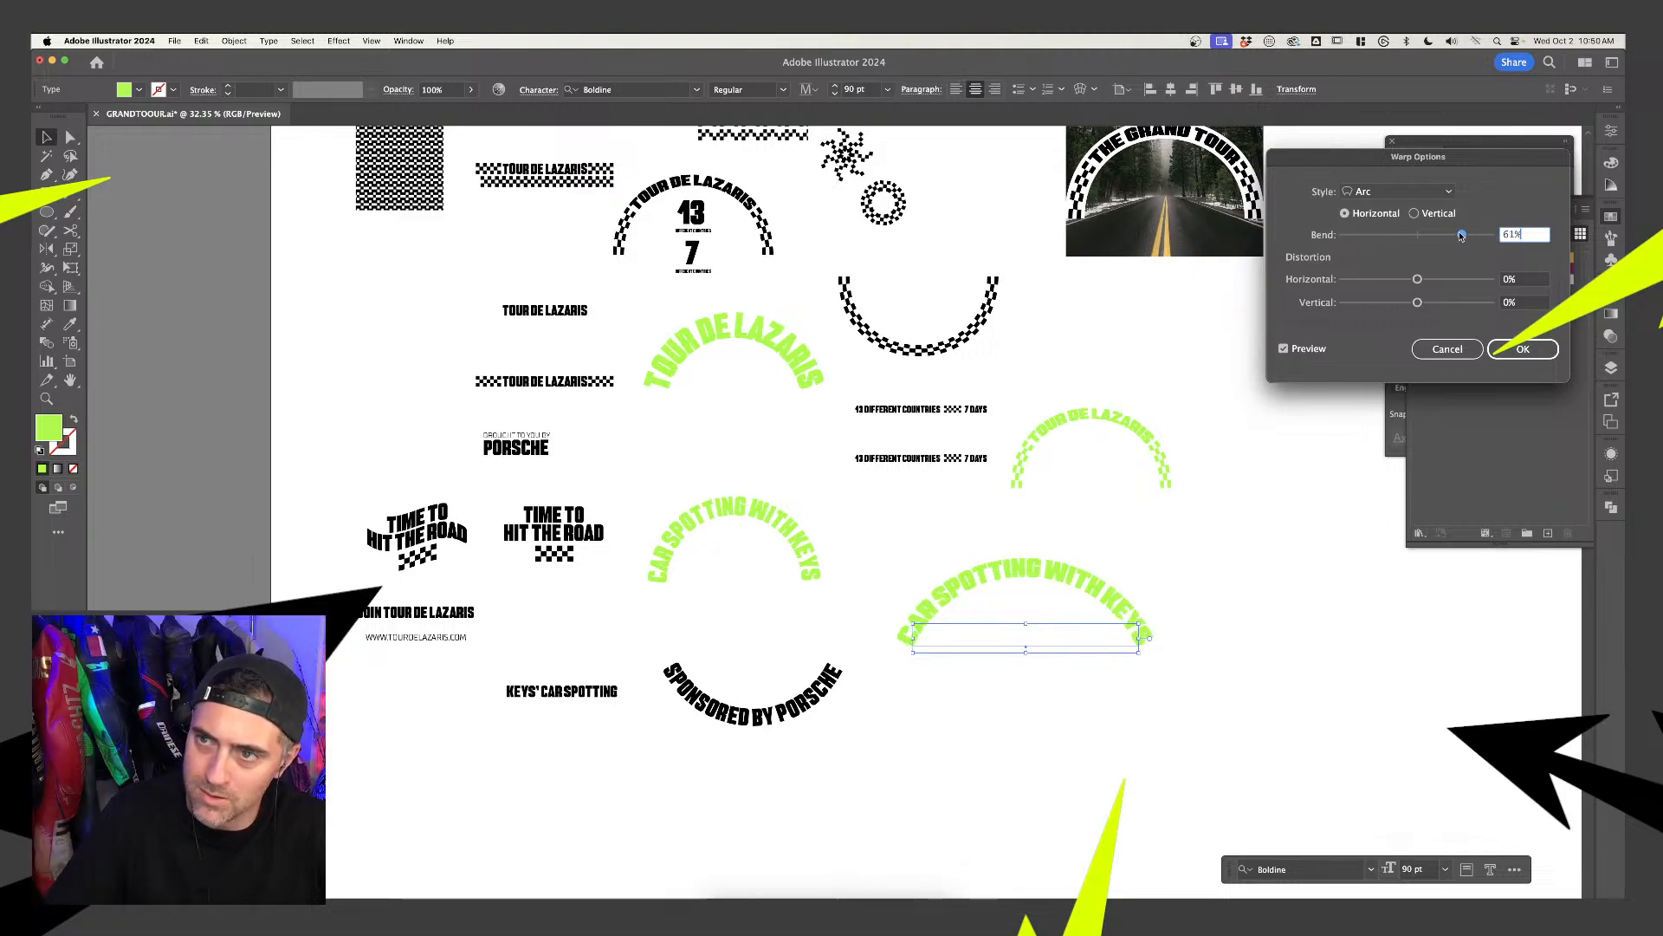
{"action": "left_click", "coordinate": [1523, 349]}
{"action": "left_click", "coordinate": [1291, 617]}
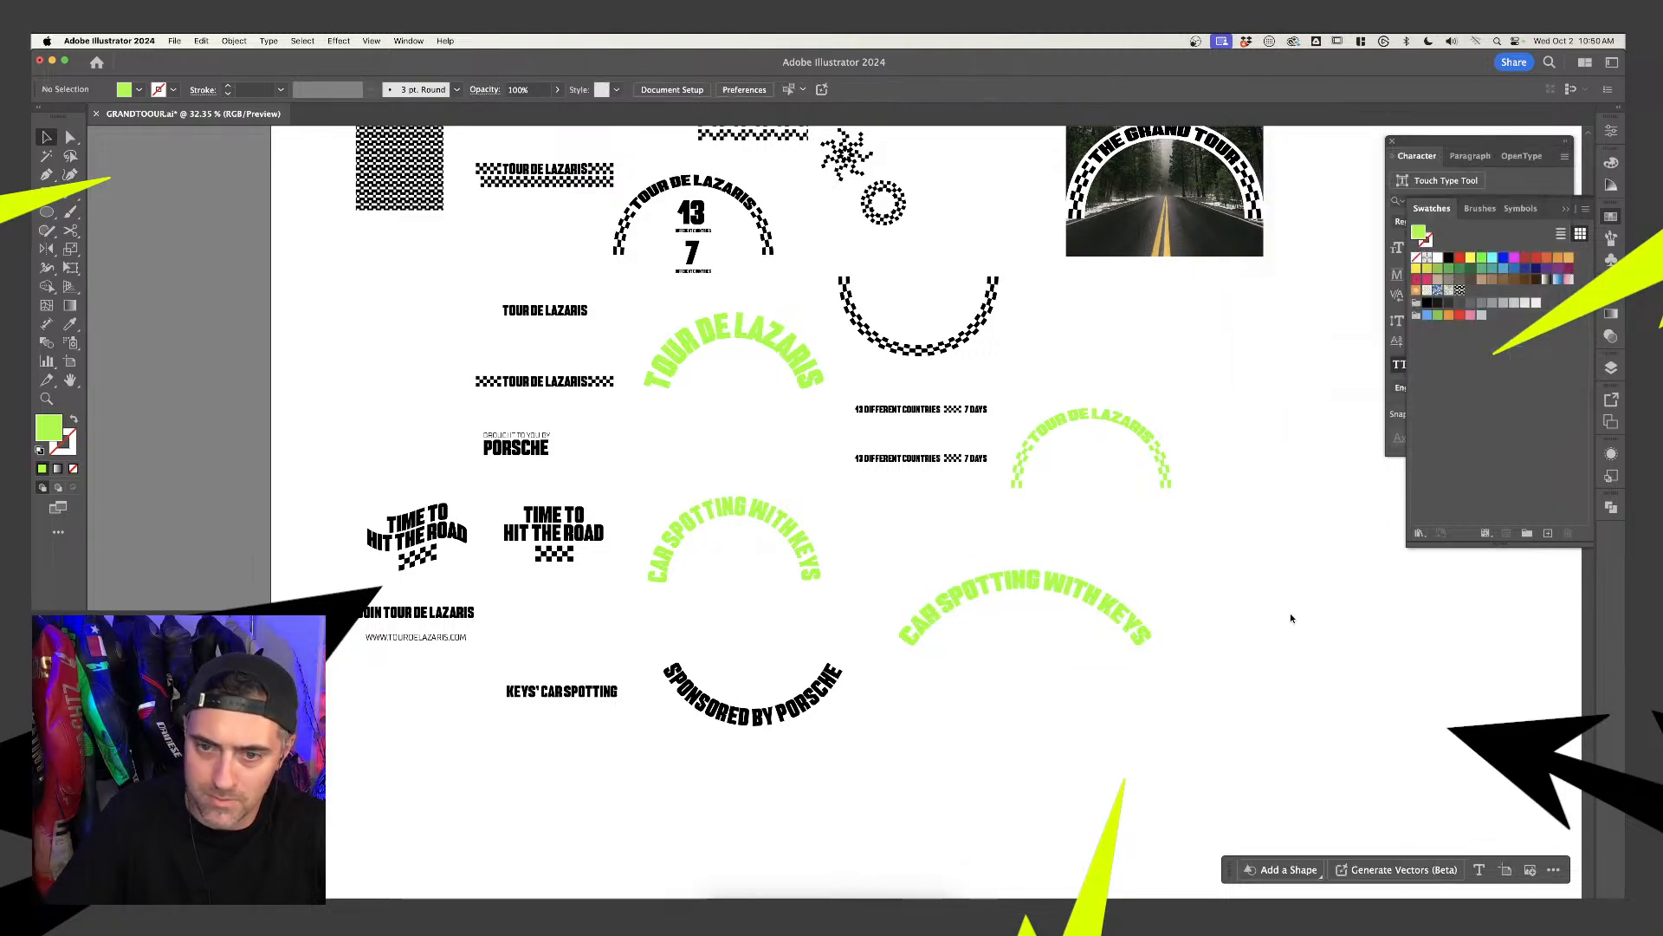
Copy the arc-warped text into Photoshop's poster artwork as a Smart Object and rotate it 90° so it reads upright
{"action": "left_click", "coordinate": [1099, 611]}
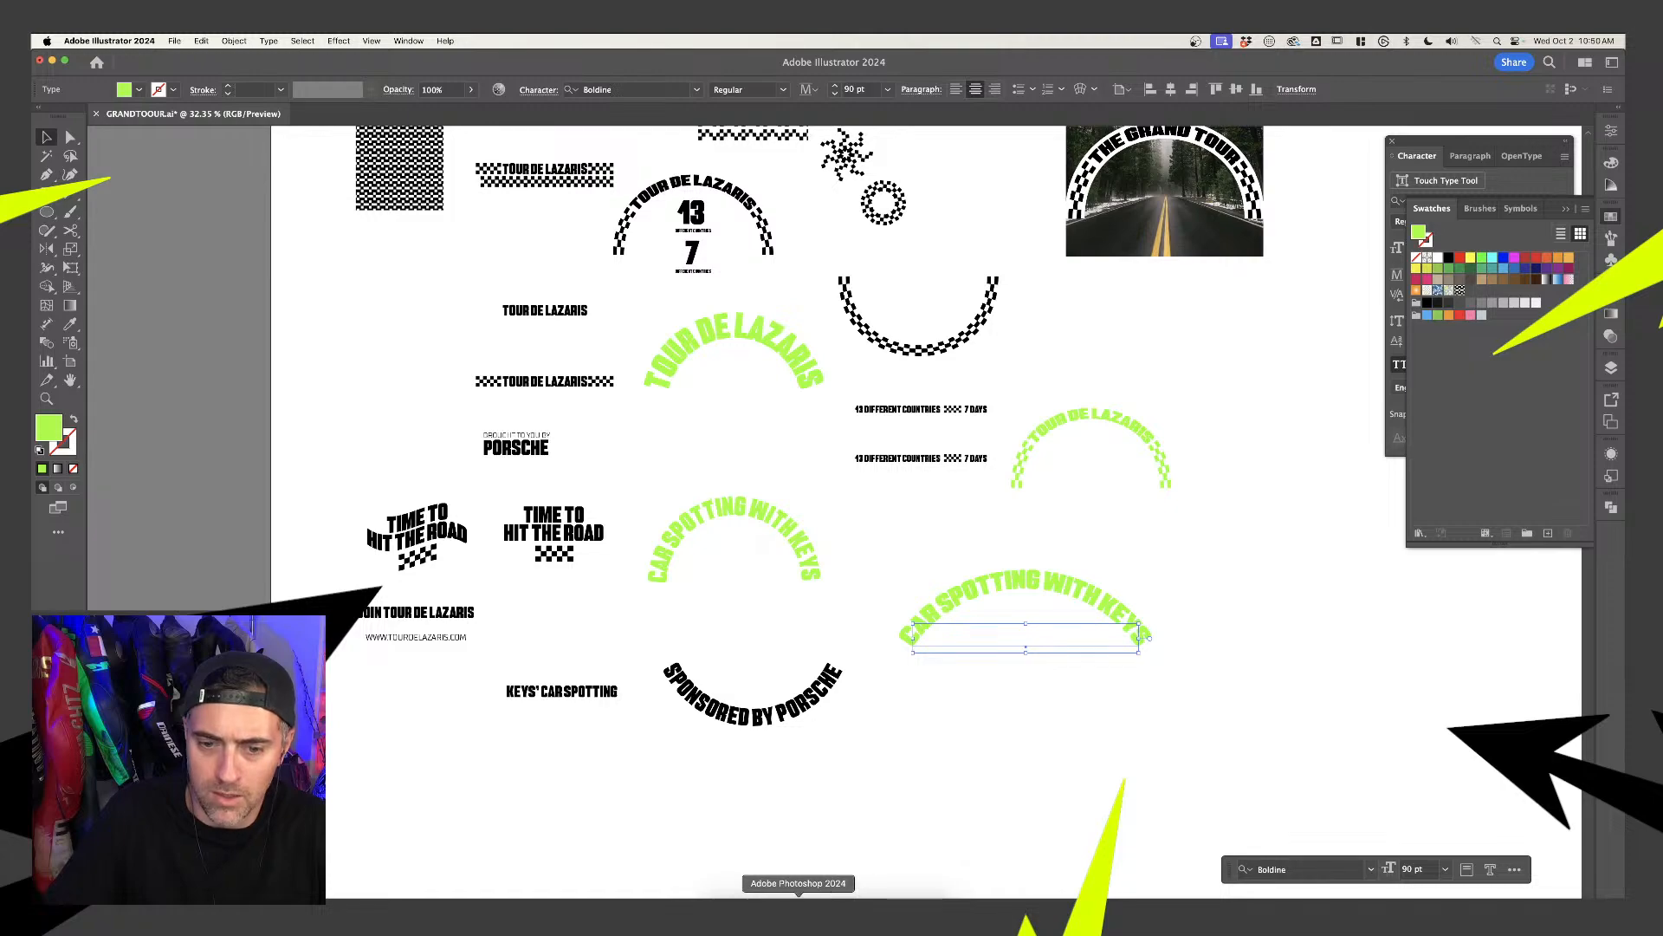
{"action": "left_click", "coordinate": [798, 898]}
{"action": "key", "text": "super+v"}
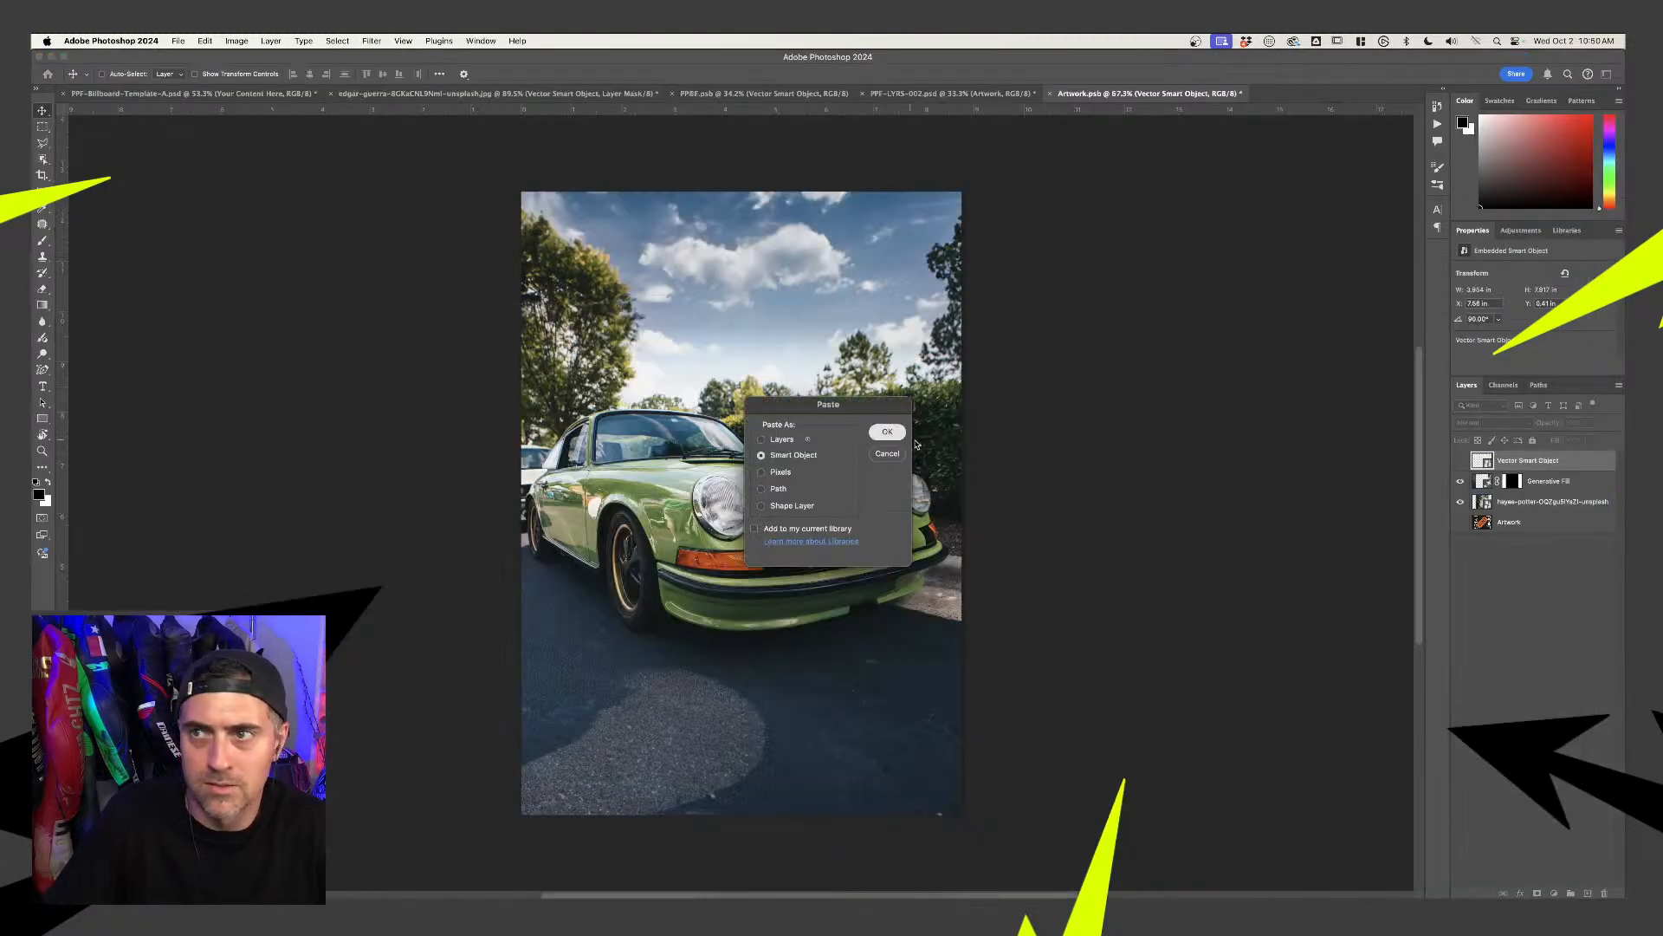
{"action": "left_click", "coordinate": [887, 432]}
{"action": "left_click_drag", "start_coordinate": [842, 214], "coordinate": [972, 526]}
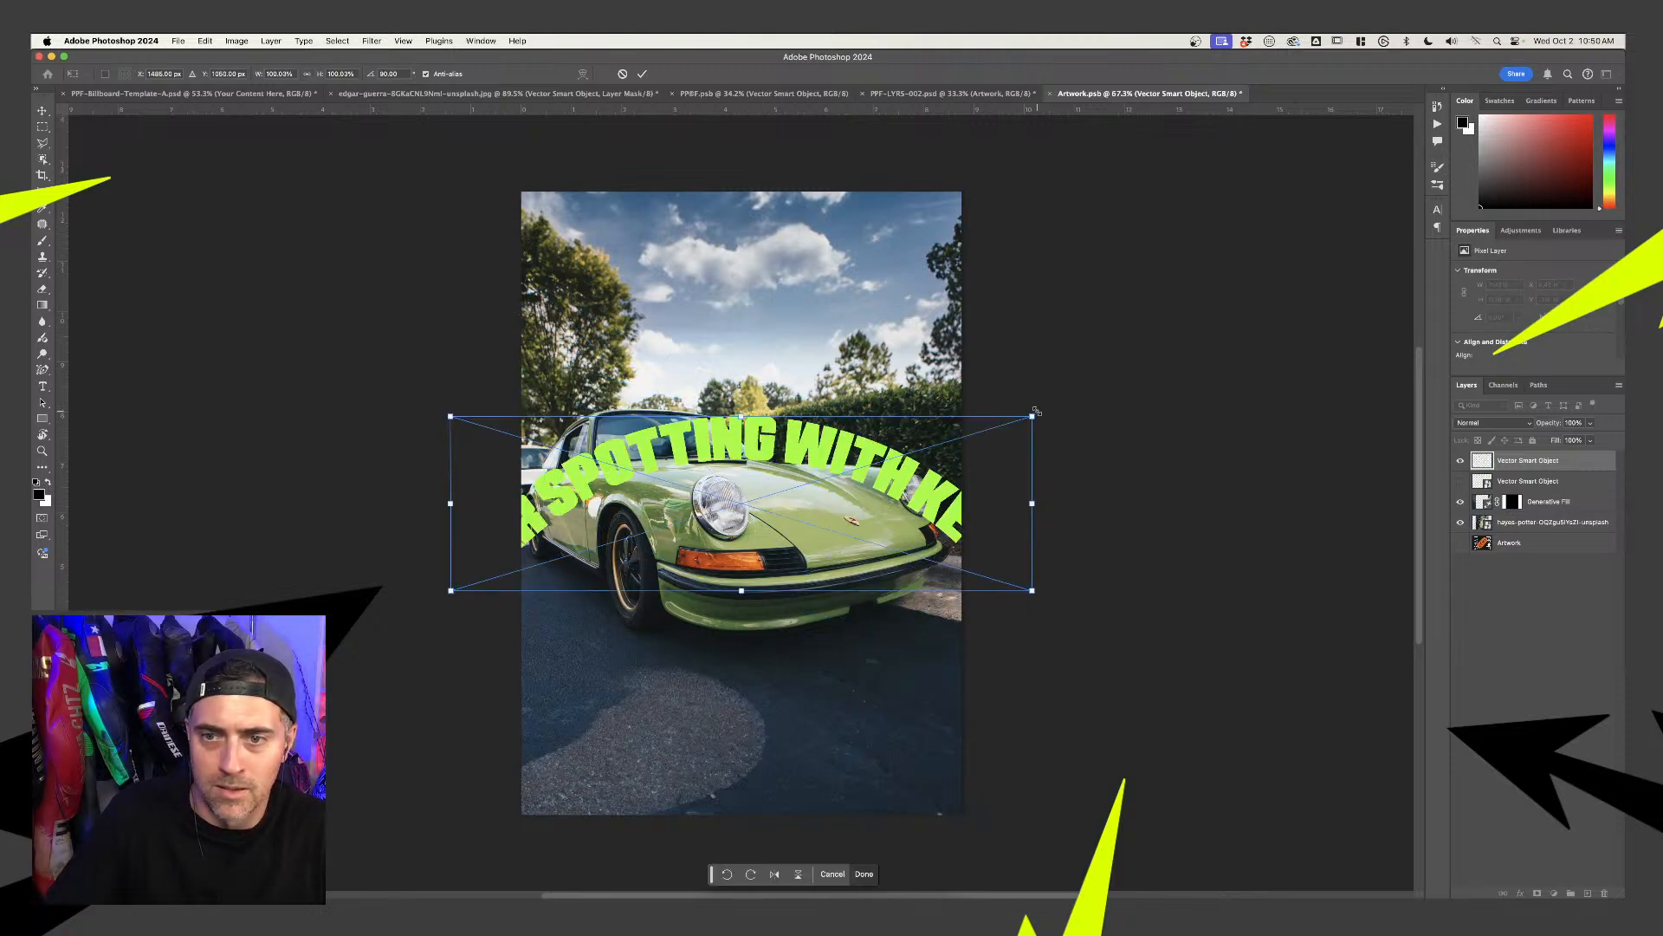
Scale the warped text to about 55% and place it in the sky just above the car roof
{"action": "left_click_drag", "start_coordinate": [1036, 412], "coordinate": [903, 374]}
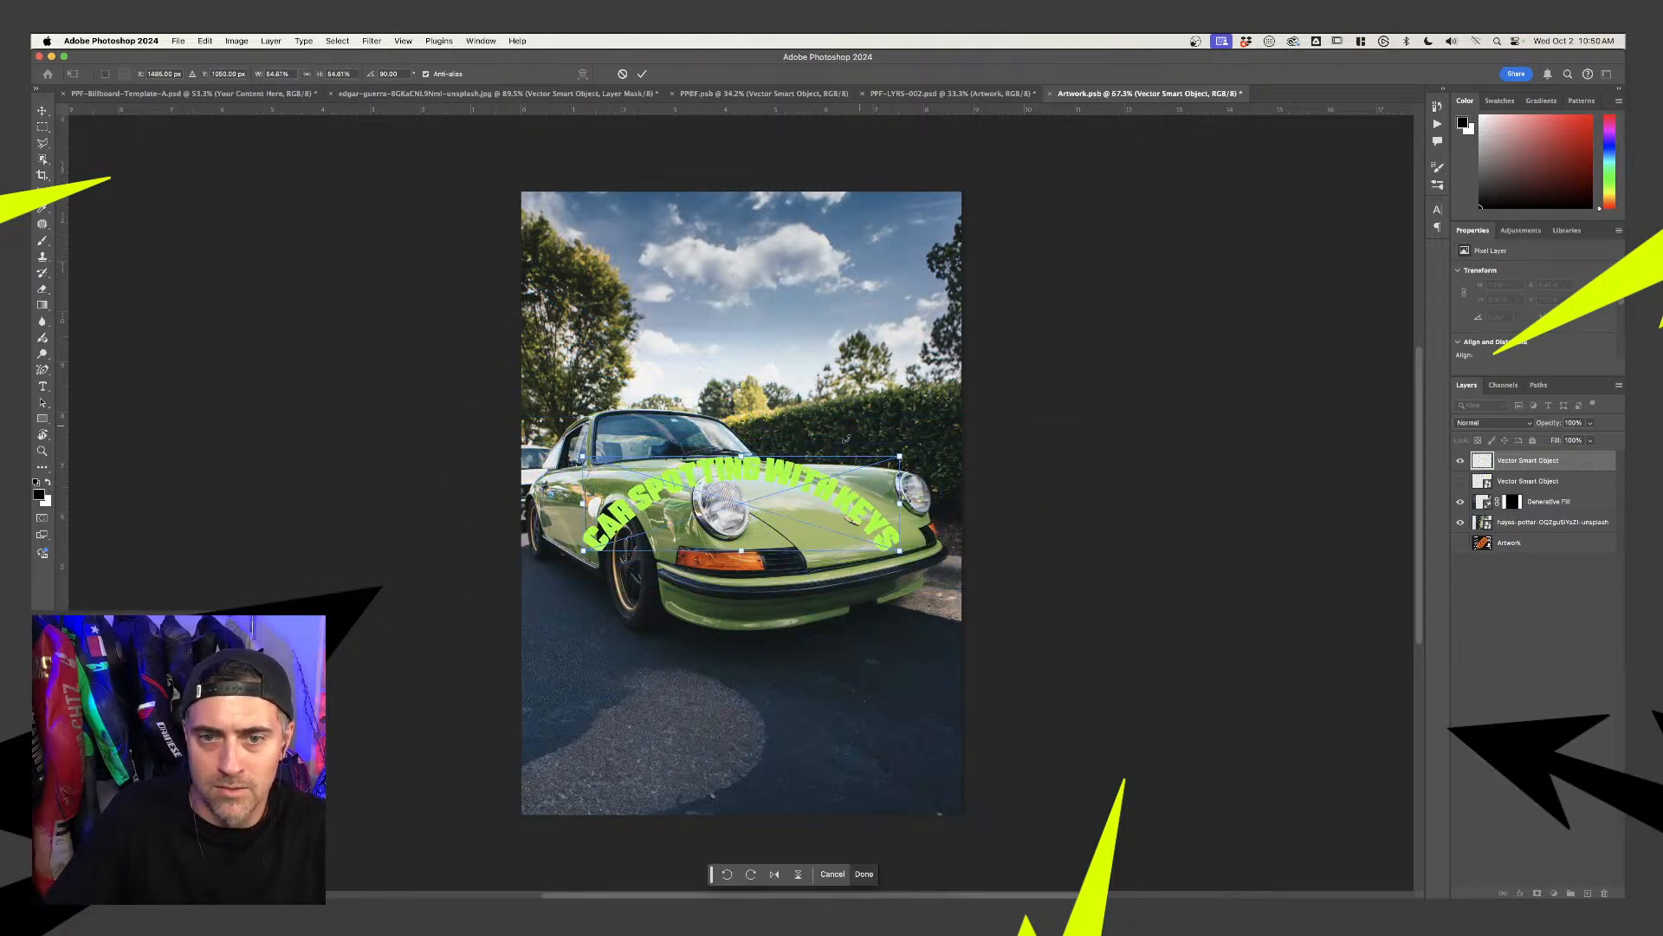
{"action": "left_click_drag", "start_coordinate": [789, 483], "coordinate": [789, 330]}
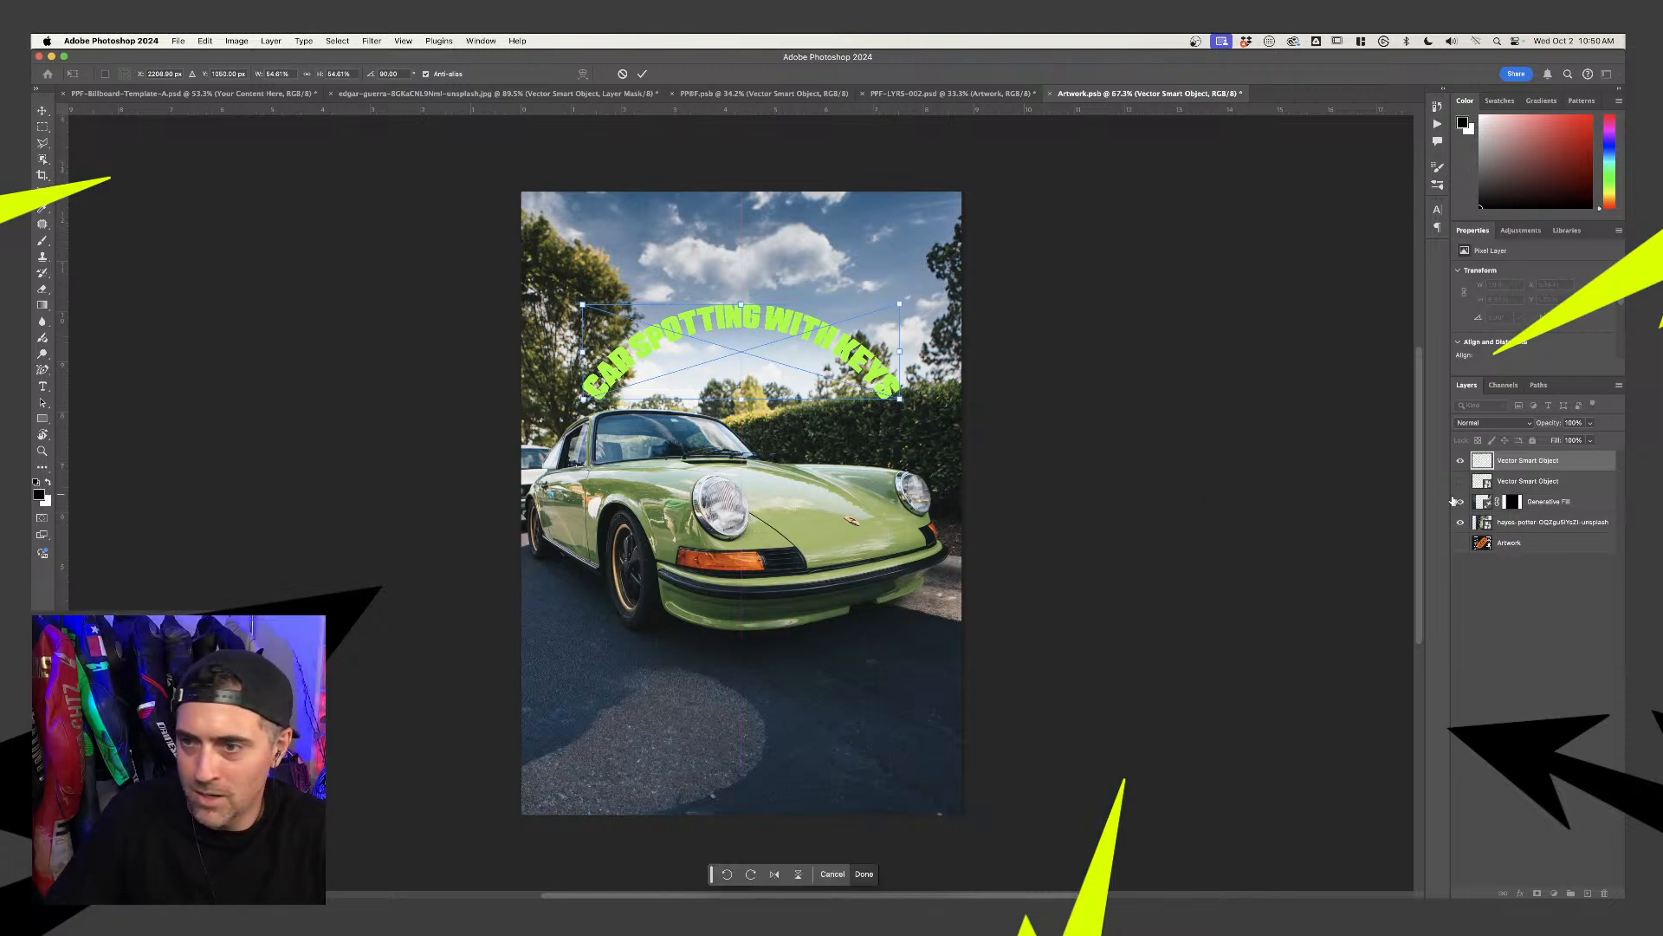
{"action": "left_click", "coordinate": [1551, 522]}
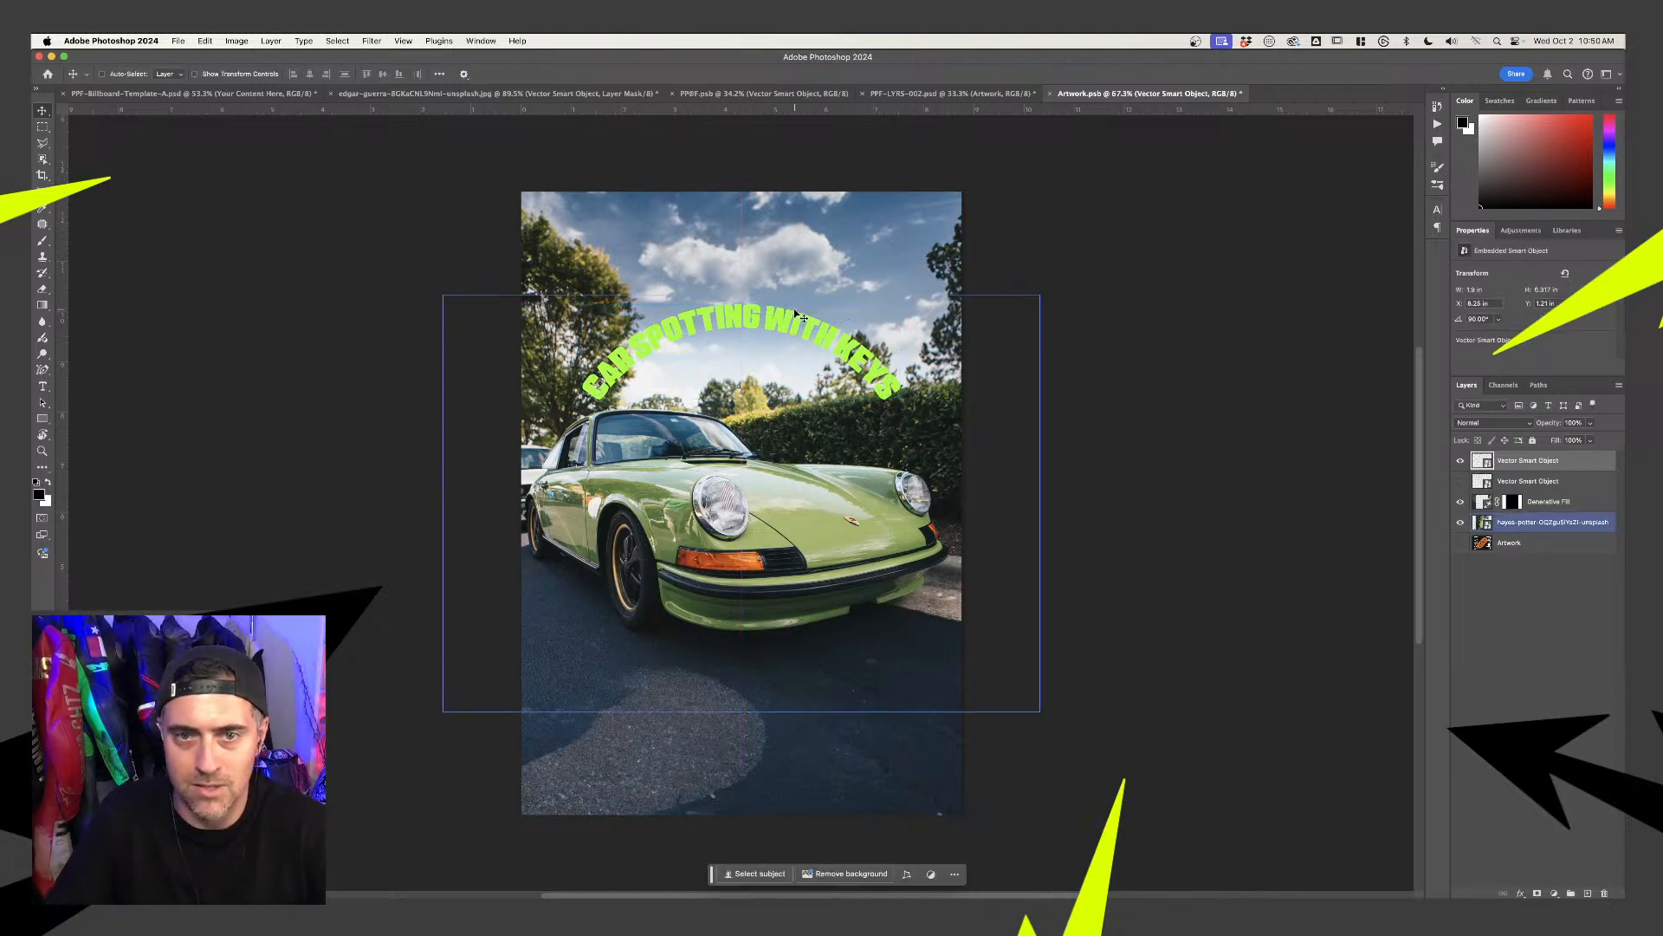